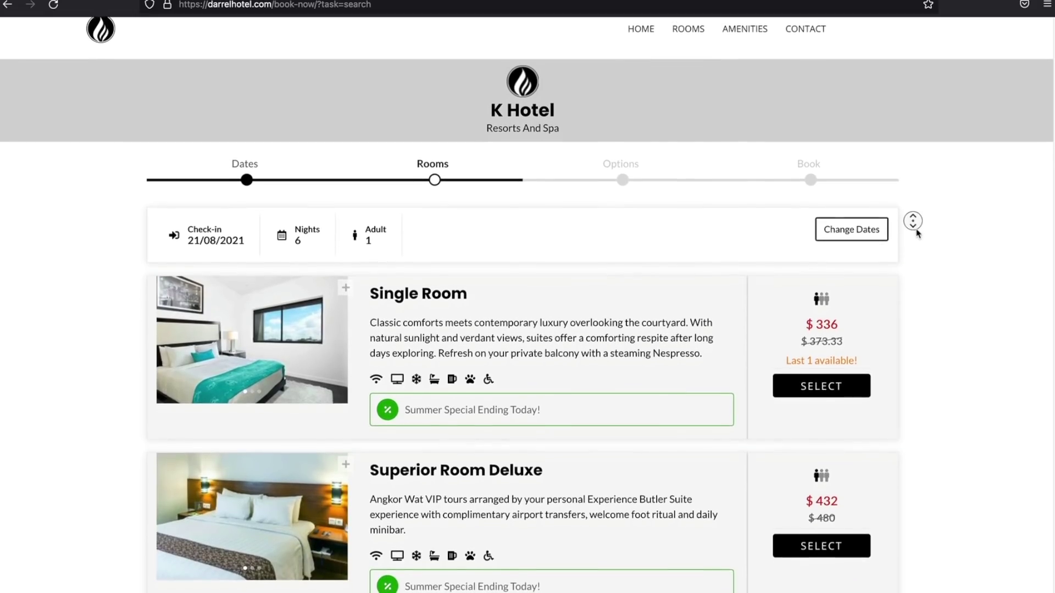
# Highlight the check-in date, number of nights and adult count in the booking summary.
pyautogui.middleClick(916, 229)
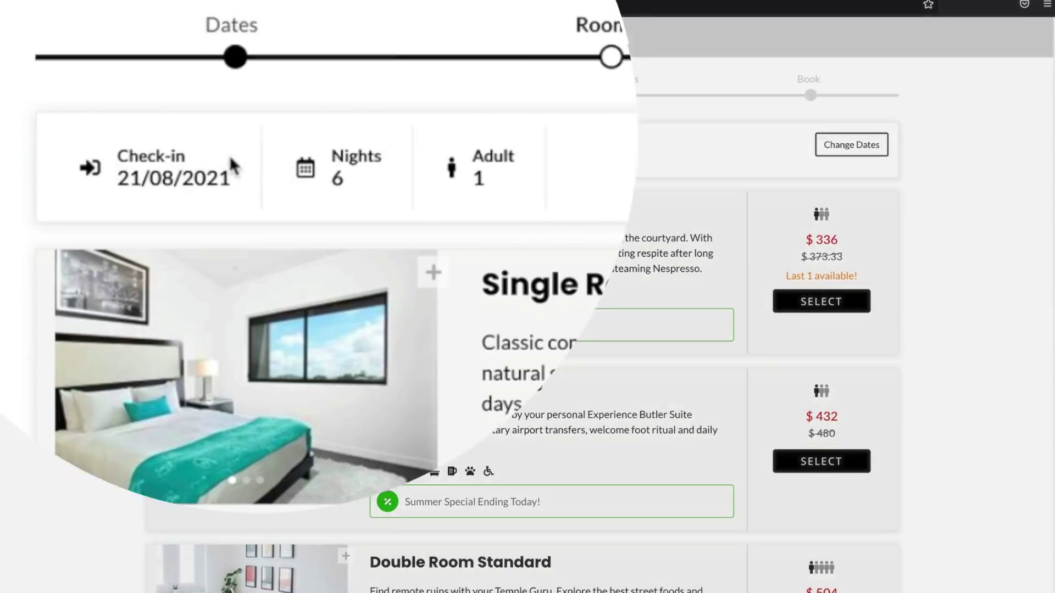
pyautogui.moveTo(224, 145); pyautogui.dragTo(183, 144)
pyautogui.moveTo(382, 159); pyautogui.dragTo(340, 155)
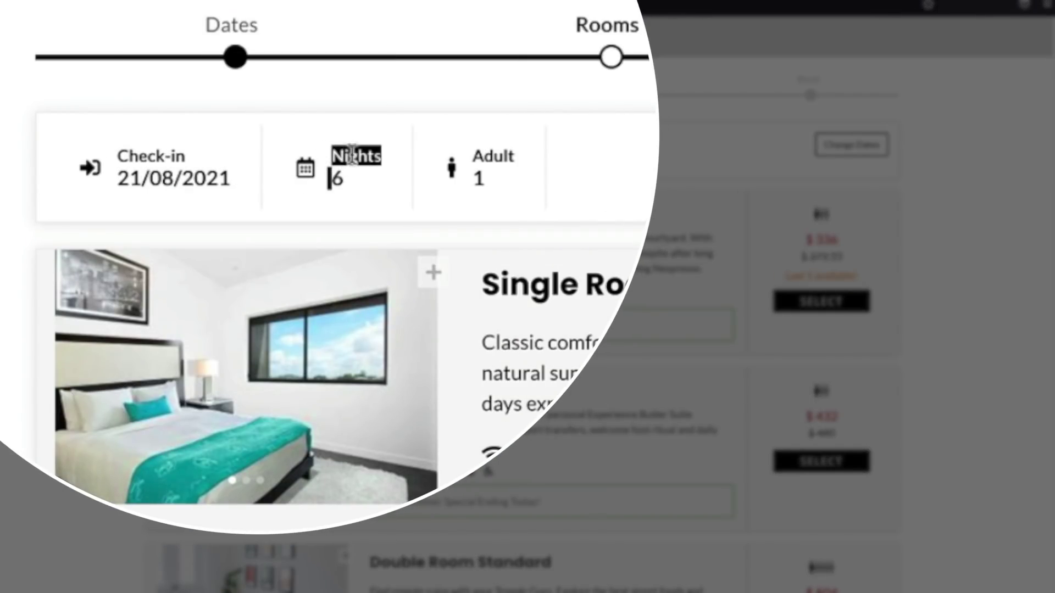
pyautogui.moveTo(515, 160); pyautogui.dragTo(469, 155)
pyautogui.click(912, 237)
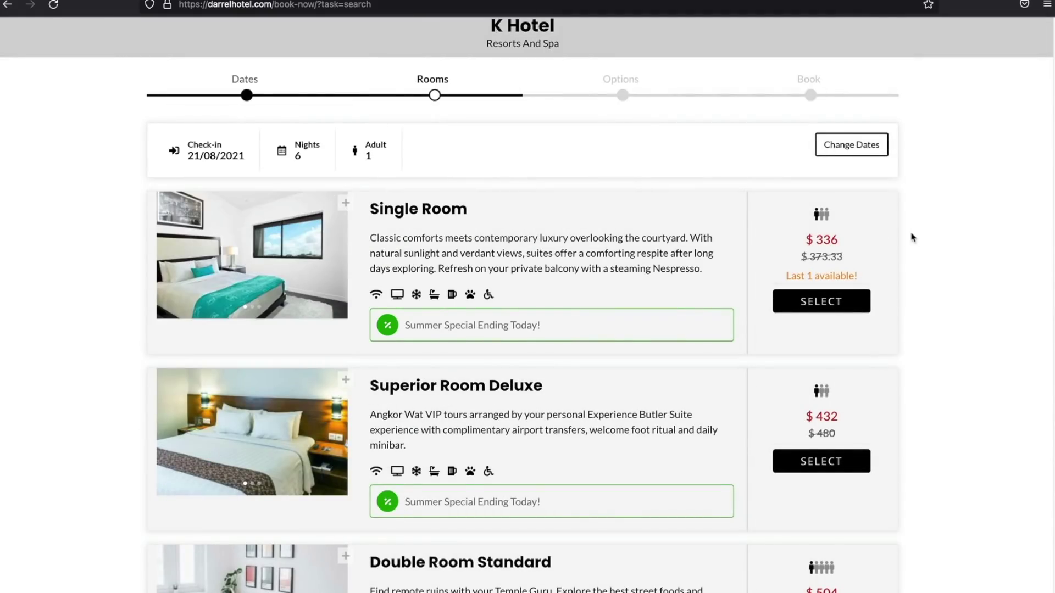
# Scroll down to the Private Island Room and highlight its title and description.
pyautogui.scroll(-5, 939, 231)
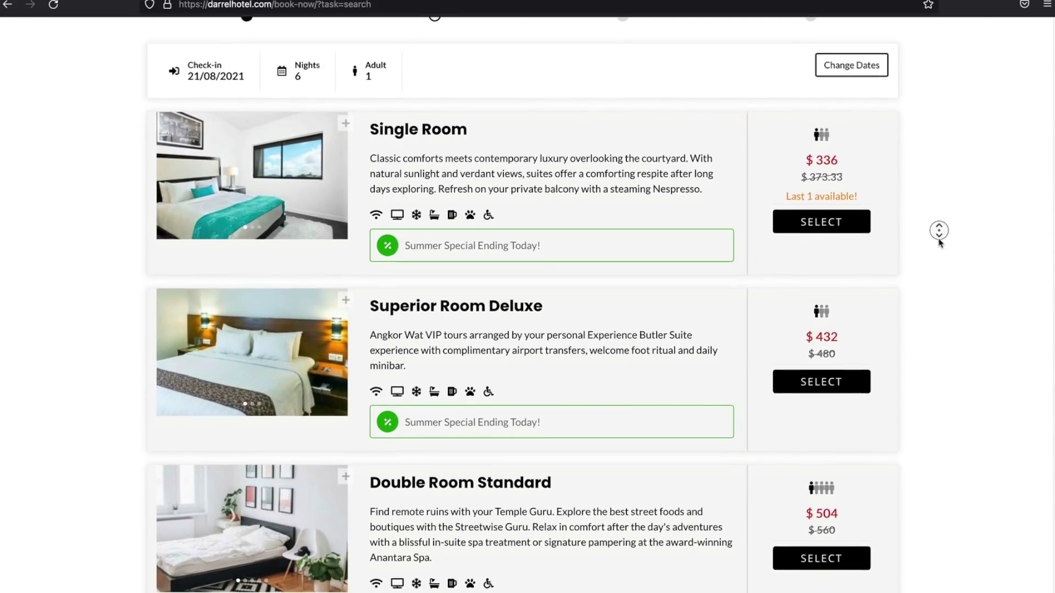
pyautogui.scroll(-5, 940, 245)
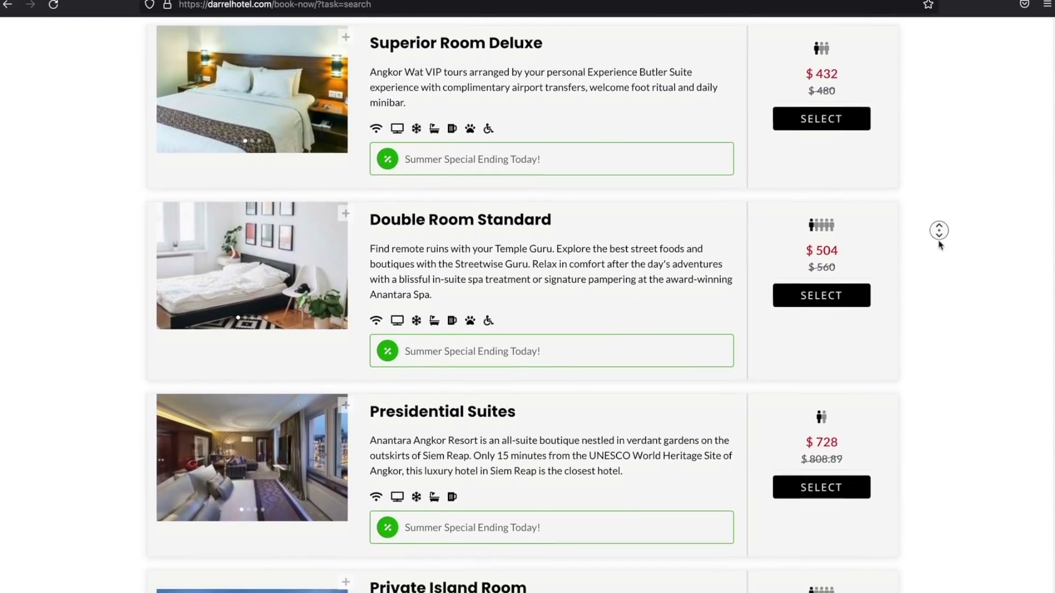
pyautogui.moveTo(556, 168); pyautogui.dragTo(369, 163)
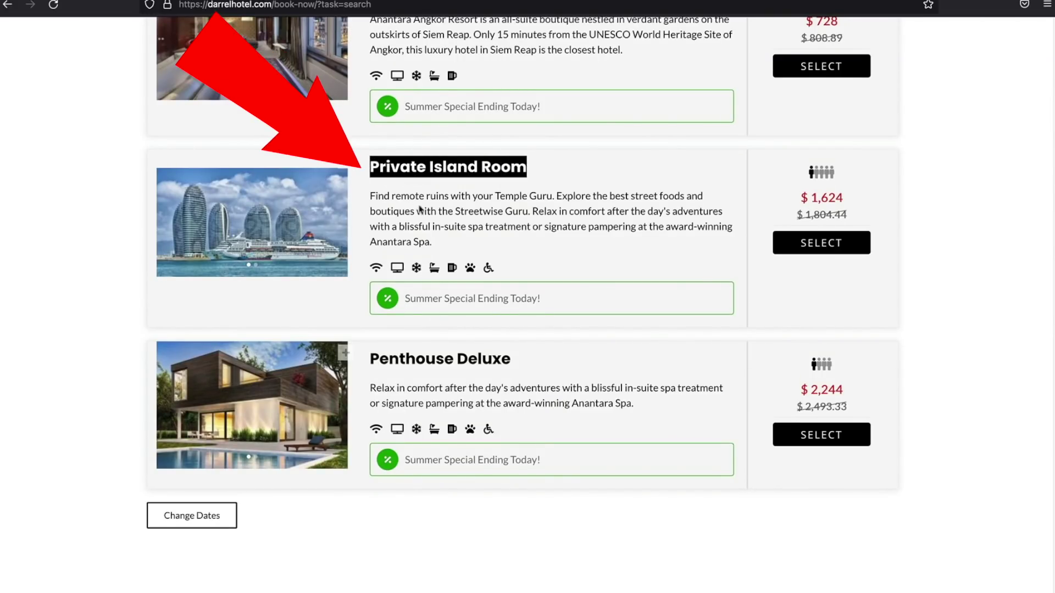
pyautogui.click(437, 243)
pyautogui.moveTo(438, 242); pyautogui.dragTo(367, 199)
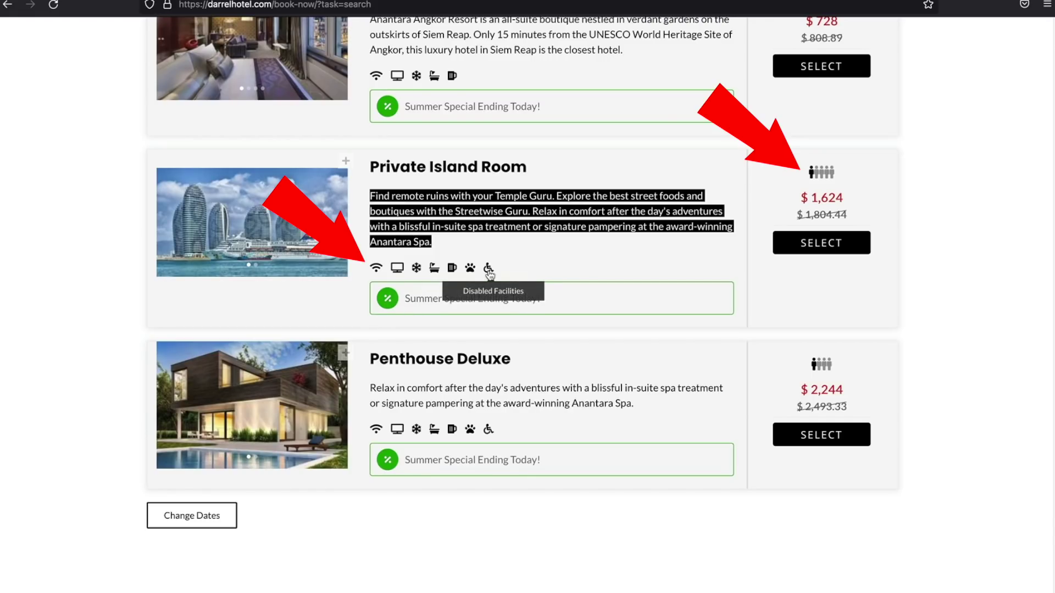
# Flip through the Private Island Room photos and open its full details.
pyautogui.click(341, 214)
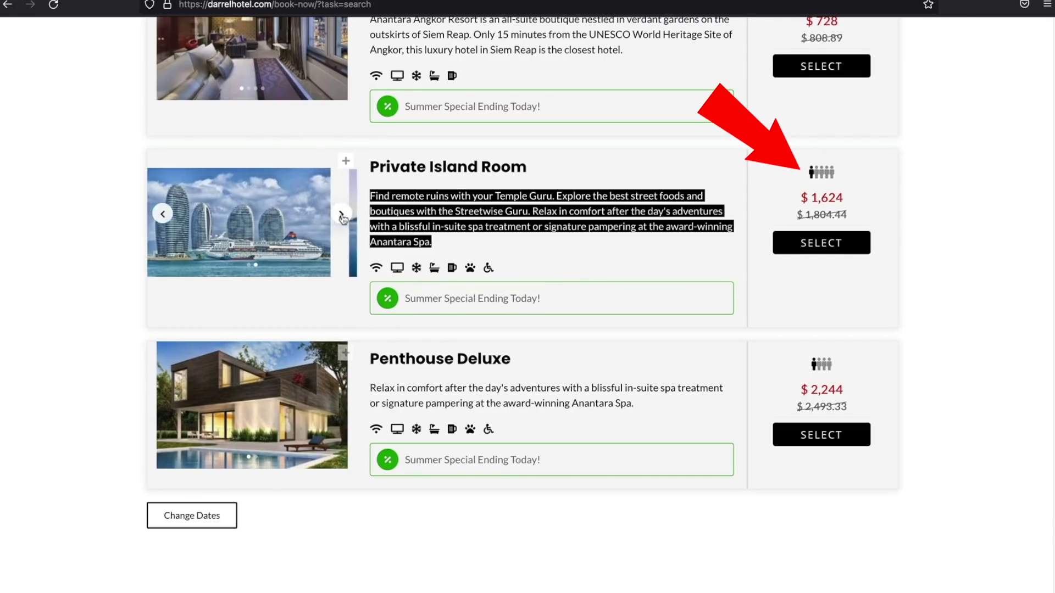
pyautogui.click(341, 215)
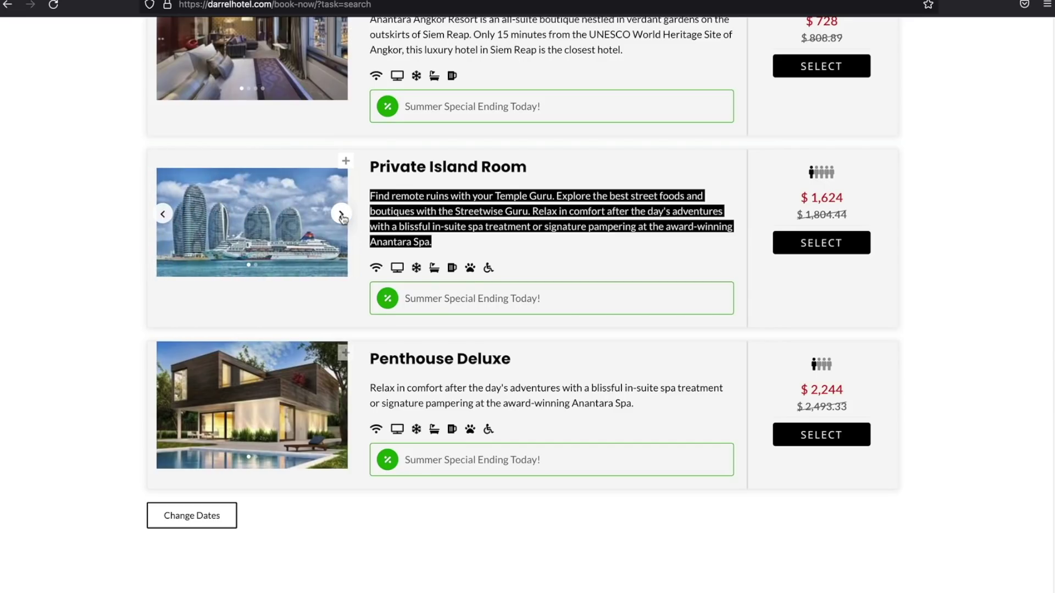
pyautogui.click(341, 214)
pyautogui.click(341, 215)
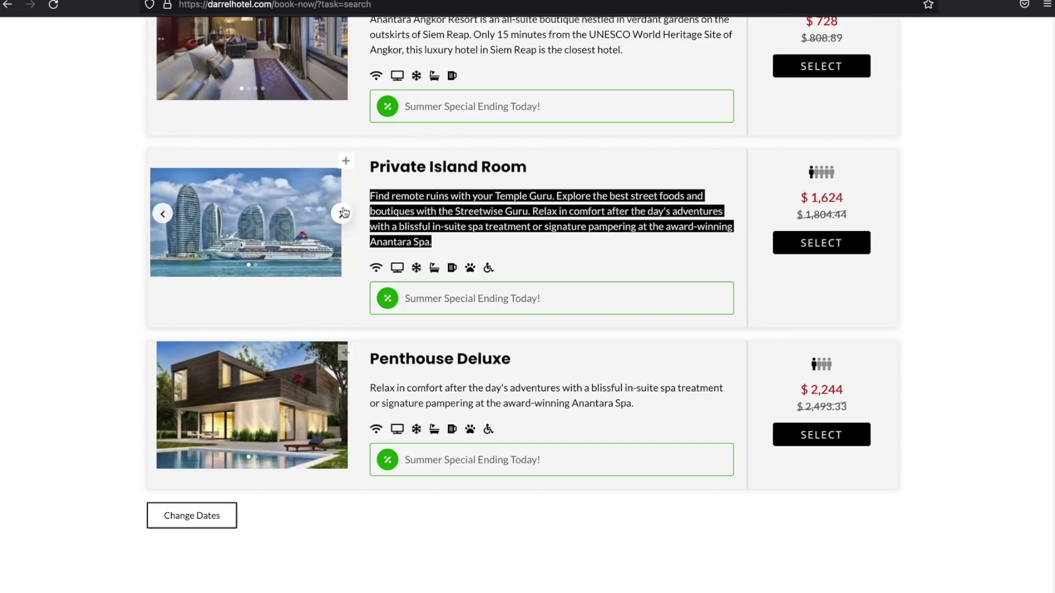
pyautogui.click(345, 162)
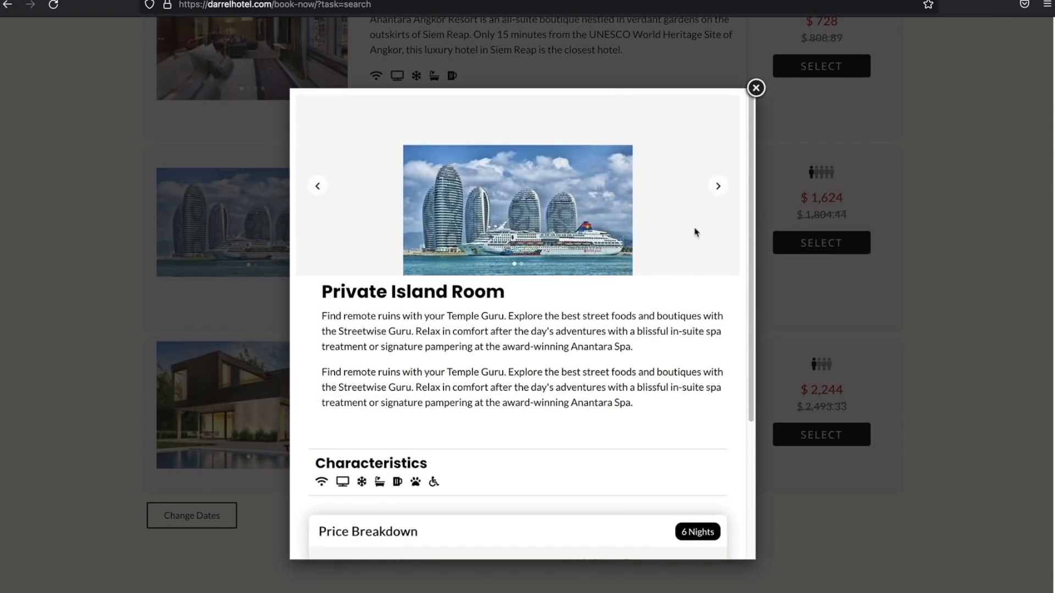
# View another photo in the Private Island Room details, close them, and select the room.
pyautogui.click(718, 185)
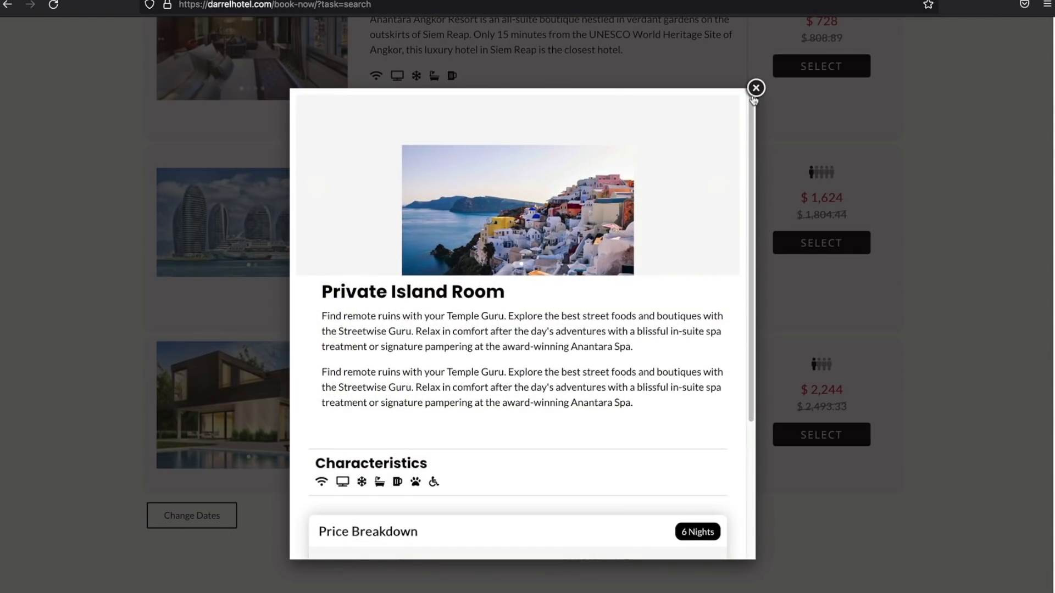
pyautogui.click(756, 88)
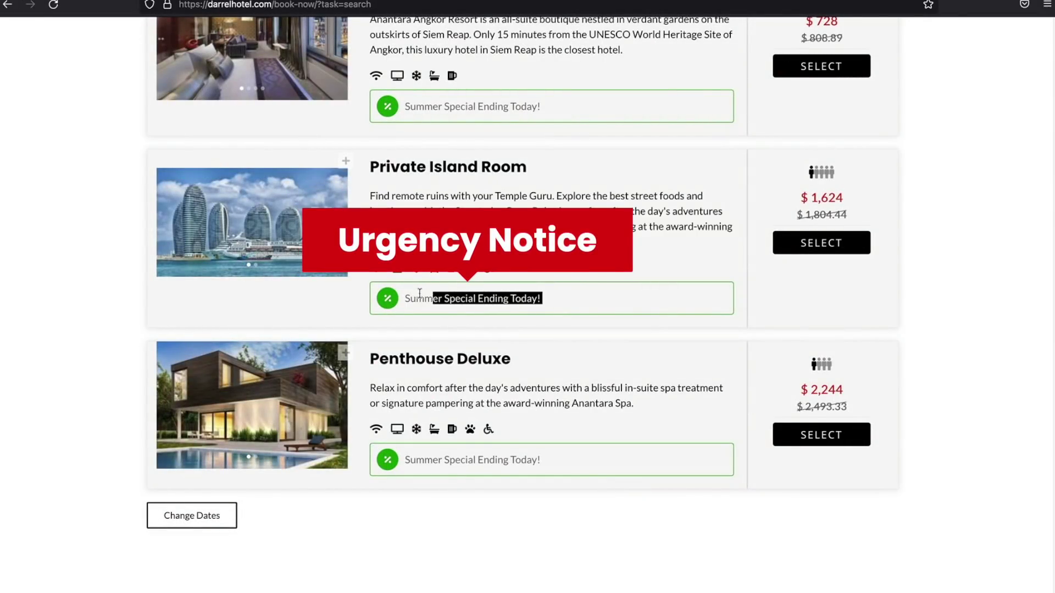
pyautogui.click(805, 243)
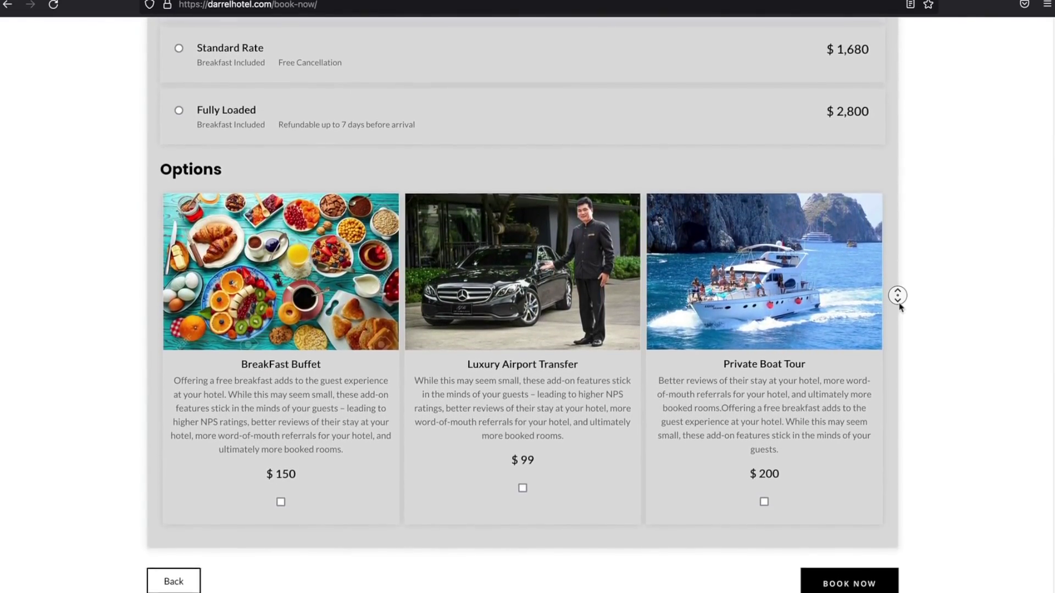
# Book the Private Island Room with airport transfer and boat tour add-ons, paying on arrival.
pyautogui.click(901, 307)
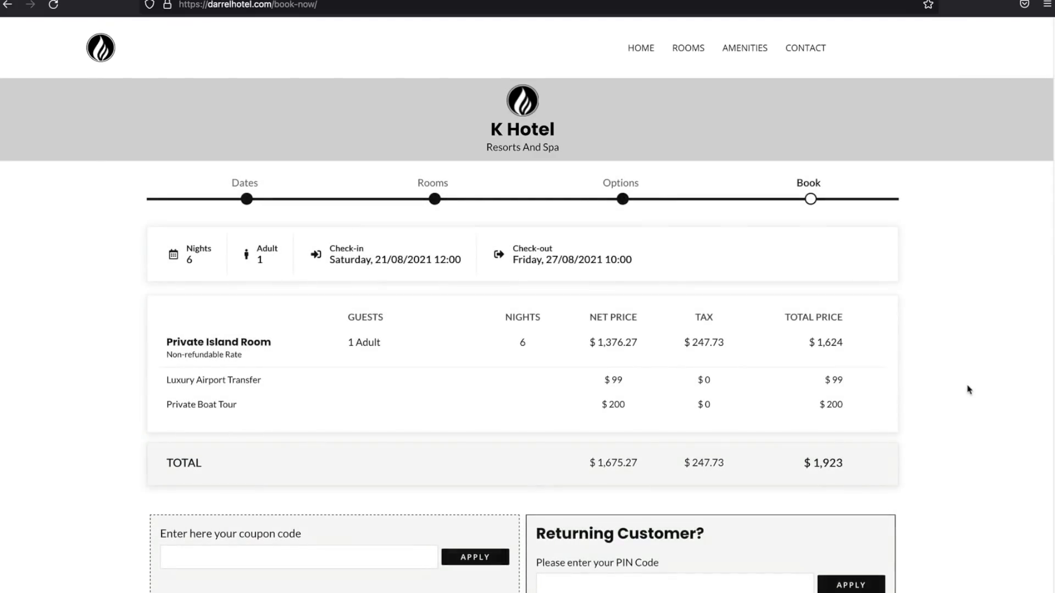
pyautogui.middleClick(967, 385)
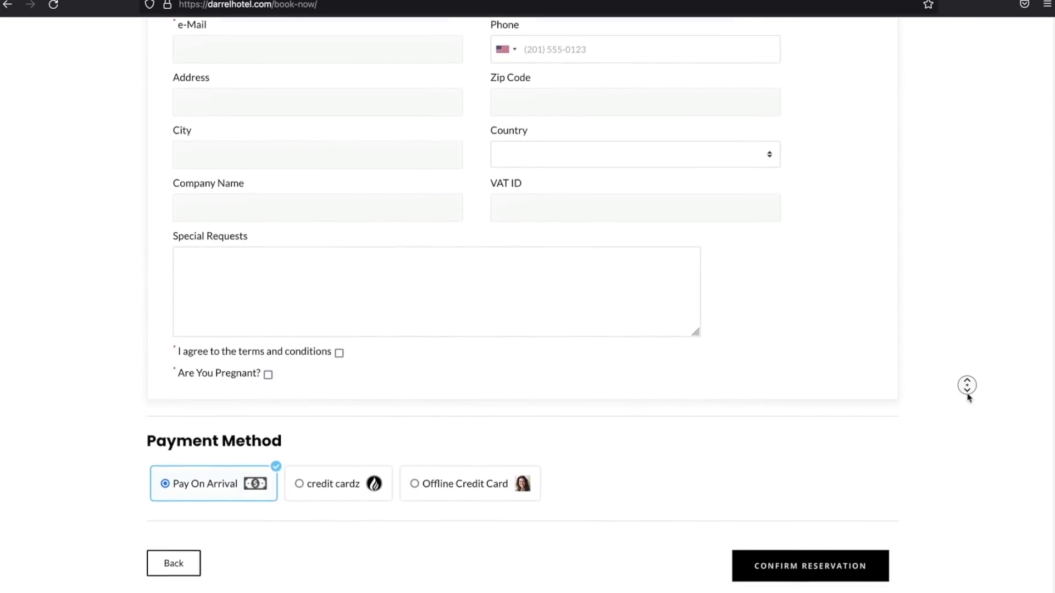
pyautogui.middleClick(967, 395)
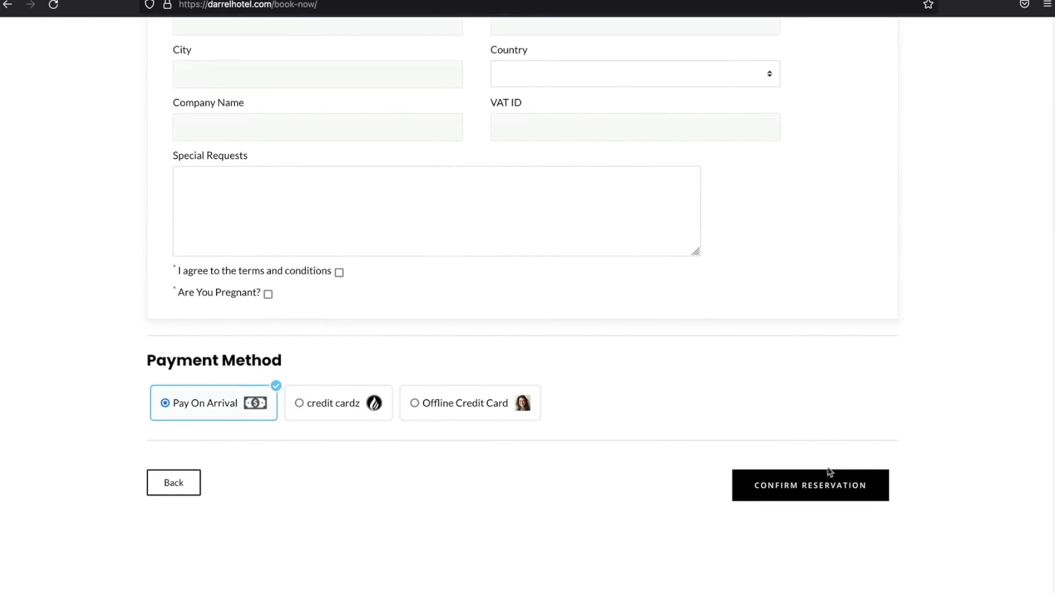
pyautogui.click(831, 484)
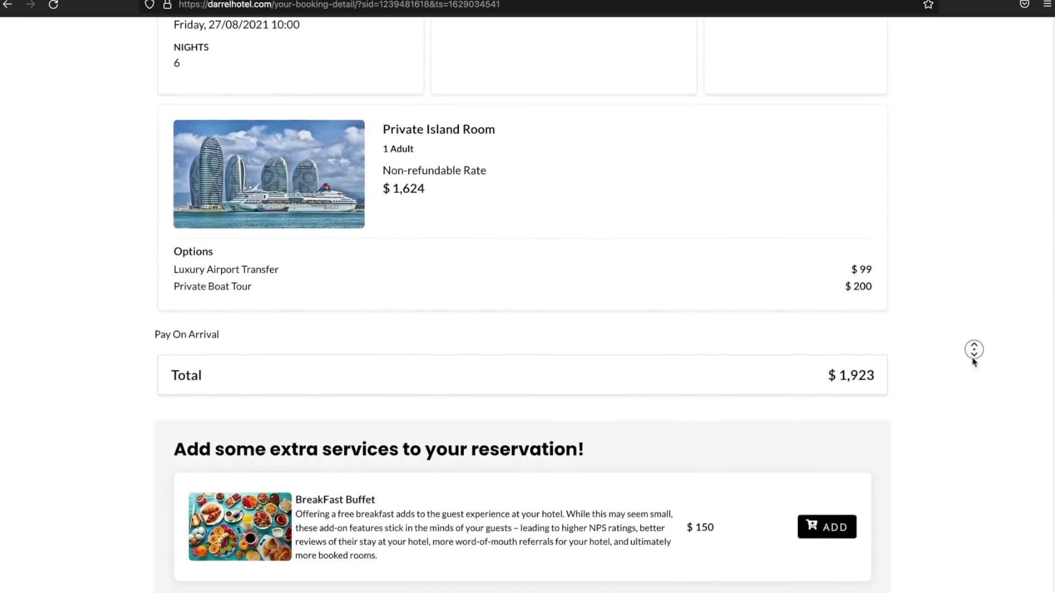
# Scroll the booking details down to the $1,923 total and the extra services.
pyautogui.middleClick(973, 359)
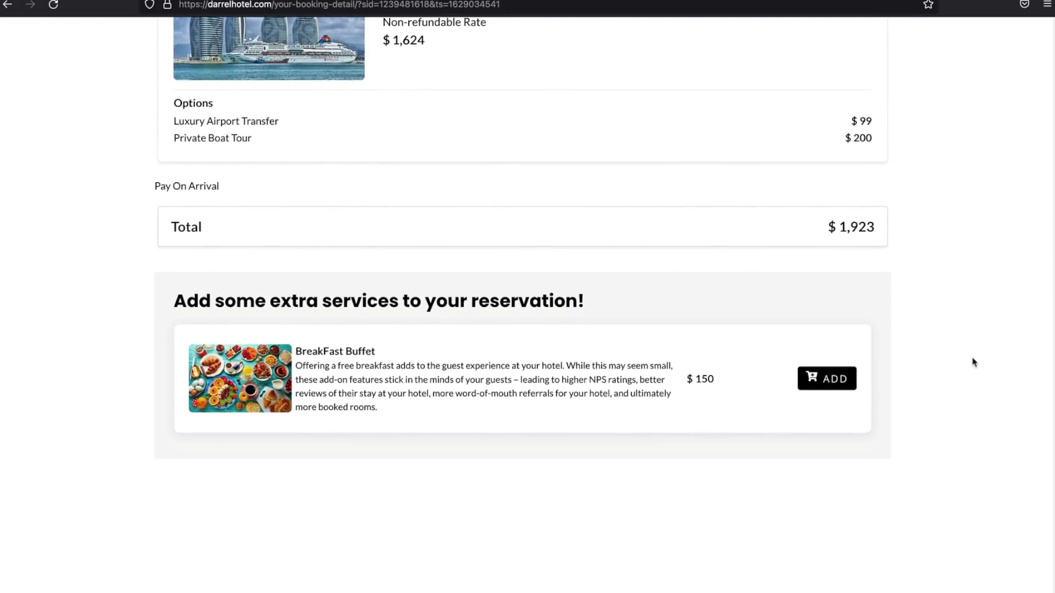
pyautogui.middleClick(1002, 157)
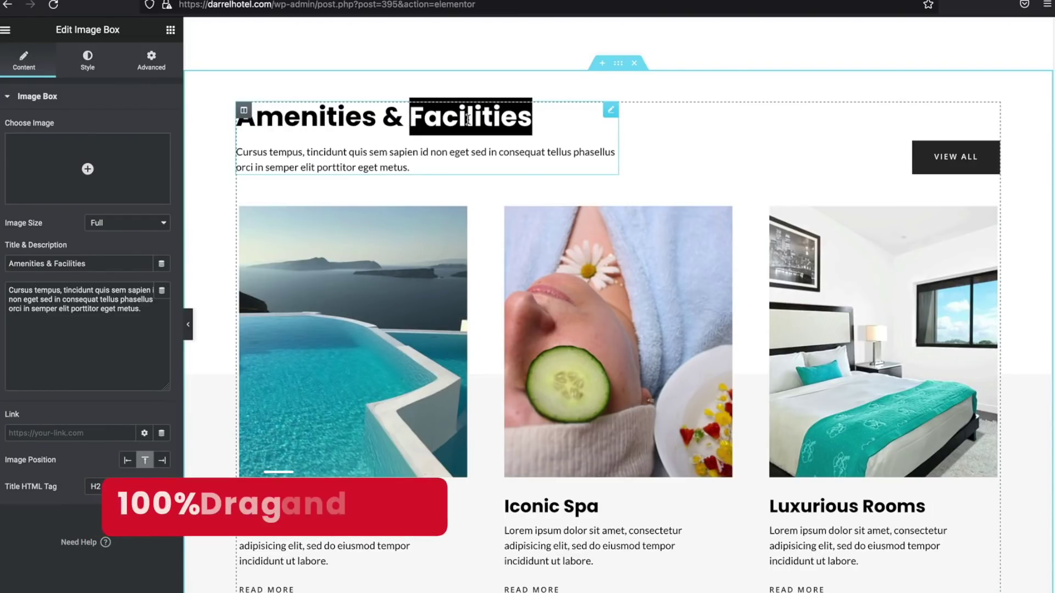
# Retitle the heading 'Amenities & Offers', swap the pool and spa photos, and retype 'Iconic' as 'Amazin'.
pyautogui.write('Offers')
pyautogui.moveTo(409, 456); pyautogui.dragTo(569, 220)
pyautogui.moveTo(717, 508); pyautogui.dragTo(368, 208)
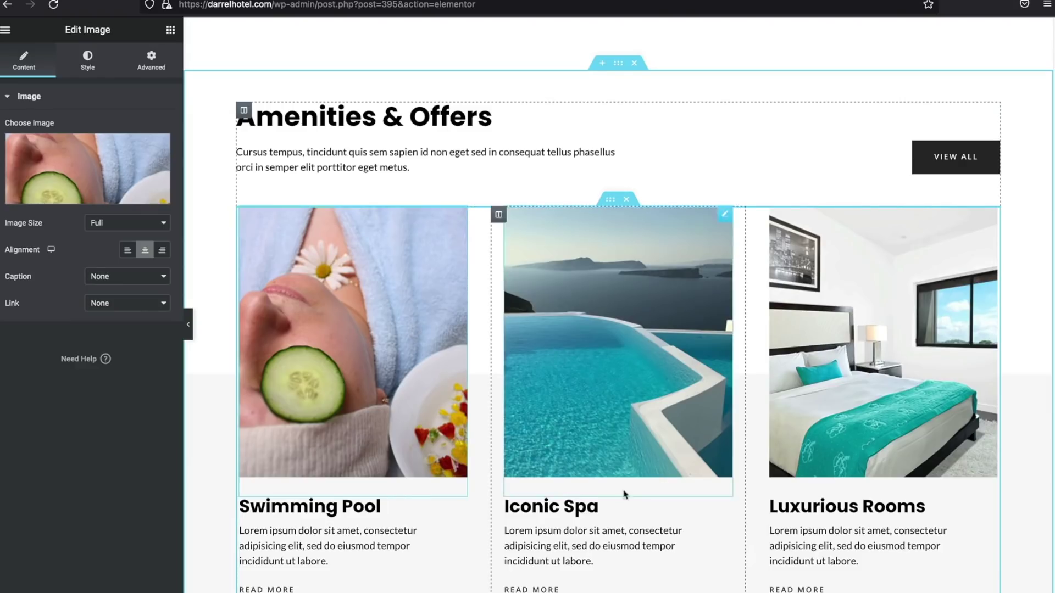
pyautogui.doubleClick(545, 510)
pyautogui.write('Amazin')
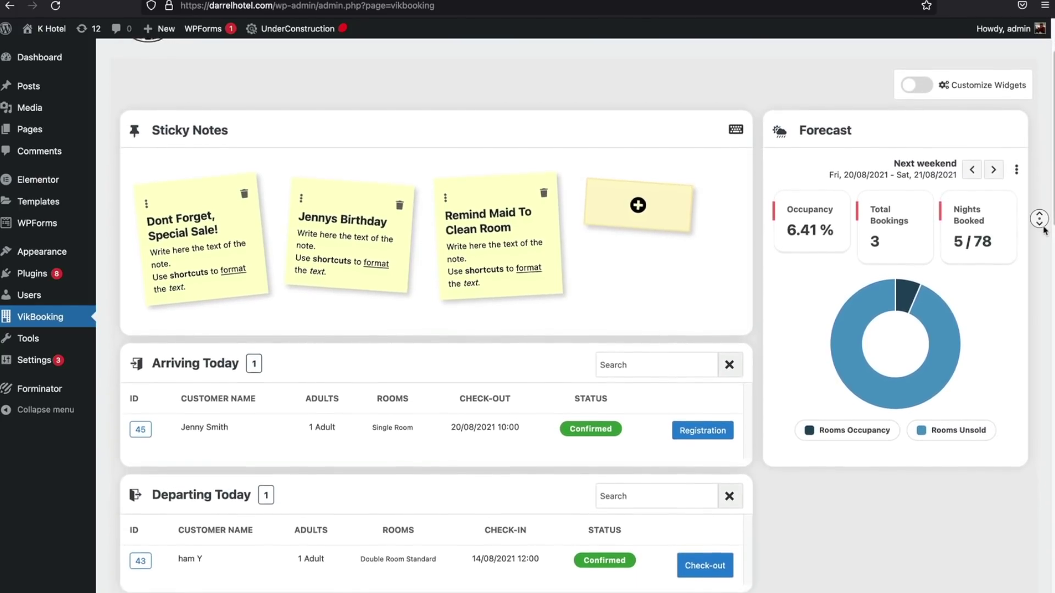
# Scroll the dashboard, then nudge a rates table value from 19 to 18 and back.
pyautogui.middleClick(1043, 226)
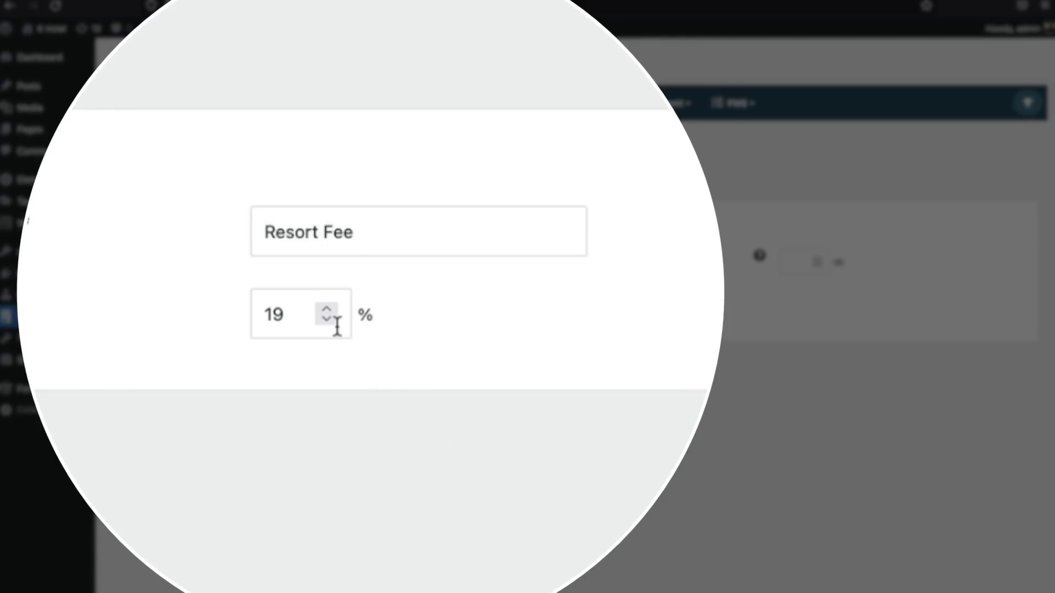
pyautogui.click(326, 320)
pyautogui.click(329, 310)
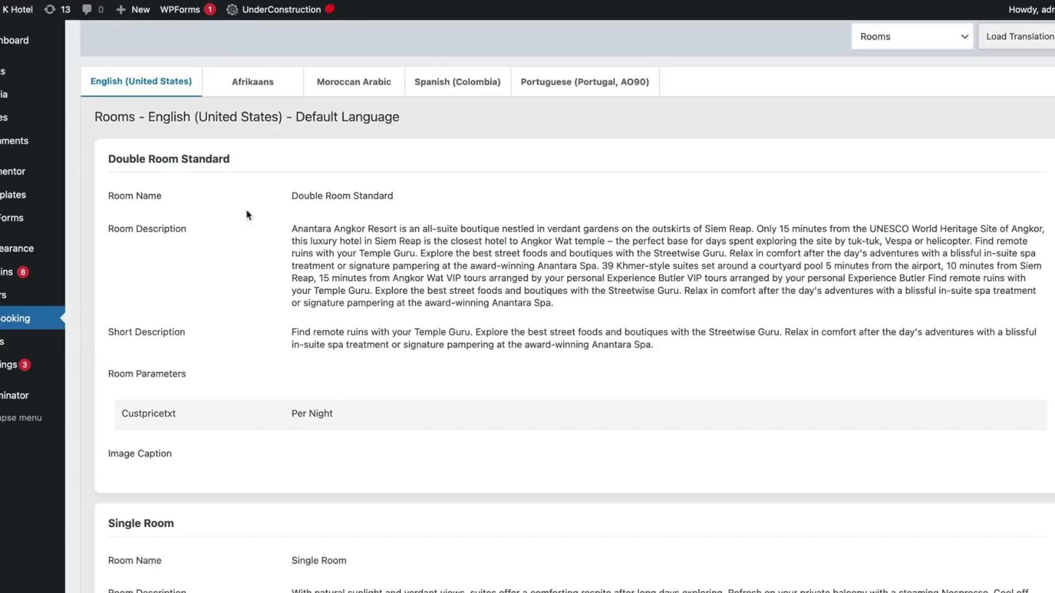
# View Double Room Standard in Moroccan Arabic, Spanish (Colombia) and Portuguese, then return to English.
pyautogui.tripleClick(321, 195)
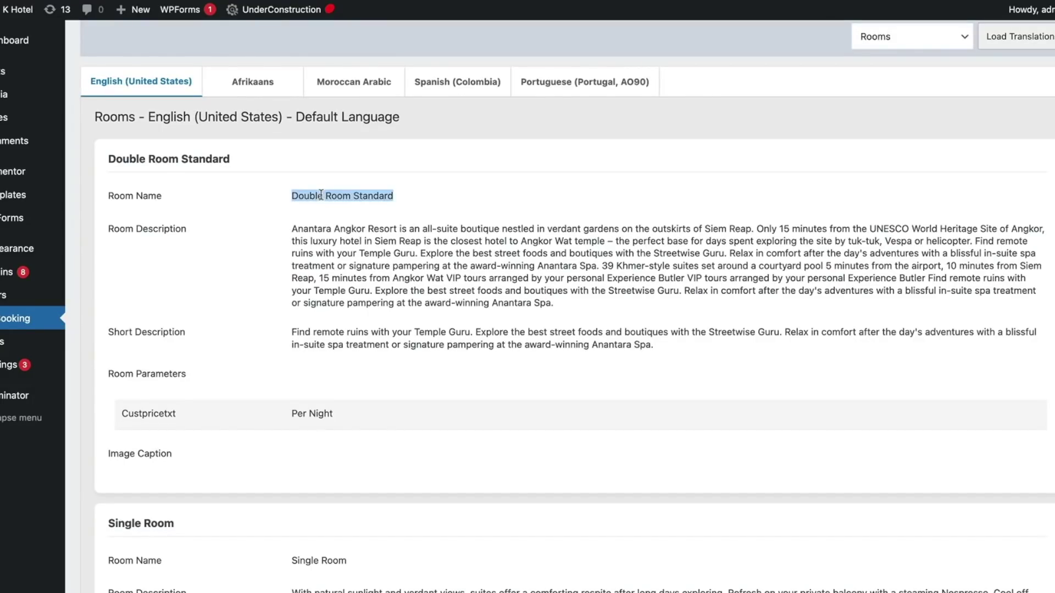
pyautogui.click(353, 82)
pyautogui.click(434, 85)
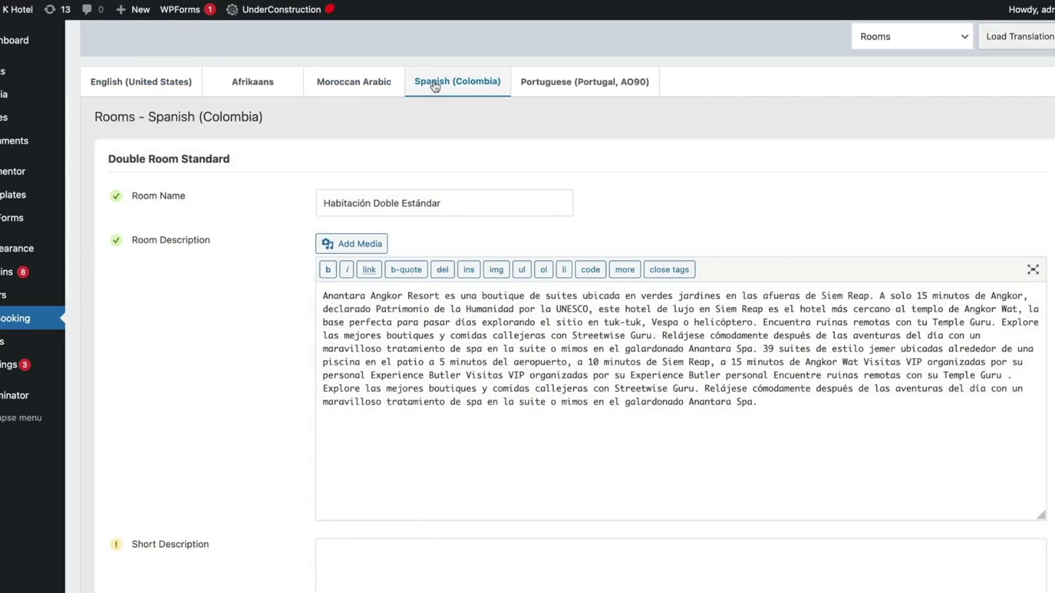
pyautogui.click(543, 85)
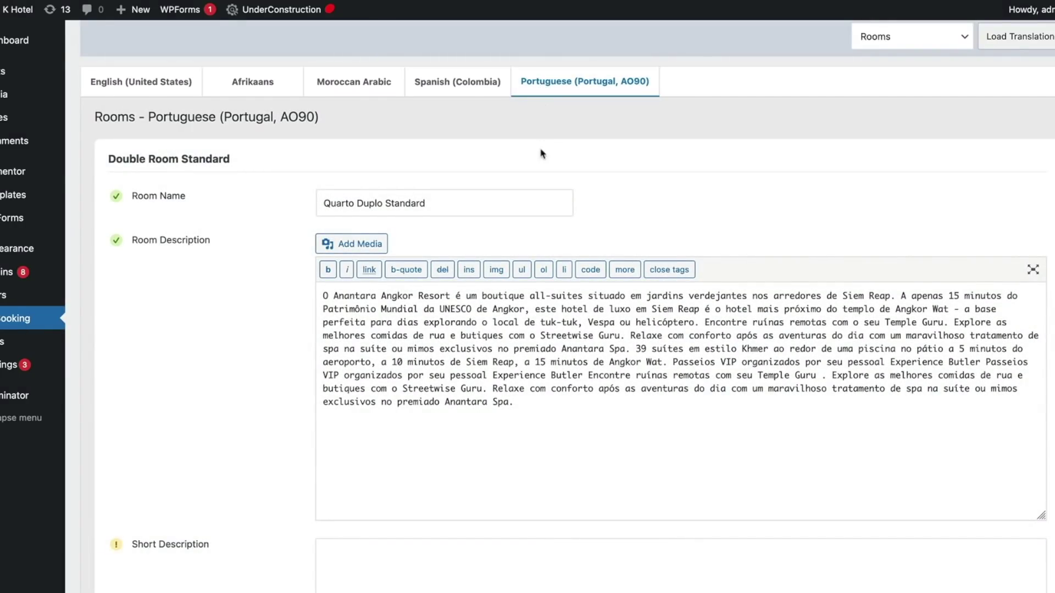
pyautogui.moveTo(536, 410); pyautogui.dragTo(371, 405)
pyautogui.click(371, 405)
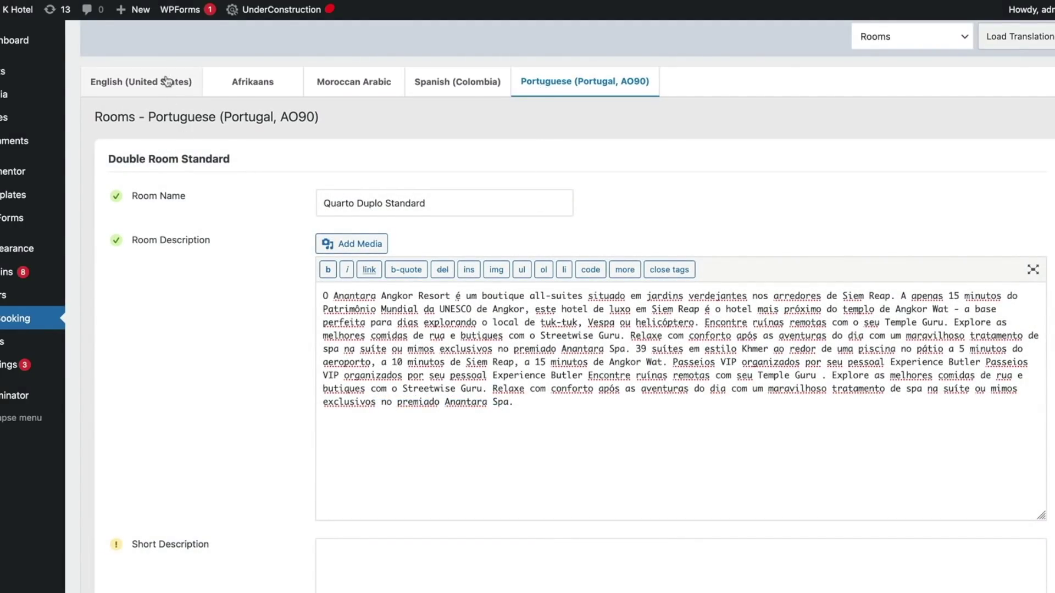
pyautogui.click(167, 82)
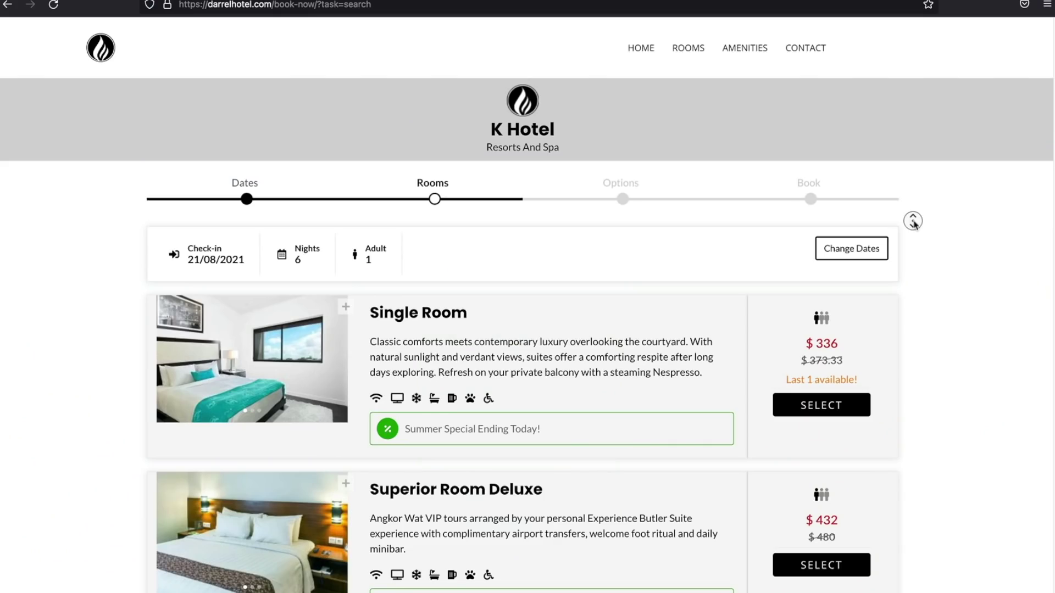
# Scroll down through Trivago's hotel results for Spain.
pyautogui.scroll(-2, 916, 231)
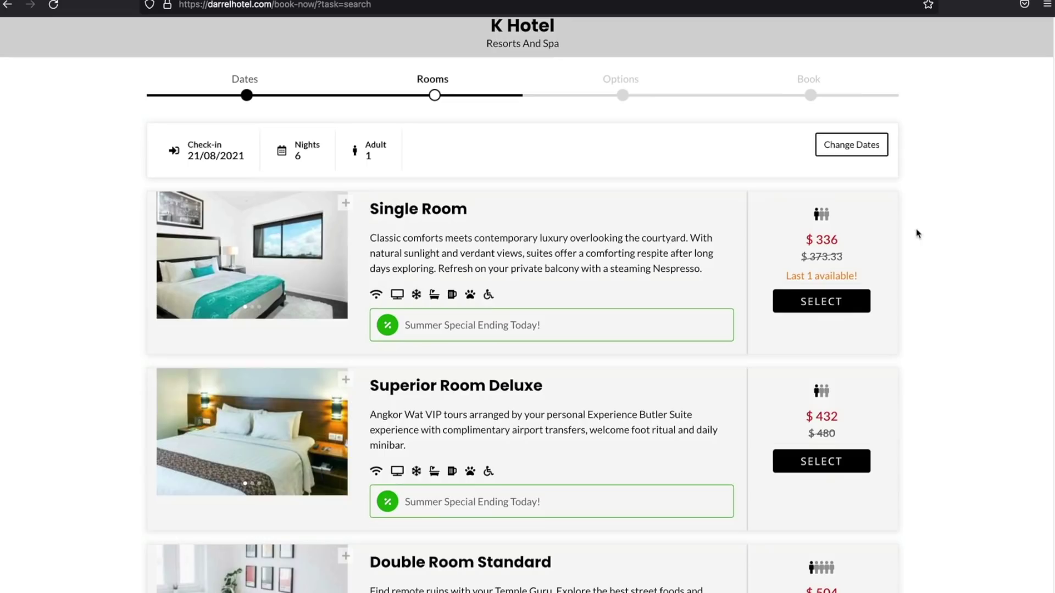
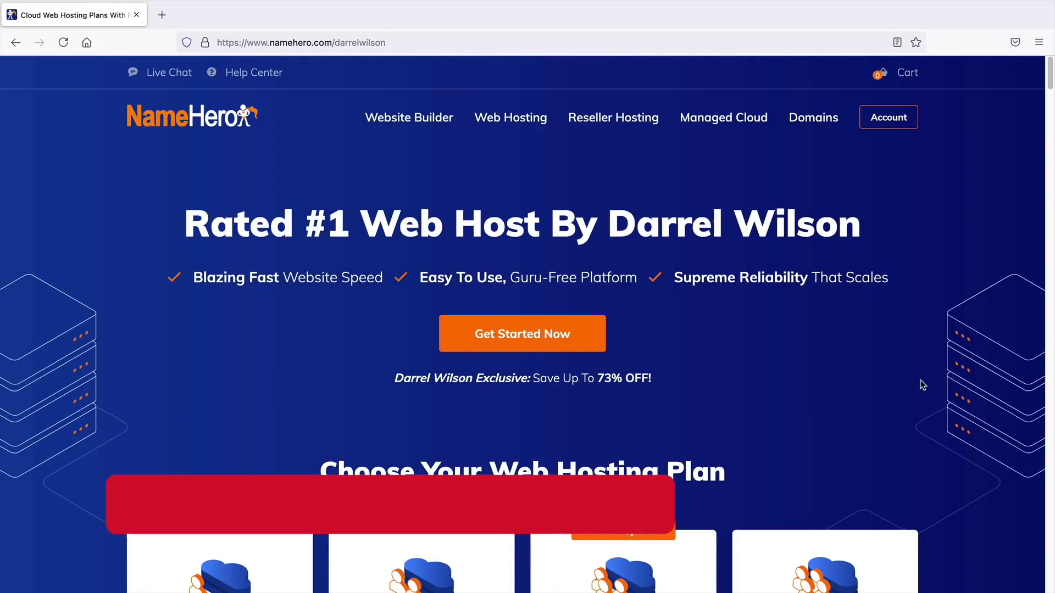
# Scroll through NameHero's plans and start an order for Turbo Cloud.
pyautogui.scroll(-1, 920, 384)
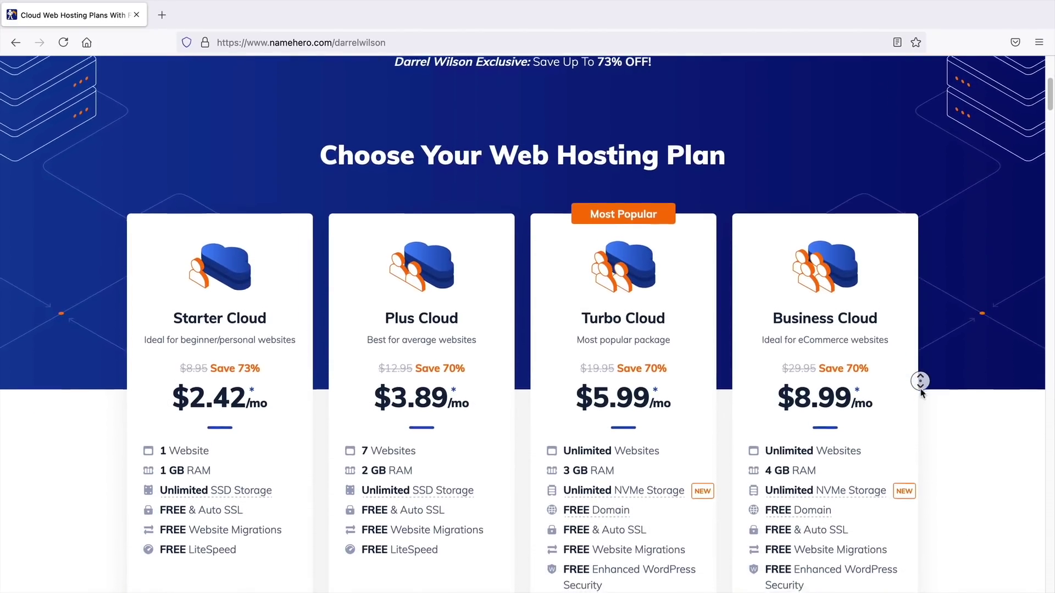
pyautogui.middleClick(921, 389)
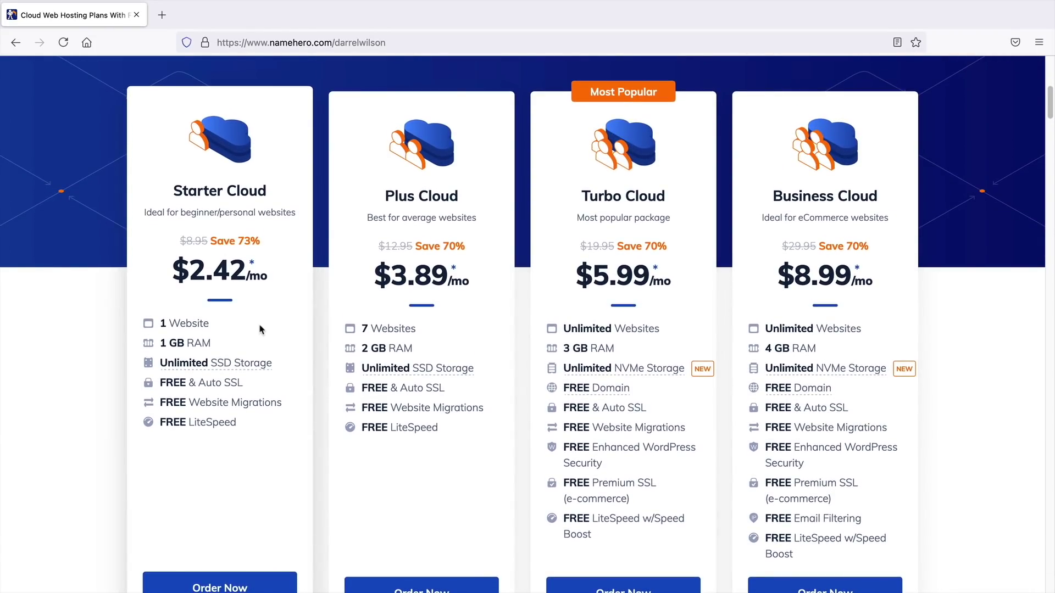
pyautogui.scroll(-1, 250, 329)
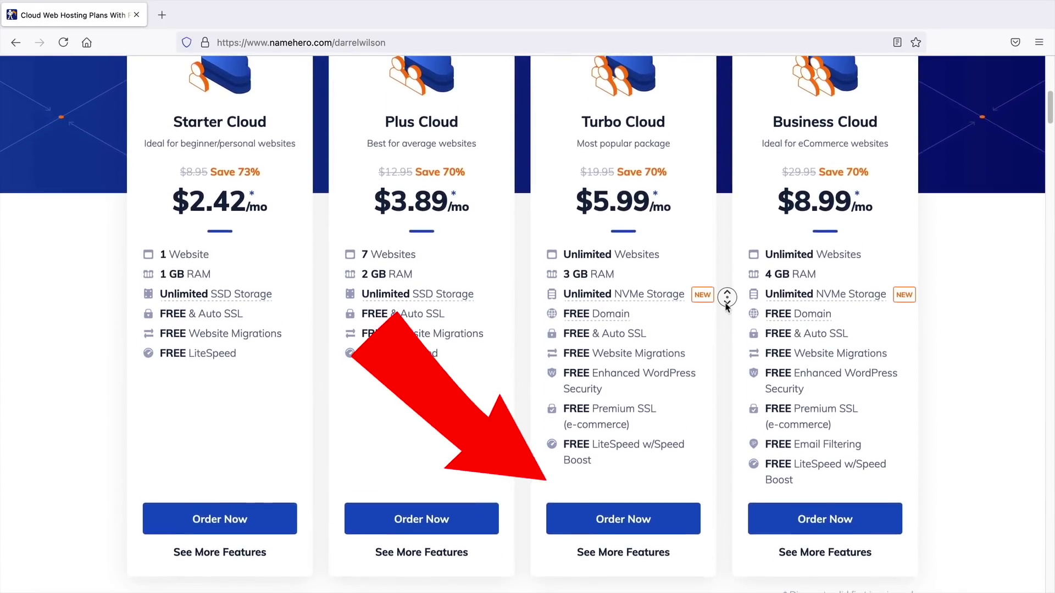
pyautogui.middleClick(726, 304)
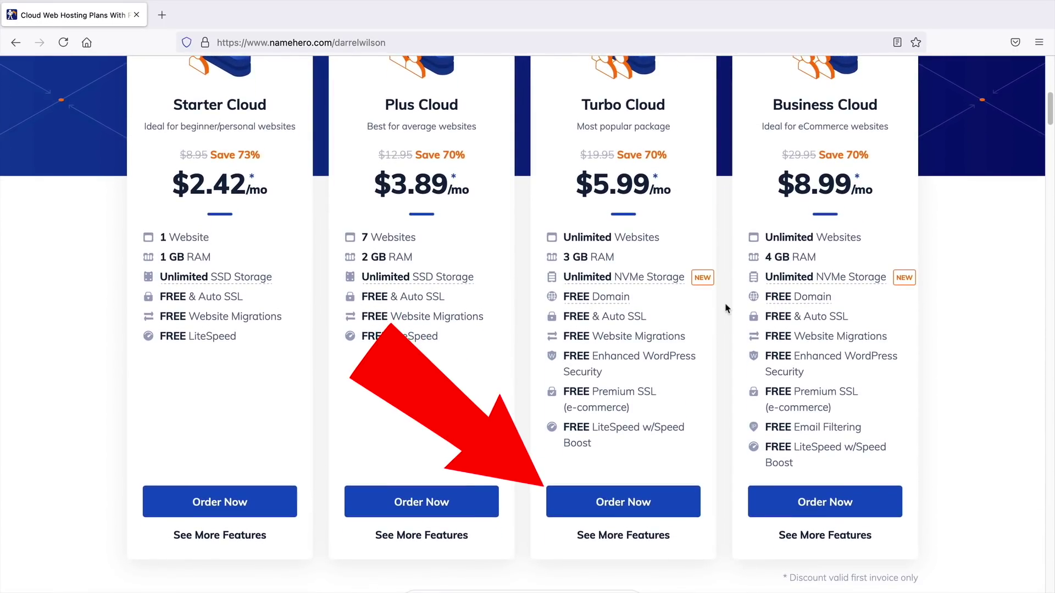
pyautogui.click(644, 497)
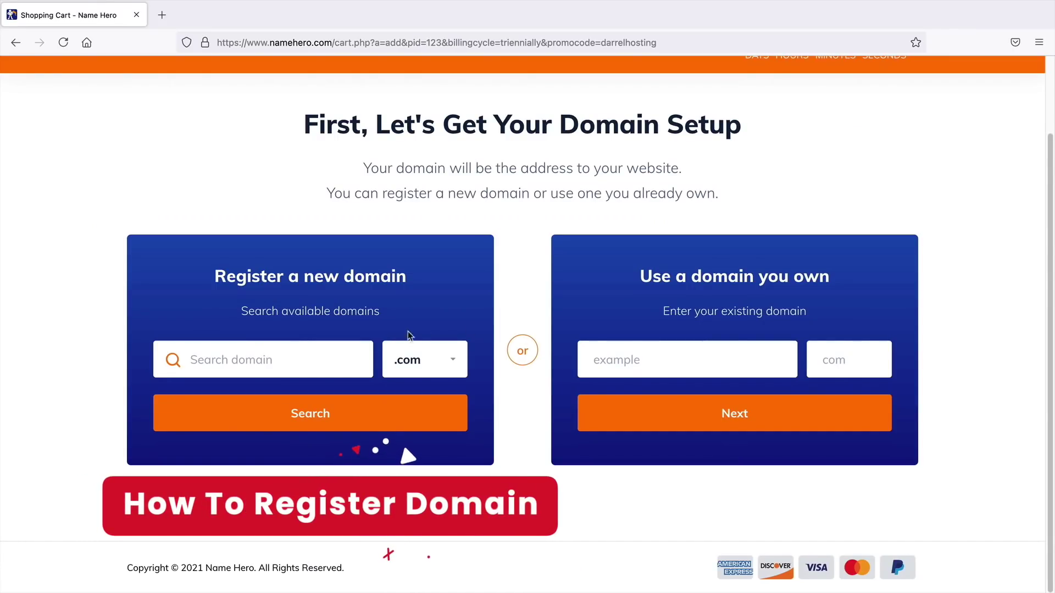
# Search for the domain demodarrelwebsite.com to check its availability.
pyautogui.click(333, 359)
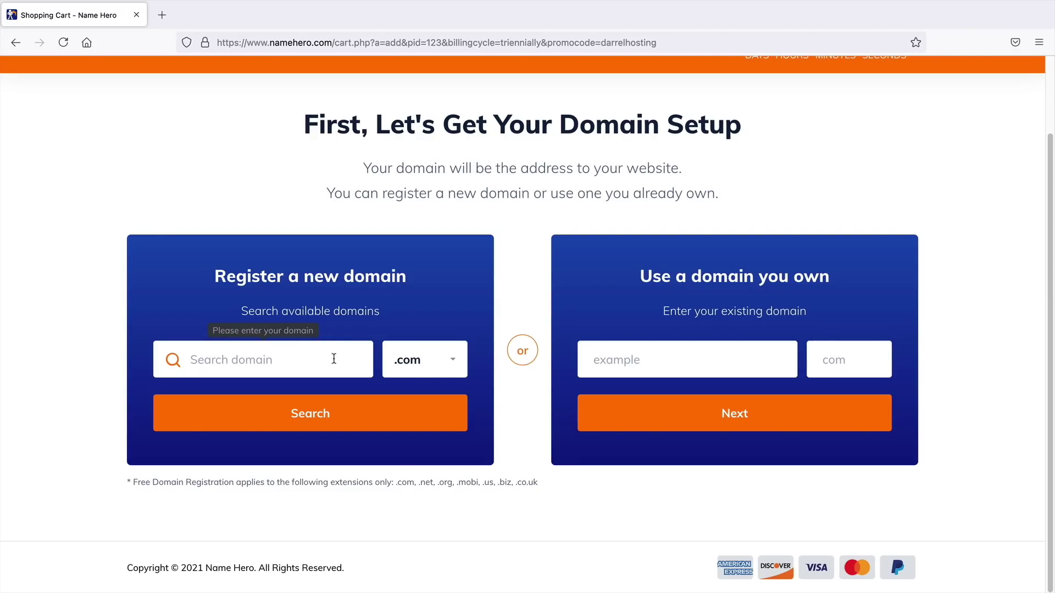
pyautogui.write('demodarrelwebsite')
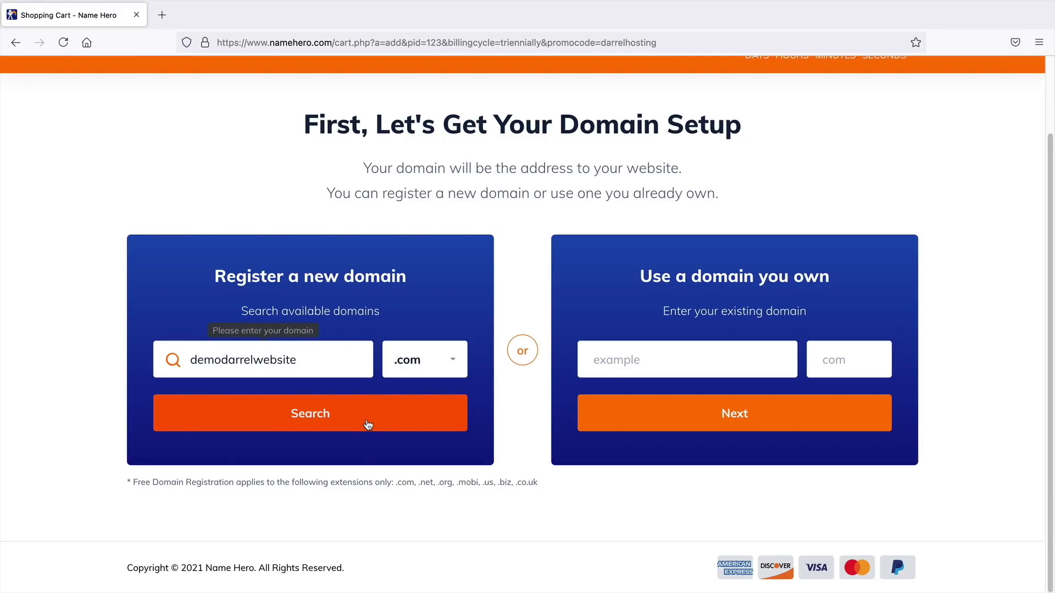
pyautogui.click(367, 424)
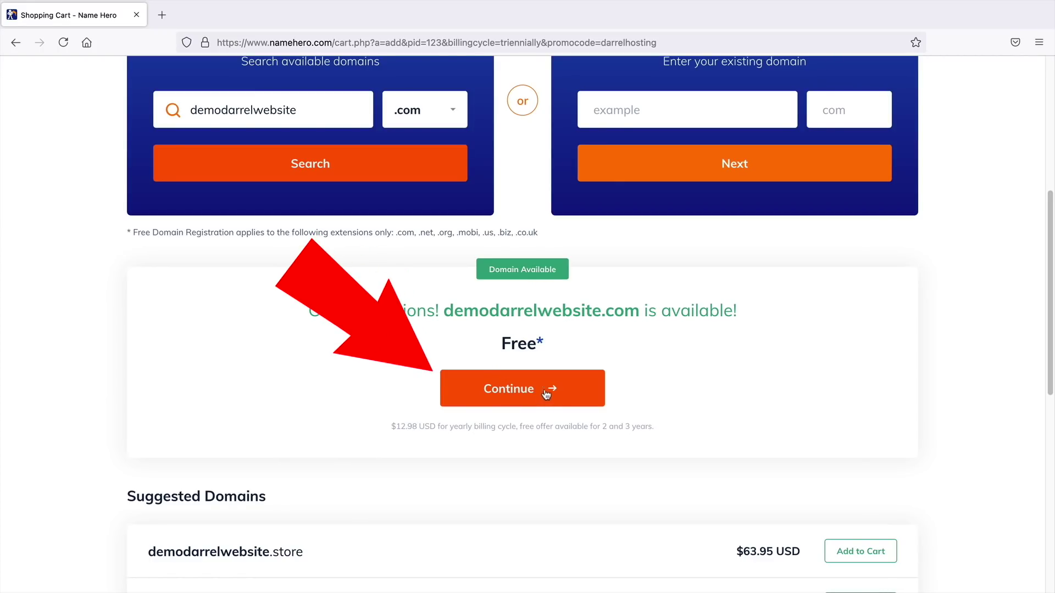
# Continue with the free demodarrelwebsite.com domain and review the hosting package options.
pyautogui.click(525, 396)
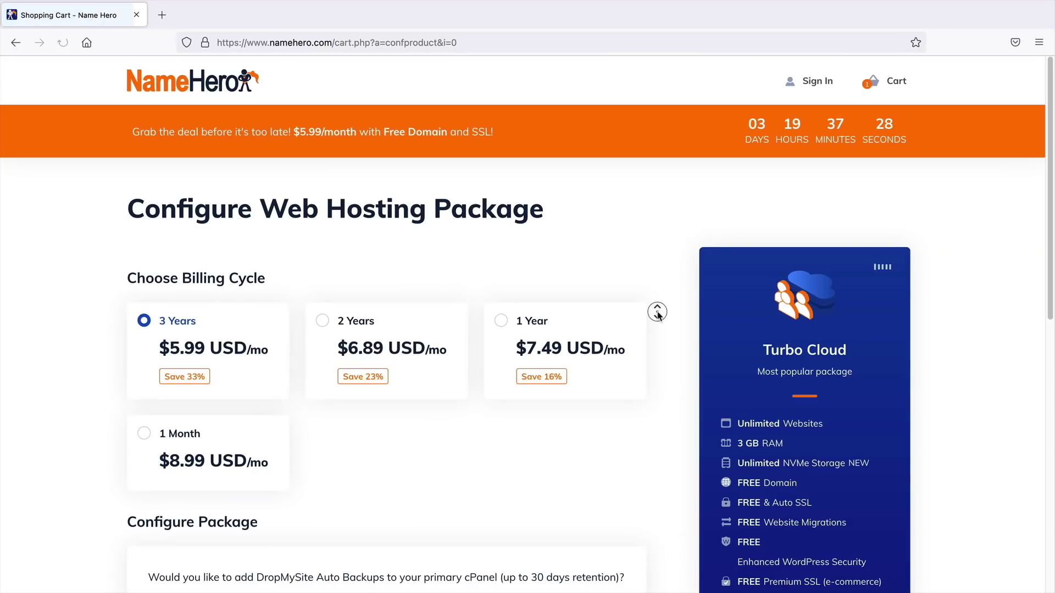
pyautogui.scroll(-3, 657, 312)
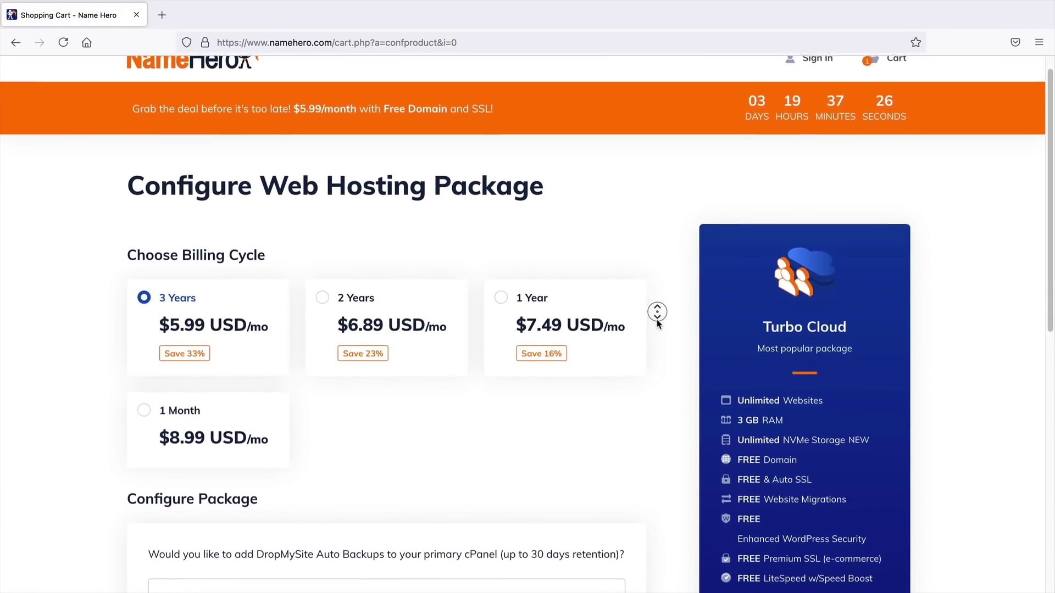
pyautogui.middleClick(657, 320)
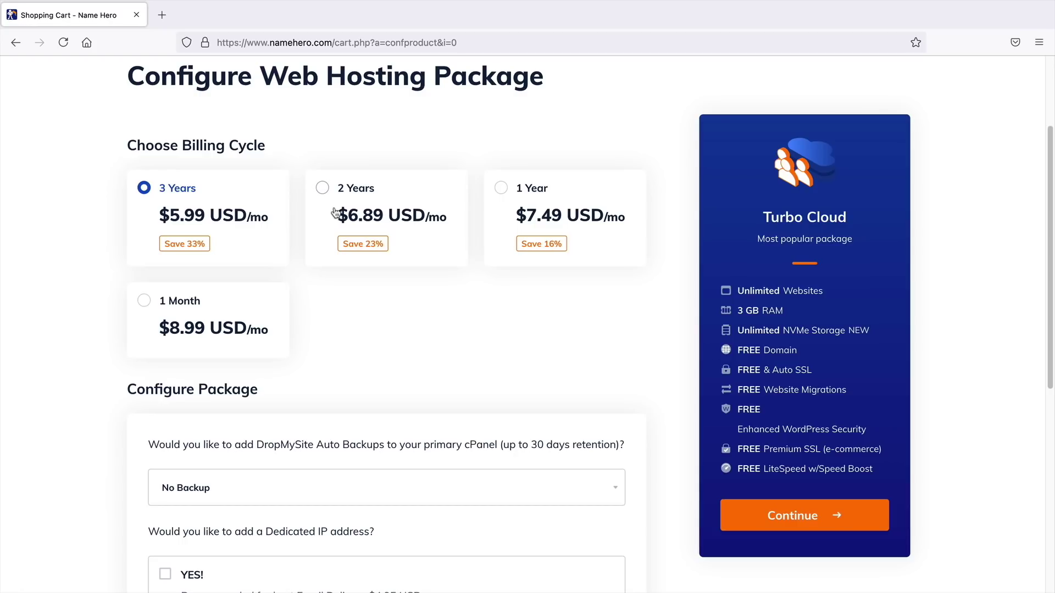
pyautogui.middleClick(675, 241)
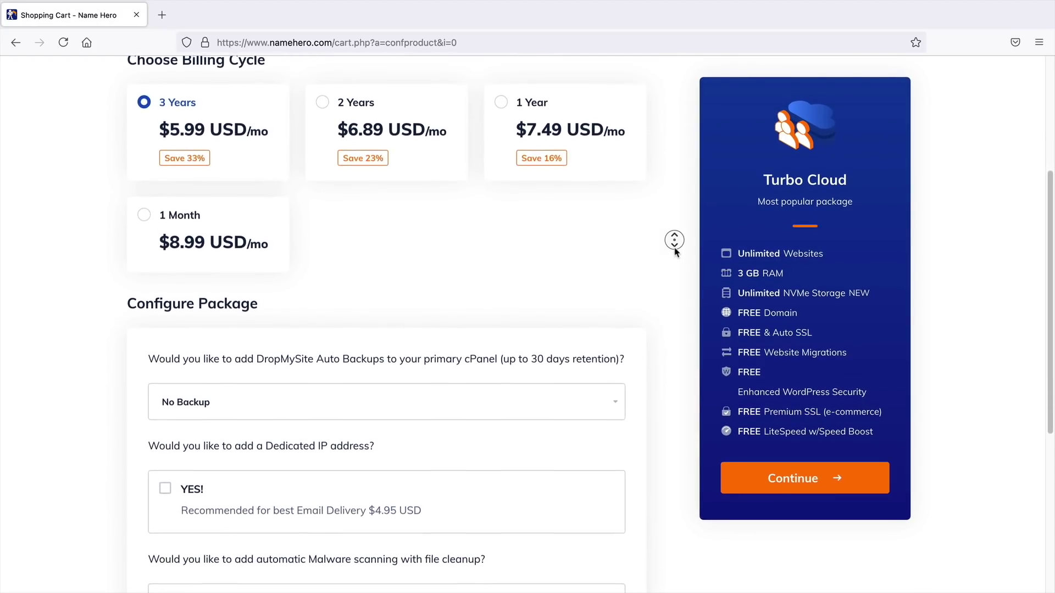
pyautogui.scroll(5, 675, 253)
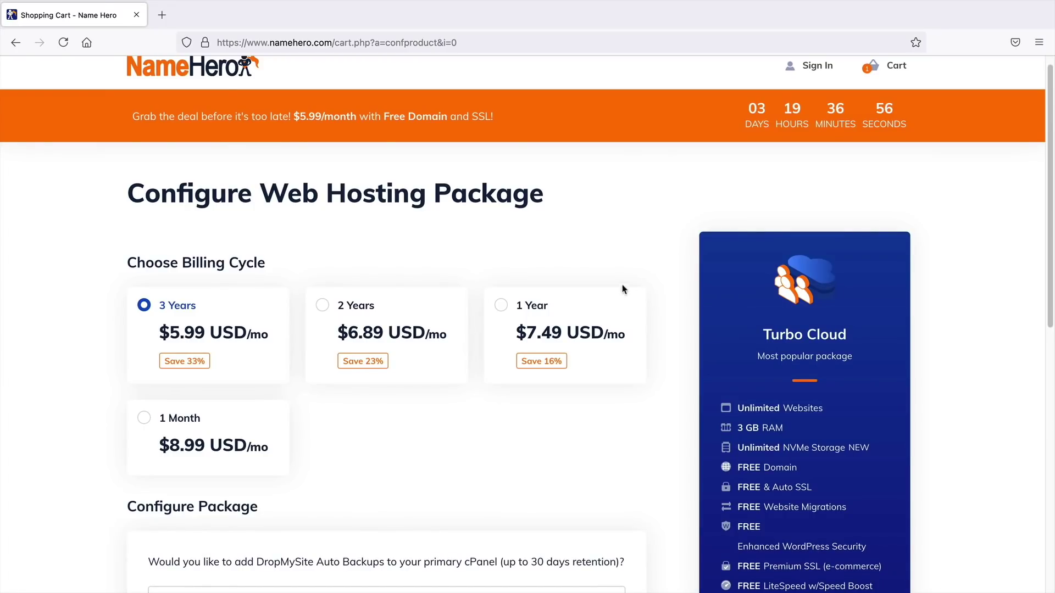
# Keep No Backup and Let's Encrypt Auto SSL, then proceed to domain configuration.
pyautogui.click(596, 313)
pyautogui.middleClick(686, 330)
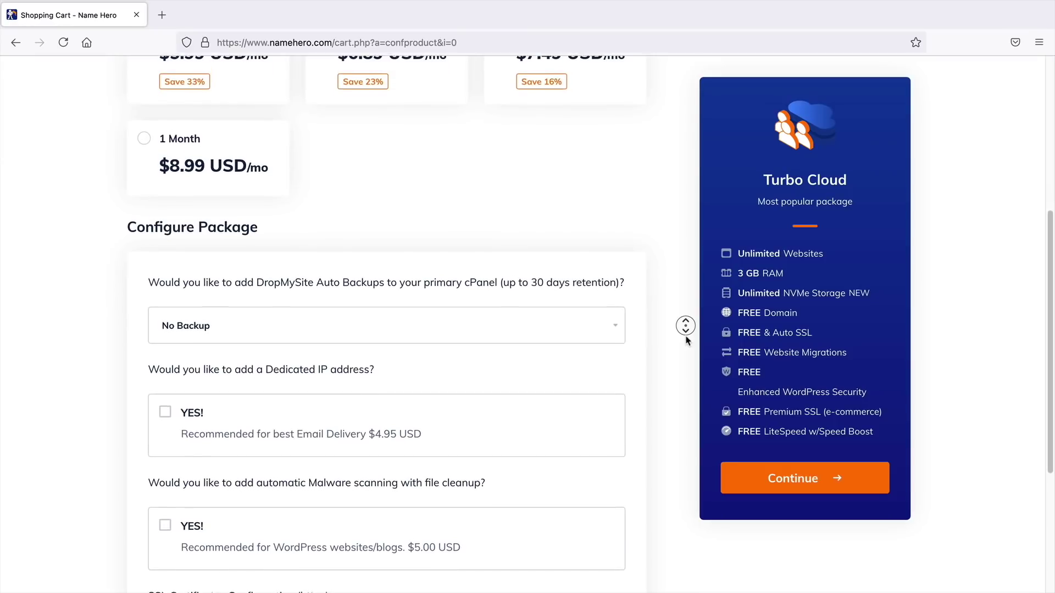
pyautogui.click(686, 340)
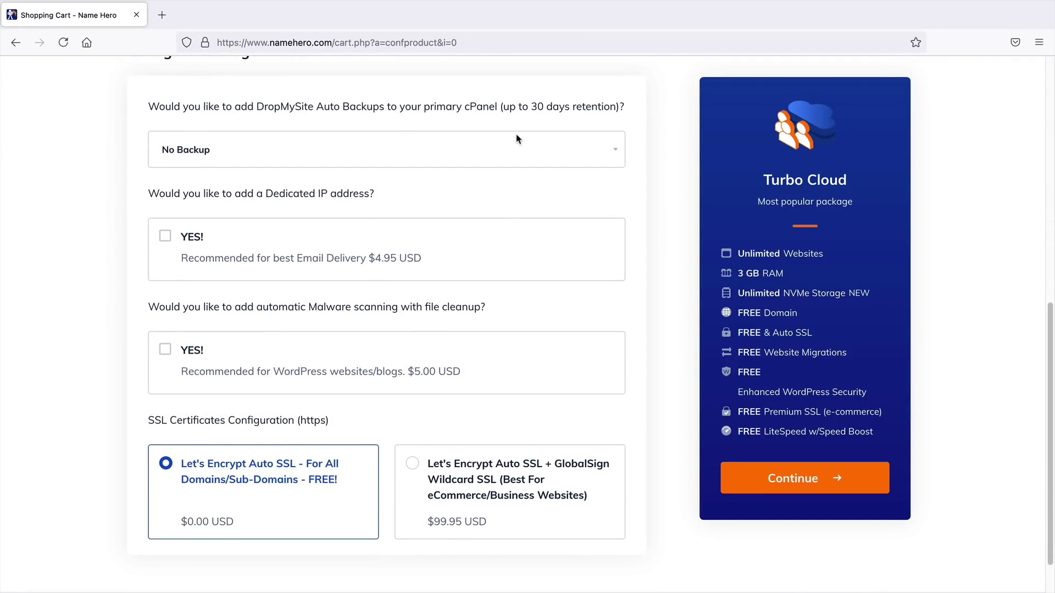
pyautogui.middleClick(660, 311)
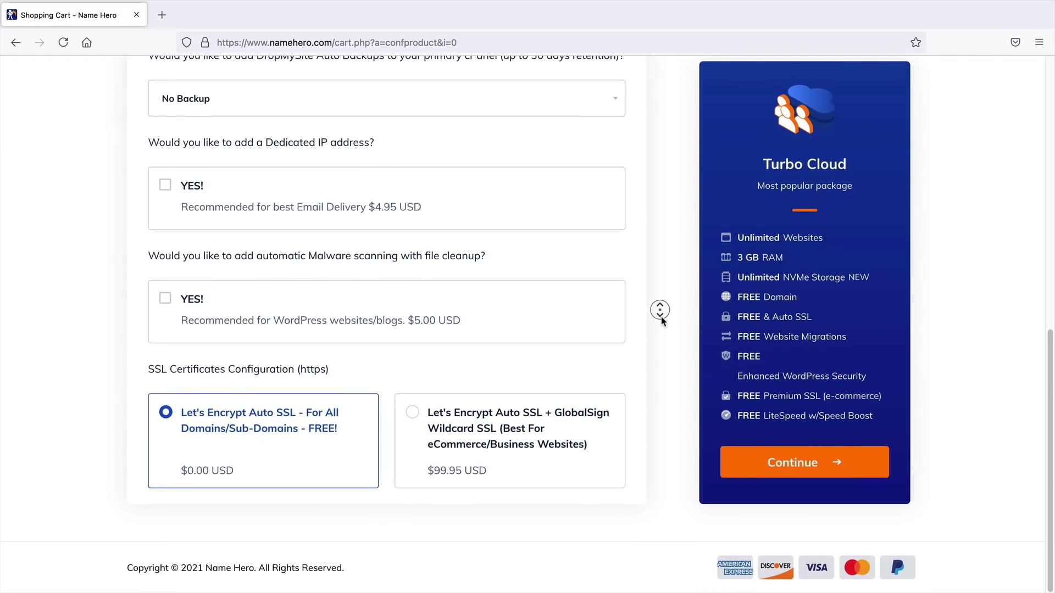
pyautogui.click(663, 321)
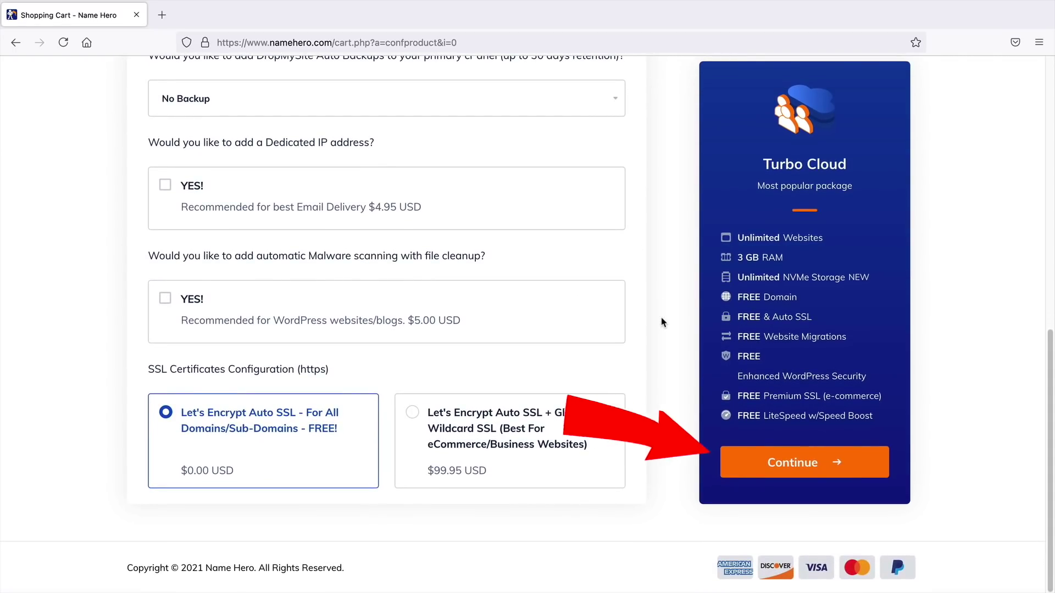
pyautogui.click(824, 464)
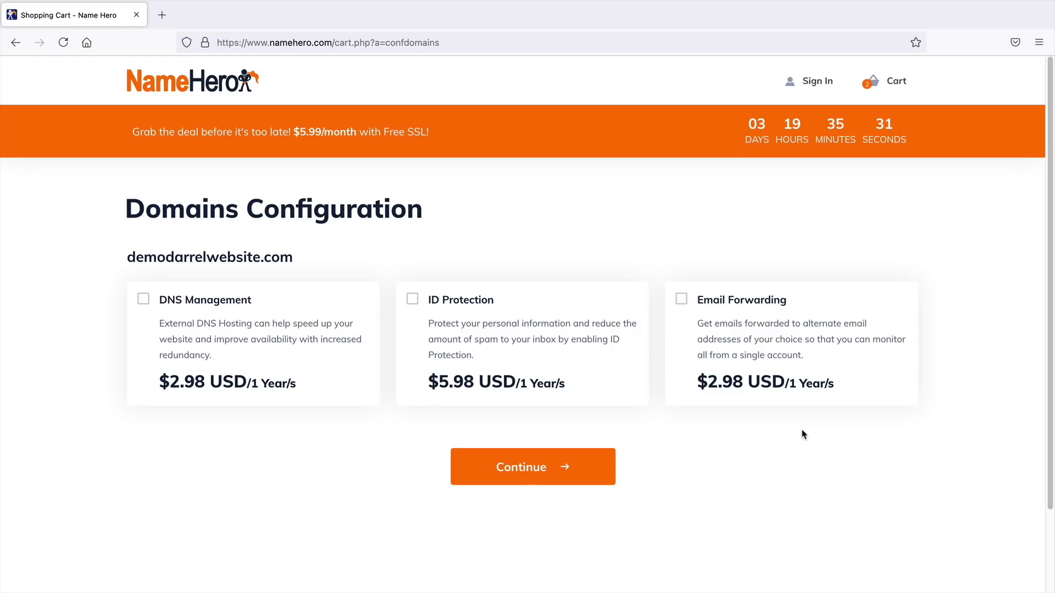
# Add ID Protection to demodarrelwebsite.com and continue to Review & Checkout.
pyautogui.click(441, 306)
pyautogui.click(537, 471)
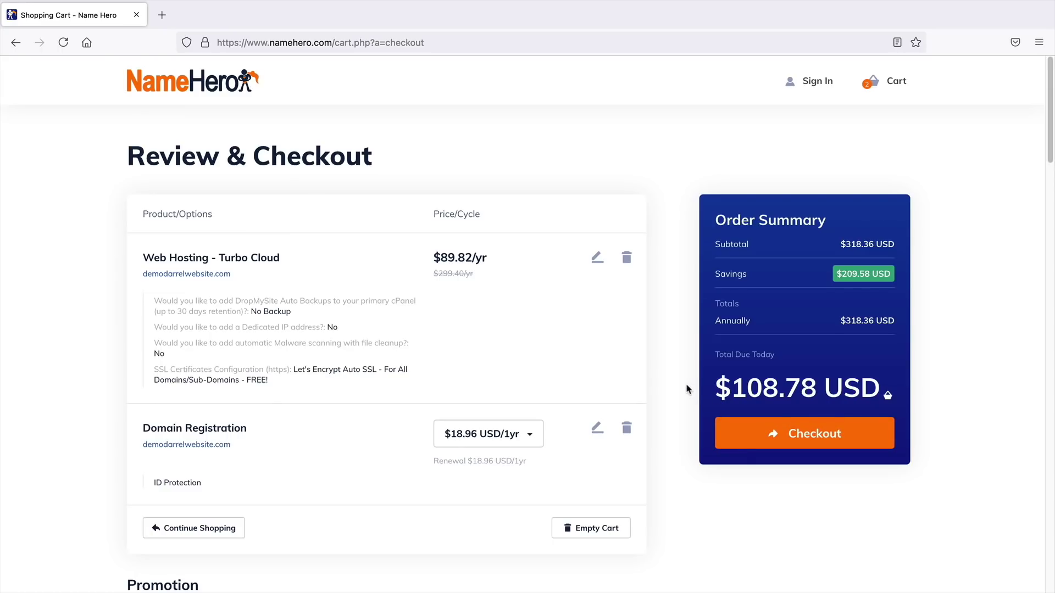
# Scroll the checkout page and briefly highlight the $209.58 USD savings line.
pyautogui.middleClick(669, 383)
pyautogui.scroll(-2, 669, 394)
pyautogui.scroll(-3, 670, 394)
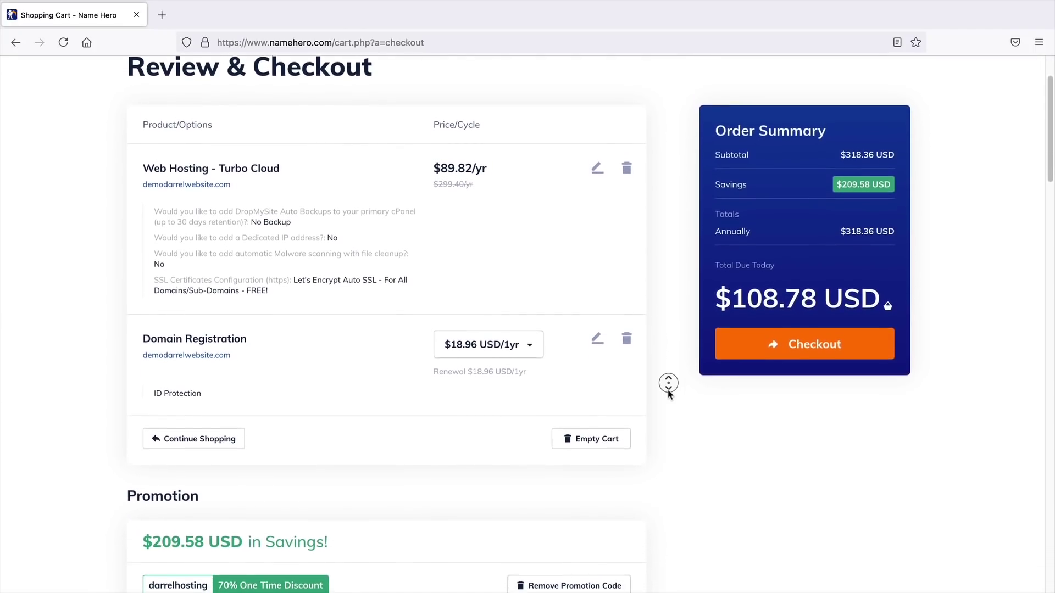
pyautogui.scroll(-3, 669, 394)
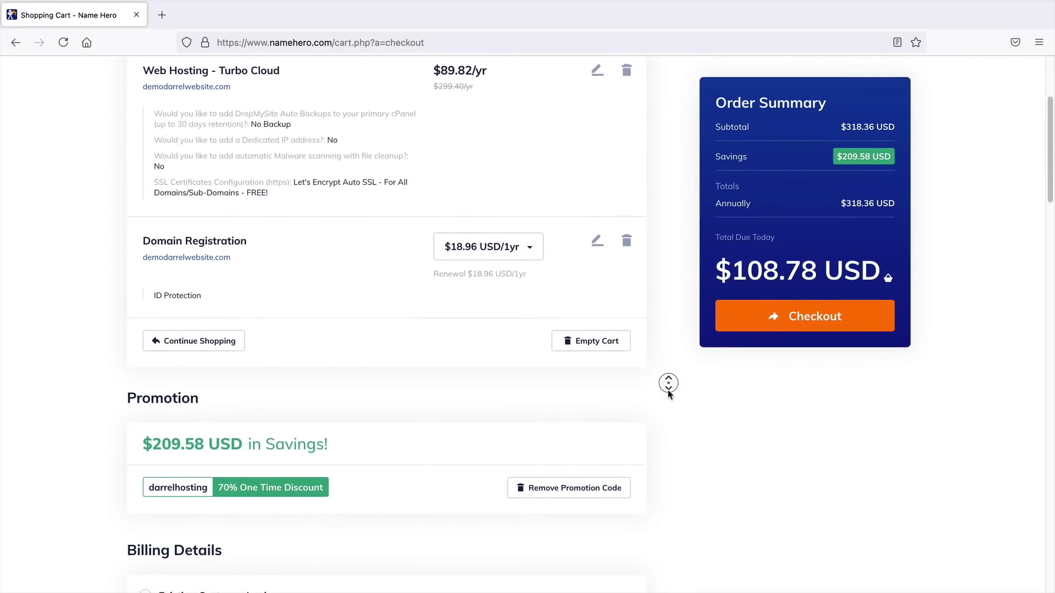
pyautogui.scroll(-3, 670, 394)
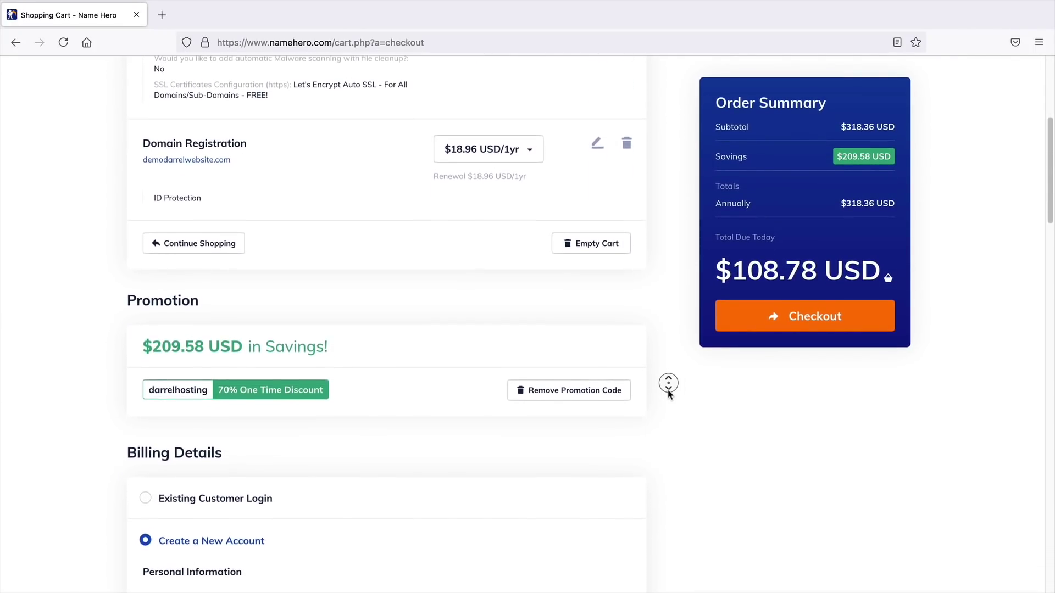
pyautogui.click(670, 394)
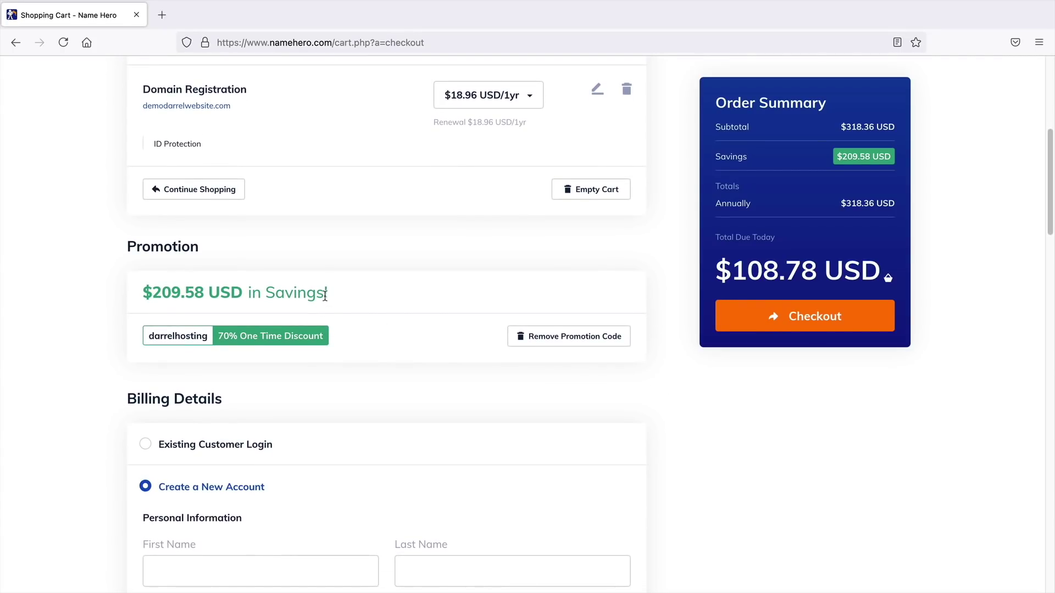
pyautogui.moveTo(329, 292); pyautogui.dragTo(275, 289)
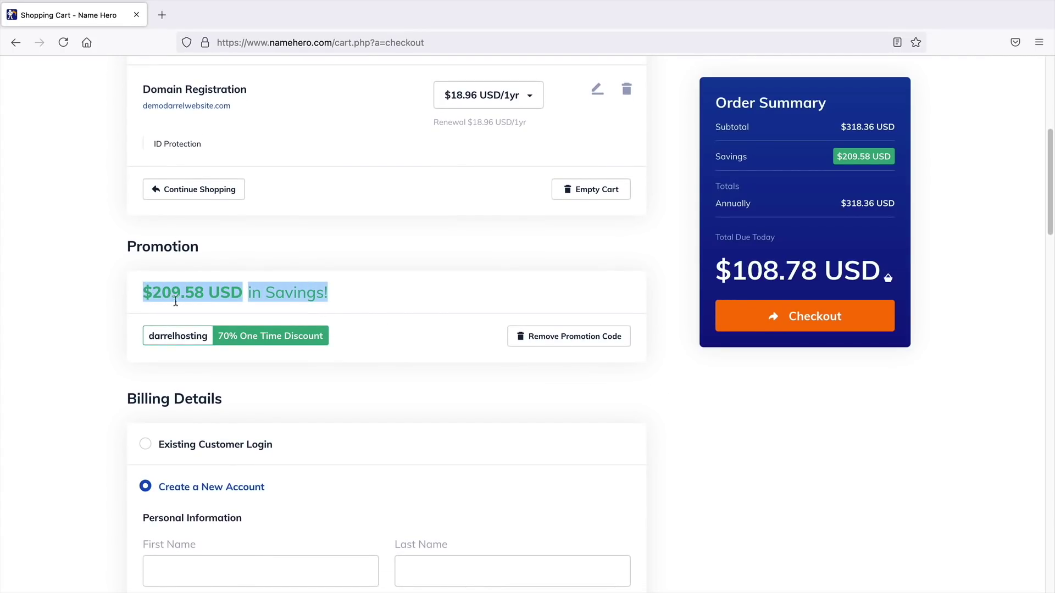
pyautogui.click(641, 379)
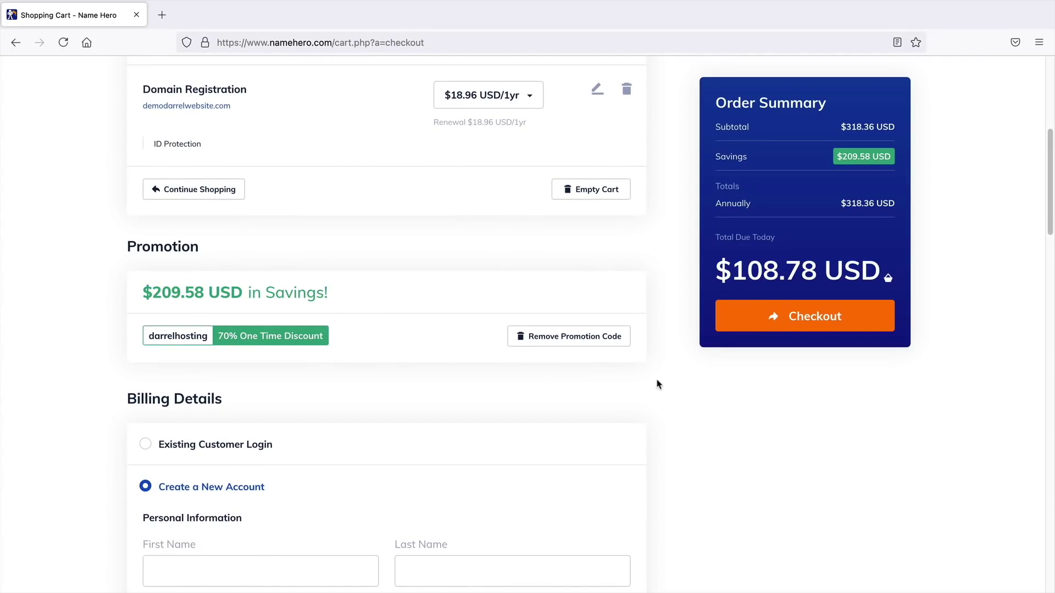
# Scroll to the bottom of checkout and return to the Client Area dashboard.
pyautogui.scroll(-1, 658, 388)
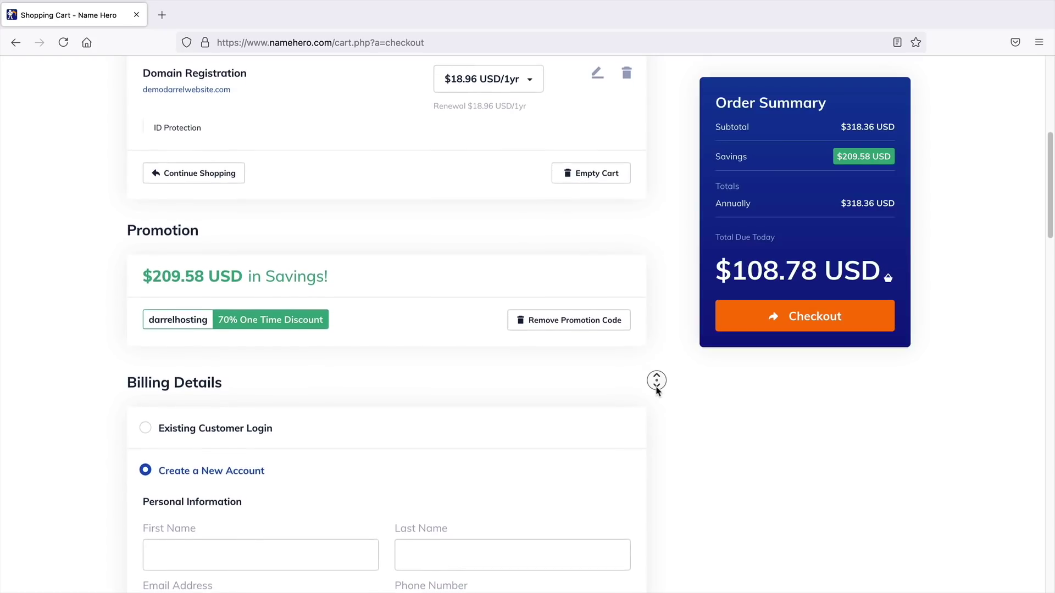
pyautogui.scroll(-1, 657, 391)
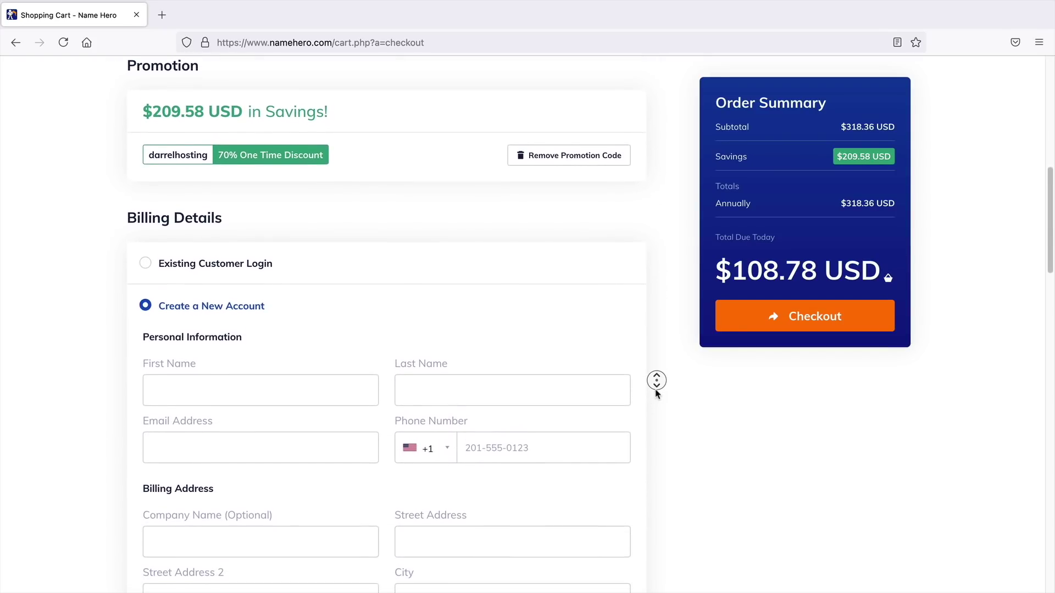
pyautogui.scroll(-1, 658, 392)
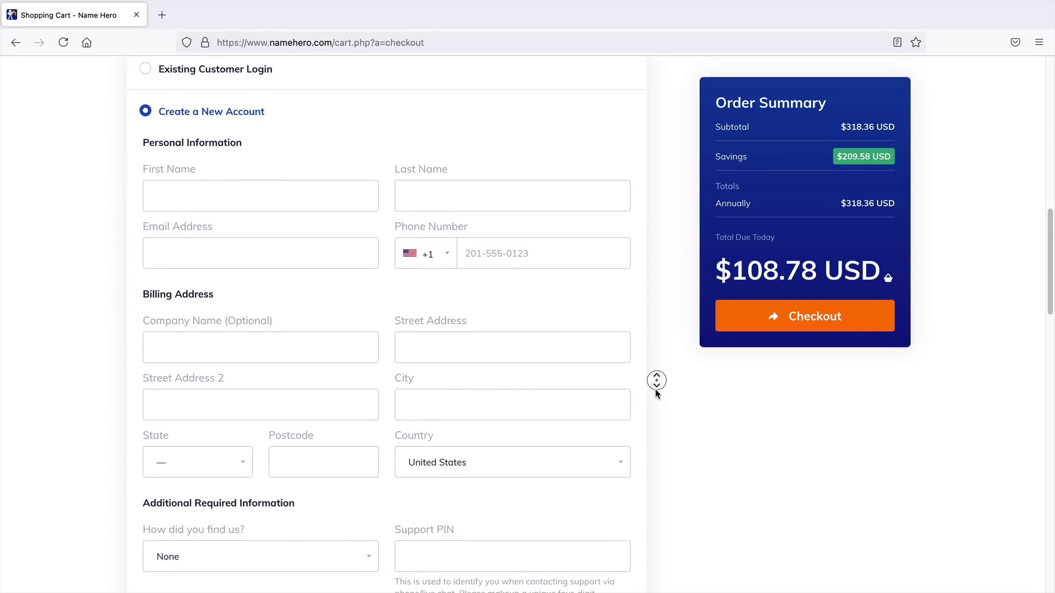
pyautogui.scroll(-2, 658, 393)
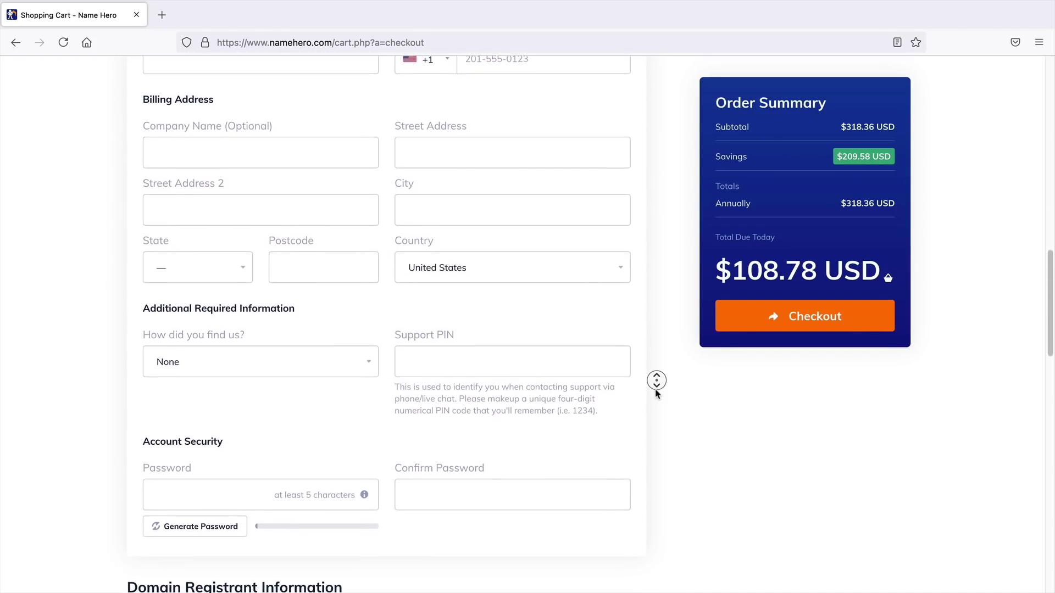
pyautogui.scroll(-3, 658, 392)
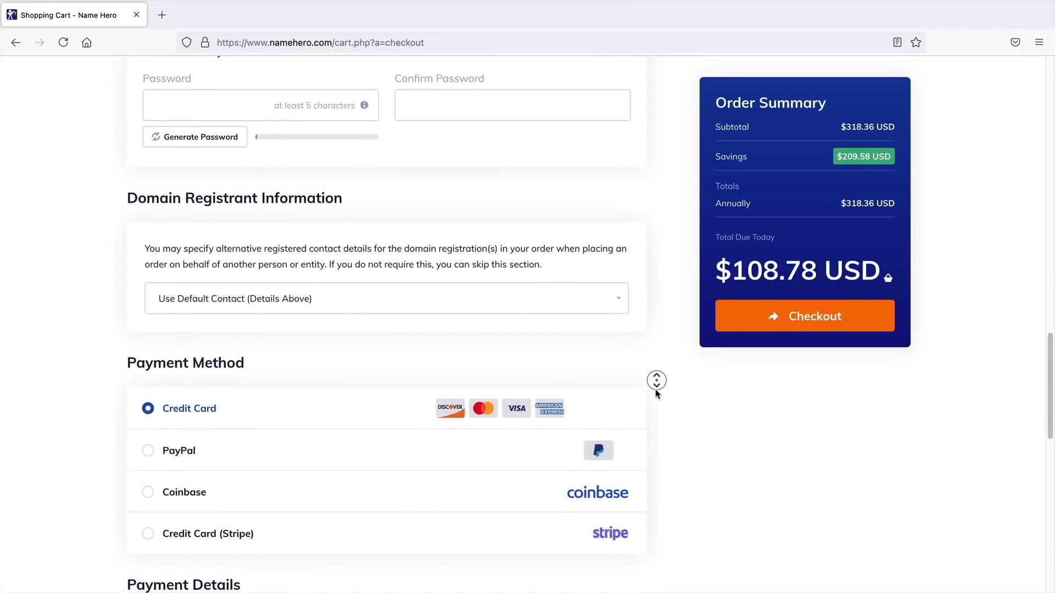
pyautogui.middleClick(657, 369)
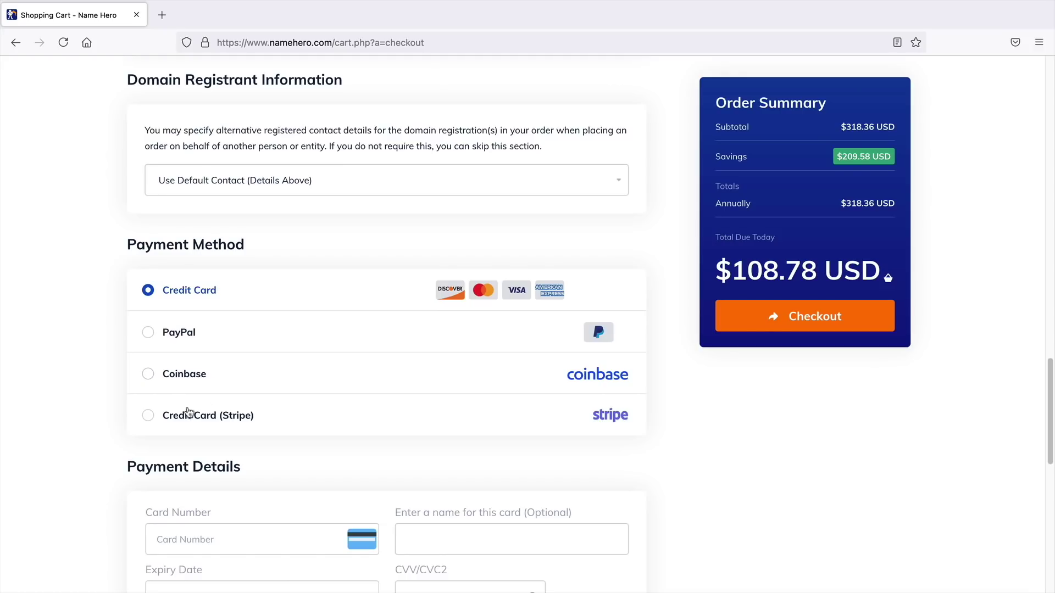
pyautogui.middleClick(667, 354)
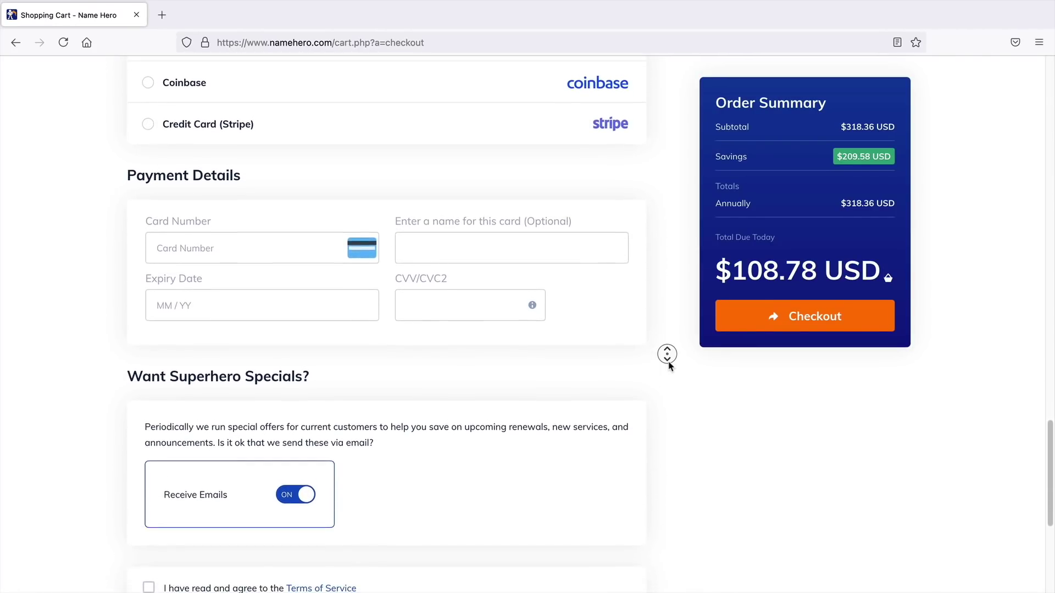
pyautogui.click(669, 366)
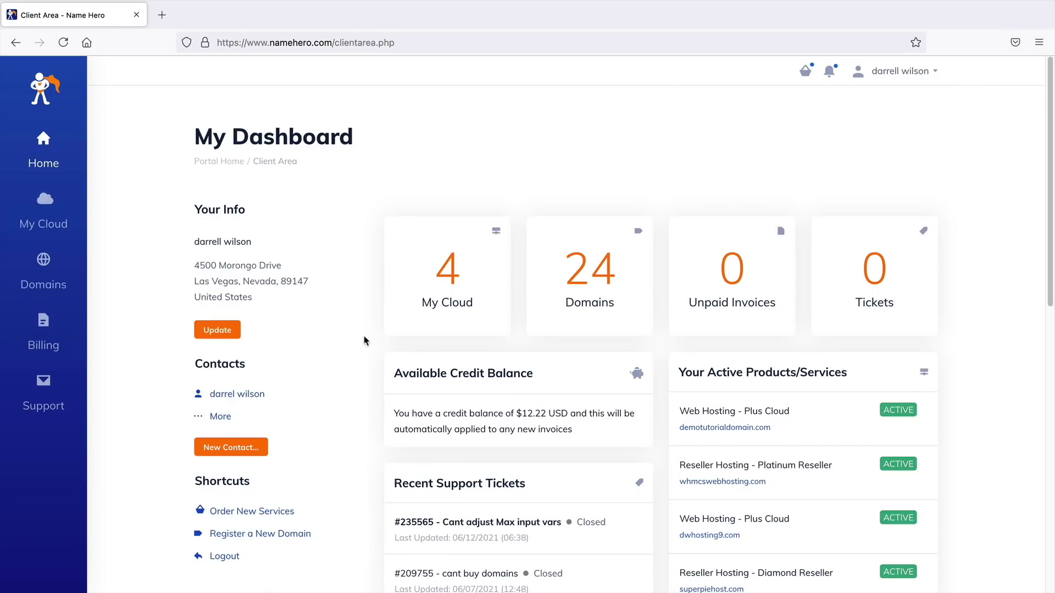
# Preview the Domains, Billing and Support sidebar menus, then close them.
pyautogui.click(42, 264)
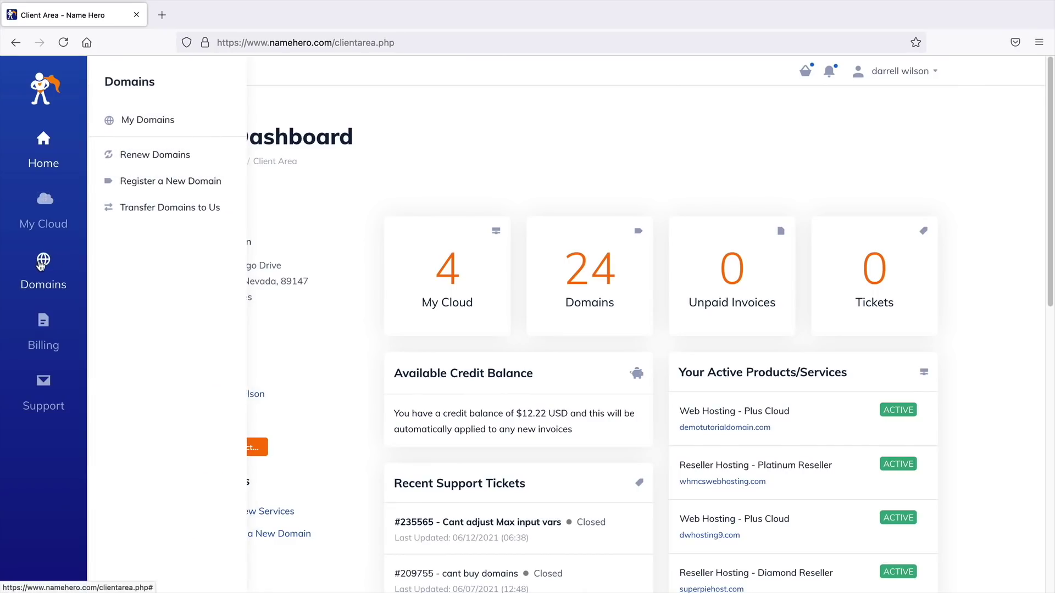
pyautogui.click(51, 327)
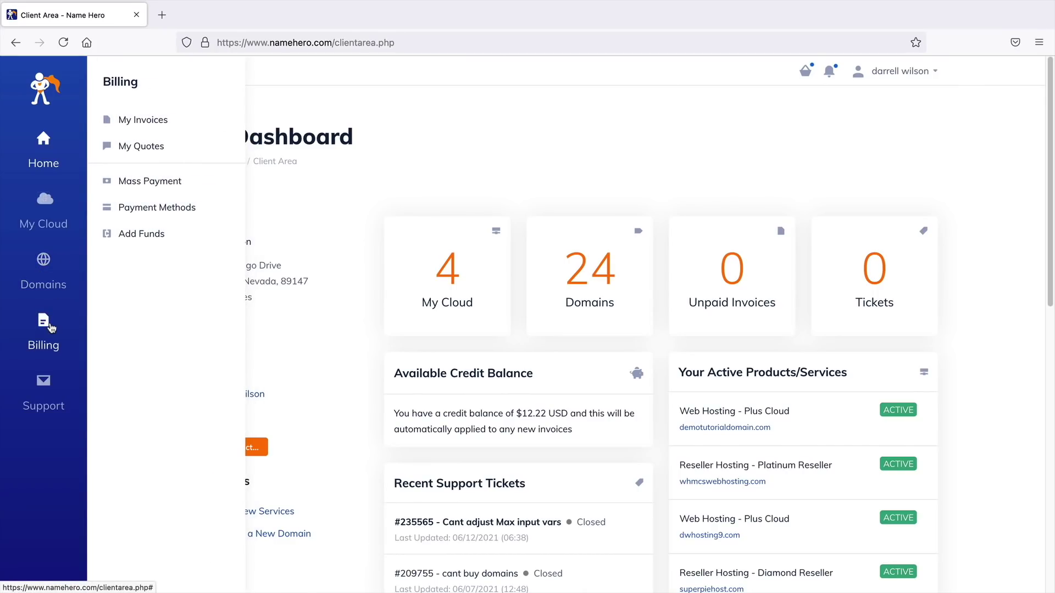
pyautogui.click(49, 381)
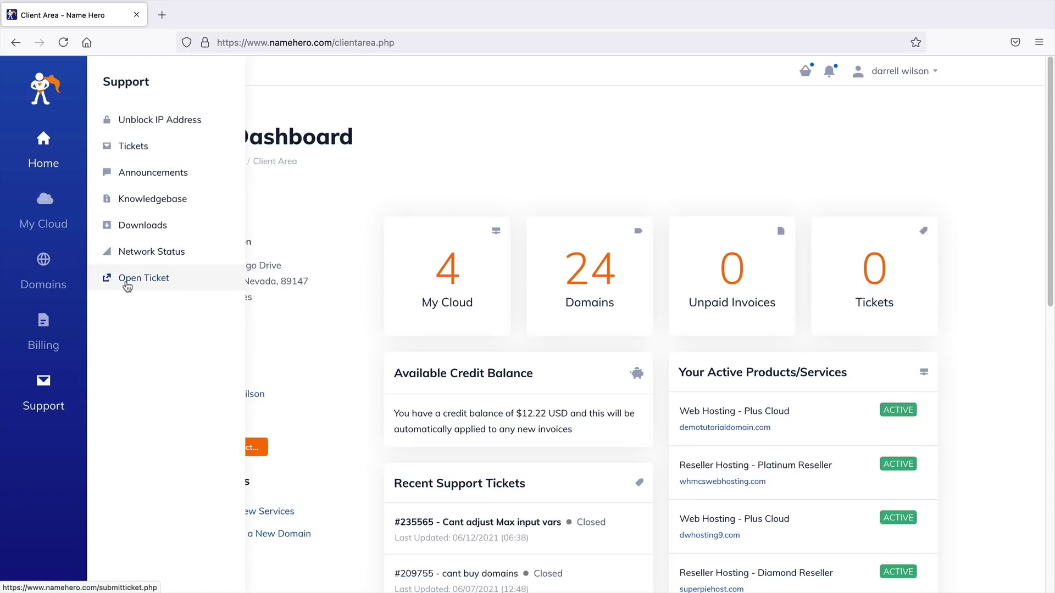
pyautogui.click(555, 193)
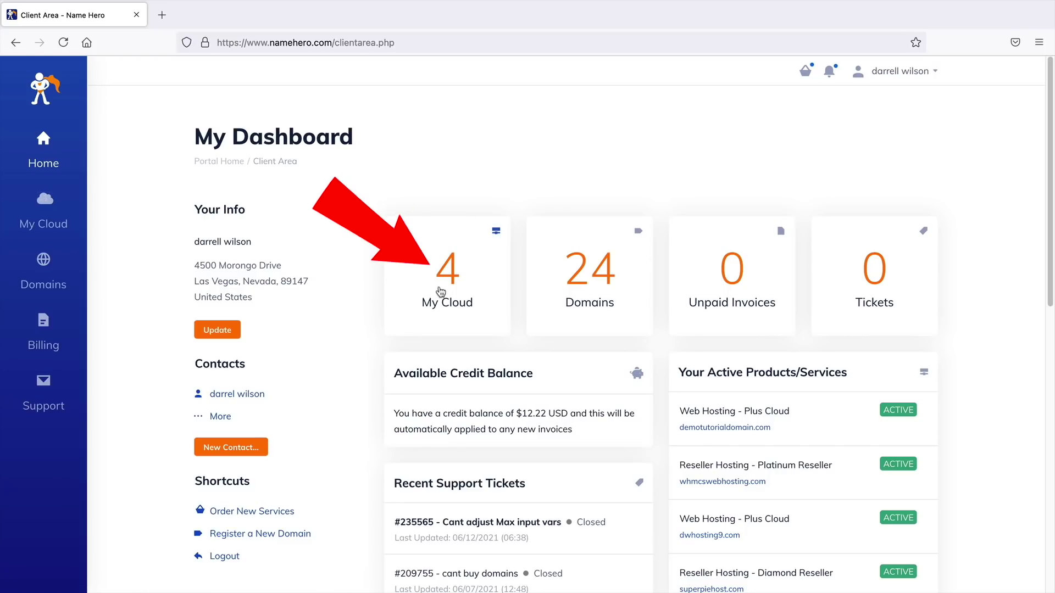
# Open the demotutorialdomain.com Plus Cloud service under My Cloud and log in to cPanel.
pyautogui.click(456, 292)
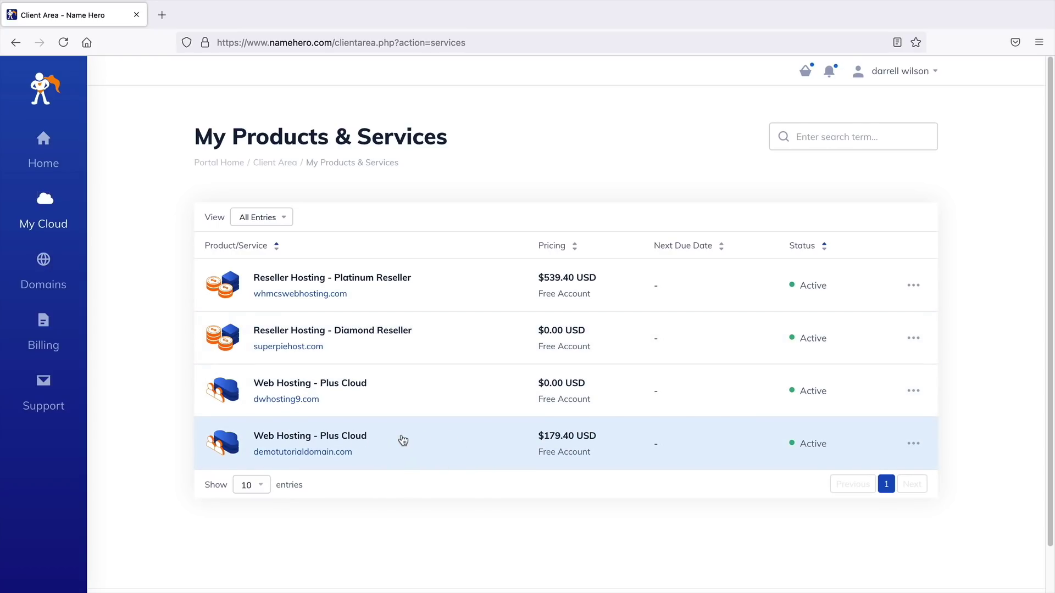
pyautogui.click(403, 440)
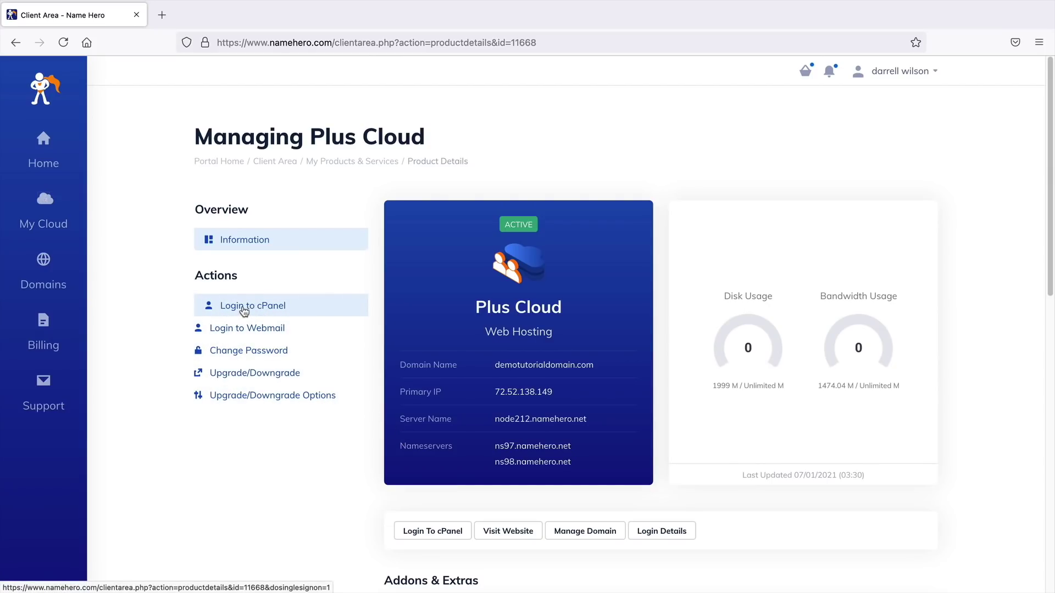
pyautogui.click(246, 306)
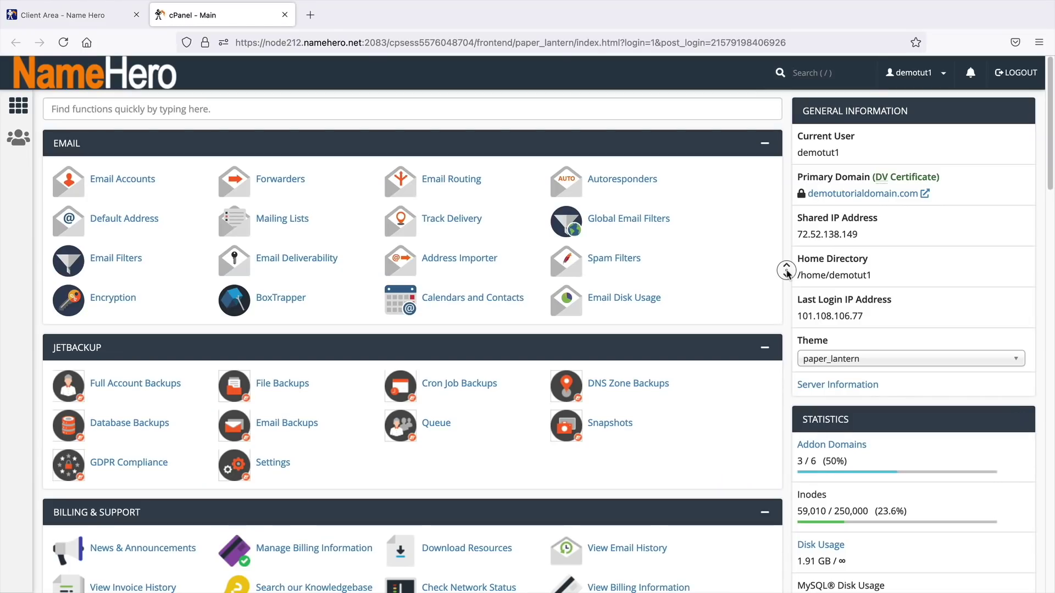
# Scroll down to cPanel's Software section and open WordPress Manager by Softaculous.
pyautogui.scroll(-2, 787, 272)
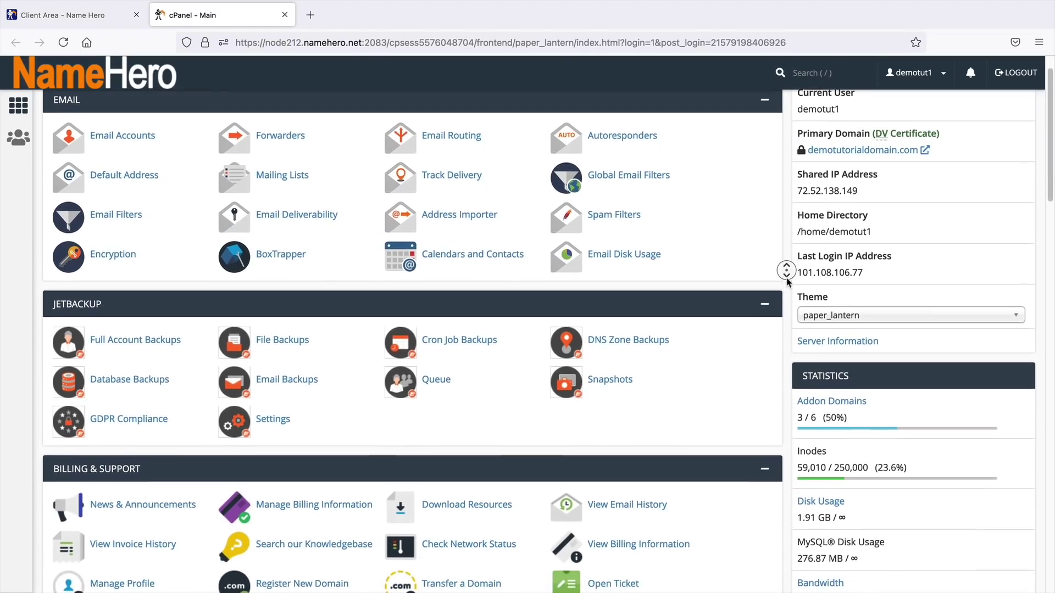
pyautogui.scroll(-4, 786, 271)
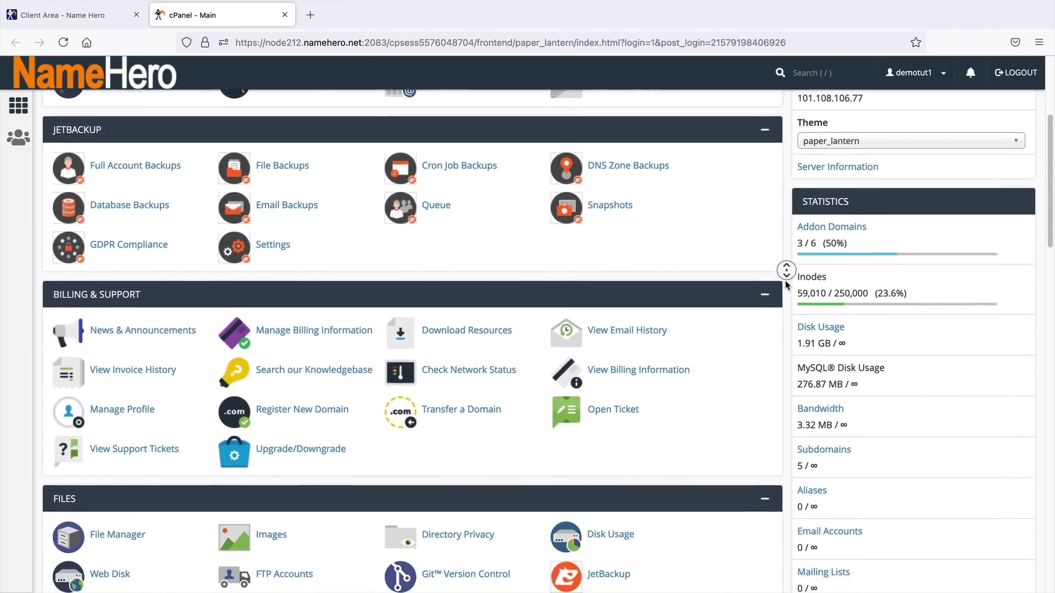
pyautogui.scroll(-4, 786, 271)
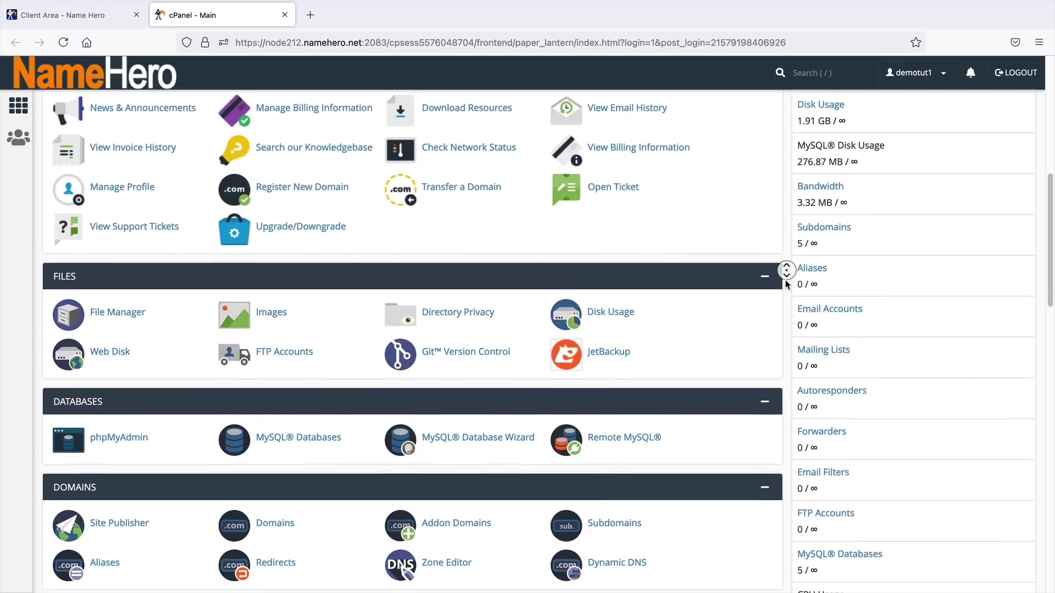
pyautogui.scroll(-4, 786, 272)
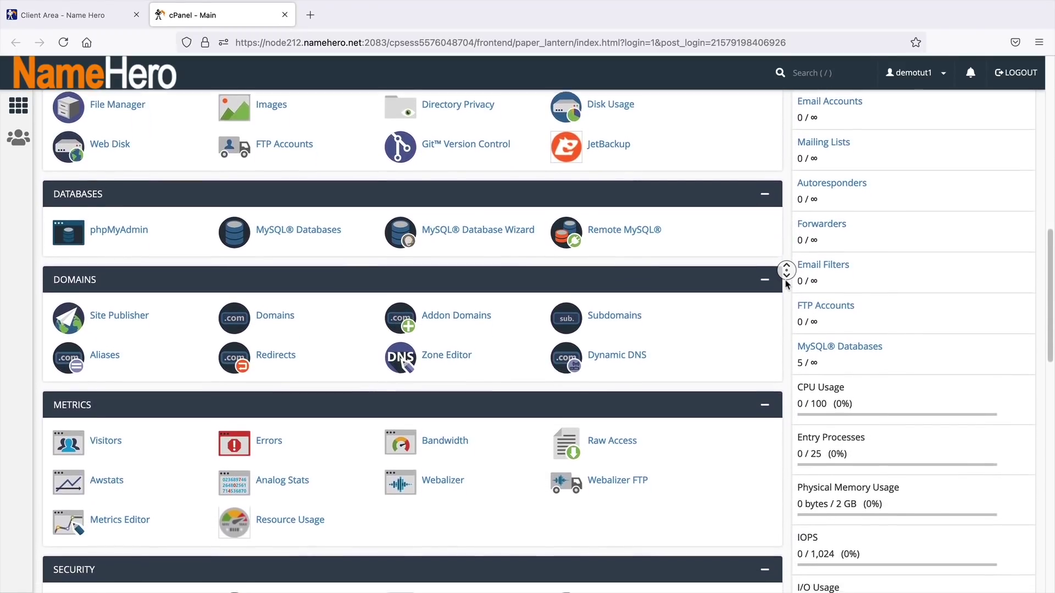
pyautogui.scroll(-4, 786, 271)
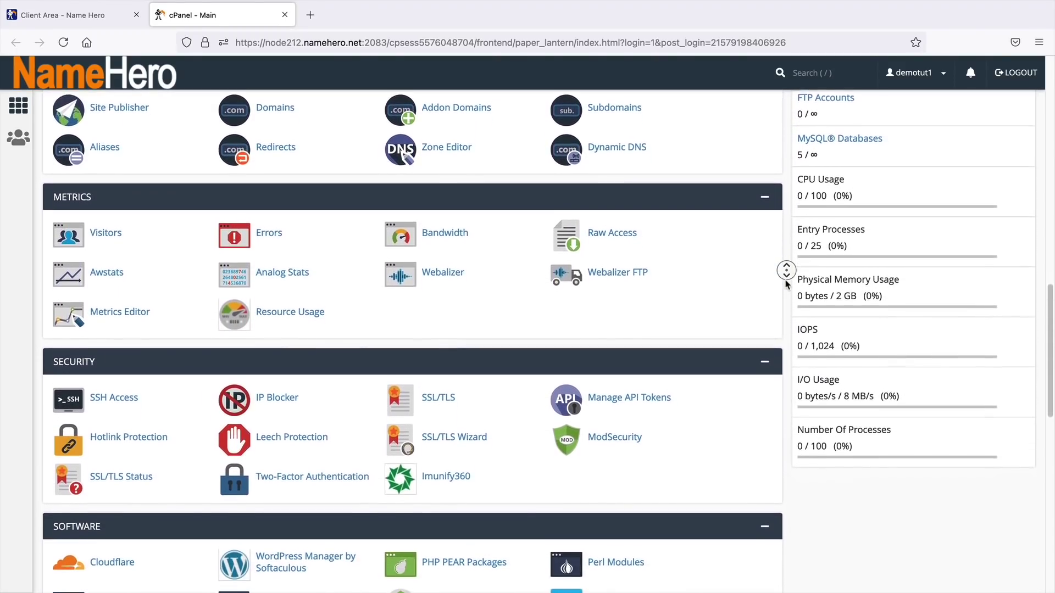
pyautogui.scroll(-3, 786, 285)
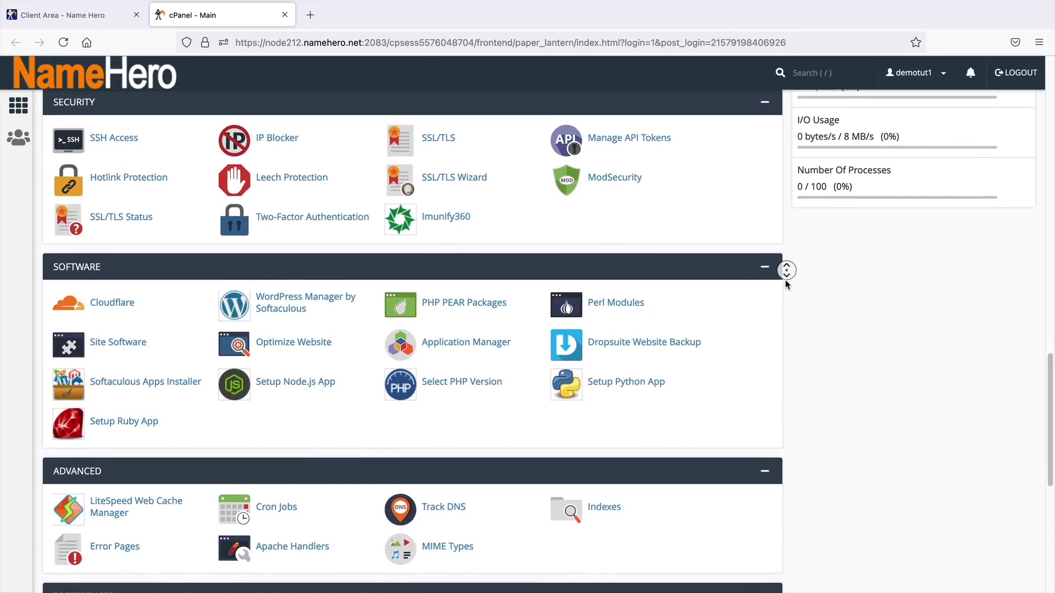
pyautogui.middleClick(786, 285)
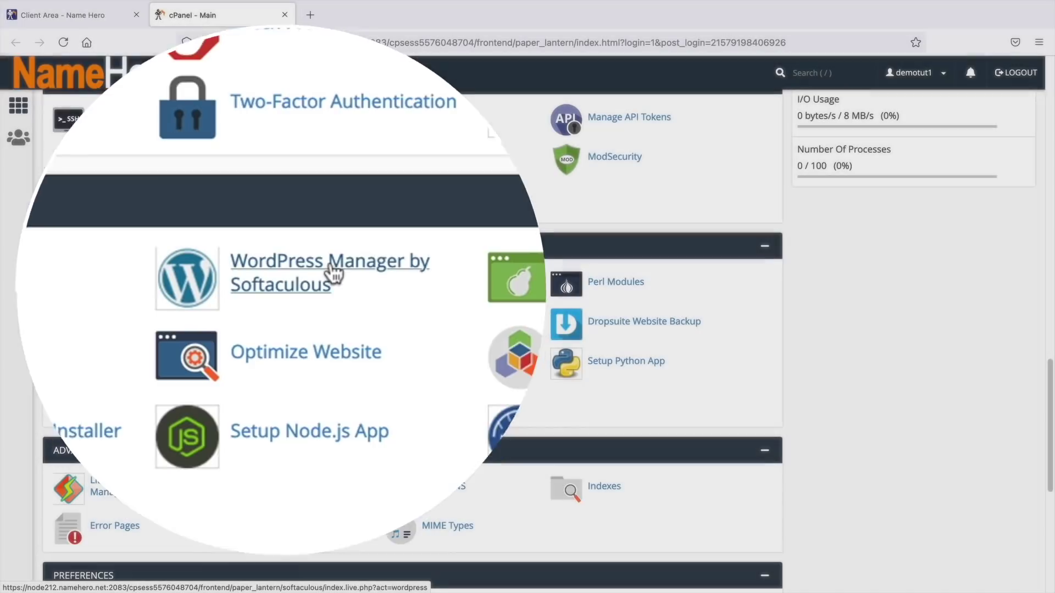
pyautogui.click(307, 282)
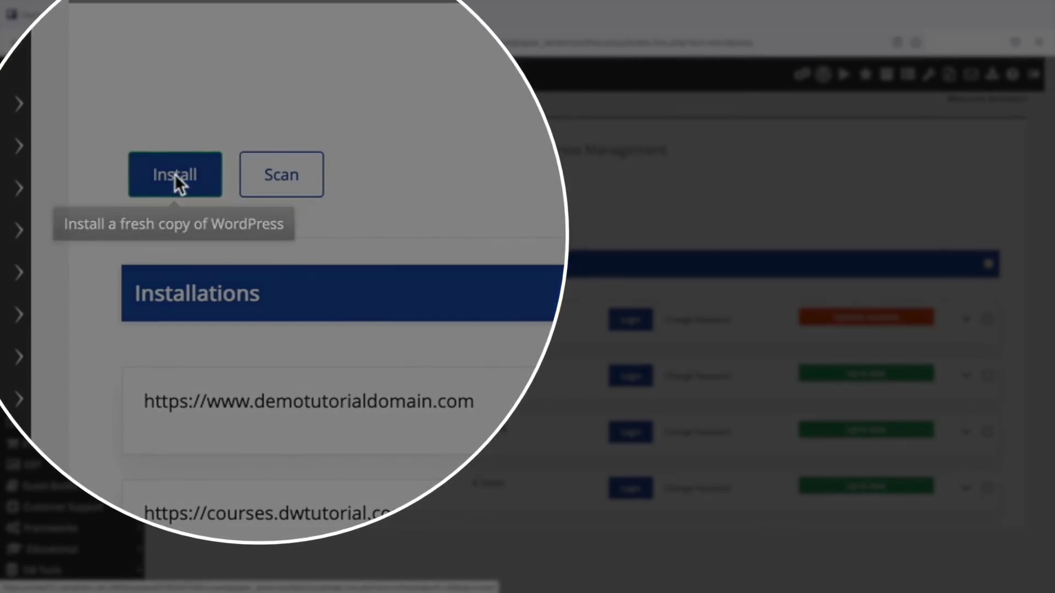
# Start a new WordPress 5.7.2 install, keeping dwtutorial.com as the domain.
pyautogui.click(175, 174)
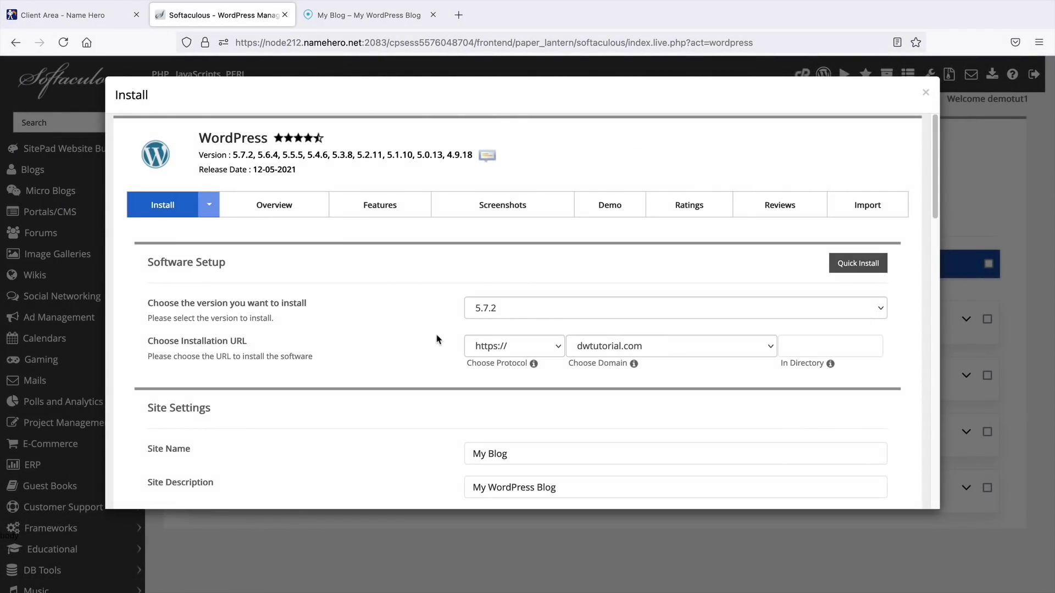
pyautogui.click(605, 345)
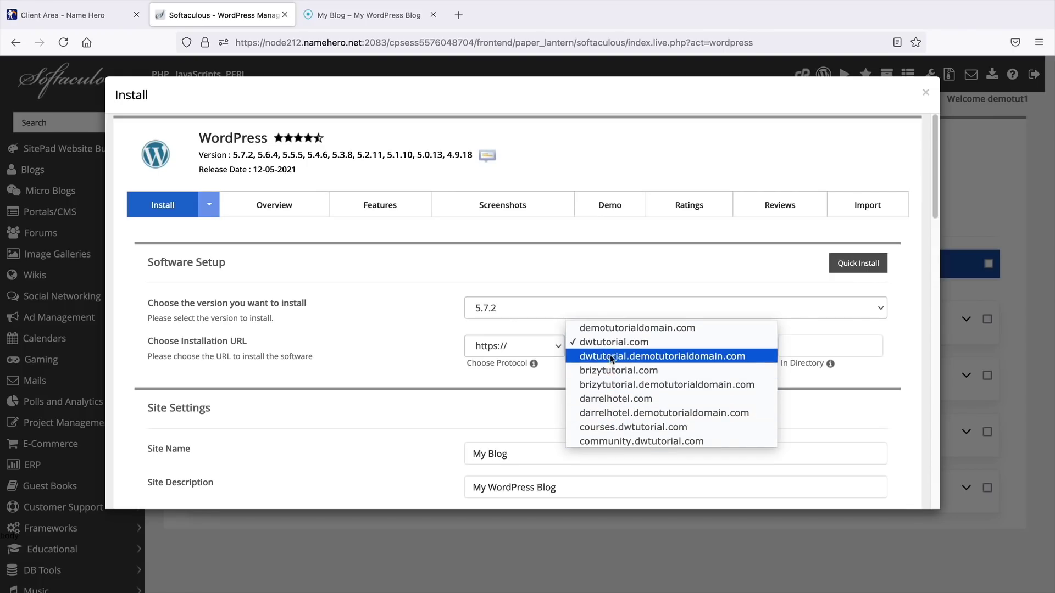
pyautogui.click(608, 342)
pyautogui.middleClick(441, 319)
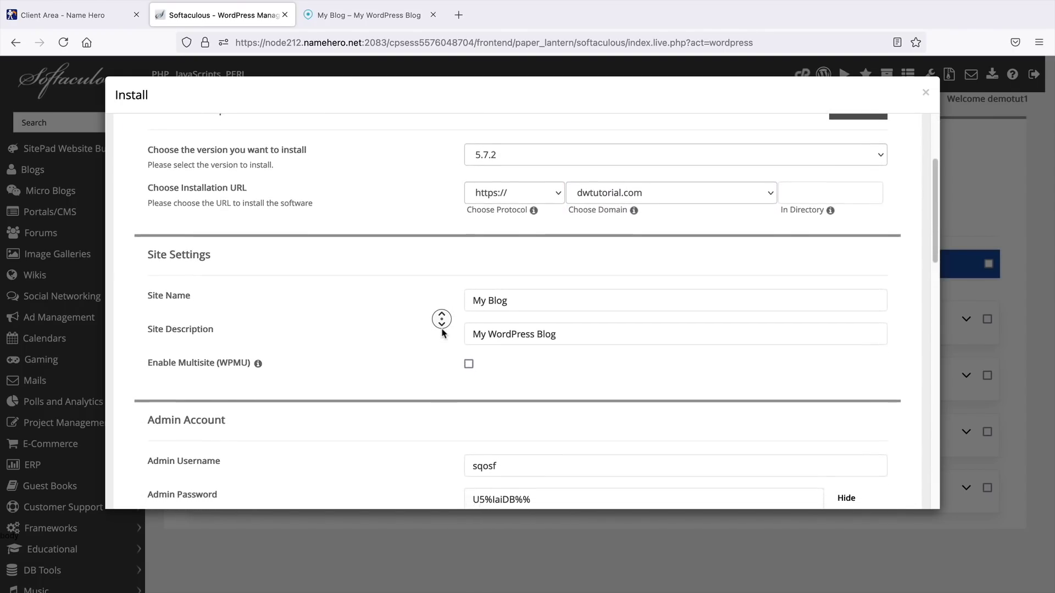
pyautogui.middleClick(443, 331)
# Review the default site name My Blog and description My WordPress Blog.
pyautogui.click(514, 266)
pyautogui.moveTo(513, 266); pyautogui.dragTo(471, 266)
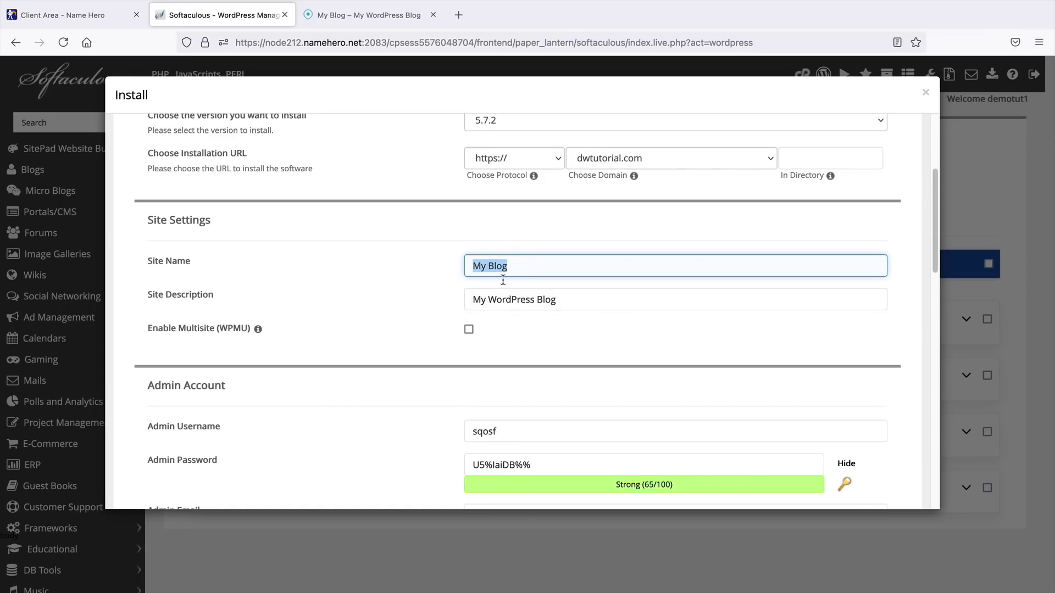
pyautogui.click(559, 298)
pyautogui.moveTo(559, 297); pyautogui.dragTo(464, 294)
pyautogui.doubleClick(439, 293)
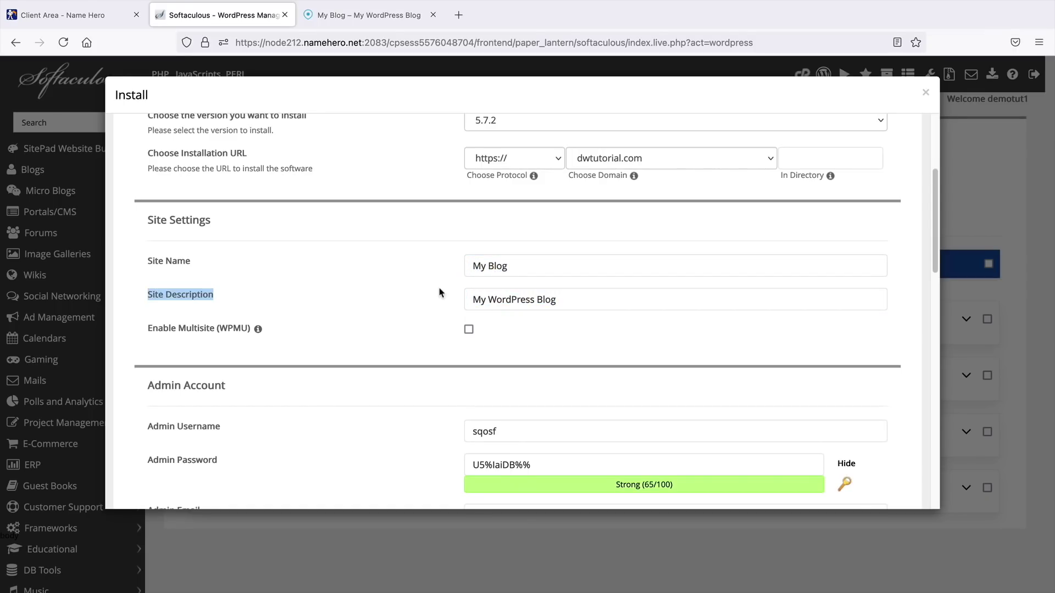
pyautogui.click(425, 317)
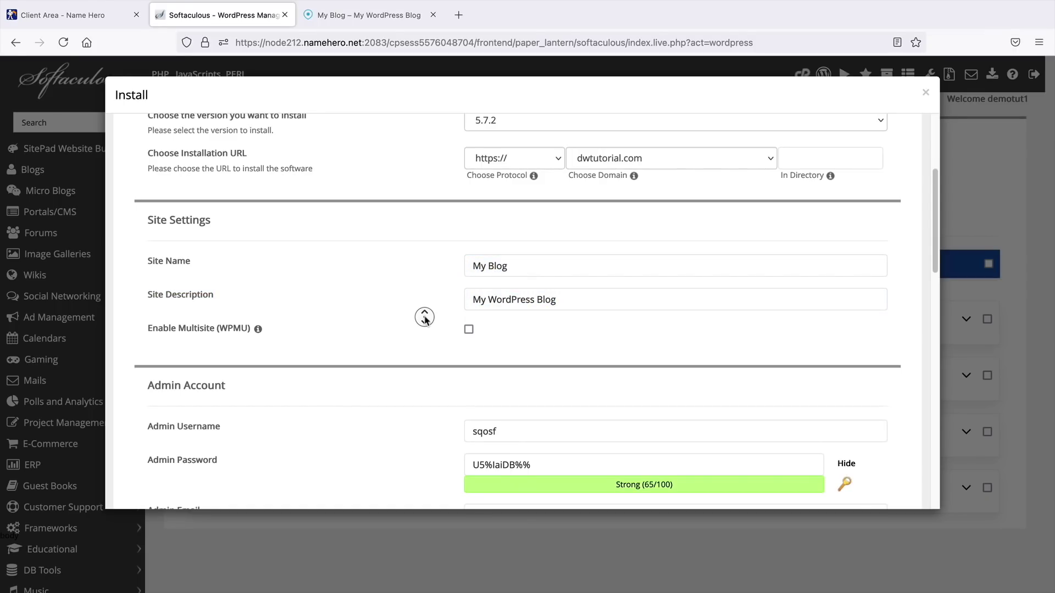
pyautogui.scroll(-3, 425, 324)
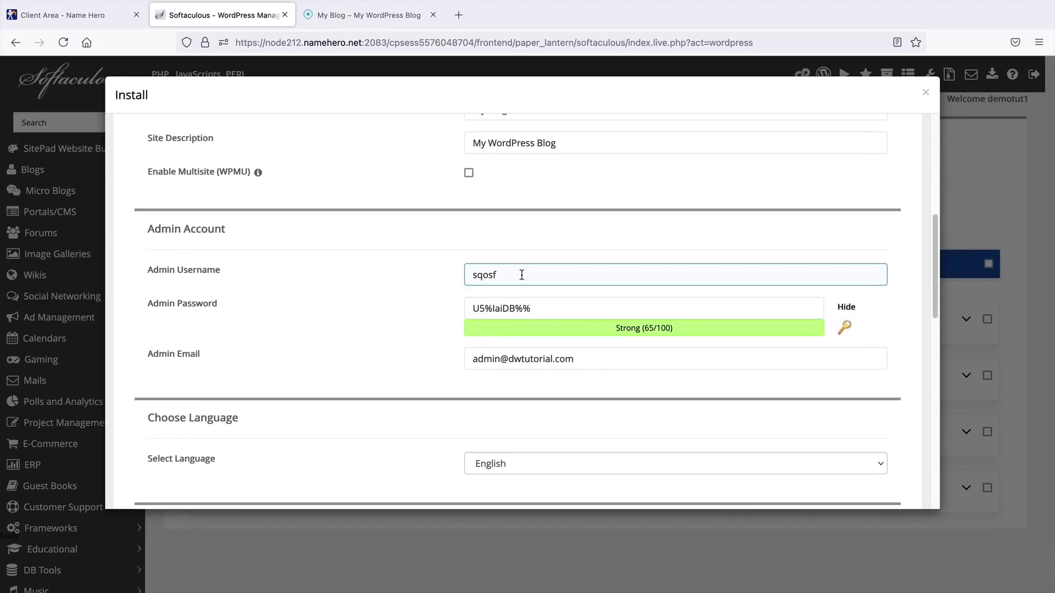
# Enter a custom admin username and password, then replace the admin e-mail address.
pyautogui.moveTo(521, 273); pyautogui.dragTo(464, 268)
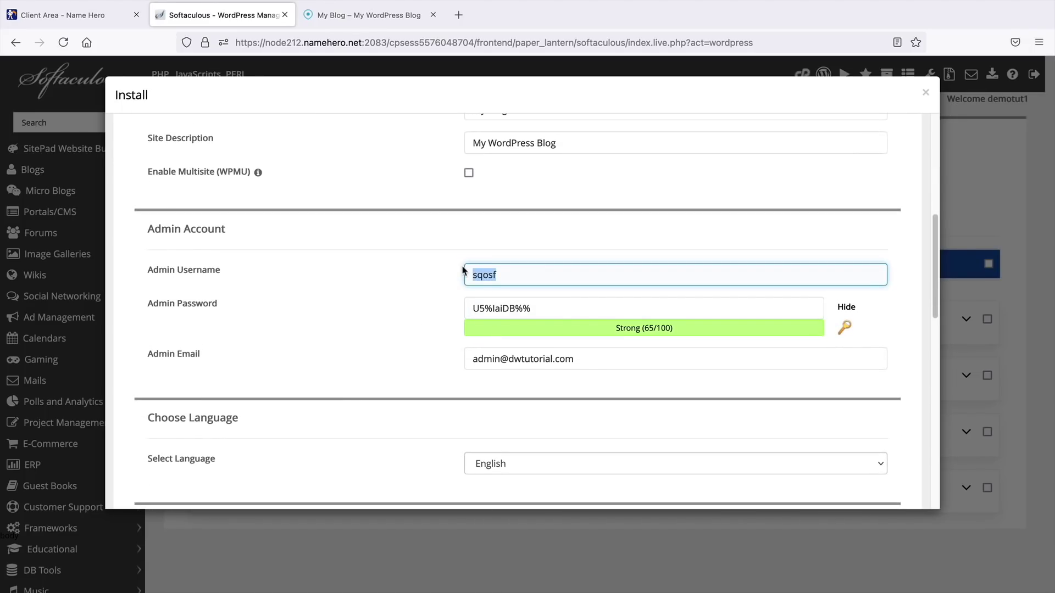
pyautogui.press('Tab')
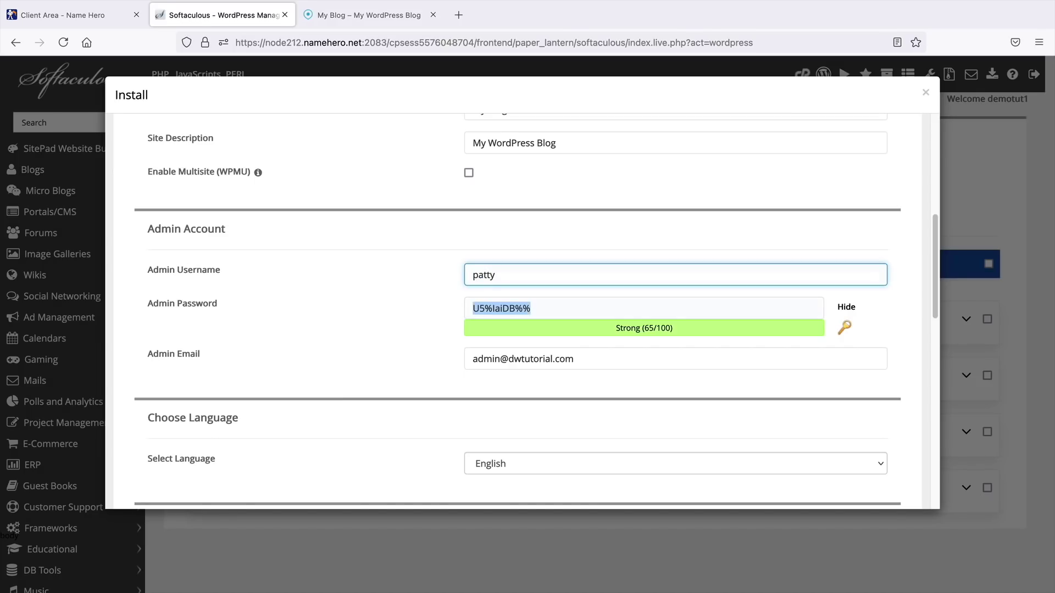
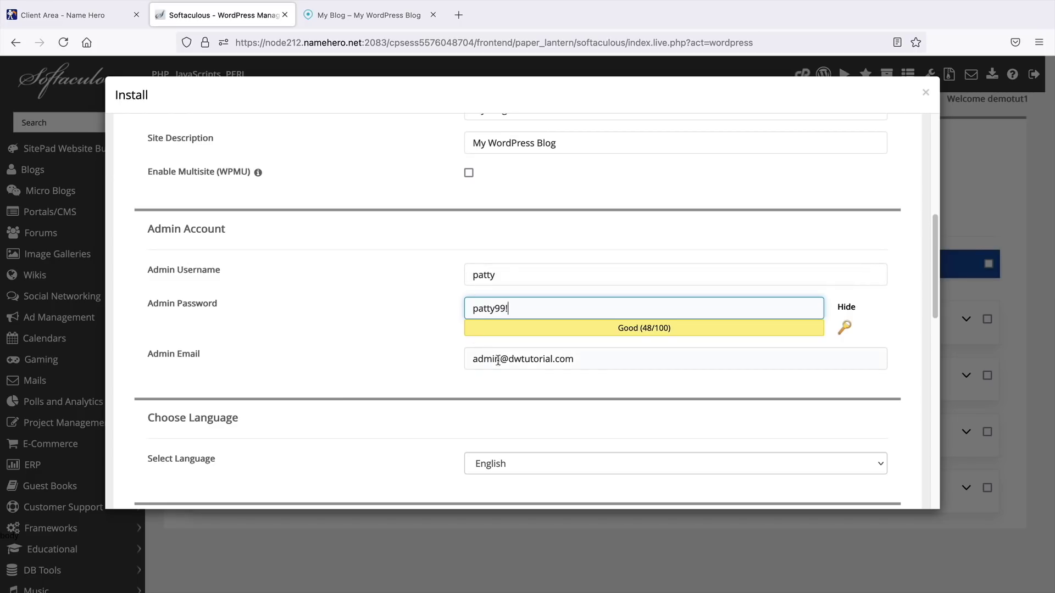
pyautogui.moveTo(584, 359); pyautogui.dragTo(460, 352)
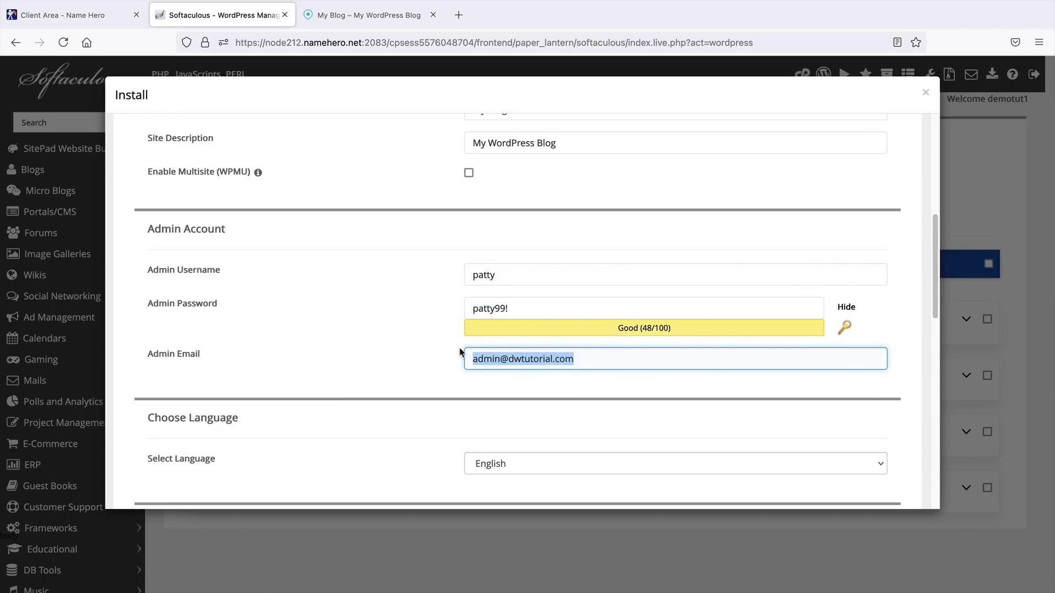
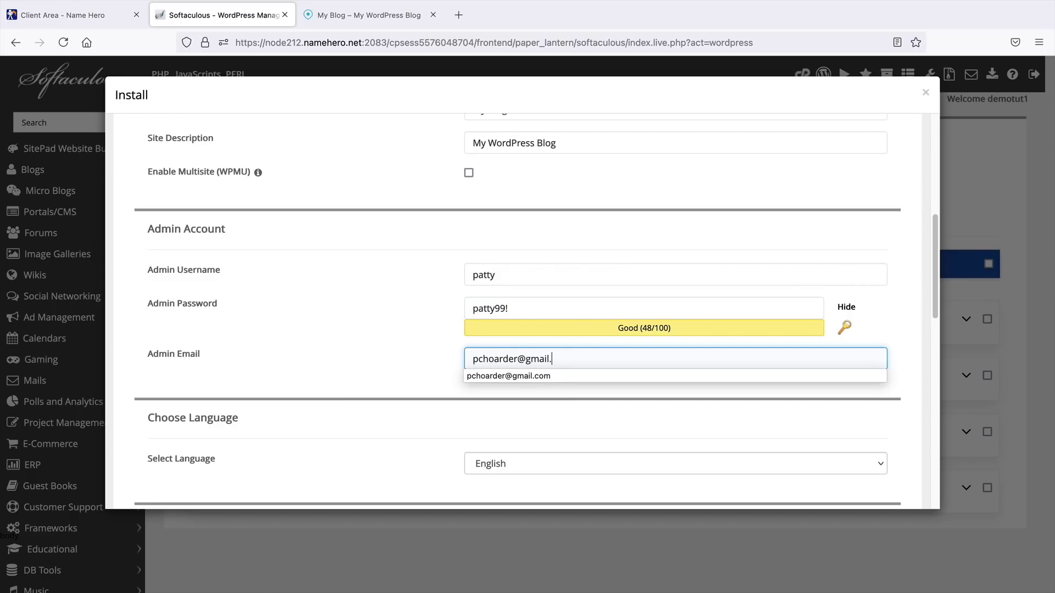
pyautogui.click(436, 349)
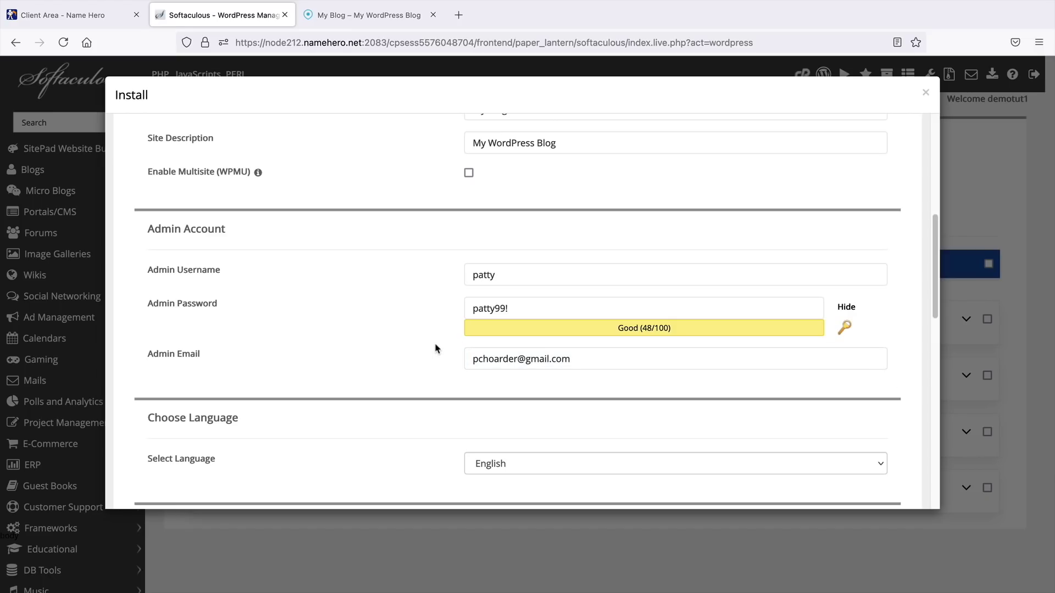
pyautogui.click(559, 364)
pyautogui.click(436, 346)
pyautogui.scroll(-2, 436, 345)
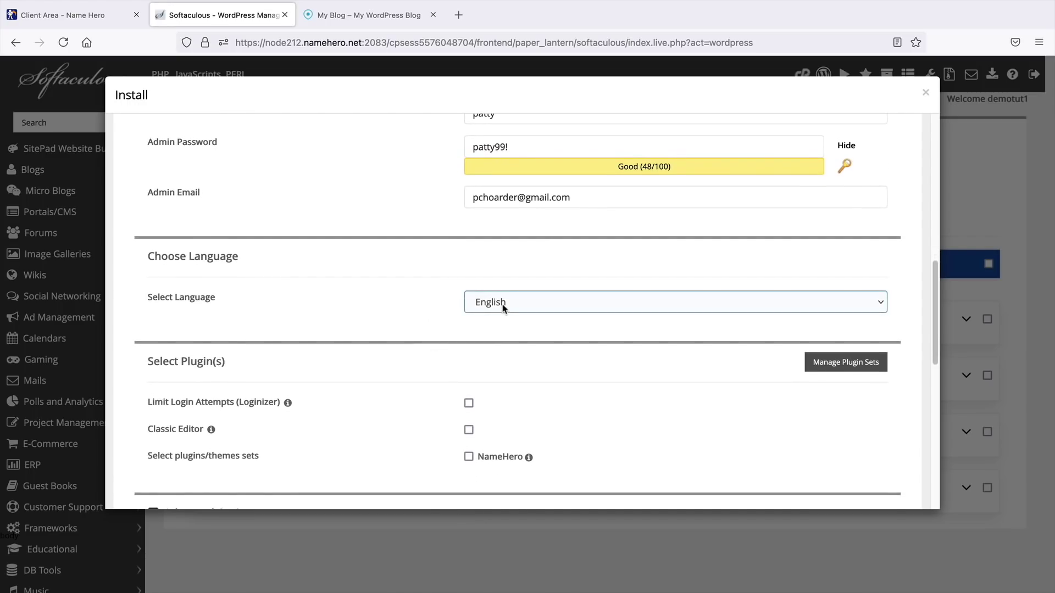
pyautogui.click(502, 306)
pyautogui.scroll(-5, 543, 410)
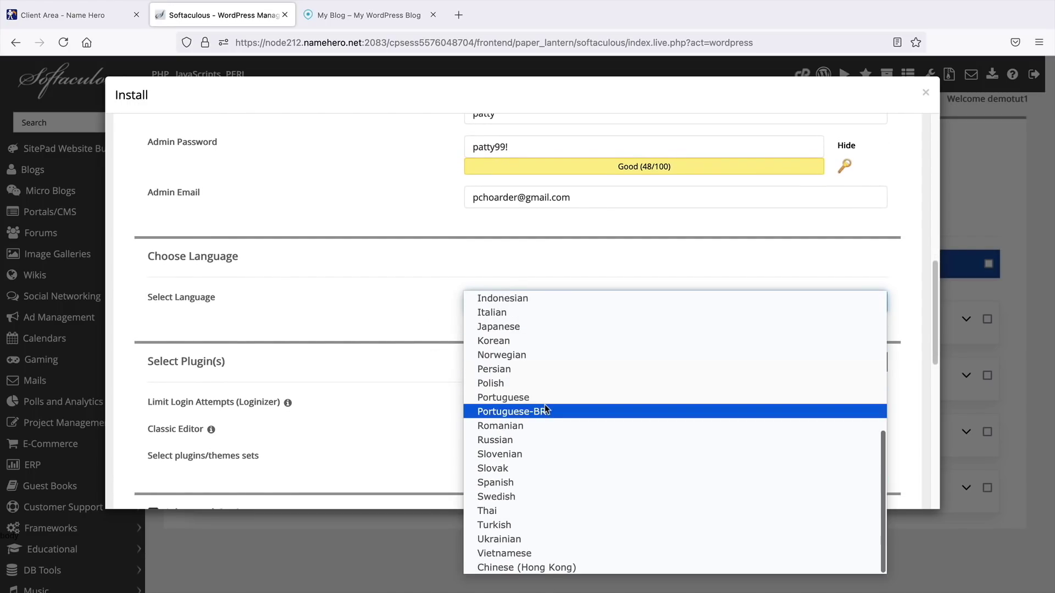
pyautogui.scroll(6, 539, 529)
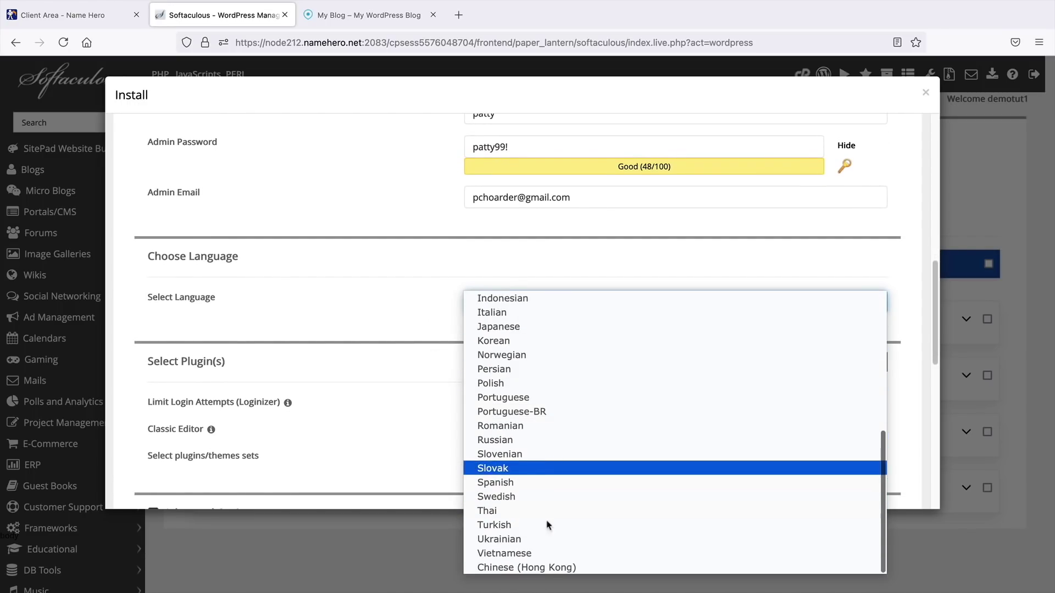
pyautogui.click(448, 310)
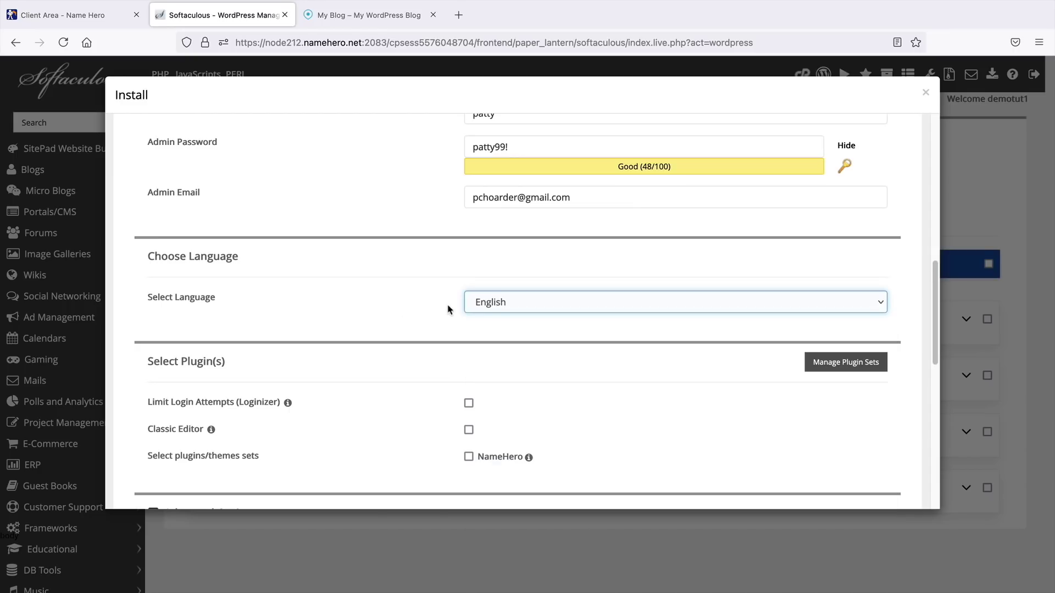
pyautogui.scroll(-2, 515, 290)
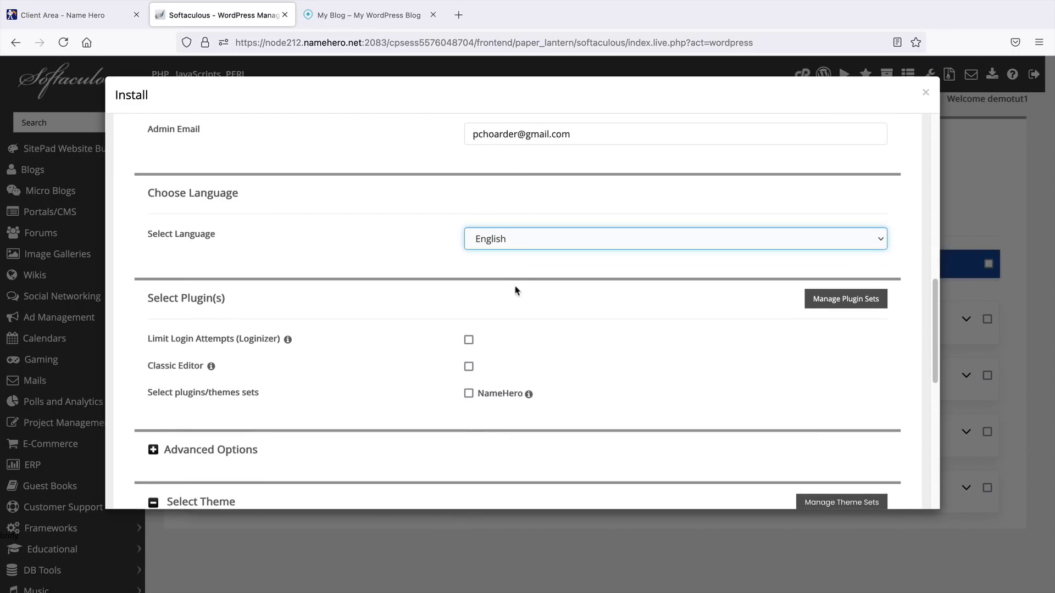
pyautogui.click(513, 242)
pyautogui.scroll(-6, 544, 341)
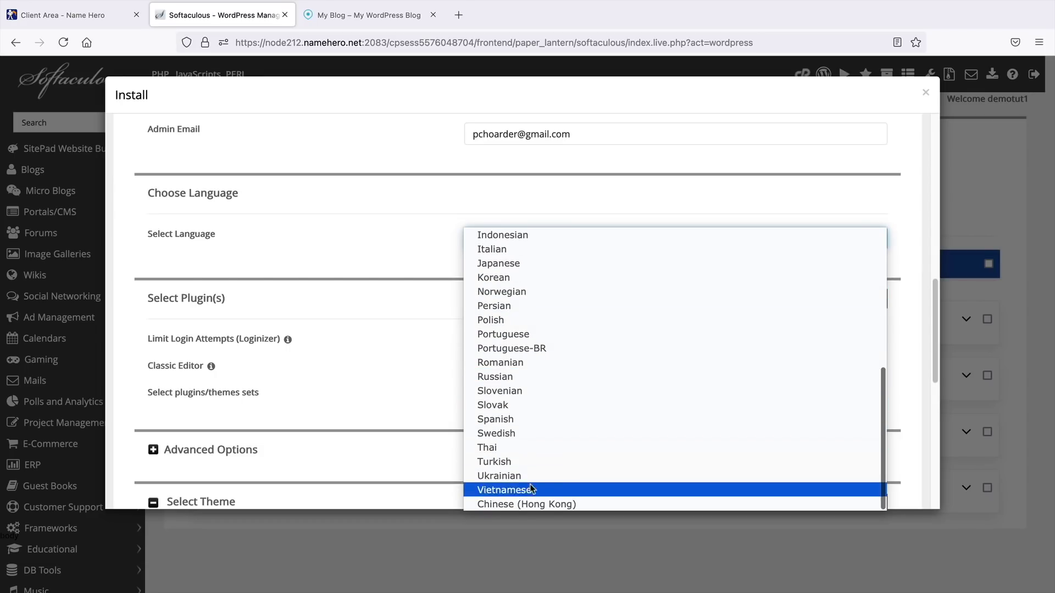
pyautogui.scroll(6, 522, 447)
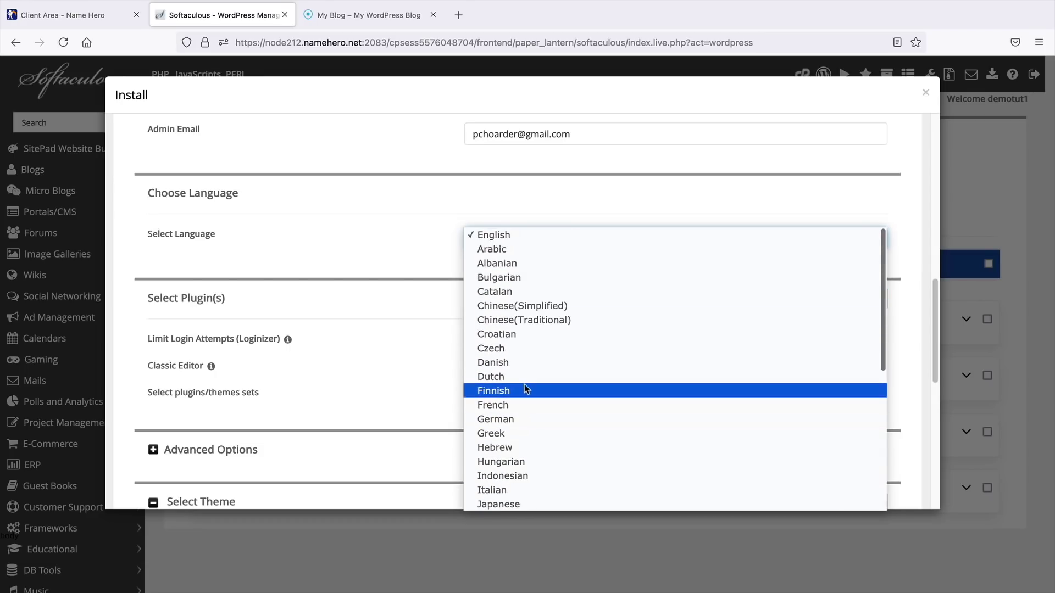
pyautogui.click(409, 228)
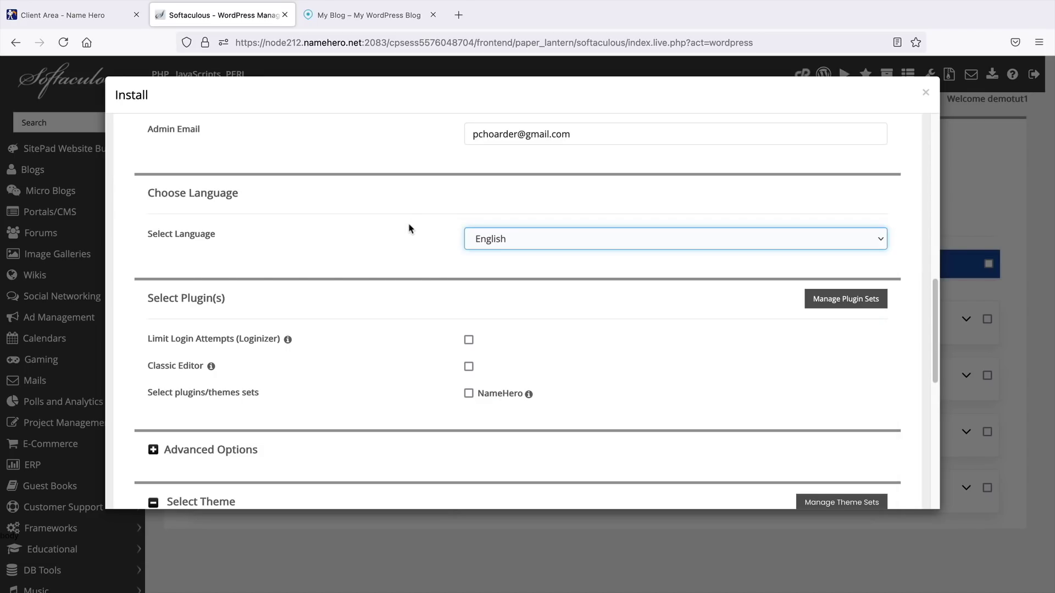
pyautogui.middleClick(428, 254)
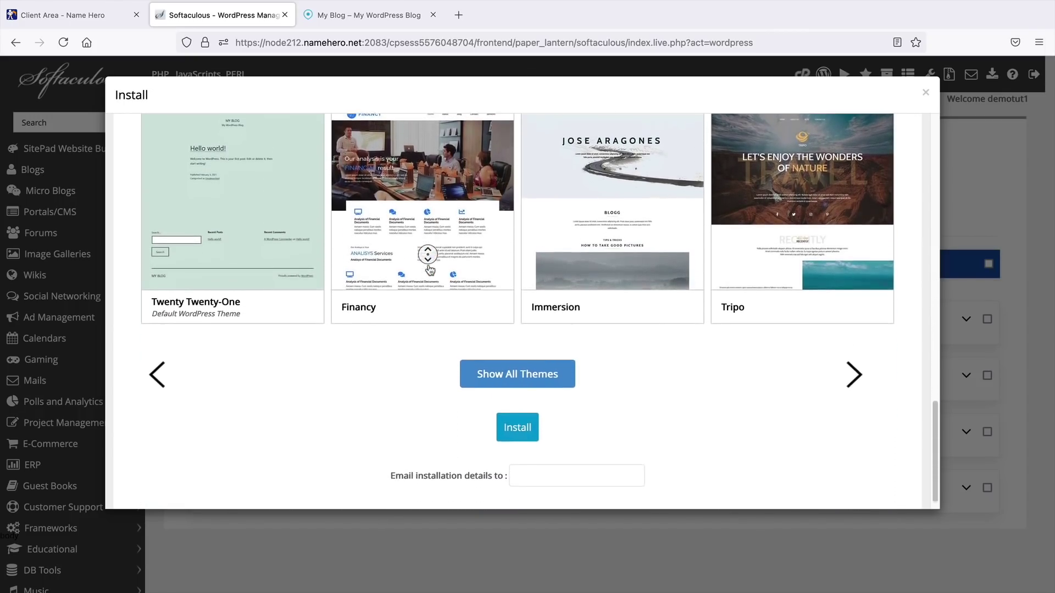
pyautogui.middleClick(429, 268)
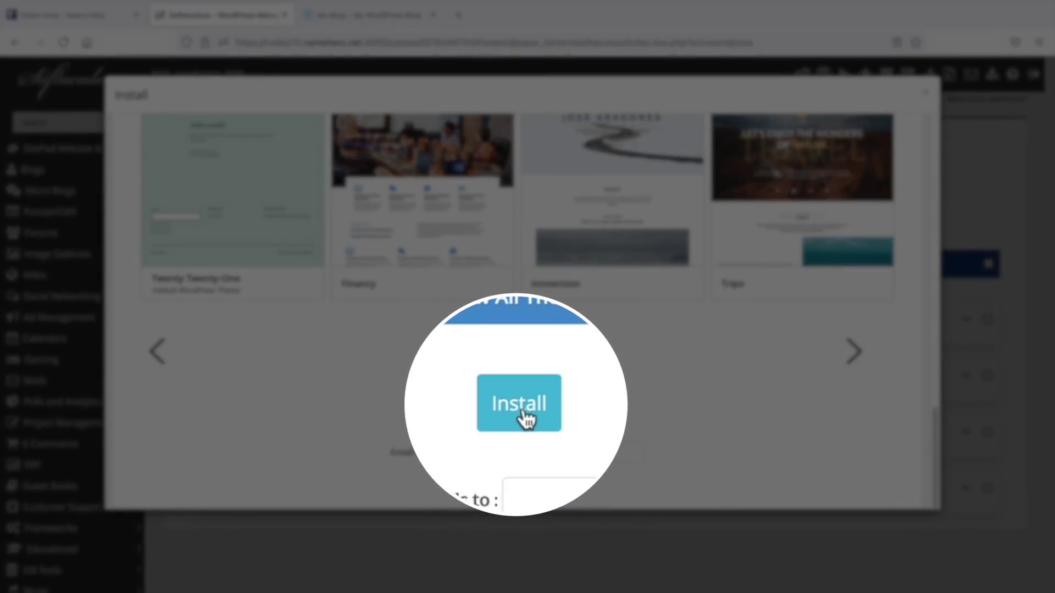
# Install WordPress and open dwtutorial.com/wp-admin from the success page.
pyautogui.click(519, 407)
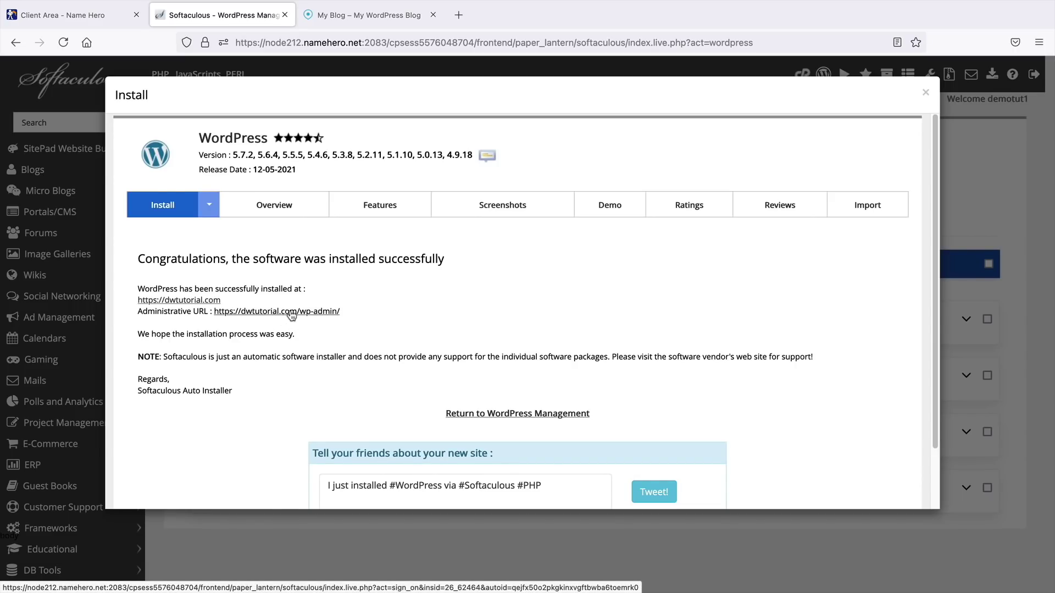
pyautogui.click(291, 314)
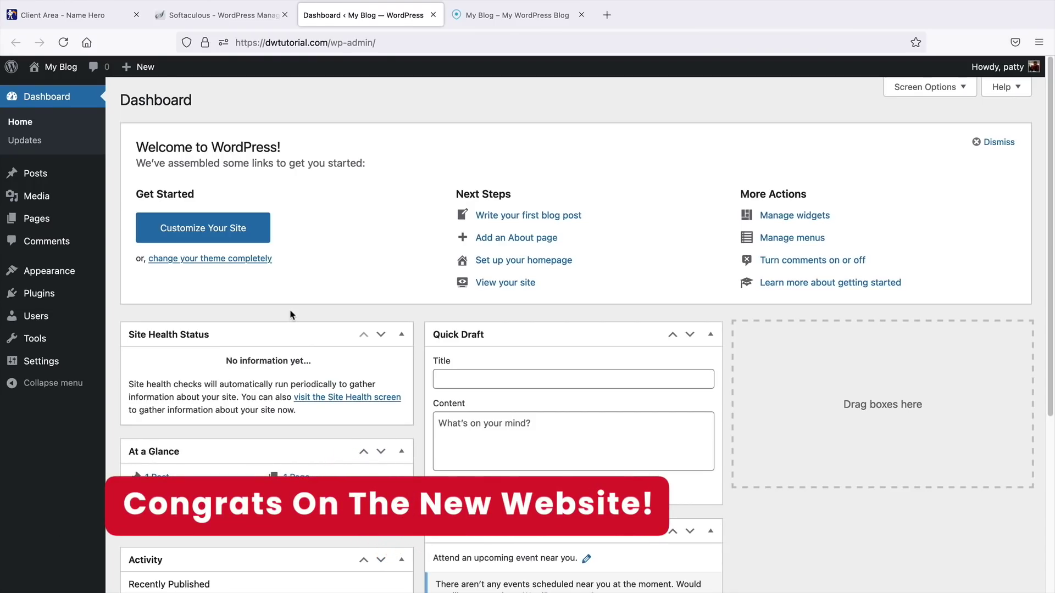
# Visit My Blog's public front page at dwtutorial.com from the admin bar.
pyautogui.moveTo(67, 220)
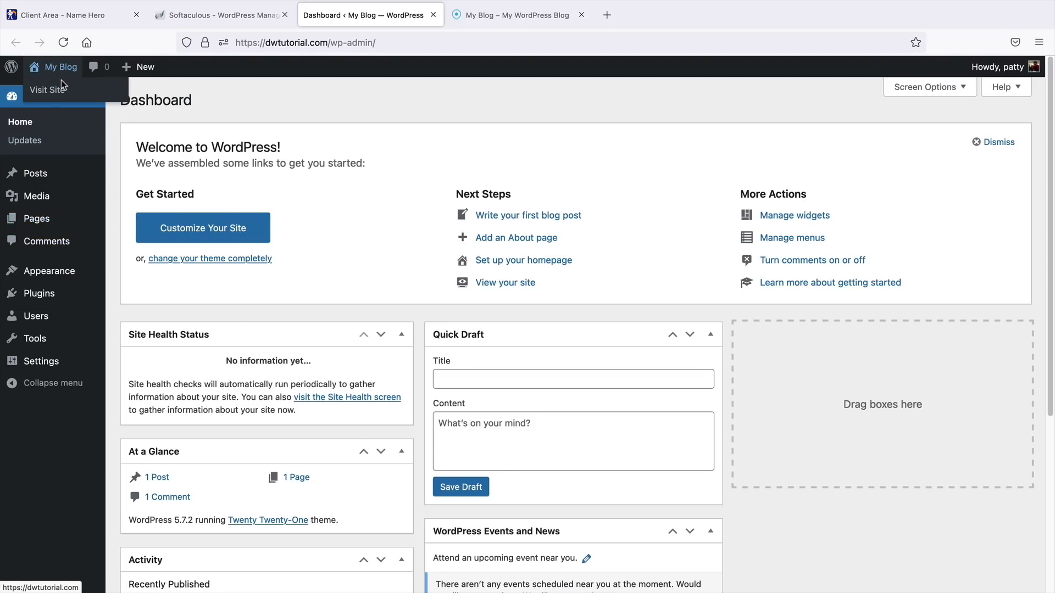
pyautogui.click(62, 91)
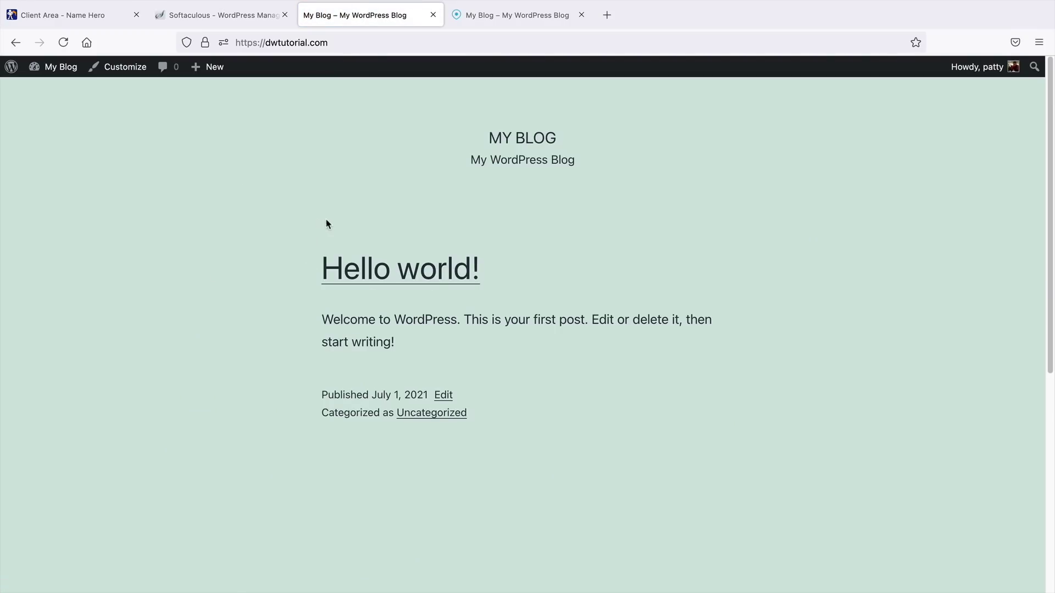
pyautogui.moveTo(60, 67)
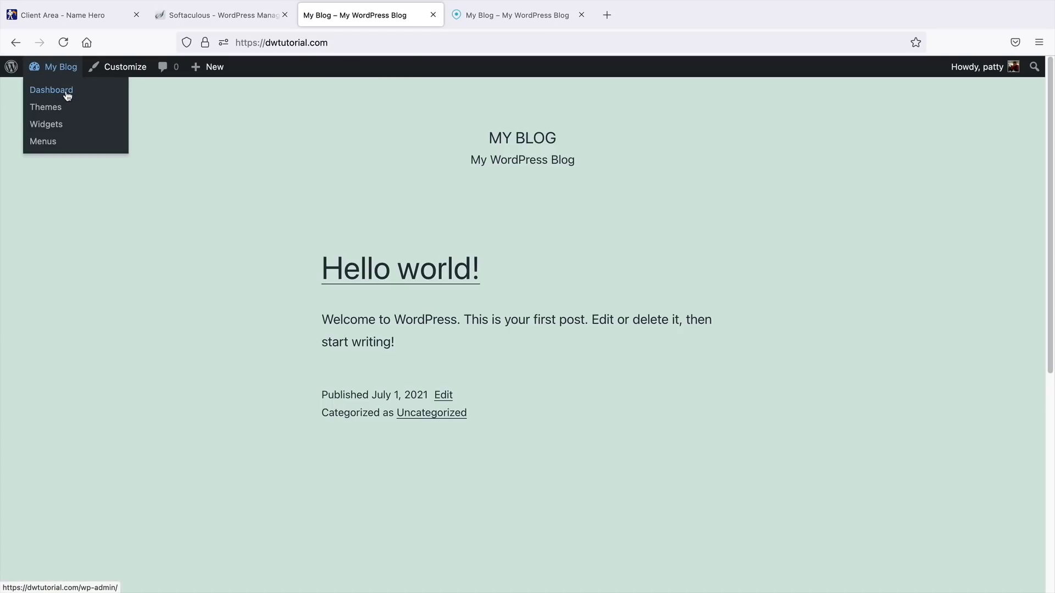
# Return from the blog's front page to the My Blog admin Dashboard.
pyautogui.click(67, 96)
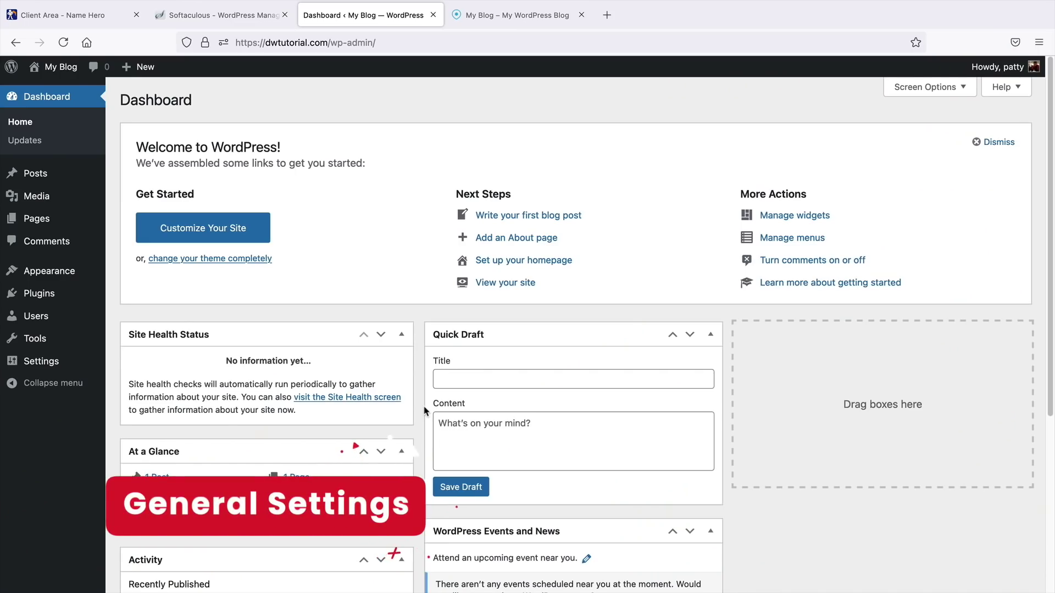
pyautogui.moveTo(29, 316)
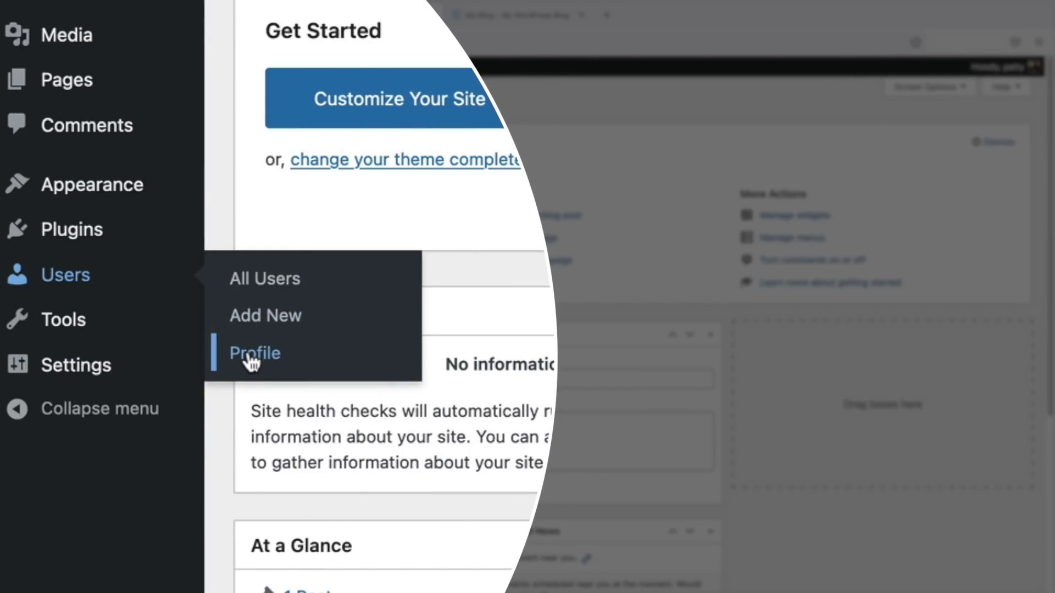
# In the user profile, preview the Modern, Blue and Ocean colour schemes and settle on Midnight.
pyautogui.click(306, 358)
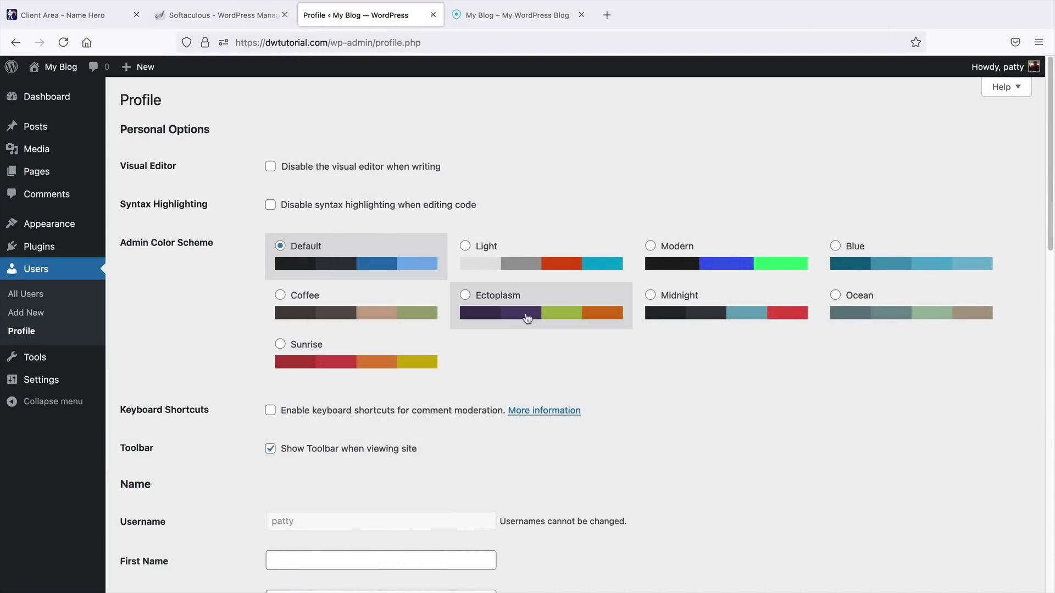
pyautogui.click(662, 302)
pyautogui.click(666, 247)
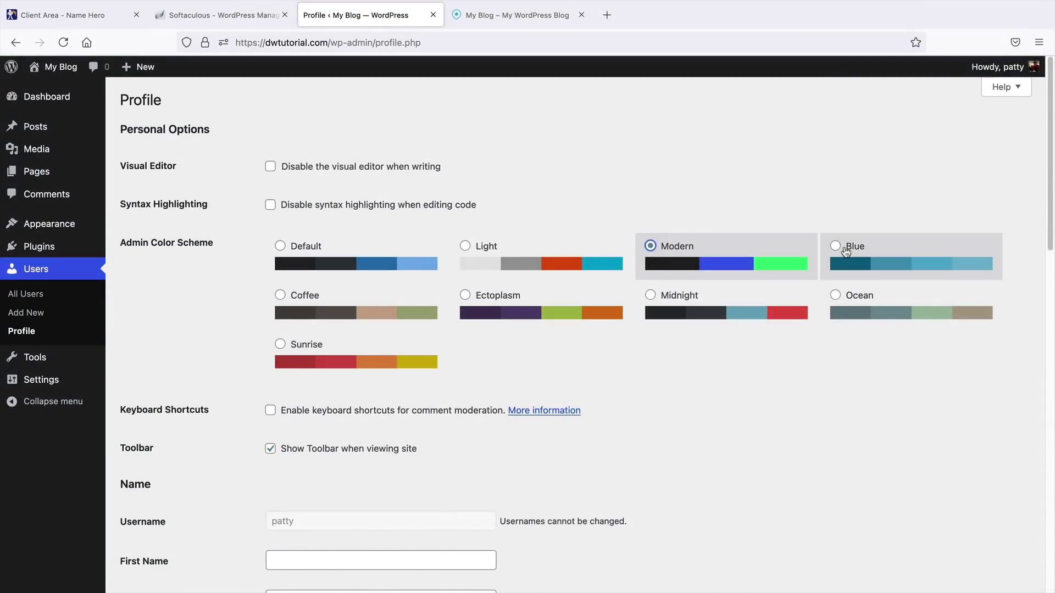
pyautogui.click(836, 248)
pyautogui.click(713, 294)
pyautogui.click(835, 307)
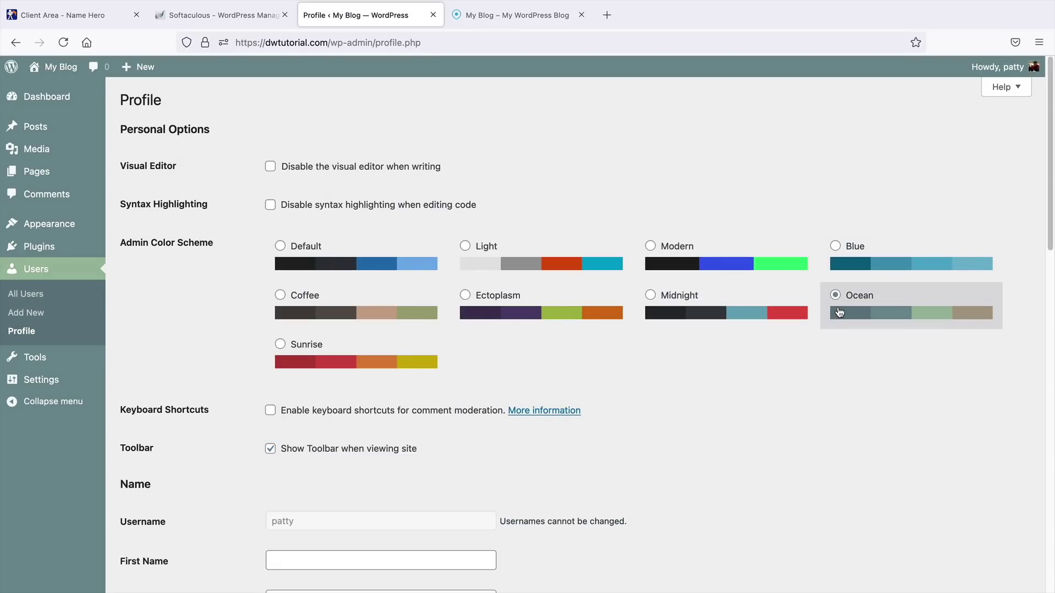
pyautogui.click(854, 259)
pyautogui.click(785, 319)
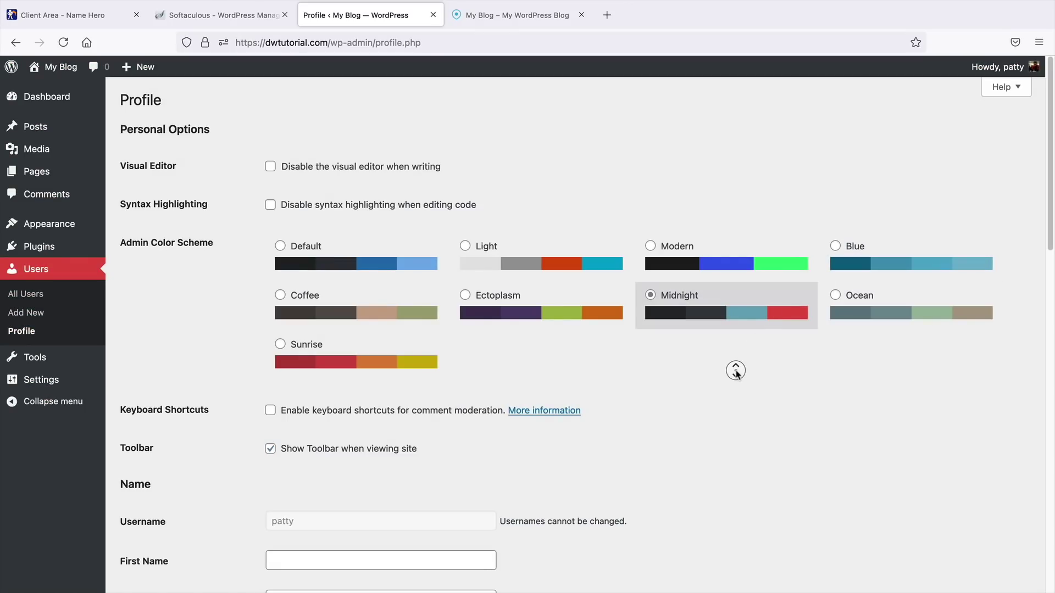
pyautogui.middleClick(738, 378)
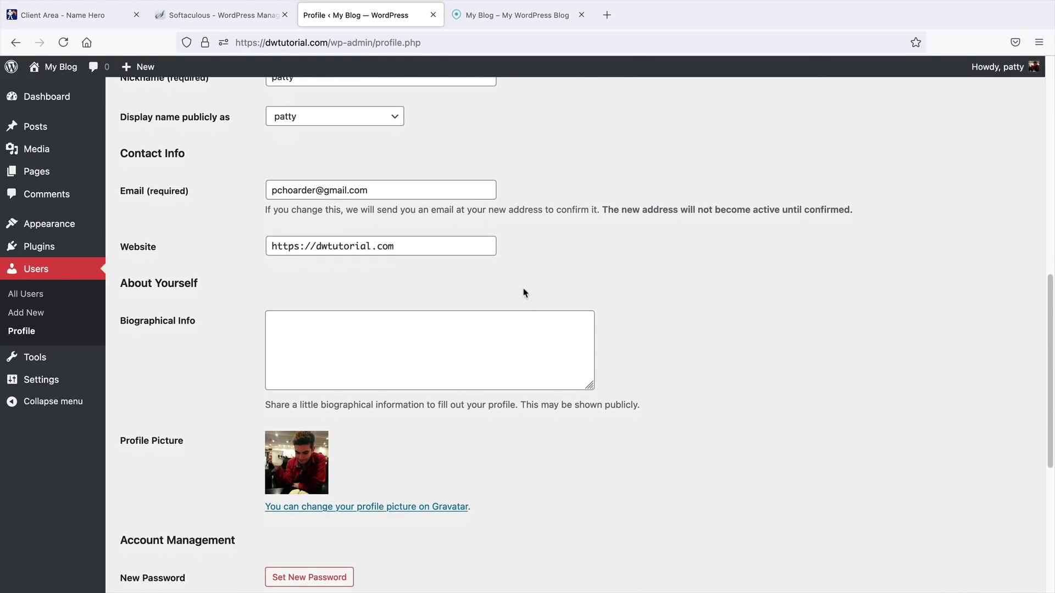
# Leave the contact e-mail and password unchanged, discarding the generated password.
pyautogui.moveTo(401, 191); pyautogui.dragTo(481, 204)
pyautogui.click(632, 269)
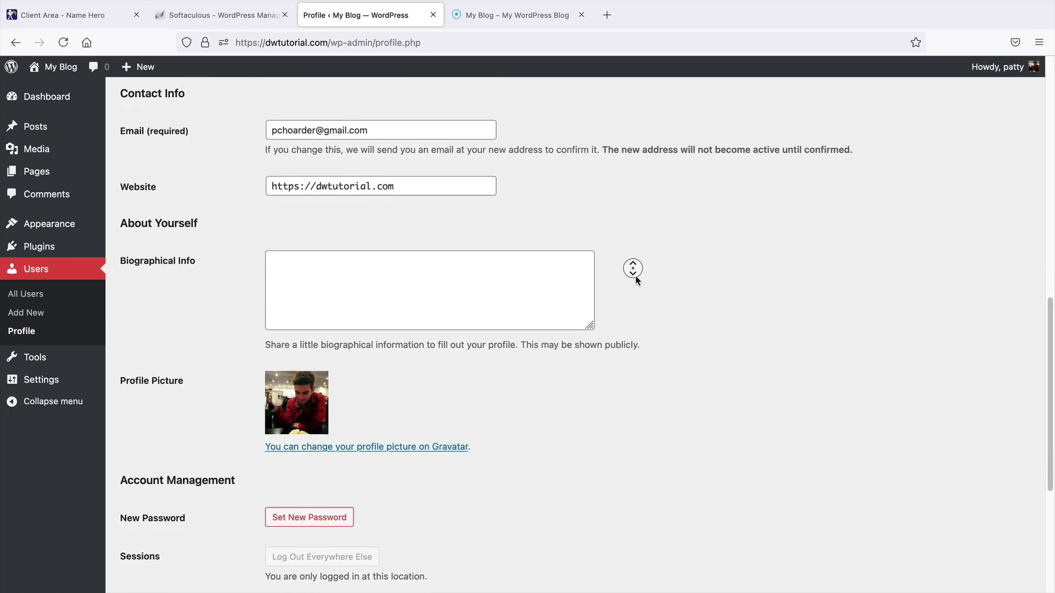
pyautogui.click(636, 280)
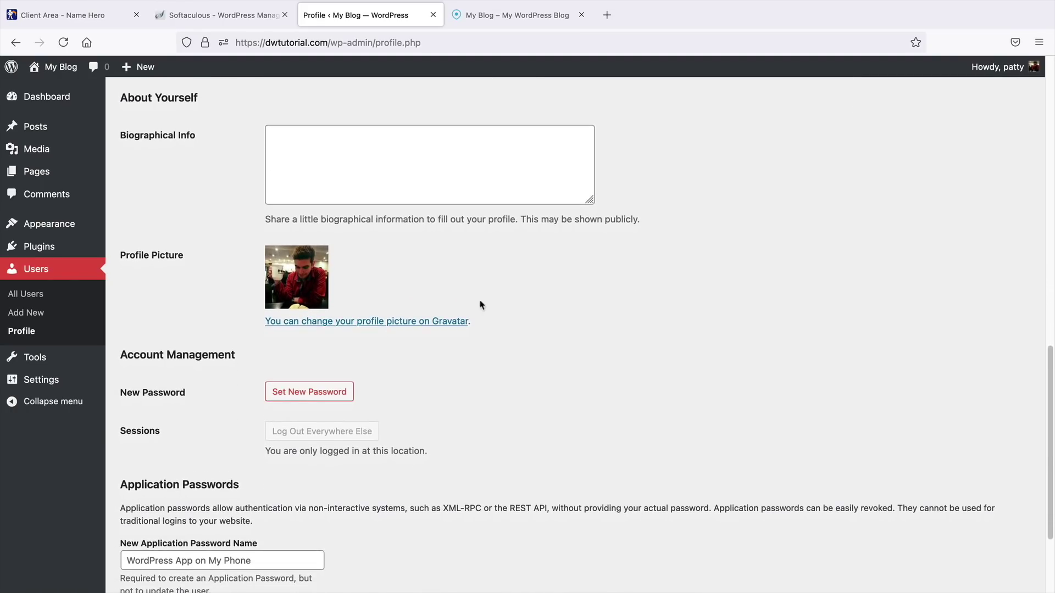
pyautogui.click(336, 395)
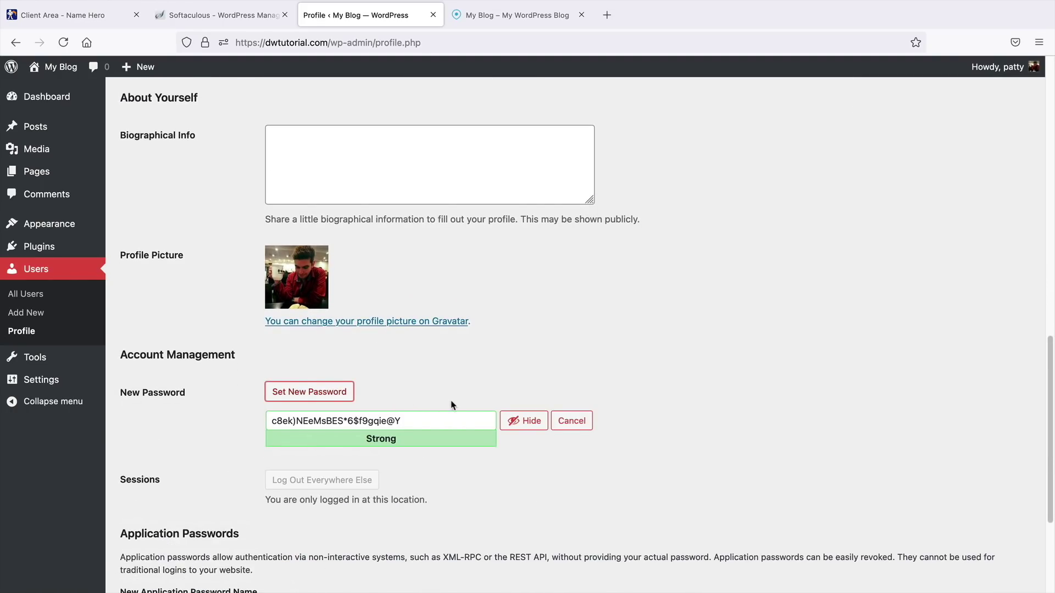
pyautogui.click(564, 419)
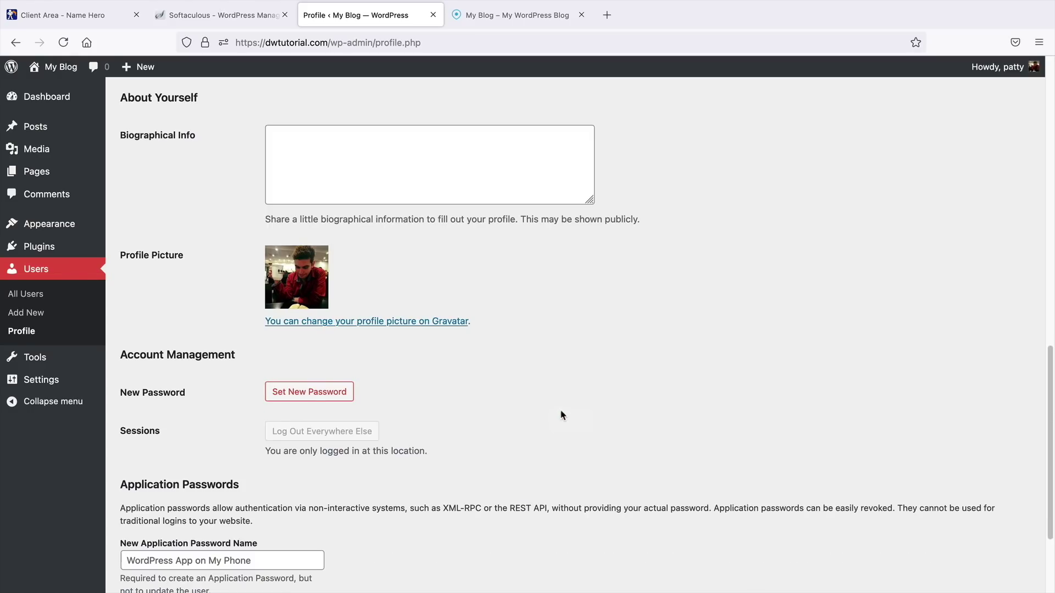
# Save the profile with the Midnight colour scheme and go to General Settings.
pyautogui.scroll(-3, 487, 387)
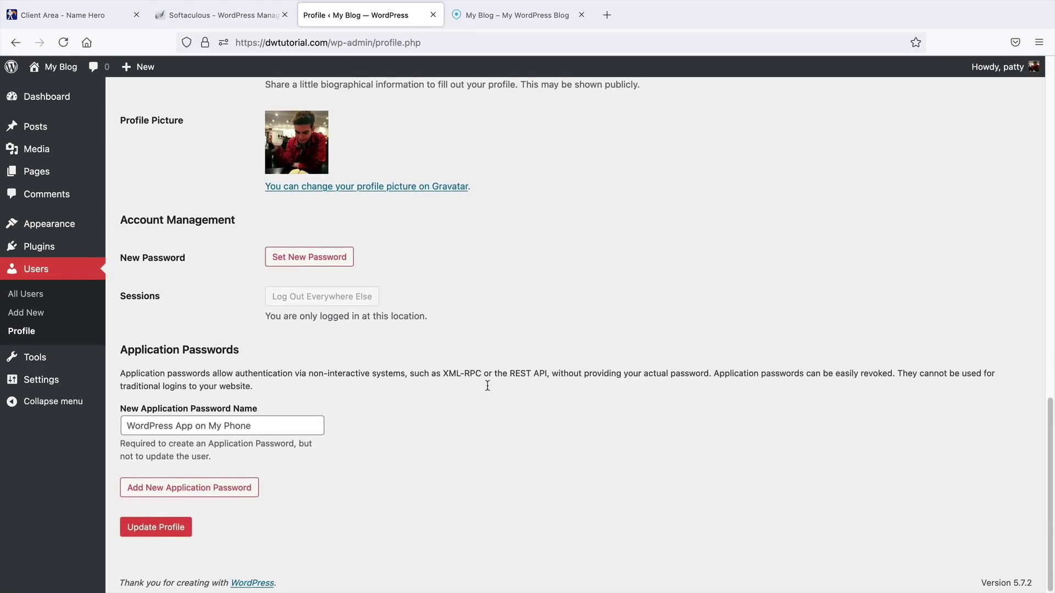
pyautogui.click(156, 525)
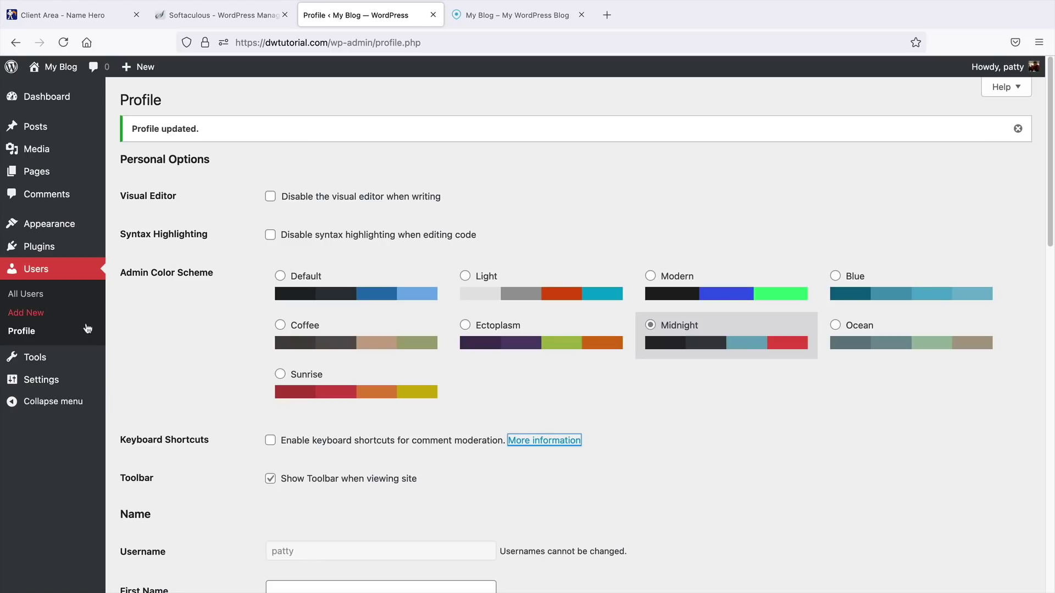
pyautogui.moveTo(54, 387)
pyautogui.click(137, 382)
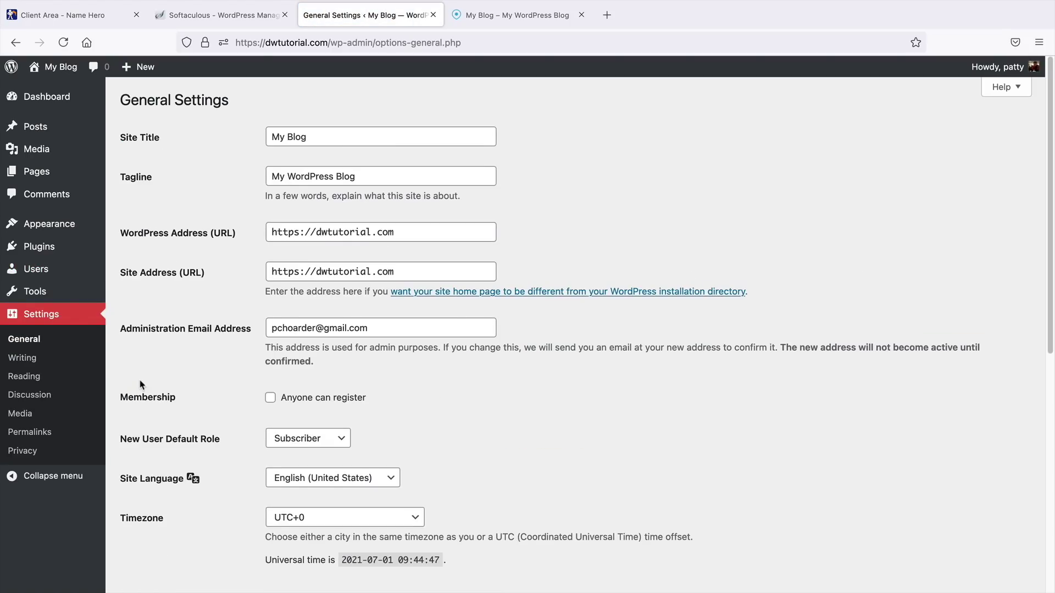
# Confirm English (United States) in the Site Language list and save General Settings unchanged.
pyautogui.scroll(-5, 141, 385)
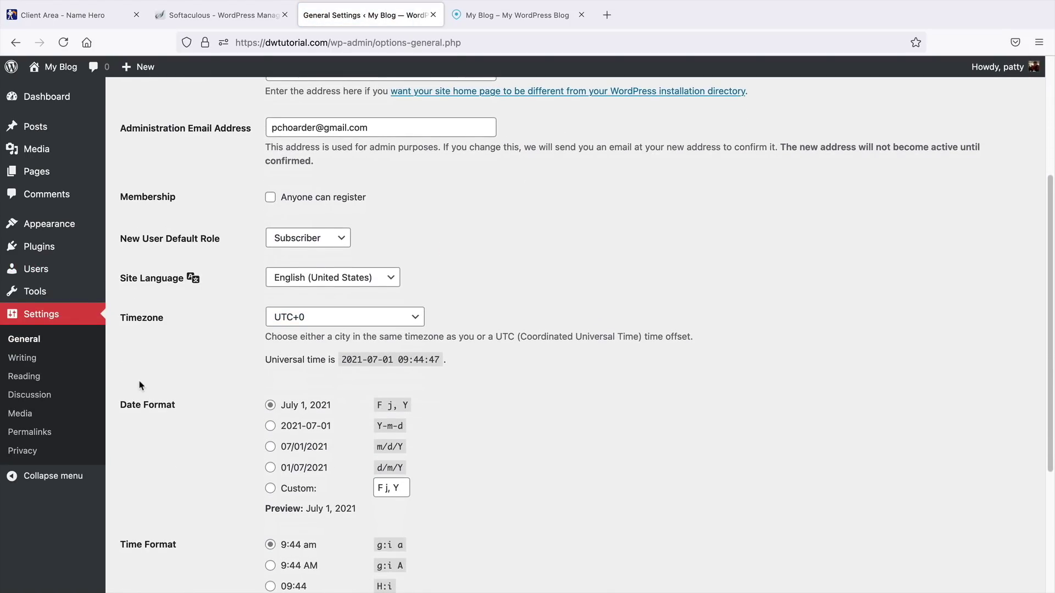
pyautogui.click(291, 279)
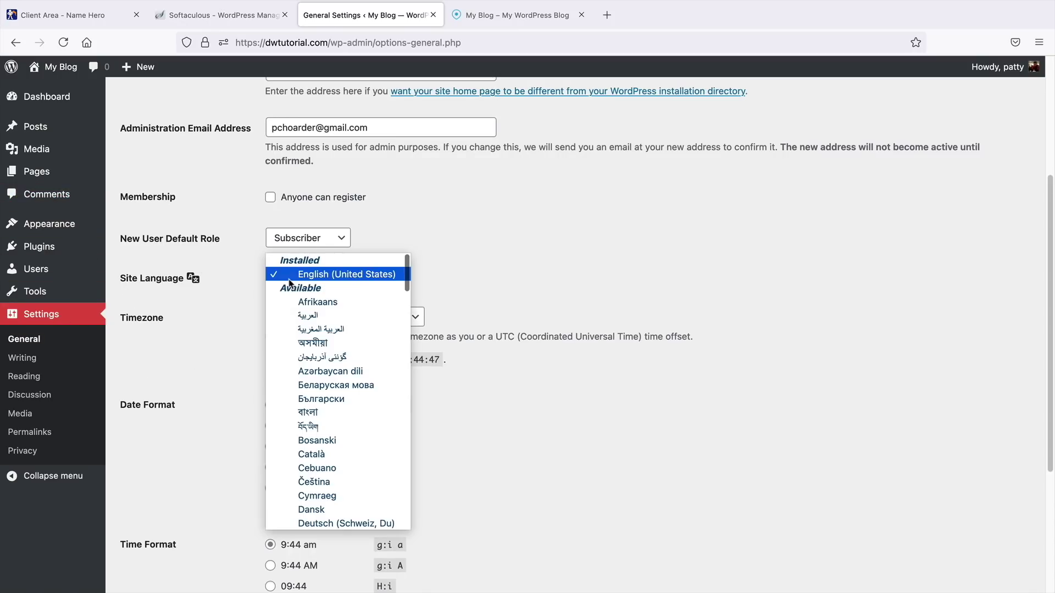
pyautogui.scroll(-20, 312, 328)
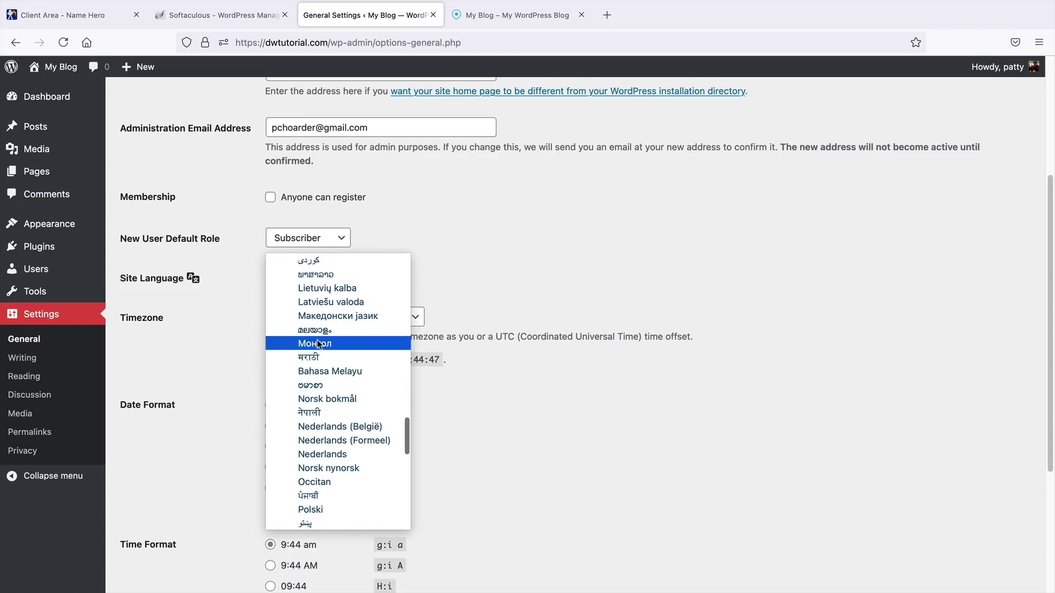
pyautogui.scroll(-10, 329, 423)
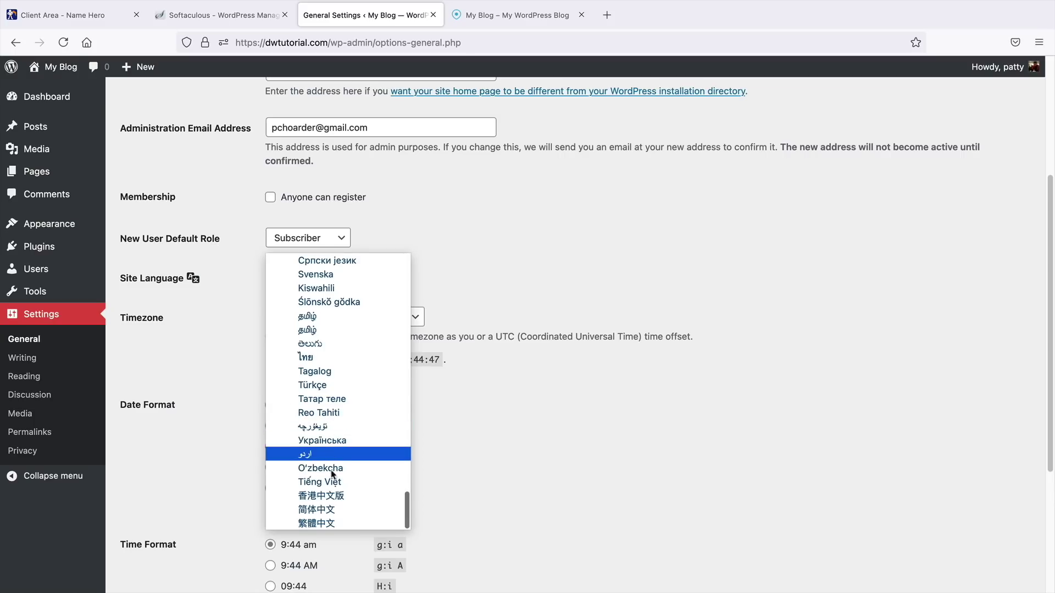
pyautogui.scroll(20, 336, 440)
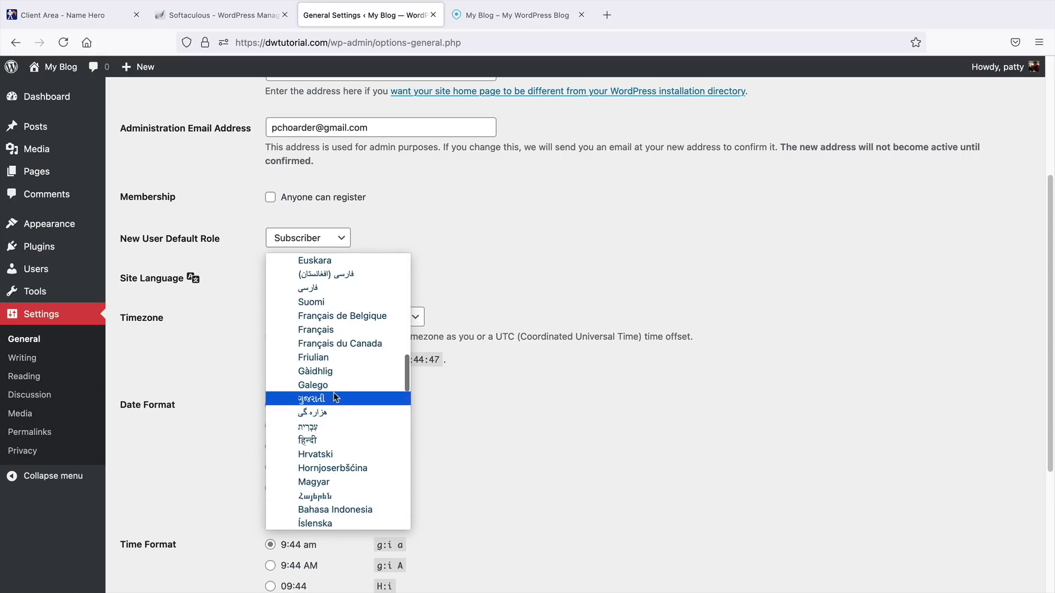
pyautogui.scroll(15, 334, 392)
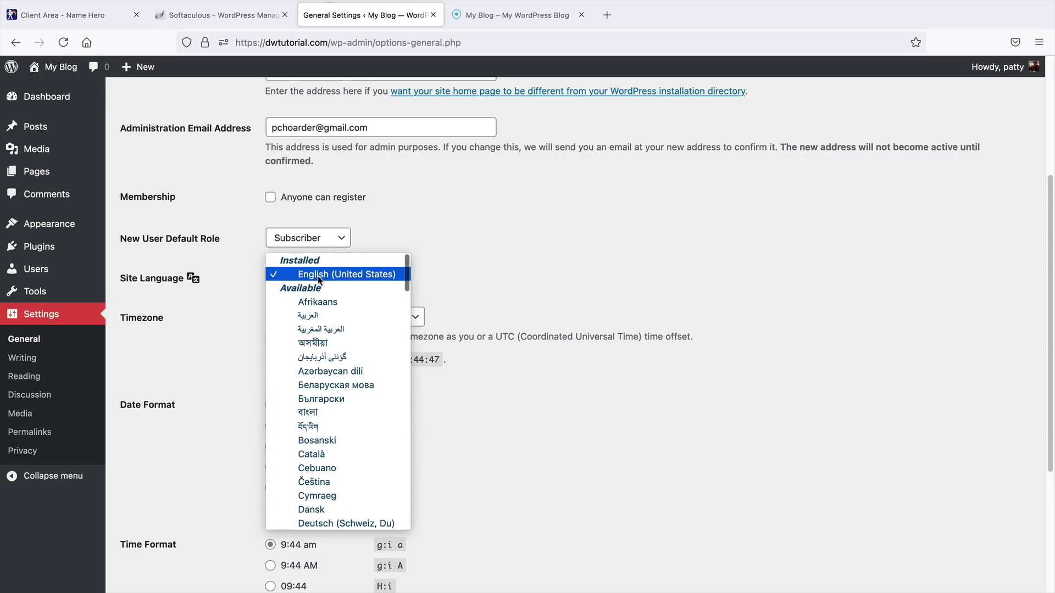
pyautogui.click(318, 277)
pyautogui.middleClick(504, 358)
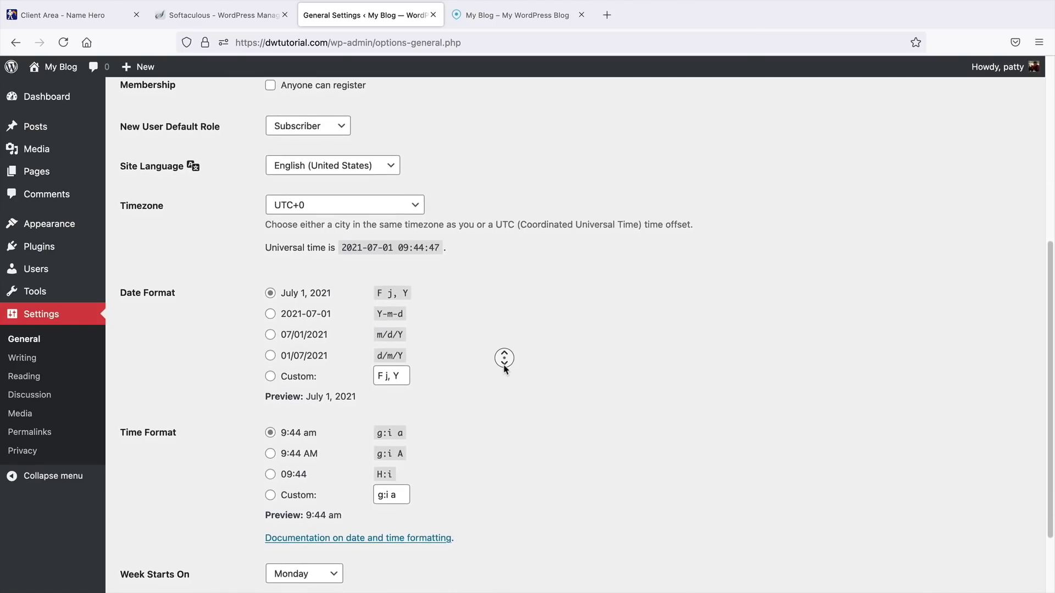
pyautogui.middleClick(505, 366)
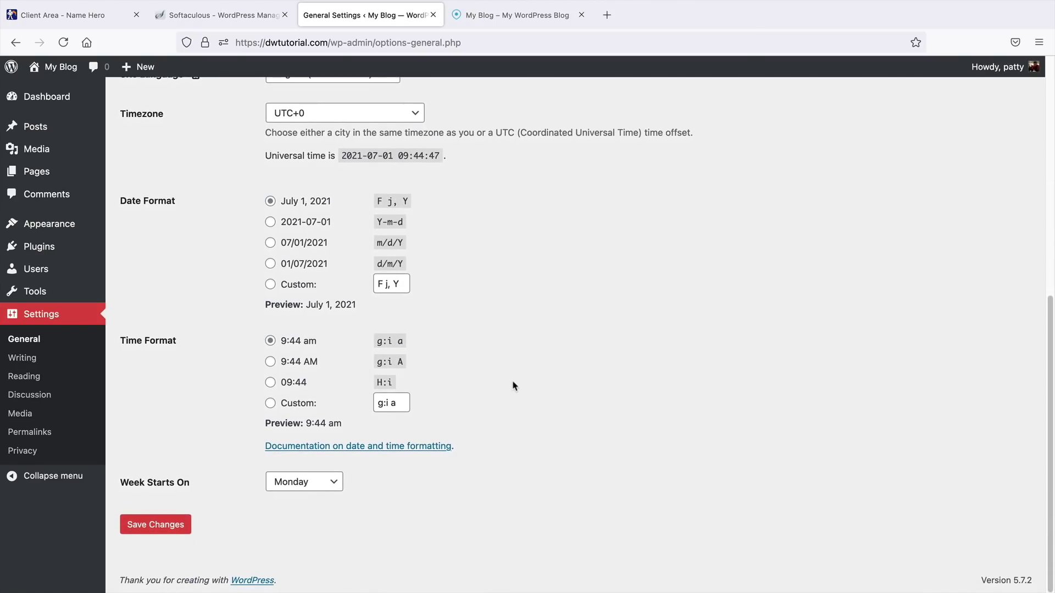
pyautogui.click(172, 529)
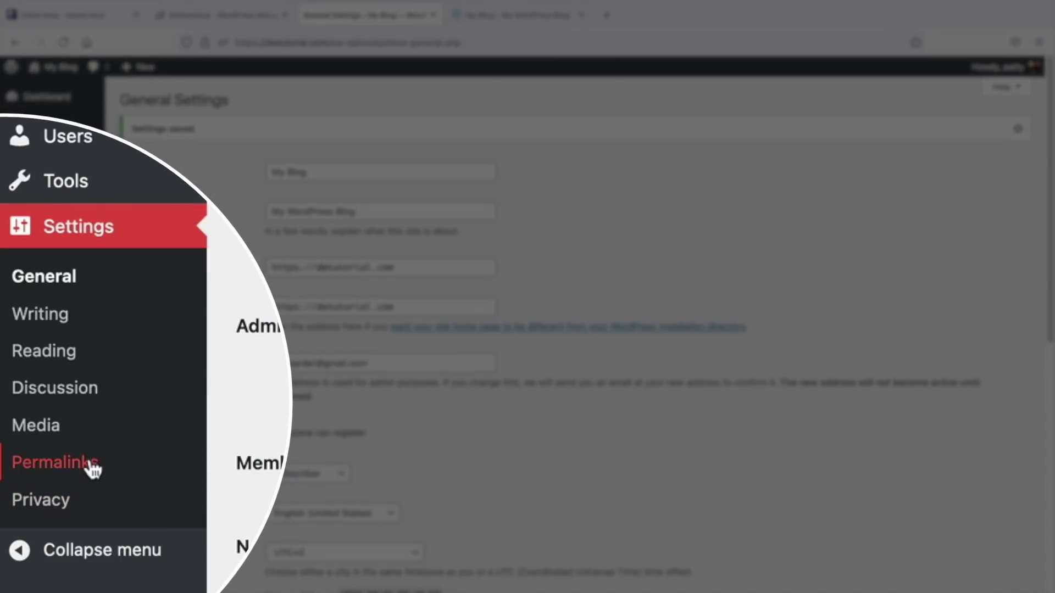
# Set permalinks to the Post name structure (/%postname%/), save, and return to the Dashboard.
pyautogui.click(70, 434)
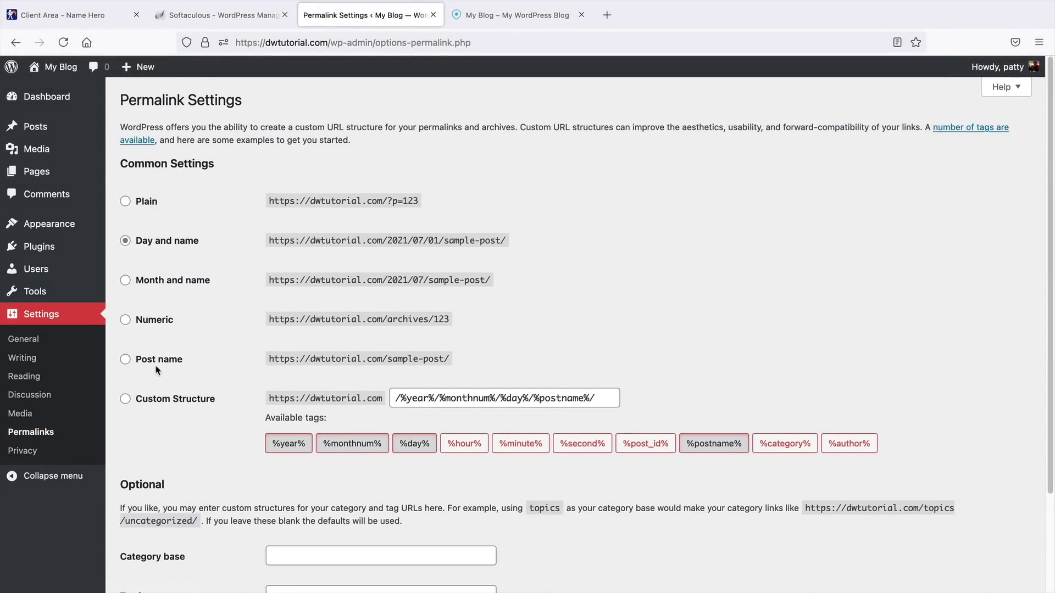
pyautogui.click(149, 364)
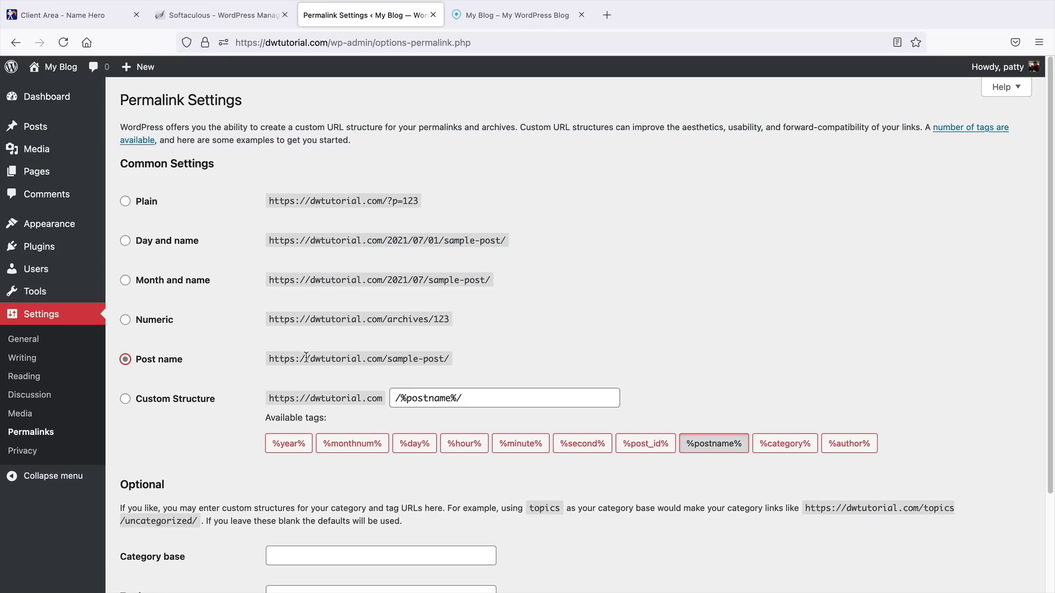
pyautogui.moveTo(320, 358); pyautogui.dragTo(460, 360)
pyautogui.click(461, 363)
pyautogui.scroll(-4, 258, 328)
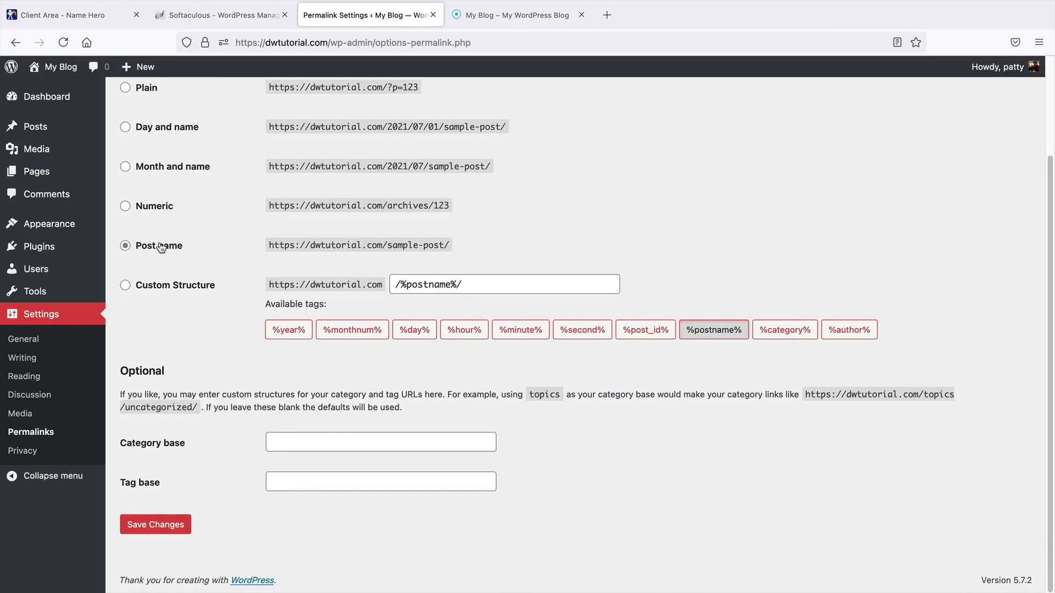
pyautogui.click(175, 525)
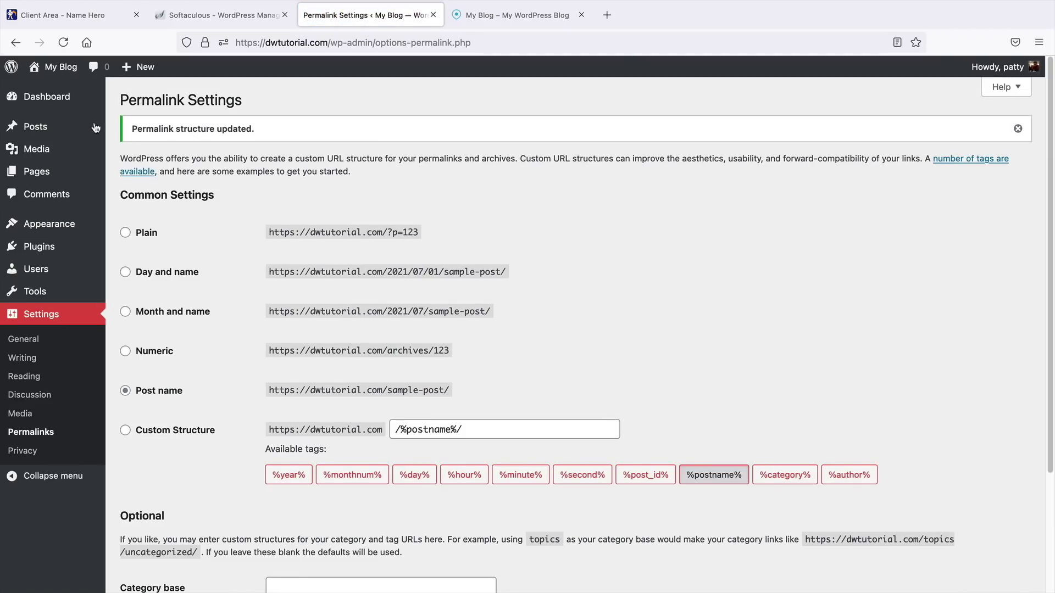
pyautogui.click(71, 100)
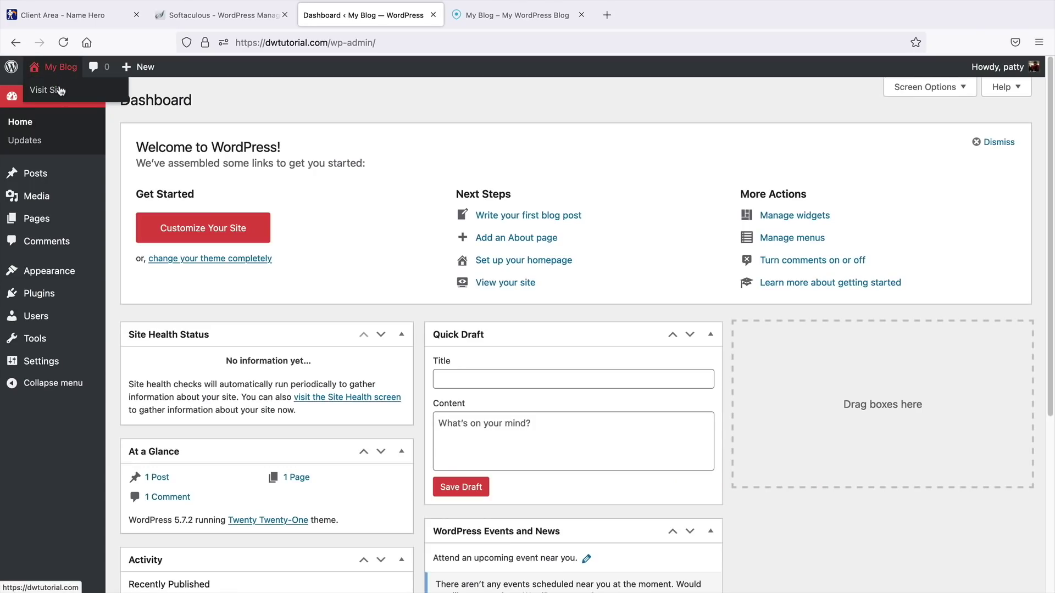
pyautogui.click(58, 92)
pyautogui.moveTo(65, 68)
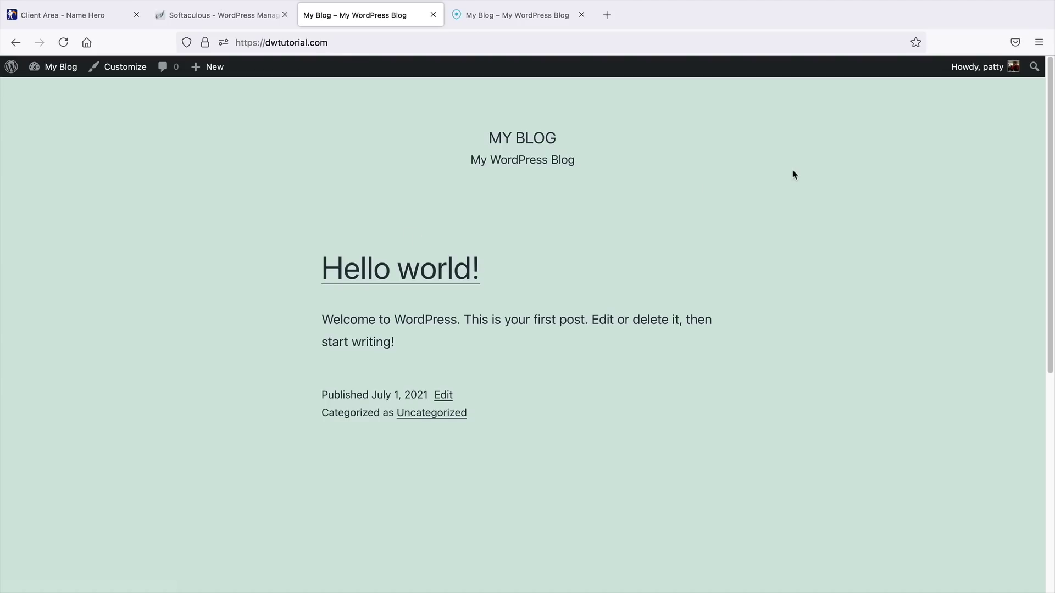
pyautogui.moveTo(977, 68)
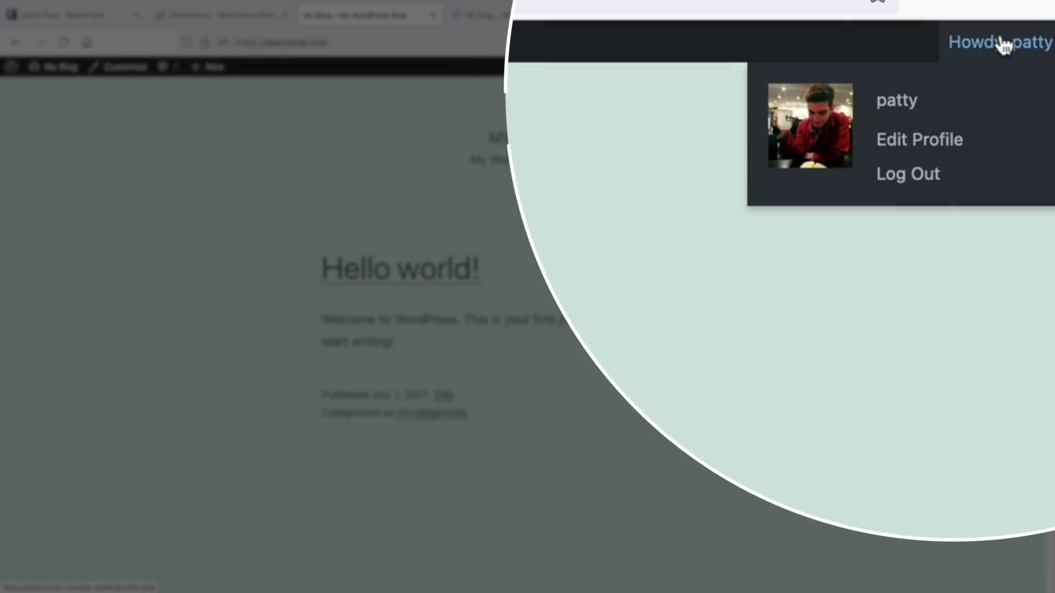
pyautogui.click(929, 181)
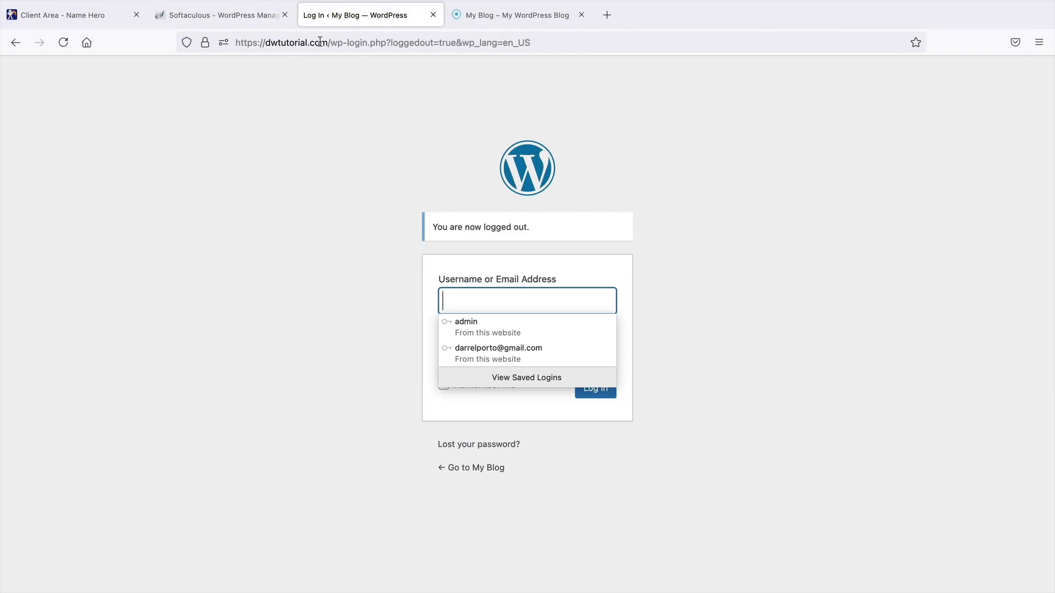
pyautogui.moveTo(320, 42); pyautogui.dragTo(620, 55)
pyautogui.press('BackSpace')
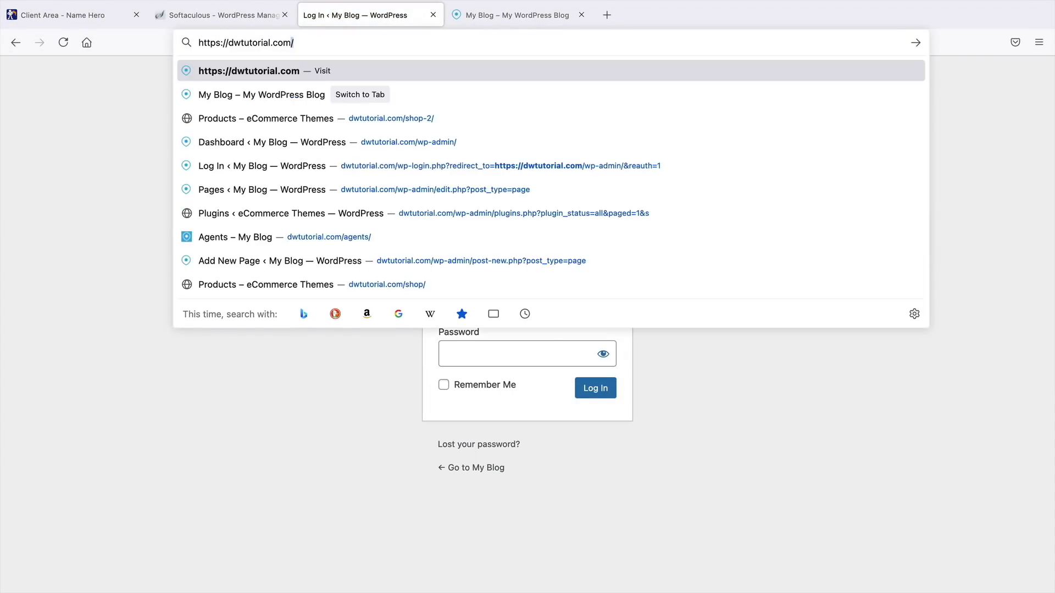
pyautogui.press('Return')
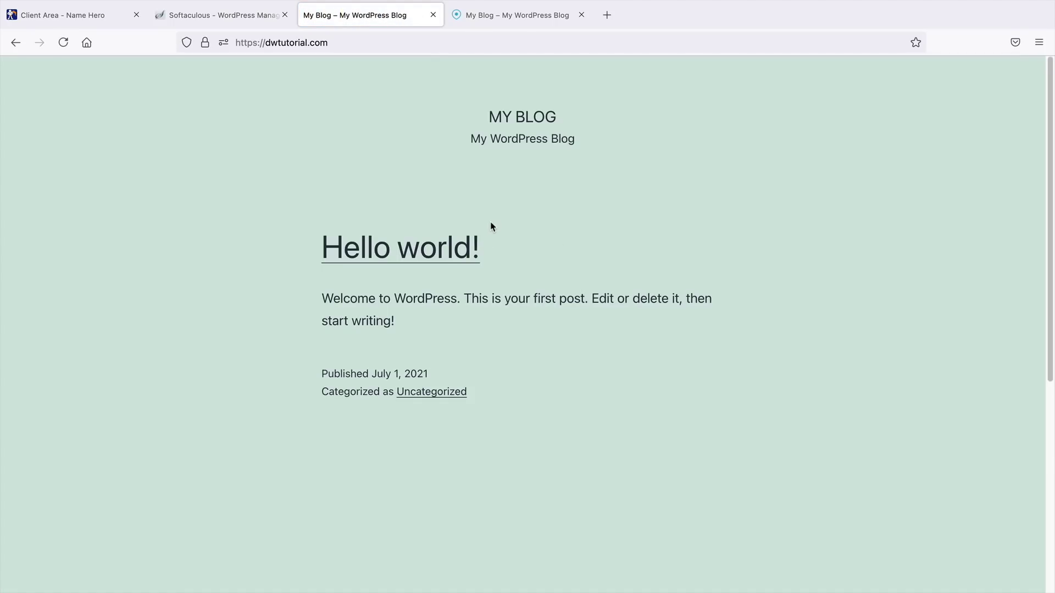
pyautogui.click(398, 43)
pyautogui.click(398, 43)
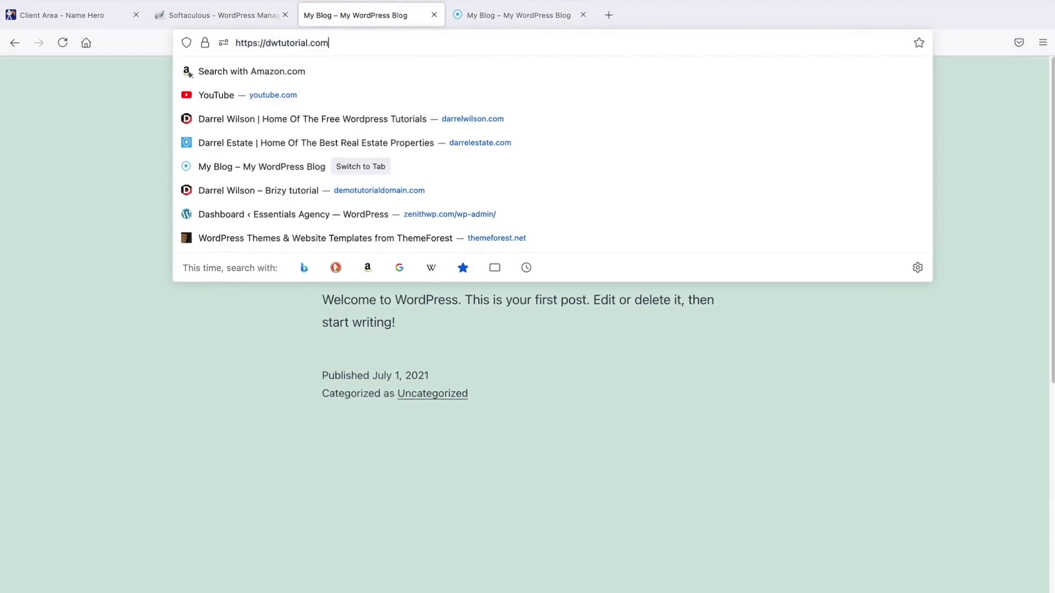
pyautogui.write('/wp-admin/')
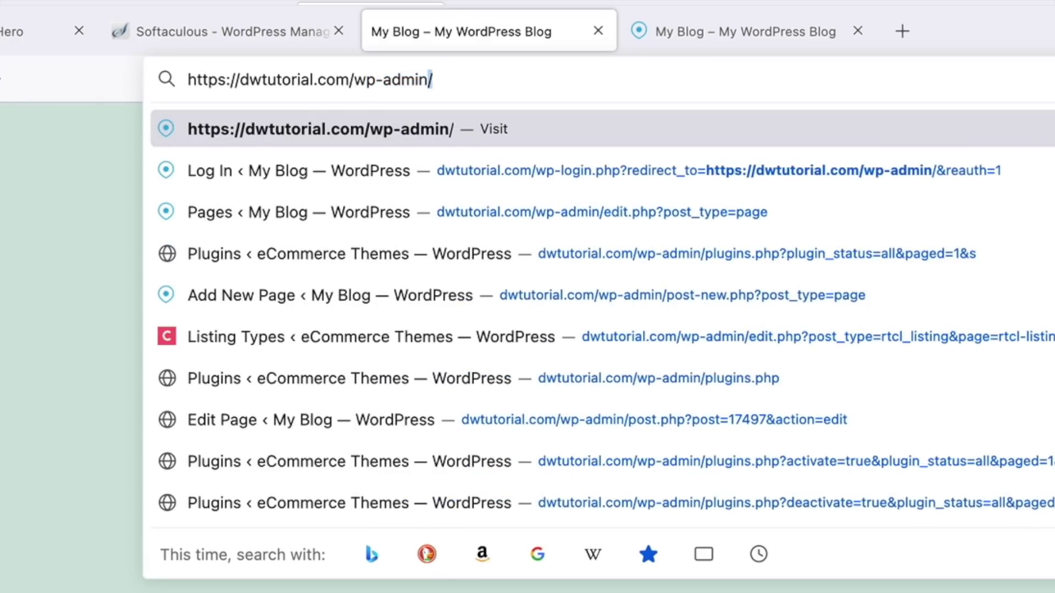
pyautogui.press('Return')
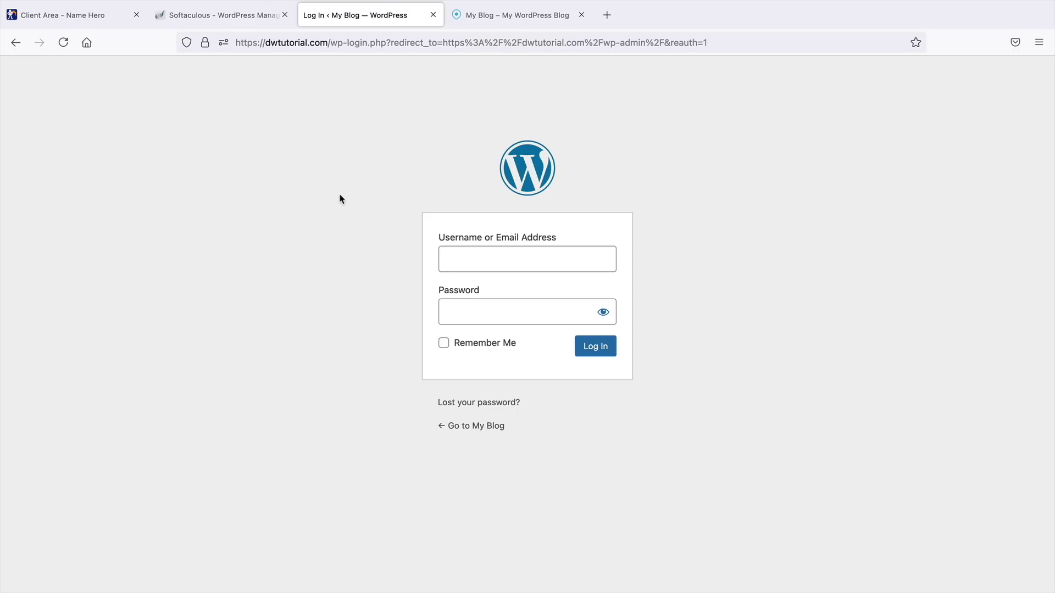
pyautogui.click(515, 262)
pyautogui.write('a')
pyautogui.press('Down')
pyautogui.press('Return')
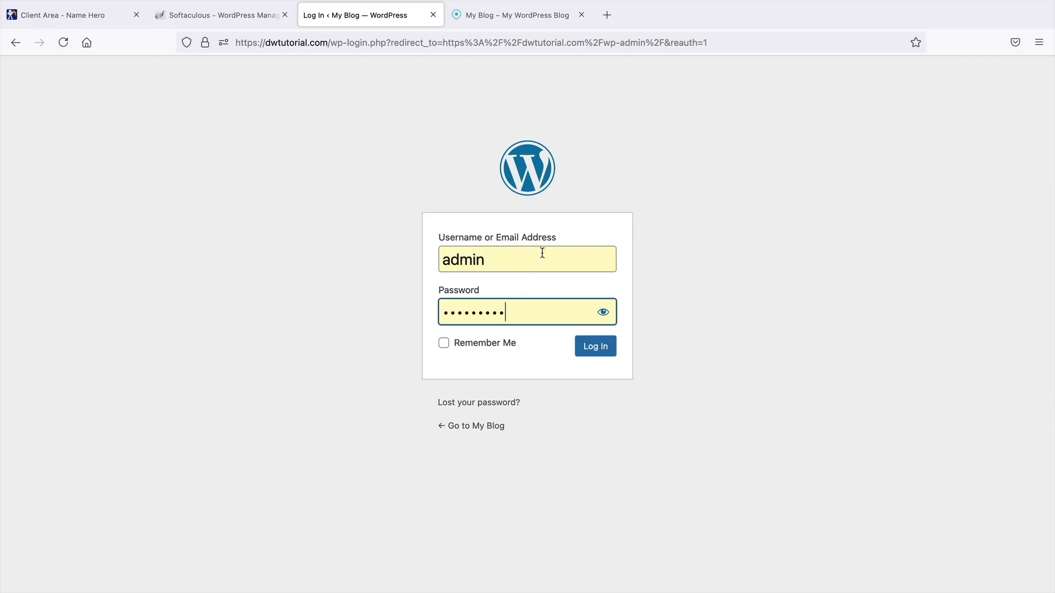
pyautogui.click(592, 353)
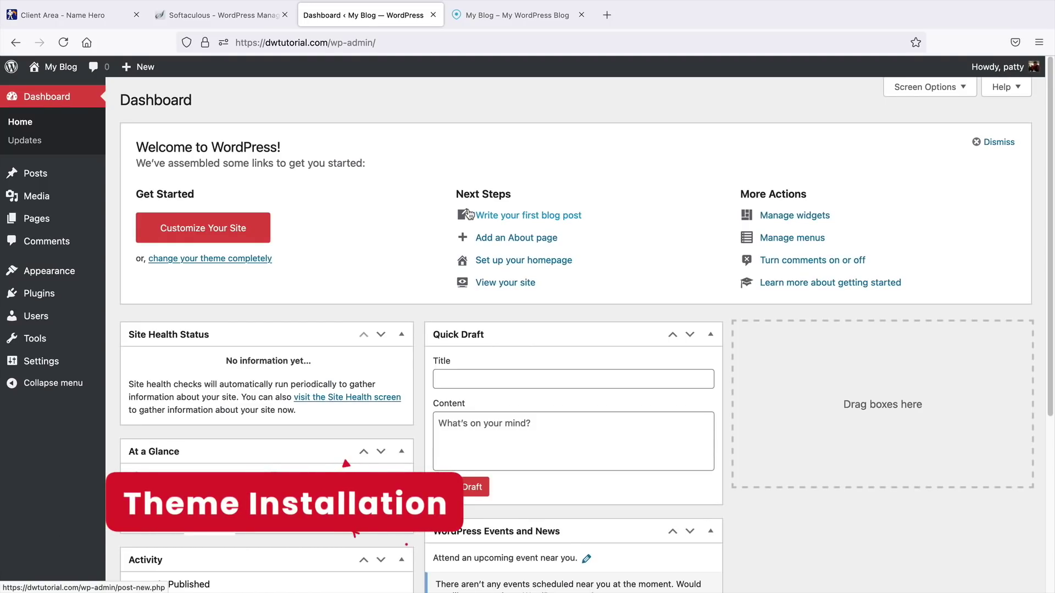
# Go to Appearance > Themes > Add New and browse the Popular themes grid.
pyautogui.moveTo(84, 272)
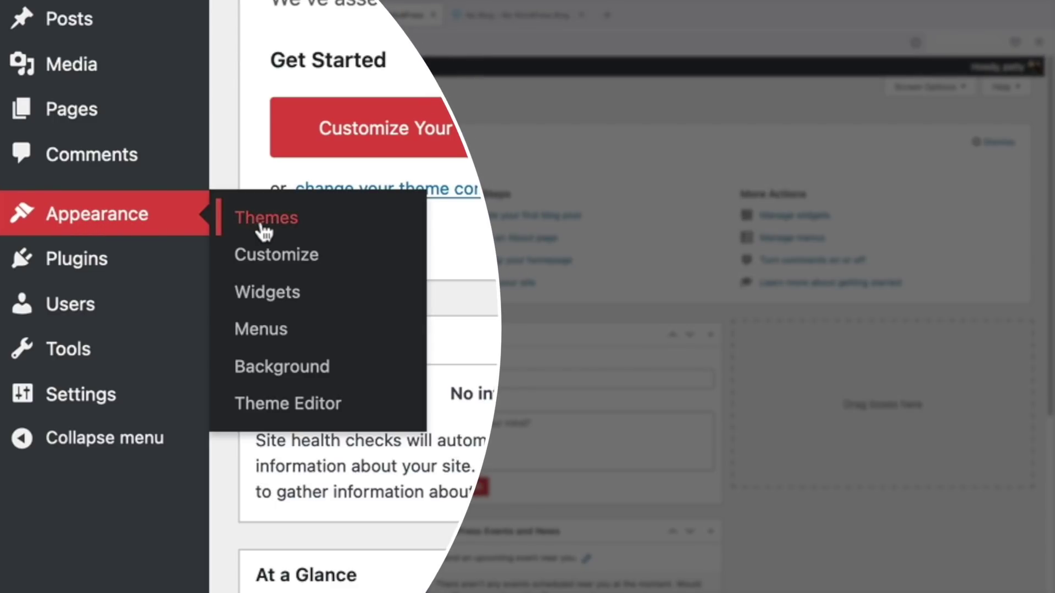
pyautogui.click(263, 220)
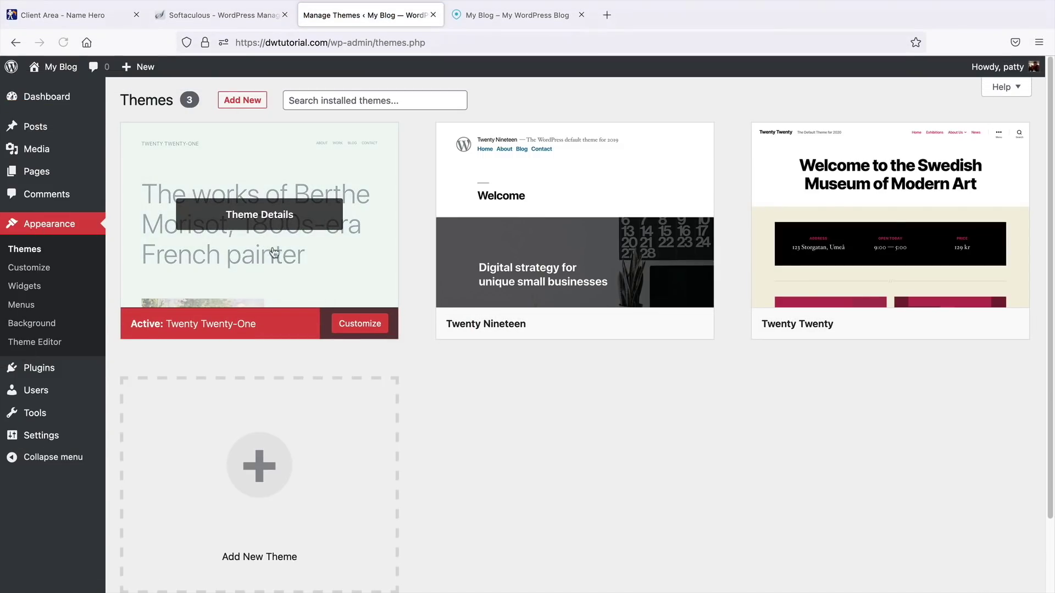
pyautogui.click(255, 104)
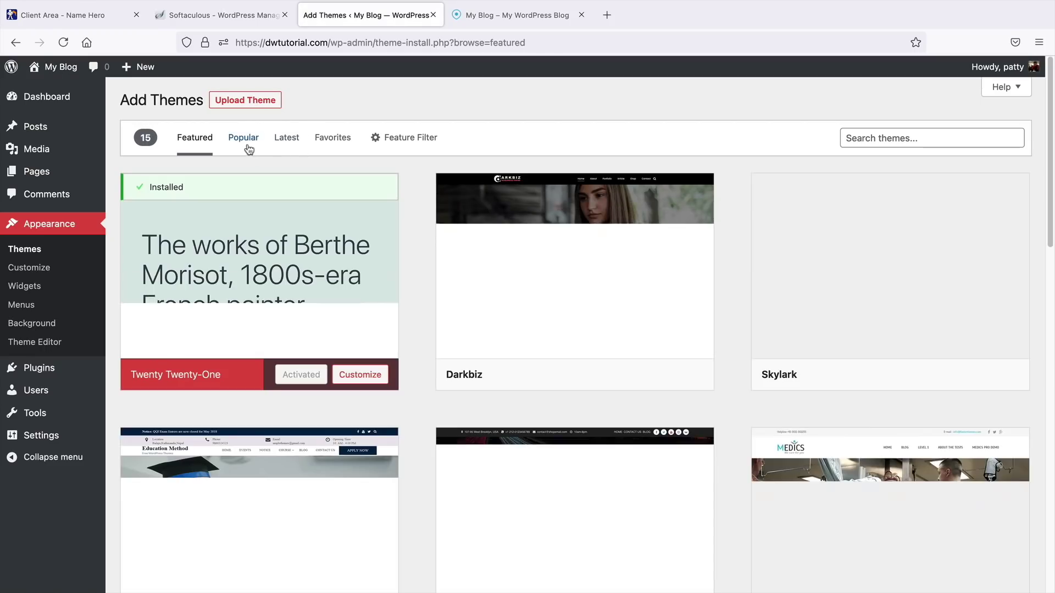
pyautogui.click(246, 142)
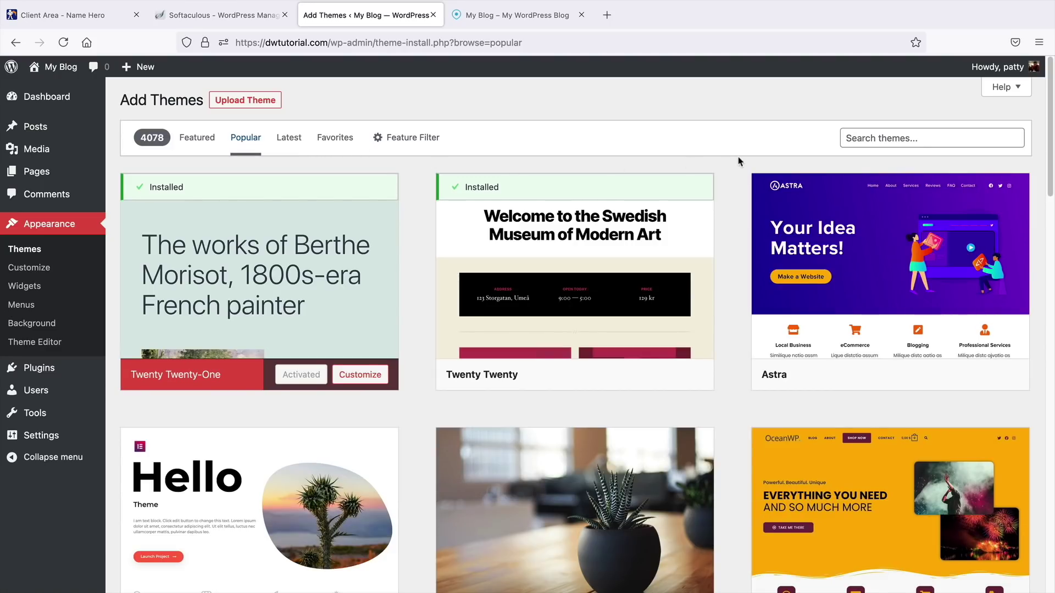
pyautogui.middleClick(737, 145)
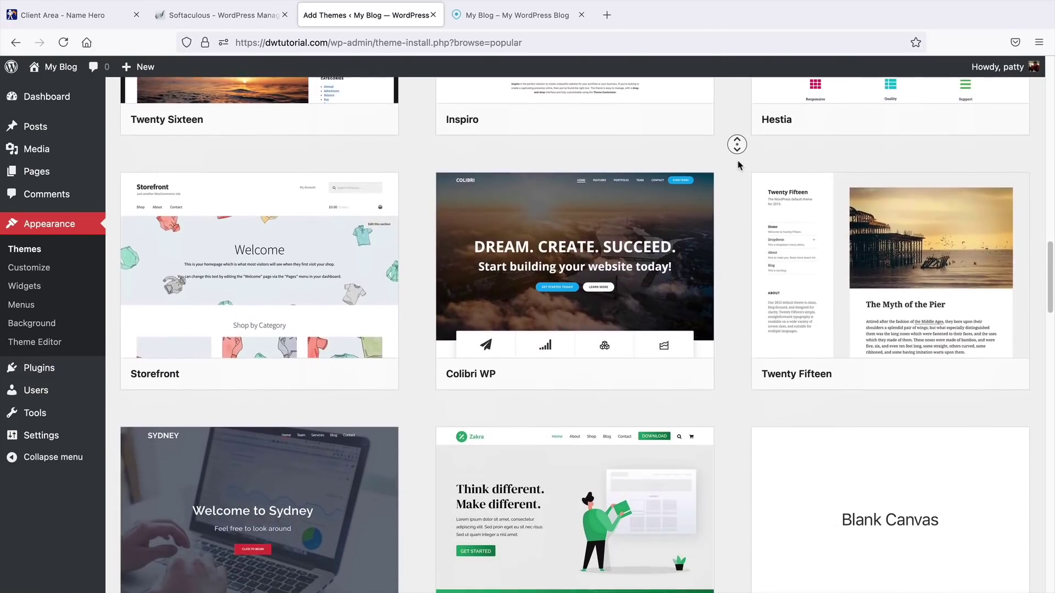
pyautogui.middleClick(738, 163)
pyautogui.moveTo(1049, 308); pyautogui.dragTo(1053, 115)
pyautogui.moveTo(819, 189)
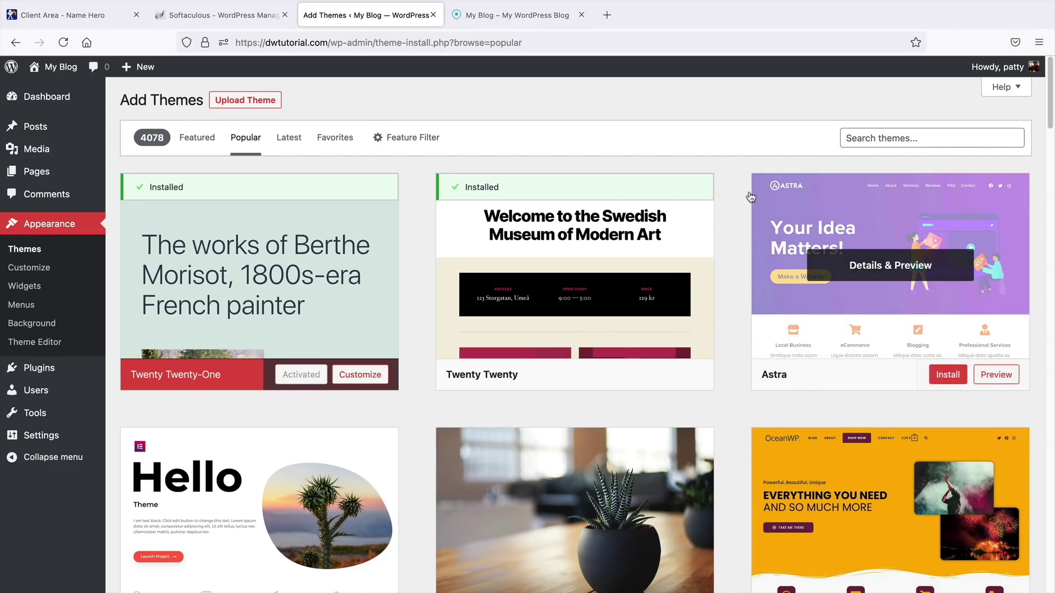
pyautogui.click(918, 139)
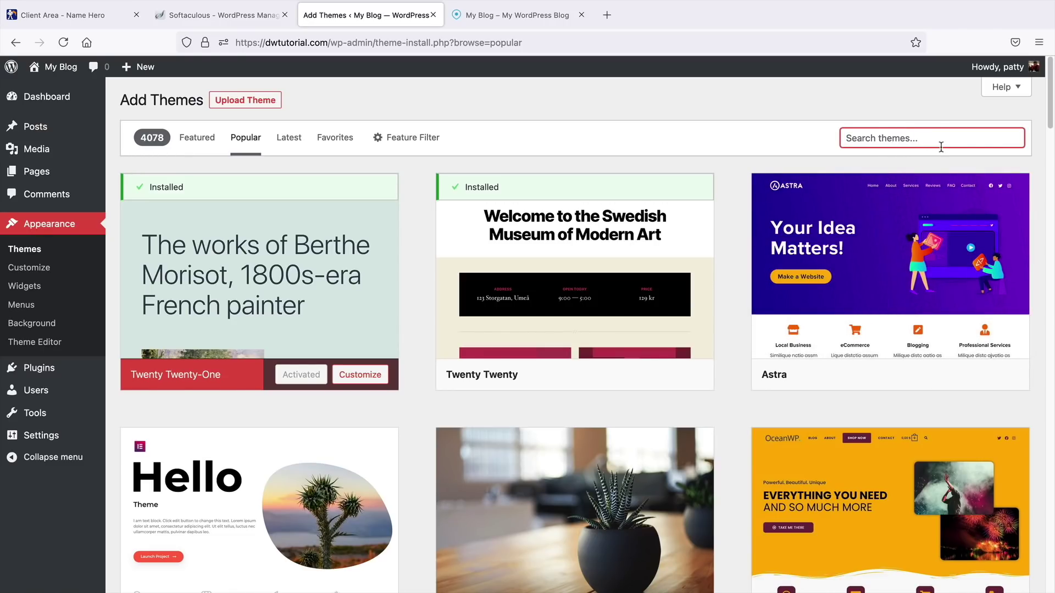
# Search 'astra', install and activate the Astra theme, and start its Starter Templates setup.
pyautogui.write('astra')
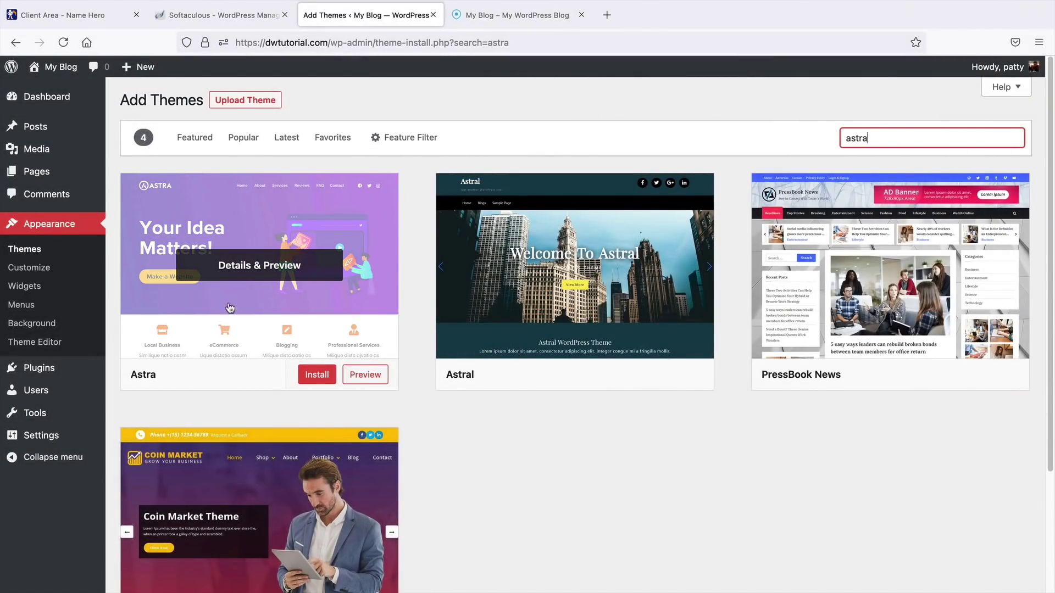
pyautogui.click(317, 377)
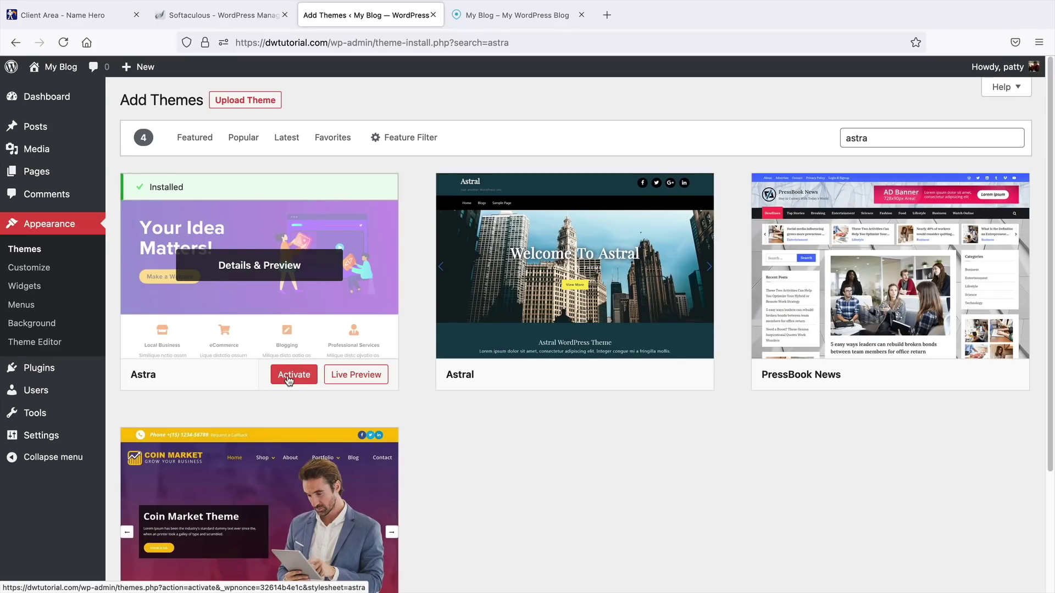
pyautogui.click(288, 379)
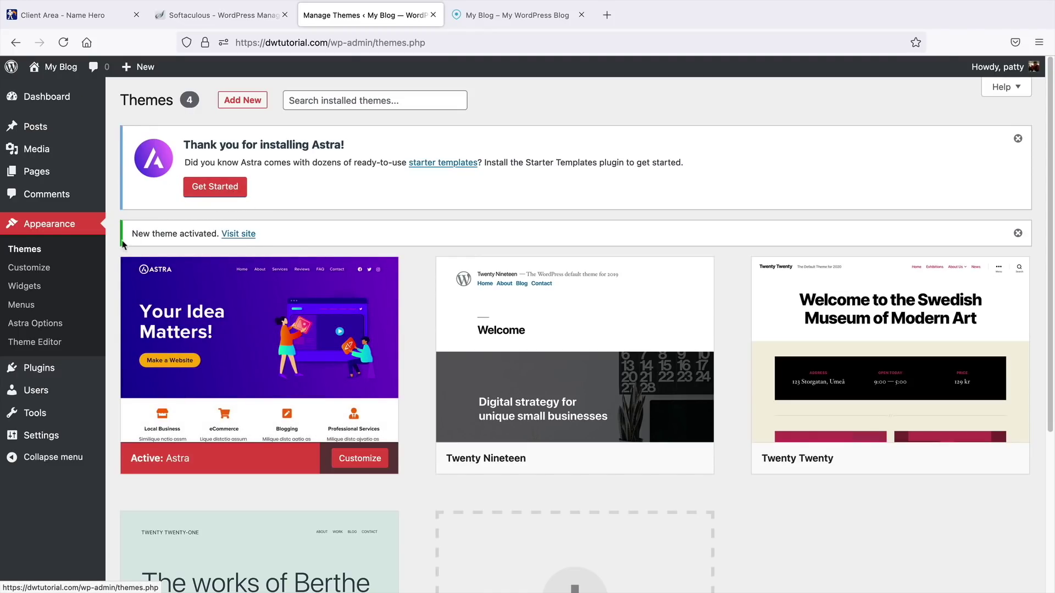
pyautogui.click(215, 187)
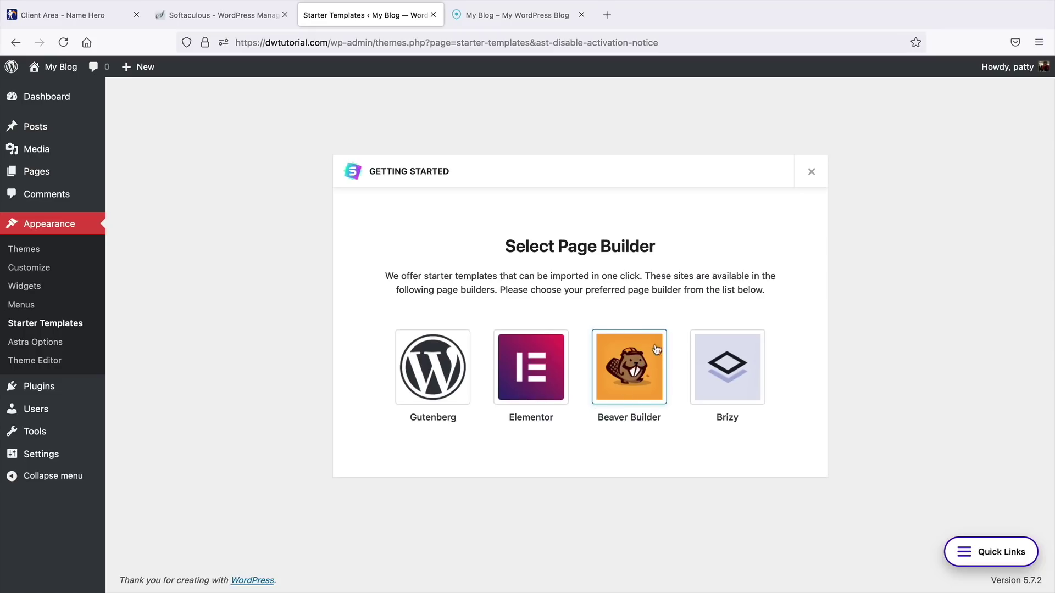
# Choose Elementor as the page builder and try the Free and Premium template filters.
pyautogui.click(528, 360)
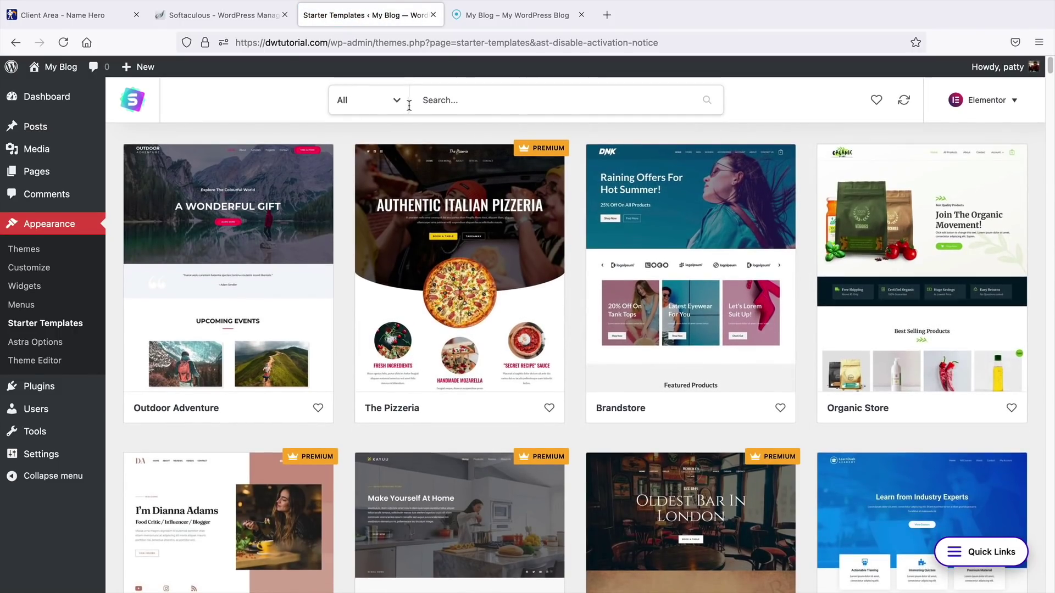
pyautogui.click(395, 101)
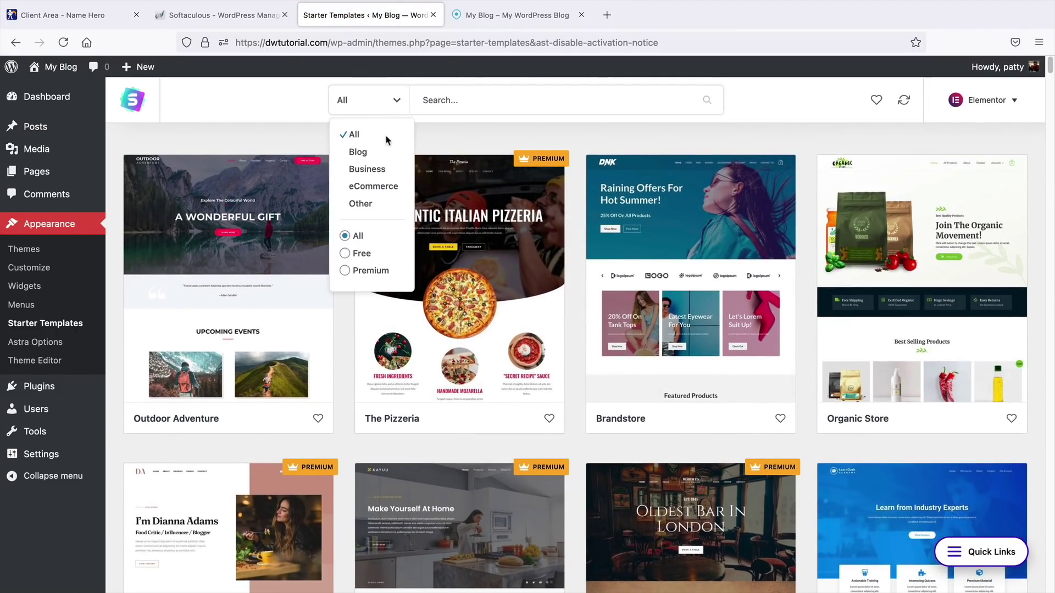
pyautogui.click(361, 254)
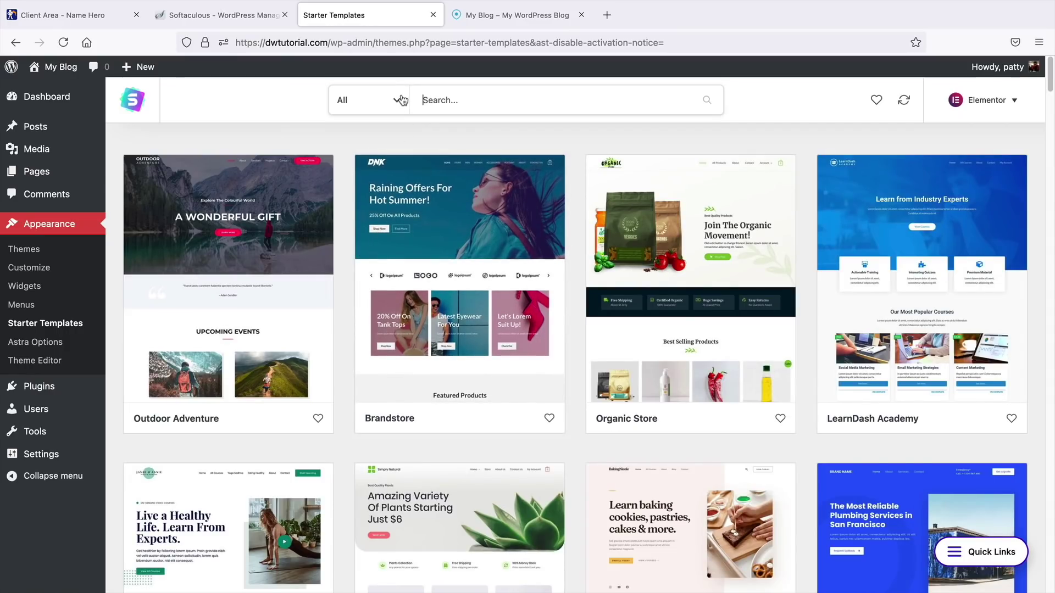
pyautogui.click(402, 100)
pyautogui.click(365, 272)
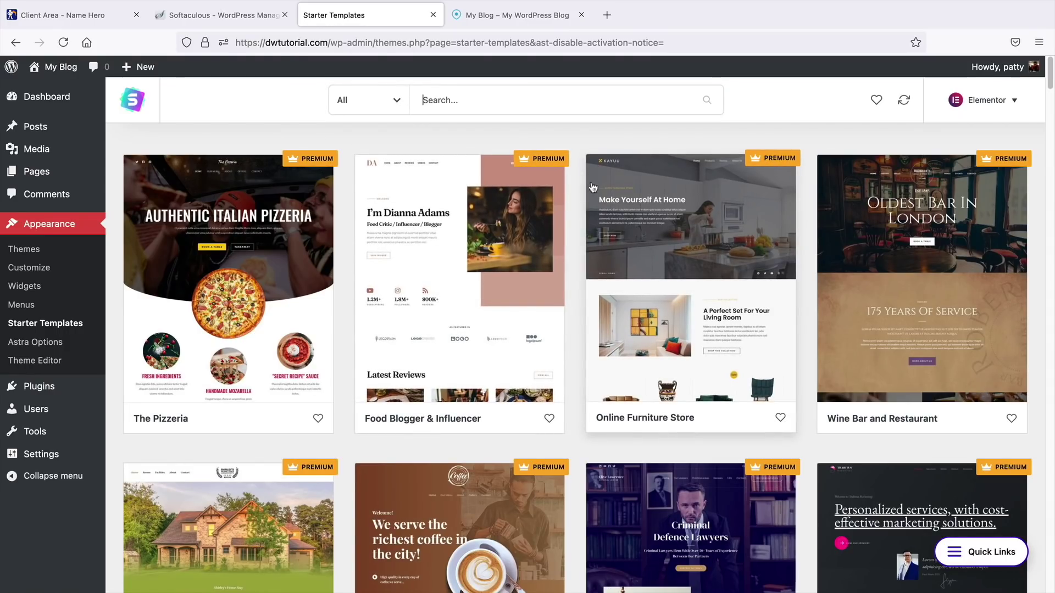
pyautogui.scroll(-3, 576, 269)
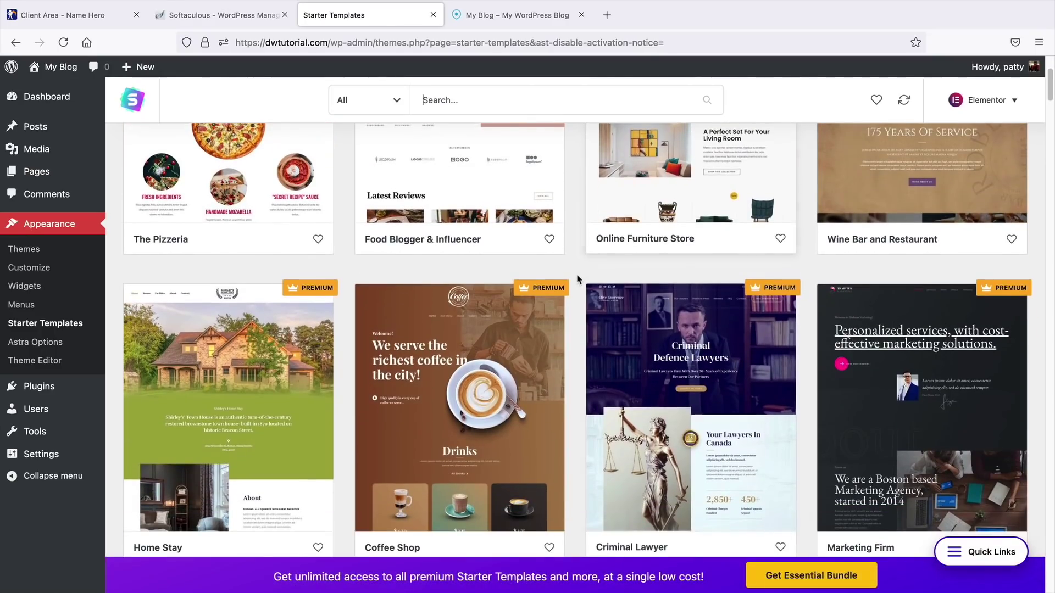
pyautogui.scroll(-4, 577, 278)
pyautogui.scroll(7, 572, 231)
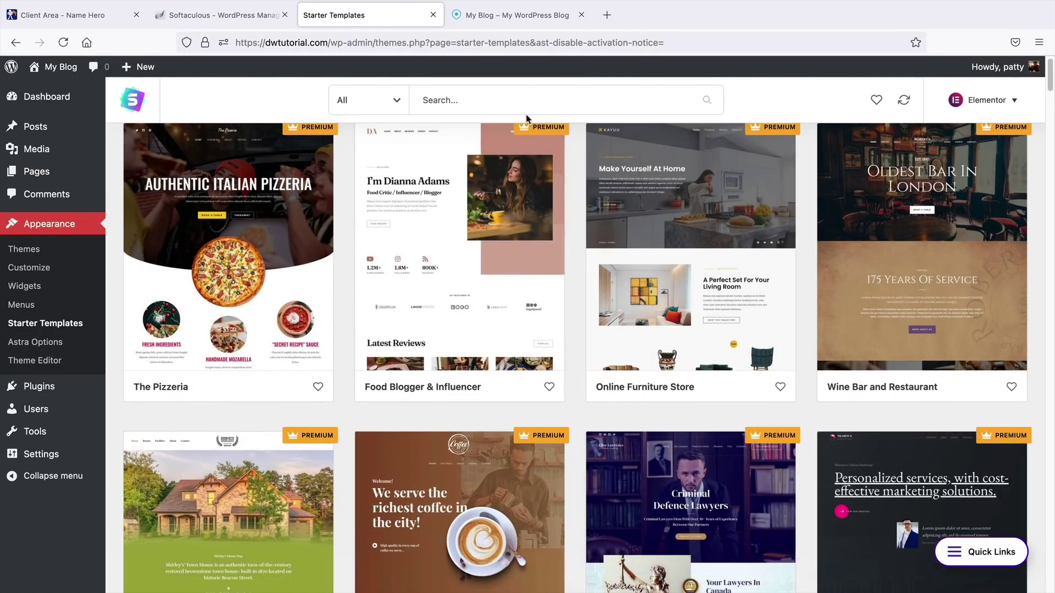
# Search 'hotel' and preview Budget Hotel's Home, Facilities, Things to do and Rooms pages.
pyautogui.write('hotel')
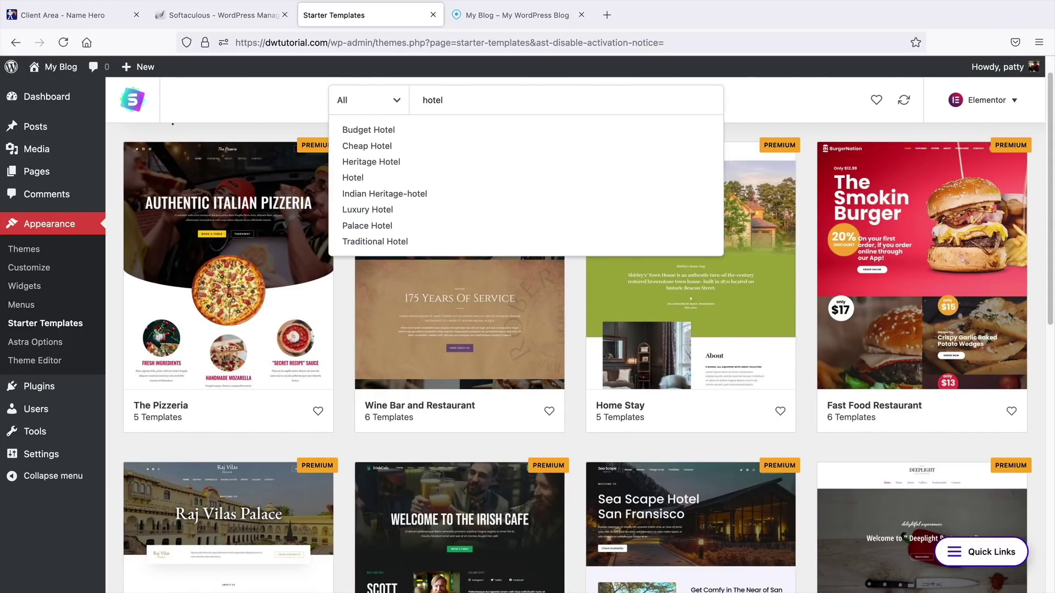
pyautogui.click(308, 122)
pyautogui.scroll(-2, 394, 160)
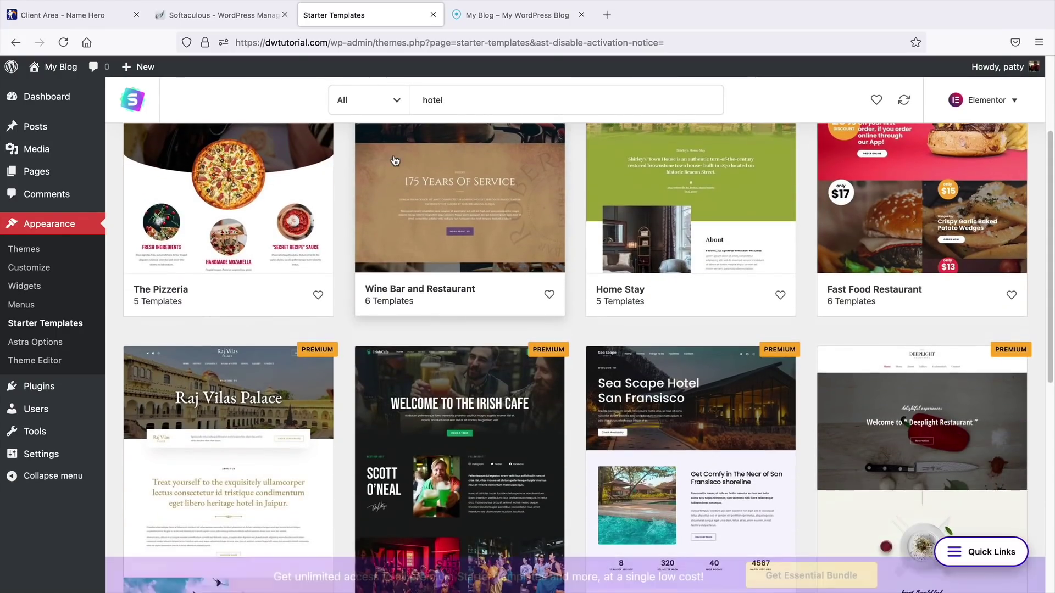
pyautogui.scroll(-2, 395, 160)
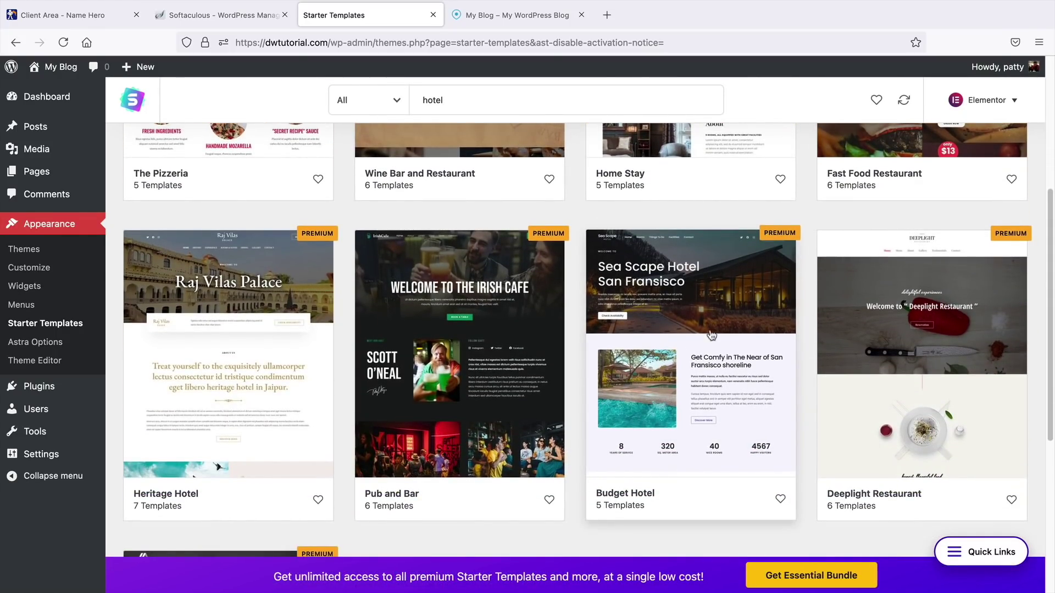
pyautogui.click(697, 303)
pyautogui.click(809, 248)
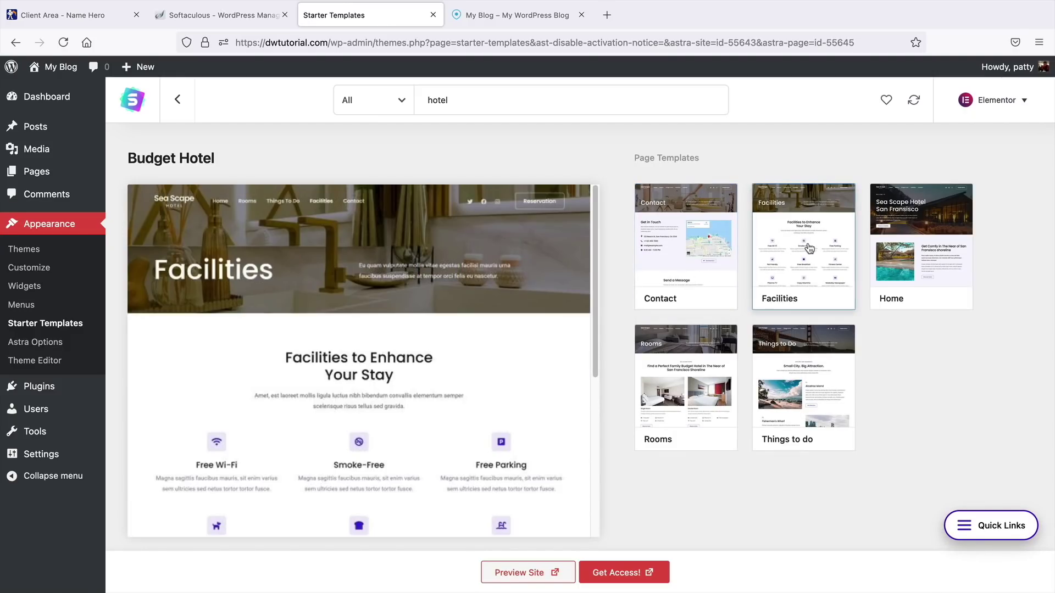
pyautogui.click(881, 251)
pyautogui.click(802, 379)
pyautogui.click(713, 364)
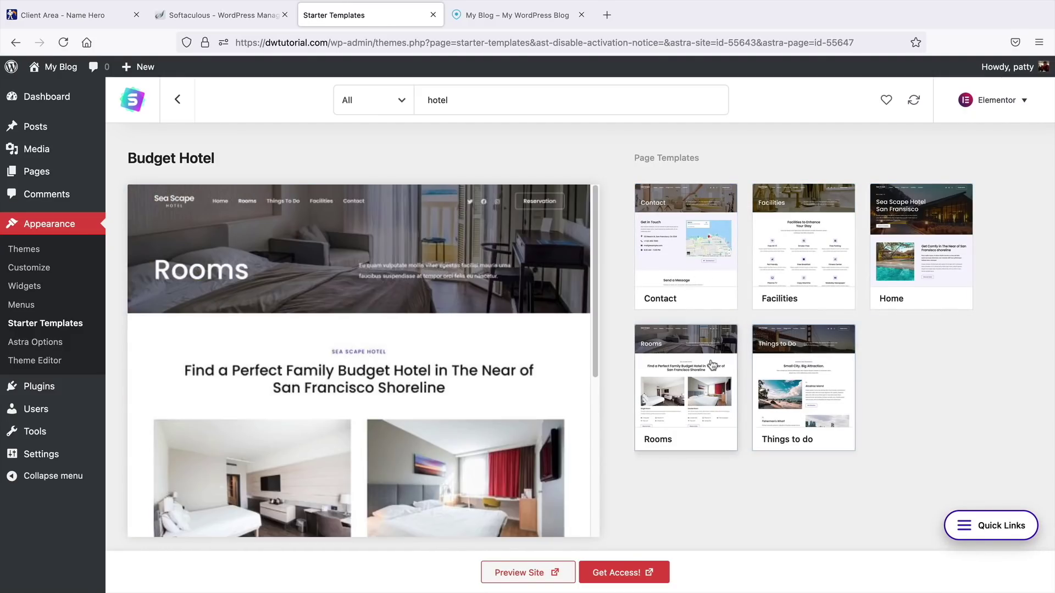
pyautogui.click(180, 99)
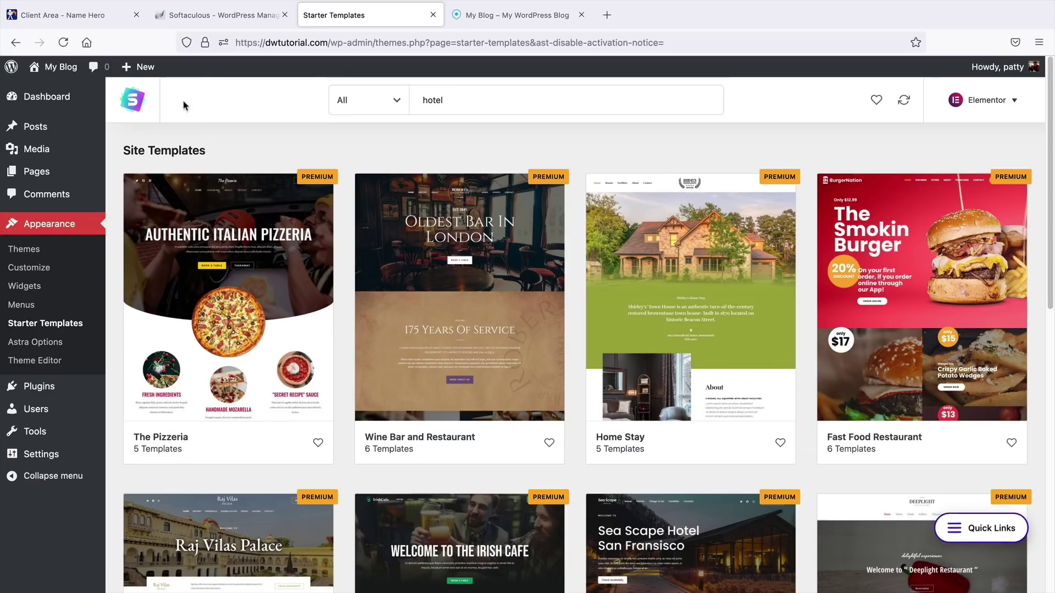
# Filter the hotel results to Free and open the Travel & Tourism template details.
pyautogui.doubleClick(460, 107)
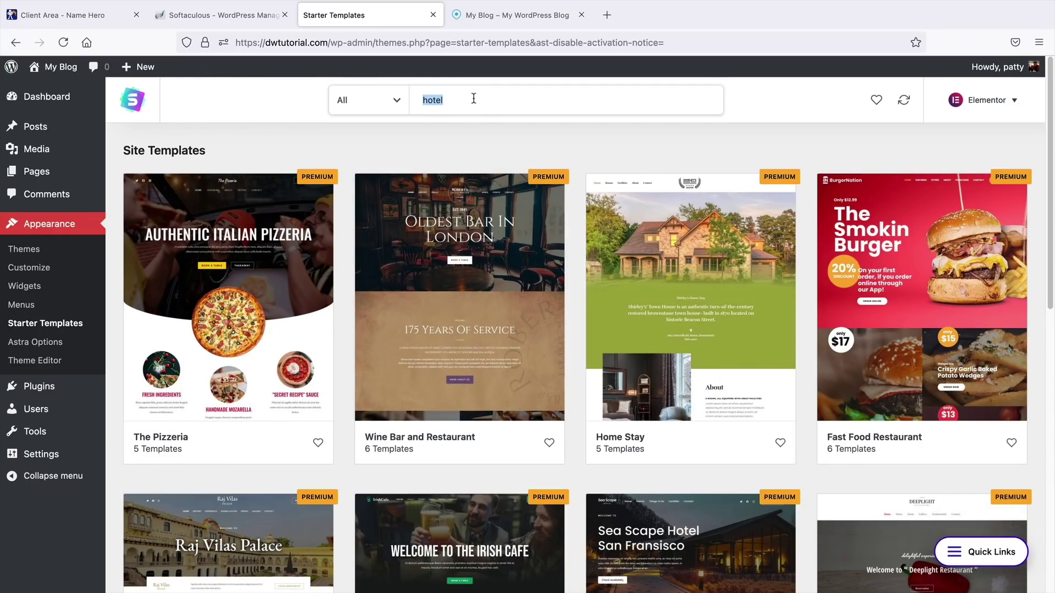
pyautogui.click(377, 106)
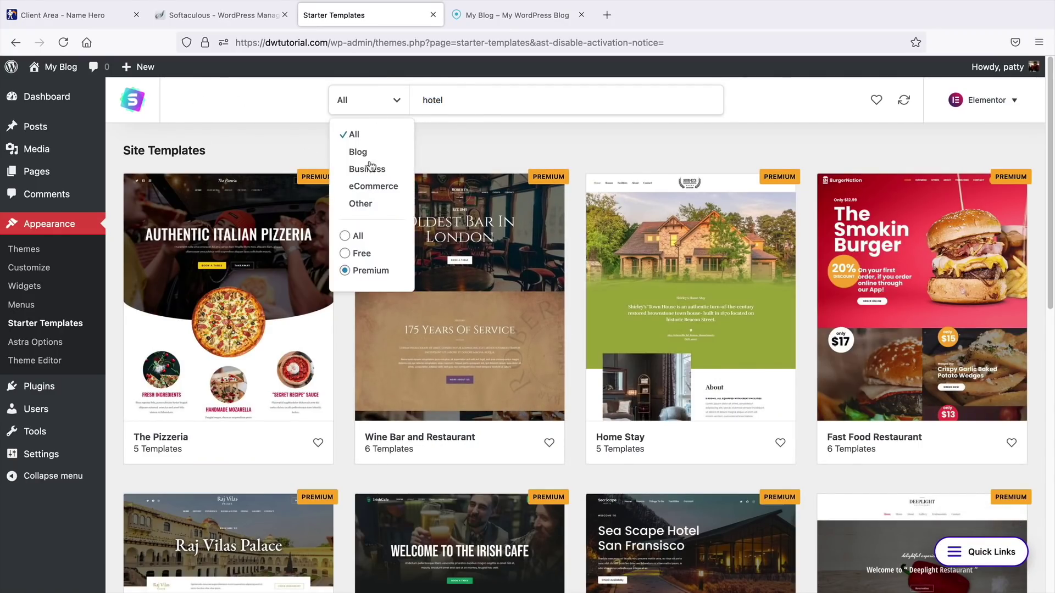
pyautogui.click(361, 256)
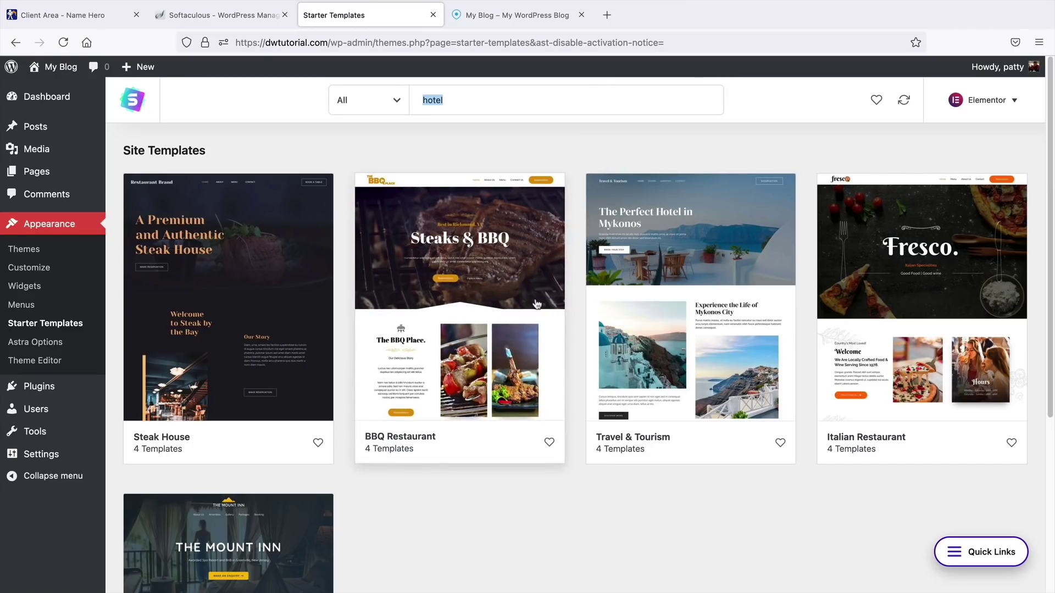
pyautogui.click(665, 304)
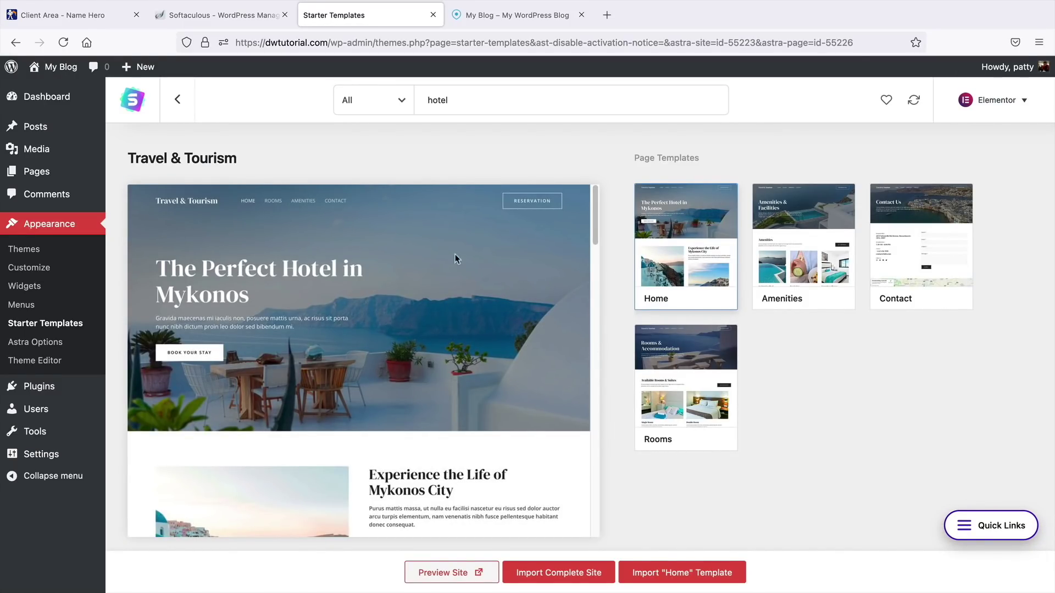
pyautogui.scroll(-4, 423, 360)
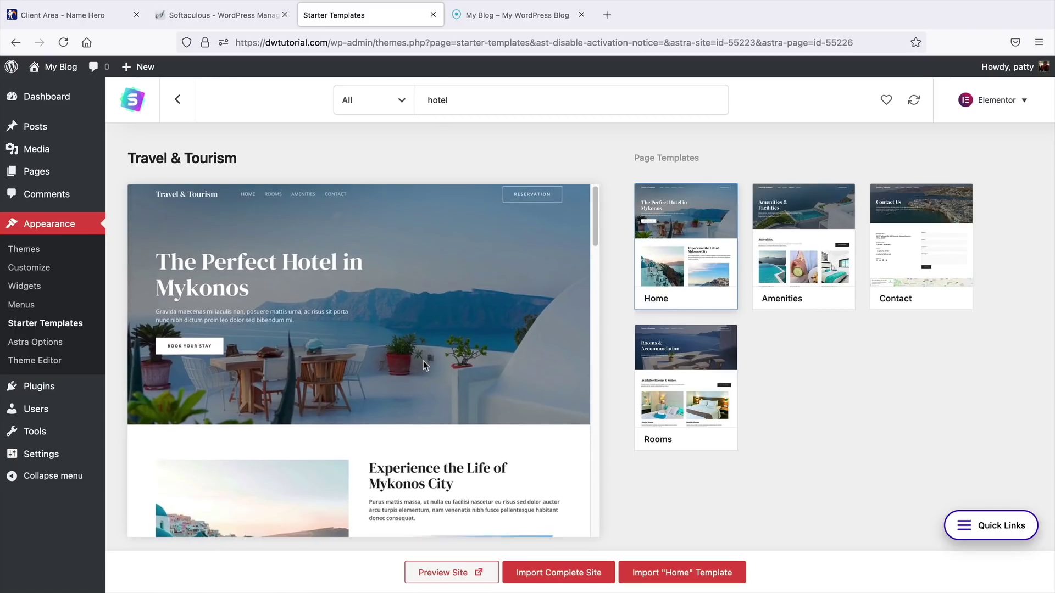
pyautogui.scroll(-5, 423, 361)
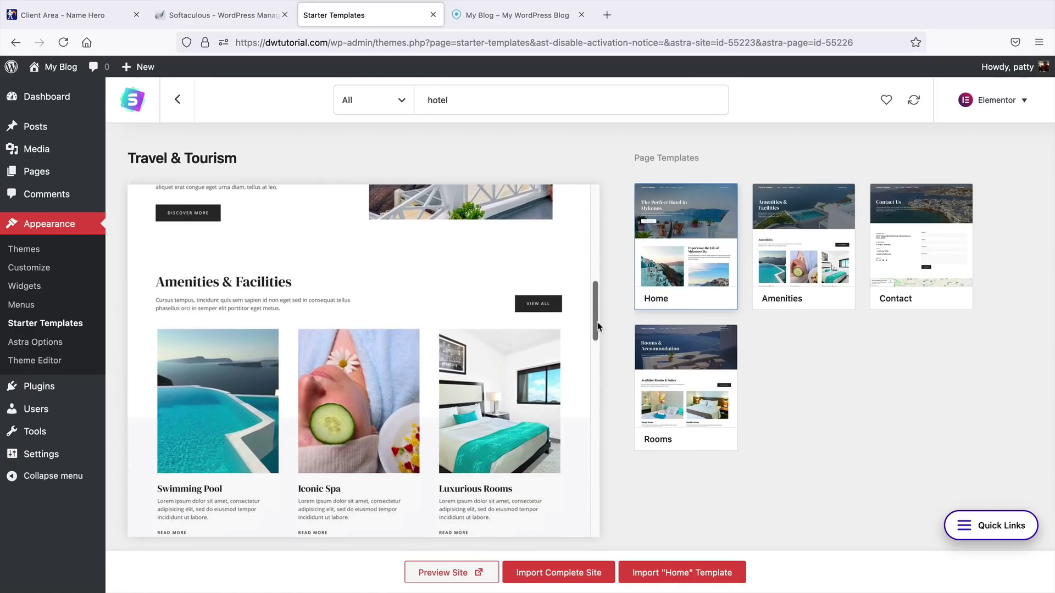
pyautogui.moveTo(596, 292); pyautogui.dragTo(596, 273)
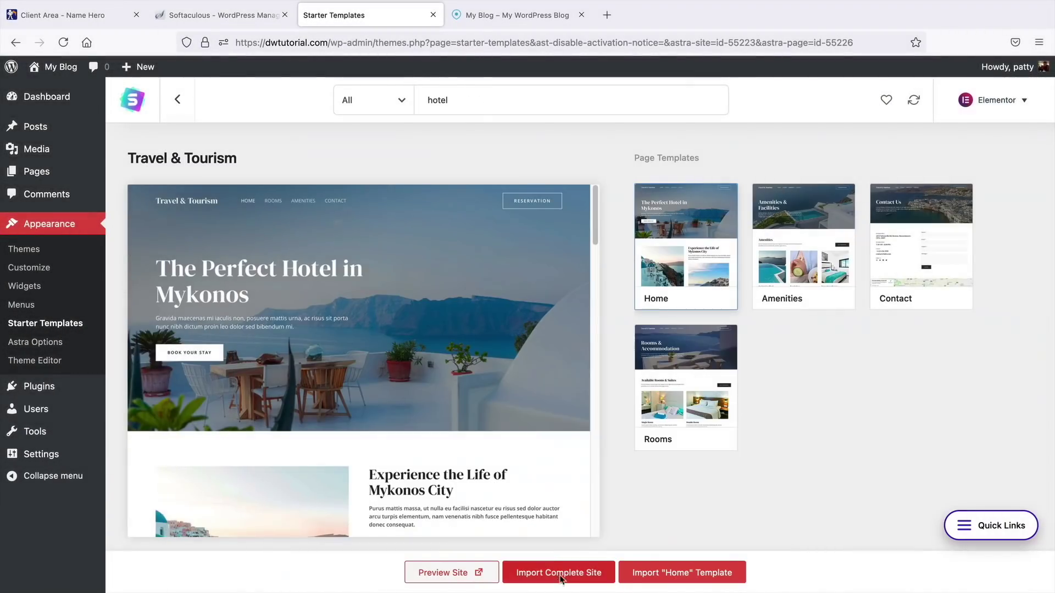
# Import the complete Travel & Tourism site as Expert for Myself/My company, then view it.
pyautogui.click(551, 566)
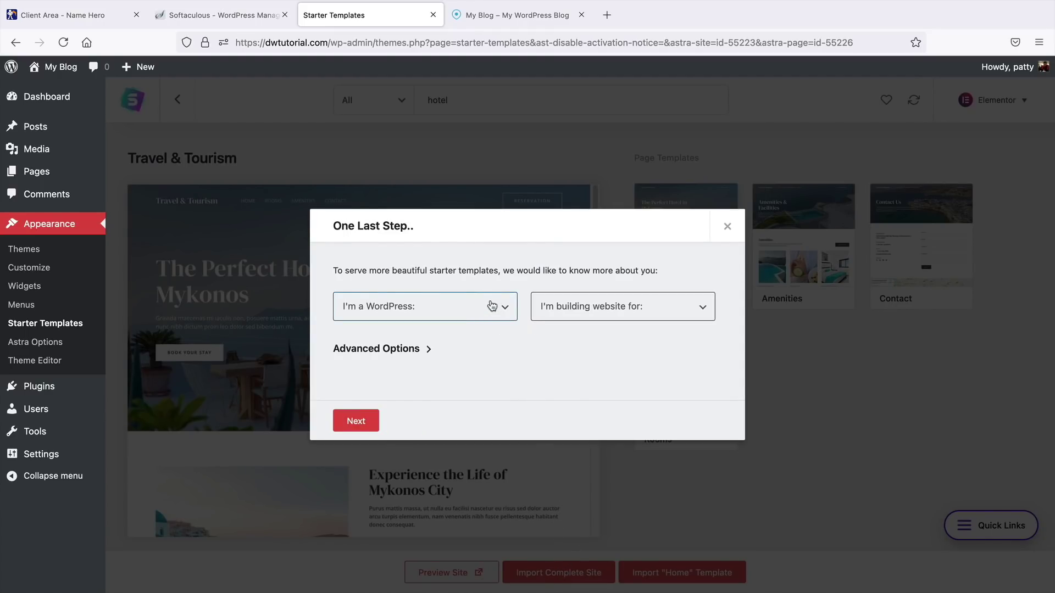
pyautogui.click(504, 310)
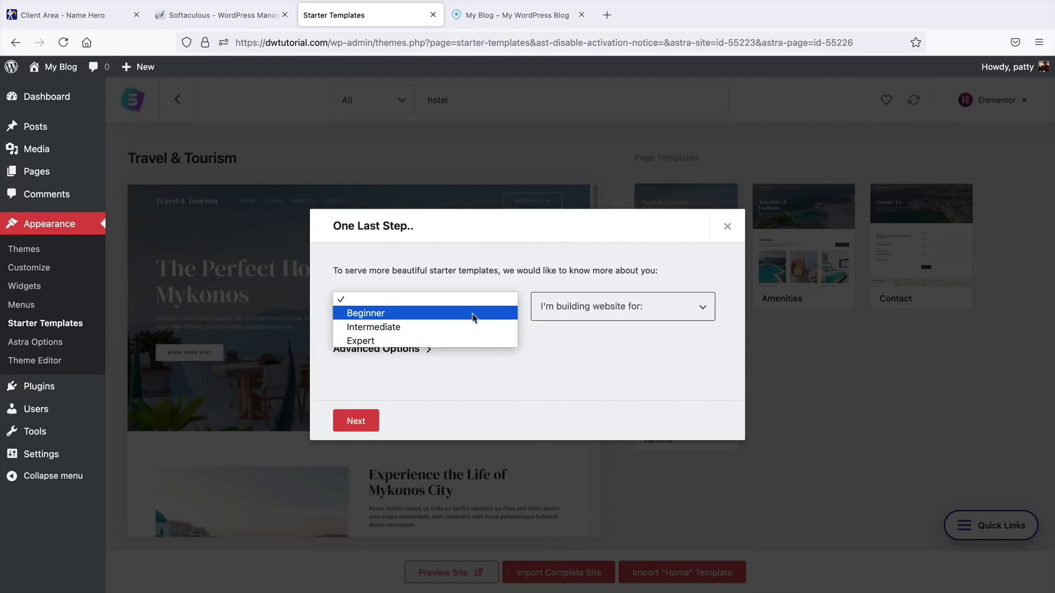
pyautogui.click(470, 328)
pyautogui.click(480, 309)
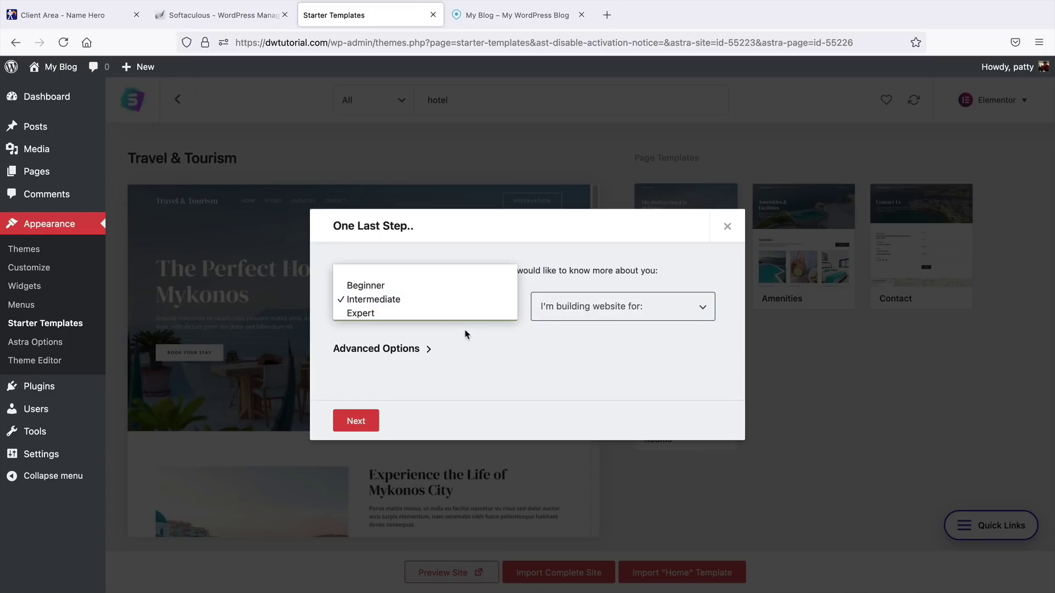
pyautogui.click(466, 313)
pyautogui.click(570, 311)
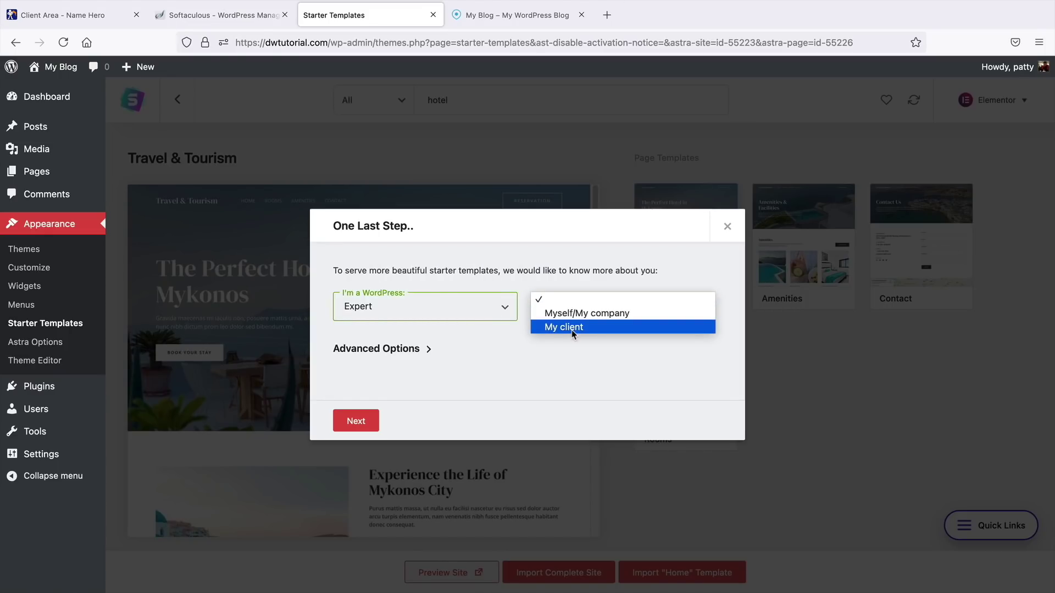
pyautogui.click(571, 314)
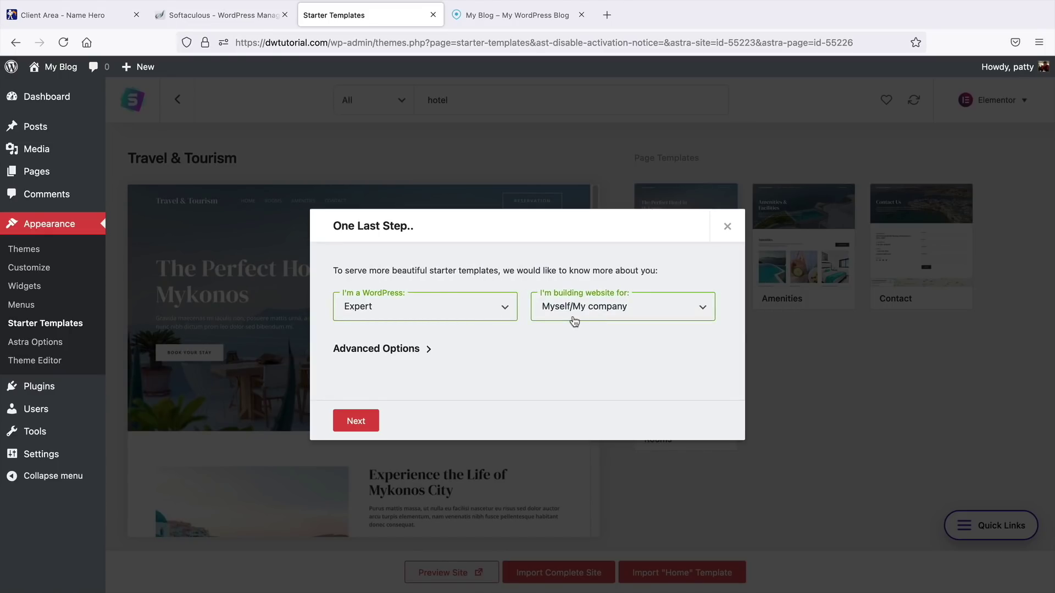
pyautogui.click(364, 421)
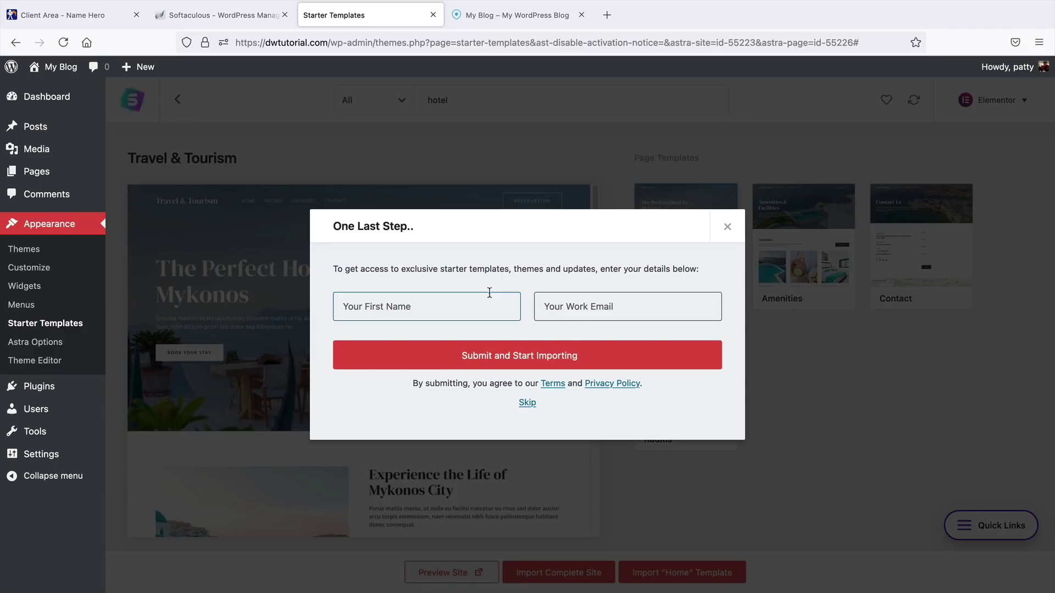
pyautogui.click(528, 403)
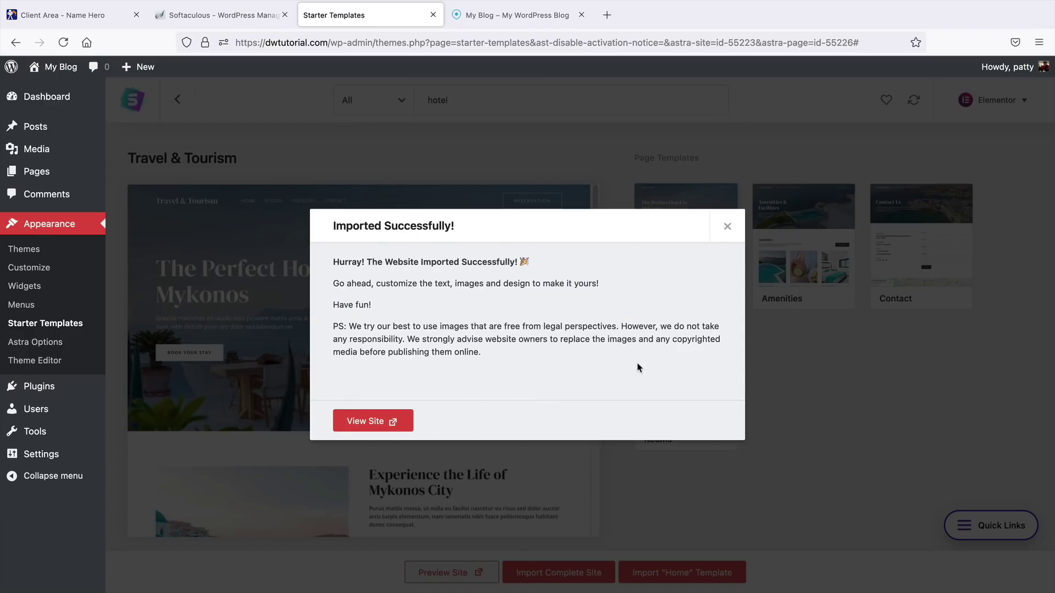
pyautogui.click(373, 426)
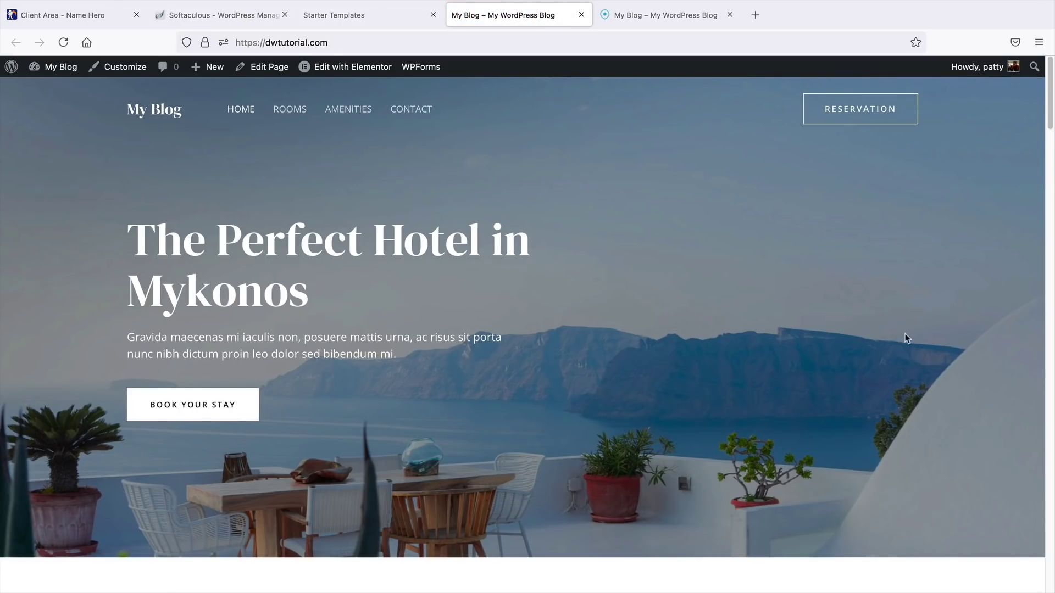
# Browse the Contact, Rooms and Amenities pages, then return to the HOME page.
pyautogui.scroll(-5, 917, 340)
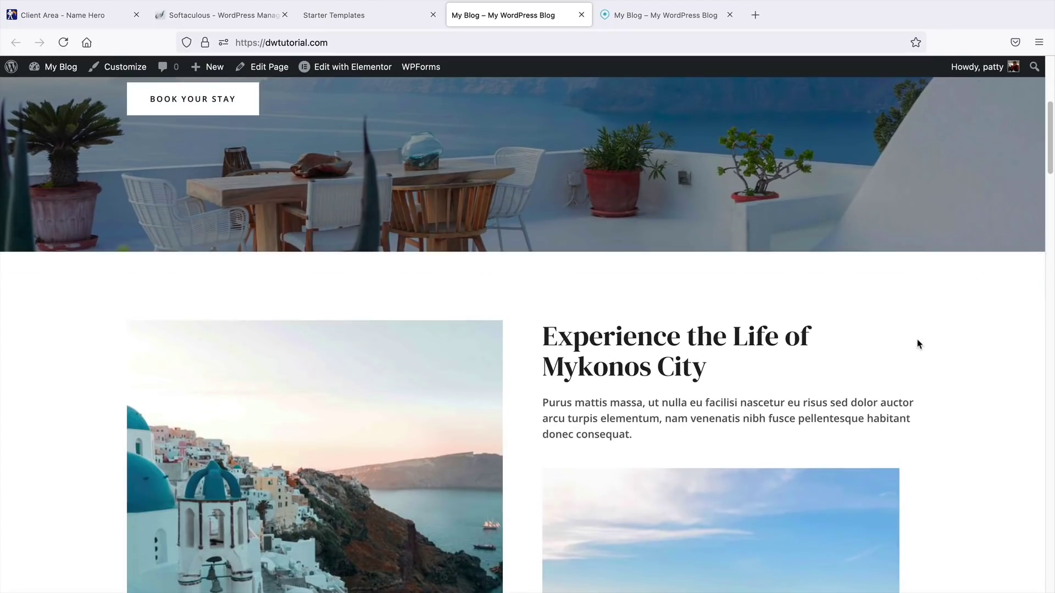
pyautogui.scroll(5, 918, 341)
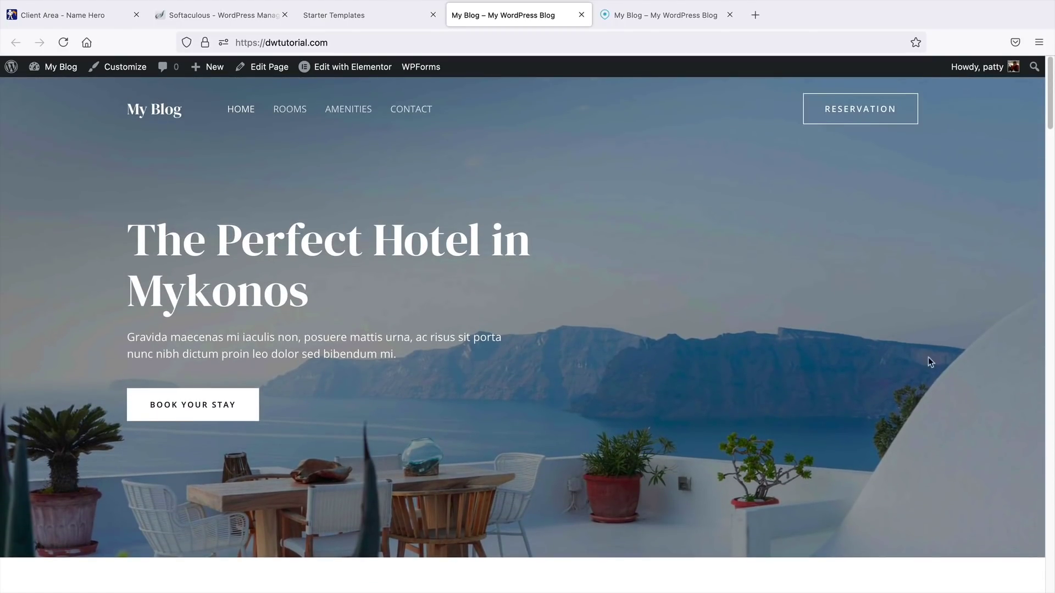
pyautogui.middleClick(956, 326)
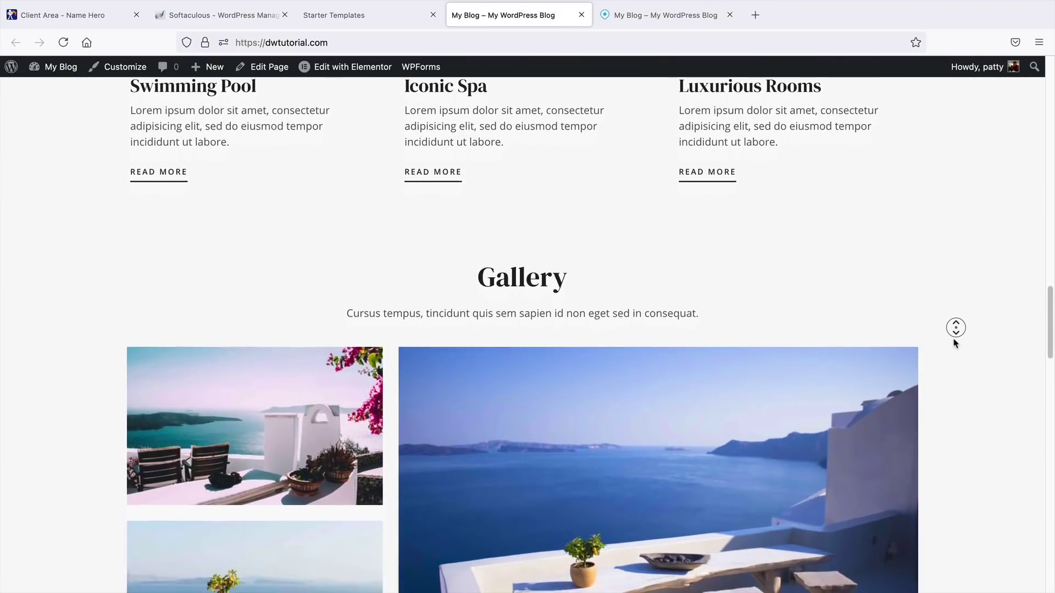
pyautogui.middleClick(955, 344)
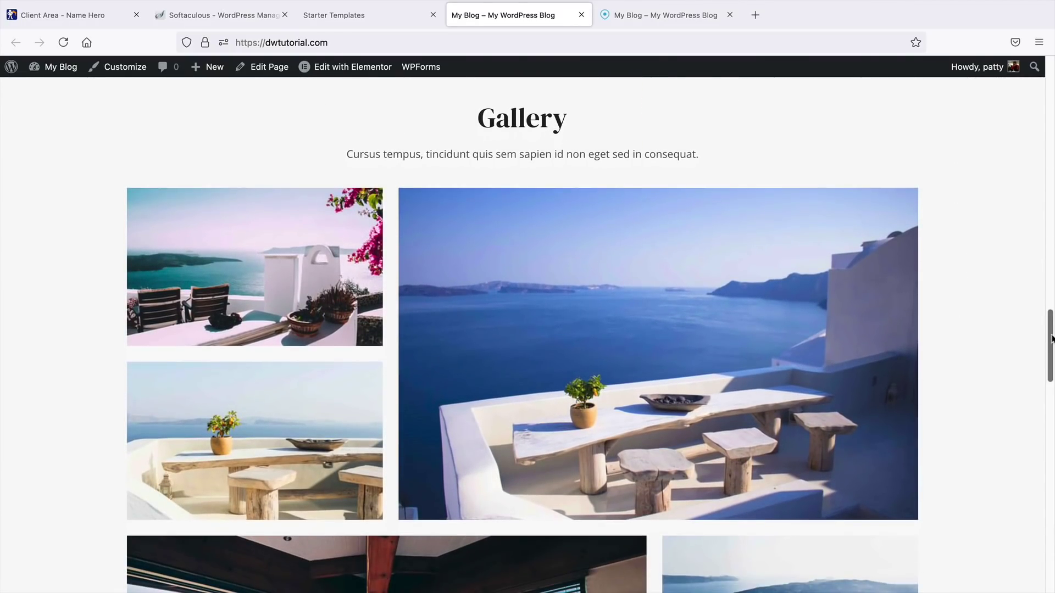
pyautogui.moveTo(1052, 338); pyautogui.dragTo(1041, 77)
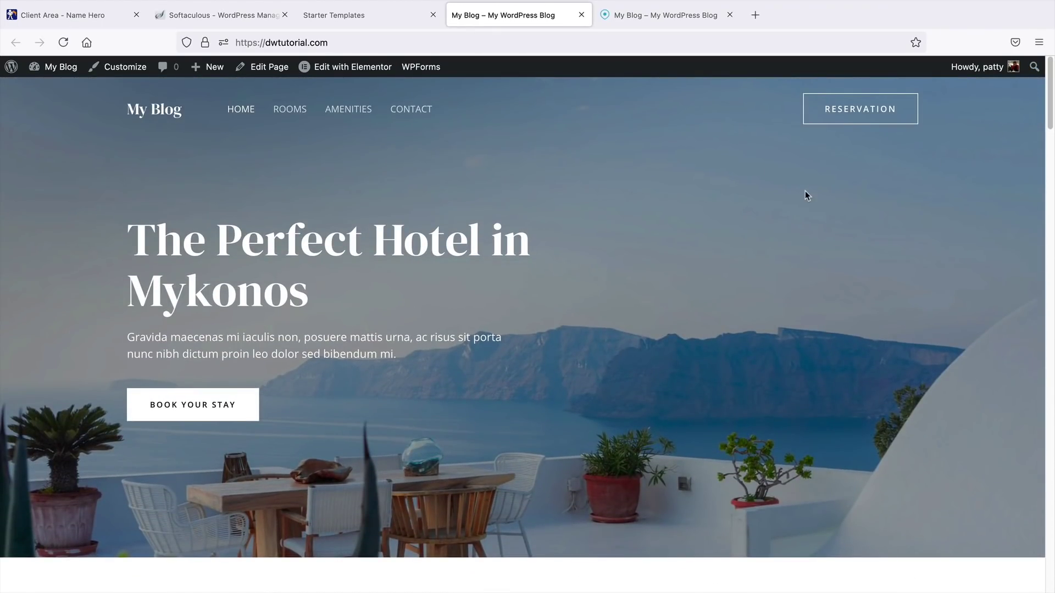
pyautogui.click(294, 113)
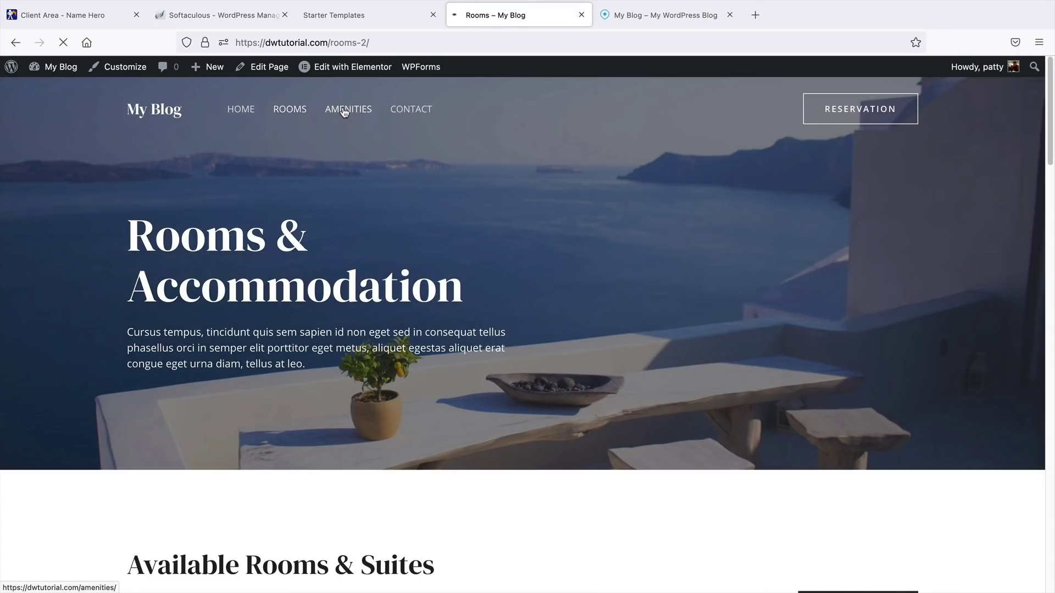
pyautogui.click(345, 112)
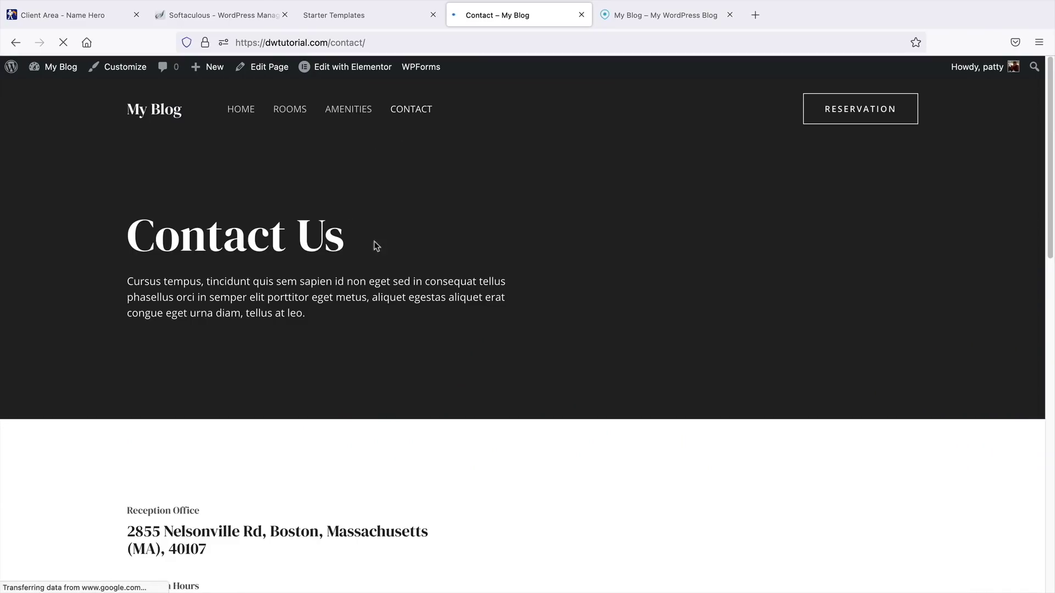
pyautogui.scroll(-5, 567, 384)
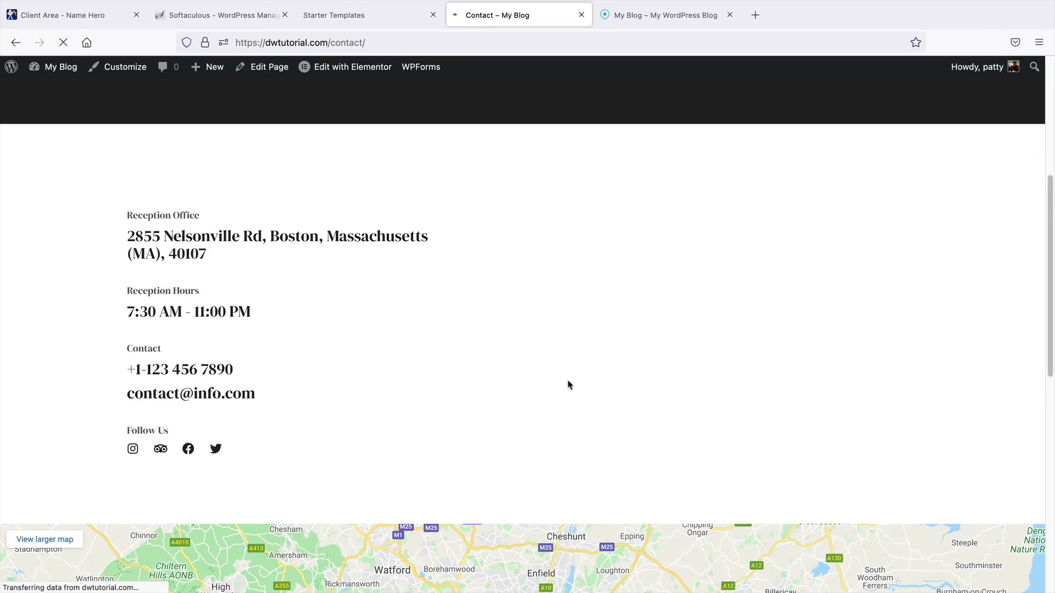
pyautogui.scroll(5, 568, 384)
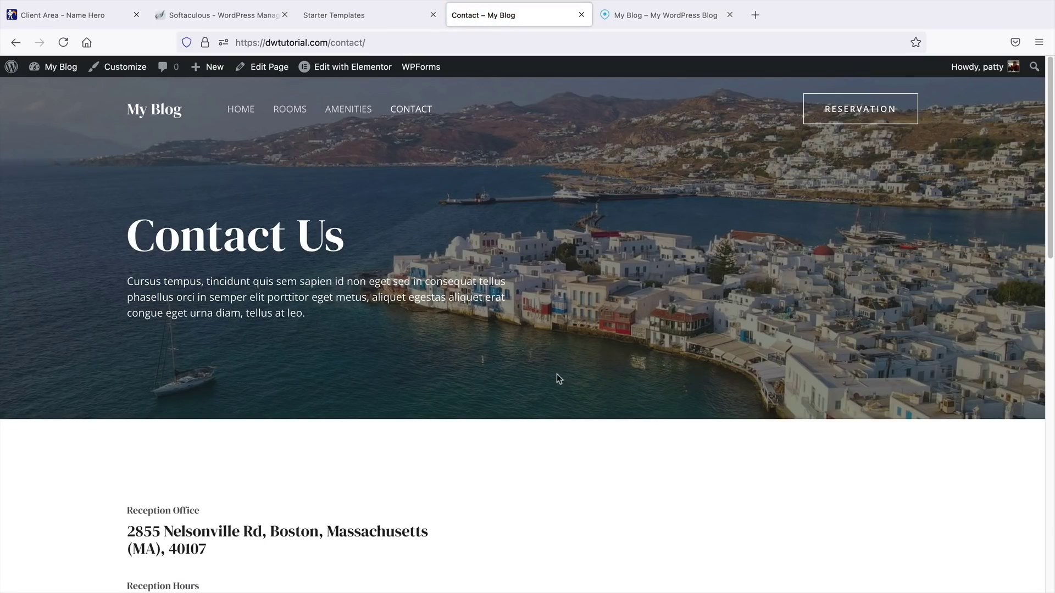
pyautogui.click(245, 112)
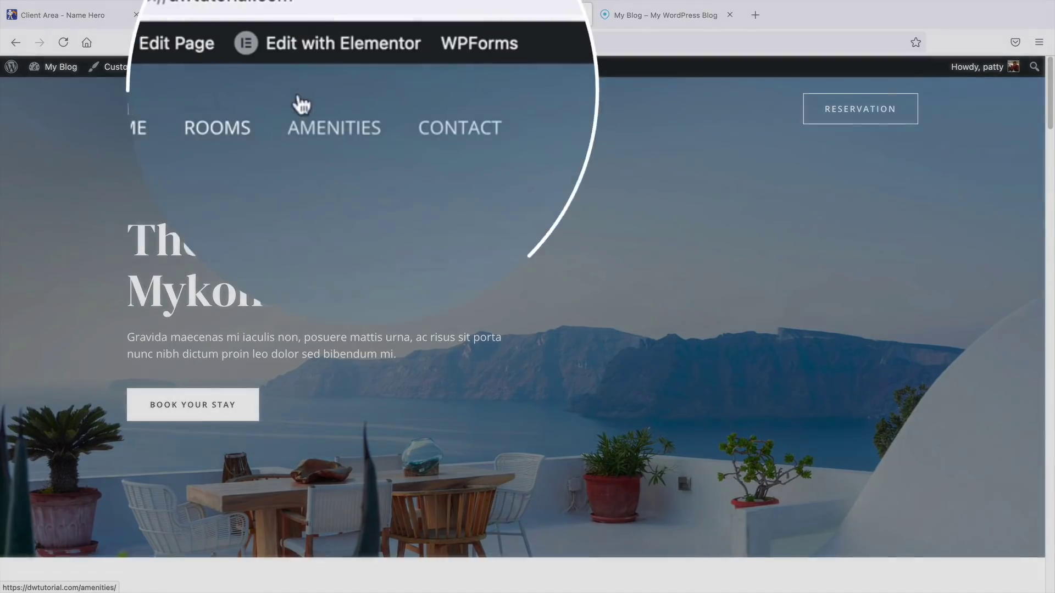
pyautogui.moveTo(349, 70)
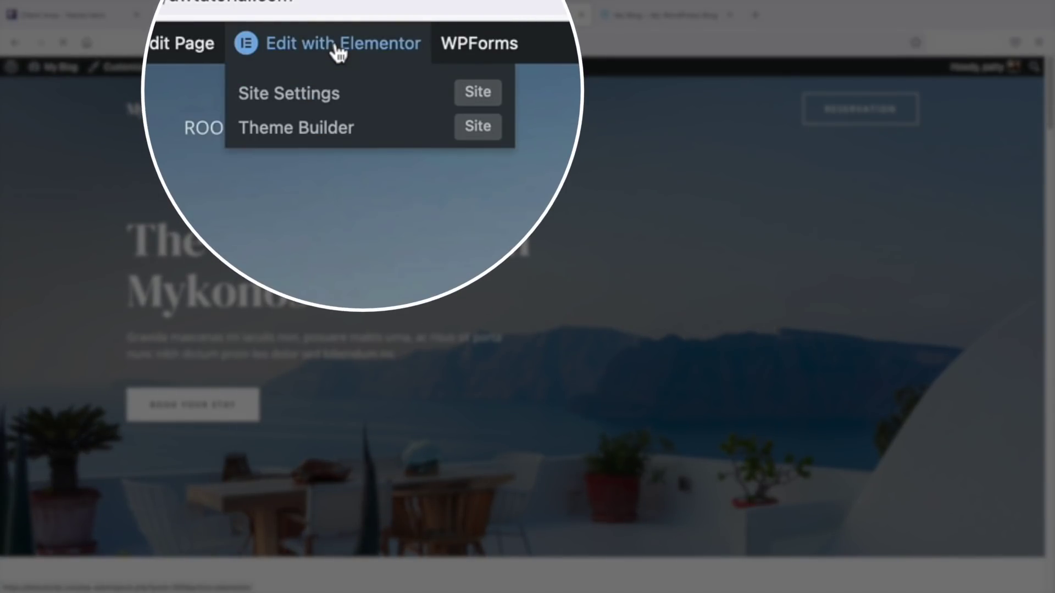
# Open Home in Elementor and change the hero heading to centre-aligned 'My New Luxury Hotel'.
pyautogui.click(351, 67)
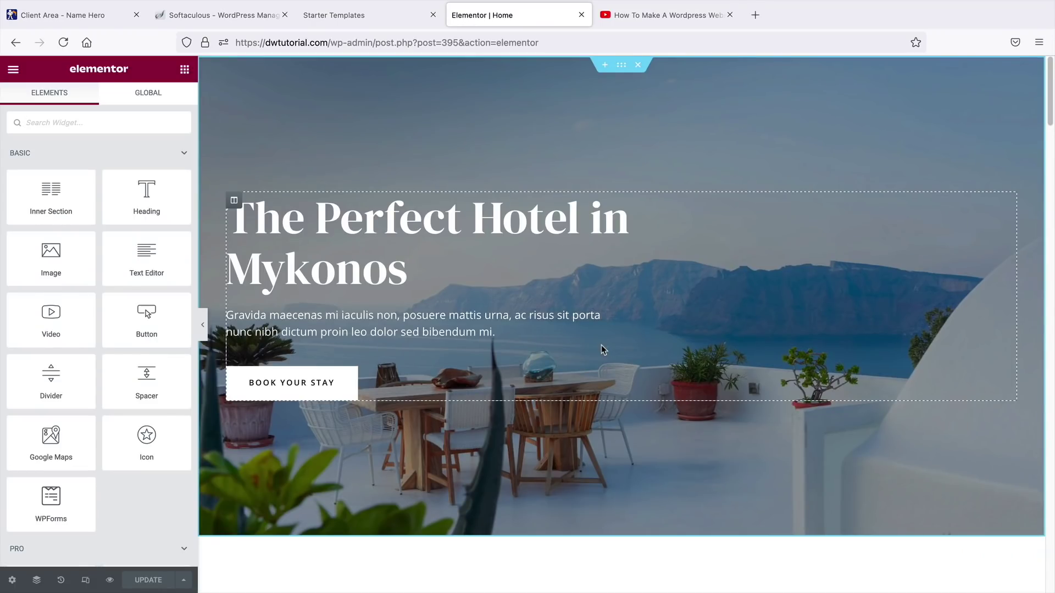
pyautogui.tripleClick(366, 258)
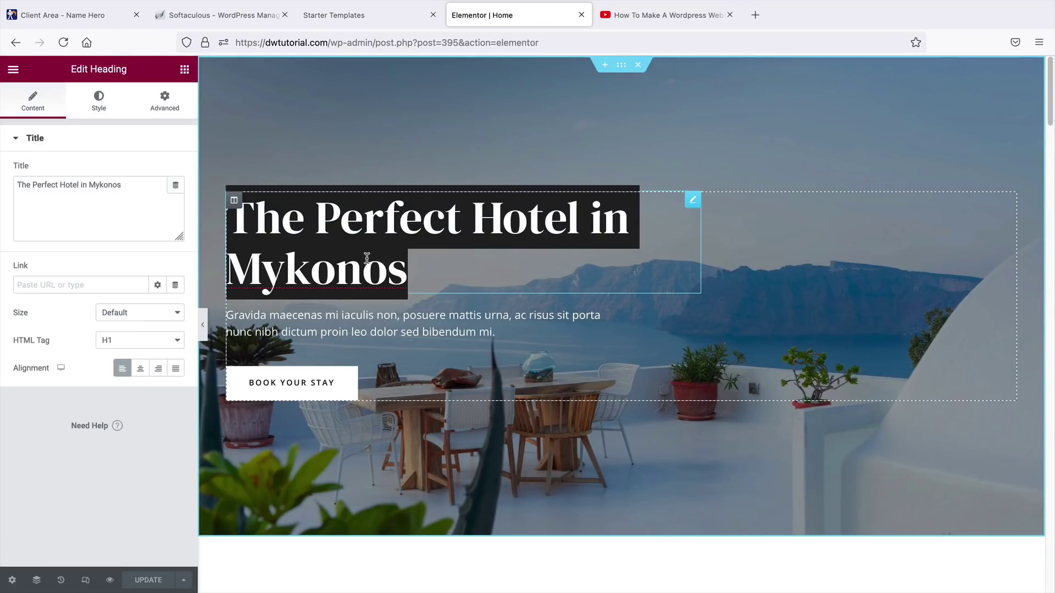
pyautogui.write('My New Luxr')
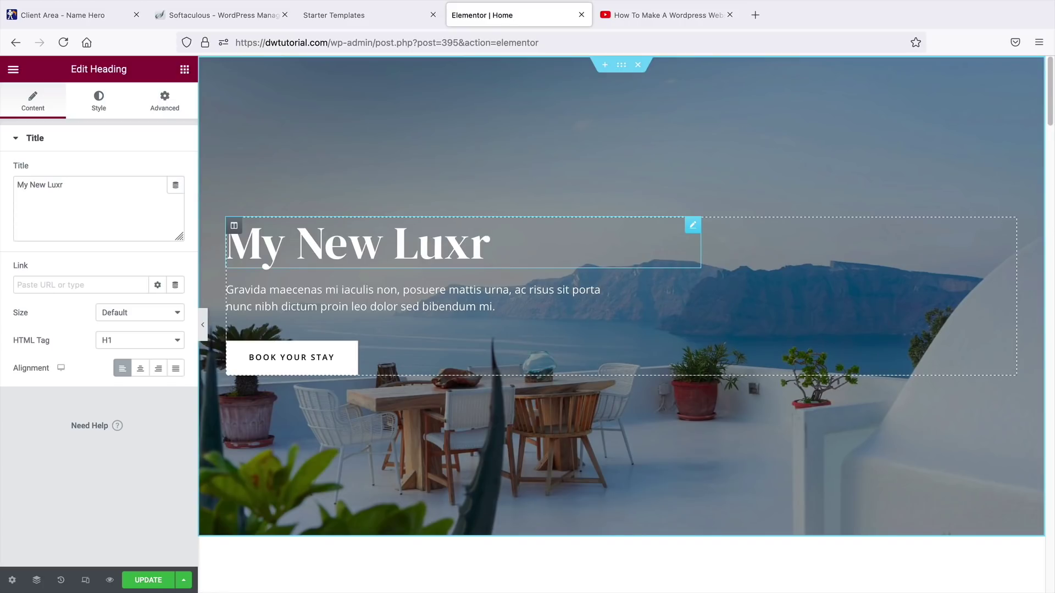
pyautogui.press('BackSpace')
pyautogui.write('ury Hotel')
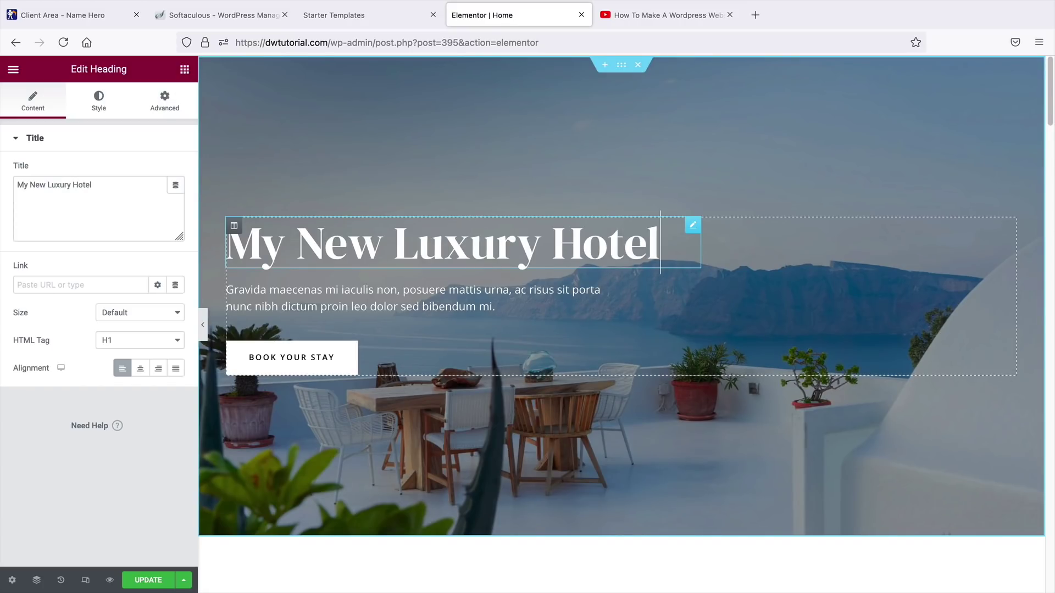
pyautogui.click(141, 371)
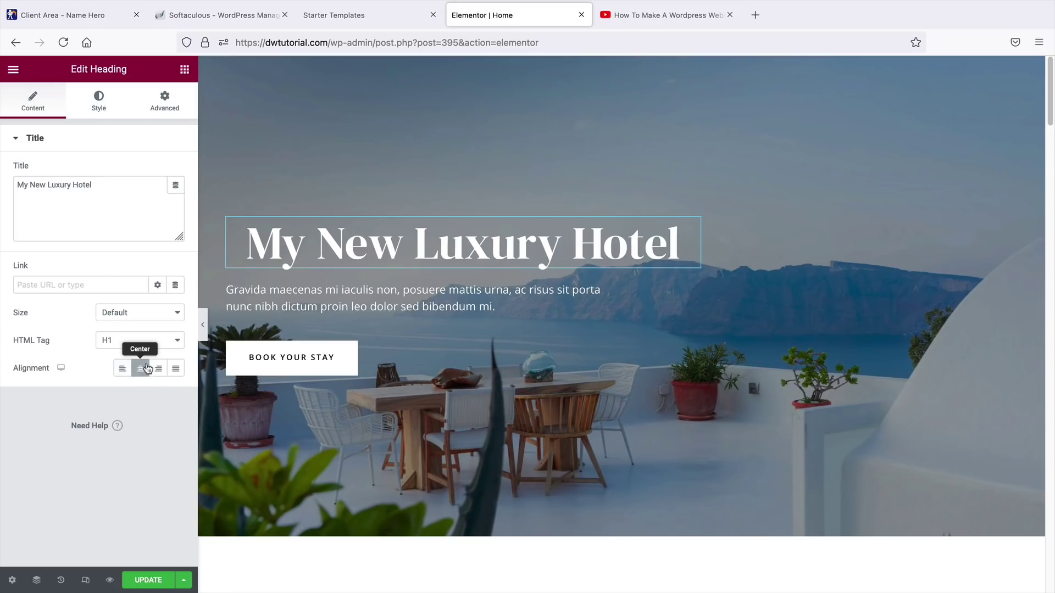
pyautogui.click(316, 302)
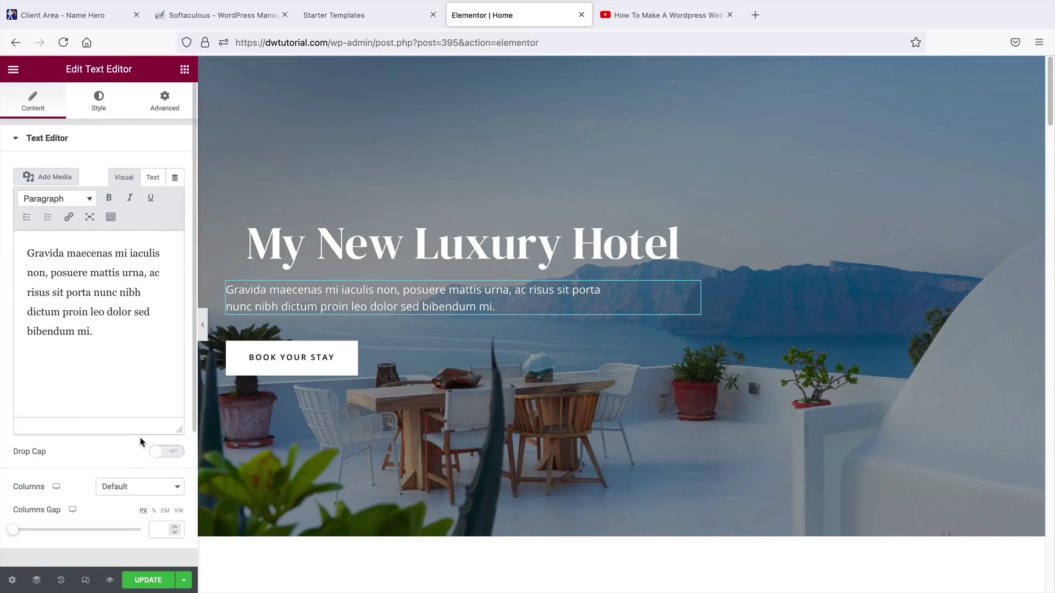
# Centre-align the hero paragraph text under the heading.
pyautogui.scroll(-2, 140, 439)
pyautogui.scroll(2, 140, 439)
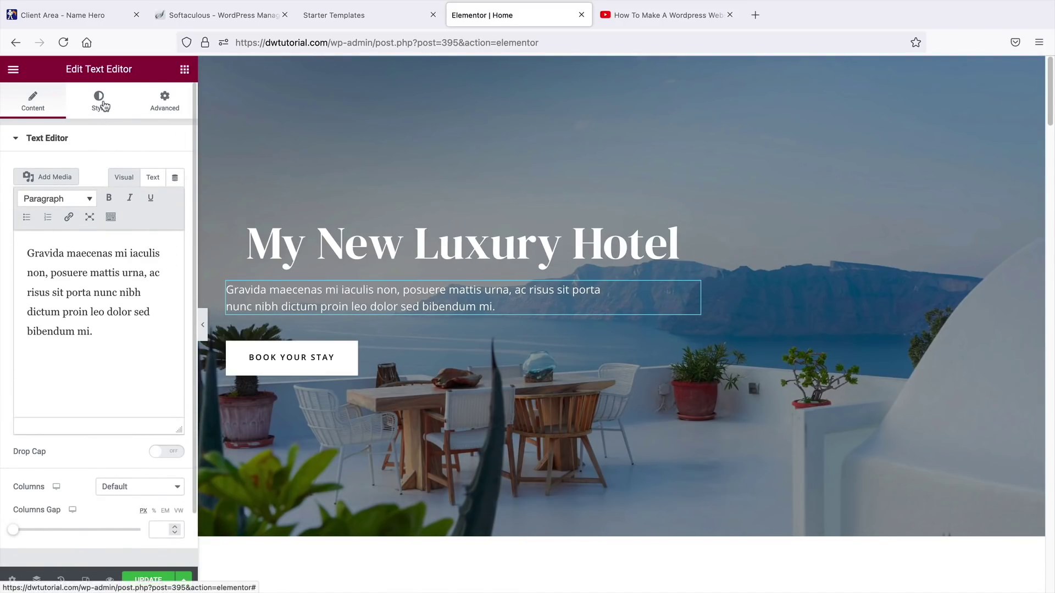
pyautogui.click(103, 105)
pyautogui.click(140, 171)
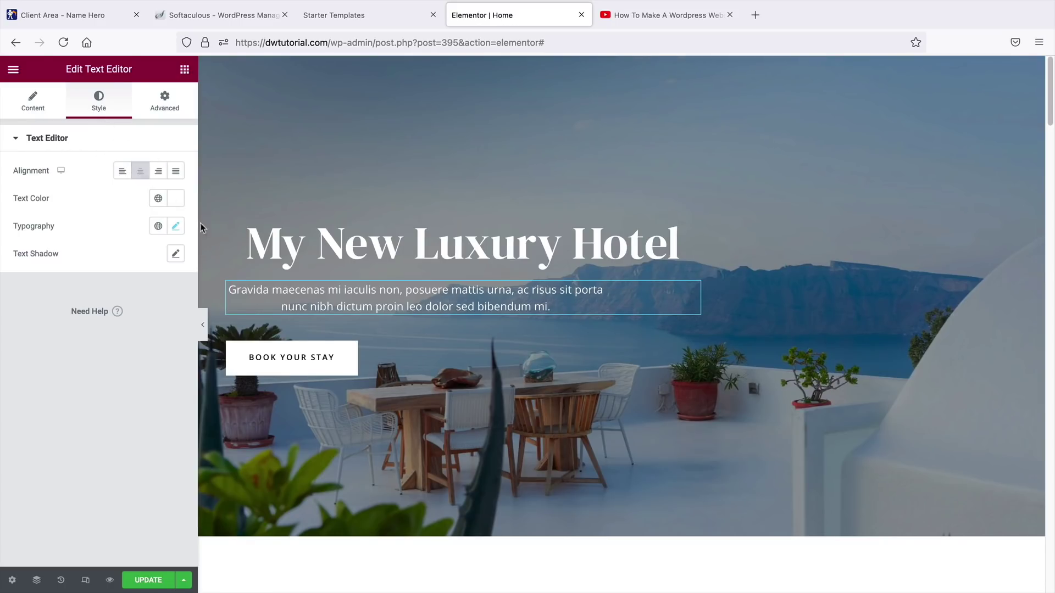
# Select the hero heading and bring up its style settings.
pyautogui.click(323, 368)
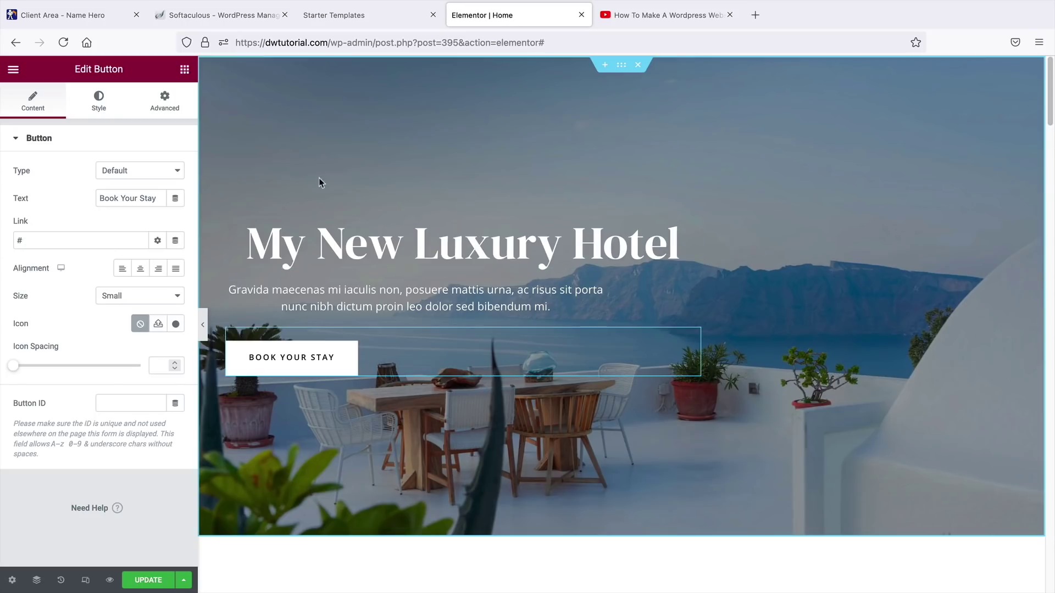
pyautogui.click(296, 237)
pyautogui.tripleClick(296, 237)
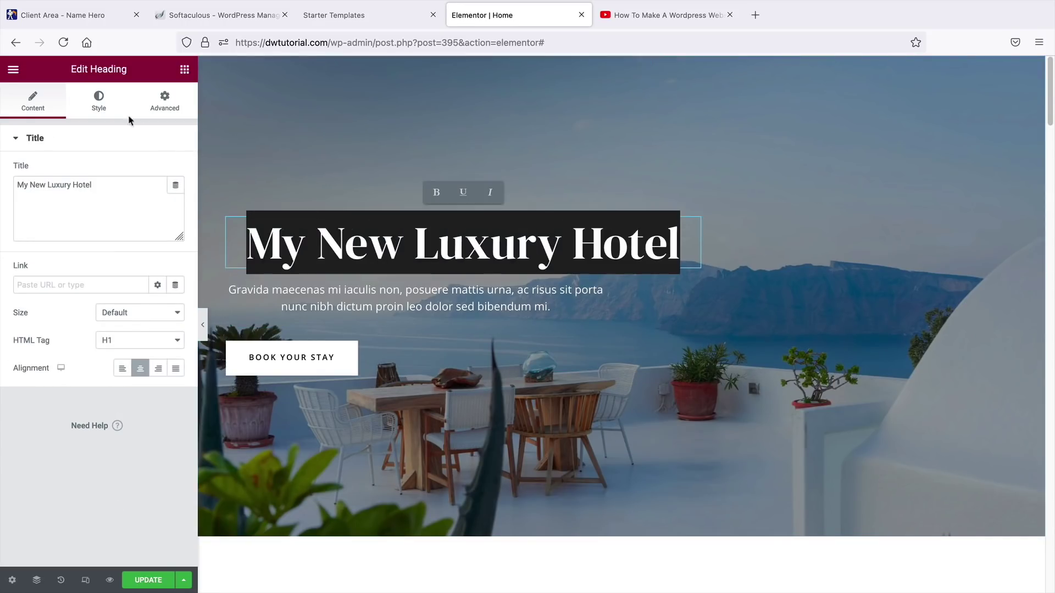
pyautogui.click(101, 106)
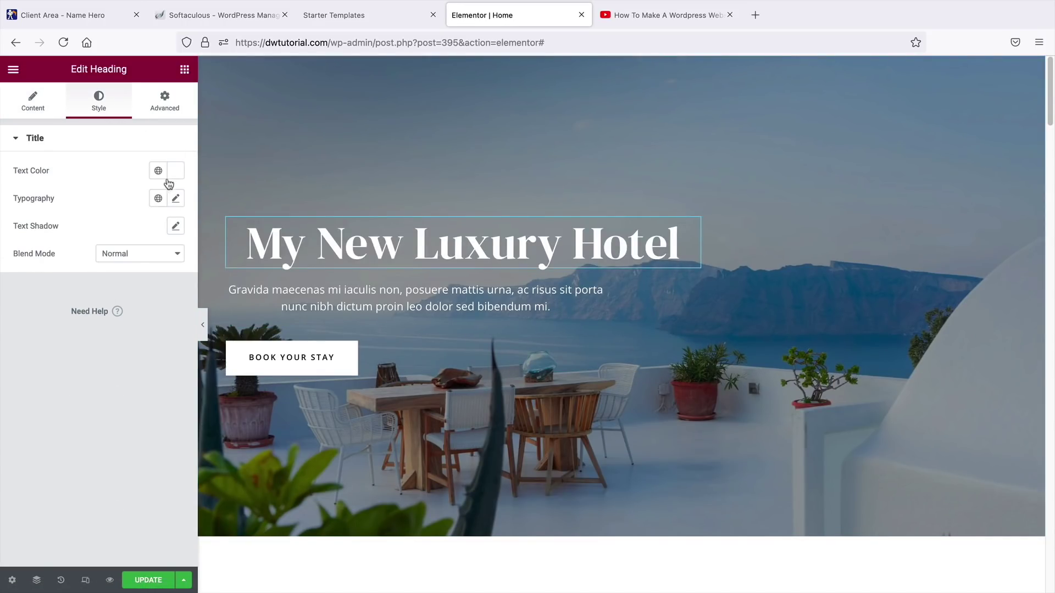
# Try the heading in Poppins, first bold and then at weight 200.
pyautogui.click(175, 198)
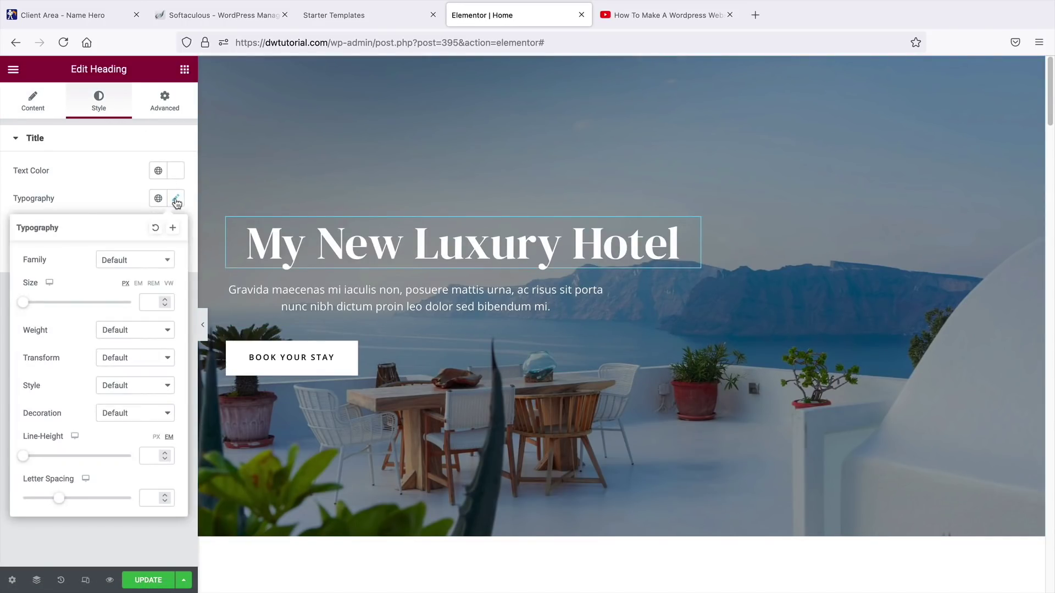
pyautogui.click(143, 261)
pyautogui.write('popp')
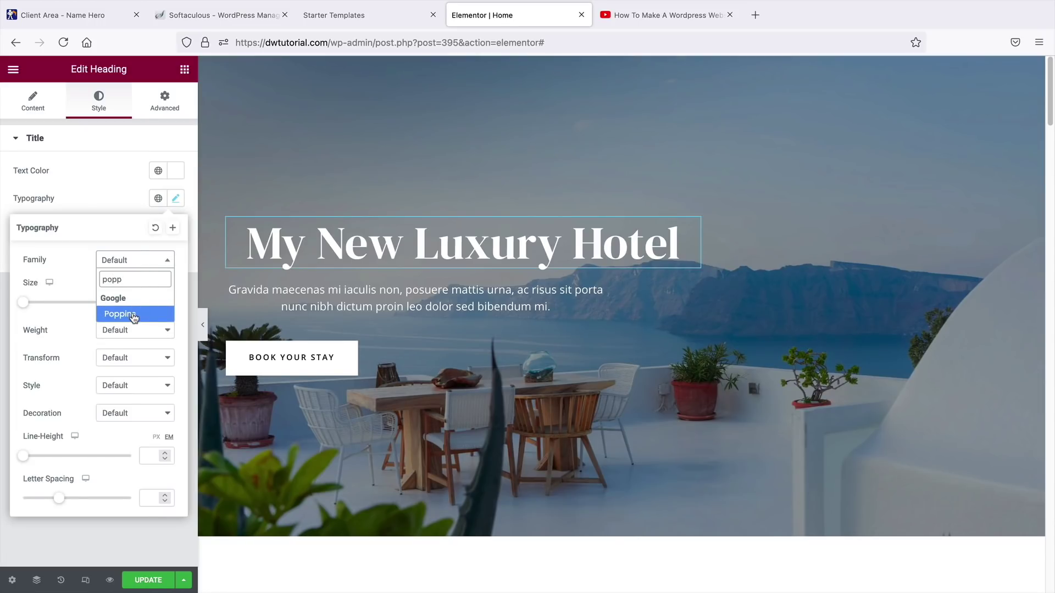
pyautogui.click(134, 313)
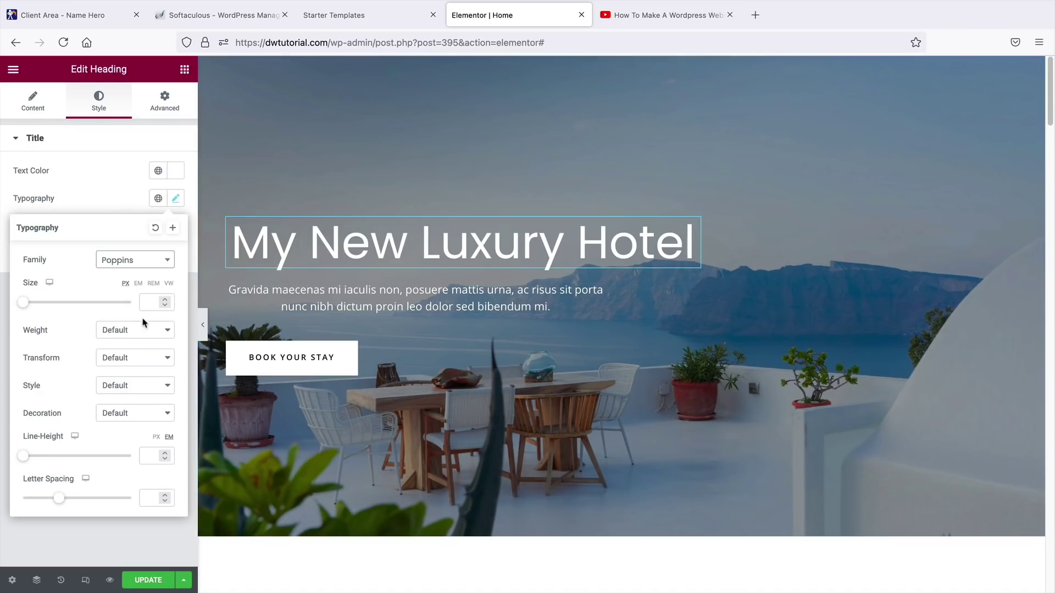
pyautogui.click(123, 332)
pyautogui.click(123, 352)
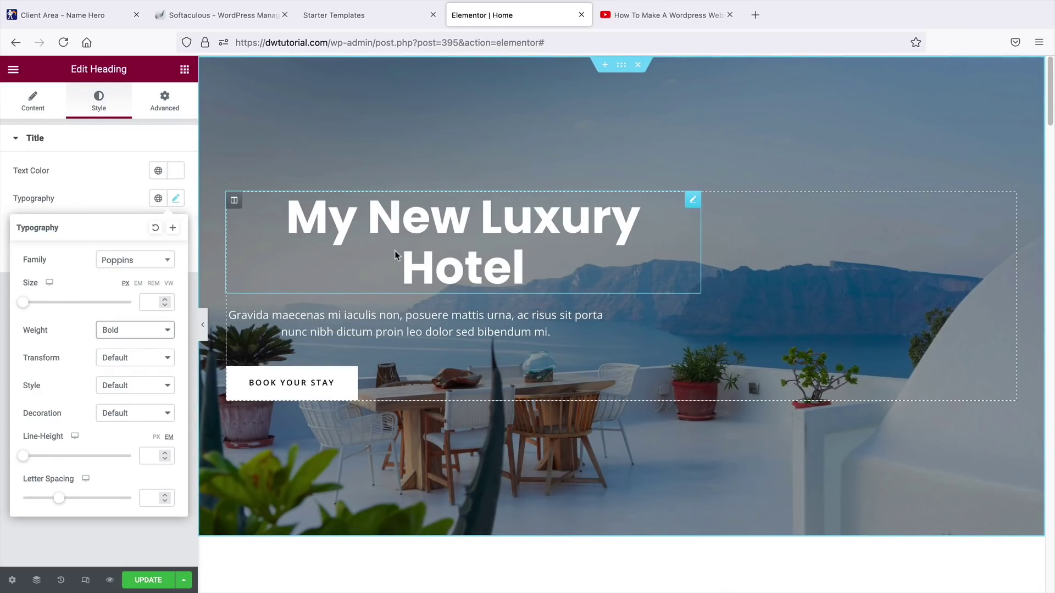
pyautogui.click(123, 333)
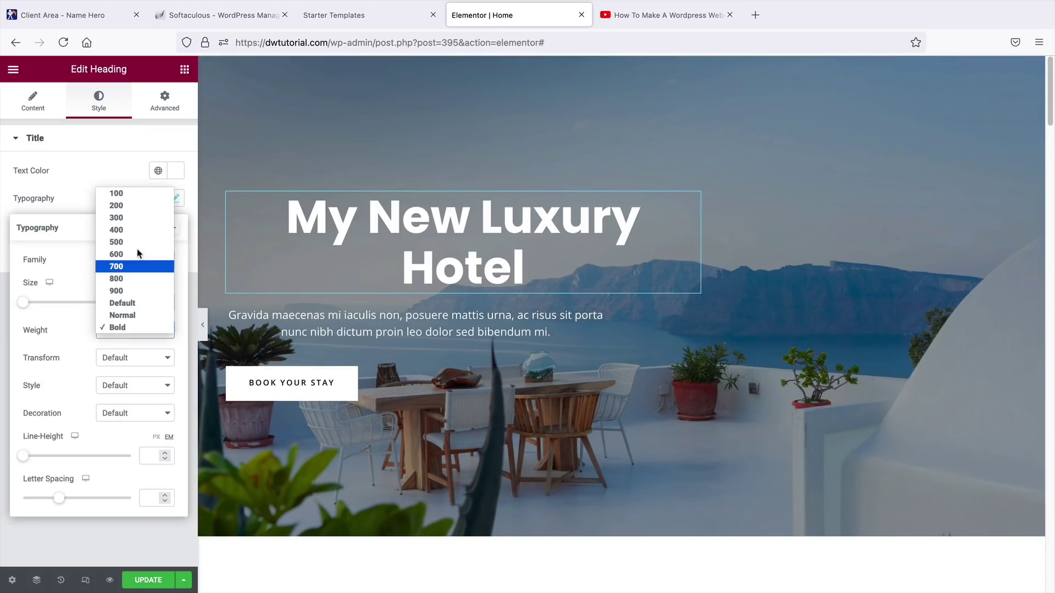
pyautogui.click(133, 205)
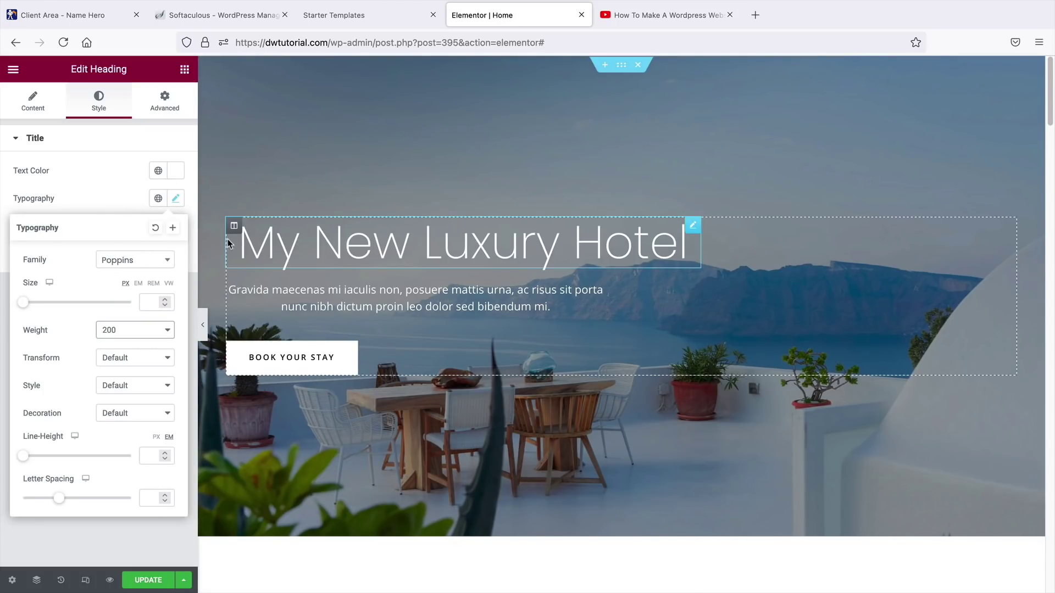
# Switch the heading font to Lato weight 100, then settle on Roboto.
pyautogui.click(128, 261)
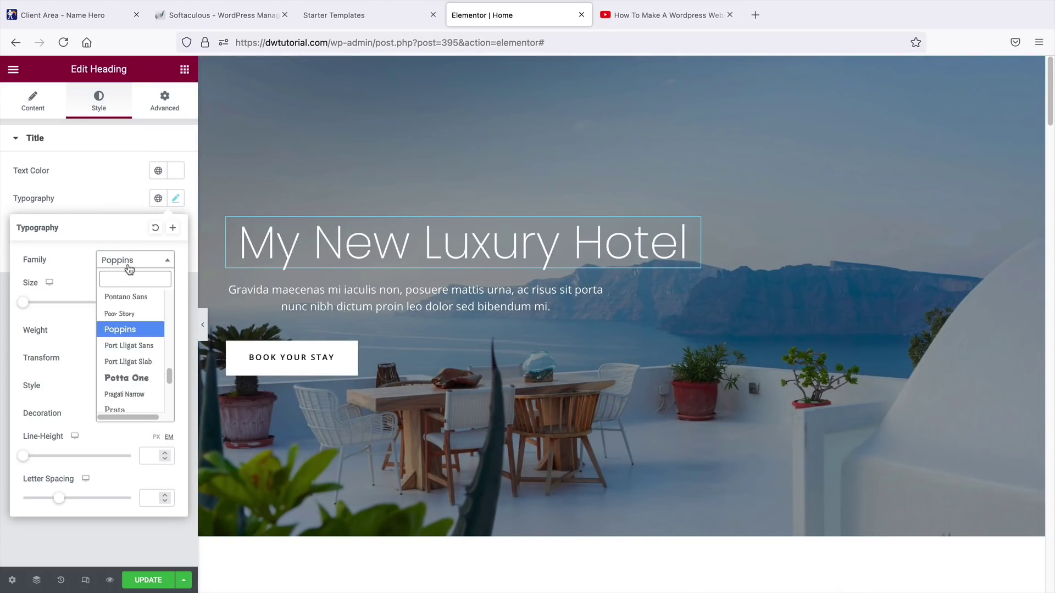
pyautogui.write('lato')
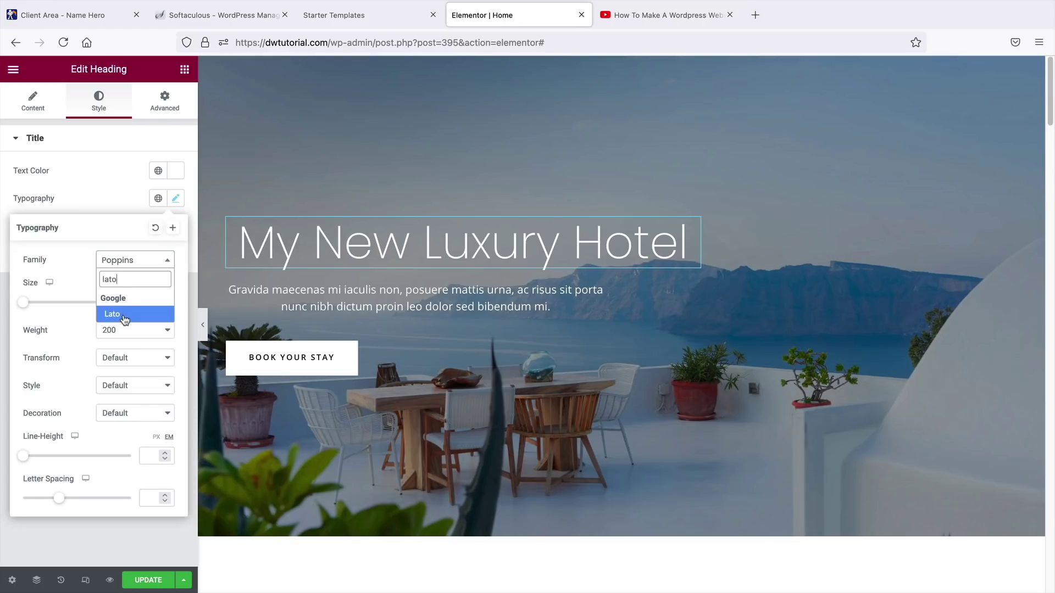
pyautogui.click(124, 315)
pyautogui.click(124, 329)
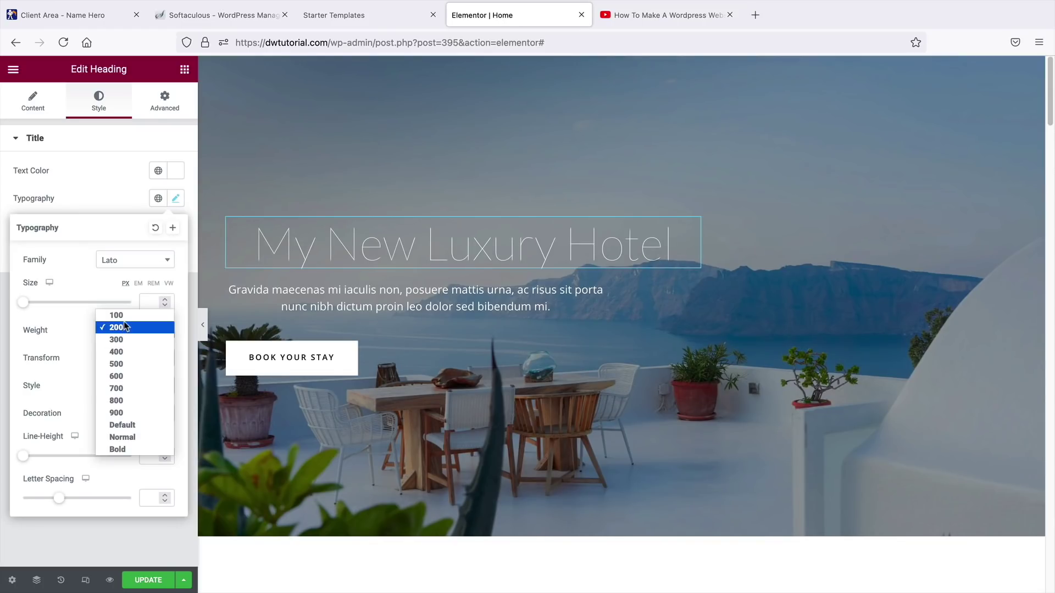
pyautogui.click(125, 318)
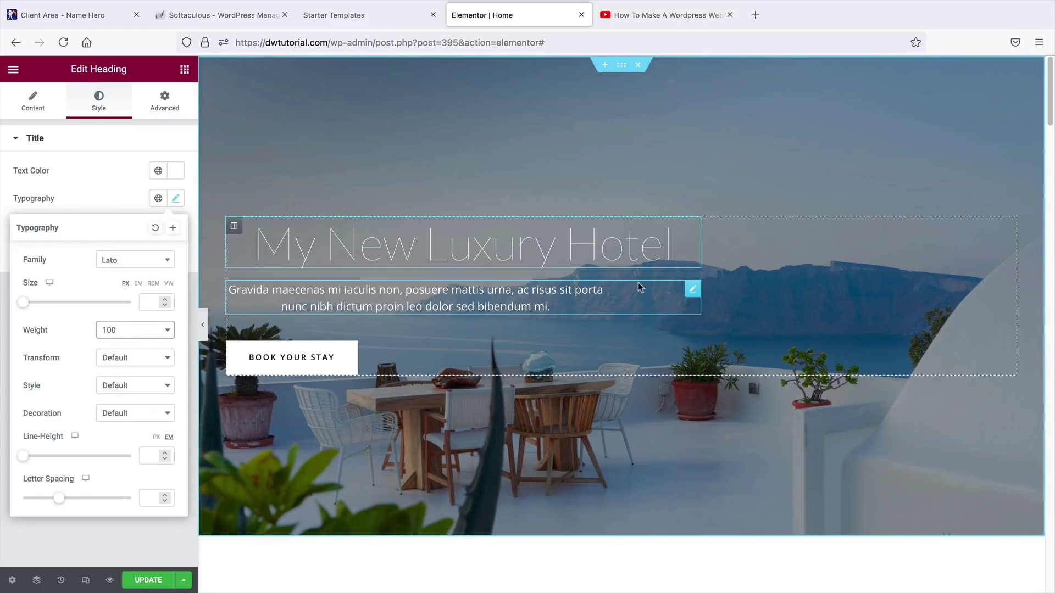
pyautogui.click(118, 262)
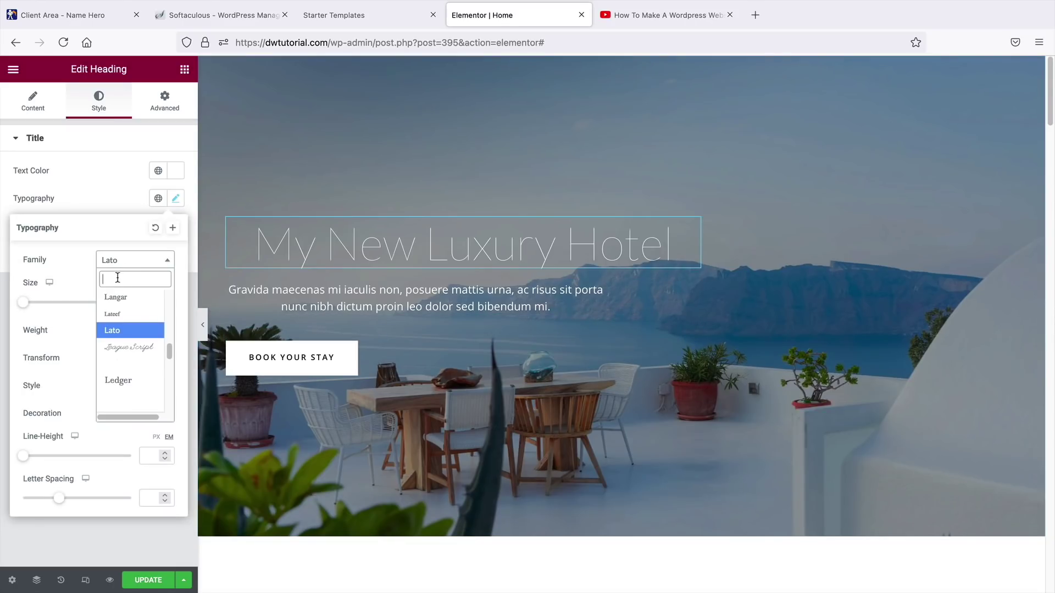
pyautogui.write('robo')
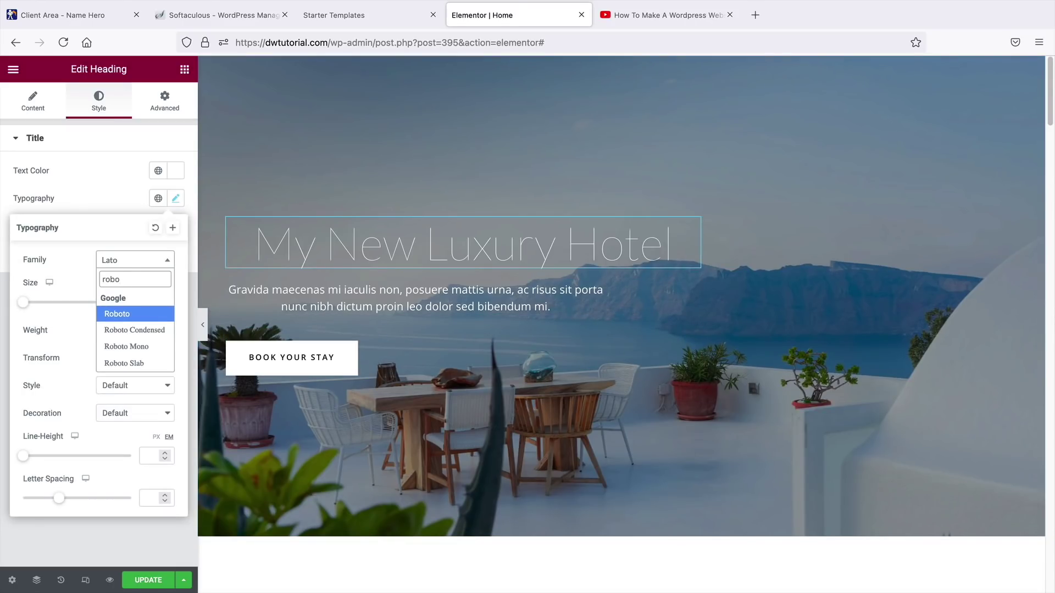
pyautogui.click(120, 316)
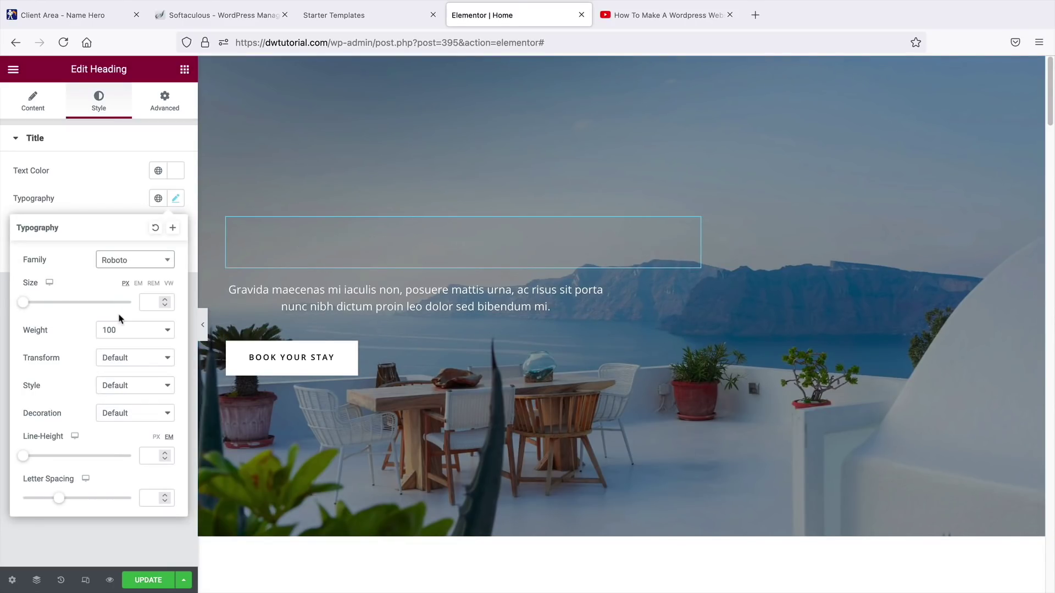
pyautogui.click(124, 189)
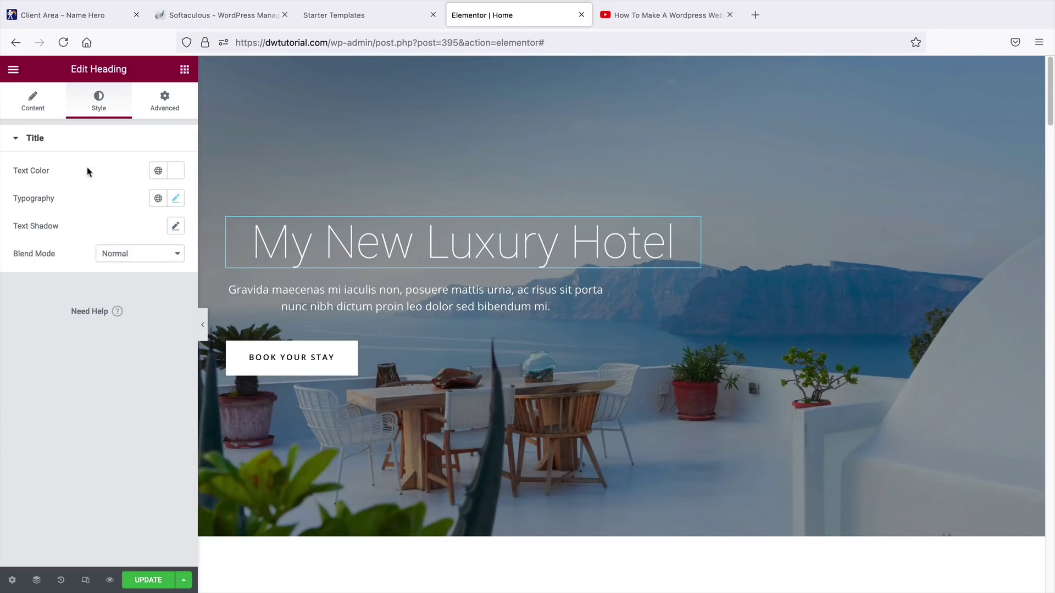
# Give the heading a soft blur-10 text shadow and confirm it reads 'My New Luxury Hotel'.
pyautogui.click(176, 226)
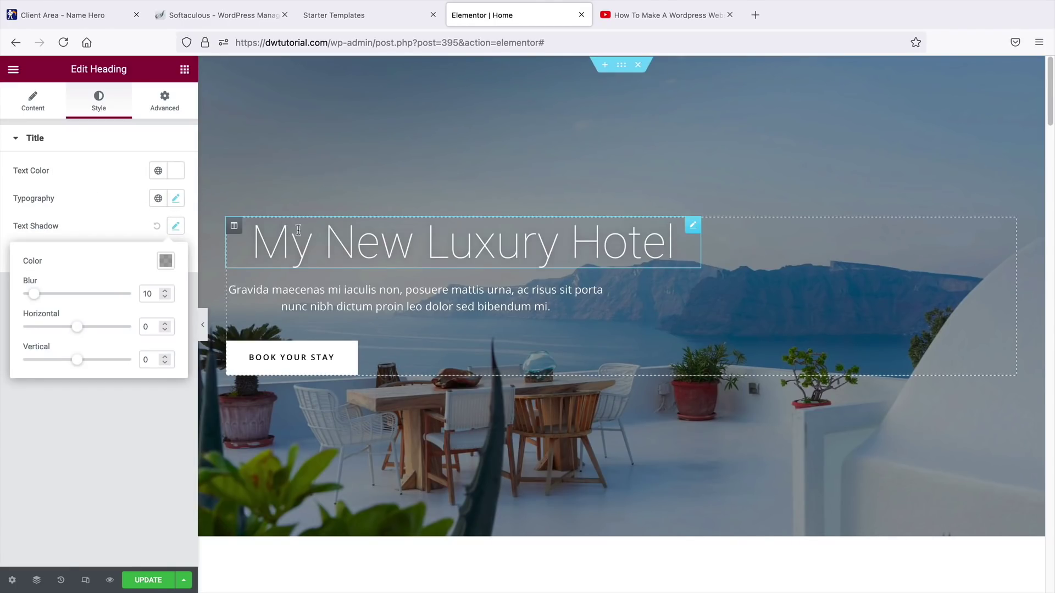
pyautogui.click(173, 230)
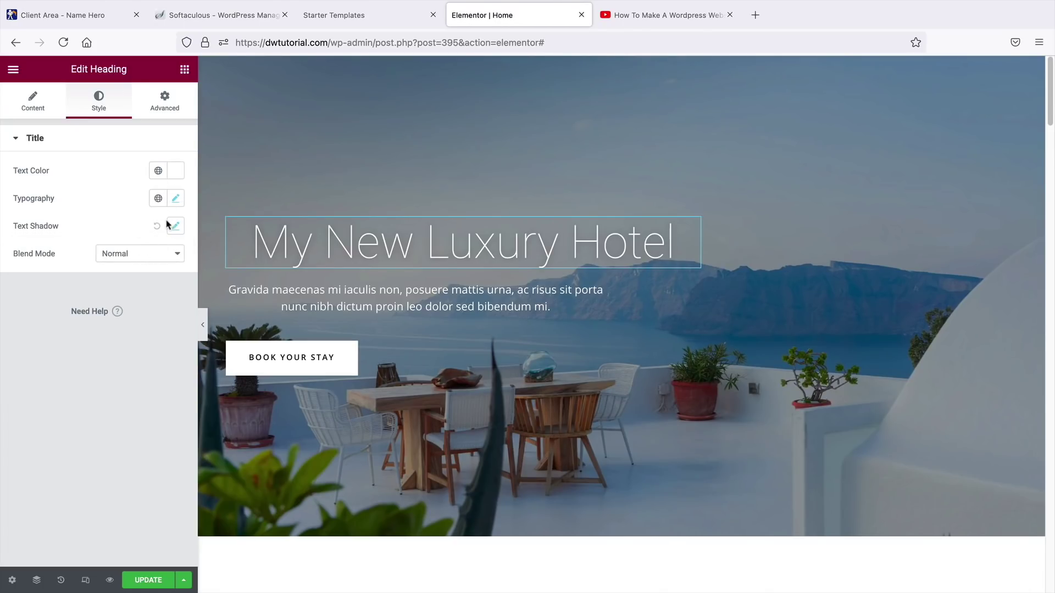
pyautogui.click(32, 106)
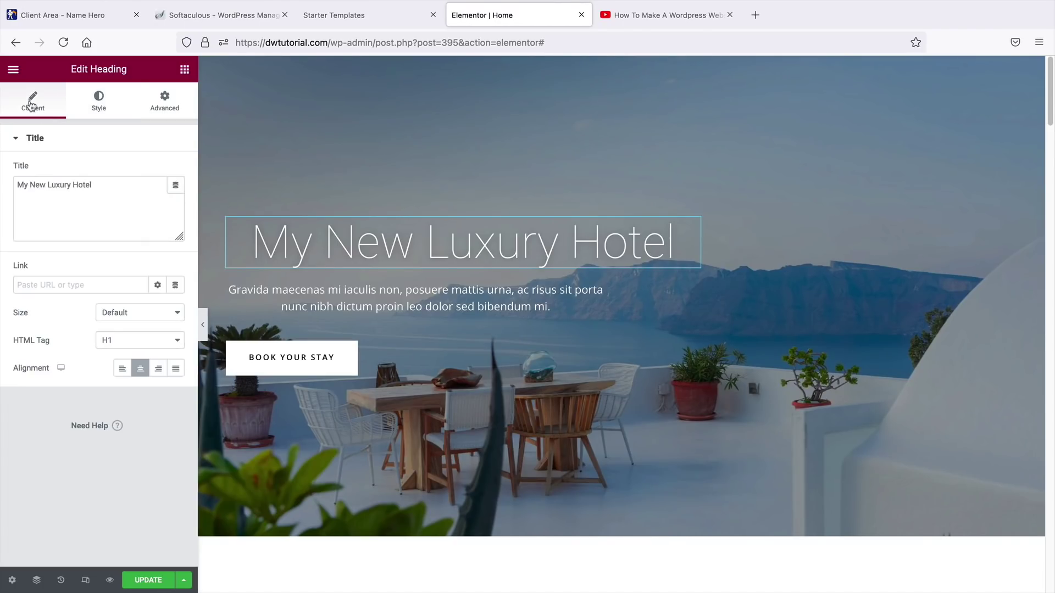
pyautogui.click(99, 183)
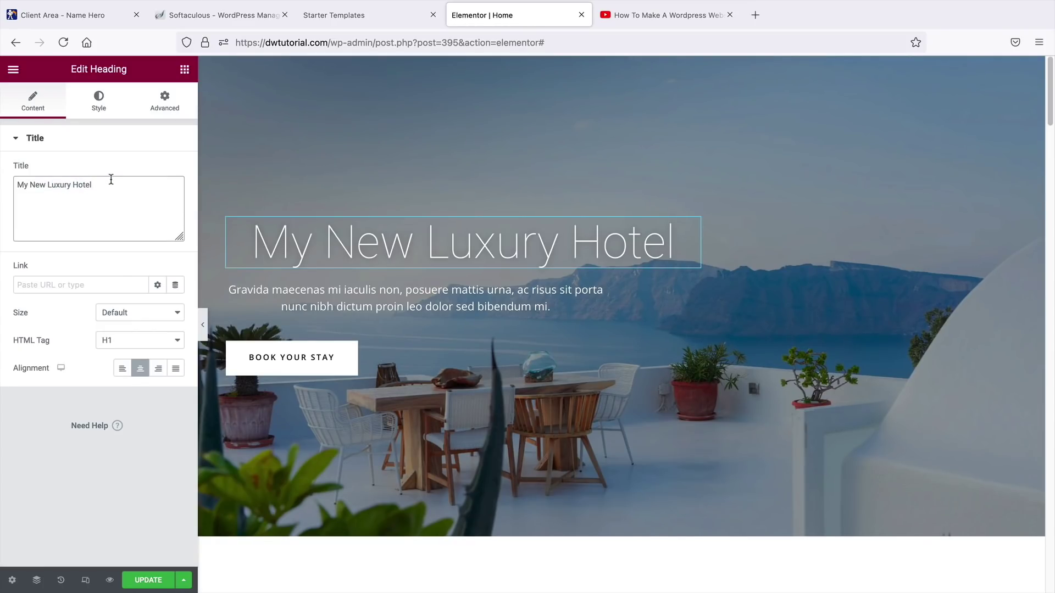
pyautogui.click(184, 70)
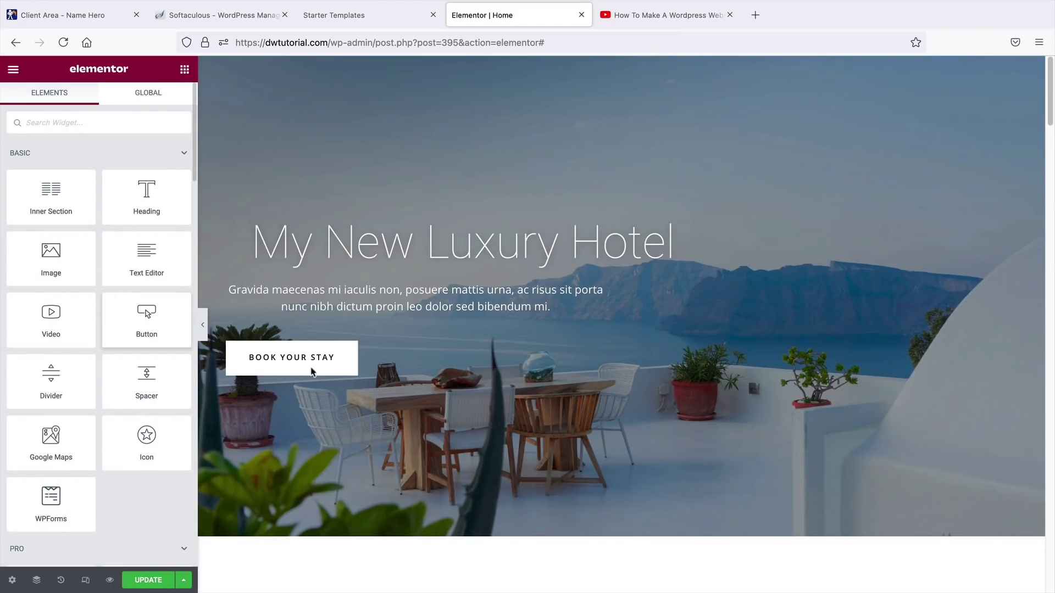
# Add a Lorem ipsum text paragraph below the Mykonos description.
pyautogui.scroll(-7, 426, 430)
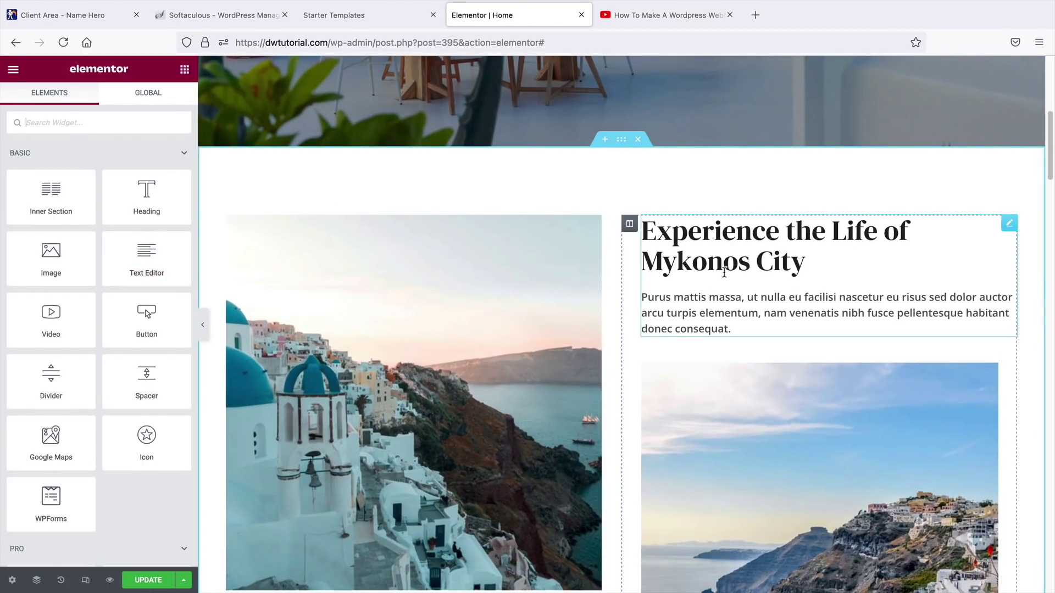
pyautogui.moveTo(147, 256); pyautogui.dragTo(717, 289)
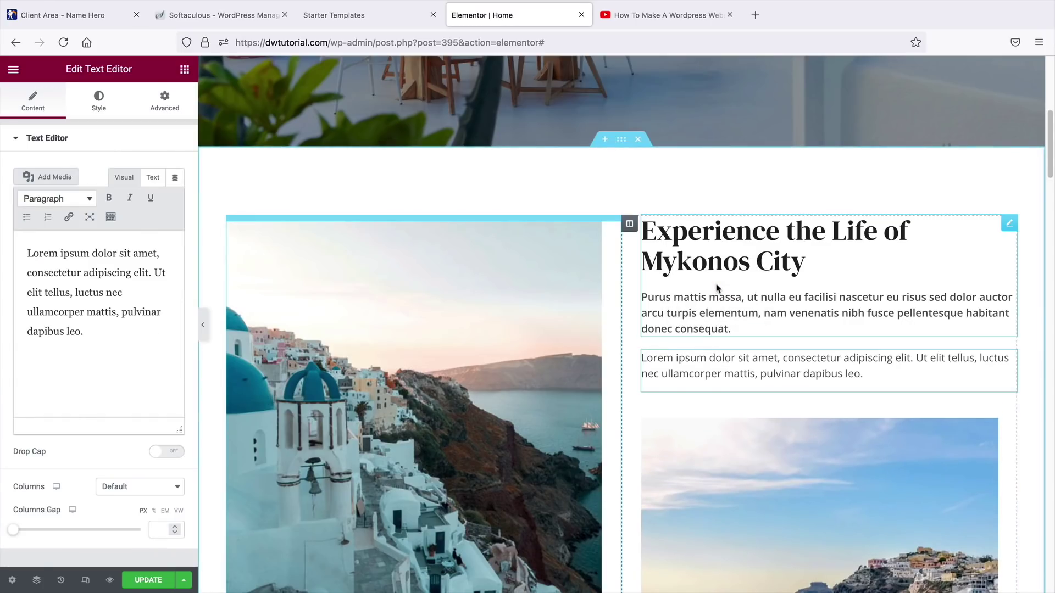
pyautogui.click(769, 309)
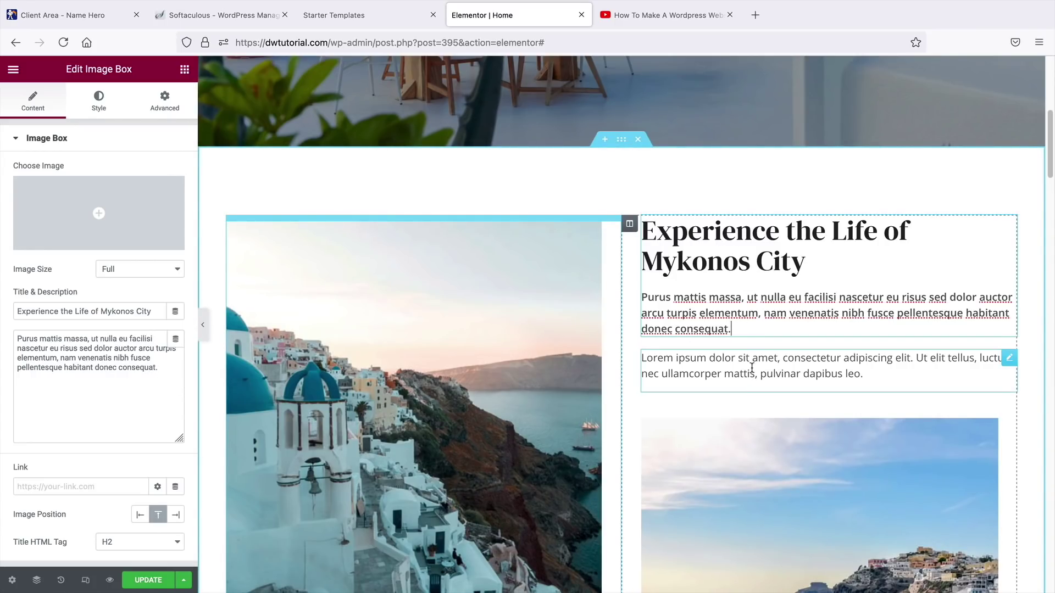
# Add a CLICK HERE button below the new paragraph.
pyautogui.click(184, 70)
pyautogui.moveTo(147, 319); pyautogui.dragTo(678, 385)
pyautogui.scroll(-1, 692, 357)
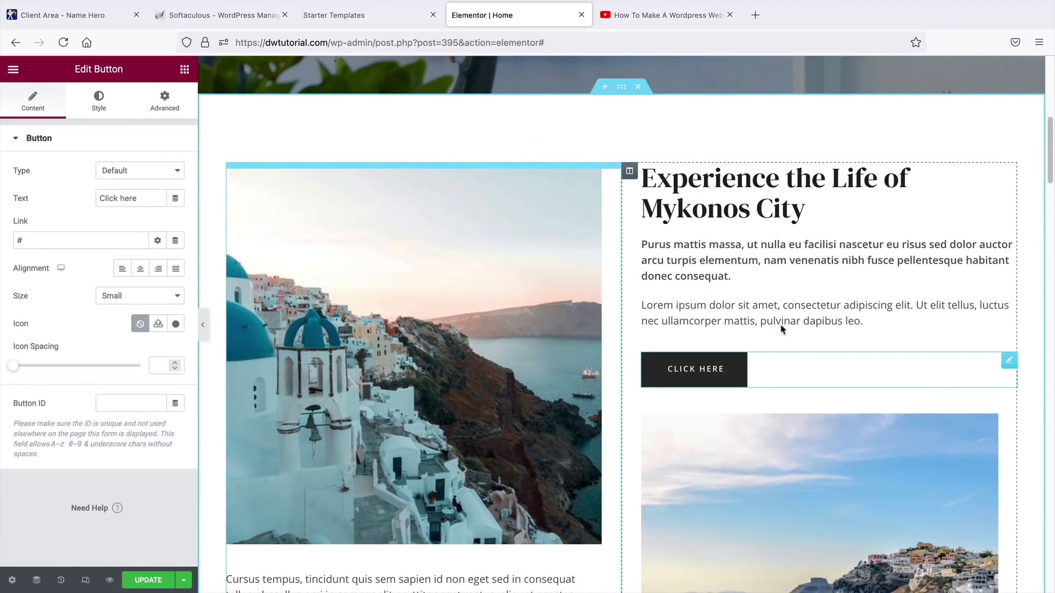
pyautogui.scroll(-5, 757, 313)
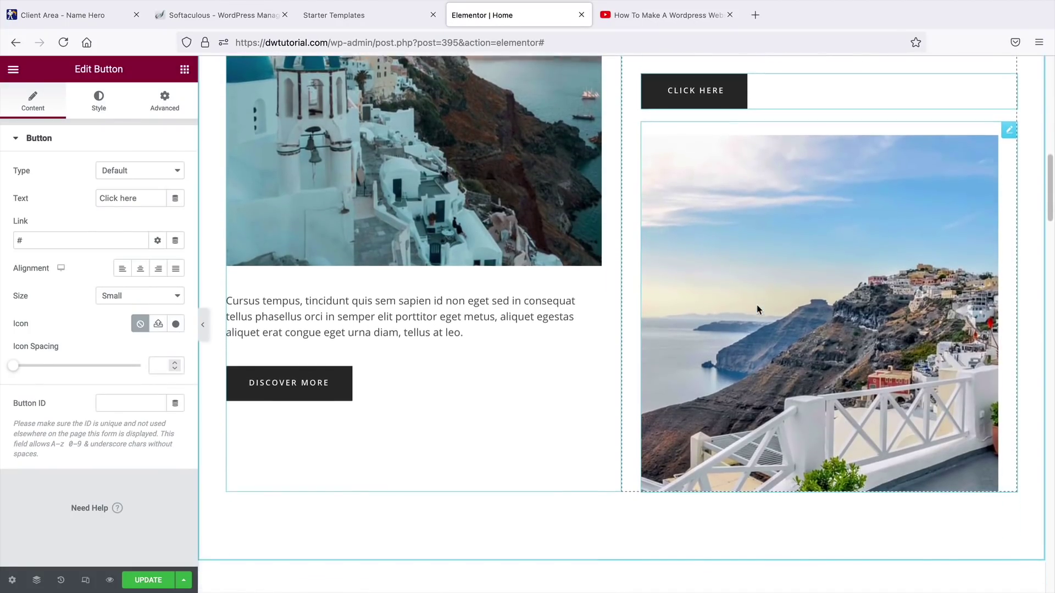
pyautogui.scroll(1, 763, 324)
pyautogui.click(773, 339)
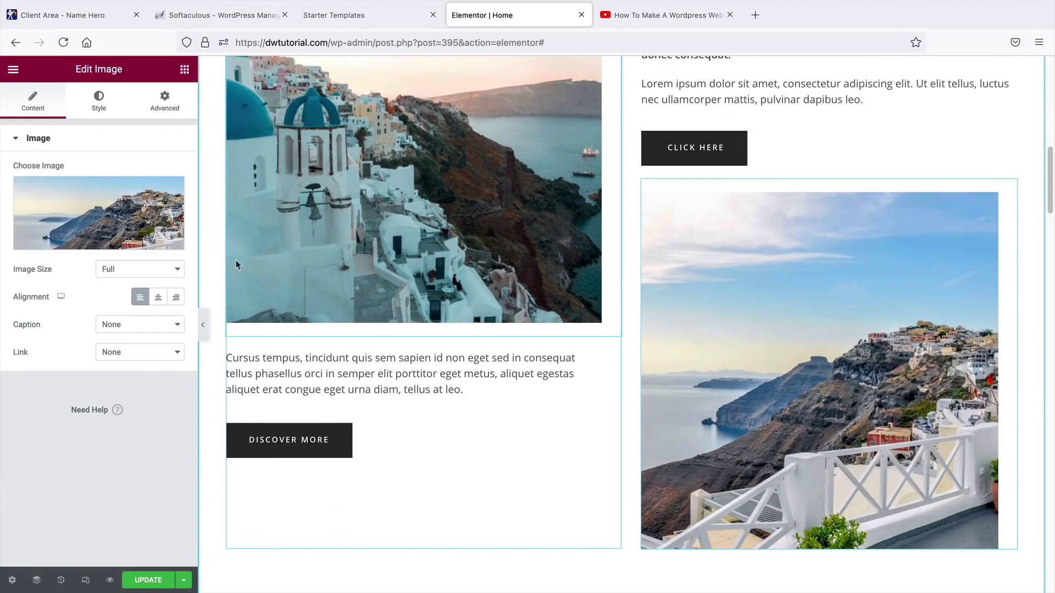
# Swap the cliffside photo for the hotel lobby image from a Pixabay 'hotel' search.
pyautogui.click(82, 221)
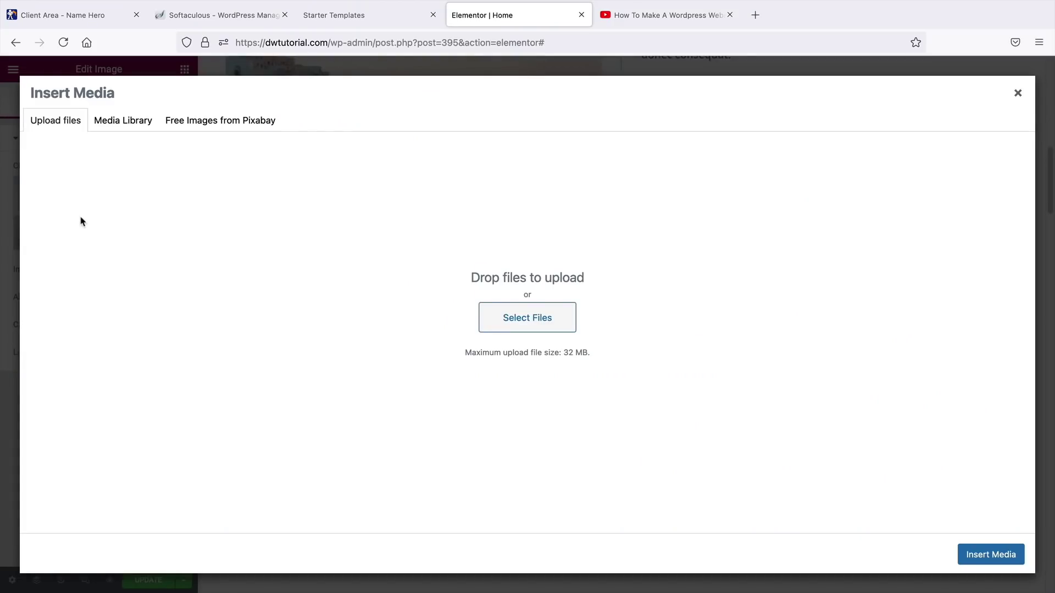
pyautogui.click(221, 125)
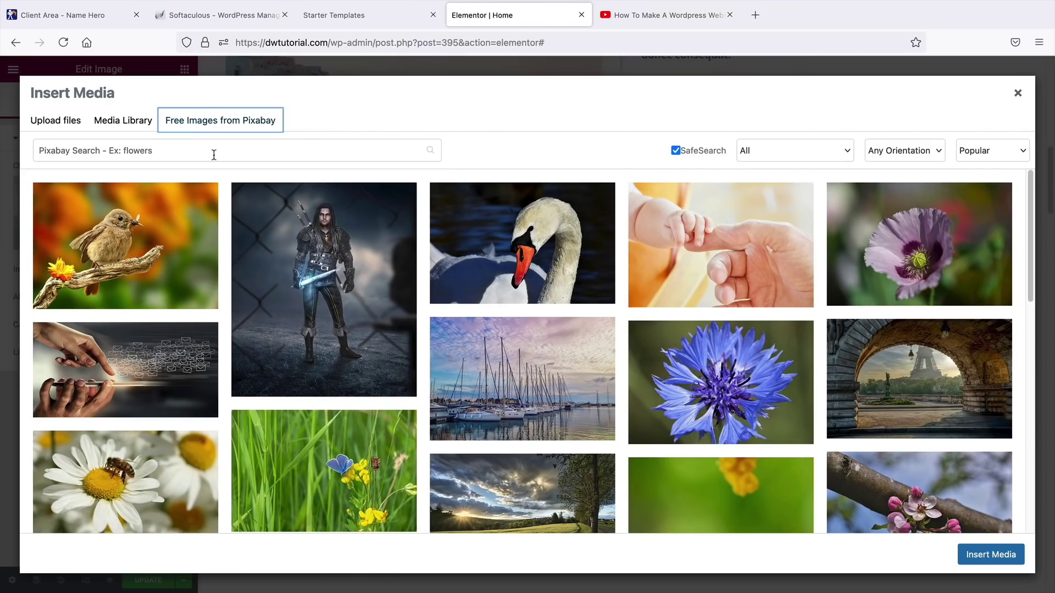
pyautogui.click(214, 154)
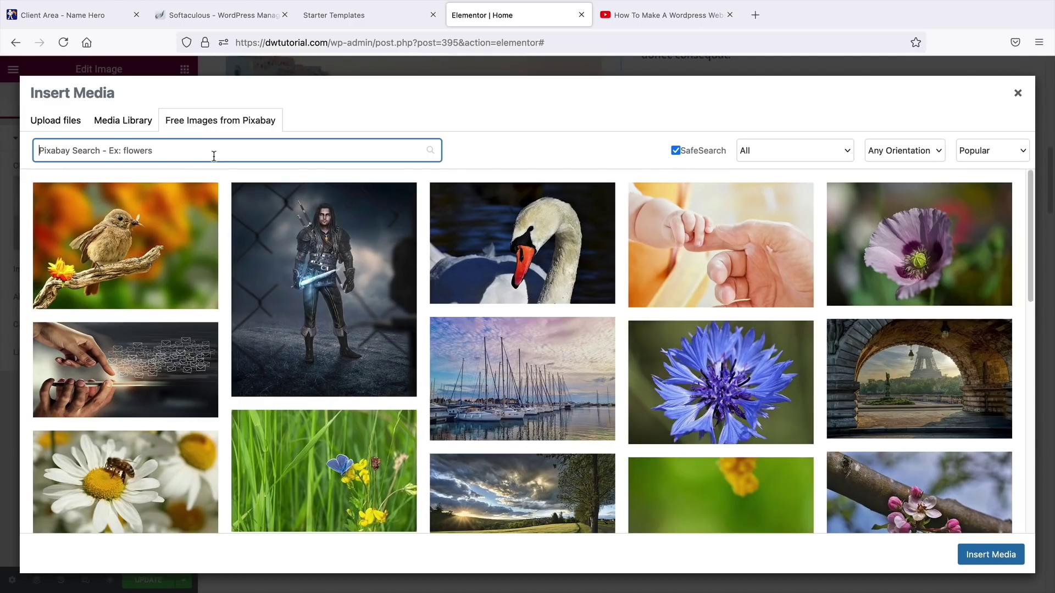
pyautogui.write('hotel')
pyautogui.press('Return')
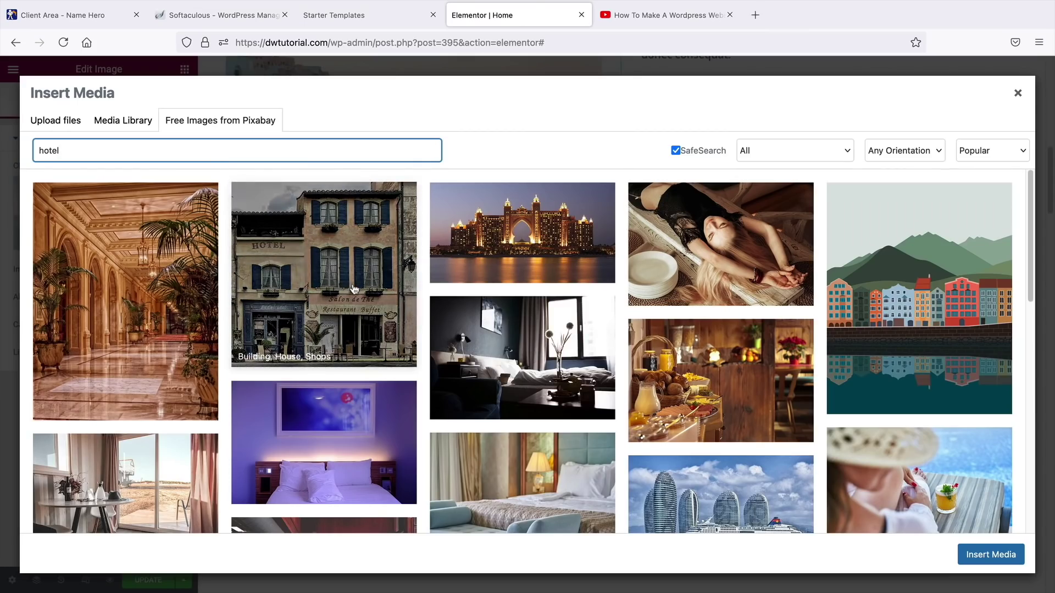
pyautogui.scroll(-1, 324, 275)
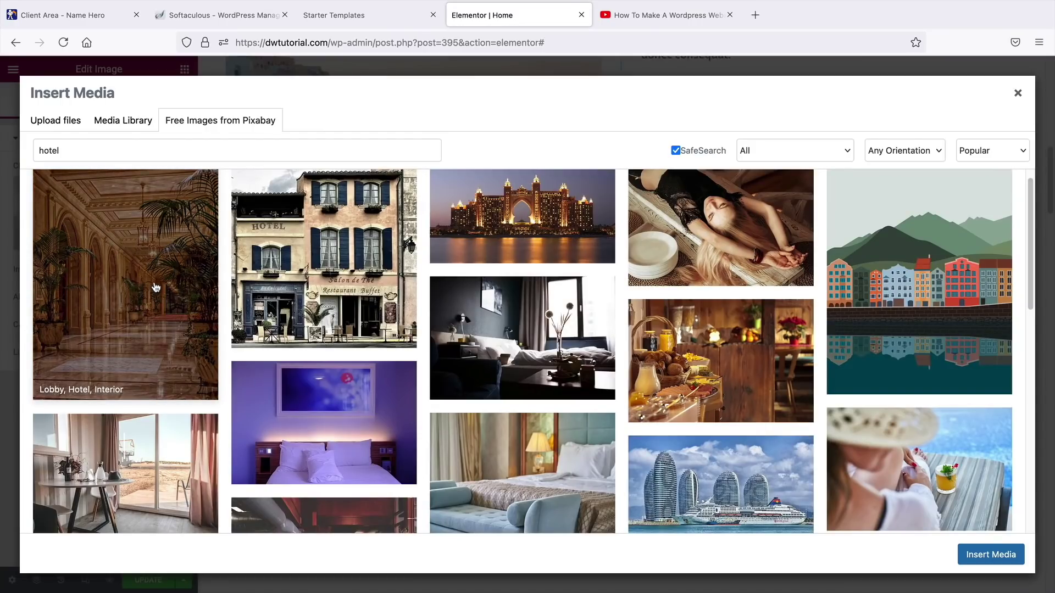
pyautogui.click(989, 555)
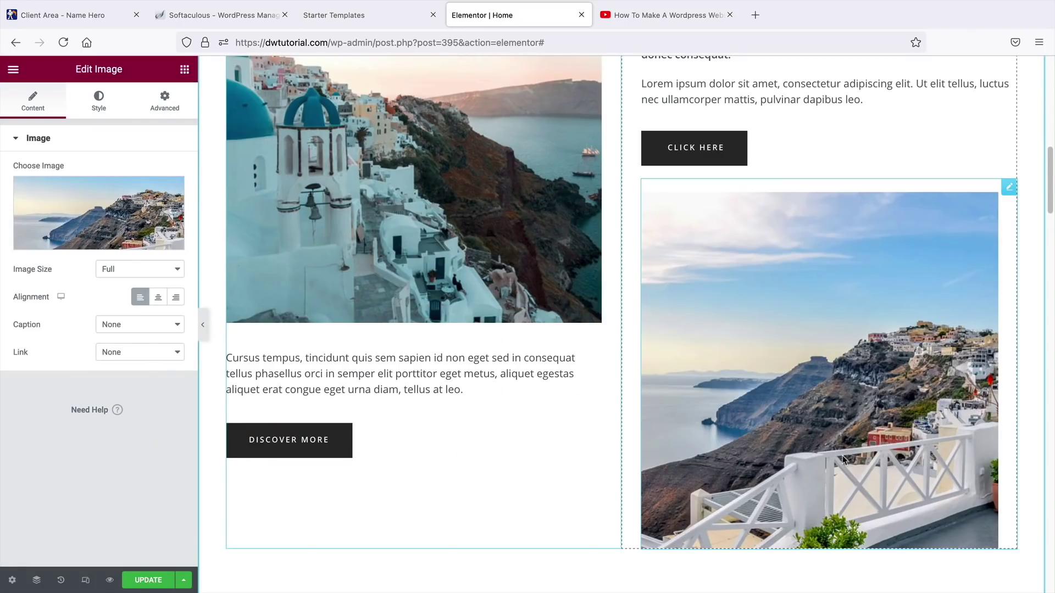
pyautogui.click(115, 226)
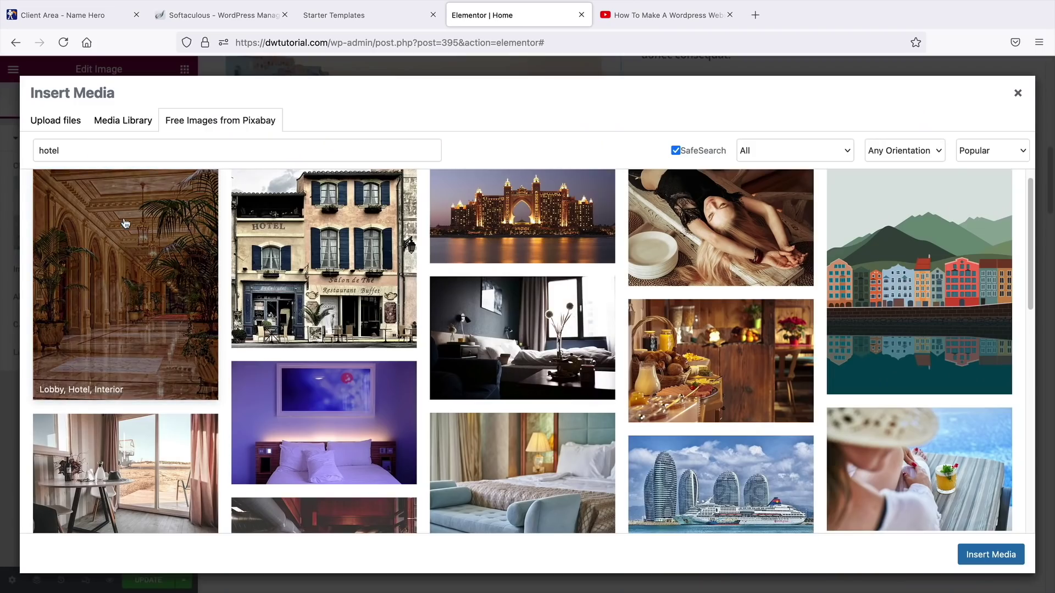
pyautogui.click(114, 319)
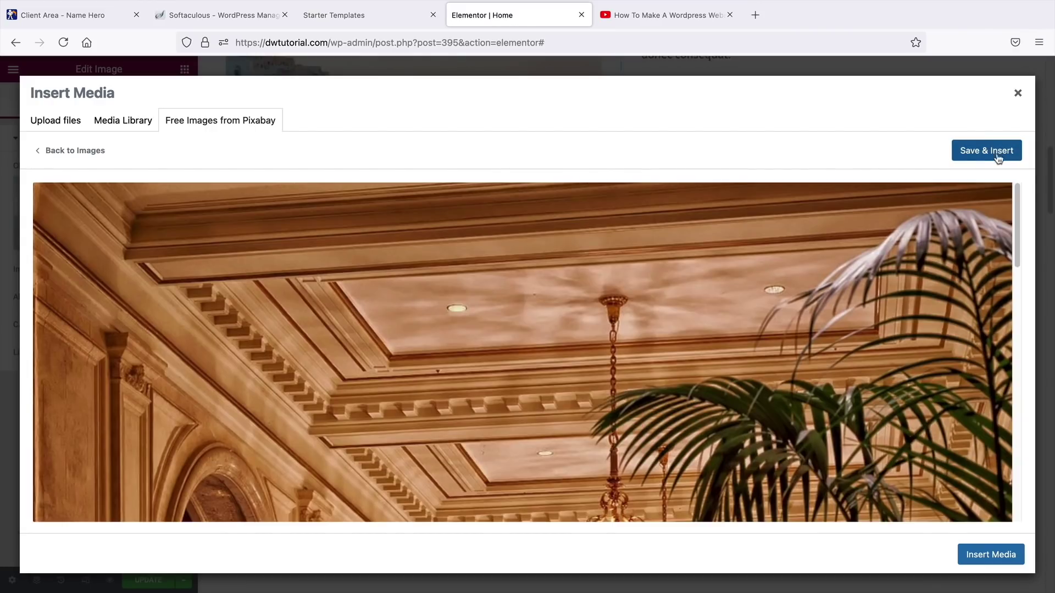
pyautogui.click(989, 151)
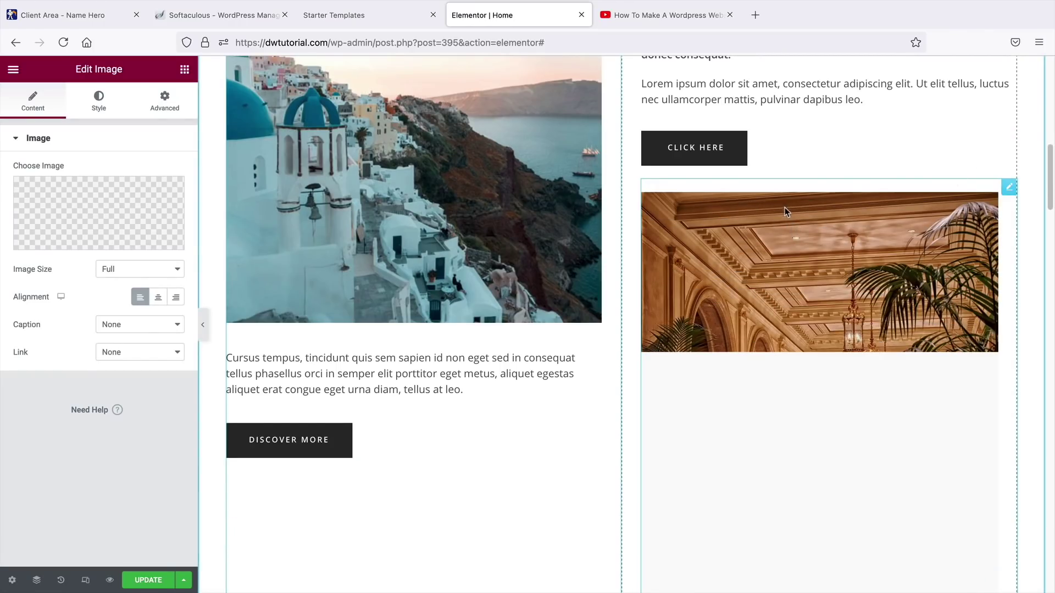
pyautogui.scroll(-3, 767, 239)
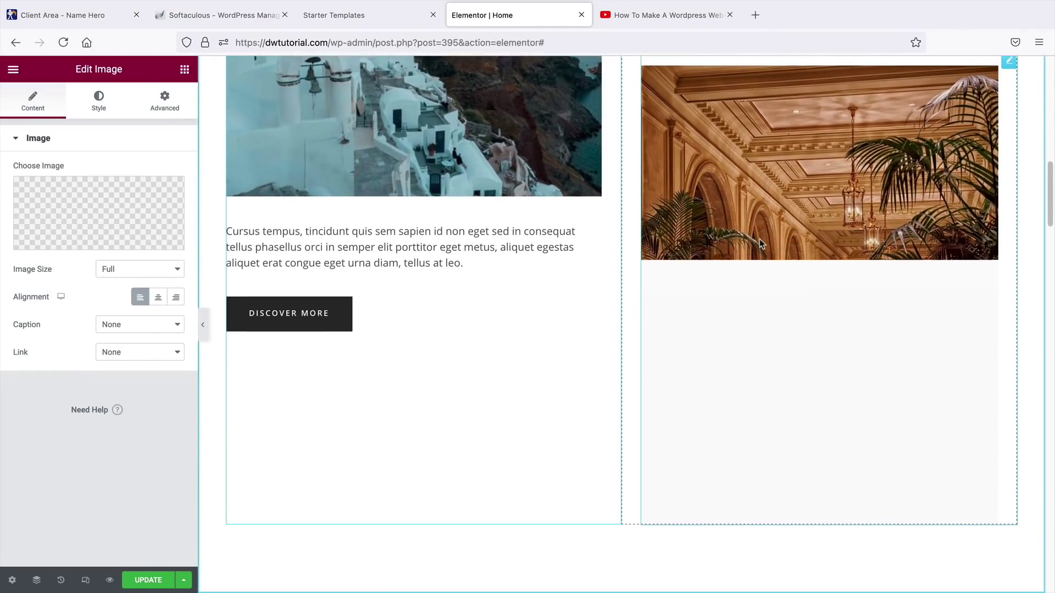
# Try lobby image sizes 1536x1536, Medium Large and Medium 300x300, then return to Full.
pyautogui.scroll(6, 759, 238)
pyautogui.scroll(-2, 759, 240)
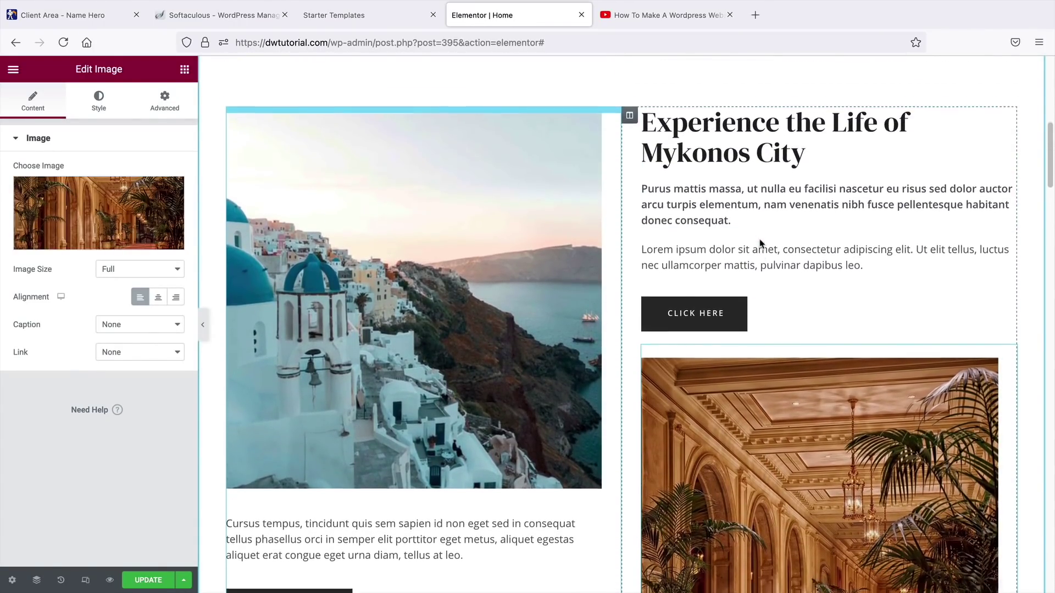
pyautogui.scroll(-3, 759, 240)
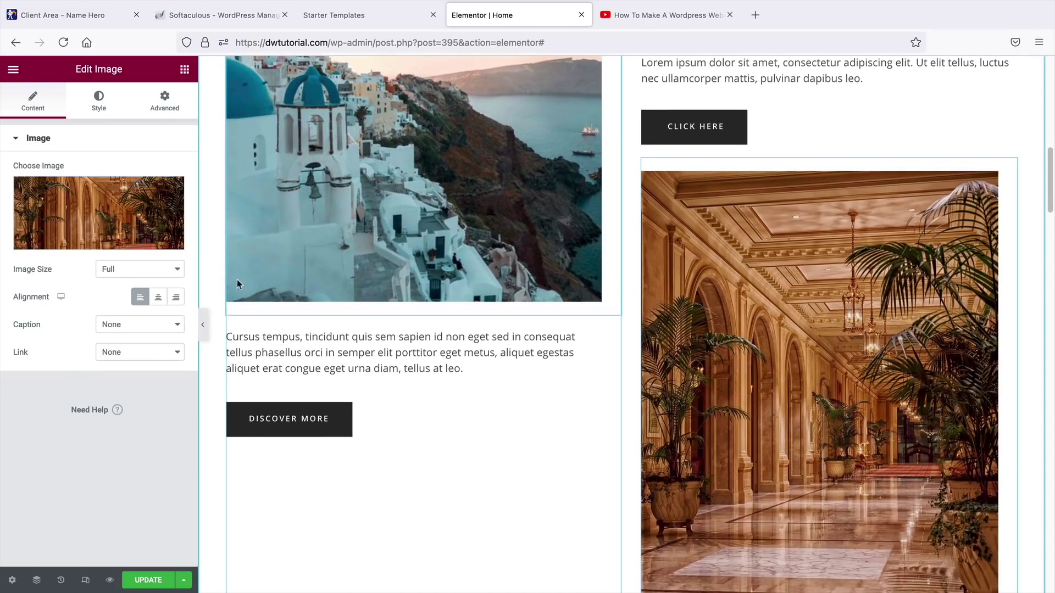
pyautogui.click(140, 269)
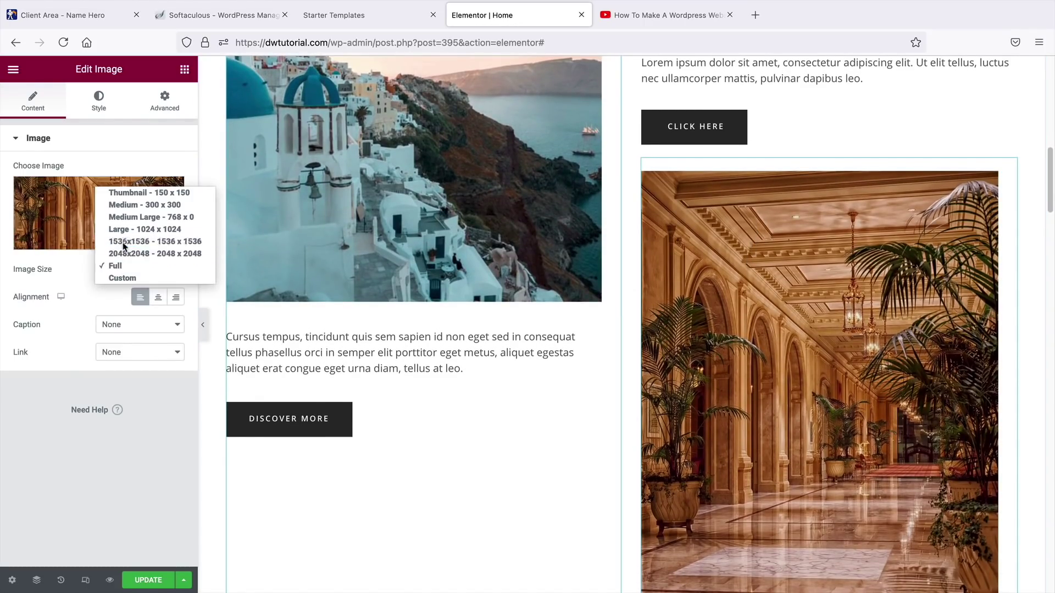
pyautogui.click(122, 242)
pyautogui.click(131, 268)
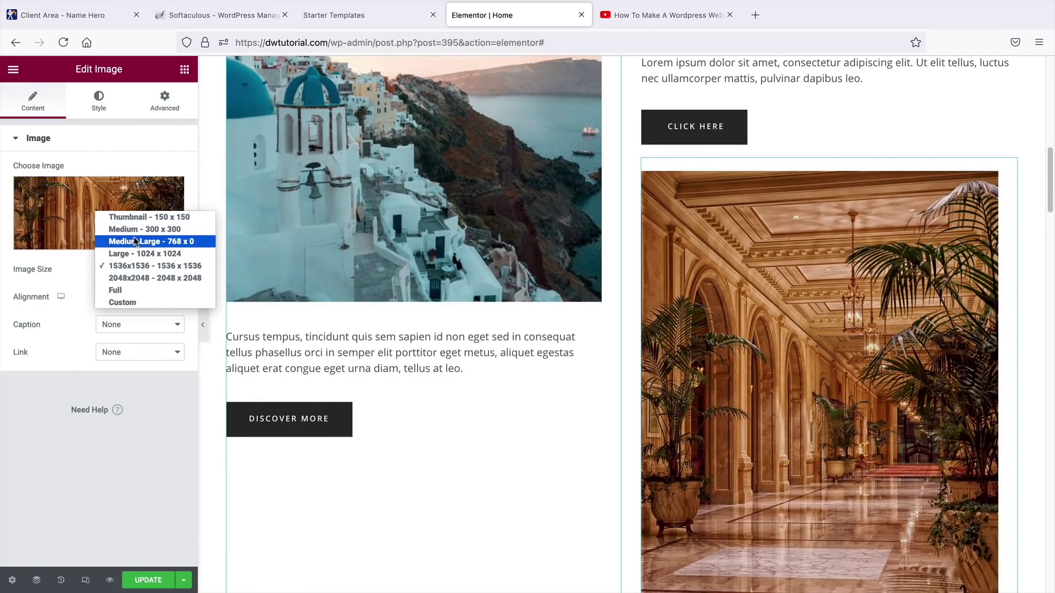
pyautogui.click(134, 238)
pyautogui.click(135, 269)
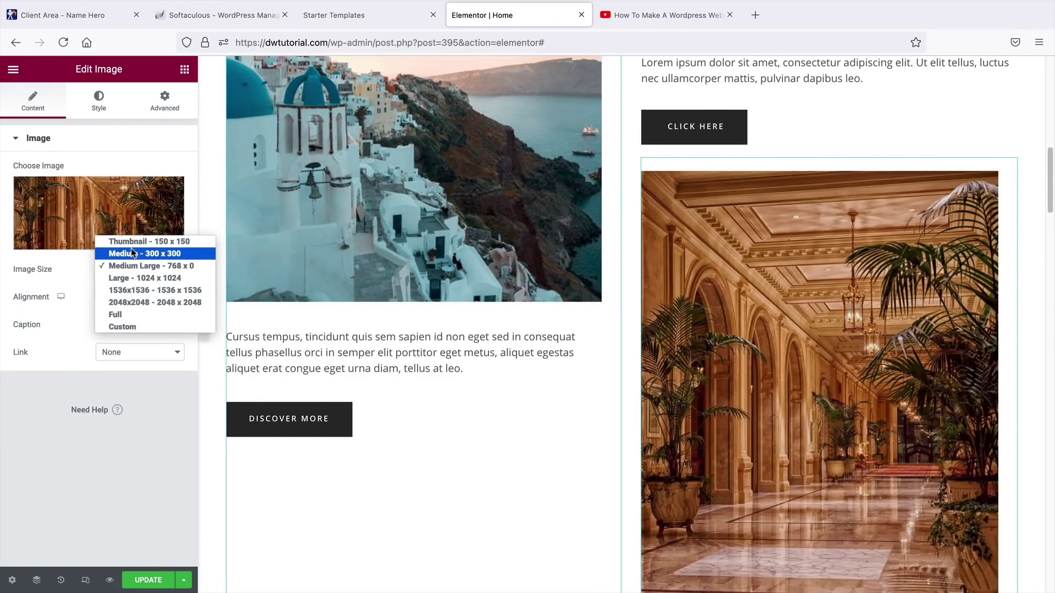
pyautogui.click(134, 251)
pyautogui.click(144, 268)
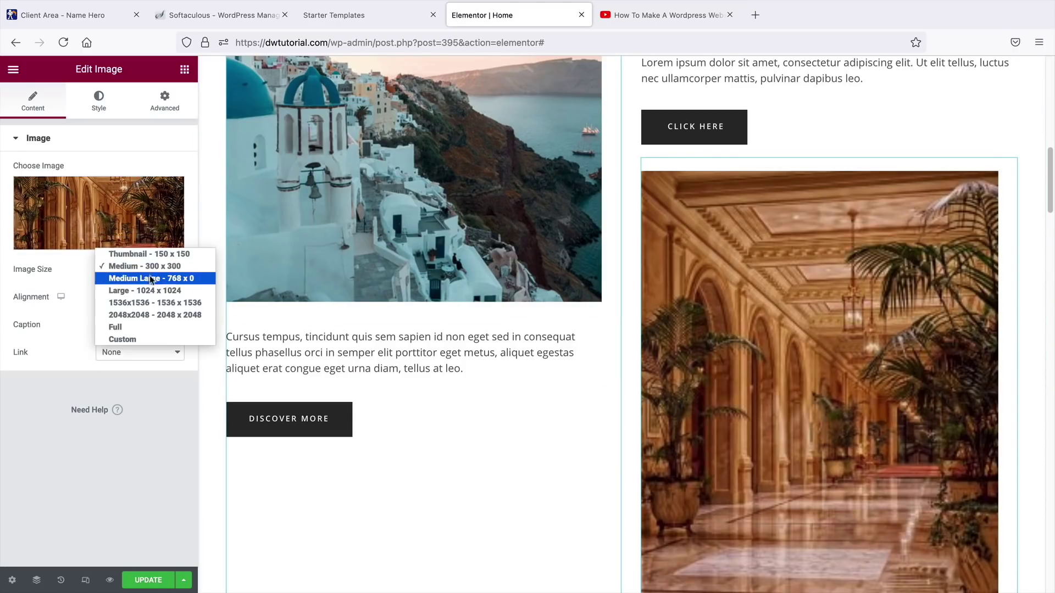
pyautogui.click(154, 328)
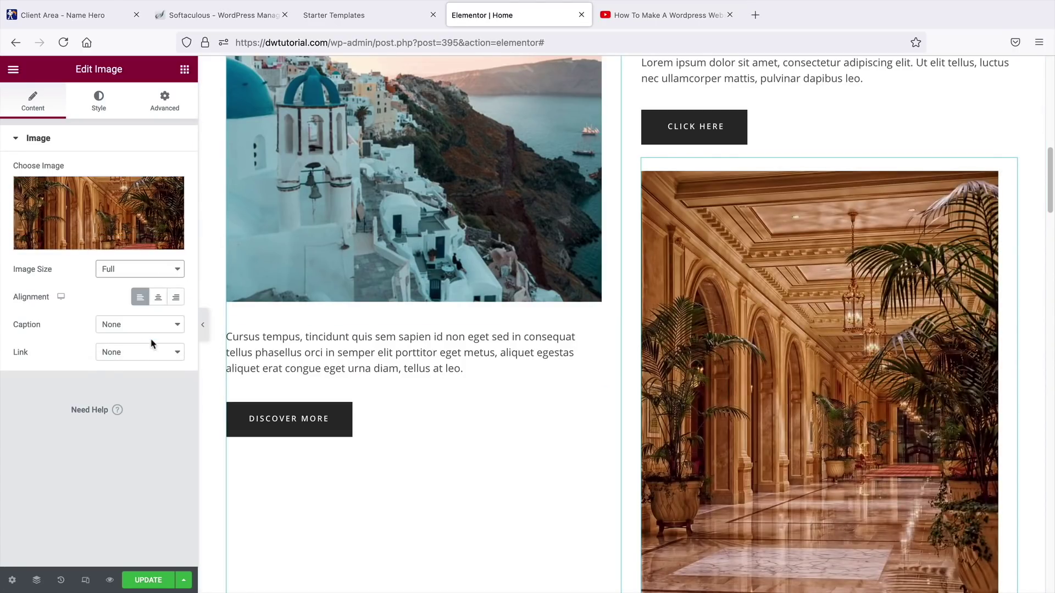
# Move the lobby image into the left column and the Mykonos photo under CLICK HERE.
pyautogui.scroll(-2, 661, 392)
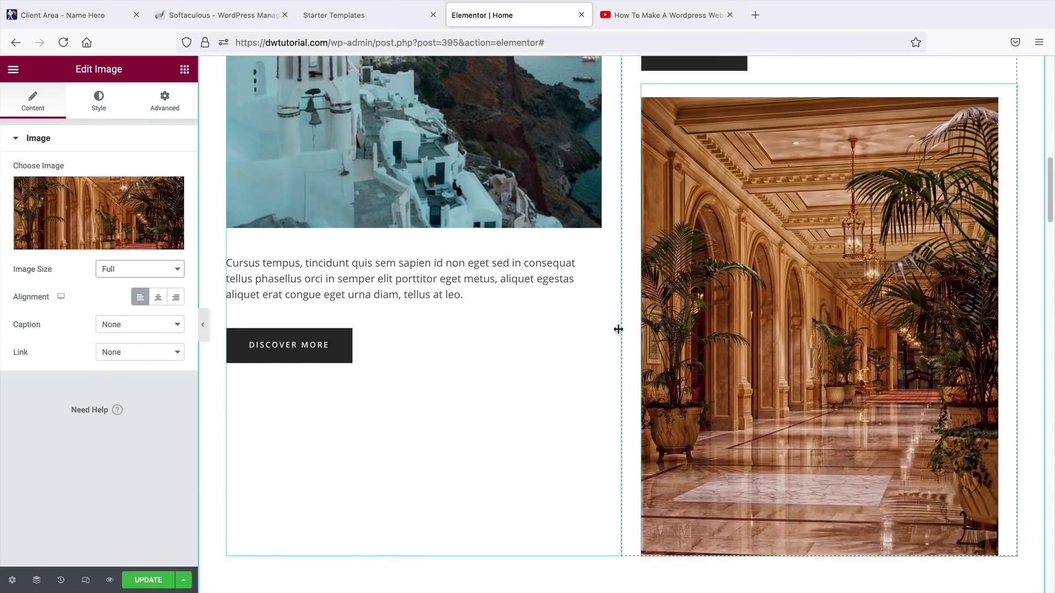
pyautogui.scroll(3, 617, 327)
pyautogui.scroll(3, 628, 341)
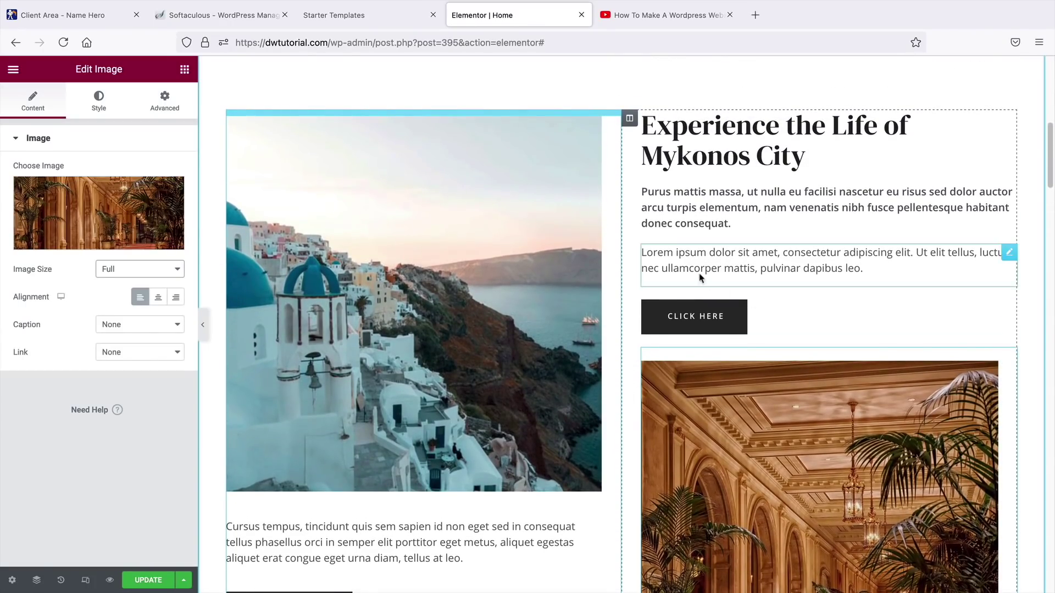
pyautogui.scroll(-2, 952, 352)
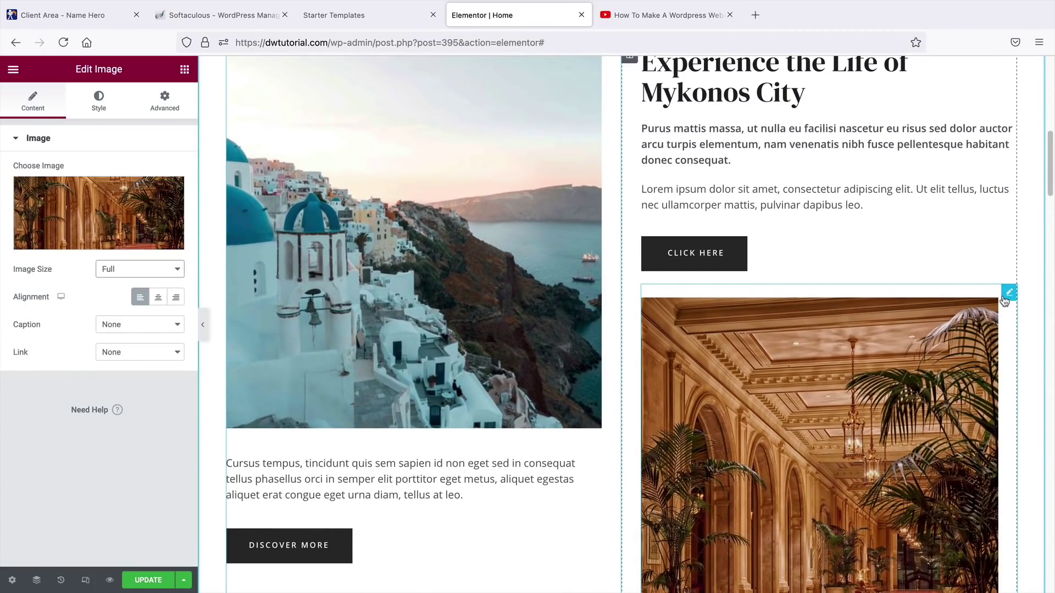
pyautogui.moveTo(1004, 301); pyautogui.dragTo(409, 448)
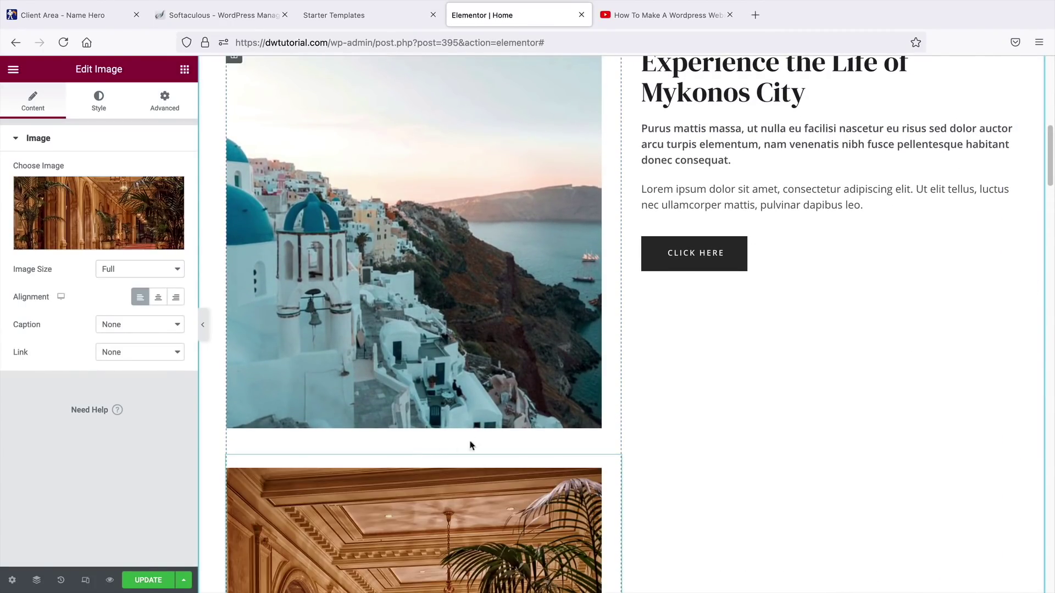
pyautogui.scroll(3, 471, 442)
pyautogui.moveTo(613, 190); pyautogui.dragTo(693, 362)
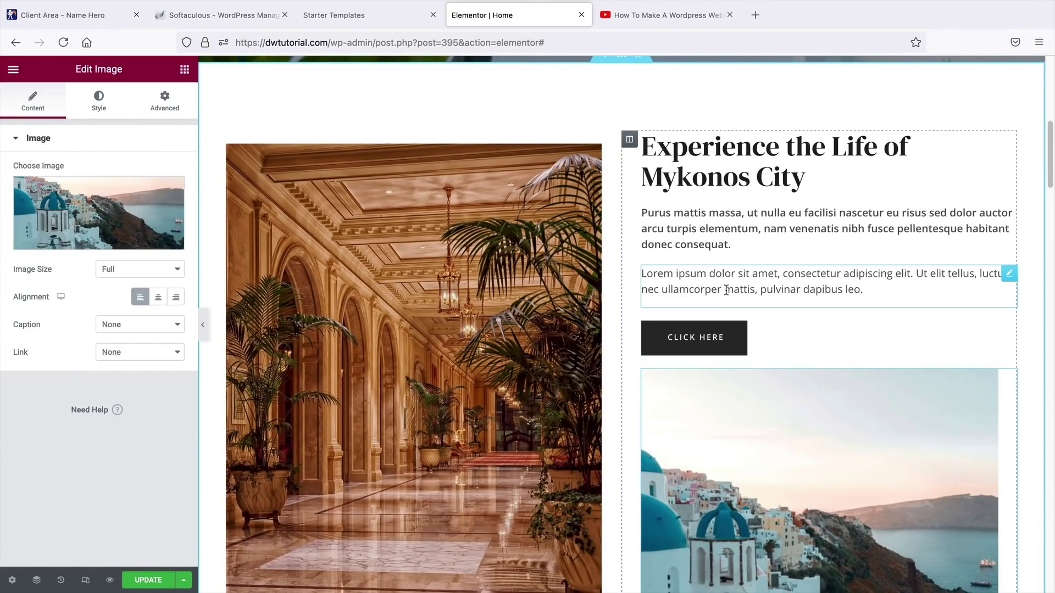
pyautogui.scroll(-5, 726, 290)
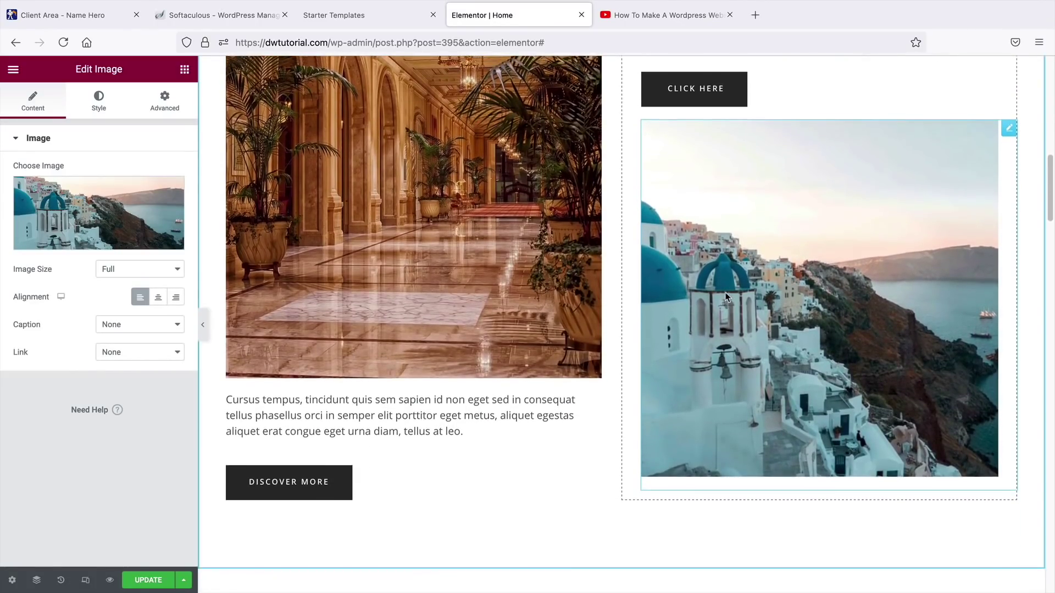
pyautogui.scroll(4, 725, 292)
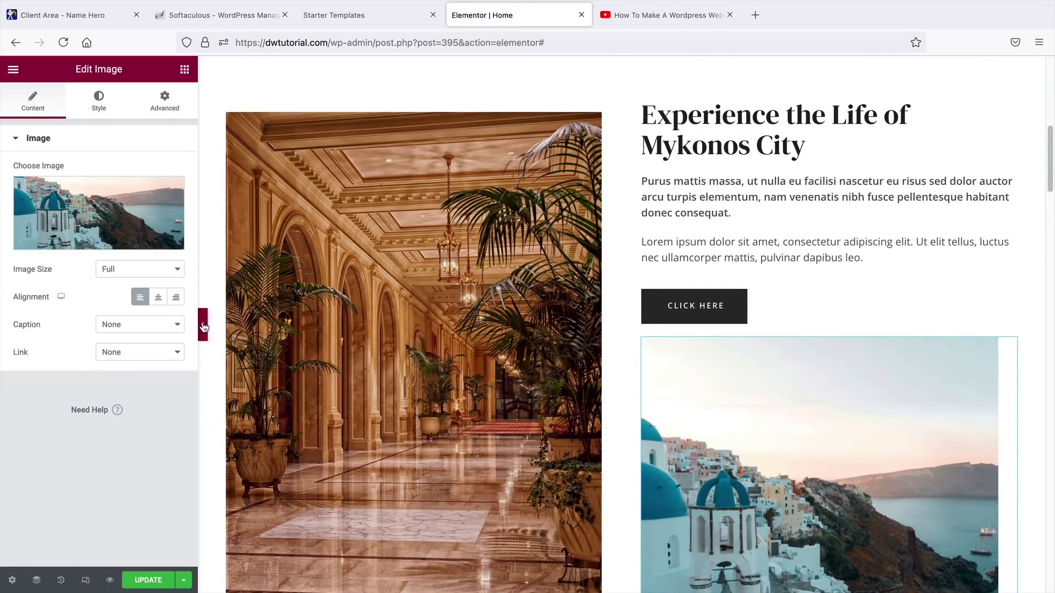
# Preview the page full width, restore the panel, and scroll to Amenities & Facilities.
pyautogui.click(204, 327)
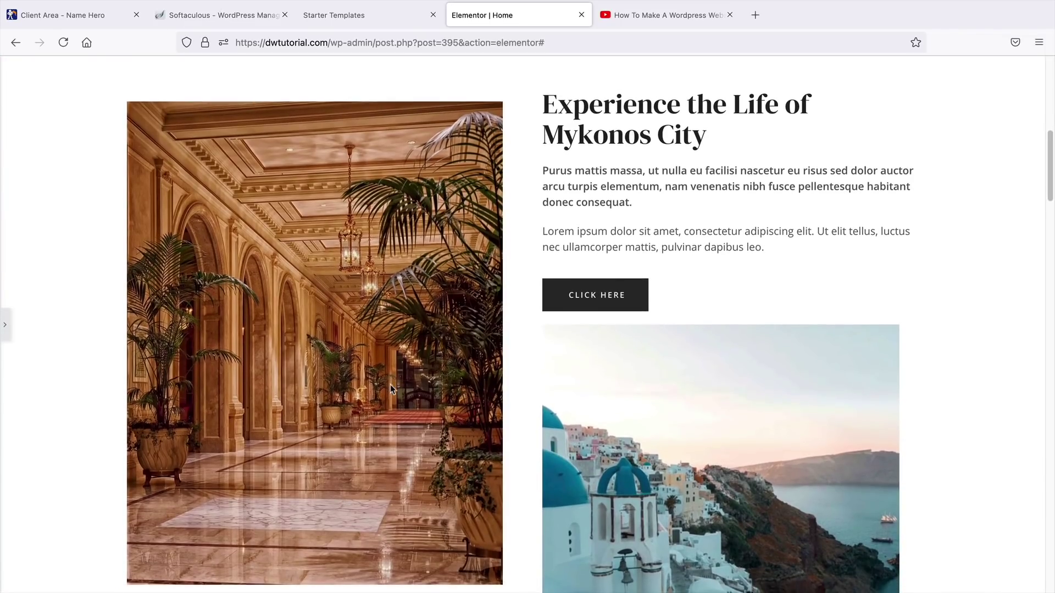
pyautogui.click(5, 328)
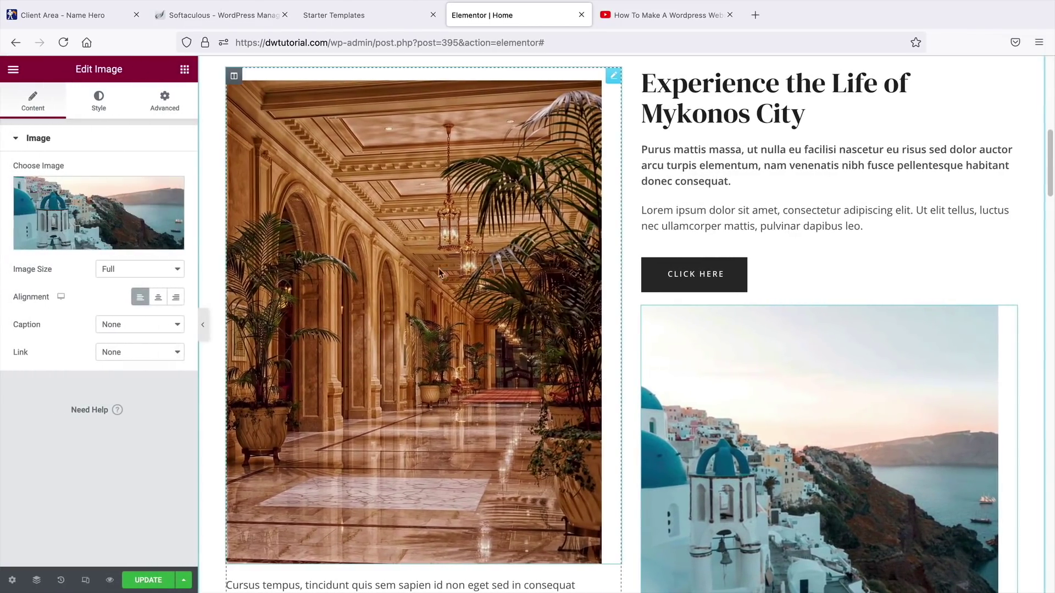
pyautogui.scroll(-6, 518, 266)
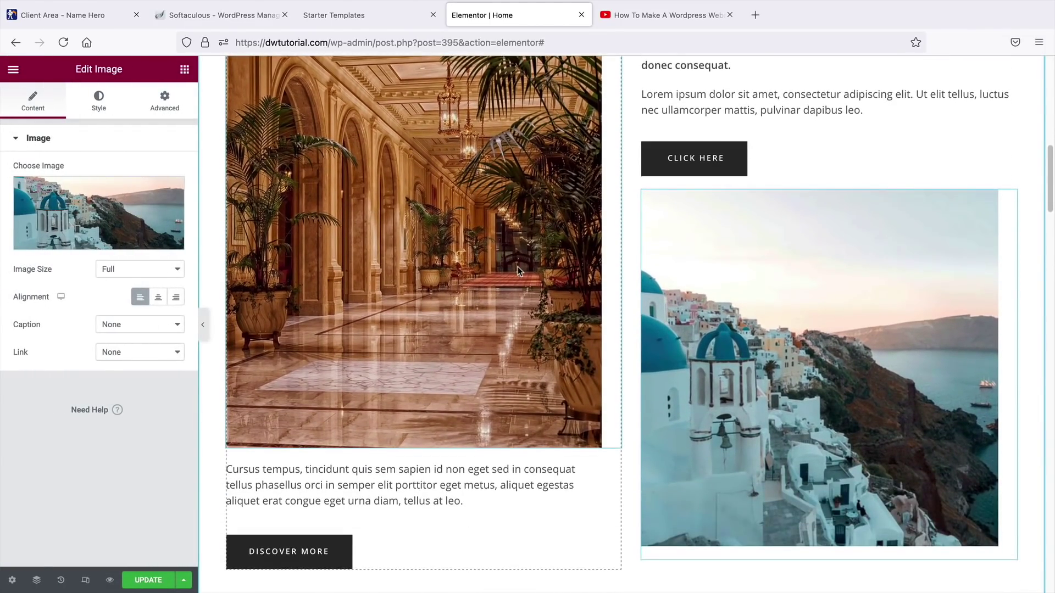
pyautogui.scroll(-4, 517, 266)
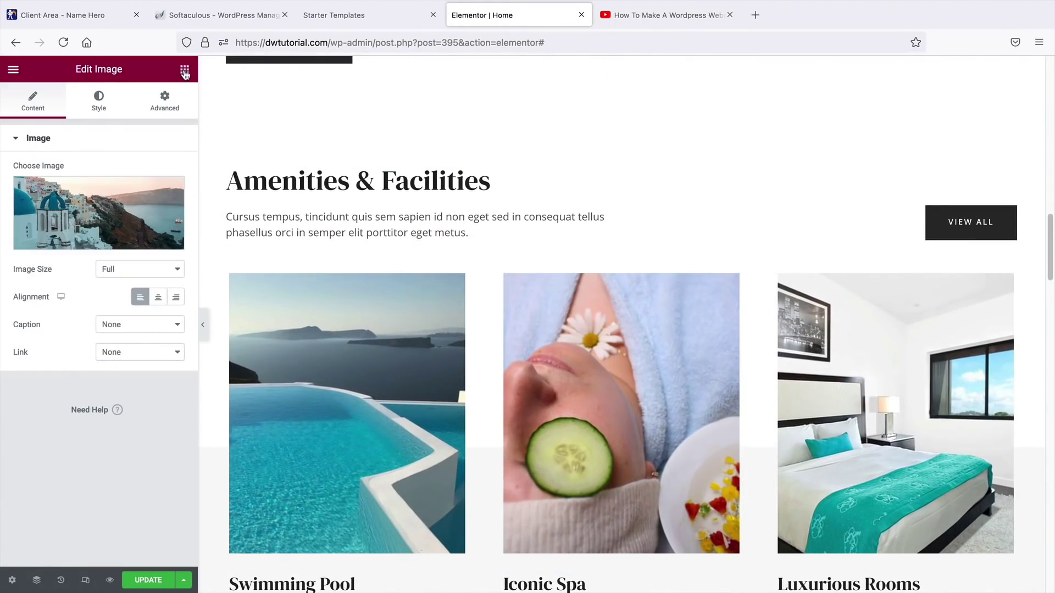
# Add a Star Rating widget under the Swimming Pool description.
pyautogui.click(185, 70)
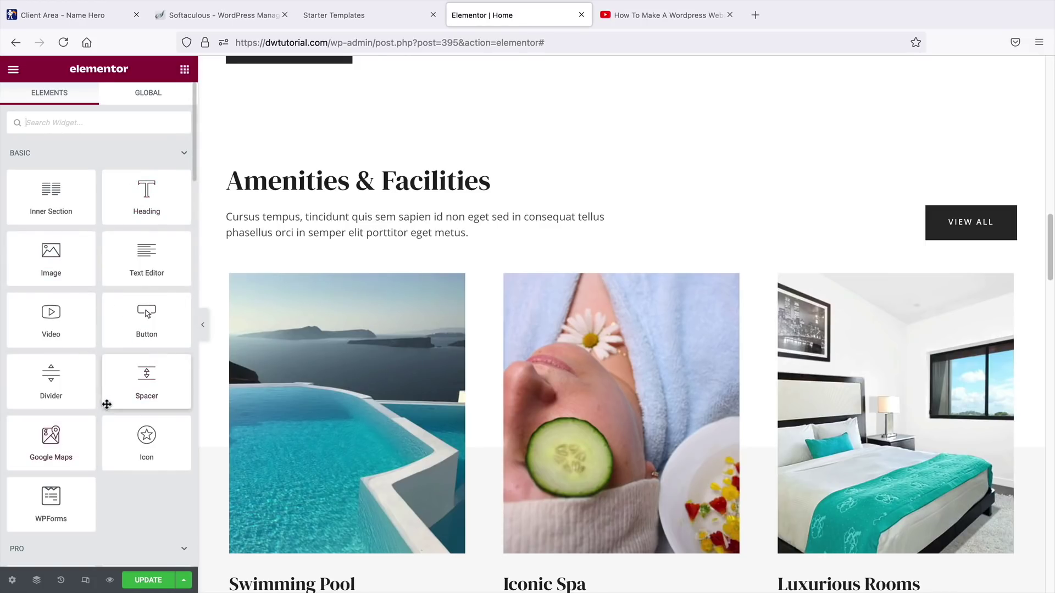
pyautogui.scroll(-7, 98, 466)
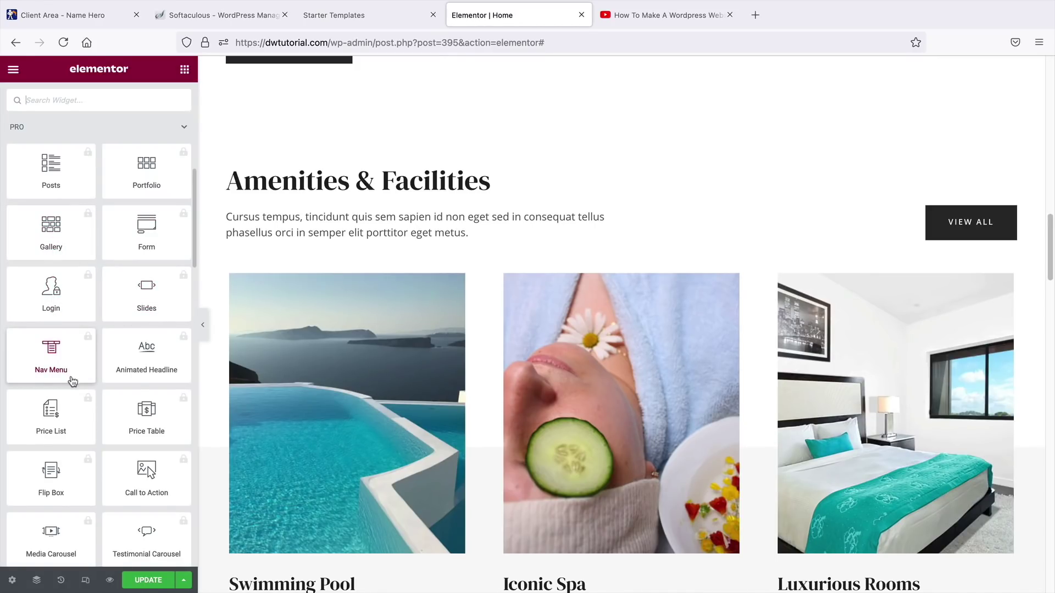
pyautogui.scroll(-6, 72, 380)
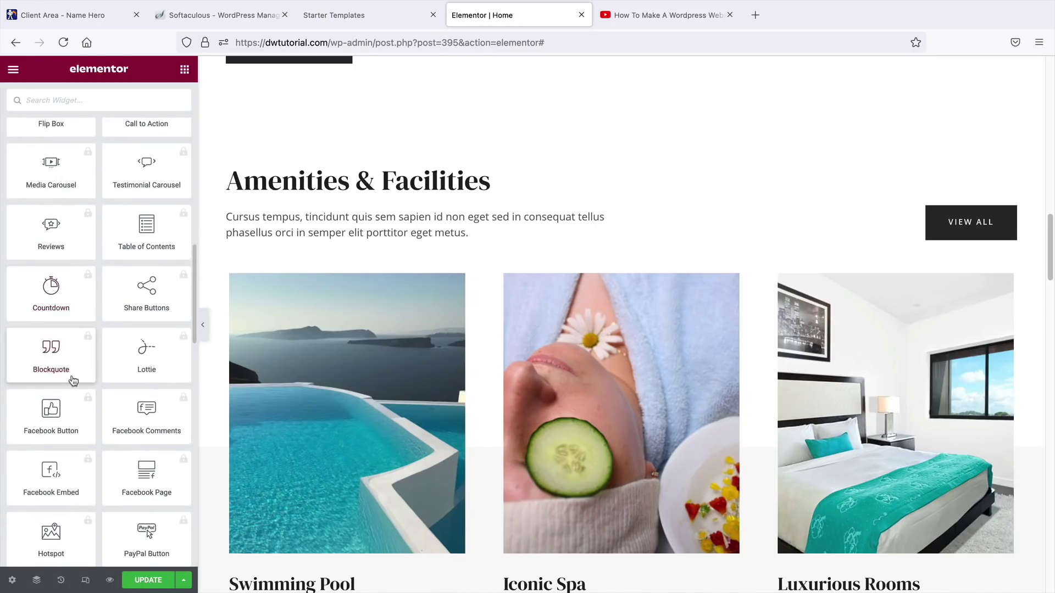
pyautogui.scroll(-6, 72, 381)
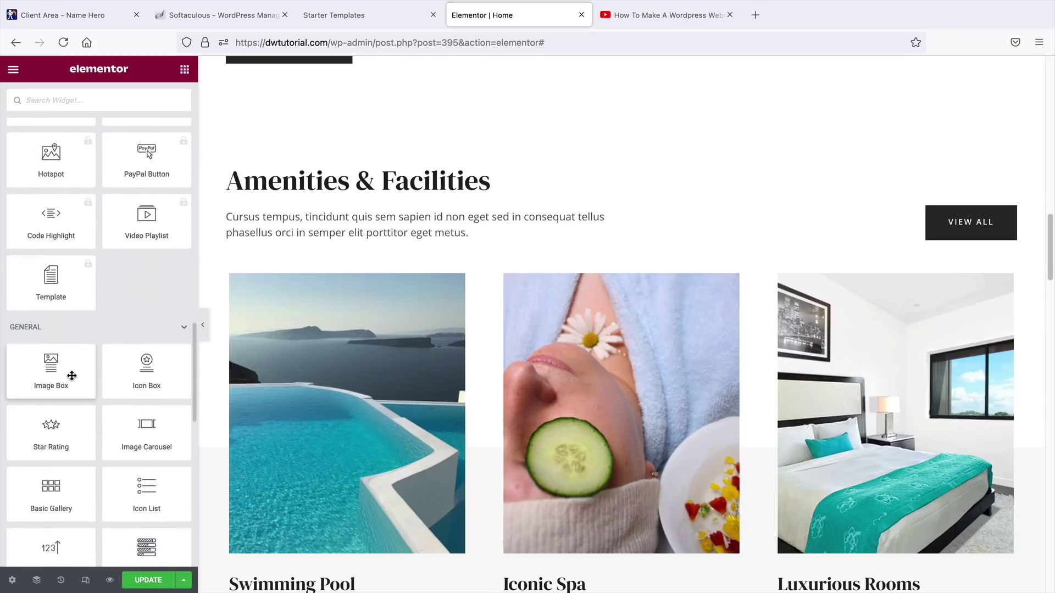
pyautogui.scroll(-5, 72, 375)
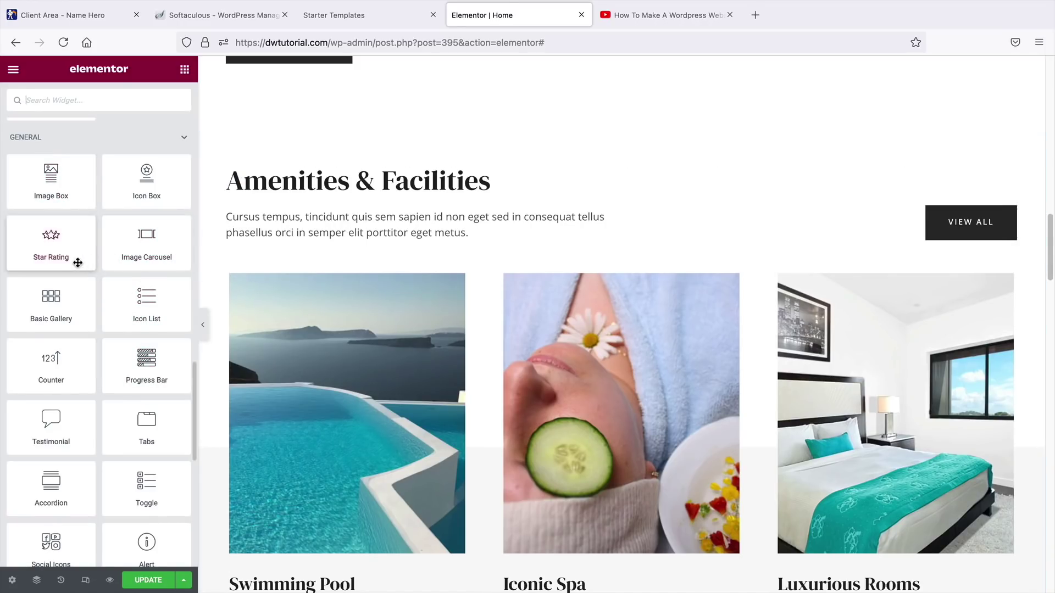
pyautogui.moveTo(52, 259); pyautogui.dragTo(300, 435)
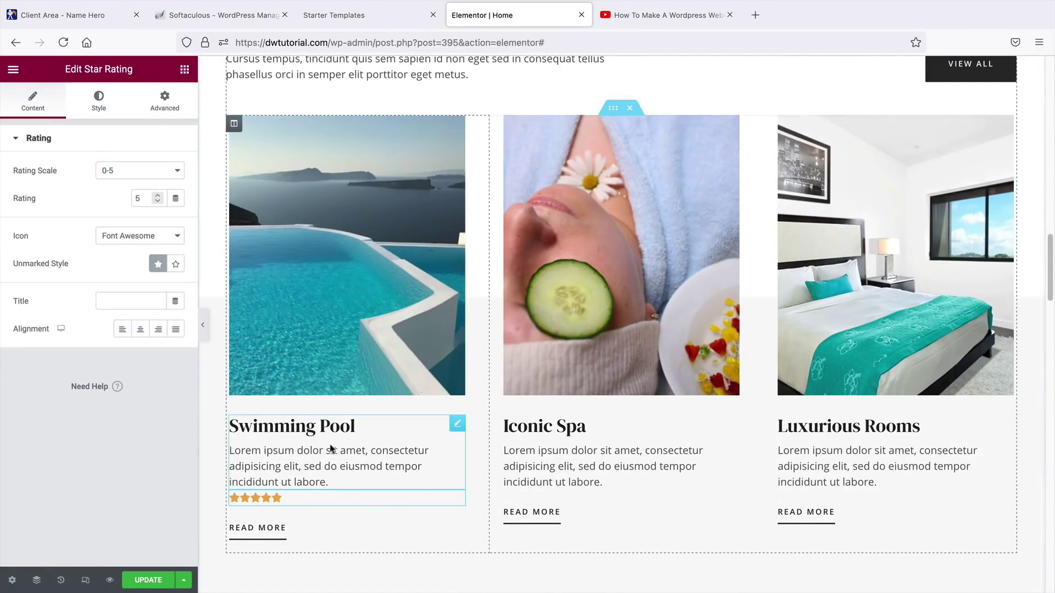
# Add a Star Rating below the Iconic Spa card's description.
pyautogui.click(184, 69)
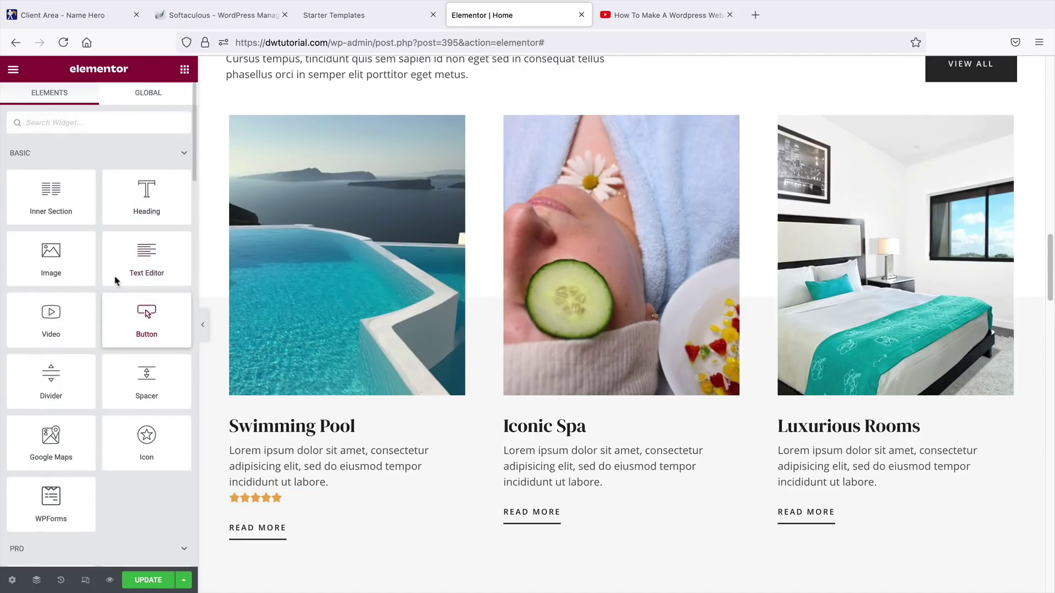
pyautogui.write('star')
pyautogui.moveTo(51, 192); pyautogui.dragTo(571, 447)
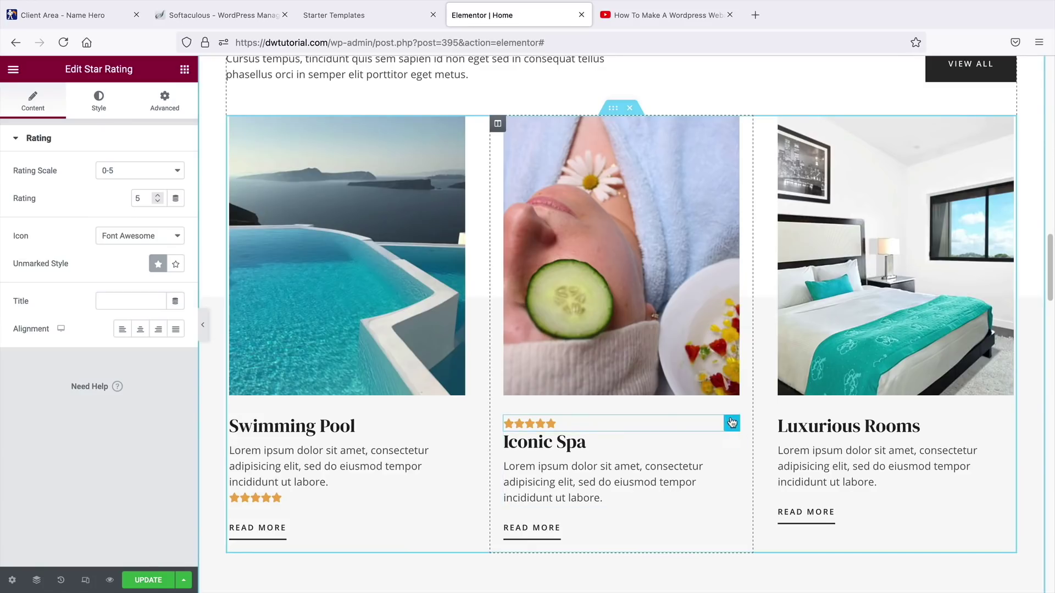
pyautogui.moveTo(728, 424); pyautogui.dragTo(699, 486)
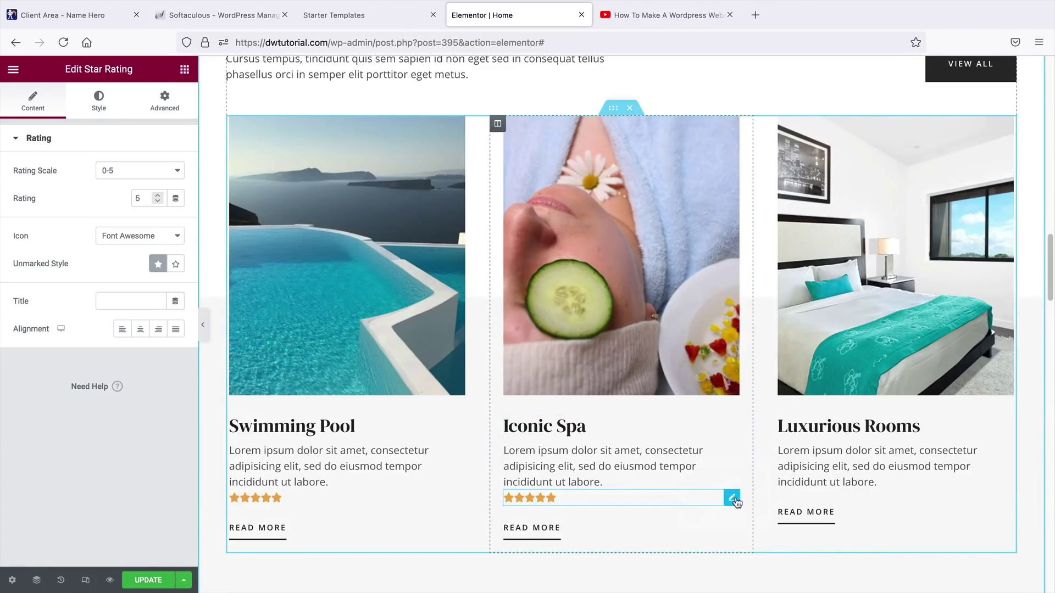
pyautogui.scroll(-4, 709, 472)
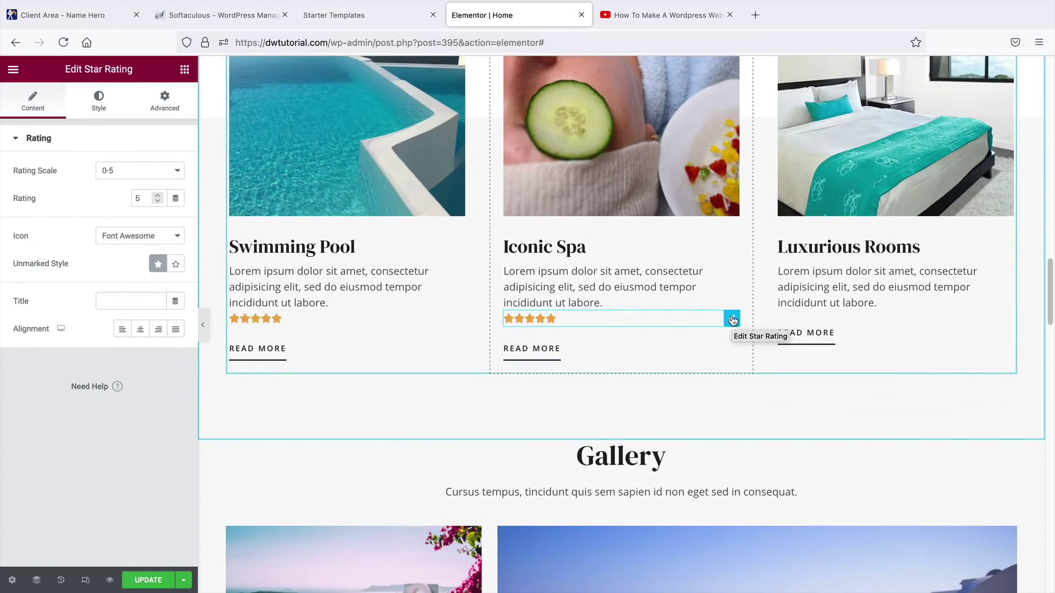
# Duplicate the Iconic Spa rating into the Luxurious Rooms card.
pyautogui.rightClick(732, 320)
pyautogui.click(754, 350)
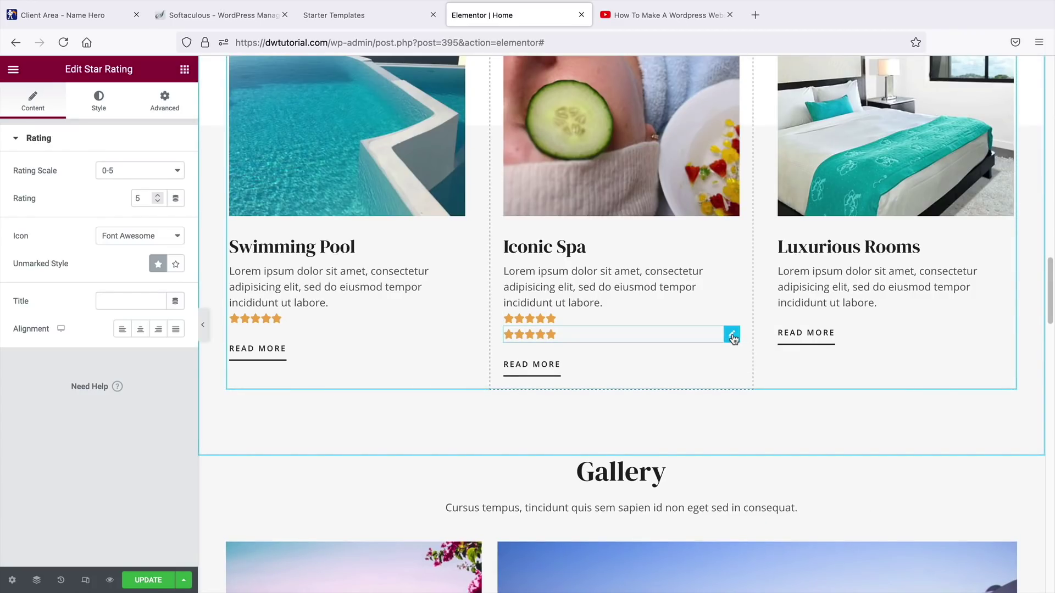
pyautogui.moveTo(733, 338); pyautogui.dragTo(836, 303)
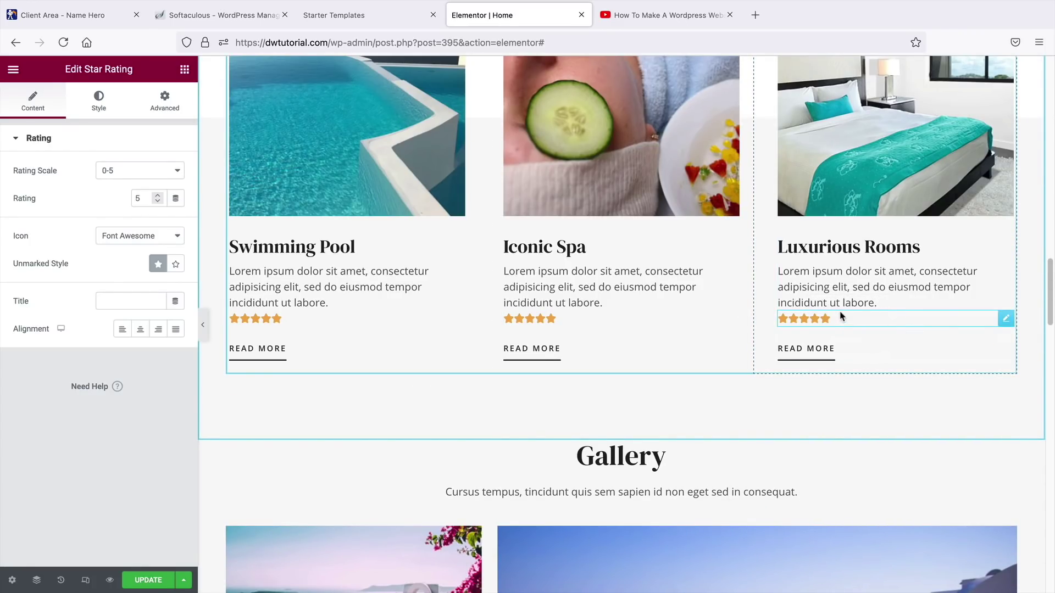
pyautogui.rightClick(1005, 321)
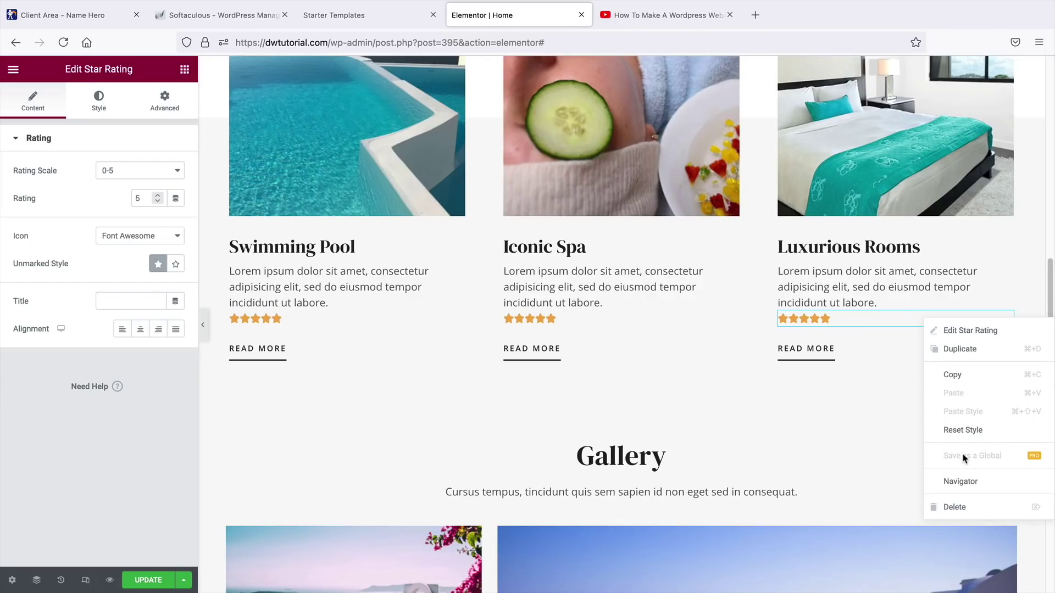
# Inspect the Luxurious Rooms, Gallery, Amenities & Facilities and Mykonos heading widgets.
pyautogui.click(825, 250)
pyautogui.scroll(1, 819, 275)
pyautogui.tripleClick(810, 310)
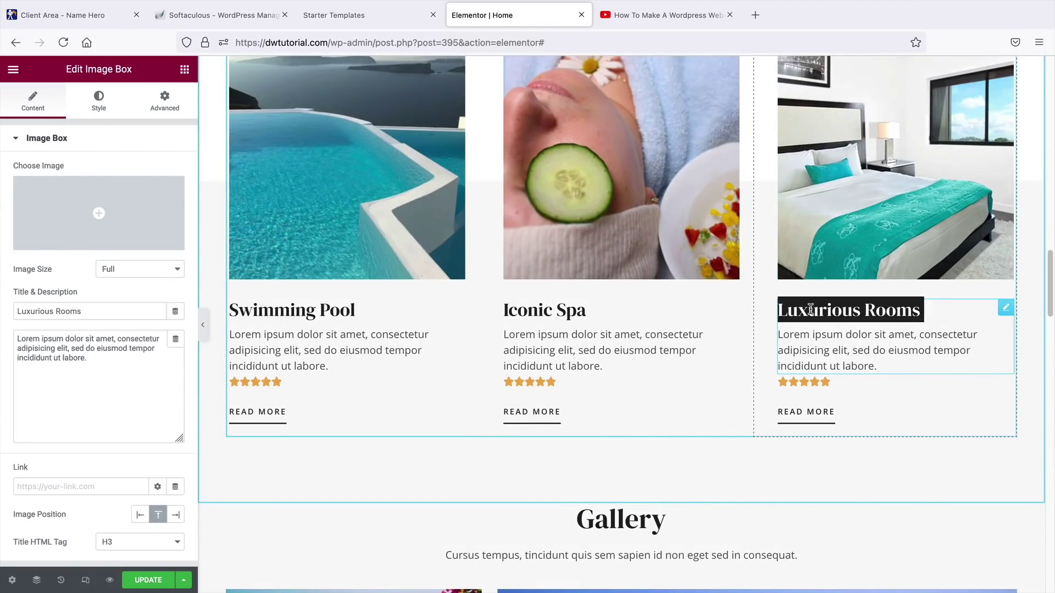
pyautogui.click(100, 99)
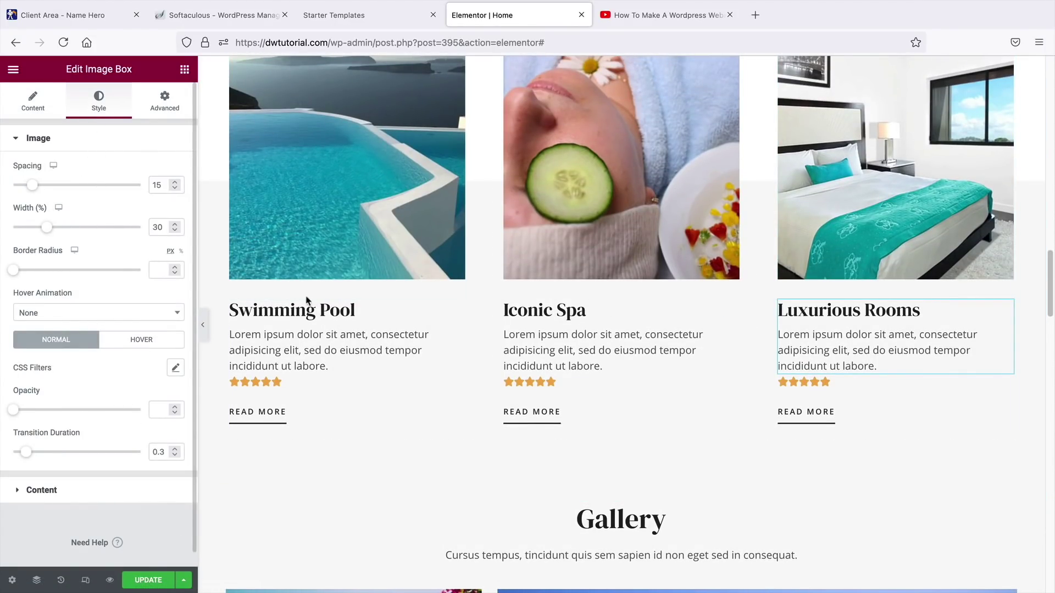
pyautogui.scroll(-4, 470, 394)
pyautogui.click(631, 407)
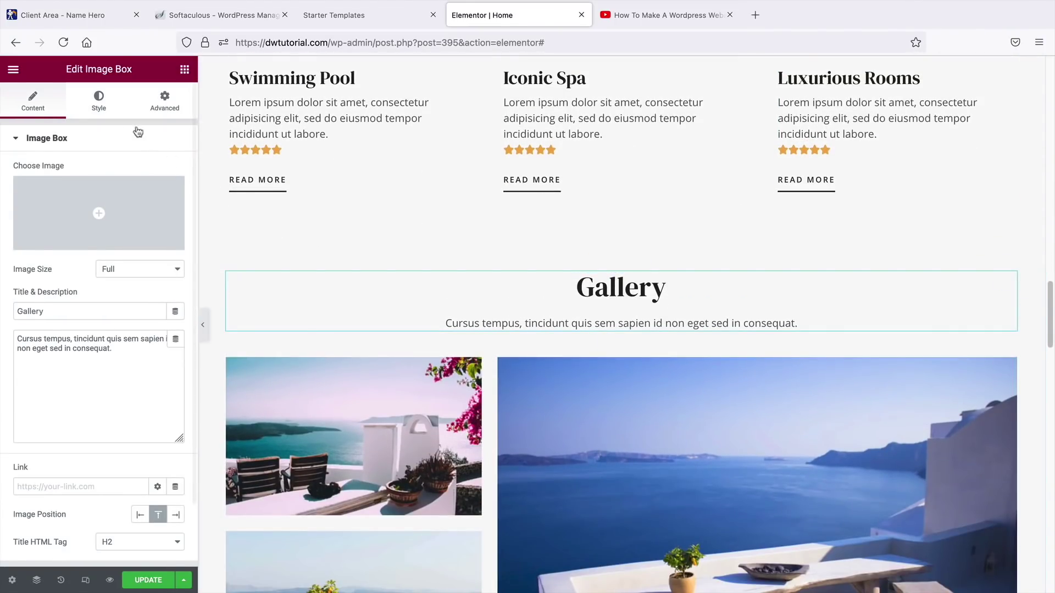
pyautogui.click(99, 100)
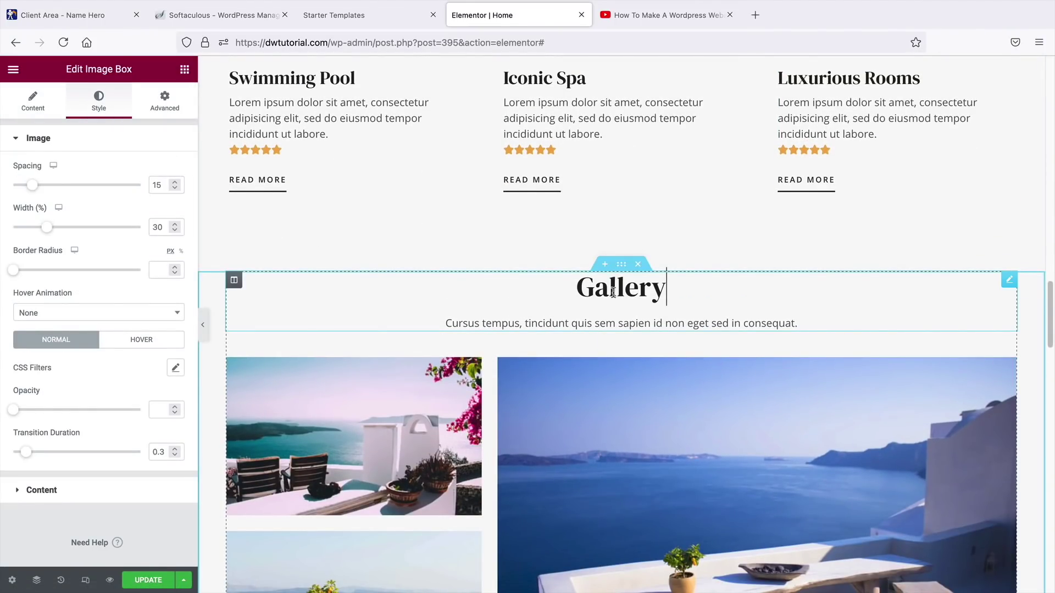
pyautogui.scroll(10, 613, 293)
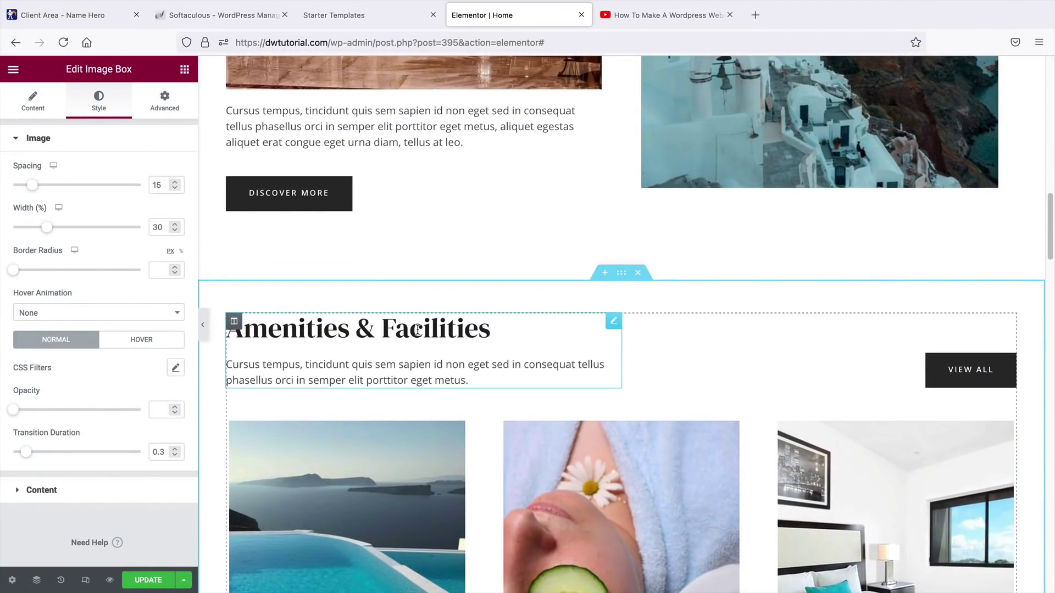
pyautogui.click(417, 328)
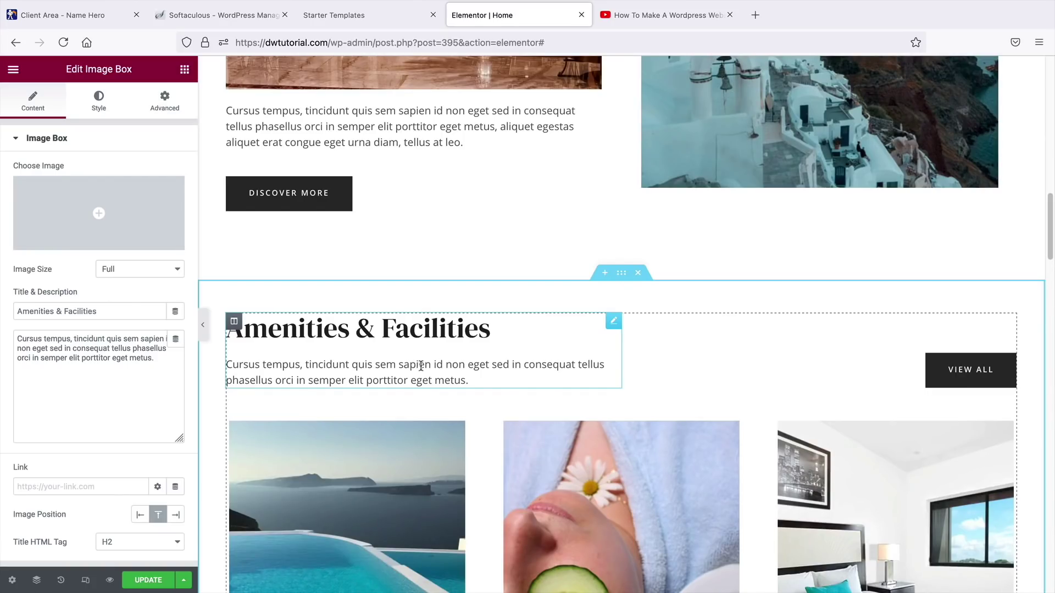
pyautogui.scroll(10, 421, 366)
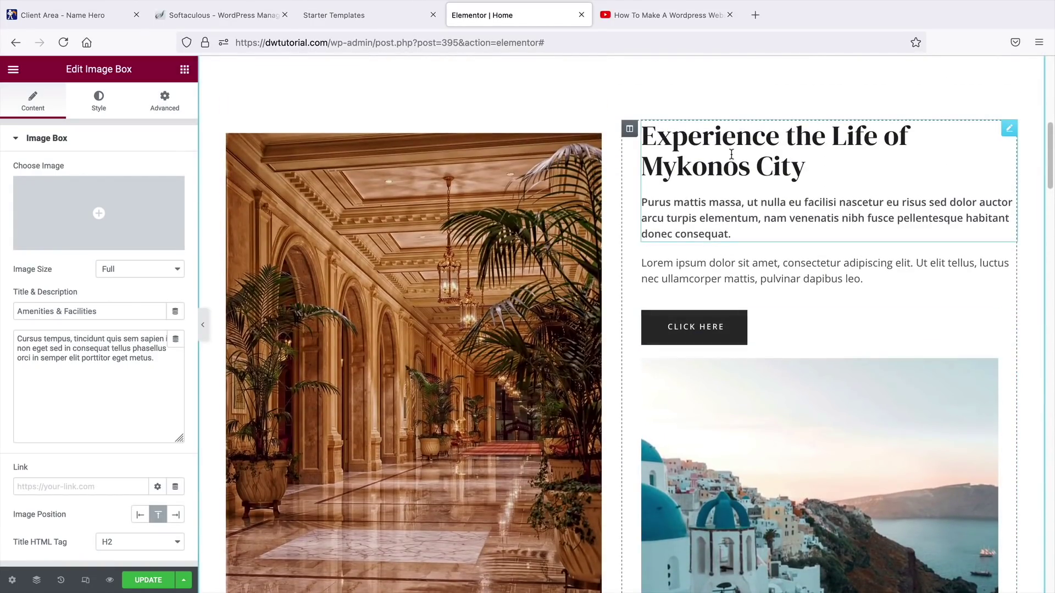
pyautogui.click(731, 155)
pyautogui.scroll(6, 732, 154)
# Copy the My New Luxury Hotel heading and paste its style onto the Mykonos Image Box.
pyautogui.click(394, 107)
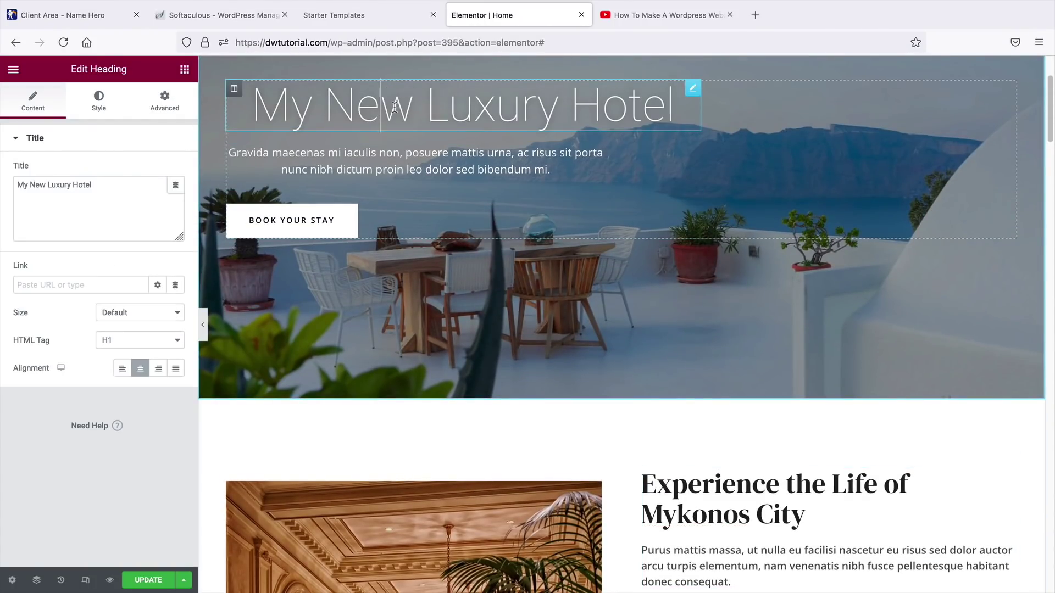
pyautogui.doubleClick(394, 107)
pyautogui.tripleClick(615, 102)
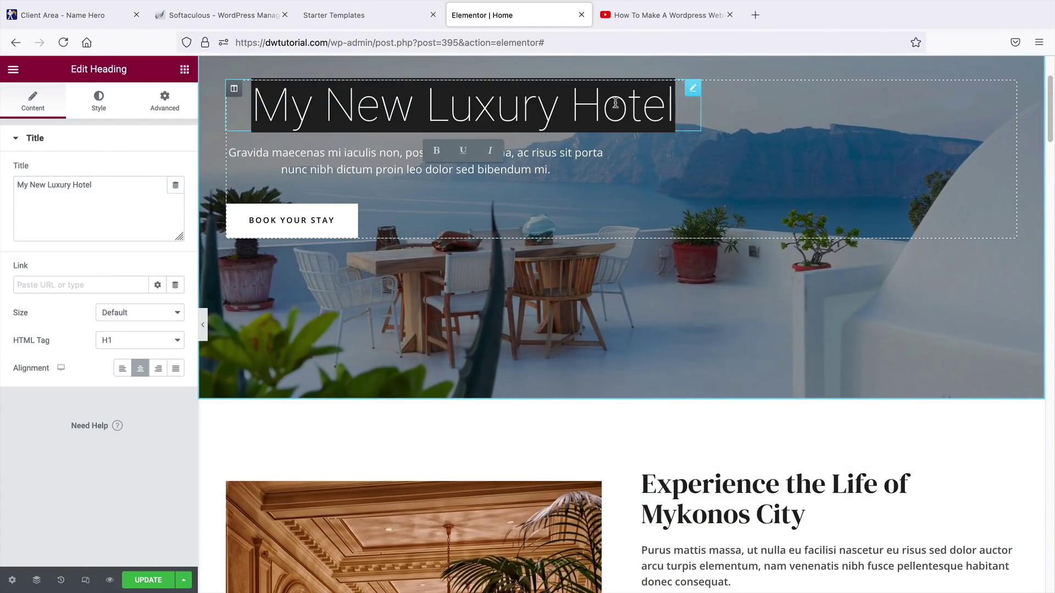
pyautogui.rightClick(693, 93)
pyautogui.click(725, 145)
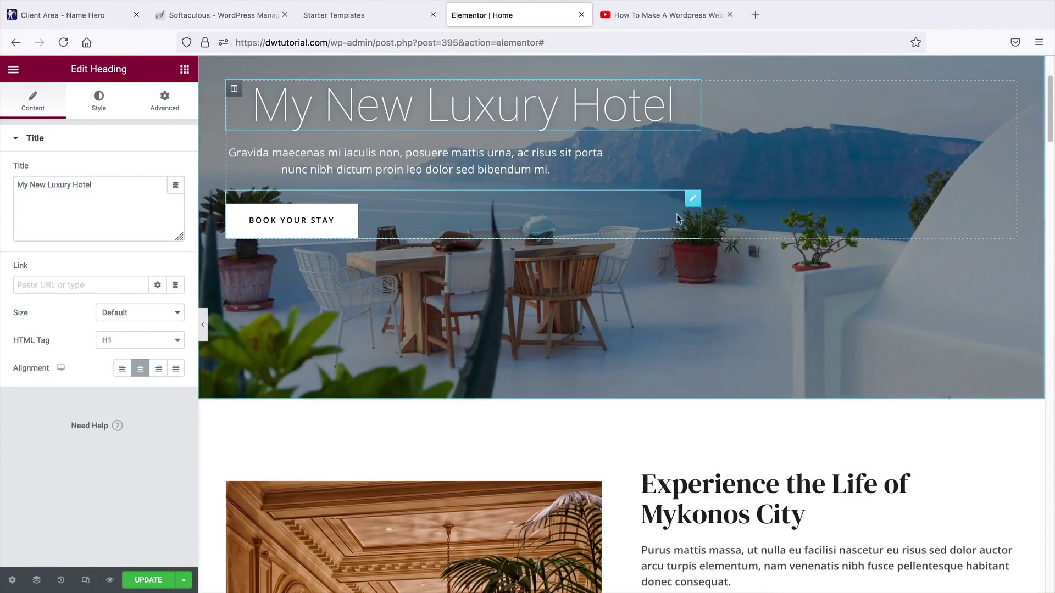
pyautogui.scroll(-3, 901, 346)
pyautogui.scroll(-2, 989, 363)
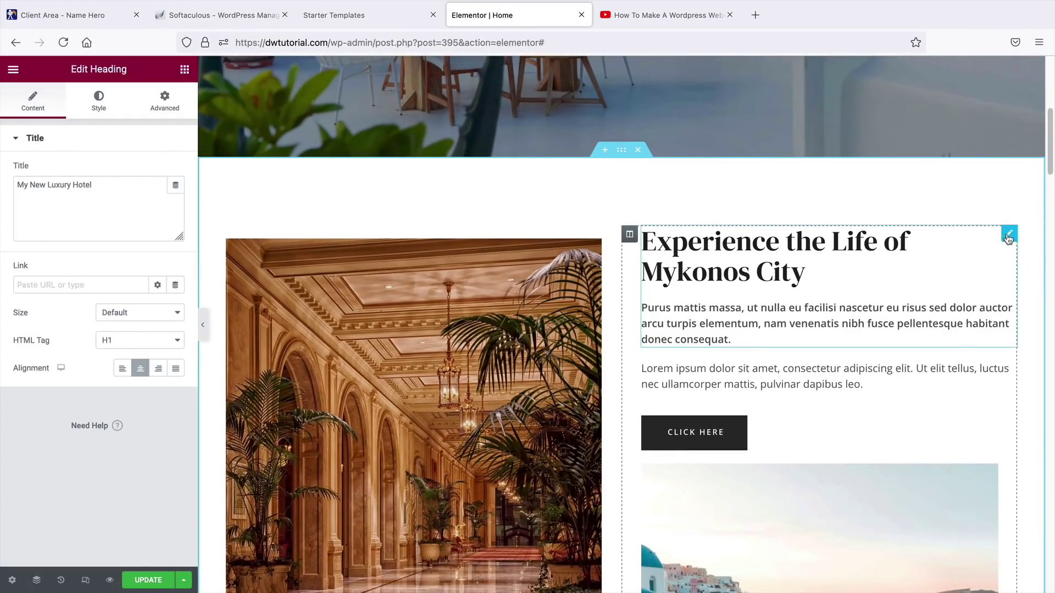
pyautogui.rightClick(1008, 237)
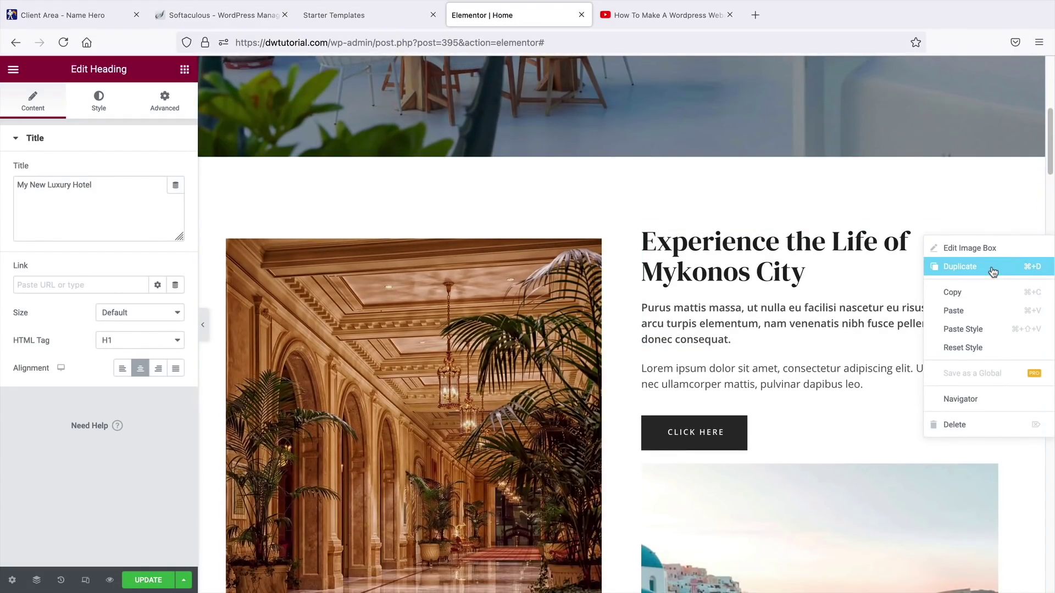
pyautogui.click(973, 330)
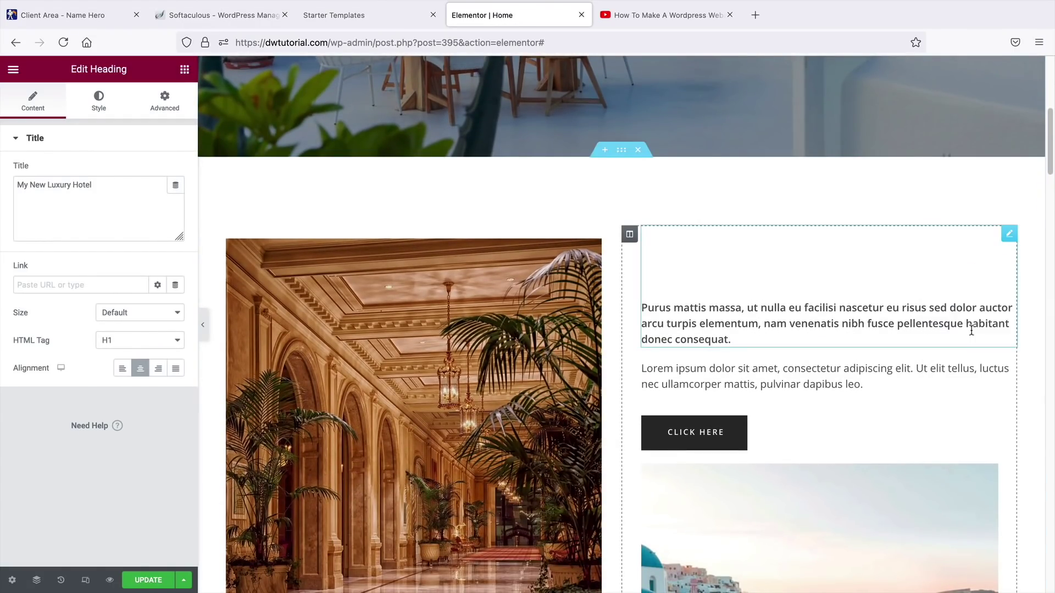
# Inspect the now-blank Mykonos Image Box title and open the History actions list.
pyautogui.tripleClick(862, 274)
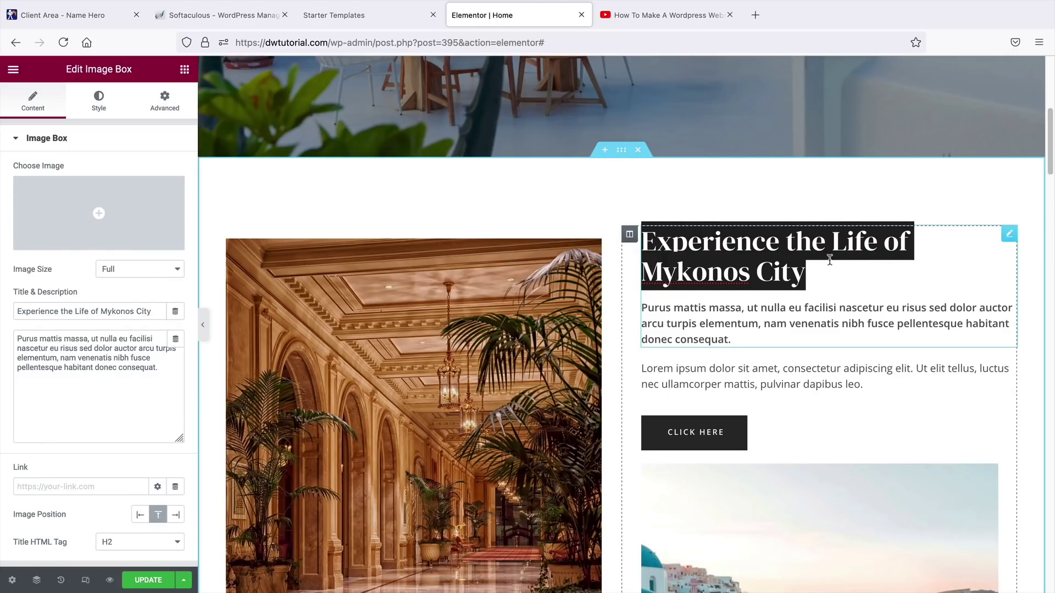
pyautogui.click(932, 263)
pyautogui.scroll(5, 794, 279)
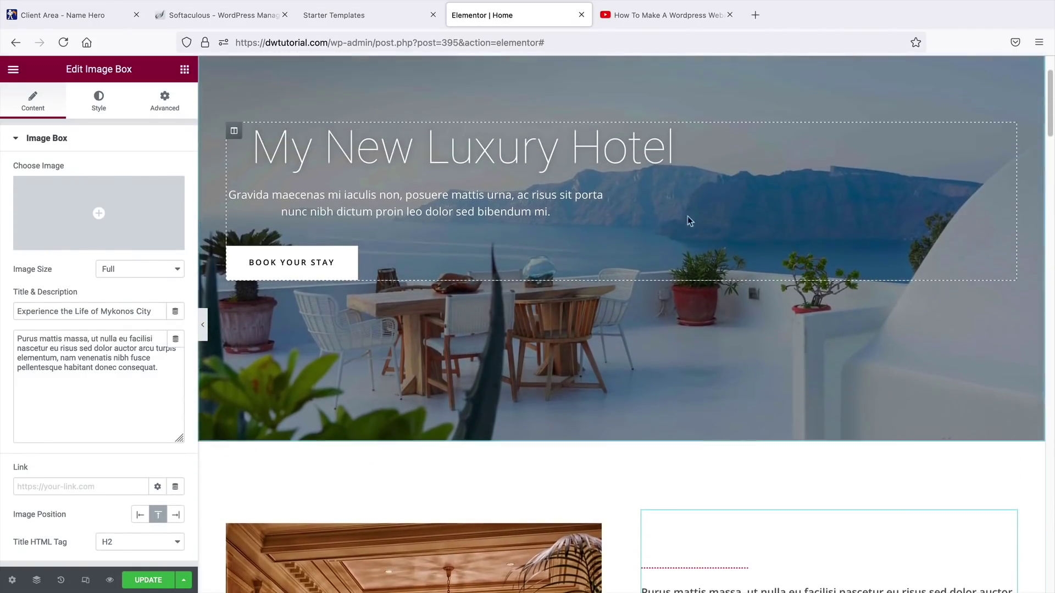
pyautogui.scroll(-4, 689, 218)
pyautogui.moveTo(799, 365); pyautogui.dragTo(673, 333)
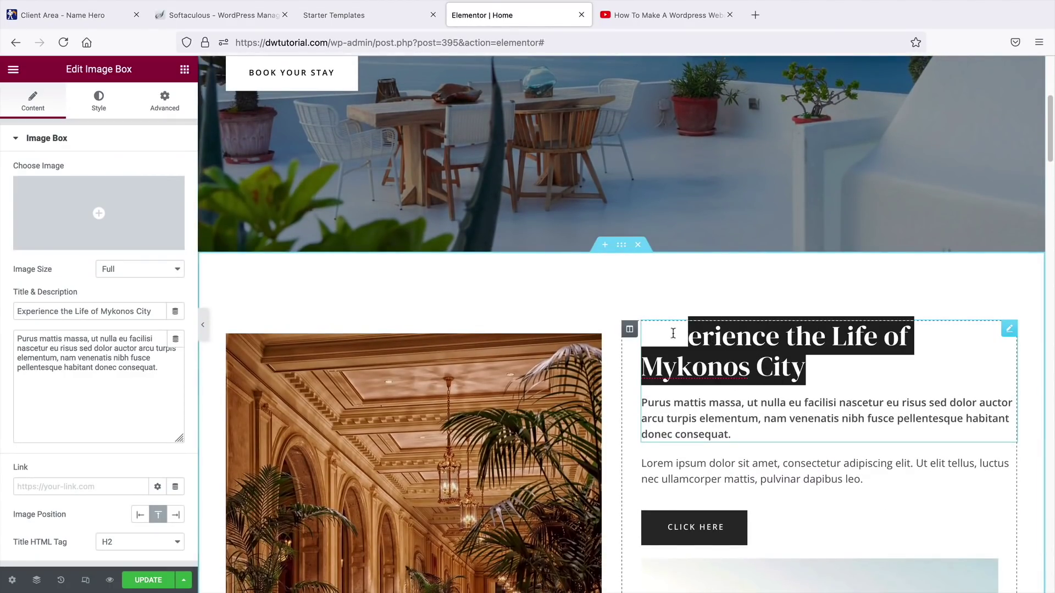
pyautogui.scroll(4, 696, 341)
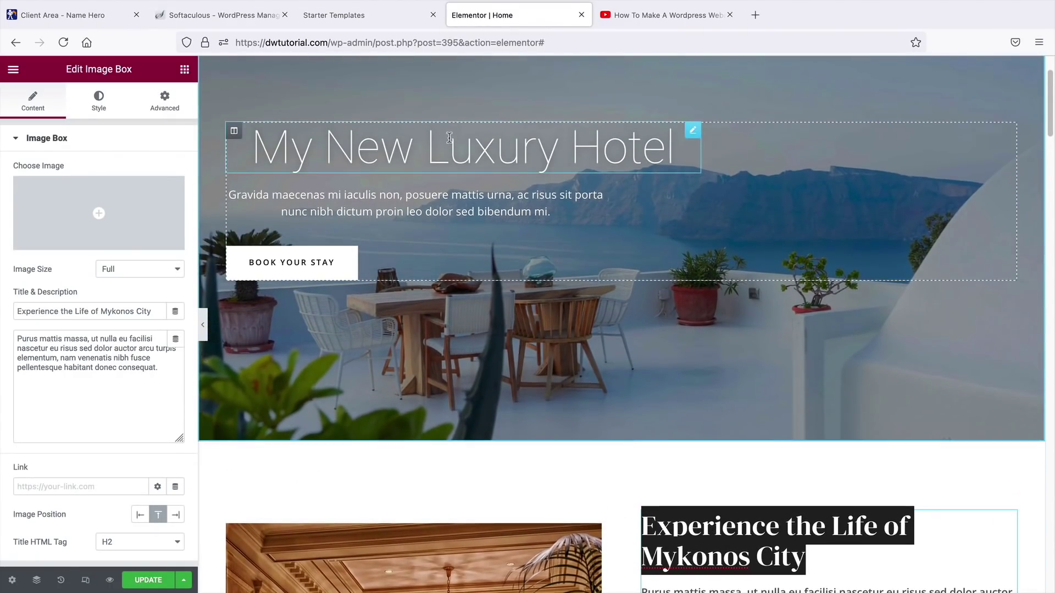
pyautogui.tripleClick(448, 144)
pyautogui.scroll(-5, 449, 145)
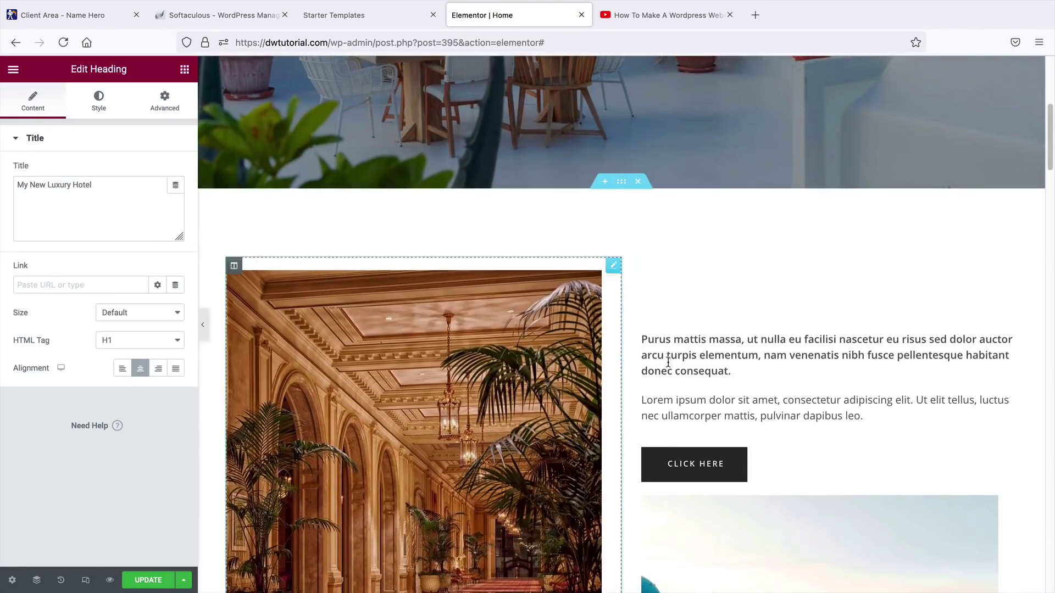
pyautogui.click(716, 298)
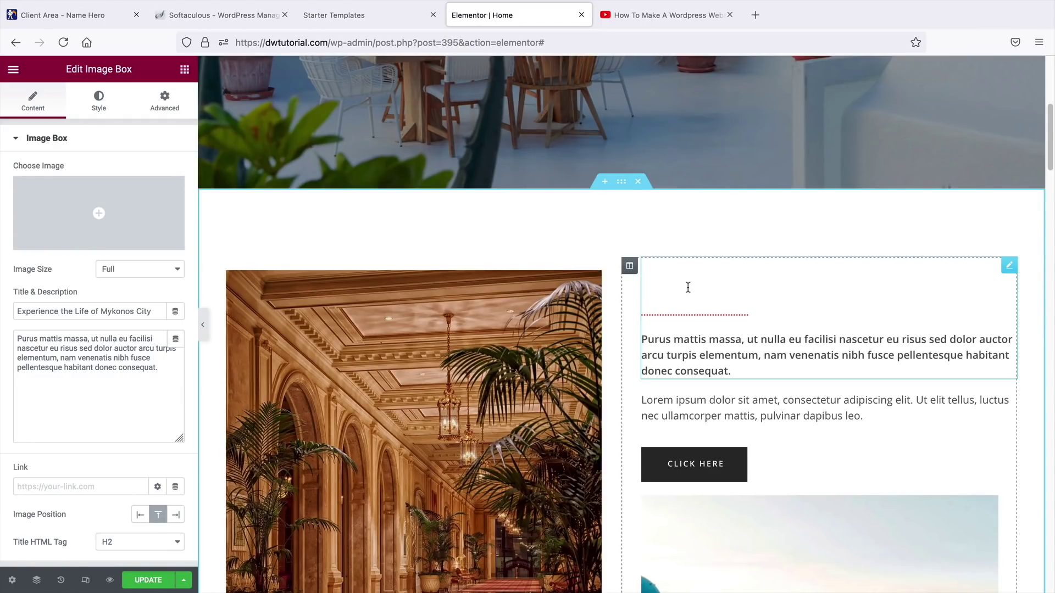
pyautogui.click(61, 579)
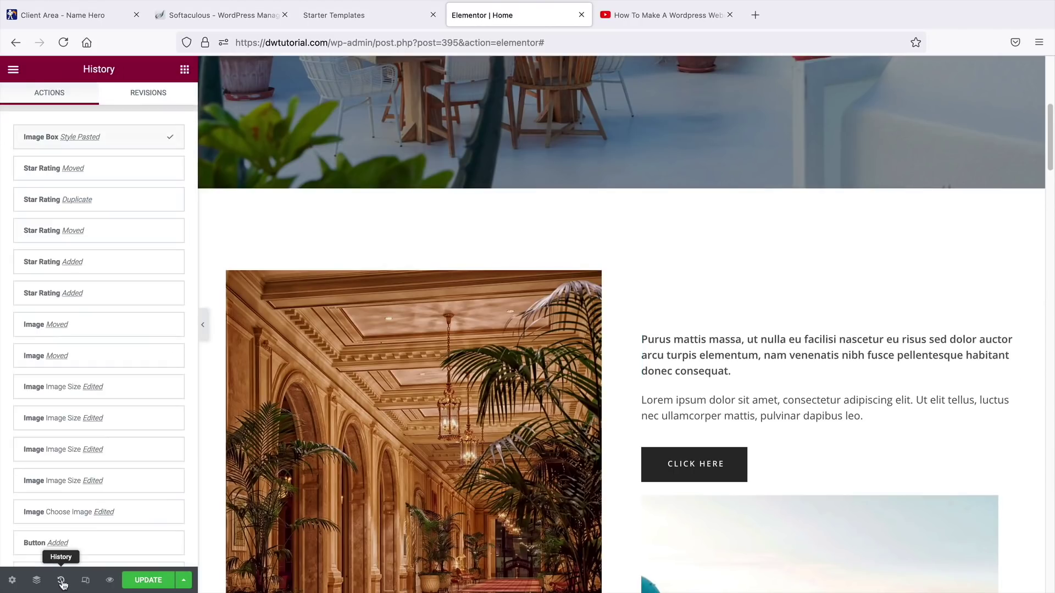
# Roll History back to 'Star Rating Moved', undoing the pasted Image Box style.
pyautogui.click(115, 170)
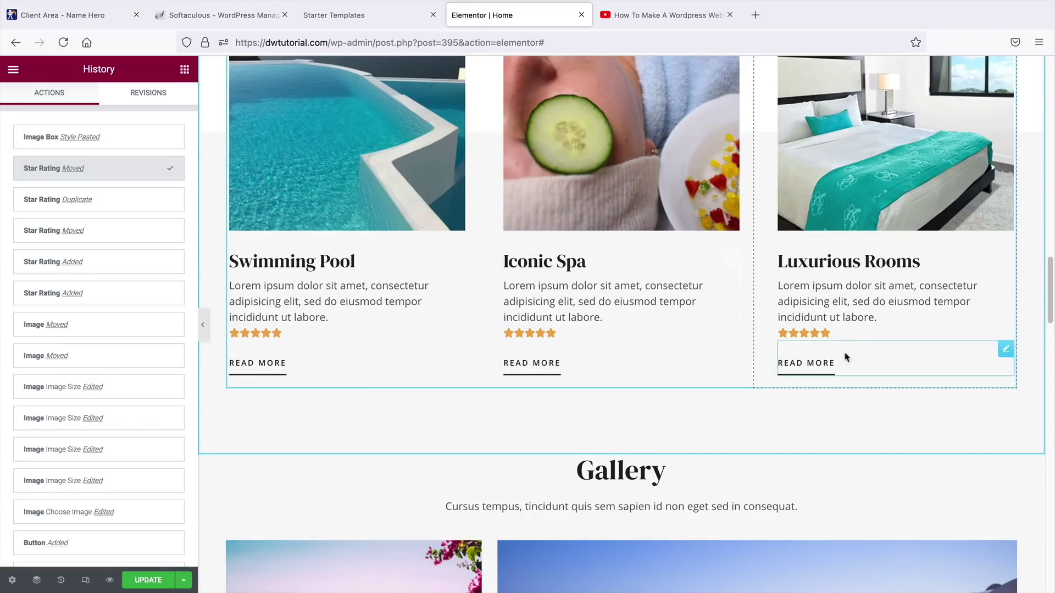
pyautogui.scroll(5, 710, 405)
pyautogui.scroll(3, 712, 406)
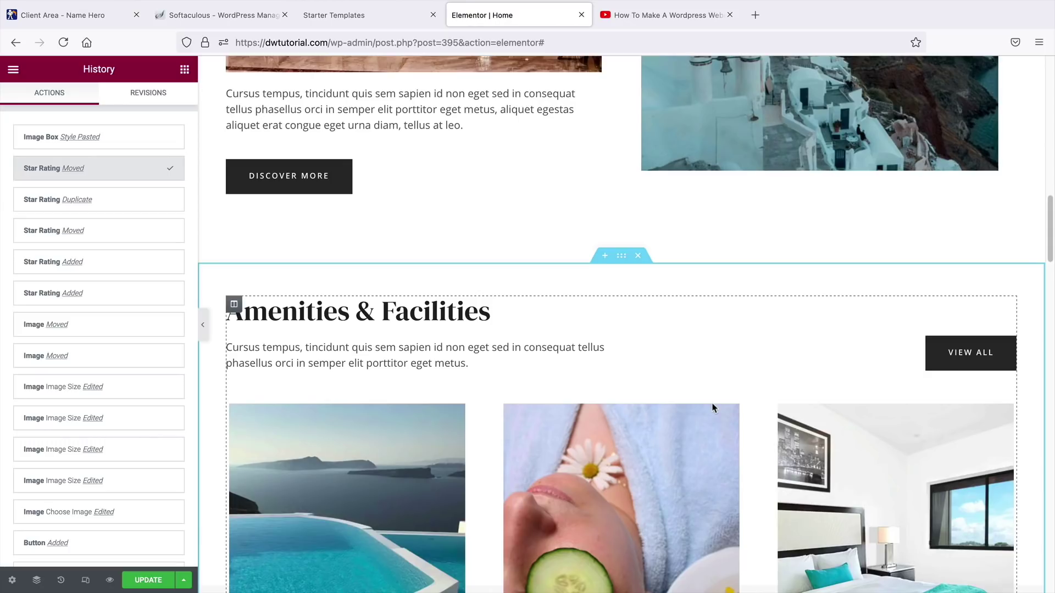
pyautogui.scroll(1, 712, 407)
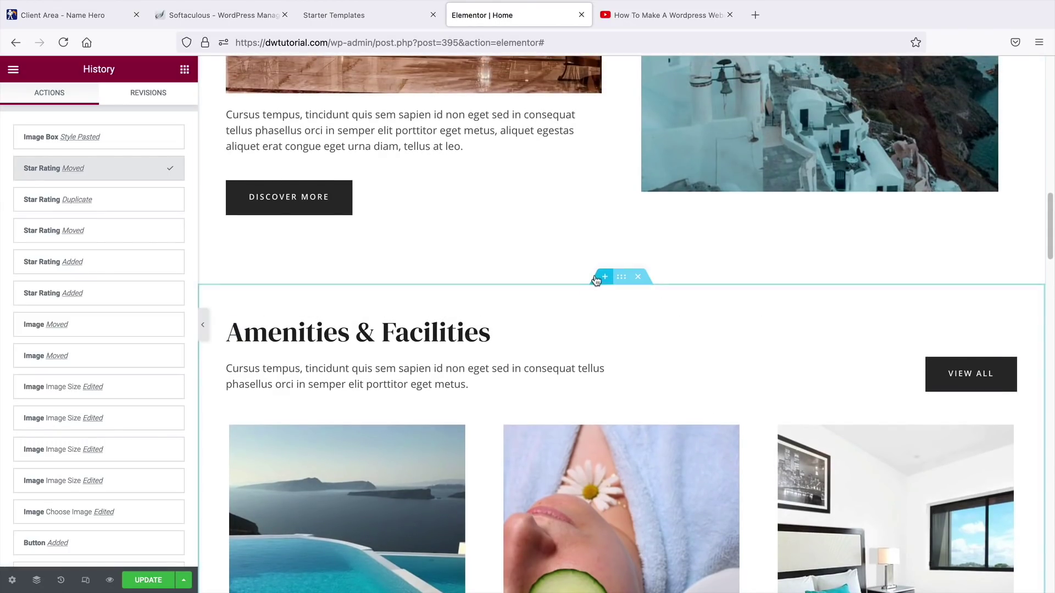
# Insert a new three-column section above Amenities & Facilities.
pyautogui.click(604, 278)
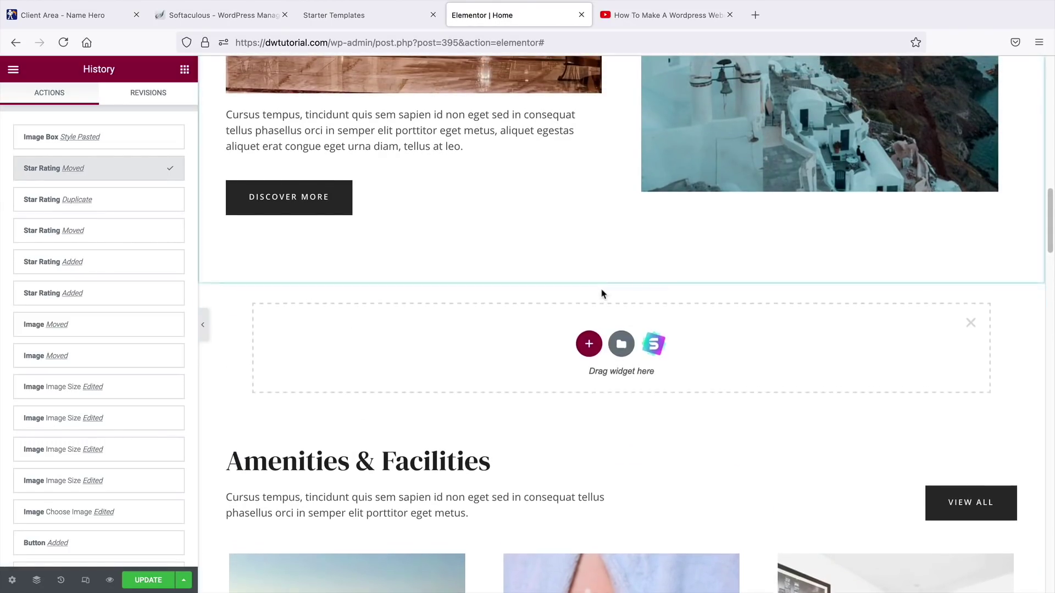
pyautogui.click(589, 346)
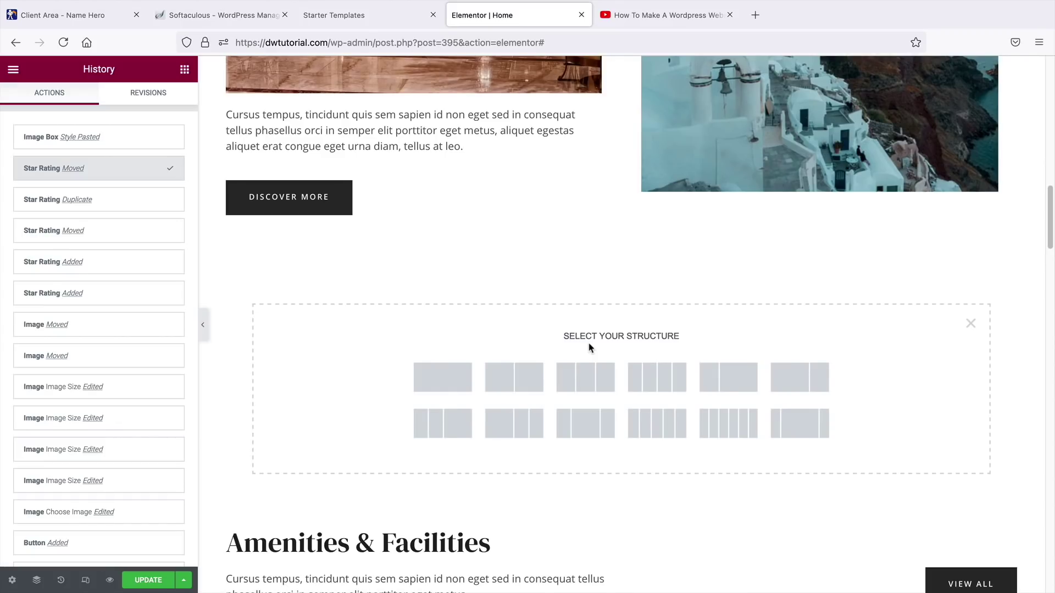
pyautogui.click(604, 380)
# Place Image, Text Editor and Button widgets stacked in the first column.
pyautogui.click(184, 69)
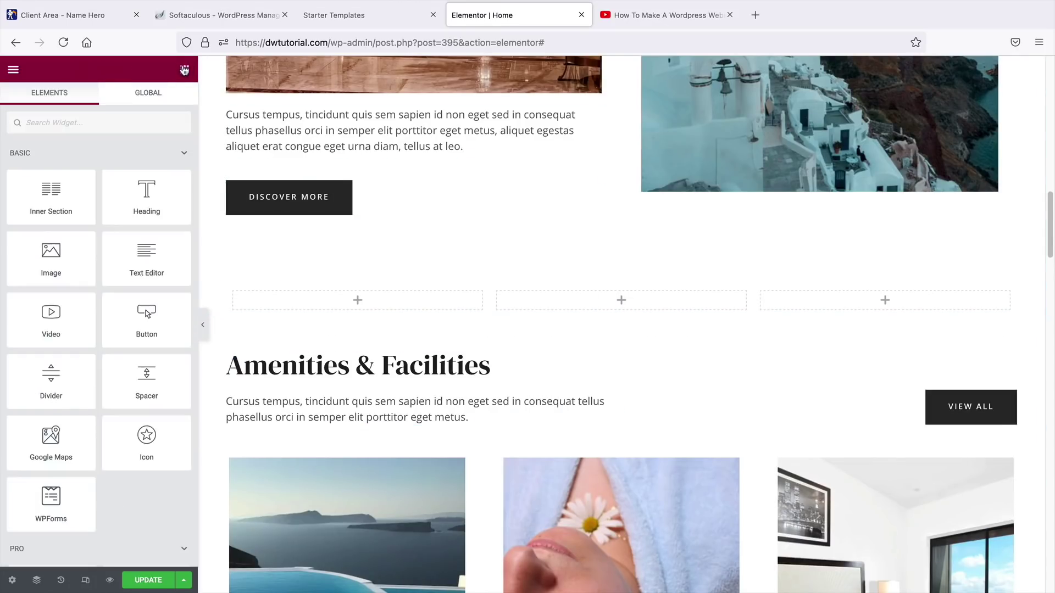
pyautogui.scroll(-1, 133, 220)
pyautogui.scroll(-1, 133, 220)
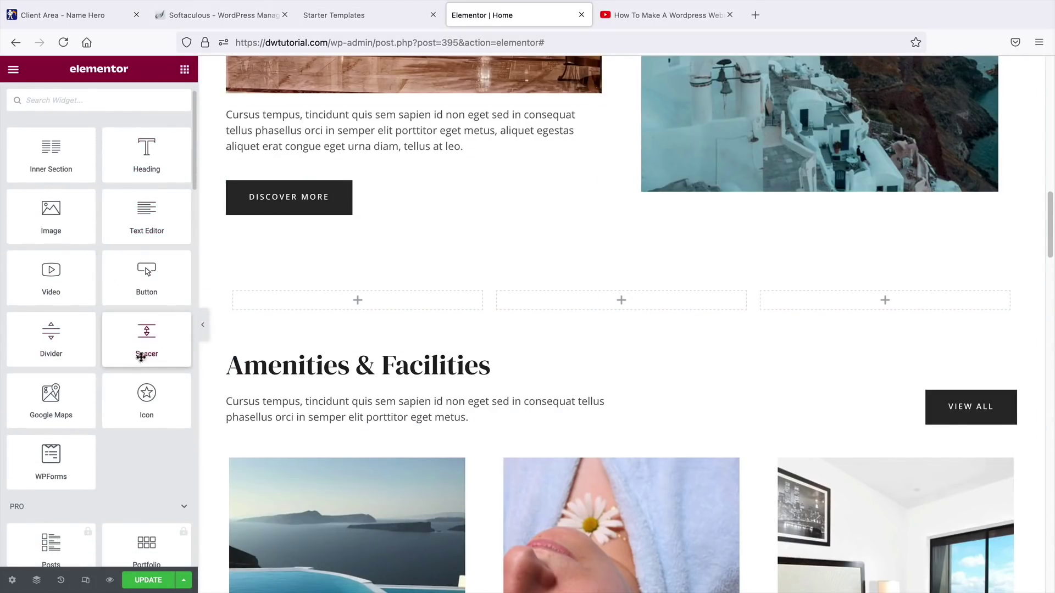
pyautogui.moveTo(64, 214); pyautogui.dragTo(335, 301)
pyautogui.scroll(-1, 230, 257)
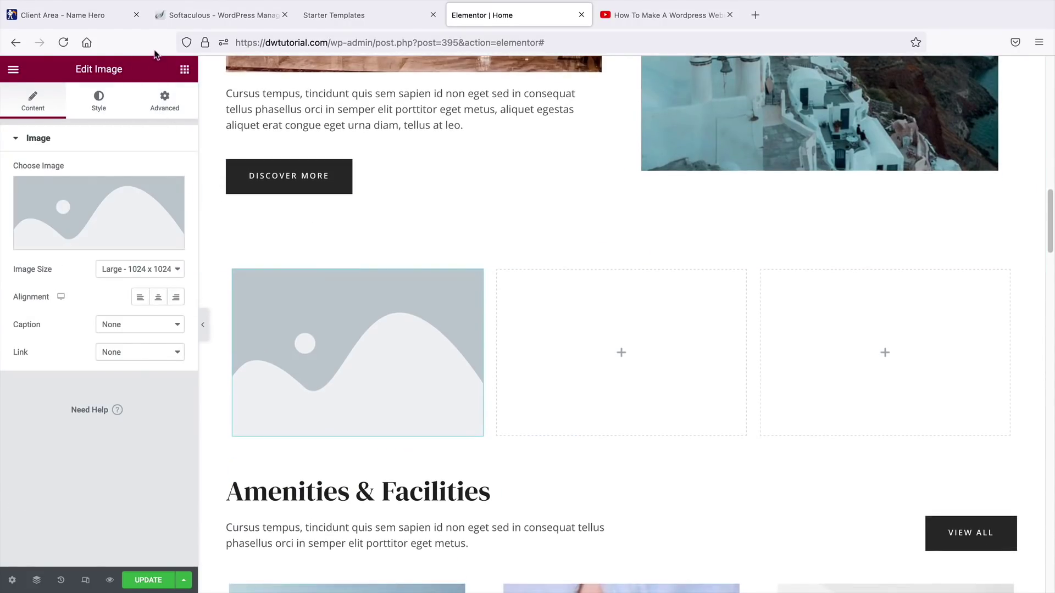
pyautogui.click(184, 70)
pyautogui.scroll(-3, 261, 233)
pyautogui.moveTo(146, 253); pyautogui.dragTo(299, 332)
pyautogui.click(185, 69)
pyautogui.moveTo(146, 319); pyautogui.dragTo(298, 387)
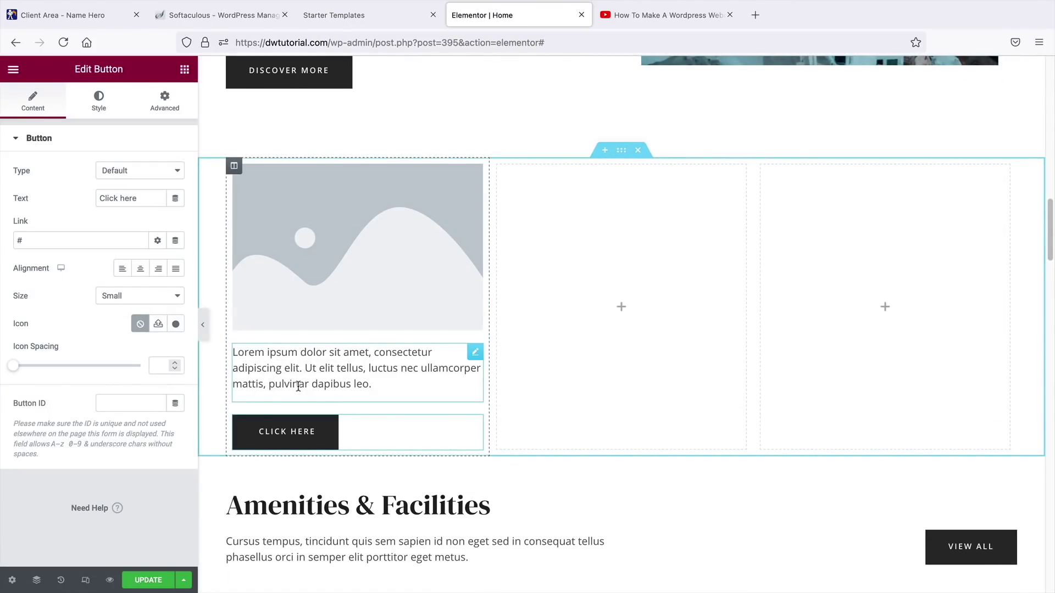
pyautogui.click(804, 313)
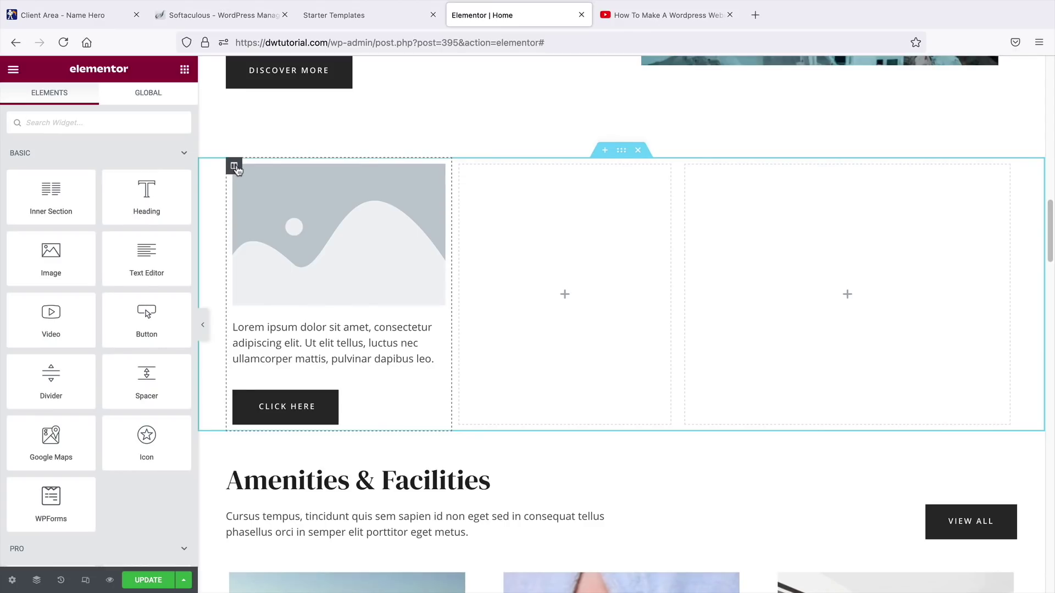
# Duplicate the first column's image, text and button twice to fill the new section.
pyautogui.rightClick(237, 170)
pyautogui.click(260, 199)
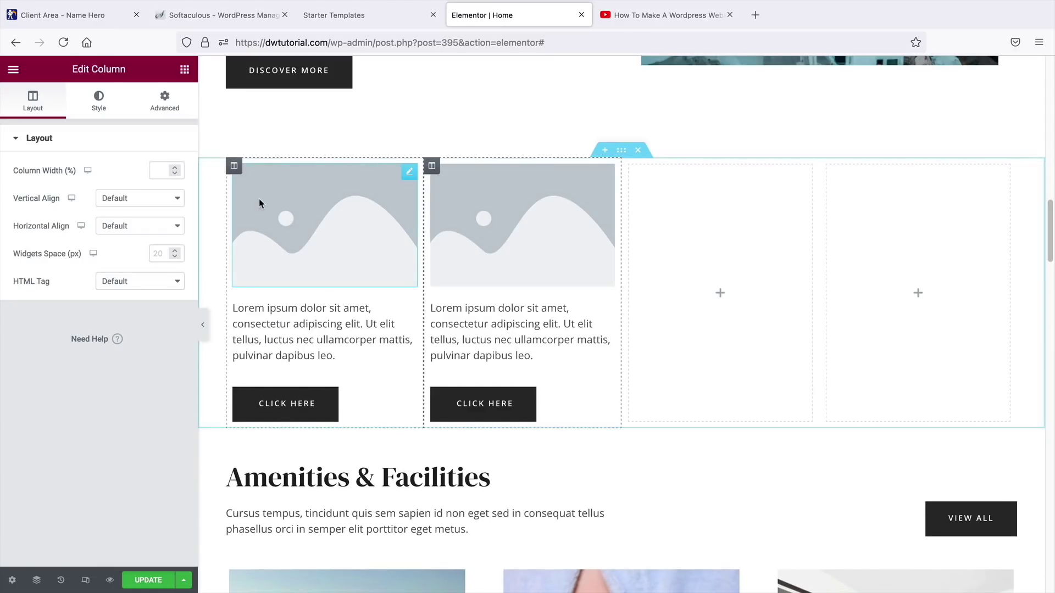
pyautogui.rightClick(432, 168)
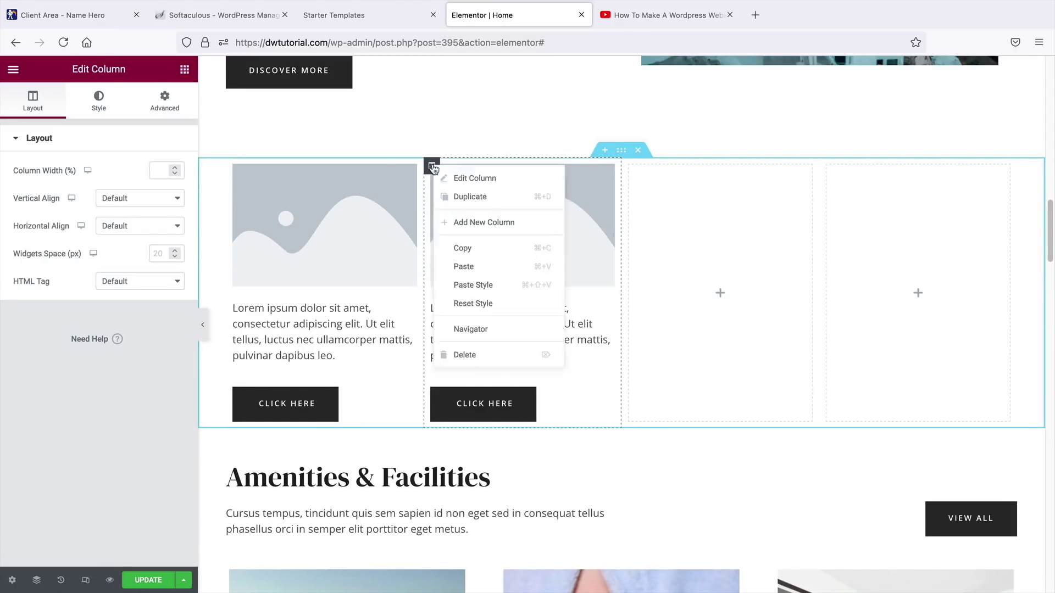
pyautogui.click(463, 198)
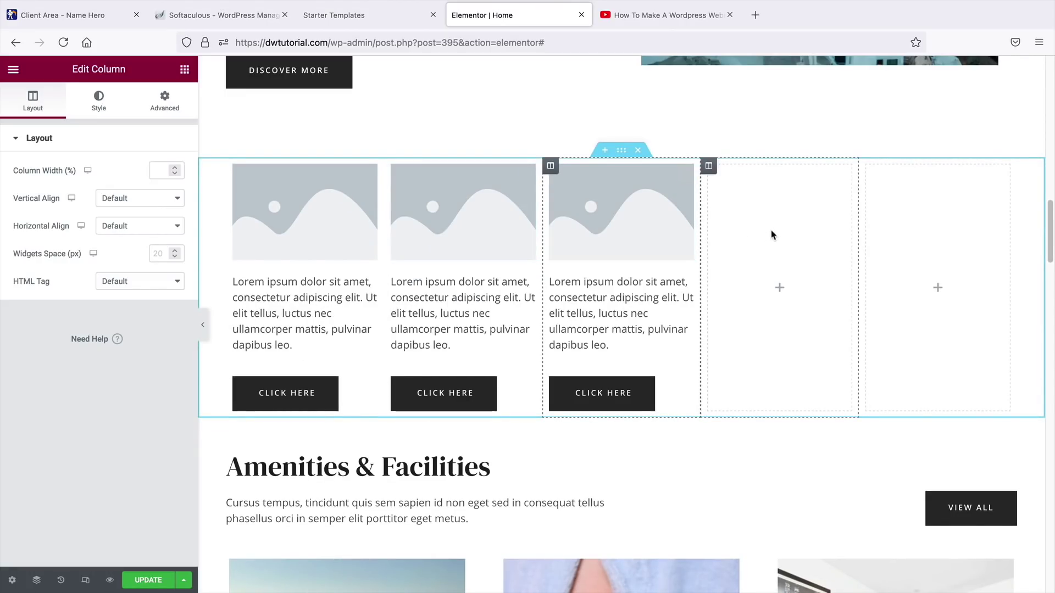
# Delete the two leftover empty columns so three matching columns remain.
pyautogui.rightClick(867, 165)
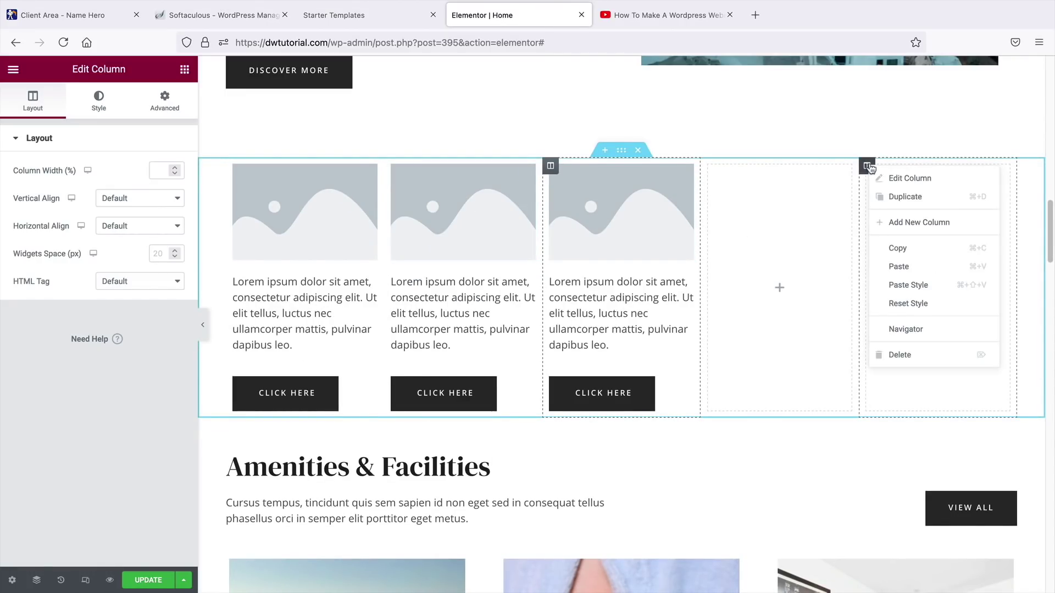
pyautogui.click(895, 357)
pyautogui.rightClick(827, 165)
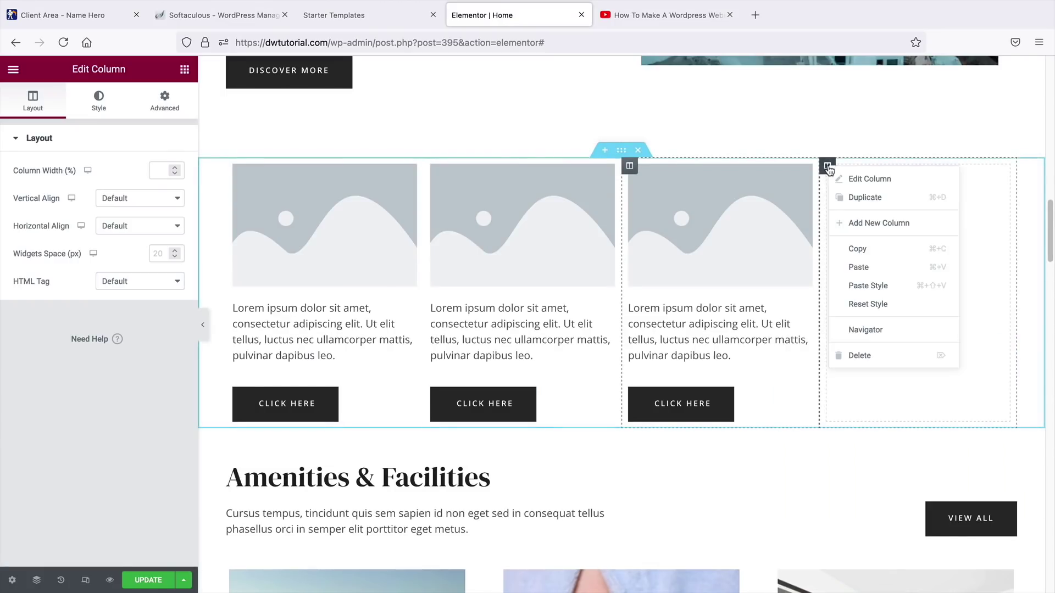
pyautogui.click(857, 354)
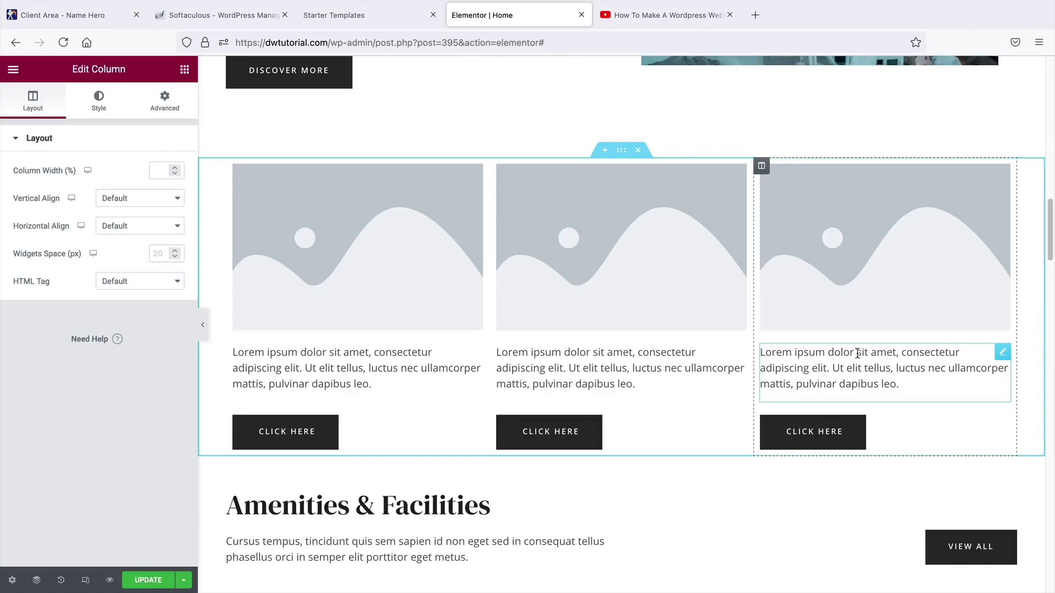
# Check the column's Advanced margin and padding, then return to the Elementor tutorial video on YouTube.
pyautogui.click(165, 104)
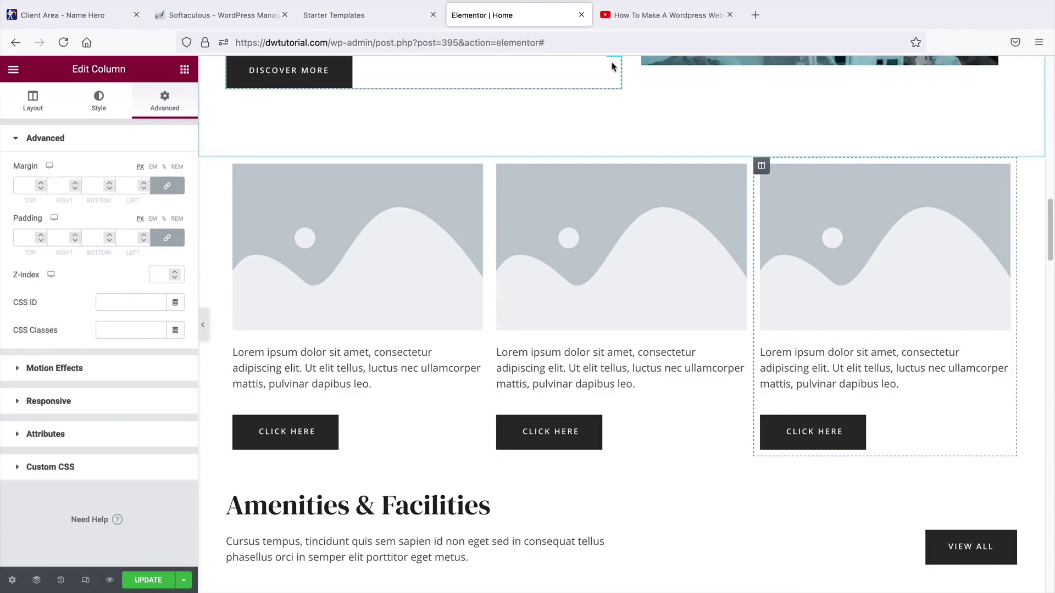
pyautogui.click(652, 22)
pyautogui.scroll(-3, 271, 346)
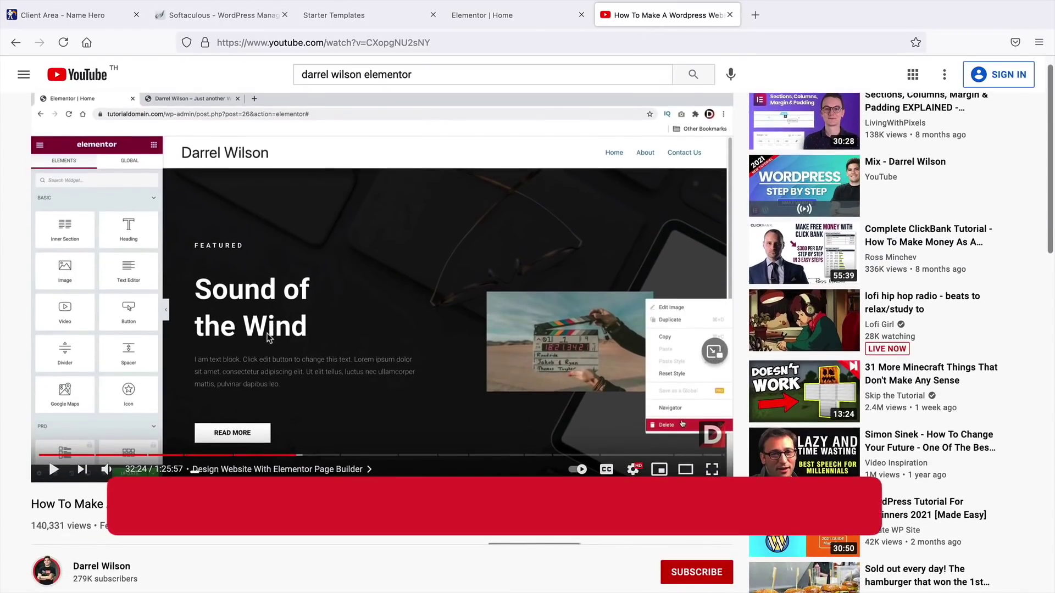
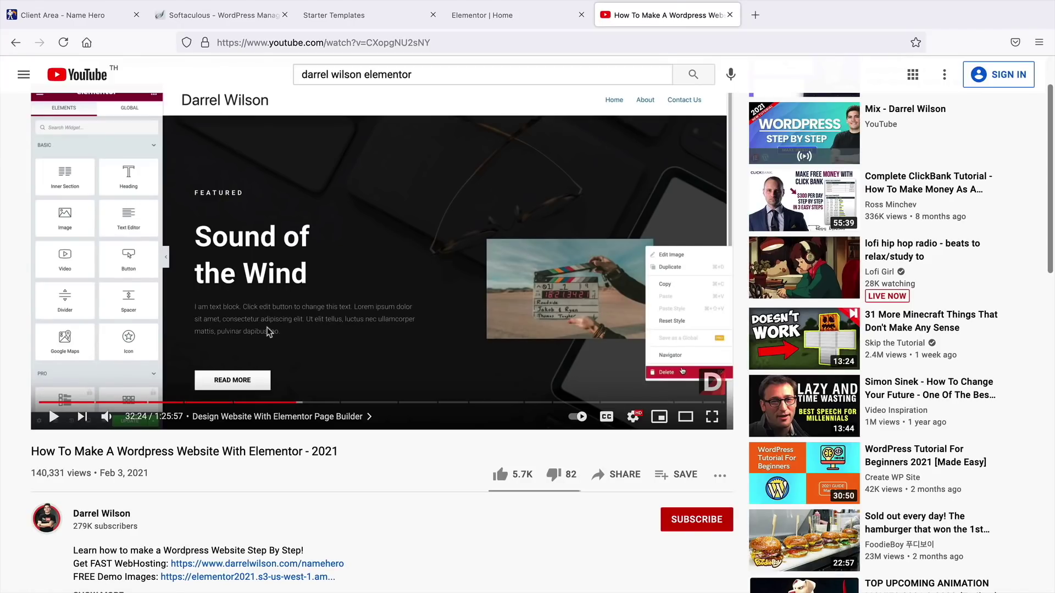
# Switch back to the Elementor Home page and insert an empty section above the three-column row.
pyautogui.click(479, 20)
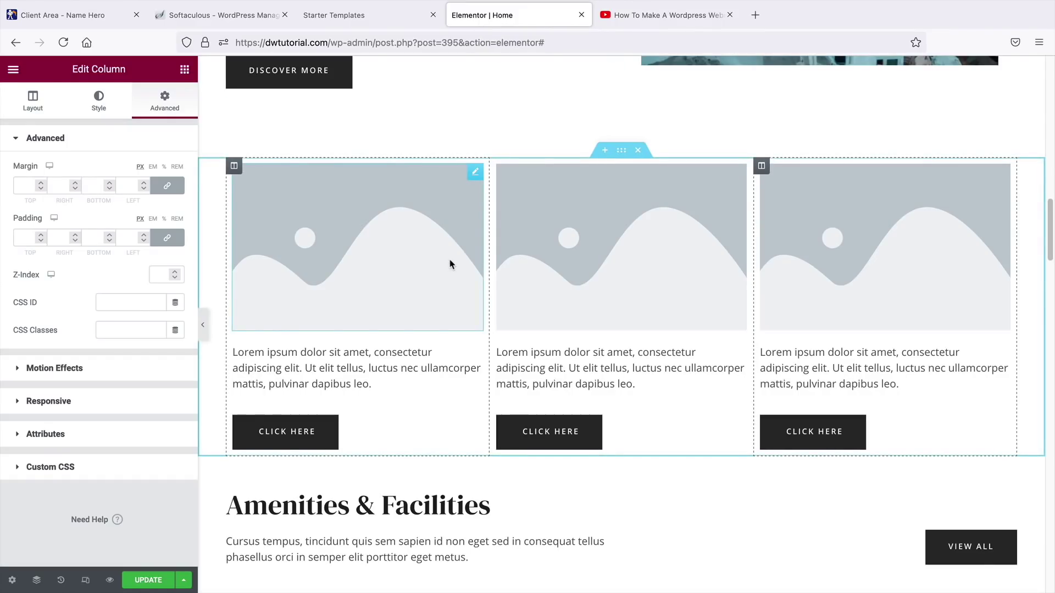
pyautogui.click(38, 104)
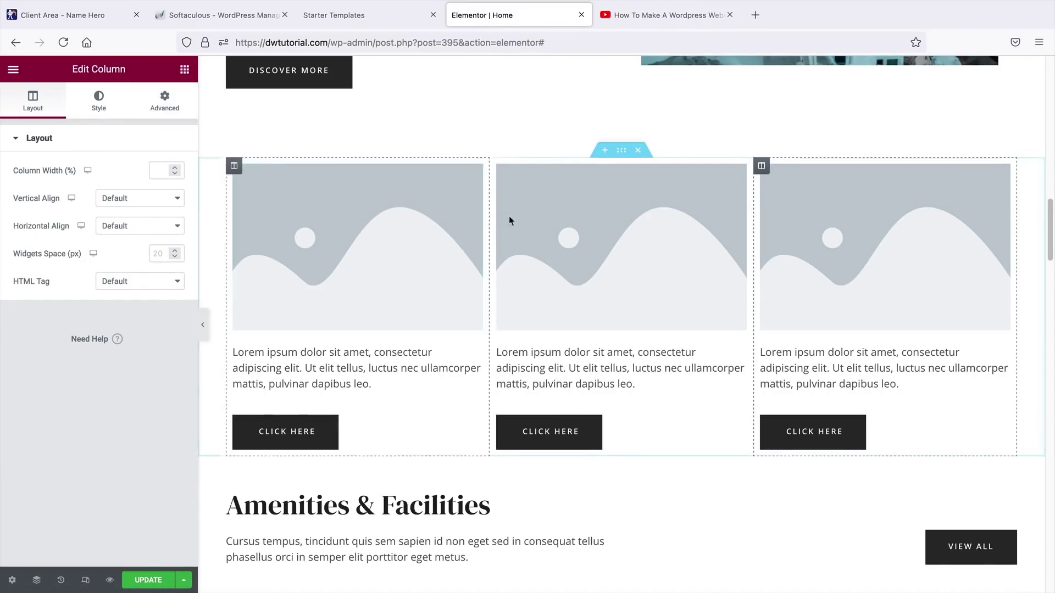
pyautogui.click(607, 152)
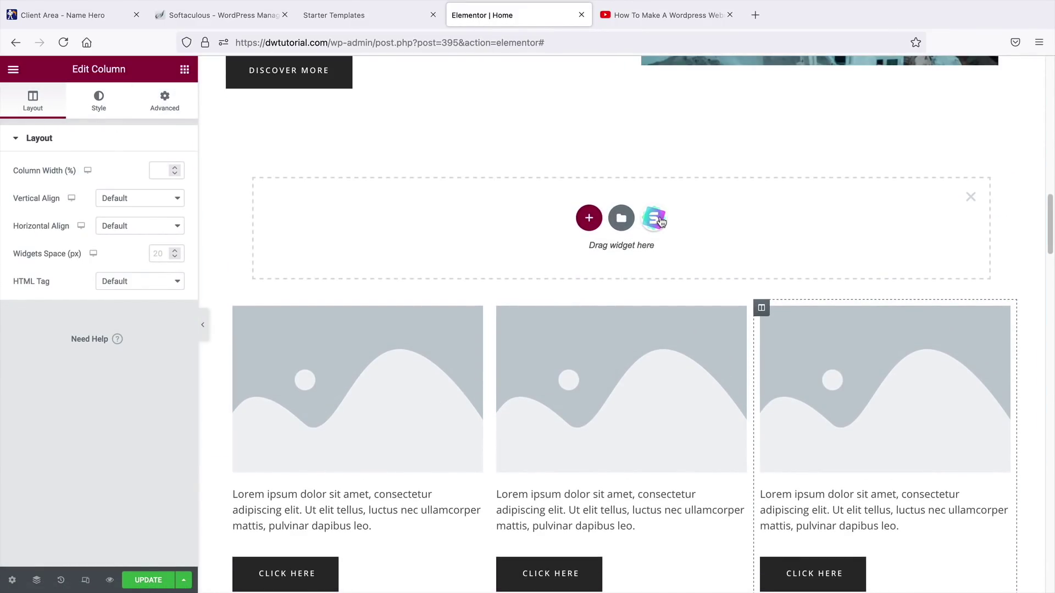
# Browse the Starter Templates Blocks library, then close it without inserting anything.
pyautogui.click(659, 220)
pyautogui.click(586, 97)
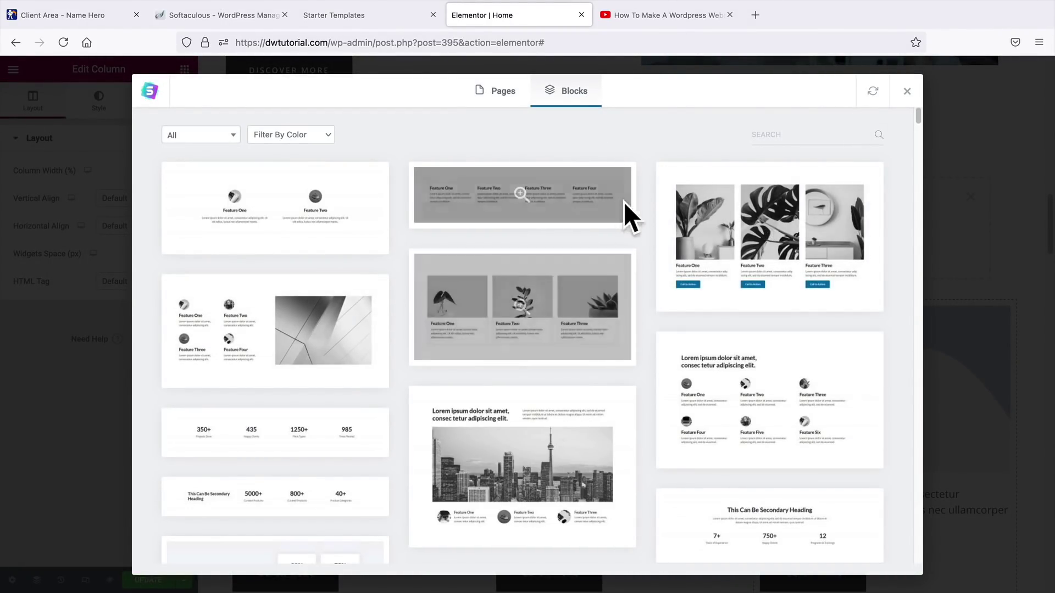
pyautogui.click(906, 92)
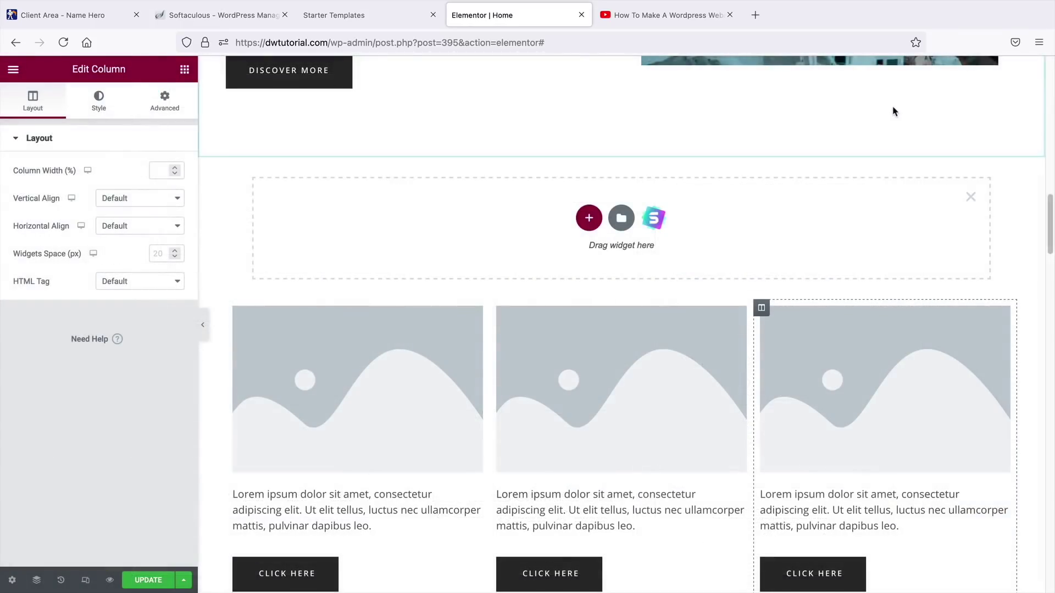
# Delete the empty section and the three-column placeholder row.
pyautogui.click(971, 198)
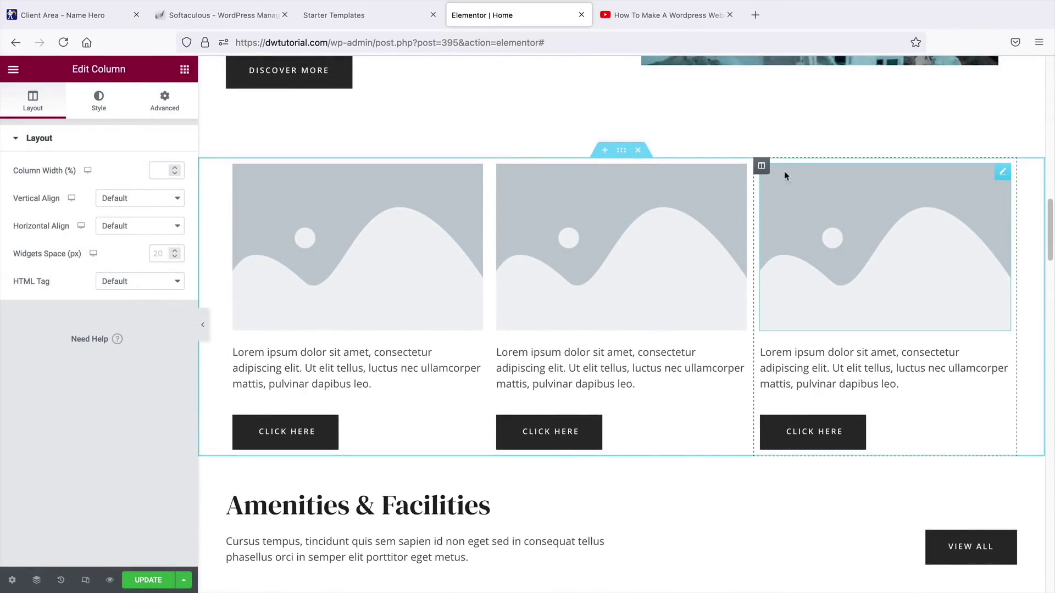
pyautogui.click(638, 150)
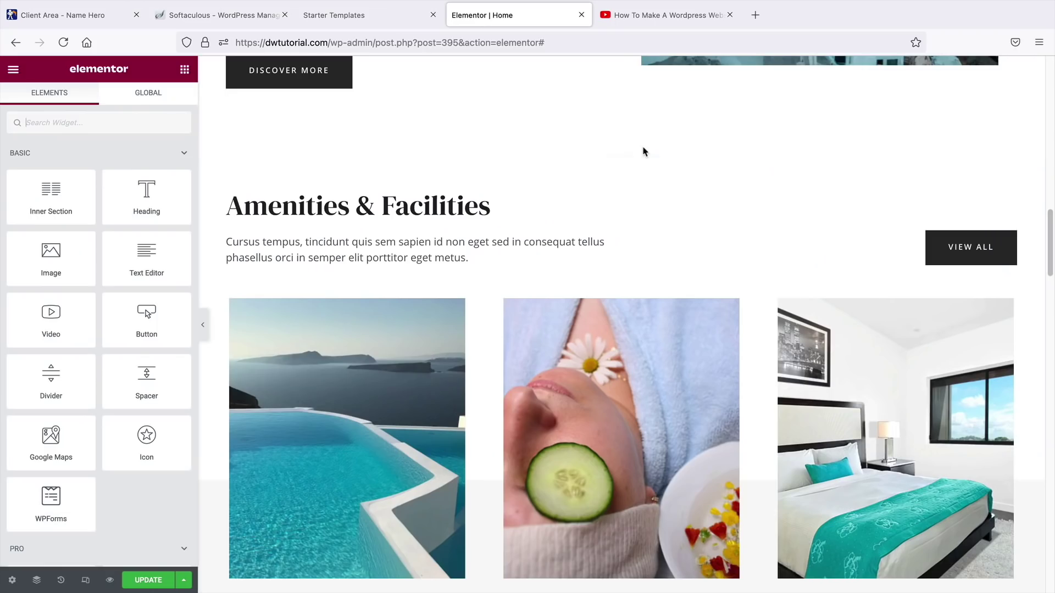
pyautogui.scroll(15, 505, 272)
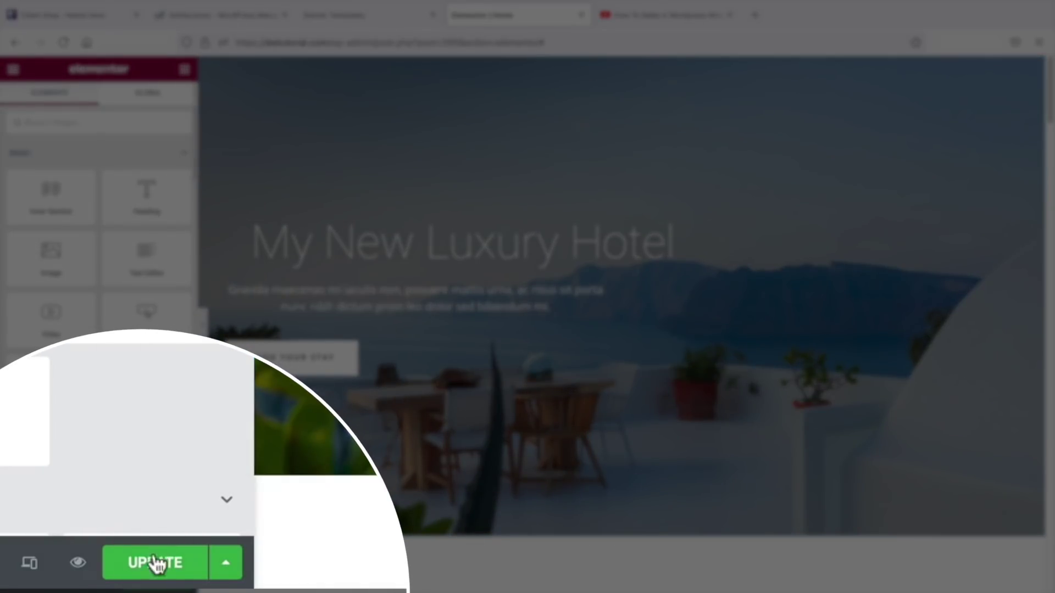
# Update the Home page and view it on the live site.
pyautogui.click(148, 581)
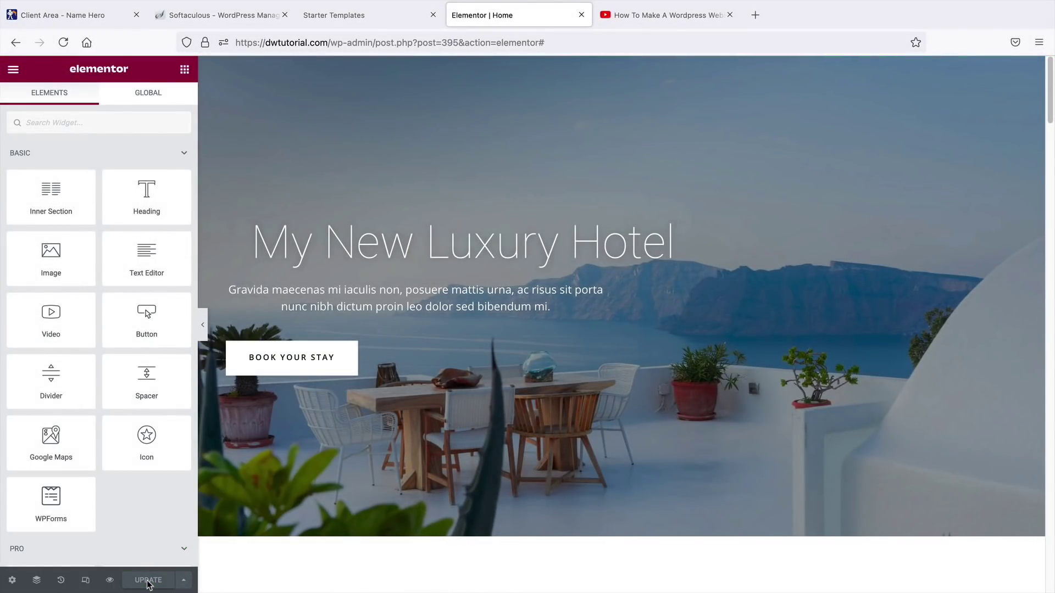
pyautogui.click(13, 70)
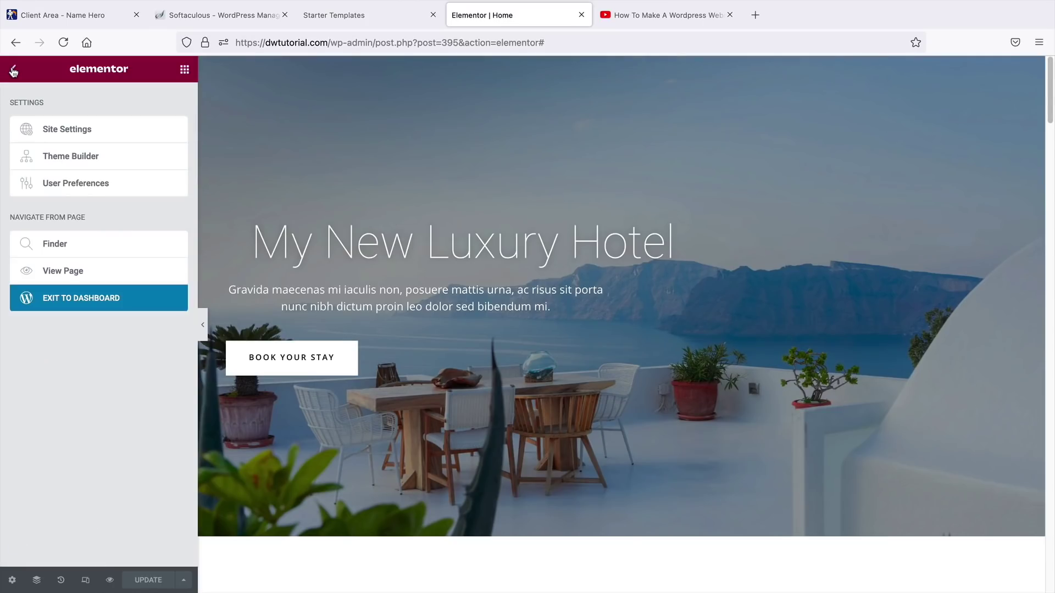
pyautogui.click(79, 277)
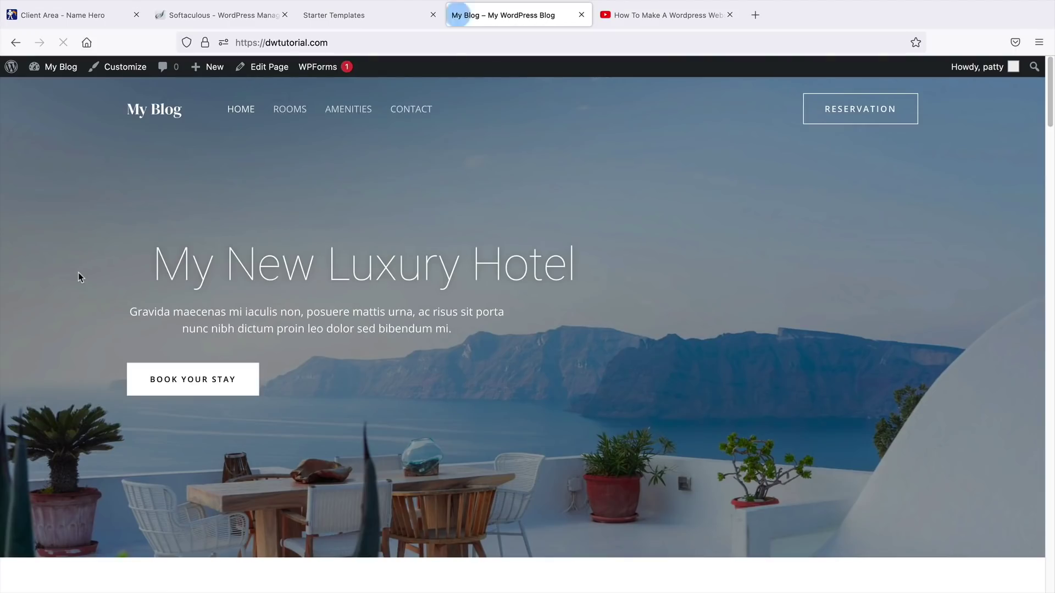
# Scroll through the live site, visit the Contact page, then return to Home.
pyautogui.scroll(-8, 266, 255)
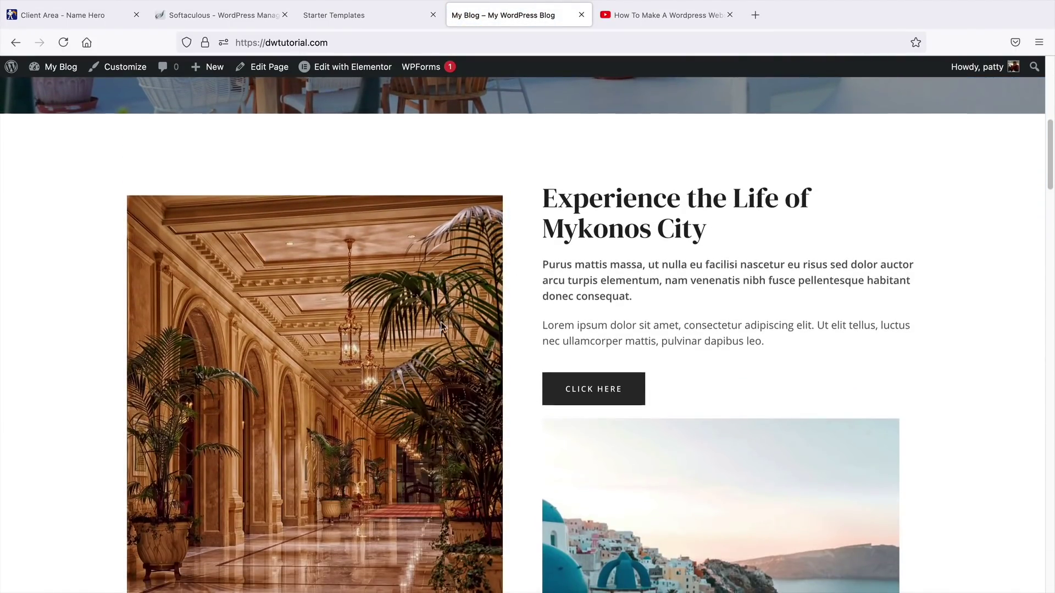
pyautogui.scroll(-4, 442, 322)
pyautogui.scroll(10, 456, 333)
pyautogui.scroll(3, 456, 334)
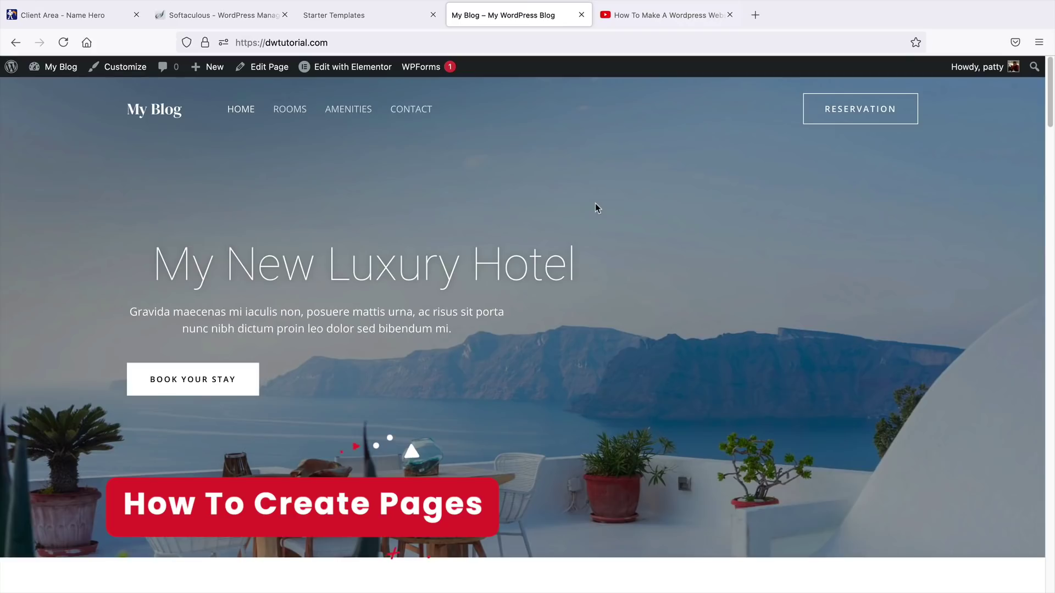
pyautogui.click(397, 111)
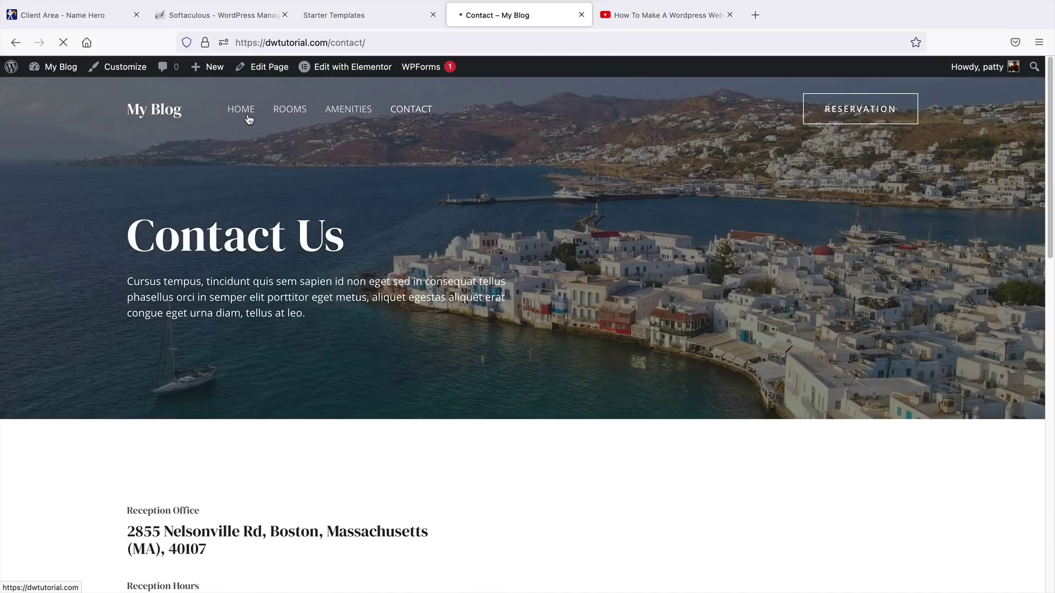
pyautogui.click(242, 113)
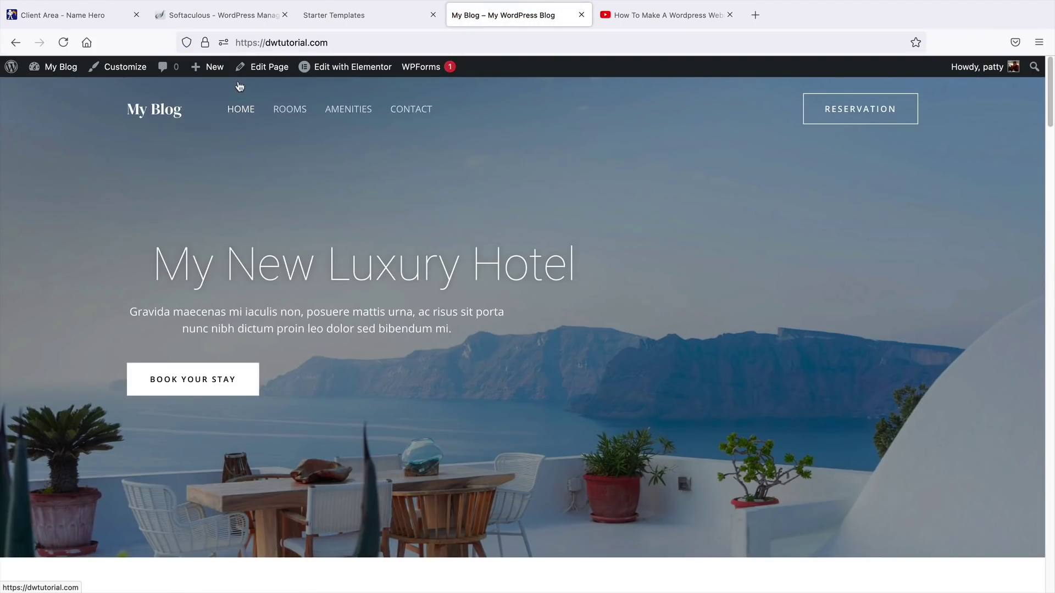
pyautogui.moveTo(209, 66)
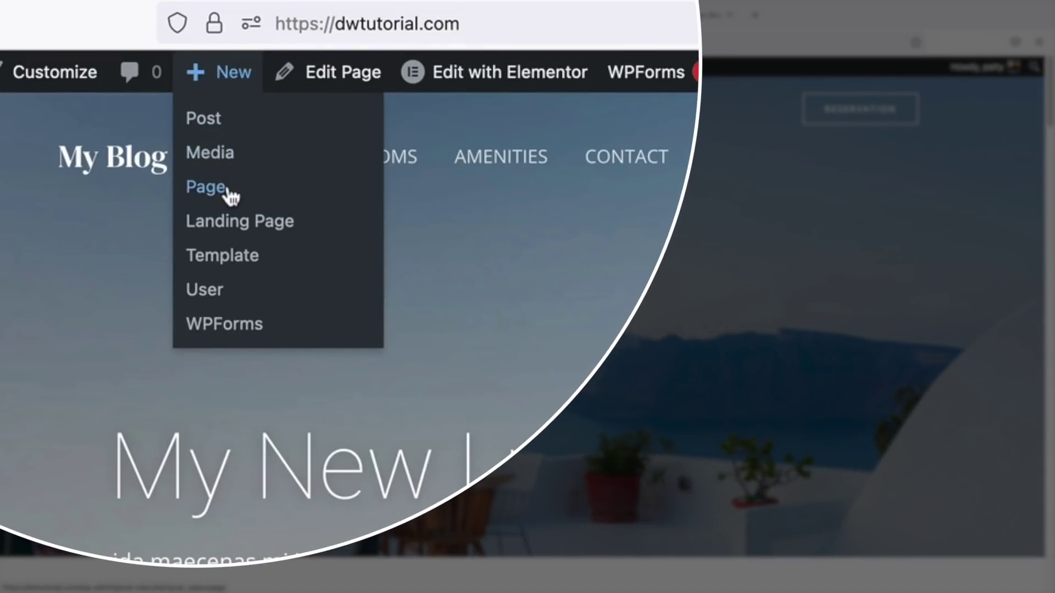
# Create and publish a new page titled 'About Us'.
pyautogui.click(228, 190)
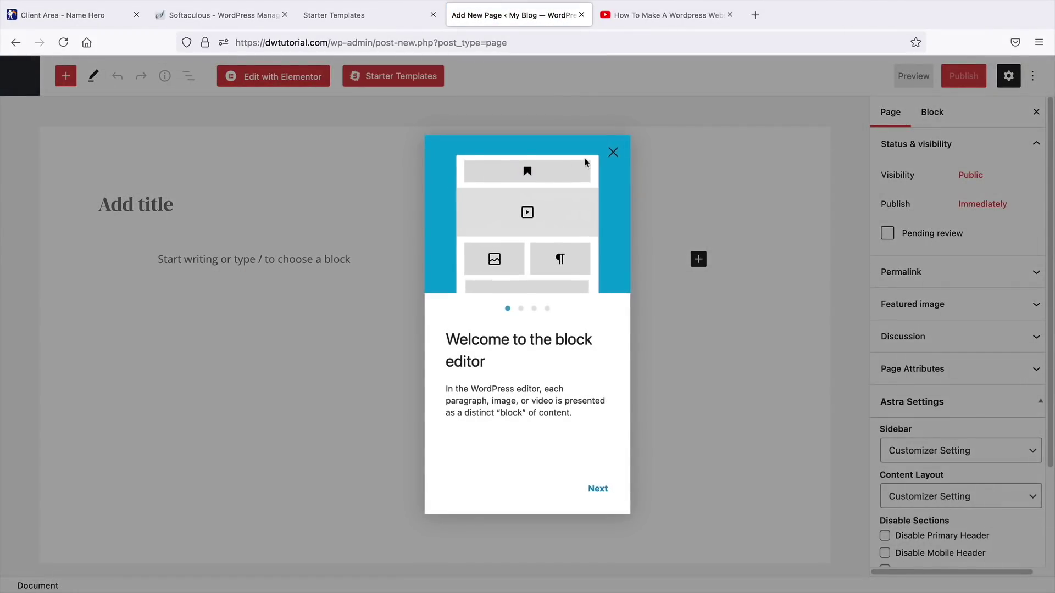
pyautogui.click(615, 151)
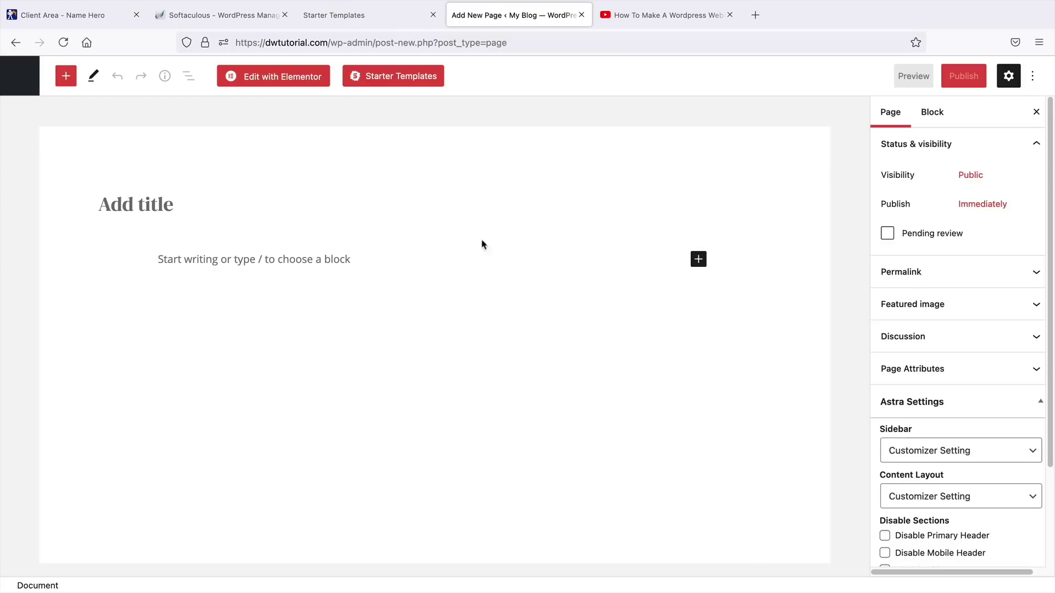
pyautogui.click(353, 204)
pyautogui.write('About Us')
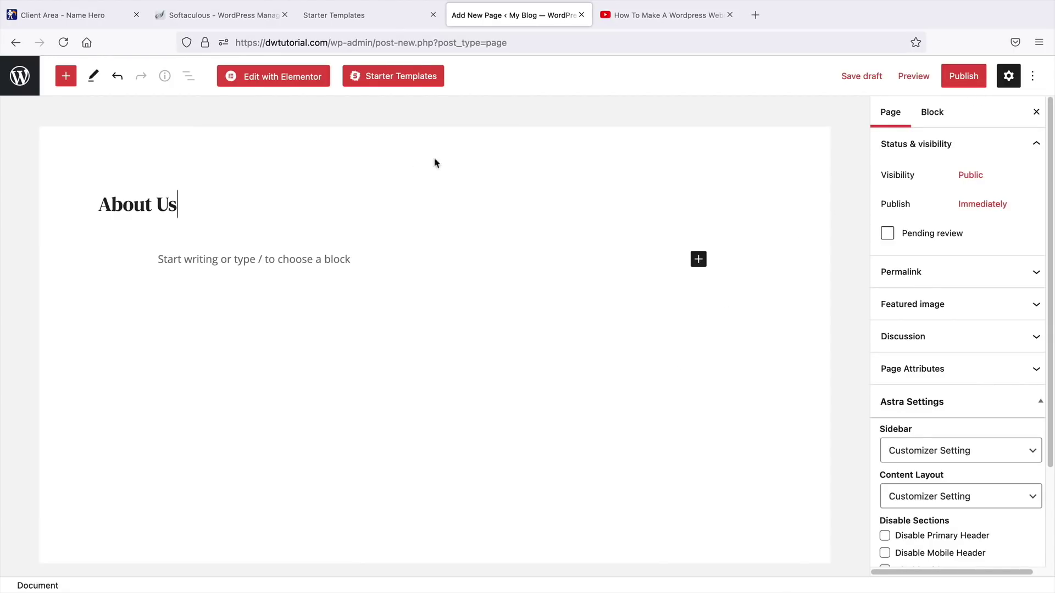
pyautogui.click(959, 78)
pyautogui.click(934, 77)
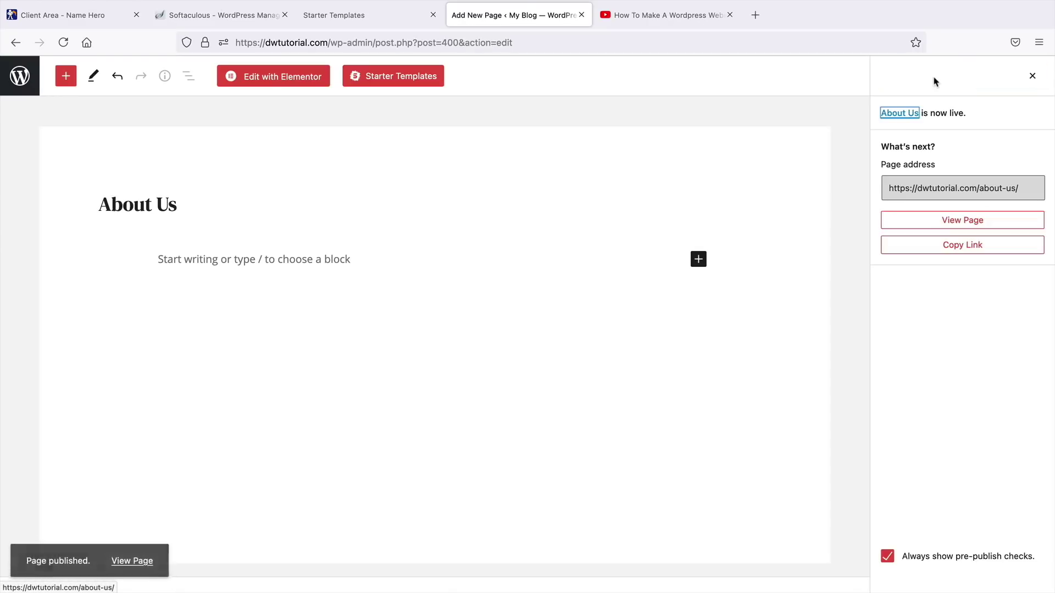
pyautogui.click(1030, 77)
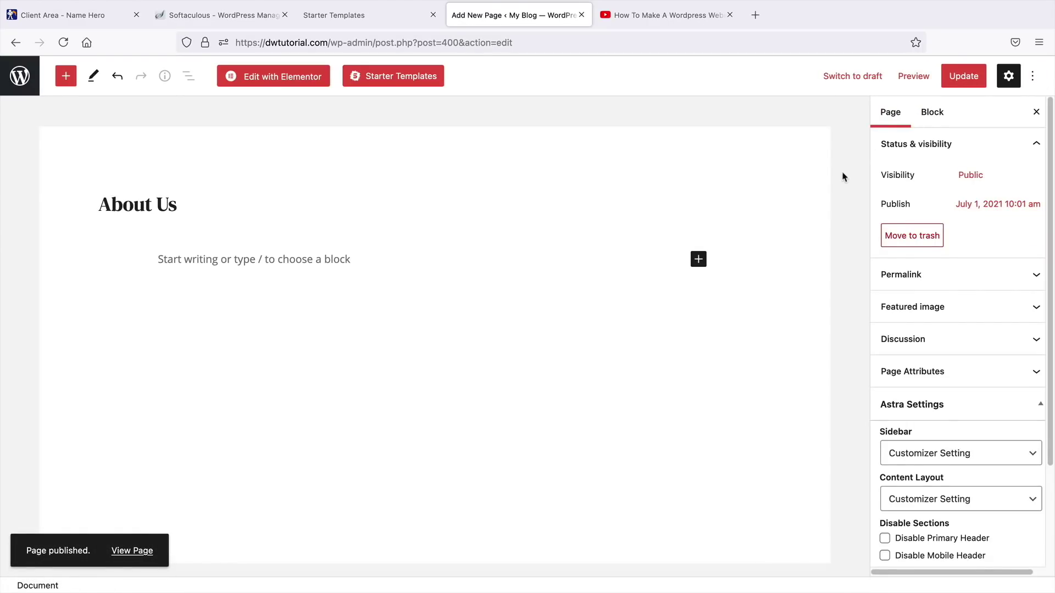
# Set Astra layout to Full Width / Contained, disable the title, update, and open in Elementor.
pyautogui.scroll(-3, 929, 425)
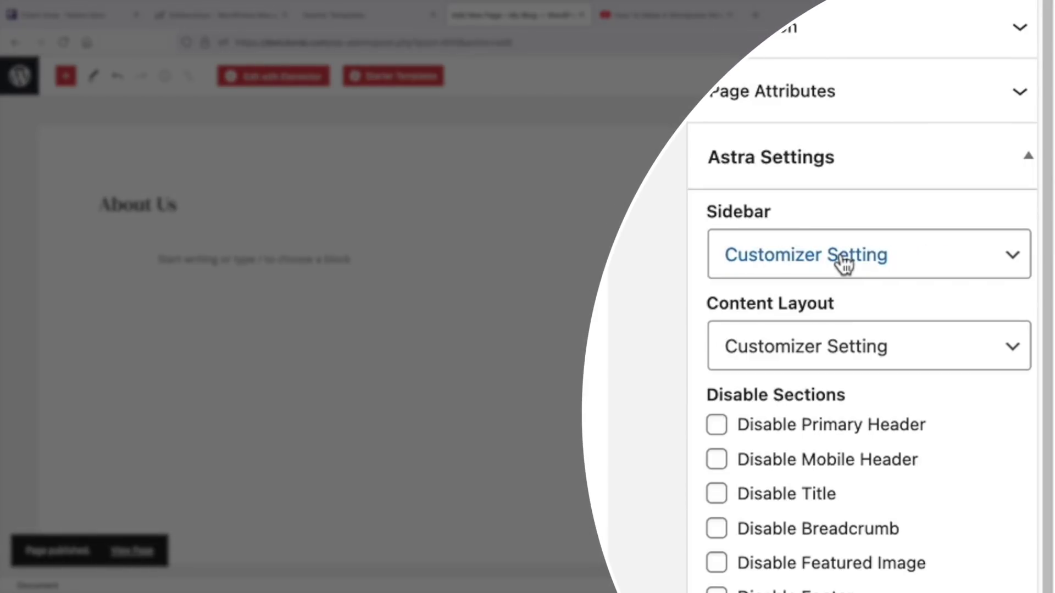
pyautogui.click(835, 342)
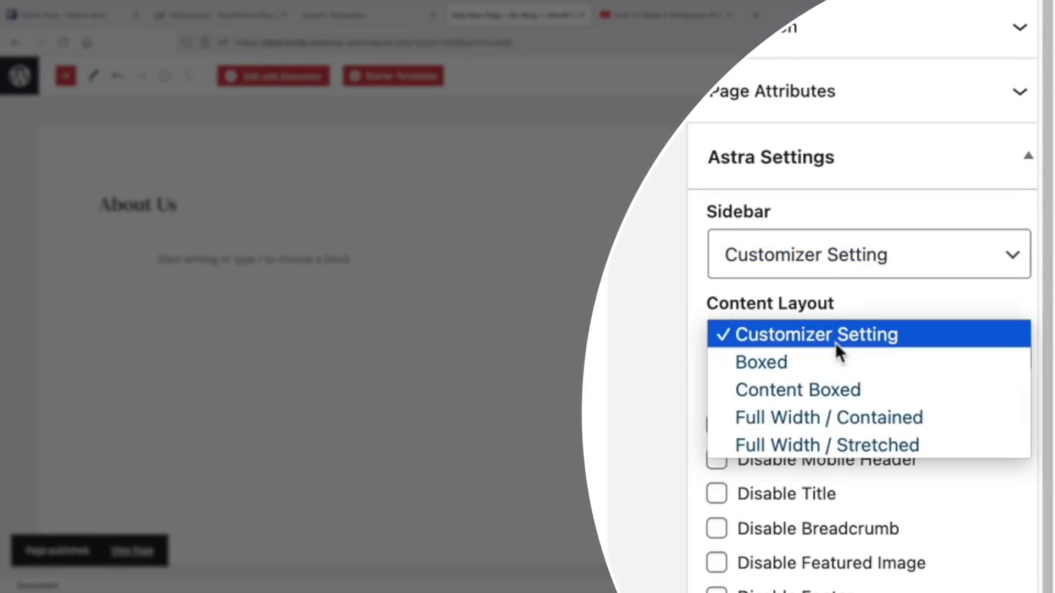
pyautogui.click(832, 420)
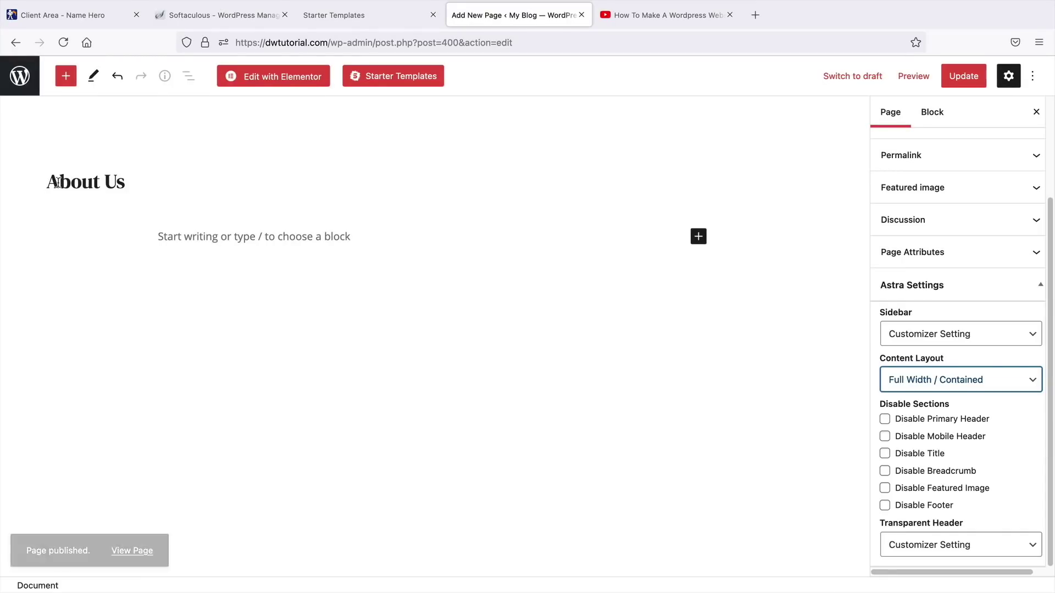
pyautogui.click(886, 453)
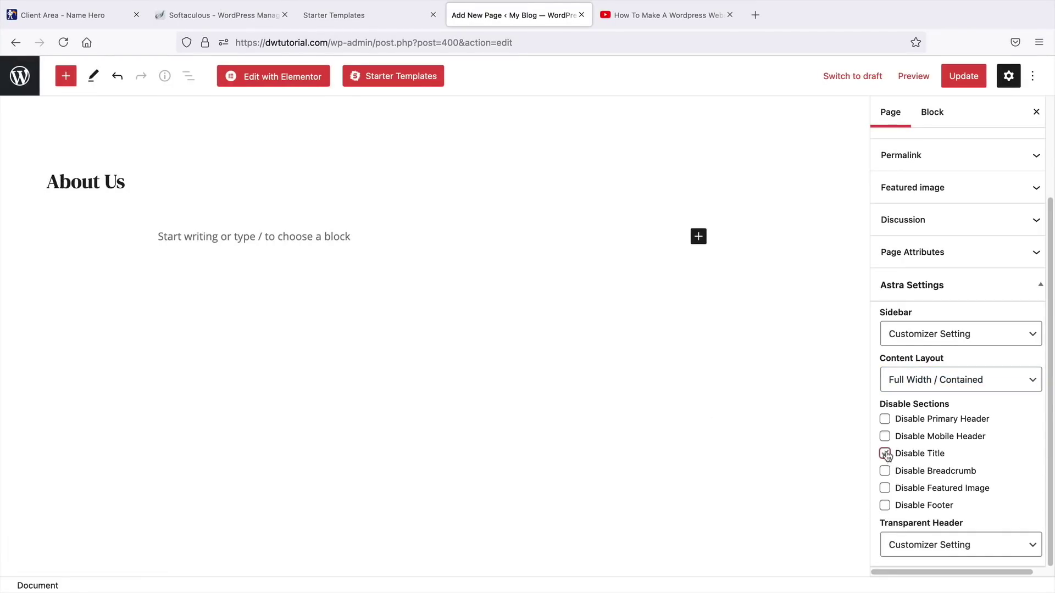
pyautogui.moveTo(126, 182); pyautogui.dragTo(42, 185)
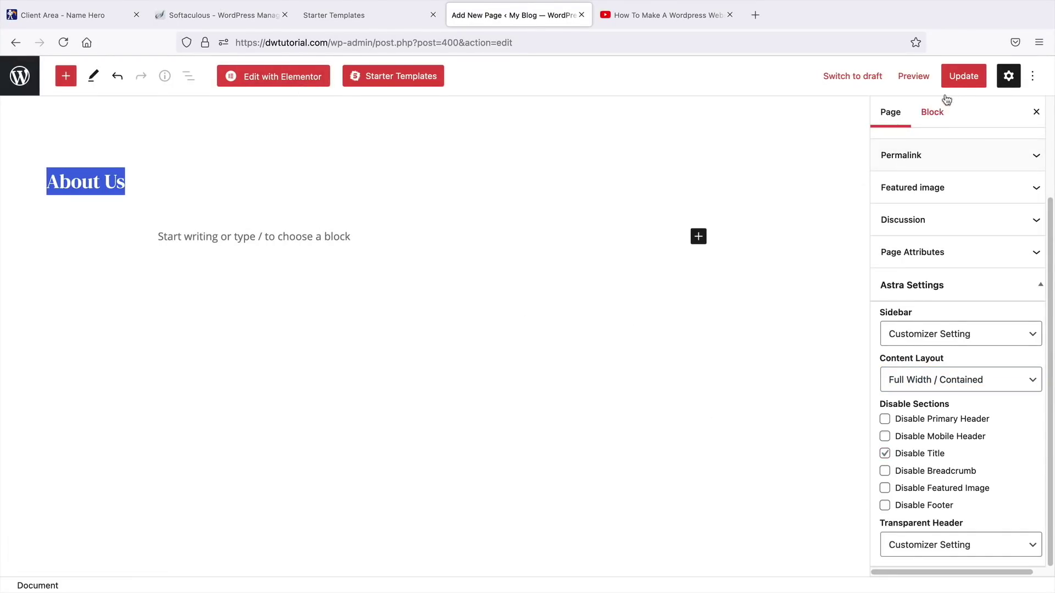
pyautogui.click(964, 78)
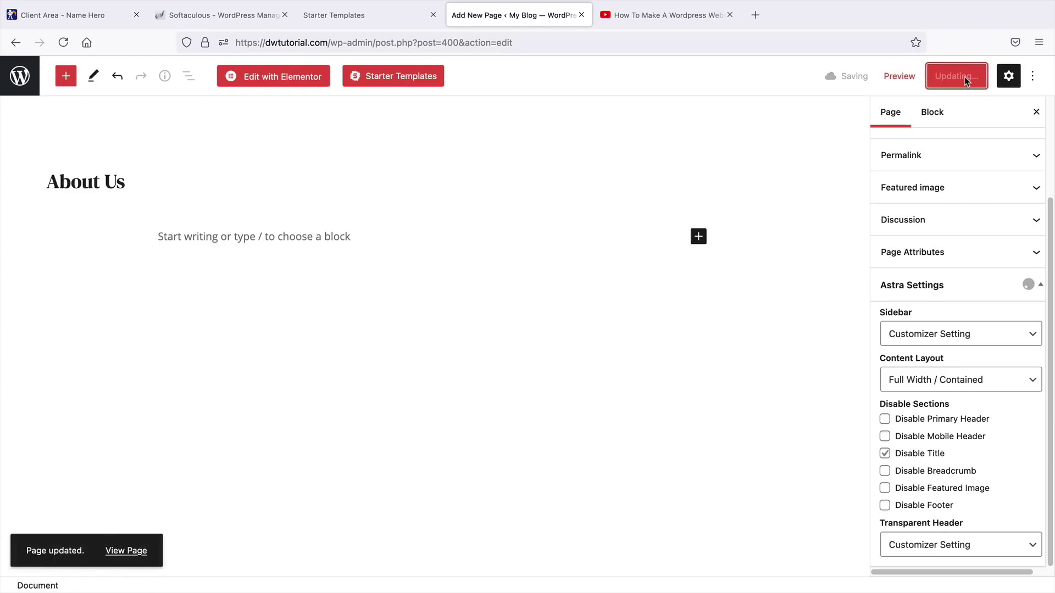
pyautogui.click(292, 81)
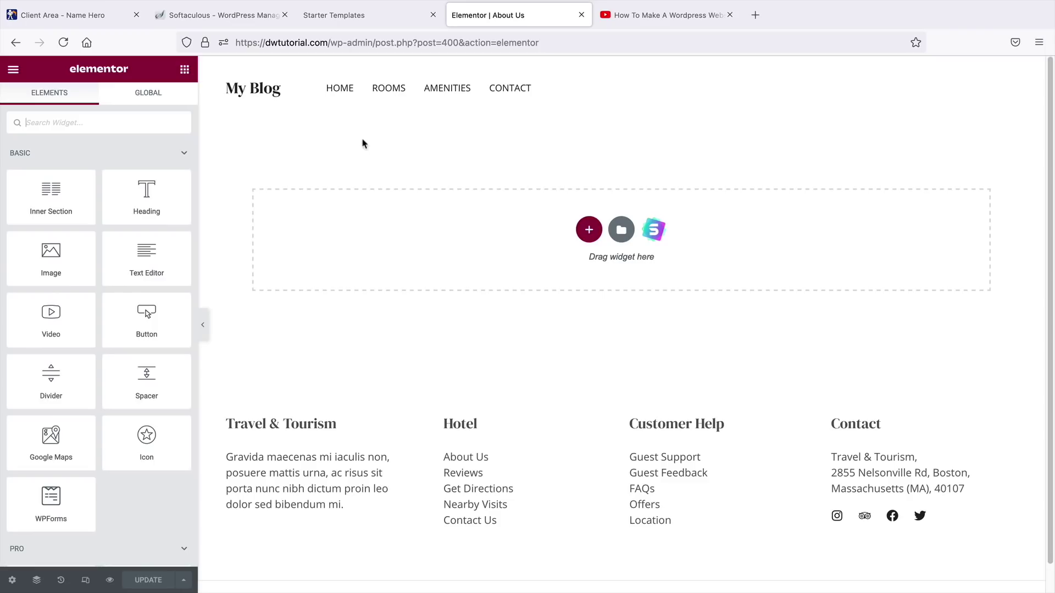
# Search the Starter Templates library for 'hotel' and browse the results.
pyautogui.click(655, 230)
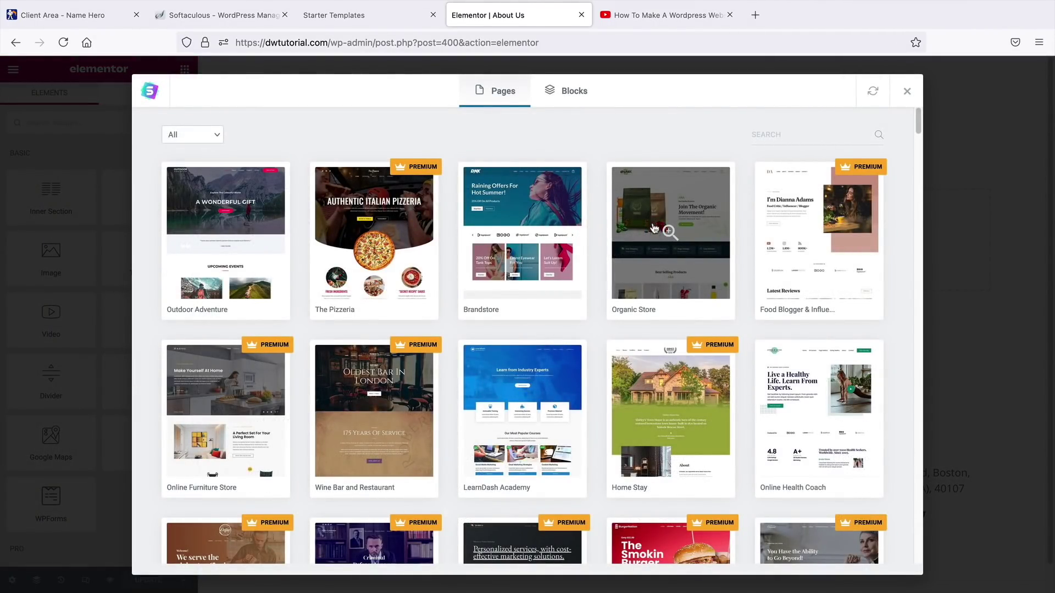
pyautogui.scroll(-3, 612, 227)
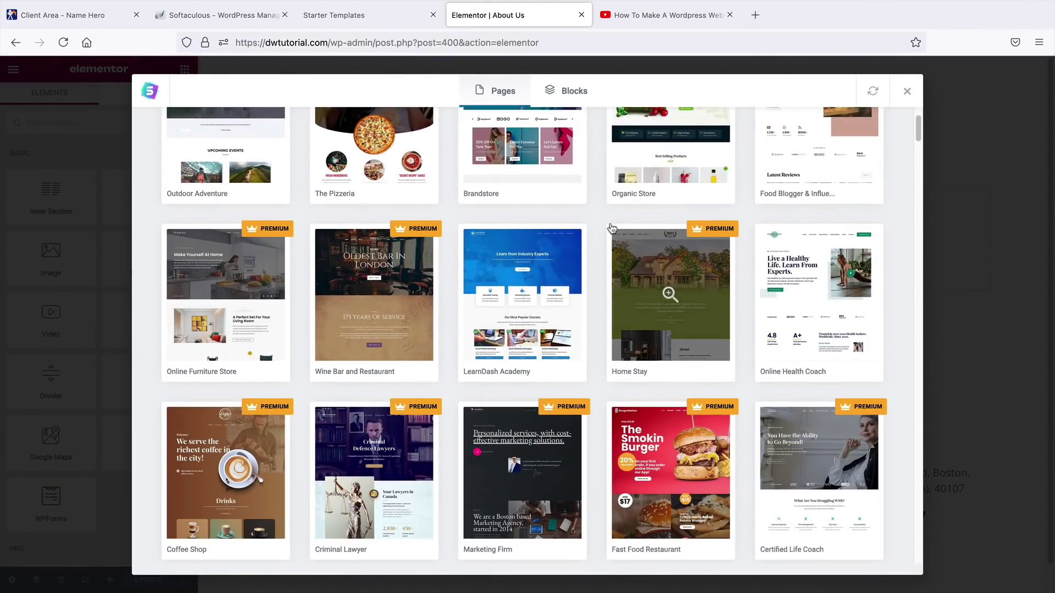
pyautogui.scroll(2, 589, 227)
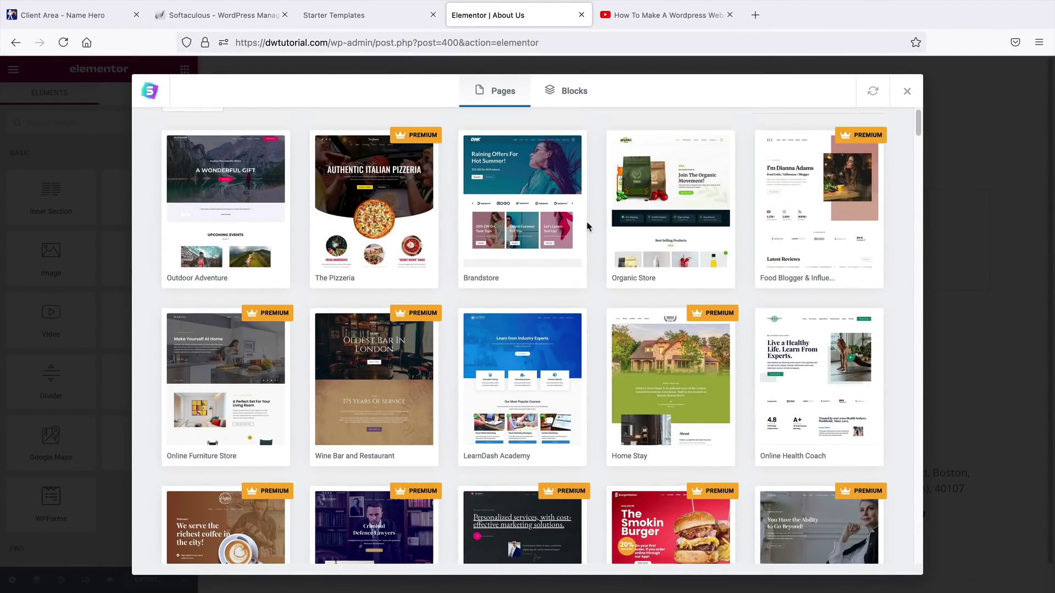
pyautogui.scroll(-5, 587, 225)
pyautogui.scroll(5, 588, 223)
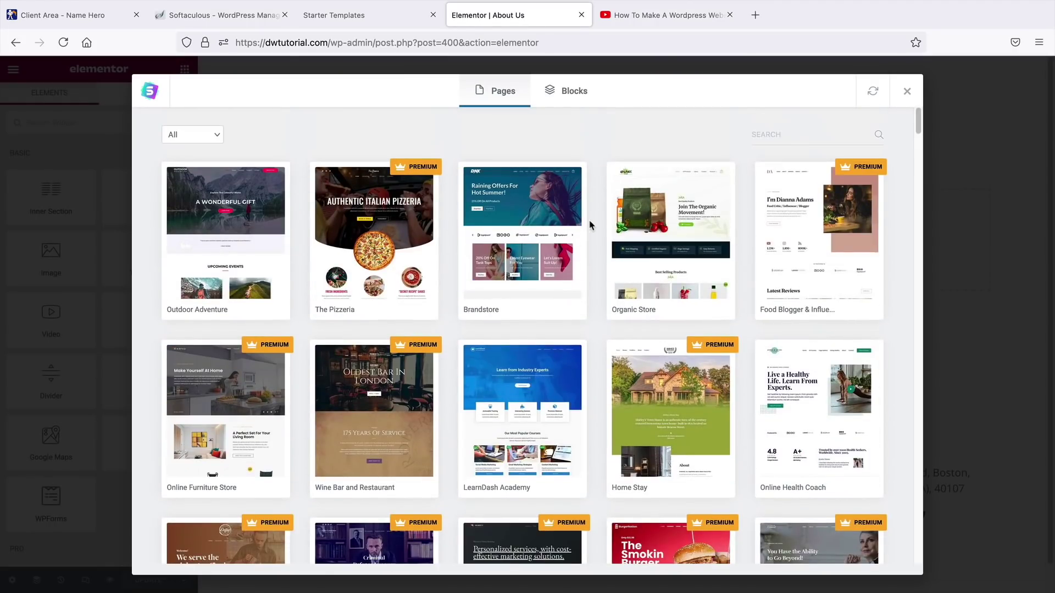
pyautogui.click(764, 134)
pyautogui.write('hotel')
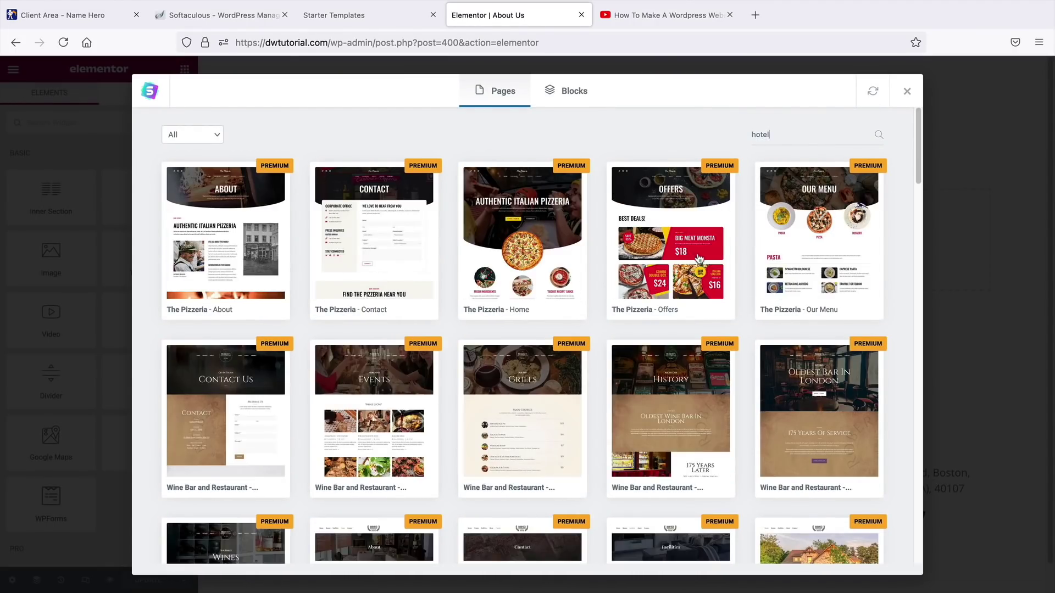
pyautogui.scroll(-7, 699, 258)
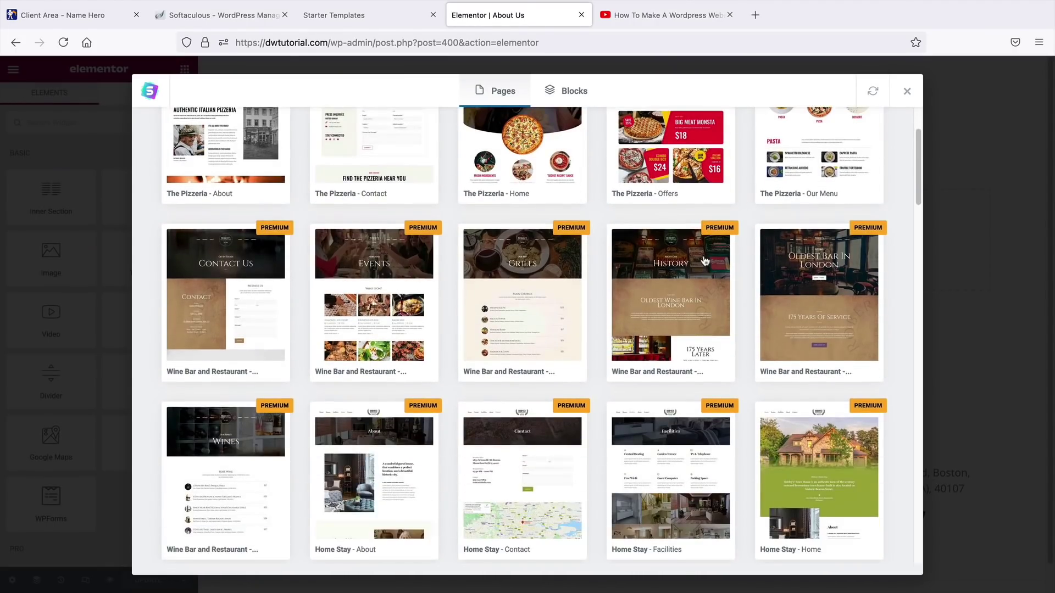
pyautogui.scroll(-8, 704, 263)
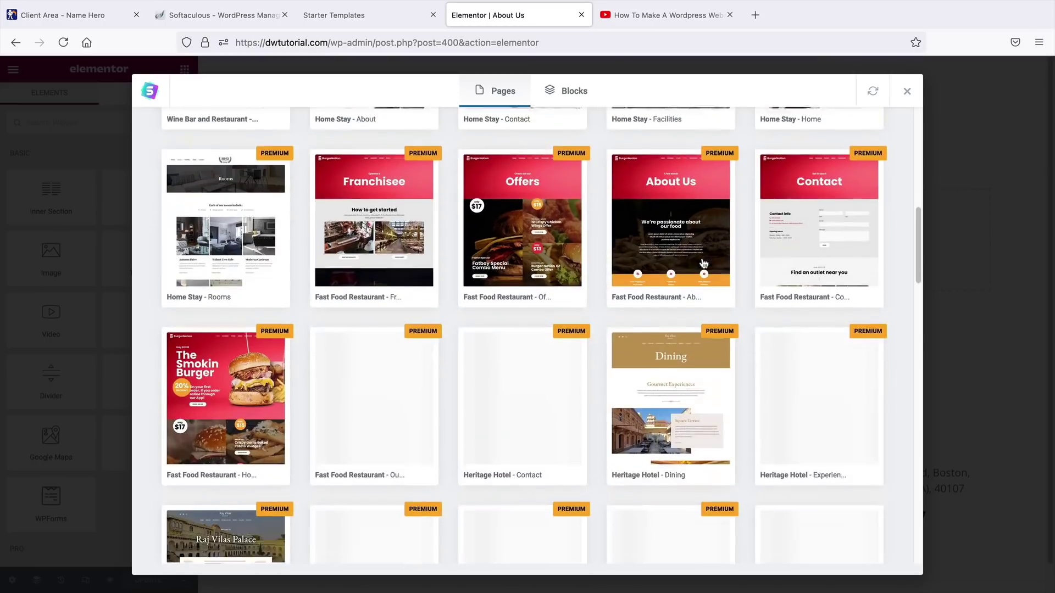
pyautogui.scroll(-3, 703, 265)
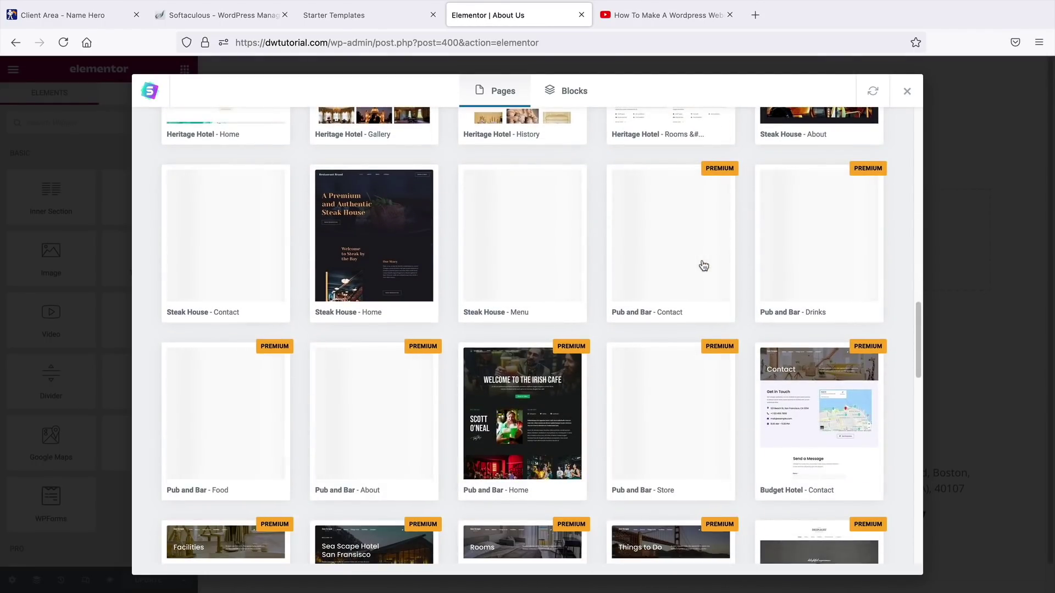
pyautogui.scroll(-4, 743, 257)
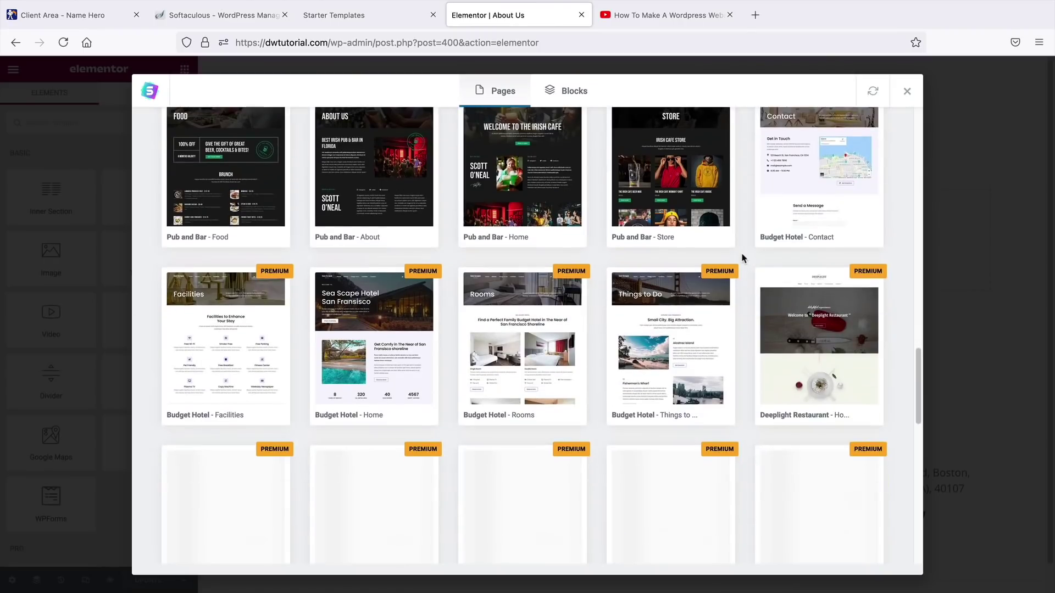
pyautogui.scroll(1, 743, 258)
pyautogui.scroll(-5, 739, 262)
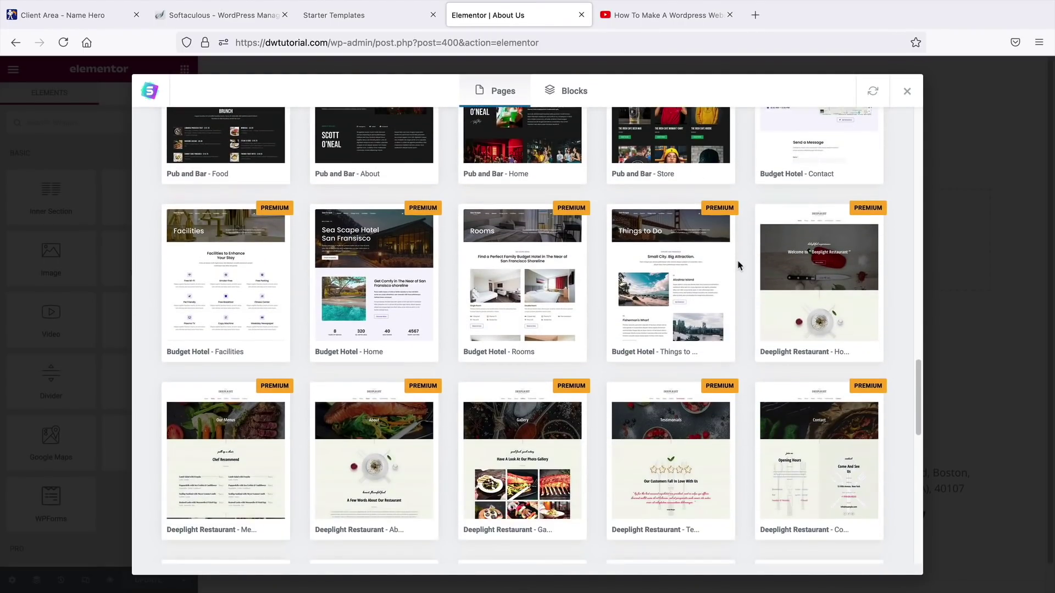
pyautogui.scroll(-5, 734, 279)
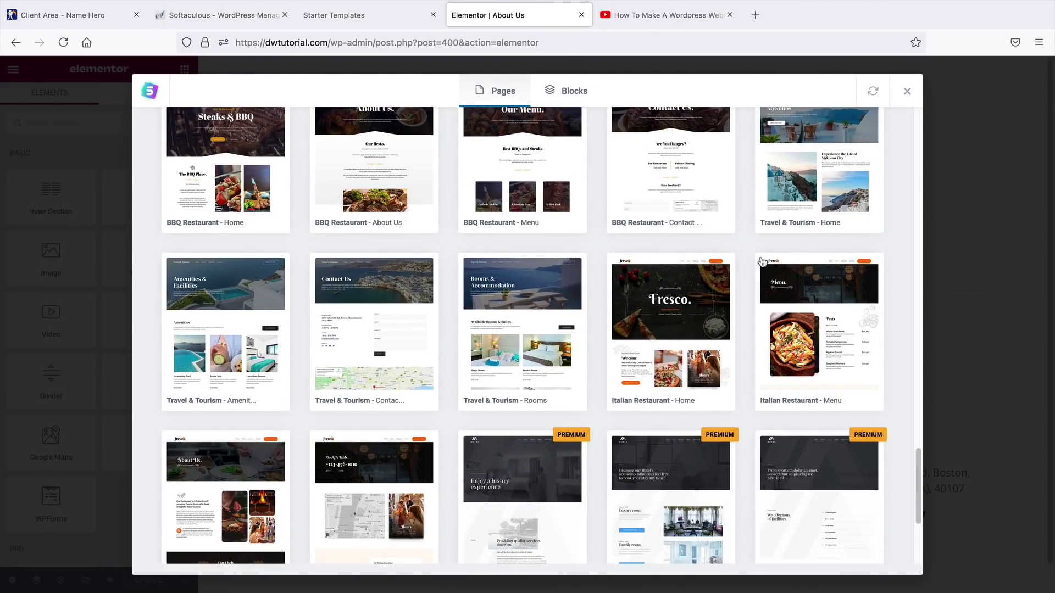
pyautogui.scroll(1, 762, 262)
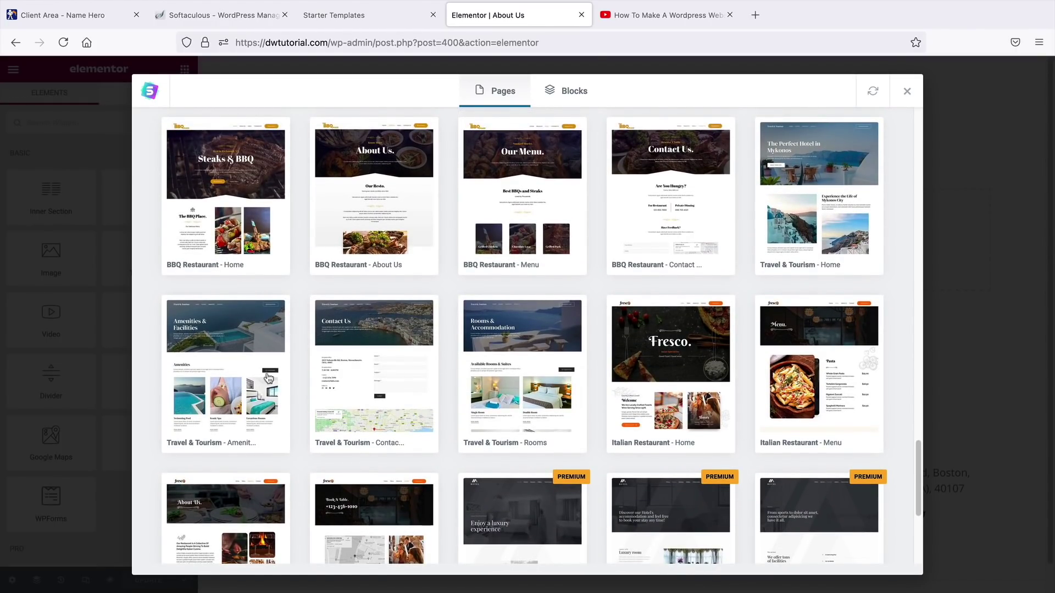
# Preview and import the Travel & Tourism – Amenities template.
pyautogui.click(223, 384)
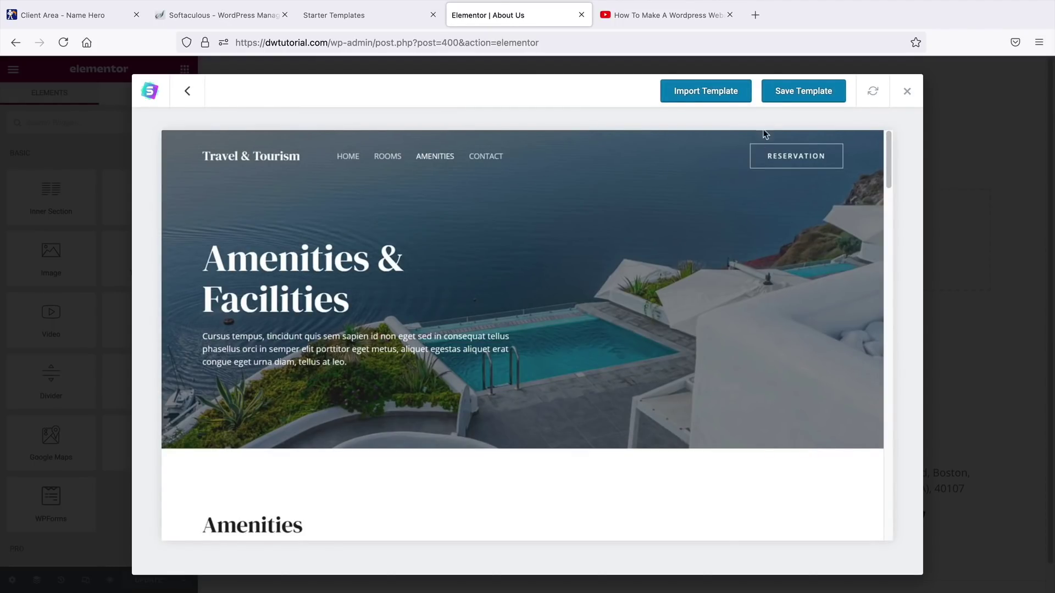
pyautogui.click(719, 96)
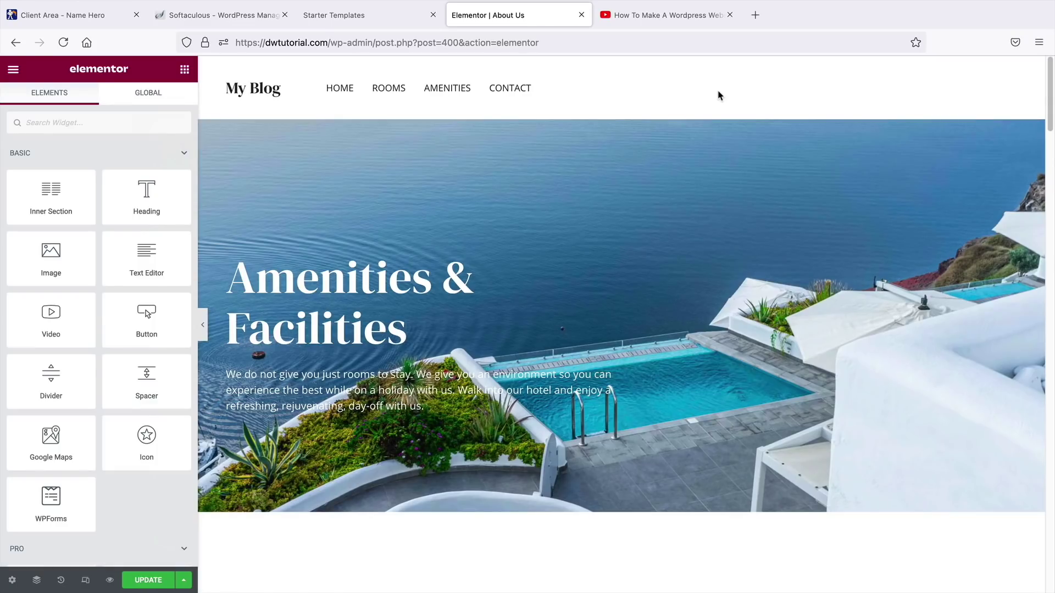
pyautogui.scroll(-3, 675, 302)
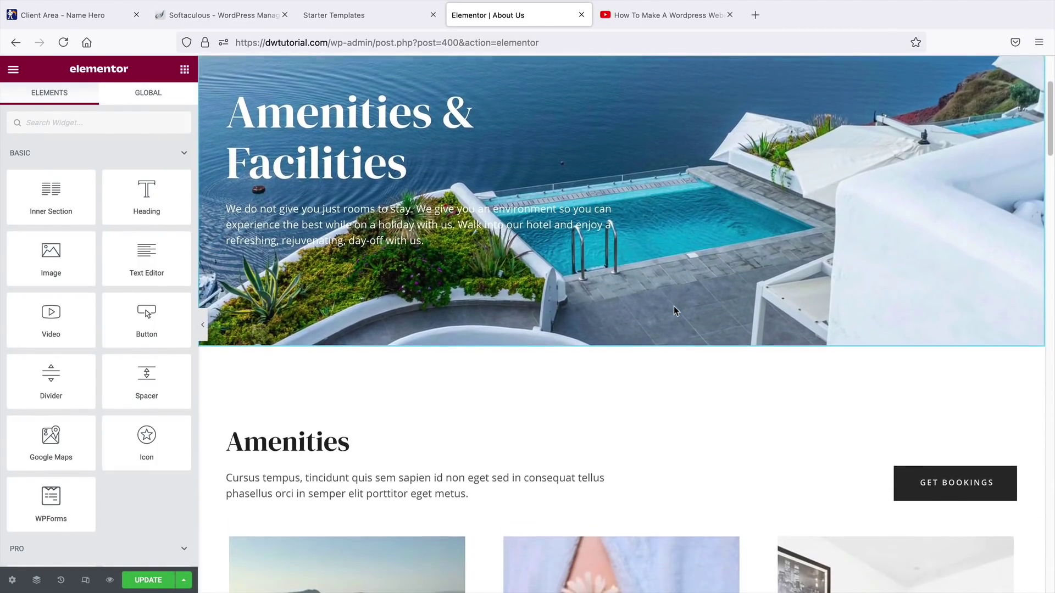
pyautogui.scroll(2, 673, 305)
pyautogui.moveTo(410, 297); pyautogui.dragTo(223, 225)
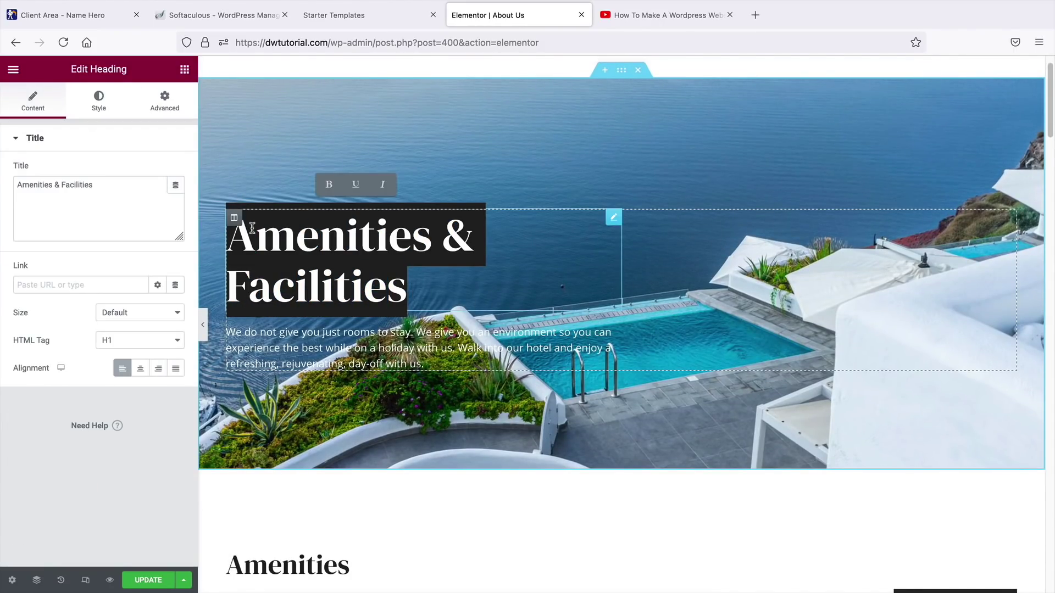
# Change the hero heading to 'About Us' and preview it.
pyautogui.write('About Us')
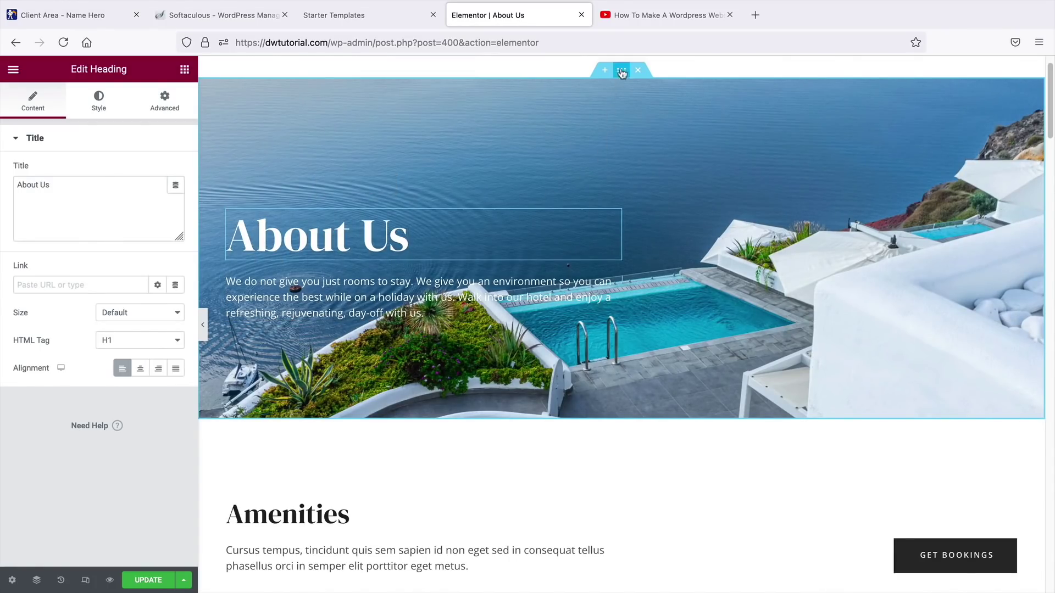
pyautogui.click(203, 325)
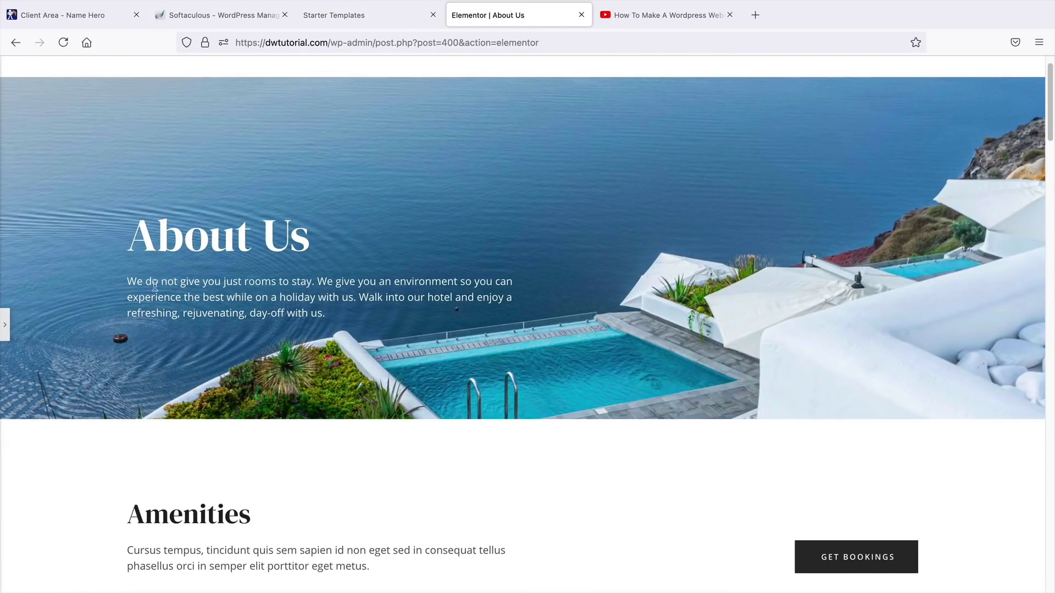
pyautogui.moveTo(170, 239); pyautogui.dragTo(298, 234)
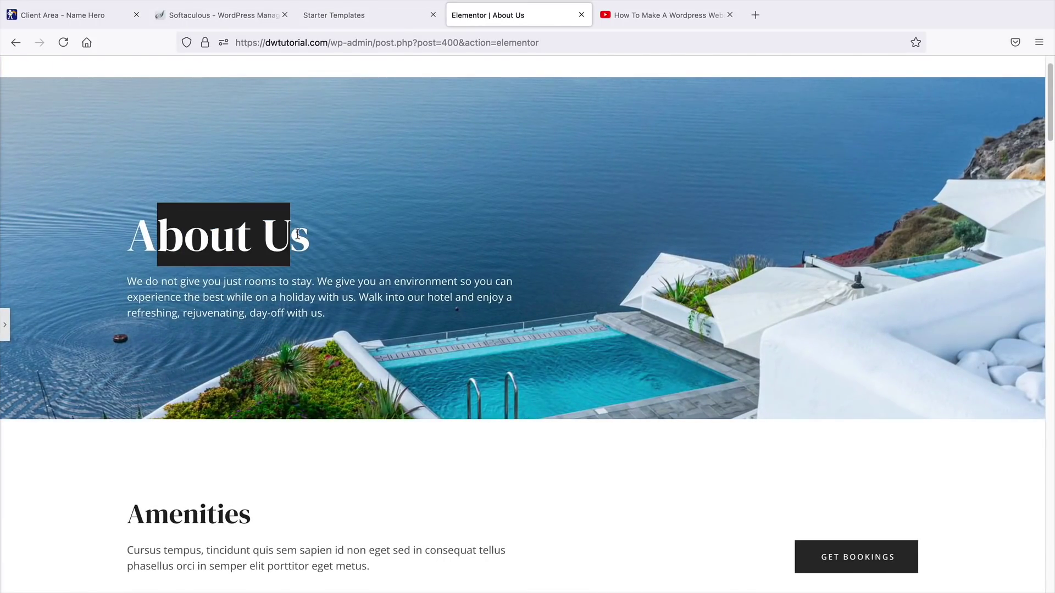
pyautogui.click(206, 292)
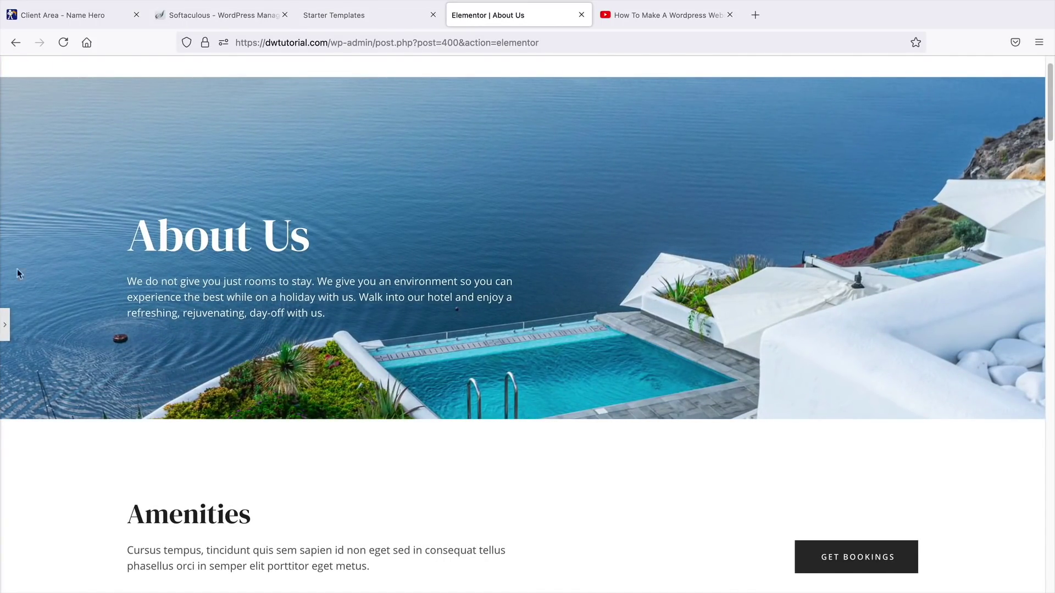
pyautogui.click(5, 324)
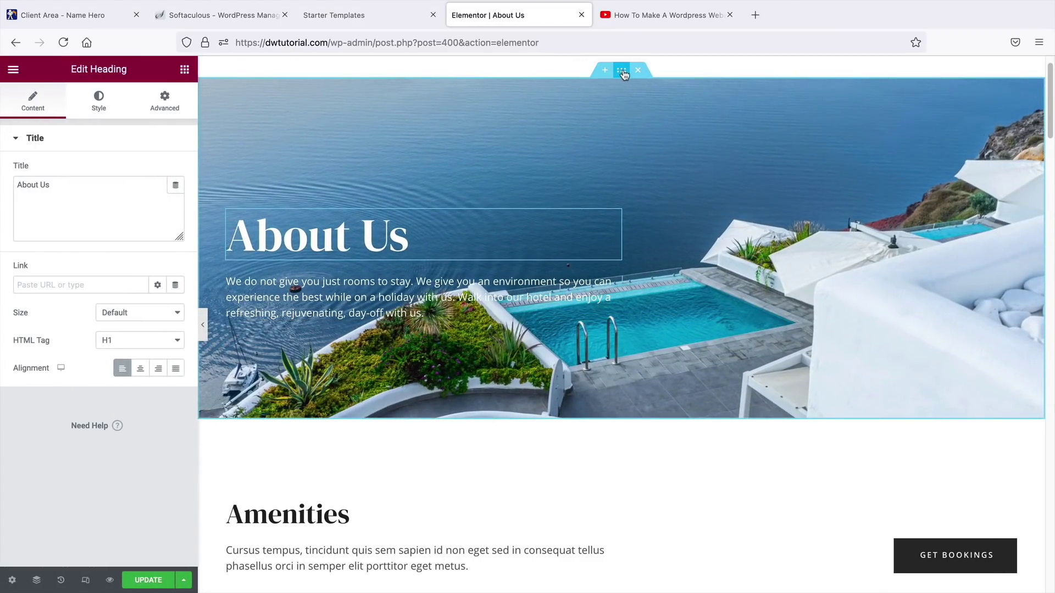
# Give the hero section a classic near-black background overlay to darken the pool photo.
pyautogui.click(622, 72)
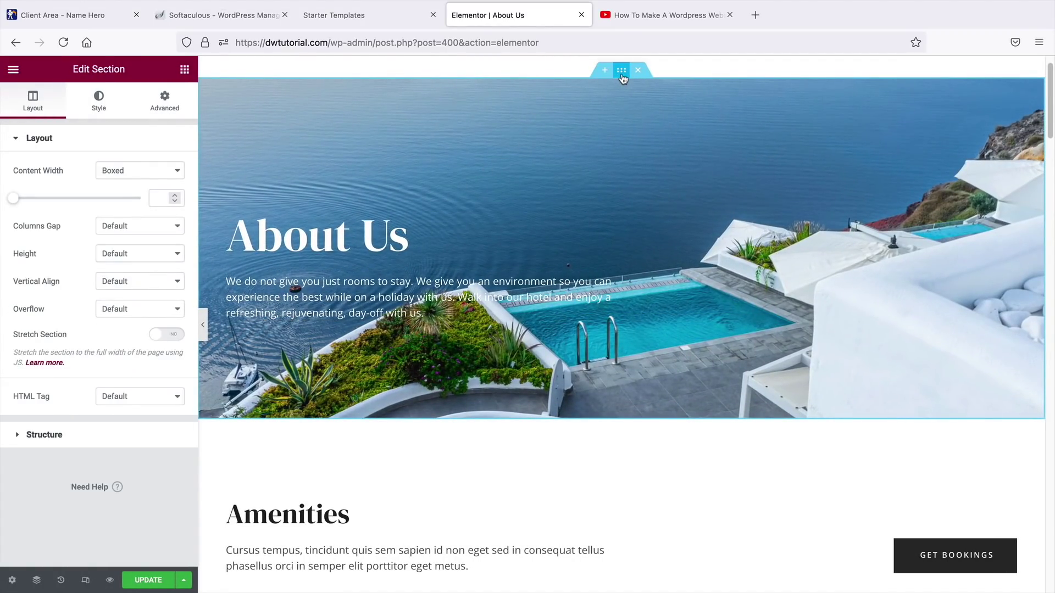
pyautogui.click(162, 104)
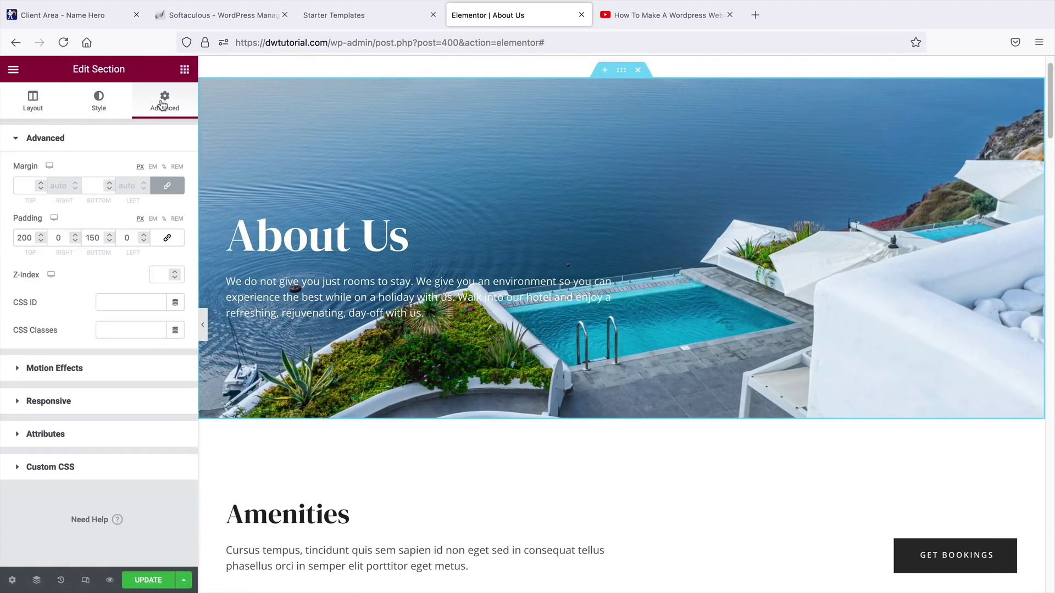
pyautogui.click(101, 101)
pyautogui.scroll(-2, 85, 325)
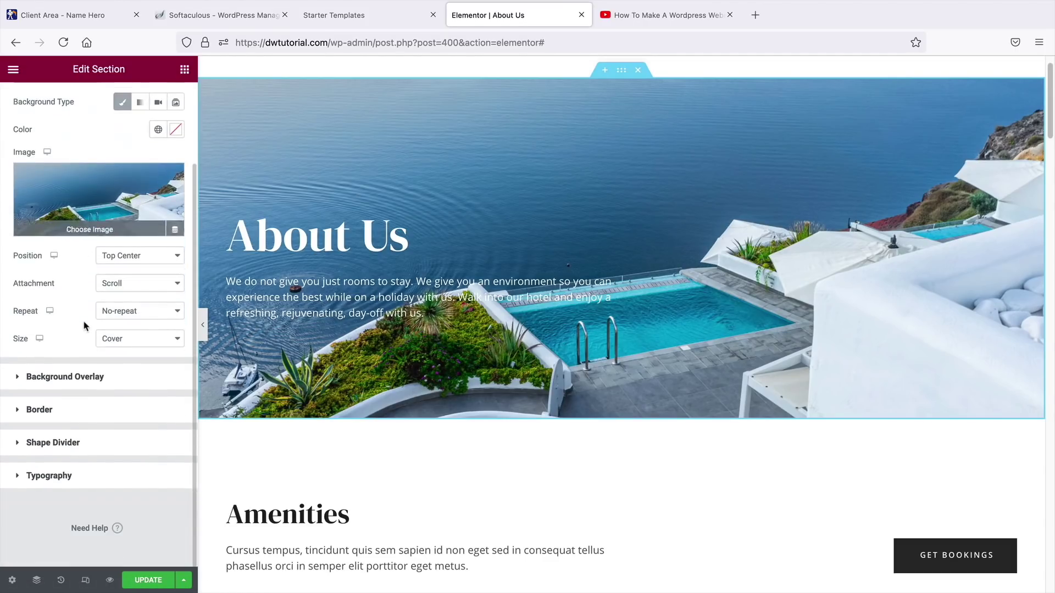
pyautogui.click(57, 379)
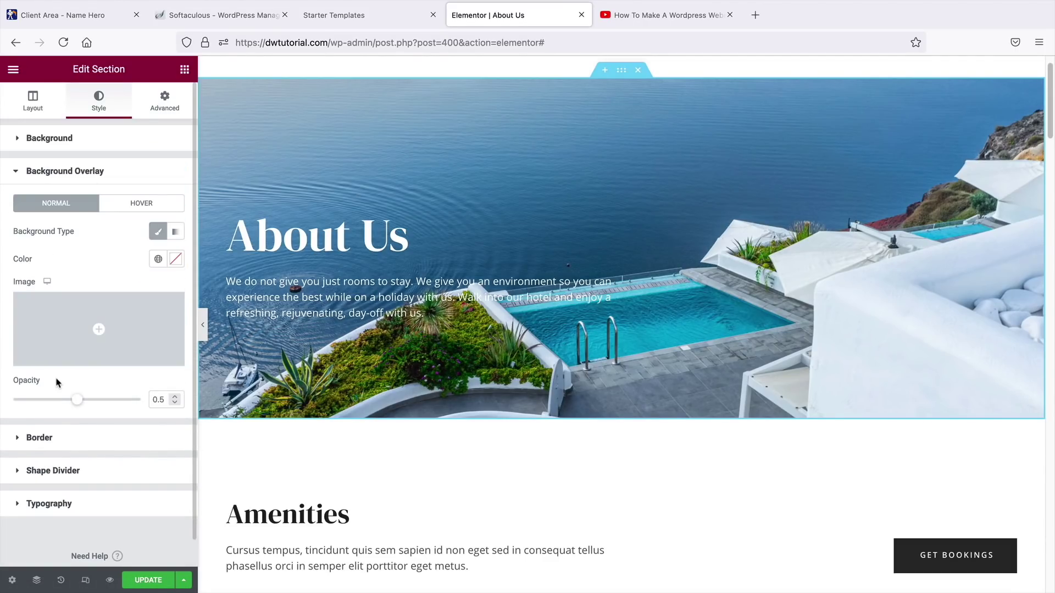
pyautogui.click(162, 235)
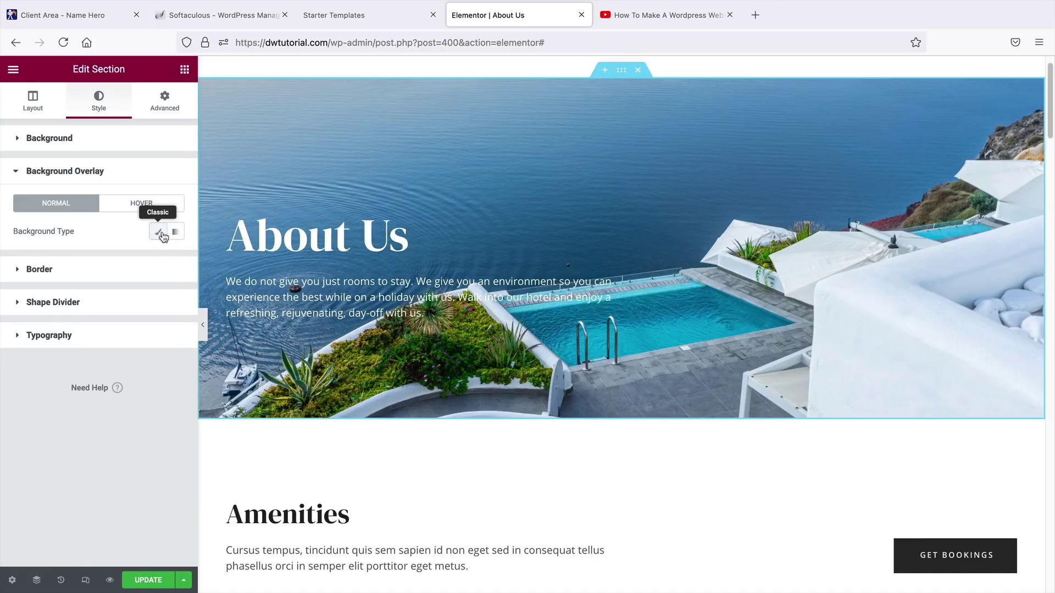
pyautogui.click(159, 234)
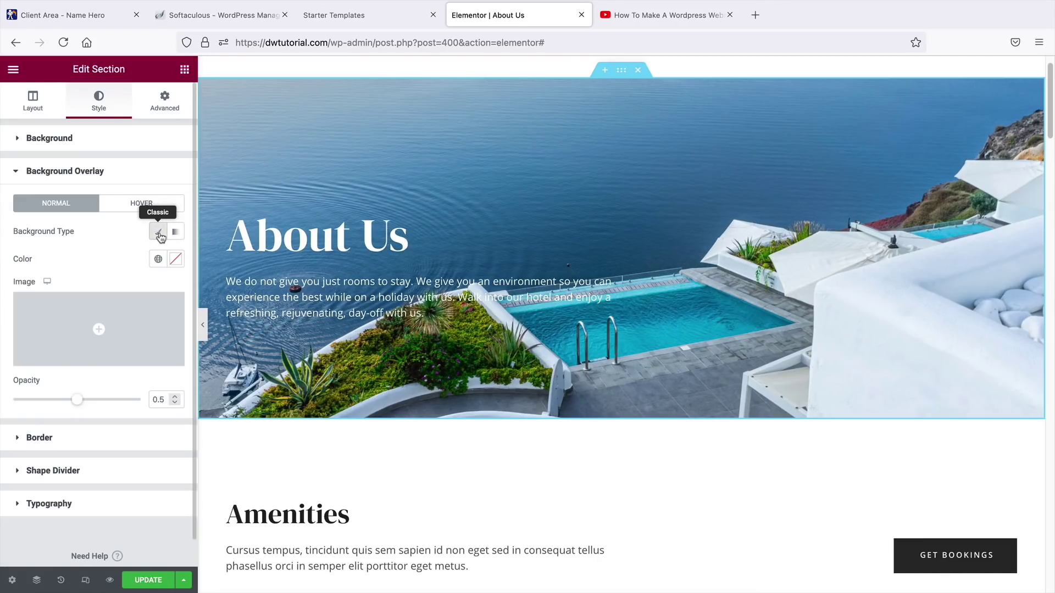
pyautogui.click(174, 260)
pyautogui.moveTo(61, 351)
pyautogui.mouseDown()
pyautogui.moveTo(22, 341)
pyautogui.moveTo(110, 398)
pyautogui.moveTo(170, 404)
pyautogui.moveTo(160, 367)
pyautogui.moveTo(125, 415)
pyautogui.moveTo(35, 414)
pyautogui.mouseUp()
pyautogui.click(205, 328)
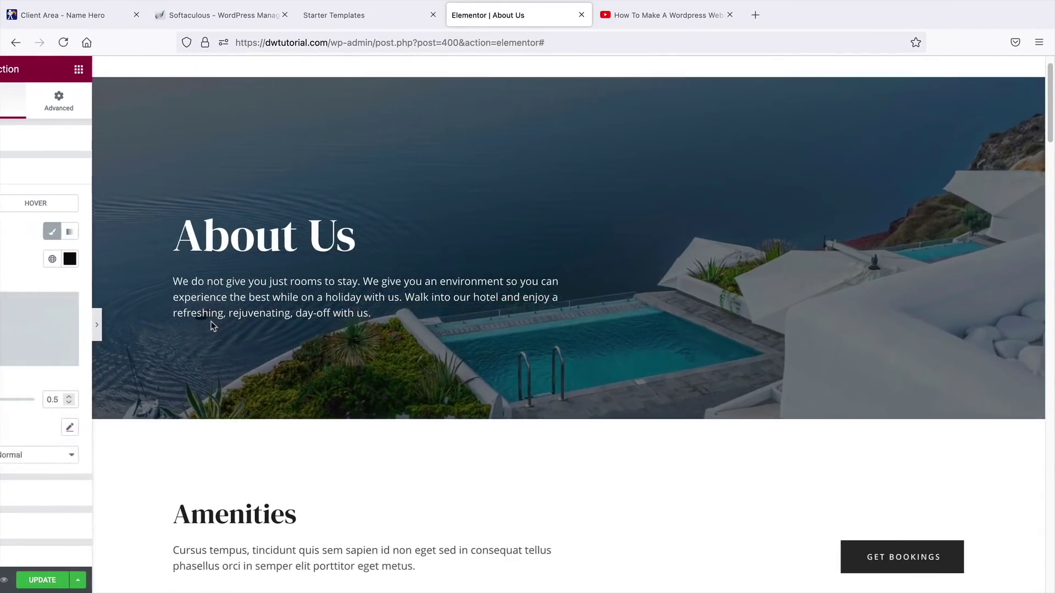
pyautogui.moveTo(310, 241); pyautogui.dragTo(132, 254)
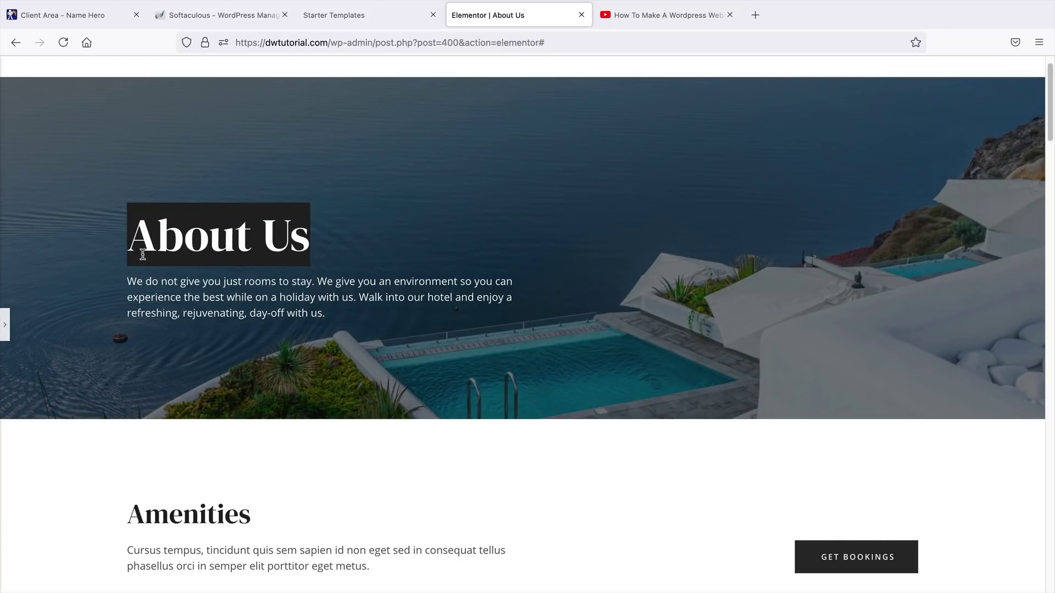
pyautogui.click(5, 324)
pyautogui.scroll(-5, 470, 227)
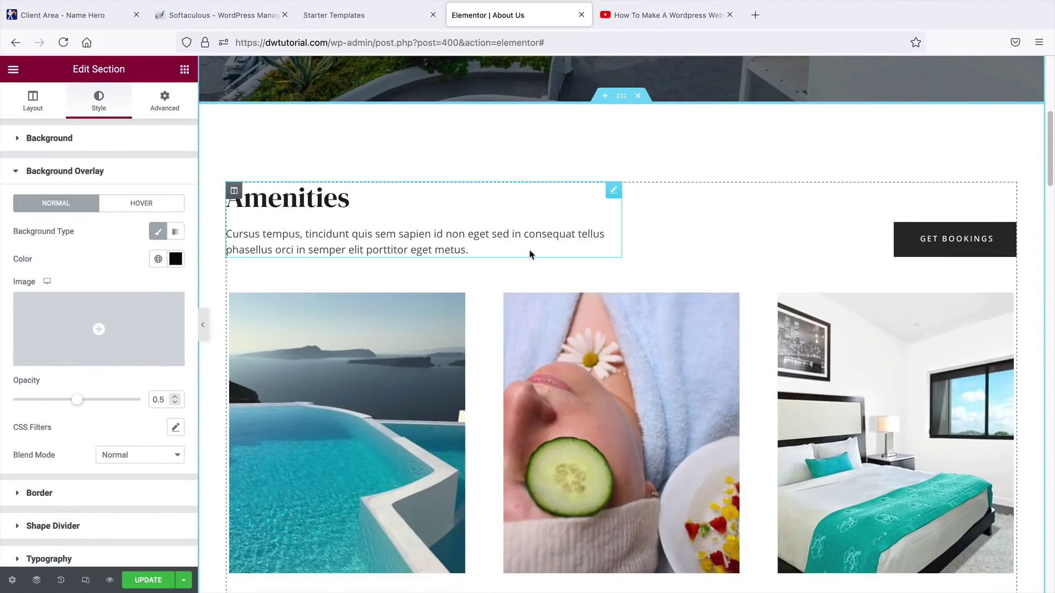
# Delete the Amenities section and the photo gallery section.
pyautogui.click(637, 99)
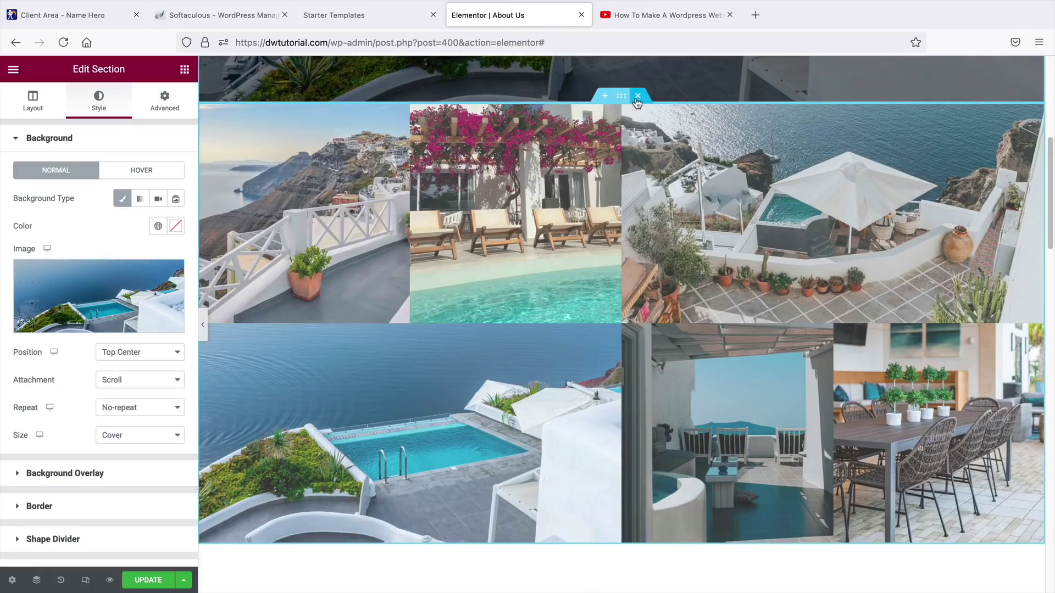
pyautogui.click(637, 98)
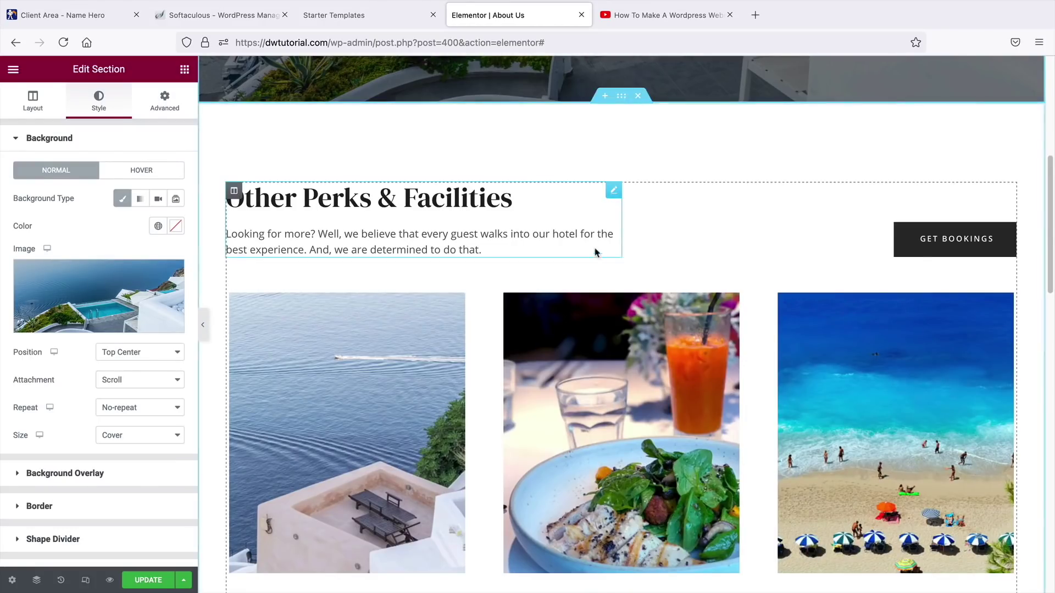
pyautogui.scroll(-7, 596, 250)
pyautogui.scroll(-7, 594, 254)
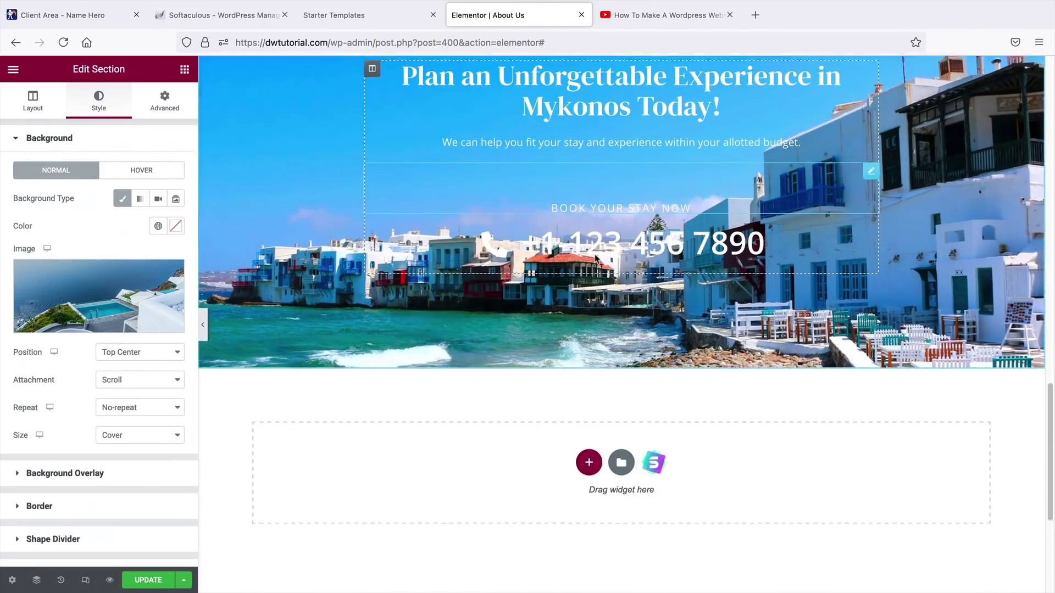
pyautogui.scroll(3, 595, 254)
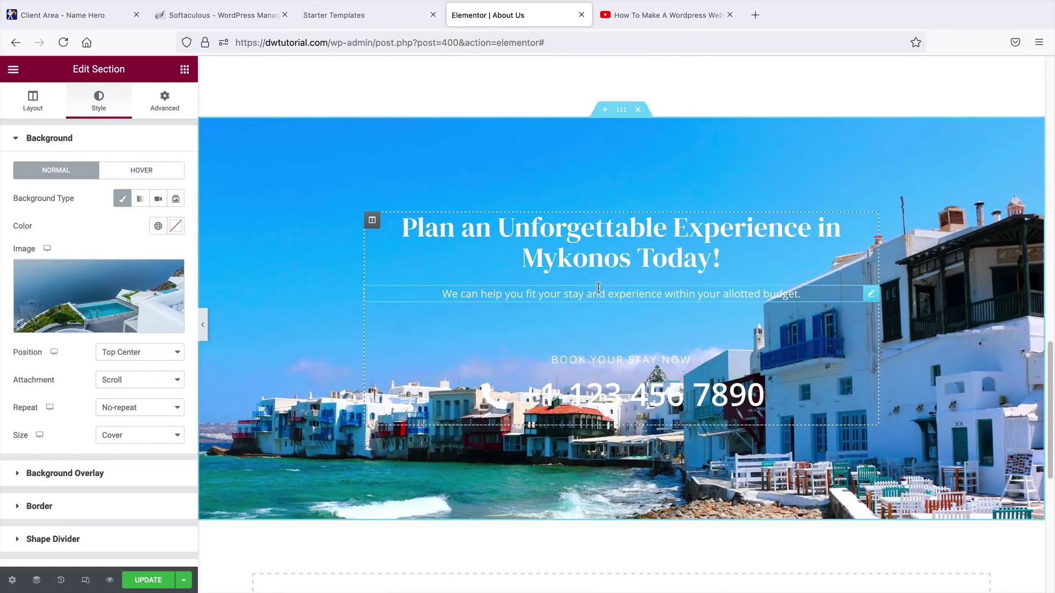
# Give the Plan an Unforgettable Experience section a dark 0.65-opacity overlay and update the page.
pyautogui.click(622, 109)
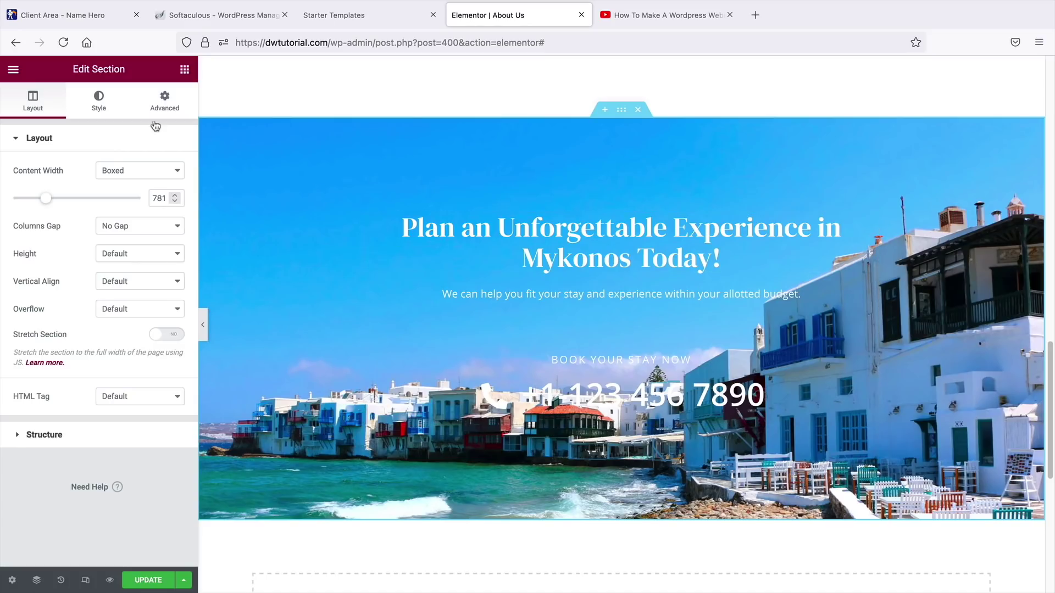
pyautogui.click(101, 98)
pyautogui.scroll(-2, 93, 357)
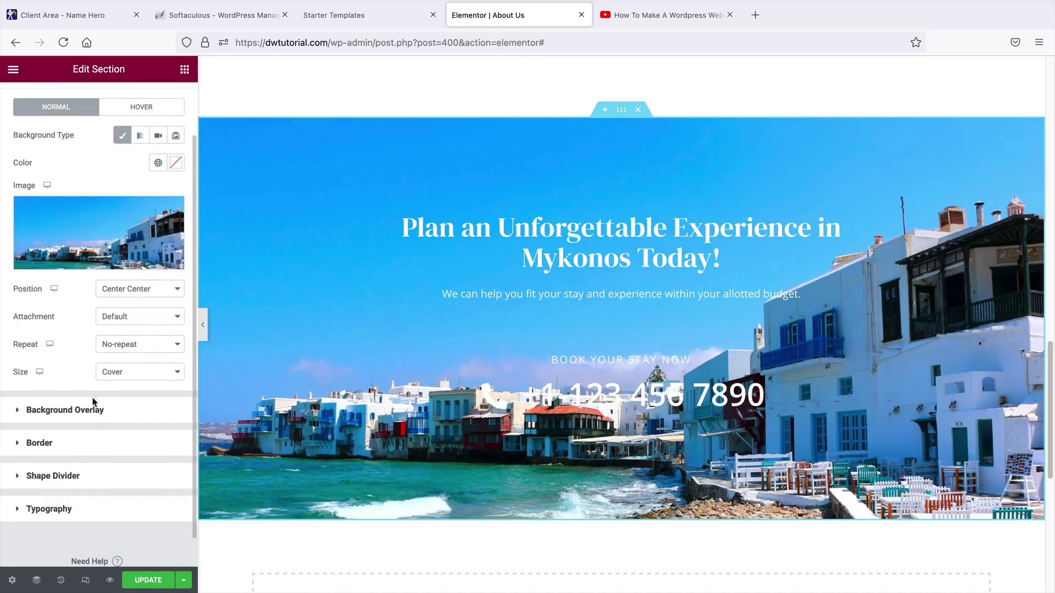
pyautogui.click(92, 406)
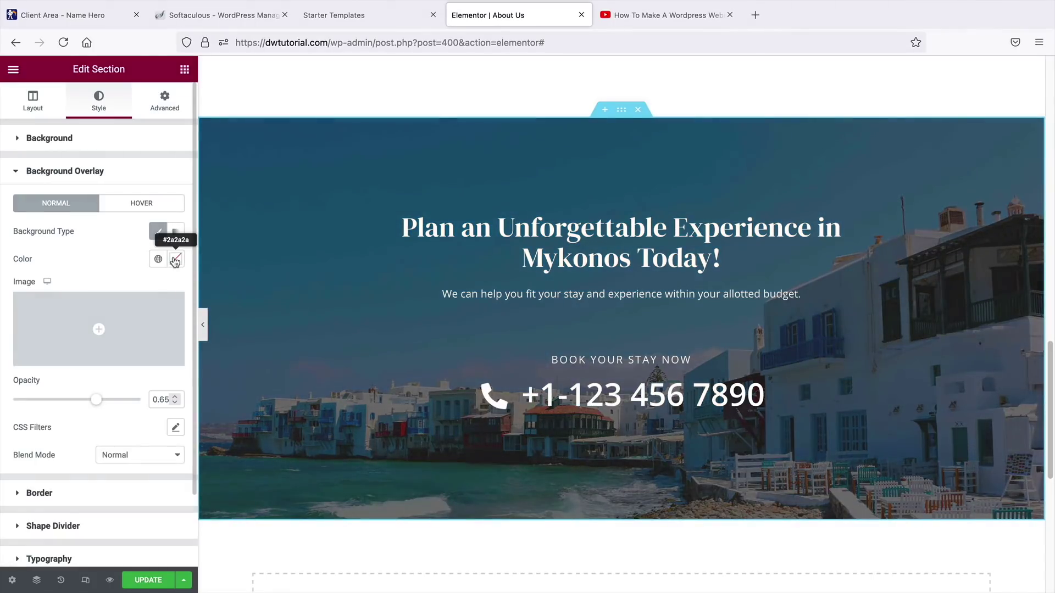
pyautogui.click(175, 259)
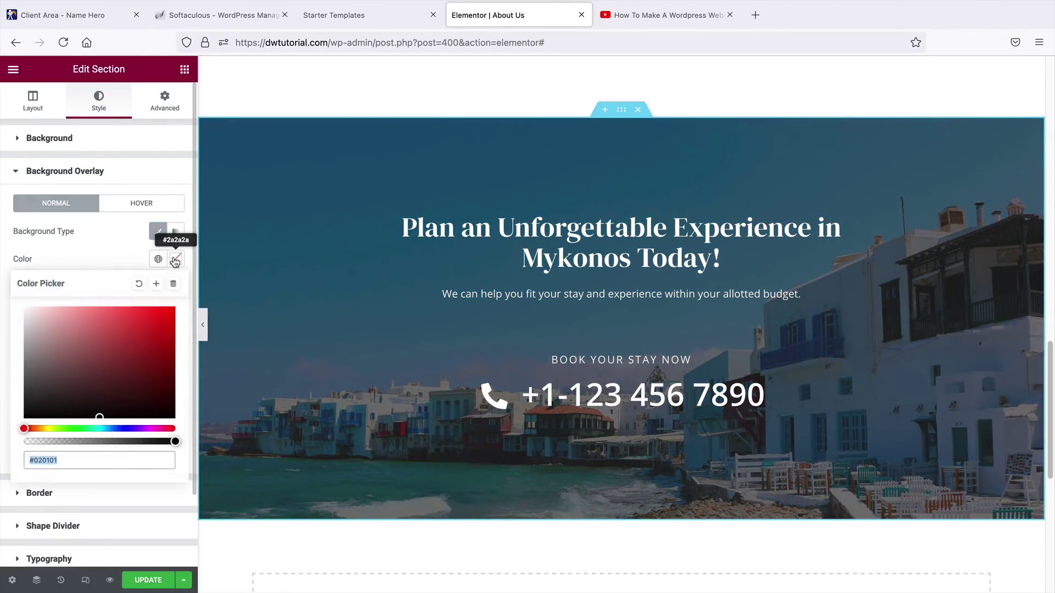
pyautogui.click(145, 580)
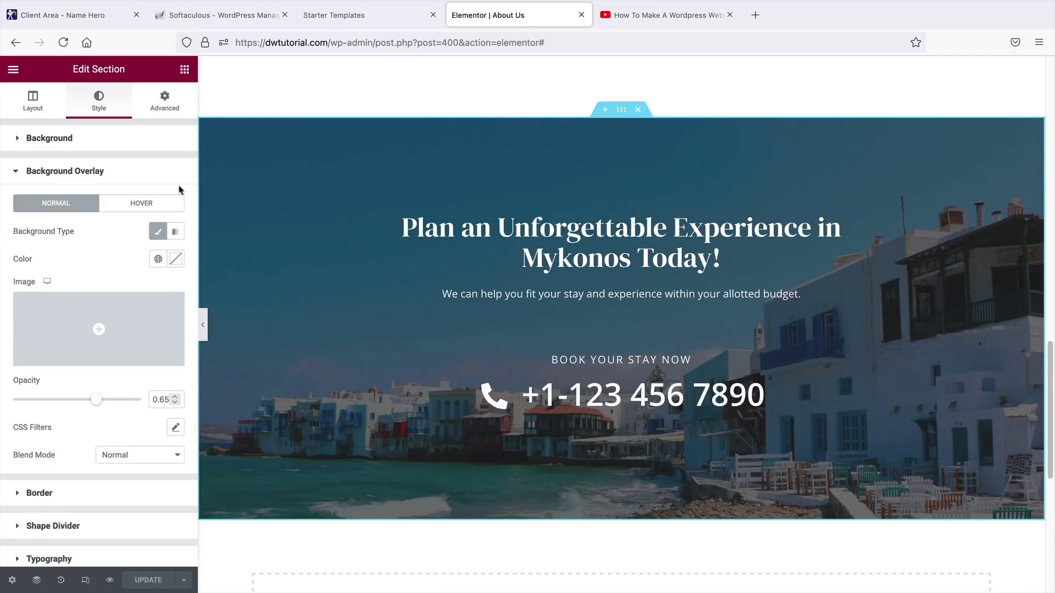
pyautogui.click(12, 72)
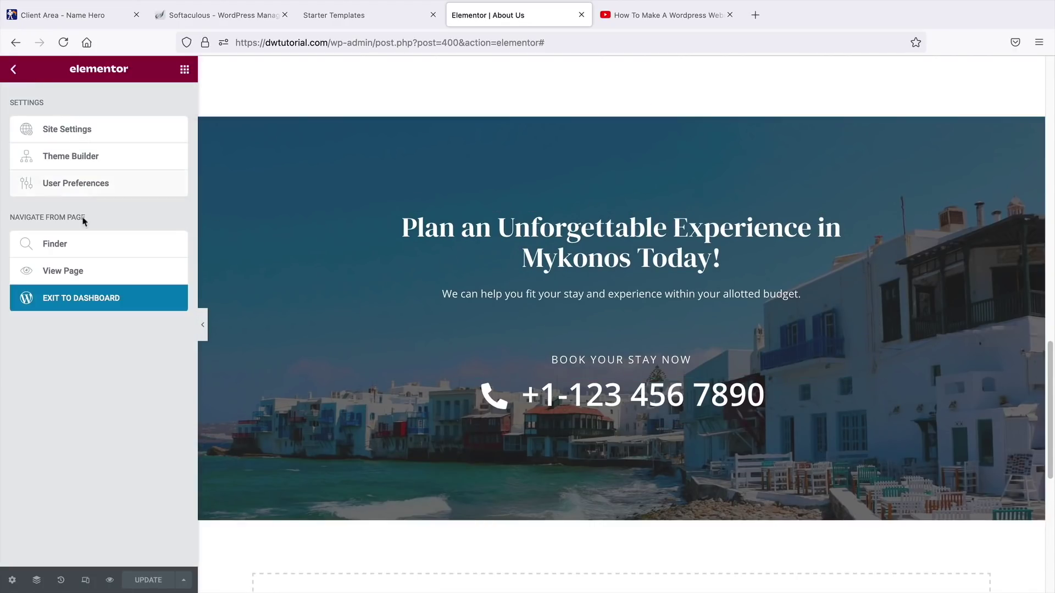
# View the live About Us page, scroll through it, then choose Edit Page.
pyautogui.click(76, 271)
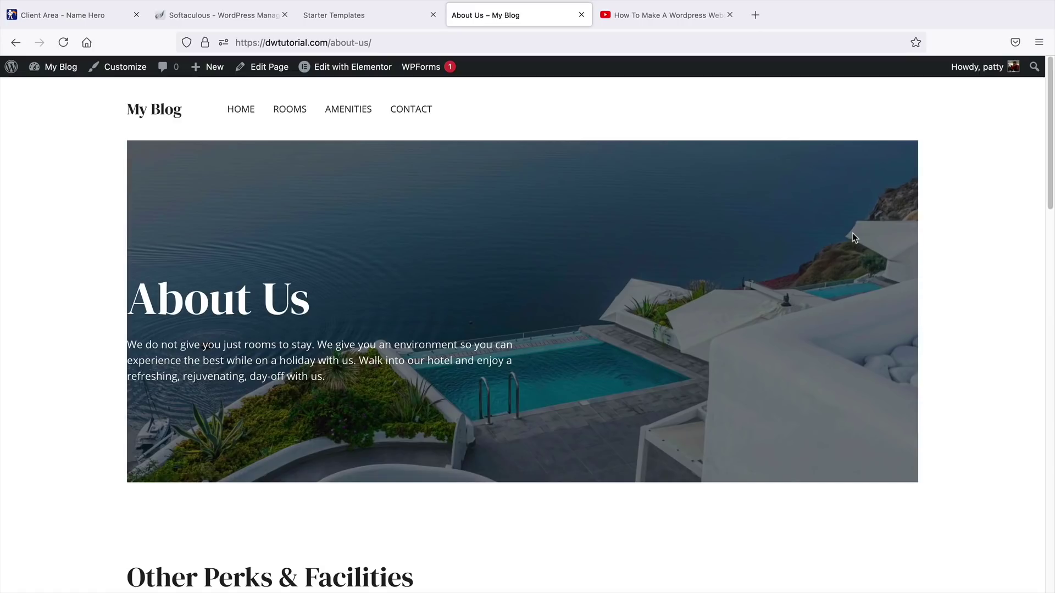
pyautogui.scroll(-5, 852, 235)
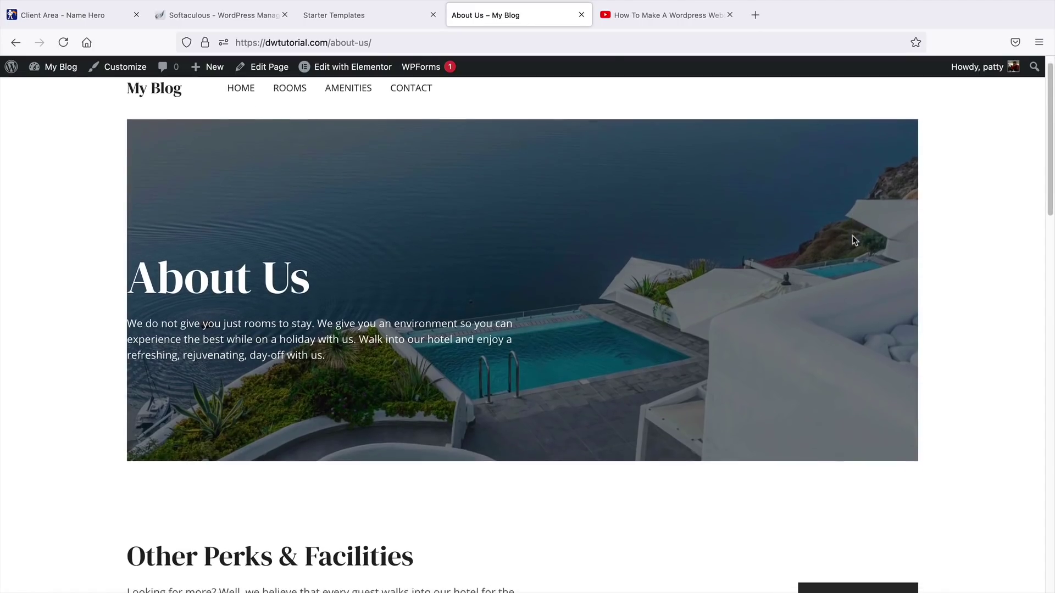
pyautogui.scroll(-13, 852, 243)
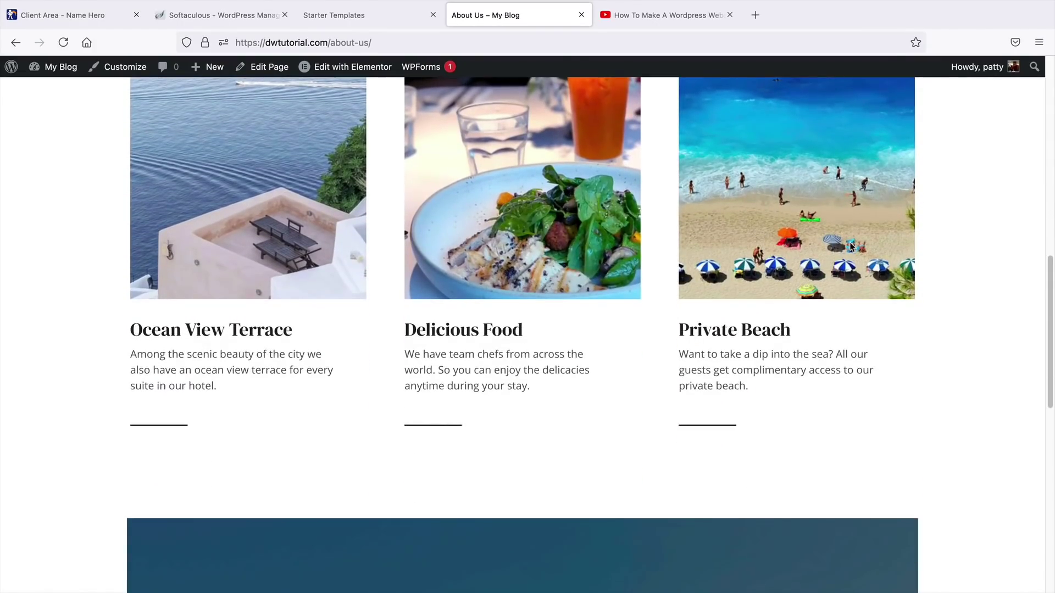
pyautogui.scroll(-2, 849, 245)
pyautogui.scroll(3, 848, 245)
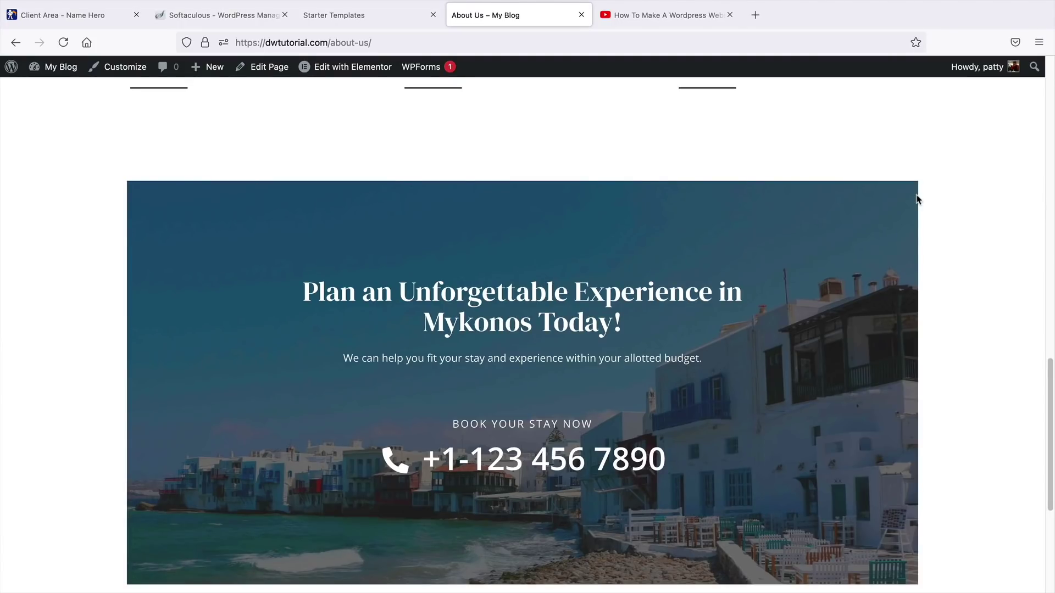
pyautogui.click(267, 68)
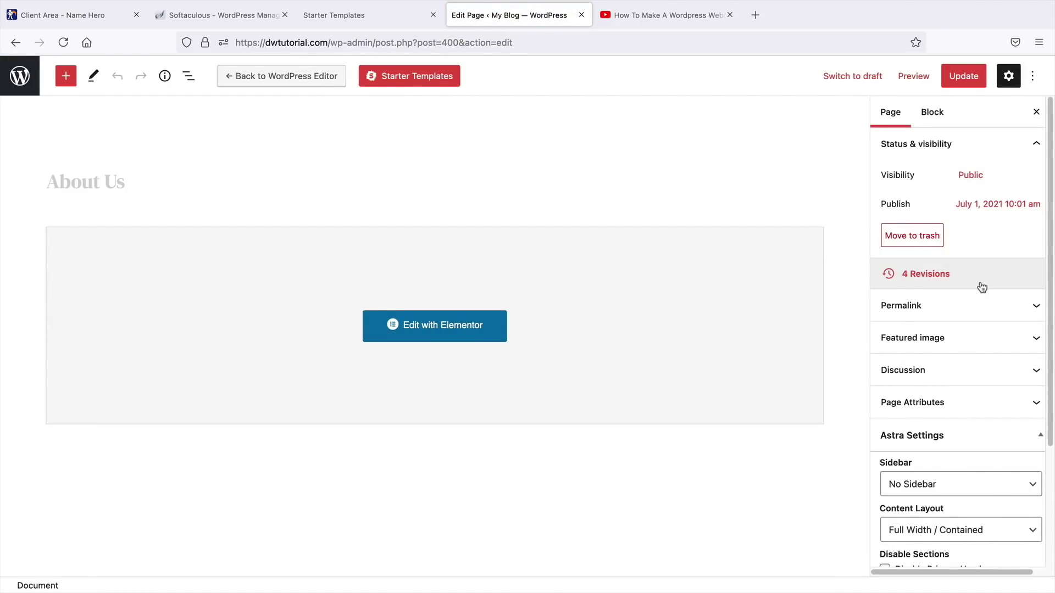
# Set the About Us Content Layout to Full Width / Stretched and update.
pyautogui.scroll(-3, 977, 281)
pyautogui.click(907, 383)
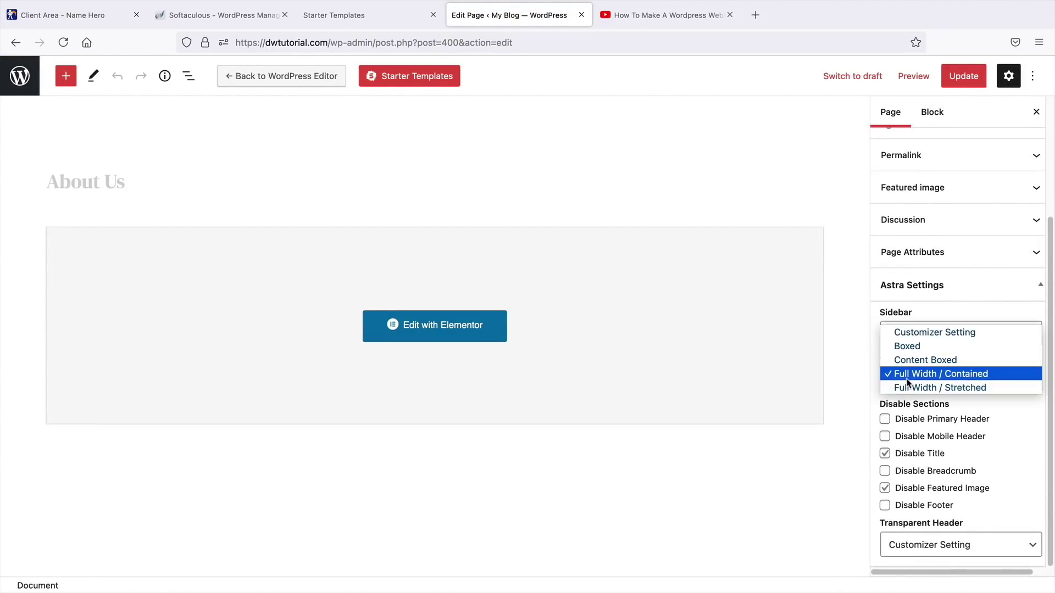
pyautogui.click(909, 386)
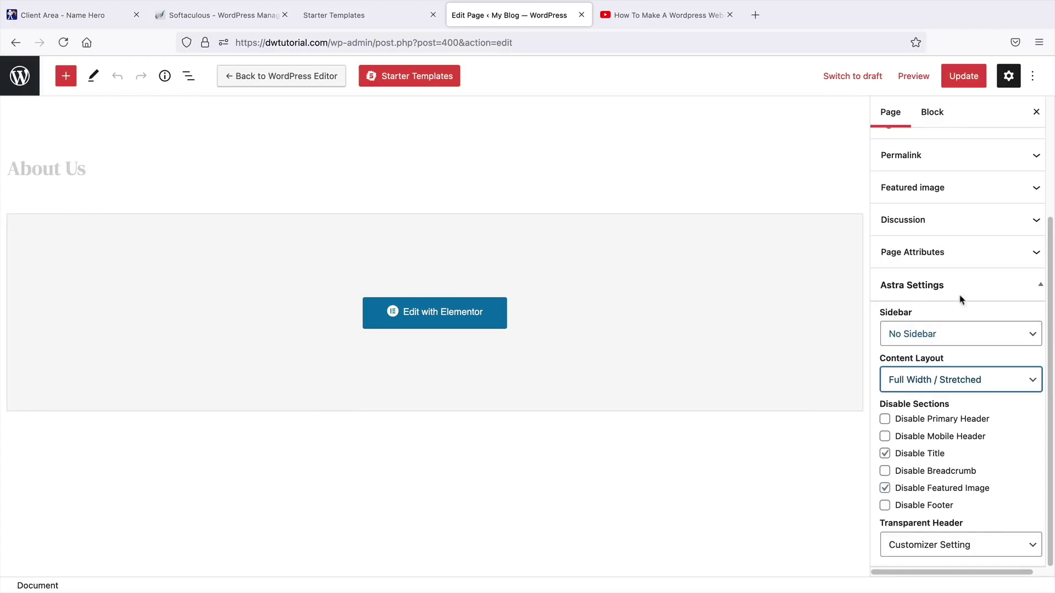
pyautogui.click(965, 80)
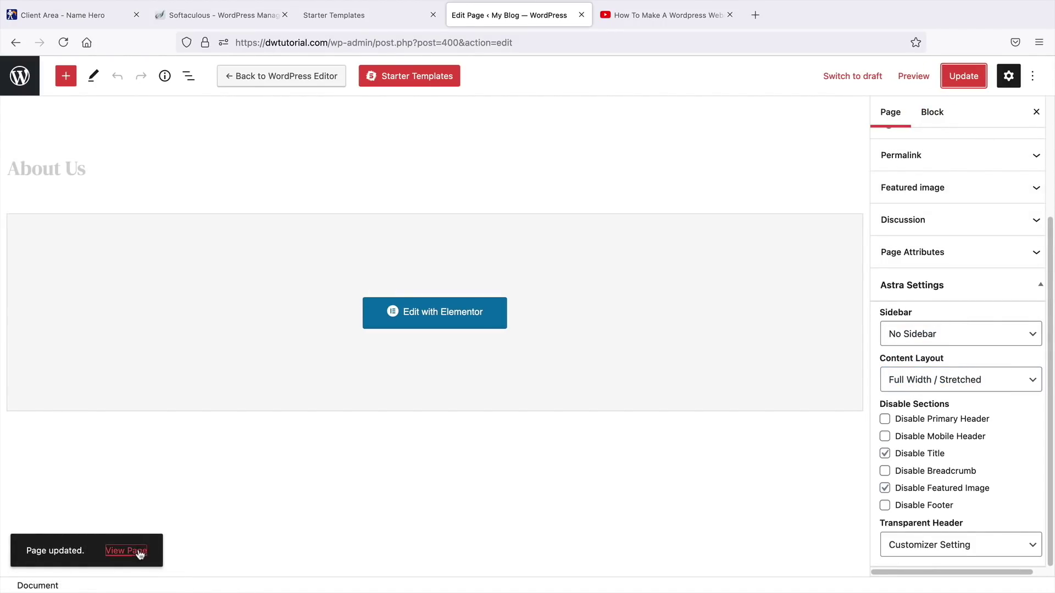
# Check the live About Us page, then go to the WordPress Dashboard.
pyautogui.click(137, 554)
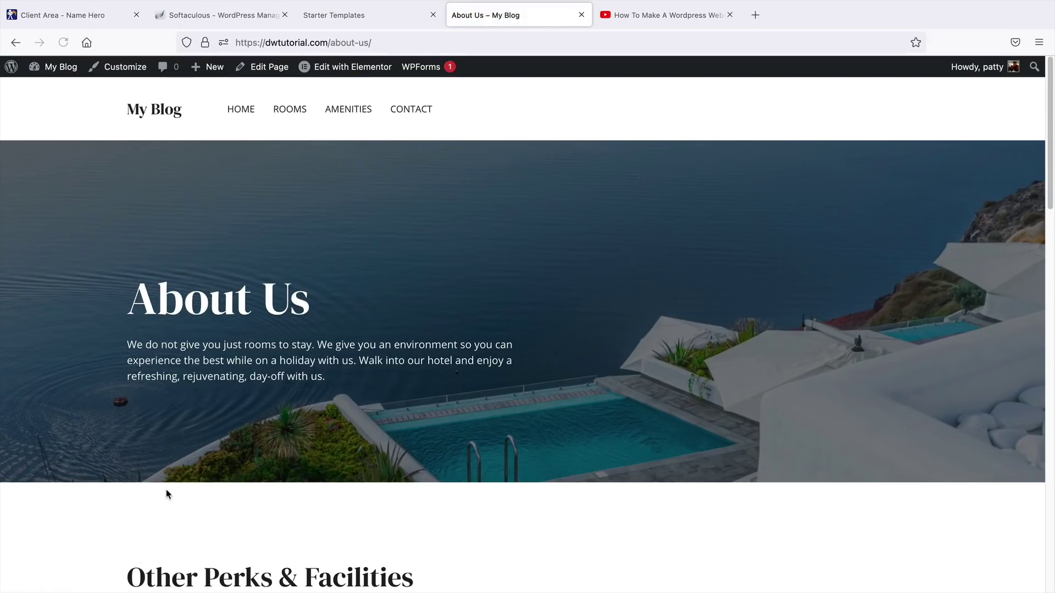
pyautogui.scroll(-10, 175, 481)
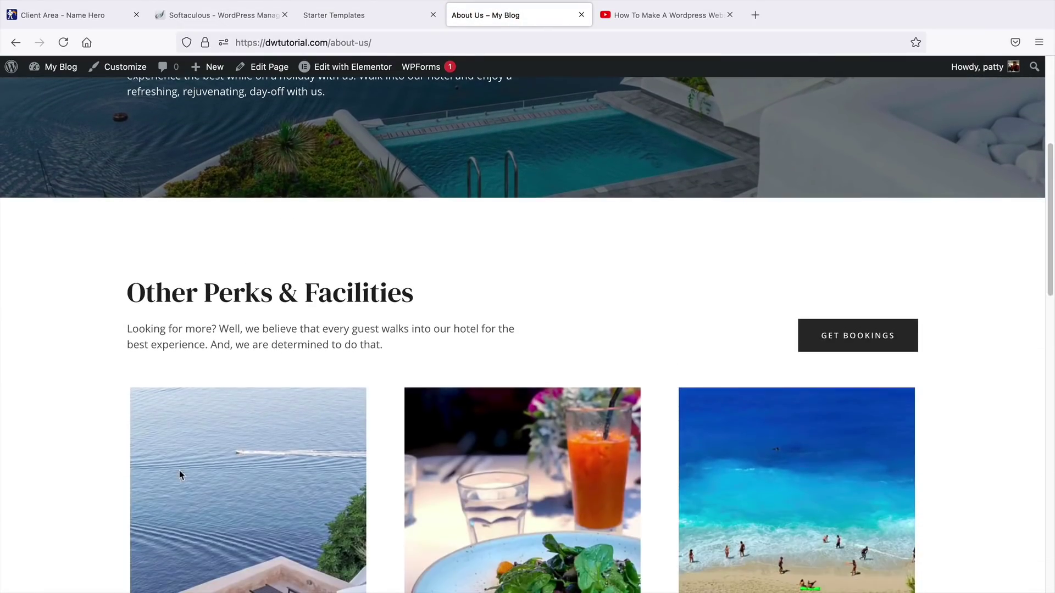
pyautogui.scroll(-10, 179, 471)
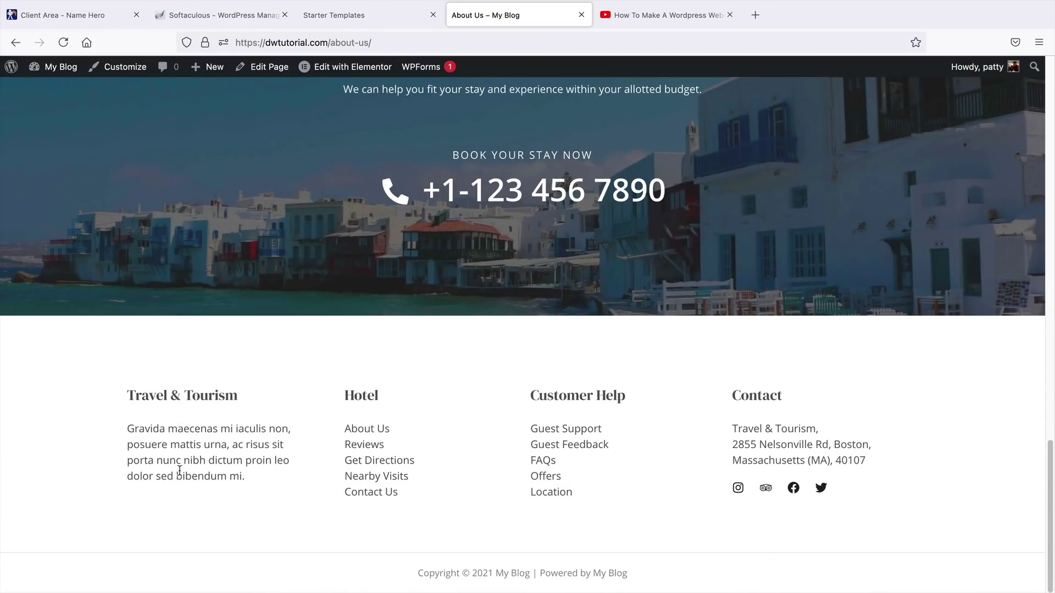
pyautogui.scroll(5, 180, 470)
pyautogui.scroll(15, 179, 471)
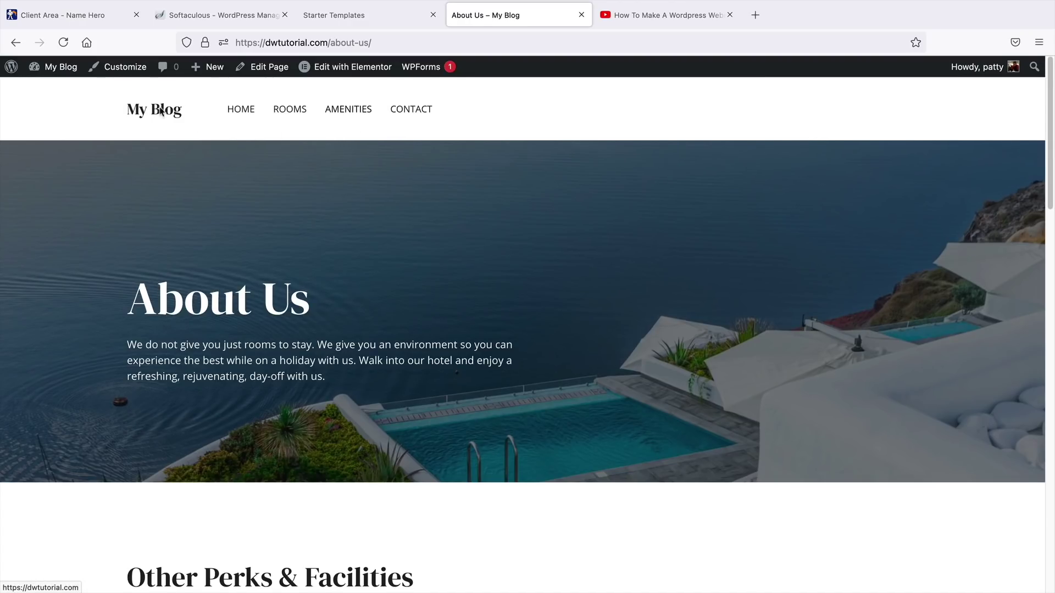
pyautogui.moveTo(55, 67)
pyautogui.click(58, 91)
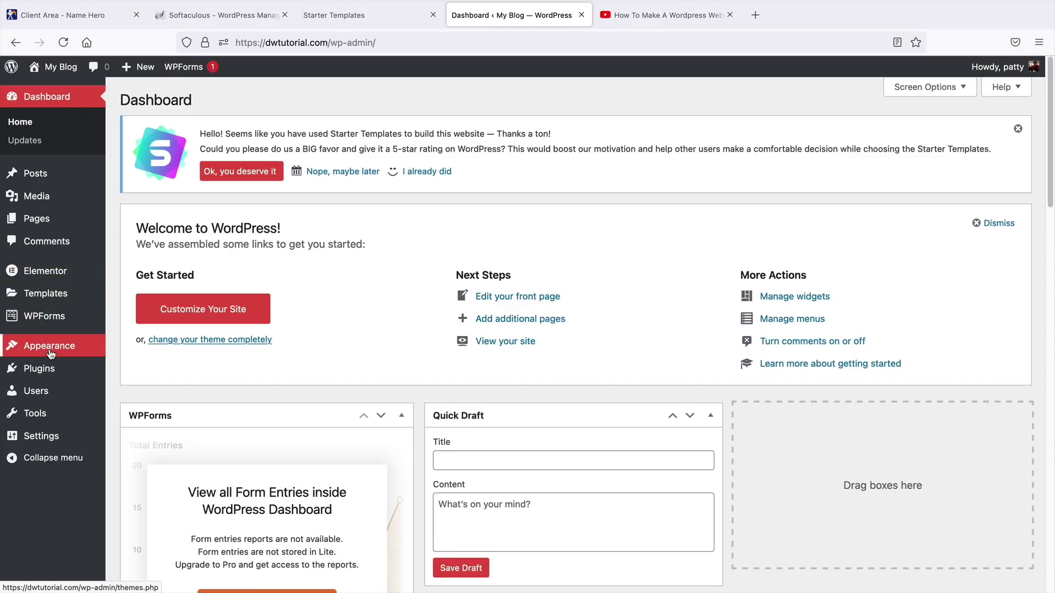
# Open Appearance > Menus and load the Primary Menu.
pyautogui.moveTo(47, 352)
pyautogui.click(133, 404)
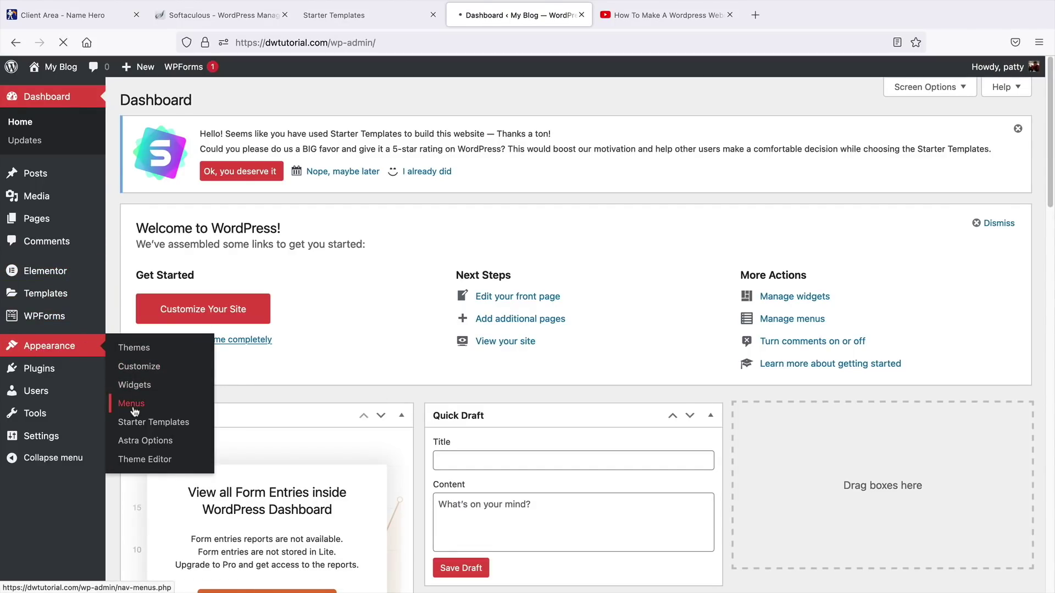
pyautogui.scroll(-3, 187, 365)
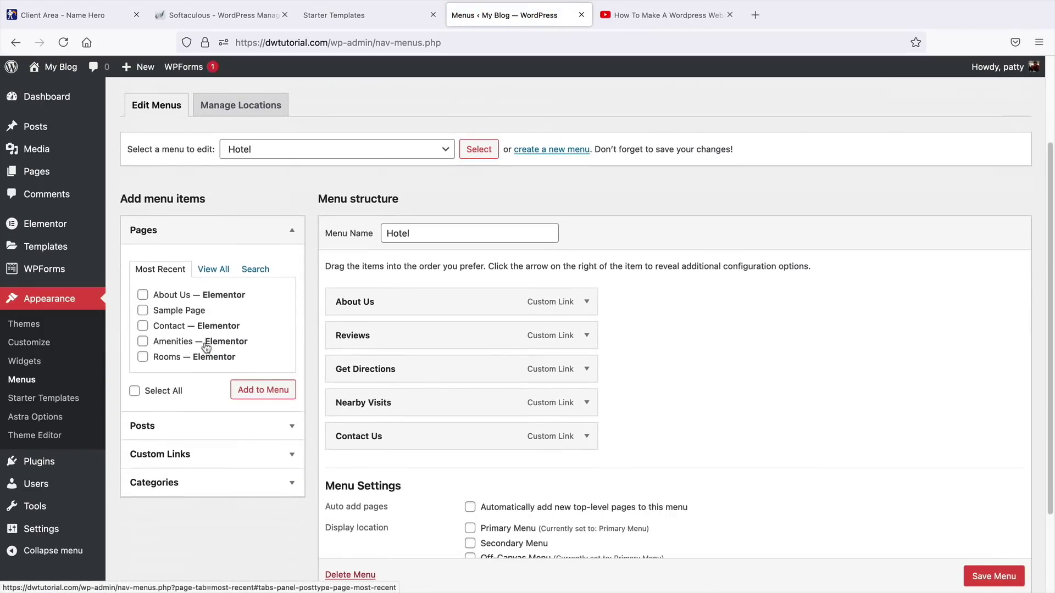
pyautogui.click(358, 154)
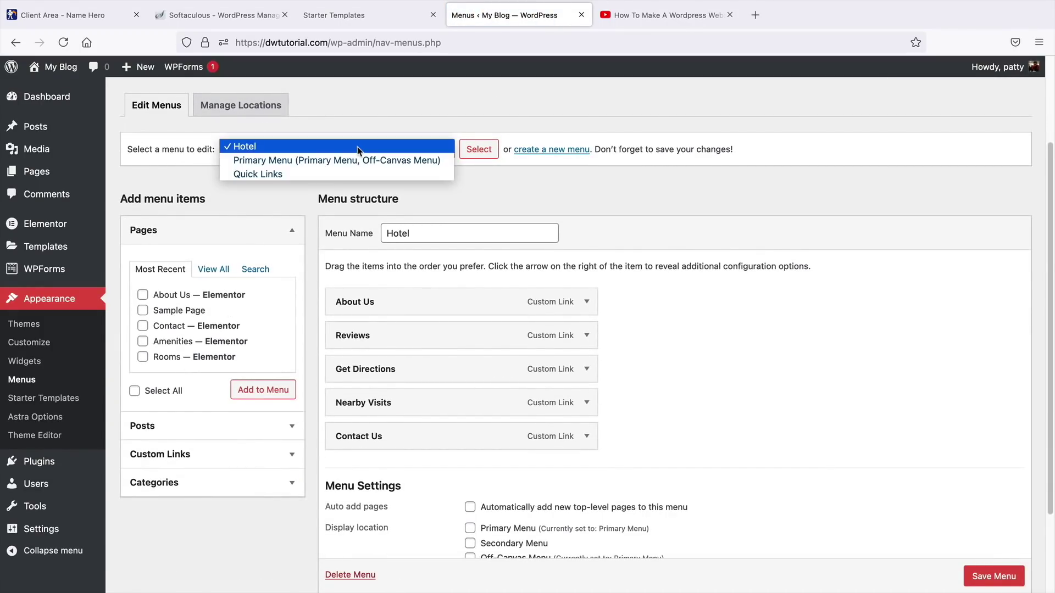
pyautogui.click(255, 162)
pyautogui.click(464, 154)
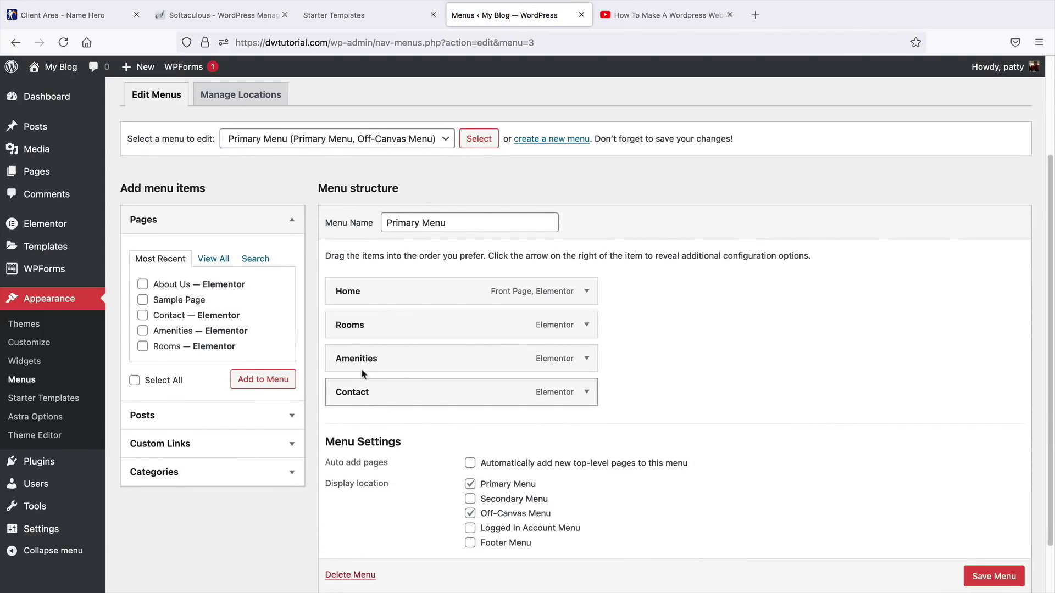
# Add the About Us page to the menu and place it between Home and Rooms.
pyautogui.click(218, 257)
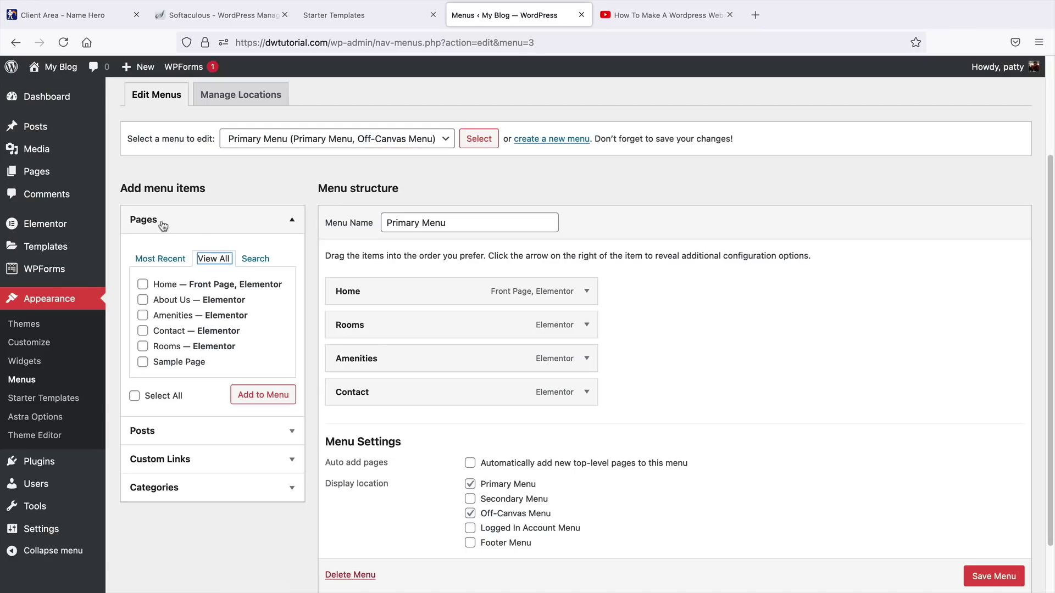
pyautogui.click(143, 300)
pyautogui.click(253, 394)
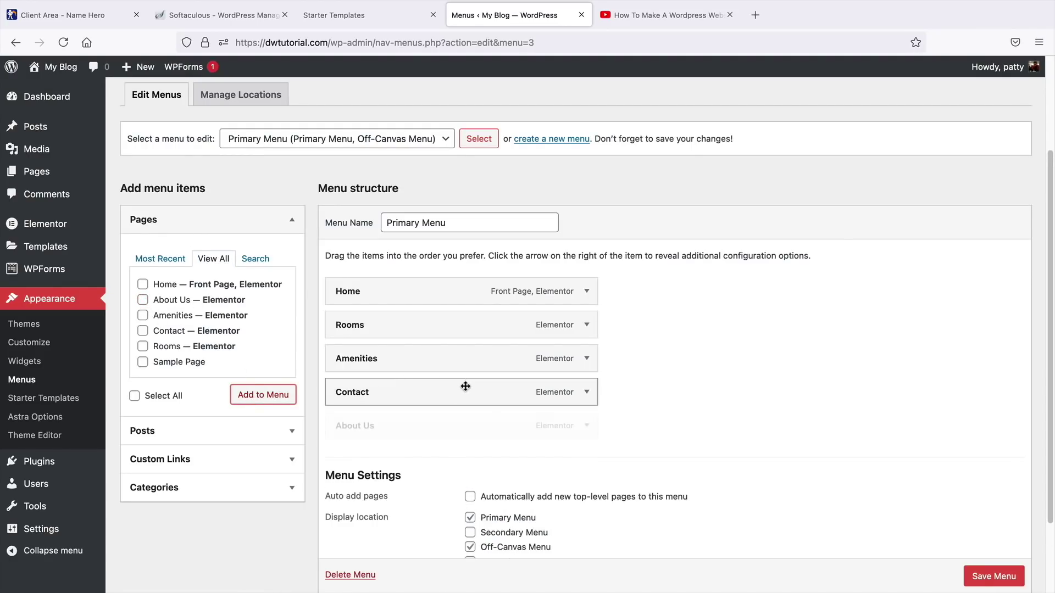
pyautogui.moveTo(472, 433); pyautogui.dragTo(484, 323)
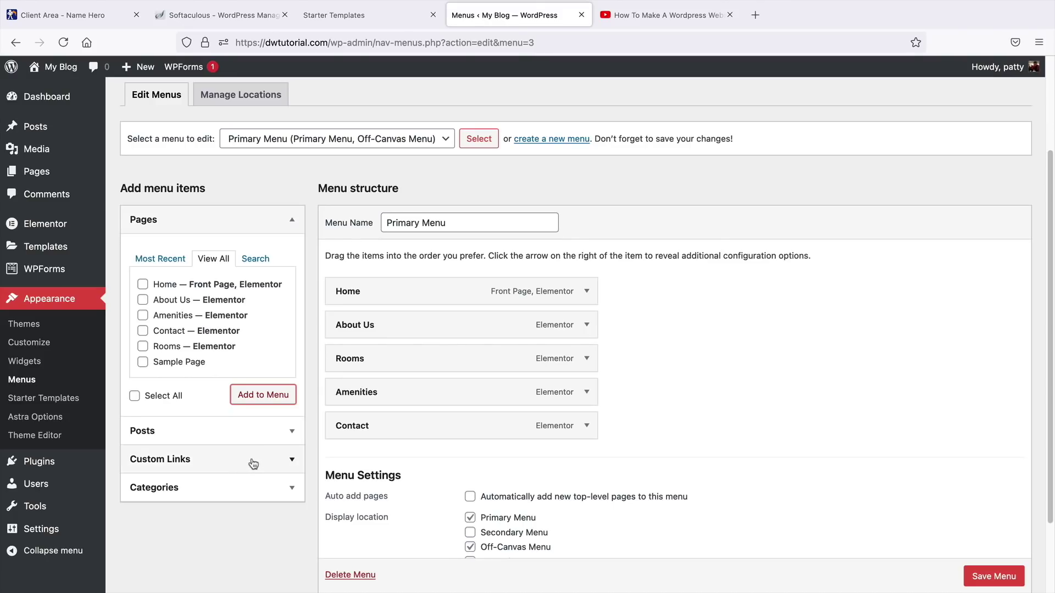
pyautogui.click(302, 466)
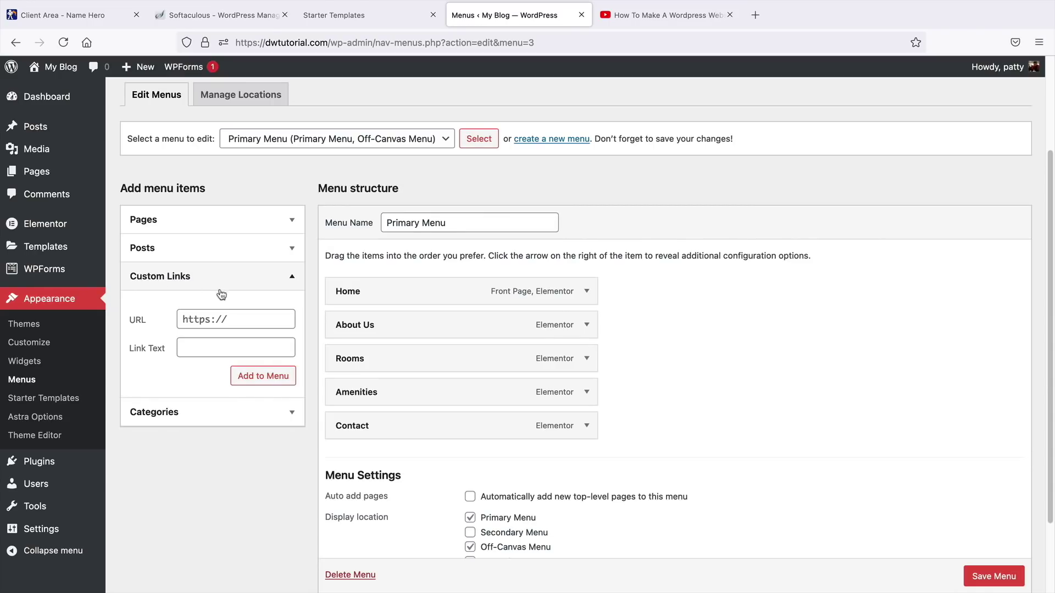
pyautogui.click(235, 320)
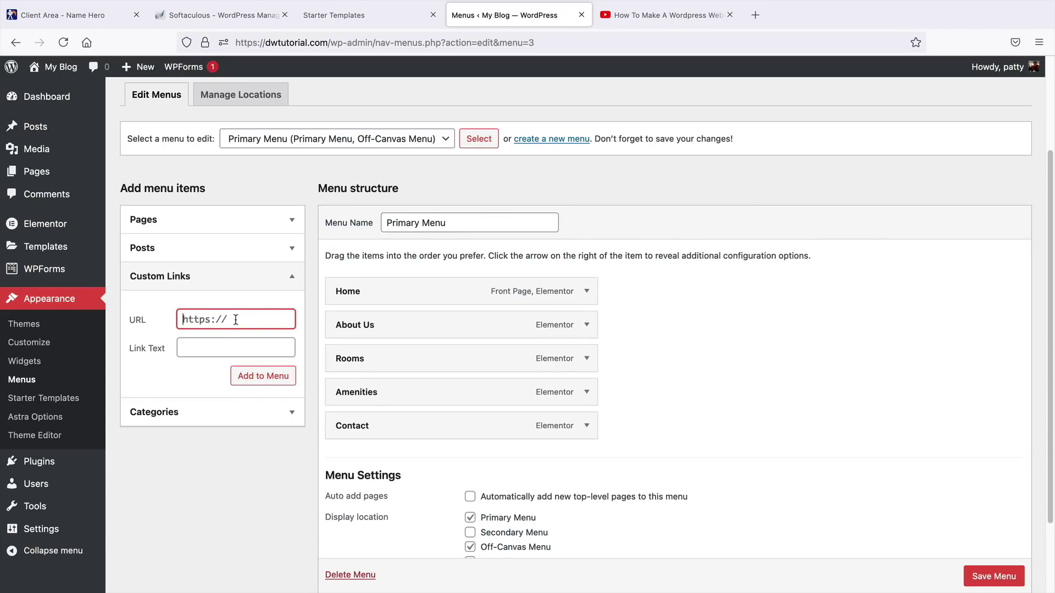
pyautogui.write('ww')
pyautogui.write('w.facebook.com/page')
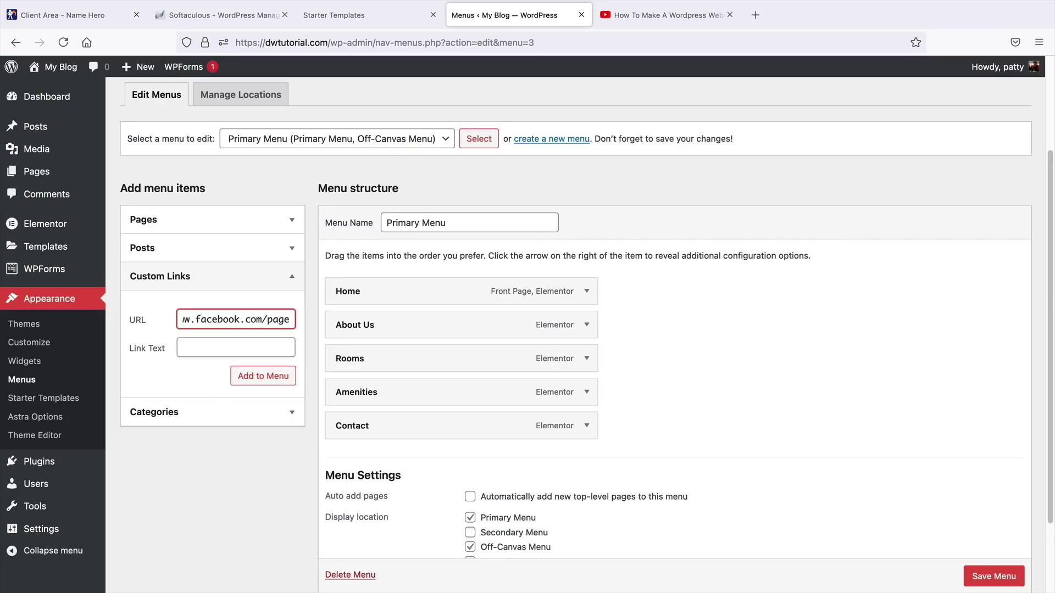
pyautogui.press('Tab')
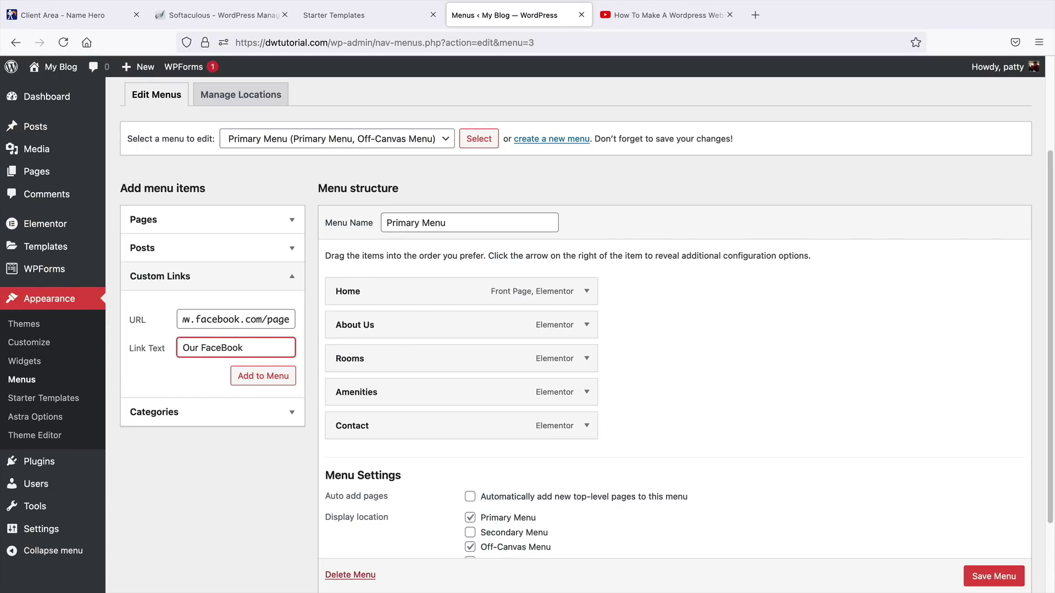
pyautogui.click(264, 381)
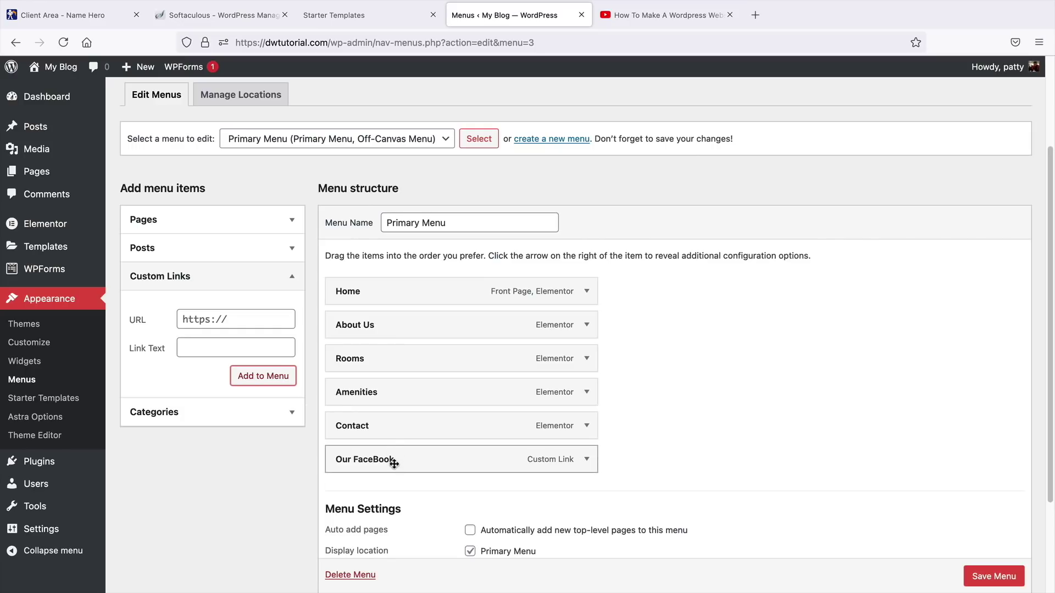
# Drag Our FaceBook up below About Us and indent it as a sub item.
pyautogui.moveTo(388, 460); pyautogui.dragTo(392, 357)
pyautogui.moveTo(379, 358)
pyautogui.mouseDown()
pyautogui.moveTo(363, 360)
pyautogui.moveTo(374, 360)
pyautogui.mouseUp()
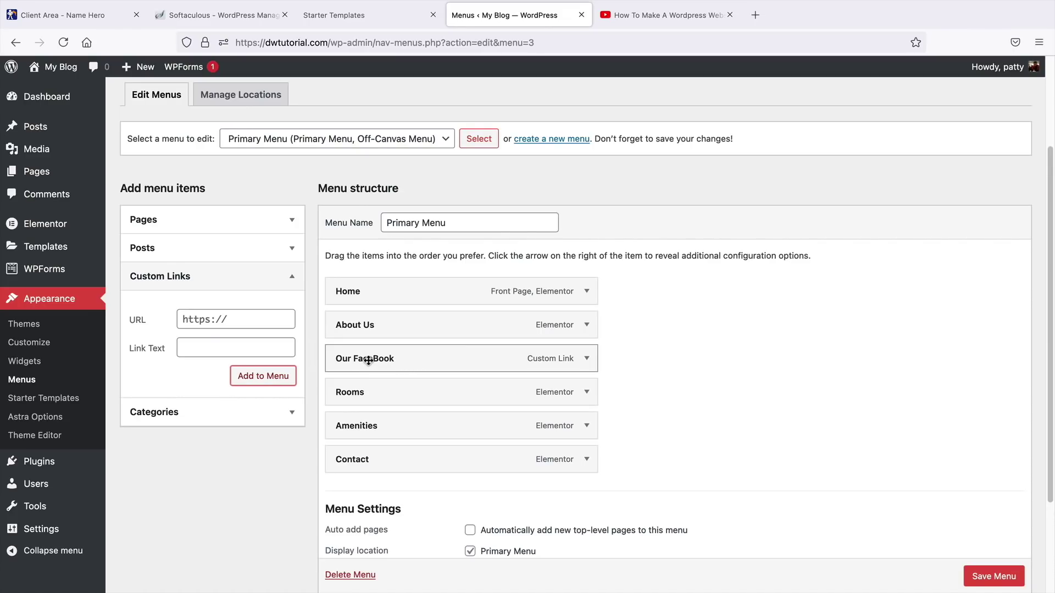
pyautogui.moveTo(368, 360); pyautogui.dragTo(393, 354)
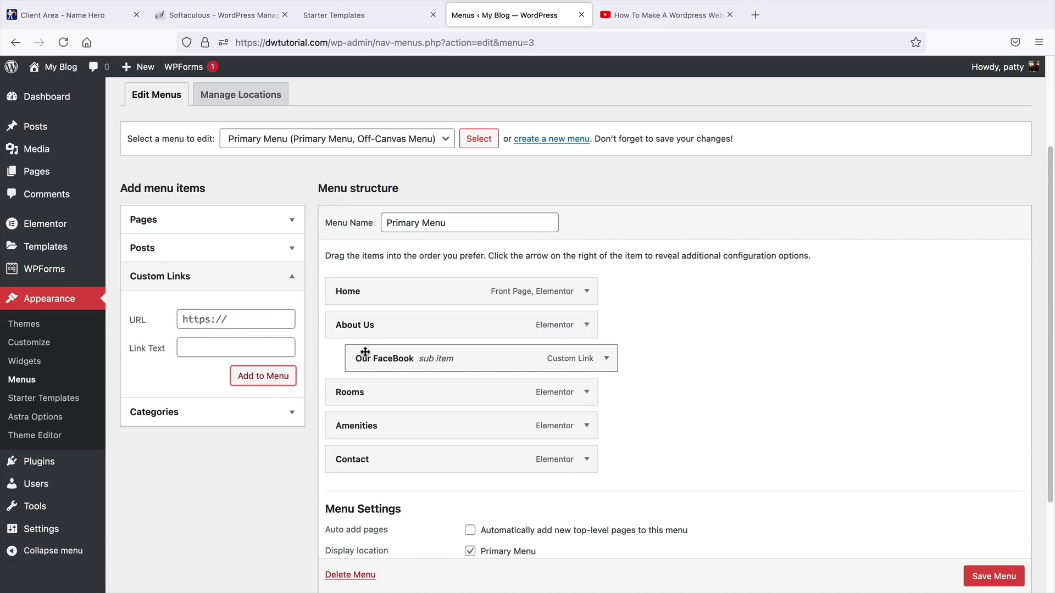
# Save the Primary Menu and visit the live site.
pyautogui.scroll(-1, 983, 575)
pyautogui.click(987, 577)
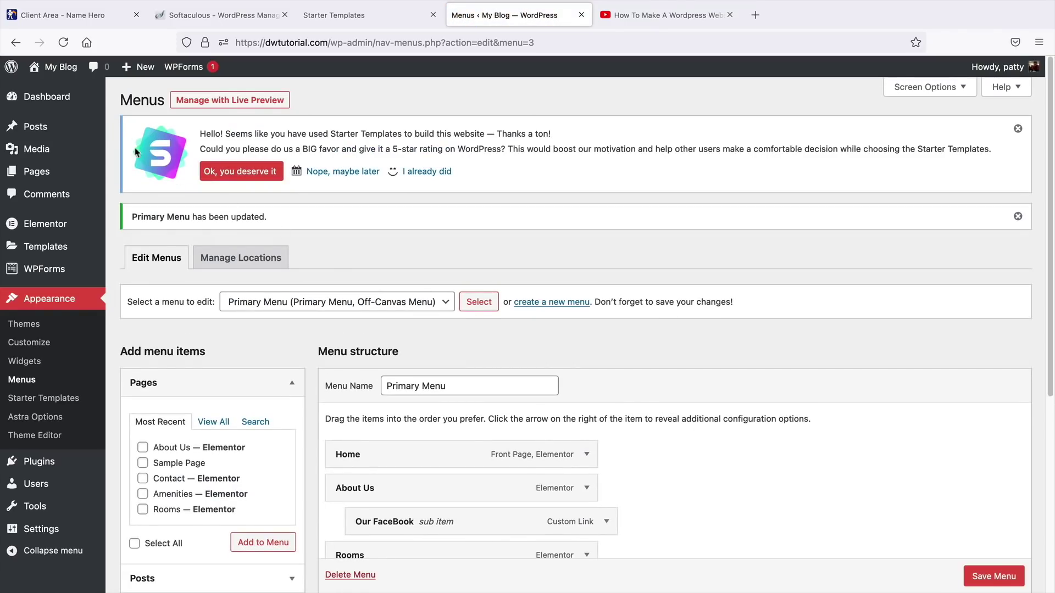
pyautogui.click(55, 90)
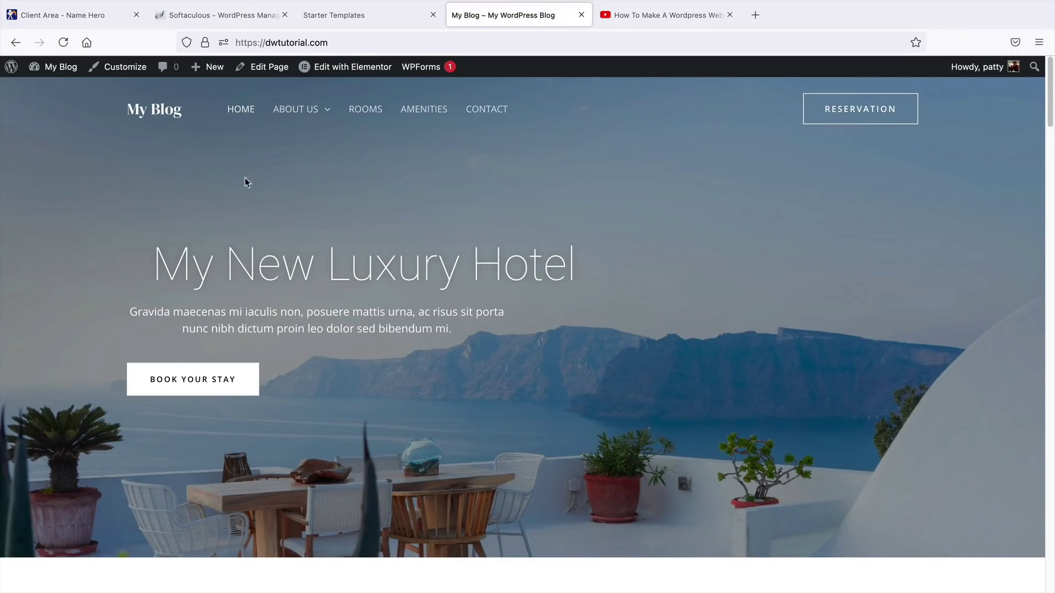
# Launch the Customizer for My Blog (Astra theme) from the front-end admin toolbar.
pyautogui.moveTo(348, 158)
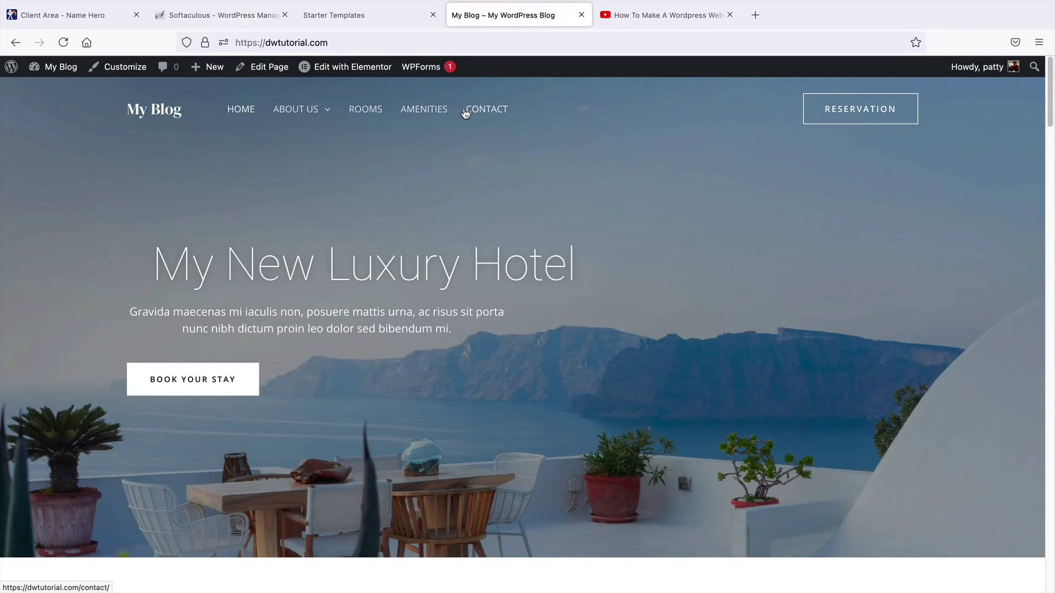
pyautogui.moveTo(312, 111)
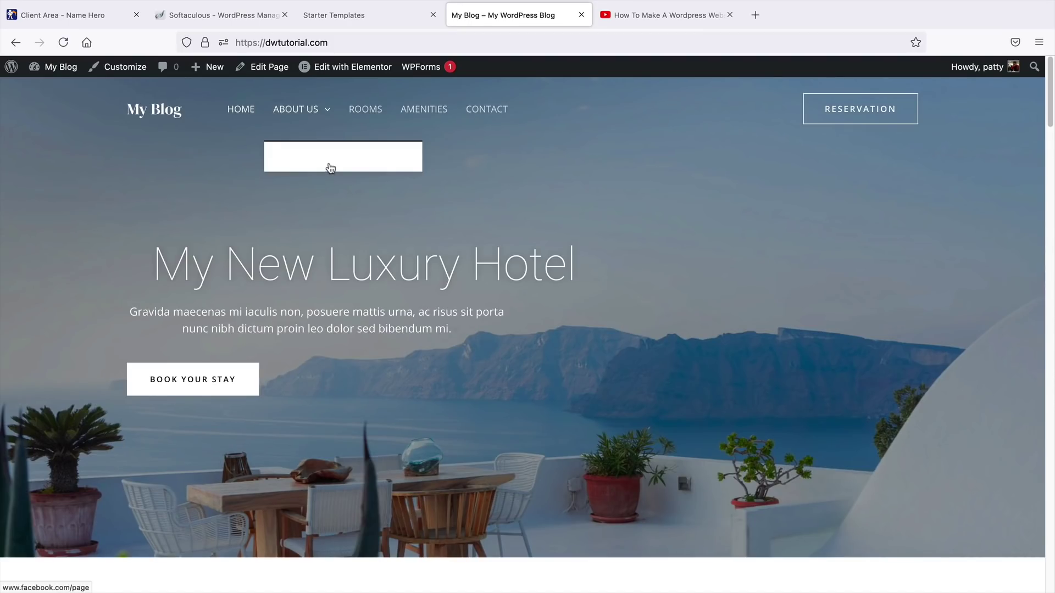
pyautogui.click(126, 68)
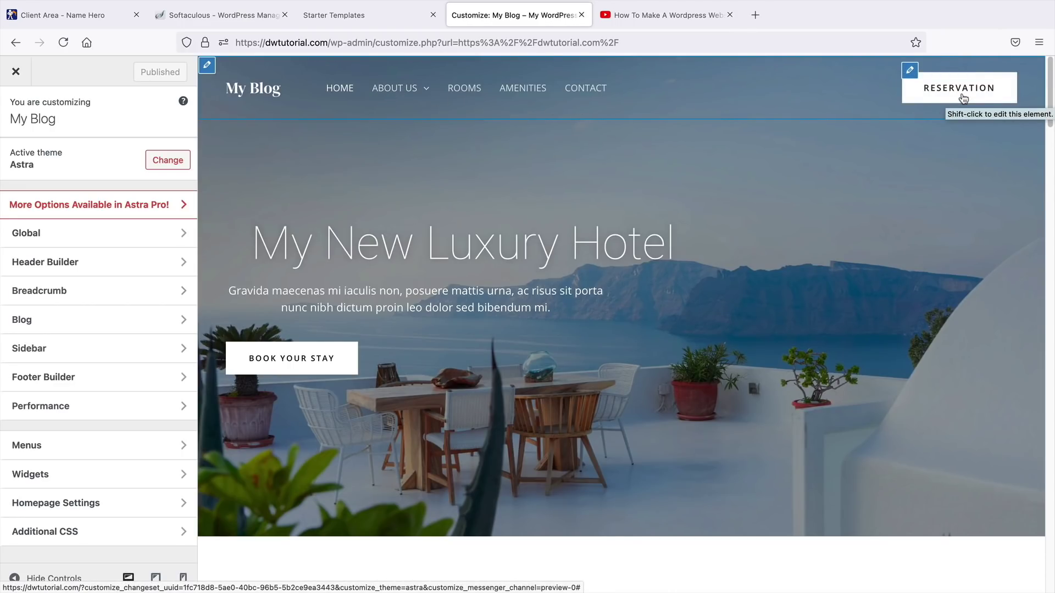
# In the Header Builder, move the Primary Menu to the right section just before the Reservation button.
pyautogui.click(83, 264)
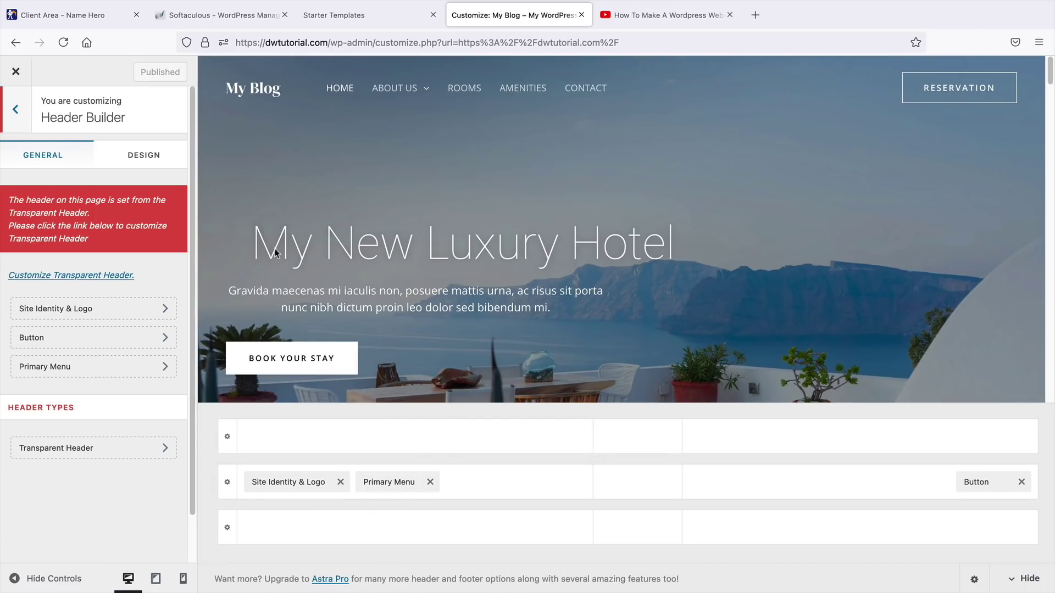
pyautogui.moveTo(400, 491); pyautogui.dragTo(925, 503)
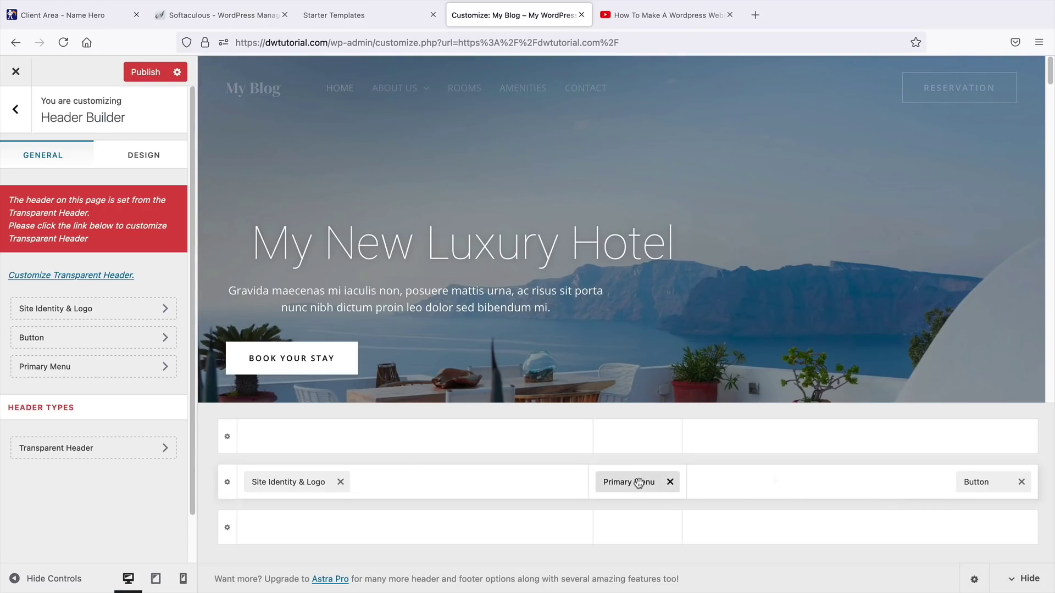
pyautogui.moveTo(641, 483); pyautogui.dragTo(871, 480)
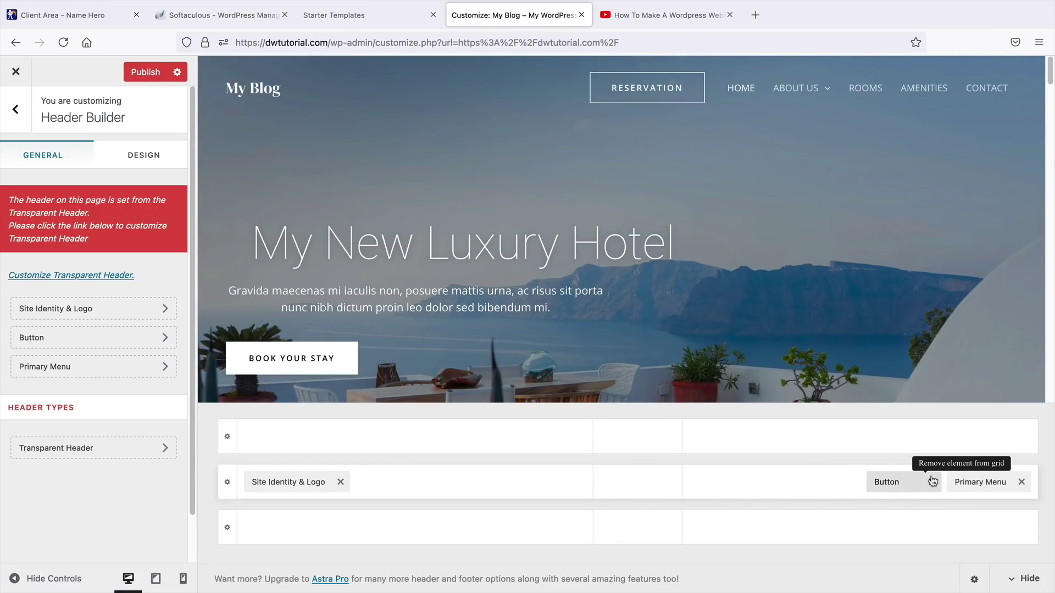
pyautogui.moveTo(806, 98)
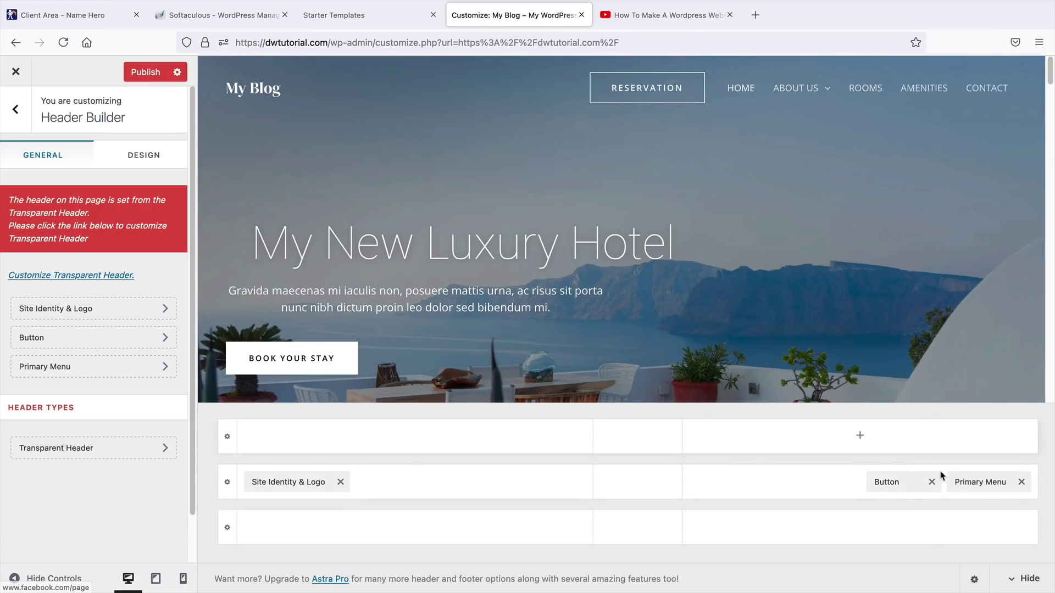
pyautogui.moveTo(998, 481); pyautogui.dragTo(921, 480)
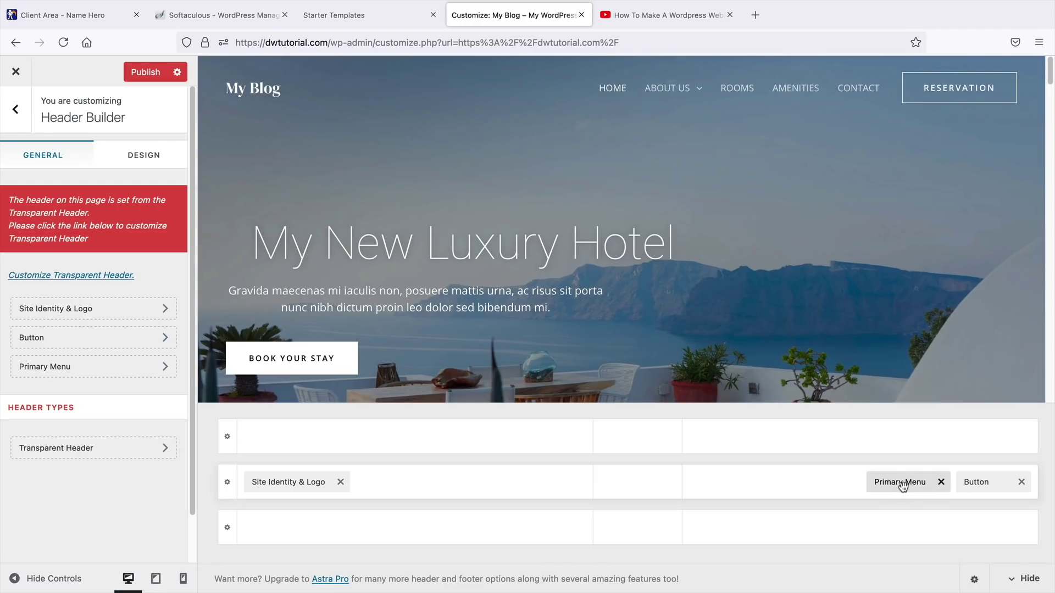
pyautogui.click(902, 484)
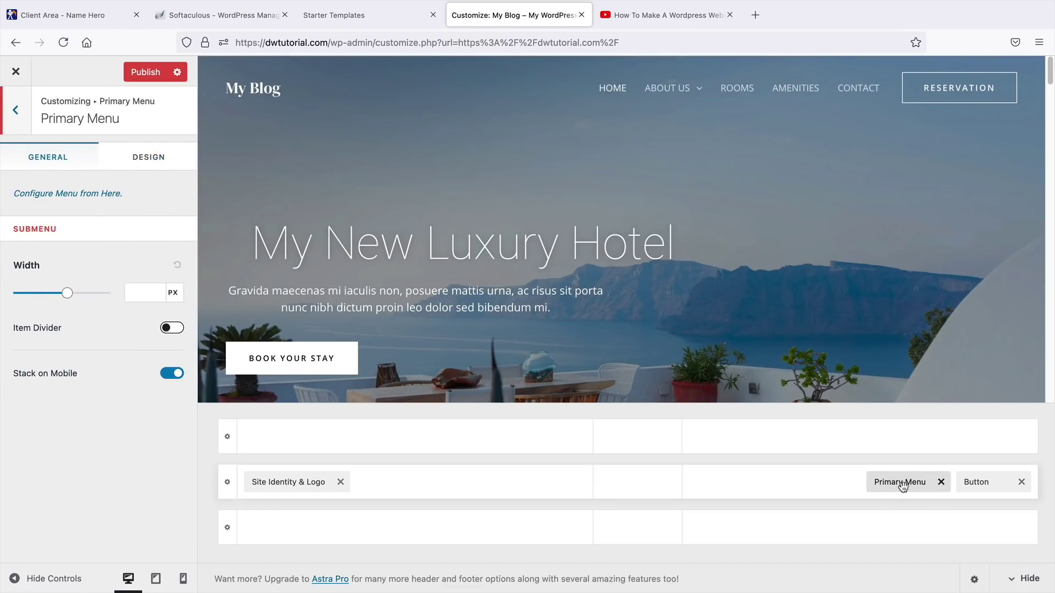
# Look through the Primary Menu's Design options, then go back to the Header Builder.
pyautogui.click(149, 158)
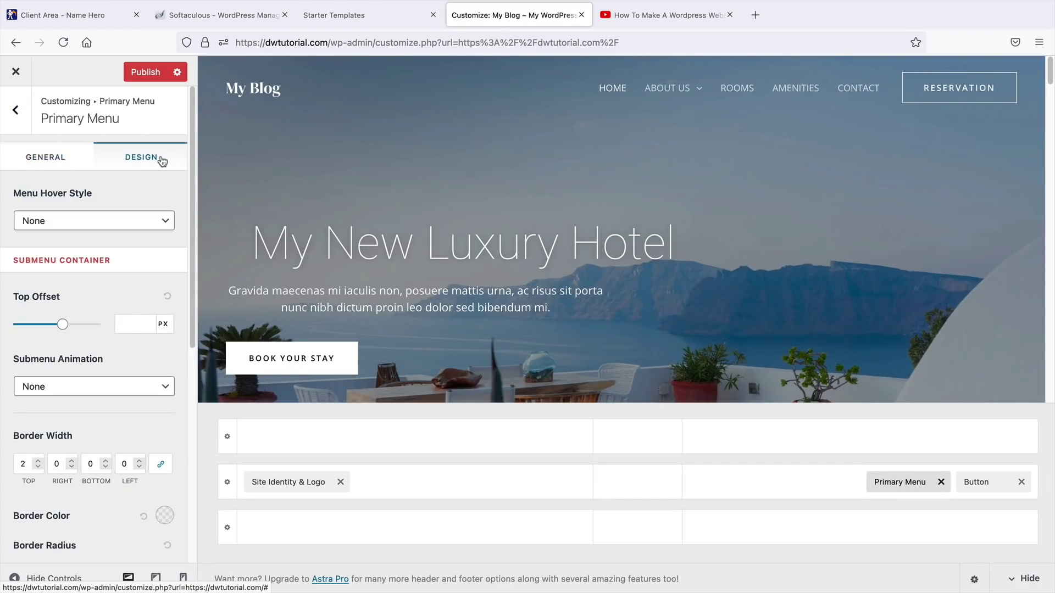
pyautogui.scroll(-2, 57, 306)
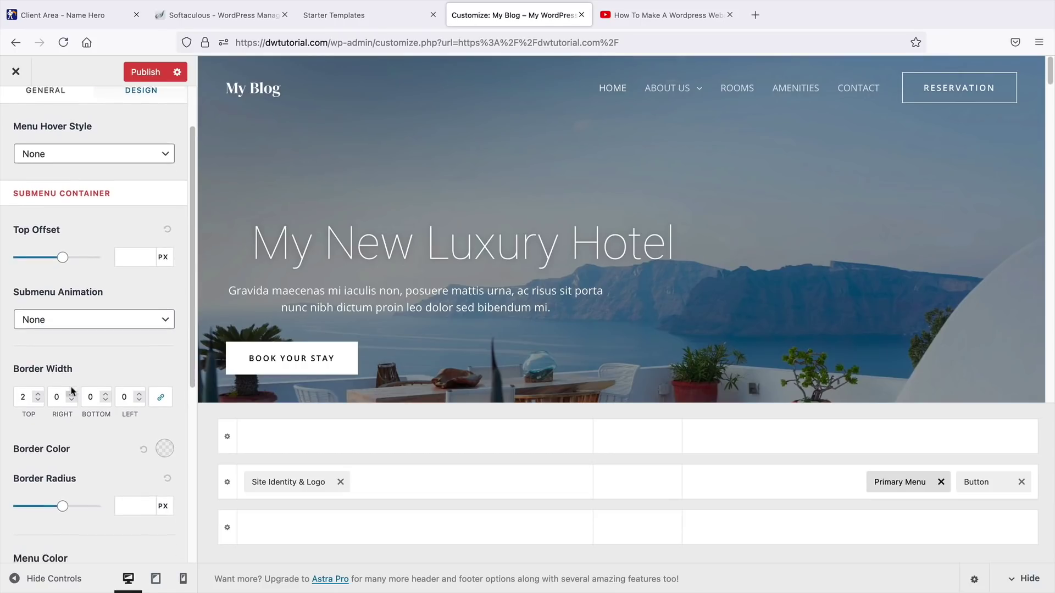
pyautogui.scroll(-5, 71, 391)
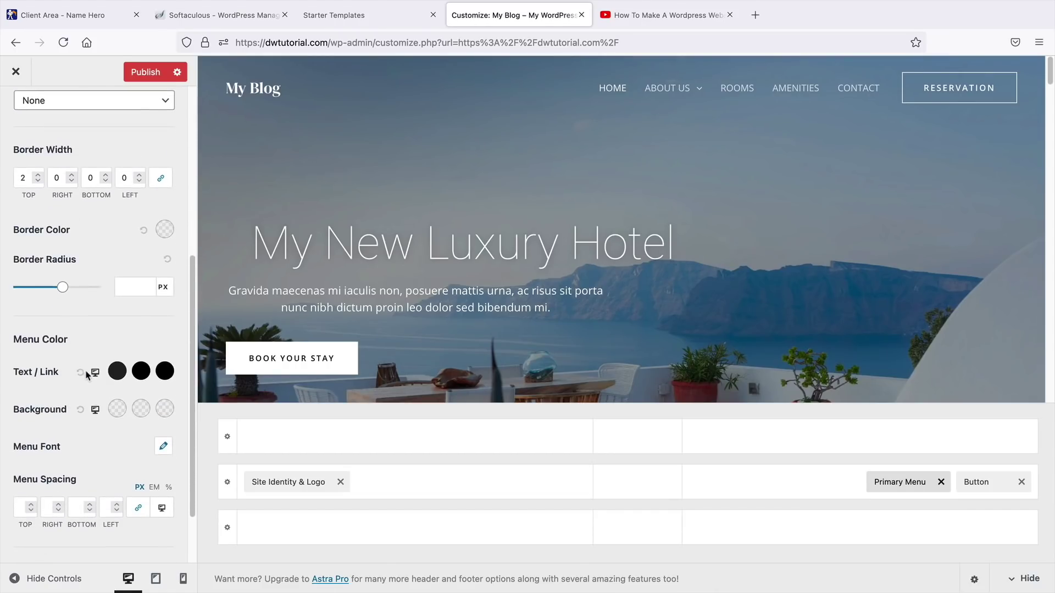
pyautogui.scroll(-2, 87, 368)
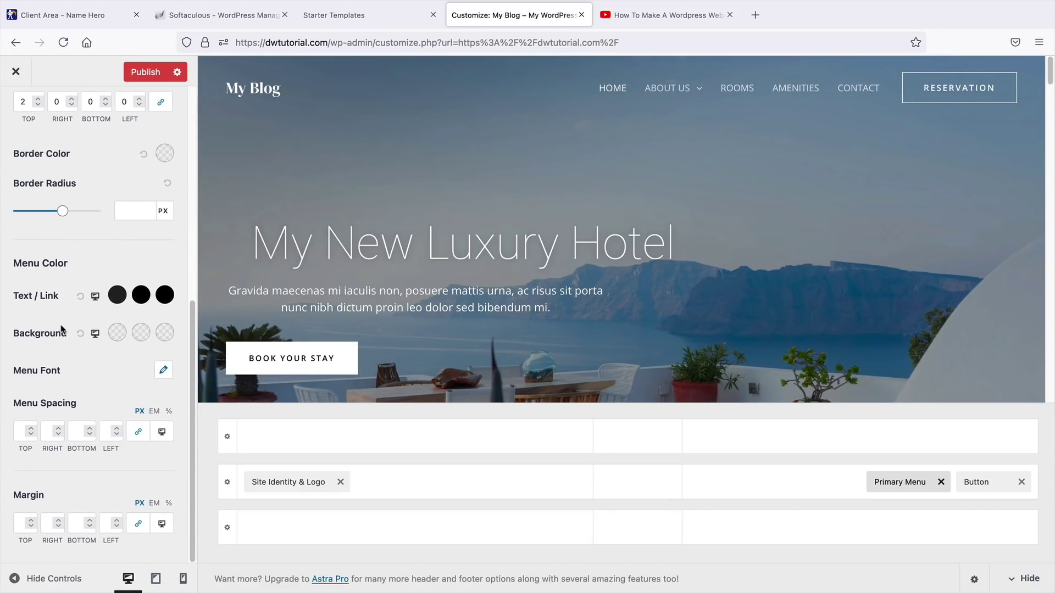
pyautogui.scroll(4, 62, 330)
pyautogui.scroll(5, 80, 352)
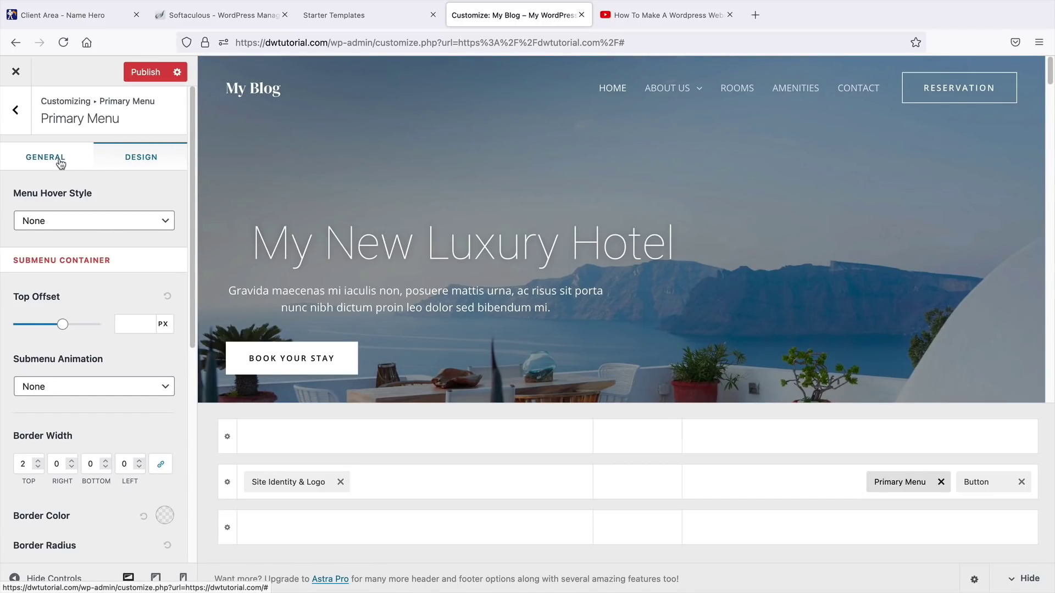
pyautogui.click(16, 114)
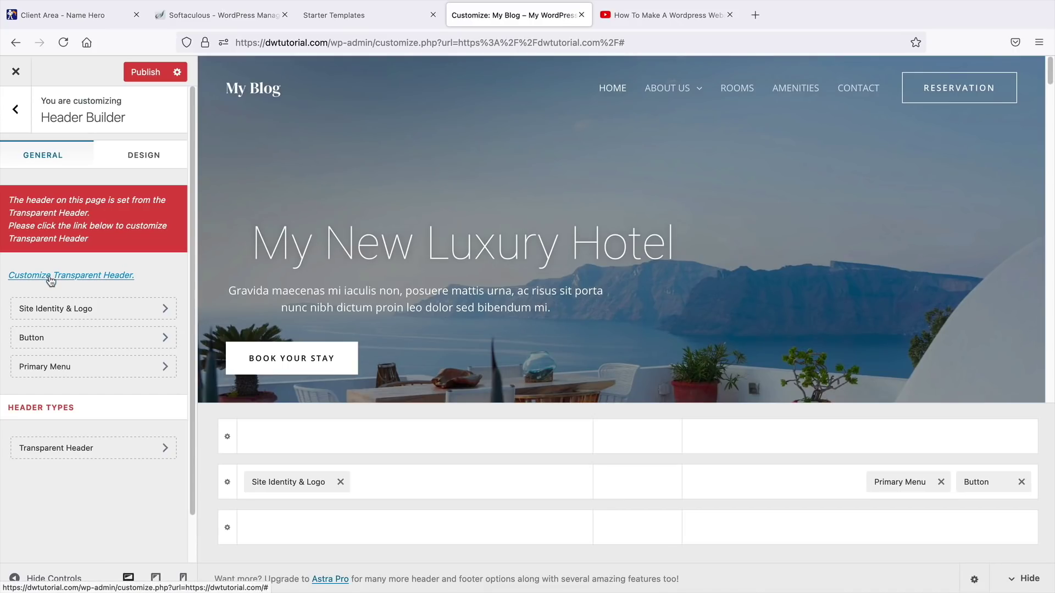
# Open the Transparent Header settings and scroll through its Design options.
pyautogui.click(50, 280)
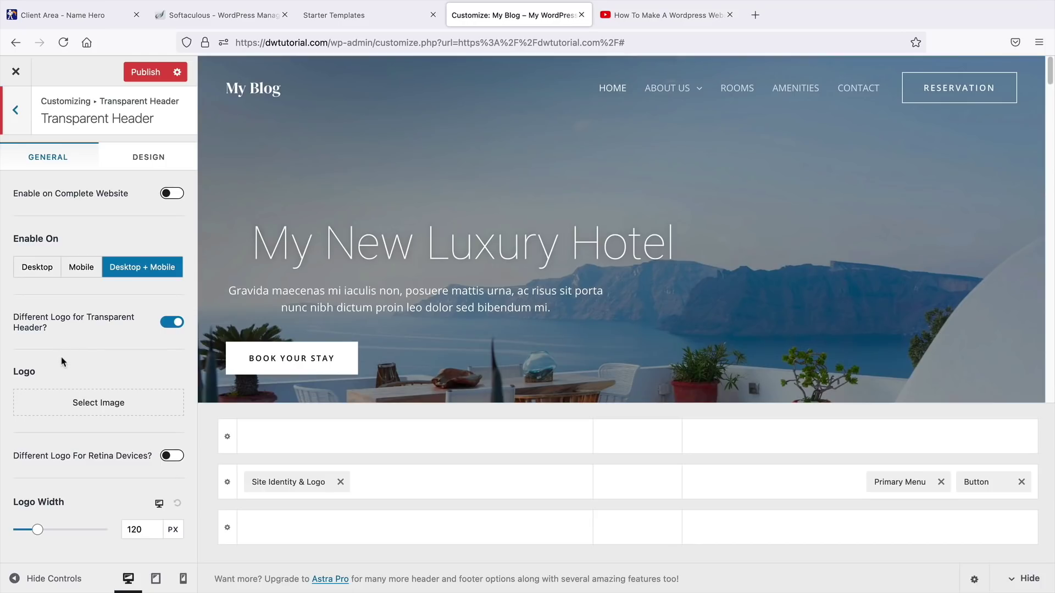
pyautogui.moveTo(666, 99)
pyautogui.click(145, 158)
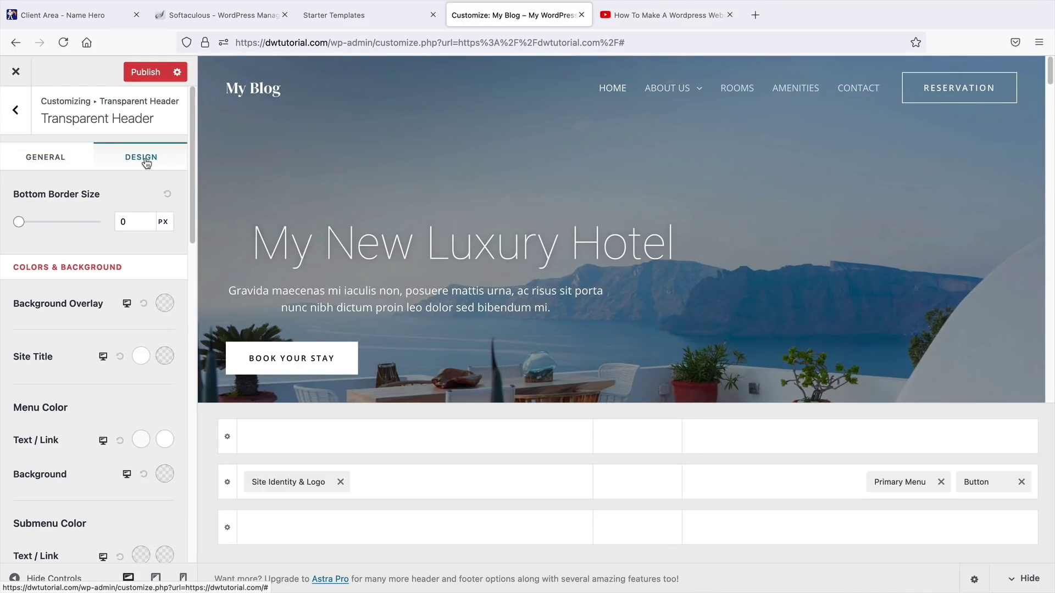
pyautogui.scroll(-3, 101, 237)
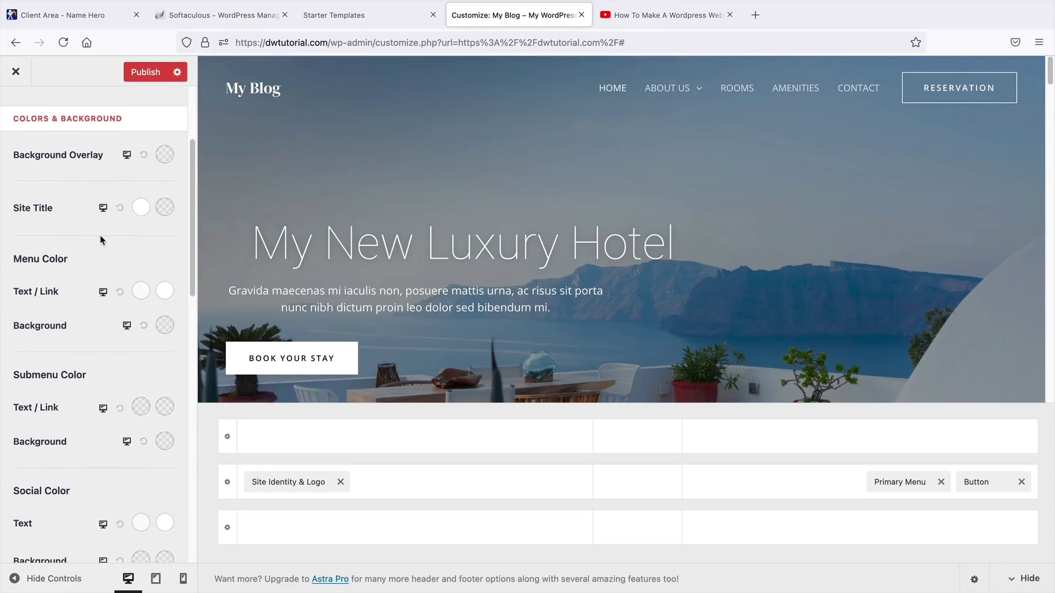
pyautogui.scroll(-1, 39, 283)
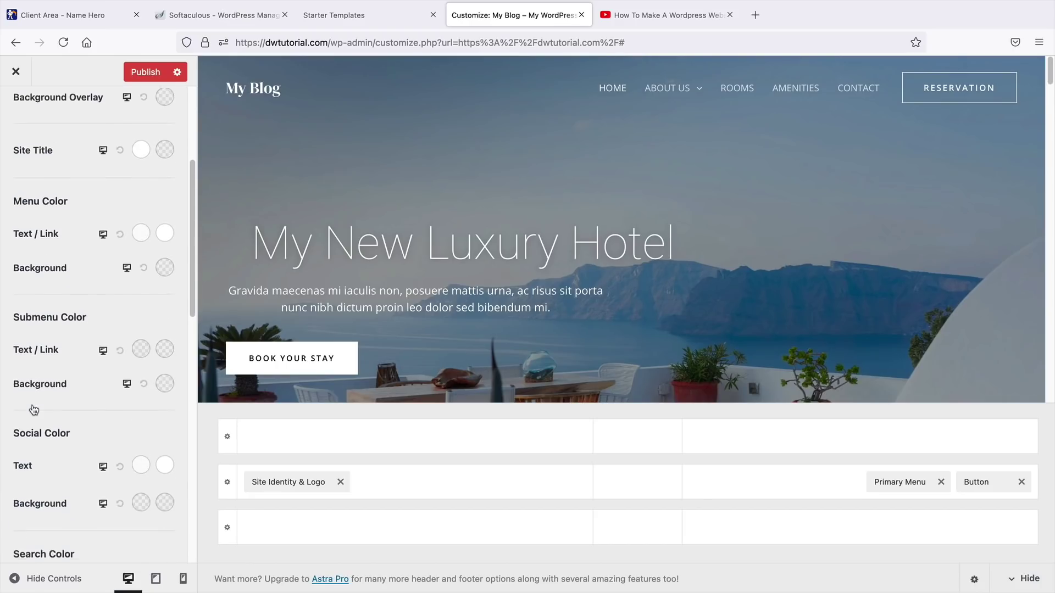
pyautogui.scroll(-5, 33, 410)
pyautogui.scroll(5, 54, 419)
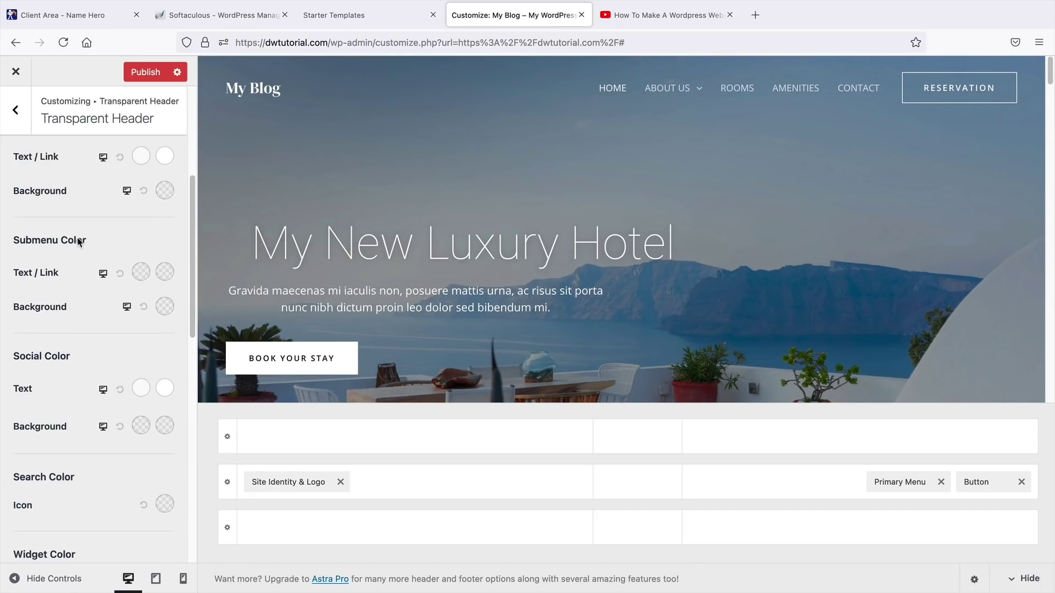
# Set the submenu text/link colour to black for normal and hover, then return to General.
pyautogui.click(141, 271)
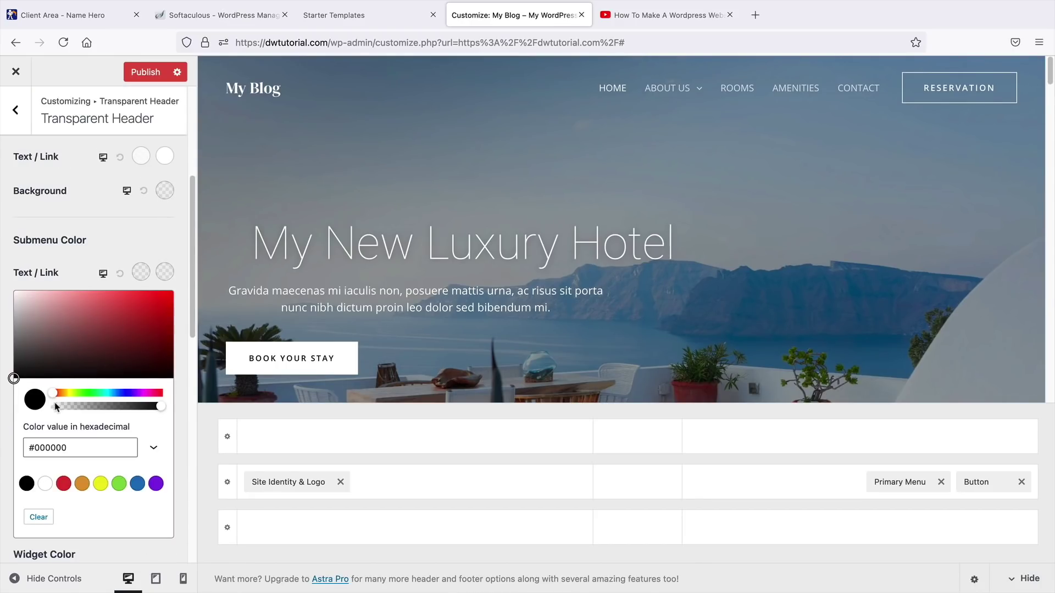
pyautogui.click(27, 484)
pyautogui.click(160, 265)
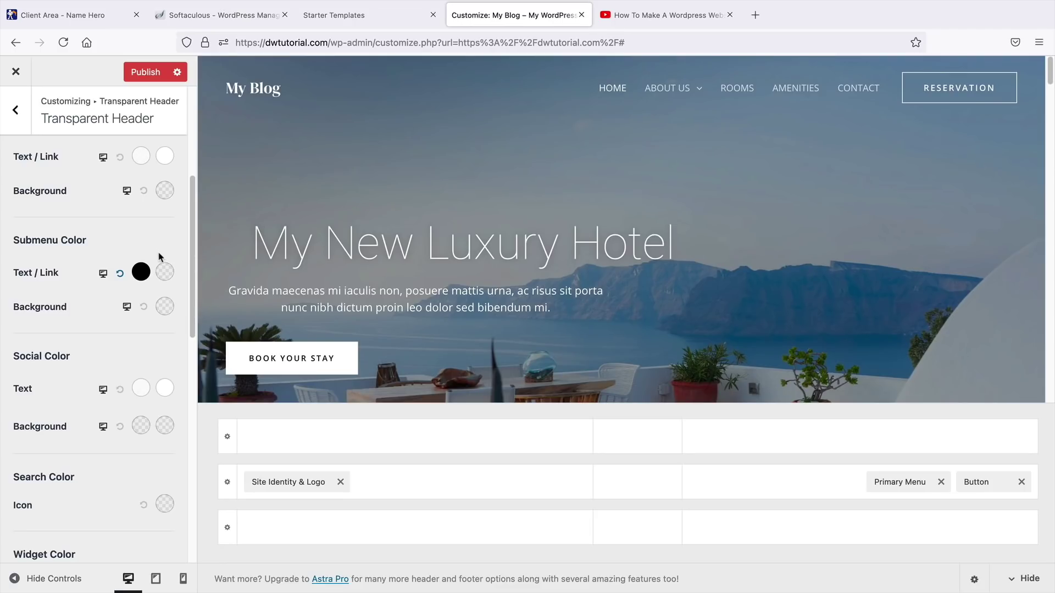
pyautogui.click(165, 271)
pyautogui.click(27, 484)
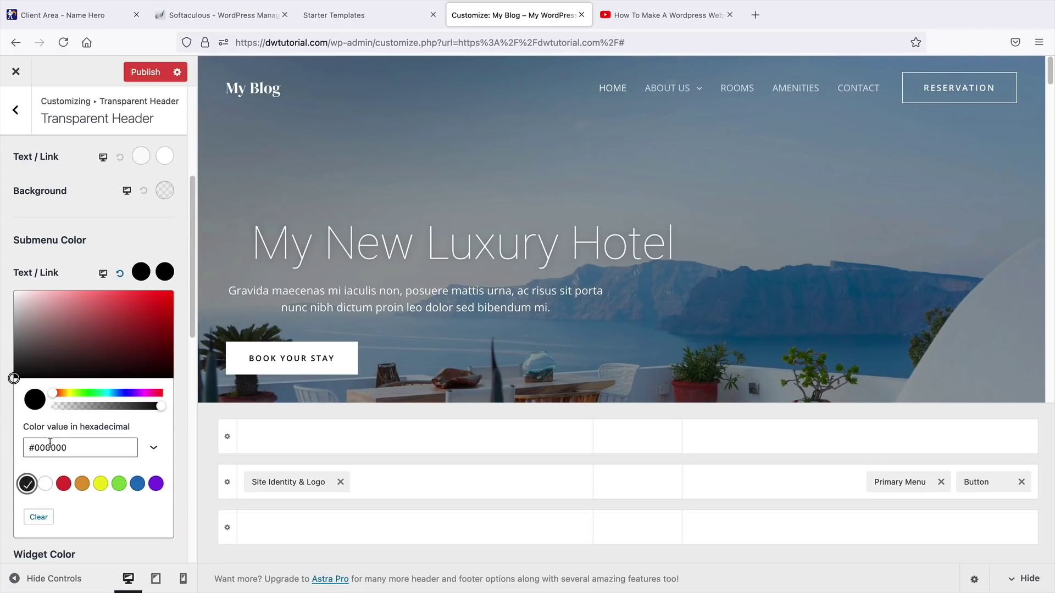
pyautogui.click(147, 254)
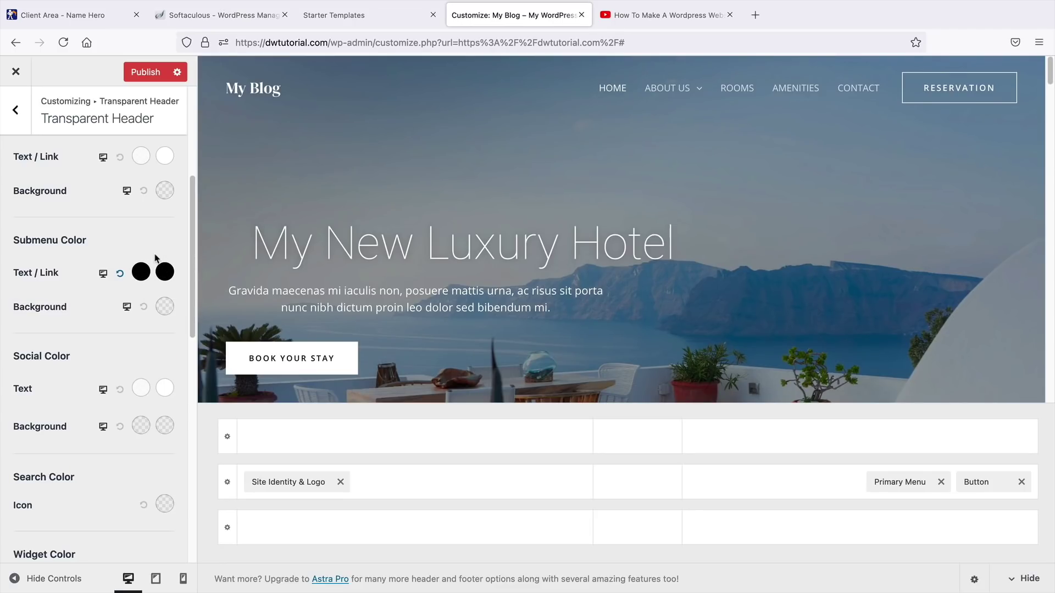
pyautogui.moveTo(688, 94)
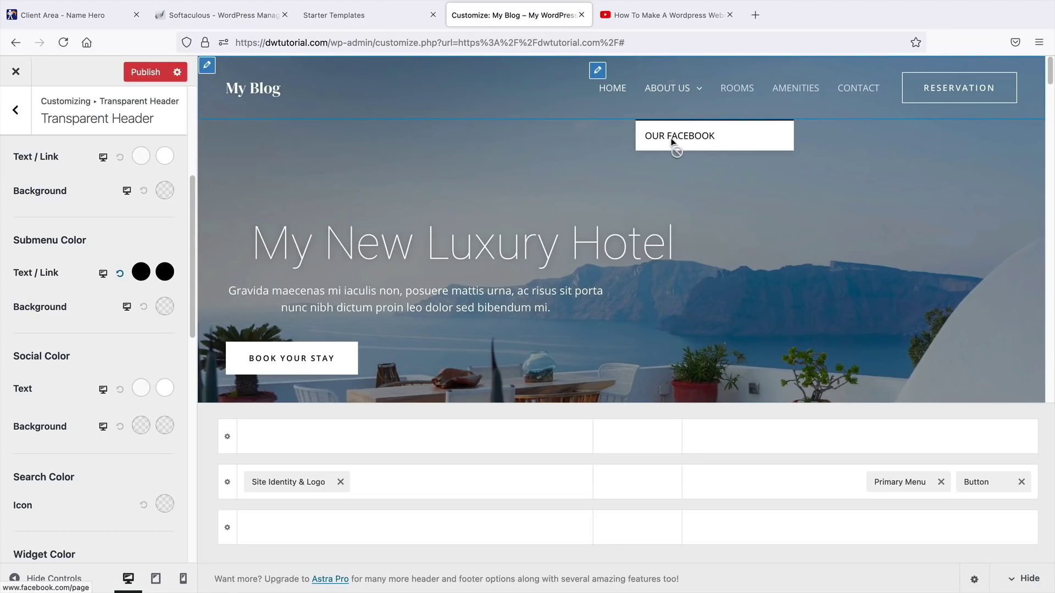
pyautogui.scroll(5, 90, 252)
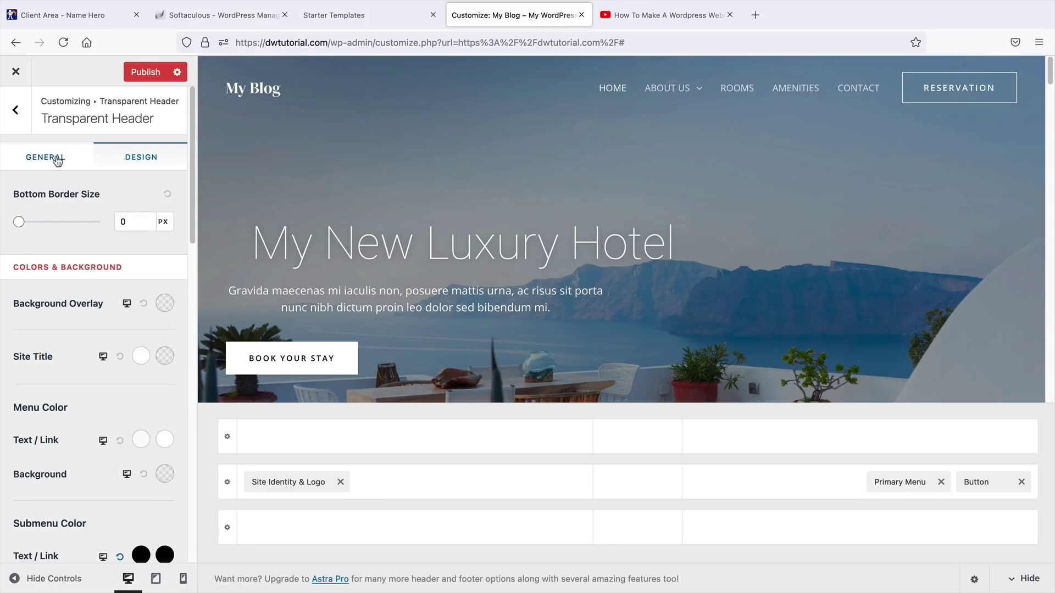
pyautogui.click(57, 160)
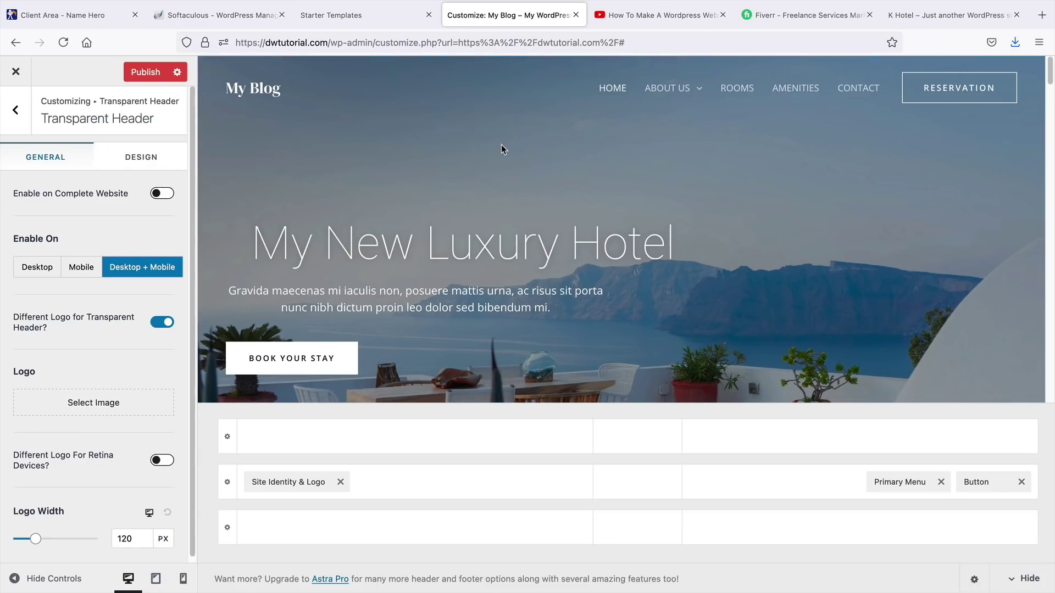
# Search Fiverr for 'logo' and dismiss the sign-up prompt.
pyautogui.click(781, 22)
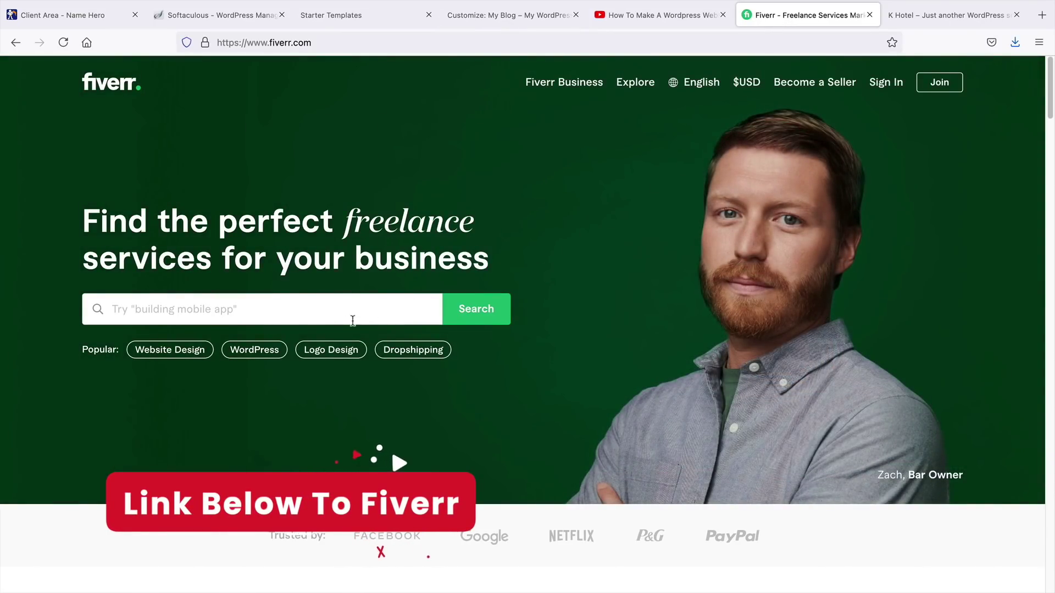
pyautogui.click(289, 312)
pyautogui.write('logo')
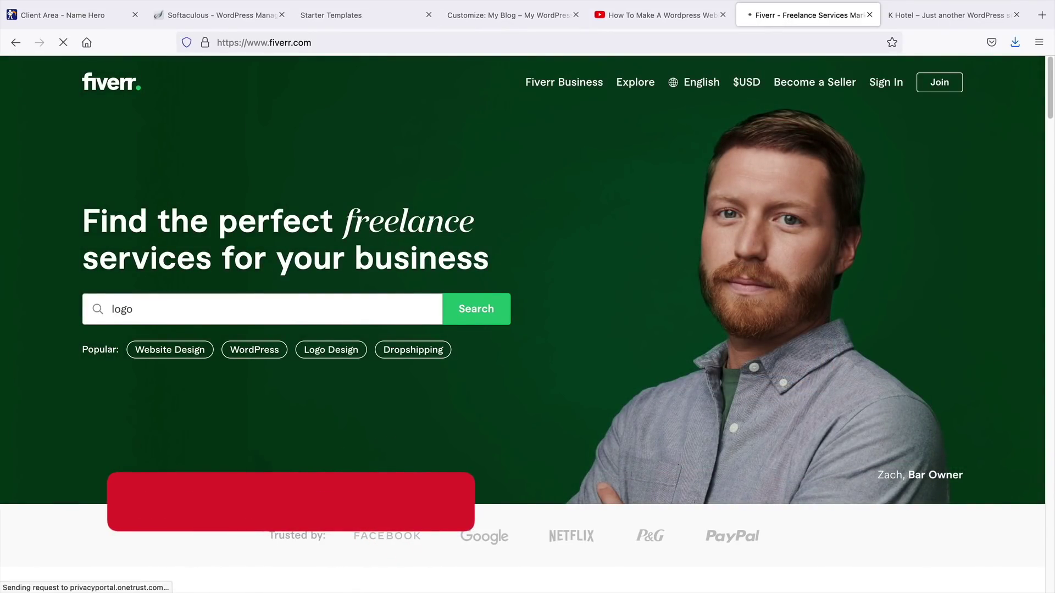
pyautogui.press('Return')
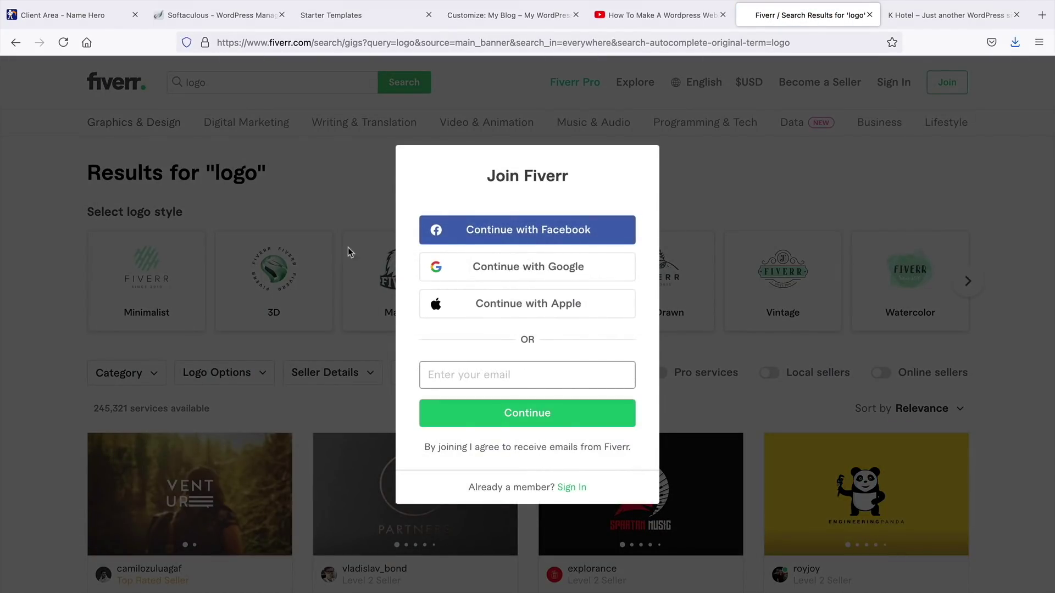
pyautogui.click(716, 384)
# Browse the logo gig results, opening two in new tabs, then switch to the K Hotel demo site.
pyautogui.scroll(-6, 717, 387)
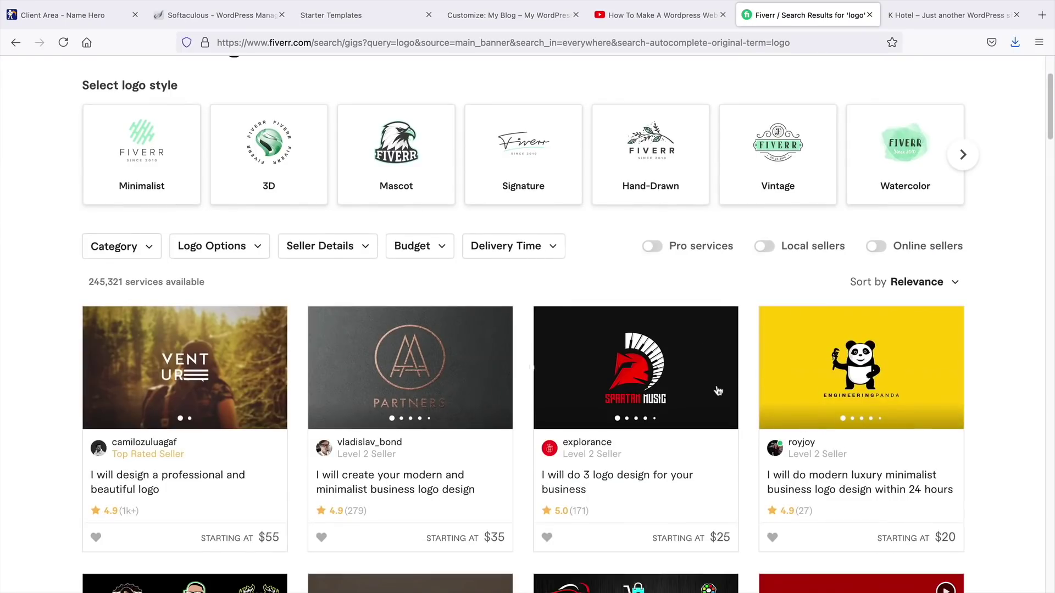
pyautogui.scroll(-2, 714, 385)
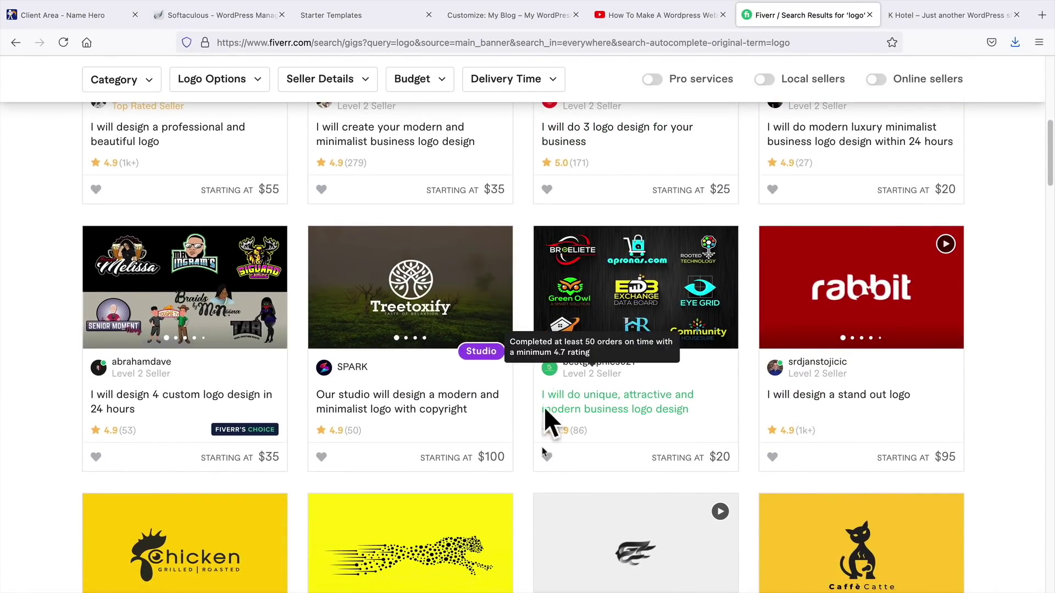
pyautogui.moveTo(478, 379)
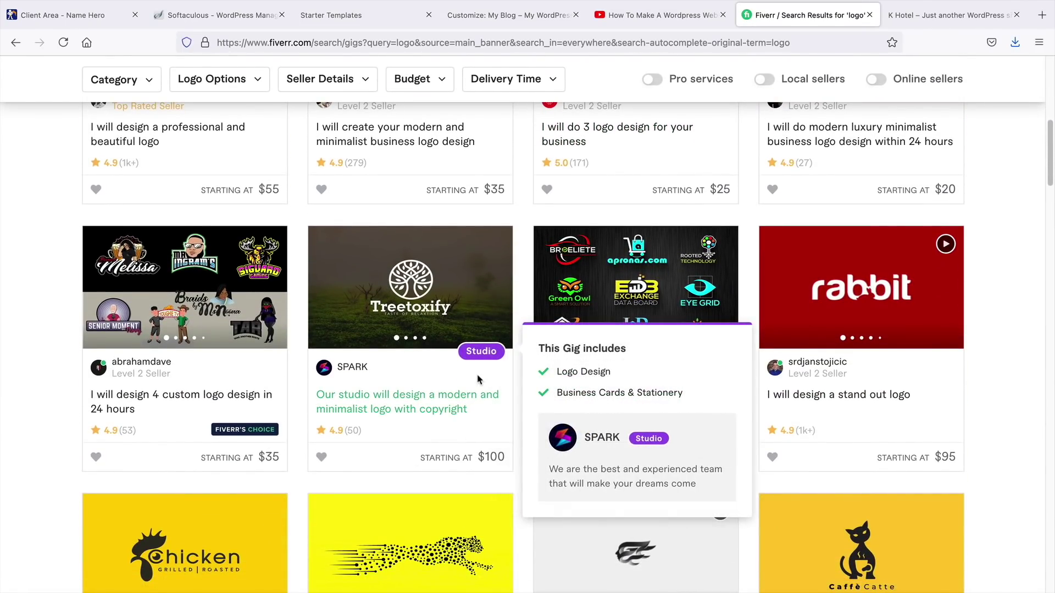
pyautogui.scroll(-10, 477, 379)
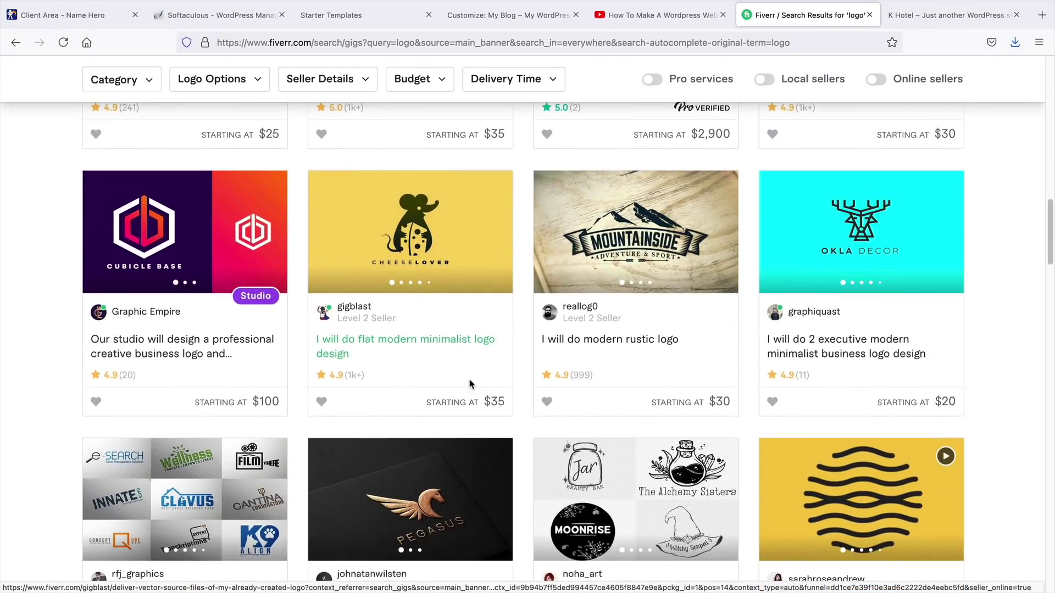
pyautogui.scroll(-6, 469, 384)
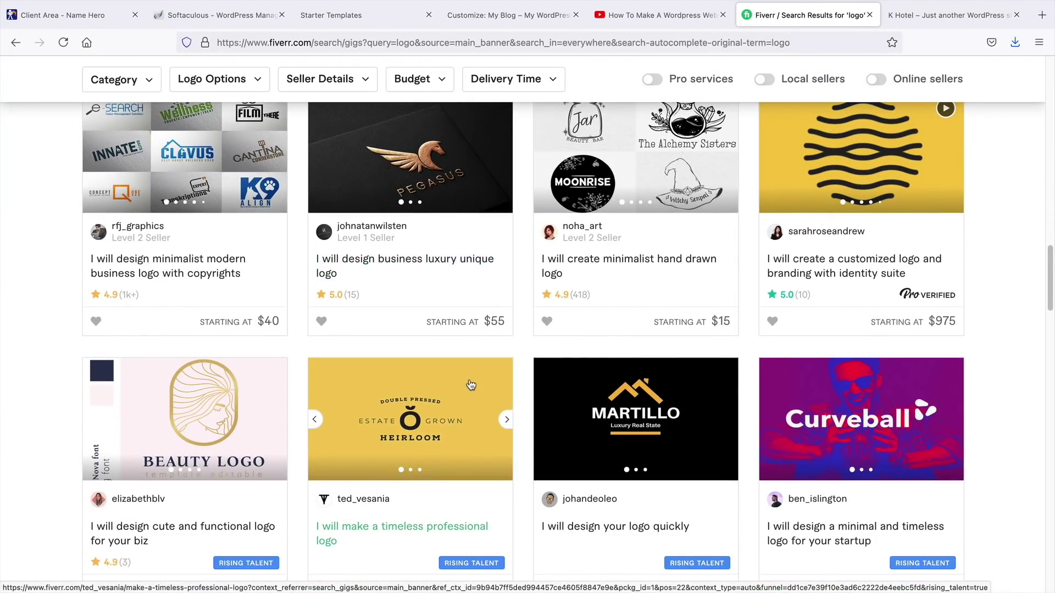
pyautogui.middleClick(982, 308)
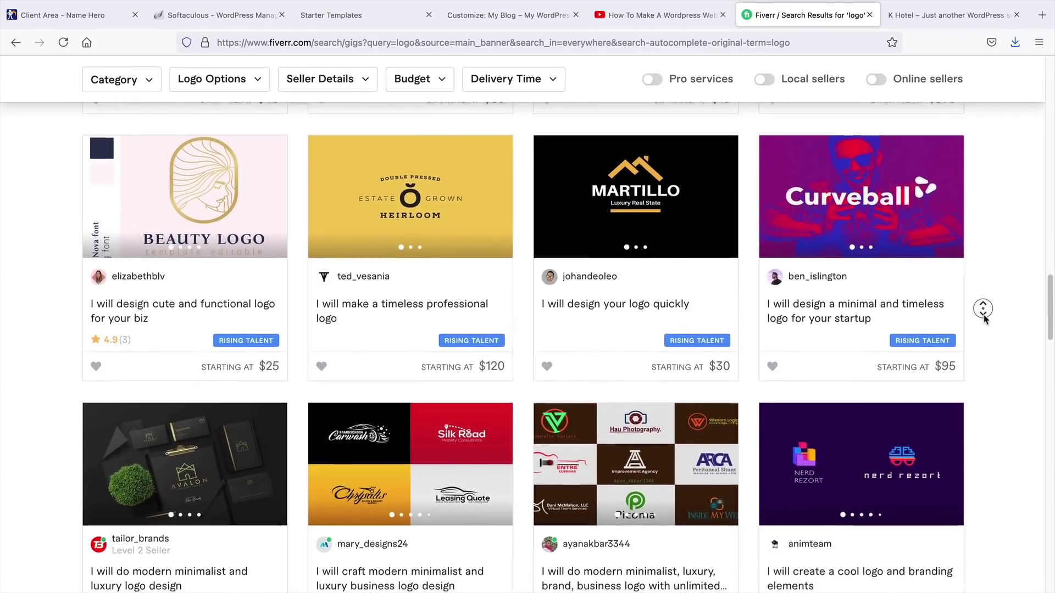
pyautogui.middleClick(984, 319)
pyautogui.scroll(15, 984, 320)
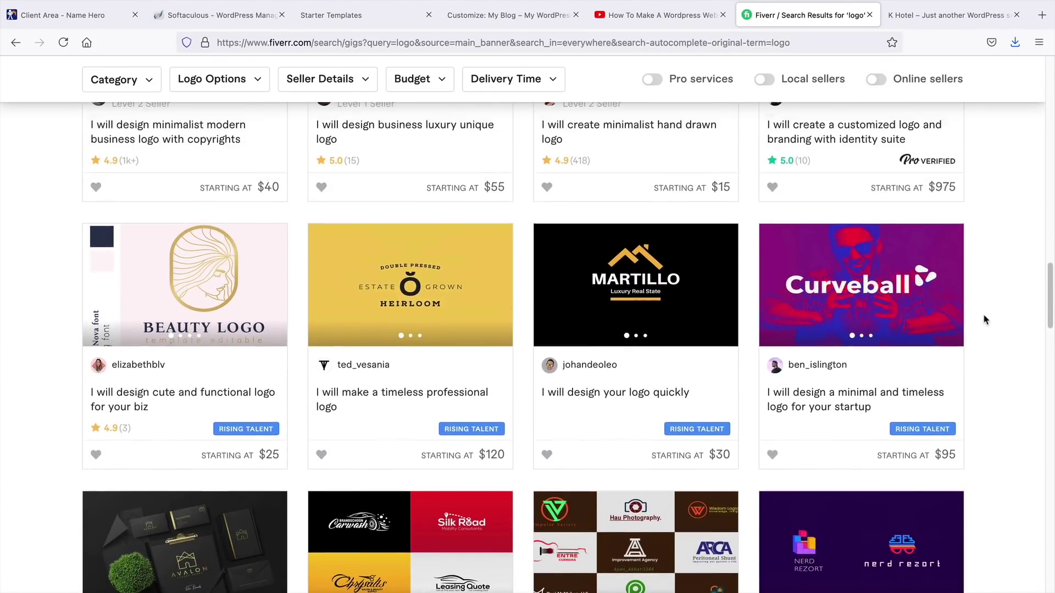
pyautogui.scroll(10, 984, 319)
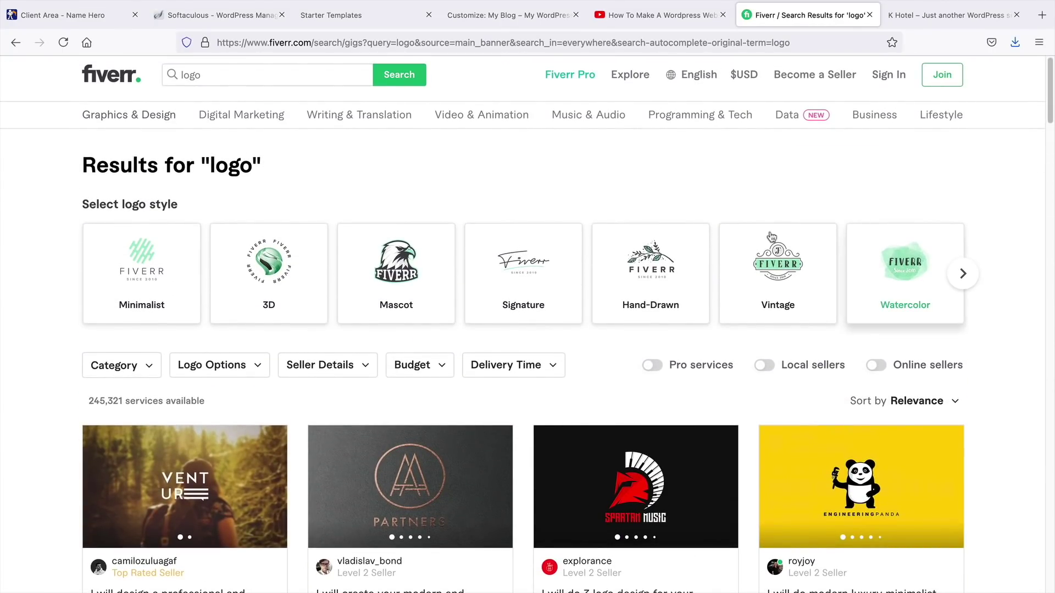
pyautogui.scroll(-1, 438, 396)
pyautogui.scroll(-2, 443, 369)
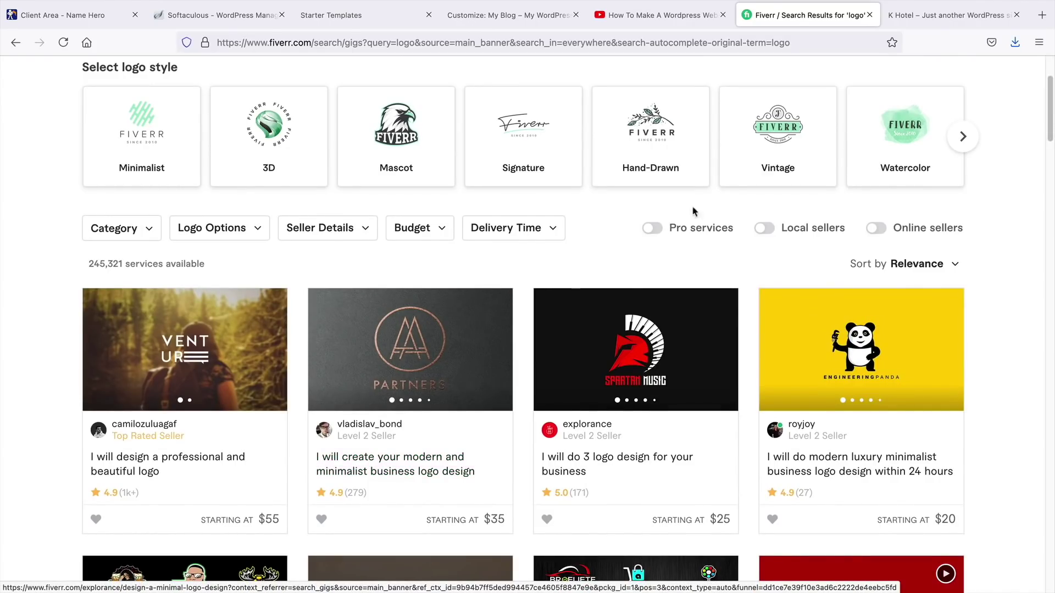
pyautogui.click(921, 25)
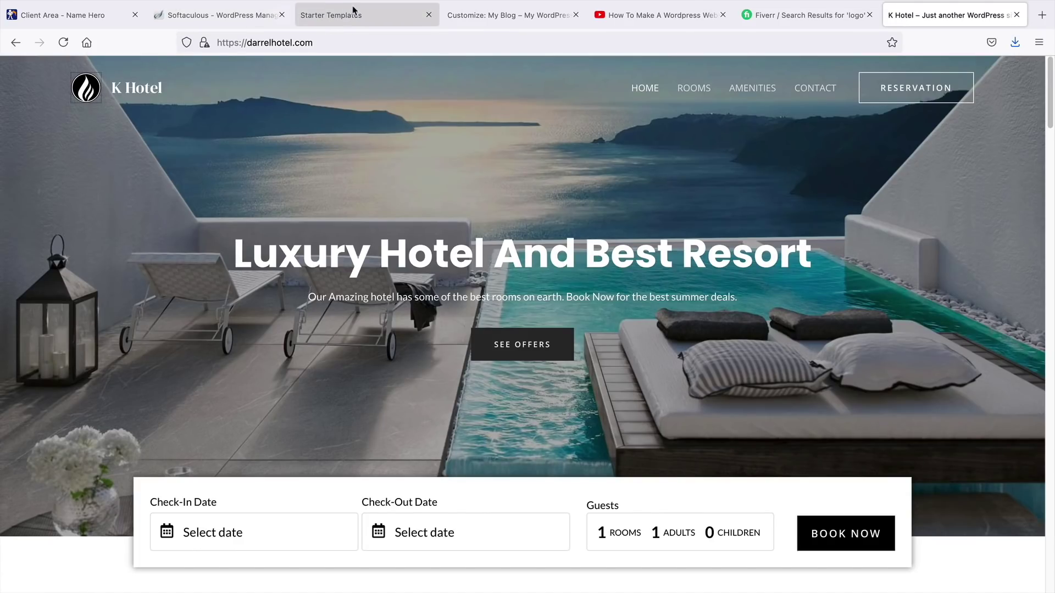
# Upload the fire-flame PNG and set it as the Transparent Header logo.
pyautogui.click(484, 16)
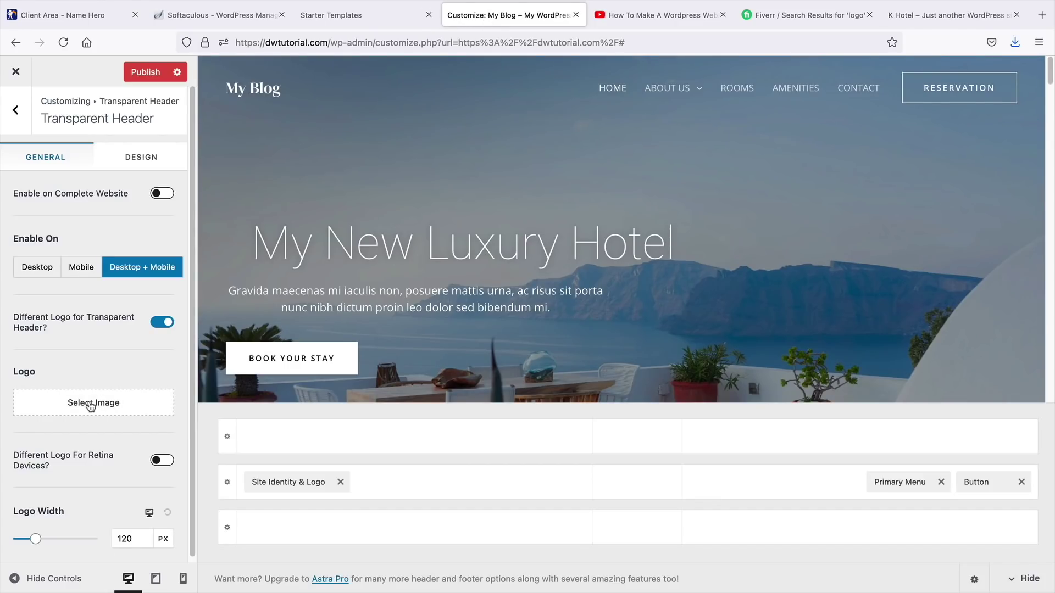
pyautogui.click(87, 404)
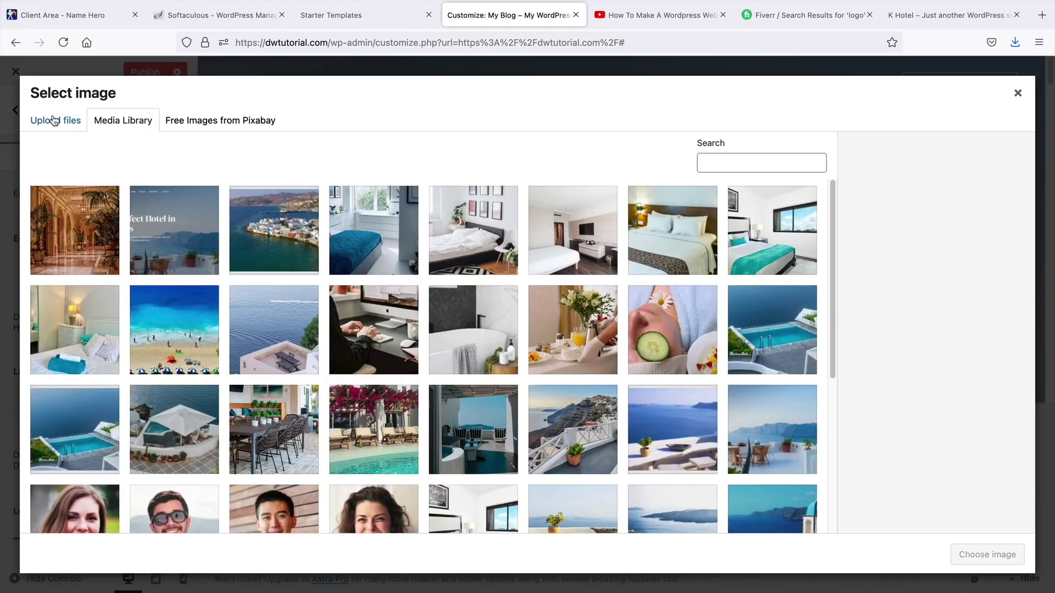
pyautogui.click(59, 119)
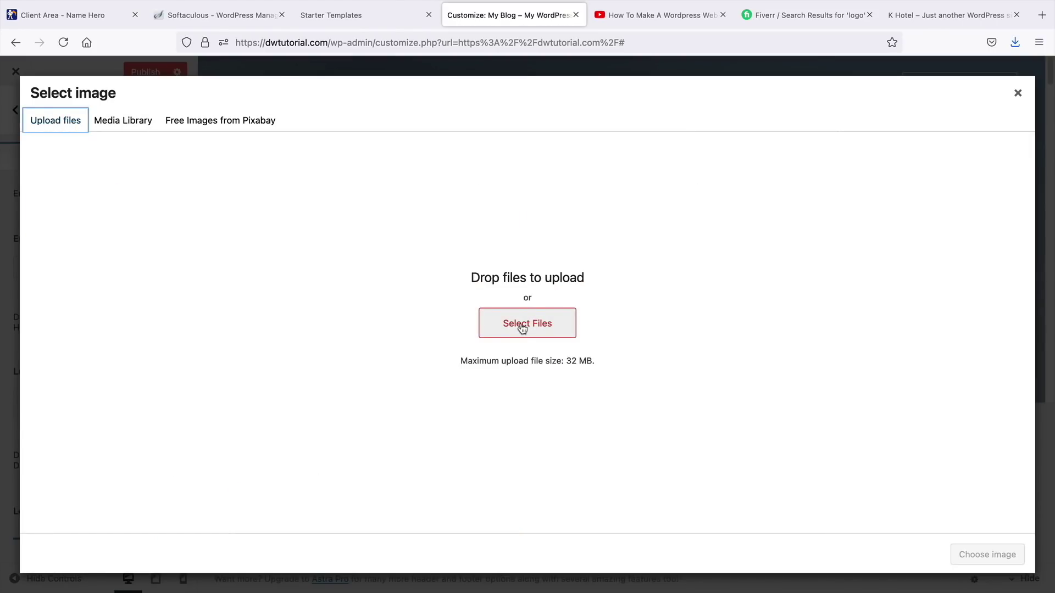
pyautogui.click(522, 324)
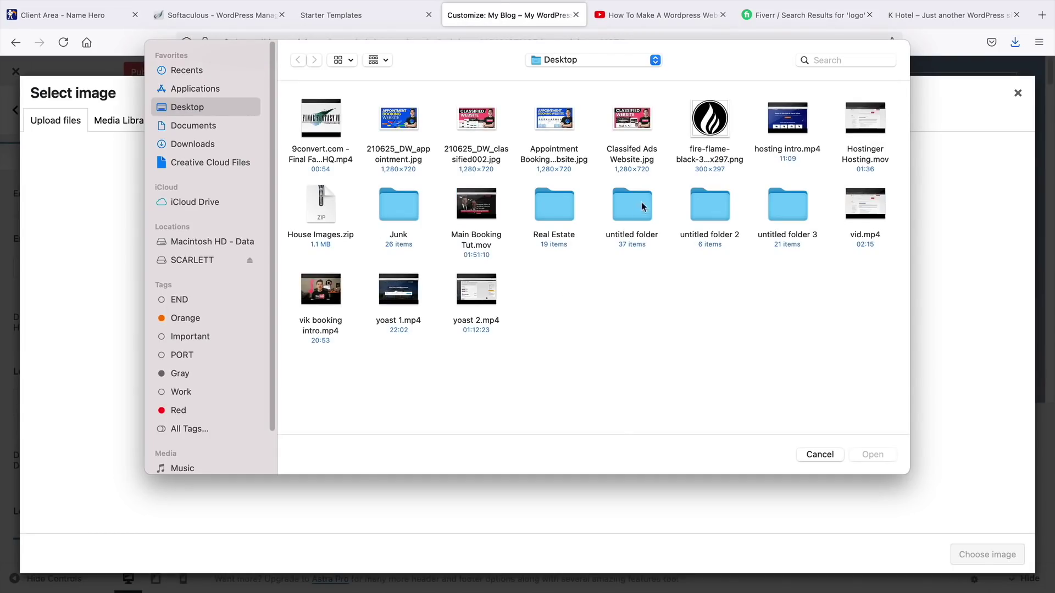
pyautogui.click(720, 167)
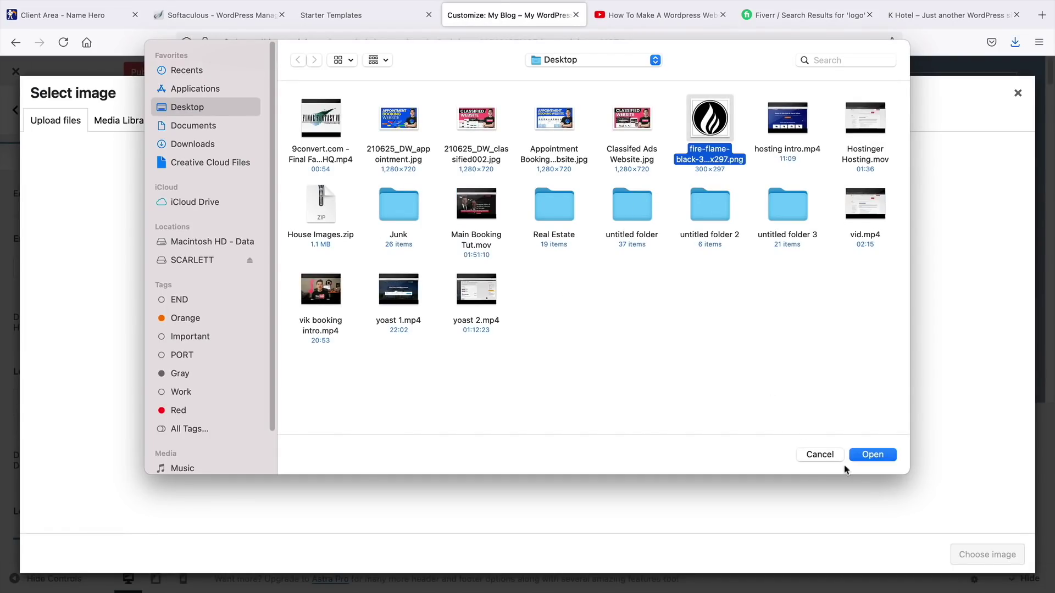
pyautogui.click(884, 458)
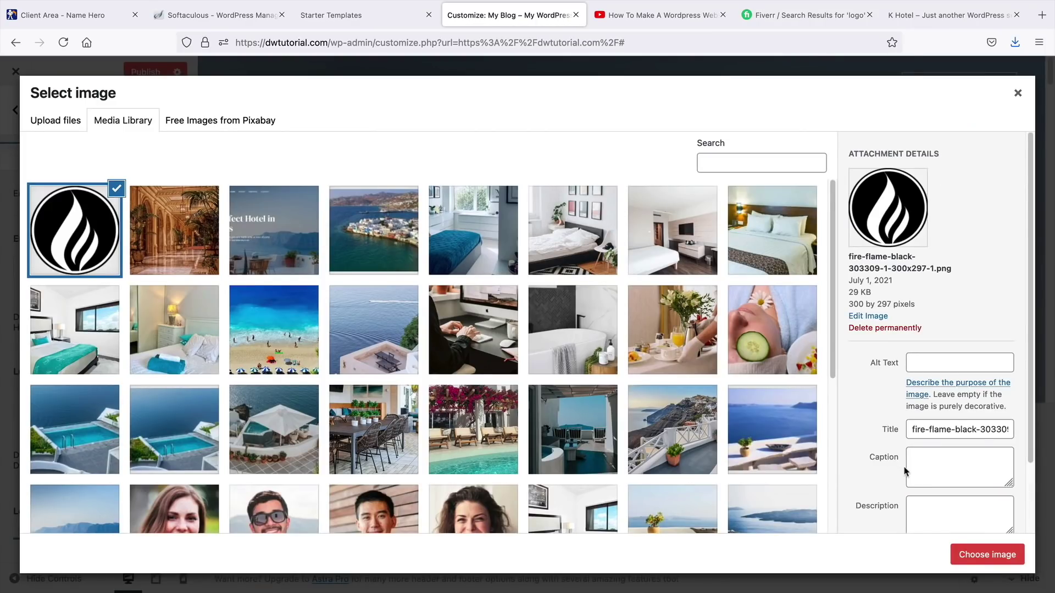
pyautogui.click(985, 556)
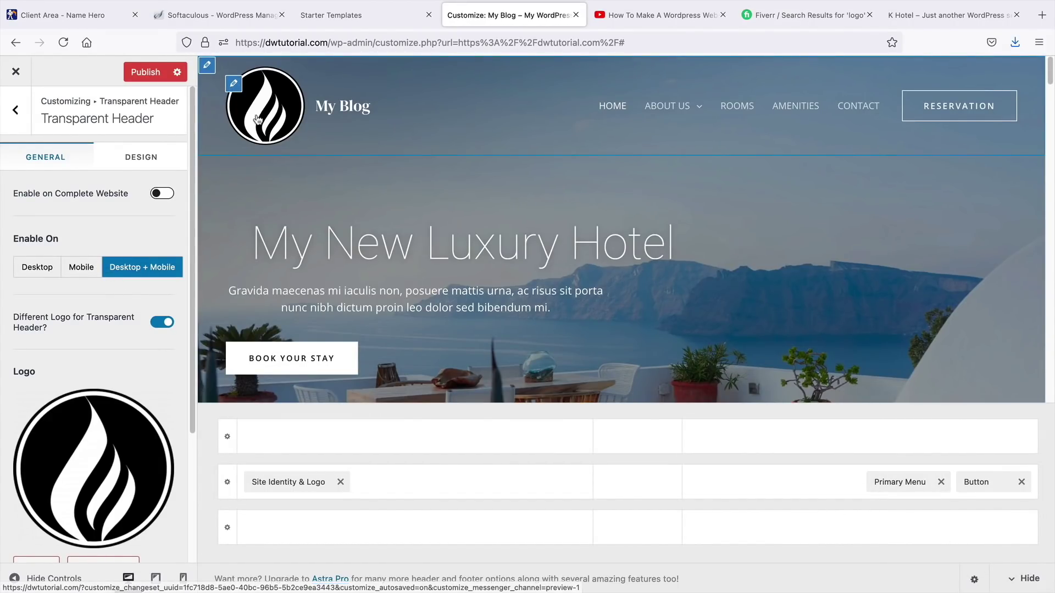
# Set the Transparent Header logo width to 50 px and publish the Customizer changes.
pyautogui.scroll(-3, 137, 210)
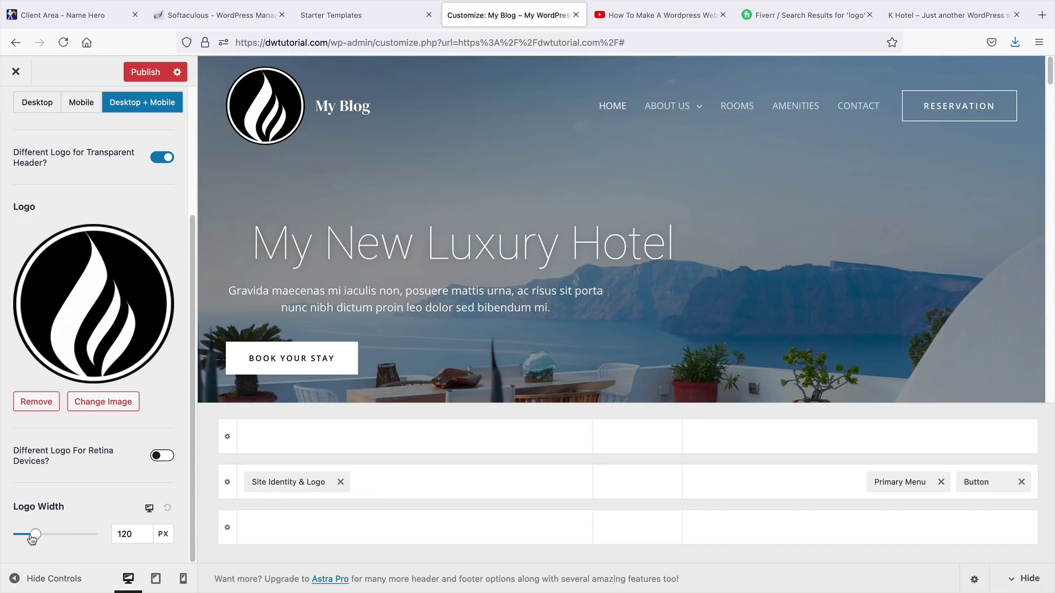
pyautogui.moveTo(32, 538); pyautogui.dragTo(21, 537)
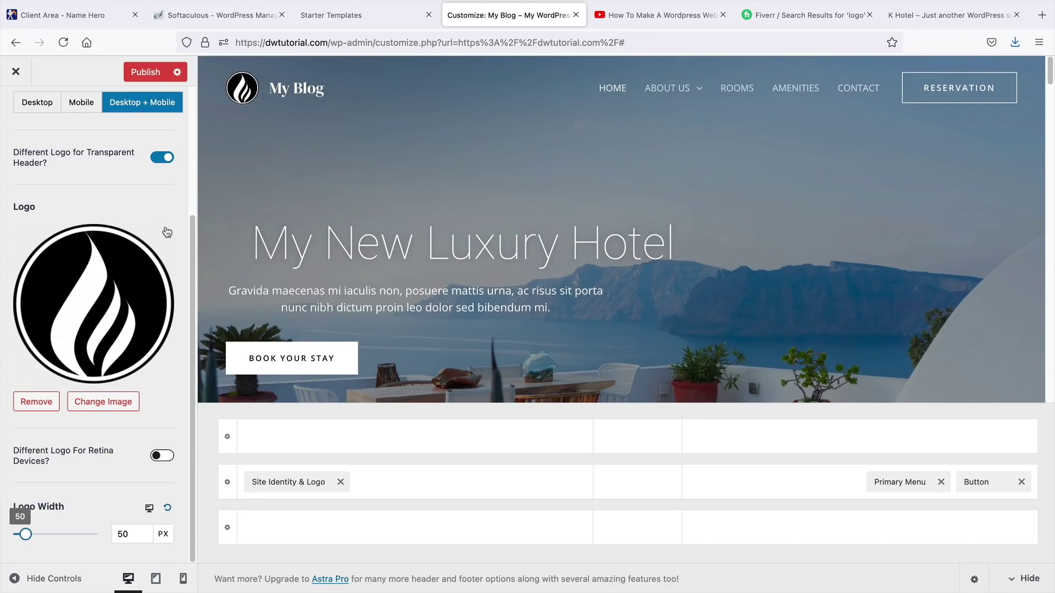
pyautogui.scroll(3, 167, 232)
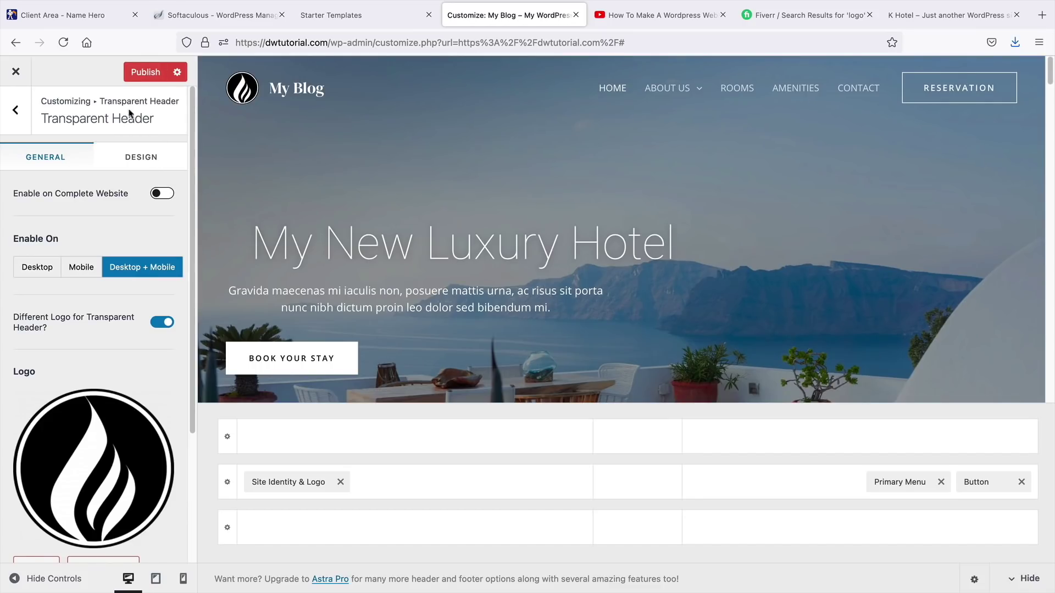
pyautogui.click(143, 73)
# Back out to the Customizer's root panel and close it to return to the live site.
pyautogui.click(16, 112)
pyautogui.click(15, 113)
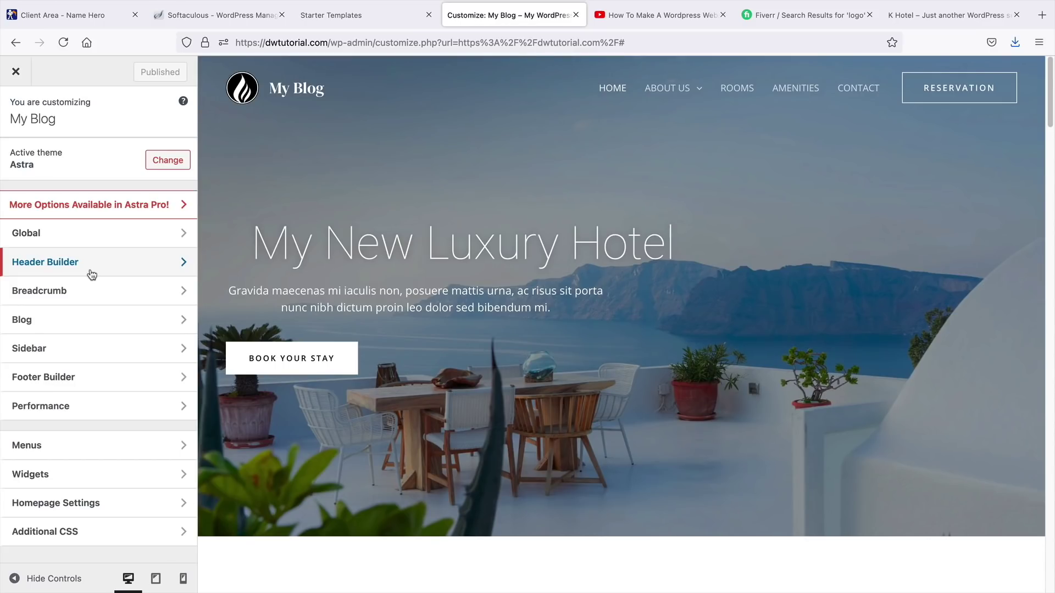
pyautogui.click(16, 71)
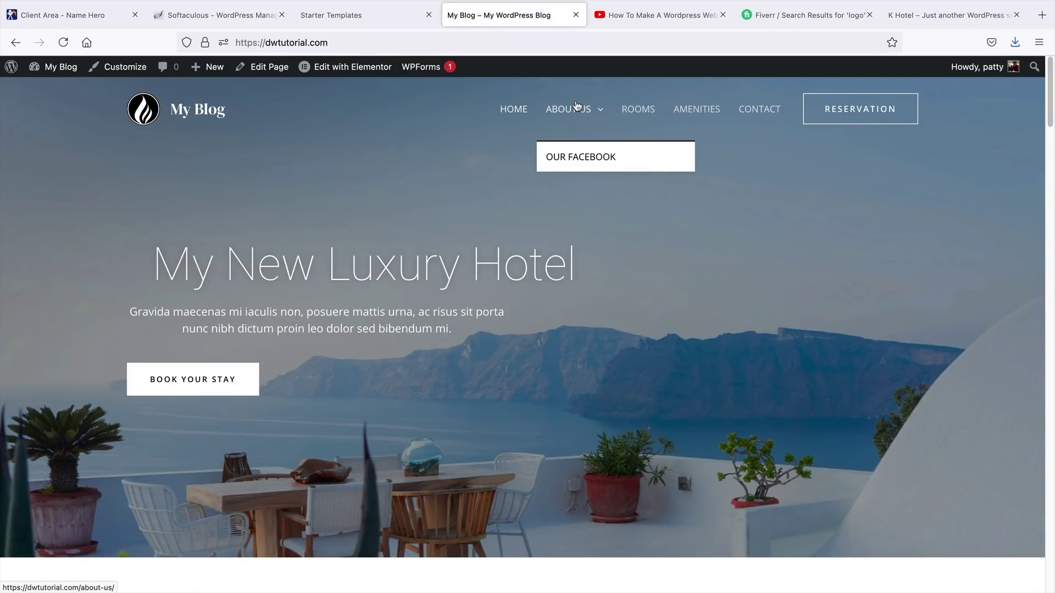
# Scroll through the live homepage to check the flame logo and the relocated menu.
pyautogui.moveTo(1050, 111); pyautogui.dragTo(1029, 549)
pyautogui.scroll(-5, 951, 471)
pyautogui.click(932, 451)
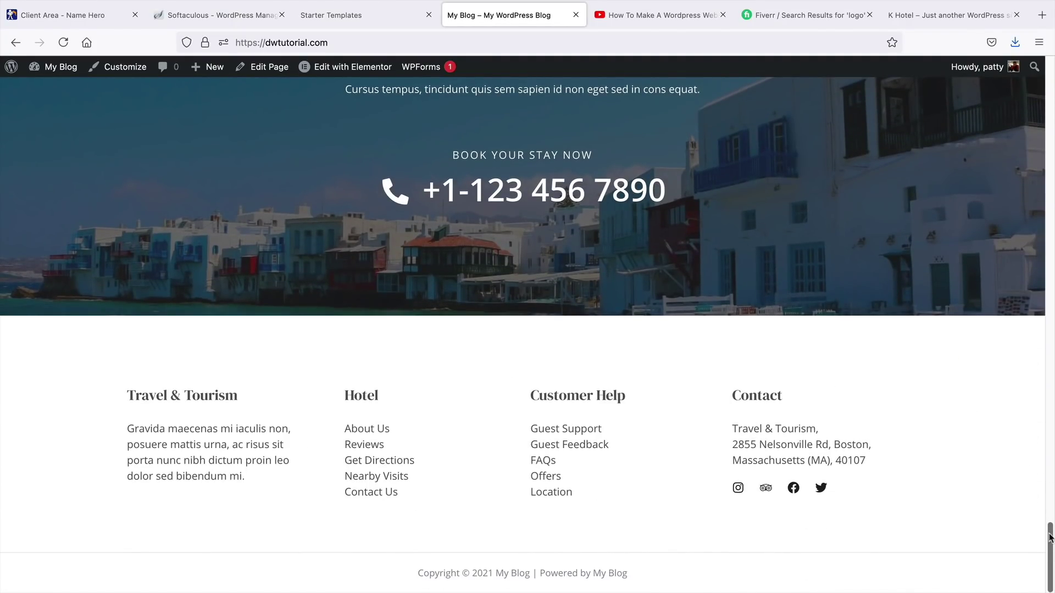
pyautogui.moveTo(1050, 535); pyautogui.dragTo(1053, 66)
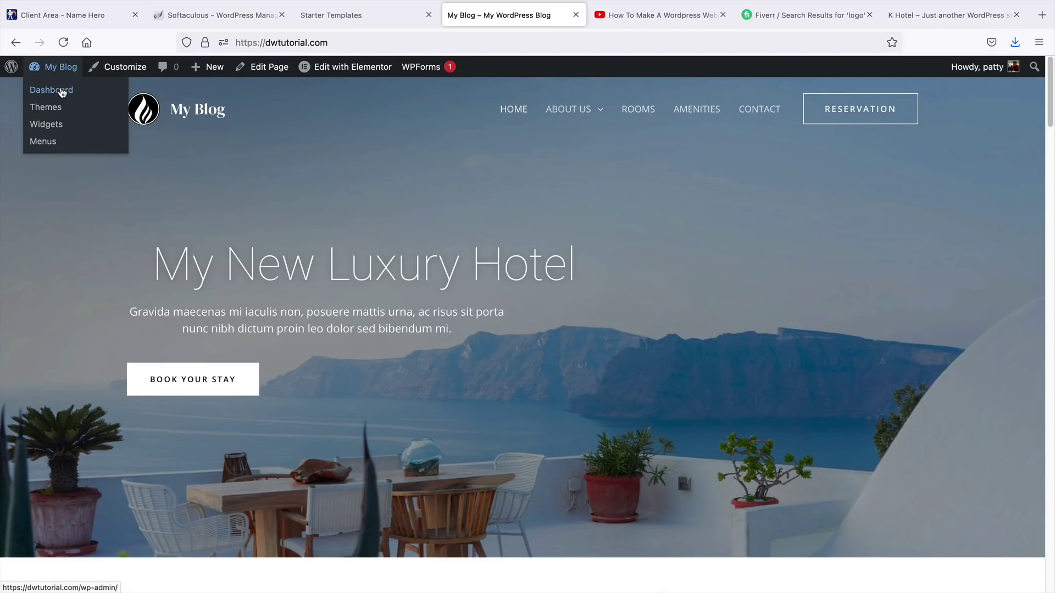
# From the Dashboard, go to Plugins > Add New and search for 'hotel bookings'.
pyautogui.click(59, 88)
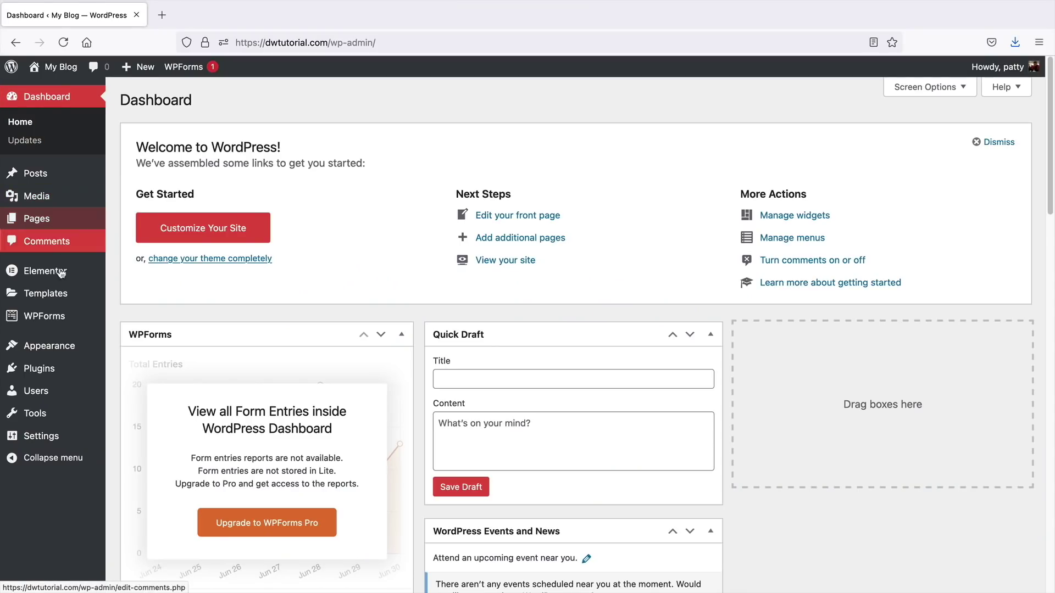
pyautogui.moveTo(72, 365)
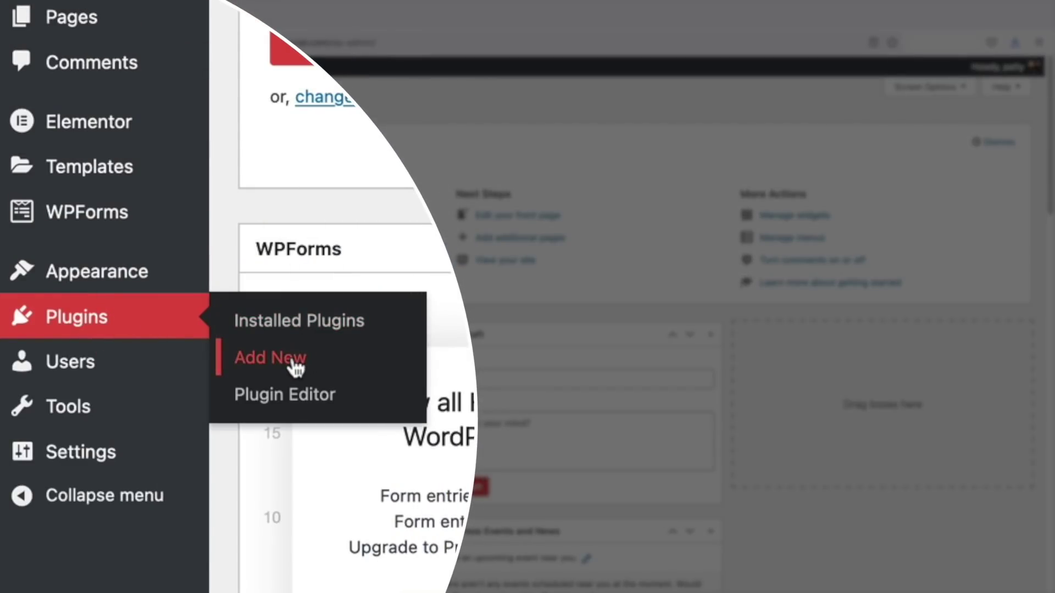
pyautogui.click(292, 363)
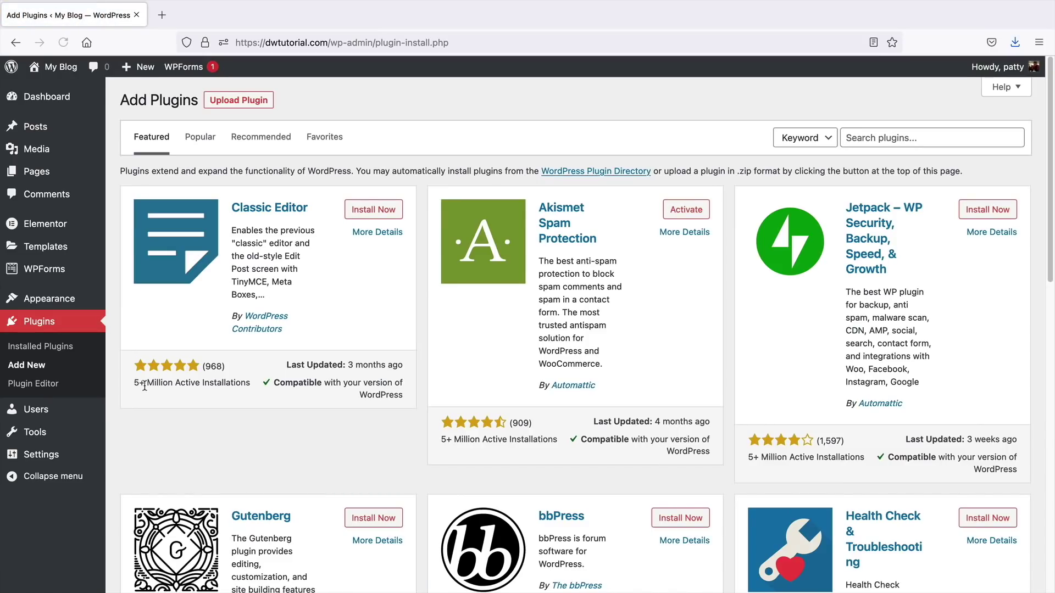
pyautogui.click(890, 143)
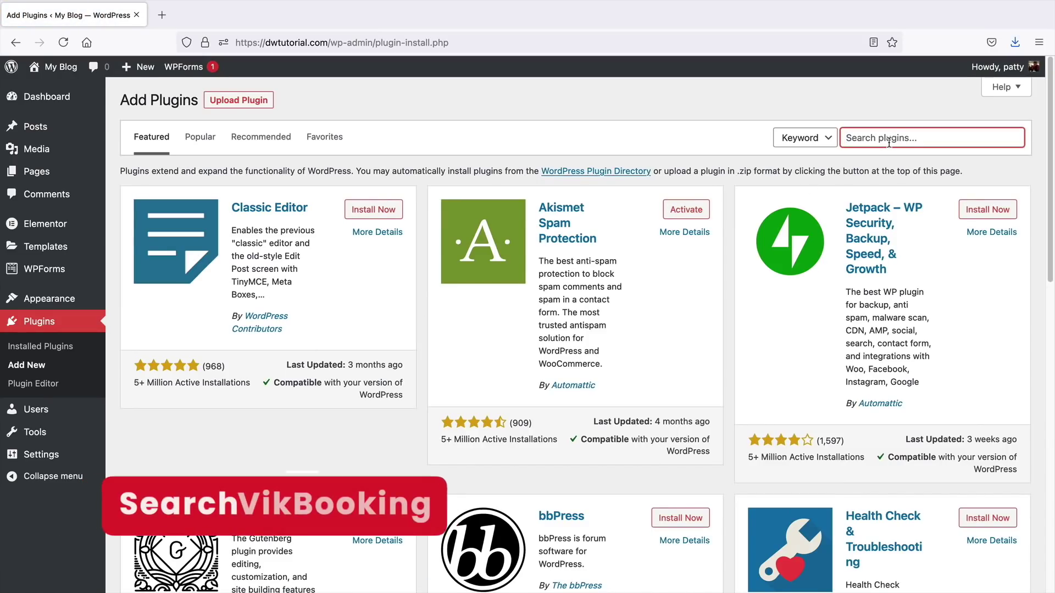
pyautogui.write('bookings')
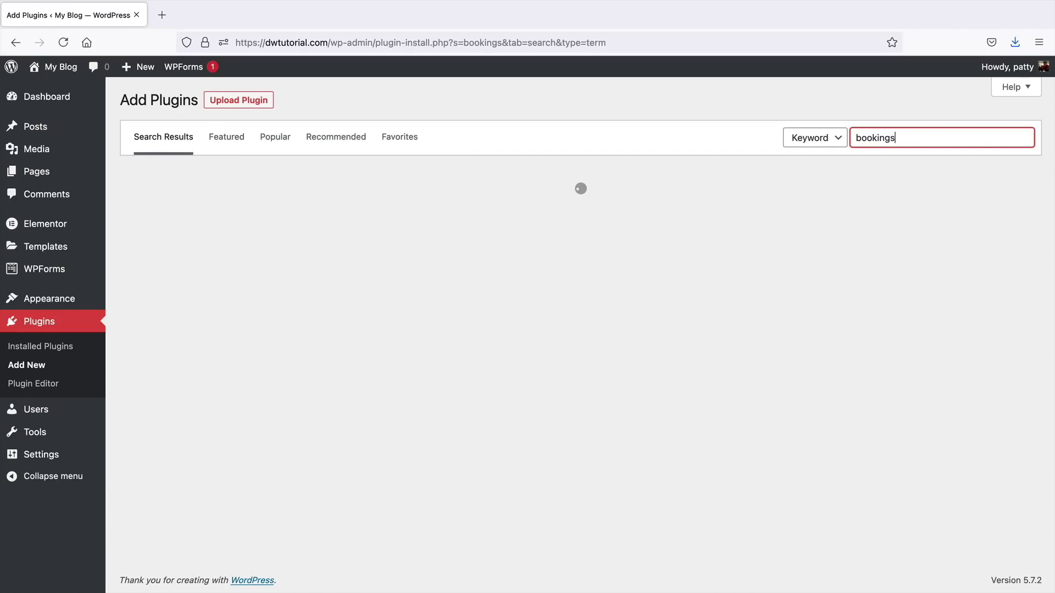
pyautogui.doubleClick(889, 143)
pyautogui.write('hotel')
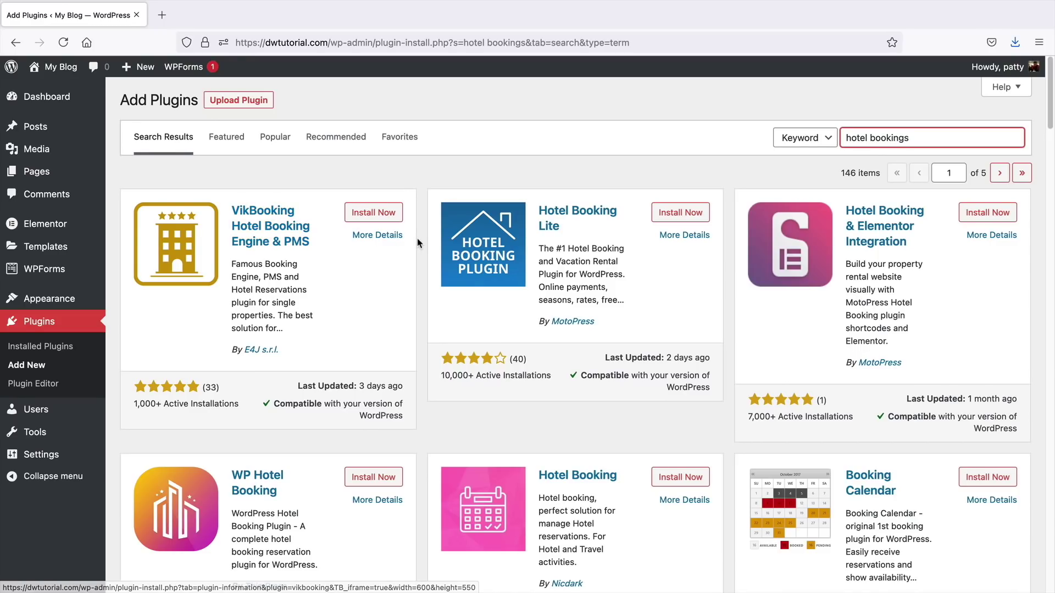
# Install and activate the VikBooking Hotel Booking Engine & PMS plugin from the results.
pyautogui.scroll(-1, 417, 237)
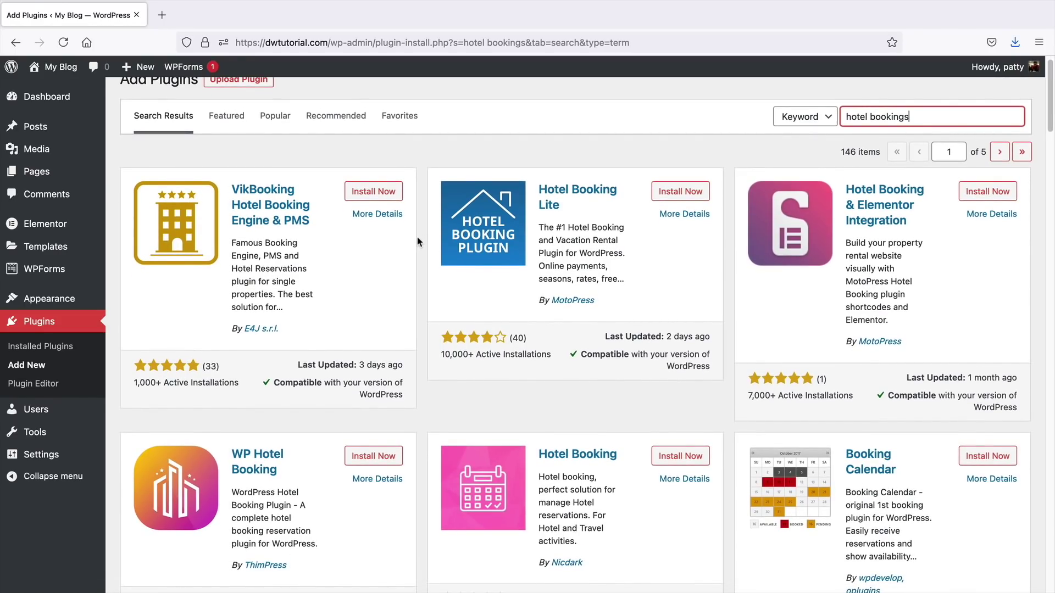
pyautogui.scroll(1, 417, 236)
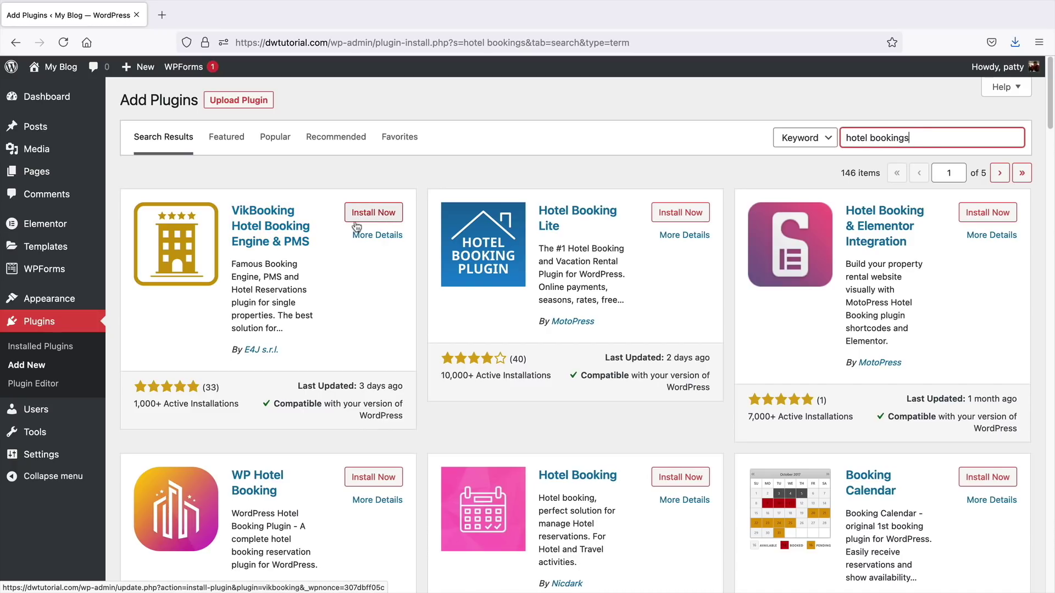
pyautogui.click(391, 218)
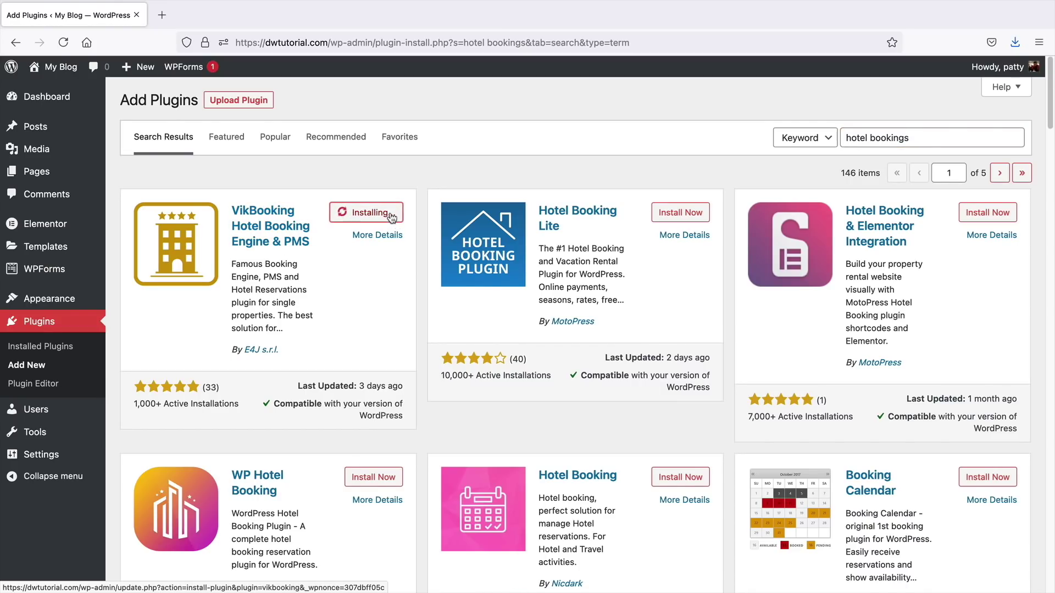
pyautogui.click(391, 214)
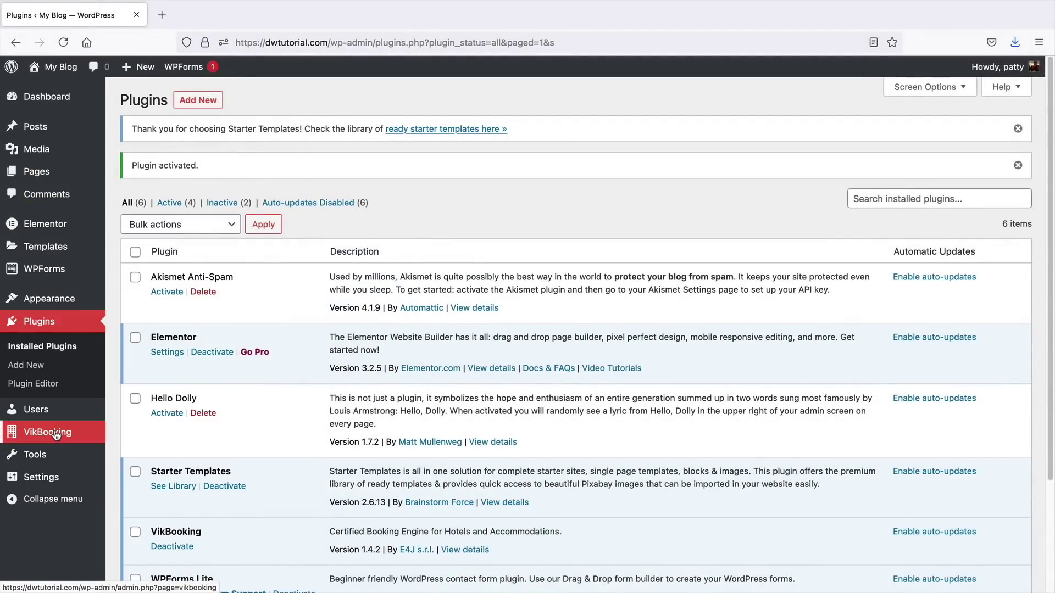
# In VikBooking, choose Hotel under Select Sample Data and install it.
pyautogui.click(57, 436)
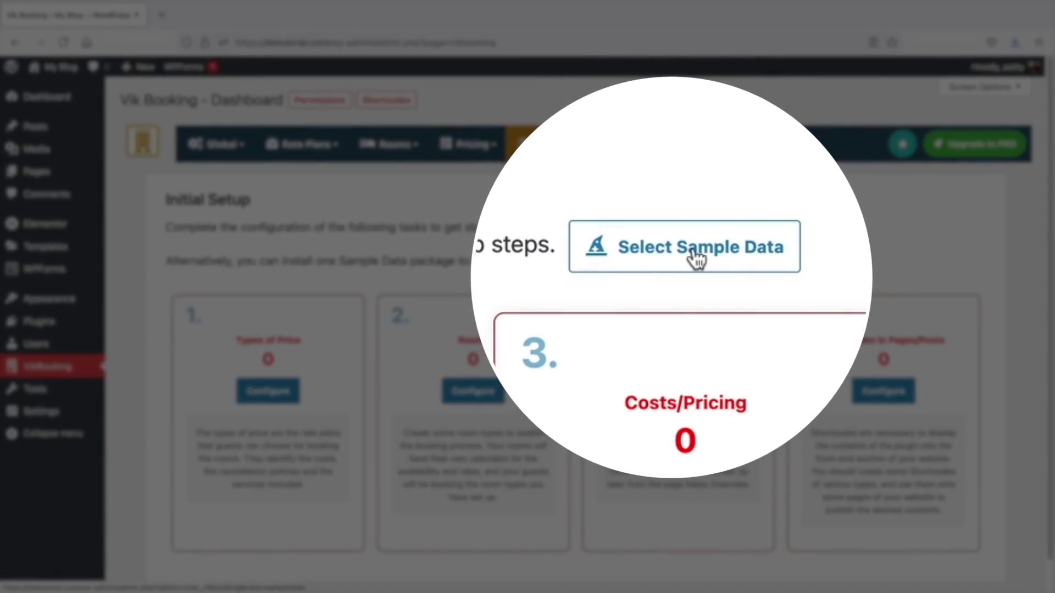
pyautogui.click(684, 266)
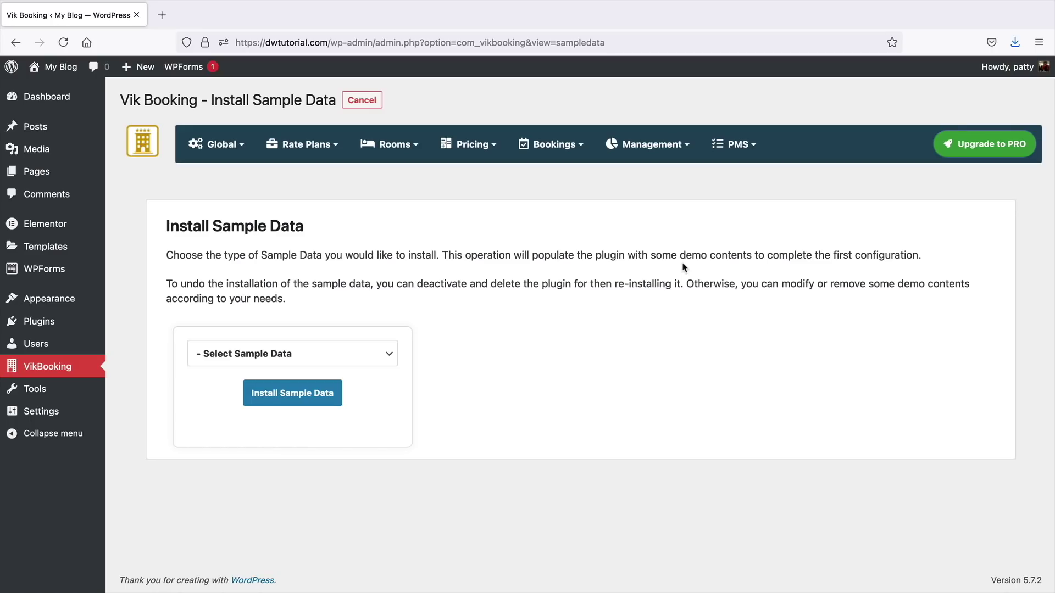
pyautogui.click(384, 361)
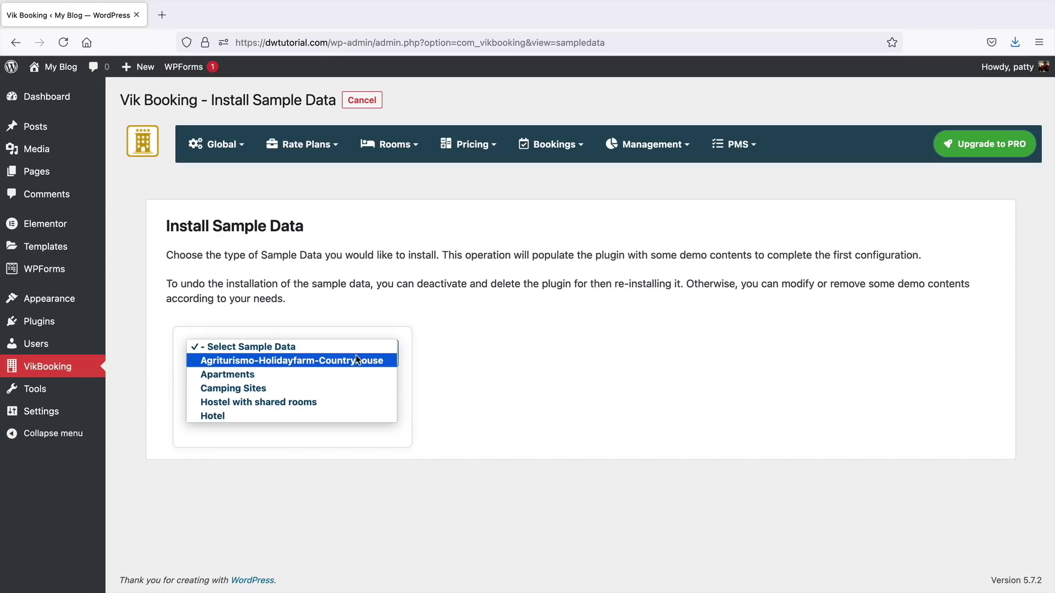
pyautogui.click(248, 416)
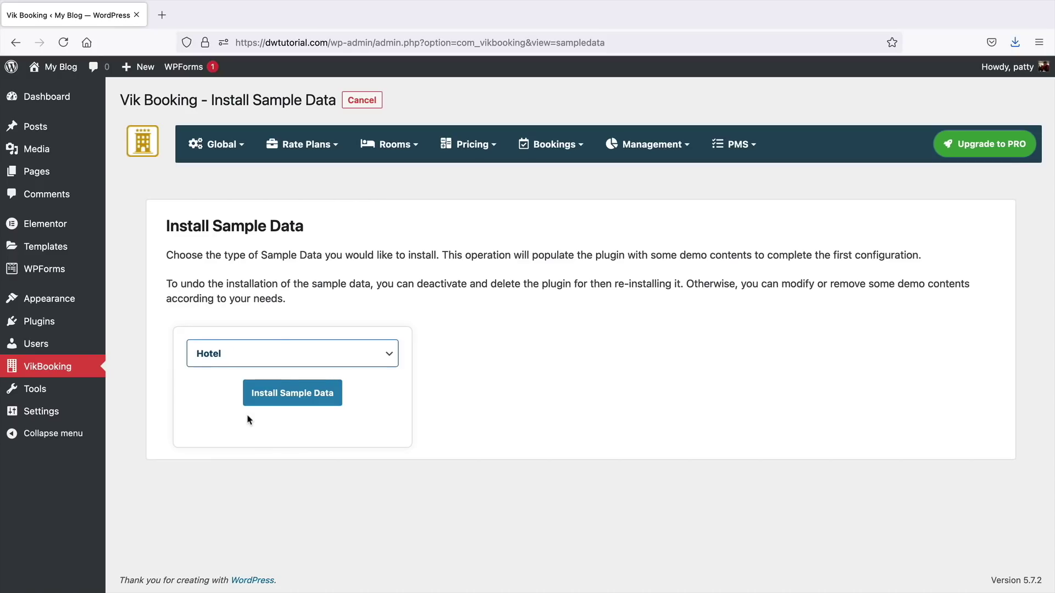
pyautogui.click(289, 399)
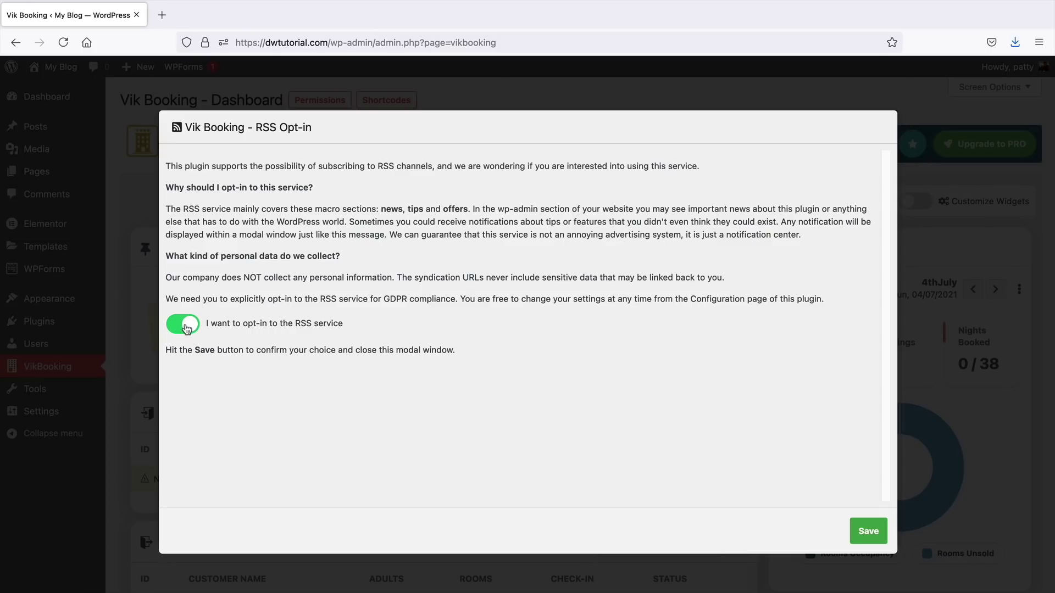
# Switch off VikBooking's RSS opt-in, save, and visit the live site homepage.
pyautogui.click(187, 328)
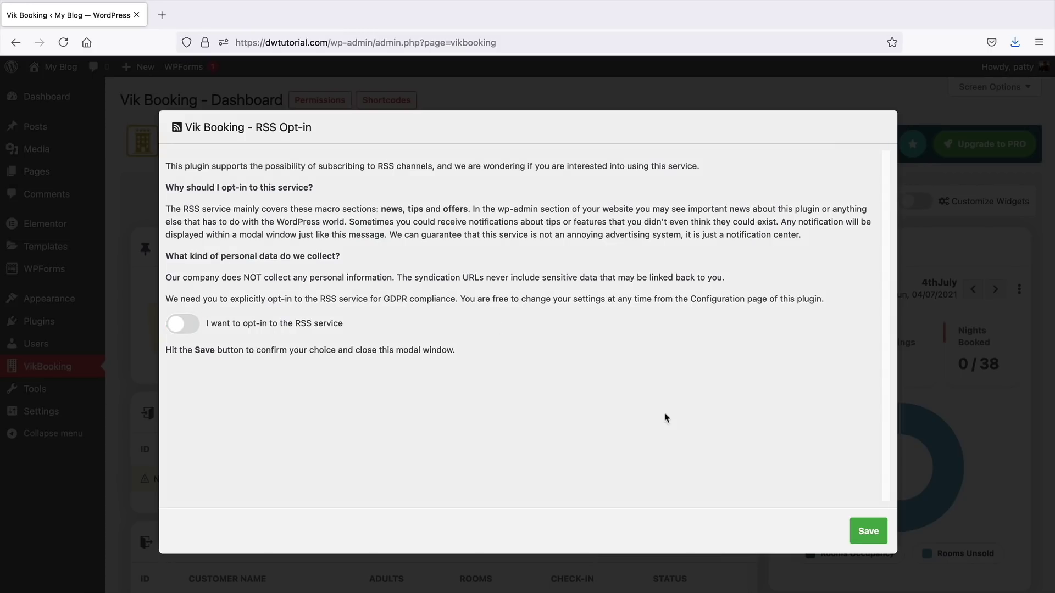
pyautogui.click(870, 531)
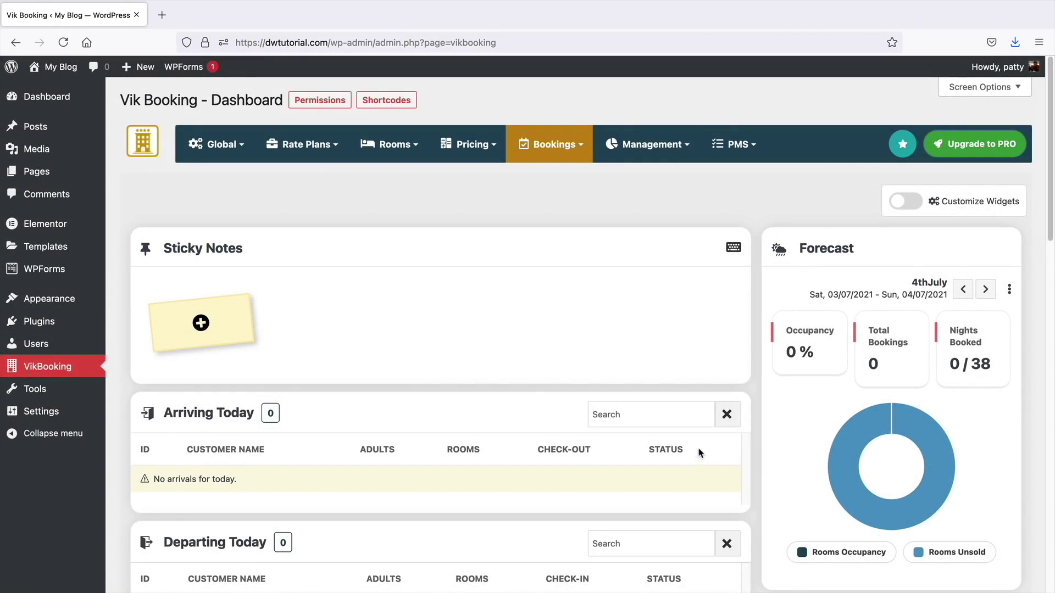
pyautogui.moveTo(55, 67)
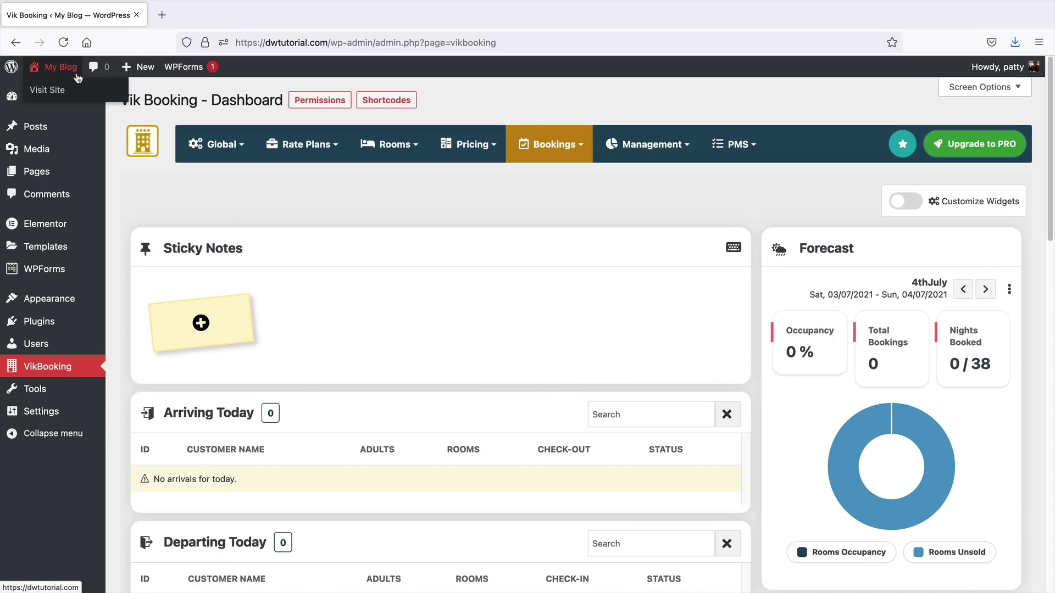
pyautogui.click(70, 92)
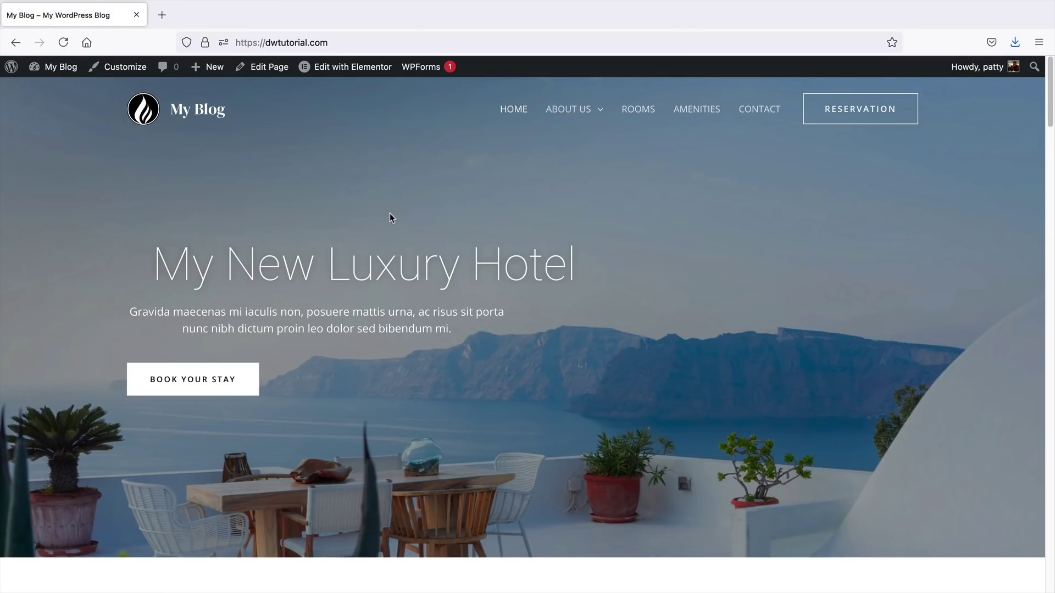
# Open the Home page in Elementor and study the K Hotel reference site's hero headline.
pyautogui.click(350, 72)
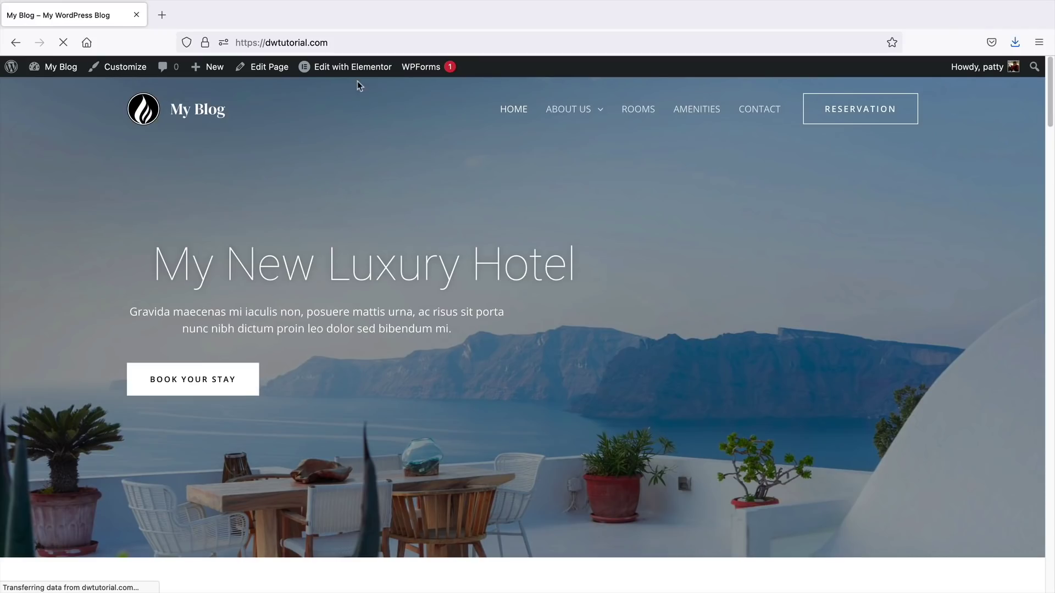
pyautogui.click(344, 68)
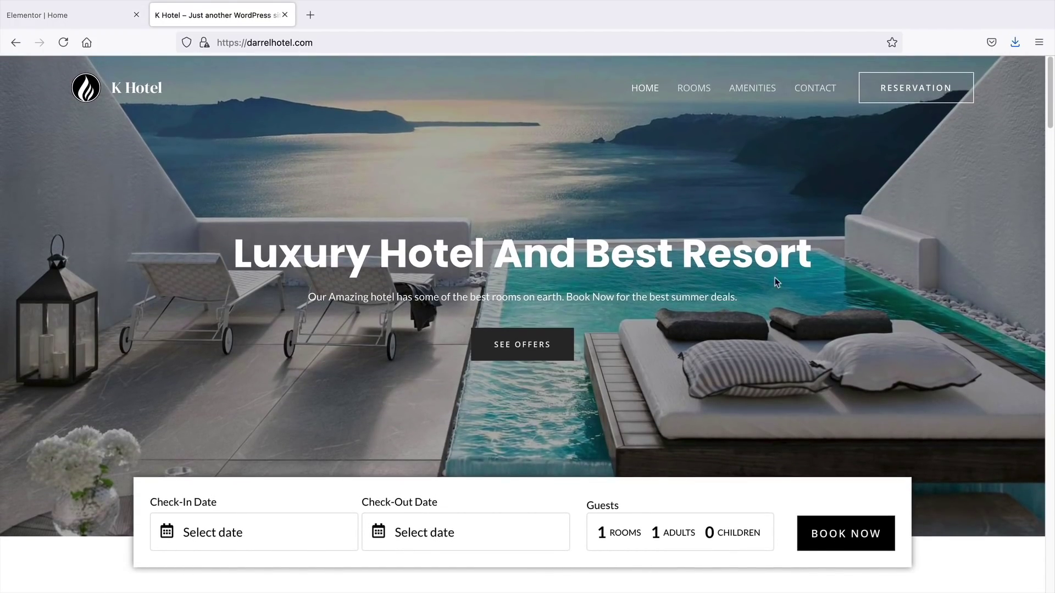
pyautogui.moveTo(796, 244); pyautogui.dragTo(278, 241)
pyautogui.scroll(-2, 543, 362)
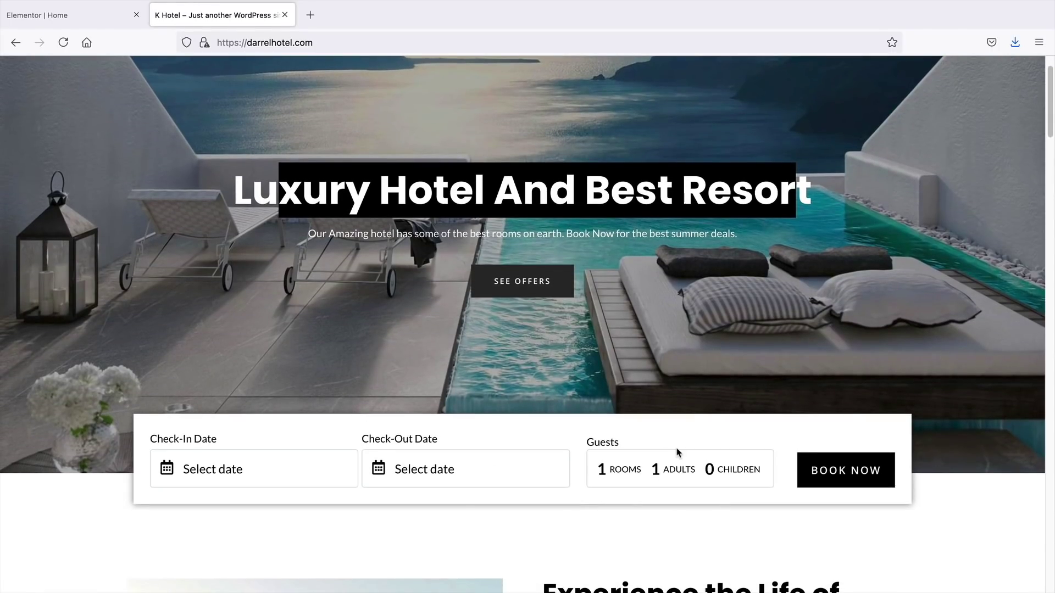
pyautogui.scroll(2, 683, 462)
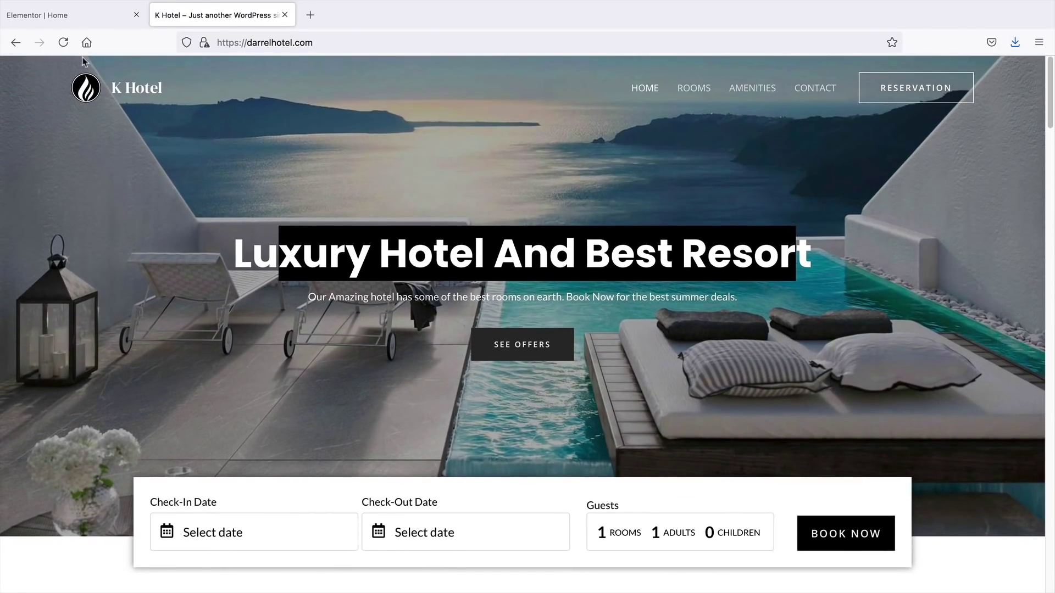
pyautogui.click(65, 18)
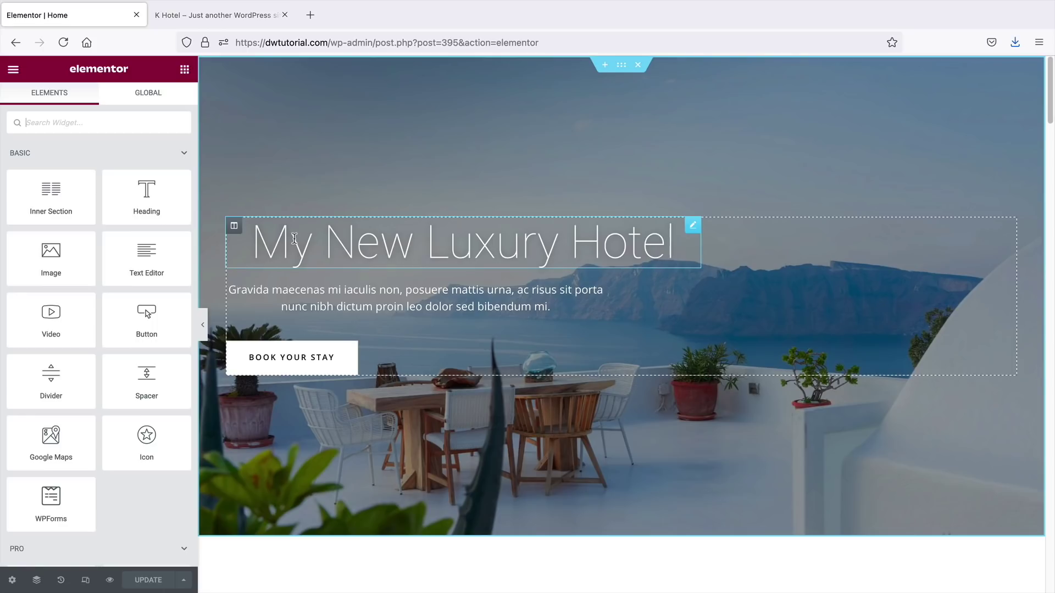
# Delete the hero's content column with its headline, paragraph and Book Your Stay button.
pyautogui.rightClick(234, 228)
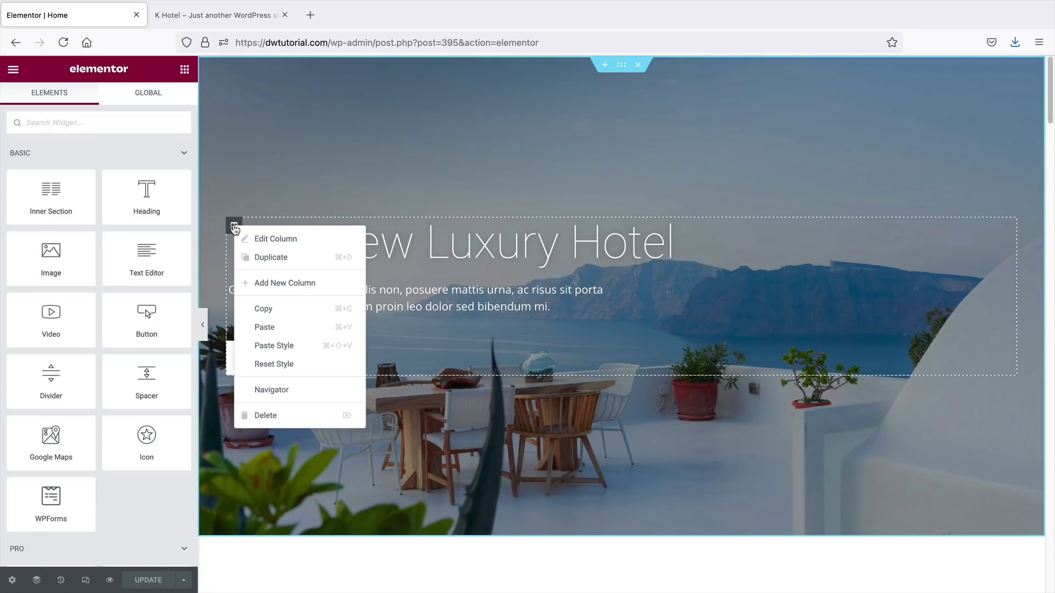
pyautogui.click(288, 414)
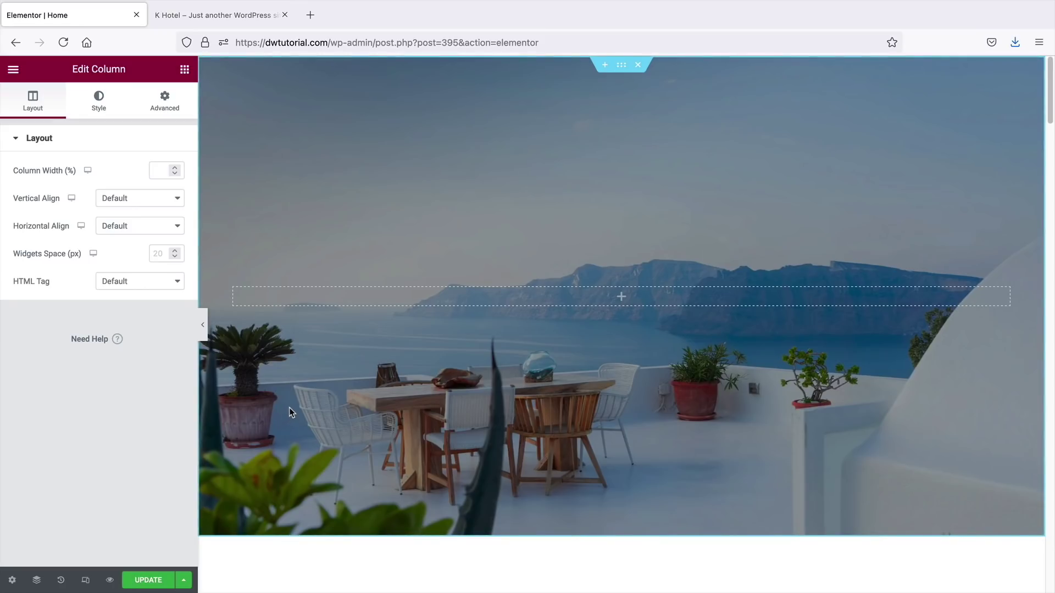
pyautogui.click(185, 69)
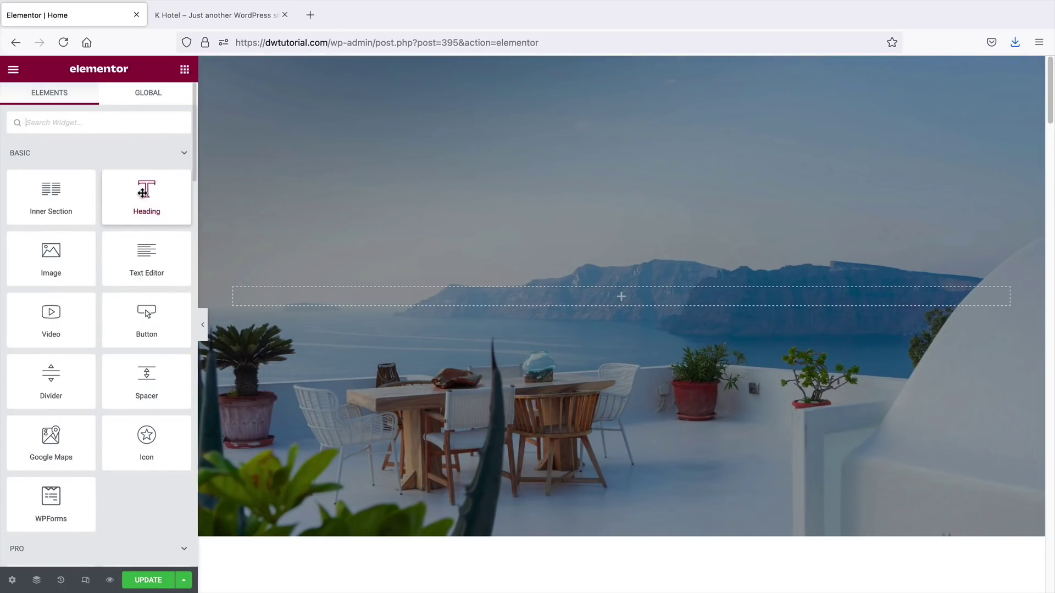
# Add a centred Heading widget whose title is pasted as 'Luxury Hotel And Best Resort'.
pyautogui.moveTo(147, 193); pyautogui.dragTo(626, 301)
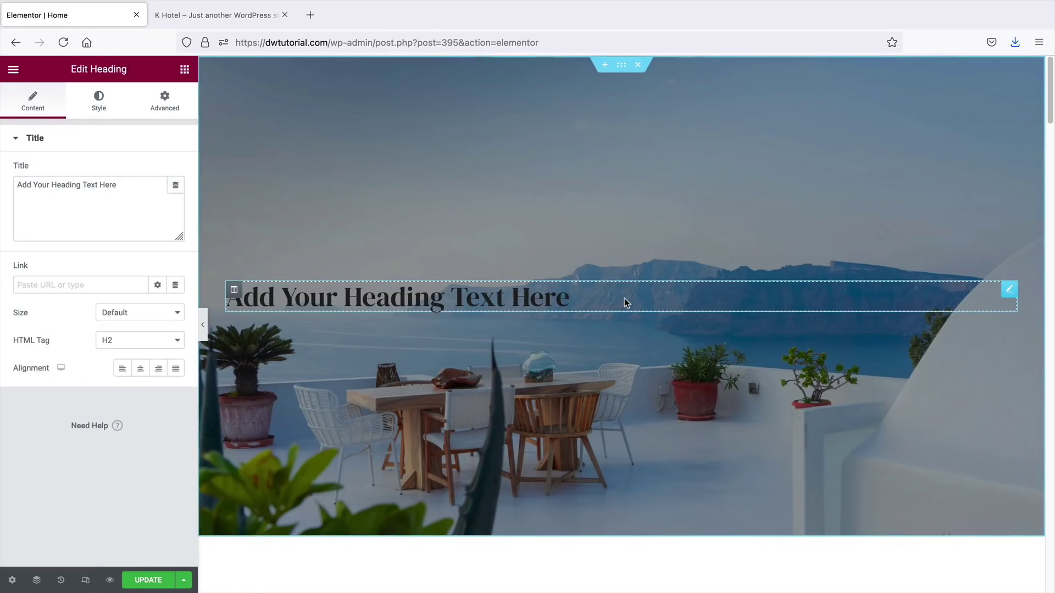
pyautogui.click(141, 368)
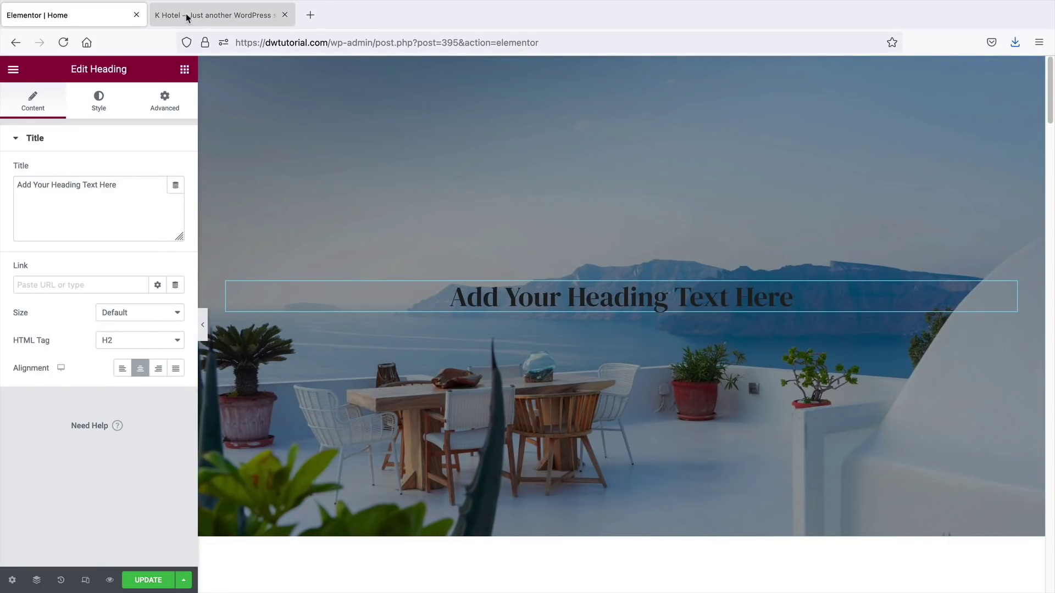
pyautogui.click(223, 15)
pyautogui.tripleClick(386, 250)
pyautogui.rightClick(386, 250)
pyautogui.press('super+c')
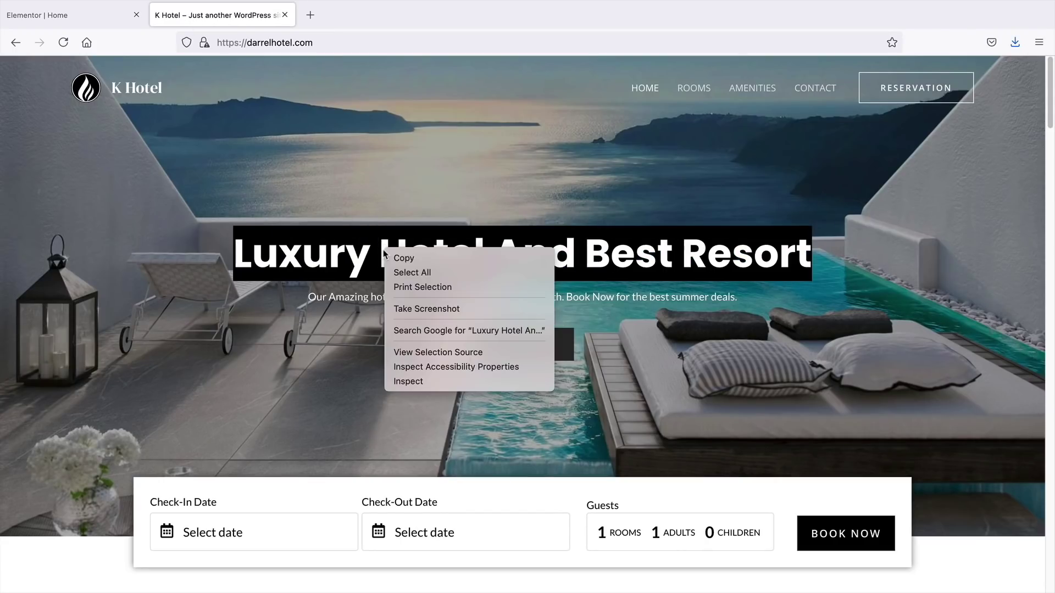
pyautogui.click(404, 258)
pyautogui.click(94, 16)
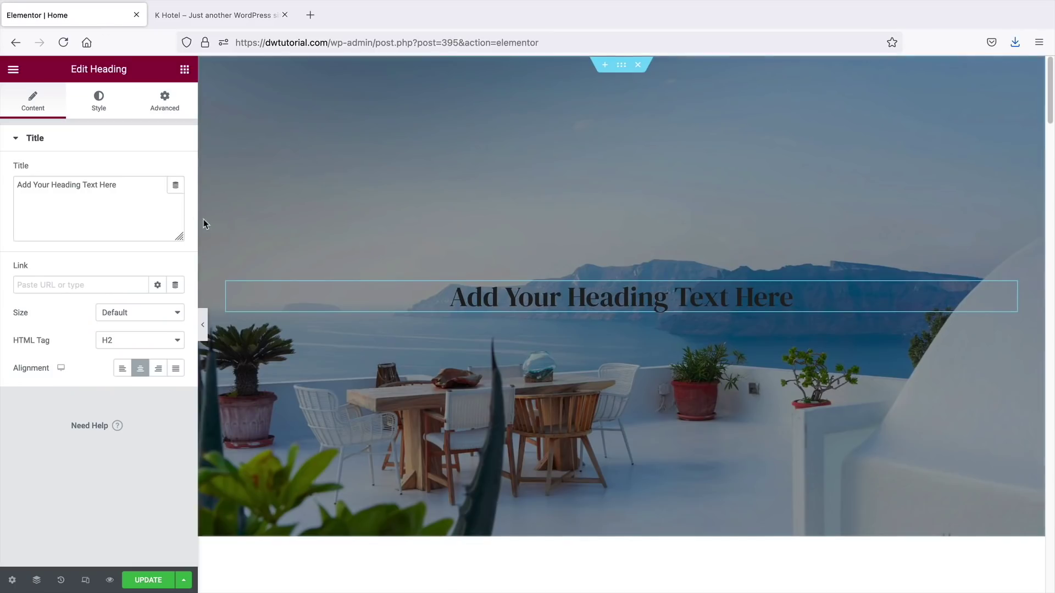
pyautogui.tripleClick(86, 186)
pyautogui.rightClick(86, 187)
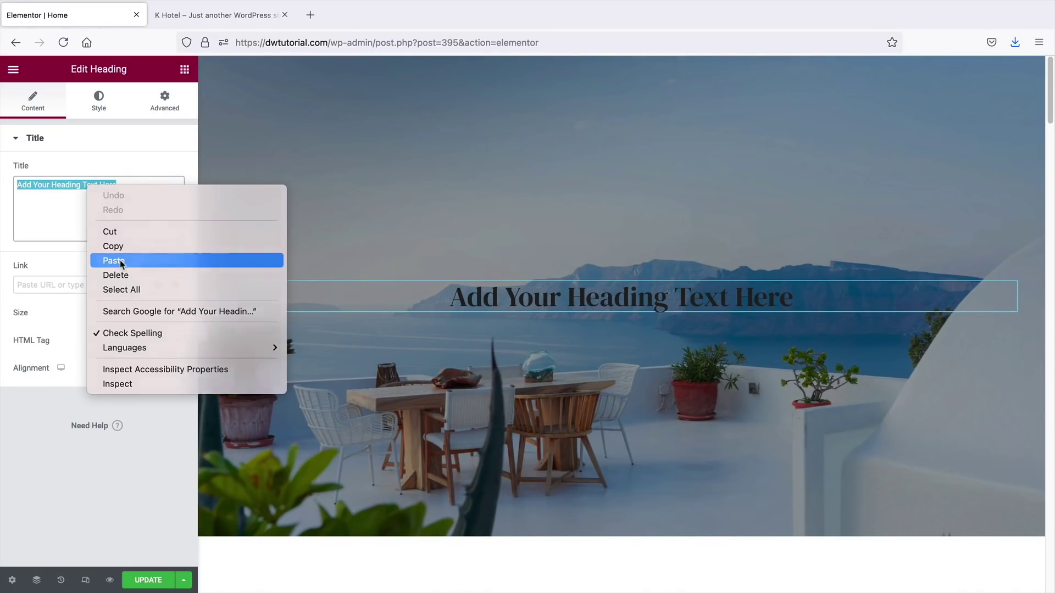
pyautogui.click(115, 259)
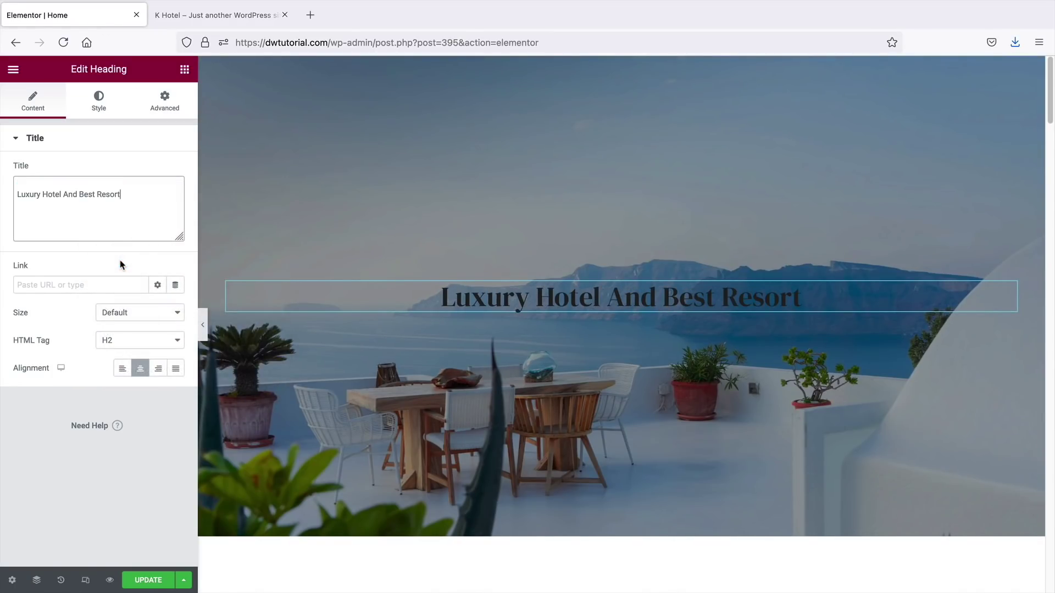
# Style the heading with white #FFFFFF text in Poppins Bold at 64 px.
pyautogui.click(99, 105)
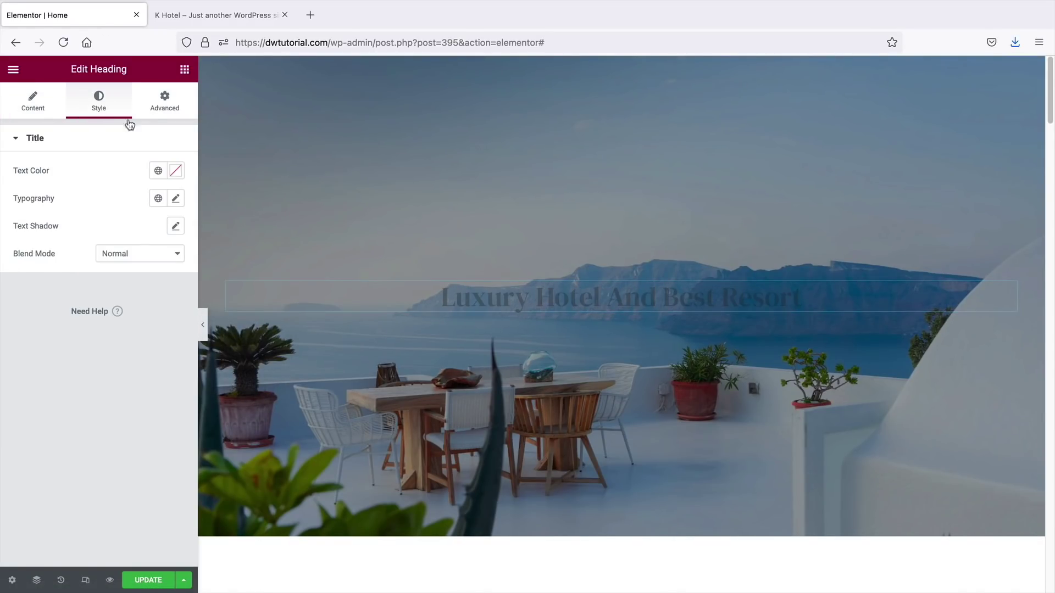
pyautogui.click(175, 172)
pyautogui.click(23, 219)
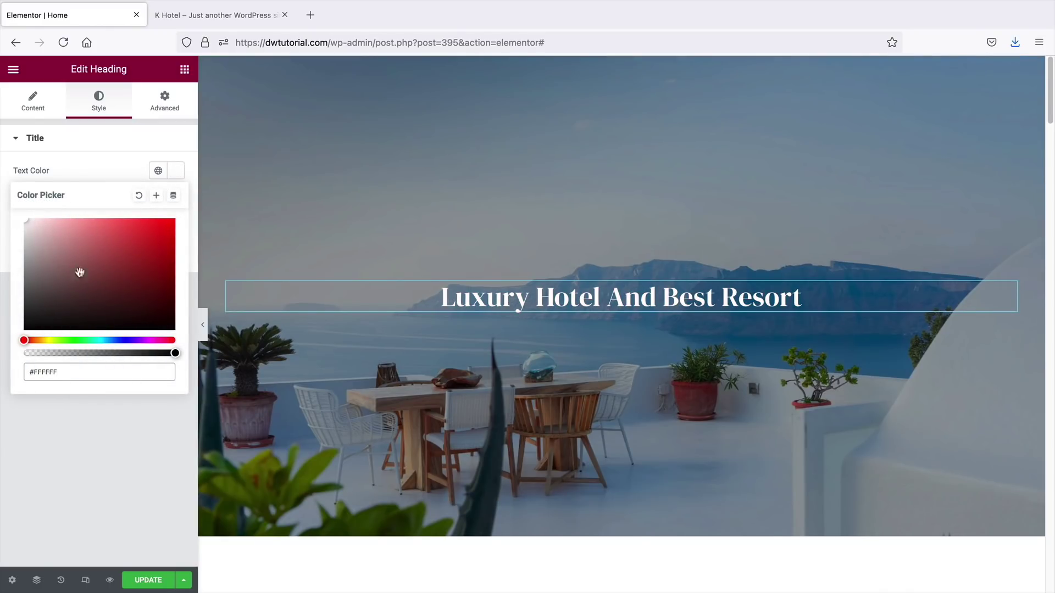
pyautogui.click(110, 429)
pyautogui.click(176, 198)
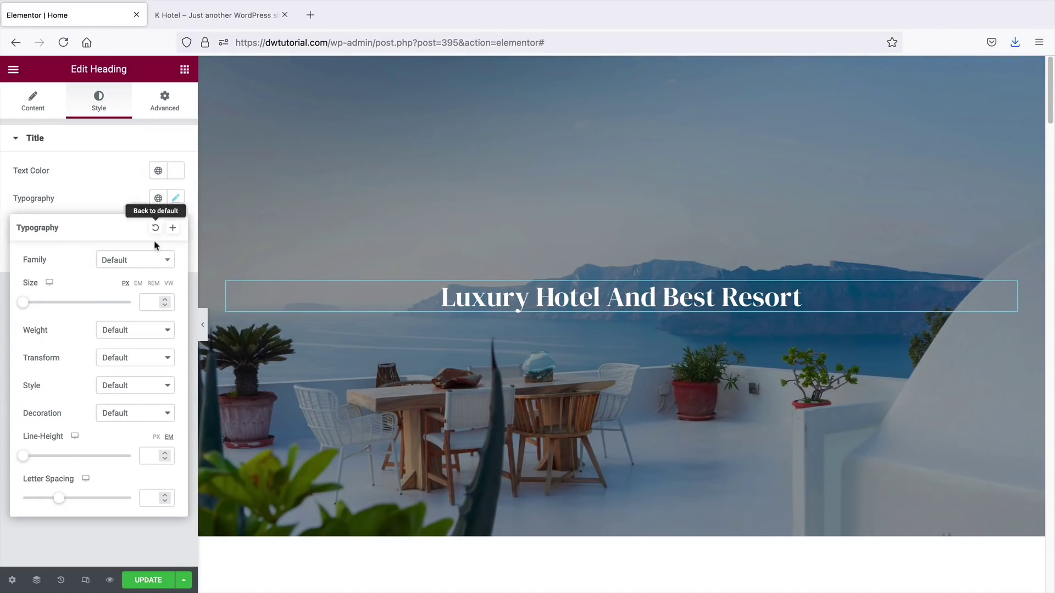
pyautogui.click(145, 260)
pyautogui.write('[')
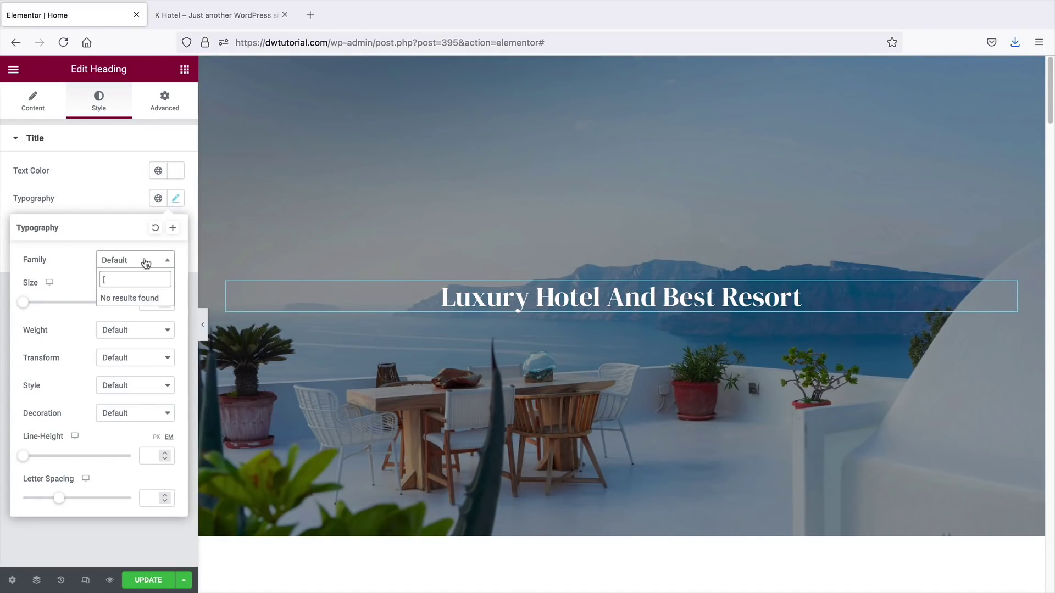
pyautogui.write('oppins')
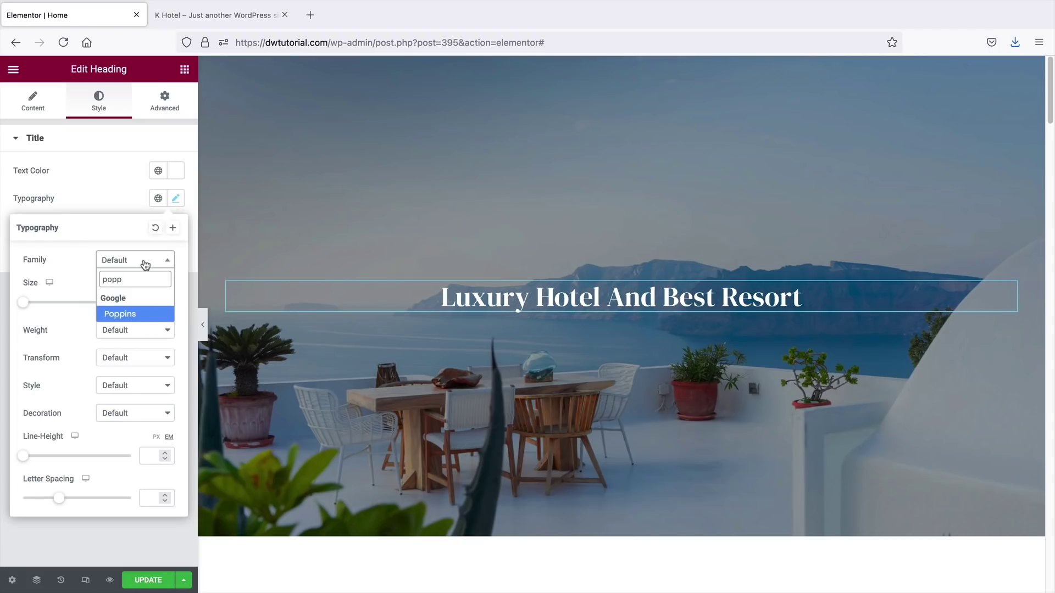
pyautogui.click(135, 321)
pyautogui.click(132, 330)
pyautogui.click(130, 352)
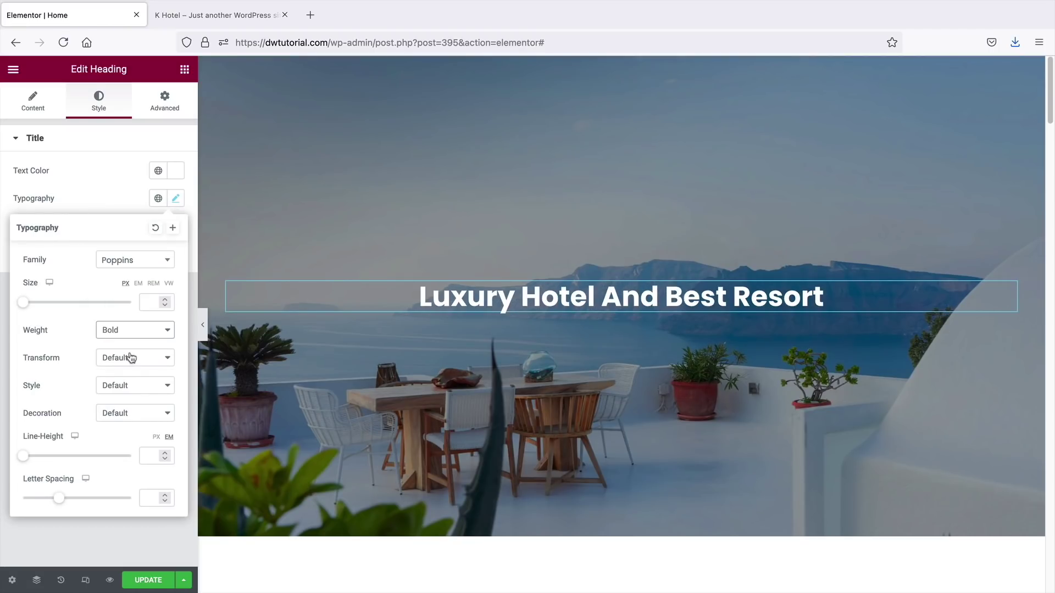
pyautogui.moveTo(23, 302); pyautogui.dragTo(57, 311)
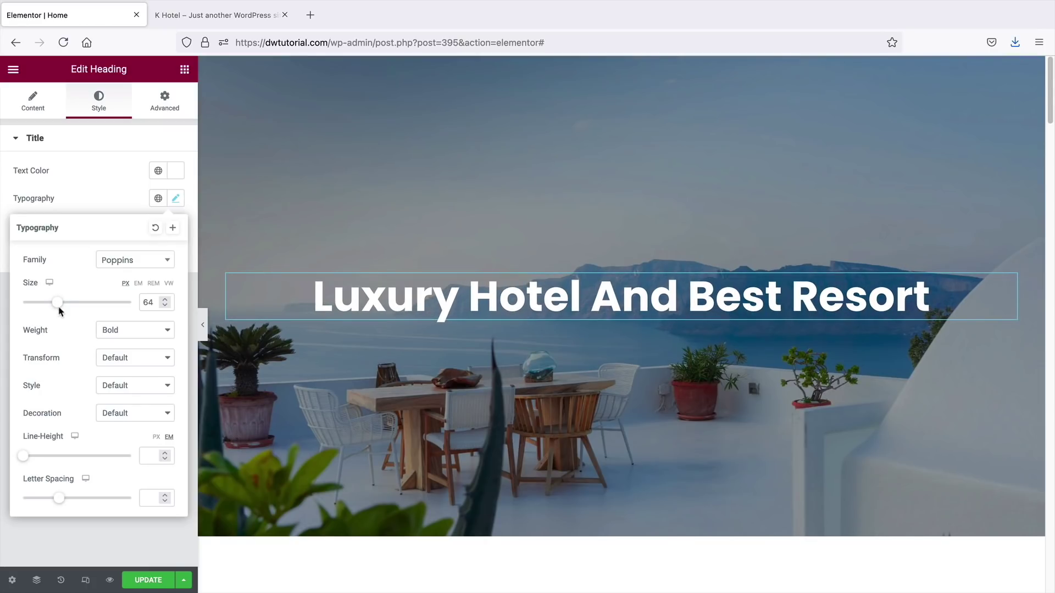
pyautogui.click(444, 304)
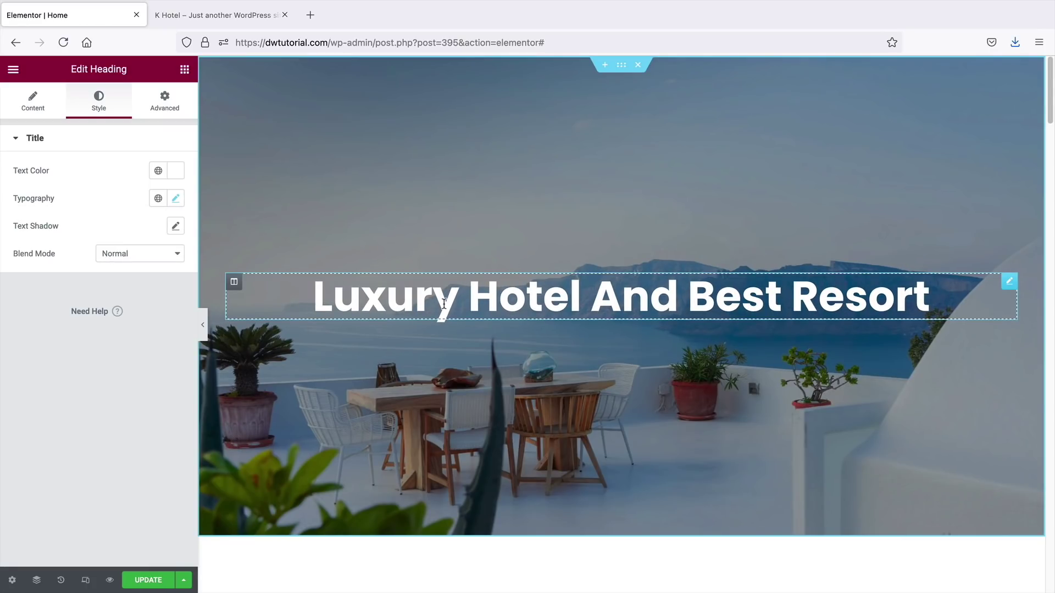
# Add a Text Editor widget below the heading, centred with white text.
pyautogui.click(185, 69)
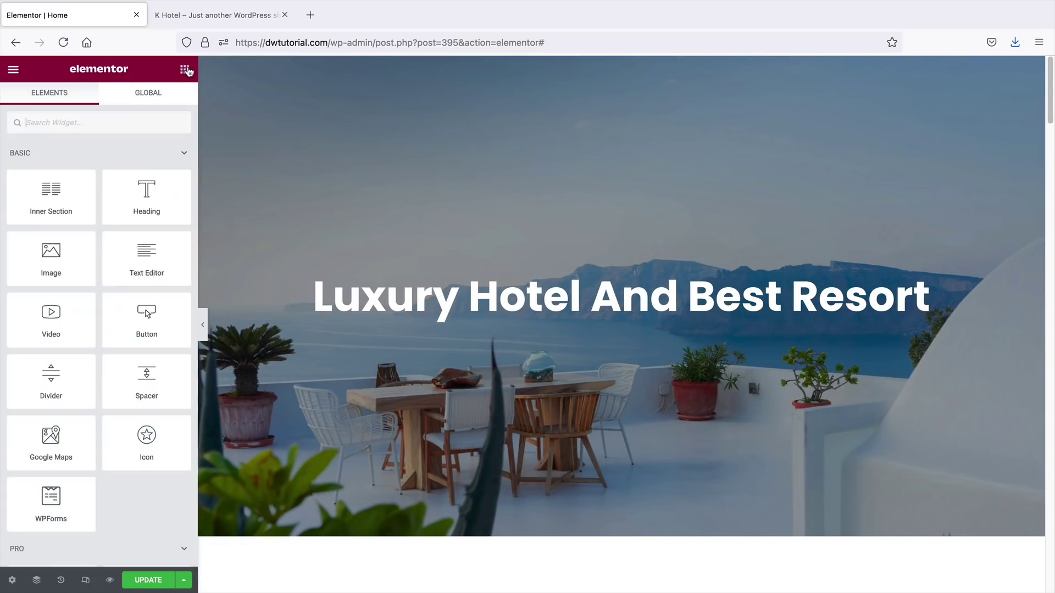
pyautogui.moveTo(147, 254); pyautogui.dragTo(489, 319)
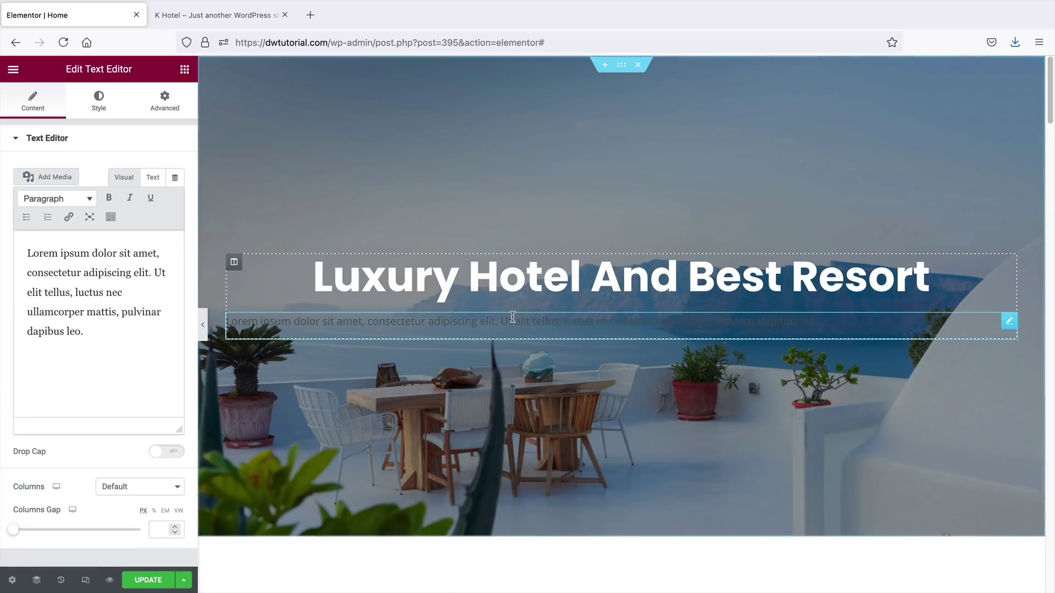
pyautogui.click(103, 109)
pyautogui.click(140, 171)
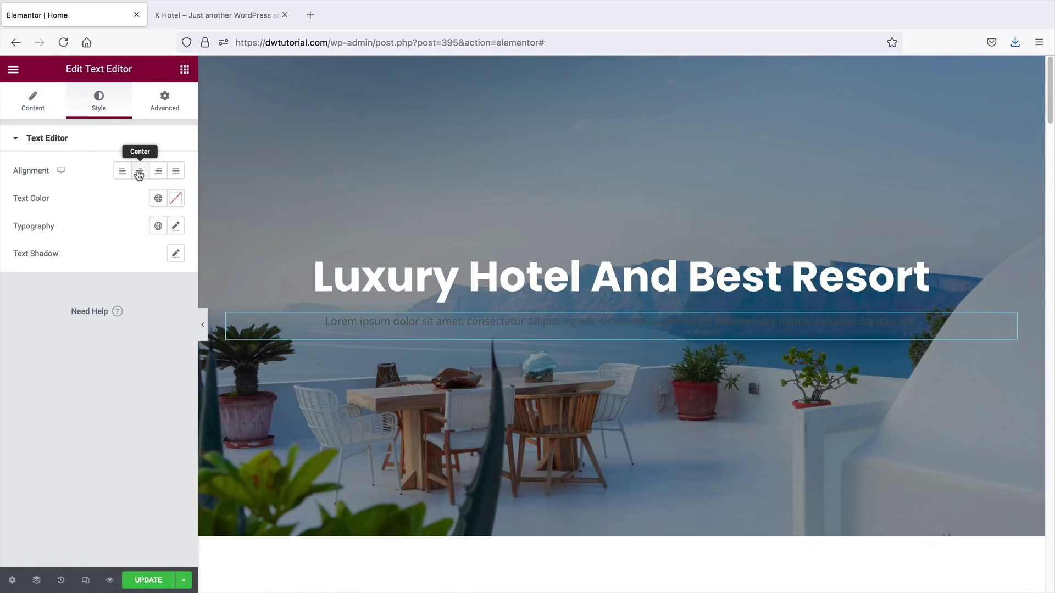
pyautogui.click(176, 198)
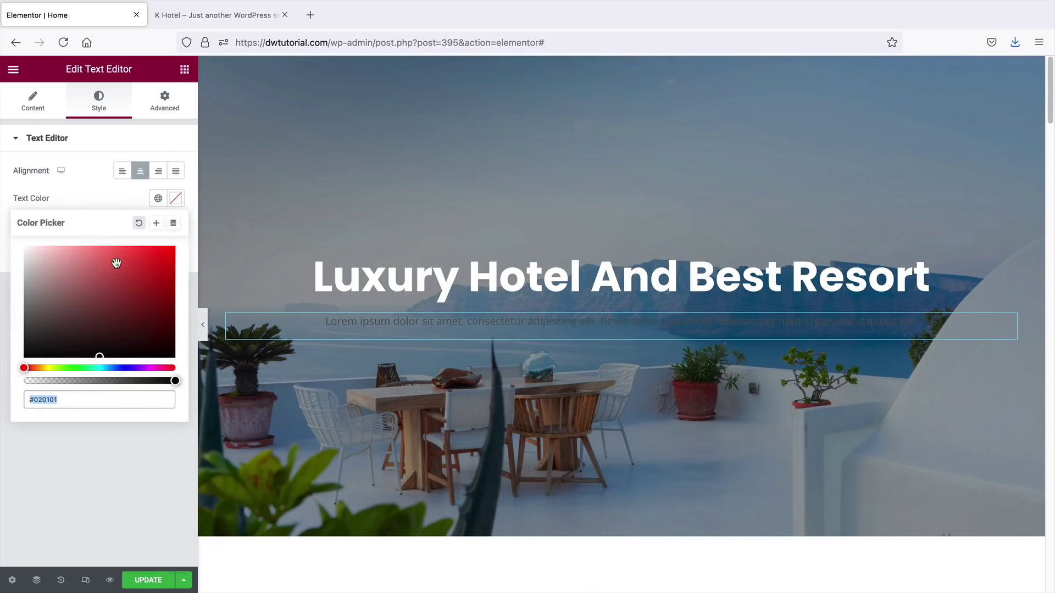
pyautogui.click(59, 269)
pyautogui.moveTo(54, 265); pyautogui.dragTo(17, 252)
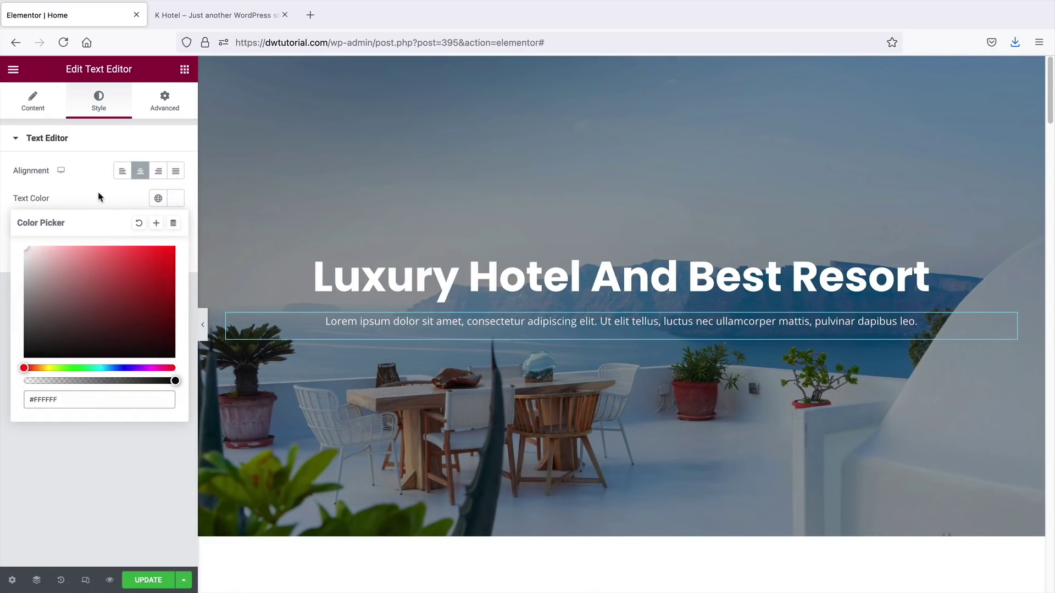
pyautogui.click(98, 199)
# Replace the Lorem placeholder with the live site's best-rooms and summer-deals subtitle.
pyautogui.click(32, 101)
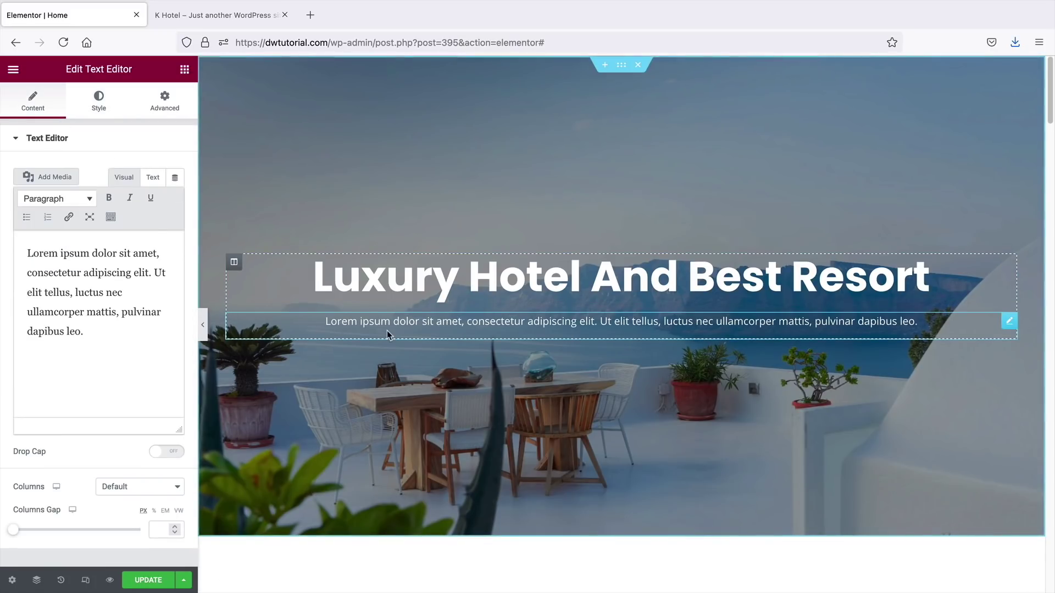
pyautogui.moveTo(122, 327); pyautogui.dragTo(115, 312)
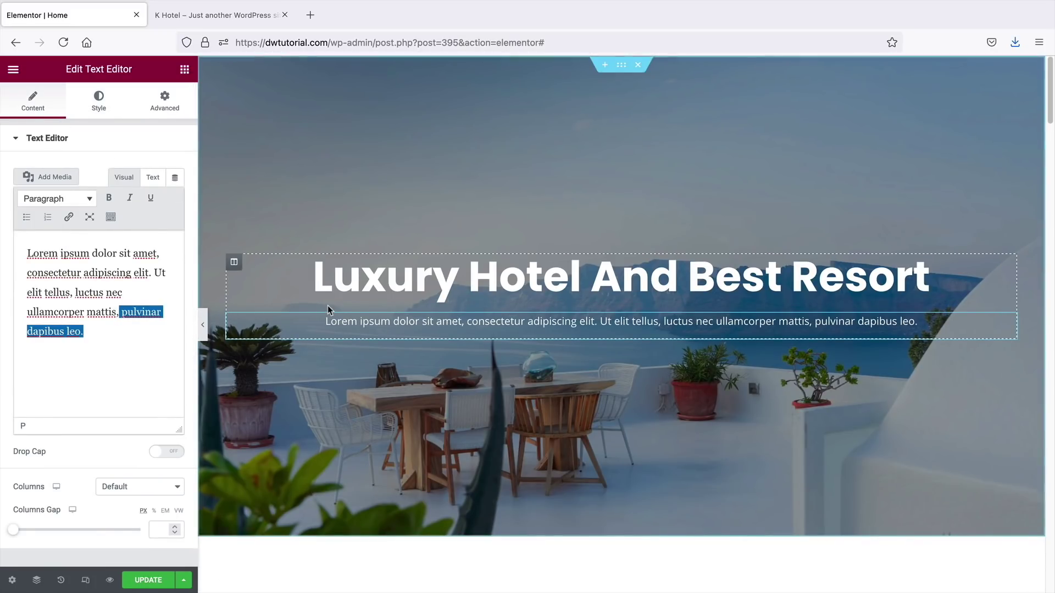
pyautogui.press('BackSpace')
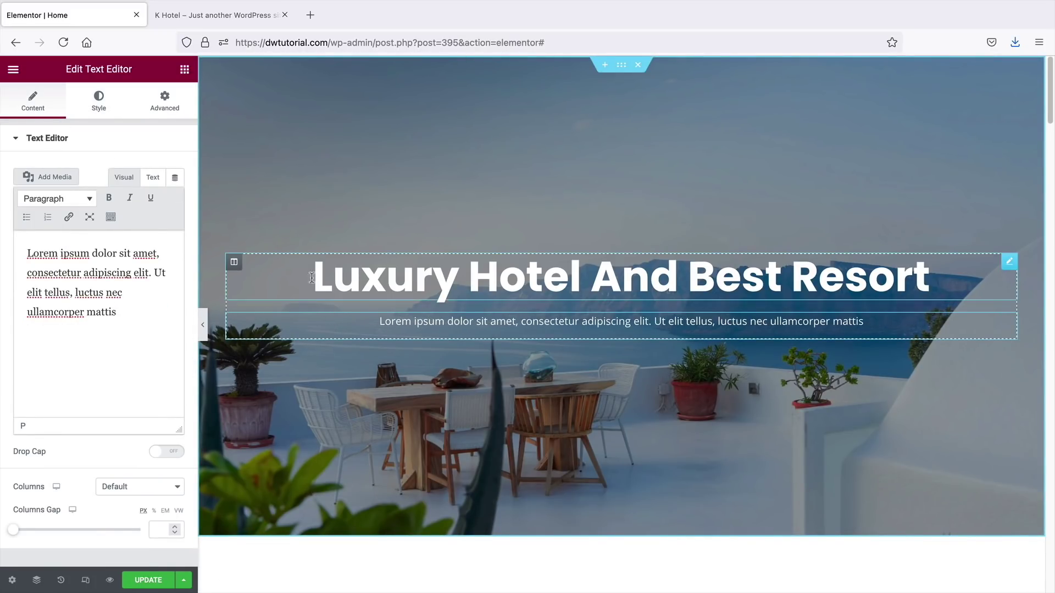
pyautogui.click(208, 15)
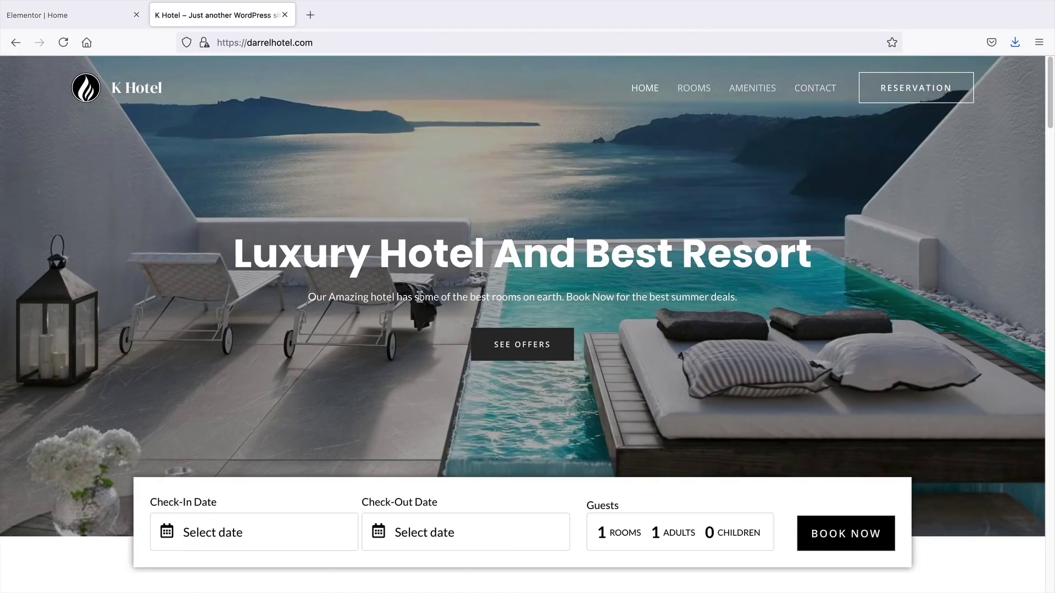
pyautogui.tripleClick(620, 300)
pyautogui.rightClick(619, 300)
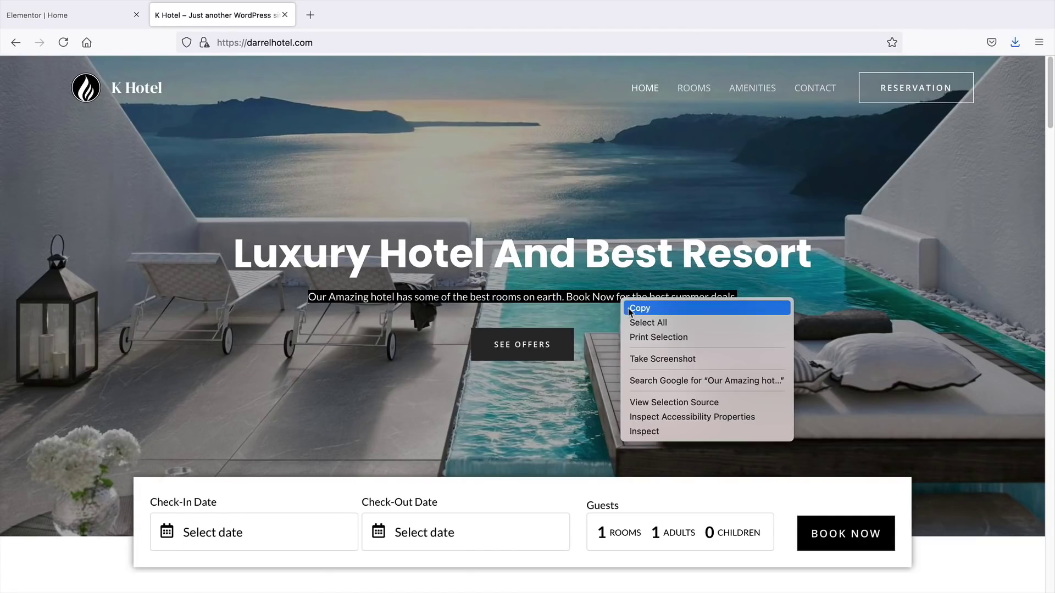
pyautogui.click(632, 304)
pyautogui.click(72, 15)
pyautogui.tripleClick(58, 263)
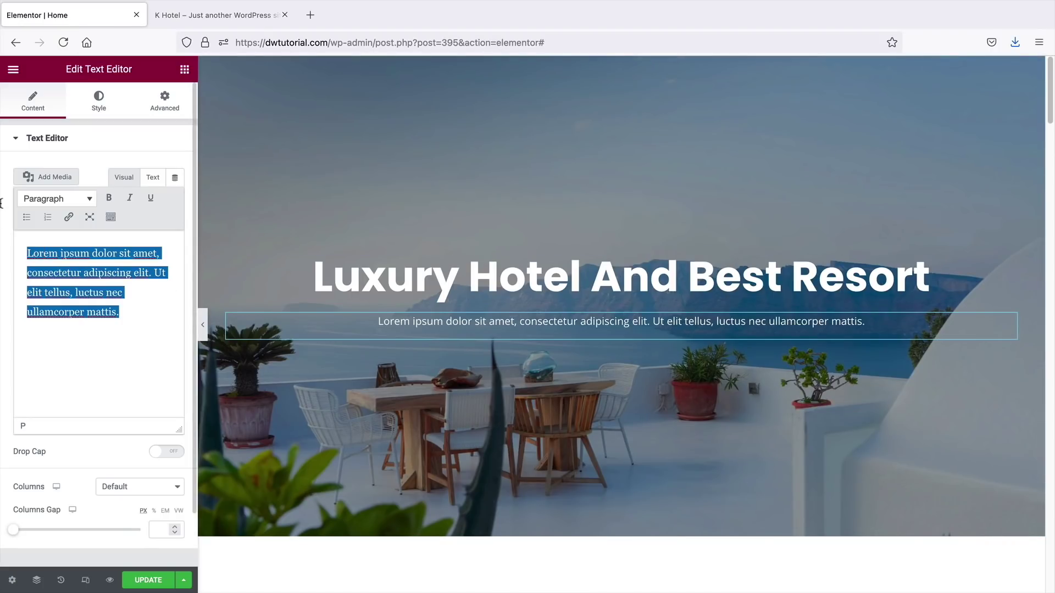
pyautogui.rightClick(59, 263)
pyautogui.click(107, 390)
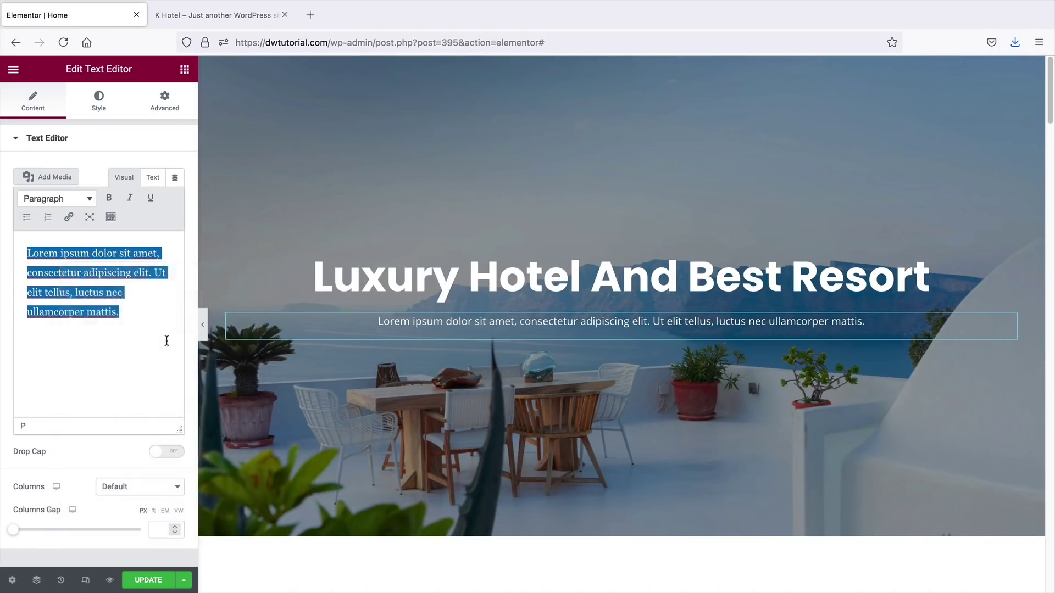
pyautogui.click(184, 69)
# Add a centred Button widget below the subtitle with a #000000 black background.
pyautogui.moveTo(146, 317); pyautogui.dragTo(560, 327)
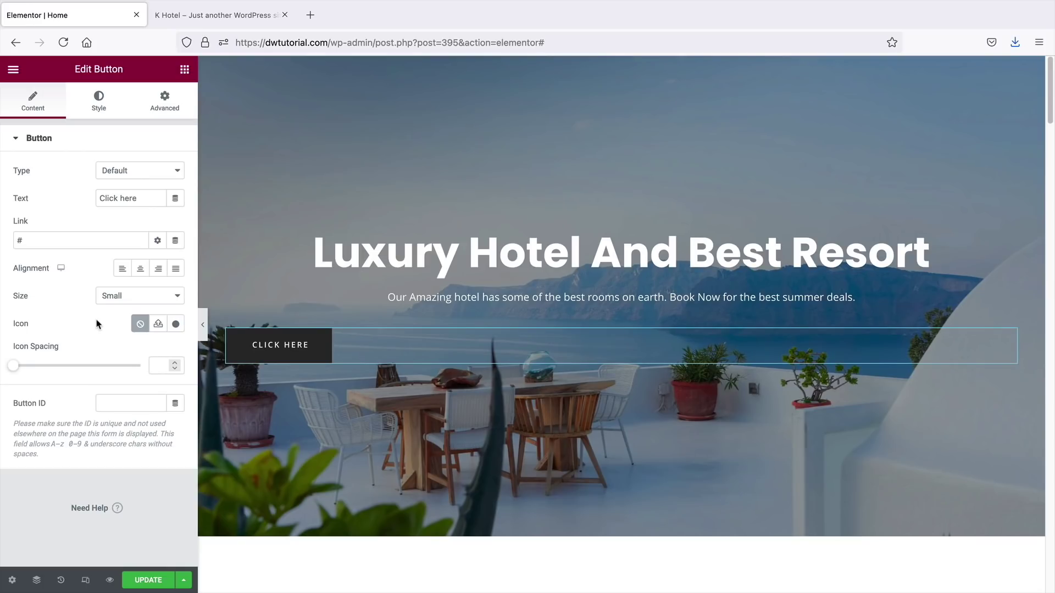
pyautogui.click(142, 270)
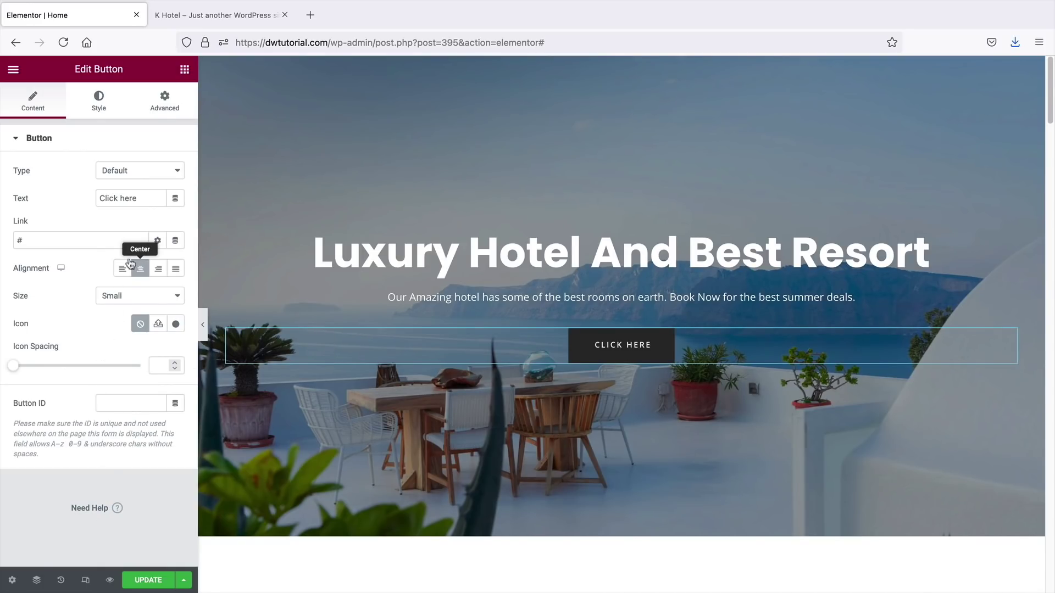
pyautogui.click(88, 236)
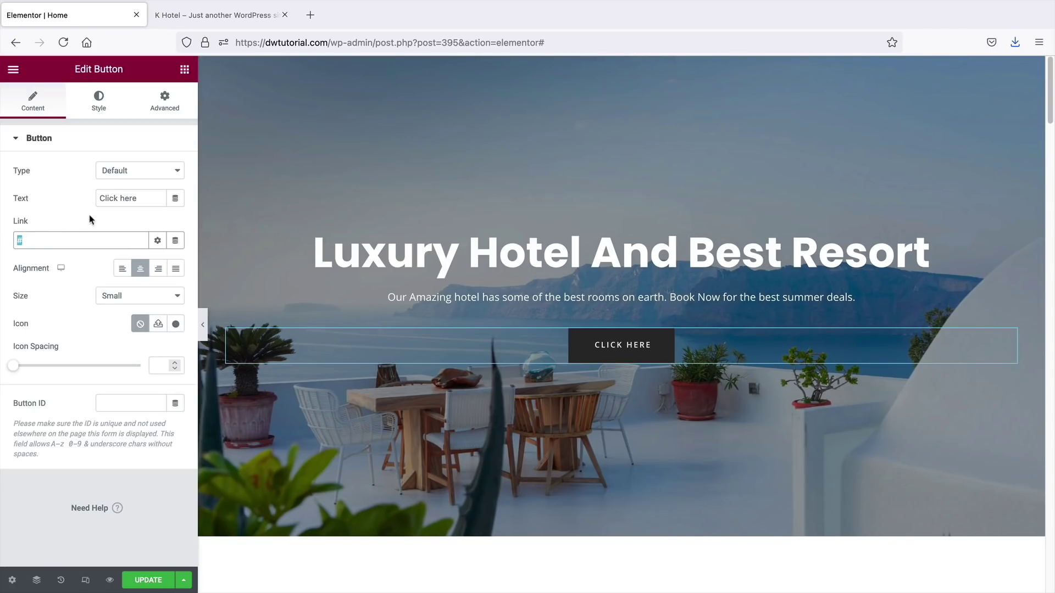
pyautogui.click(102, 104)
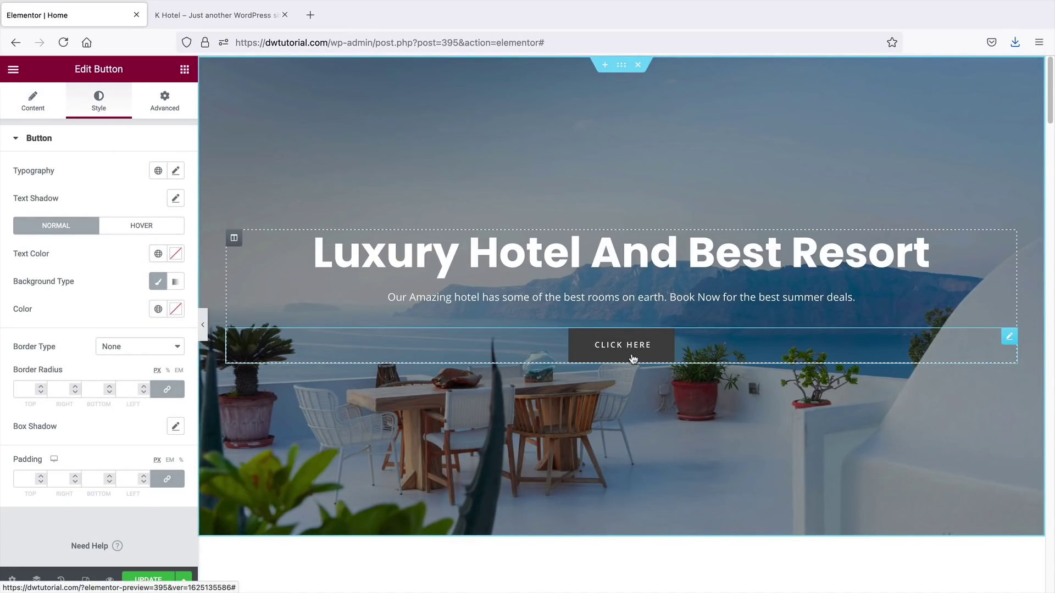
pyautogui.click(176, 311)
pyautogui.moveTo(120, 416); pyautogui.dragTo(193, 495)
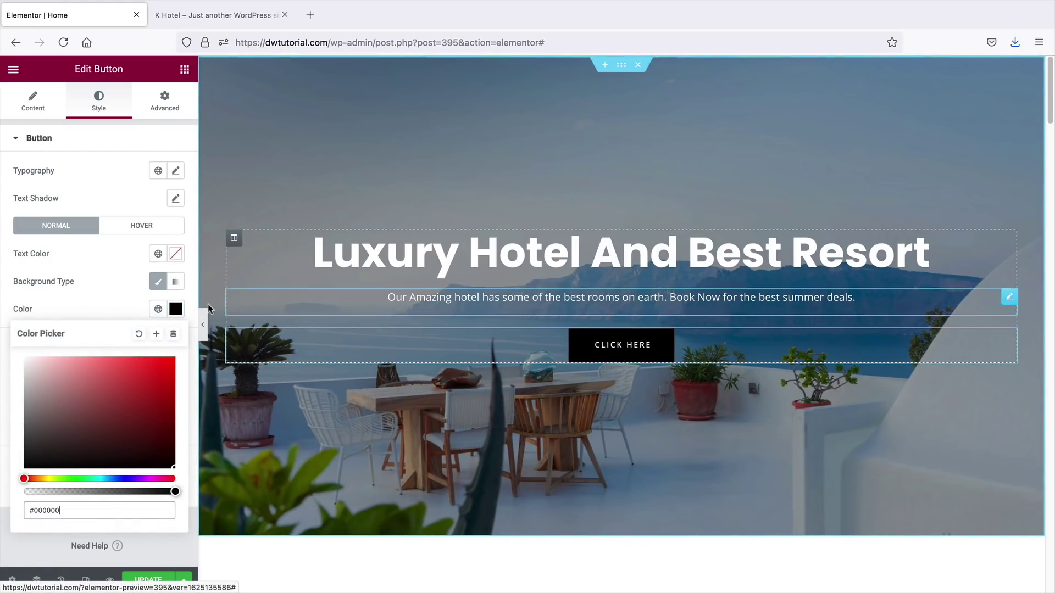
pyautogui.click(96, 287)
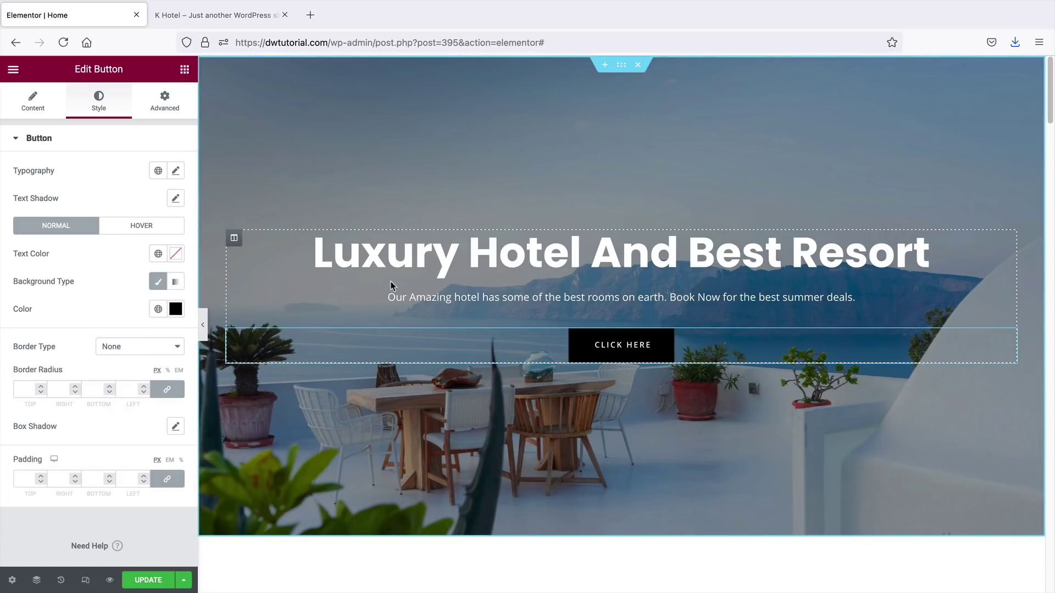
# Compare the hero against the live hotel website and return to the Elements panel.
pyautogui.click(243, 20)
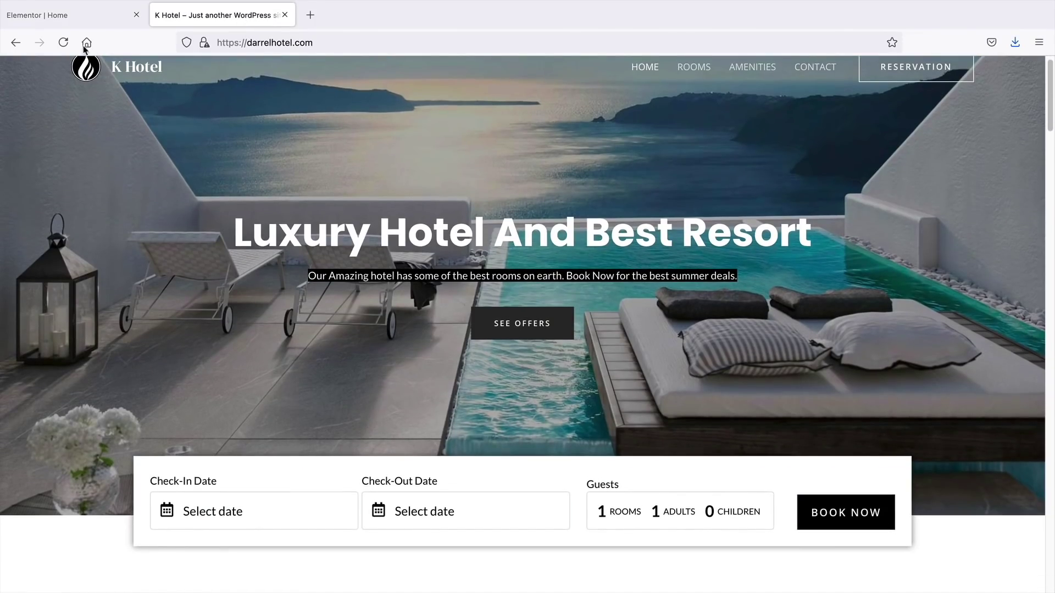
pyautogui.click(71, 16)
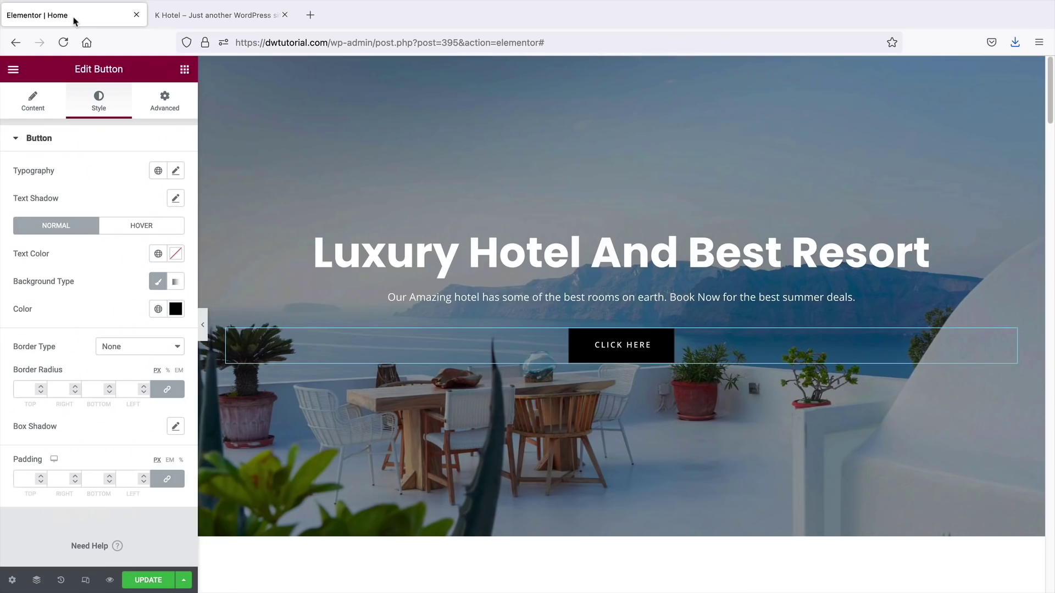
pyautogui.scroll(-3, 464, 436)
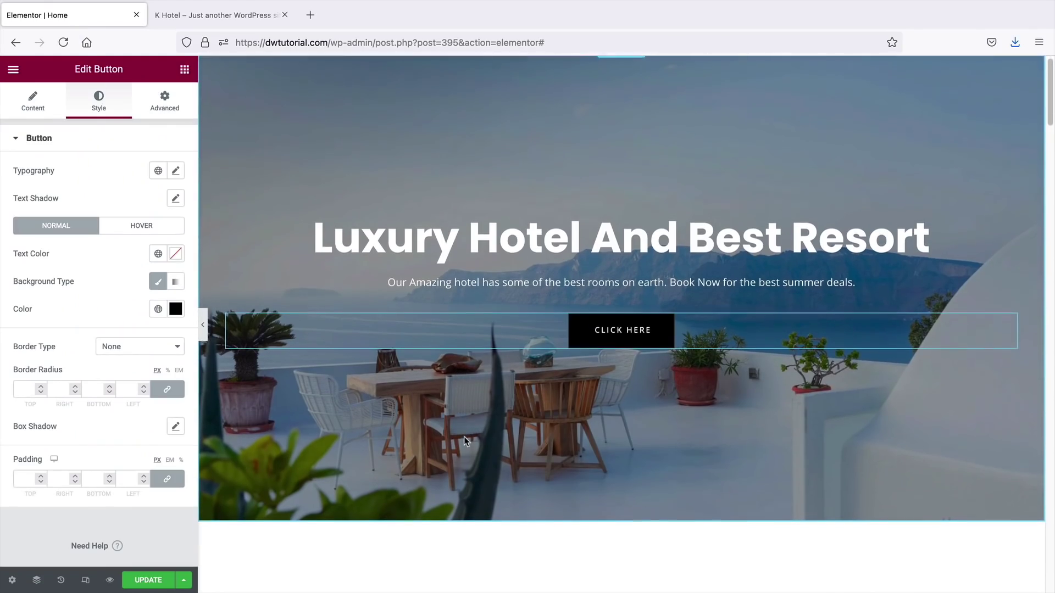
pyautogui.scroll(3, 463, 436)
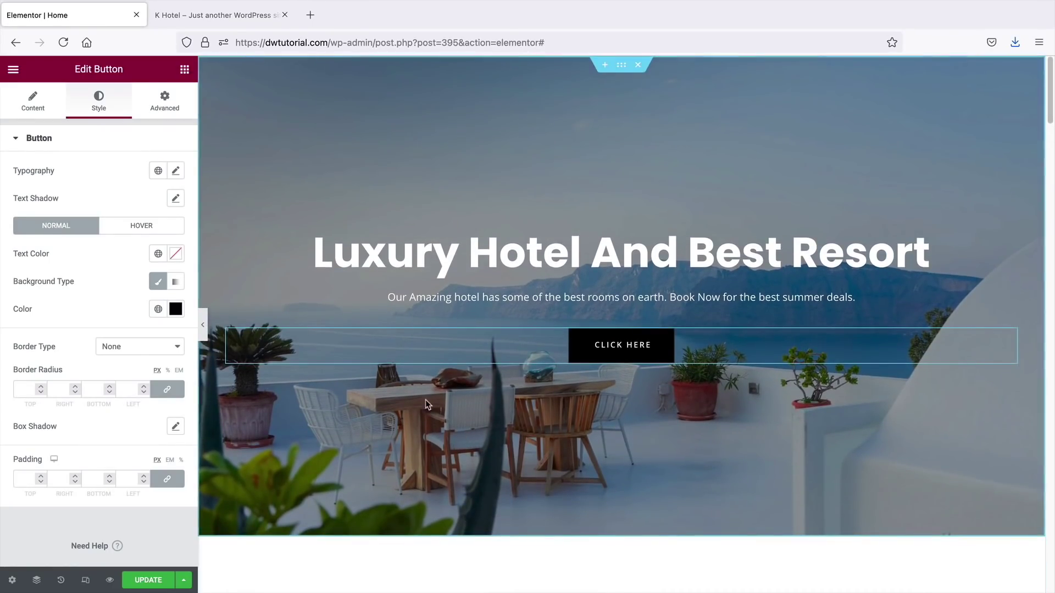
pyautogui.click(186, 71)
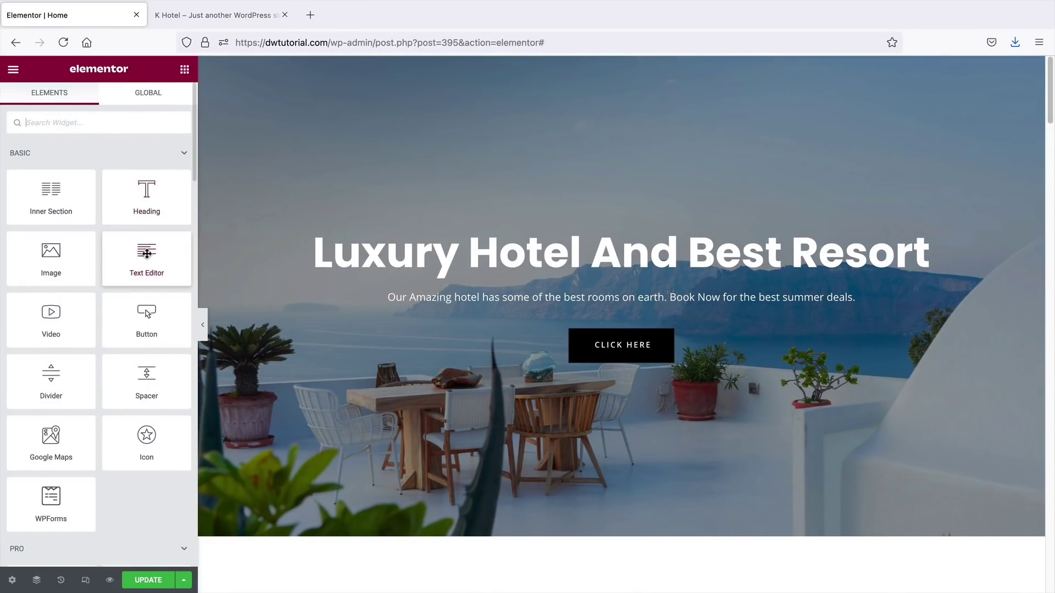
pyautogui.scroll(-10, 146, 266)
pyautogui.scroll(-15, 146, 263)
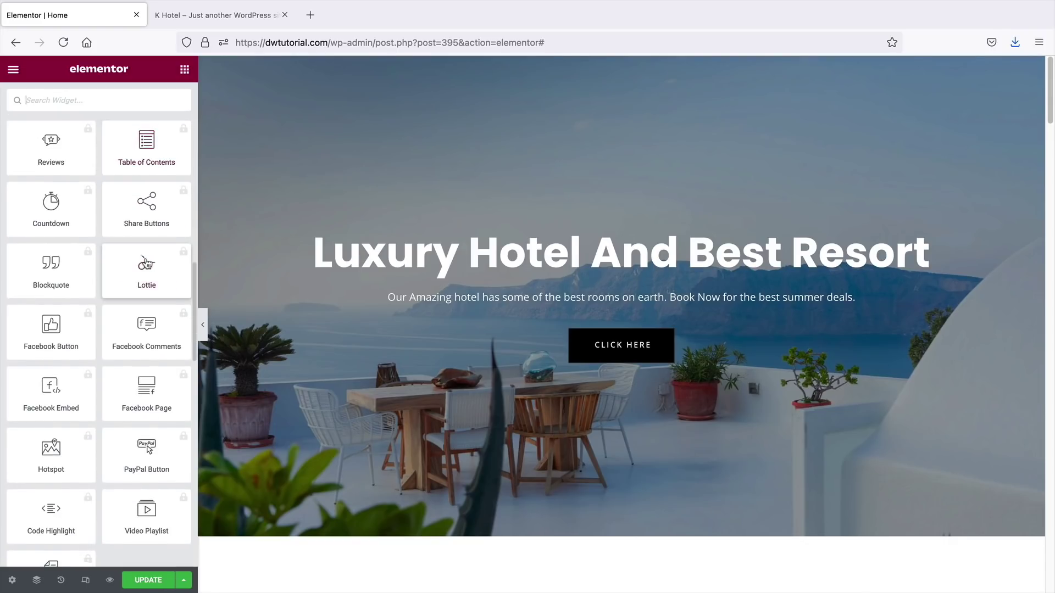
# Expand the WORDPRESS category and scroll down to the VikBooking Search Form widget.
pyautogui.scroll(-8, 146, 263)
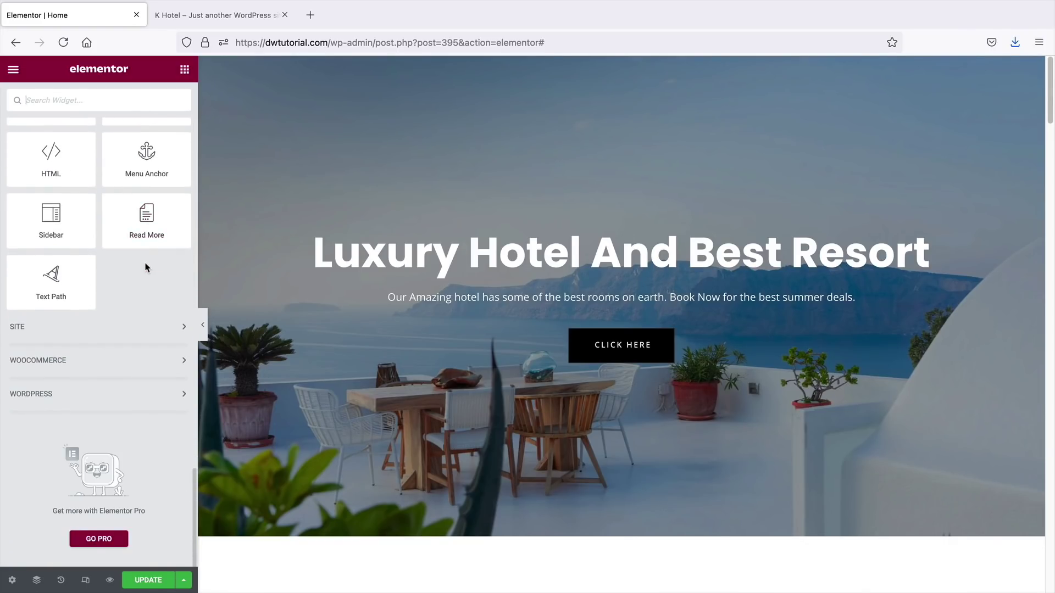
pyautogui.click(73, 394)
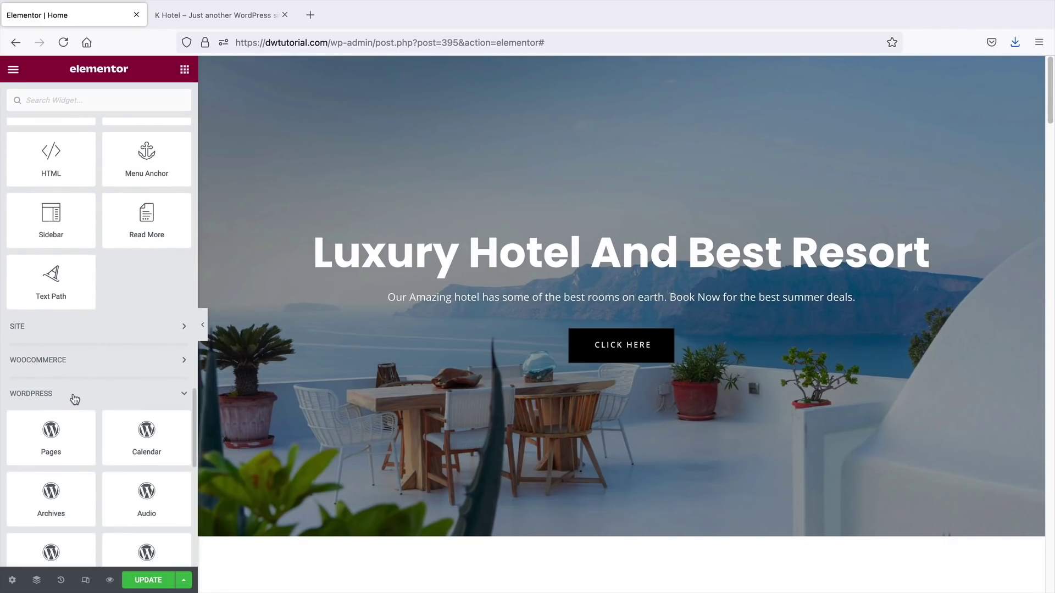
pyautogui.scroll(-5, 99, 379)
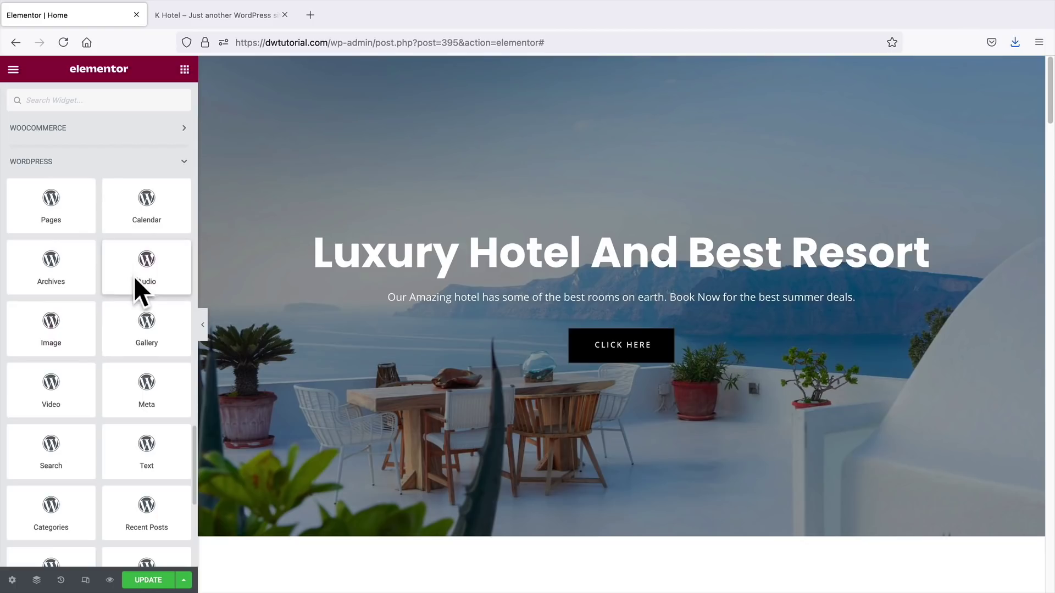
pyautogui.scroll(-2, 107, 331)
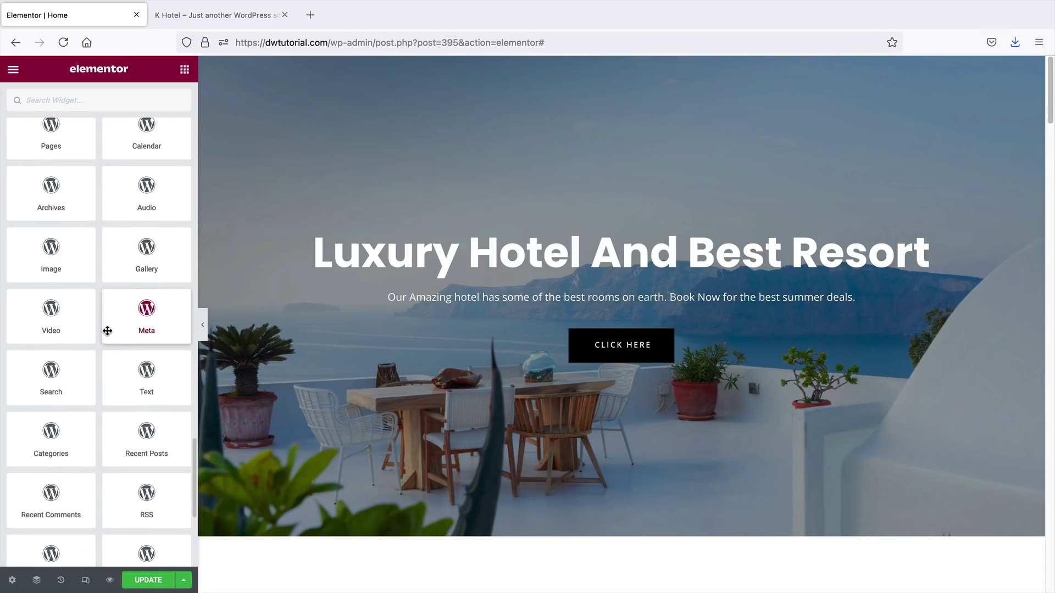
pyautogui.scroll(-5, 107, 330)
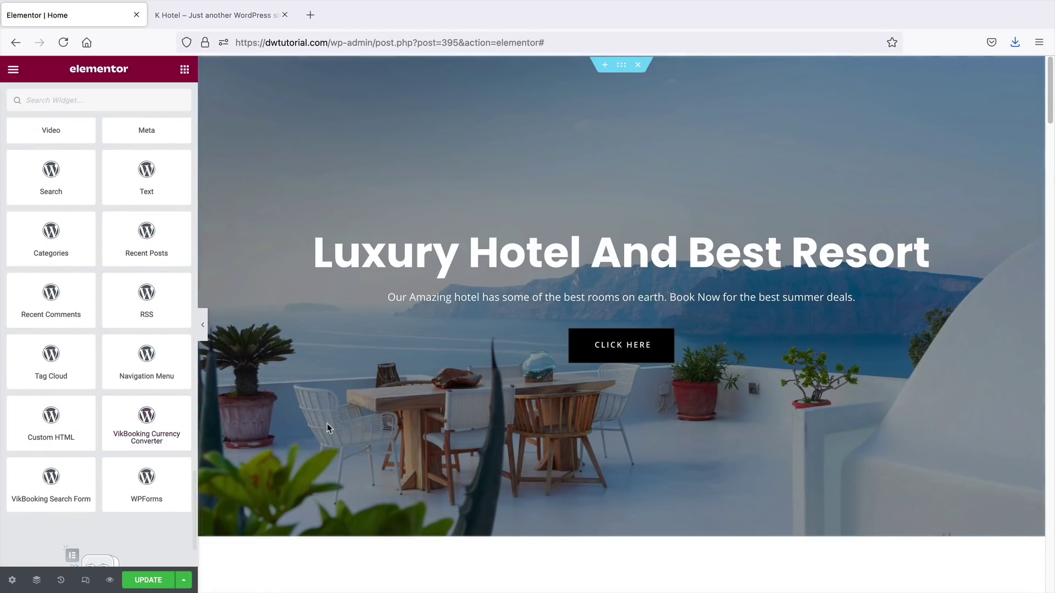
pyautogui.scroll(-1, 256, 437)
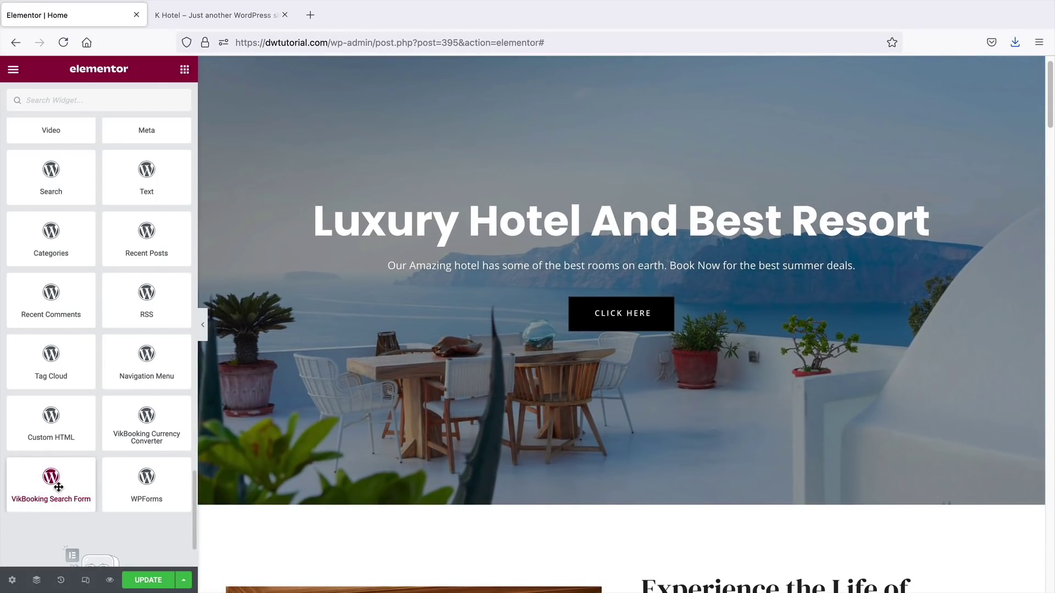
# Add a VikBooking Search Form to the hero with Human Readable dates and 1 default adult.
pyautogui.moveTo(54, 493); pyautogui.dragTo(642, 325)
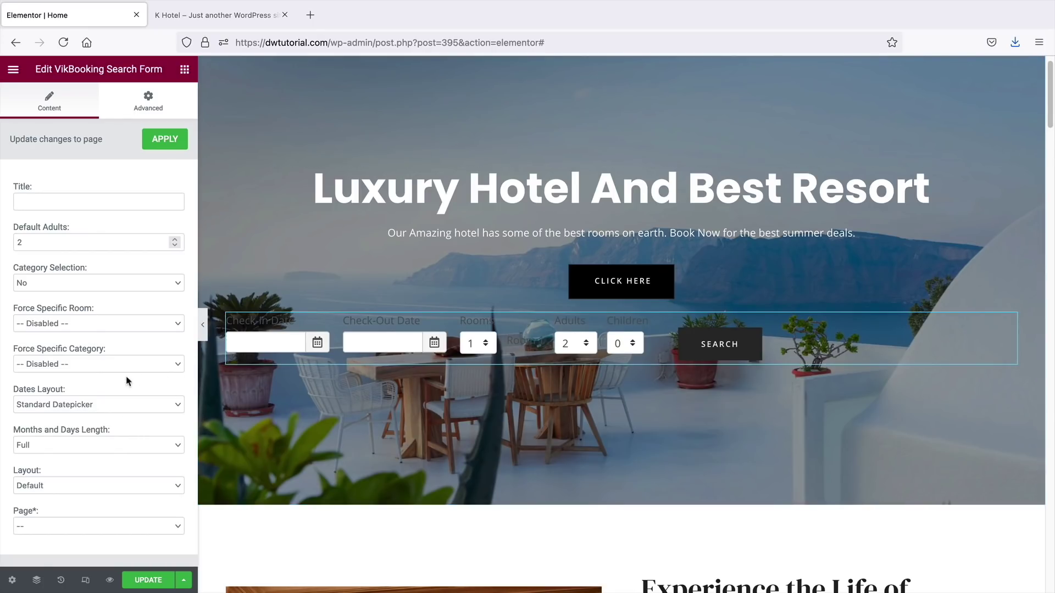
pyautogui.click(76, 406)
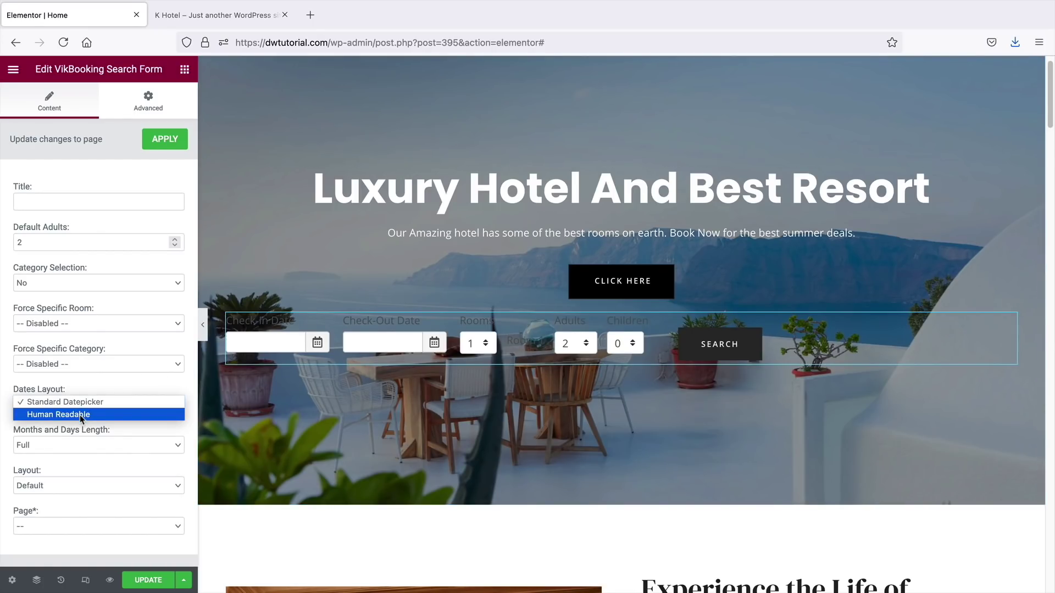
pyautogui.click(81, 416)
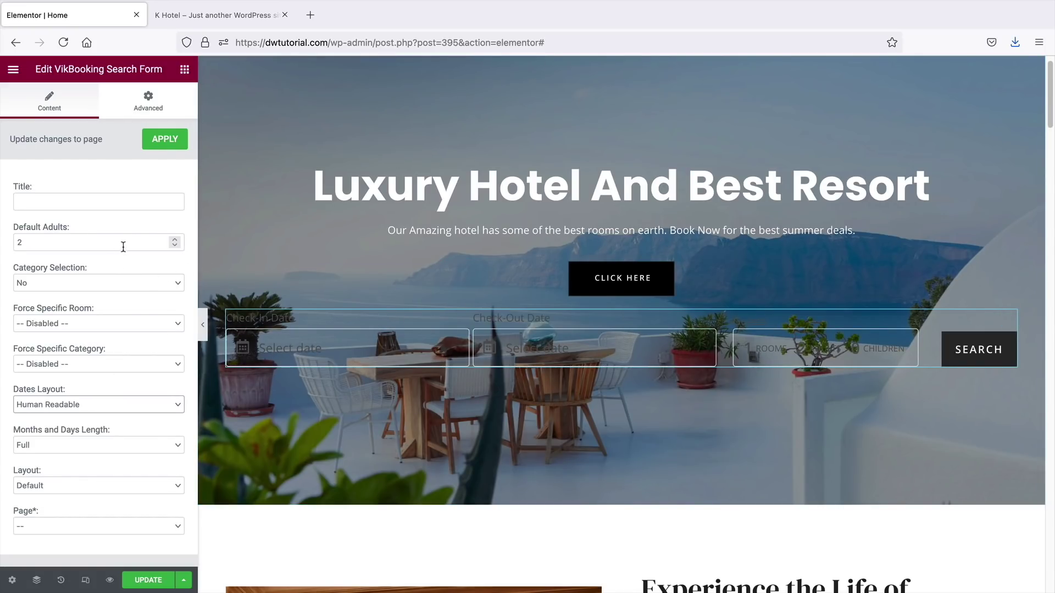
pyautogui.click(175, 245)
pyautogui.click(150, 103)
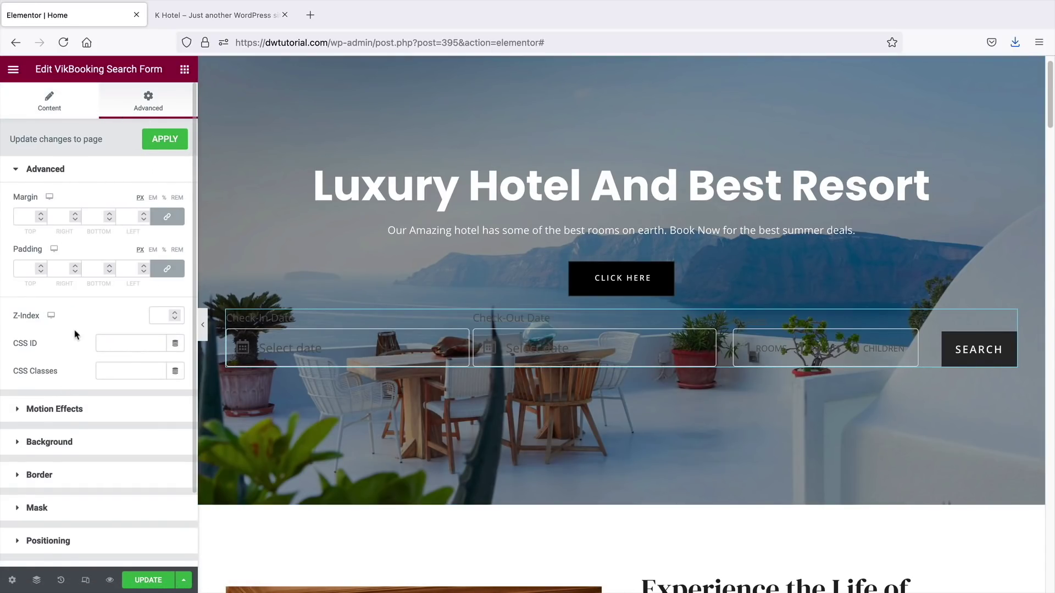
# Give the search form a Classic background filled with near-white #F9F9F9.
pyautogui.scroll(-3, 76, 329)
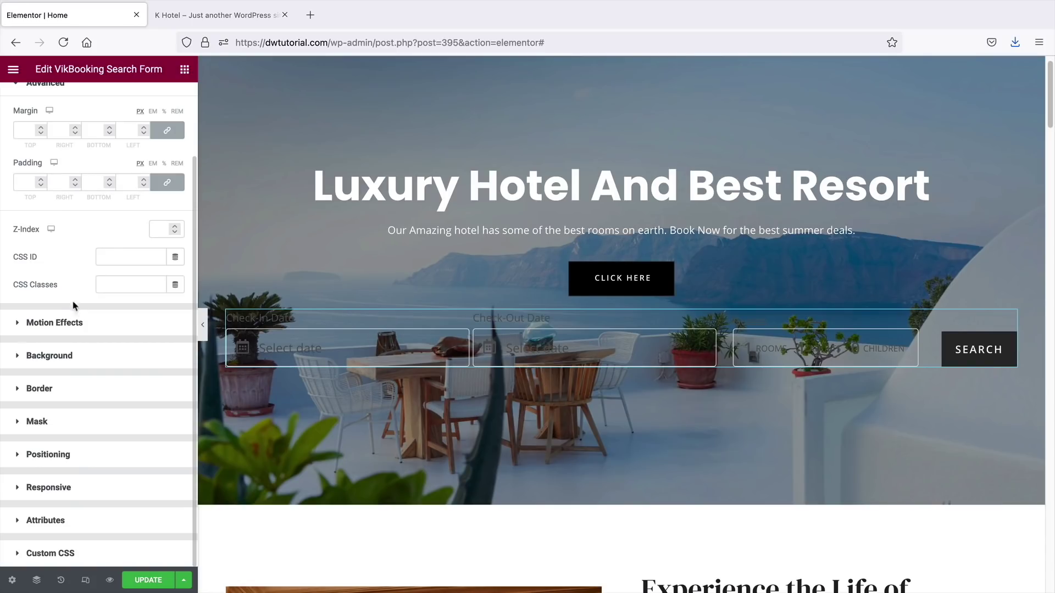
pyautogui.click(58, 354)
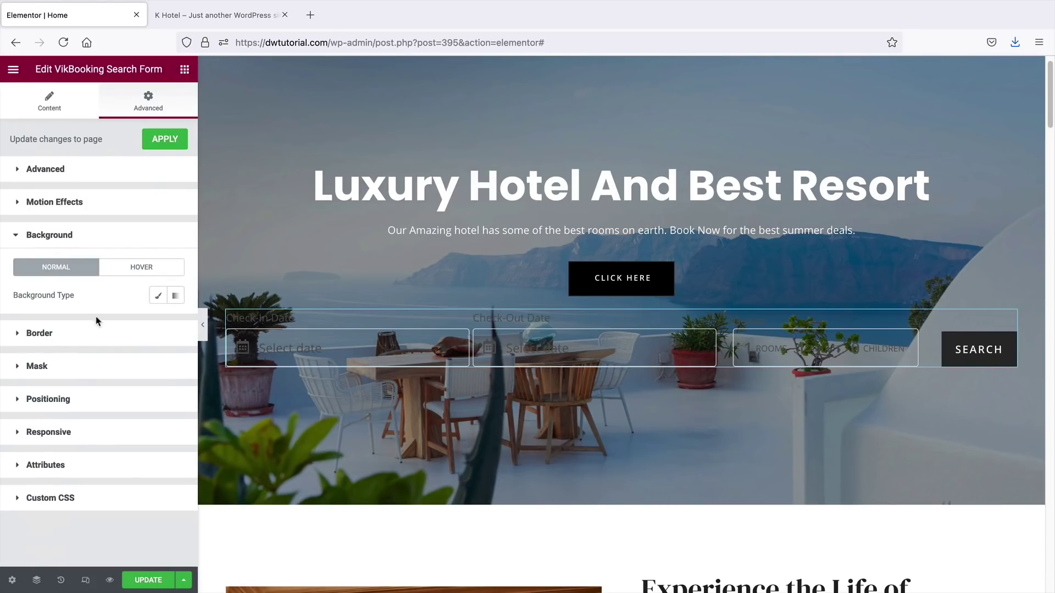
pyautogui.click(157, 295)
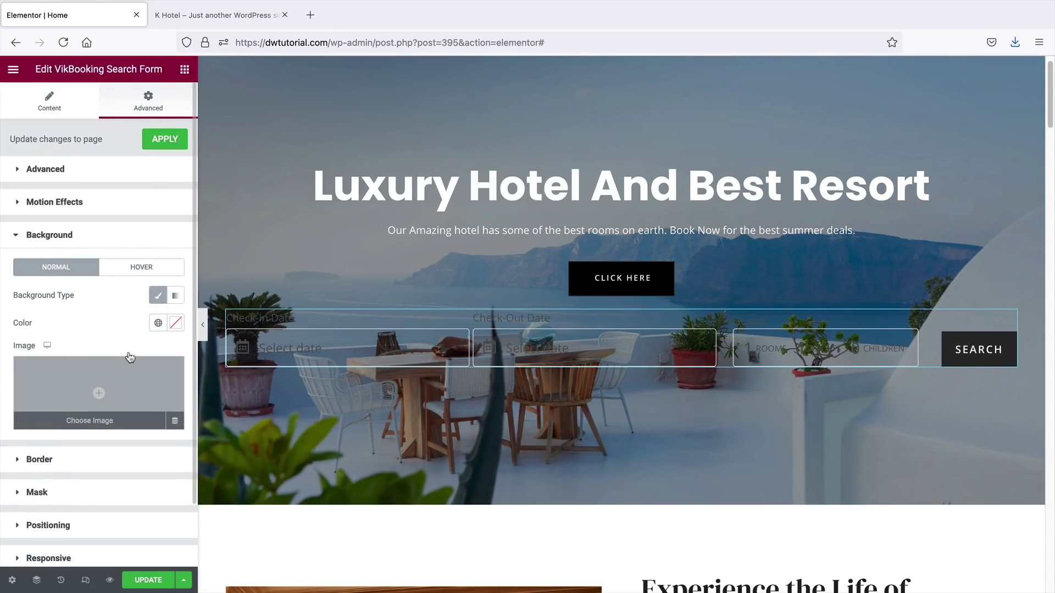
pyautogui.click(174, 323)
pyautogui.moveTo(46, 387); pyautogui.dragTo(16, 376)
pyautogui.click(107, 316)
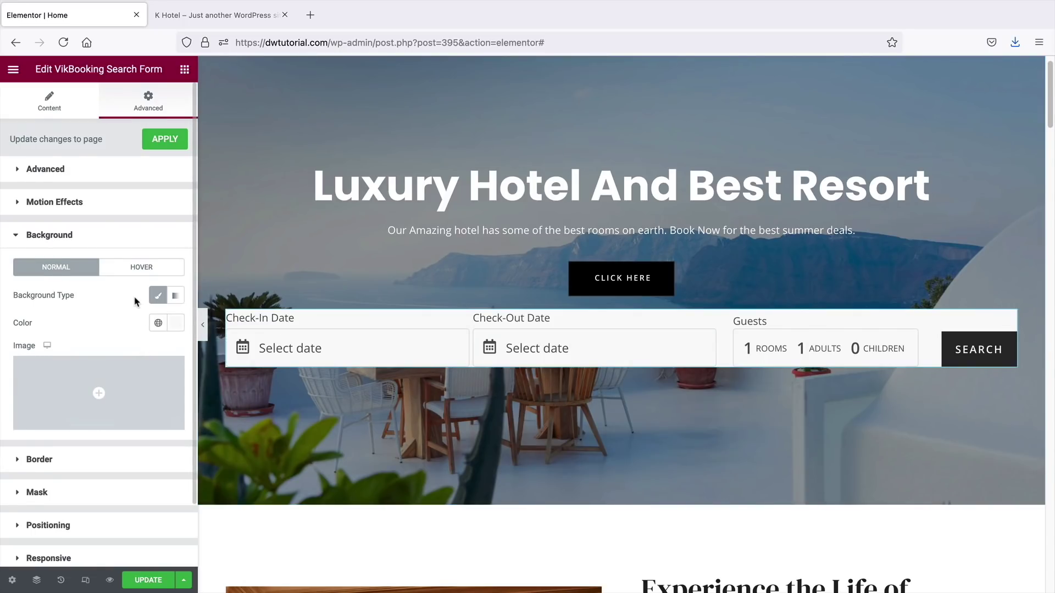
pyautogui.scroll(-1, 135, 301)
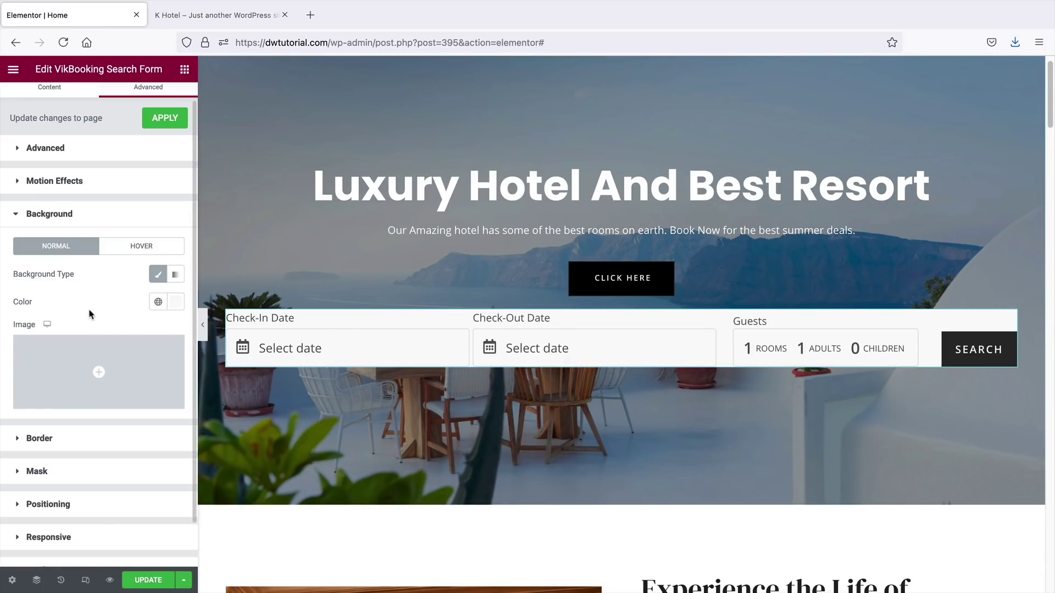
pyautogui.scroll(-1, 92, 314)
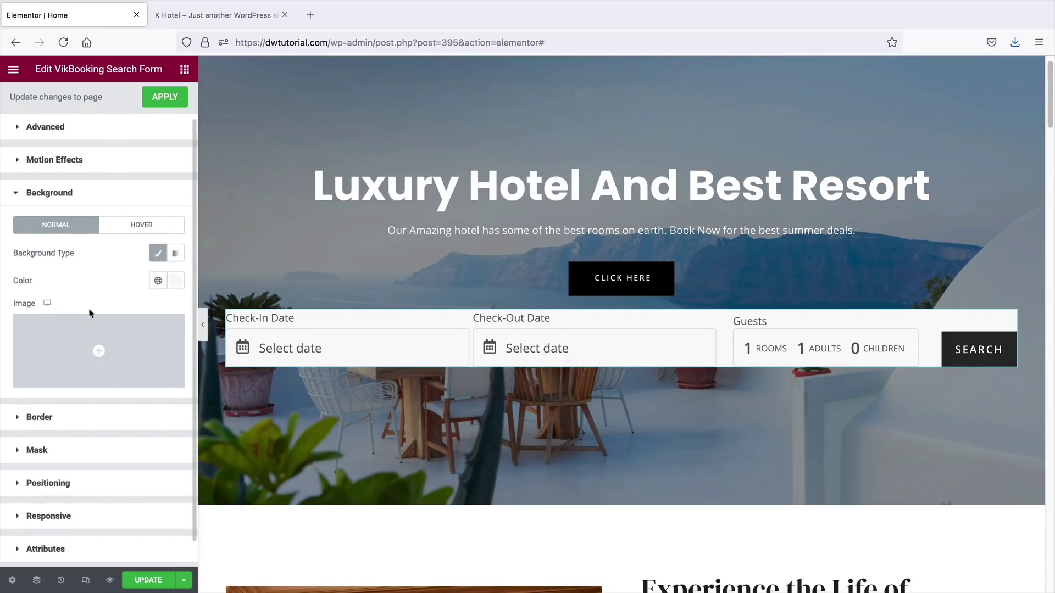
pyautogui.scroll(2, 107, 253)
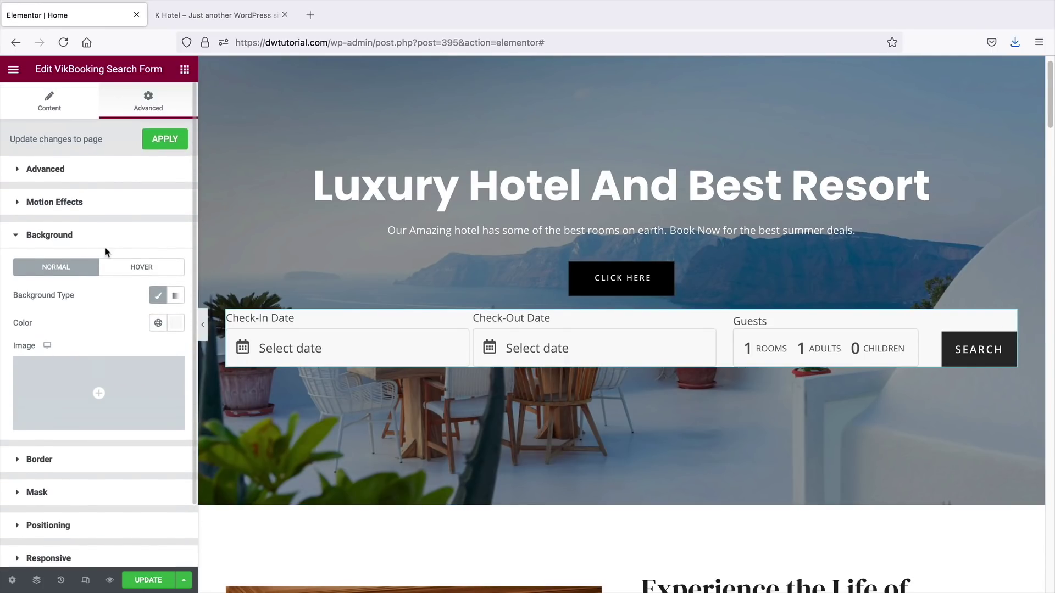
# Set the search form's linked padding to 10 px on all sides.
pyautogui.click(109, 175)
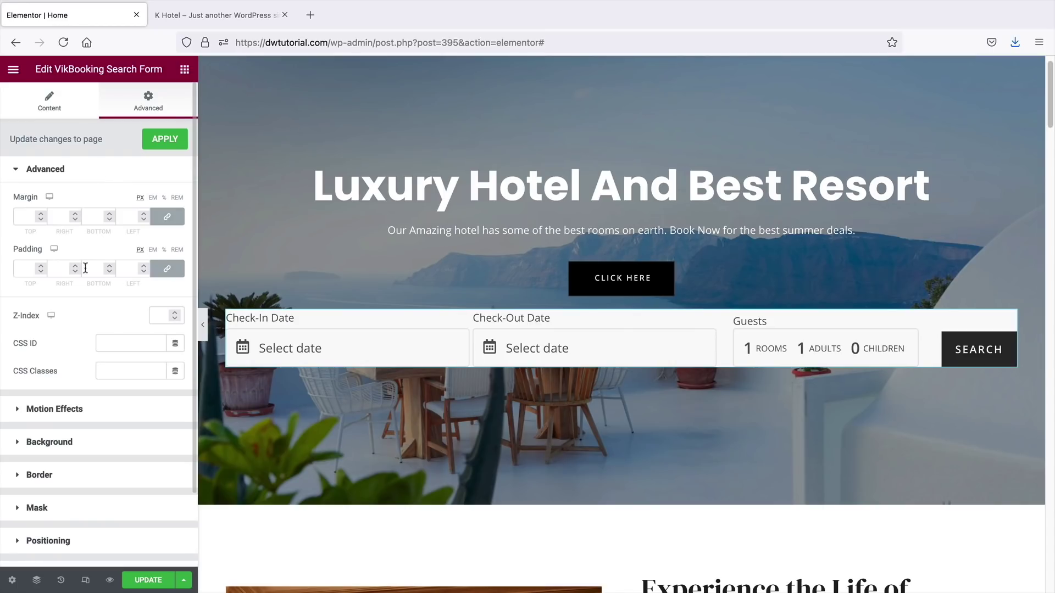
pyautogui.click(40, 265)
pyautogui.click(41, 266)
pyautogui.click(40, 266)
pyautogui.click(40, 266)
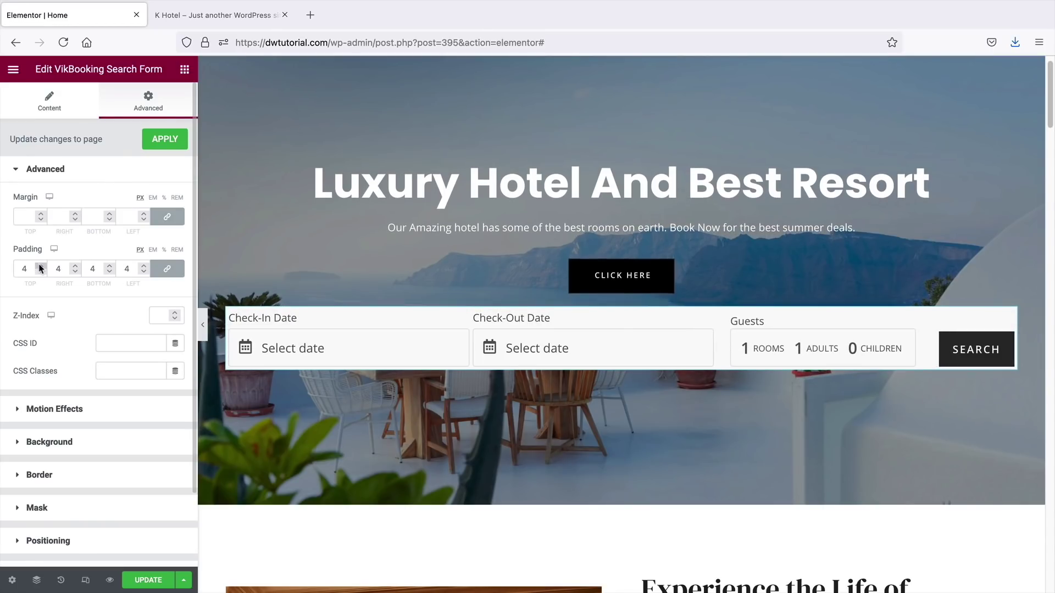
pyautogui.click(41, 266)
pyautogui.click(41, 266)
pyautogui.click(41, 265)
pyautogui.click(41, 266)
pyautogui.click(41, 266)
pyautogui.click(41, 265)
pyautogui.click(40, 266)
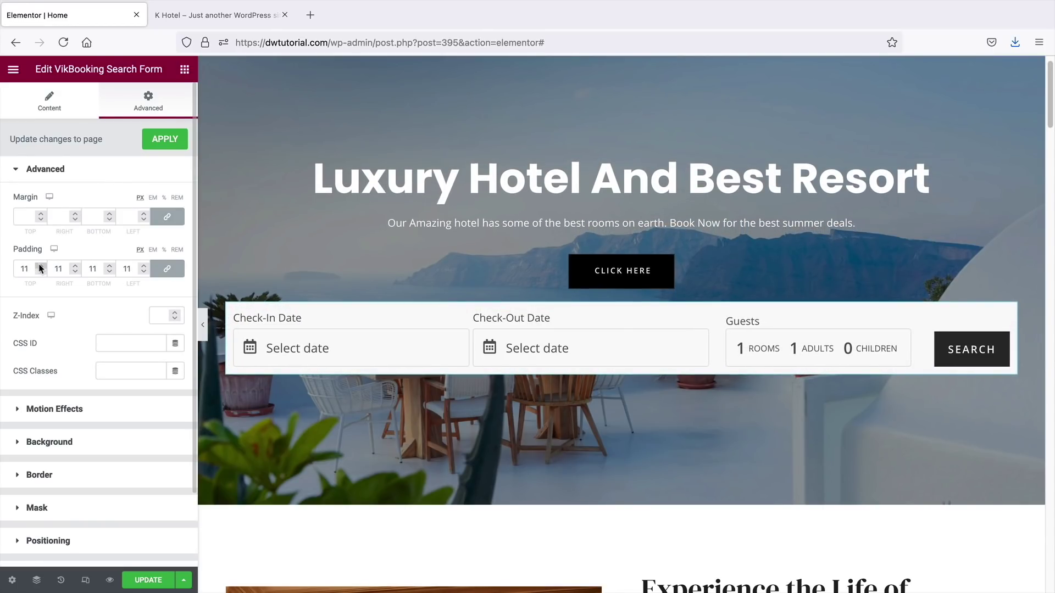
pyautogui.click(41, 272)
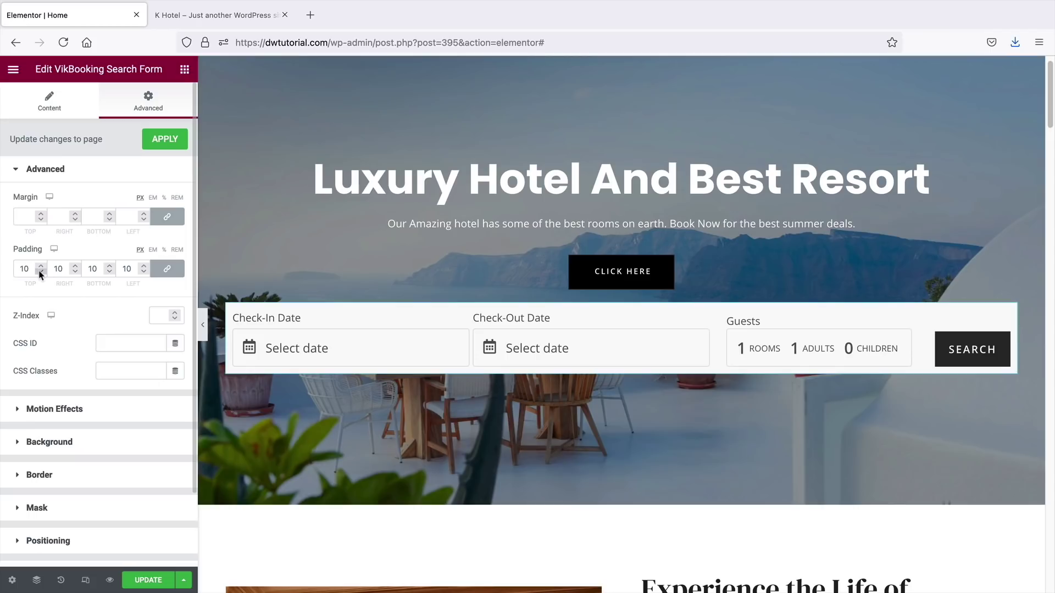
# Unlink the padding sides and raise the right padding to 20 px and the left to 17 px.
pyautogui.click(167, 269)
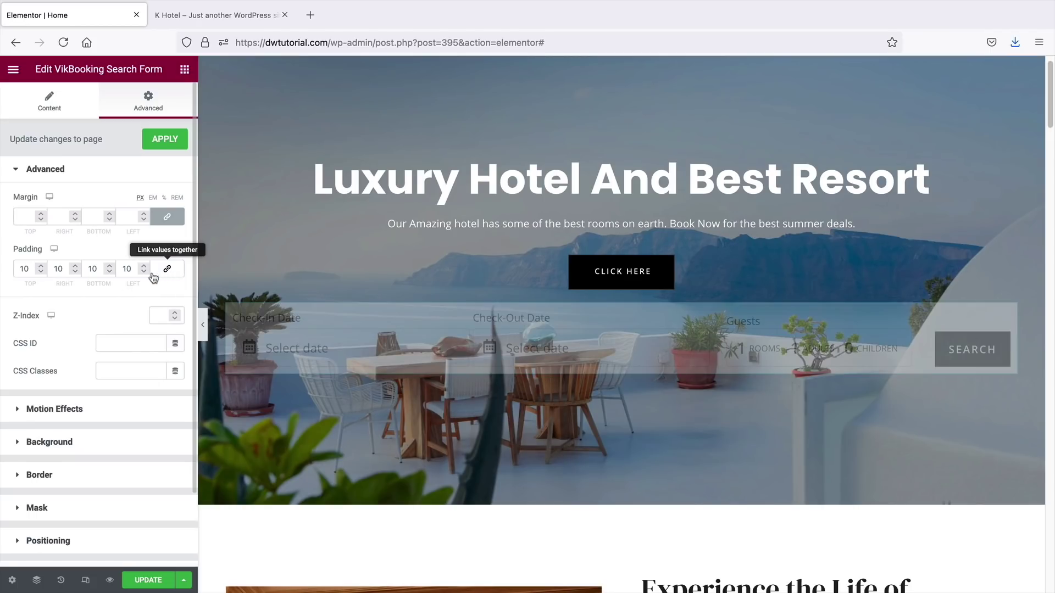
pyautogui.click(74, 266)
pyautogui.click(74, 266)
pyautogui.click(74, 266)
pyautogui.click(74, 266)
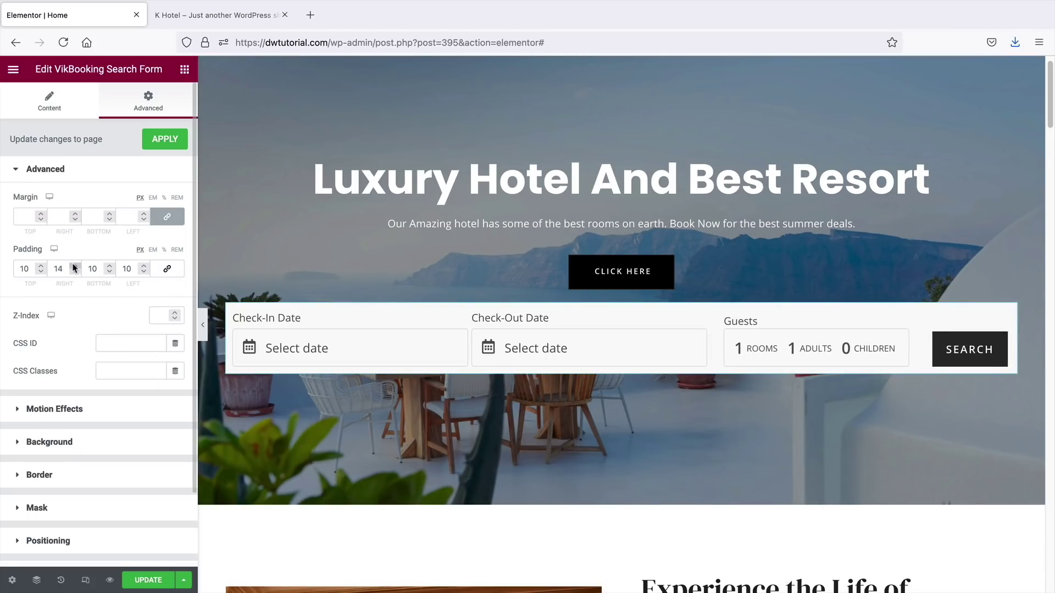
pyautogui.click(75, 265)
pyautogui.click(74, 266)
pyautogui.click(74, 266)
pyautogui.click(74, 266)
pyautogui.click(74, 266)
pyautogui.click(75, 266)
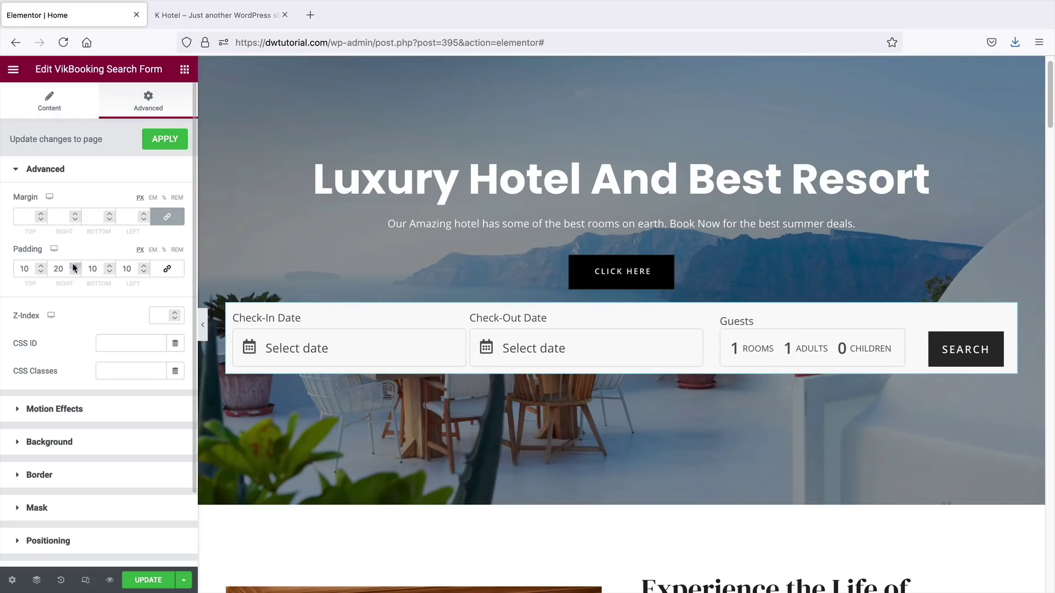
pyautogui.click(144, 266)
pyautogui.click(144, 266)
pyautogui.click(143, 266)
pyautogui.click(143, 266)
pyautogui.click(143, 266)
pyautogui.click(143, 266)
pyautogui.click(143, 266)
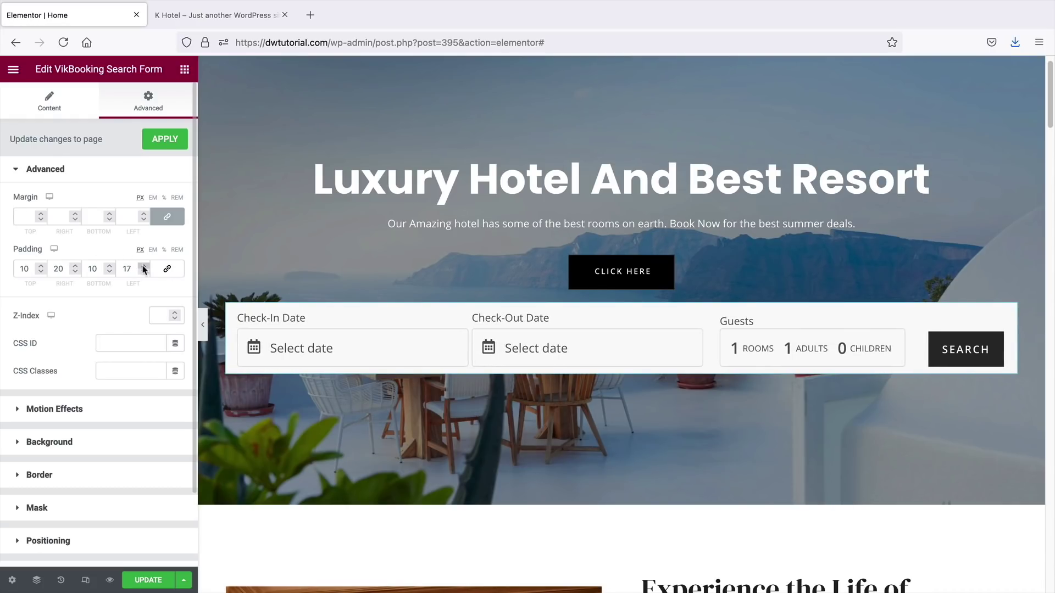
pyautogui.click(143, 266)
pyautogui.click(143, 266)
pyautogui.click(143, 266)
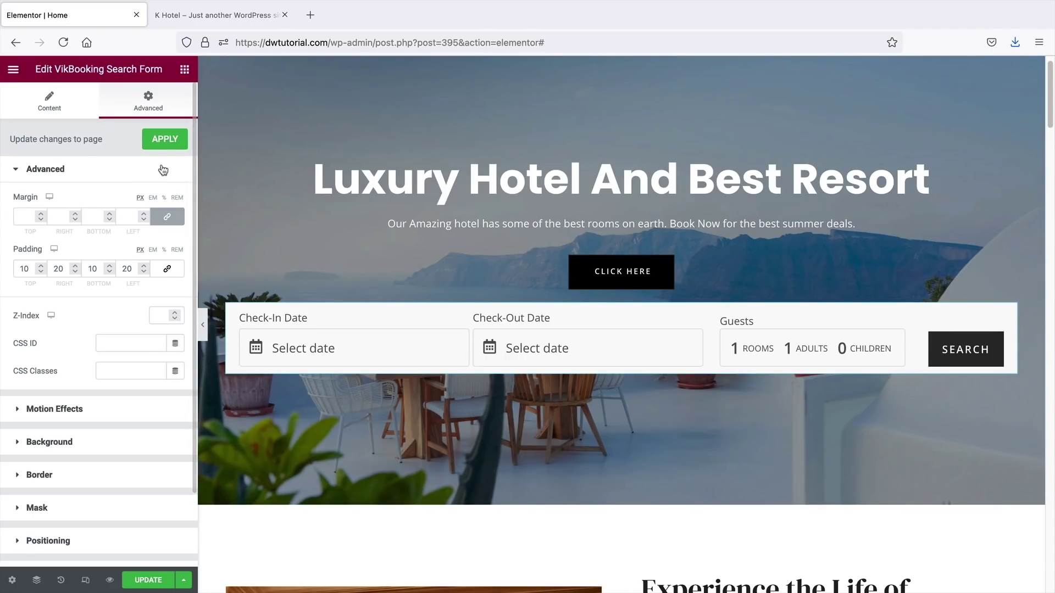
# Apply the widget changes, Update the Home page, and choose View Page from the editor menu.
pyautogui.click(164, 141)
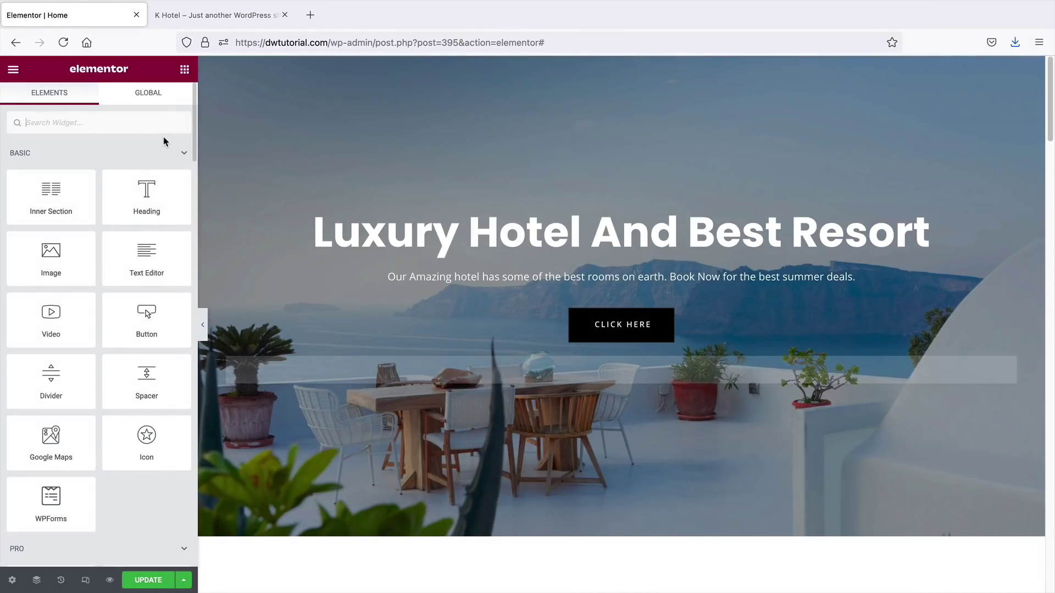
pyautogui.click(150, 581)
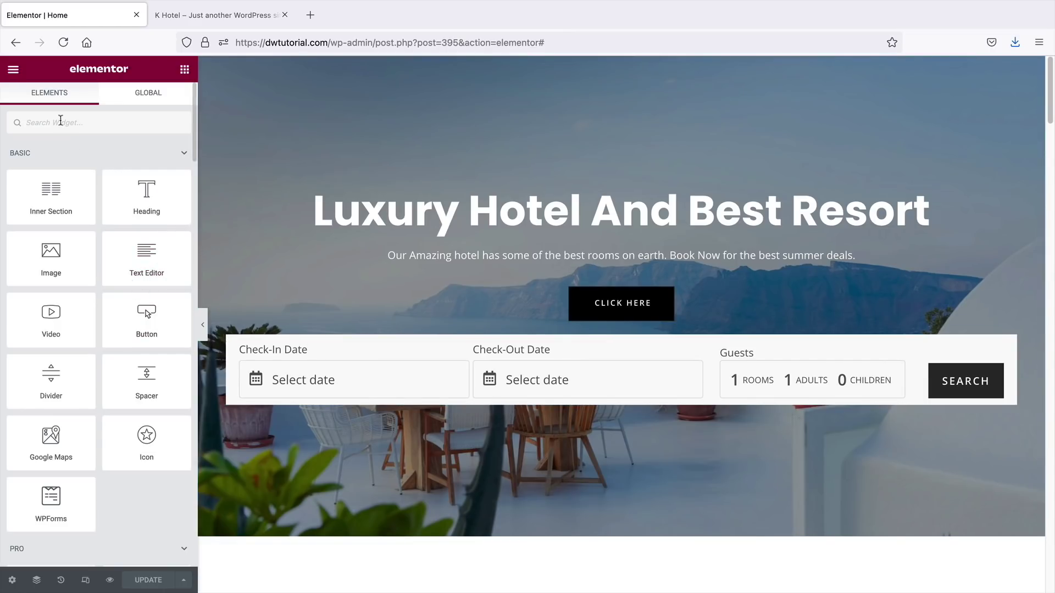
pyautogui.click(13, 70)
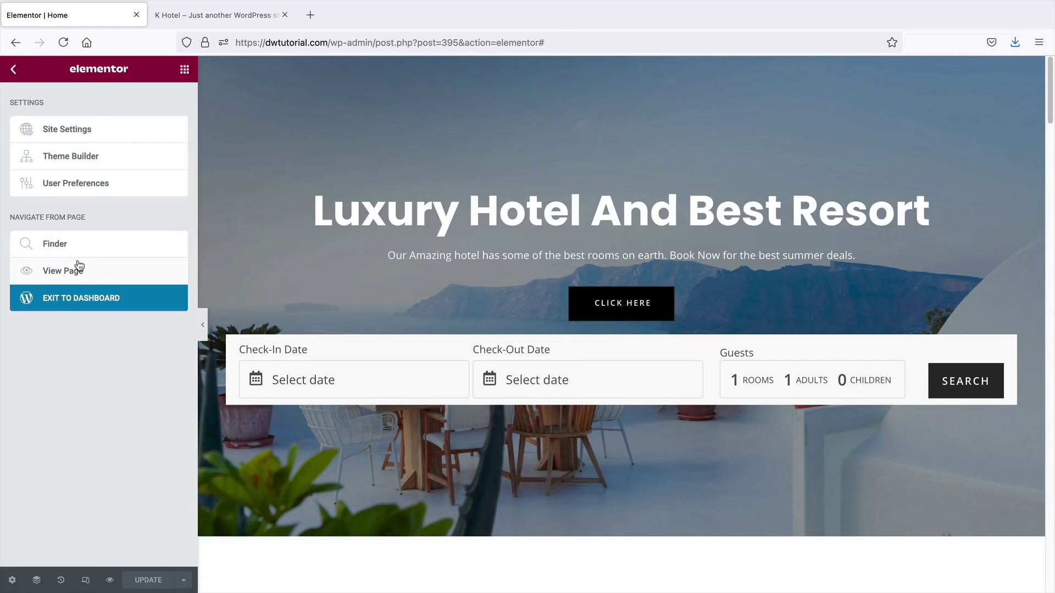
pyautogui.click(60, 273)
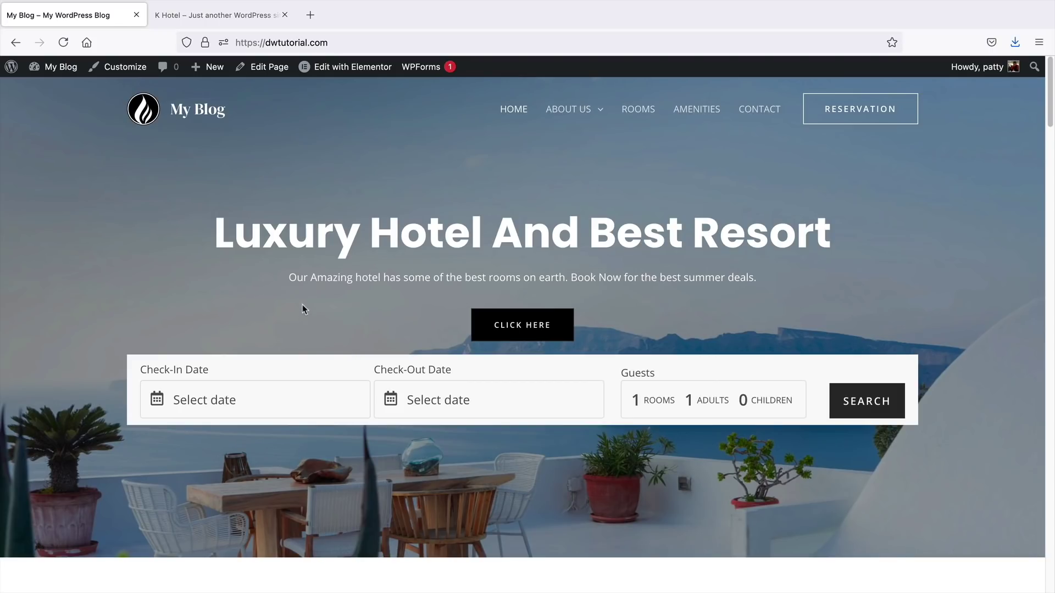
# Search plugins for 'cache', then install and activate LiteSpeed Cache.
pyautogui.moveTo(63, 68)
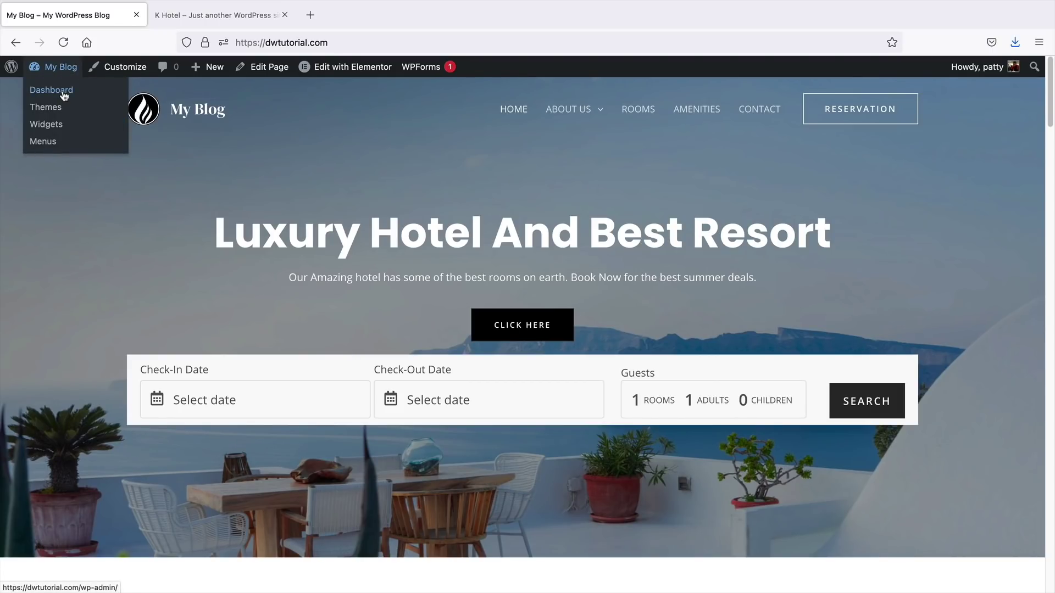
pyautogui.click(64, 97)
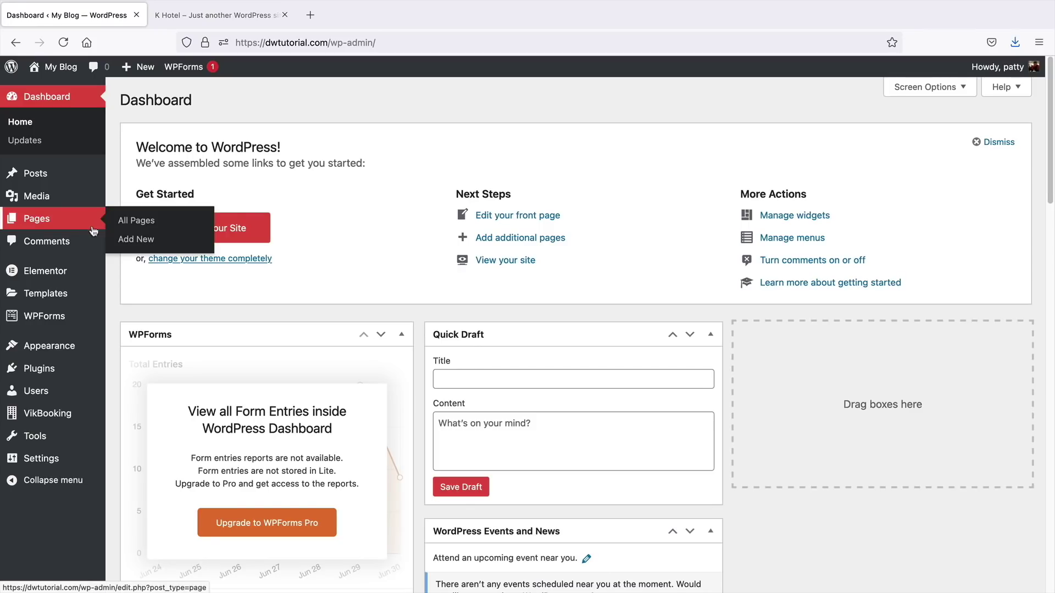
pyautogui.moveTo(49, 376)
pyautogui.click(156, 395)
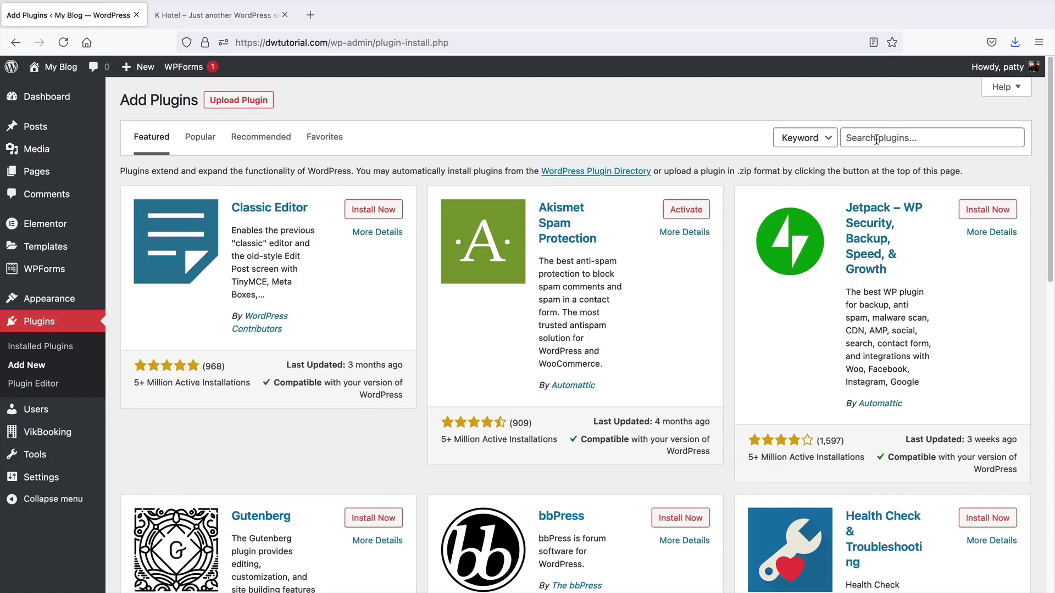
pyautogui.click(884, 137)
pyautogui.write('cache')
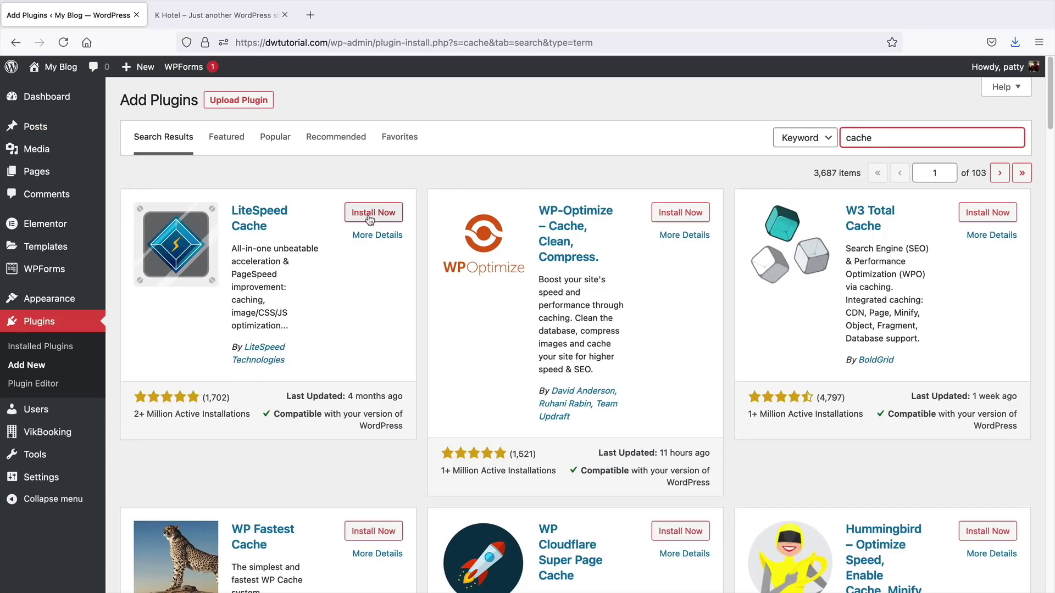
pyautogui.click(372, 215)
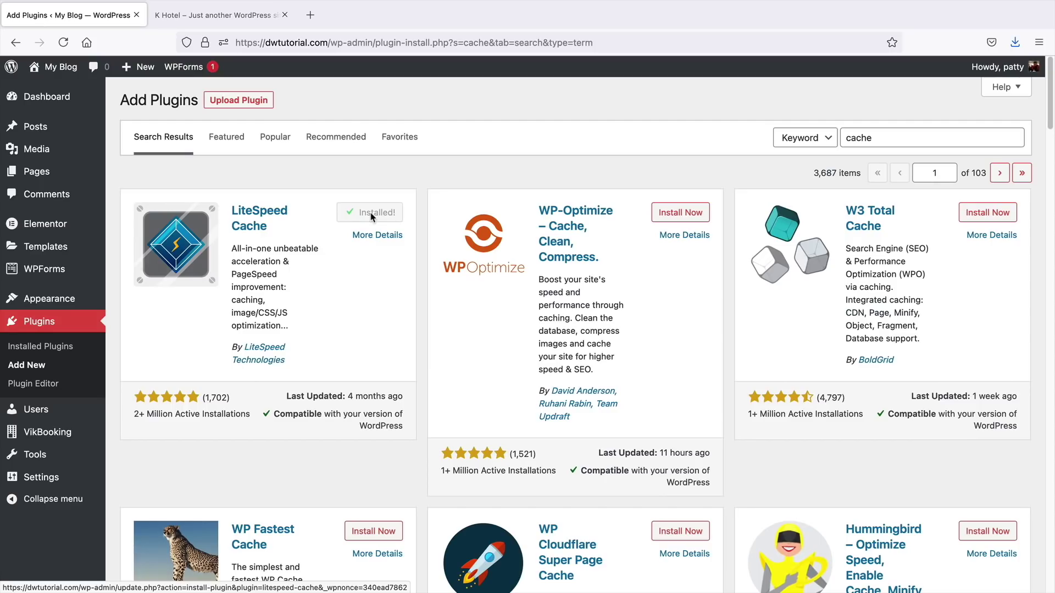
pyautogui.click(372, 218)
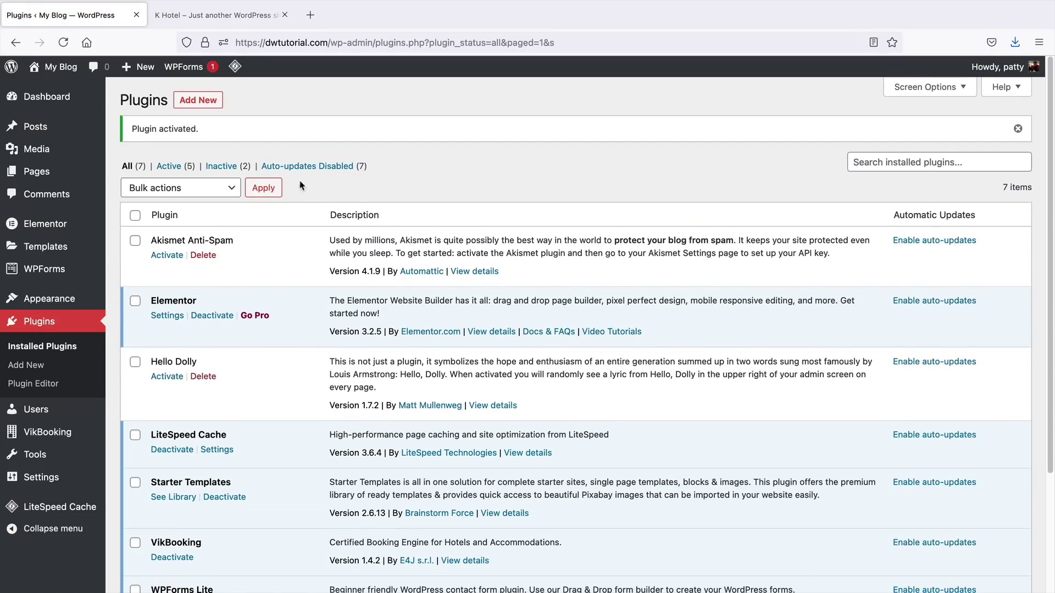
# Visit the live site and Purge All from the LiteSpeed admin bar menu.
pyautogui.moveTo(57, 67)
pyautogui.click(59, 91)
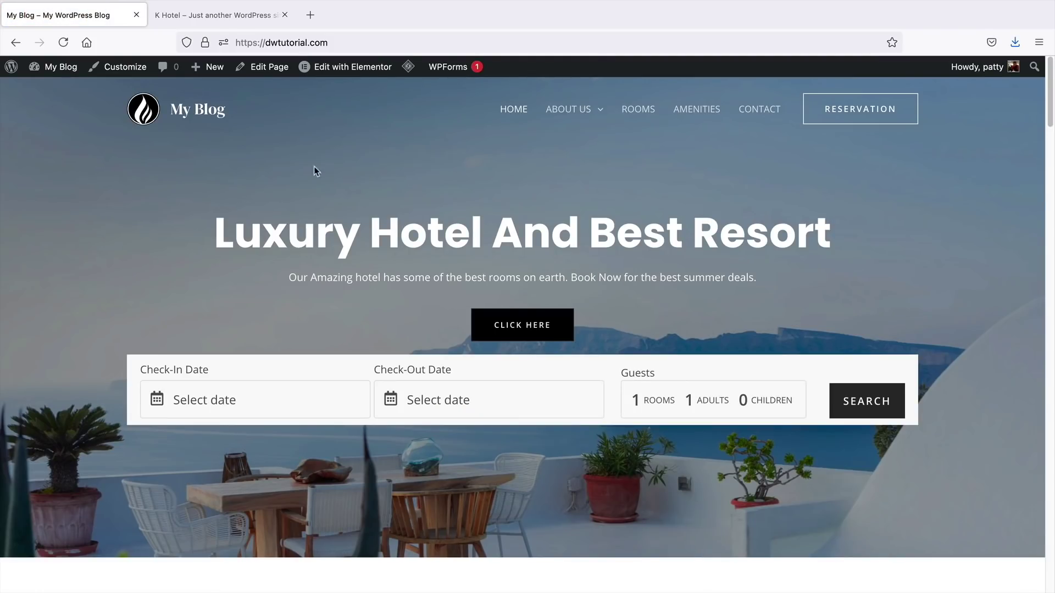
pyautogui.moveTo(408, 66)
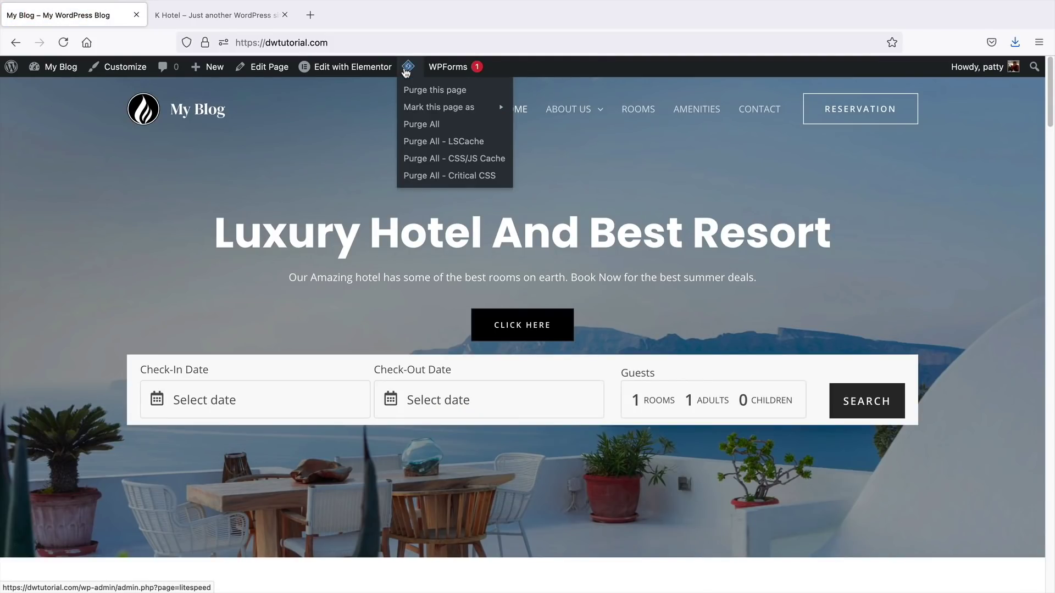
pyautogui.click(423, 130)
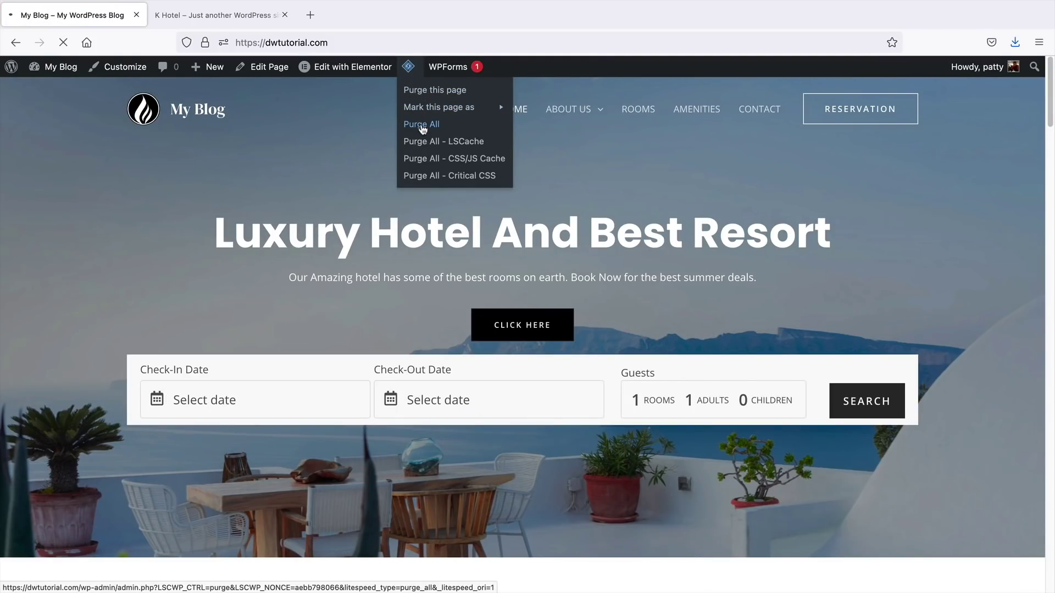
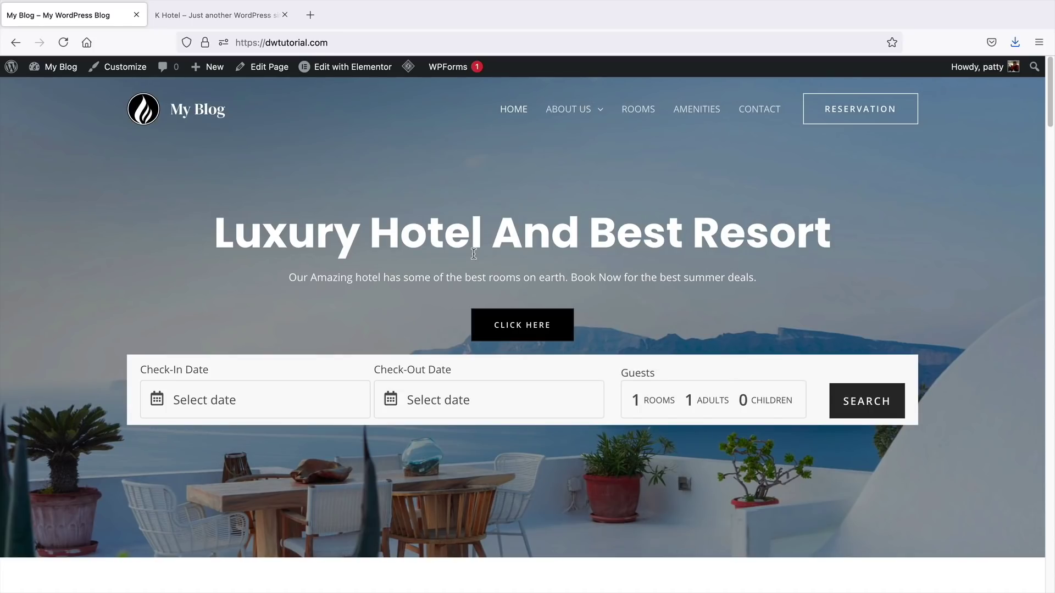
# Look over the K Hotel reference site, then return to My Blog and edit the home page with Elementor.
pyautogui.click(225, 16)
pyautogui.scroll(-3, 396, 386)
pyautogui.scroll(-3, 397, 386)
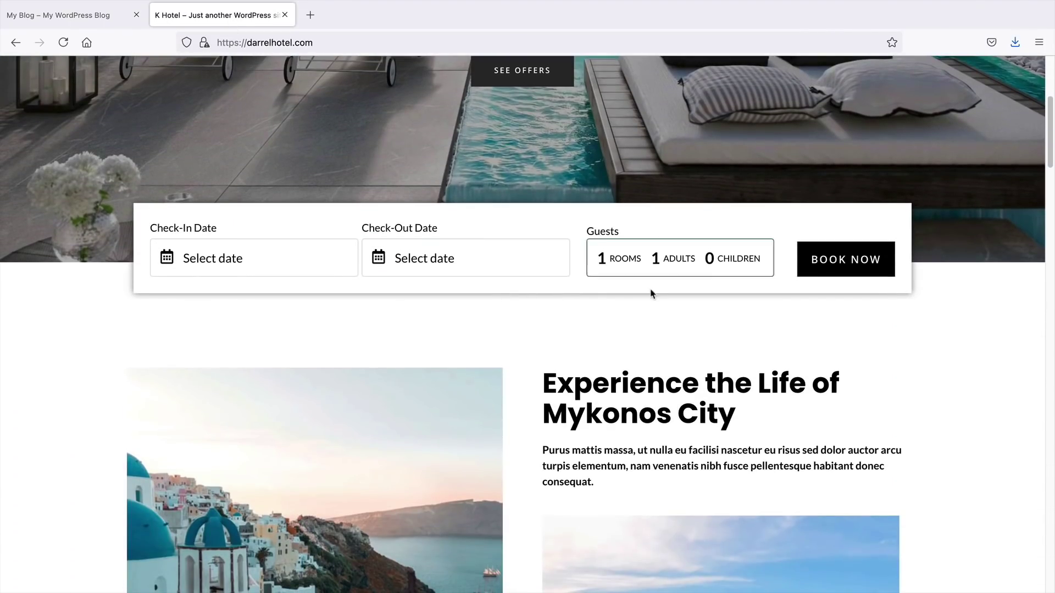
pyautogui.scroll(6, 597, 305)
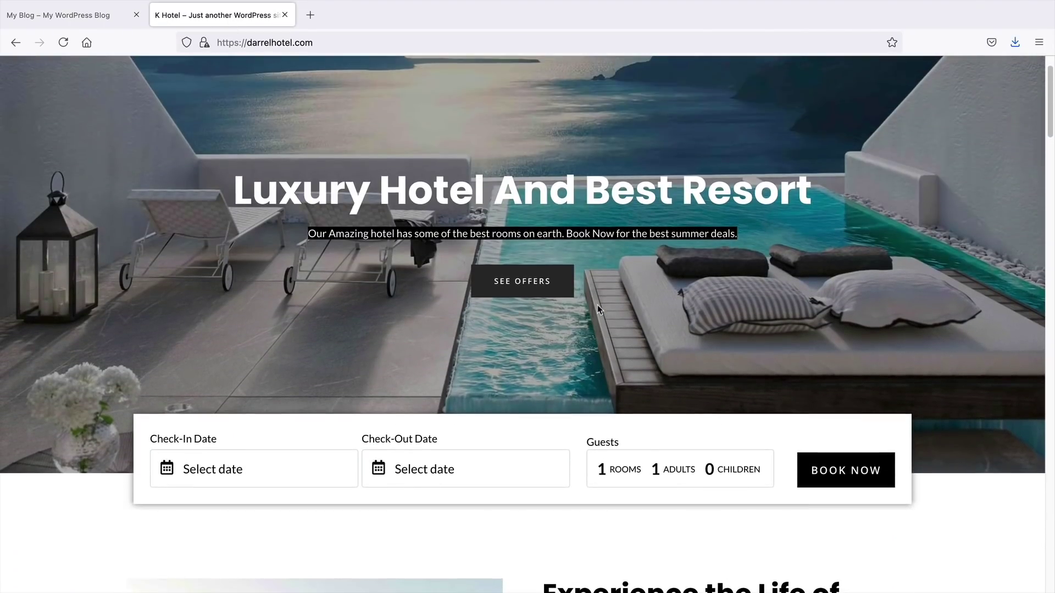
pyautogui.click(97, 16)
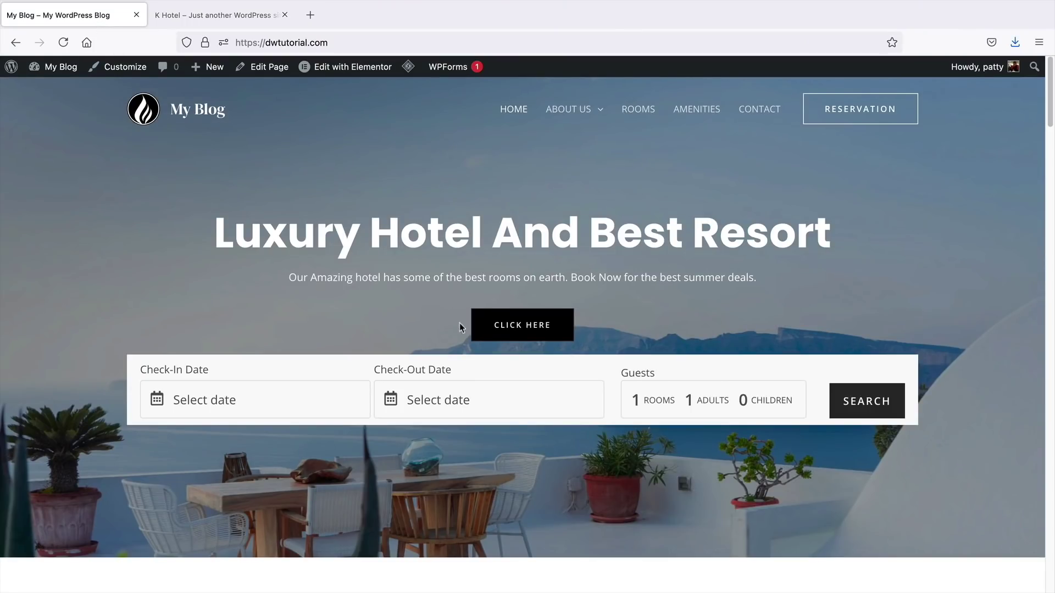
pyautogui.click(359, 68)
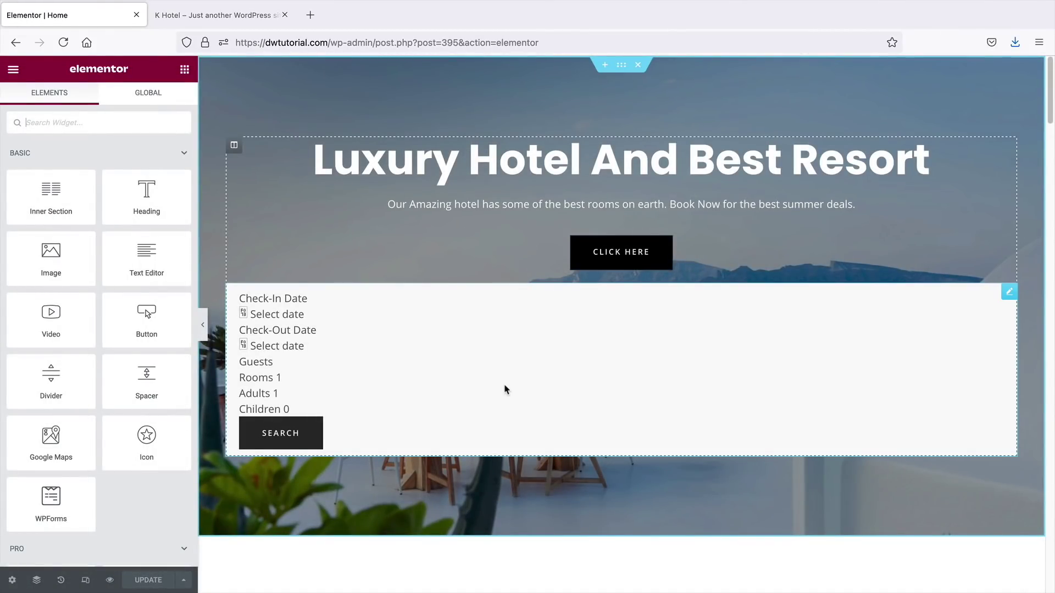
# Select the VikBooking Search Form and add a new single-column section below the hero.
pyautogui.click(507, 355)
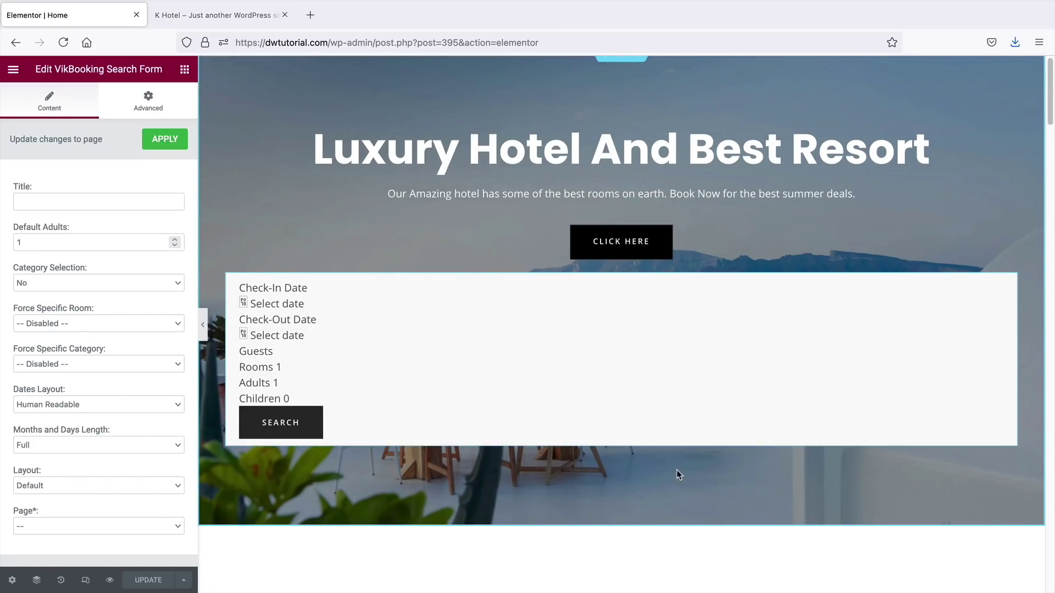
pyautogui.scroll(-5, 678, 473)
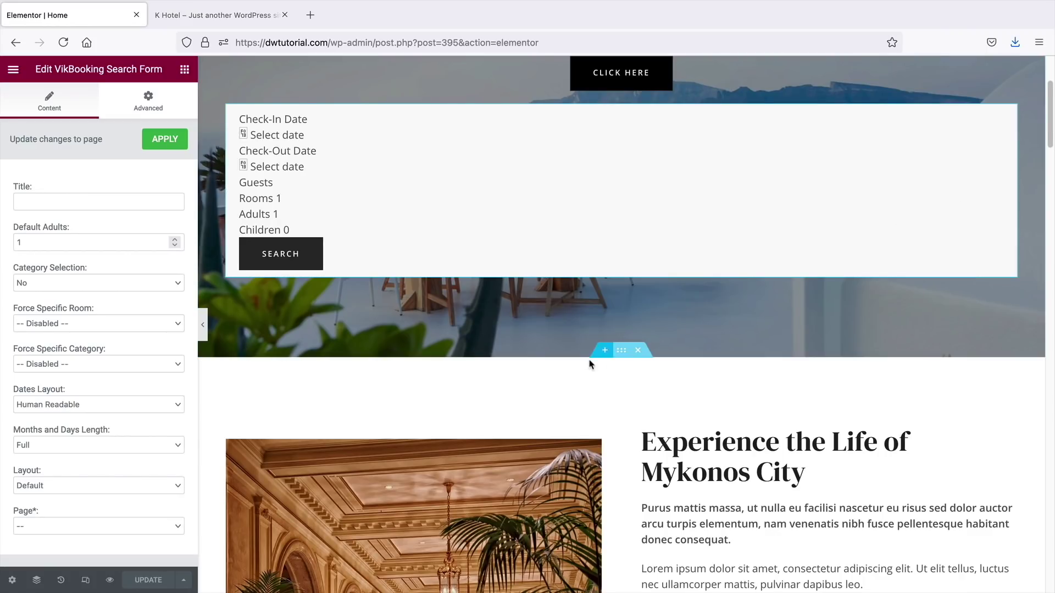
pyautogui.click(603, 354)
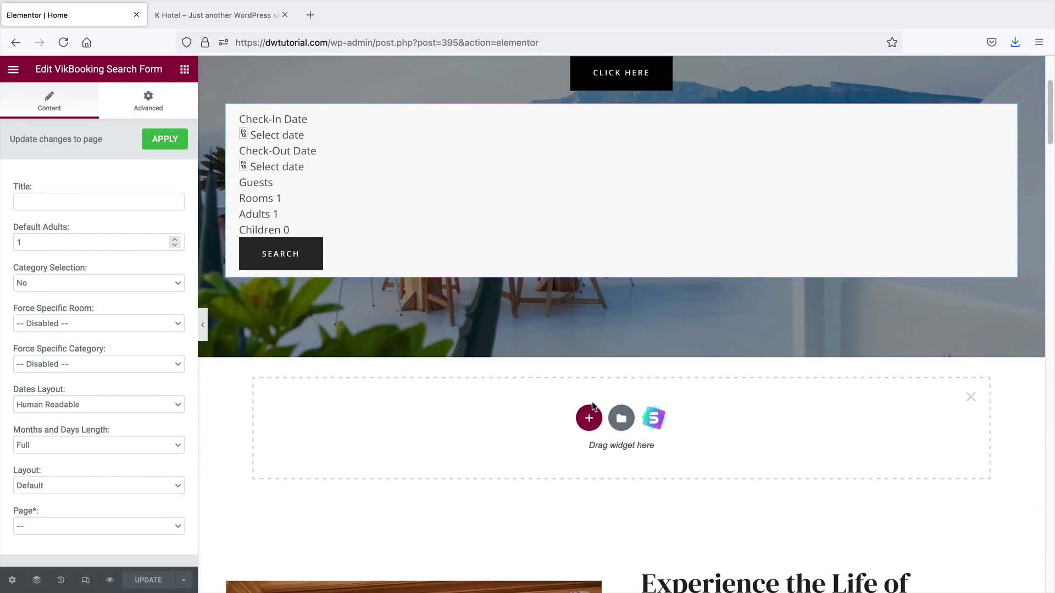
pyautogui.click(588, 420)
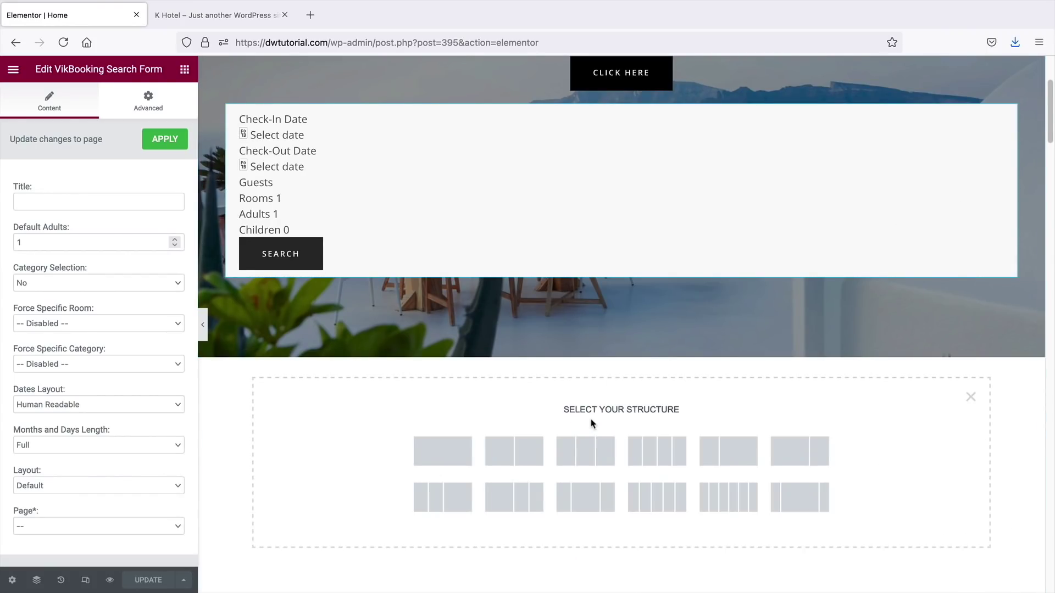
pyautogui.click(443, 452)
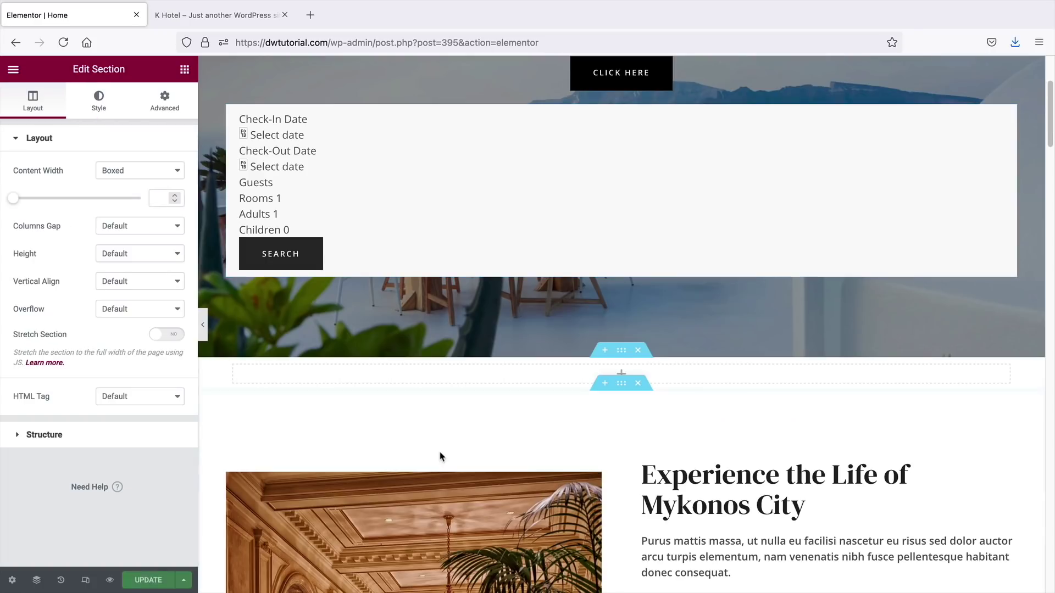
# Drag the VikBooking search form into the new section beneath the hero image.
pyautogui.moveTo(1010, 112); pyautogui.dragTo(627, 370)
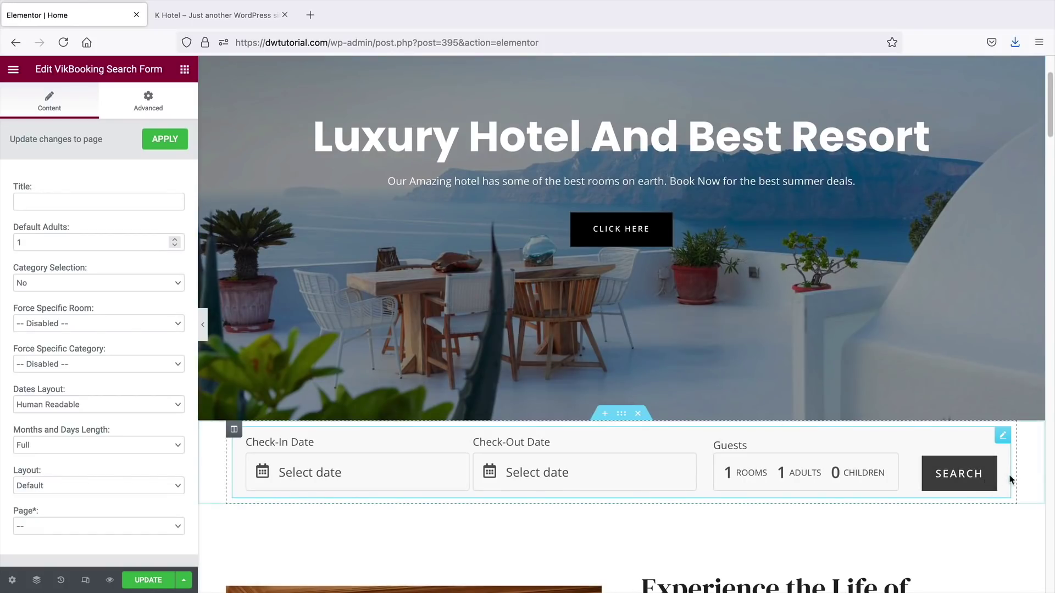
pyautogui.moveTo(1003, 435); pyautogui.dragTo(628, 238)
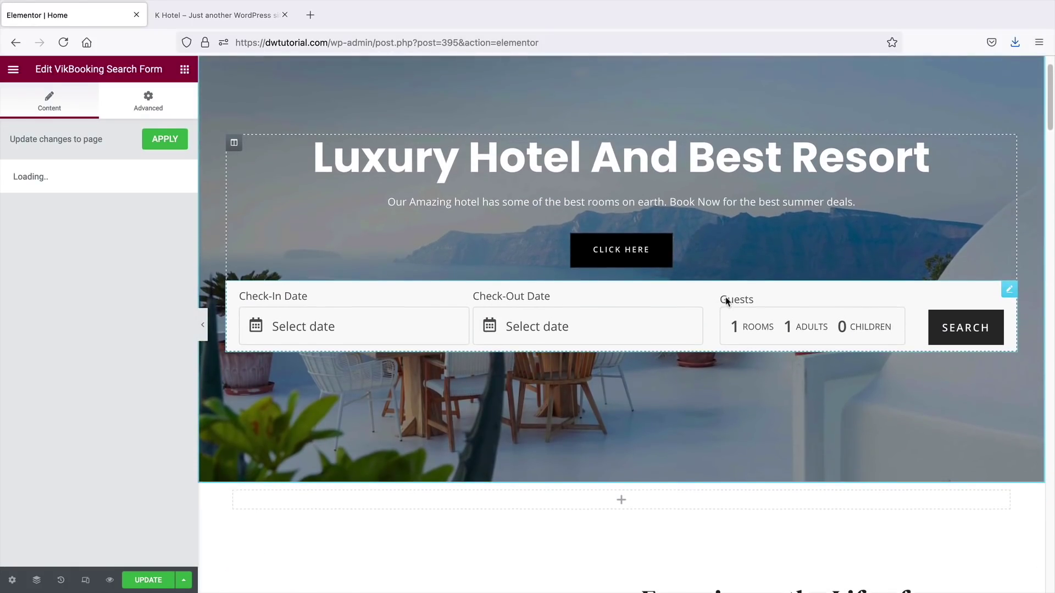
pyautogui.scroll(-3, 747, 309)
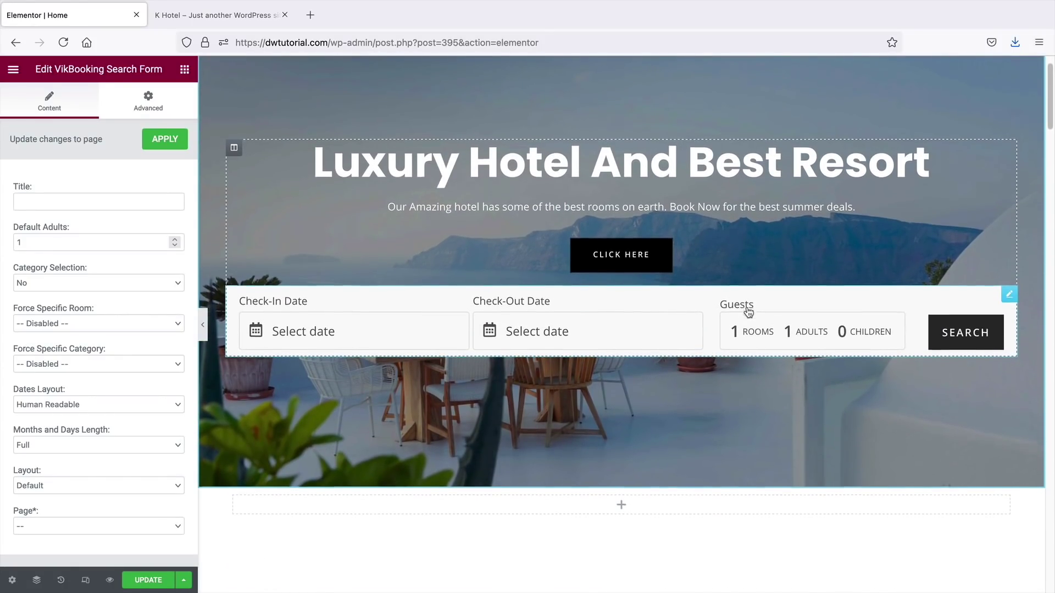
pyautogui.moveTo(1008, 184); pyautogui.dragTo(626, 391)
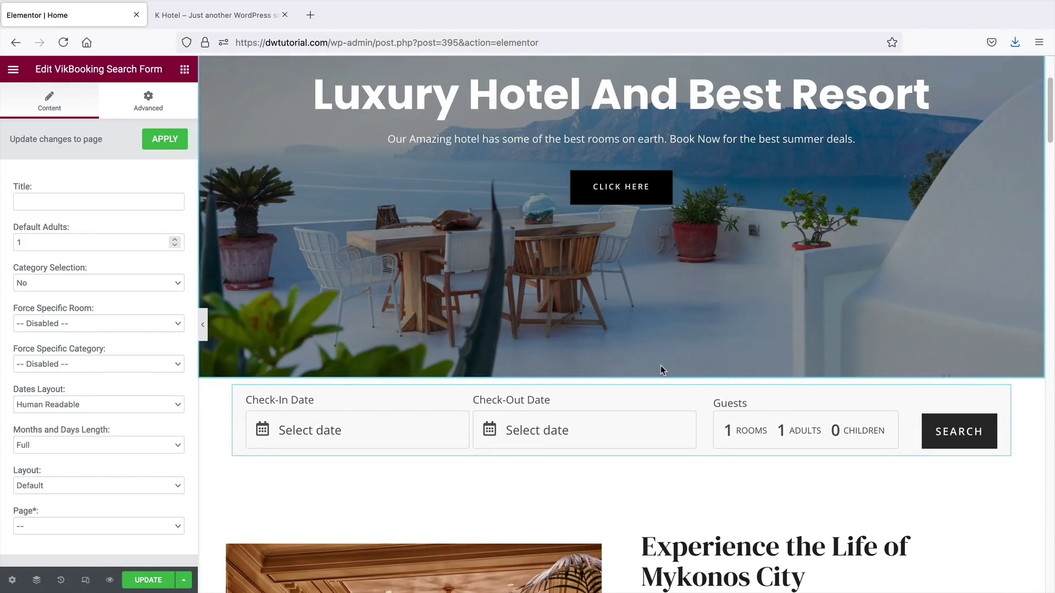
pyautogui.scroll(3, 286, 434)
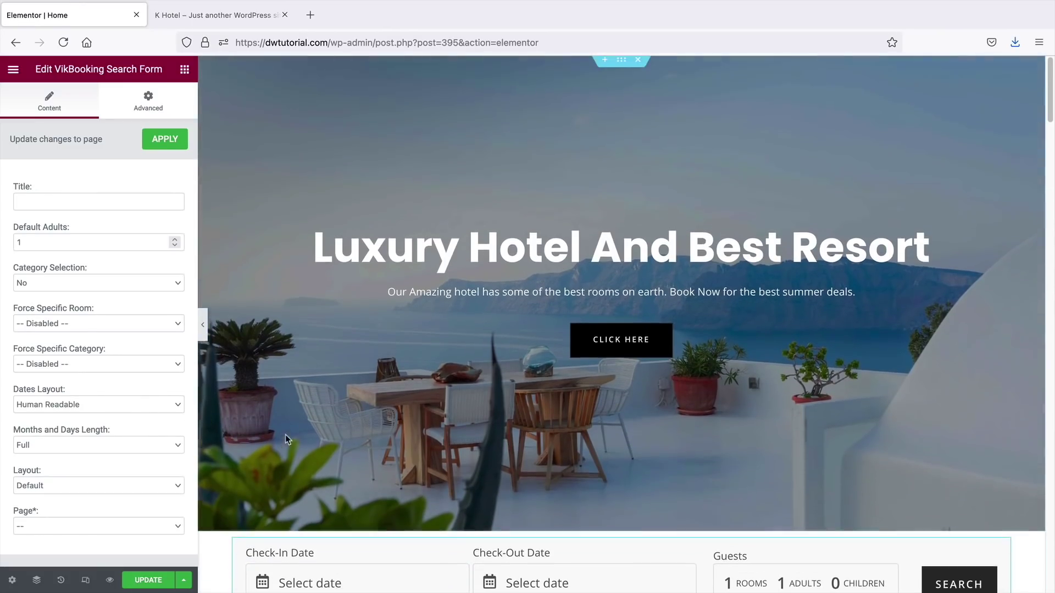
pyautogui.scroll(-1, 295, 435)
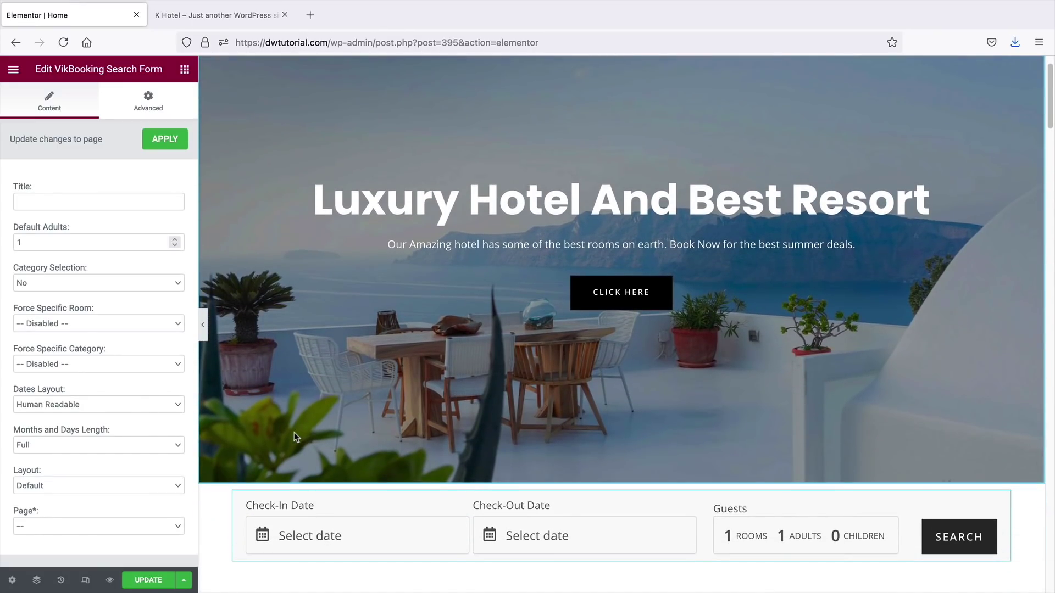
# Unlink the search form's margins and set the top margin to -70.
pyautogui.click(147, 105)
pyautogui.scroll(-2, 333, 363)
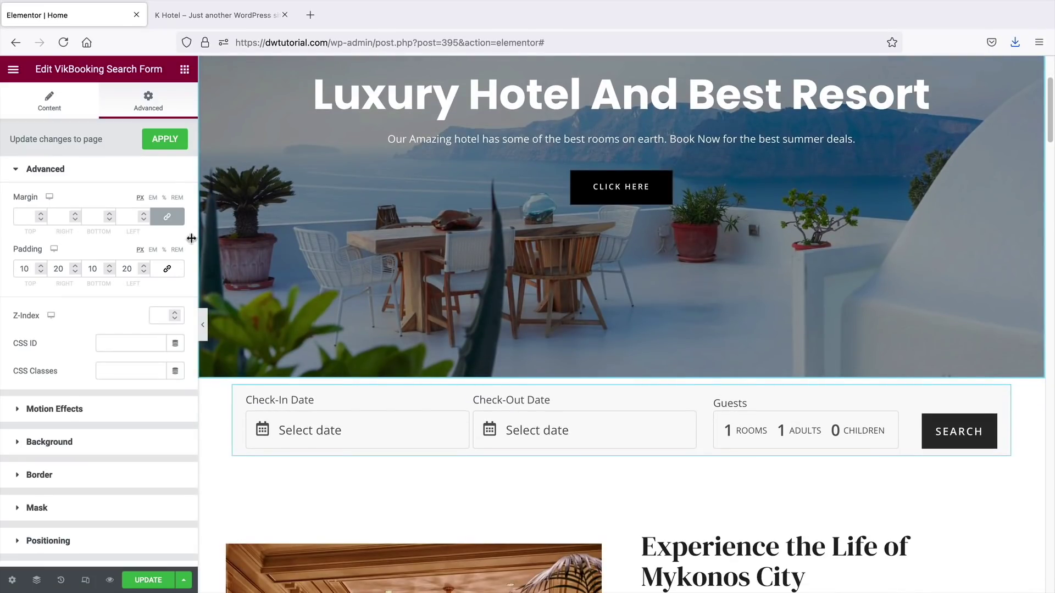
pyautogui.click(170, 219)
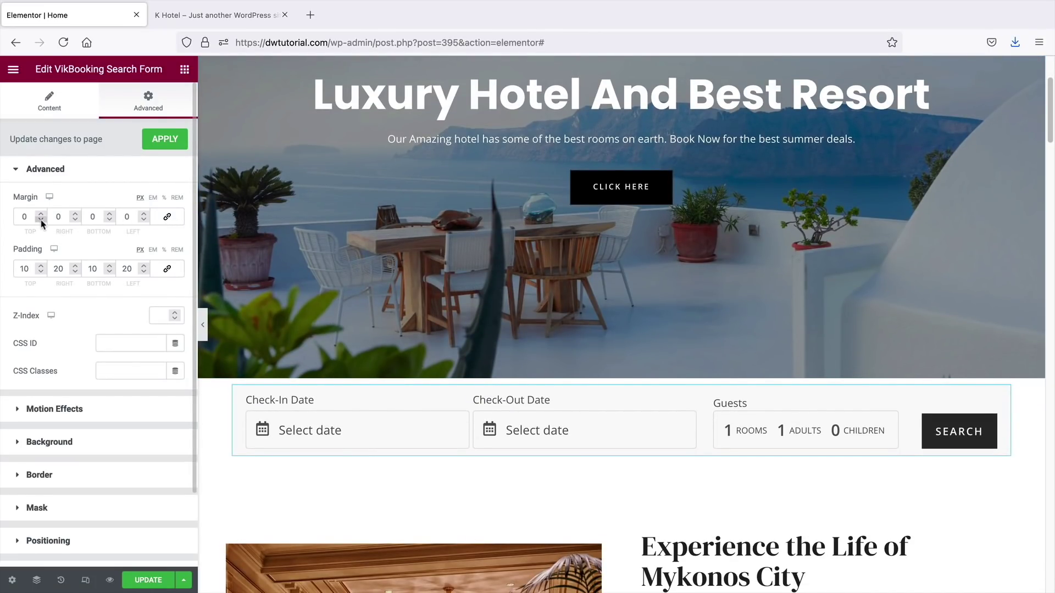
pyautogui.moveTo(42, 220); pyautogui.dragTo(41, 219)
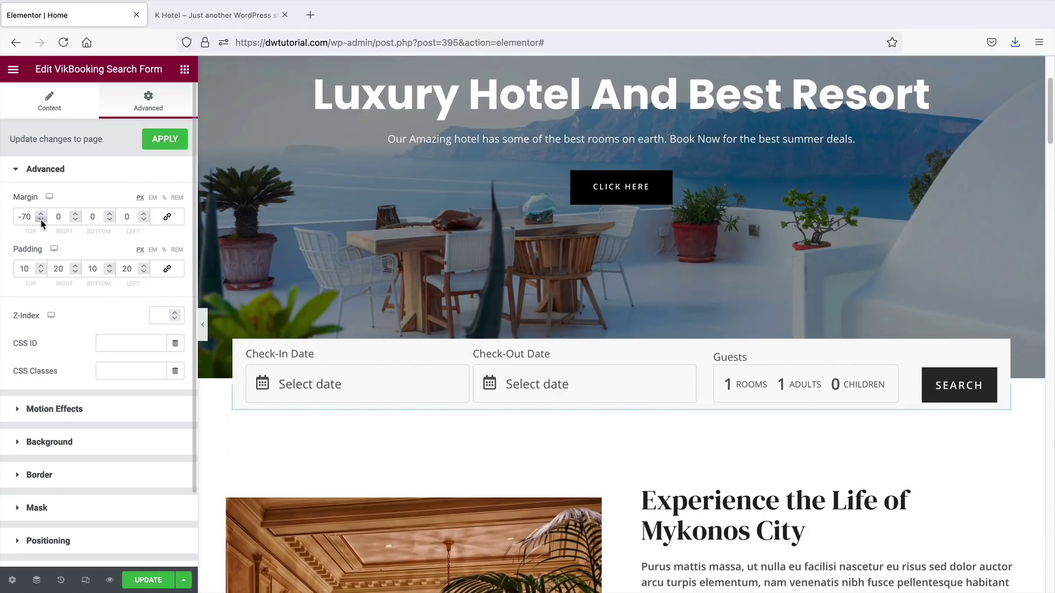
# Preview the overlapping form with the panel hidden and compare it with the K Hotel site.
pyautogui.click(204, 323)
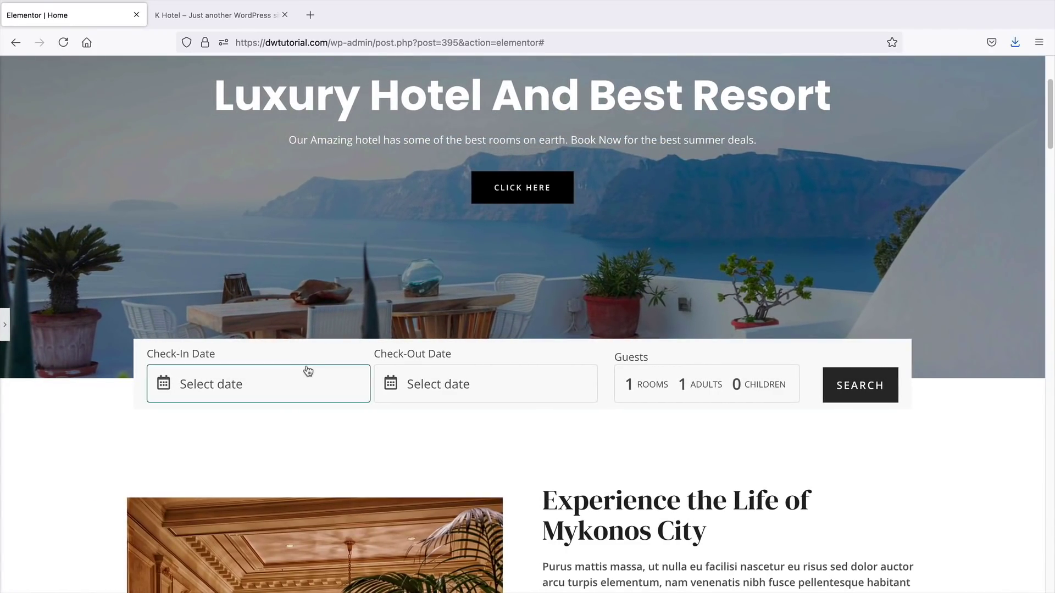
pyautogui.scroll(4, 371, 381)
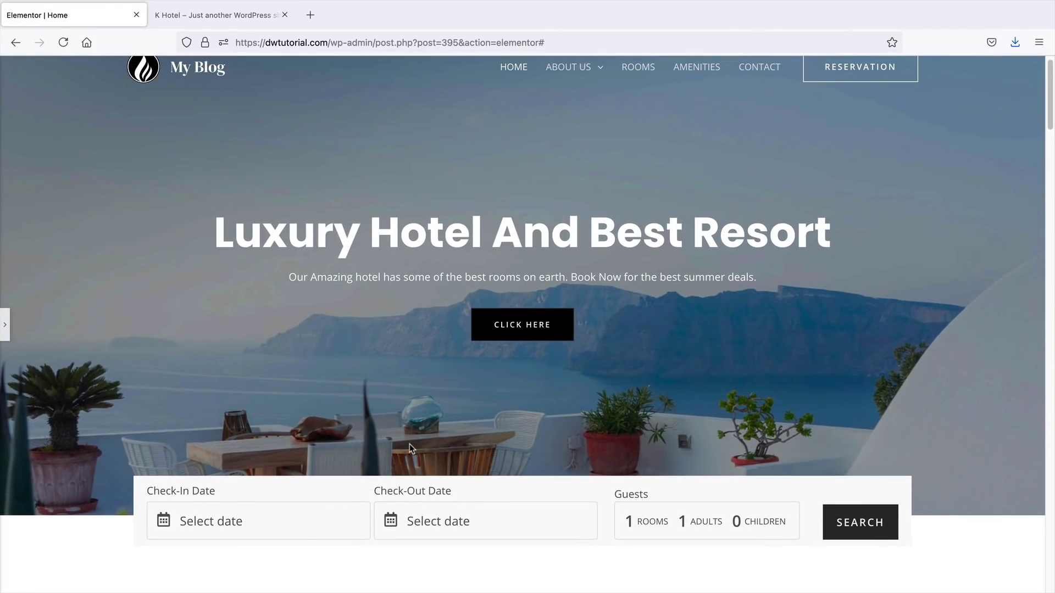
pyautogui.scroll(-2, 407, 444)
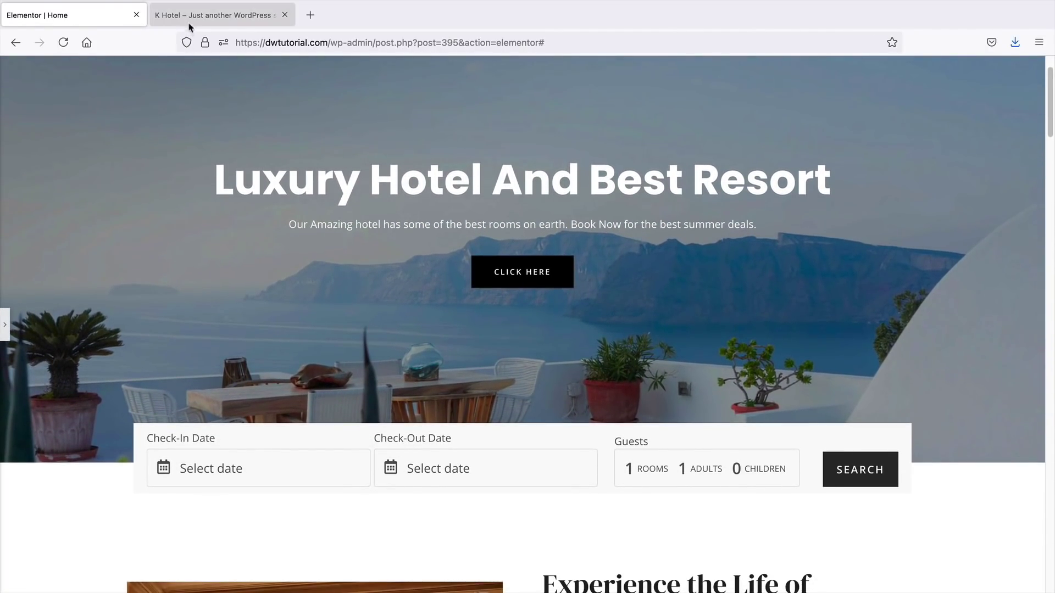
pyautogui.click(220, 17)
pyautogui.scroll(-3, 233, 337)
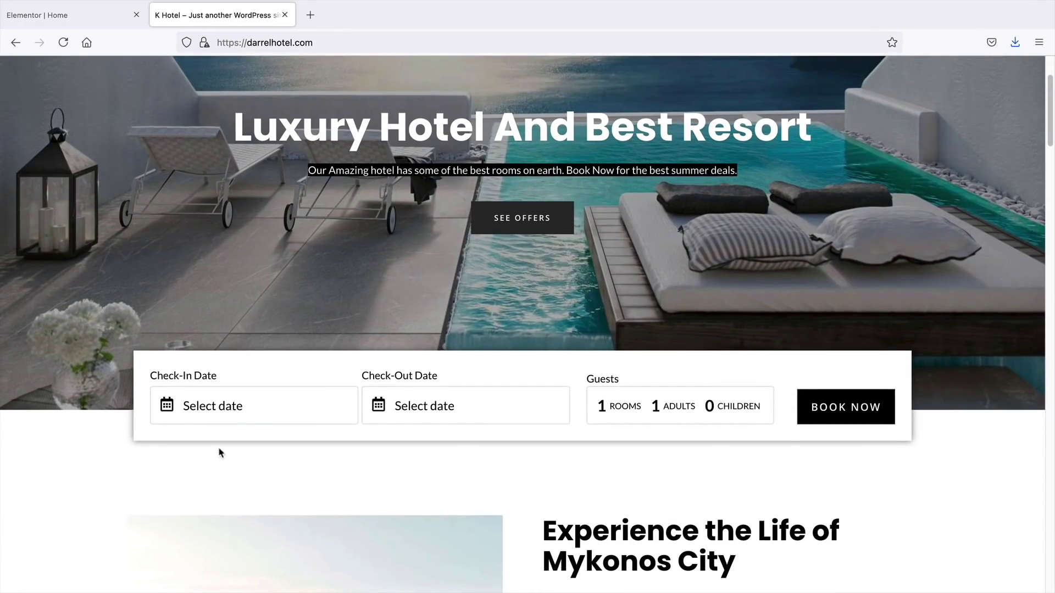
pyautogui.click(64, 21)
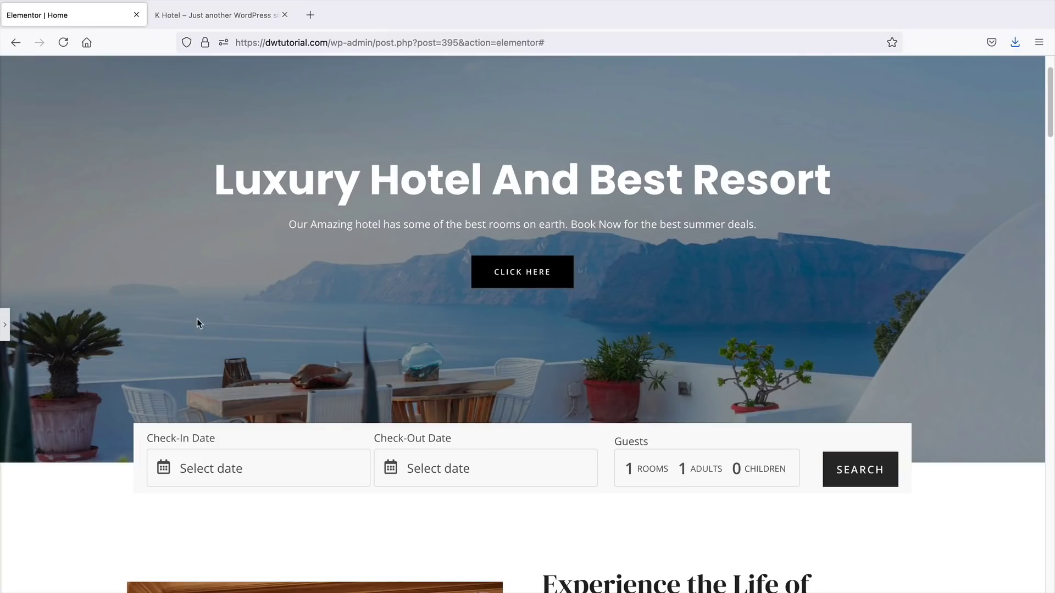
# Make the search form's padding 10 on all sides and compare with the K Hotel site.
pyautogui.click(5, 325)
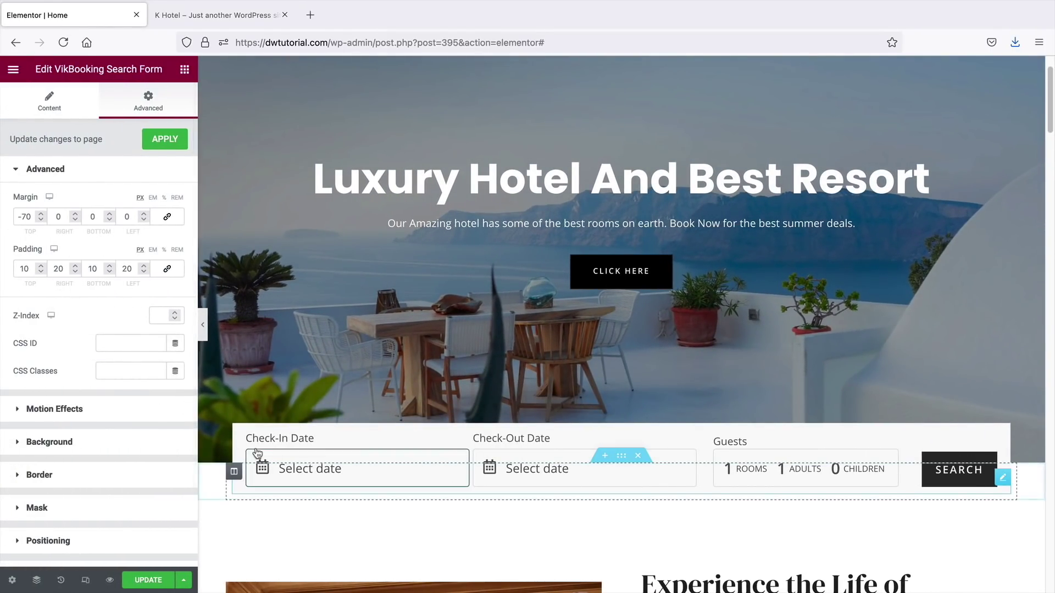
pyautogui.click(168, 268)
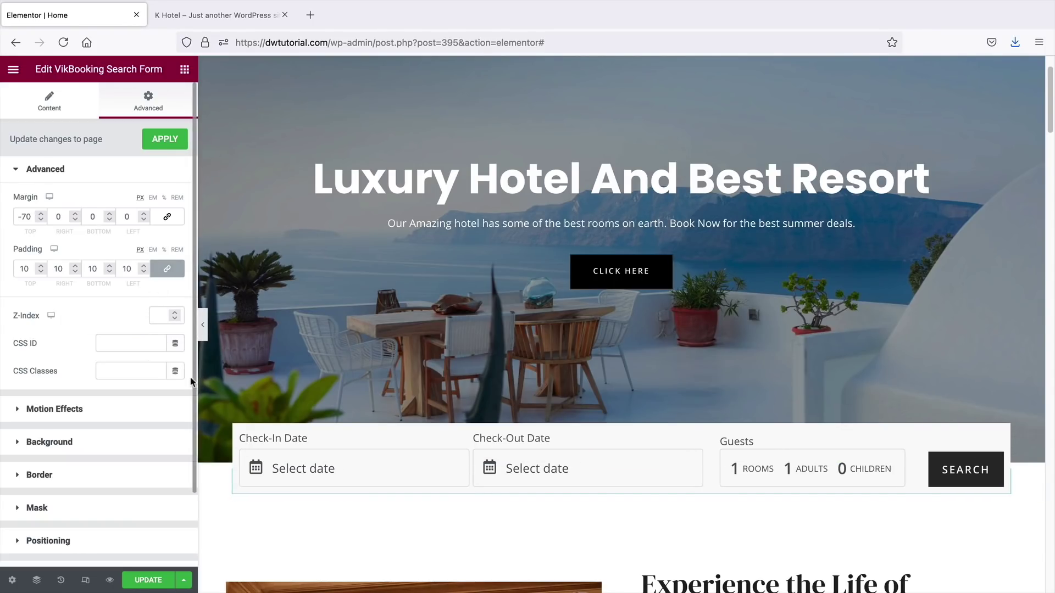
pyautogui.scroll(-2, 341, 88)
pyautogui.click(293, 22)
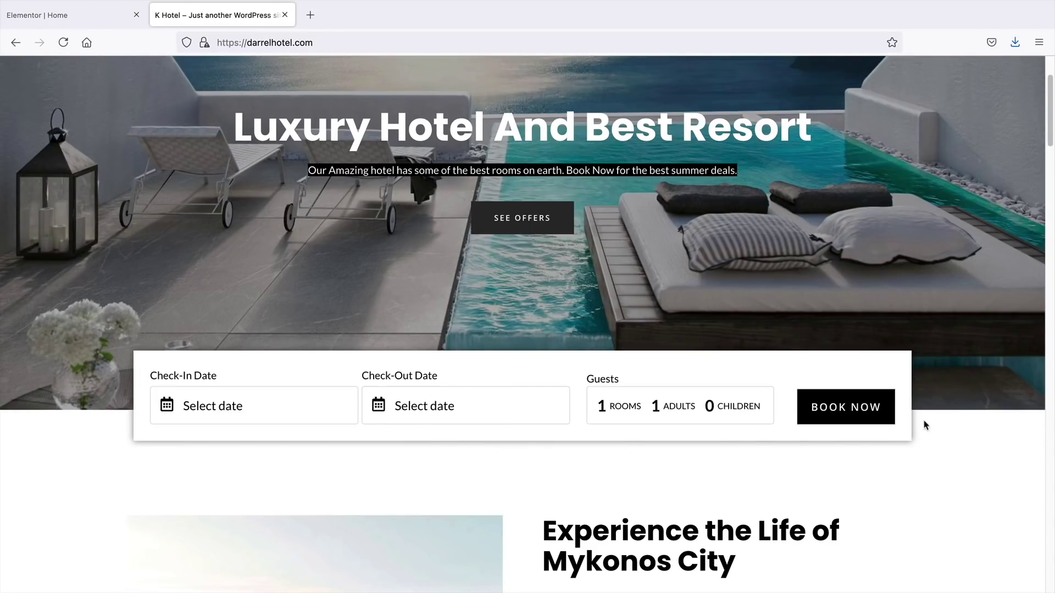
pyautogui.click(76, 15)
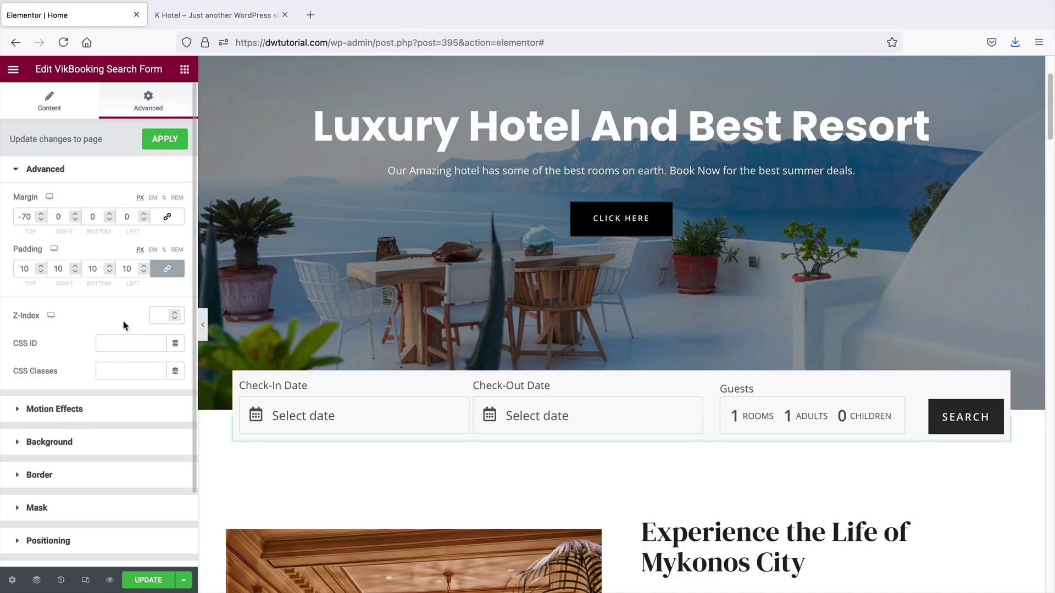
# Give the search form a soft 10 px blur box shadow and preview it at full width.
pyautogui.click(52, 442)
pyautogui.click(39, 459)
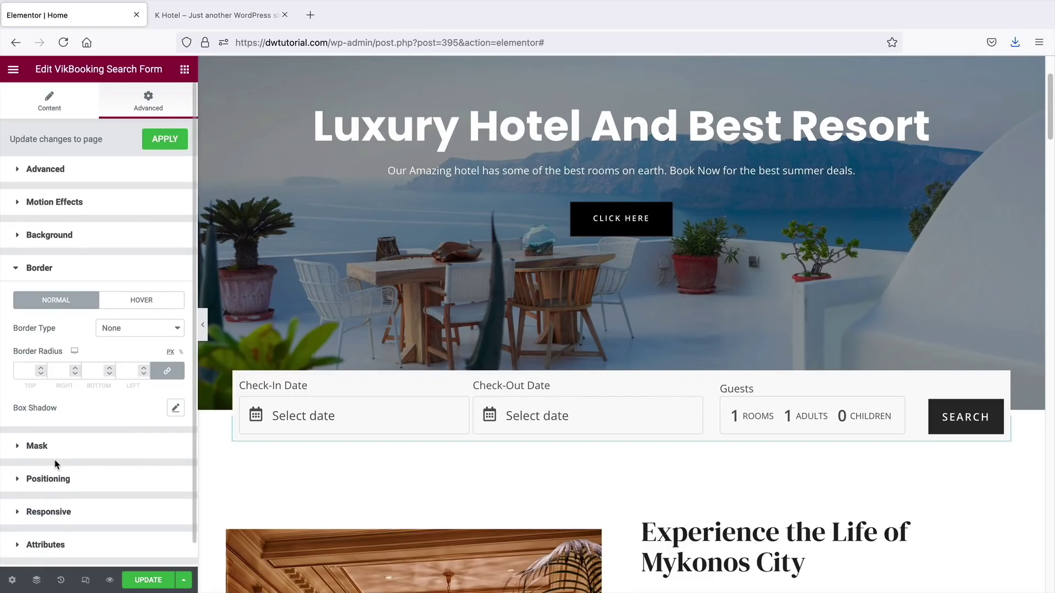
pyautogui.click(175, 407)
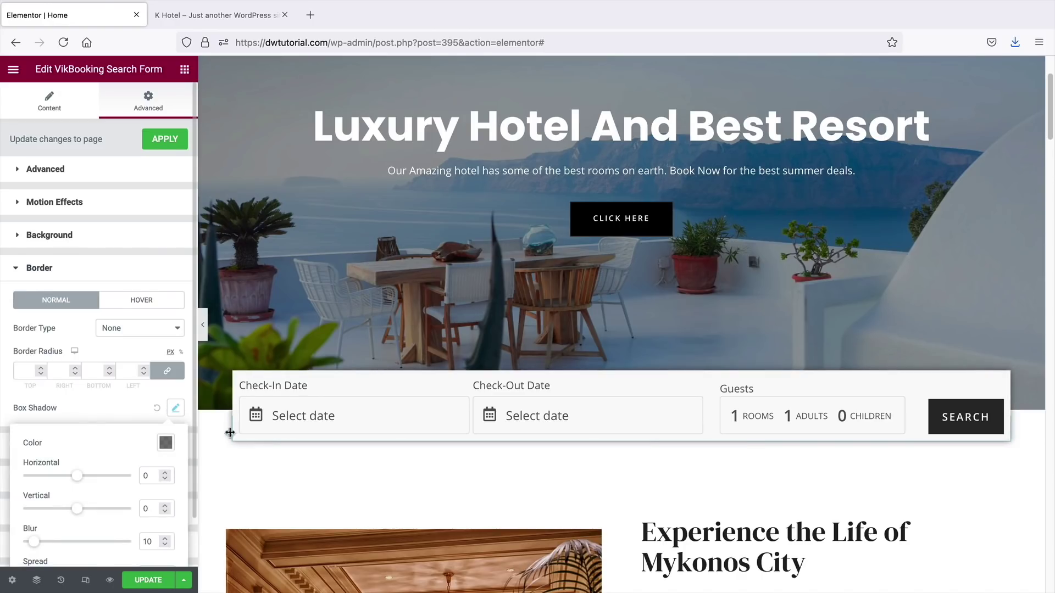
pyautogui.scroll(-5, 242, 423)
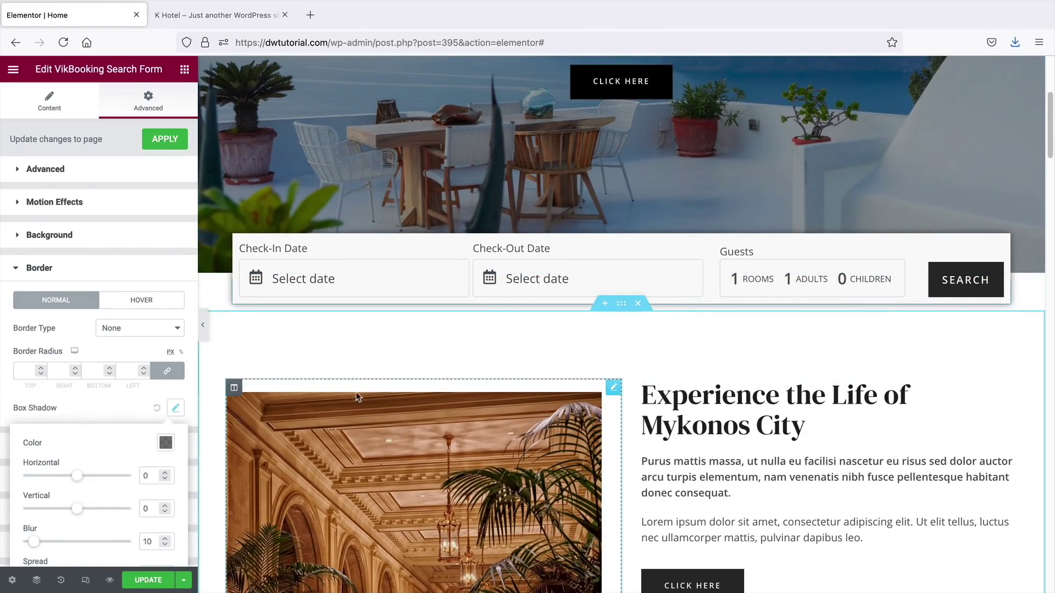
pyautogui.click(203, 325)
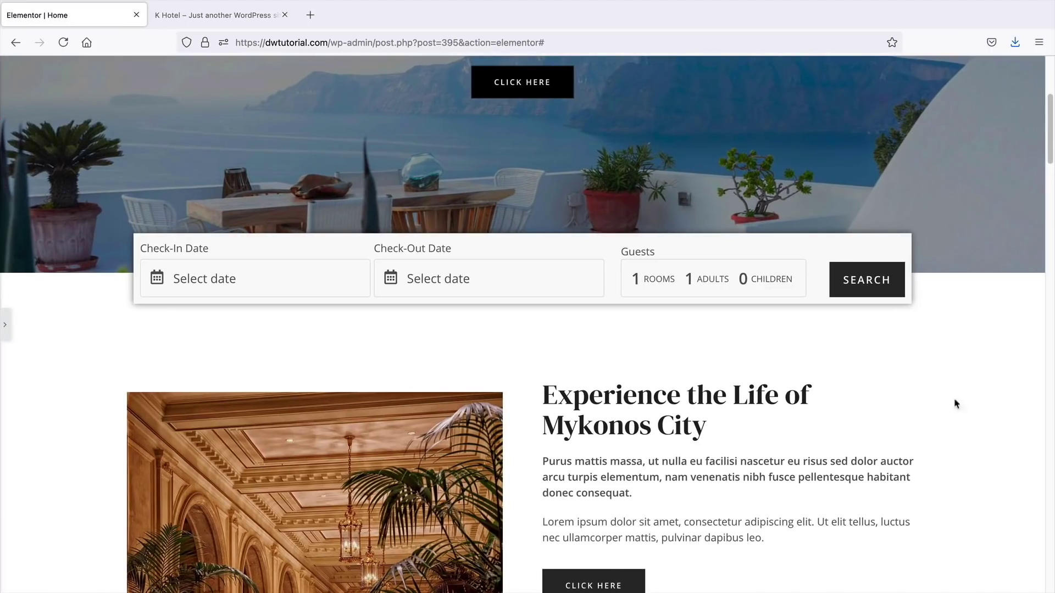
pyautogui.scroll(4, 954, 404)
pyautogui.scroll(2, 1004, 419)
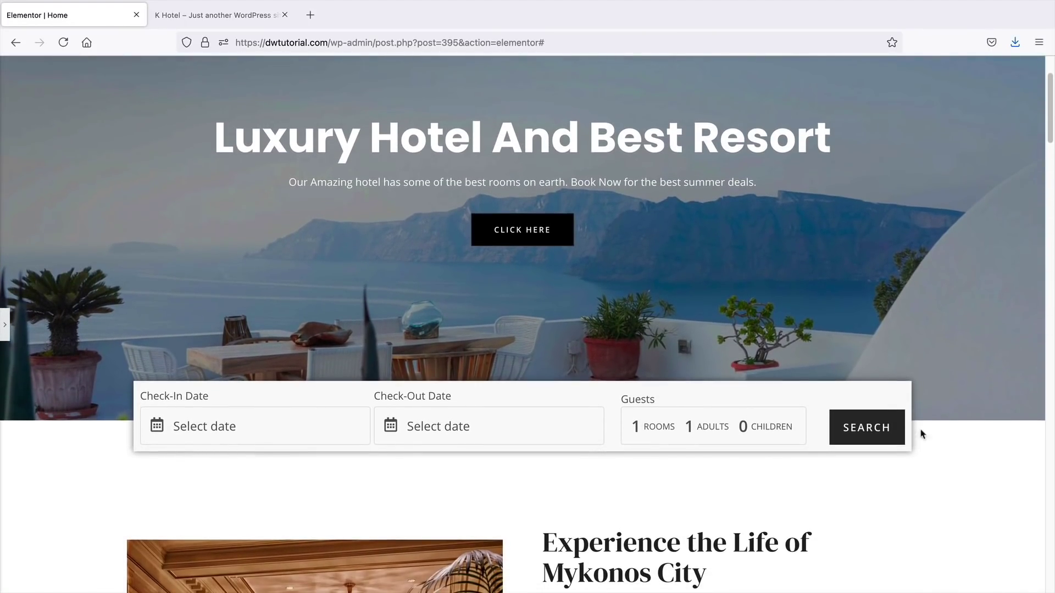
pyautogui.click(7, 322)
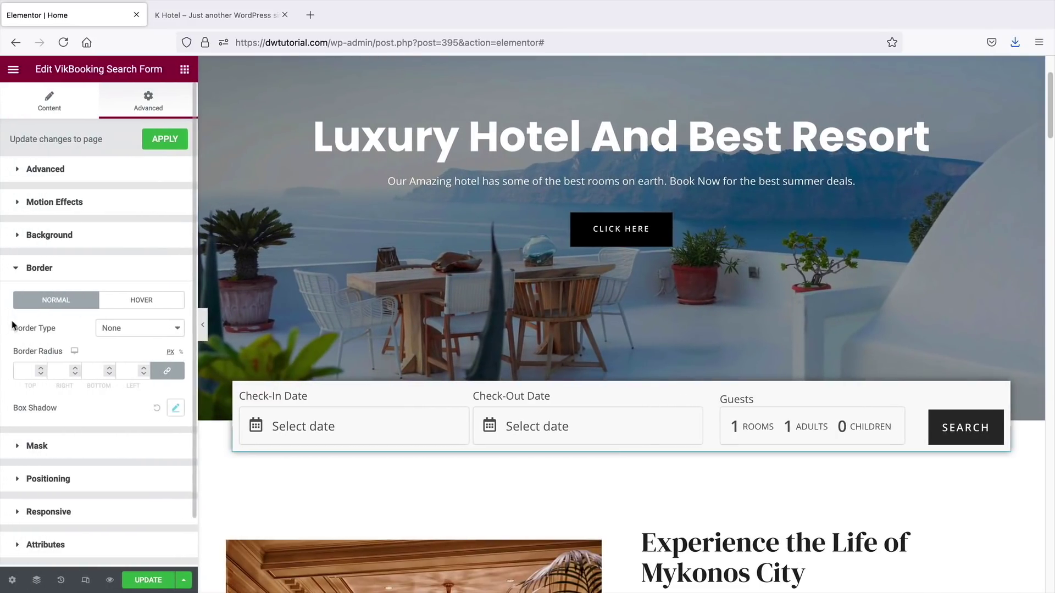
# Raise the search form's linked padding to 30 on all sides.
pyautogui.click(95, 177)
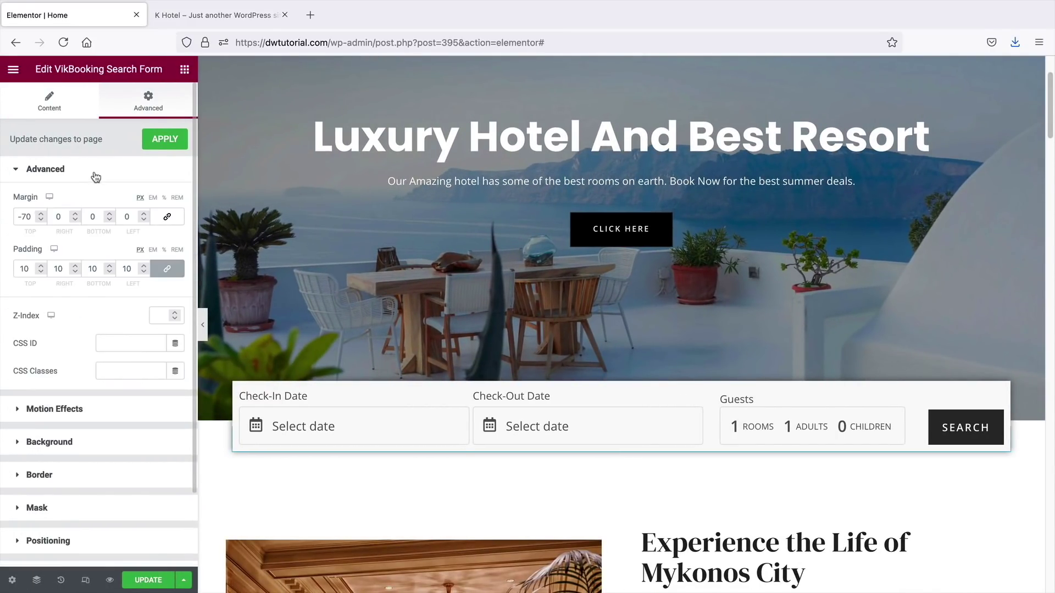
pyautogui.click(40, 265)
pyautogui.click(40, 266)
pyautogui.click(41, 266)
pyautogui.click(41, 266)
pyautogui.click(41, 266)
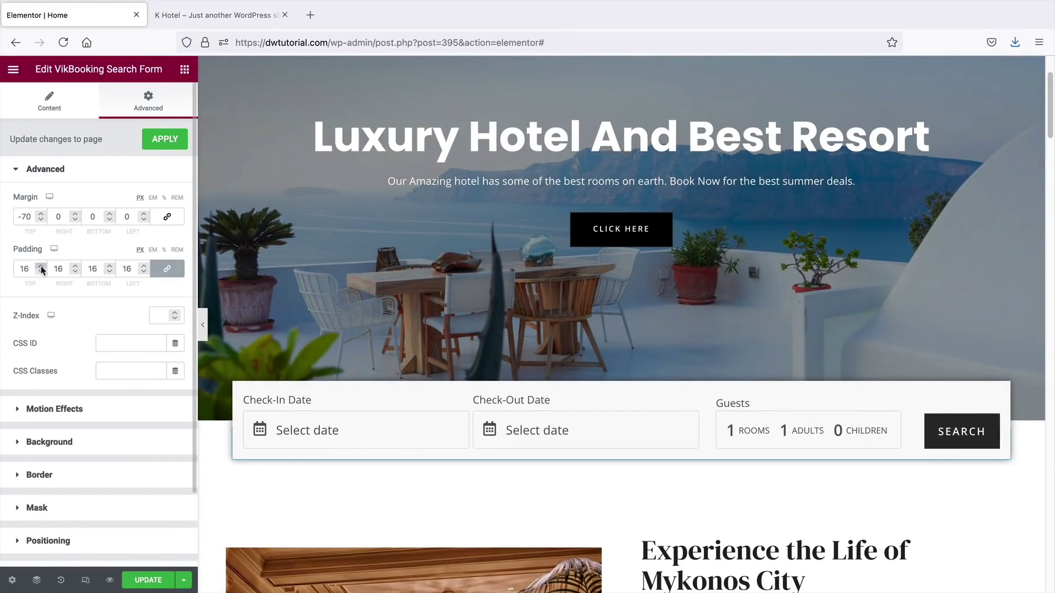
pyautogui.click(41, 265)
pyautogui.click(41, 265)
pyautogui.click(40, 266)
pyautogui.click(41, 266)
pyautogui.click(40, 266)
pyautogui.click(40, 266)
pyautogui.click(40, 266)
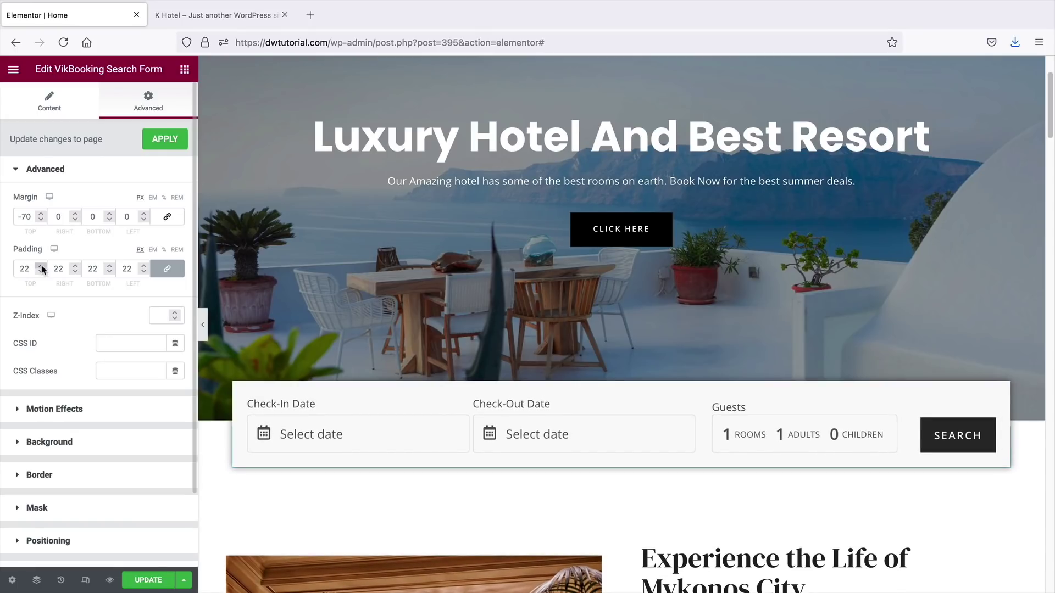
pyautogui.click(41, 266)
pyautogui.click(41, 266)
pyautogui.click(41, 266)
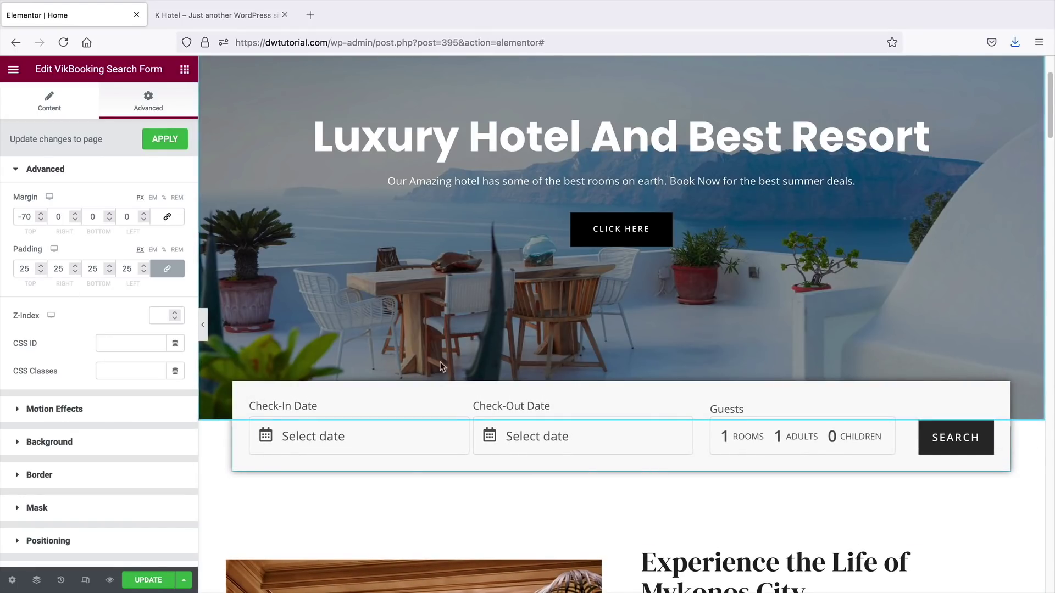
pyautogui.click(40, 266)
pyautogui.click(40, 266)
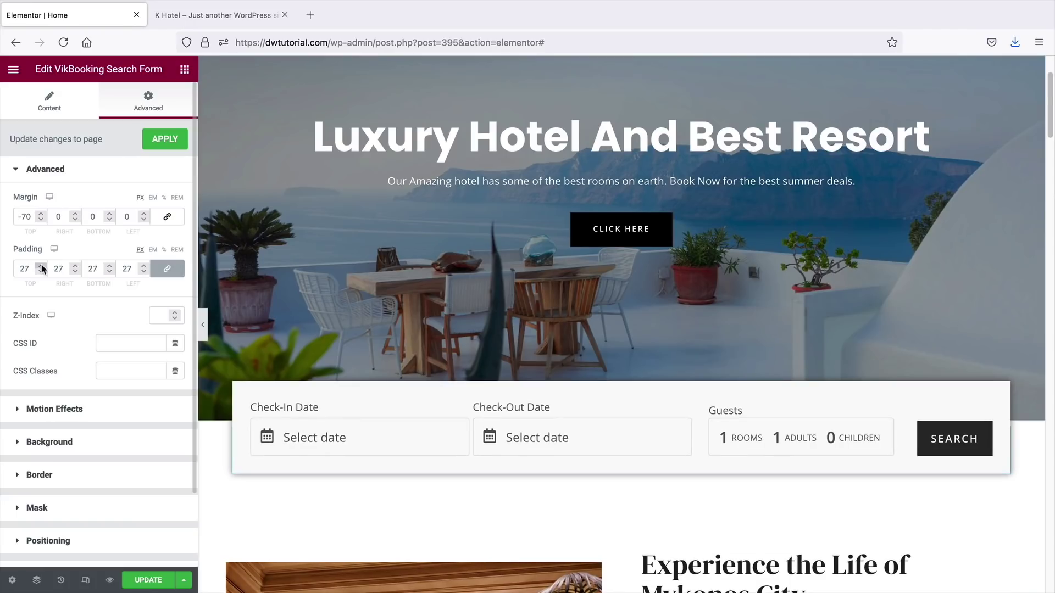
pyautogui.click(40, 265)
pyautogui.click(40, 266)
pyautogui.click(40, 266)
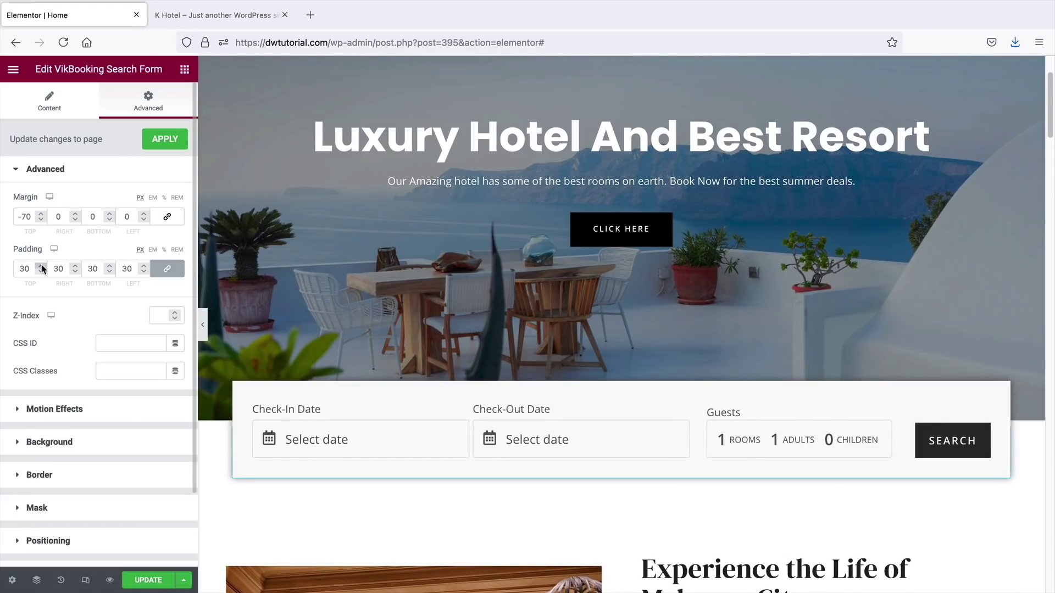
# Unlink padding, set top and bottom to 27, then apply and update the page.
pyautogui.click(167, 269)
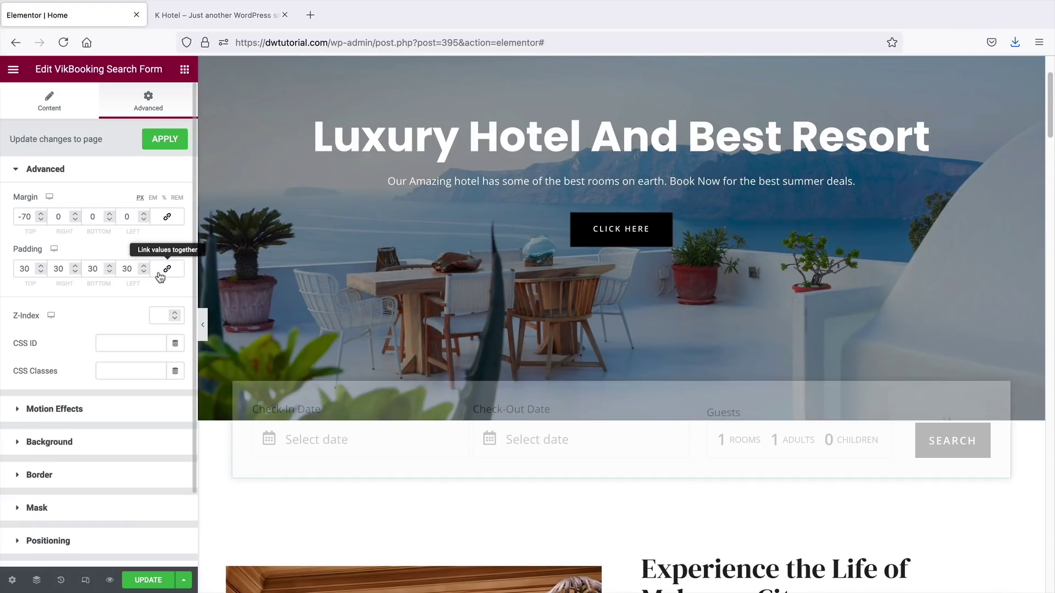
pyautogui.click(41, 272)
pyautogui.click(41, 272)
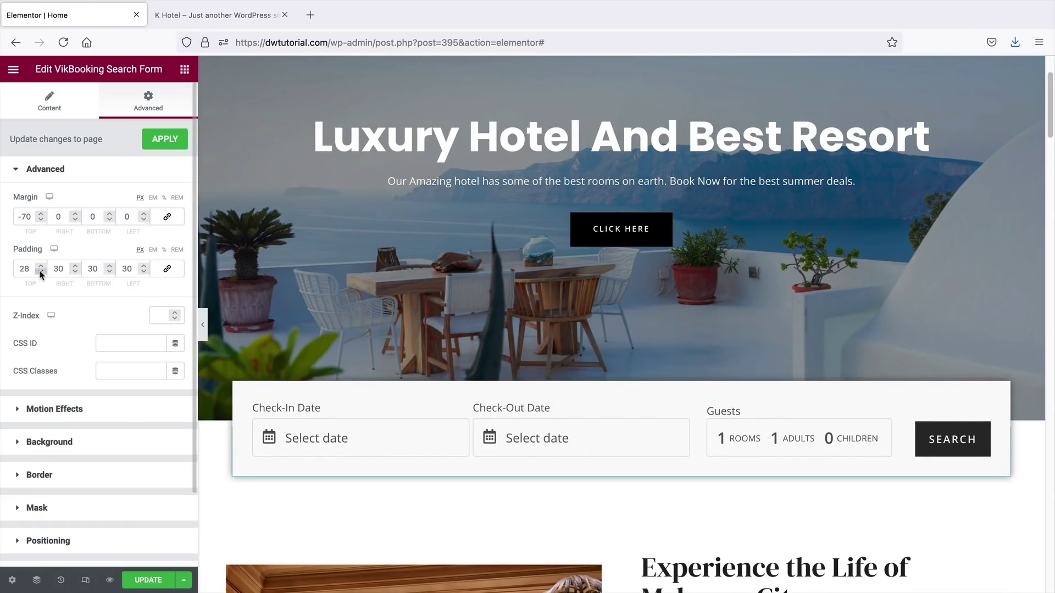
pyautogui.click(41, 272)
pyautogui.click(109, 271)
pyautogui.click(109, 272)
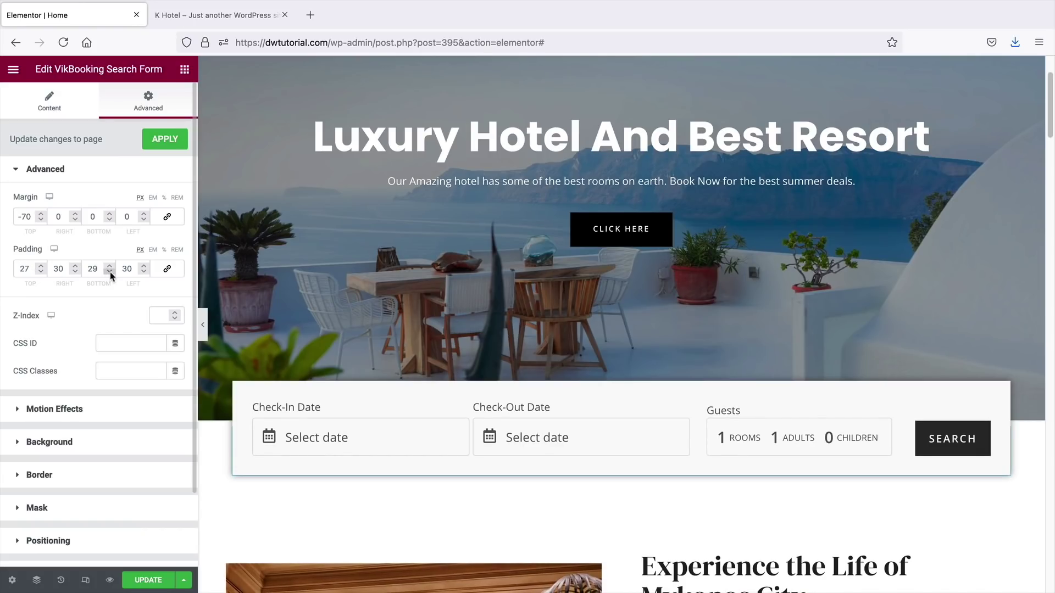
pyautogui.click(109, 271)
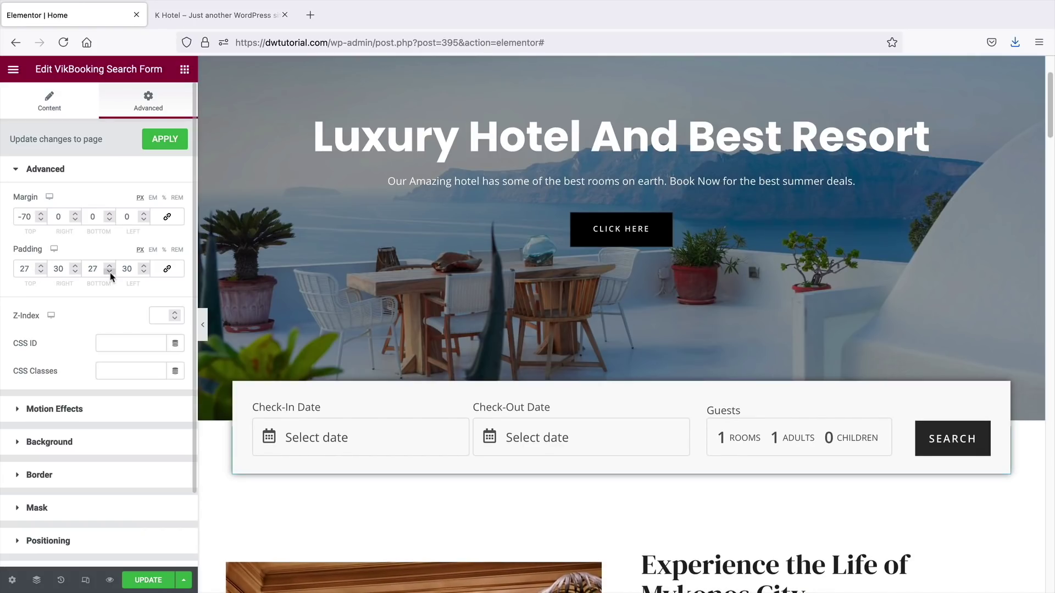
pyautogui.click(160, 142)
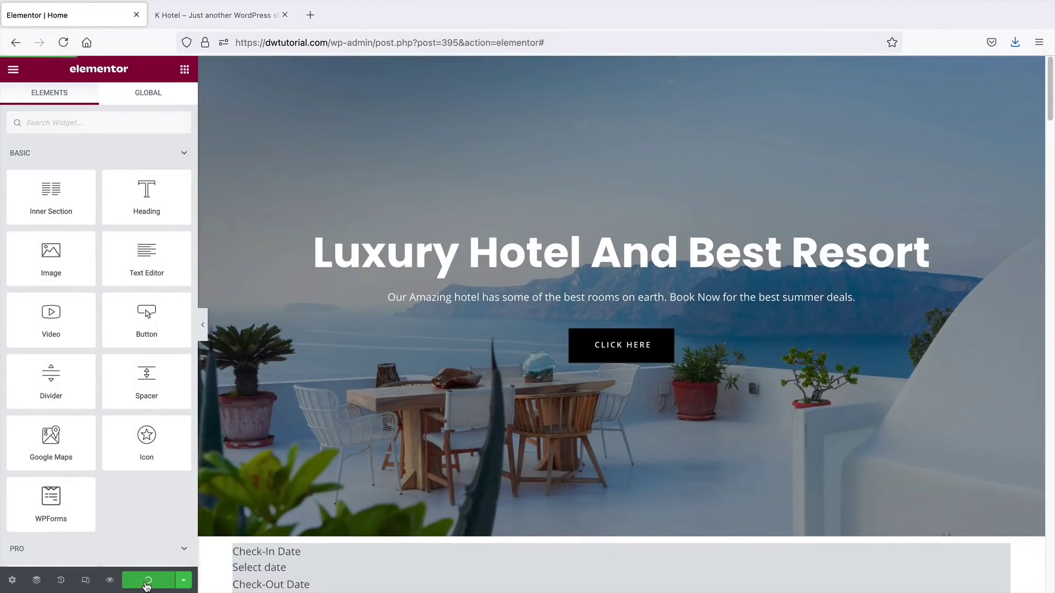
pyautogui.click(151, 580)
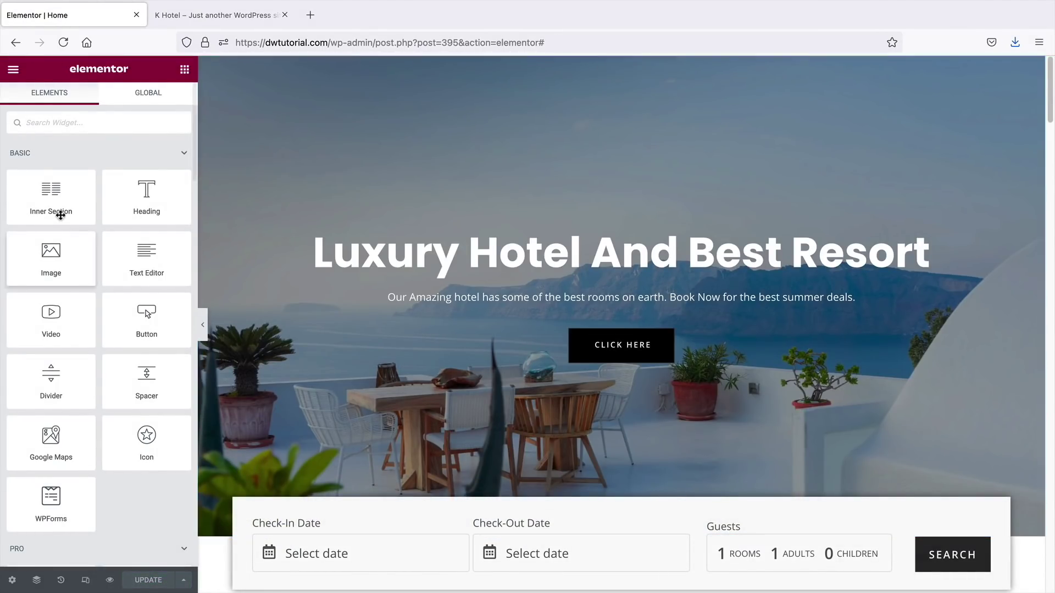
# View the live homepage and compare it with the K Hotel reference site.
pyautogui.click(13, 69)
pyautogui.click(77, 269)
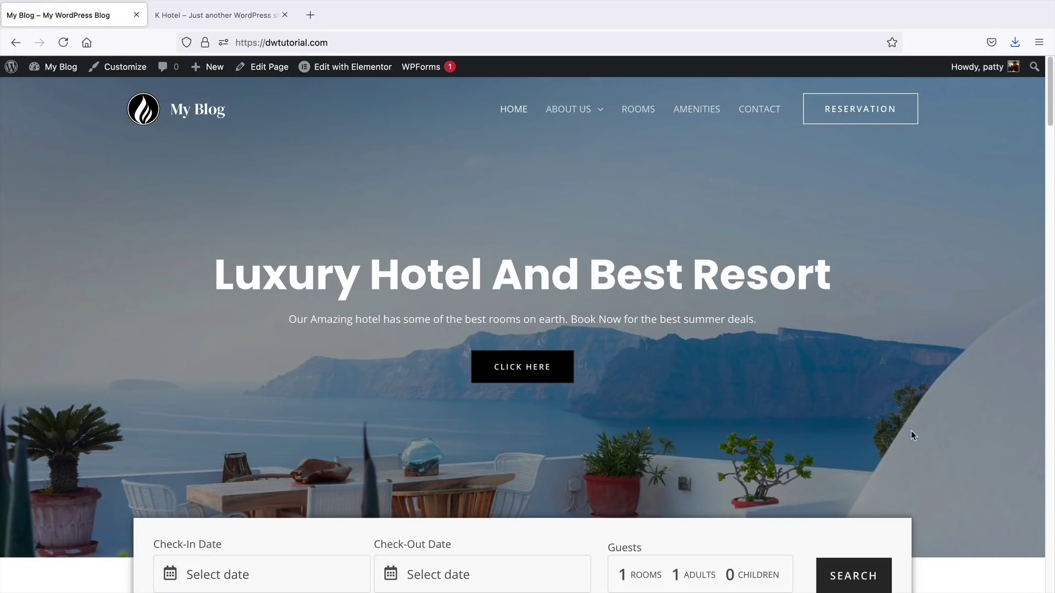
pyautogui.scroll(-2, 911, 430)
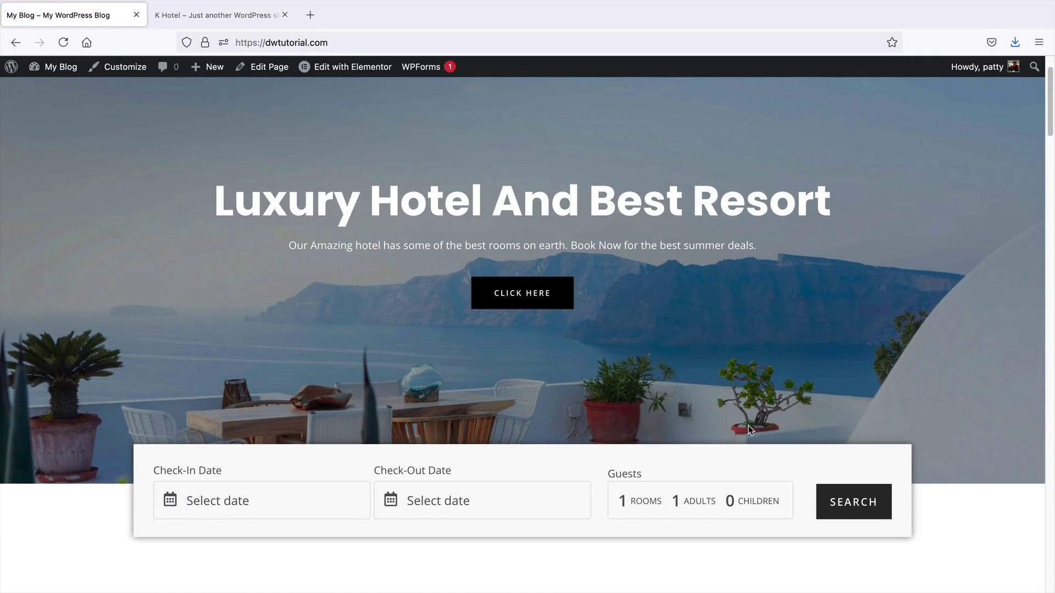
pyautogui.scroll(2, 750, 429)
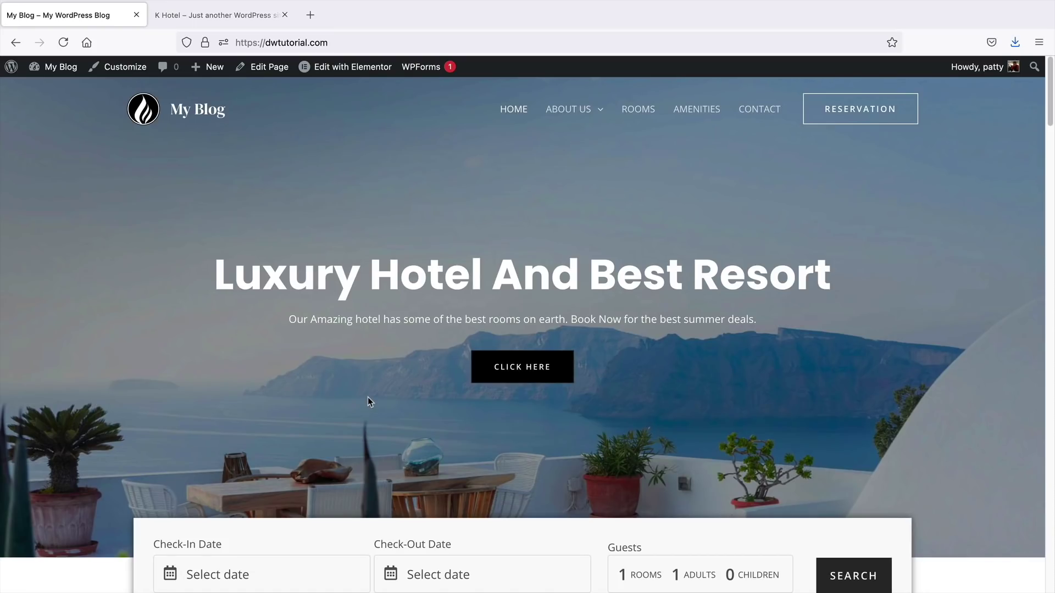
pyautogui.click(229, 17)
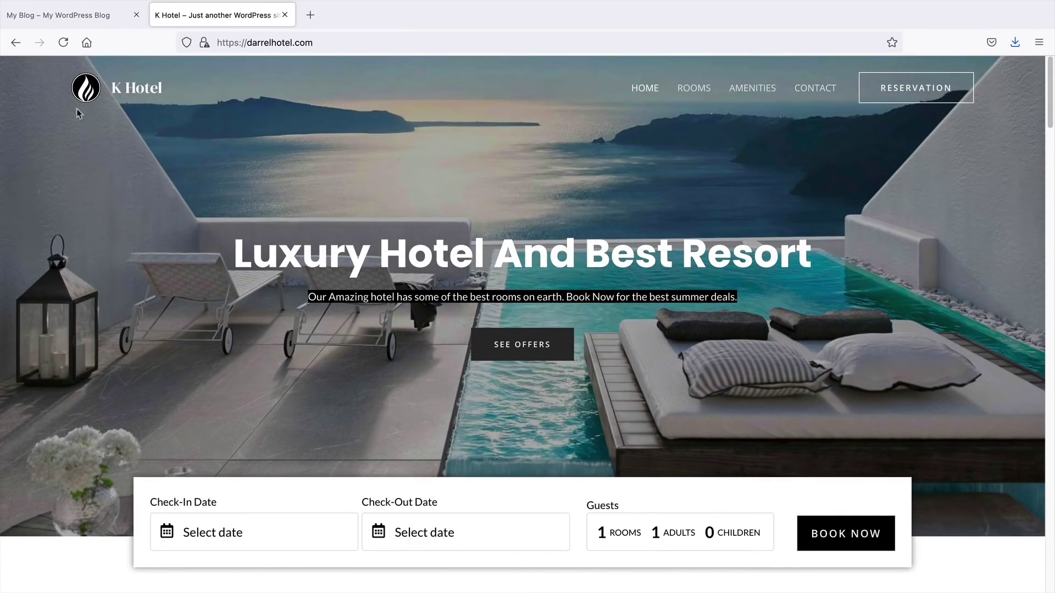
pyautogui.click(52, 22)
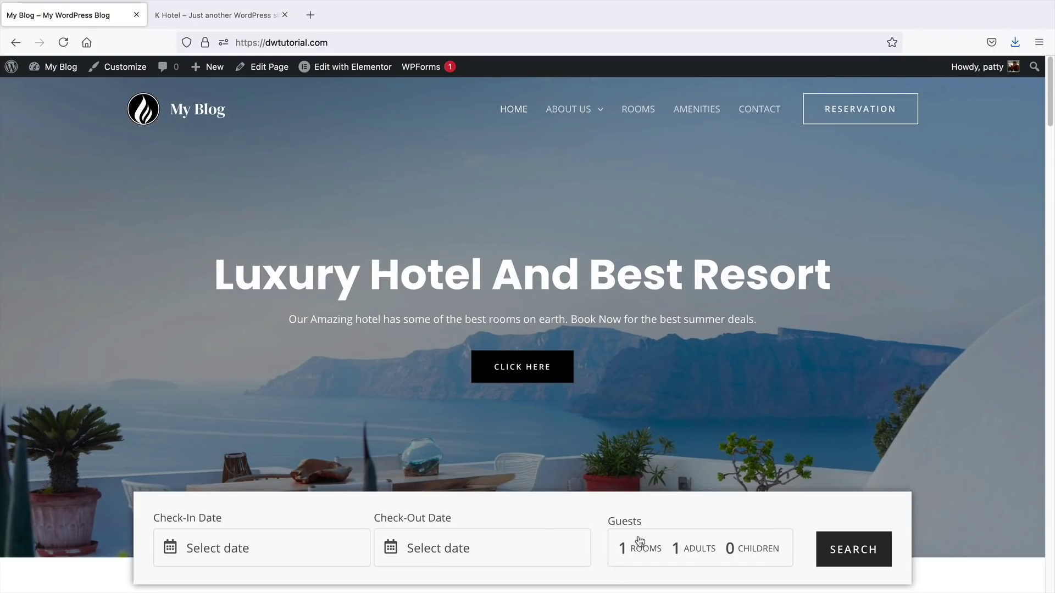
# Test the Check-In Date calendar on the live booking form, then close it.
pyautogui.scroll(-1, 776, 536)
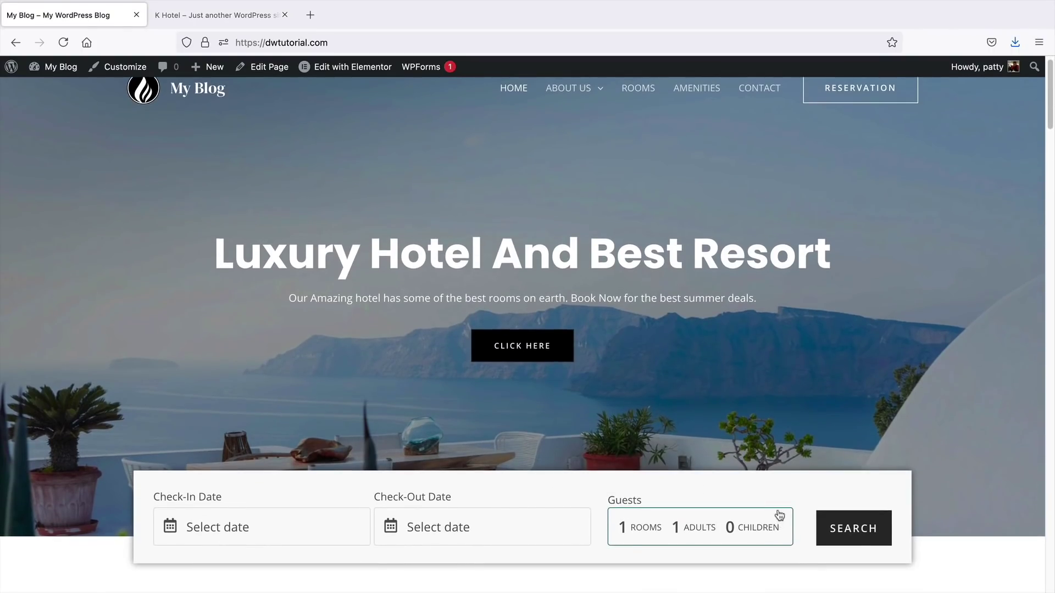
pyautogui.scroll(1, 492, 435)
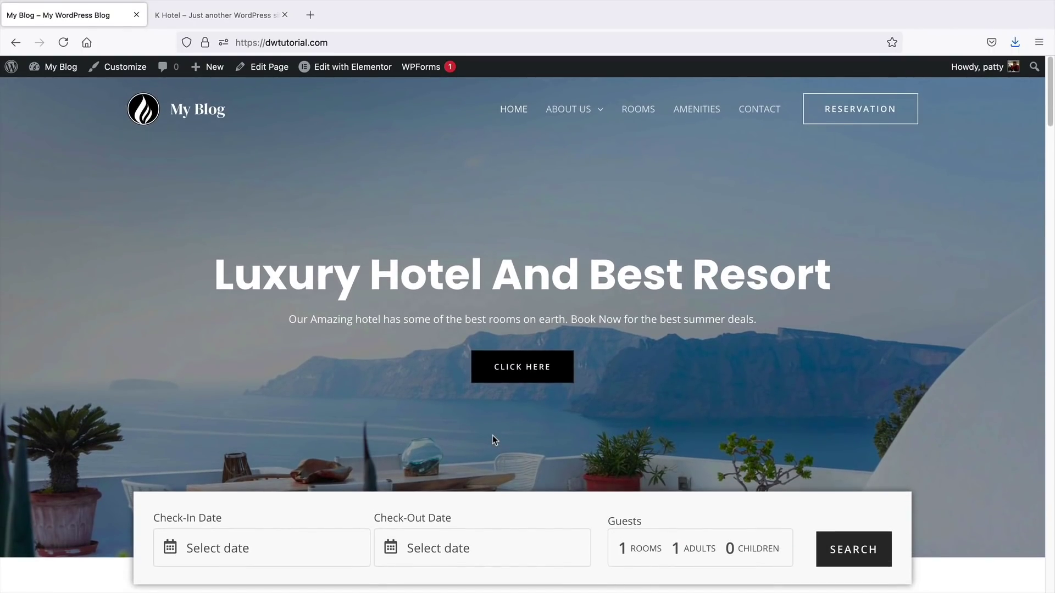
pyautogui.scroll(-2, 492, 435)
pyautogui.click(223, 495)
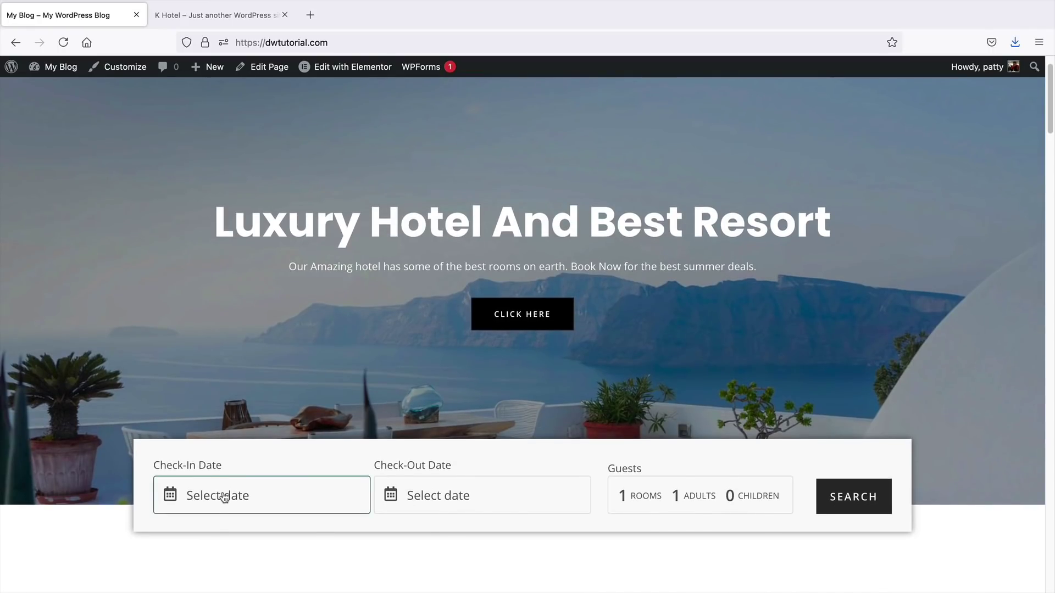
pyautogui.scroll(-2, 224, 489)
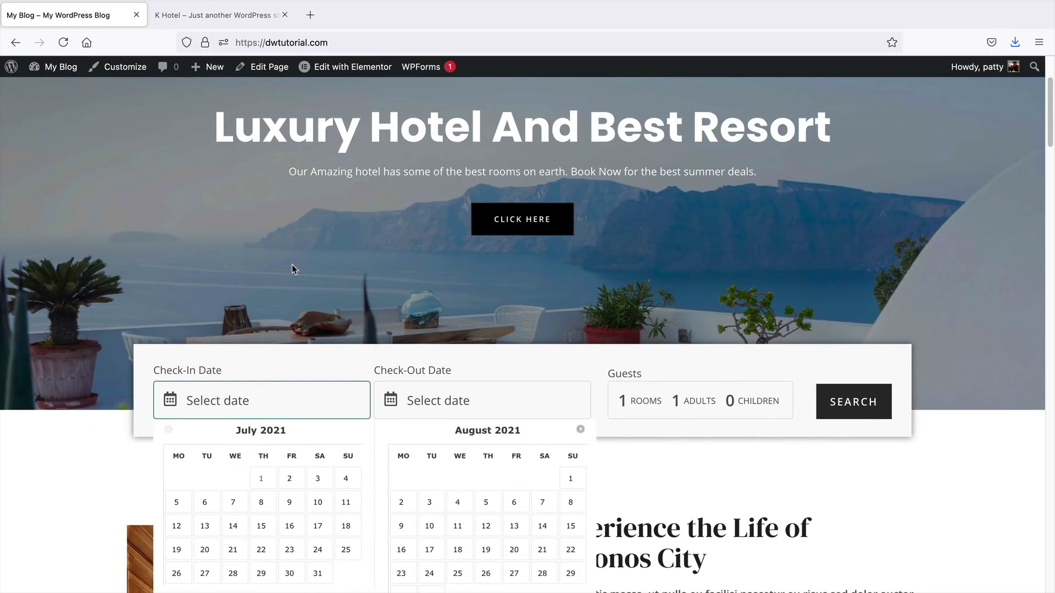
pyautogui.scroll(3, 292, 265)
pyautogui.click(326, 387)
pyautogui.scroll(-1, 325, 387)
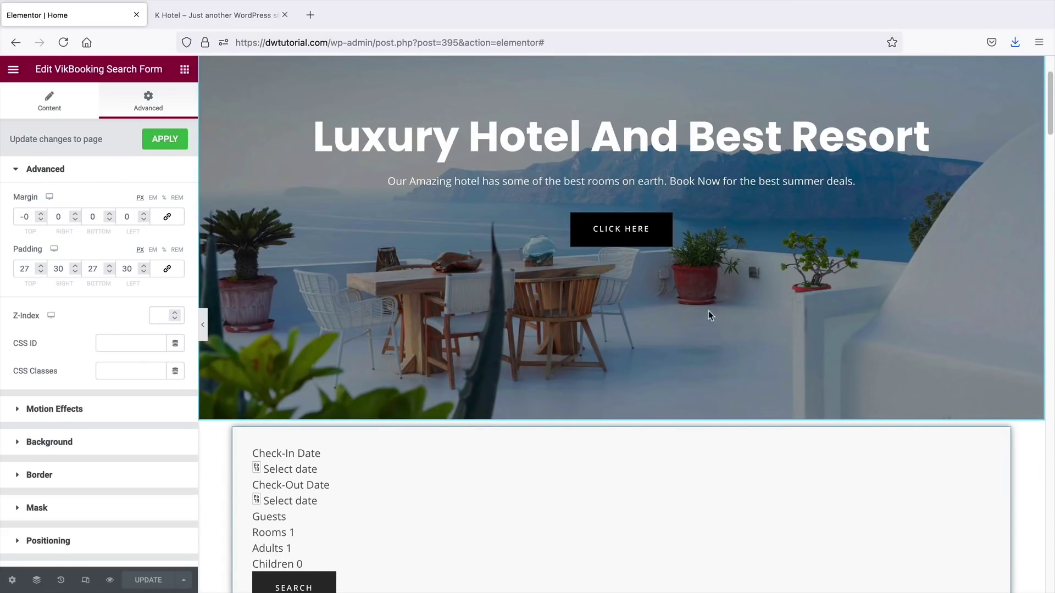
# Move the VikBooking search form into the hero beneath the subtitle, update, and view the page.
pyautogui.rightClick(1012, 227)
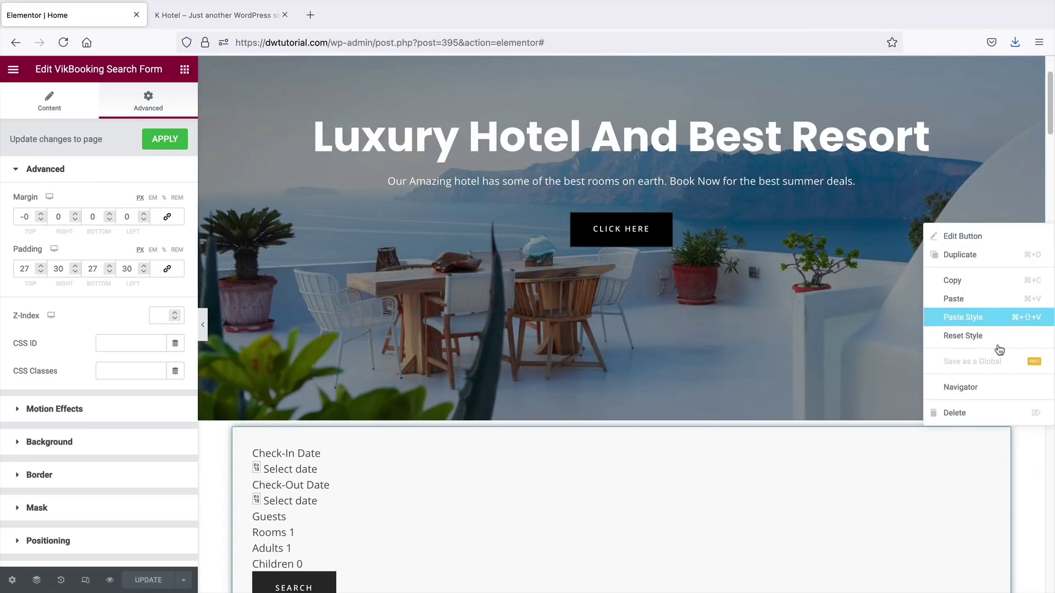
pyautogui.moveTo(997, 439); pyautogui.dragTo(595, 218)
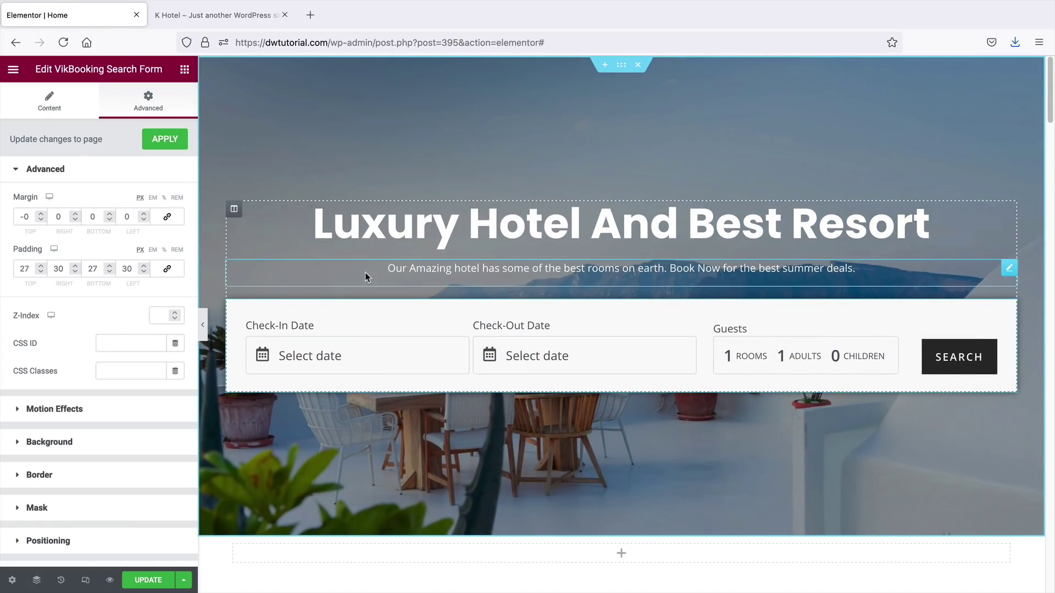
pyautogui.click(162, 582)
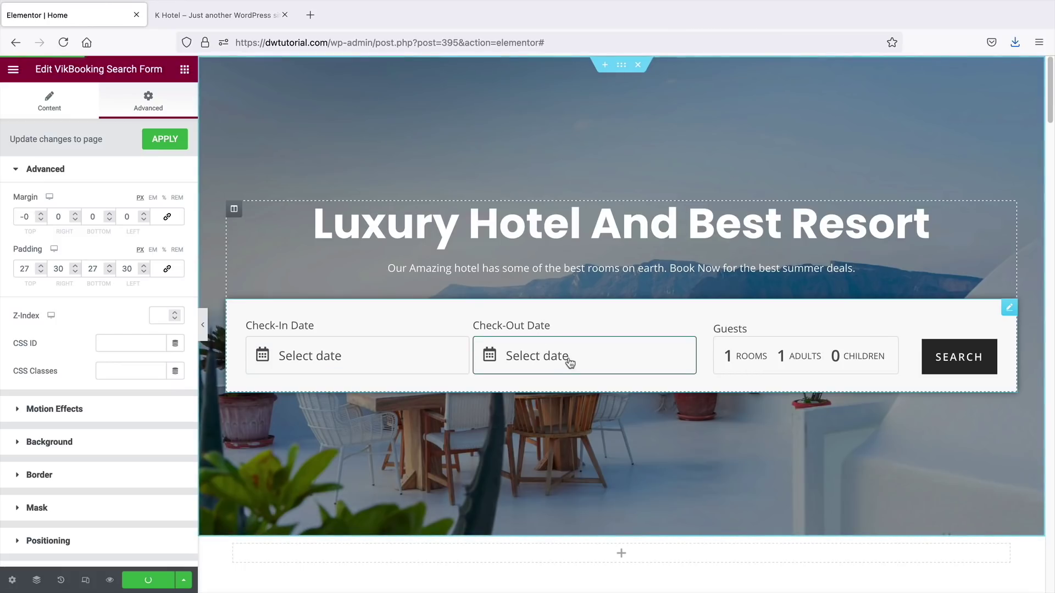
pyautogui.click(13, 70)
pyautogui.click(68, 273)
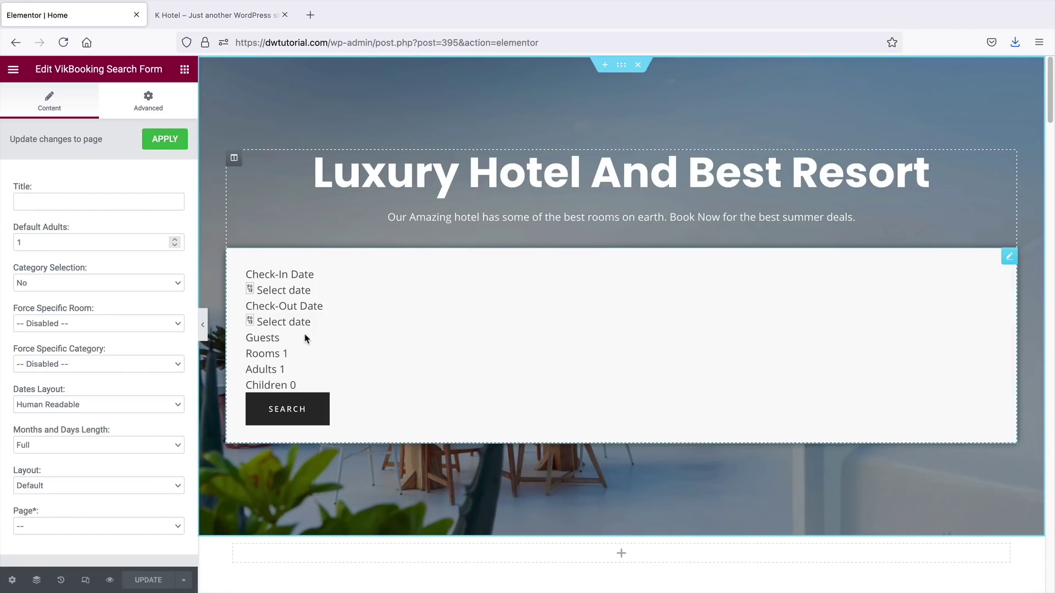
# Set the search form's results page to Your Booking Detail, update the home page, and view it live.
pyautogui.click(38, 528)
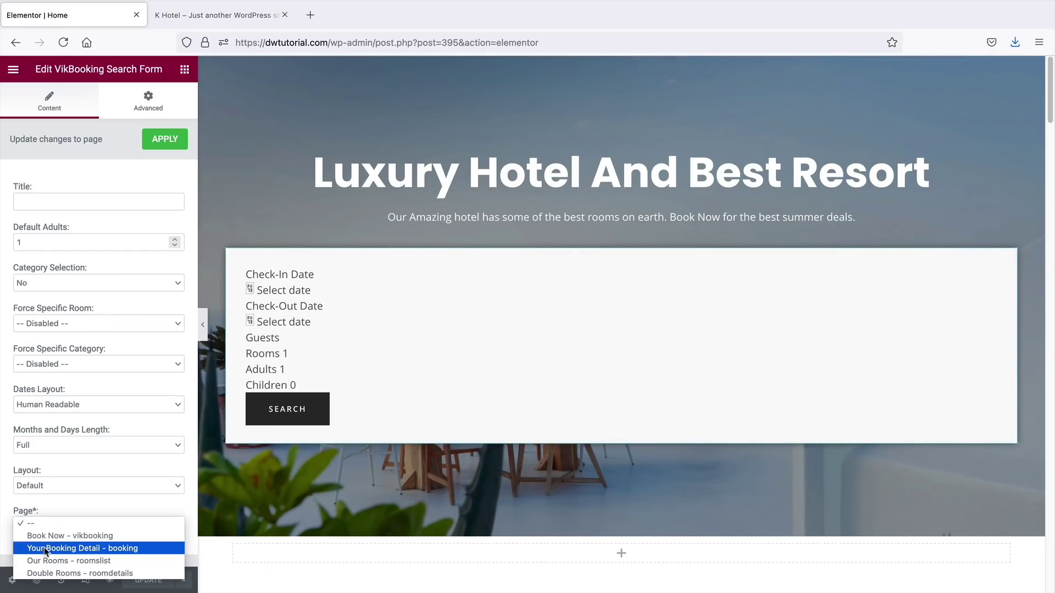
pyautogui.click(44, 548)
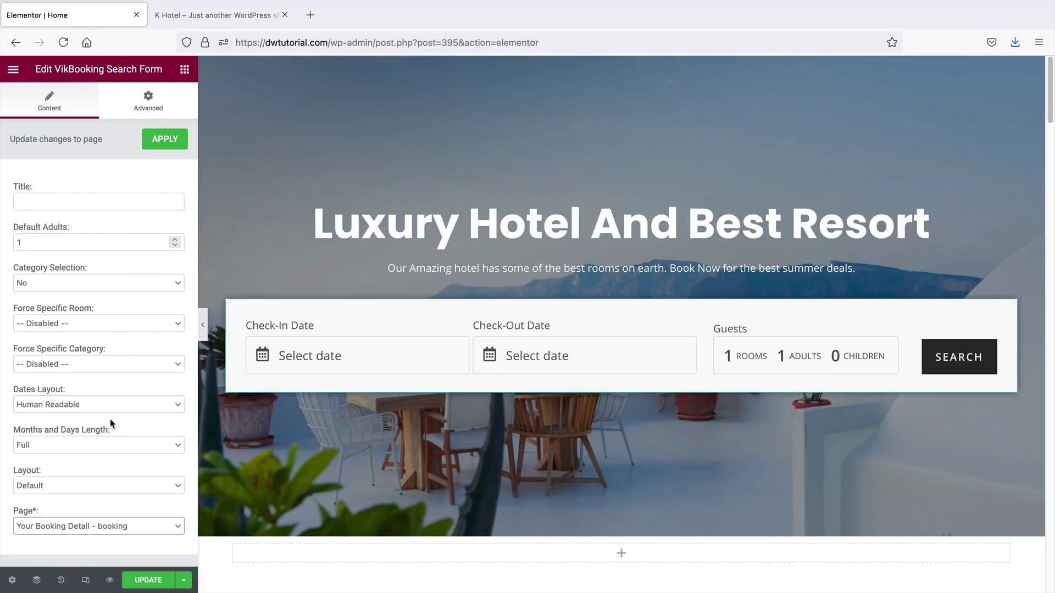
pyautogui.click(168, 141)
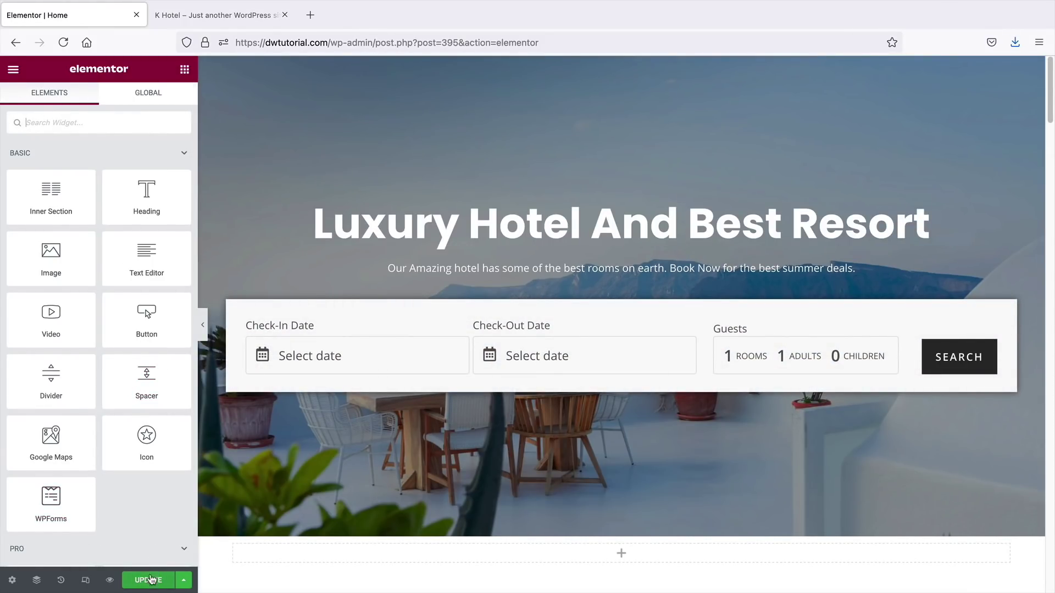
pyautogui.click(1009, 307)
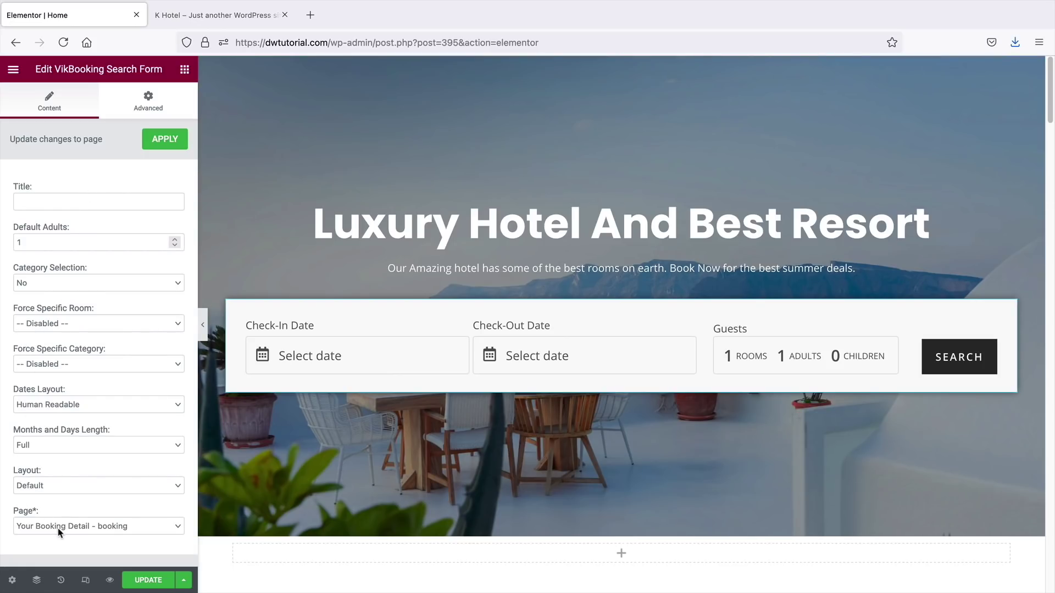
pyautogui.click(157, 586)
pyautogui.click(14, 70)
pyautogui.click(63, 270)
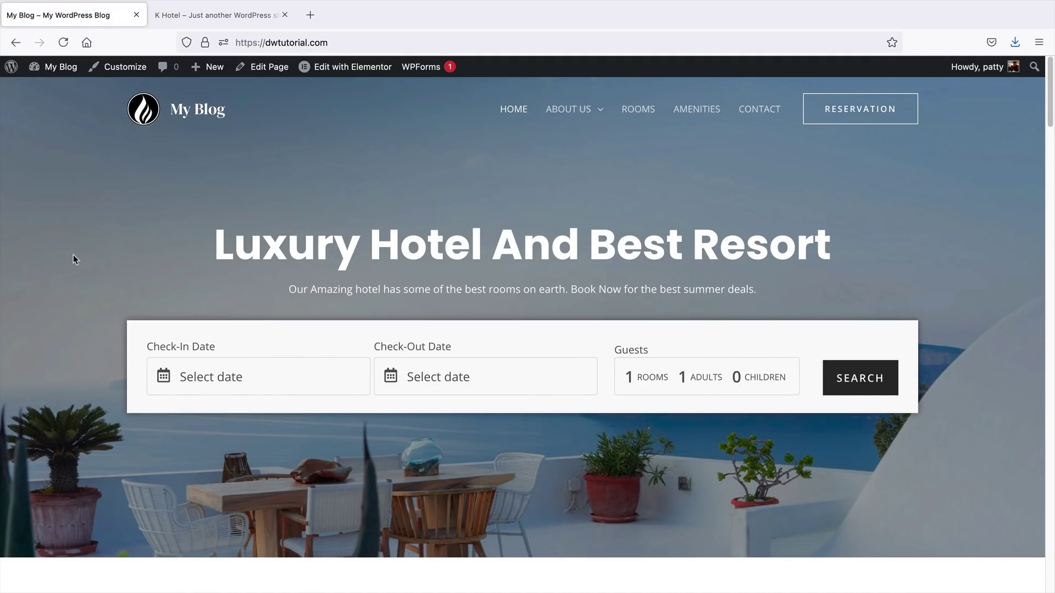
# Search availability for a check-in on 2 July 2021.
pyautogui.click(187, 377)
pyautogui.scroll(-1, 221, 394)
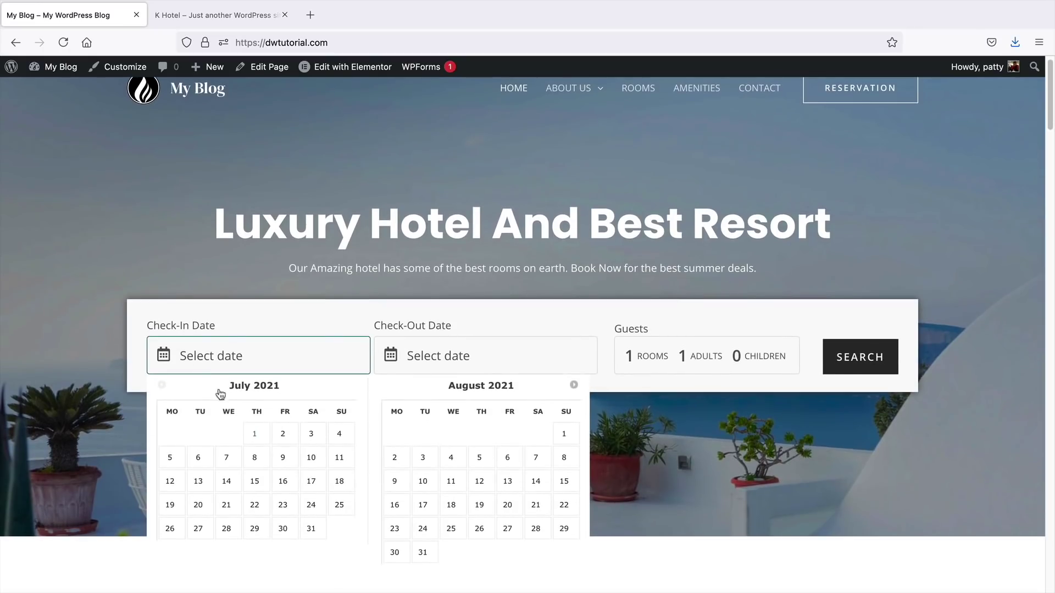
pyautogui.click(283, 434)
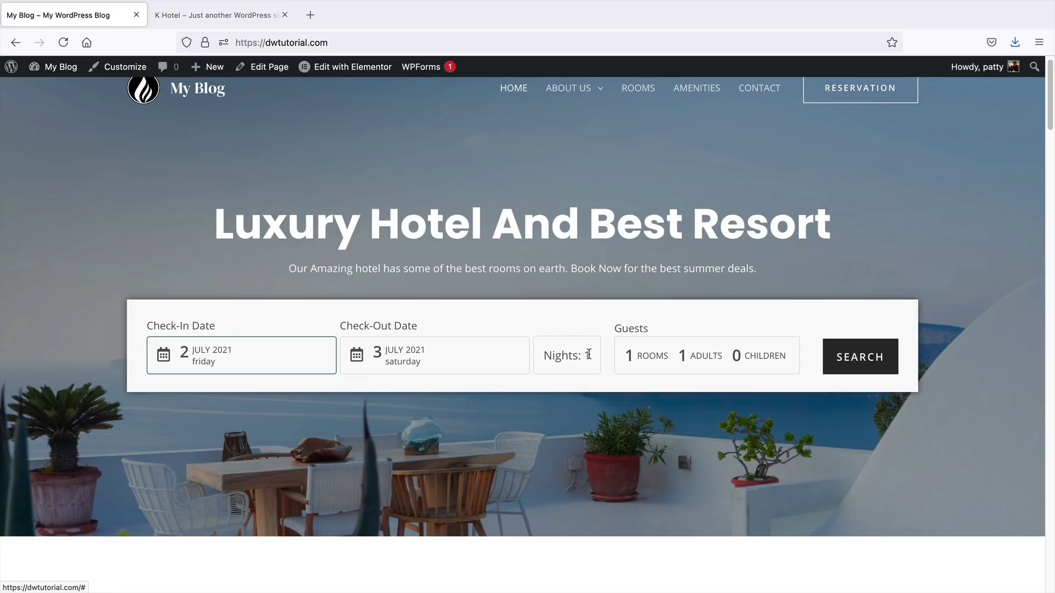
pyautogui.click(848, 361)
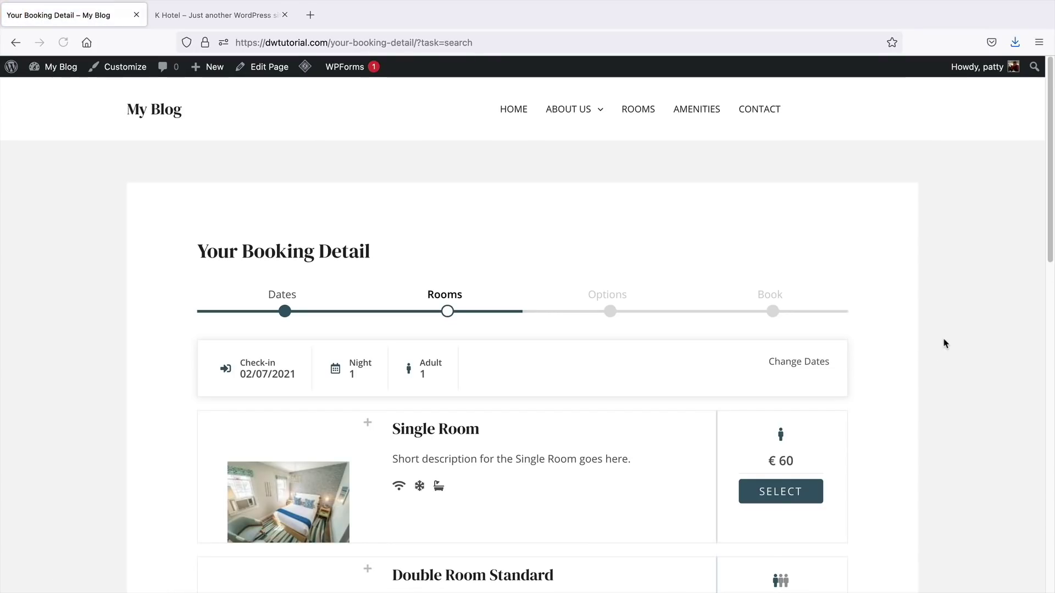
# Browse the room results and select the Single Room.
pyautogui.middleClick(943, 340)
pyautogui.scroll(-3, 943, 346)
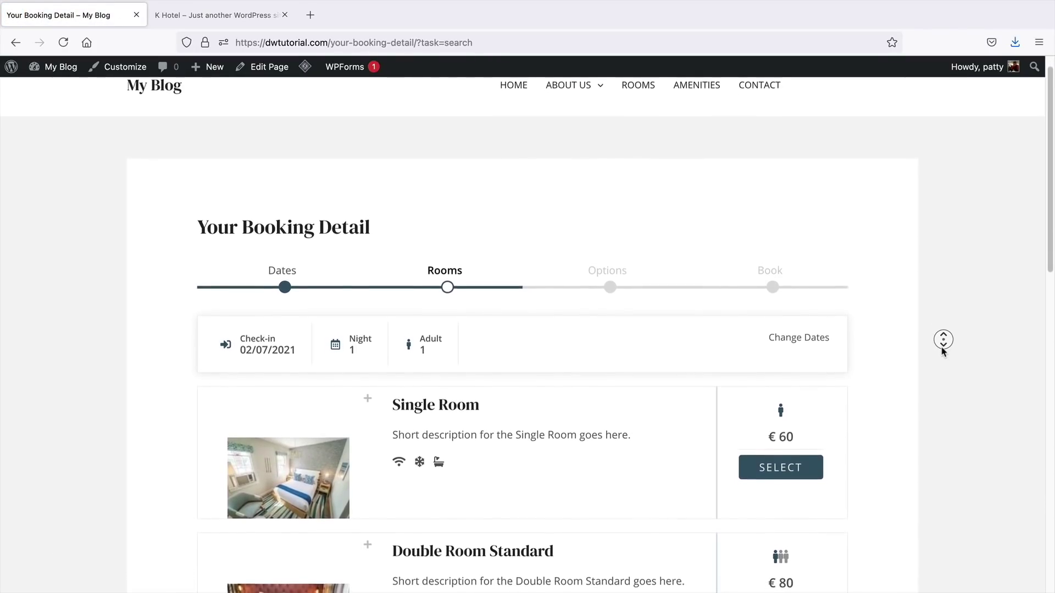
pyautogui.scroll(-3, 941, 347)
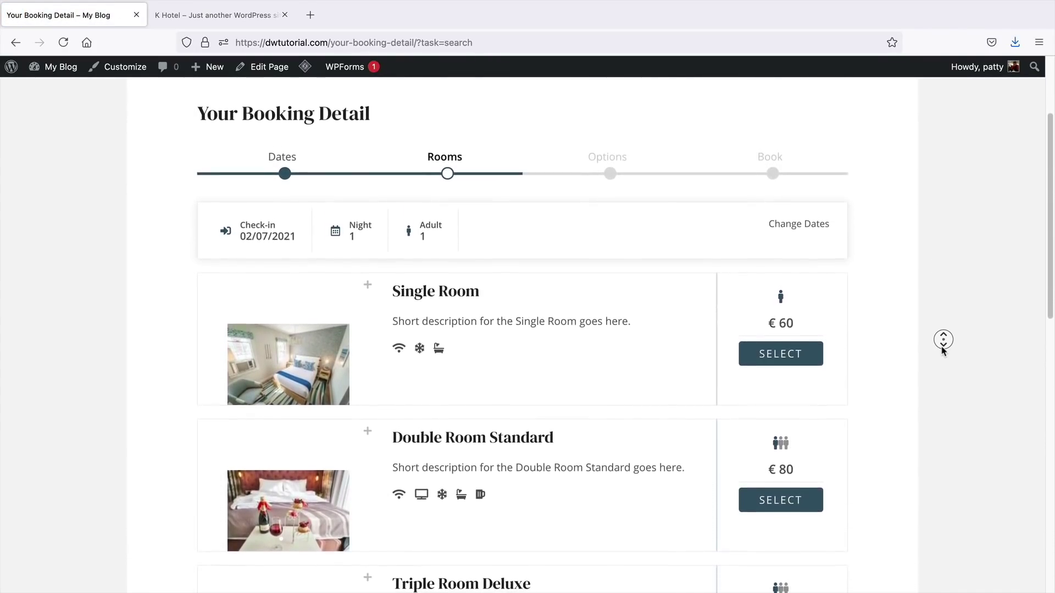
pyautogui.middleClick(941, 348)
pyautogui.scroll(-3, 943, 351)
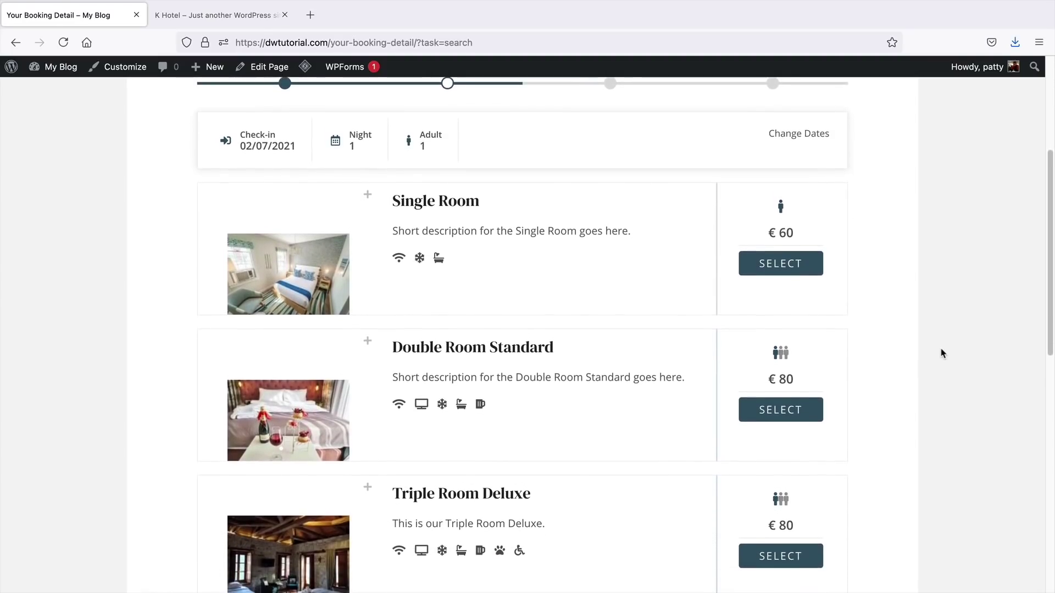
pyautogui.scroll(-3, 943, 354)
pyautogui.scroll(3, 940, 353)
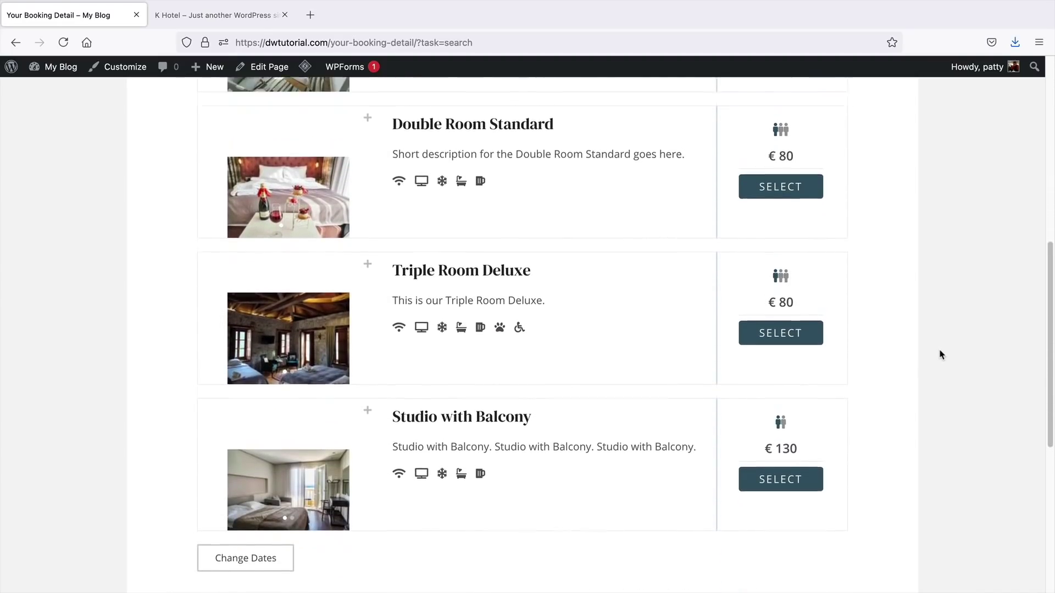
pyautogui.click(781, 156)
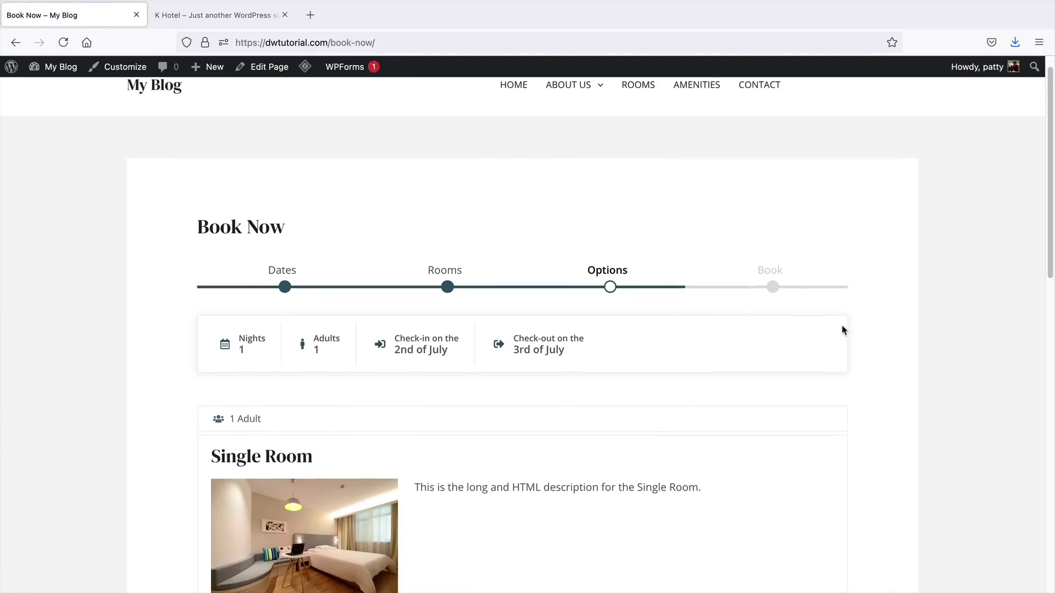
# Book the Single Room at the chosen rate with BOOK NOW.
pyautogui.scroll(-6, 843, 330)
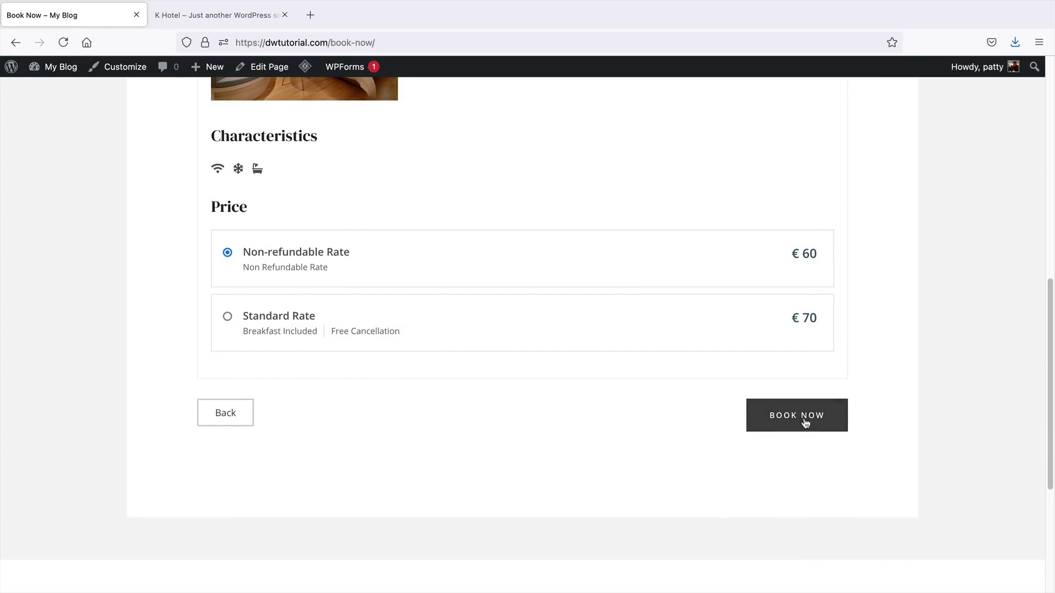
pyautogui.click(807, 420)
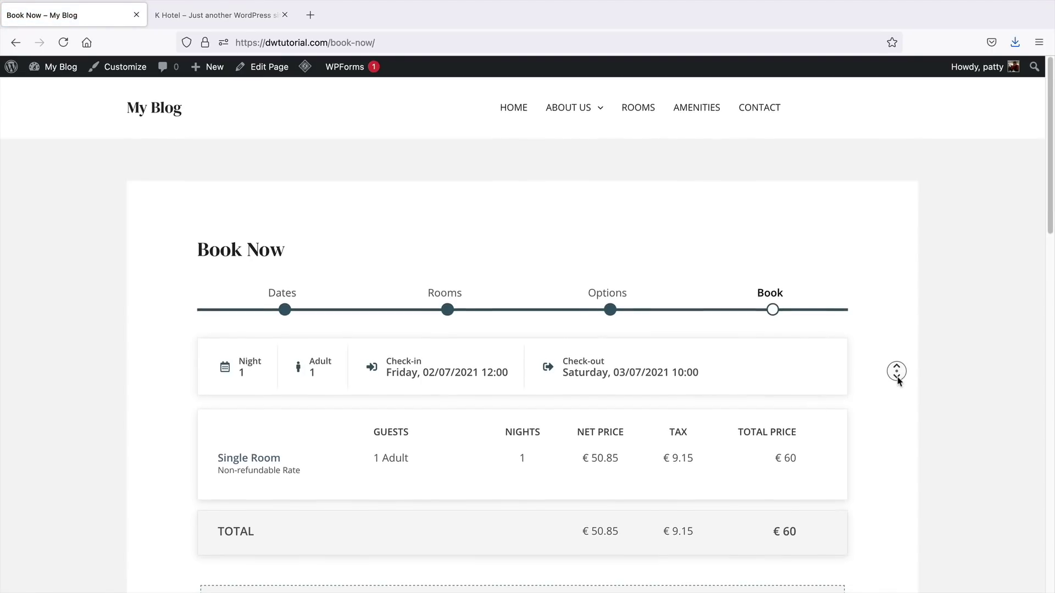
pyautogui.scroll(-3, 896, 372)
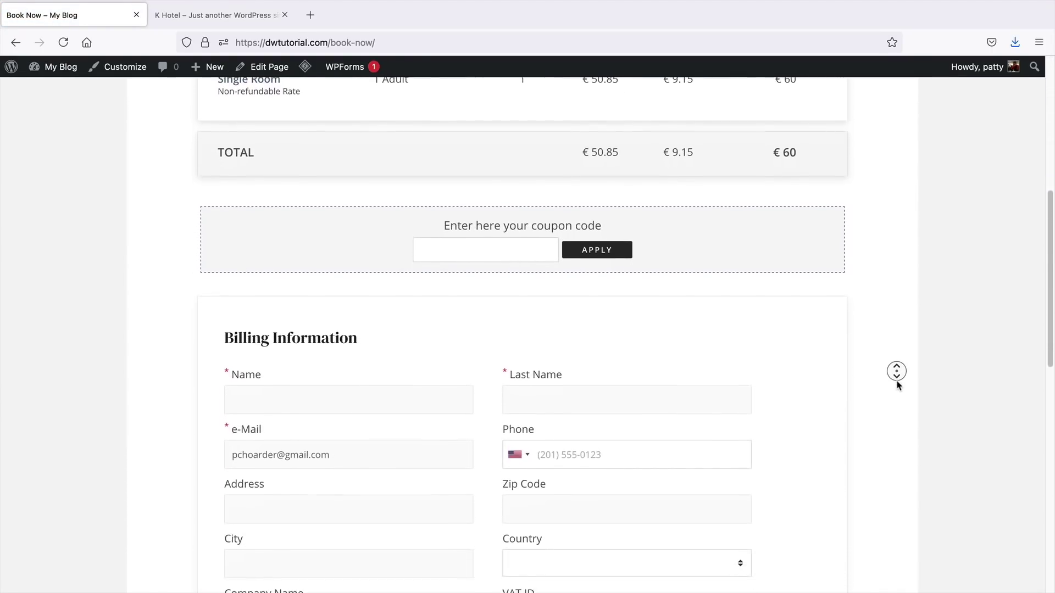
pyautogui.click(894, 384)
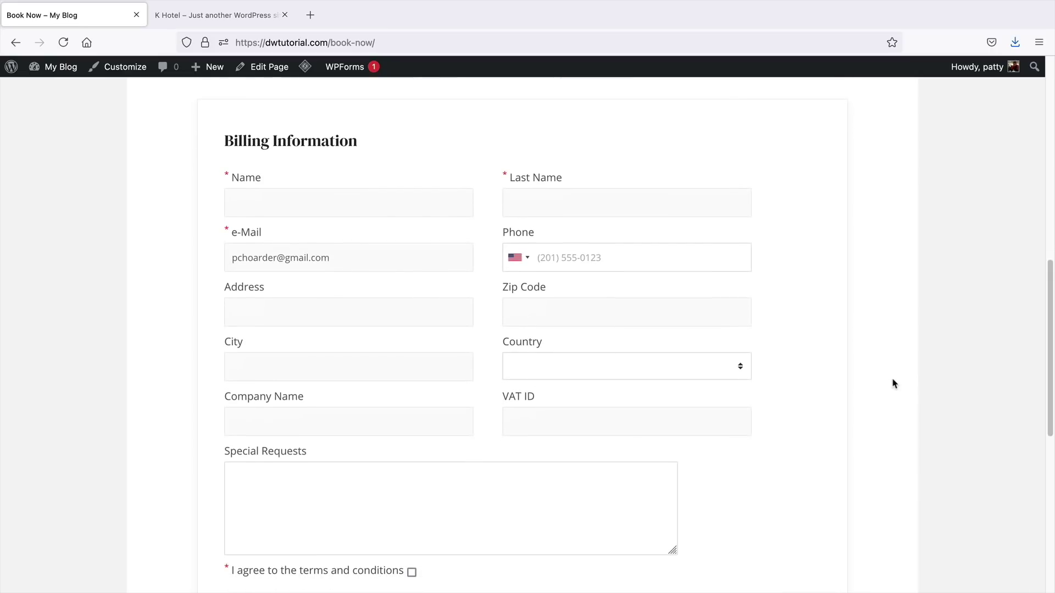
# Enter the guest's first and last name, accept the terms, and confirm the reservation.
pyautogui.click(381, 211)
pyautogui.write('darrel')
pyautogui.press('Tab')
pyautogui.write('w')
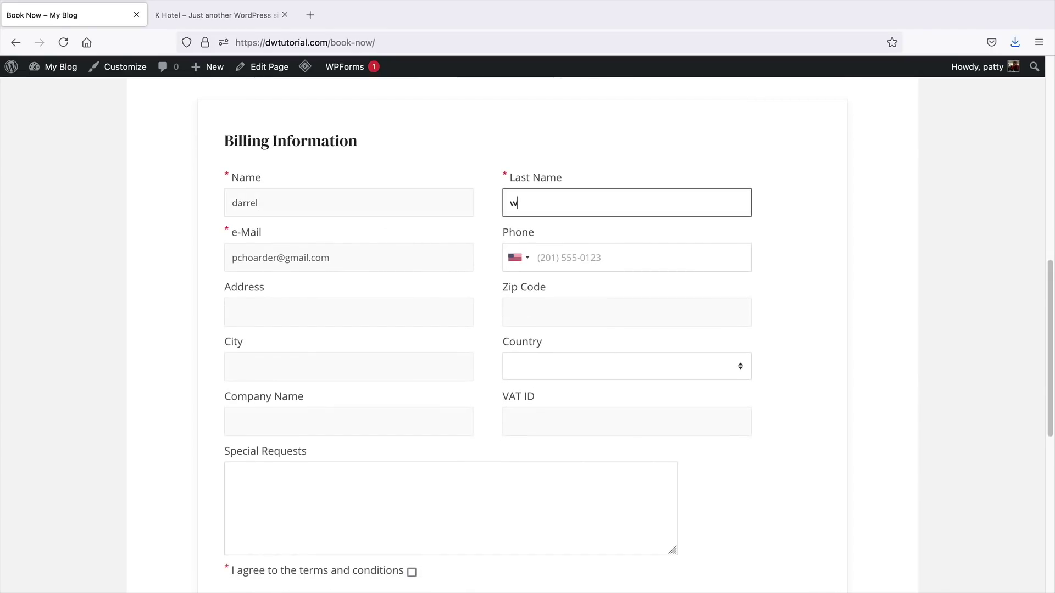
pyautogui.scroll(-3, 391, 204)
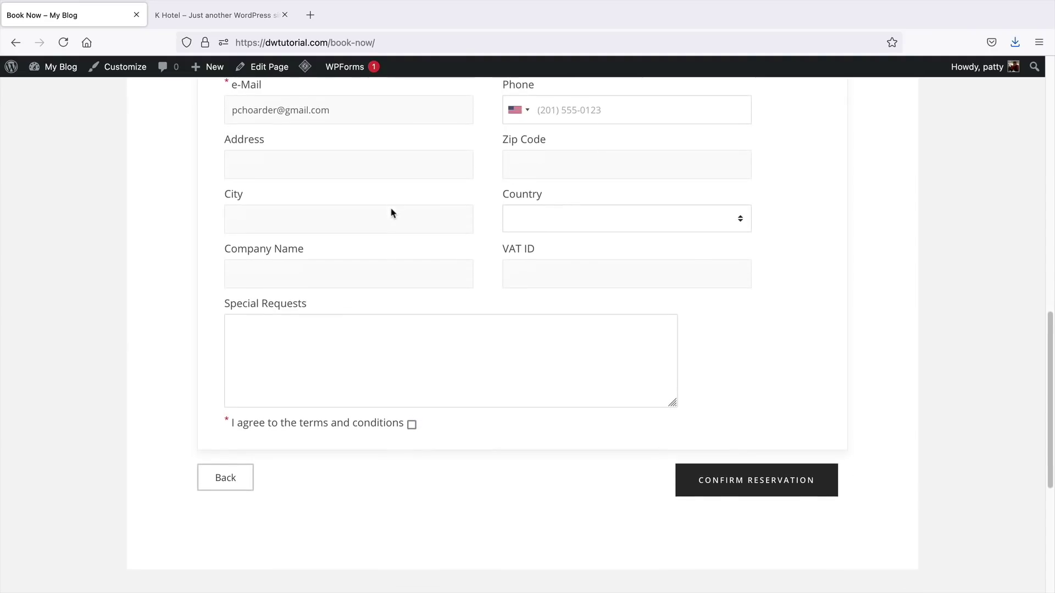
pyautogui.click(411, 425)
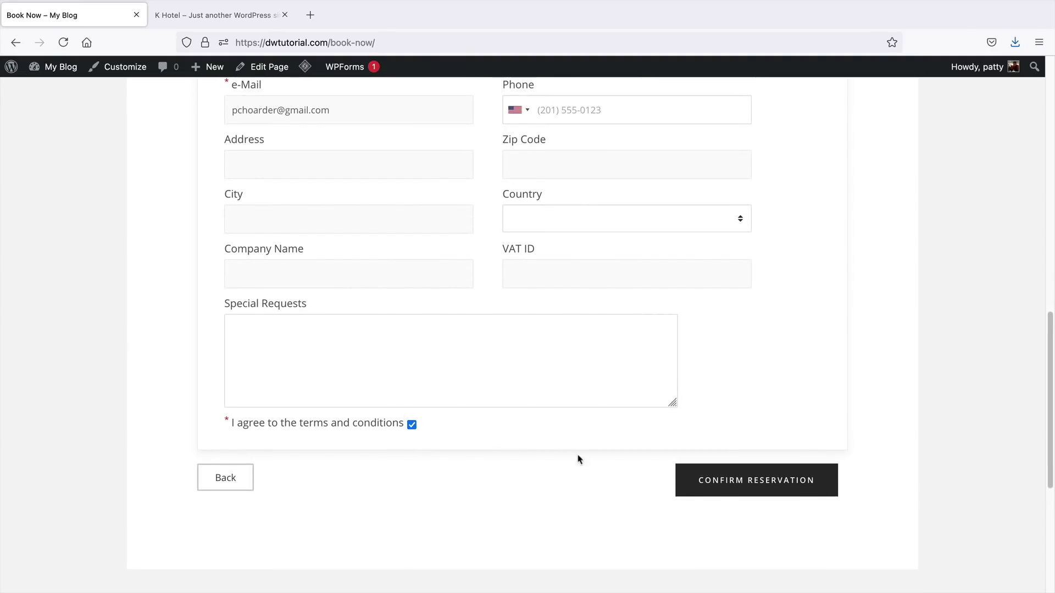
pyautogui.click(778, 485)
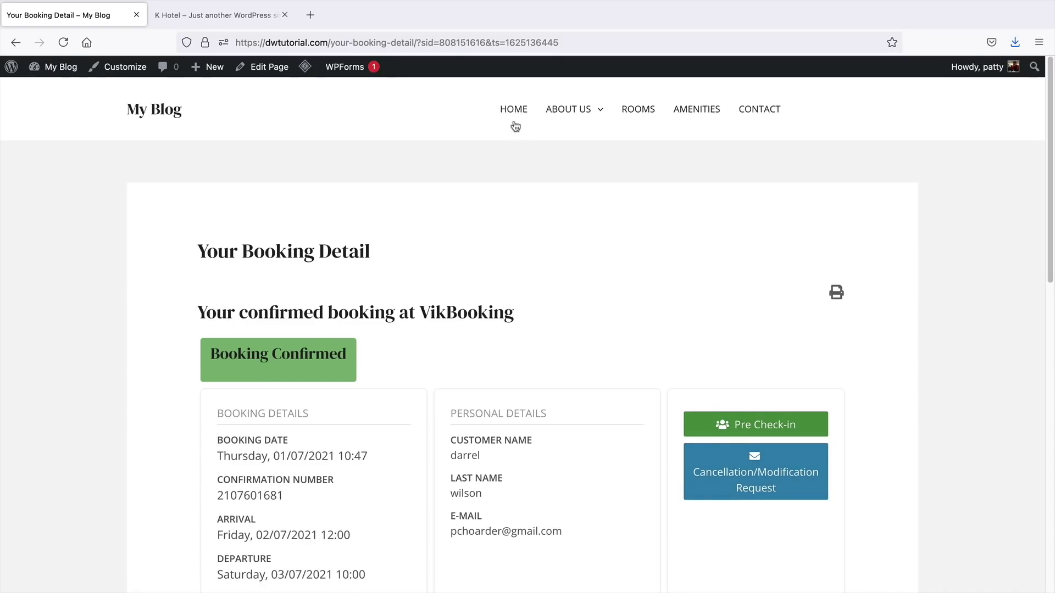
# Go back to the site's home page, then open the Contact Us page.
pyautogui.click(515, 113)
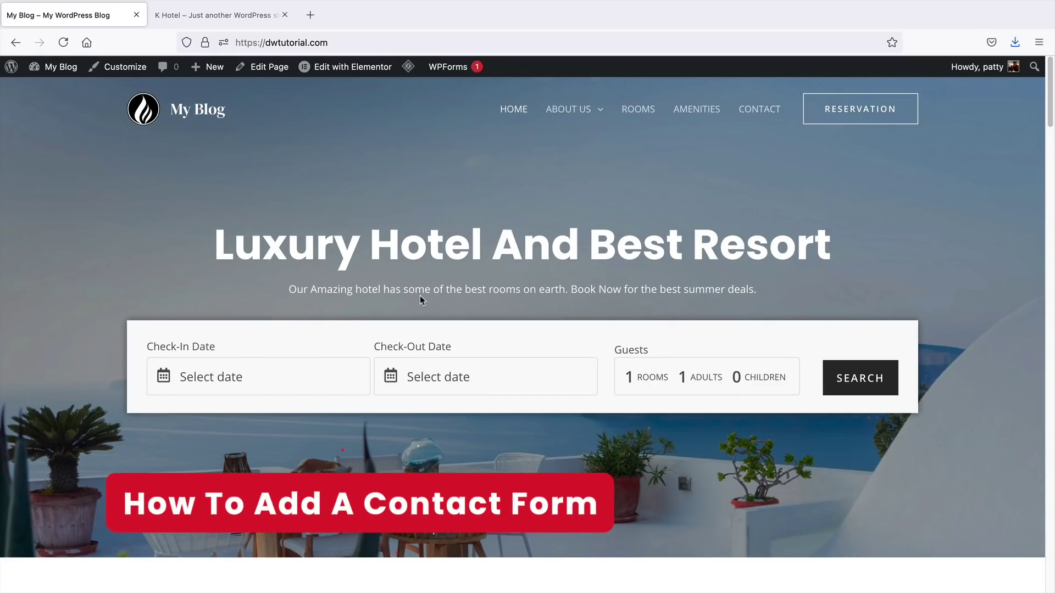
pyautogui.click(761, 112)
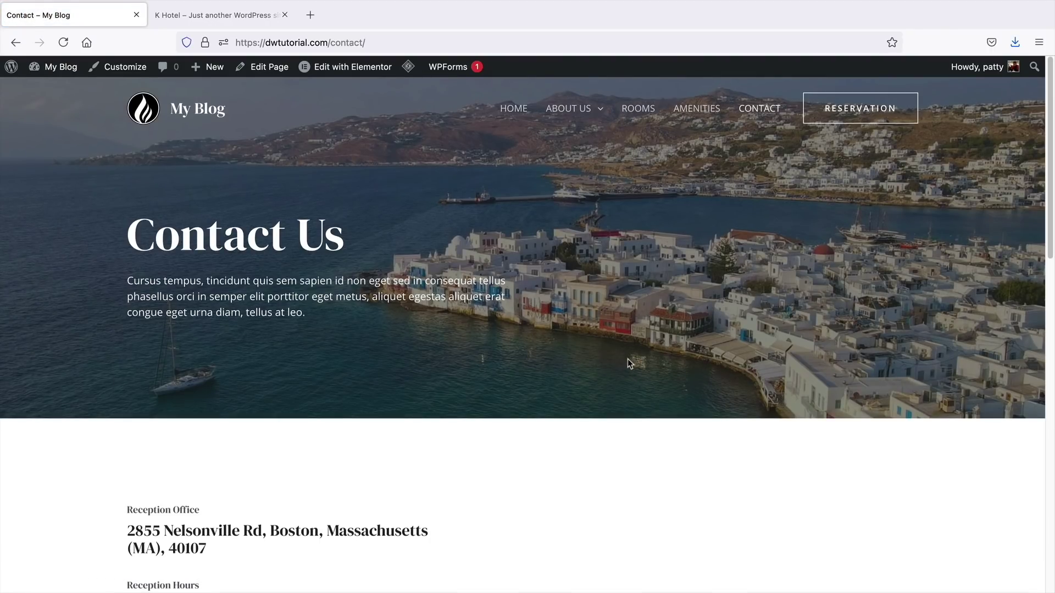
pyautogui.scroll(-5, 627, 358)
pyautogui.scroll(5, 629, 365)
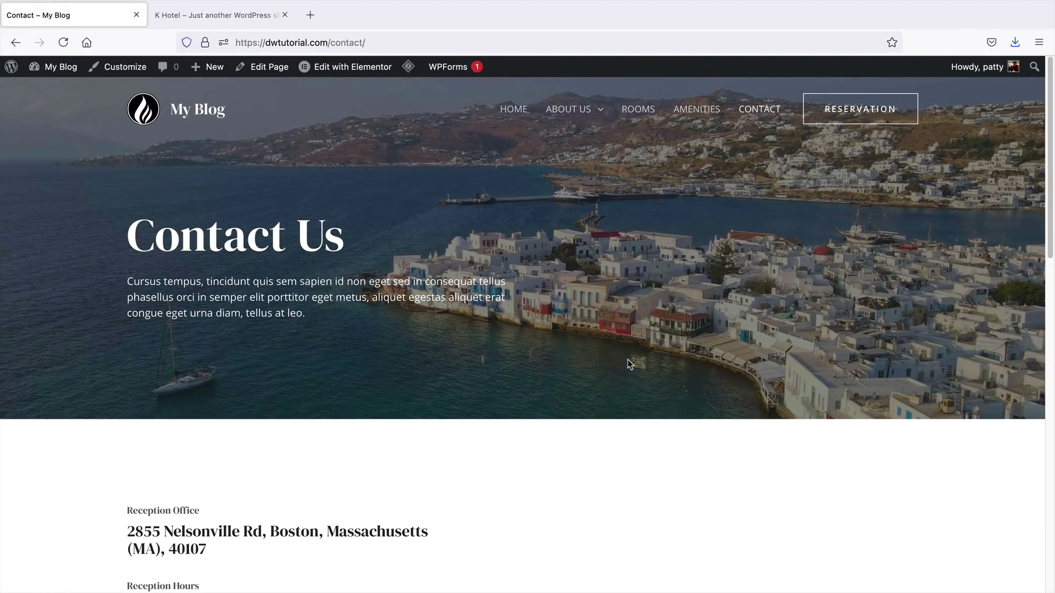
pyautogui.moveTo(448, 73)
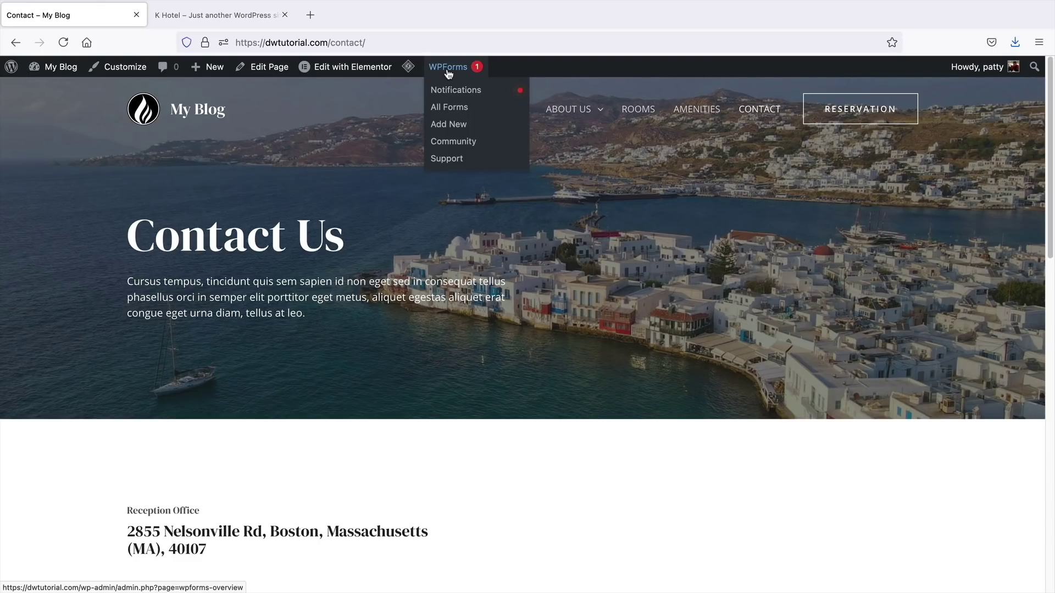
# Open the Contact page in Elementor and set the WPForms block to Contact Form.
pyautogui.click(345, 74)
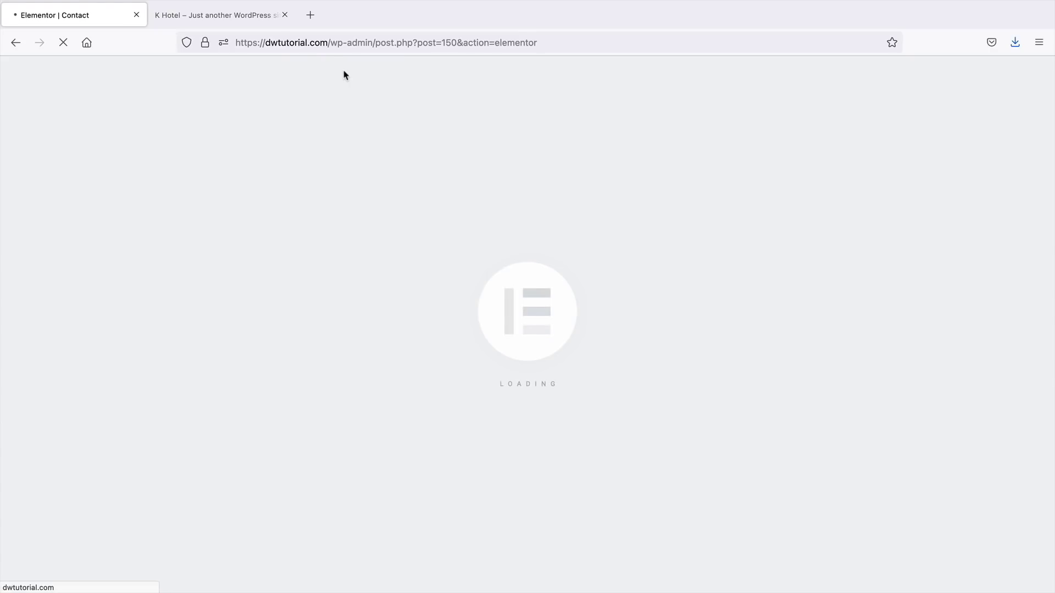
pyautogui.scroll(-3, 536, 189)
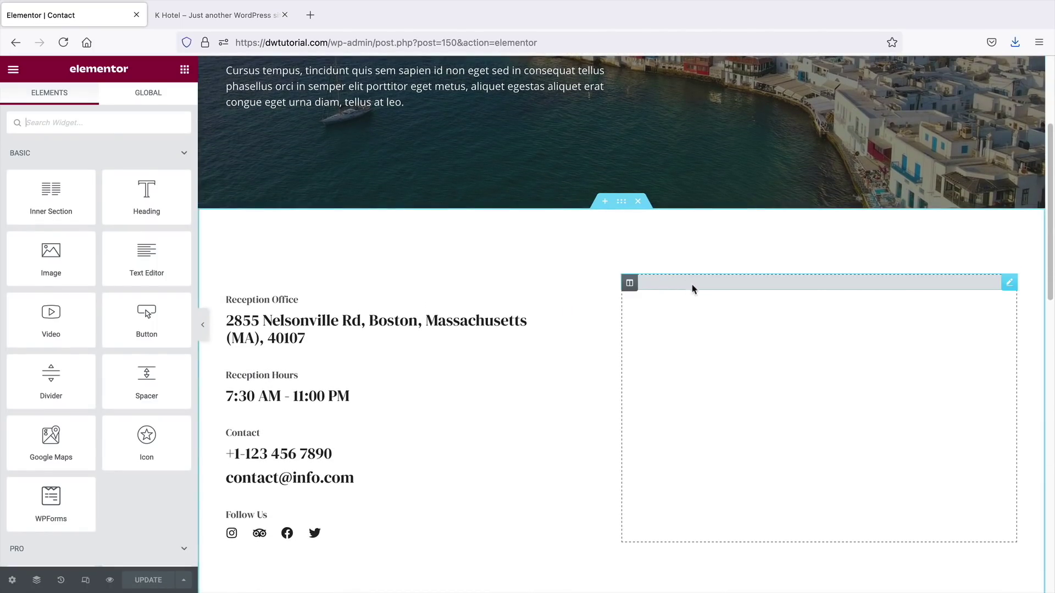
pyautogui.click(708, 286)
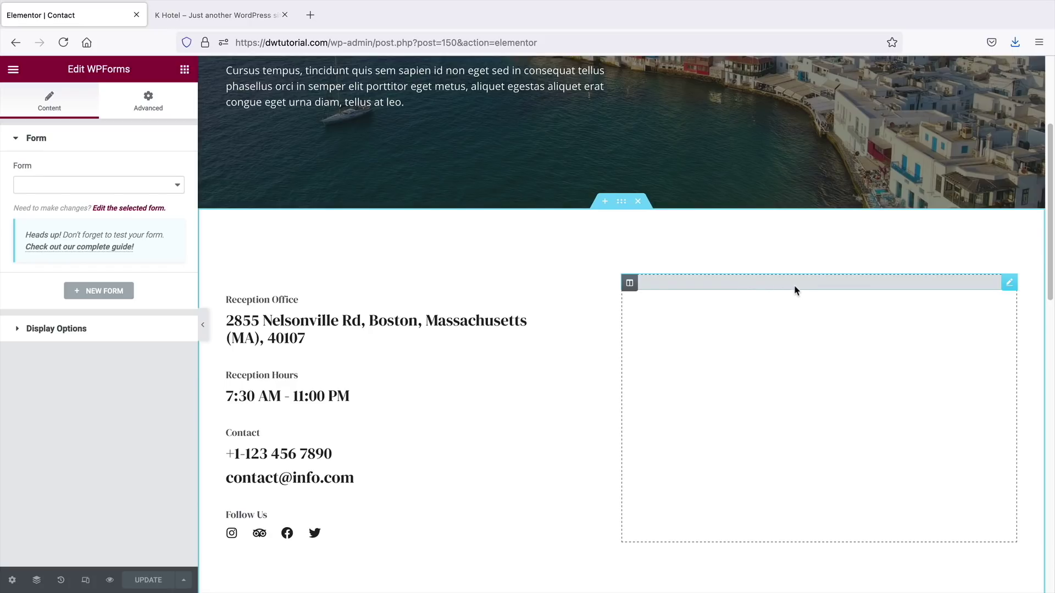
pyautogui.click(174, 185)
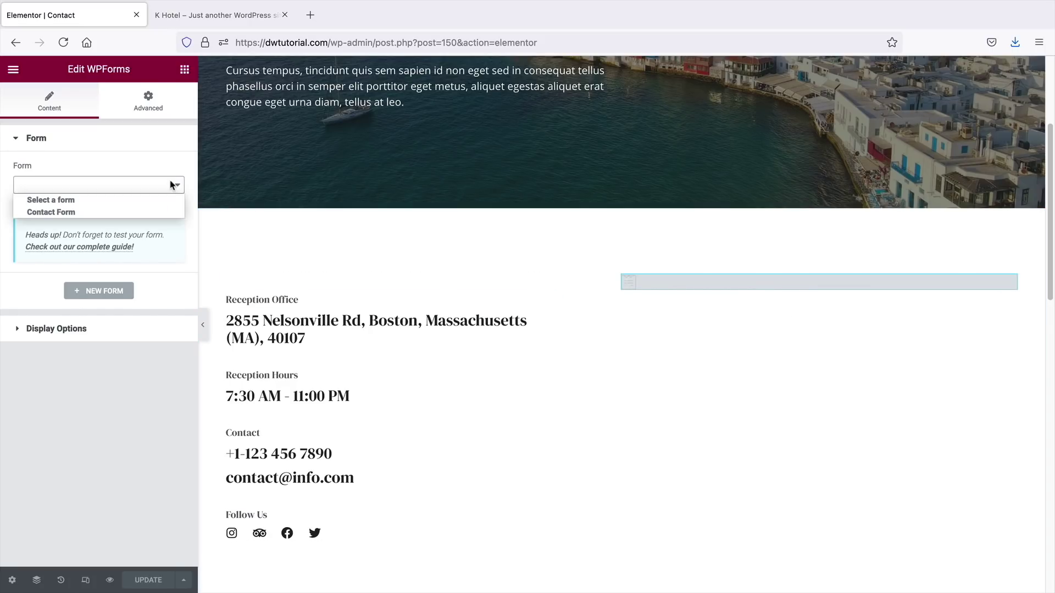
pyautogui.click(137, 211)
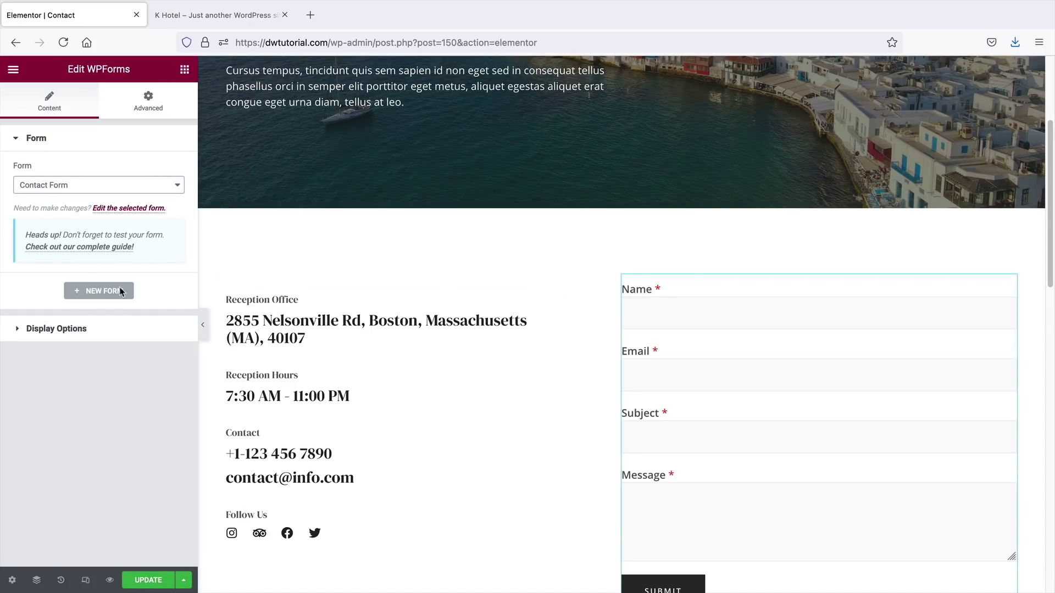
# Update the Contact page and bring up the Elementor main menu.
pyautogui.click(149, 576)
pyautogui.scroll(-2, 396, 503)
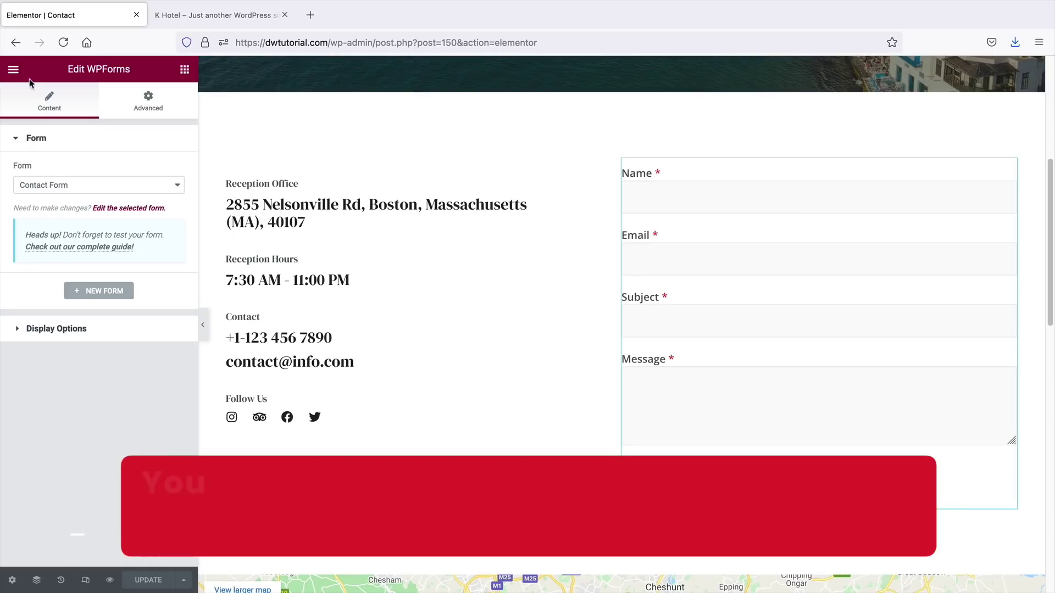
pyautogui.click(13, 69)
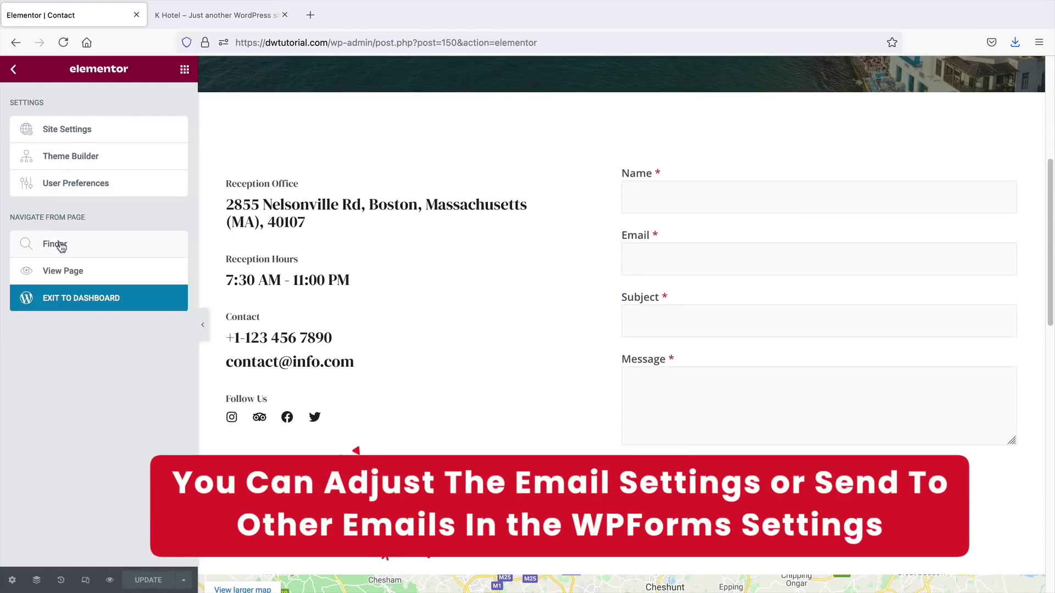
# On the live Contact page, fill in a test name, e-mail address and subject 'ra'.
pyautogui.click(72, 275)
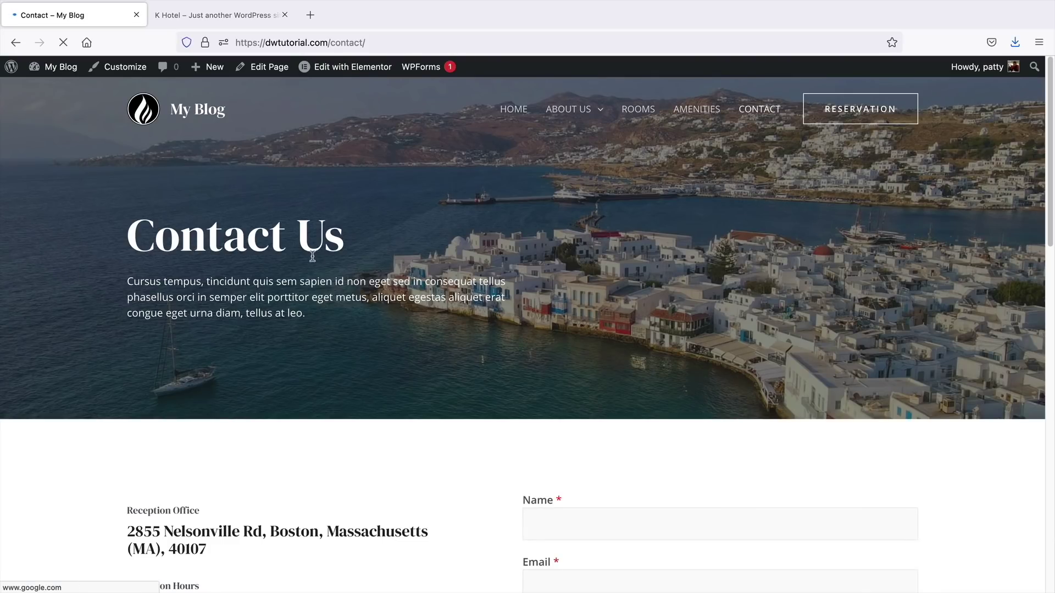
pyautogui.scroll(-6, 312, 256)
pyautogui.click(606, 191)
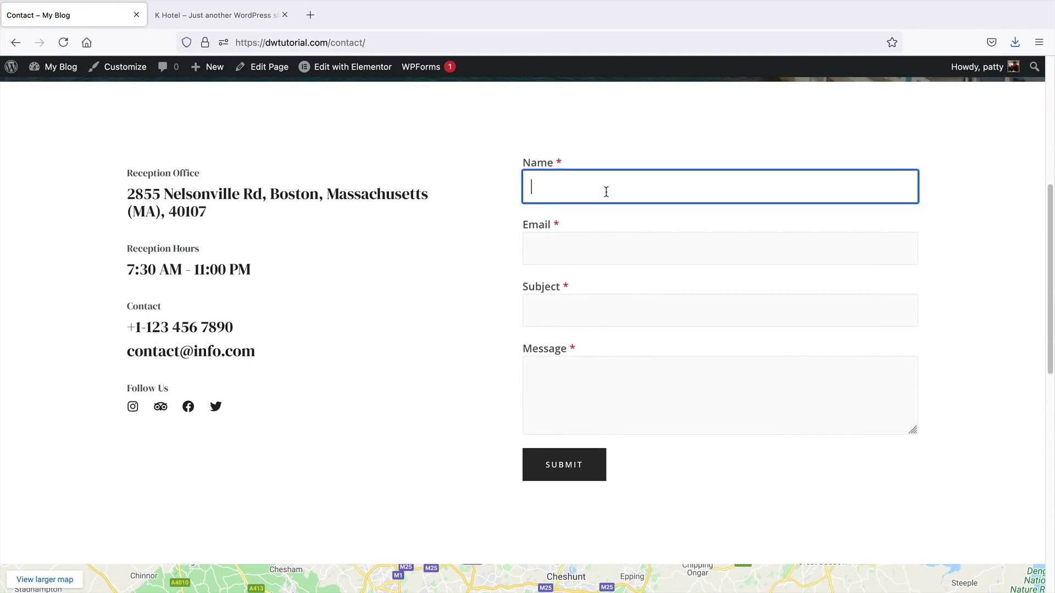
pyautogui.write('darrel')
pyautogui.press('Tab')
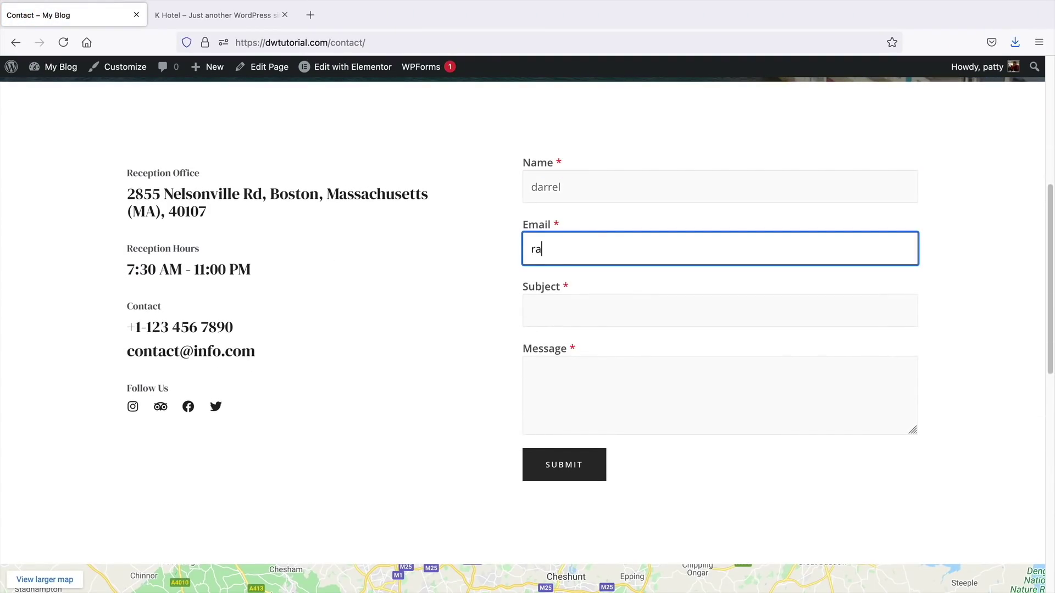
pyautogui.press('Tab')
pyautogui.write('ra')
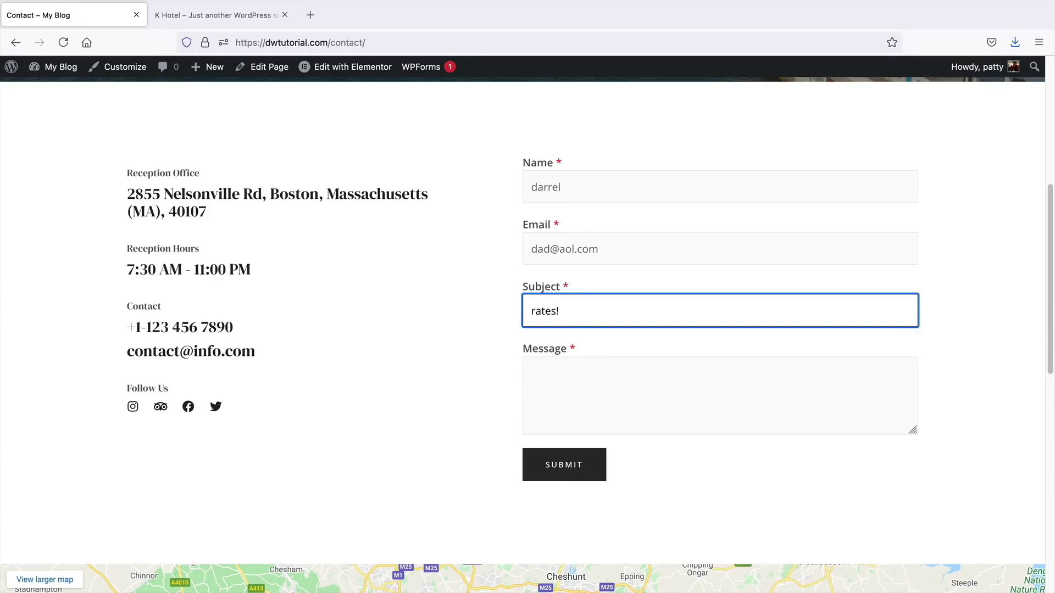
pyautogui.press('Tab')
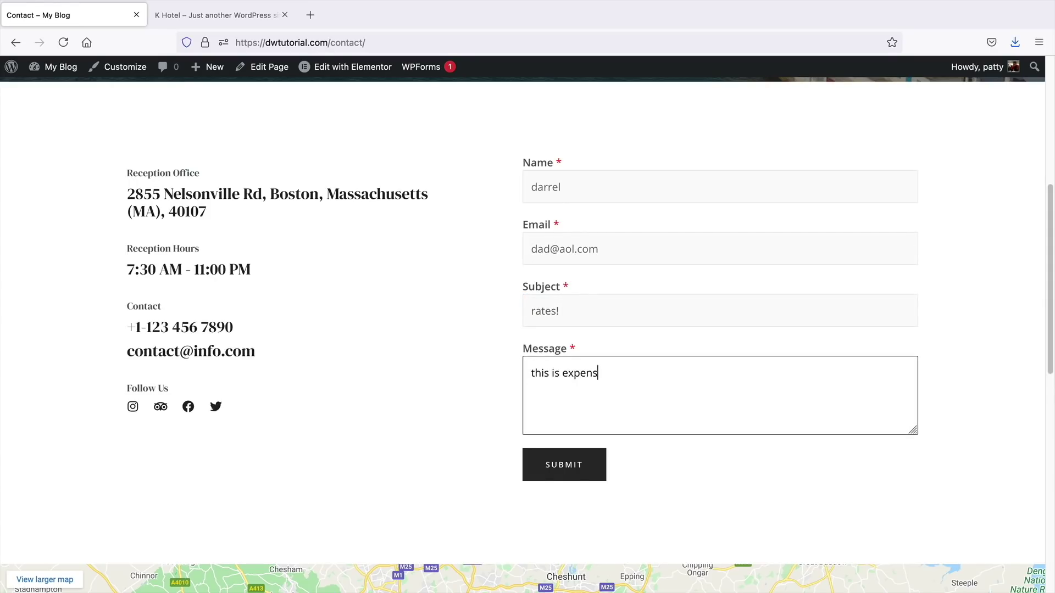
# Submit the test message so the 'Thanks for contacting us!' confirmation appears.
pyautogui.click(556, 465)
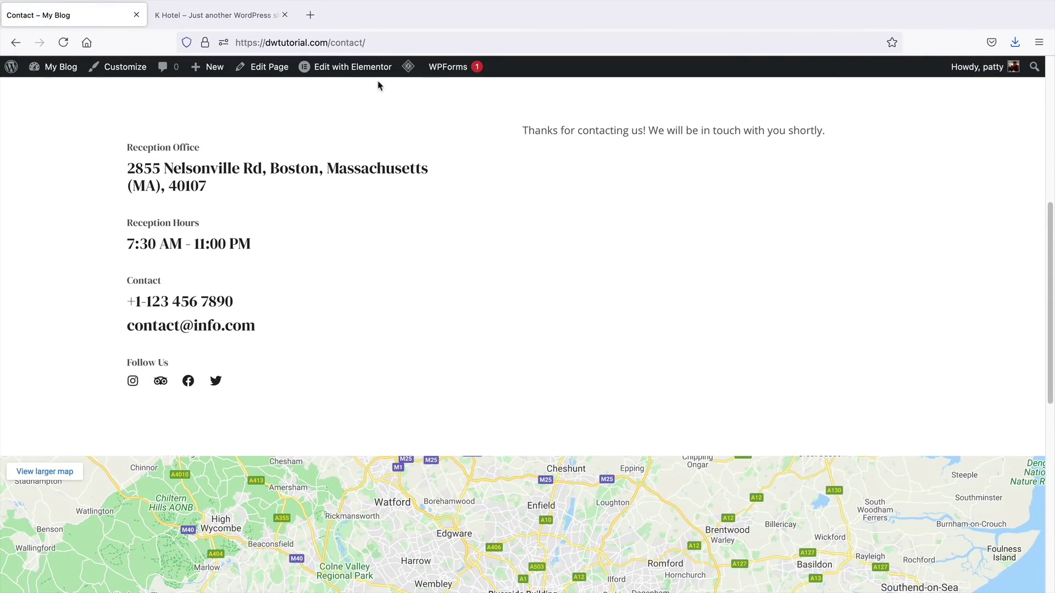
pyautogui.moveTo(368, 77)
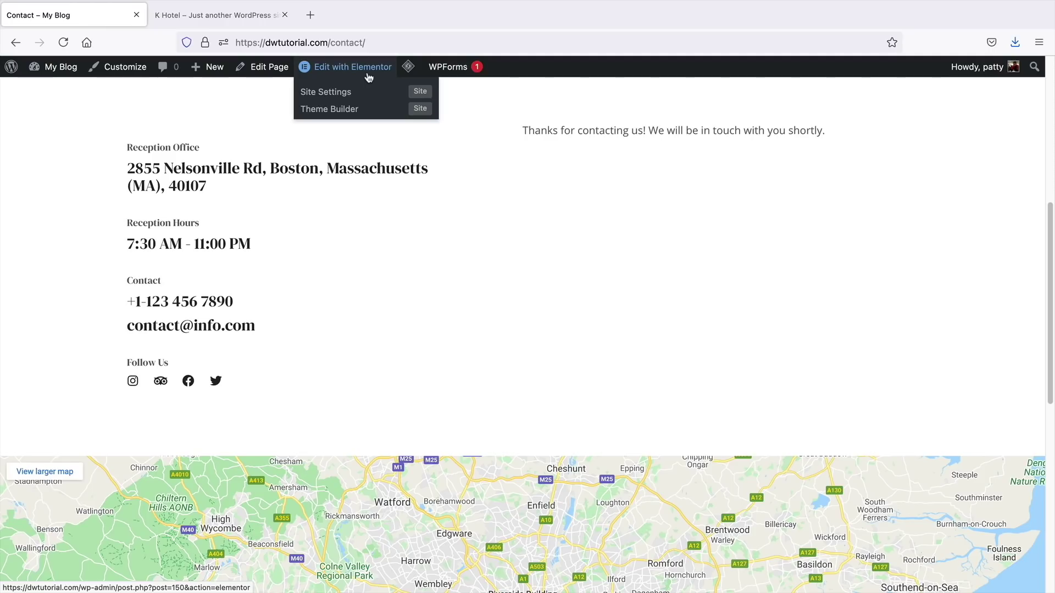
pyautogui.scroll(6, 453, 263)
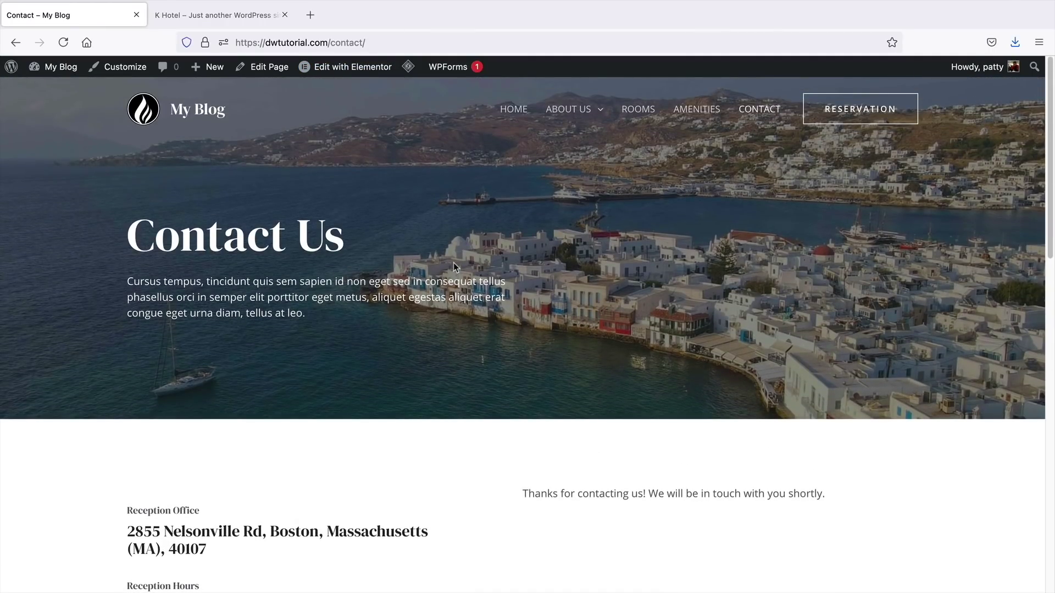
# Open the home page in Elementor, checking the K Hotel tab for reference.
pyautogui.click(514, 110)
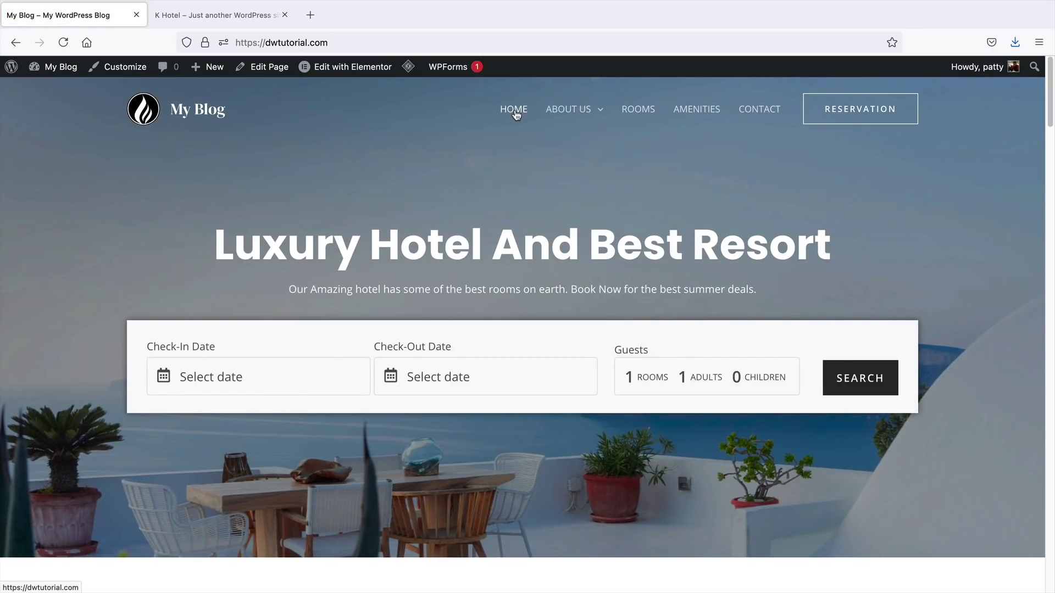
pyautogui.moveTo(552, 114)
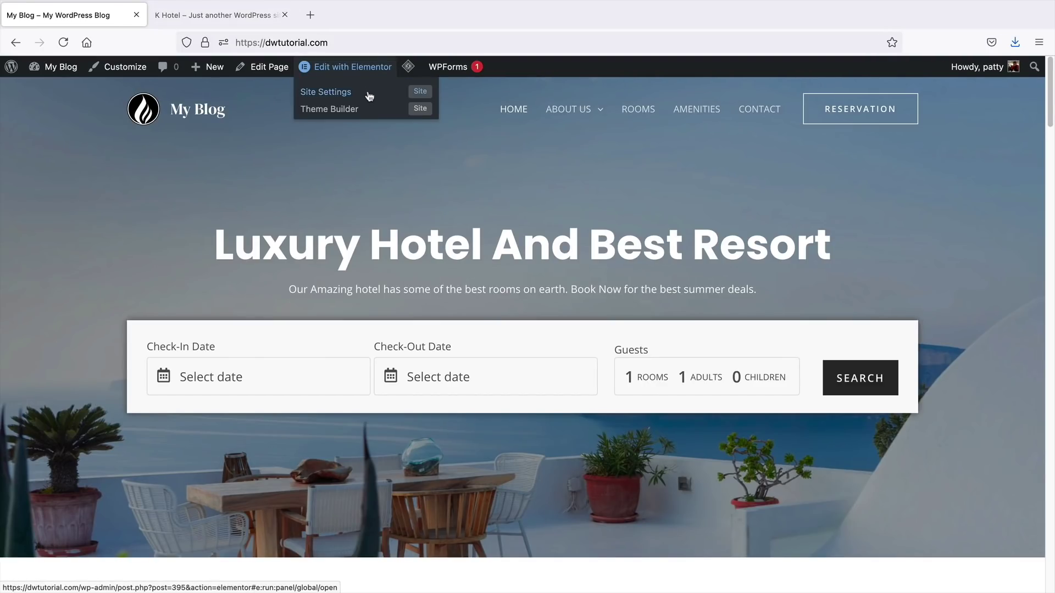
pyautogui.click(368, 67)
pyautogui.click(241, 14)
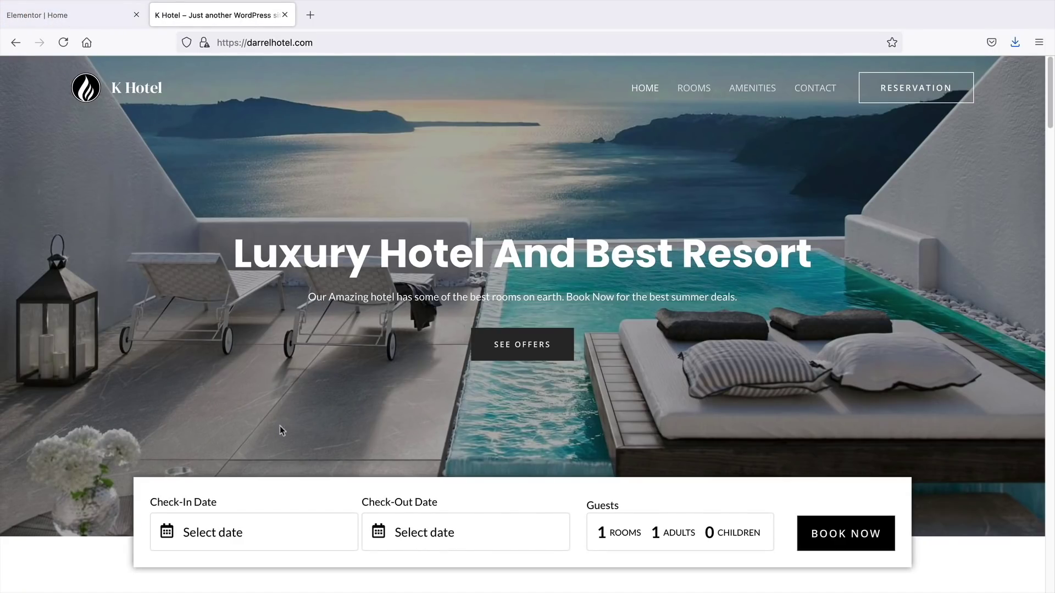
pyautogui.click(107, 20)
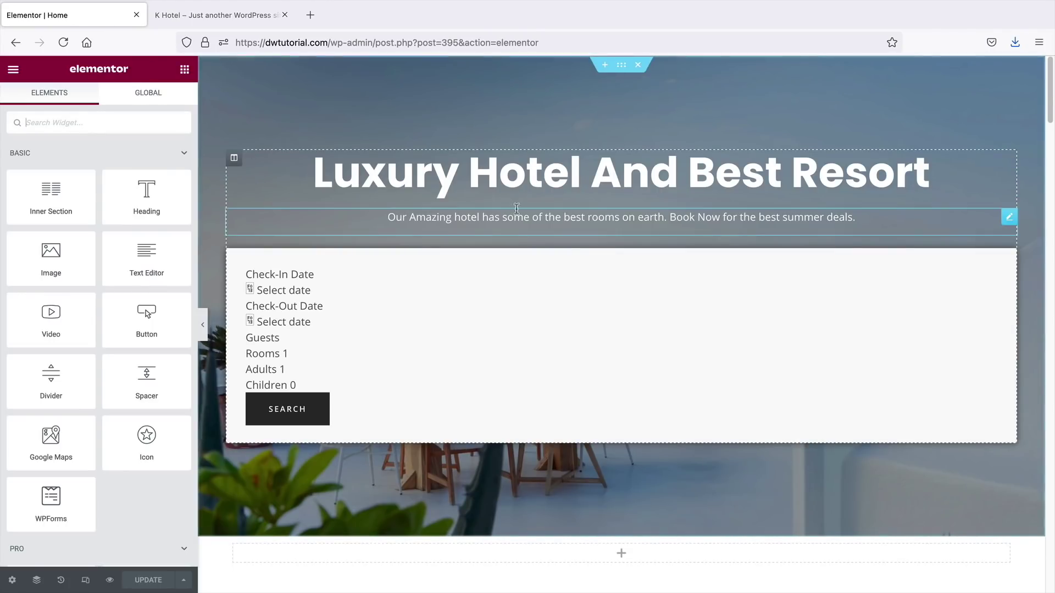
# Pick a new hero background image, trying Pixabay searches for 'hotel' and 'beach'.
pyautogui.click(621, 66)
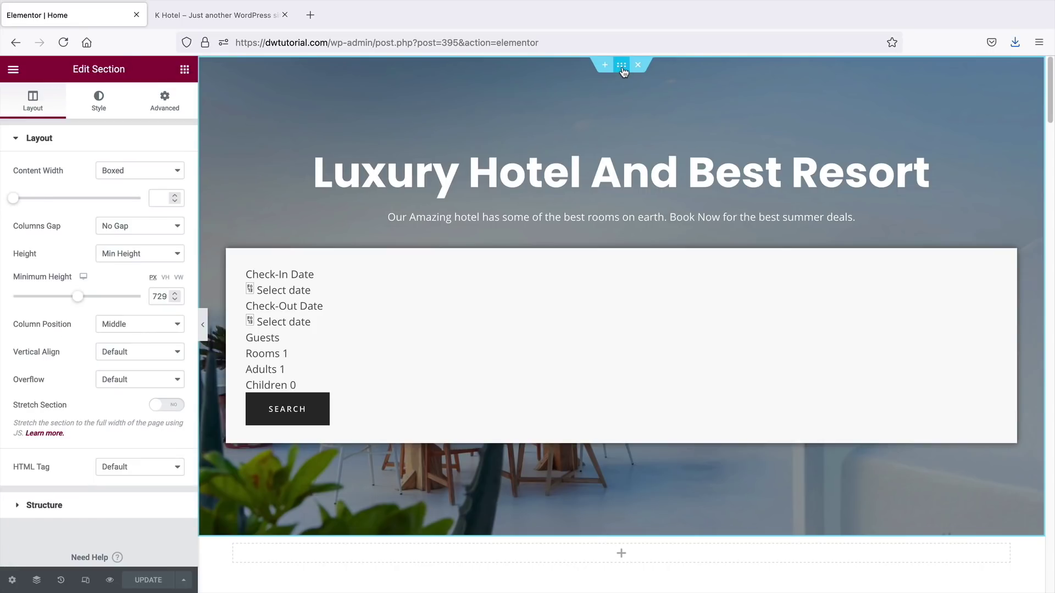
pyautogui.click(99, 105)
pyautogui.moveTo(72, 295)
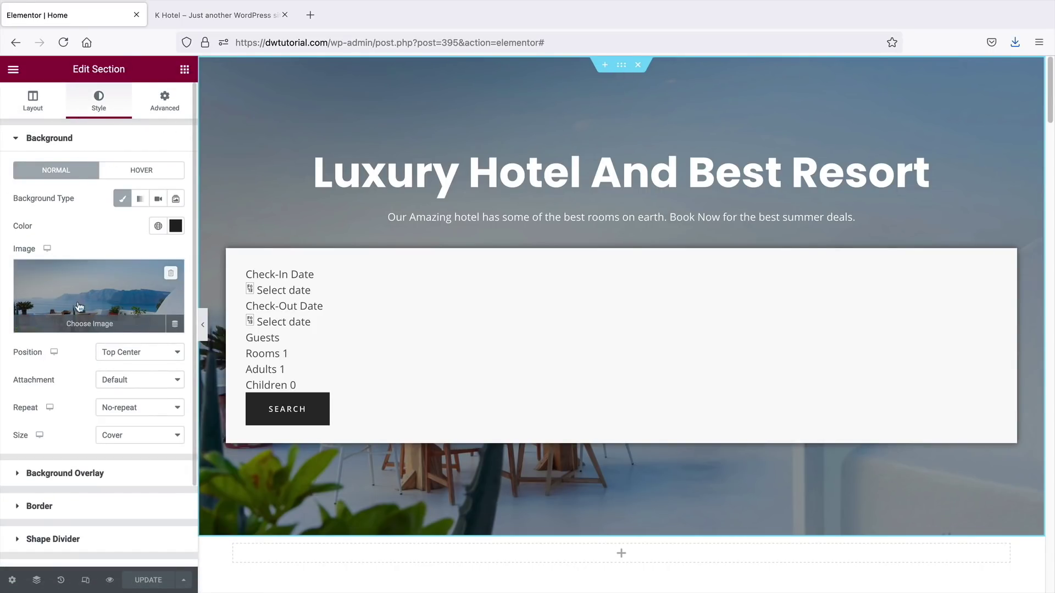
pyautogui.click(92, 287)
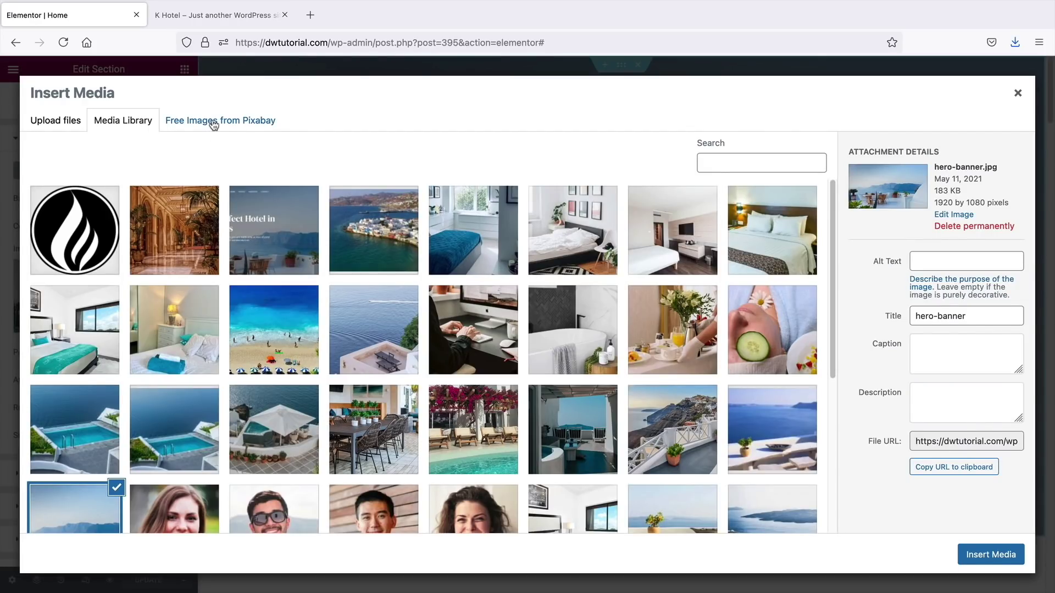
pyautogui.click(213, 125)
pyautogui.click(213, 157)
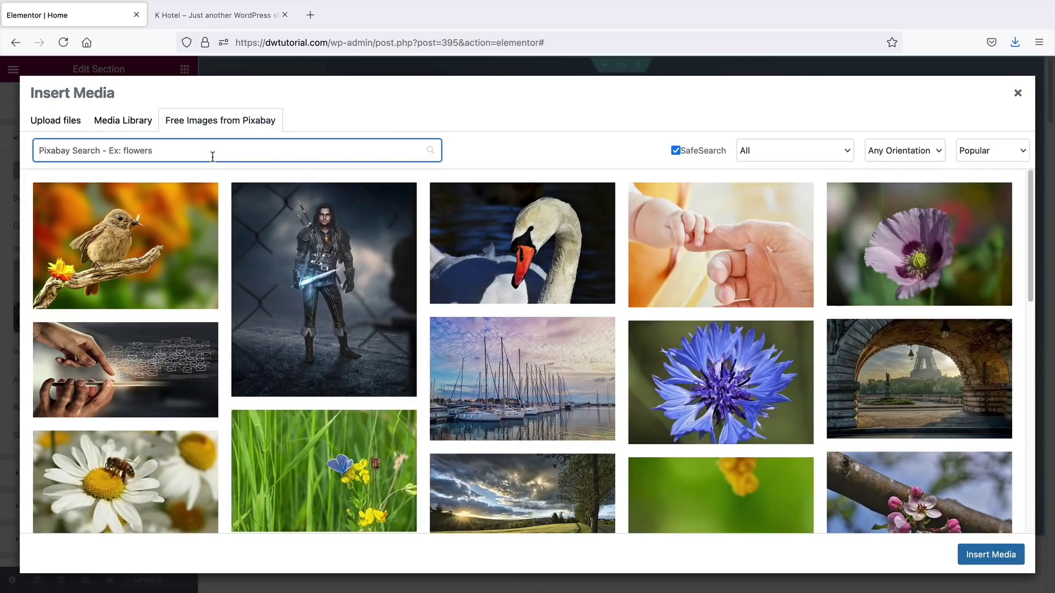
pyautogui.write('hotel')
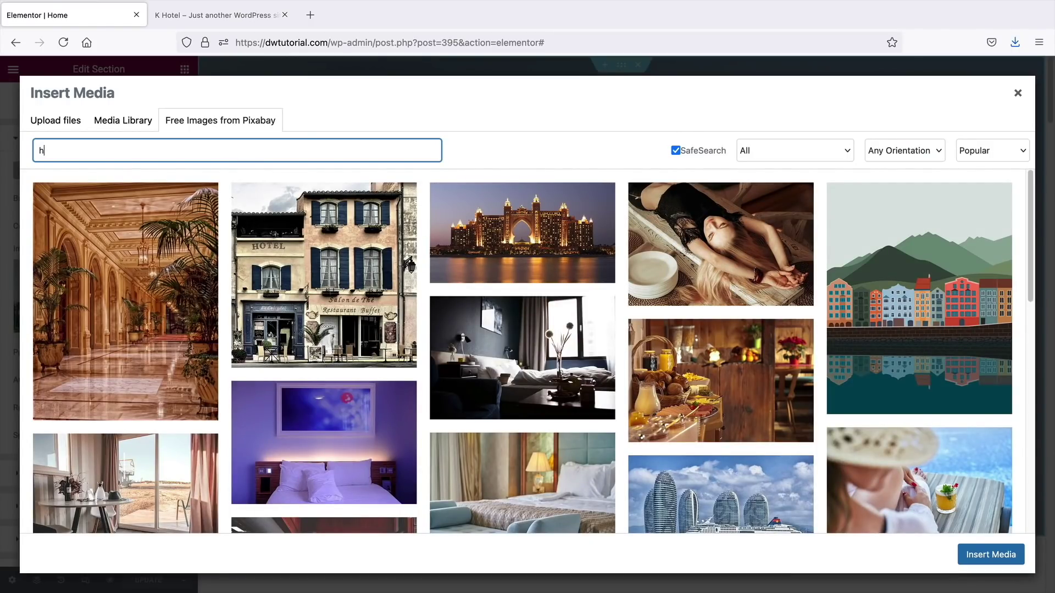
pyautogui.press('BackSpace')
pyautogui.write('beach')
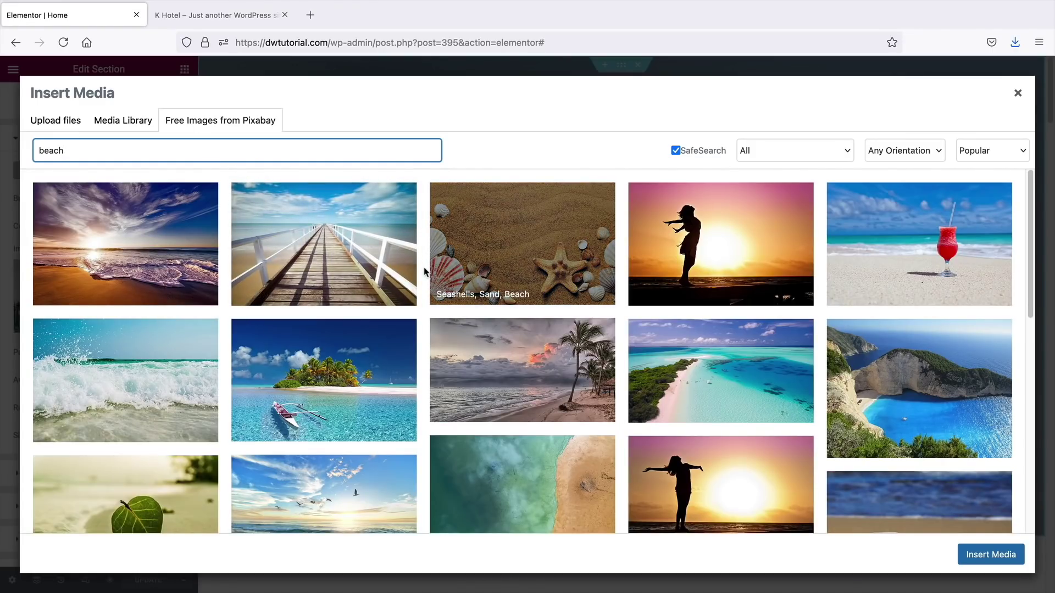
pyautogui.scroll(-5, 424, 272)
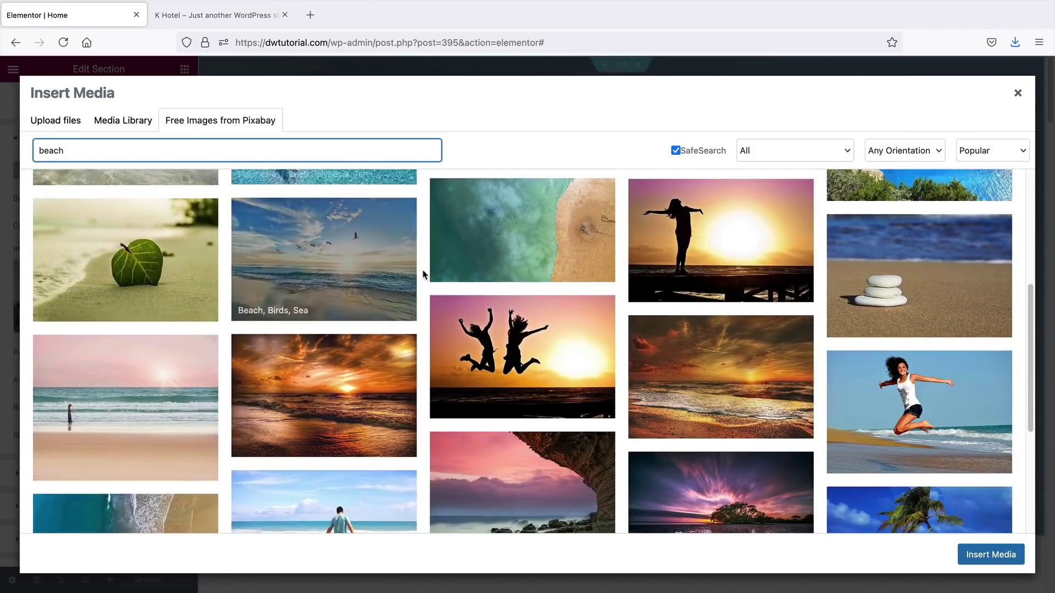
pyautogui.scroll(5, 424, 272)
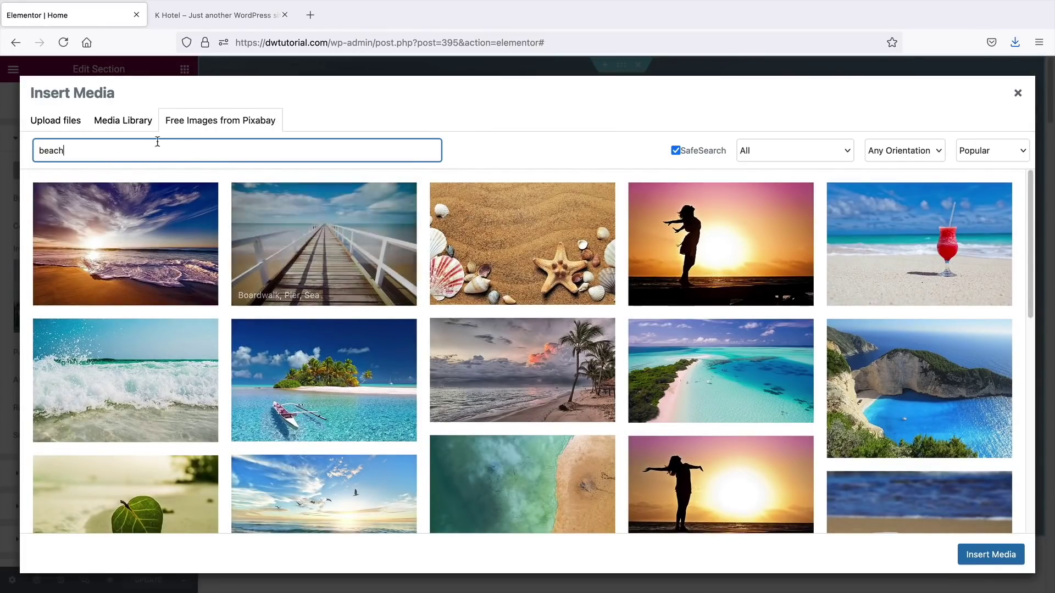
# Upload main image.jpeg and insert it as the hero section's background.
pyautogui.click(123, 130)
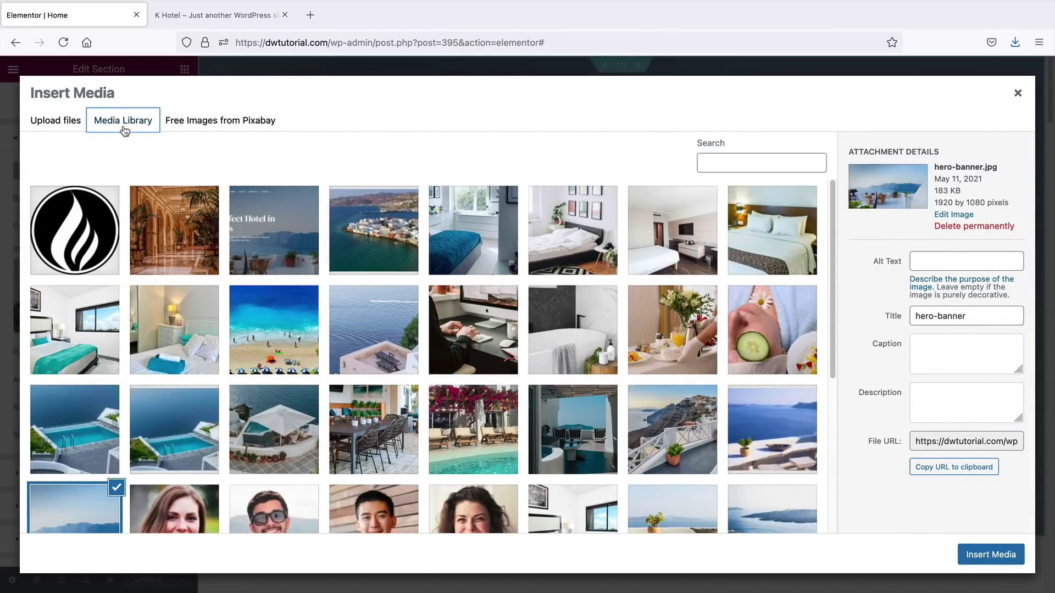
pyautogui.click(68, 122)
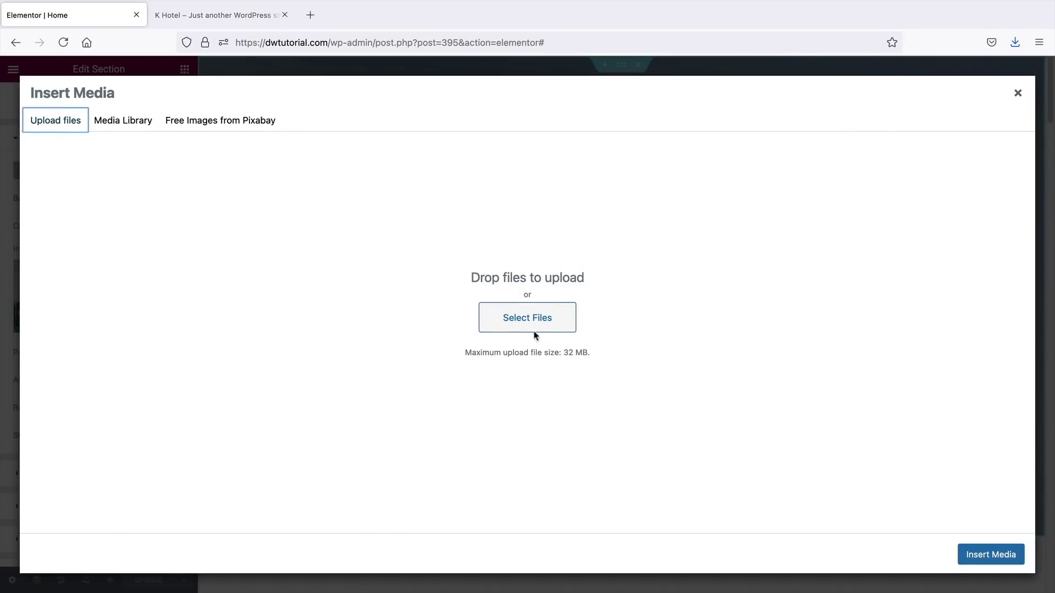
pyautogui.click(541, 321)
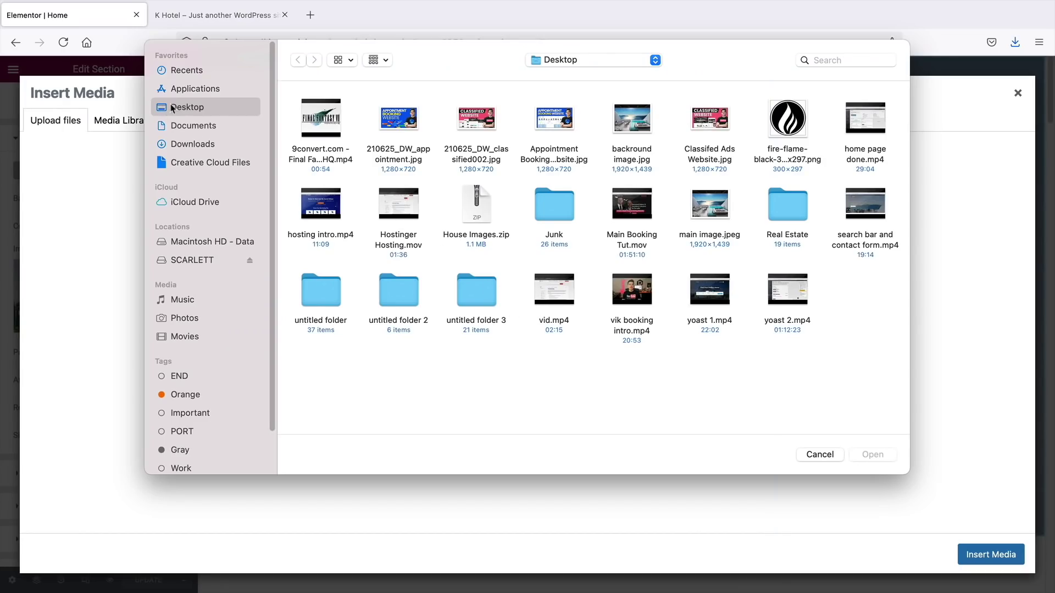
pyautogui.click(710, 205)
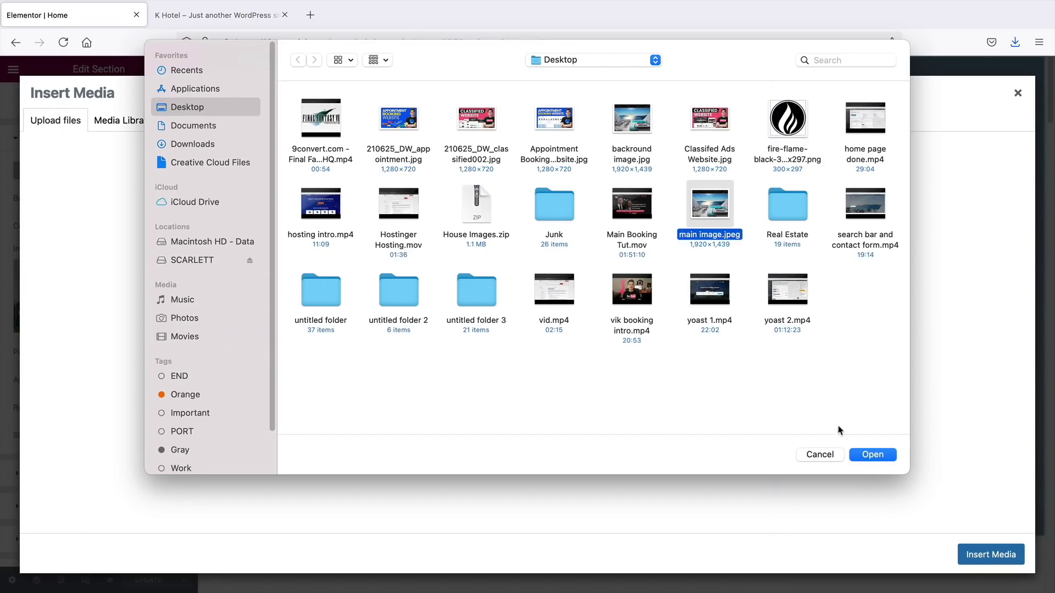
pyautogui.click(873, 455)
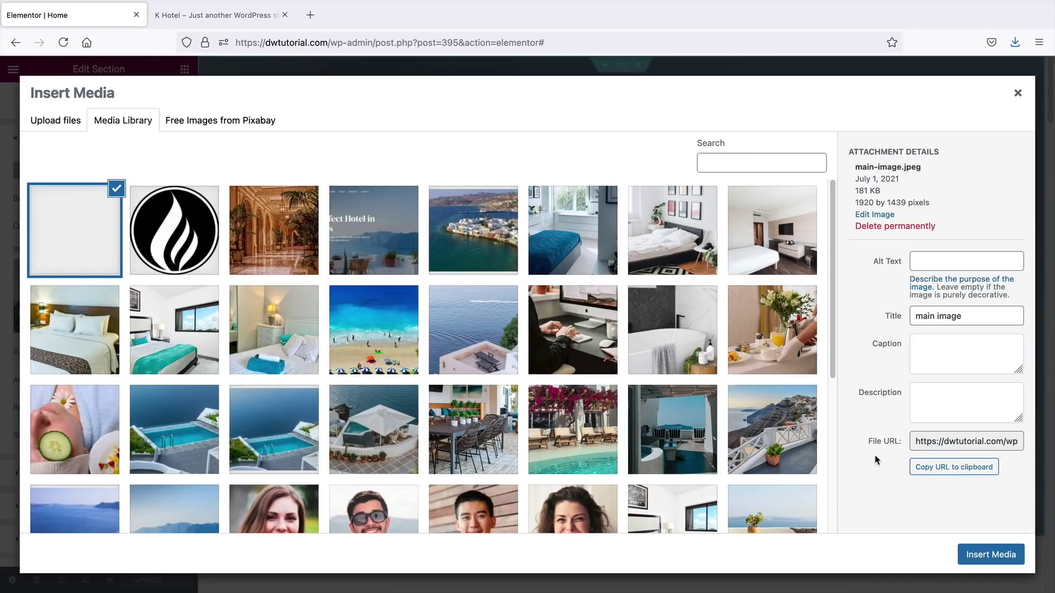
pyautogui.click(989, 555)
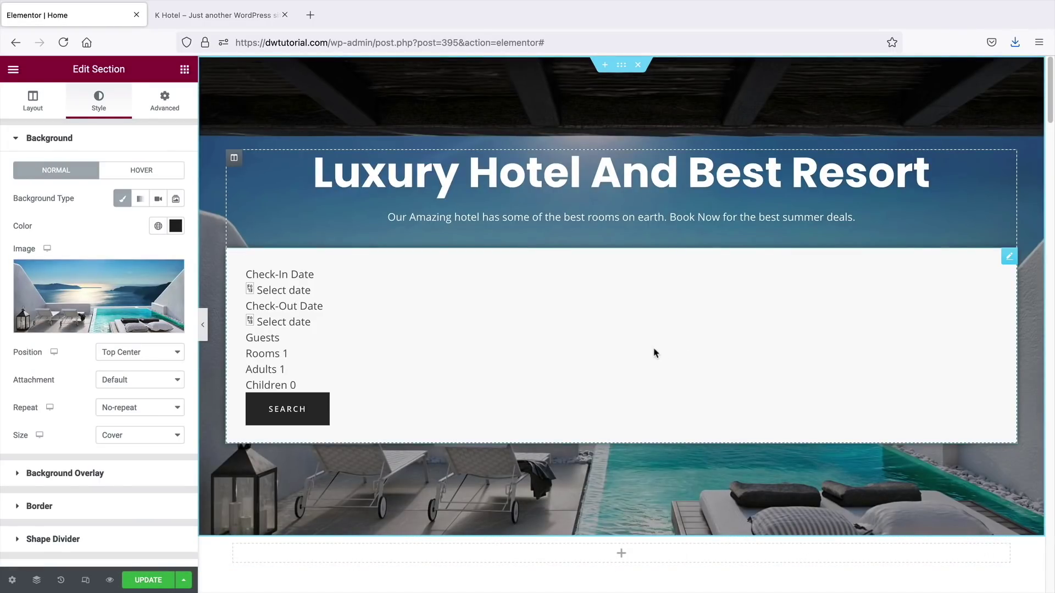
# Preview the page, then set the background position to Center Right.
pyautogui.click(204, 326)
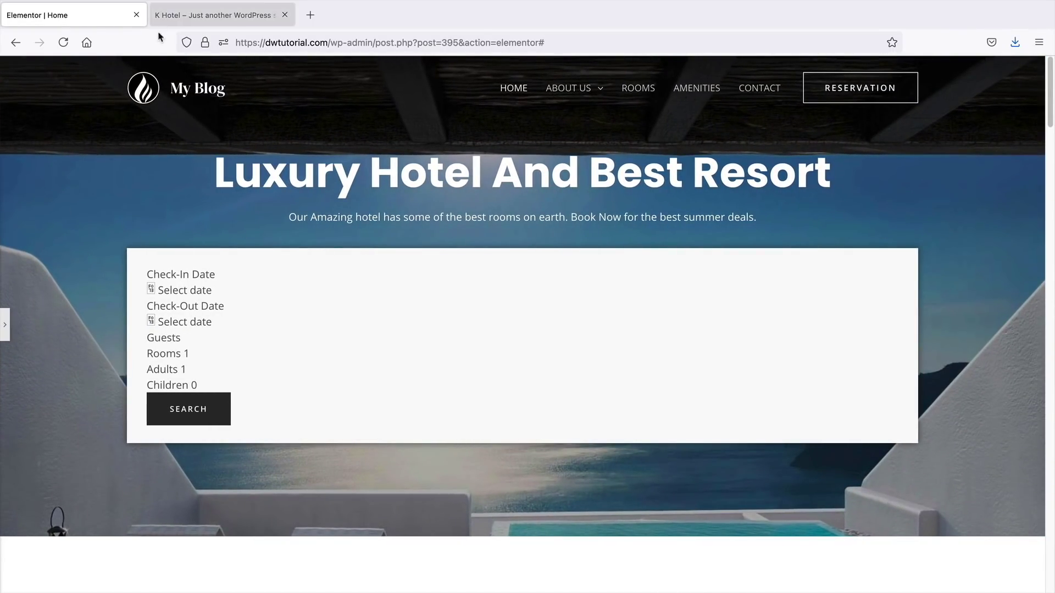
pyautogui.click(3, 321)
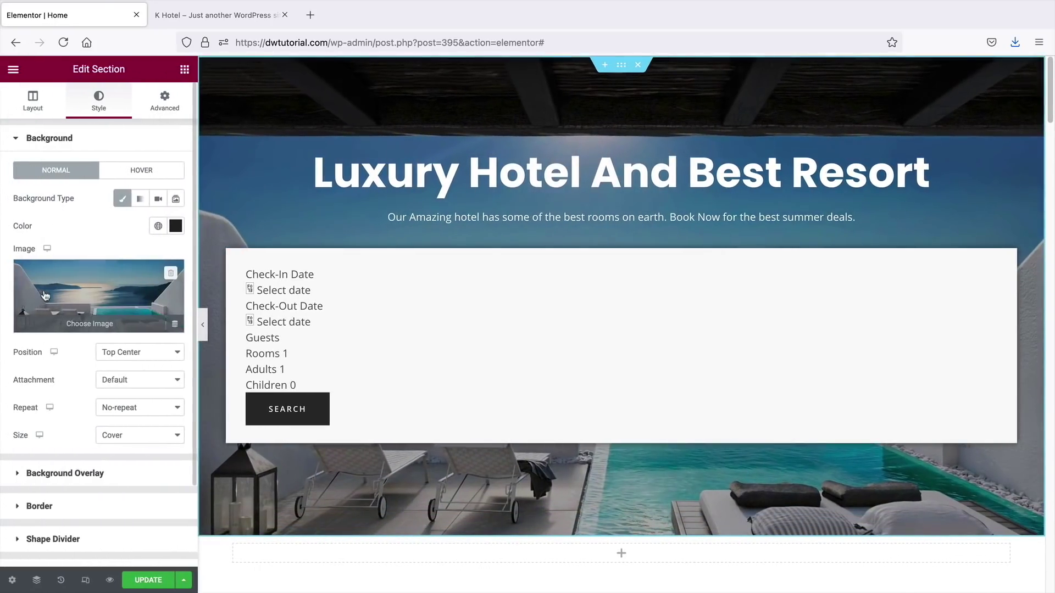
pyautogui.click(127, 359)
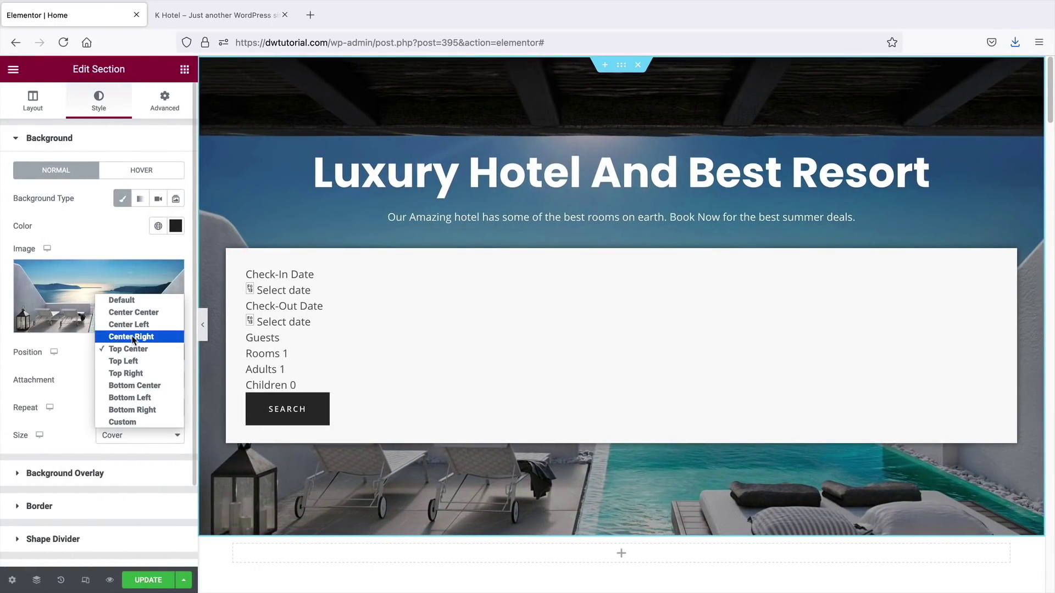
pyautogui.click(133, 336)
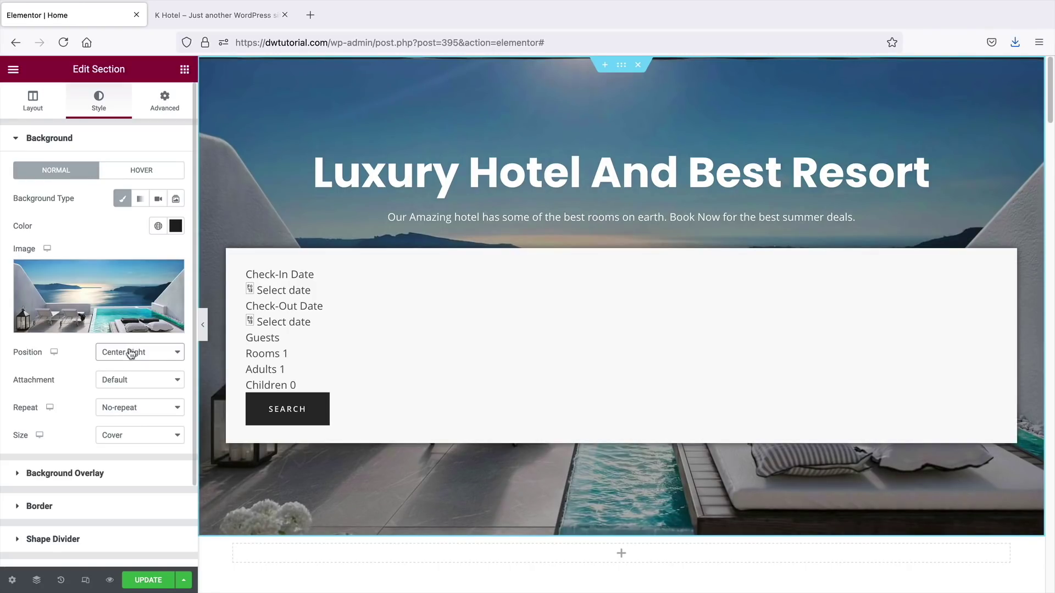
# Switch the background position to Custom with X -8 and Y -157, then preview.
pyautogui.click(133, 354)
pyautogui.click(134, 434)
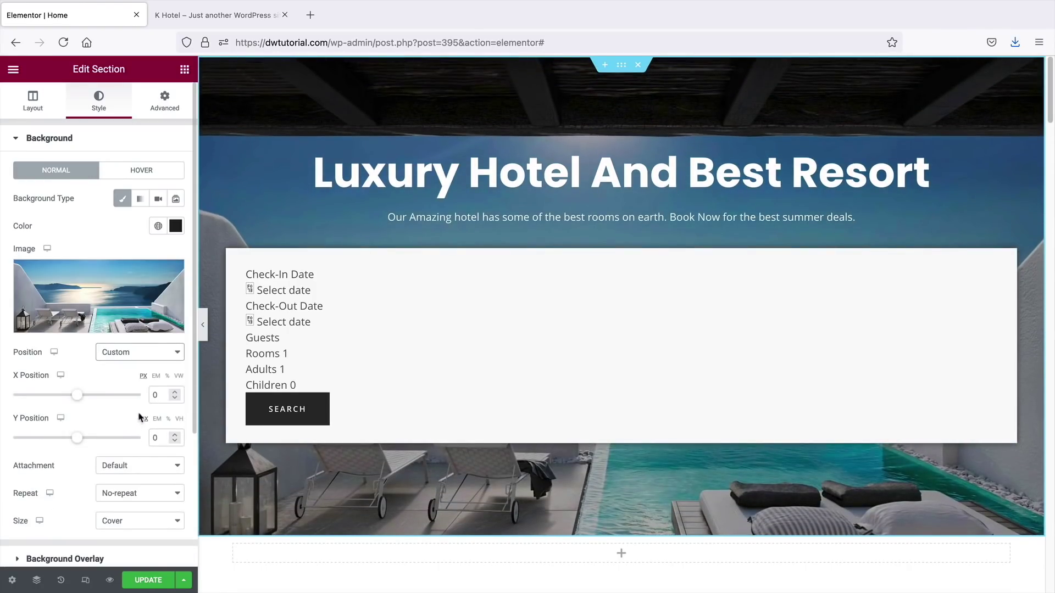
pyautogui.moveTo(75, 397); pyautogui.dragTo(64, 443)
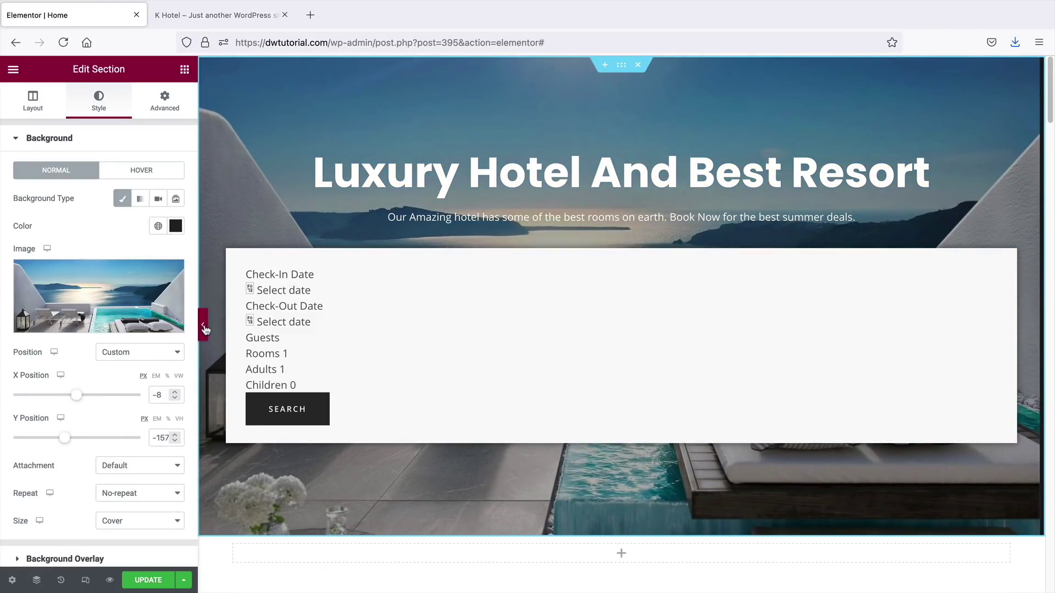
pyautogui.click(202, 324)
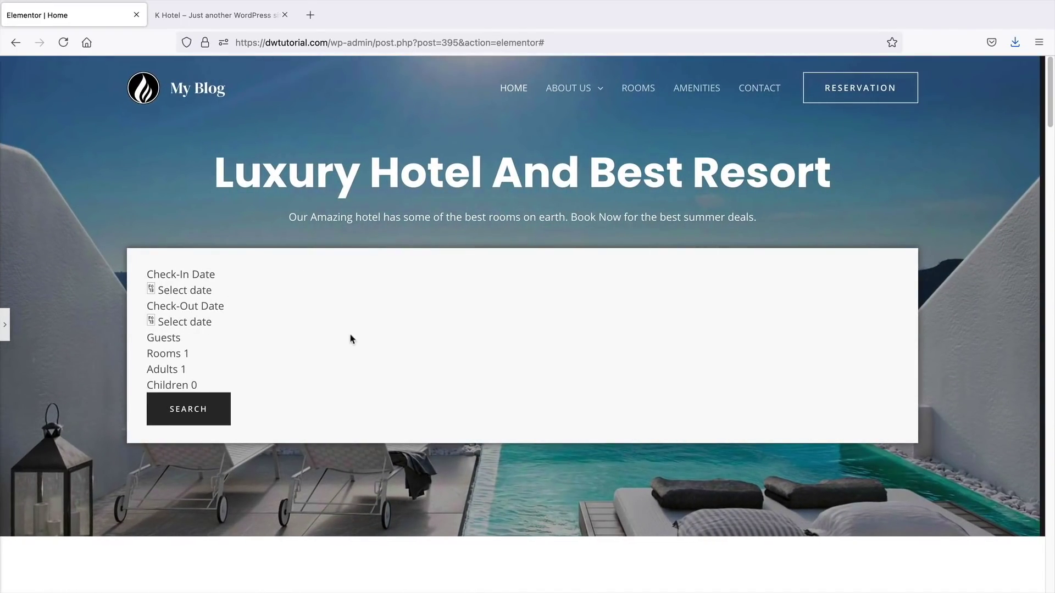
pyautogui.click(7, 330)
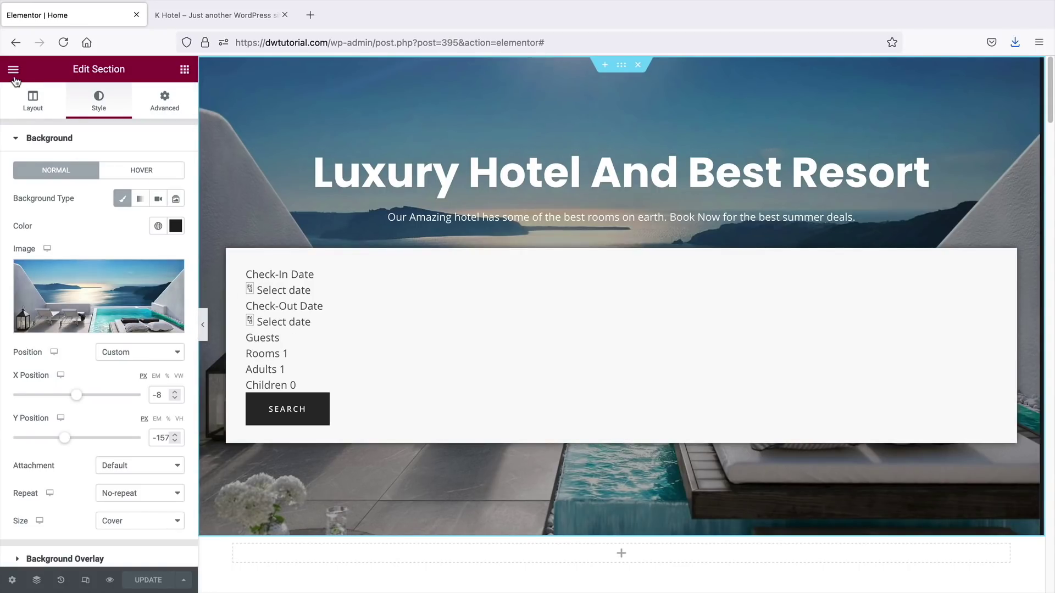
# Set the hero section's height to Fit To Screen and update the page.
pyautogui.click(34, 104)
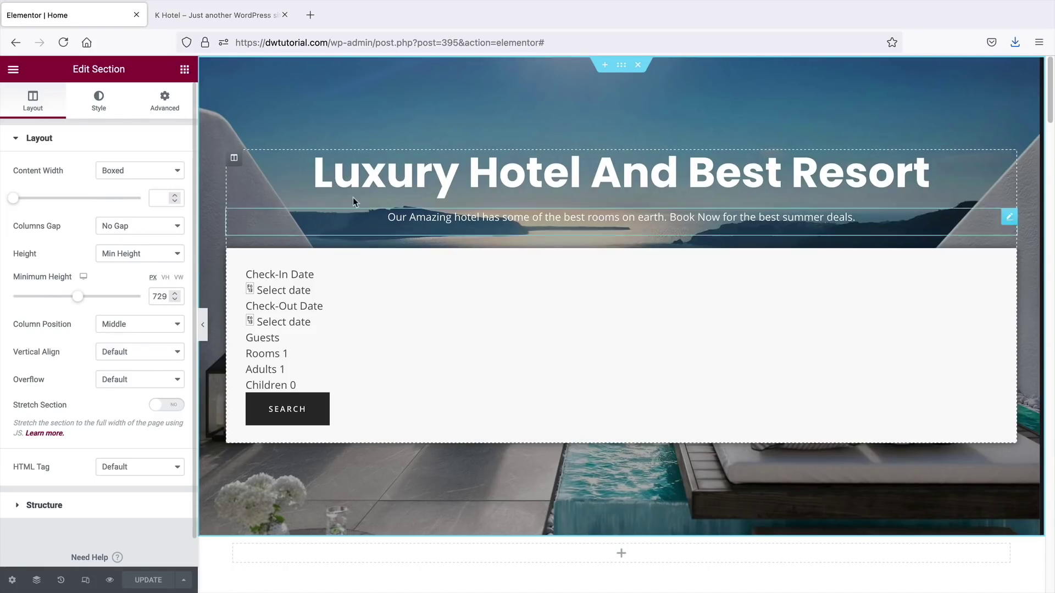
pyautogui.click(138, 254)
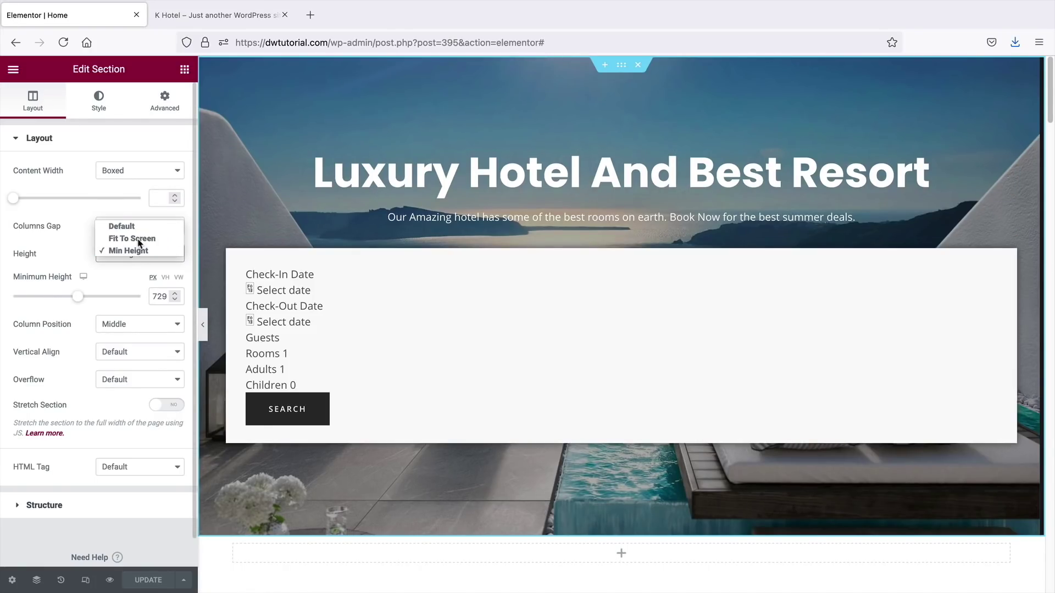
pyautogui.click(139, 239)
pyautogui.click(203, 325)
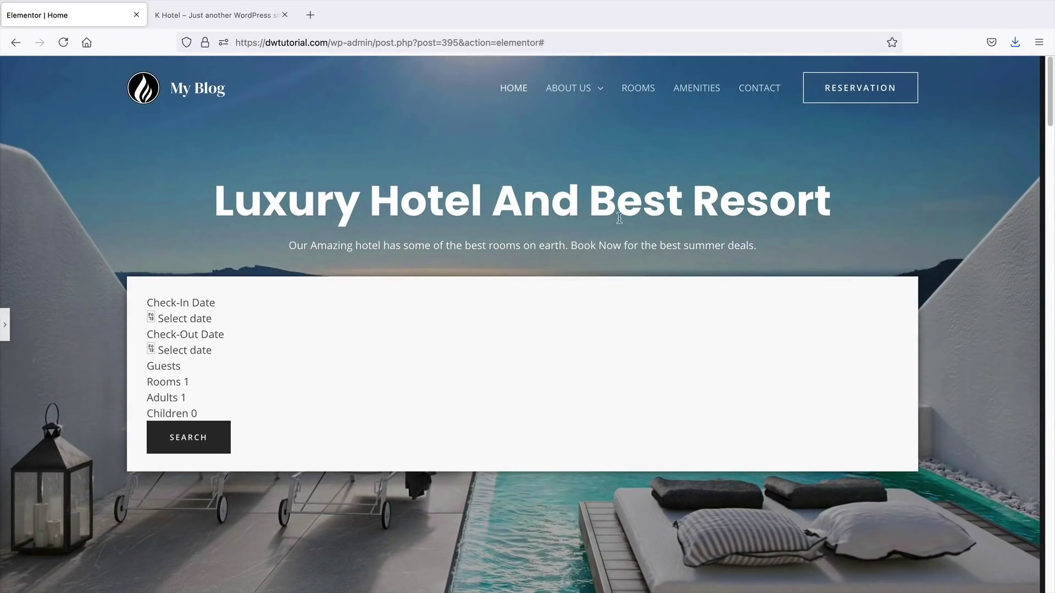
pyautogui.click(5, 325)
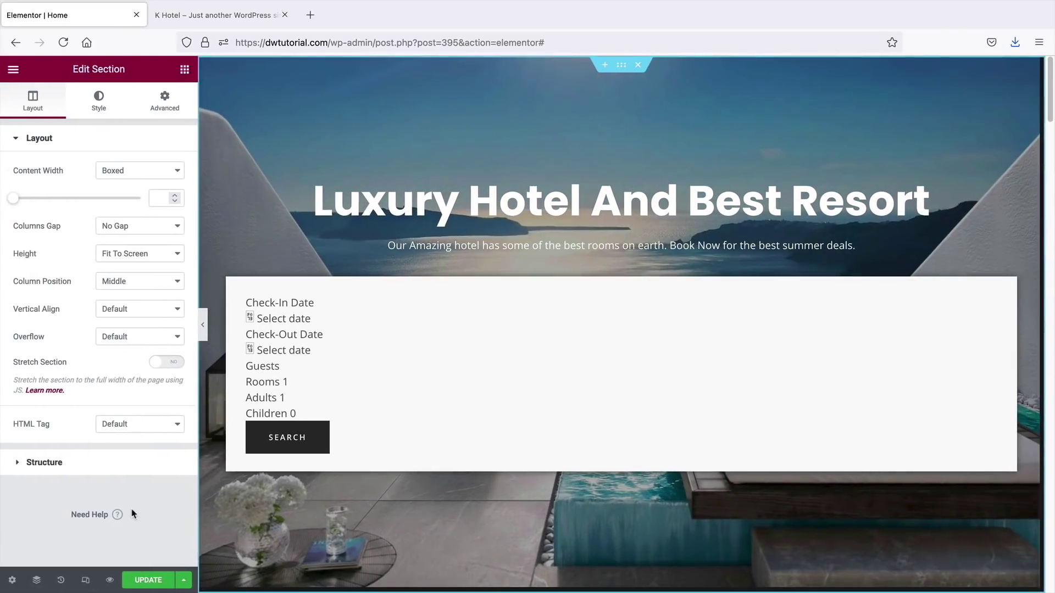
pyautogui.click(147, 584)
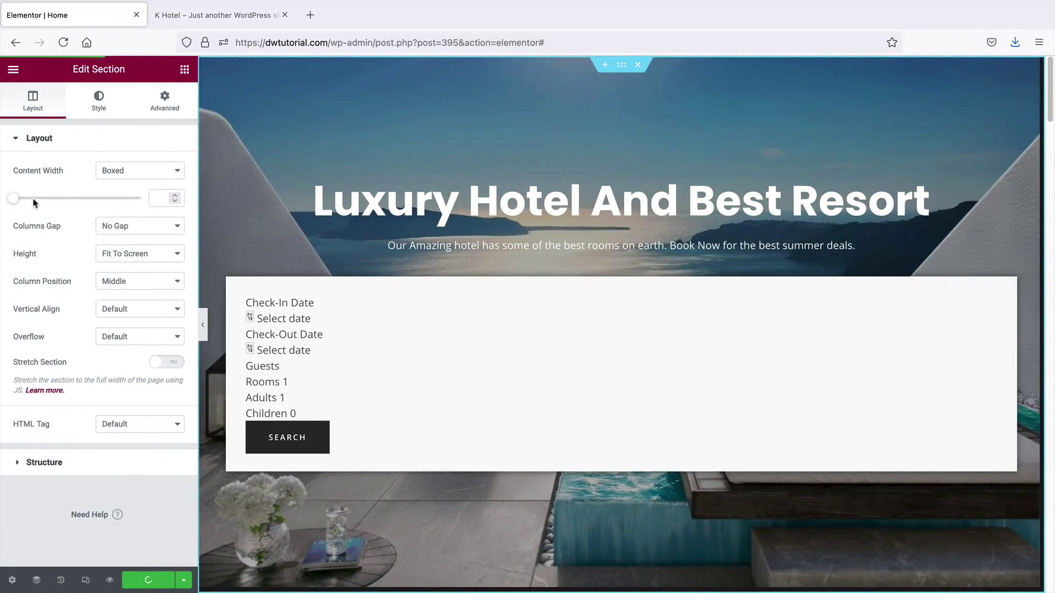
# View the live home page with its new poolside background.
pyautogui.click(13, 69)
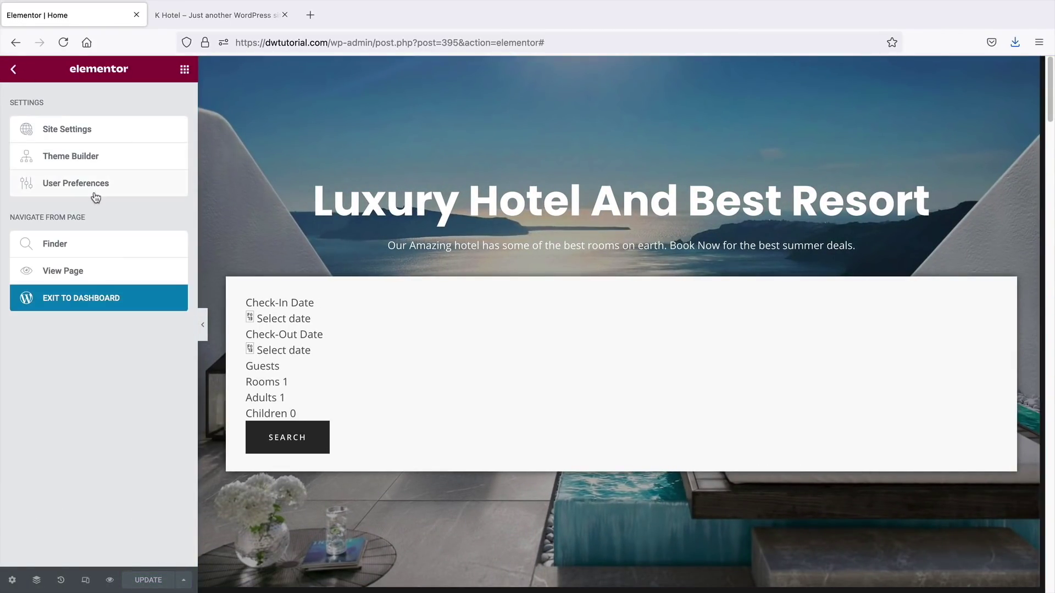
pyautogui.click(90, 270)
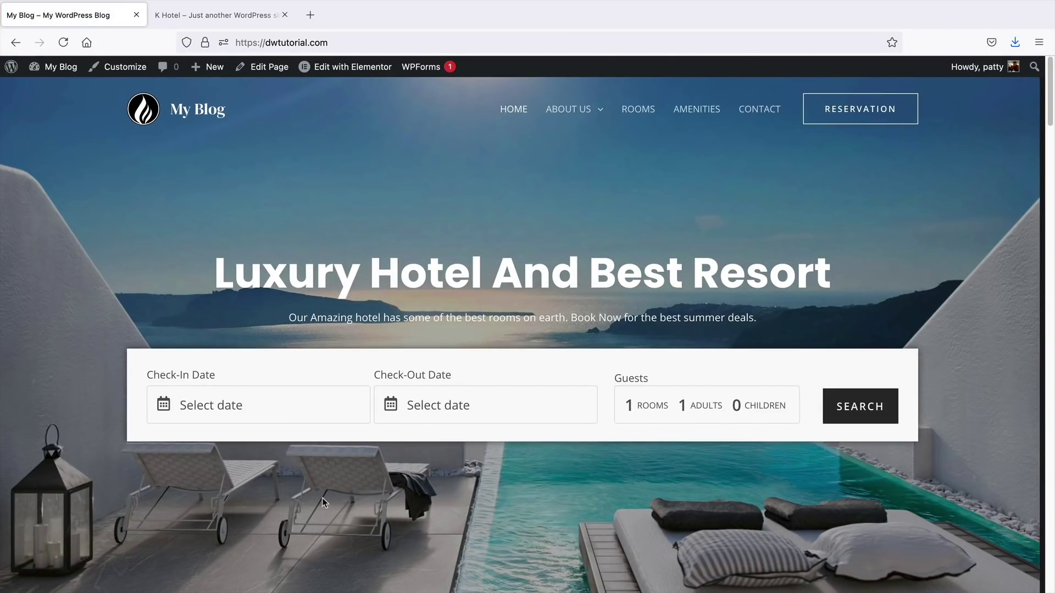
pyautogui.scroll(-1, 322, 499)
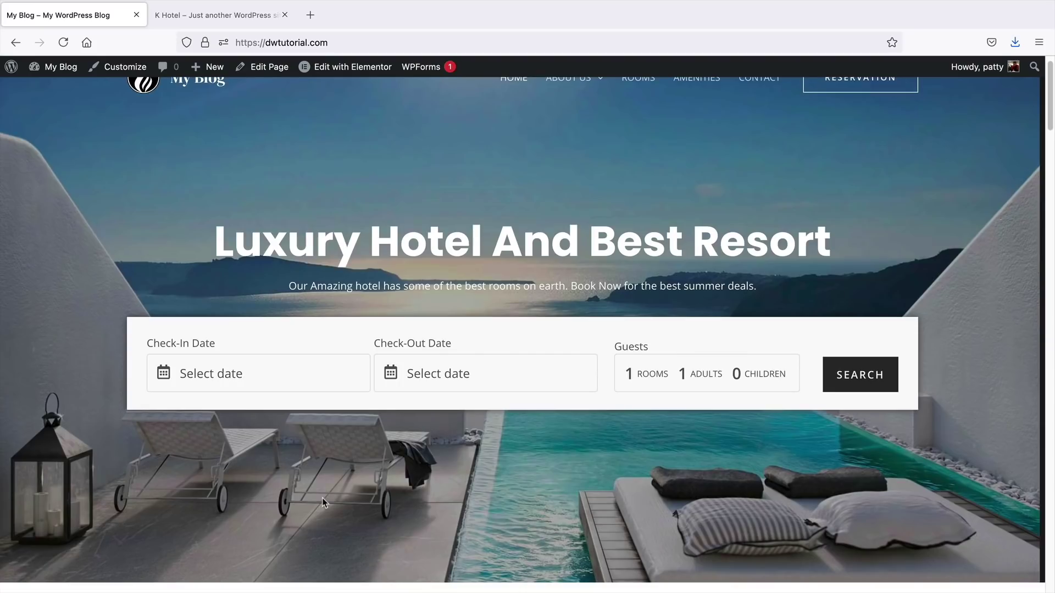
pyautogui.scroll(1, 322, 497)
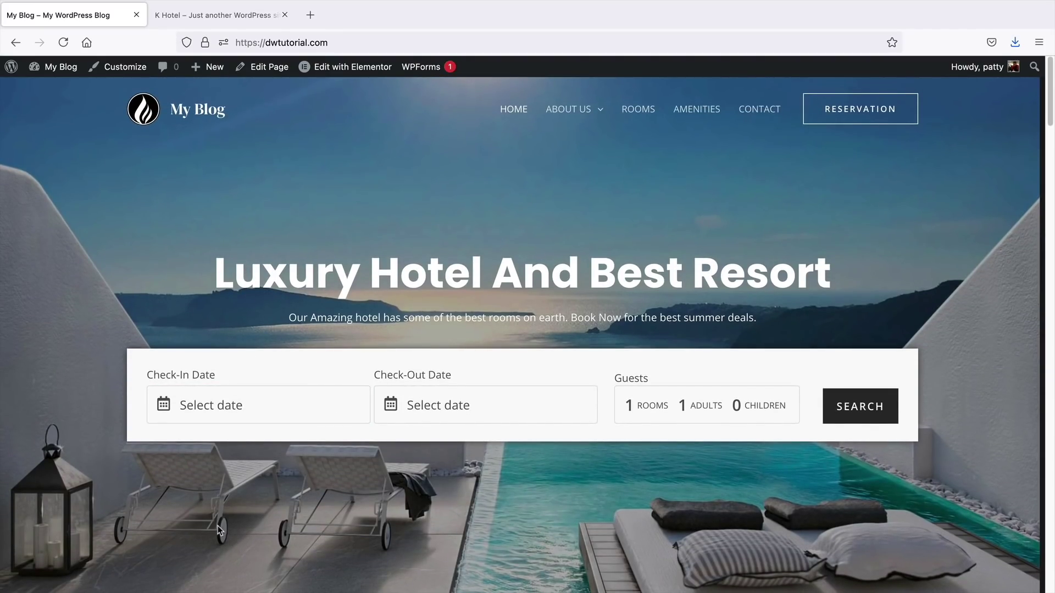
pyautogui.scroll(-10, 212, 522)
pyautogui.scroll(10, 205, 454)
pyautogui.moveTo(52, 77)
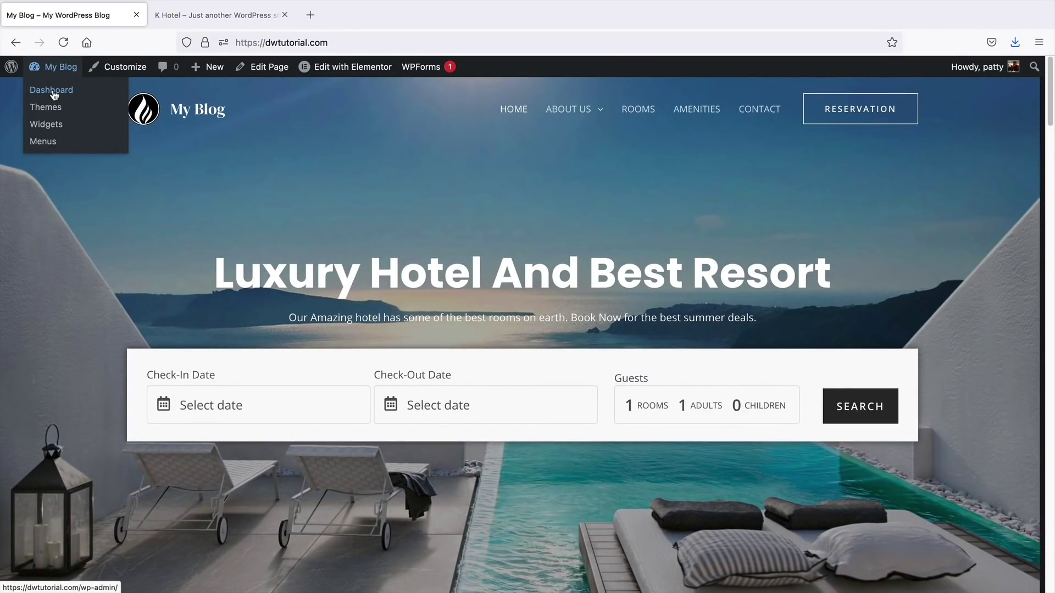
# From the Dashboard, open VikBooking's Rooms > Categories list.
pyautogui.click(55, 95)
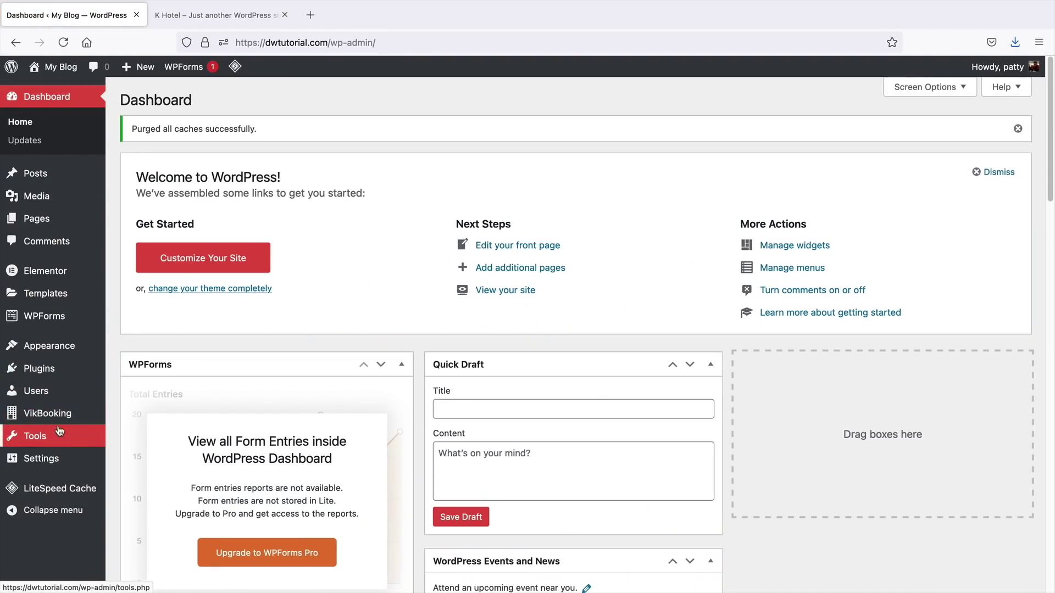
pyautogui.click(62, 421)
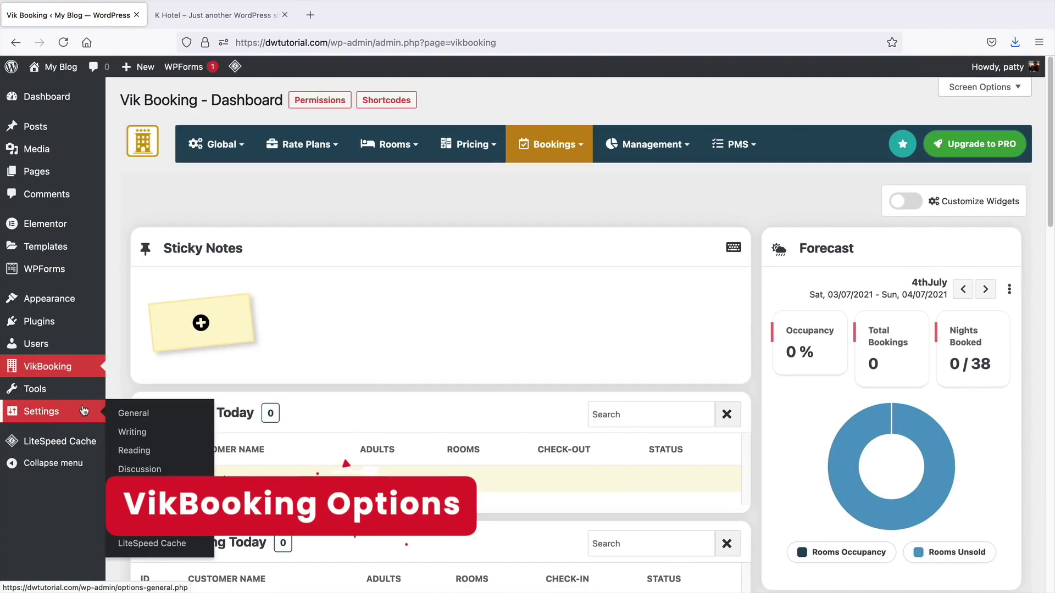
pyautogui.moveTo(393, 144)
pyautogui.click(400, 174)
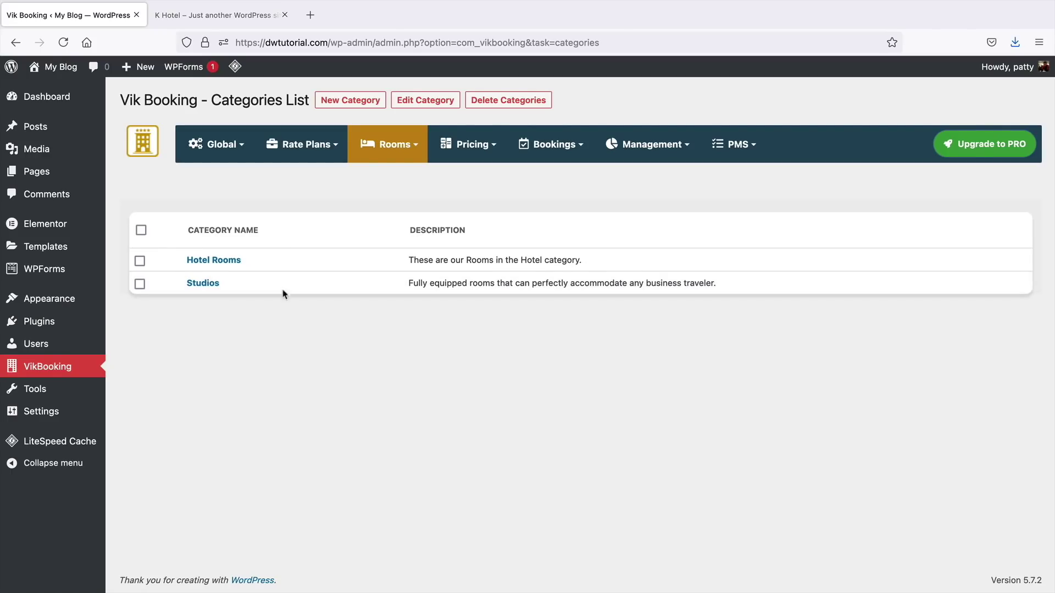
# Create and save the Private Villas category, described 'These are private villas'.
pyautogui.click(357, 100)
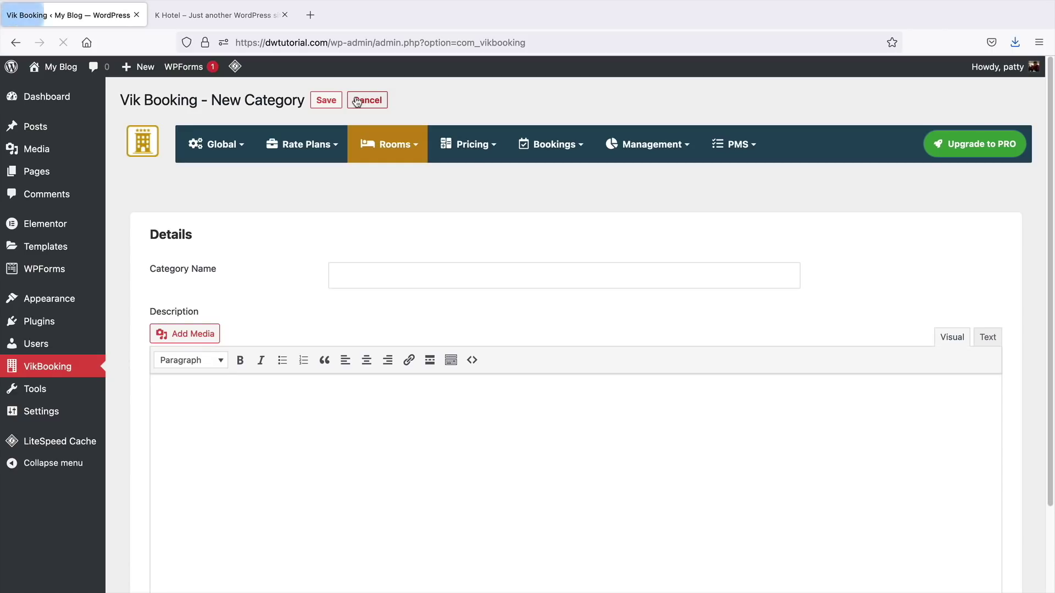
pyautogui.click(367, 278)
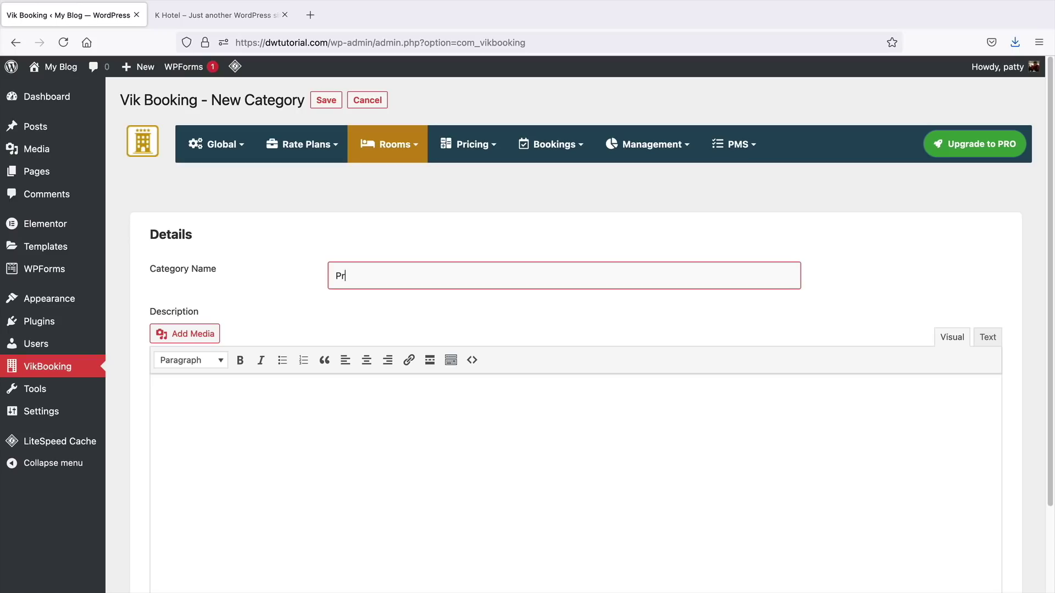
pyautogui.write('Private Villas')
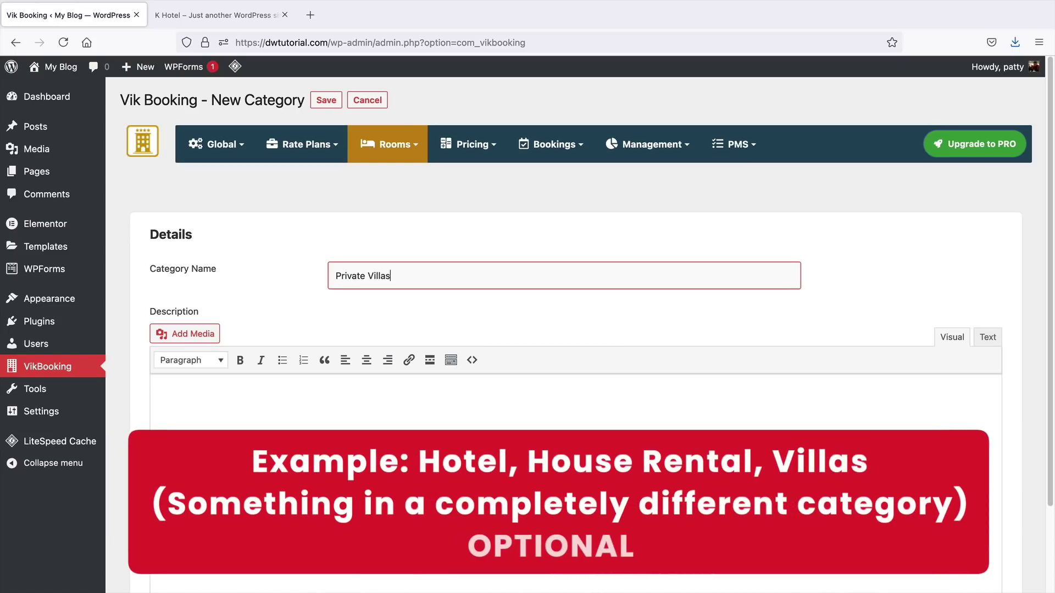
pyautogui.press('Tab')
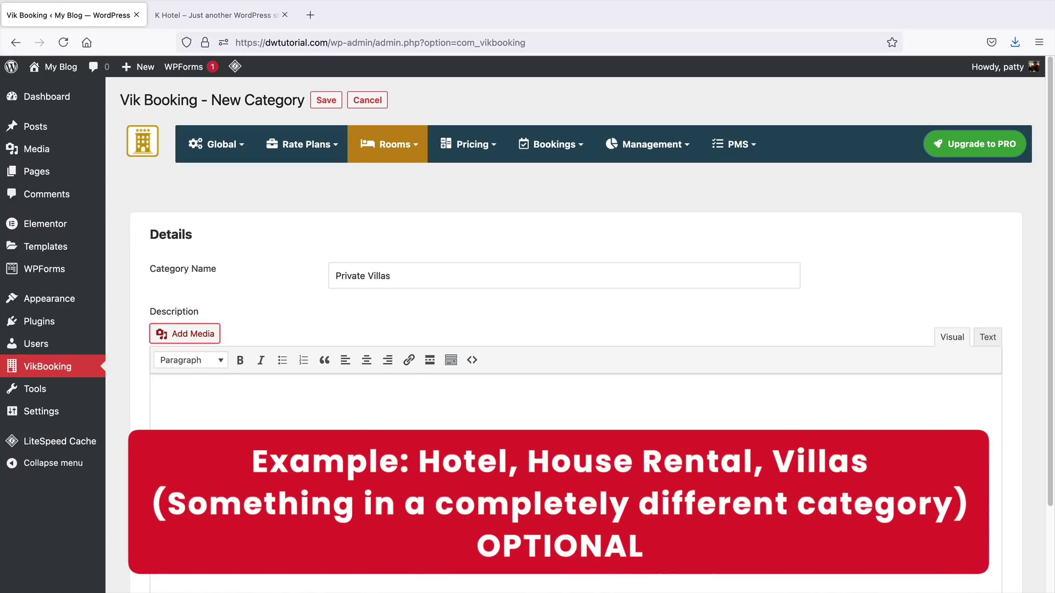
pyautogui.press('Tab')
pyautogui.write('These a')
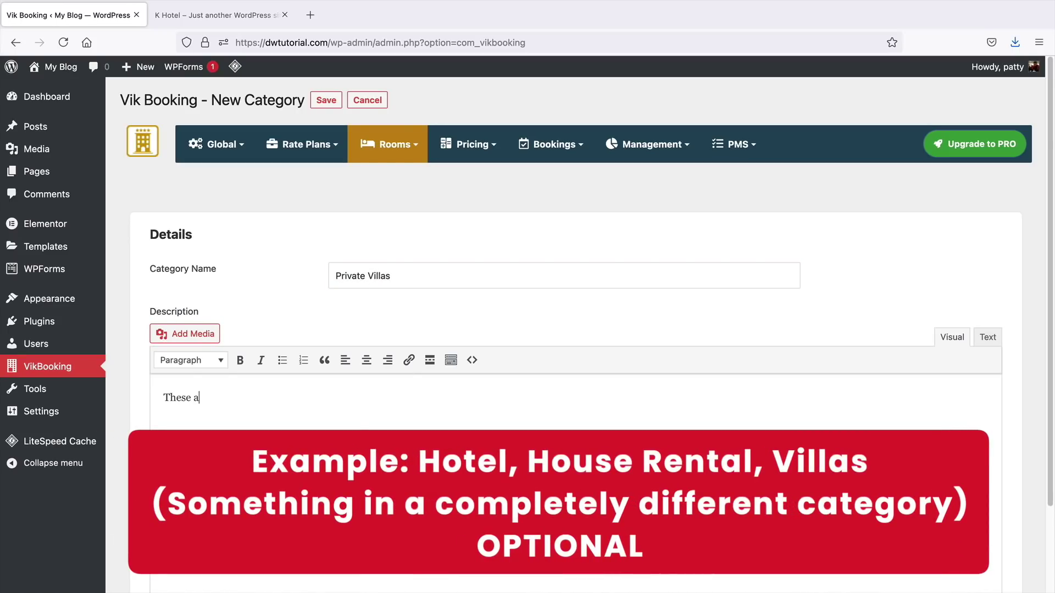
pyautogui.write('re private')
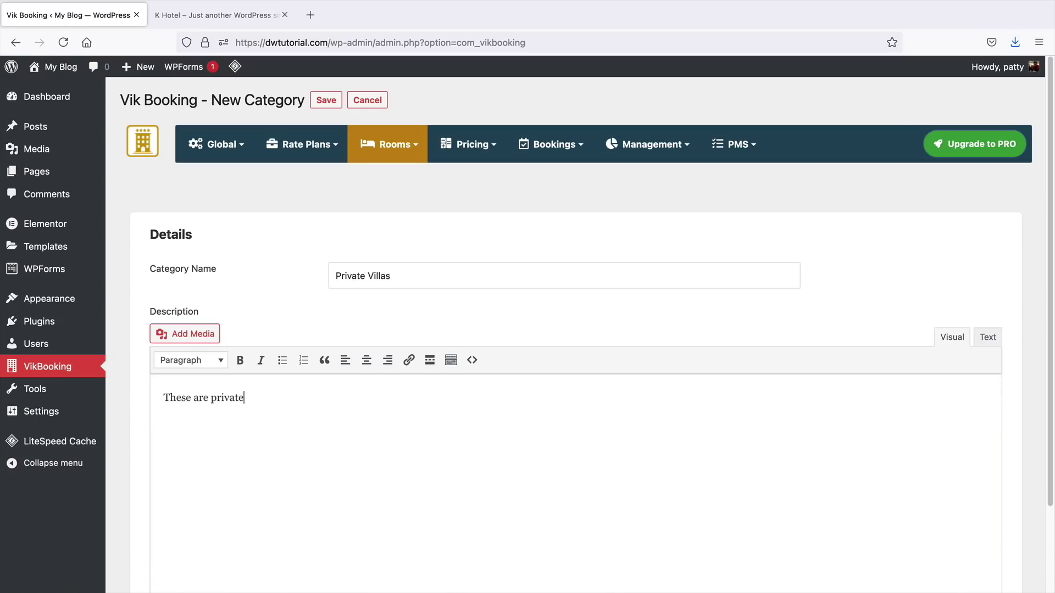
pyautogui.write(' villas')
pyautogui.scroll(-2, 362, 424)
pyautogui.scroll(2, 362, 421)
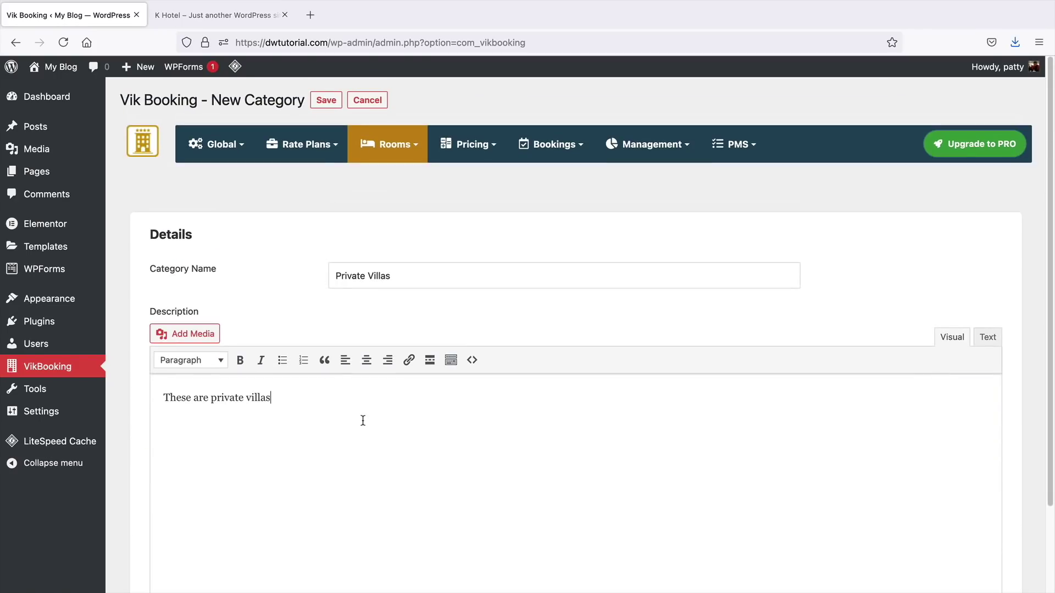
pyautogui.click(325, 101)
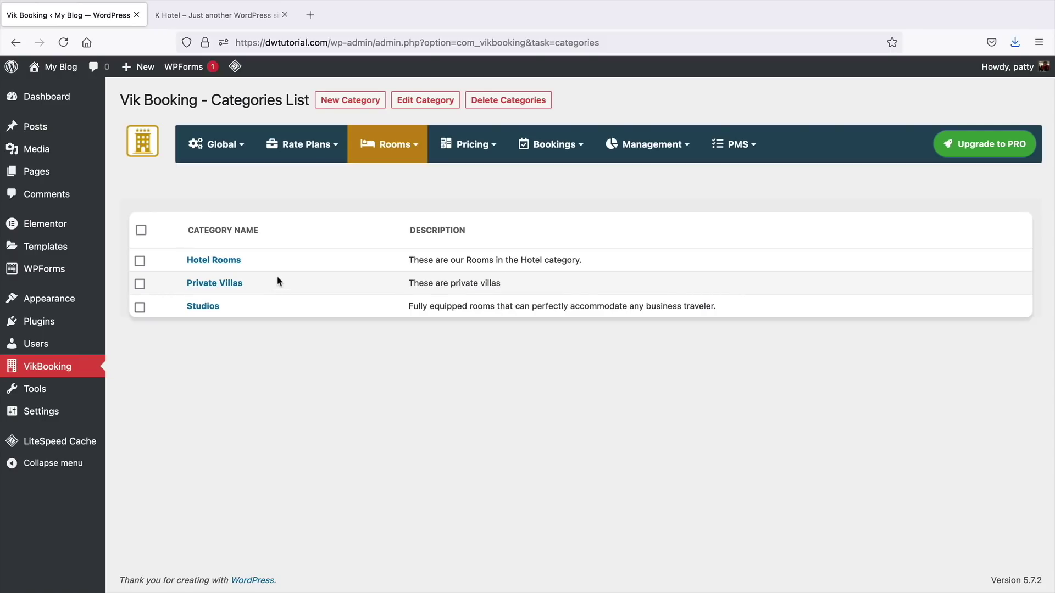
# Open the VikBooking rooms list and start a new room.
pyautogui.moveTo(412, 161)
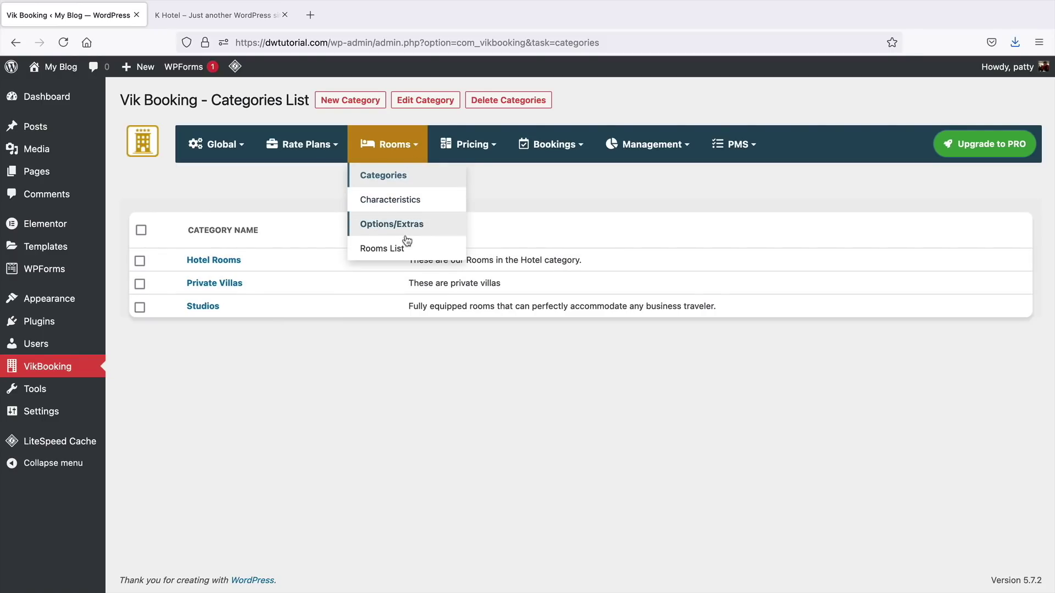
pyautogui.click(397, 252)
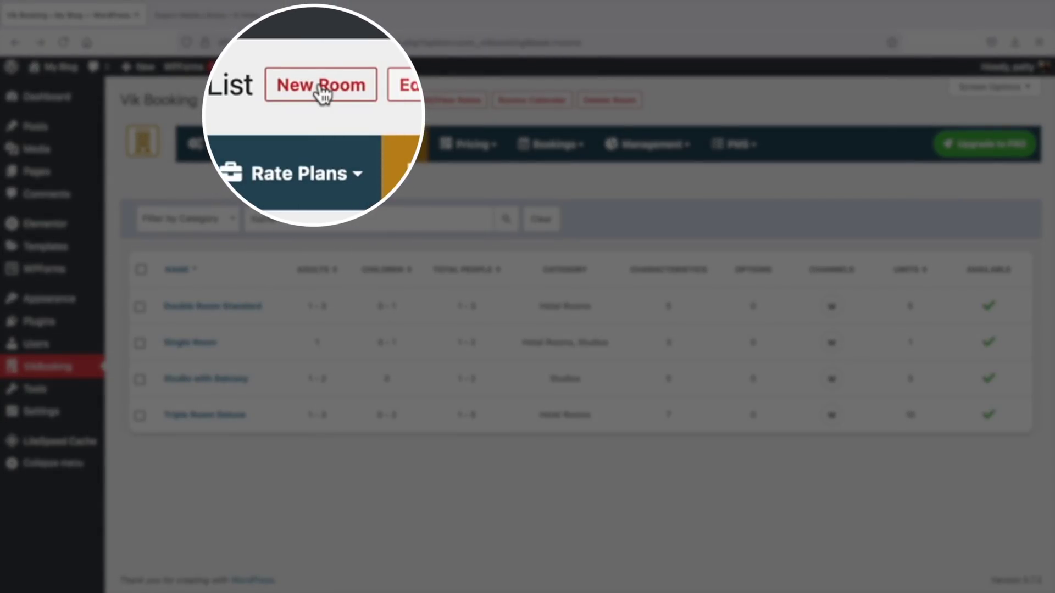
pyautogui.click(323, 94)
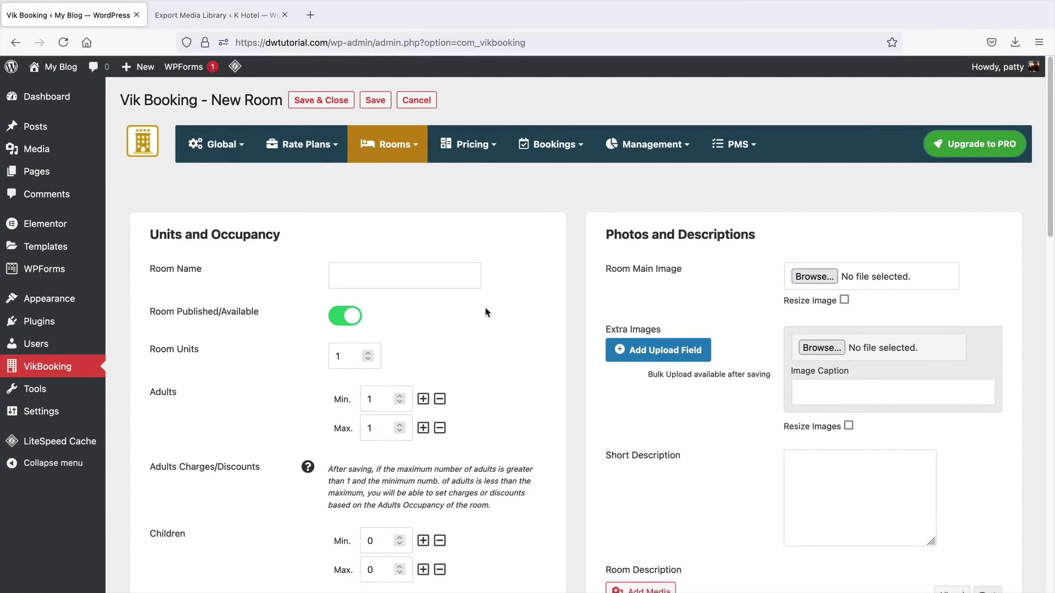
pyautogui.scroll(-2, 488, 308)
pyautogui.scroll(1, 486, 313)
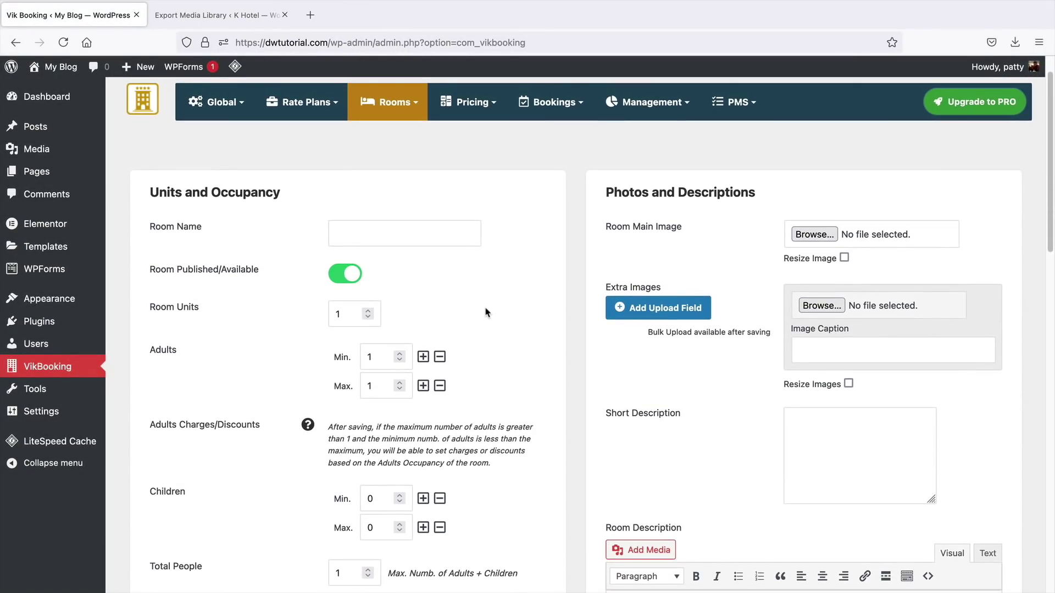
# Enter 'Presedential Suite' as the new room's name.
pyautogui.click(436, 236)
pyautogui.write('Pre')
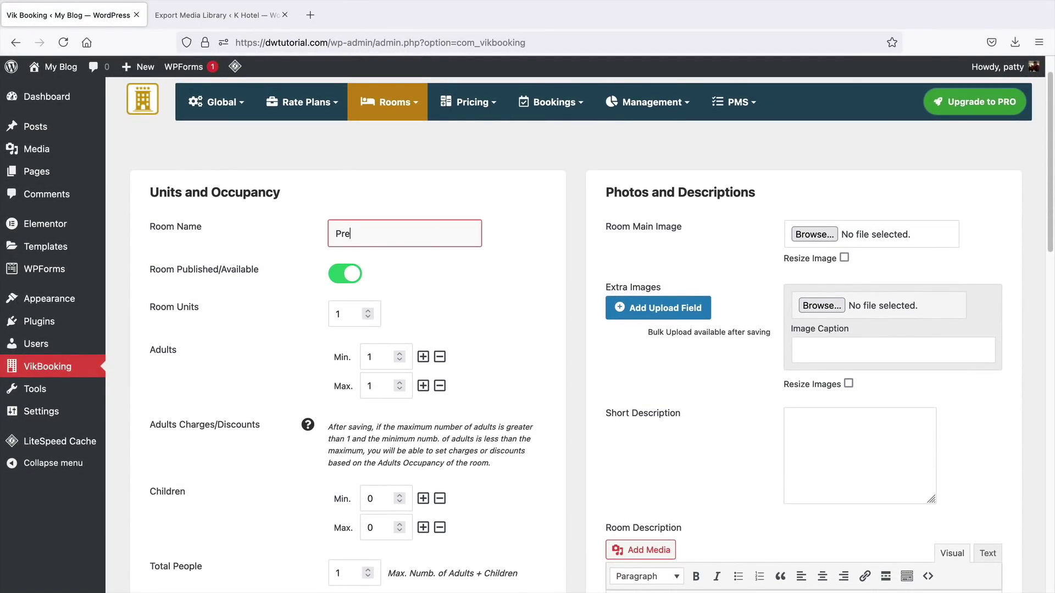
pyautogui.write('sedn')
pyautogui.write('ential Suite')
pyautogui.scroll(-2, 435, 235)
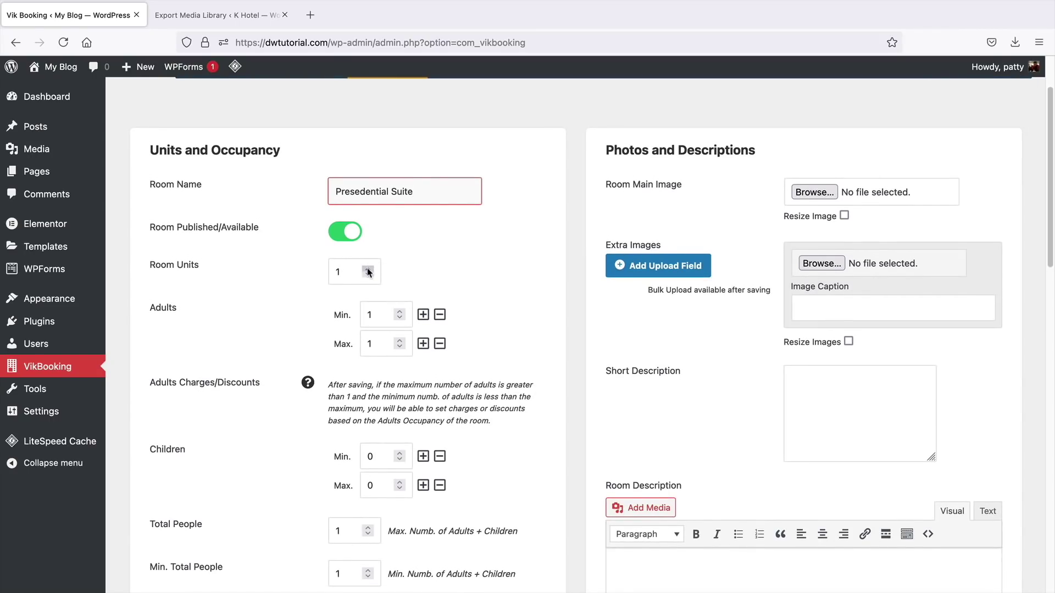
pyautogui.moveTo(422, 192); pyautogui.dragTo(327, 188)
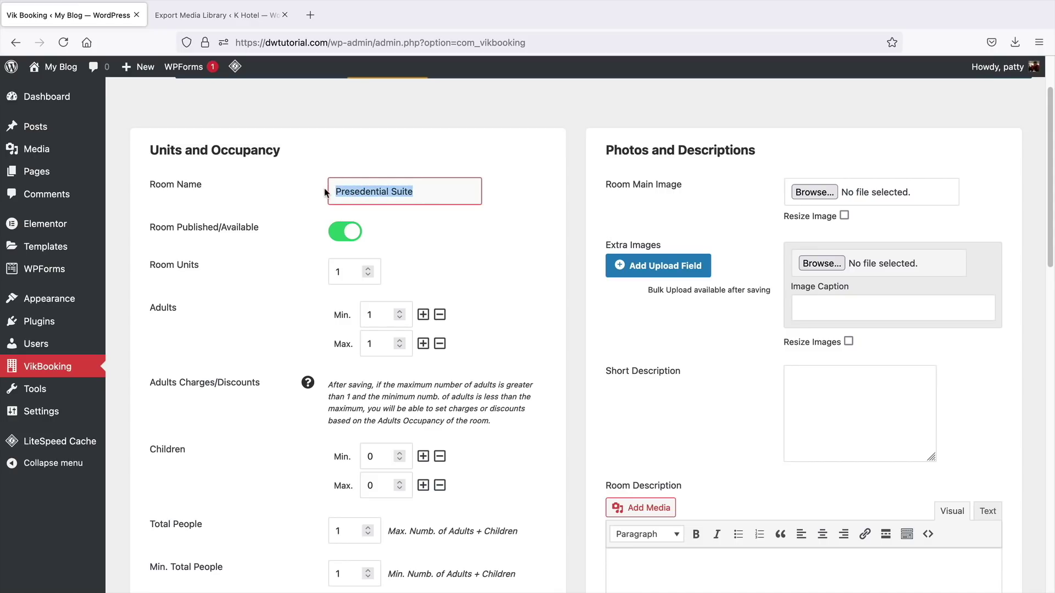
pyautogui.click(446, 232)
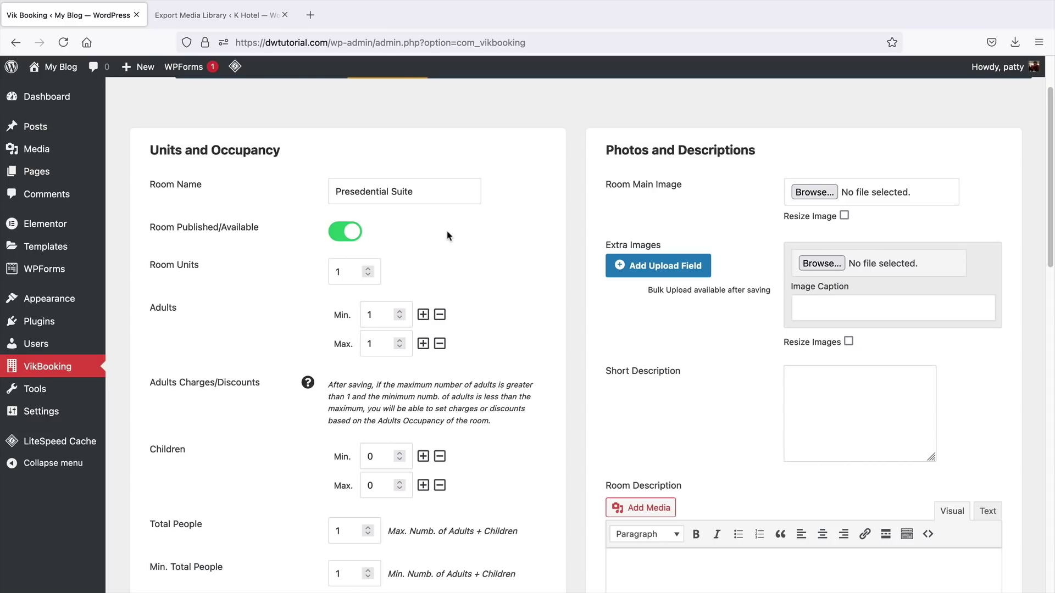
# Set the room to 5 units and raise the maximum adults to 3.
pyautogui.click(368, 269)
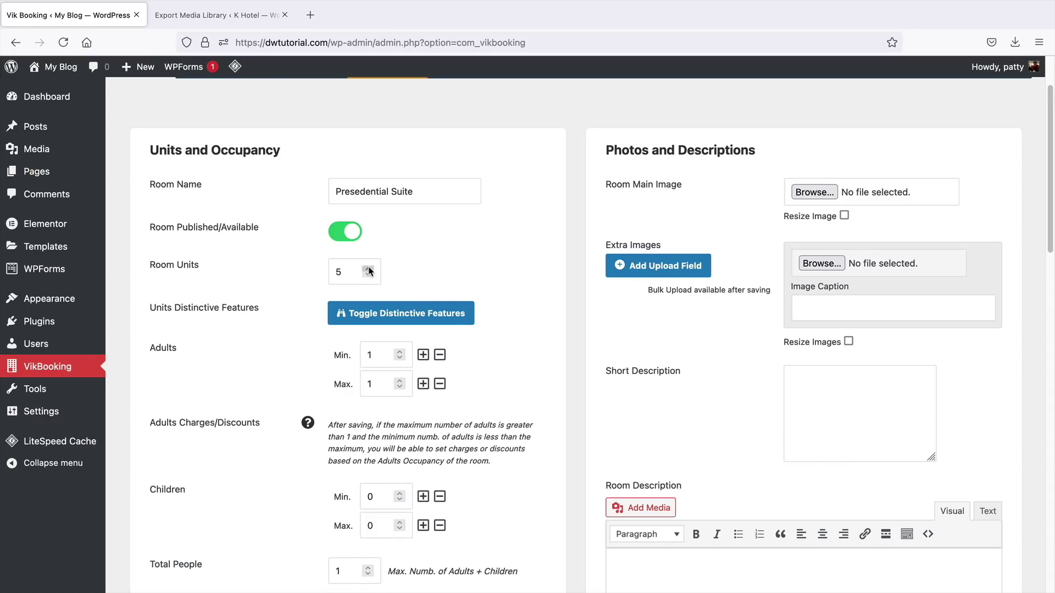
pyautogui.scroll(-2, 508, 296)
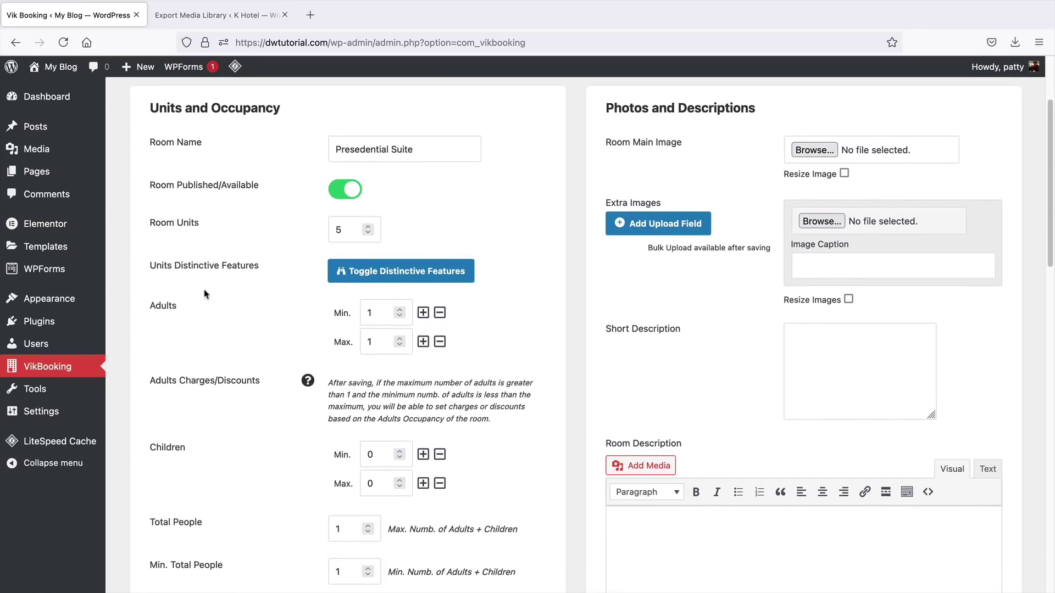
pyautogui.scroll(-2, 220, 286)
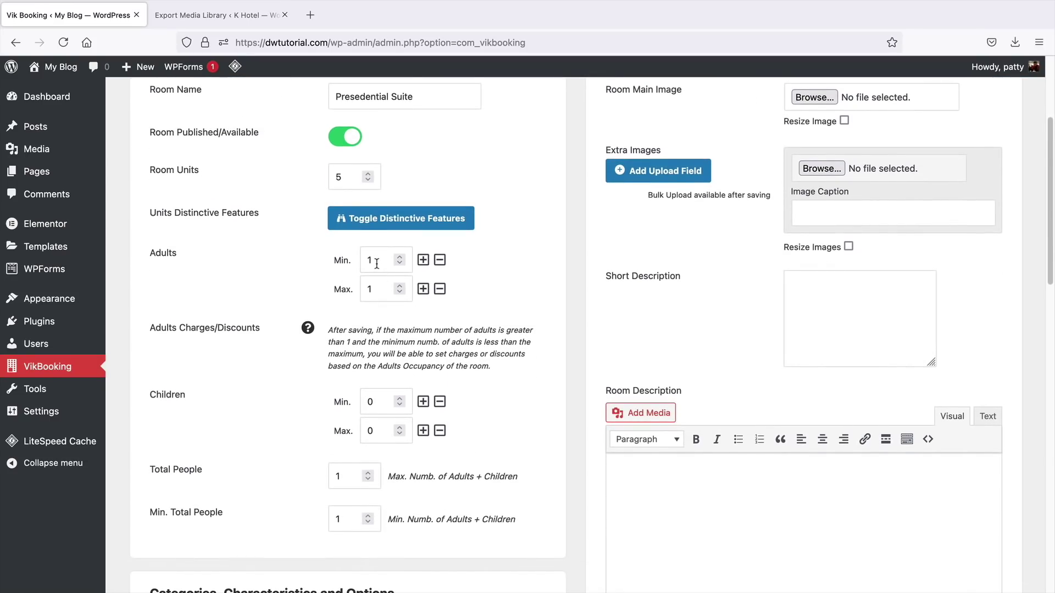
pyautogui.click(399, 287)
pyautogui.click(400, 287)
pyautogui.click(399, 286)
pyautogui.click(400, 286)
pyautogui.click(399, 286)
pyautogui.click(400, 286)
pyautogui.scroll(-1, 496, 292)
pyautogui.scroll(-3, 496, 292)
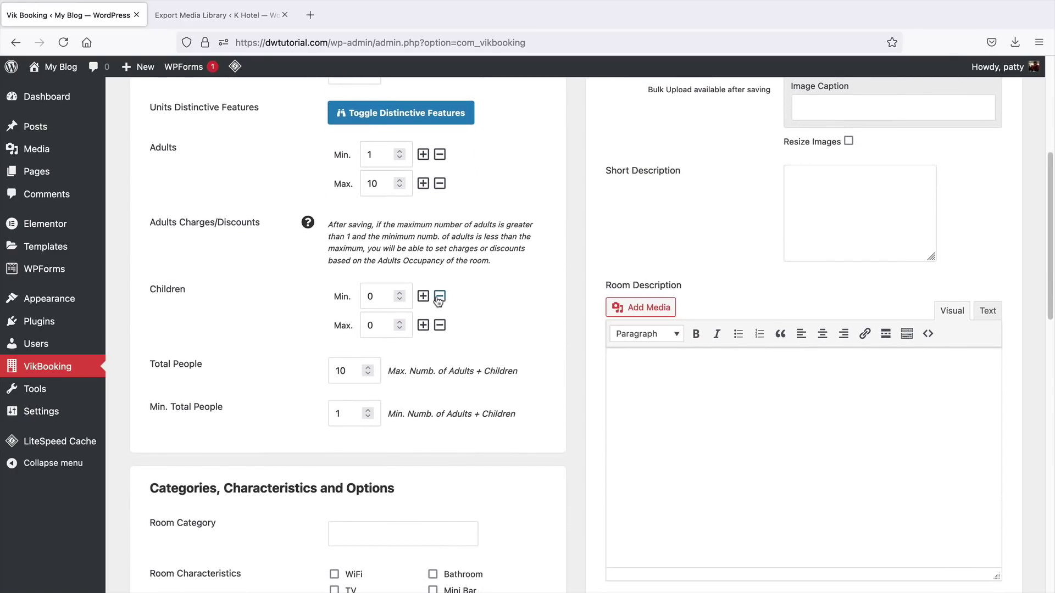
# Limit children to 0–2 and set total occupancy to 1–5 people.
pyautogui.click(399, 294)
pyautogui.click(399, 322)
pyautogui.click(399, 322)
pyautogui.click(399, 323)
pyautogui.moveTo(357, 371); pyautogui.dragTo(327, 377)
pyautogui.write('14')
pyautogui.click(400, 186)
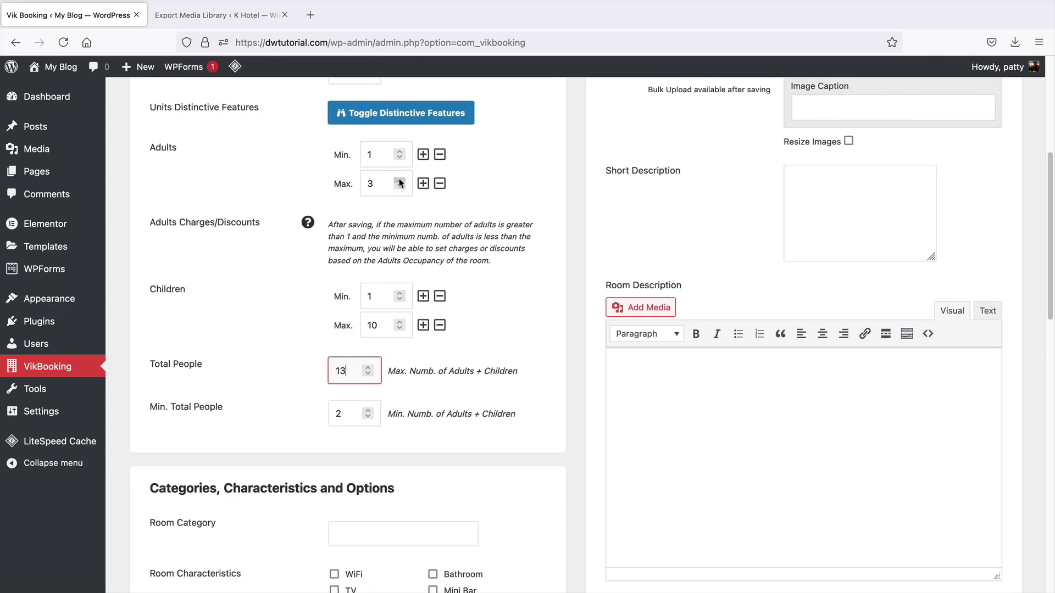
pyautogui.click(399, 328)
pyautogui.click(400, 328)
pyautogui.click(399, 329)
pyautogui.click(400, 328)
pyautogui.click(400, 328)
pyautogui.click(399, 328)
pyautogui.click(400, 329)
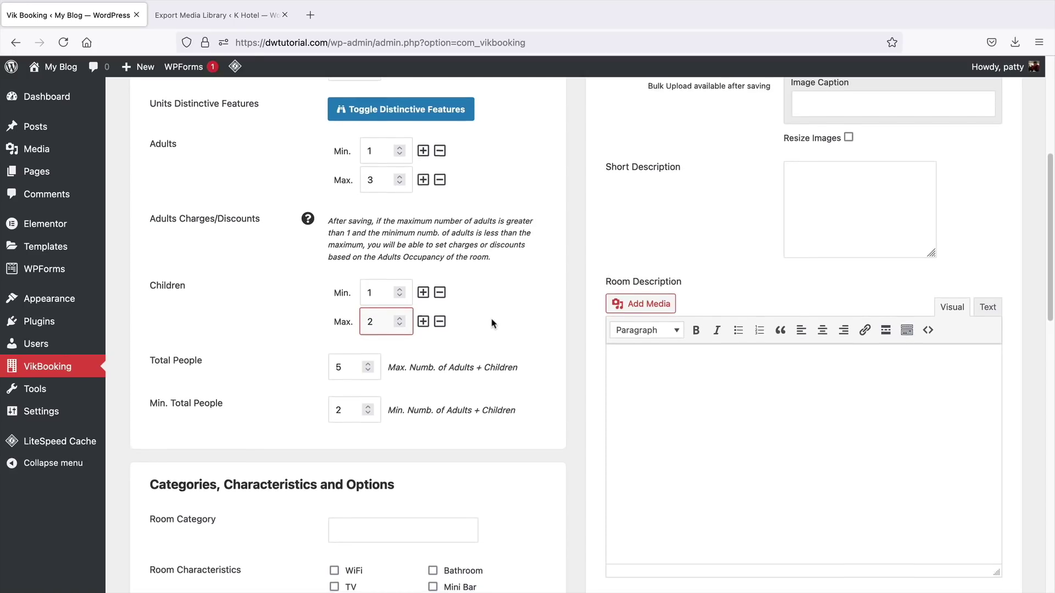
pyautogui.scroll(-1, 245, 390)
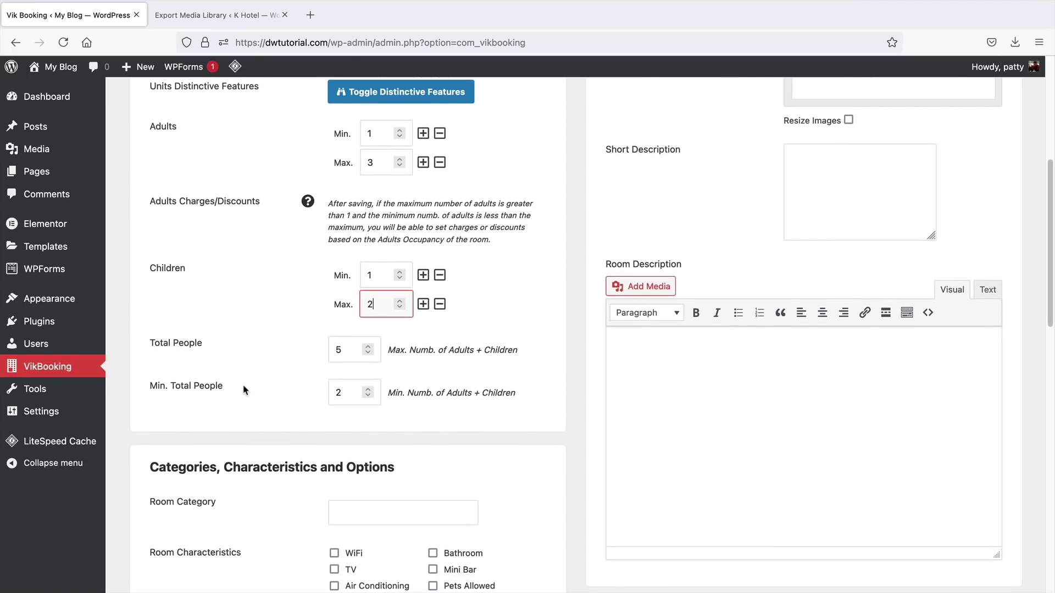
pyautogui.click(400, 278)
pyautogui.scroll(-4, 451, 239)
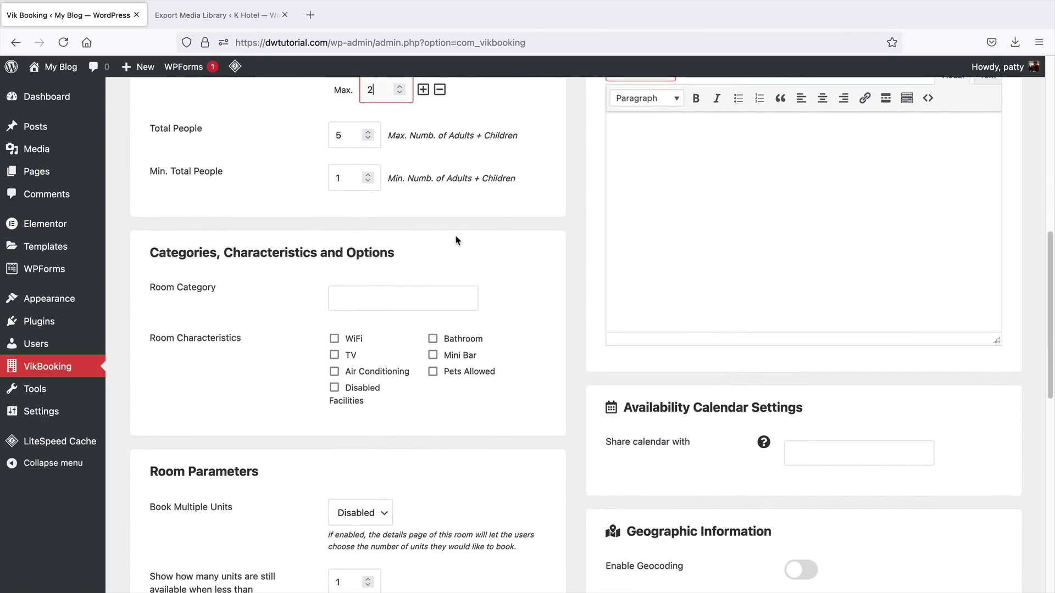
# Assign the room to the Private Villas category.
pyautogui.click(369, 278)
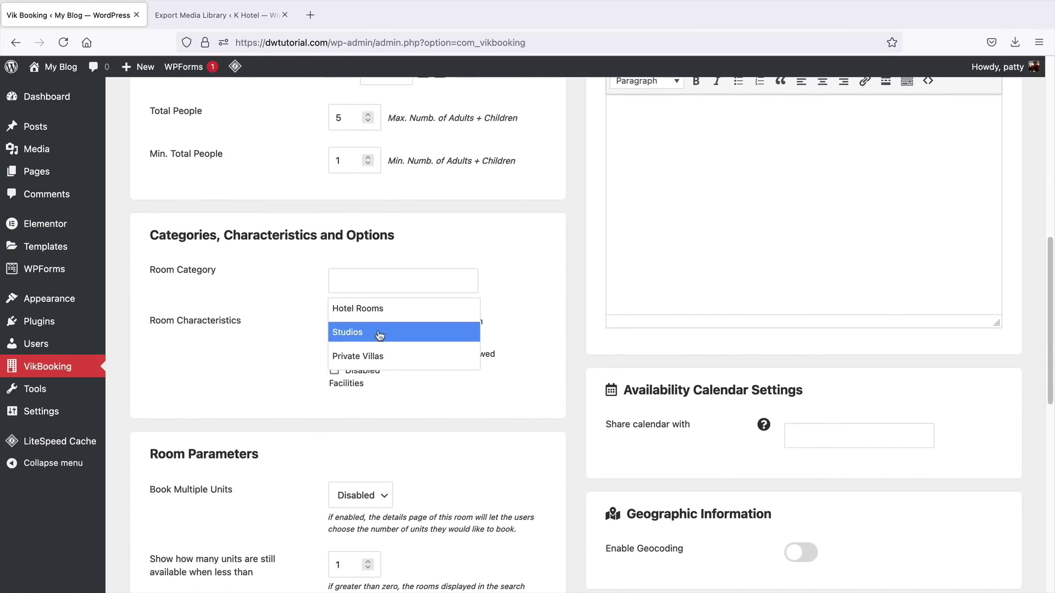
pyautogui.scroll(-1, 373, 324)
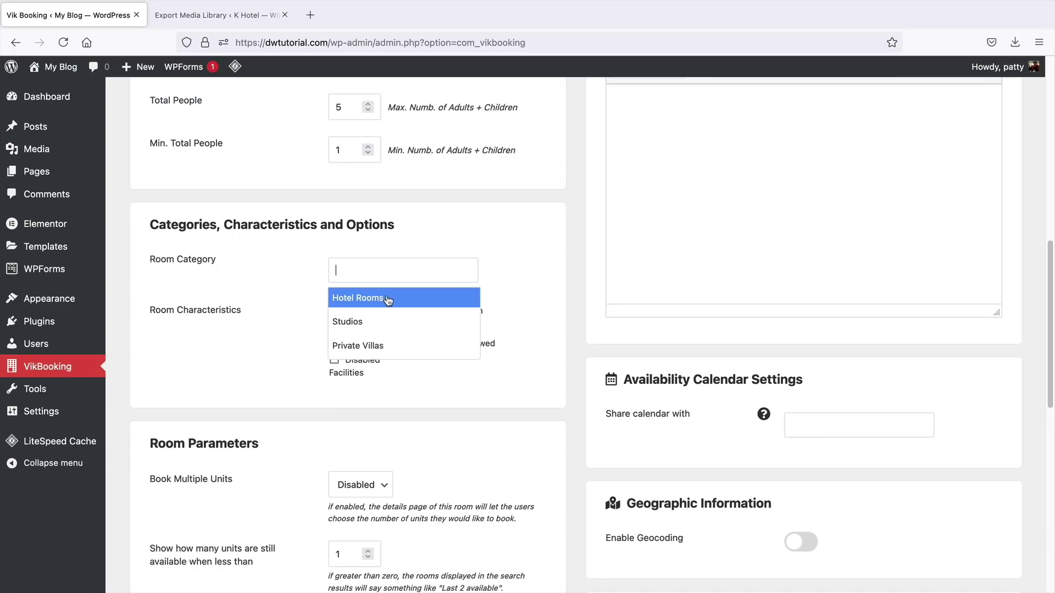
pyautogui.click(383, 347)
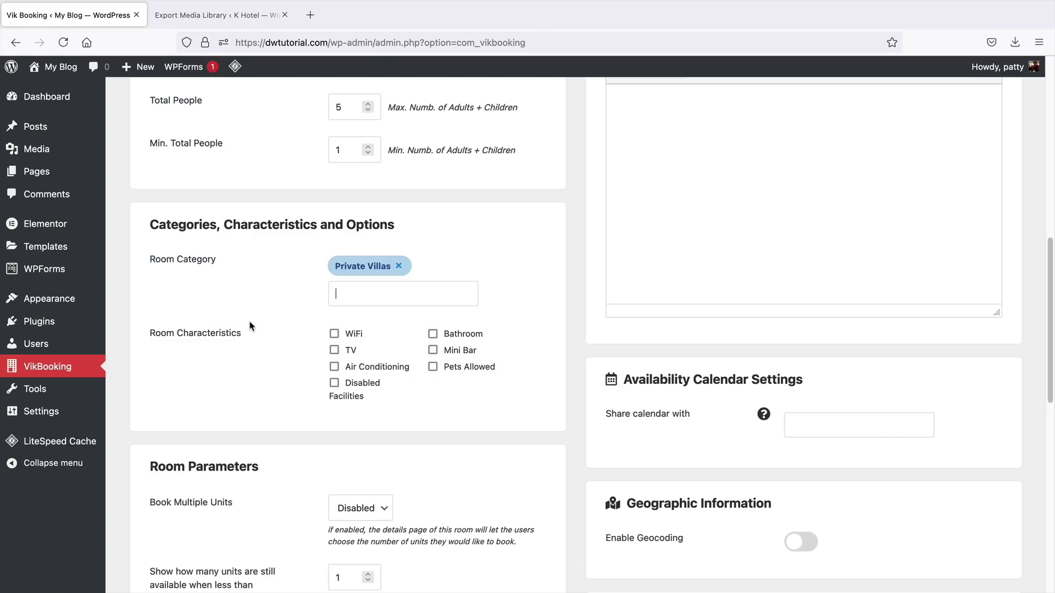
# Tick WiFi, TV, Air Conditioning, Bathroom, Mini Bar, Pets Allowed and Disabled Facilities.
pyautogui.click(334, 334)
pyautogui.click(334, 351)
pyautogui.click(334, 368)
pyautogui.click(433, 336)
pyautogui.click(433, 350)
pyautogui.click(432, 366)
pyautogui.click(334, 382)
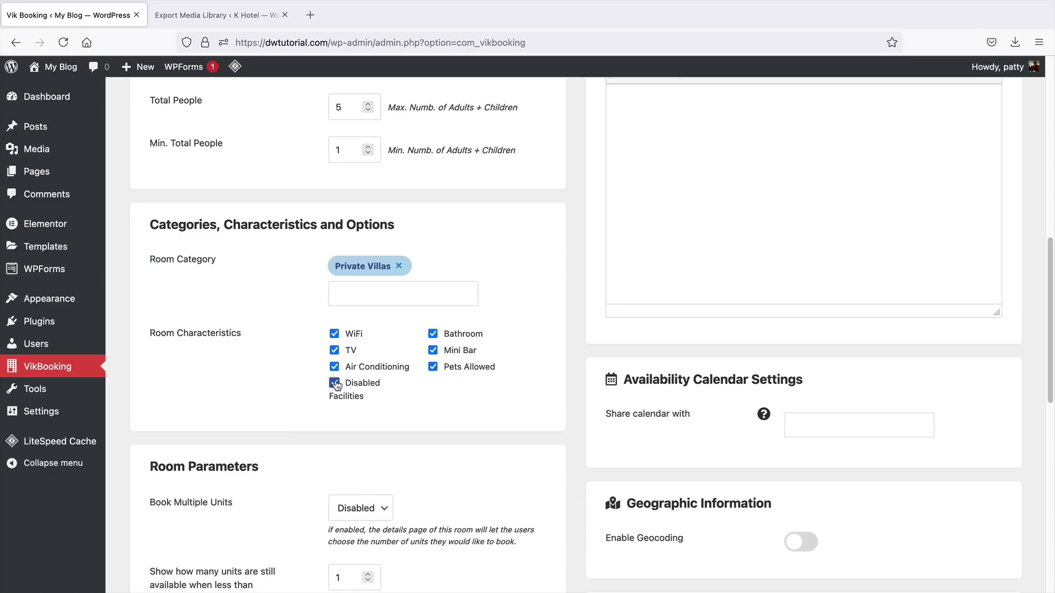
pyautogui.scroll(-3, 412, 351)
pyautogui.scroll(-5, 422, 318)
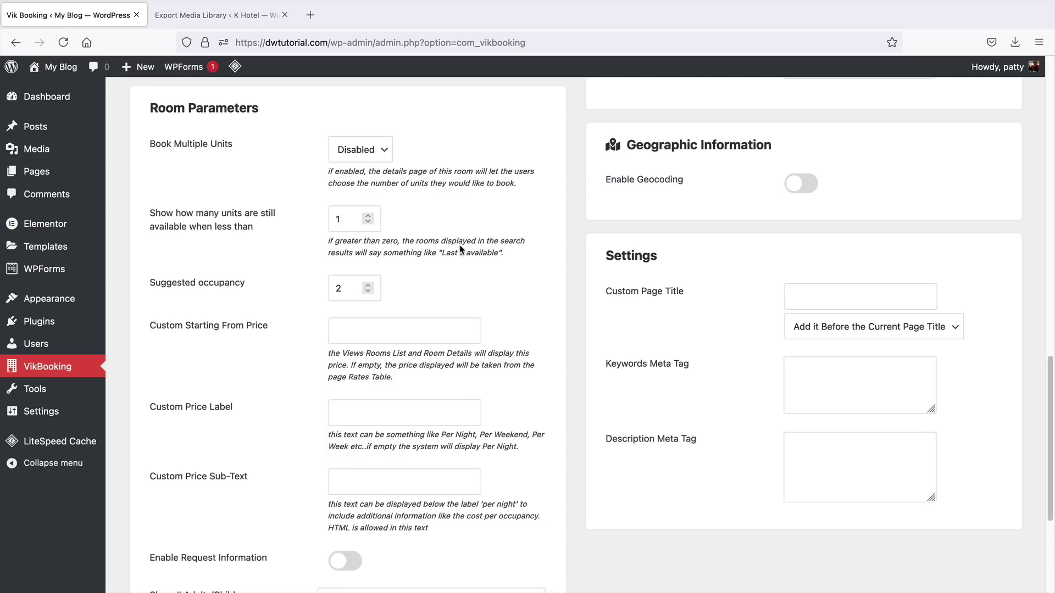
# Raise the 'units still available' notice threshold to 3.
pyautogui.scroll(-1, 419, 165)
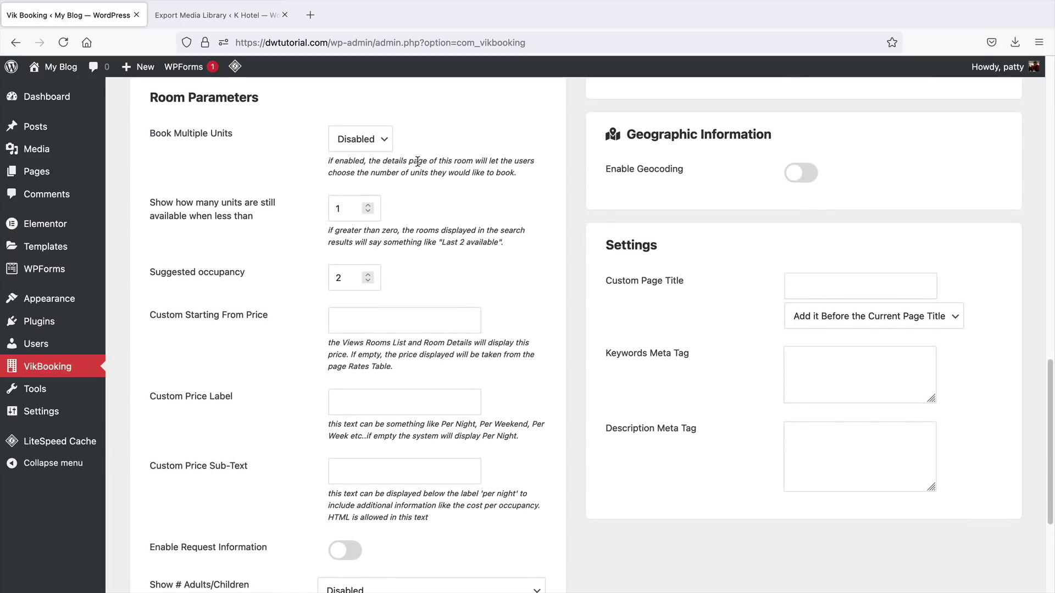
pyautogui.scroll(1, 417, 161)
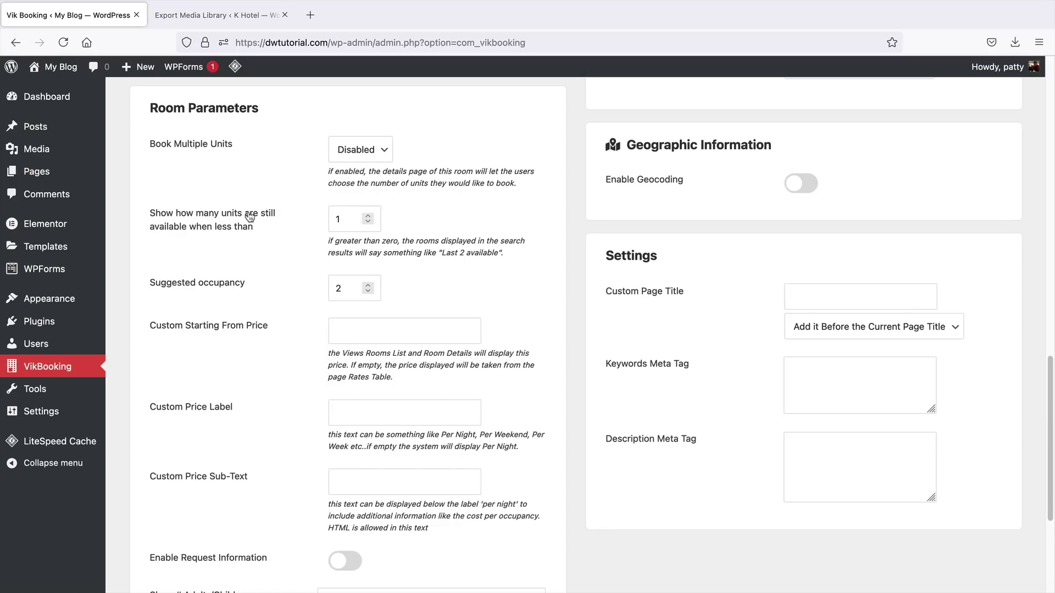
pyautogui.click(368, 215)
pyautogui.click(368, 215)
# Read the Room Parameters help examples such as 'Last 2 available' and 'Per Night'.
pyautogui.moveTo(441, 253); pyautogui.dragTo(515, 258)
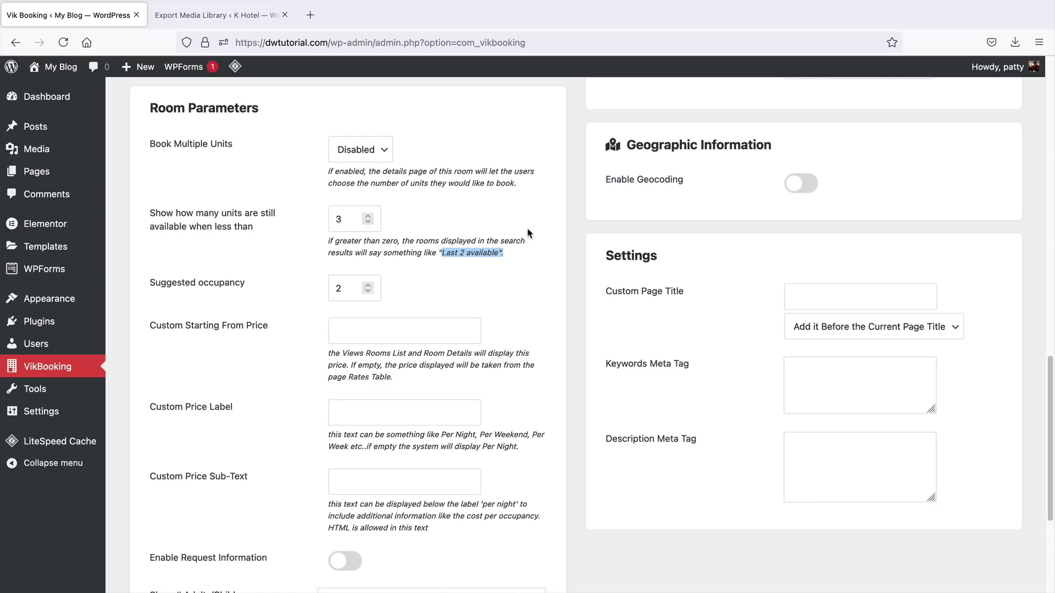
pyautogui.click(456, 290)
pyautogui.scroll(-2, 456, 286)
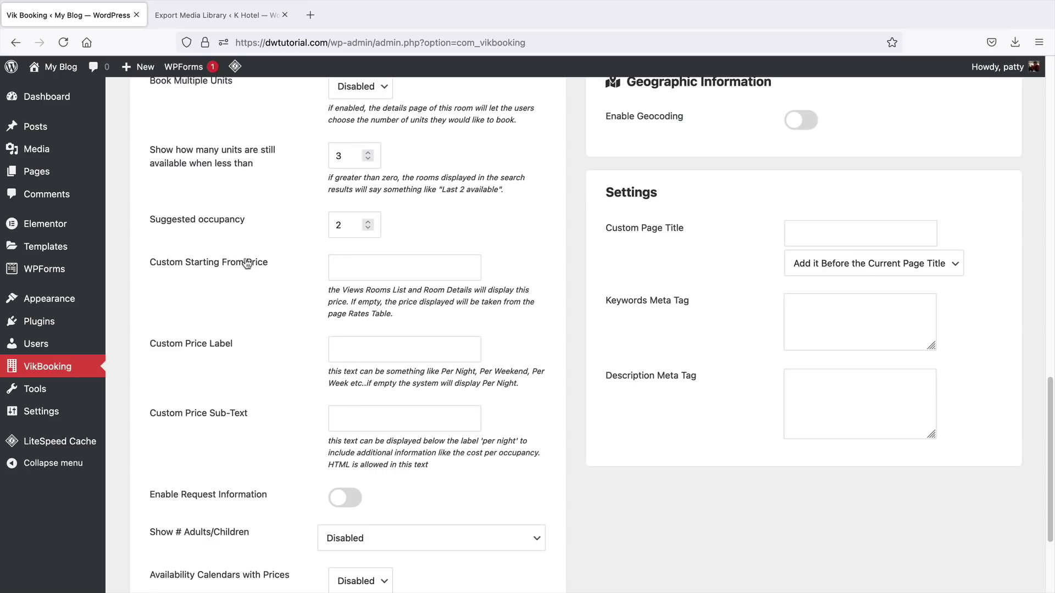
pyautogui.scroll(-1, 497, 261)
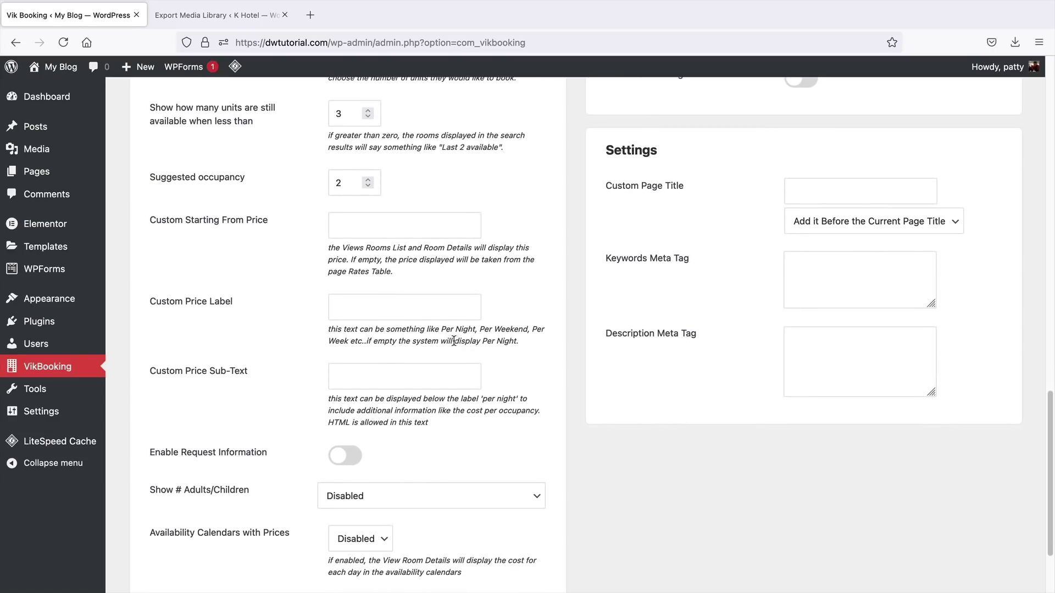
pyautogui.moveTo(444, 328); pyautogui.dragTo(459, 327)
pyautogui.scroll(-5, 283, 358)
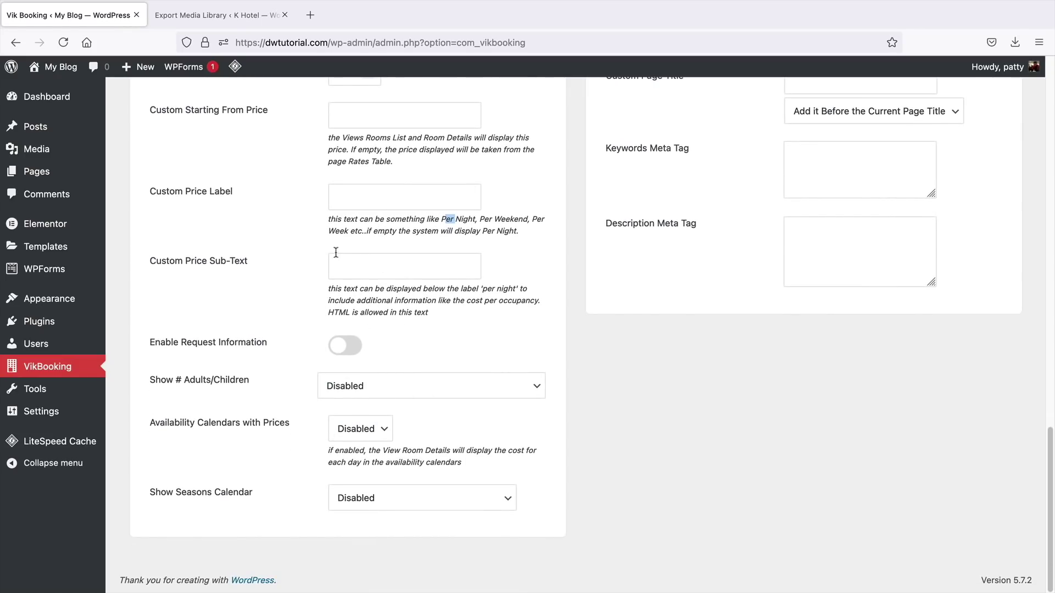
pyautogui.middleClick(598, 361)
pyautogui.scroll(2, 600, 358)
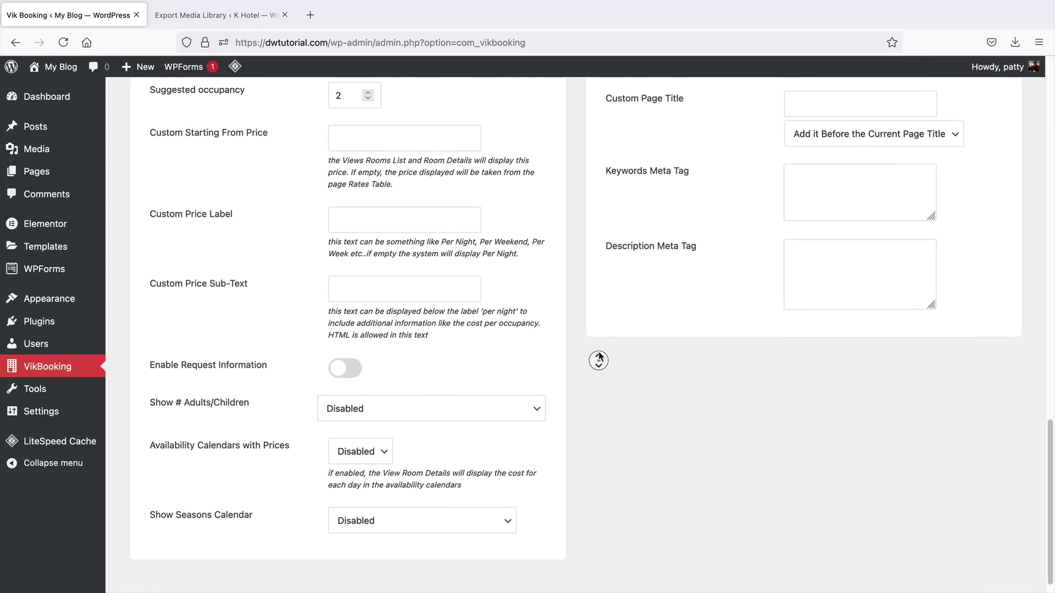
pyautogui.scroll(4, 599, 358)
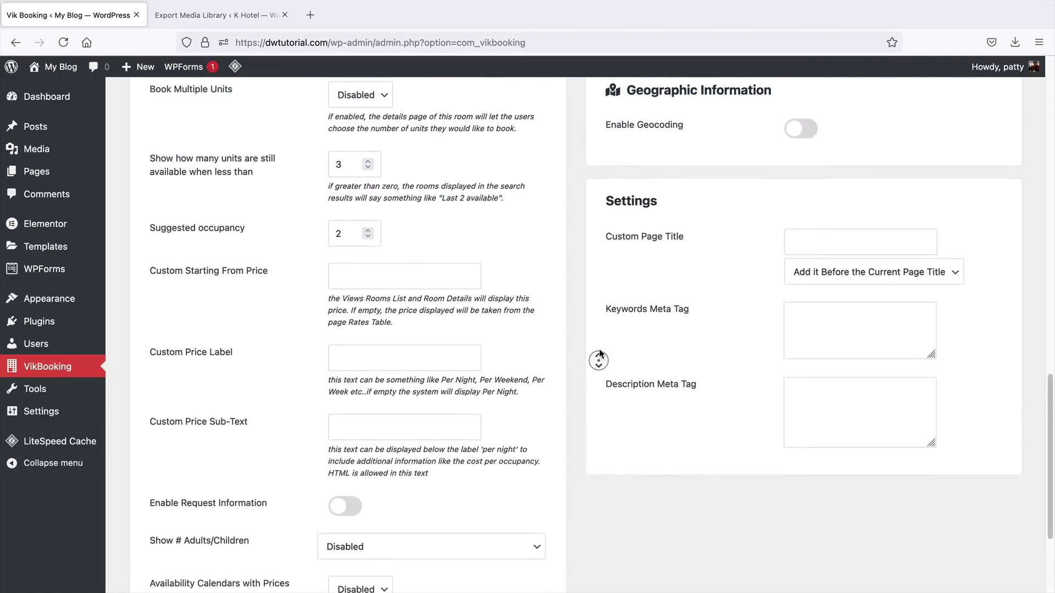
pyautogui.scroll(6, 600, 353)
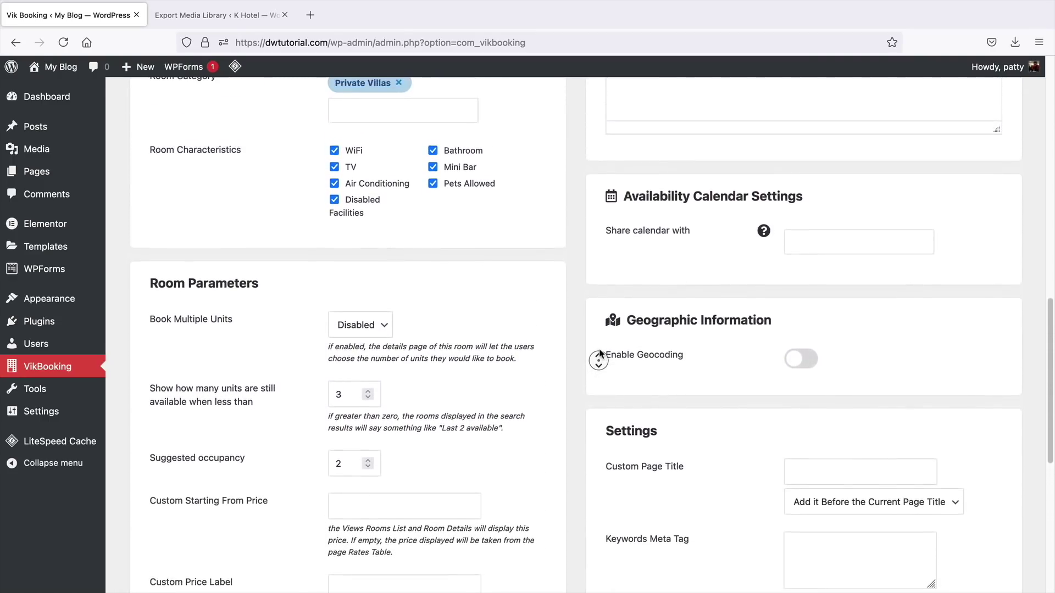
pyautogui.scroll(7, 599, 358)
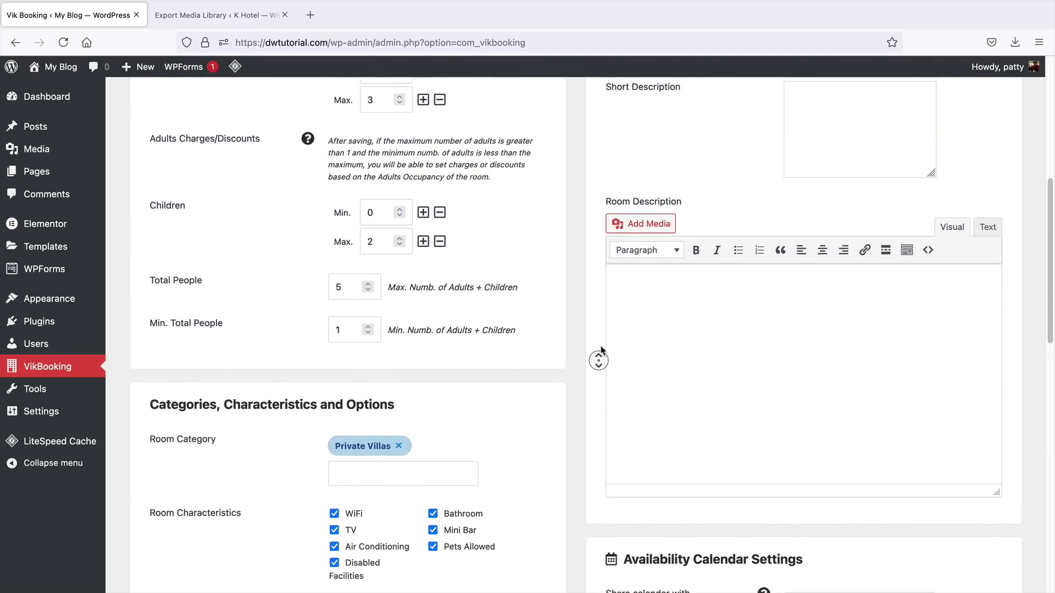
# Set hotel-living-room-indoors-595121.jpg from the media library export folder as the main image.
pyautogui.scroll(1, 601, 350)
pyautogui.click(601, 350)
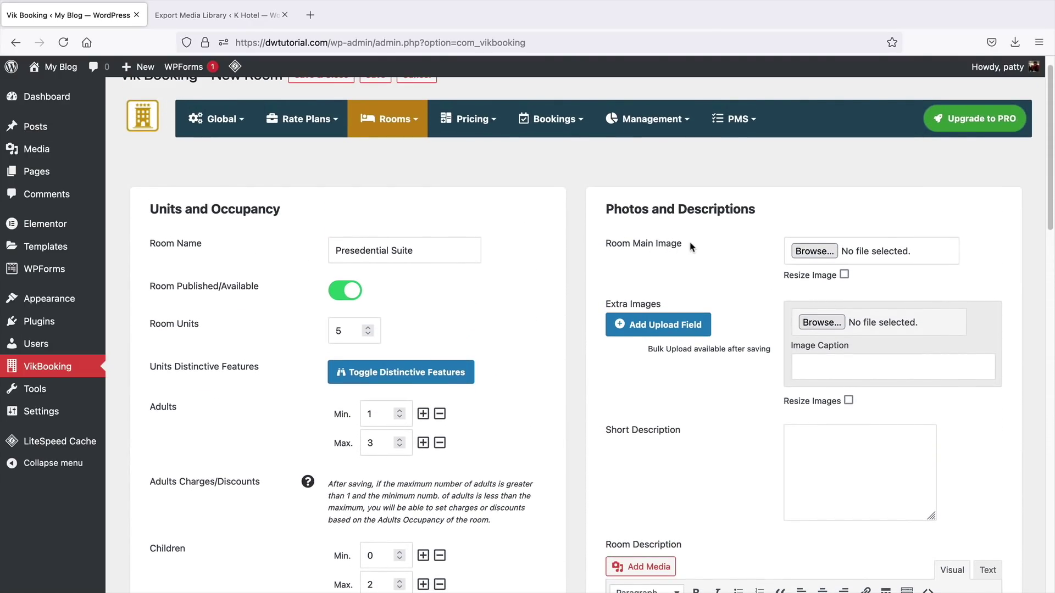
pyautogui.moveTo(691, 247); pyautogui.dragTo(596, 251)
pyautogui.click(619, 257)
pyautogui.moveTo(661, 301); pyautogui.dragTo(608, 302)
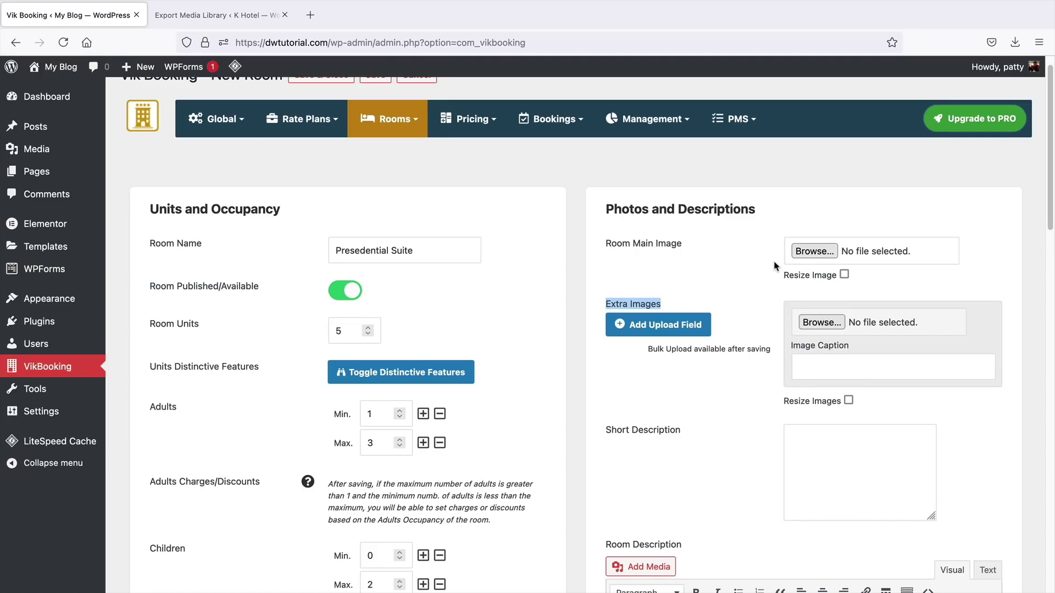
pyautogui.click(805, 251)
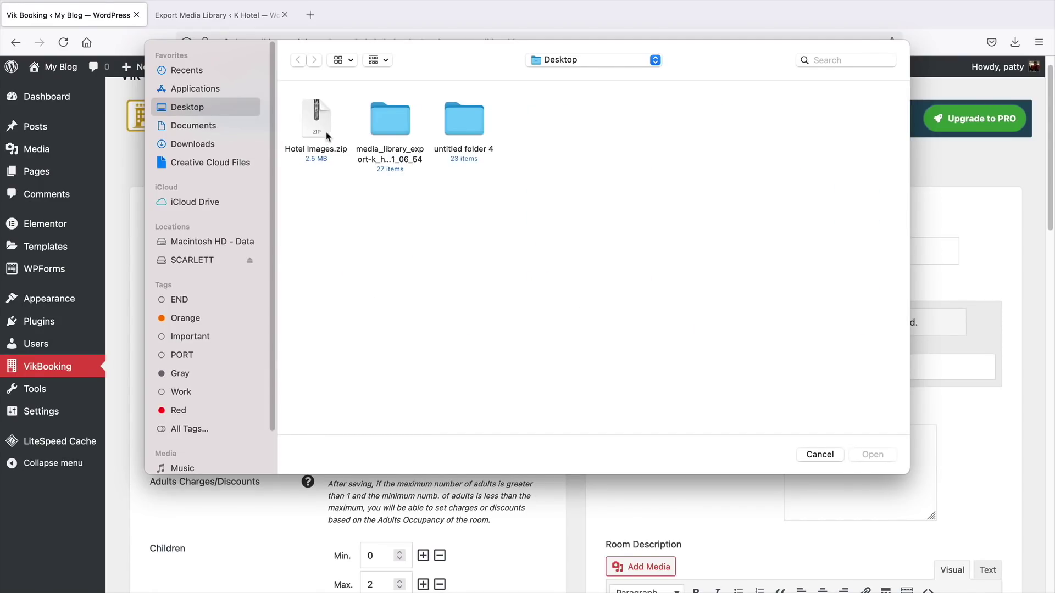
pyautogui.click(392, 121)
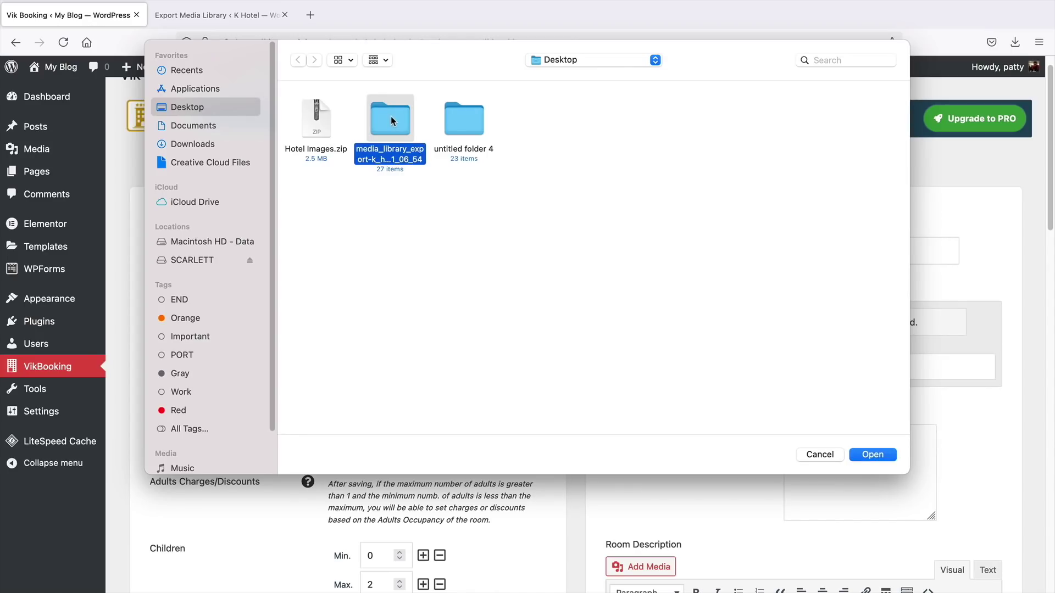
pyautogui.doubleClick(392, 121)
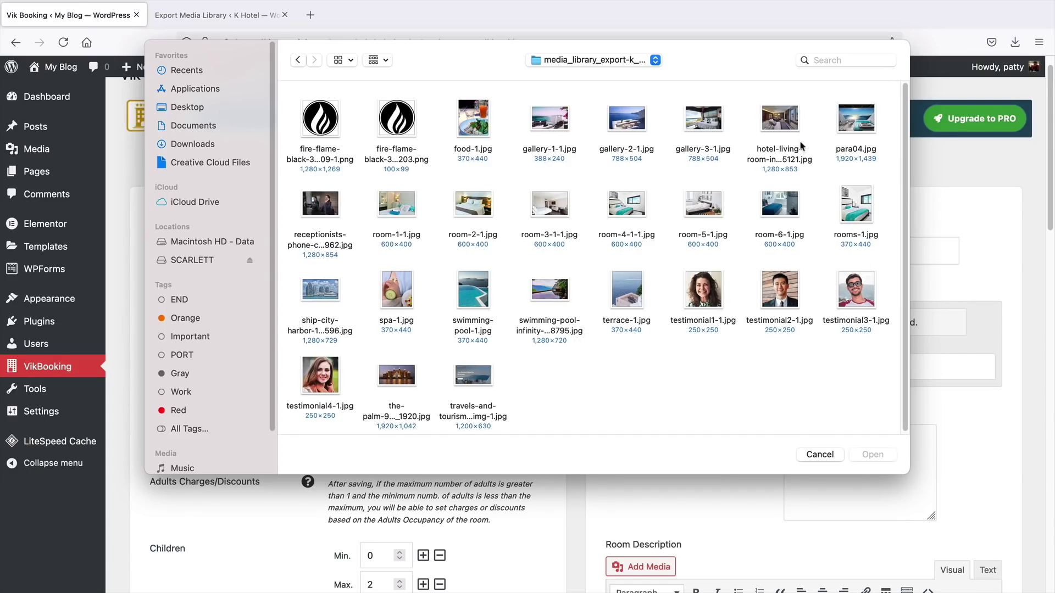
pyautogui.doubleClick(787, 122)
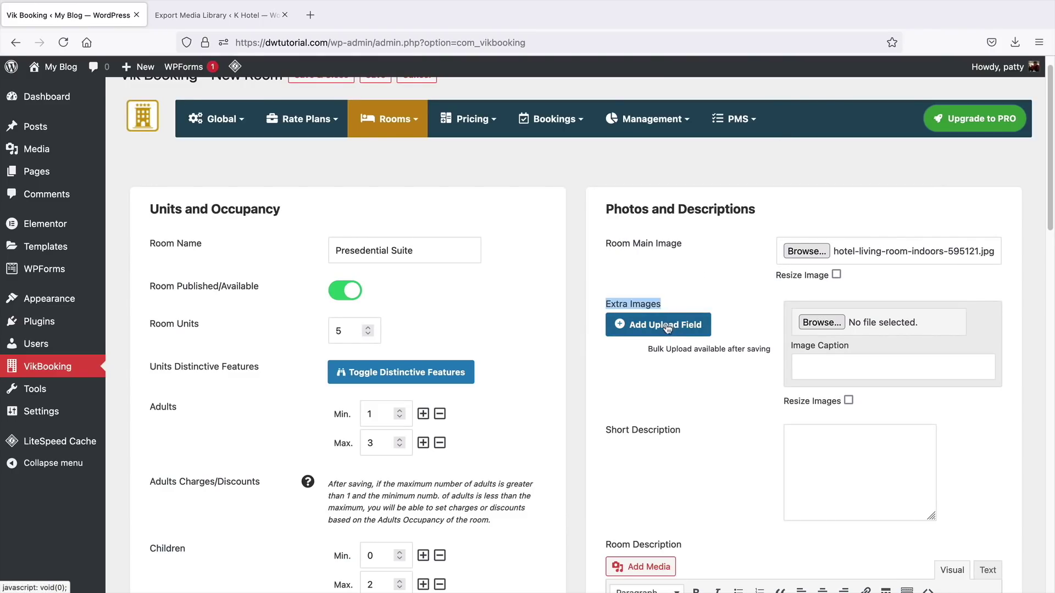
# Add room-2-1.jpg and room-5-1.jpg as the room's two extra images.
pyautogui.click(821, 322)
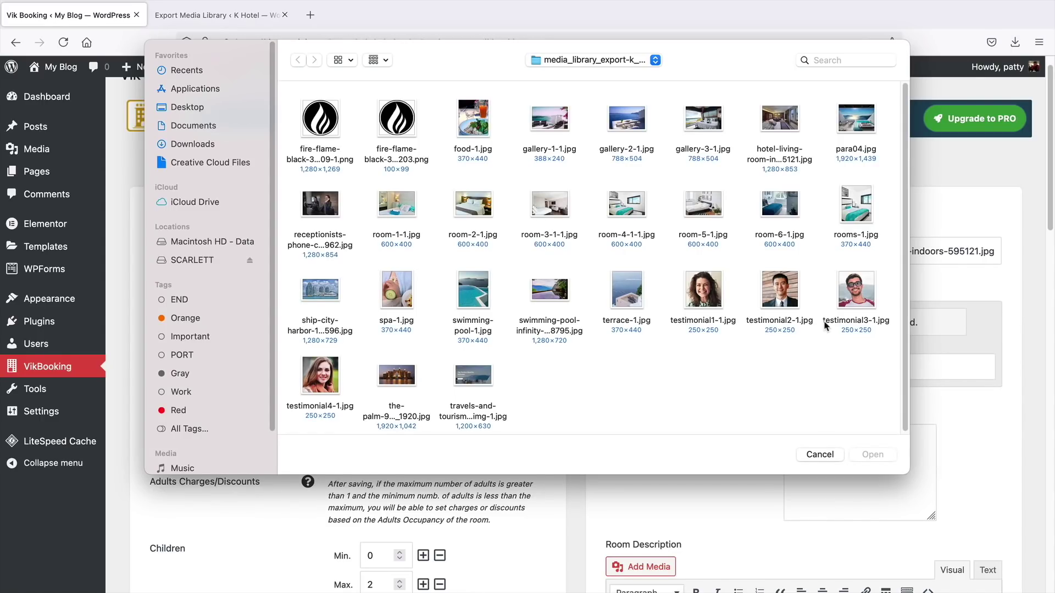
pyautogui.moveTo(735, 252); pyautogui.dragTo(460, 195)
pyautogui.click(460, 195)
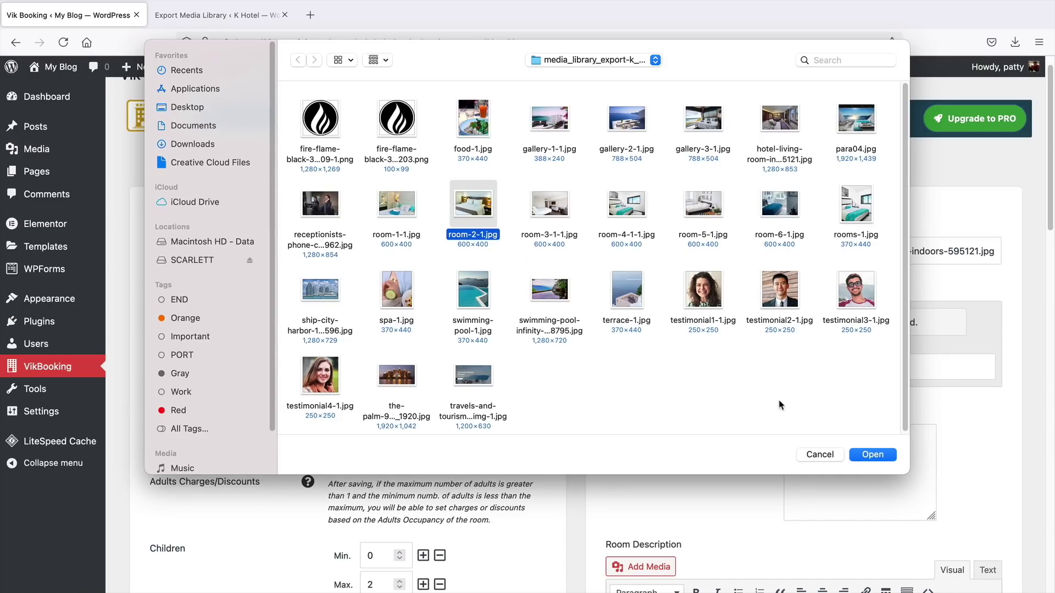
pyautogui.click(872, 454)
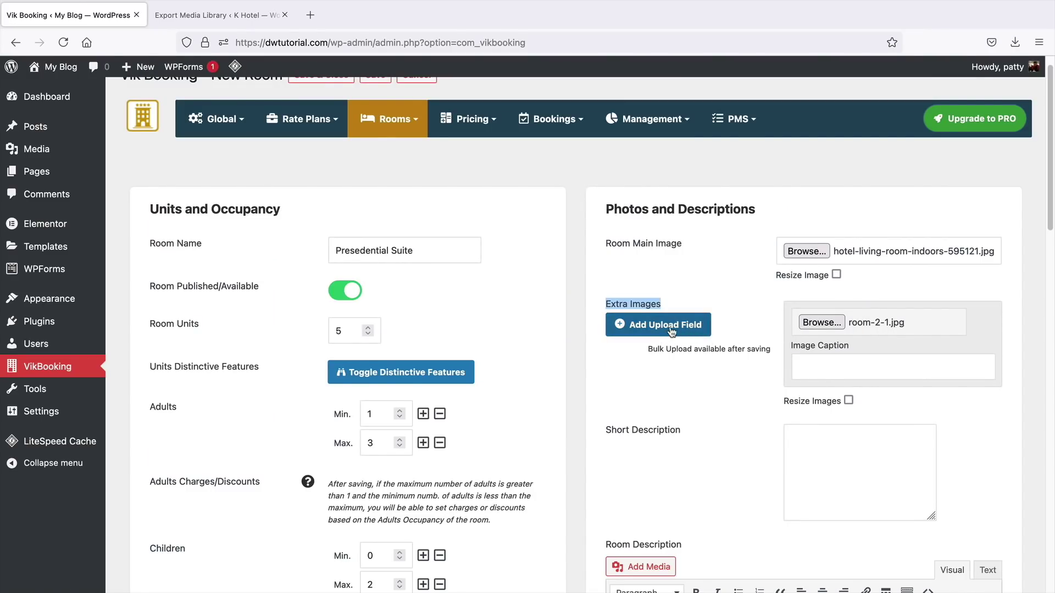
pyautogui.click(585, 381)
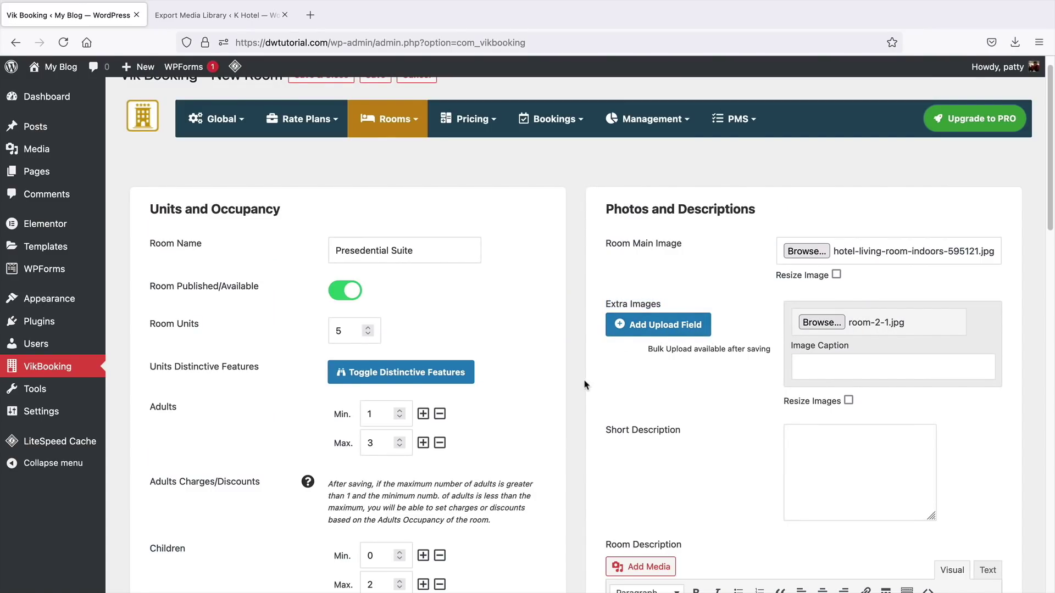
pyautogui.click(690, 332)
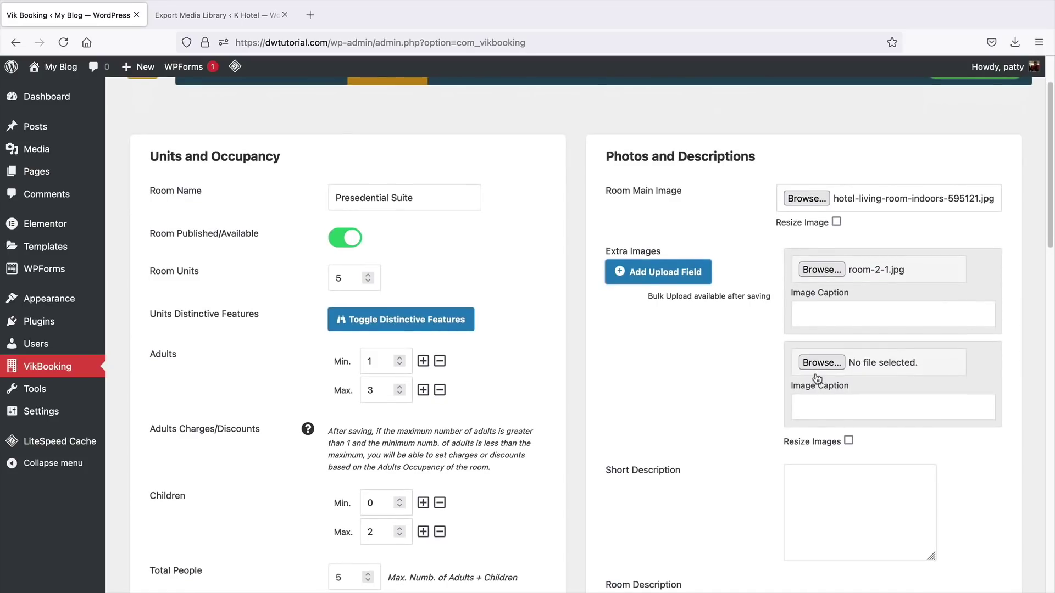
pyautogui.scroll(-3, 816, 375)
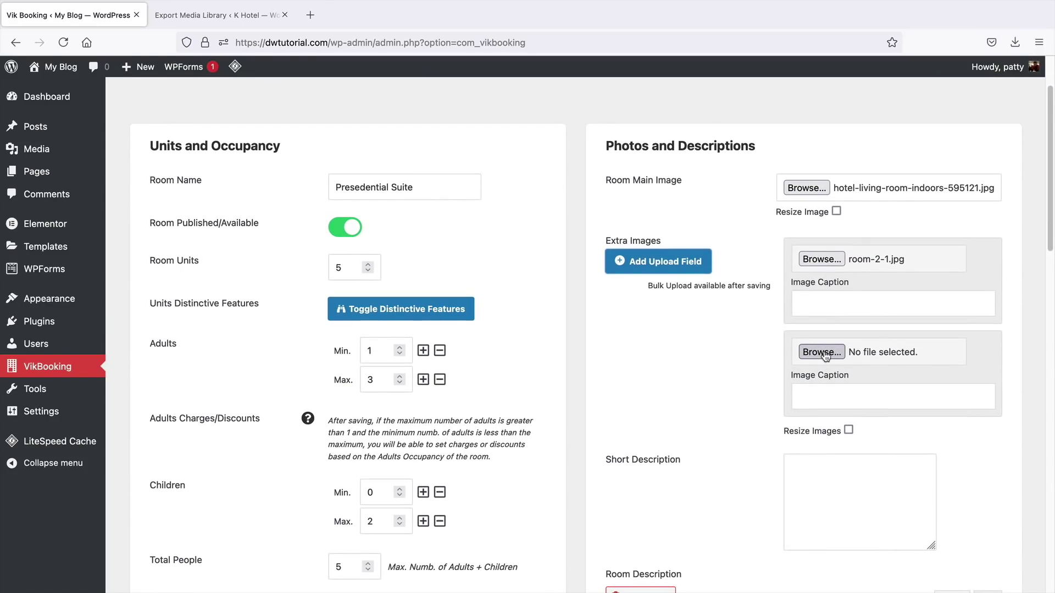
pyautogui.click(822, 352)
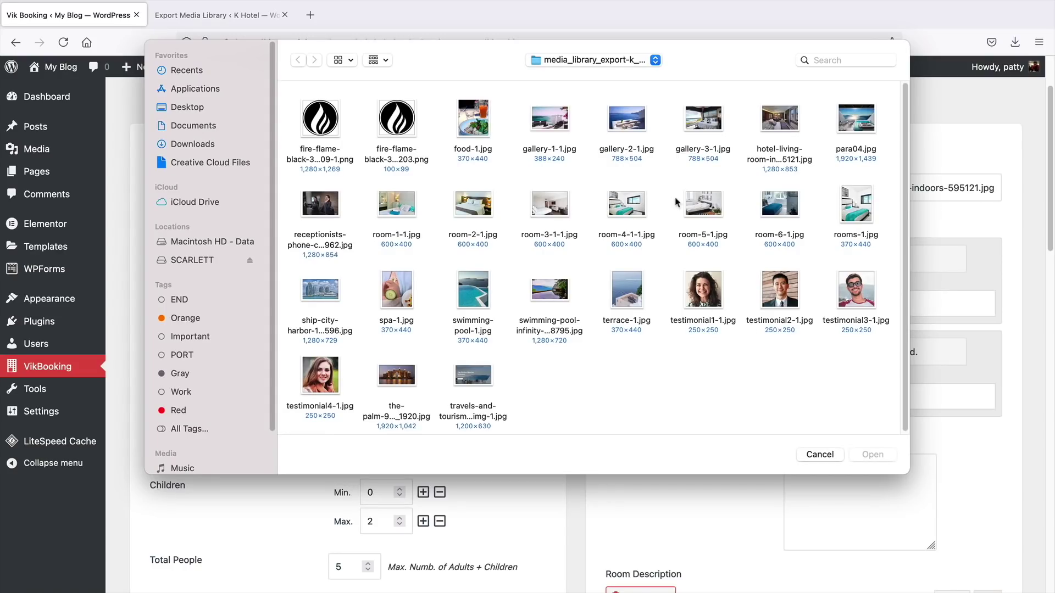
pyautogui.doubleClick(715, 204)
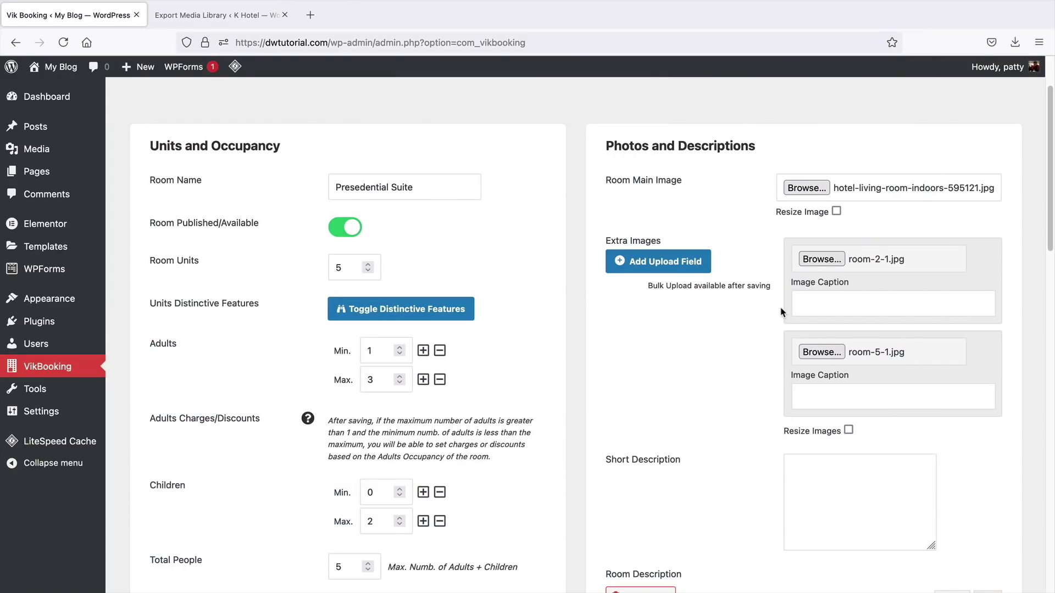
pyautogui.scroll(-4, 780, 312)
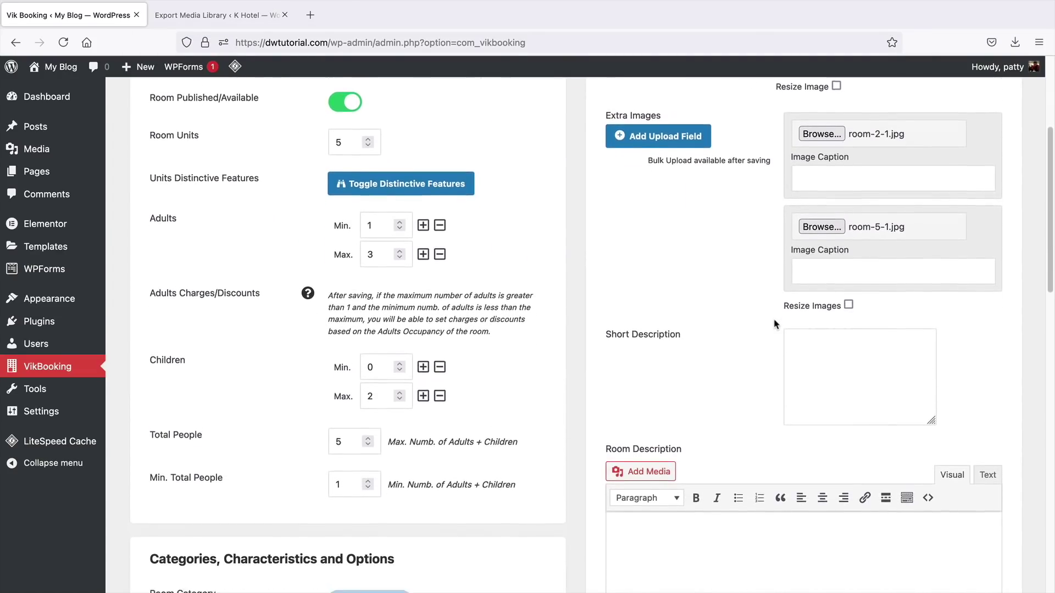
pyautogui.click(823, 294)
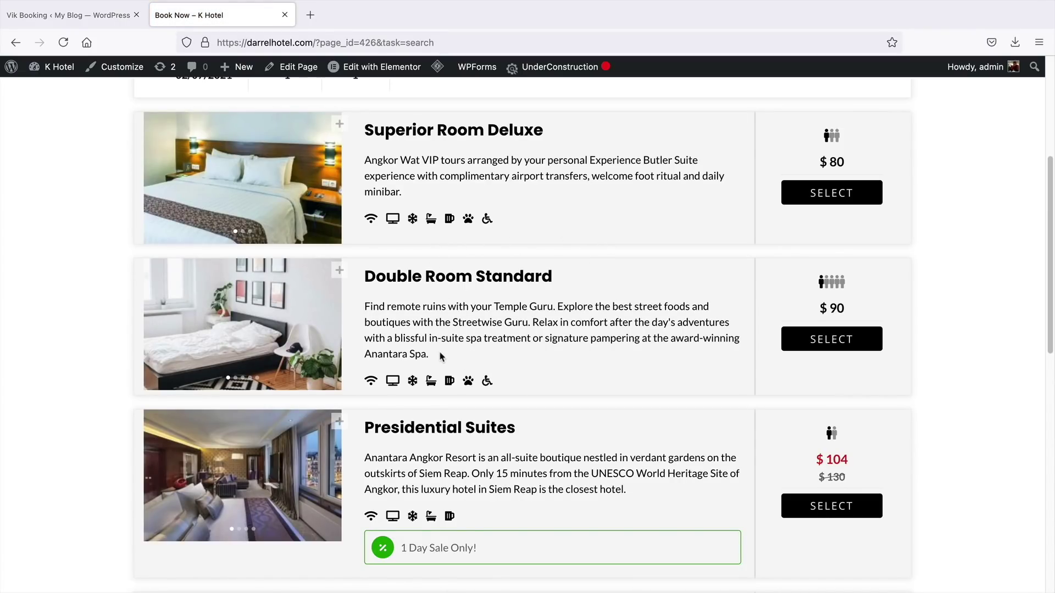
# Copy the Double Room Standard paragraph from the hotel site into Short Description.
pyautogui.moveTo(439, 356); pyautogui.dragTo(361, 311)
pyautogui.rightClick(383, 304)
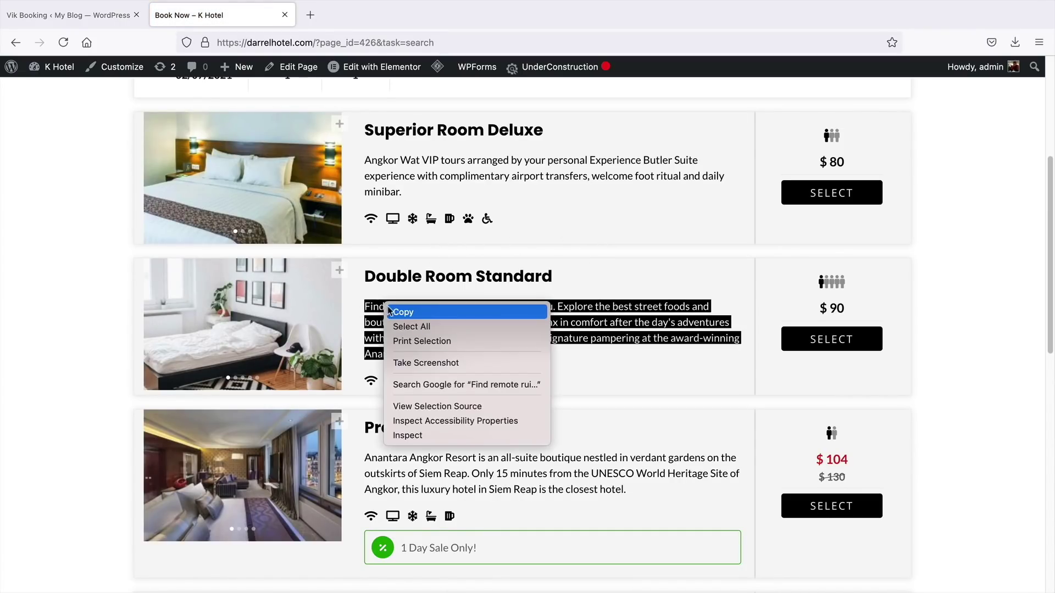
pyautogui.click(394, 308)
pyautogui.click(99, 15)
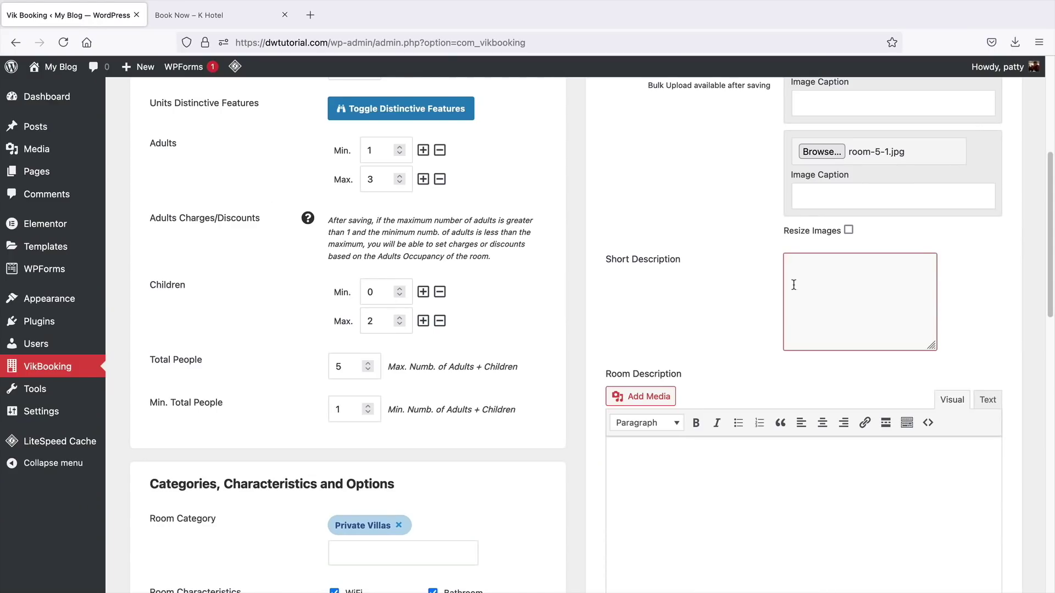
pyautogui.rightClick(816, 270)
pyautogui.click(846, 347)
pyautogui.scroll(-4, 601, 278)
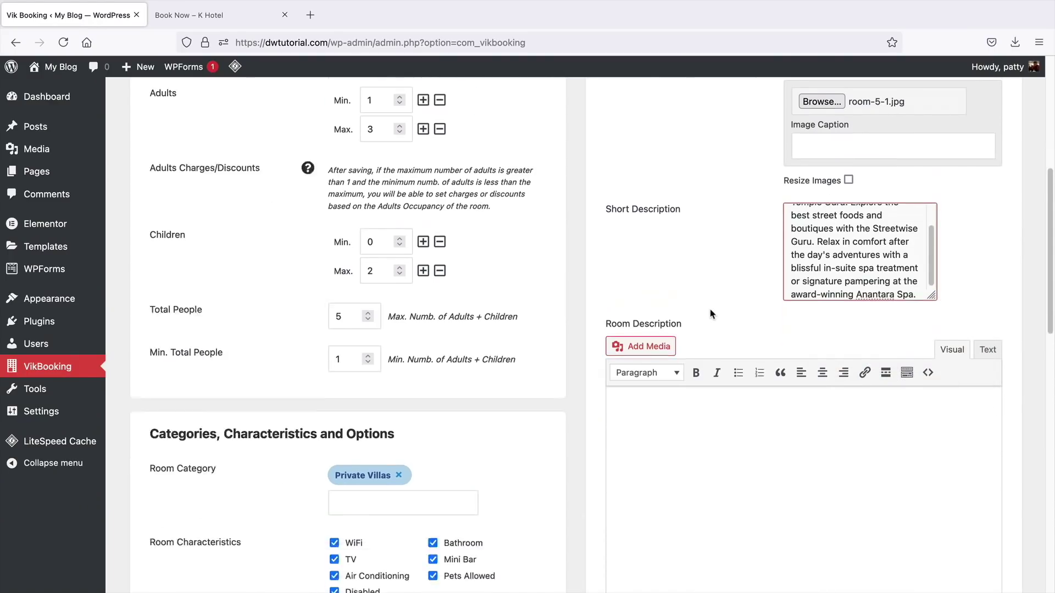
# Copy the full Double Room Standard description from its details page into Room Description.
pyautogui.click(190, 15)
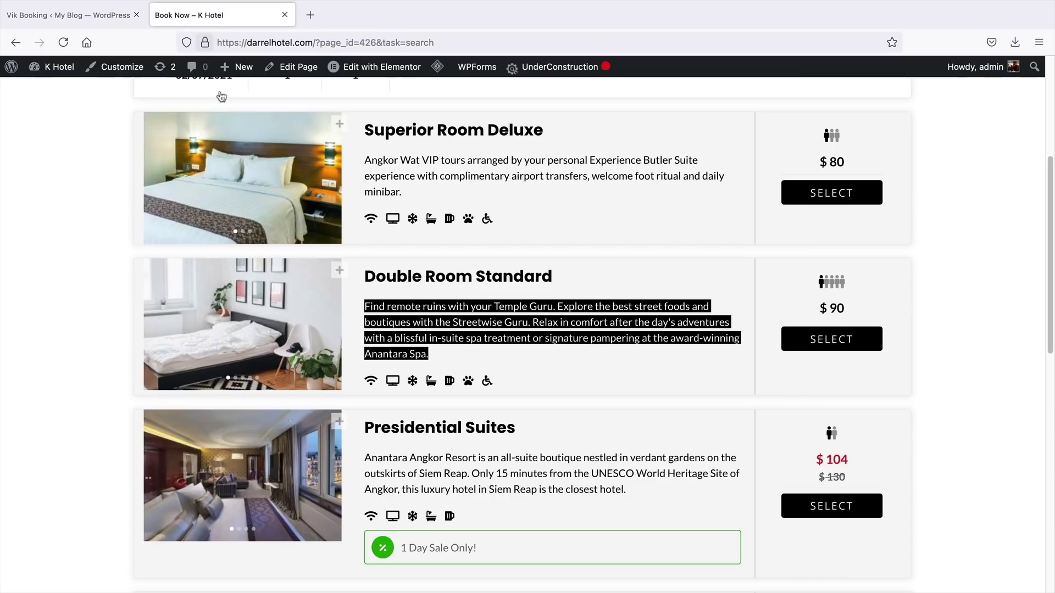
pyautogui.click(394, 274)
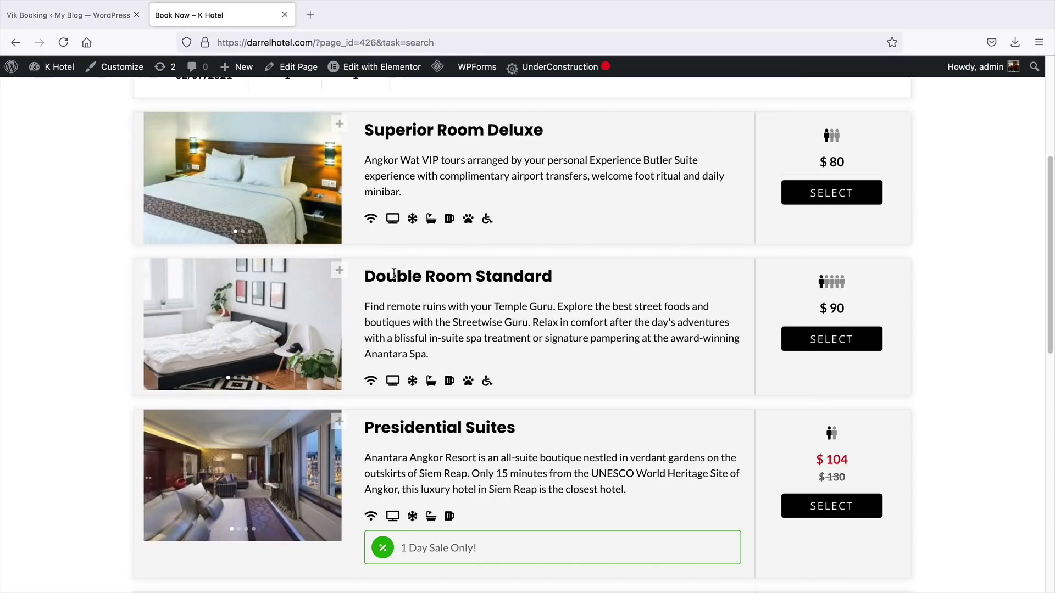
pyautogui.click(839, 346)
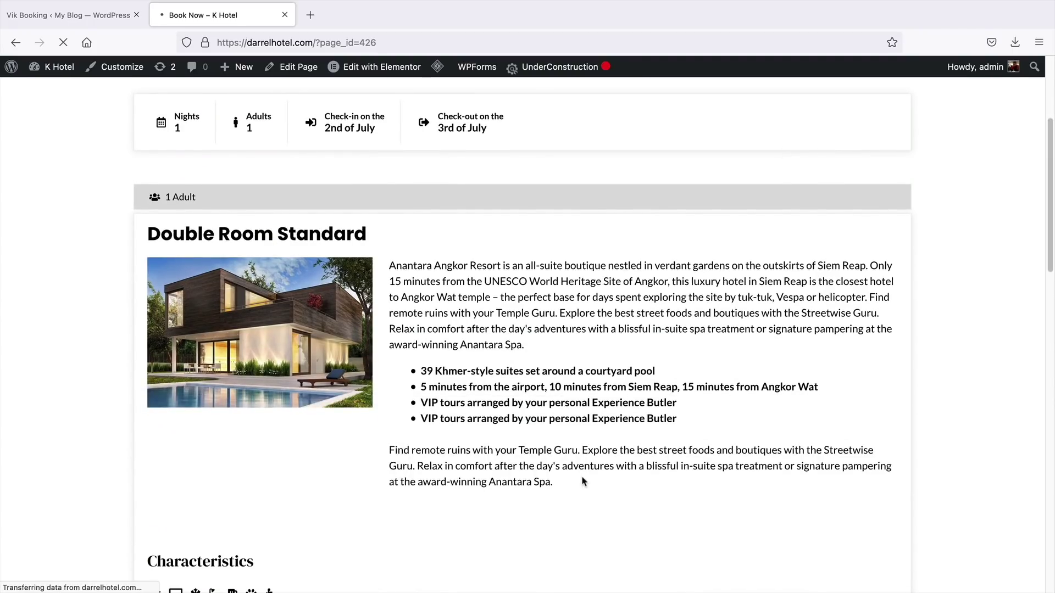
pyautogui.moveTo(584, 481); pyautogui.dragTo(393, 268)
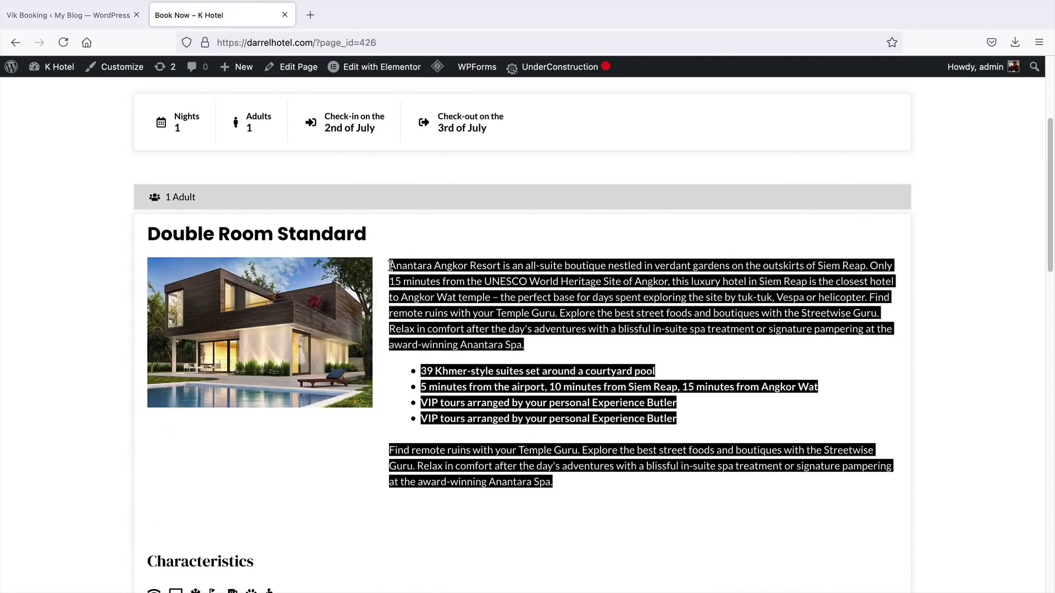
pyautogui.rightClick(391, 266)
pyautogui.click(410, 271)
pyautogui.click(83, 15)
pyautogui.rightClick(621, 329)
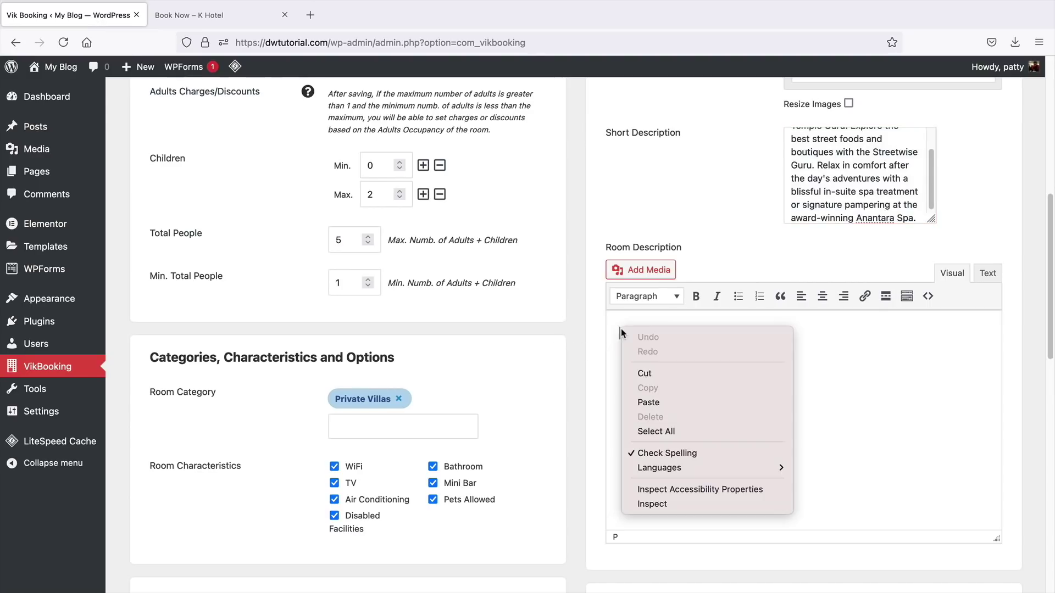
pyautogui.click(655, 403)
pyautogui.scroll(-4, 596, 393)
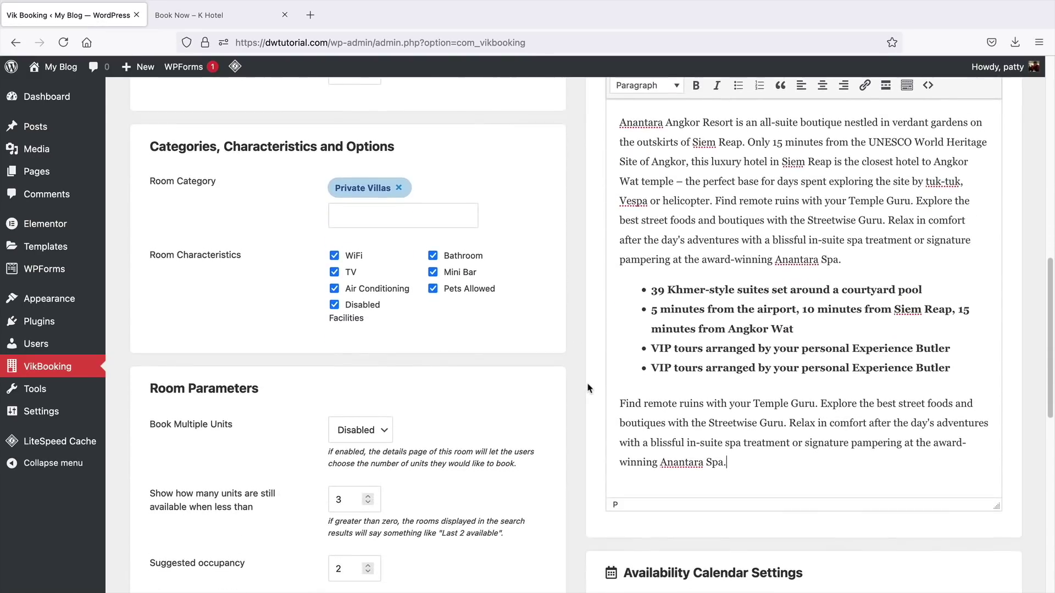
pyautogui.scroll(-8, 587, 388)
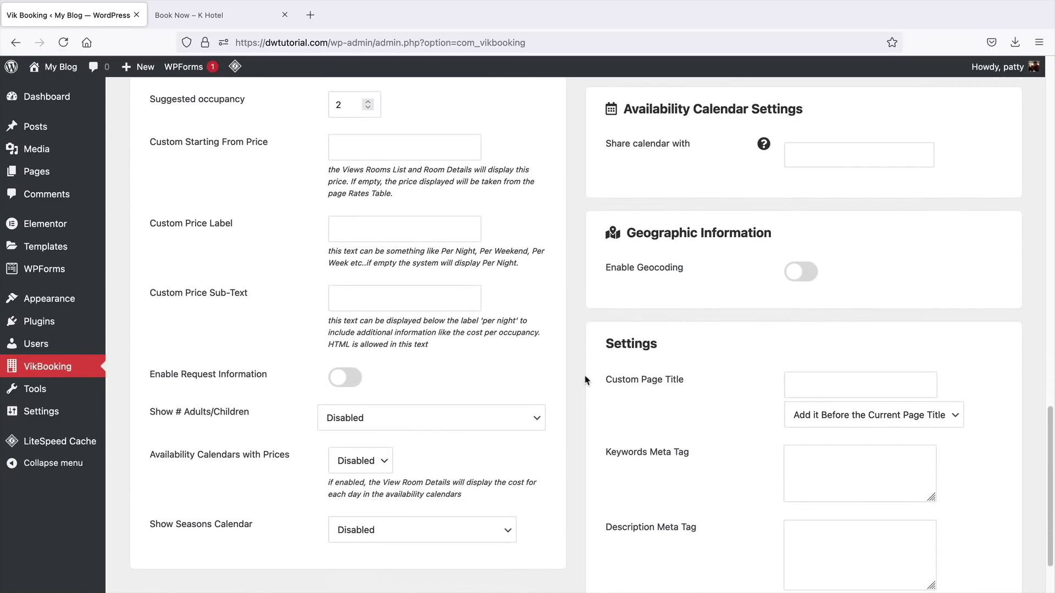
pyautogui.scroll(-2, 587, 380)
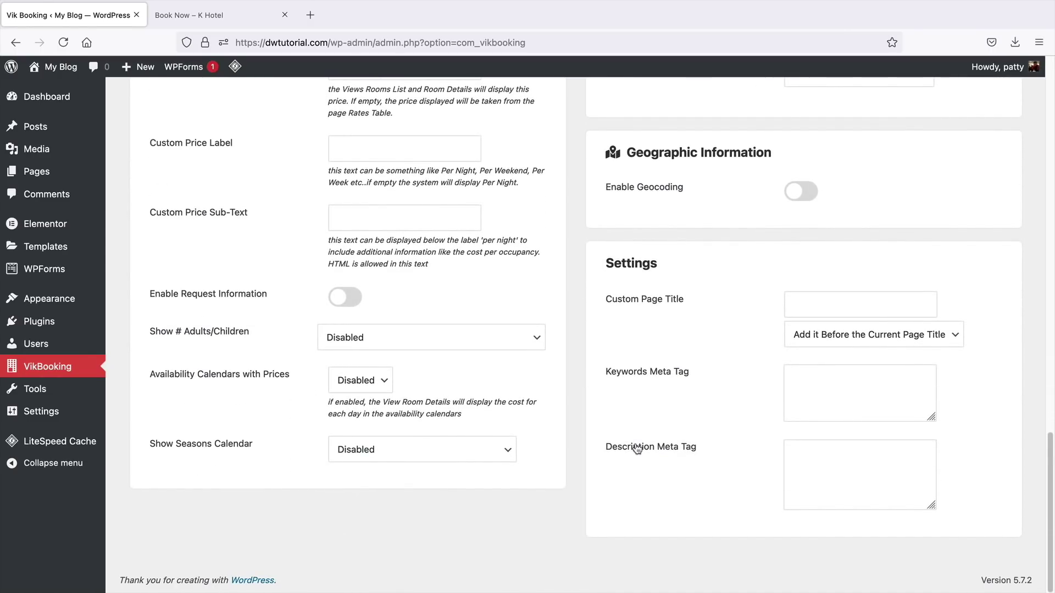
pyautogui.scroll(14, 635, 447)
pyautogui.scroll(8, 636, 444)
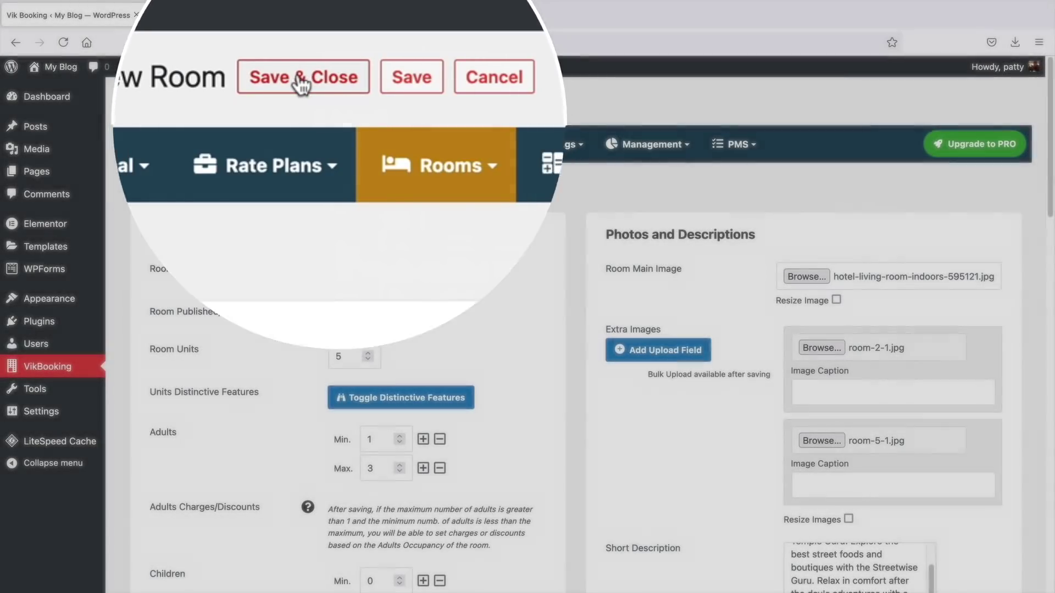
# Save the suite and insert base rates of 120 Standard and 110 Non-refundable per night.
pyautogui.click(302, 103)
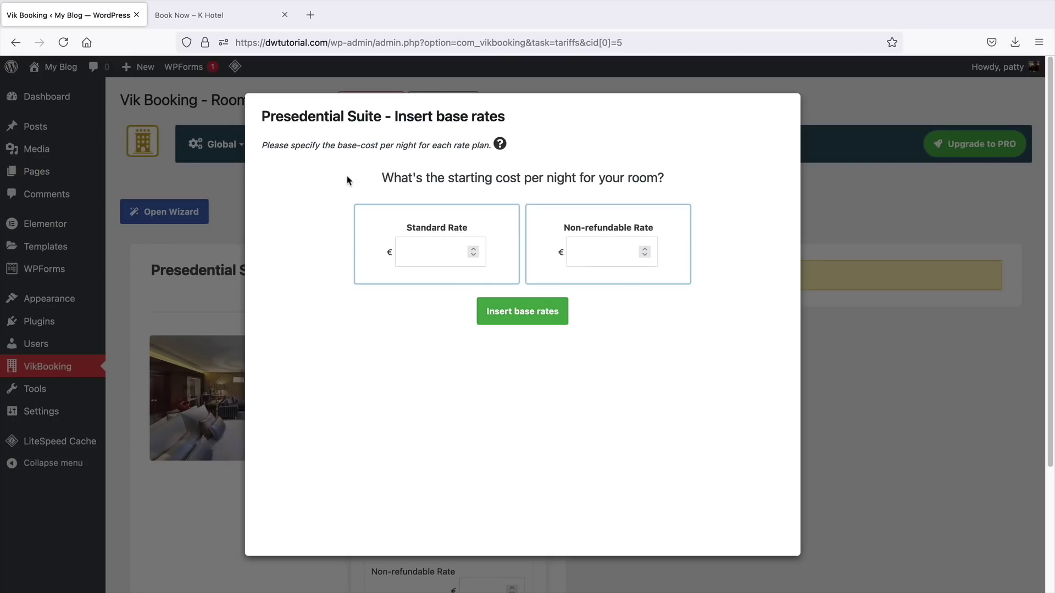
pyautogui.click(427, 242)
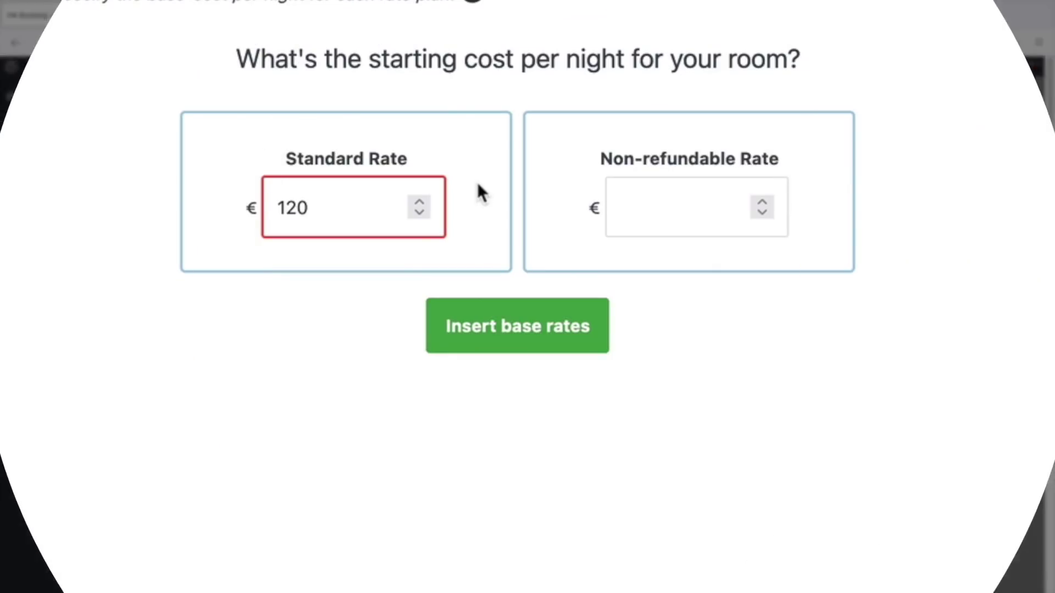
pyautogui.click(602, 249)
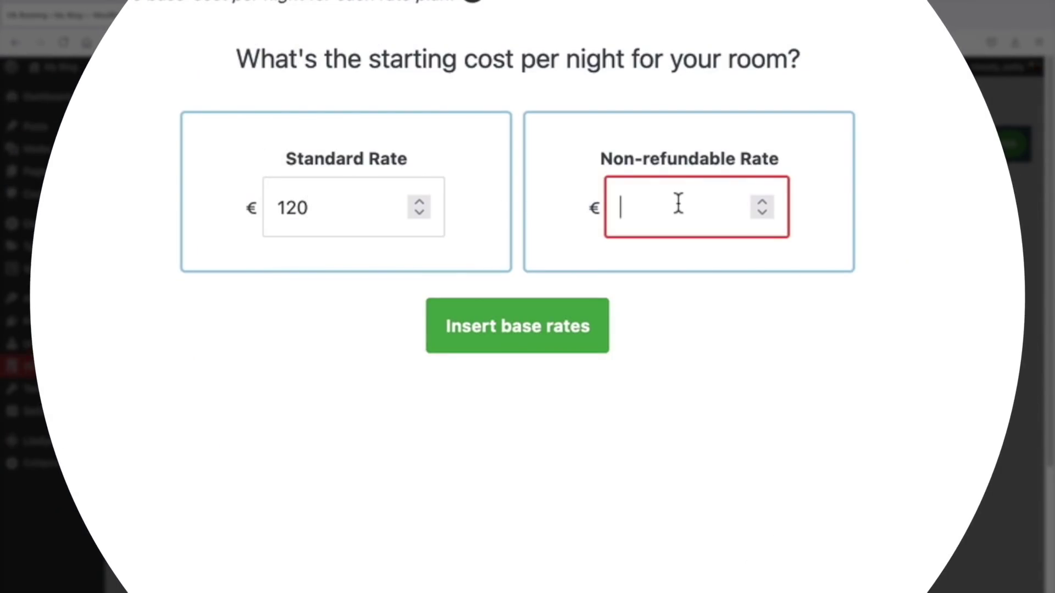
pyautogui.write('110')
pyautogui.click(517, 339)
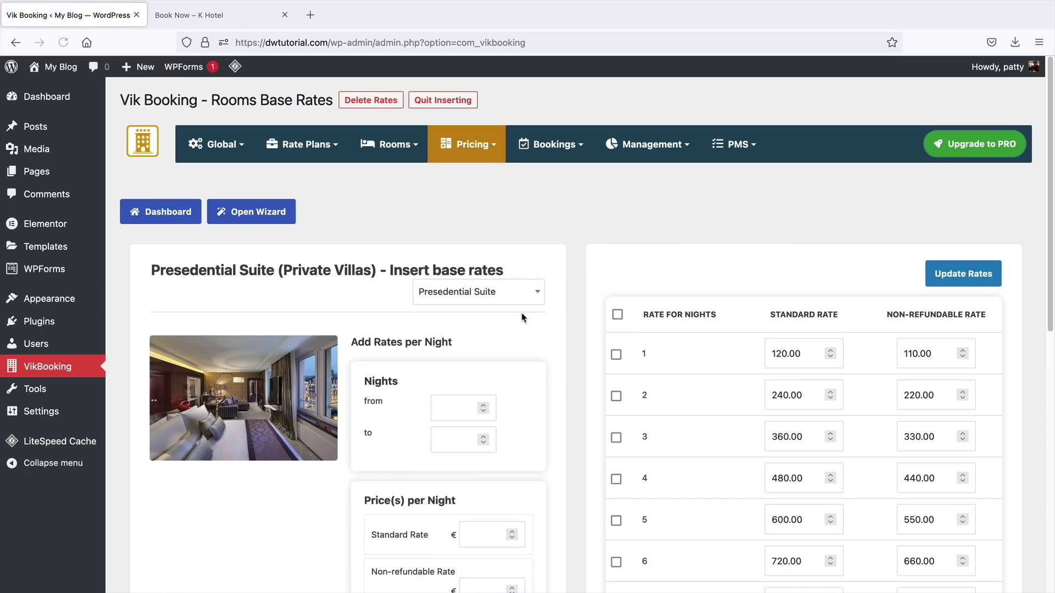
pyautogui.scroll(-3, 542, 312)
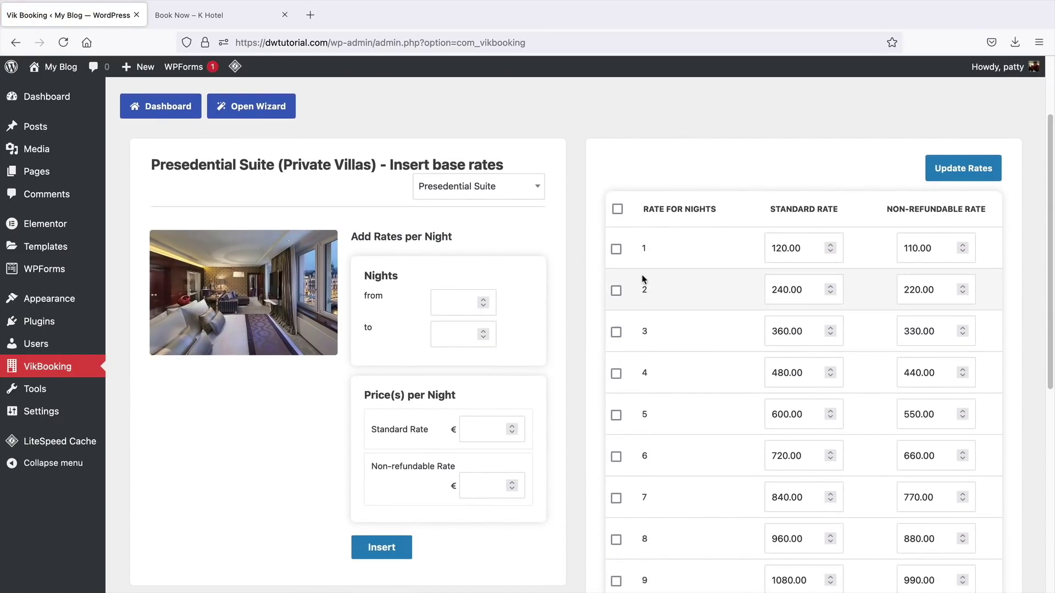
pyautogui.scroll(-1, 674, 294)
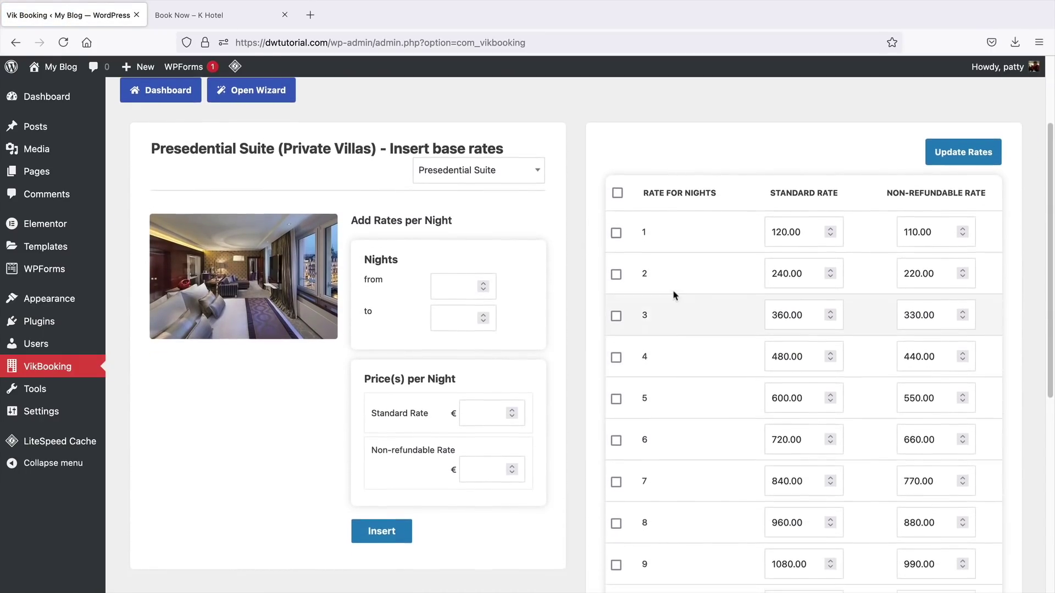
pyautogui.scroll(1, 674, 264)
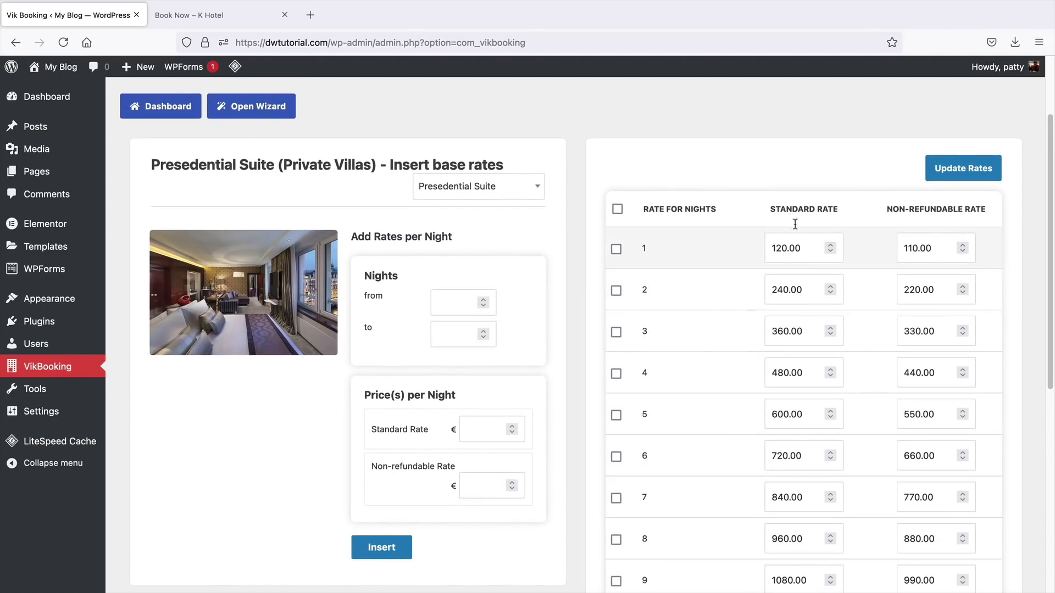
pyautogui.moveTo(897, 209); pyautogui.dragTo(981, 208)
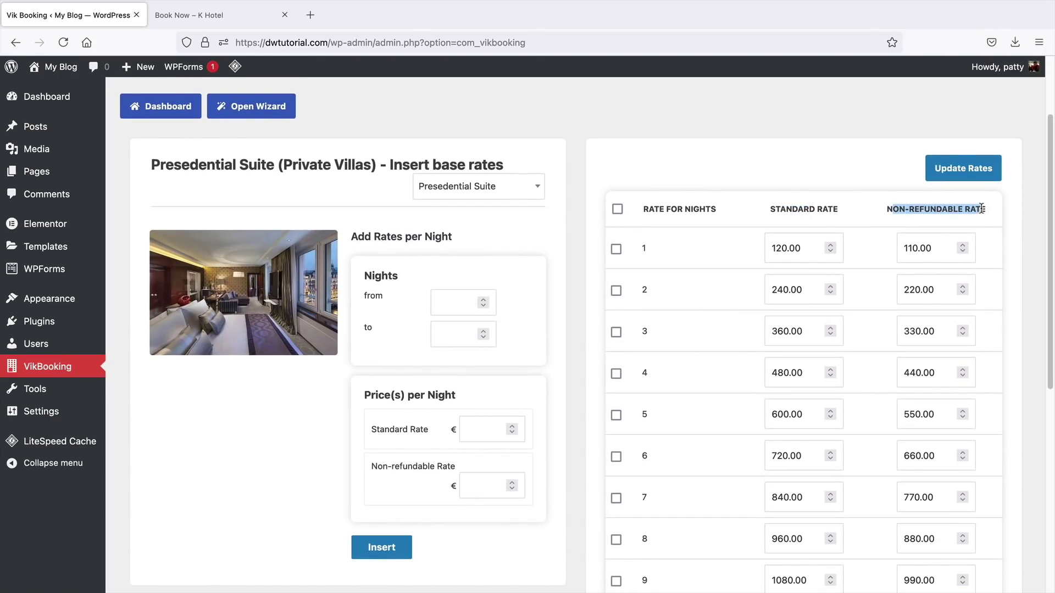
pyautogui.scroll(3, 558, 297)
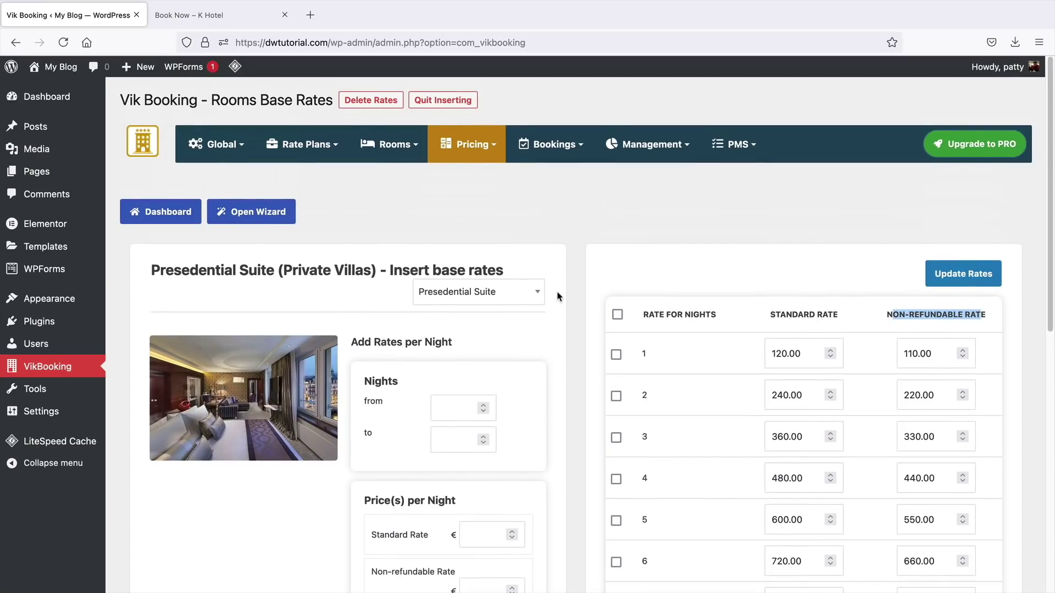
pyautogui.click(504, 297)
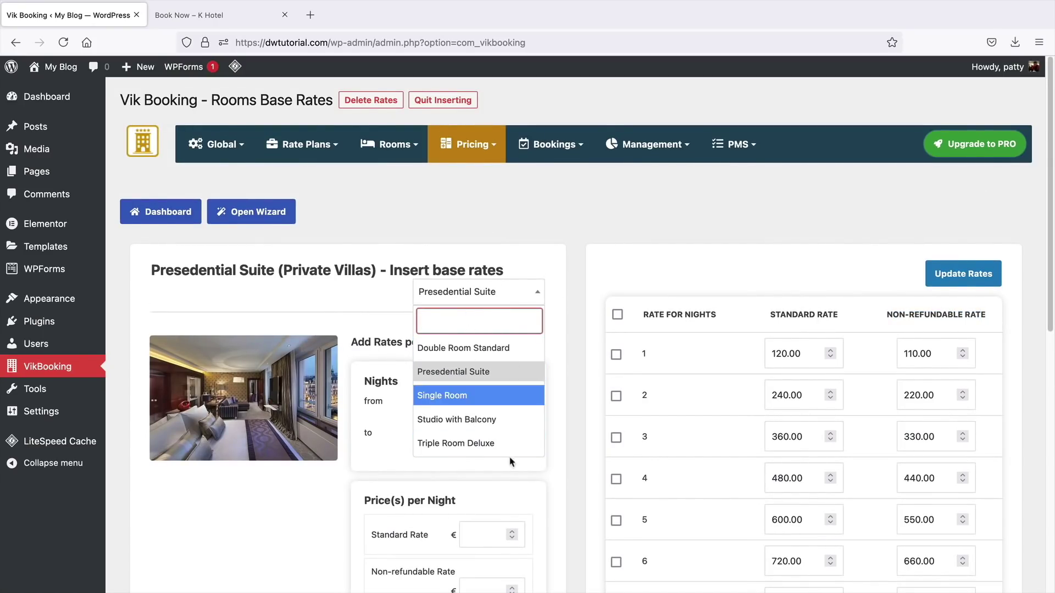
pyautogui.click(611, 211)
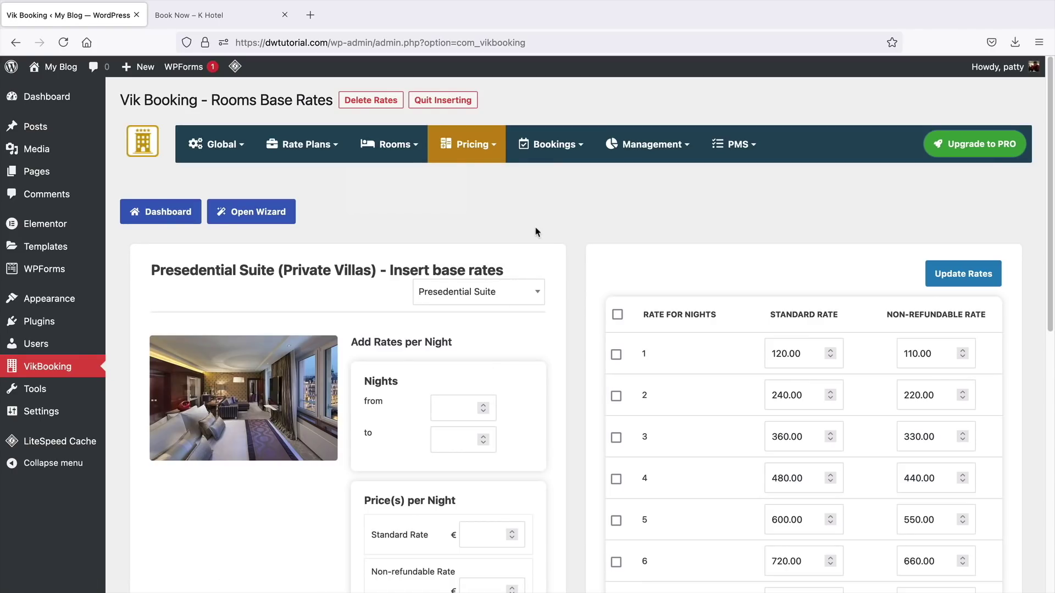
pyautogui.moveTo(401, 158)
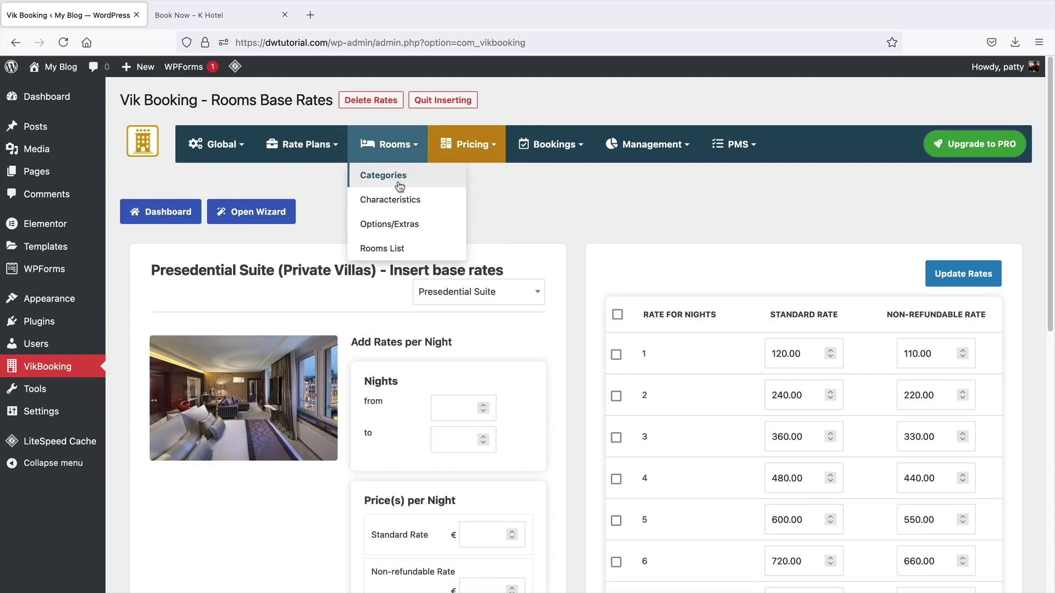
# Create and save a Double Fridge characteristic with the Gift icon, assigned to all rooms.
pyautogui.click(397, 204)
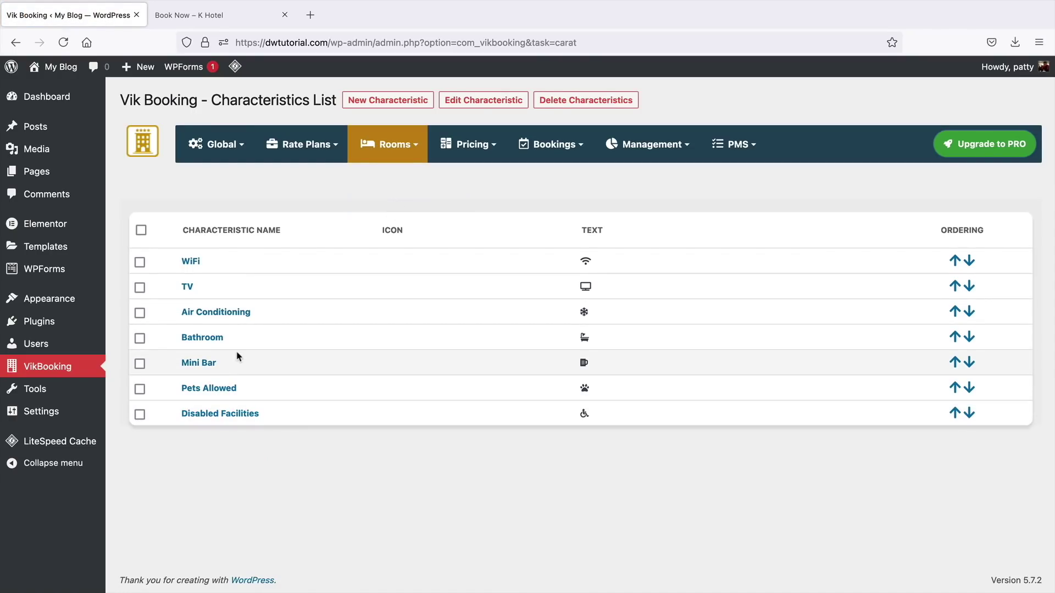
pyautogui.click(394, 102)
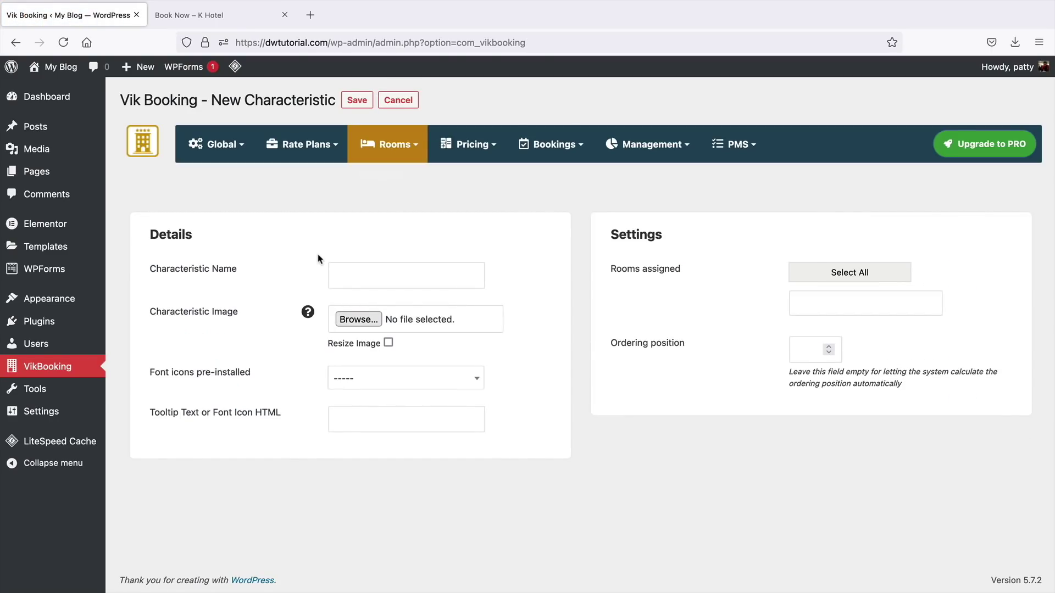
pyautogui.click(354, 276)
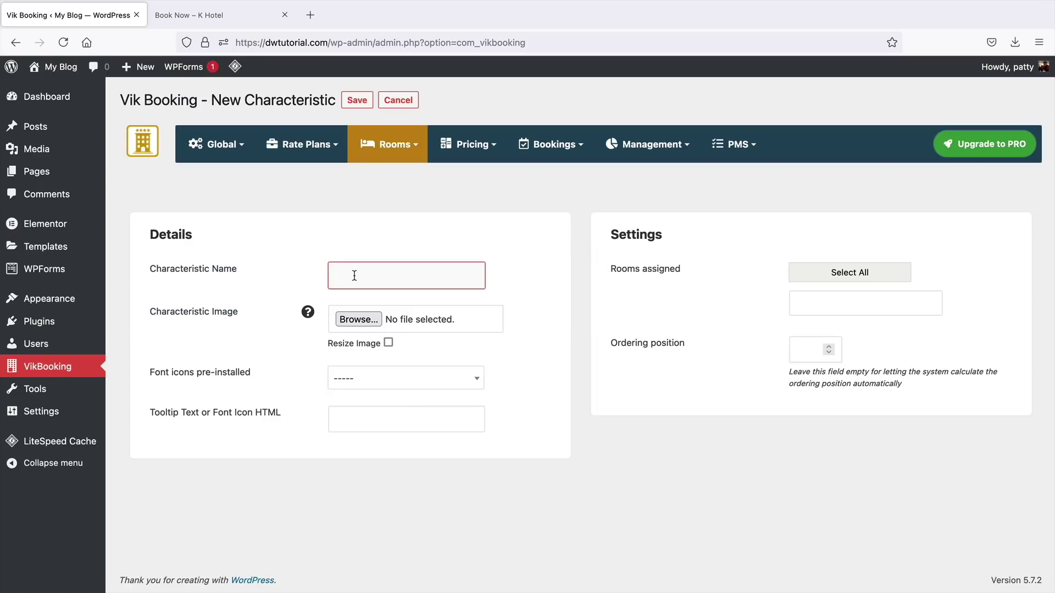
pyautogui.write('Double Fridge')
pyautogui.click(368, 379)
pyautogui.scroll(-10, 420, 475)
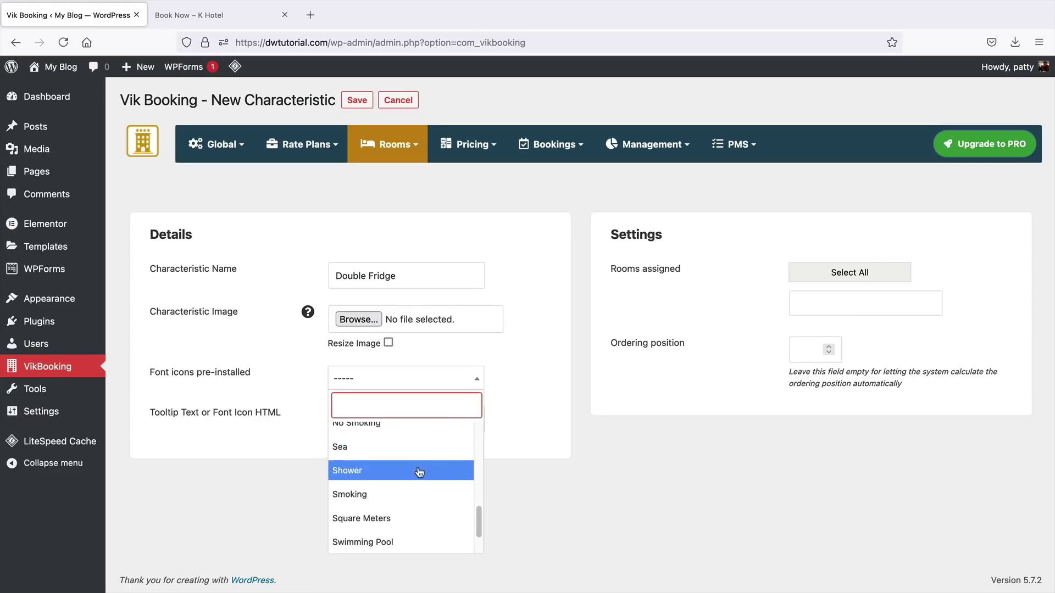
pyautogui.scroll(-3, 419, 472)
pyautogui.scroll(3, 415, 486)
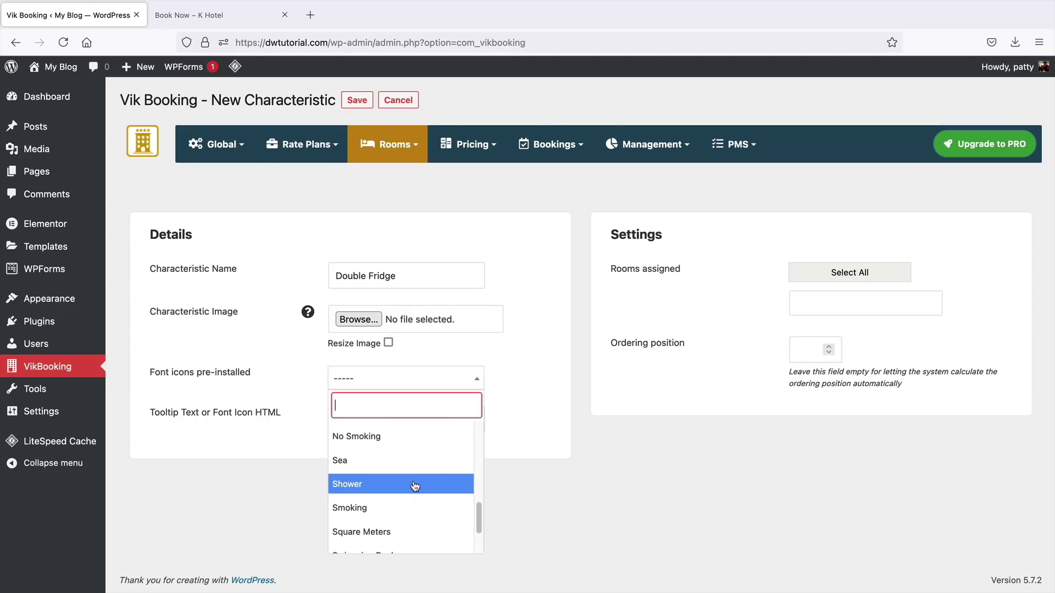
pyautogui.scroll(3, 415, 486)
pyautogui.scroll(1, 415, 483)
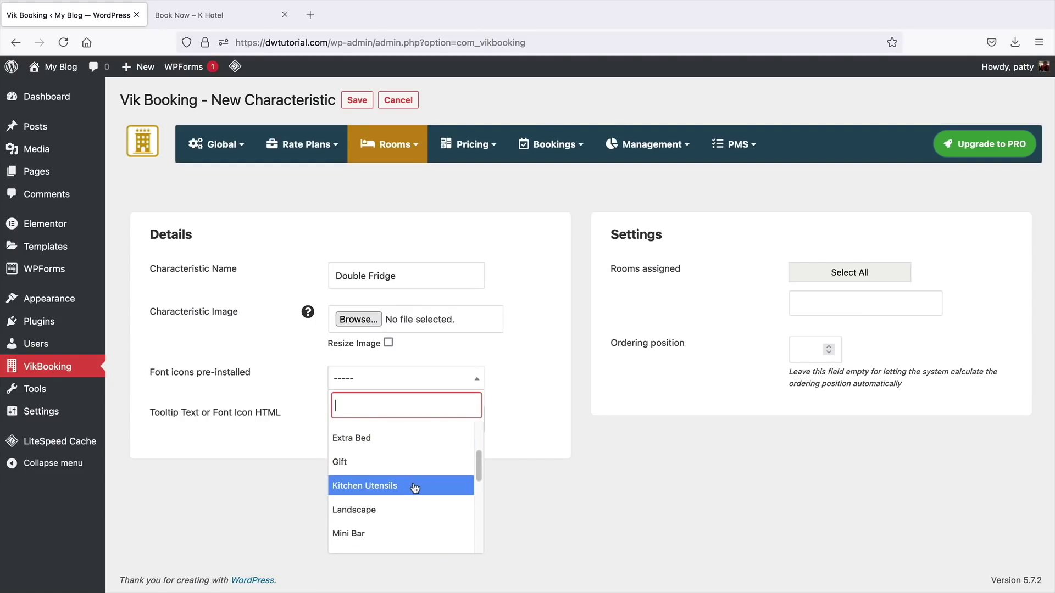
pyautogui.click(403, 474)
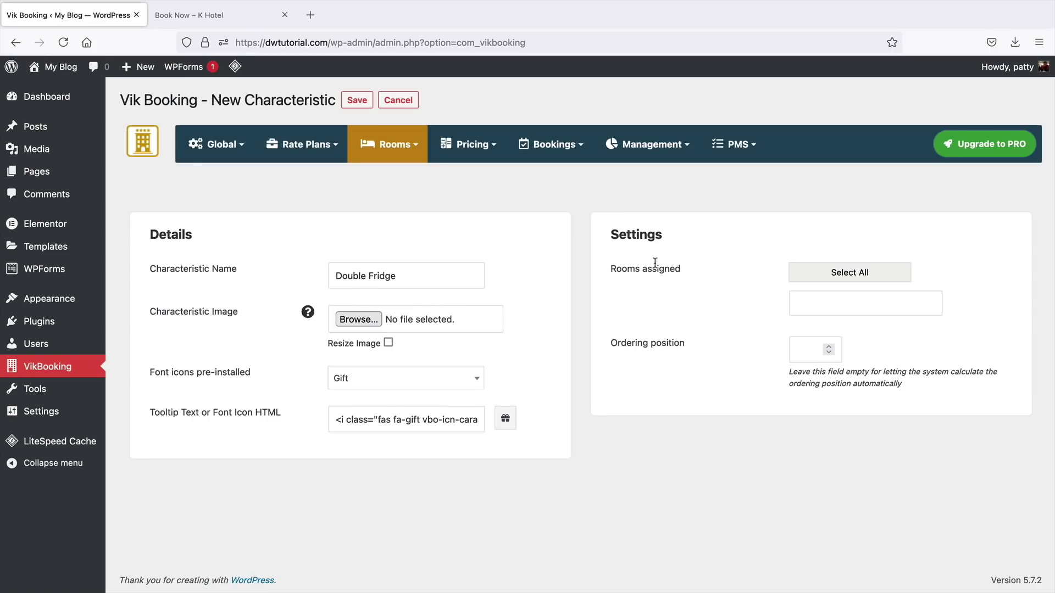
pyautogui.click(842, 277)
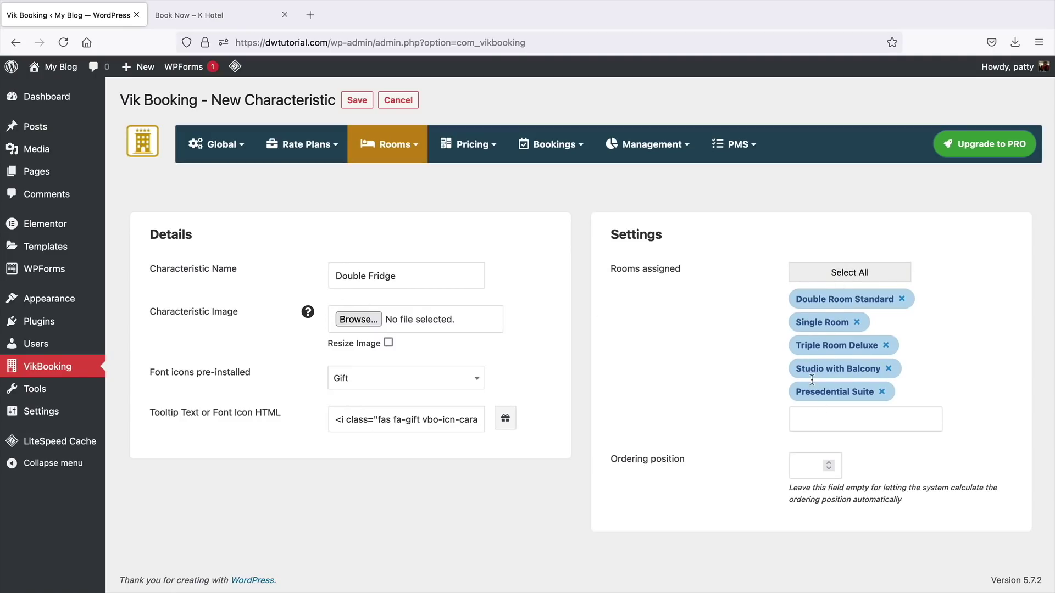
pyautogui.click(356, 100)
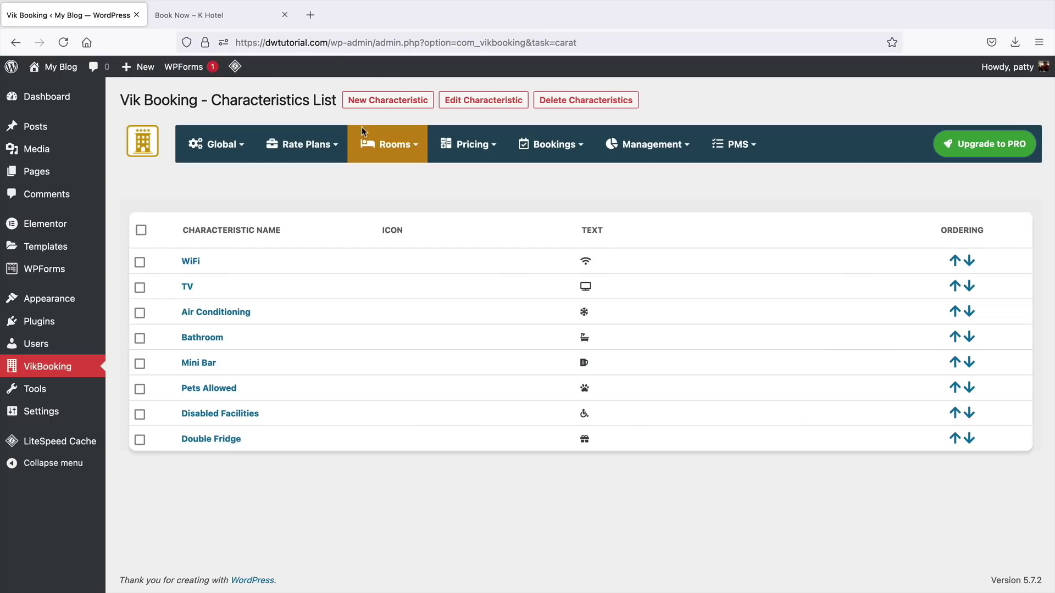
# On the public hotel site, search from 1 July 2021 and select the Presedential Suite.
pyautogui.moveTo(59, 68)
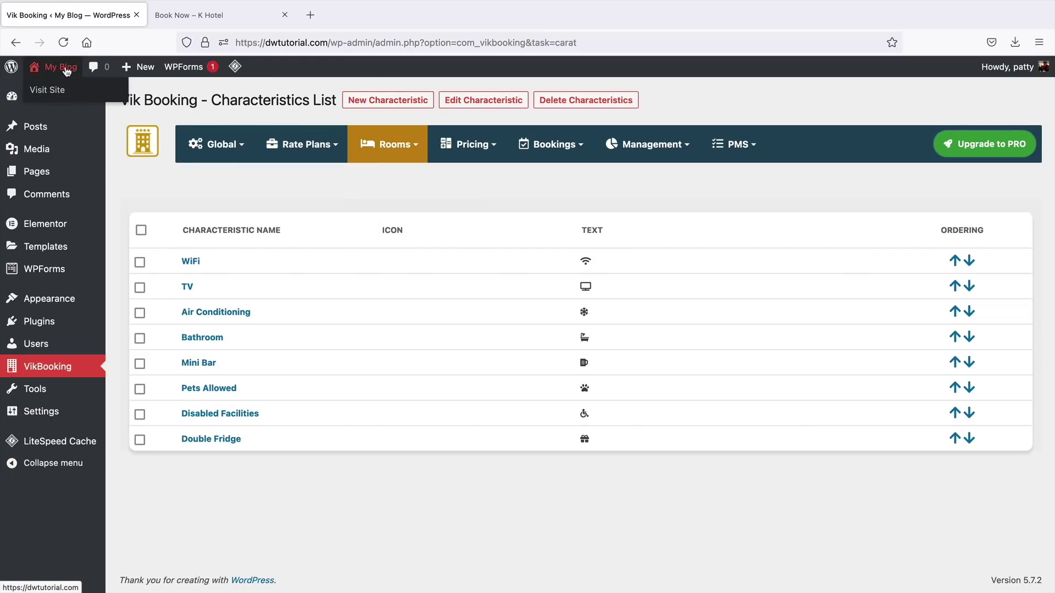
pyautogui.click(61, 94)
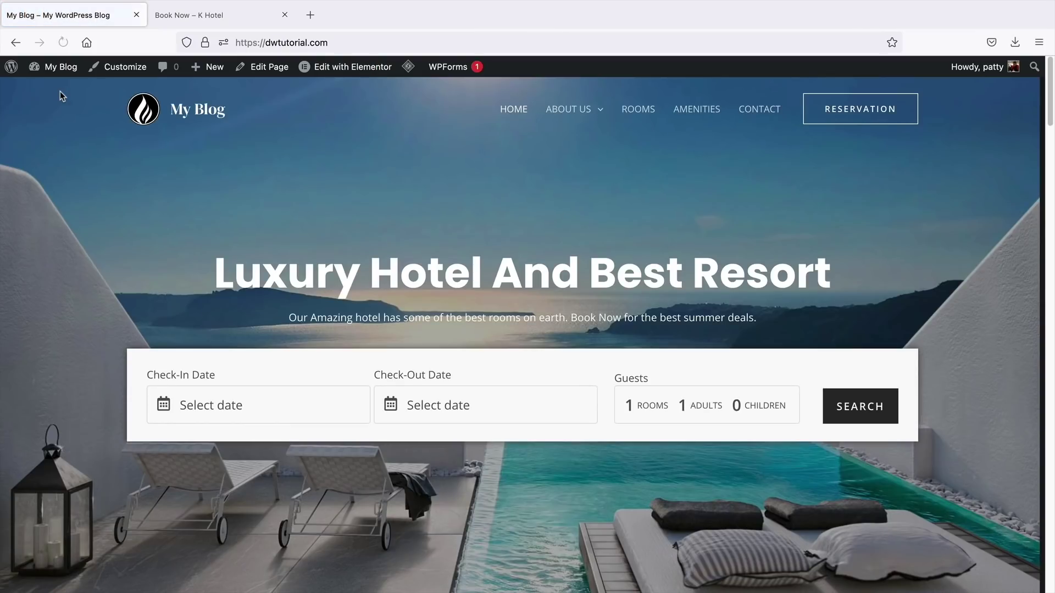
pyautogui.click(278, 400)
pyautogui.scroll(-2, 278, 401)
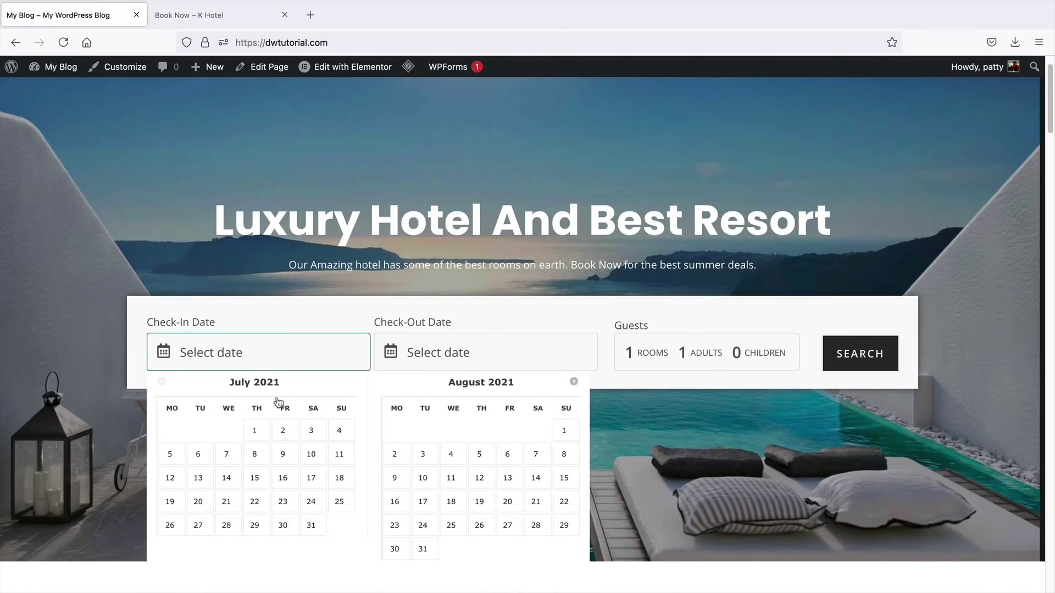
pyautogui.click(257, 430)
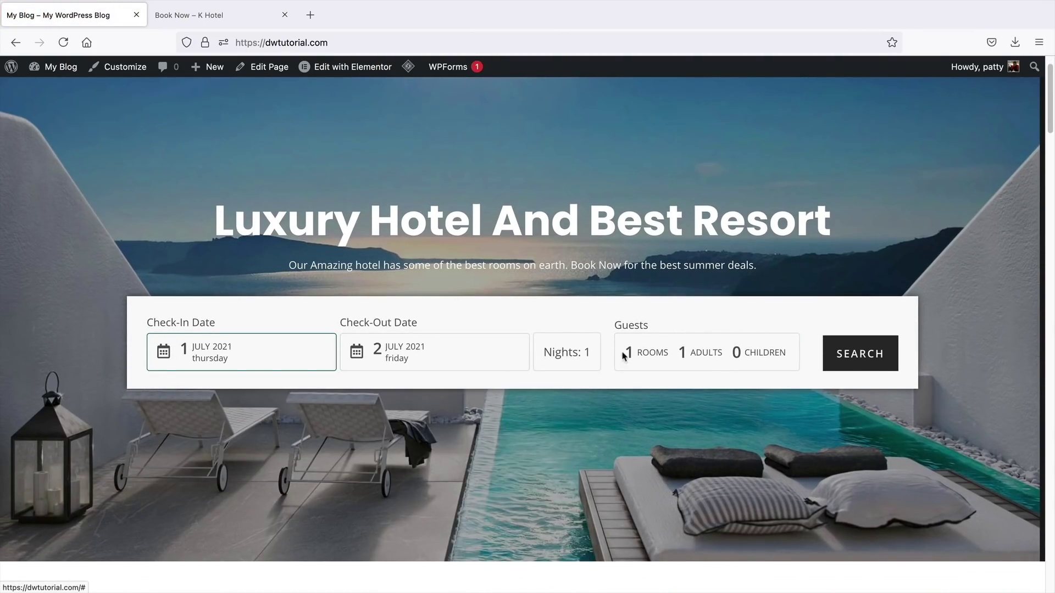
pyautogui.click(860, 353)
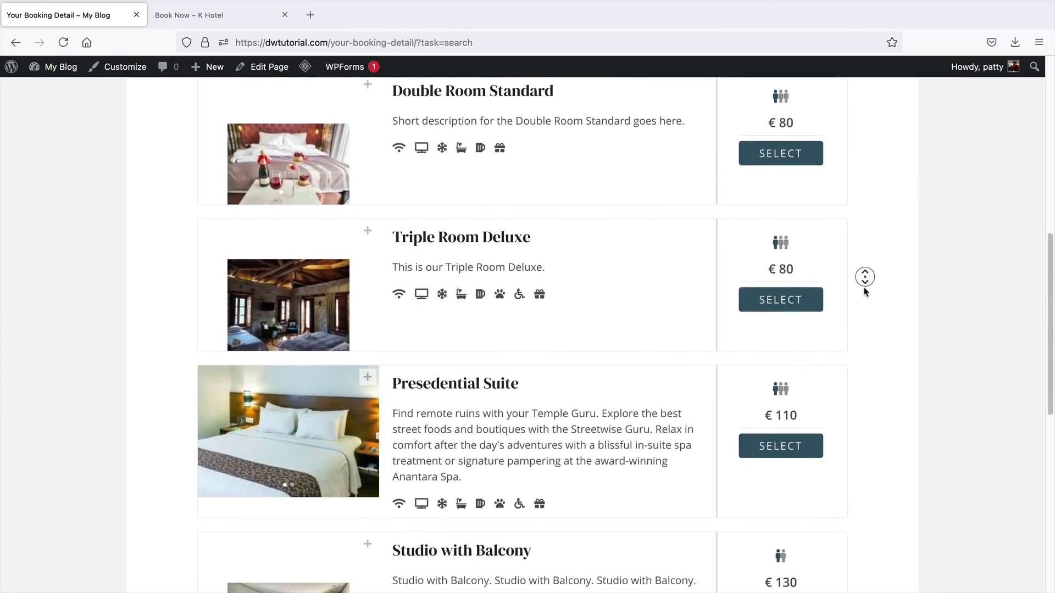
pyautogui.middleClick(864, 290)
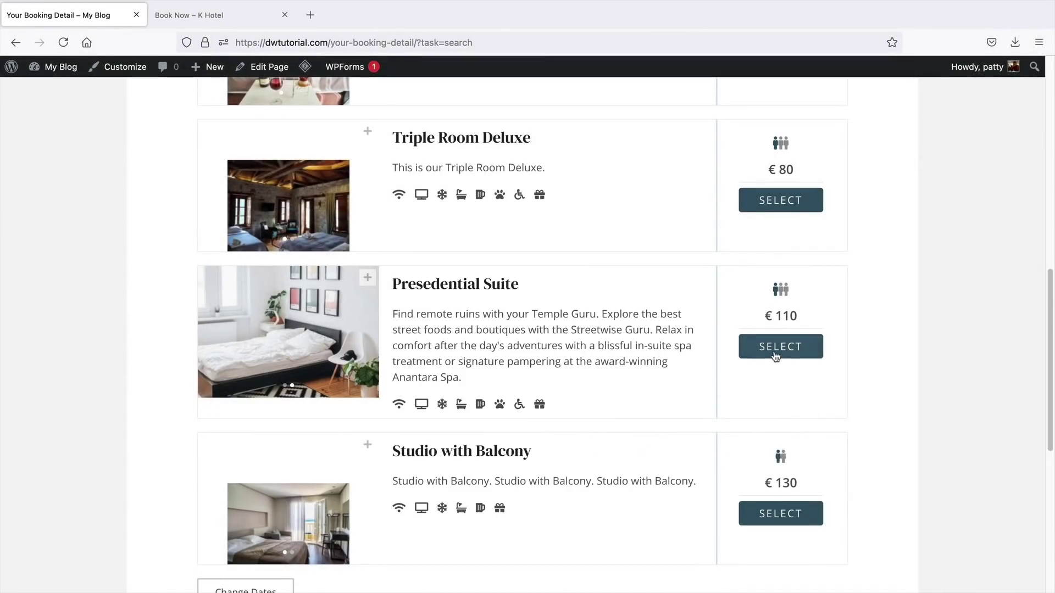
pyautogui.click(778, 354)
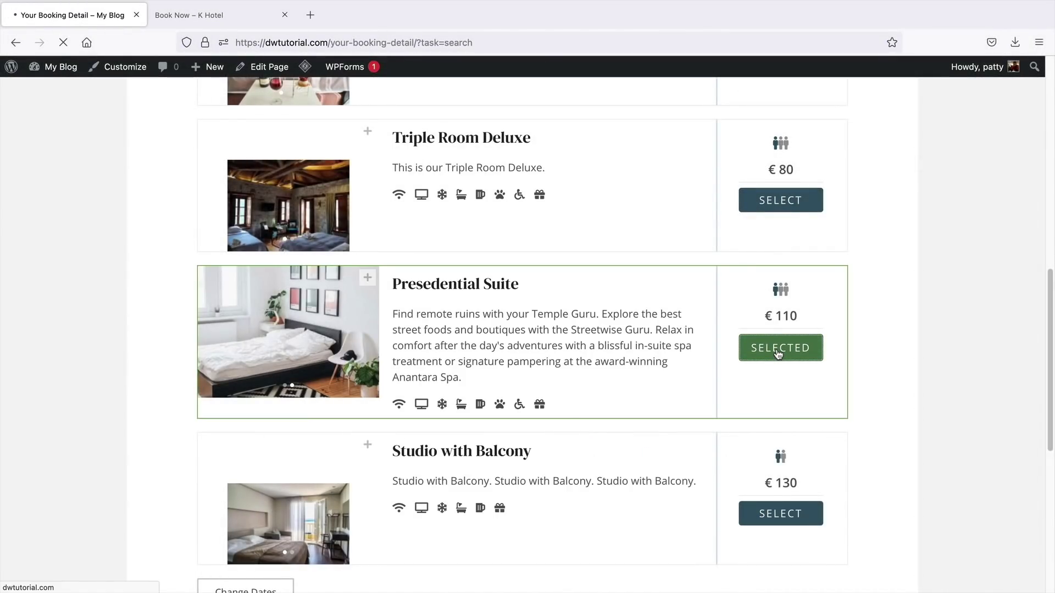
pyautogui.middleClick(937, 311)
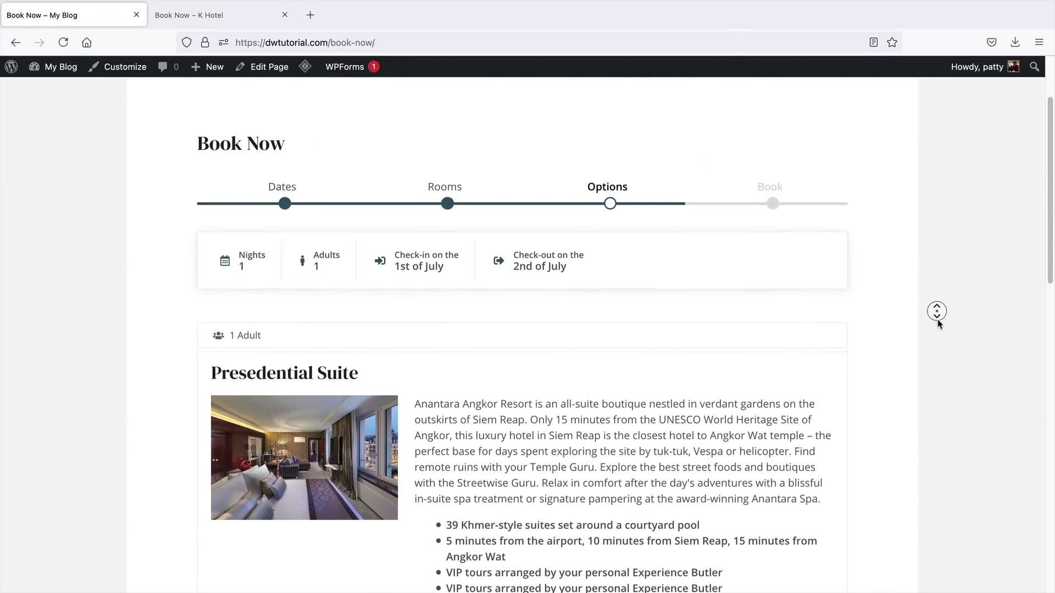
# Check the suite's Room Main Image setting in the admin tab against the Book Now page.
pyautogui.click(801, 328)
pyautogui.moveTo(308, 291)
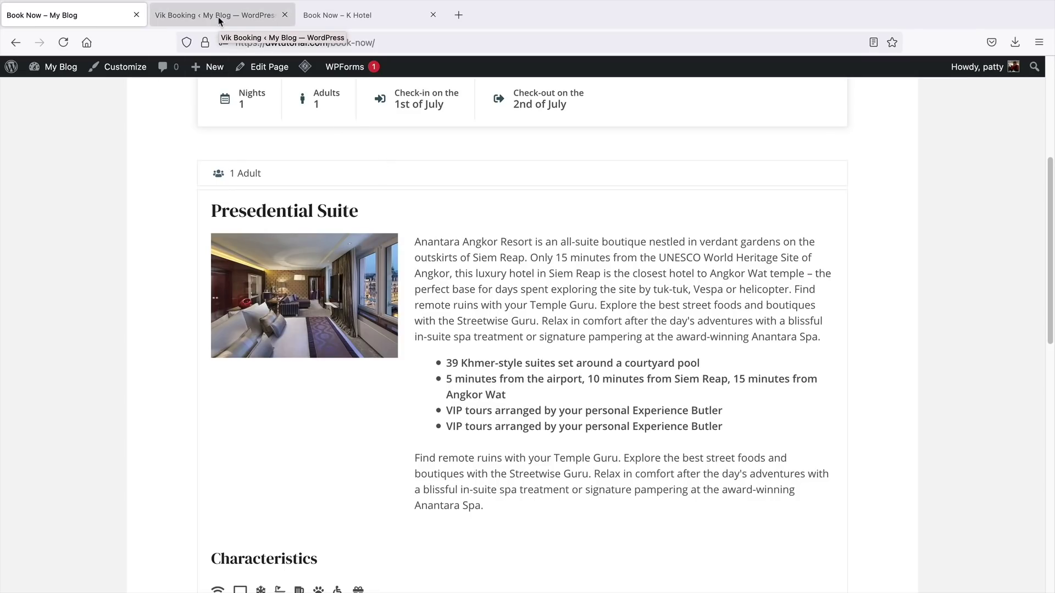
pyautogui.click(219, 16)
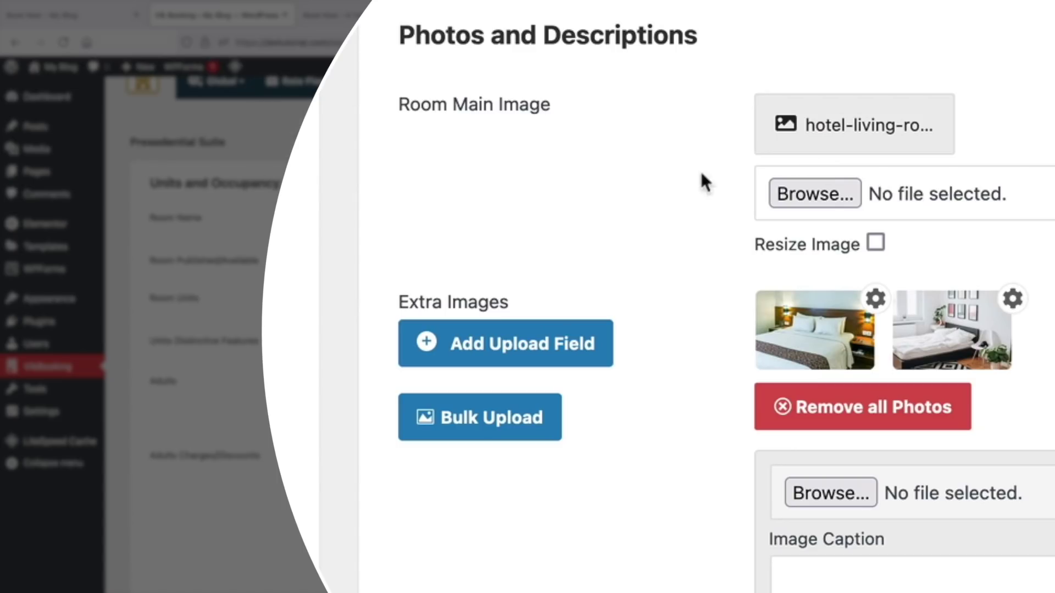
pyautogui.moveTo(520, 104); pyautogui.dragTo(391, 104)
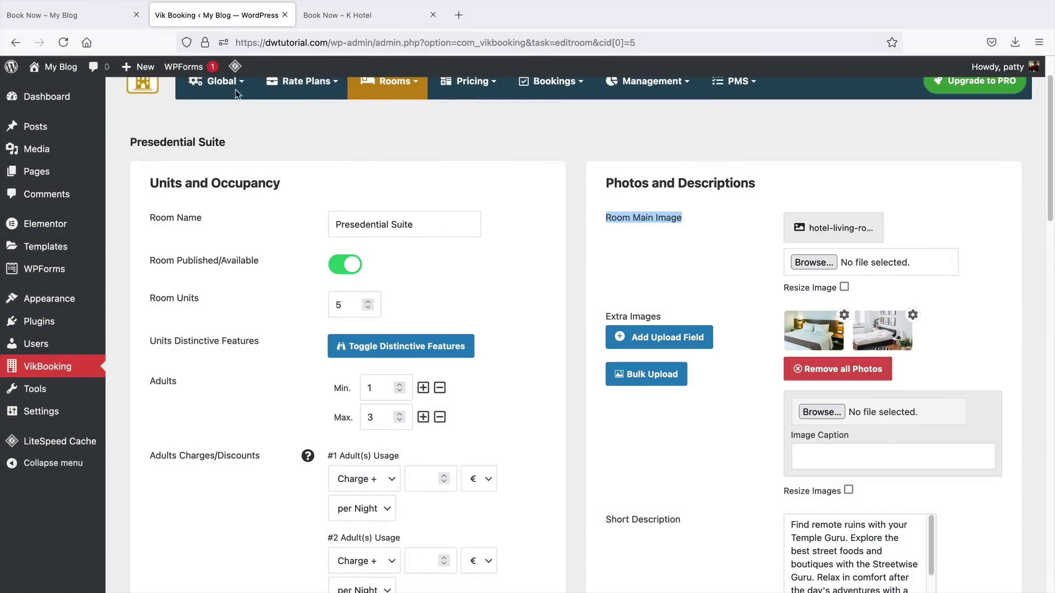
pyautogui.click(74, 15)
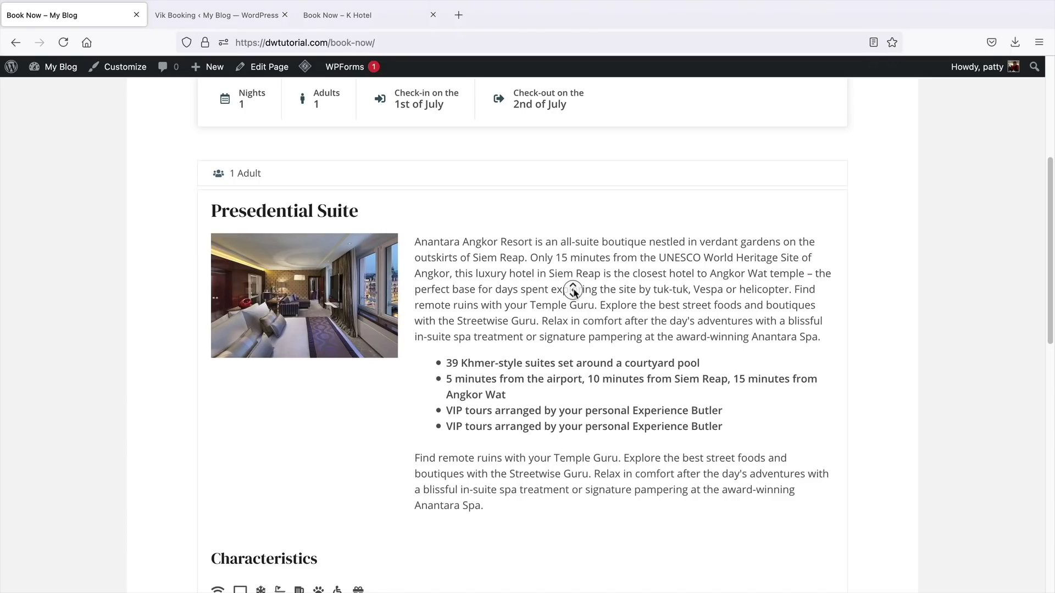
# Look through the Presedential Suite's Book Now options page, with its photo and description.
pyautogui.scroll(-3, 575, 297)
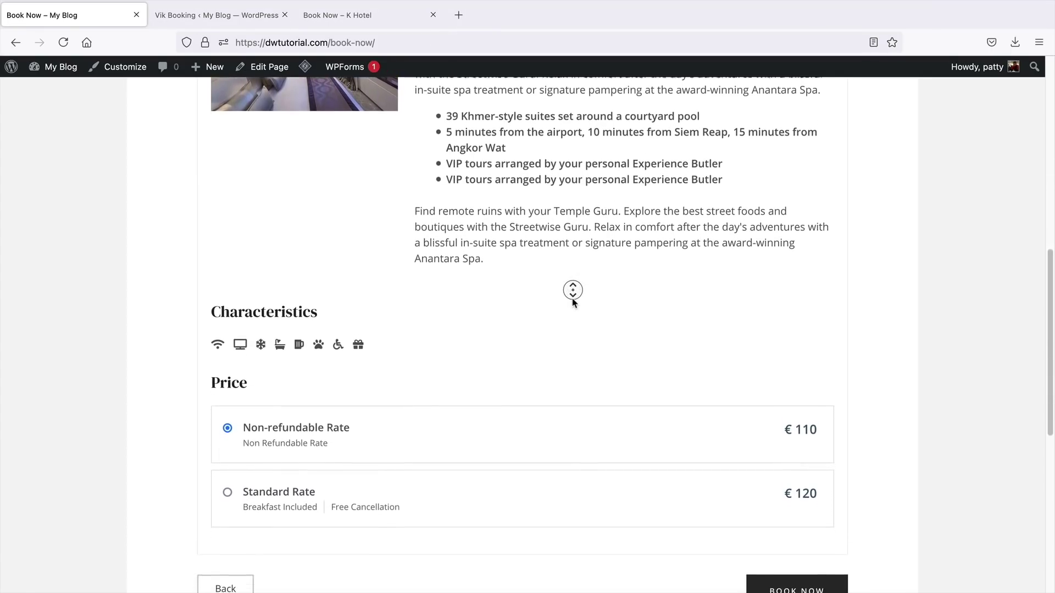
pyautogui.middleClick(573, 300)
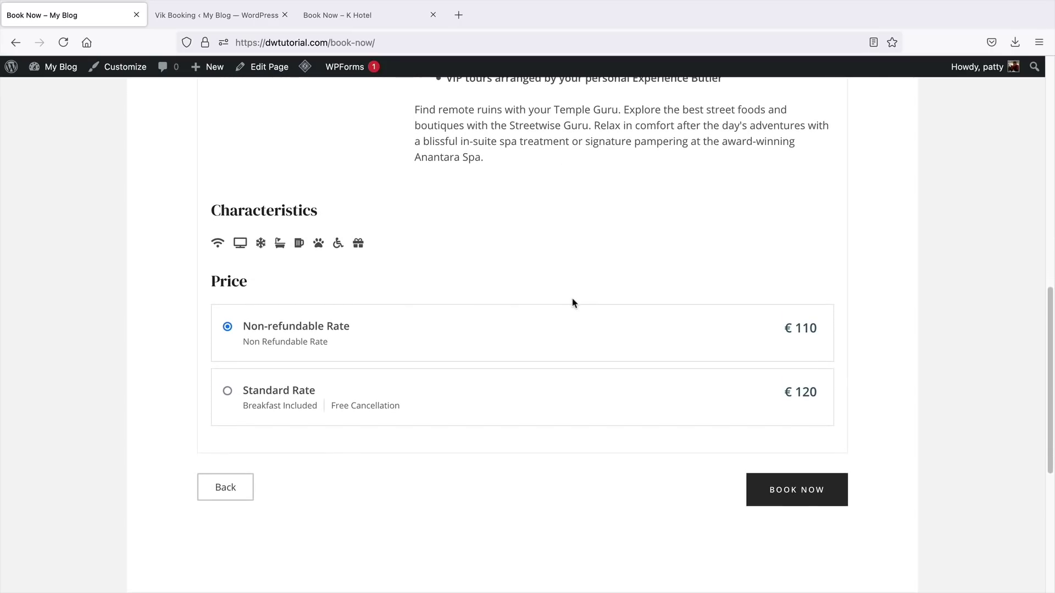
pyautogui.scroll(10, 572, 302)
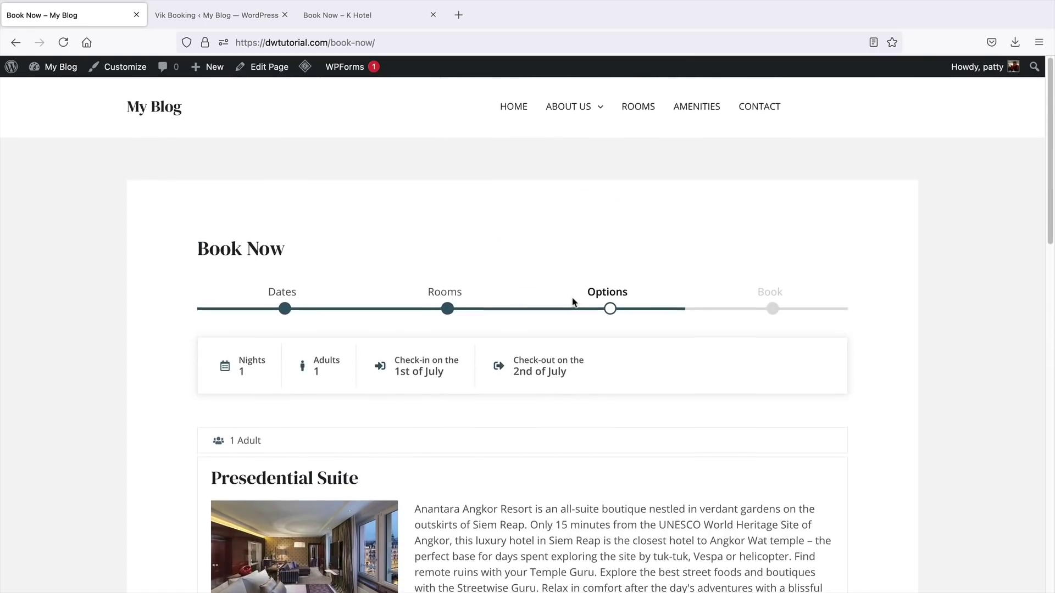
pyautogui.scroll(-1, 572, 303)
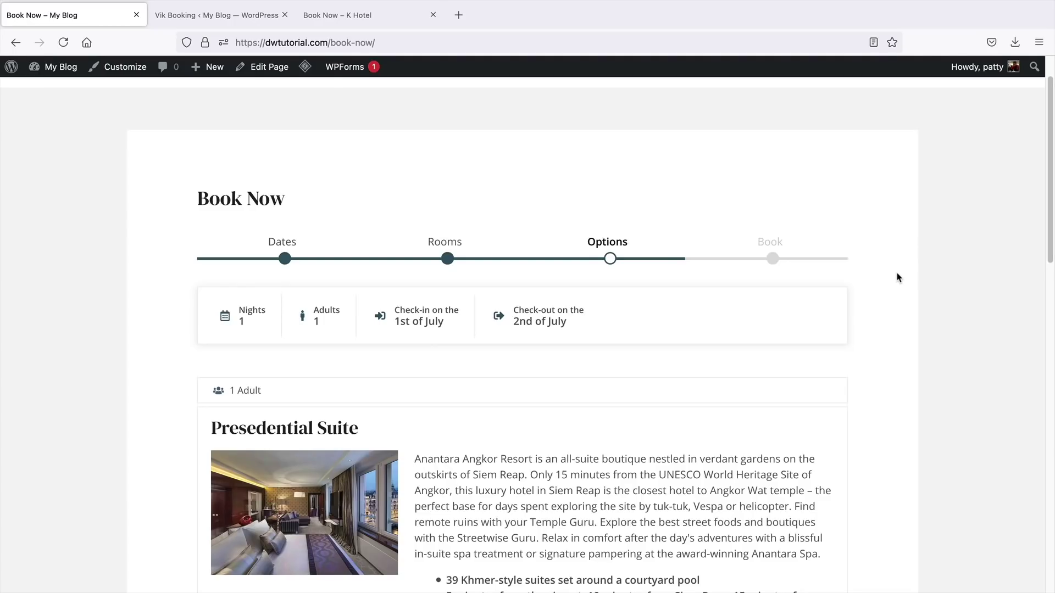
pyautogui.scroll(-3, 894, 279)
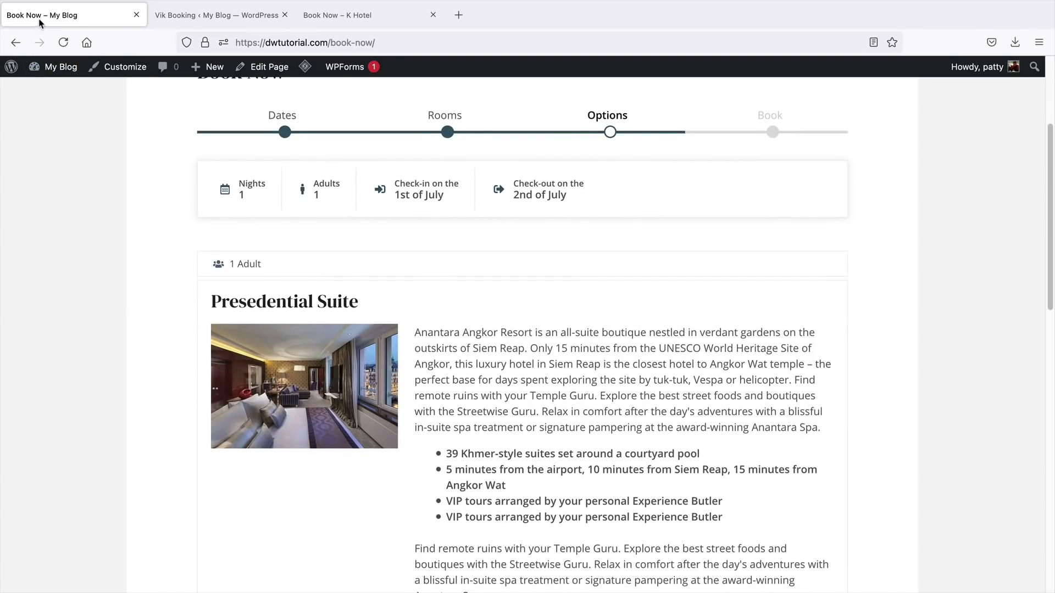
# Go from the home page through the admin Dashboard and VikBooking to Global > Configuration.
pyautogui.click(16, 42)
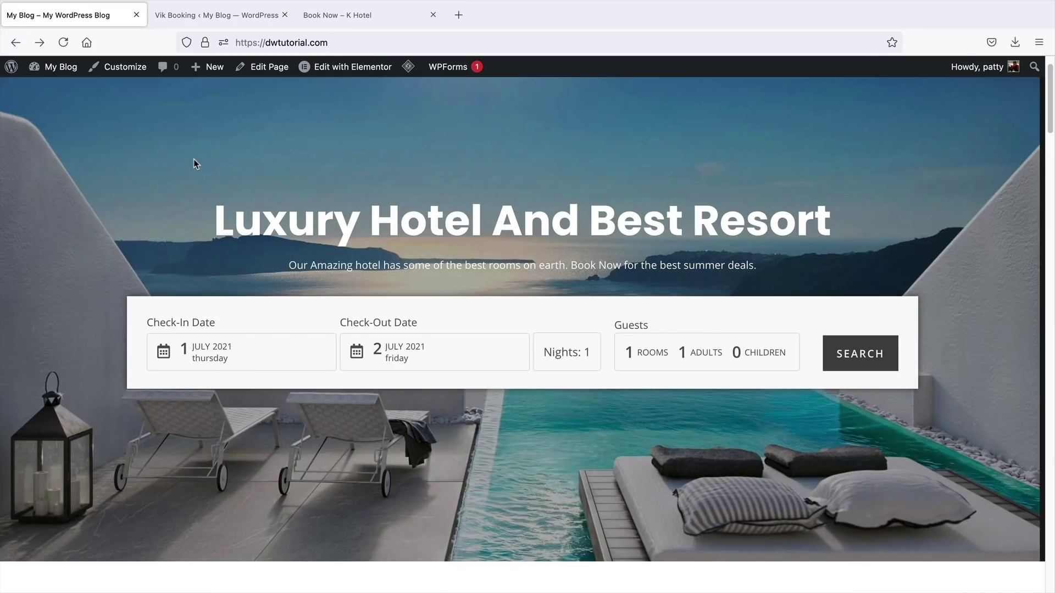
pyautogui.moveTo(66, 67)
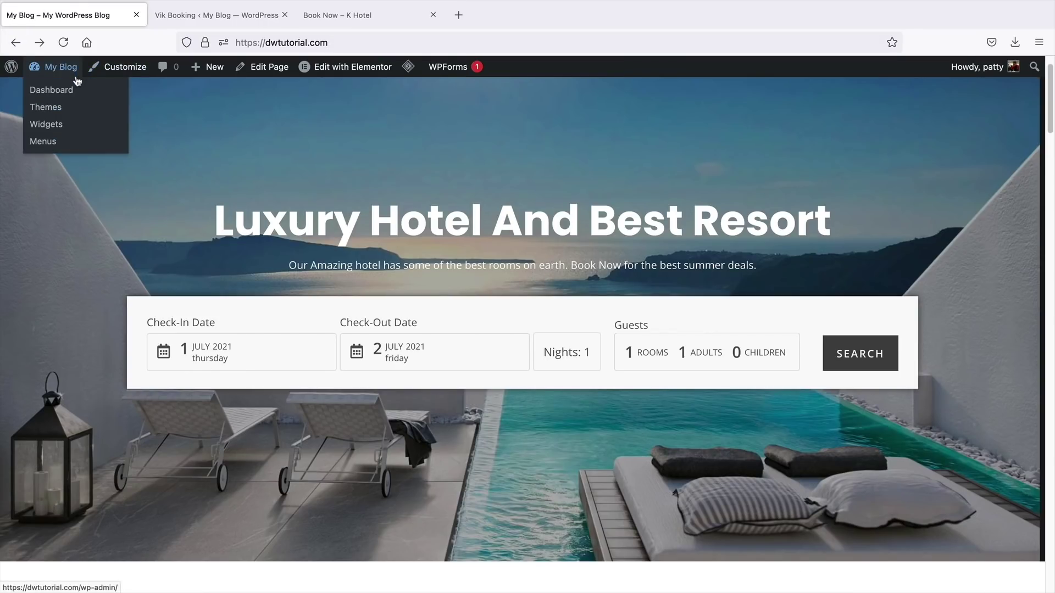
pyautogui.click(76, 94)
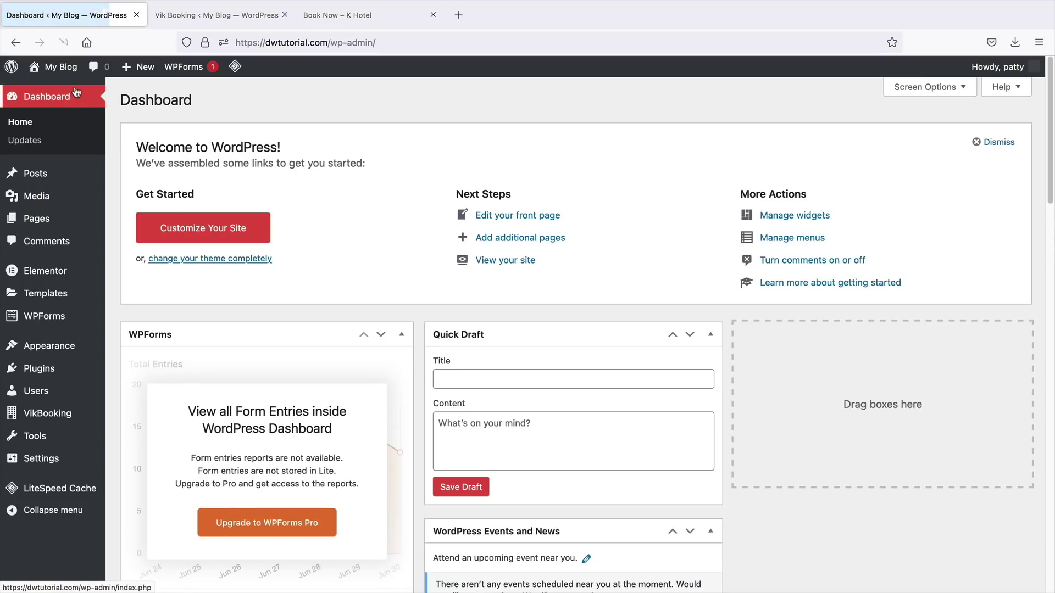
pyautogui.click(62, 417)
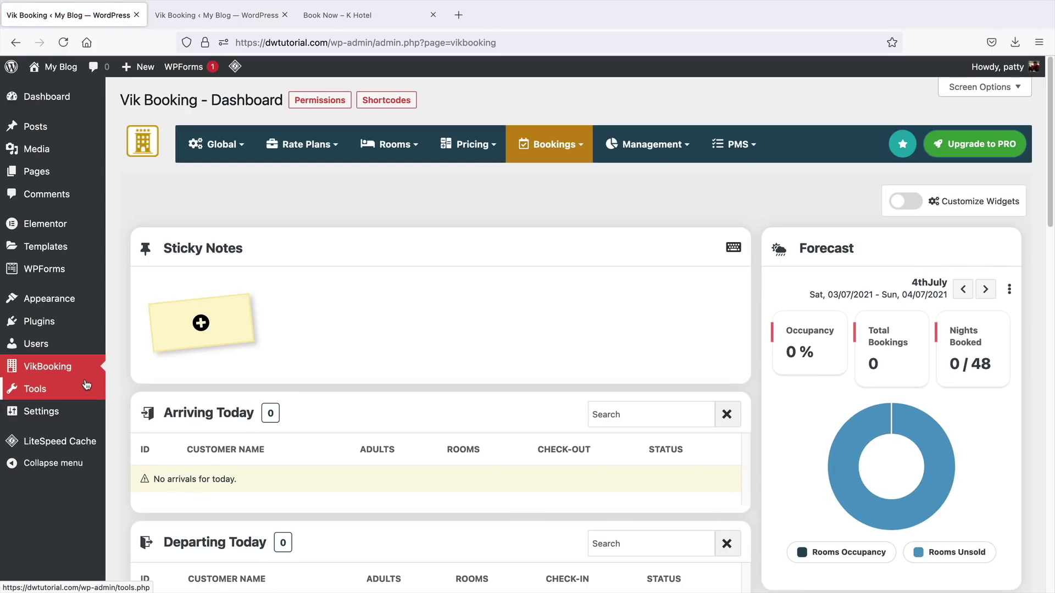
pyautogui.moveTo(219, 159)
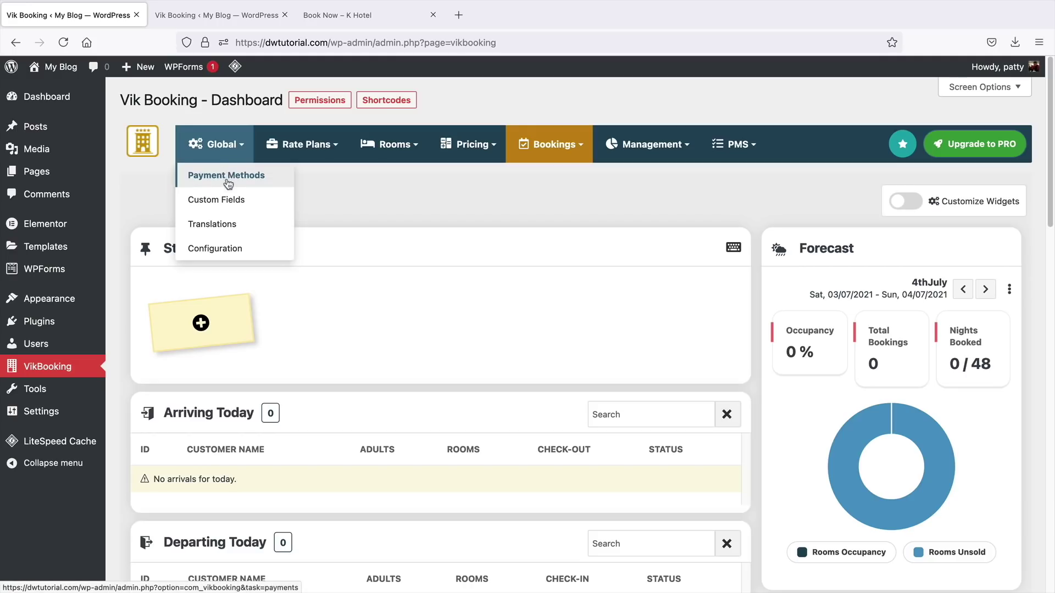
pyautogui.click(247, 252)
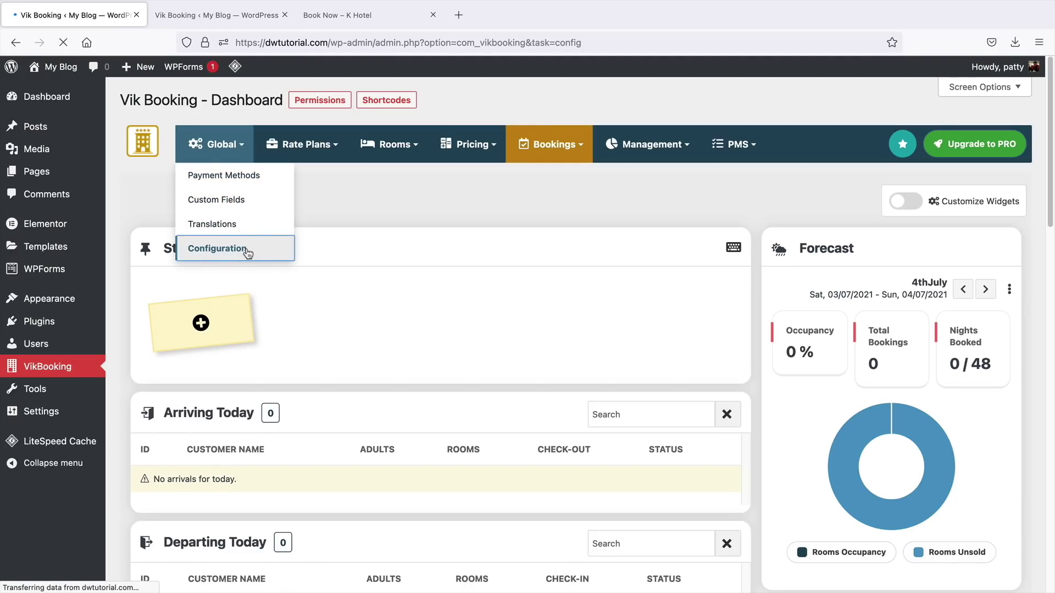
pyautogui.moveTo(230, 148)
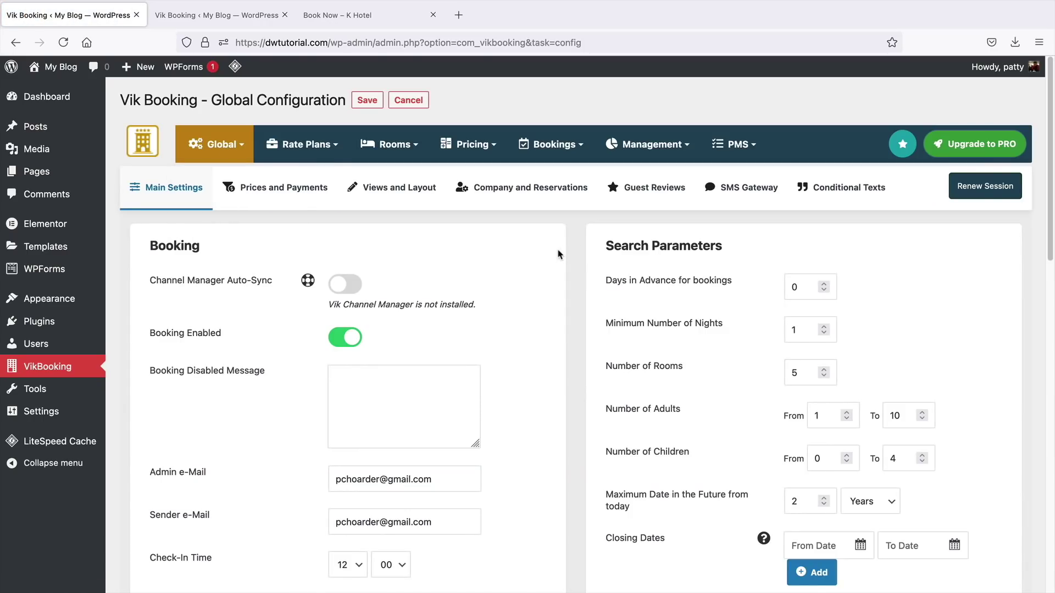
# In Prices and Payments, set Currency Name USD, Currency Symbol $, and Transactions Currency Code USD.
pyautogui.click(288, 198)
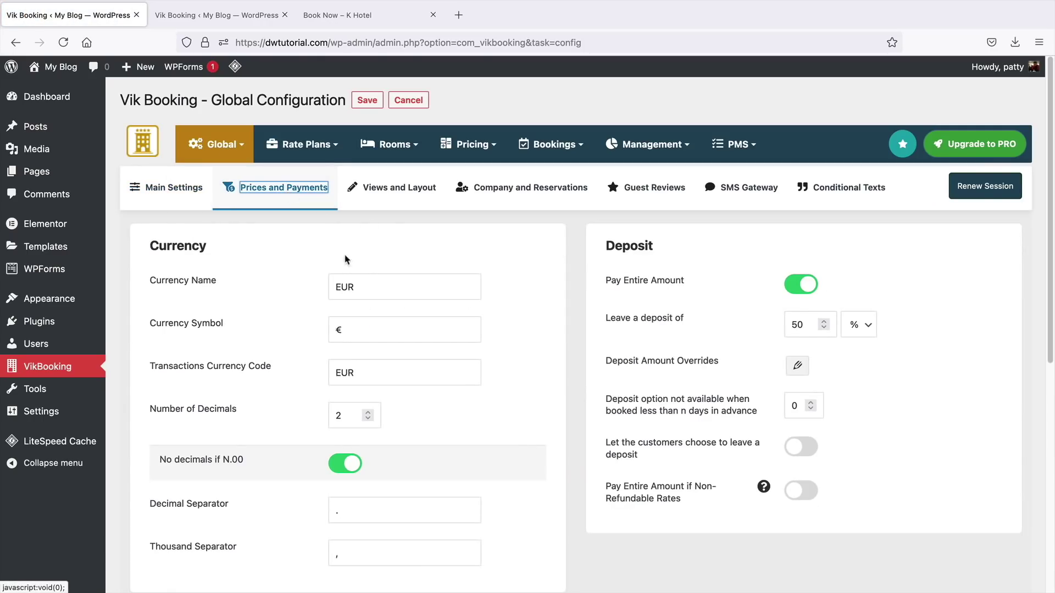
pyautogui.click(242, 289)
pyautogui.write('USD')
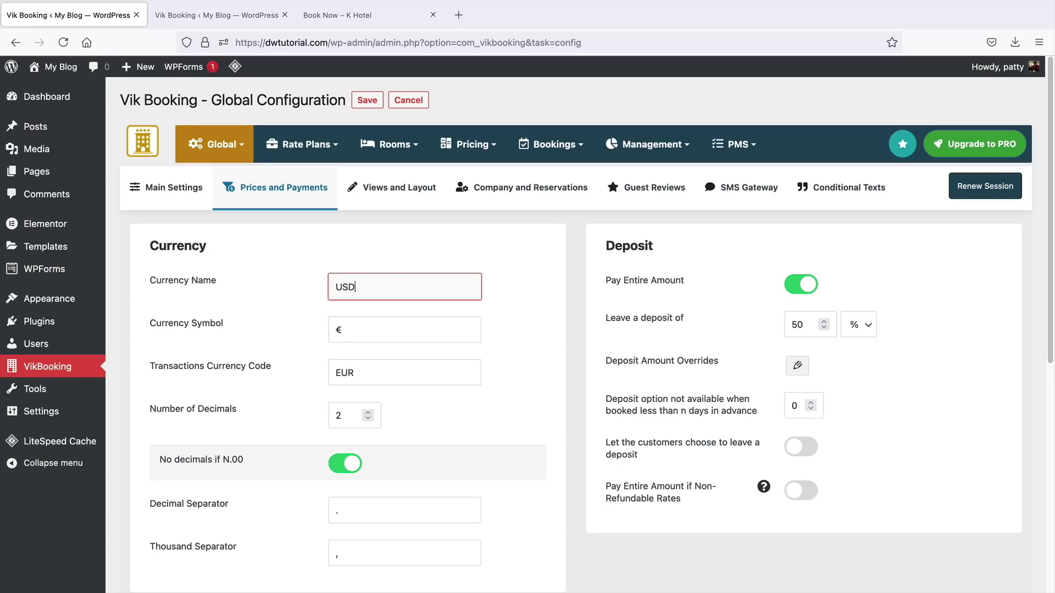
pyautogui.press('Tab')
pyautogui.press('Tab')
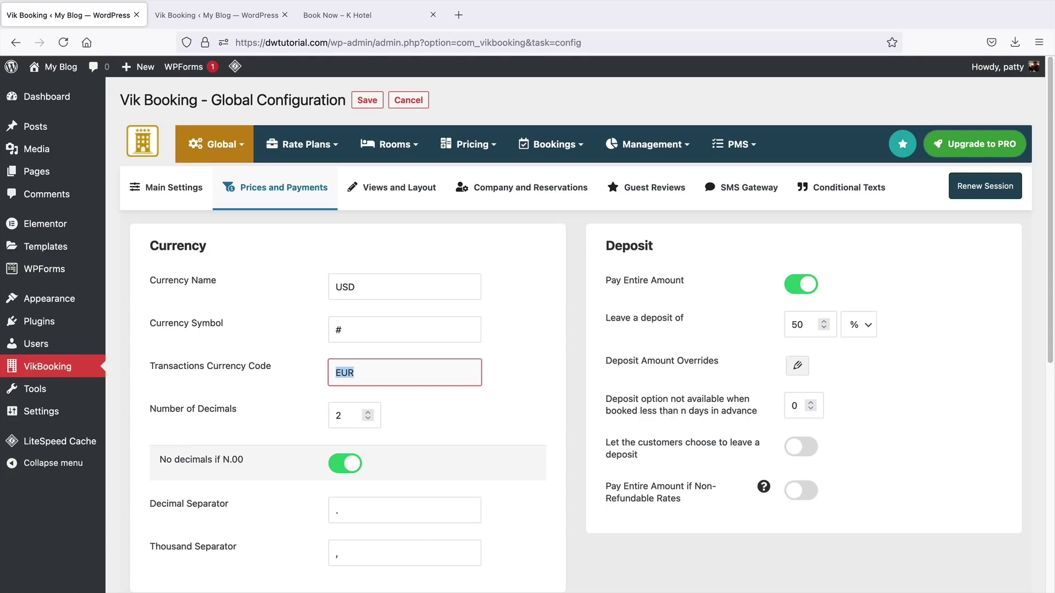
pyautogui.click(309, 324)
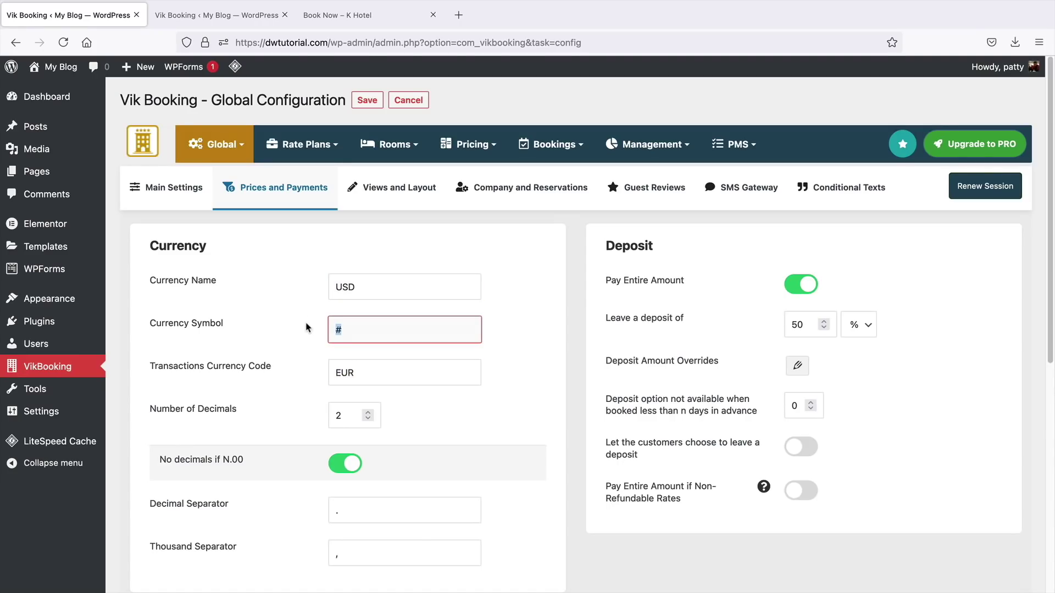
pyautogui.write('$')
pyautogui.press('Tab')
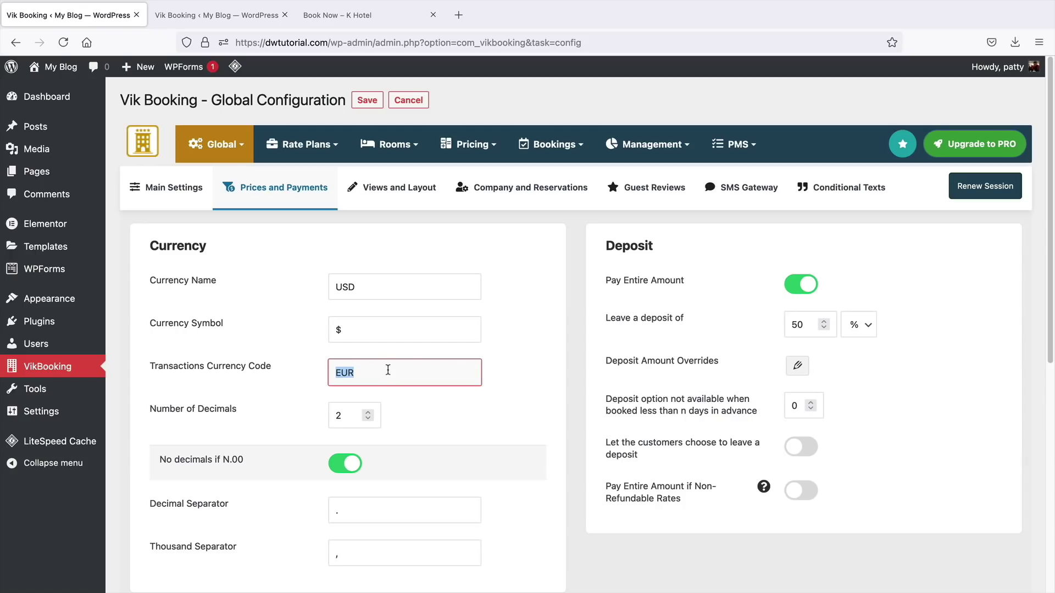
pyautogui.write('USD')
# Save the new USD currency settings.
pyautogui.scroll(-5, 388, 372)
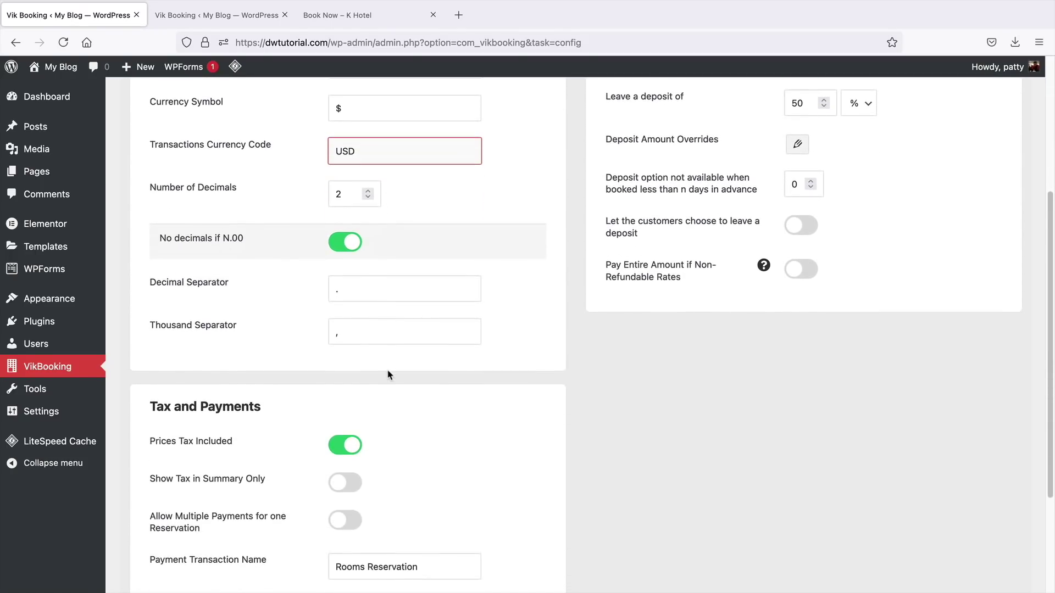
pyautogui.scroll(-3, 388, 375)
pyautogui.scroll(7, 387, 372)
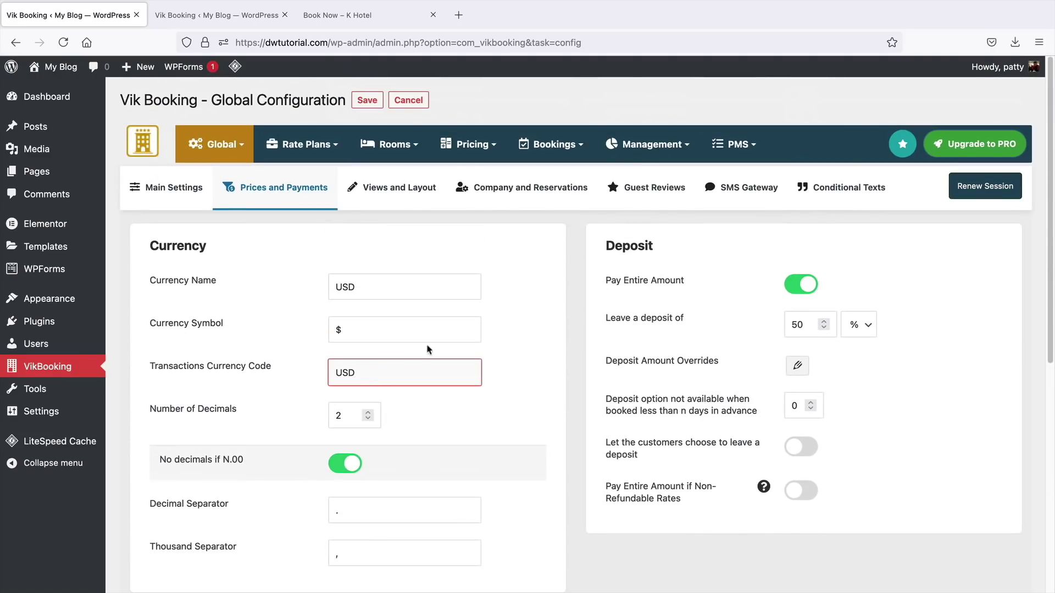
pyautogui.click(368, 100)
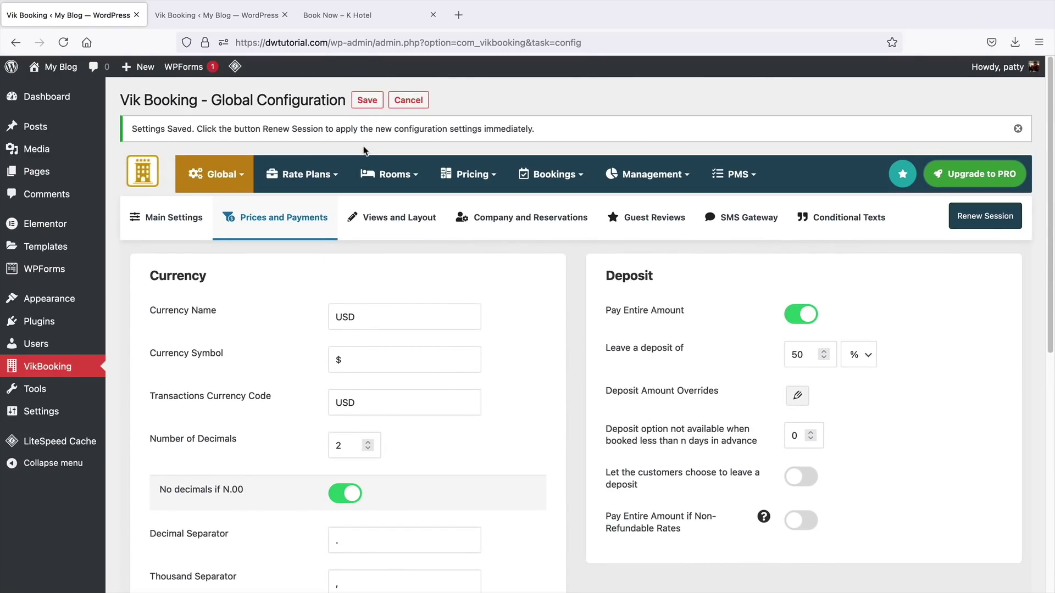
pyautogui.moveTo(396, 175)
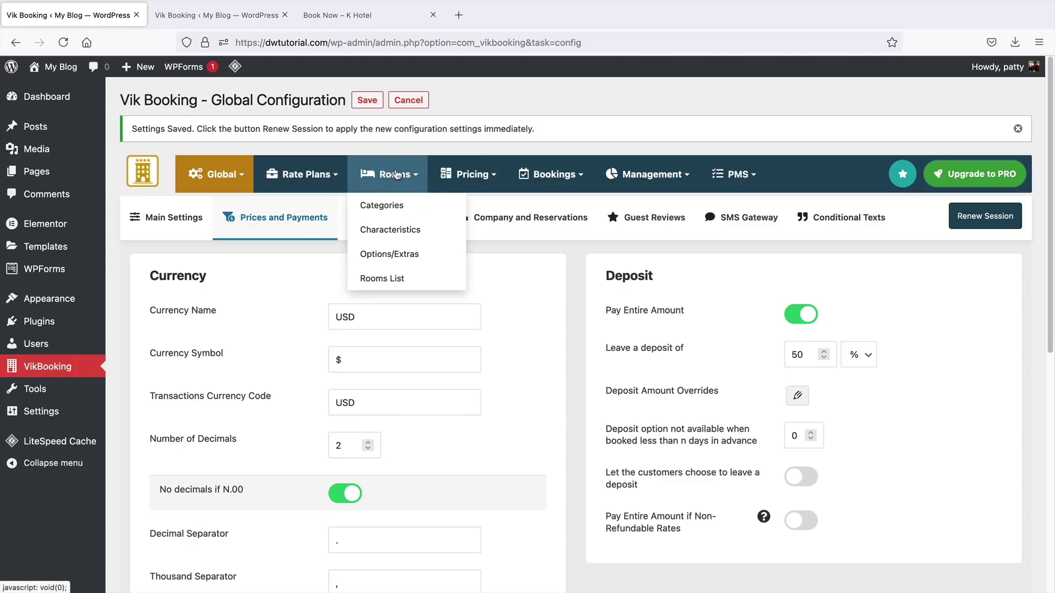
pyautogui.moveTo(313, 175)
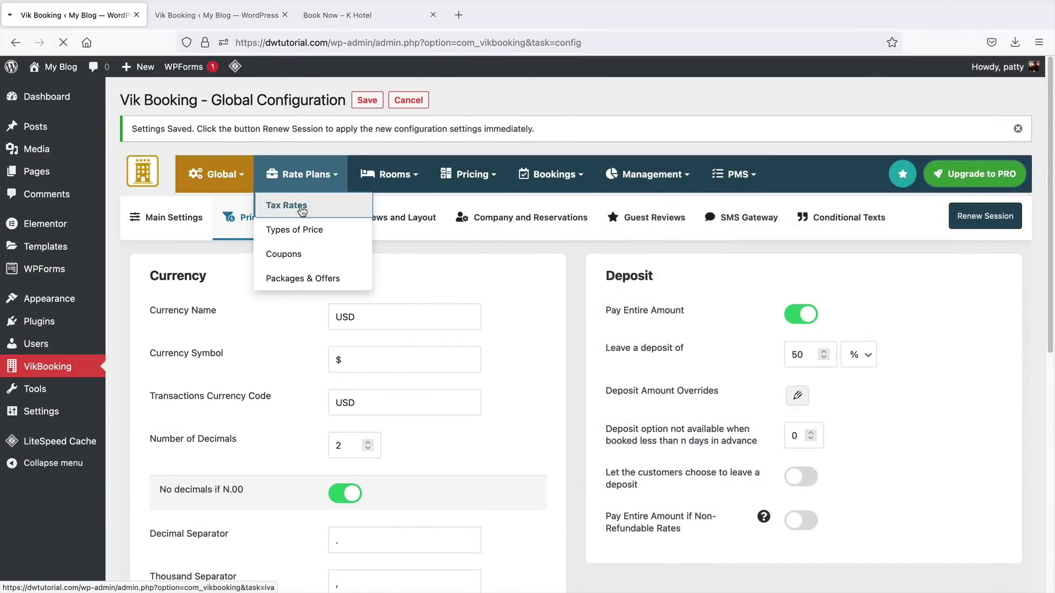
# Add a new tax rate named 'Tax Rate' at 10% and save it.
pyautogui.click(325, 147)
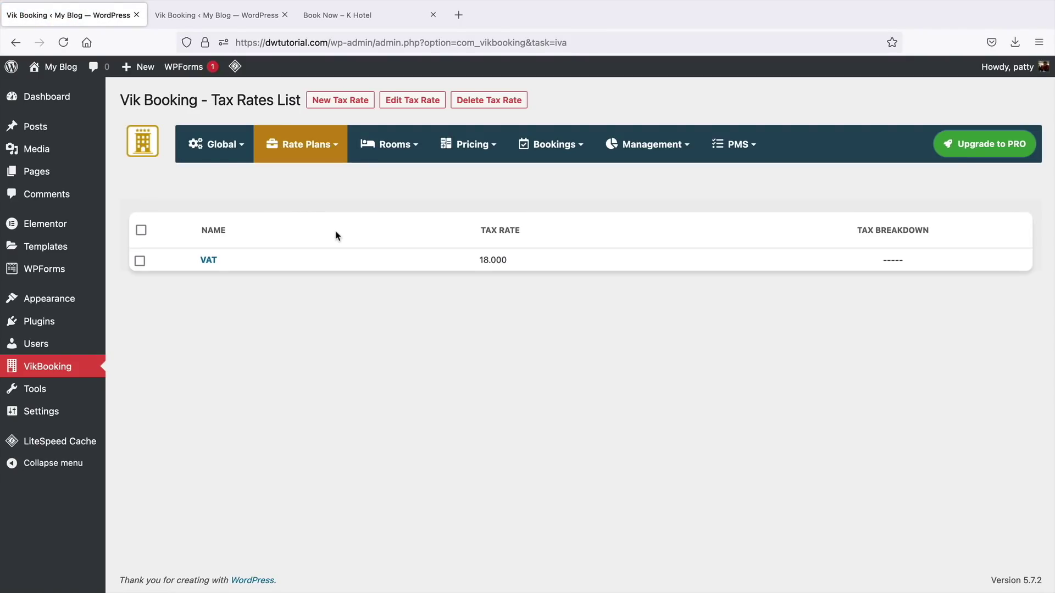
pyautogui.click(356, 107)
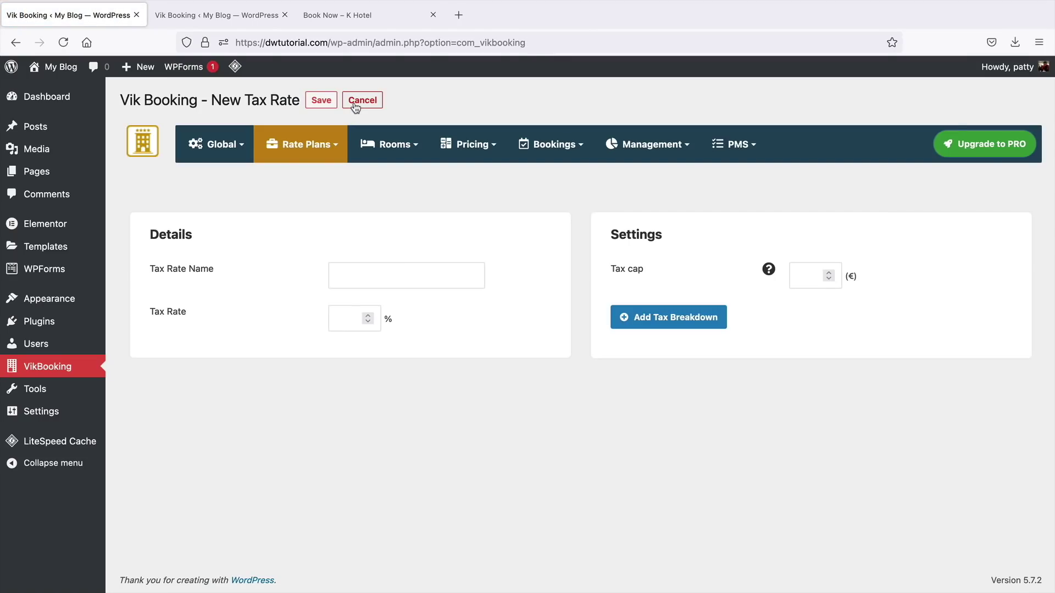
pyautogui.click(391, 265)
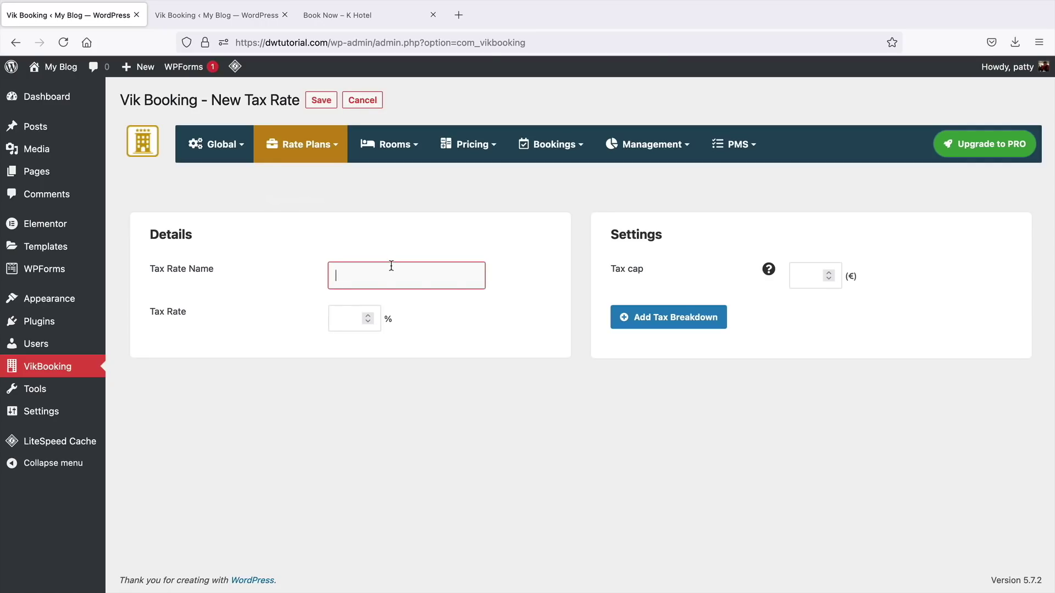
pyautogui.write('RE')
pyautogui.press('Tab')
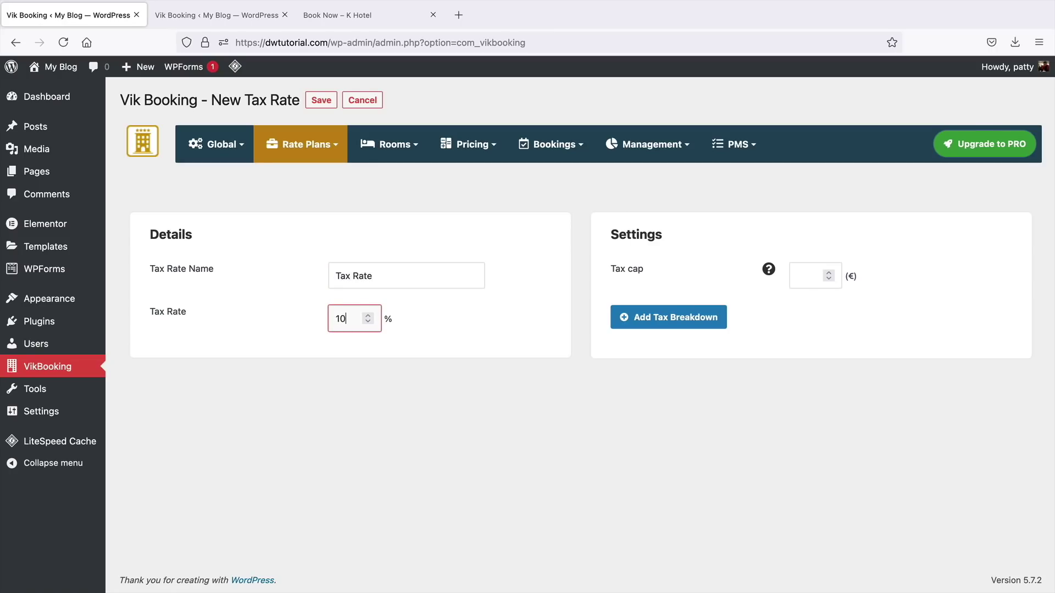
pyautogui.press('Tab')
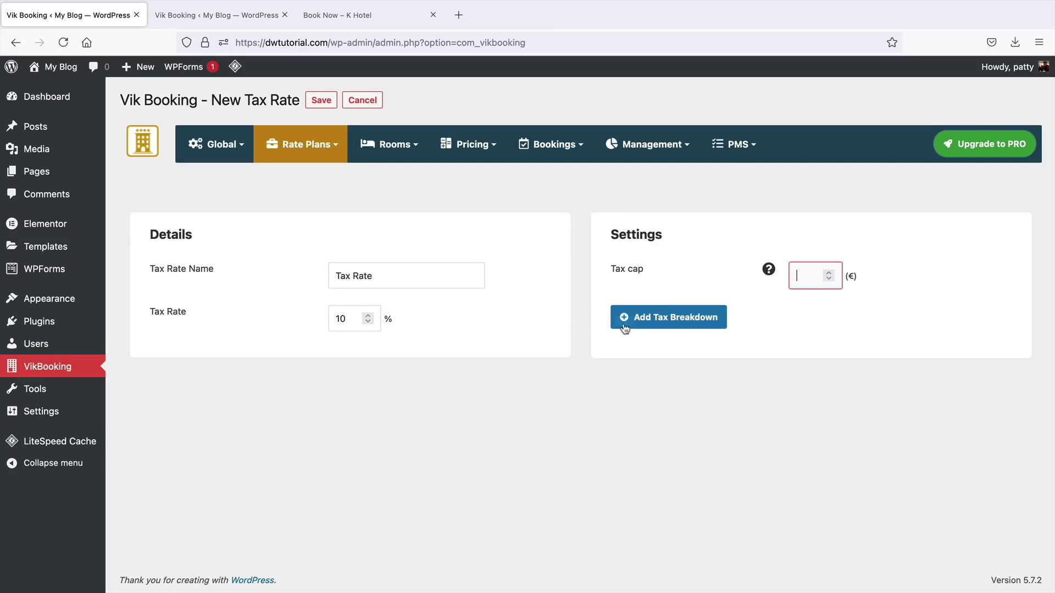
pyautogui.click(321, 103)
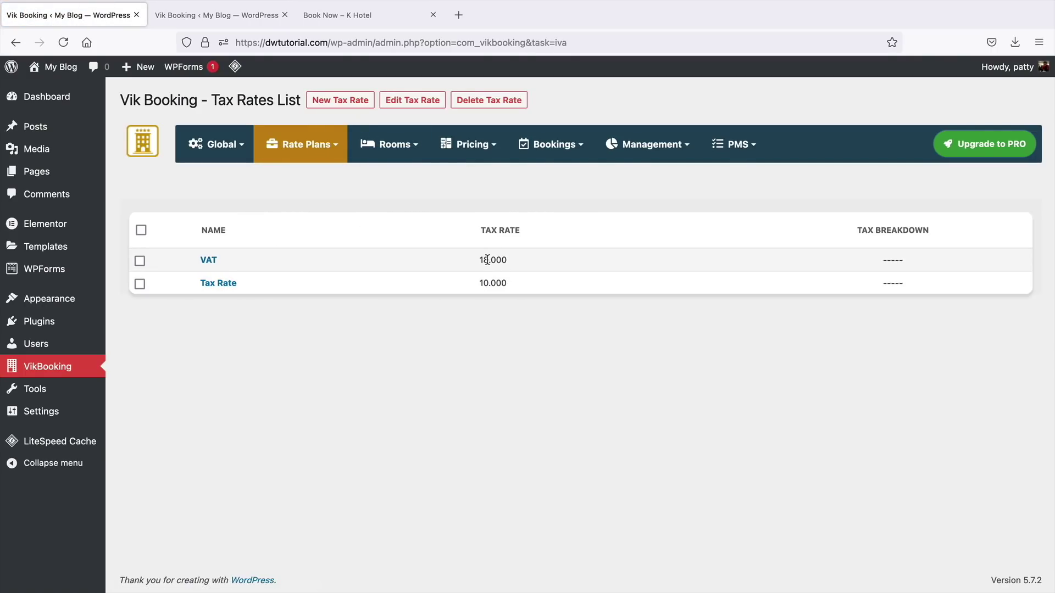
# Add a 'Resort Fee' tax rate at 5% and save it.
pyautogui.click(336, 101)
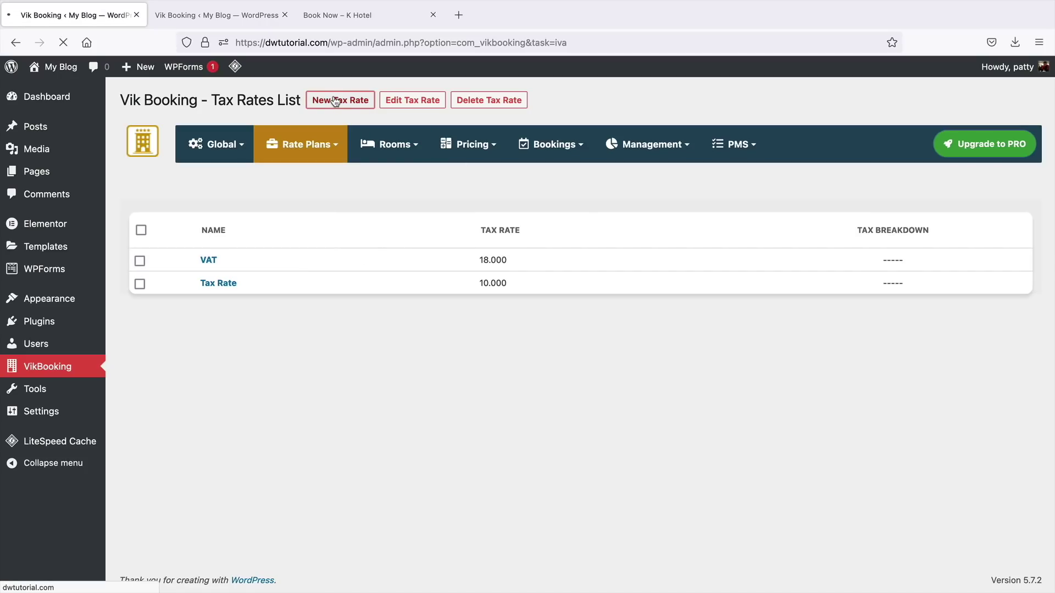
pyautogui.click(359, 269)
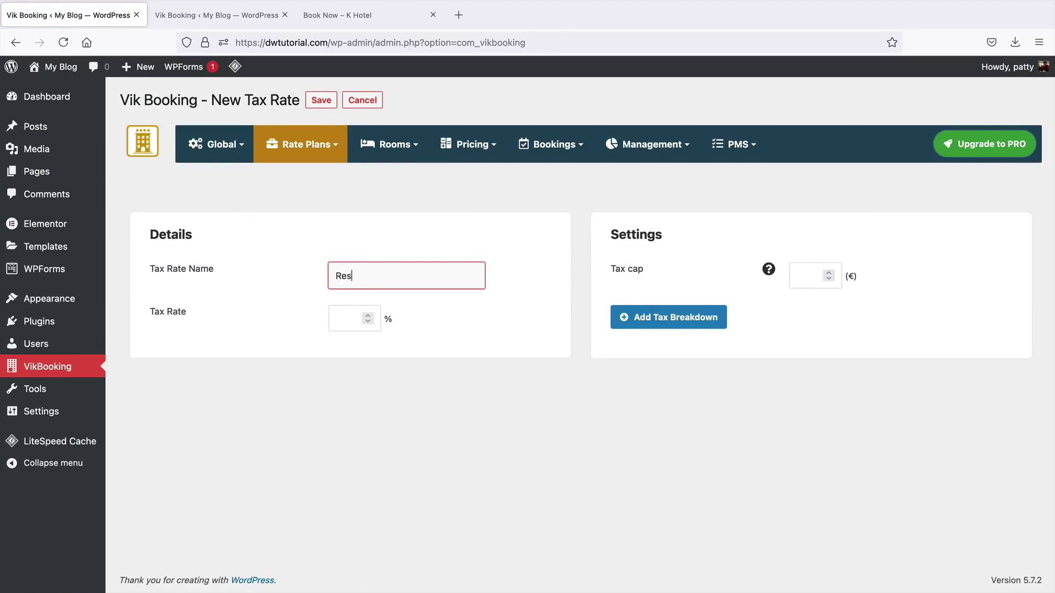
pyautogui.click(344, 319)
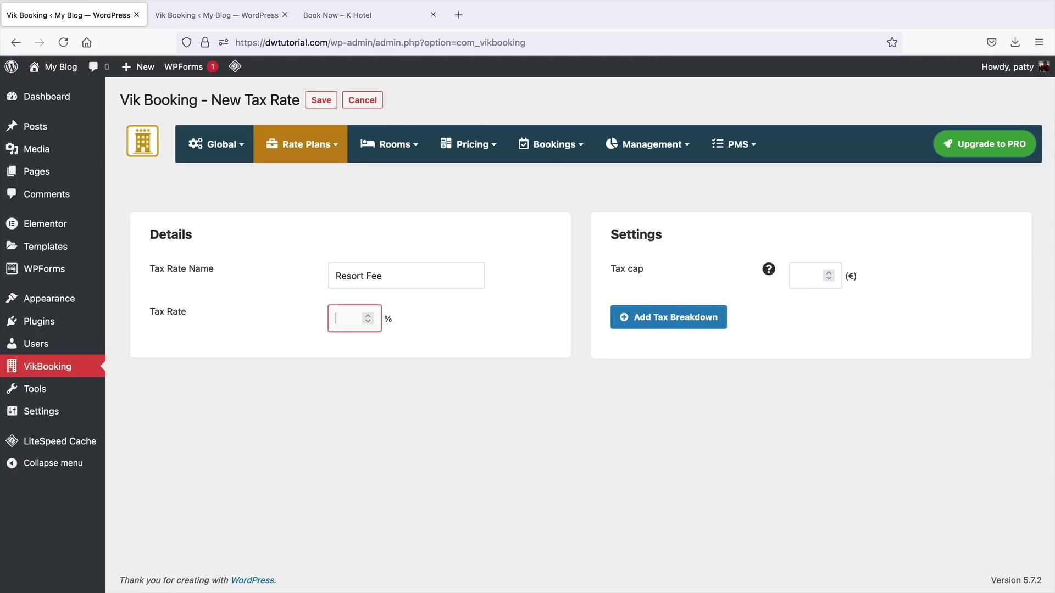
pyautogui.click(321, 100)
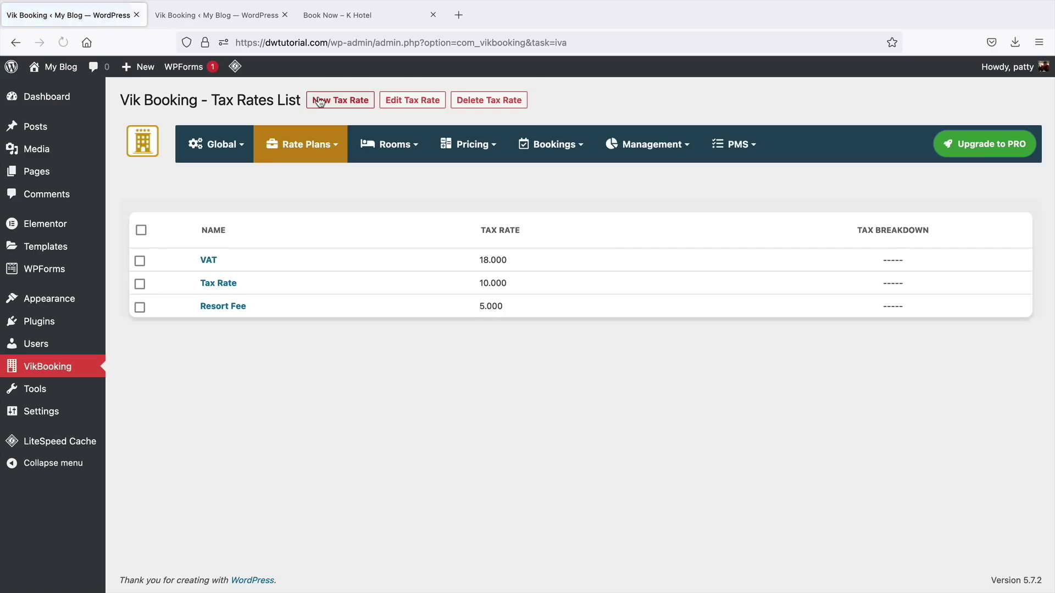
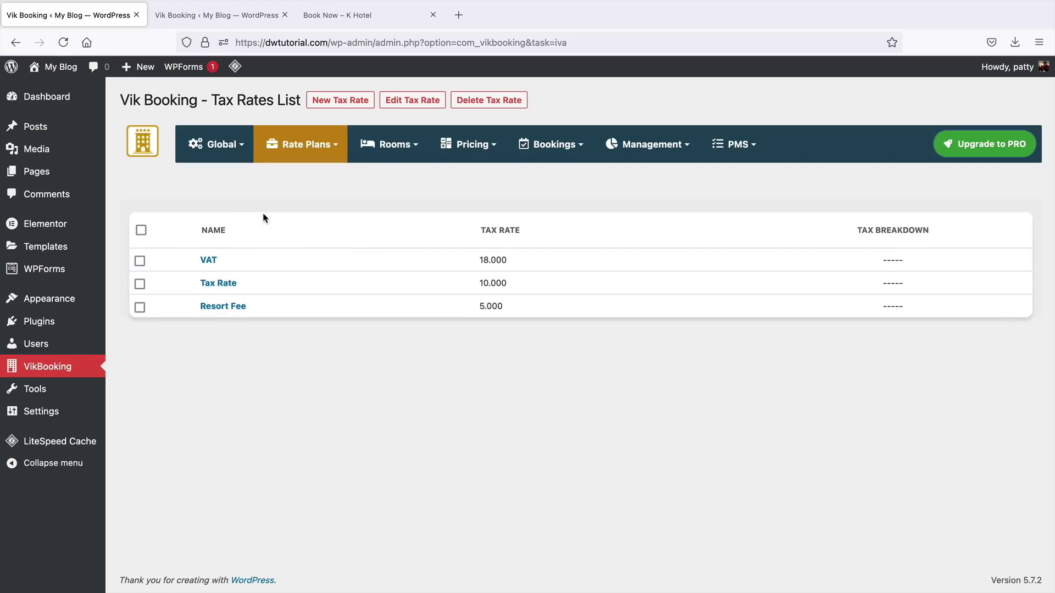
# Open the price types list and check its Standard and Non-refundable rates on the Book Now page.
pyautogui.moveTo(306, 162)
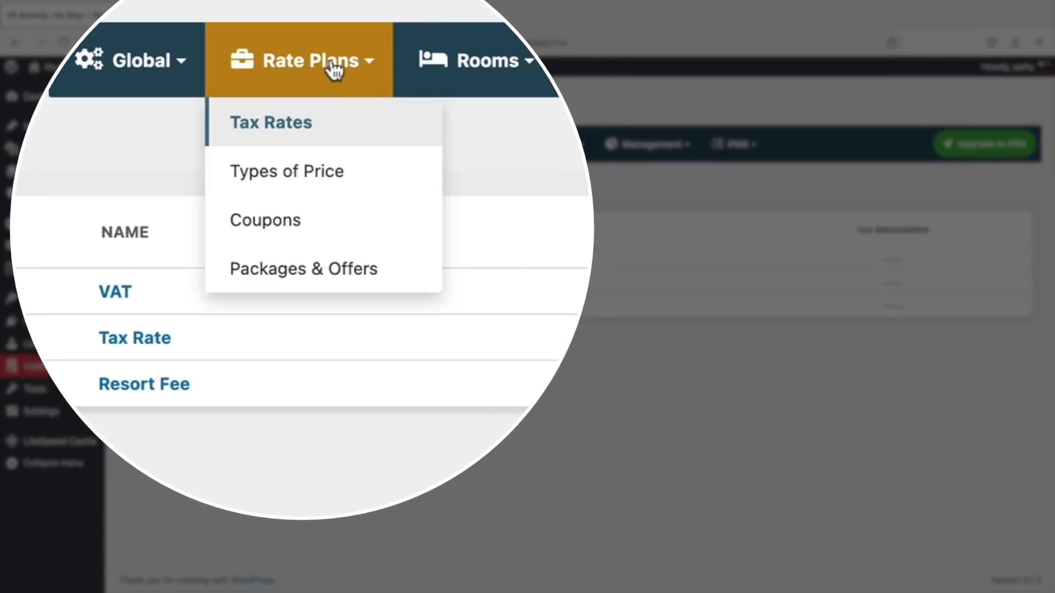
pyautogui.click(311, 175)
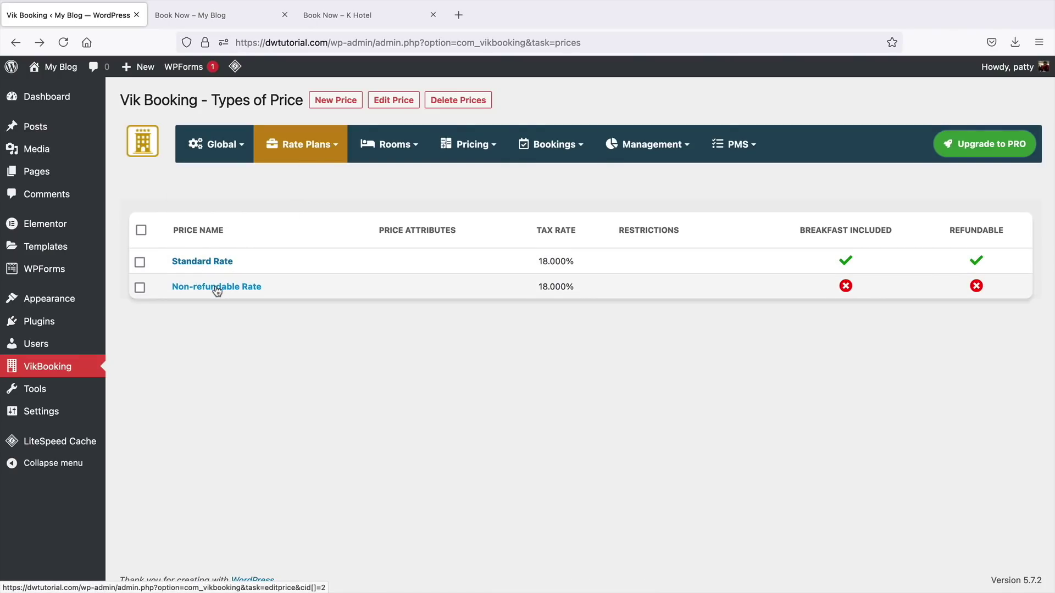
pyautogui.click(217, 15)
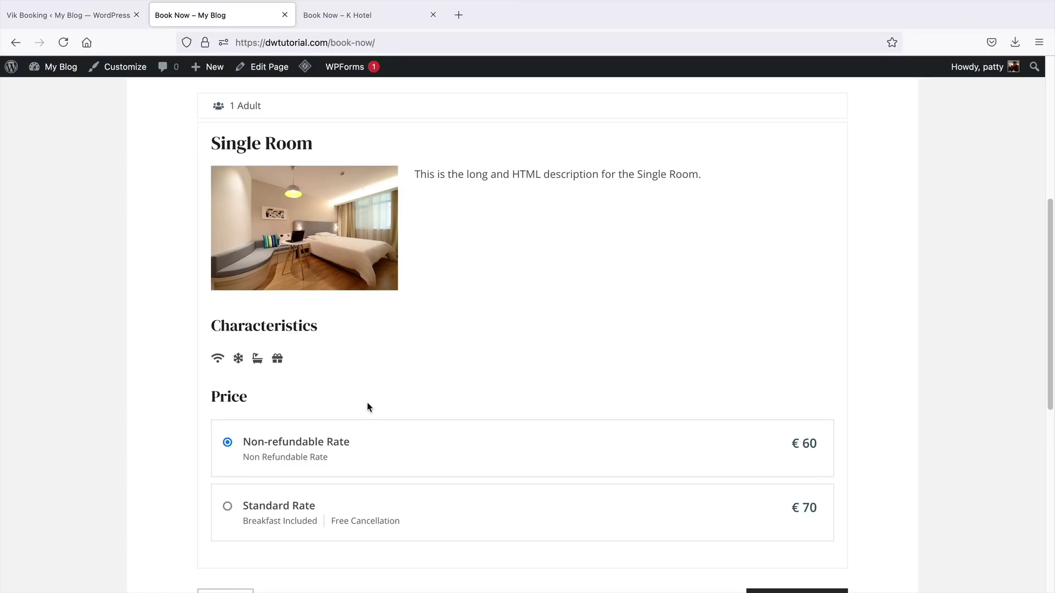
pyautogui.scroll(-2, 367, 407)
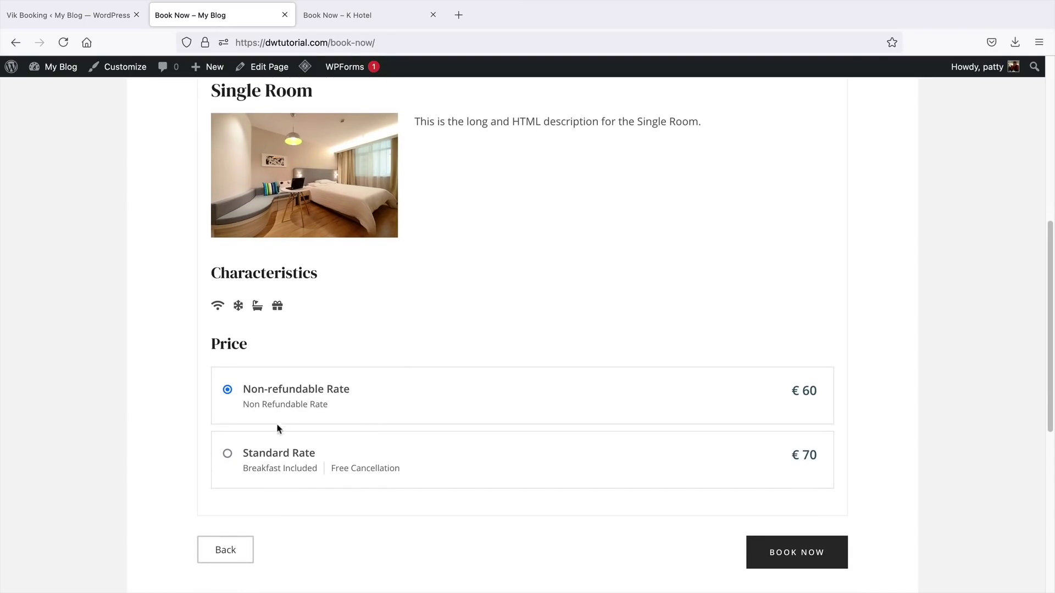
pyautogui.click(85, 22)
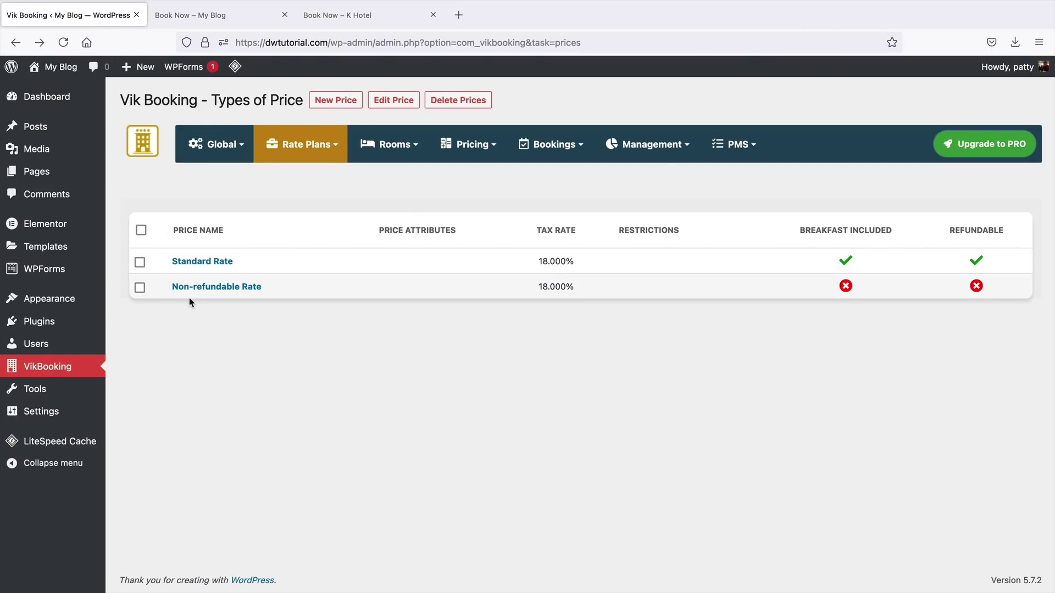
# Create a 'Deluxe Style' price type with Resort Fee 5% tax and breakfast included.
pyautogui.click(335, 102)
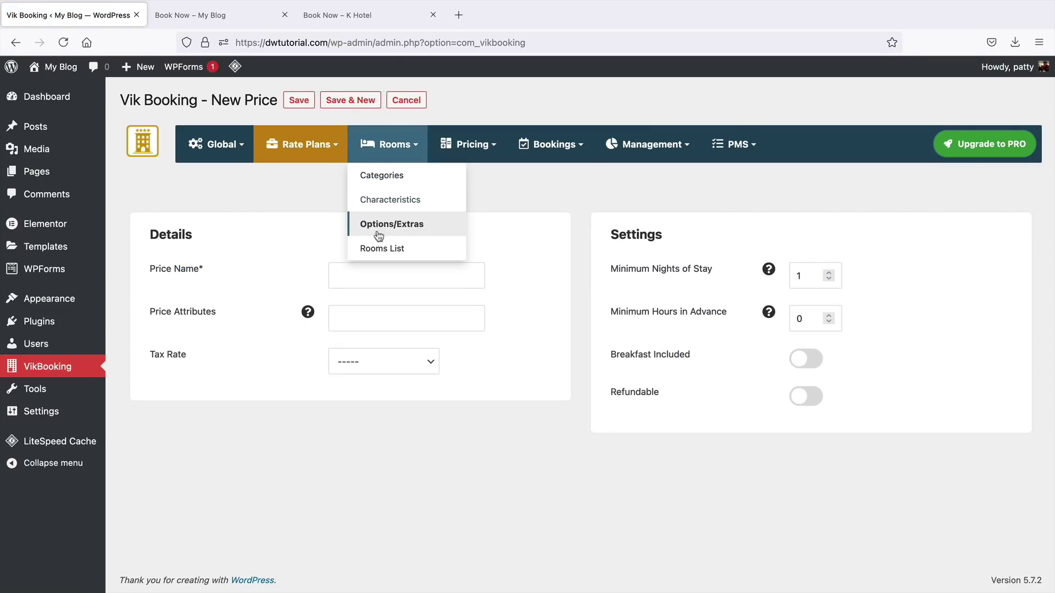
pyautogui.click(352, 269)
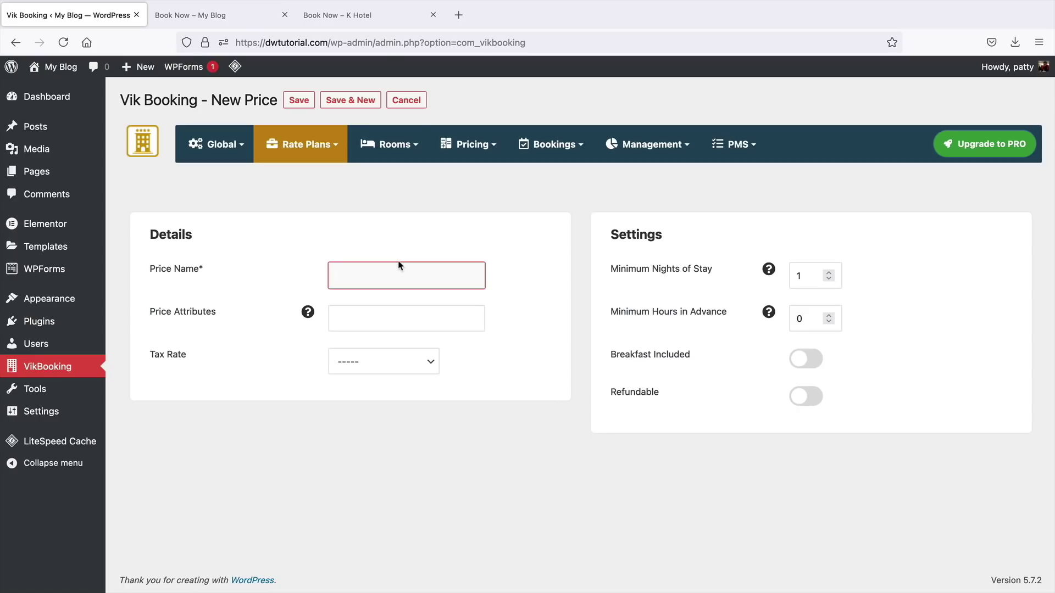
pyautogui.write('Deluxe Style')
pyautogui.click(374, 363)
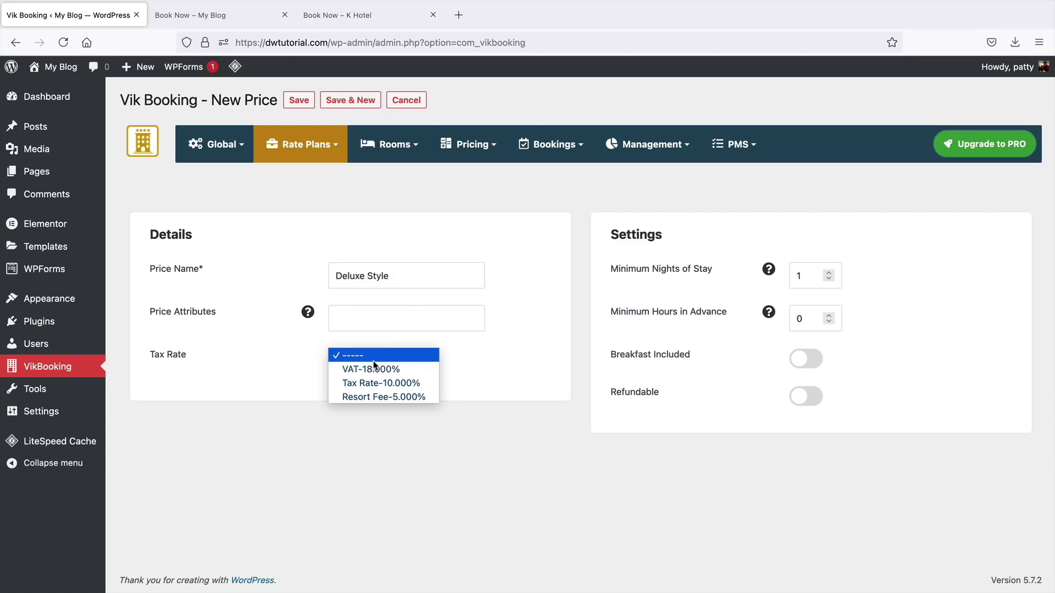
pyautogui.click(380, 399)
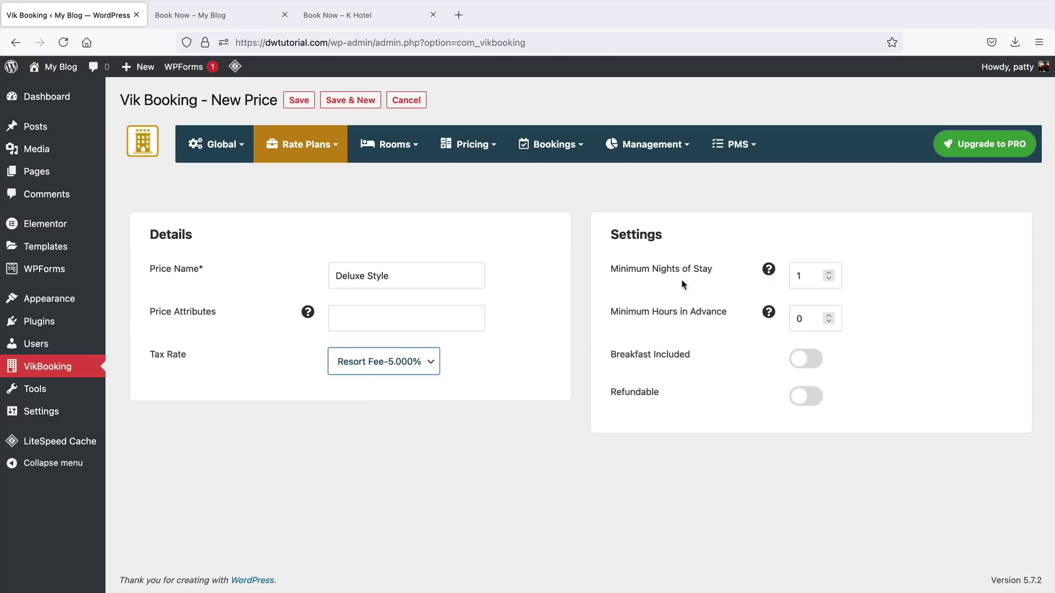
pyautogui.click(794, 358)
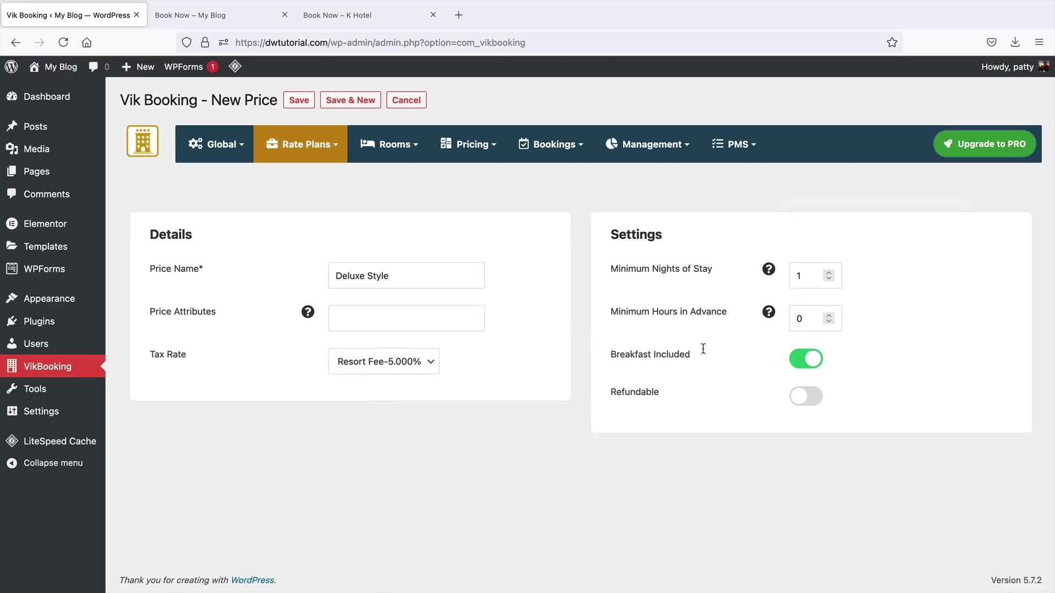
pyautogui.click(298, 103)
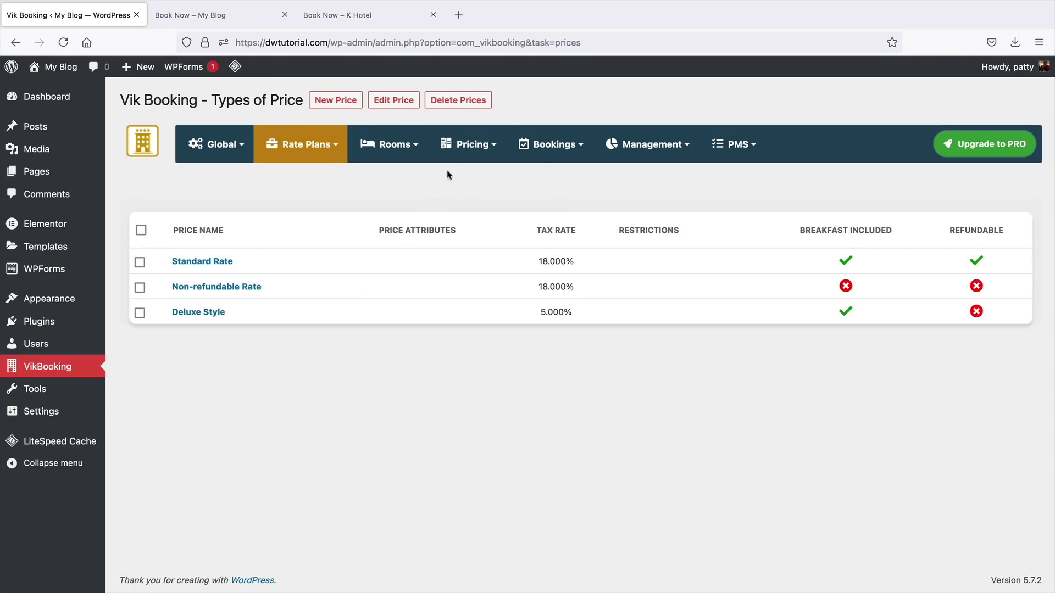
# In the Rates Table, set the night range to 1 and enter a Deluxe Style price of 1.
pyautogui.moveTo(457, 154)
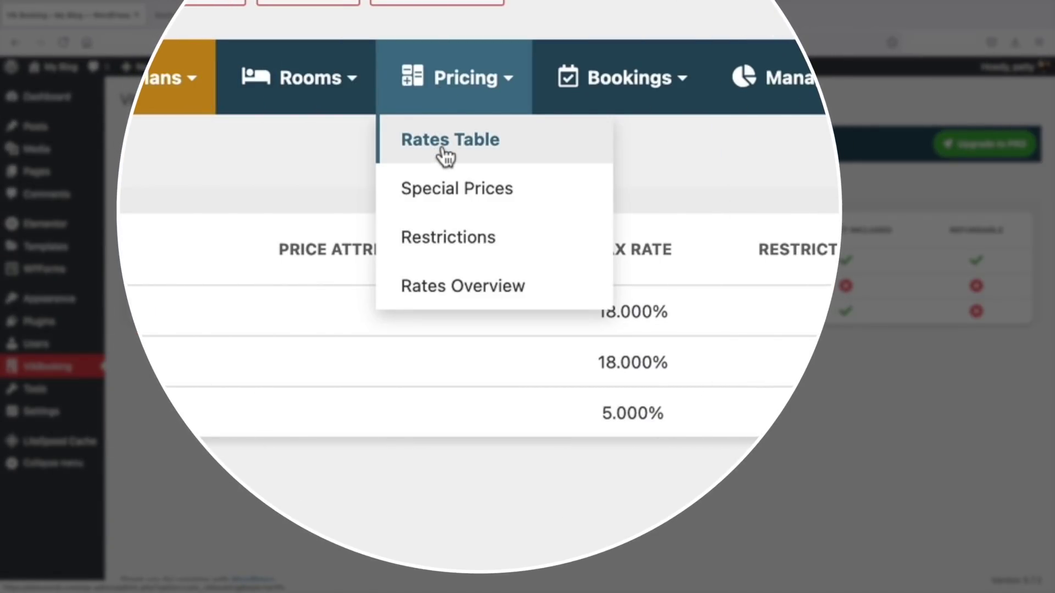
pyautogui.click(444, 147)
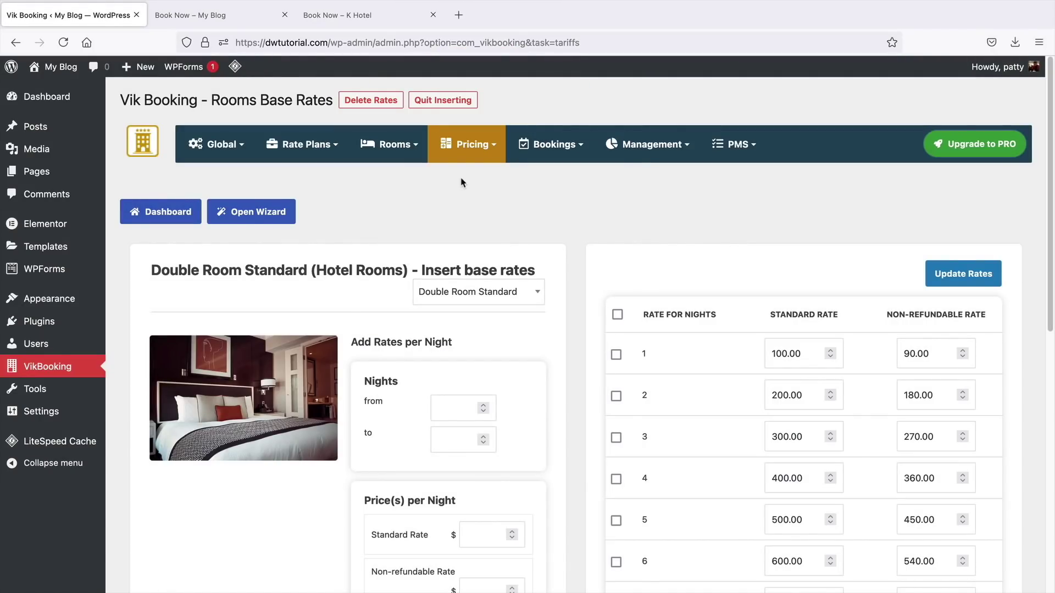
pyautogui.scroll(-3, 461, 192)
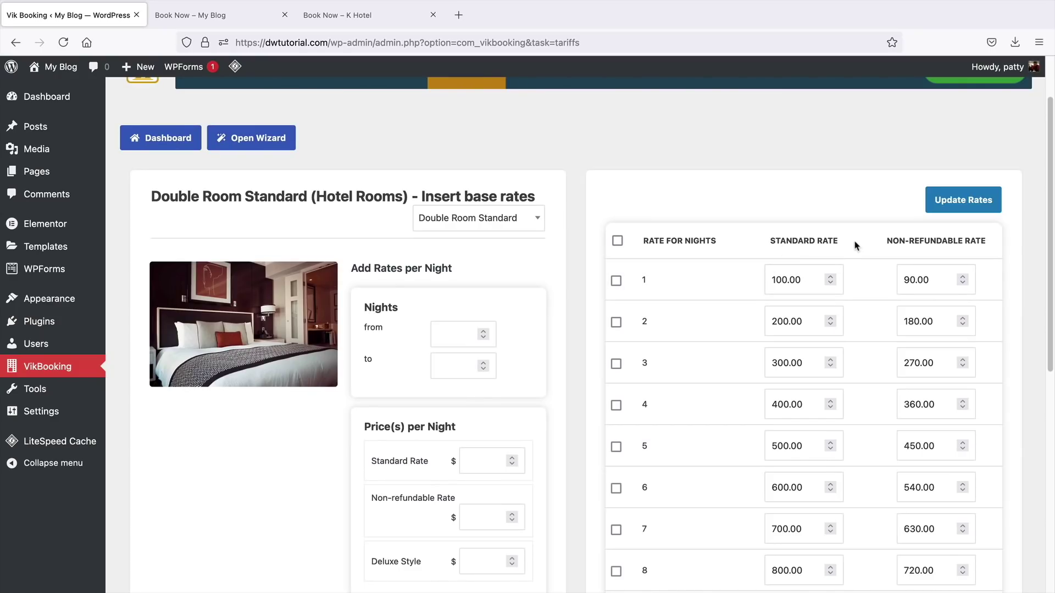
pyautogui.moveTo(879, 241); pyautogui.dragTo(989, 241)
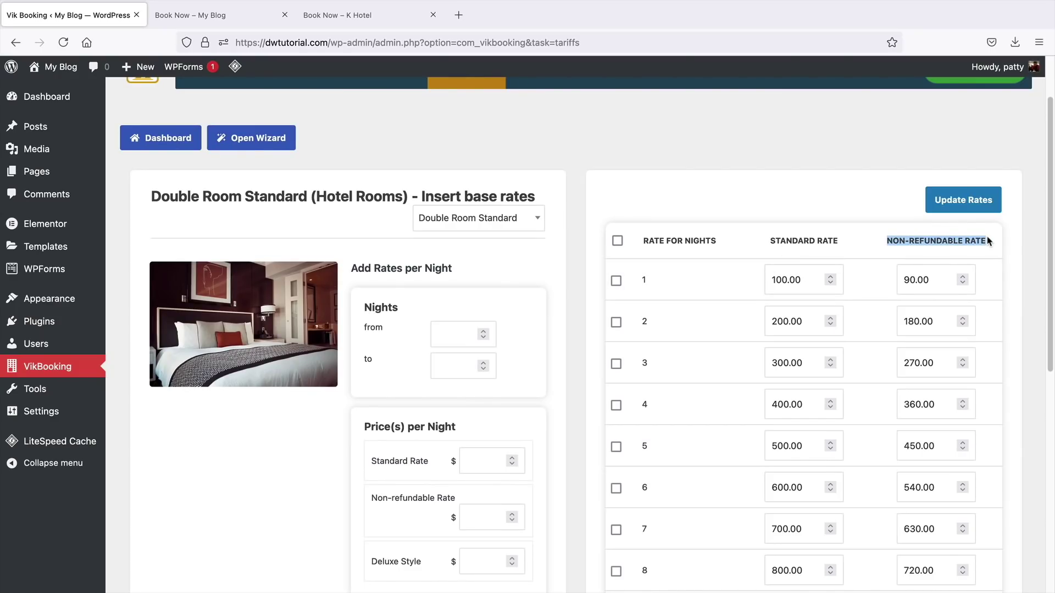
pyautogui.scroll(-1, 808, 239)
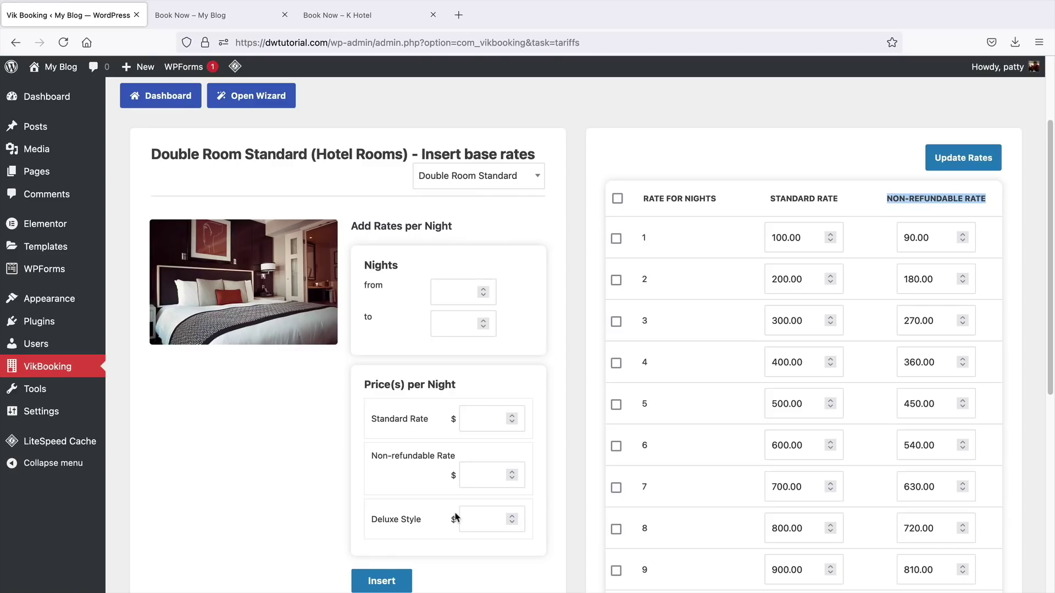
pyautogui.scroll(-1, 467, 335)
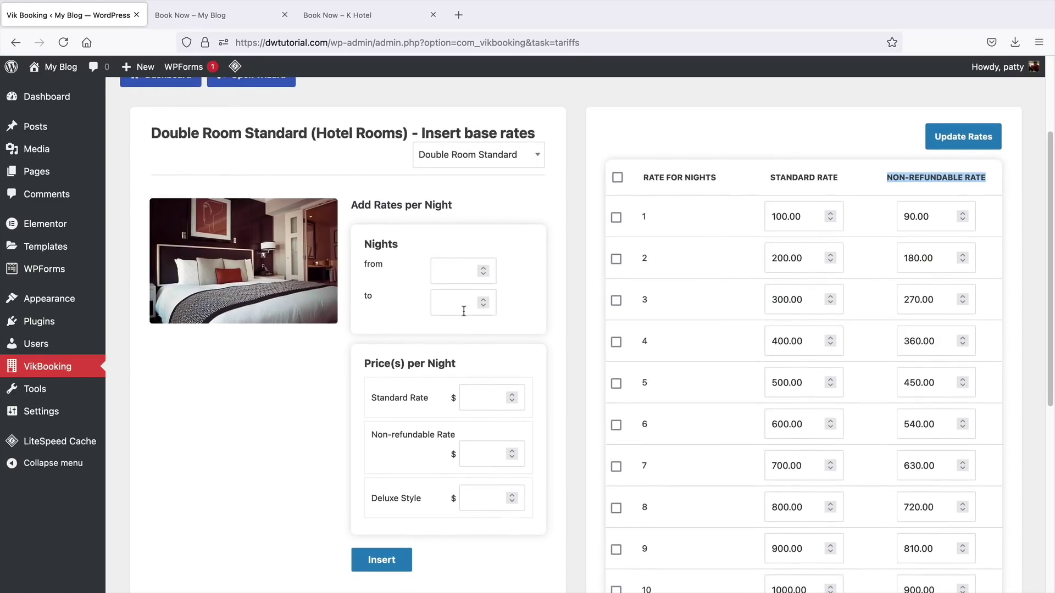
pyautogui.click(466, 273)
pyautogui.write('1')
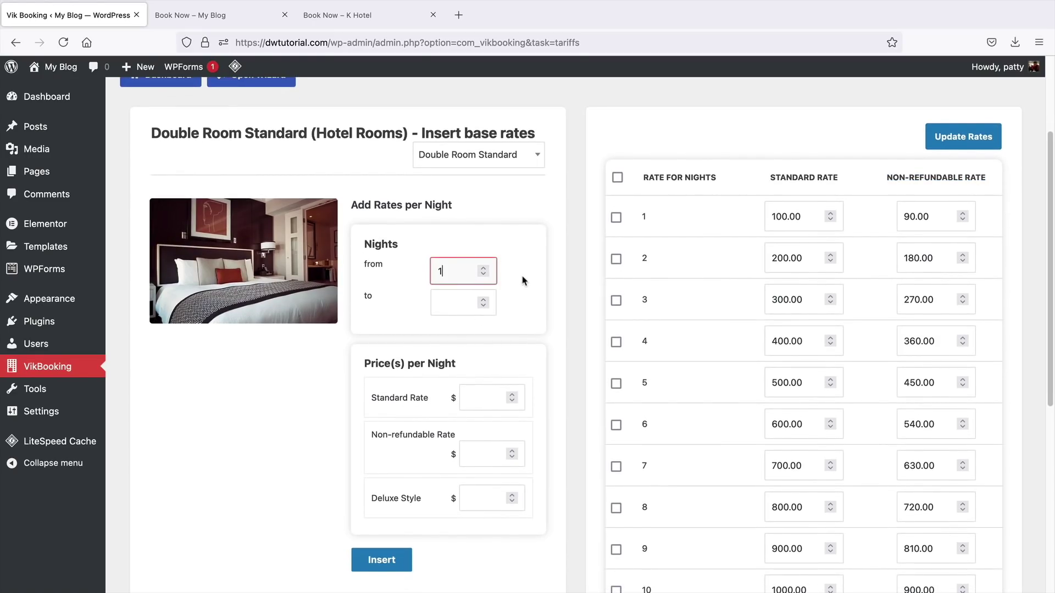
pyautogui.scroll(-4, 523, 279)
pyautogui.click(484, 418)
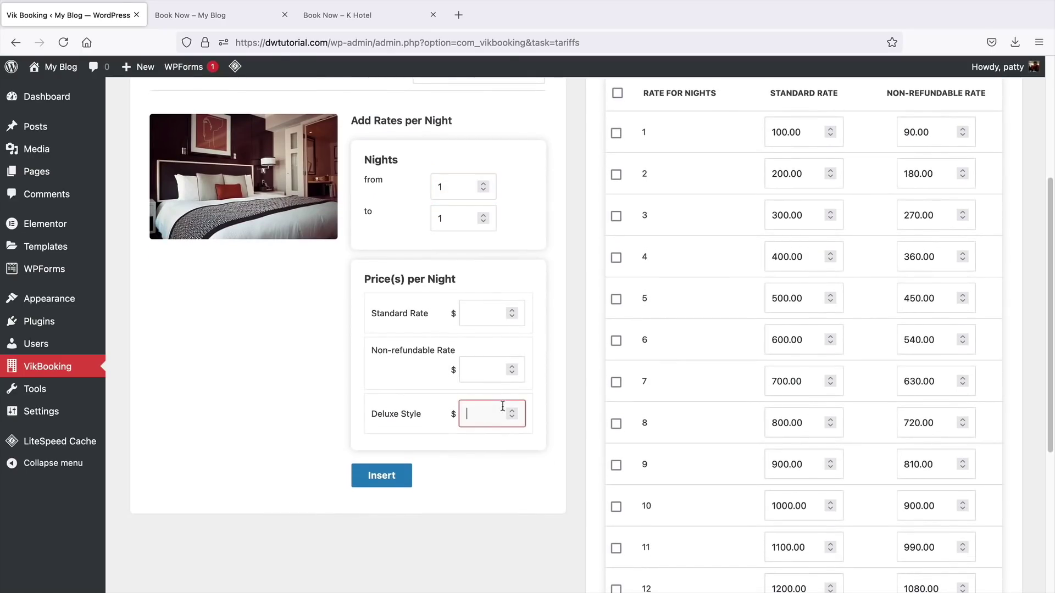
pyautogui.scroll(1, 541, 394)
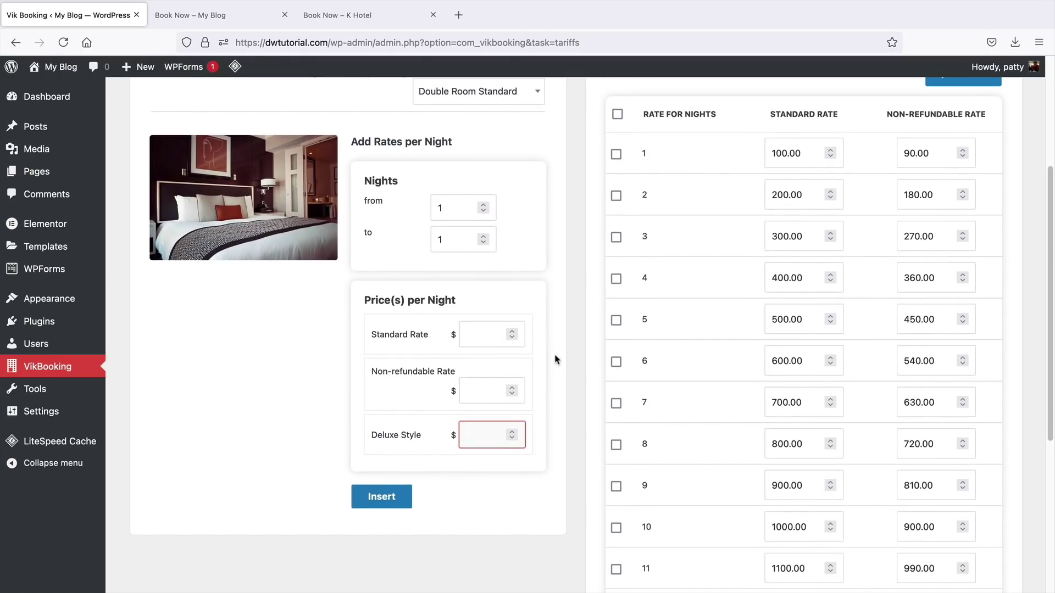
pyautogui.write('1')
pyautogui.click(439, 242)
pyautogui.press('BackSpace')
pyautogui.write('0')
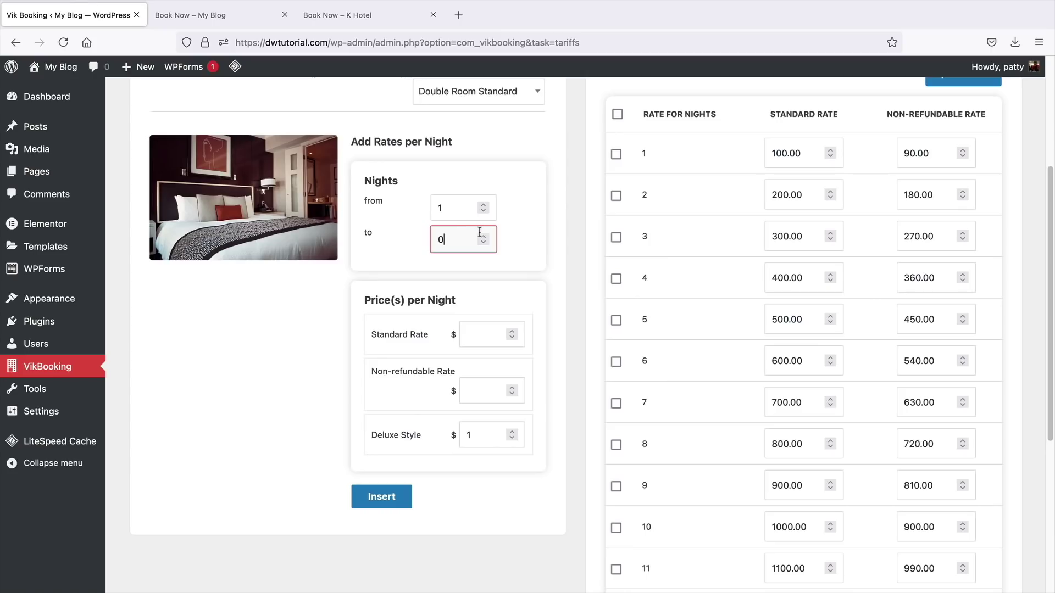
pyautogui.press('BackSpace')
pyautogui.click(534, 195)
# Insert the one-night Deluxe Style rate, change it to 120.00 and update the rates.
pyautogui.click(395, 500)
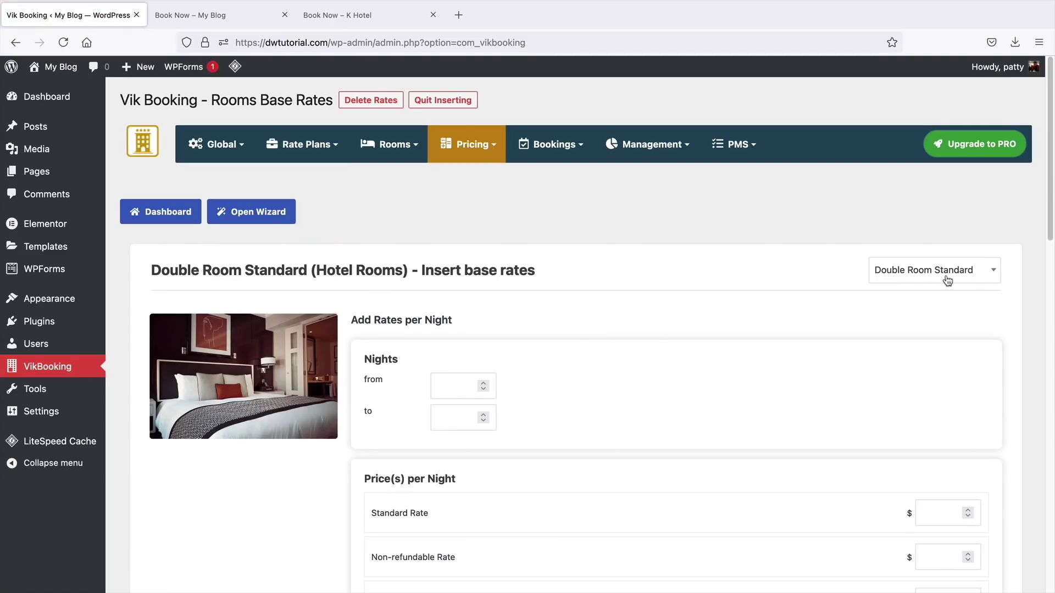
pyautogui.middleClick(723, 284)
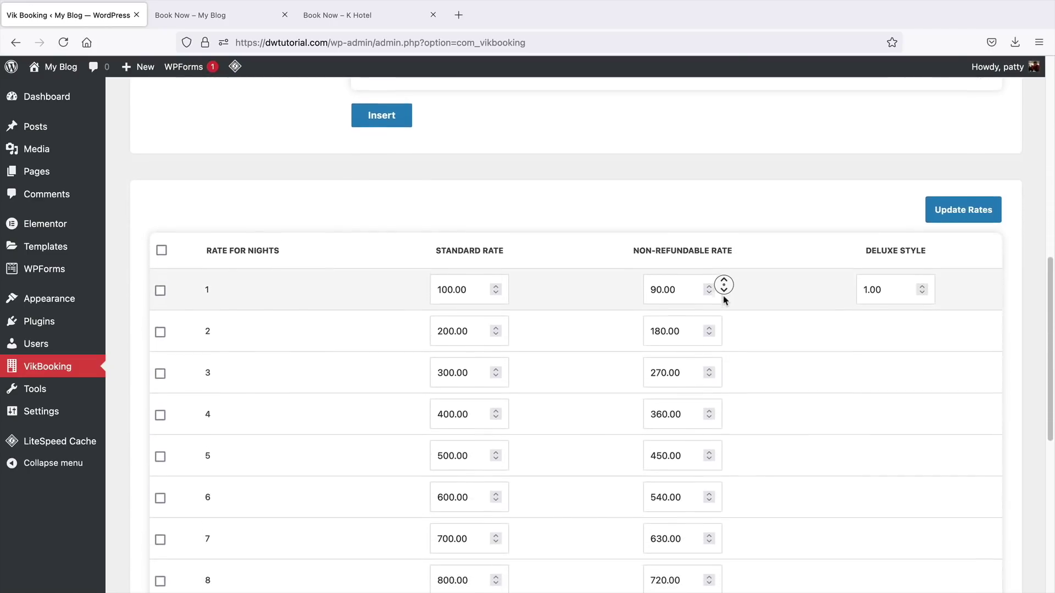
pyautogui.click(751, 284)
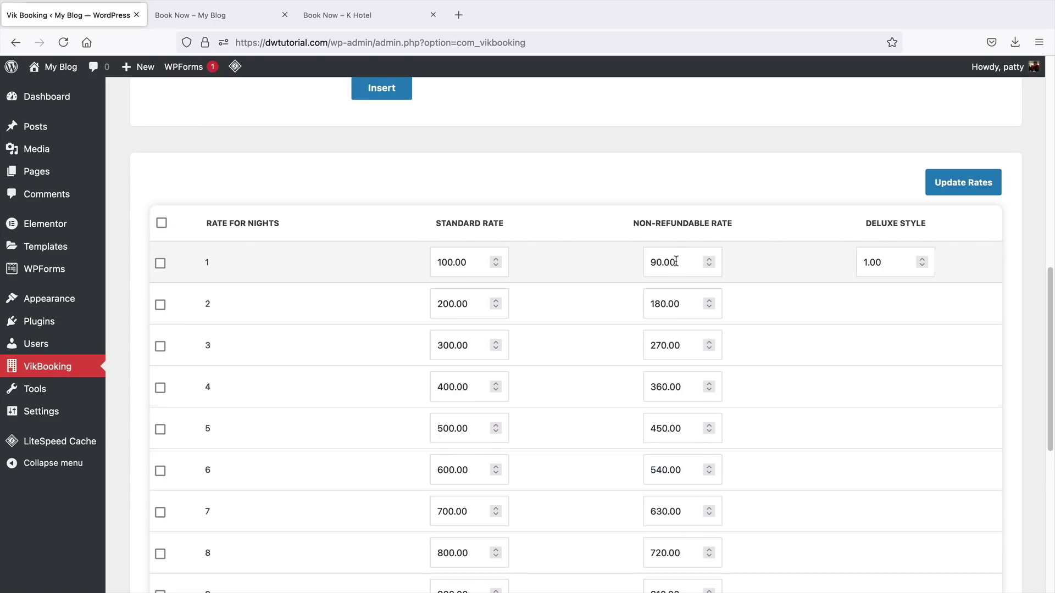
pyautogui.moveTo(864, 262); pyautogui.dragTo(889, 262)
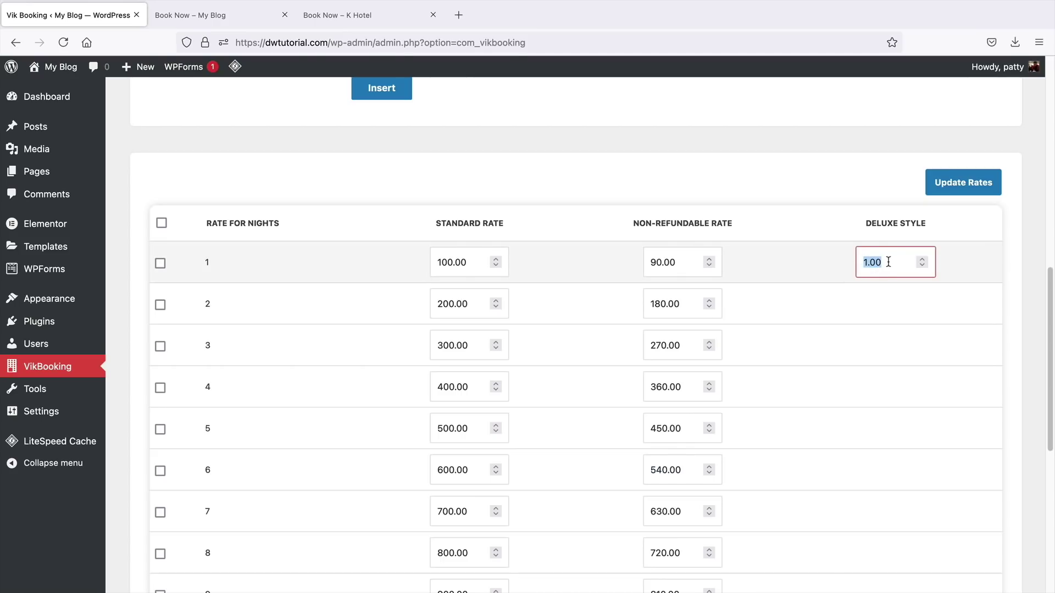
pyautogui.write('120.00')
pyautogui.click(955, 183)
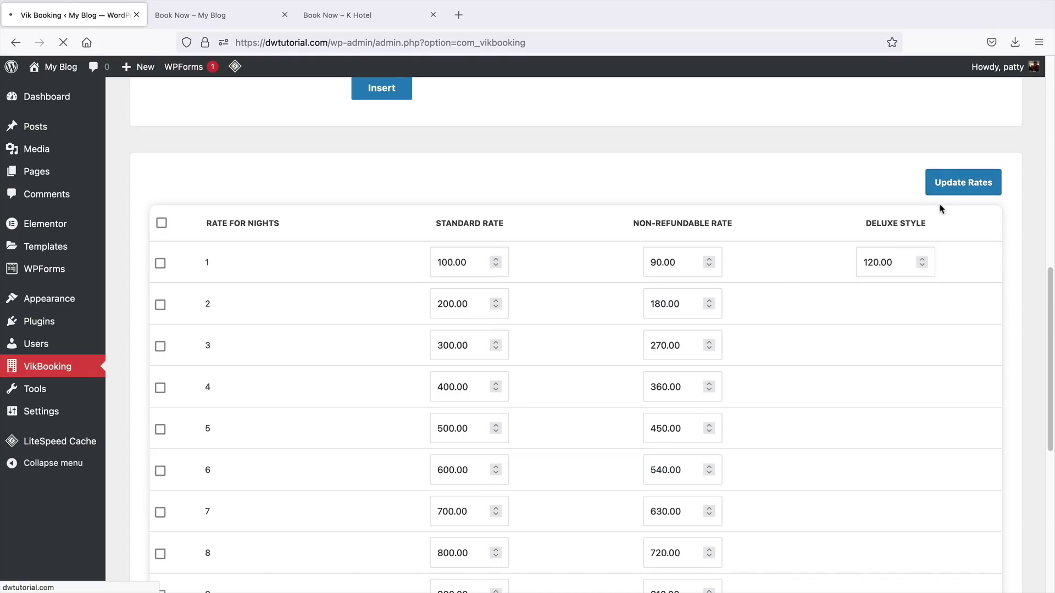
# Insert a Deluxe Style rate for a new night range and check the one-night value.
pyautogui.scroll(-8, 914, 268)
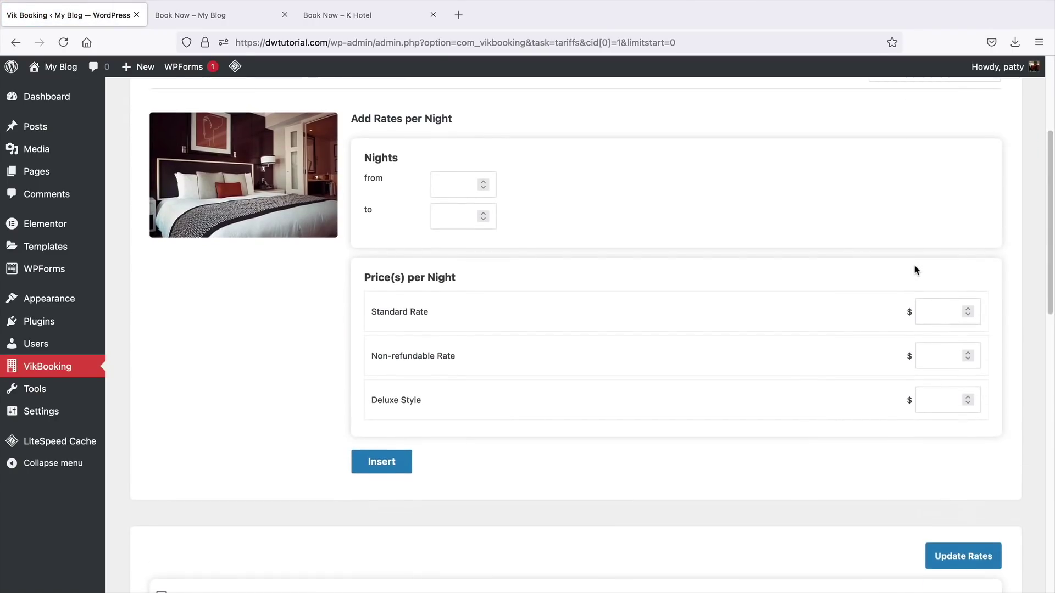
pyautogui.scroll(-3, 915, 269)
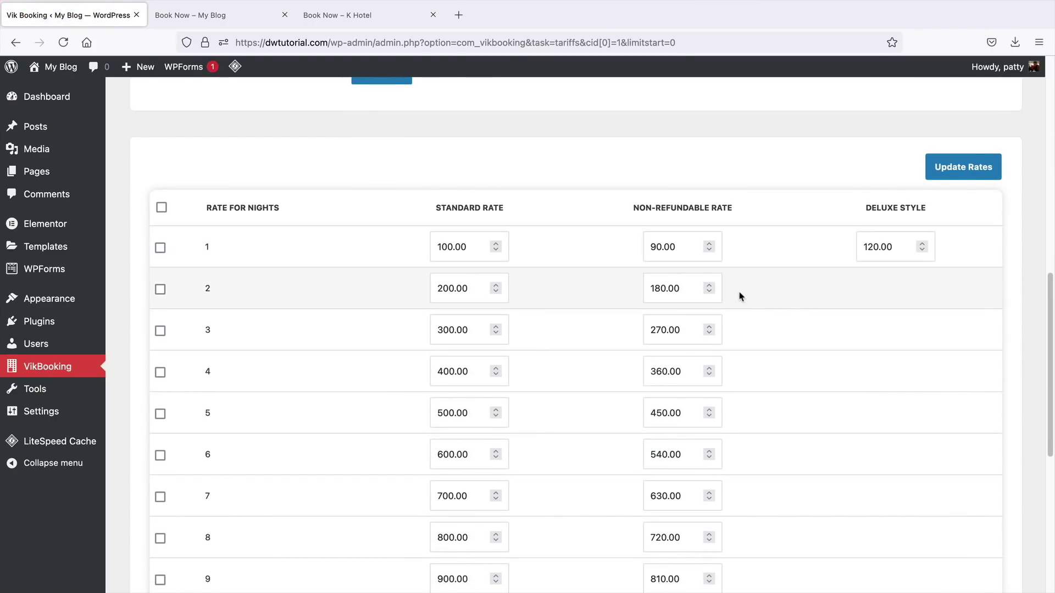
pyautogui.scroll(9, 739, 294)
pyautogui.click(464, 215)
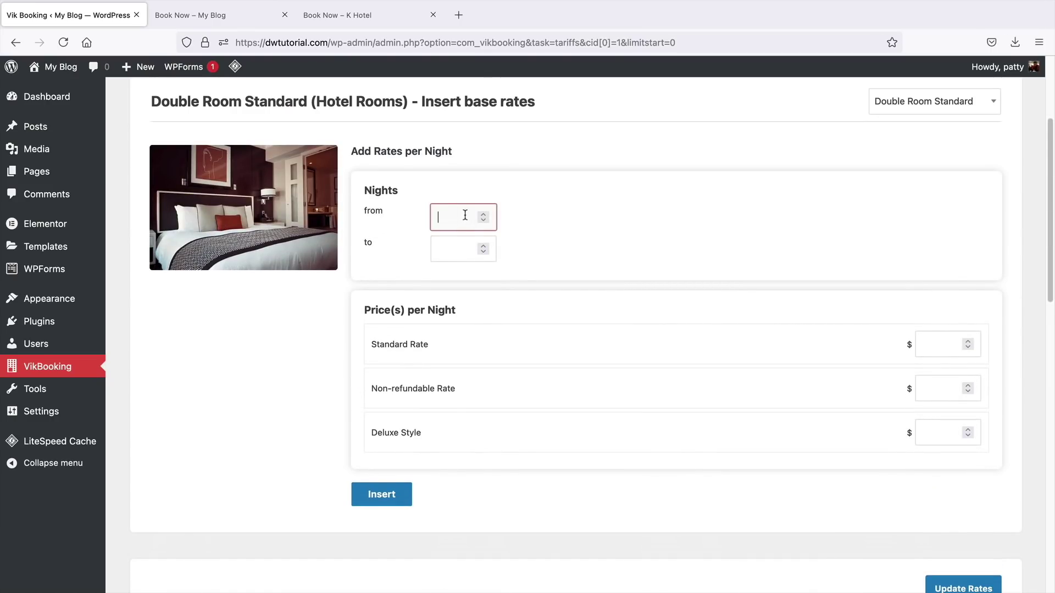
pyautogui.click(458, 241)
pyautogui.write('1')
pyautogui.write('10')
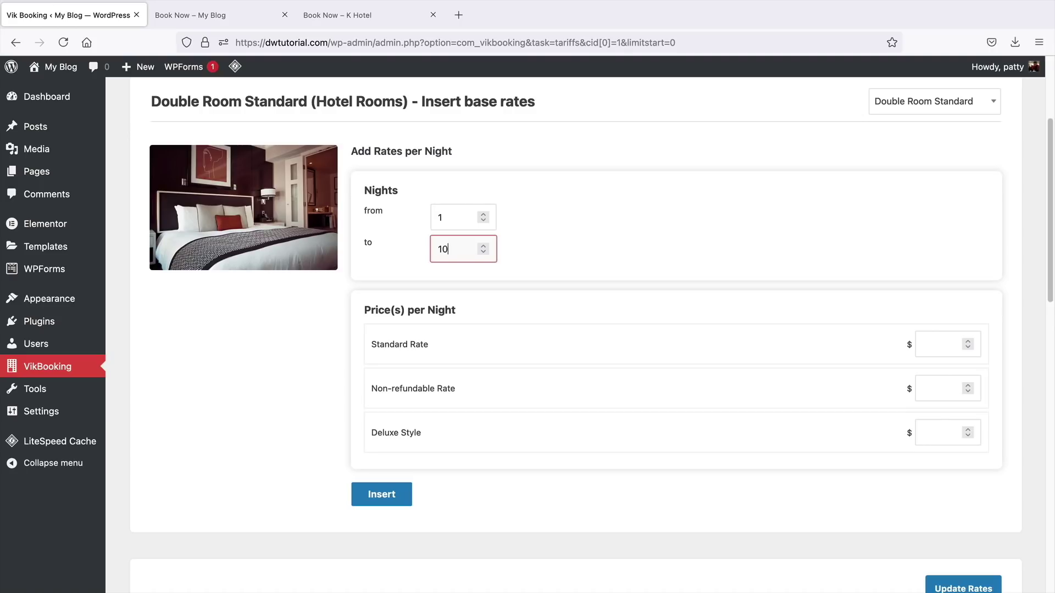
pyautogui.click(938, 436)
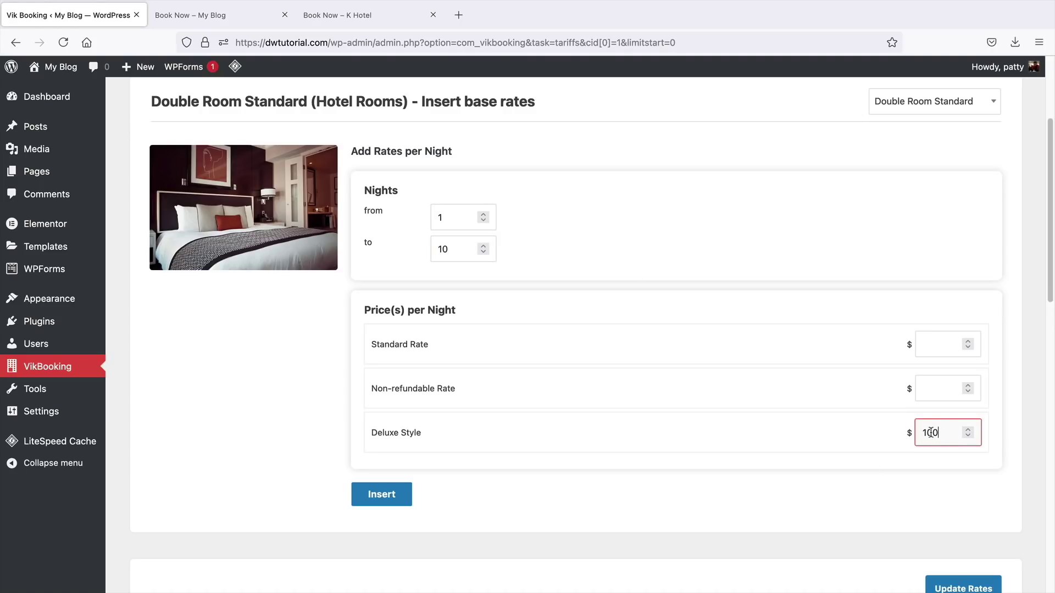
pyautogui.scroll(-5, 699, 467)
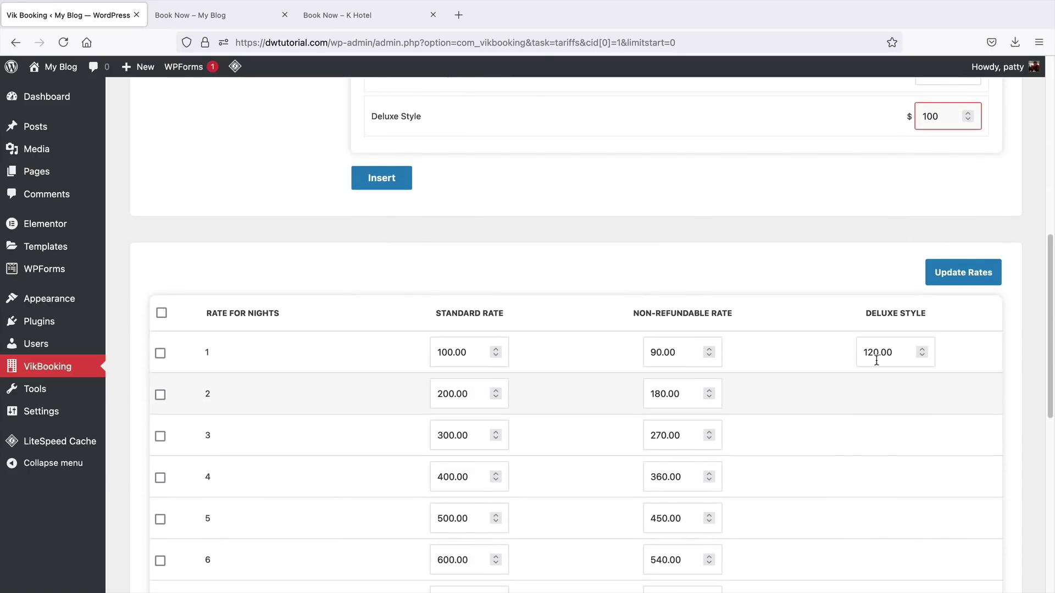
pyautogui.scroll(1, 878, 362)
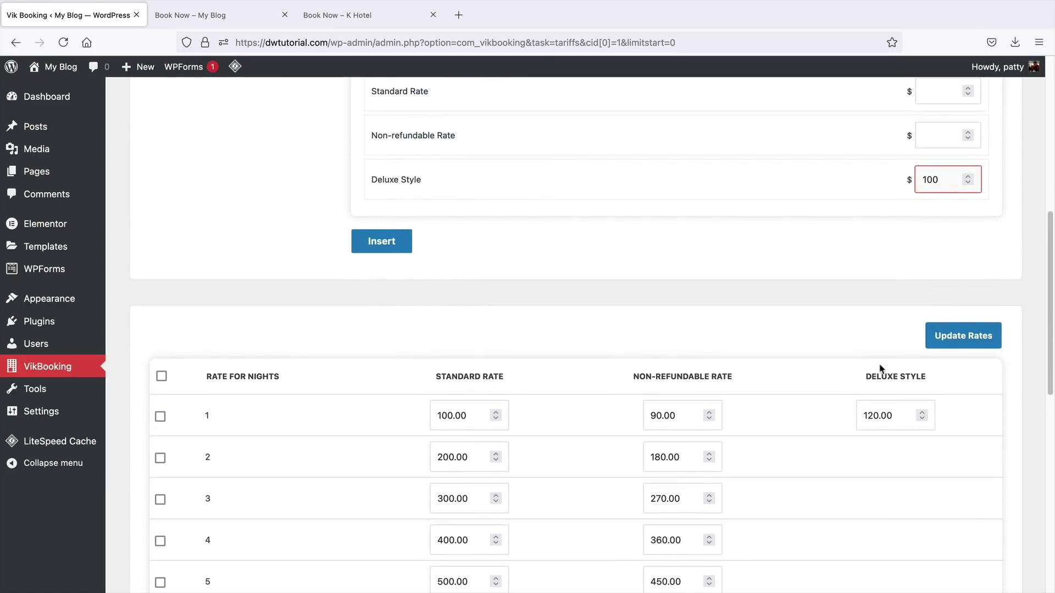
pyautogui.click(381, 243)
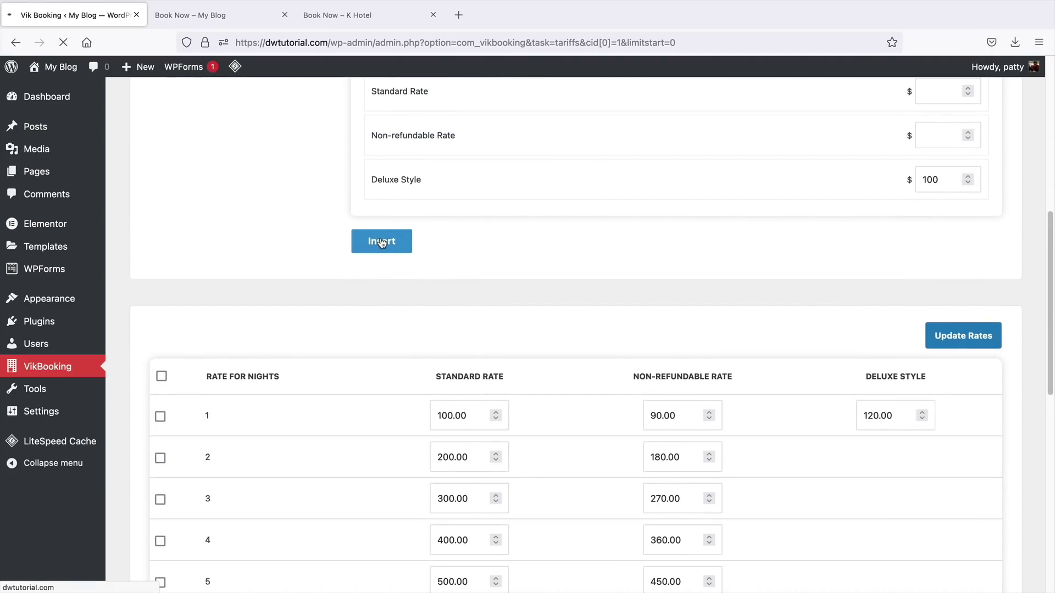
pyautogui.scroll(-6, 877, 334)
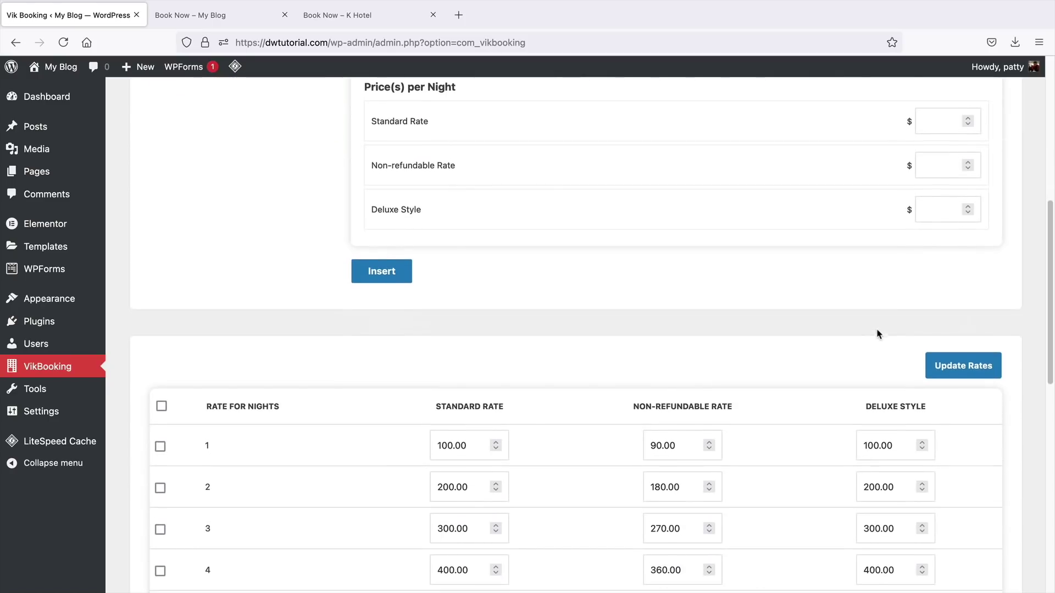
pyautogui.scroll(-3, 877, 334)
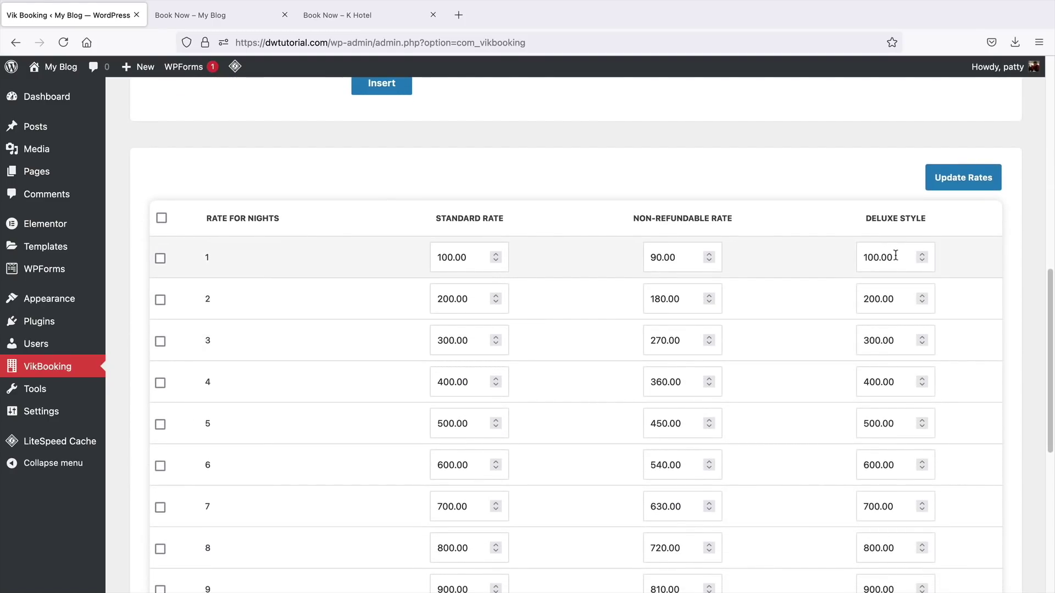
pyautogui.click(891, 259)
pyautogui.moveTo(891, 259); pyautogui.dragTo(857, 261)
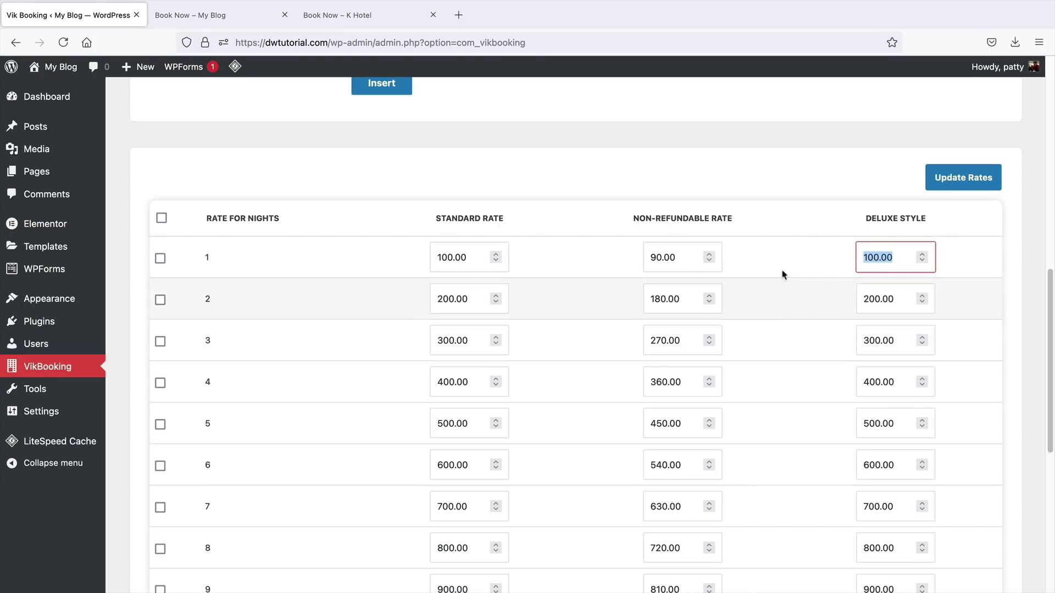
# Insert a Deluxe Style rate of 120 for stays of 1 to 30 nights.
pyautogui.scroll(5, 503, 216)
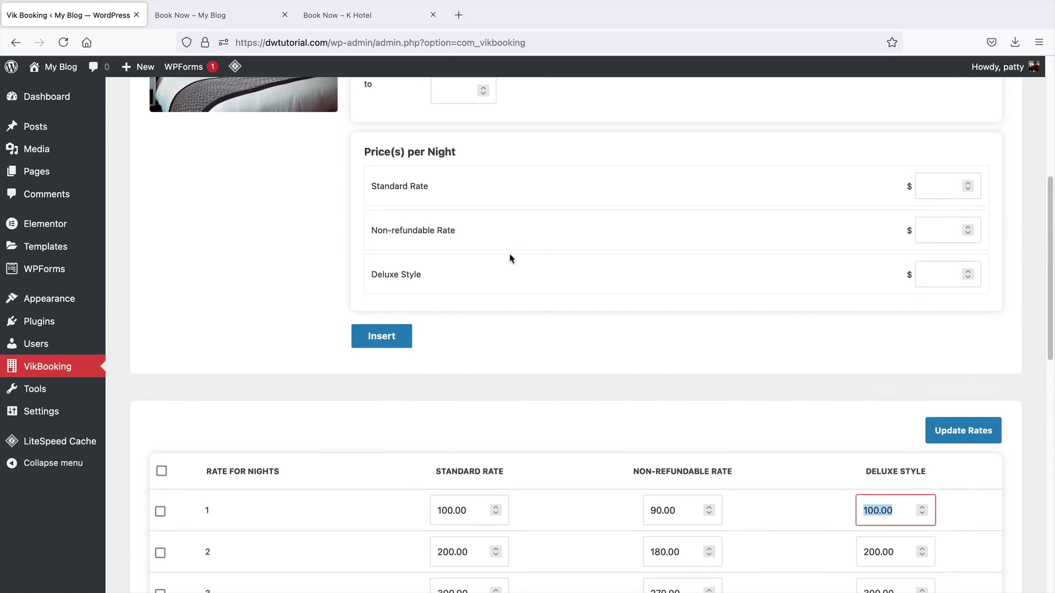
pyautogui.click(948, 276)
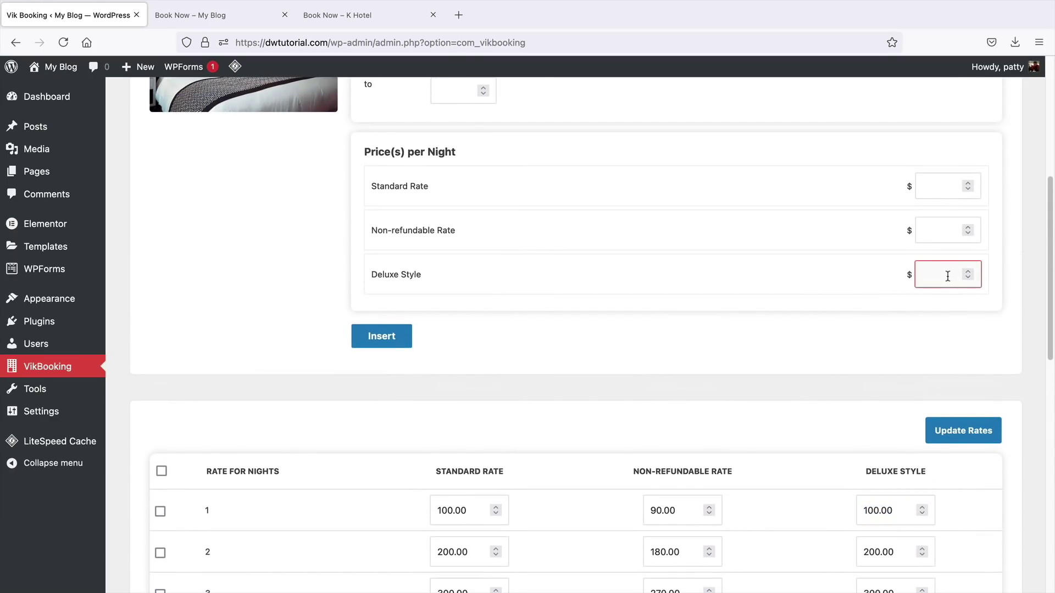
pyautogui.write('120')
pyautogui.scroll(4, 868, 275)
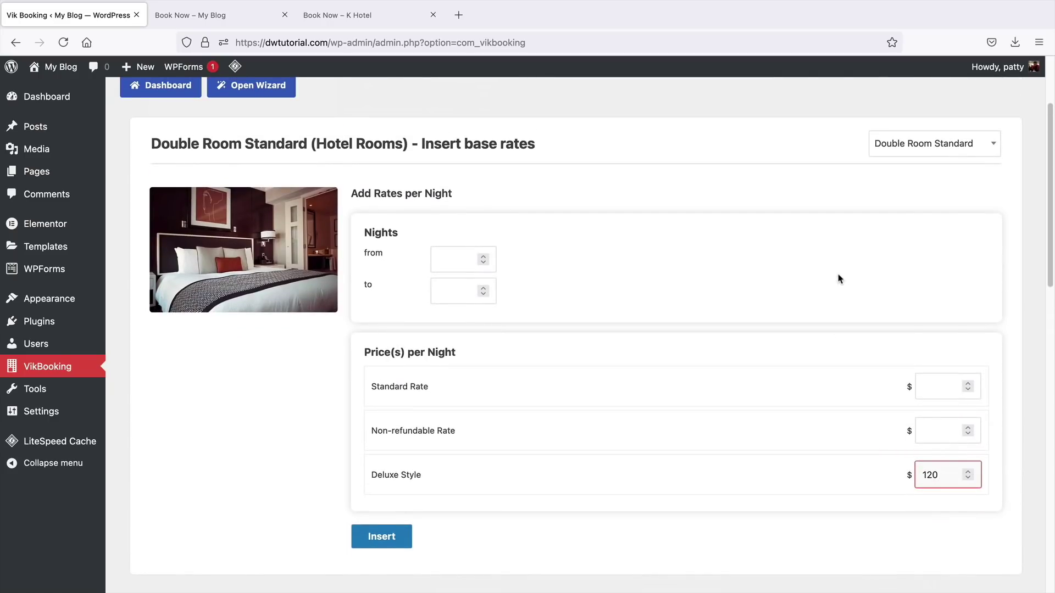
pyautogui.click(444, 258)
pyautogui.write('1')
pyautogui.press('Tab')
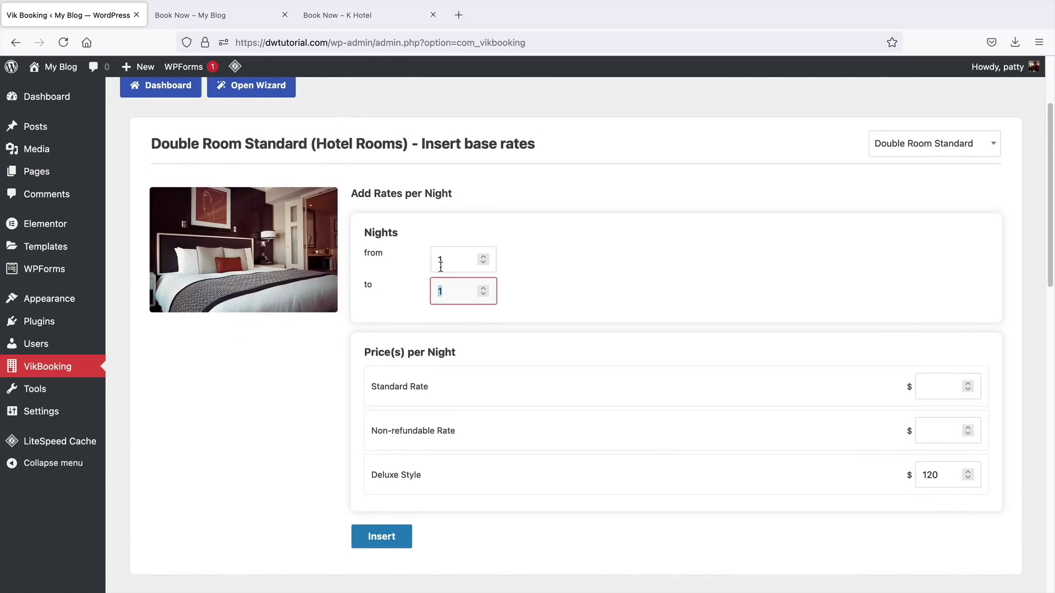
pyautogui.write('10')
pyautogui.scroll(-1, 483, 290)
pyautogui.click(362, 235)
pyautogui.write('30')
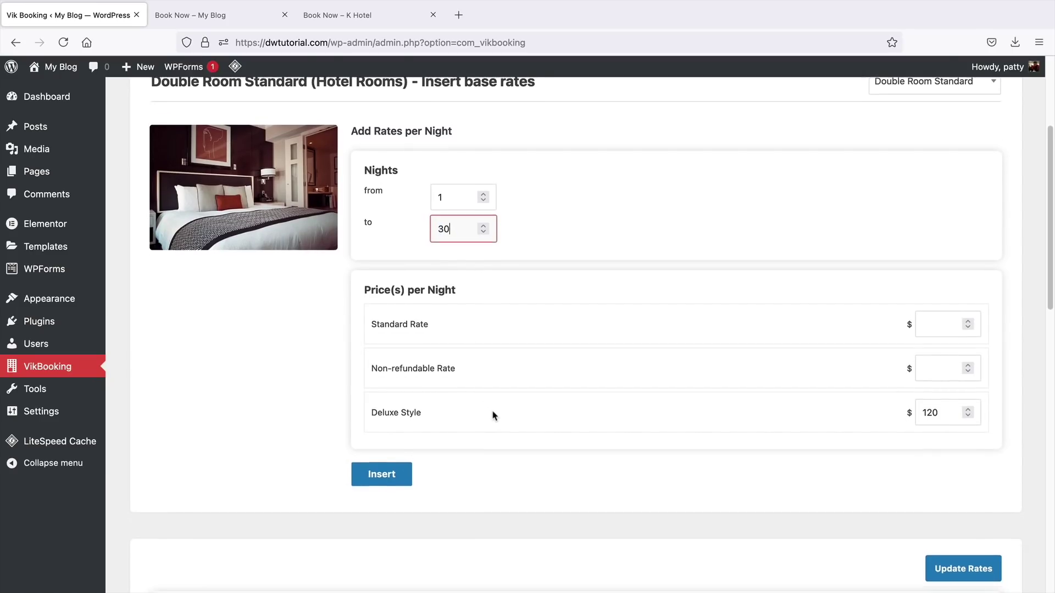
pyautogui.scroll(-2, 492, 409)
pyautogui.click(378, 370)
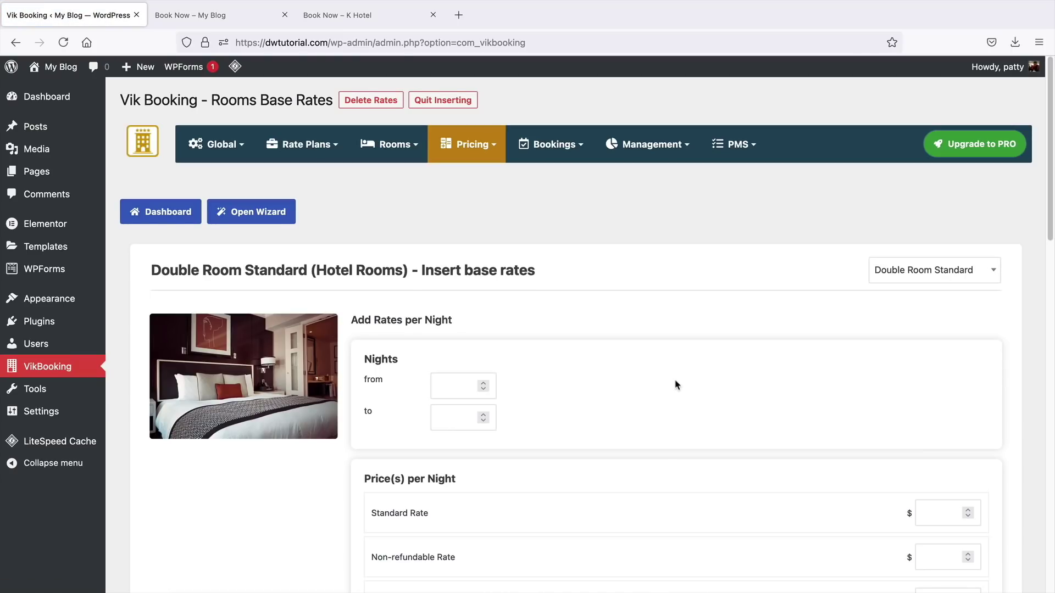
# Review the filled Deluxe Style prices and save the rates table with Update Rates.
pyautogui.scroll(-10, 677, 385)
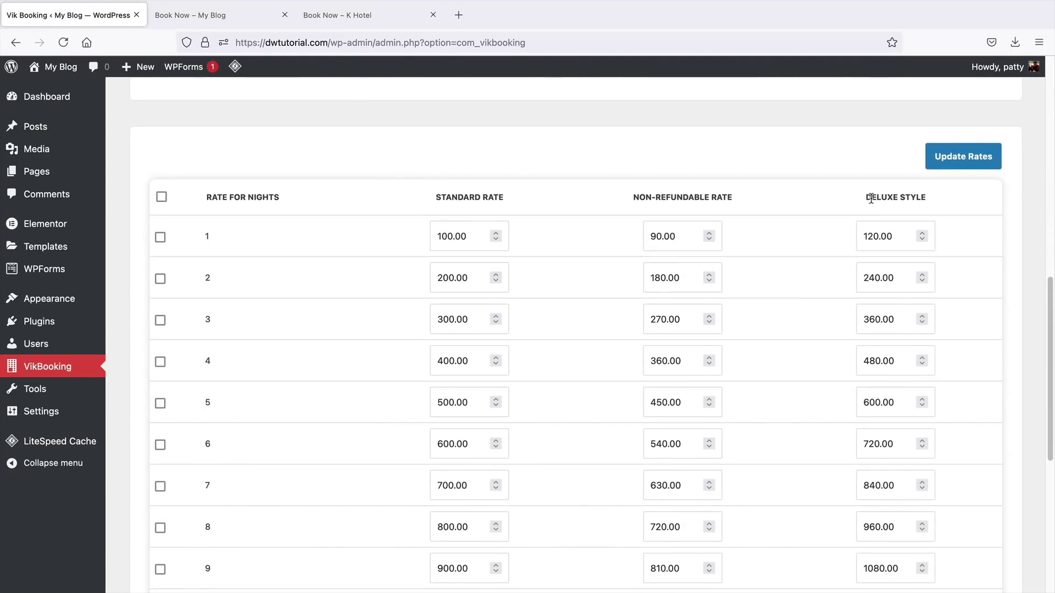
pyautogui.moveTo(868, 196); pyautogui.dragTo(941, 202)
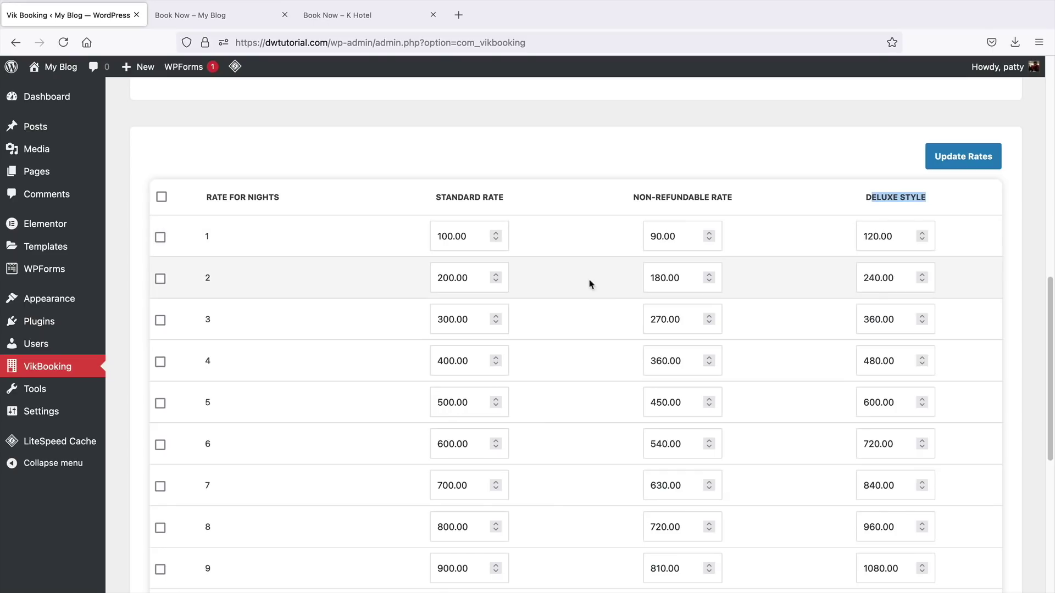
pyautogui.scroll(4, 846, 258)
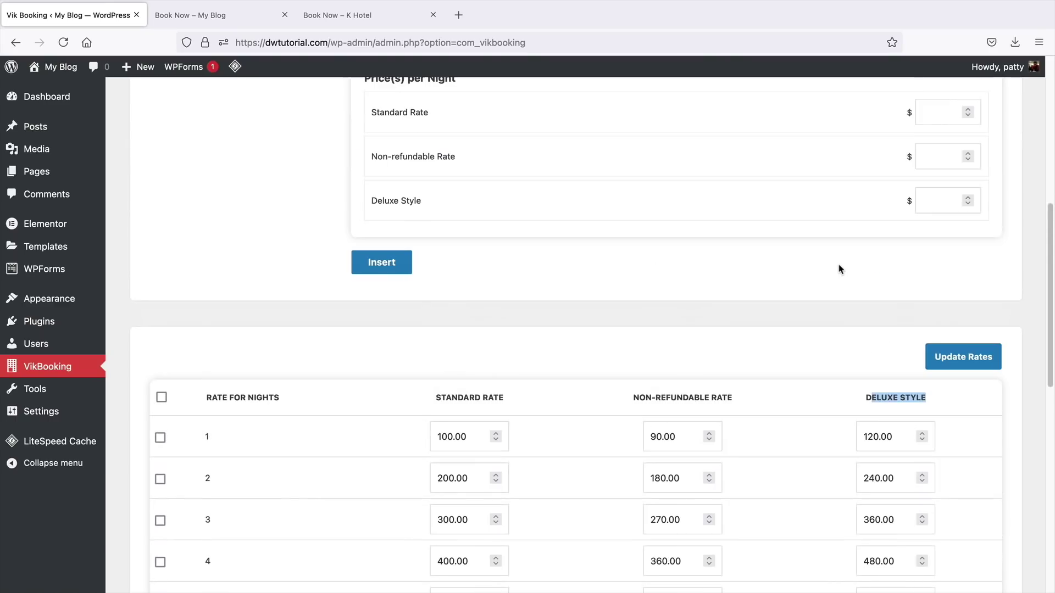
pyautogui.scroll(-3, 839, 266)
pyautogui.click(967, 187)
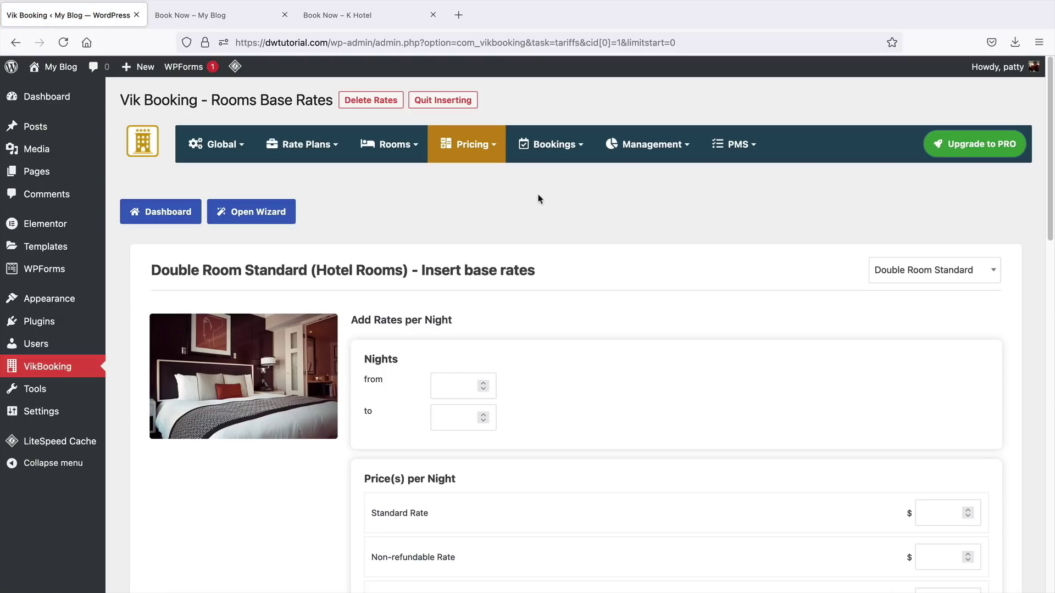
# Go to the hotel site's home page and purge the cached pages.
pyautogui.click(170, 16)
pyautogui.scroll(7, 155, 229)
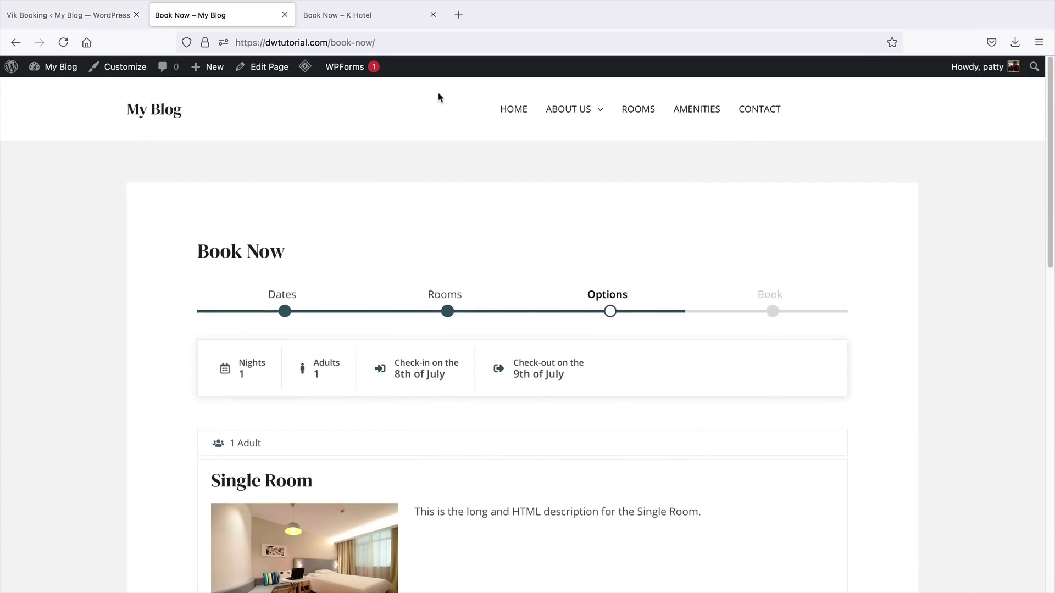
pyautogui.click(510, 112)
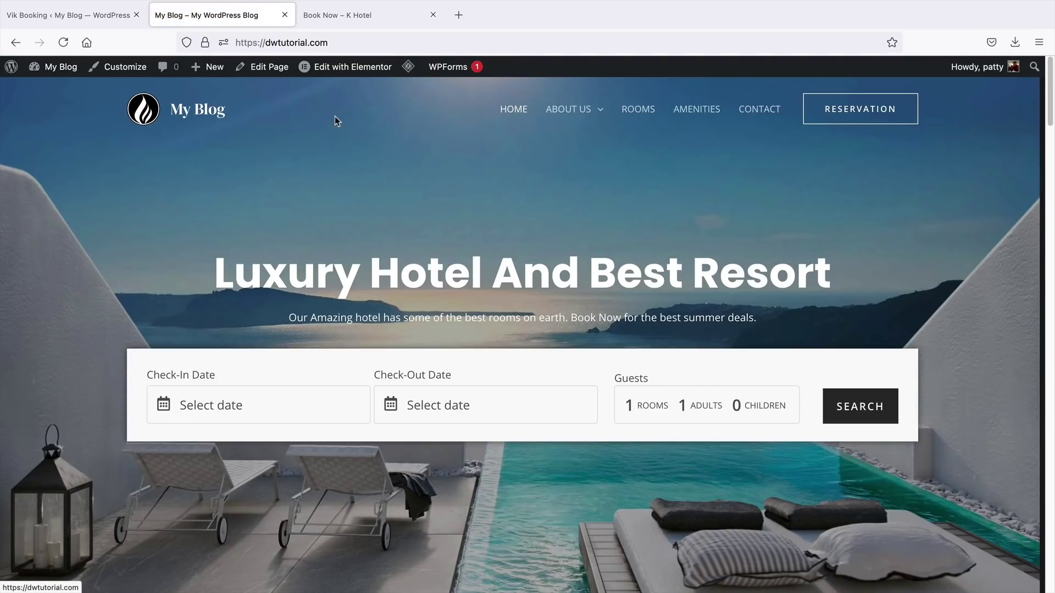
pyautogui.moveTo(407, 67)
pyautogui.click(421, 125)
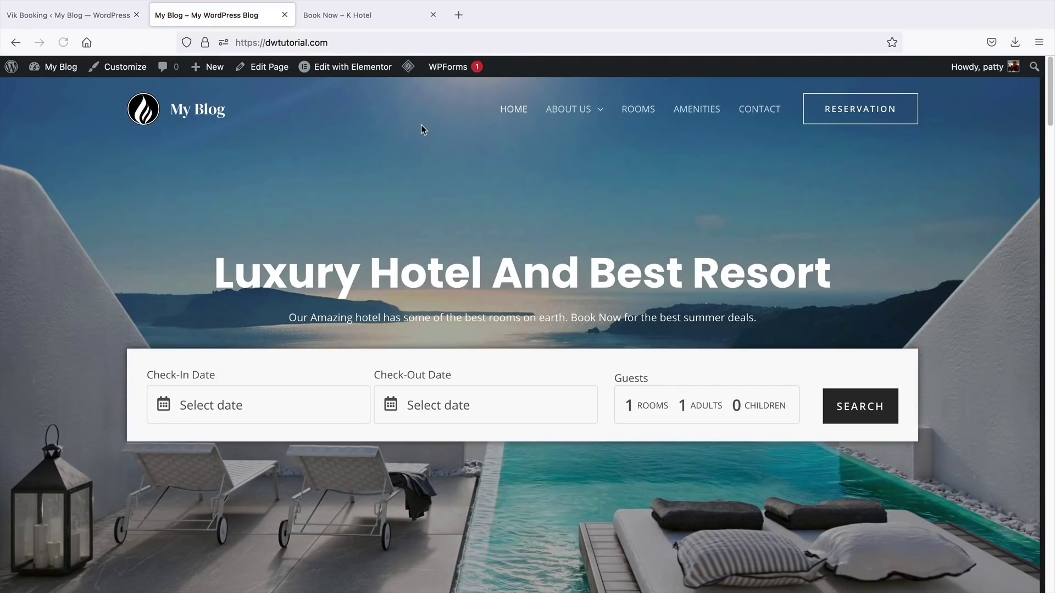
# Search one night from 2 July, select Double Room Standard, and find the Deluxe Style rate.
pyautogui.click(273, 405)
pyautogui.scroll(-2, 275, 405)
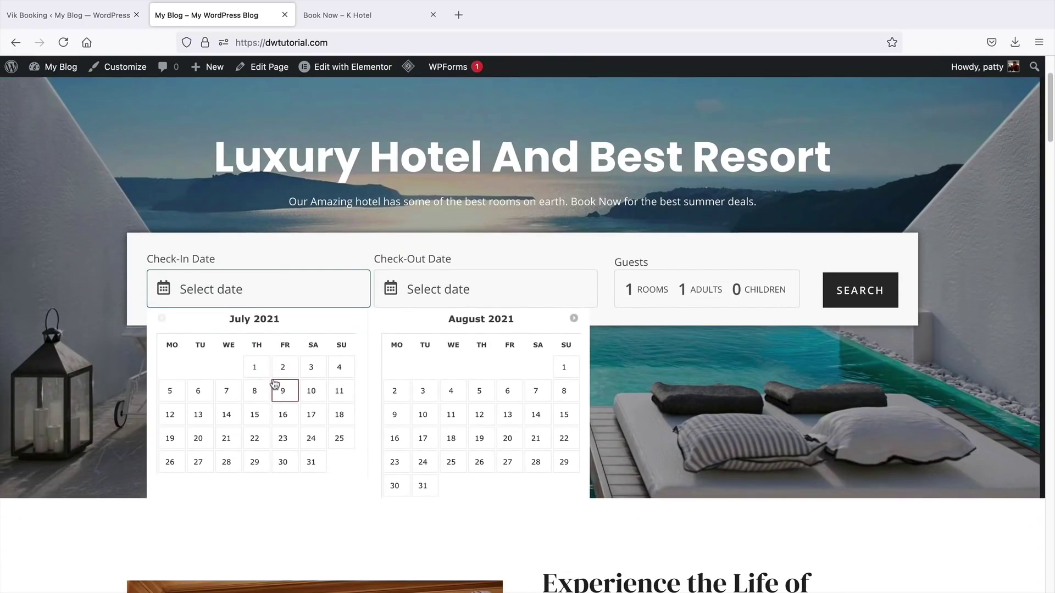
pyautogui.click(279, 367)
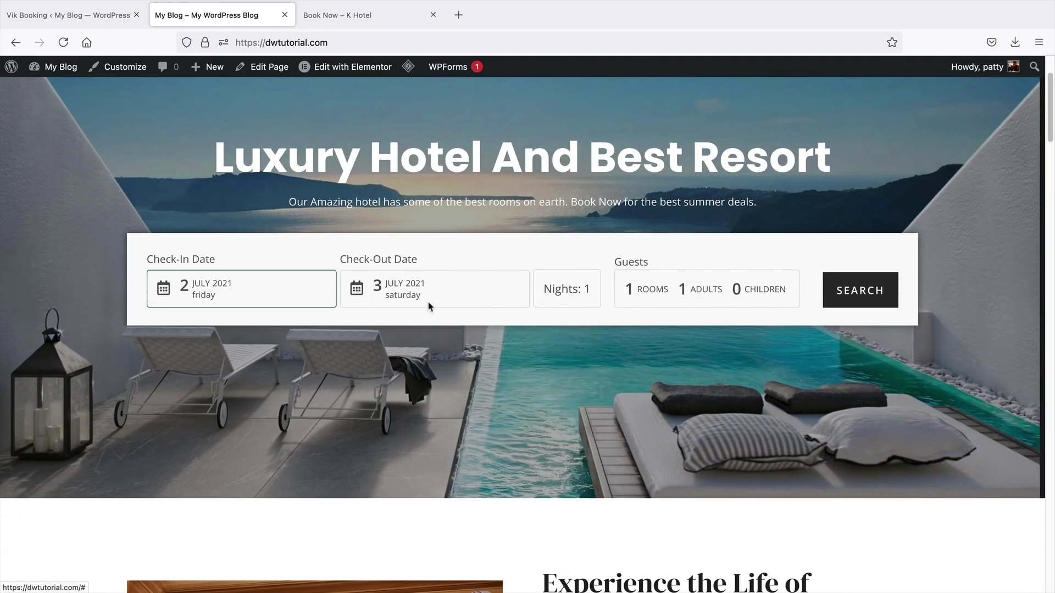
pyautogui.click(858, 292)
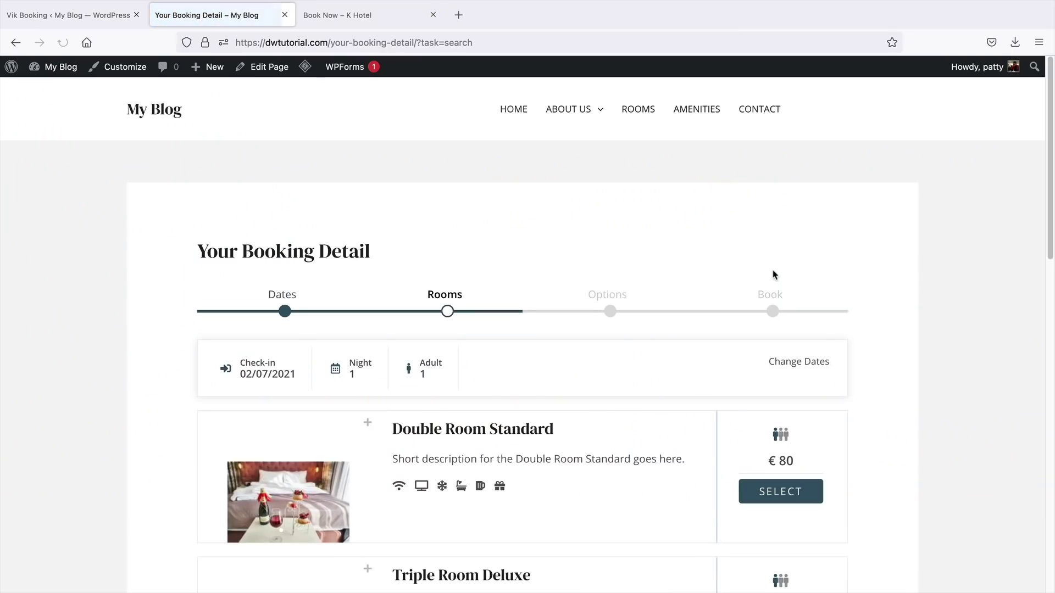
pyautogui.scroll(-3, 587, 267)
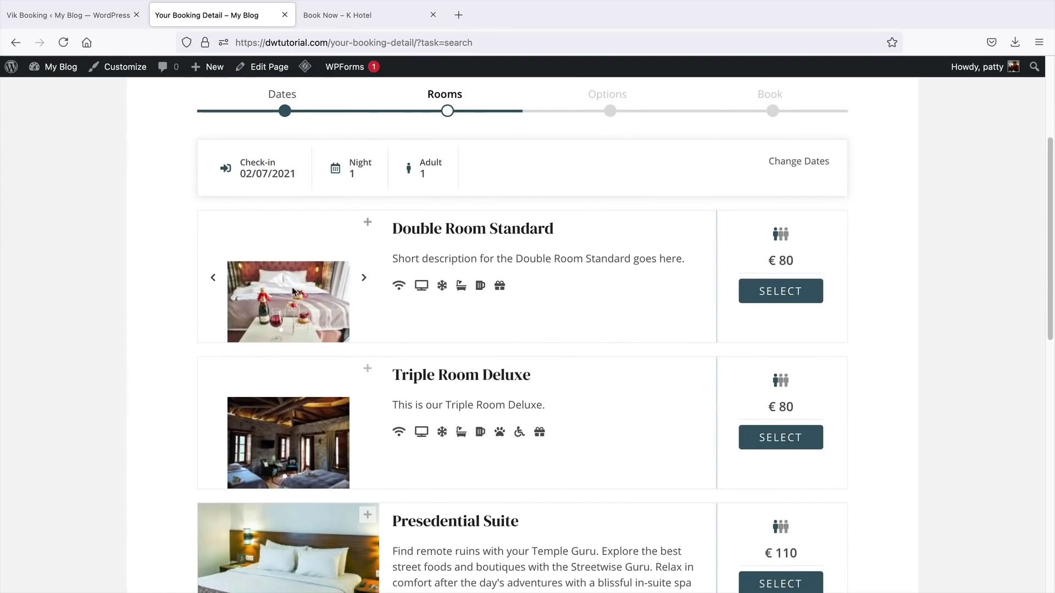
pyautogui.click(775, 290)
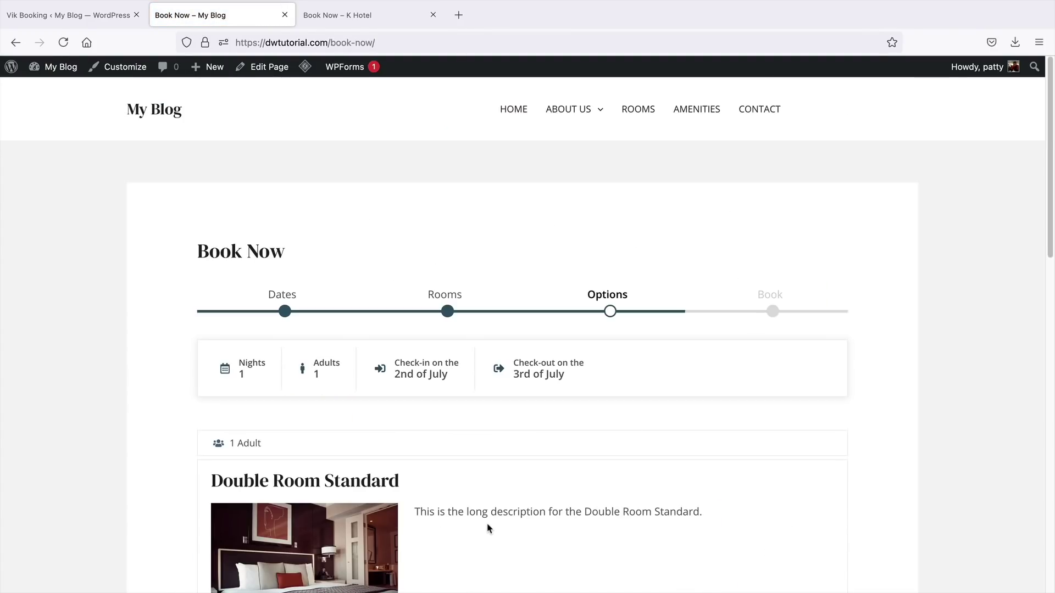
pyautogui.scroll(-10, 487, 529)
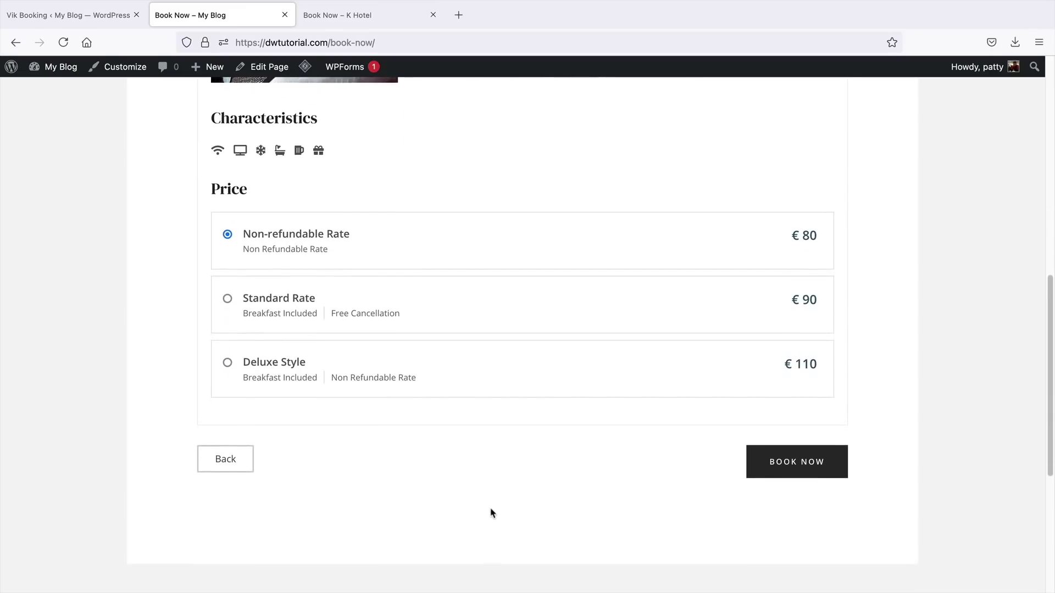
pyautogui.scroll(-1, 491, 512)
pyautogui.tripleClick(298, 336)
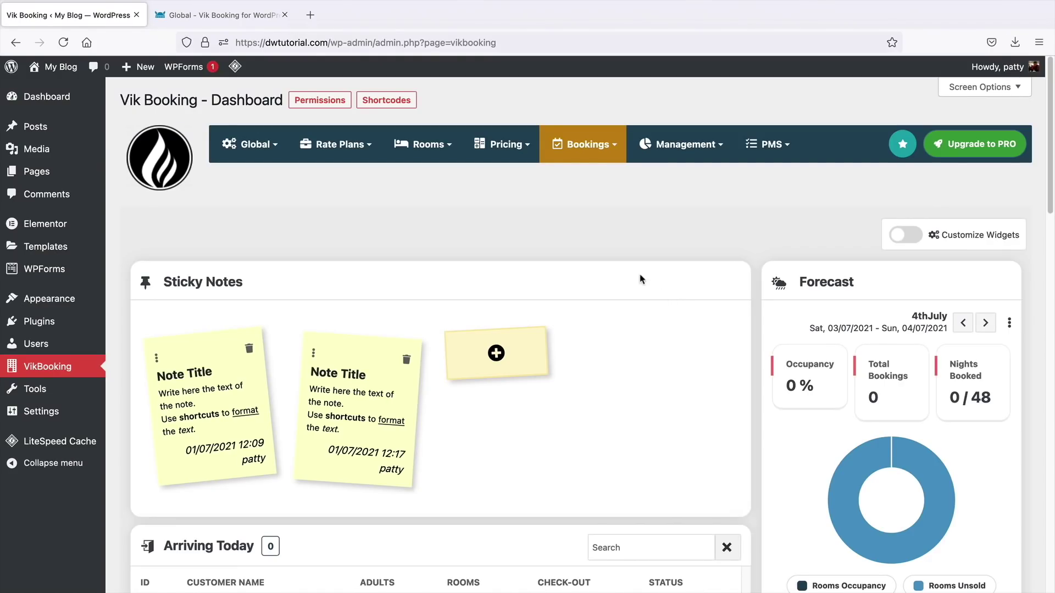
# Open the bookings list, then the bookings calendar.
pyautogui.moveTo(609, 160)
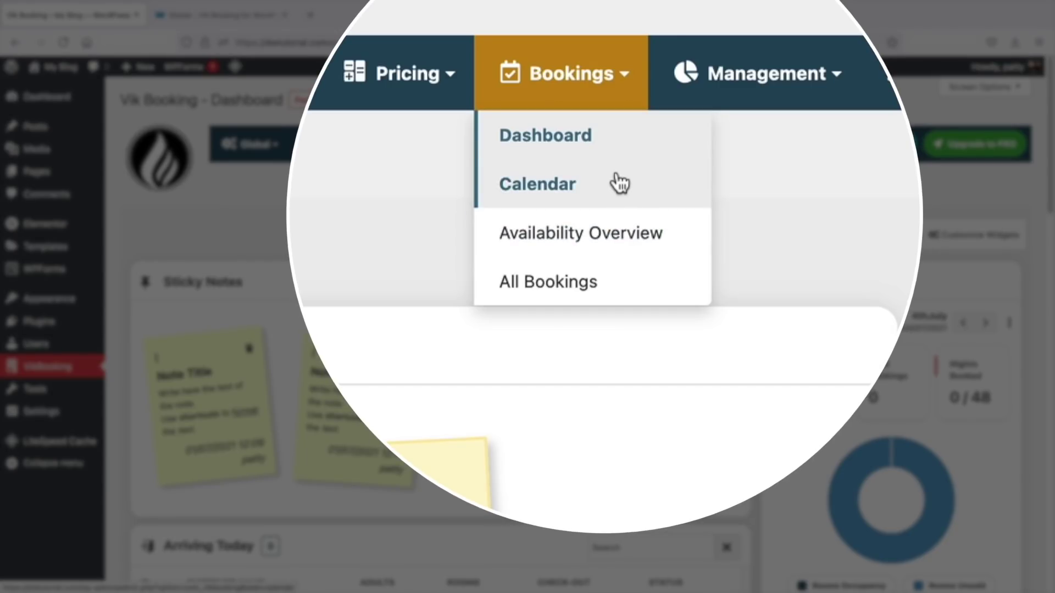
pyautogui.click(604, 250)
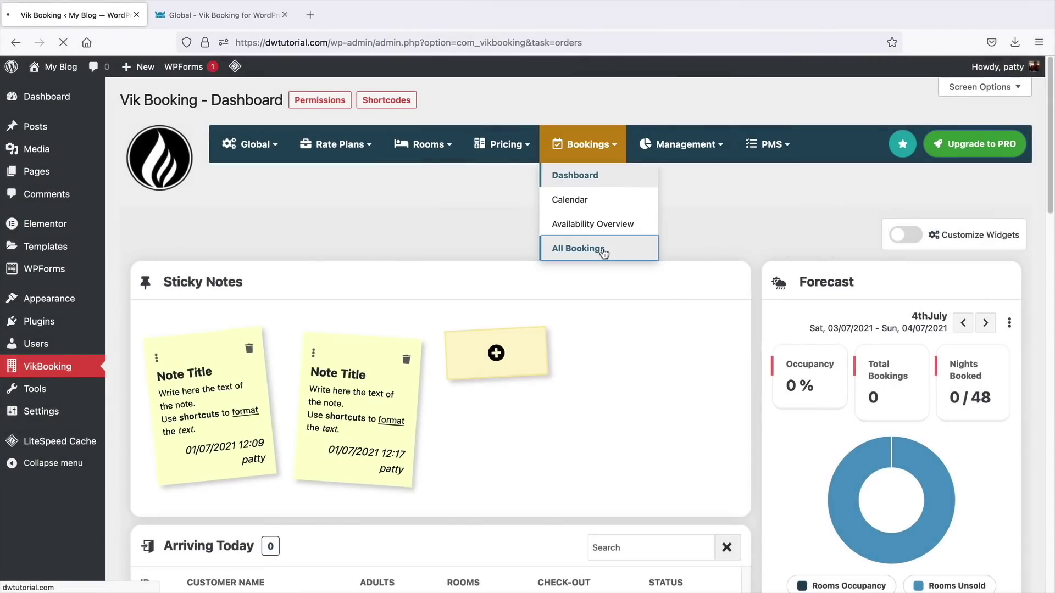
pyautogui.moveTo(605, 150)
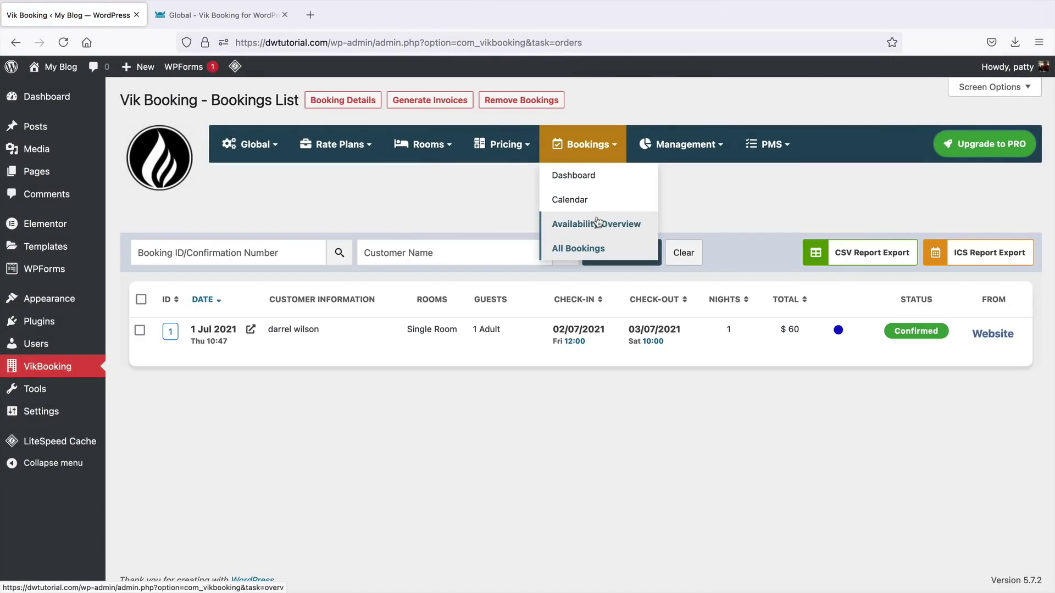
pyautogui.click(583, 201)
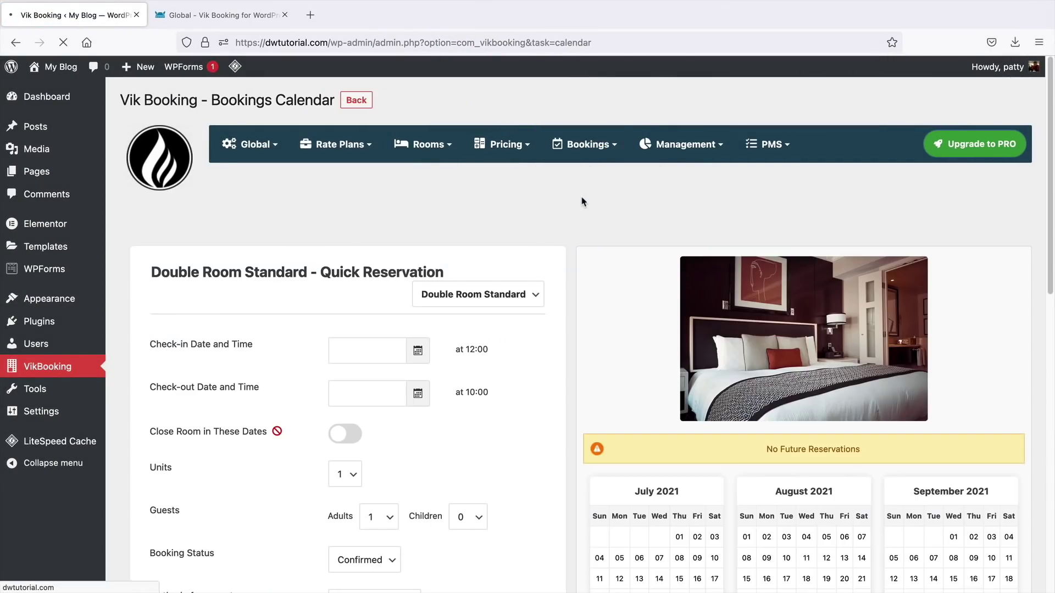
pyautogui.moveTo(584, 201)
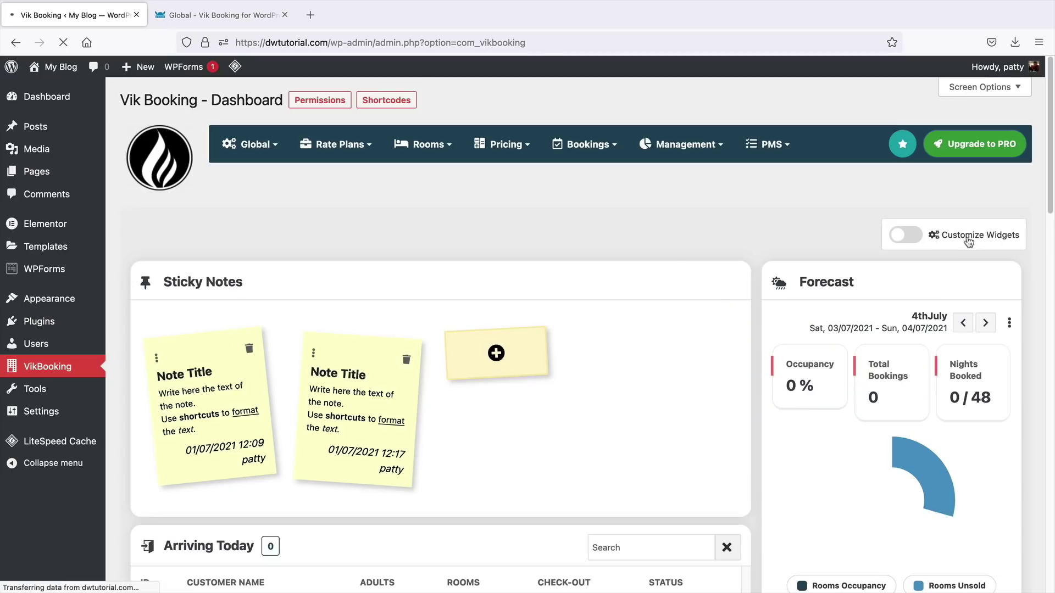
# Scroll through the dashboard's occupancy, visitor and reservation widgets and back to the top.
pyautogui.scroll(-3, 1049, 248)
pyautogui.moveTo(1049, 249); pyautogui.dragTo(1038, 590)
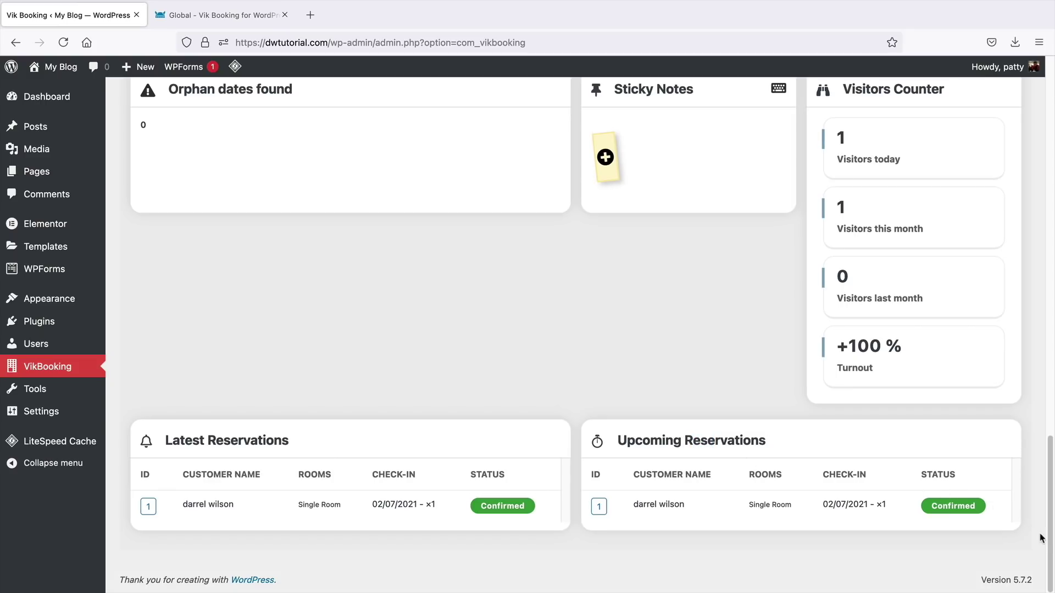
pyautogui.scroll(3, 1050, 466)
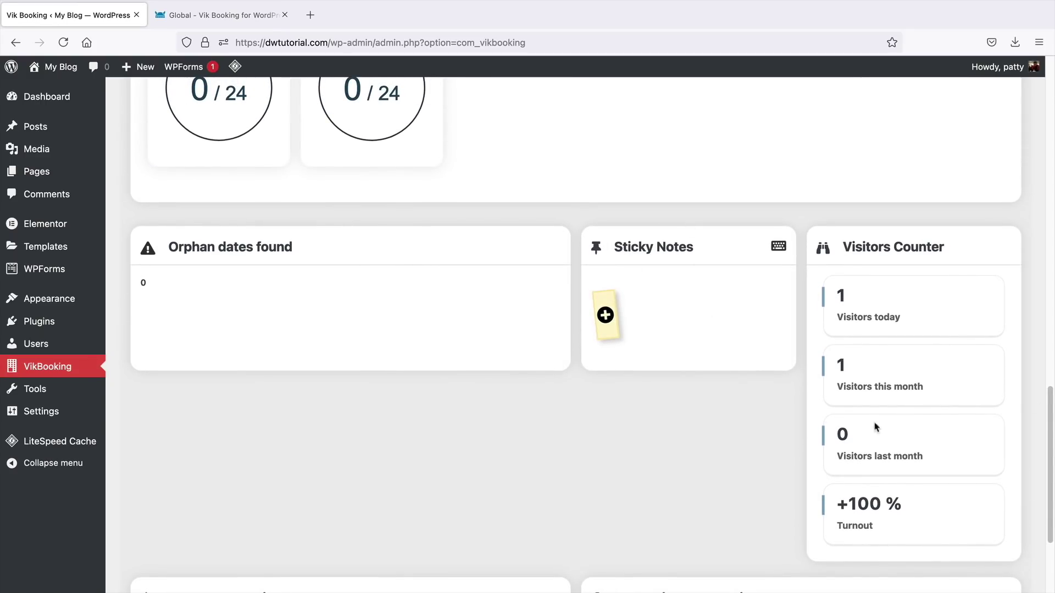
pyautogui.moveTo(1051, 445); pyautogui.dragTo(1051, 88)
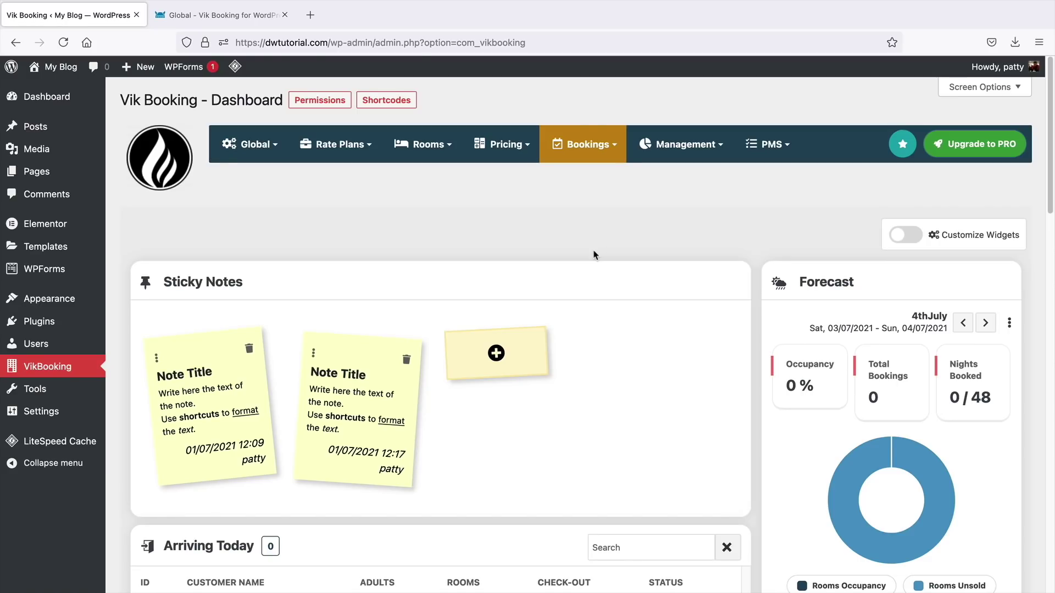
pyautogui.moveTo(584, 164)
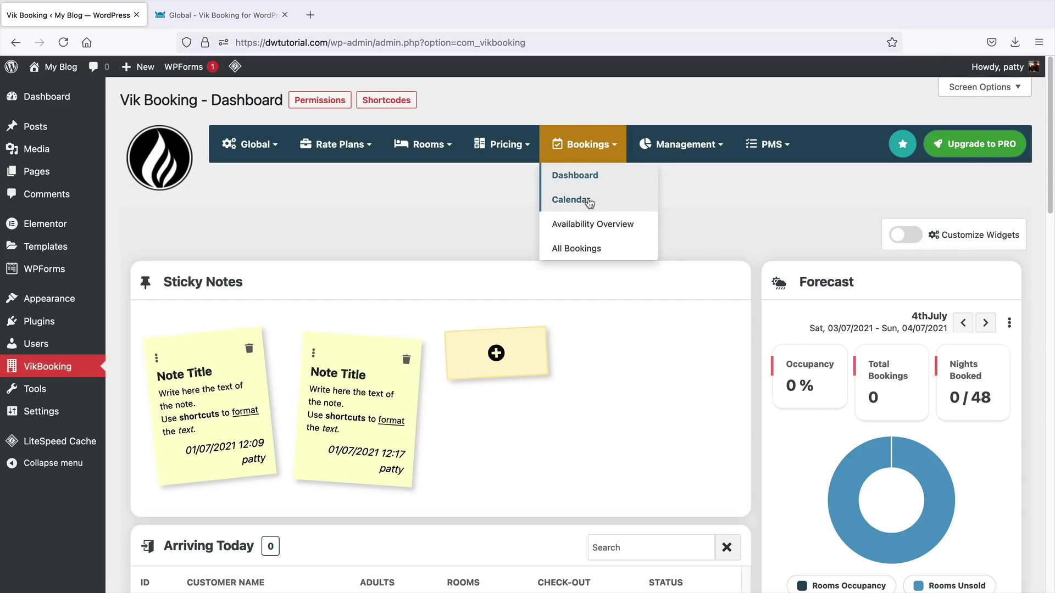
pyautogui.moveTo(683, 151)
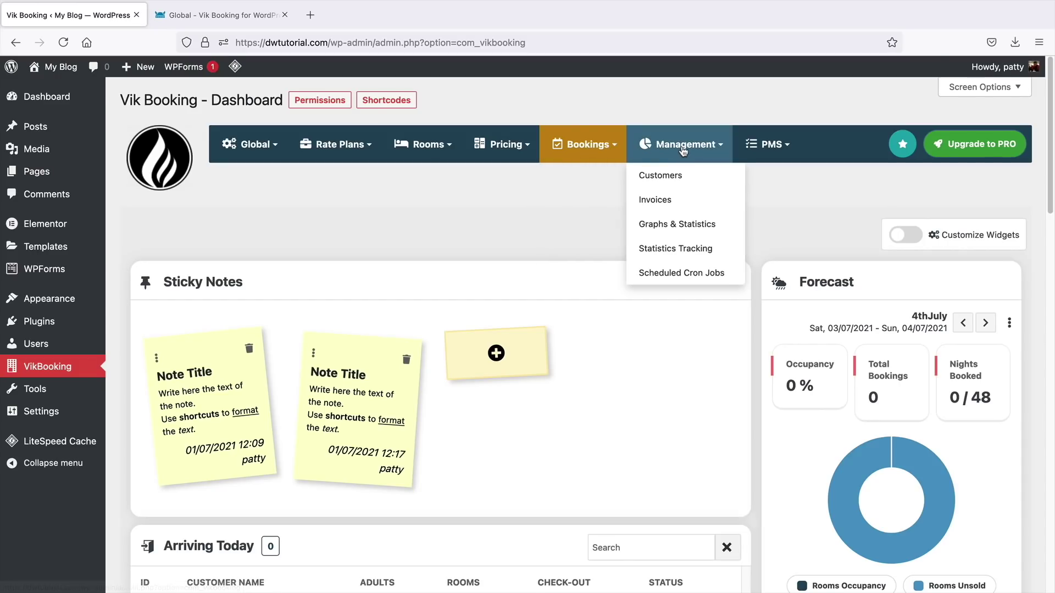
# Open Statistics Tracking and review Conversion Rates: 2 visitors, 1 booking, 50% average.
pyautogui.click(686, 250)
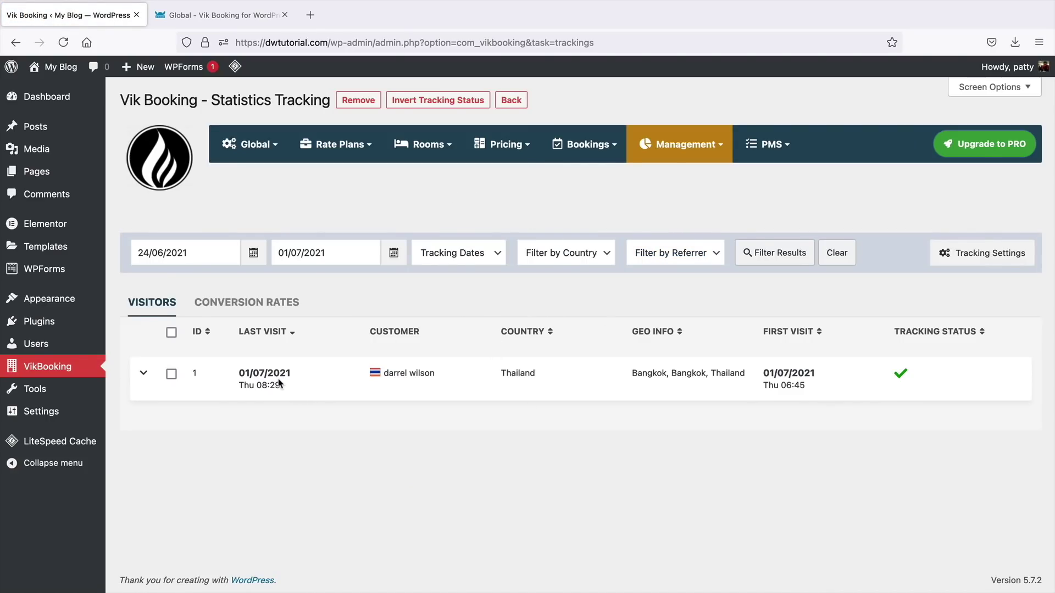
pyautogui.click(271, 307)
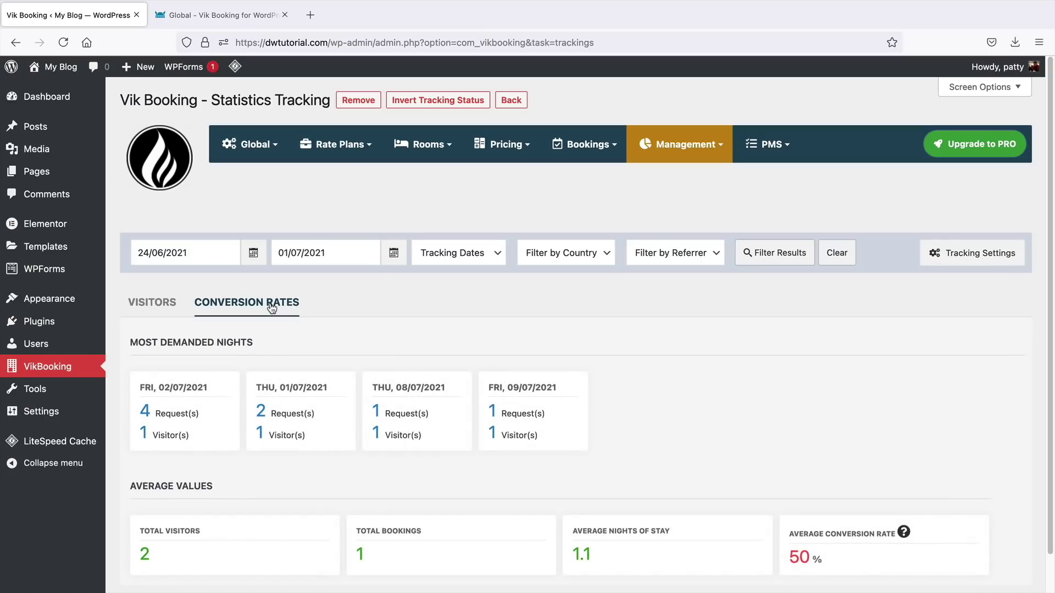
pyautogui.scroll(-2, 273, 305)
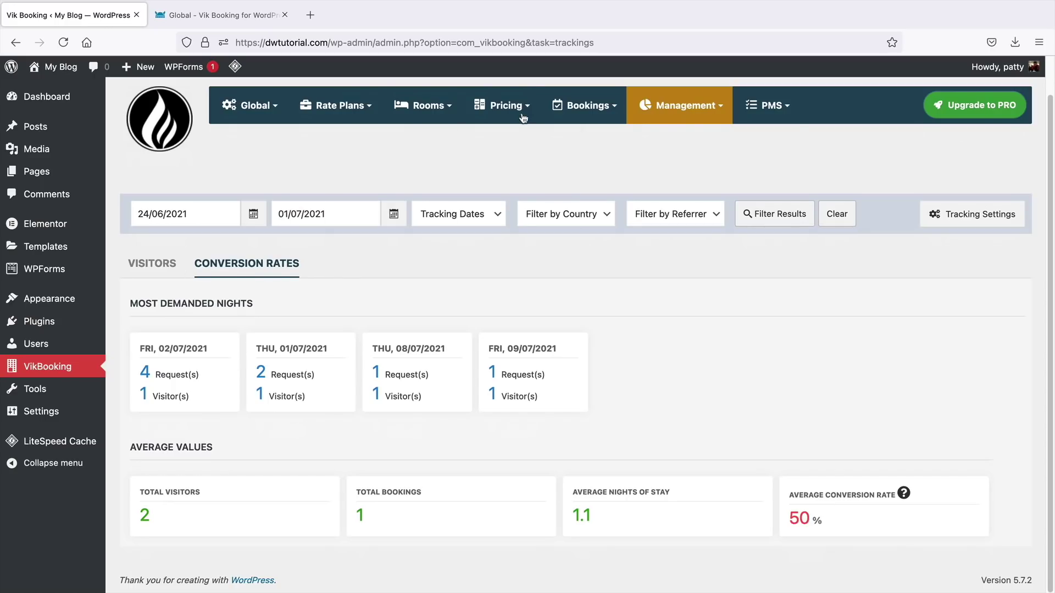
pyautogui.moveTo(786, 122)
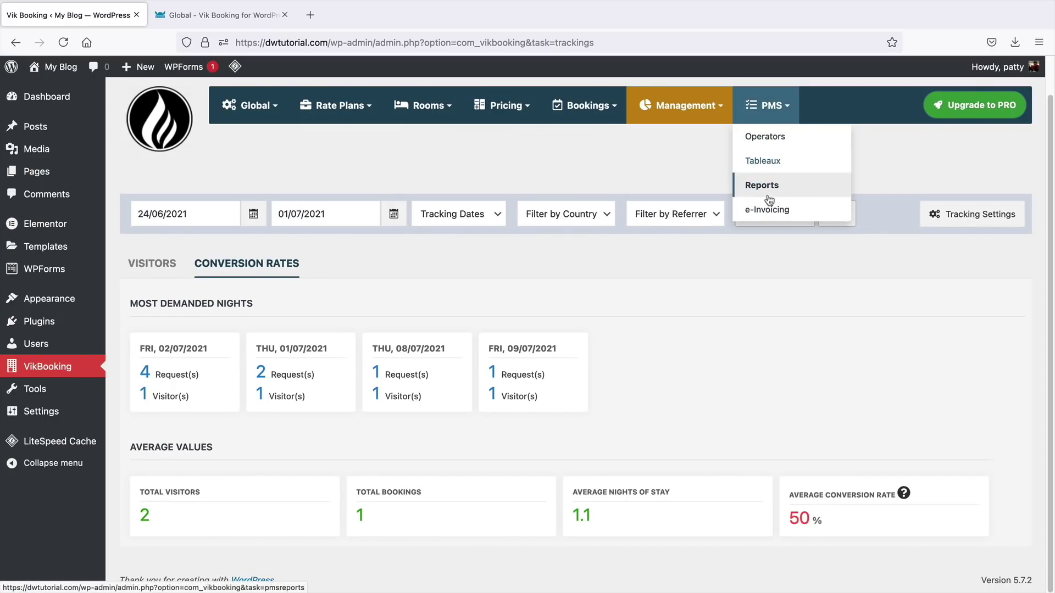
pyautogui.scroll(1, 771, 189)
pyautogui.scroll(1, 769, 178)
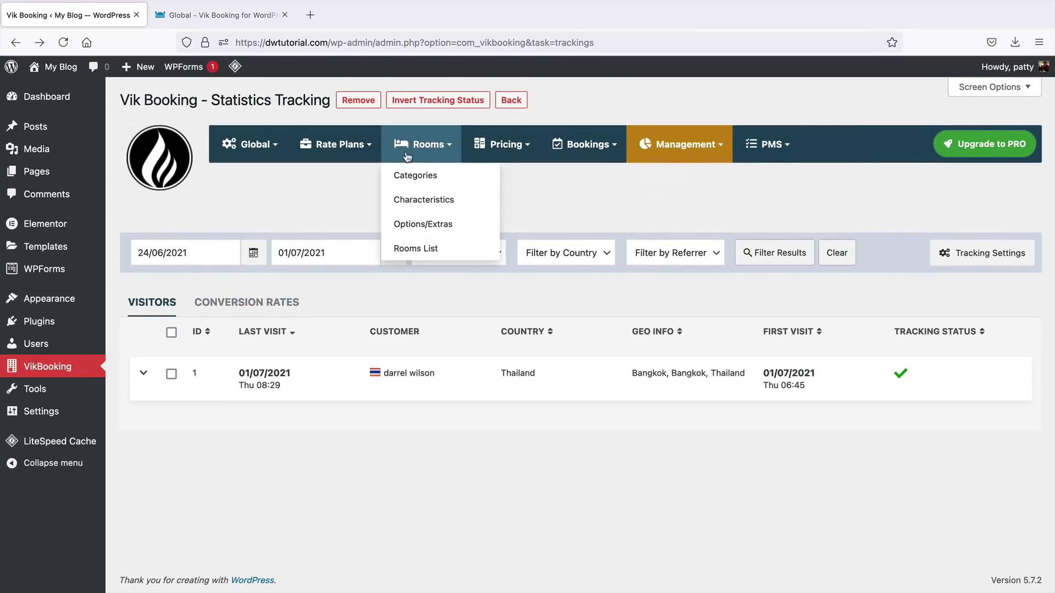
# Give the 'I agree to the terms and conditions' custom field a popup link of # and save.
pyautogui.moveTo(273, 145)
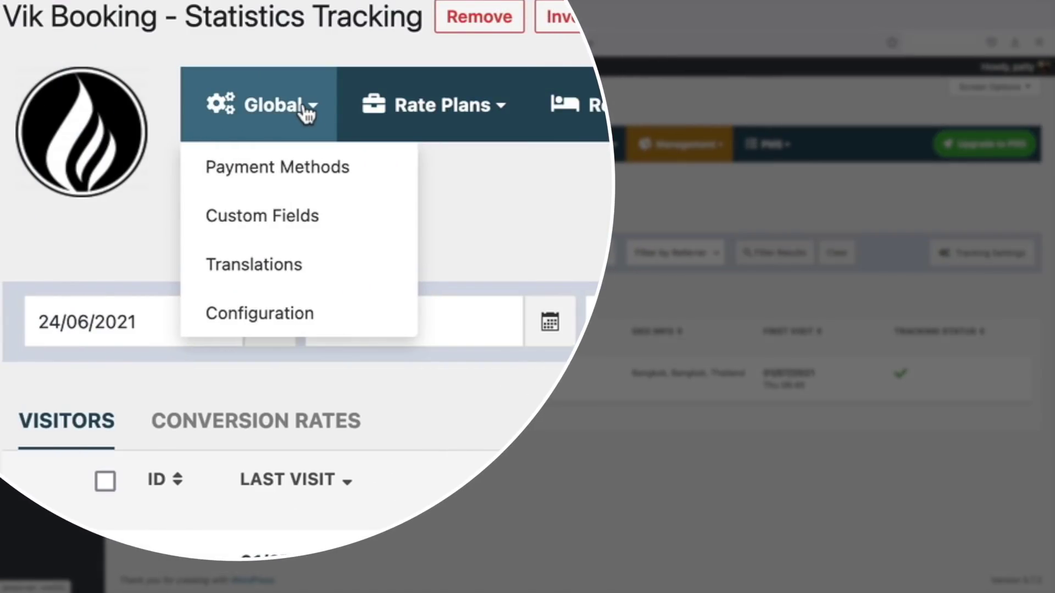
pyautogui.click(271, 229)
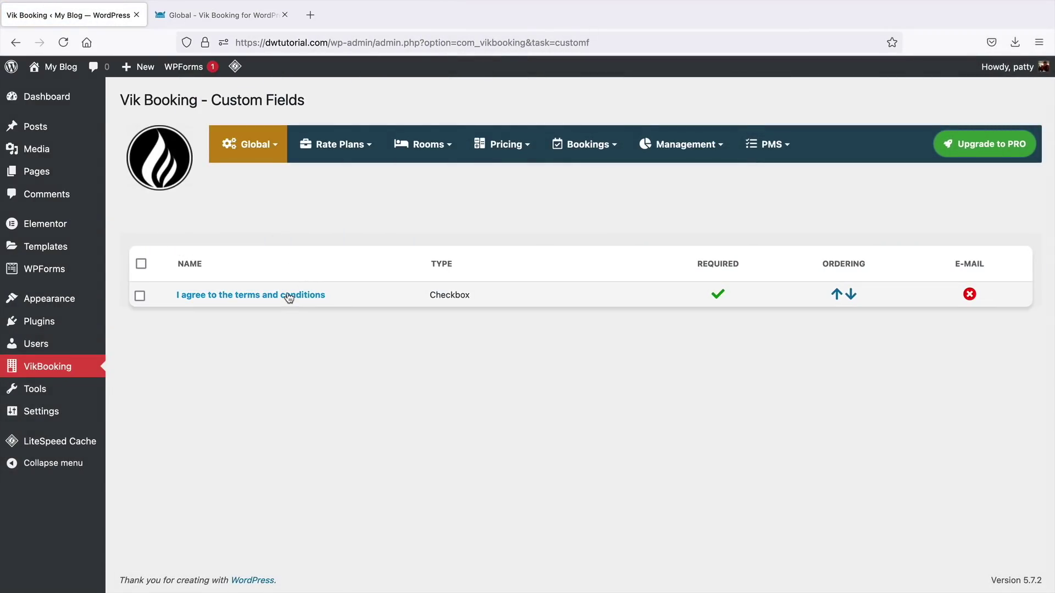
pyautogui.click(289, 296)
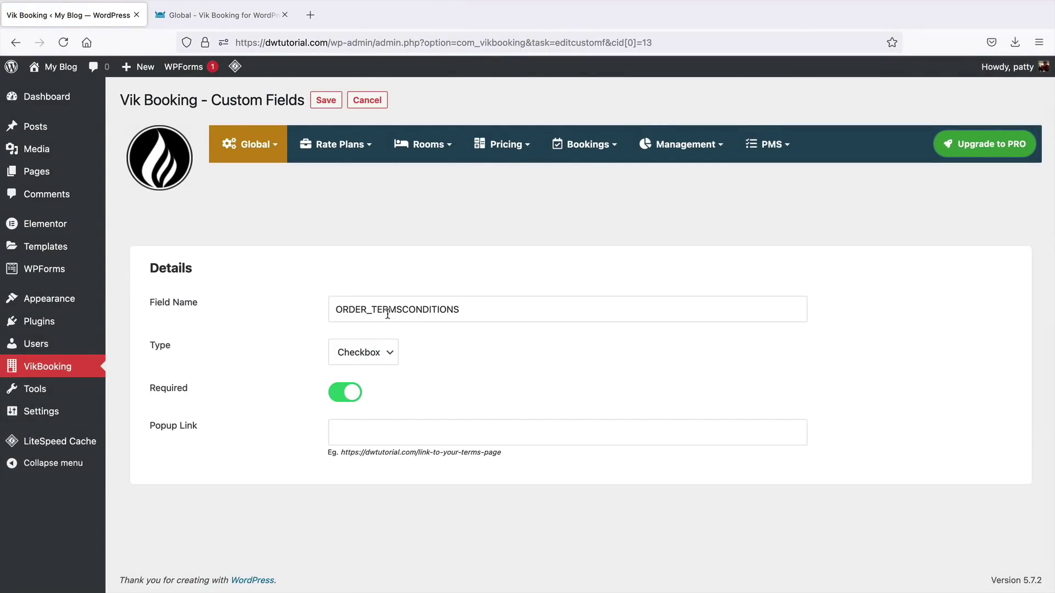
pyautogui.click(378, 432)
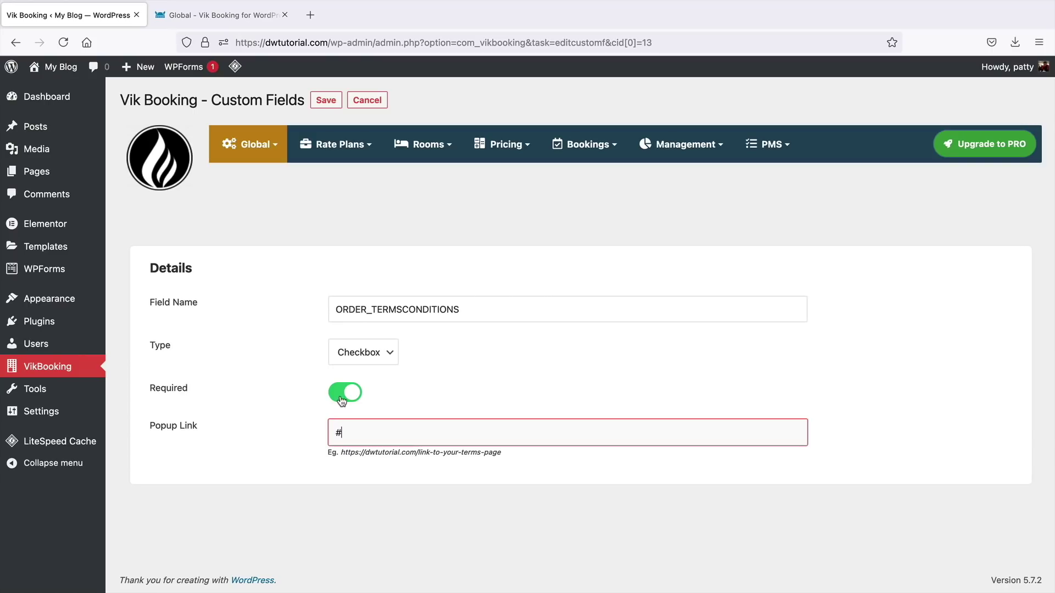
pyautogui.click(328, 104)
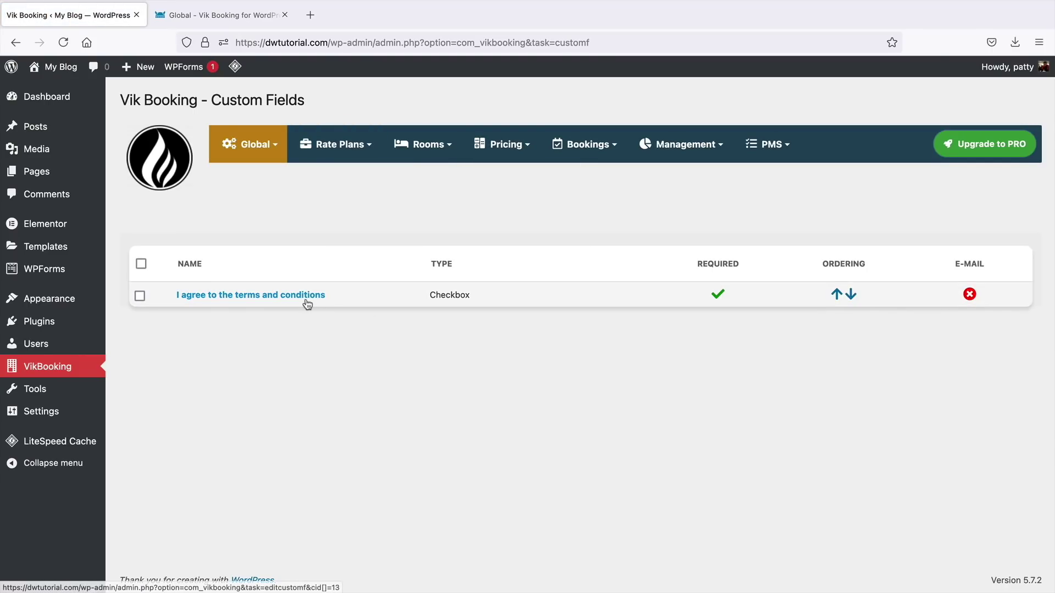
pyautogui.moveTo(138, 67)
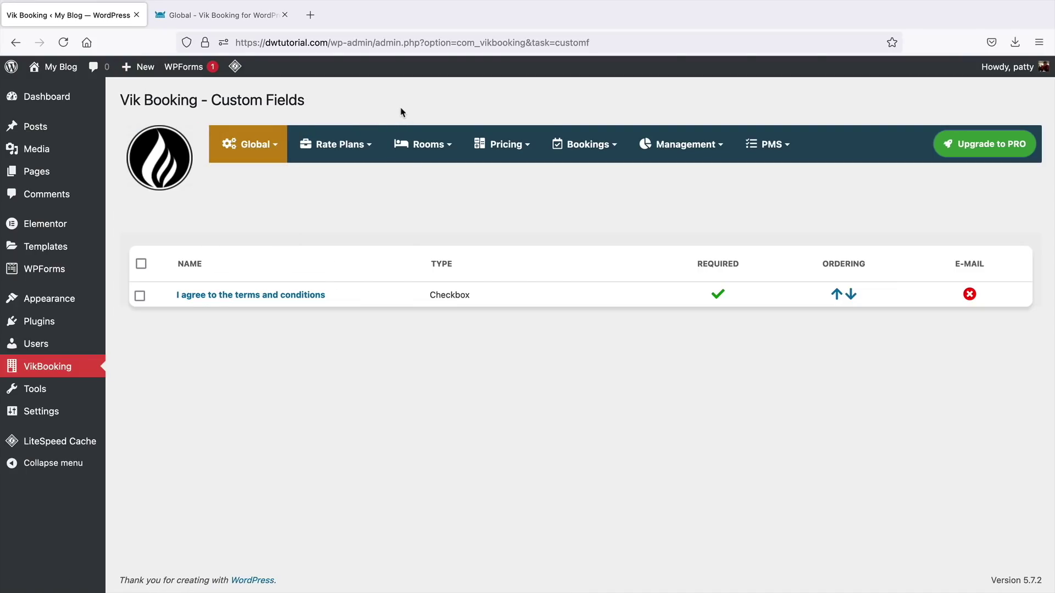
# Publish a new 'Terms and Conditions' page with 'your terms' as its body text.
pyautogui.click(157, 125)
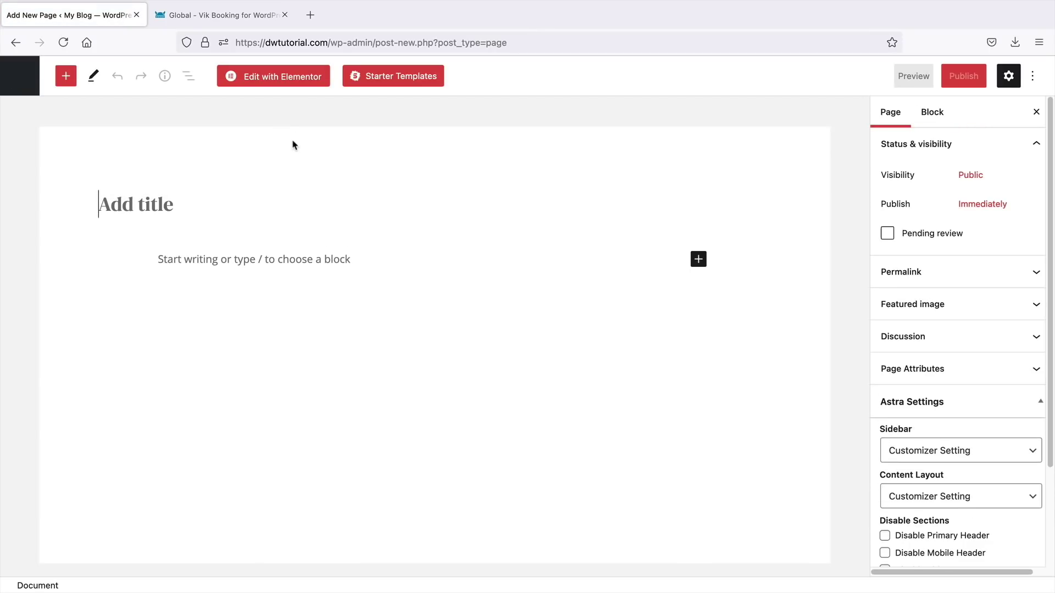
pyautogui.write('Terms ')
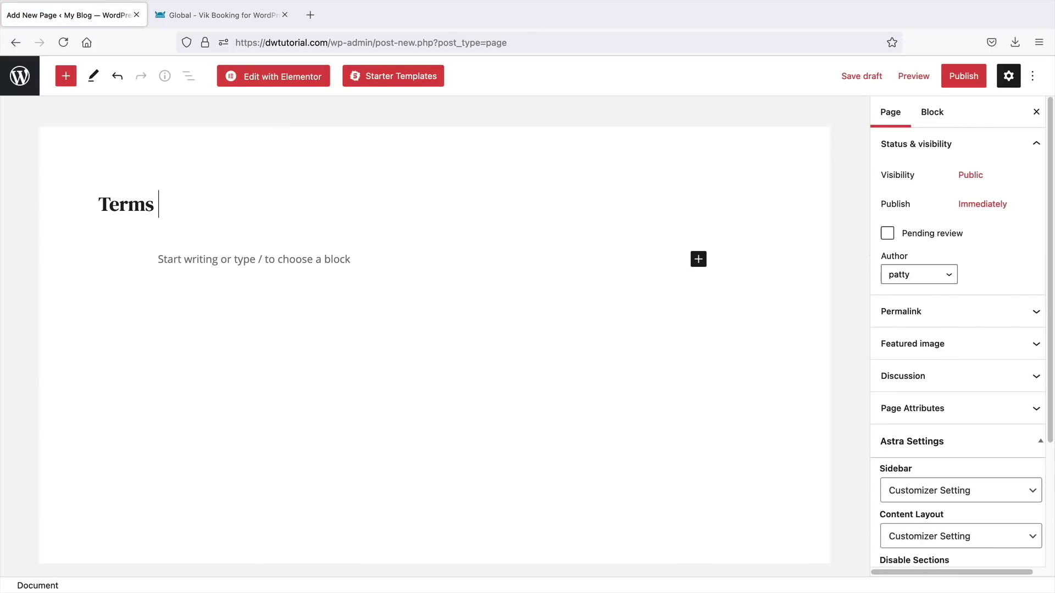
pyautogui.write('and Conditrion')
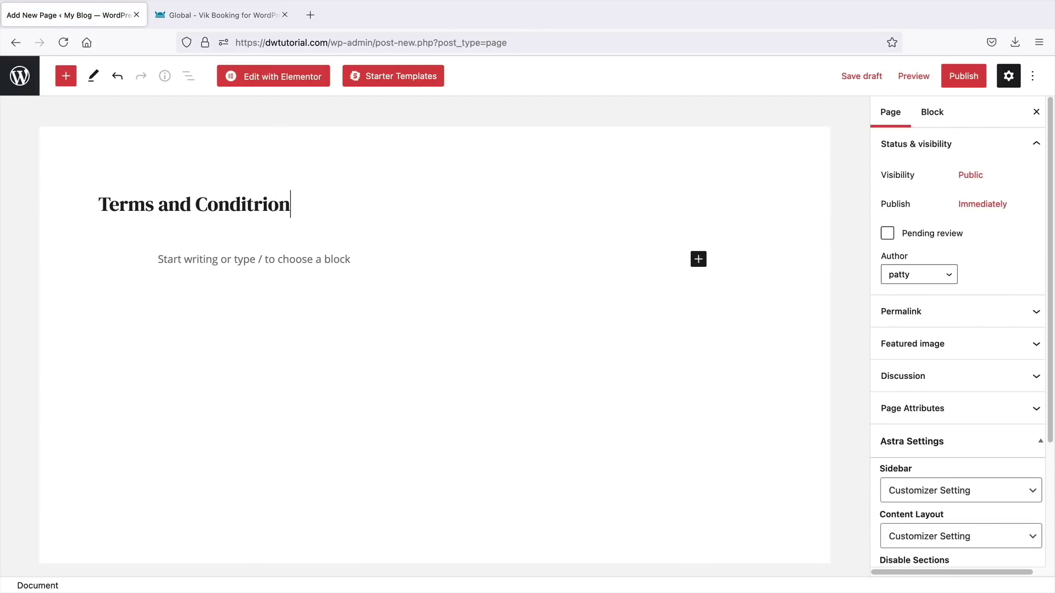
pyautogui.press('BackSpace')
pyautogui.press('BackSpace')
pyautogui.press('BackSpace')
pyautogui.press('BackSpace')
pyautogui.write('ions')
pyautogui.press('Return')
pyautogui.write('your terms')
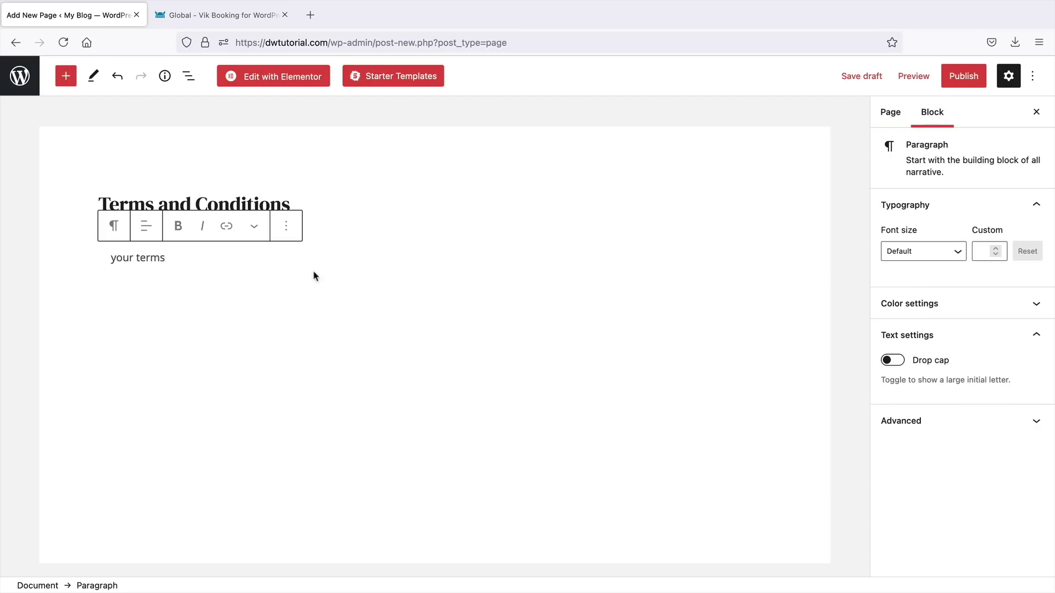
pyautogui.click(957, 75)
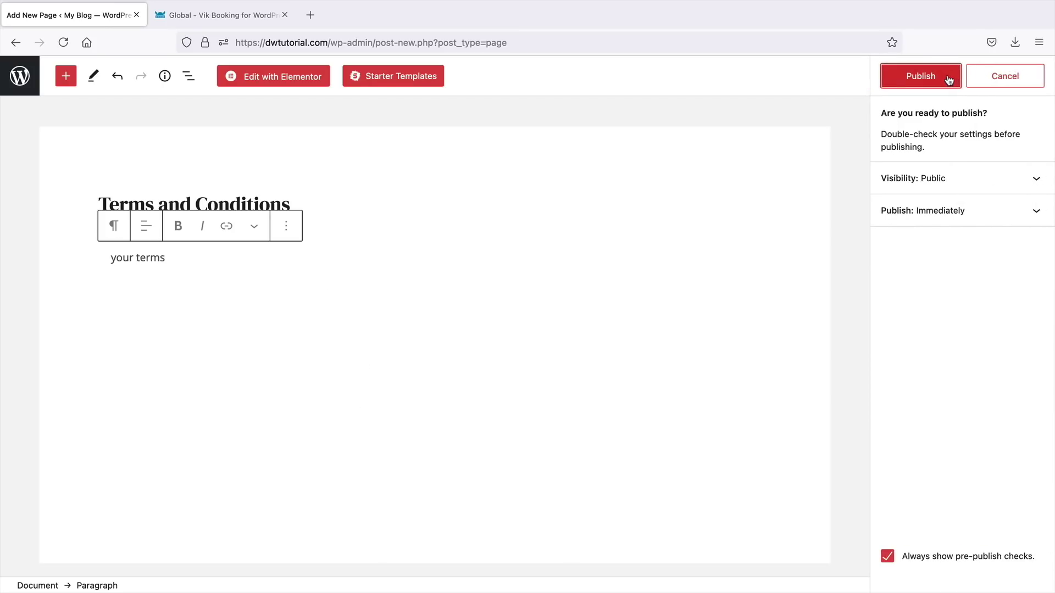
pyautogui.click(942, 76)
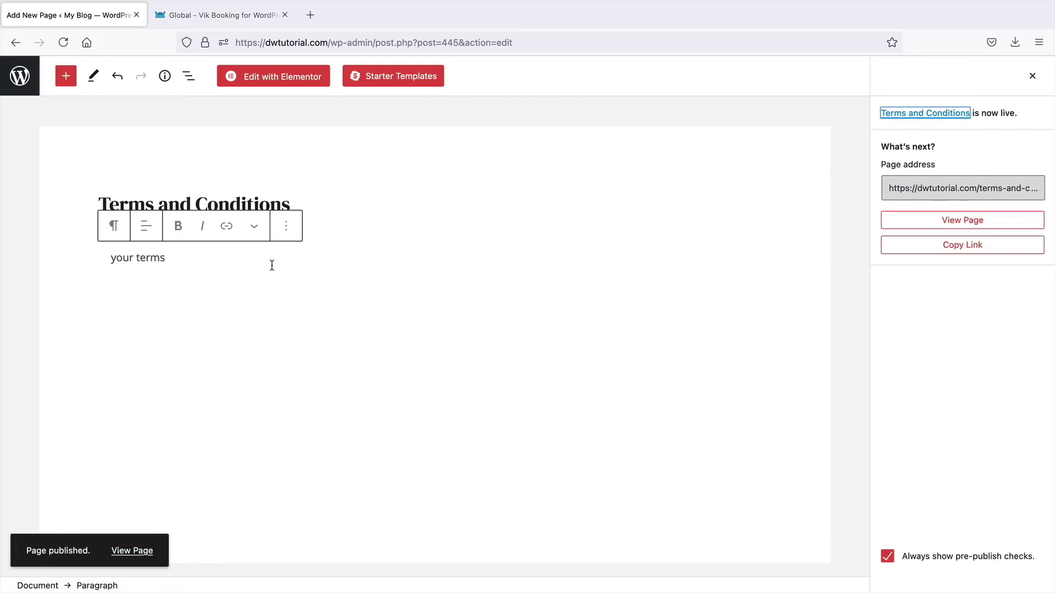
# View the published page, copy its /terms-and-conditions/ web address, and go back.
pyautogui.click(138, 549)
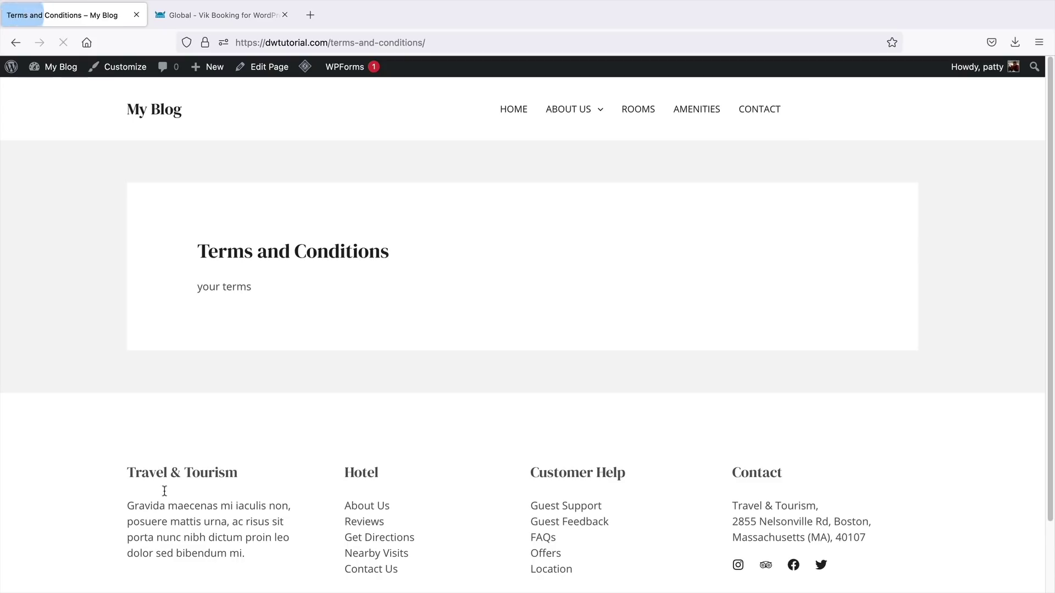
pyautogui.click(346, 42)
pyautogui.rightClick(350, 41)
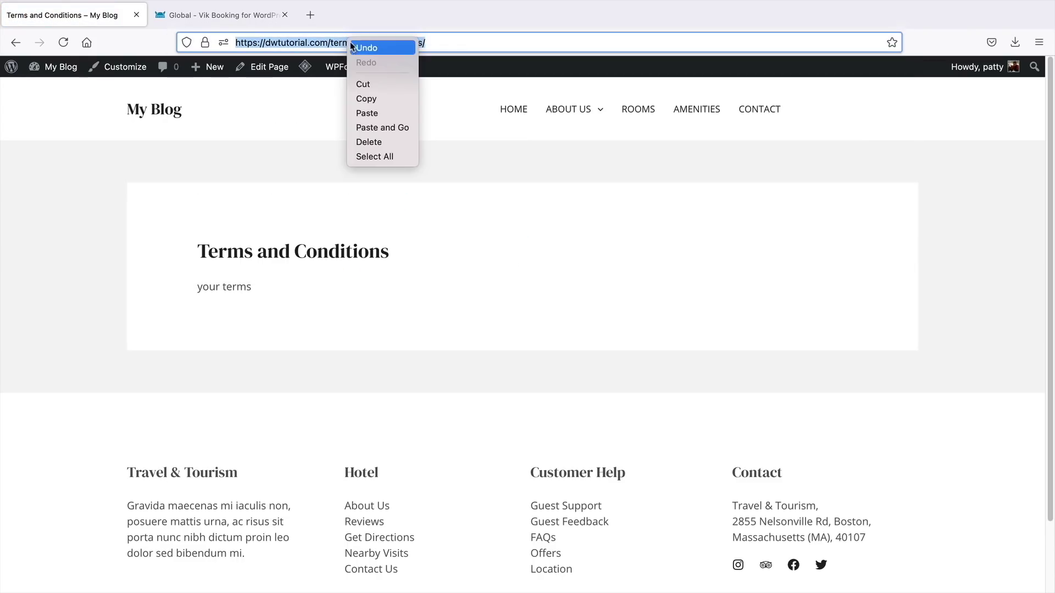
pyautogui.click(383, 98)
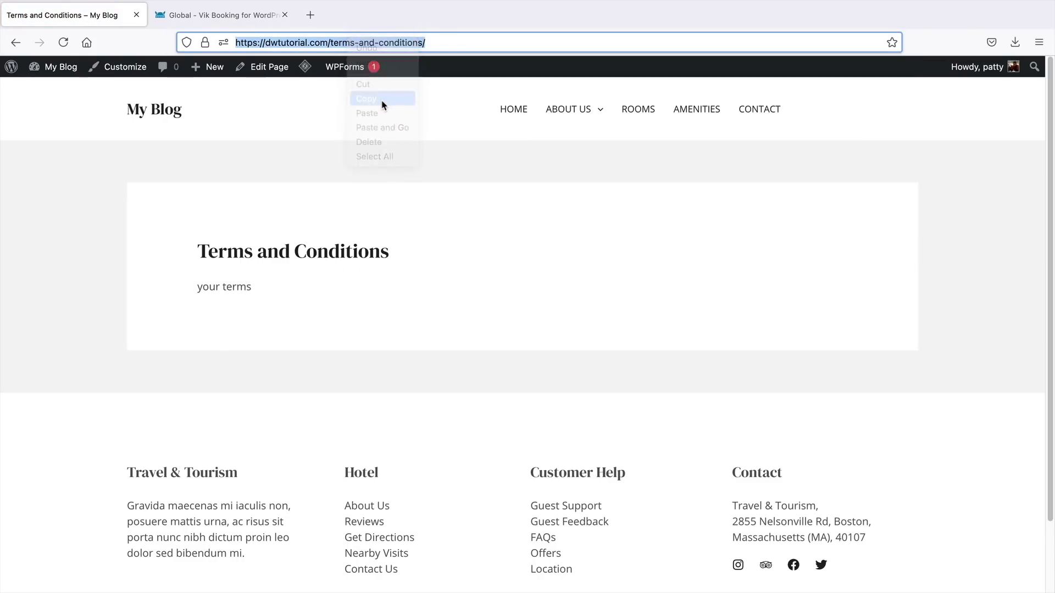
pyautogui.click(16, 44)
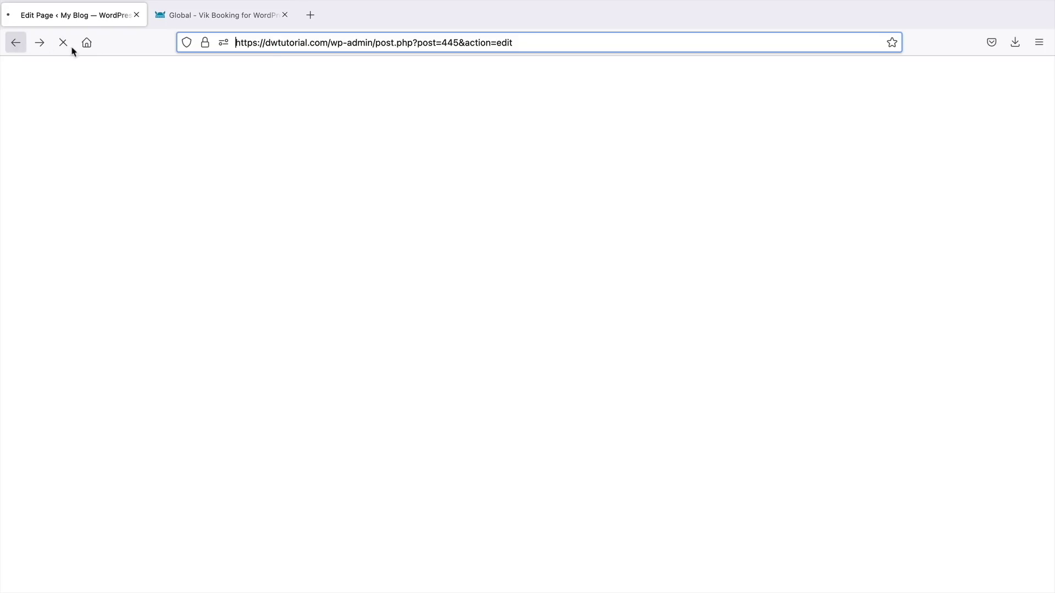
pyautogui.click(15, 43)
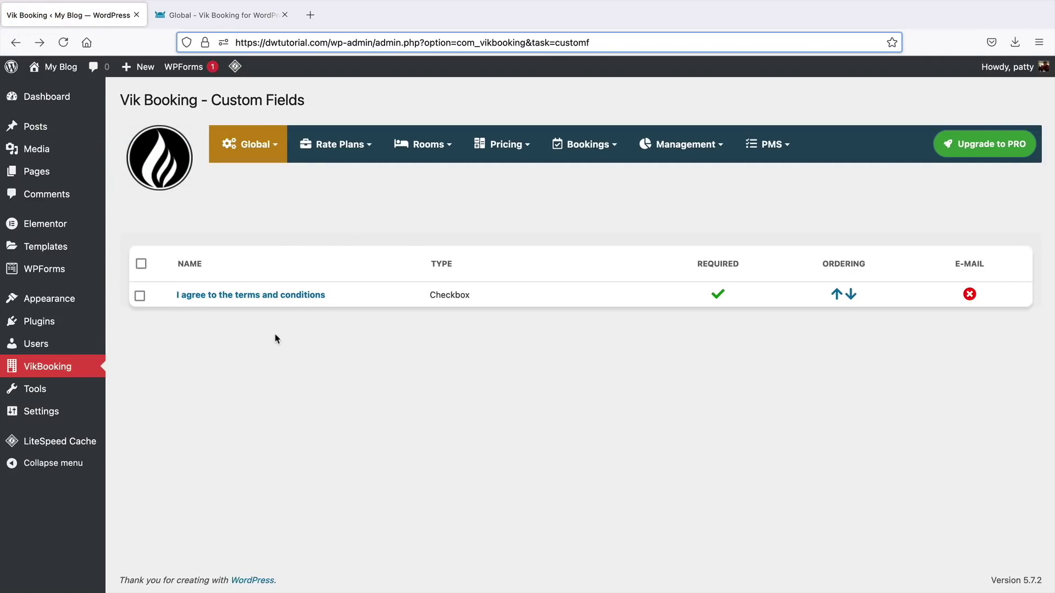
pyautogui.click(275, 296)
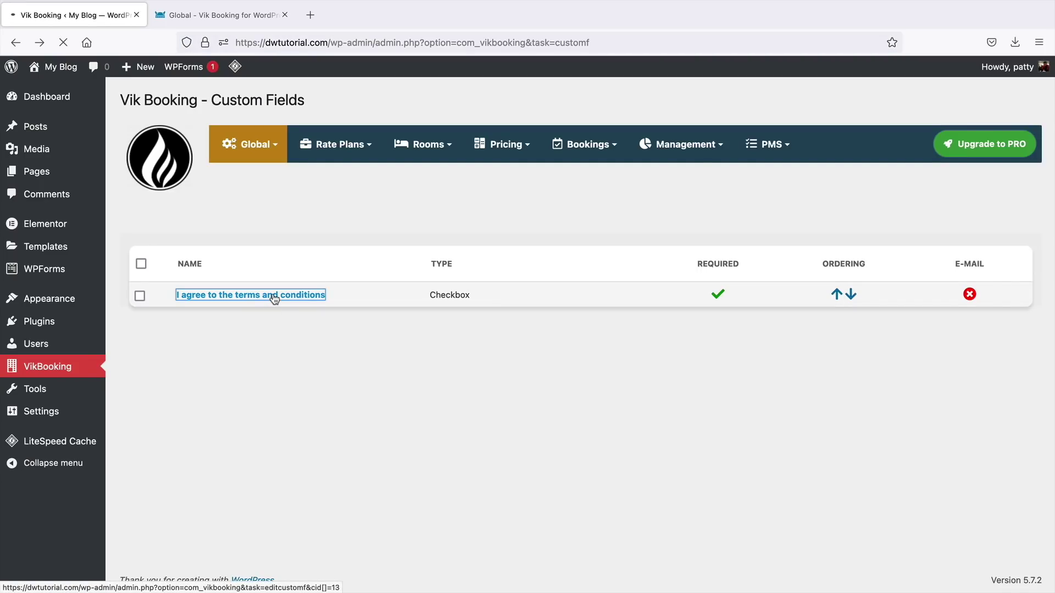
pyautogui.rightClick(372, 438)
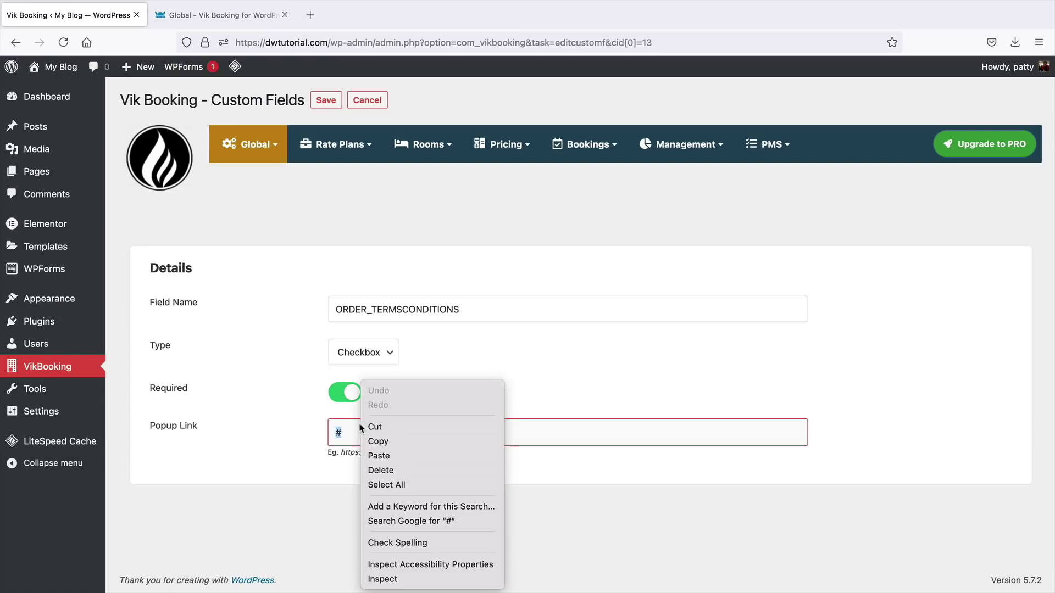
pyautogui.click(392, 454)
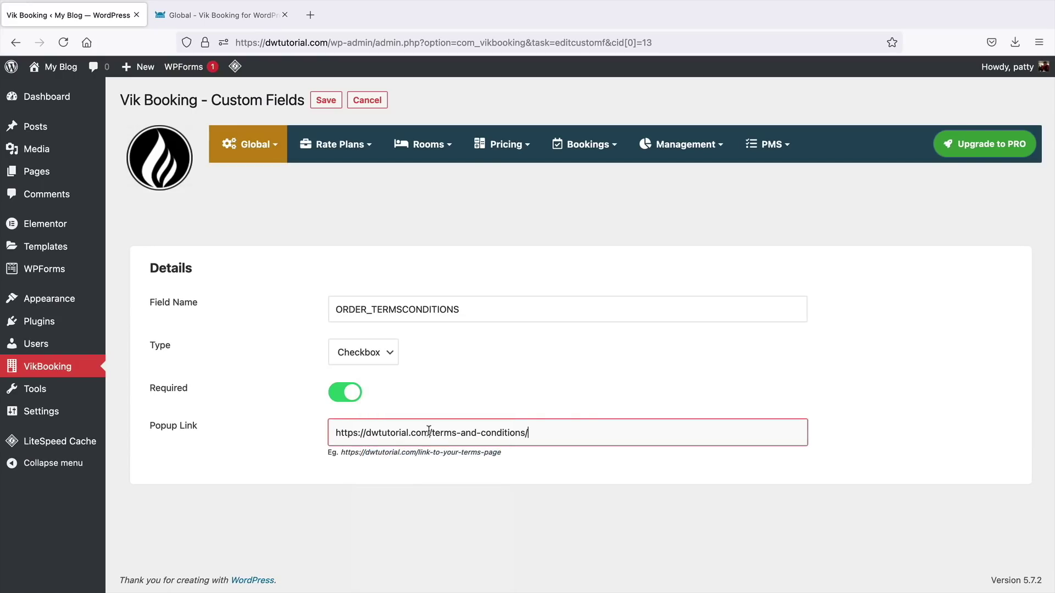
pyautogui.click(325, 101)
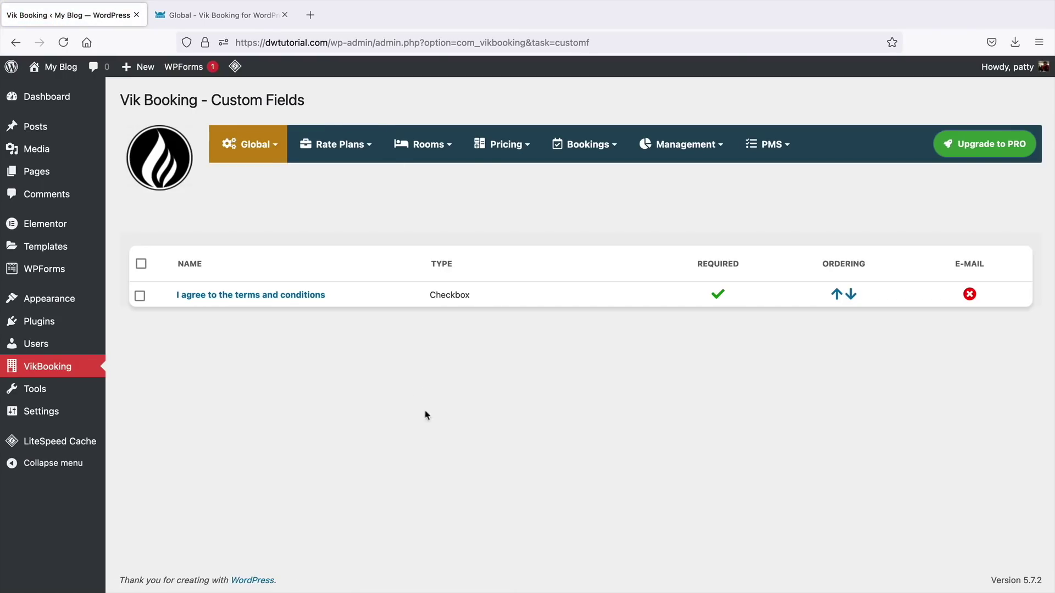
# Go to the Booking and Search Parameters section of Vik Booking's Main Settings.
pyautogui.moveTo(262, 162)
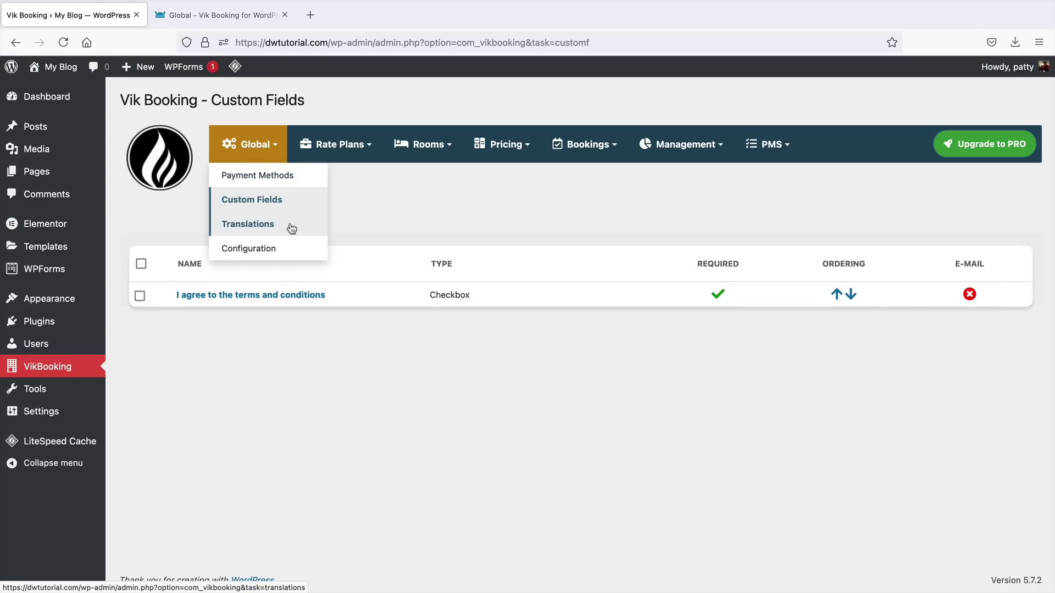
pyautogui.click(245, 252)
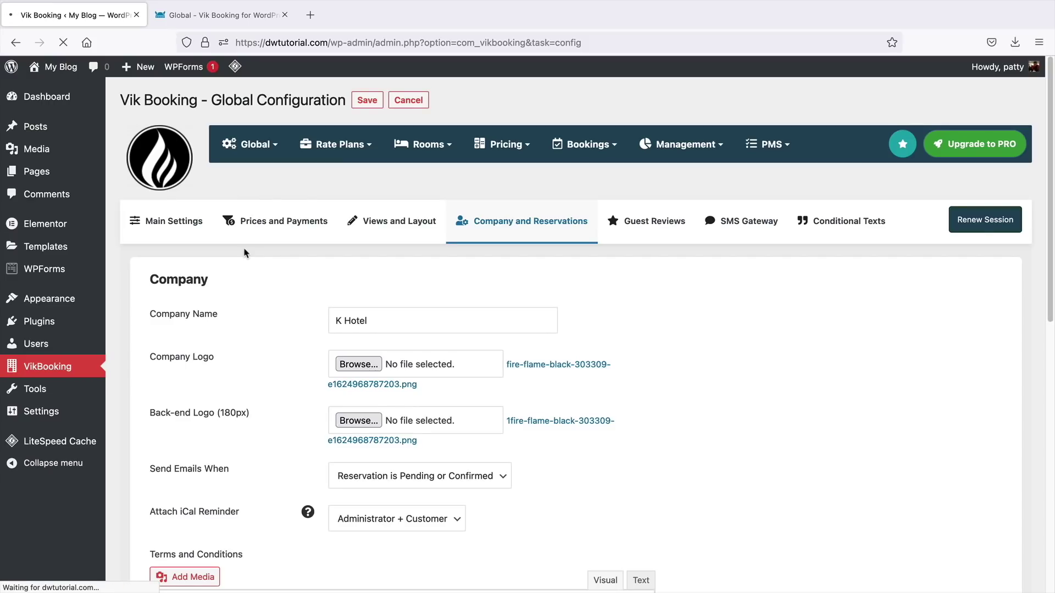
pyautogui.click(178, 222)
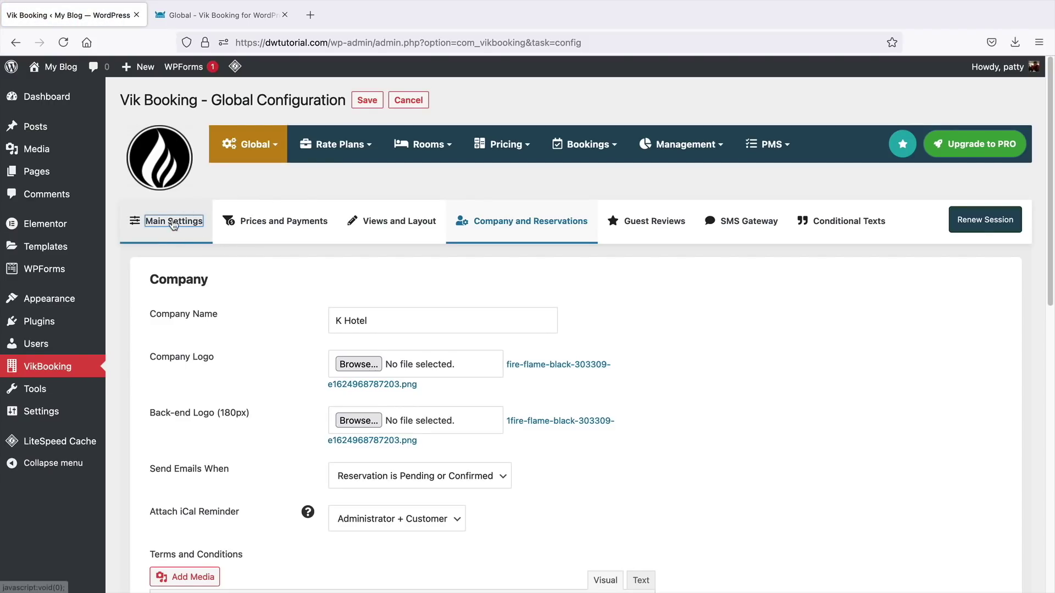
pyautogui.click(174, 223)
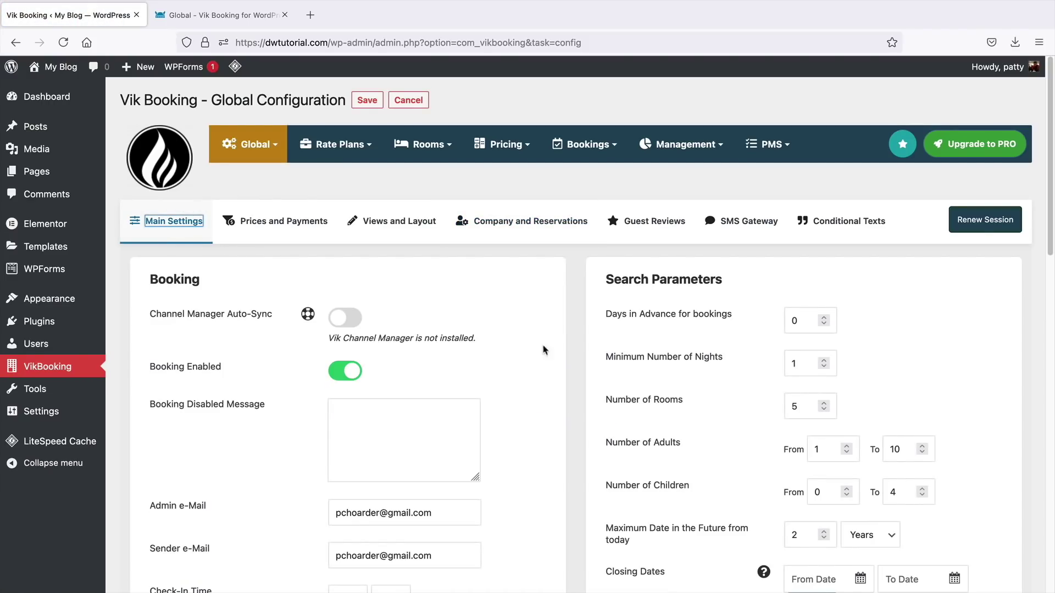
pyautogui.scroll(-1, 543, 384)
pyautogui.middleClick(546, 368)
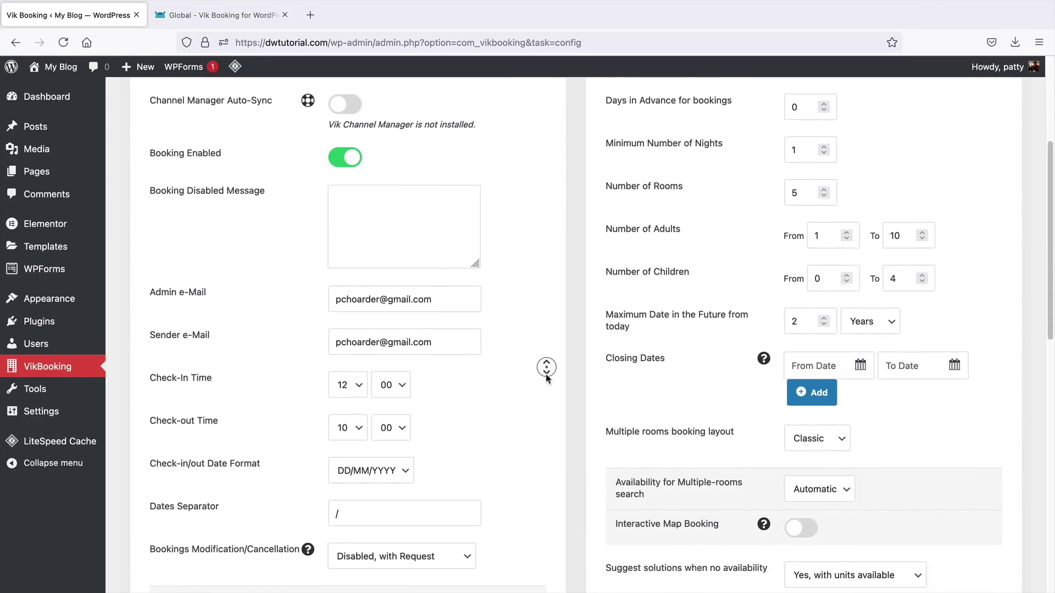
pyautogui.middleClick(546, 375)
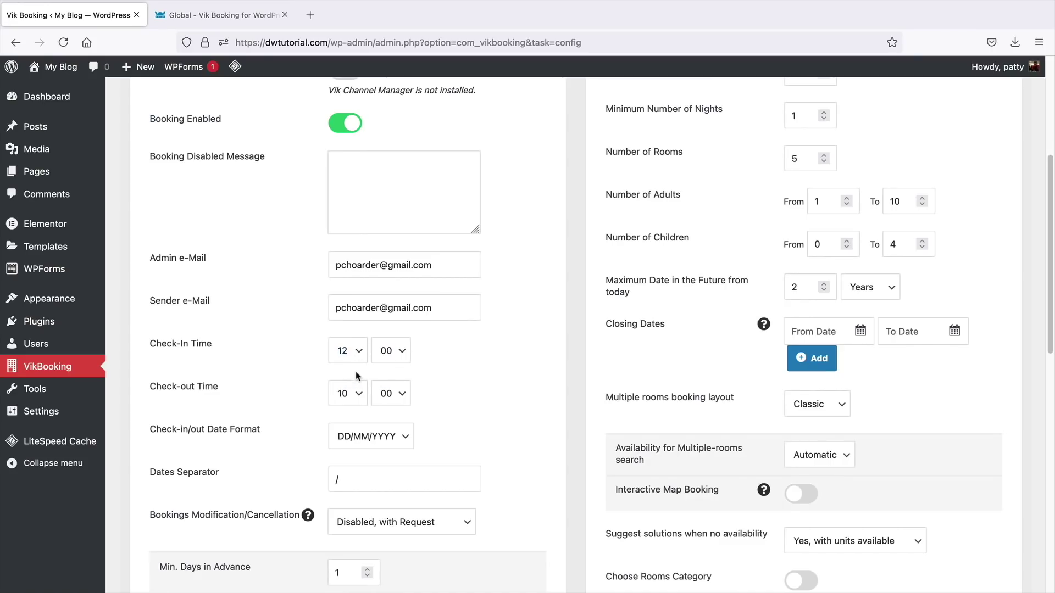
# Set the check-out time to 12:00 and the check-in hour to 15.
pyautogui.click(355, 394)
pyautogui.click(355, 415)
pyautogui.click(399, 394)
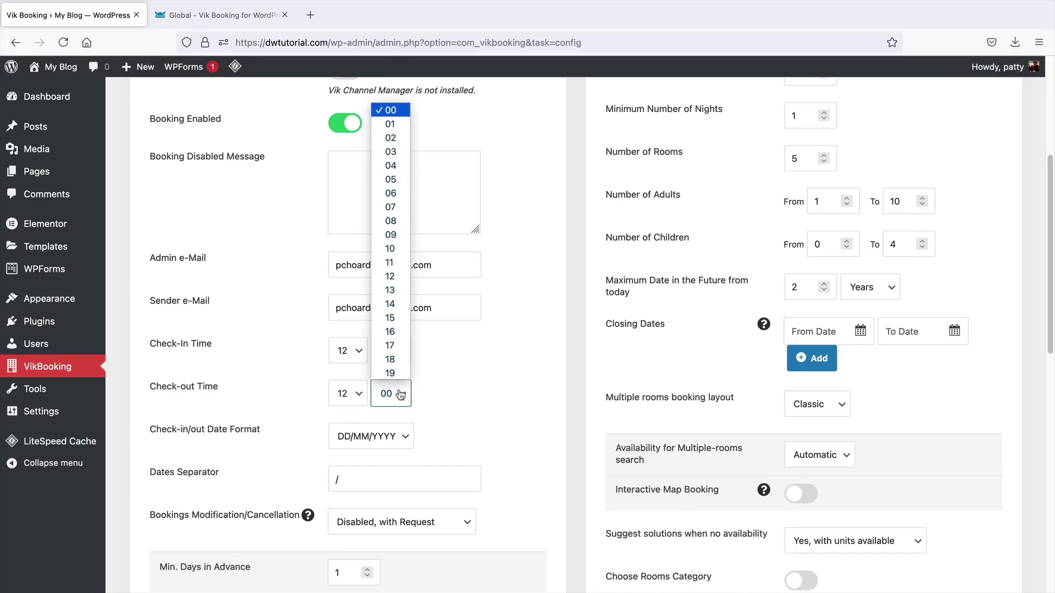
pyautogui.click(400, 394)
pyautogui.click(352, 350)
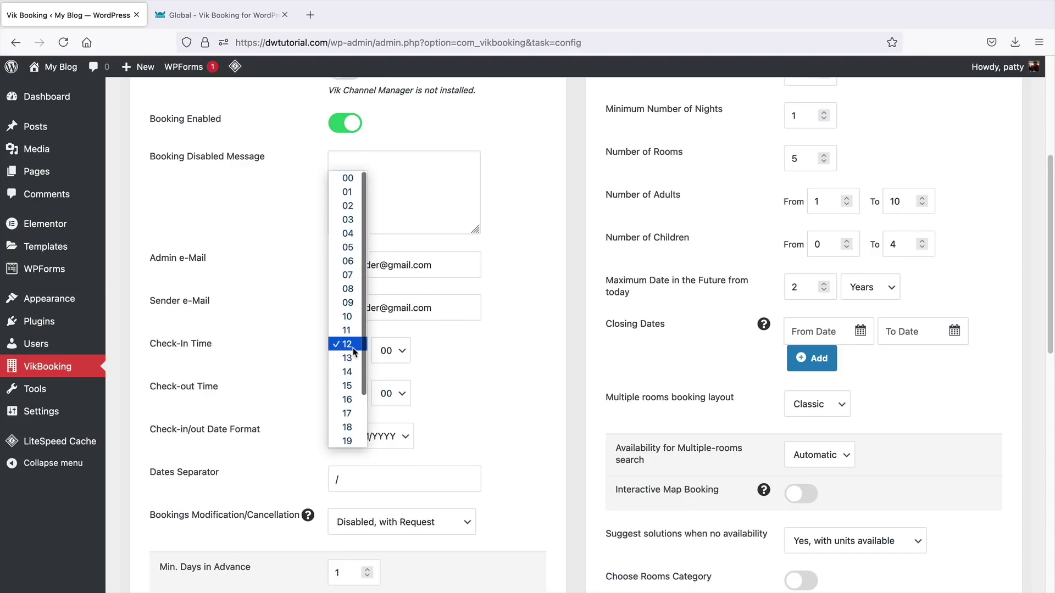
pyautogui.click(354, 352)
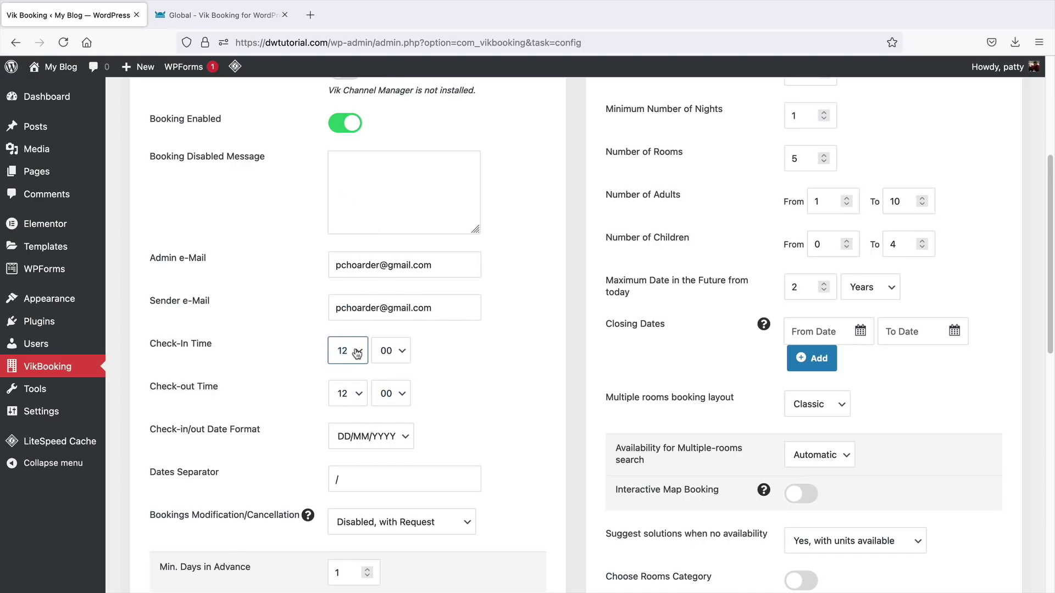
pyautogui.click(357, 353)
pyautogui.click(351, 397)
# Save the global configuration with the new check-in and check-out times.
pyautogui.middleClick(559, 357)
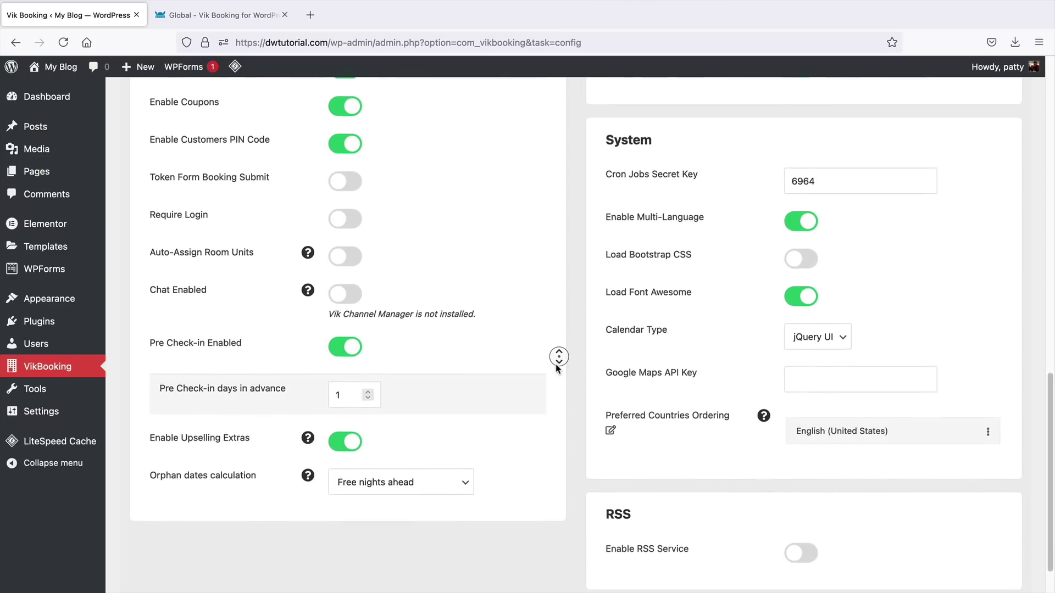
pyautogui.middleClick(556, 365)
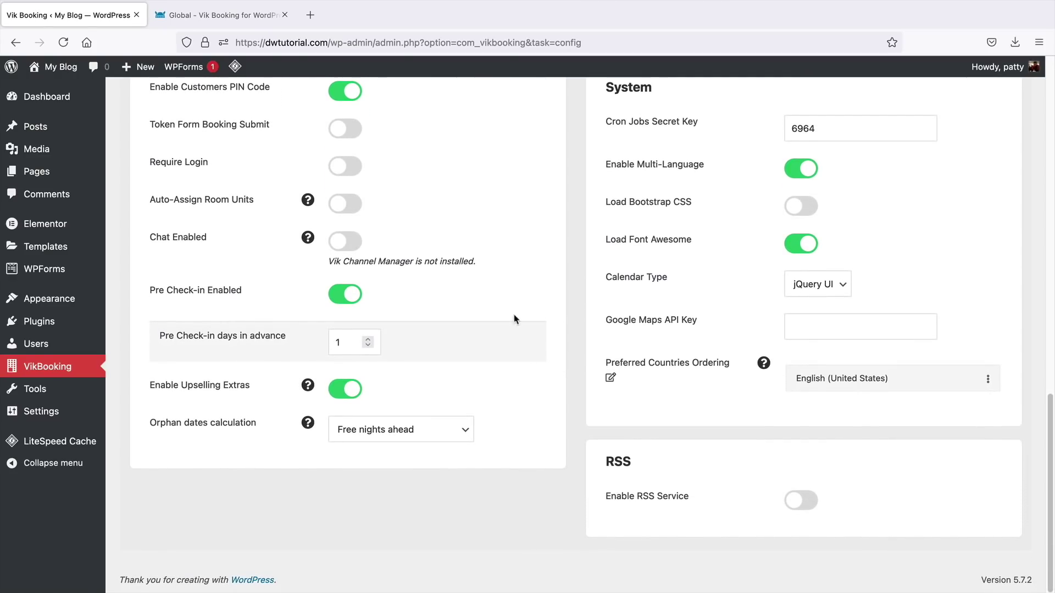
pyautogui.middleClick(561, 302)
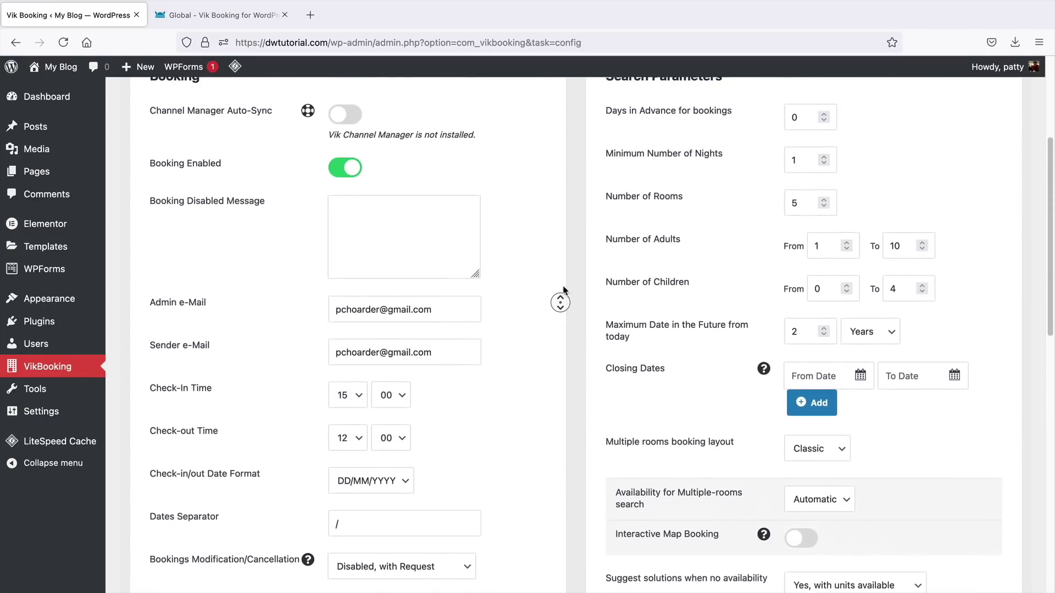
pyautogui.middleClick(569, 288)
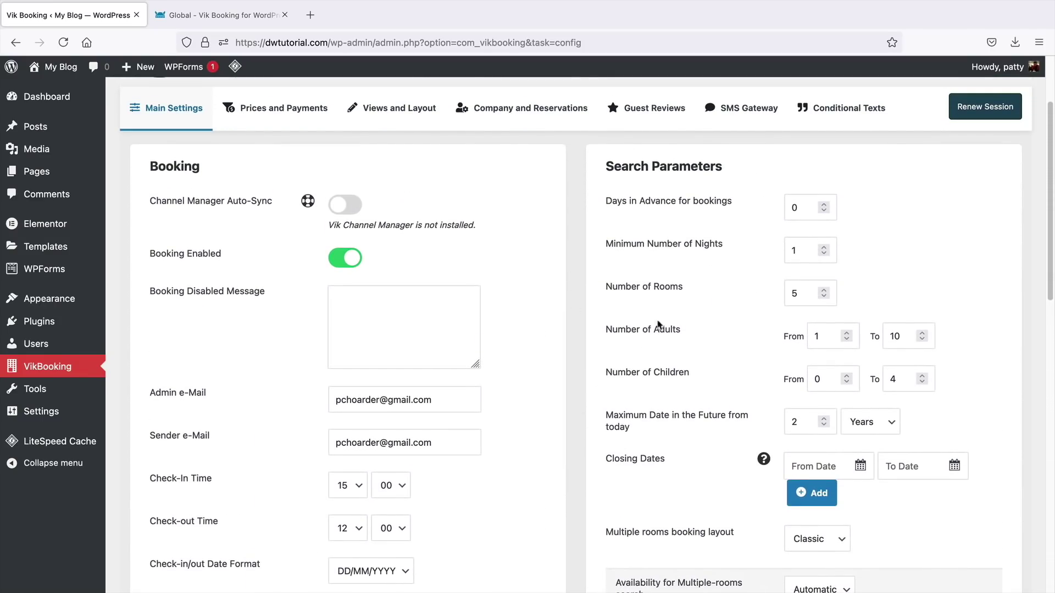
pyautogui.scroll(4, 491, 308)
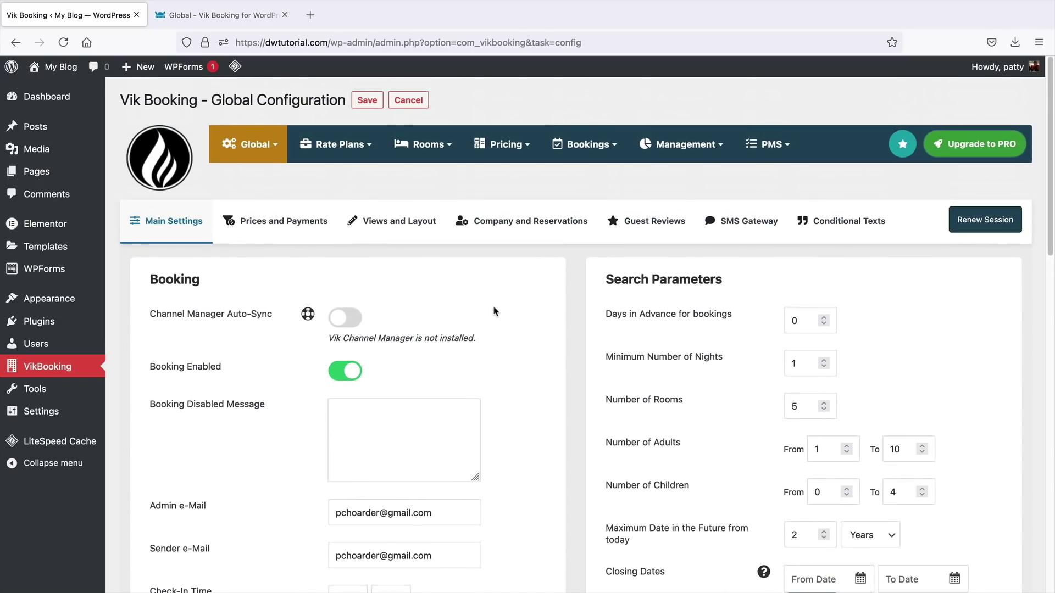
pyautogui.click(365, 101)
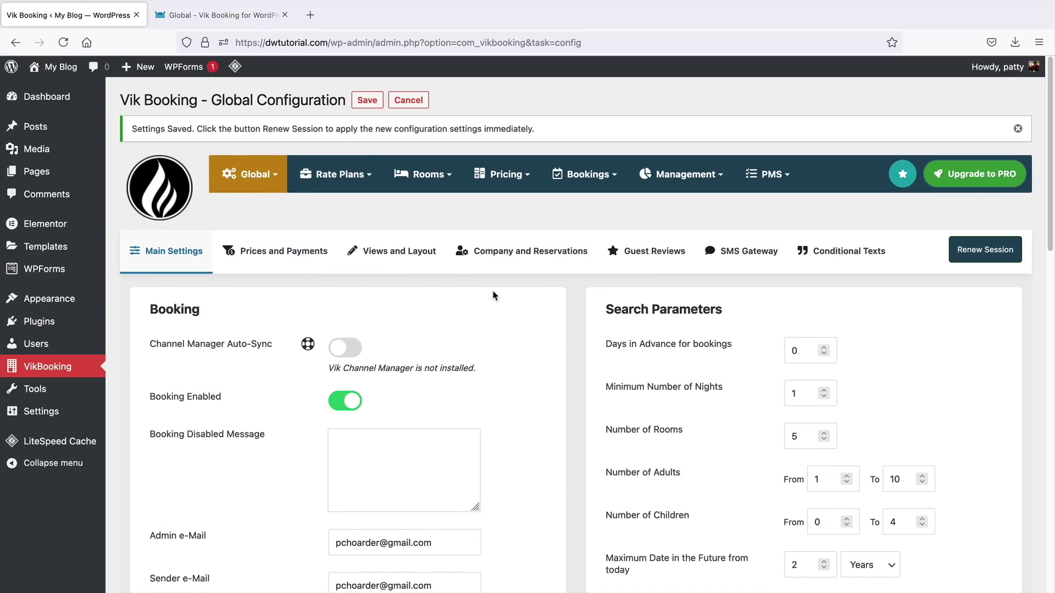
# In Prices and Payments, toggle Pay Entire Amount off and back on.
pyautogui.click(280, 252)
pyautogui.middleClick(566, 298)
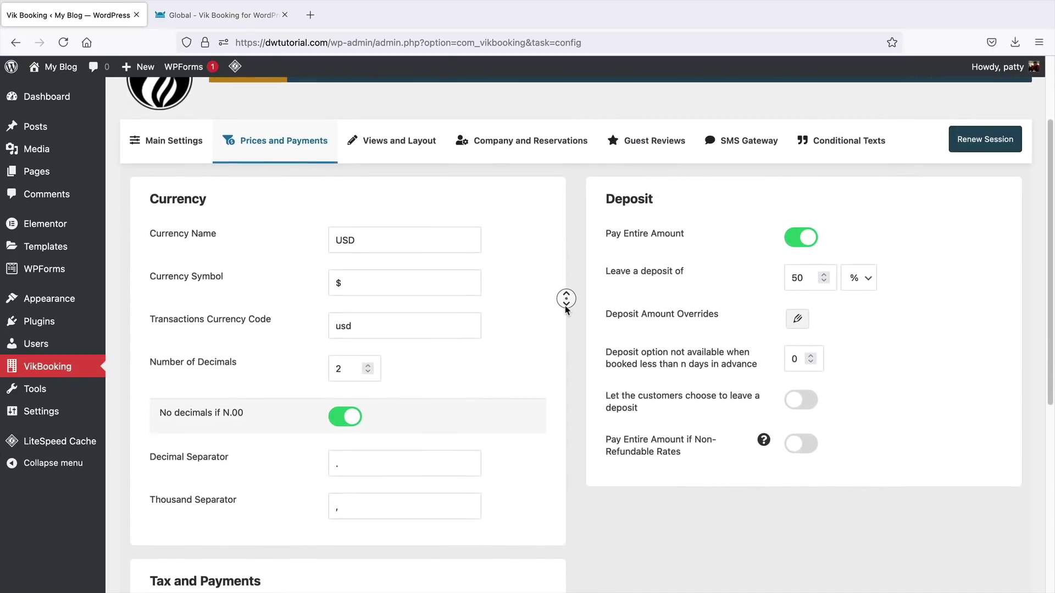
pyautogui.middleClick(566, 310)
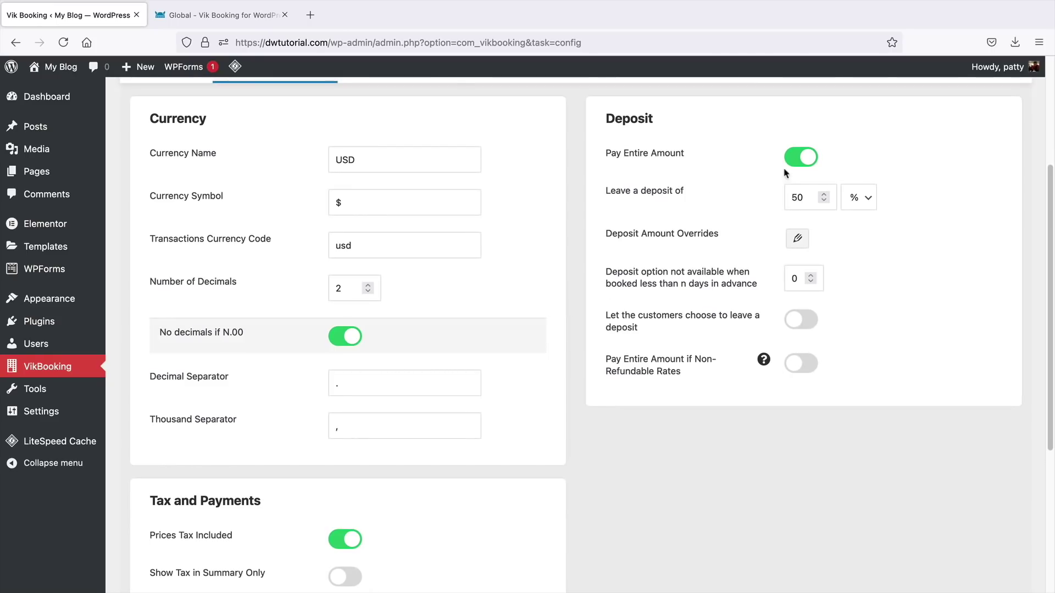
pyautogui.click(801, 158)
pyautogui.click(801, 159)
pyautogui.middleClick(576, 320)
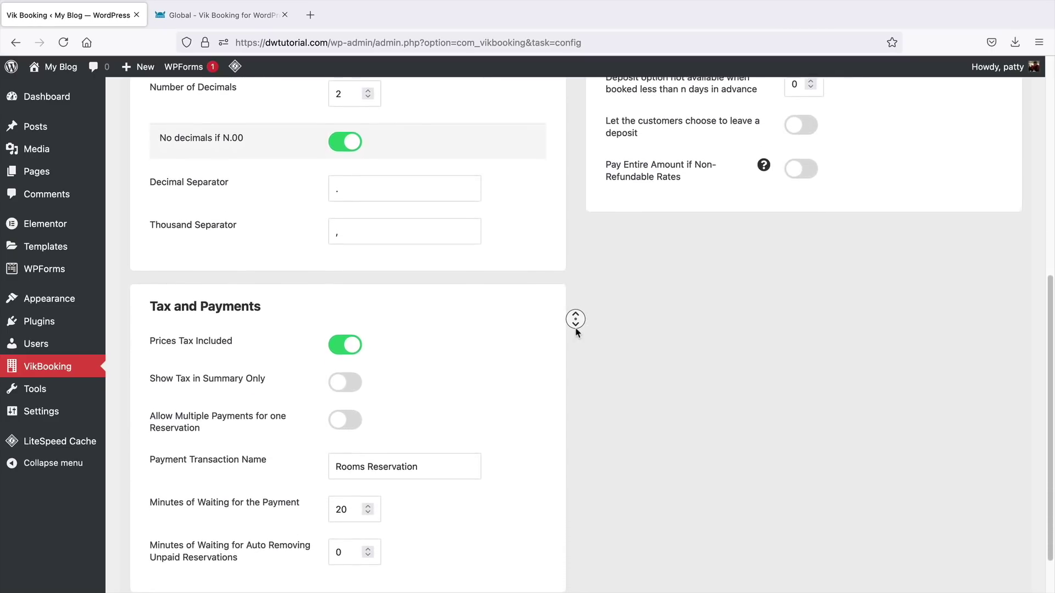
pyautogui.middleClick(576, 333)
pyautogui.middleClick(592, 378)
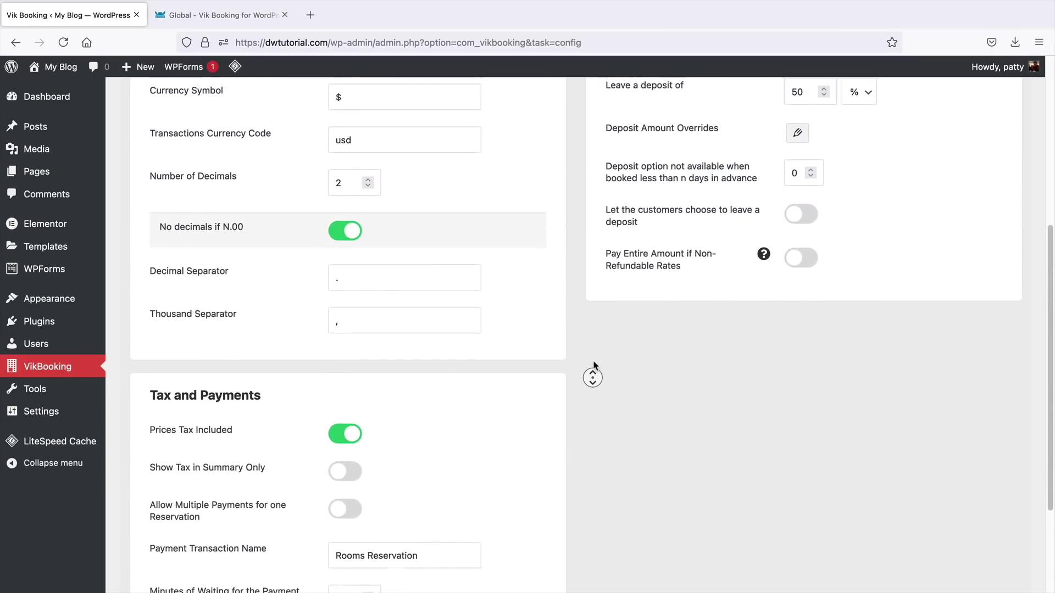
pyautogui.middleClick(595, 334)
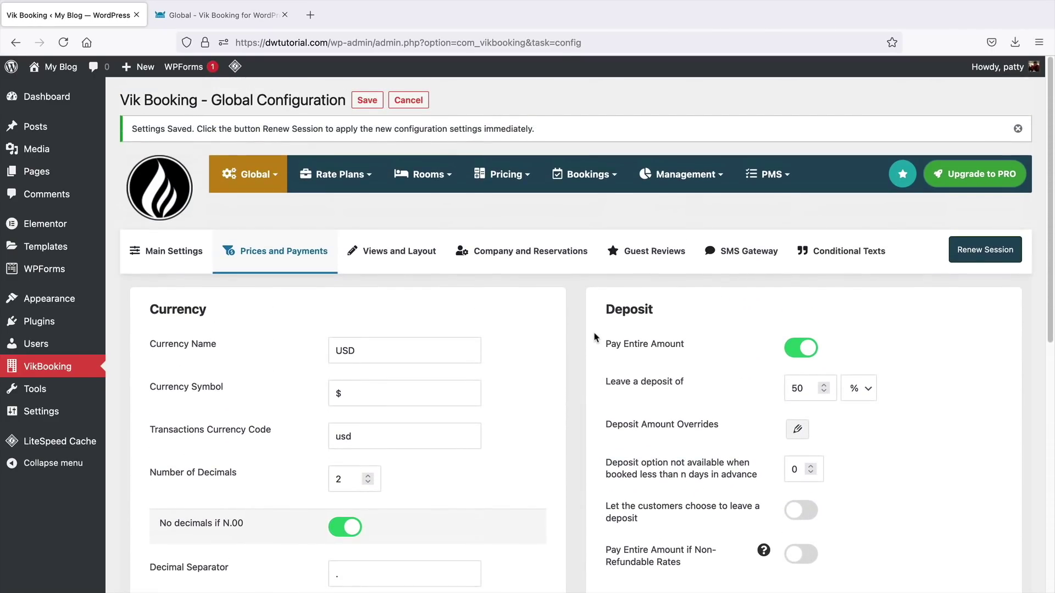
pyautogui.click(400, 257)
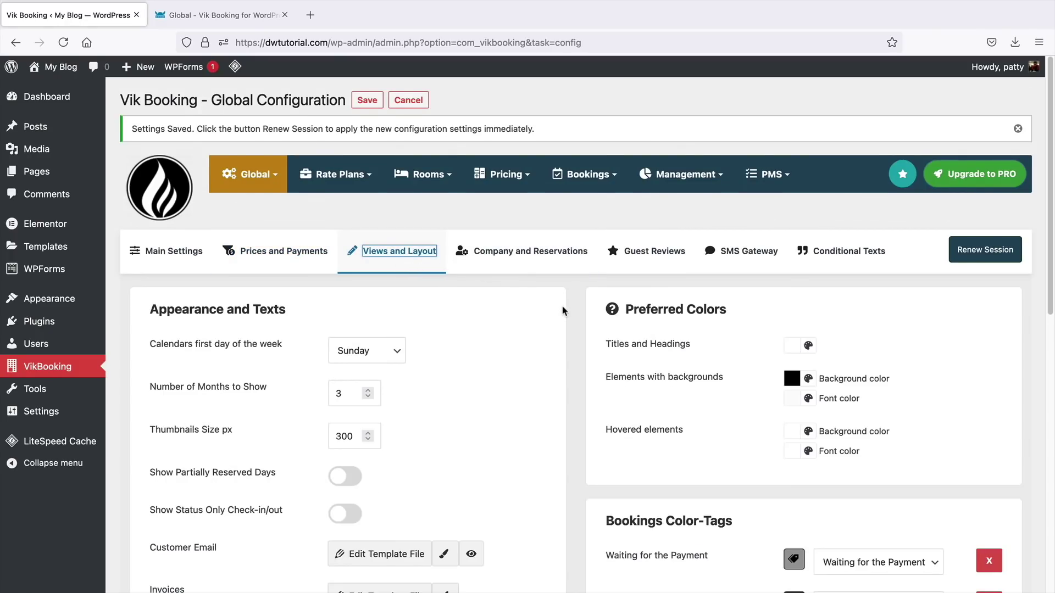
# Scroll through Views and Layout: Sunday first calendar day, 3 months shown, 300 px thumbnails.
pyautogui.scroll(-3, 565, 306)
pyautogui.scroll(-2, 545, 307)
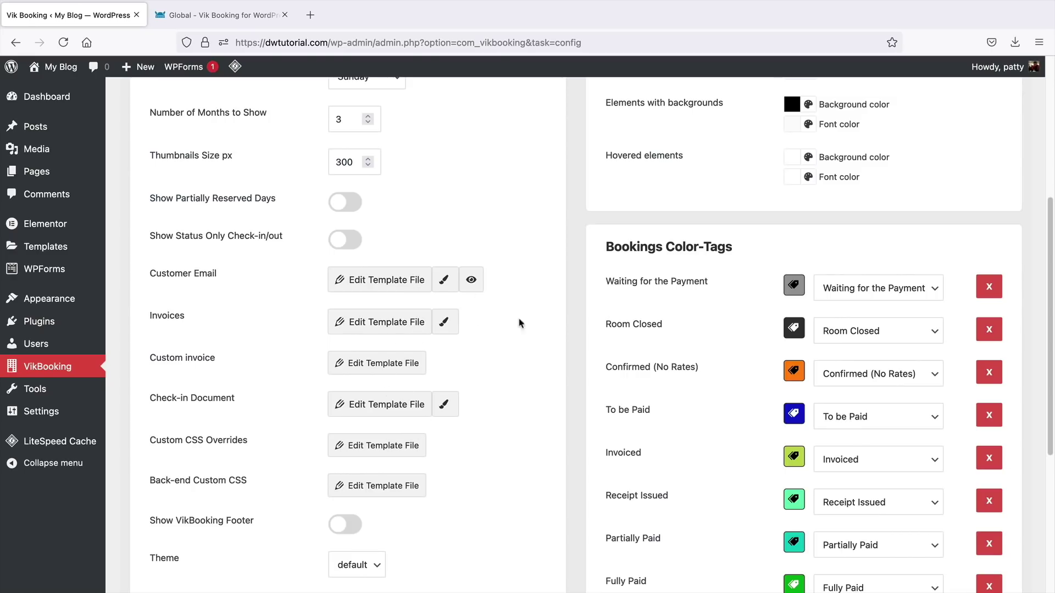
pyautogui.middleClick(570, 320)
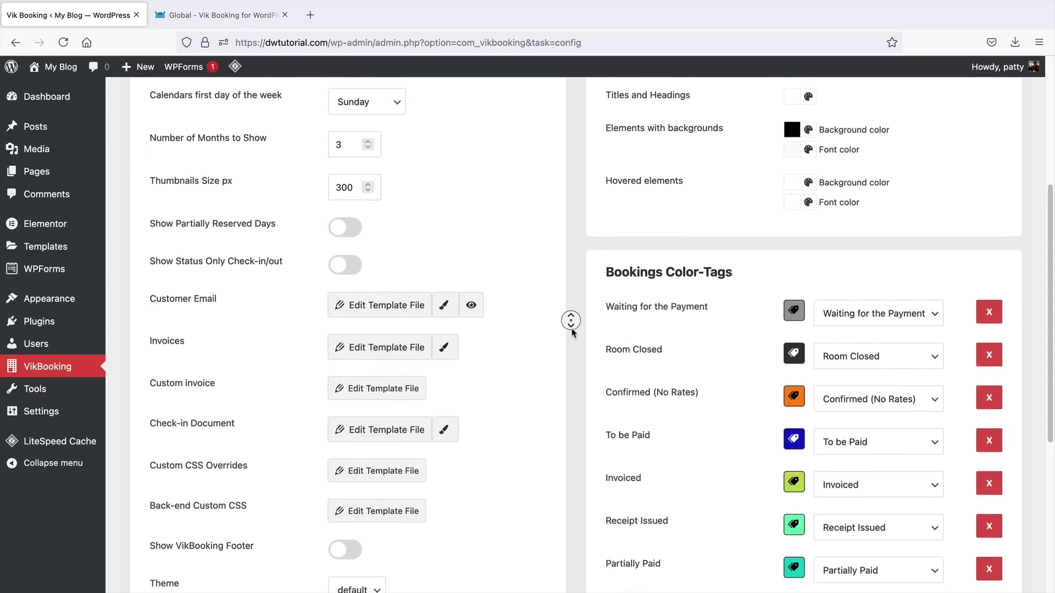
pyautogui.scroll(-7, 572, 332)
pyautogui.scroll(-3, 571, 331)
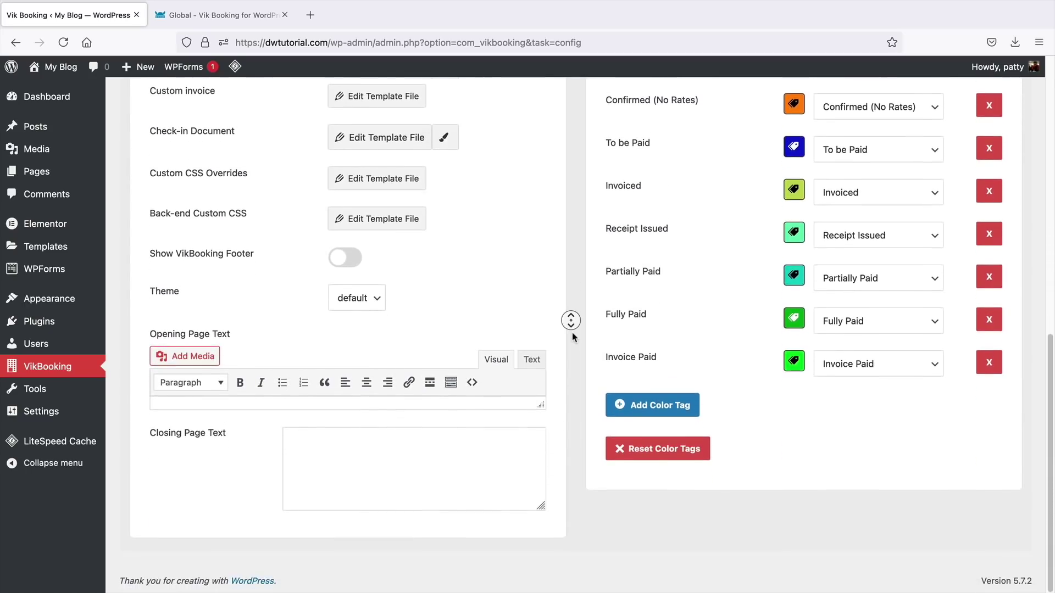
pyautogui.click(572, 332)
pyautogui.scroll(5, 604, 277)
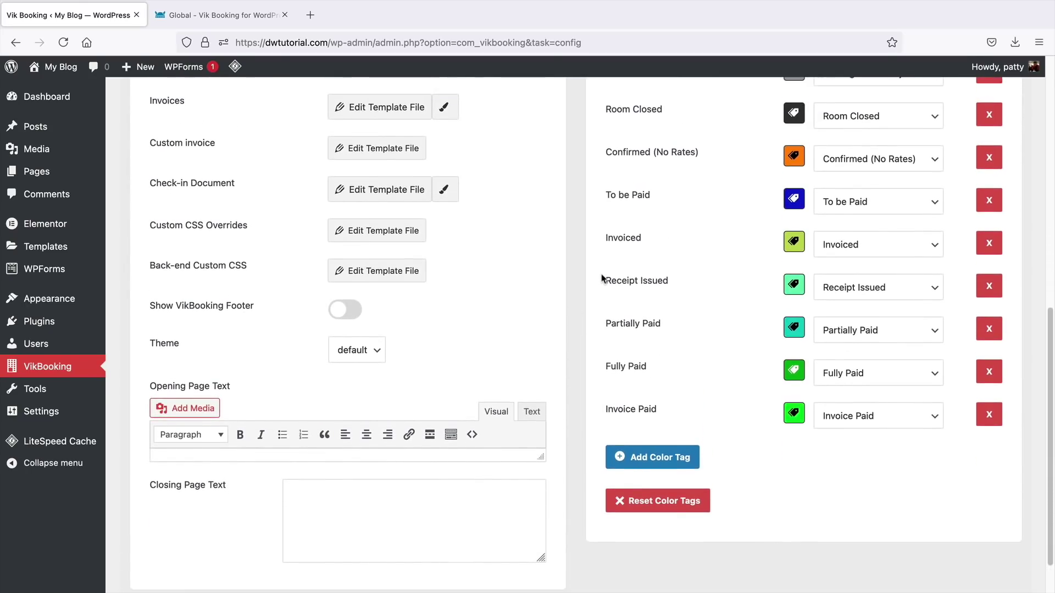
pyautogui.scroll(3, 614, 292)
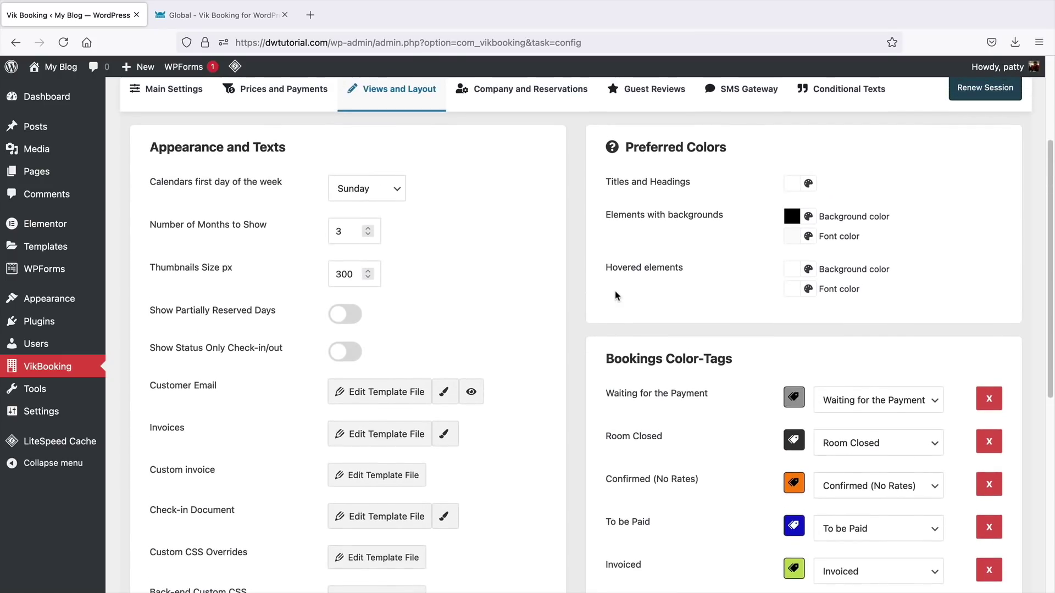
pyautogui.scroll(1, 638, 334)
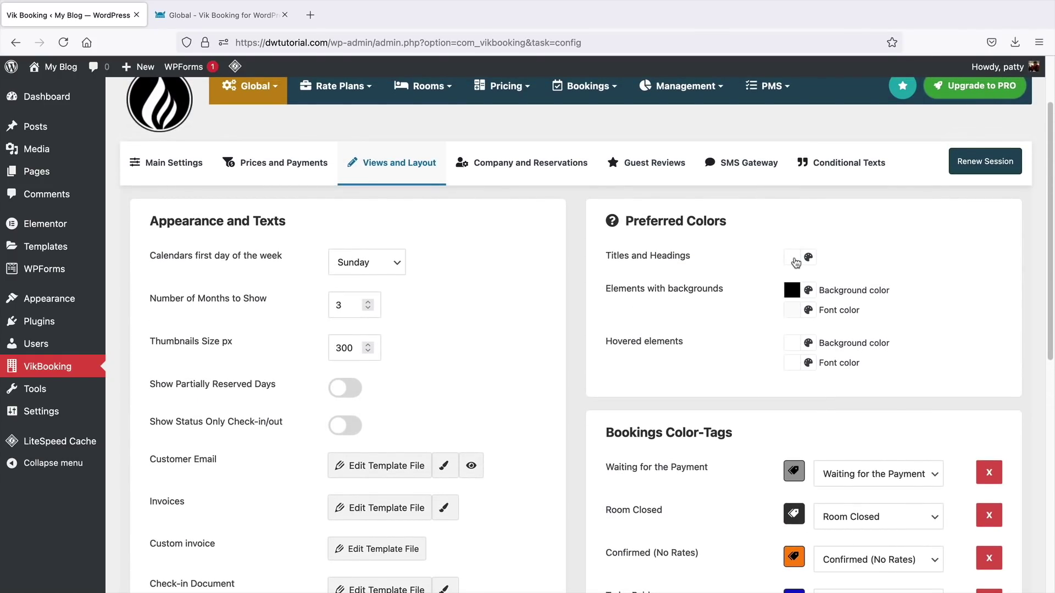
# Search darrelhotel.com in a new tab for rooms on 23–24 July 2021.
pyautogui.click(310, 15)
pyautogui.write('darrelhotel.com')
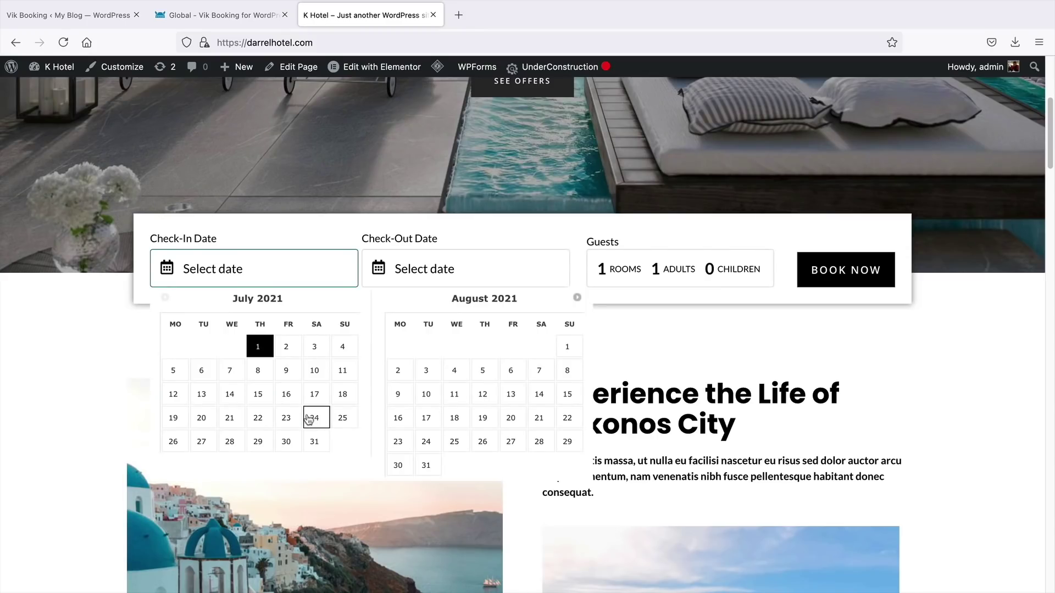
pyautogui.click(303, 412)
pyautogui.click(815, 273)
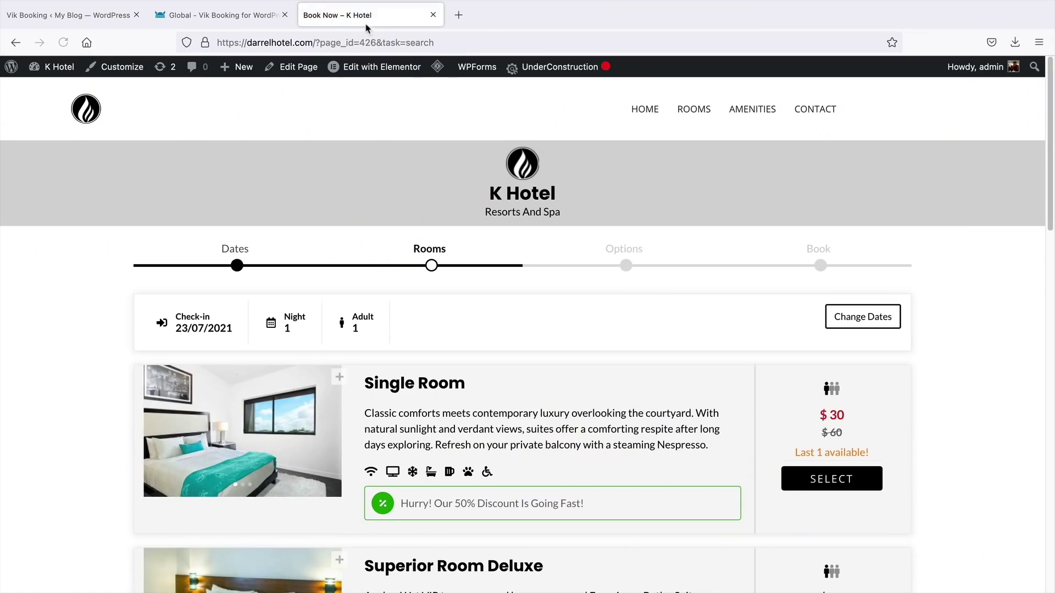
pyautogui.moveTo(353, 15); pyautogui.dragTo(258, 17)
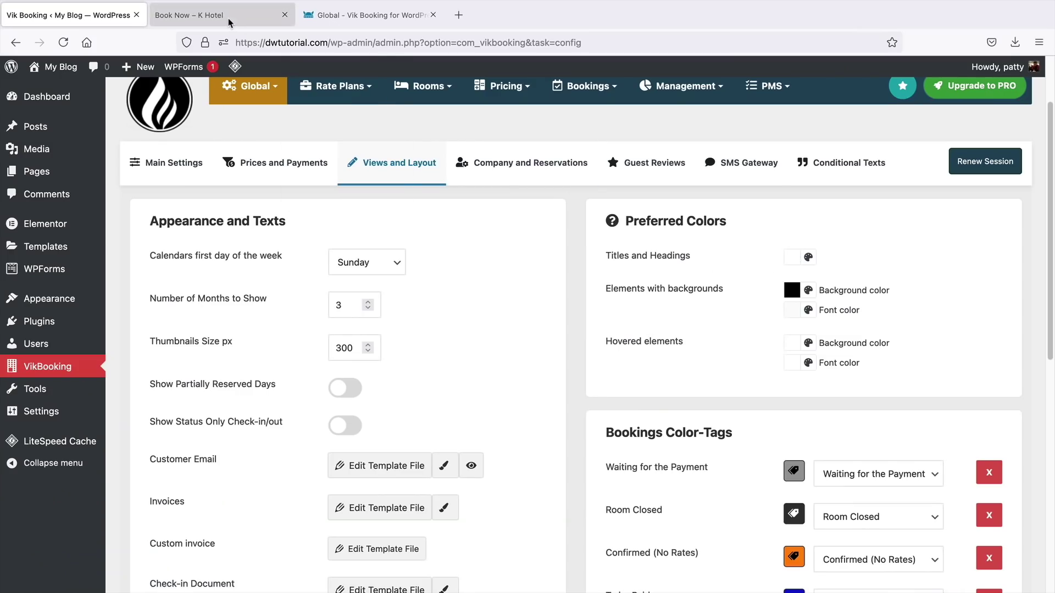
pyautogui.click(230, 19)
pyautogui.scroll(-1, 652, 420)
pyautogui.moveTo(467, 263); pyautogui.dragTo(363, 263)
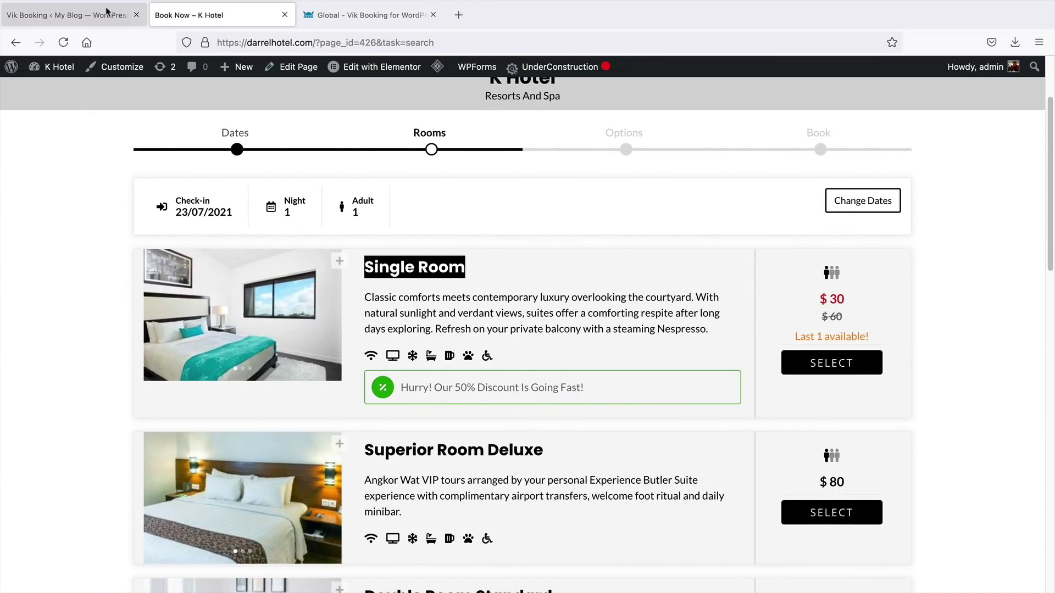
# Compare the search results with the admin tab, then save the Vik Booking configuration.
pyautogui.click(72, 15)
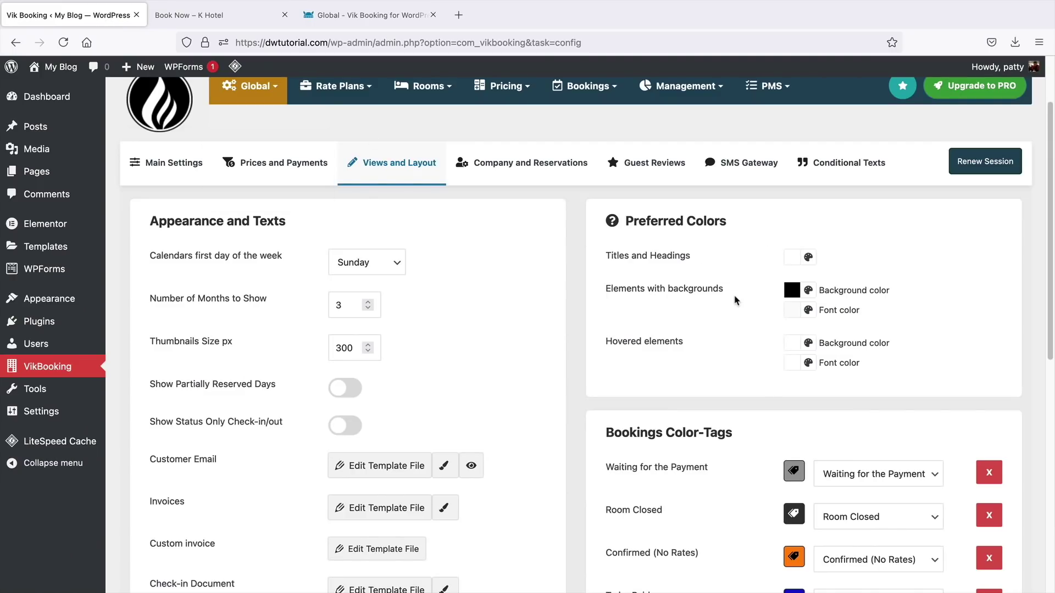
pyautogui.click(217, 22)
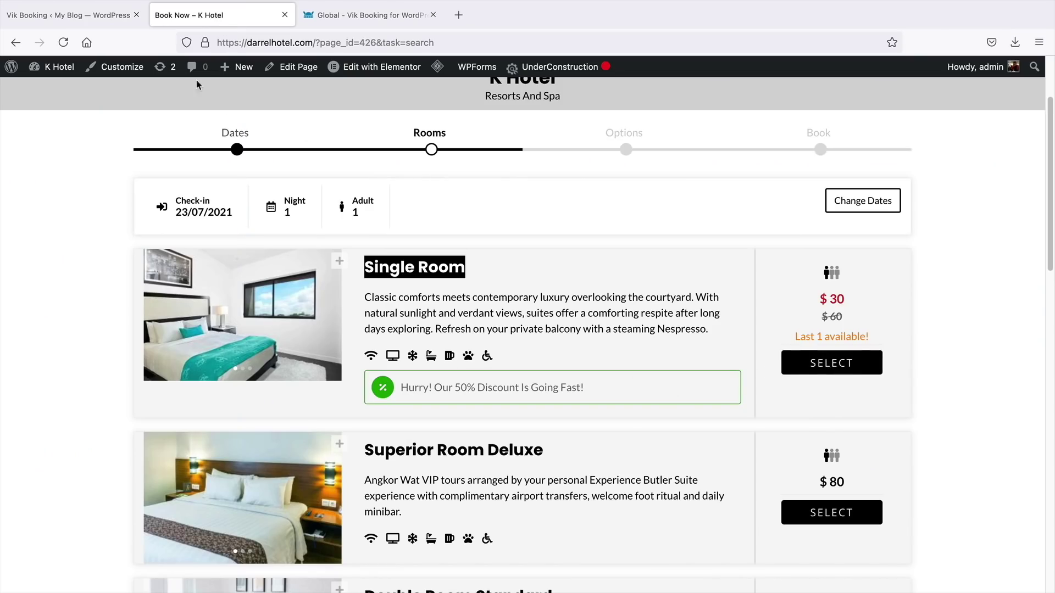
pyautogui.click(99, 16)
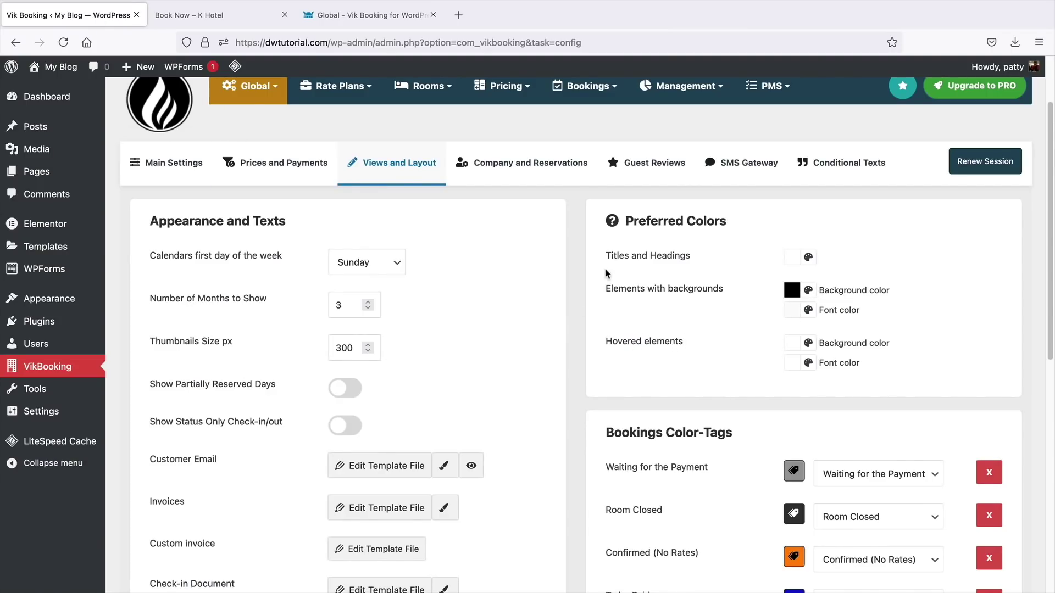
pyautogui.click(210, 17)
pyautogui.click(430, 341)
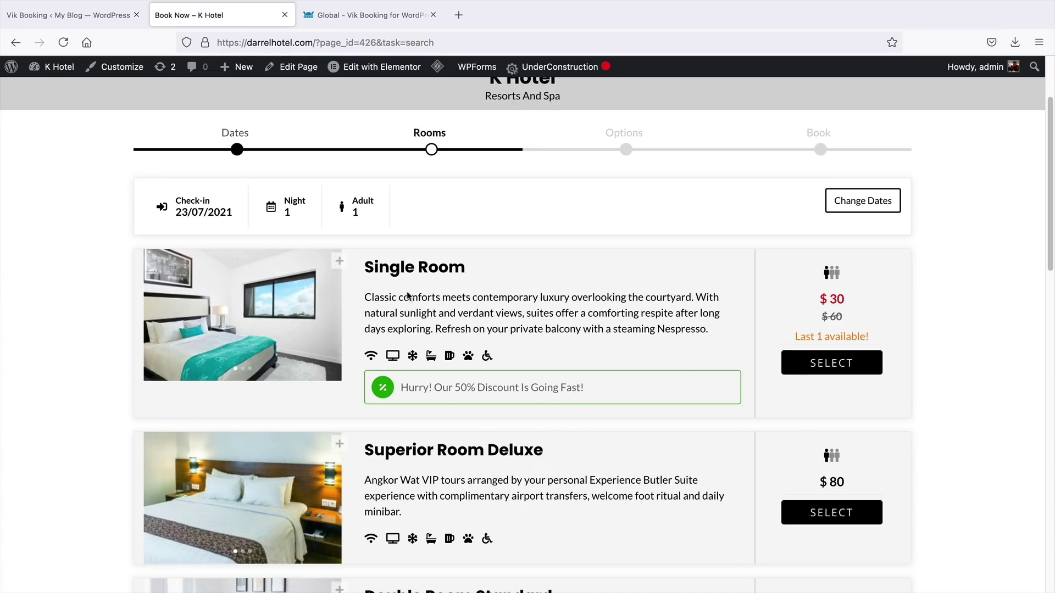
pyautogui.click(95, 16)
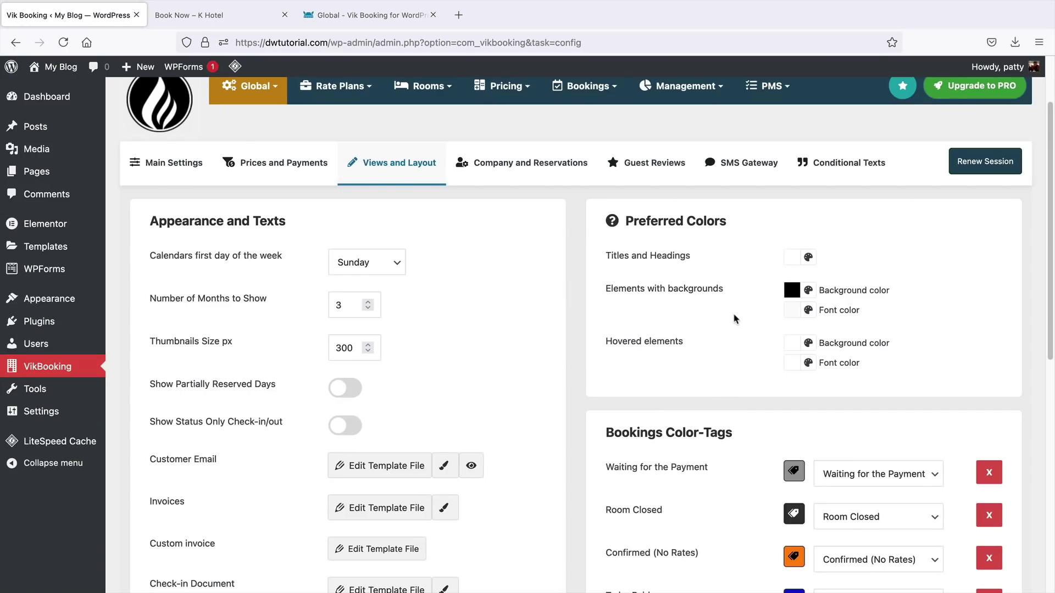
pyautogui.scroll(3, 717, 340)
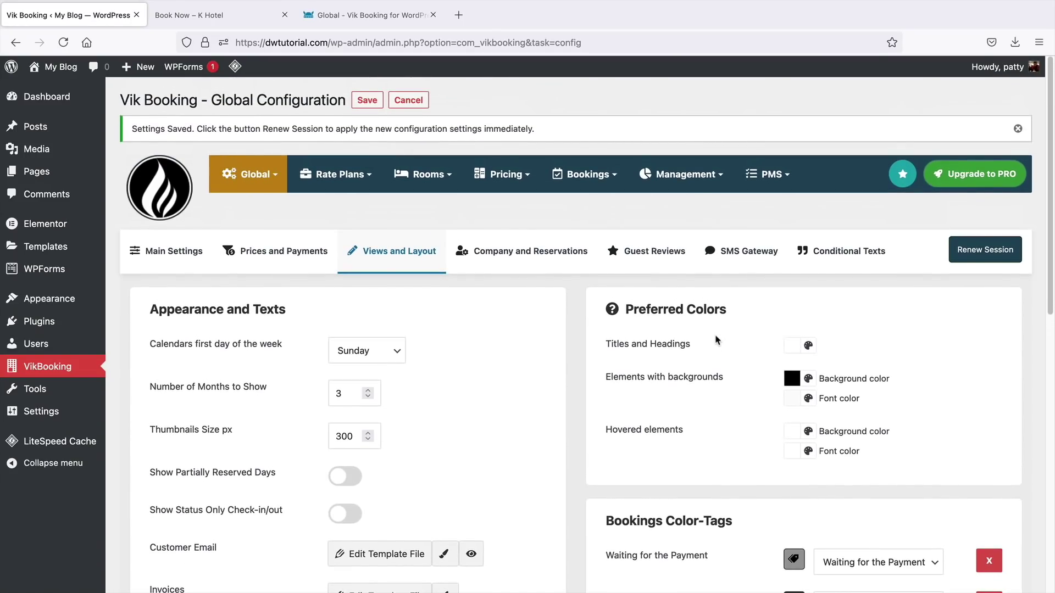
pyautogui.click(366, 103)
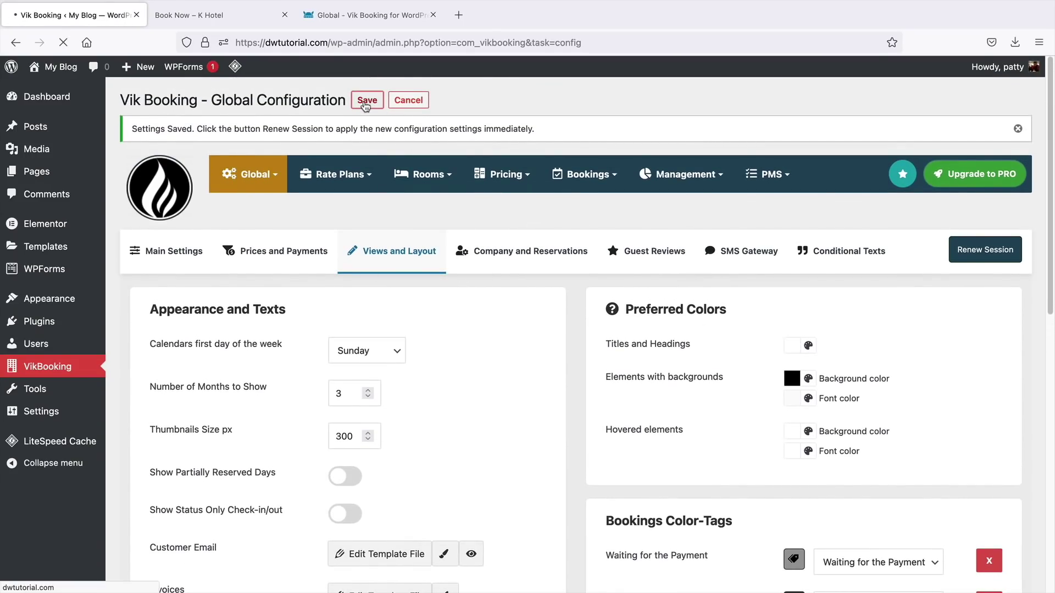
pyautogui.click(518, 254)
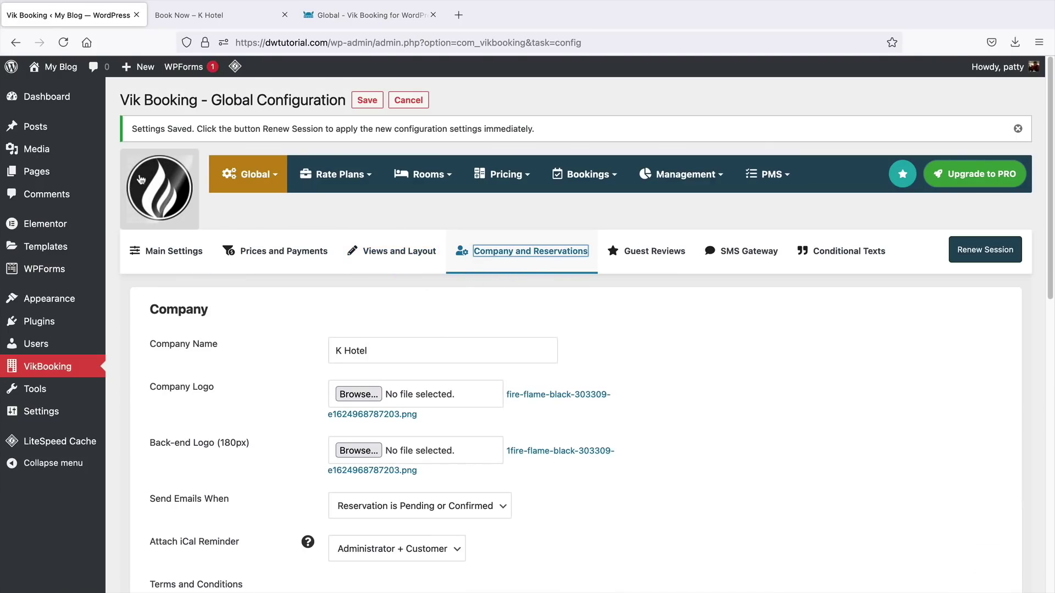
# Set the company logo to fire-flame-black-303309-e1624968787203.png and keep emails for Pending or Confirmed reservations.
pyautogui.scroll(-5, 298, 324)
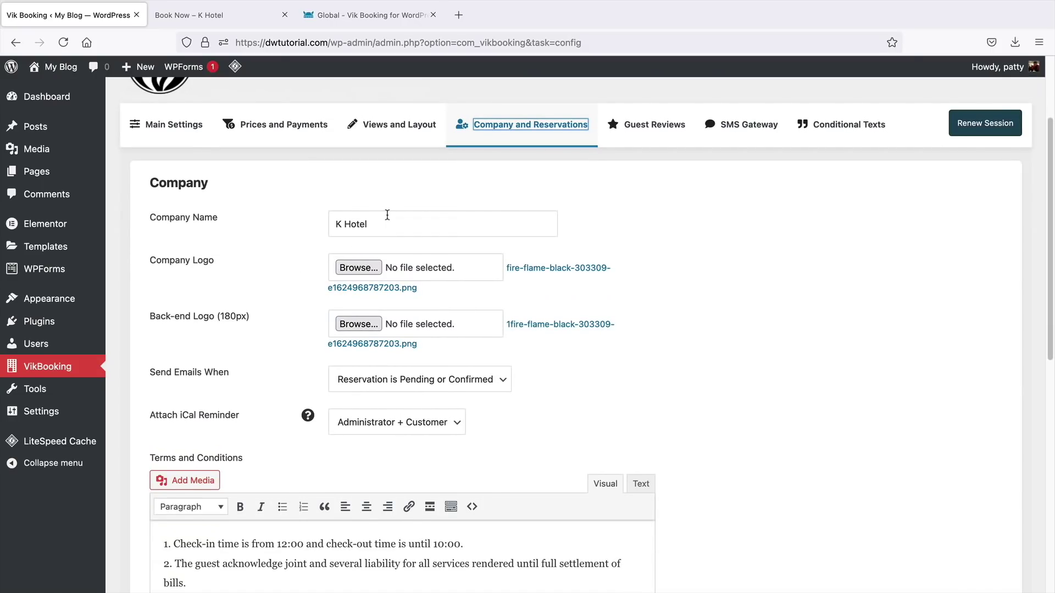
pyautogui.moveTo(386, 228); pyautogui.dragTo(321, 224)
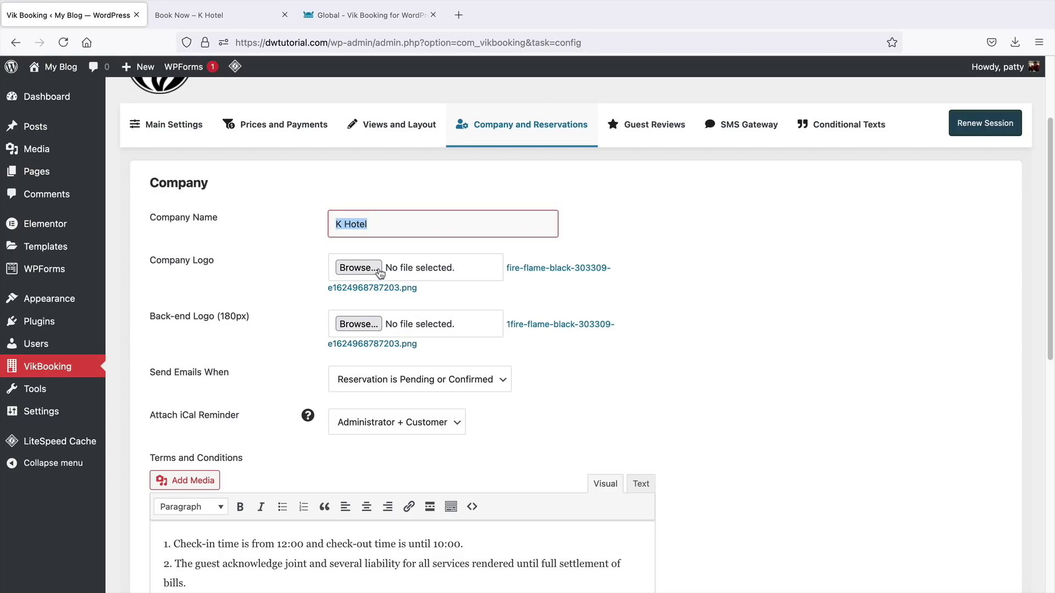
pyautogui.click(379, 272)
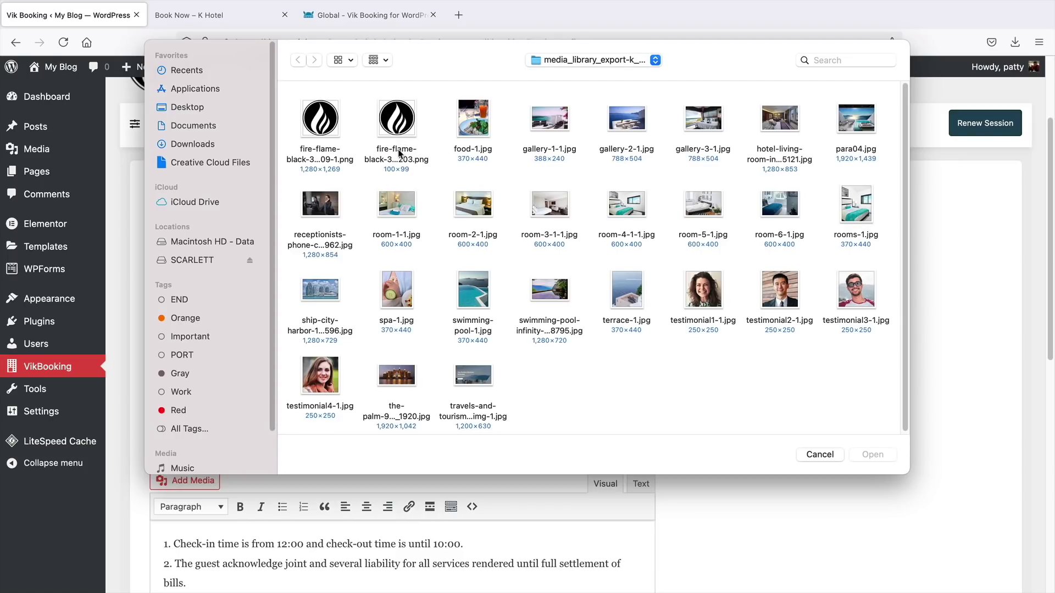
pyautogui.doubleClick(398, 132)
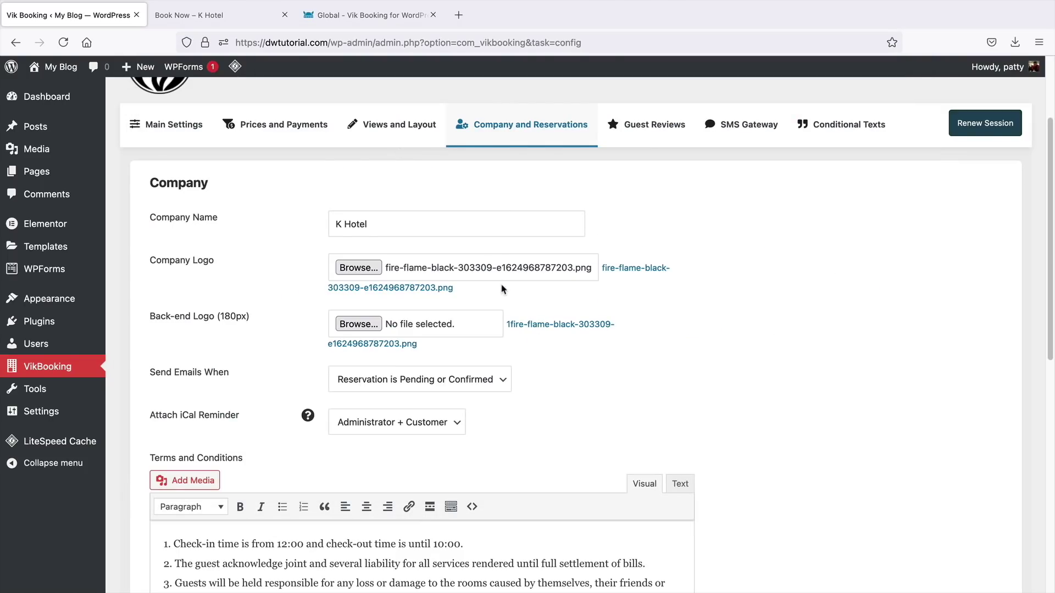
pyautogui.scroll(-3, 527, 316)
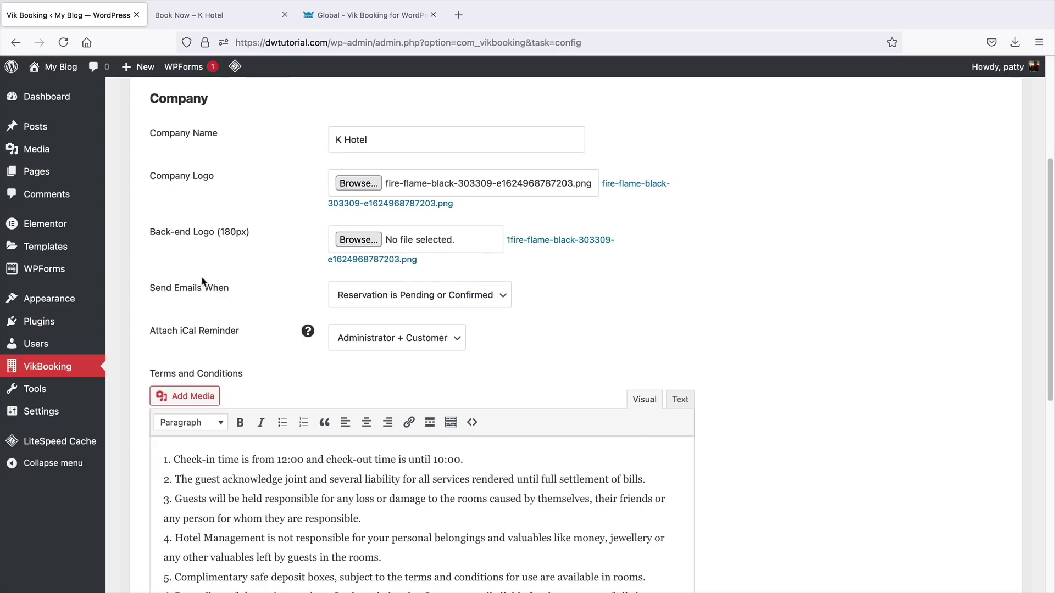
pyautogui.click(392, 296)
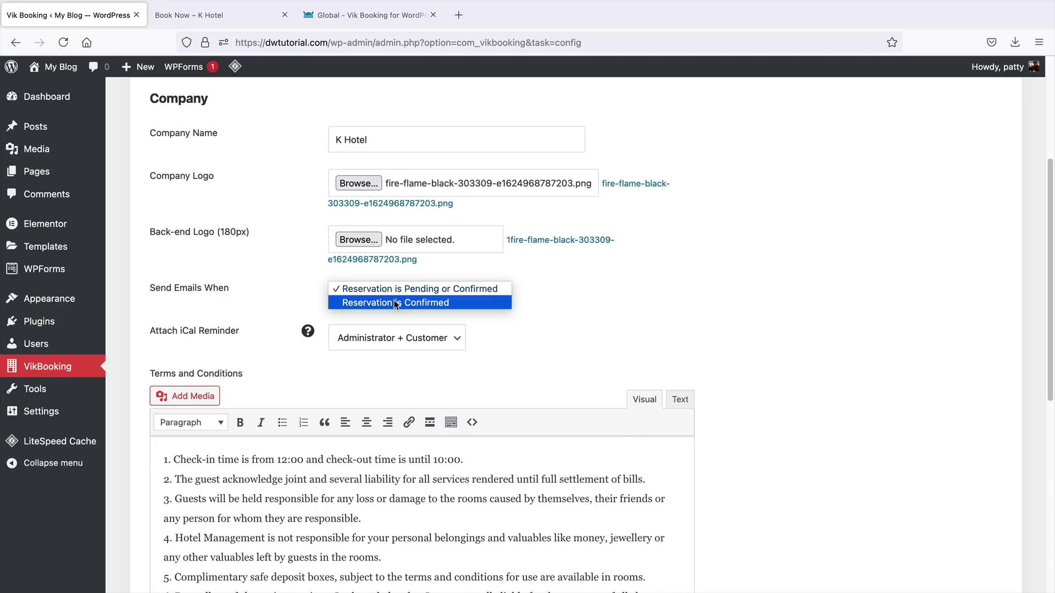
pyautogui.click(396, 291)
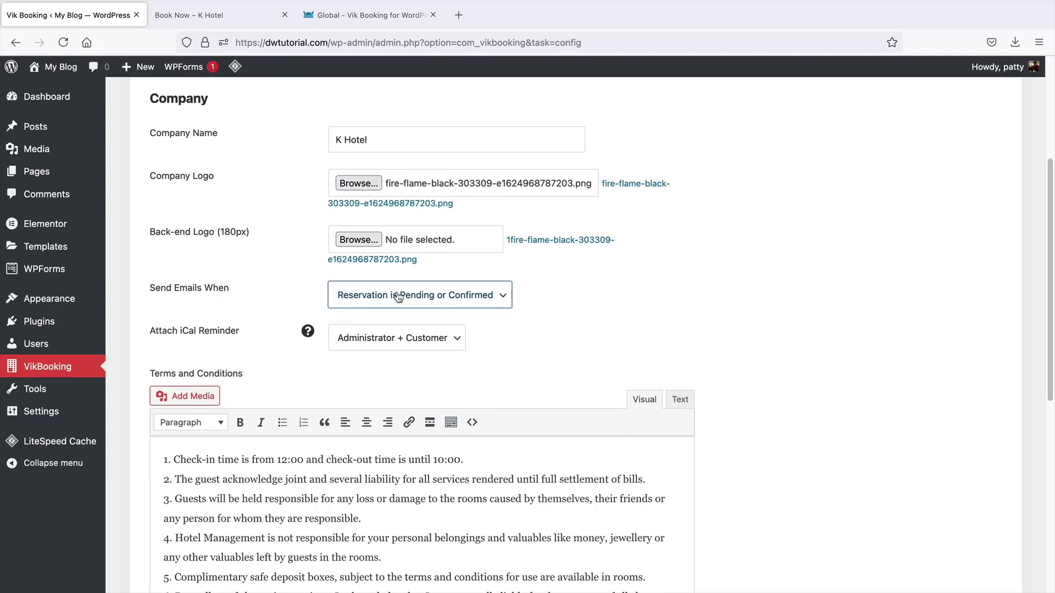
# Review the six terms and conditions, the email footer and the disclaimer fields.
pyautogui.scroll(-4, 571, 293)
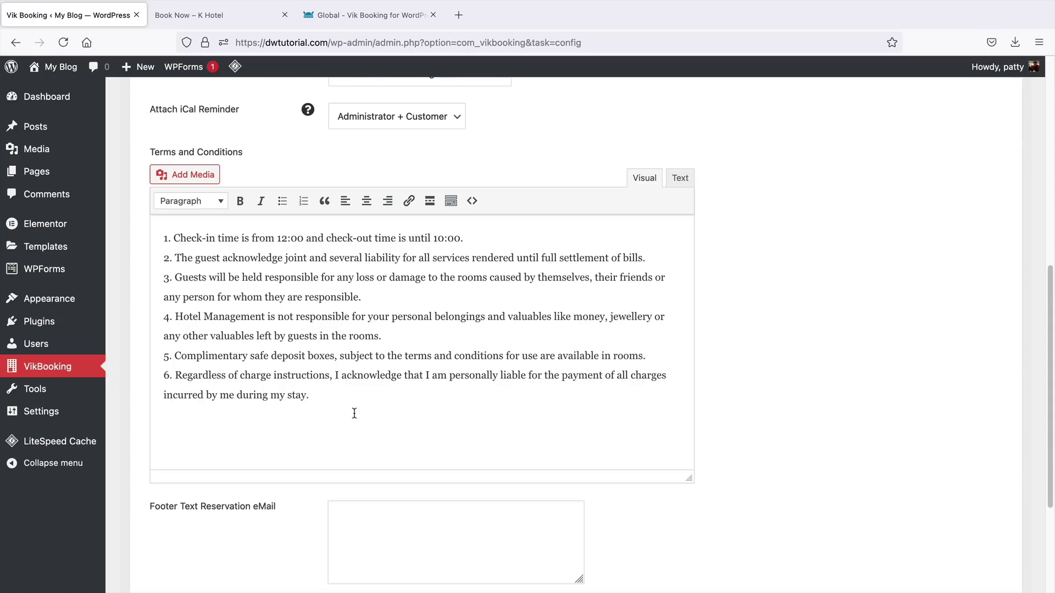
pyautogui.moveTo(355, 413); pyautogui.dragTo(162, 238)
pyautogui.click(252, 301)
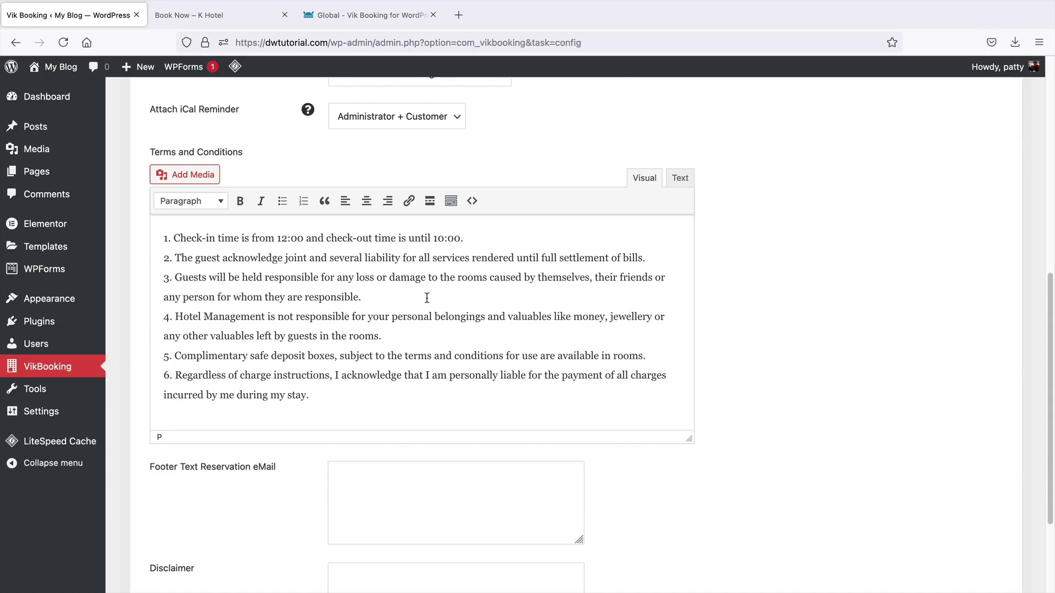
pyautogui.scroll(-3, 664, 361)
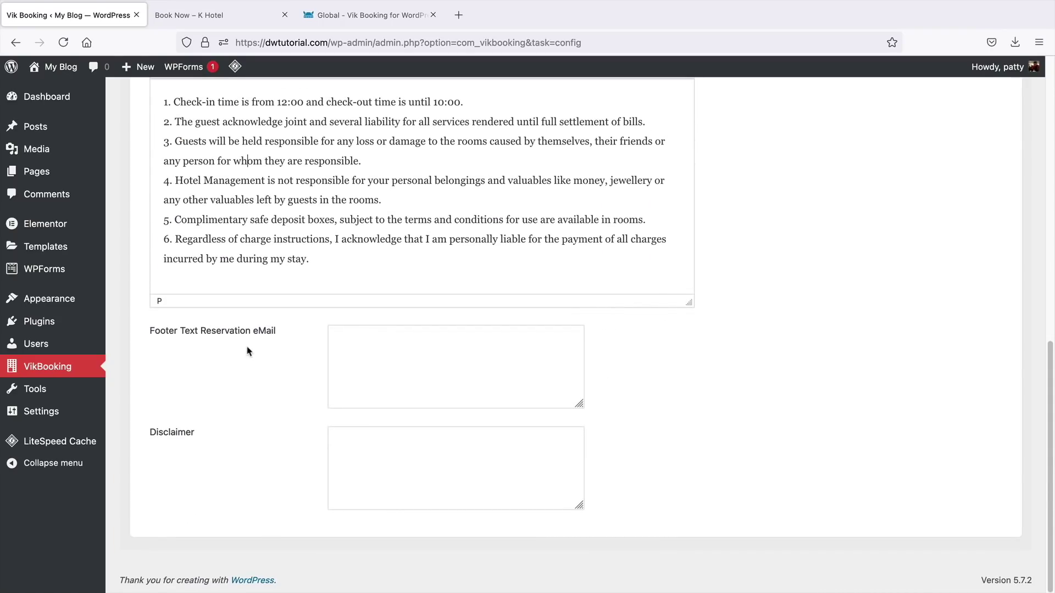
pyautogui.moveTo(168, 330); pyautogui.dragTo(255, 328)
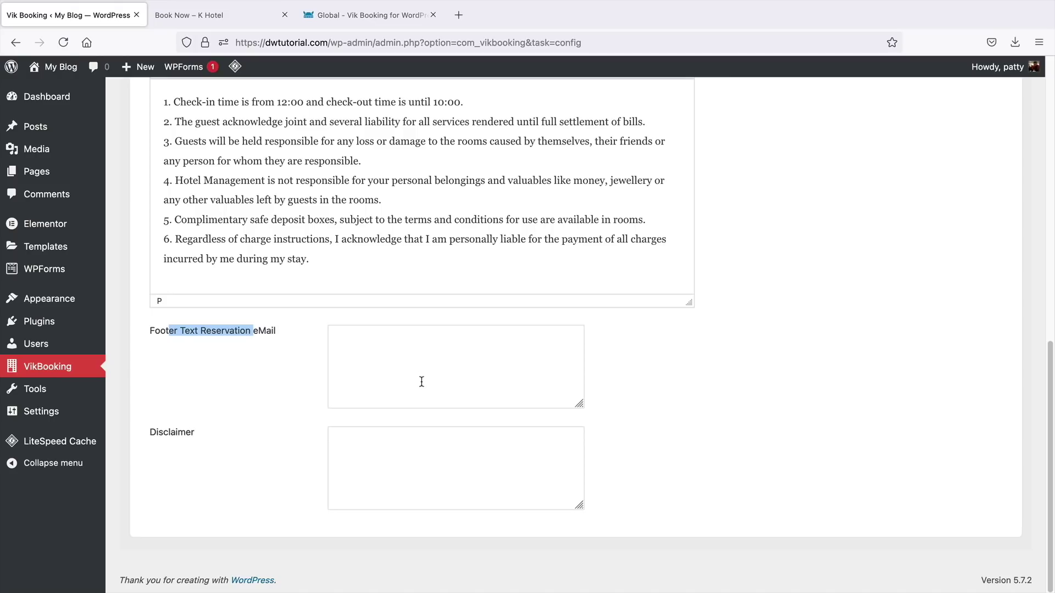
pyautogui.click(405, 369)
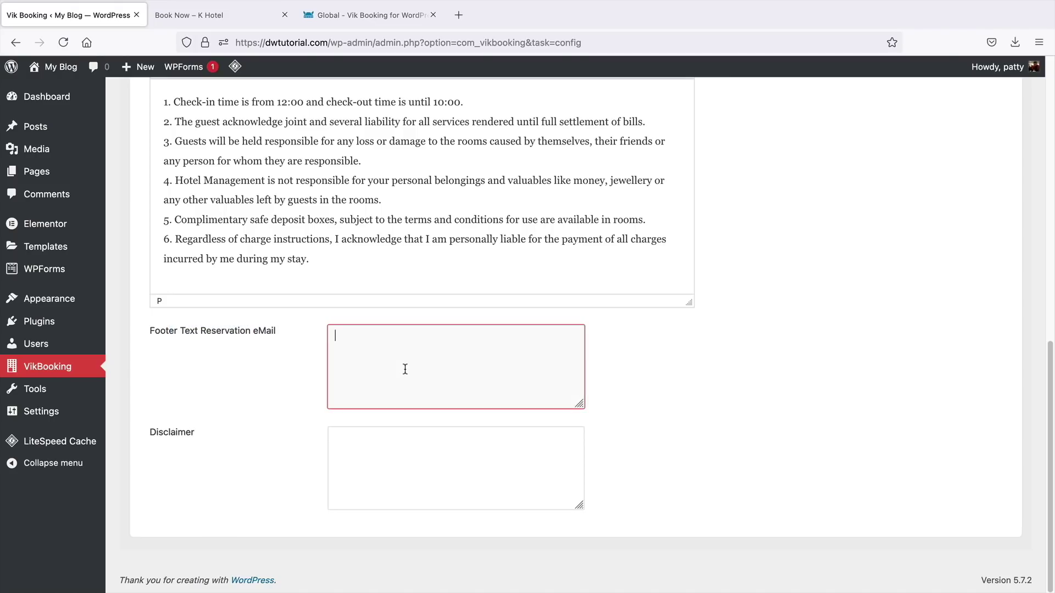
pyautogui.click(356, 428)
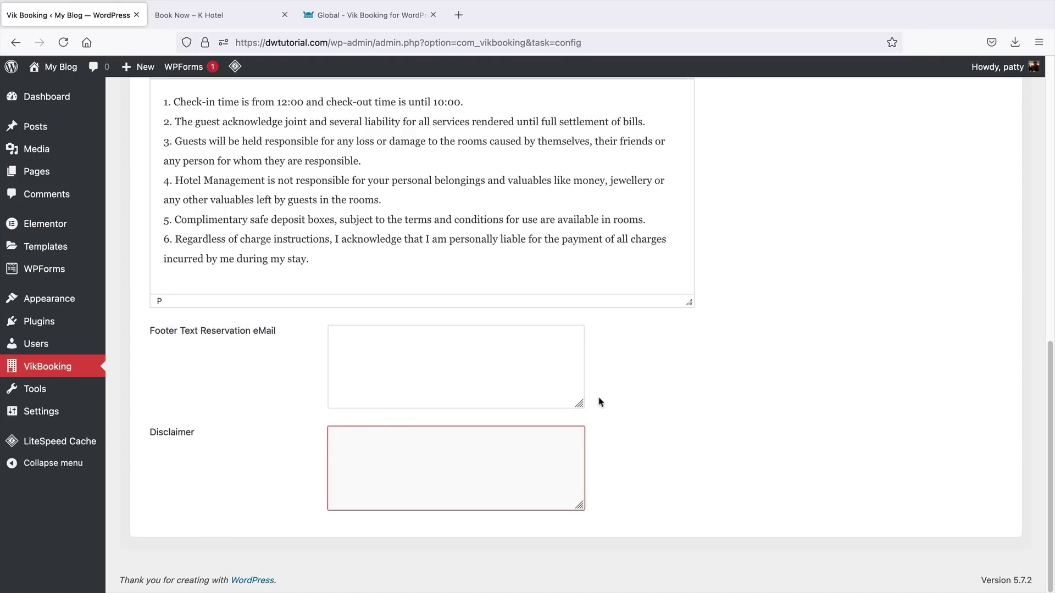
pyautogui.scroll(5, 732, 420)
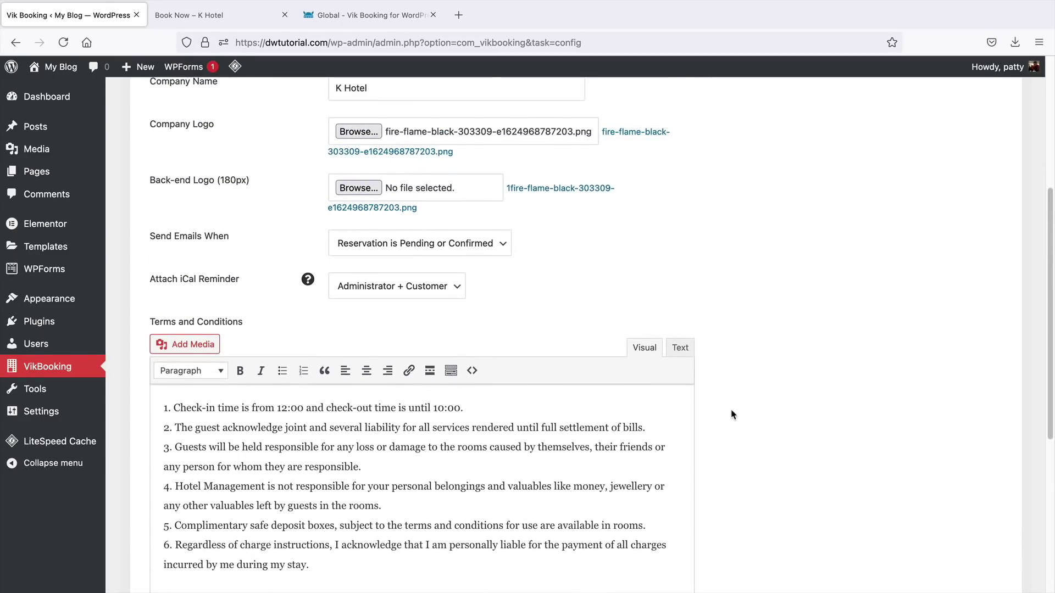
pyautogui.scroll(4, 732, 415)
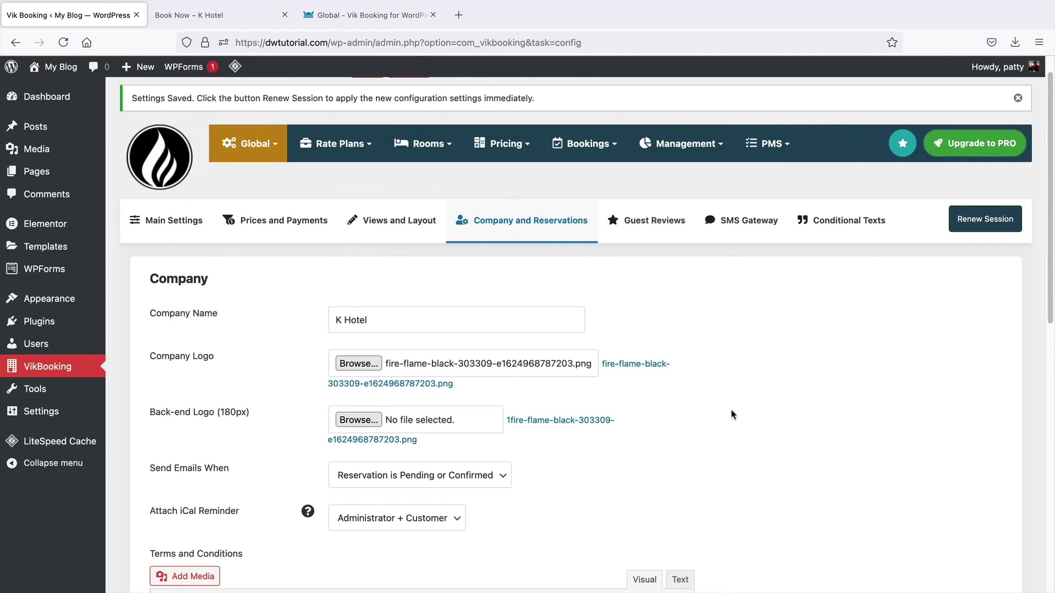
pyautogui.scroll(-7, 732, 415)
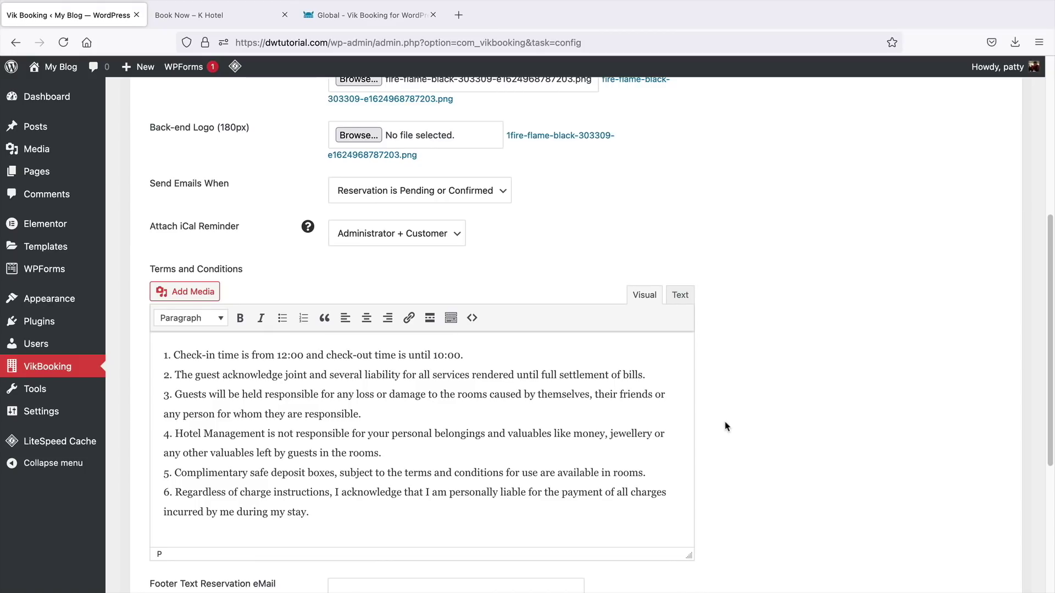
pyautogui.scroll(-2, 723, 432)
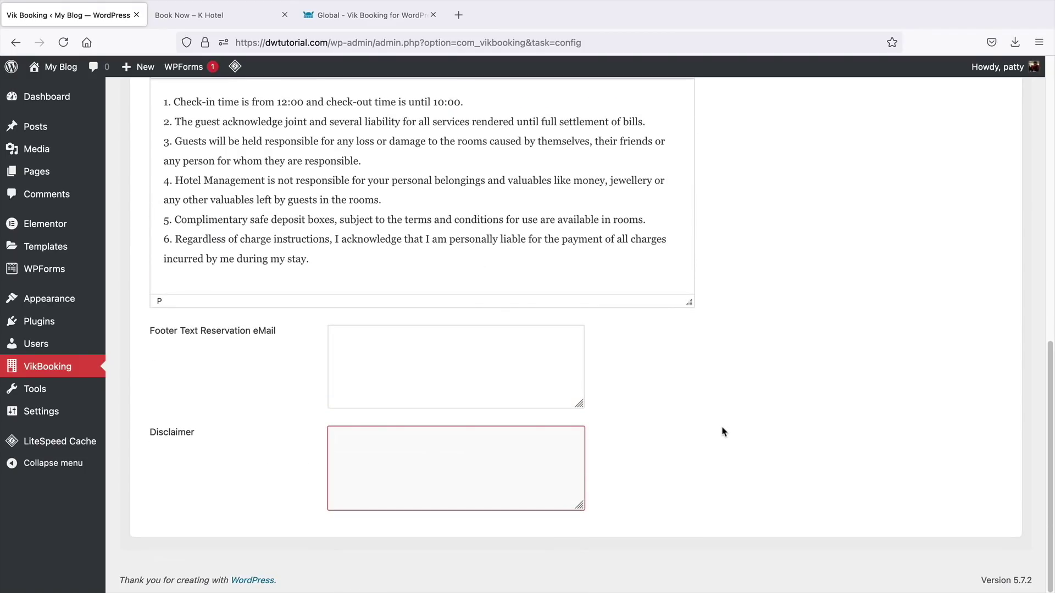
pyautogui.scroll(9, 723, 432)
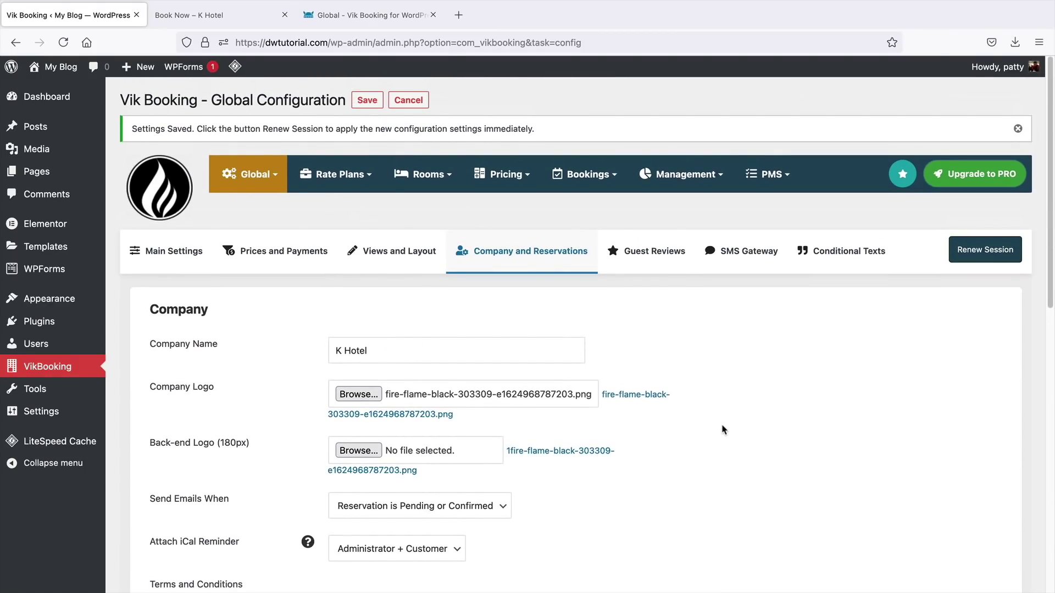
# Save the configuration, check Guest Reviews and the SMS Gateway API files, then open Conditional Texts.
pyautogui.click(367, 101)
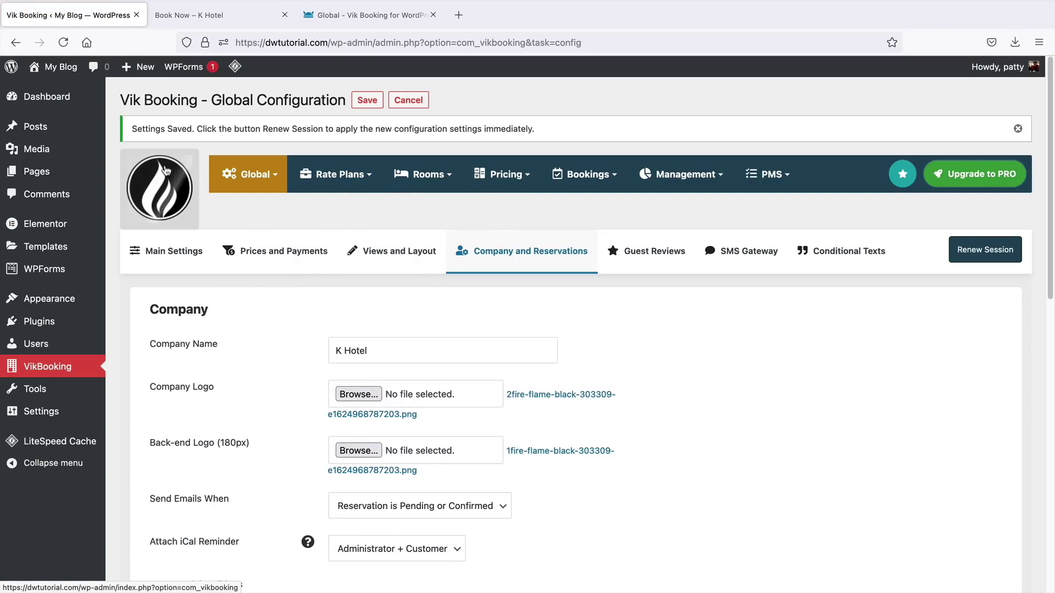
pyautogui.click(629, 256)
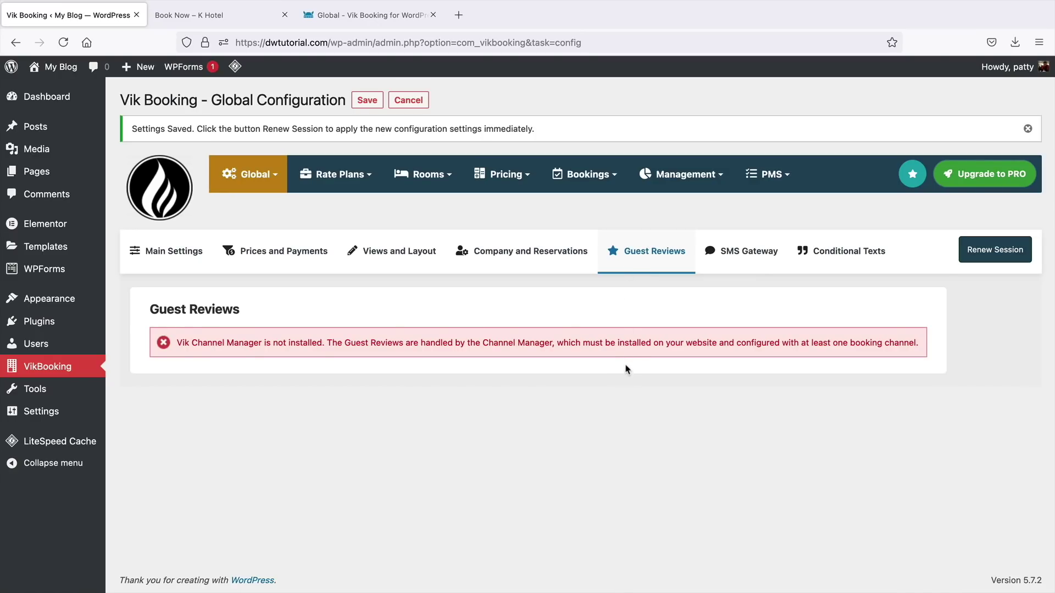
pyautogui.click(746, 251)
pyautogui.scroll(-3, 743, 397)
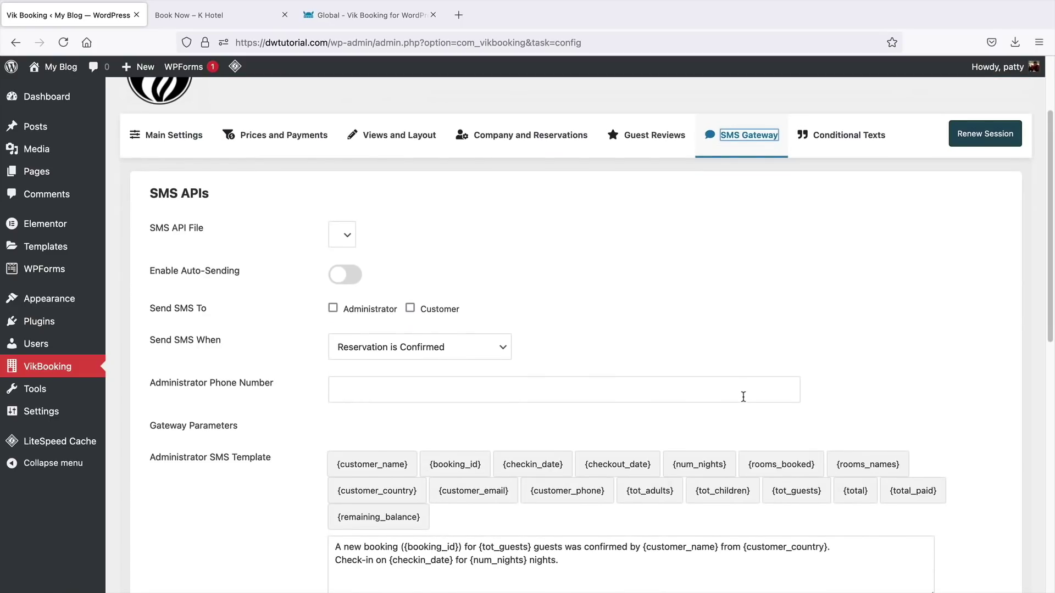
pyautogui.scroll(-1, 743, 397)
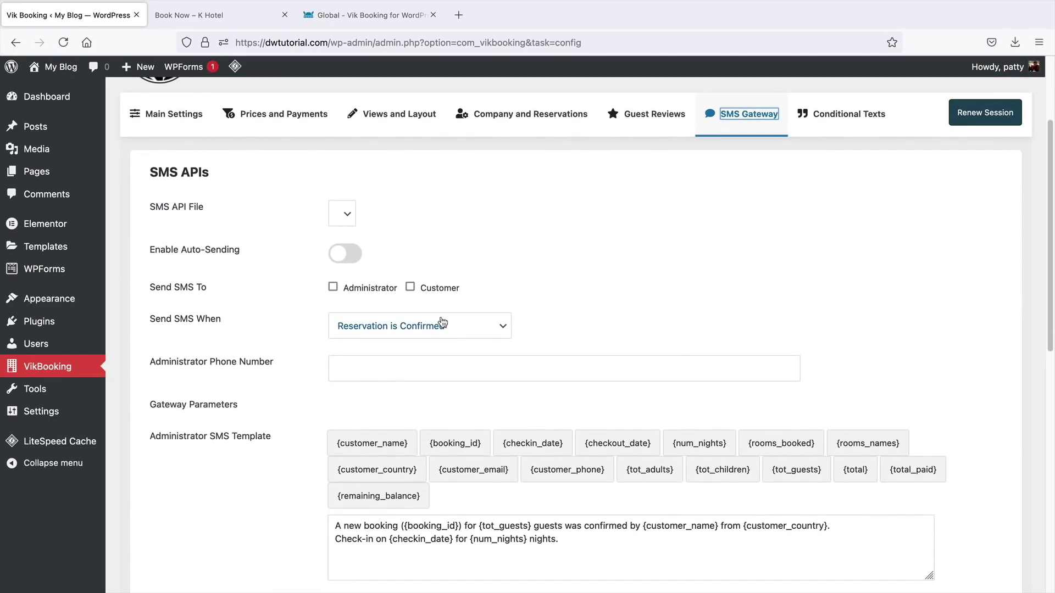
pyautogui.click(344, 209)
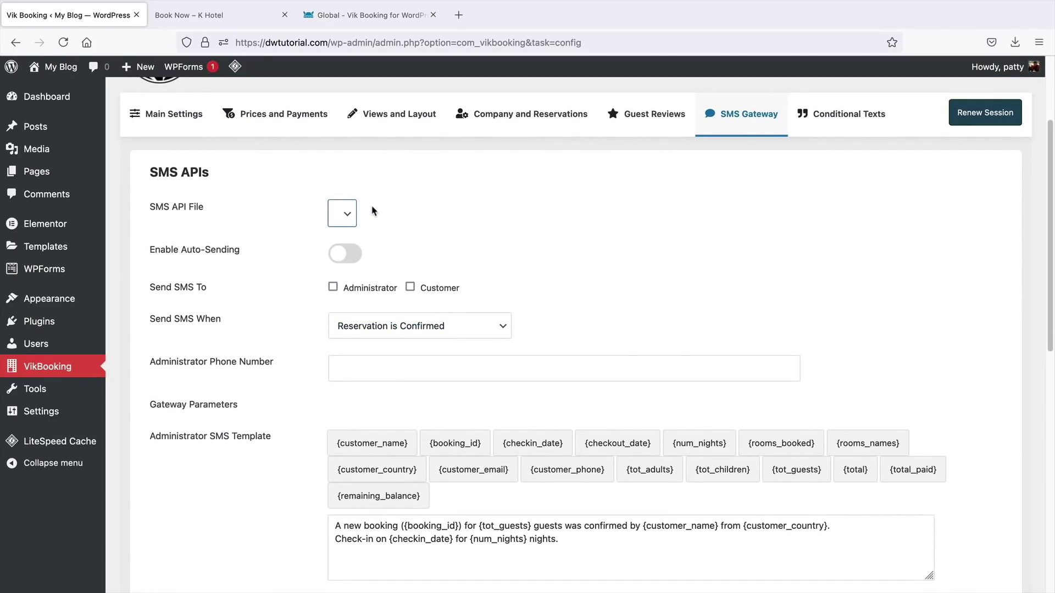
pyautogui.scroll(2, 437, 244)
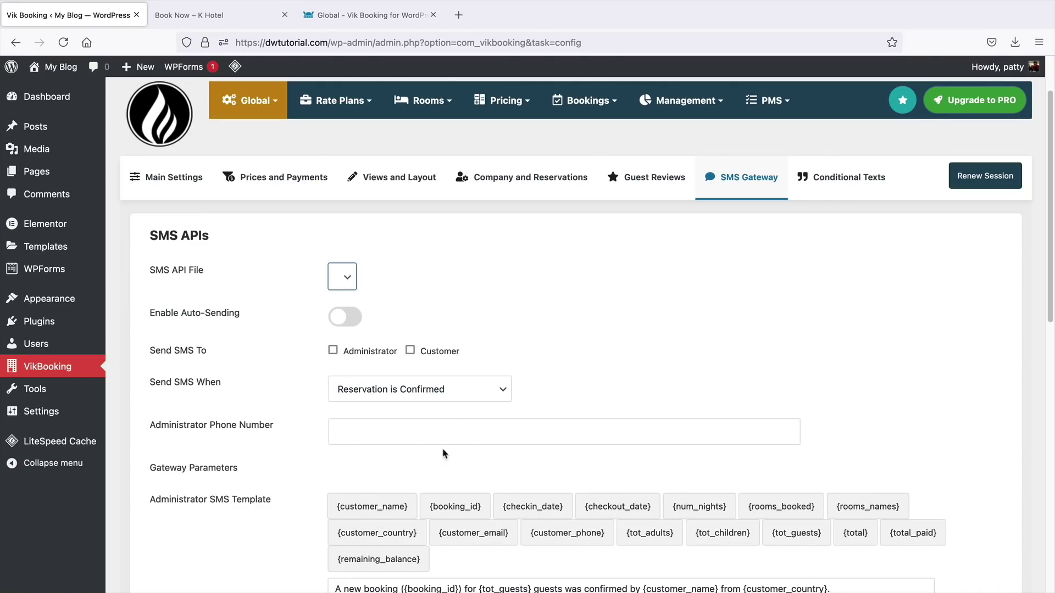
pyautogui.click(833, 182)
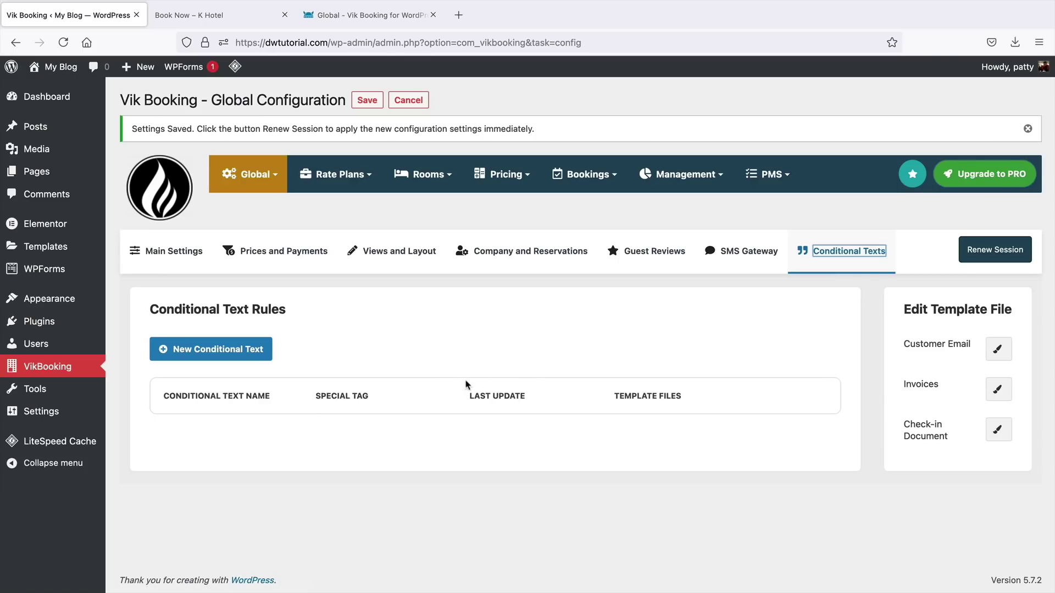
# Start a new conditional text and name it Welcome Email.
pyautogui.click(213, 352)
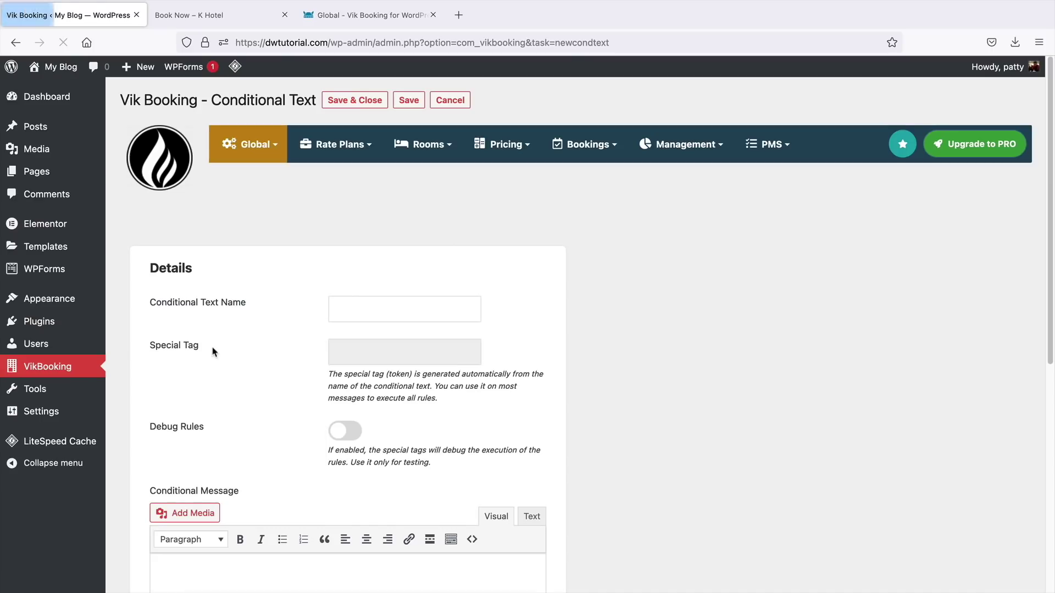
pyautogui.scroll(-3, 302, 264)
pyautogui.click(381, 173)
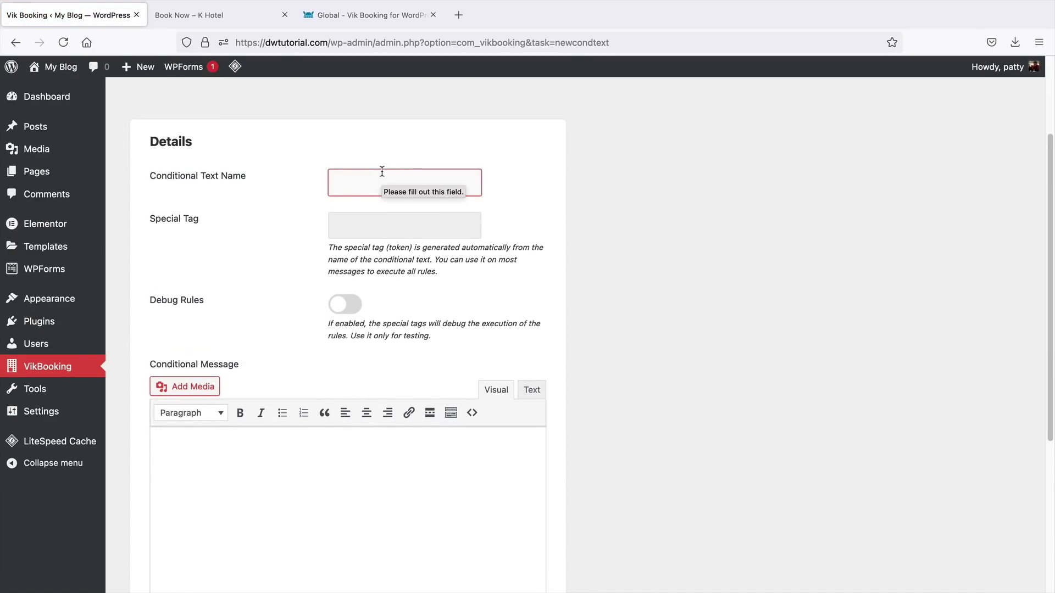
pyautogui.write('Welcome Email')
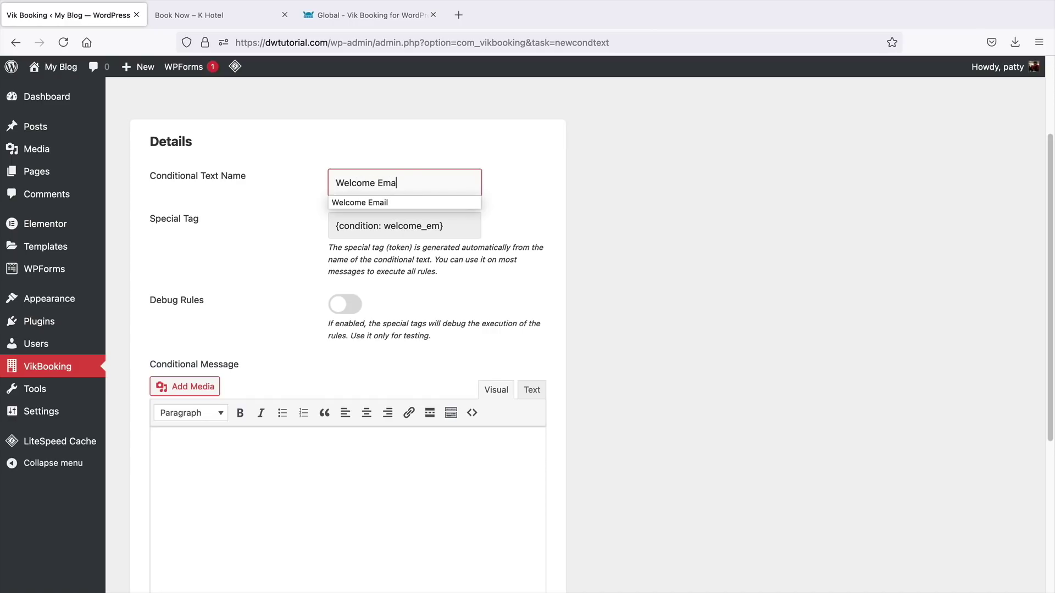
pyautogui.press('Tab')
# Write the message 'Get 20% off your next visit!' and bring up the rule types.
pyautogui.scroll(-3, 377, 383)
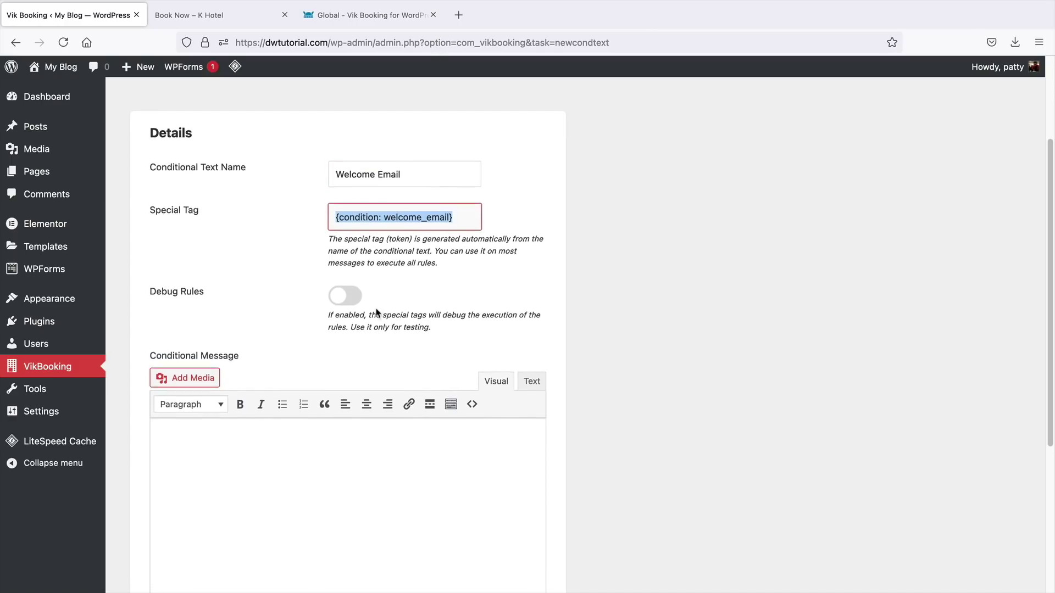
pyautogui.click(336, 428)
pyautogui.write('Get 20% off your next visit!')
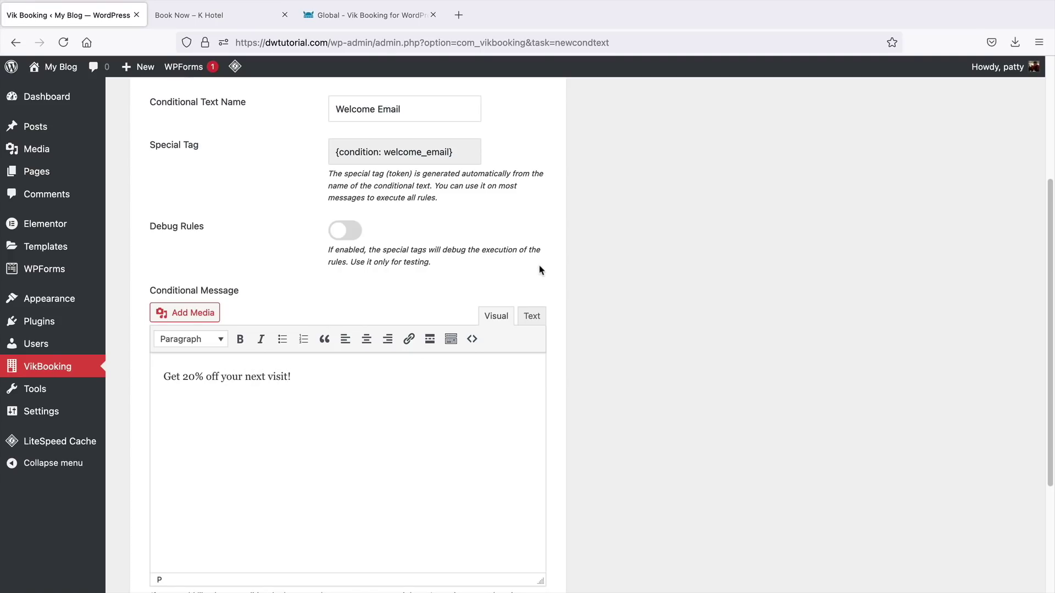
pyautogui.scroll(-3, 547, 255)
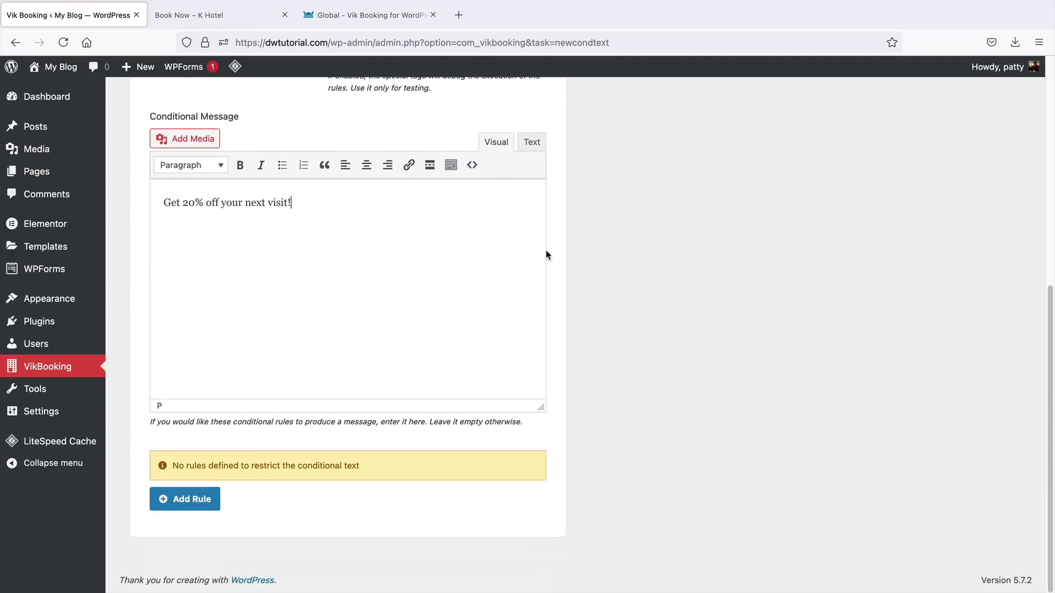
pyautogui.click(190, 501)
pyautogui.scroll(-3, 493, 378)
# Add a Returning Customer rule to Welcome Email and switch it on.
pyautogui.click(492, 378)
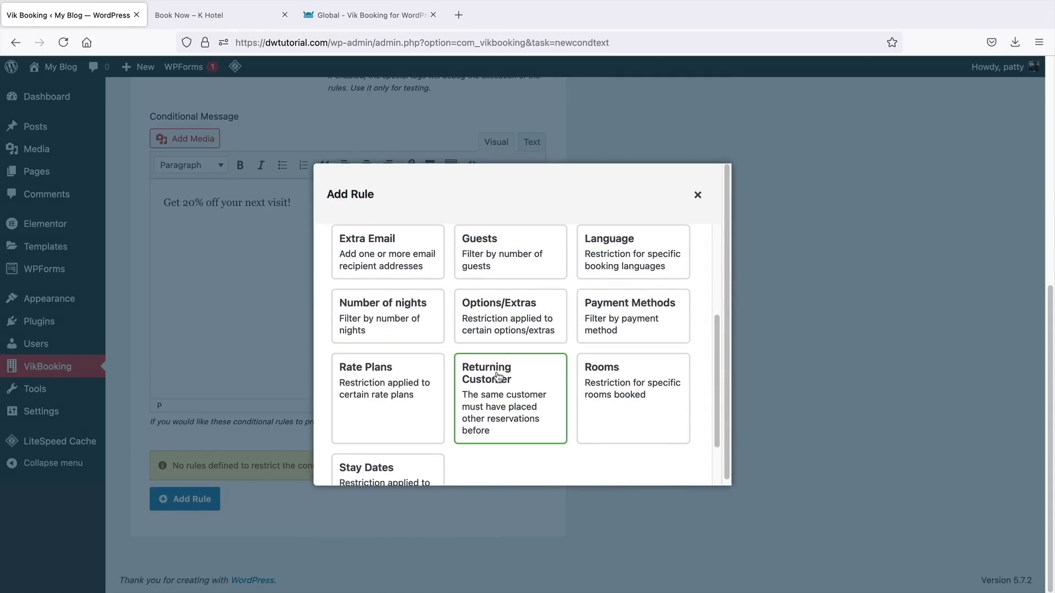
pyautogui.scroll(-2, 593, 405)
pyautogui.click(522, 450)
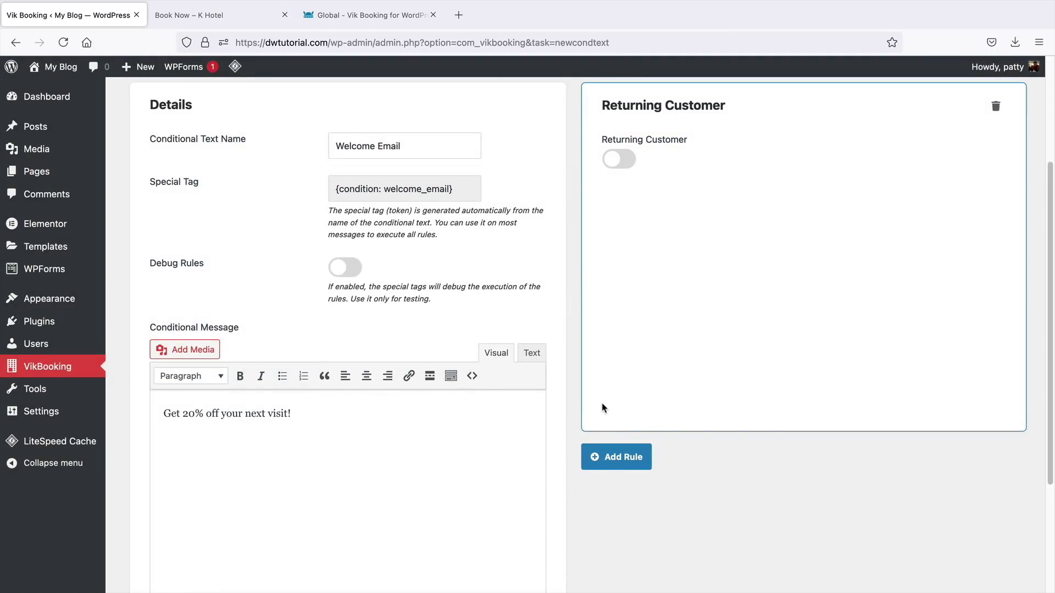
pyautogui.scroll(3, 603, 409)
pyautogui.click(621, 325)
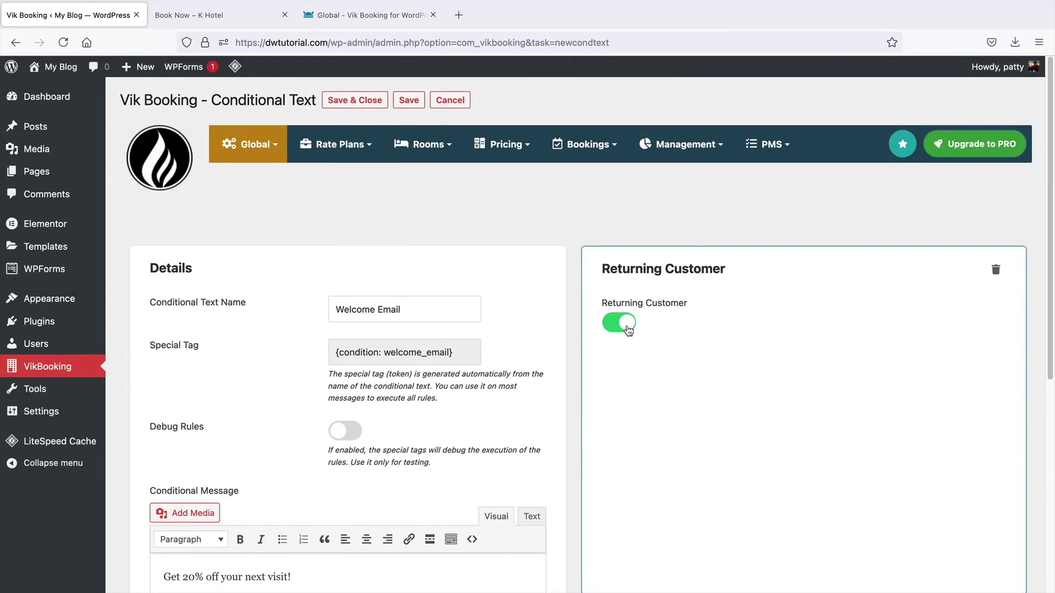
pyautogui.scroll(-3, 665, 354)
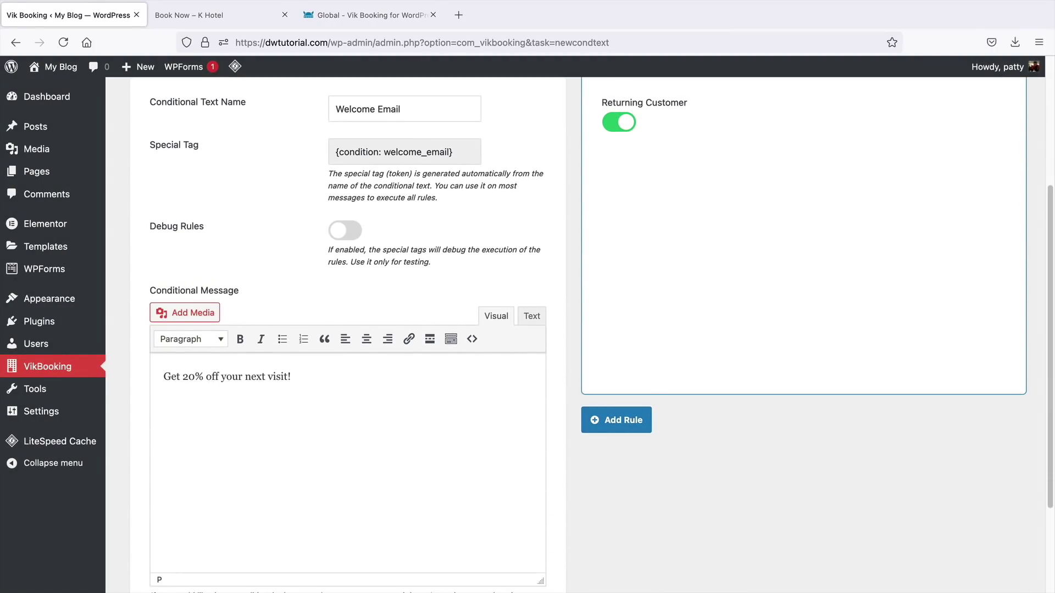
# Append the discount code to the message, then Save and Save & Close.
pyautogui.write('e Code Darrel')
pyautogui.scroll(-3, 532, 410)
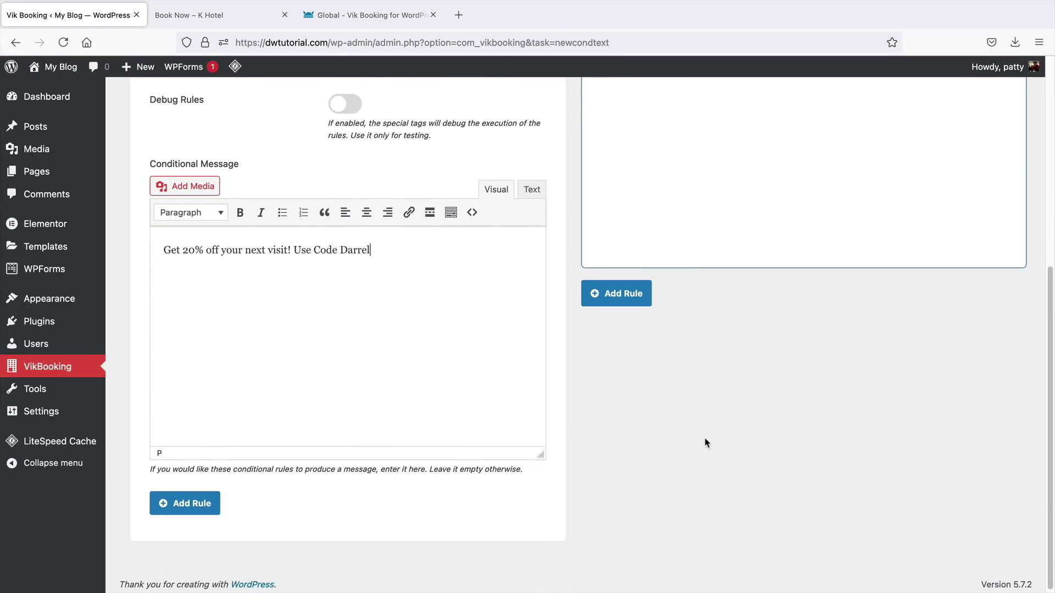
pyautogui.scroll(5, 703, 442)
pyautogui.scroll(1, 690, 443)
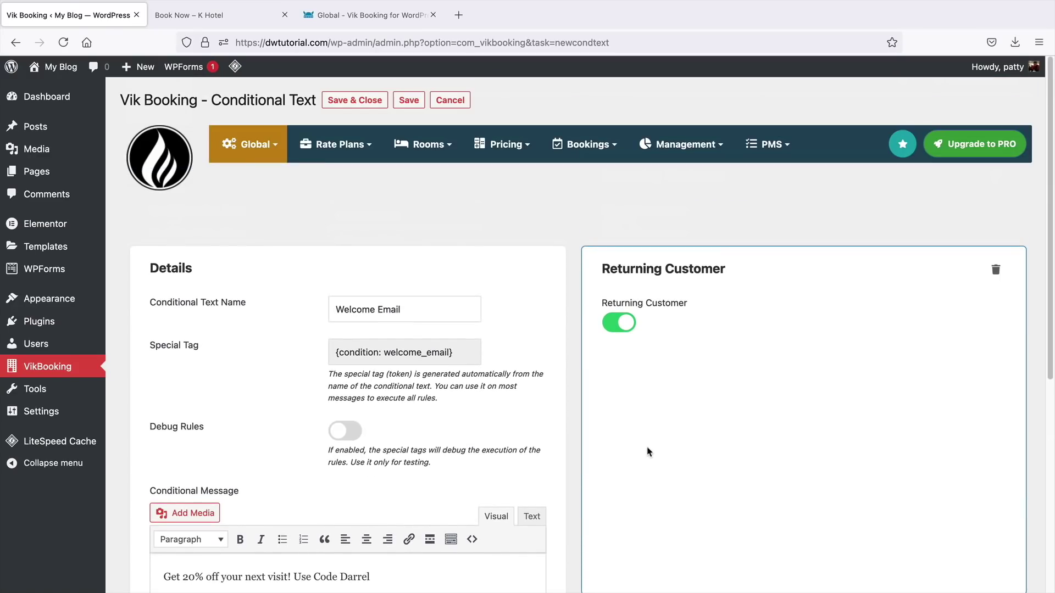
pyautogui.click(407, 102)
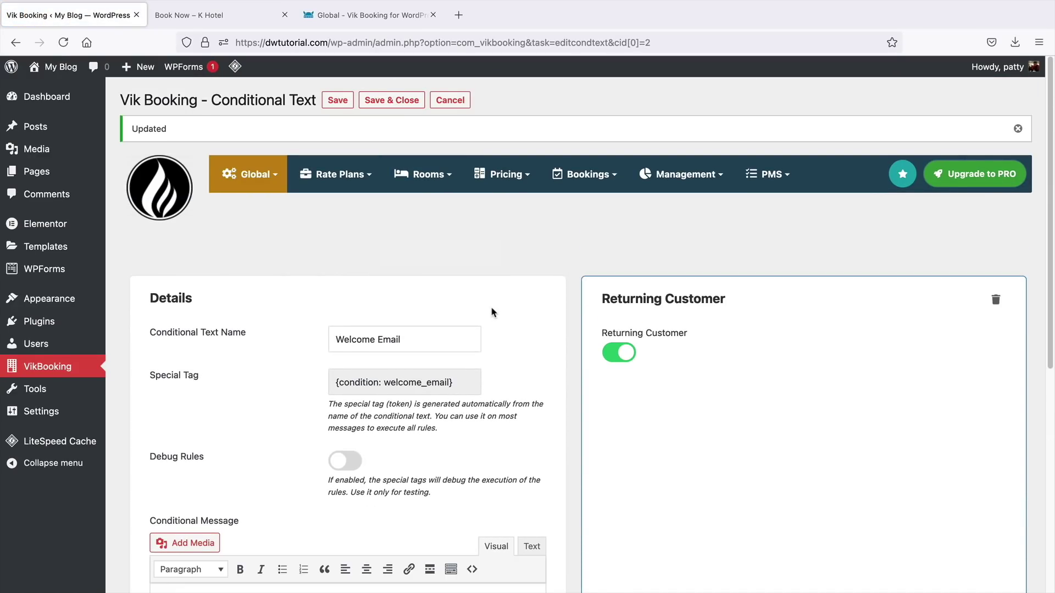
pyautogui.scroll(-4, 512, 336)
pyautogui.scroll(-3, 512, 336)
pyautogui.scroll(6, 511, 334)
pyautogui.moveTo(737, 193)
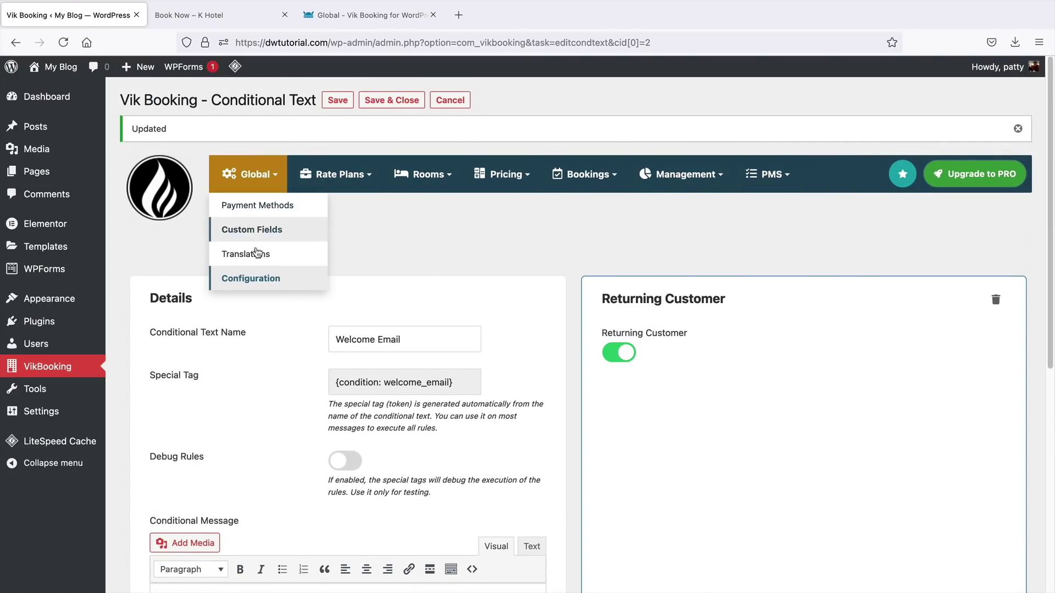
pyautogui.click(409, 104)
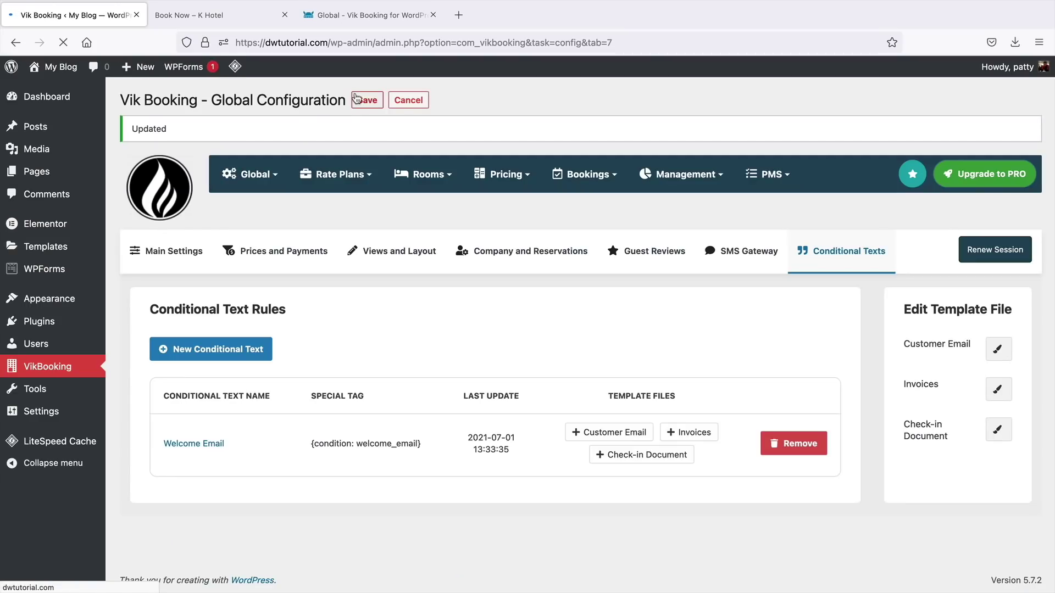
# Open the Customer Email template editor to place the {condition: welcome_email} tag.
pyautogui.moveTo(396, 159)
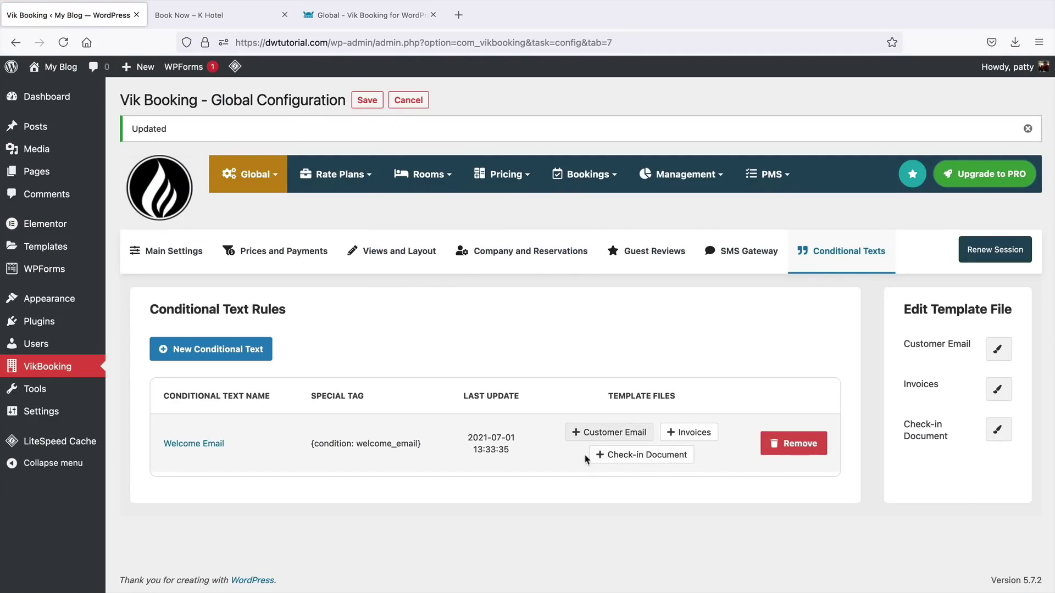
pyautogui.click(640, 438)
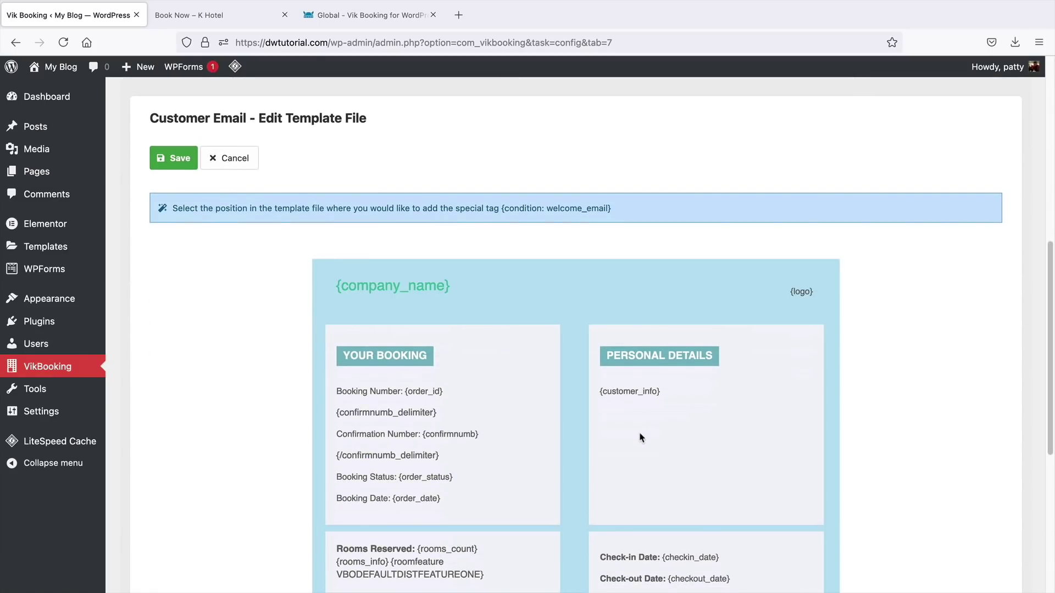
pyautogui.scroll(-5, 641, 437)
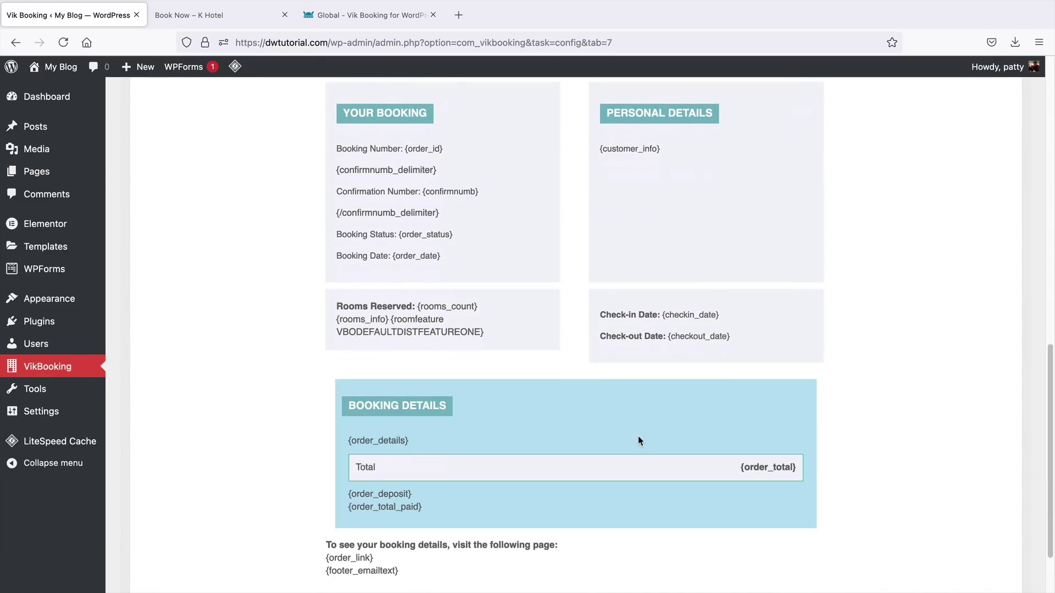
pyautogui.scroll(2, 318, 320)
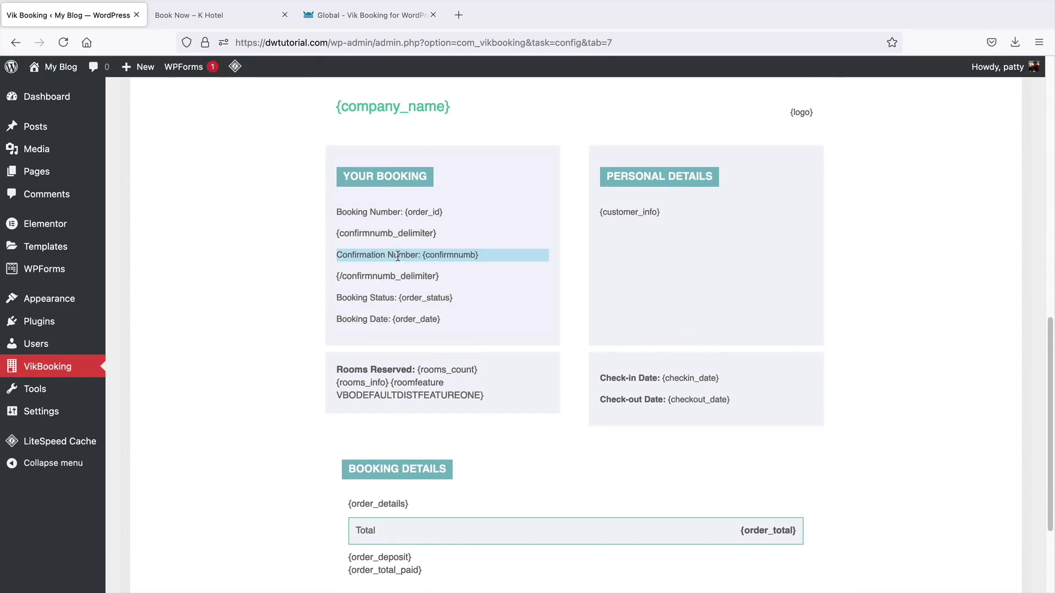
pyautogui.scroll(-3, 322, 468)
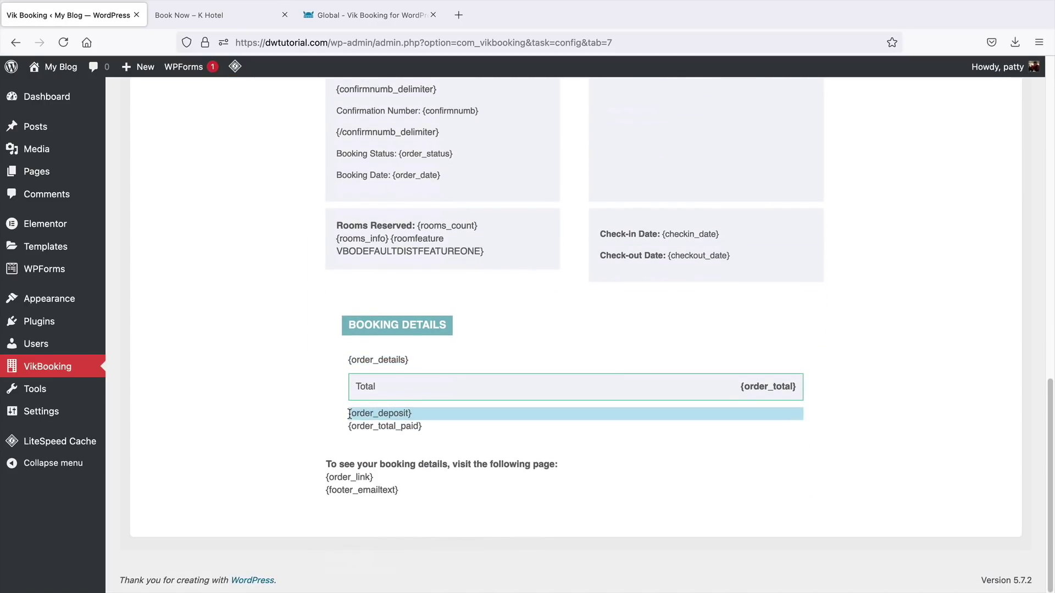
pyautogui.scroll(4, 350, 414)
pyautogui.scroll(3, 350, 413)
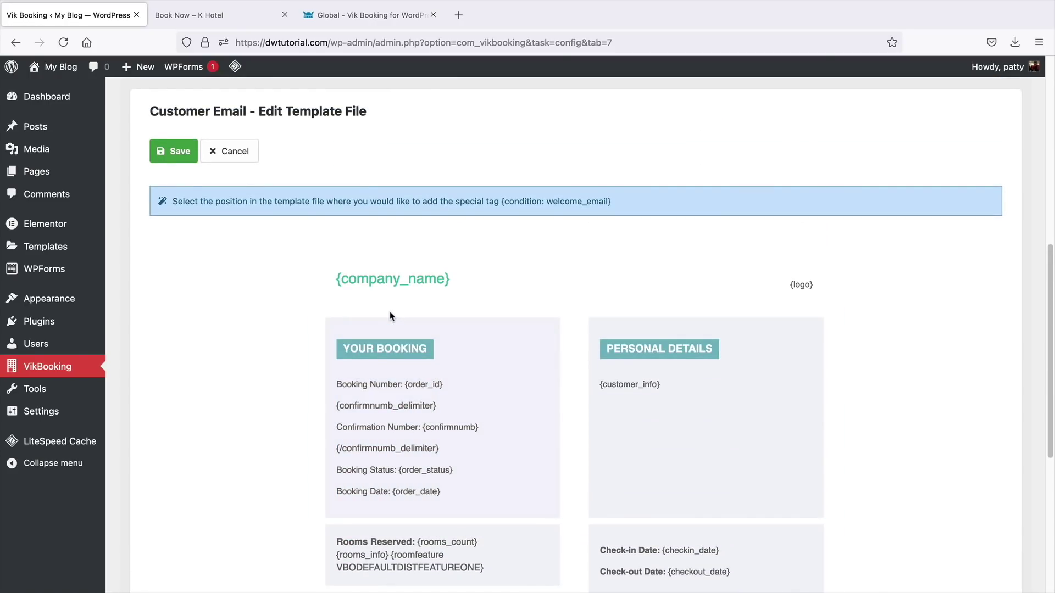
pyautogui.scroll(5, 289, 390)
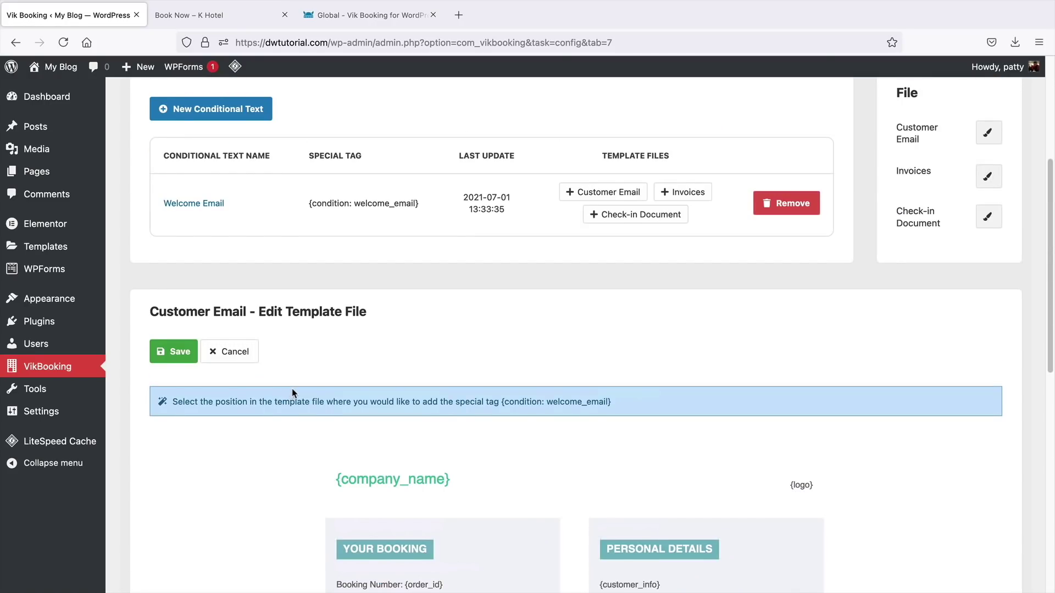
pyautogui.scroll(3, 291, 390)
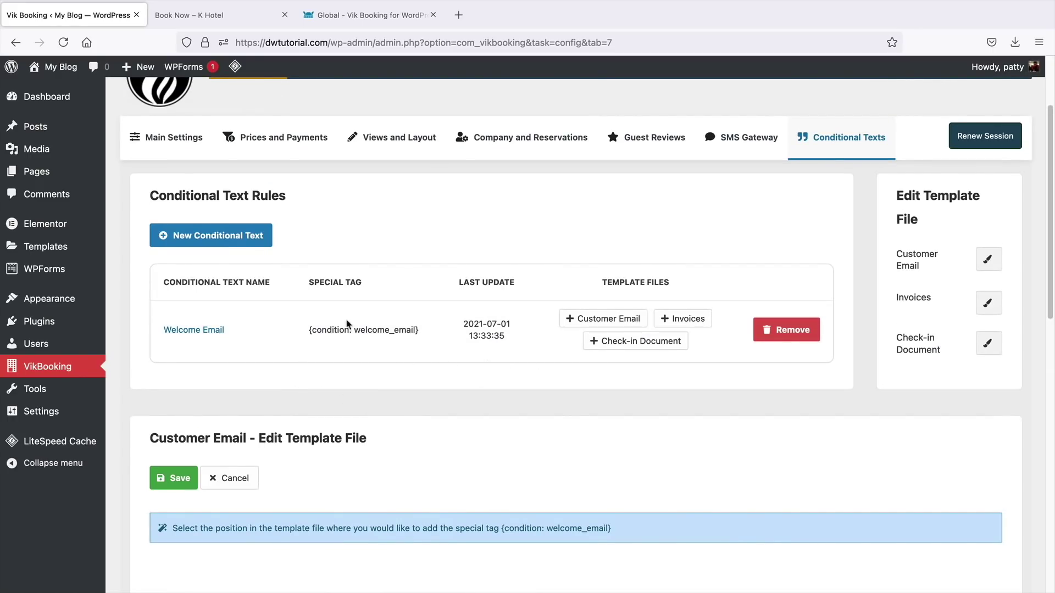
# Start a new conditional text named Key Are In Planter.
pyautogui.click(220, 243)
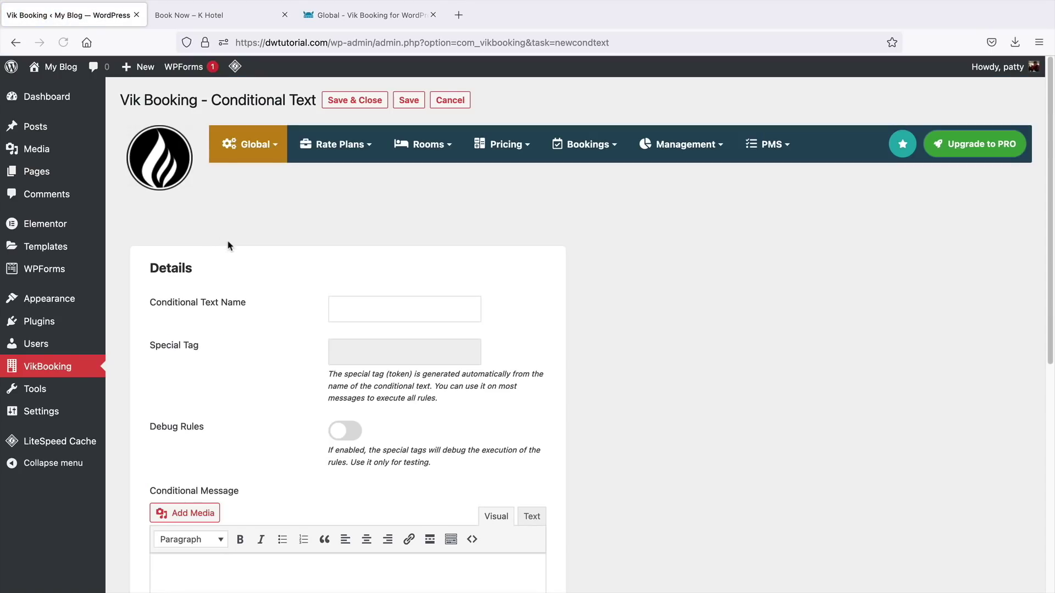
pyautogui.click(412, 308)
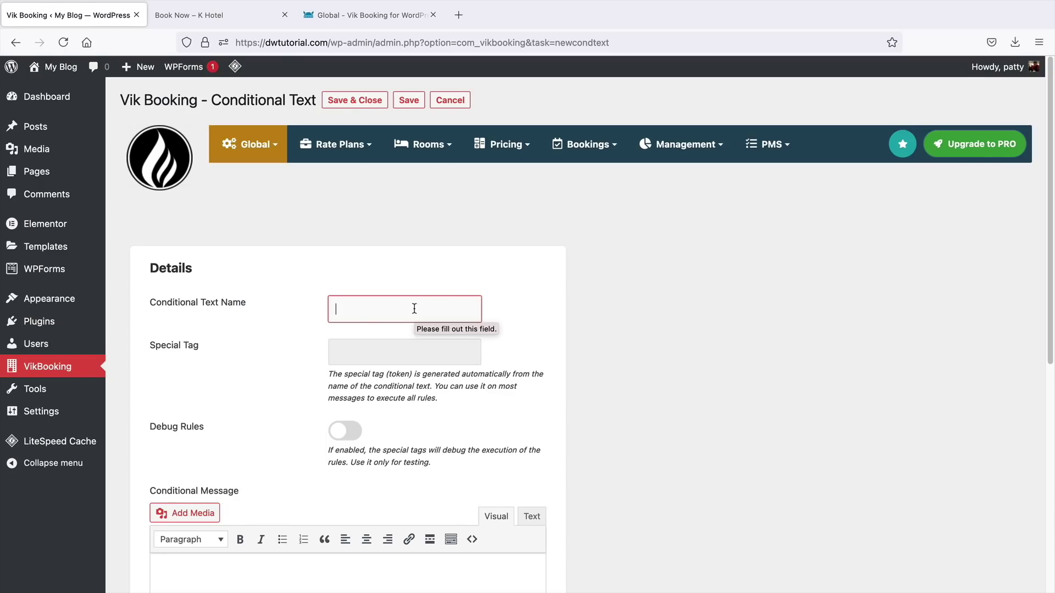
pyautogui.write('Key A')
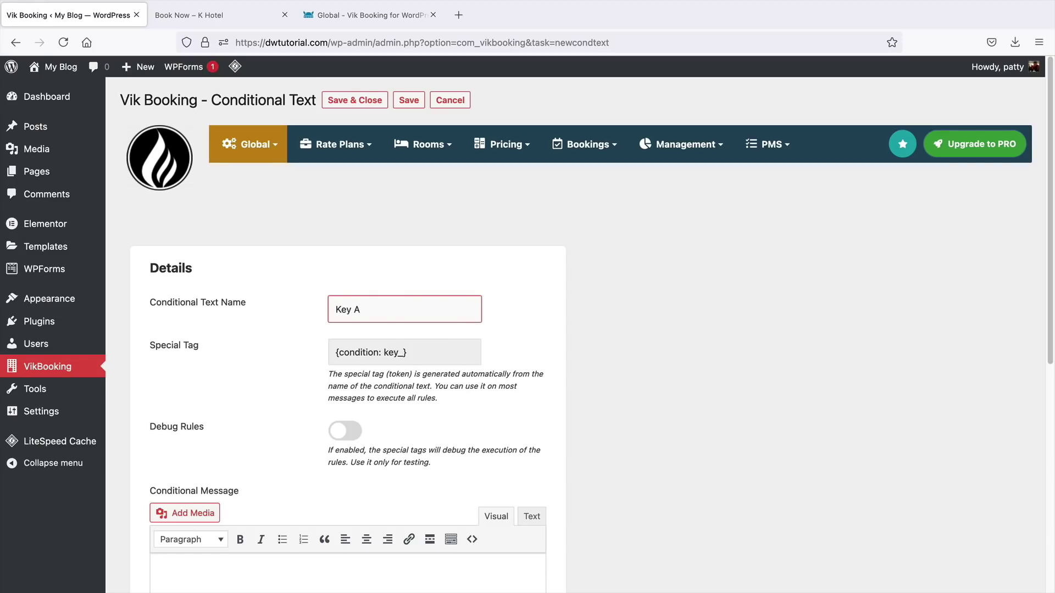
pyautogui.write('re In Pkla')
pyautogui.press('BackSpace')
pyautogui.press('BackSpace')
pyautogui.write('anter')
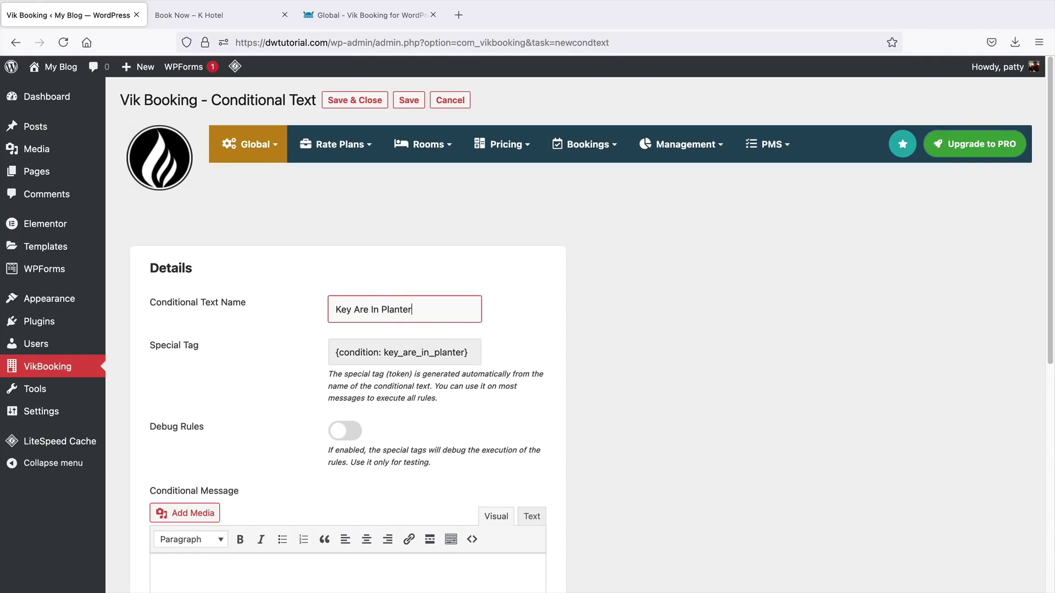
pyautogui.press('Tab')
# Enter the message 'Keys are under the planter' and bring up the rule types.
pyautogui.scroll(-3, 414, 322)
pyautogui.write('Keys are under the planter')
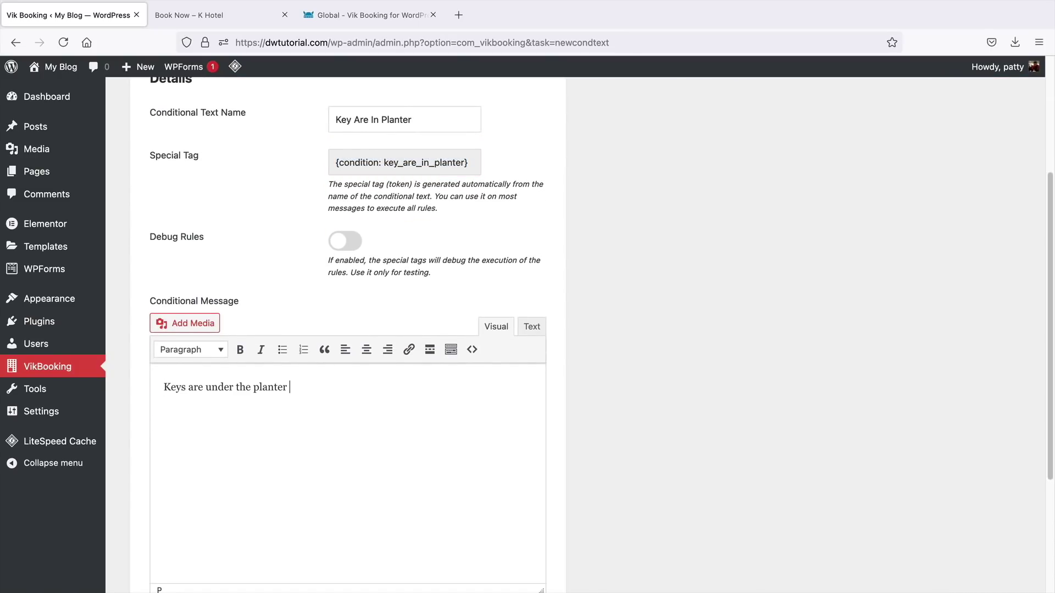
pyautogui.scroll(-3, 341, 390)
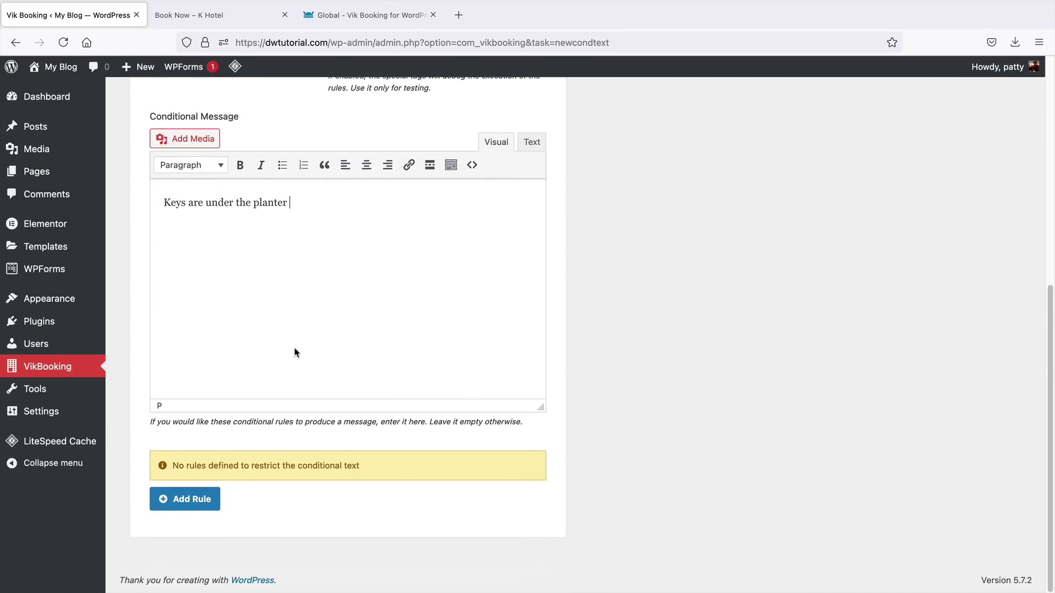
pyautogui.click(200, 499)
# Add a Rooms rule to the Key Are In Planter conditional text.
pyautogui.scroll(-3, 549, 327)
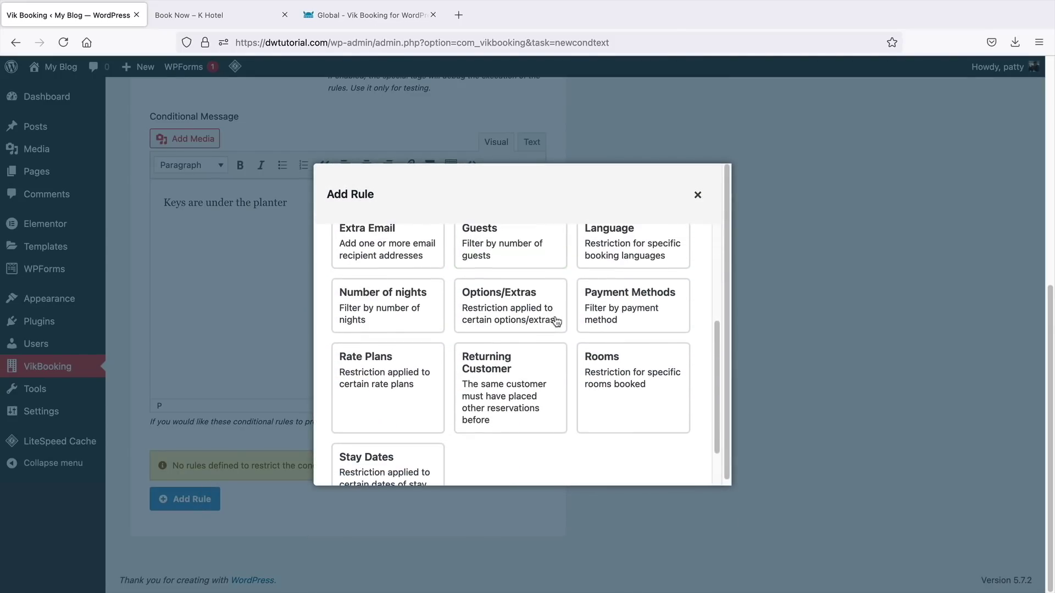
pyautogui.scroll(-2, 555, 321)
pyautogui.click(608, 318)
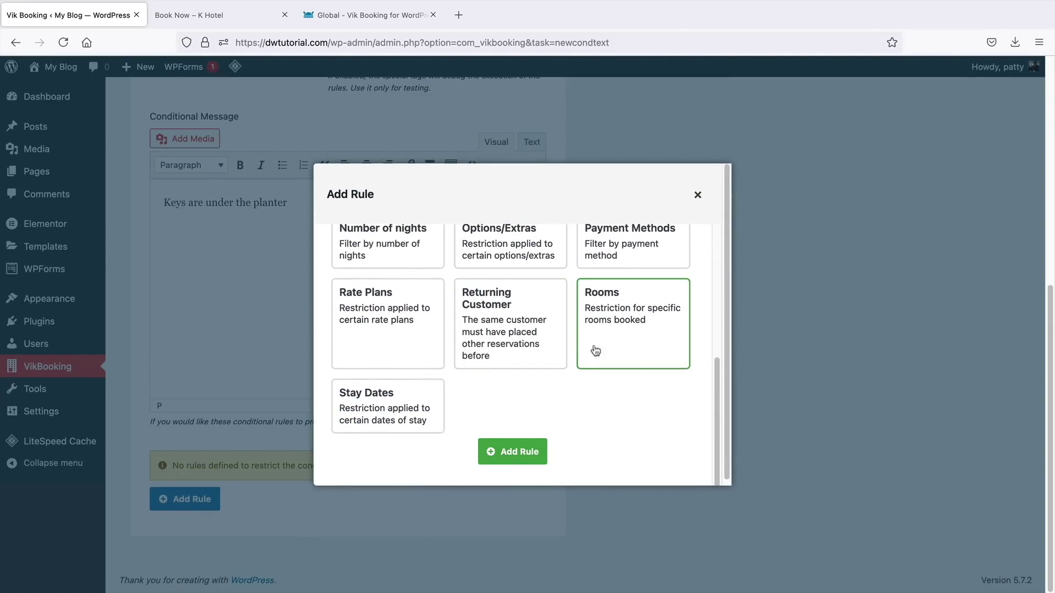
pyautogui.click(518, 452)
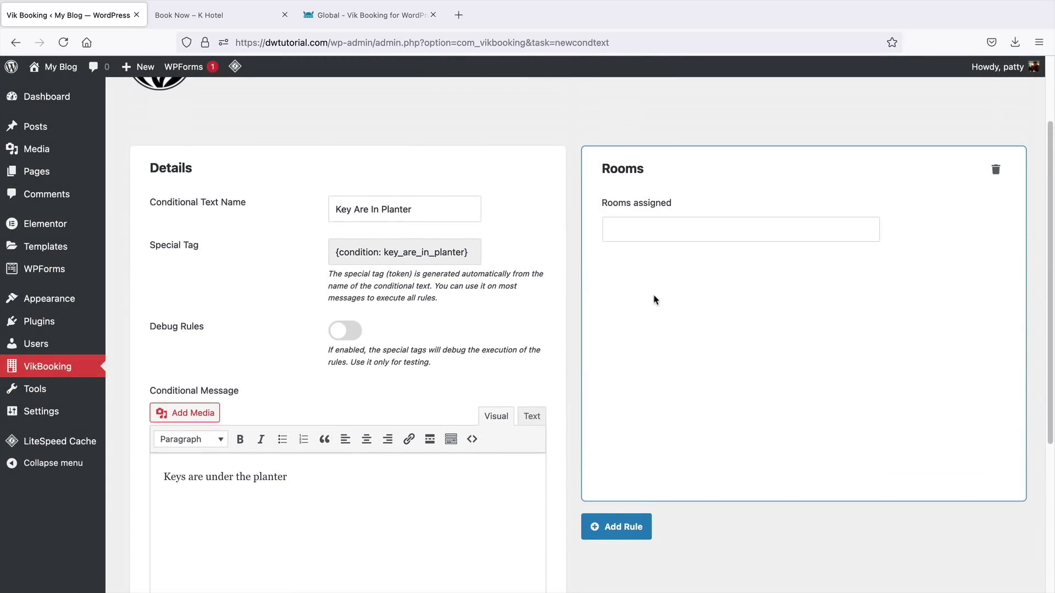
# Assign Studio with Balcony instead of Presedential Suite, then save and close.
pyautogui.click(671, 227)
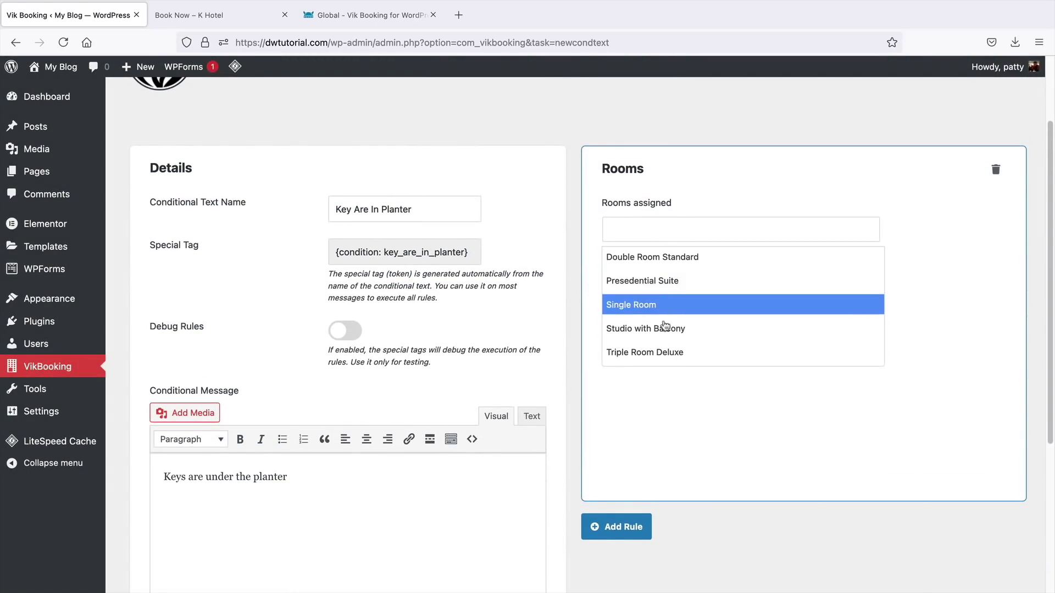
pyautogui.click(675, 278)
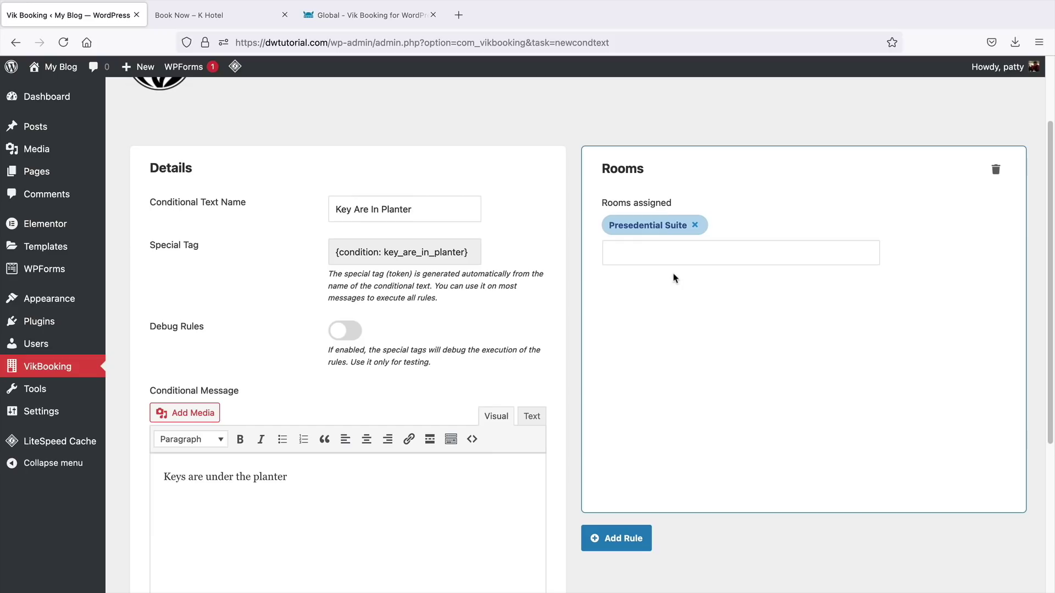
pyautogui.click(696, 226)
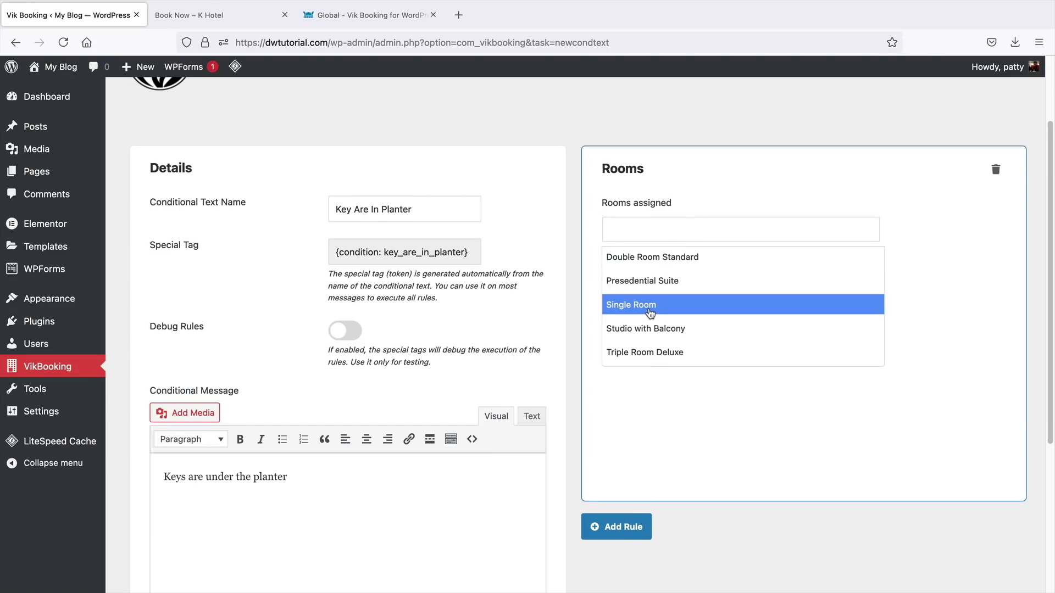
pyautogui.click(688, 331)
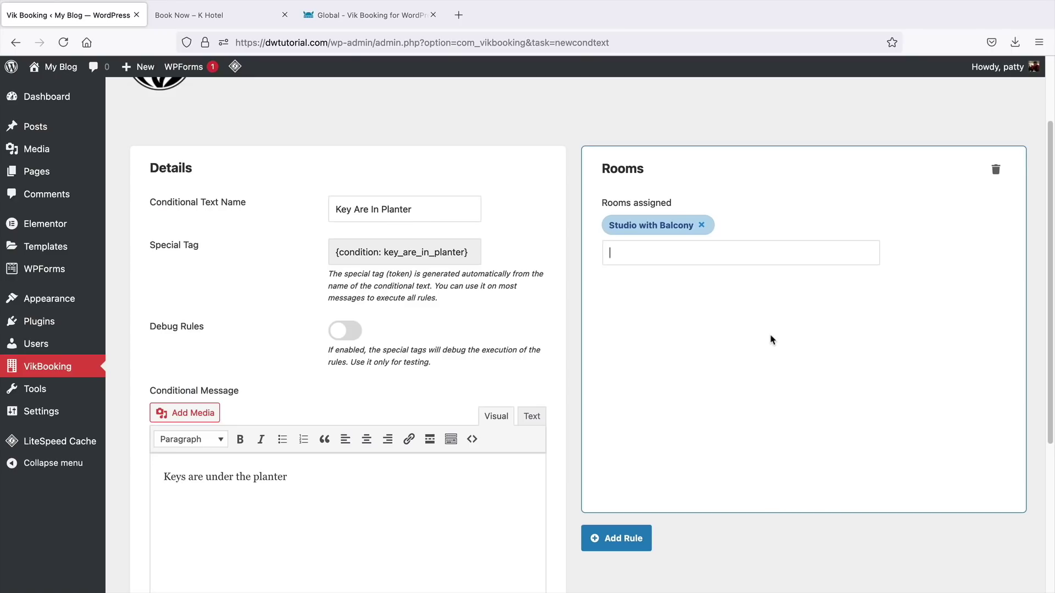
pyautogui.scroll(-3, 458, 352)
pyautogui.moveTo(349, 359); pyautogui.dragTo(157, 356)
pyautogui.click(360, 361)
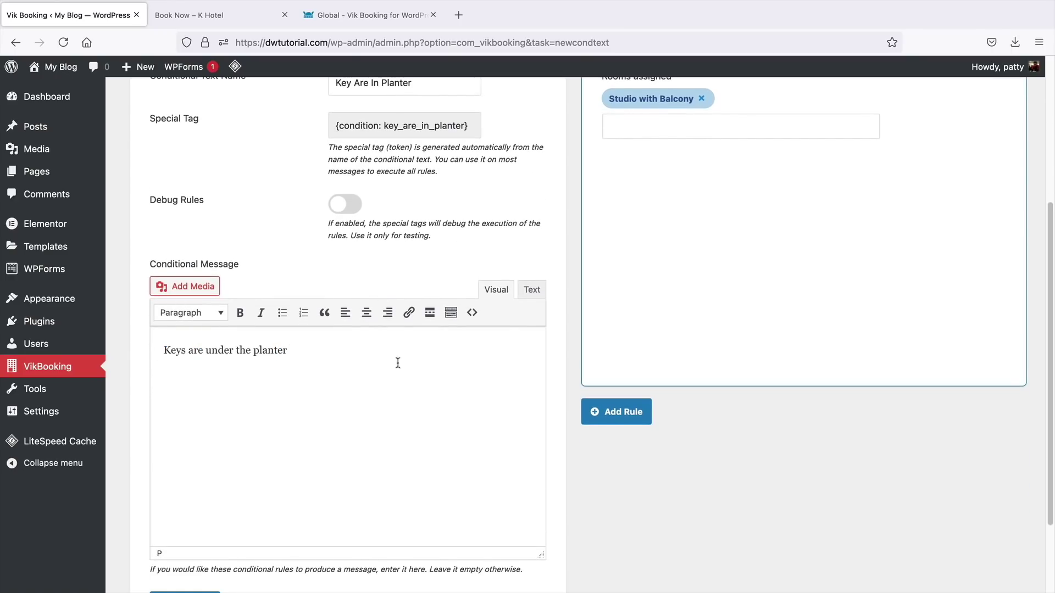
pyautogui.scroll(2, 632, 318)
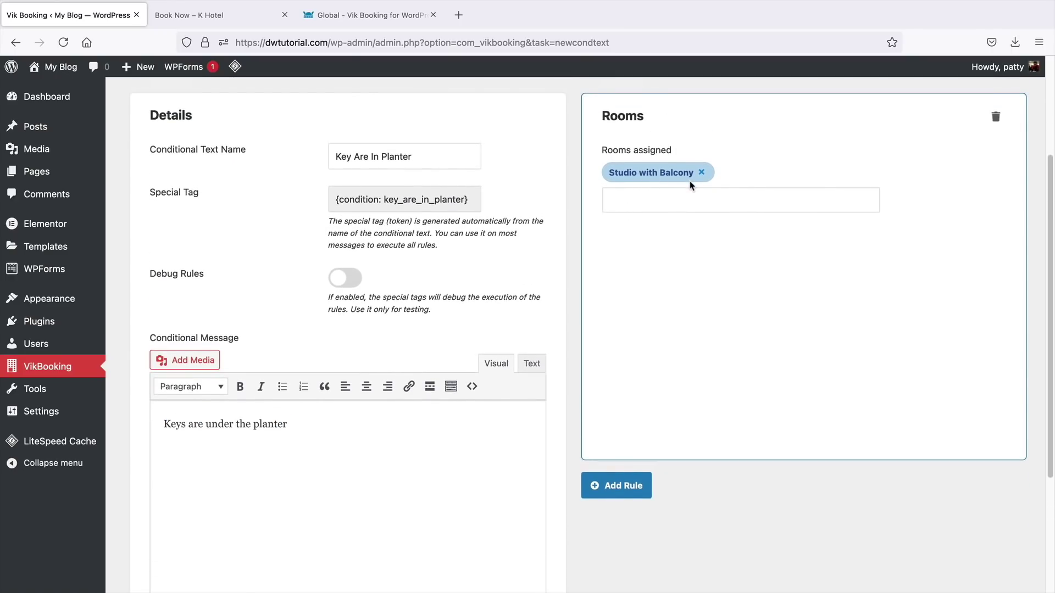
pyautogui.scroll(4, 589, 282)
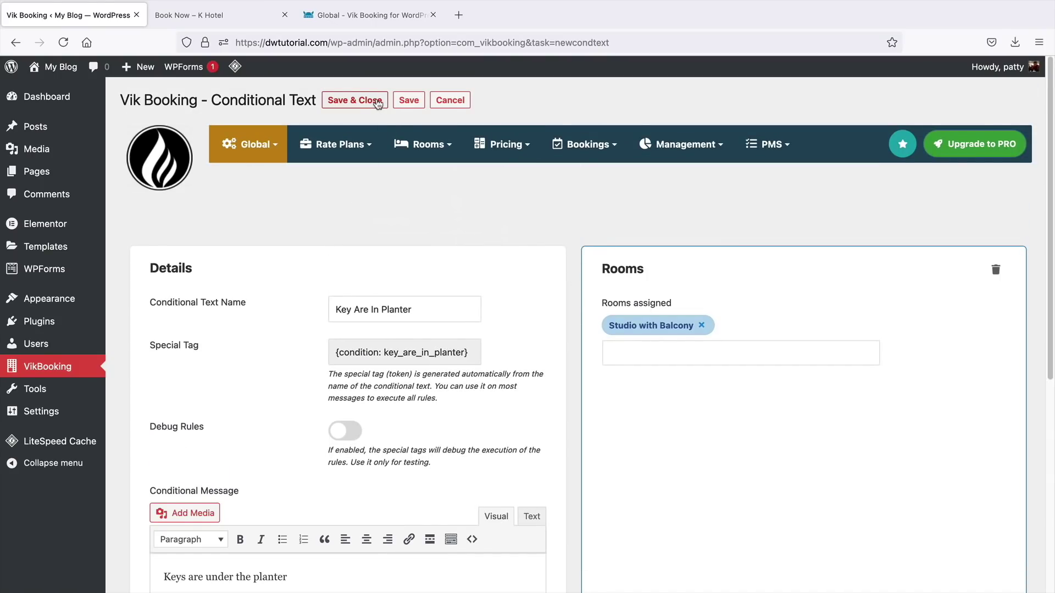
pyautogui.click(375, 105)
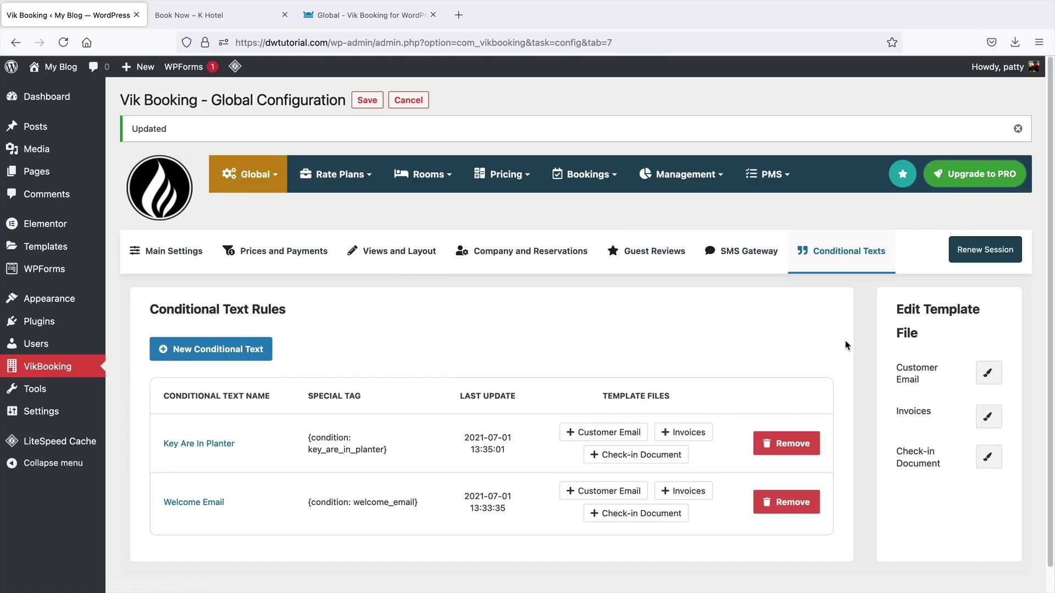
# Open Vik Booking's Translations page from the Global menu.
pyautogui.moveTo(248, 175)
pyautogui.click(235, 258)
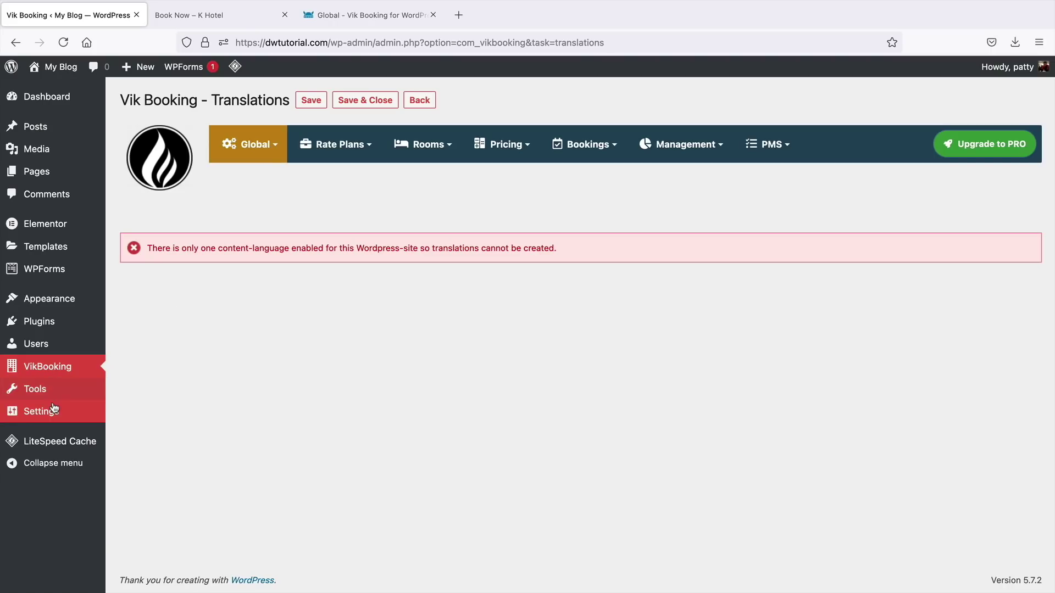
# Set the site language to Español in General Settings and save.
pyautogui.moveTo(52, 411)
pyautogui.click(133, 393)
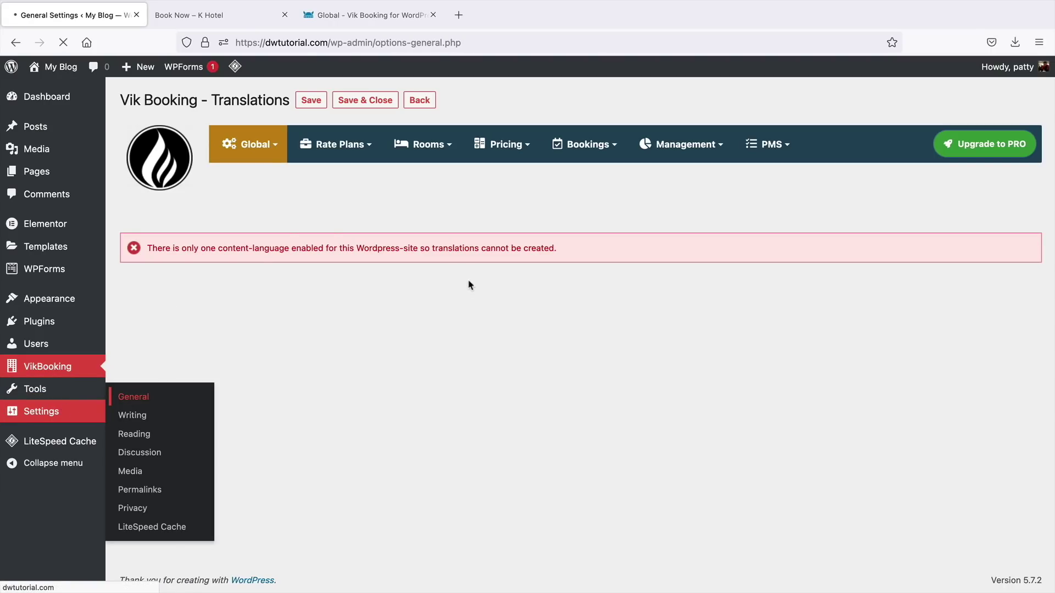
pyautogui.scroll(-3, 561, 273)
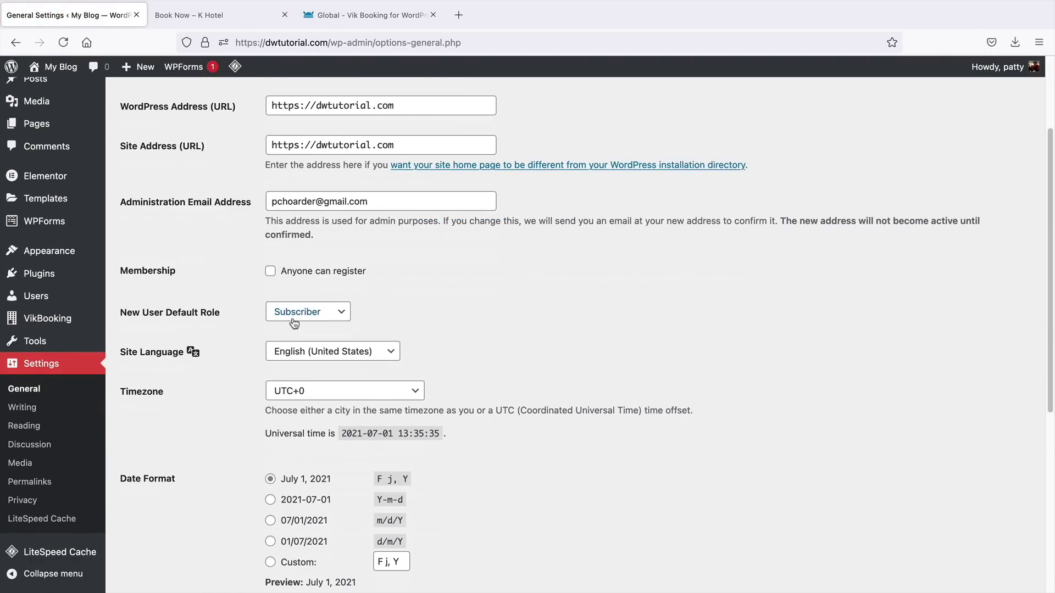
pyautogui.click(335, 354)
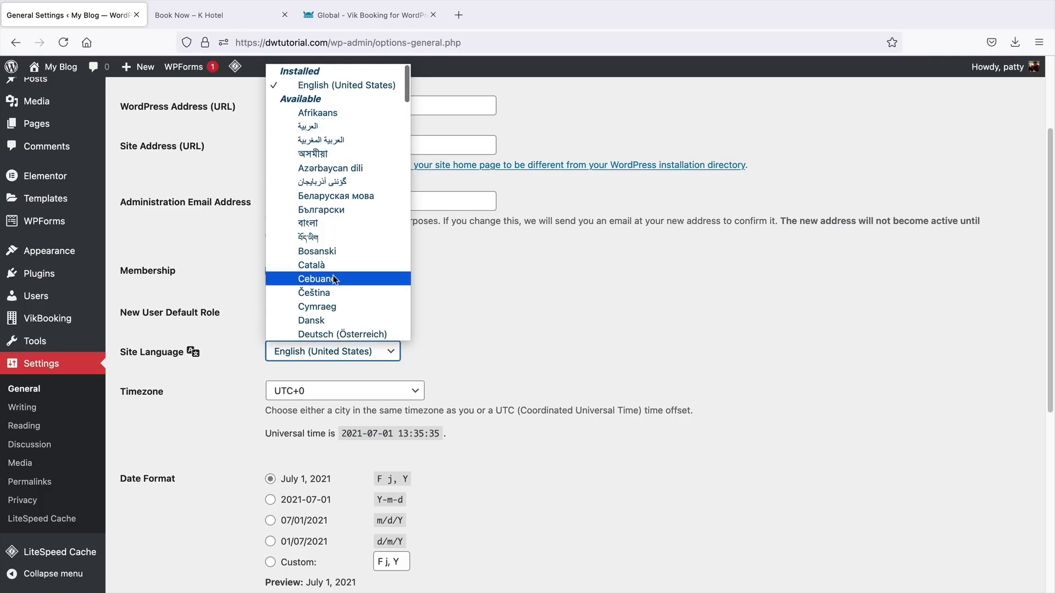
pyautogui.scroll(-6, 338, 272)
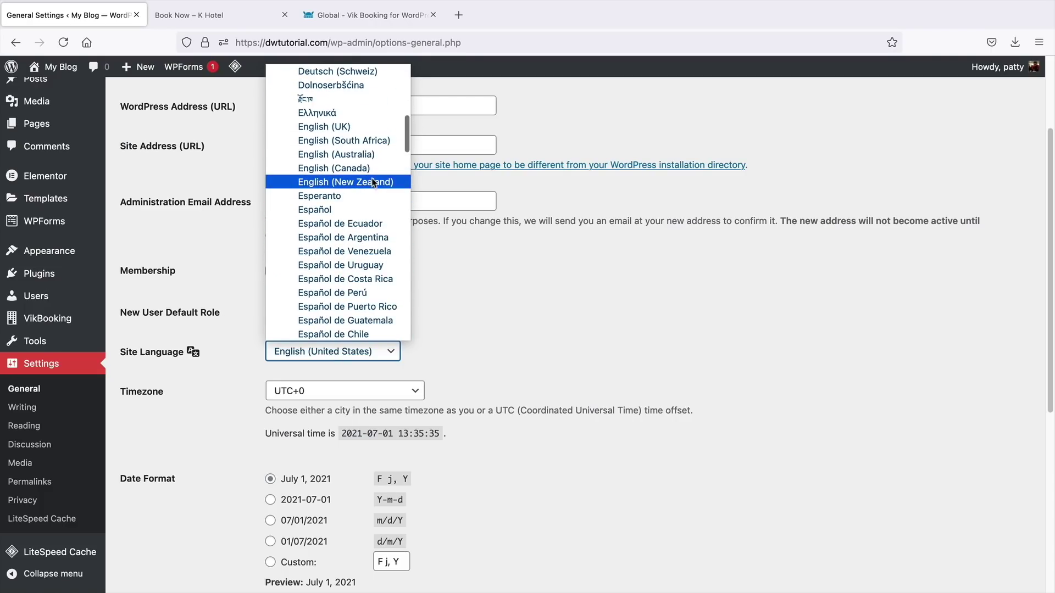
pyautogui.click(370, 209)
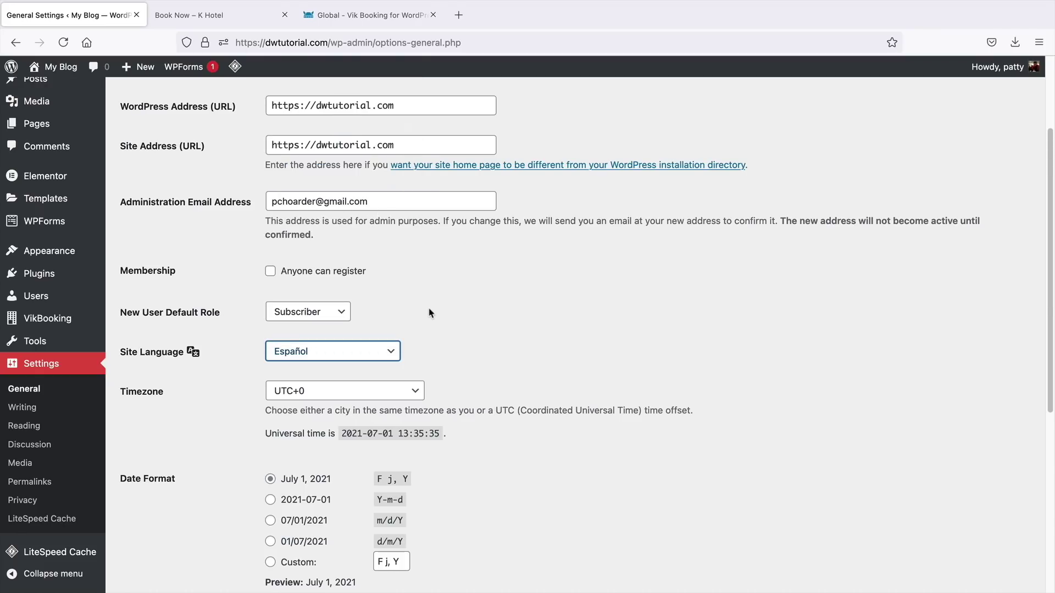
pyautogui.scroll(-6, 443, 321)
pyautogui.click(163, 525)
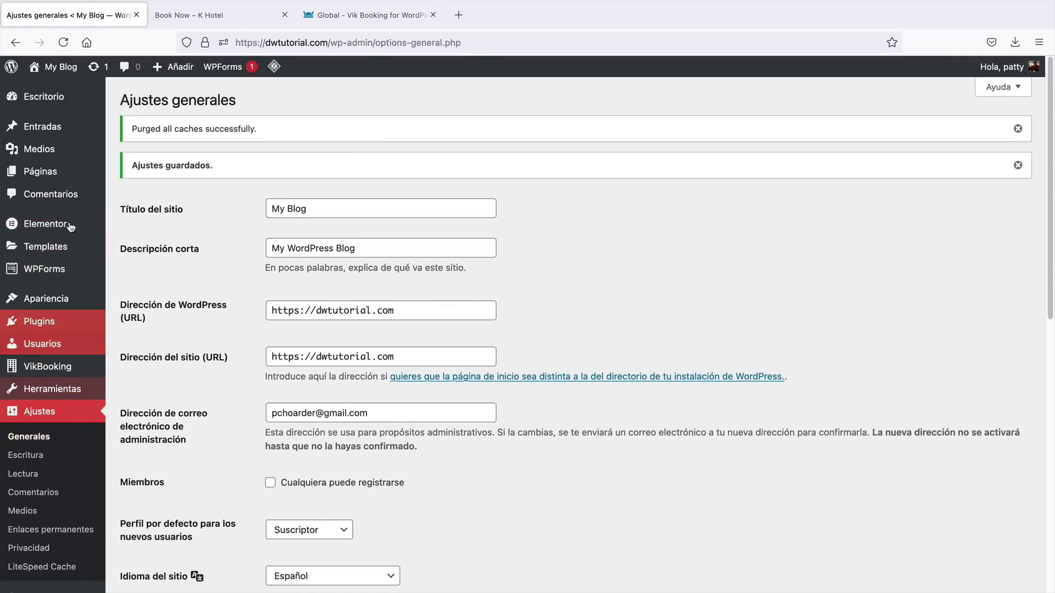
# Restore English (United States) as the site language, save, and return to Vik Booking.
pyautogui.scroll(-3, 263, 417)
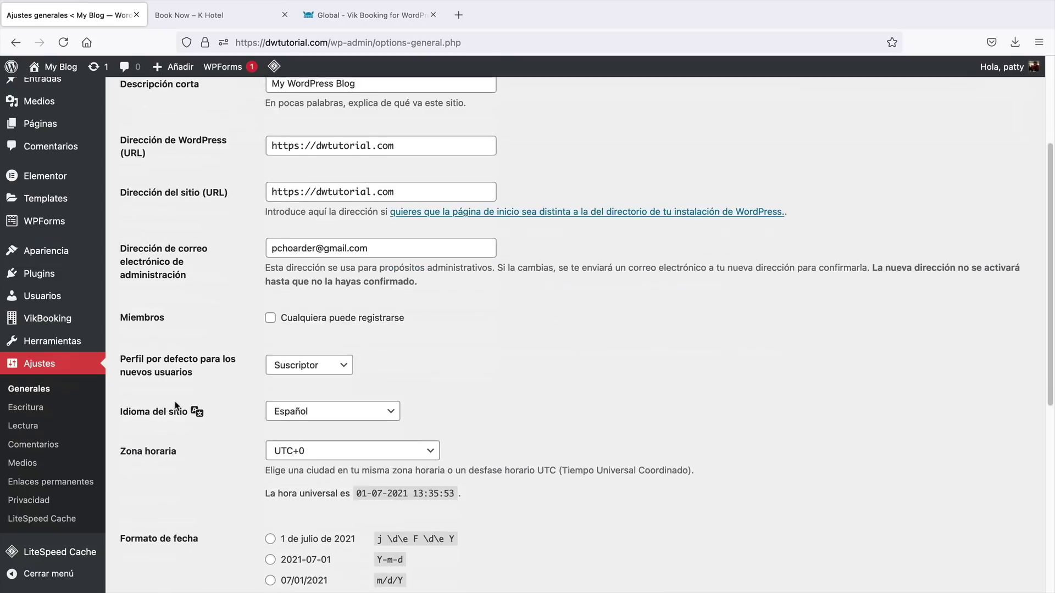
pyautogui.click(302, 407)
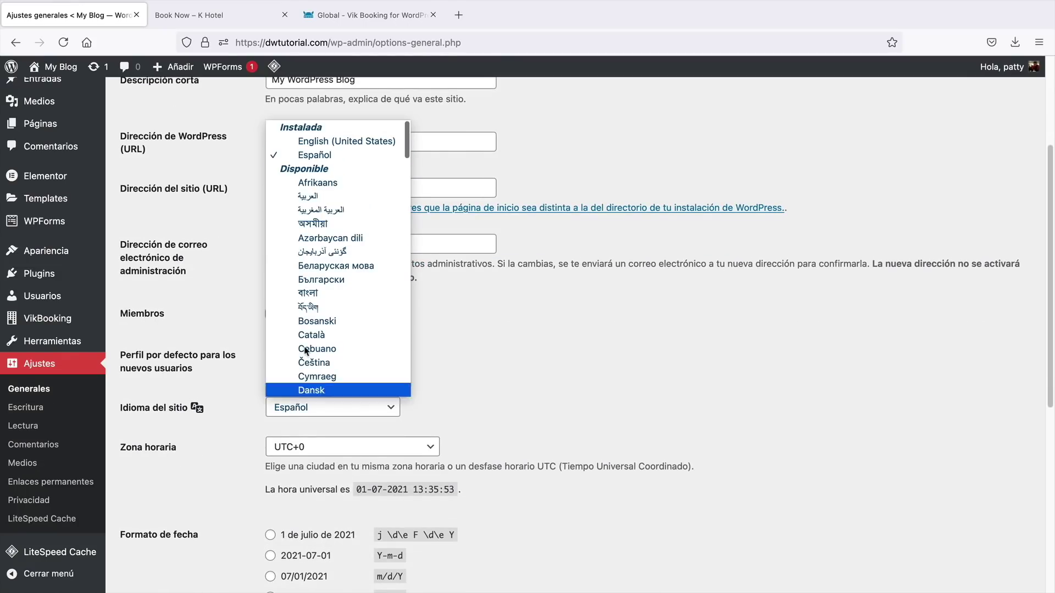
pyautogui.click(318, 141)
pyautogui.click(316, 409)
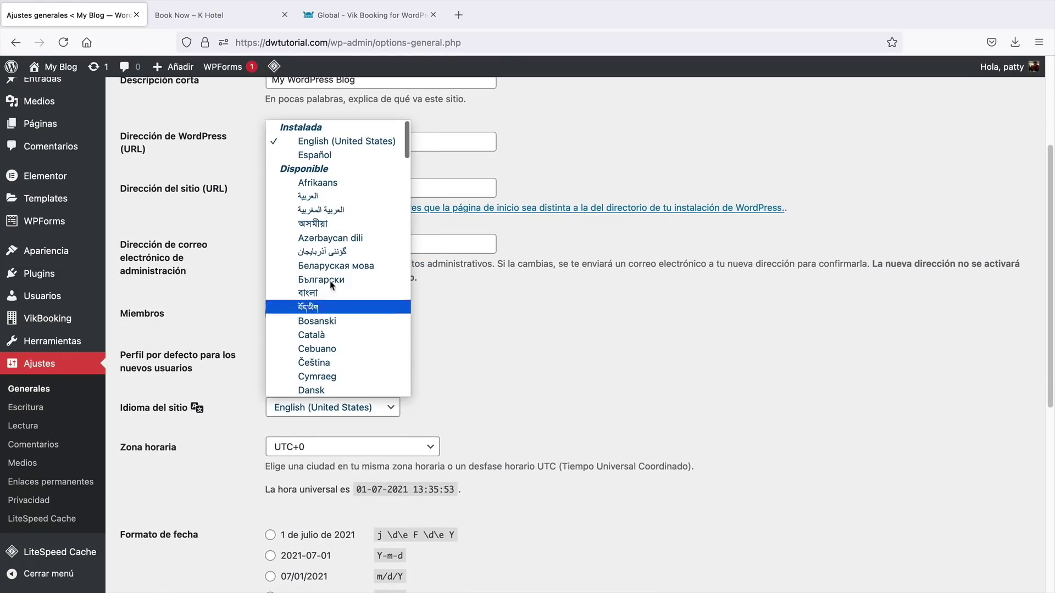
pyautogui.click(350, 145)
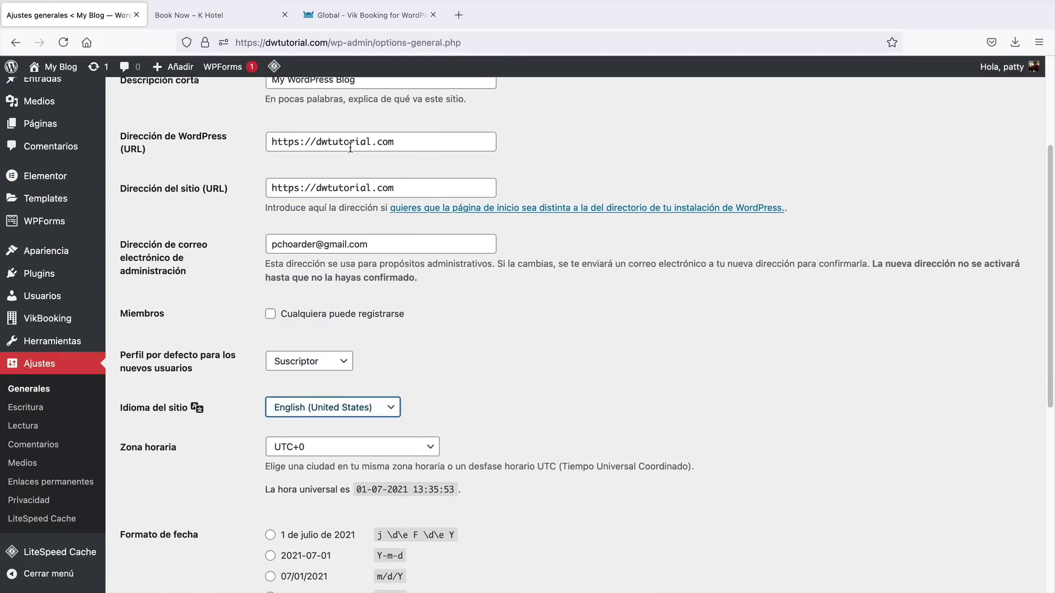
pyautogui.scroll(-6, 230, 336)
pyautogui.click(176, 526)
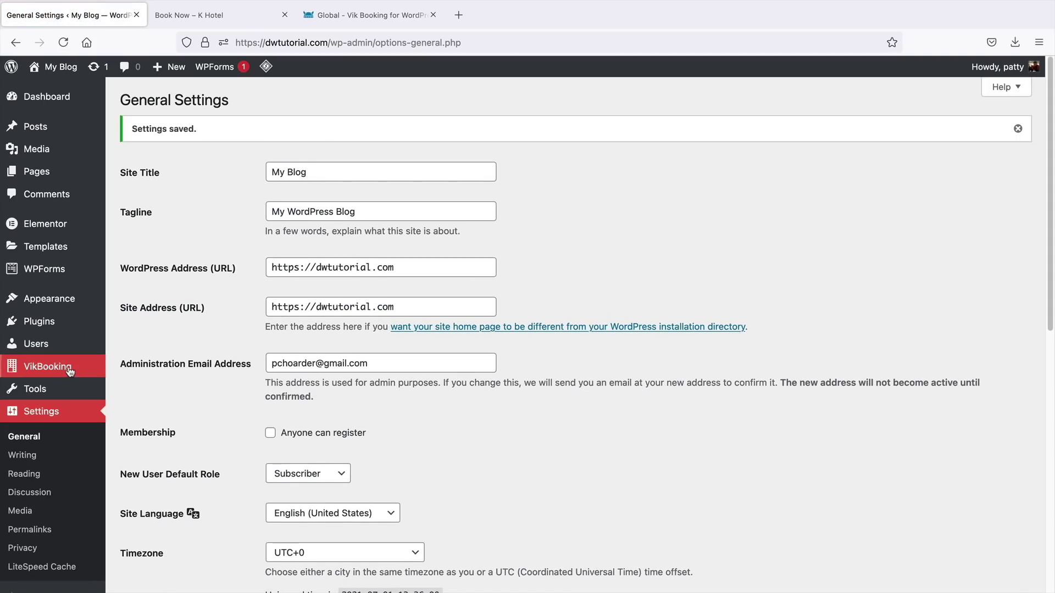
pyautogui.click(61, 368)
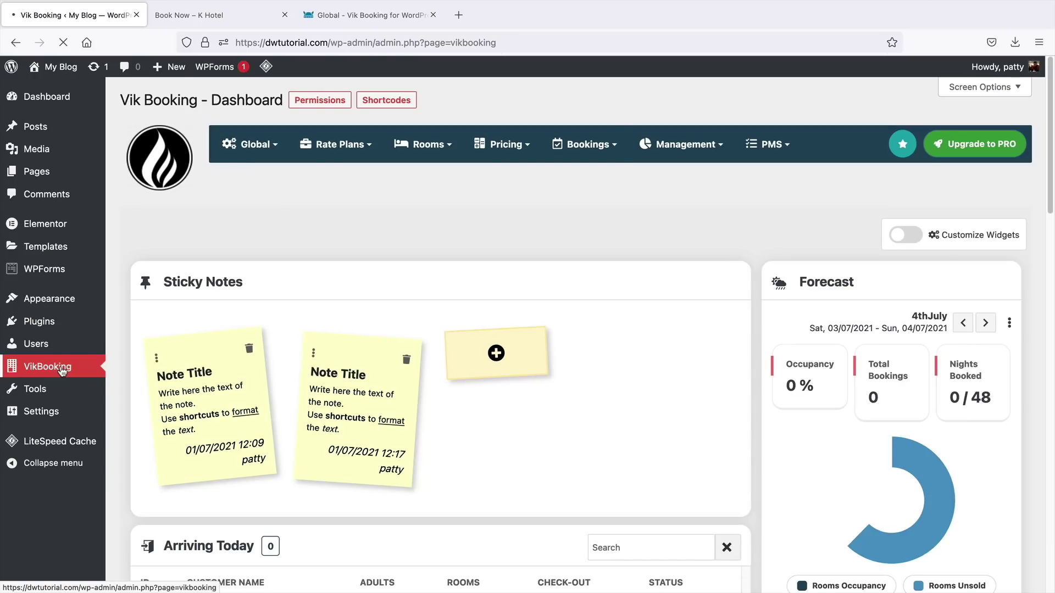
# Open Translations and load the Rooms content for translation.
pyautogui.moveTo(272, 156)
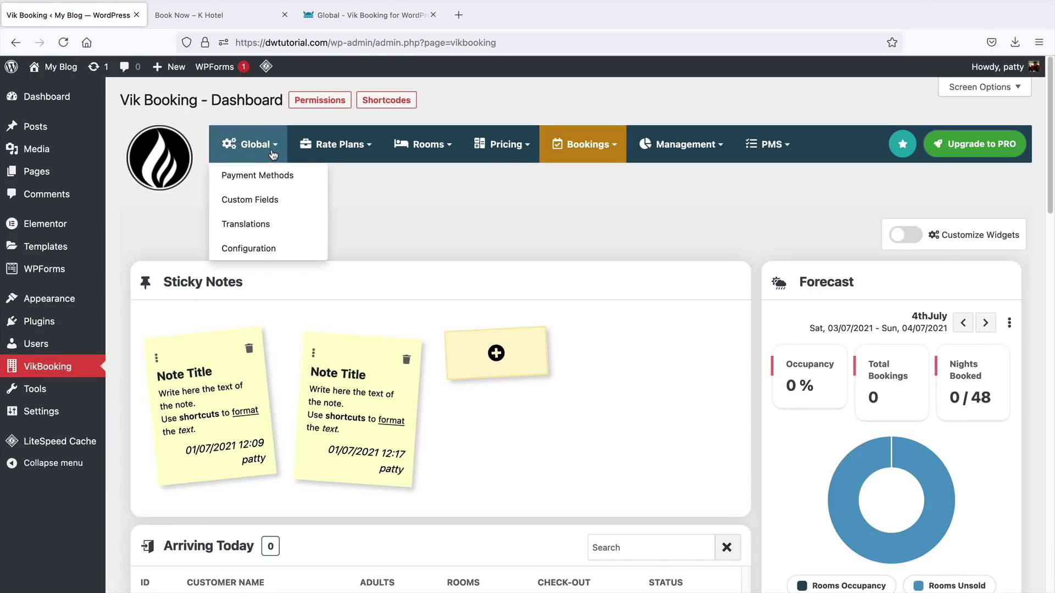
pyautogui.click(256, 231)
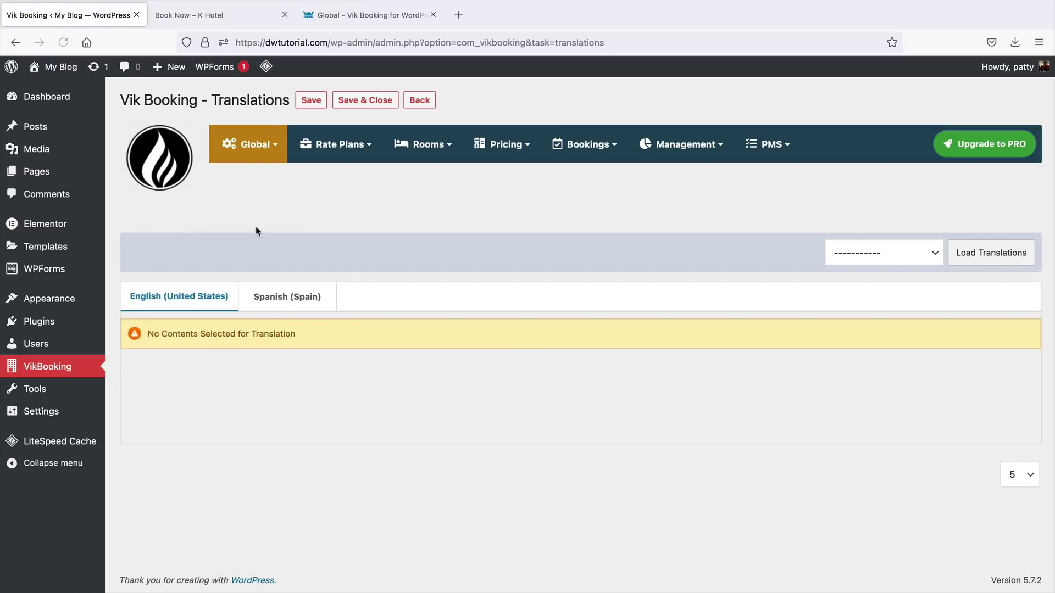
pyautogui.click(276, 307)
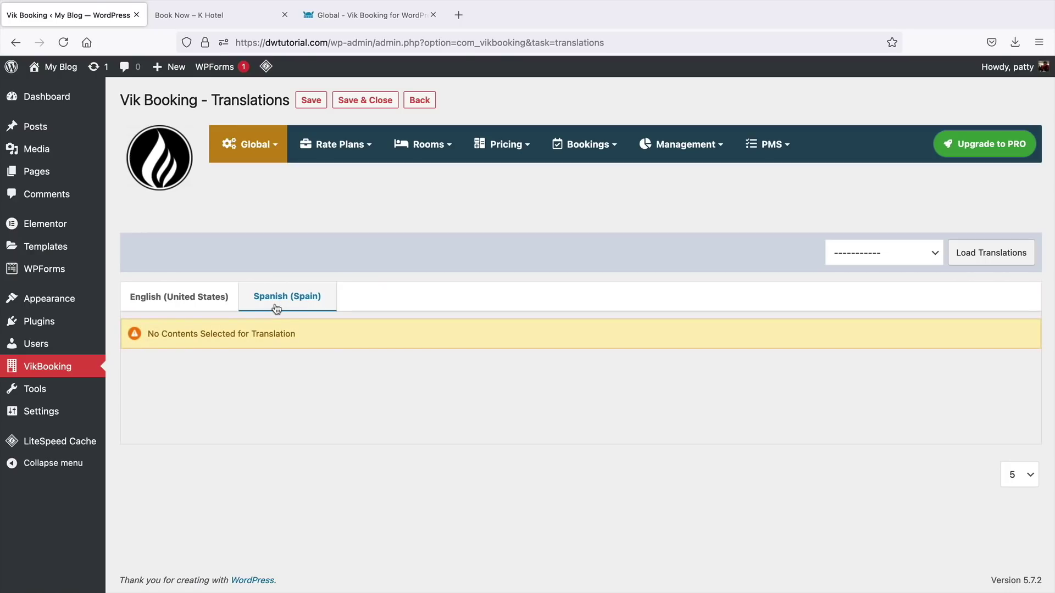
pyautogui.click(181, 298)
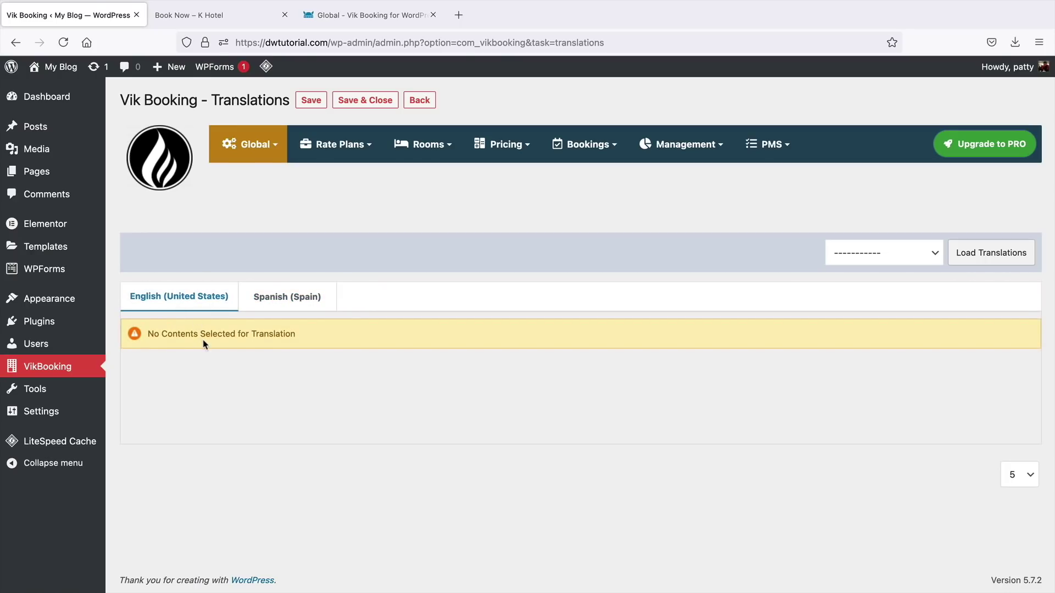
pyautogui.click(866, 253)
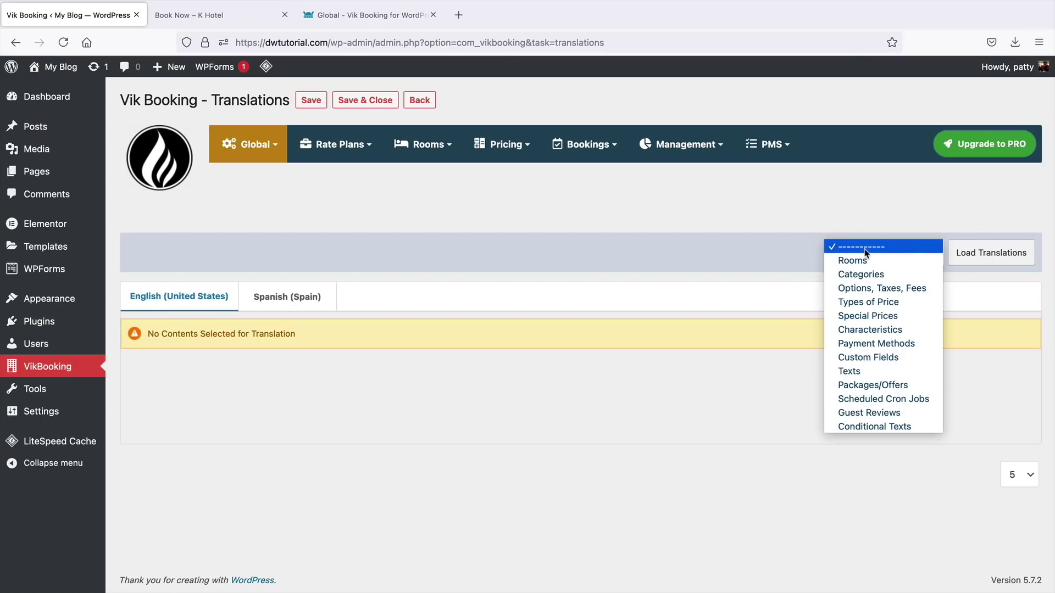
pyautogui.click(867, 262)
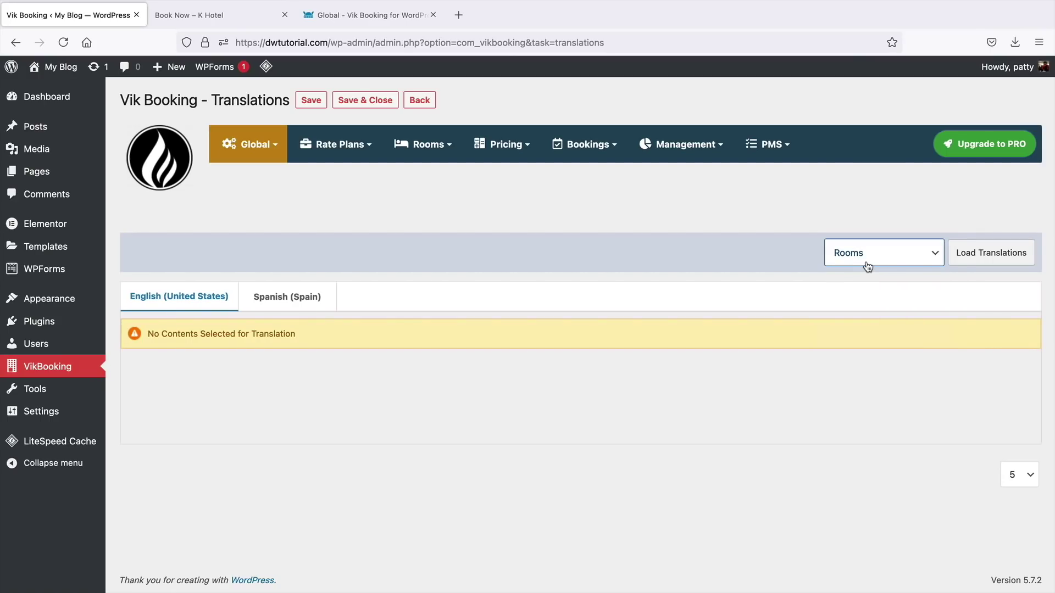
pyautogui.click(975, 256)
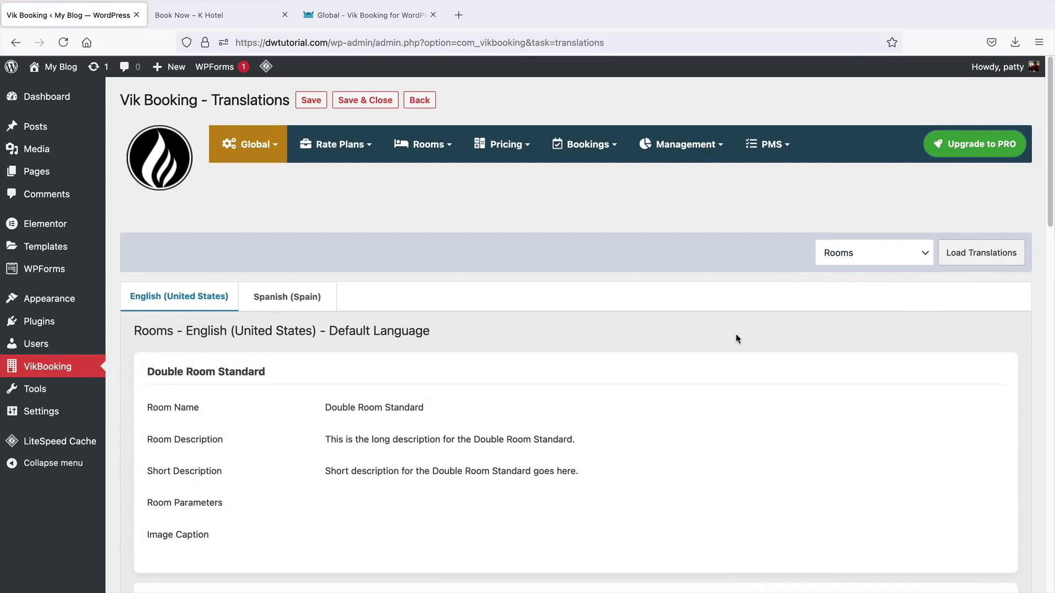
# Browse the loaded room entries and show the Spanish (Spain) fields.
pyautogui.scroll(-3, 736, 336)
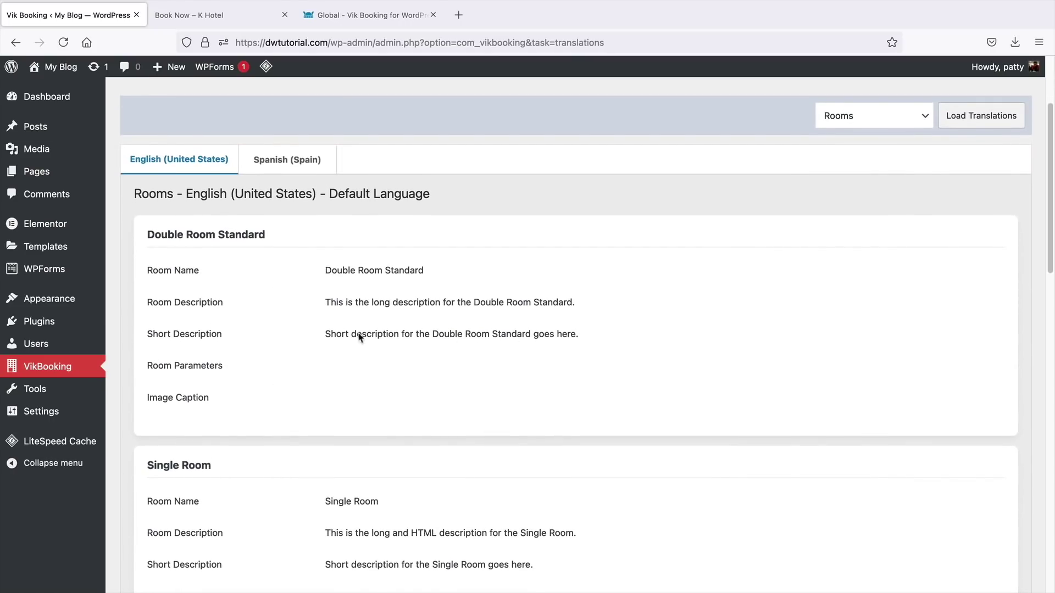
pyautogui.scroll(-10, 354, 313)
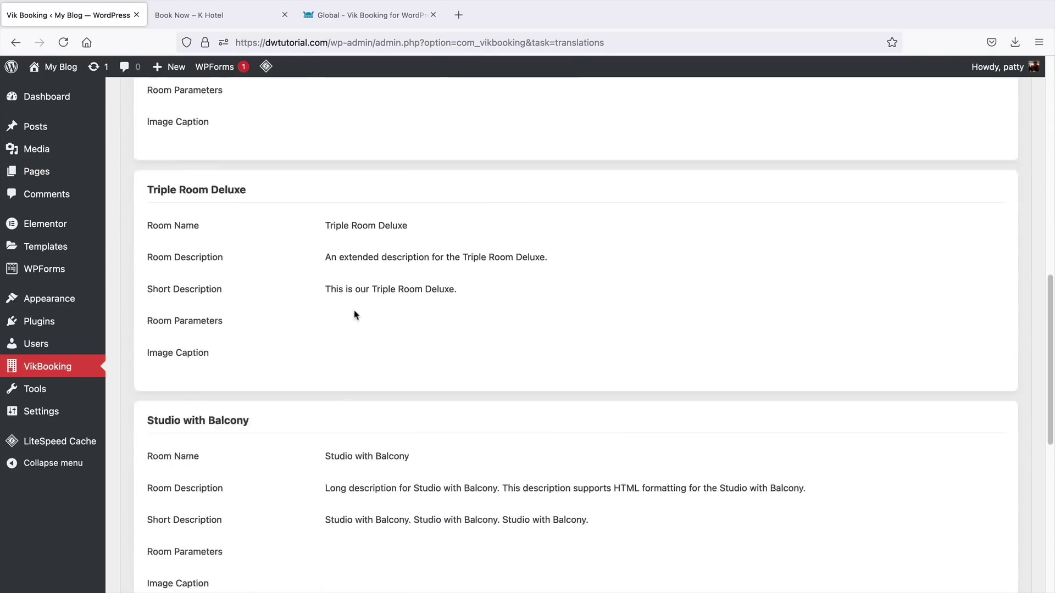
pyautogui.scroll(-8, 357, 324)
pyautogui.scroll(14, 362, 341)
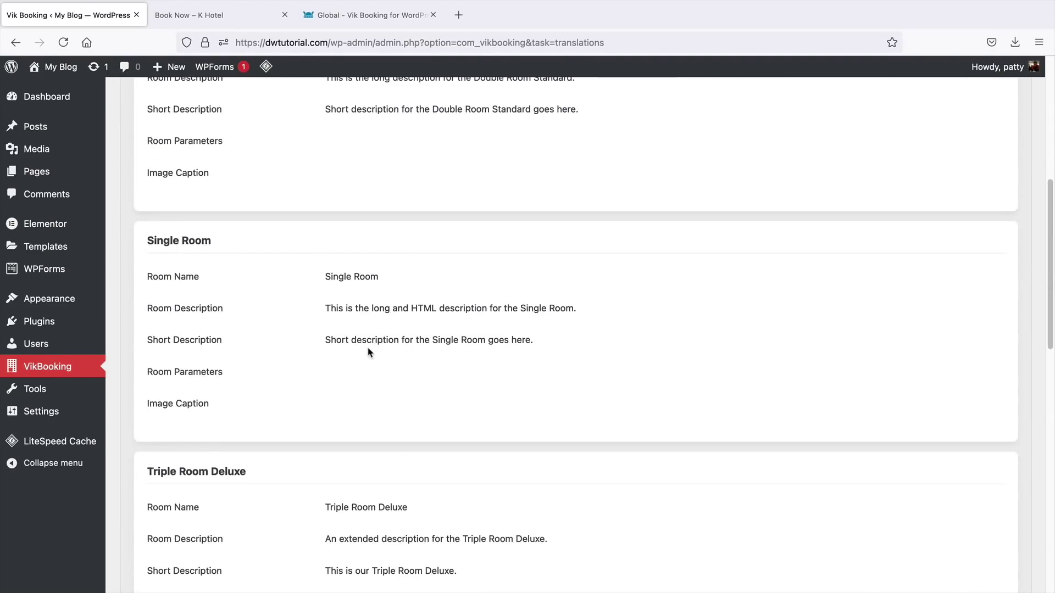
pyautogui.scroll(7, 368, 352)
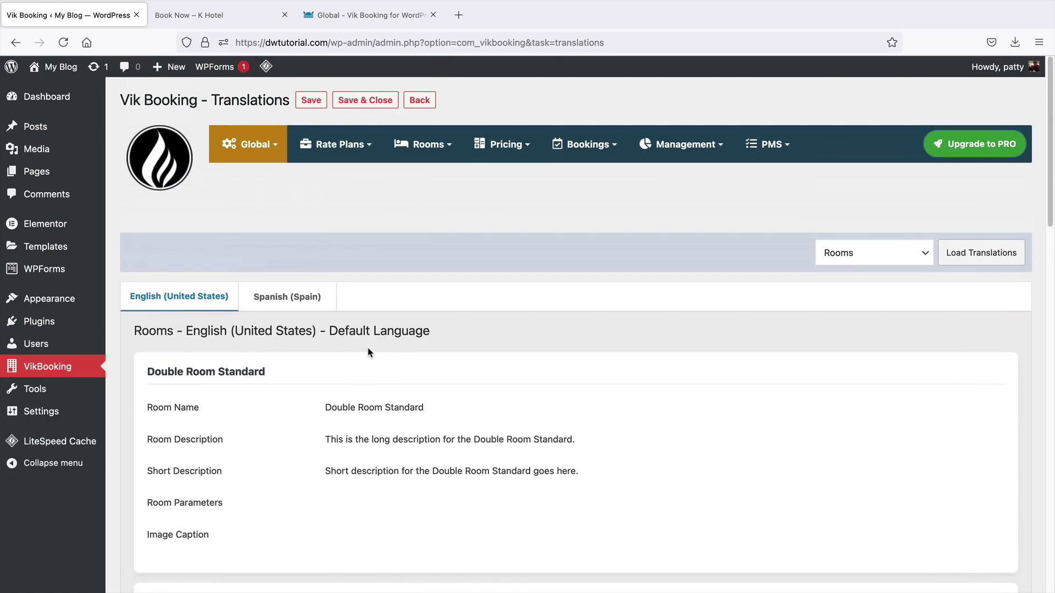
pyautogui.scroll(-8, 374, 357)
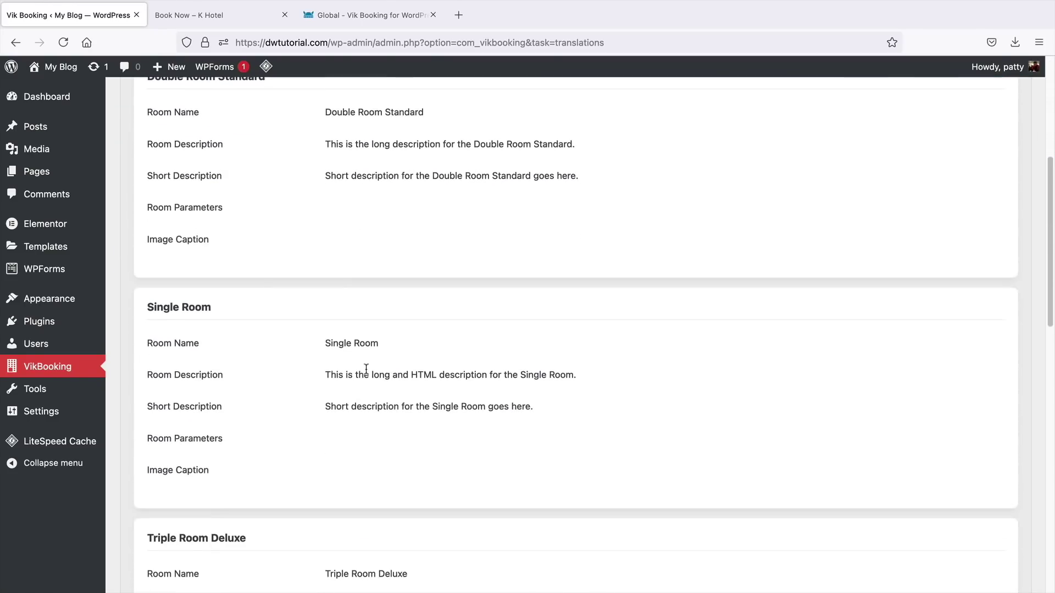
pyautogui.scroll(8, 366, 370)
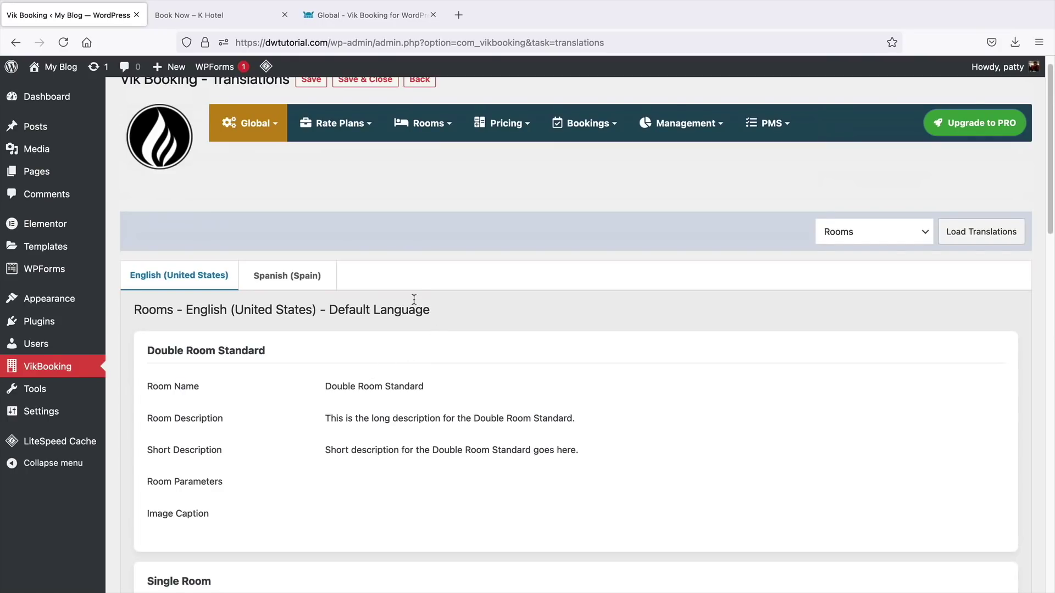
pyautogui.click(286, 279)
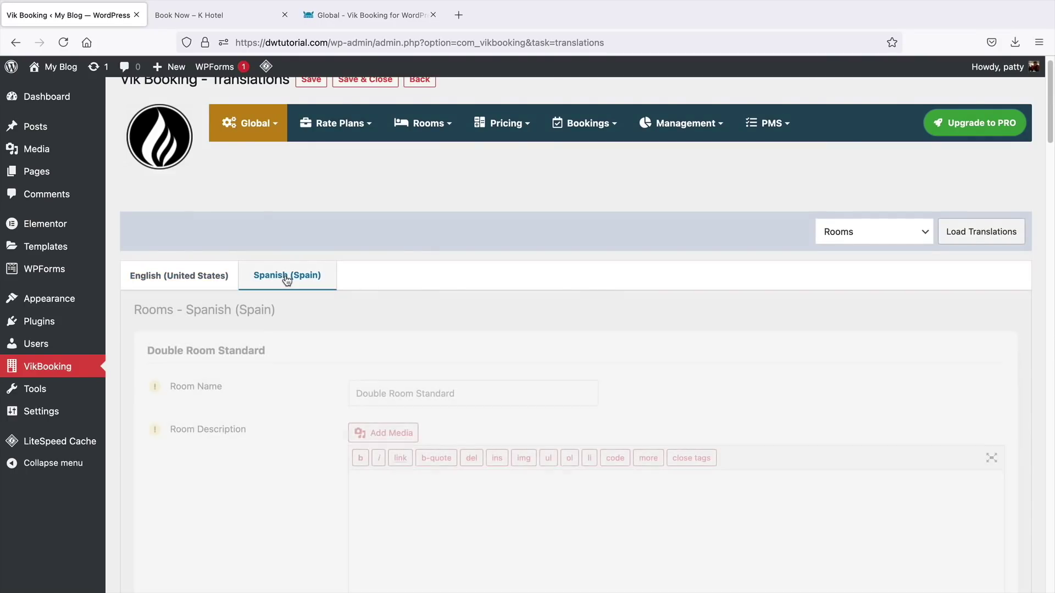
pyautogui.scroll(-2, 288, 281)
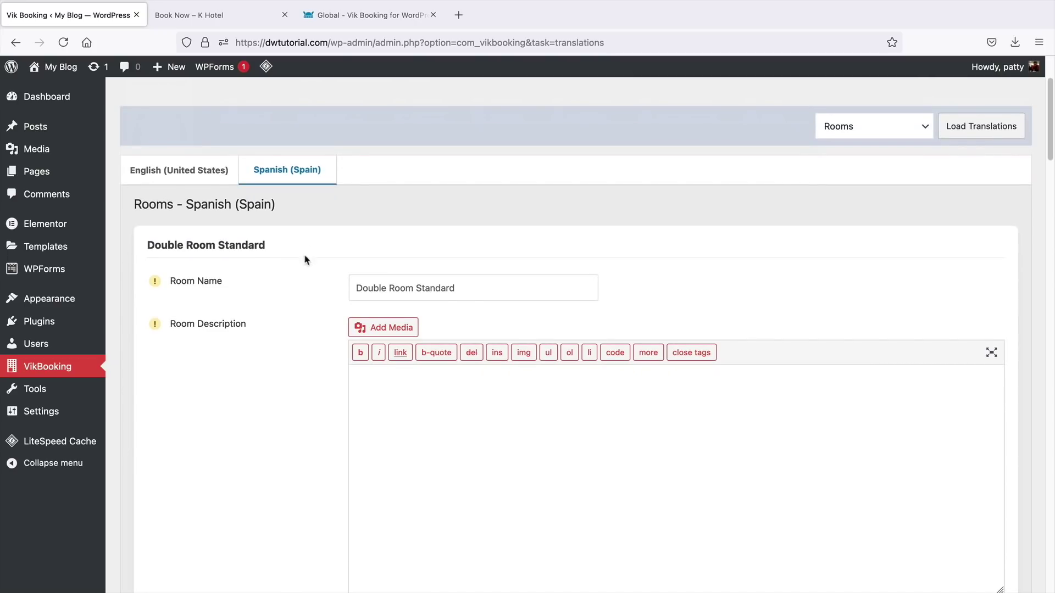
pyautogui.scroll(-1, 335, 277)
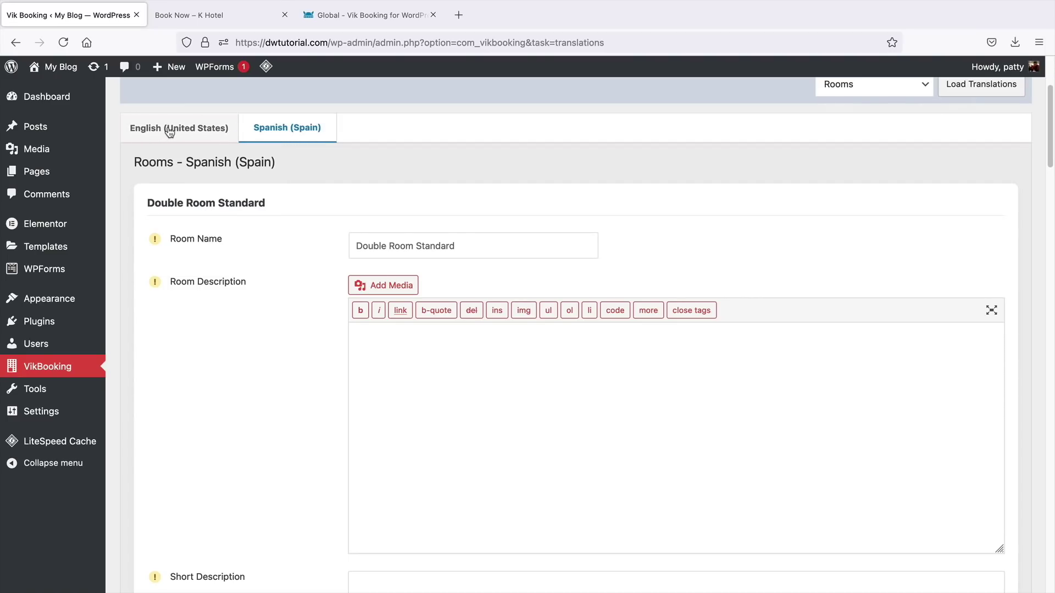
# Compare the English Double Room Standard name with its Spanish name field.
pyautogui.click(177, 128)
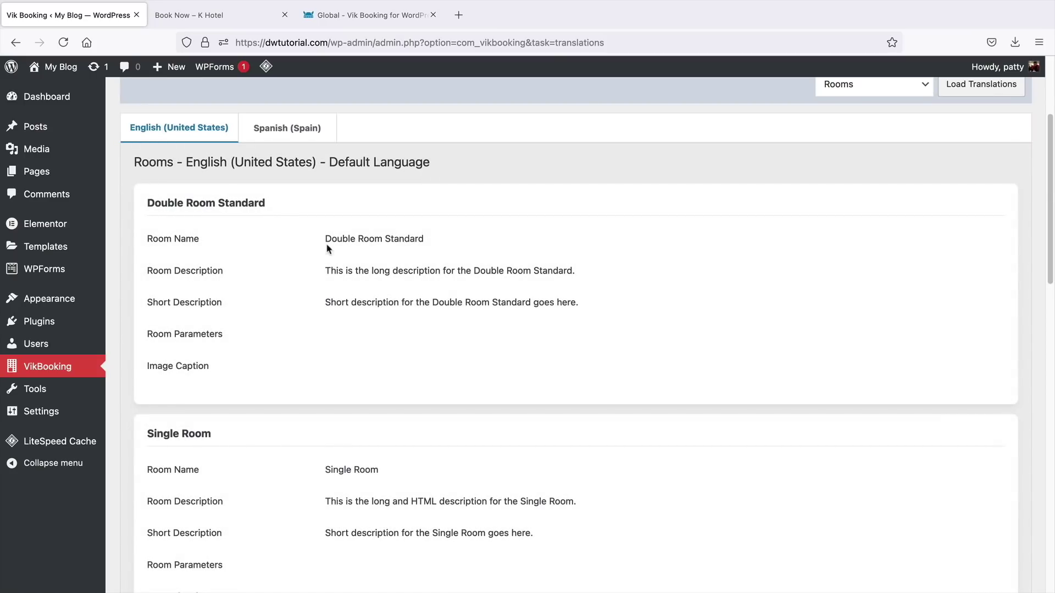
pyautogui.doubleClick(364, 239)
pyautogui.click(268, 127)
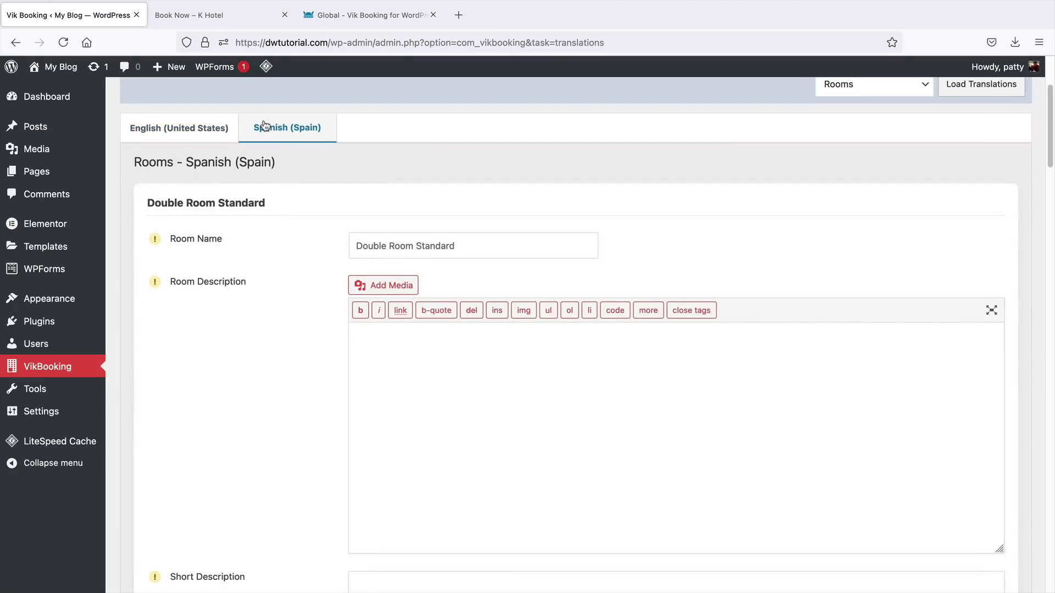
pyautogui.scroll(-1, 352, 231)
pyautogui.click(438, 195)
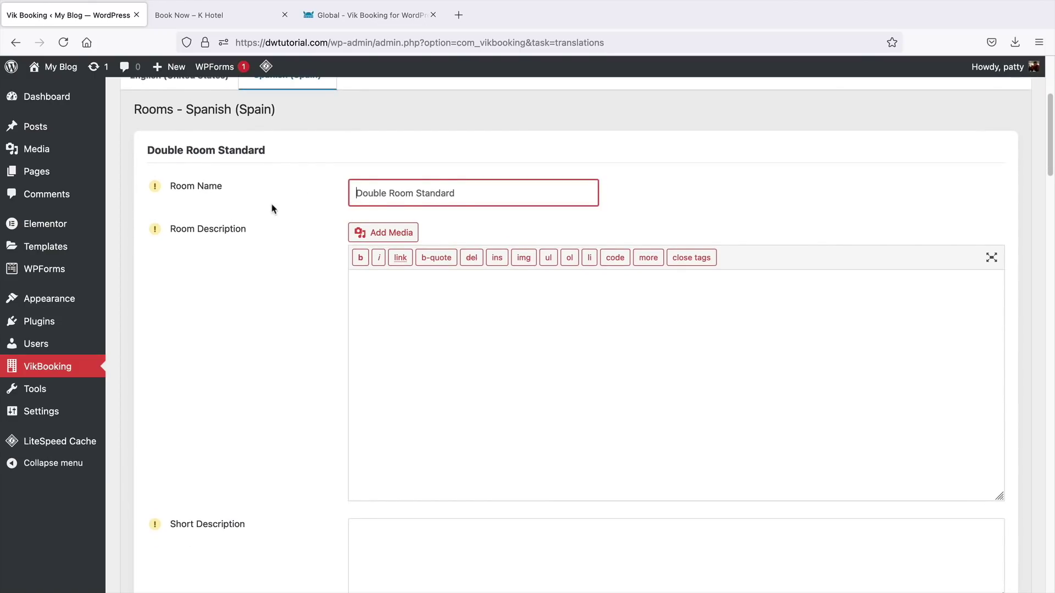
pyautogui.scroll(1, 273, 209)
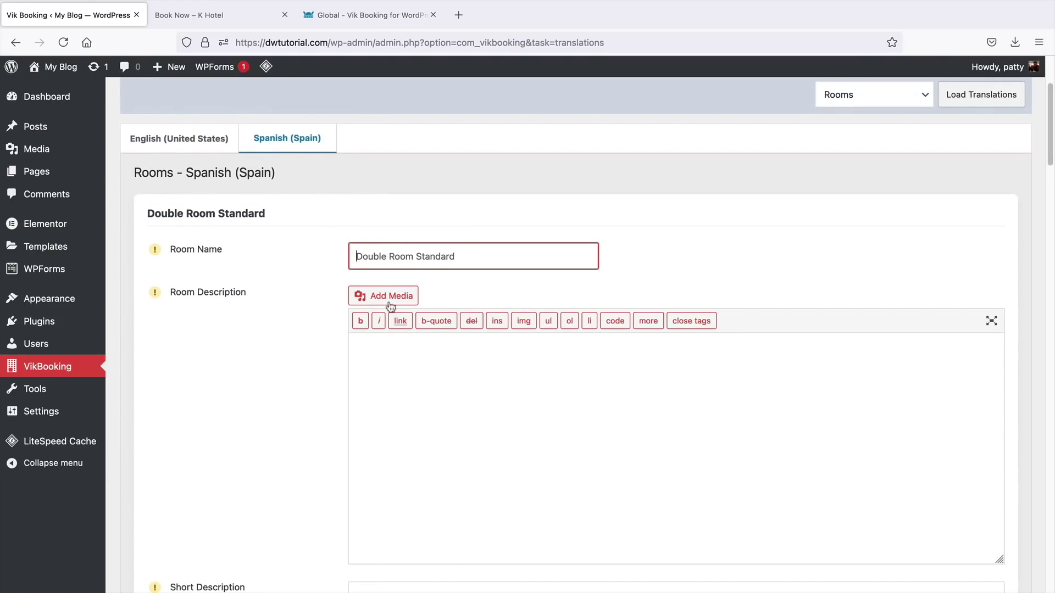
pyautogui.click(181, 141)
pyautogui.moveTo(217, 249); pyautogui.dragTo(319, 254)
pyautogui.click(286, 140)
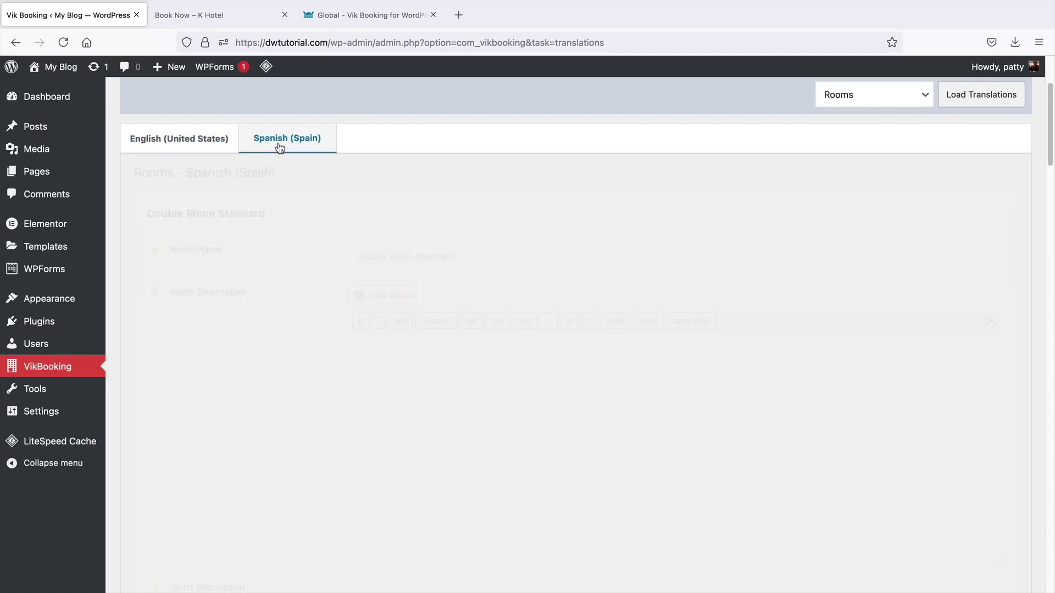
# Compare Double Room Standard's English descriptions and focus the empty Spanish short description.
pyautogui.click(175, 143)
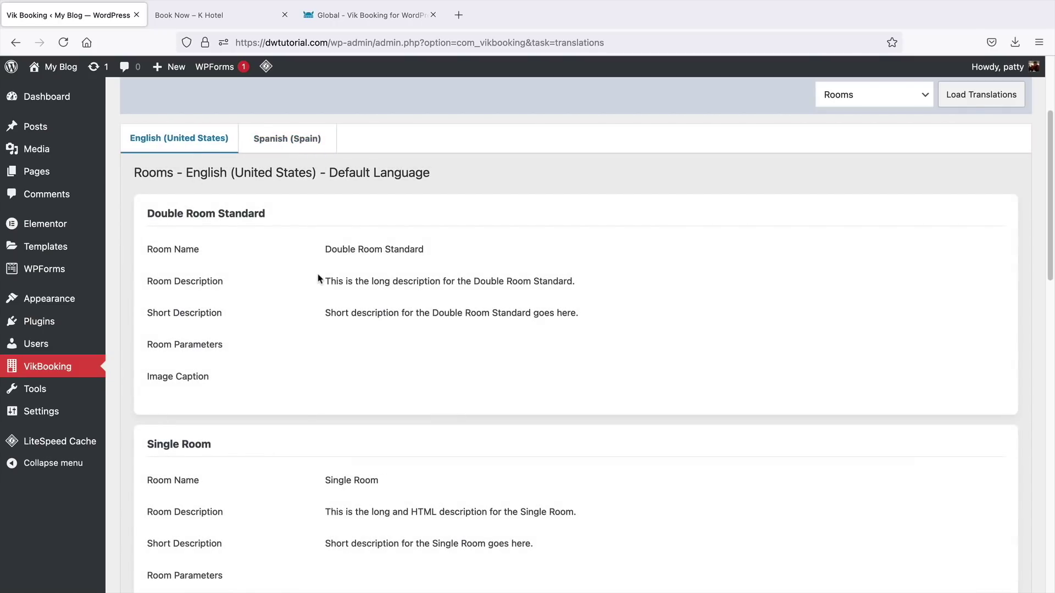
pyautogui.moveTo(320, 280); pyautogui.dragTo(588, 290)
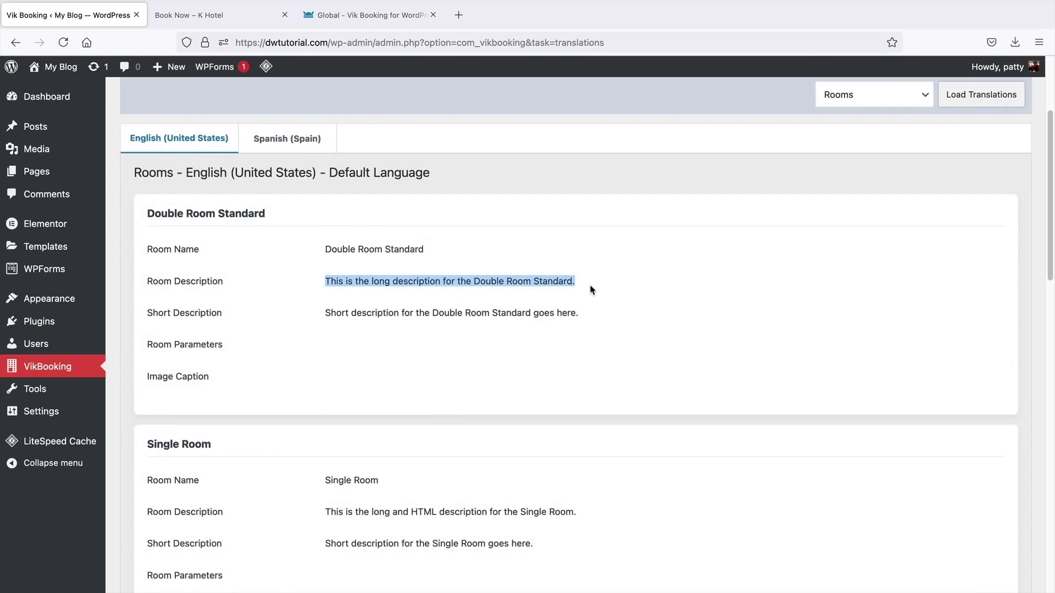
pyautogui.click(279, 141)
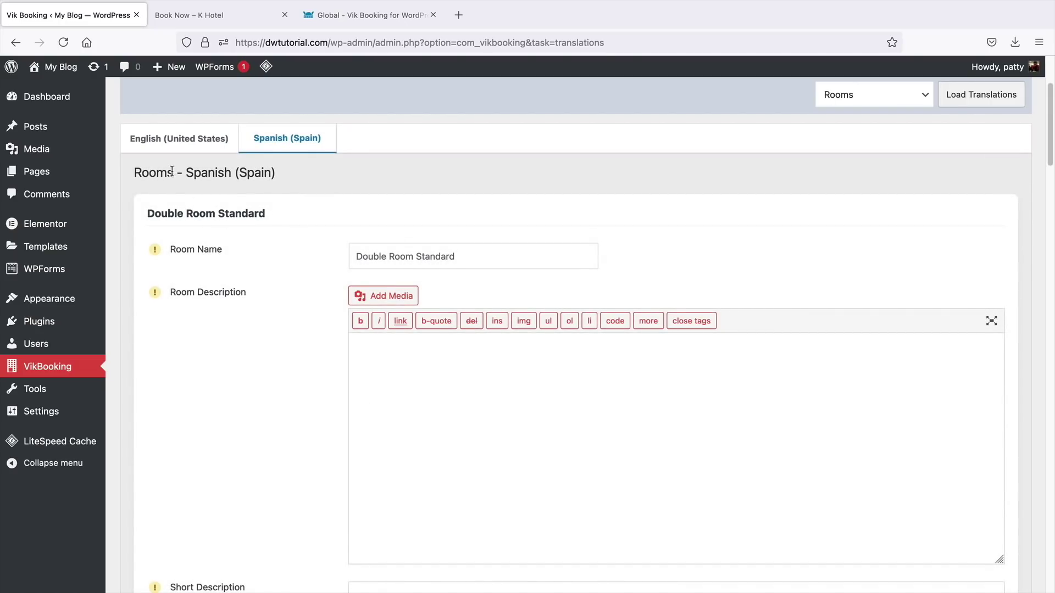
pyautogui.click(183, 141)
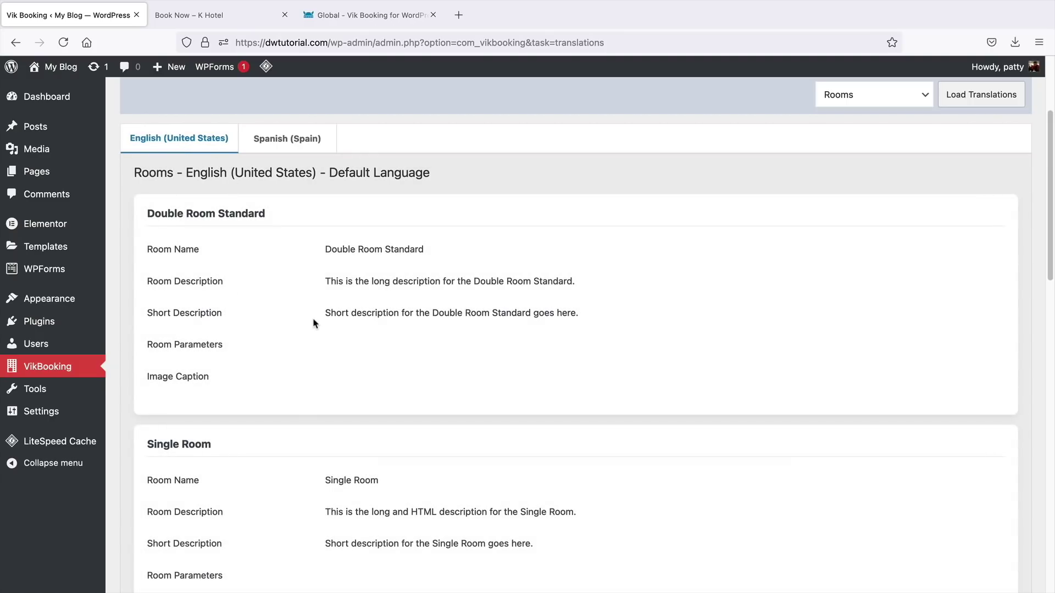
pyautogui.moveTo(324, 314); pyautogui.dragTo(579, 314)
pyautogui.click(287, 139)
pyautogui.scroll(-5, 415, 370)
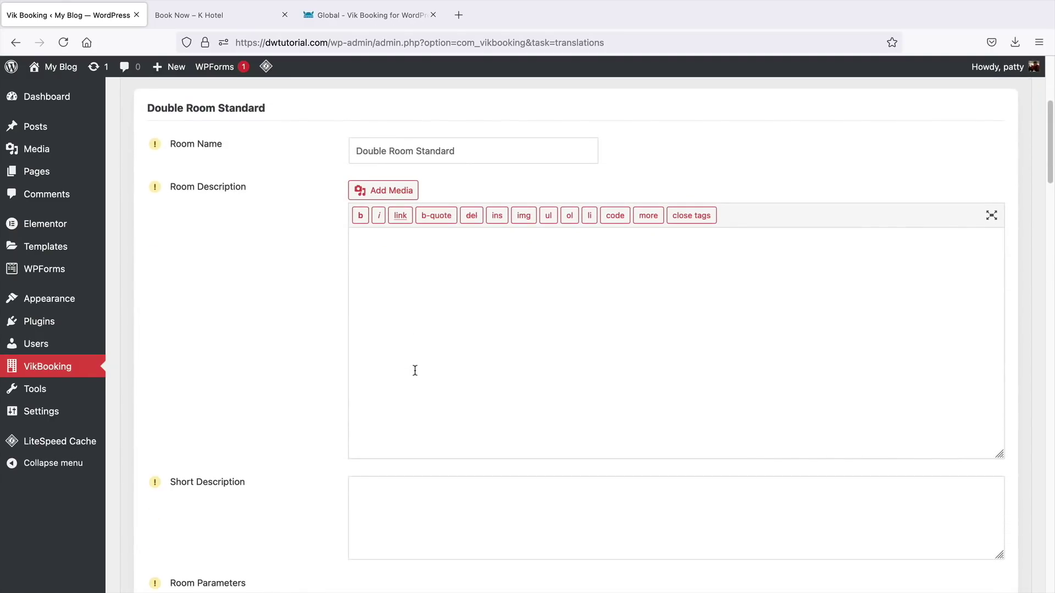
pyautogui.click(398, 385)
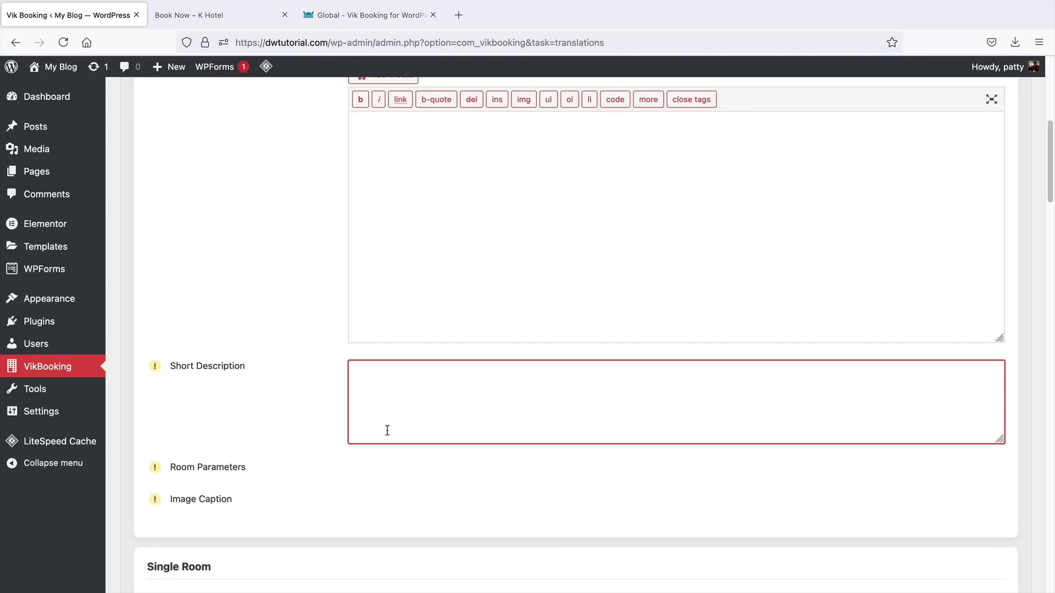
# Check the Single Room description on the Book Now page, then return to the Spanish translation form.
pyautogui.click(220, 16)
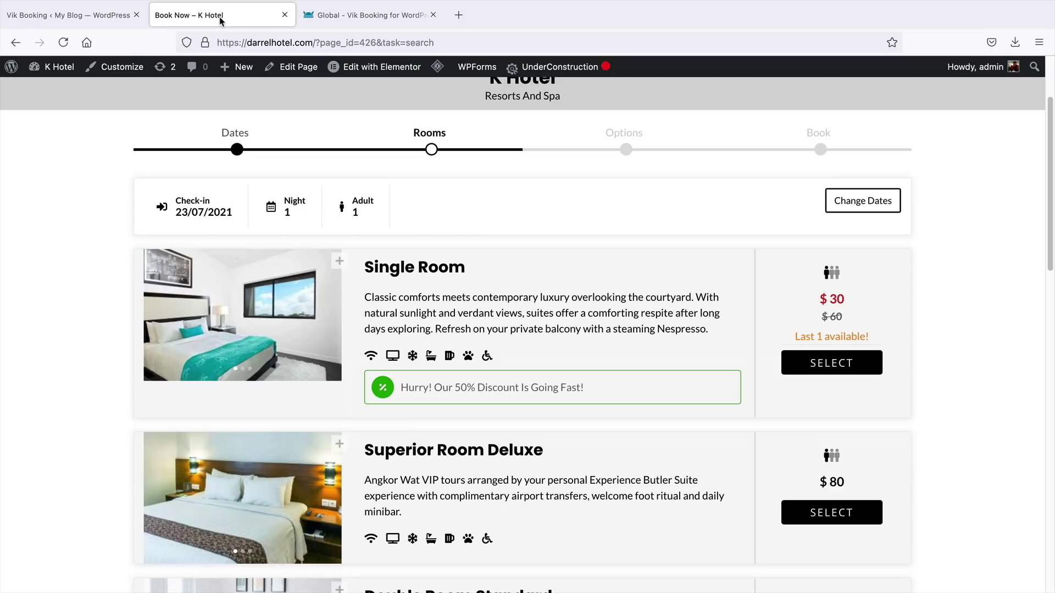
pyautogui.moveTo(710, 334); pyautogui.dragTo(366, 297)
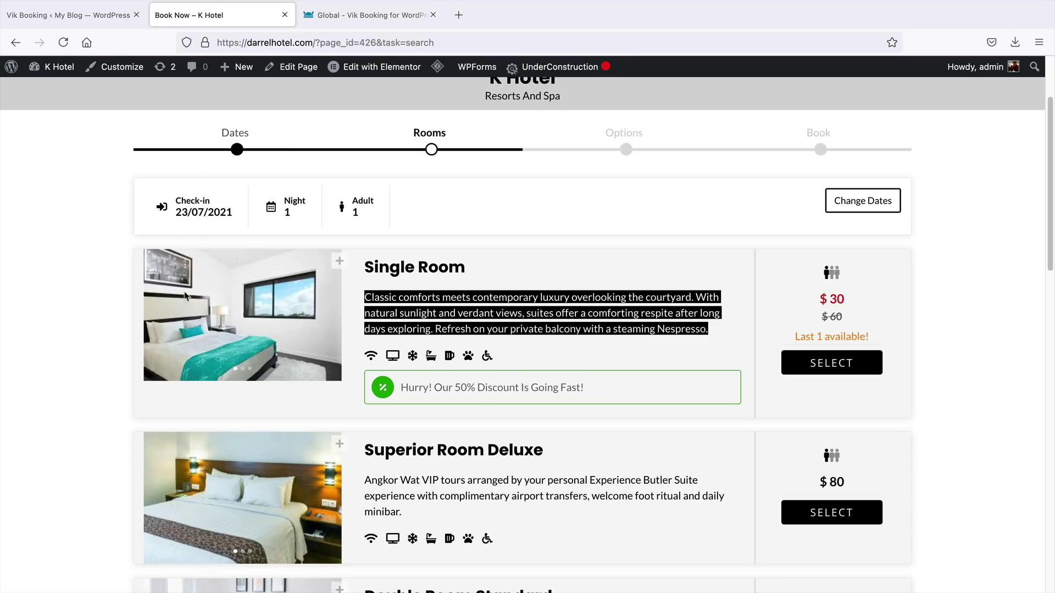
pyautogui.moveTo(188, 331)
pyautogui.click(77, 15)
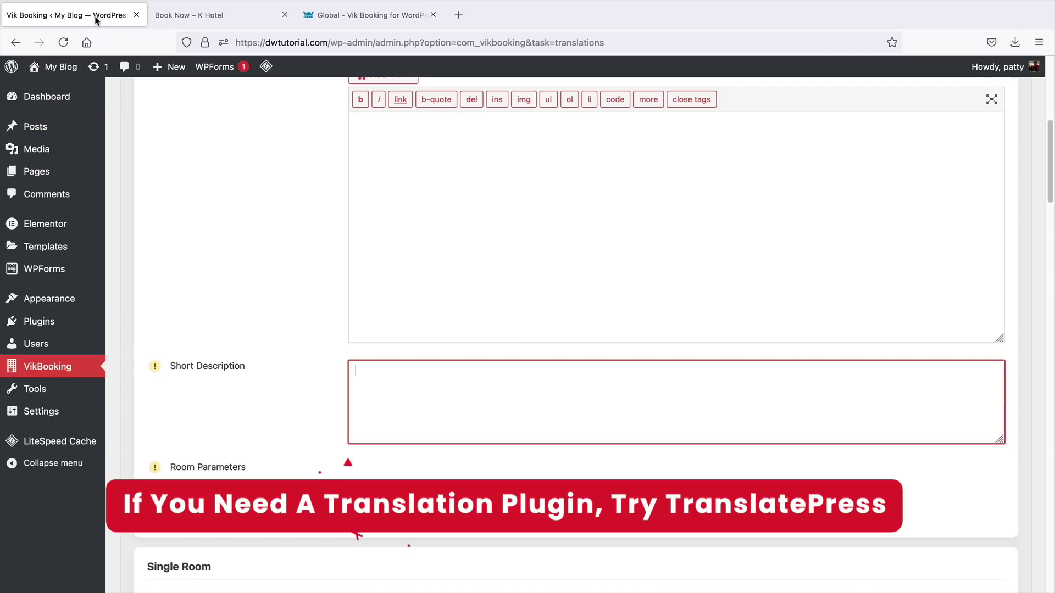
pyautogui.scroll(2, 265, 303)
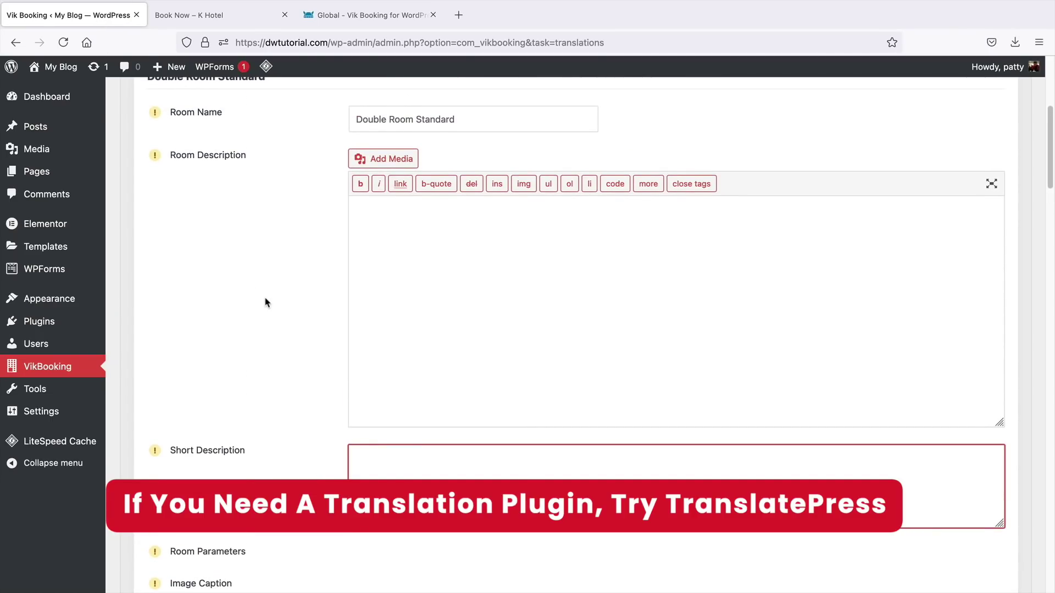
pyautogui.scroll(4, 265, 303)
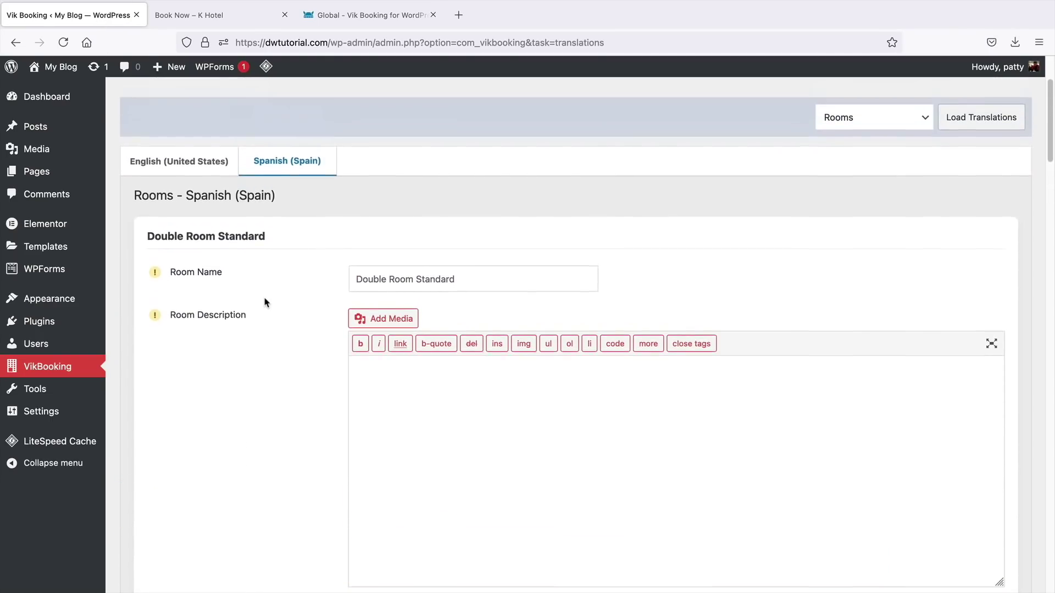
pyautogui.scroll(3, 282, 323)
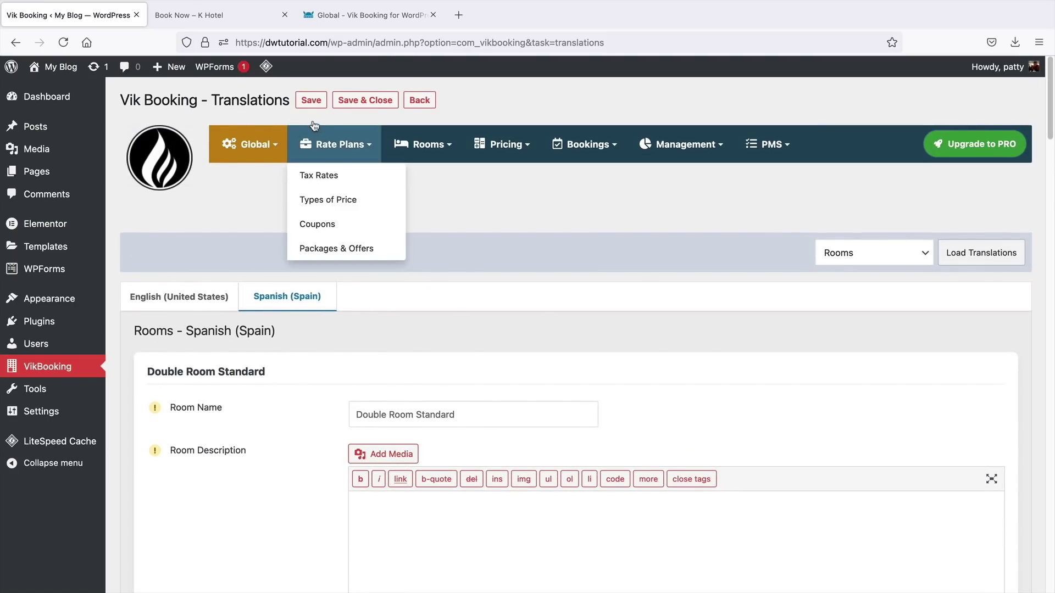
# Save the Spanish room translations and search new plugins for 'translatepres'.
pyautogui.click(311, 101)
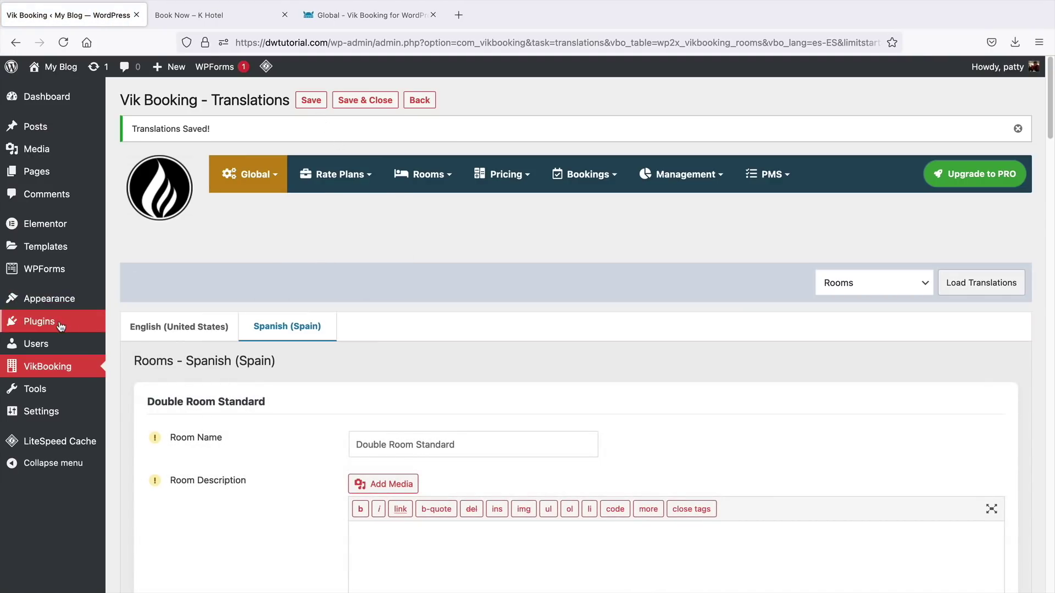
pyautogui.moveTo(60, 324)
pyautogui.click(140, 341)
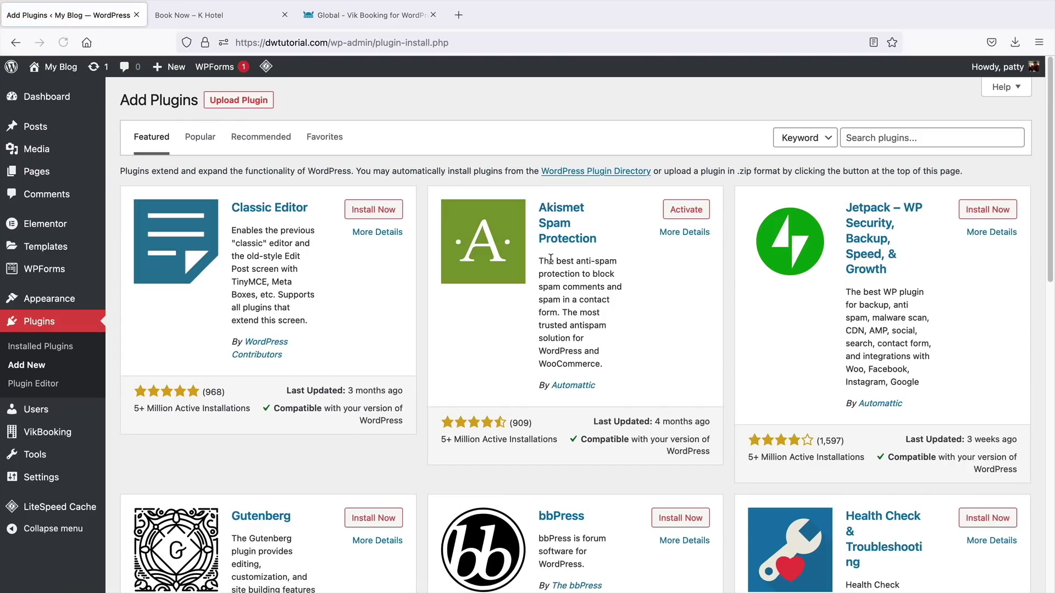
pyautogui.click(926, 142)
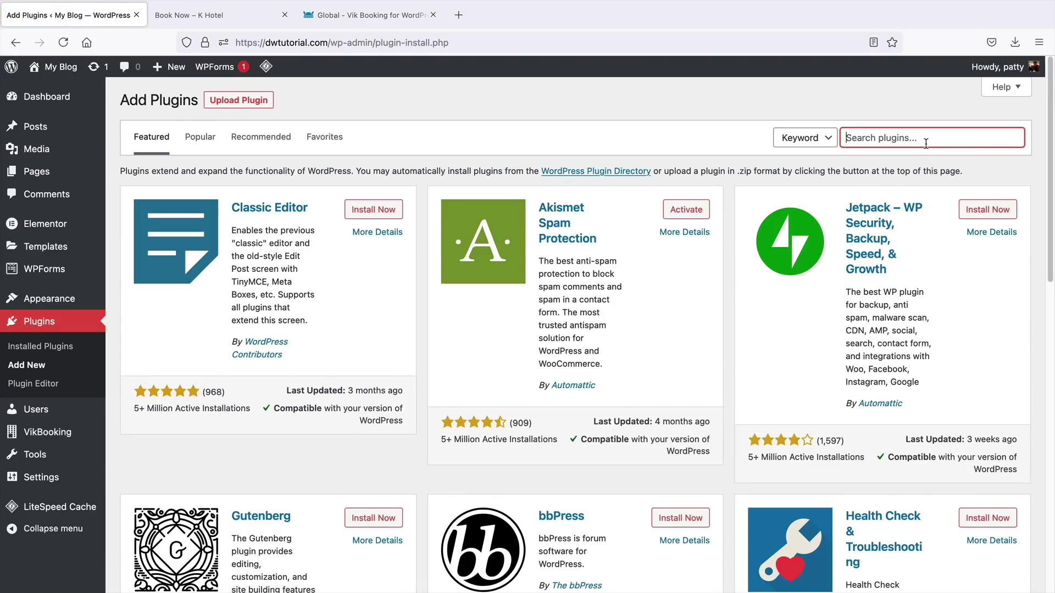
pyautogui.write('translatepress')
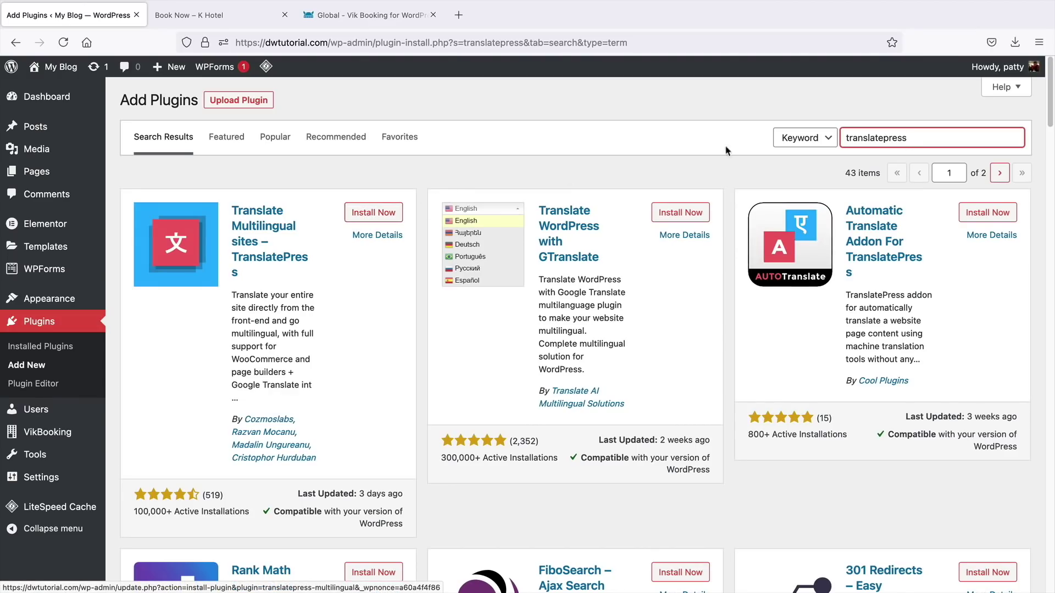
# Search plugins for 'polylang' instead, then go back to Vik Booking.
pyautogui.doubleClick(887, 138)
pyautogui.write('polylang')
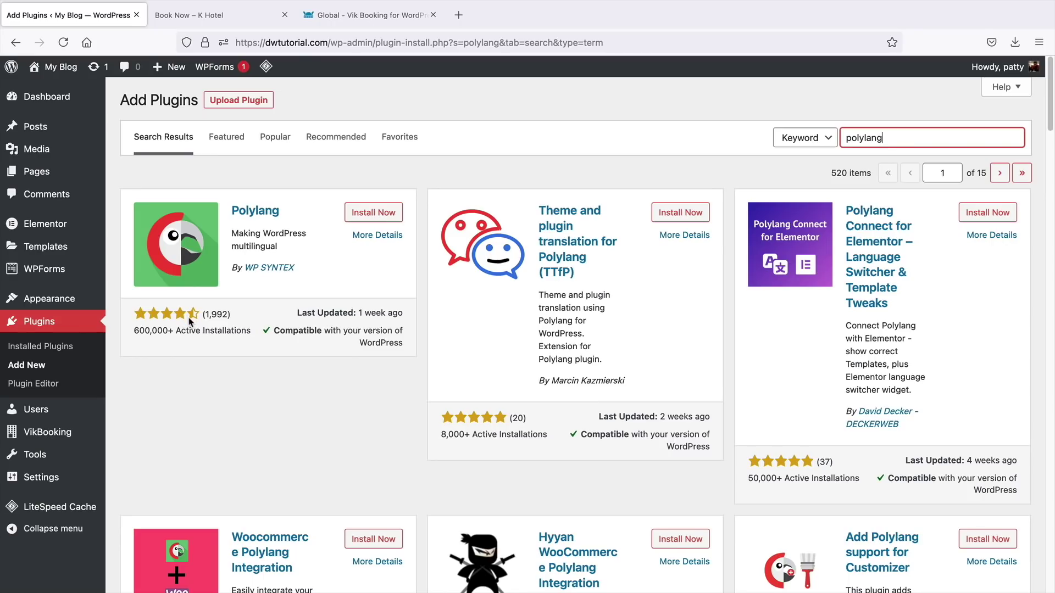
pyautogui.click(69, 434)
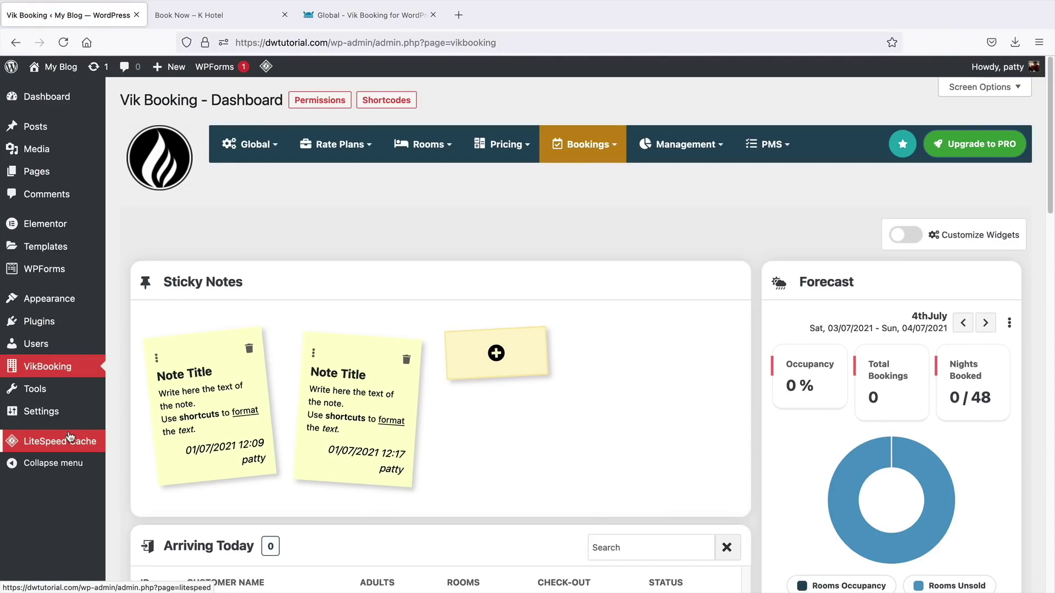
# View the Rate Plans Coupons page, then visit the live site homepage.
pyautogui.moveTo(328, 146)
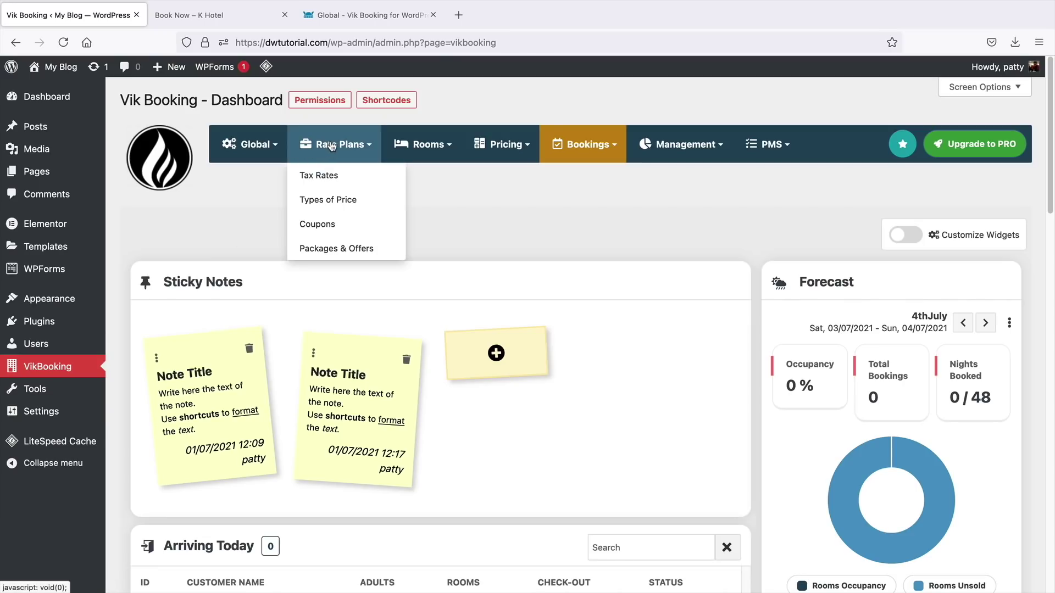
pyautogui.click(333, 224)
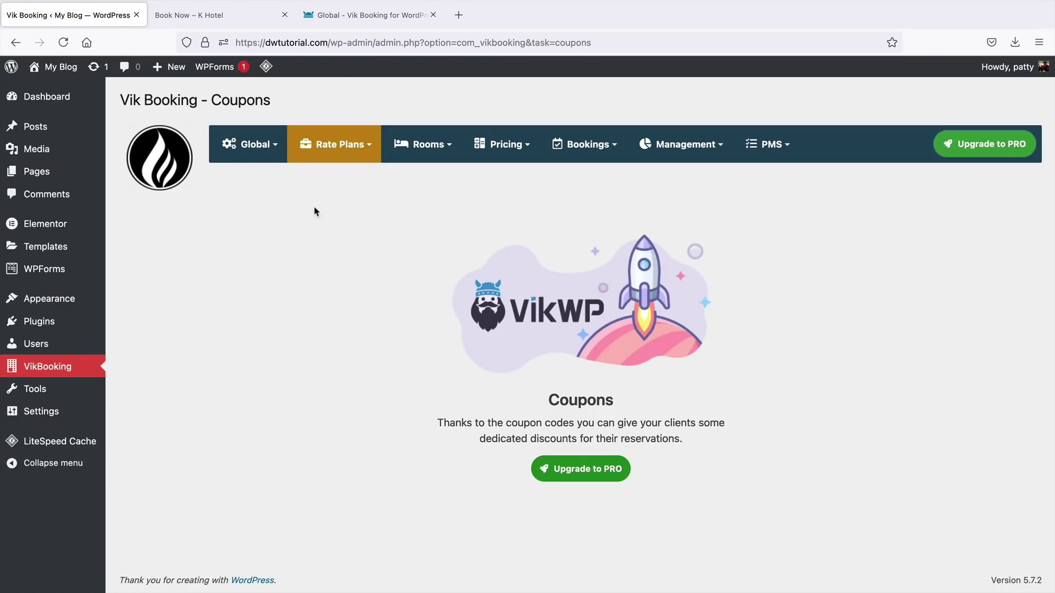
pyautogui.moveTo(60, 67)
pyautogui.click(69, 93)
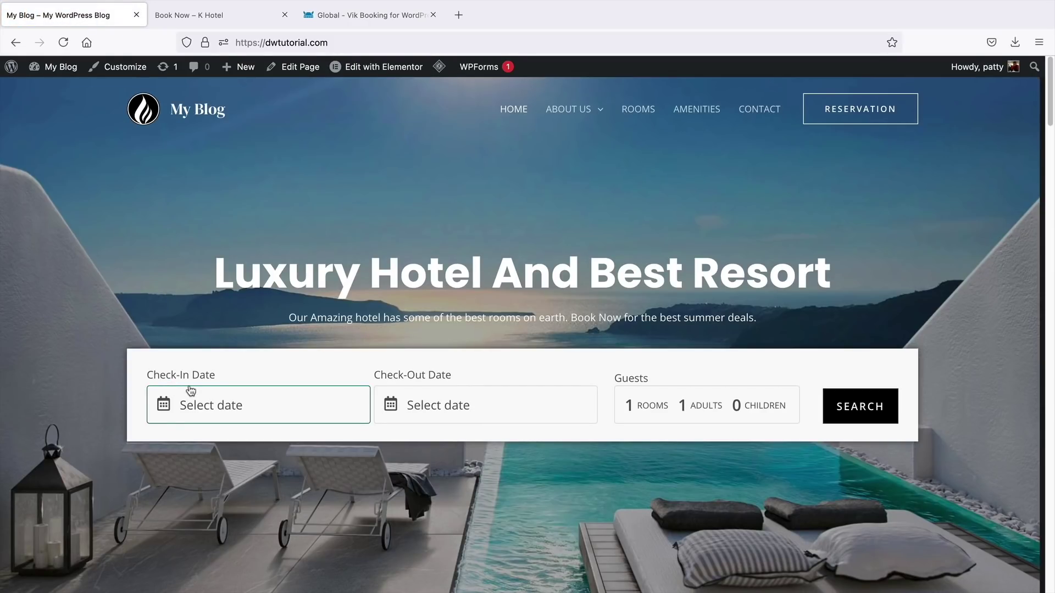
# Search room availability with check-in on 9 July 2021.
pyautogui.scroll(-2, 254, 330)
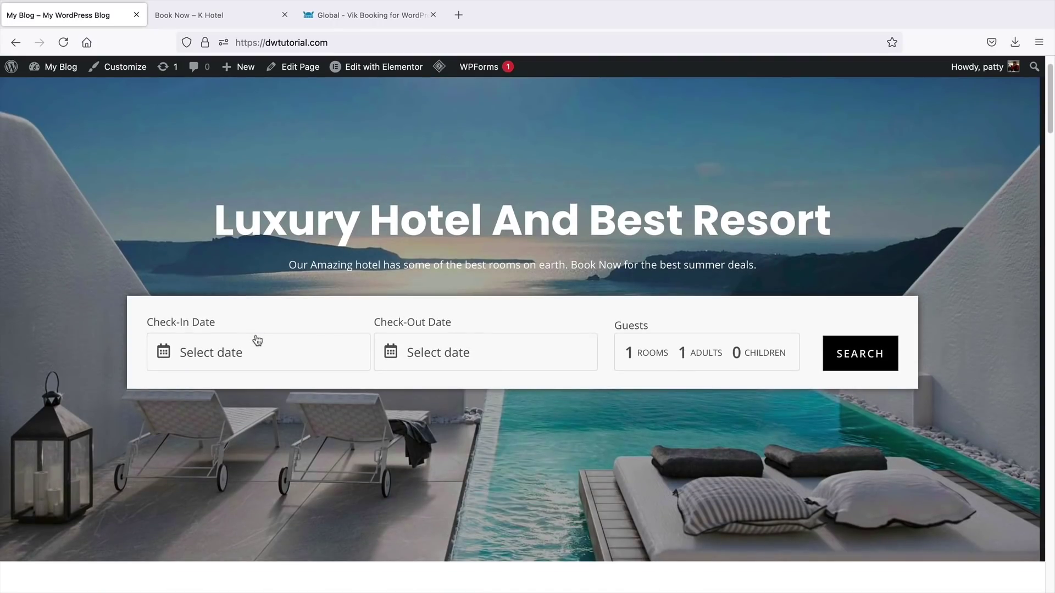
pyautogui.click(258, 351)
pyautogui.click(284, 455)
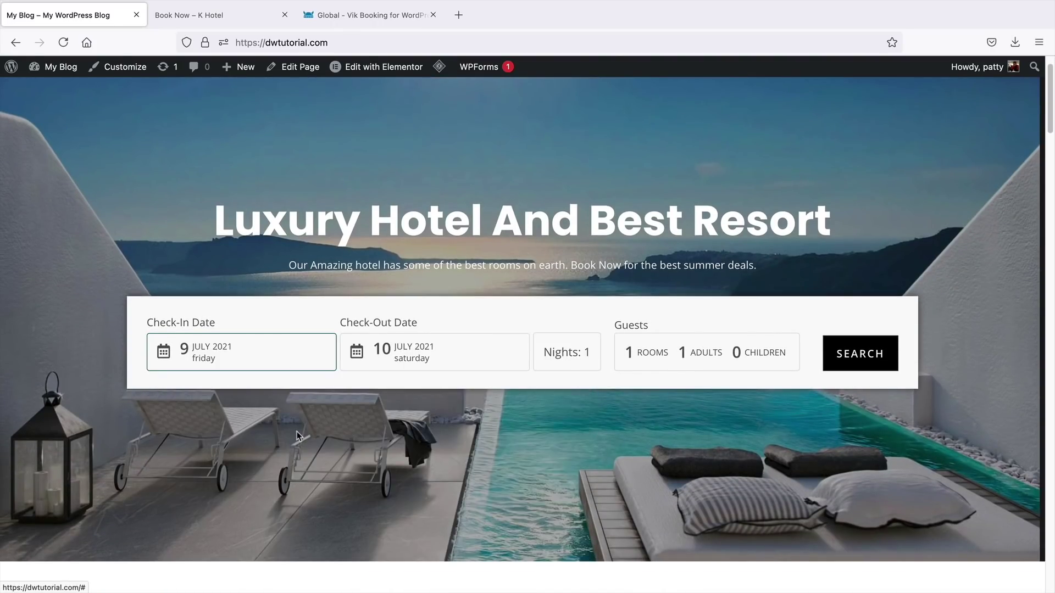
pyautogui.click(849, 360)
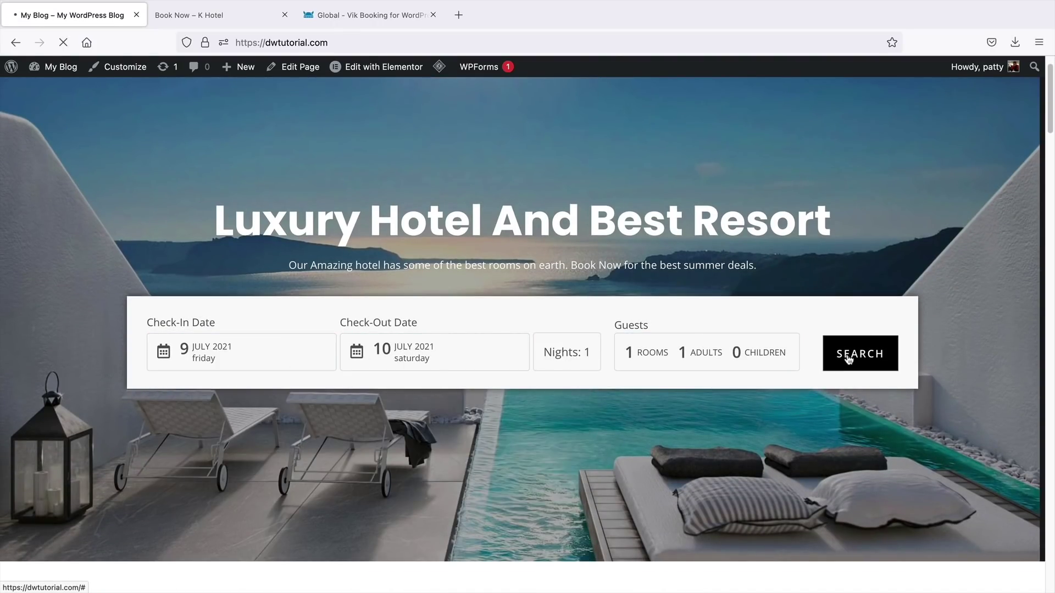
pyautogui.scroll(-4, 841, 363)
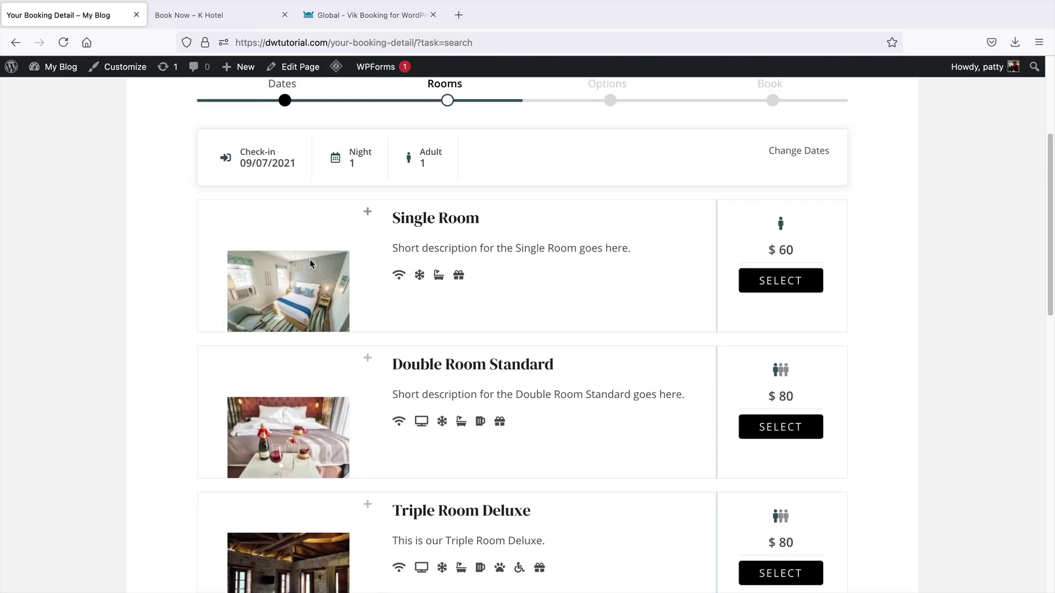
# Compare the My Blog room results against the K Hotel Book Now page.
pyautogui.click(231, 17)
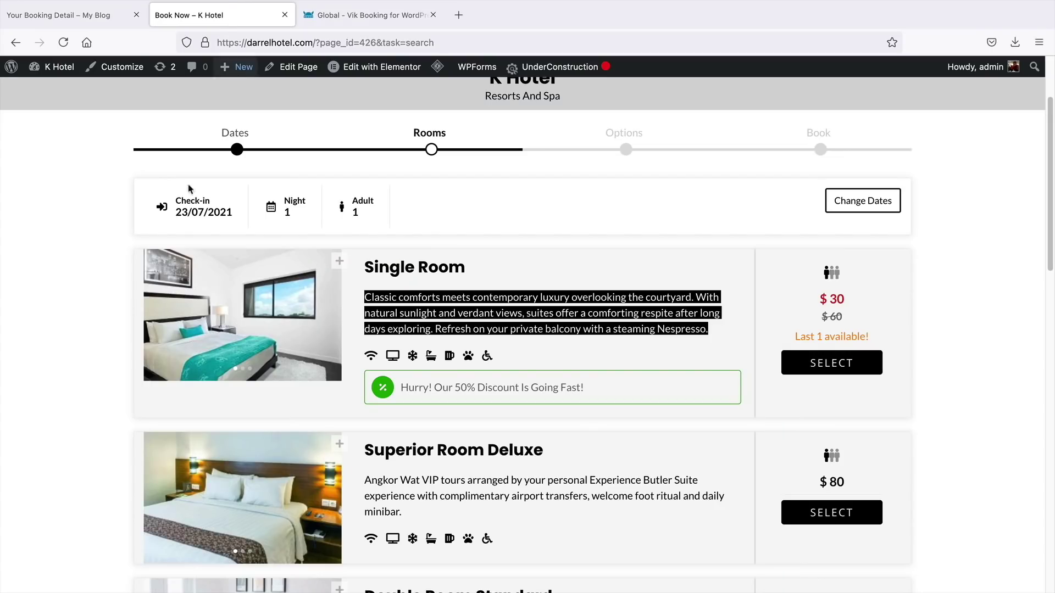
pyautogui.click(38, 339)
pyautogui.scroll(-1, 38, 339)
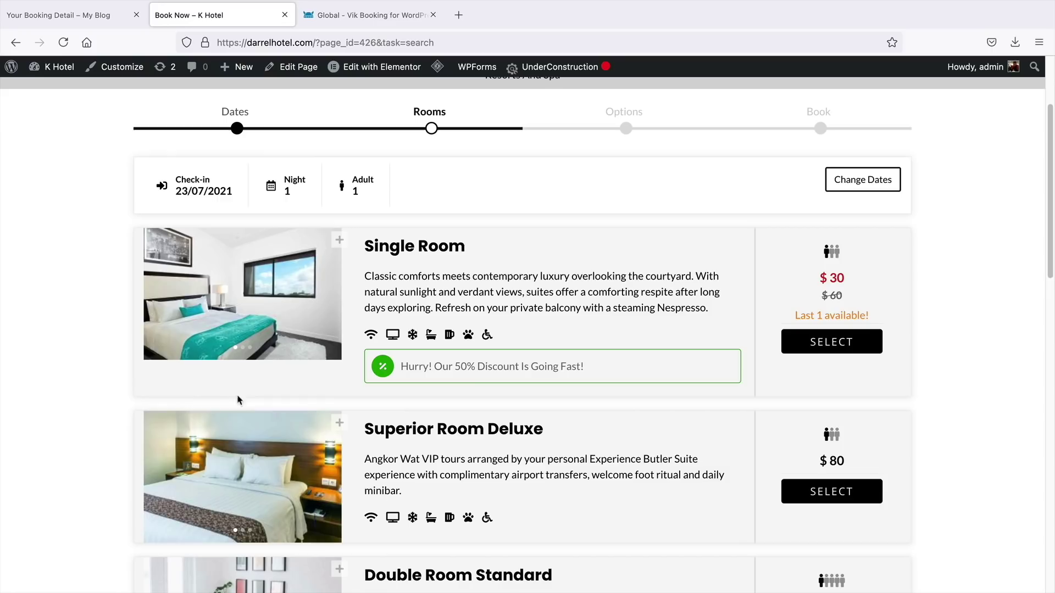
pyautogui.click(115, 20)
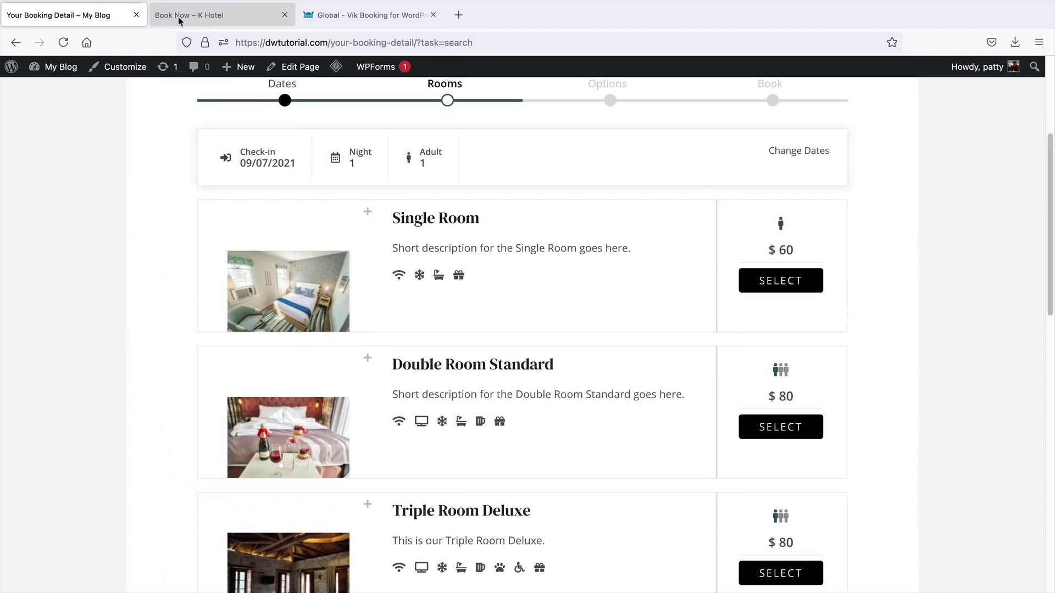
pyautogui.click(193, 23)
pyautogui.click(115, 18)
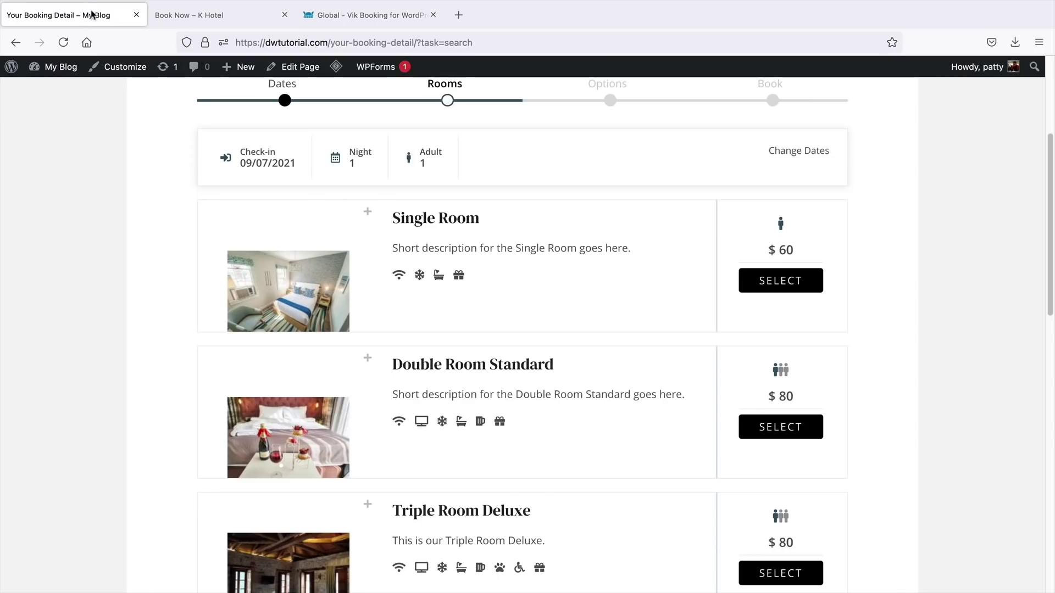
pyautogui.click(167, 16)
pyautogui.scroll(1, 923, 242)
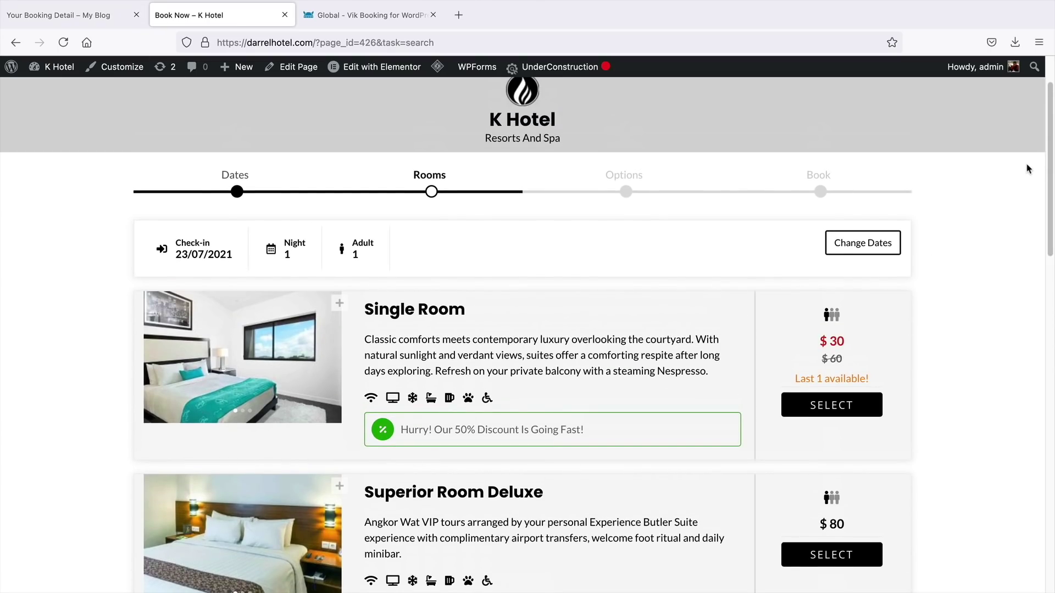
pyautogui.scroll(2, 1026, 167)
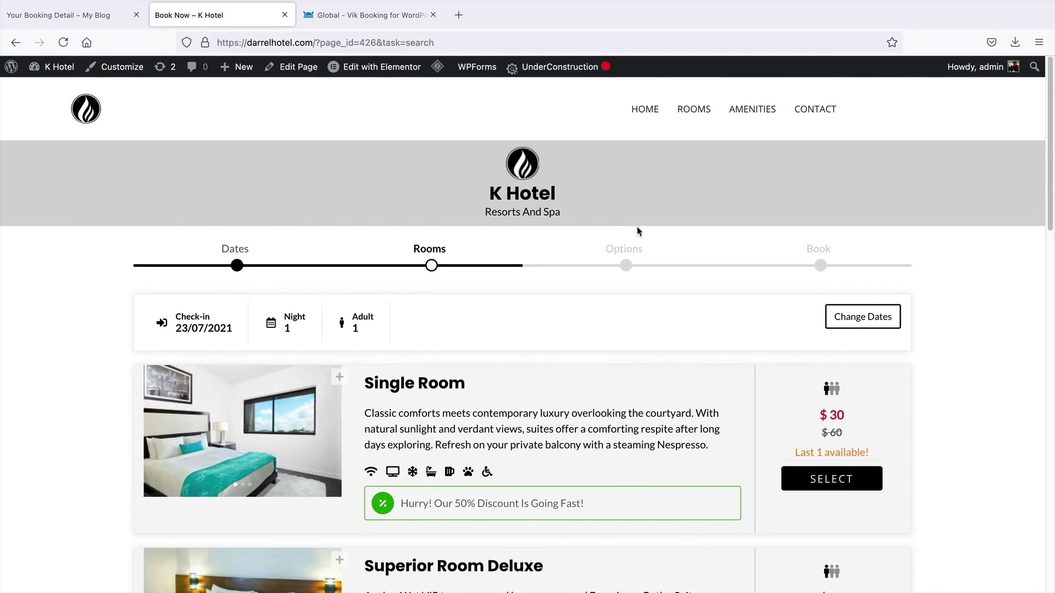
pyautogui.click(94, 22)
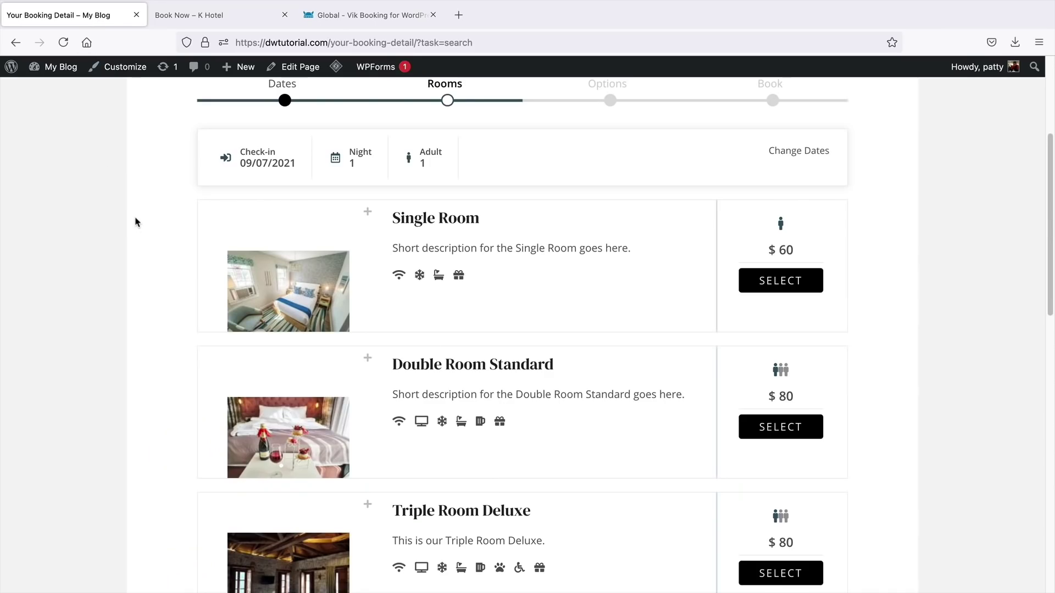
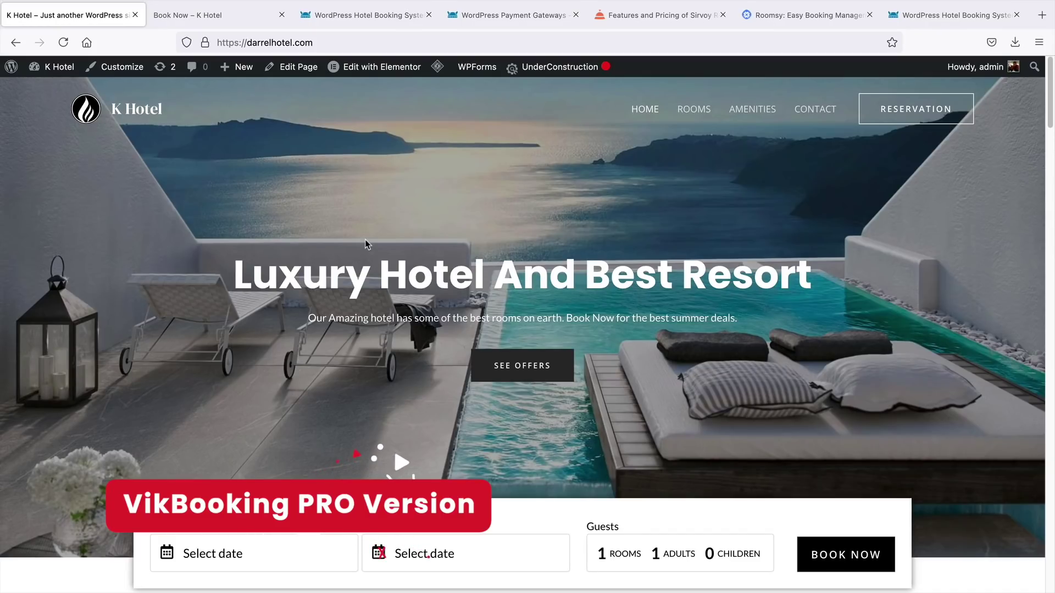
# Review the VikWP Vik Booking plugin page, showing the Pro 1.3.x licence at 140 €.
pyautogui.click(363, 16)
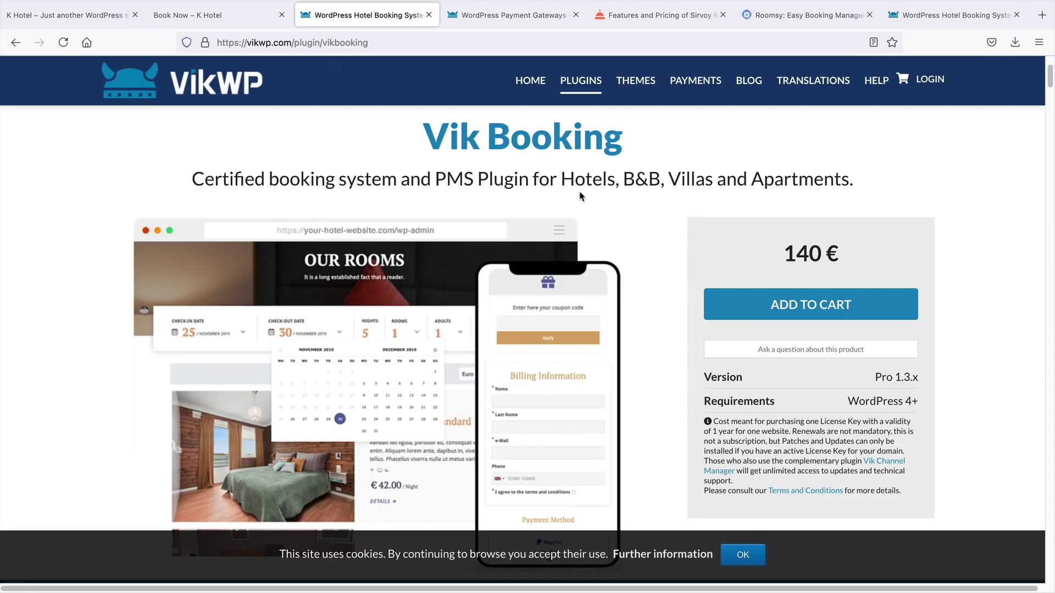
pyautogui.middleClick(600, 278)
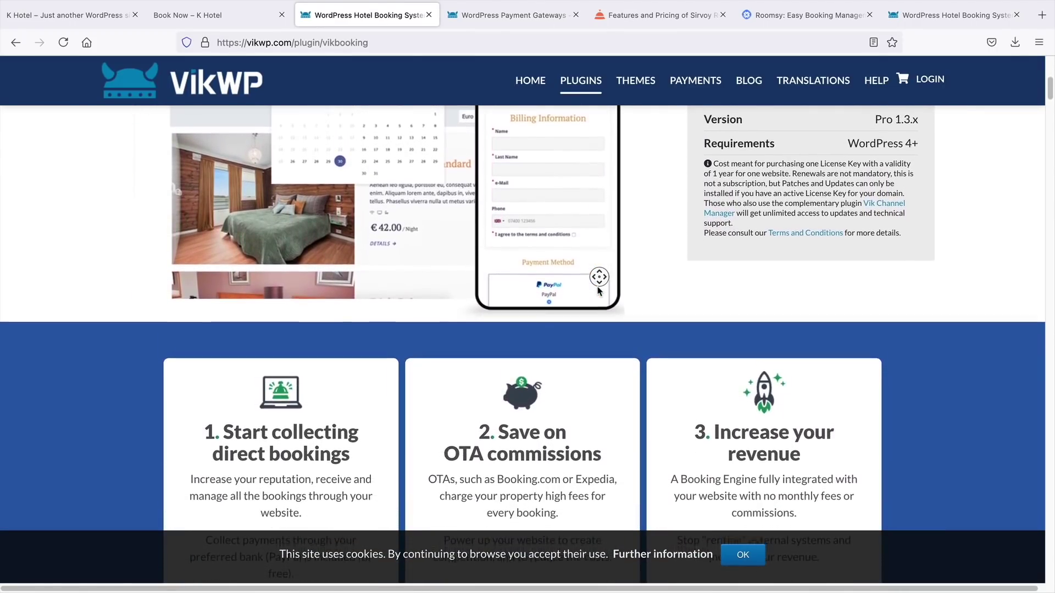
pyautogui.middleClick(597, 287)
pyautogui.scroll(7, 597, 292)
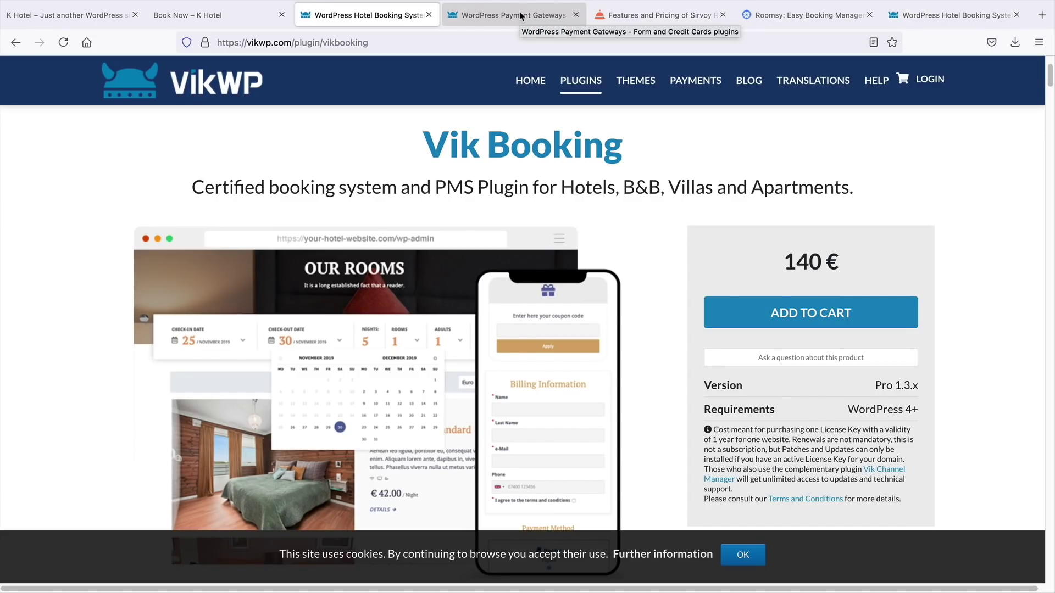
pyautogui.click(521, 16)
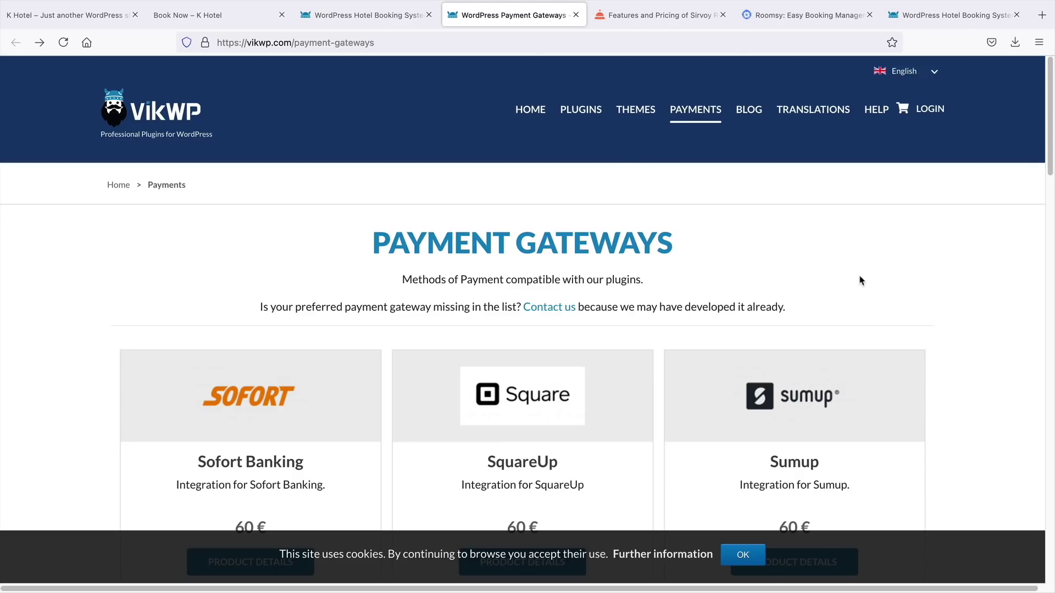
pyautogui.middleClick(897, 271)
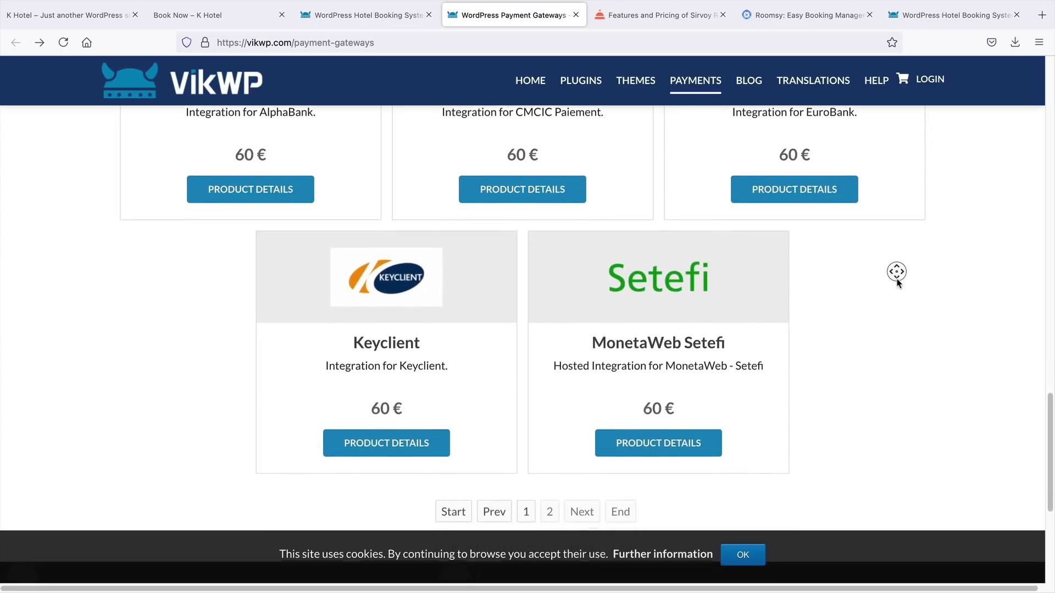
pyautogui.scroll(20, 619, 176)
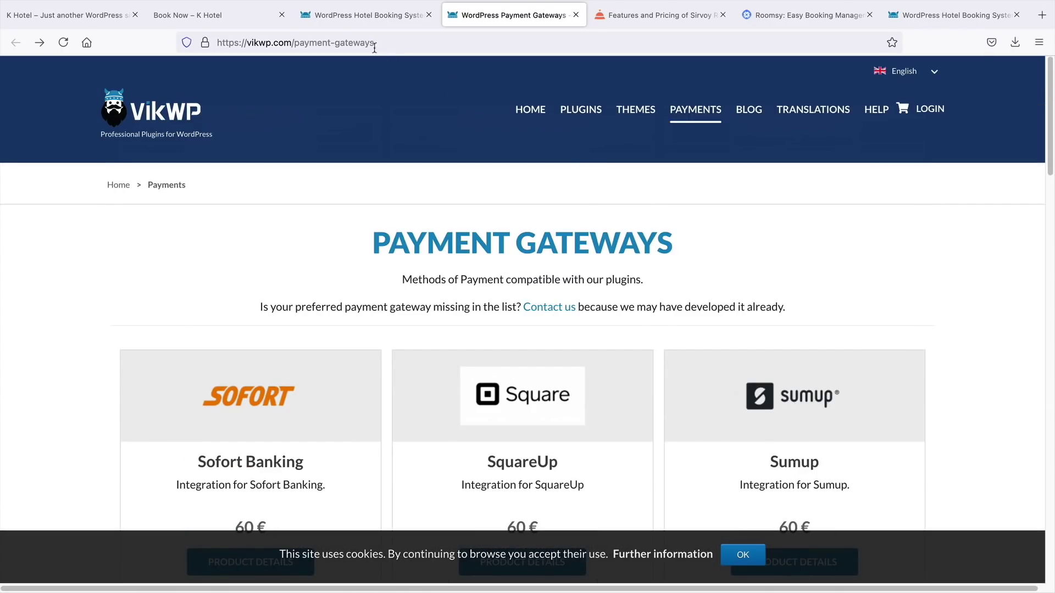
pyautogui.click(358, 17)
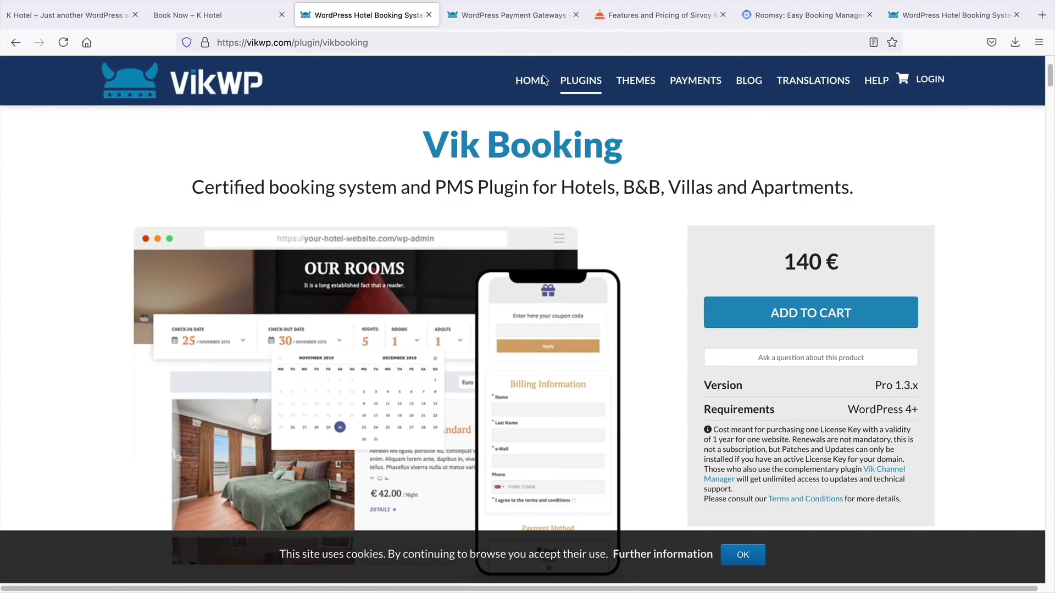
# Compare Sirvoy's $59 Starter price with Roomsy's $154 USD Basic package for 80 rooms.
pyautogui.click(614, 17)
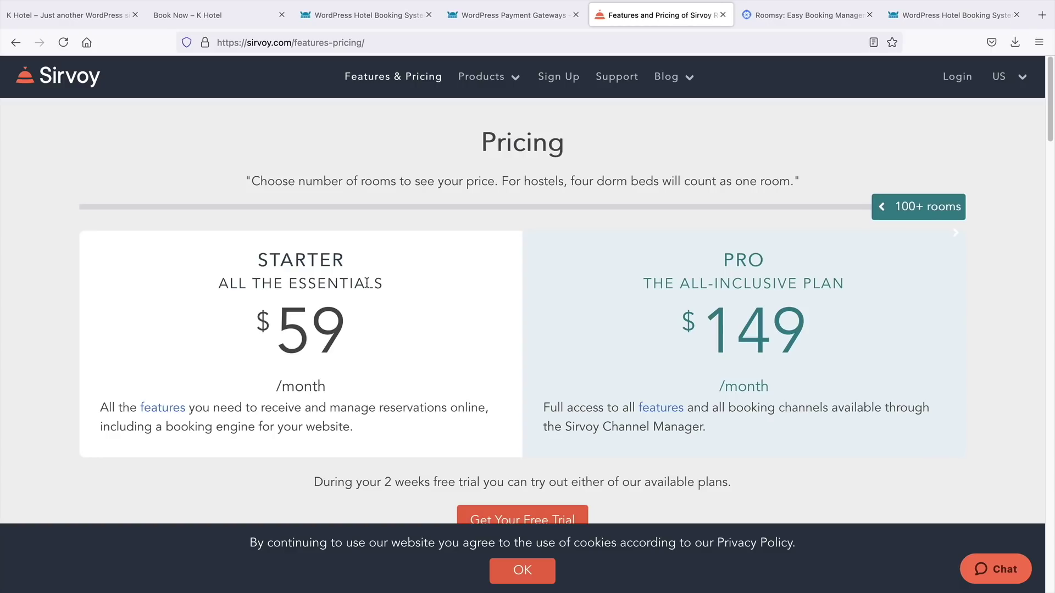
pyautogui.moveTo(355, 321); pyautogui.dragTo(257, 324)
pyautogui.click(295, 310)
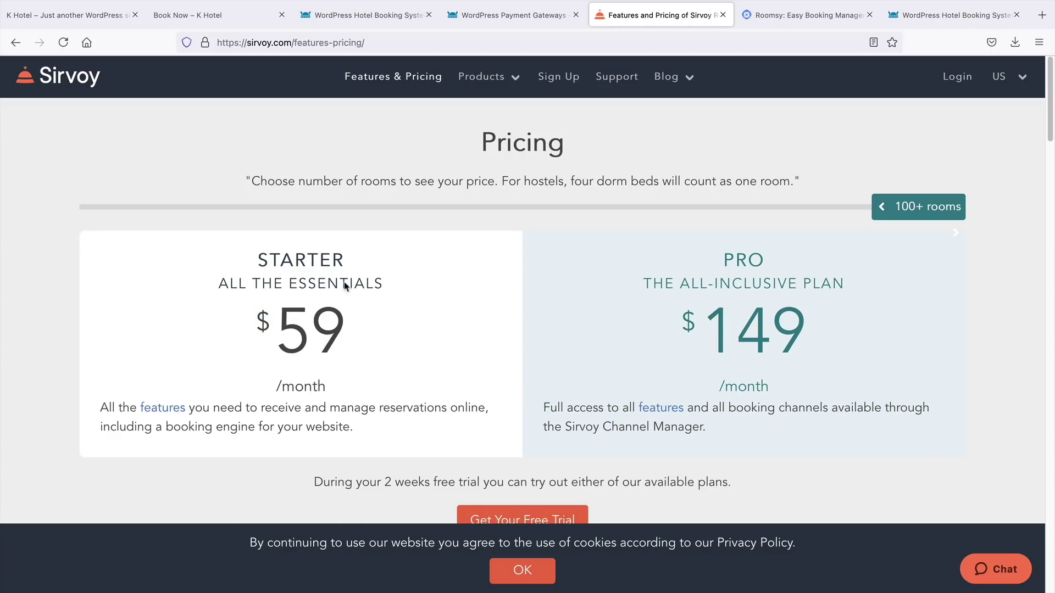
pyautogui.click(782, 17)
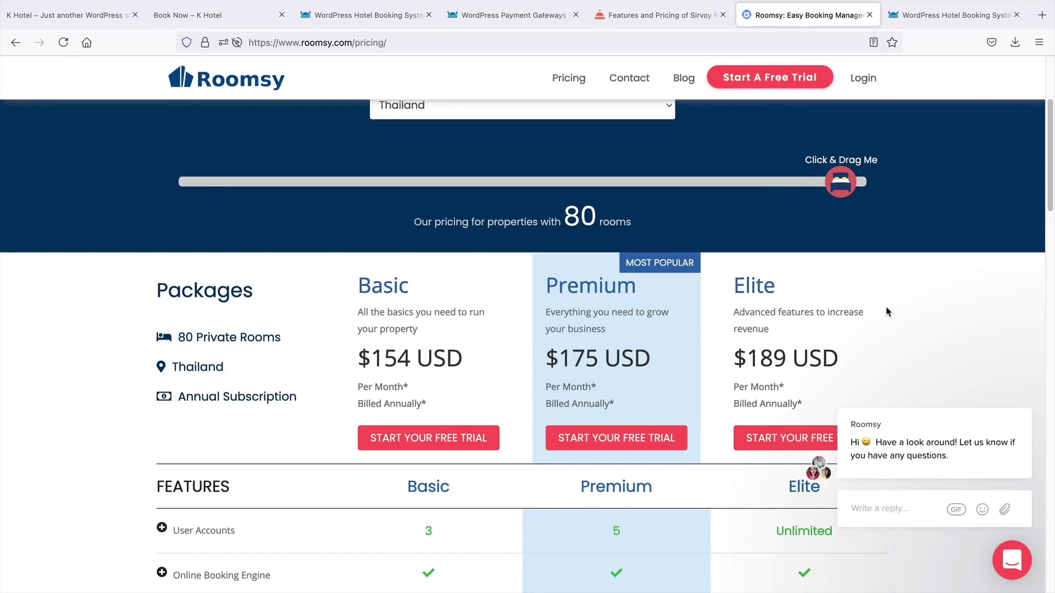
pyautogui.scroll(-3, 886, 311)
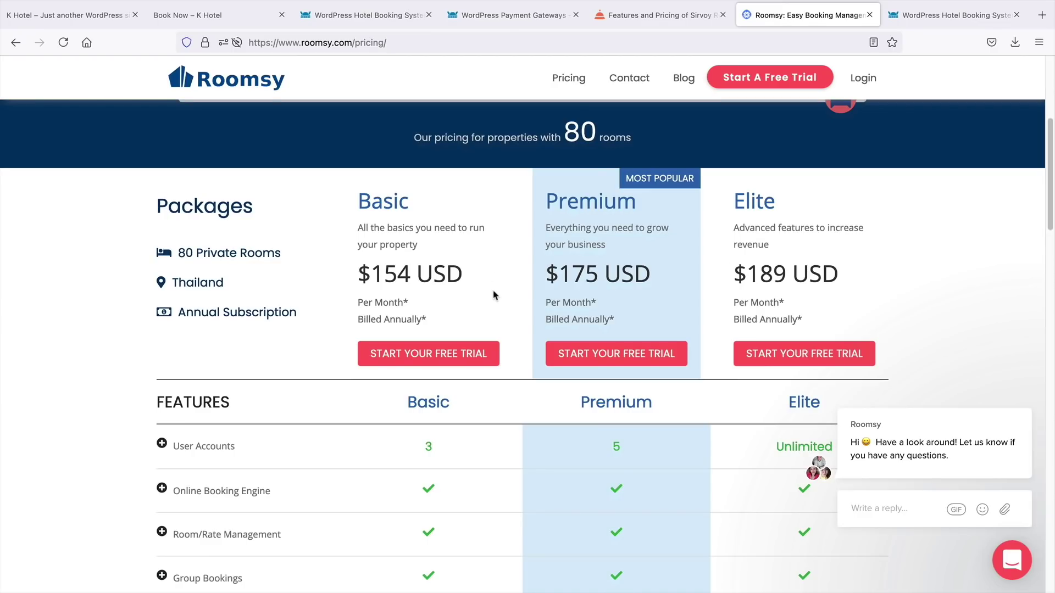
pyautogui.moveTo(370, 270); pyautogui.dragTo(351, 272)
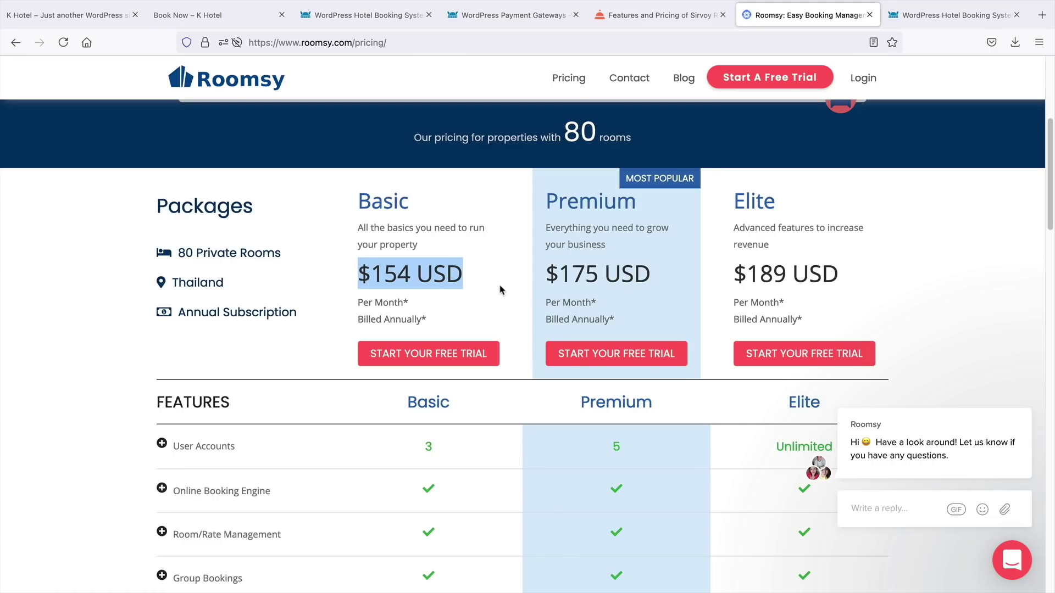
# Cycle through the Vik Booking, Roomsy, Sirvoy and payment gateway pages, ending on Vik Booking.
pyautogui.click(383, 22)
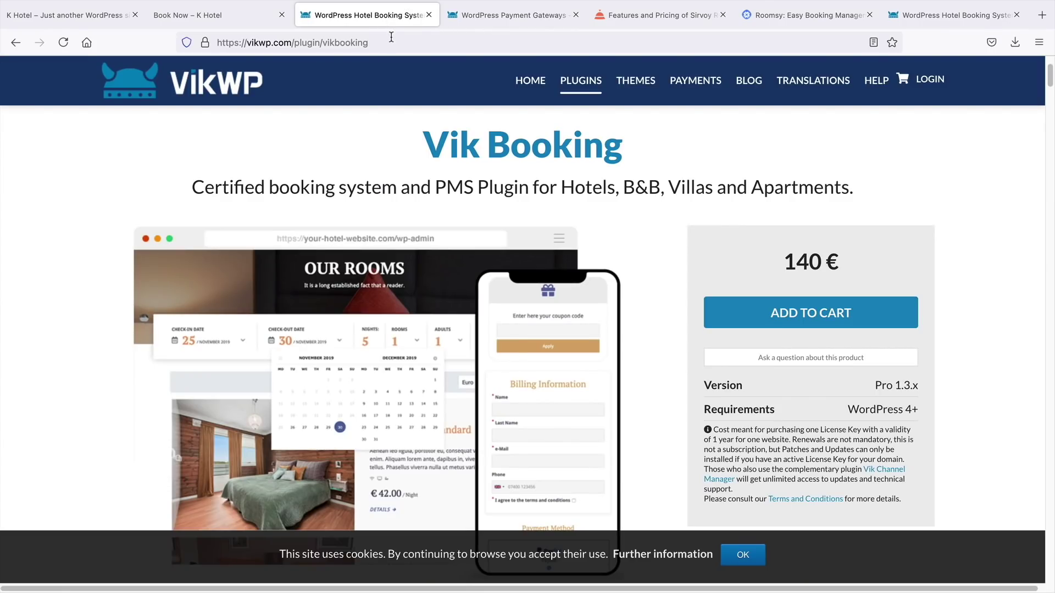
pyautogui.click(786, 18)
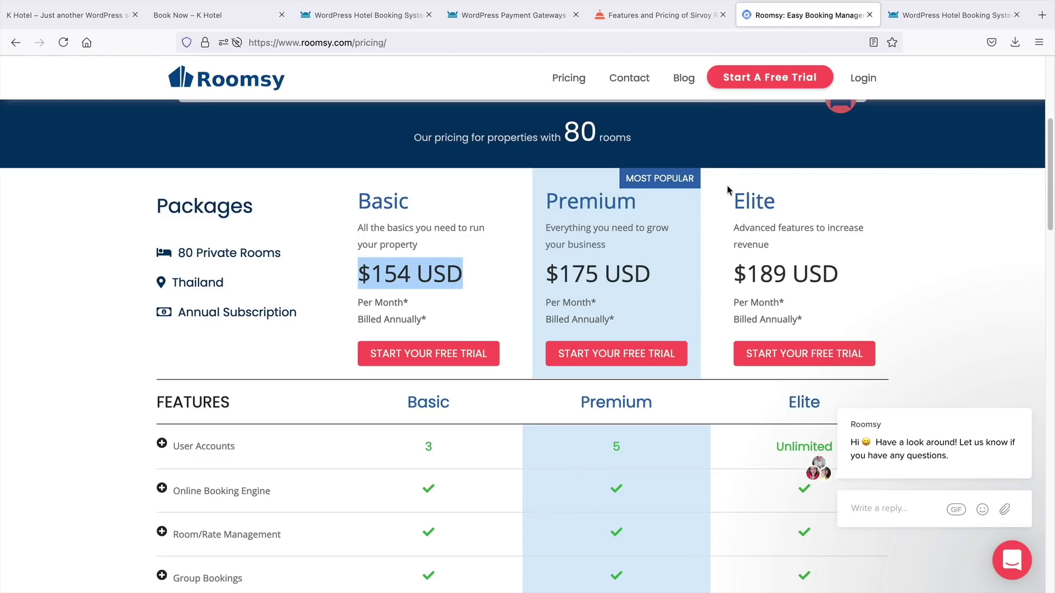
pyautogui.click(334, 16)
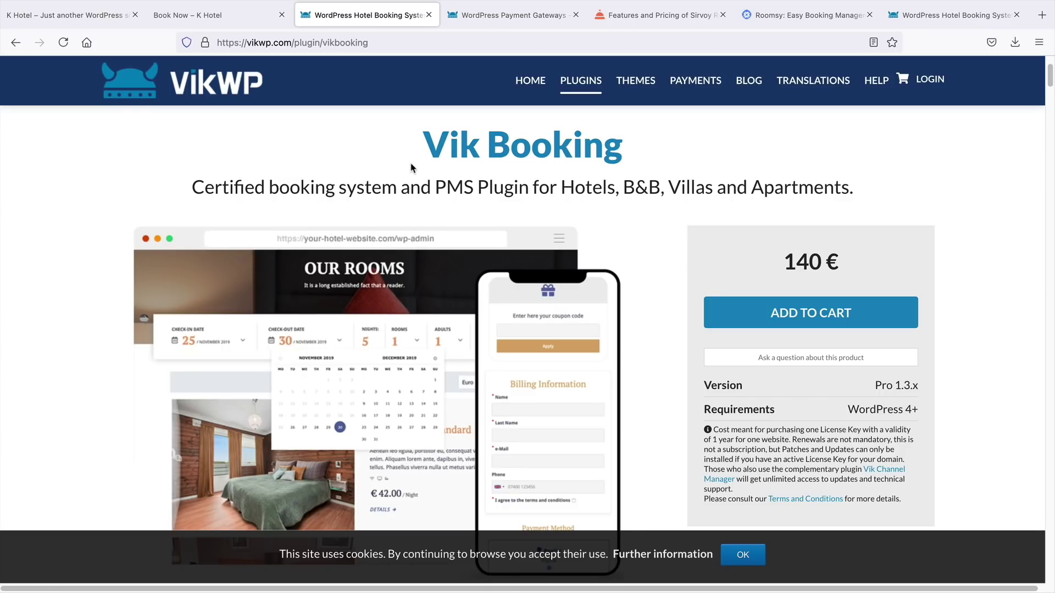
pyautogui.click(640, 15)
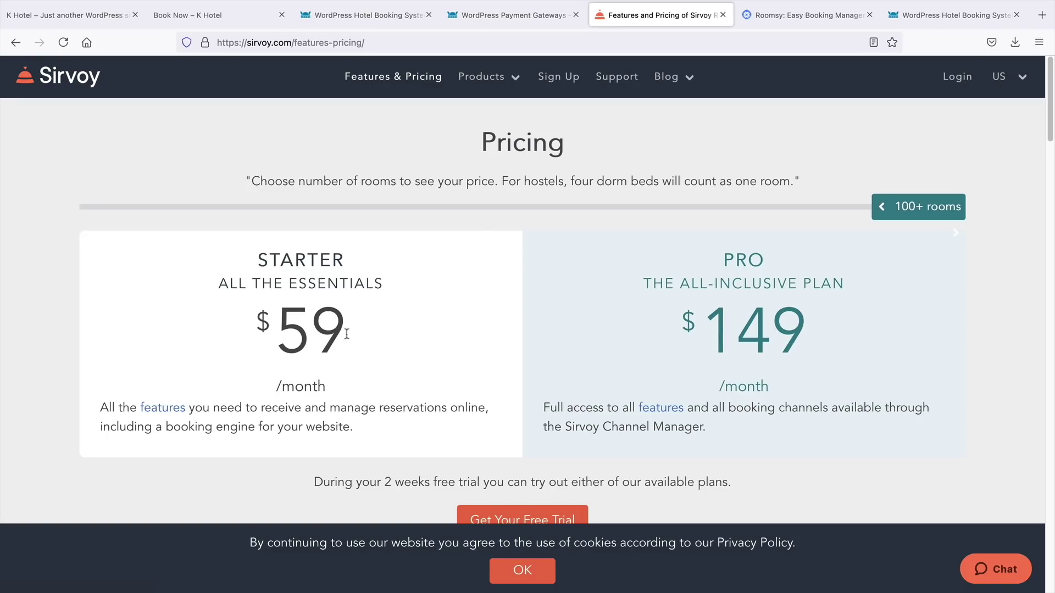
pyautogui.click(520, 16)
pyautogui.click(367, 17)
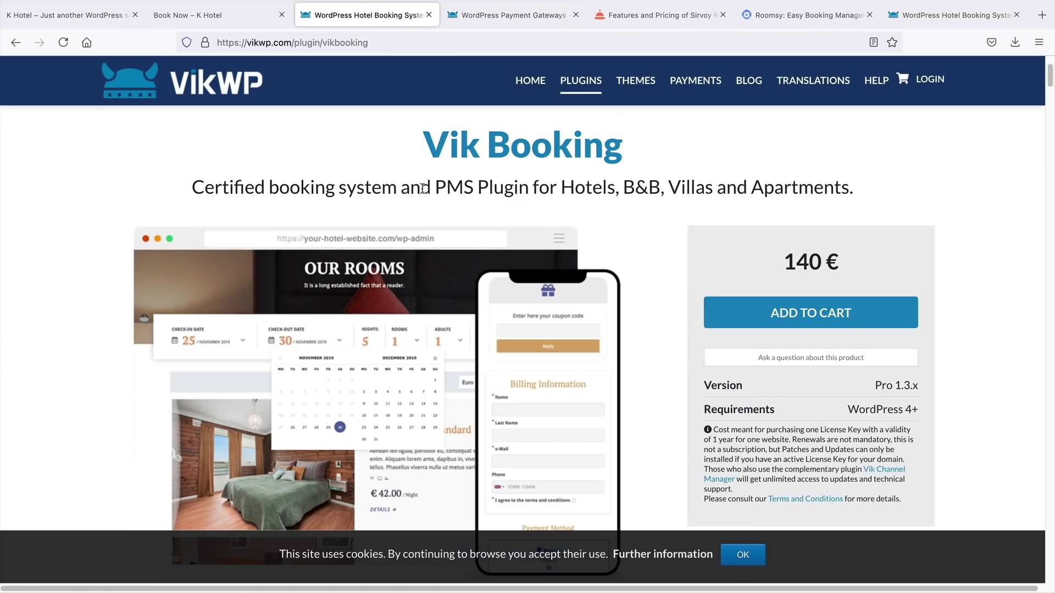
pyautogui.click(642, 22)
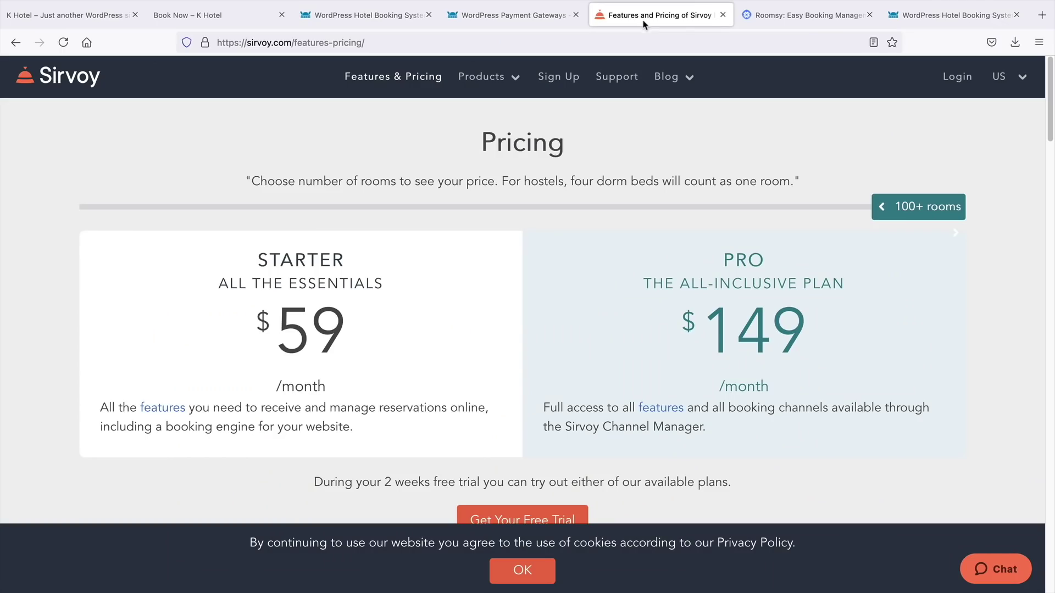
pyautogui.click(780, 21)
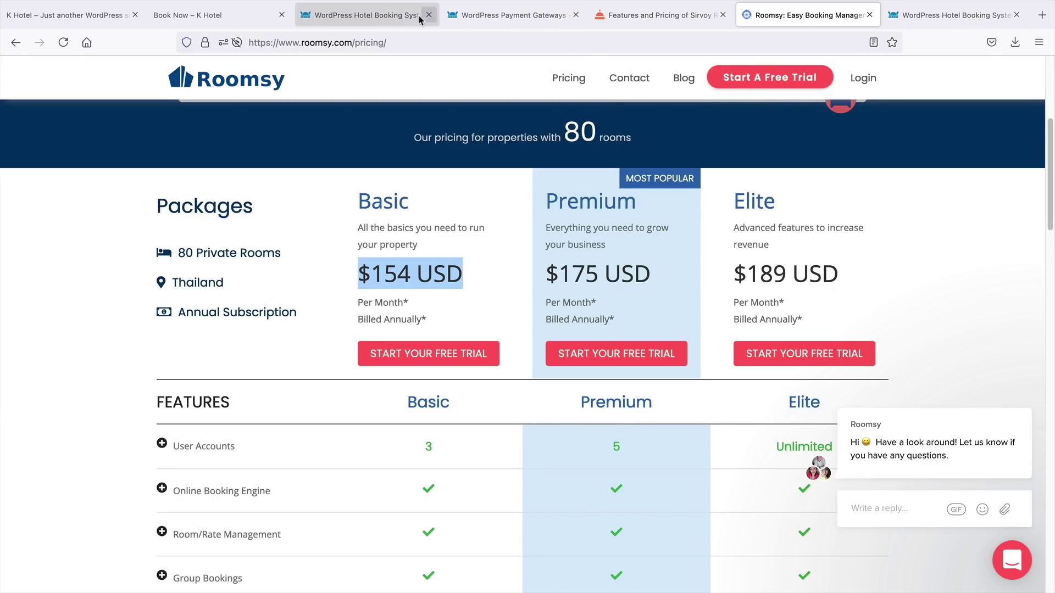
pyautogui.click(375, 18)
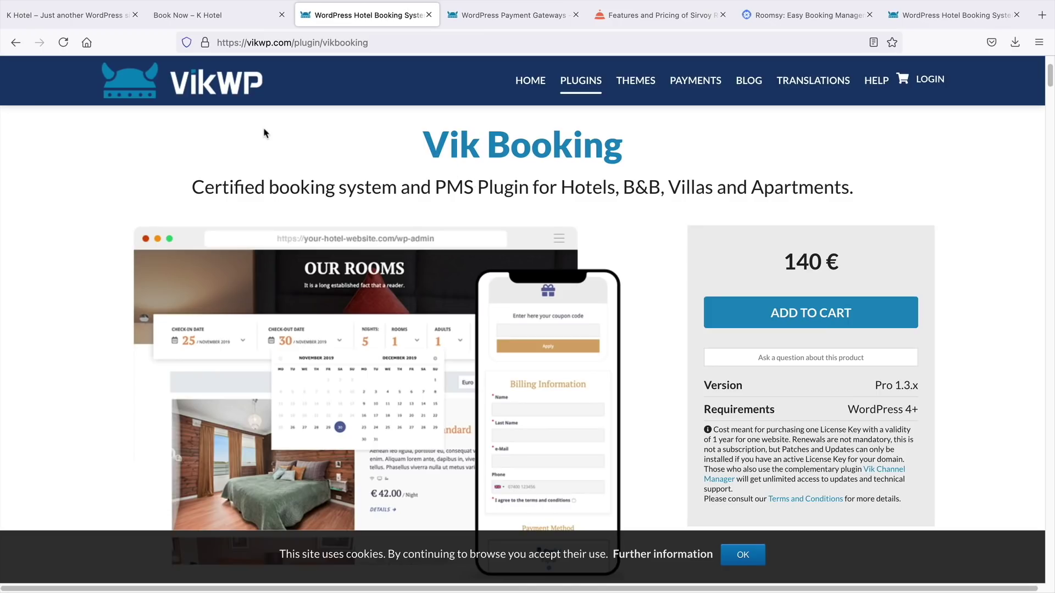
# Go from the K Hotel site to the WordPress admin and open VikBooking.
pyautogui.click(91, 20)
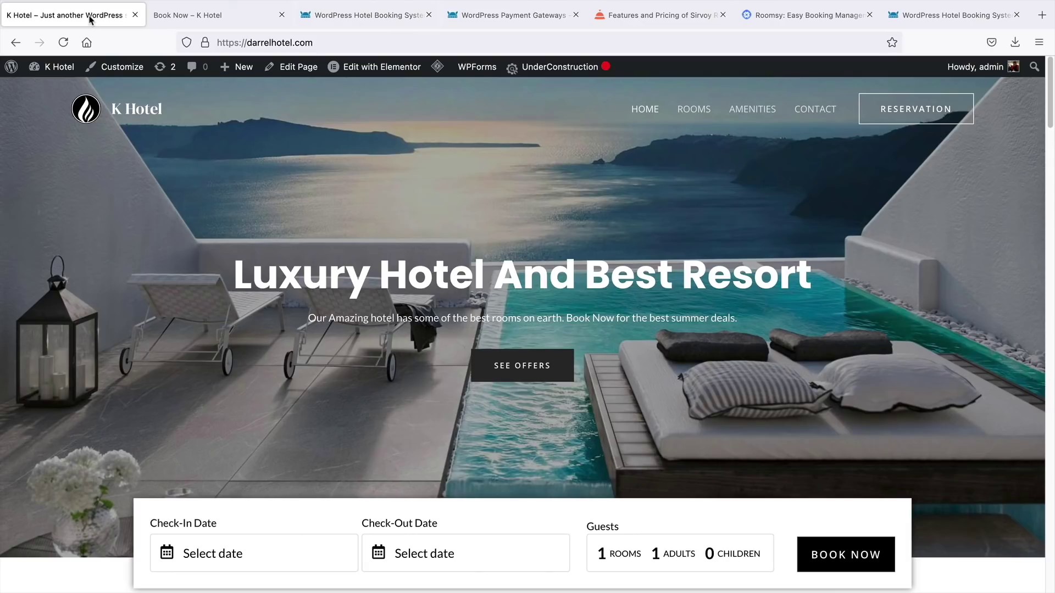
pyautogui.moveTo(57, 68)
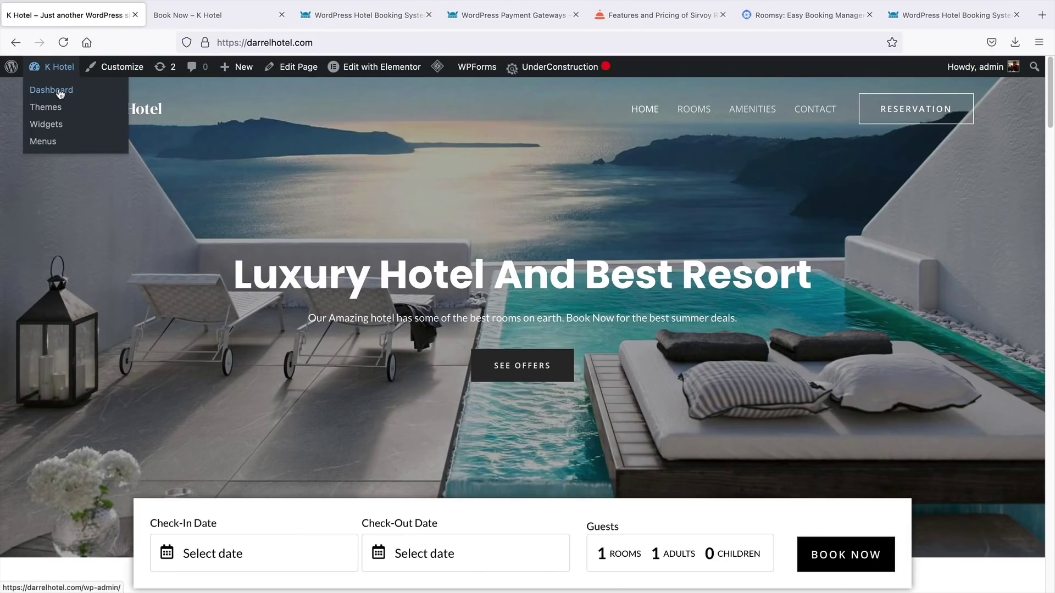
pyautogui.click(60, 91)
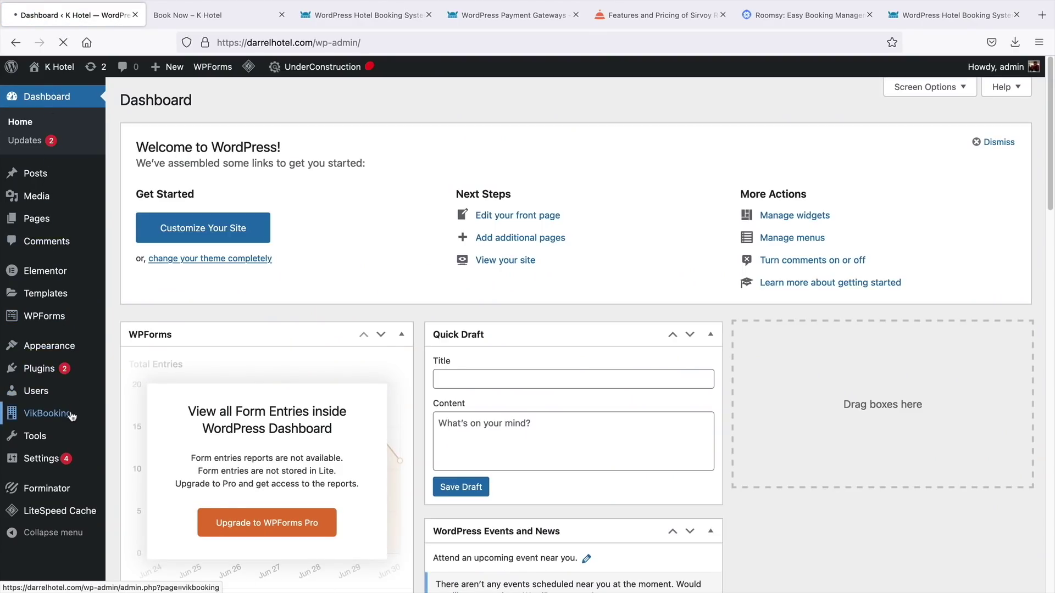
pyautogui.click(48, 413)
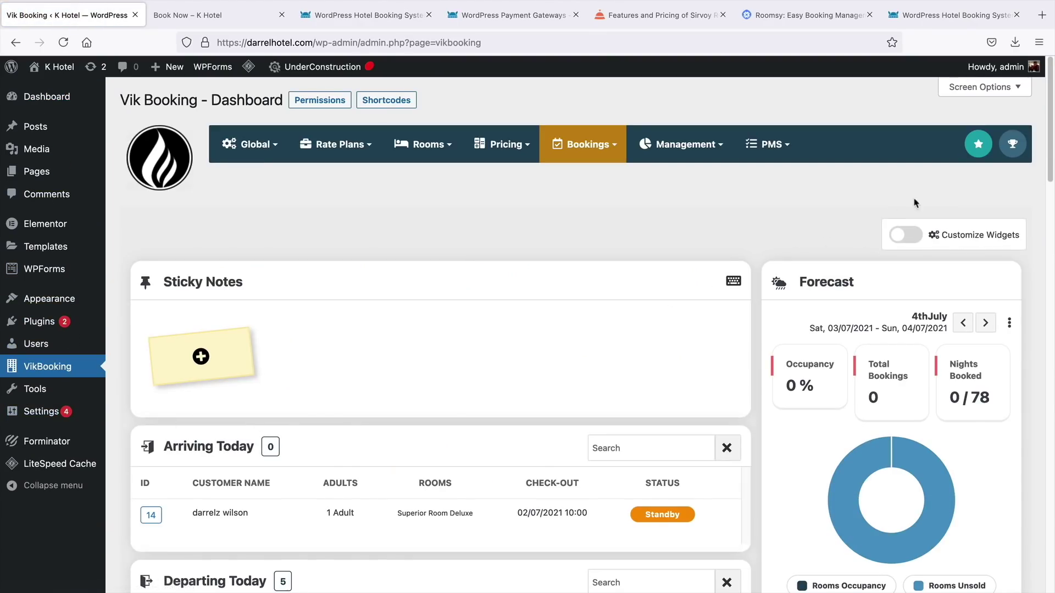
# Confirm the Pro licence is valid until 31/08/2022, then return to the Vik Booking dashboard.
pyautogui.click(1013, 144)
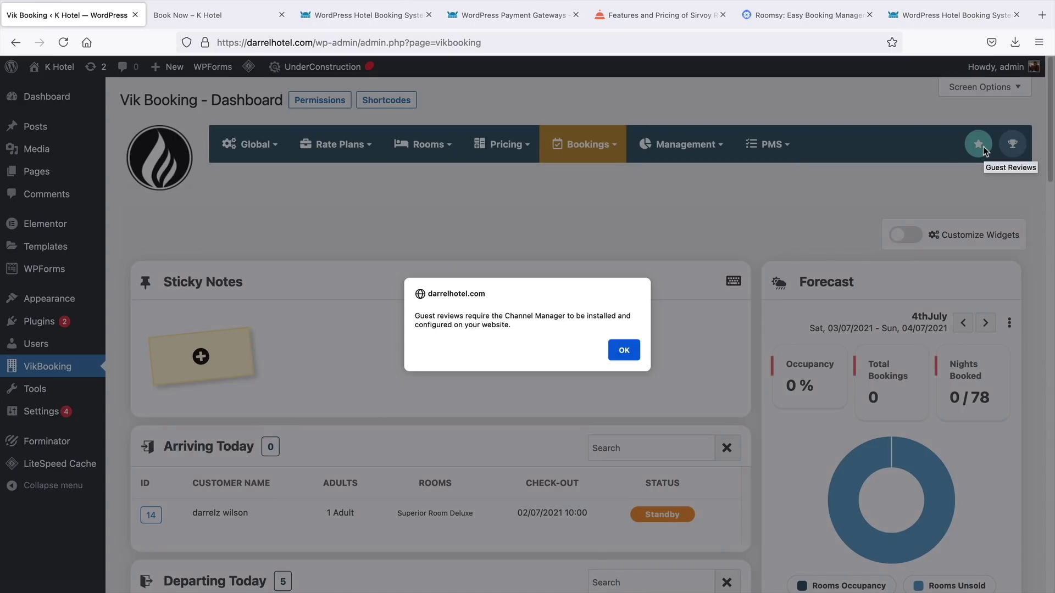
pyautogui.click(631, 350)
pyautogui.click(1011, 144)
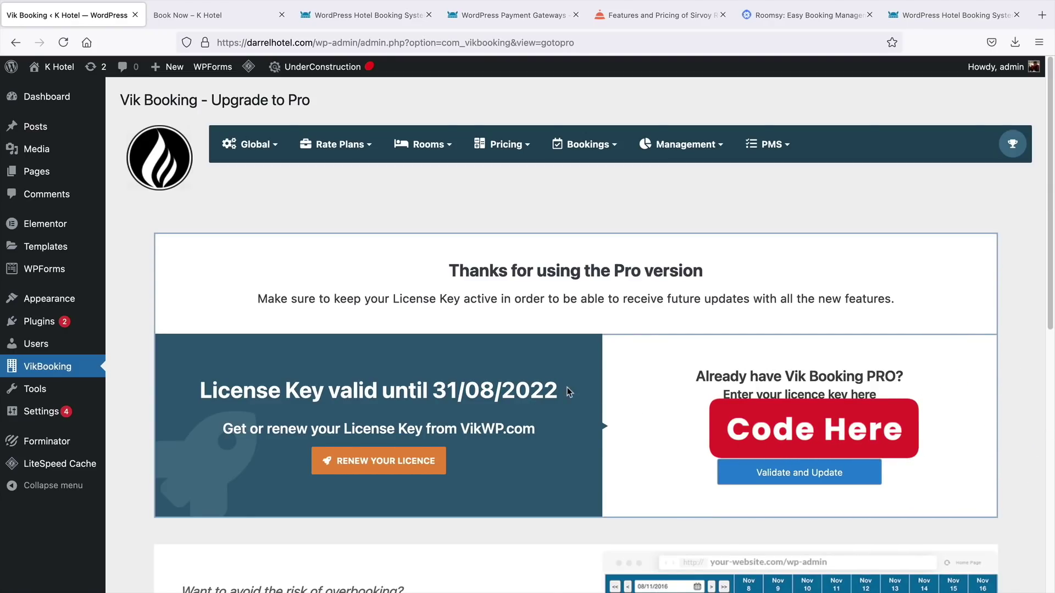
pyautogui.moveTo(560, 391); pyautogui.dragTo(438, 377)
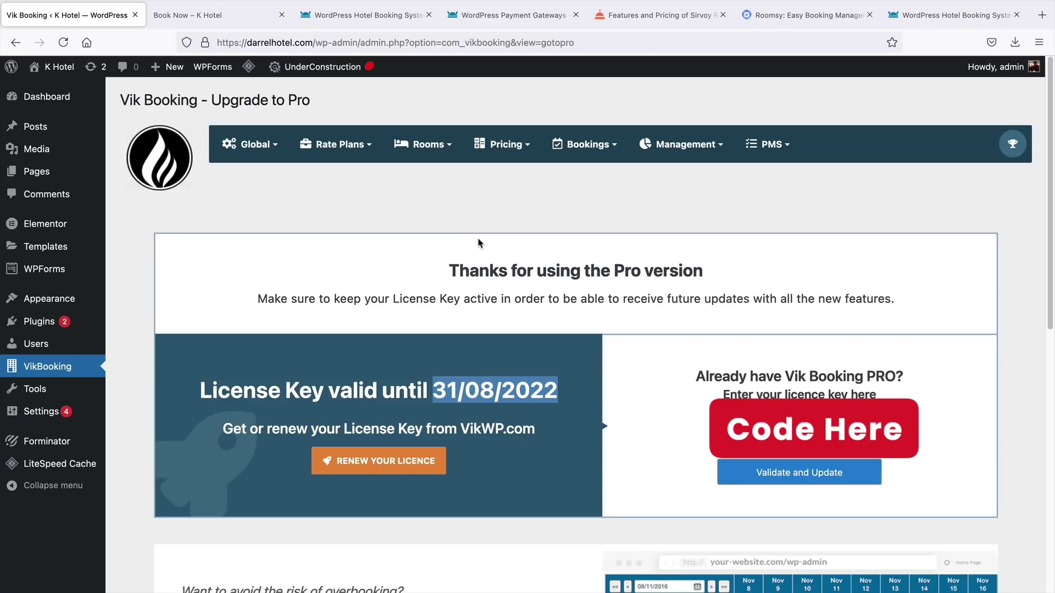
pyautogui.click(41, 370)
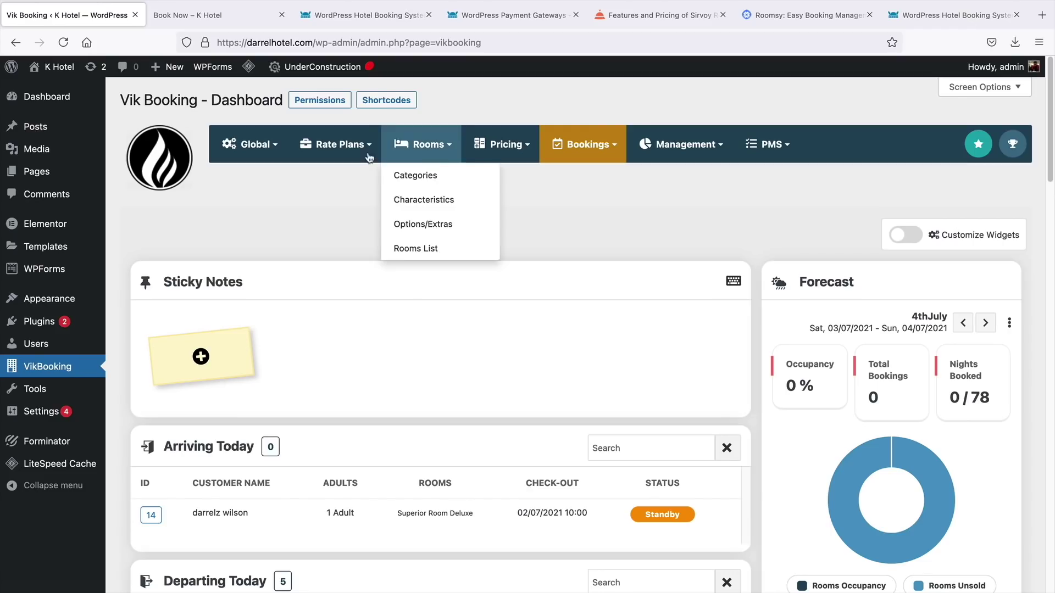
pyautogui.moveTo(358, 155)
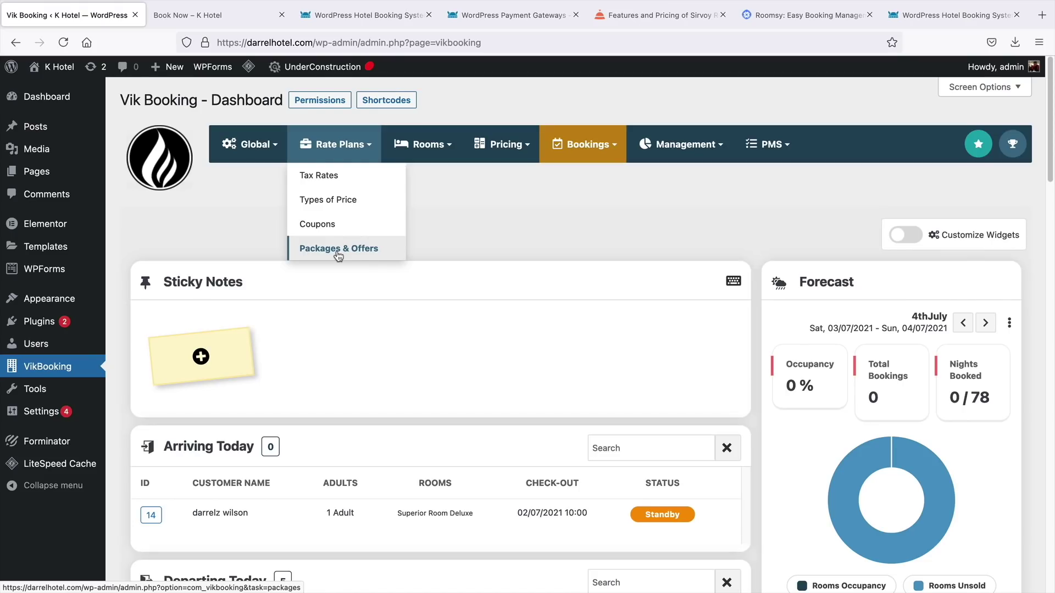
# Open the Super Amazing Deals package from Packages & Offers and look over its settings.
pyautogui.click(340, 252)
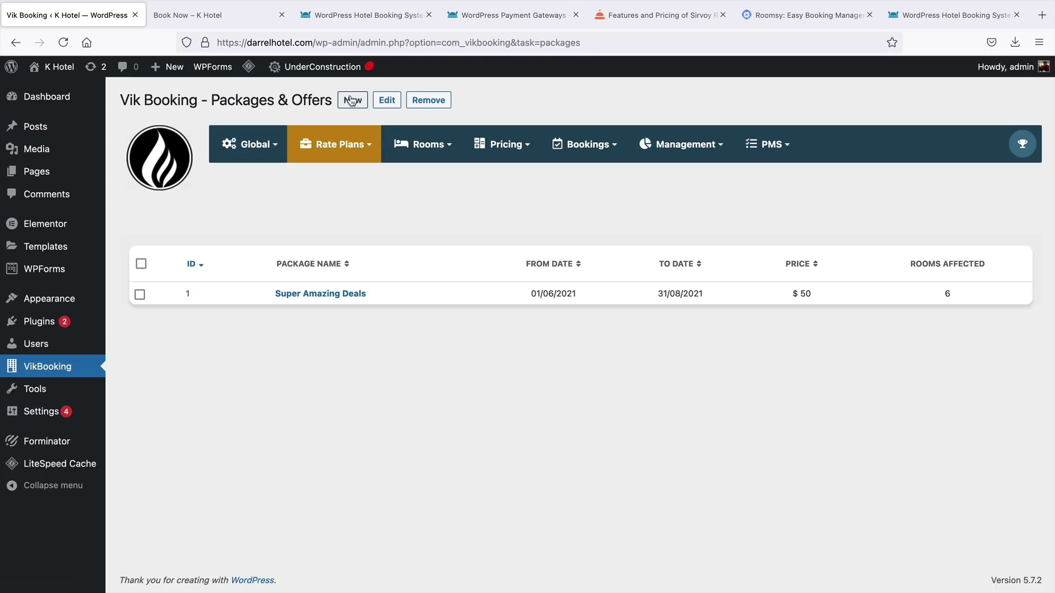
pyautogui.click(349, 296)
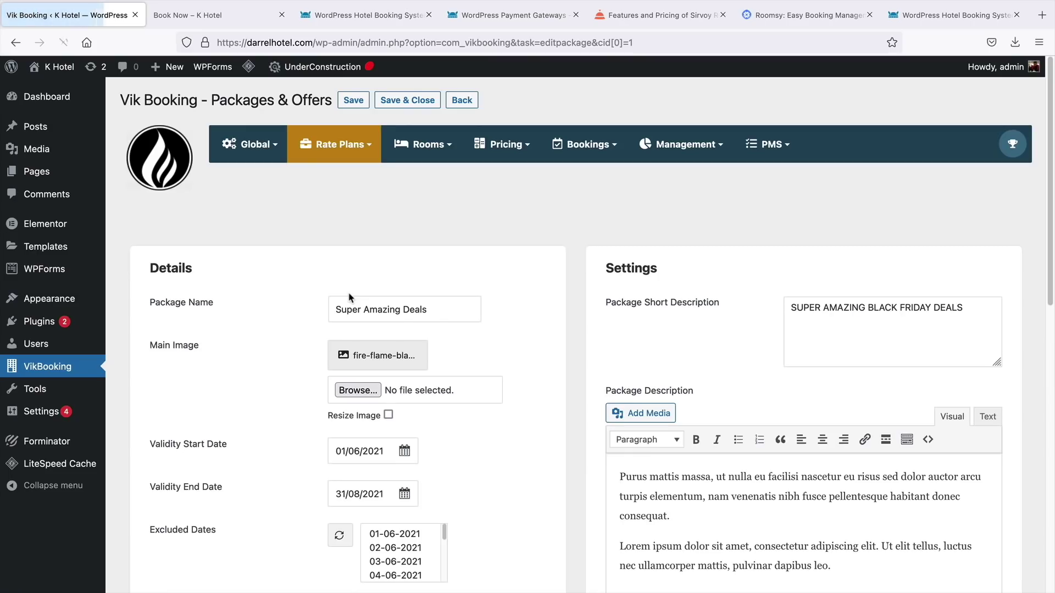
pyautogui.scroll(-1, 585, 248)
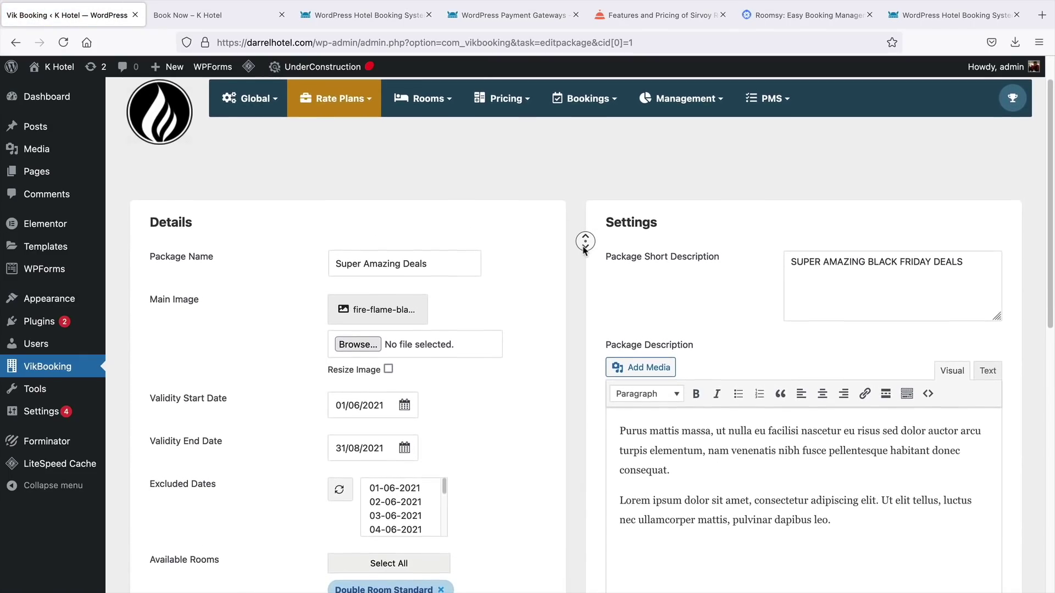
pyautogui.middleClick(584, 251)
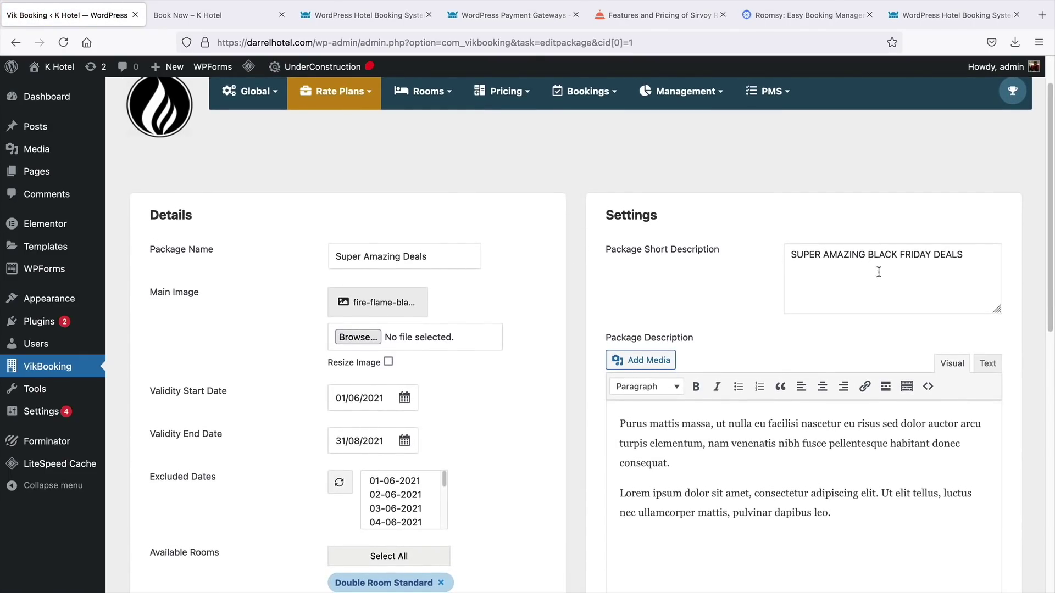
pyautogui.scroll(-3, 835, 283)
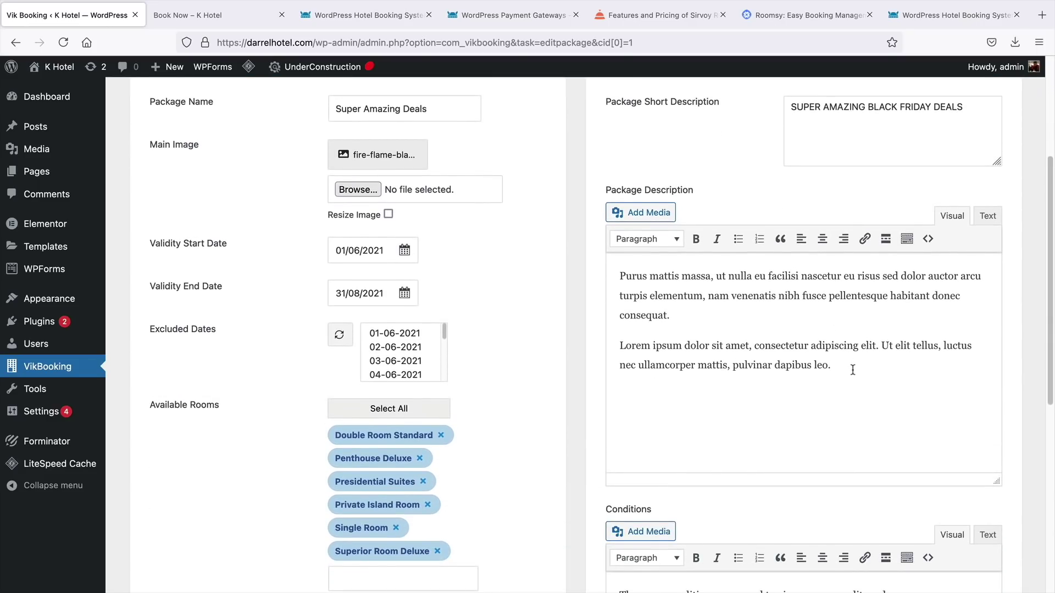
pyautogui.moveTo(852, 370); pyautogui.dragTo(635, 276)
pyautogui.scroll(1, 550, 259)
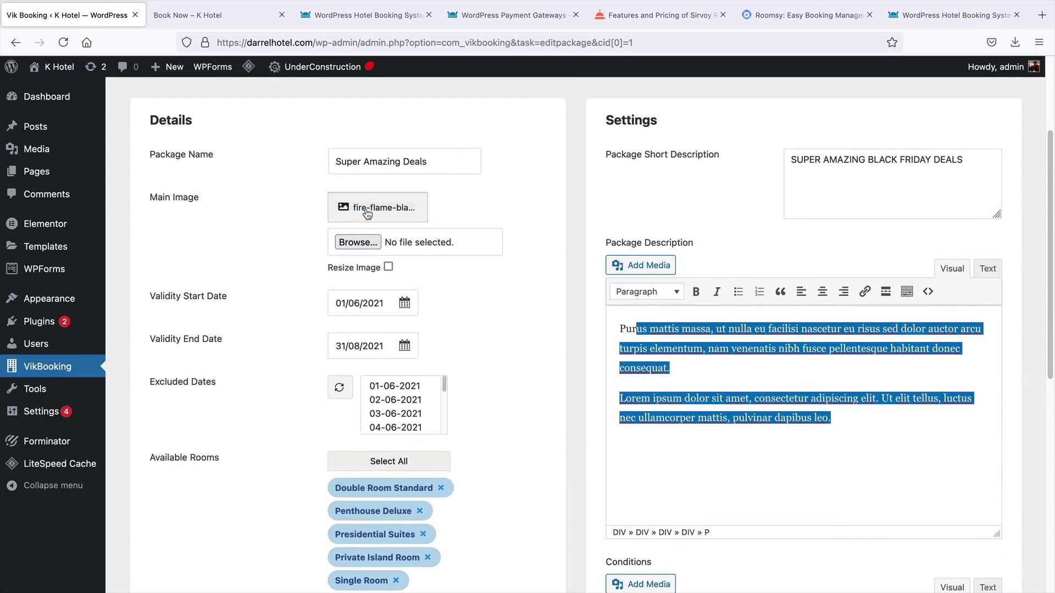
pyautogui.scroll(-3, 519, 214)
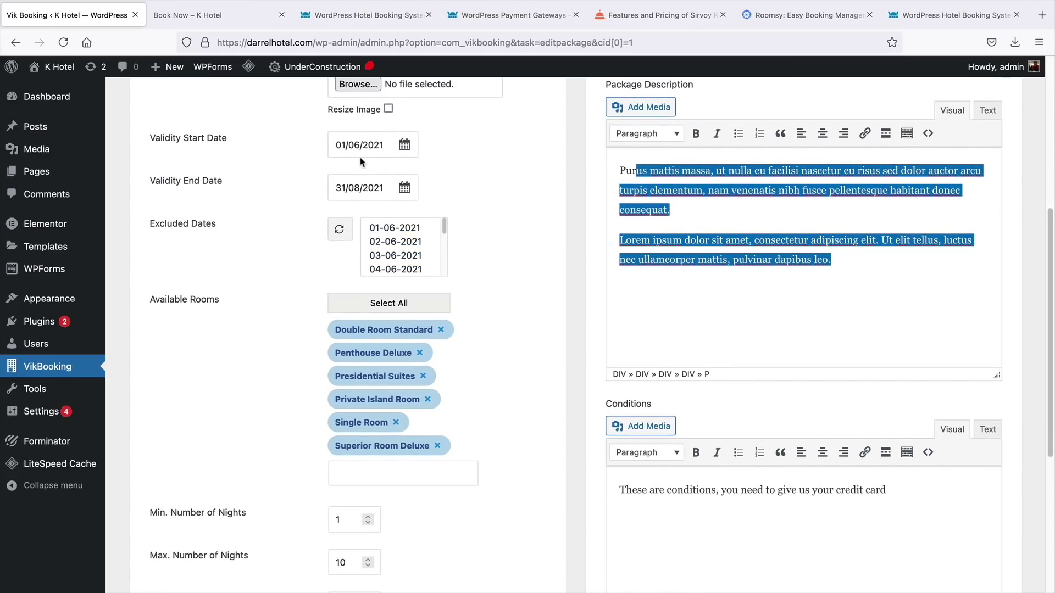
pyautogui.scroll(-1, 493, 273)
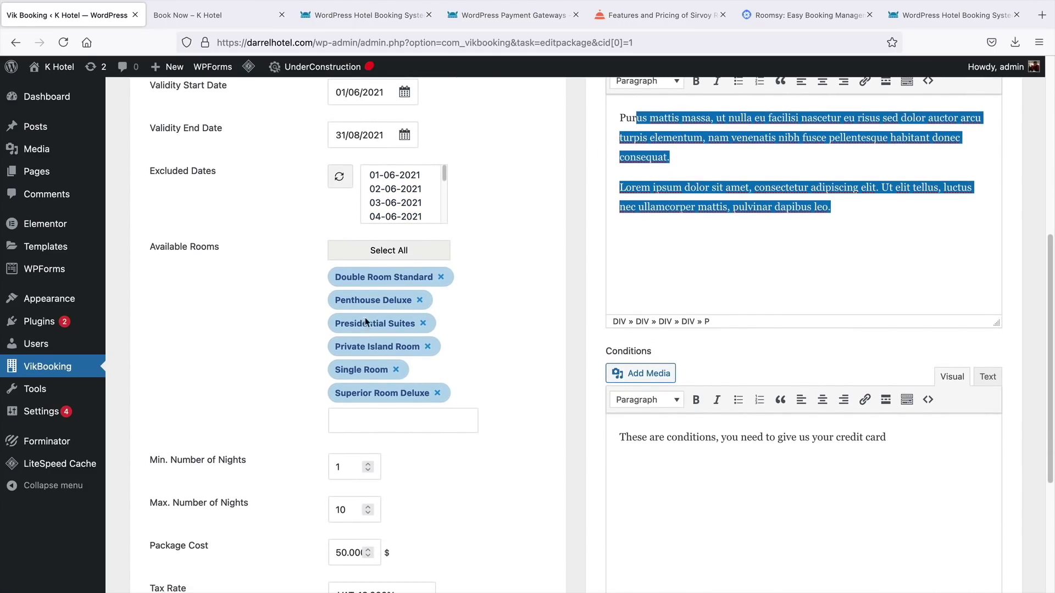
pyautogui.scroll(1, 494, 324)
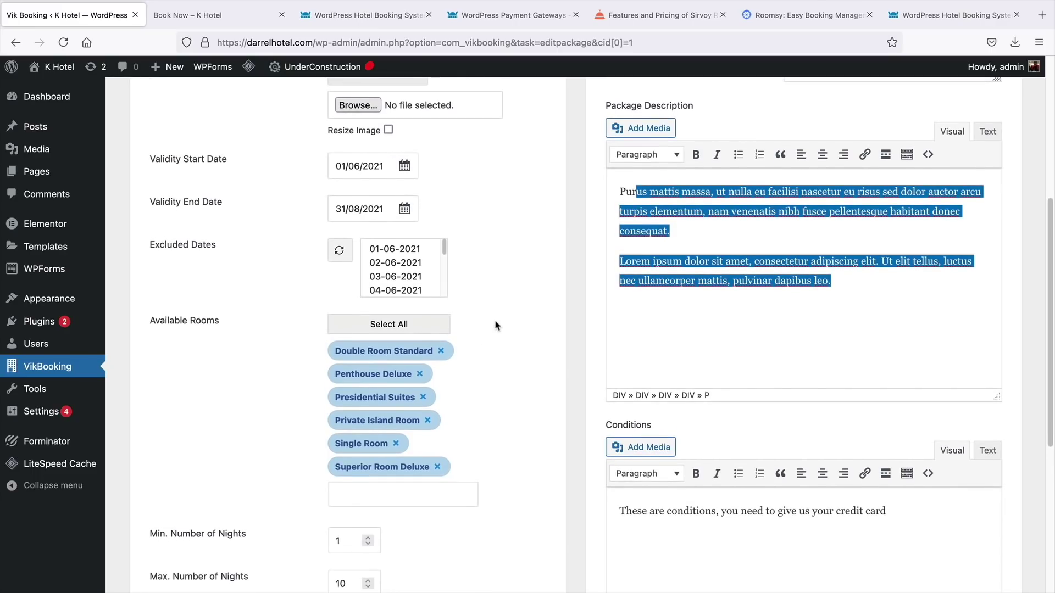
pyautogui.scroll(-4, 495, 326)
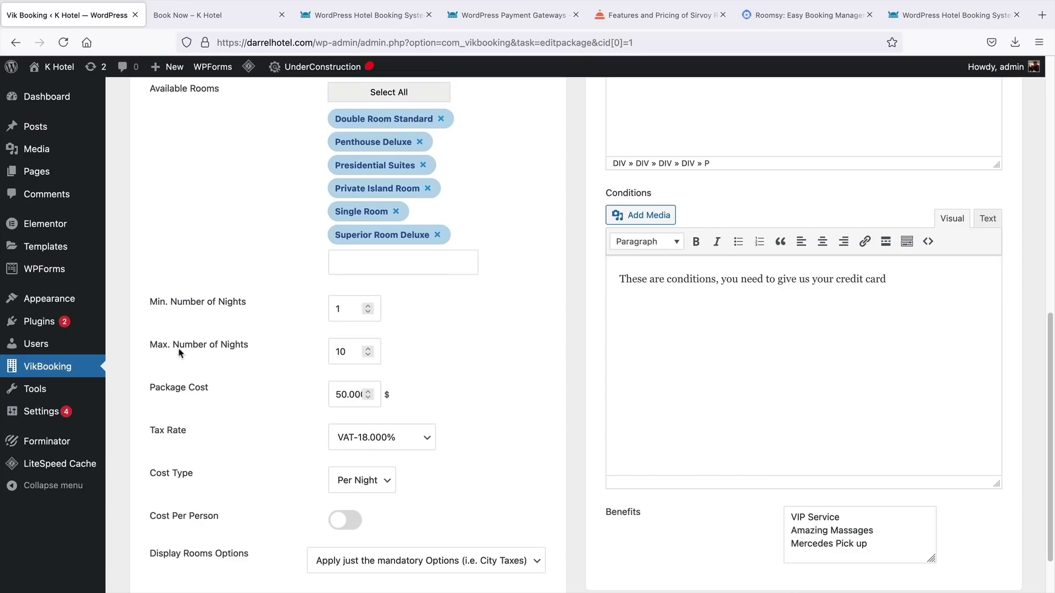
pyautogui.scroll(-1, 252, 335)
# Keep tax rate VAT-18.000%, set the cost type to Total, and save the package.
pyautogui.moveTo(147, 326); pyautogui.dragTo(224, 332)
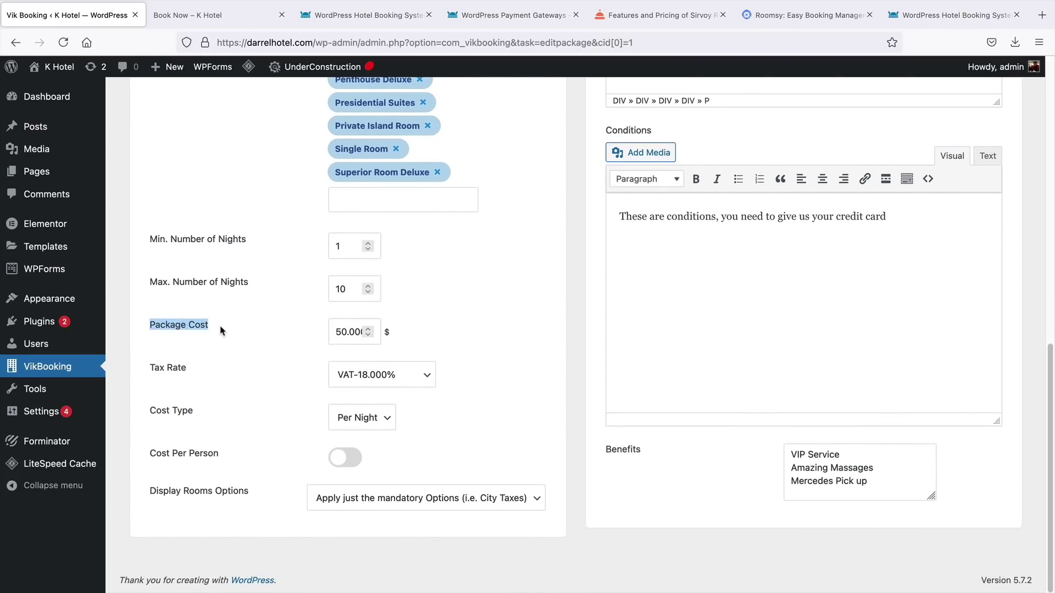
pyautogui.click(358, 377)
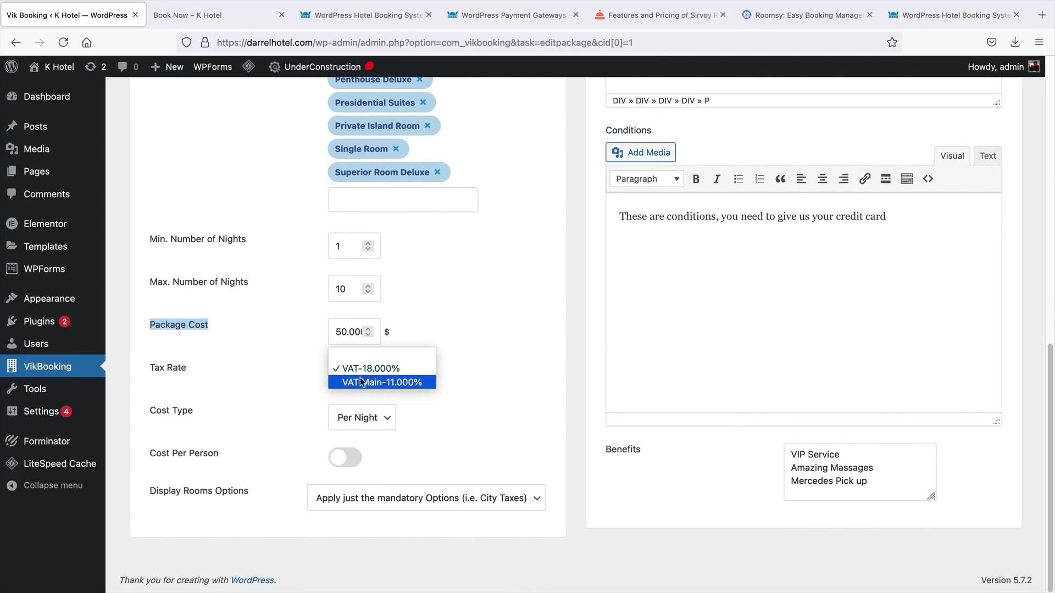
pyautogui.click(367, 370)
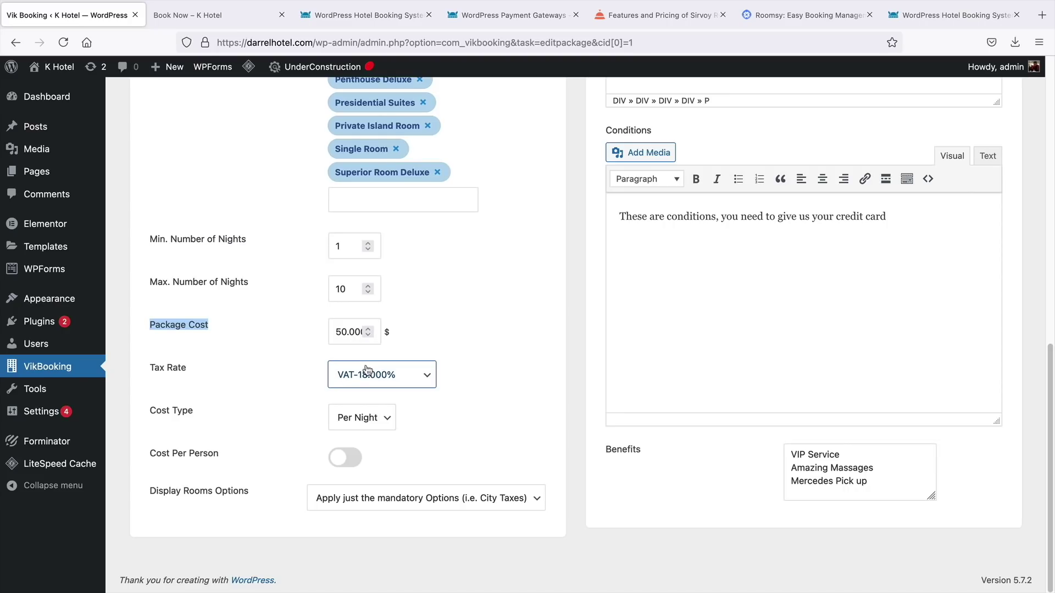
pyautogui.click(363, 417)
pyautogui.click(363, 426)
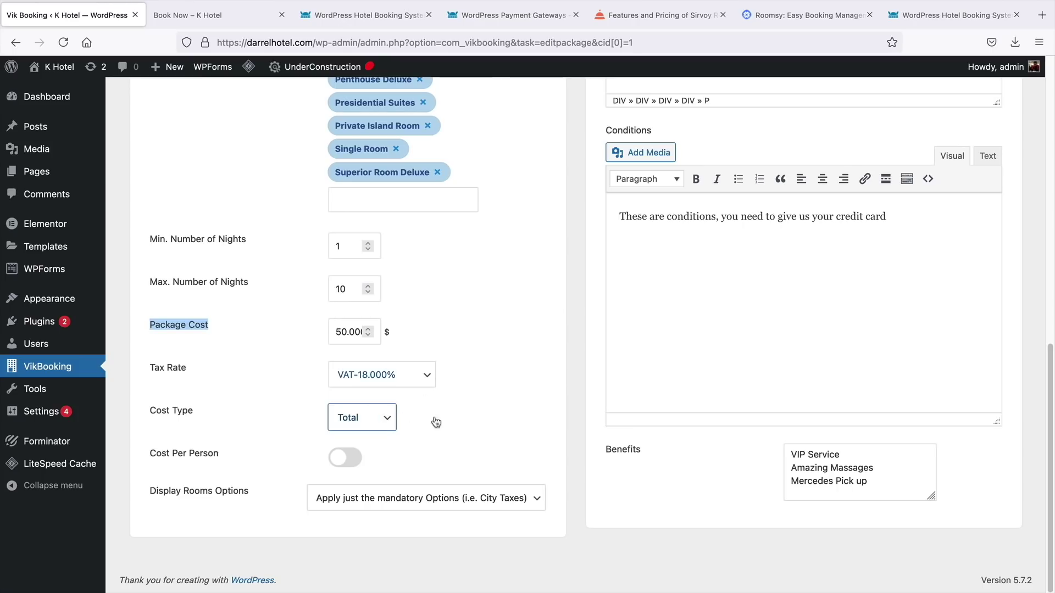
pyautogui.scroll(4, 510, 388)
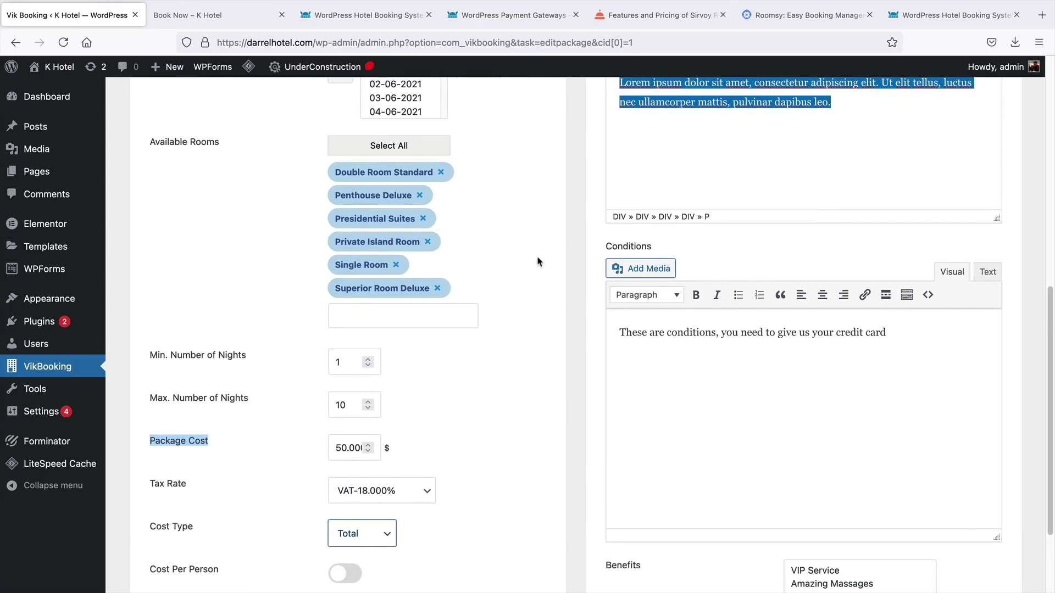
pyautogui.scroll(15, 539, 266)
pyautogui.click(392, 102)
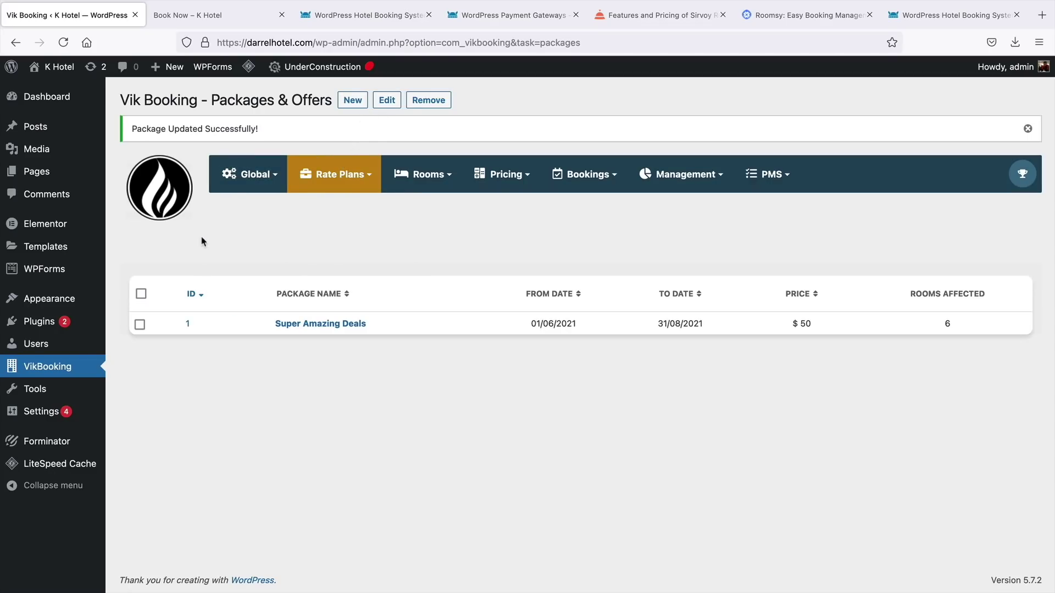
# Create a Package Details shortcode named 'Summer Sale' for the Super Amazing Deals package.
pyautogui.click(49, 367)
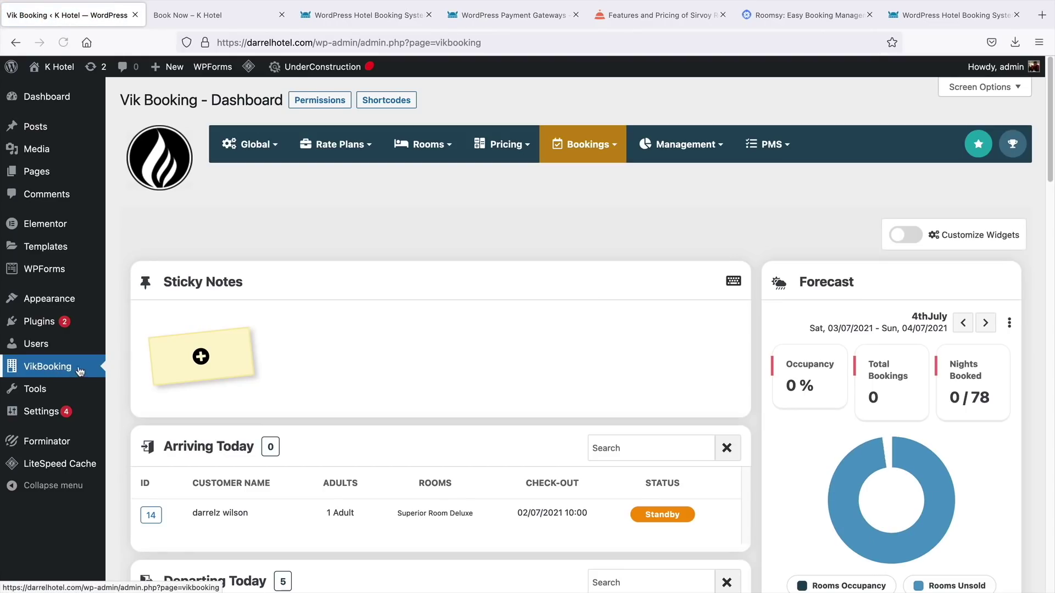
pyautogui.click(404, 104)
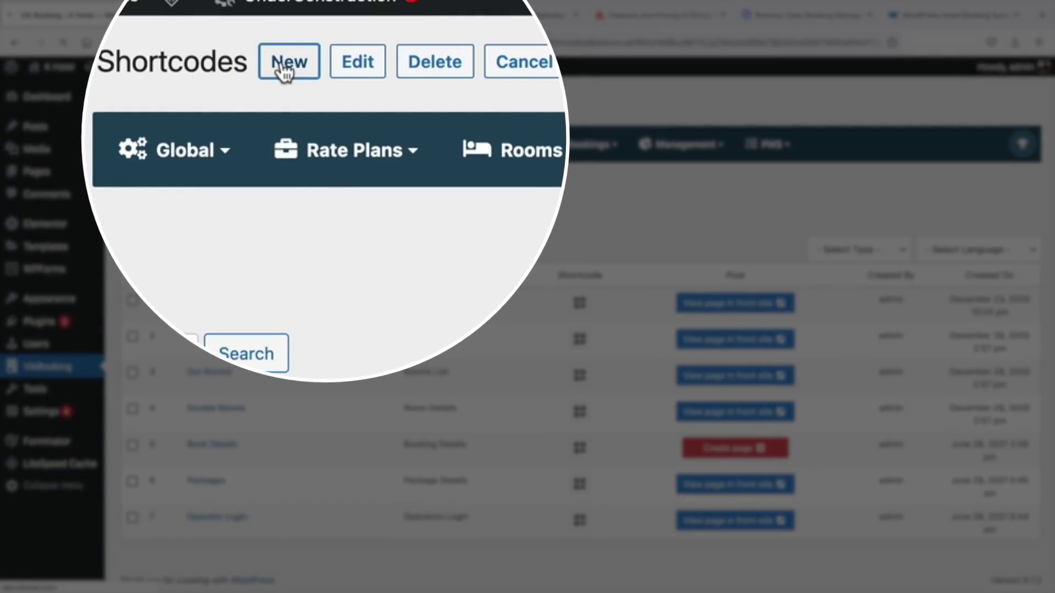
pyautogui.click(307, 100)
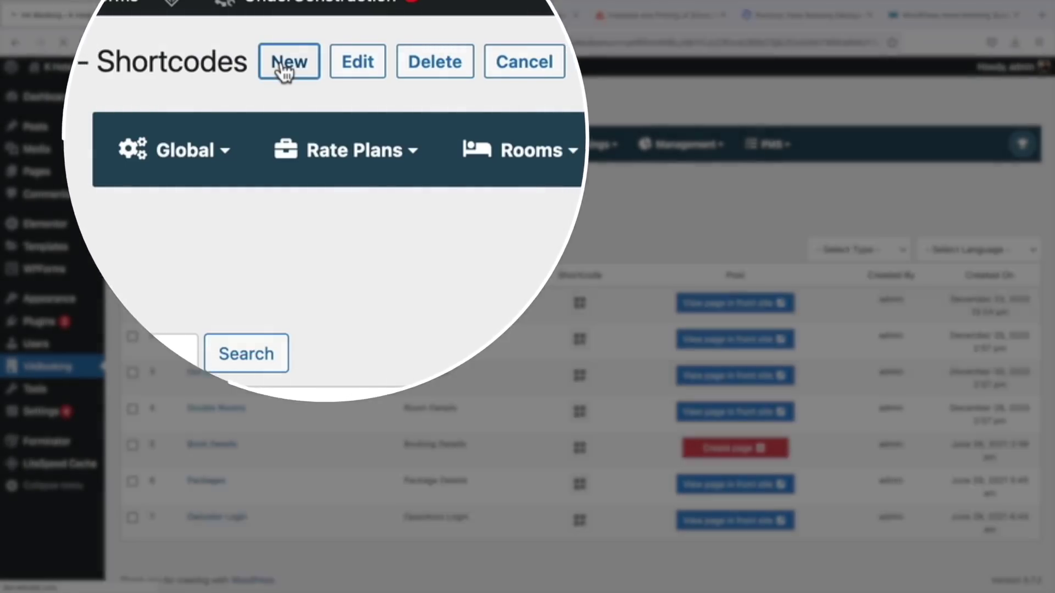
pyautogui.click(270, 201)
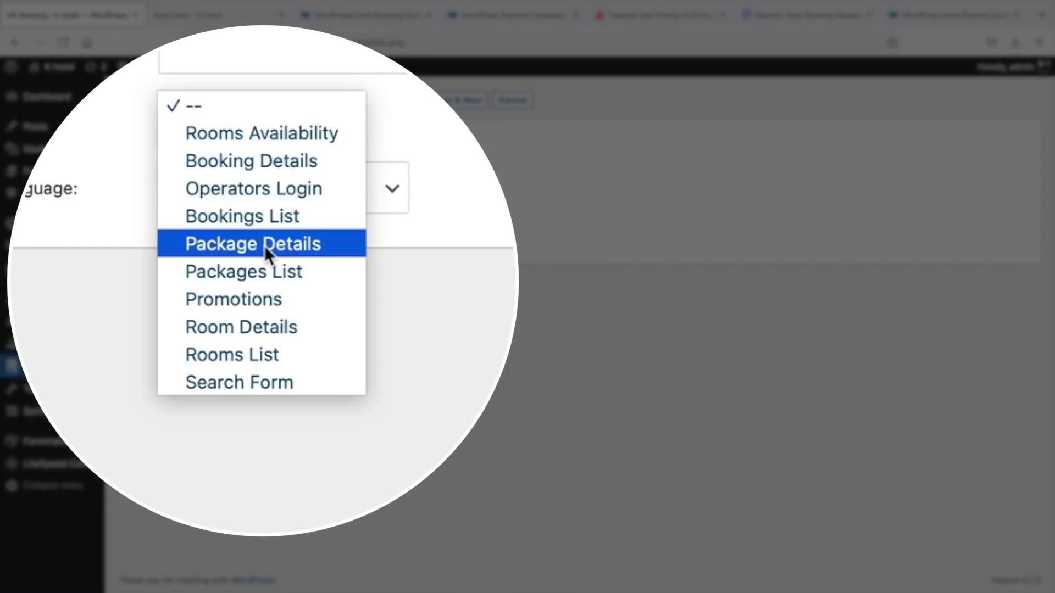
pyautogui.click(265, 264)
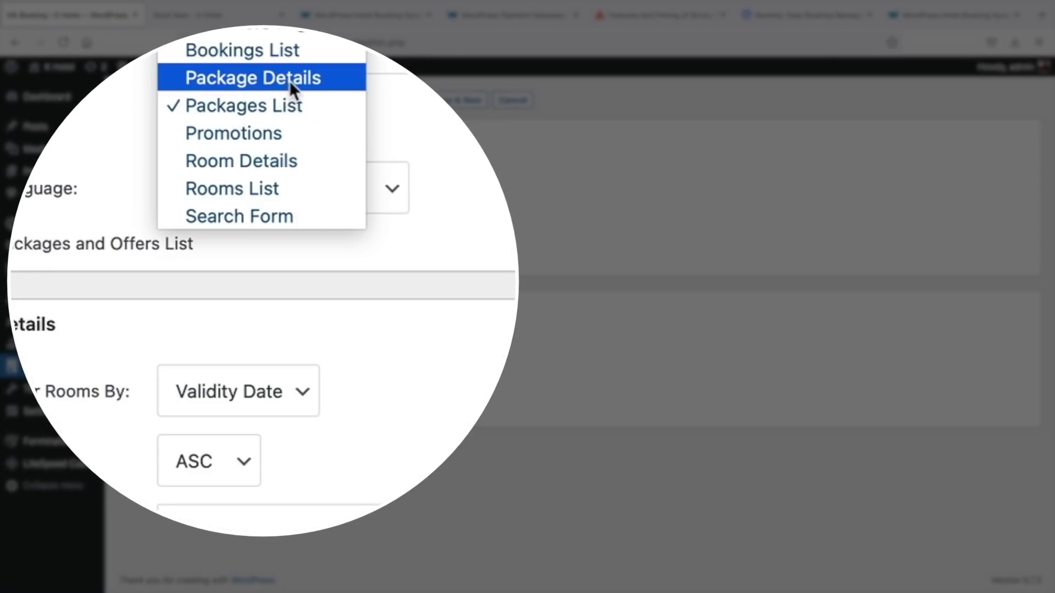
pyautogui.click(289, 79)
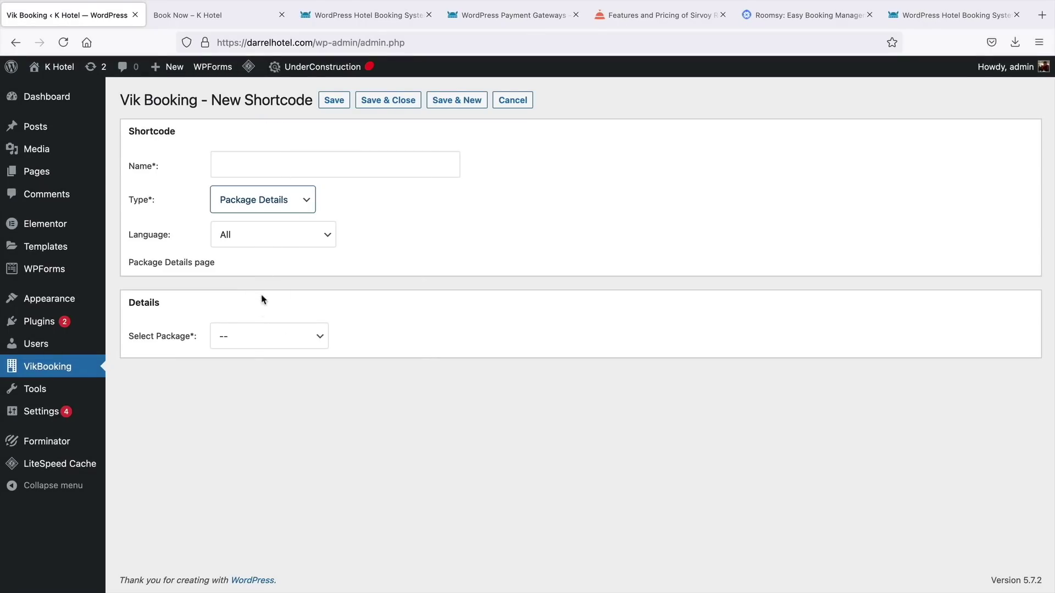
pyautogui.click(236, 337)
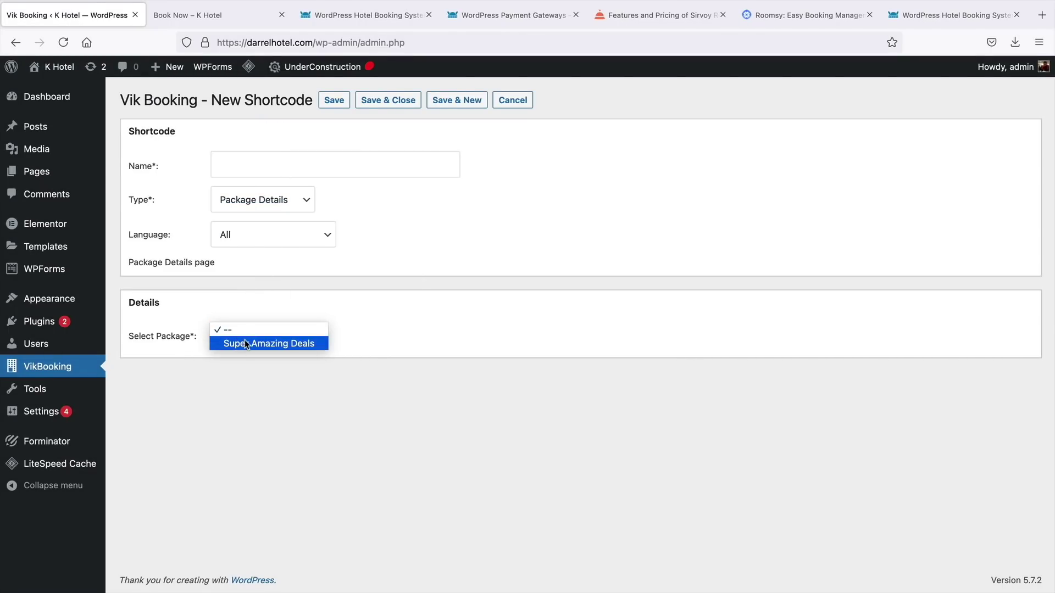
pyautogui.click(238, 343)
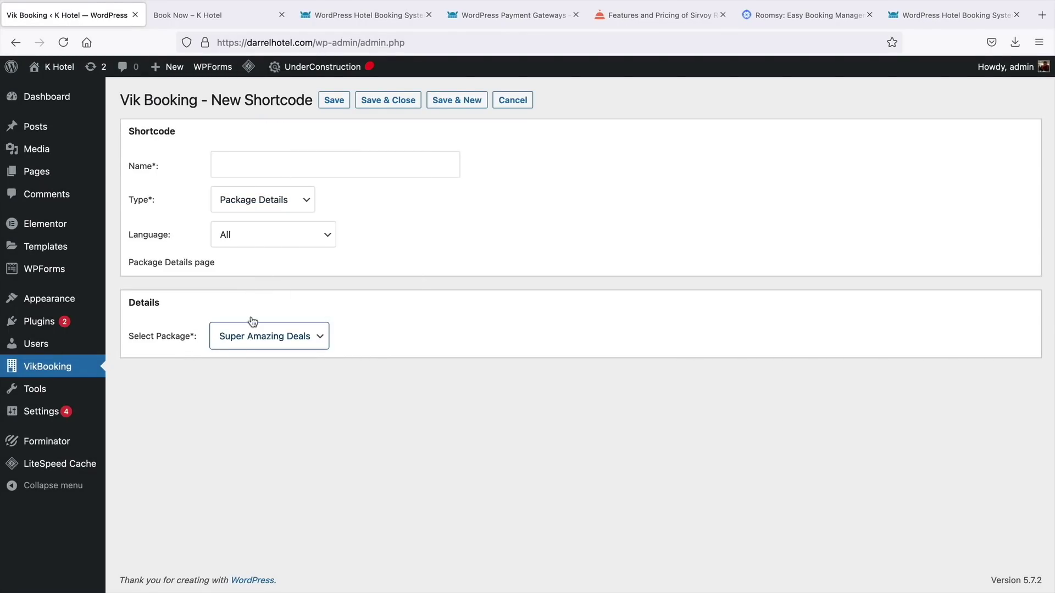
pyautogui.click(303, 163)
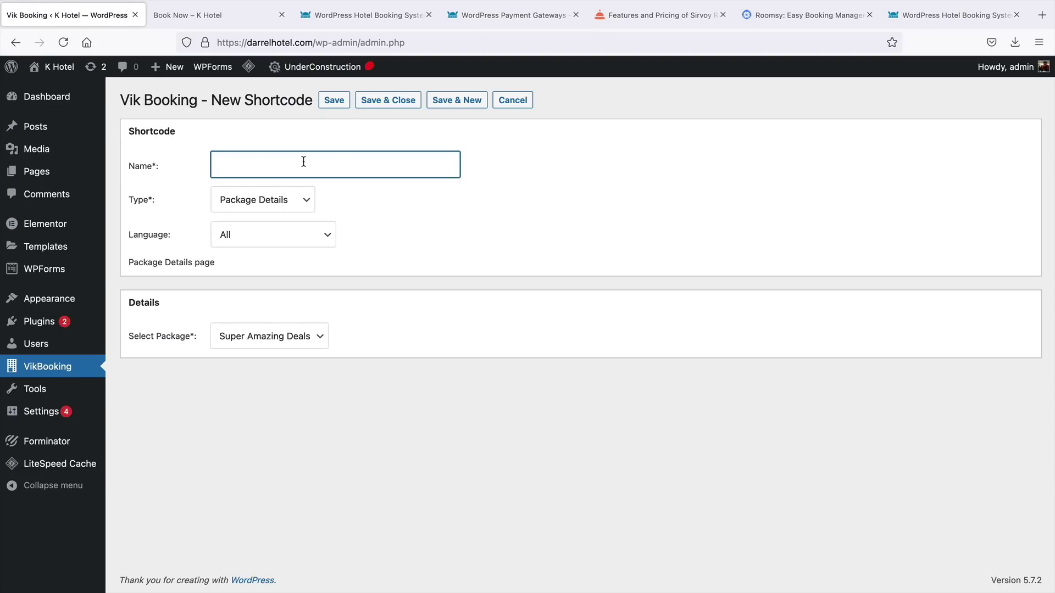
pyautogui.write('Summer Sale')
pyautogui.click(384, 103)
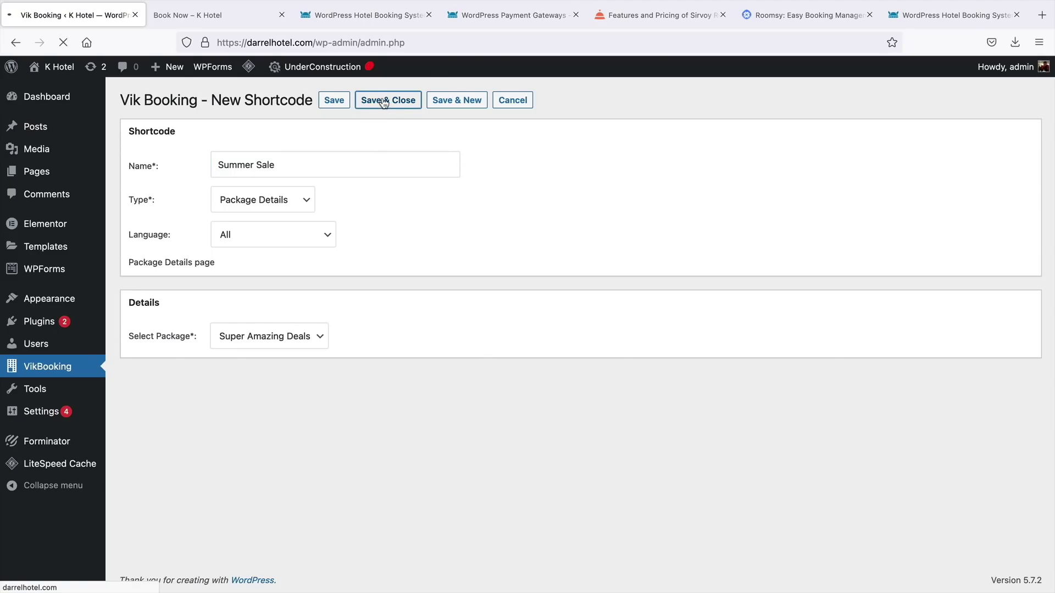
# Copy the Summer Sale shortcode text from the shortcodes list.
pyautogui.scroll(-1, 414, 224)
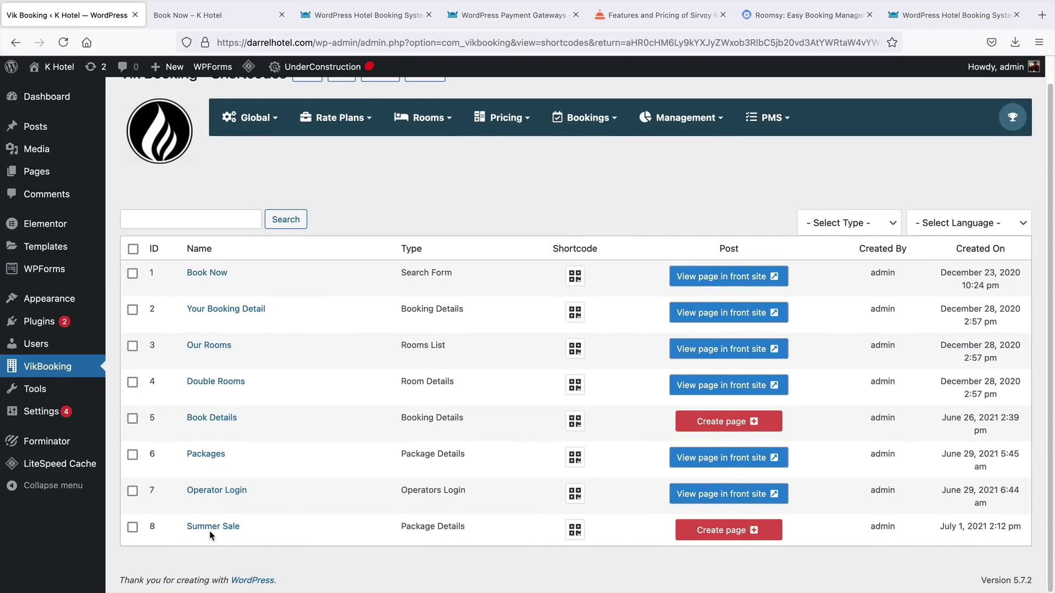
pyautogui.click(575, 530)
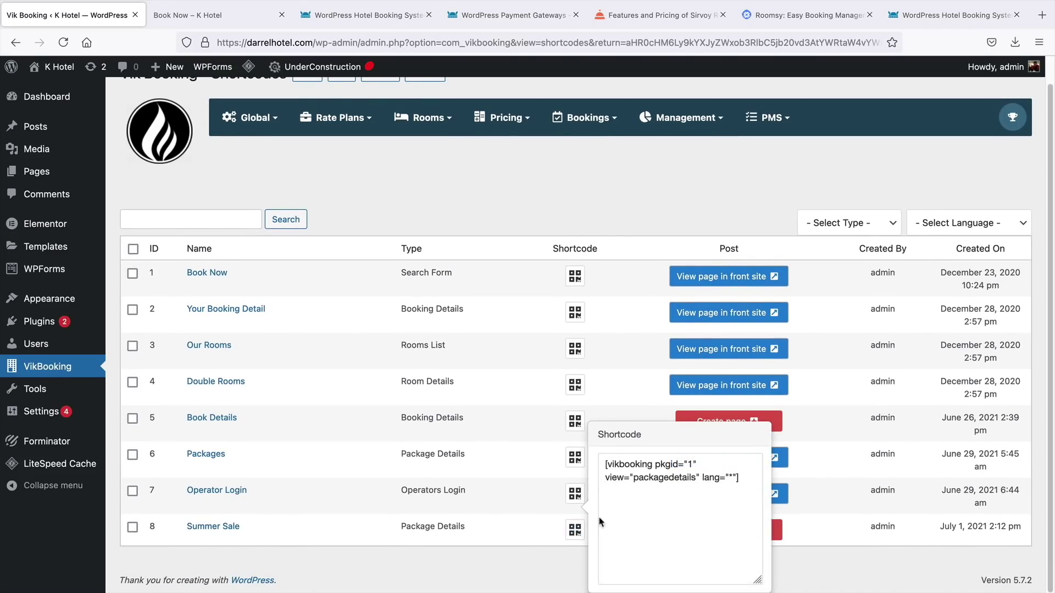
pyautogui.moveTo(731, 493); pyautogui.dragTo(603, 454)
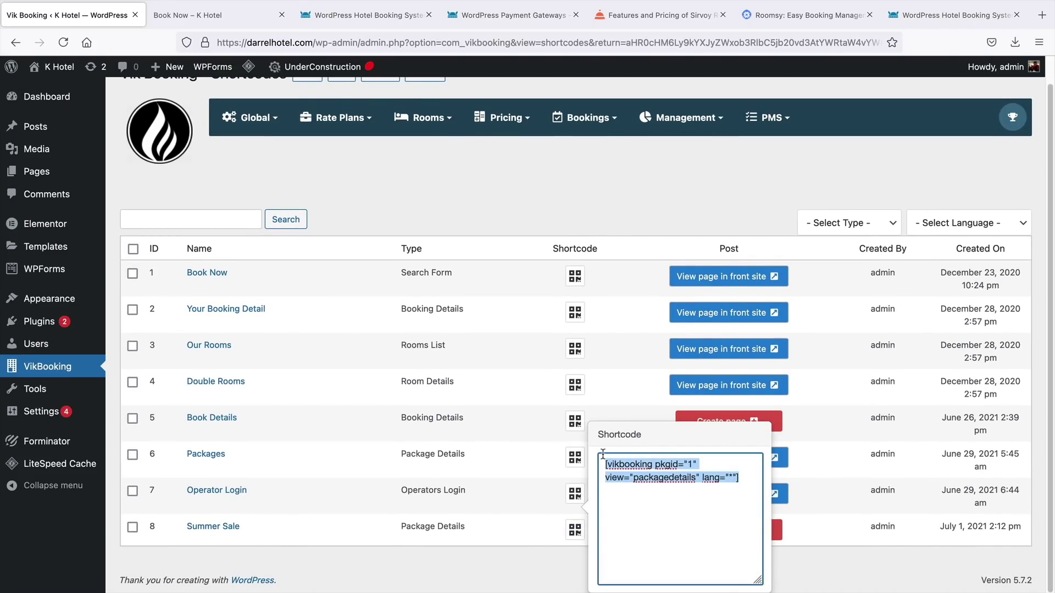
pyautogui.rightClick(630, 466)
pyautogui.click(657, 438)
pyautogui.click(626, 214)
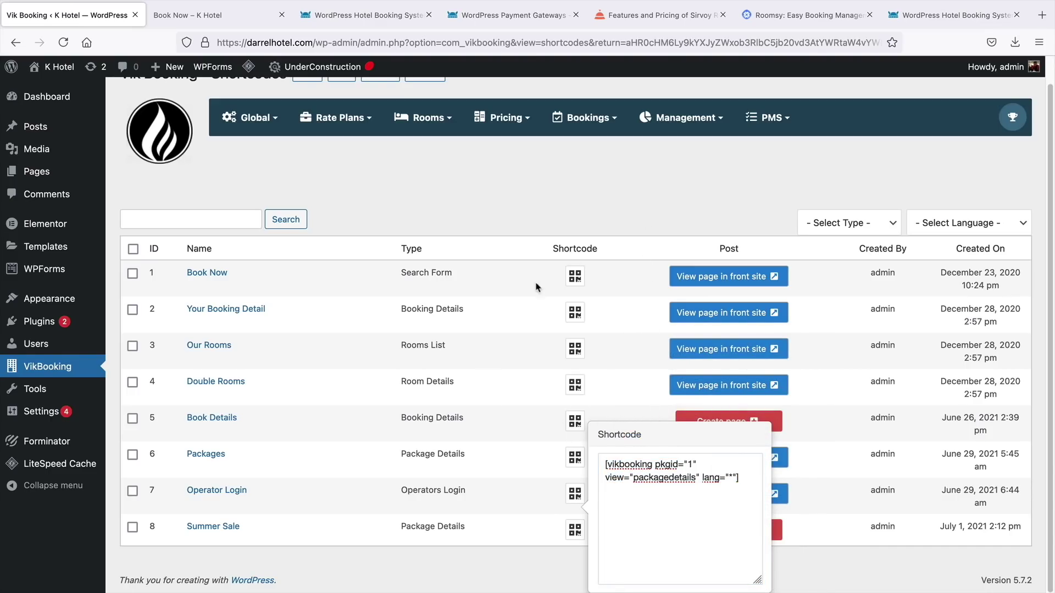
# Create a new page titled 'Summer Deals' and paste the package shortcode into it.
pyautogui.scroll(1, 515, 203)
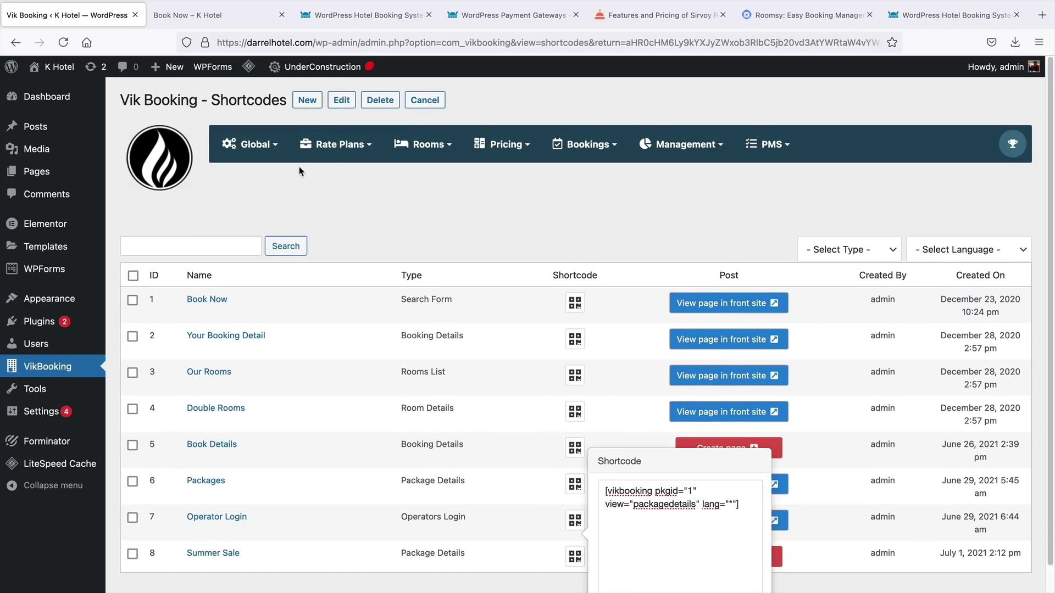
pyautogui.moveTo(169, 67)
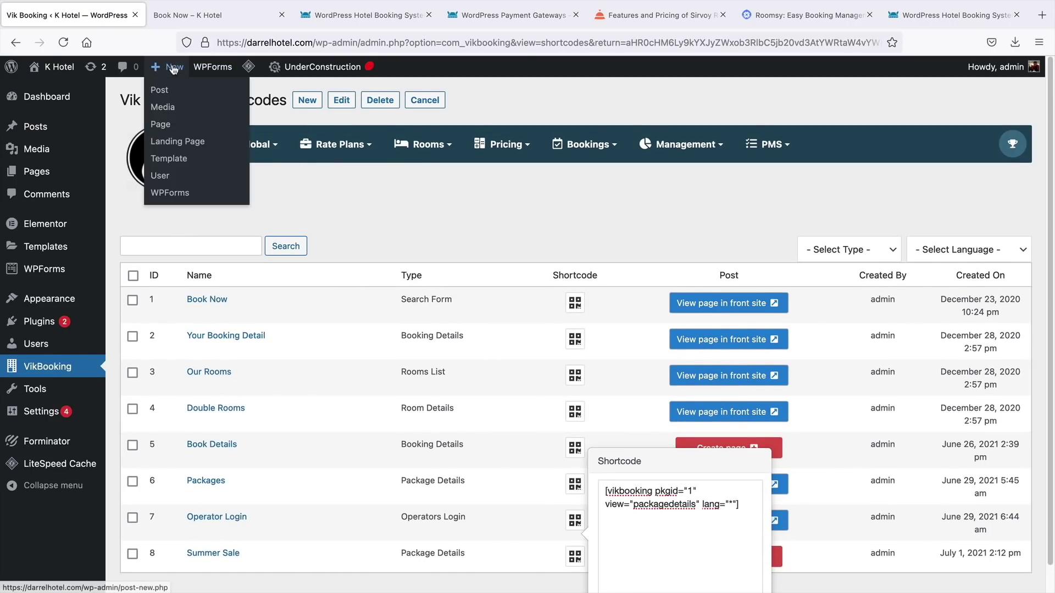
pyautogui.click(174, 129)
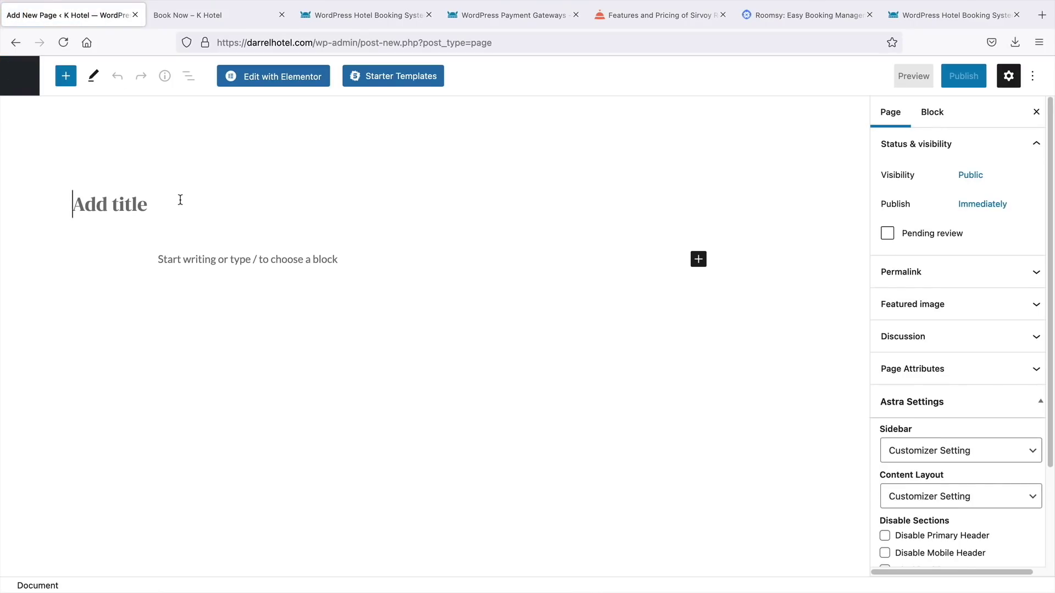
pyautogui.write('Summer')
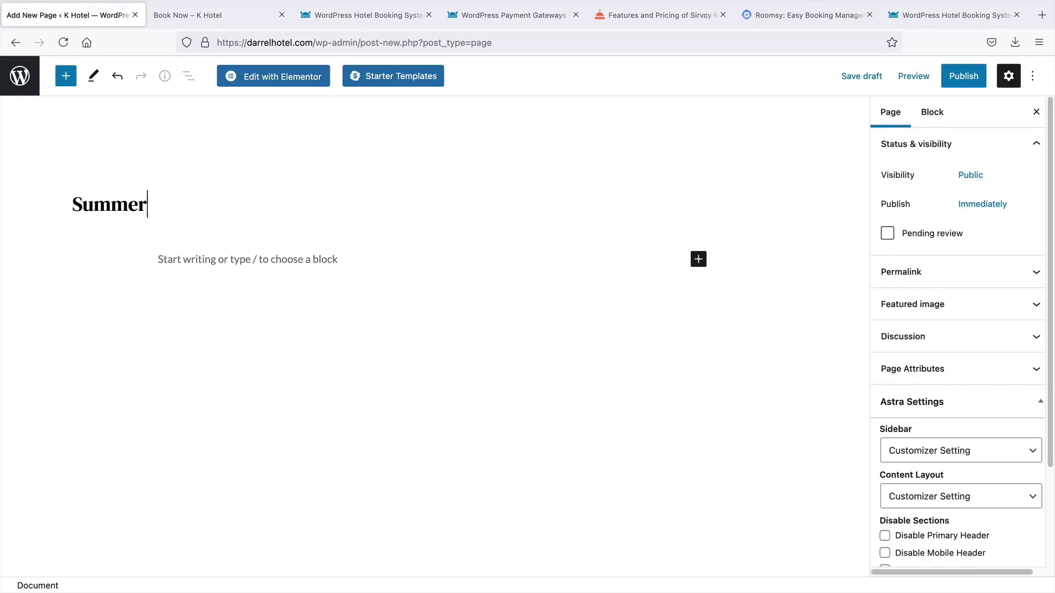
pyautogui.write(' Deals')
pyautogui.press('Return')
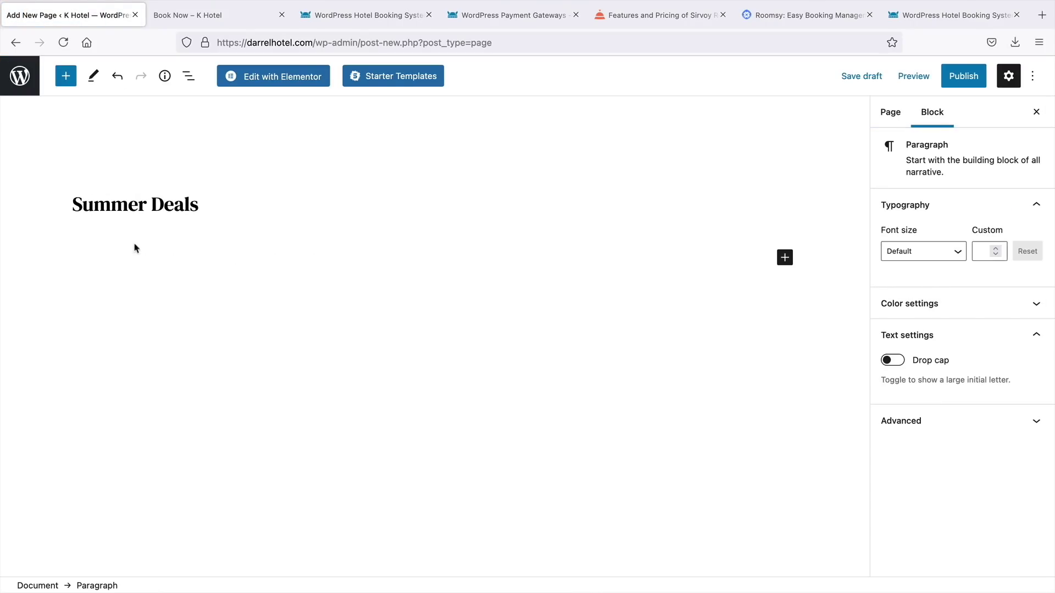
pyautogui.rightClick(126, 255)
pyautogui.click(154, 330)
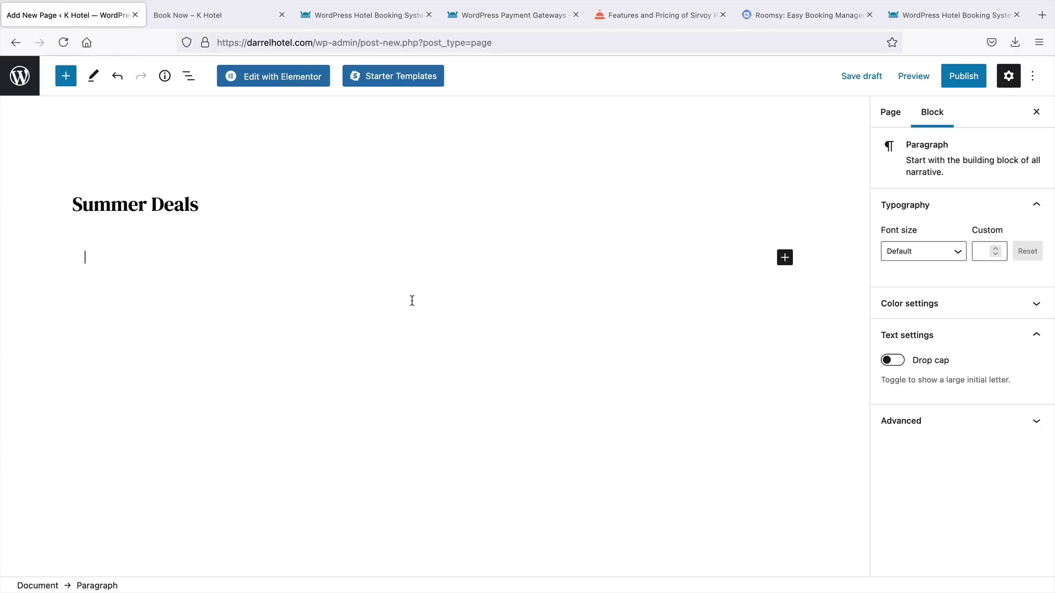
# Publish the Summer Deals page and view it live.
pyautogui.click(956, 81)
pyautogui.click(922, 76)
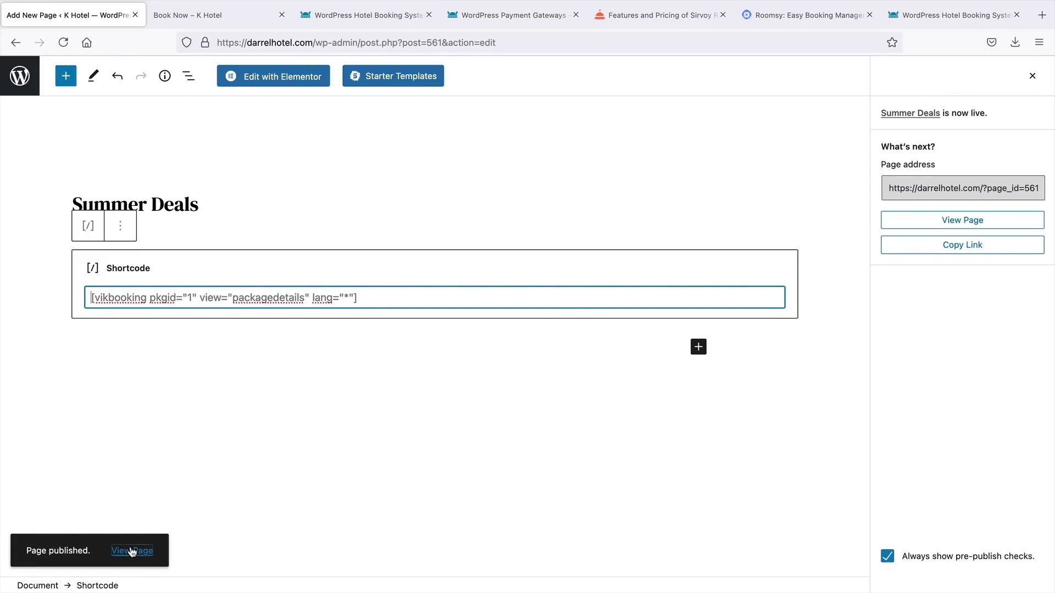
pyautogui.click(132, 551)
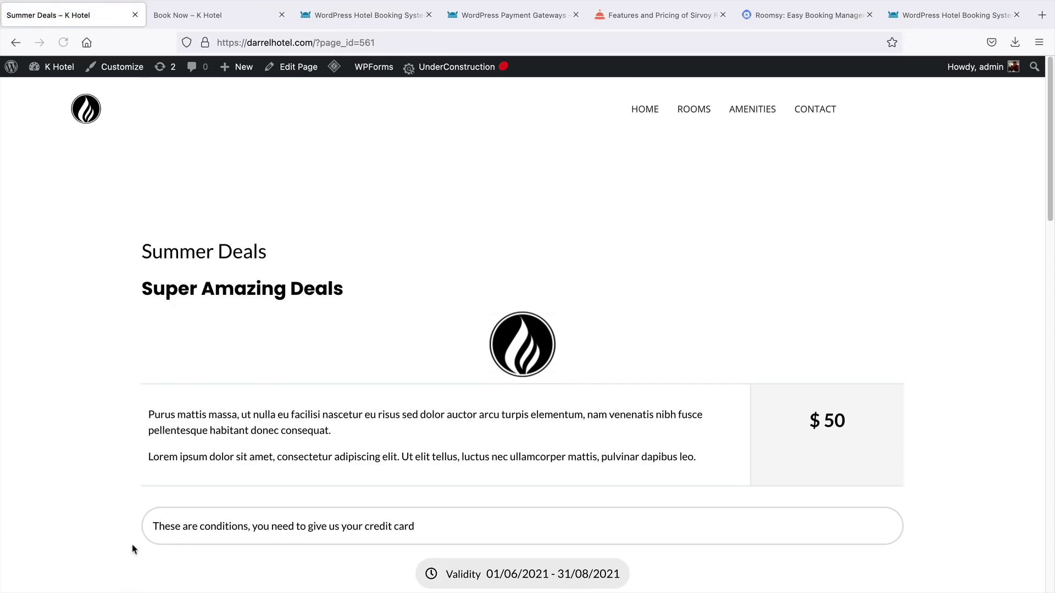
# Browse the Summer Deals page and bring up the Double Room Standard booking form.
pyautogui.middleClick(739, 215)
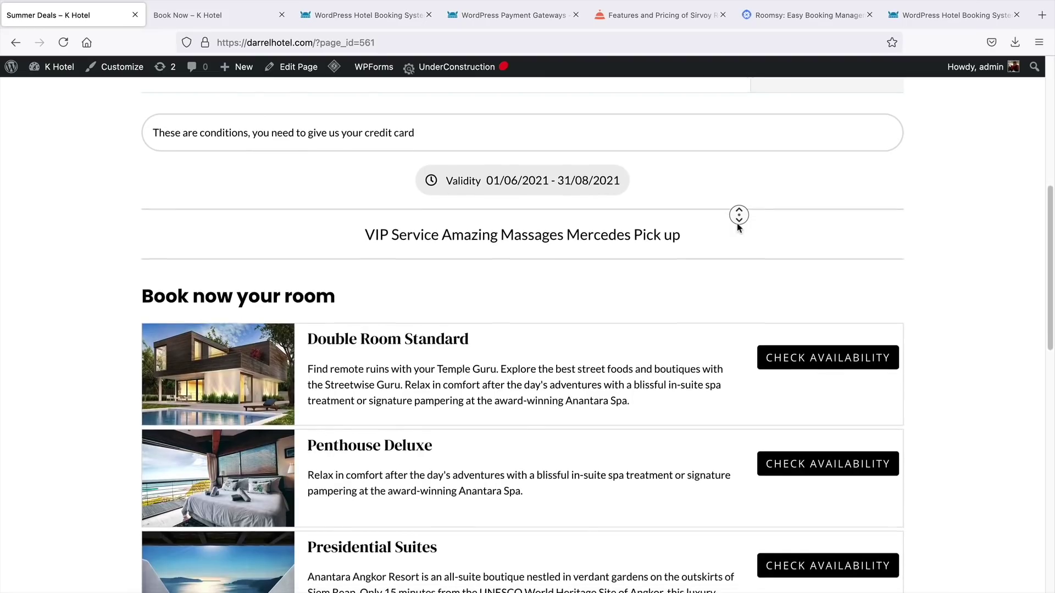
pyautogui.middleClick(737, 224)
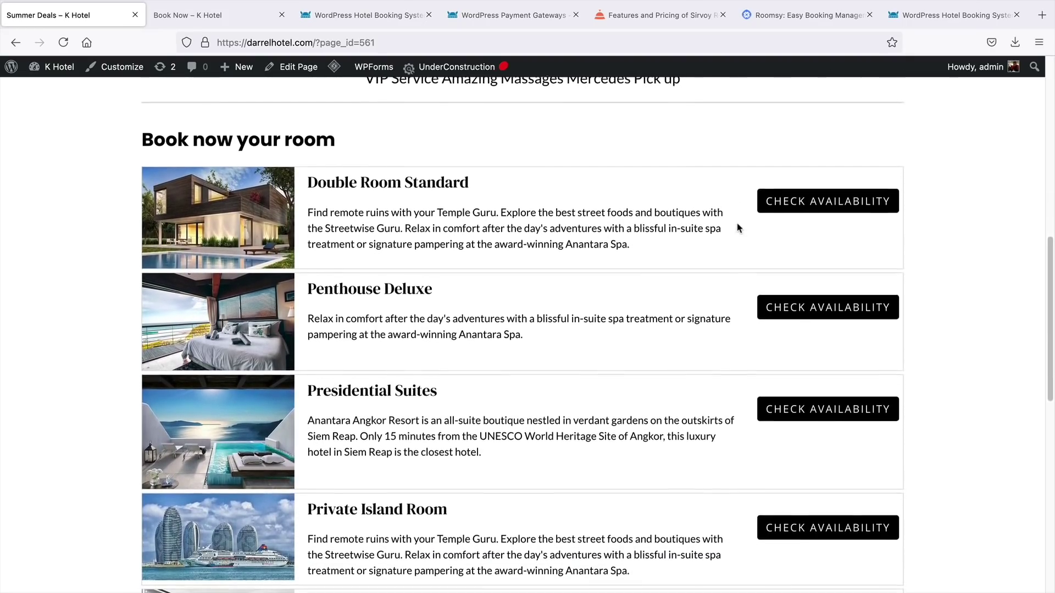
pyautogui.click(781, 202)
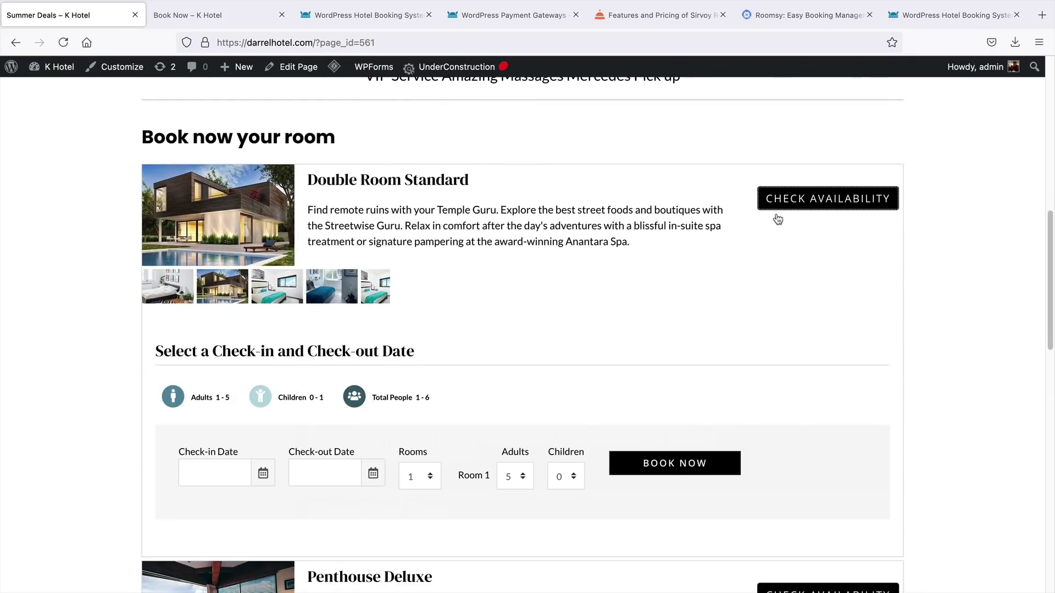
pyautogui.scroll(-1, 753, 239)
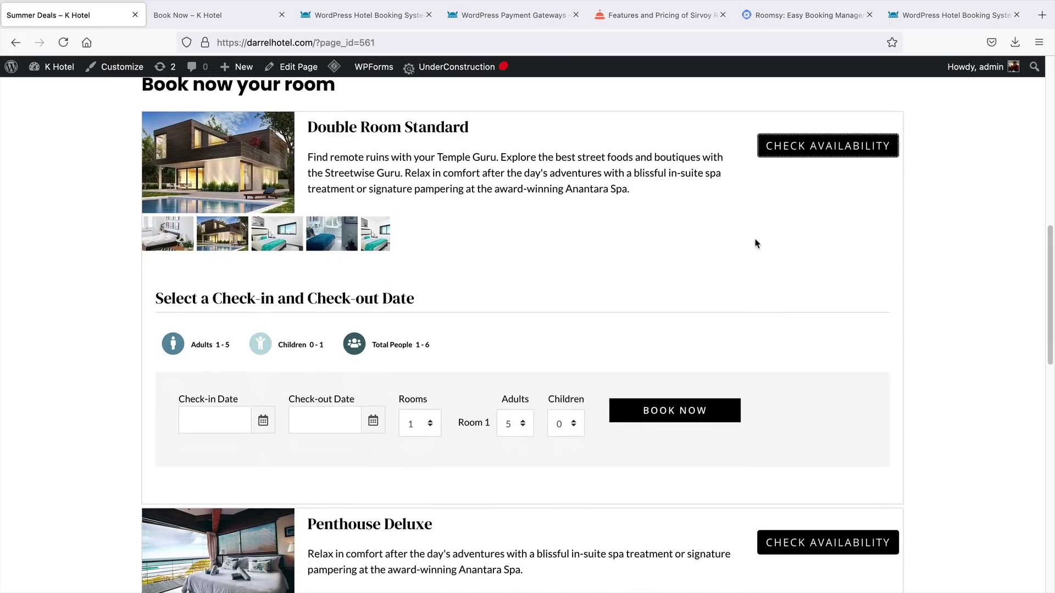
pyautogui.middleClick(937, 242)
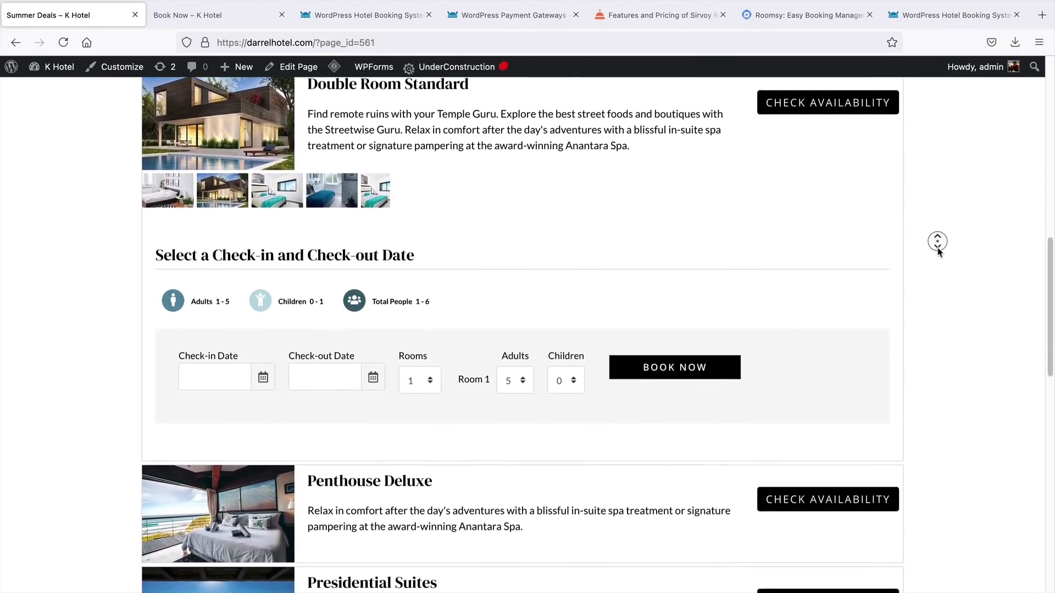
pyautogui.scroll(3, 443, 282)
# Search availability for 1–3 July 2021 and select the Super Amazing Deals rate.
pyautogui.click(226, 351)
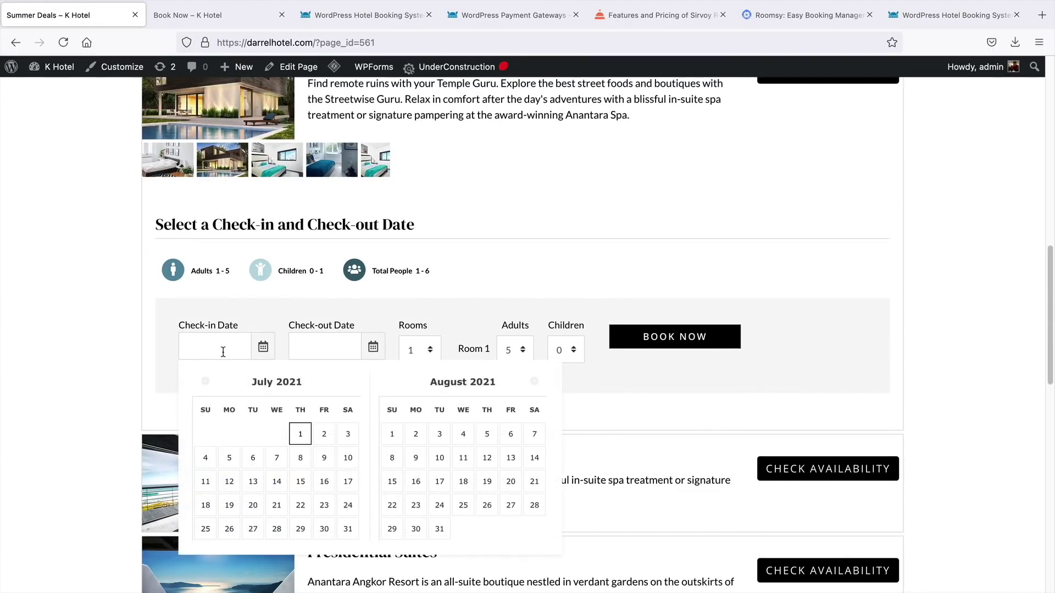
pyautogui.click(298, 432)
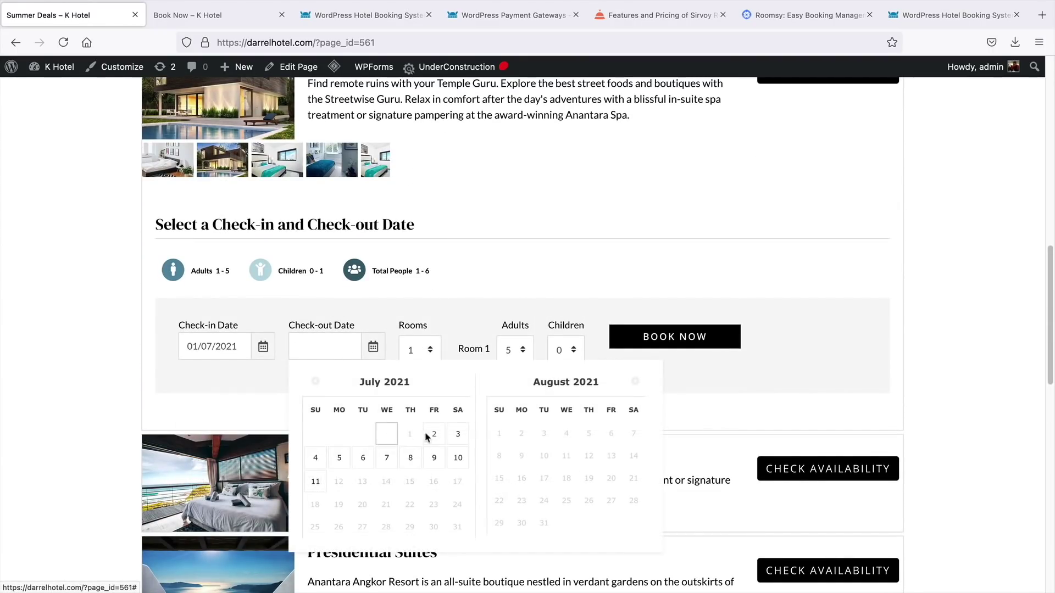
pyautogui.click(458, 435)
pyautogui.scroll(2, 550, 329)
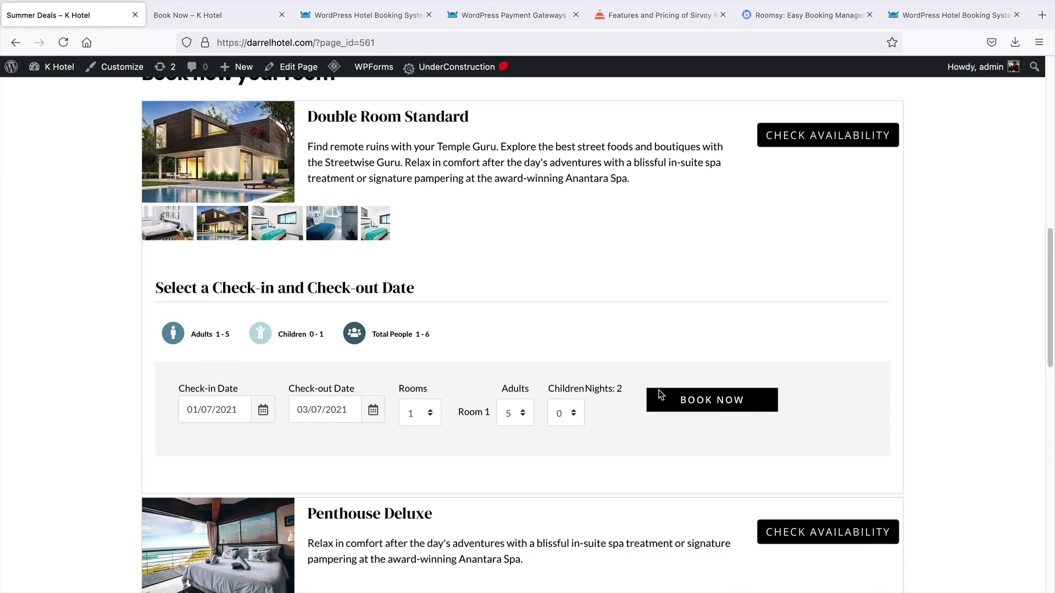
pyautogui.click(706, 400)
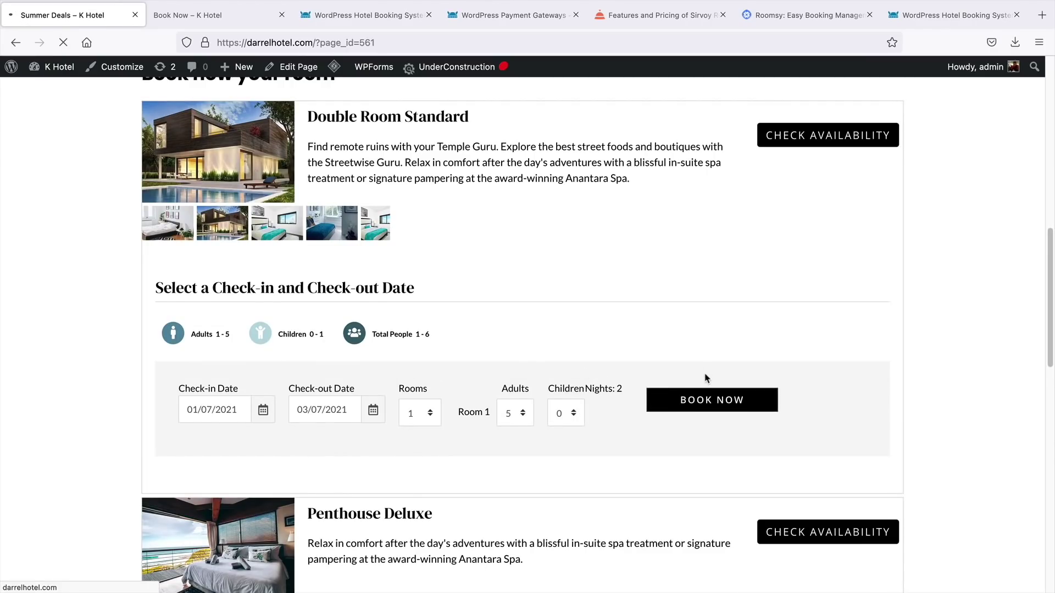
pyautogui.scroll(-4, 706, 379)
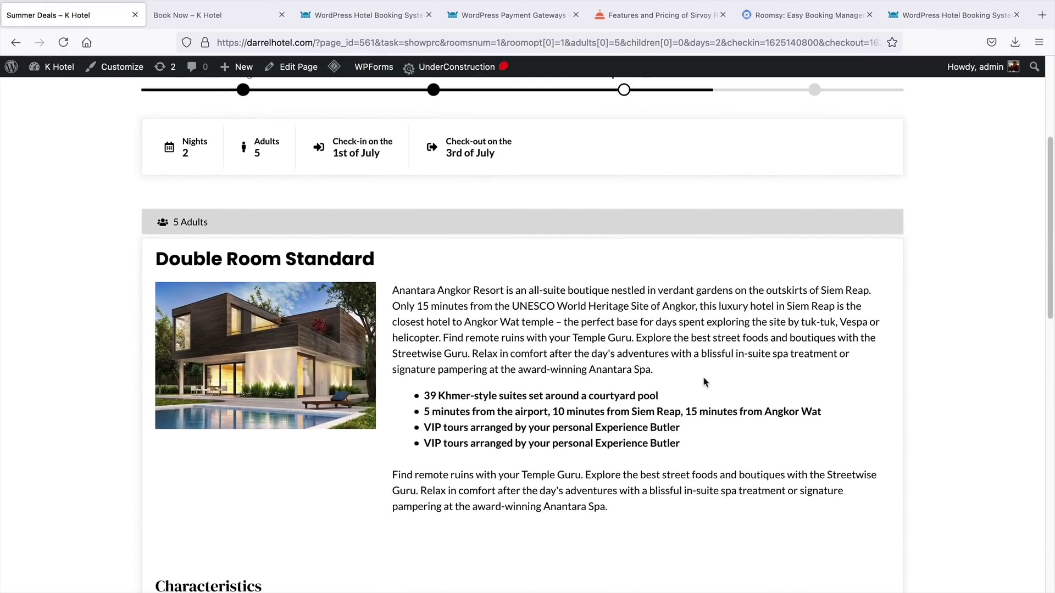
pyautogui.scroll(-6, 704, 381)
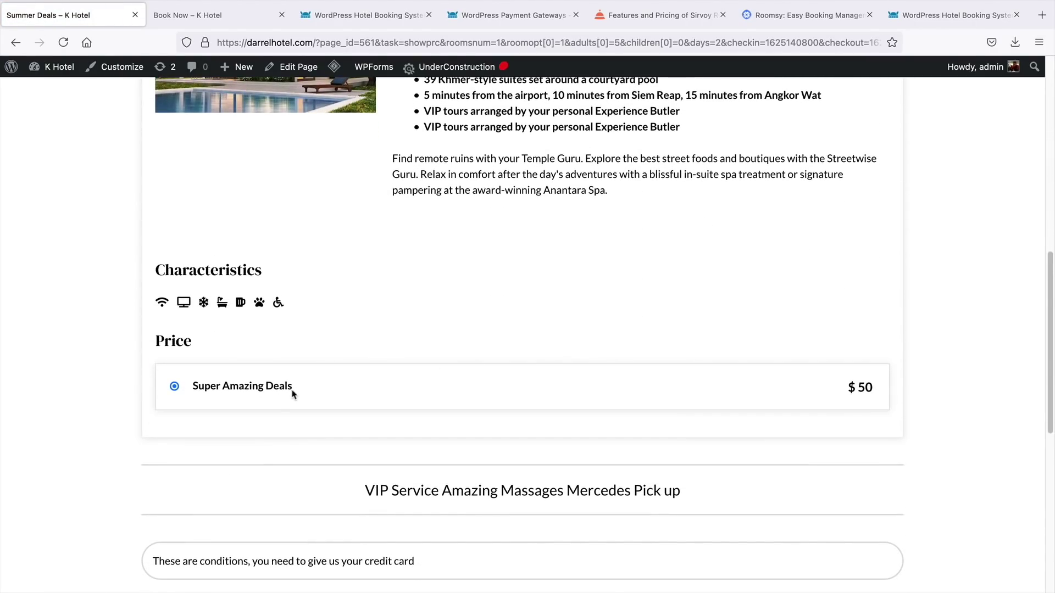
pyautogui.moveTo(286, 387); pyautogui.dragTo(193, 386)
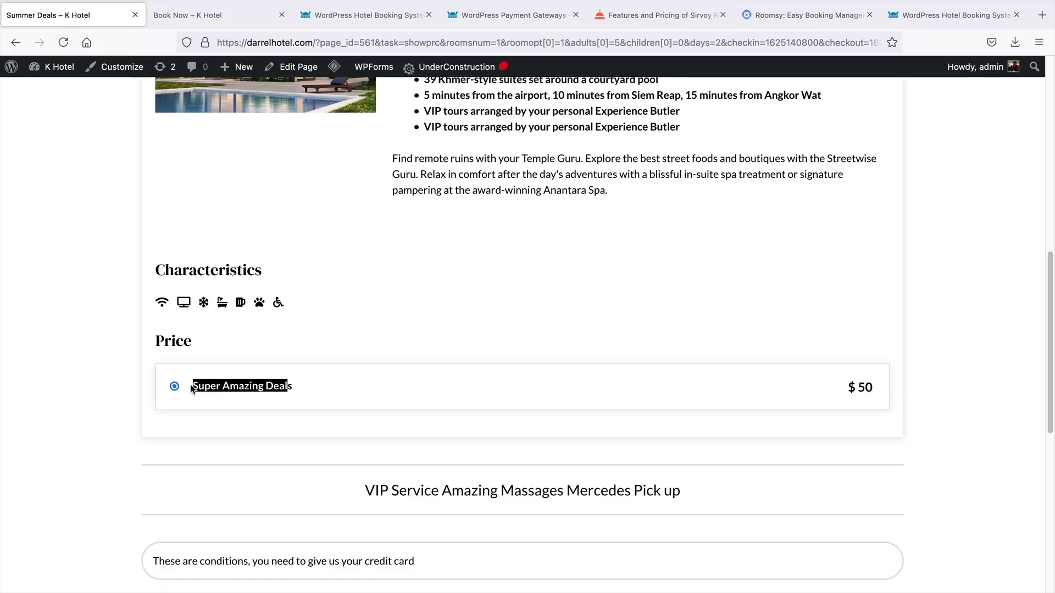
pyautogui.click(261, 392)
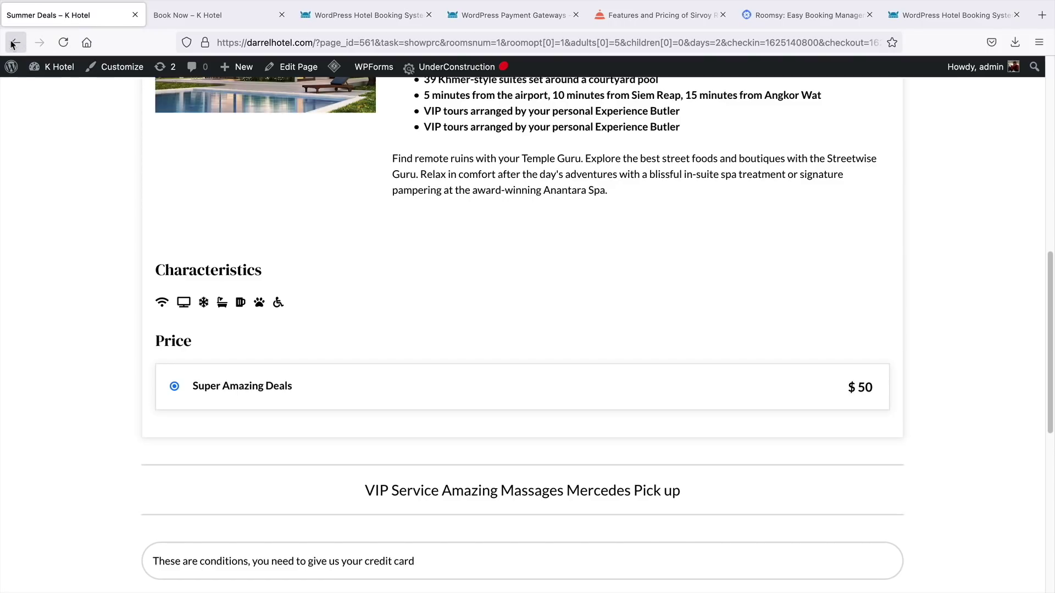
pyautogui.scroll(5, 250, 301)
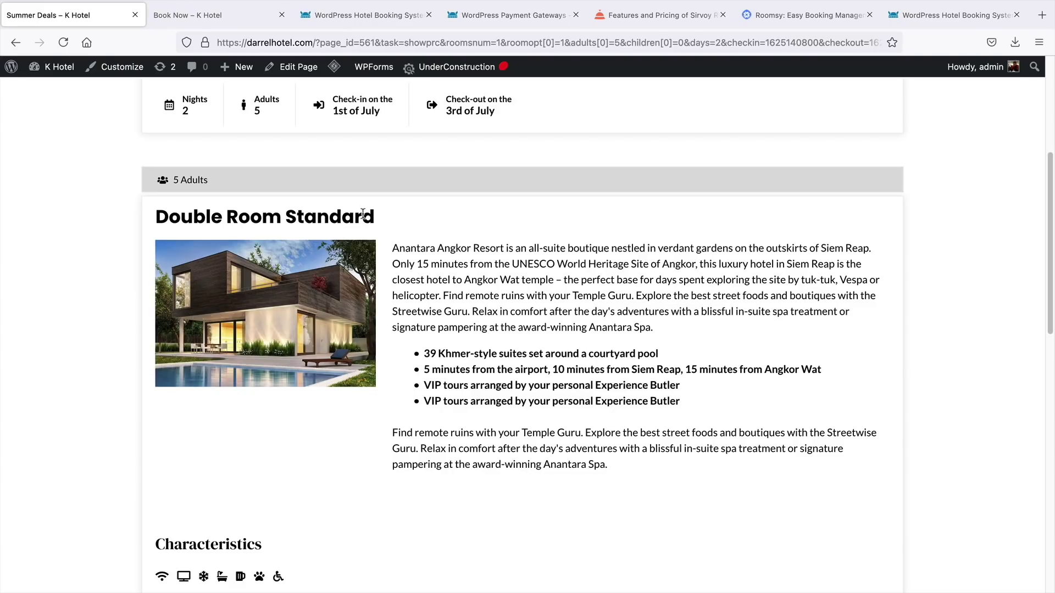
# Go from the live site to the admin Dashboard and open VikBooking.
pyautogui.moveTo(53, 68)
pyautogui.click(55, 96)
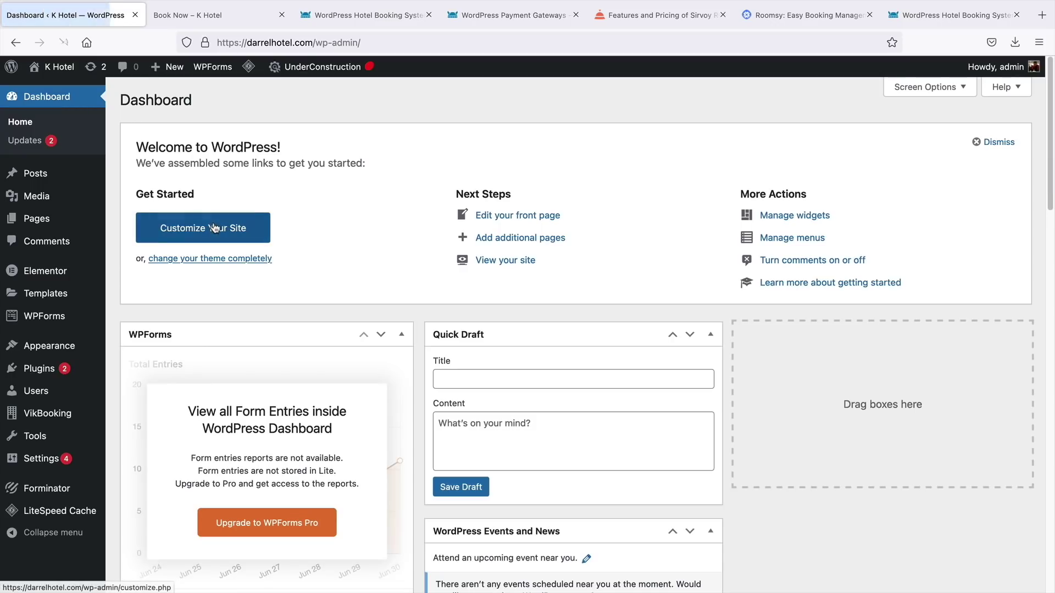
pyautogui.click(70, 419)
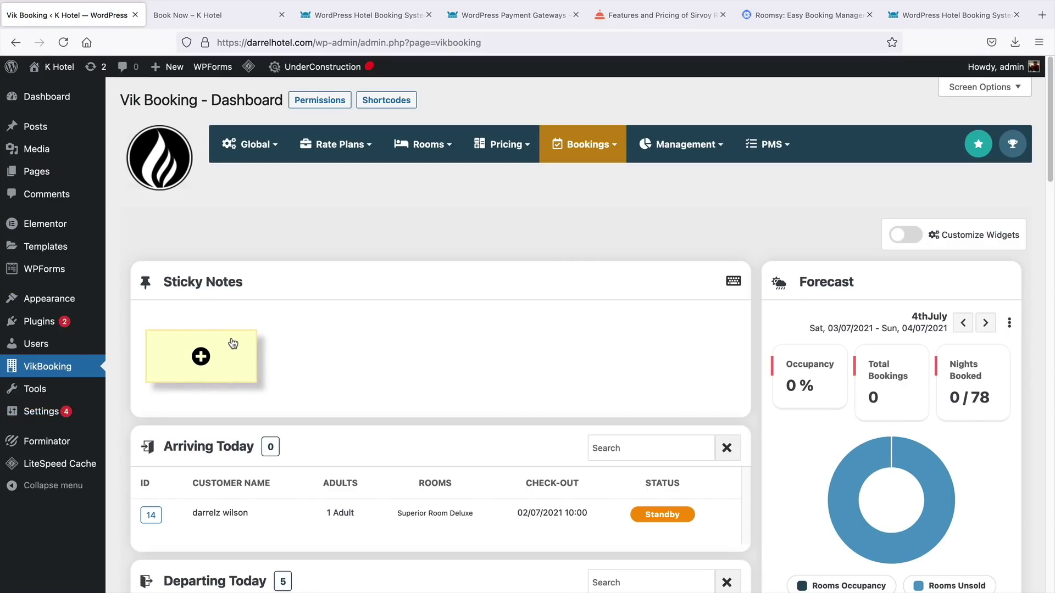
# Start a new coupon with code Darrel2020 and its type set to Permanent.
pyautogui.moveTo(332, 144)
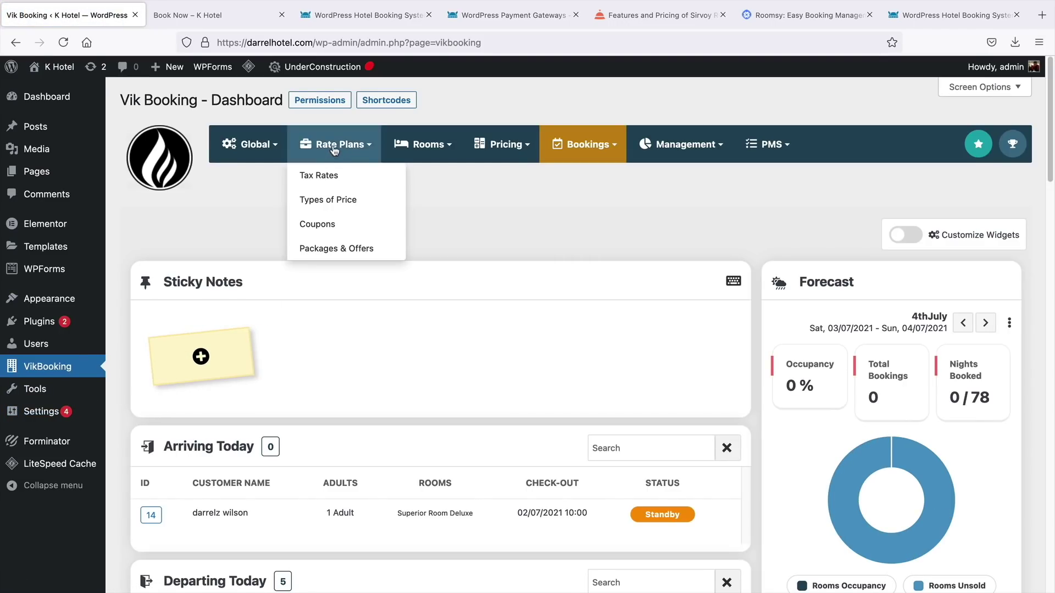
pyautogui.click(332, 225)
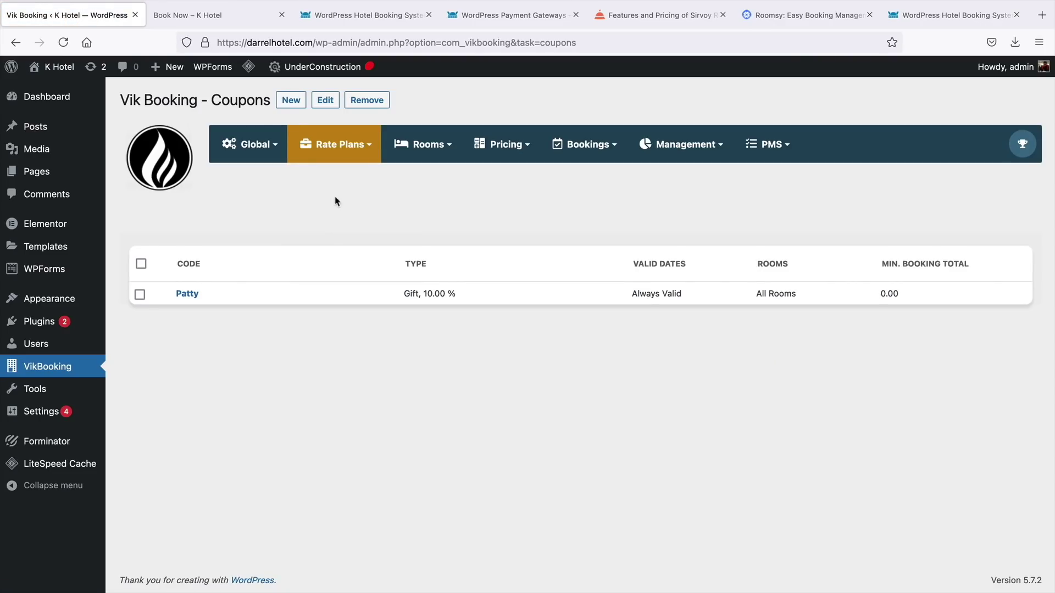
pyautogui.click(291, 101)
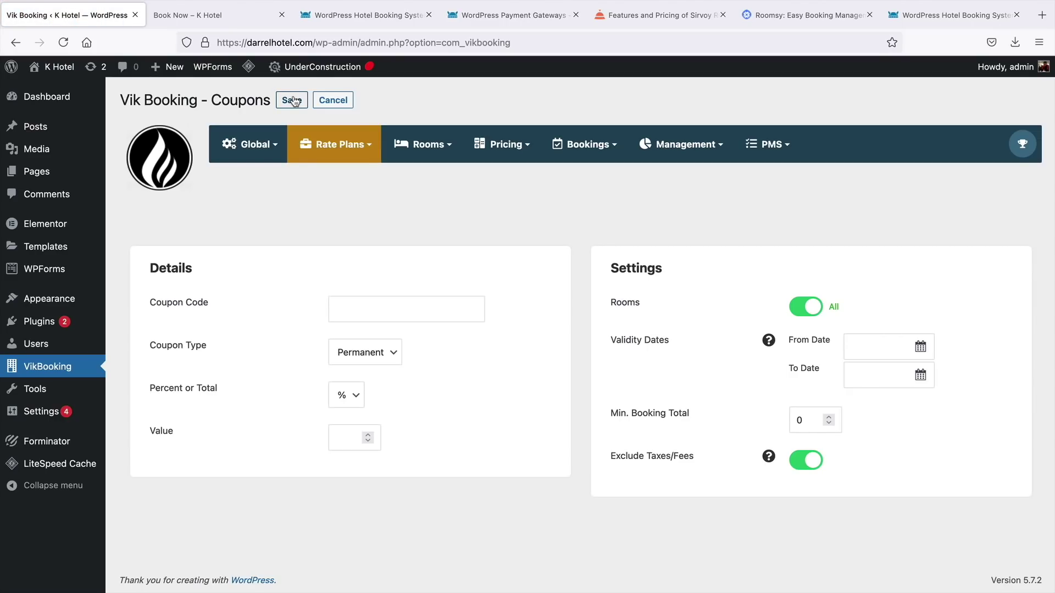
pyautogui.click(337, 301)
pyautogui.write('Darrel2020')
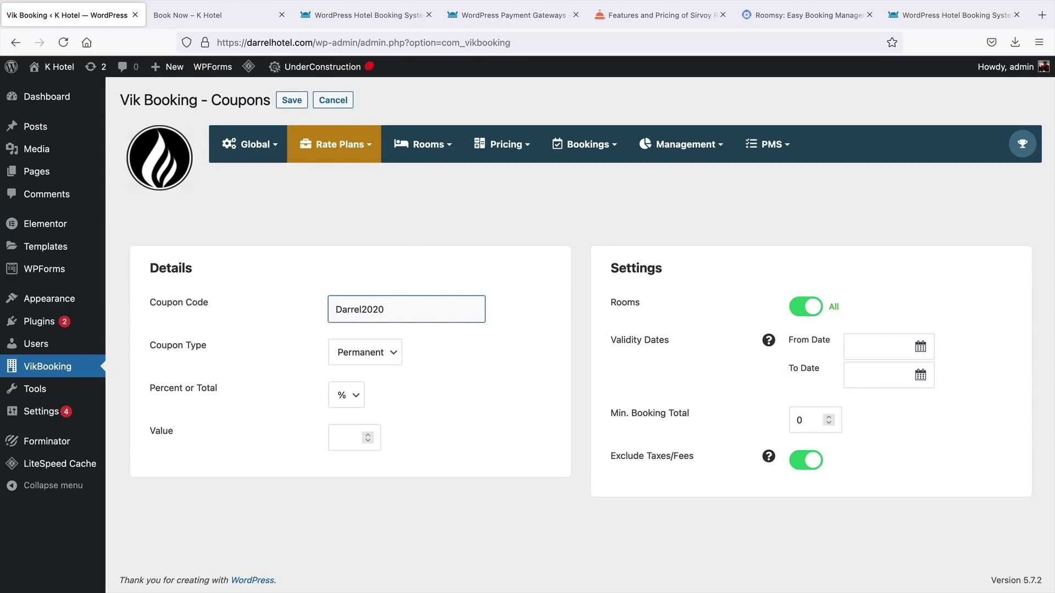
pyautogui.press('Tab')
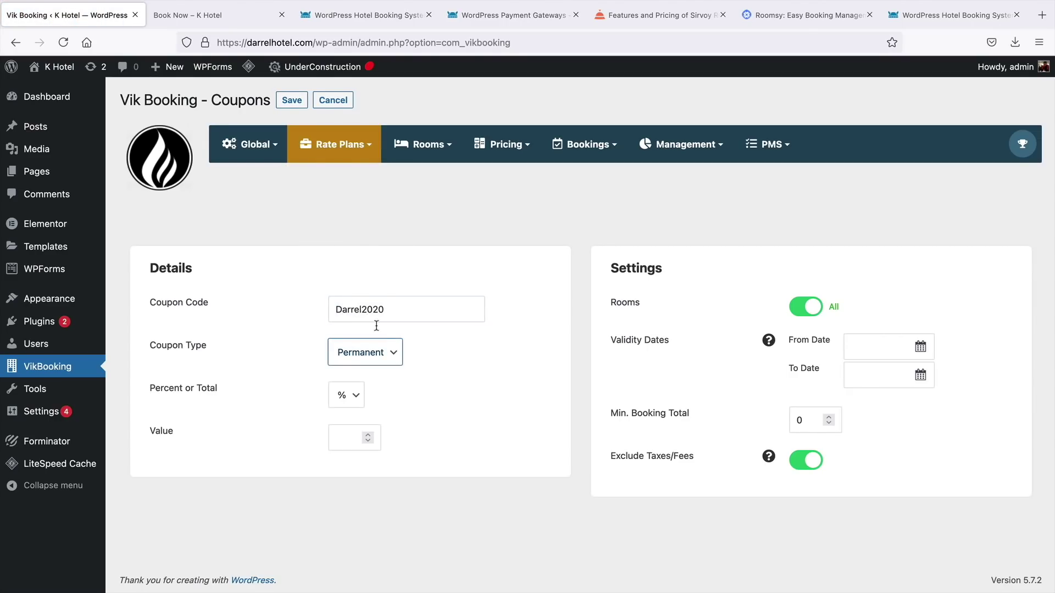
pyautogui.click(368, 351)
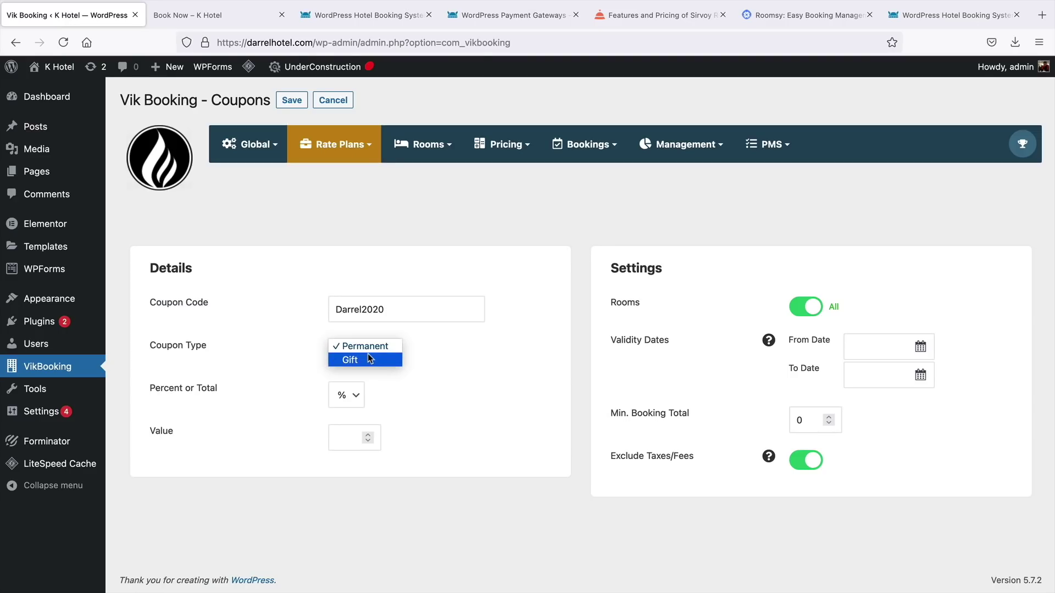
pyautogui.click(367, 345)
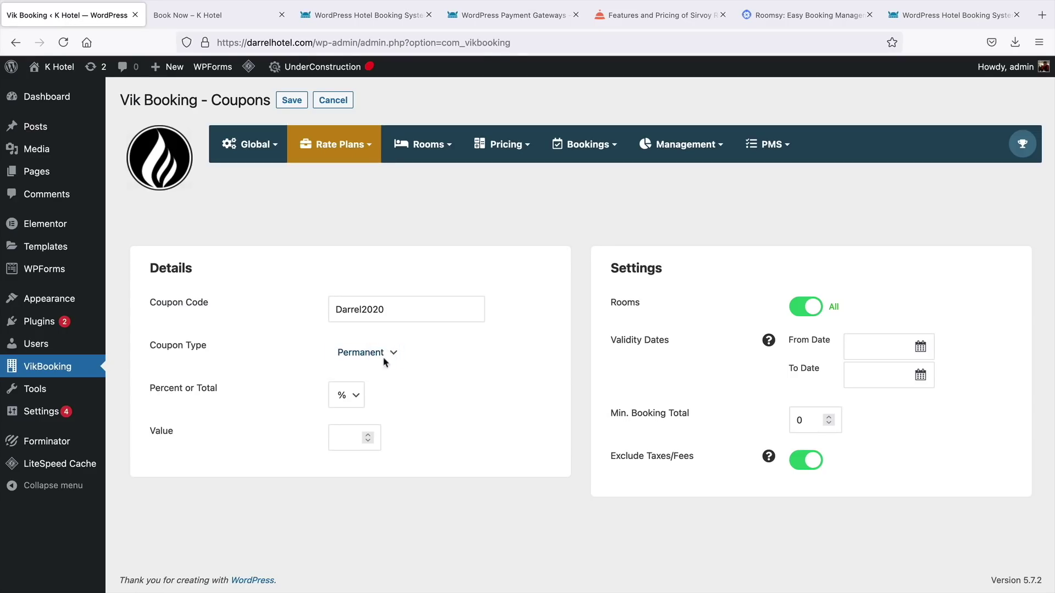
pyautogui.click(384, 361)
pyautogui.click(377, 361)
pyautogui.click(378, 354)
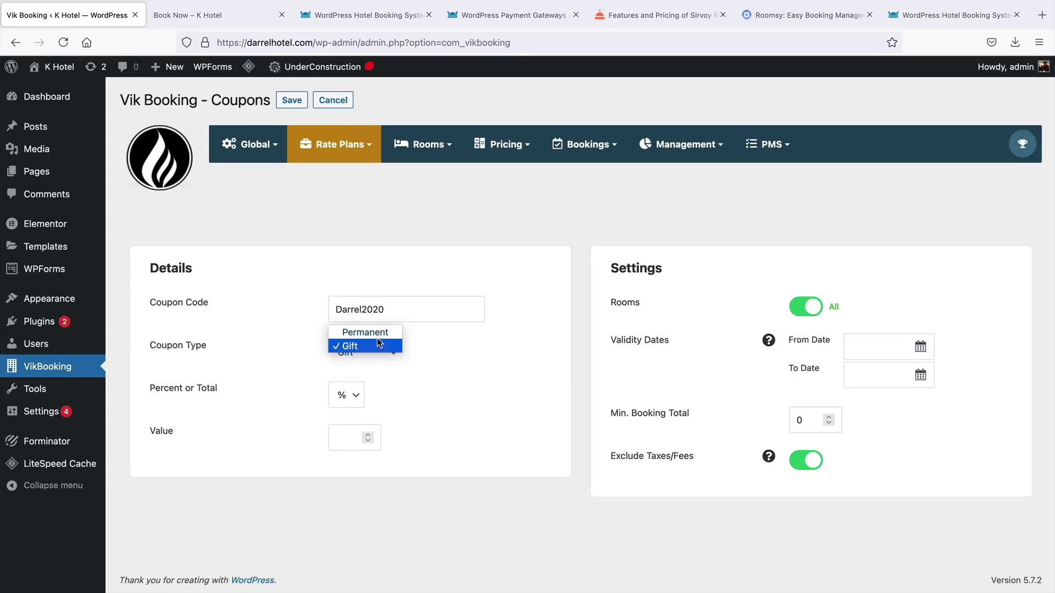
pyautogui.click(380, 334)
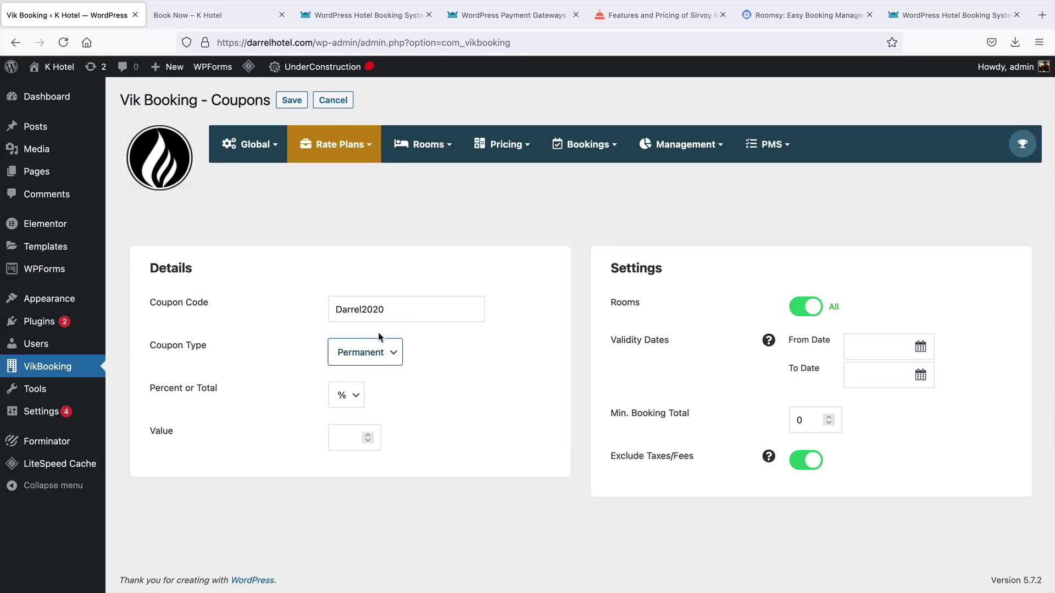
# Make the coupon a 25% percentage discount and save it.
pyautogui.click(351, 396)
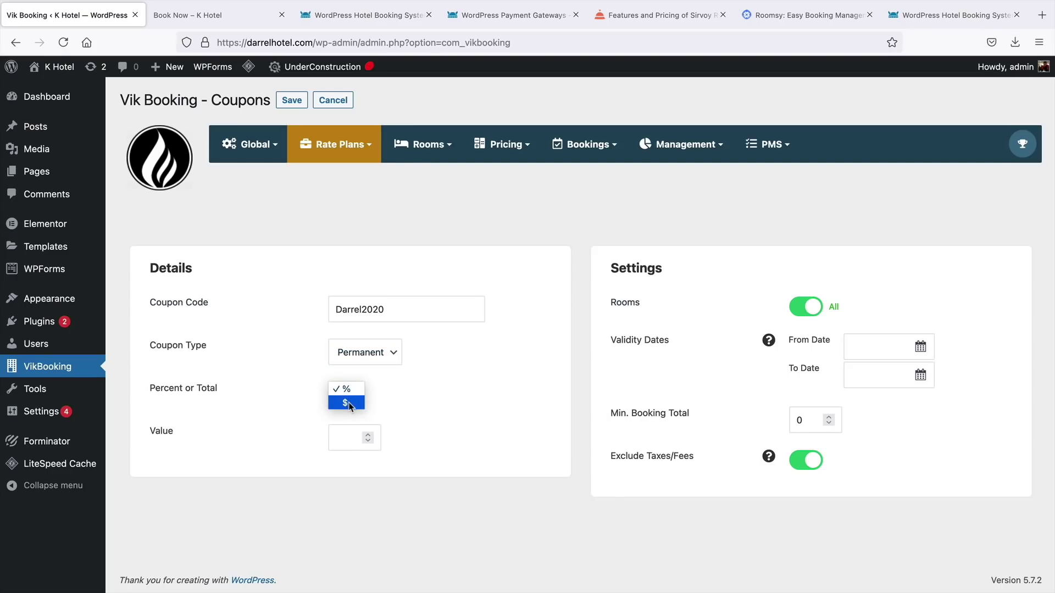
pyautogui.click(346, 389)
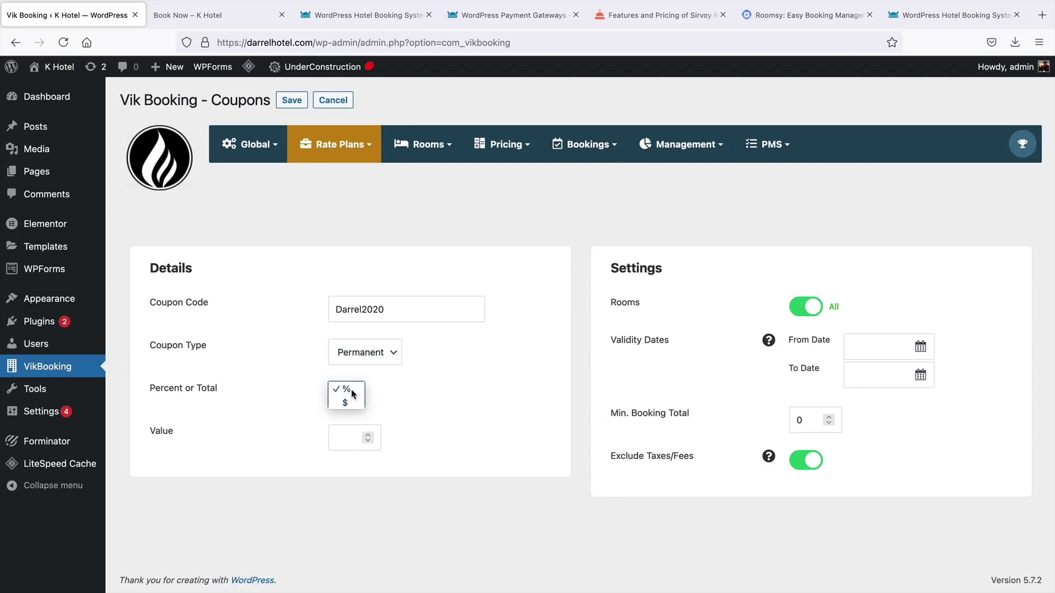
pyautogui.click(343, 440)
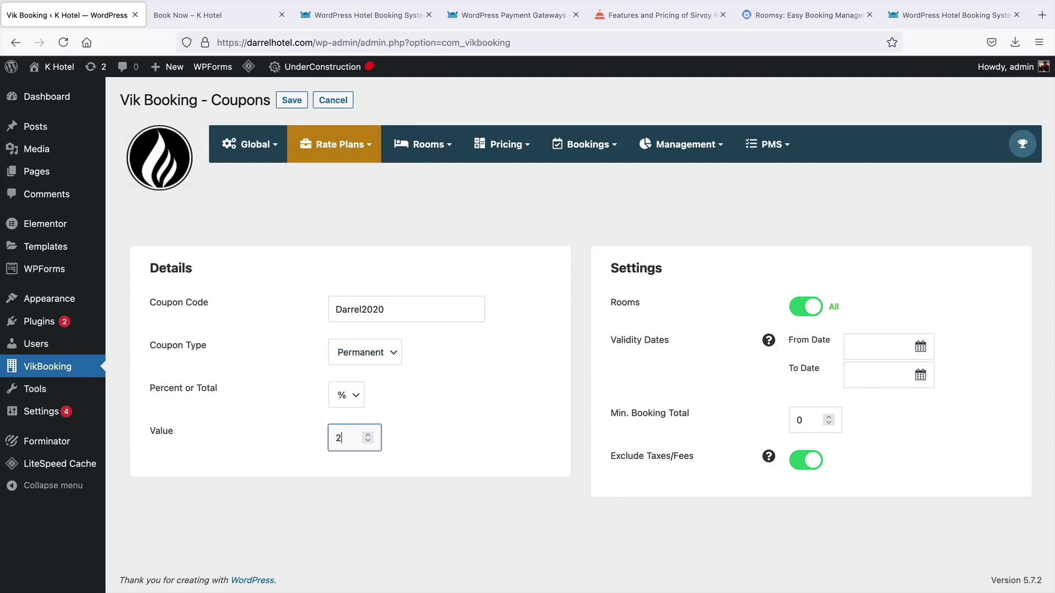
pyautogui.click(408, 403)
pyautogui.click(342, 392)
pyautogui.click(345, 402)
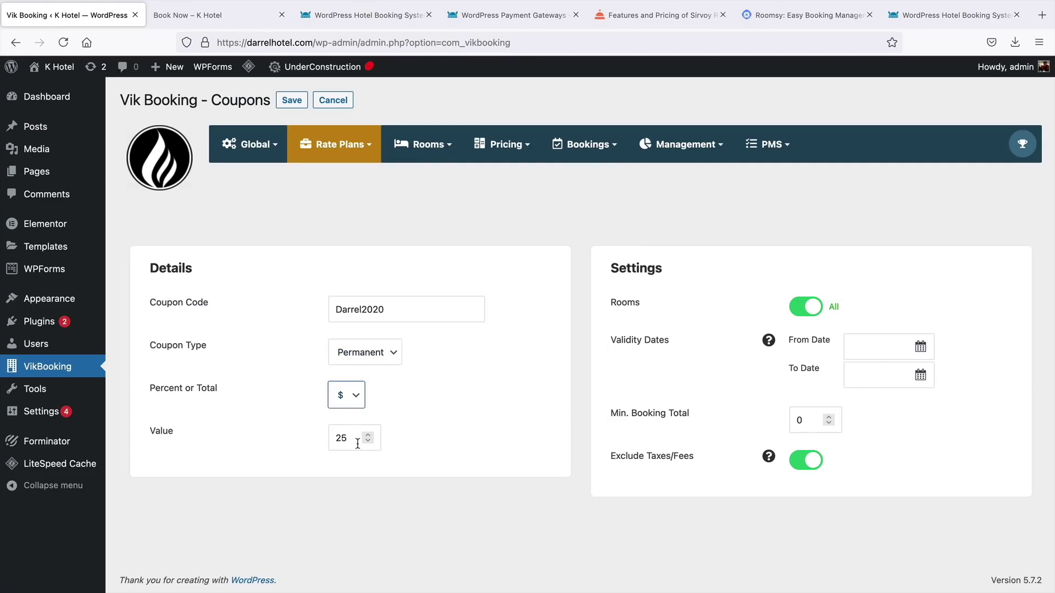
pyautogui.moveTo(358, 443); pyautogui.dragTo(319, 458)
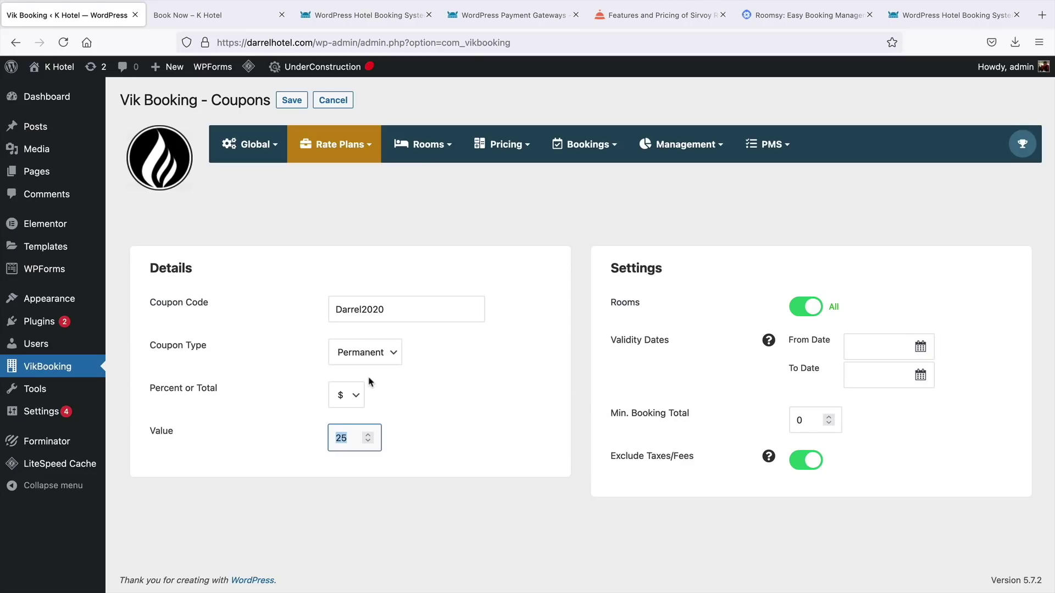
pyautogui.click(346, 395)
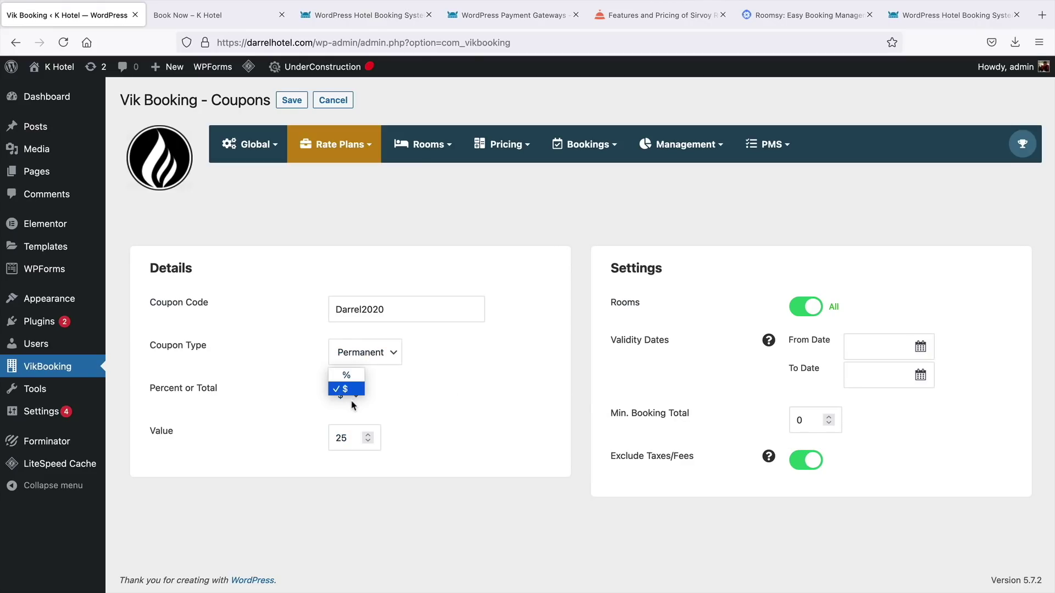
pyautogui.click(344, 371)
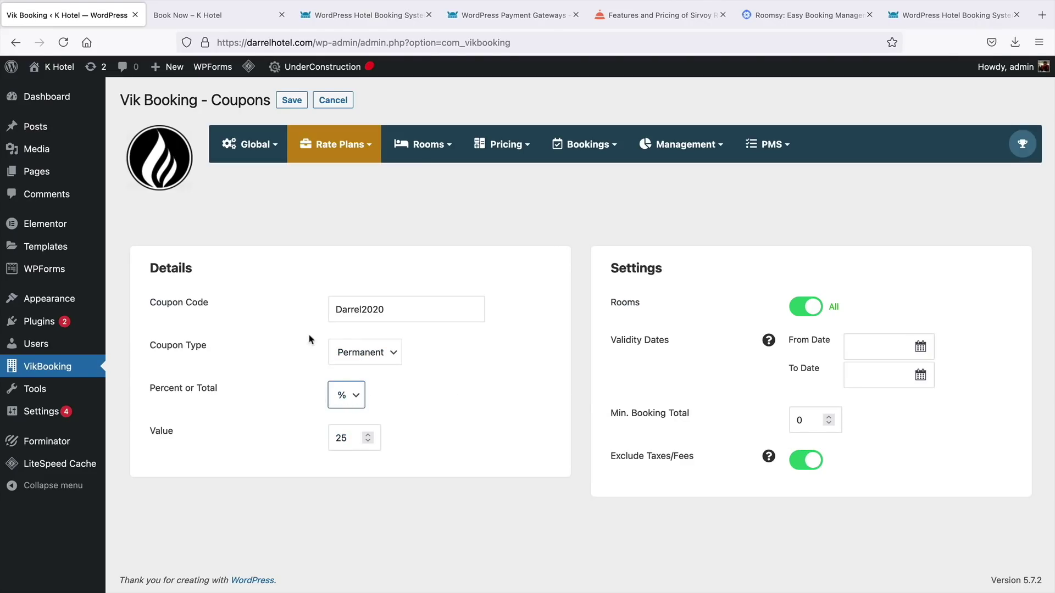
pyautogui.click(291, 100)
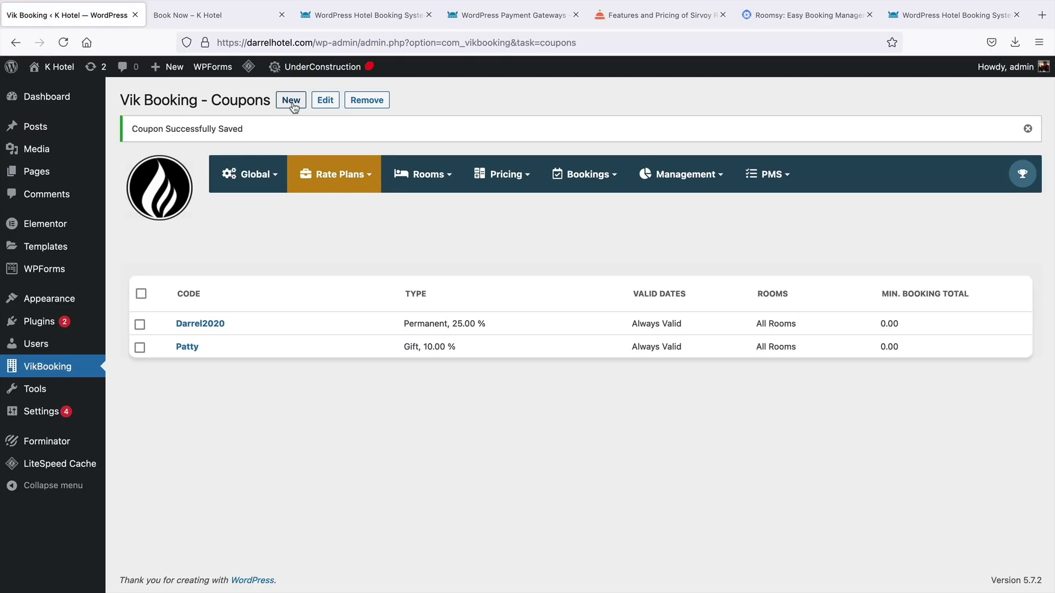
# Open Pricing > Special Prices, listing Pres Promo (20%) and Special Price Name (50%).
pyautogui.moveTo(334, 187)
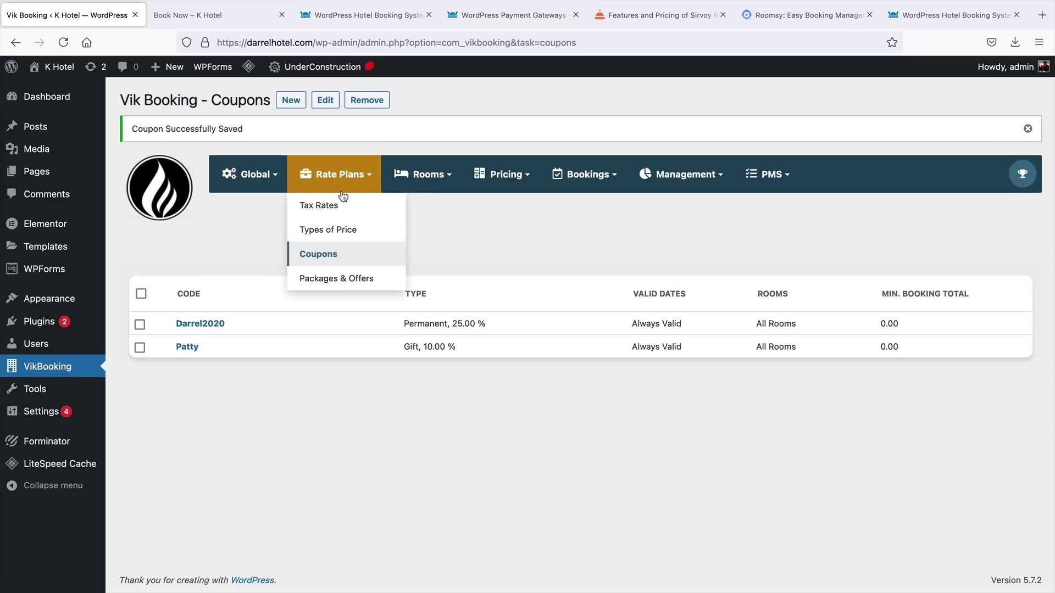
pyautogui.moveTo(511, 176)
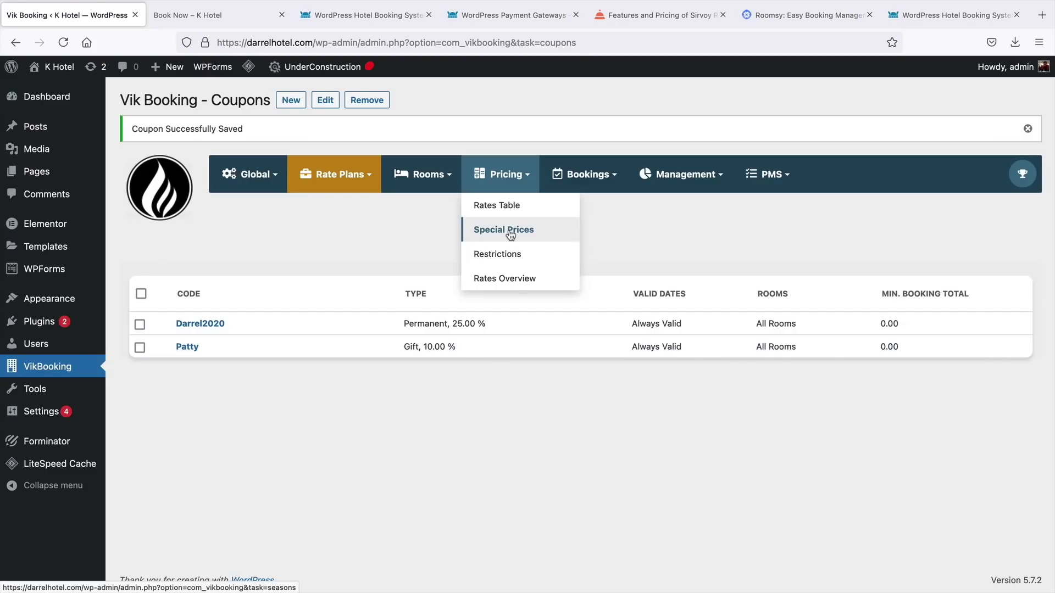
pyautogui.click(509, 230)
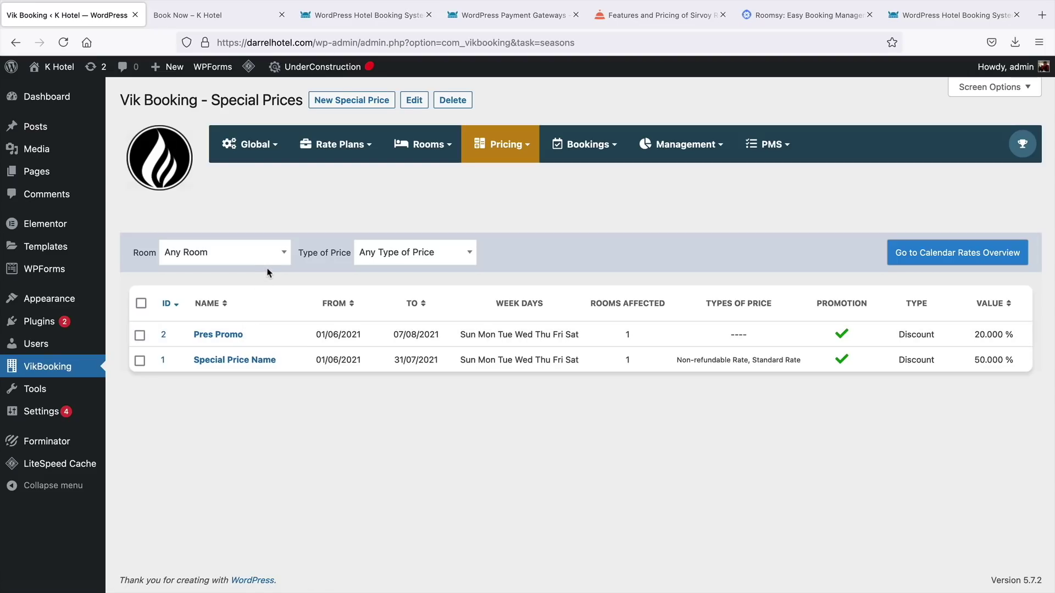
# Start a new special price named Promo Summer covering 01/07/2021 to 31/07/2021.
pyautogui.click(349, 103)
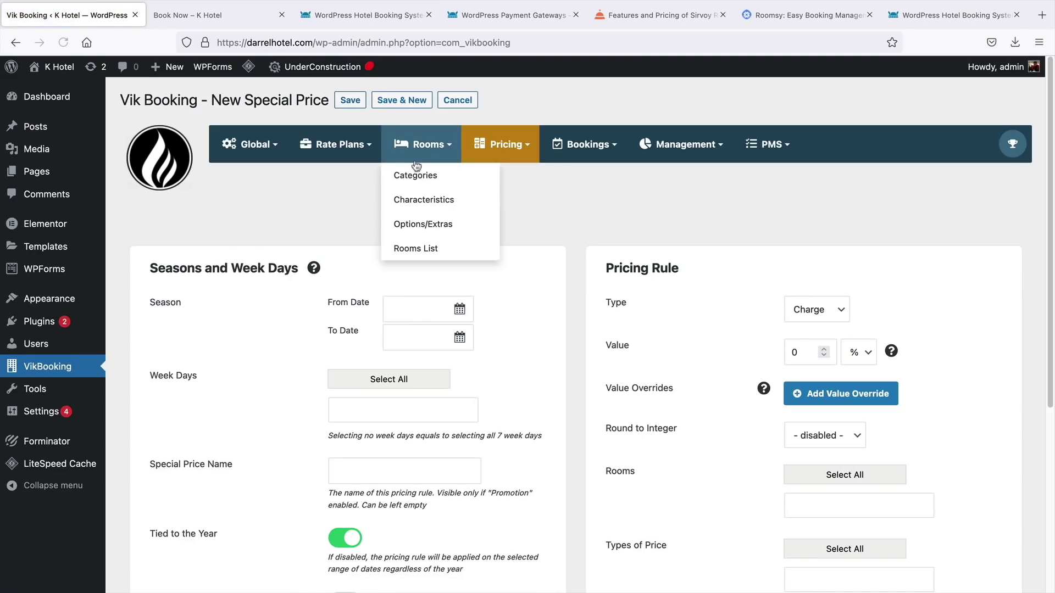
pyautogui.scroll(-2, 374, 242)
pyautogui.scroll(-2, 396, 239)
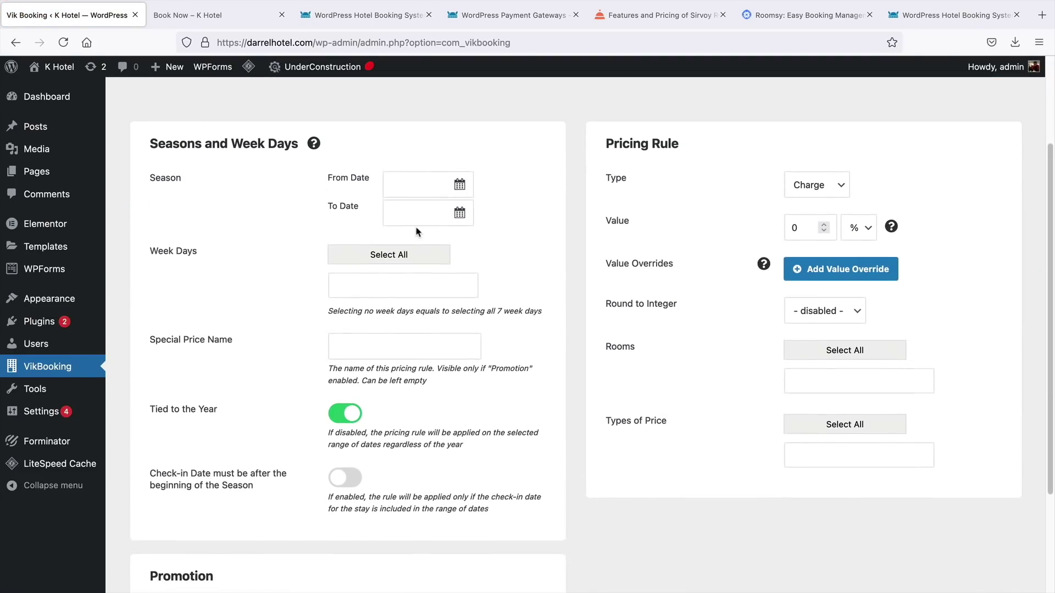
pyautogui.click(462, 181)
pyautogui.click(465, 254)
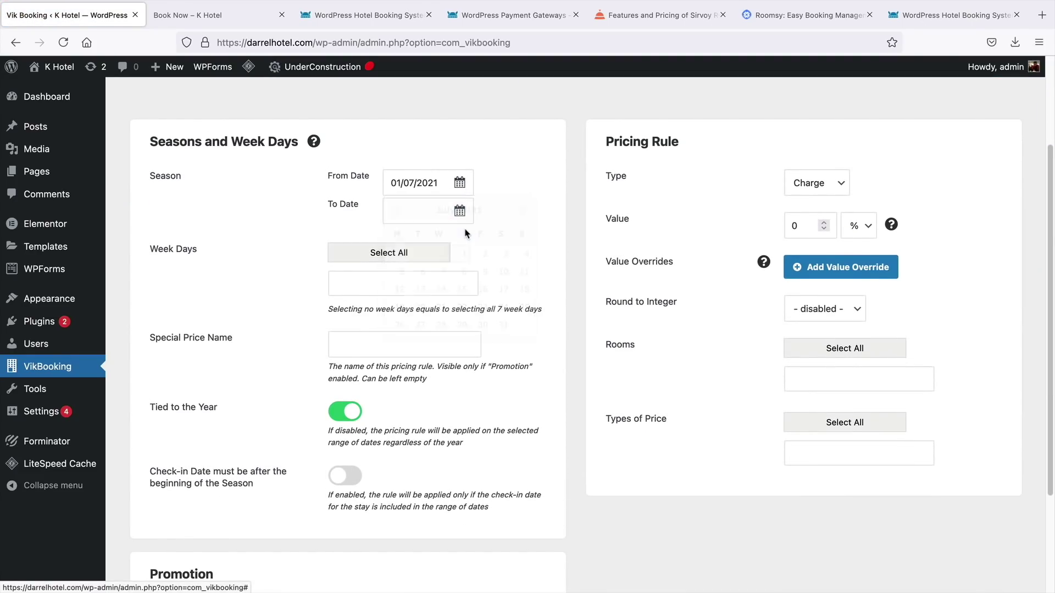
pyautogui.click(461, 214)
pyautogui.click(504, 353)
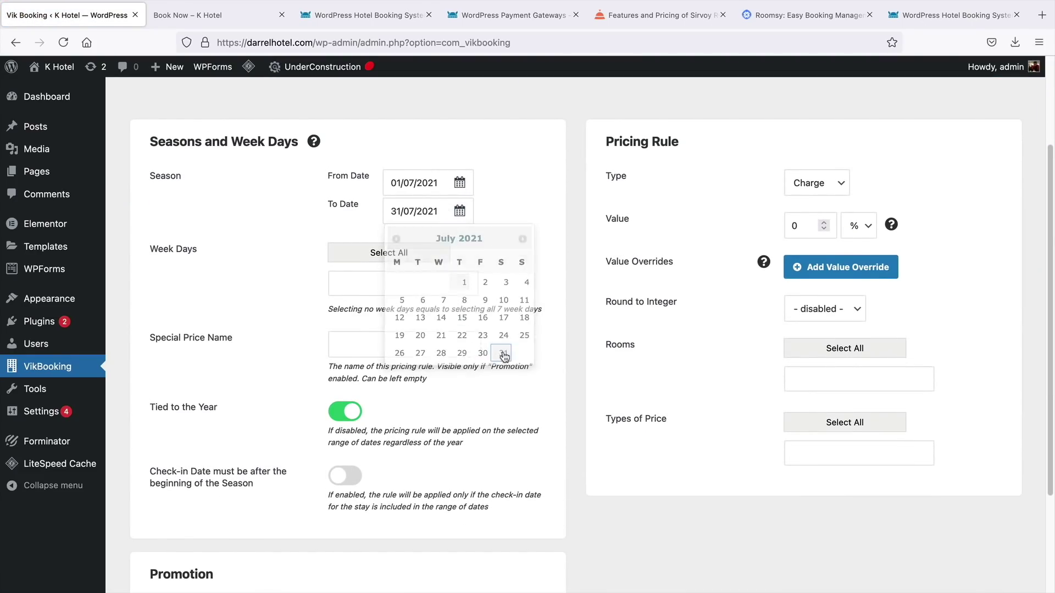
pyautogui.click(437, 344)
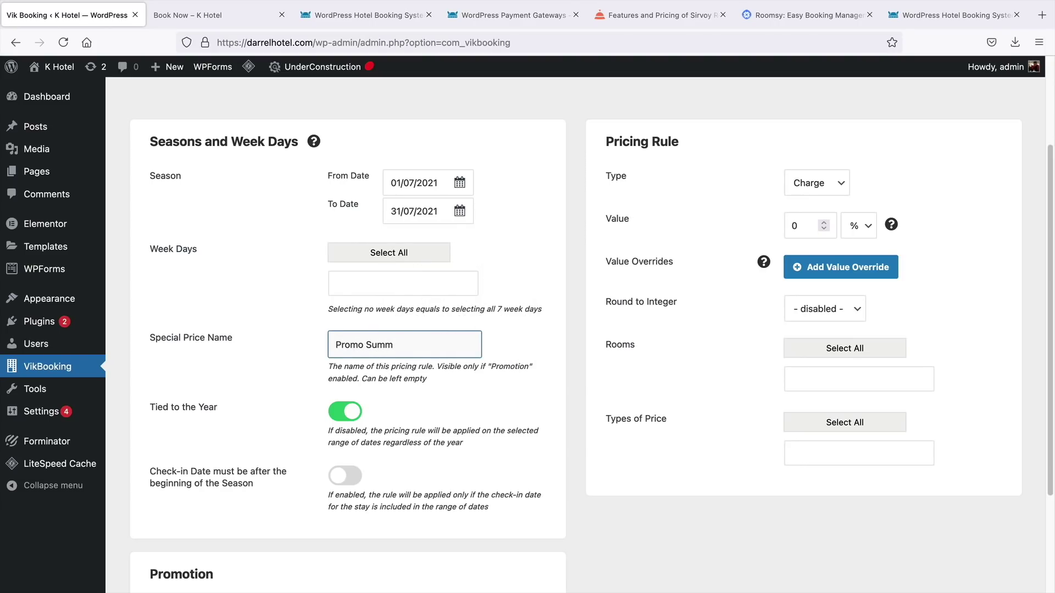
# Limit the special price's week days to Monday through Thursday.
pyautogui.click(399, 256)
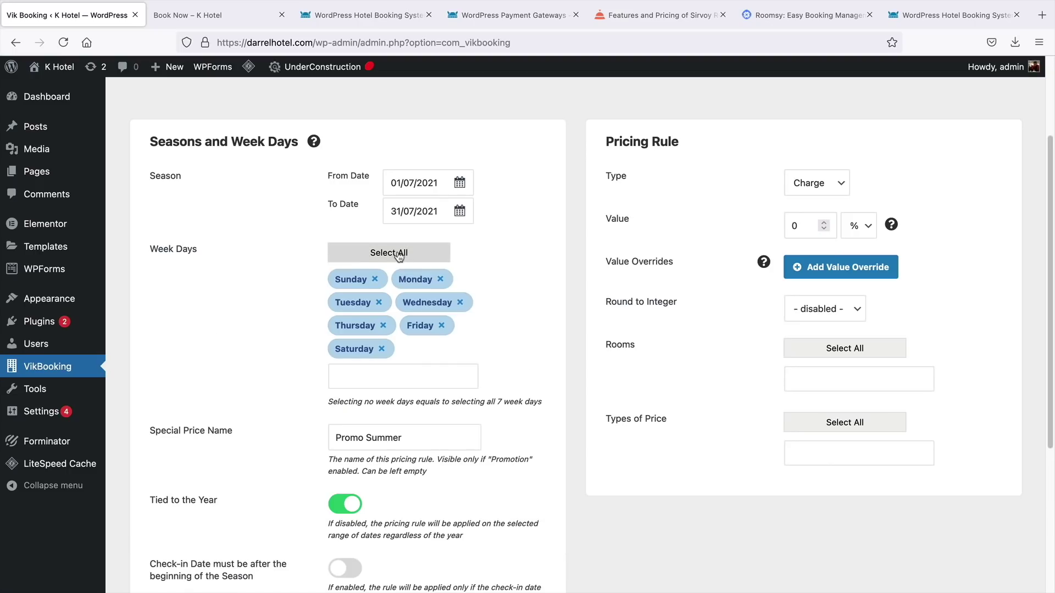
pyautogui.click(441, 325)
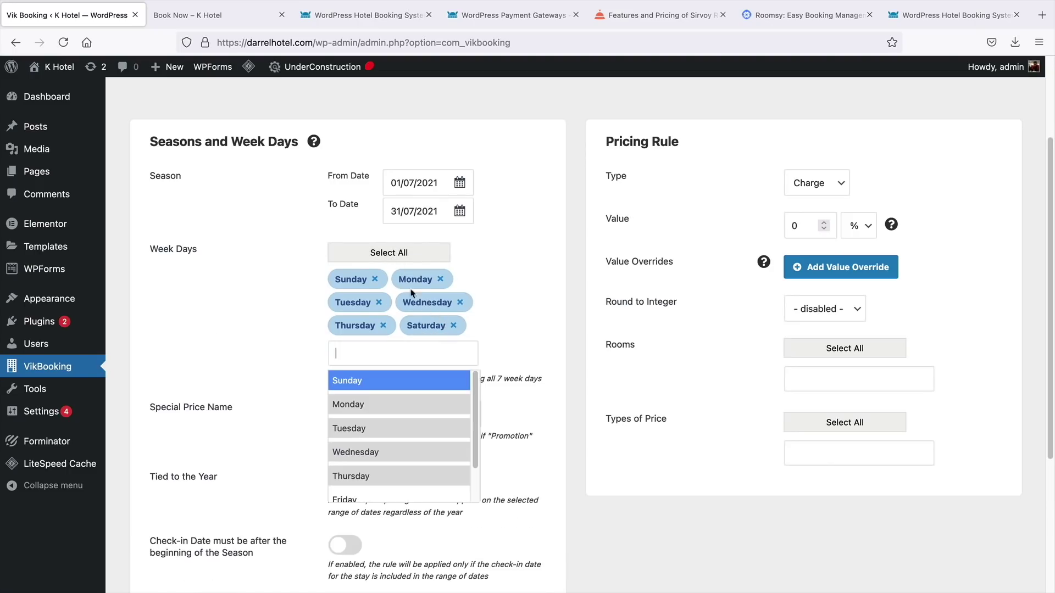
pyautogui.click(454, 325)
pyautogui.click(376, 279)
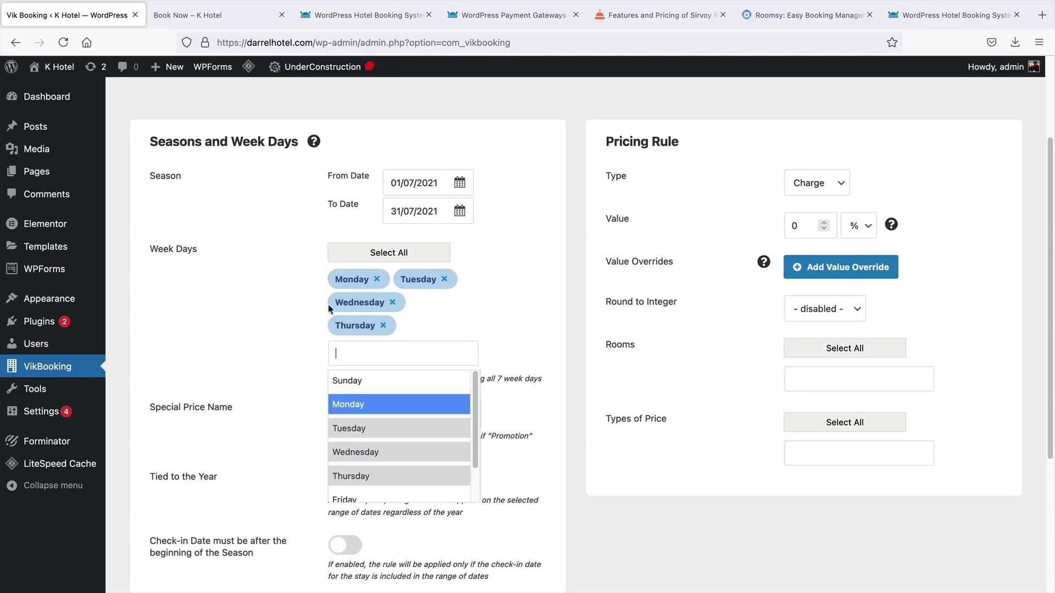
pyautogui.click(575, 312)
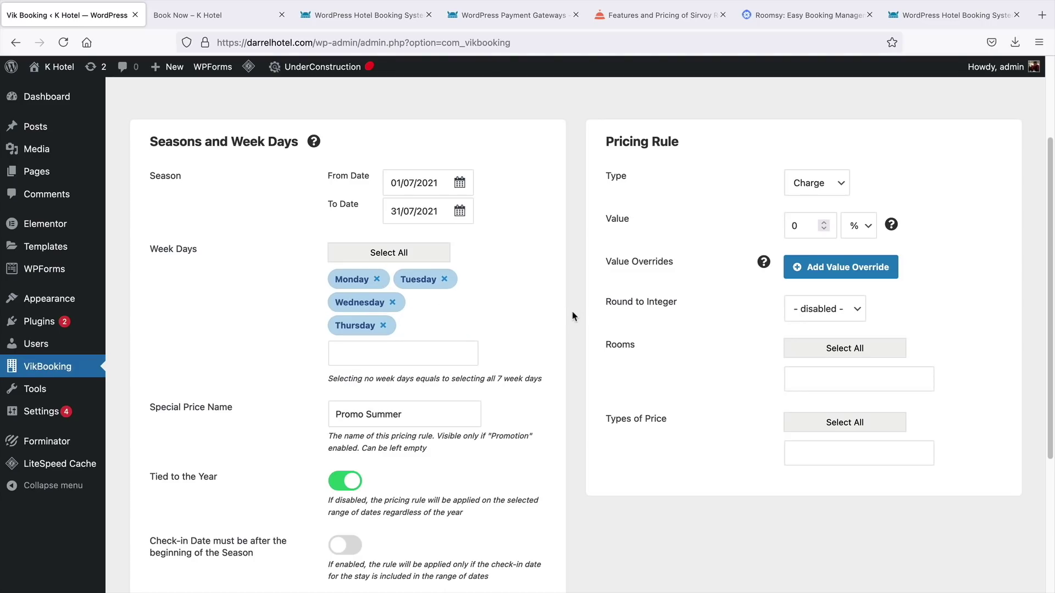
# Make it a 5% discount applying to all six rooms and all price types.
pyautogui.scroll(-1, 571, 311)
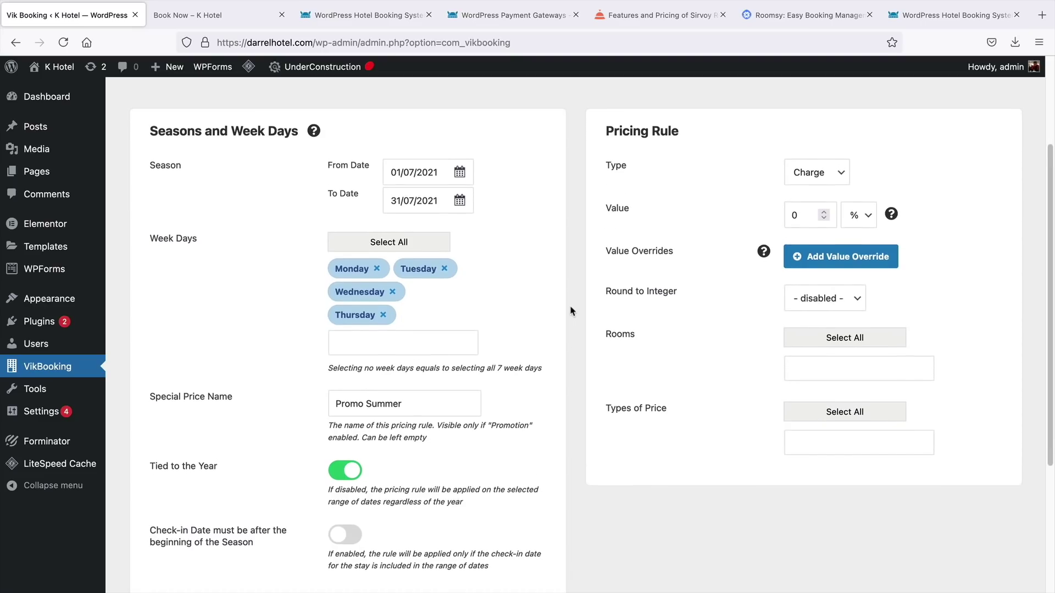
pyautogui.click(813, 154)
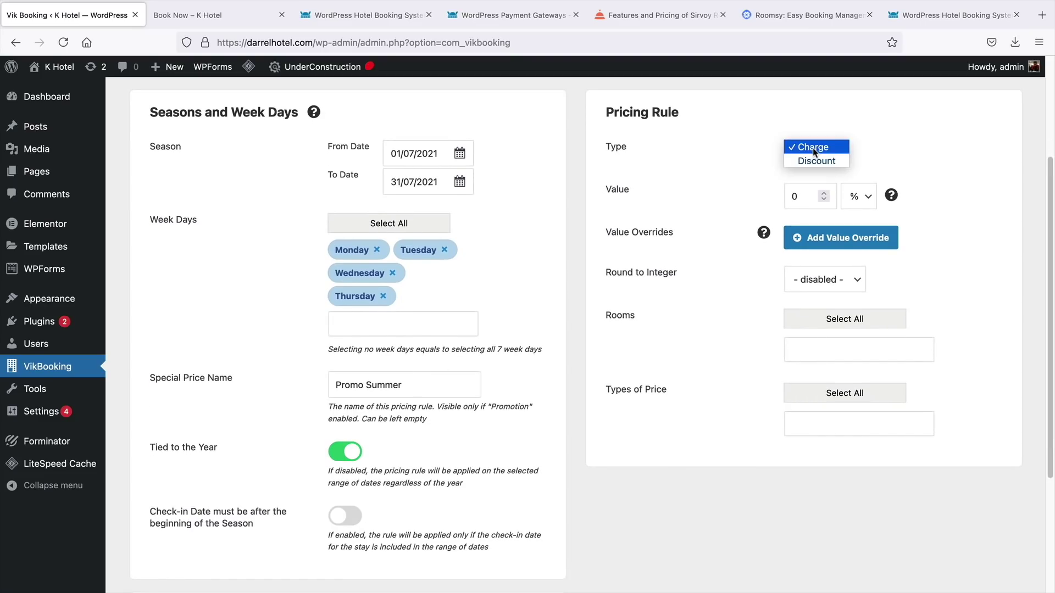
pyautogui.click(813, 161)
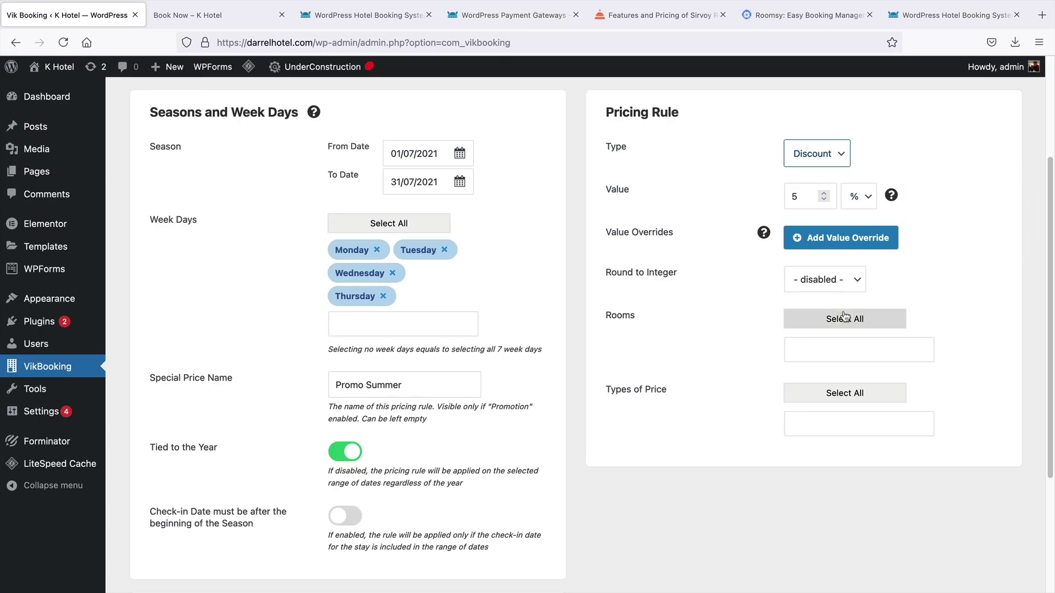
pyautogui.click(822, 321)
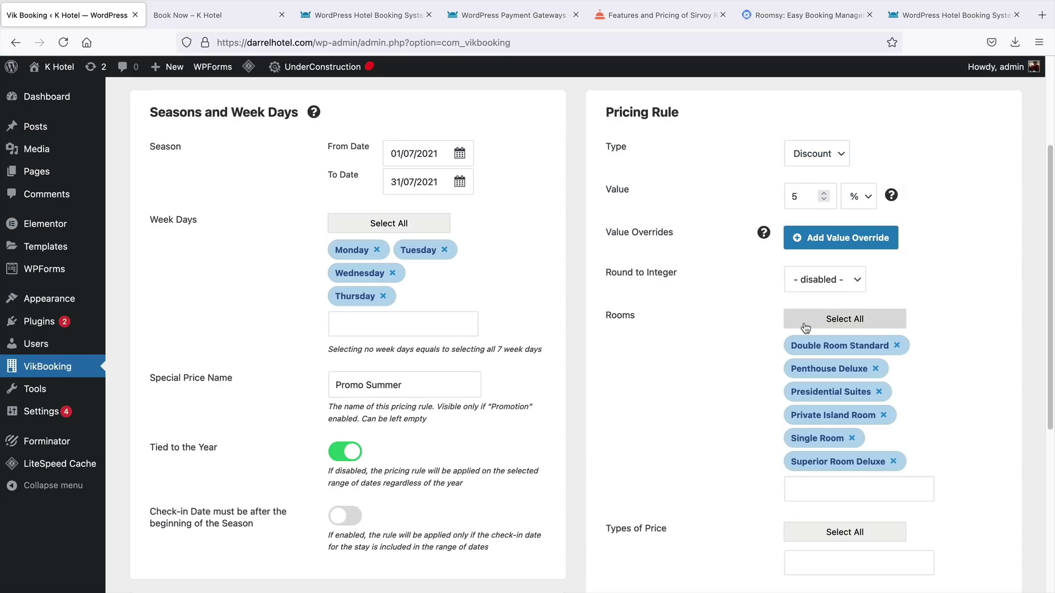
pyautogui.scroll(-5, 751, 335)
pyautogui.click(851, 353)
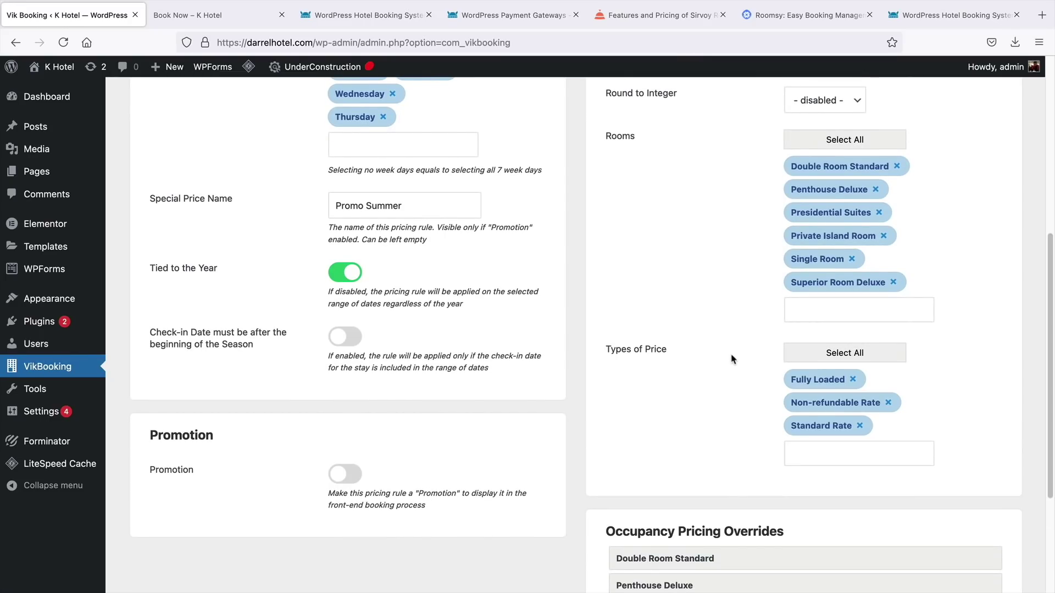
pyautogui.moveTo(611, 351); pyautogui.dragTo(709, 361)
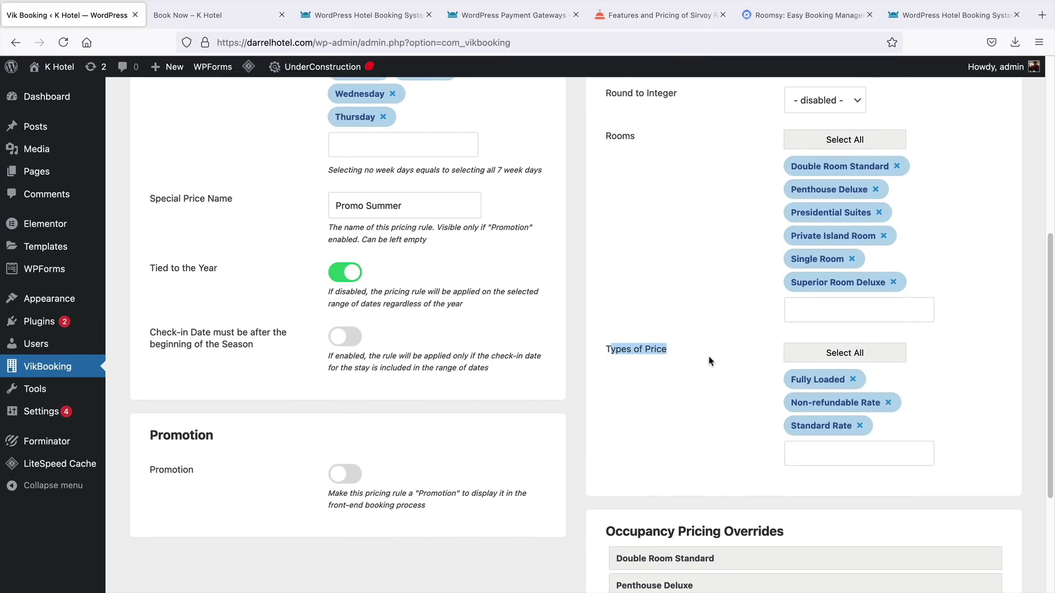
pyautogui.scroll(1, 709, 360)
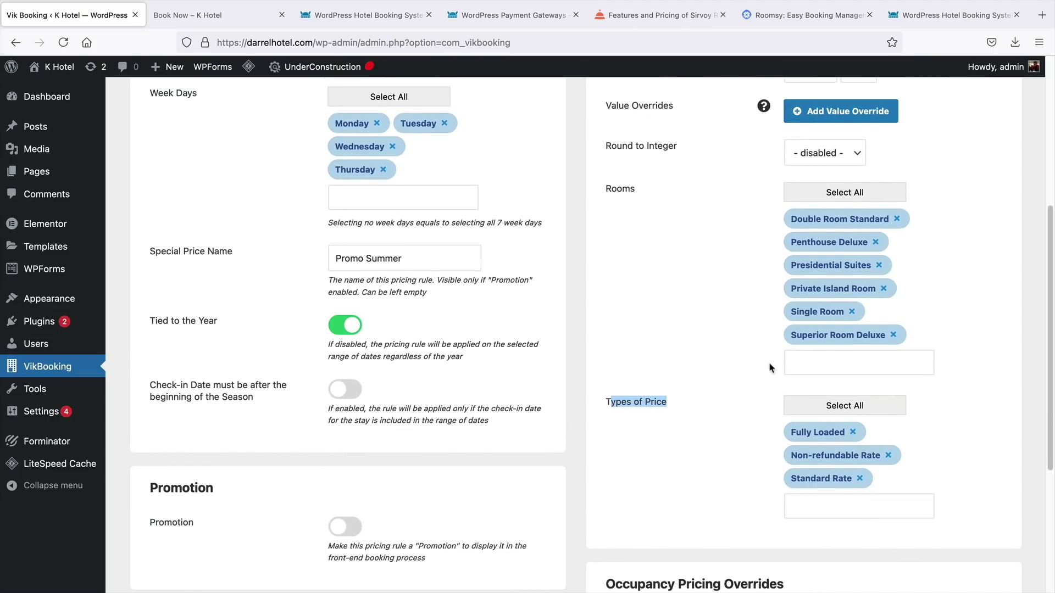
pyautogui.scroll(3, 720, 425)
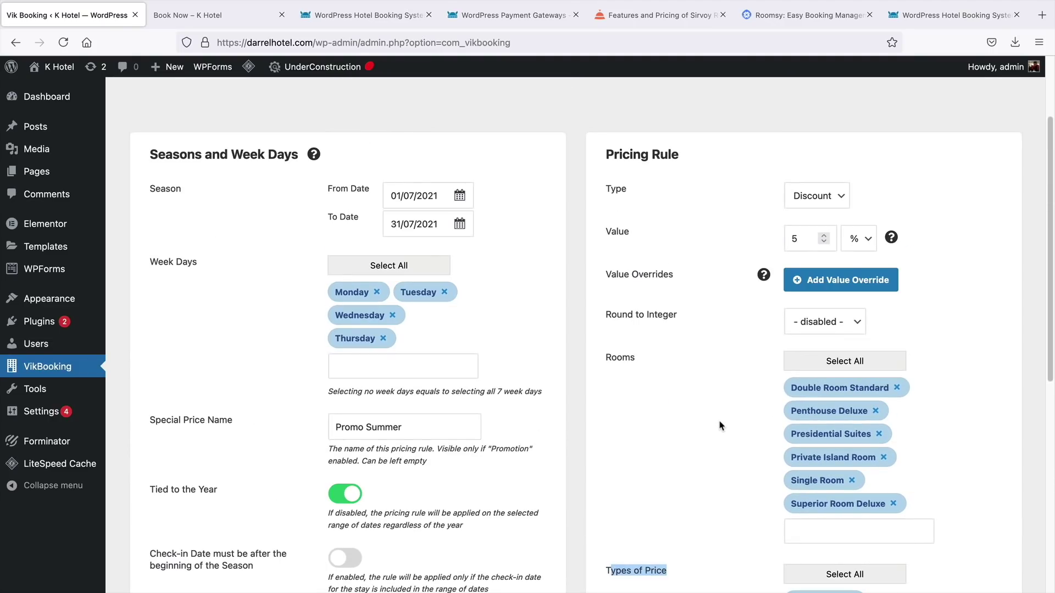
pyautogui.scroll(2, 722, 425)
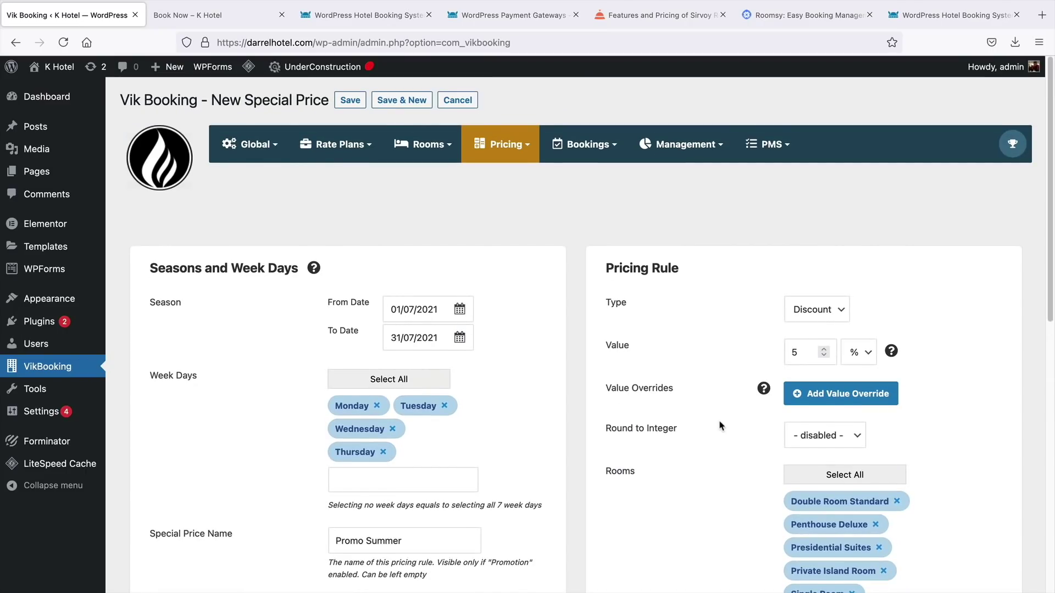
# Save Promo Summer, delete the Pres Promo and Special Price Name entries, and return to Book Now.
pyautogui.click(363, 101)
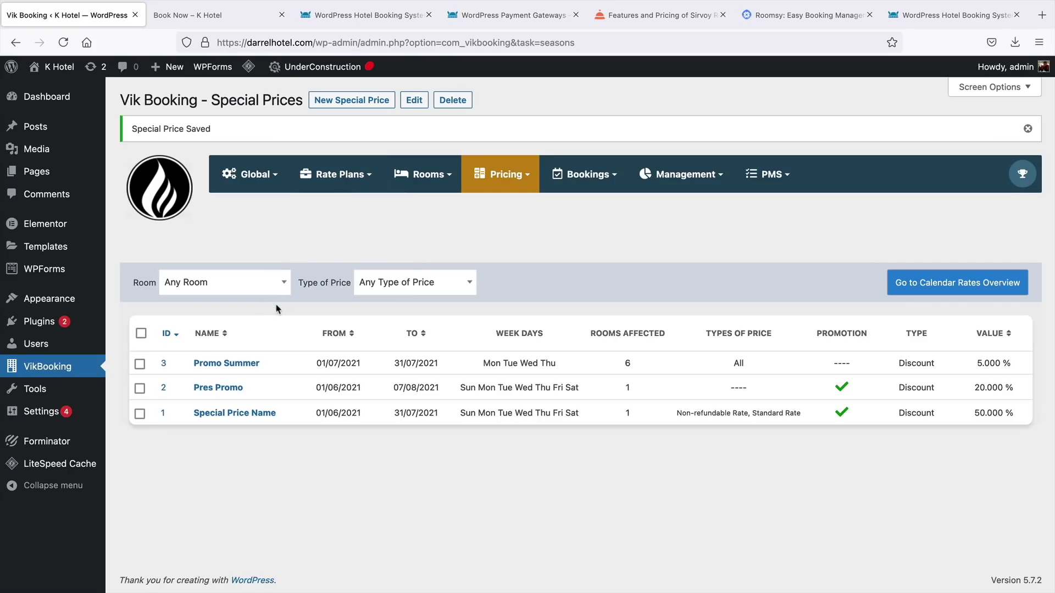
pyautogui.click(140, 389)
pyautogui.click(139, 413)
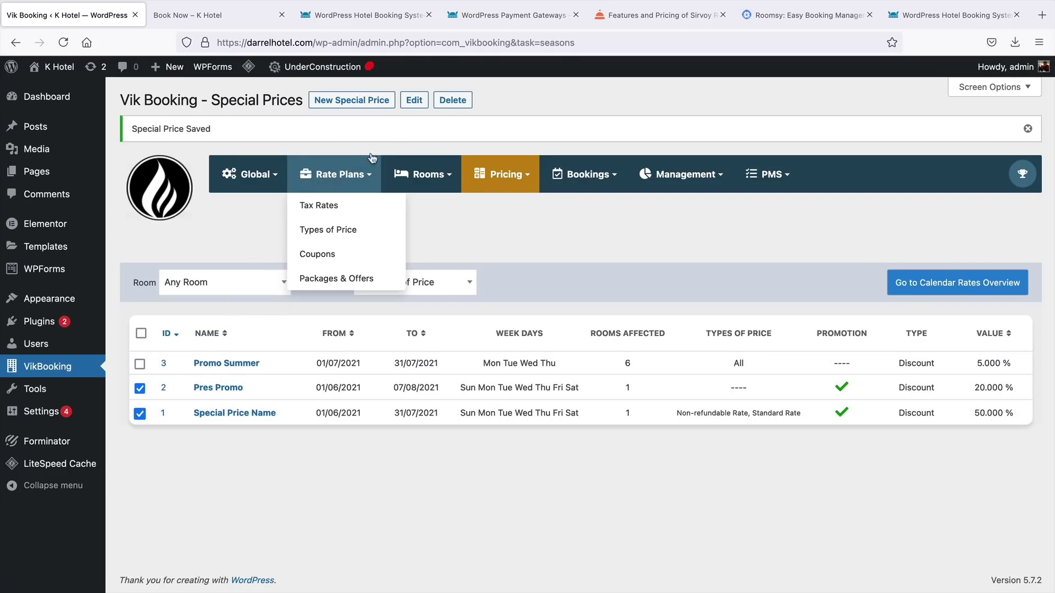
pyautogui.click(460, 103)
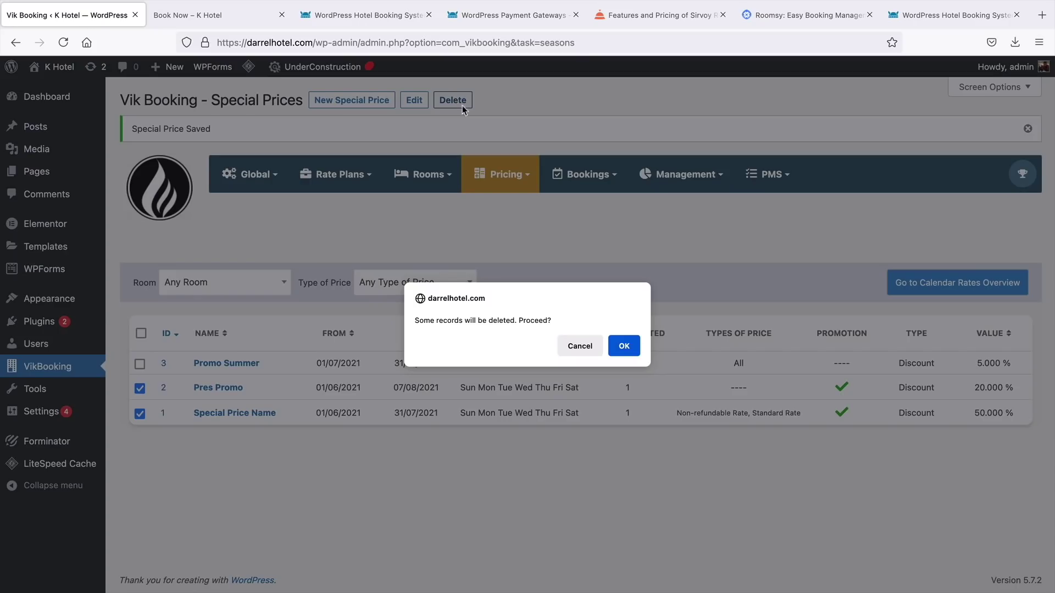
pyautogui.click(626, 347)
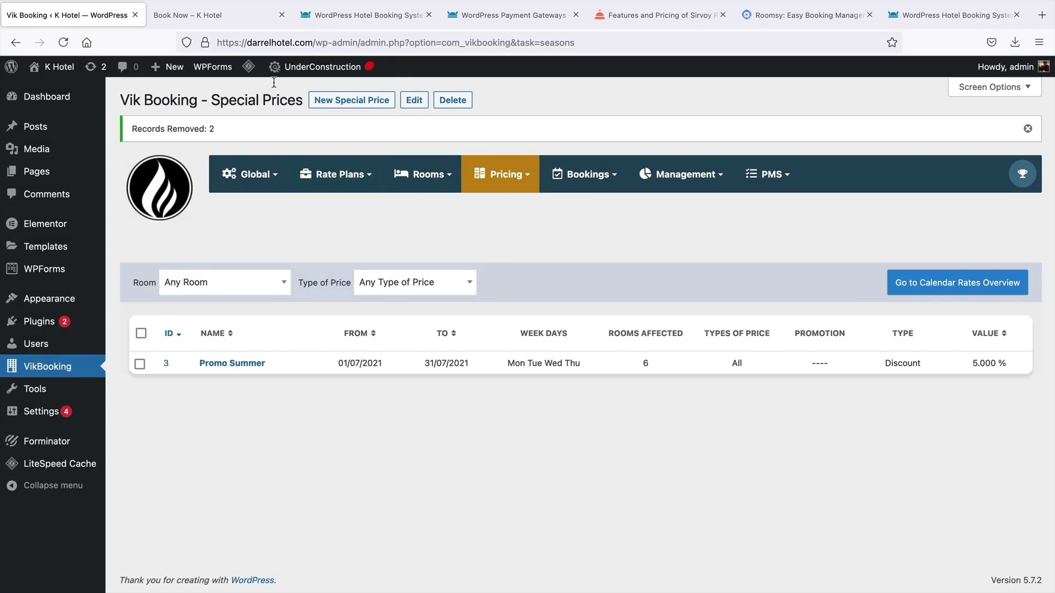
pyautogui.click(221, 18)
# Book the Single Room through to guest details ($57 total), then return to the special price editor.
pyautogui.scroll(-1, 950, 292)
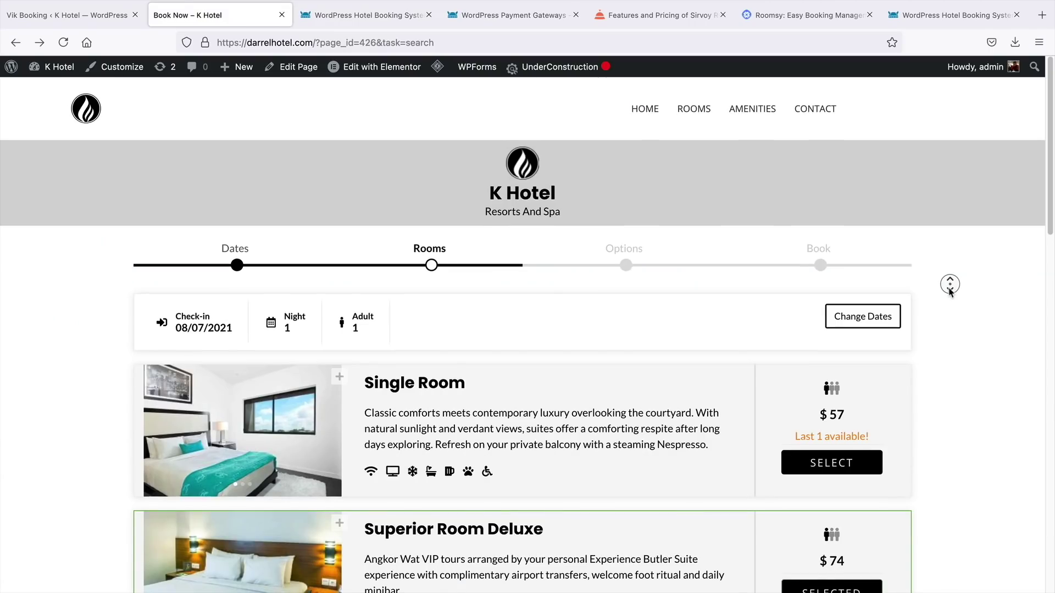
pyautogui.middleClick(949, 292)
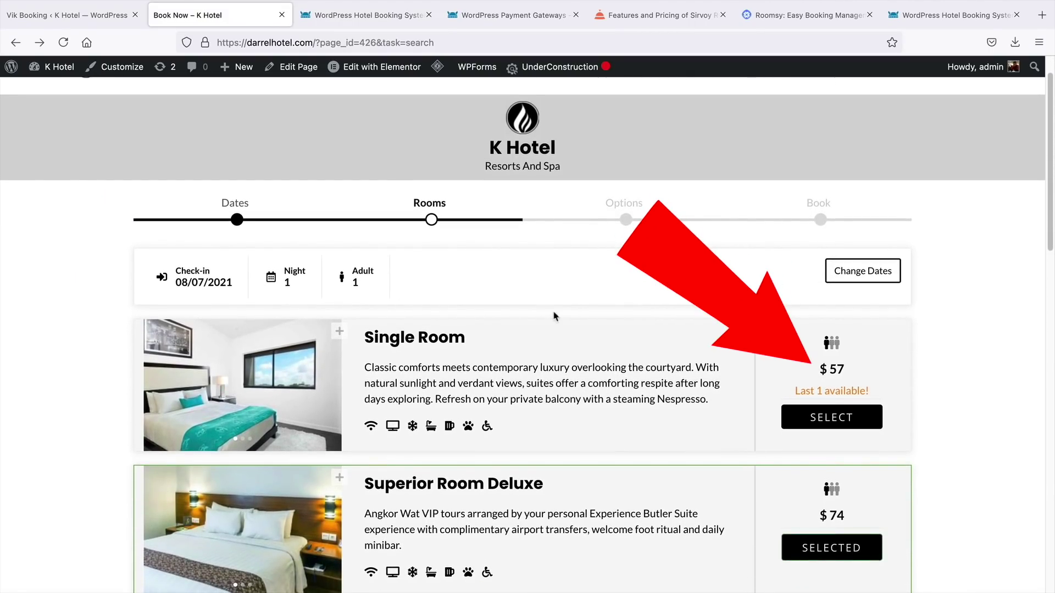
pyautogui.click(845, 420)
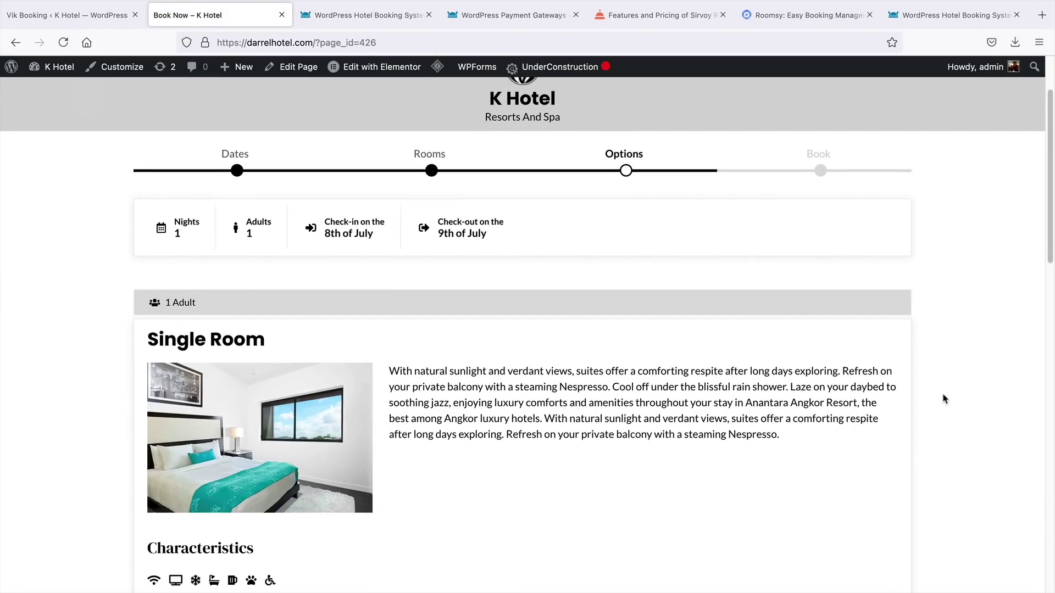
pyautogui.middleClick(943, 396)
pyautogui.scroll(-4, 942, 412)
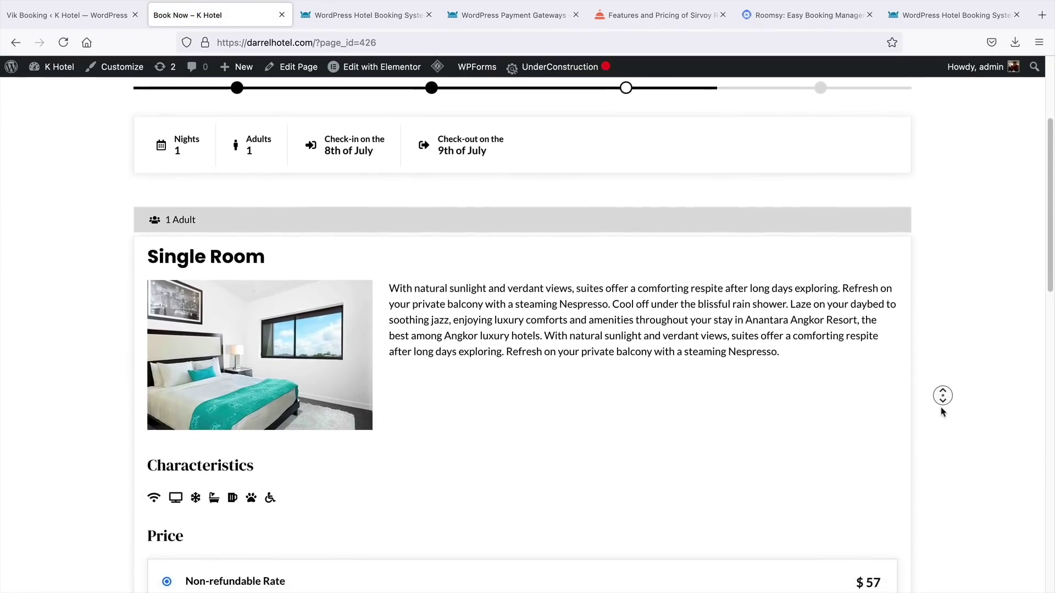
pyautogui.middleClick(942, 412)
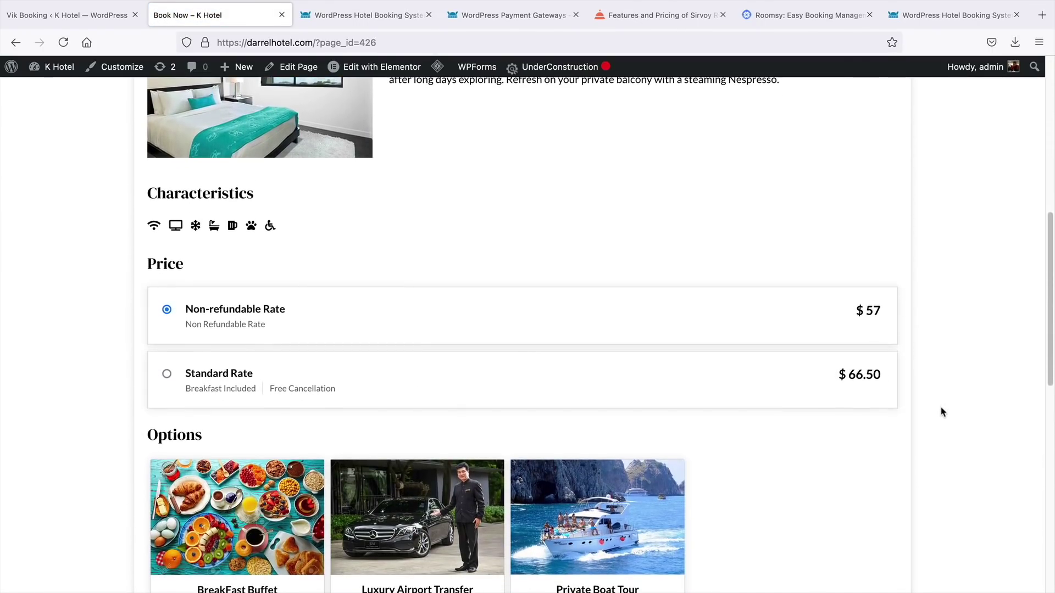
pyautogui.moveTo(840, 377); pyautogui.dragTo(917, 377)
pyautogui.middleClick(923, 374)
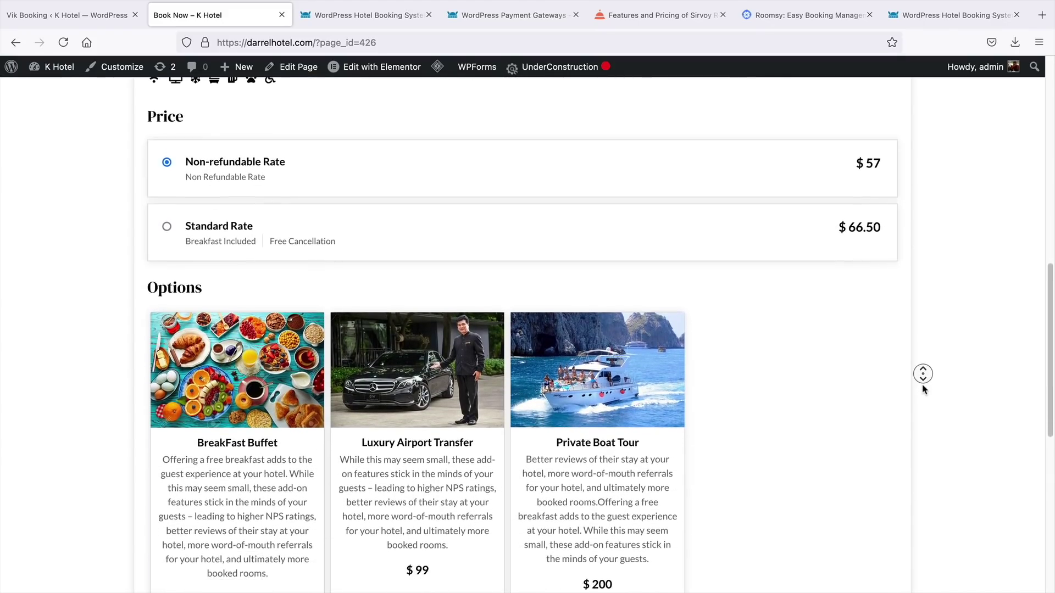
pyautogui.middleClick(922, 387)
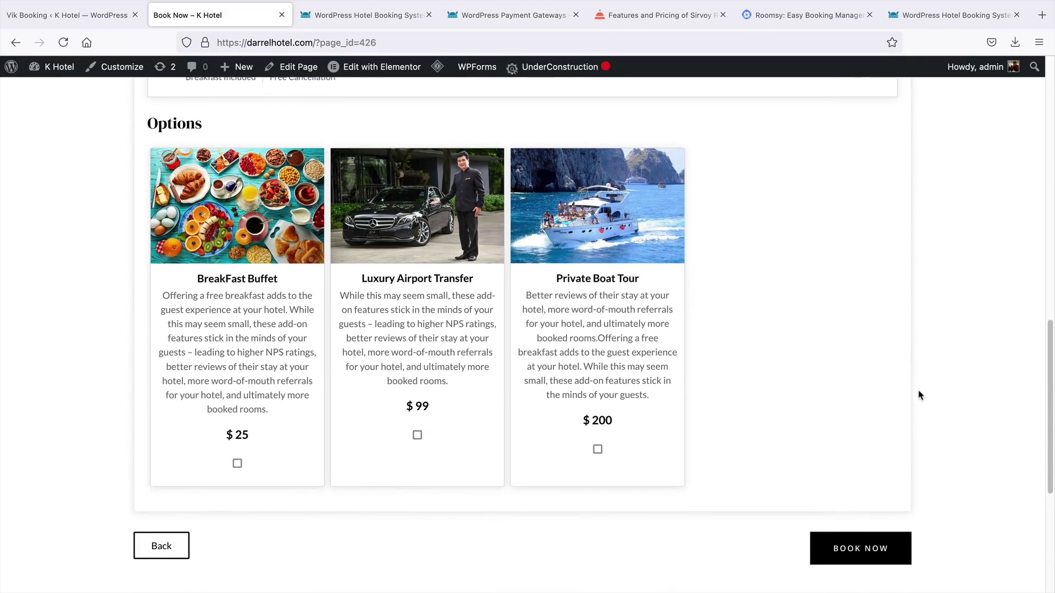
pyautogui.click(848, 547)
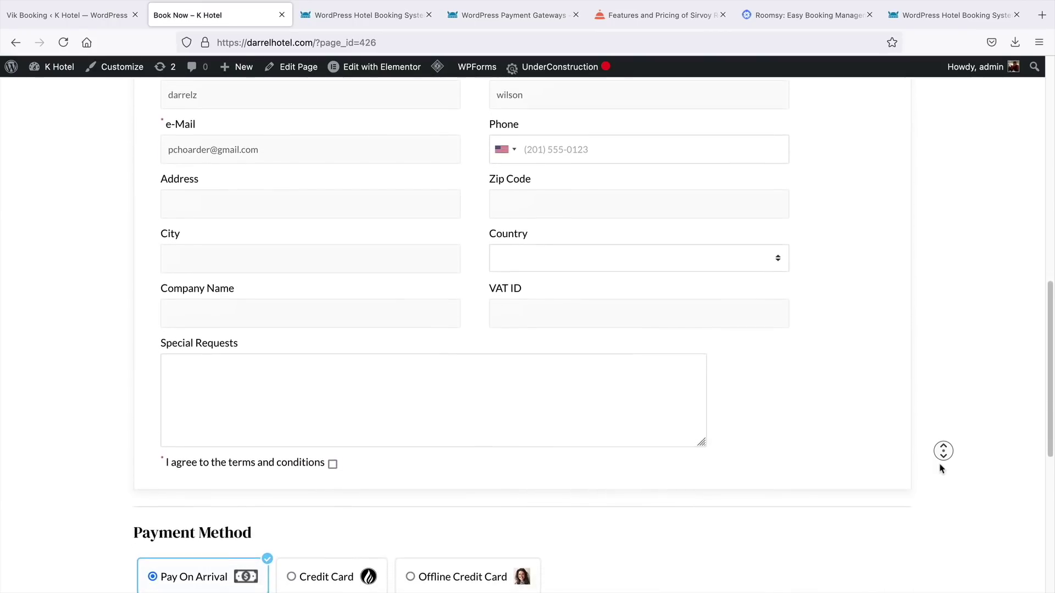
pyautogui.middleClick(941, 468)
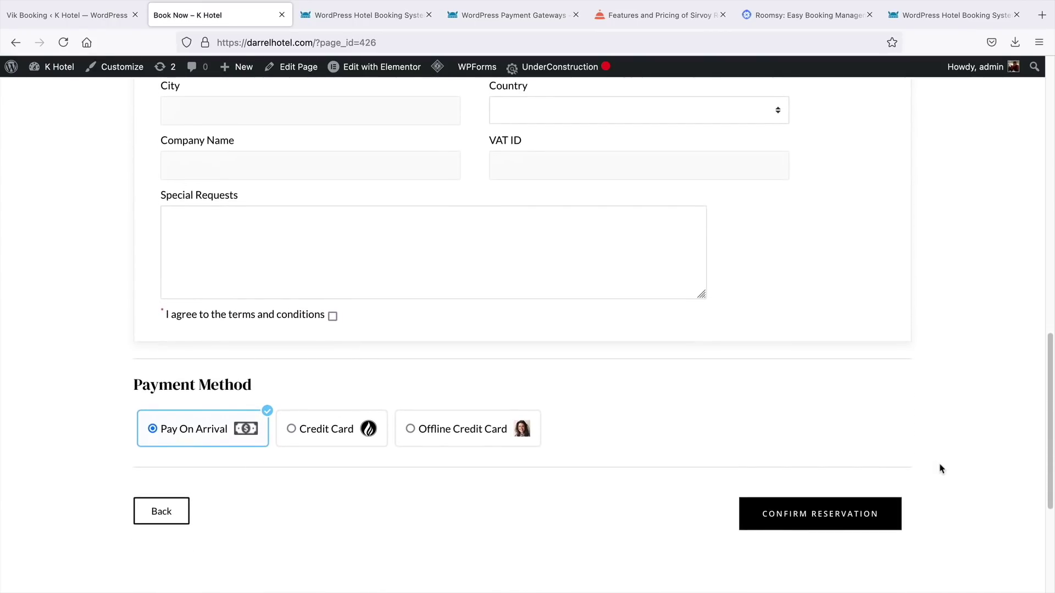
pyautogui.click(109, 16)
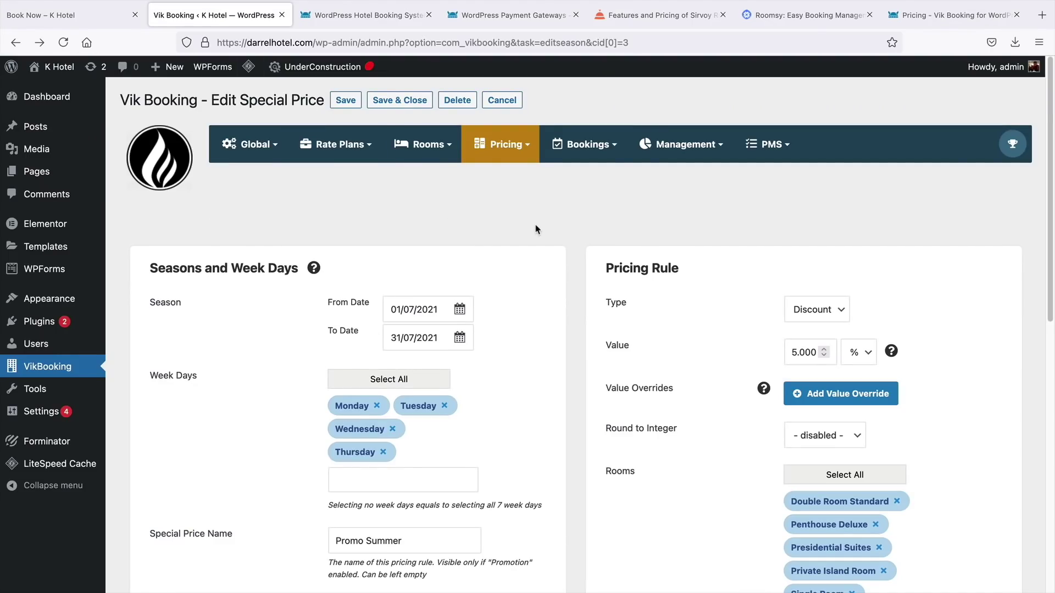
pyautogui.click(101, 17)
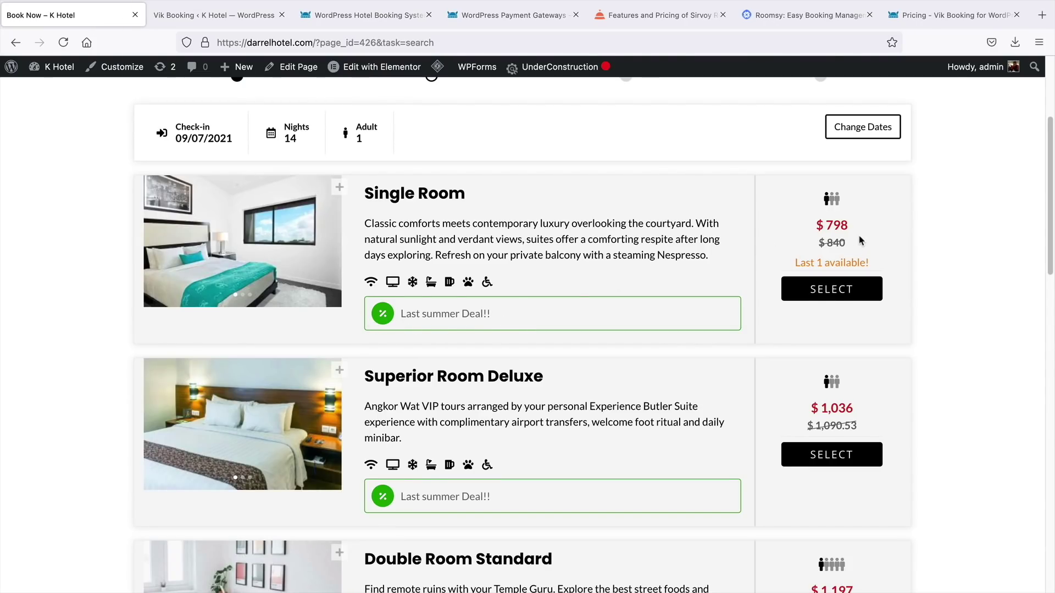
pyautogui.moveTo(849, 225); pyautogui.dragTo(811, 228)
pyautogui.moveTo(509, 318); pyautogui.dragTo(396, 324)
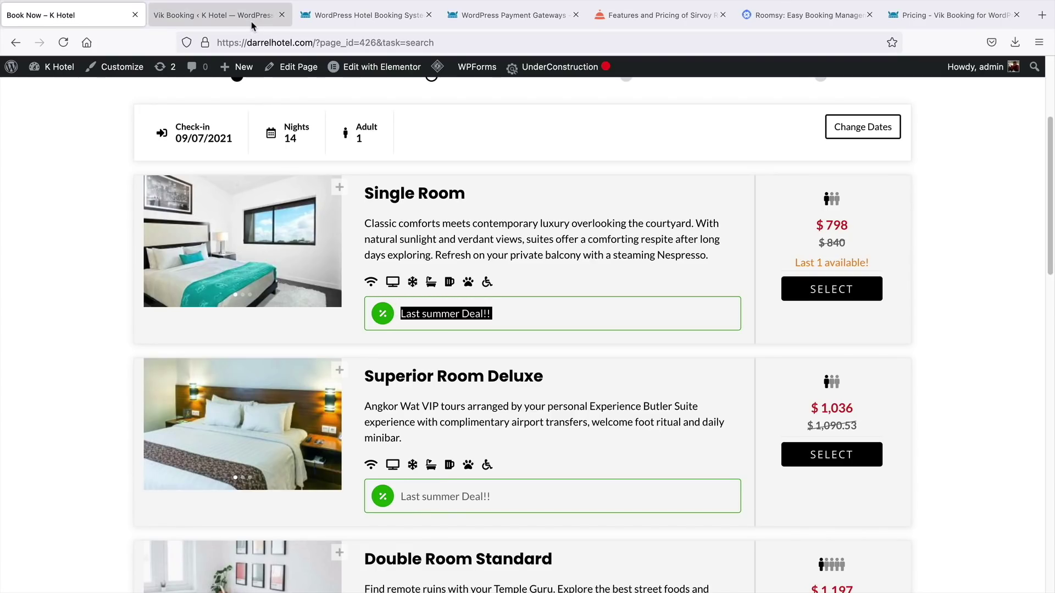
pyautogui.click(230, 15)
pyautogui.middleClick(574, 263)
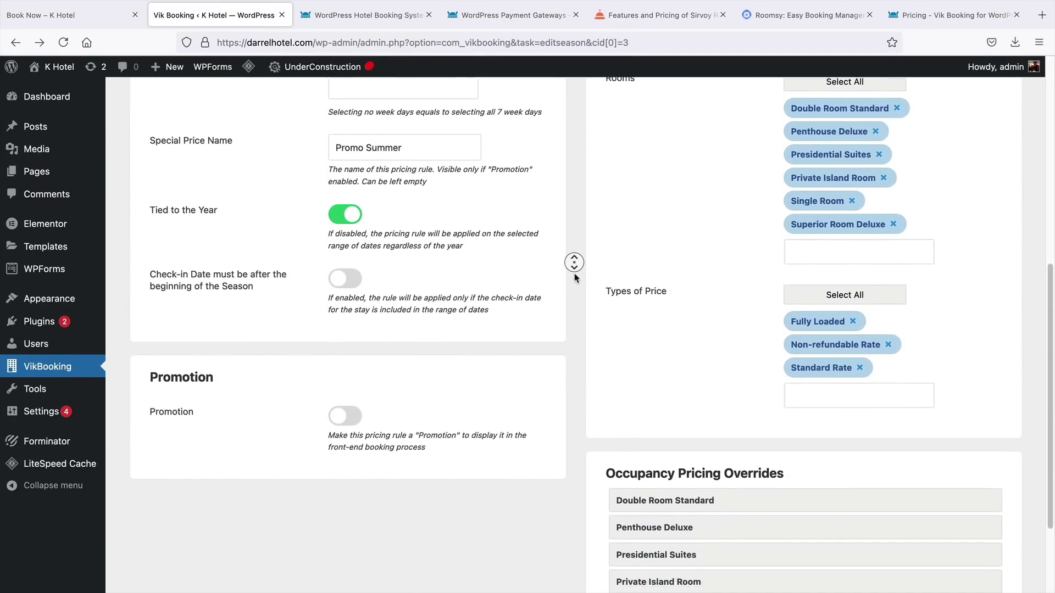
# Switch on Promo Summer's promotion with the text 'Last Day For 20% OFF!'.
pyautogui.middleClick(574, 274)
pyautogui.click(345, 405)
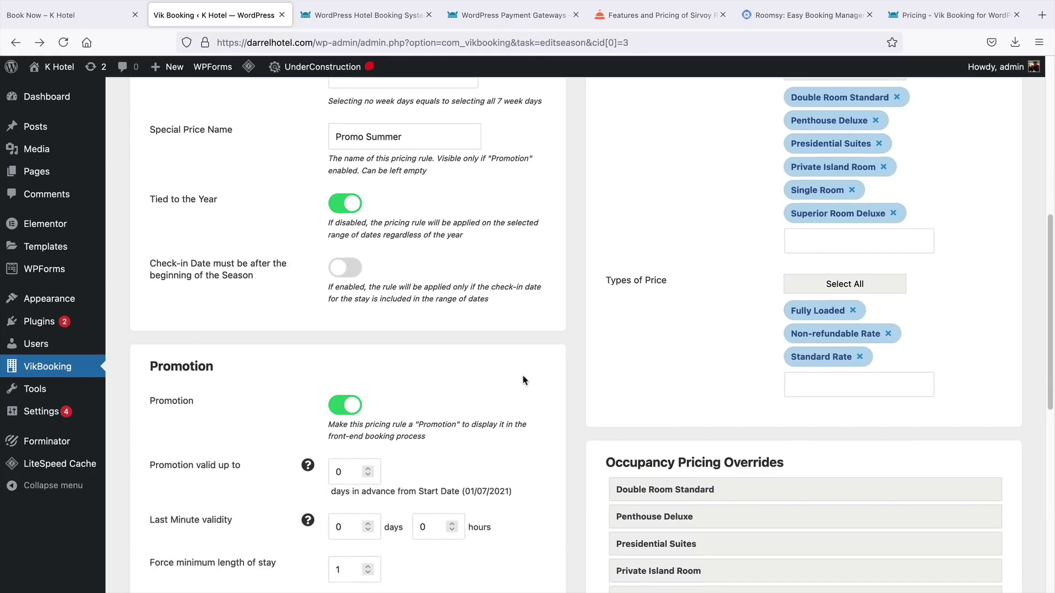
pyautogui.scroll(-3, 525, 377)
pyautogui.scroll(-4, 524, 378)
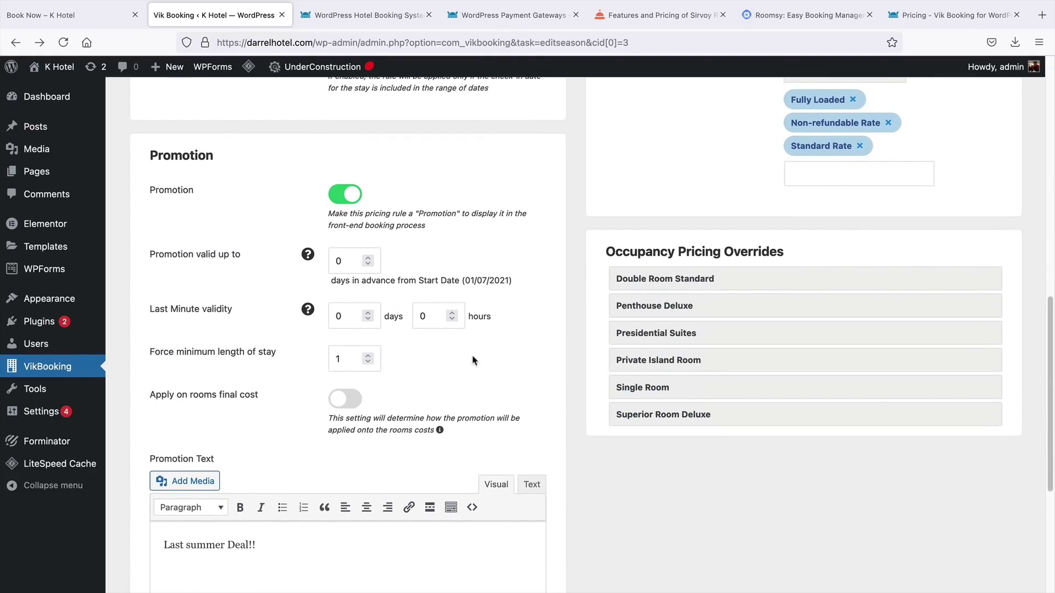
pyautogui.scroll(-1, 377, 276)
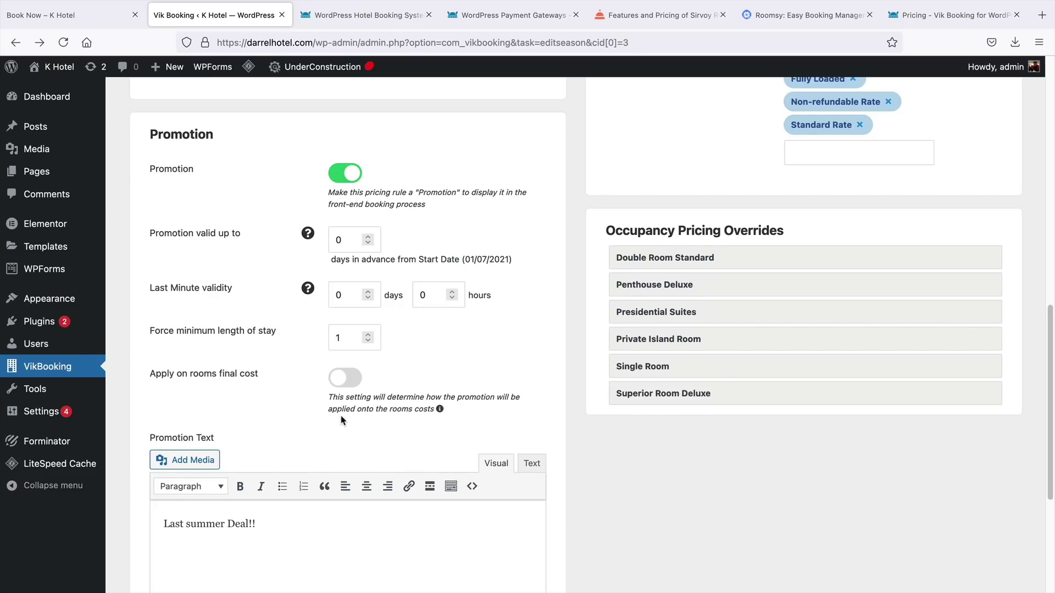
pyautogui.scroll(-3, 341, 420)
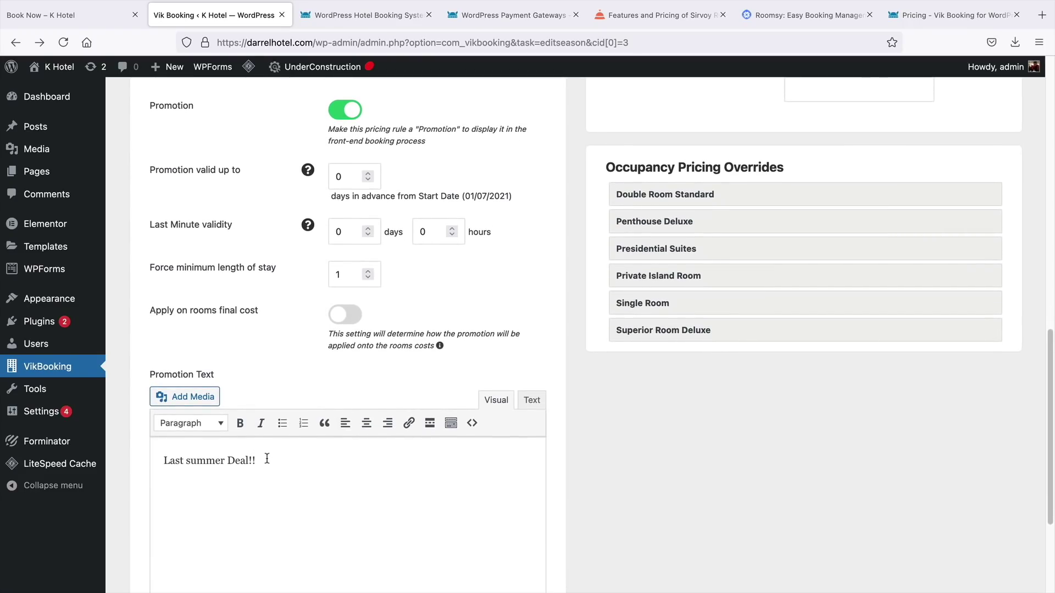
pyautogui.tripleClick(264, 462)
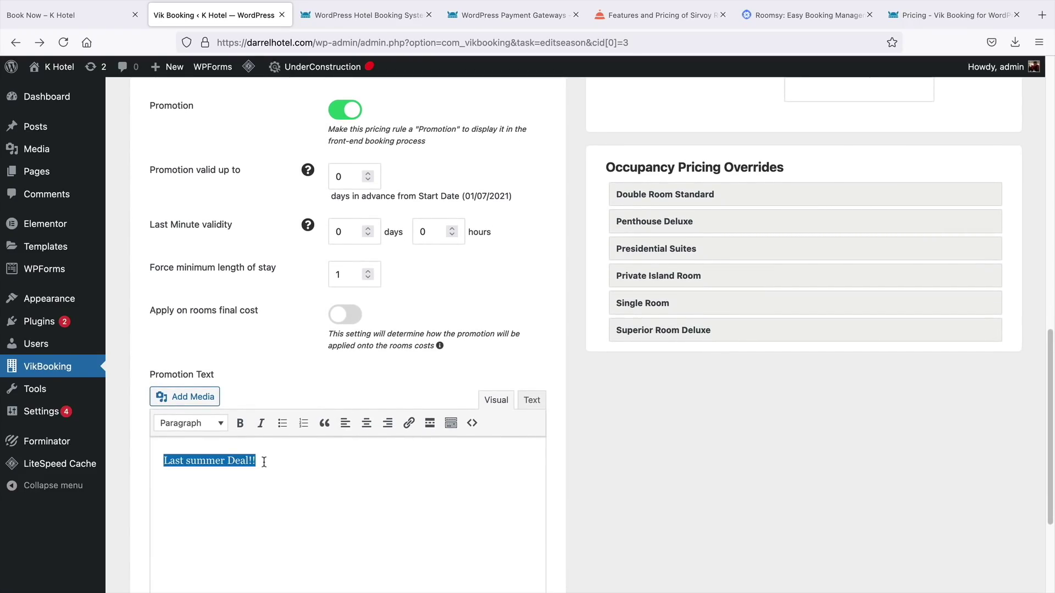
pyautogui.write('Last Day For 20% OFF!')
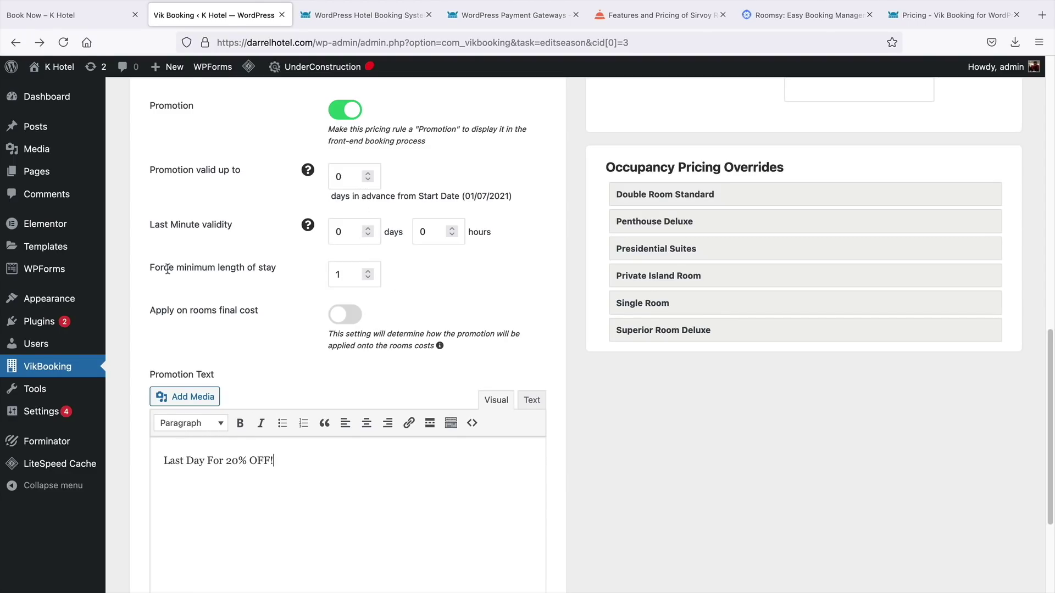
# Save the special price and return to the K Hotel room results.
pyautogui.scroll(1, 269, 278)
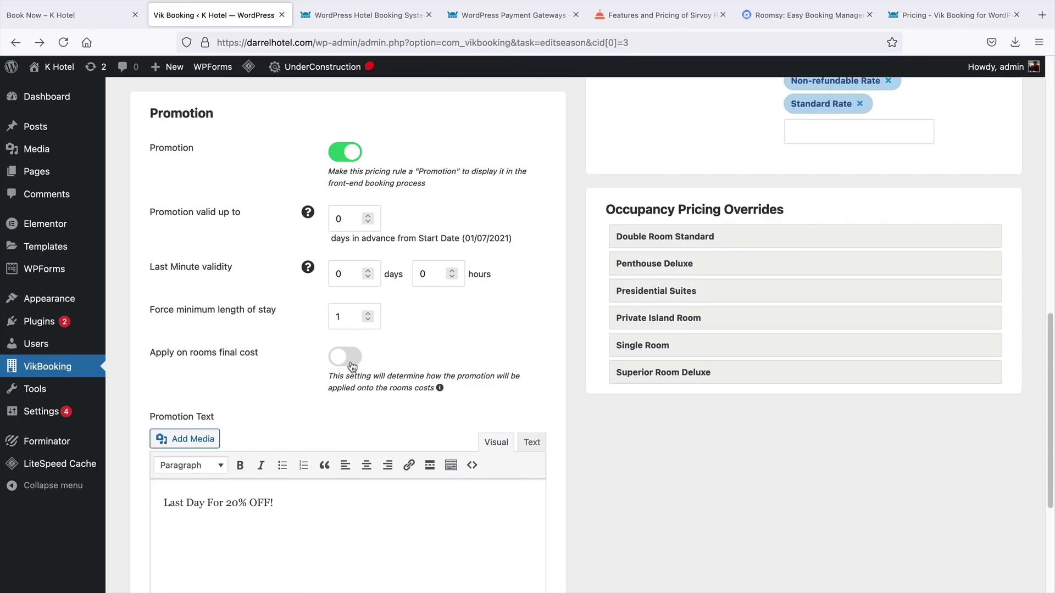
pyautogui.scroll(-4, 523, 313)
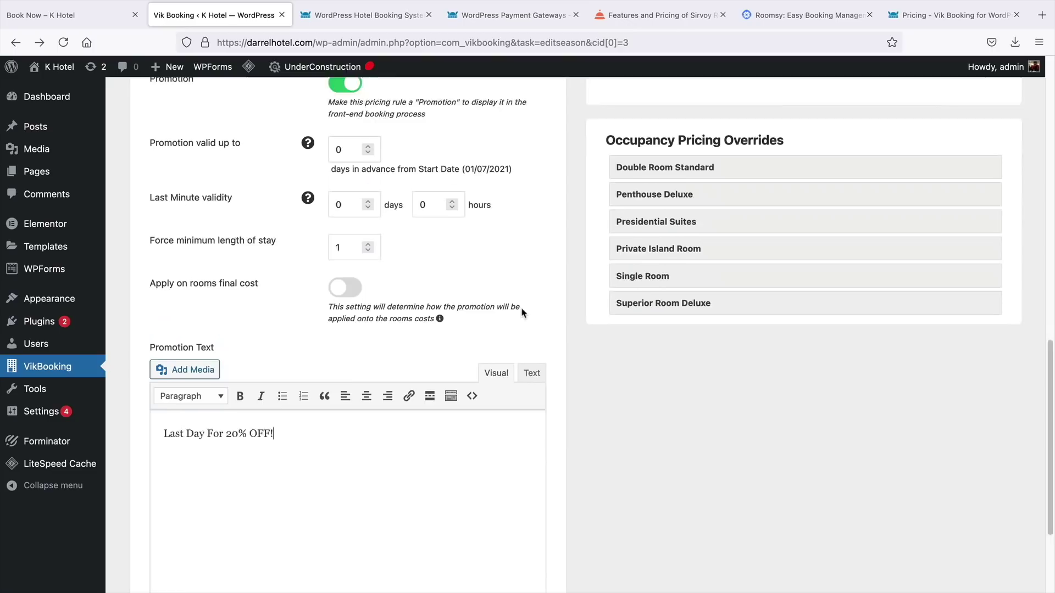
pyautogui.scroll(2, 549, 343)
pyautogui.scroll(3, 555, 344)
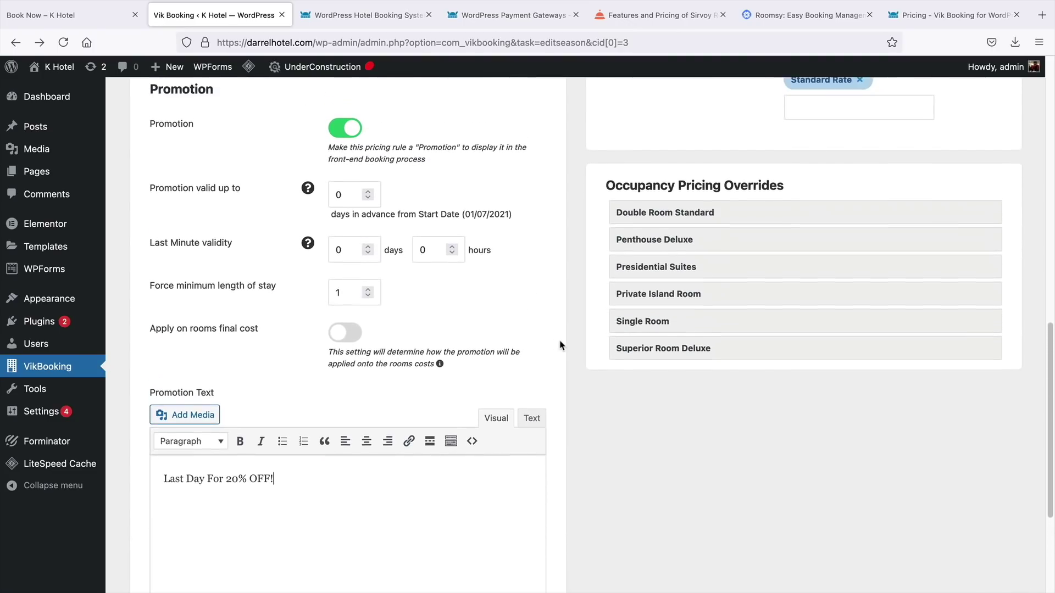
pyautogui.scroll(10, 553, 301)
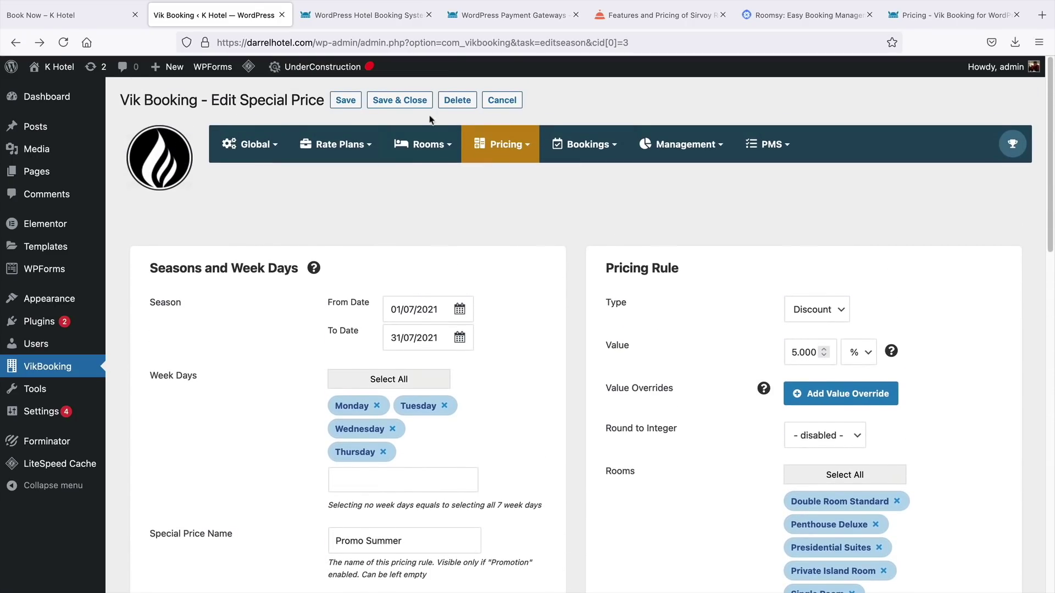
pyautogui.click(350, 102)
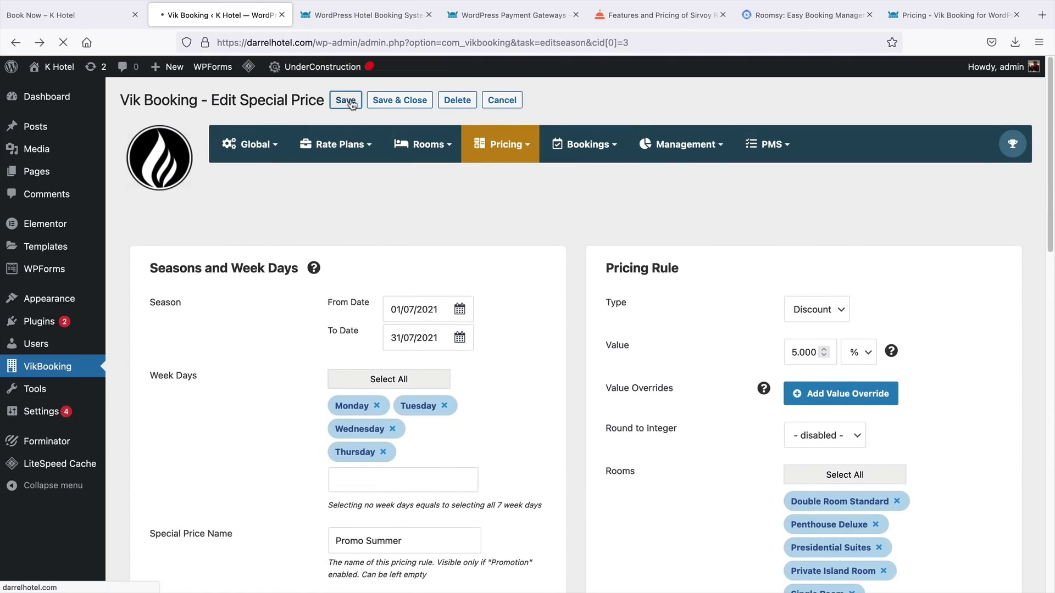
pyautogui.click(94, 19)
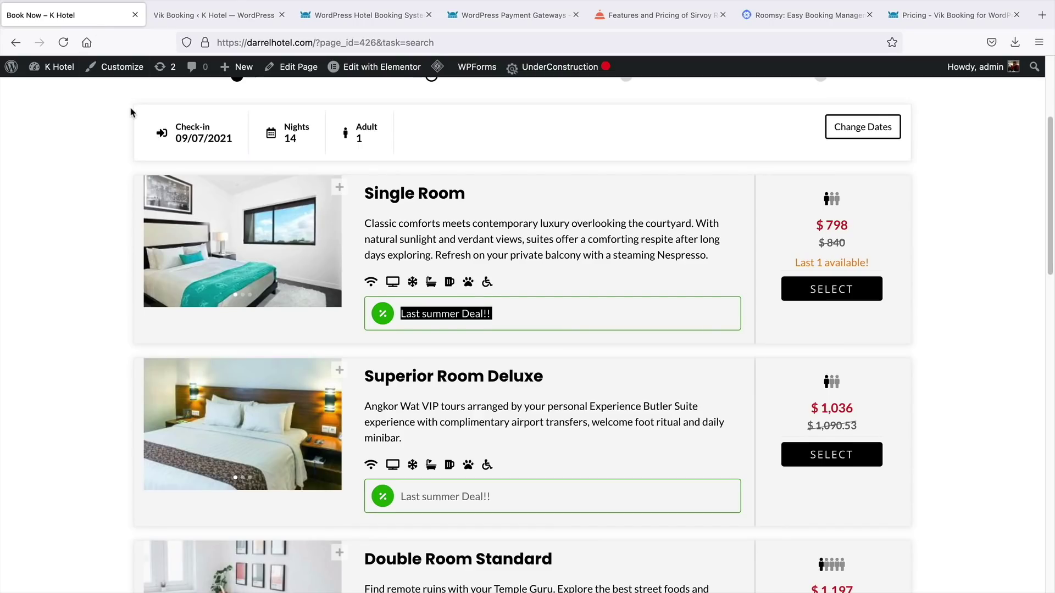
# Search K Hotel rooms from the home page for check-in 9 July and check-out 17 July 2021.
pyautogui.scroll(4, 130, 112)
pyautogui.click(88, 110)
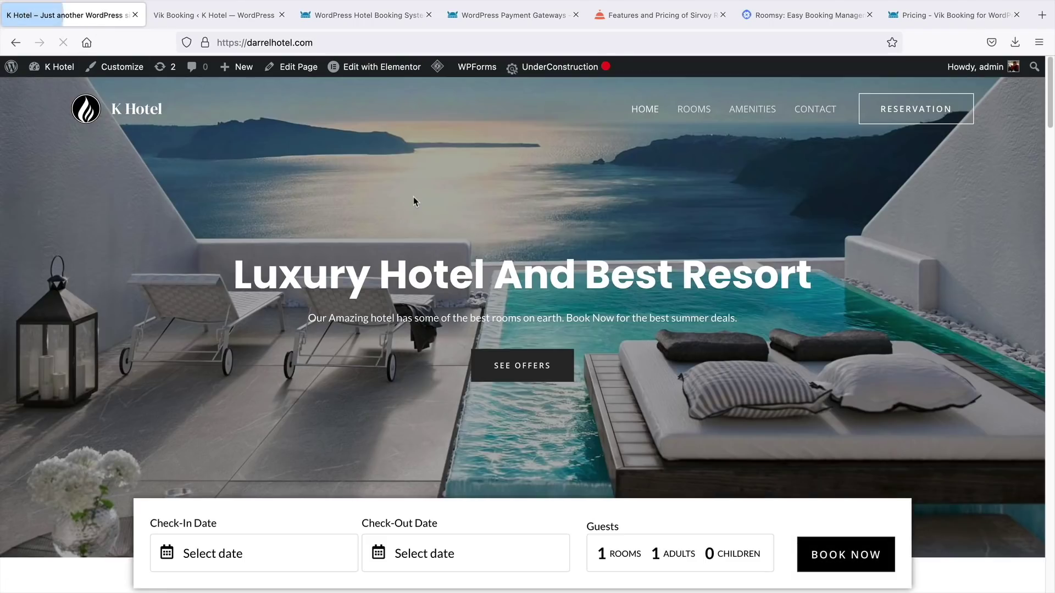
pyautogui.scroll(-3, 407, 389)
pyautogui.click(302, 430)
pyautogui.scroll(-1, 308, 440)
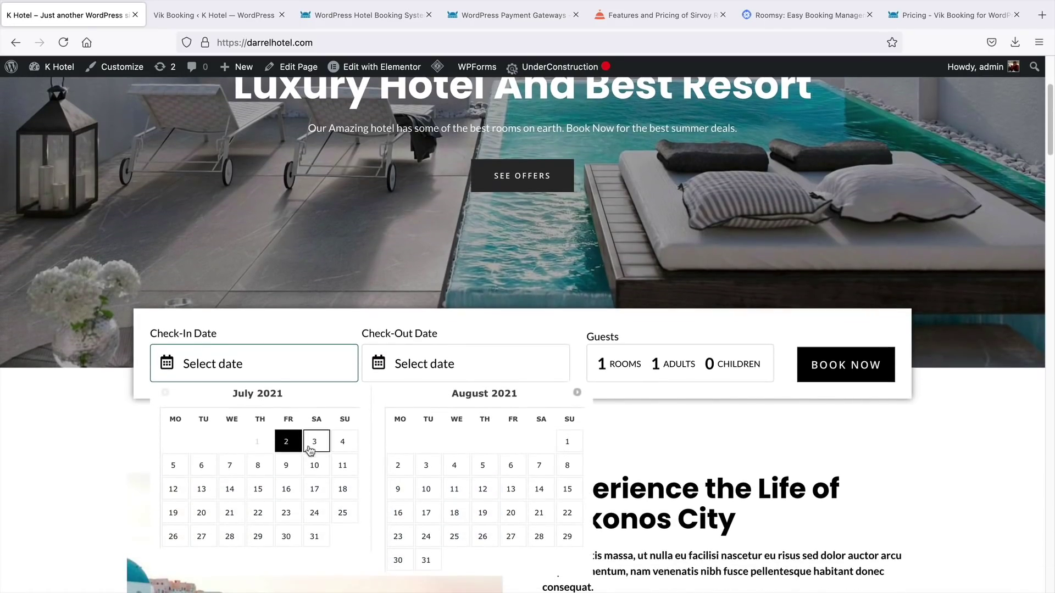
pyautogui.click(286, 466)
pyautogui.click(434, 378)
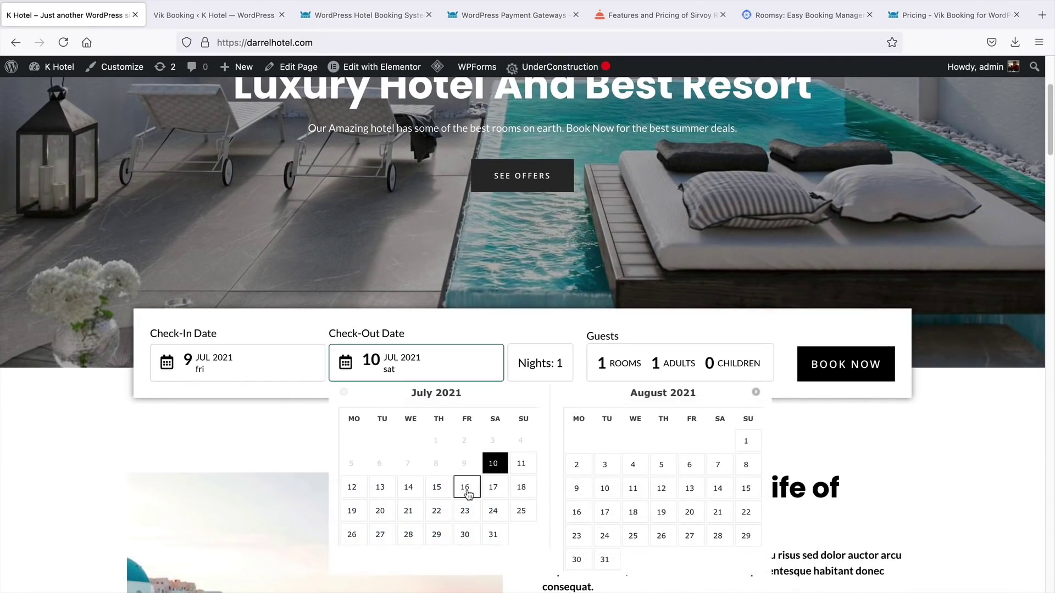
pyautogui.click(493, 487)
pyautogui.click(841, 364)
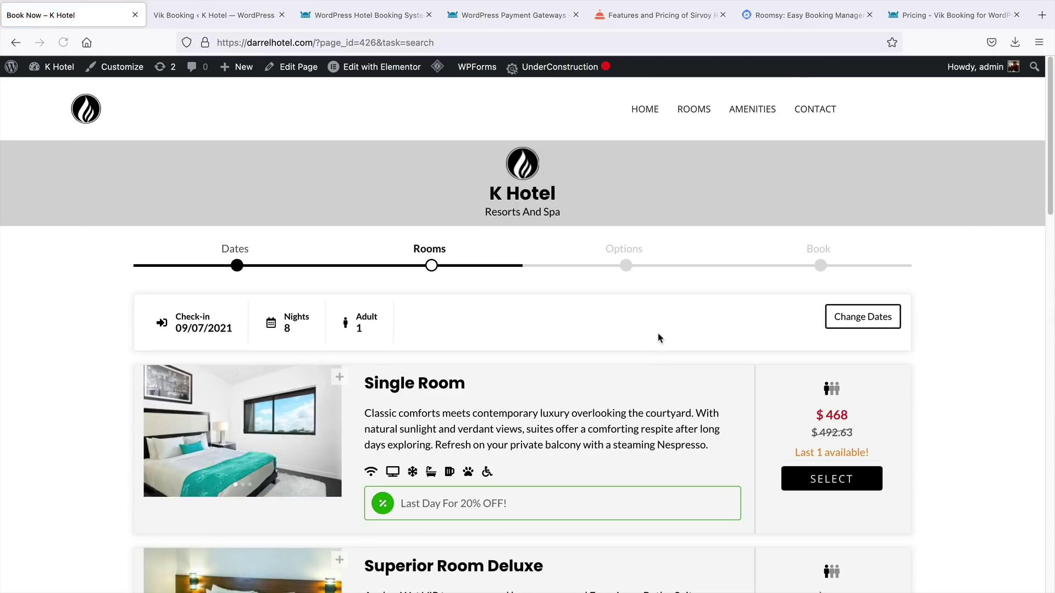
# Review the 8-night results with Single Room at $468, then go back to the special price editor.
pyautogui.middleClick(658, 334)
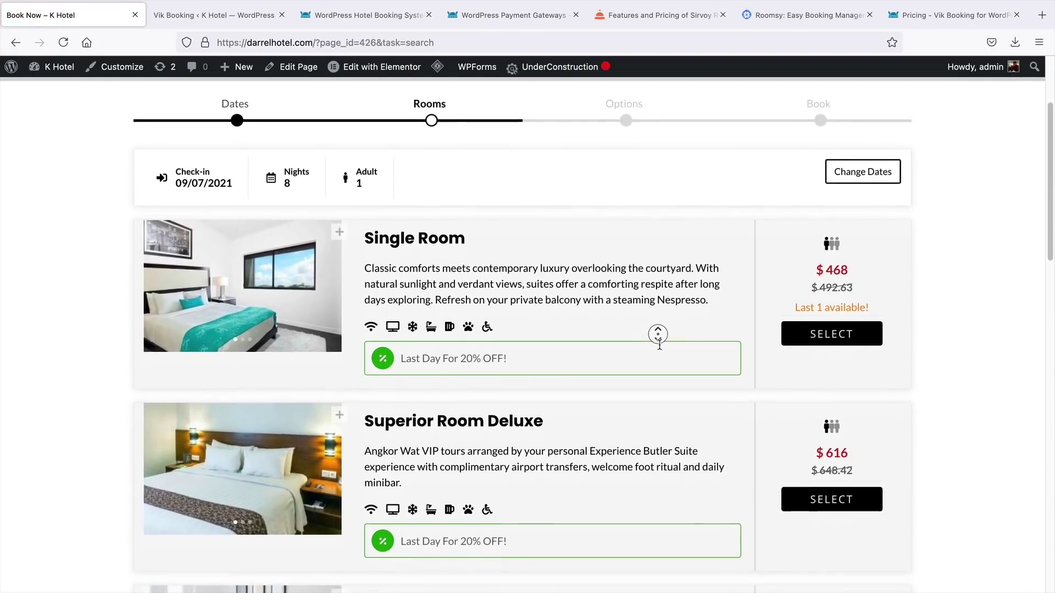
pyautogui.middleClick(657, 341)
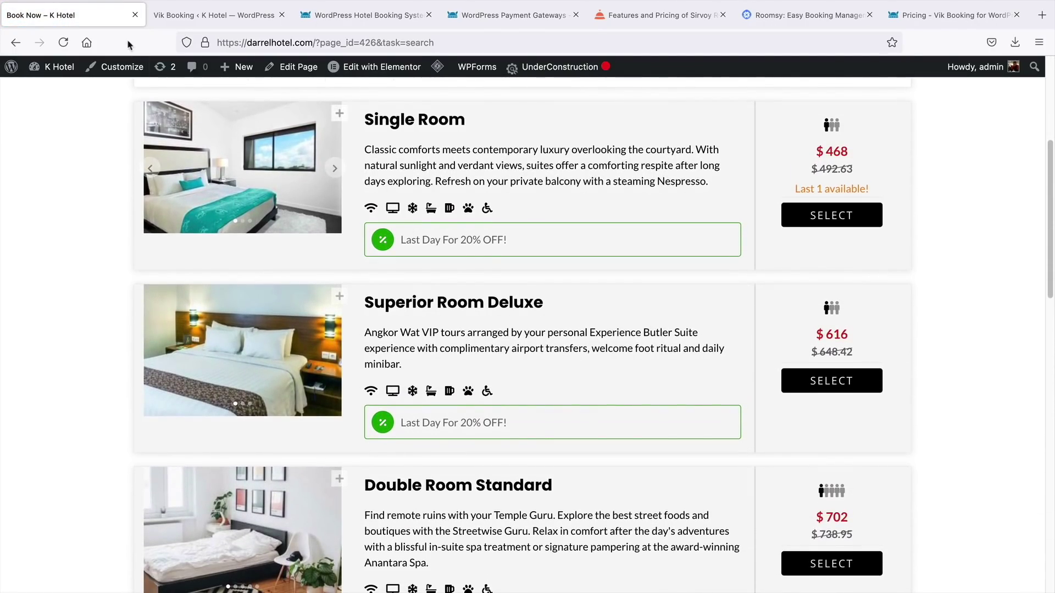
pyautogui.click(184, 22)
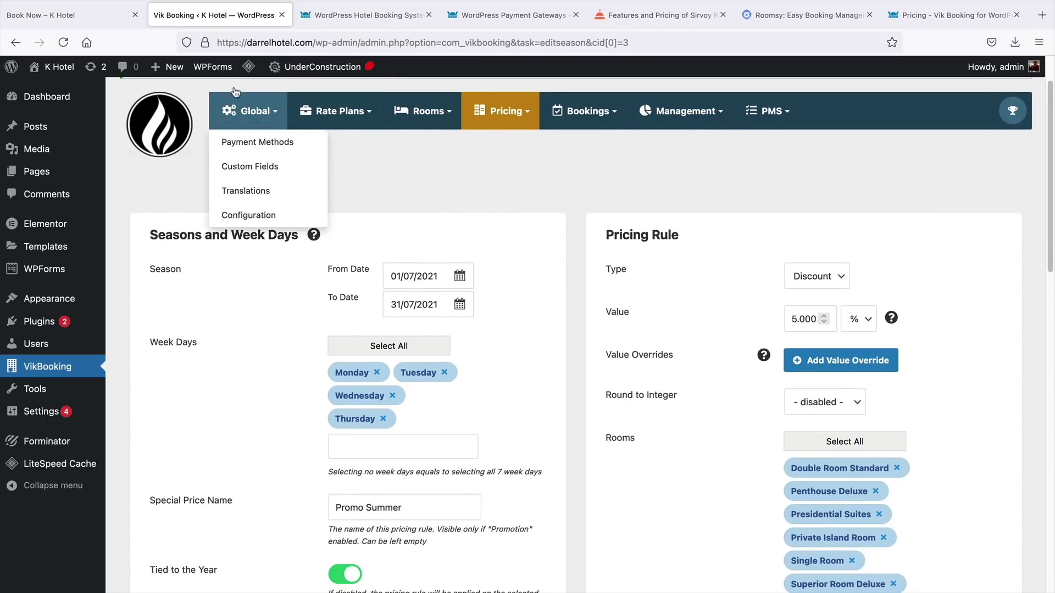
# Glance at the room results again, then return to the Edit Special Price page showing Updated.
pyautogui.click(98, 18)
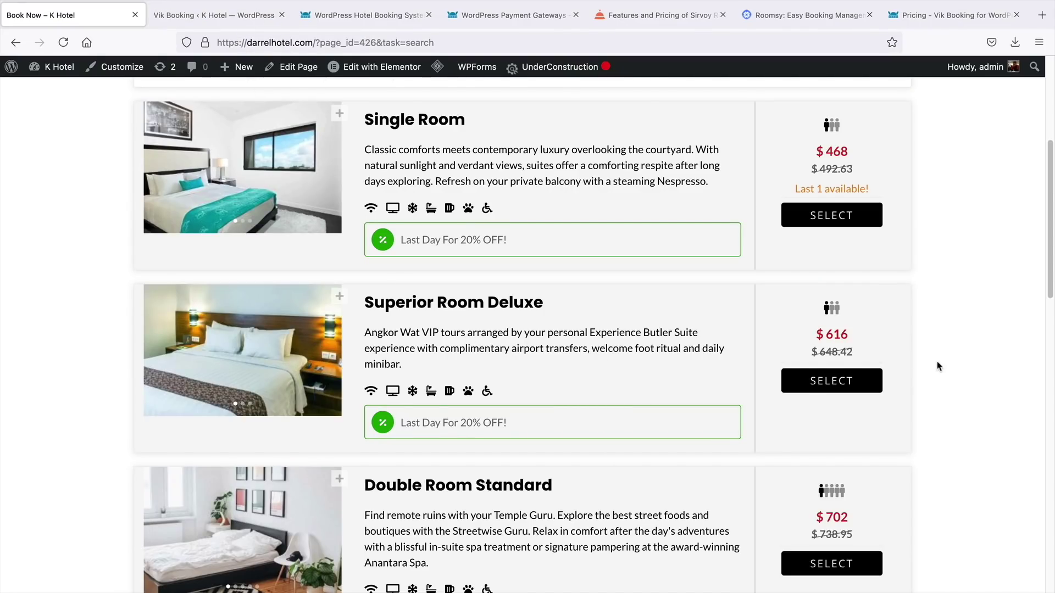
pyautogui.scroll(-3, 949, 365)
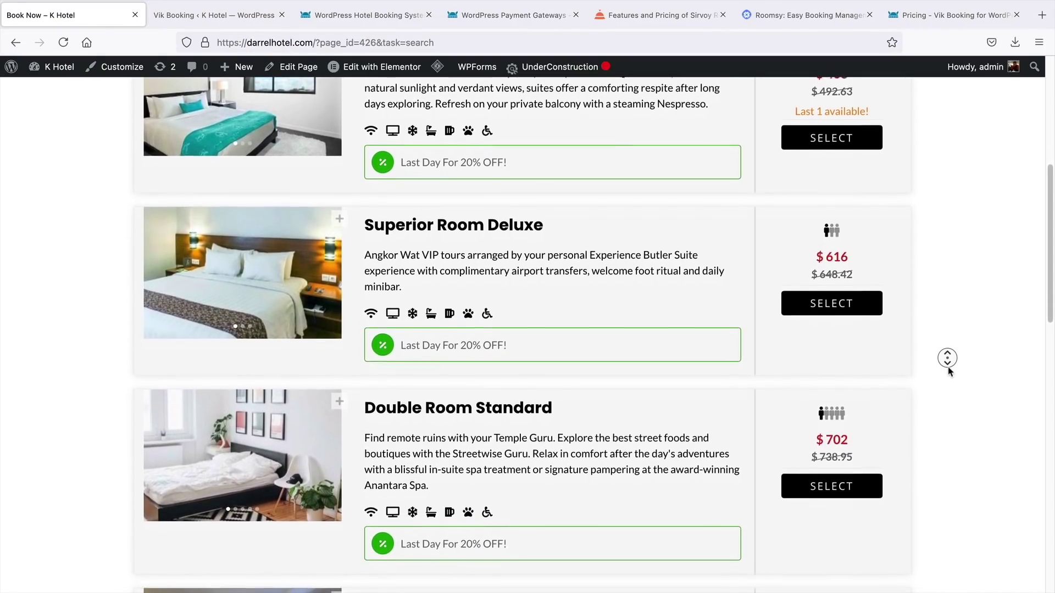
pyautogui.middleClick(948, 368)
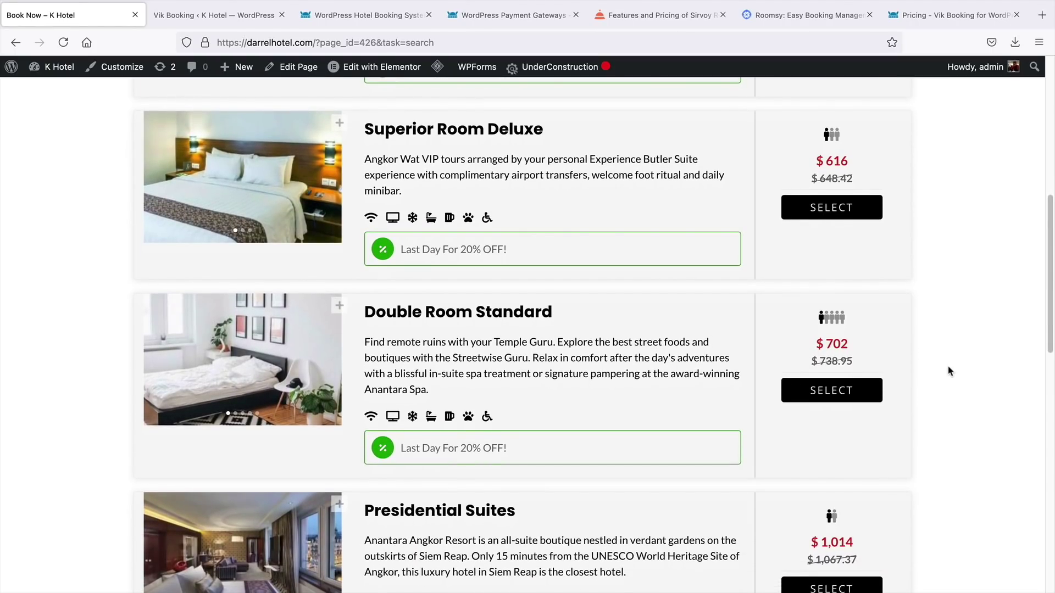
pyautogui.click(181, 24)
pyautogui.scroll(2, 544, 236)
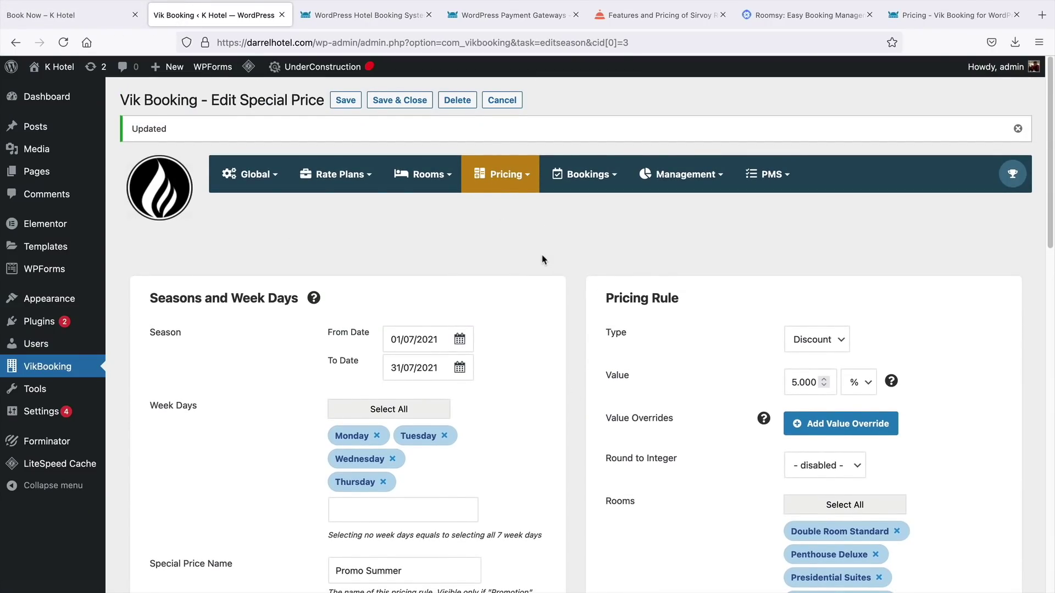
pyautogui.moveTo(275, 179)
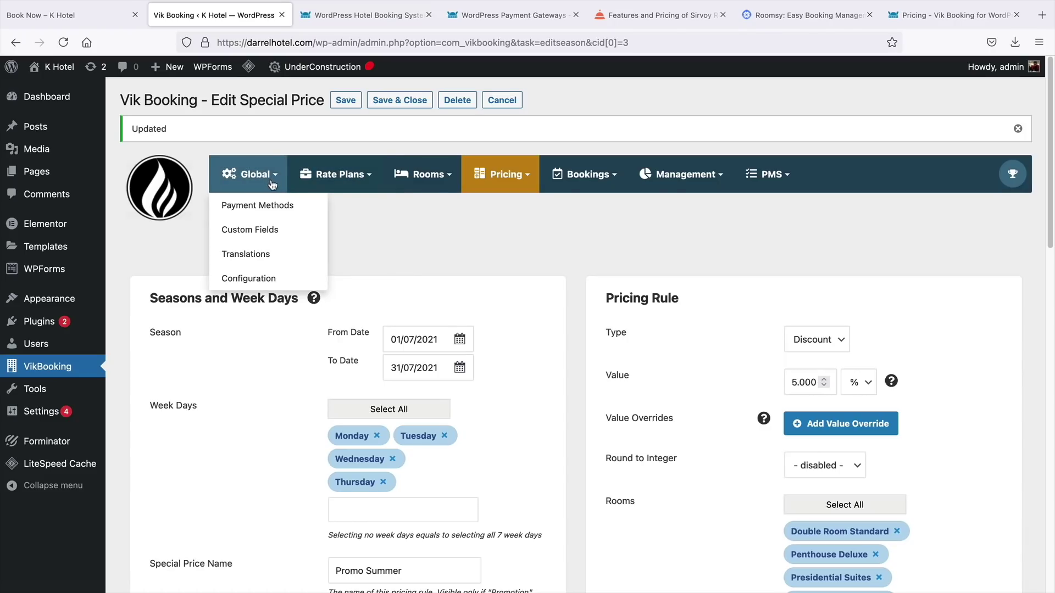
# Open Custom Fields and start a new field named 'Are You Pregnant?'.
pyautogui.click(259, 237)
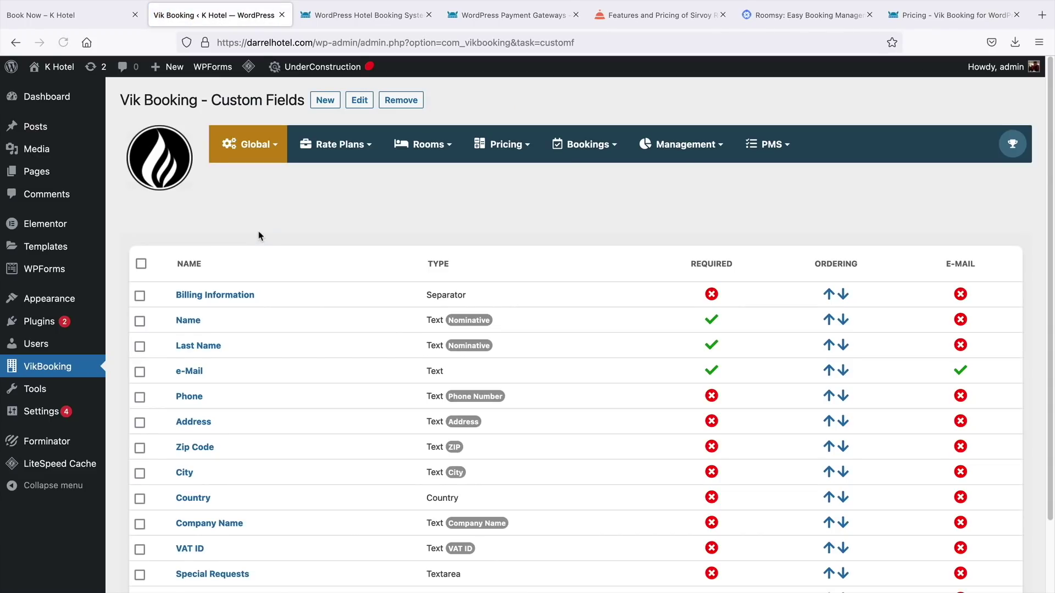
pyautogui.scroll(-3, 262, 316)
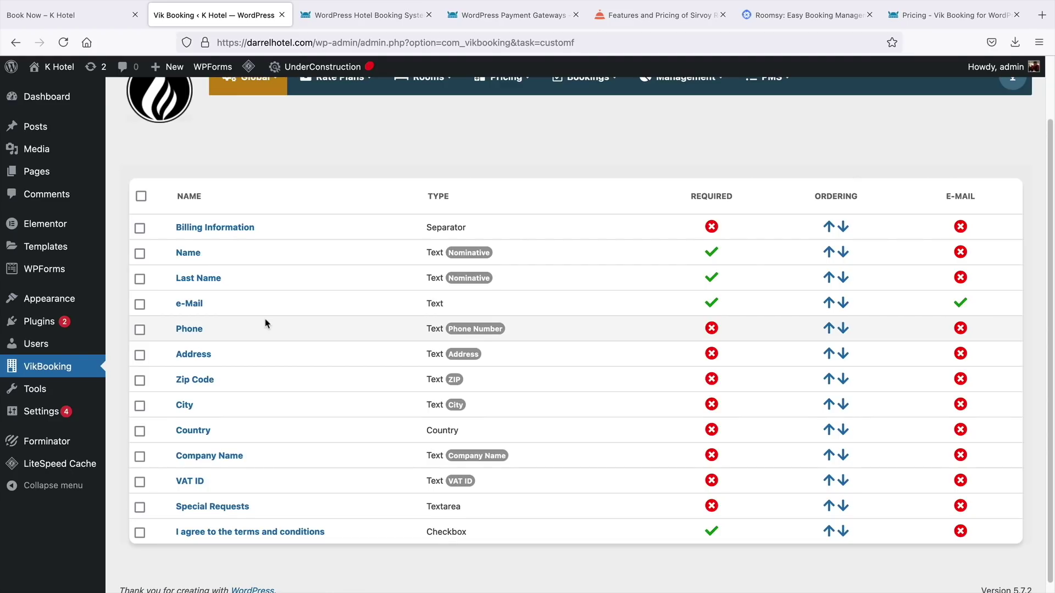
pyautogui.scroll(3, 265, 323)
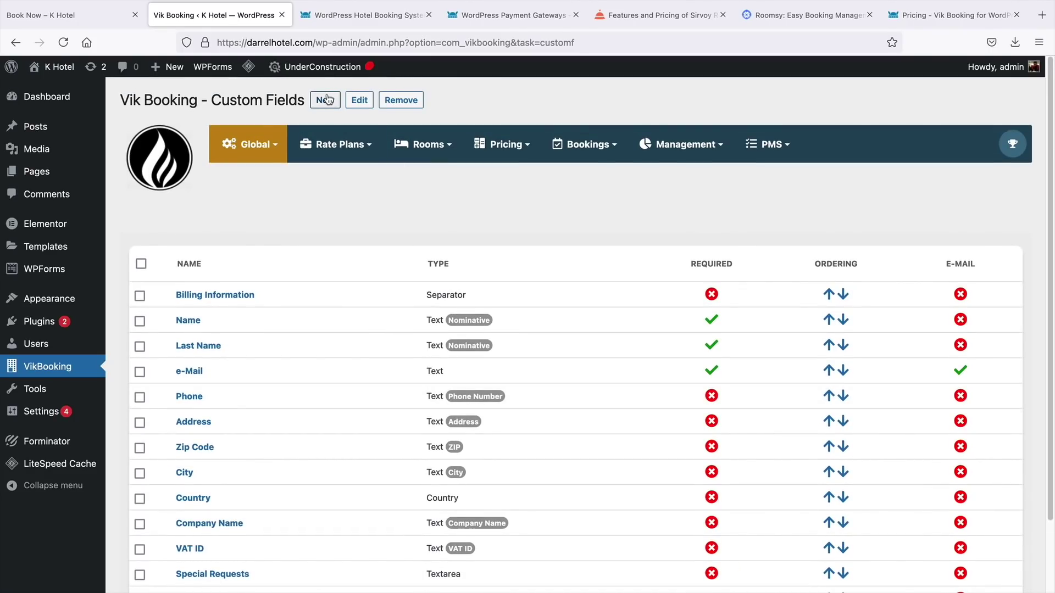
pyautogui.click(325, 101)
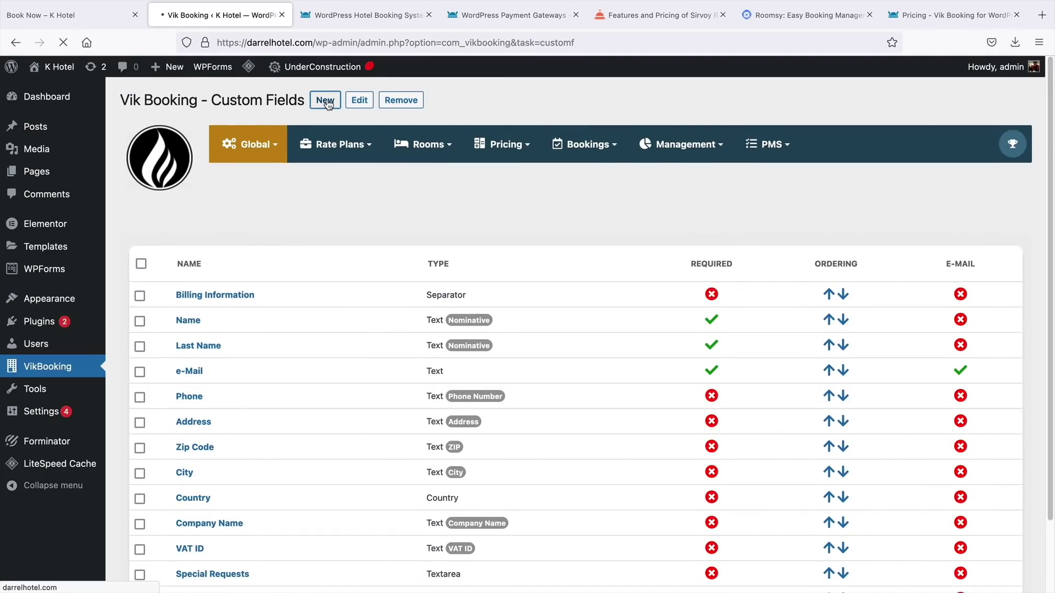
pyautogui.click(461, 312)
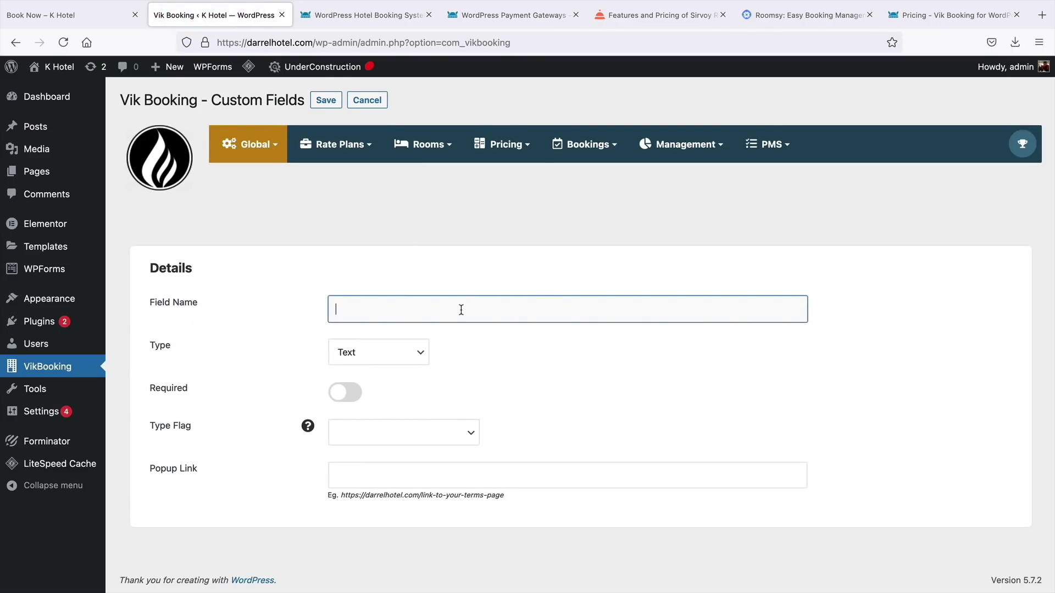
pyautogui.write('Are You Pregnant?')
pyautogui.press('Tab')
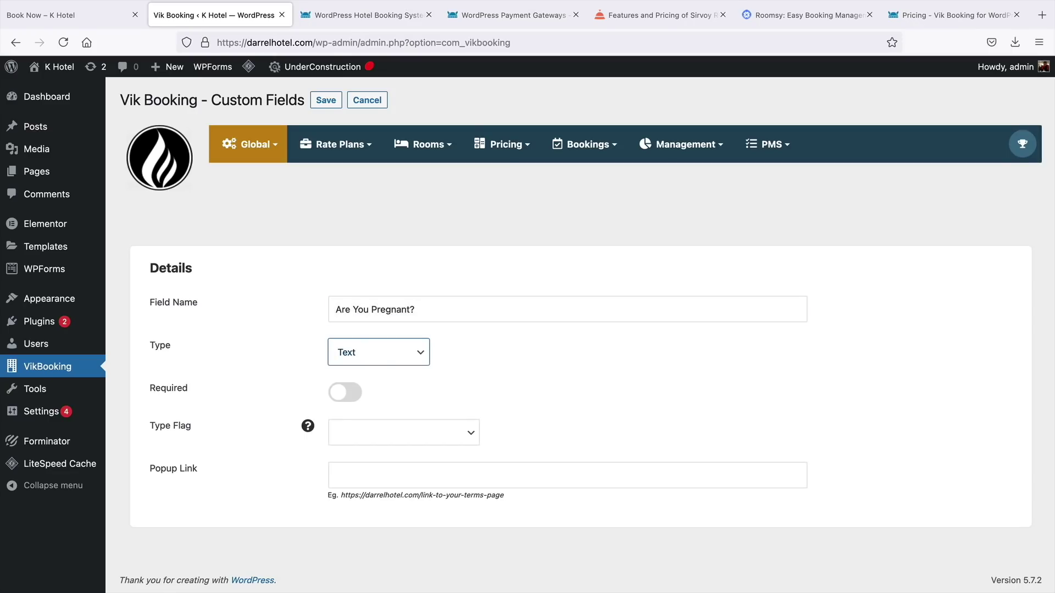
# Make the field a required Checkbox with an empty popup link and save it.
pyautogui.click(415, 353)
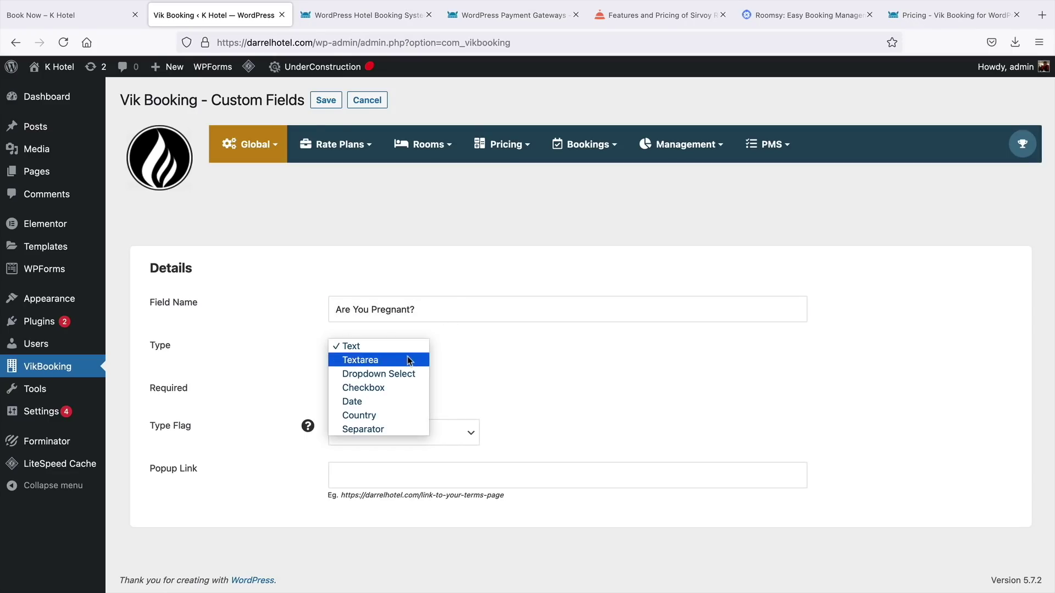
pyautogui.click(376, 388)
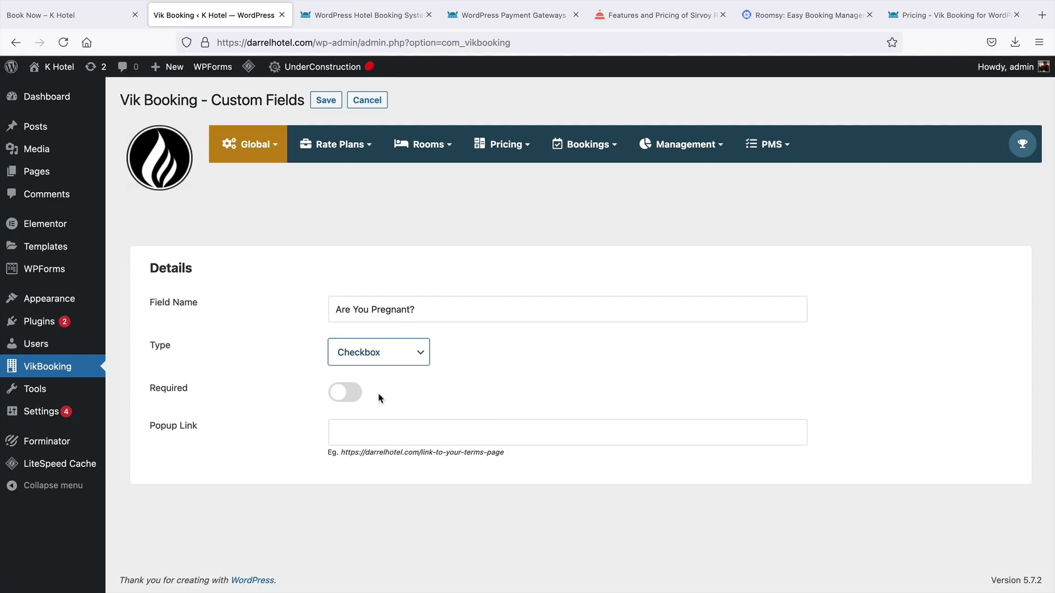
pyautogui.click(353, 392)
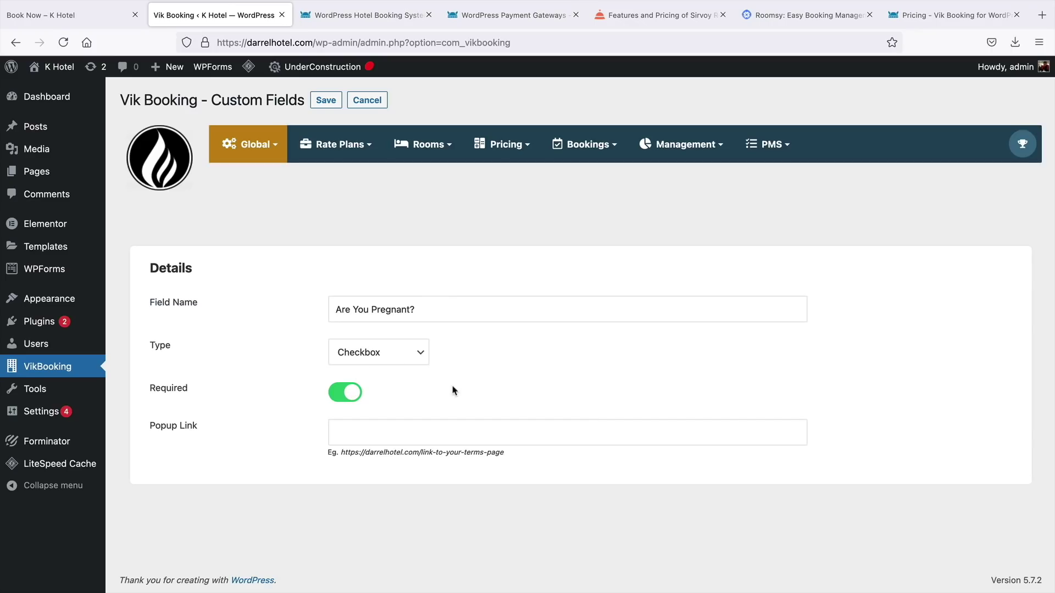
pyautogui.click(379, 425)
pyautogui.write('#')
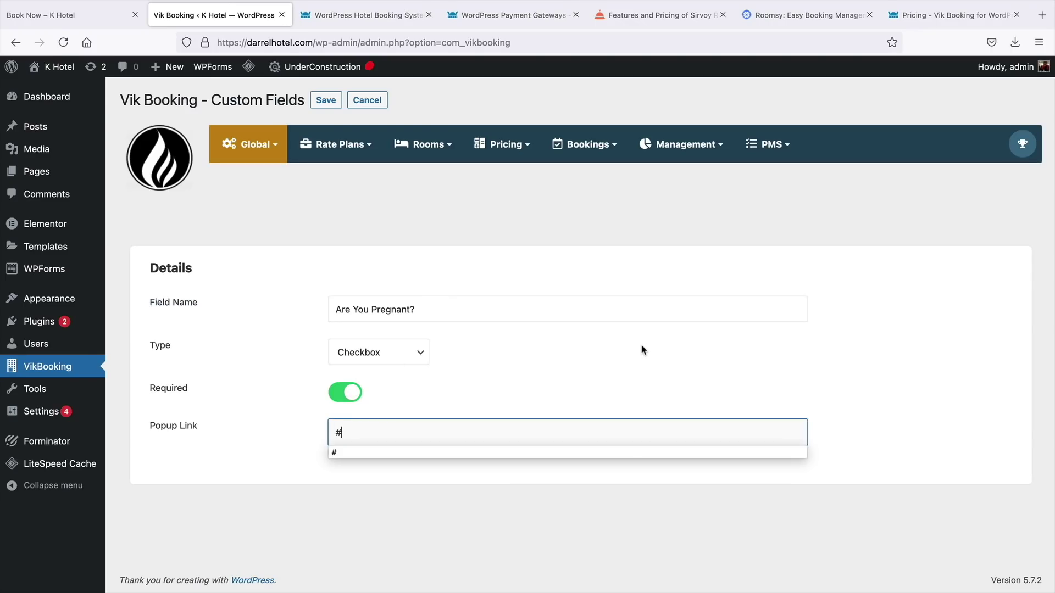
pyautogui.press('BackSpace')
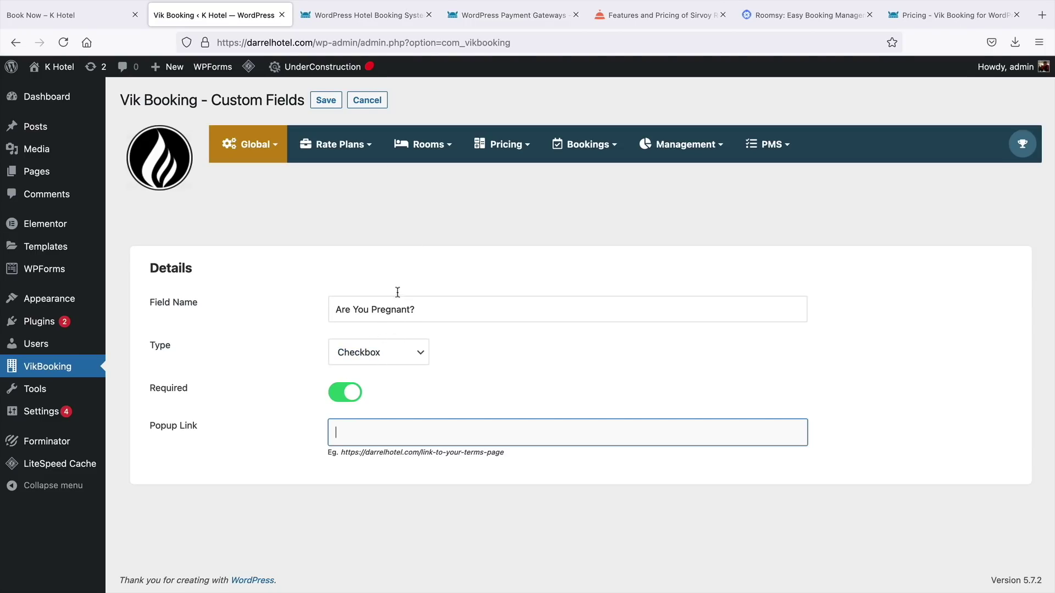
pyautogui.click(324, 100)
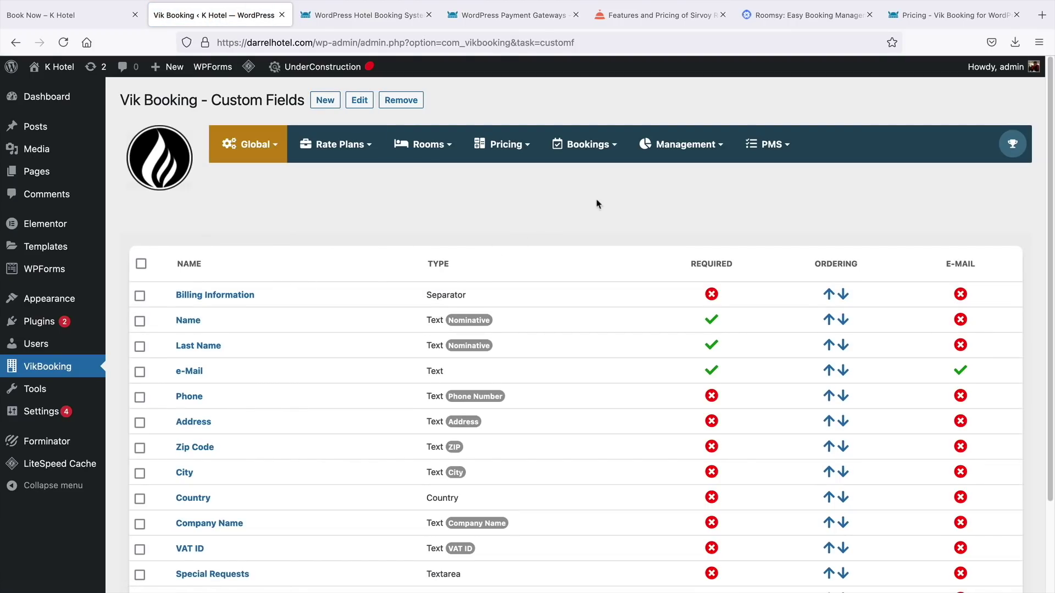
# Visit Vik Booking's Customers, Invoices, Statistics Tracking and PMS Reports pages in turn.
pyautogui.moveTo(676, 145)
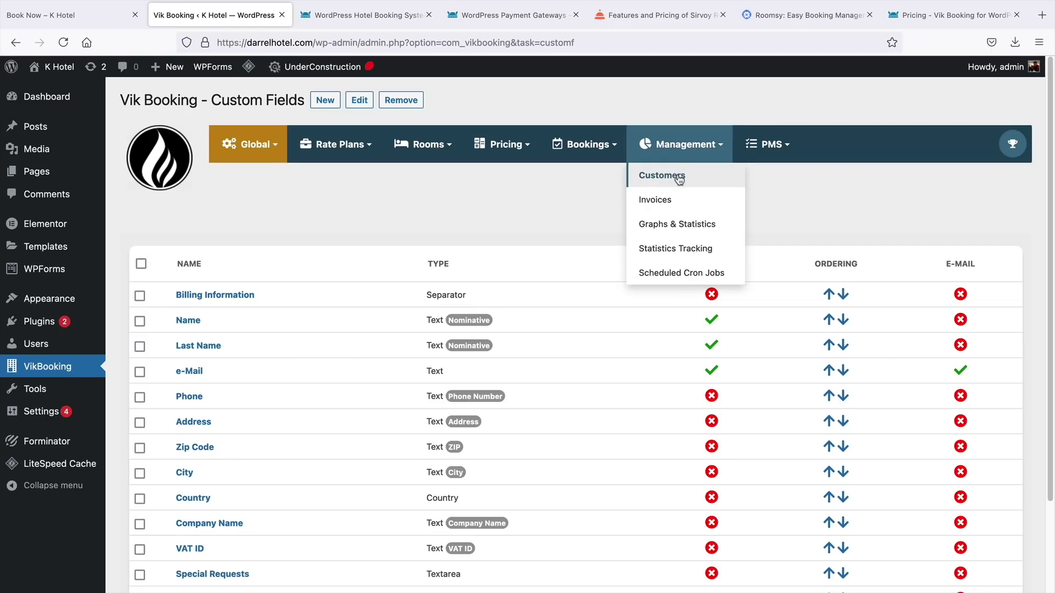
pyautogui.click(679, 180)
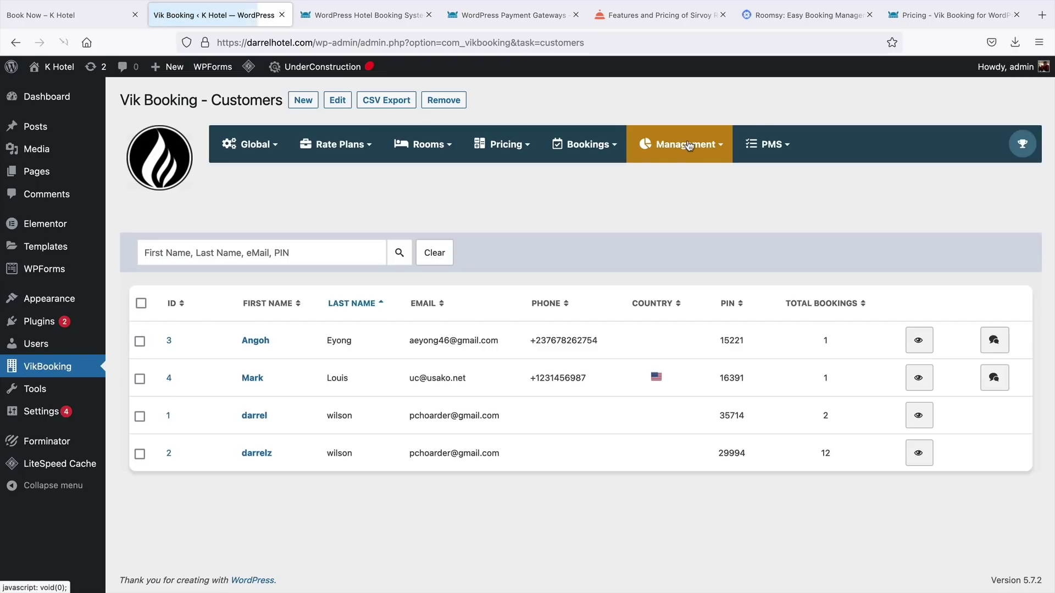
pyautogui.moveTo(689, 146)
pyautogui.click(666, 202)
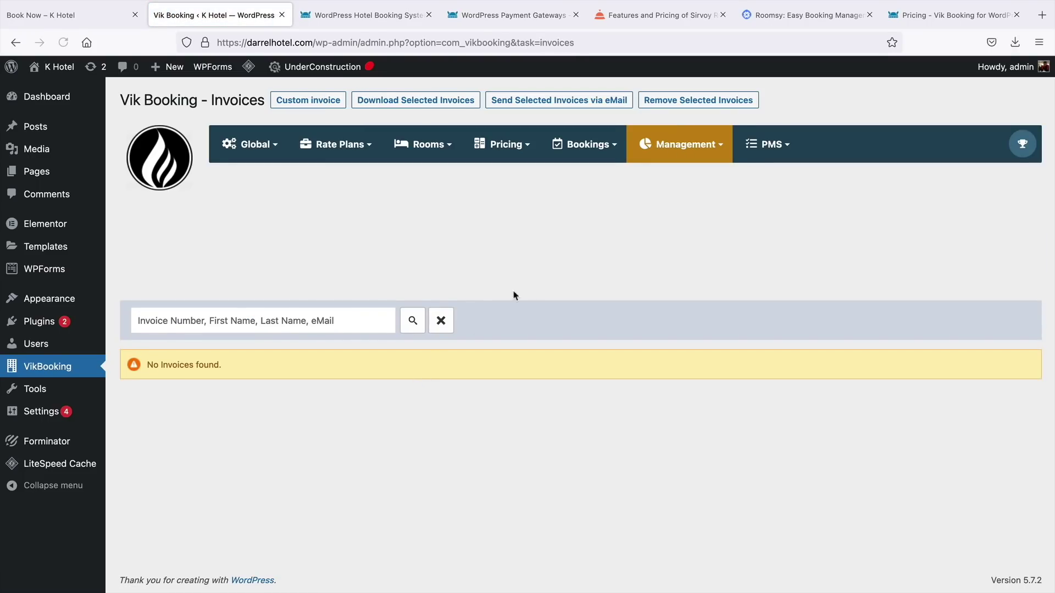
pyautogui.moveTo(693, 157)
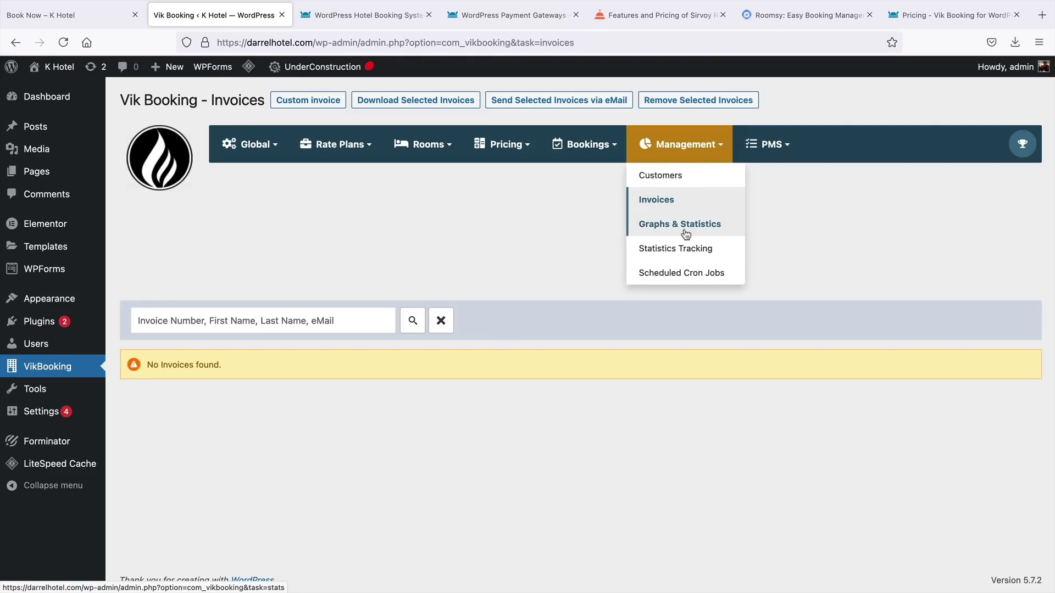
pyautogui.click(681, 250)
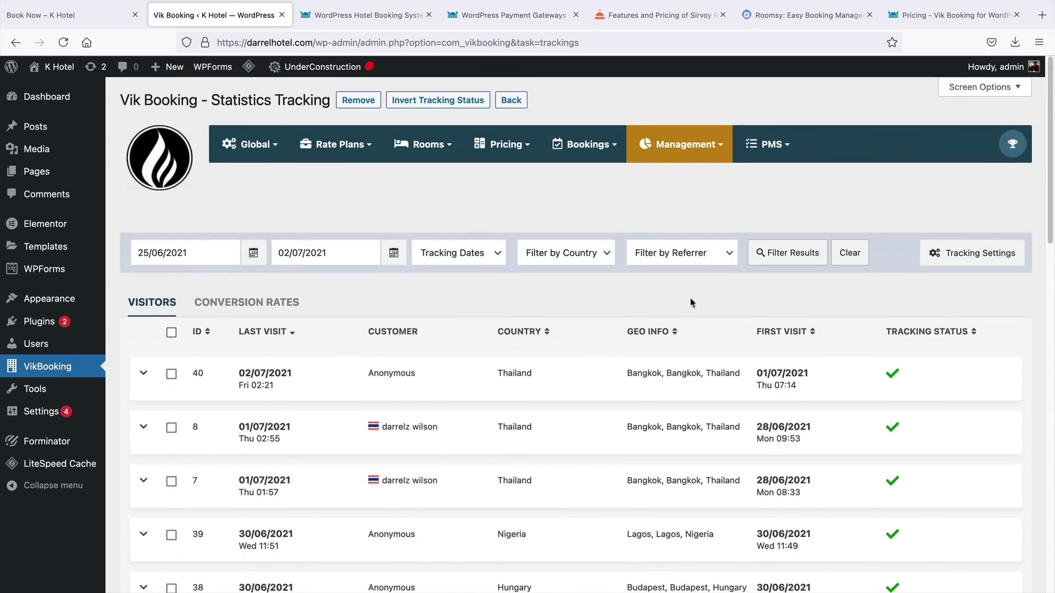
pyautogui.moveTo(765, 158)
pyautogui.click(778, 234)
# Review the Views and Layout, Company, Prices and Payments, and Main Settings tabs, then save.
pyautogui.moveTo(250, 146)
pyautogui.click(253, 251)
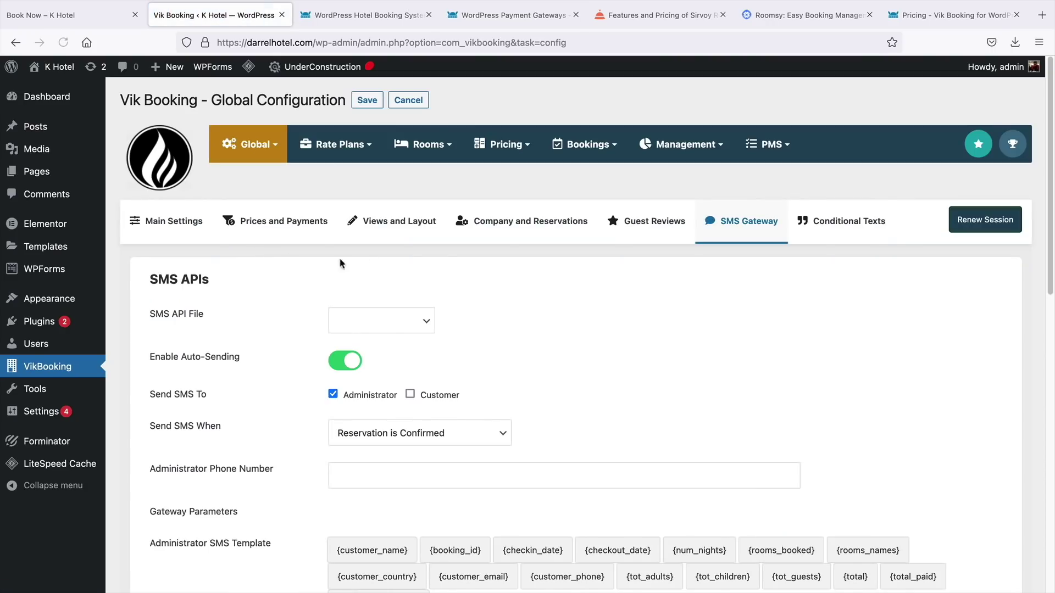
pyautogui.scroll(-2, 749, 226)
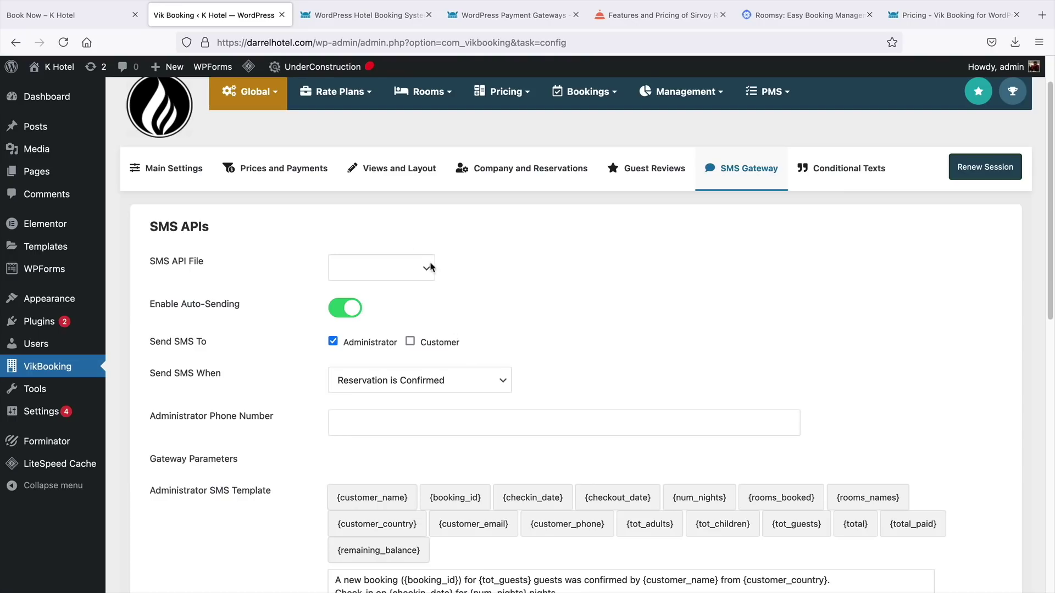
pyautogui.click(420, 177)
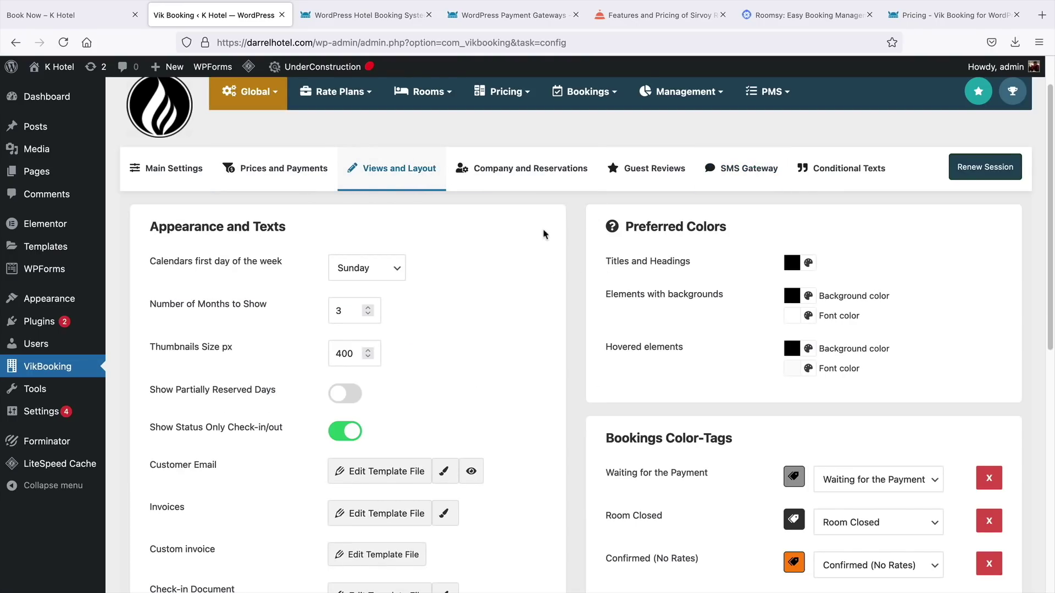
pyautogui.click(516, 174)
pyautogui.click(310, 169)
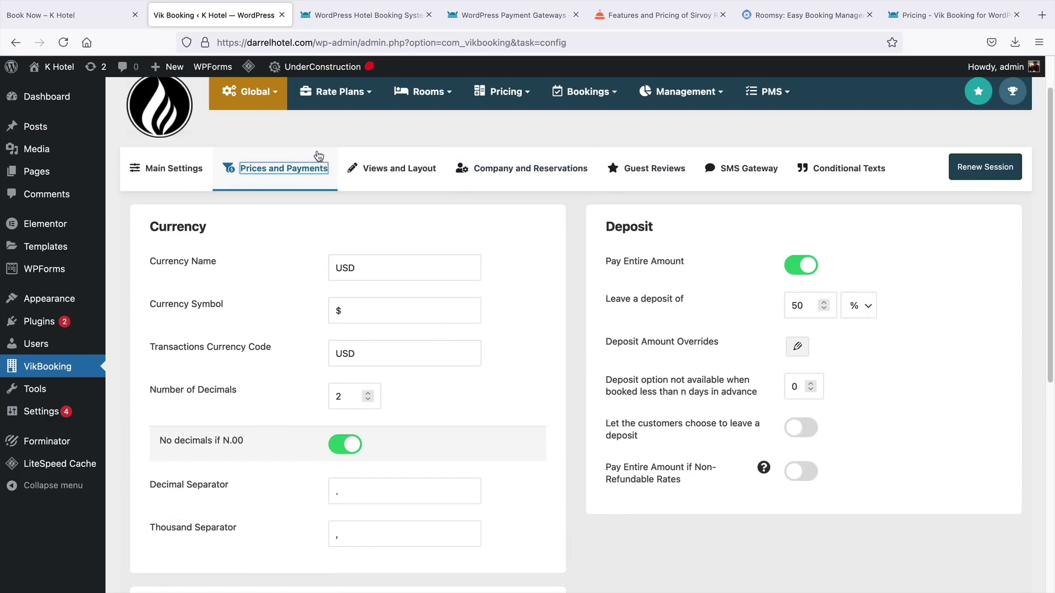
pyautogui.click(207, 169)
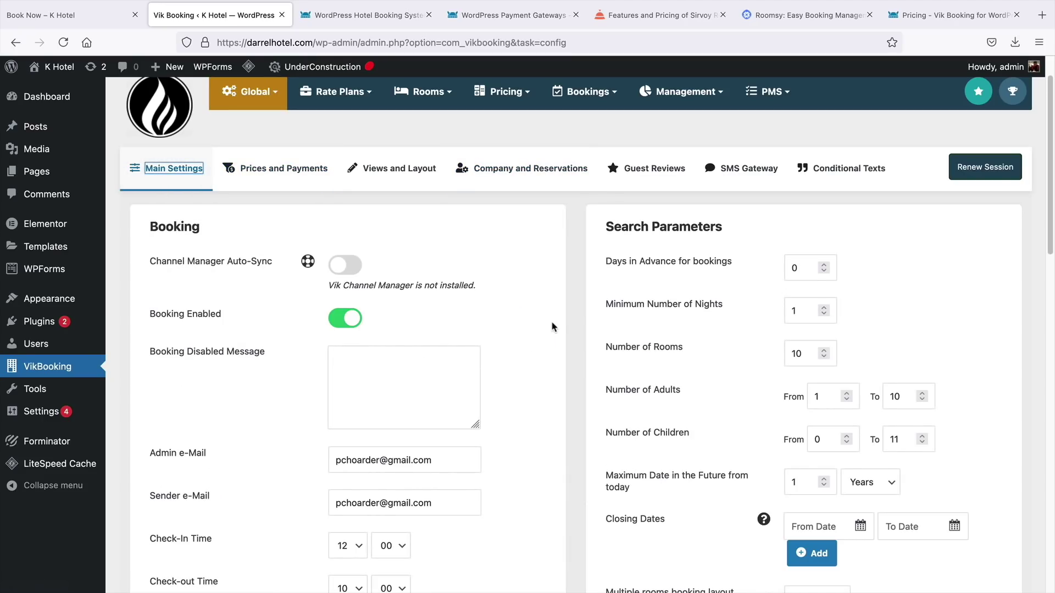
pyautogui.scroll(2, 551, 354)
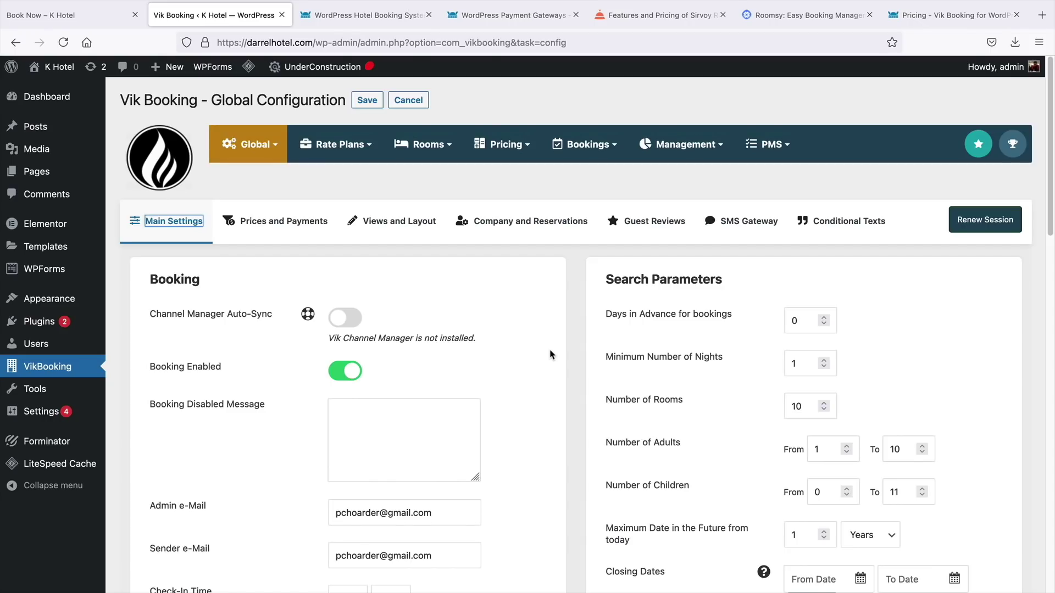
pyautogui.click(367, 103)
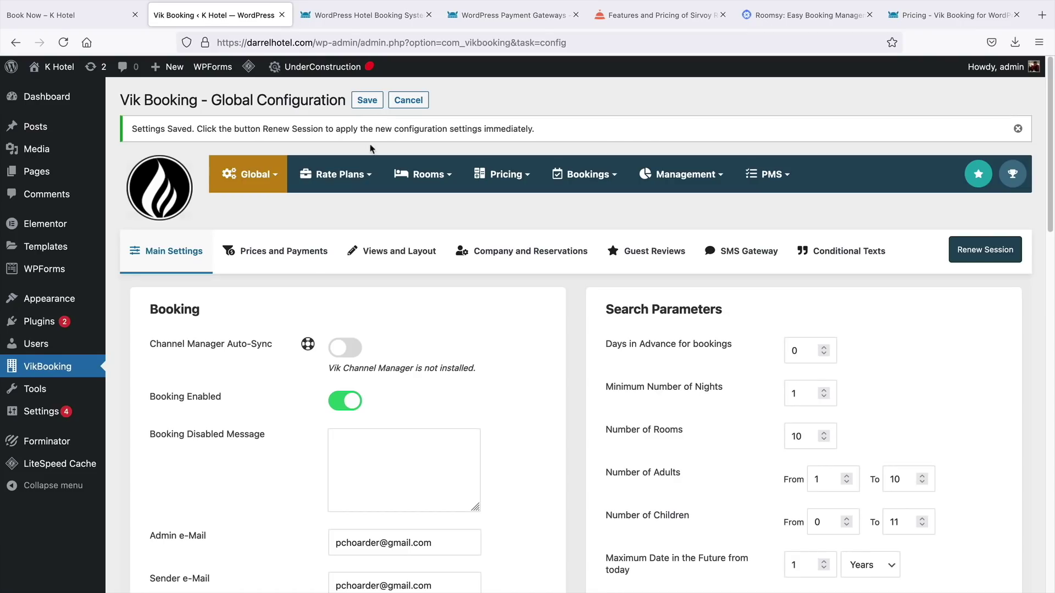
# From the operators list, add a new Vik Booking operator and enter their first and last name.
pyautogui.moveTo(772, 174)
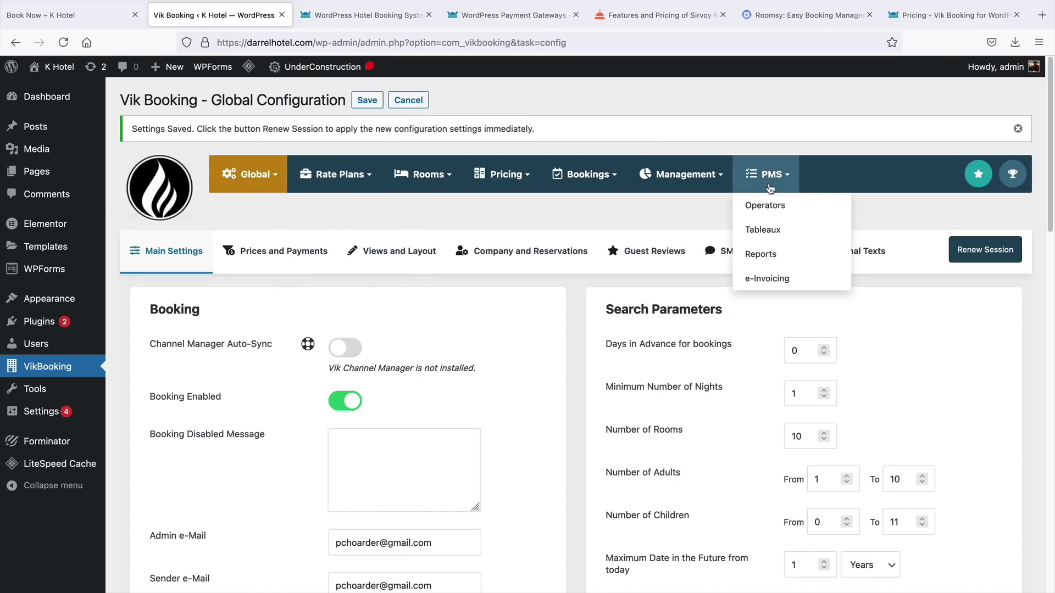
pyautogui.click(775, 209)
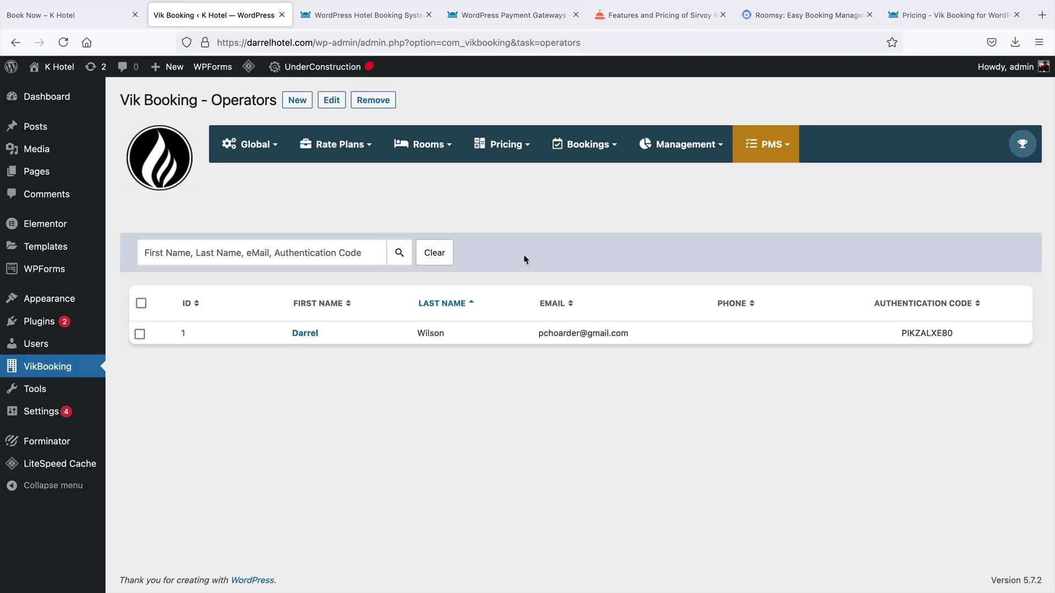
pyautogui.click(298, 101)
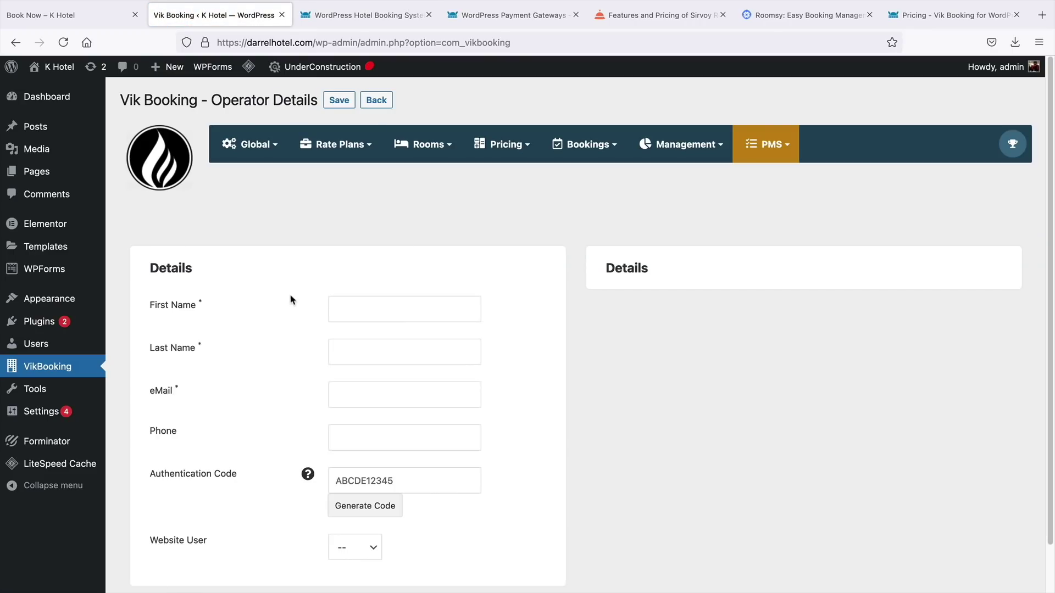
pyautogui.scroll(-2, 295, 306)
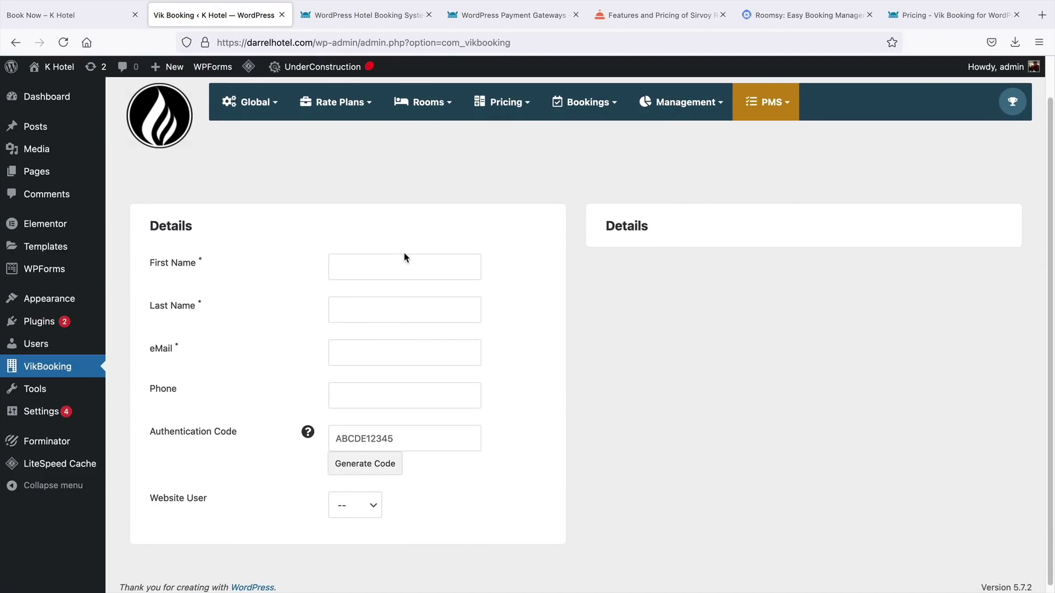
pyautogui.click(405, 260)
pyautogui.press('Tab')
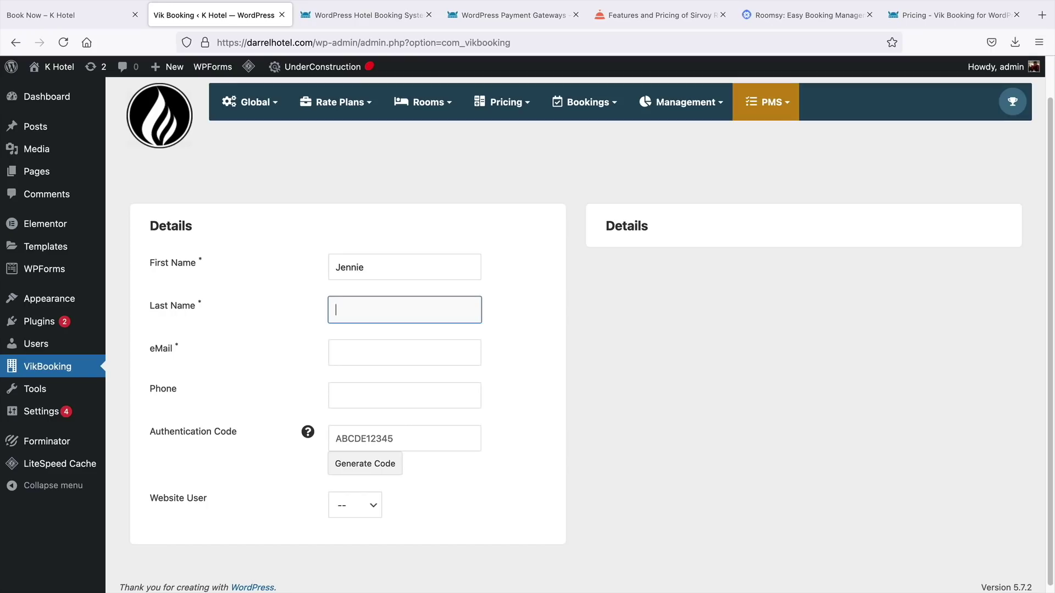
# Fill in the operator's e-mail address and phone number.
pyautogui.press('Tab')
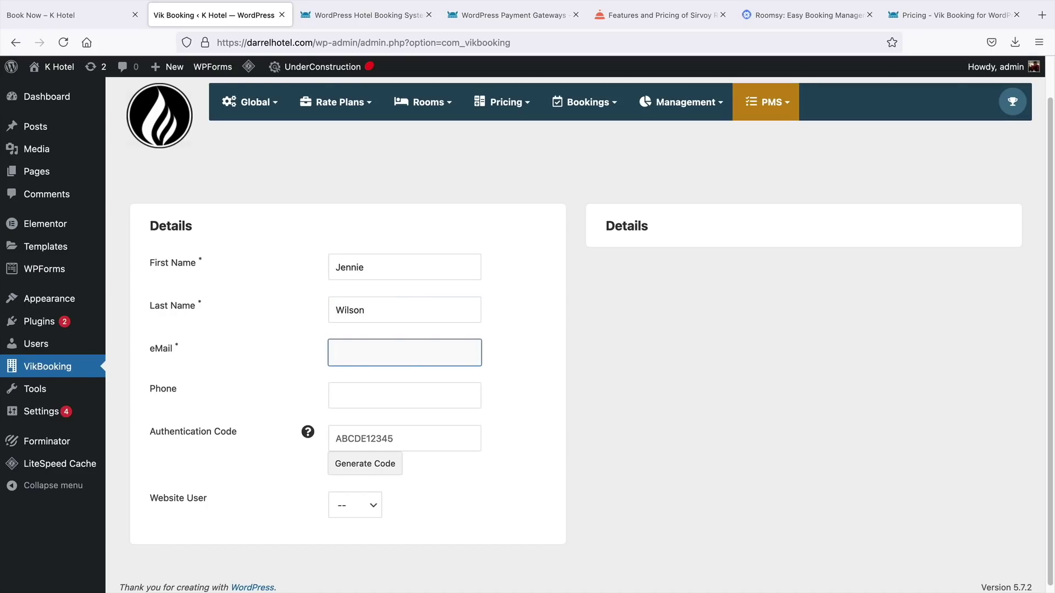
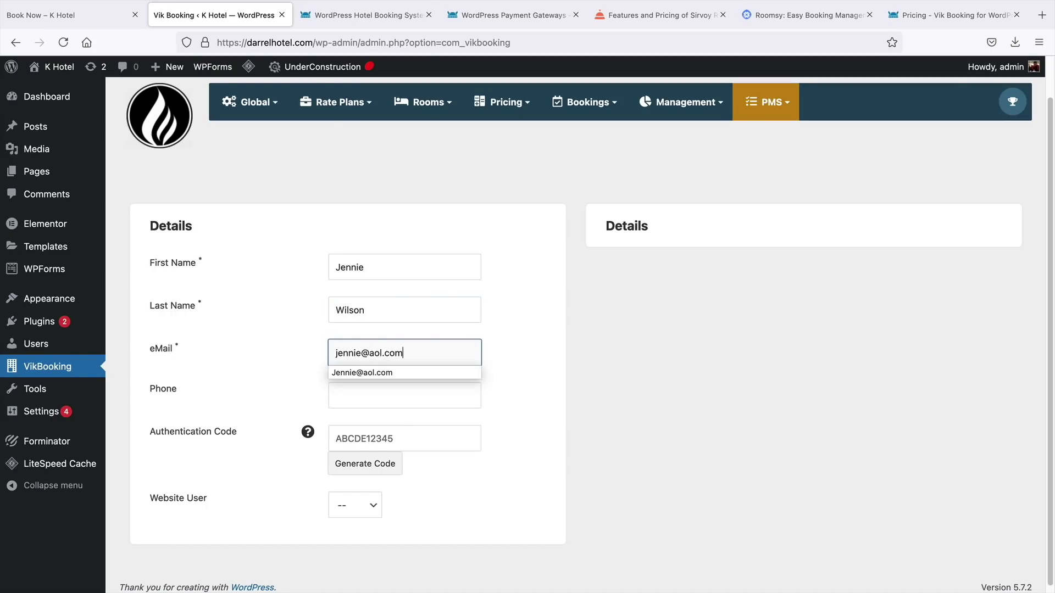
pyautogui.press('Tab')
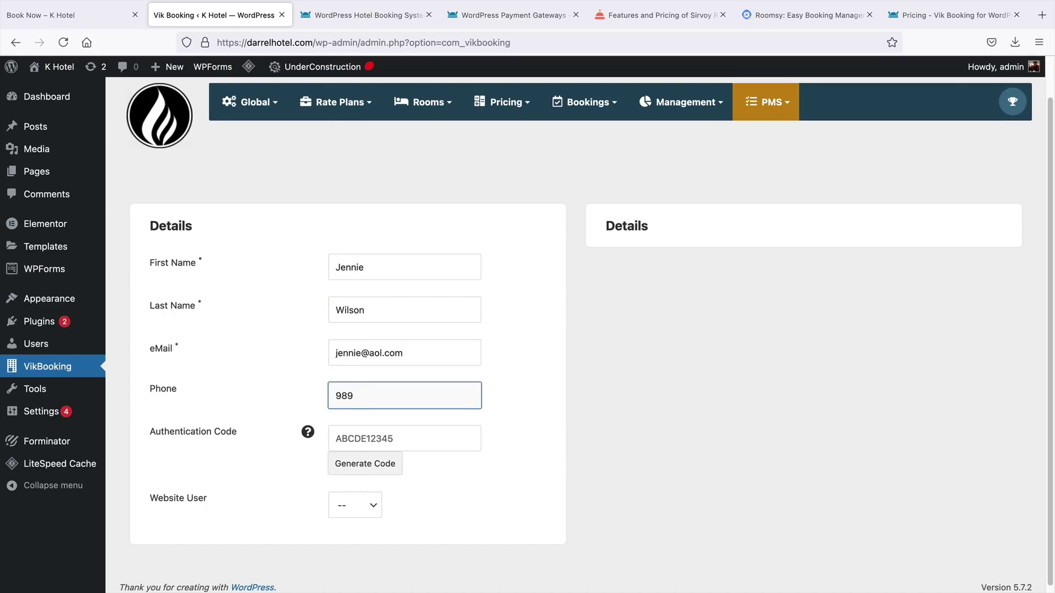
# Generate an authentication code, leave Website User as --, and save the operator.
pyautogui.click(379, 469)
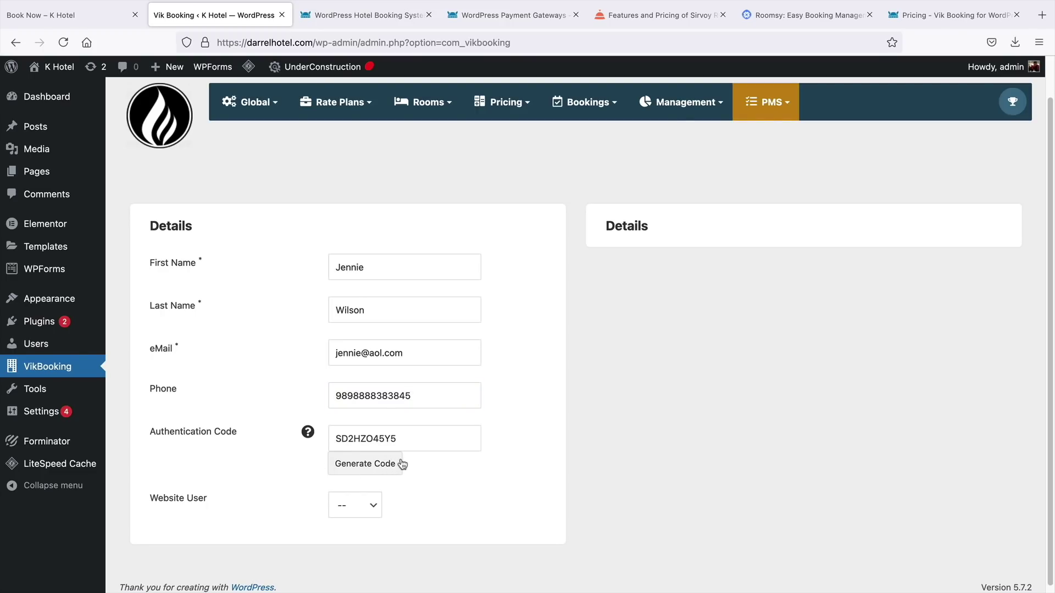
pyautogui.scroll(-1, 393, 476)
pyautogui.click(364, 499)
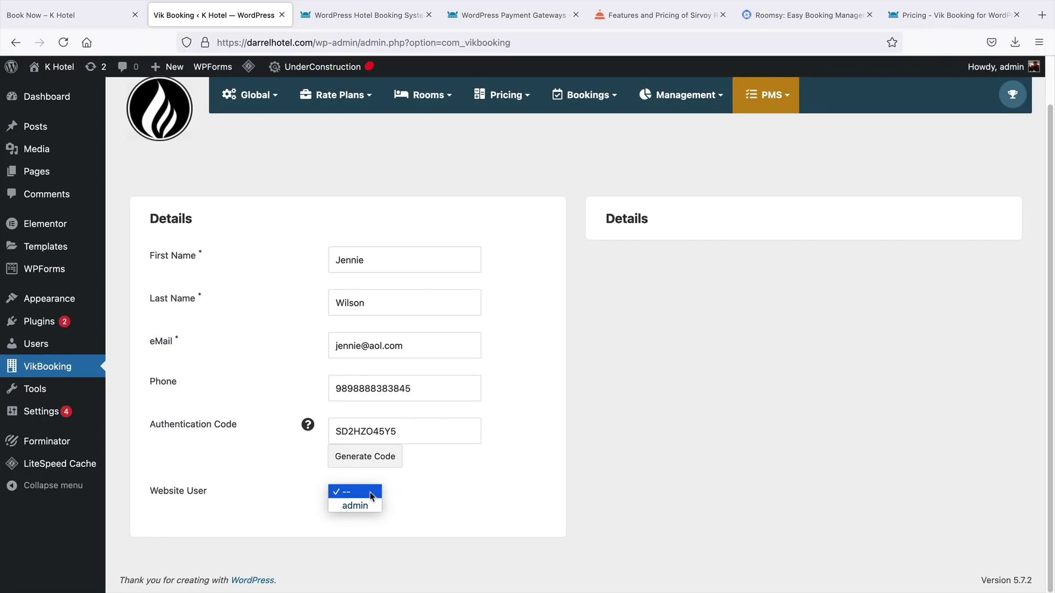
pyautogui.click(369, 495)
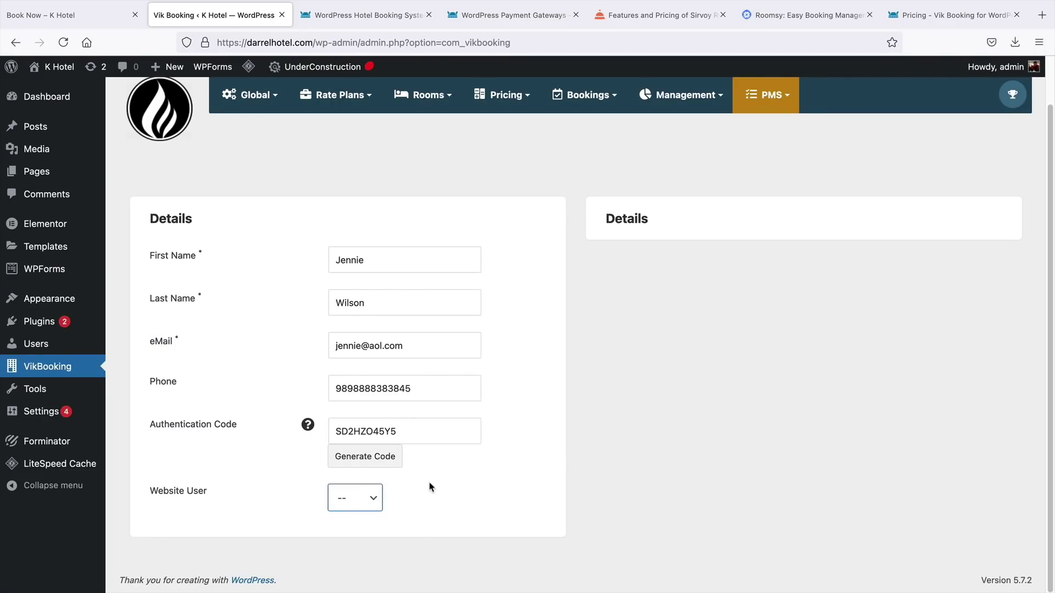
pyautogui.scroll(2, 431, 487)
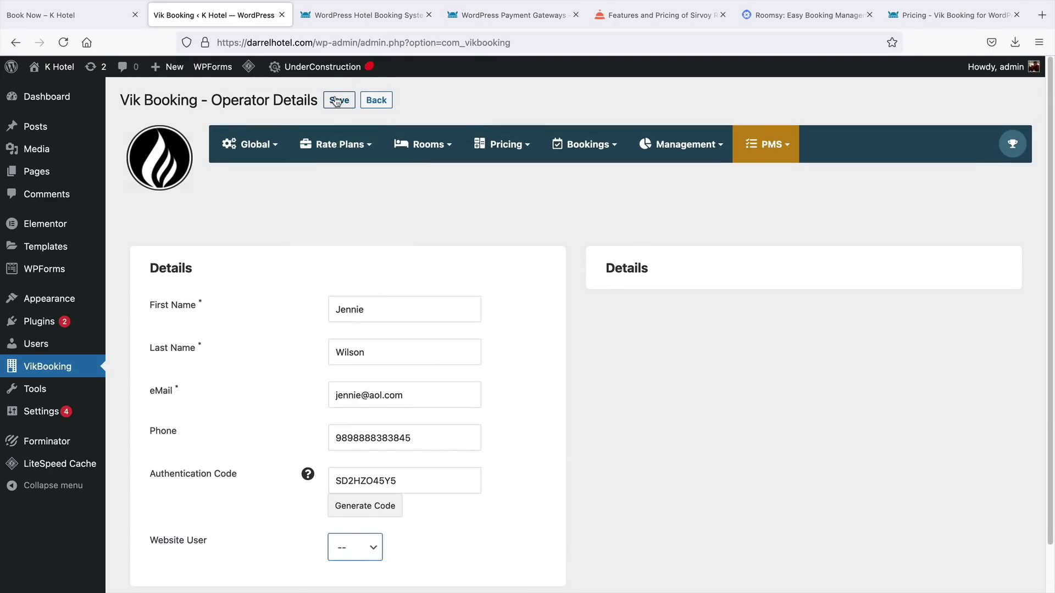
pyautogui.click(337, 100)
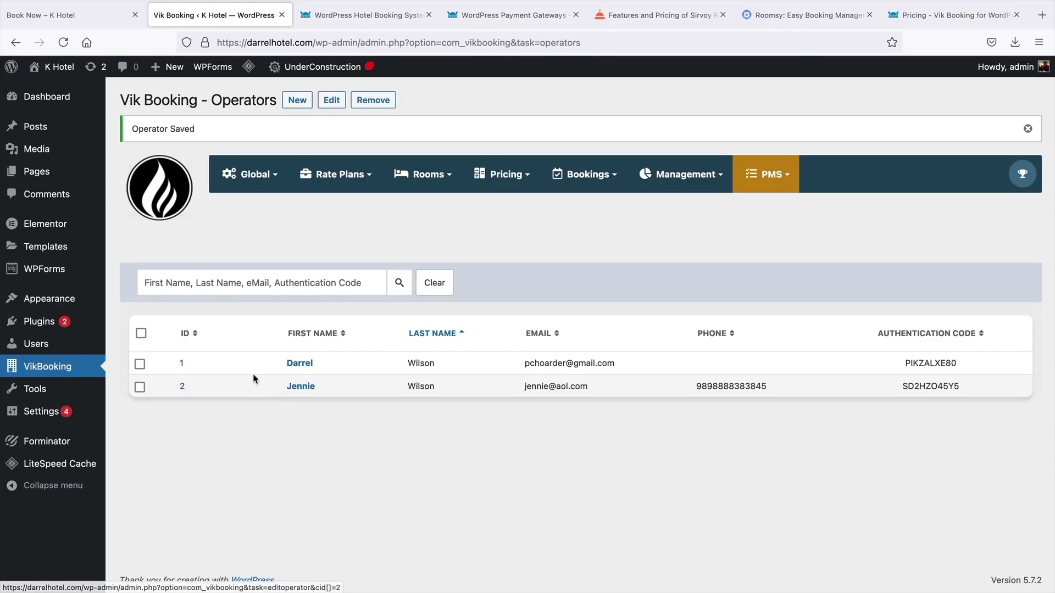
# Start a new WordPress user with a short username, the operator's e-mail, first and last name.
pyautogui.moveTo(38, 344)
pyautogui.click(128, 364)
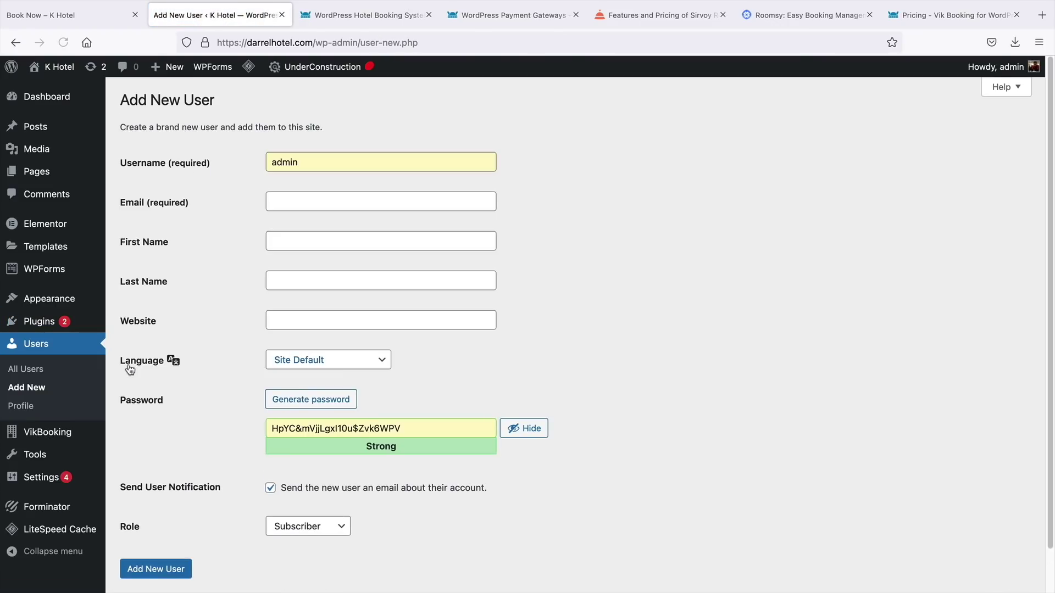
pyautogui.doubleClick(317, 158)
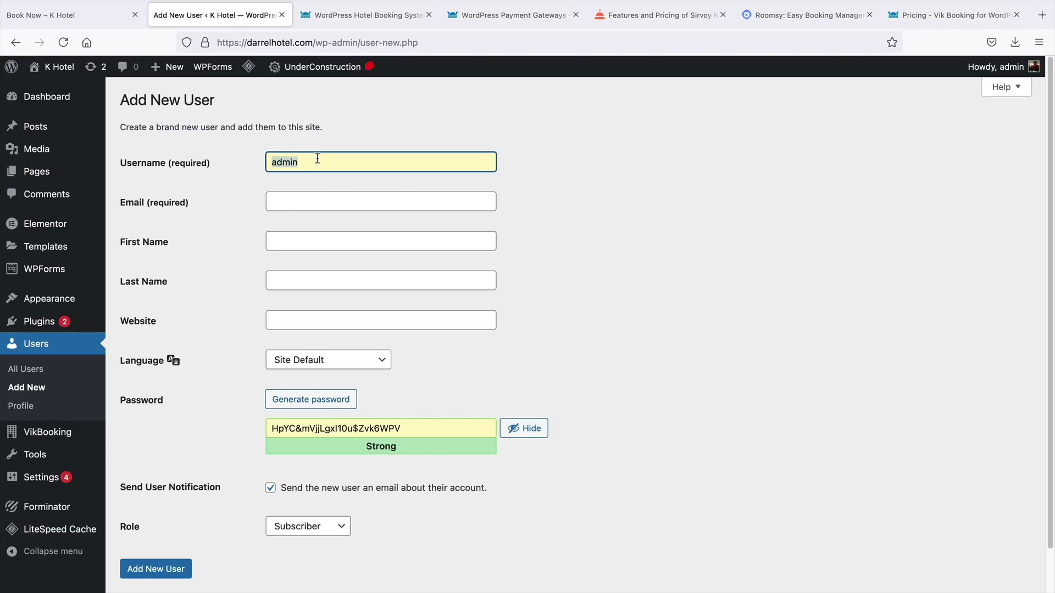
pyautogui.write('jenni')
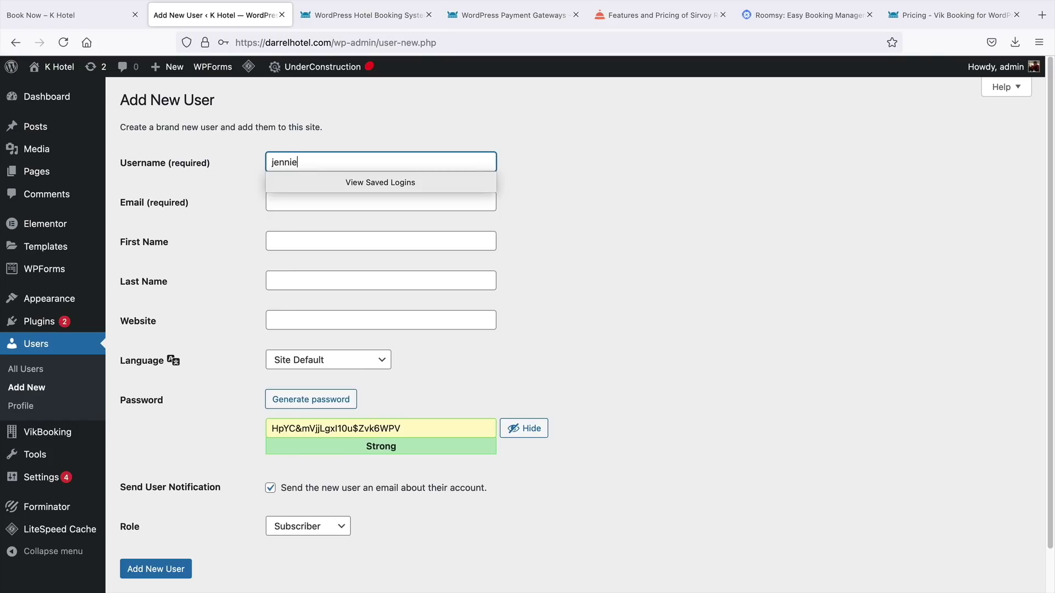
pyautogui.press('Tab')
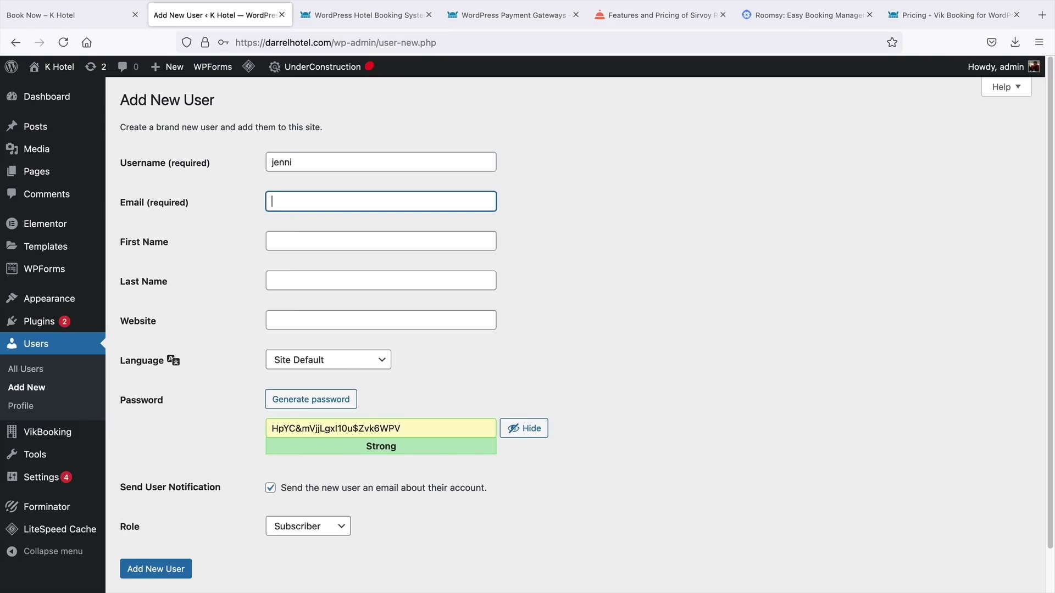
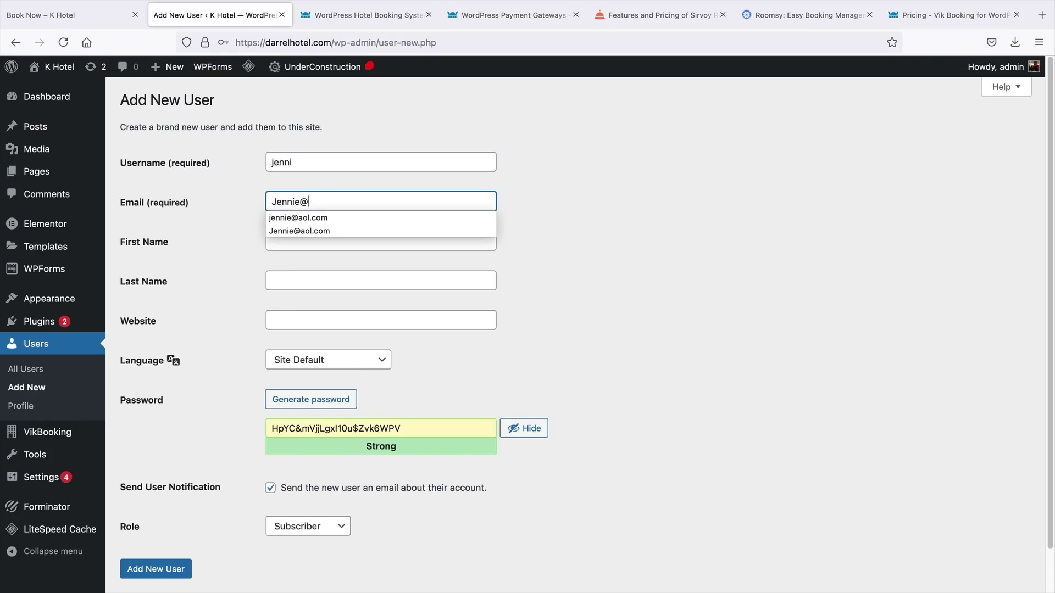
pyautogui.press('Tab')
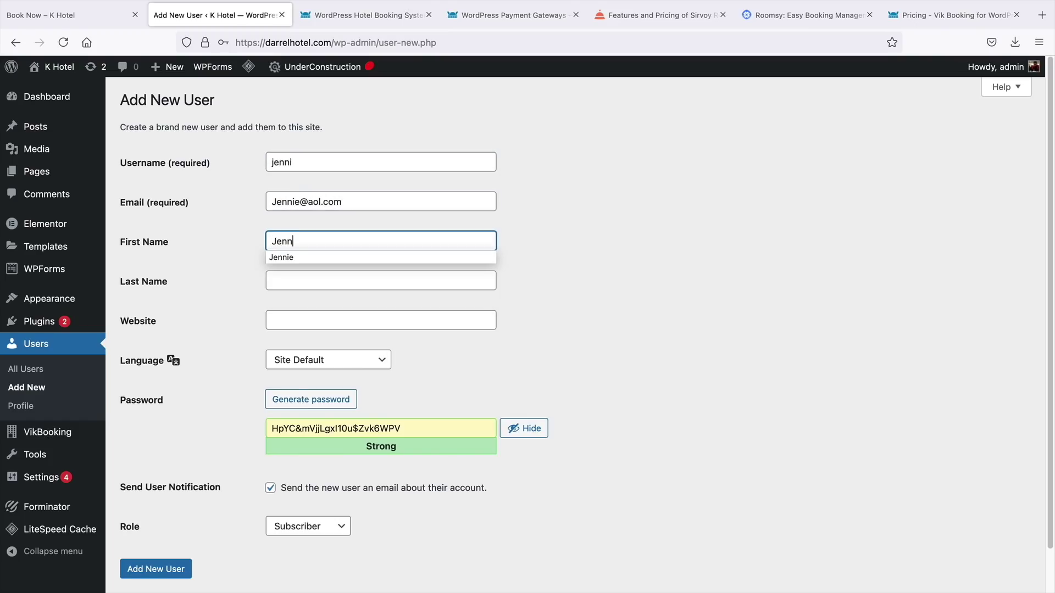
pyautogui.press('Tab')
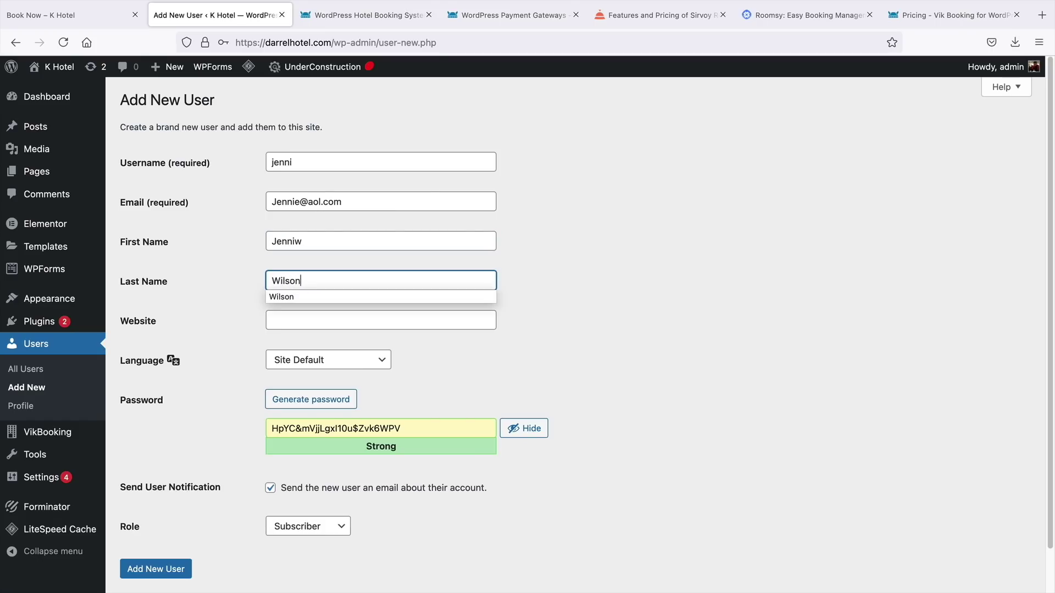
pyautogui.press('Tab')
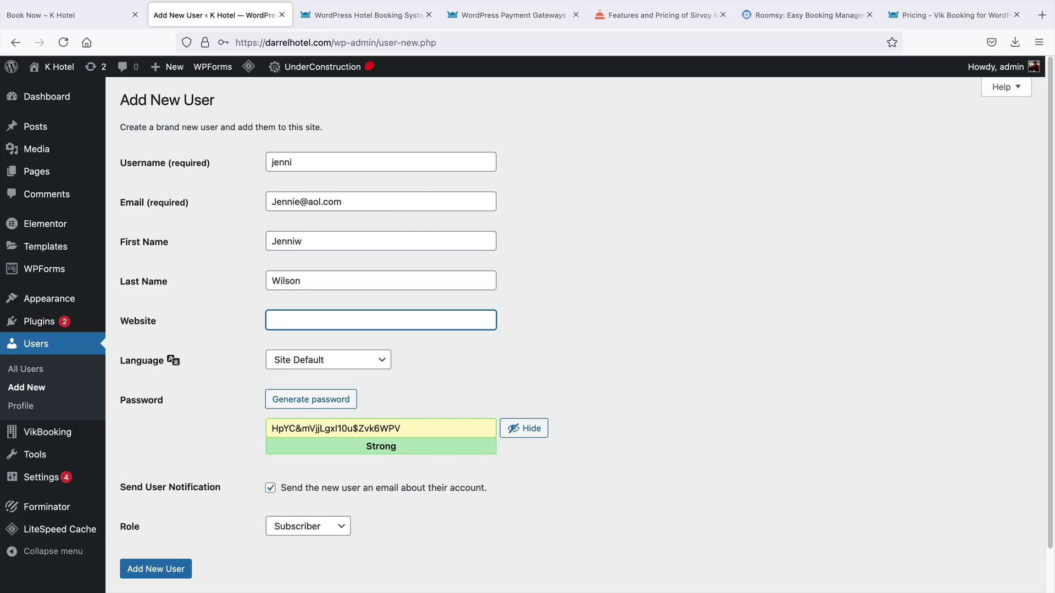
# Replace the generated password with a simple chosen one and confirm using the weak password.
pyautogui.scroll(-1, 321, 376)
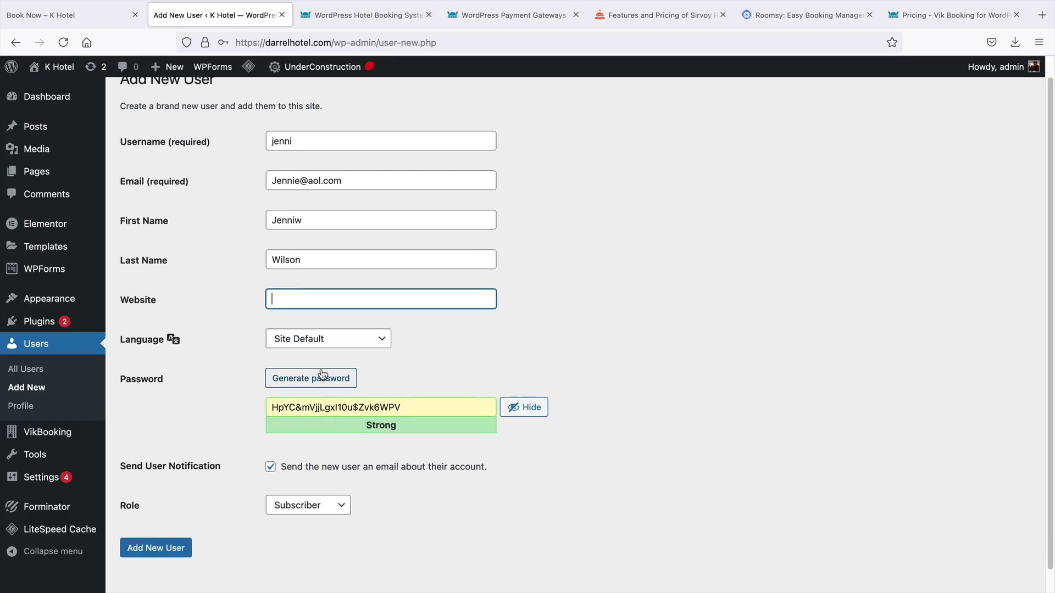
pyautogui.doubleClick(324, 382)
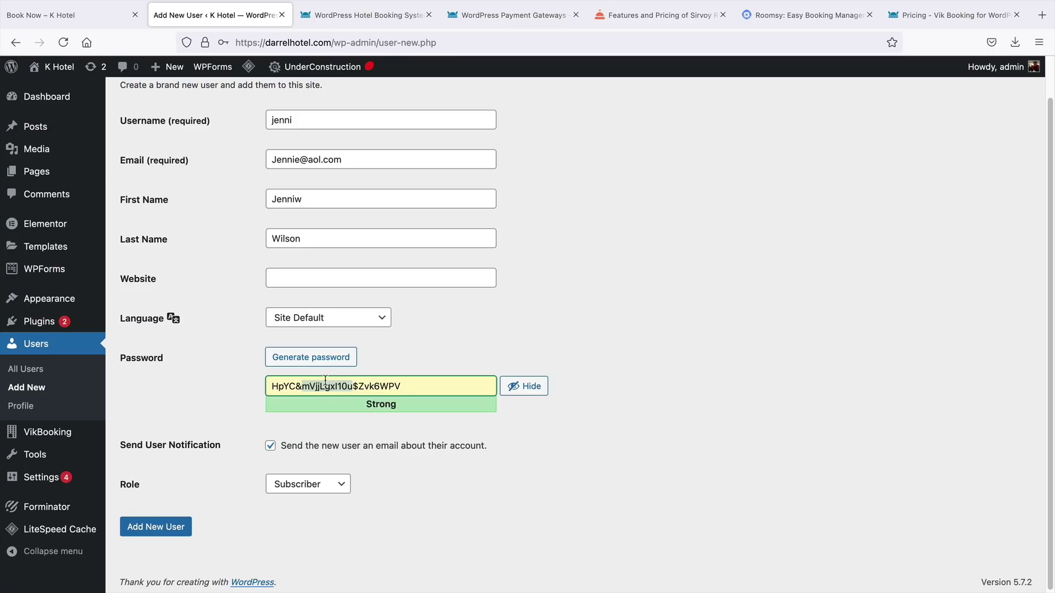
pyautogui.tripleClick(325, 380)
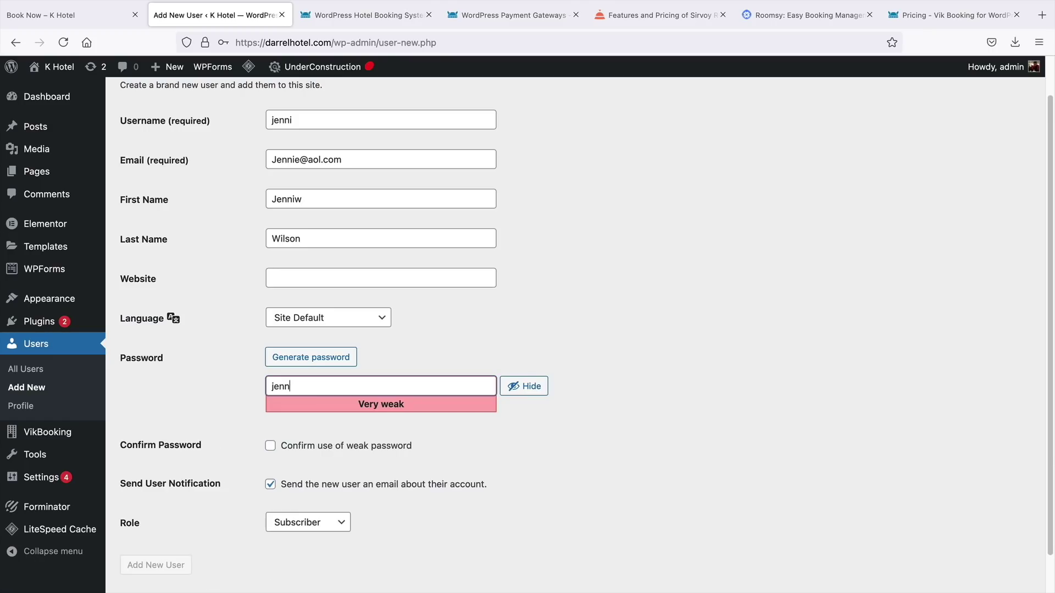
pyautogui.click(294, 449)
# Give the new user the Contributor role and create the account, letting the browser remember the login.
pyautogui.scroll(-1, 367, 447)
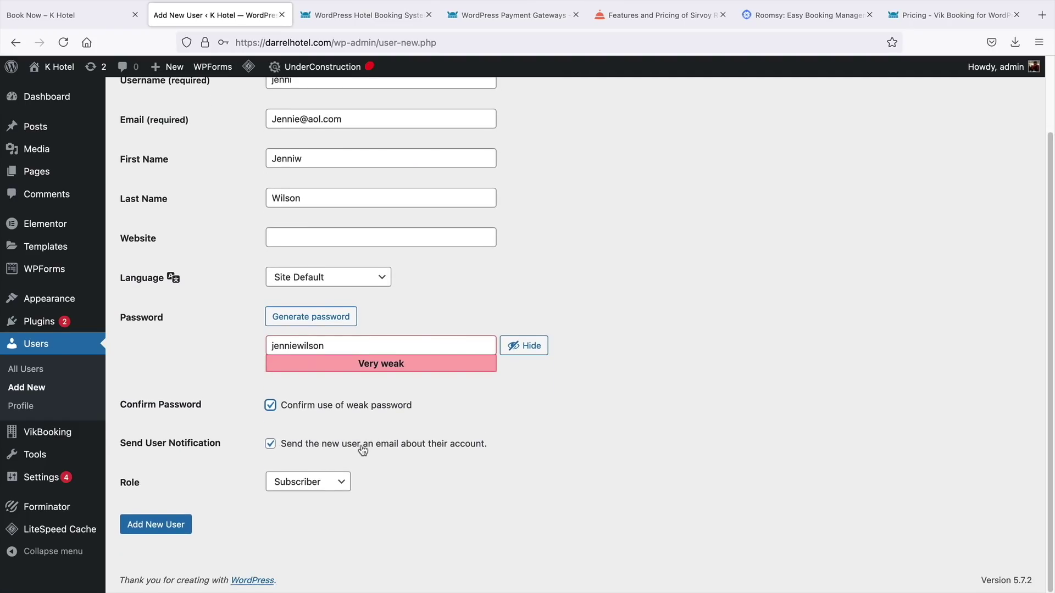
pyautogui.click(336, 482)
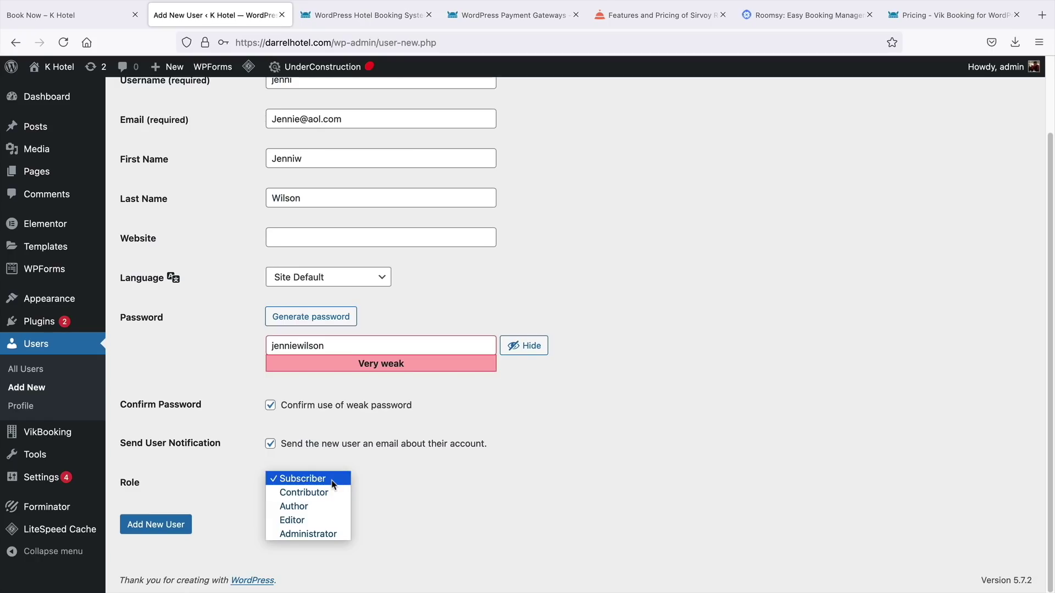
pyautogui.click(333, 482)
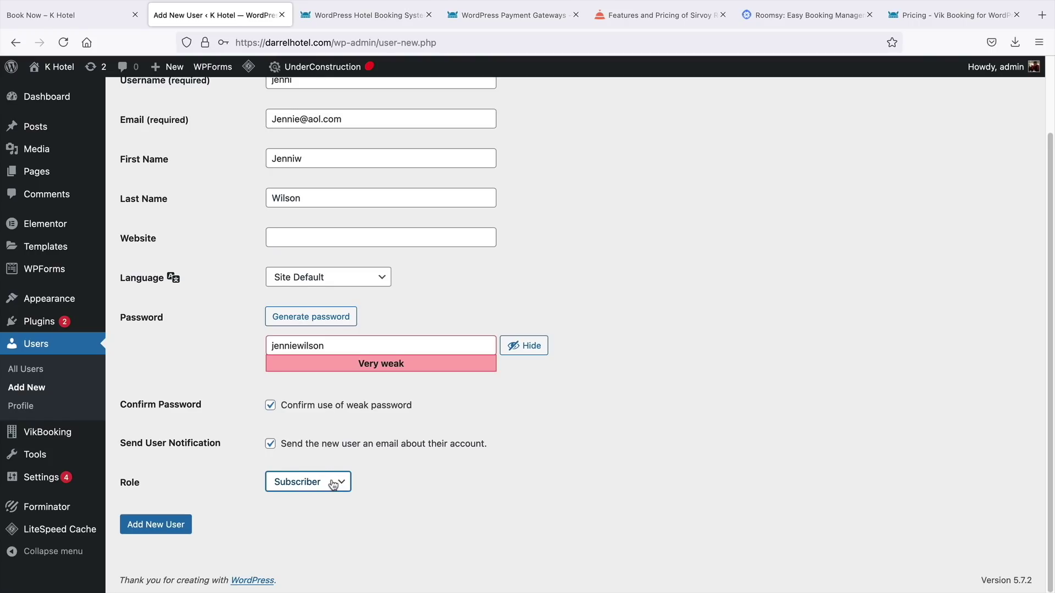
pyautogui.click(333, 485)
pyautogui.click(328, 493)
pyautogui.click(148, 529)
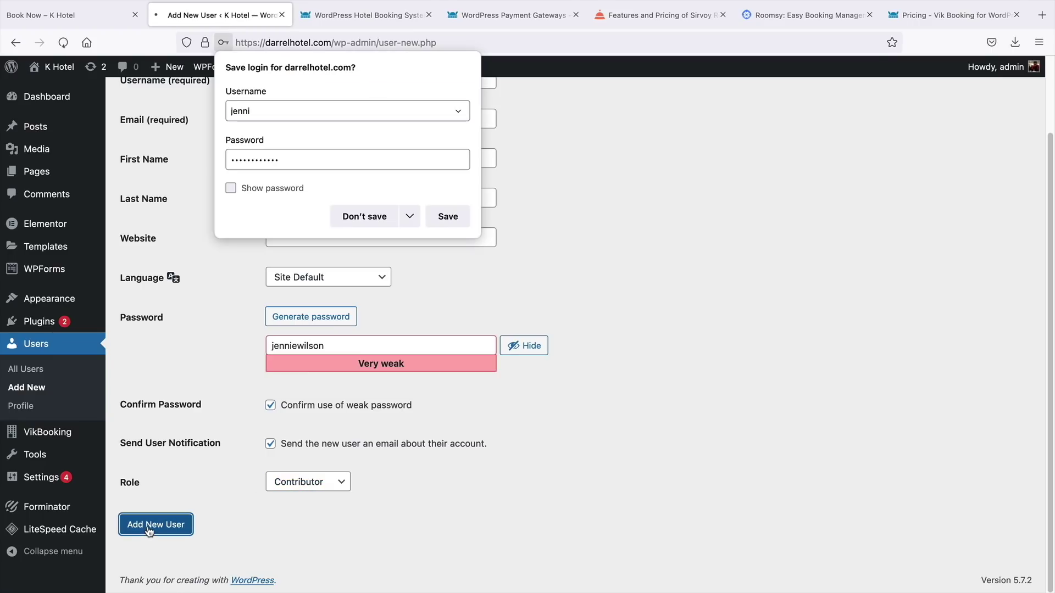
pyautogui.click(447, 216)
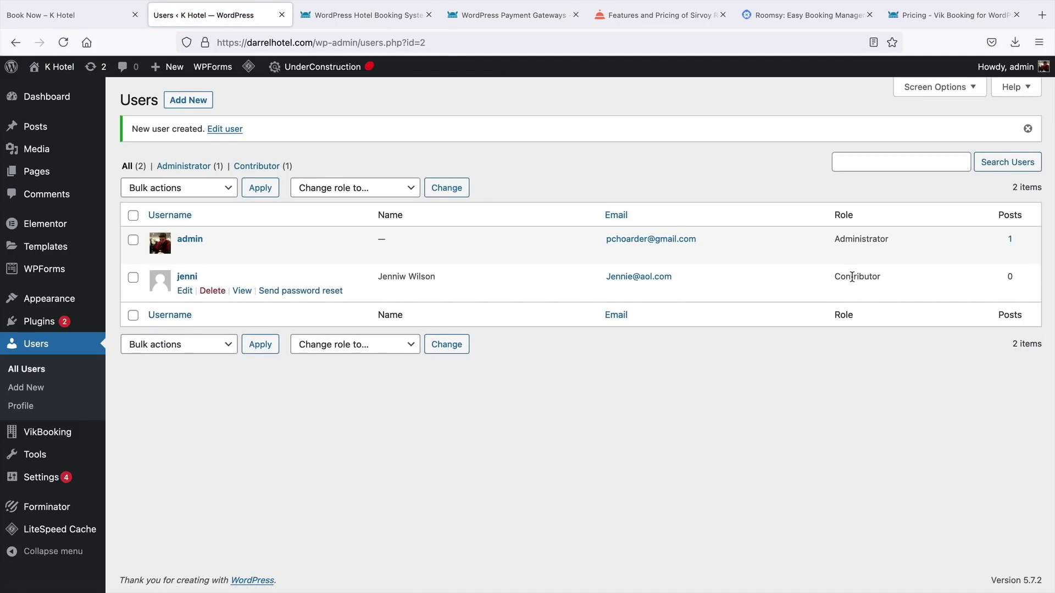
# Link the second Vik Booking operator to the new Contributor WordPress user and save it.
pyautogui.moveTo(877, 276); pyautogui.dragTo(801, 289)
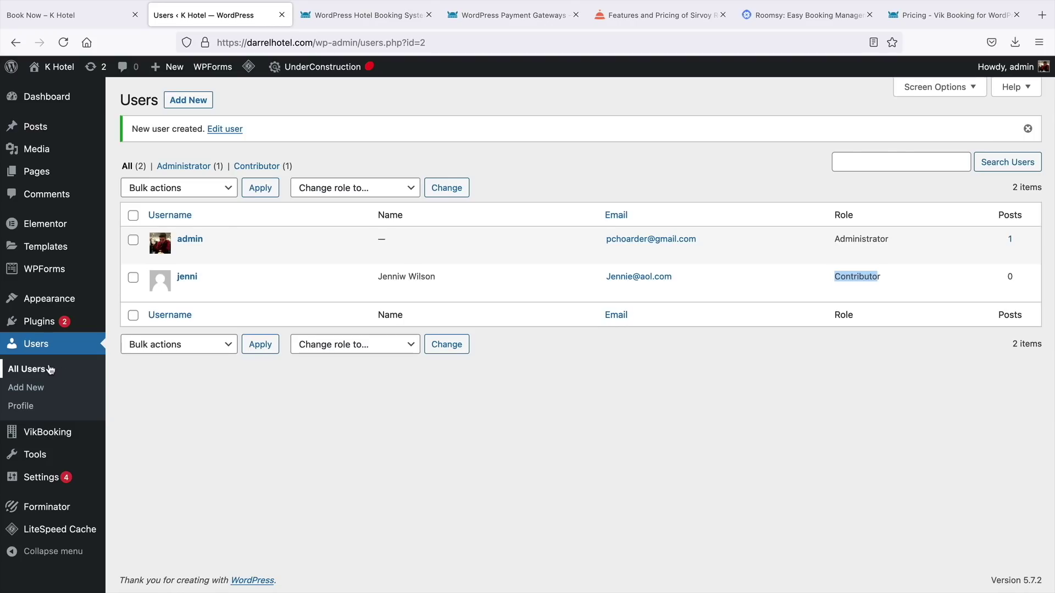
pyautogui.click(48, 434)
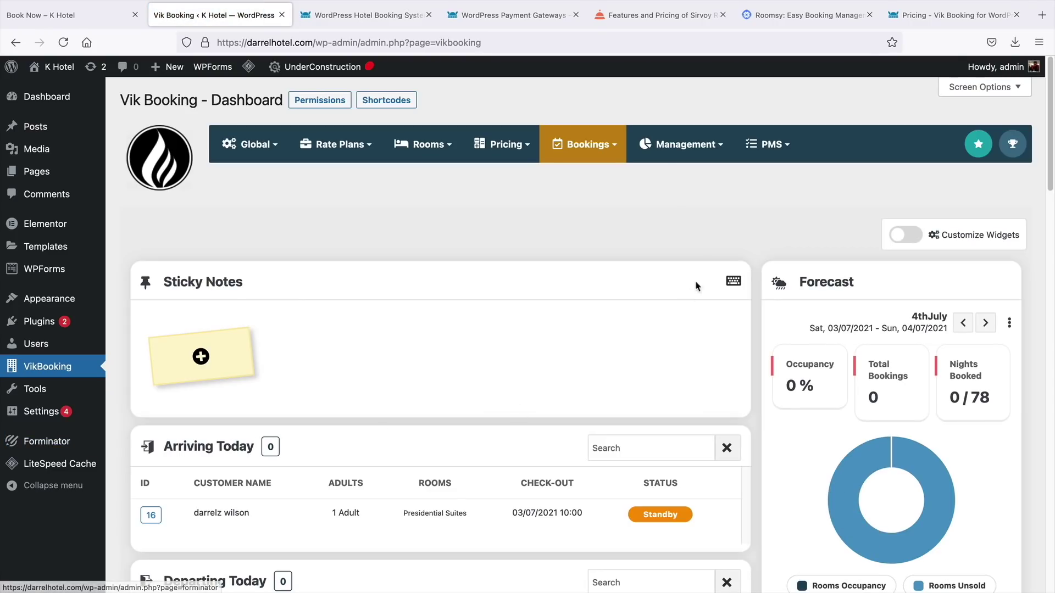
pyautogui.moveTo(769, 144)
pyautogui.click(774, 187)
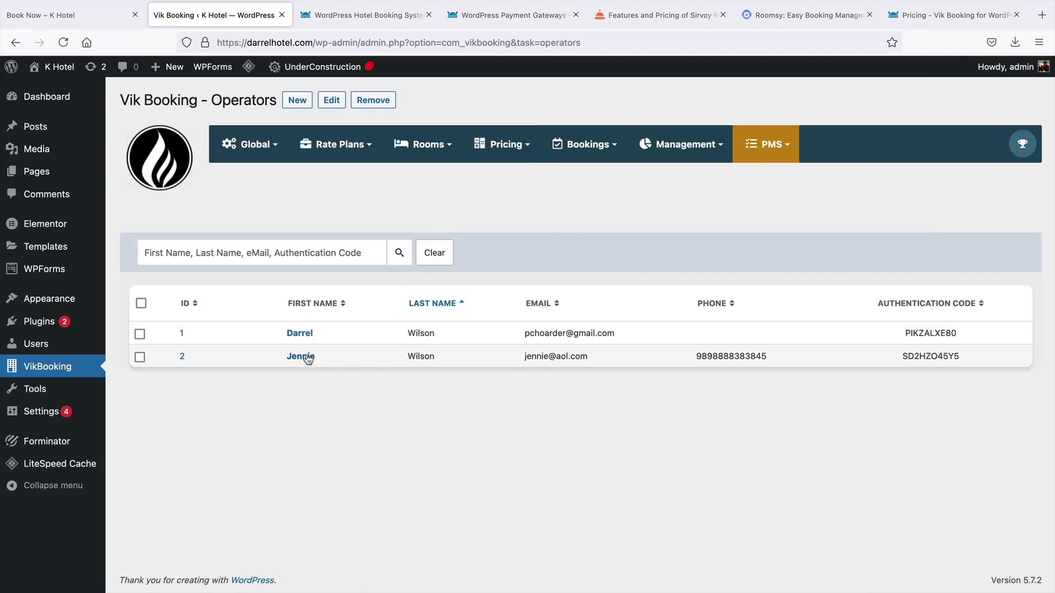
pyautogui.click(304, 356)
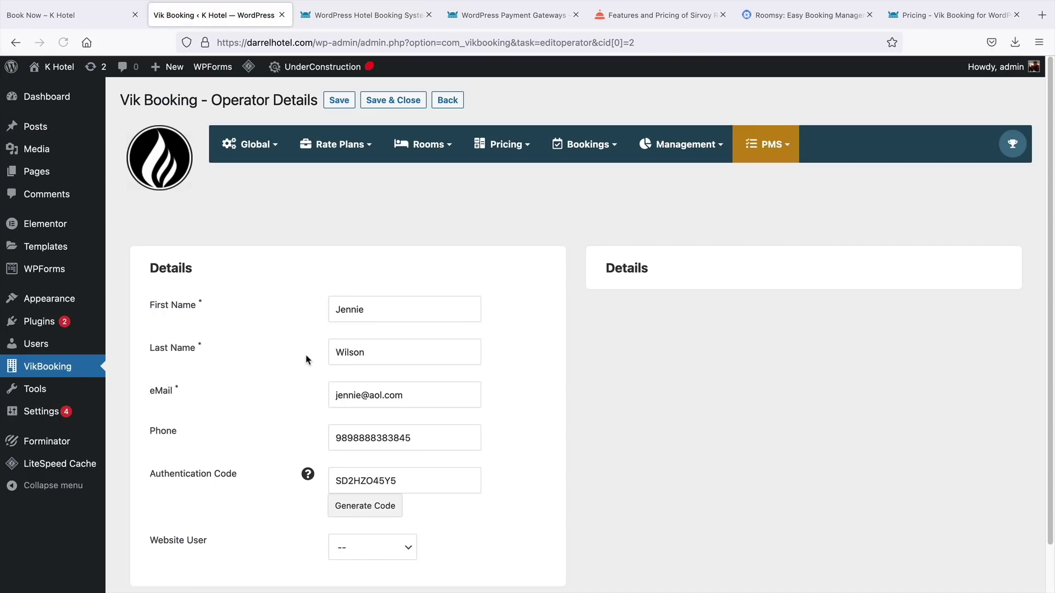
pyautogui.scroll(-2, 325, 423)
pyautogui.click(373, 493)
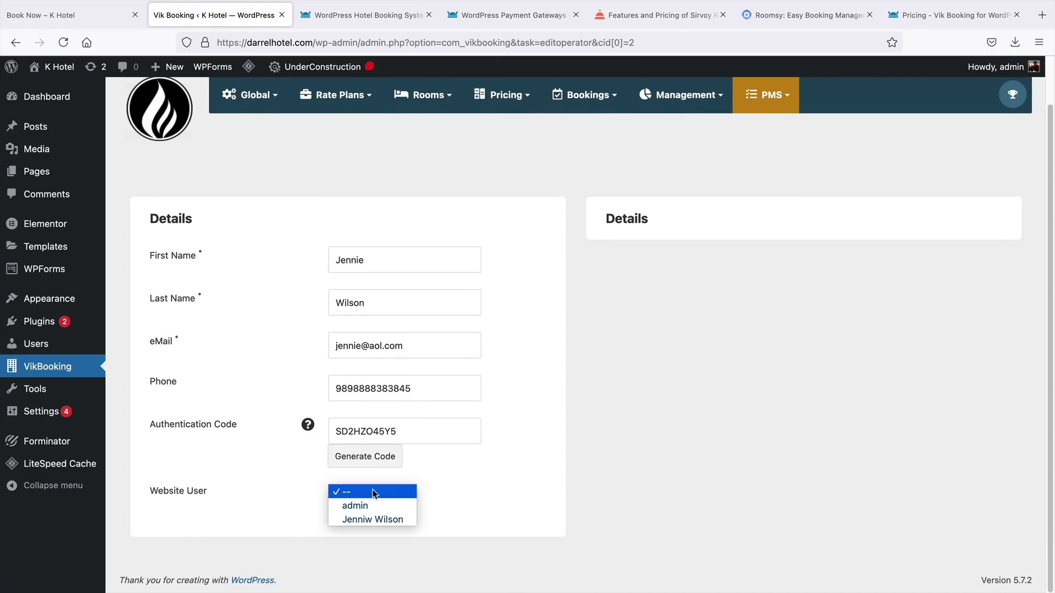
pyautogui.click(379, 520)
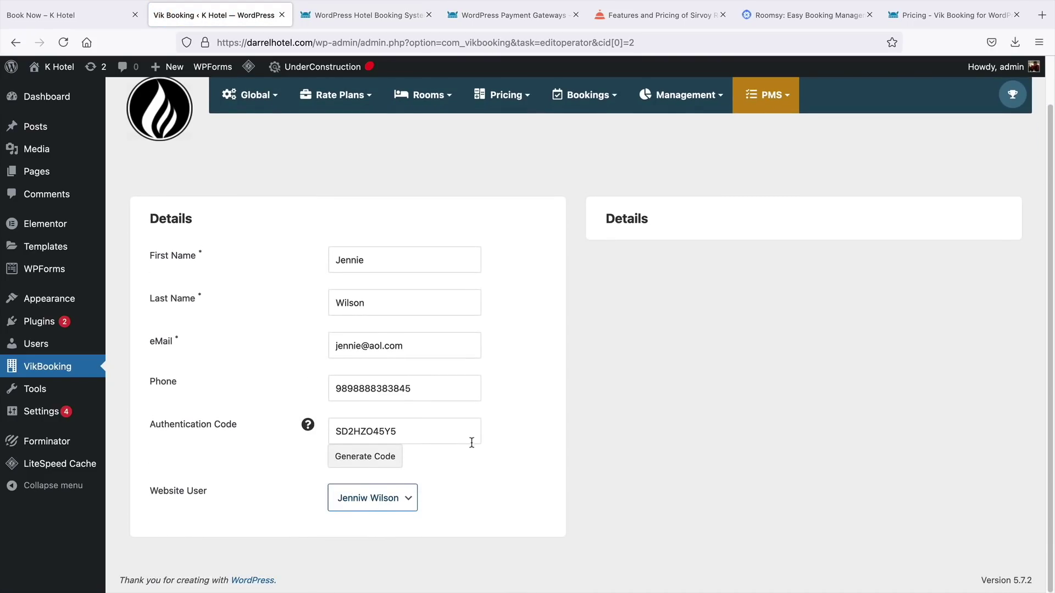
pyautogui.scroll(1, 478, 440)
pyautogui.click(391, 101)
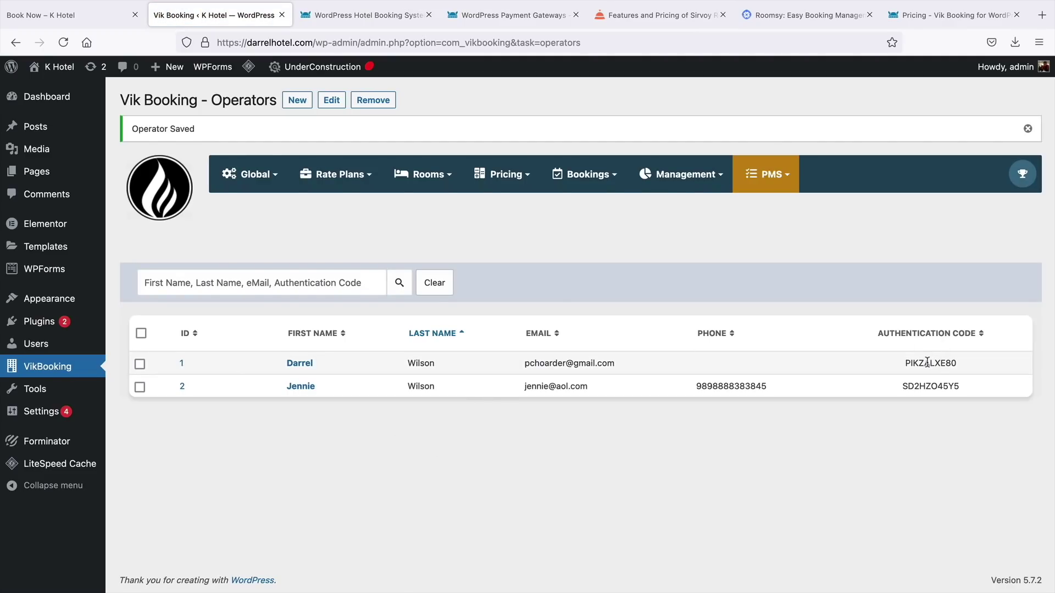
# Copy the operator's authentication code and return to the Vik Booking dashboard.
pyautogui.doubleClick(932, 386)
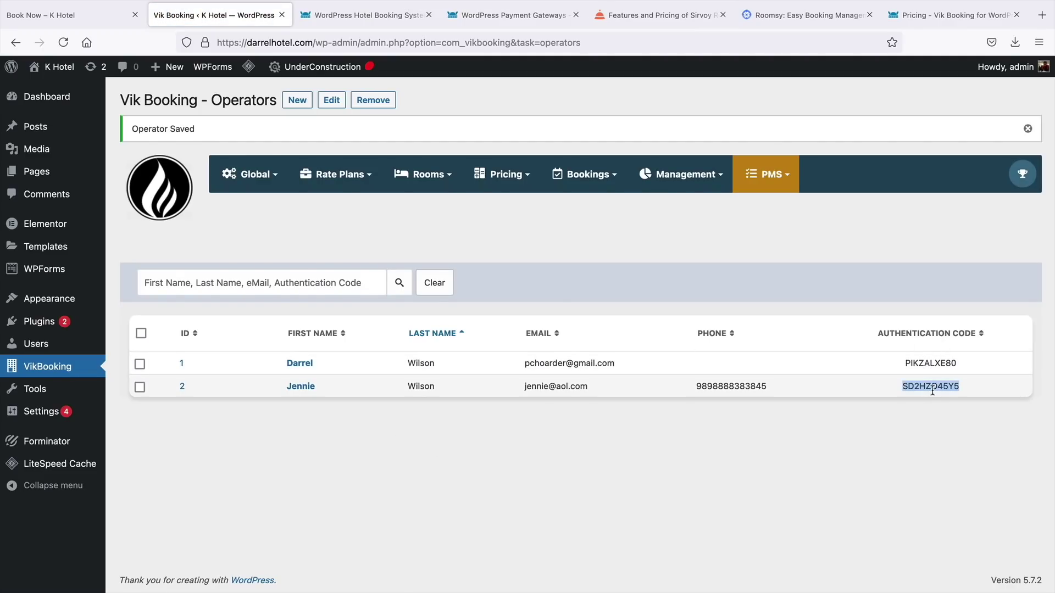
pyautogui.rightClick(933, 389)
pyautogui.click(914, 394)
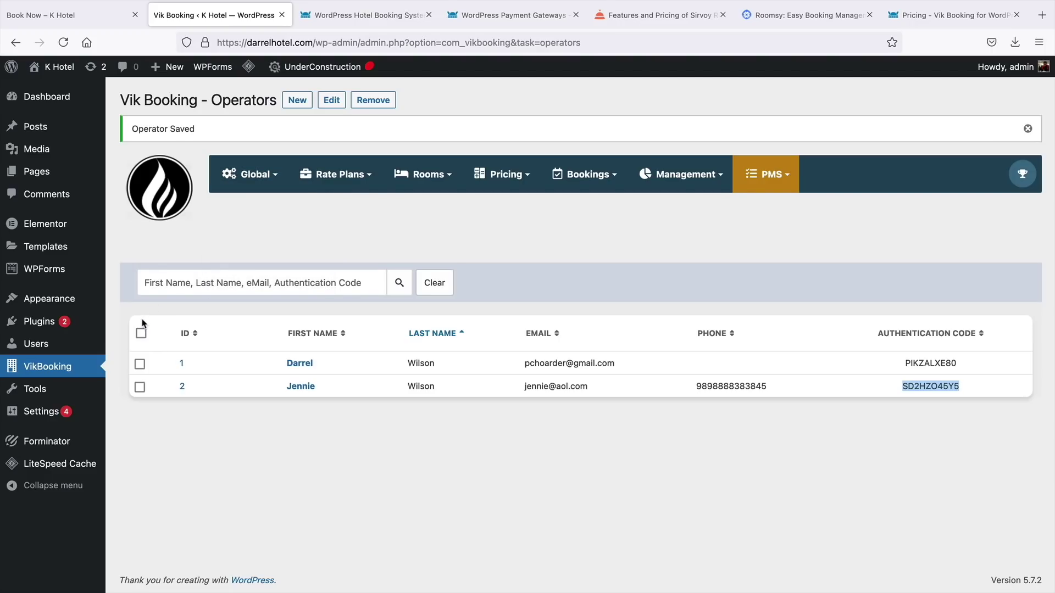
pyautogui.click(71, 369)
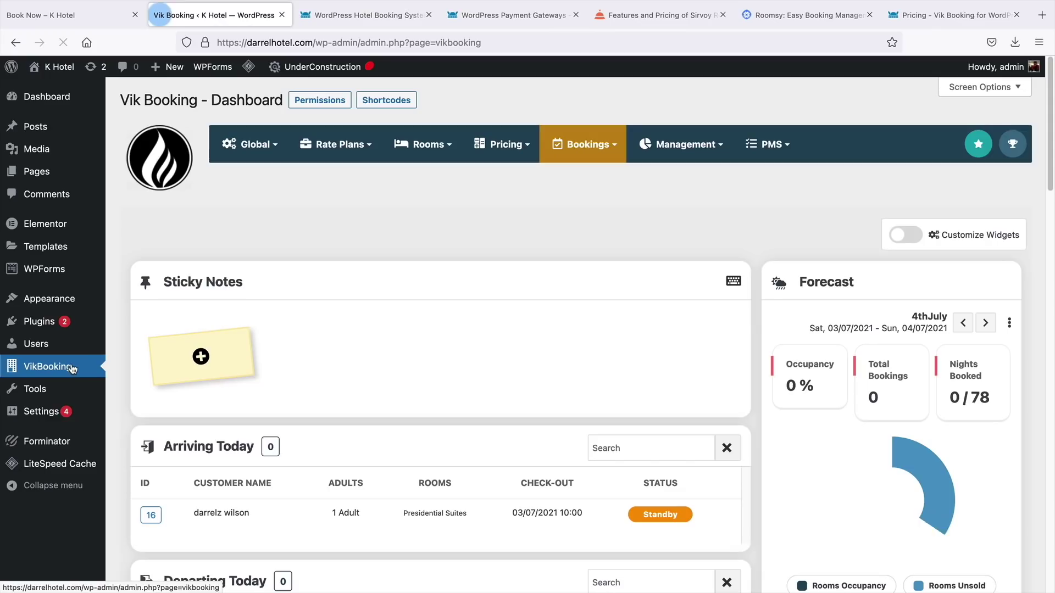
# Open Vik Booking Permissions and select the Contributor role to configure.
pyautogui.click(320, 101)
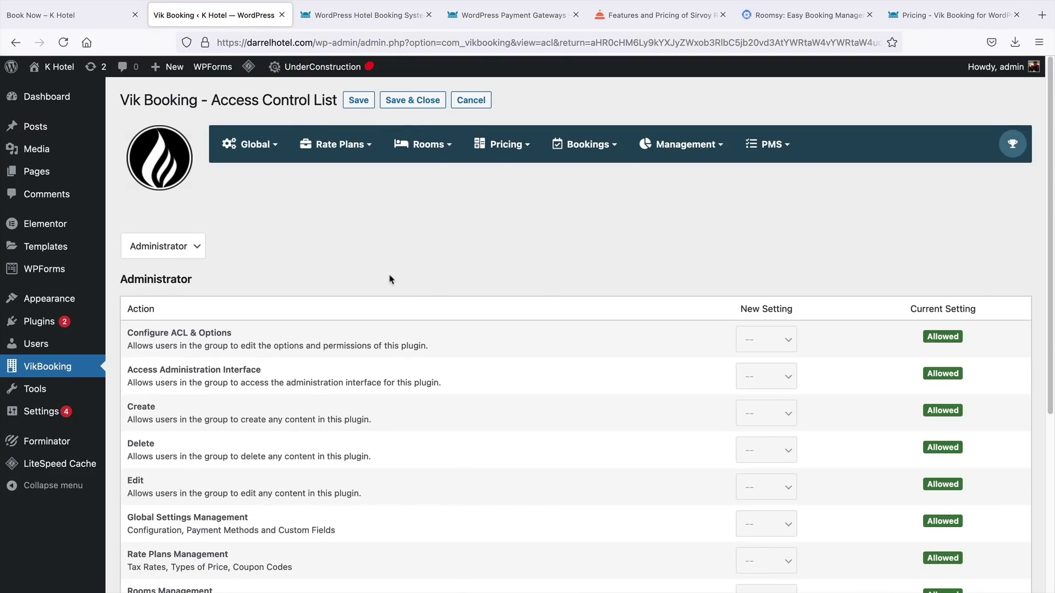
pyautogui.click(179, 246)
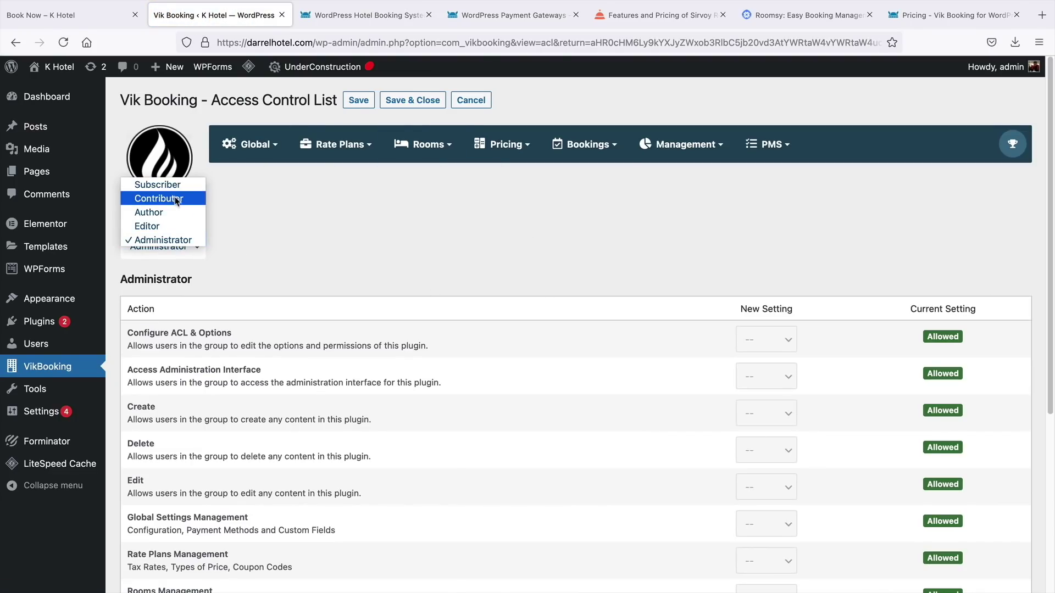
pyautogui.click(176, 199)
pyautogui.click(189, 247)
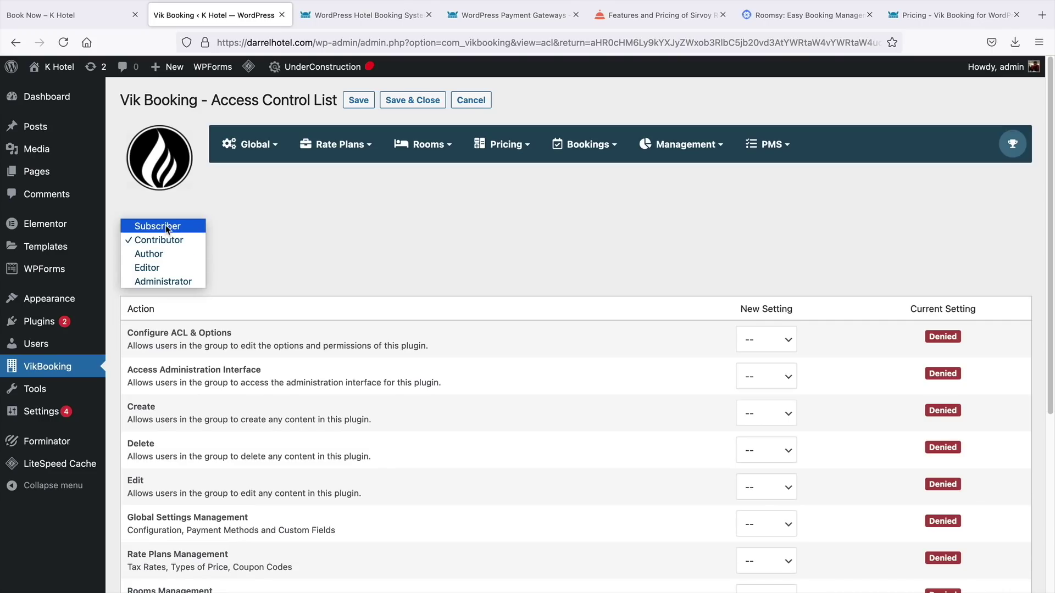
pyautogui.click(287, 238)
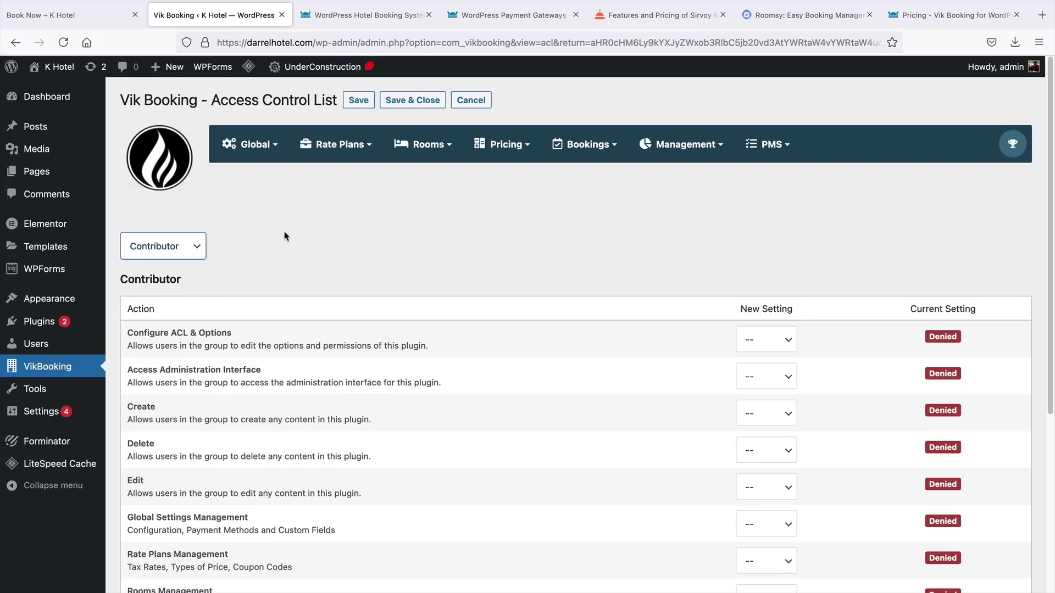
pyautogui.click(192, 246)
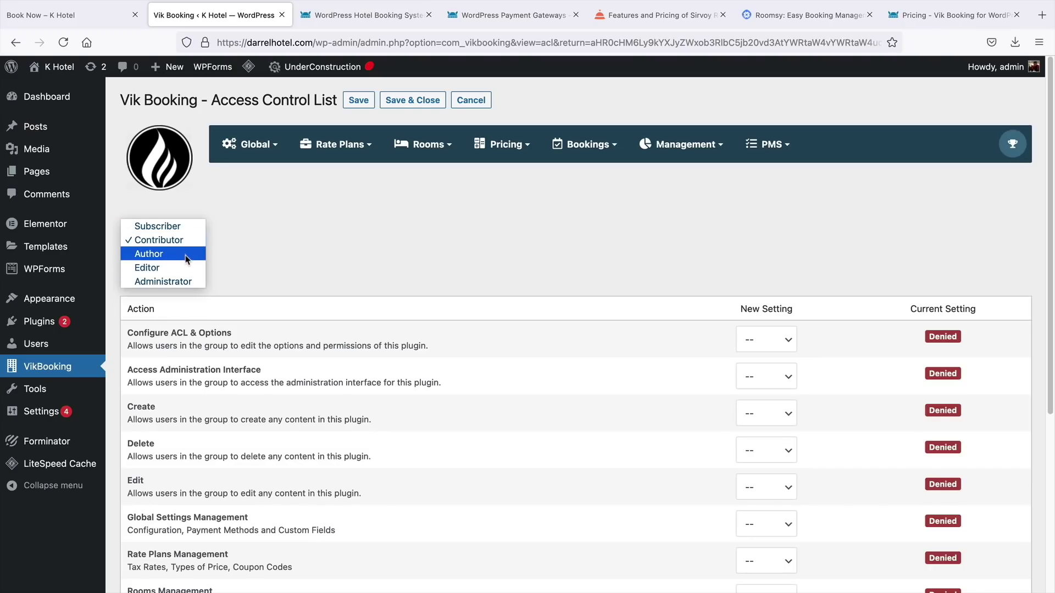
pyautogui.click(186, 240)
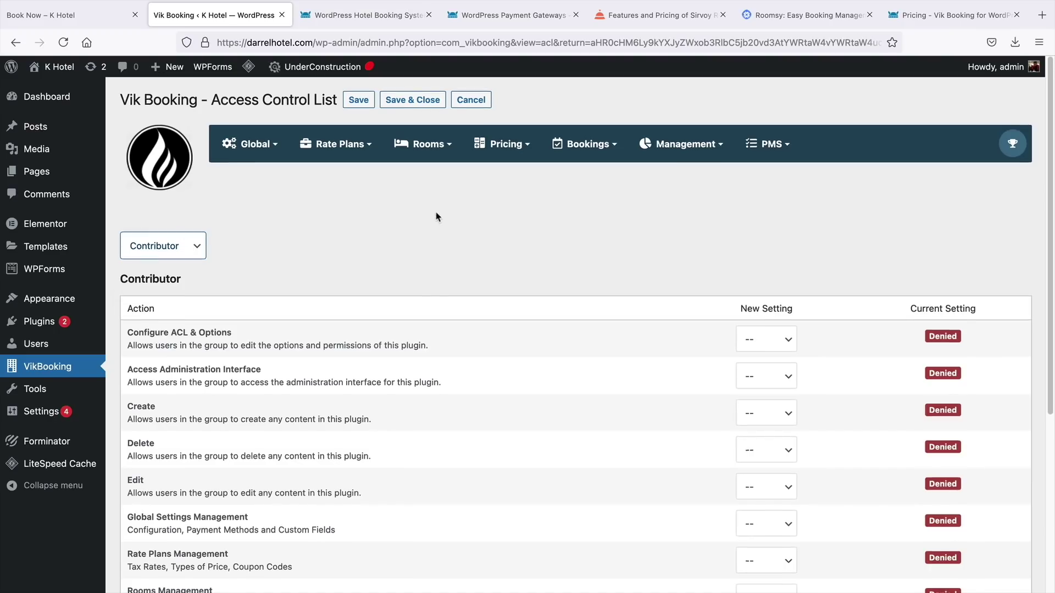
pyautogui.scroll(-1, 437, 216)
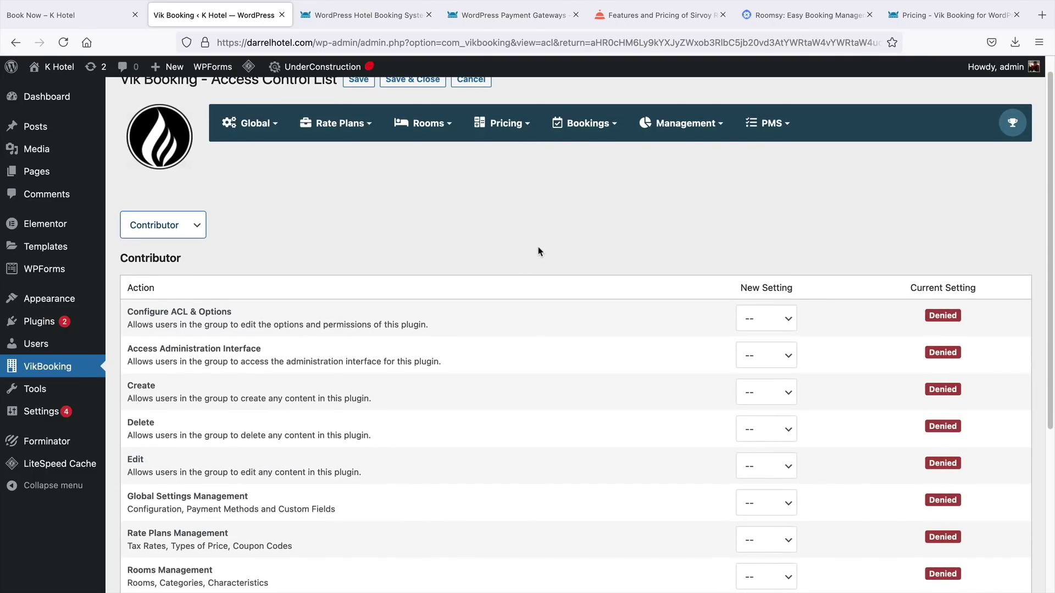
pyautogui.scroll(-4, 538, 272)
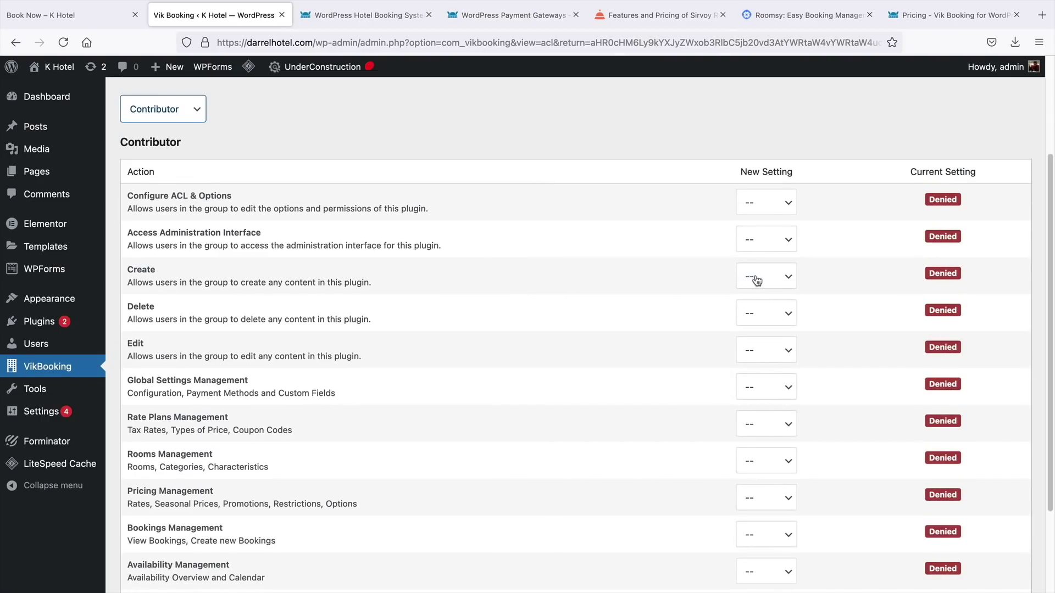
# Allow Create, Access Administration Interface and Configure ACL & Options; deny Rate Plans Management.
pyautogui.click(777, 283)
pyautogui.click(765, 283)
pyautogui.click(764, 245)
pyautogui.click(764, 247)
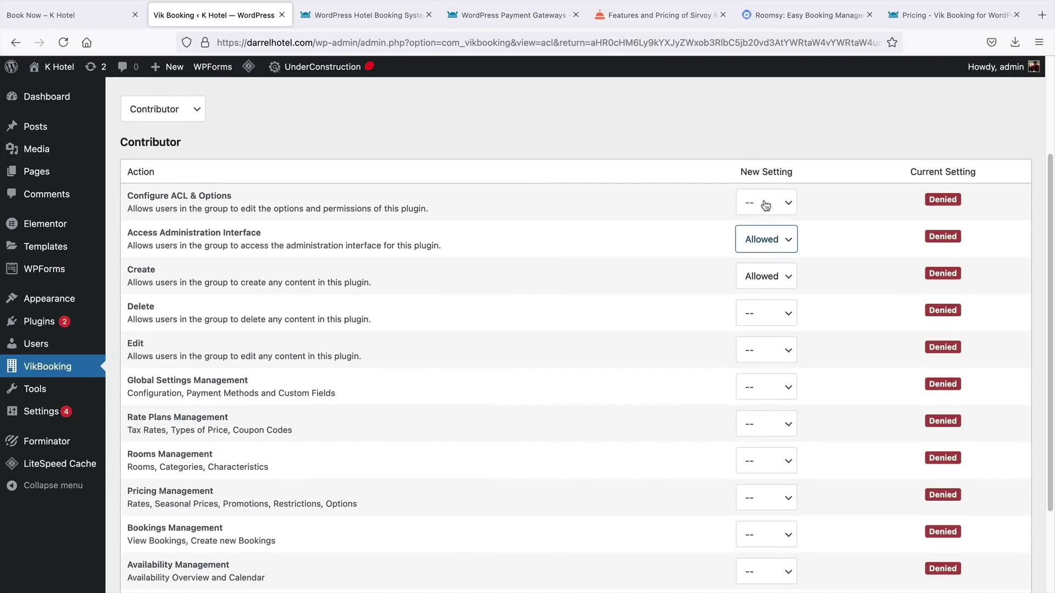
pyautogui.click(767, 202)
pyautogui.click(765, 208)
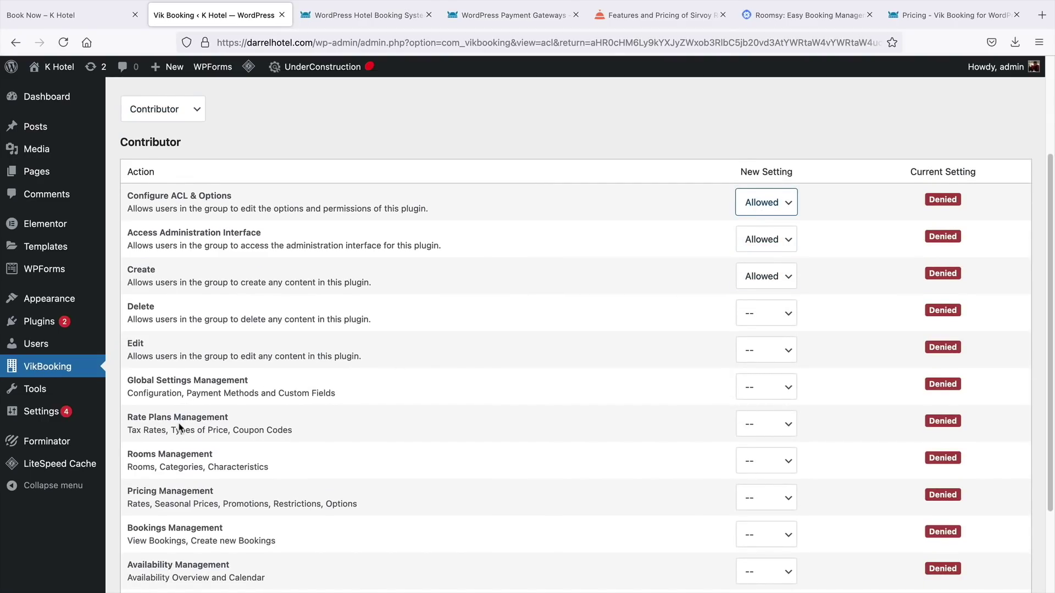
pyautogui.click(763, 422)
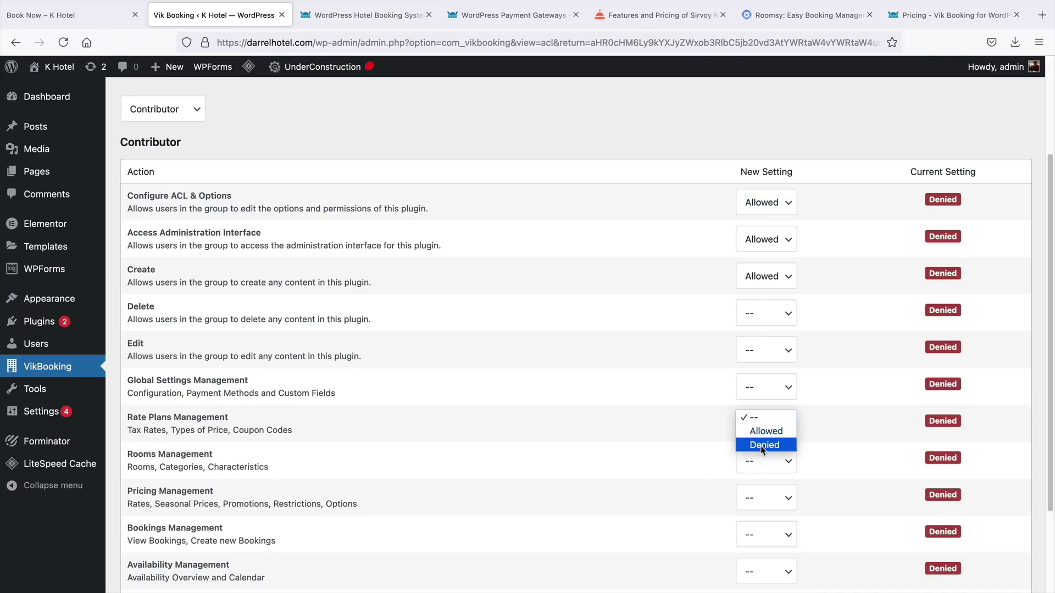
pyautogui.click(764, 443)
pyautogui.scroll(-1, 721, 414)
pyautogui.scroll(-2, 723, 417)
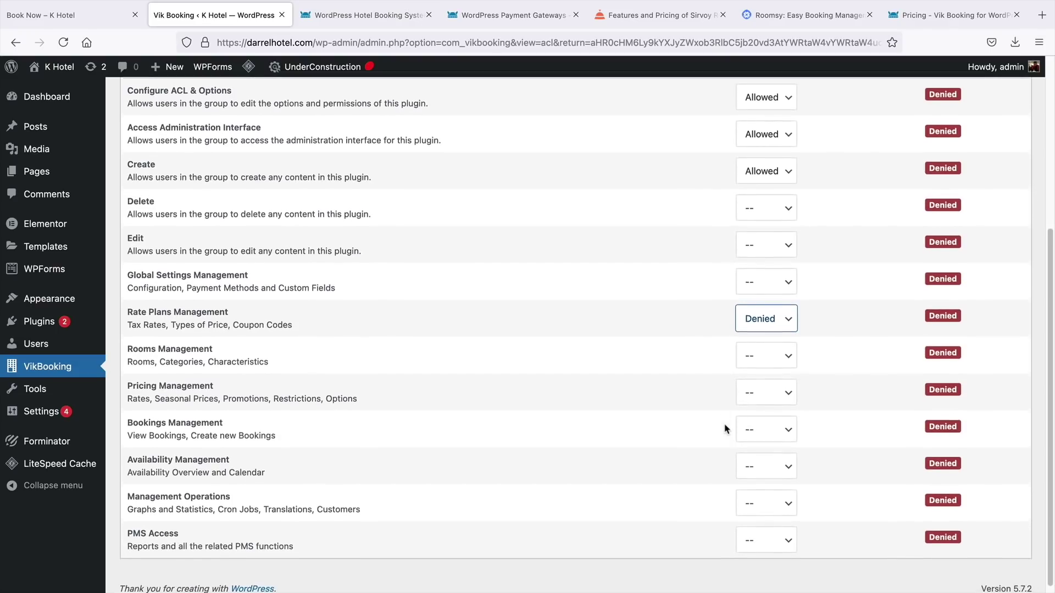
# Allow Delete, Edit, Global Settings and Rooms Management; deny Pricing Management.
pyautogui.click(766, 200)
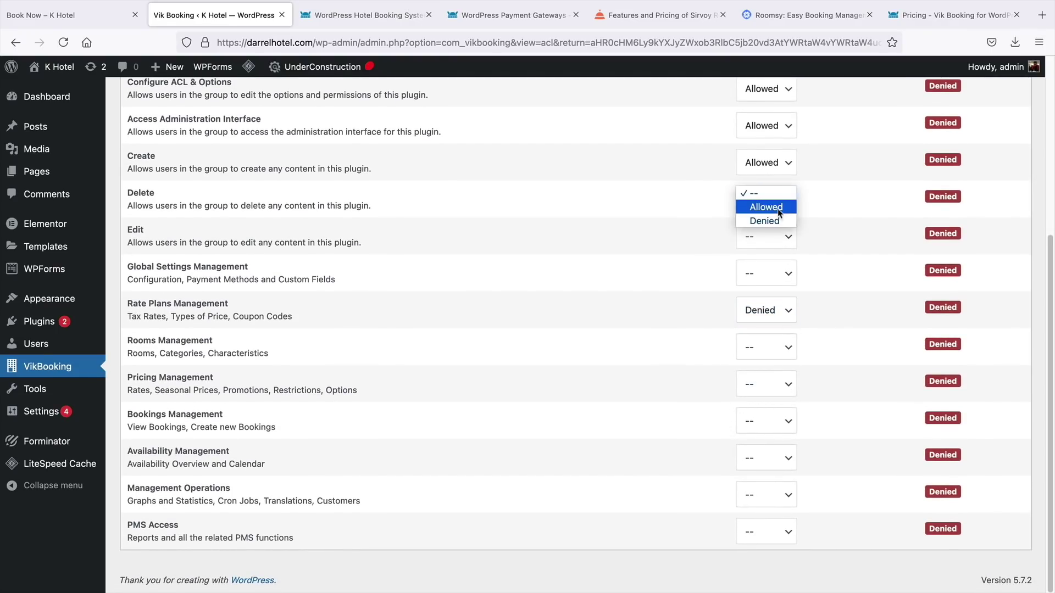
pyautogui.click(767, 207)
pyautogui.click(770, 236)
pyautogui.click(769, 244)
pyautogui.click(766, 273)
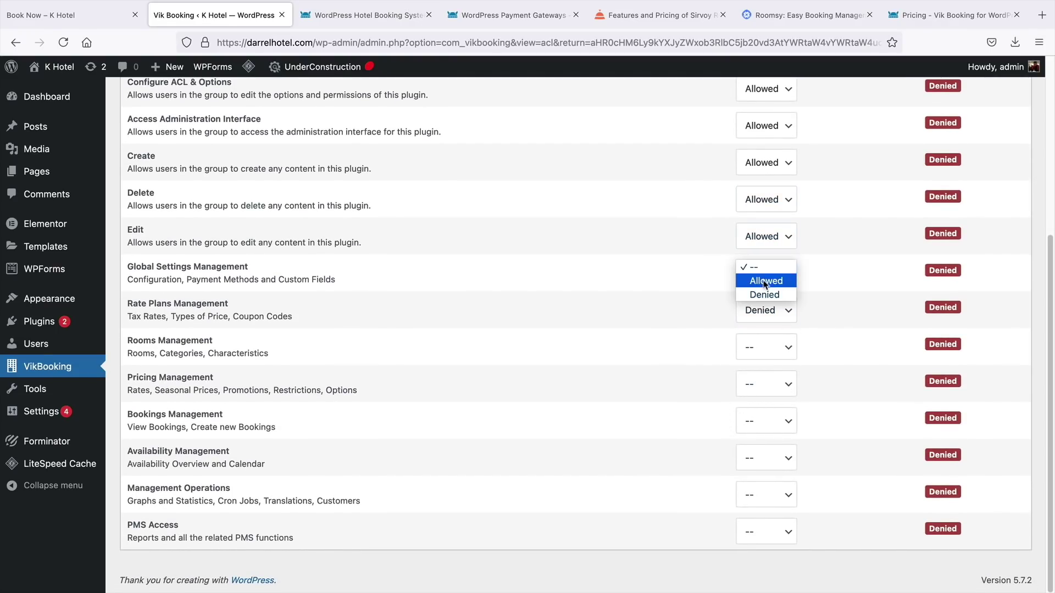
pyautogui.click(765, 281)
pyautogui.click(761, 343)
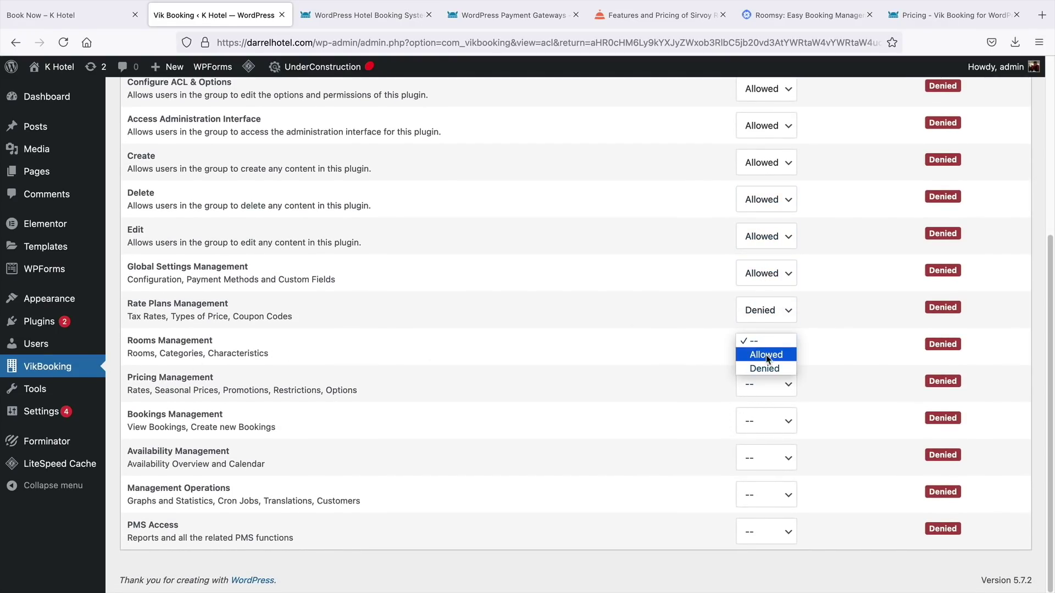
pyautogui.click(765, 355)
pyautogui.click(765, 384)
pyautogui.click(755, 405)
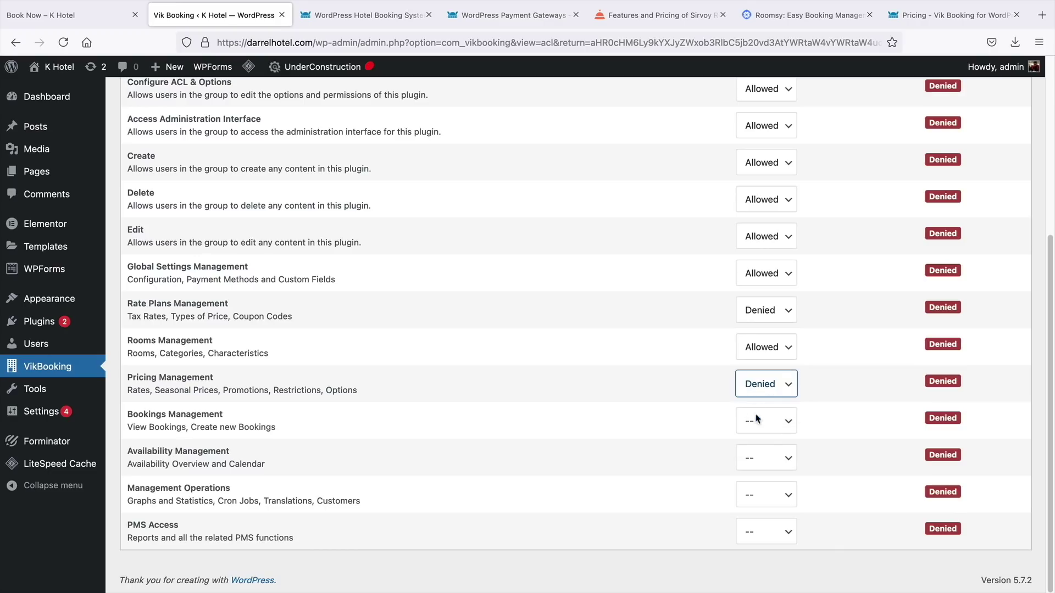
# Allow Bookings, Availability and Management Operations, deny PMS Access, then Save & Close.
pyautogui.click(766, 420)
pyautogui.click(767, 429)
pyautogui.click(766, 458)
pyautogui.click(767, 465)
pyautogui.click(756, 495)
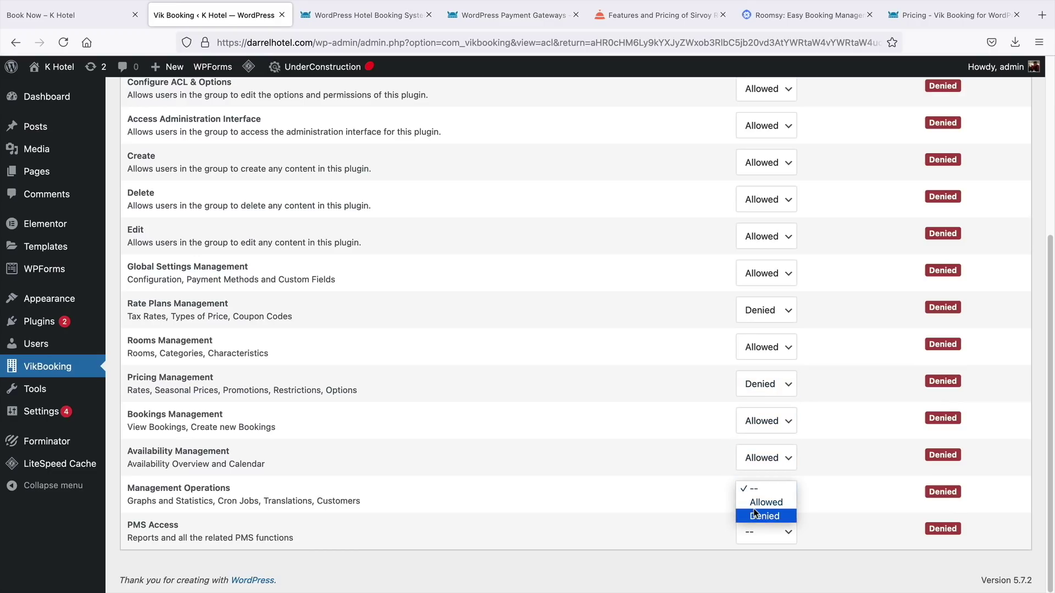
pyautogui.click(766, 502)
pyautogui.click(755, 532)
pyautogui.click(762, 552)
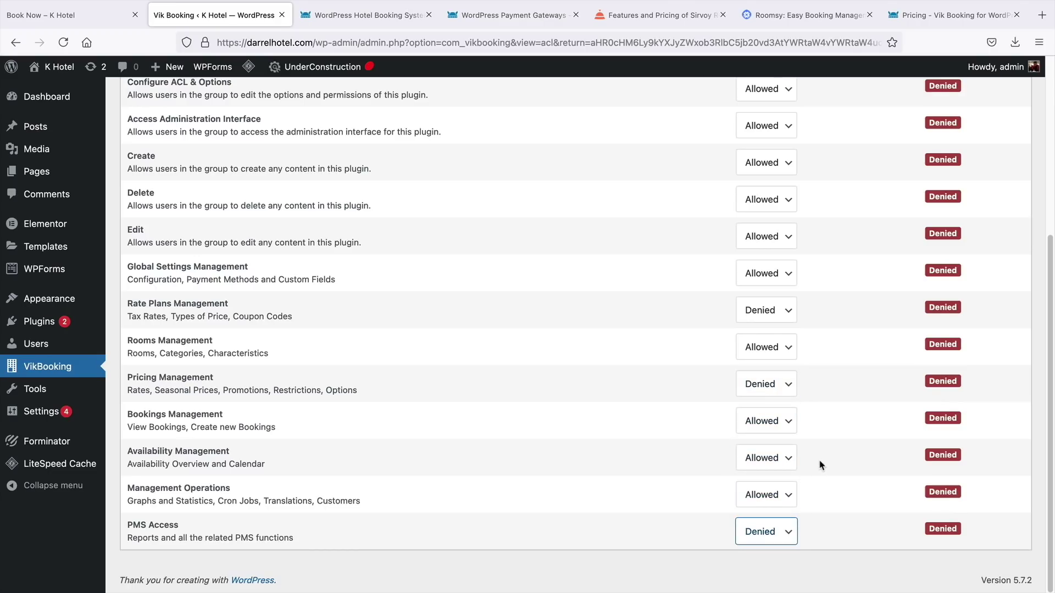
pyautogui.scroll(5, 822, 463)
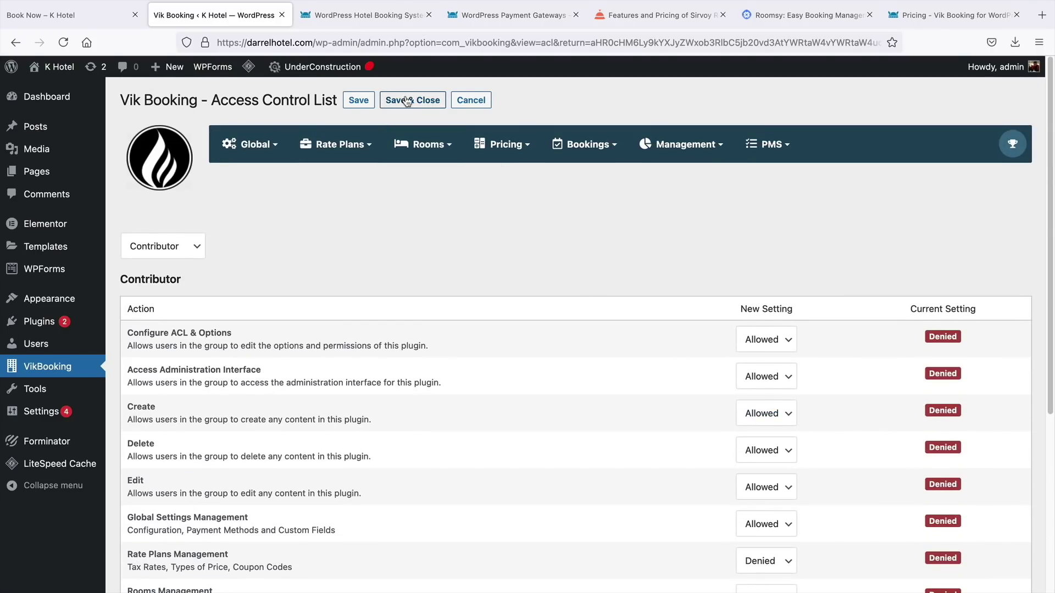
pyautogui.click(404, 100)
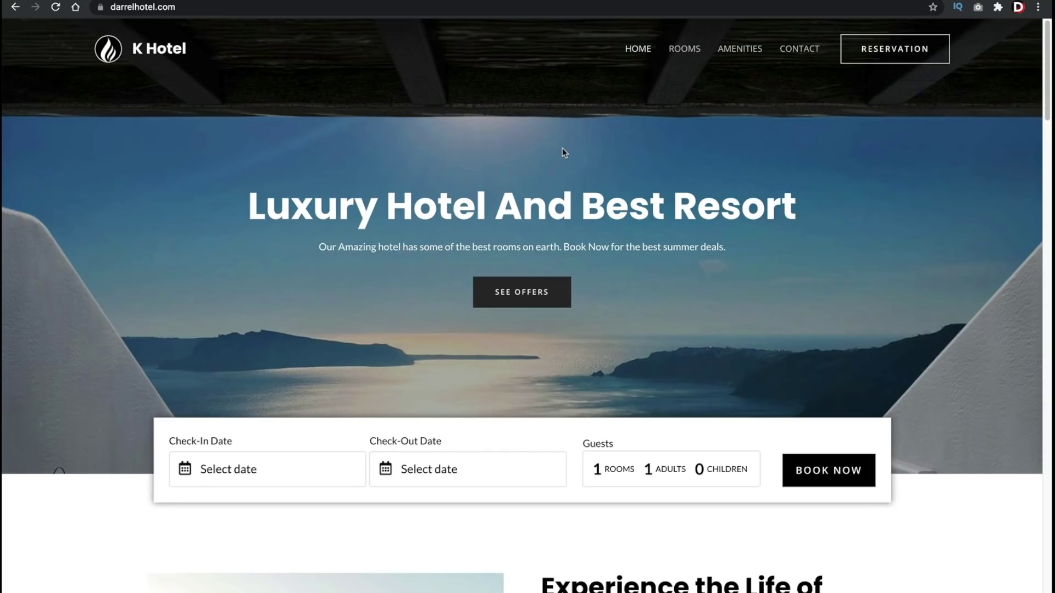
# Go to darrelhotel.com/wp-admin and log in with the autofilled Contributor credentials.
pyautogui.click(318, 8)
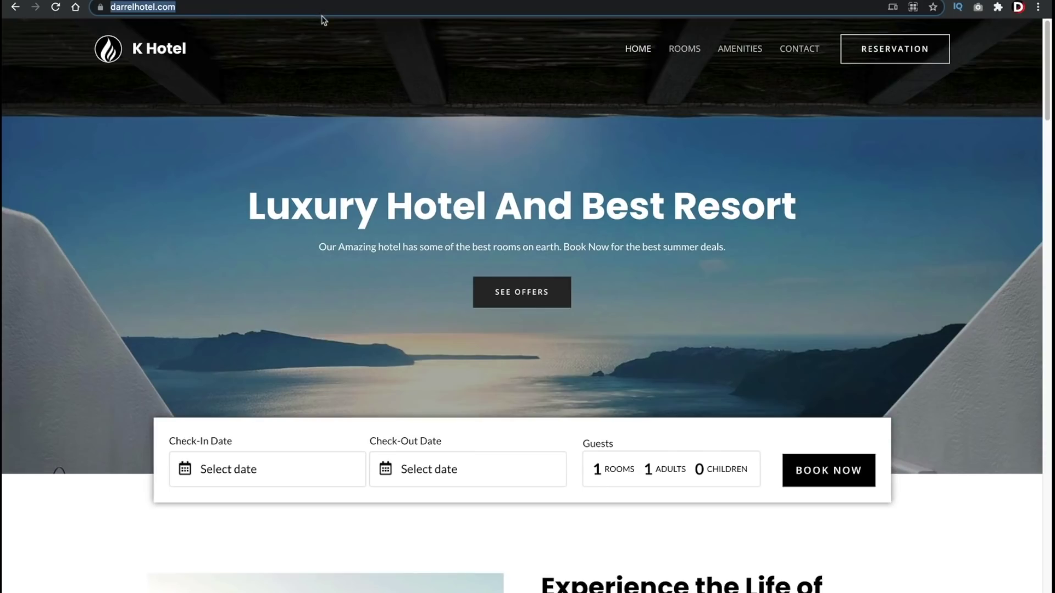
pyautogui.press('End')
pyautogui.write('wp-a')
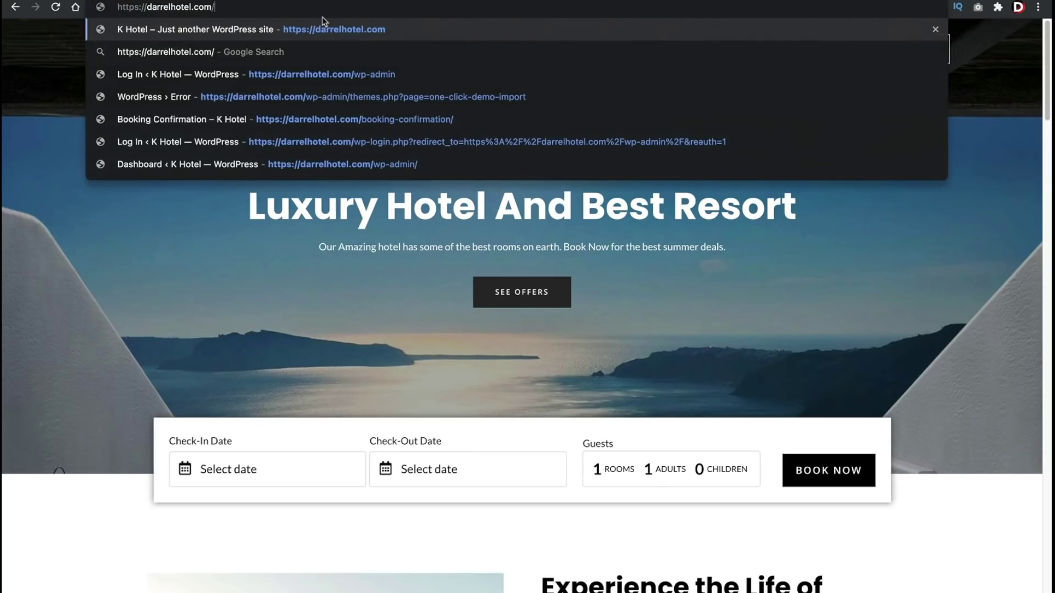
pyautogui.write('dmin')
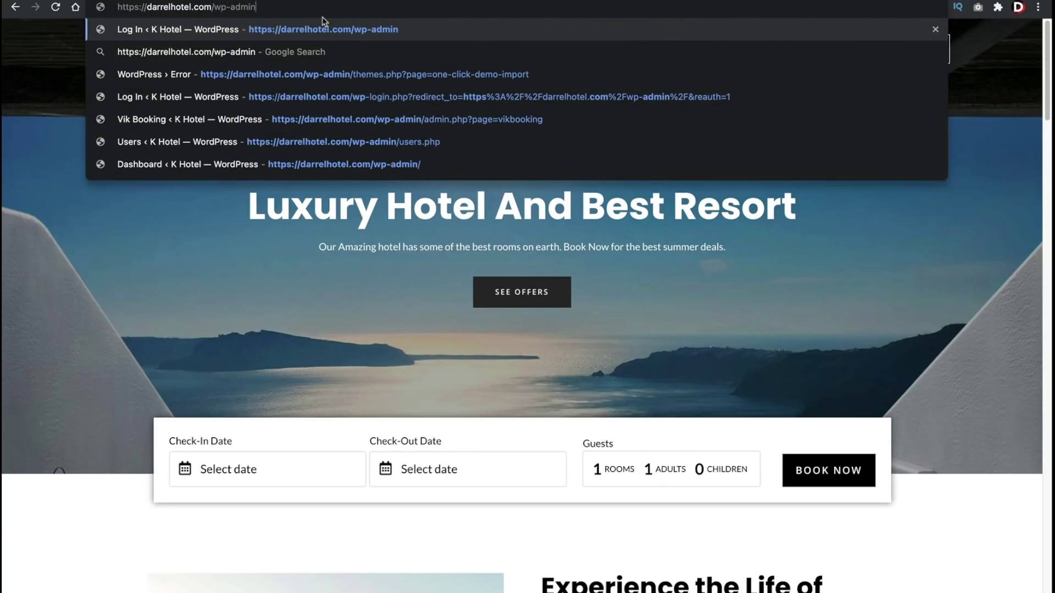
pyautogui.press('Return')
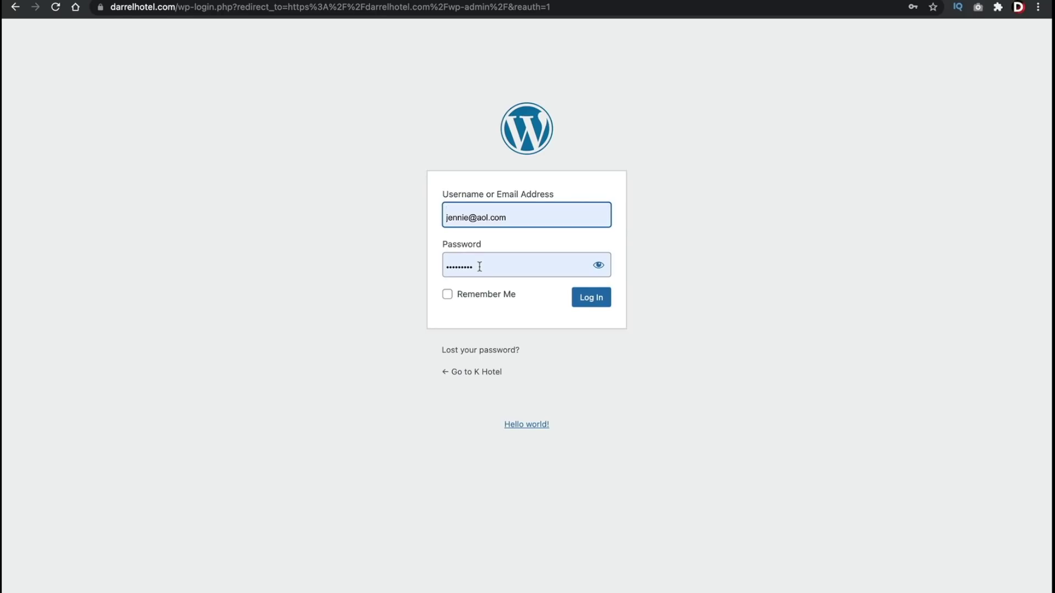
pyautogui.click(597, 303)
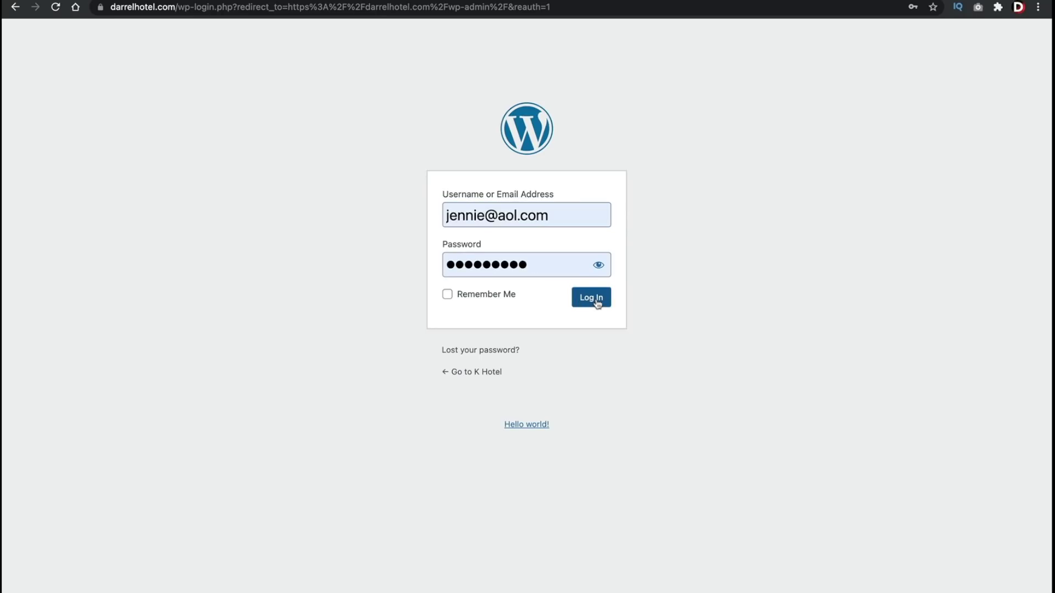
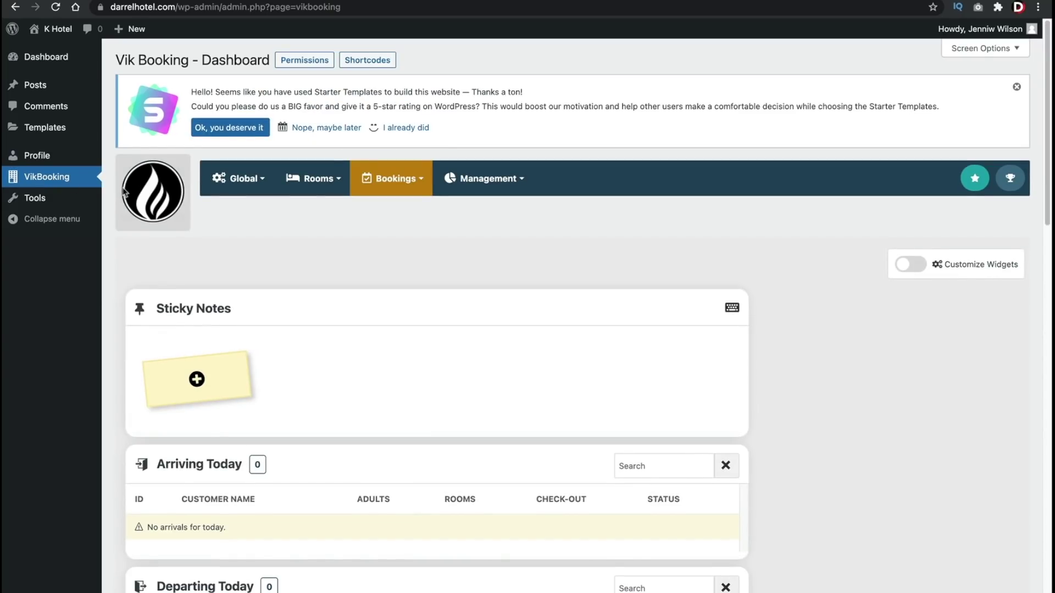
# Open Vik Booking's Global > Payment Methods list showing Pay On Arrival, Credit Card, PayPal and Offline Credit Card.
pyautogui.moveTo(209, 185)
pyautogui.moveTo(300, 180)
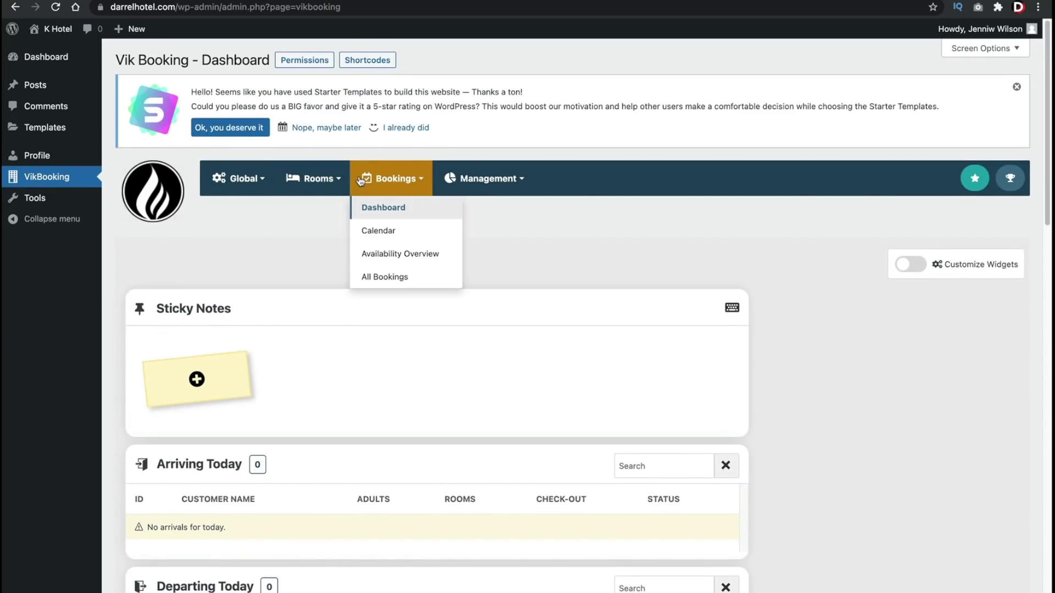
pyautogui.moveTo(439, 185)
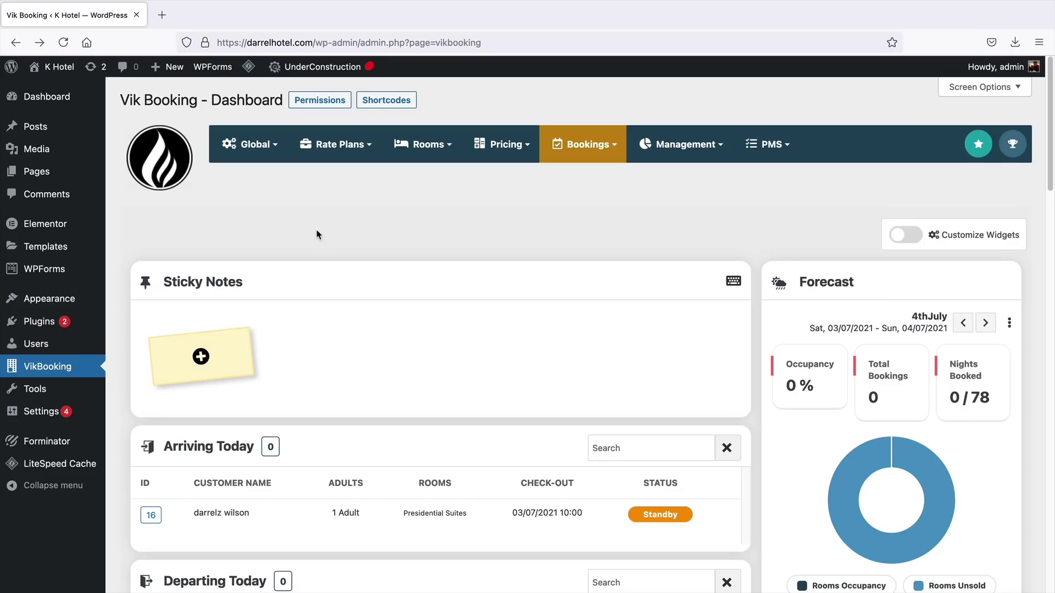
pyautogui.moveTo(508, 148)
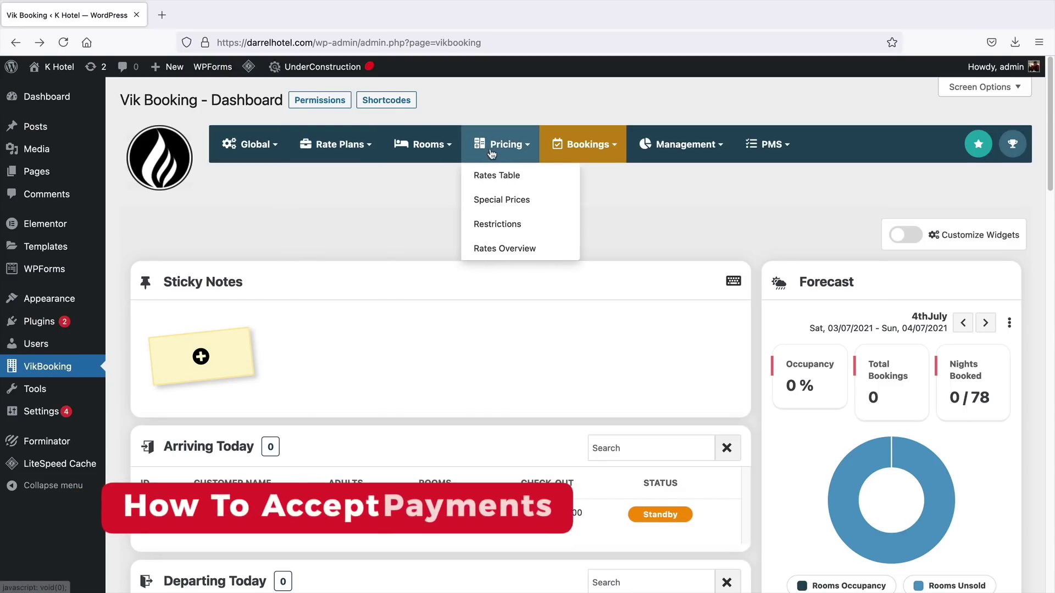
pyautogui.moveTo(583, 160)
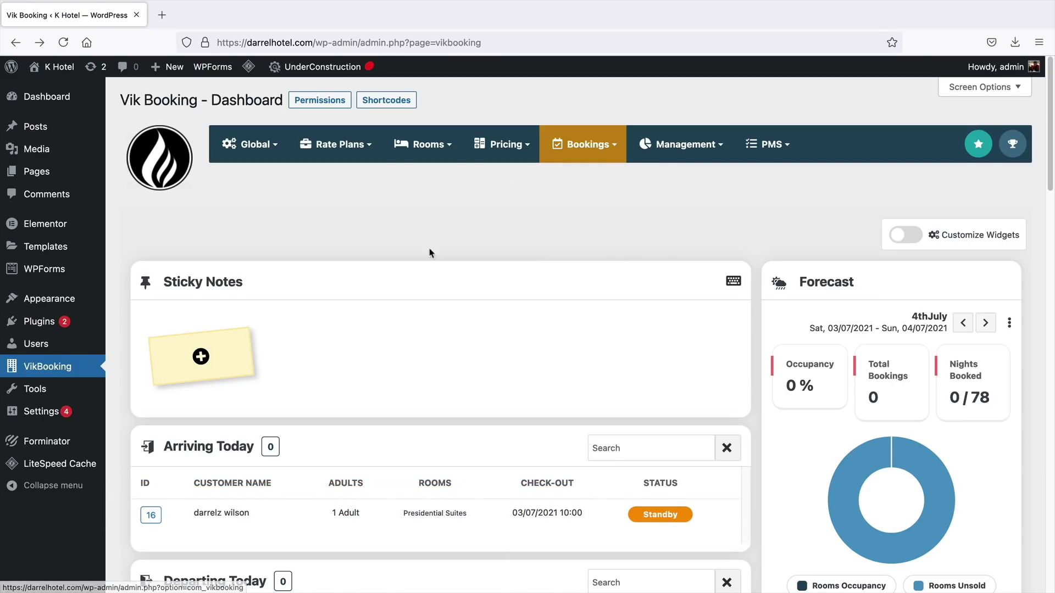
pyautogui.moveTo(269, 147)
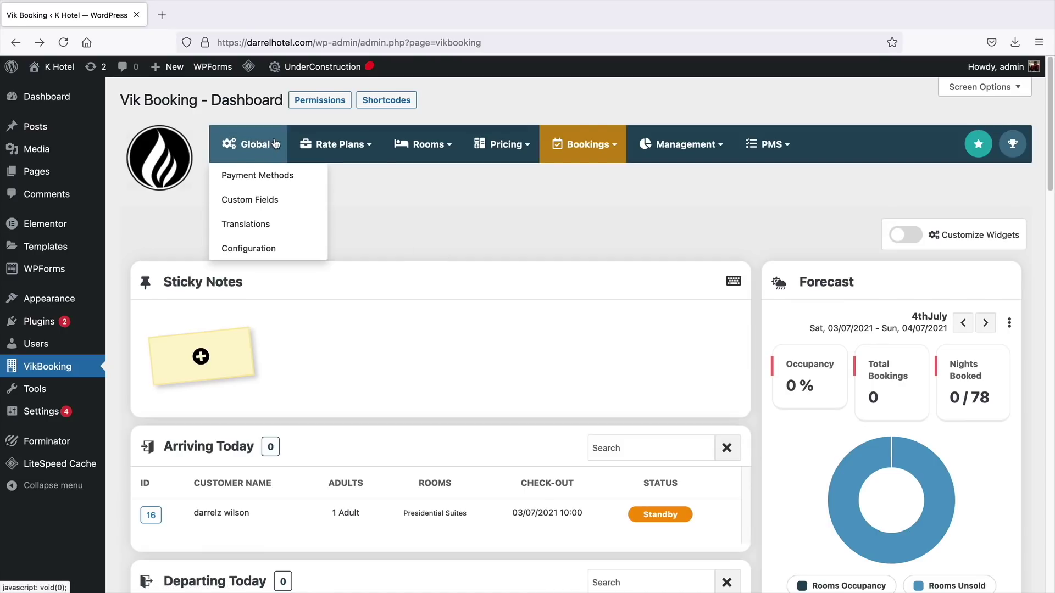
pyautogui.click(264, 179)
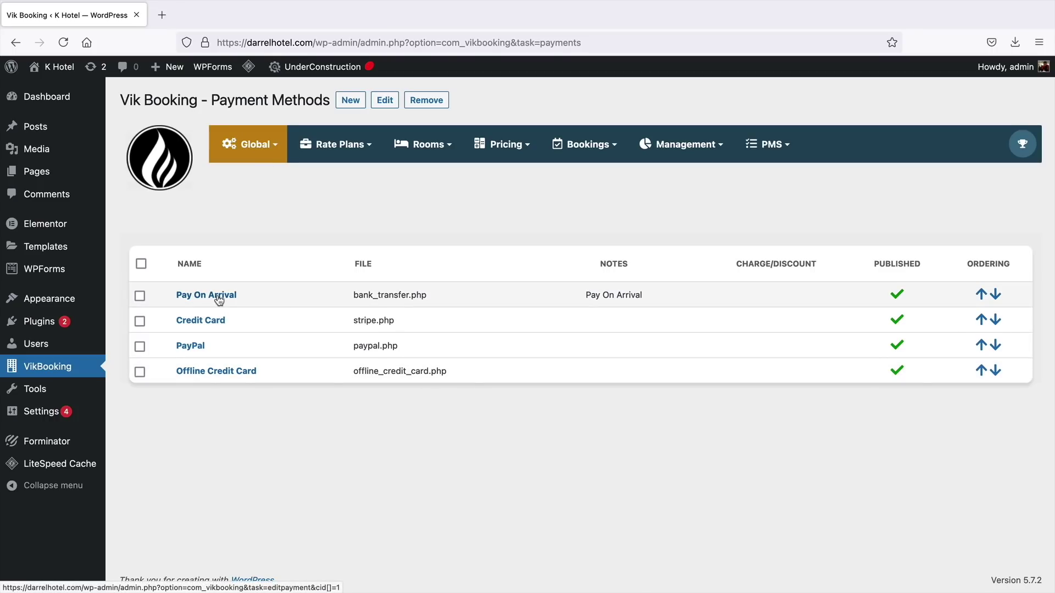
pyautogui.click(190, 350)
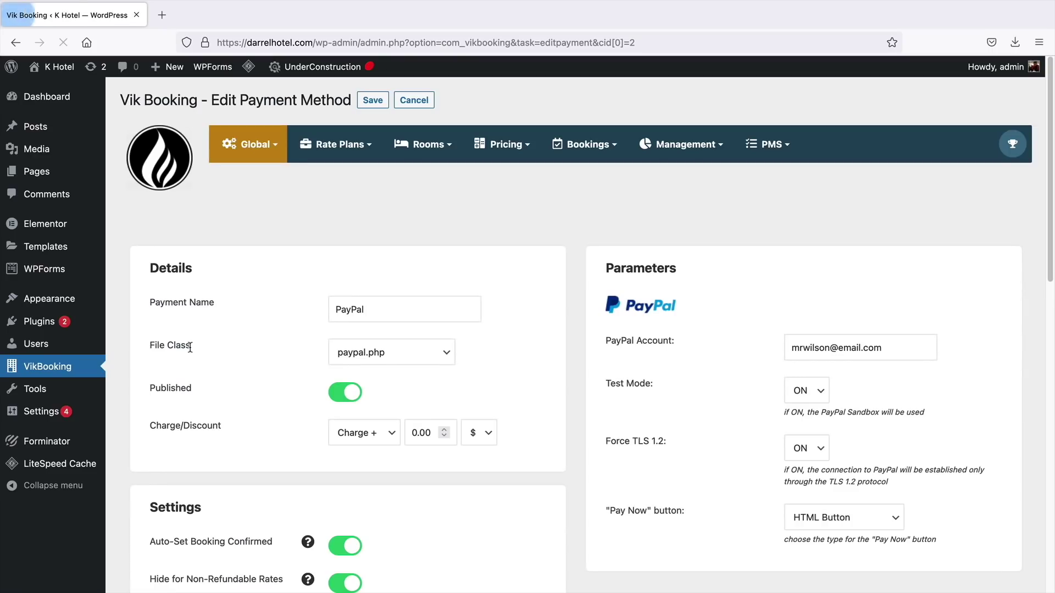
pyautogui.scroll(-3, 198, 350)
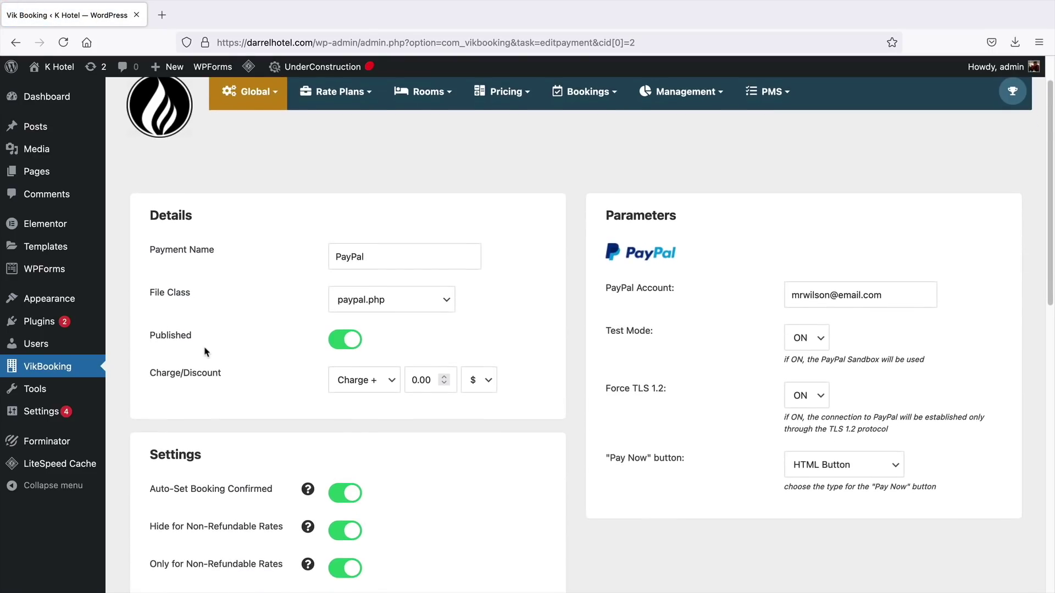
pyautogui.scroll(-2, 206, 352)
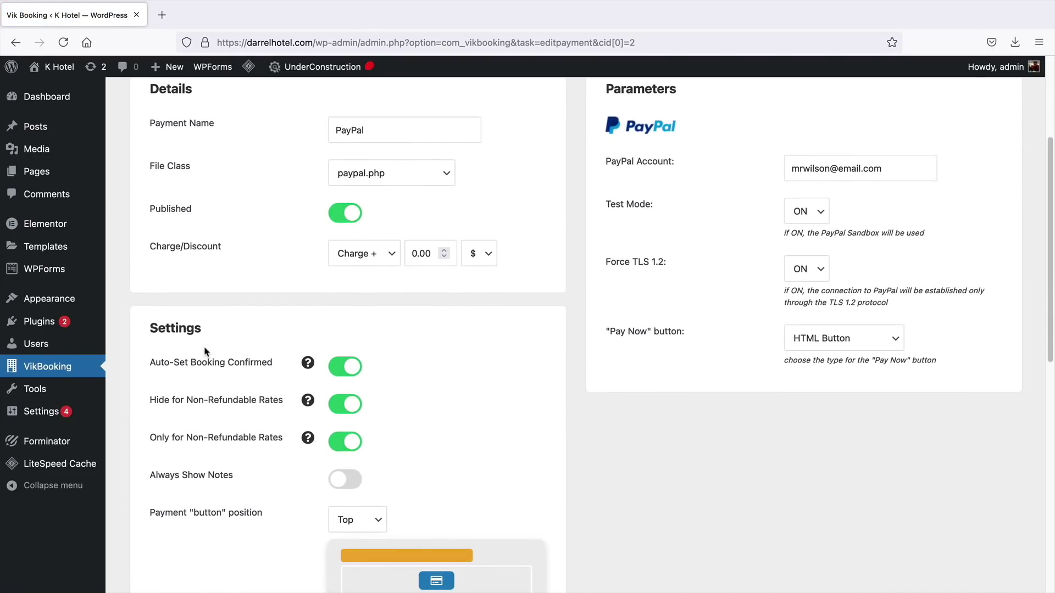
pyautogui.scroll(2, 206, 352)
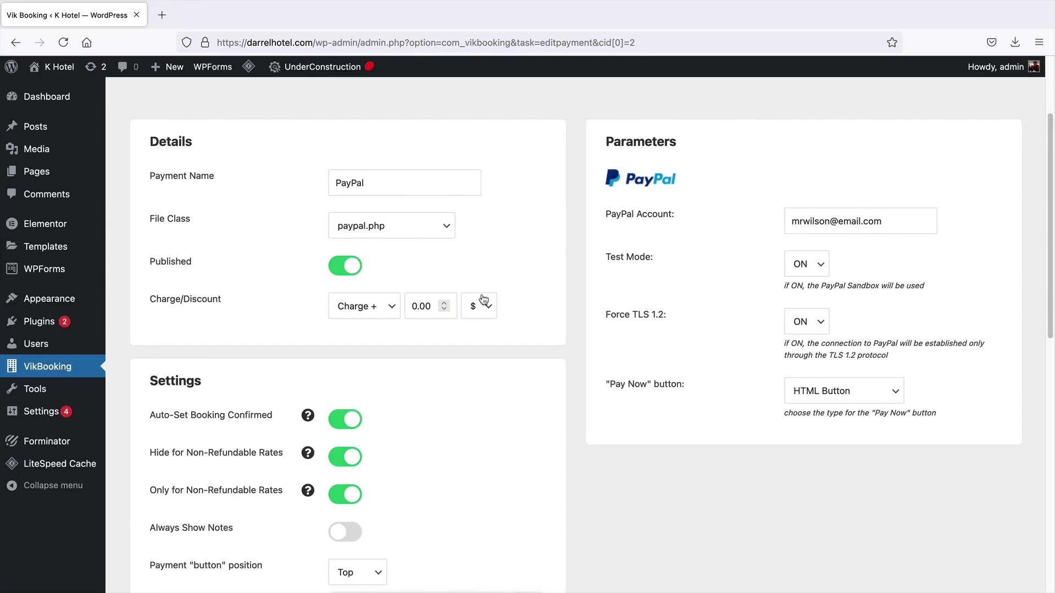
pyautogui.moveTo(889, 222); pyautogui.dragTo(741, 234)
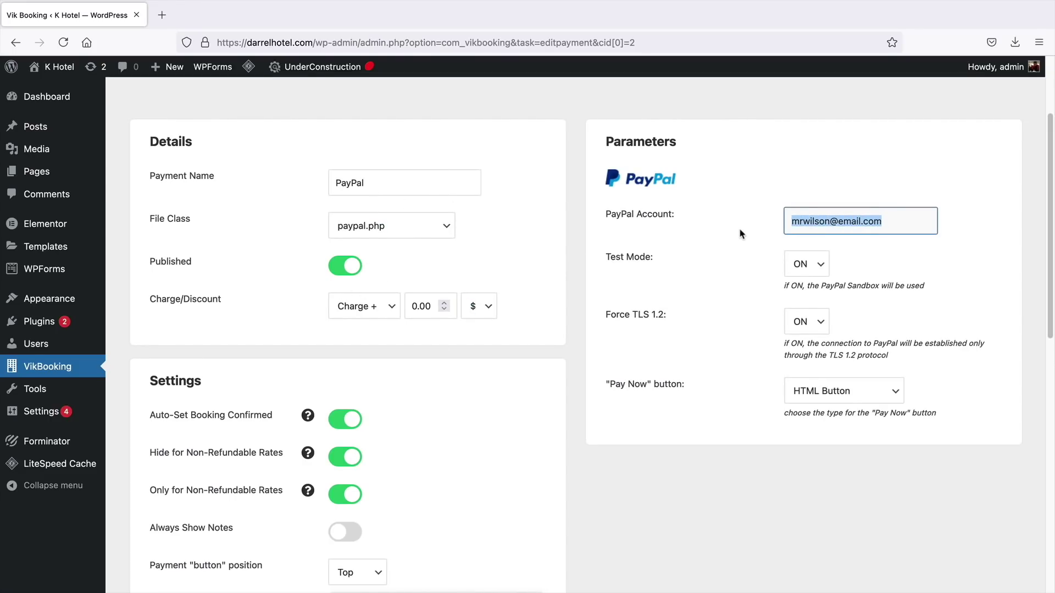
pyautogui.scroll(-1, 747, 231)
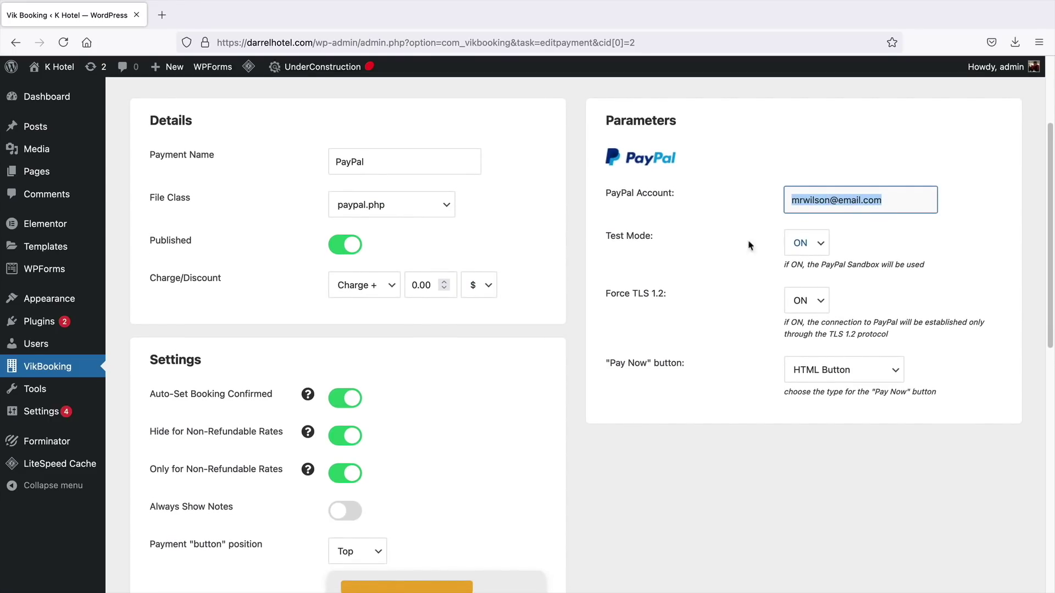
pyautogui.scroll(-4, 496, 272)
pyautogui.scroll(-6, 439, 319)
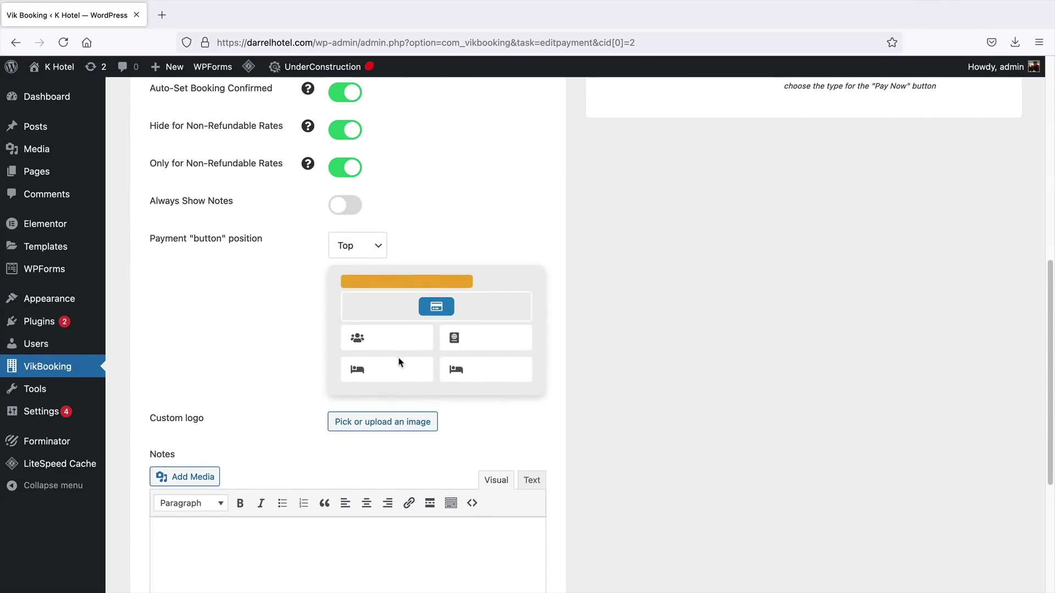
pyautogui.scroll(-2, 393, 370)
pyautogui.scroll(10, 394, 372)
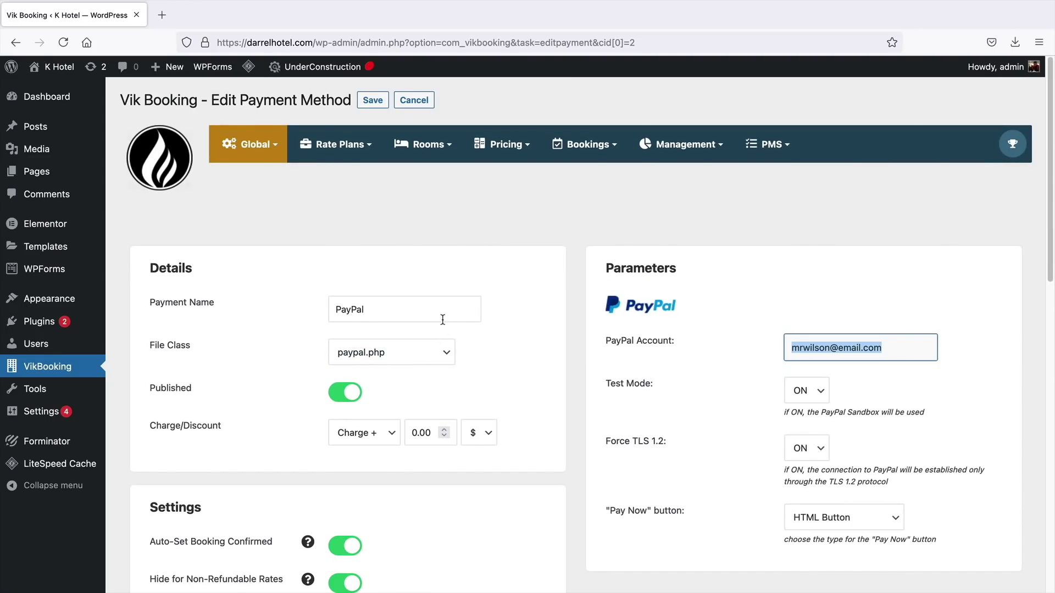
pyautogui.click(878, 348)
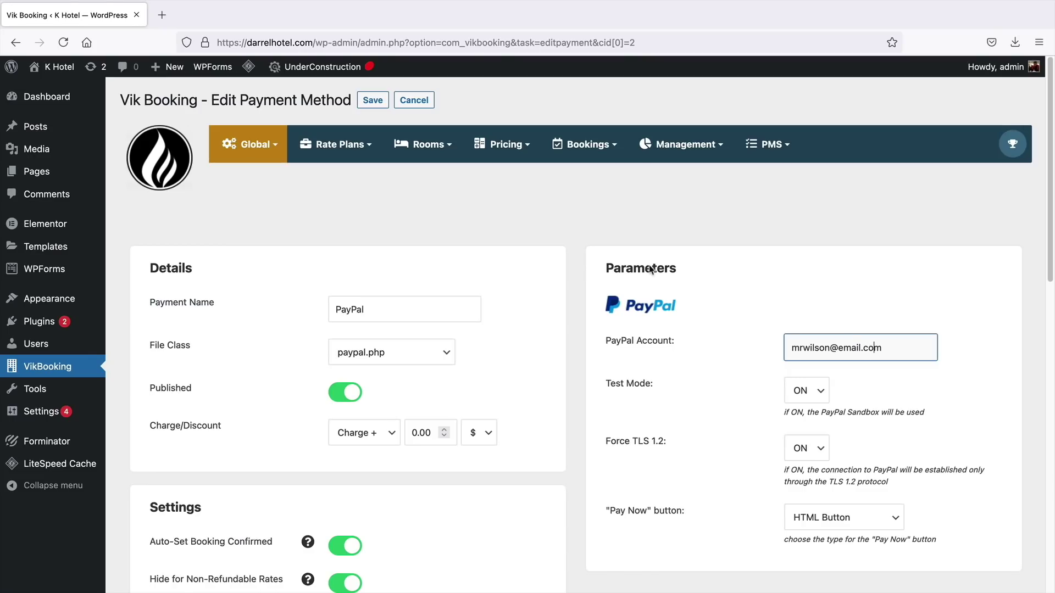
pyautogui.moveTo(253, 144)
pyautogui.click(259, 177)
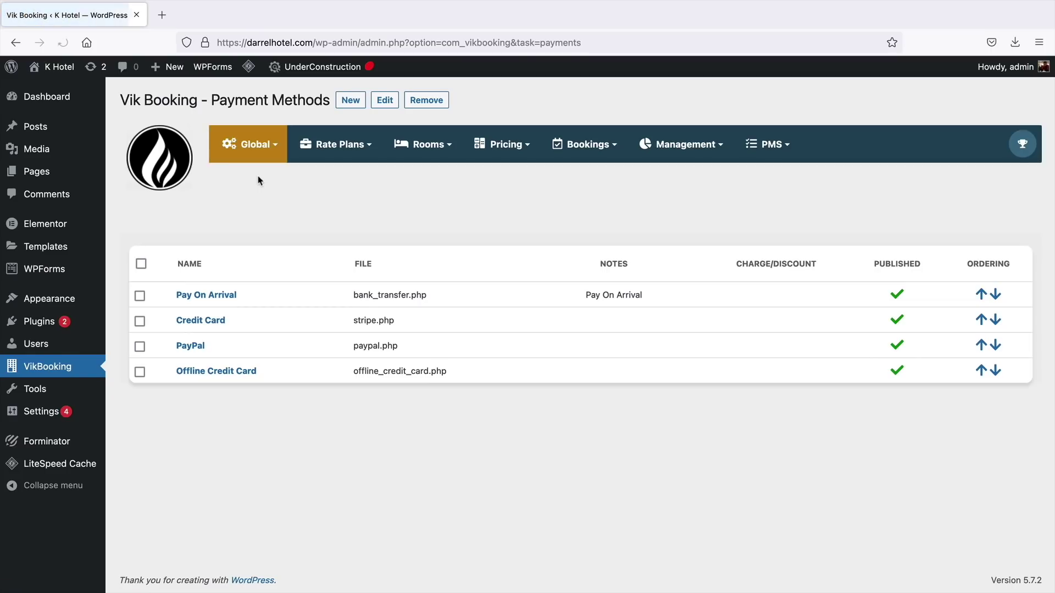
pyautogui.click(221, 371)
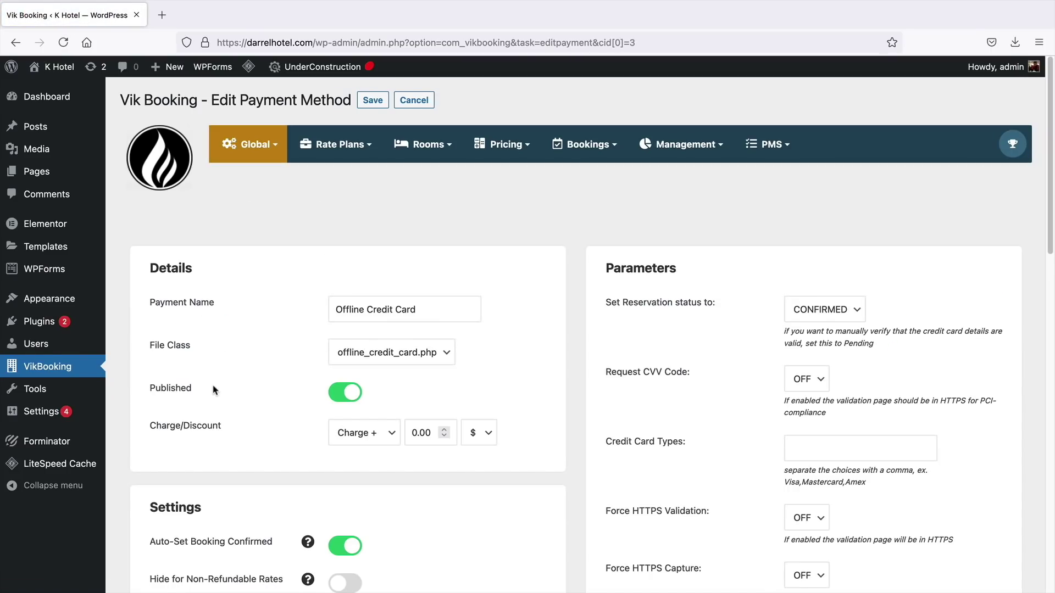
pyautogui.scroll(-3, 228, 387)
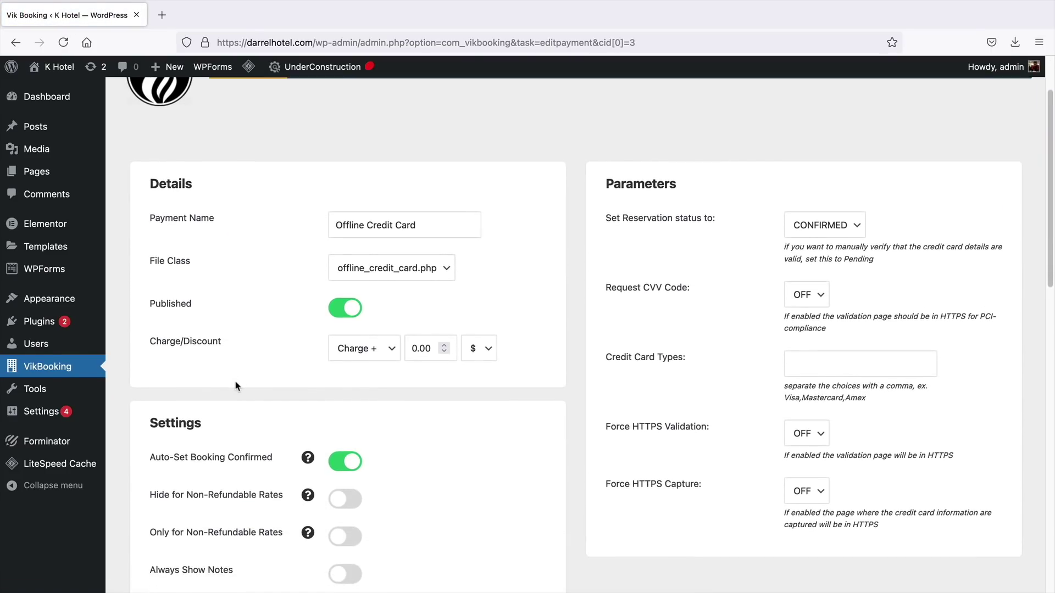
pyautogui.scroll(-1, 417, 316)
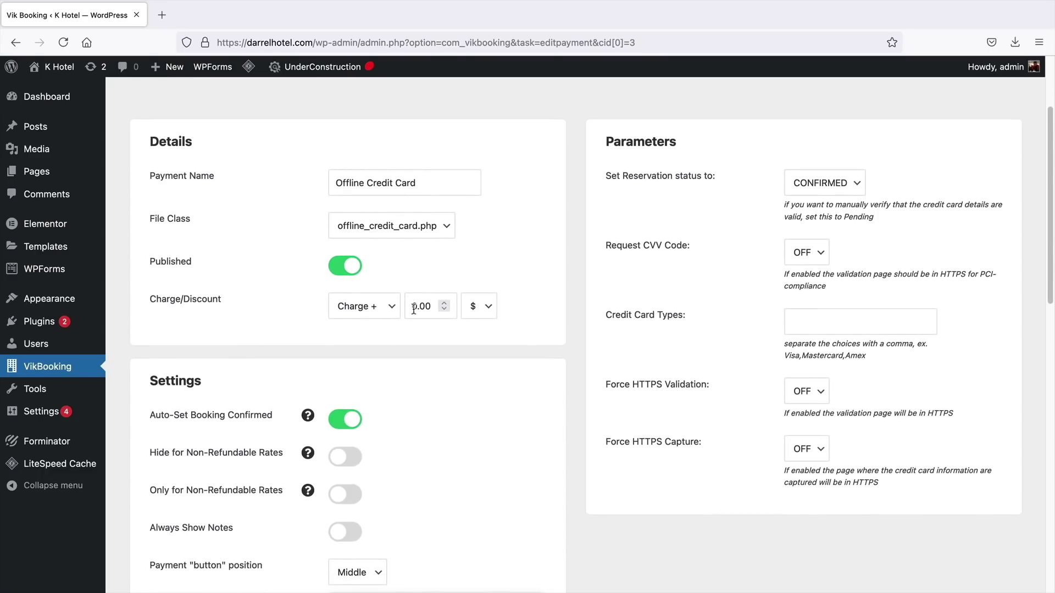
pyautogui.scroll(-2, 384, 407)
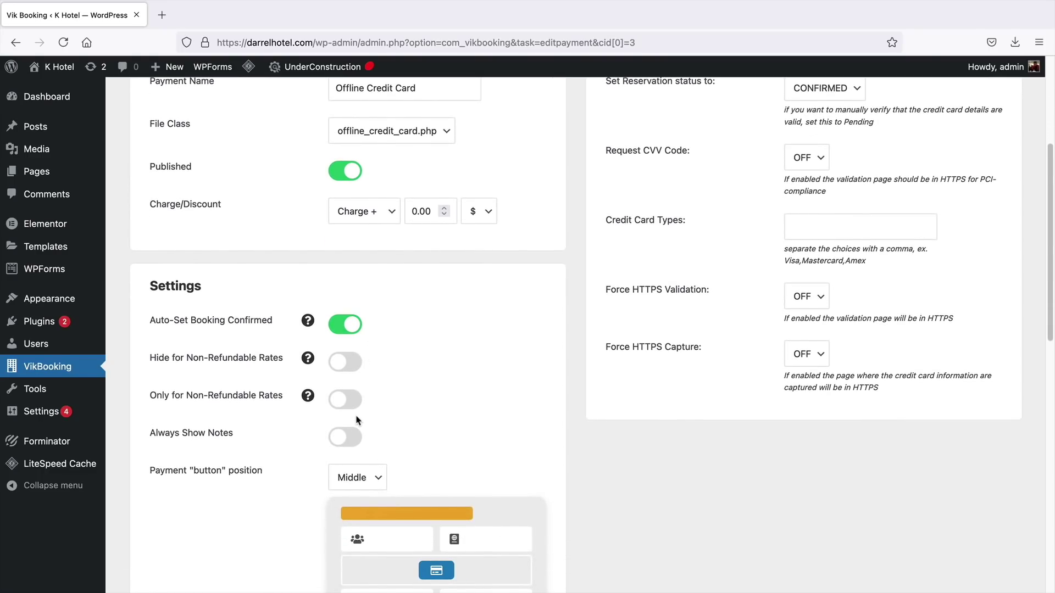
pyautogui.scroll(3, 363, 413)
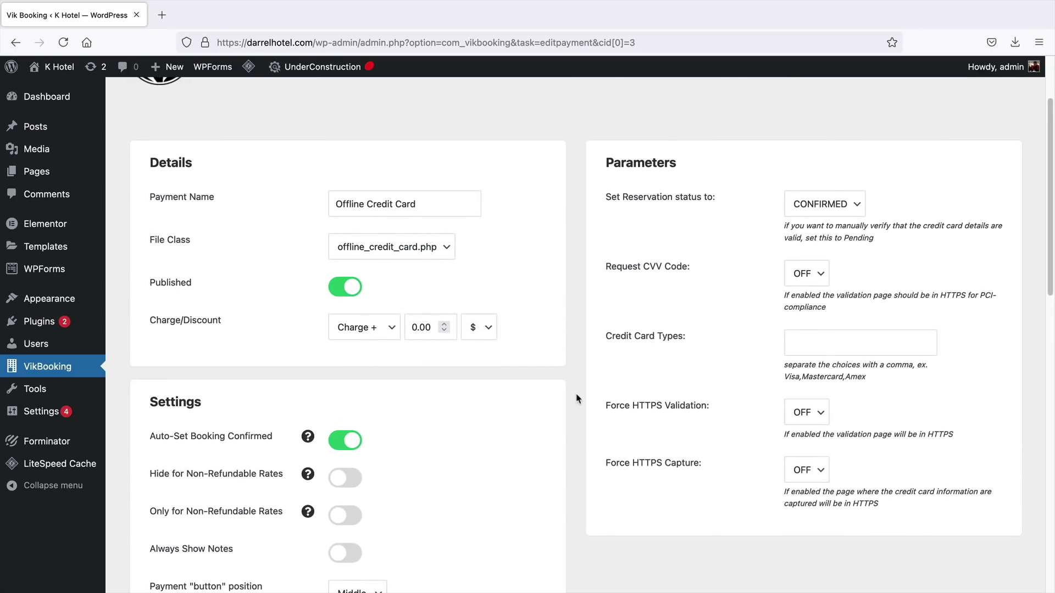
pyautogui.scroll(-10, 577, 398)
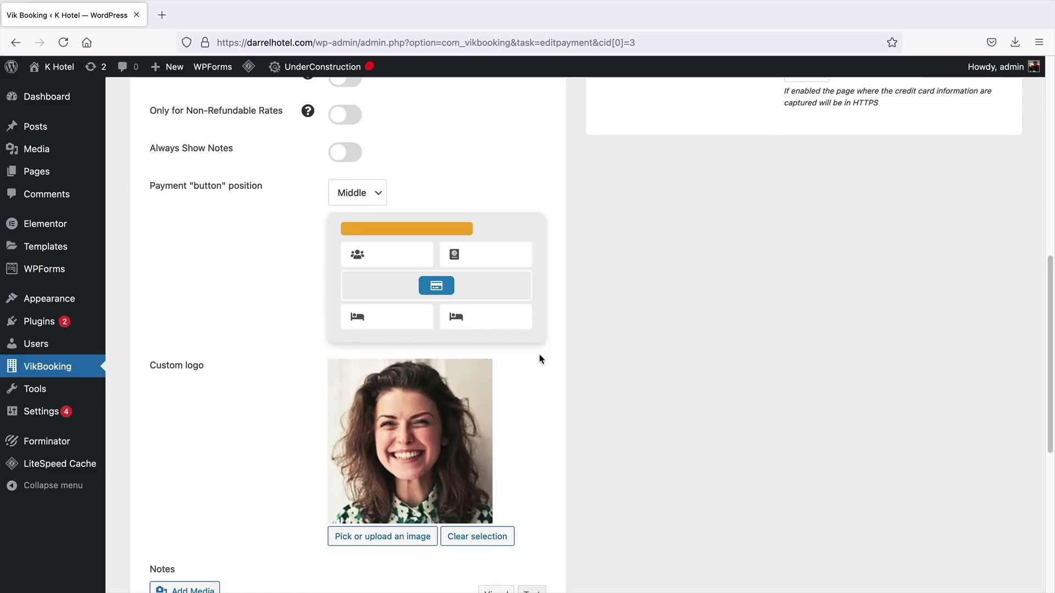
pyautogui.scroll(-3, 540, 359)
pyautogui.scroll(8, 540, 359)
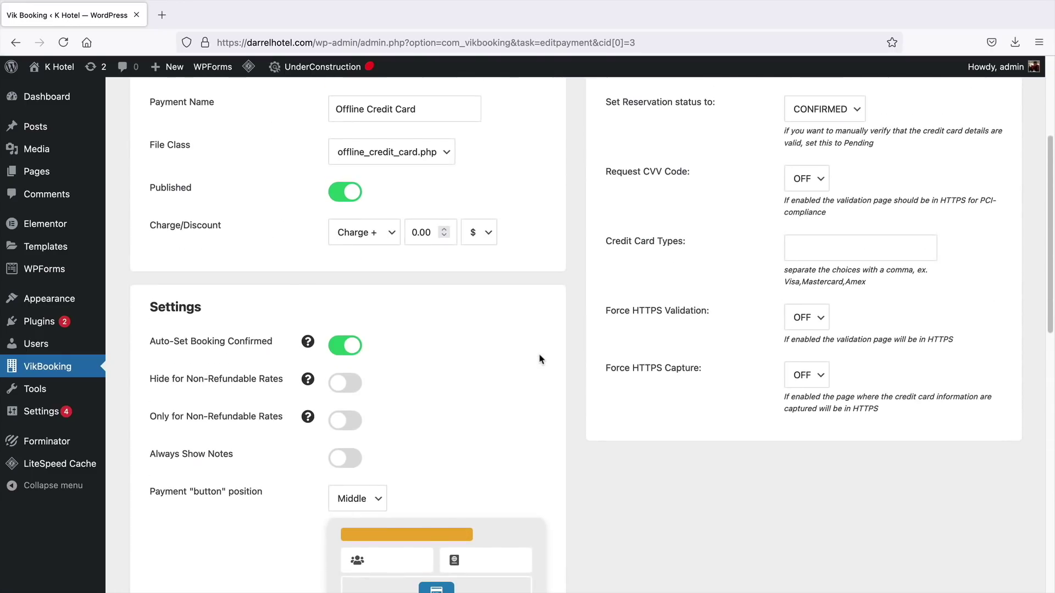
pyautogui.scroll(3, 540, 360)
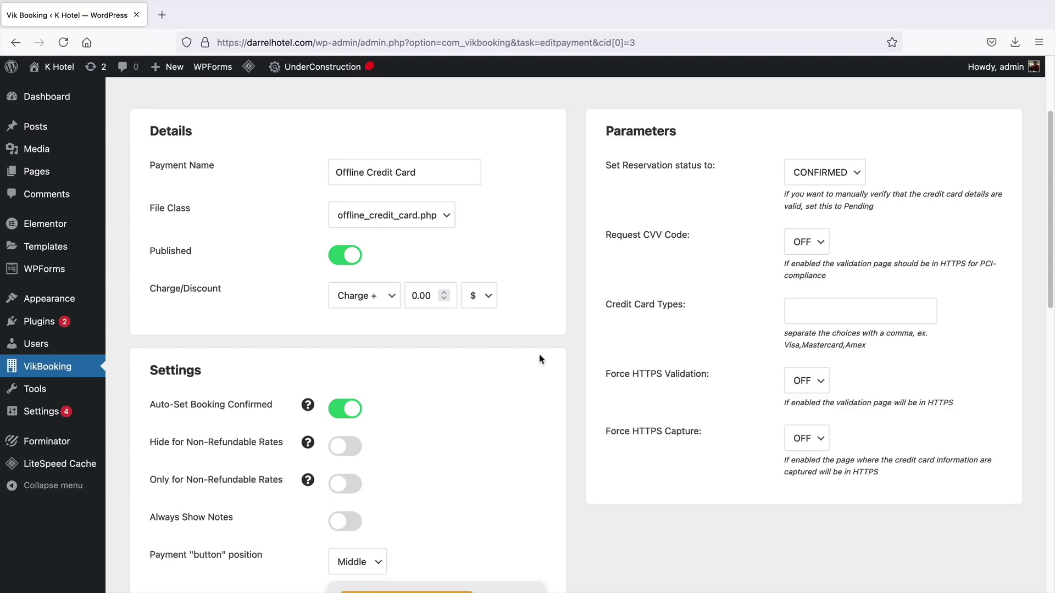
pyautogui.scroll(3, 540, 359)
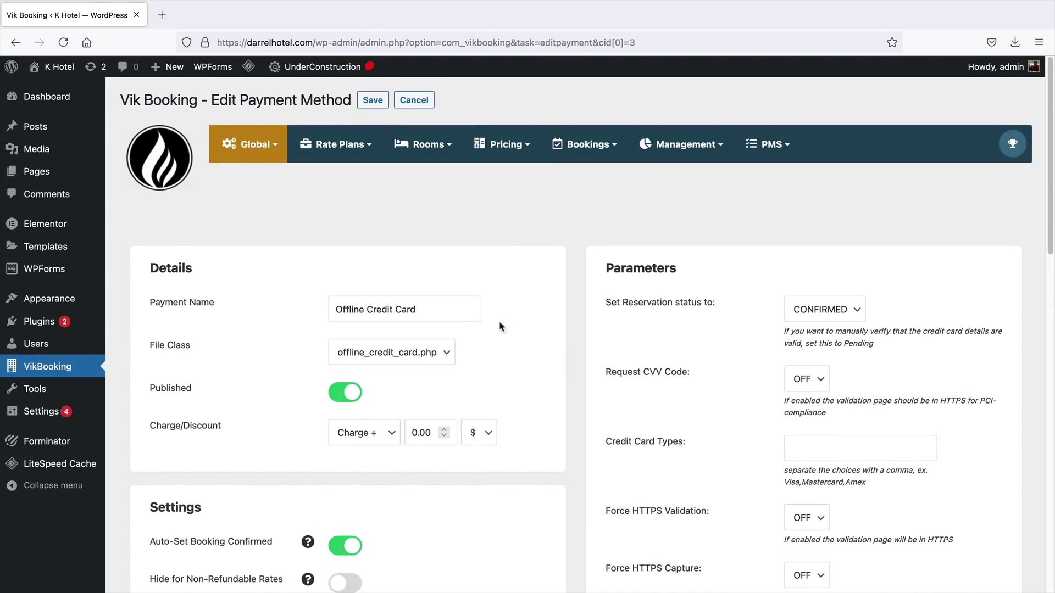
pyautogui.moveTo(248, 144)
pyautogui.click(261, 175)
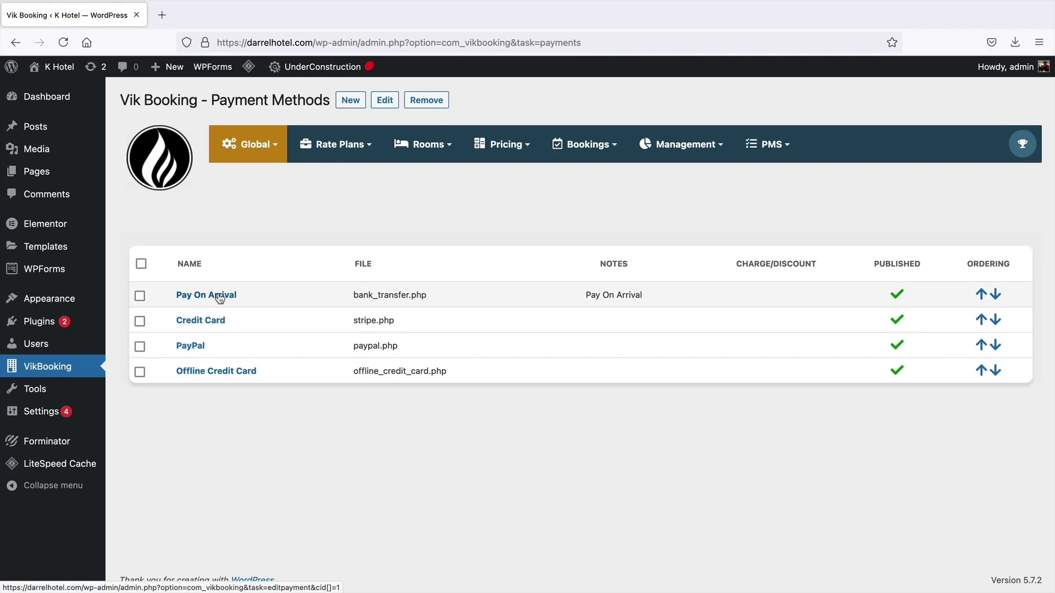
# Look over the Pay On Arrival method's settings unedited, then visit the K Hotel public site.
pyautogui.click(220, 297)
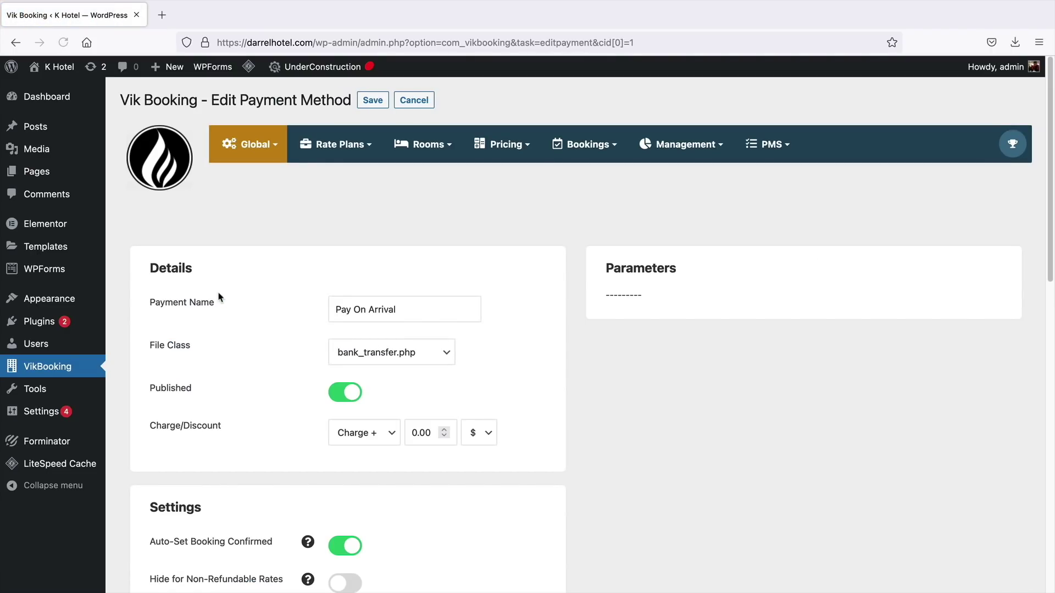
pyautogui.scroll(-1, 316, 319)
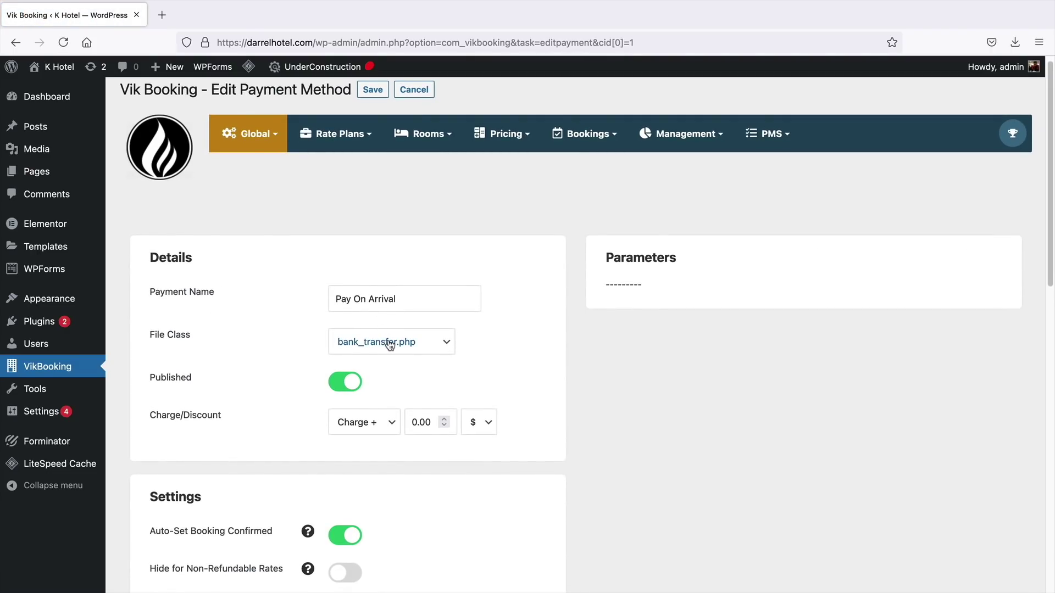
pyautogui.scroll(-10, 390, 336)
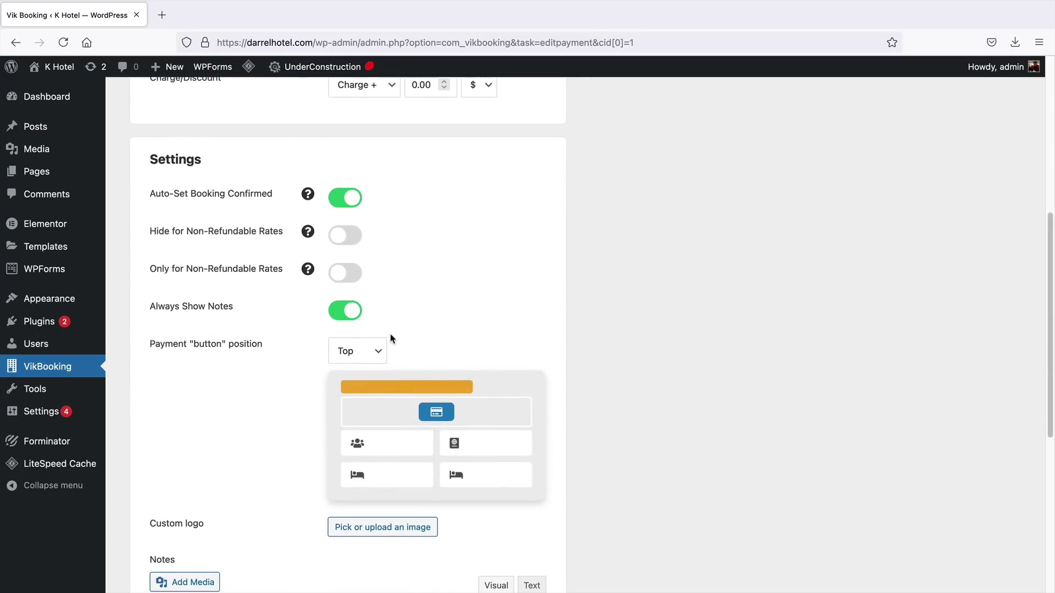
pyautogui.scroll(-3, 391, 337)
pyautogui.moveTo(234, 383); pyautogui.dragTo(168, 385)
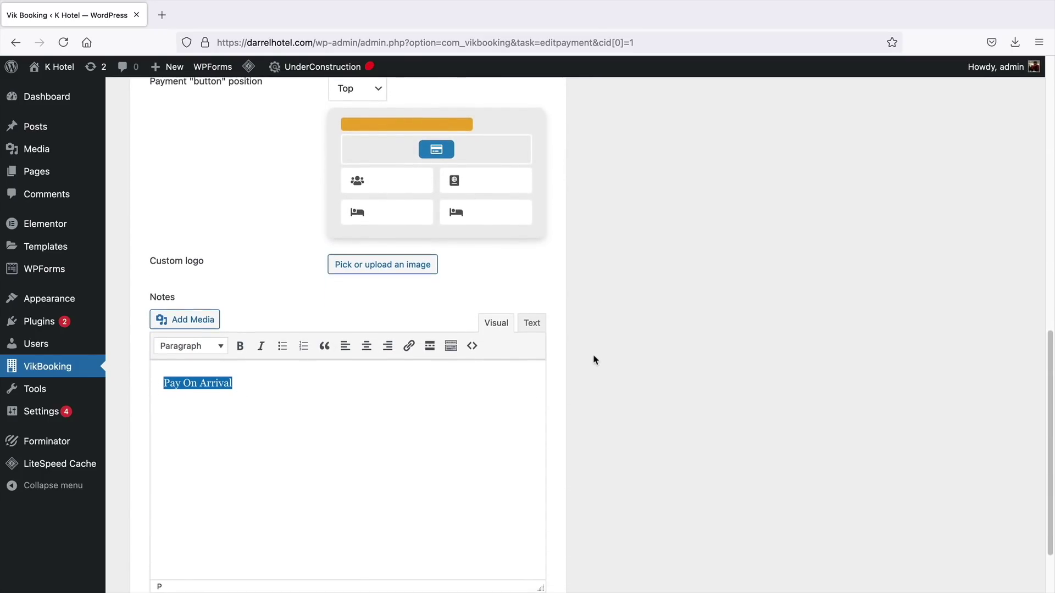
pyautogui.scroll(2, 590, 360)
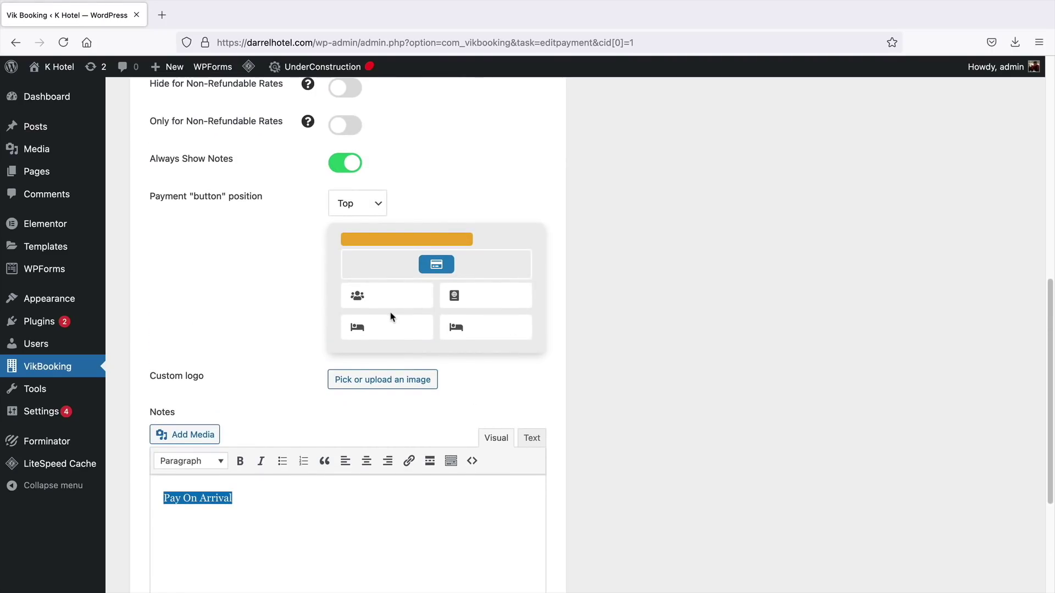
pyautogui.scroll(11, 391, 316)
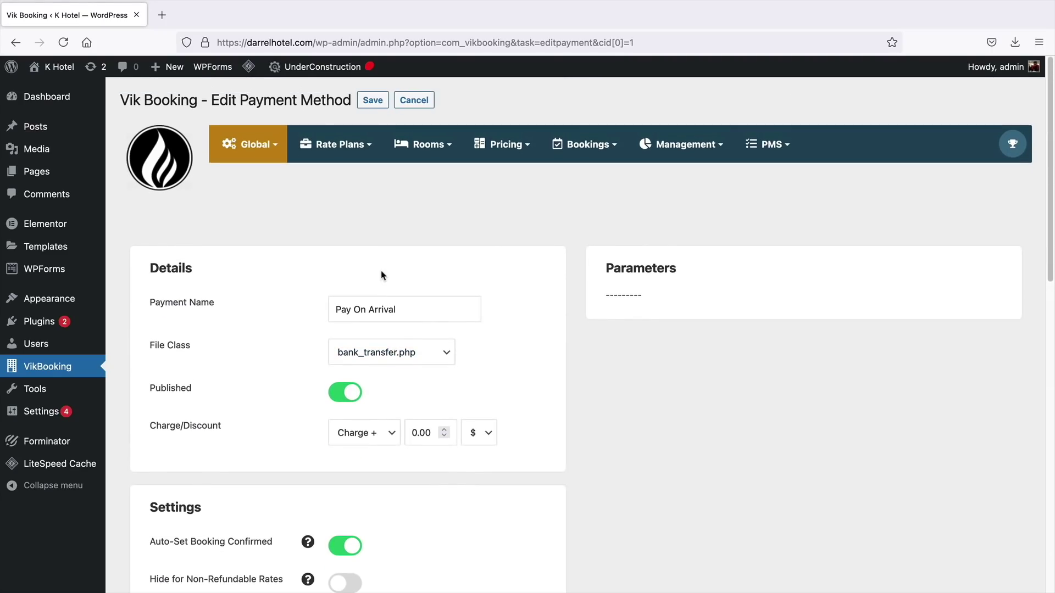
pyautogui.moveTo(55, 66)
pyautogui.click(64, 87)
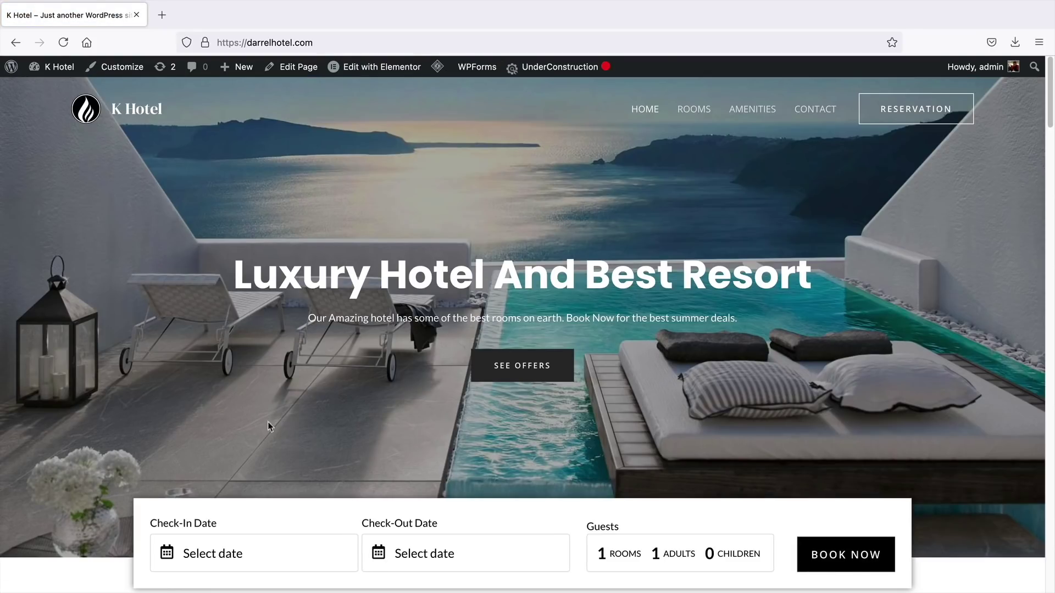
# Set check-in to 9 July 2021 and search available rooms.
pyautogui.click(278, 555)
pyautogui.scroll(-3, 283, 522)
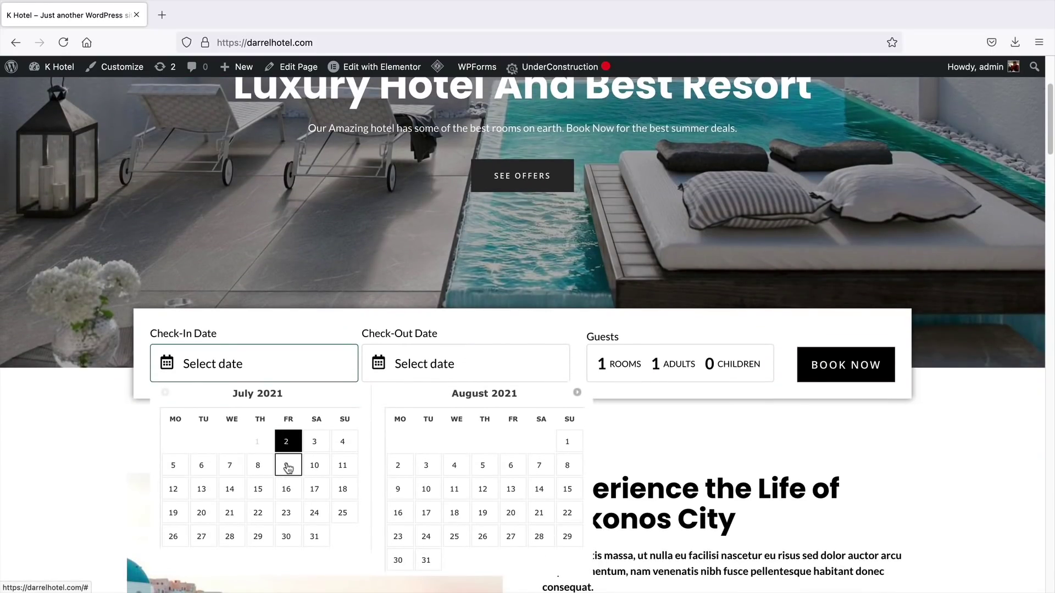
pyautogui.click(288, 467)
pyautogui.click(848, 374)
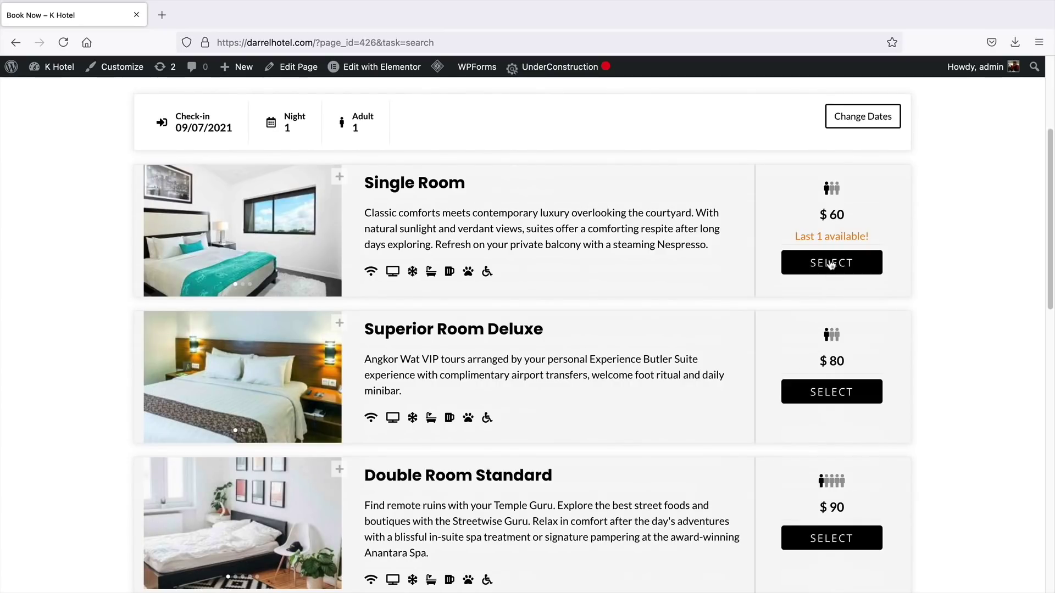
# Select the Single Room and continue past the extras to the Billing Information form.
pyautogui.click(831, 264)
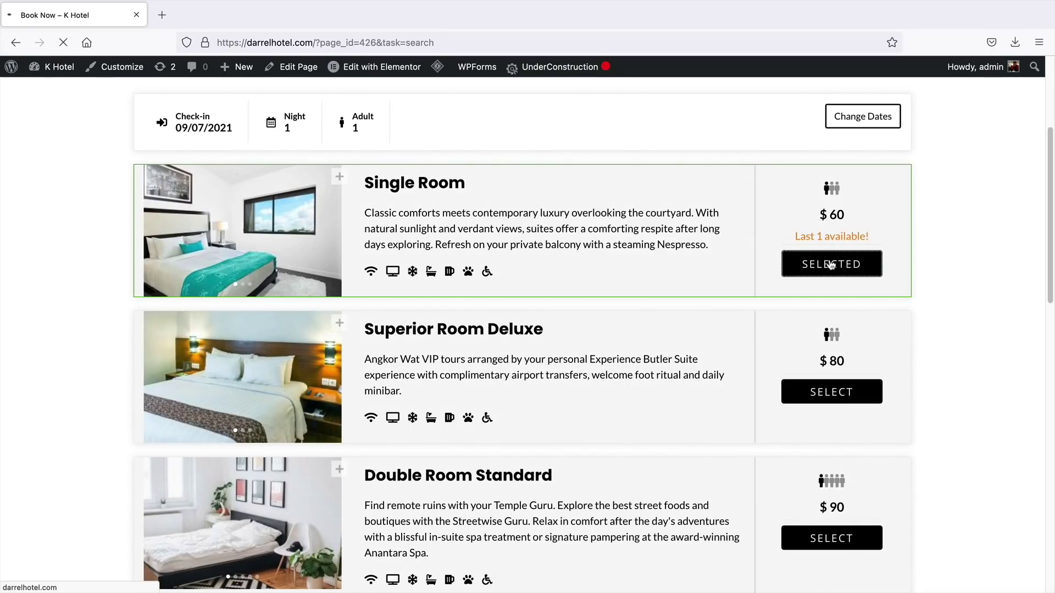
pyautogui.scroll(-15, 814, 319)
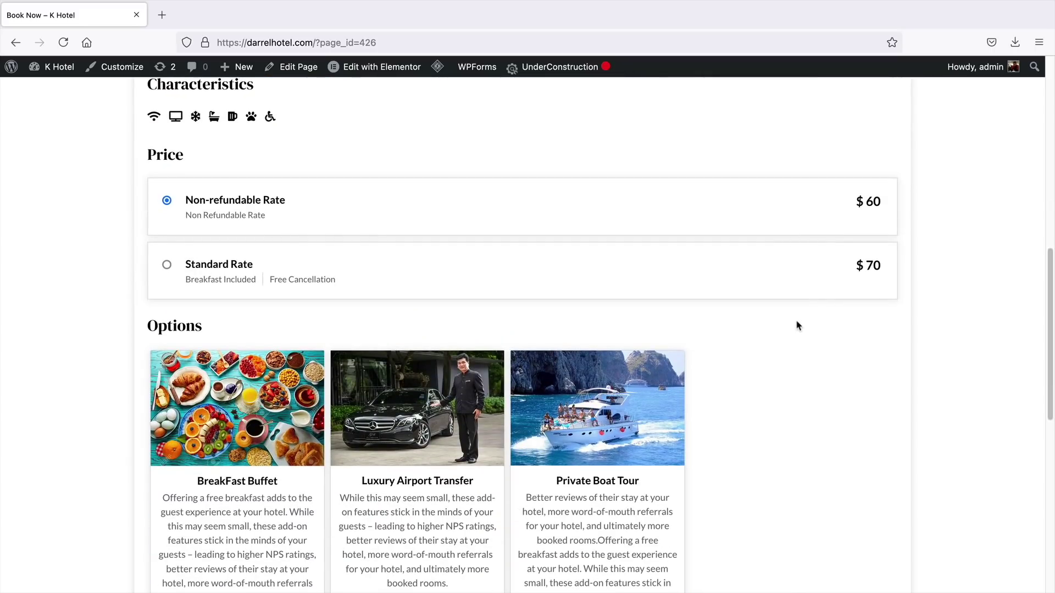
pyautogui.click(849, 458)
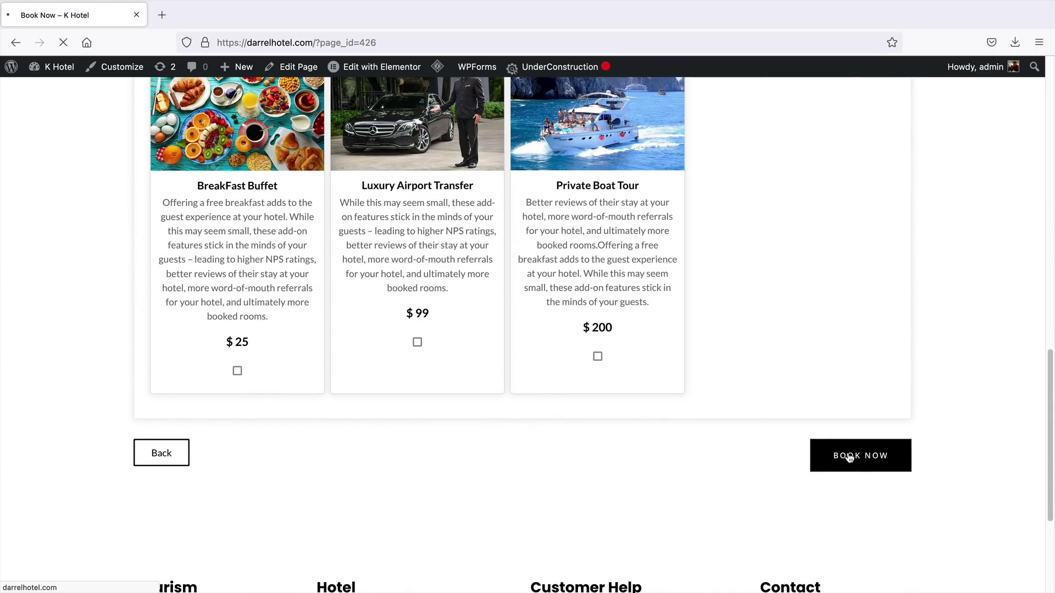
pyautogui.scroll(-8, 838, 437)
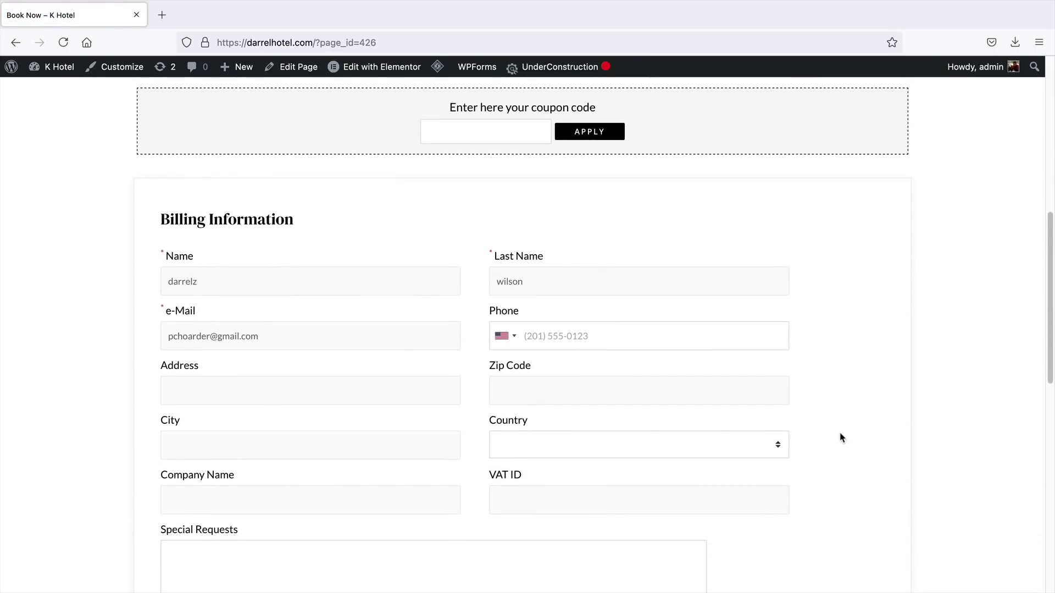
# Tick the terms and 'Are You Pregnant?' checkboxes, choose Pay On Arrival, and confirm the reservation.
pyautogui.scroll(-8, 841, 437)
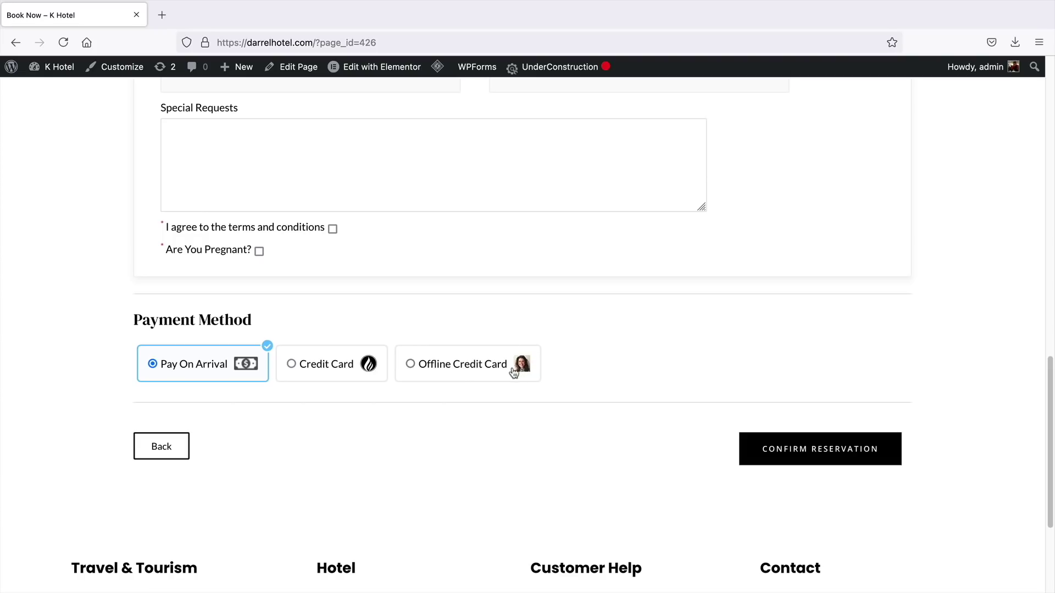
pyautogui.click(413, 364)
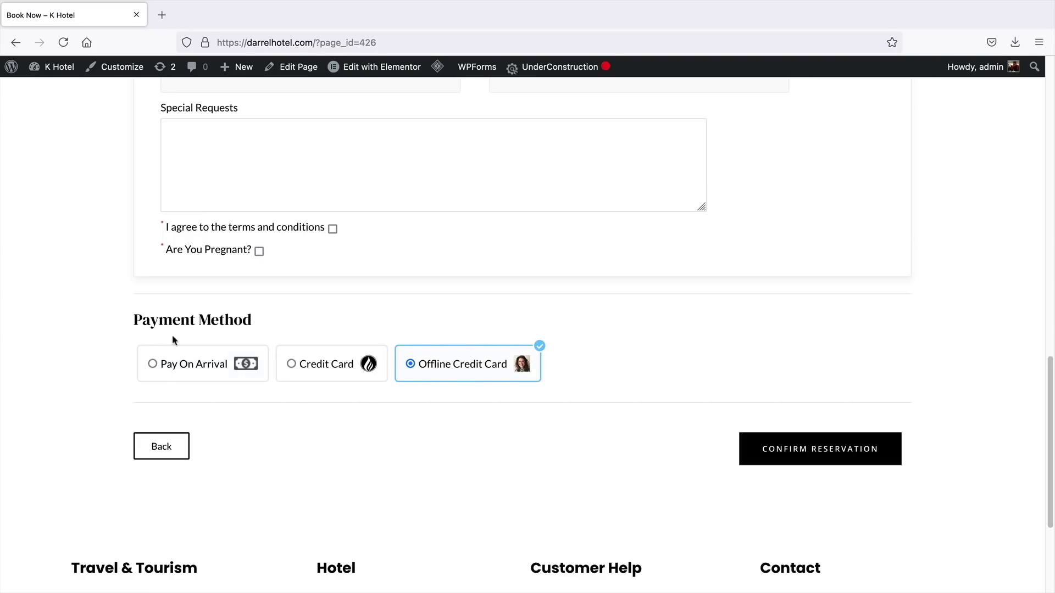
pyautogui.click(332, 228)
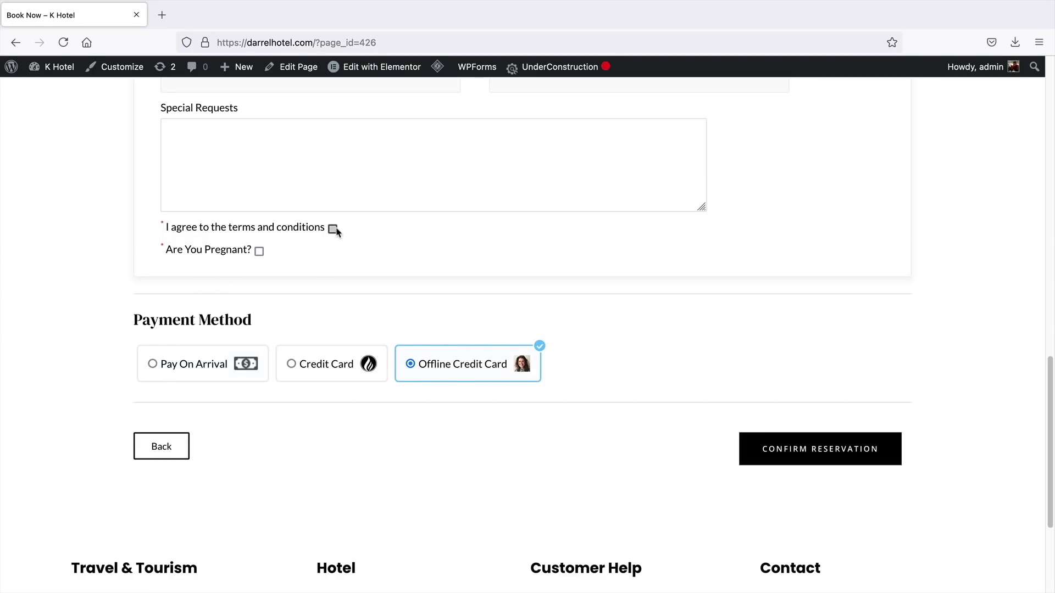
pyautogui.click(259, 251)
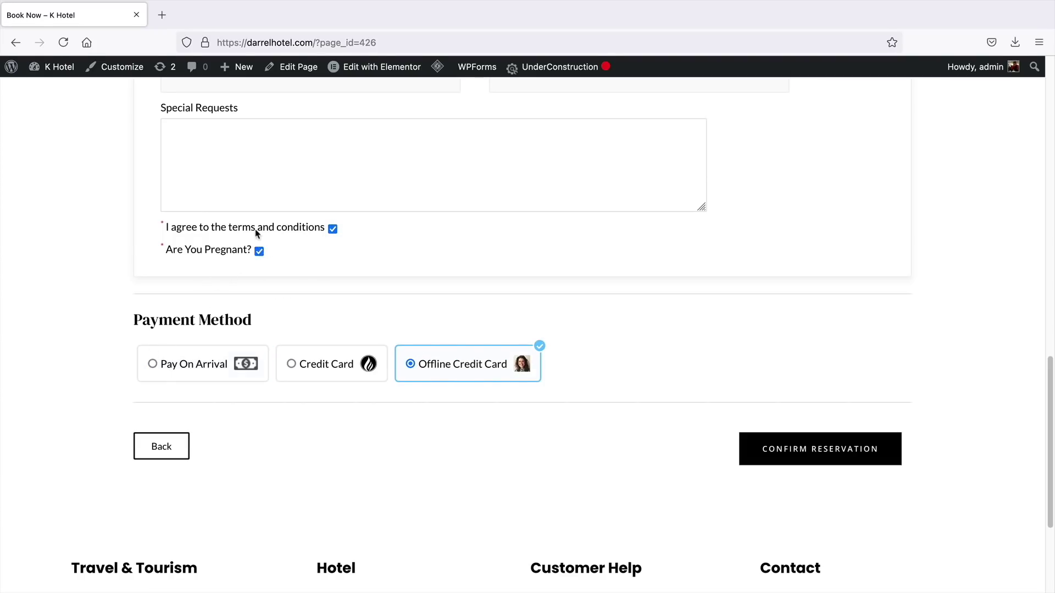
pyautogui.click(163, 369)
pyautogui.click(770, 455)
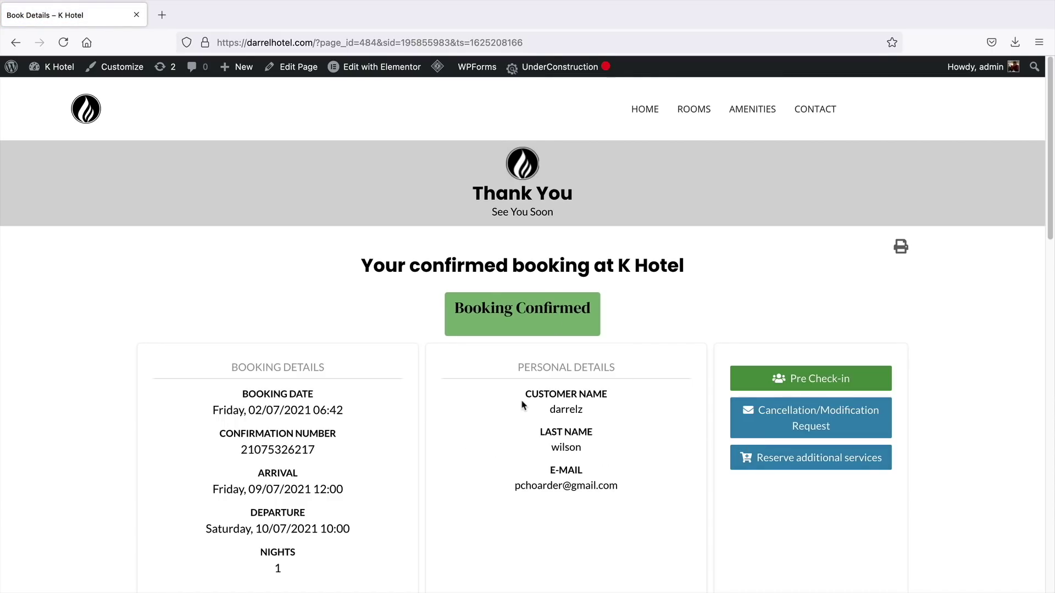
# Review the Booking Confirmed page's details and total for the 9–10 July stay.
pyautogui.scroll(-10, 522, 404)
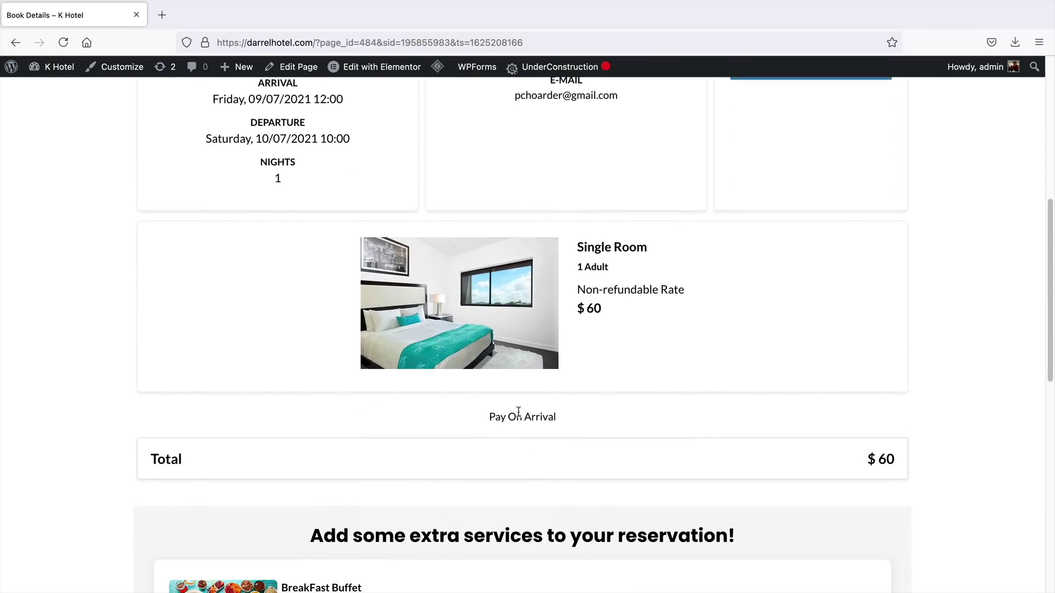
pyautogui.scroll(-9, 518, 412)
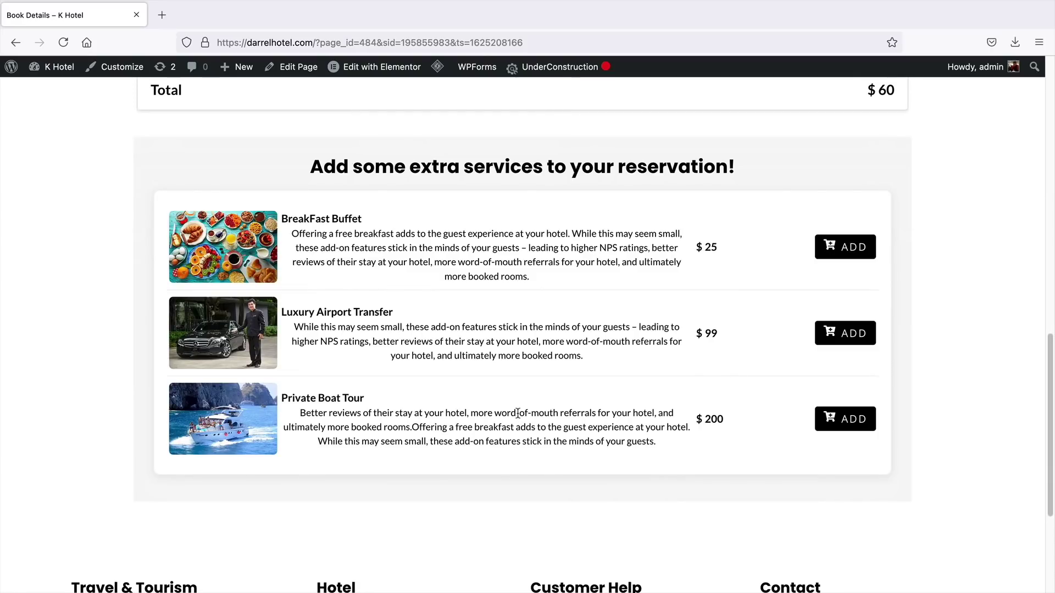
pyautogui.scroll(-5, 517, 413)
pyautogui.scroll(19, 516, 419)
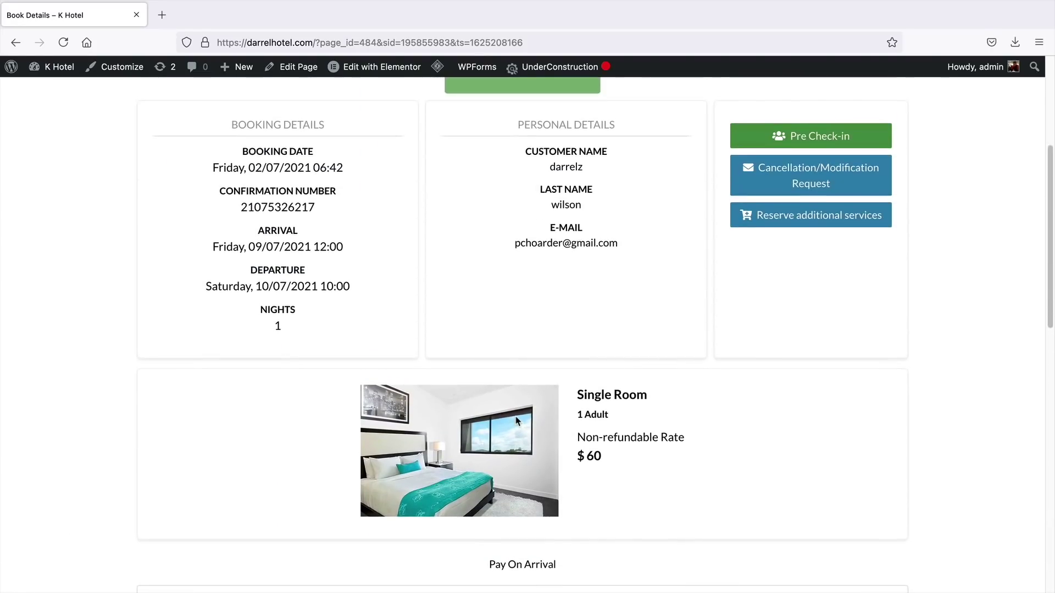
pyautogui.scroll(6, 515, 422)
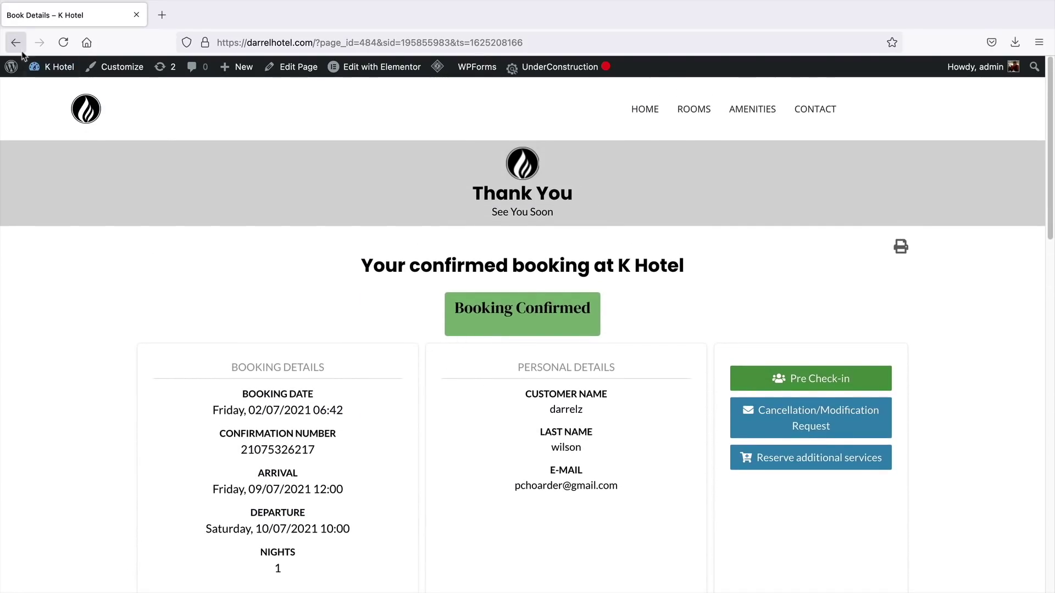
# Go back through the booking steps to the K Hotel home page.
pyautogui.click(16, 44)
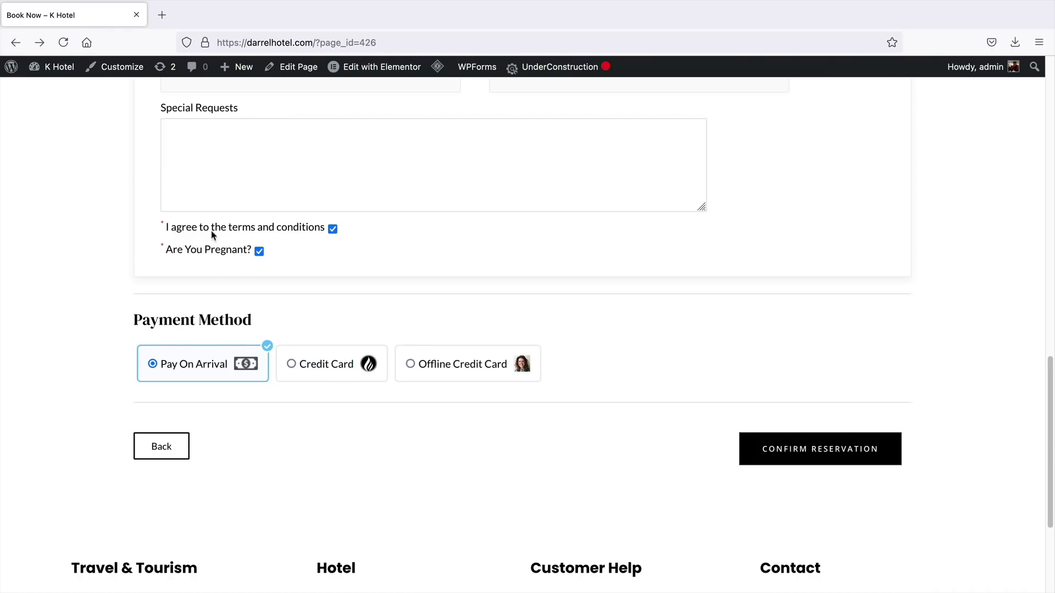
pyautogui.click(15, 44)
pyautogui.scroll(15, 151, 281)
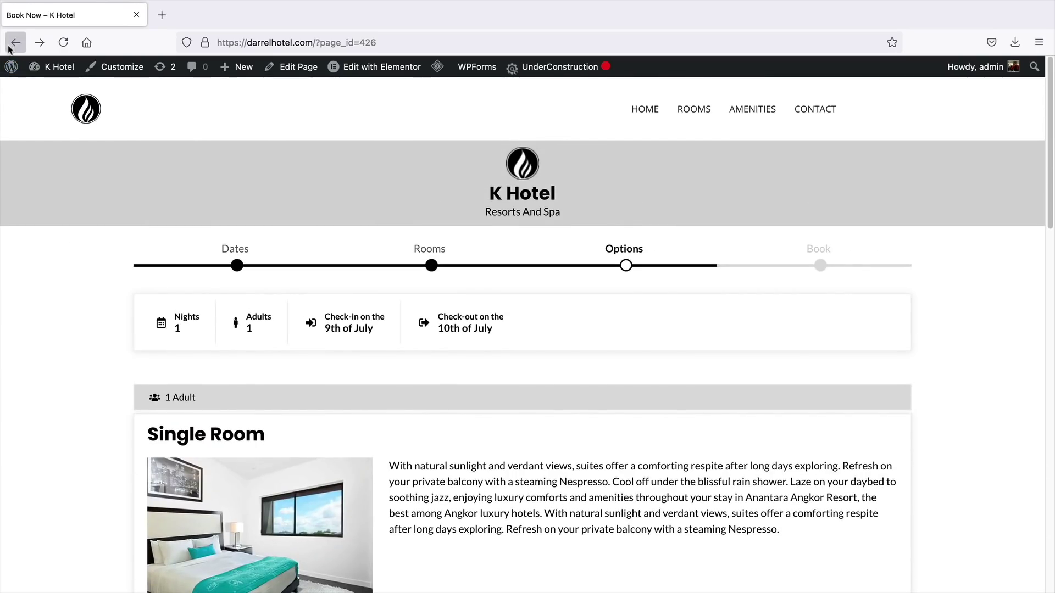
pyautogui.click(9, 49)
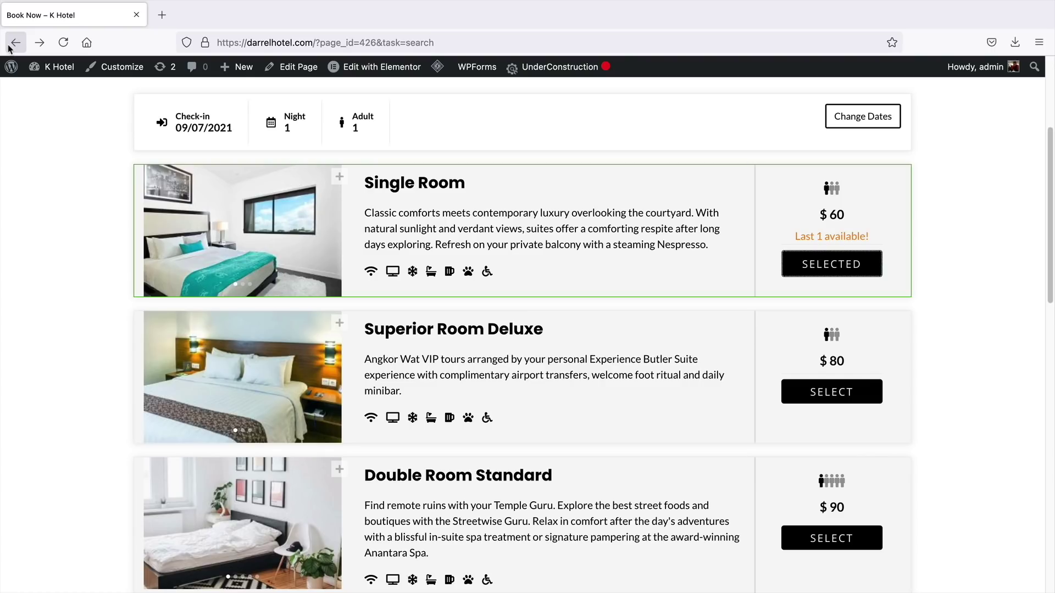
pyautogui.click(9, 48)
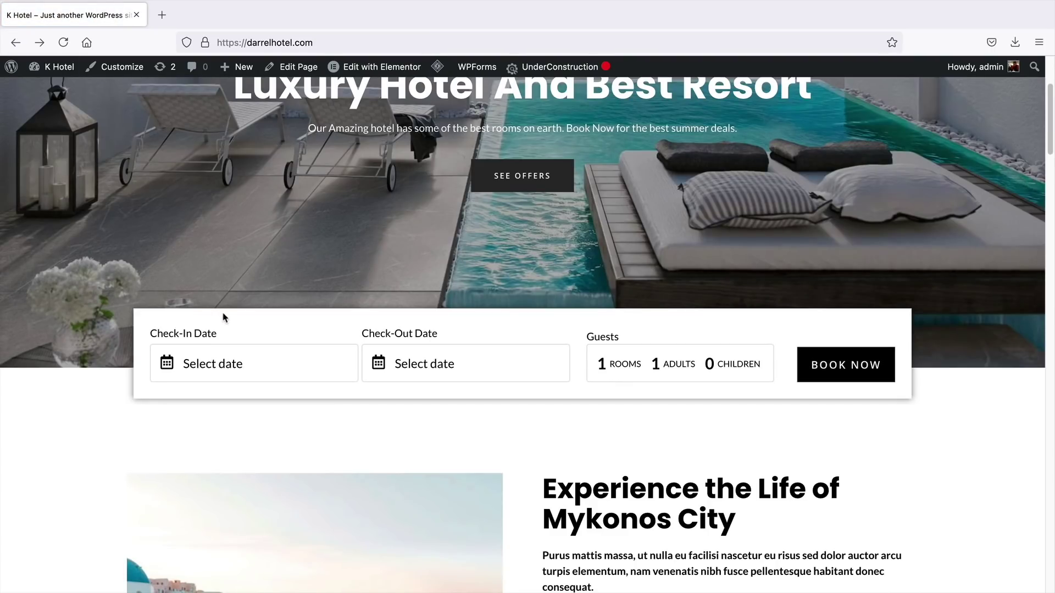
pyautogui.scroll(4, 231, 319)
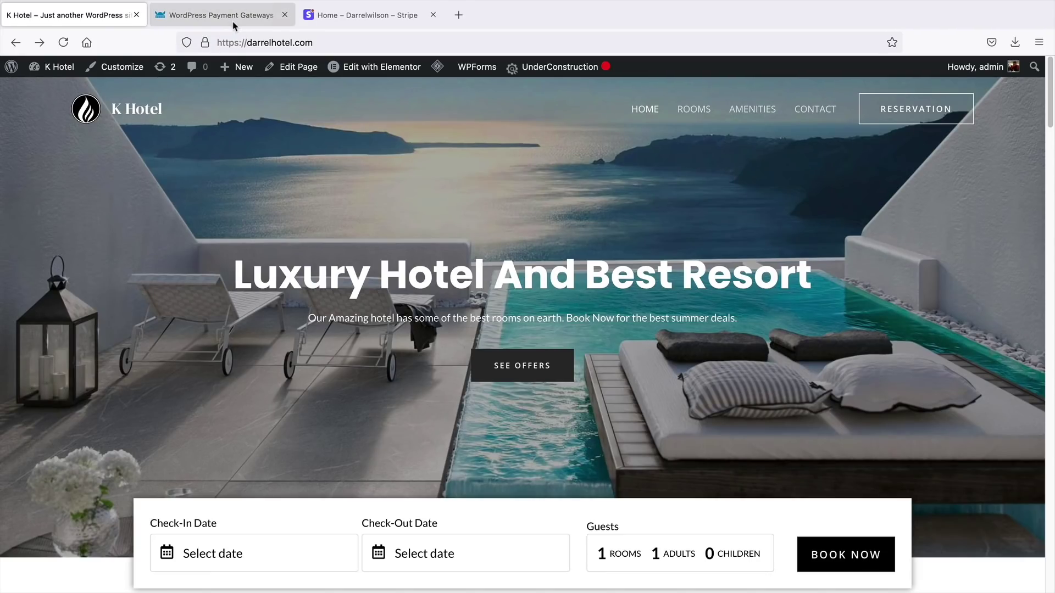
# Go to page 2 of the VikWP payment gateways and find Stripe at 60 €.
pyautogui.click(233, 17)
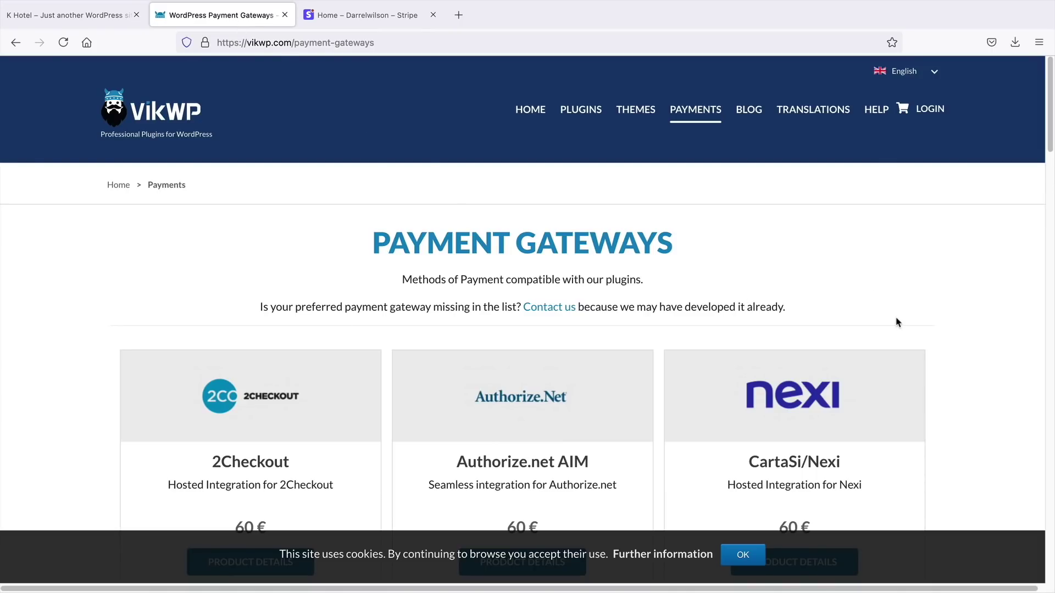
pyautogui.middleClick(912, 311)
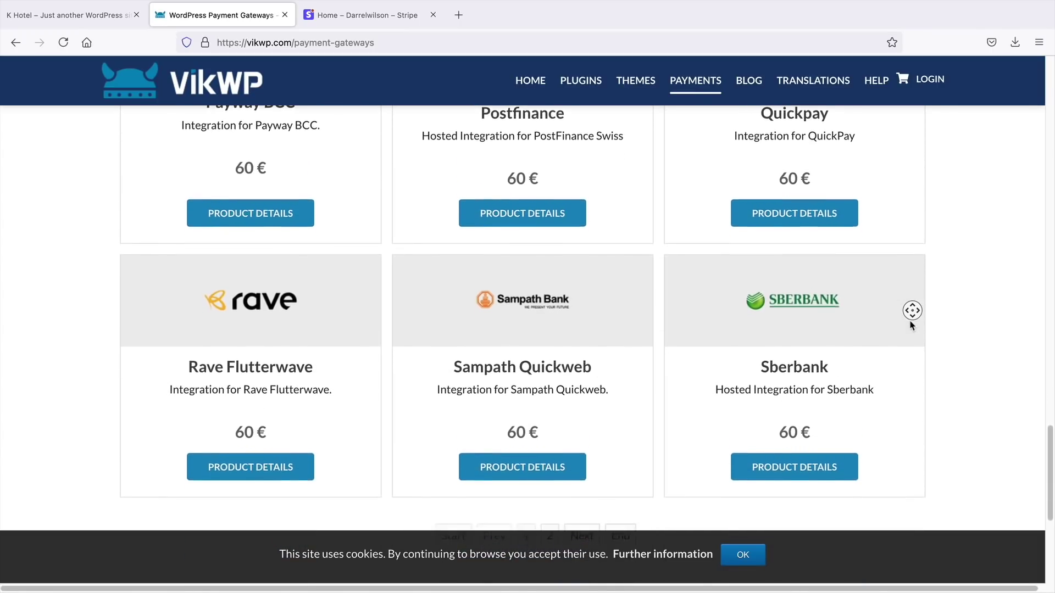
pyautogui.middleClick(910, 321)
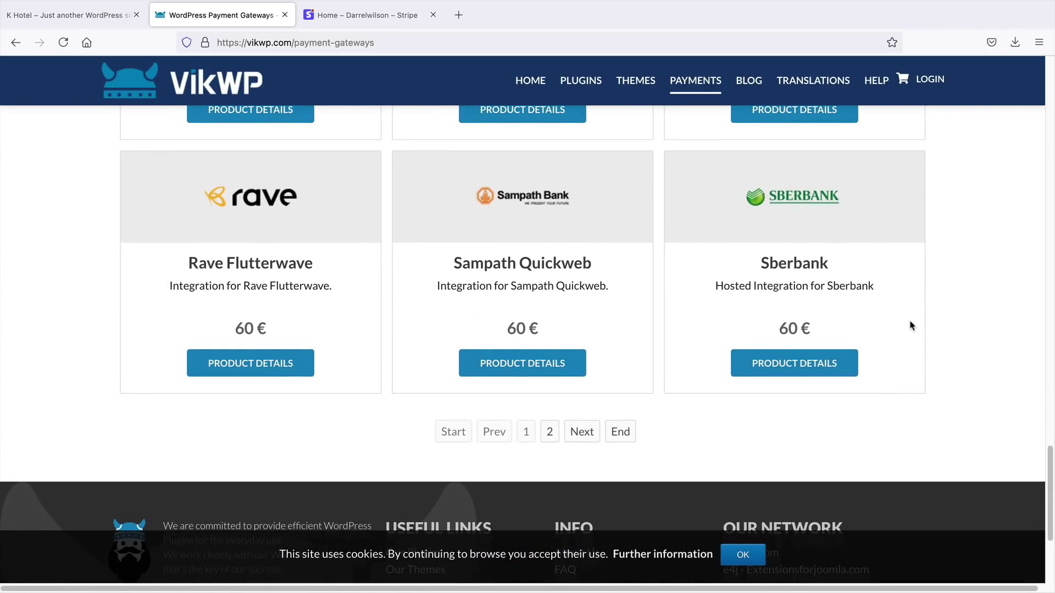
pyautogui.click(551, 434)
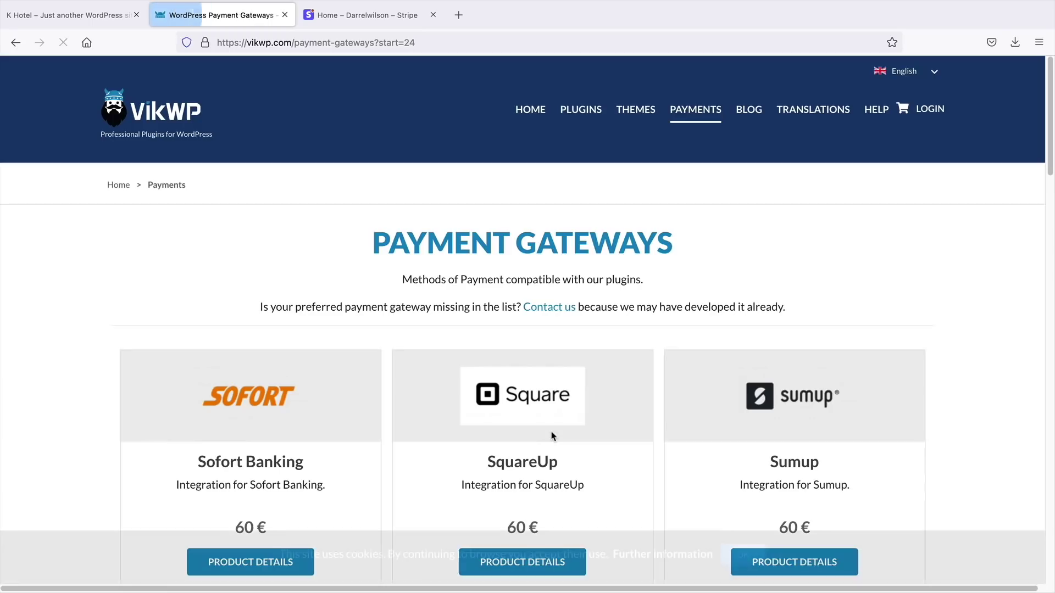
pyautogui.scroll(-10, 553, 436)
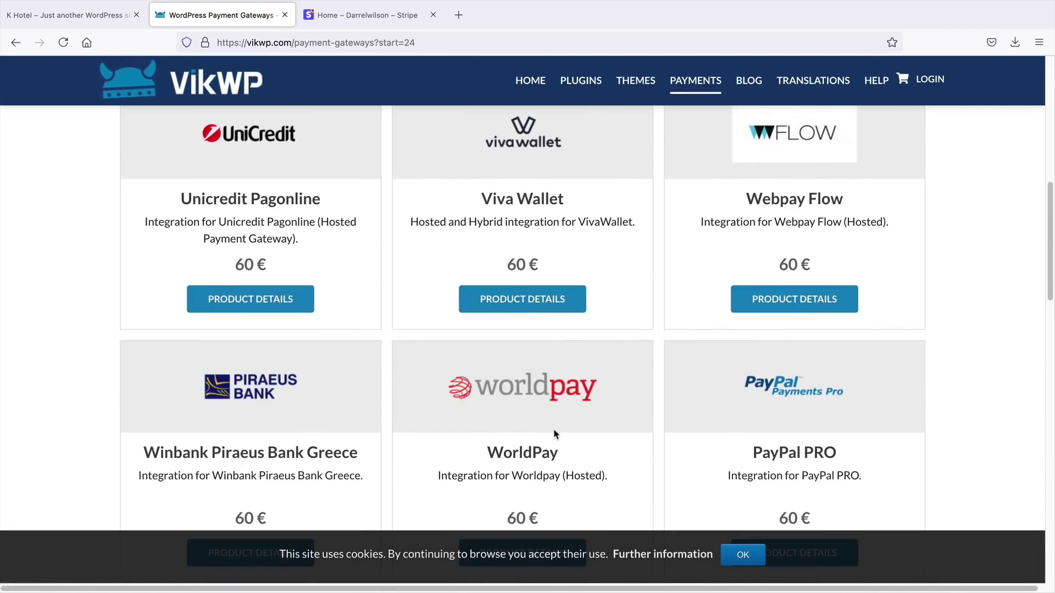
pyautogui.scroll(-5, 554, 435)
pyautogui.scroll(-3, 554, 436)
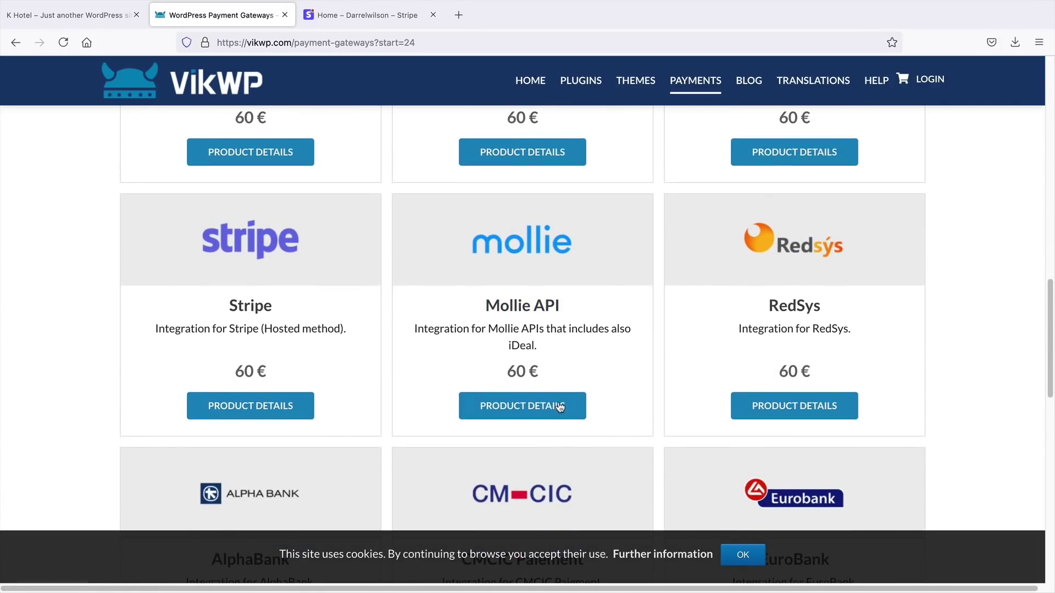
pyautogui.scroll(1, 327, 251)
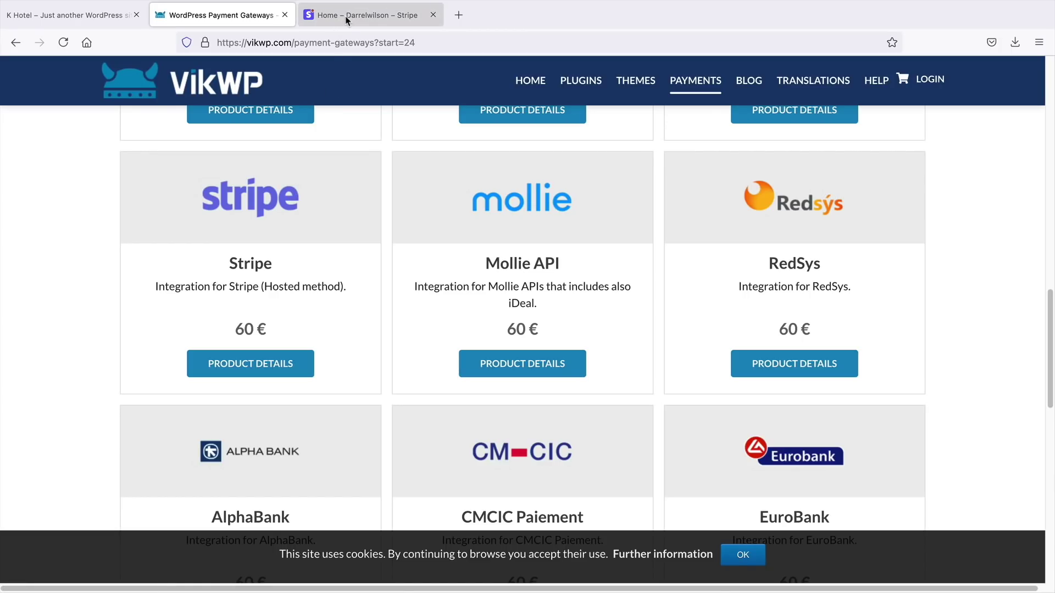
# Review the Stripe dashboard's zero payments and $0.00 balance, and check the signed-in account.
pyautogui.click(390, 16)
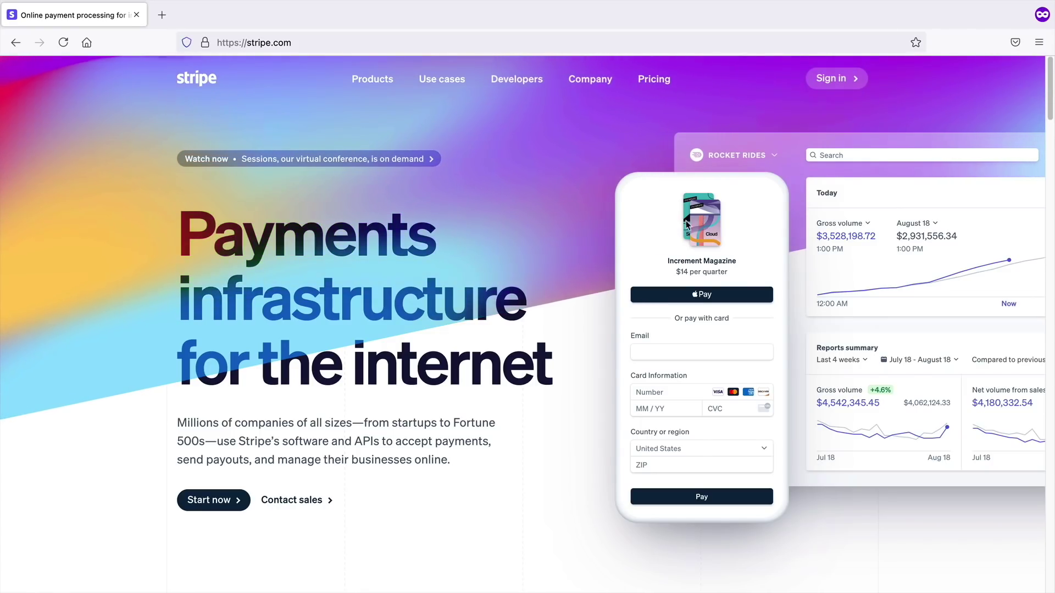
pyautogui.scroll(-15, 687, 224)
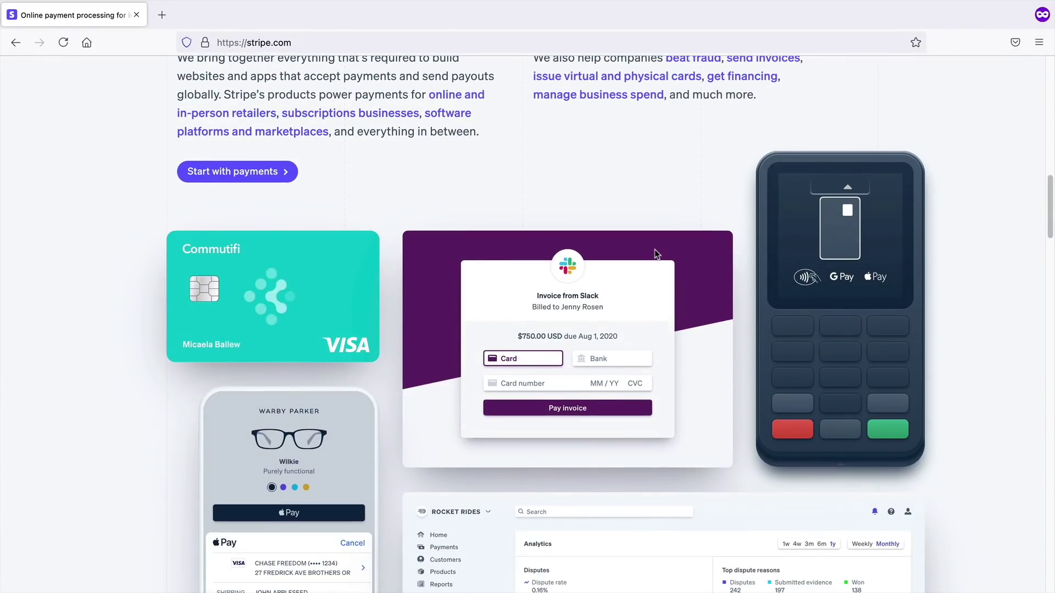
pyautogui.scroll(-5, 655, 254)
pyautogui.scroll(-20, 654, 256)
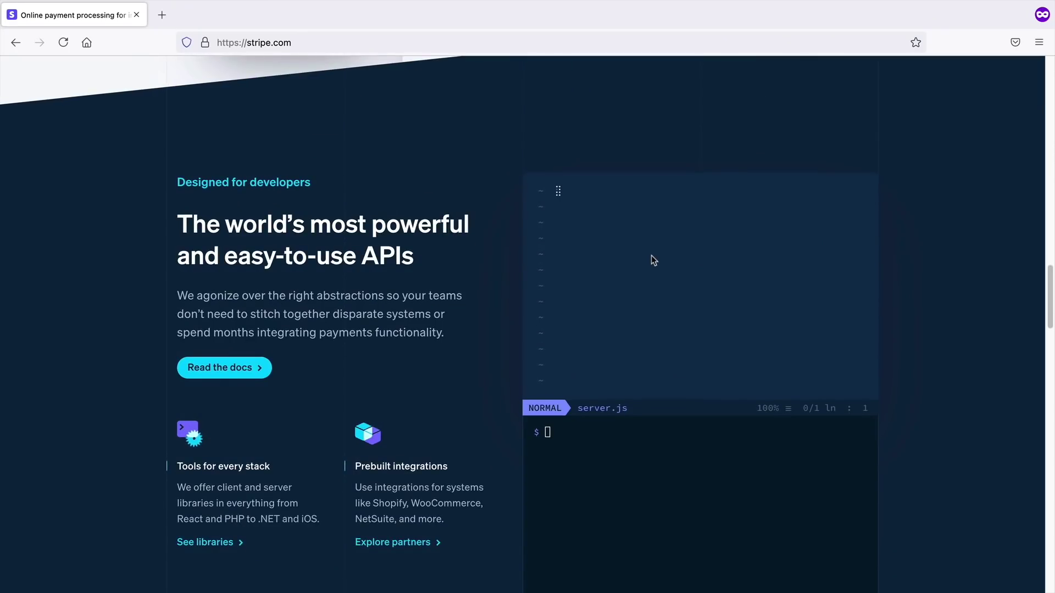
pyautogui.scroll(-4, 650, 265)
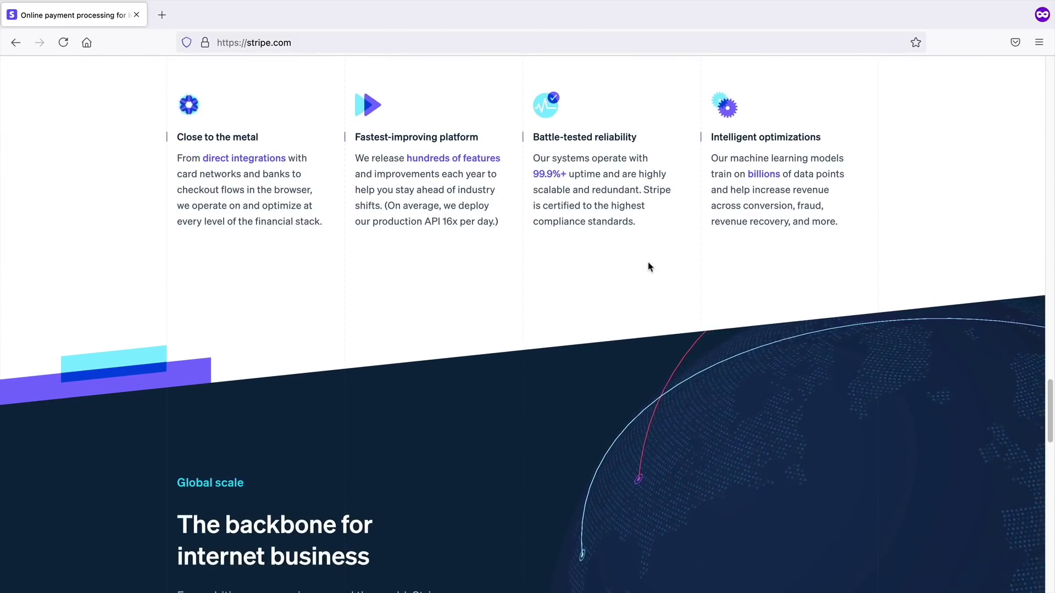
pyautogui.scroll(5, 666, 279)
pyautogui.moveTo(1051, 367); pyautogui.dragTo(1051, 62)
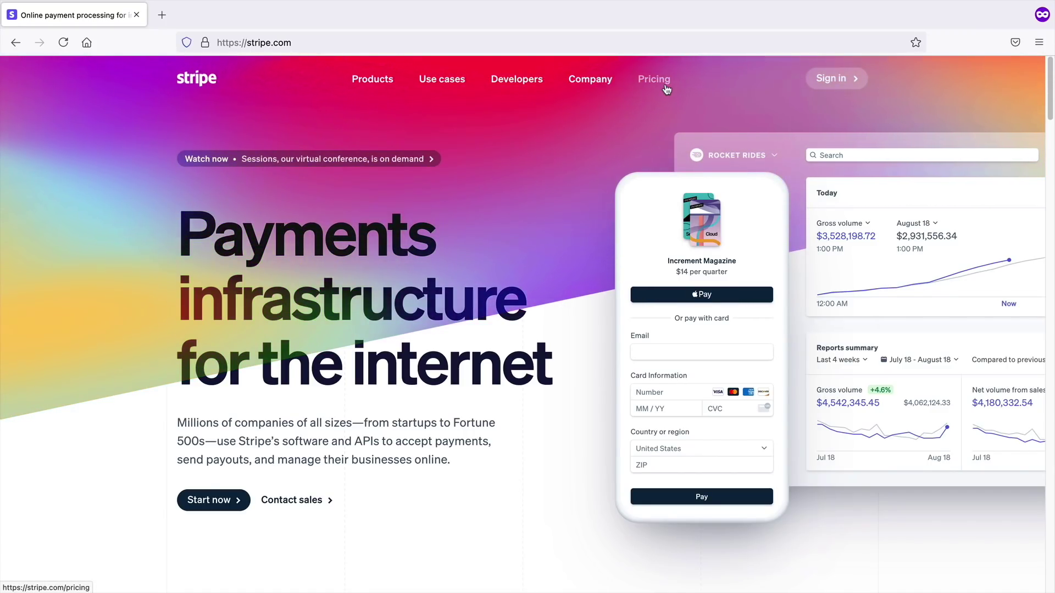
pyautogui.click(137, 16)
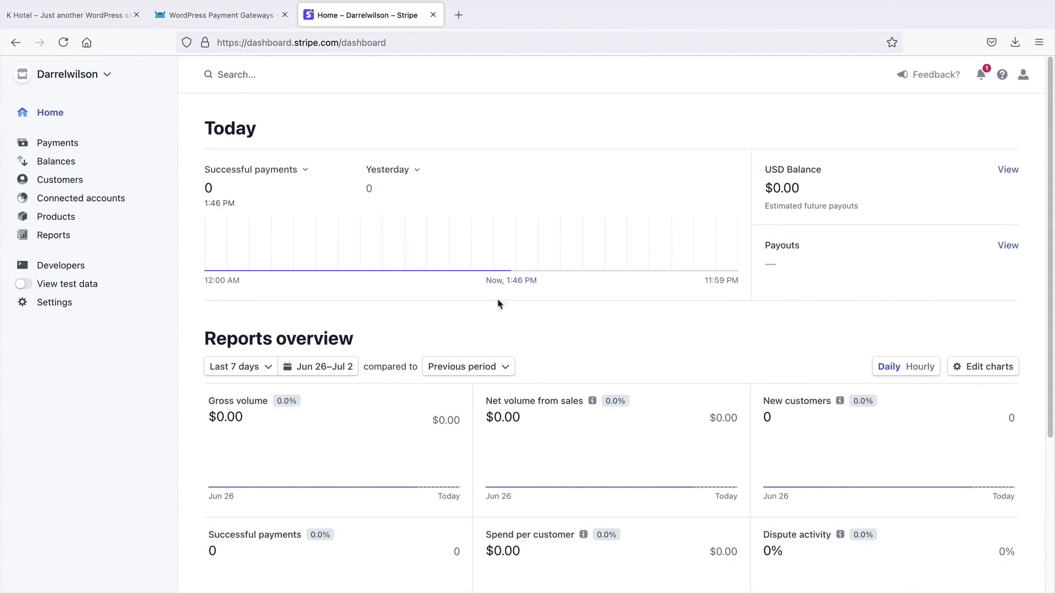
pyautogui.click(1025, 75)
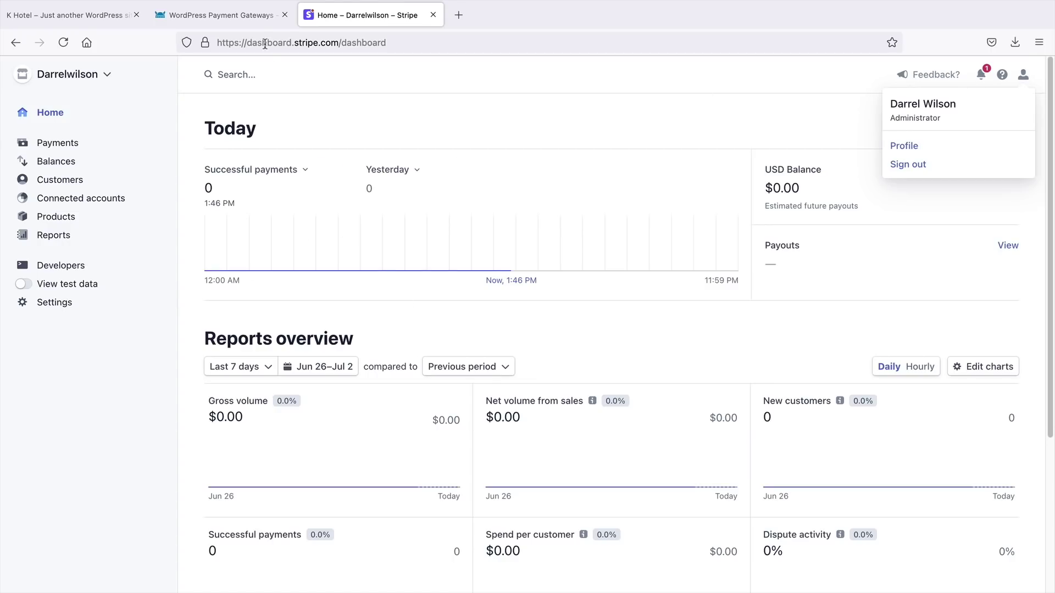
# View the VikWP Stripe integration product page, version 1.1.4 at 60 €, then return to K Hotel.
pyautogui.click(233, 22)
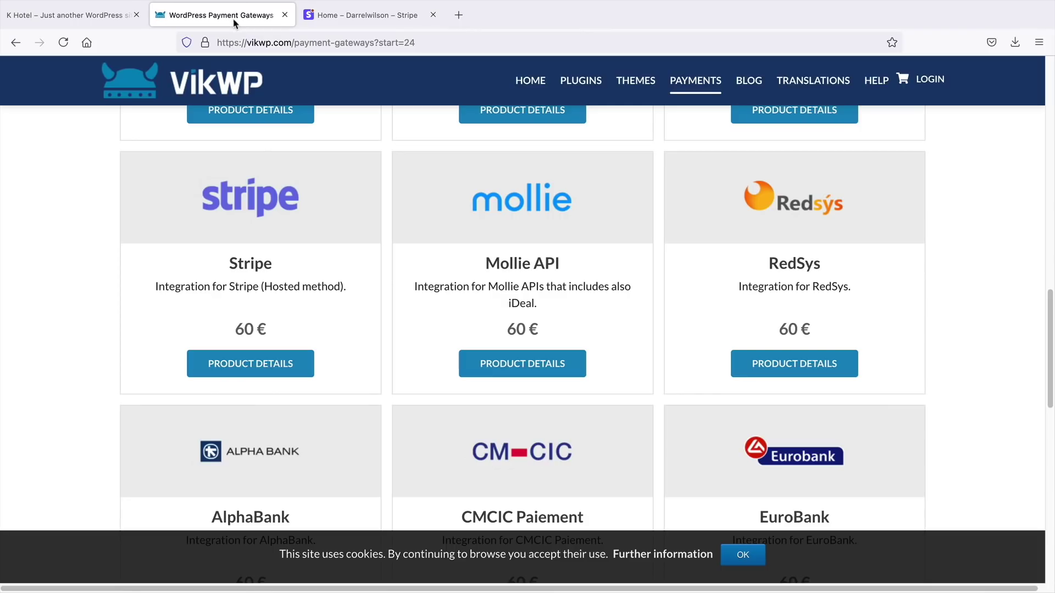
pyautogui.click(294, 374)
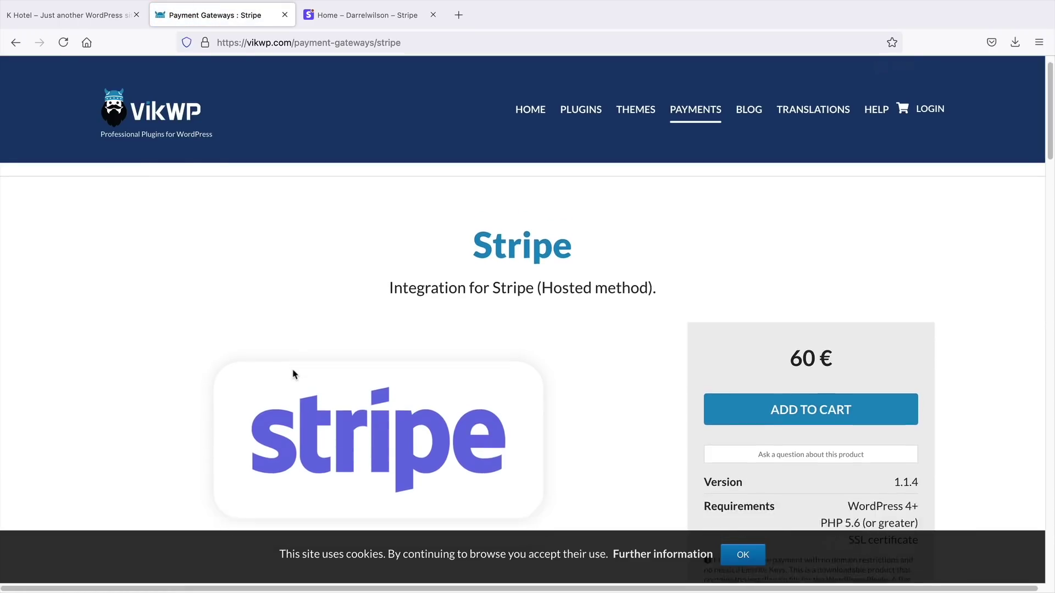
pyautogui.scroll(-3, 294, 374)
pyautogui.scroll(3, 294, 374)
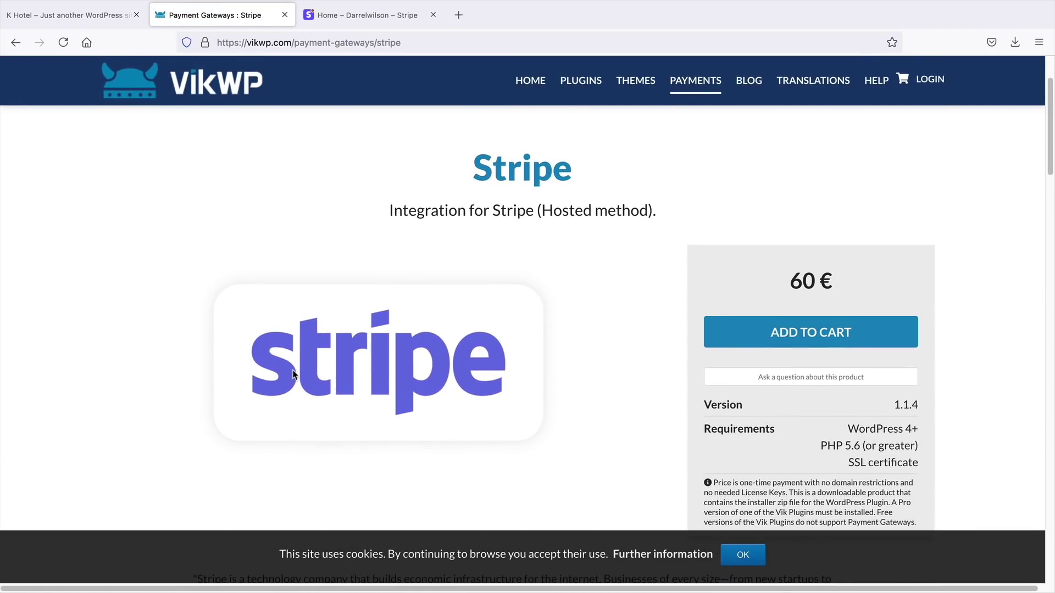
pyautogui.scroll(-3, 294, 375)
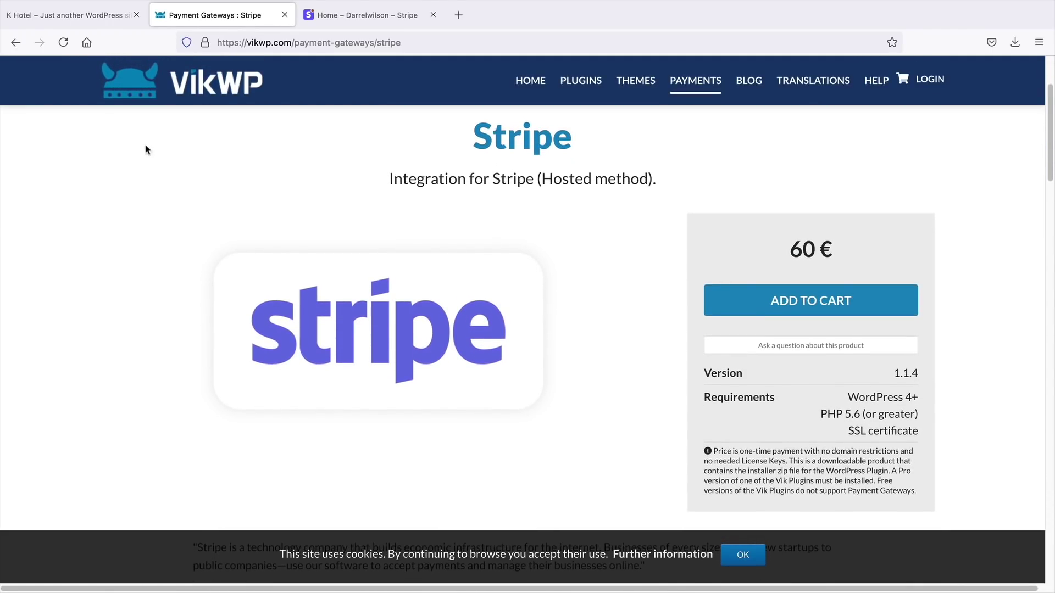
pyautogui.click(94, 22)
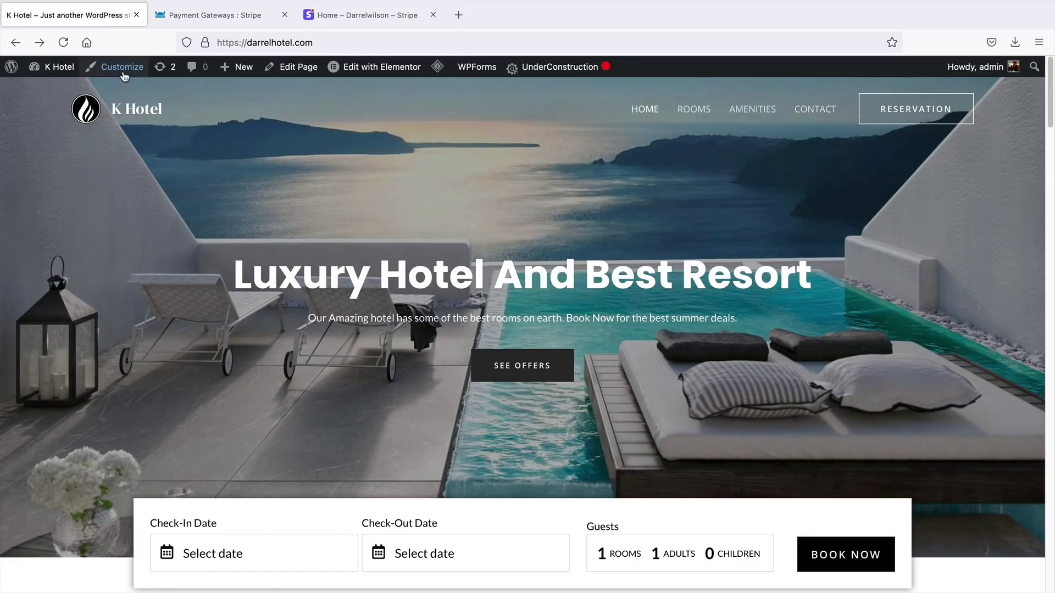
pyautogui.click(204, 44)
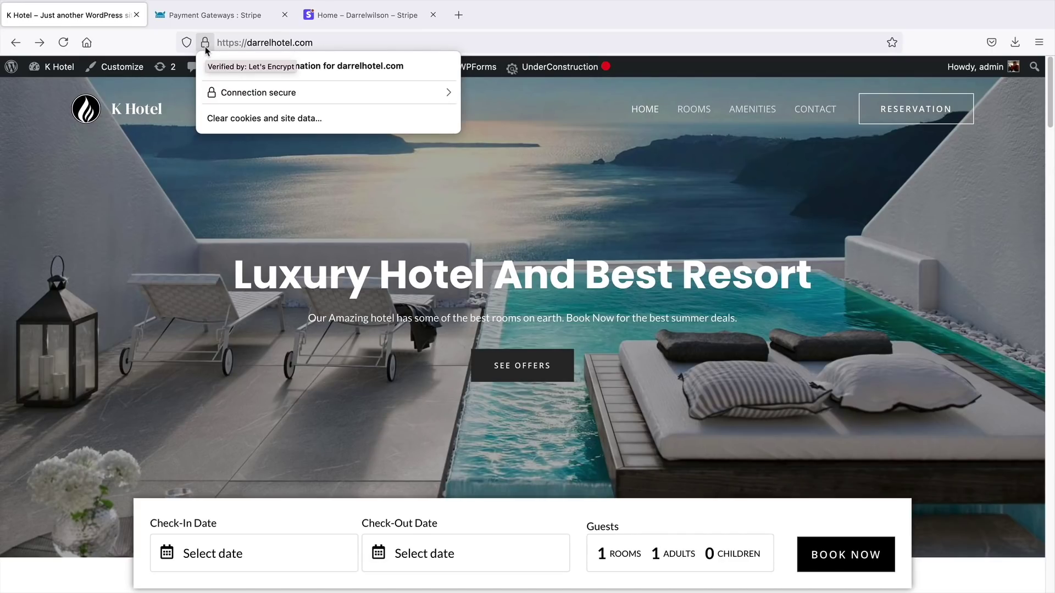
pyautogui.click(205, 44)
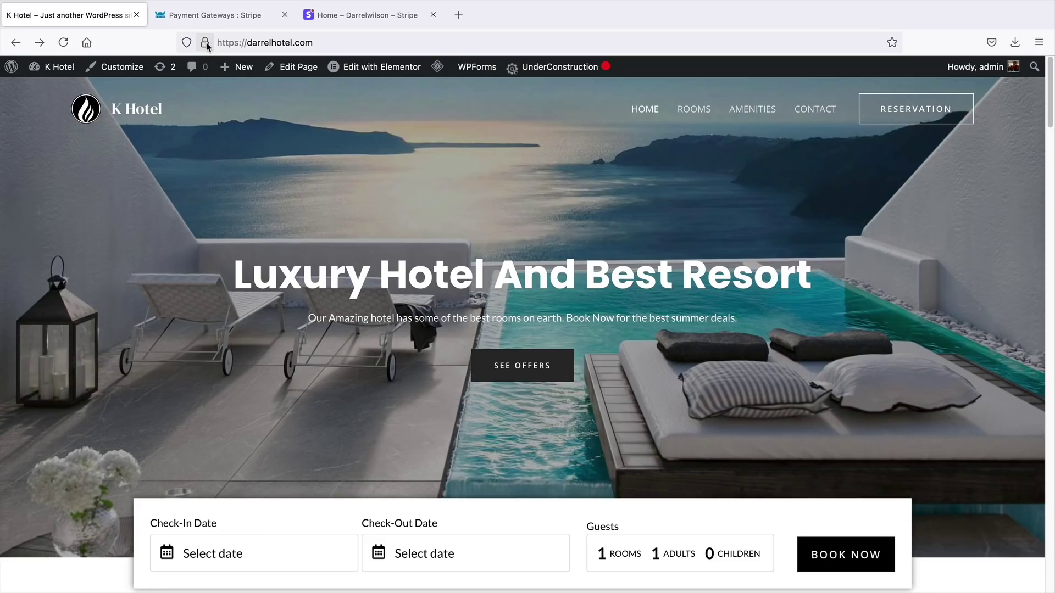
pyautogui.click(206, 44)
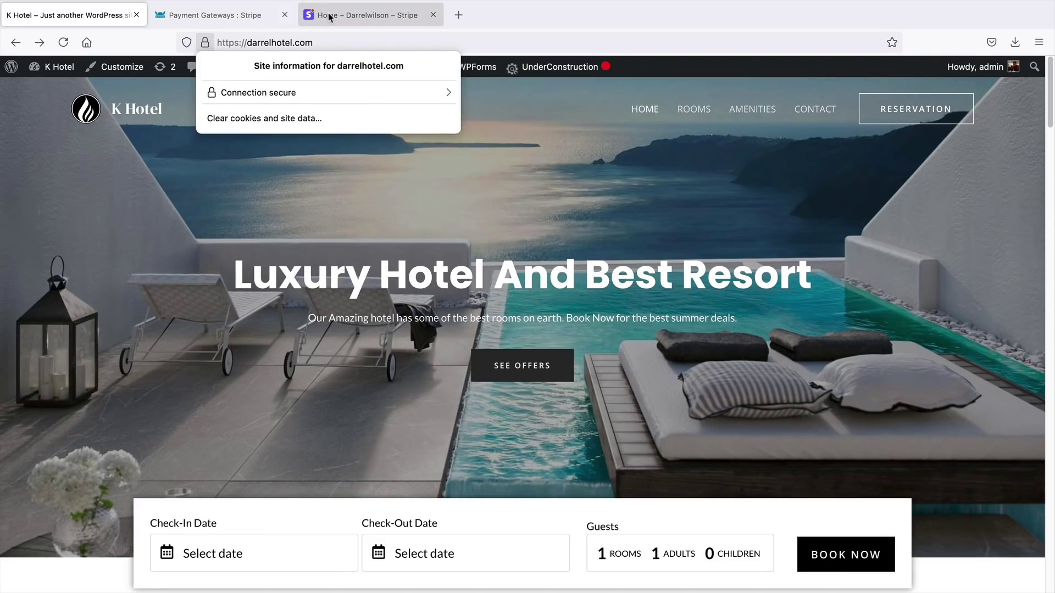
pyautogui.hotkey('ctrl', 'Tab')
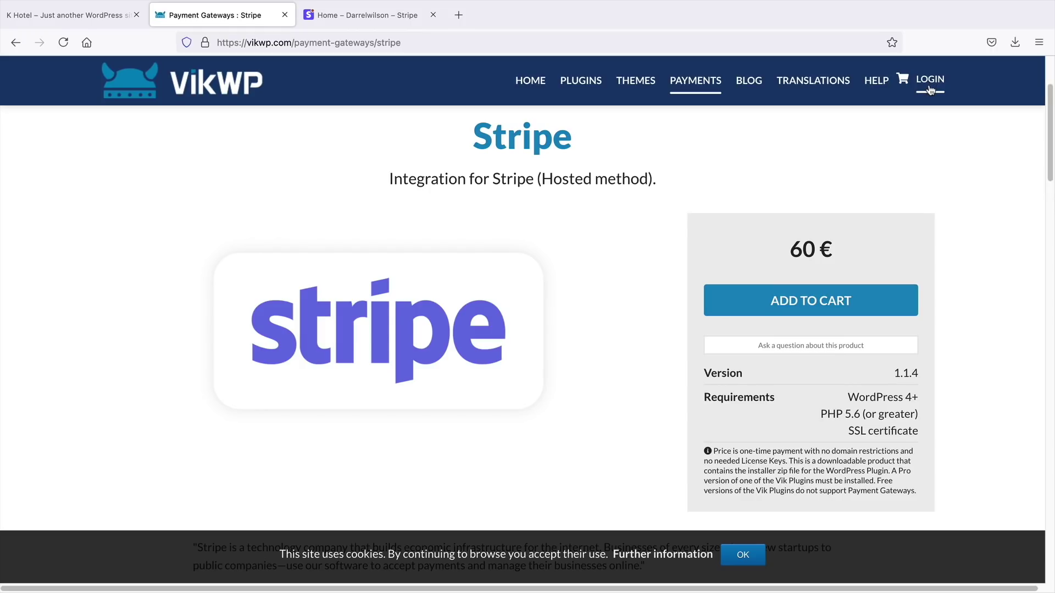
pyautogui.click(97, 20)
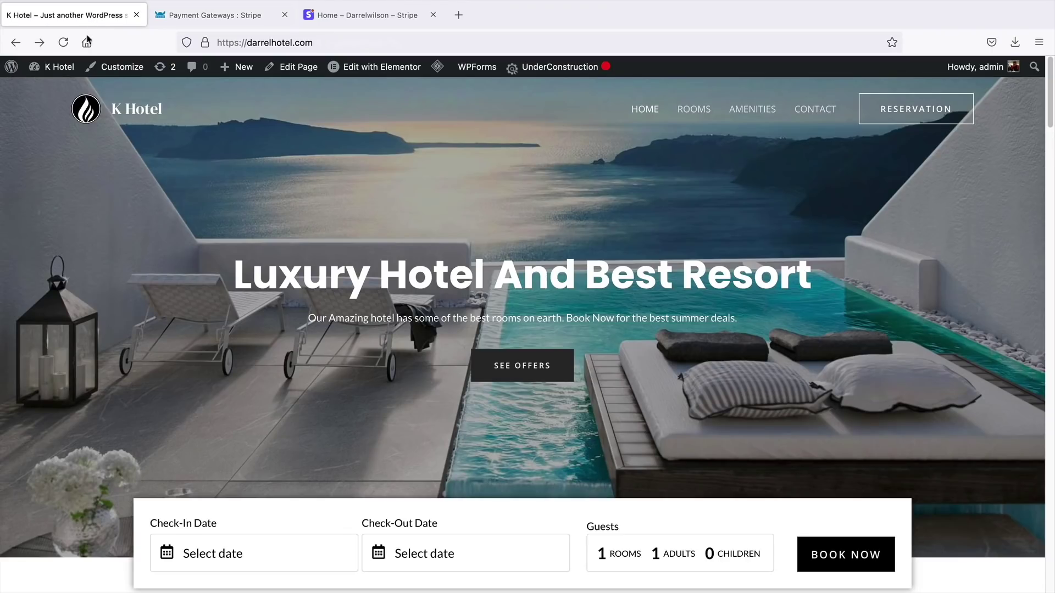
# From the dashboard, go to Plugins > Add New and reveal Upload Plugin.
pyautogui.moveTo(55, 67)
pyautogui.click(60, 94)
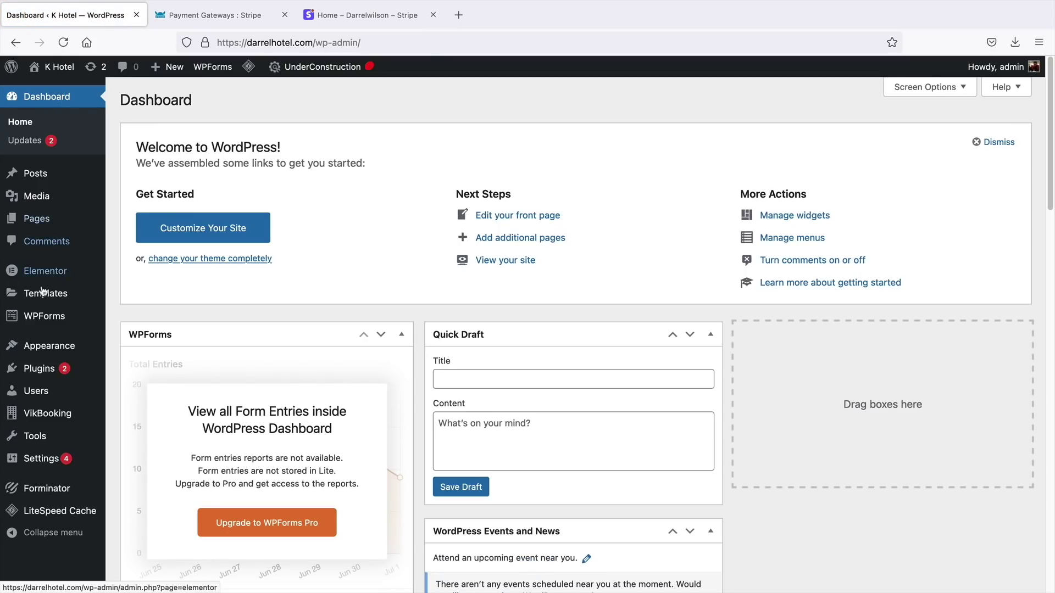
pyautogui.moveTo(40, 370)
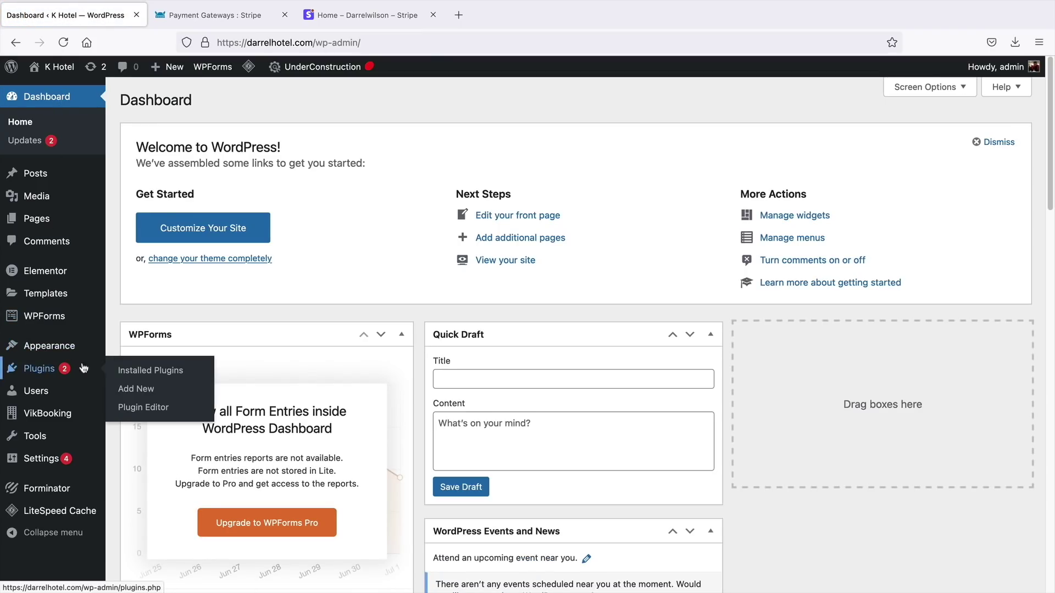
pyautogui.click(151, 392)
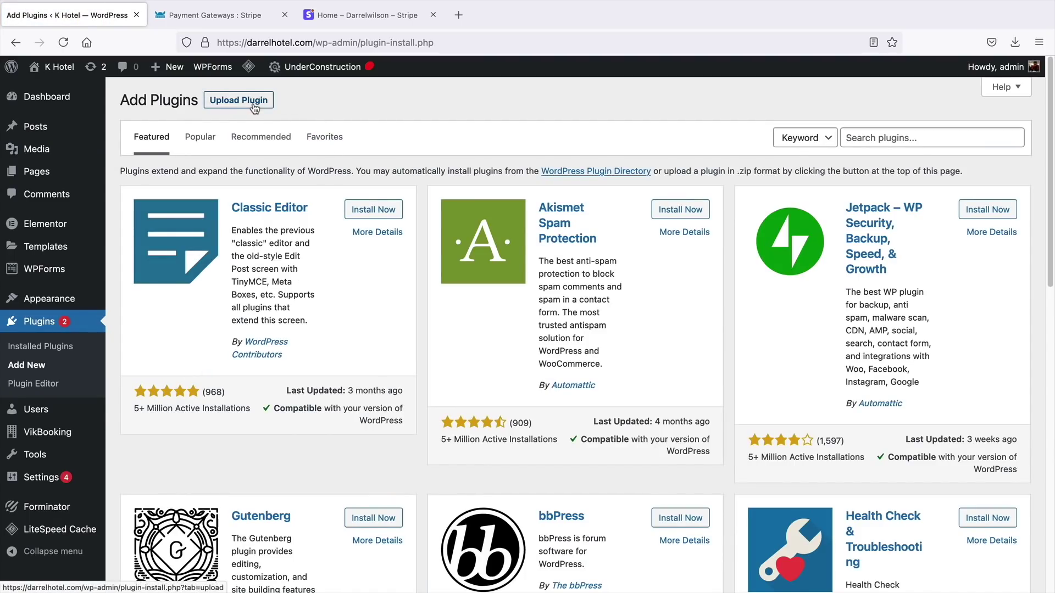
pyautogui.click(254, 105)
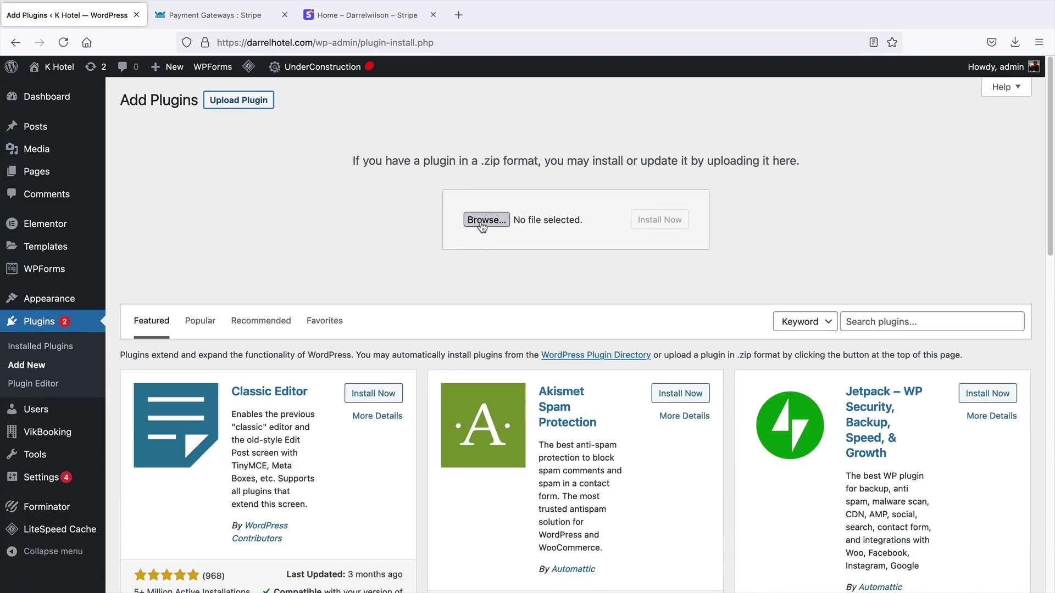
# Choose Hotel Images.zip from the Desktop as the plugin upload file.
pyautogui.click(486, 220)
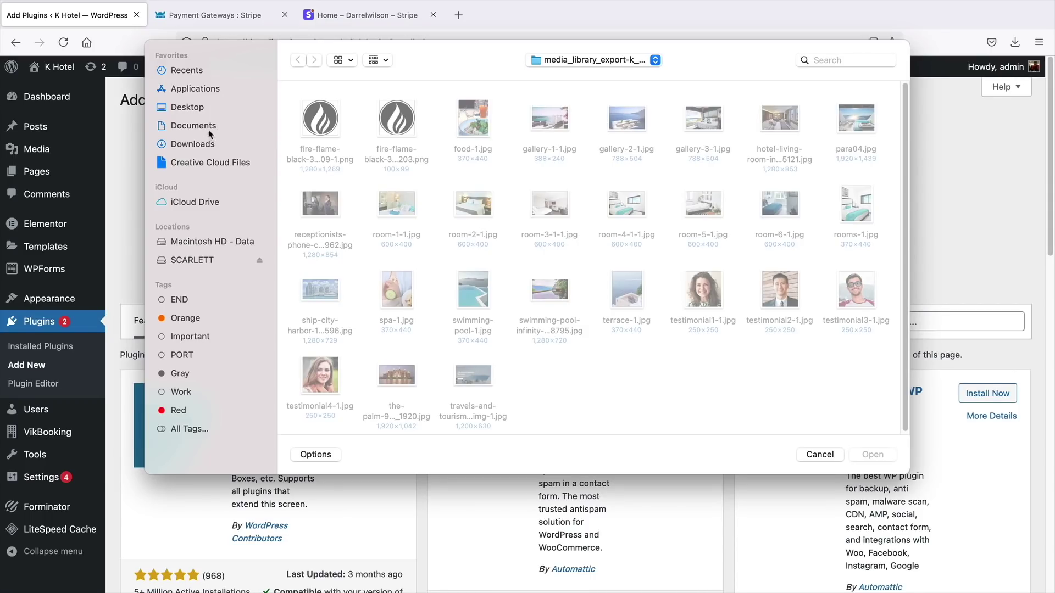
pyautogui.click(199, 111)
pyautogui.click(390, 126)
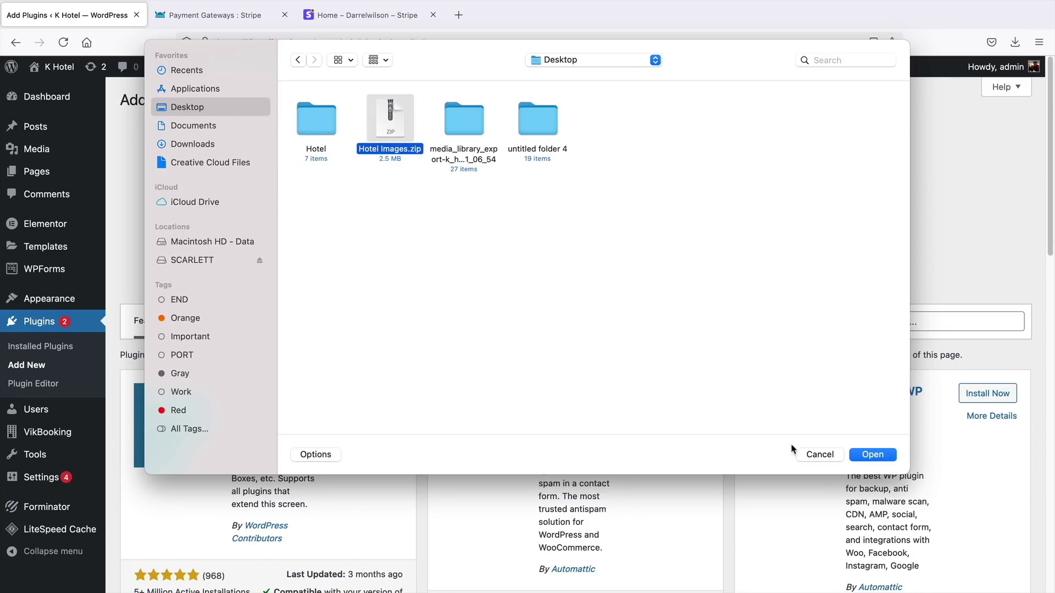
pyautogui.click(879, 454)
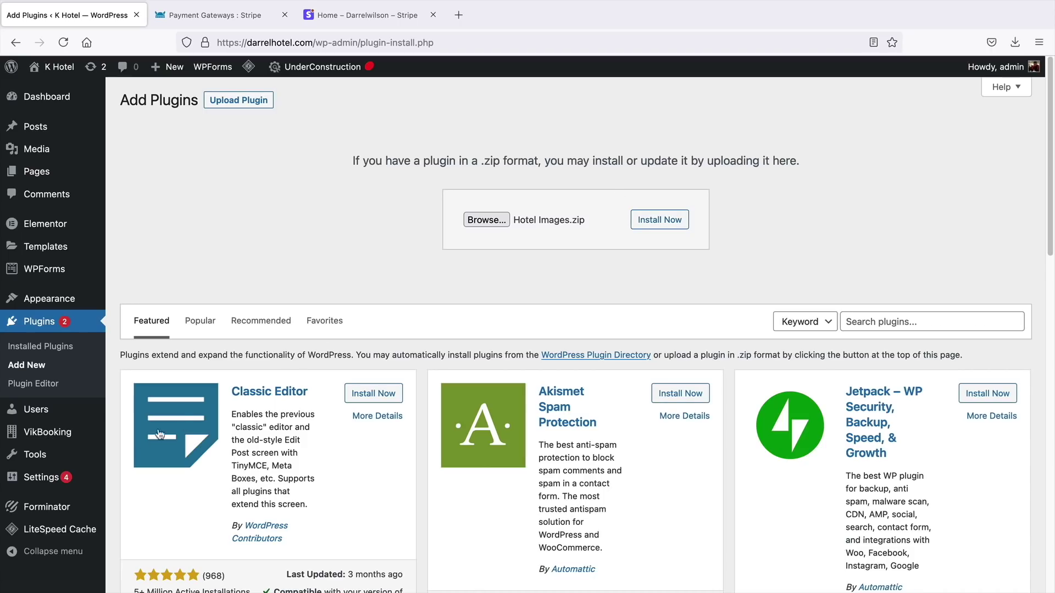
pyautogui.click(42, 438)
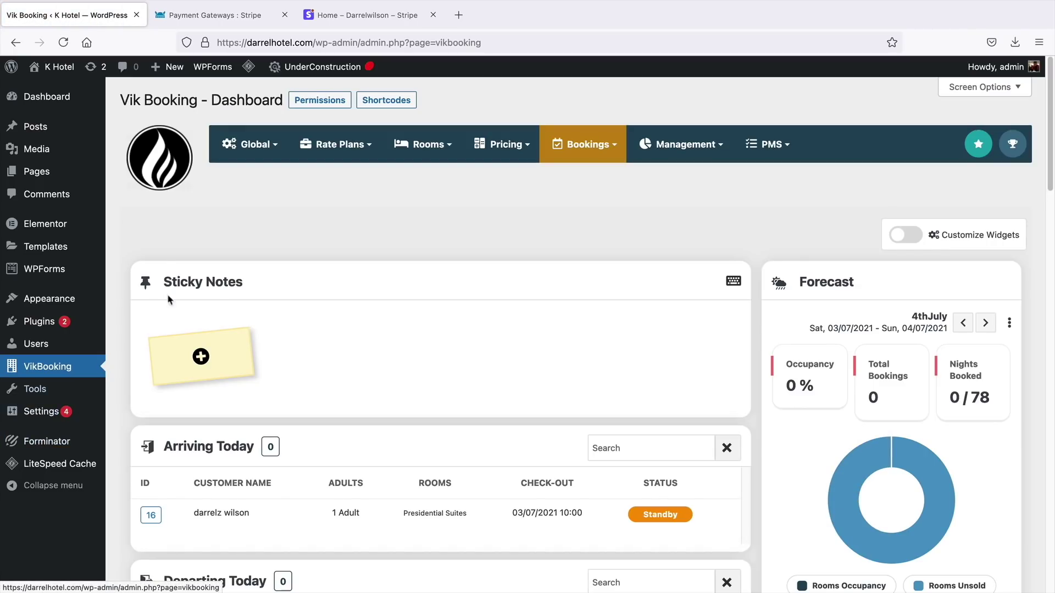
# Start a new payment method from VikBooking's Payment Methods list.
pyautogui.moveTo(279, 144)
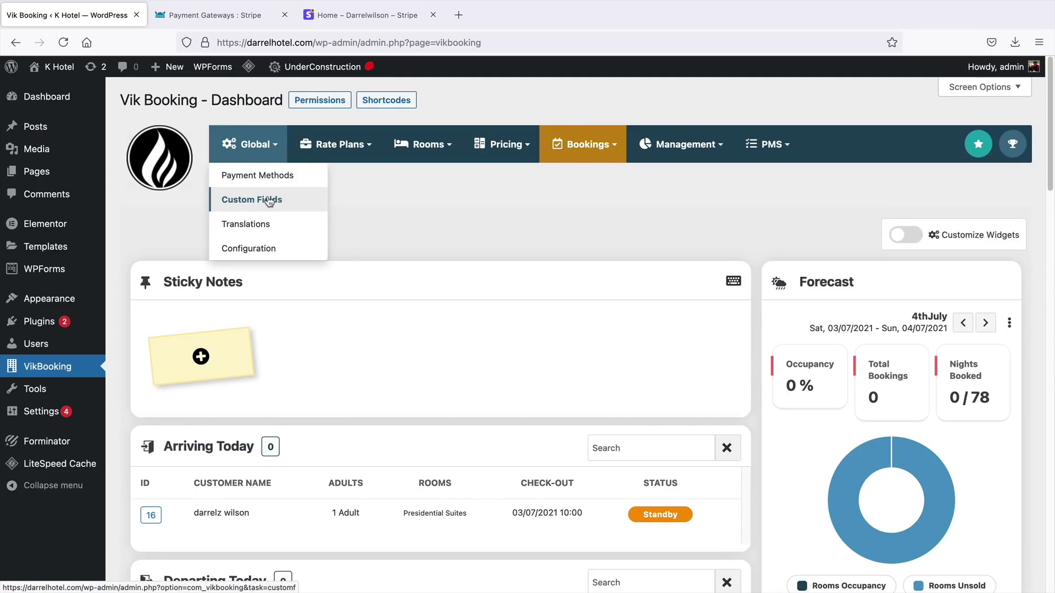
pyautogui.click(274, 180)
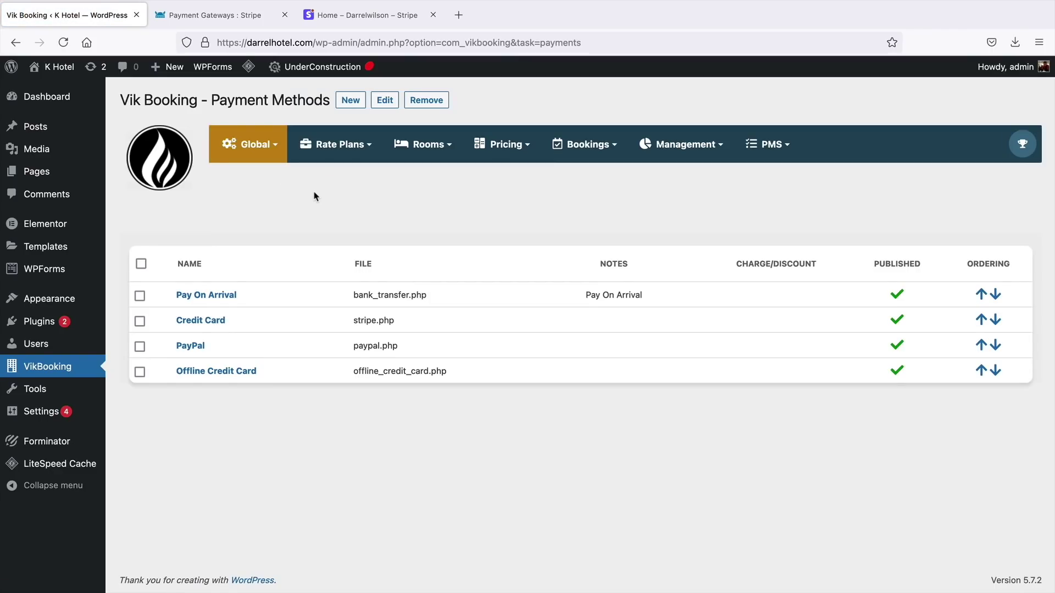
pyautogui.click(350, 102)
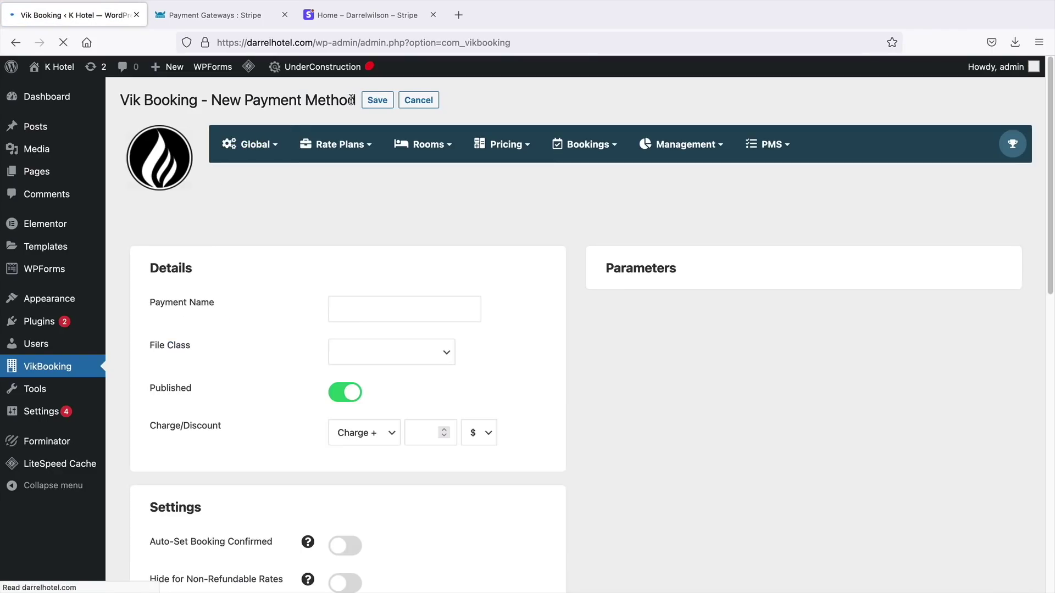
pyautogui.scroll(-2, 539, 229)
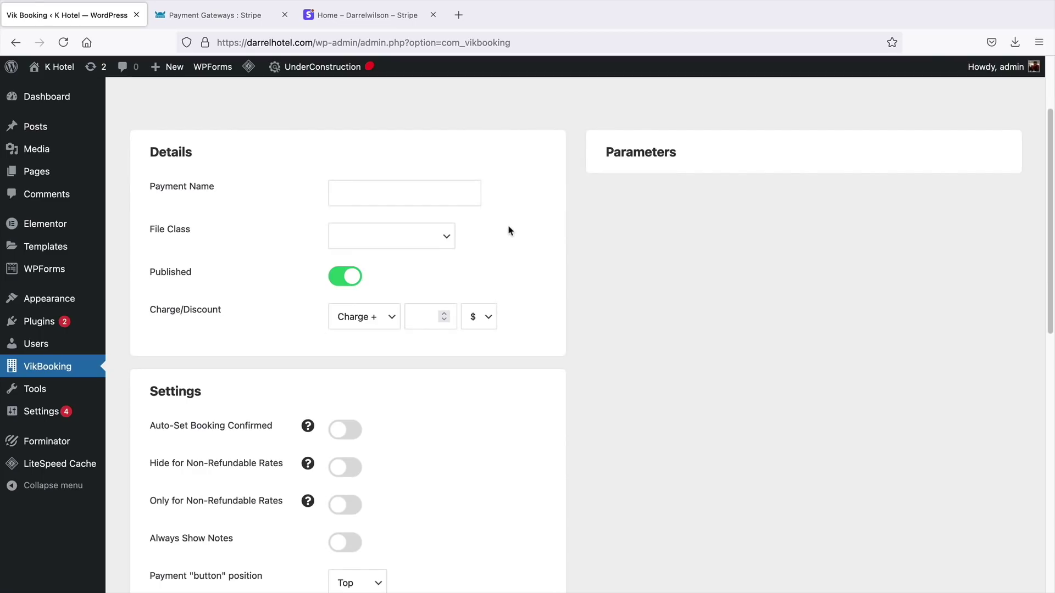
# Name the payment method 'credit cardz' and set its file class to stripe.php.
pyautogui.click(455, 193)
pyautogui.write('Stripe')
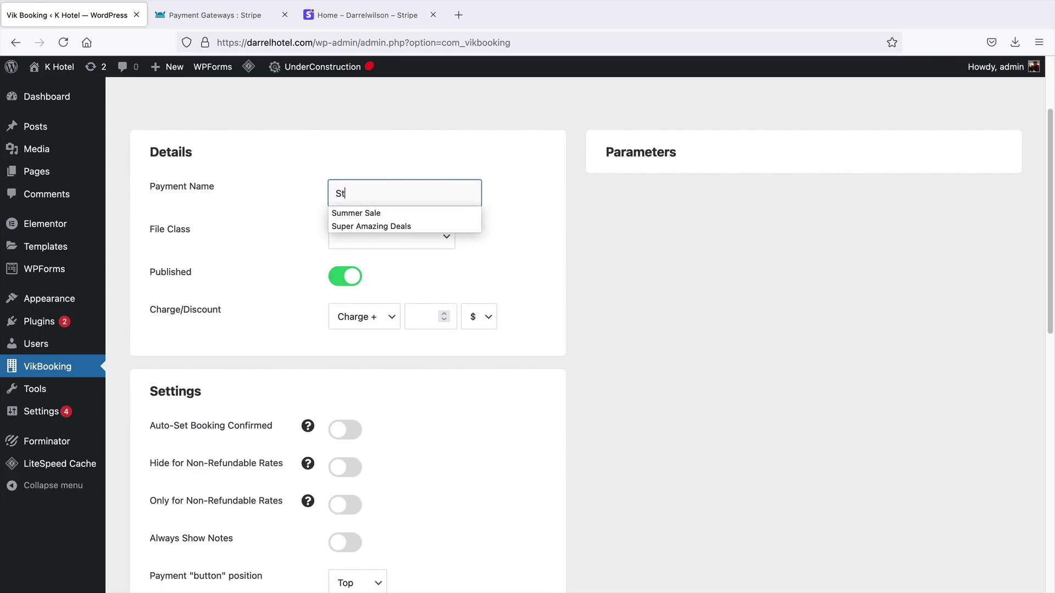
pyautogui.doubleClick(441, 195)
pyautogui.write('credit cardz')
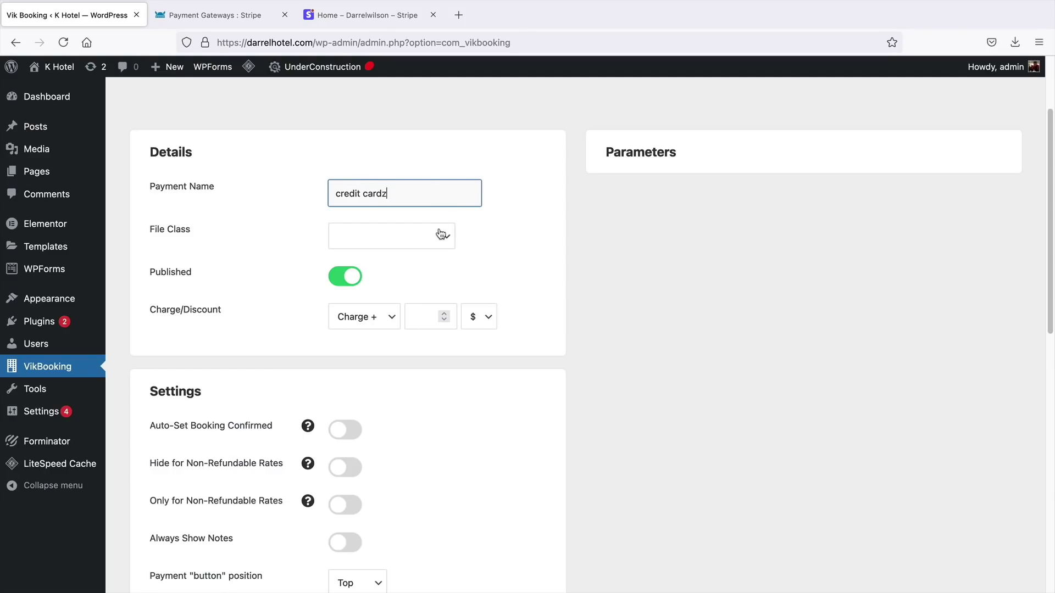
pyautogui.click(442, 237)
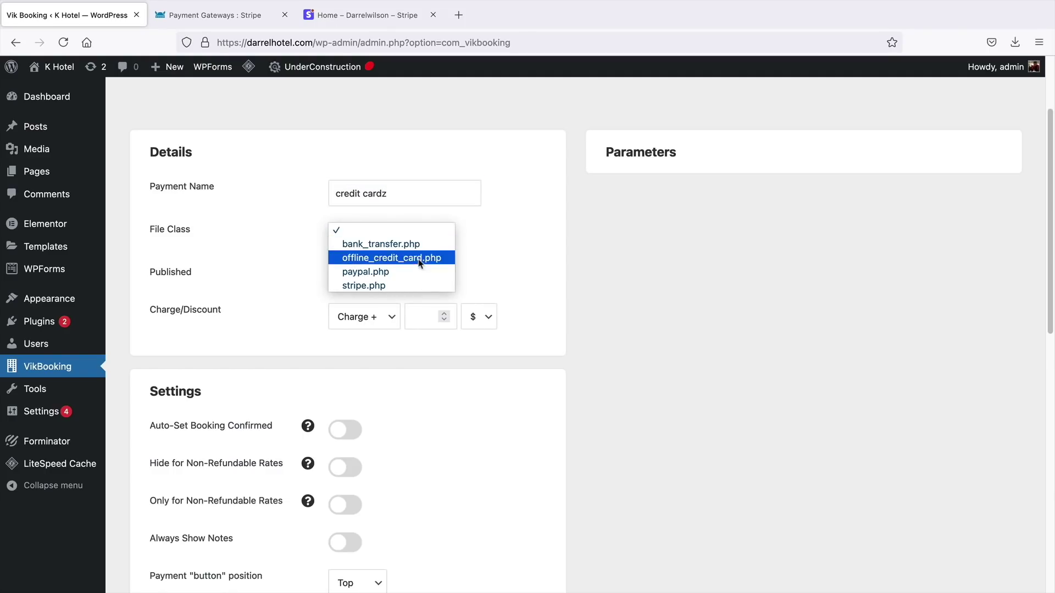
pyautogui.click(400, 285)
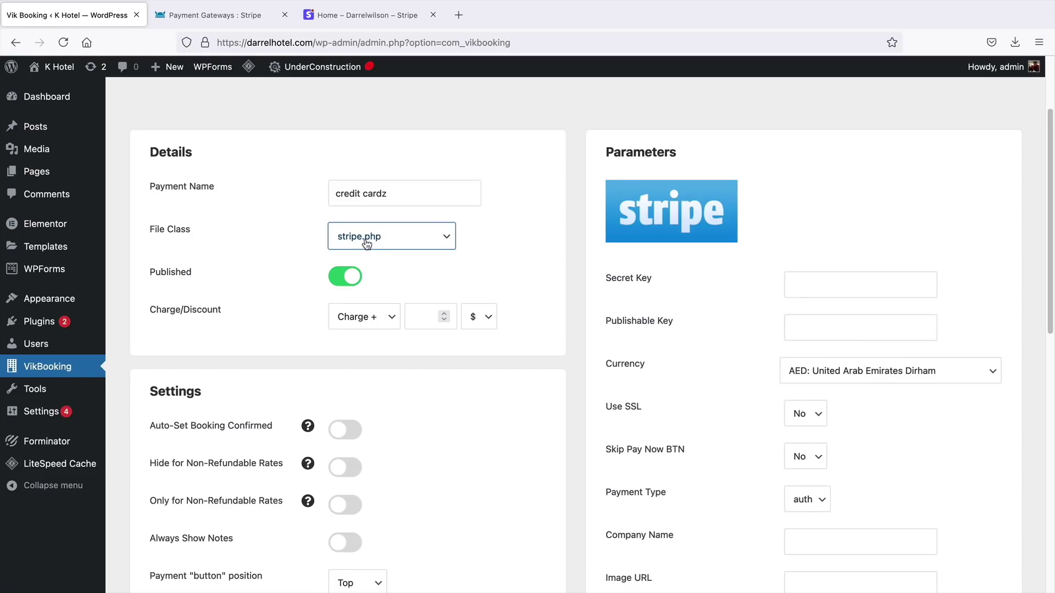
pyautogui.scroll(-1, 389, 278)
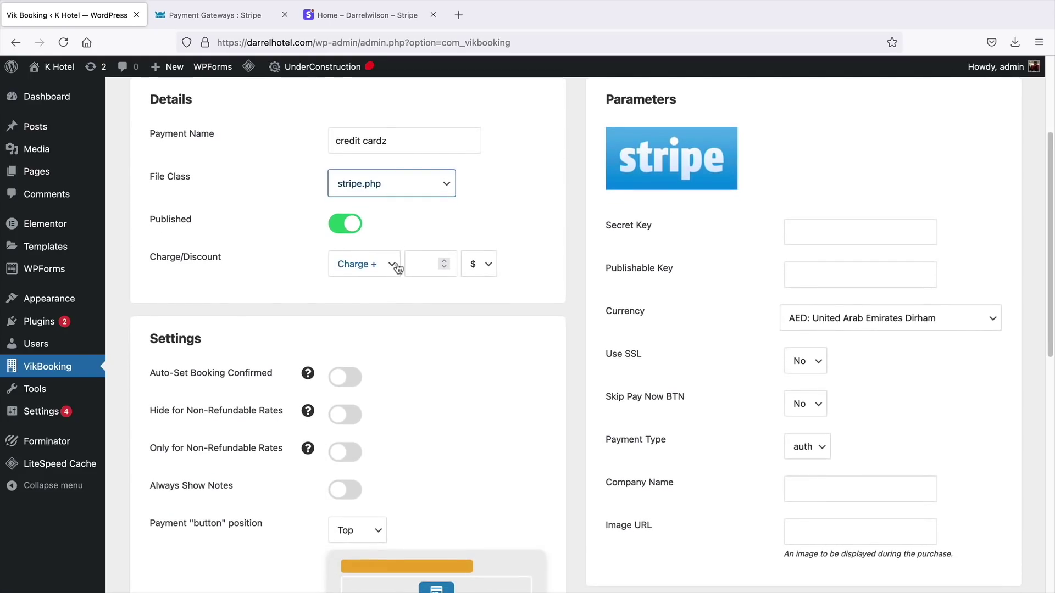
pyautogui.scroll(1, 386, 205)
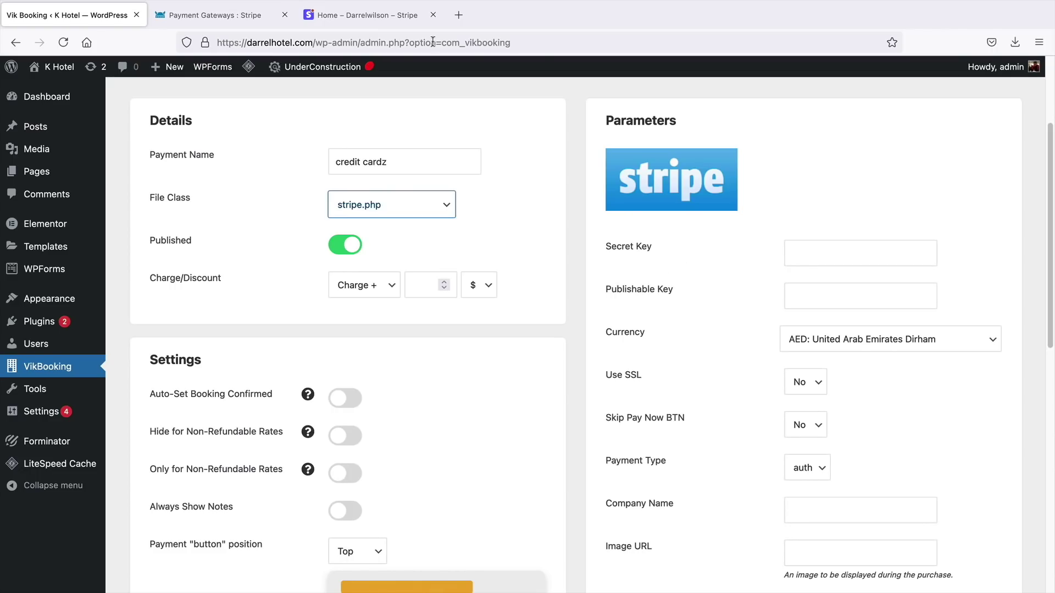
pyautogui.click(423, 17)
# Copy the live publishable key from the Developers API keys page in Stripe.
pyautogui.moveTo(423, 17); pyautogui.dragTo(264, 17)
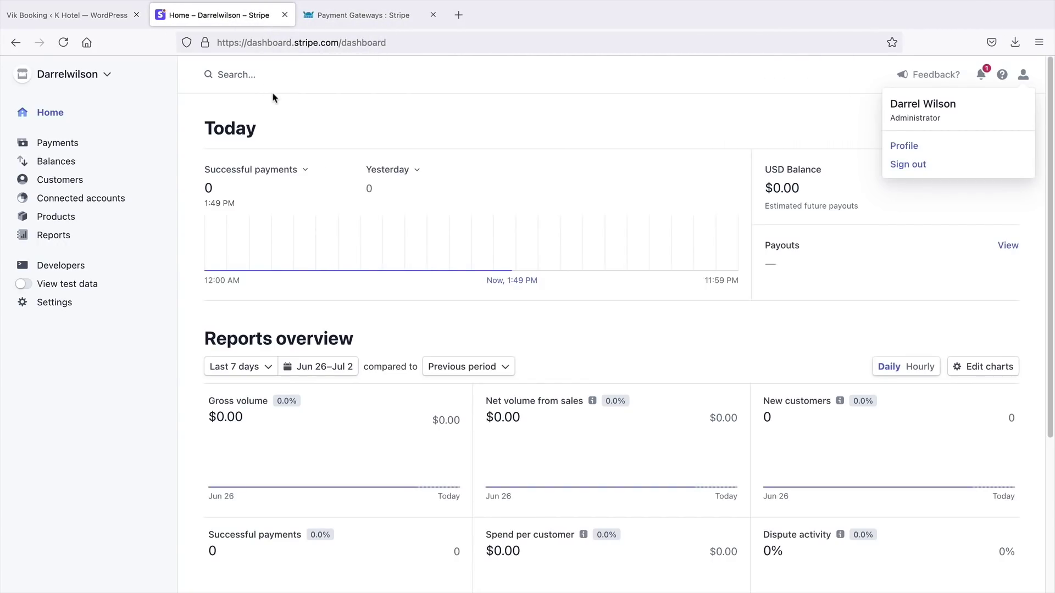
pyautogui.click(56, 268)
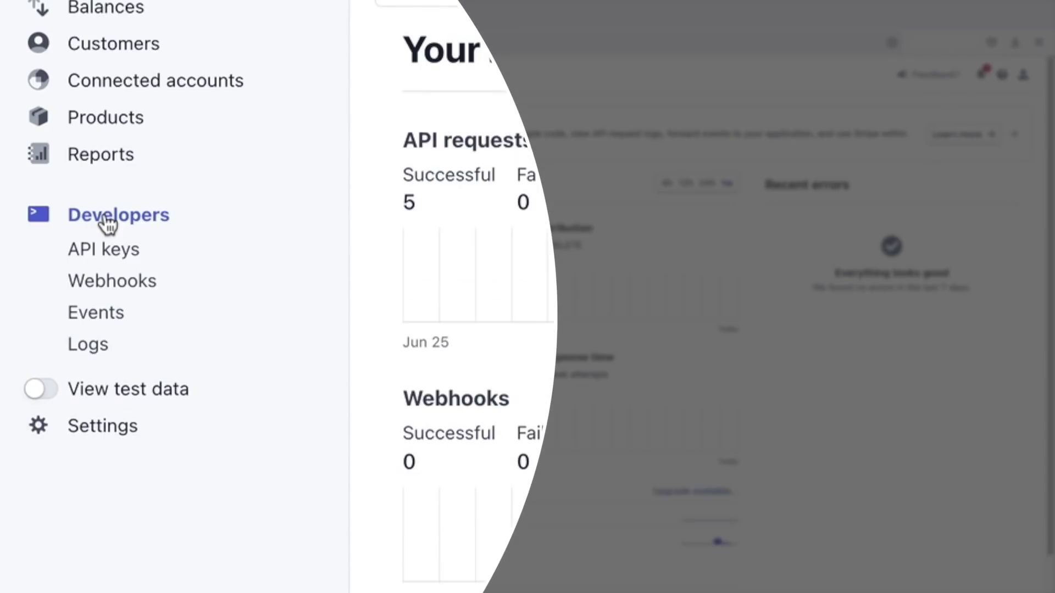
pyautogui.click(93, 254)
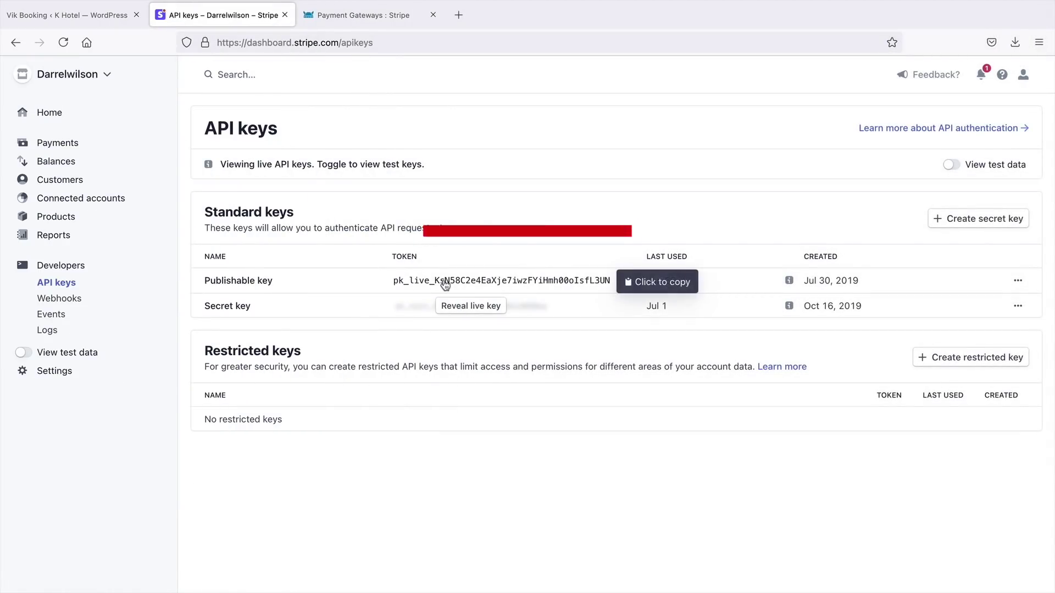
pyautogui.click(444, 283)
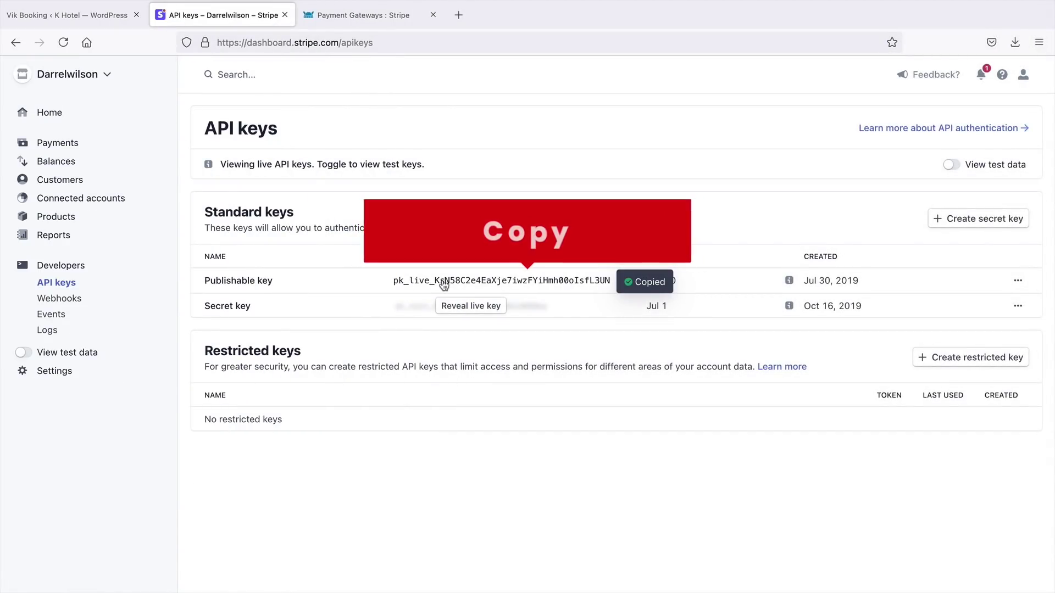
# Paste the live publishable key into the Stripe payment's Publishable Key field.
pyautogui.click(107, 19)
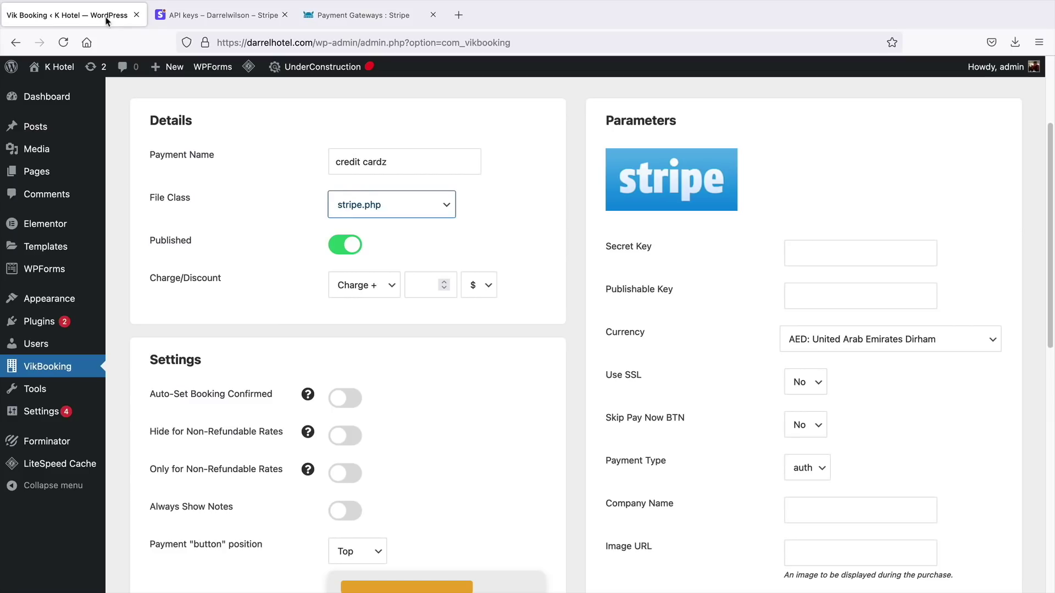
pyautogui.rightClick(800, 296)
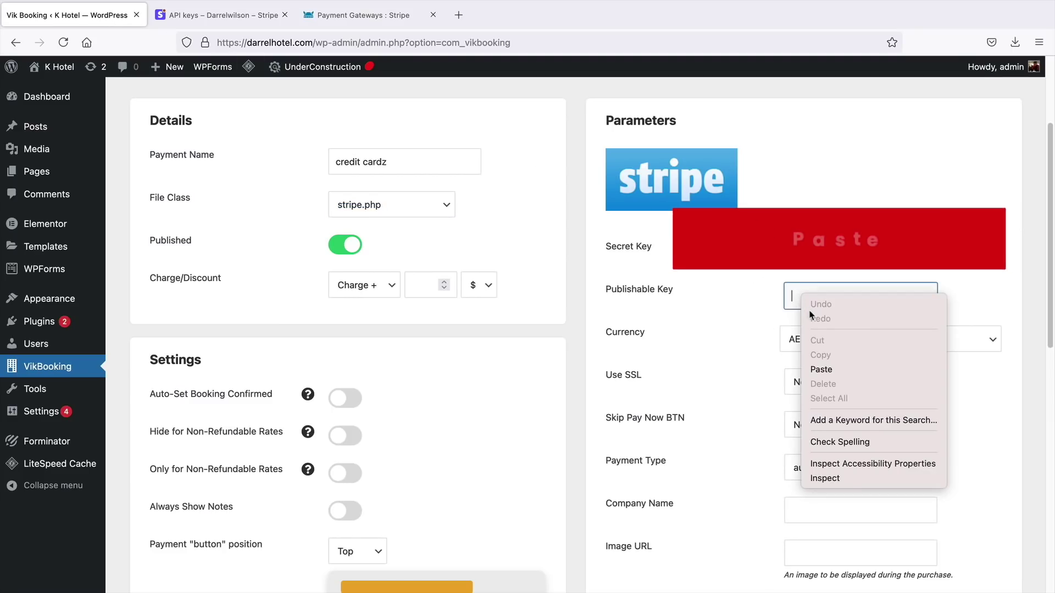
pyautogui.click(815, 367)
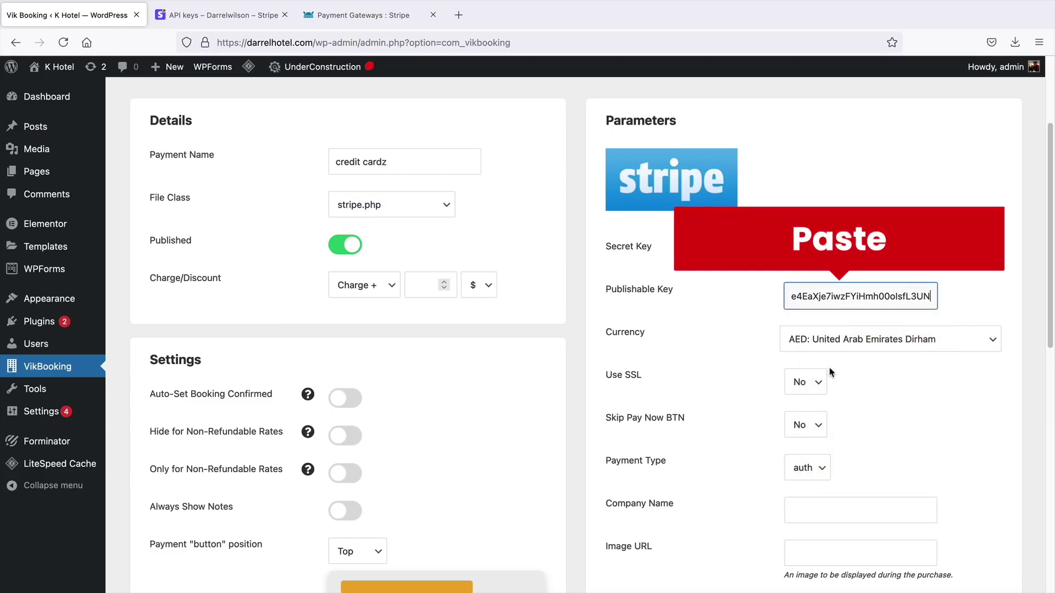
# Reveal and copy Stripe's live secret key, then paste it into Secret Key.
pyautogui.click(232, 18)
pyautogui.click(471, 306)
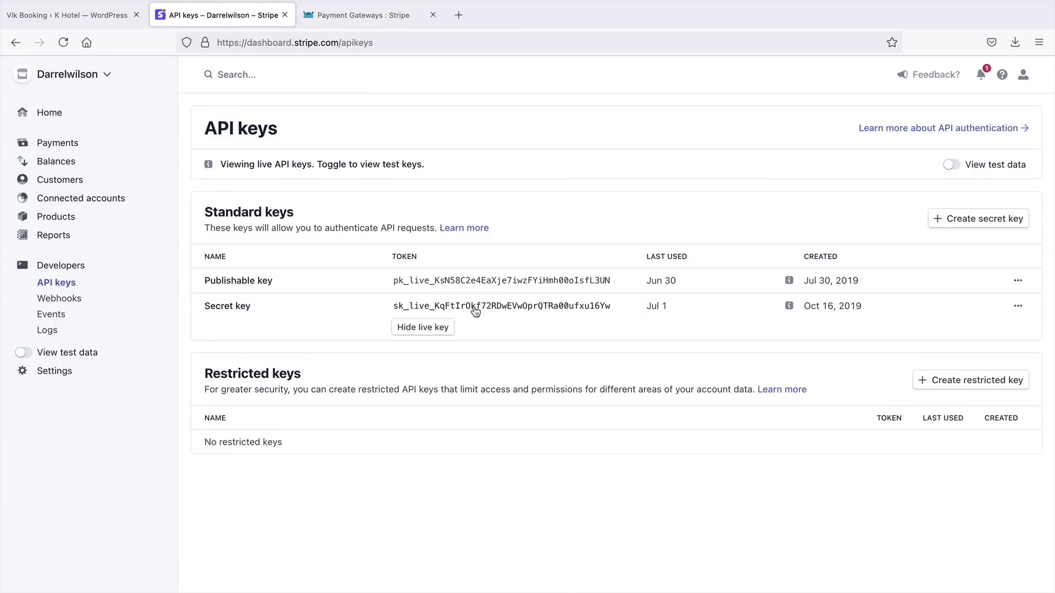
pyautogui.click(446, 306)
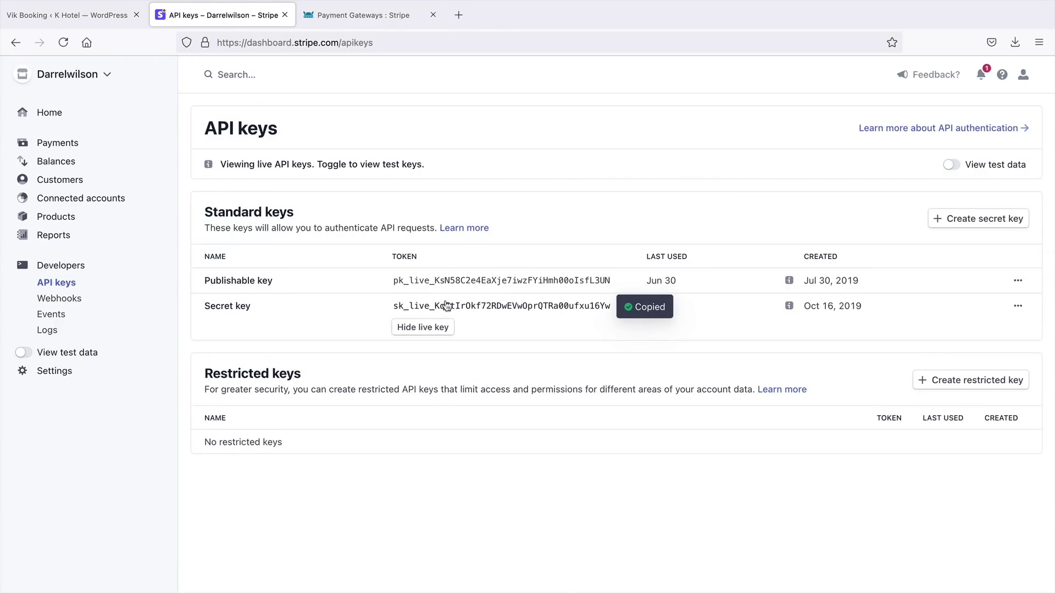
pyautogui.click(104, 15)
pyautogui.rightClick(797, 248)
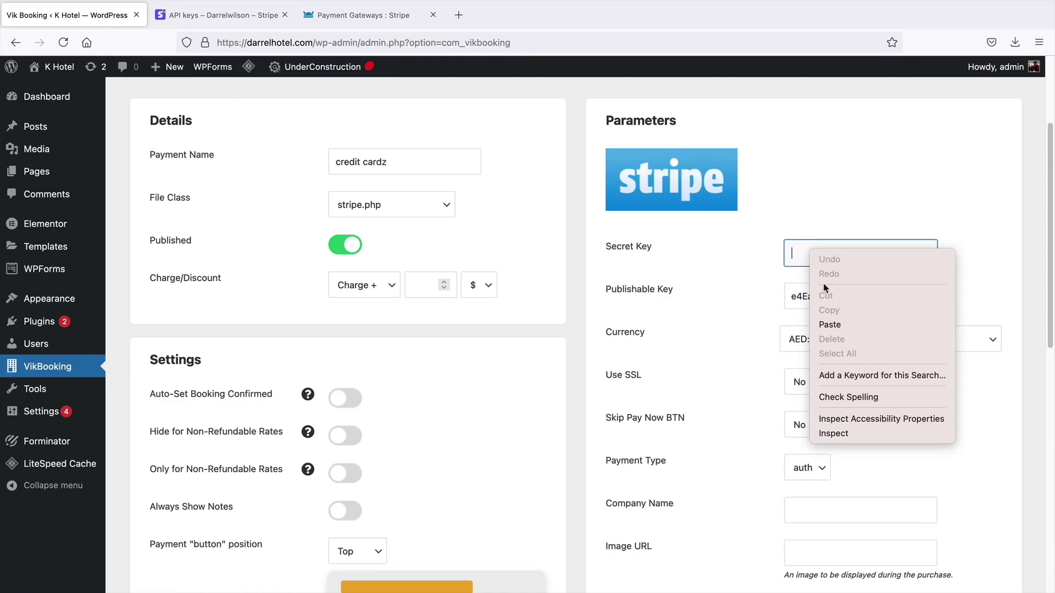
pyautogui.click(839, 325)
pyautogui.scroll(-3, 740, 332)
pyautogui.click(735, 333)
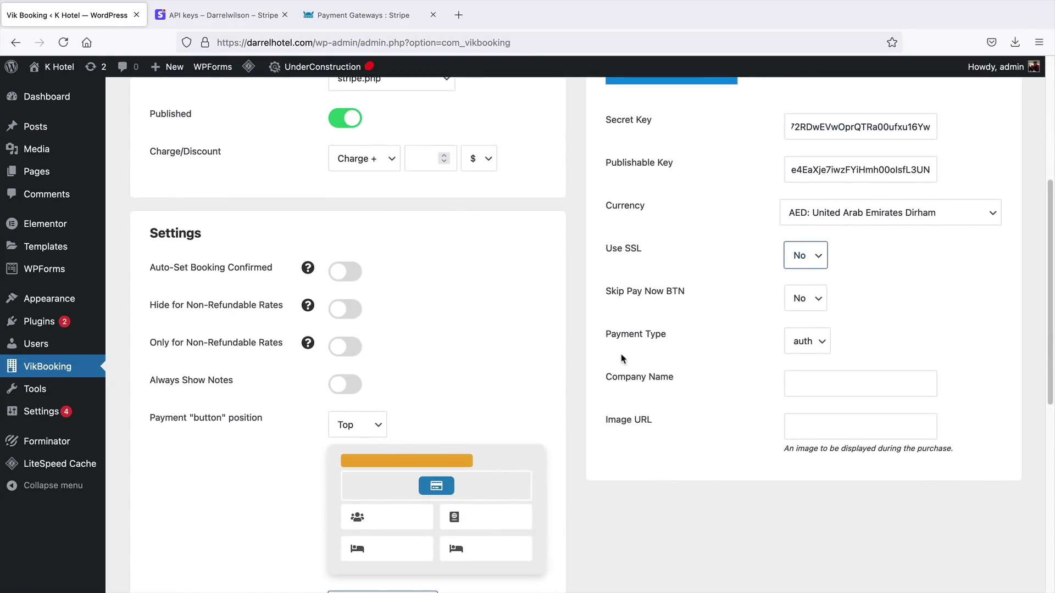
# Enter Darel Hotel as company name and choose USD: United States Dollar as currency.
pyautogui.click(821, 380)
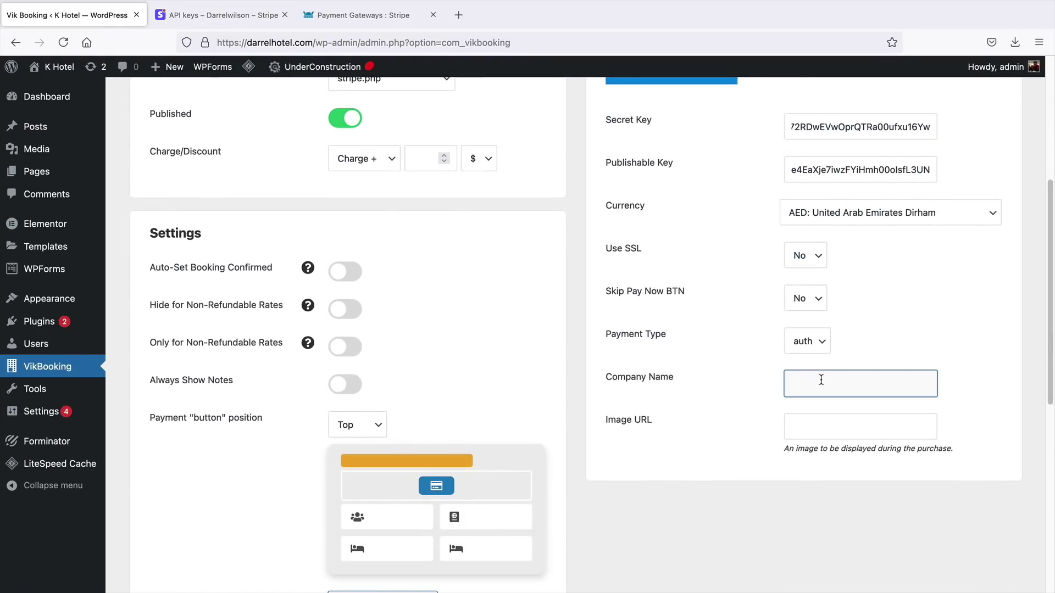
pyautogui.write('Darel Hote.')
pyautogui.press('Tab')
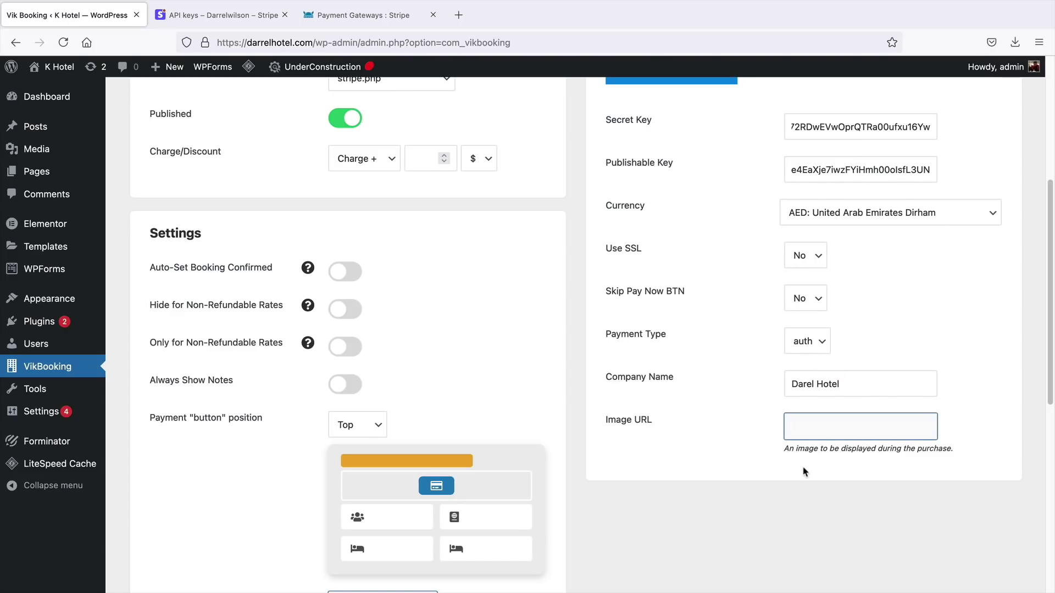
pyautogui.click(866, 212)
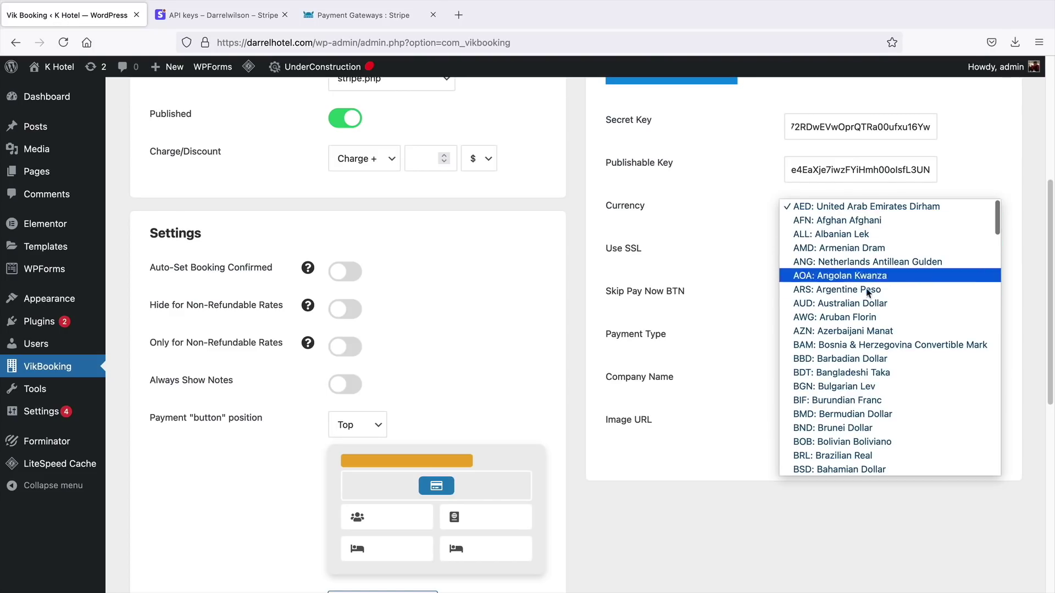
pyautogui.scroll(-10, 855, 401)
pyautogui.scroll(-20, 855, 401)
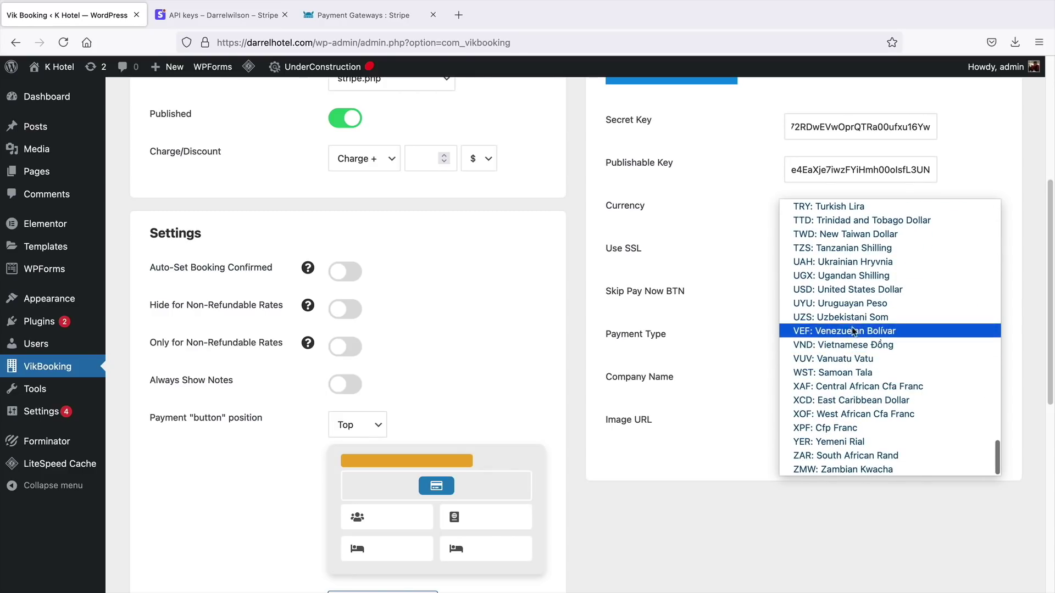
pyautogui.click(854, 289)
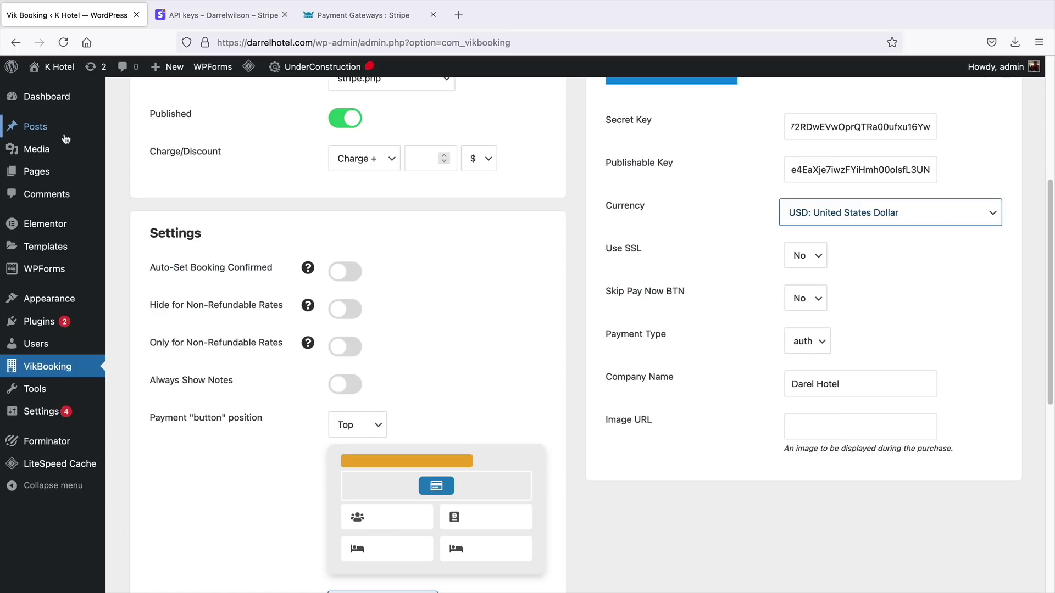
pyautogui.moveTo(47, 152)
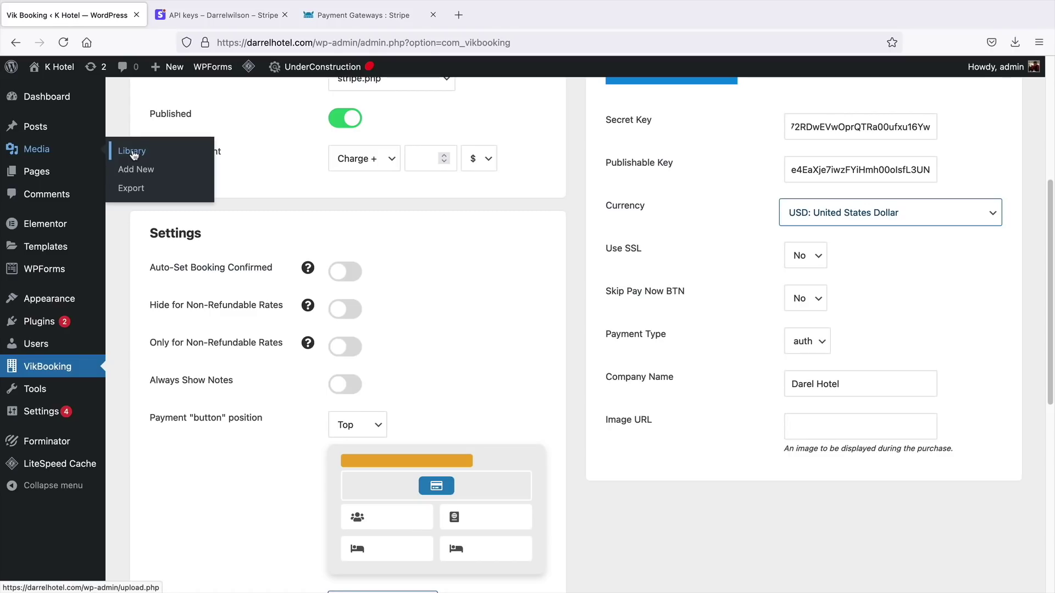
# Copy the fire-flame-black-303309 logo's file URL from its Media Library attachment details.
pyautogui.keyDown('shift'); pyautogui.click(133, 154); pyautogui.keyUp('shift')
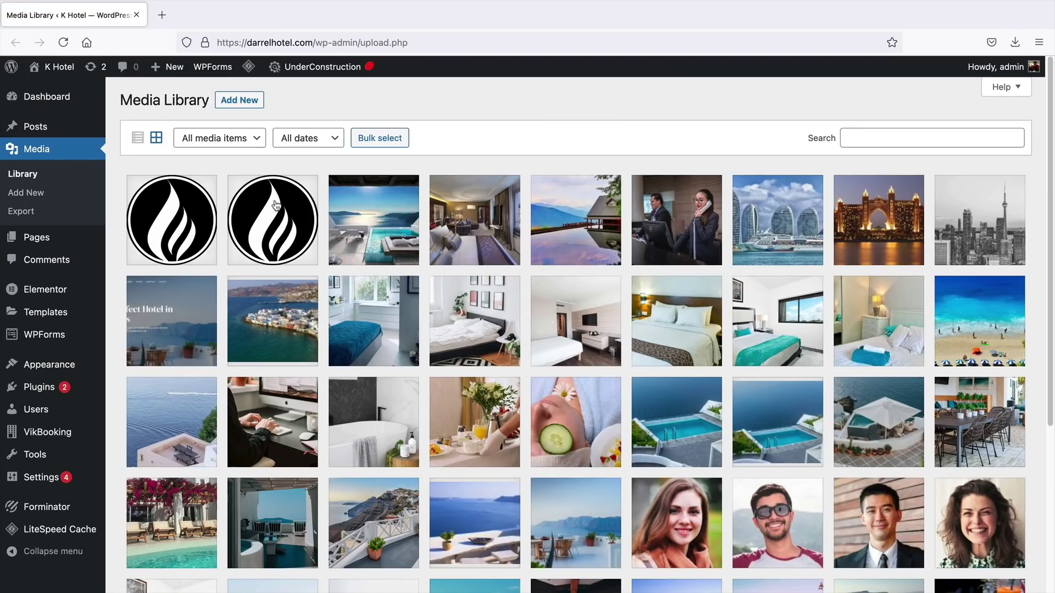
pyautogui.click(276, 204)
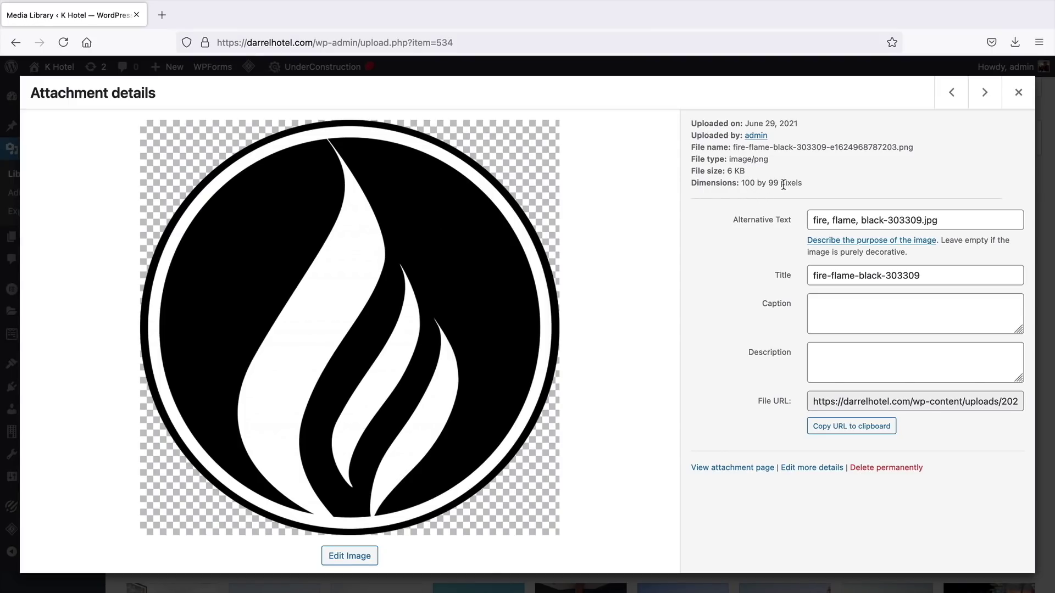
pyautogui.click(834, 400)
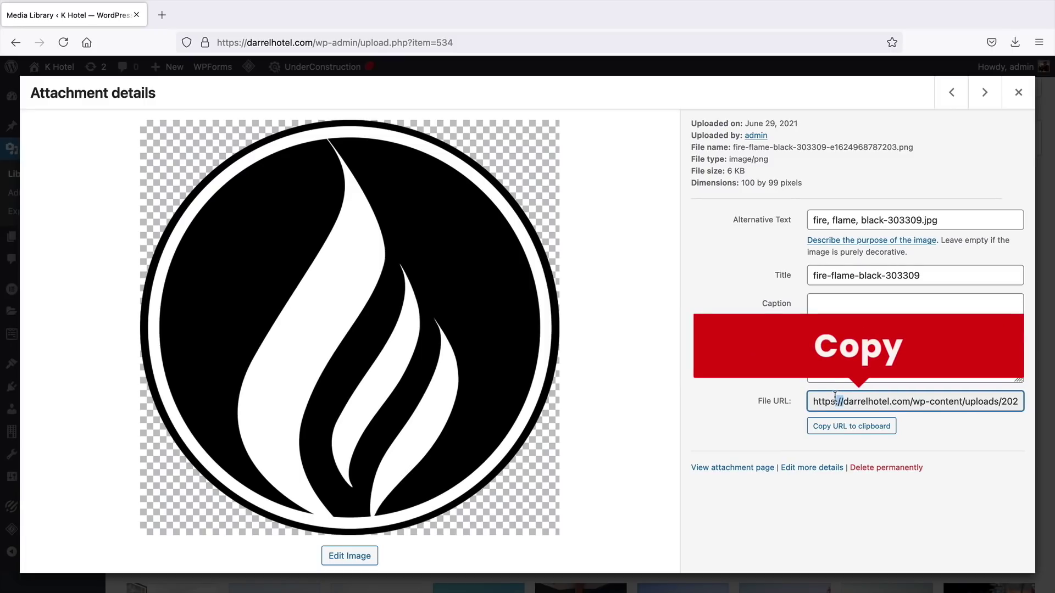
pyautogui.rightClick(836, 400)
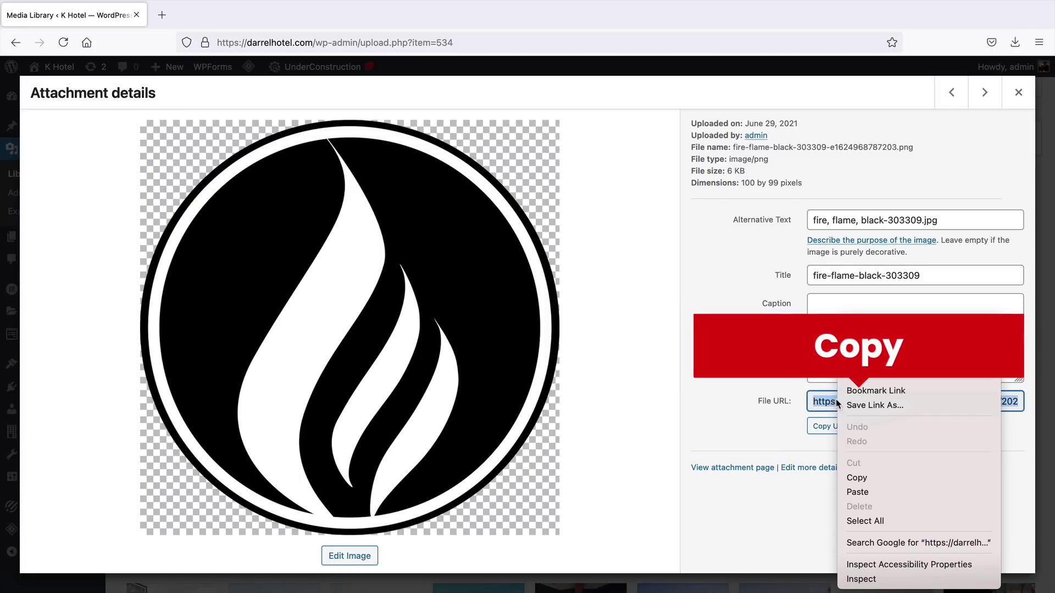
pyautogui.click(866, 479)
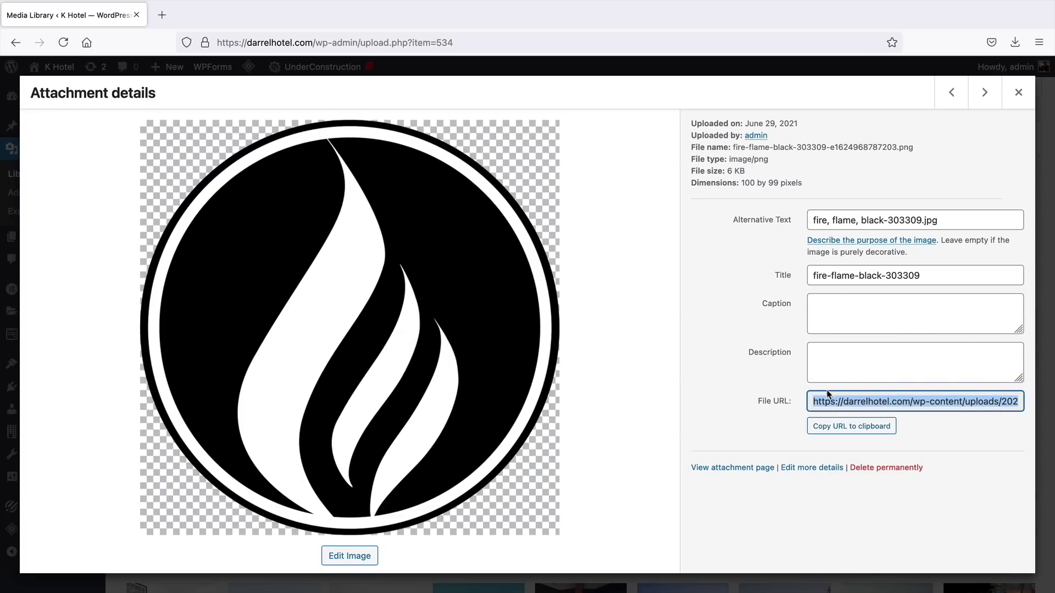
pyautogui.press('super+Tab')
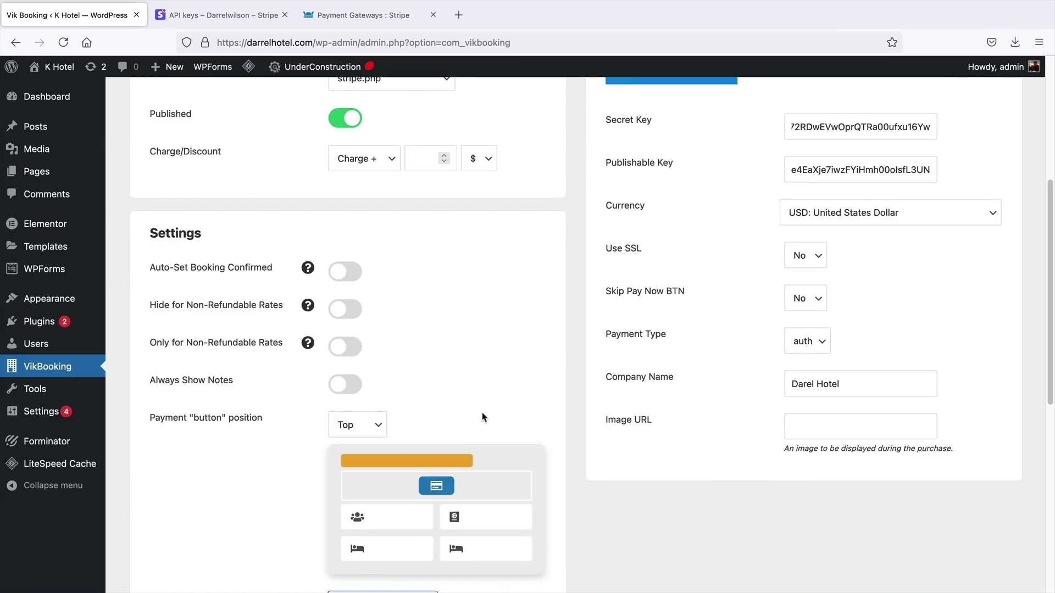
# Paste the flame logo's file URL into the Image URL field.
pyautogui.click(803, 429)
pyautogui.rightClick(805, 430)
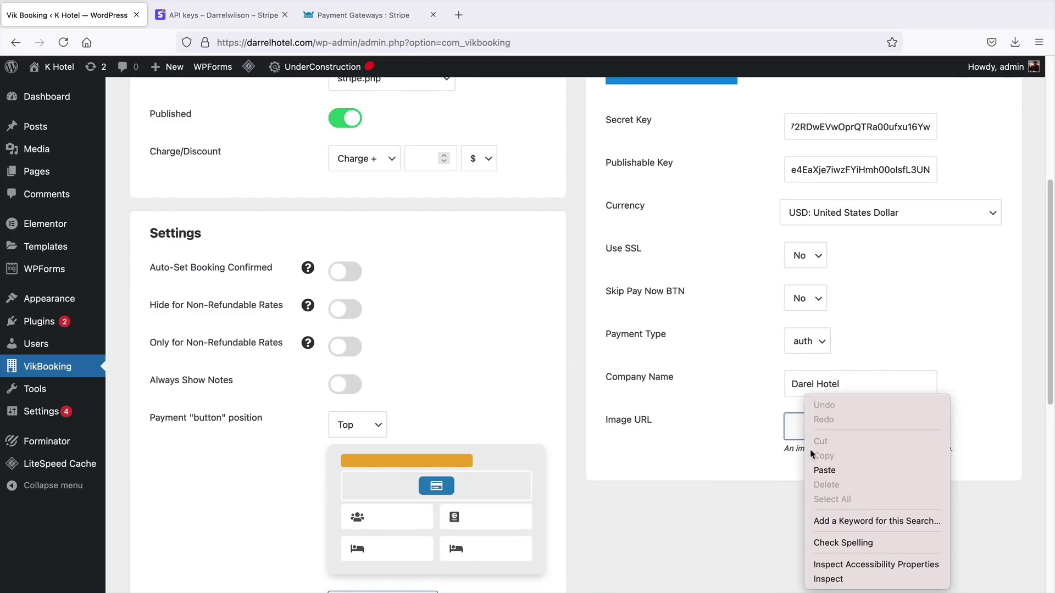
pyautogui.click(824, 470)
pyautogui.scroll(-2, 604, 445)
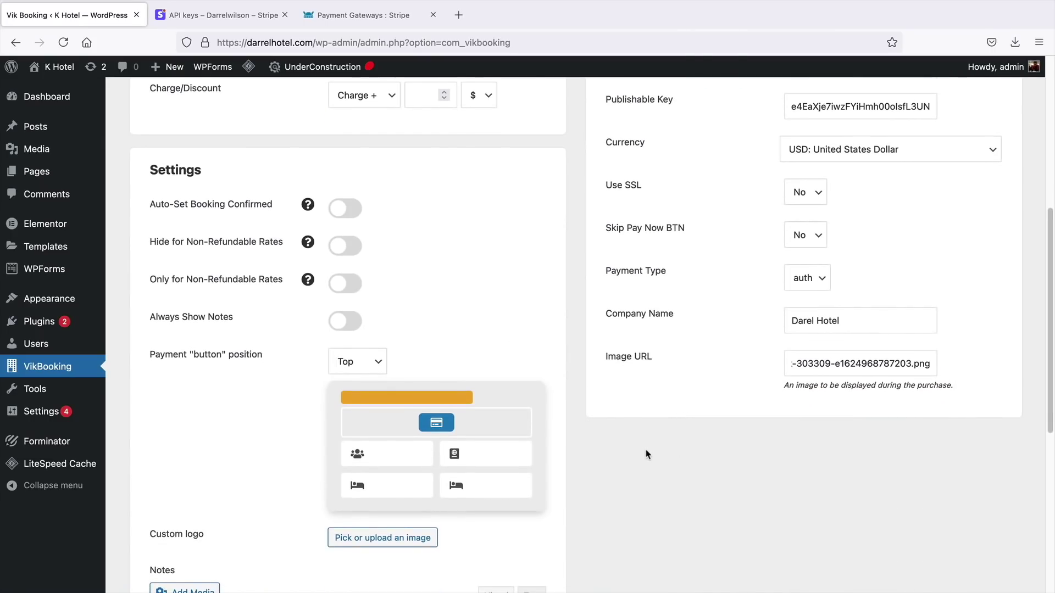
pyautogui.scroll(-2, 632, 450)
pyautogui.scroll(-3, 549, 414)
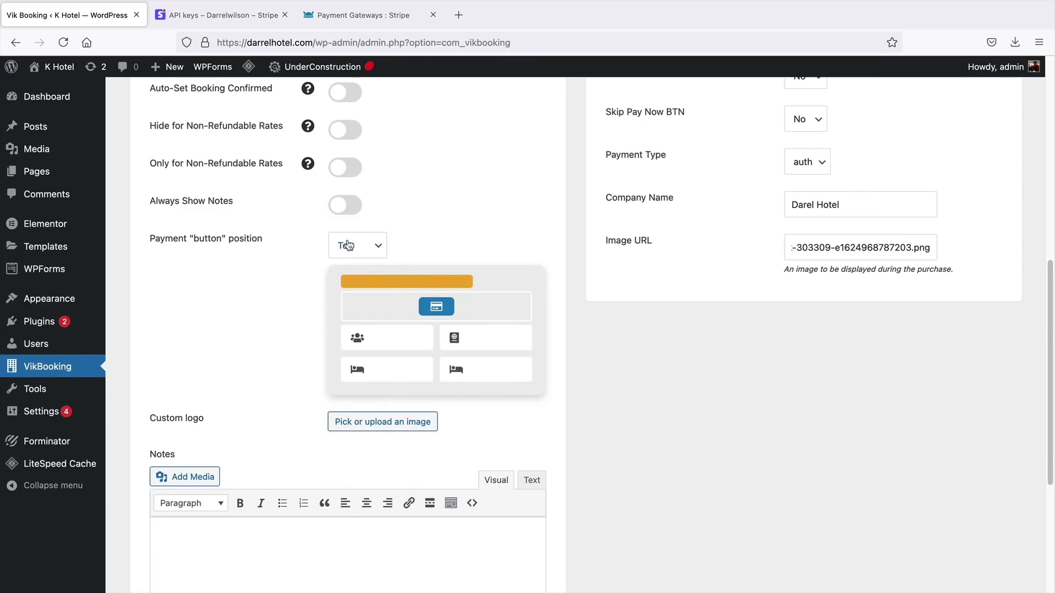
pyautogui.scroll(3, 815, 385)
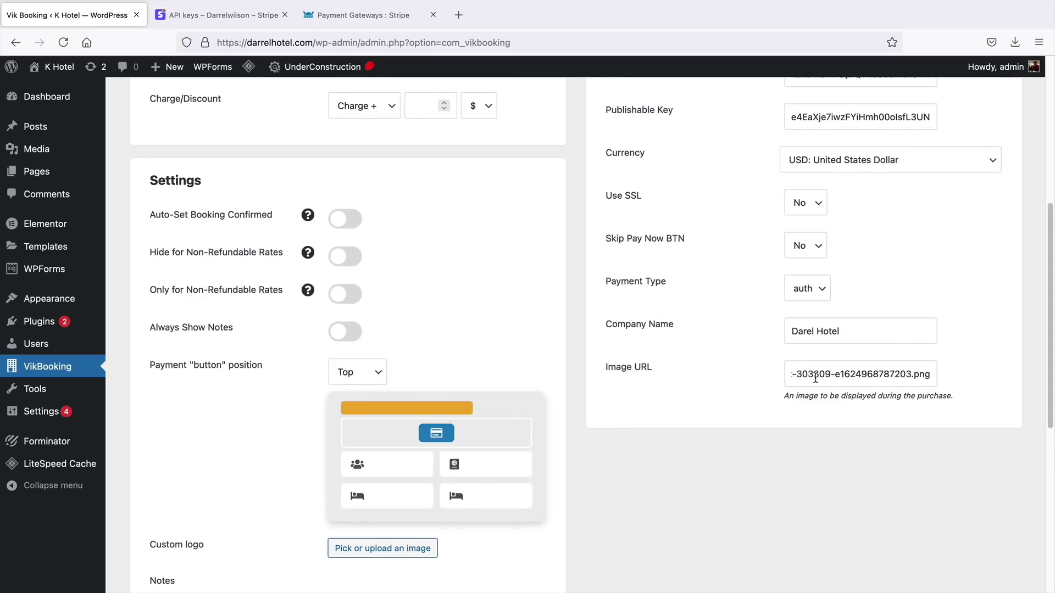
pyautogui.scroll(3, 835, 377)
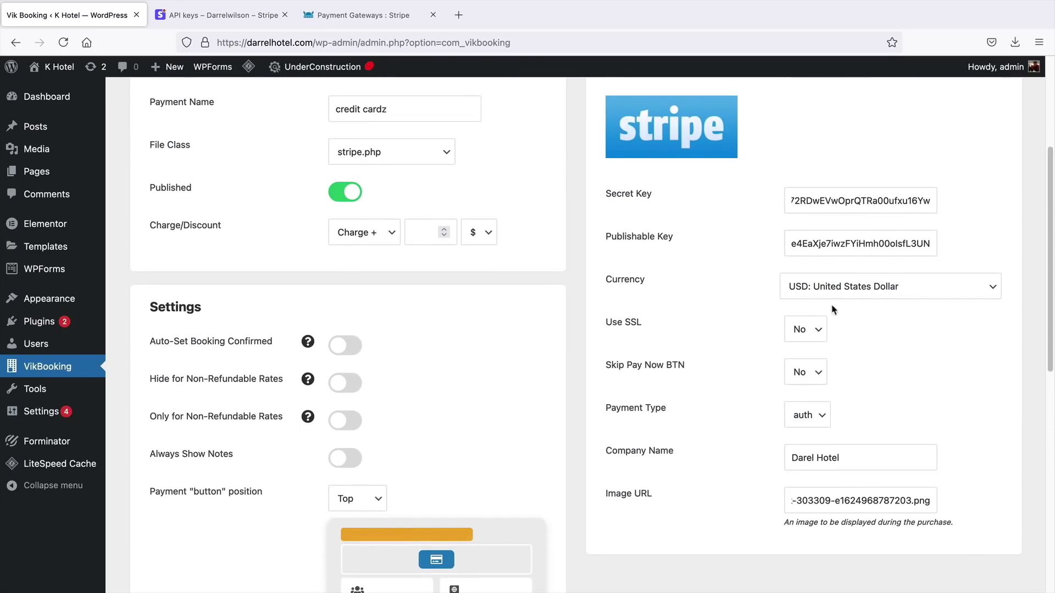
# Keep Use SSL set to No.
pyautogui.click(803, 331)
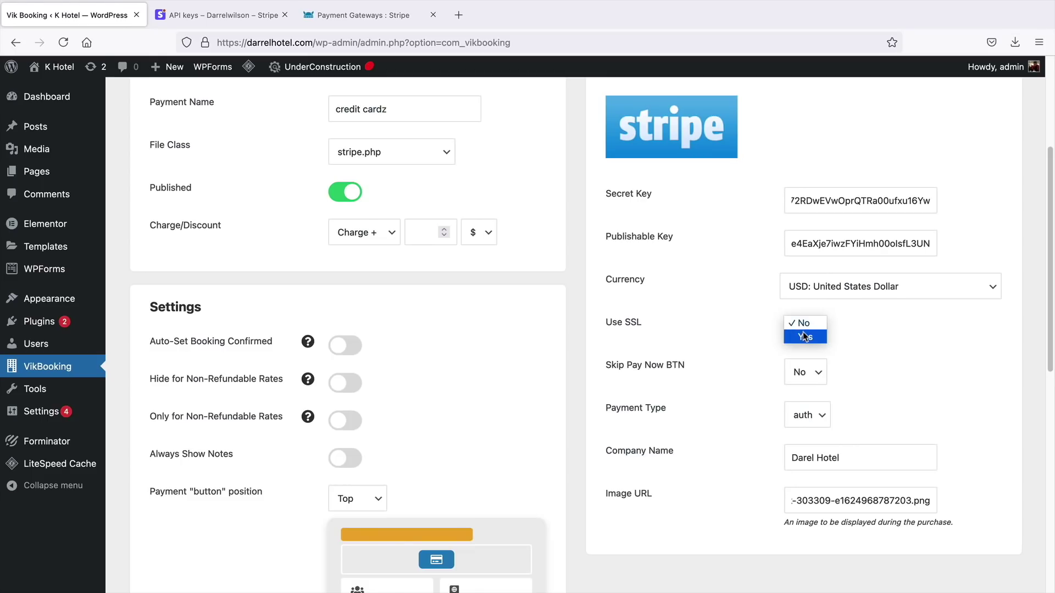
pyautogui.click(801, 325)
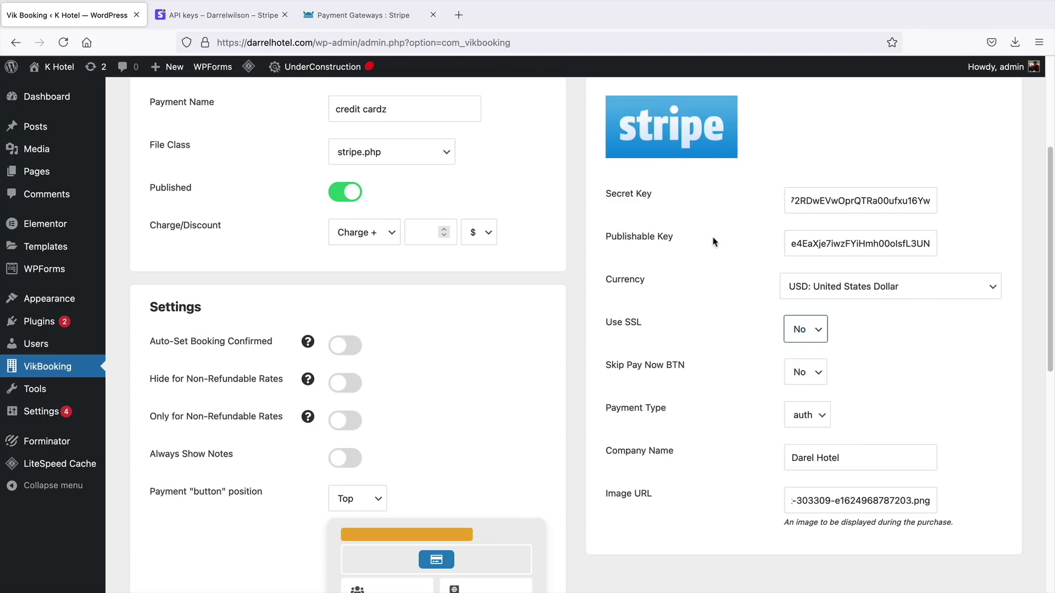
pyautogui.scroll(-5, 560, 354)
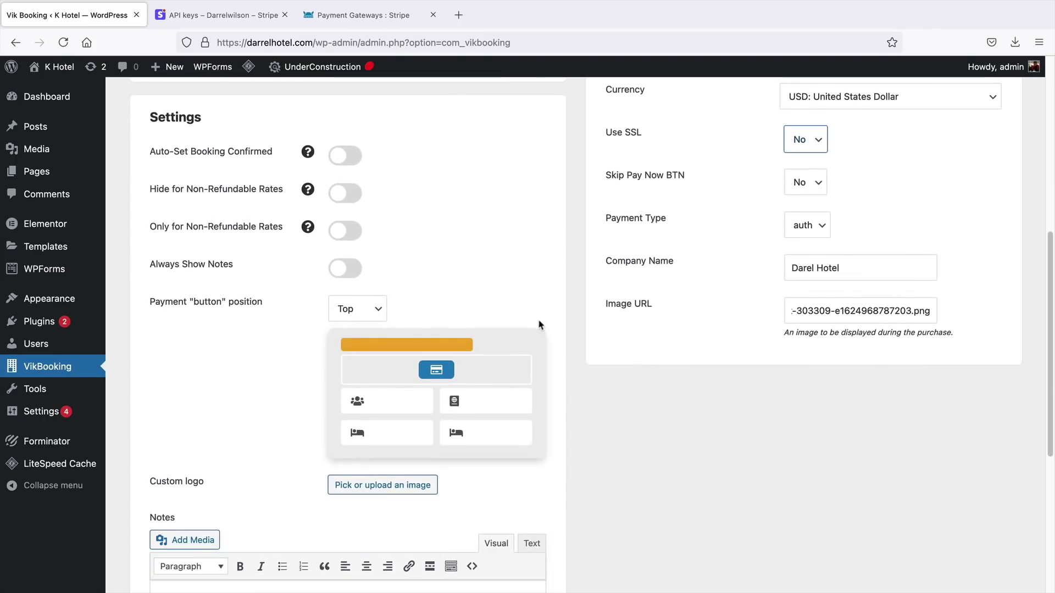
pyautogui.scroll(-1, 550, 374)
pyautogui.click(406, 359)
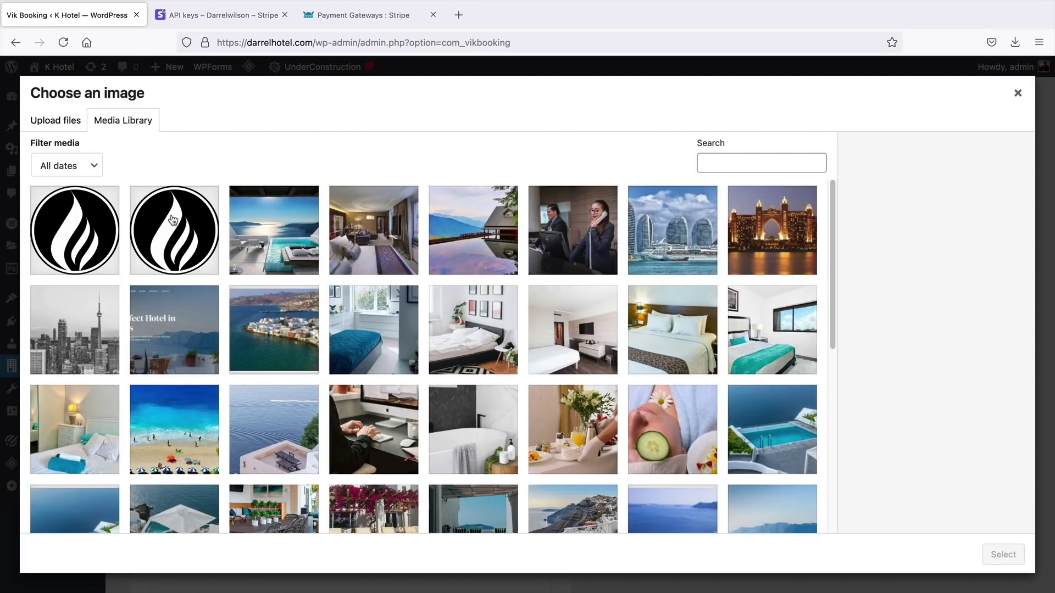
pyautogui.click(171, 219)
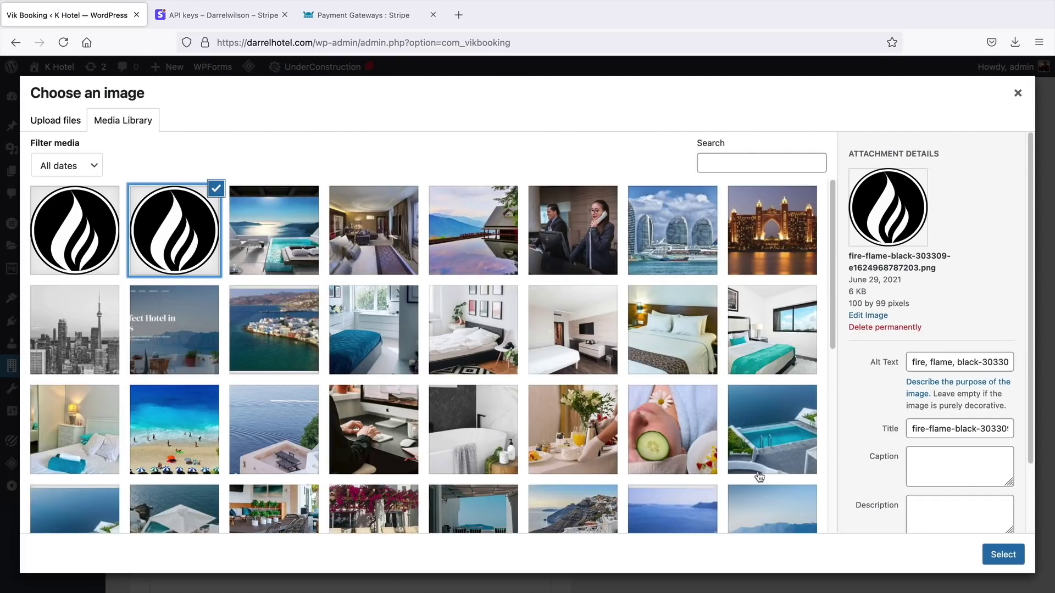
pyautogui.click(1003, 555)
pyautogui.scroll(-3, 565, 405)
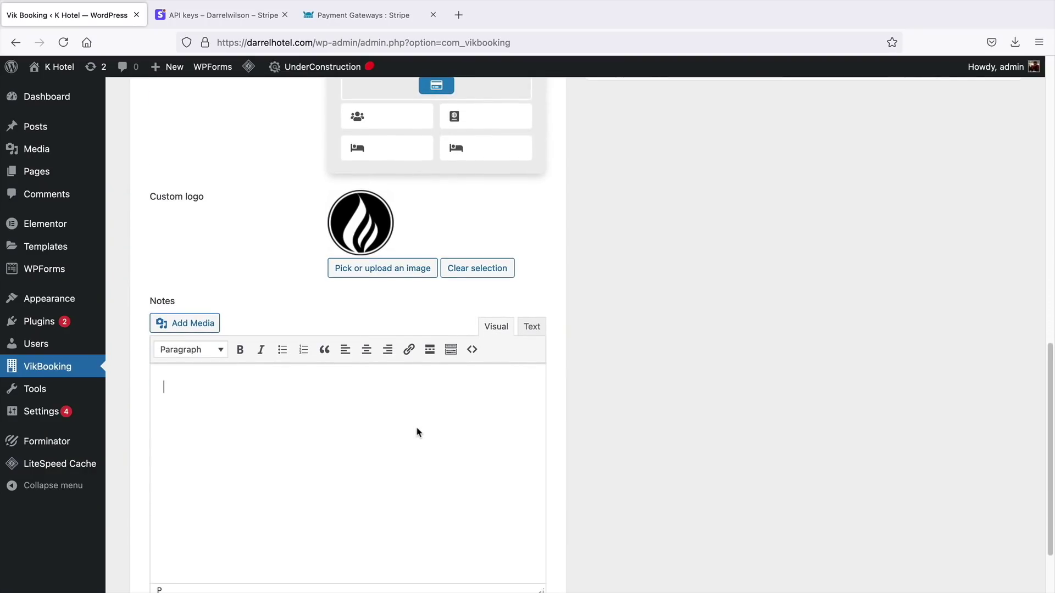
pyautogui.write('Checkout With Credit Card')
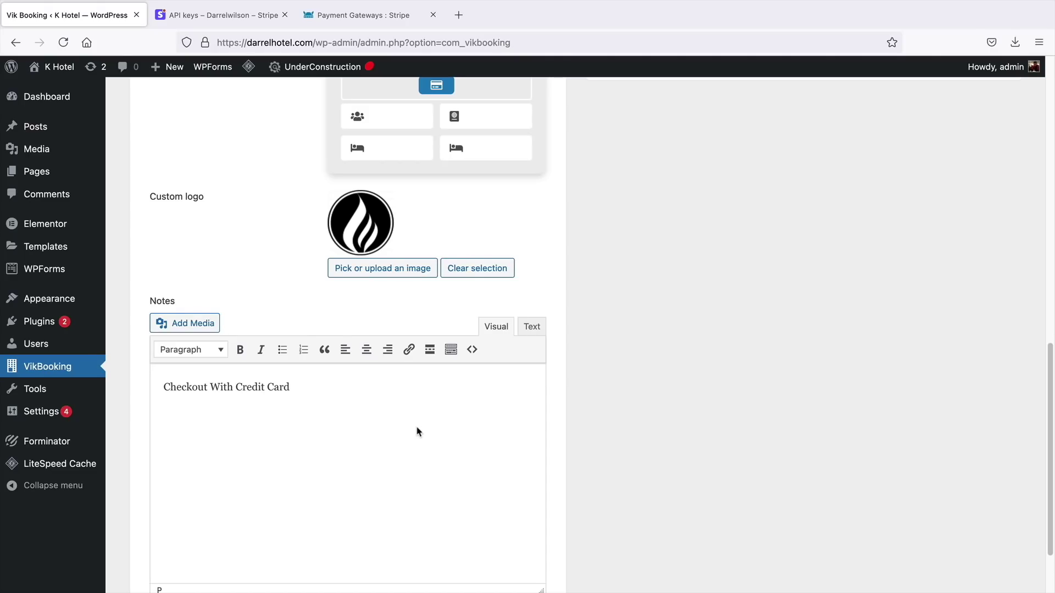
pyautogui.scroll(-2, 416, 438)
pyautogui.scroll(5, 416, 438)
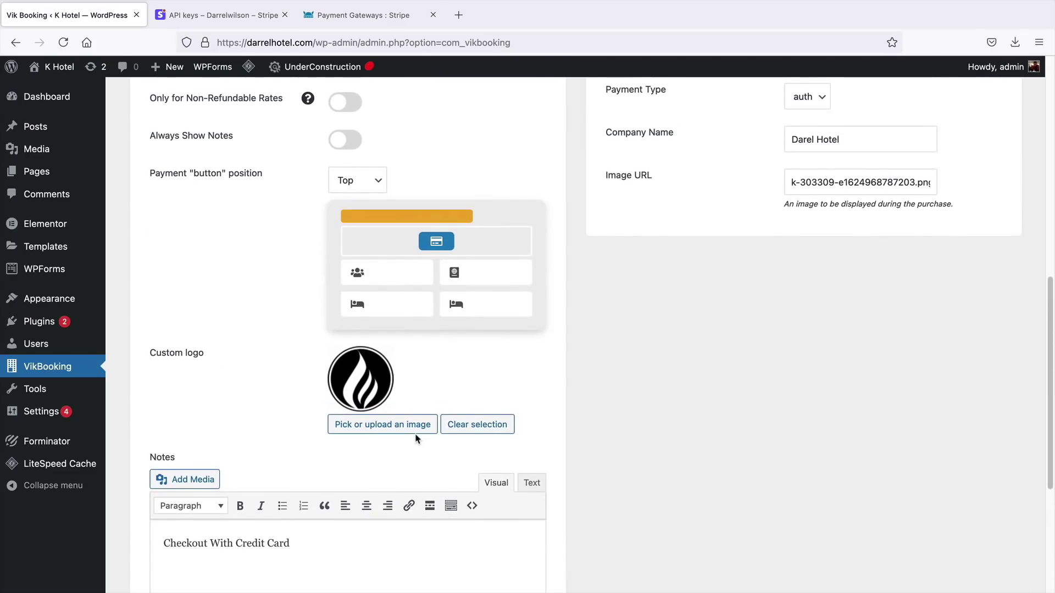
pyautogui.scroll(2, 416, 438)
pyautogui.click(352, 242)
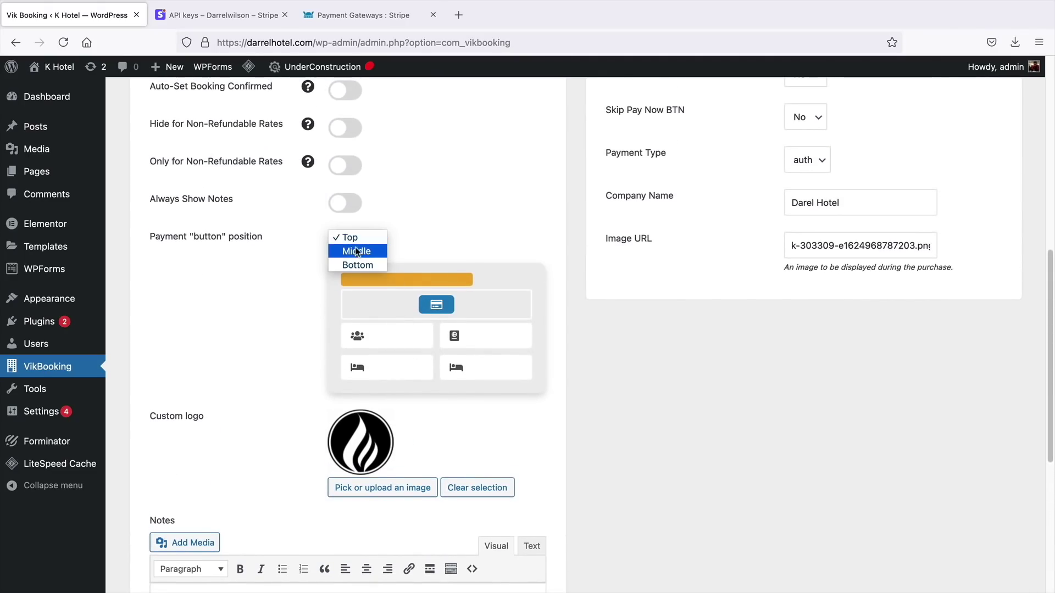
pyautogui.click(357, 252)
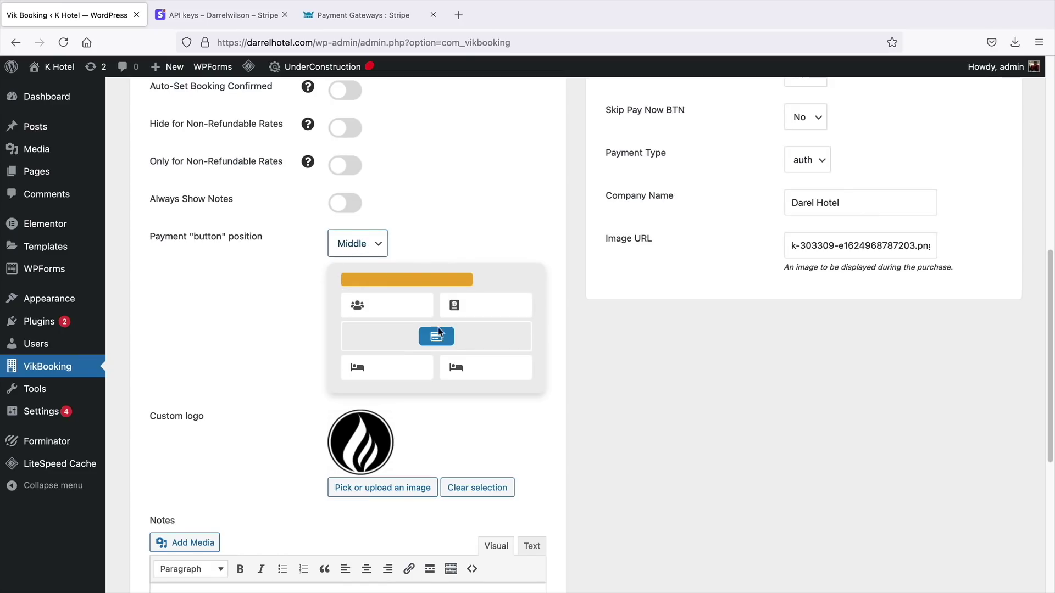
pyautogui.click(354, 250)
pyautogui.click(354, 252)
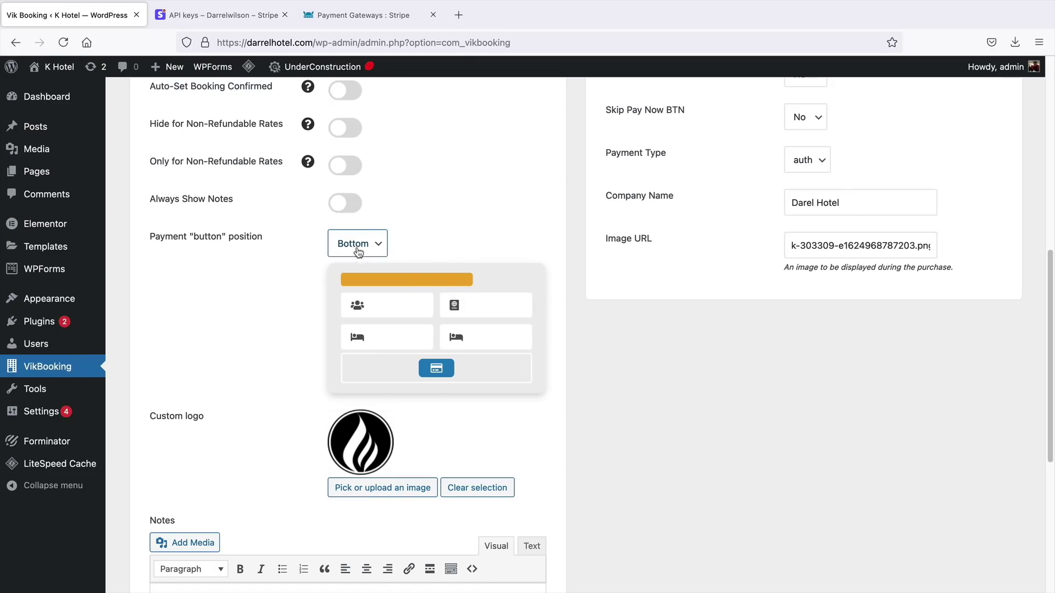
pyautogui.click(355, 243)
# Keep the credit cardz fee type as Charge + and save the payment method.
pyautogui.click(363, 211)
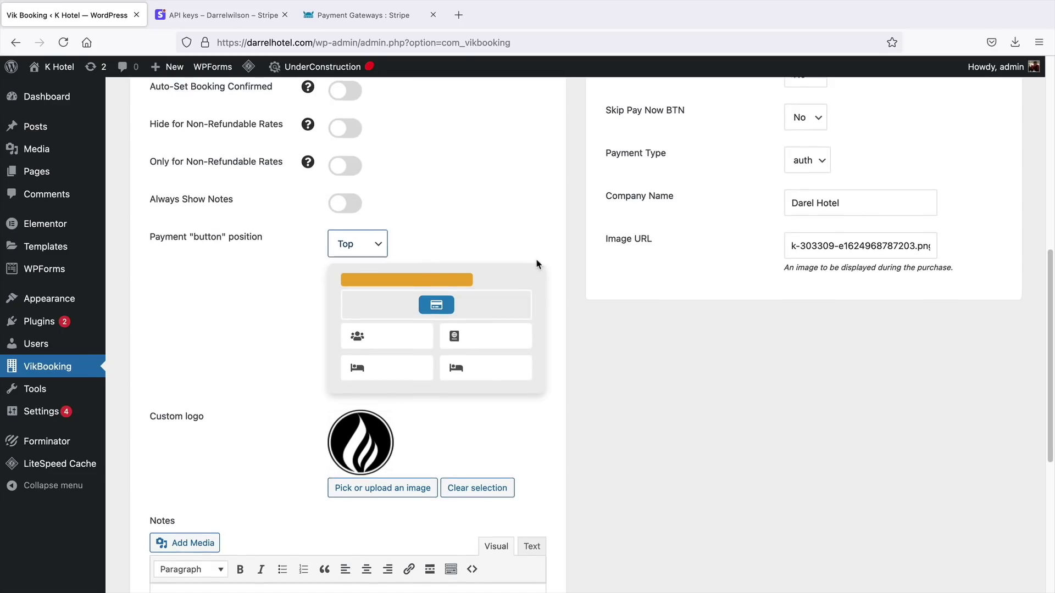
pyautogui.scroll(3, 537, 264)
pyautogui.scroll(2, 429, 281)
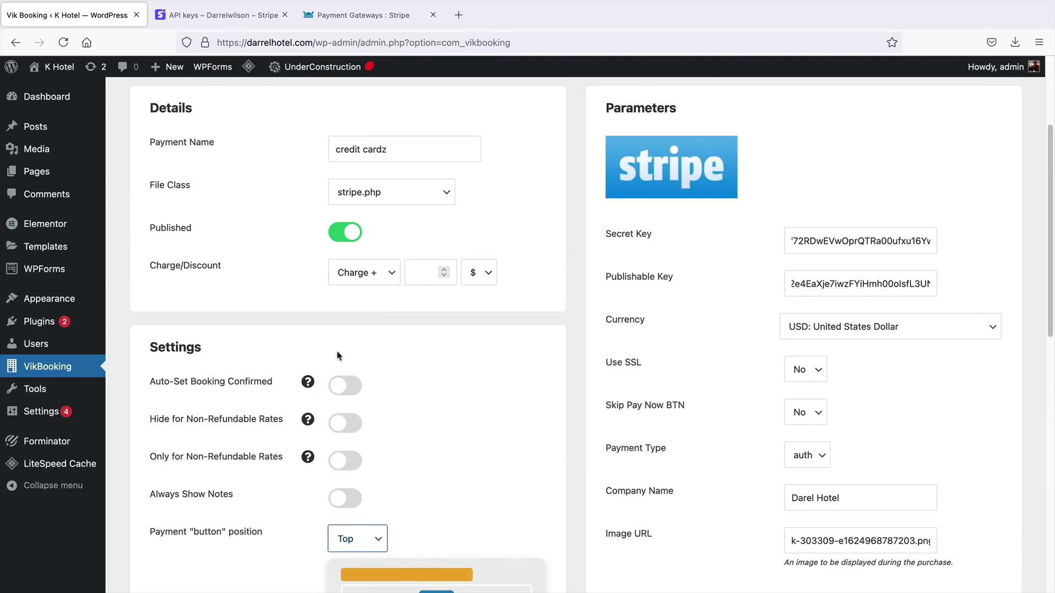
pyautogui.click(428, 273)
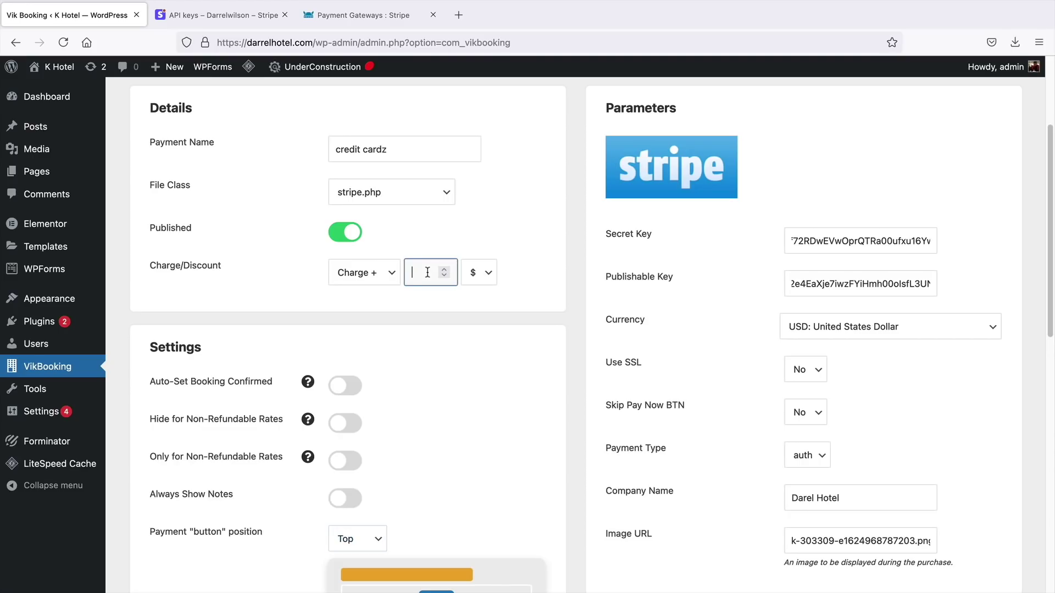
pyautogui.write('2')
pyautogui.click(377, 278)
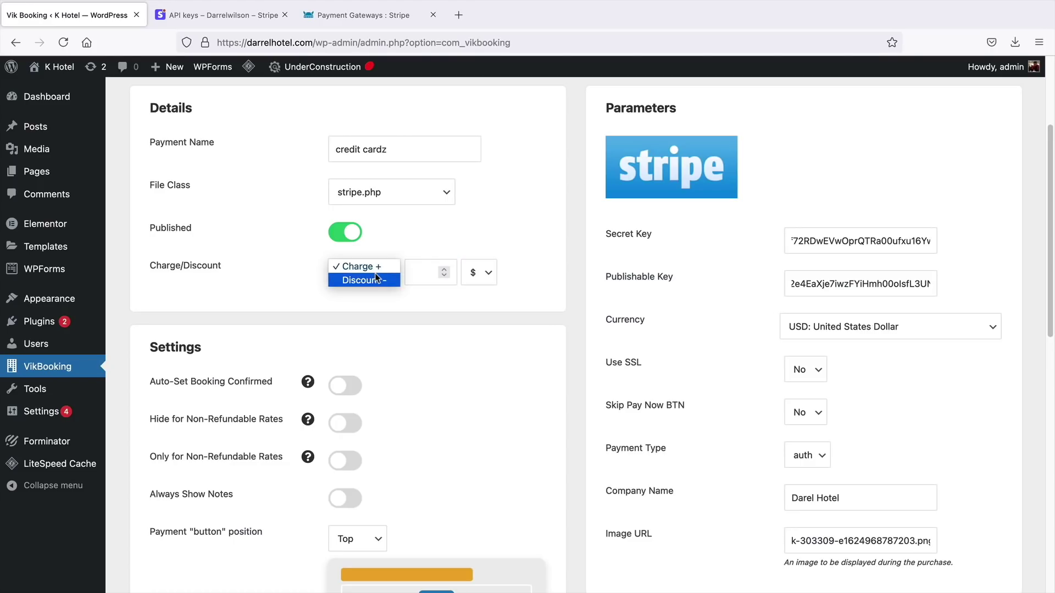
pyautogui.click(377, 266)
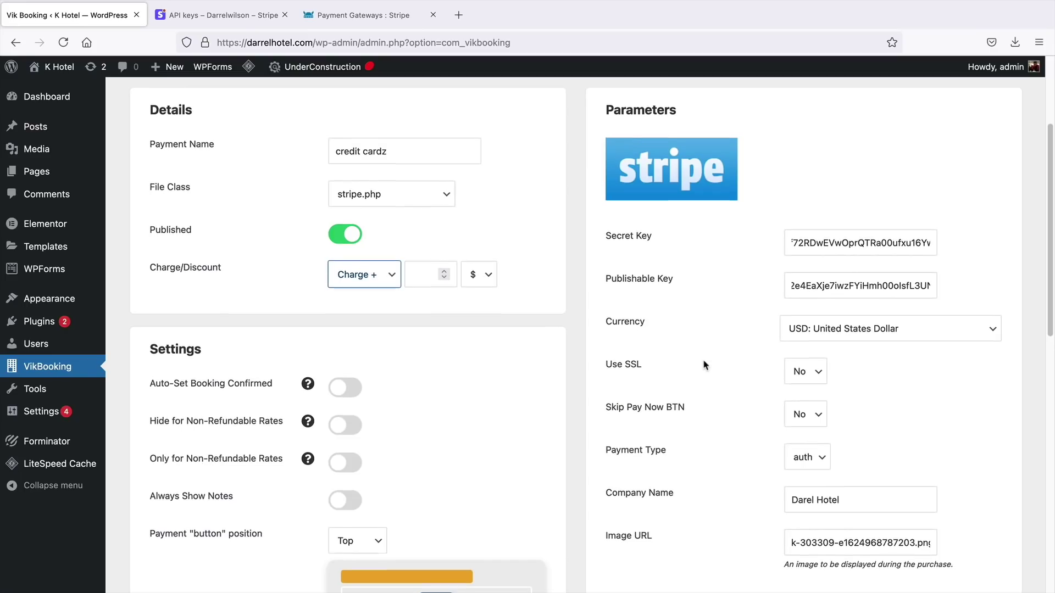
pyautogui.scroll(3, 705, 364)
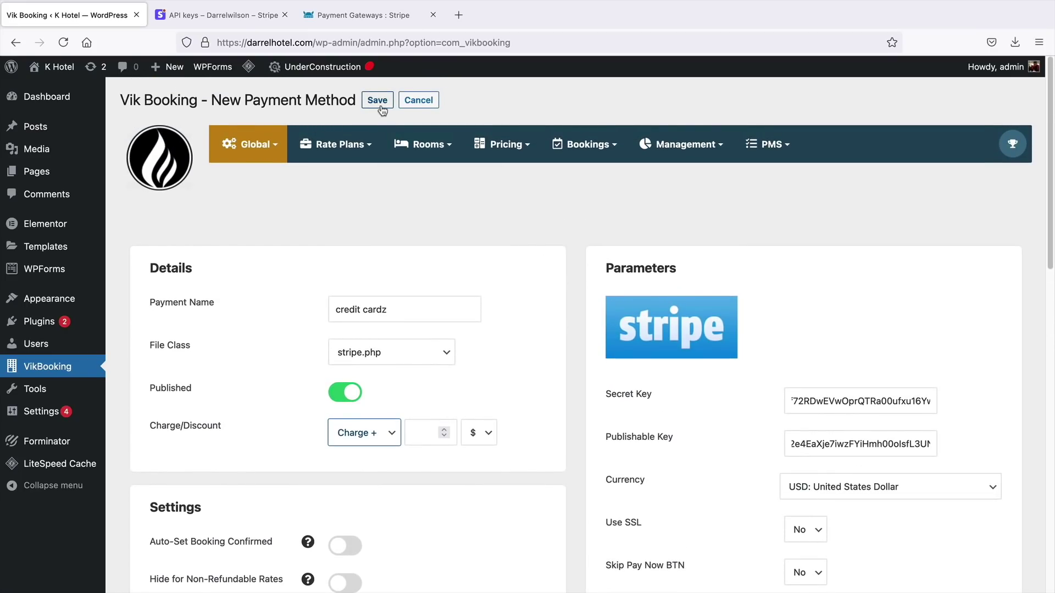
pyautogui.click(379, 103)
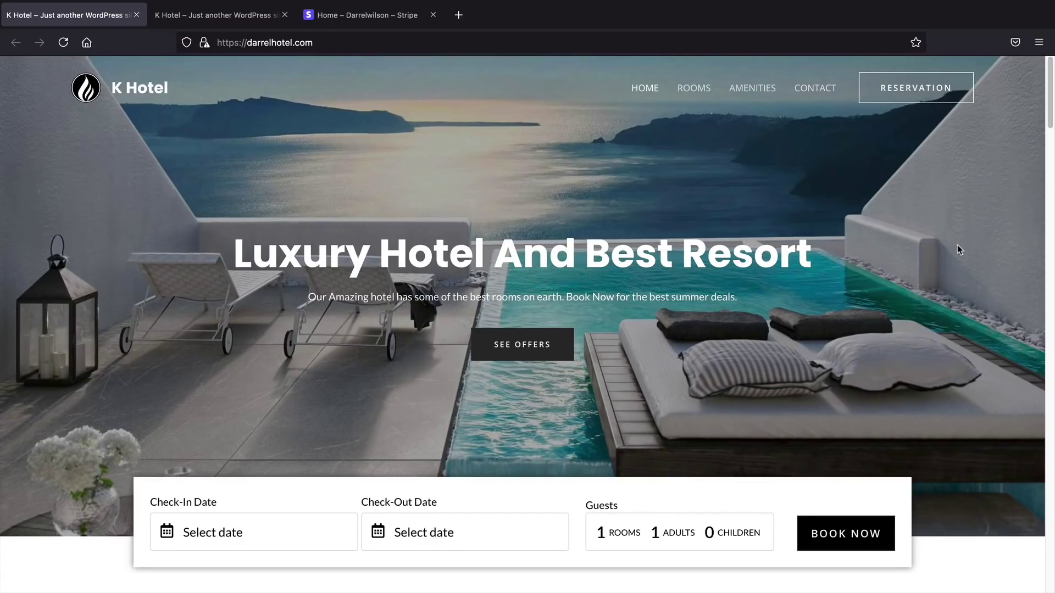
# Search K Hotel rooms with check-in on 15 July 2021.
pyautogui.middleClick(957, 245)
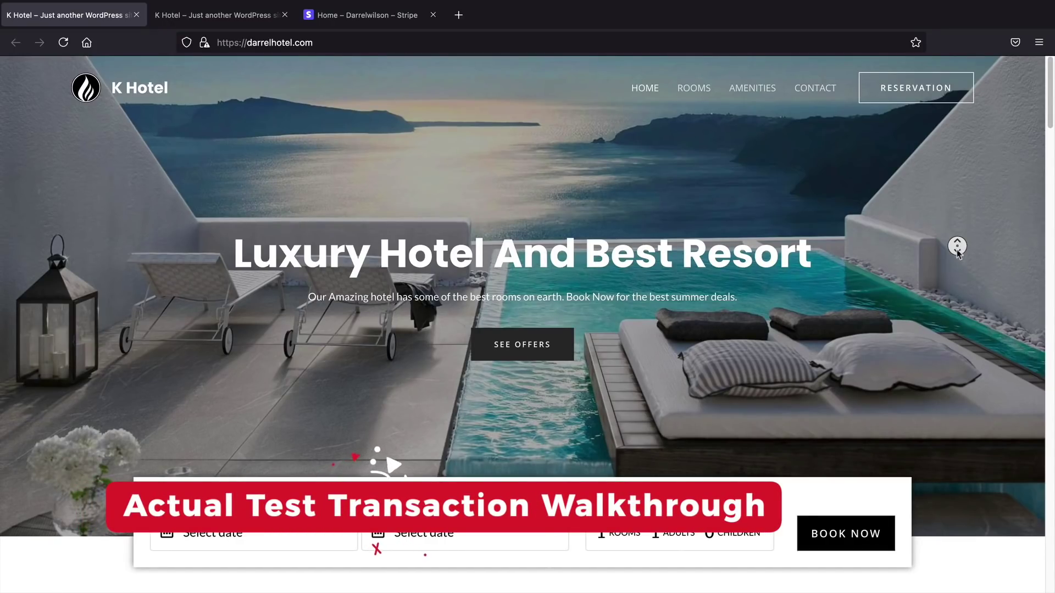
pyautogui.scroll(-2, 957, 245)
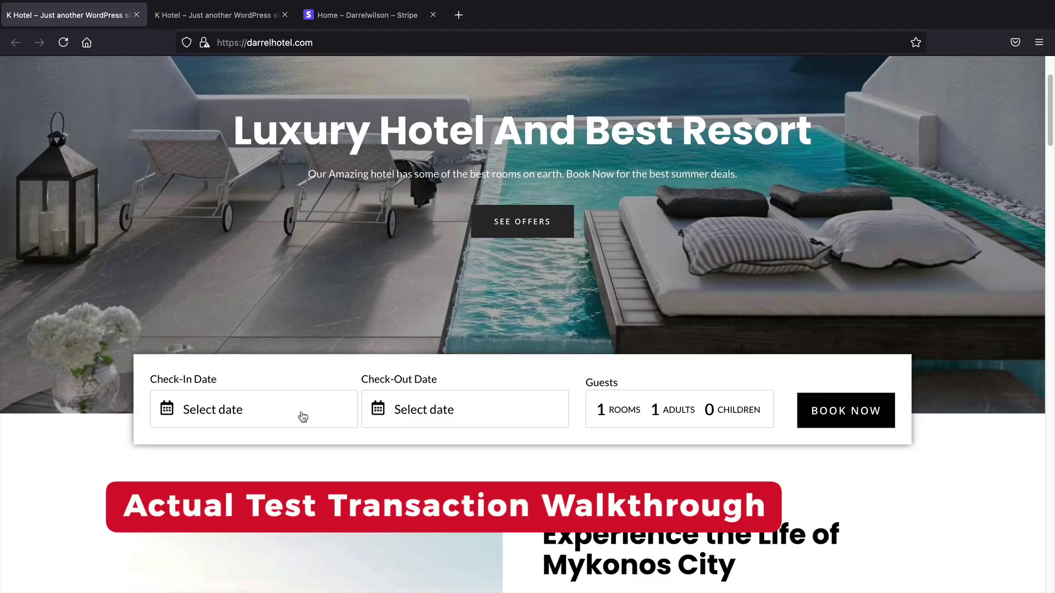
pyautogui.click(302, 417)
pyautogui.click(258, 538)
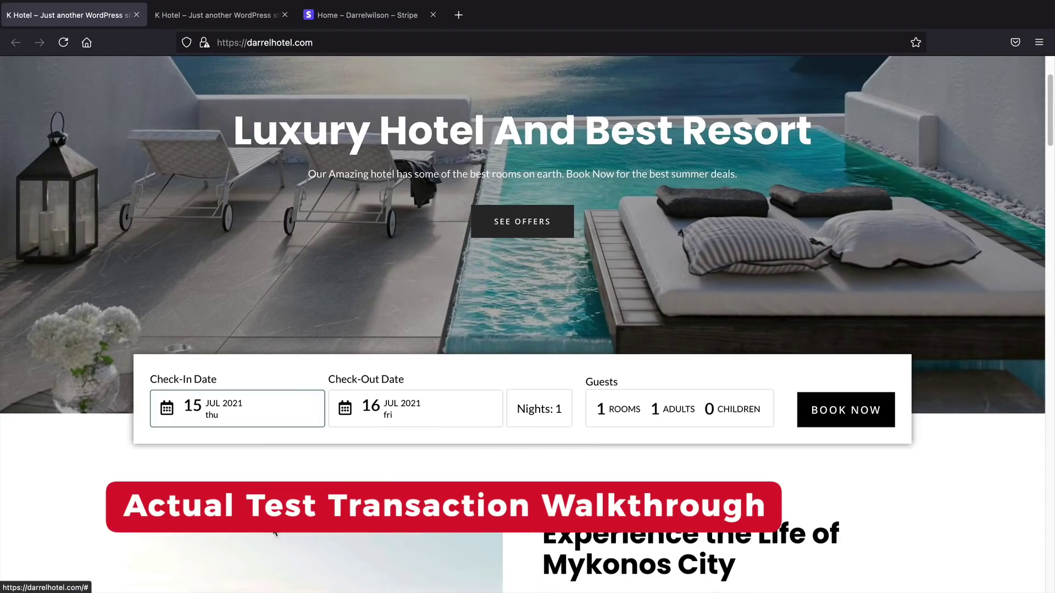
pyautogui.click(868, 416)
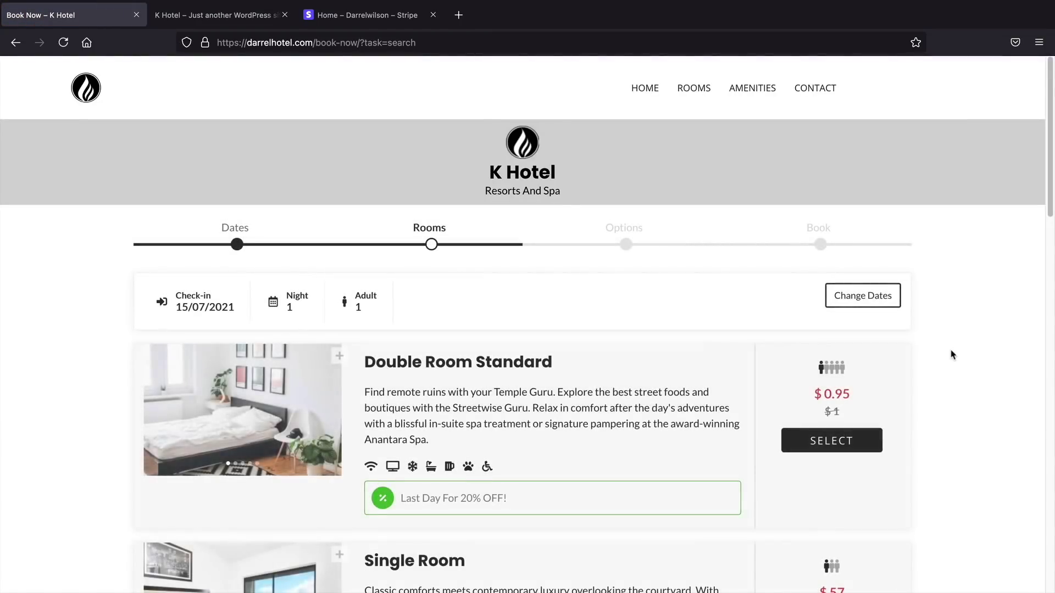
# Select the Single Room and continue to the Book step with a $57 total.
pyautogui.middleClick(952, 354)
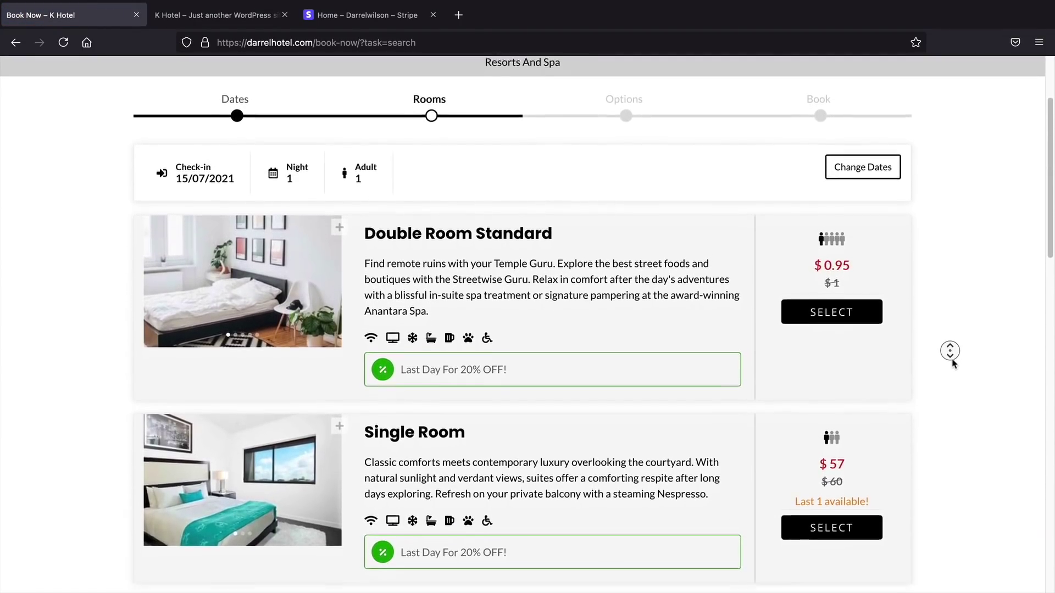
pyautogui.middleClick(953, 360)
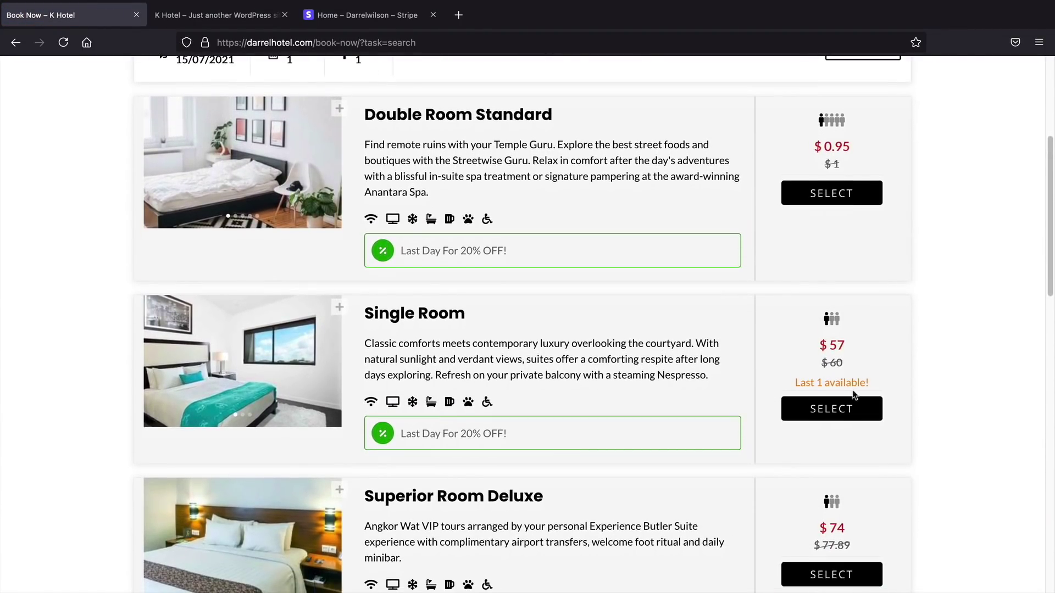
pyautogui.click(833, 410)
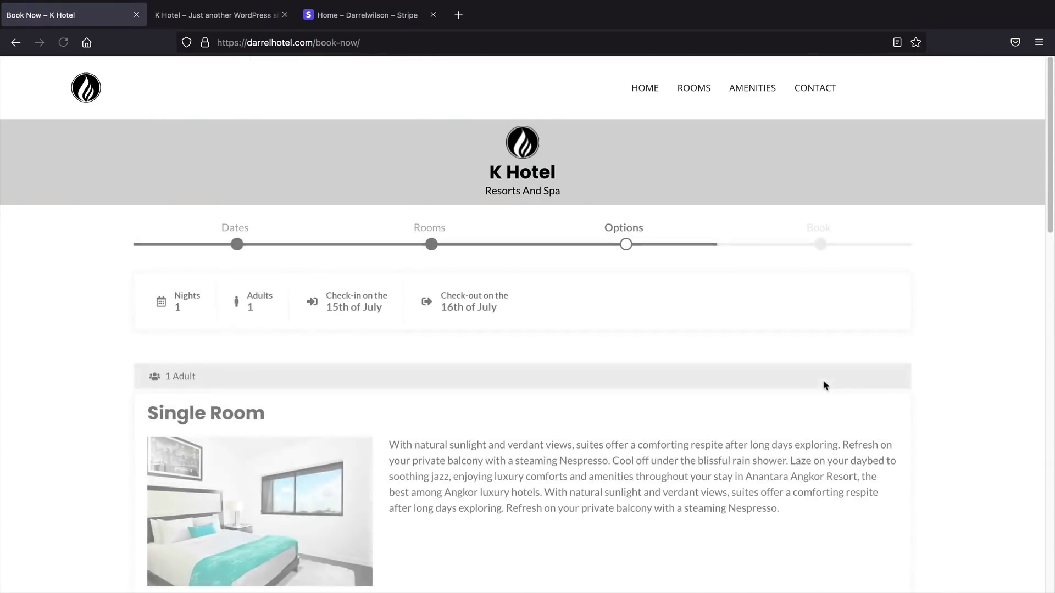
pyautogui.middleClick(938, 339)
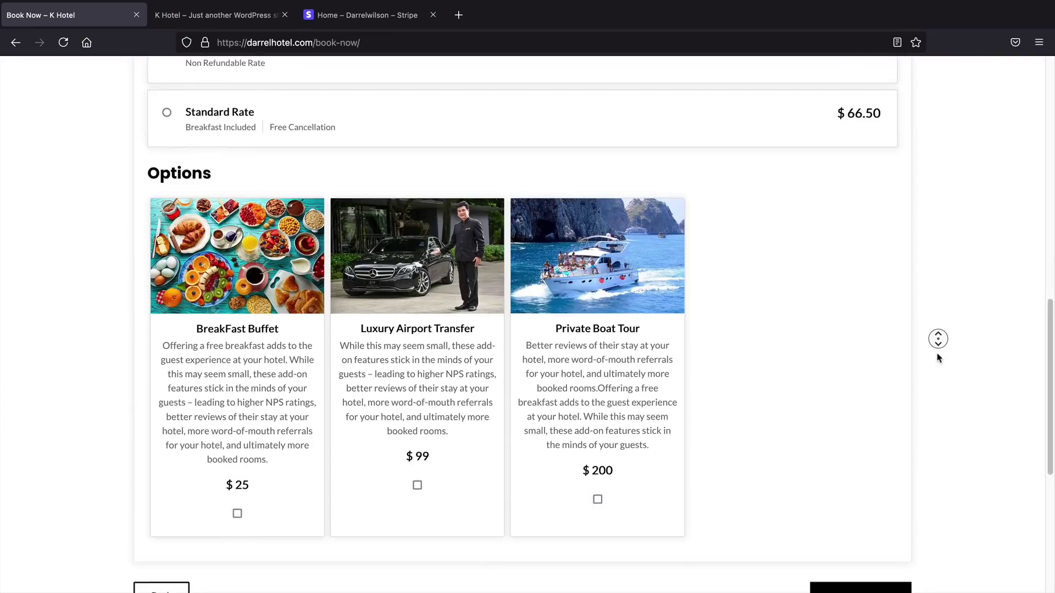
pyautogui.click(938, 358)
pyautogui.click(852, 489)
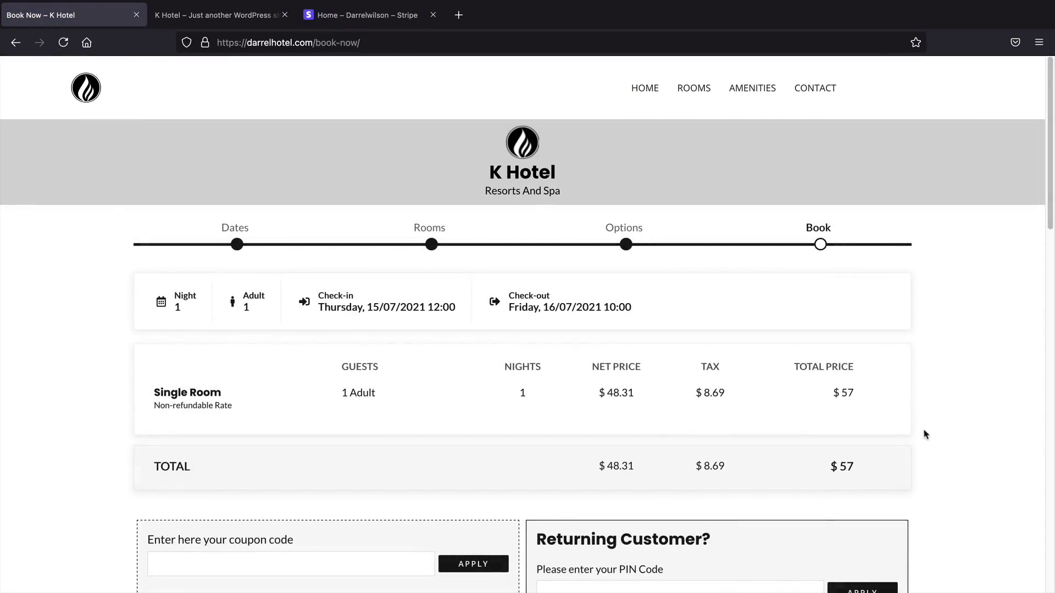
# Fill in the guest's first name, last name and e-mail address.
pyautogui.middleClick(945, 404)
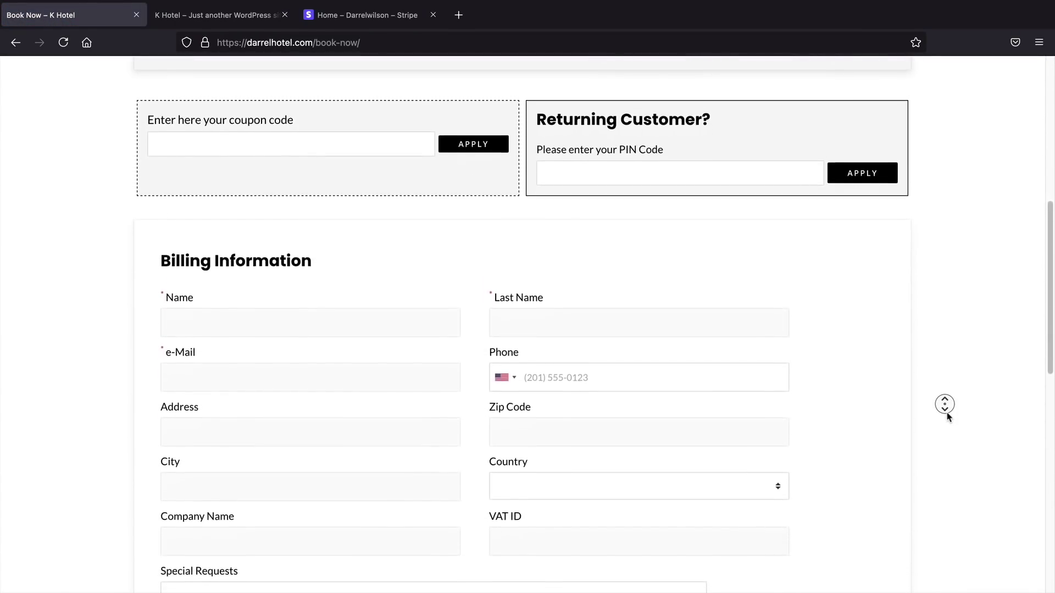
pyautogui.click(724, 323)
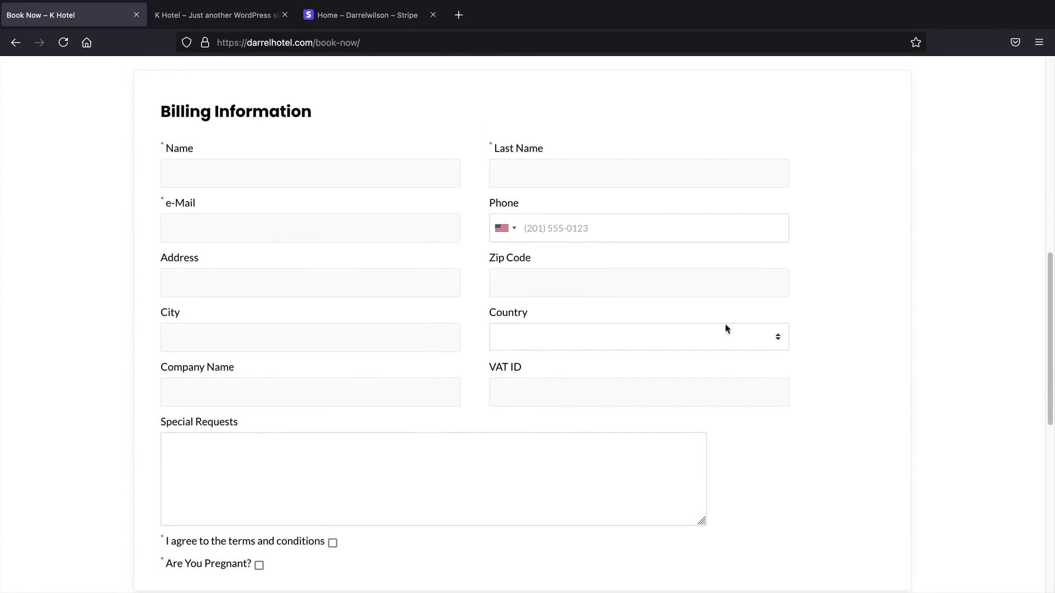
pyautogui.click(302, 160)
pyautogui.write('darrel')
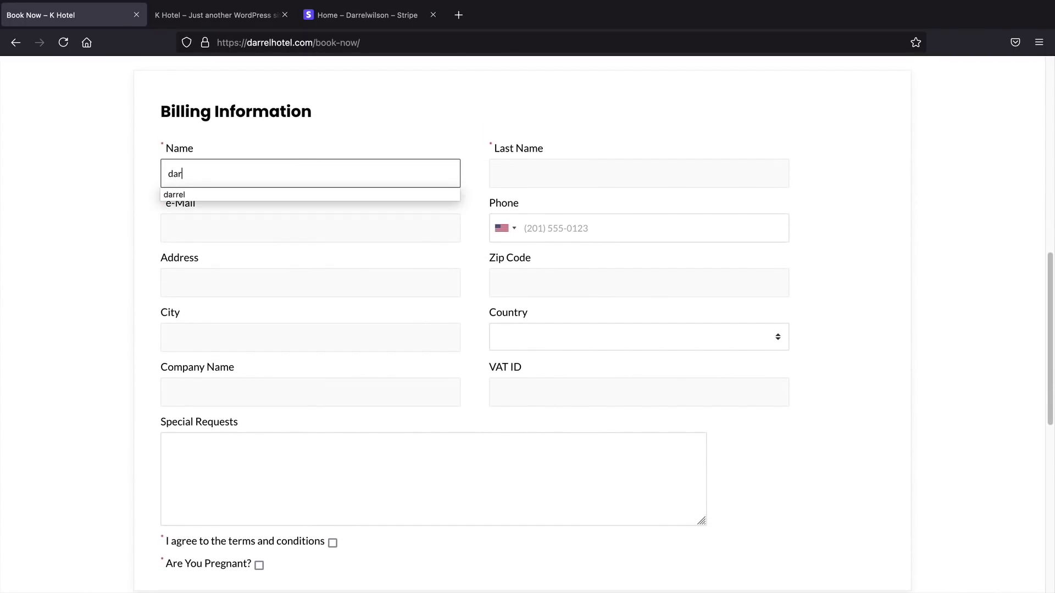
pyautogui.press('Tab')
pyautogui.write('wilson')
pyautogui.press('Tab')
pyautogui.write('d')
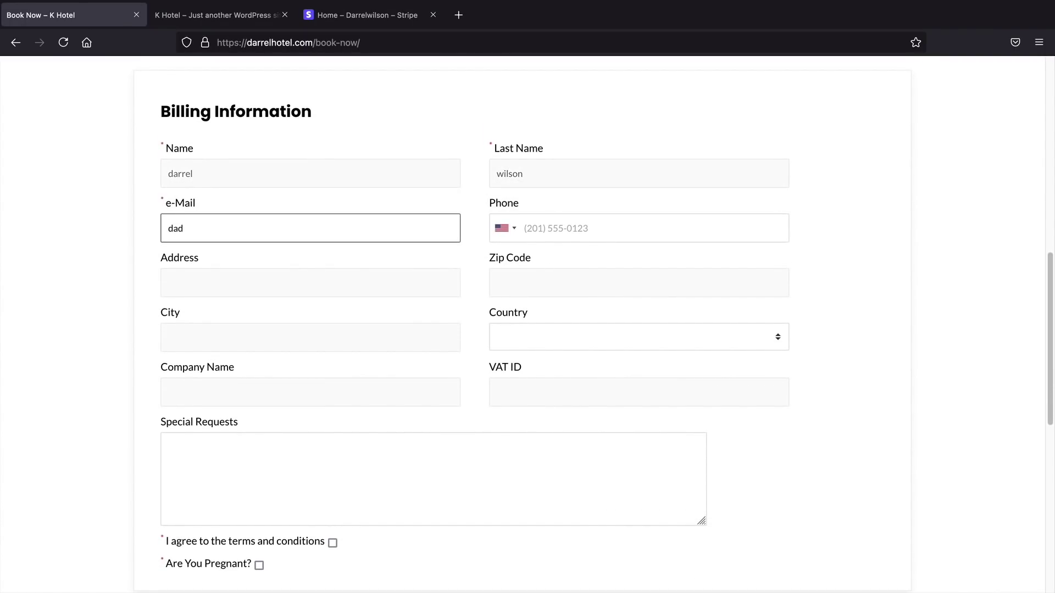
pyautogui.press('Tab')
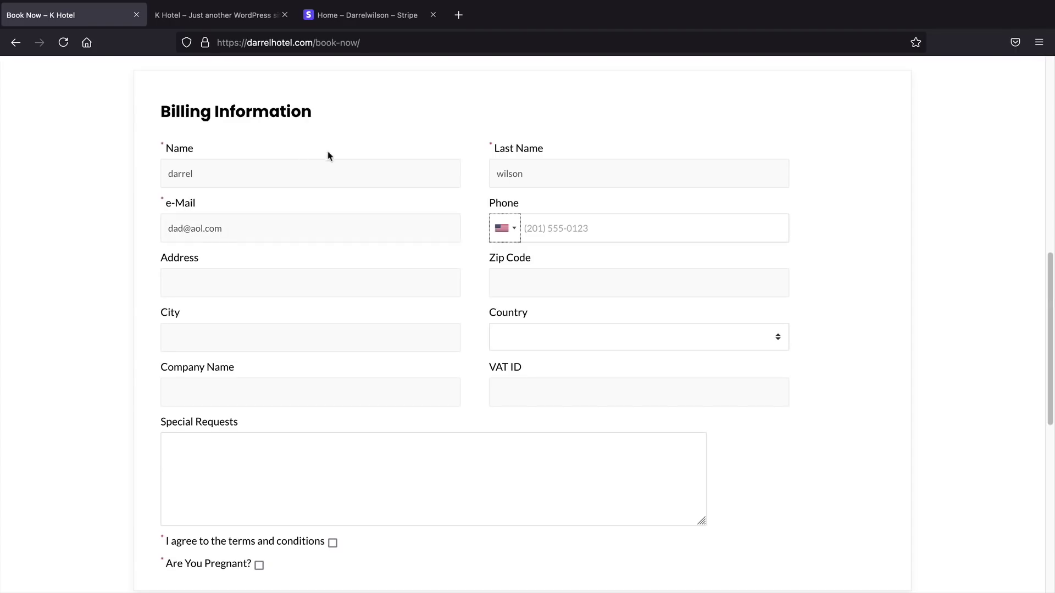
# Accept the terms, answer the pregnancy question, choose credit cardz and confirm the reservation.
pyautogui.middleClick(821, 315)
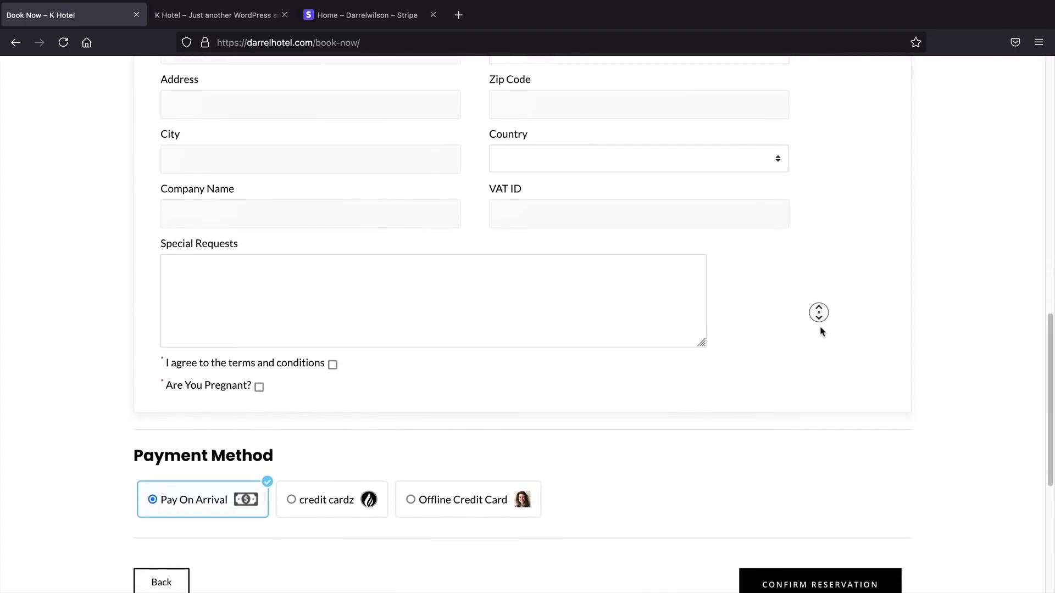
pyautogui.click(787, 324)
pyautogui.click(332, 289)
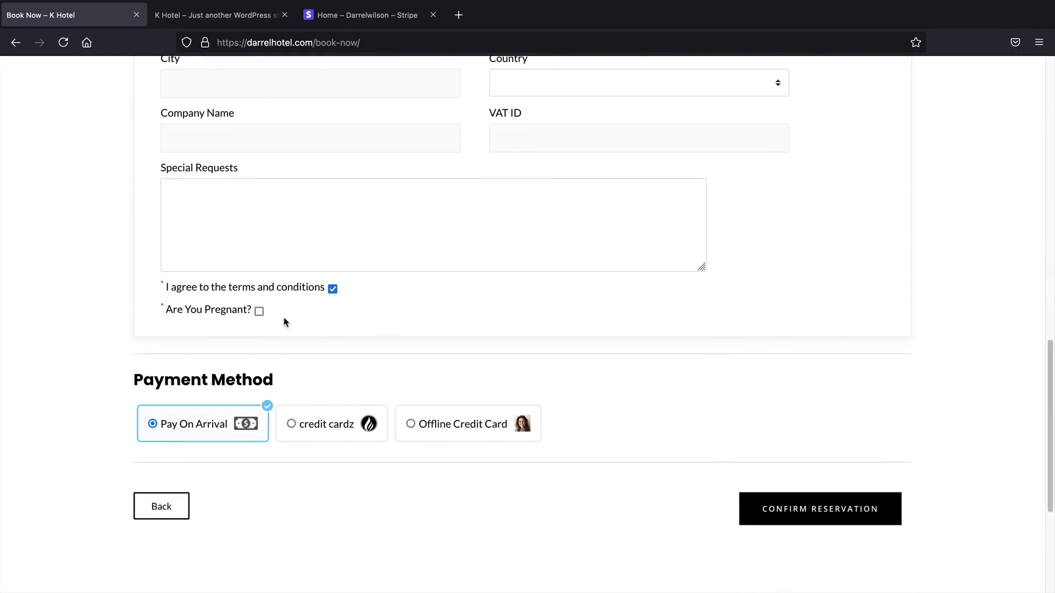
pyautogui.click(259, 312)
pyautogui.click(325, 424)
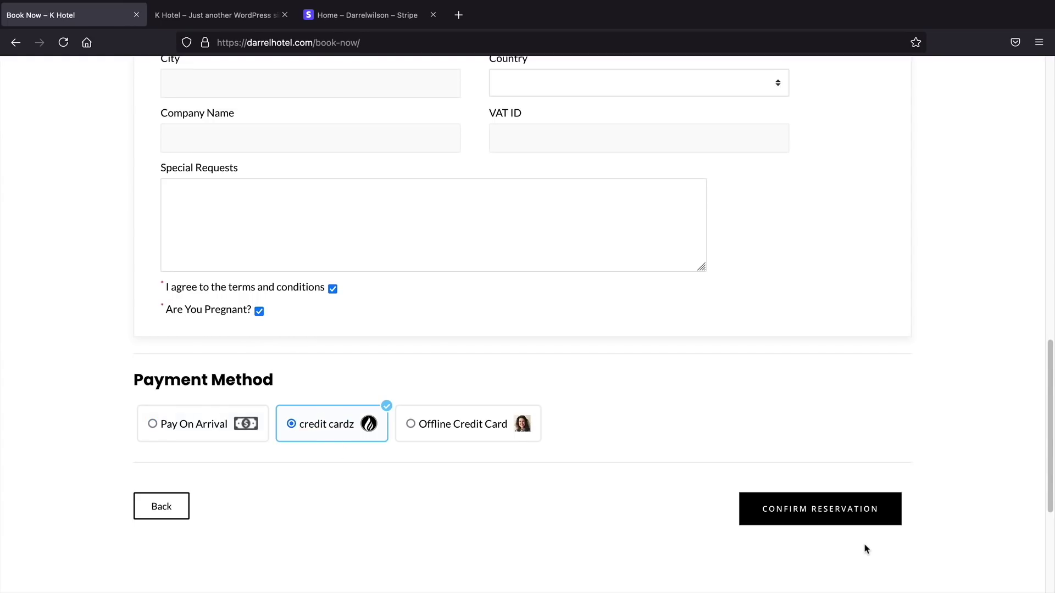
pyautogui.click(853, 517)
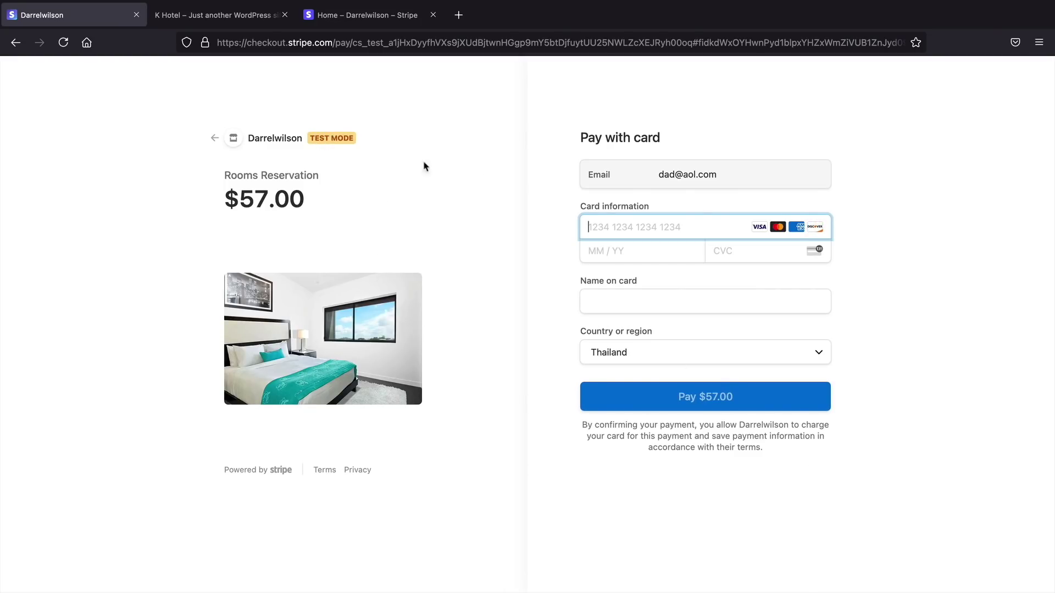
# Enter the test card details and cardholder name, then pay $57.00.
pyautogui.write('4242')
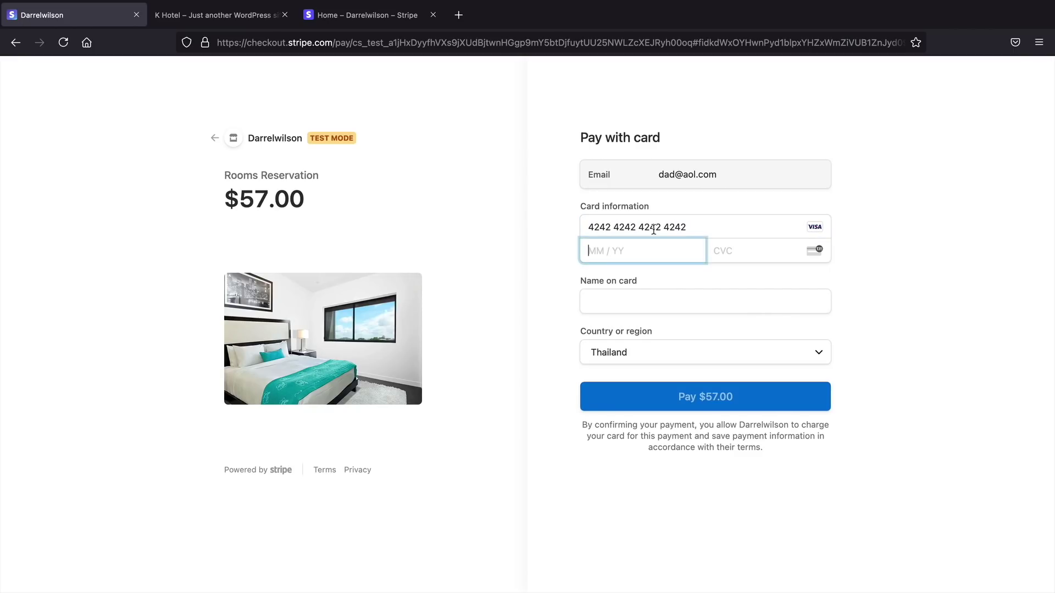
pyautogui.write('4033')
pyautogui.write('333')
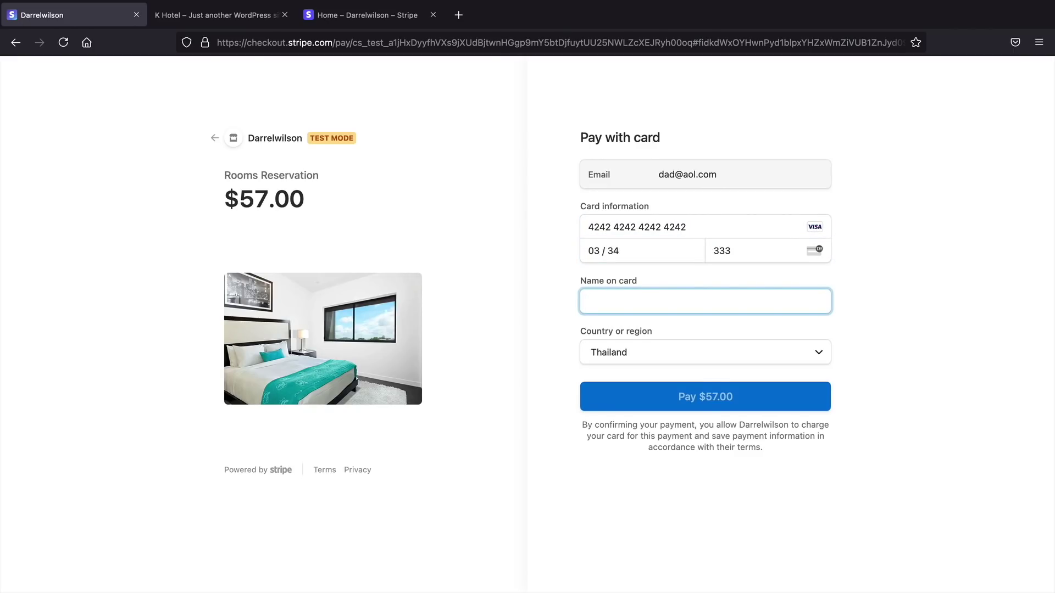
pyautogui.write('Daddy')
pyautogui.press('Tab')
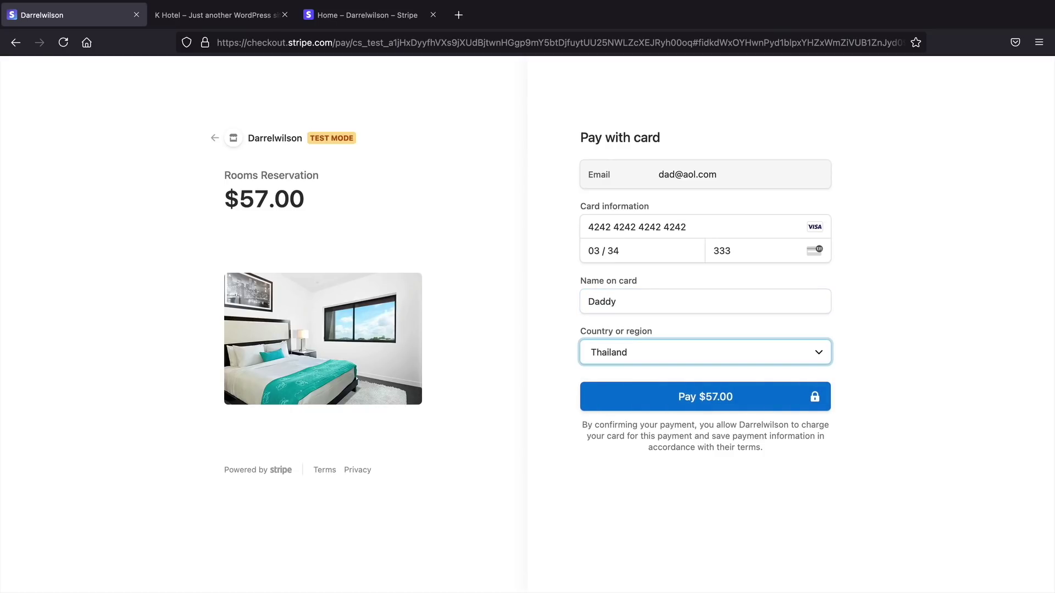
pyautogui.click(681, 401)
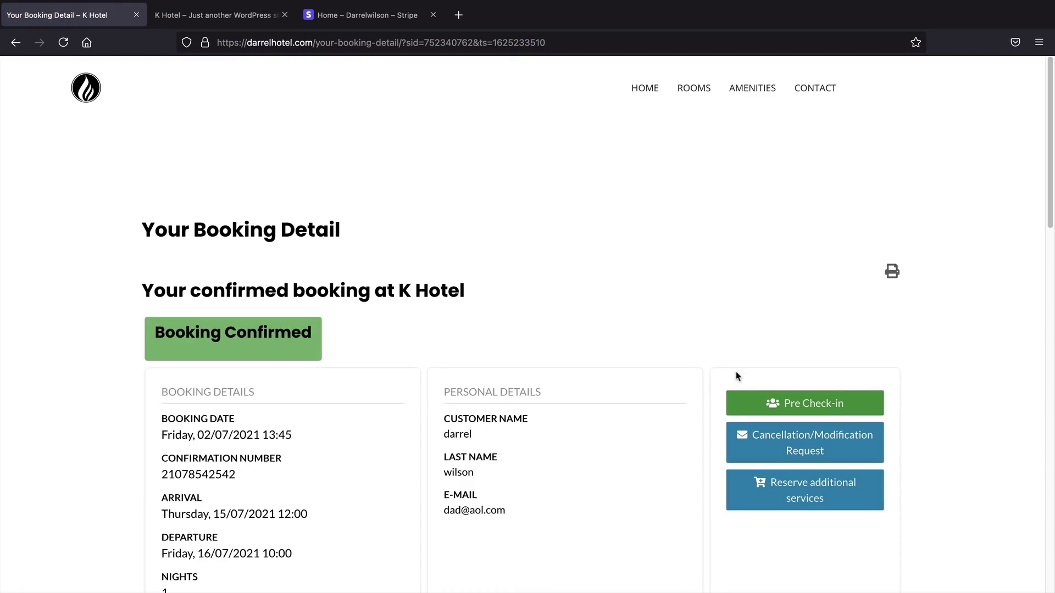
# Open the booking details page through the link in the Gmail reservation e-mail.
pyautogui.middleClick(792, 312)
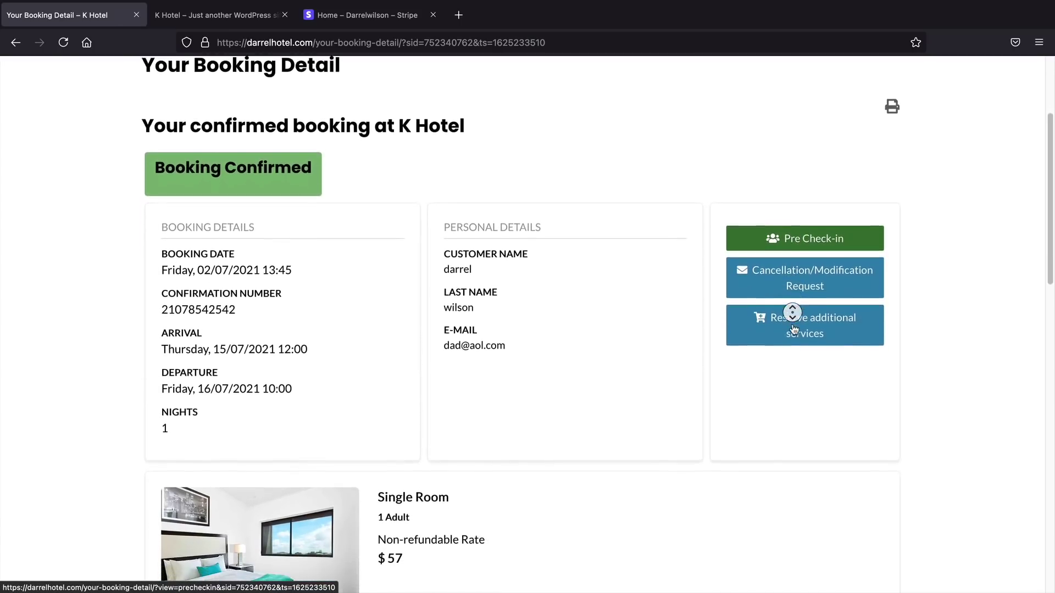
pyautogui.middleClick(794, 330)
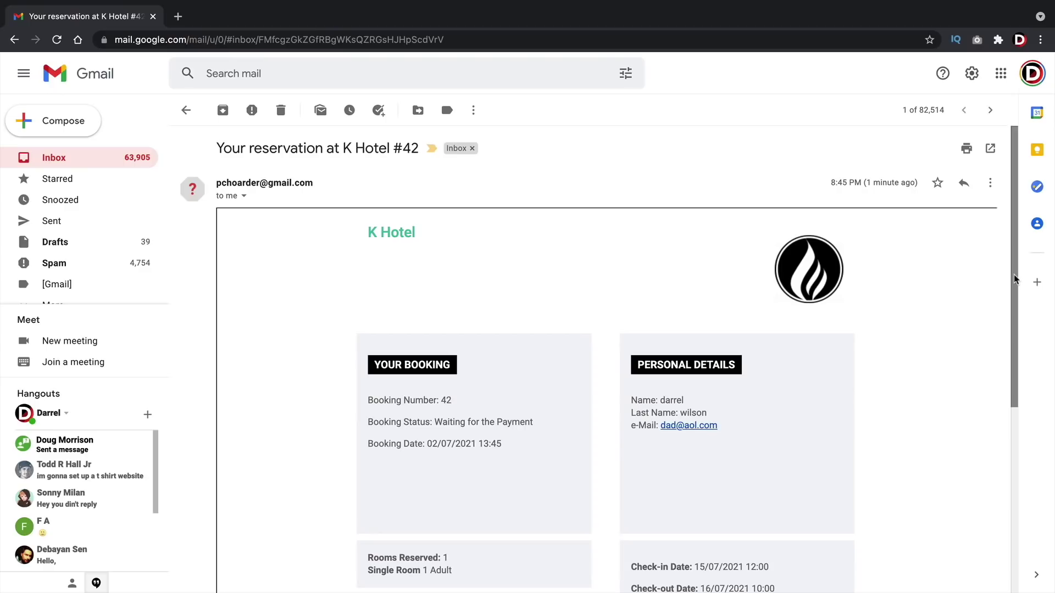
pyautogui.moveTo(1013, 276); pyautogui.dragTo(989, 469)
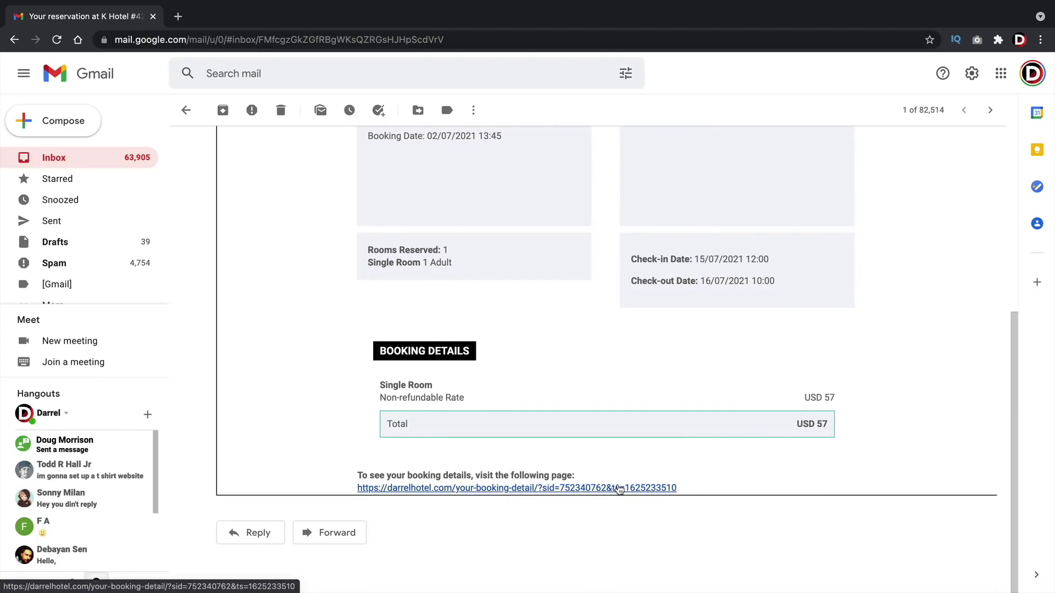
pyautogui.click(569, 489)
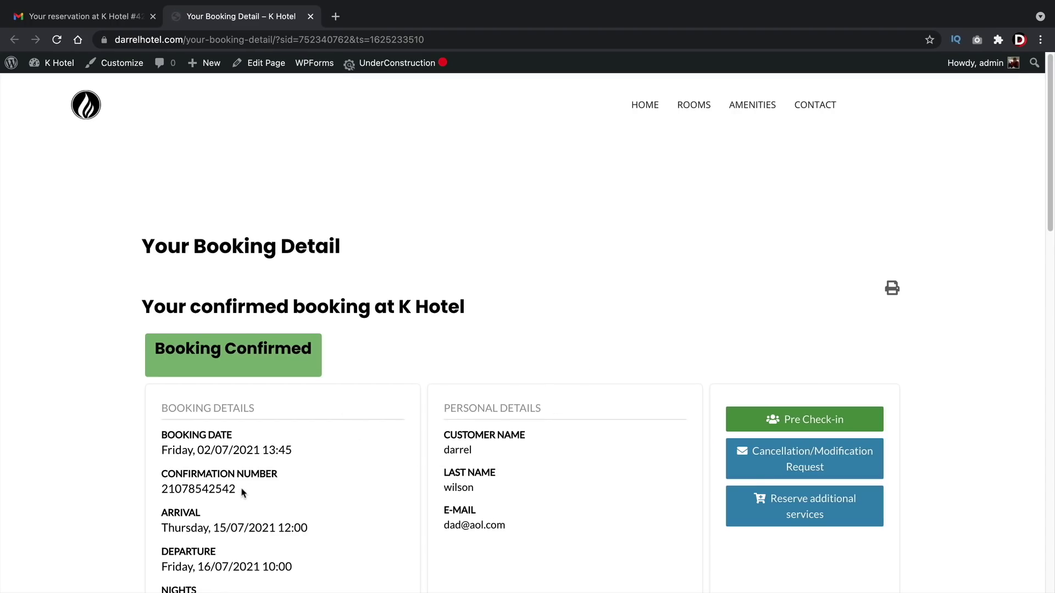
# Return to the K Hotel home page via the site logo.
pyautogui.moveTo(241, 493); pyautogui.dragTo(161, 489)
pyautogui.scroll(-1, 253, 511)
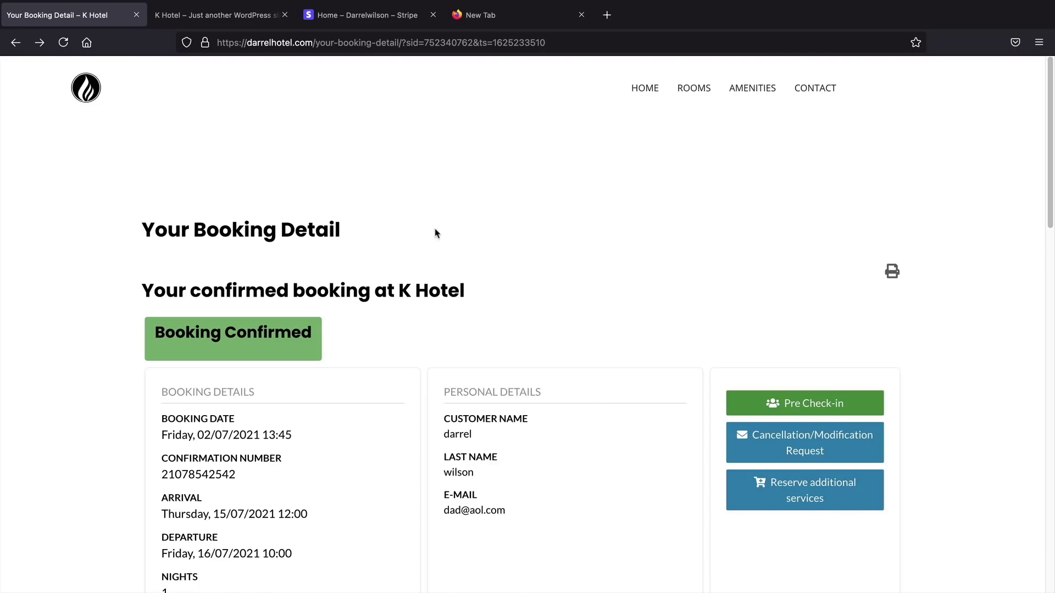
pyautogui.click(96, 95)
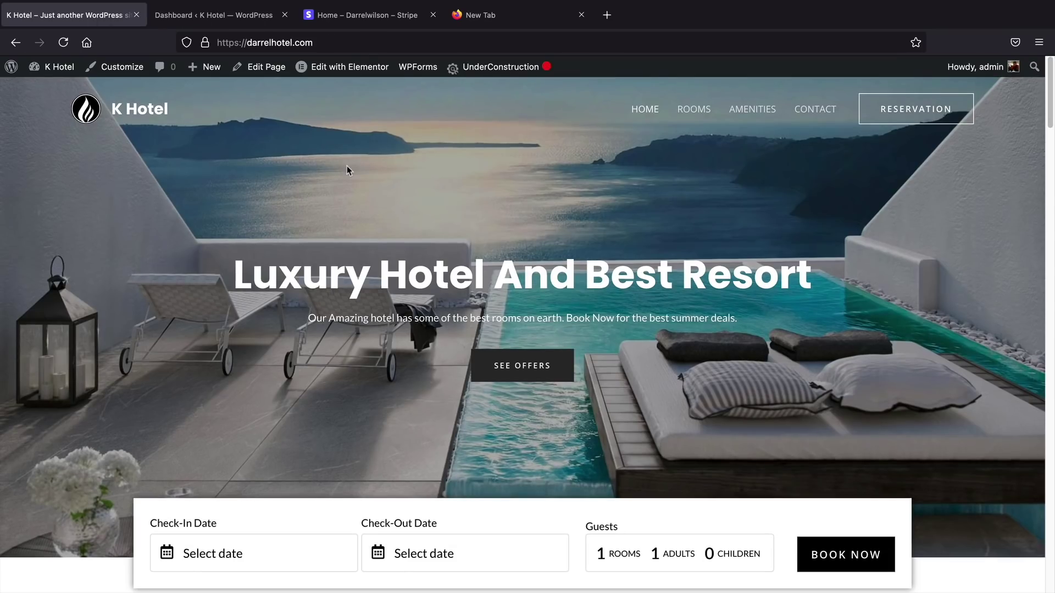
# In the Stripe dashboard's test data, confirm the $57 reservation payment succeeded.
pyautogui.click(362, 19)
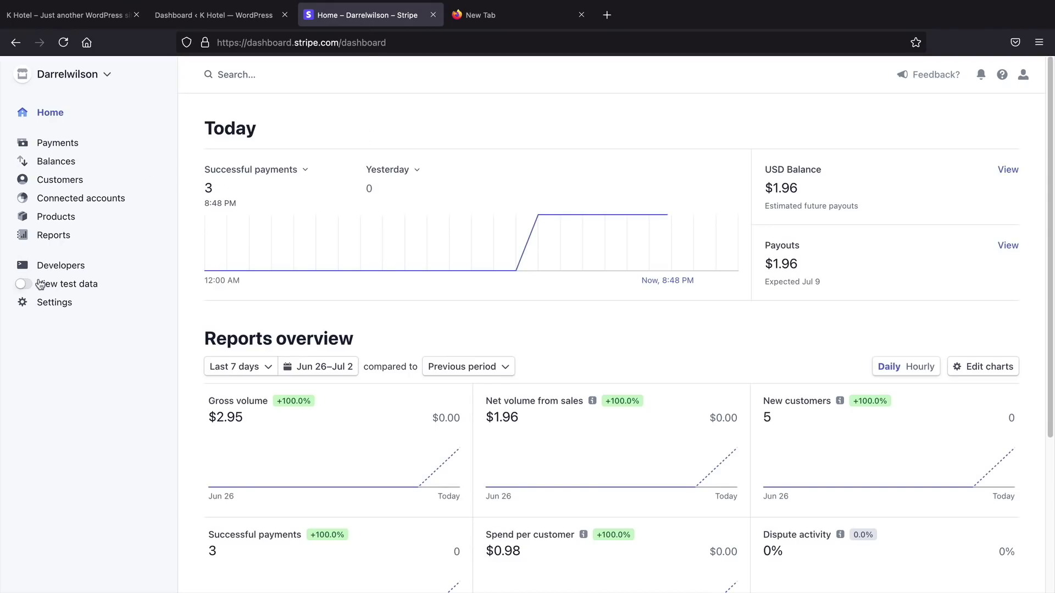
pyautogui.click(23, 284)
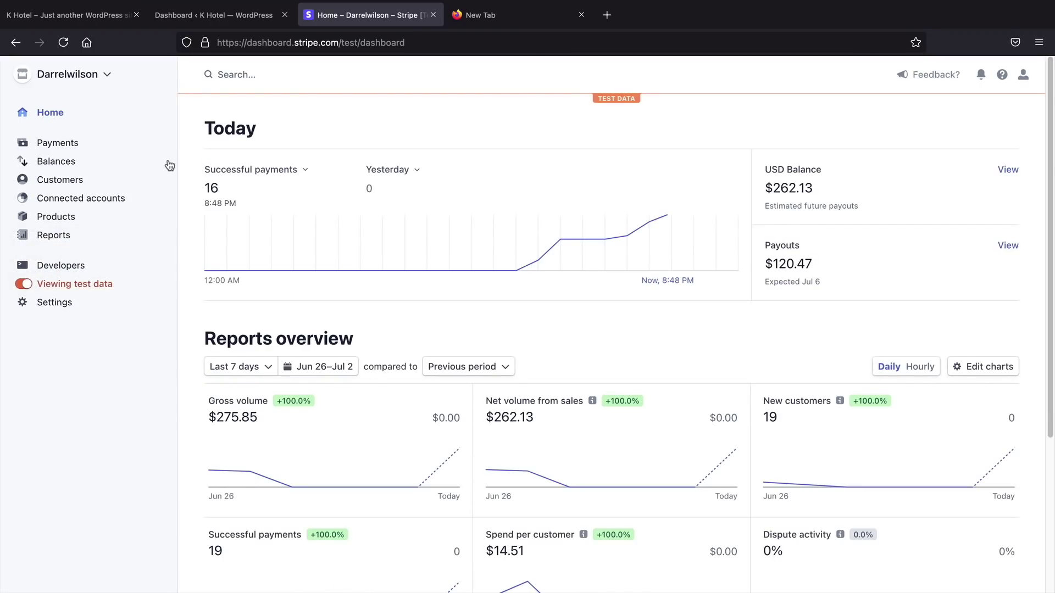
pyautogui.click(62, 146)
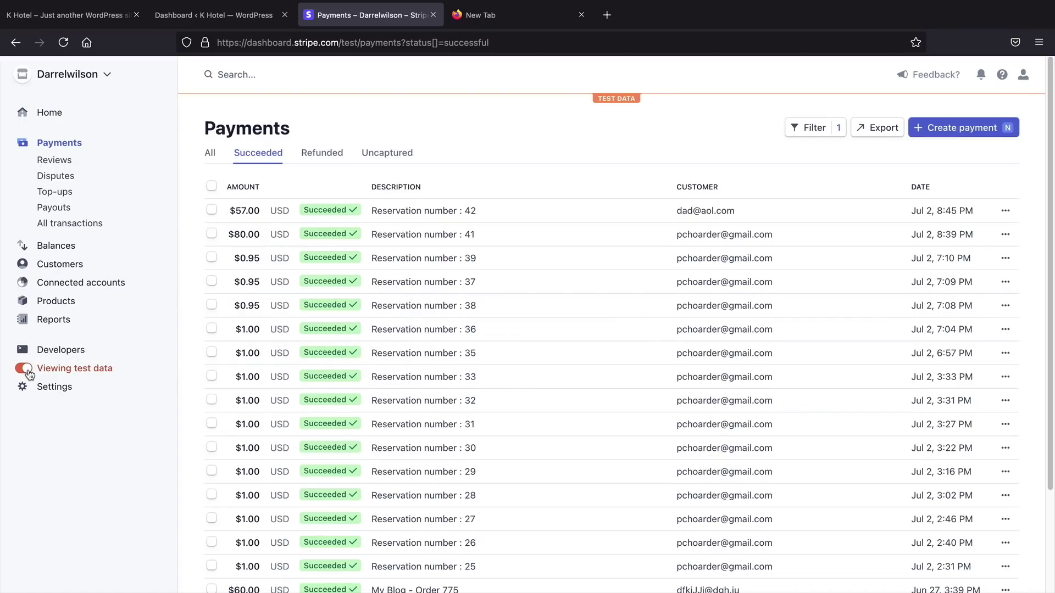
# Reveal the test secret key, then the live secret key, on the Developers API keys page.
pyautogui.click(46, 349)
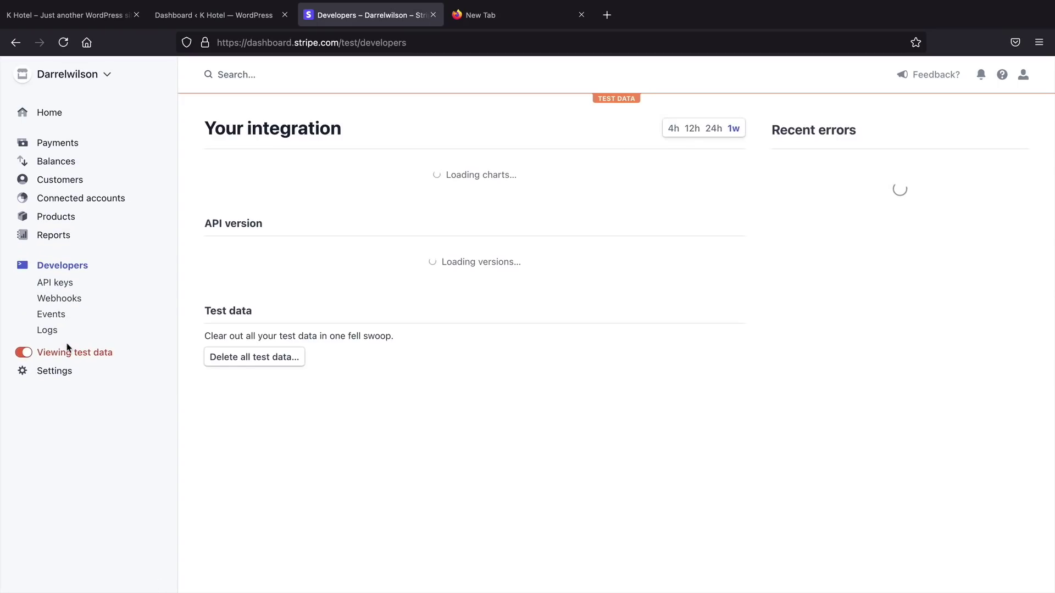
pyautogui.click(62, 284)
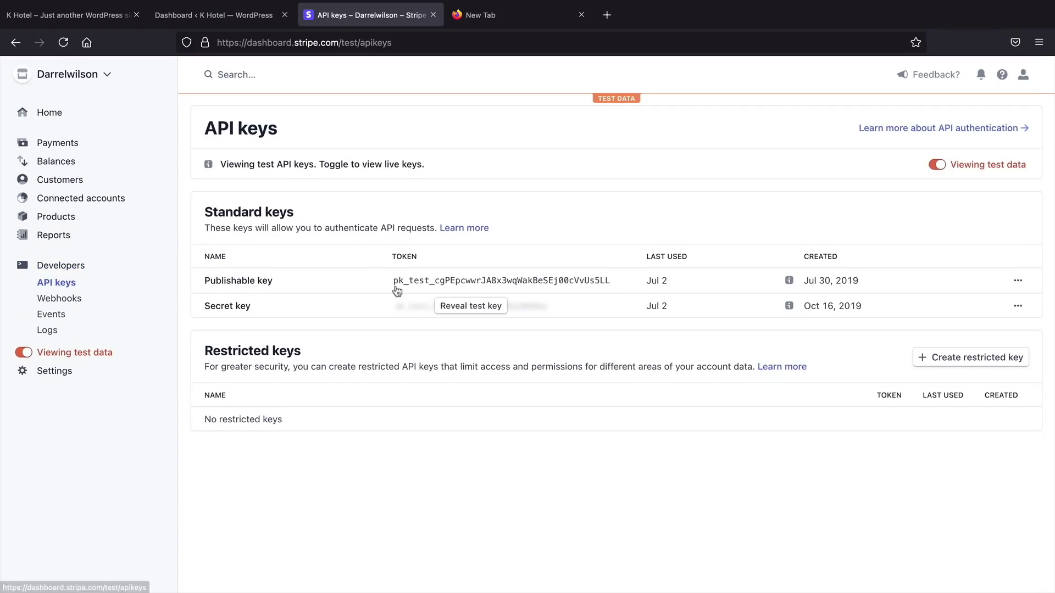
pyautogui.click(446, 307)
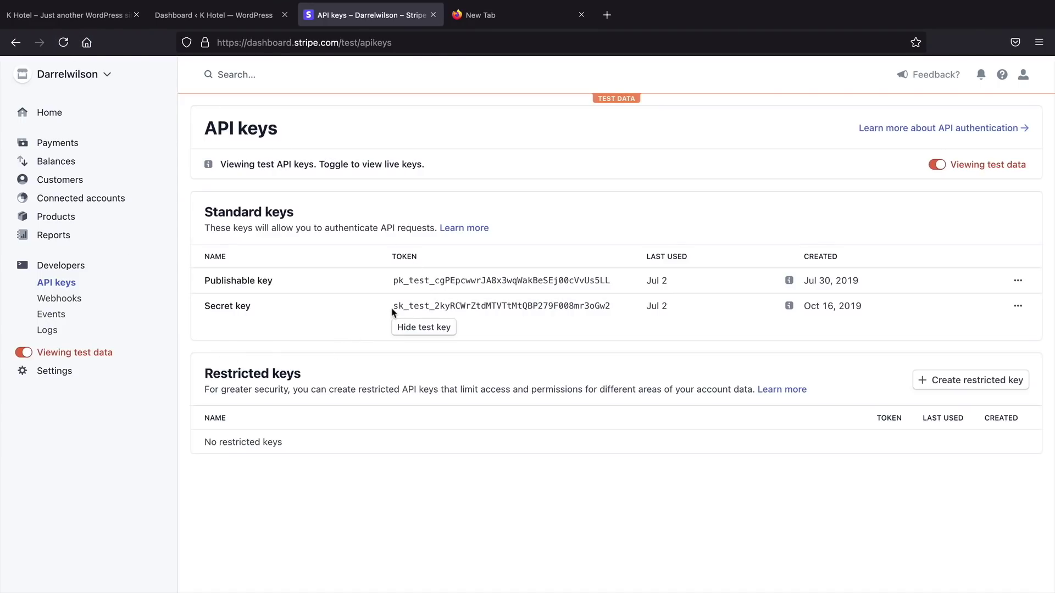
pyautogui.click(24, 354)
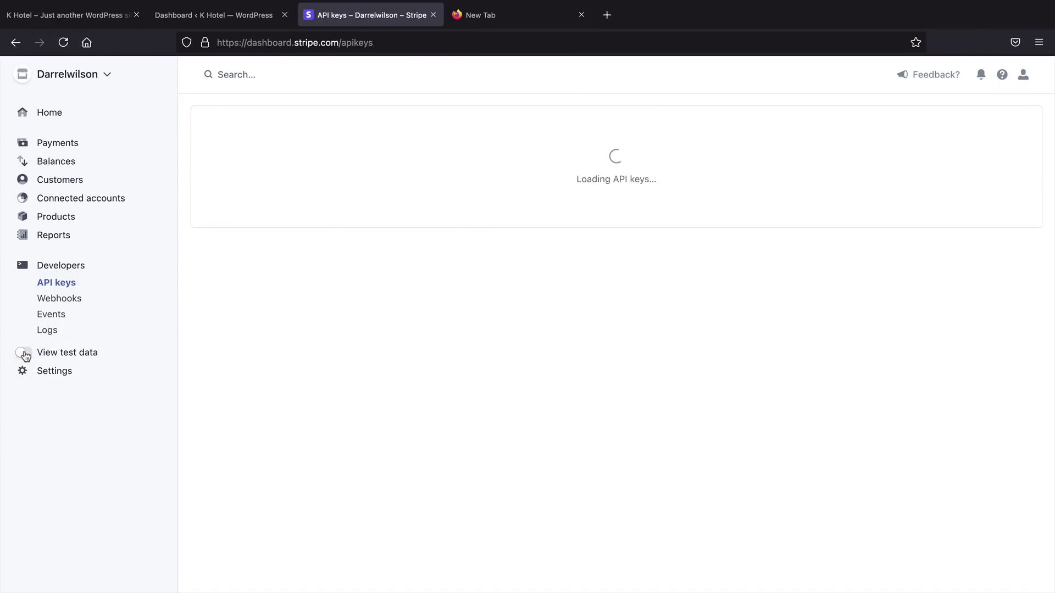
pyautogui.click(461, 306)
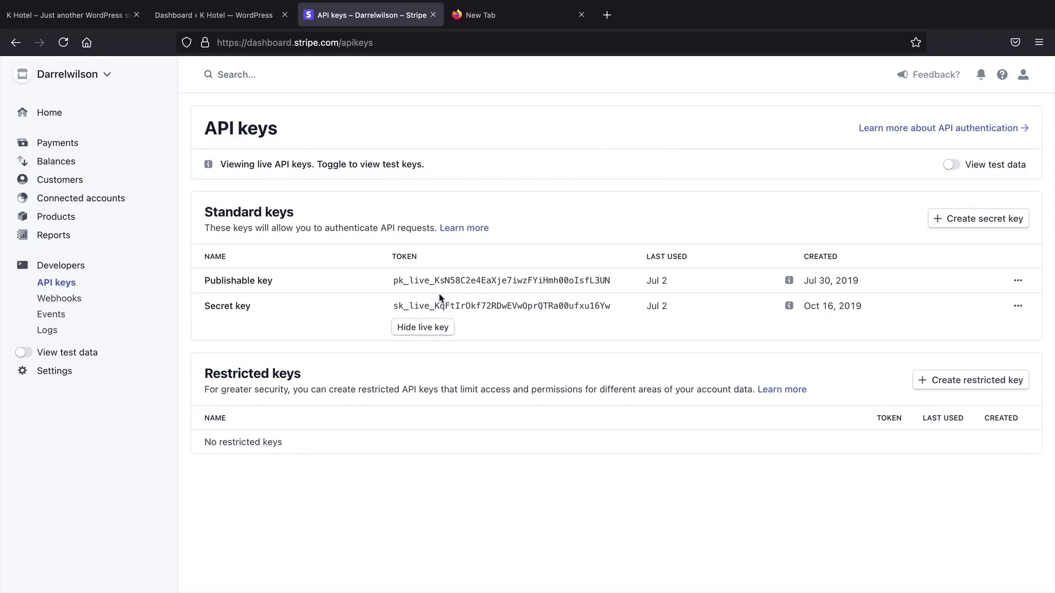
pyautogui.click(70, 17)
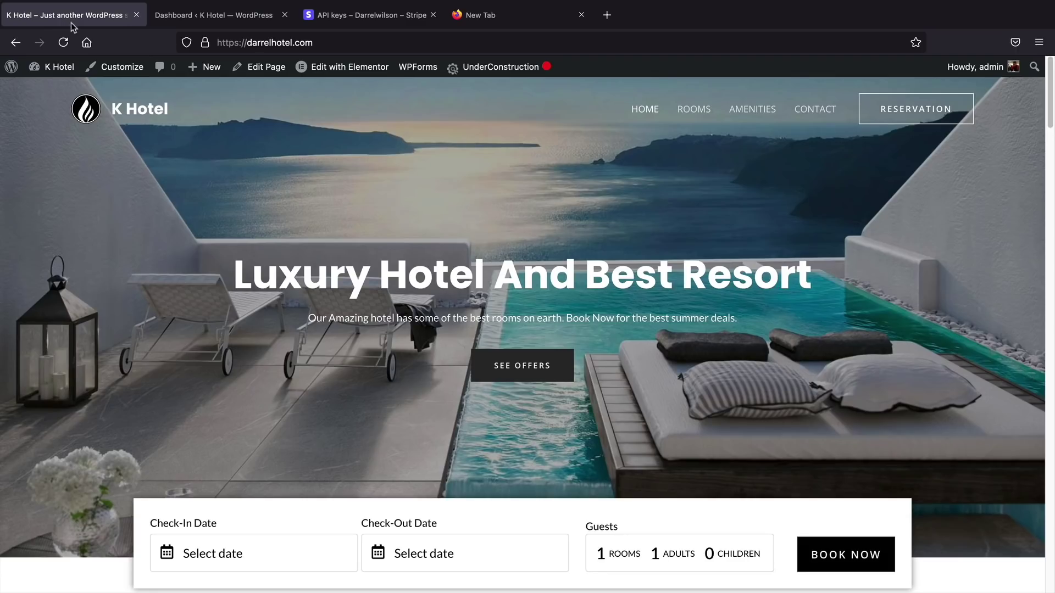
# Search Add New plugins for 'litespeed' in wp-admin, then open the Vik Booking dashboard.
pyautogui.moveTo(52, 67)
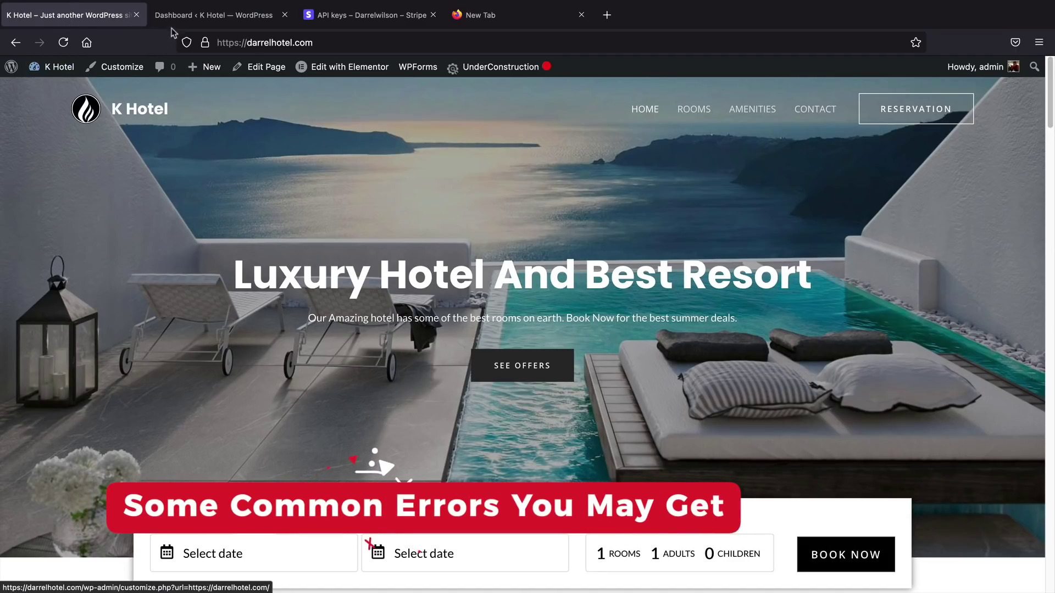
pyautogui.click(220, 15)
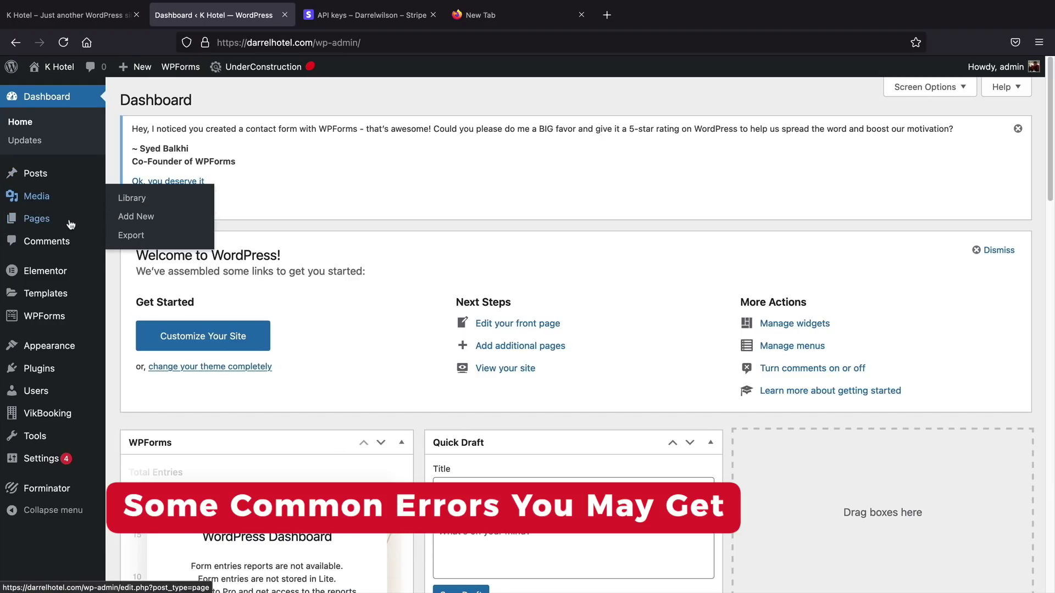
pyautogui.moveTo(55, 369)
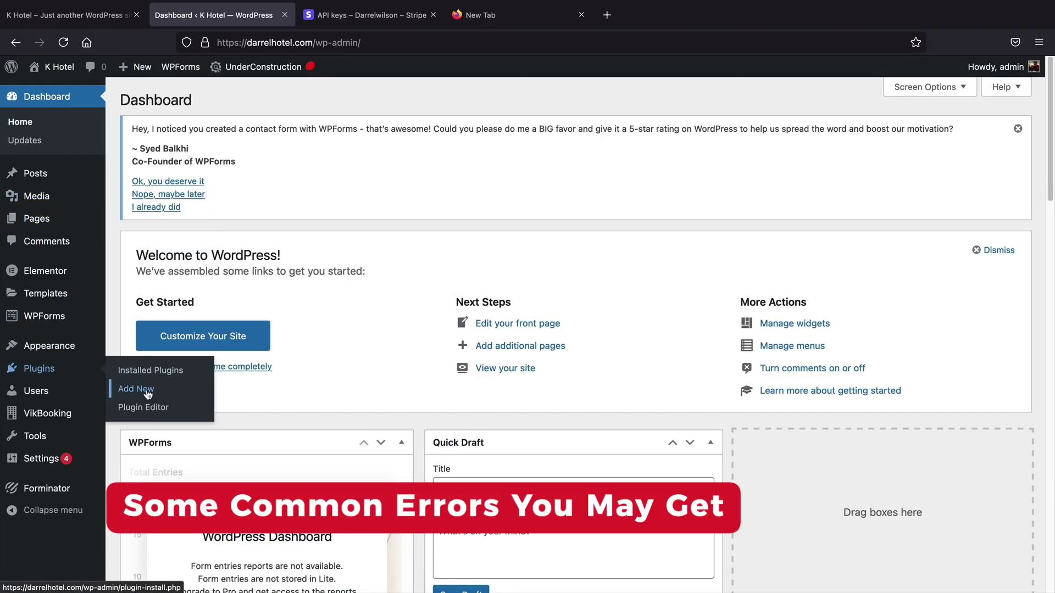
pyautogui.click(148, 374)
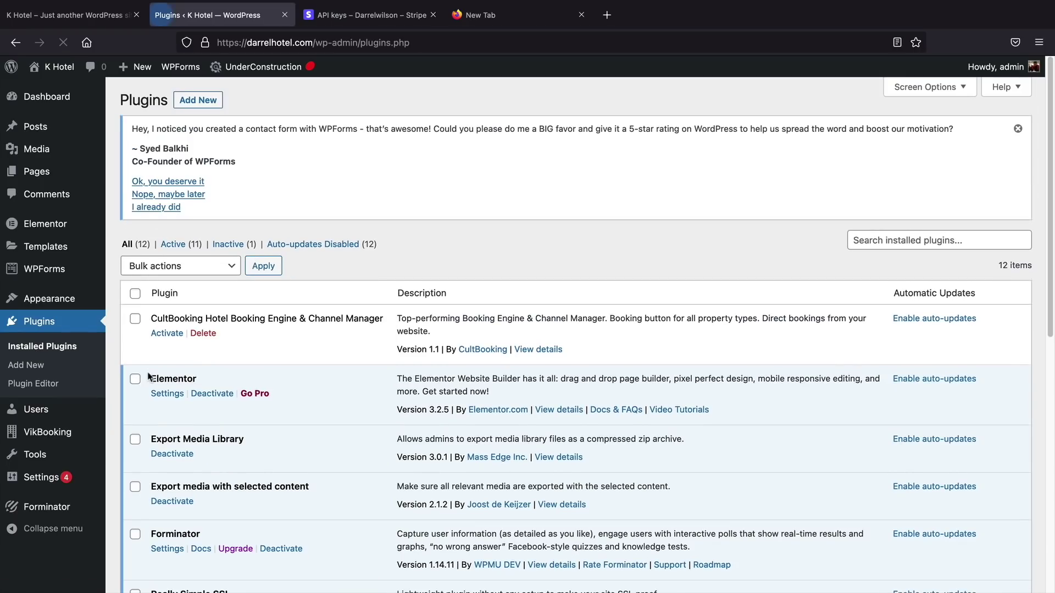
pyautogui.click(201, 99)
pyautogui.click(890, 248)
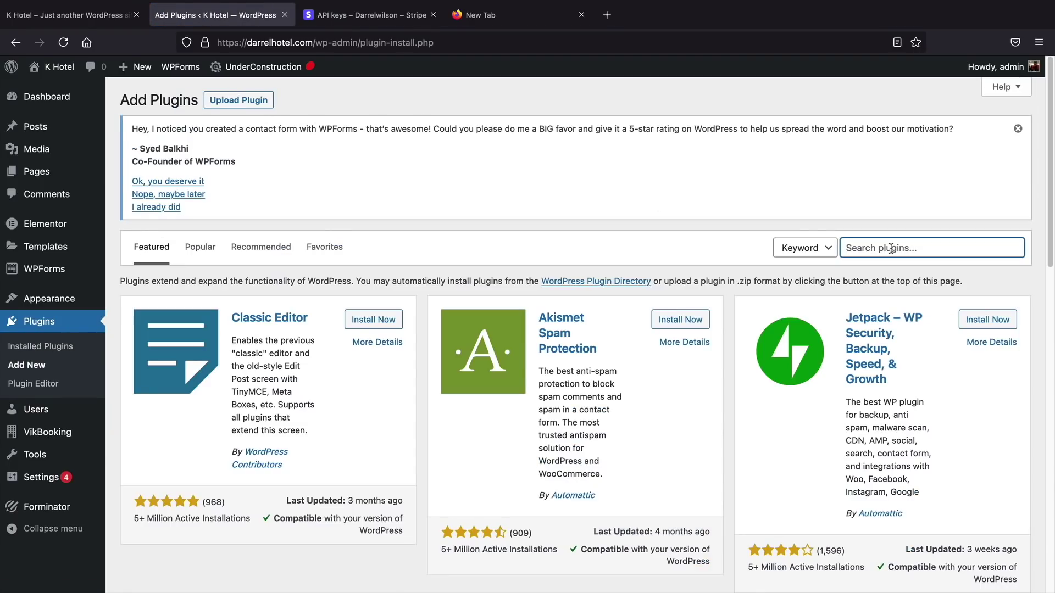
pyautogui.write('litespeed')
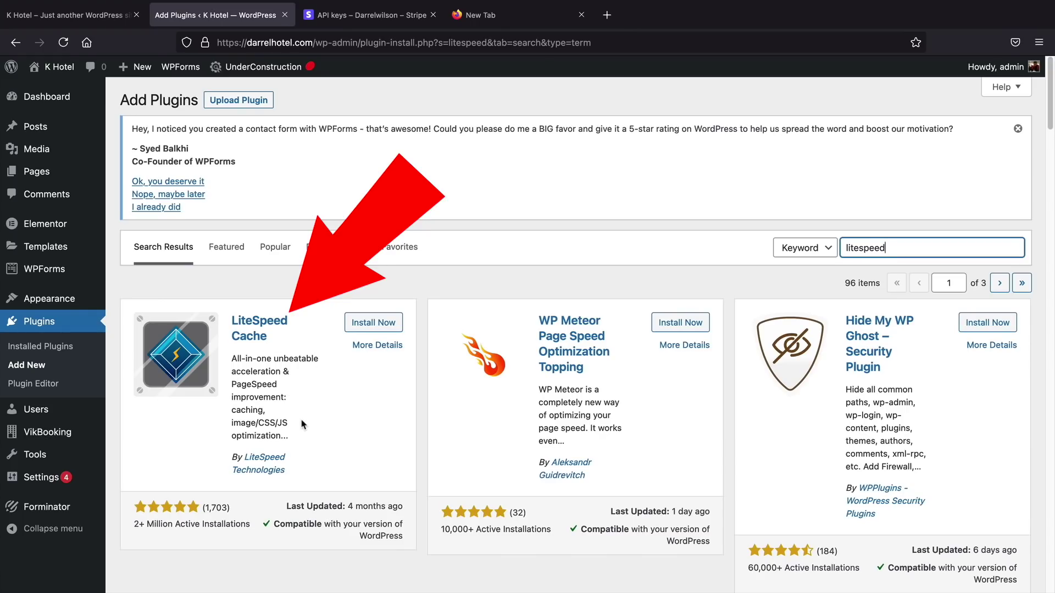
pyautogui.scroll(-2, 301, 424)
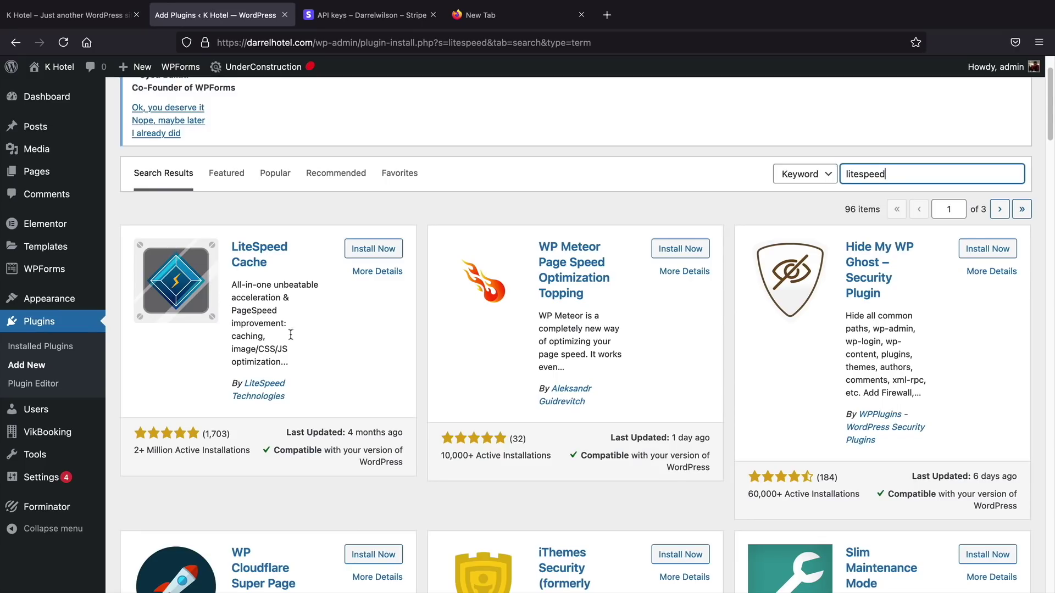
pyautogui.click(49, 434)
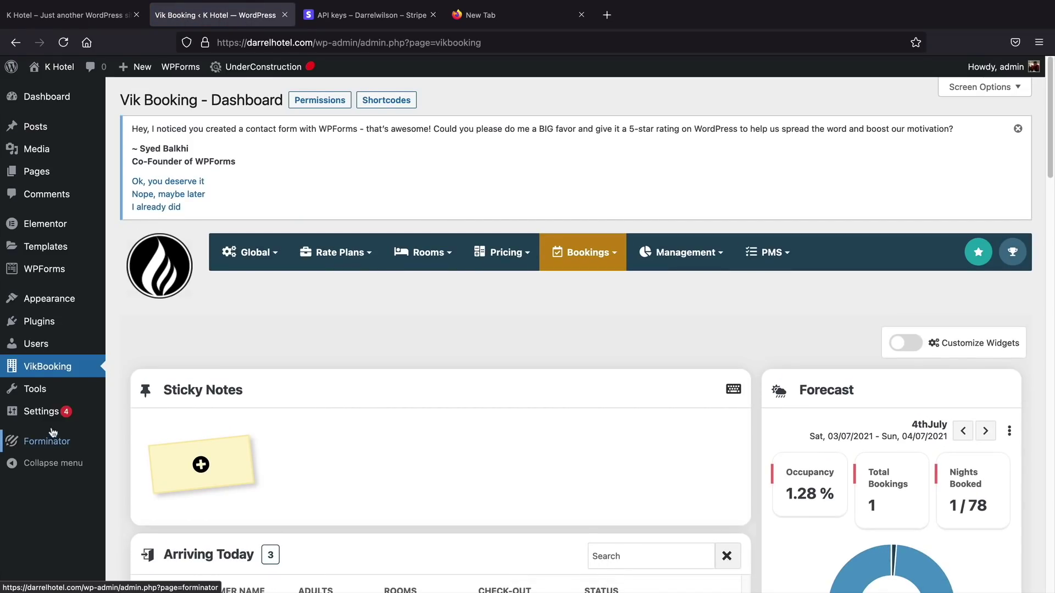
# View the Your Booking Detail shortcode page on the front site, showing Insufficient Data Received.
pyautogui.click(377, 104)
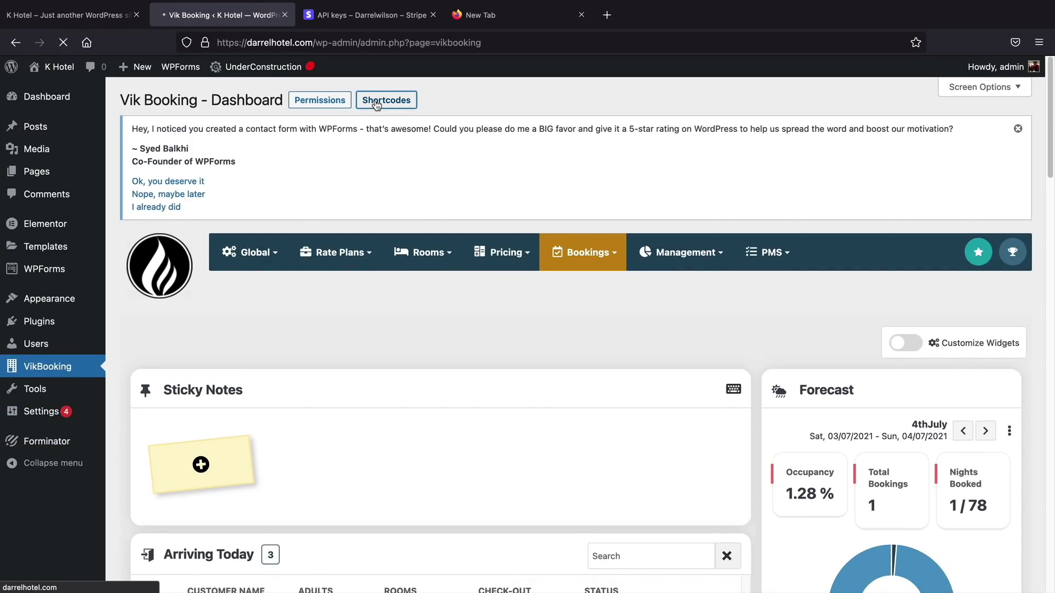
pyautogui.scroll(-2, 360, 235)
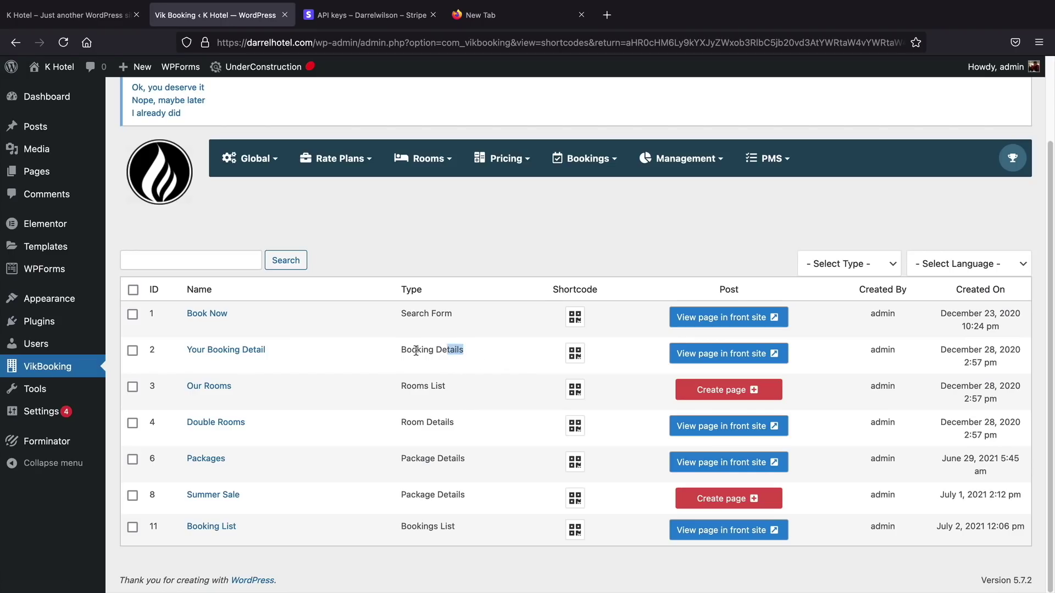
pyautogui.moveTo(465, 350); pyautogui.dragTo(400, 354)
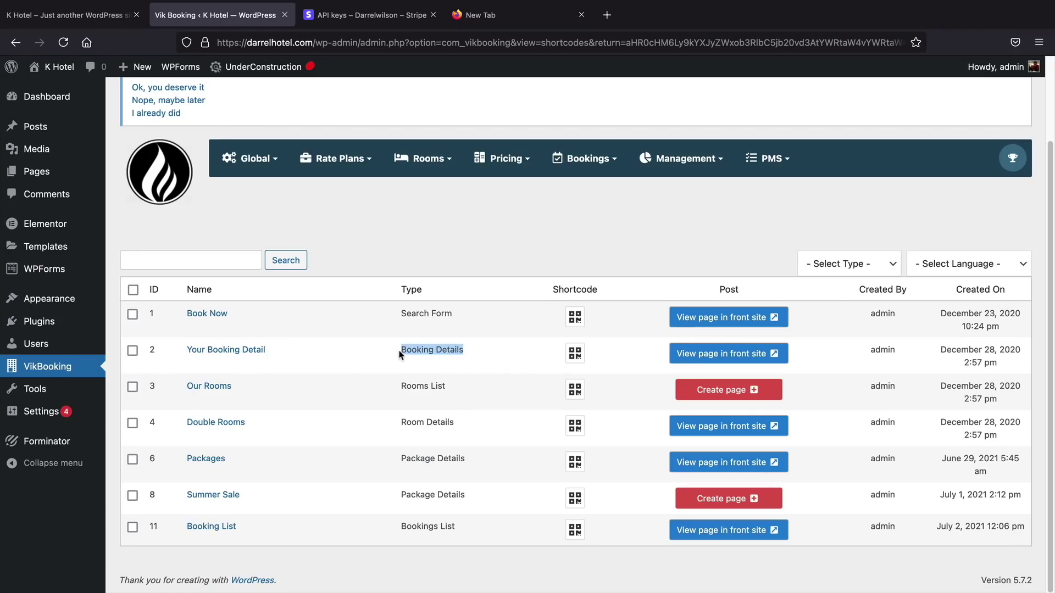
pyautogui.click(722, 355)
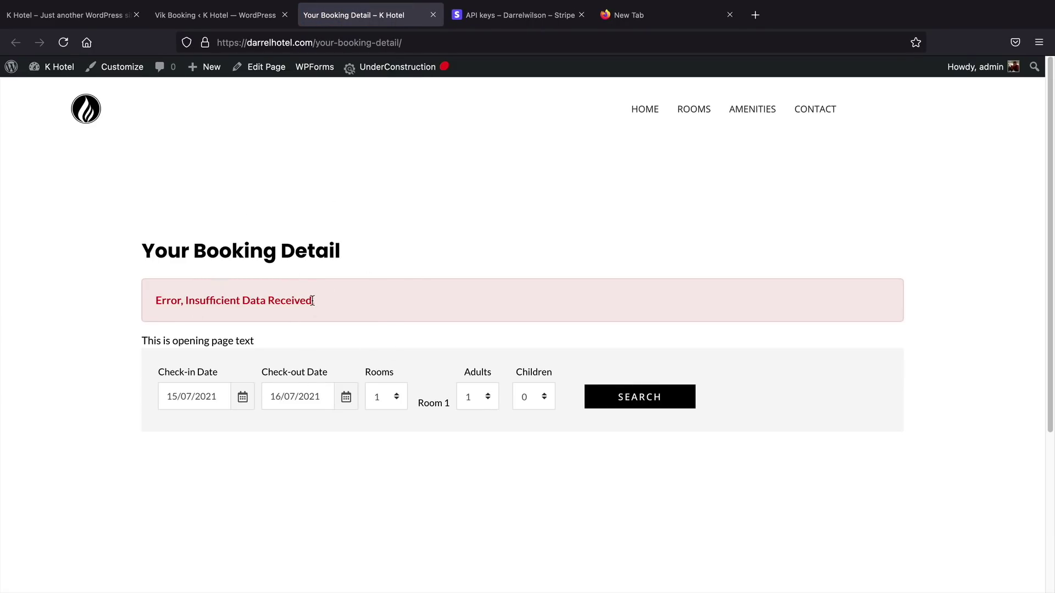
pyautogui.moveTo(314, 300); pyautogui.dragTo(156, 301)
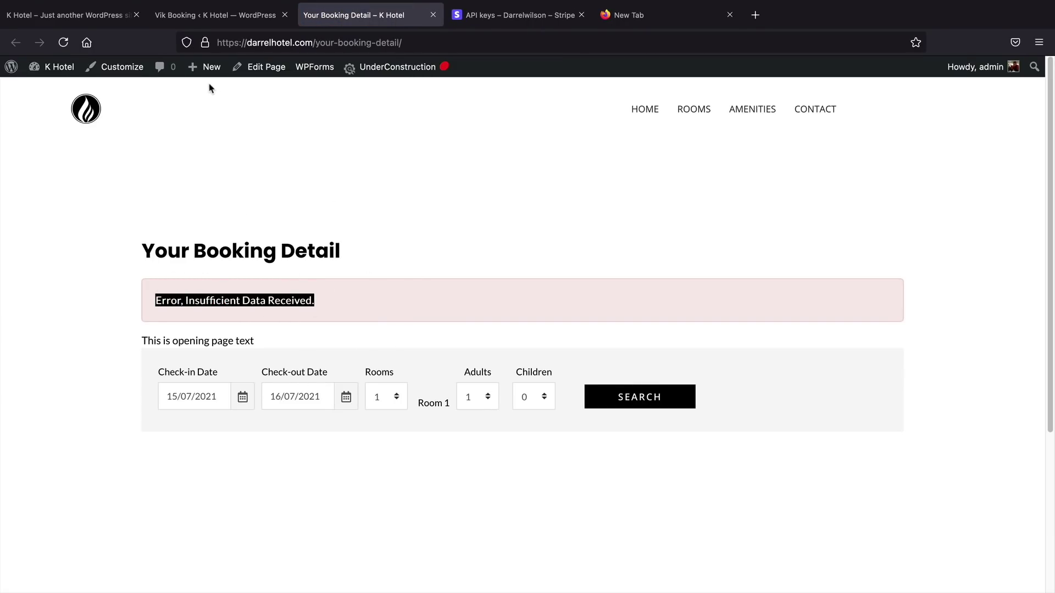
pyautogui.click(165, 22)
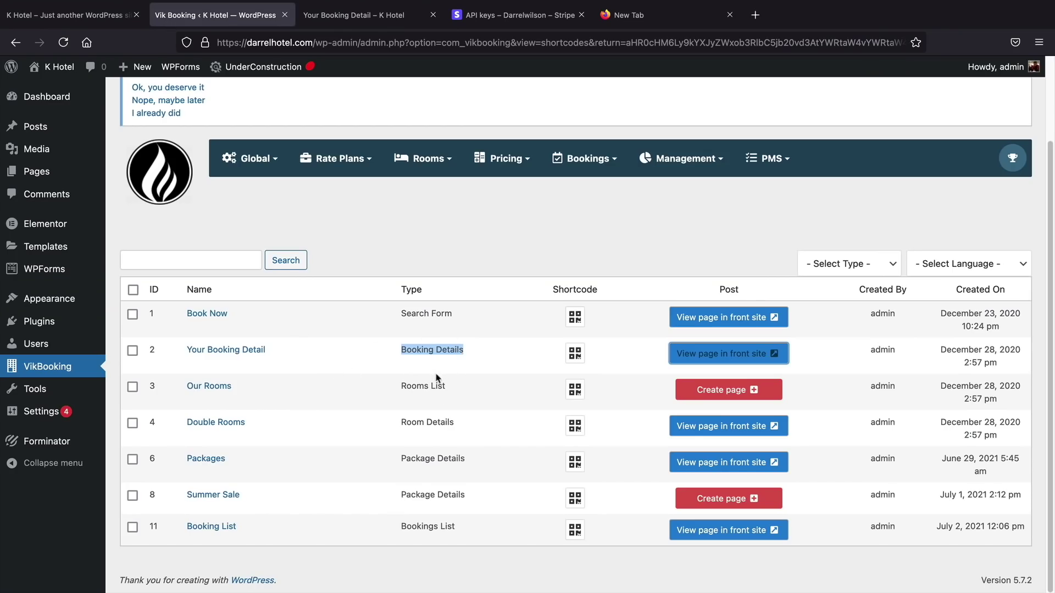
# Show the shortcode for the Your Booking Detail row.
pyautogui.click(581, 355)
pyautogui.click(576, 356)
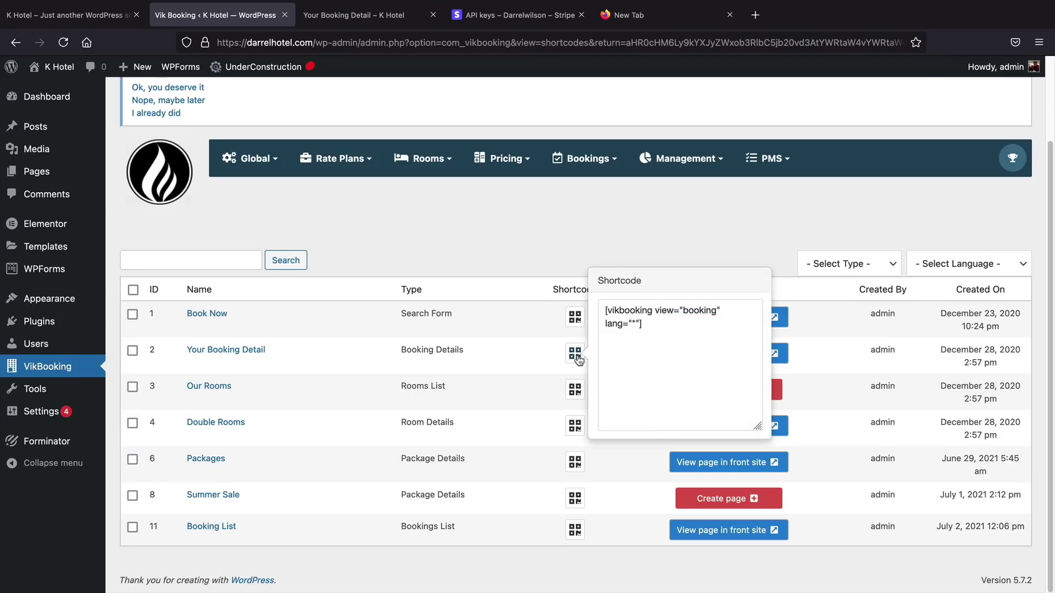
pyautogui.scroll(3, 521, 258)
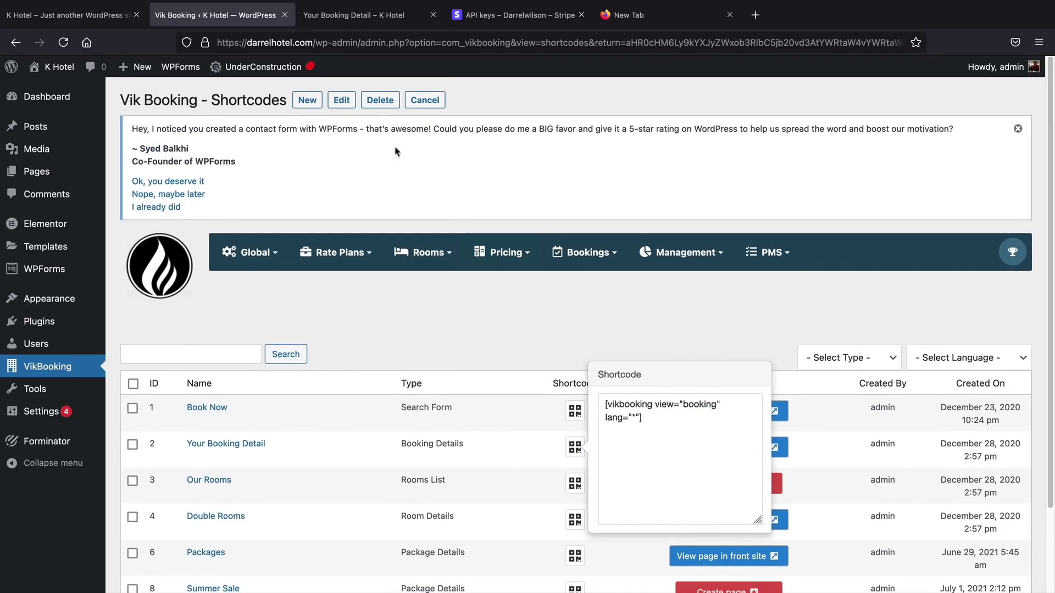
# Start a new Booking Details shortcode named 'bno', then discard it and return to the list.
pyautogui.click(308, 100)
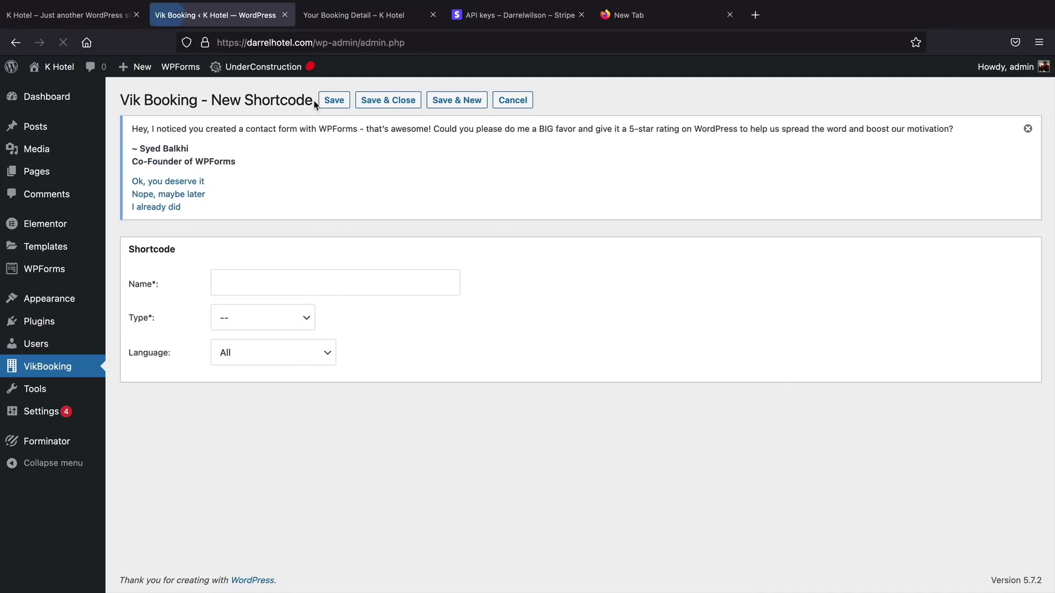
pyautogui.click(292, 321)
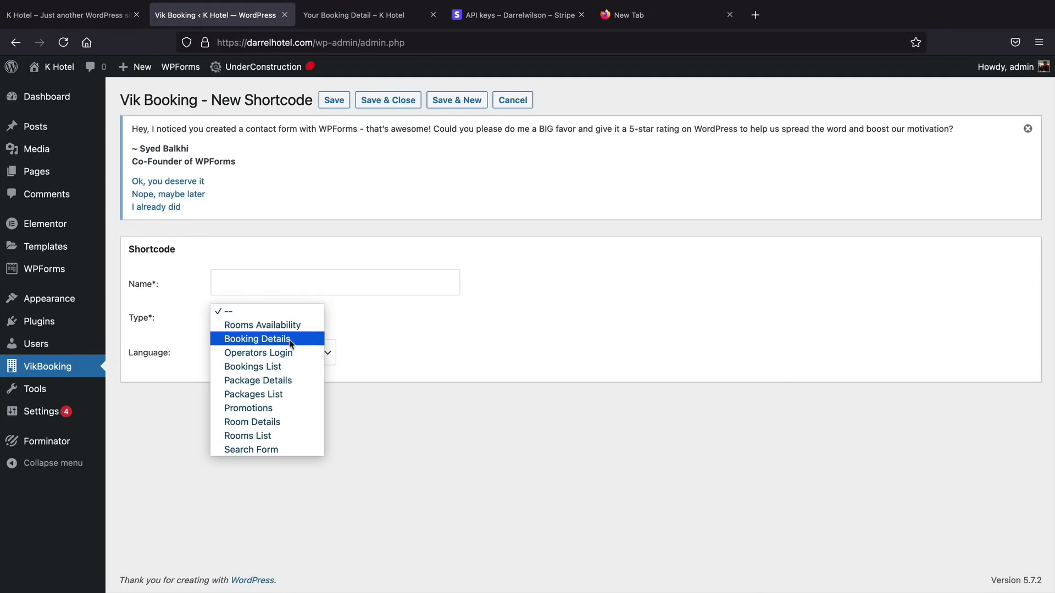
pyautogui.click(294, 339)
pyautogui.click(287, 279)
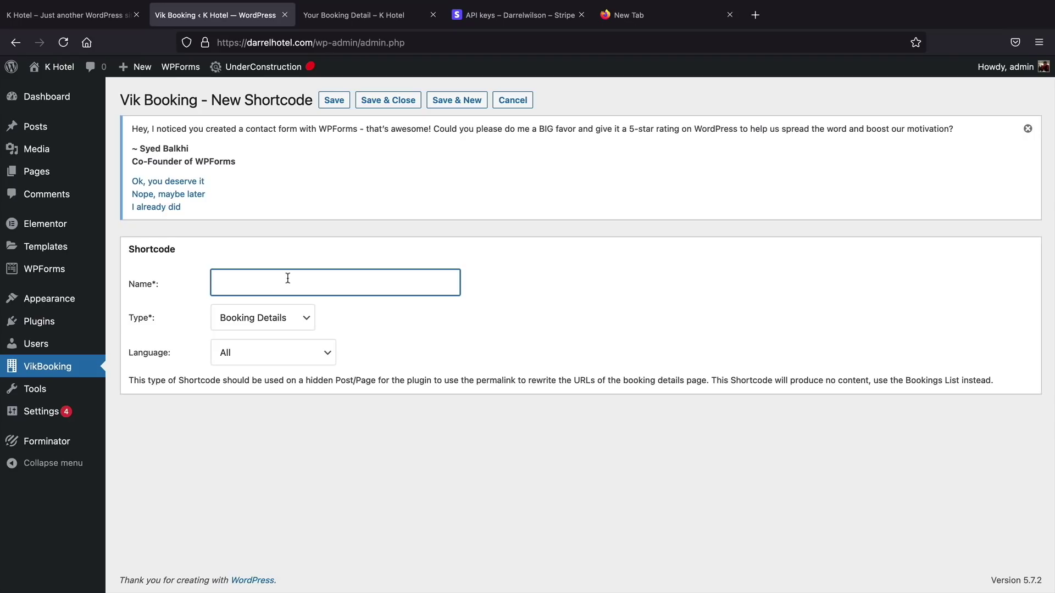
pyautogui.write('bno')
pyautogui.click(16, 42)
pyautogui.scroll(-2, 328, 358)
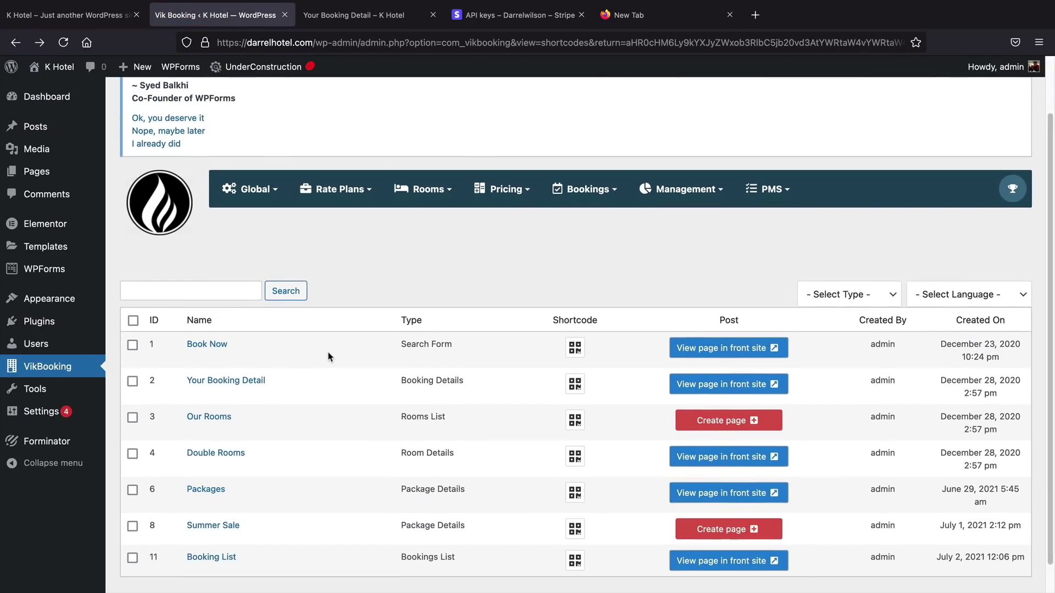
pyautogui.scroll(-1, 328, 357)
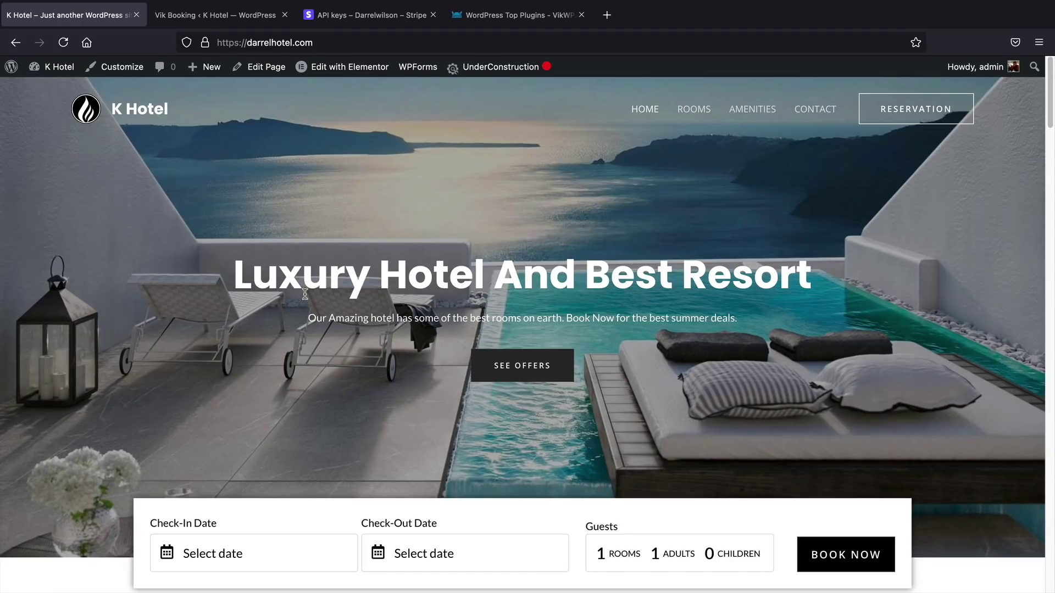
# Open Vik Channel Manager's product details and review its 79 € price and requirements.
pyautogui.click(489, 22)
pyautogui.scroll(-5, 510, 243)
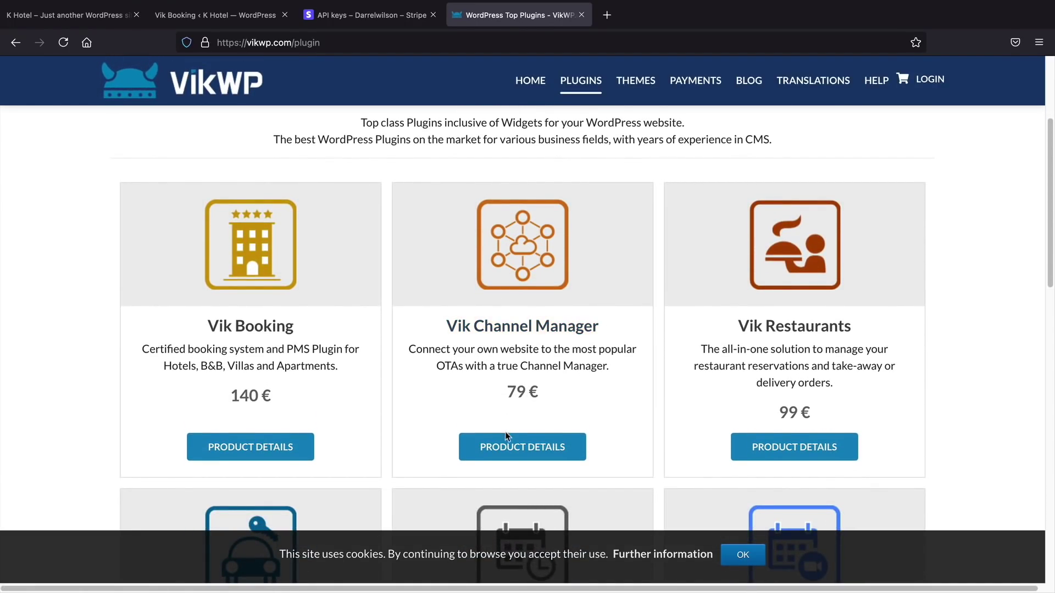
pyautogui.click(510, 448)
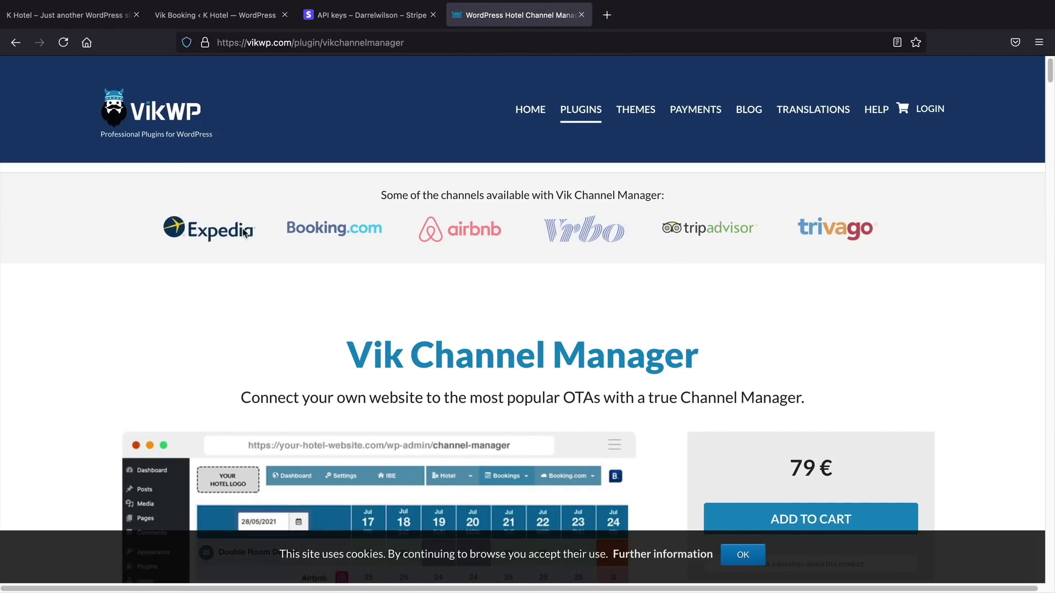
pyautogui.middleClick(935, 377)
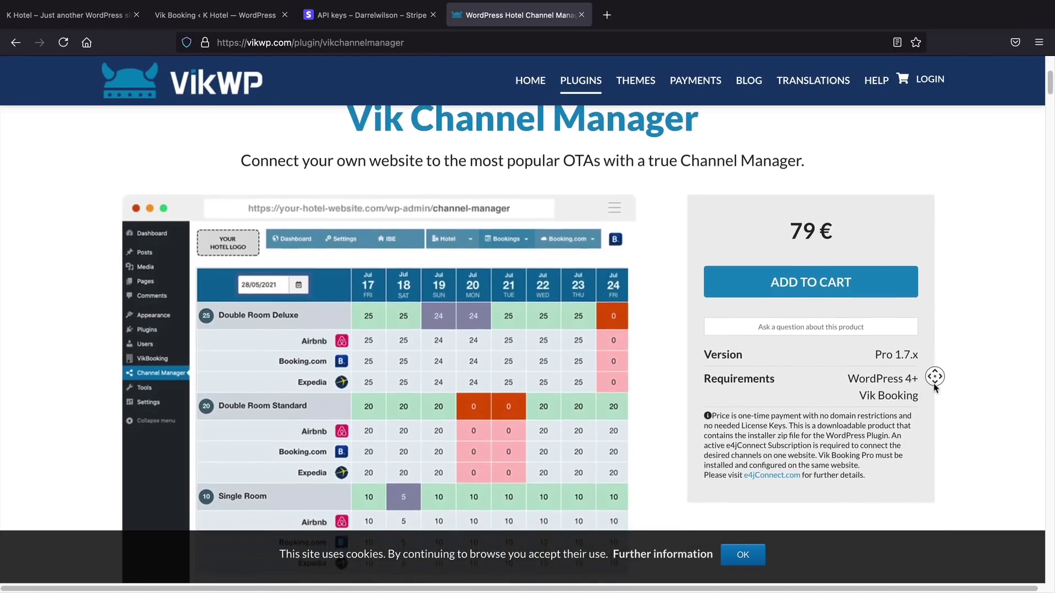
pyautogui.middleClick(934, 385)
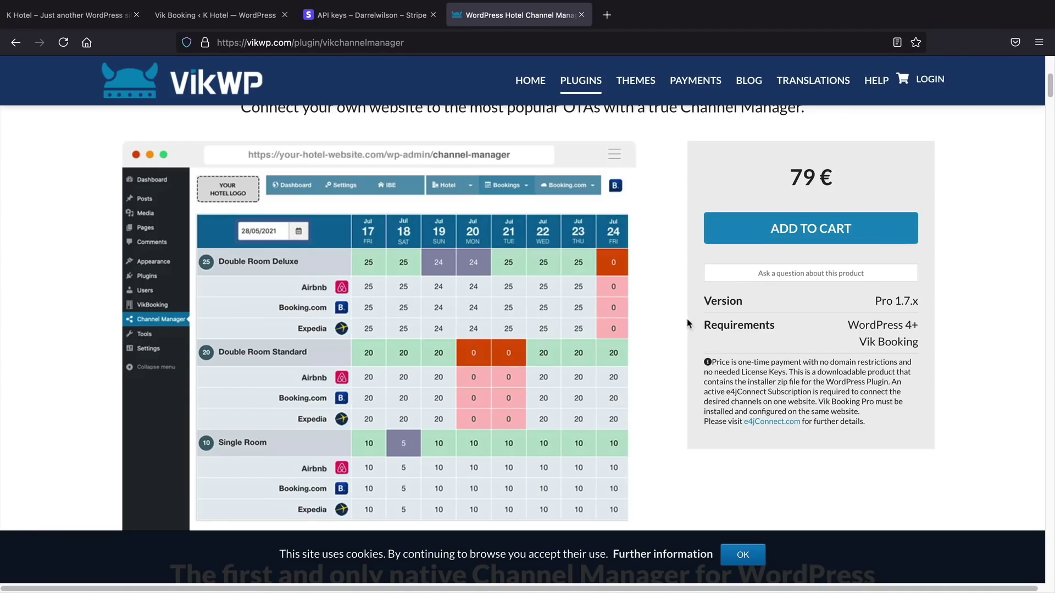
pyautogui.middleClick(664, 312)
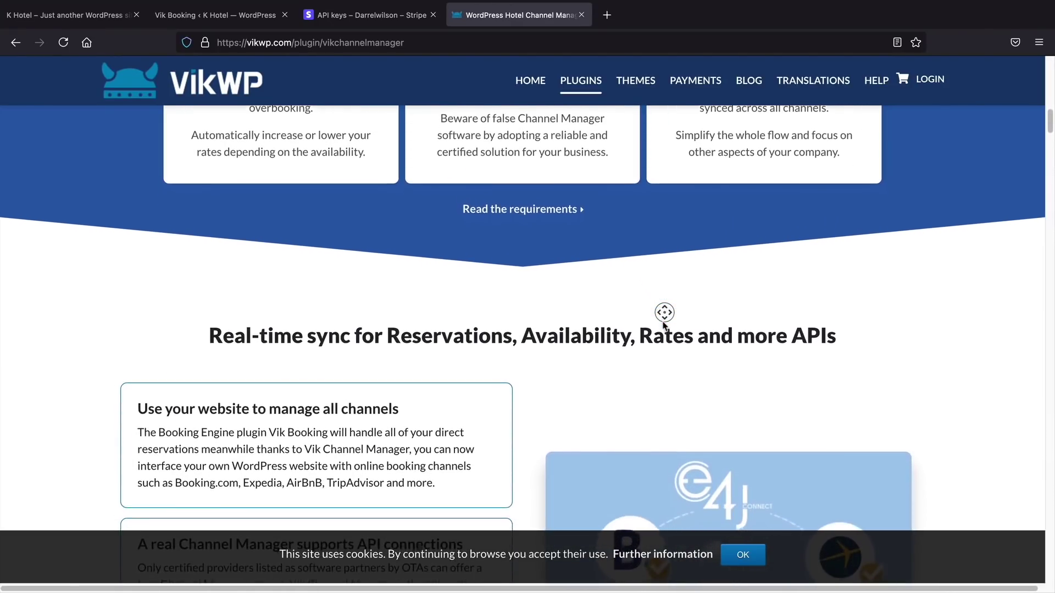
pyautogui.middleClick(663, 322)
pyautogui.moveTo(1050, 123); pyautogui.dragTo(1050, 71)
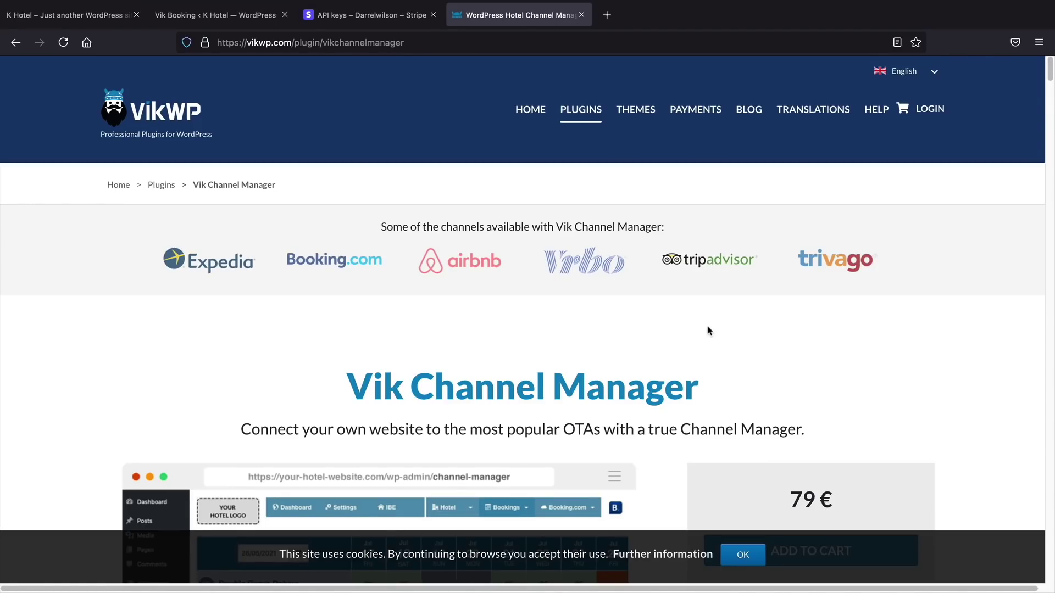
pyautogui.scroll(-5, 707, 330)
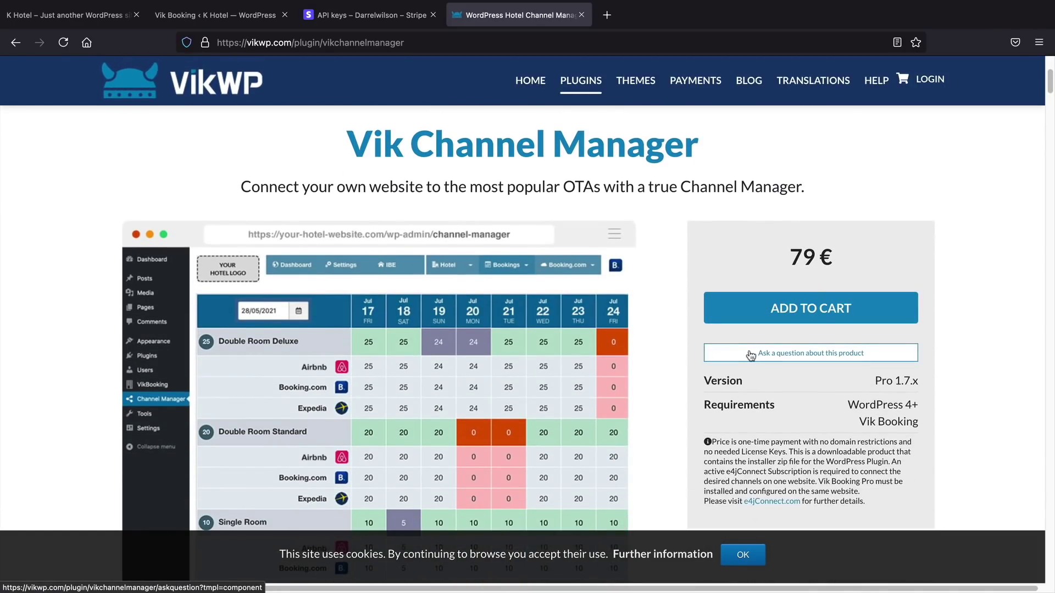
# Open and close the 'Ask a question about this product' form, then scroll to the footer.
pyautogui.click(781, 357)
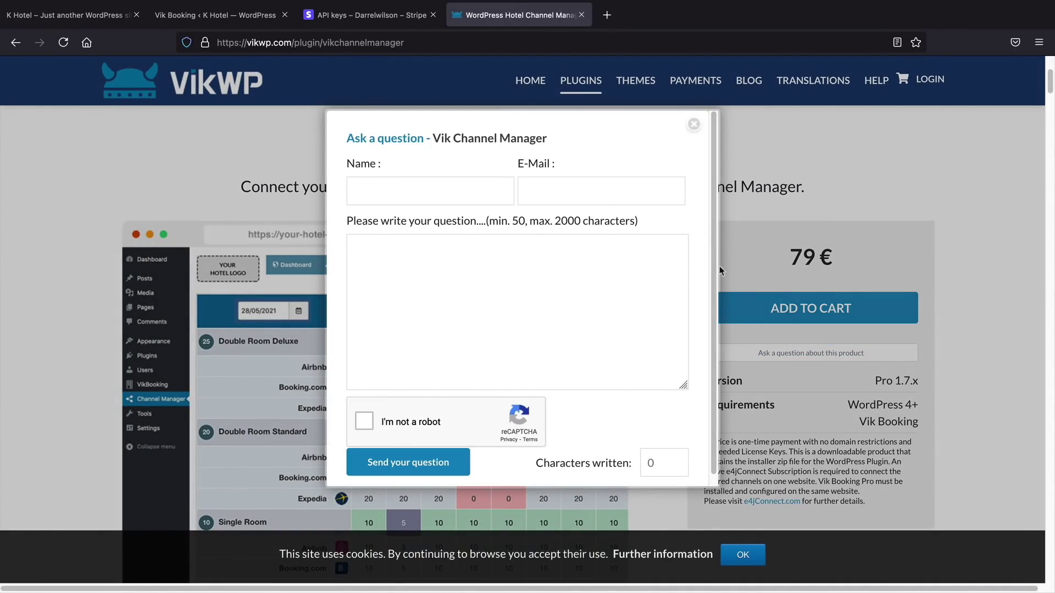
pyautogui.click(694, 125)
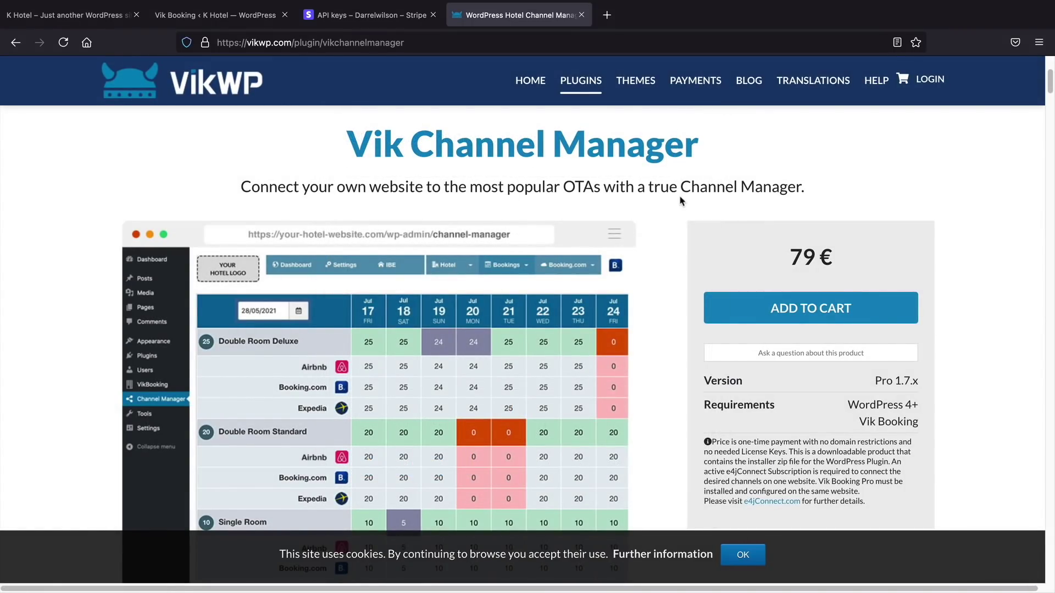
pyautogui.moveTo(1049, 82); pyautogui.dragTo(1046, 589)
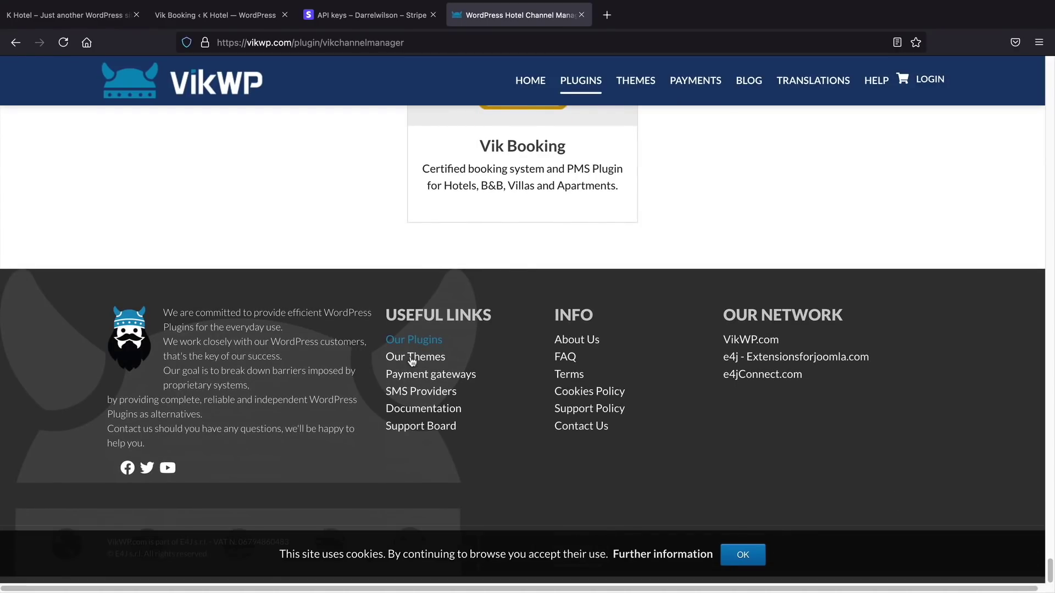
# Browse VikWP's SMS Providers cards and open the CM Telecom website.
pyautogui.click(413, 391)
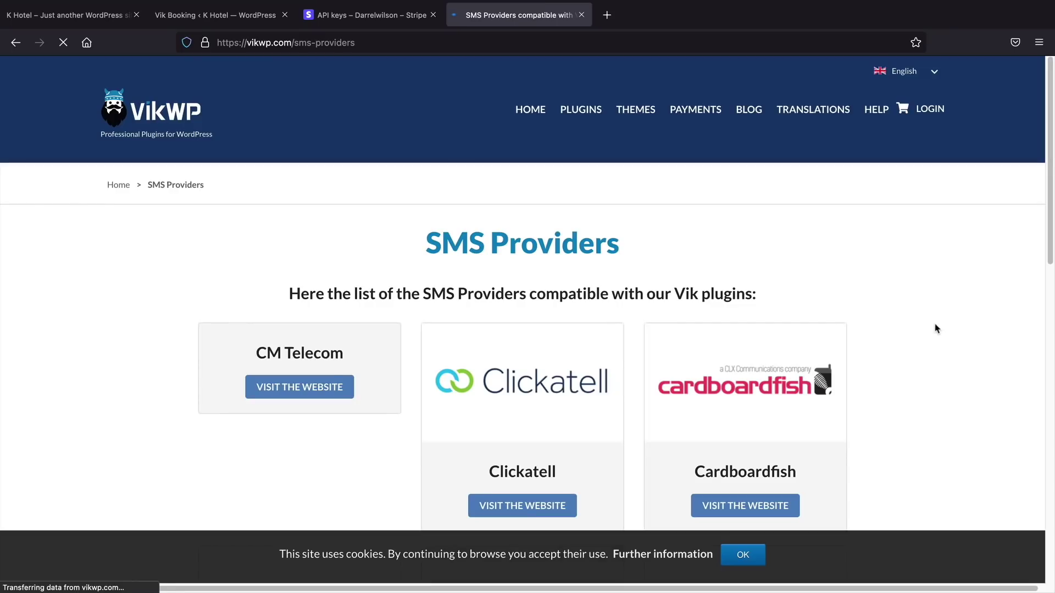
pyautogui.middleClick(931, 298)
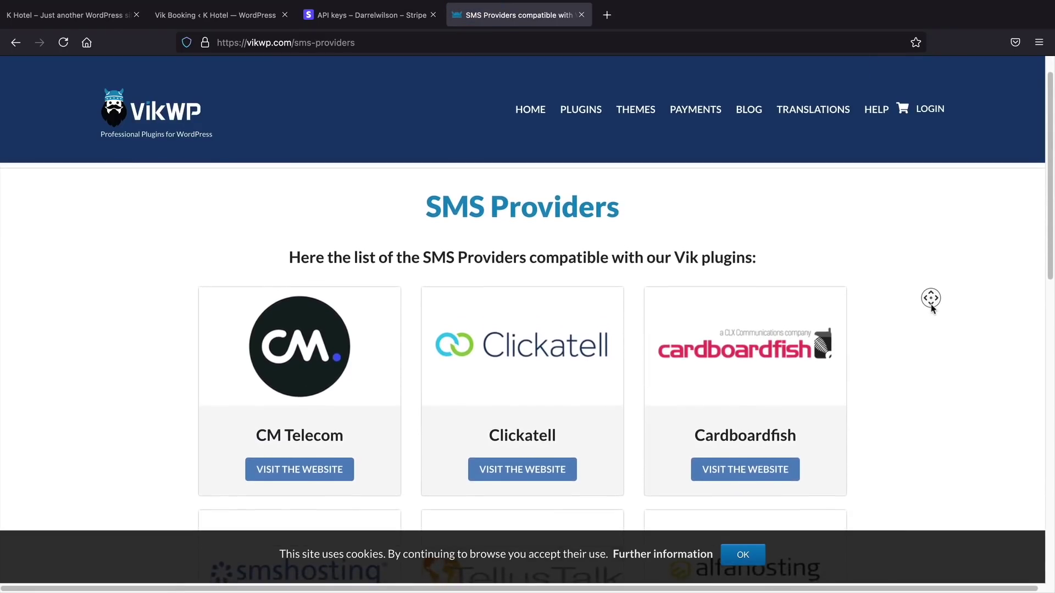
pyautogui.middleClick(931, 305)
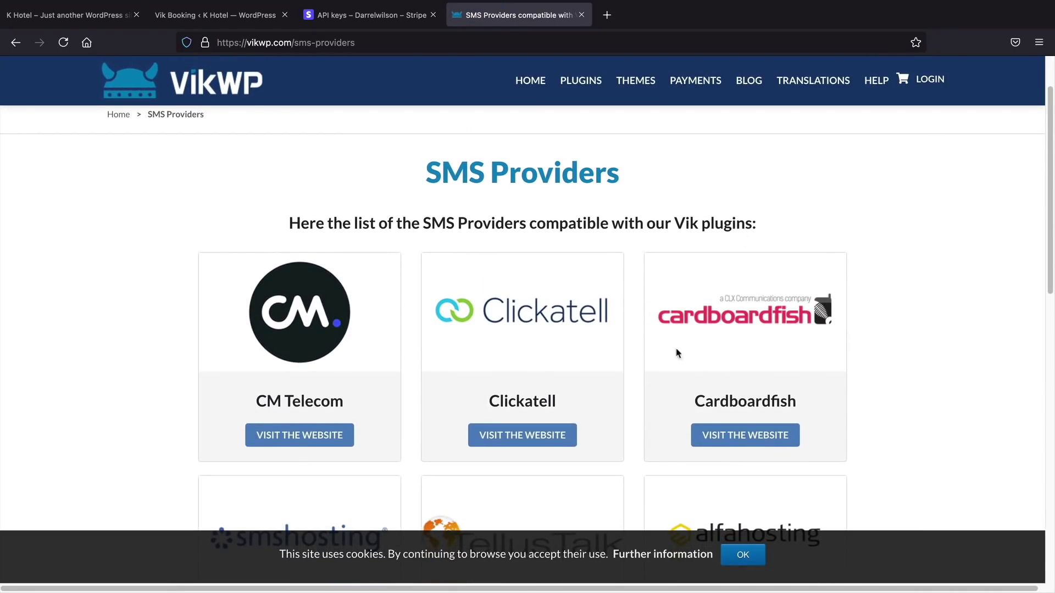
pyautogui.scroll(-1, 899, 302)
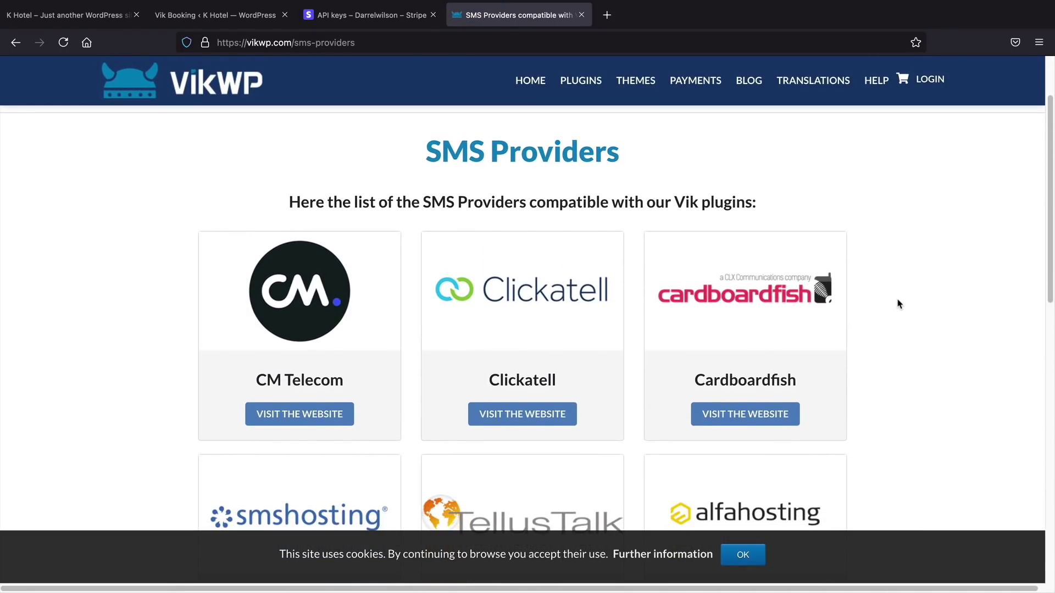
pyautogui.middleClick(898, 300)
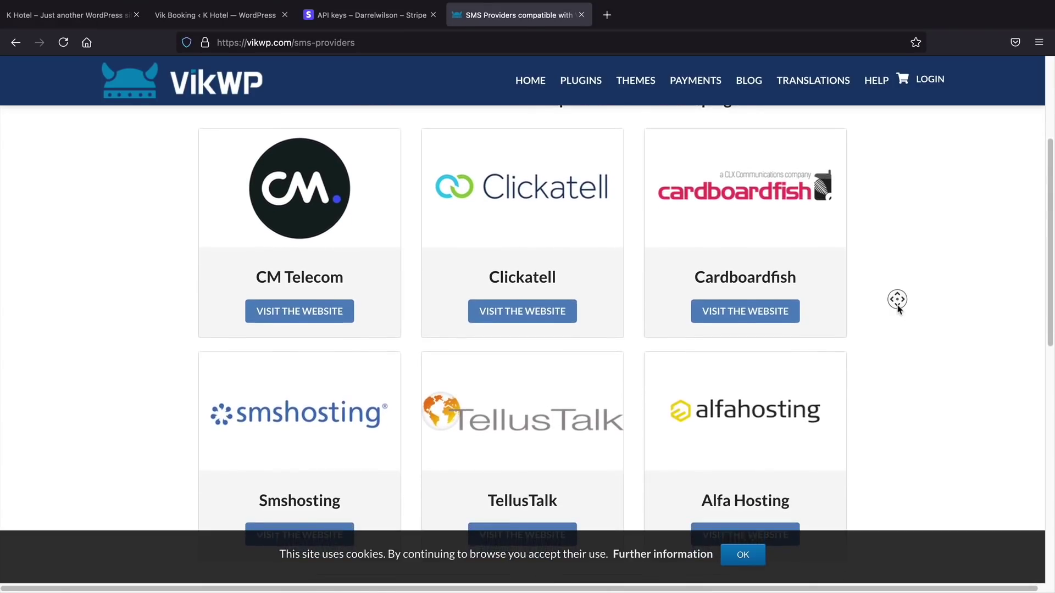
pyautogui.middleClick(899, 309)
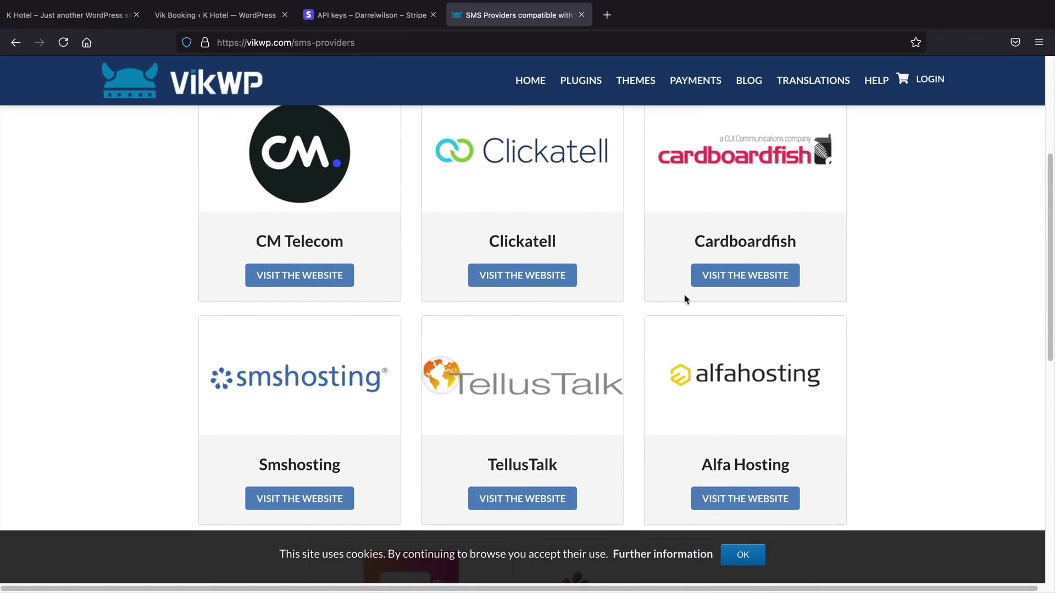
pyautogui.click(324, 283)
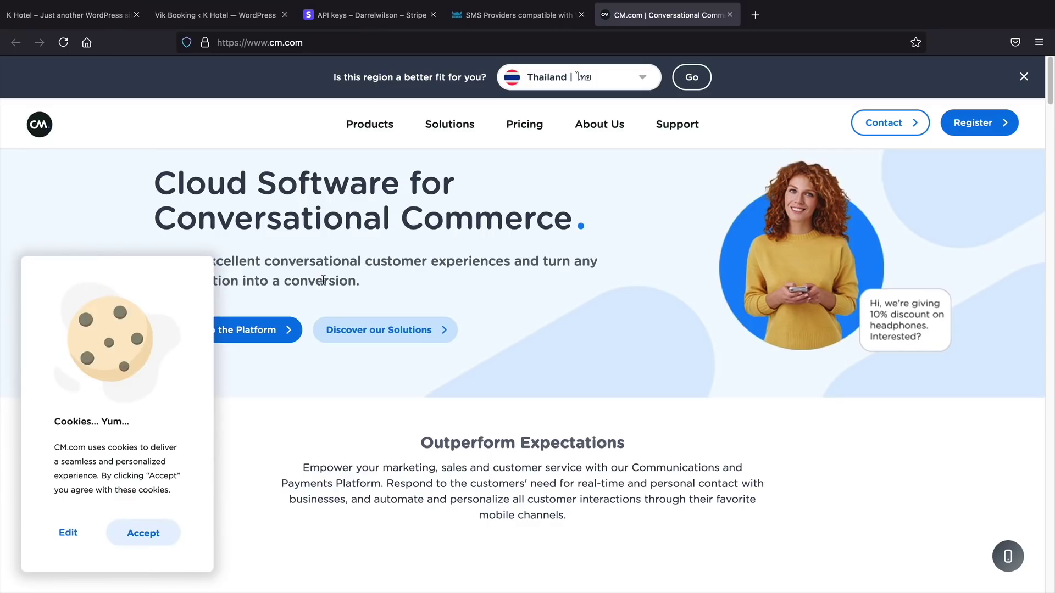
# Accept CM.com's cookies, scroll through its homepage, and return to the K Hotel site.
pyautogui.click(156, 533)
pyautogui.scroll(-2, 329, 467)
pyautogui.scroll(-5, 335, 462)
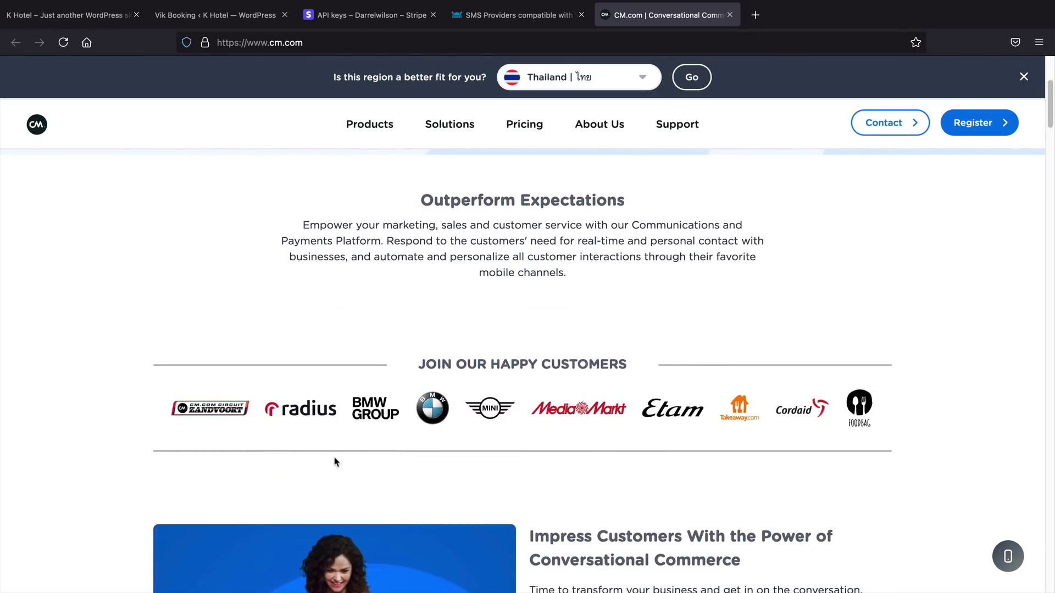
pyautogui.scroll(-2, 334, 456)
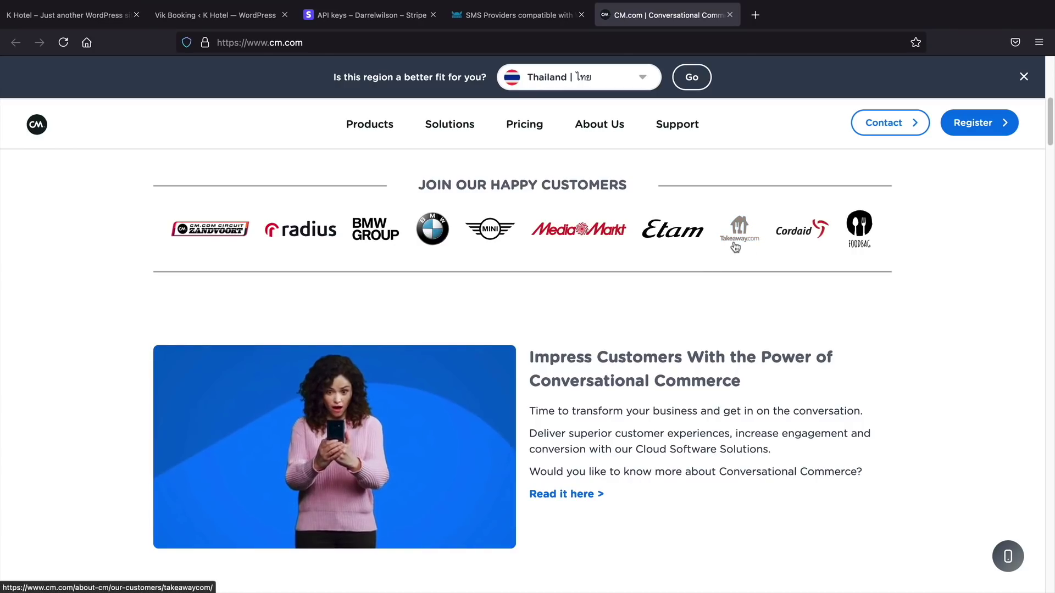
pyautogui.middleClick(882, 305)
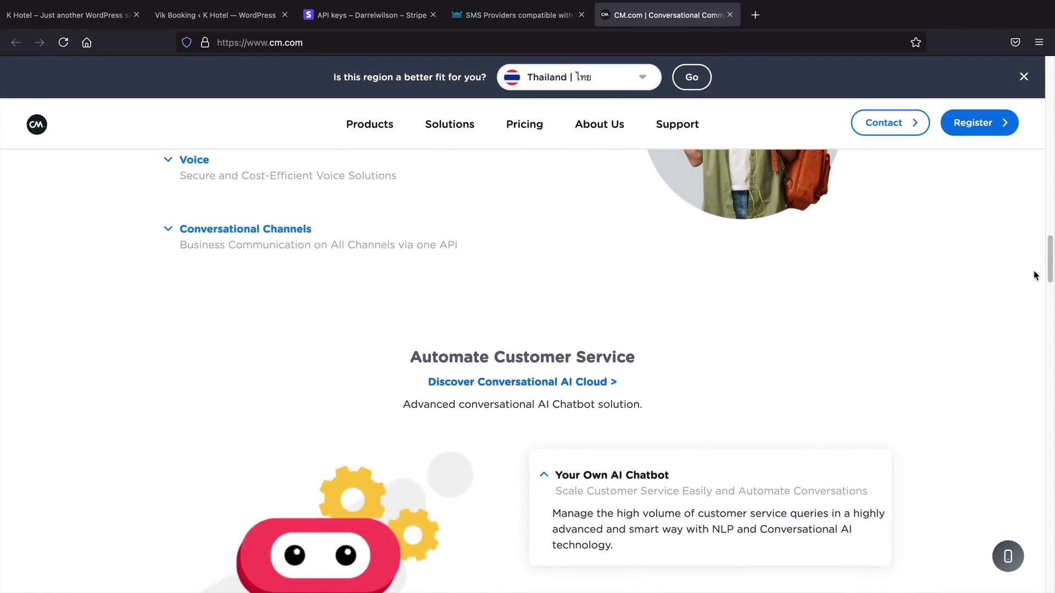
pyautogui.moveTo(1050, 262); pyautogui.dragTo(1050, 83)
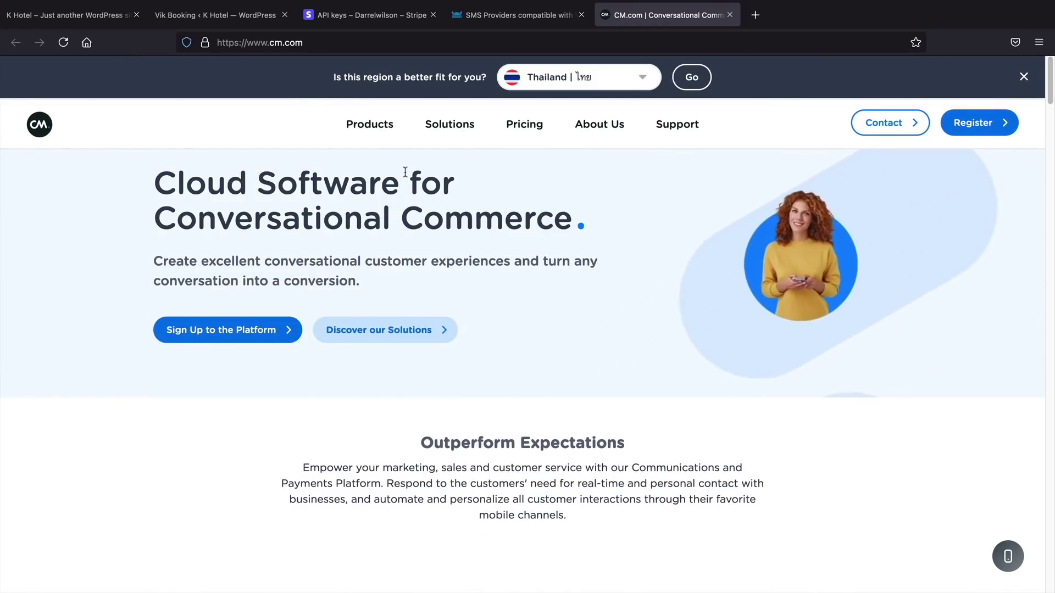
pyautogui.click(91, 22)
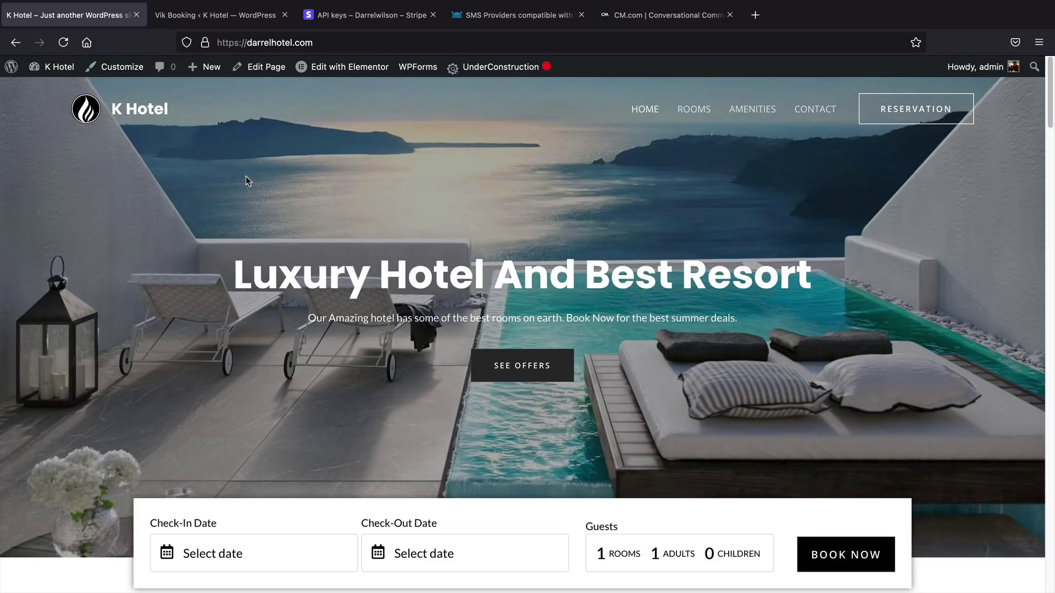
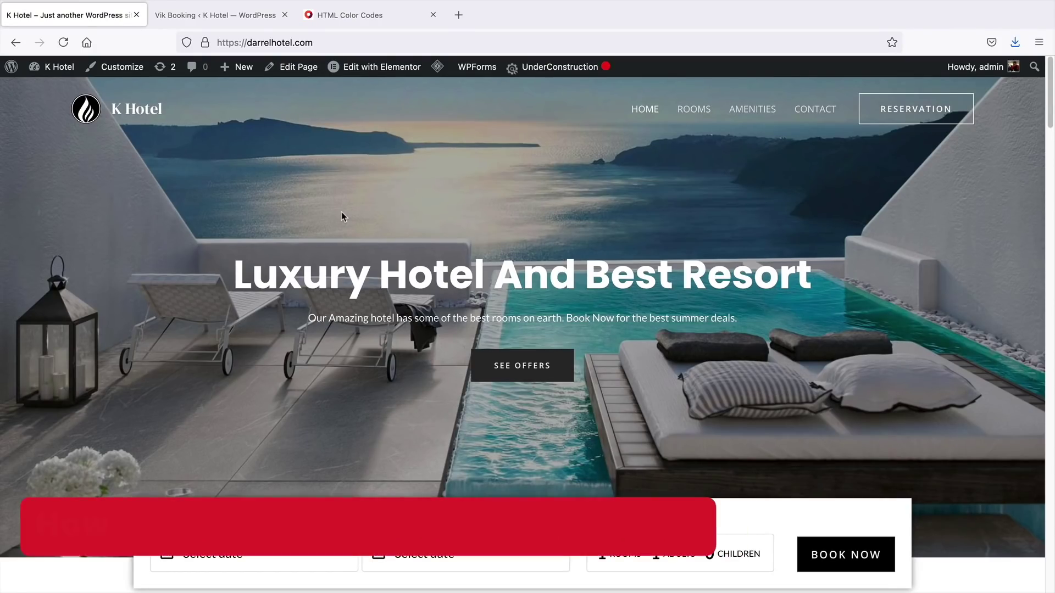
# Search the hotel for rooms with check-in on 9 July 2021.
pyautogui.scroll(-5, 341, 215)
pyautogui.click(323, 233)
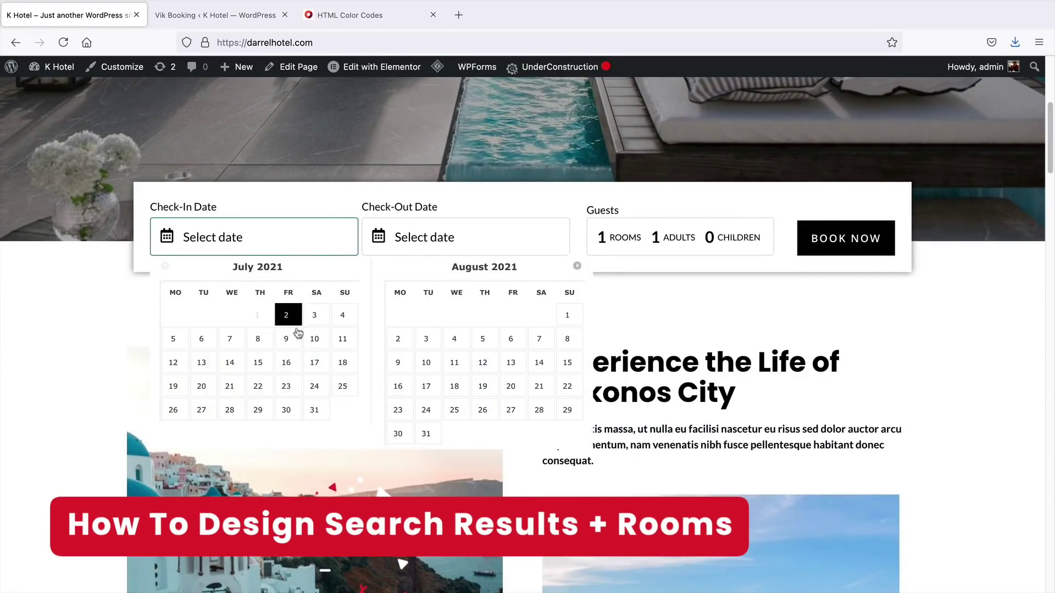
pyautogui.click(286, 339)
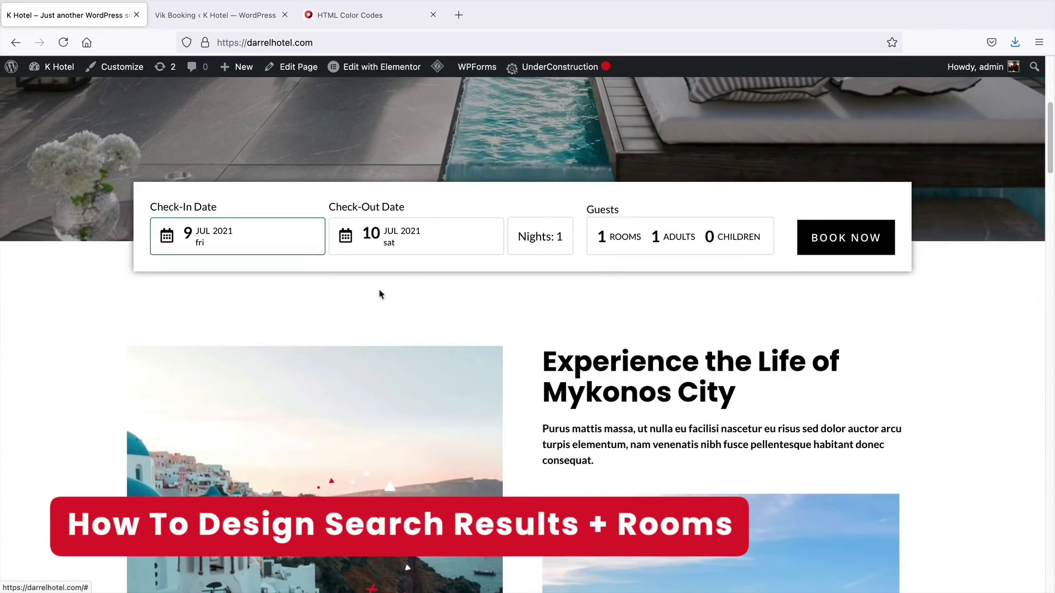
pyautogui.click(834, 248)
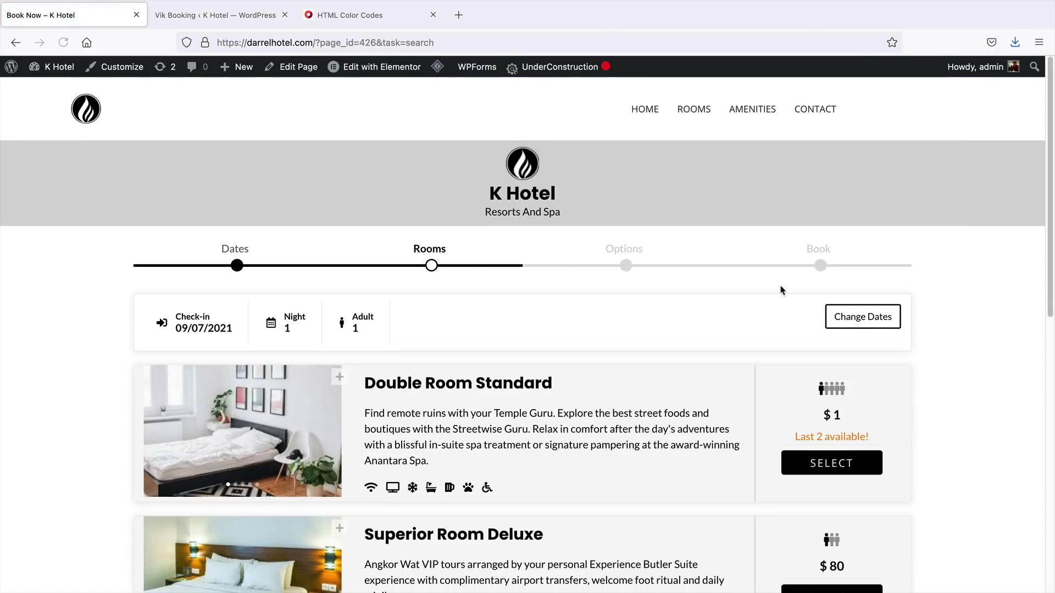
# Review the Rooms results: Double Room Standard at $1 and Superior Room Deluxe at $80.
pyautogui.scroll(-2, 775, 291)
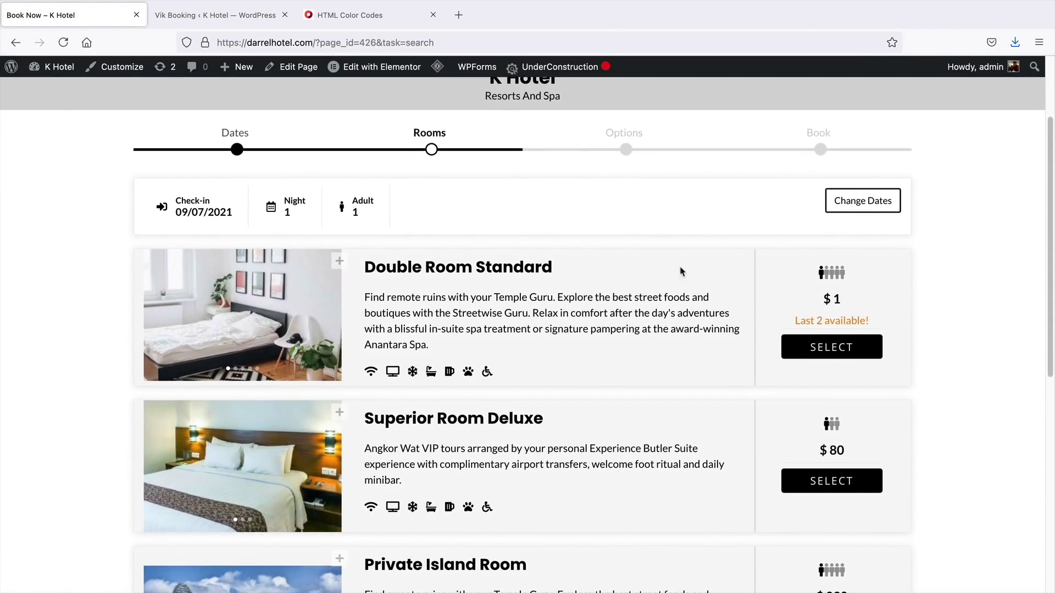
pyautogui.moveTo(553, 267); pyautogui.dragTo(376, 268)
pyautogui.scroll(4, 479, 196)
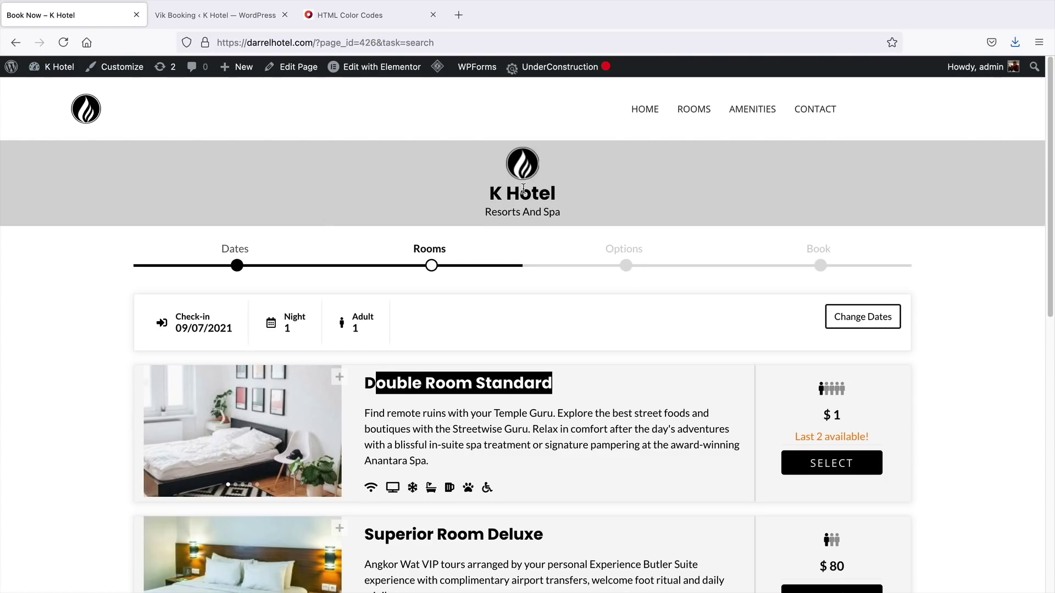
pyautogui.moveTo(857, 223); pyautogui.dragTo(318, 159)
pyautogui.click(335, 162)
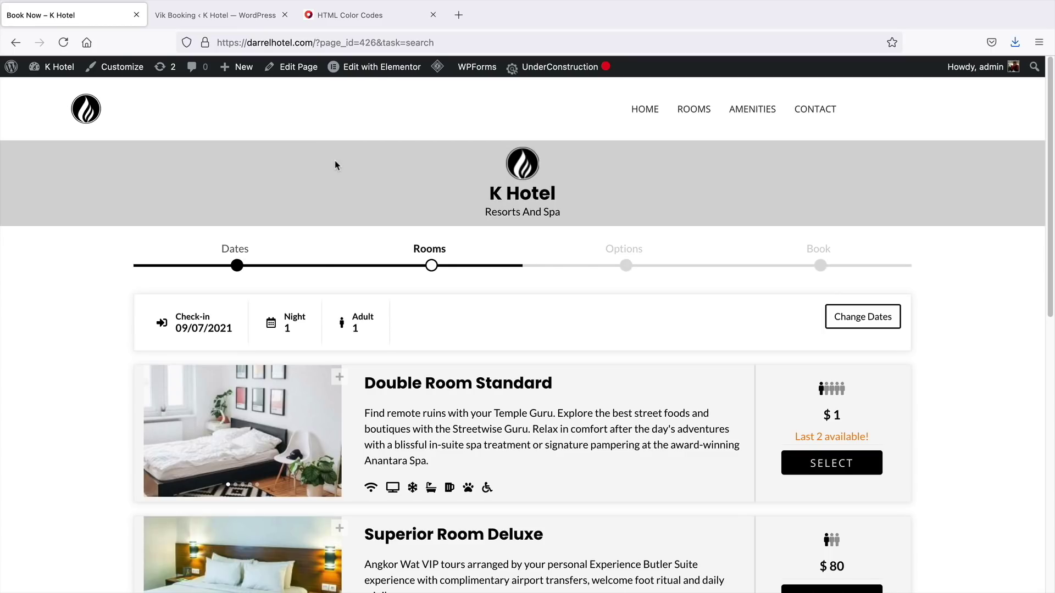
# From the dashboard's page list, edit Book Now, revert to the WordPress editor, and reopen it in Elementor.
pyautogui.moveTo(55, 67)
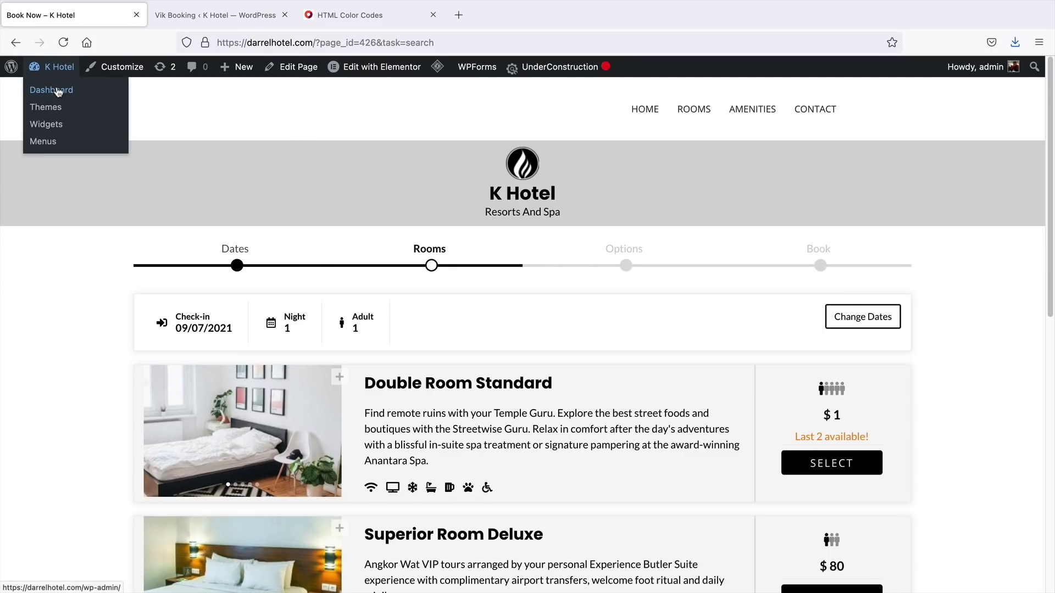
pyautogui.click(57, 90)
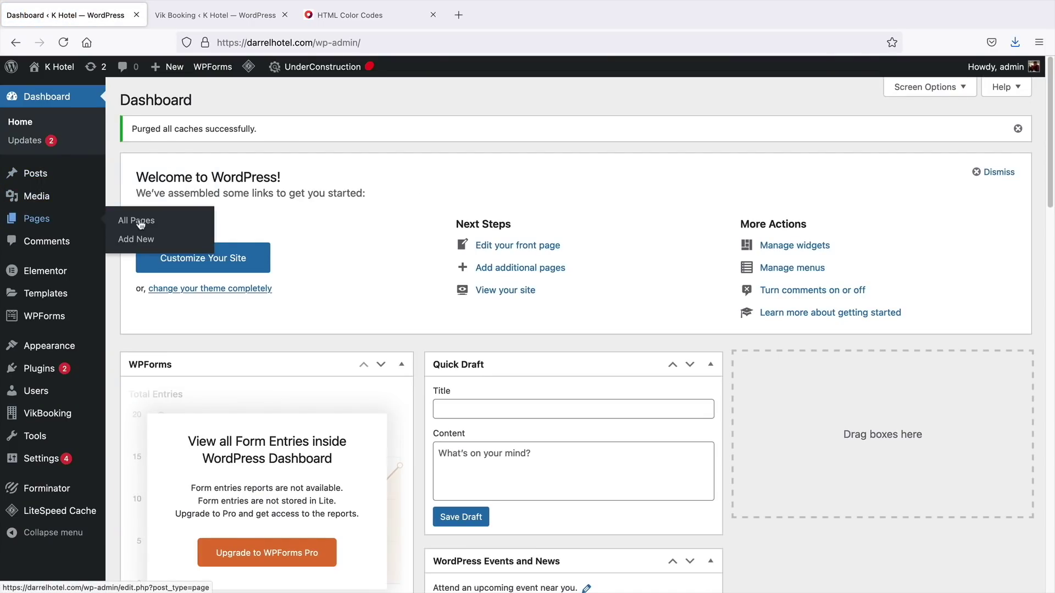
pyautogui.click(141, 224)
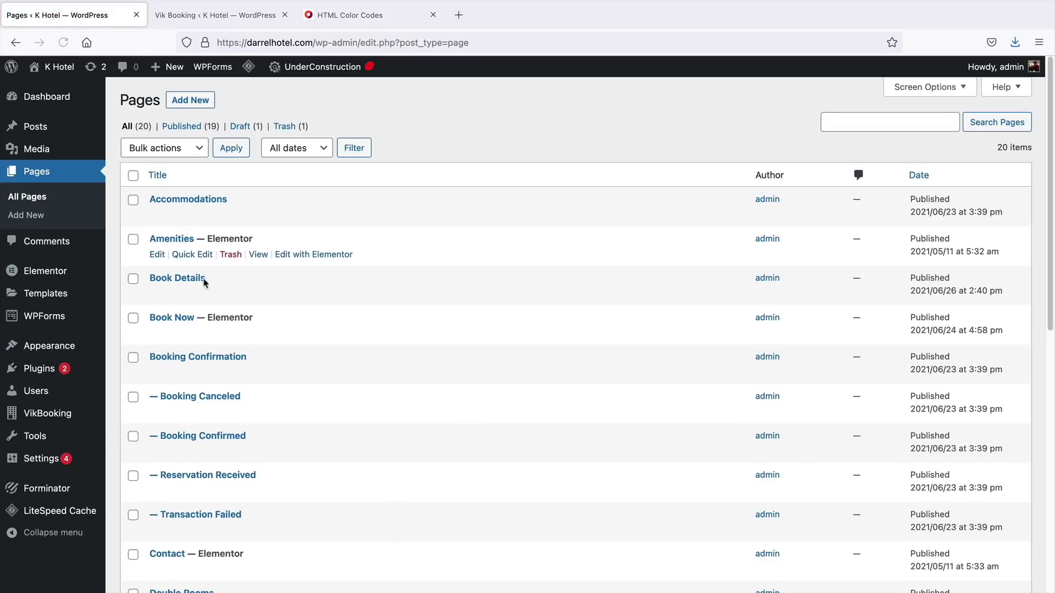
pyautogui.scroll(-1, 357, 307)
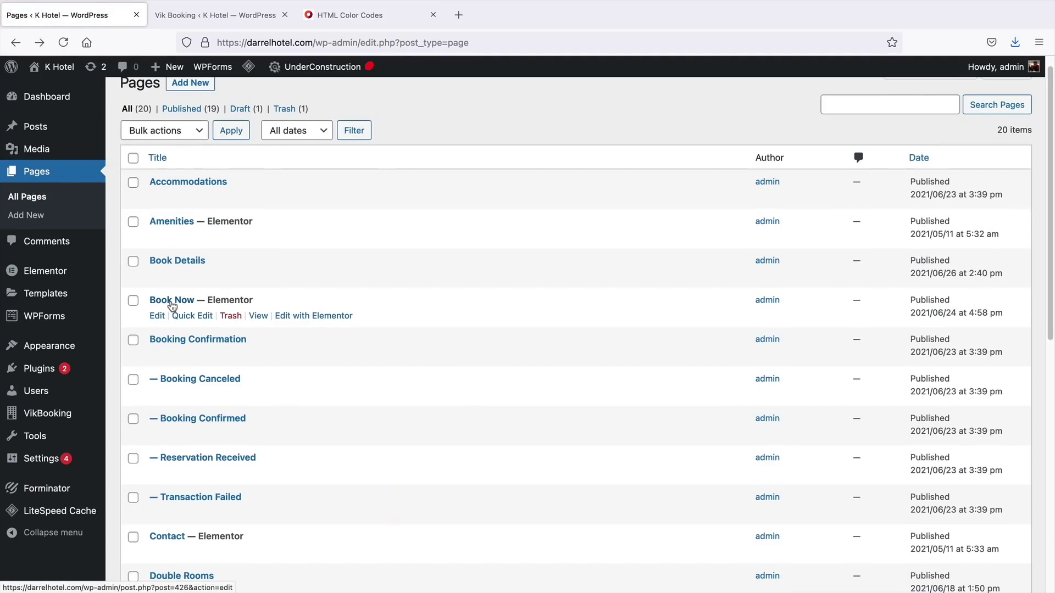
pyautogui.click(158, 318)
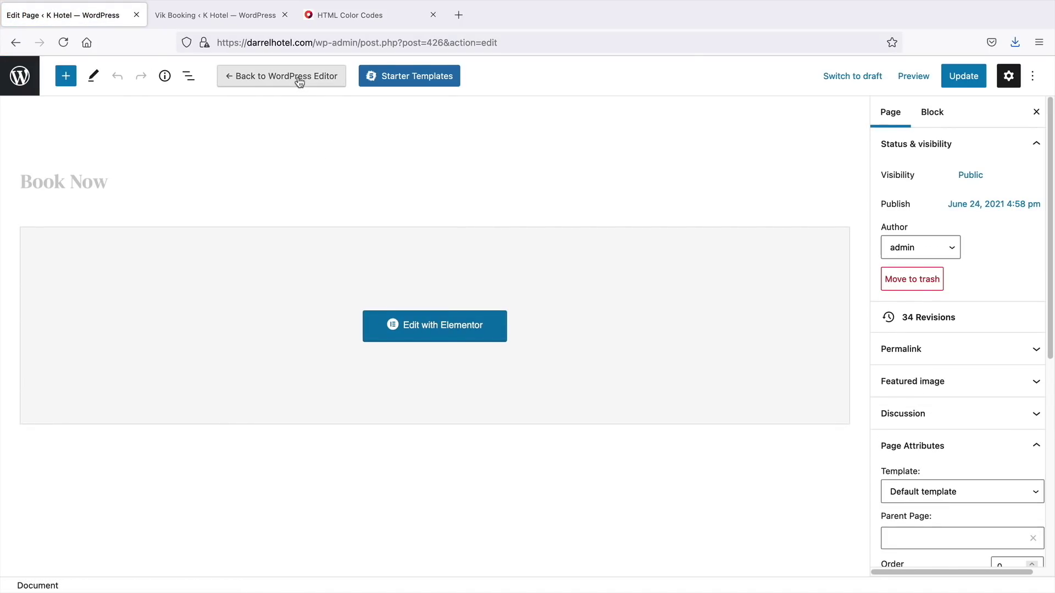
pyautogui.click(297, 78)
pyautogui.click(576, 373)
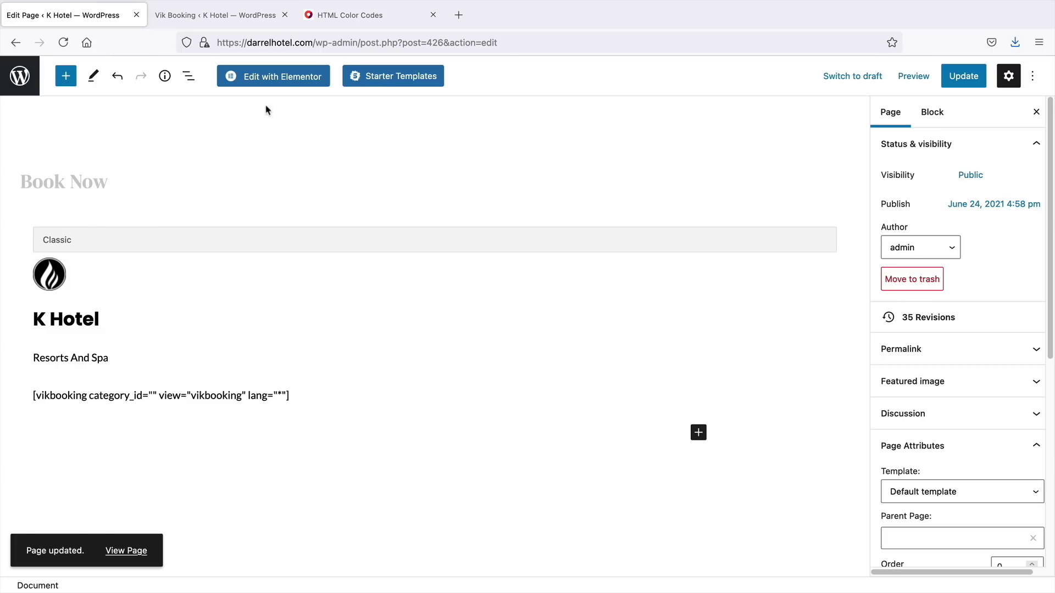
pyautogui.click(292, 78)
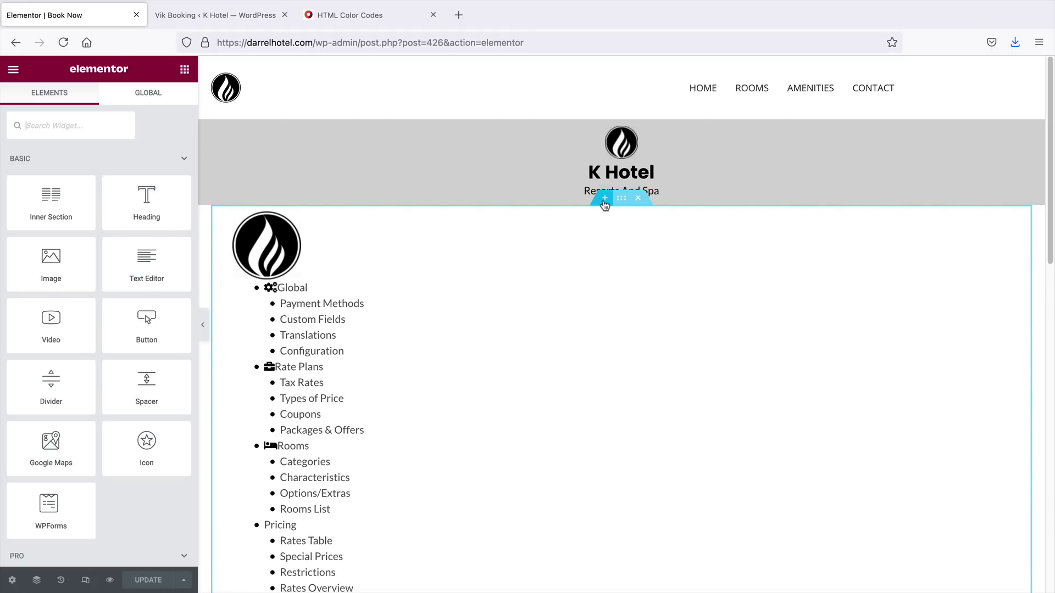
# Add a new single-column section below the K Hotel header.
pyautogui.click(604, 199)
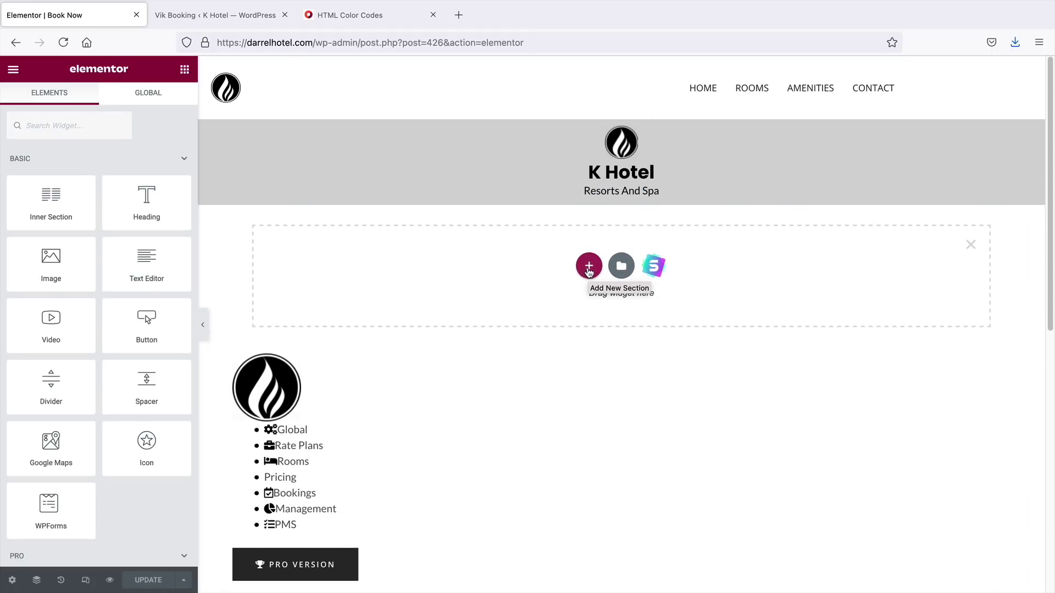
pyautogui.click(588, 267)
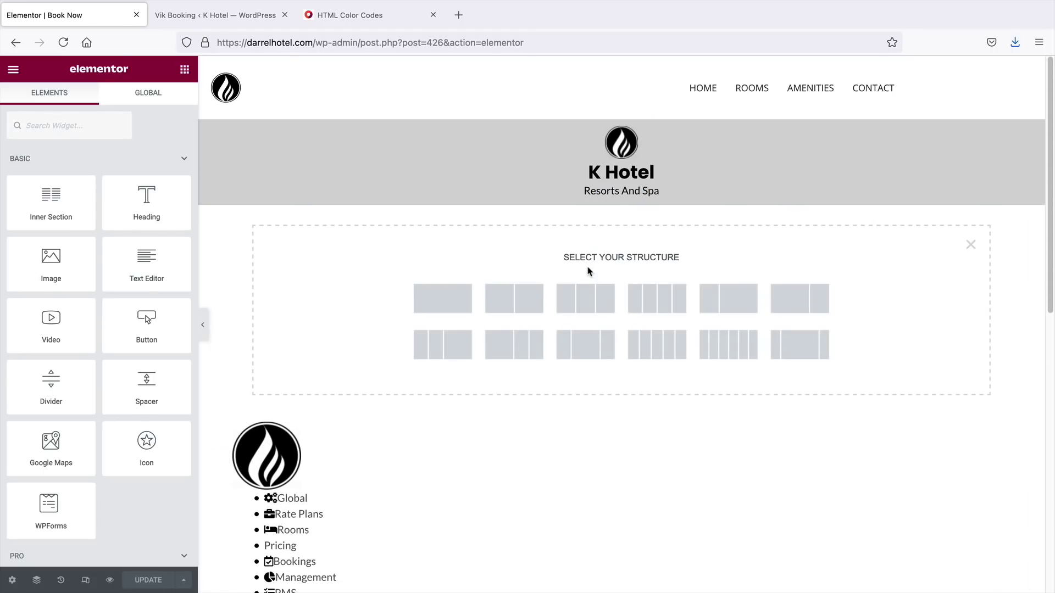
pyautogui.click(444, 302)
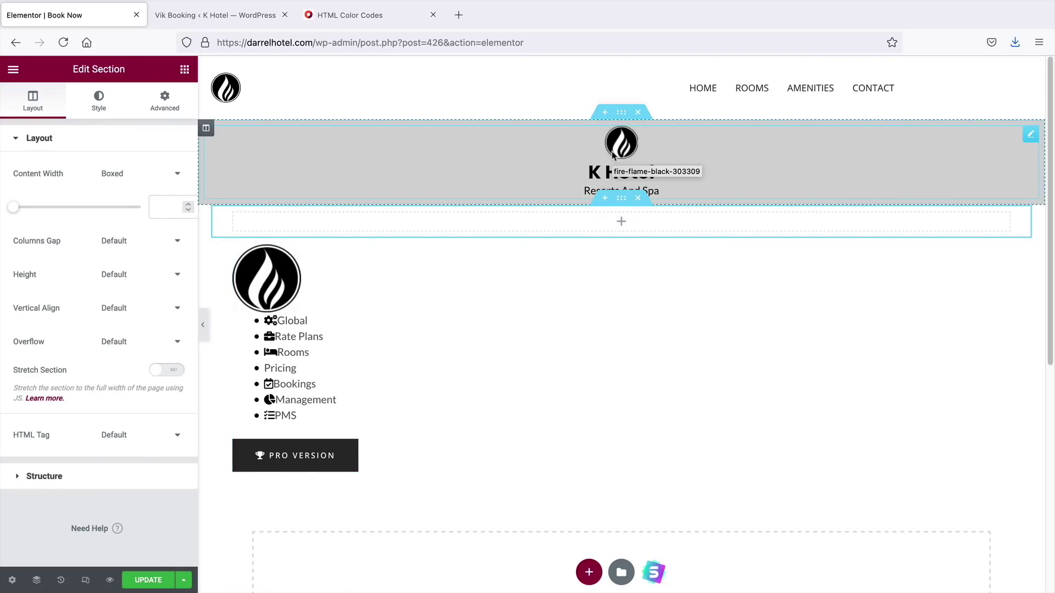
# Search the widgets for 'ima' and place an Image Box in the new section.
pyautogui.click(621, 173)
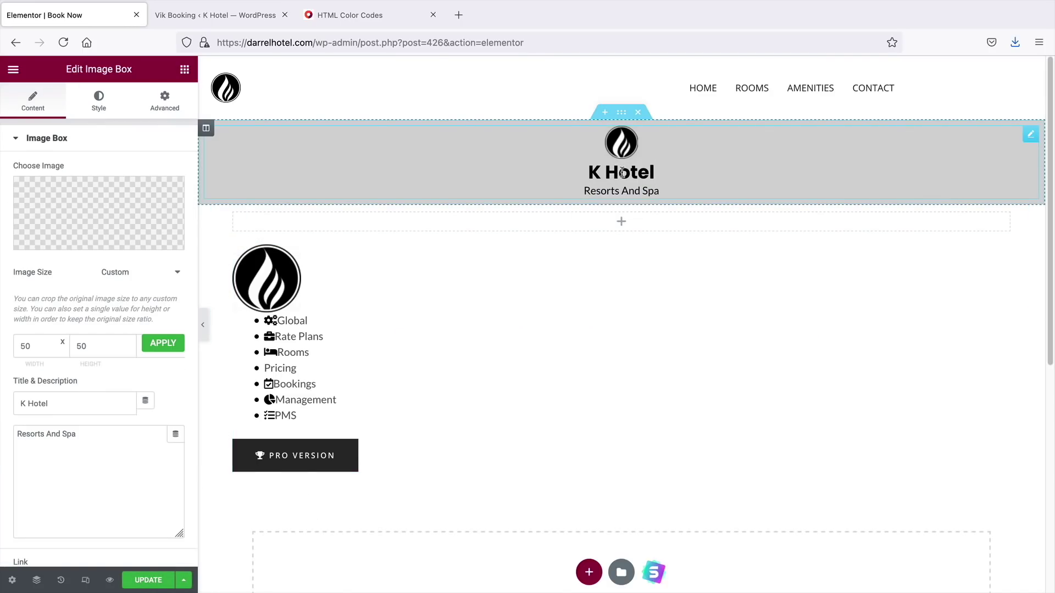
pyautogui.click(184, 70)
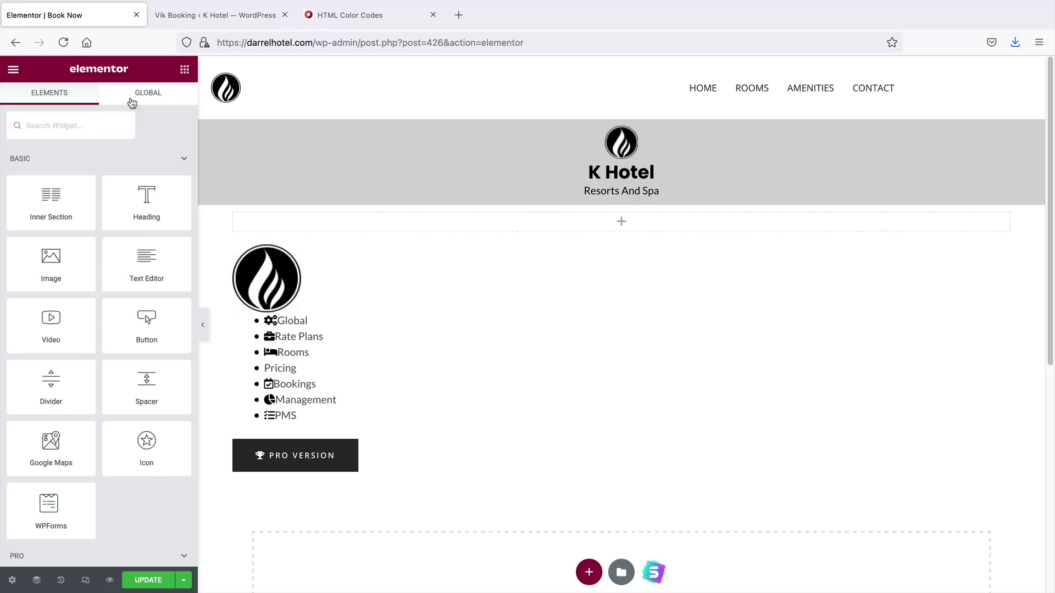
pyautogui.write('ima')
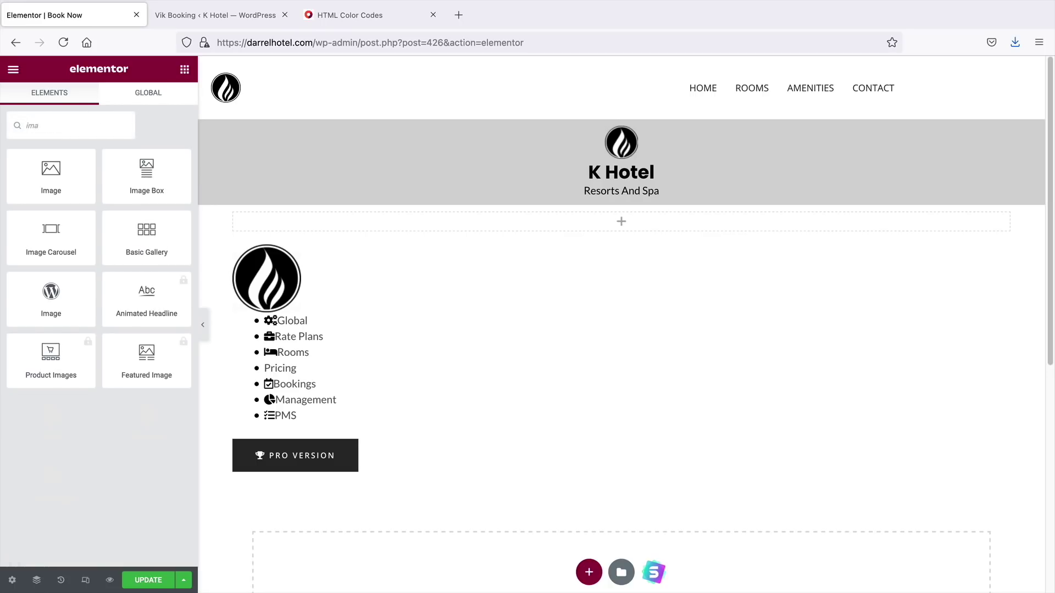
pyautogui.moveTo(144, 171); pyautogui.dragTo(519, 226)
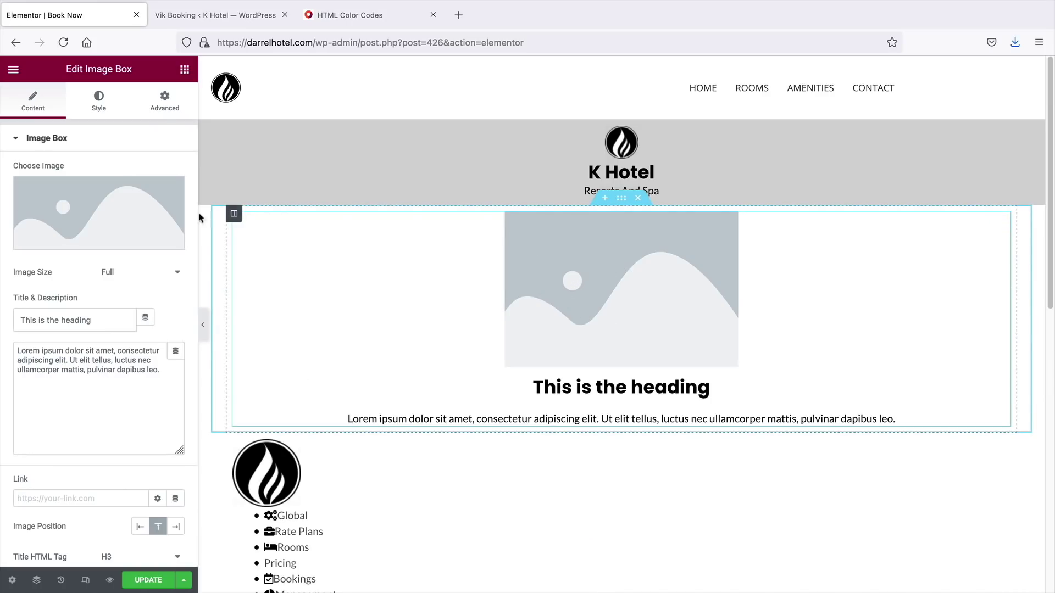
# Set the image box picture to the small flame logo from the Media Library.
pyautogui.click(117, 204)
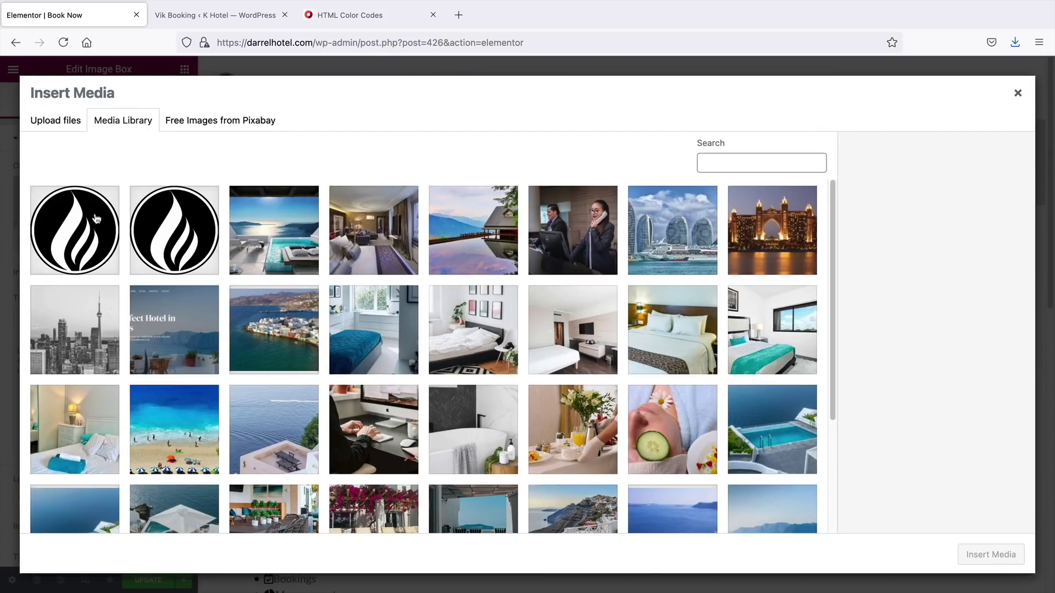
pyautogui.click(98, 218)
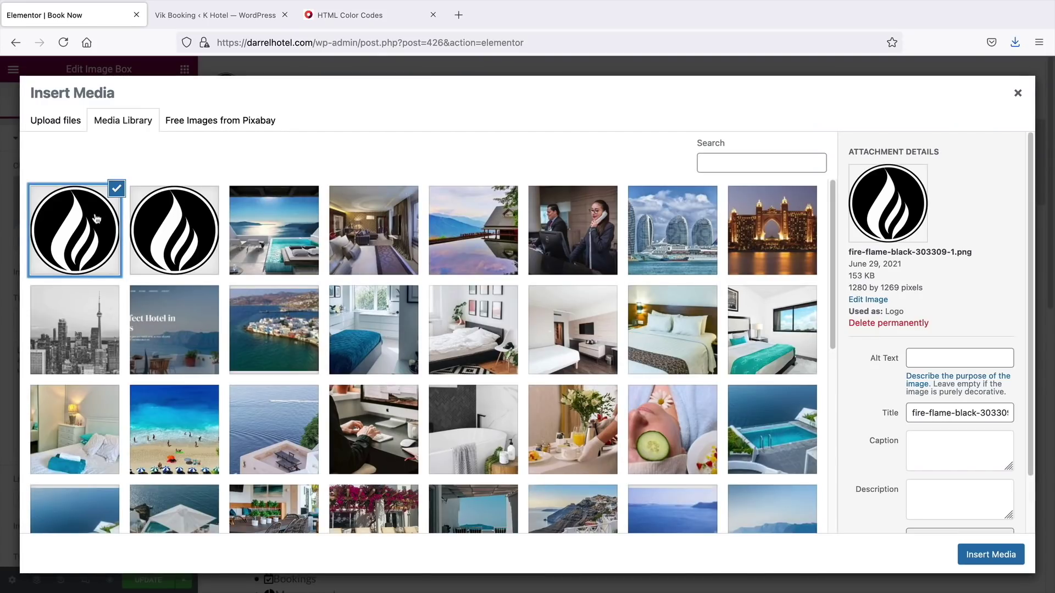
pyautogui.click(175, 224)
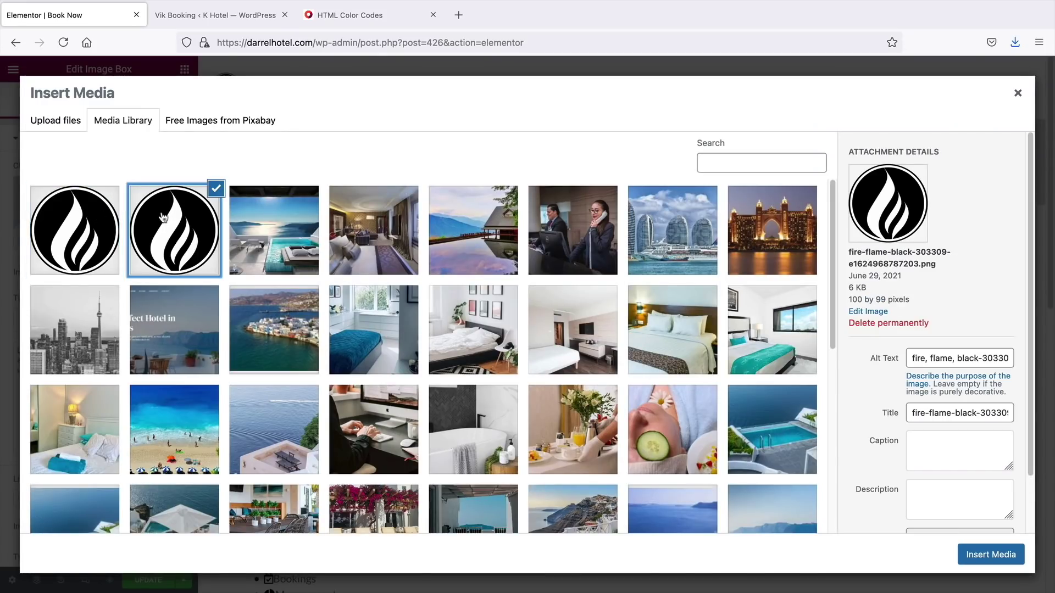
pyautogui.click(984, 559)
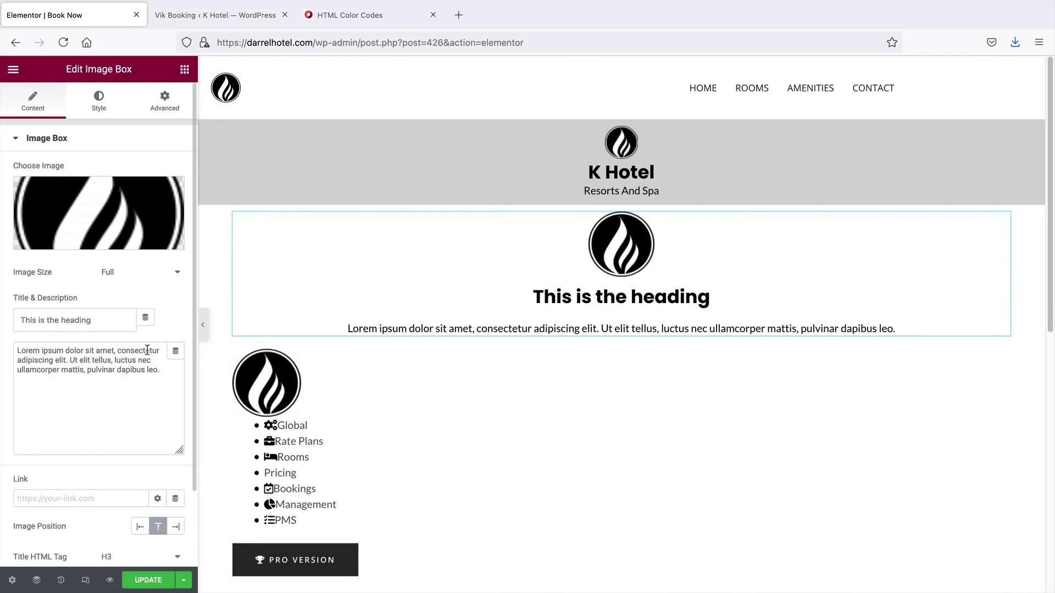
# Change the image box title to 'K Hotel' and its description to 'Resorts And Spa'.
pyautogui.scroll(-2, 168, 296)
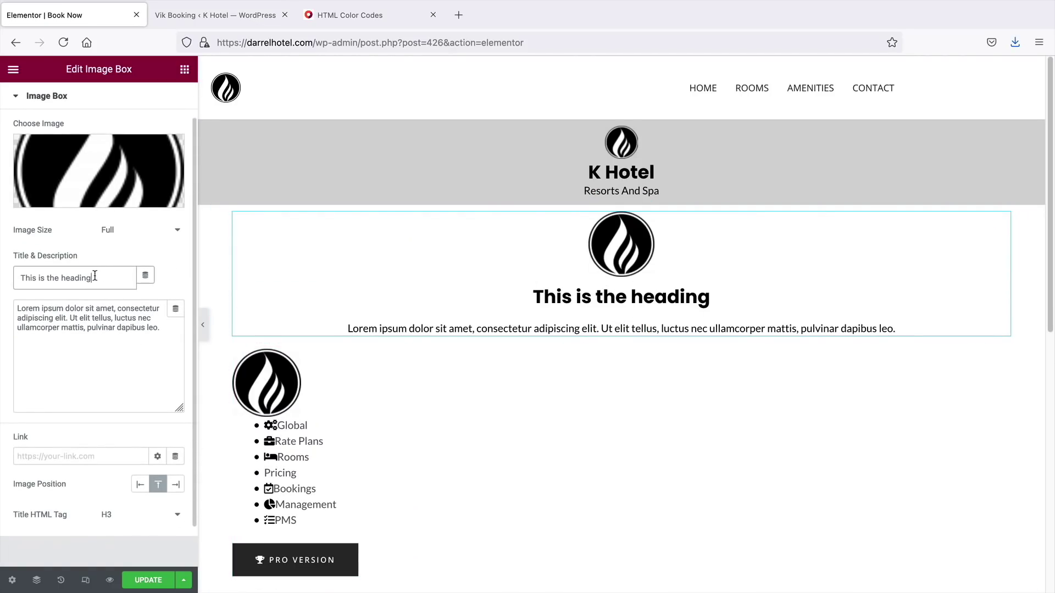
pyautogui.moveTo(93, 278); pyautogui.dragTo(1, 276)
pyautogui.write('K')
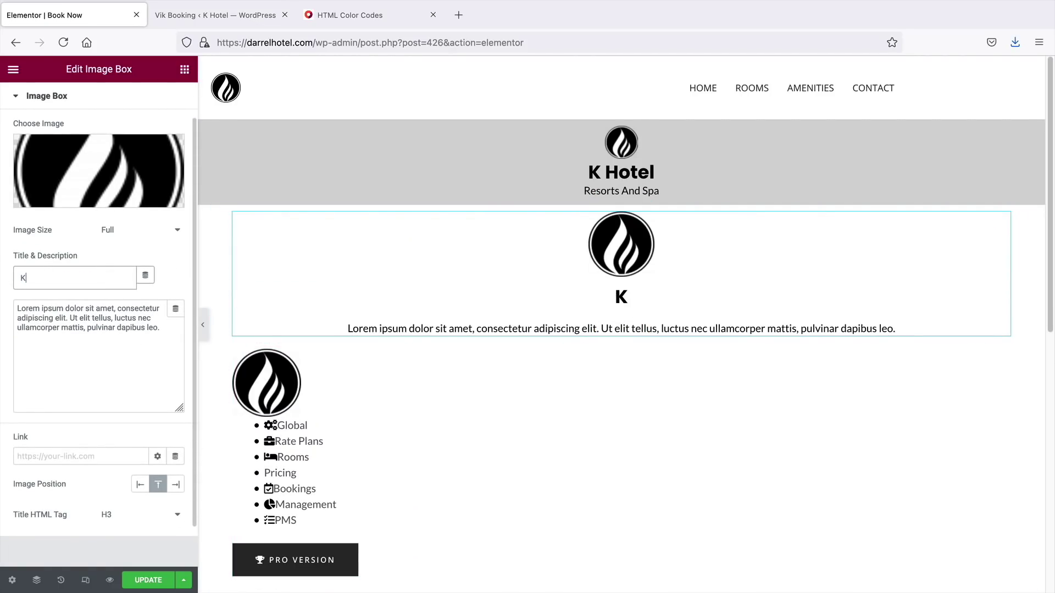
pyautogui.write(' Hotel')
pyautogui.click(166, 336)
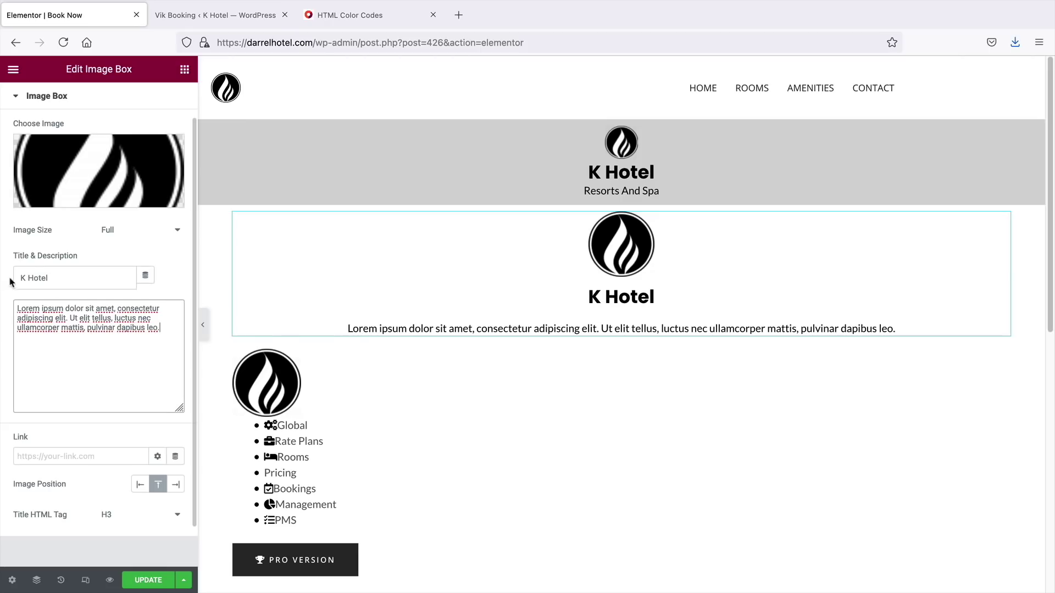
pyautogui.moveTo(157, 330); pyautogui.dragTo(2, 257)
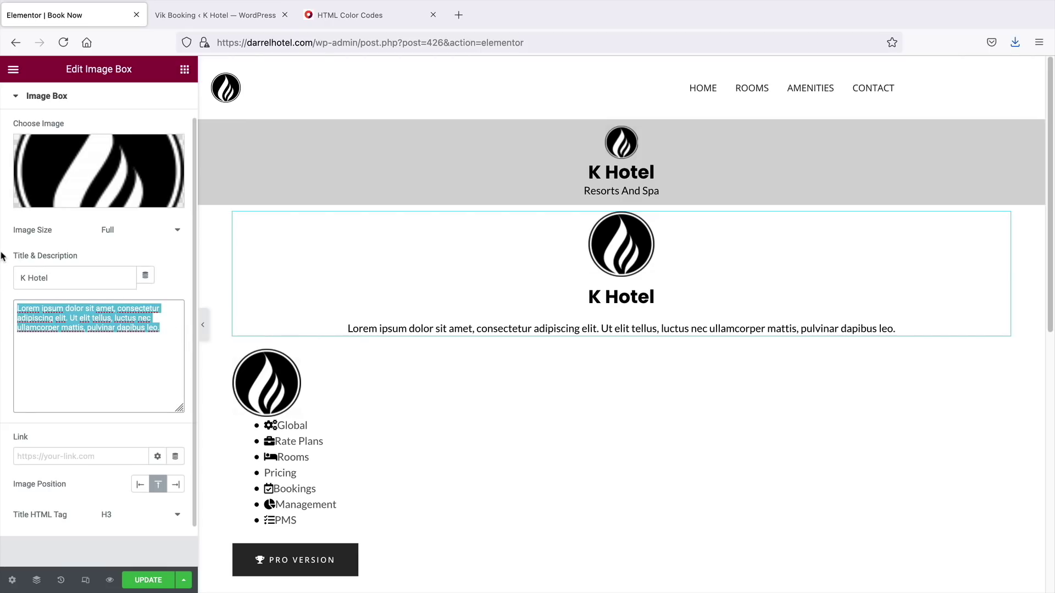
pyautogui.write('Resor')
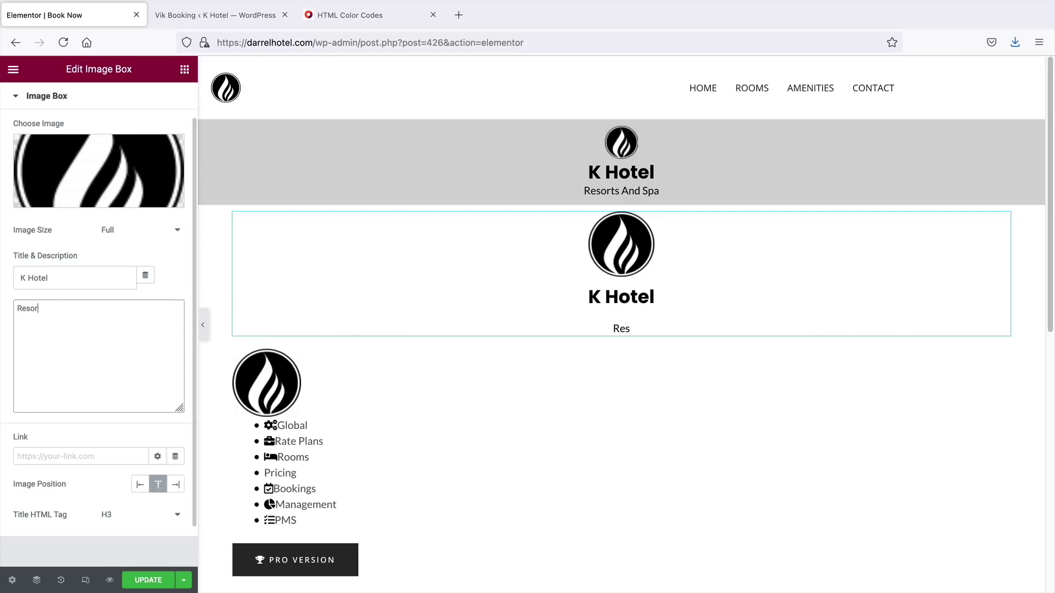
pyautogui.write('ts And Spa')
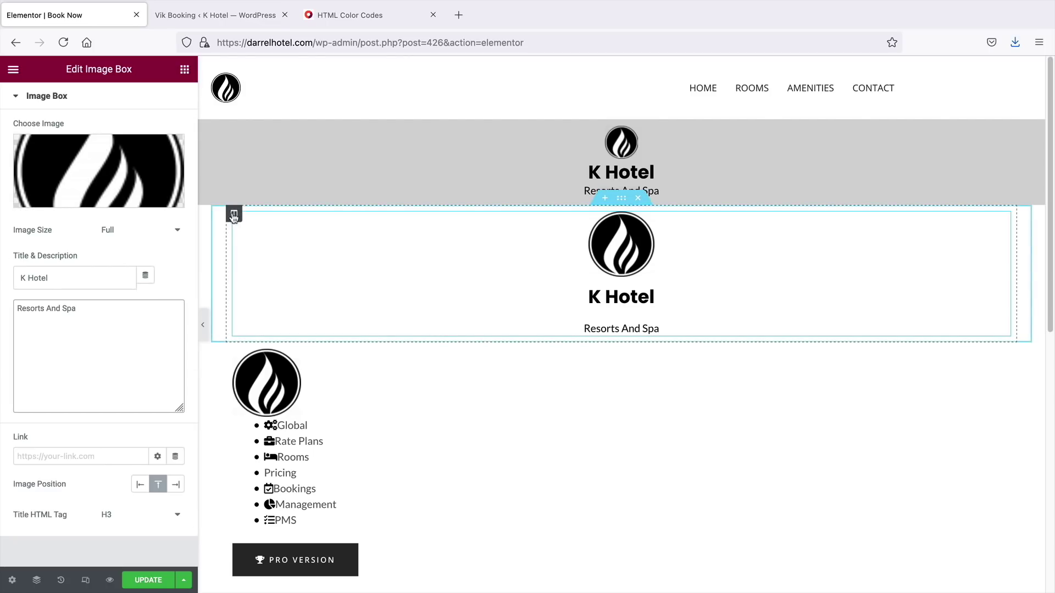
# Try Medium and Thumbnail image sizes, then apply a custom 50 × 50 logo size.
pyautogui.scroll(2, 132, 241)
pyautogui.click(135, 272)
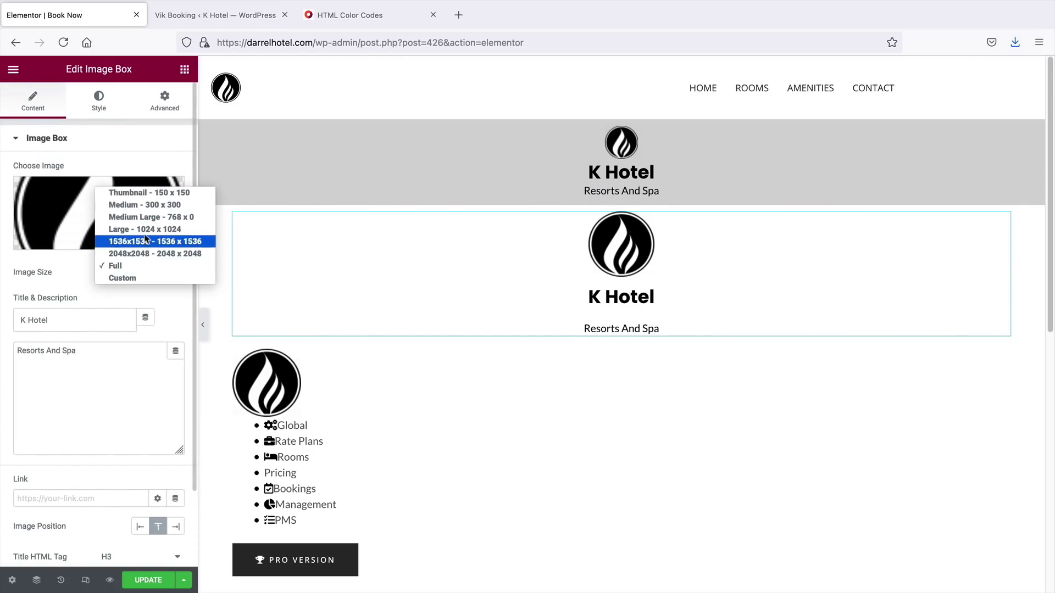
pyautogui.click(148, 202)
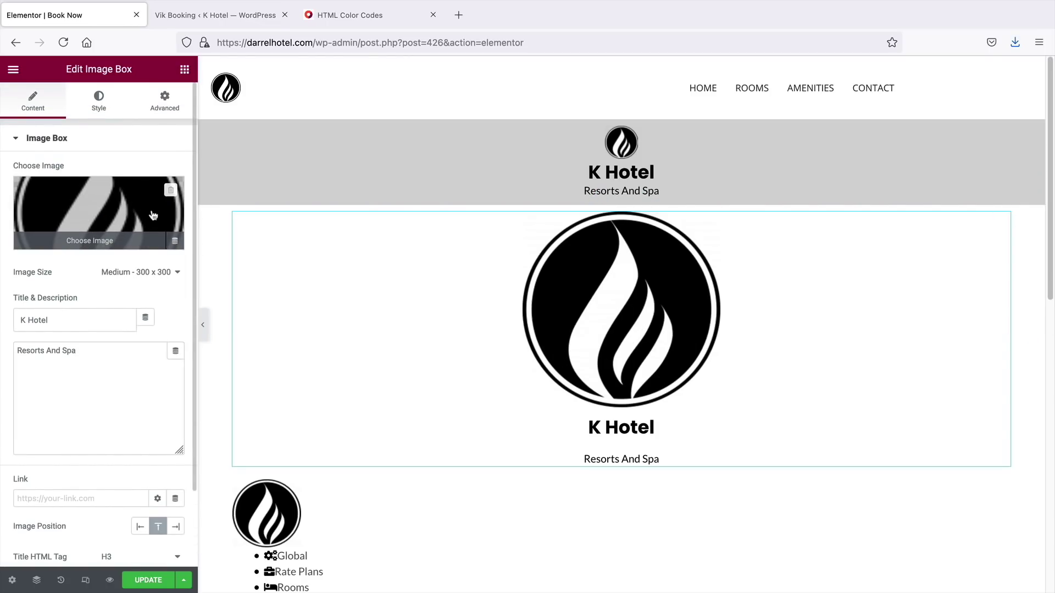
pyautogui.click(151, 272)
pyautogui.click(154, 254)
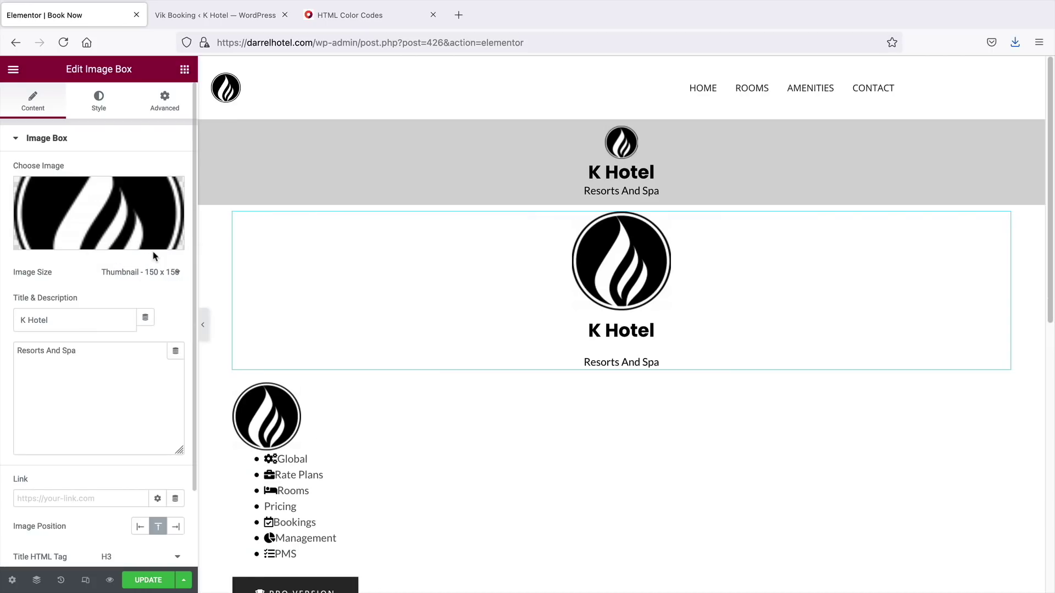
pyautogui.click(149, 273)
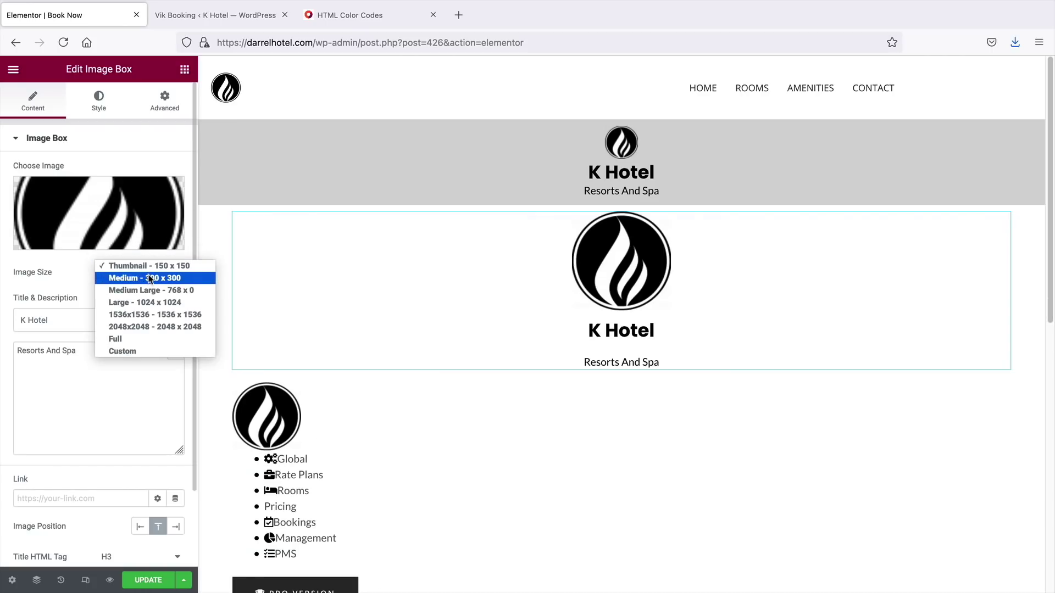
pyautogui.click(150, 351)
pyautogui.click(41, 345)
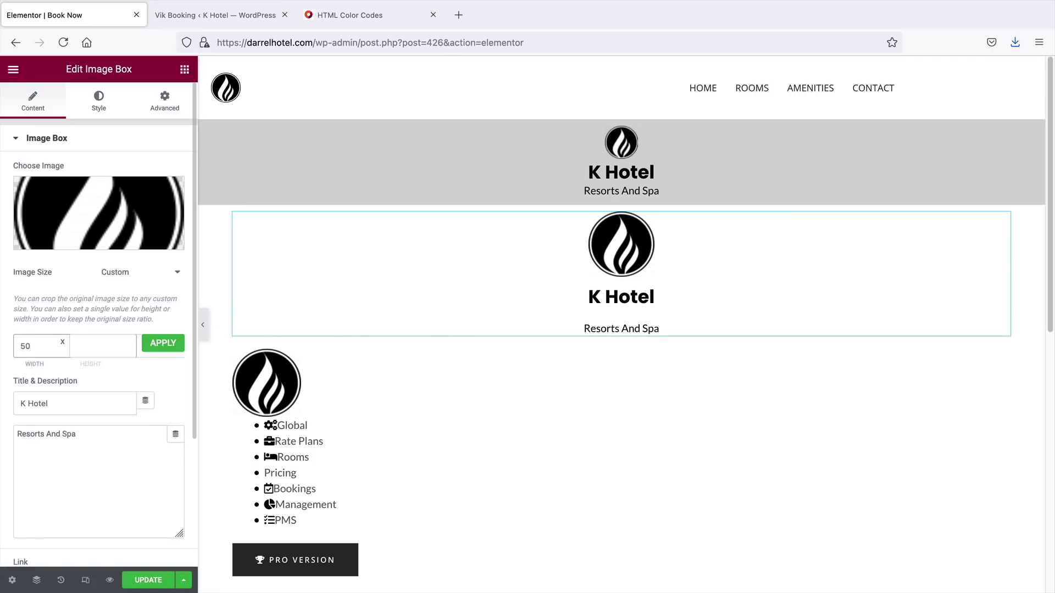
pyautogui.press('Tab')
pyautogui.write('5')
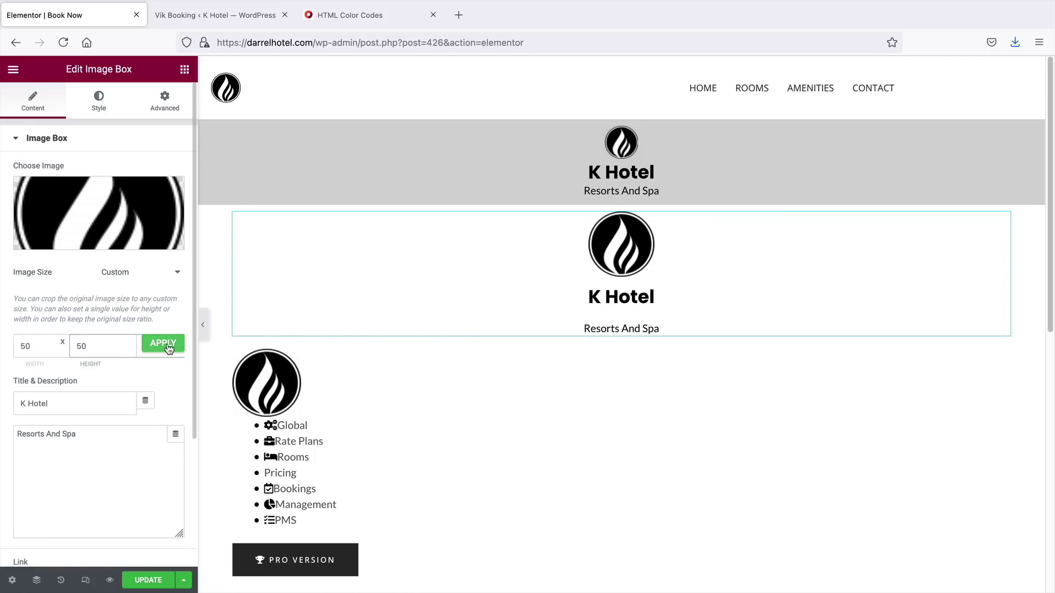
pyautogui.click(164, 344)
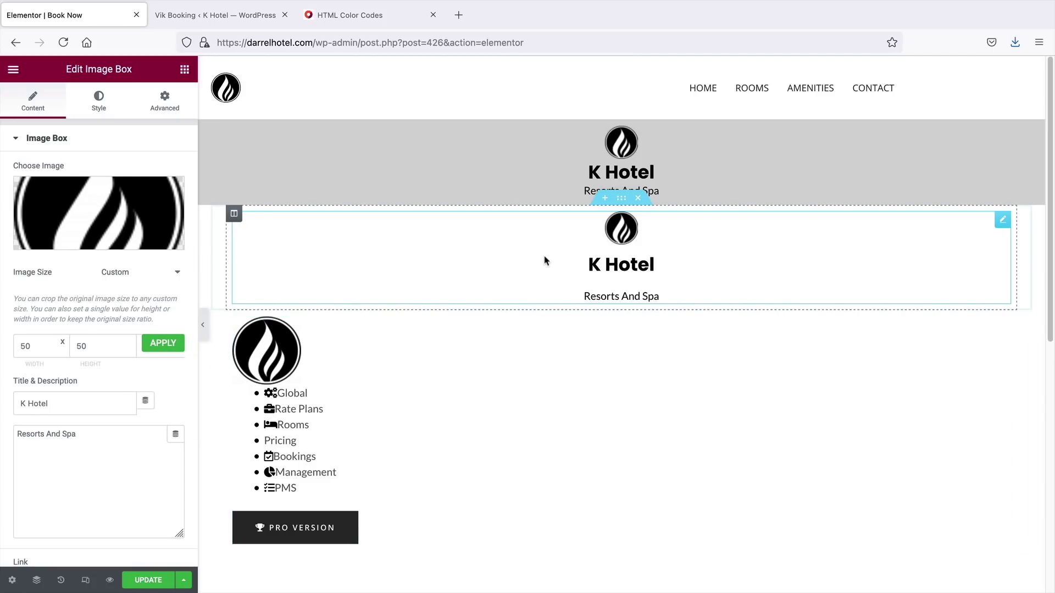
# Reduce the image box's image spacing to about 4 and its title spacing to 0.
pyautogui.scroll(-3, 97, 376)
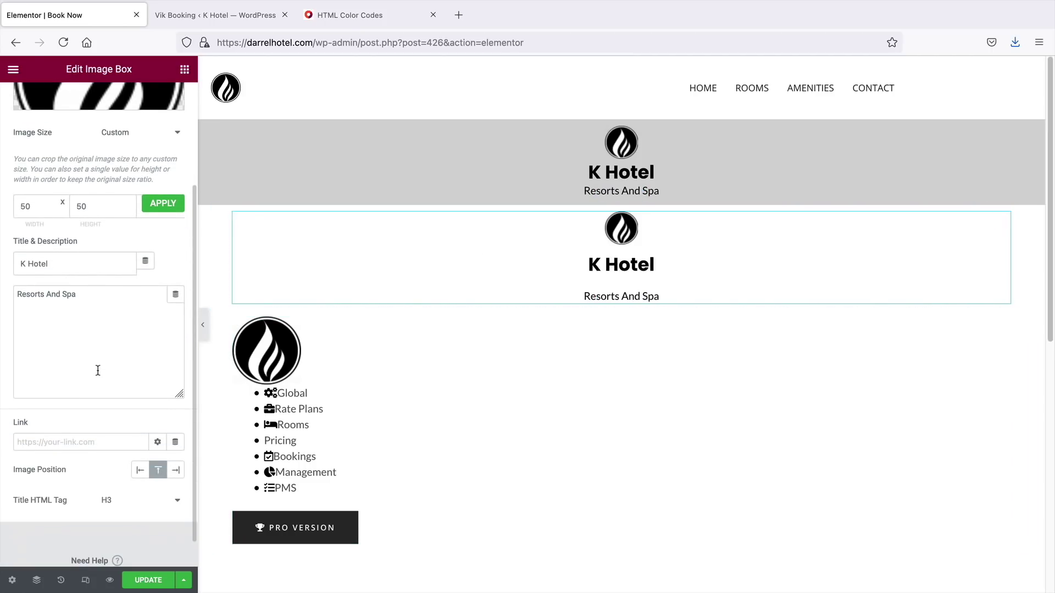
pyautogui.scroll(3, 107, 409)
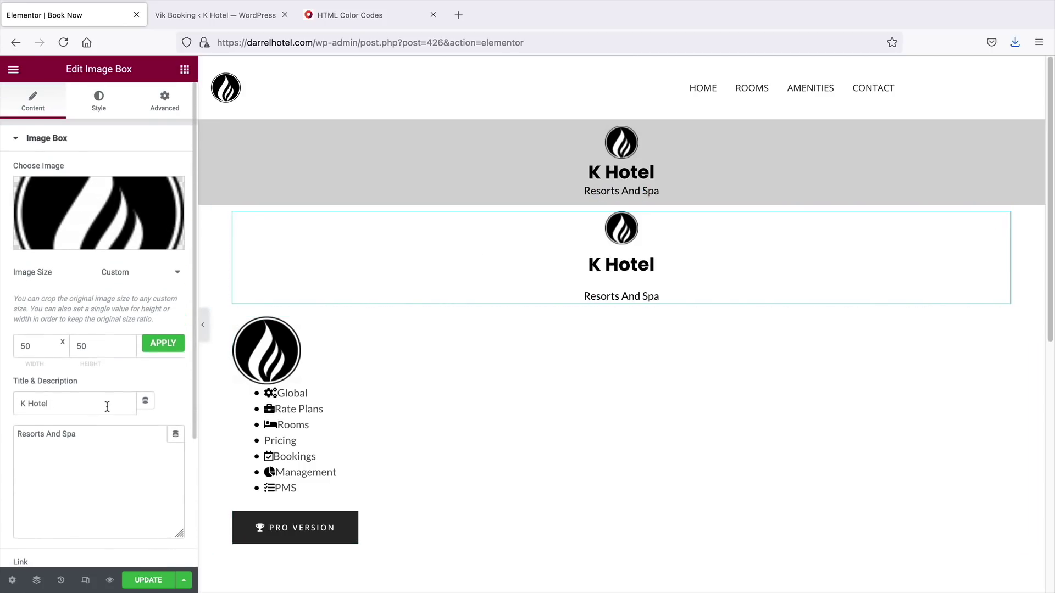
pyautogui.click(98, 105)
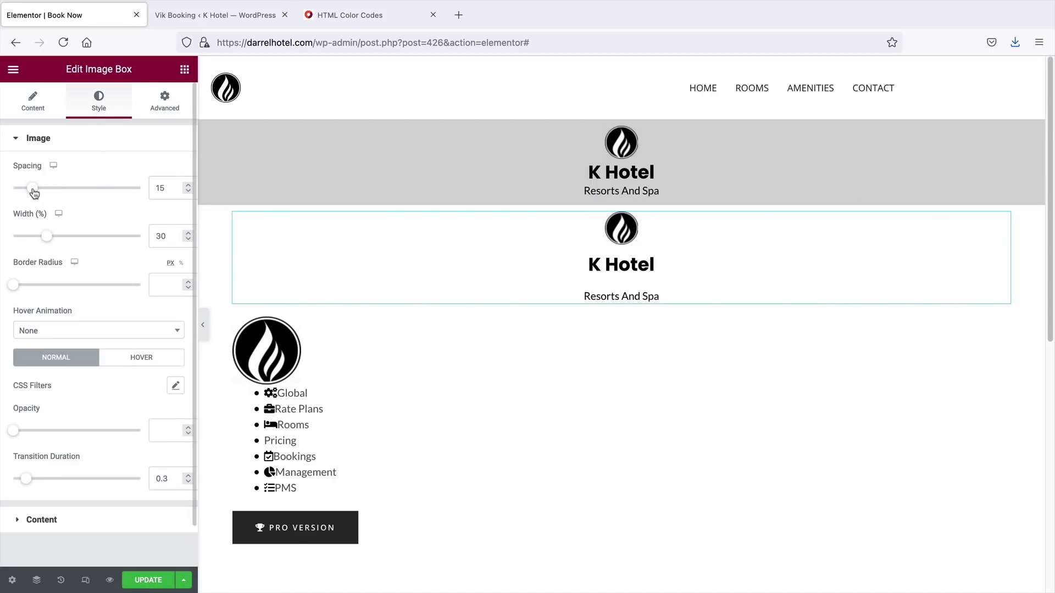
pyautogui.moveTo(34, 192); pyautogui.dragTo(23, 193)
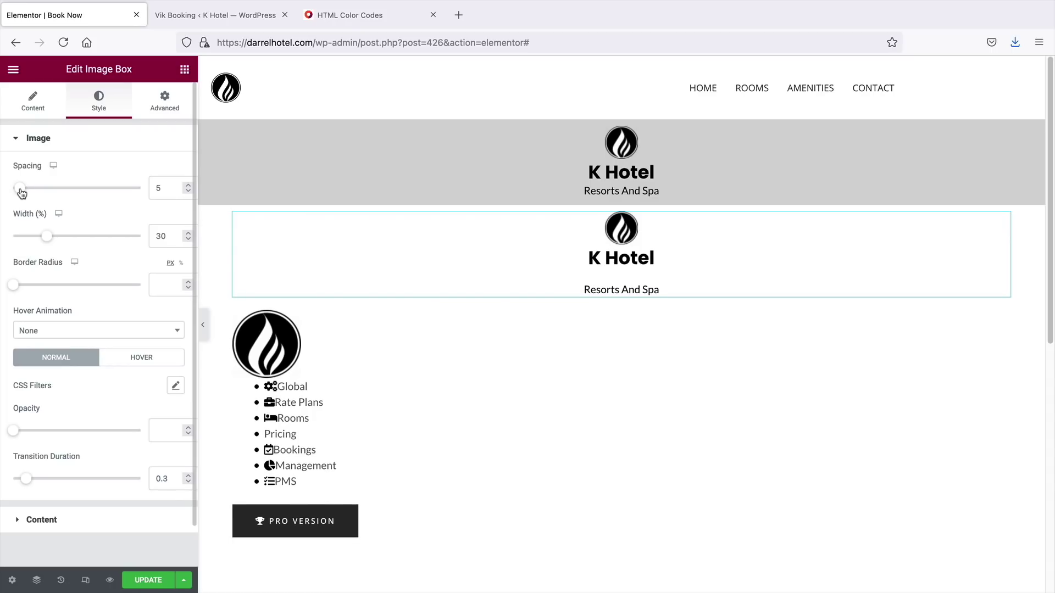
pyautogui.moveTo(21, 193); pyautogui.dragTo(19, 192)
pyautogui.click(106, 520)
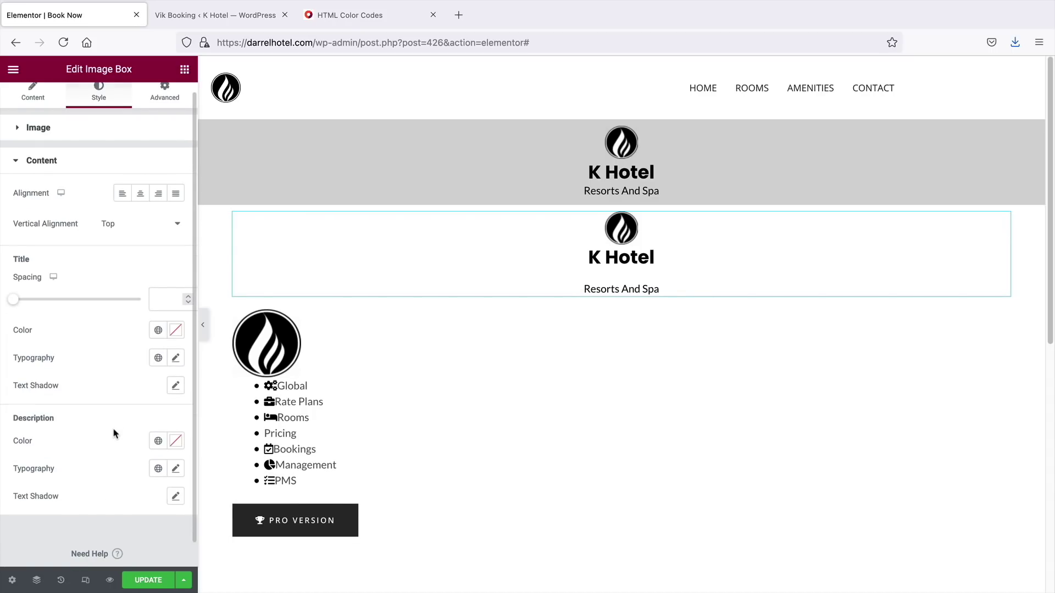
pyautogui.moveTo(18, 301); pyautogui.dragTo(15, 296)
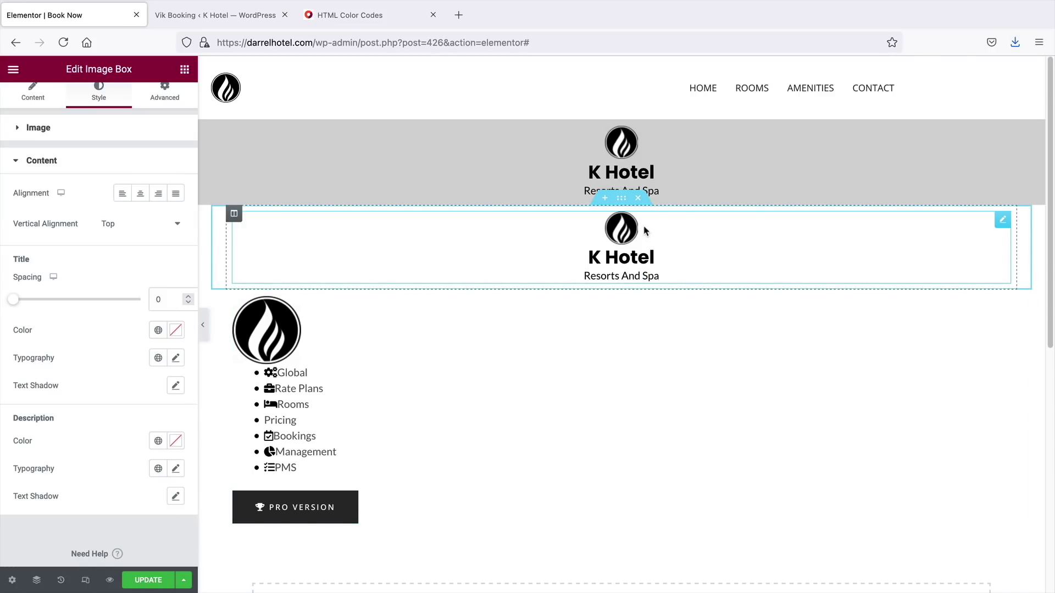
pyautogui.click(622, 199)
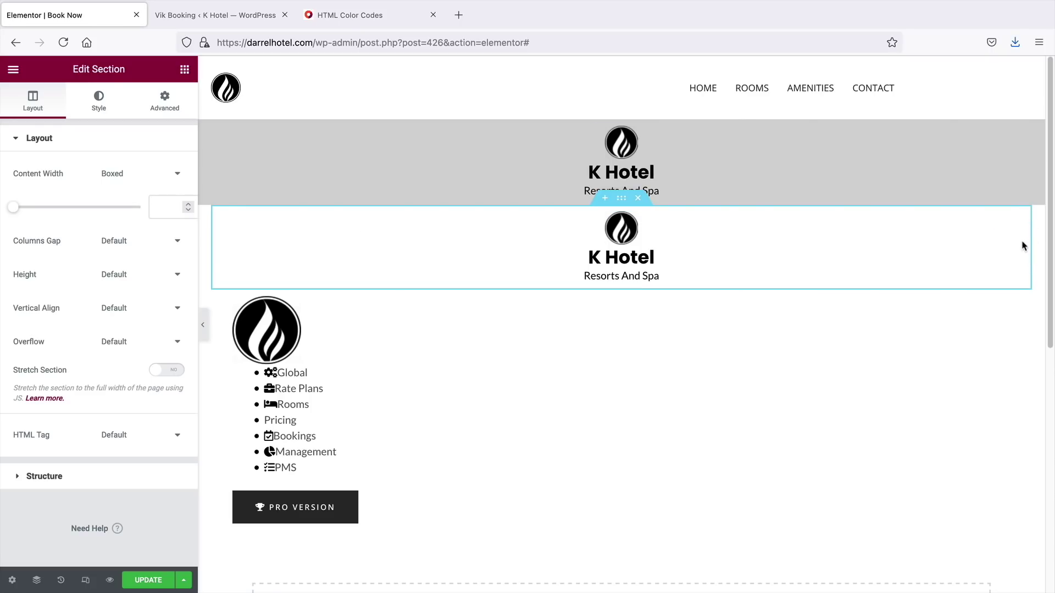
# Set the K Hotel section's content width to Full Width and switch Stretch Section on.
pyautogui.click(141, 175)
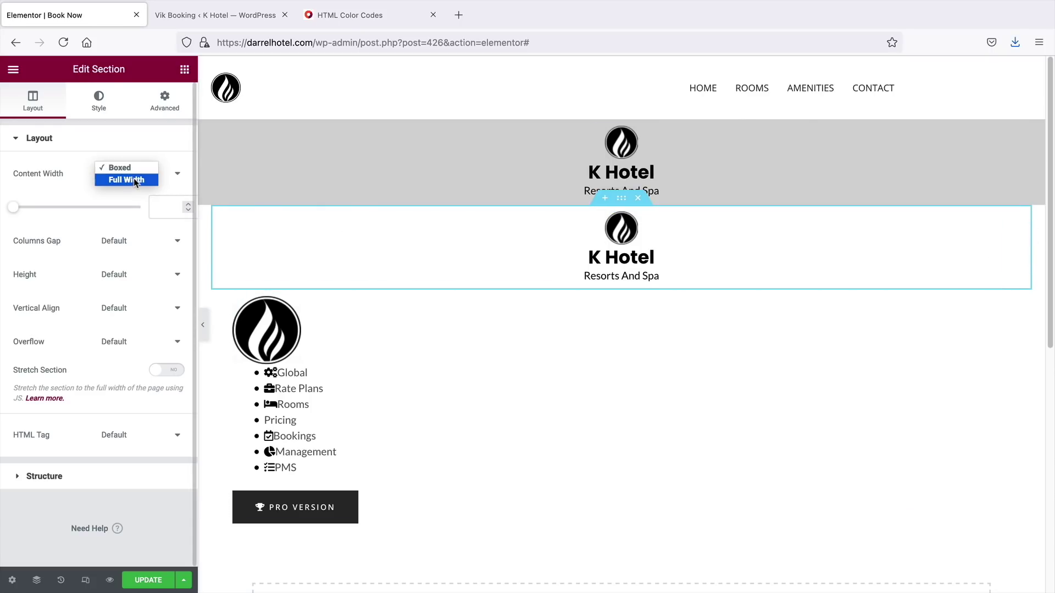
pyautogui.click(127, 181)
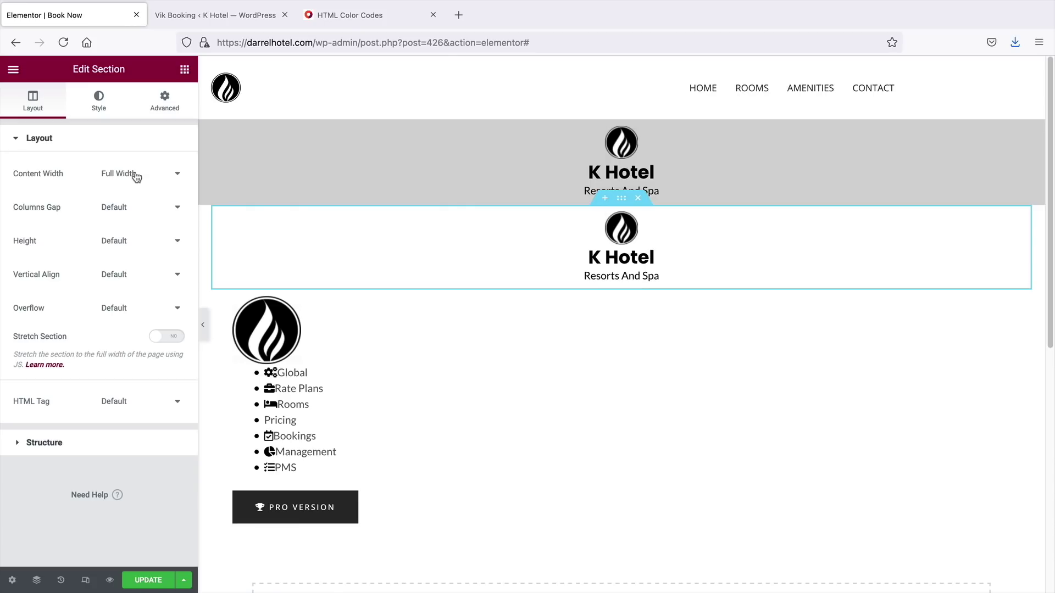
pyautogui.click(166, 336)
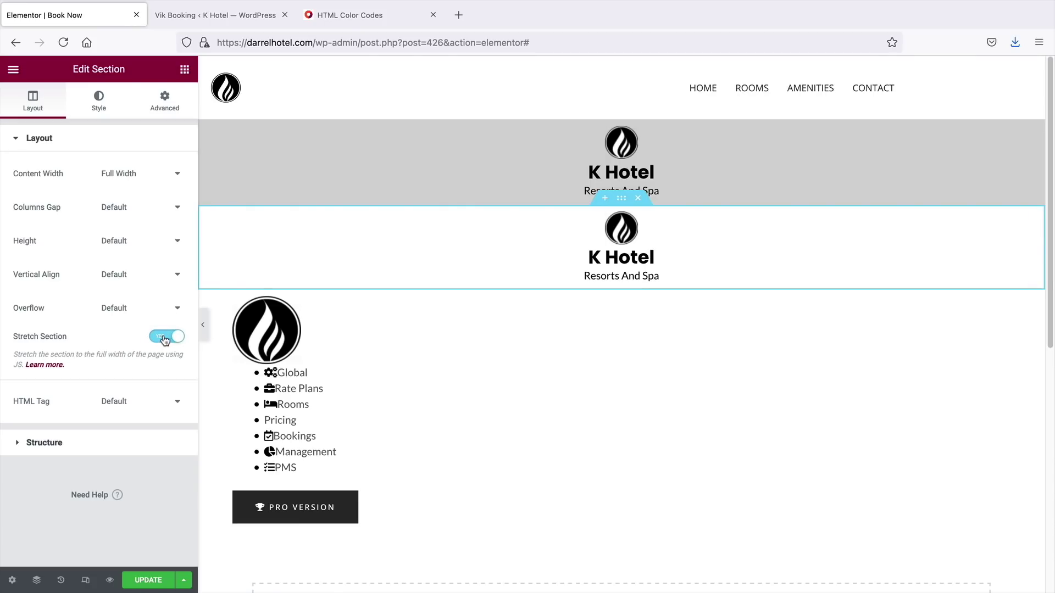
pyautogui.click(99, 105)
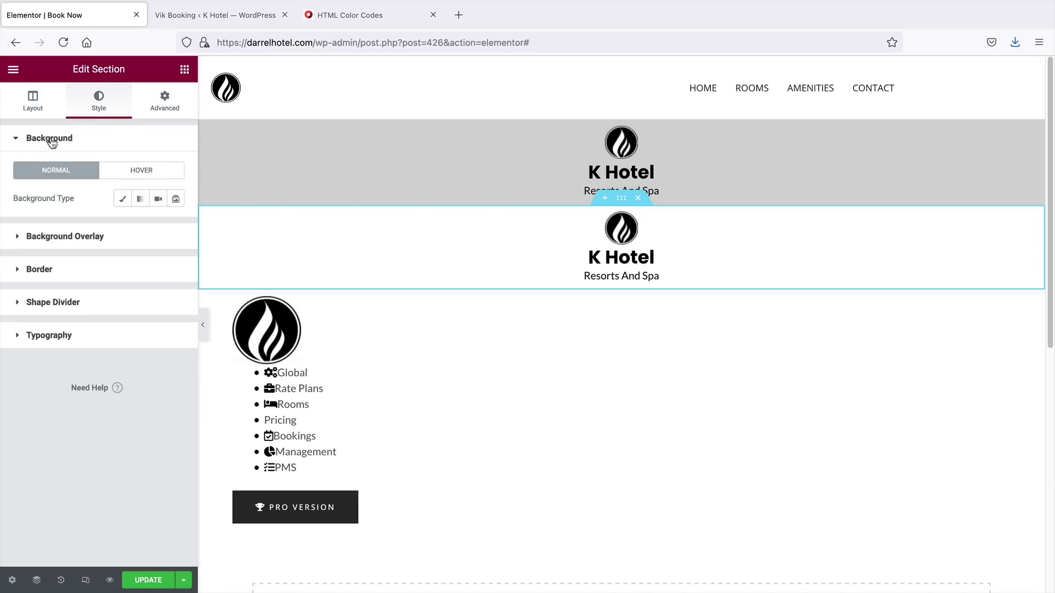
# Try classic backgrounds #DBCFCF then #E0E0E0 on the section, and delete the duplicate K Hotel section.
pyautogui.click(123, 201)
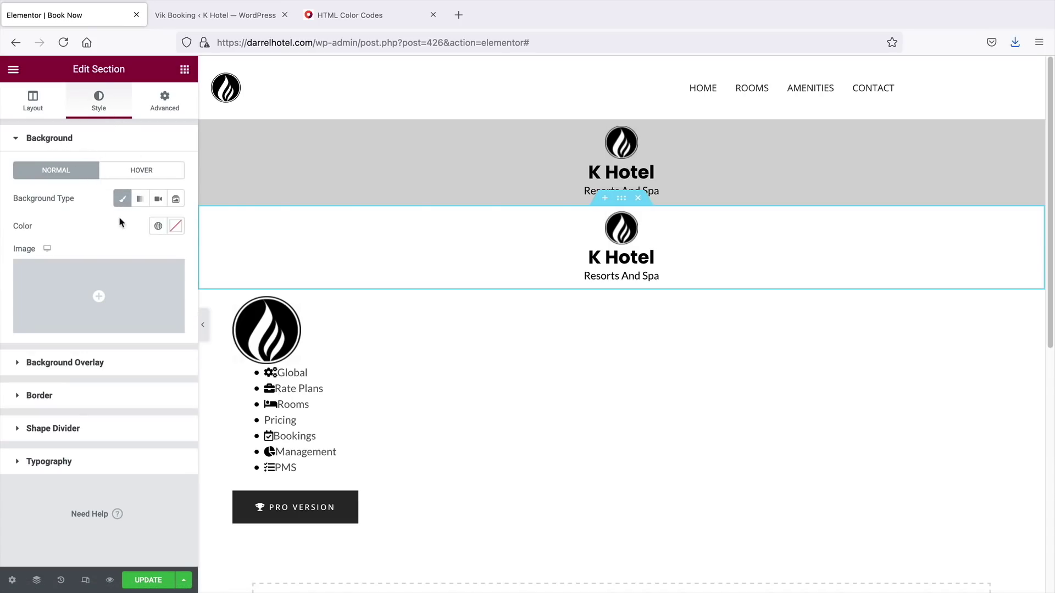
pyautogui.click(175, 226)
pyautogui.click(34, 289)
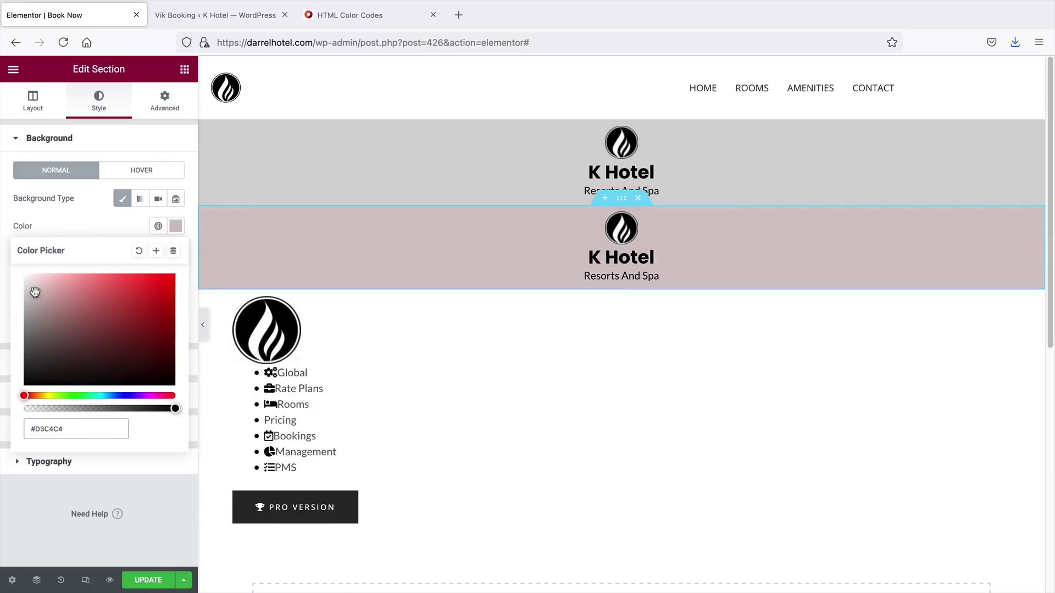
pyautogui.moveTo(33, 289); pyautogui.dragTo(32, 289)
pyautogui.scroll(-5, 866, 436)
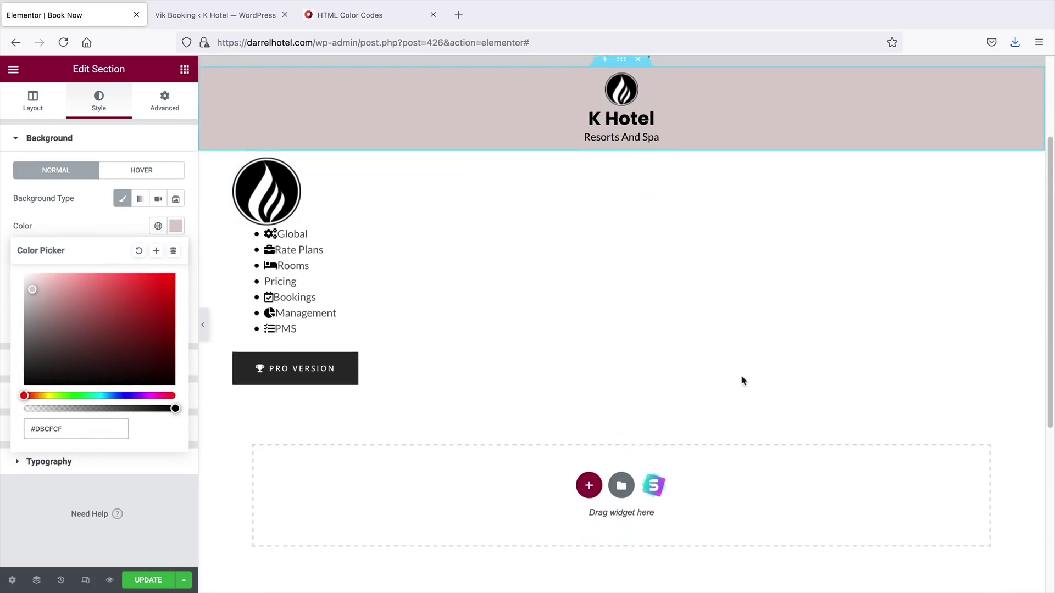
pyautogui.scroll(-2, 731, 407)
pyautogui.scroll(5, 793, 527)
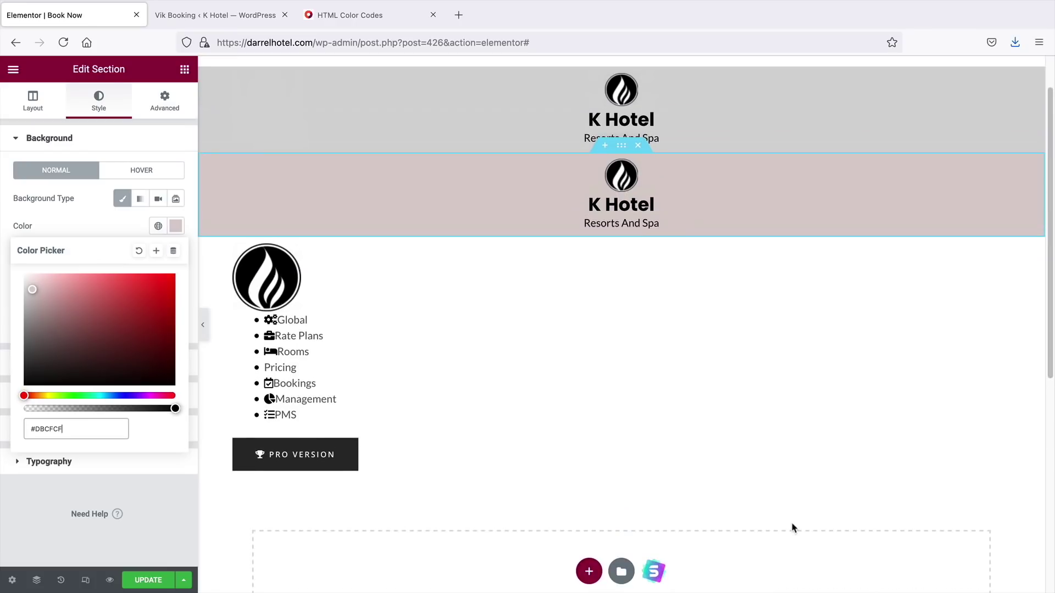
pyautogui.moveTo(35, 292); pyautogui.dragTo(16, 290)
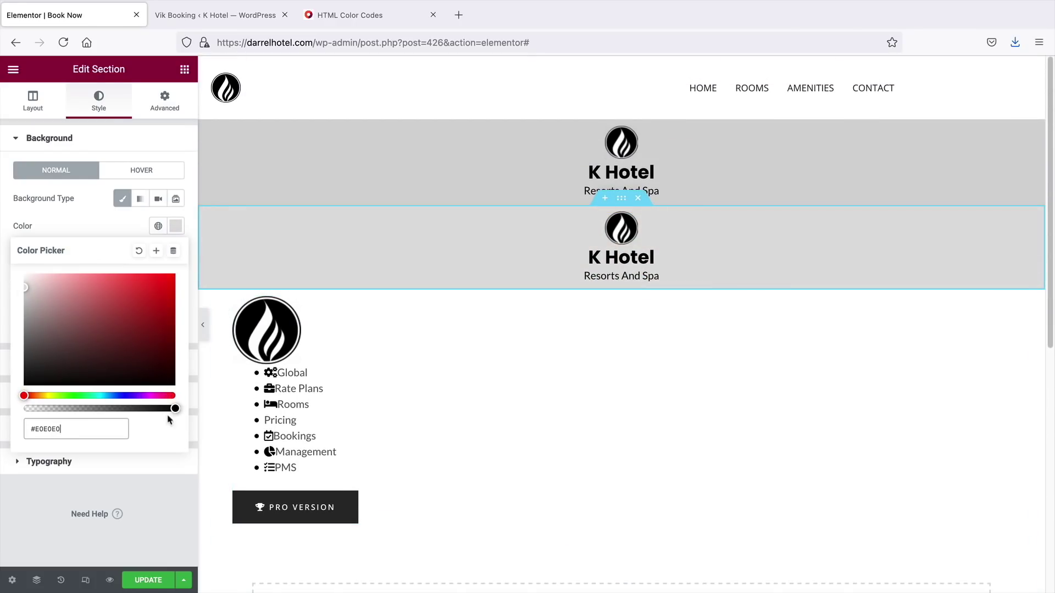
pyautogui.click(638, 198)
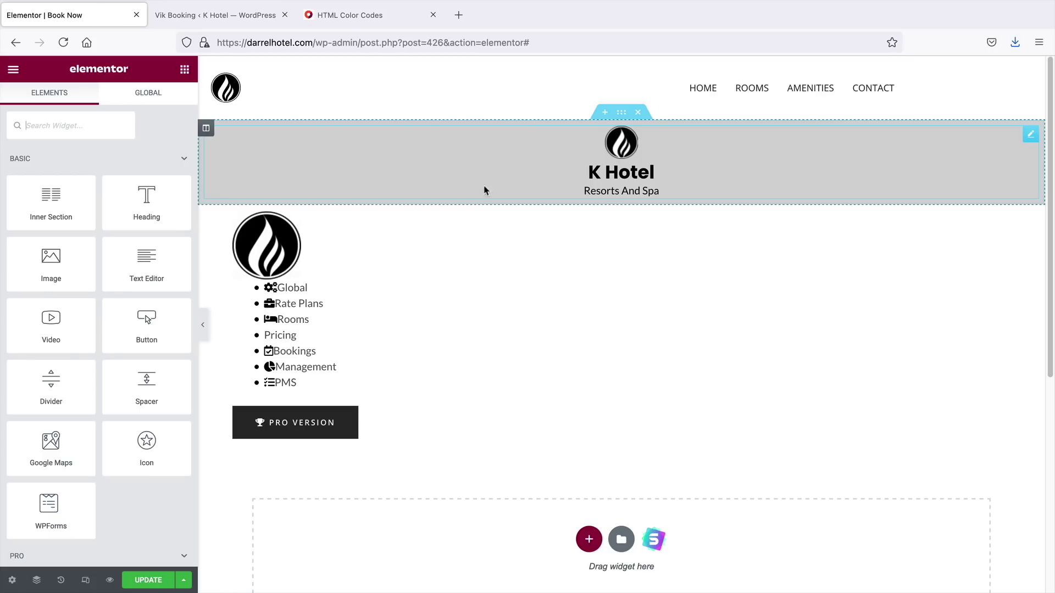
# Update the Book Now page and view it on the live site.
pyautogui.click(153, 581)
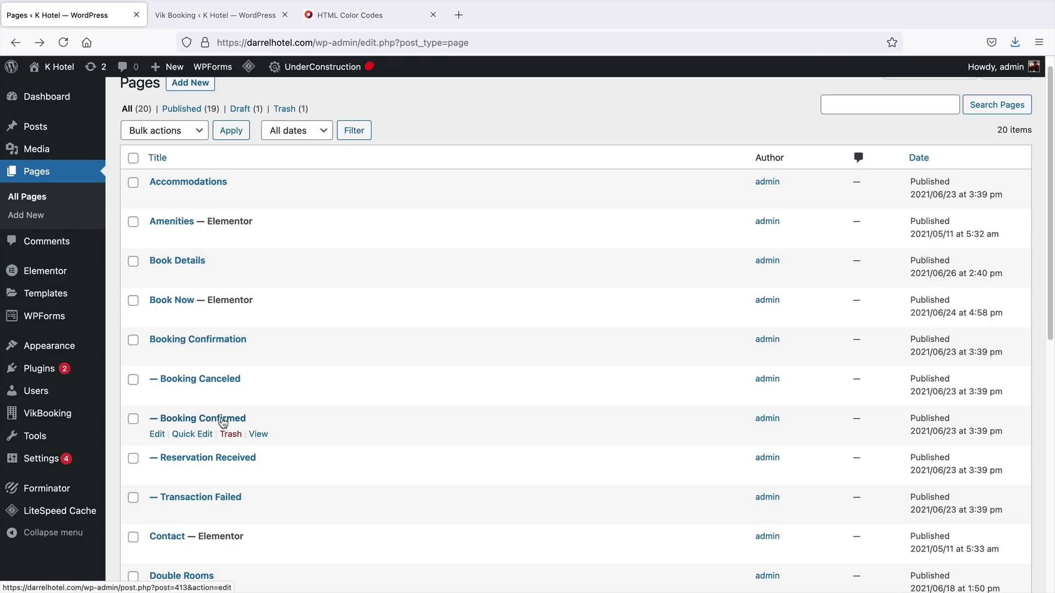
pyautogui.scroll(-1, 222, 421)
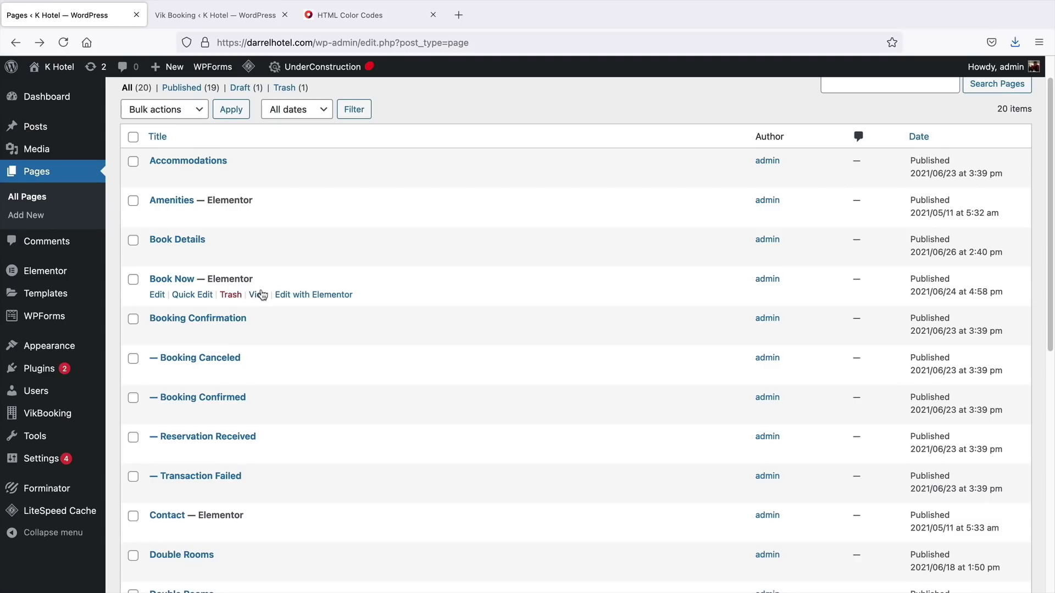
pyautogui.click(258, 295)
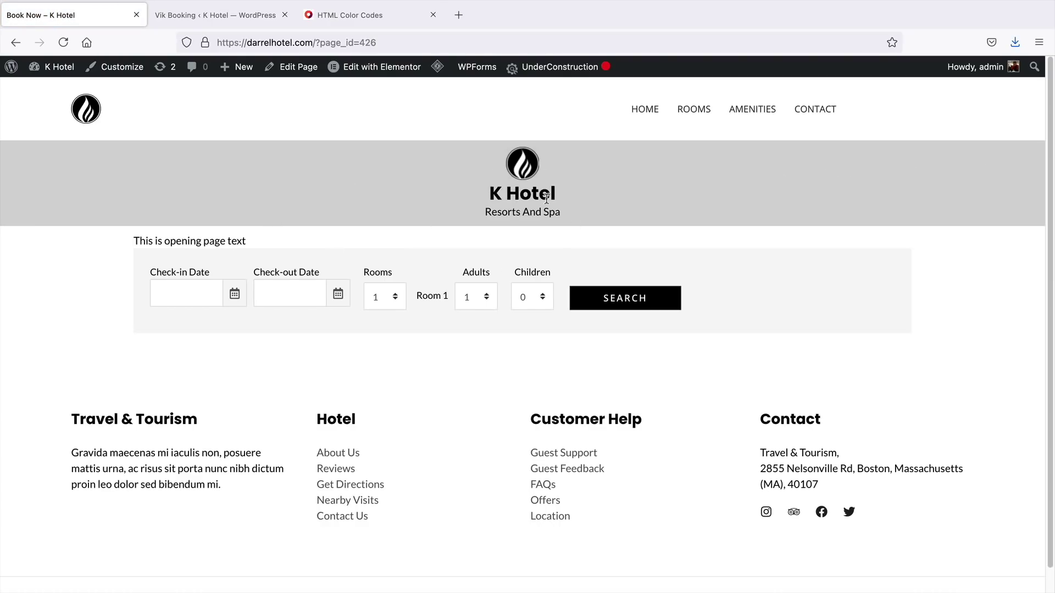
# Search for a stay checking in on 7 July and choose the Double Room Standard.
pyautogui.click(235, 294)
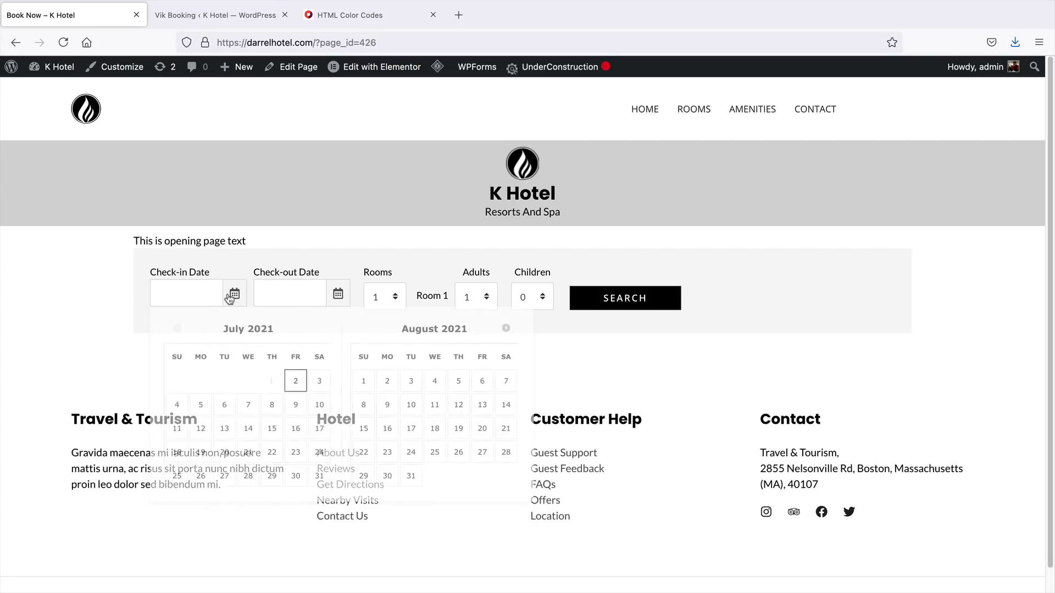
pyautogui.click(248, 405)
pyautogui.click(641, 299)
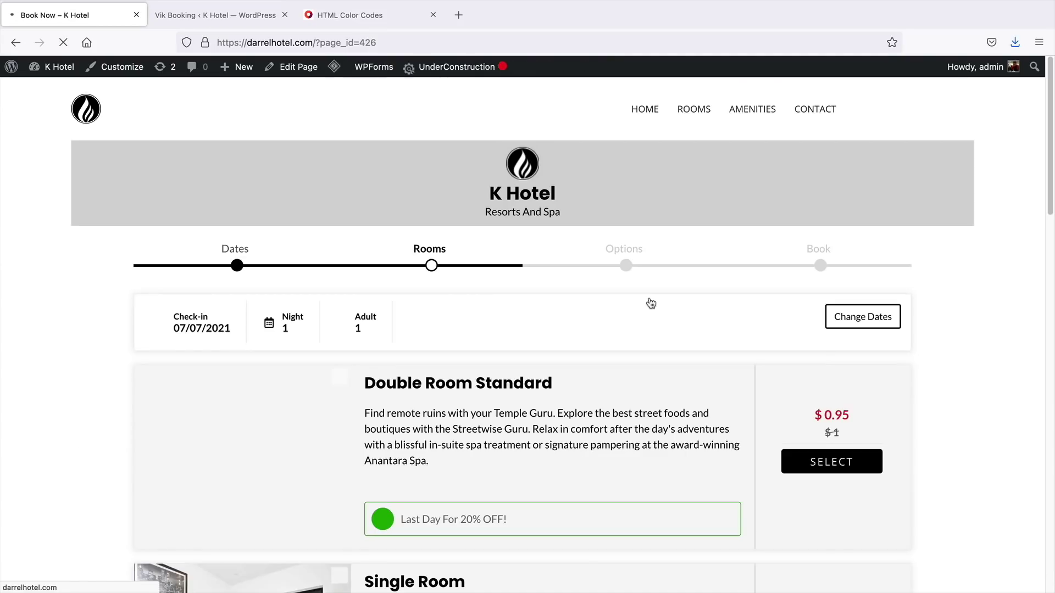
pyautogui.scroll(-1, 547, 297)
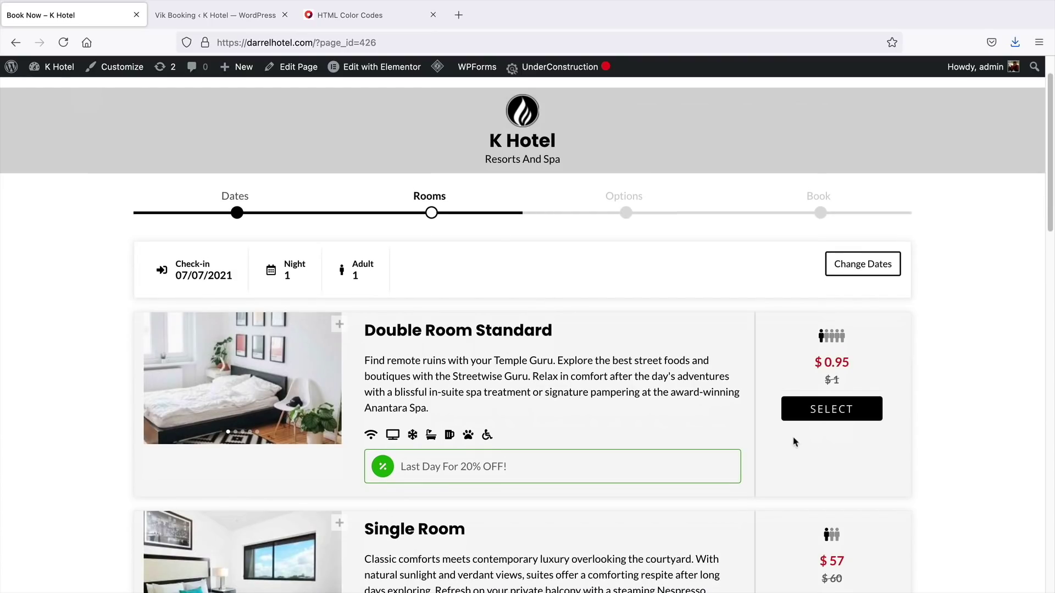
pyautogui.click(827, 419)
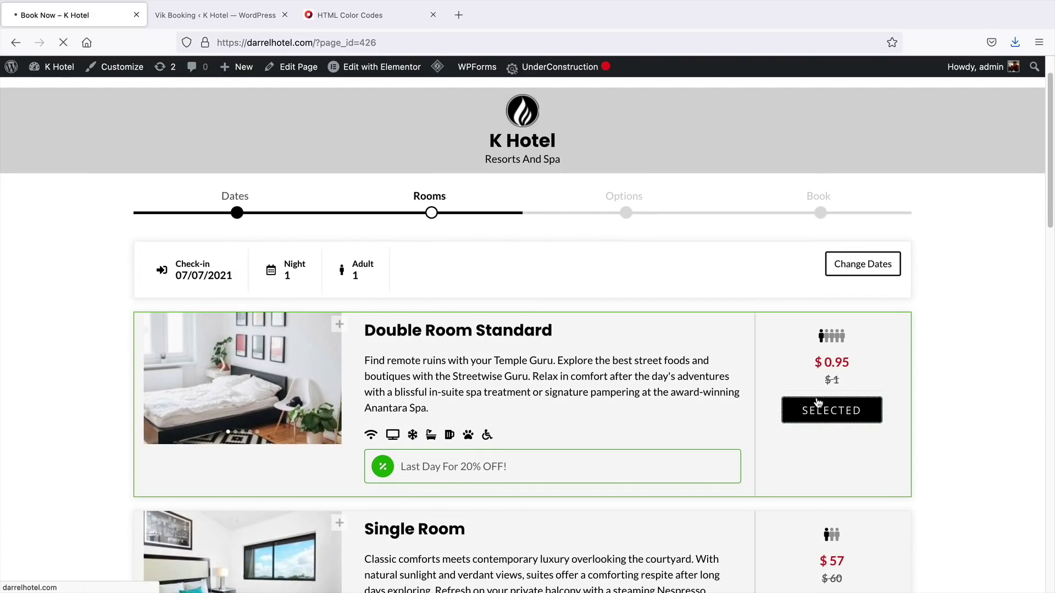
# Continue to the Book step and review its $0.95 price summary, billing form and payment methods.
pyautogui.scroll(-15, 668, 363)
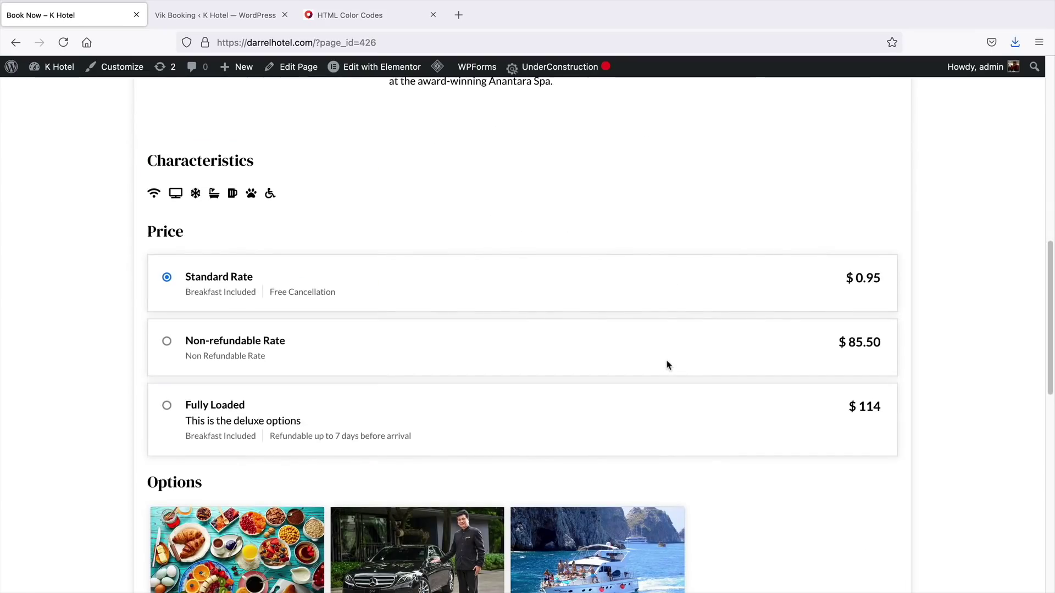
pyautogui.click(875, 519)
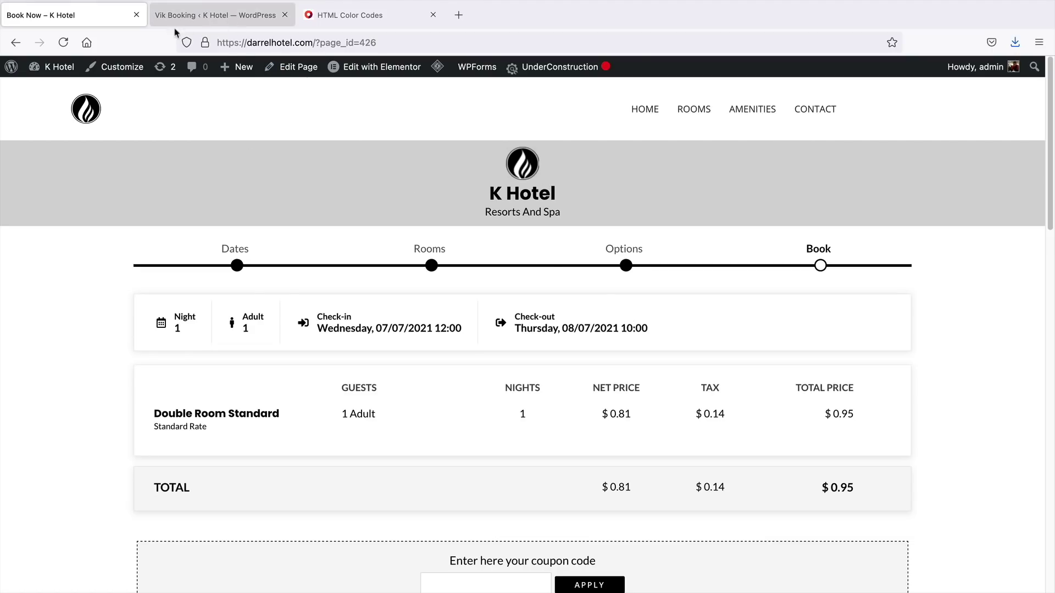
pyautogui.moveTo(41, 76)
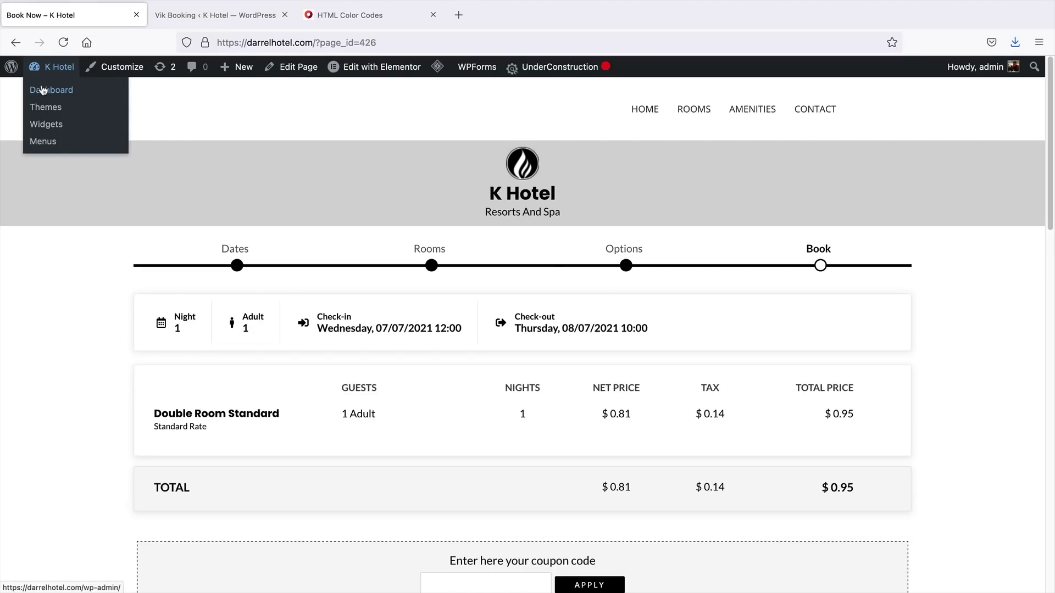
pyautogui.scroll(-9, 654, 353)
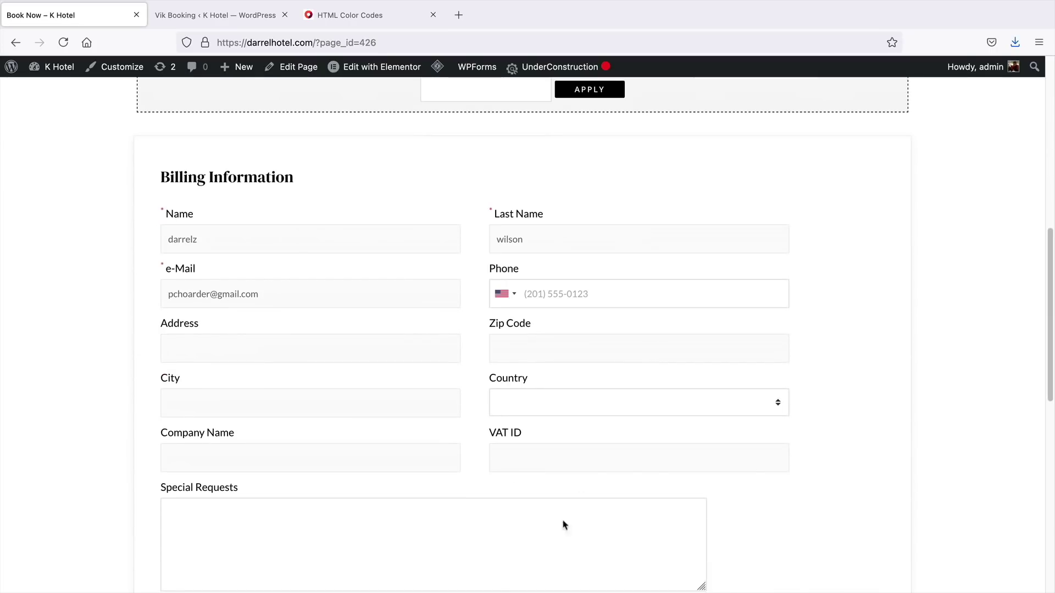
pyautogui.scroll(-5, 564, 526)
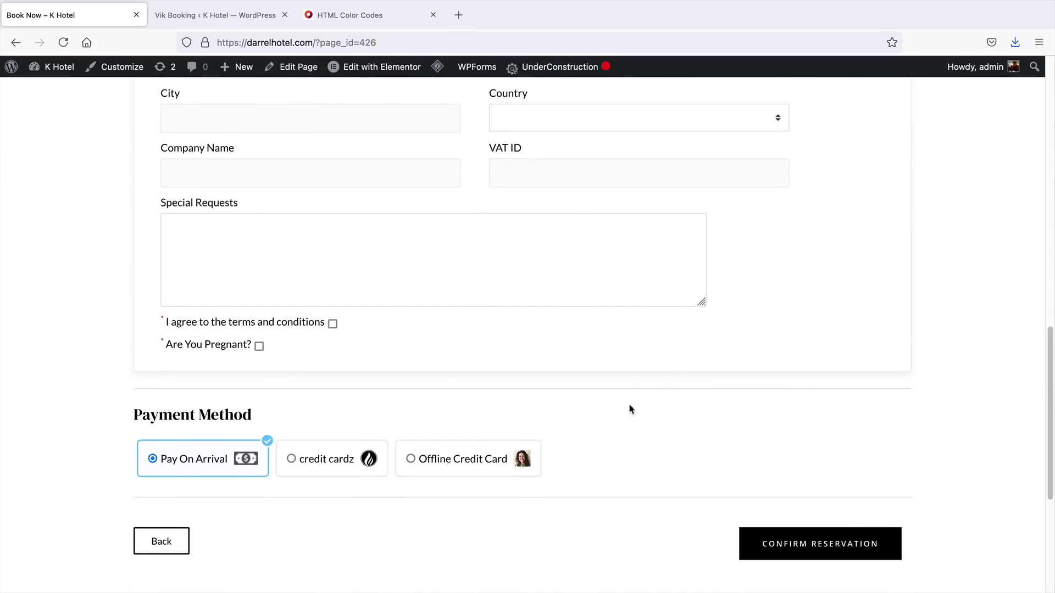
pyautogui.scroll(14, 637, 423)
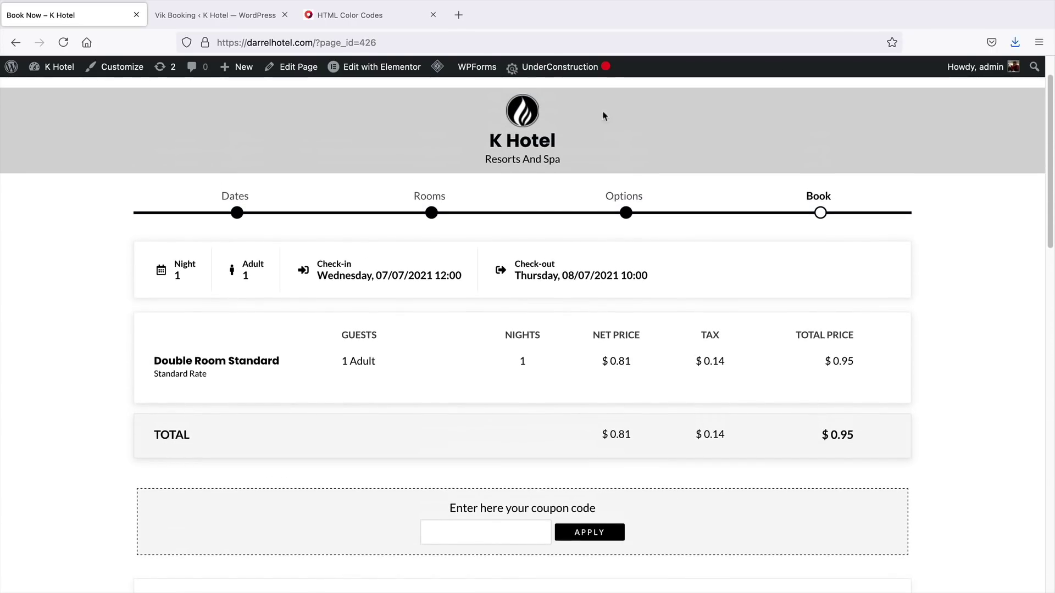
pyautogui.scroll(1, 541, 144)
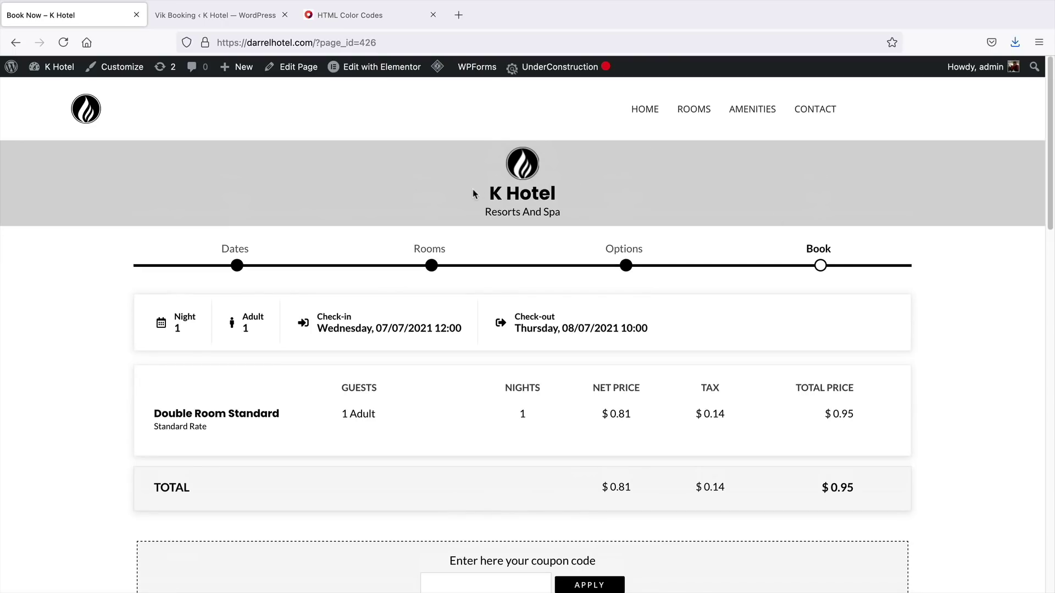
# Go from the K Hotel dashboard through All Pages to the Vik Booking plugin dashboard.
pyautogui.click(52, 91)
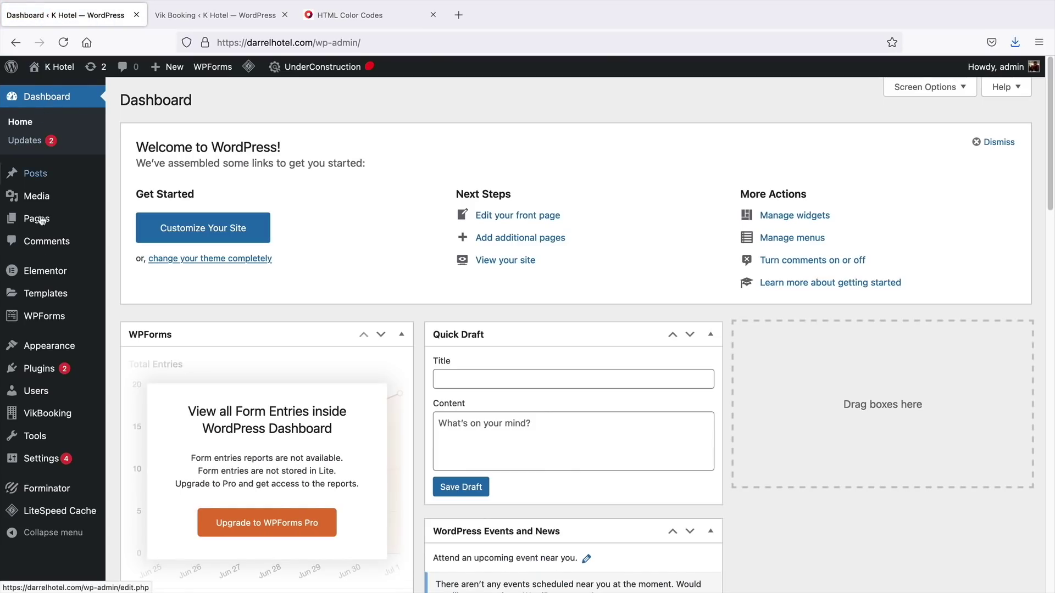
pyautogui.moveTo(52, 370)
pyautogui.click(121, 222)
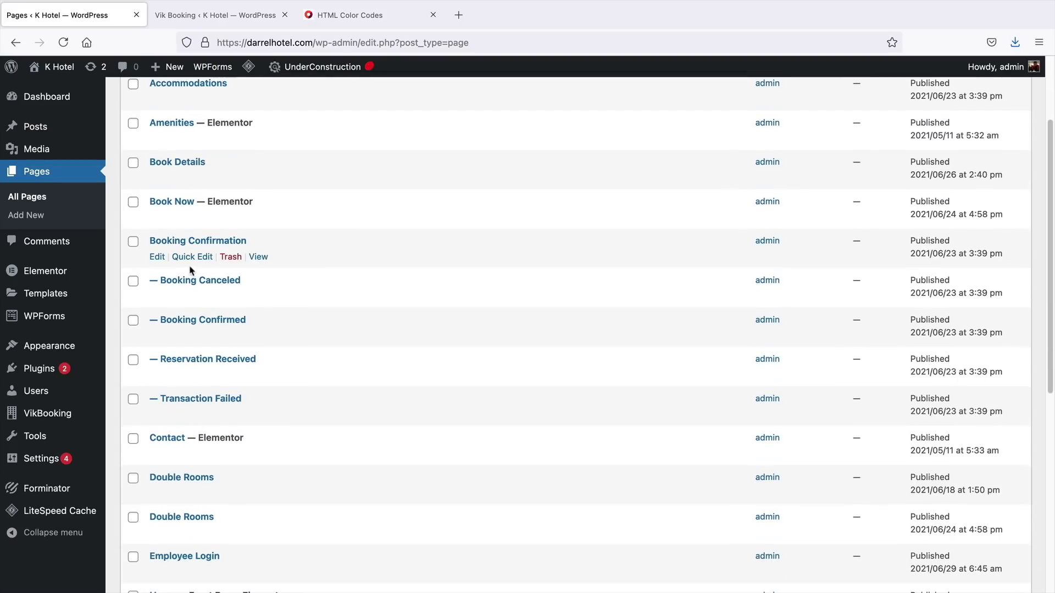
pyautogui.scroll(-3, 165, 253)
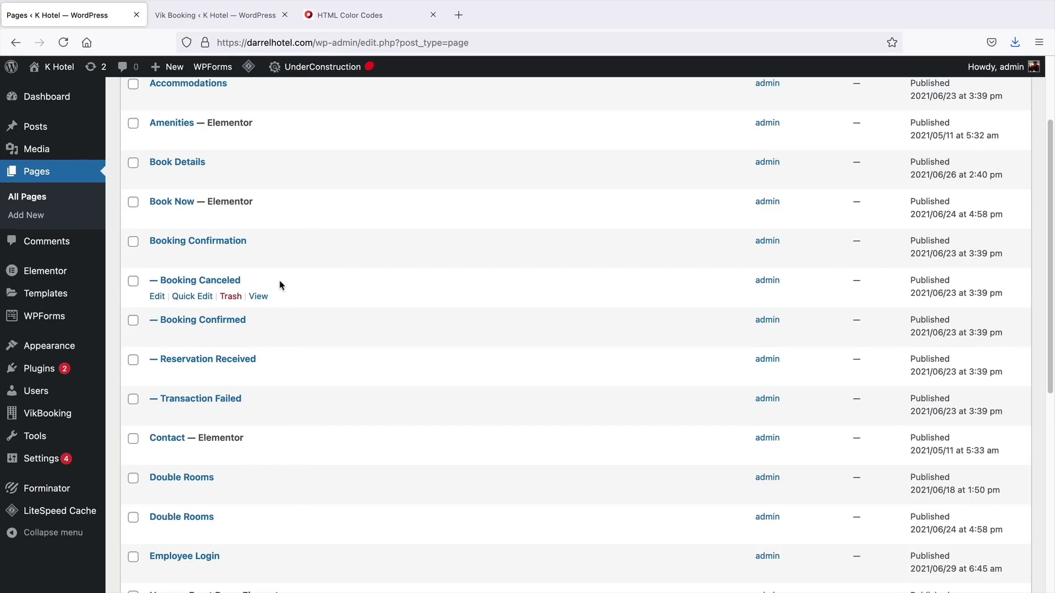
pyautogui.scroll(2, 258, 220)
pyautogui.click(199, 16)
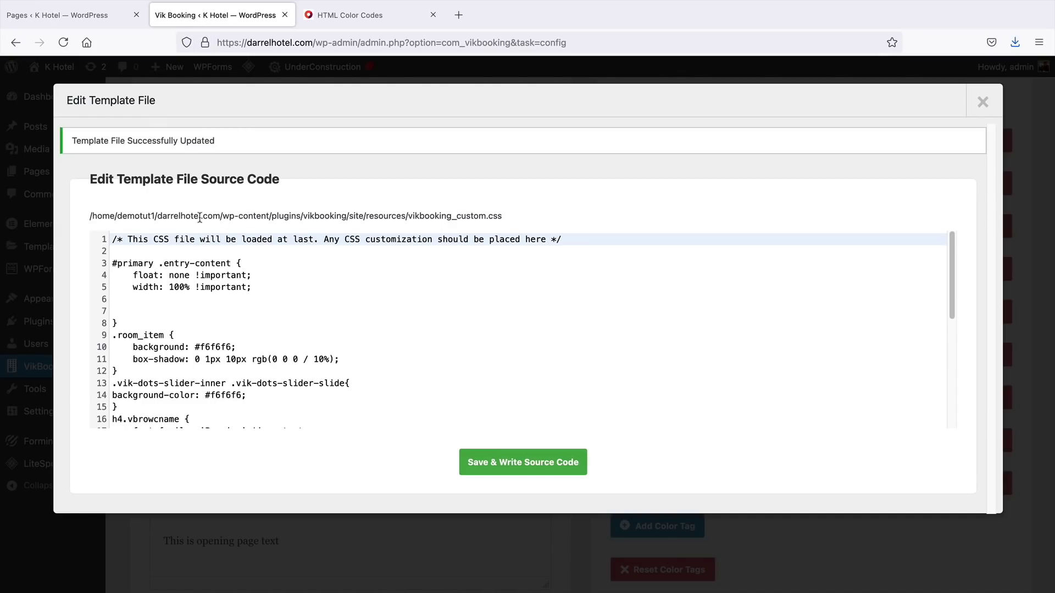
pyautogui.click(107, 16)
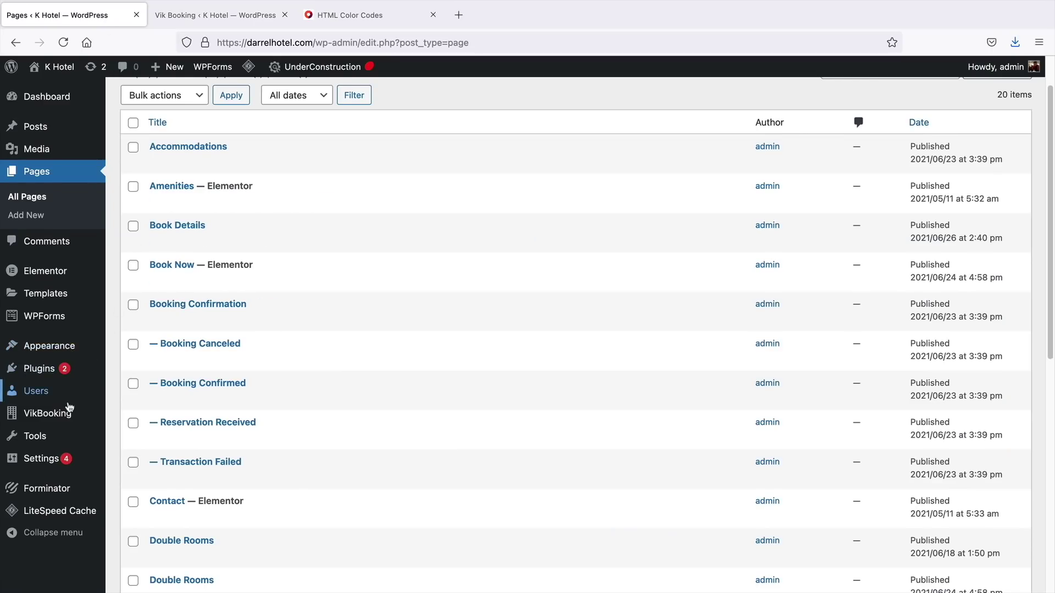
pyautogui.click(47, 413)
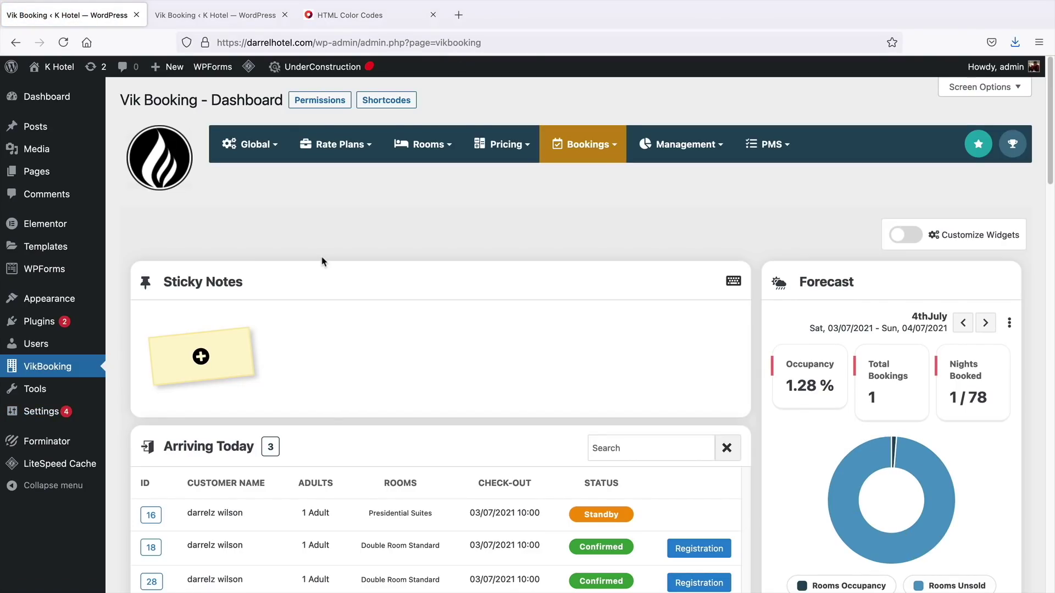
pyautogui.moveTo(272, 155)
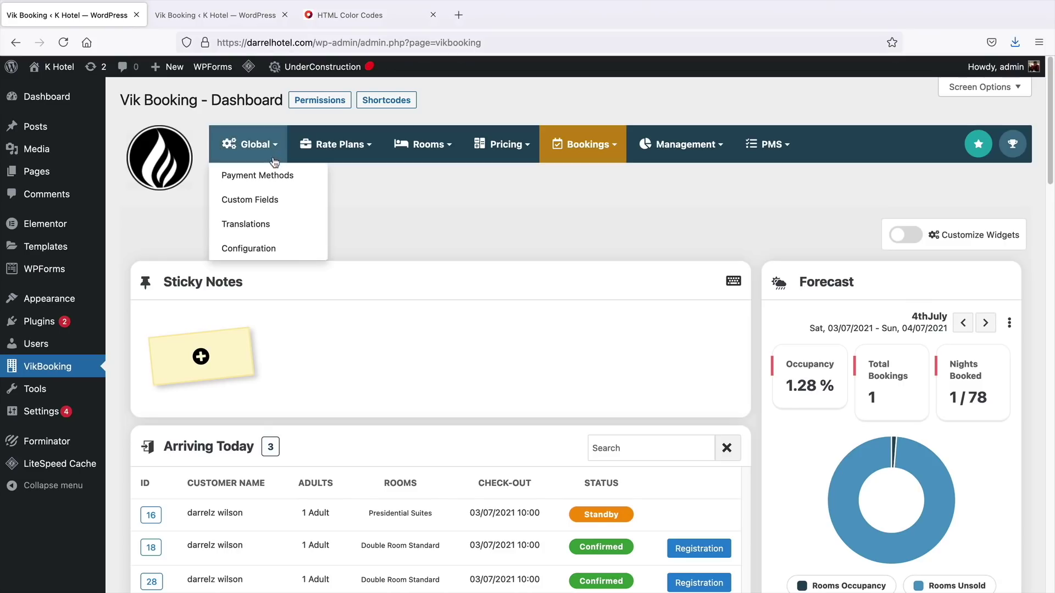
# In Vik Booking's Global Configuration, open the Custom CSS Overrides template file under Views and Layout.
pyautogui.click(261, 248)
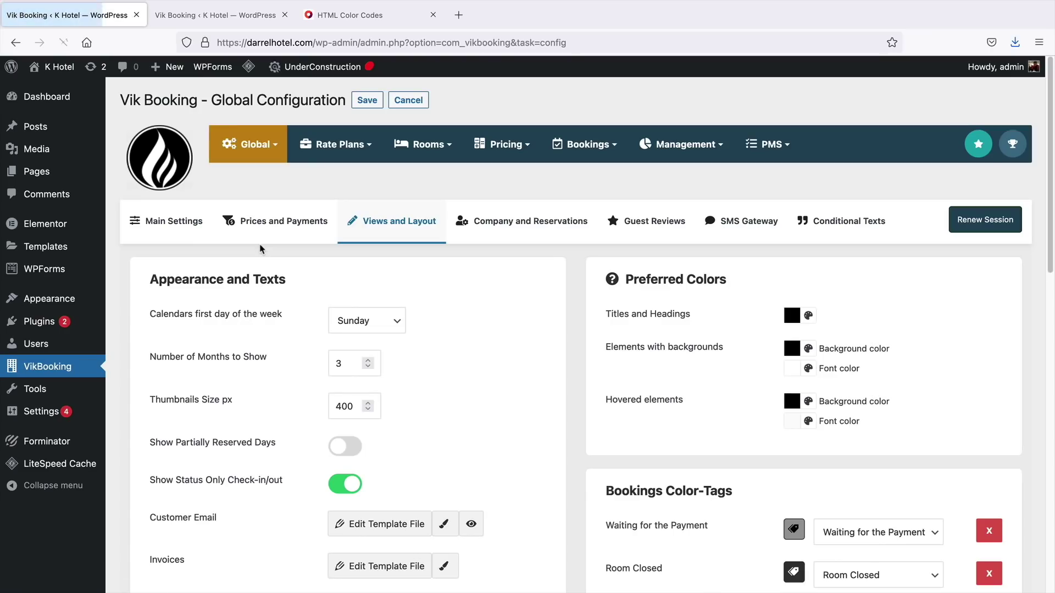
pyautogui.scroll(-5, 480, 372)
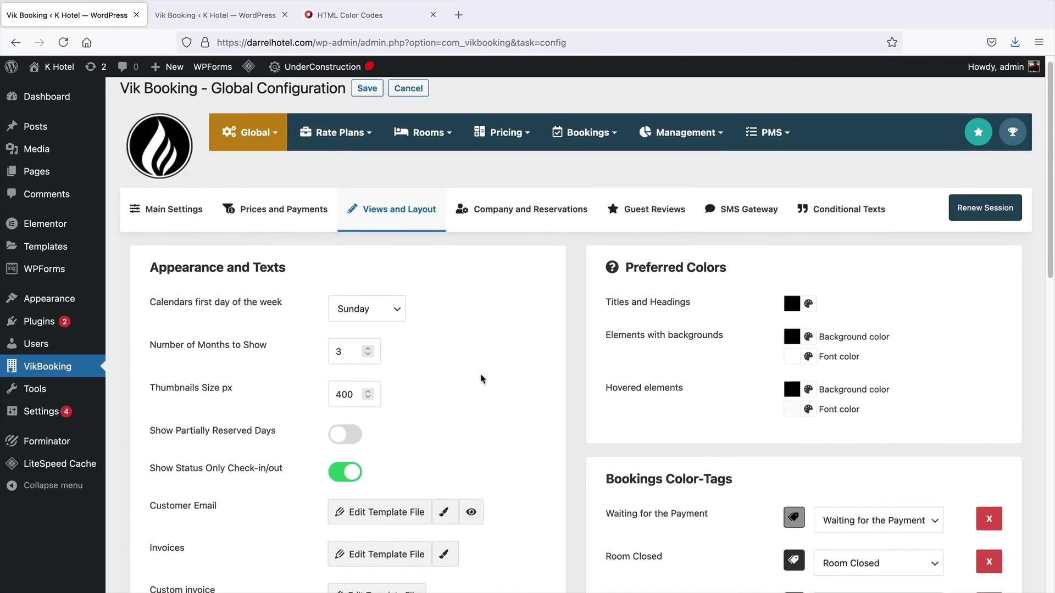
pyautogui.scroll(-2, 529, 376)
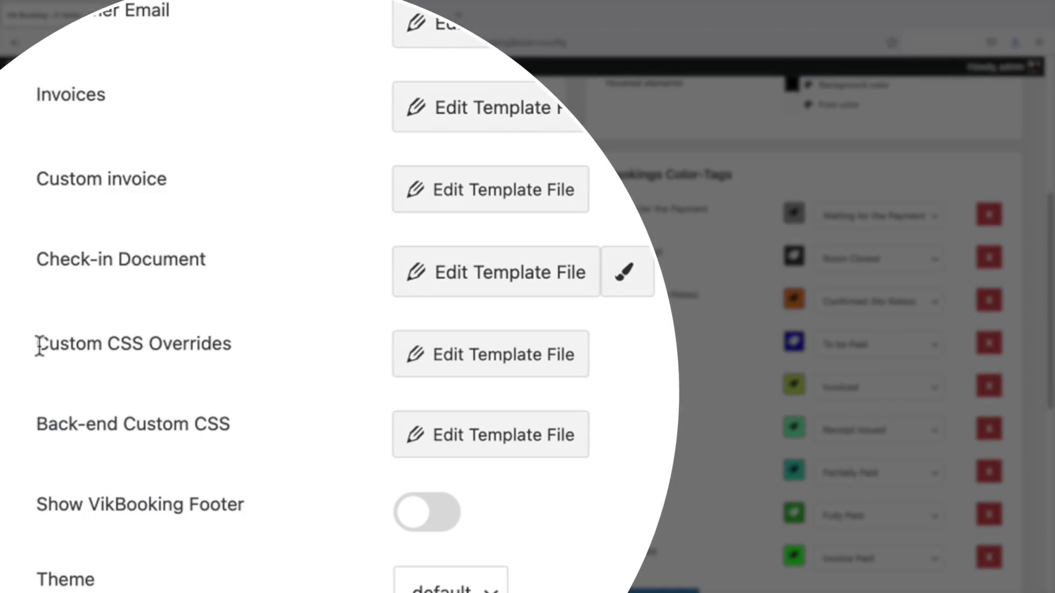
pyautogui.moveTo(150, 368); pyautogui.dragTo(245, 350)
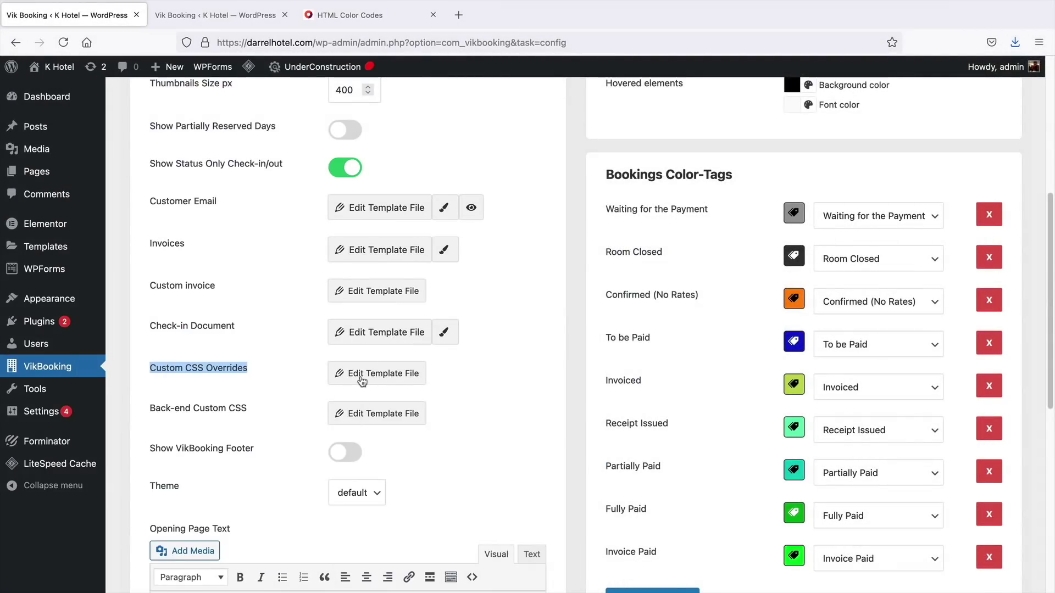
pyautogui.click(362, 379)
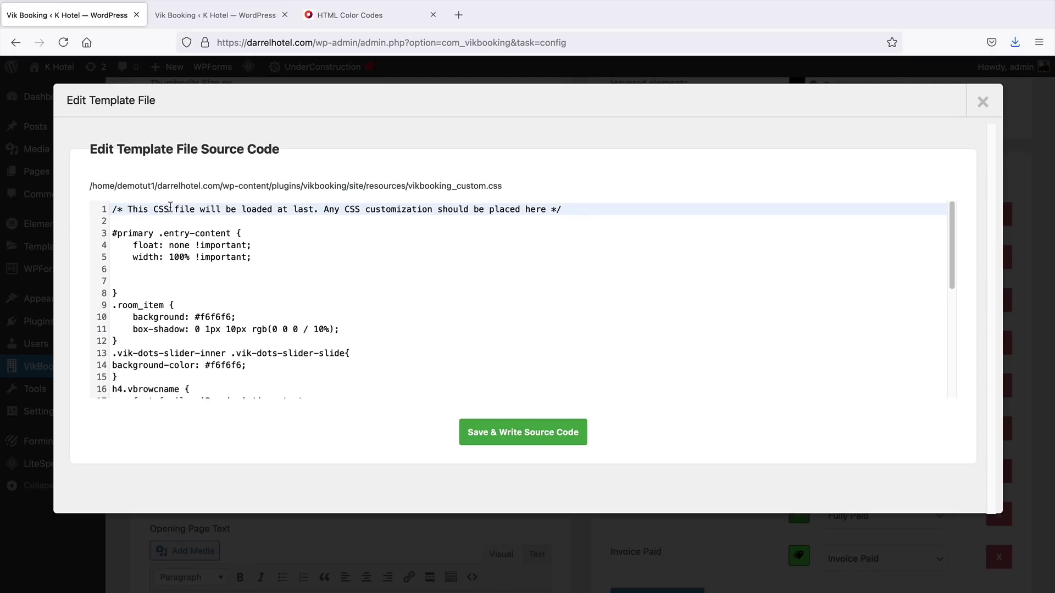
# Review the custom CSS rules down to line 33, then reload the other Vik Booking tab.
pyautogui.scroll(-8, 250, 356)
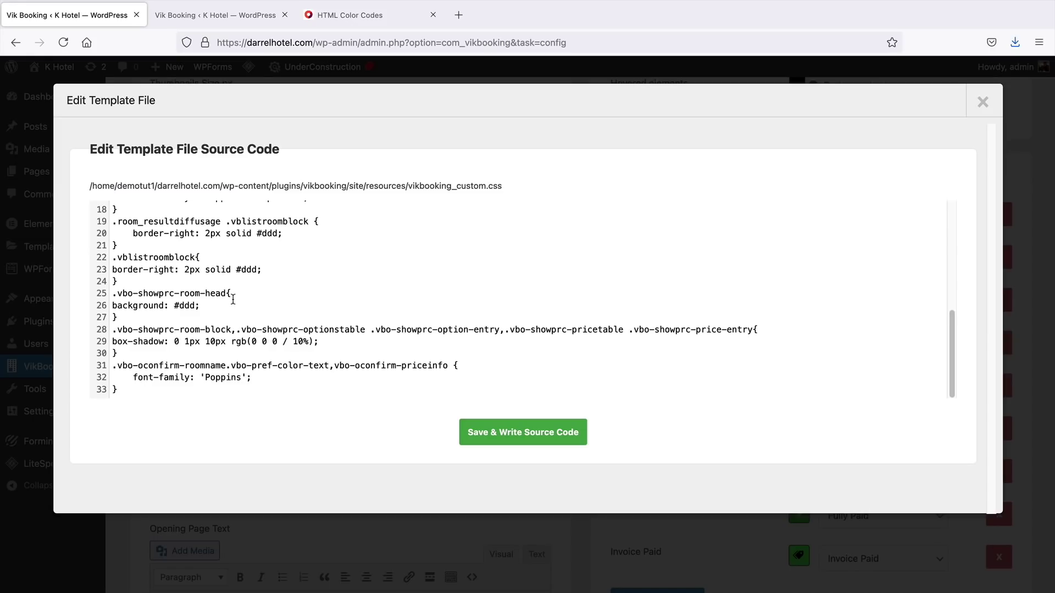
pyautogui.scroll(8, 197, 332)
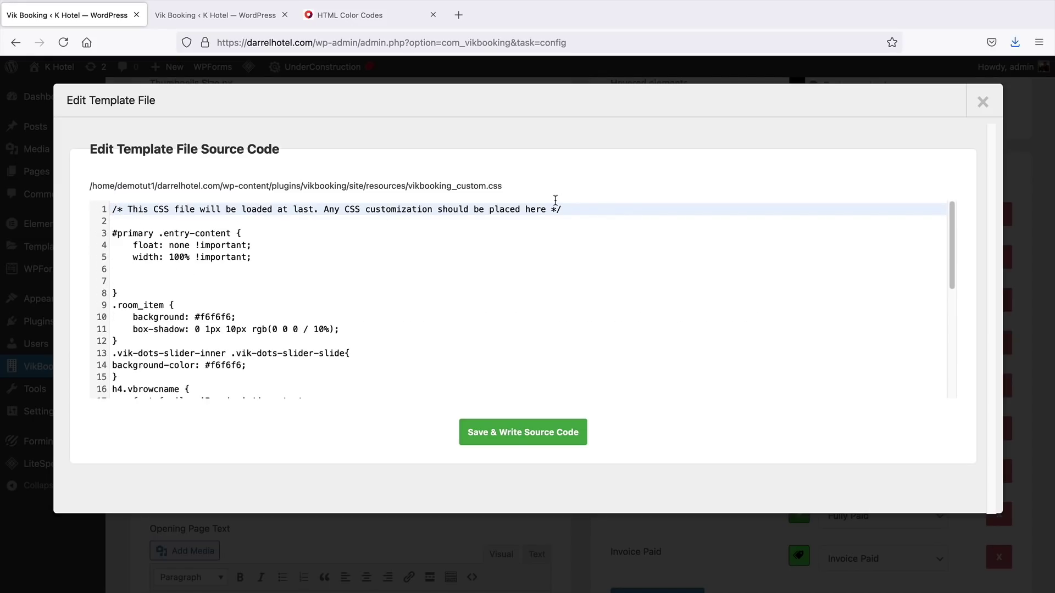
pyautogui.scroll(-8, 282, 320)
pyautogui.click(132, 391)
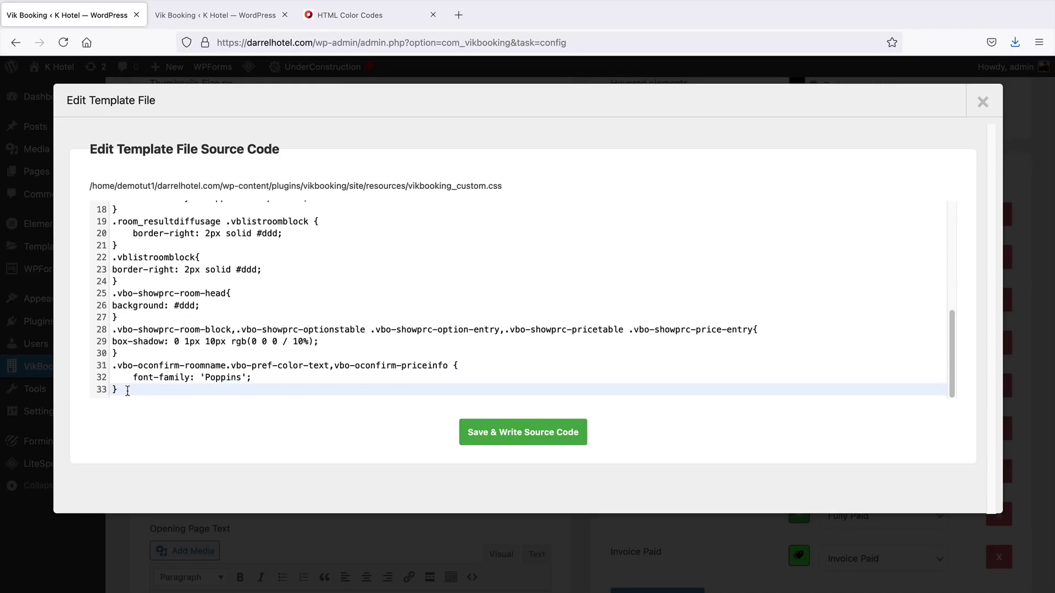
pyautogui.scroll(8, 133, 387)
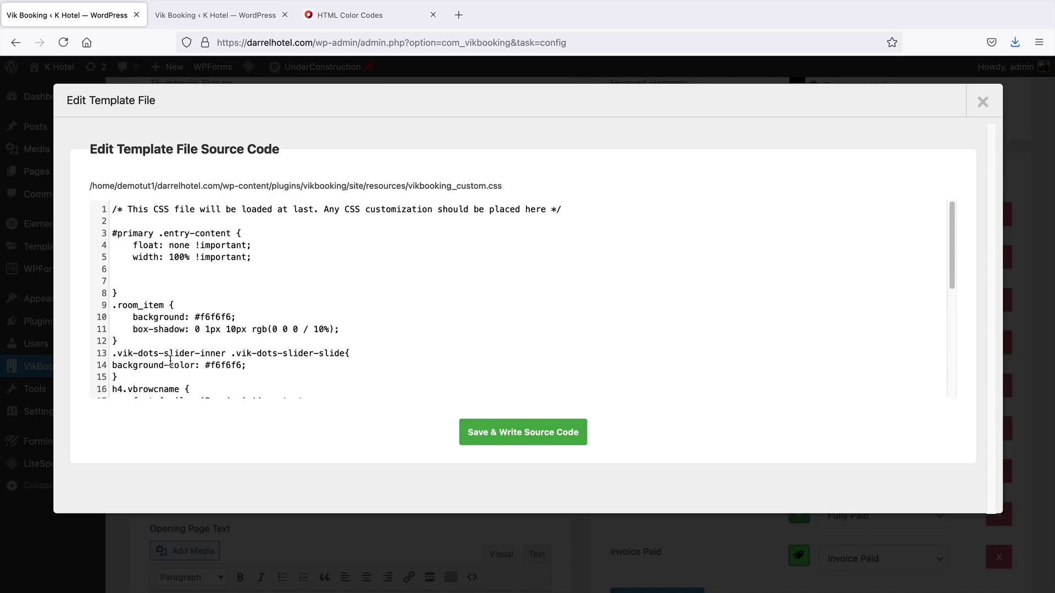
pyautogui.scroll(-2, 170, 361)
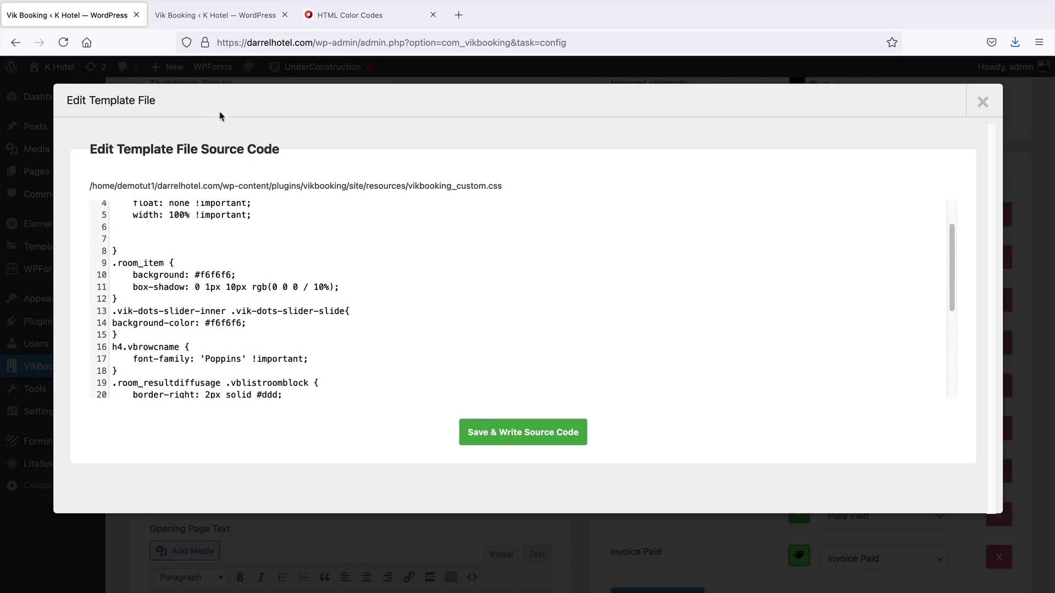
pyautogui.click(218, 18)
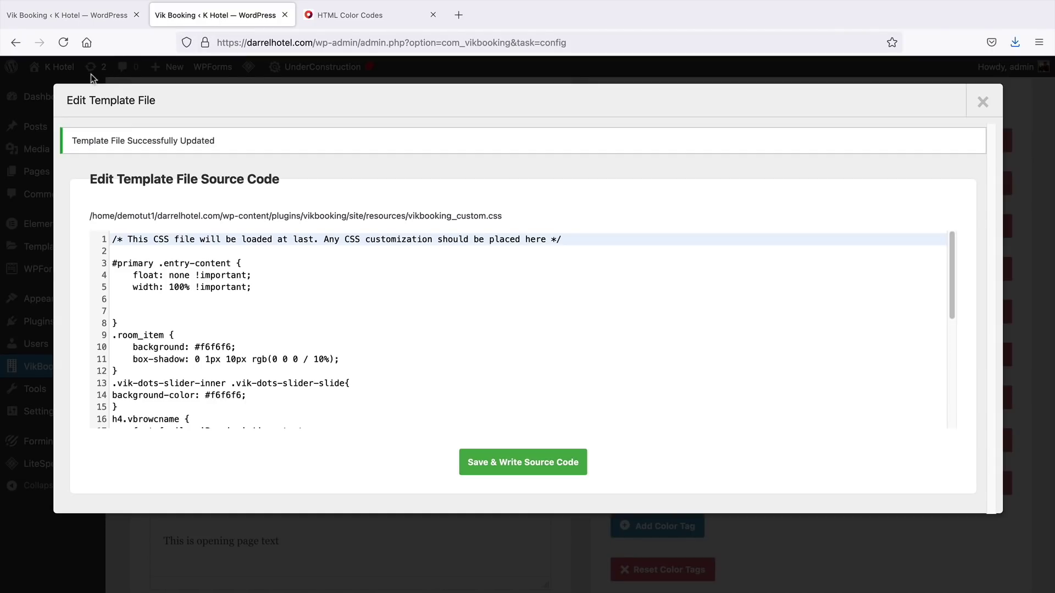
pyautogui.click(68, 39)
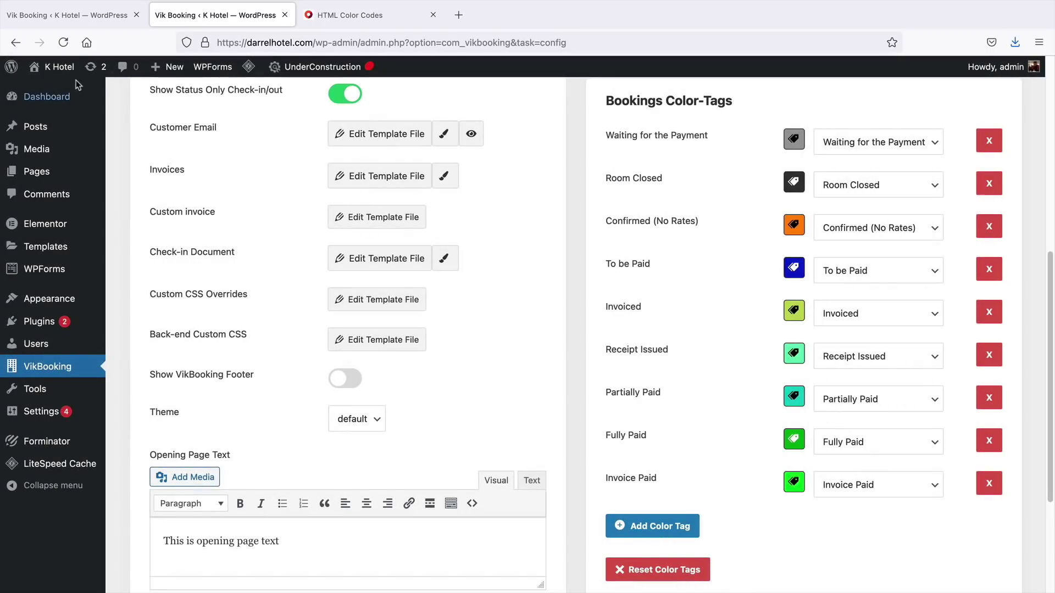
# Search the live K Hotel site for rooms from 9 July 2021, then bring up HTML Color Codes.
pyautogui.moveTo(55, 67)
pyautogui.click(66, 91)
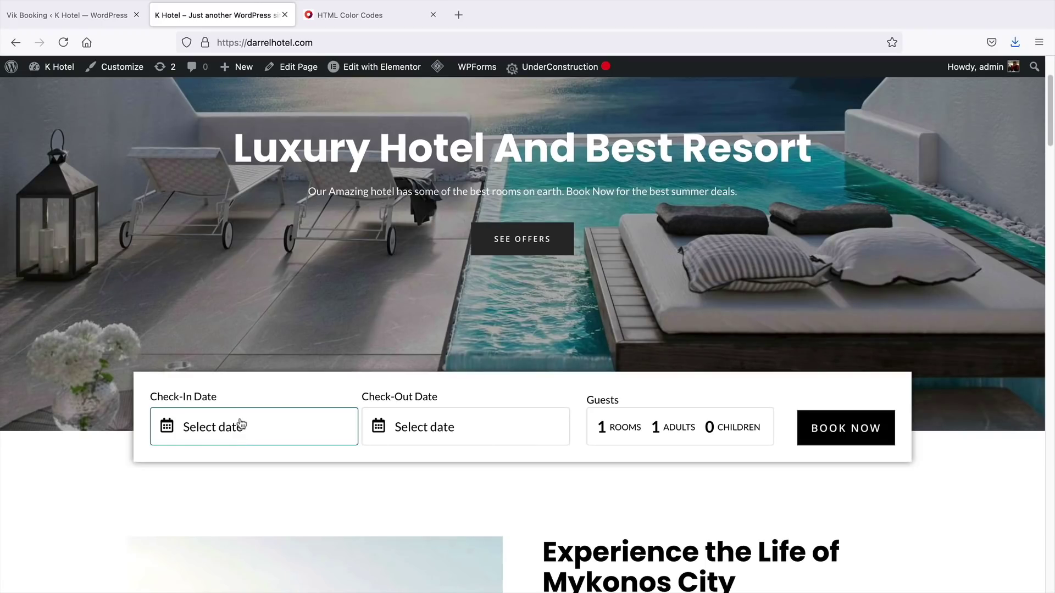
pyautogui.click(239, 424)
pyautogui.click(287, 505)
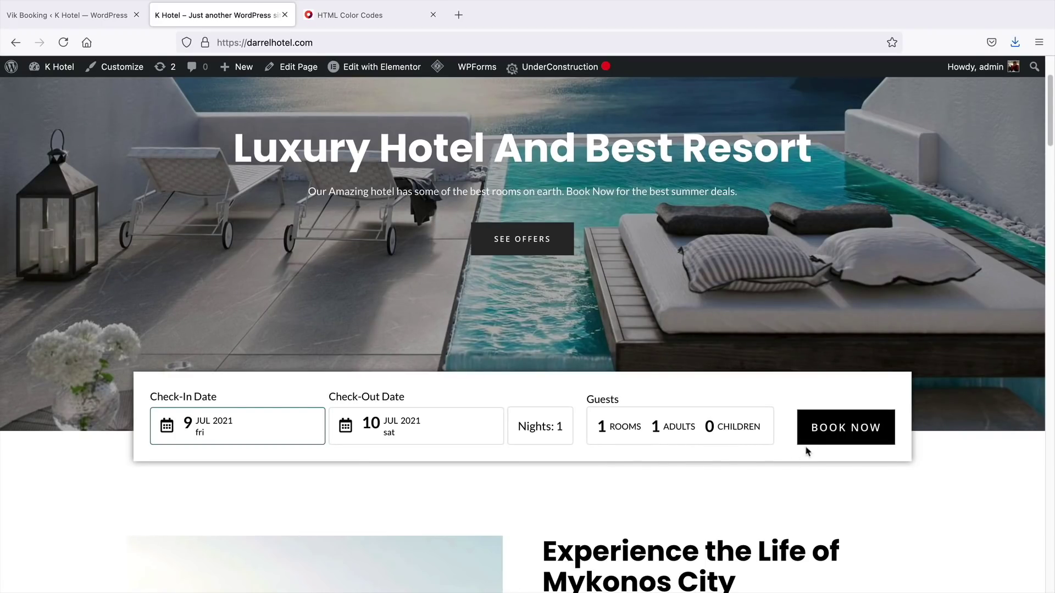
pyautogui.click(820, 436)
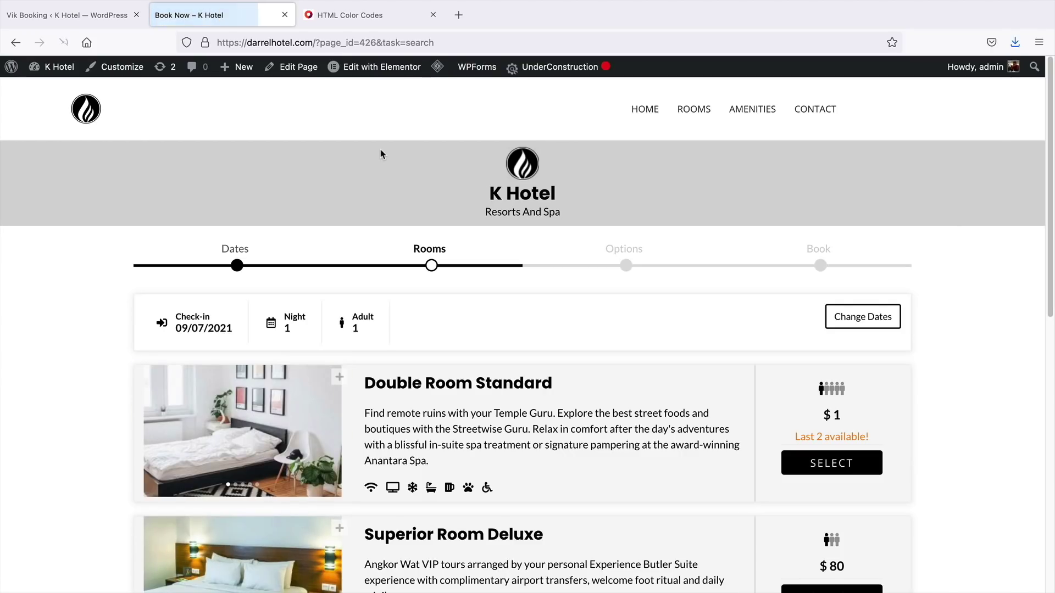
pyautogui.scroll(-2, 168, 184)
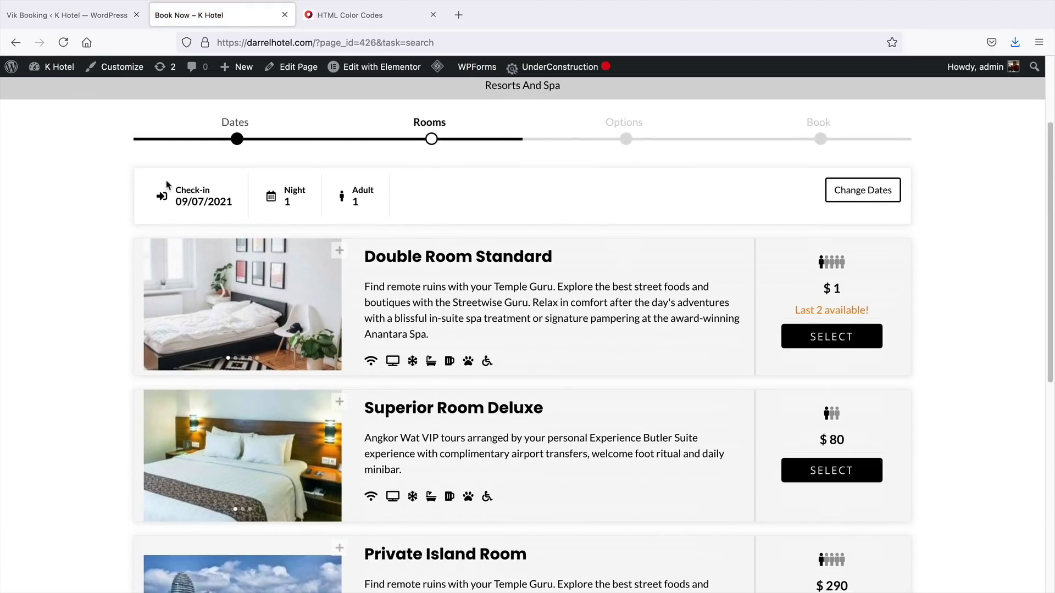
pyautogui.click(94, 17)
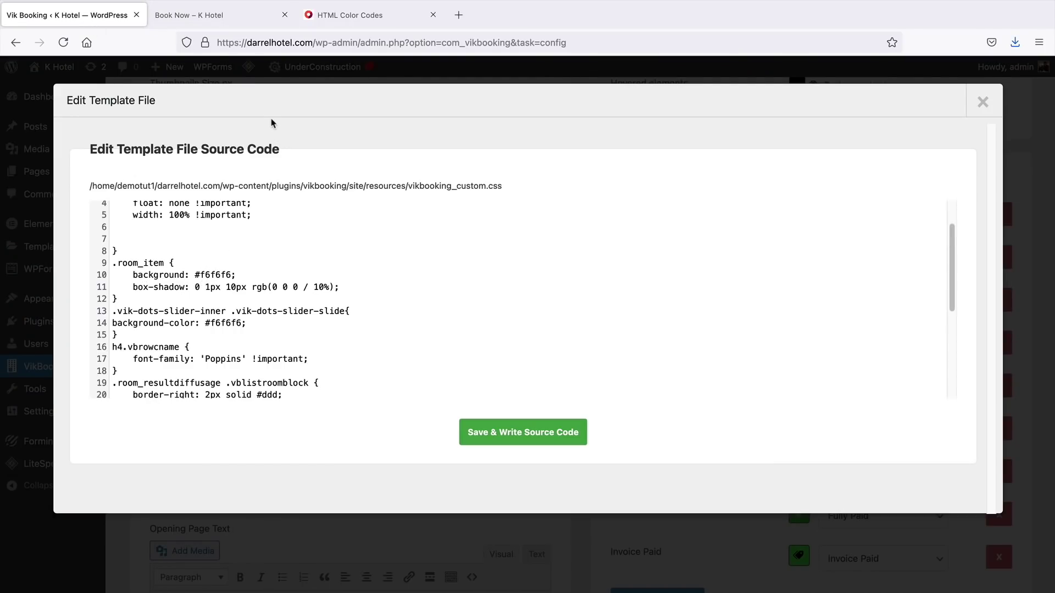
pyautogui.click(354, 21)
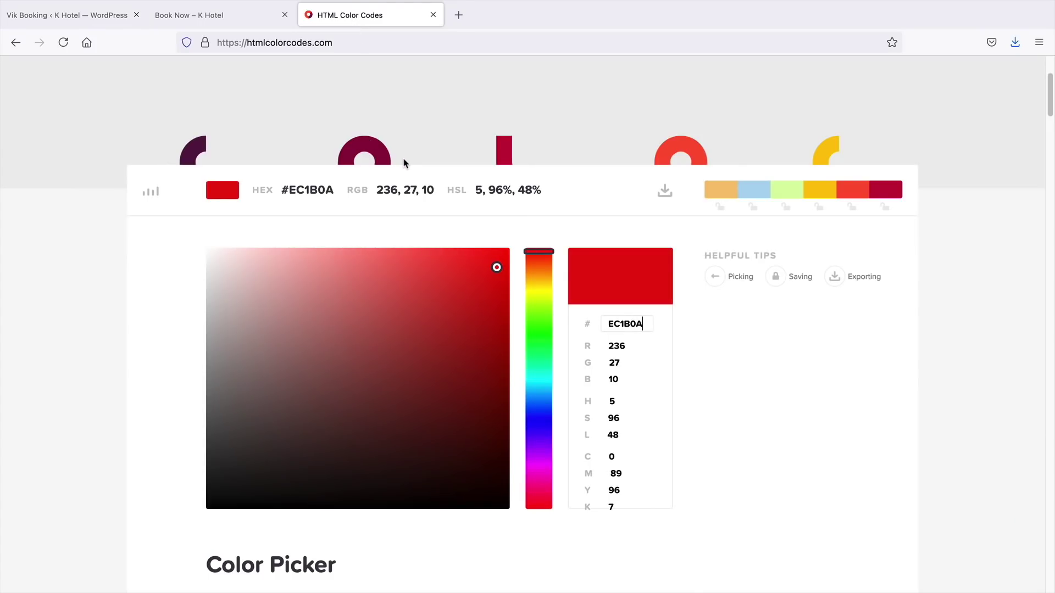
# Pick teal #2EC2D3 in HTML Color Codes and copy its hex code.
pyautogui.click(344, 437)
pyautogui.moveTo(540, 376)
pyautogui.mouseDown()
pyautogui.moveTo(545, 493)
pyautogui.moveTo(538, 383)
pyautogui.mouseUp()
pyautogui.moveTo(468, 324)
pyautogui.mouseDown()
pyautogui.moveTo(466, 282)
pyautogui.moveTo(443, 292)
pyautogui.mouseUp()
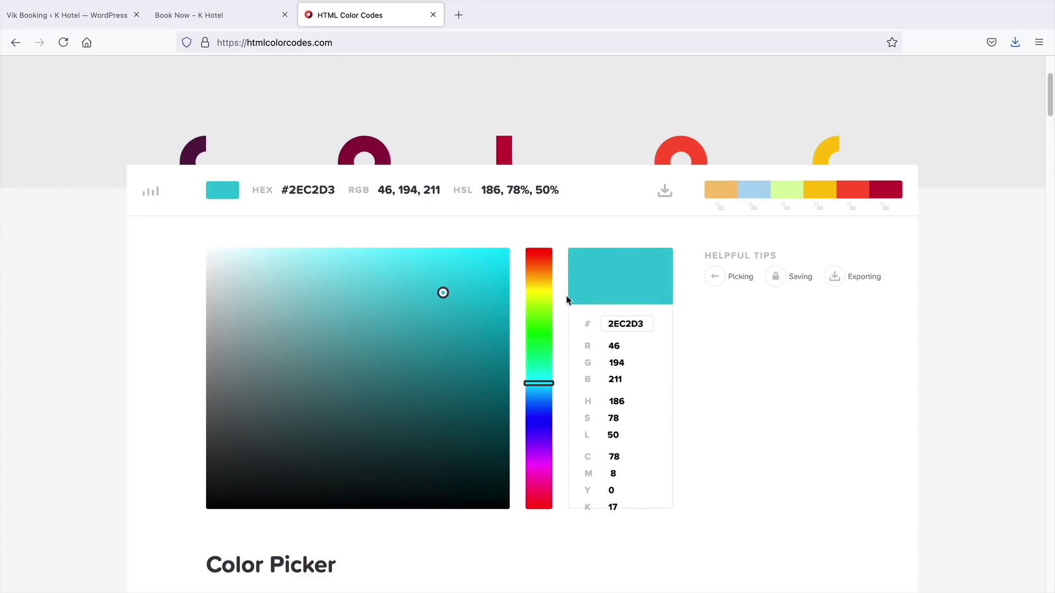
pyautogui.doubleClick(618, 325)
pyautogui.rightClick(618, 324)
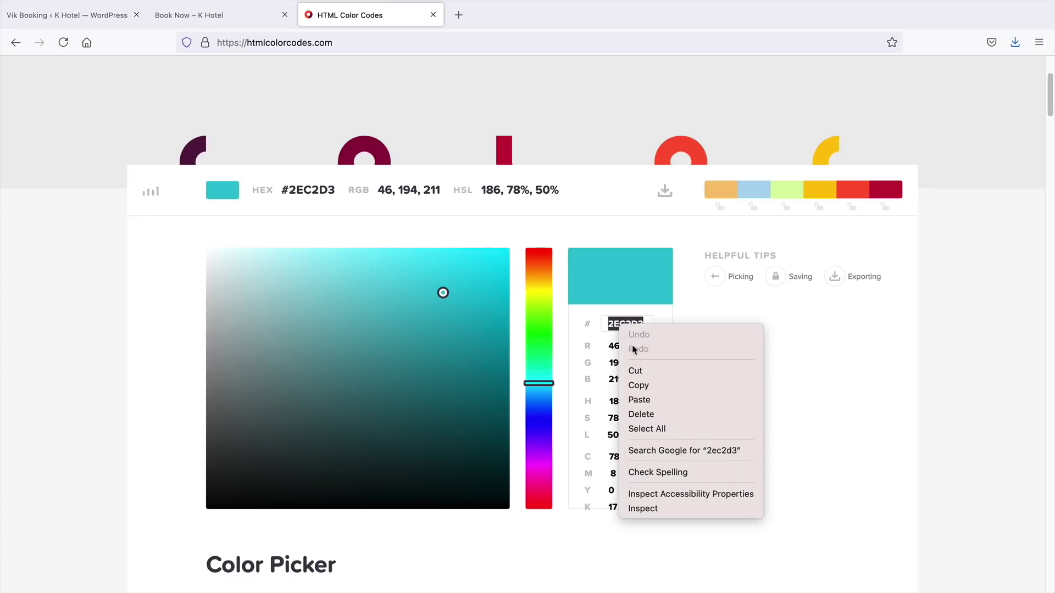
pyautogui.click(645, 385)
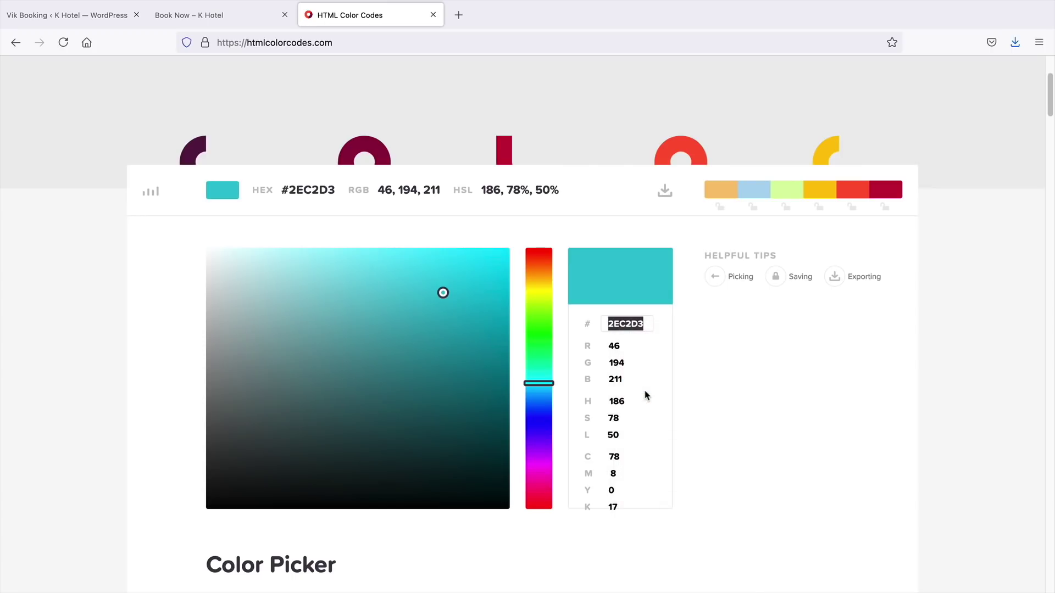
pyautogui.click(199, 21)
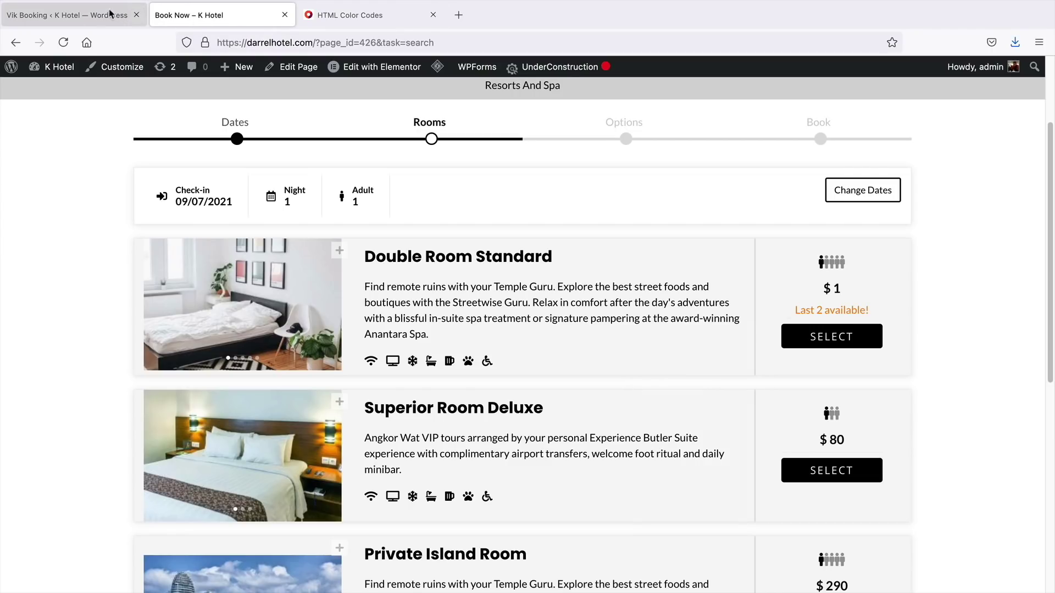
# Replace the #f6f6f6 room background on line 10 with 2ec2d3 and save the CSS file.
pyautogui.click(95, 21)
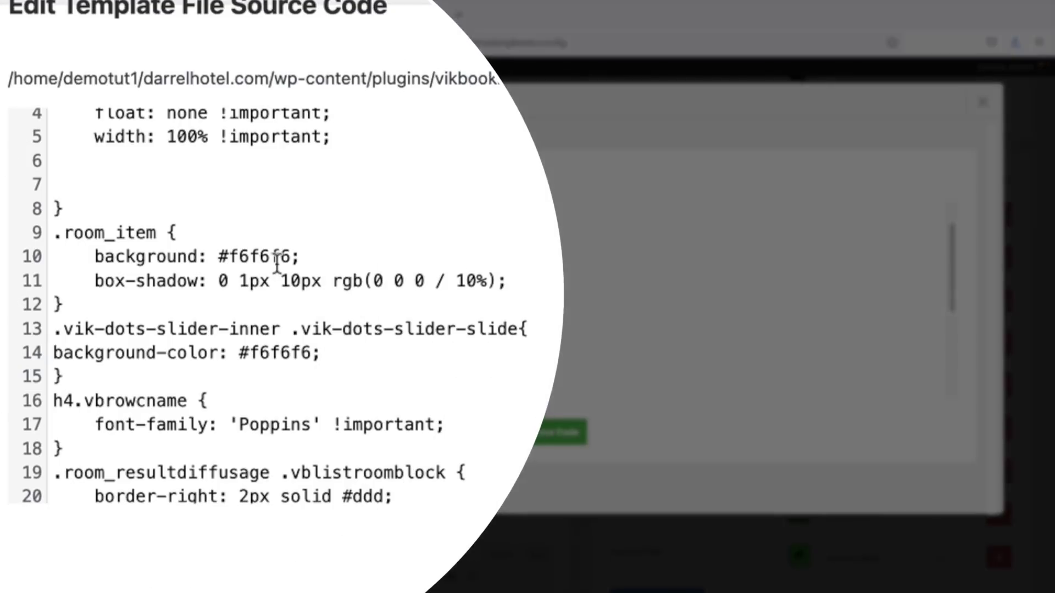
pyautogui.doubleClick(208, 273)
pyautogui.rightClick(247, 251)
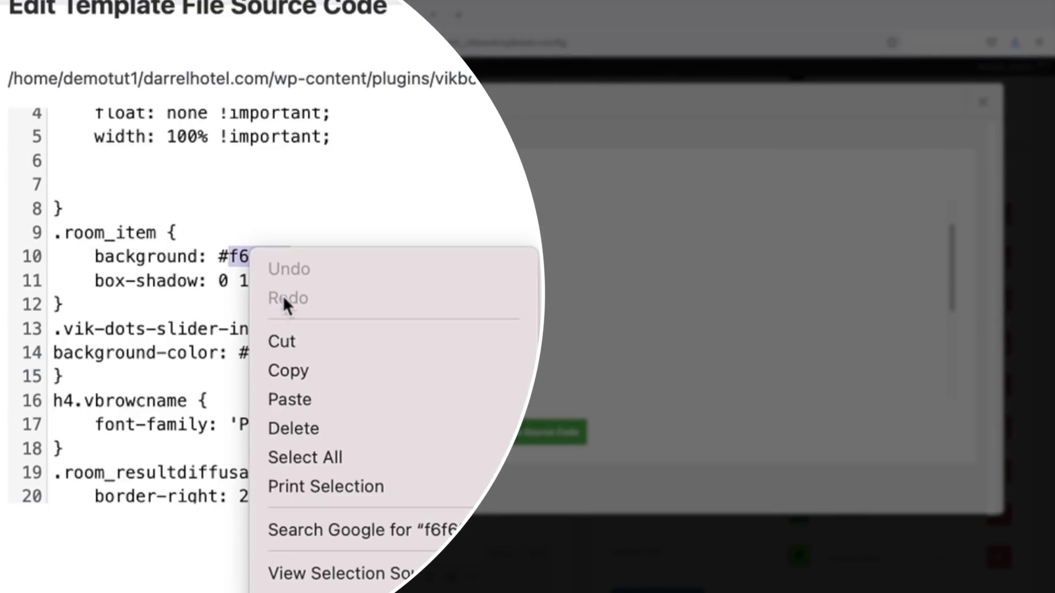
pyautogui.click(328, 397)
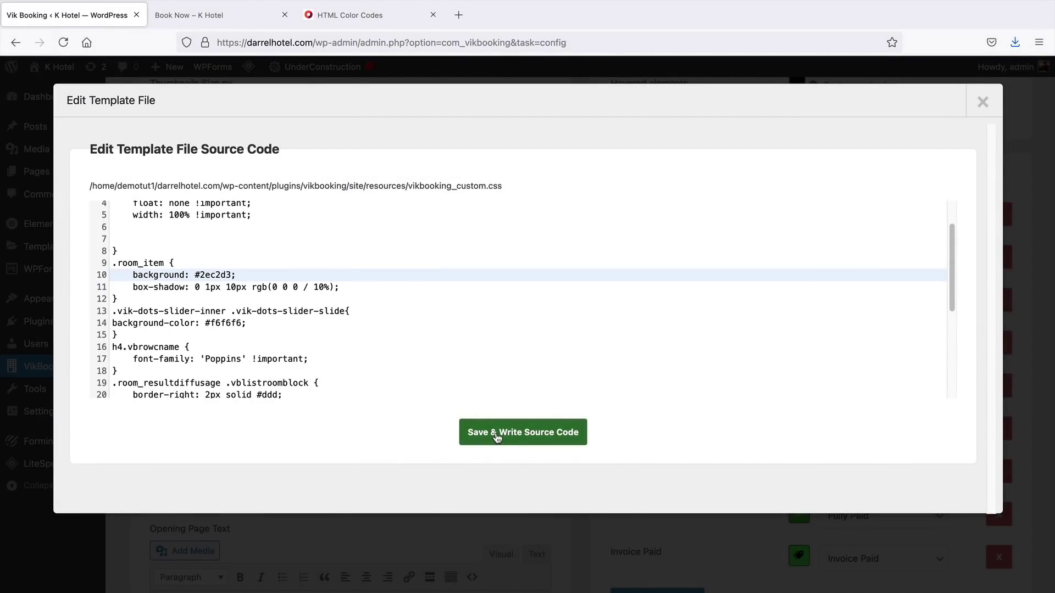
pyautogui.click(497, 433)
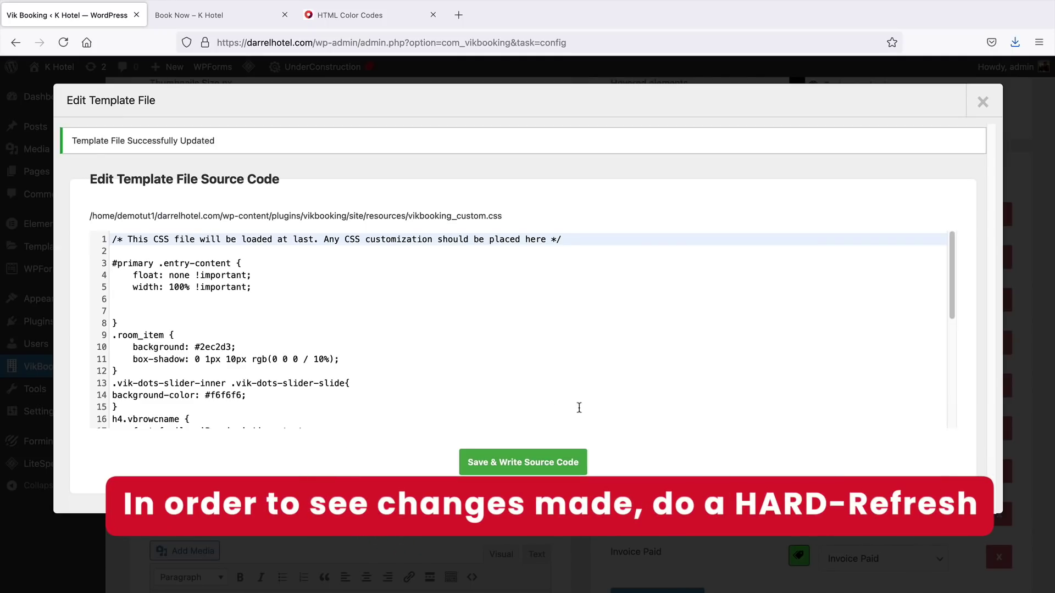
pyautogui.click(221, 17)
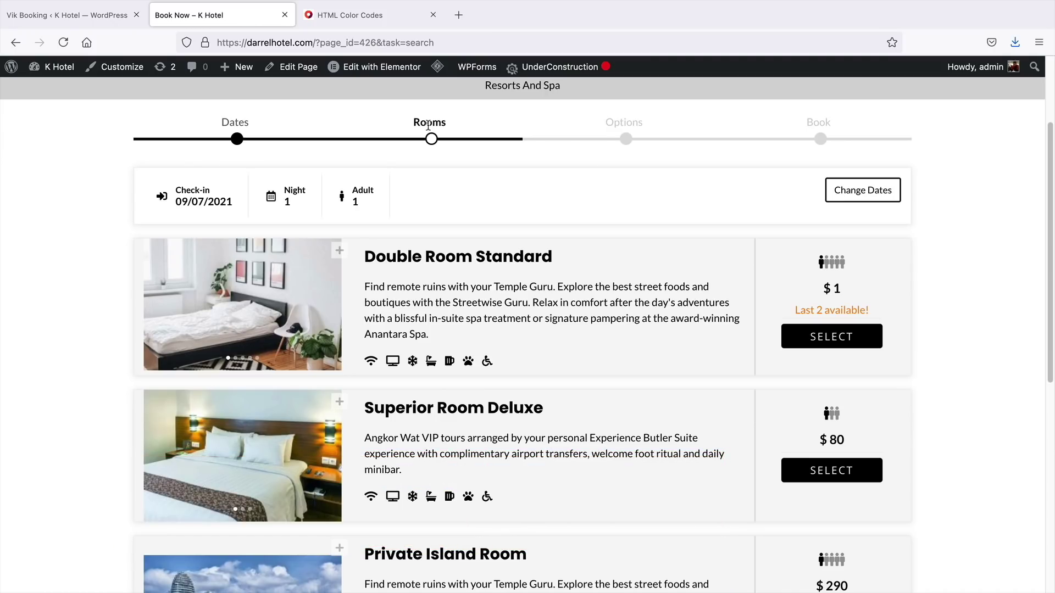
# Reload Book Now to see teal room blocks, select Double Room Standard, then go back.
pyautogui.click(63, 42)
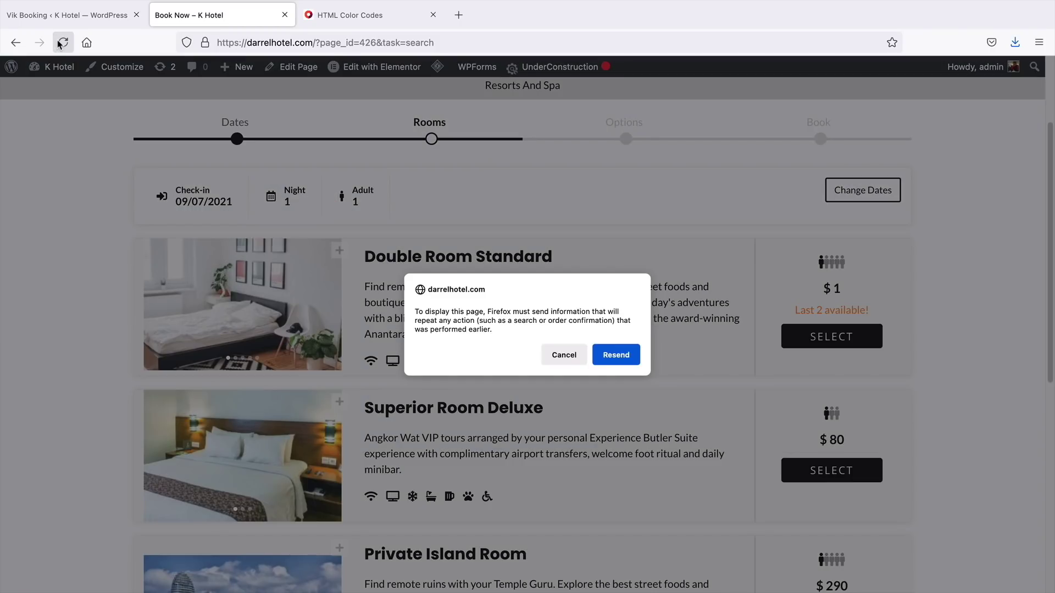
pyautogui.click(628, 356)
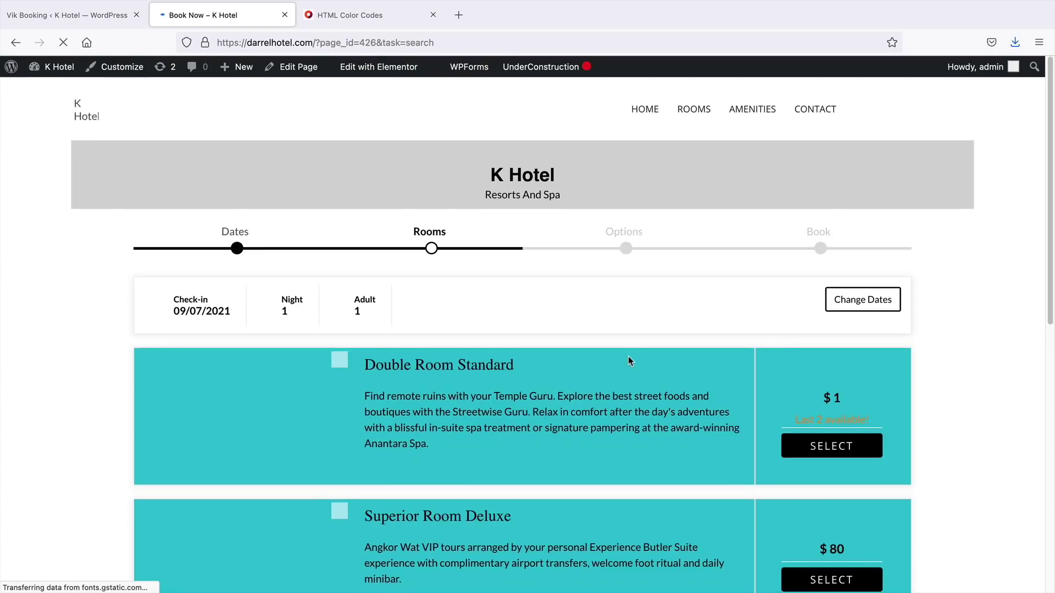
pyautogui.scroll(-7, 625, 371)
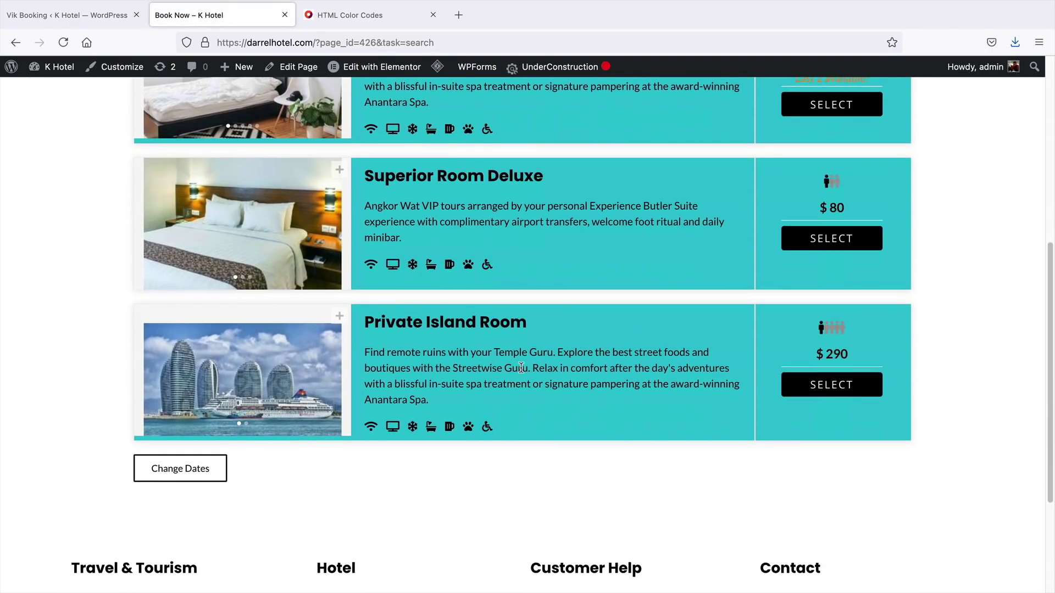
pyautogui.scroll(7, 479, 369)
pyautogui.scroll(-2, 729, 352)
pyautogui.click(801, 345)
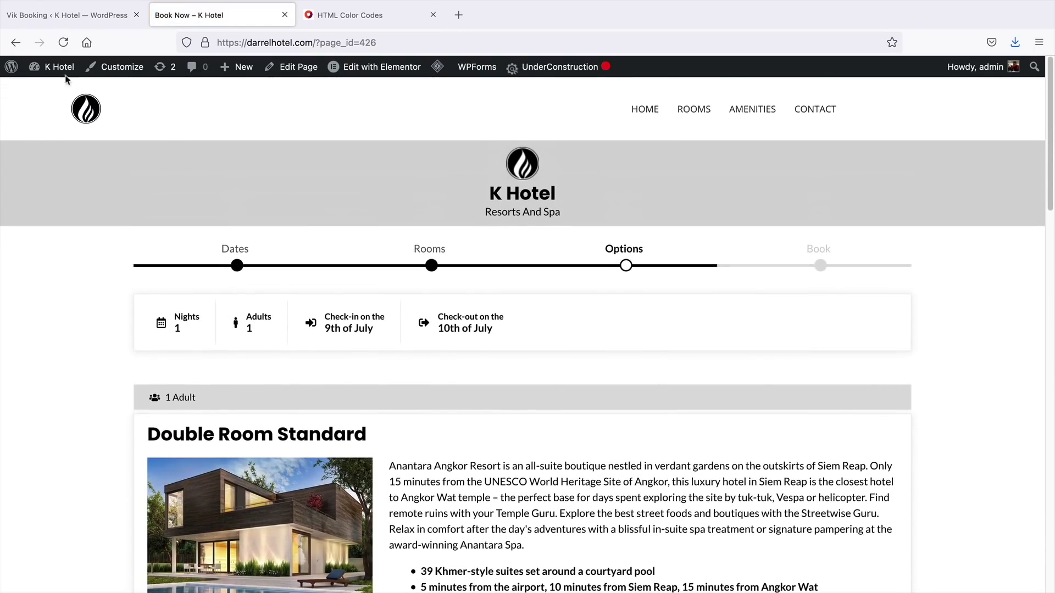
pyautogui.click(15, 42)
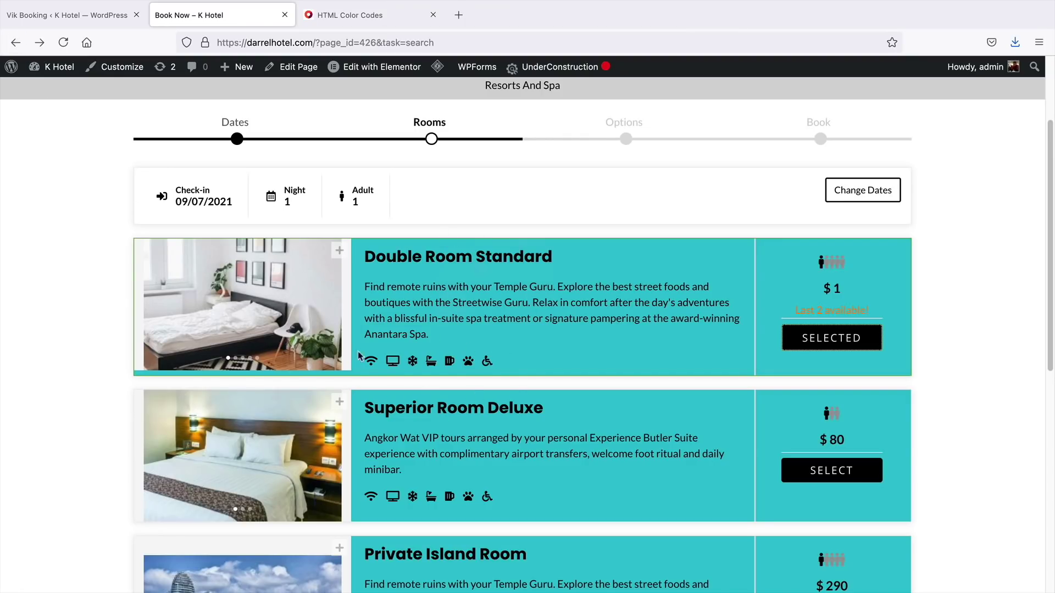
# Restore the #f6f6f6 room background on line 10 and look up teal's RGB values 46, 194, 211.
pyautogui.click(77, 16)
pyautogui.doubleClick(219, 348)
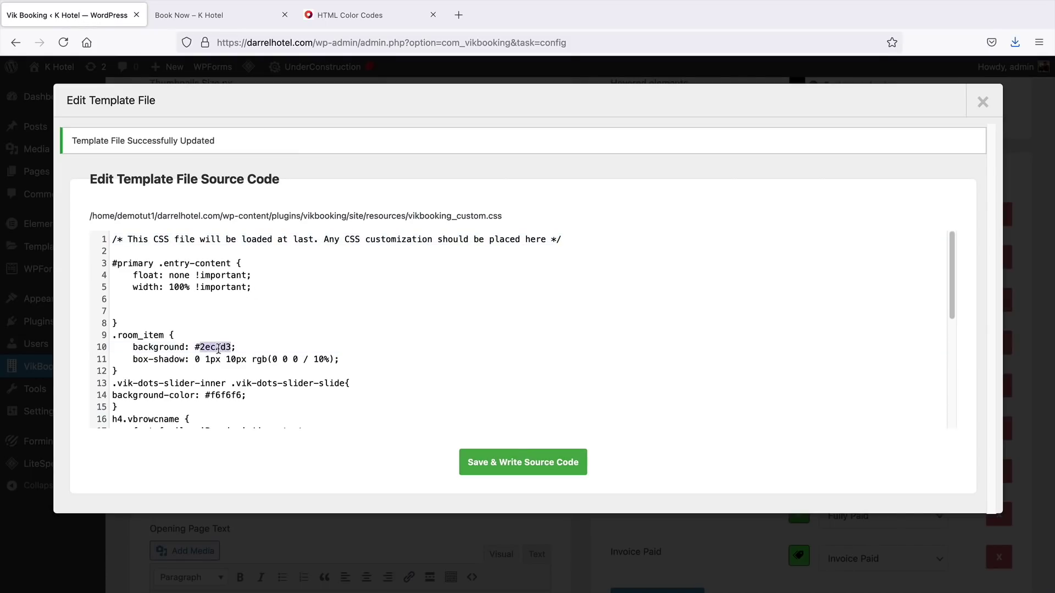
pyautogui.write('f6f6f')
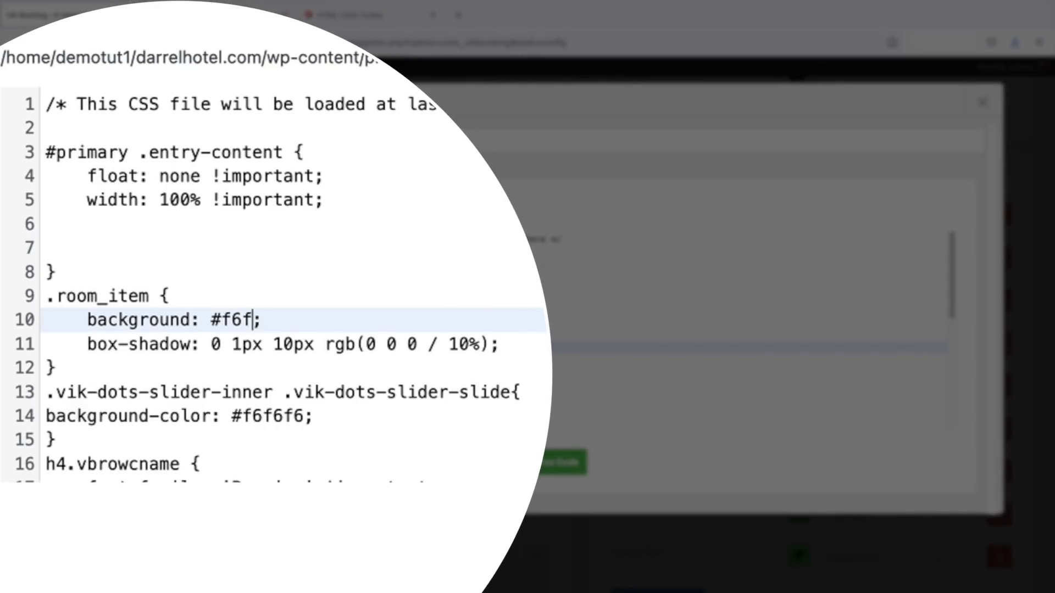
pyautogui.write('6')
pyautogui.click(294, 344)
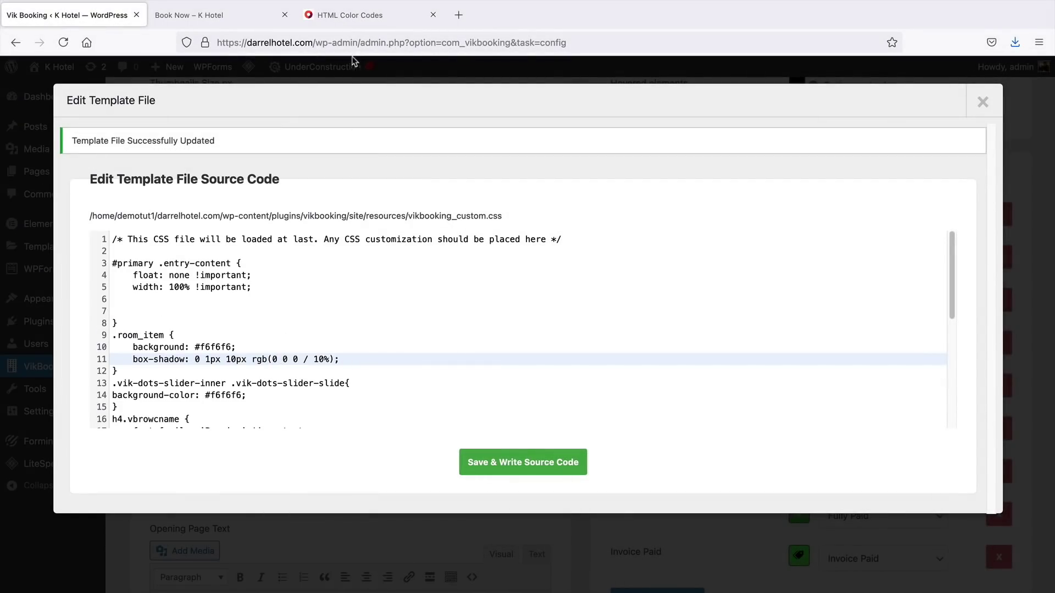
pyautogui.click(356, 28)
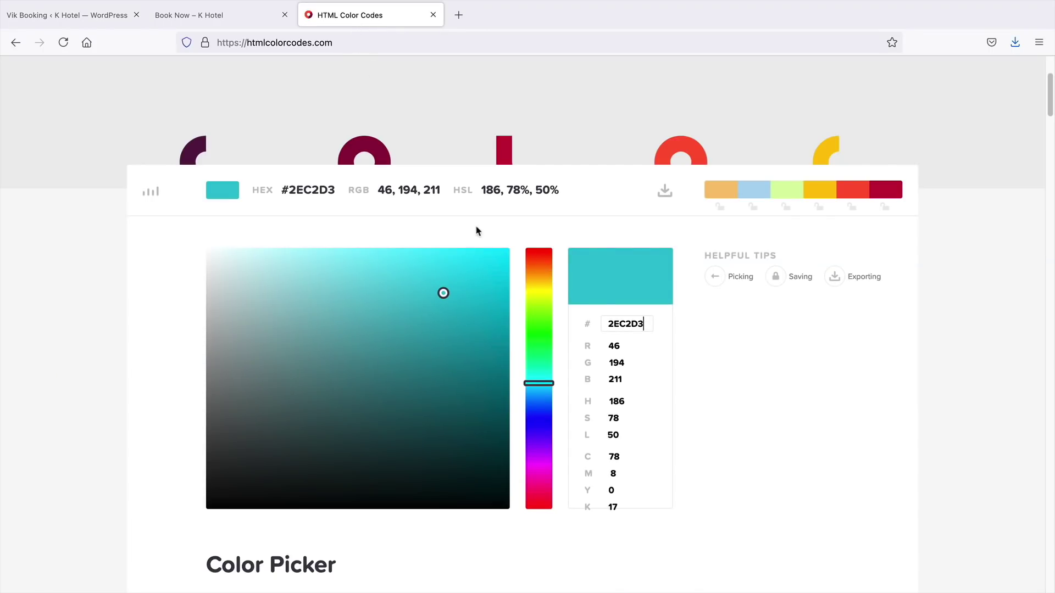
pyautogui.click(413, 193)
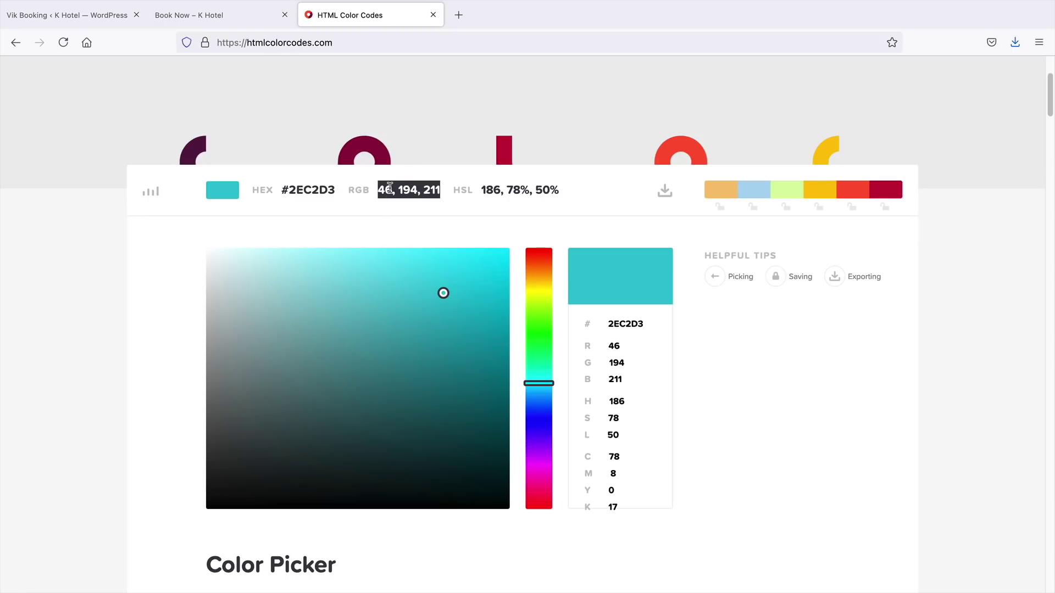
pyautogui.moveTo(362, 188); pyautogui.dragTo(370, 189)
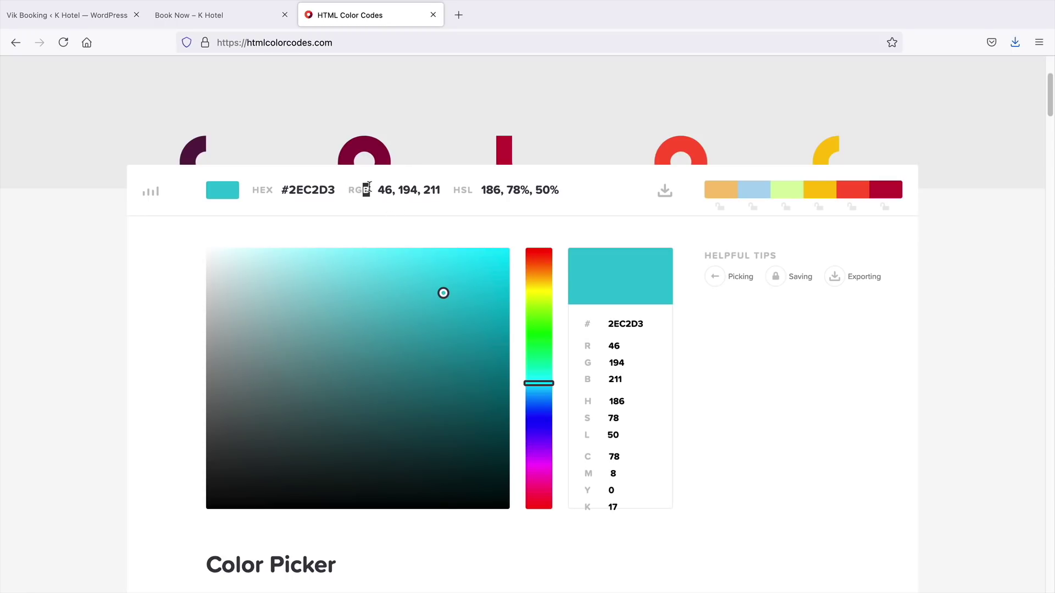
pyautogui.click(190, 14)
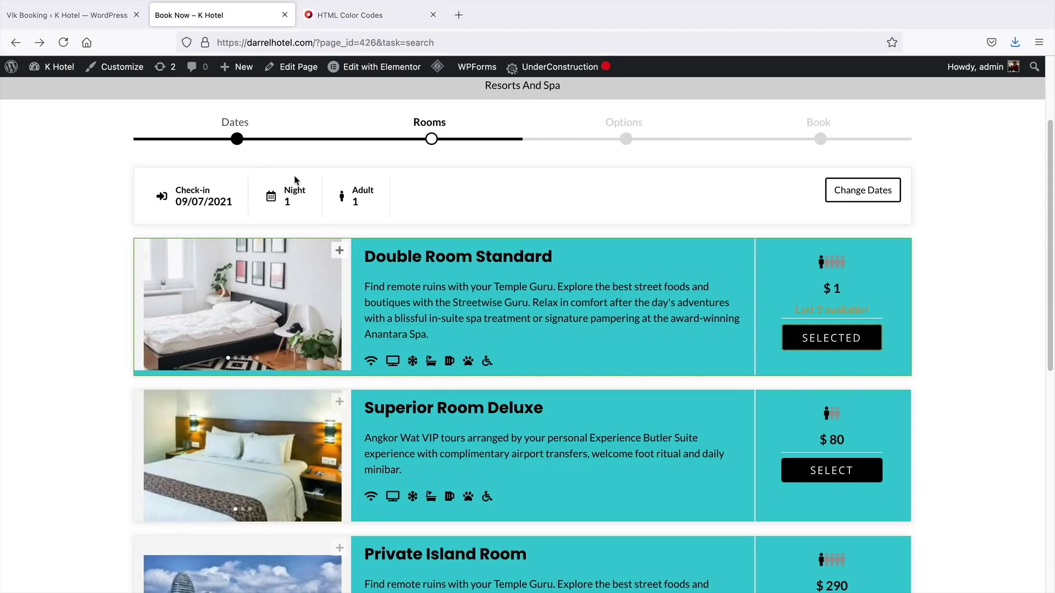
pyautogui.moveTo(100, 16); pyautogui.dragTo(244, 19)
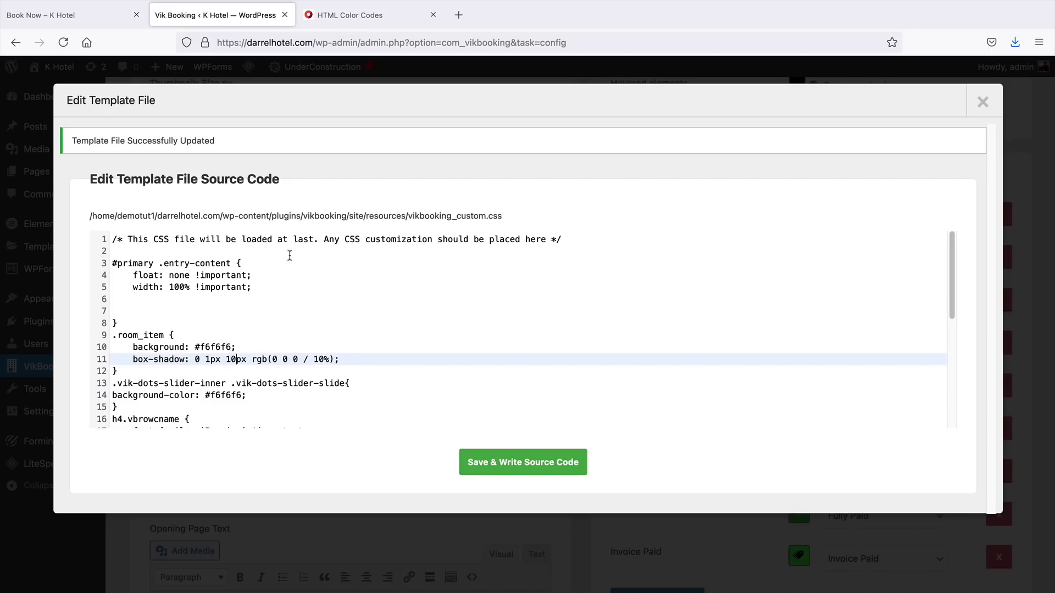
pyautogui.click(329, 16)
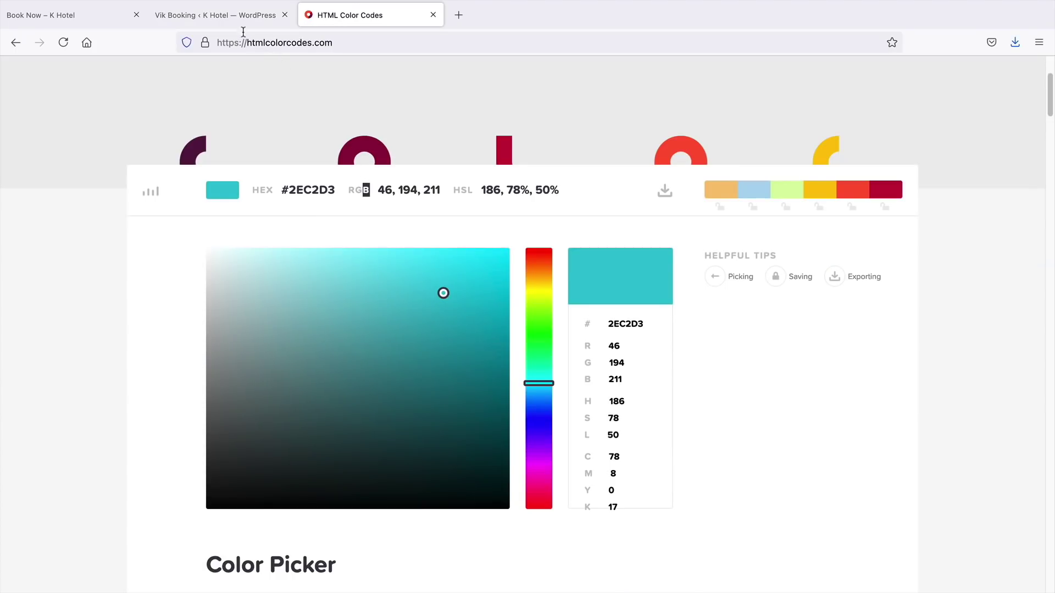
pyautogui.click(233, 17)
# Set the line 11 box-shadow colour to rgb(46 194 211 / 10%) and save the CSS file.
pyautogui.click(278, 355)
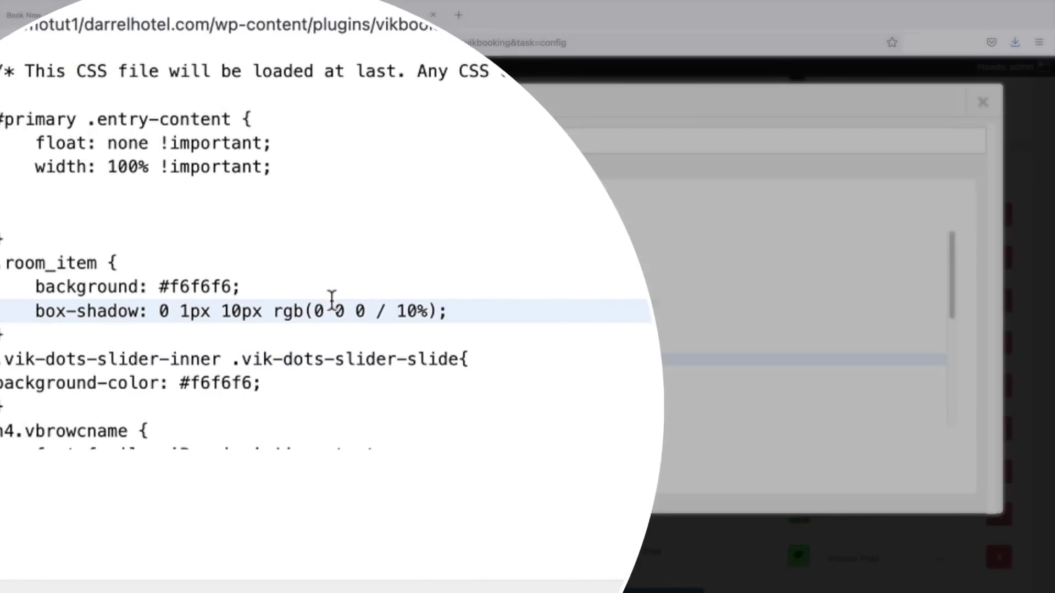
pyautogui.press('BackSpace')
pyautogui.write('46')
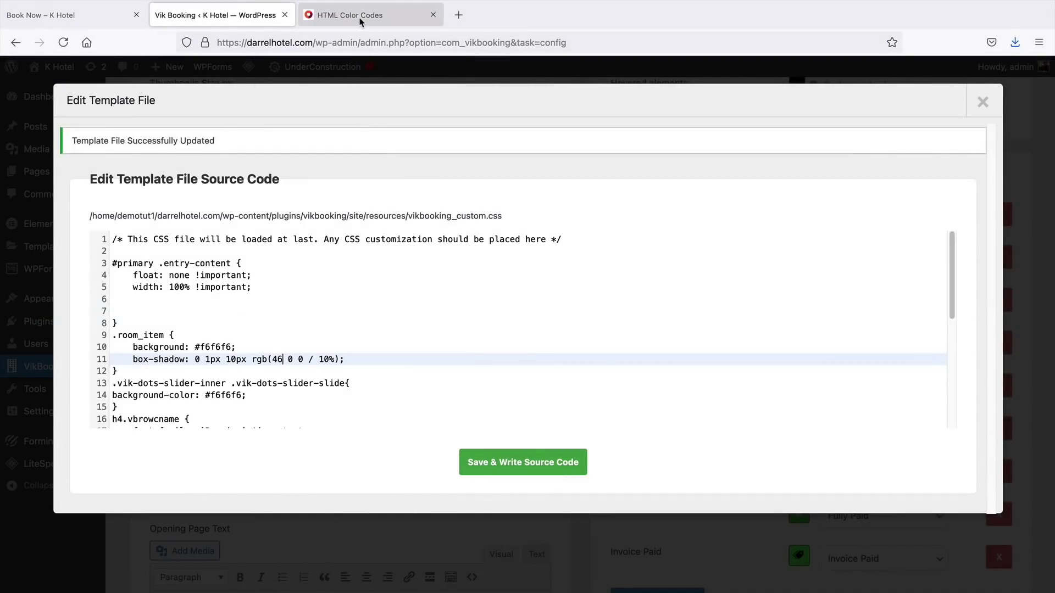
pyautogui.click(361, 22)
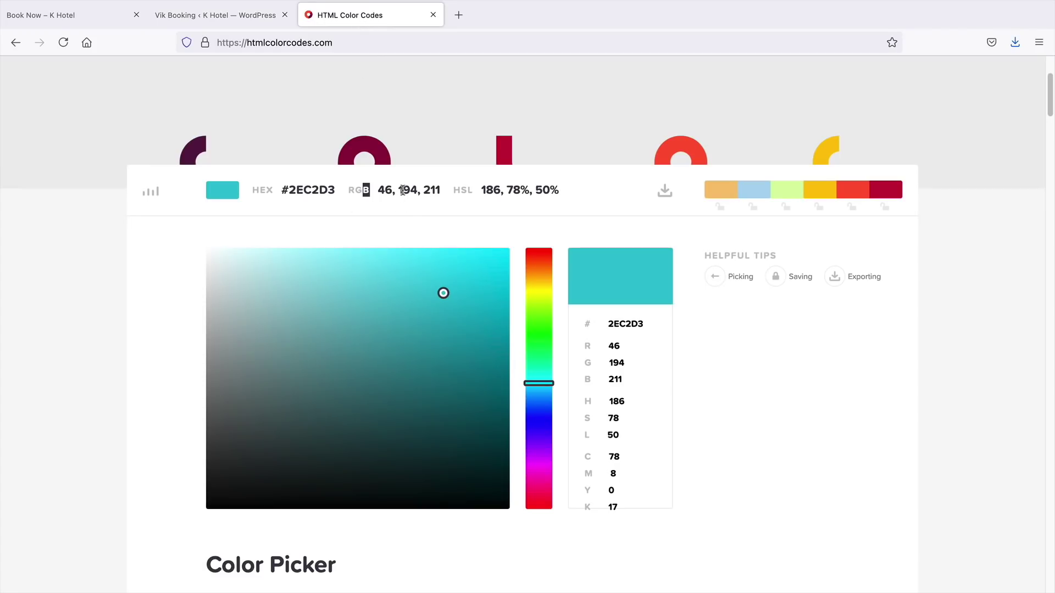
pyautogui.click(220, 15)
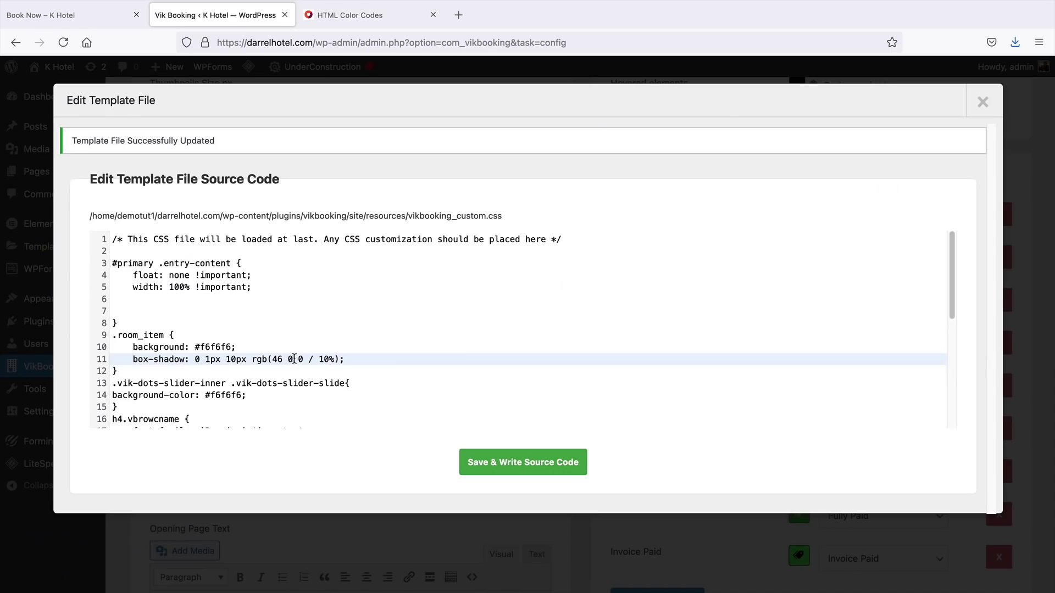
pyautogui.click(294, 359)
pyautogui.press('BackSpace')
pyautogui.write('194')
pyautogui.press('BackSpace')
pyautogui.write('2')
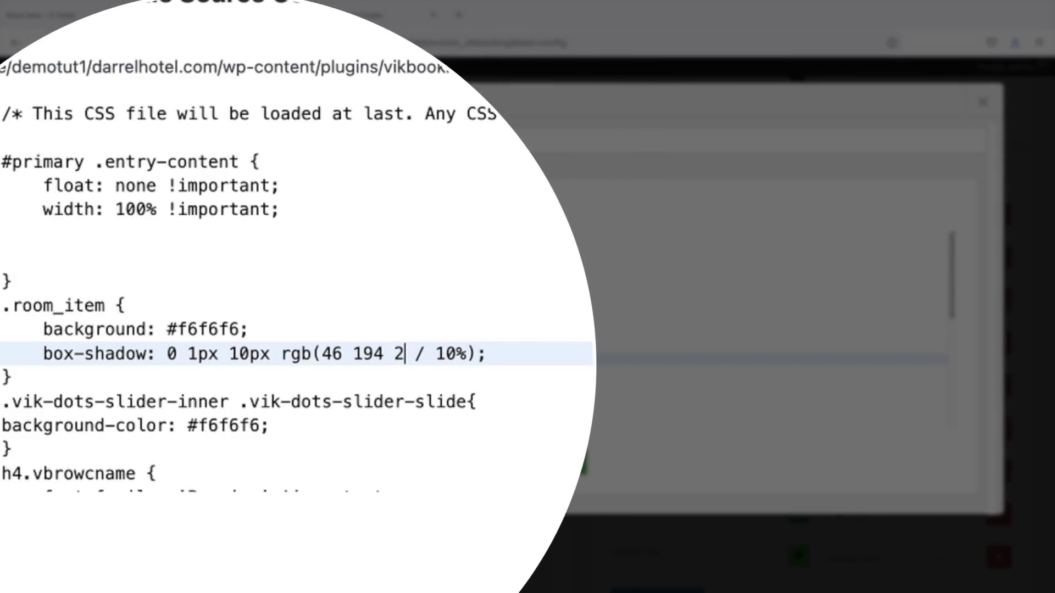
pyautogui.write('11')
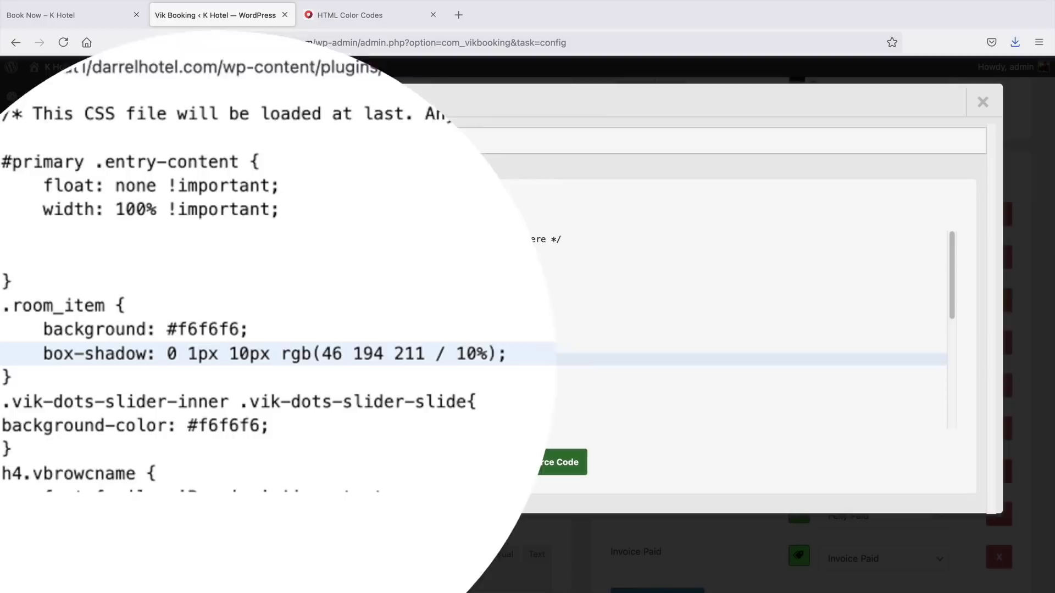
pyautogui.click(506, 467)
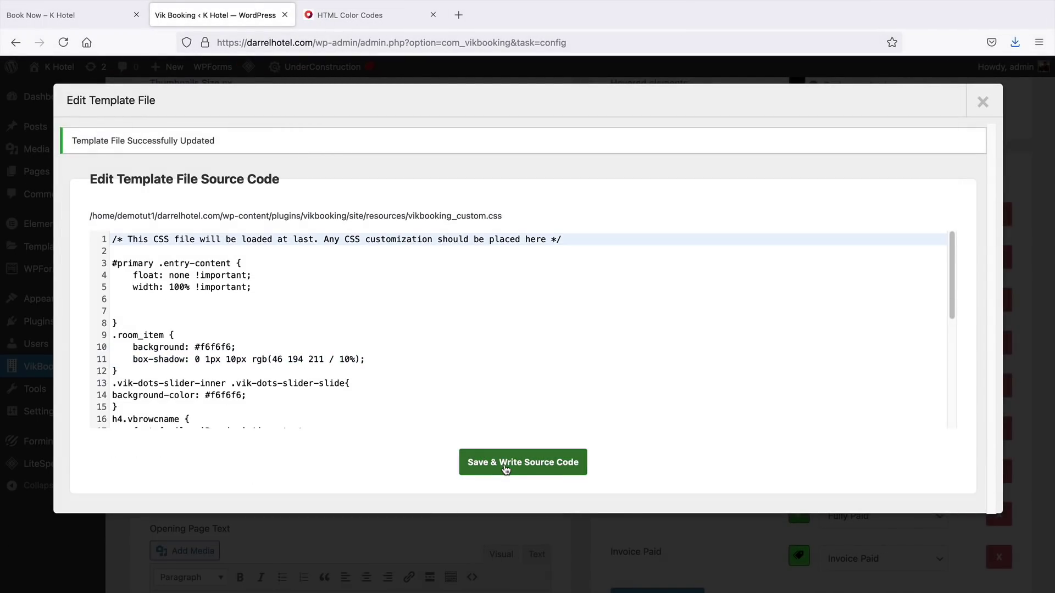
# Experiment with the box-shadow size value on line 11 of the custom CSS.
pyautogui.click(234, 360)
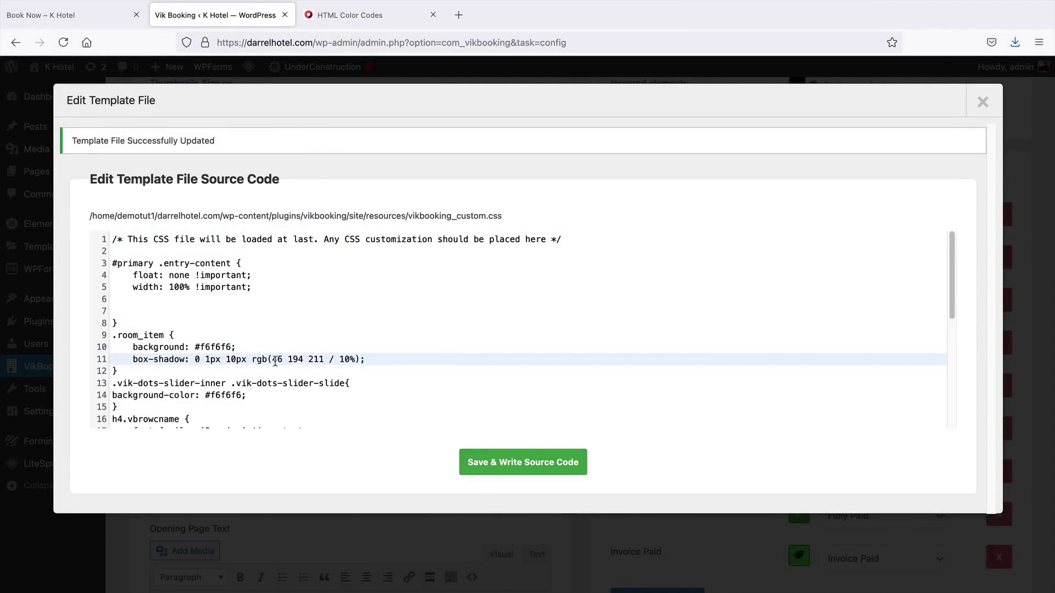
pyautogui.press('BackSpace')
pyautogui.write('5')
pyautogui.press('BackSpace')
pyautogui.click(369, 22)
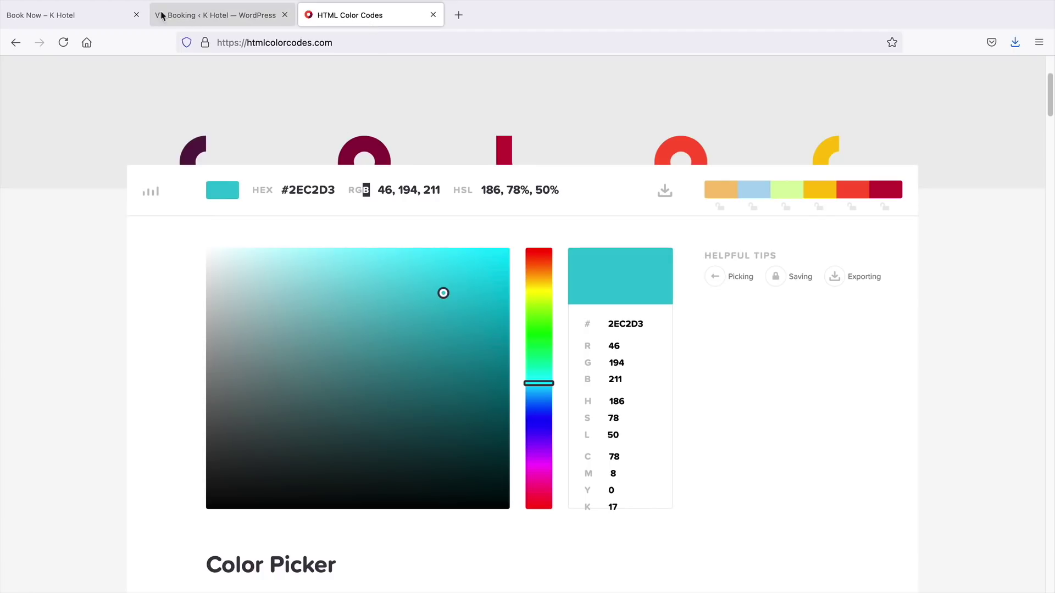
pyautogui.click(110, 15)
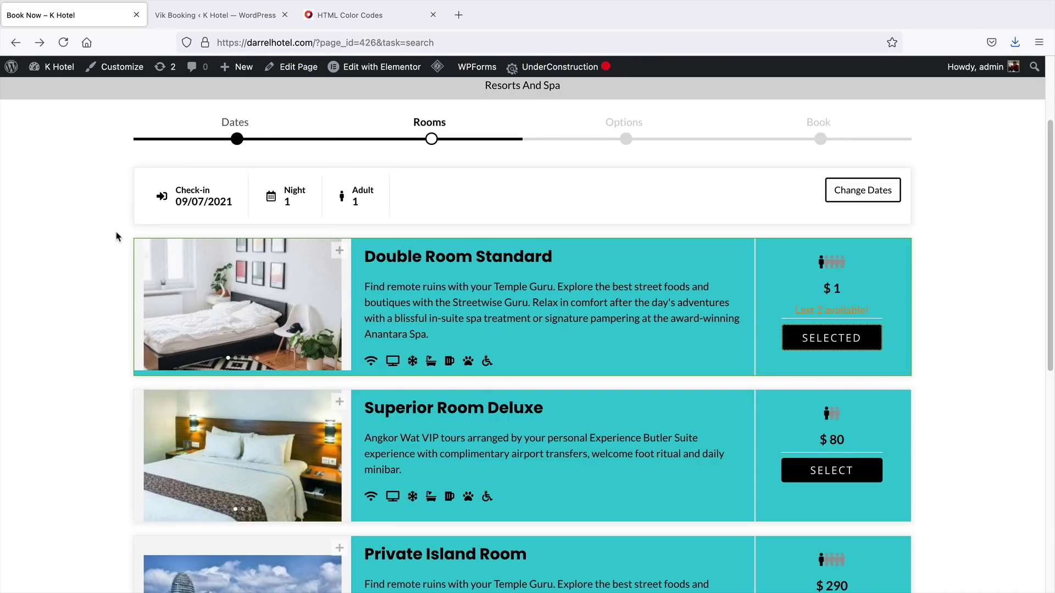
# Reload Book Now with resent data and check the light grey, softly shadowed room blocks.
pyautogui.click(72, 42)
pyautogui.click(616, 355)
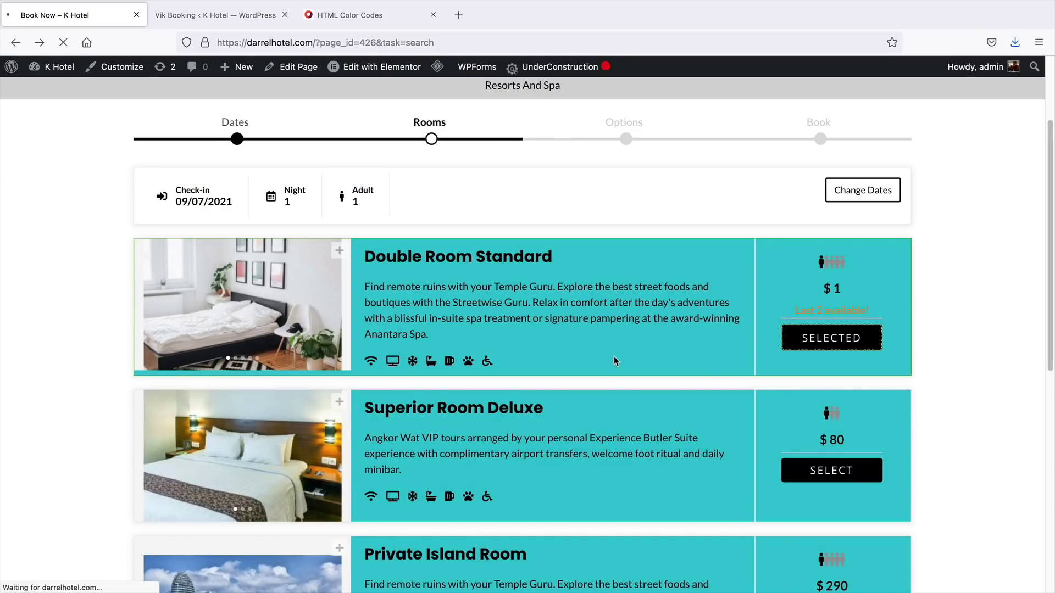
pyautogui.scroll(-3, 571, 345)
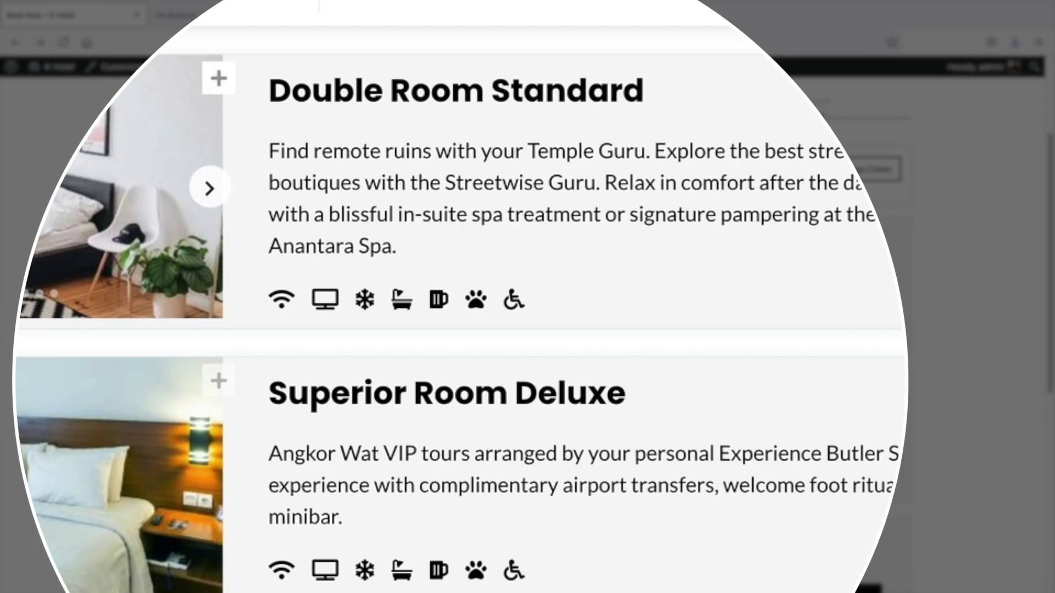
pyautogui.scroll(-5, 400, 337)
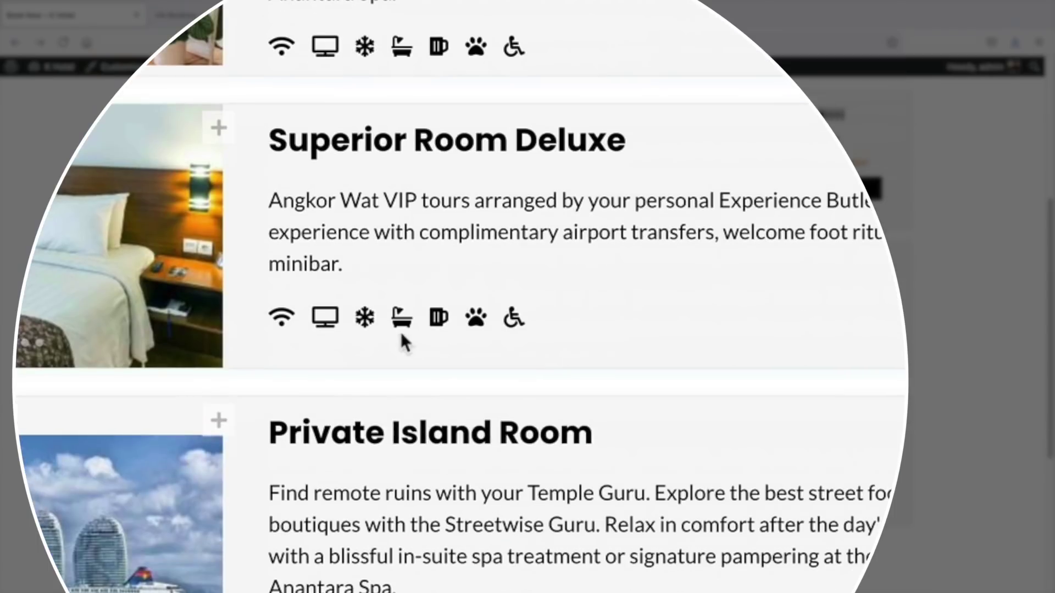
pyautogui.scroll(3, 879, 329)
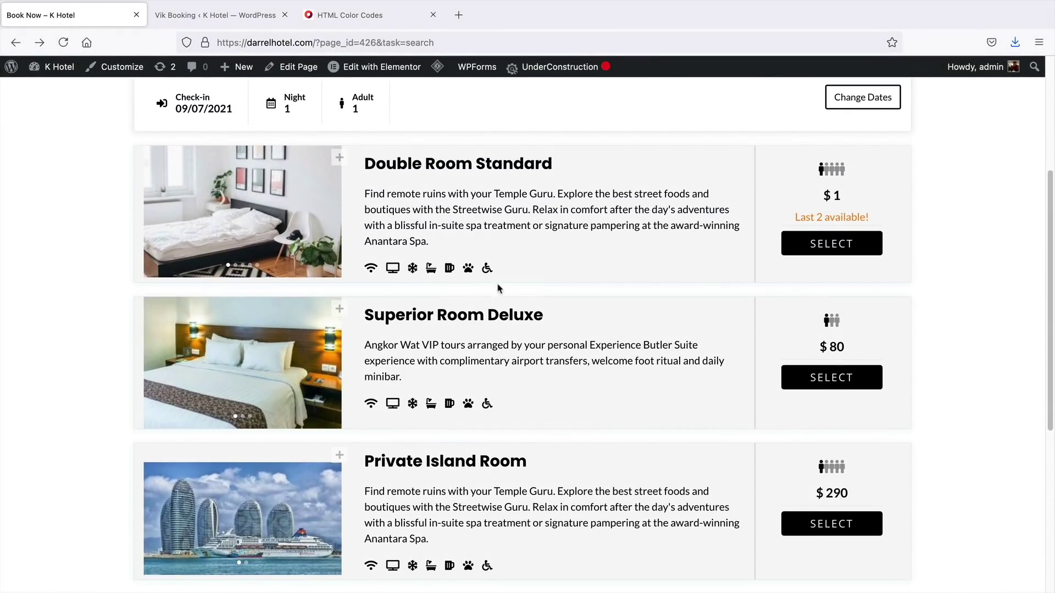
pyautogui.scroll(1, 278, 231)
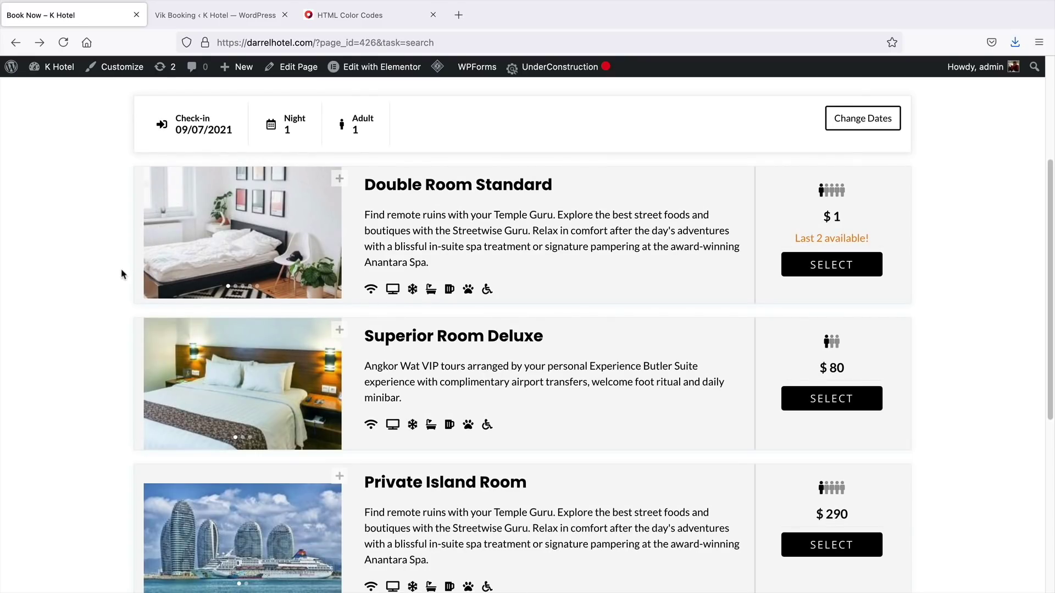
# Scroll through the custom CSS rules in the Vik Booking template editor.
pyautogui.click(192, 15)
pyautogui.scroll(-1, 255, 365)
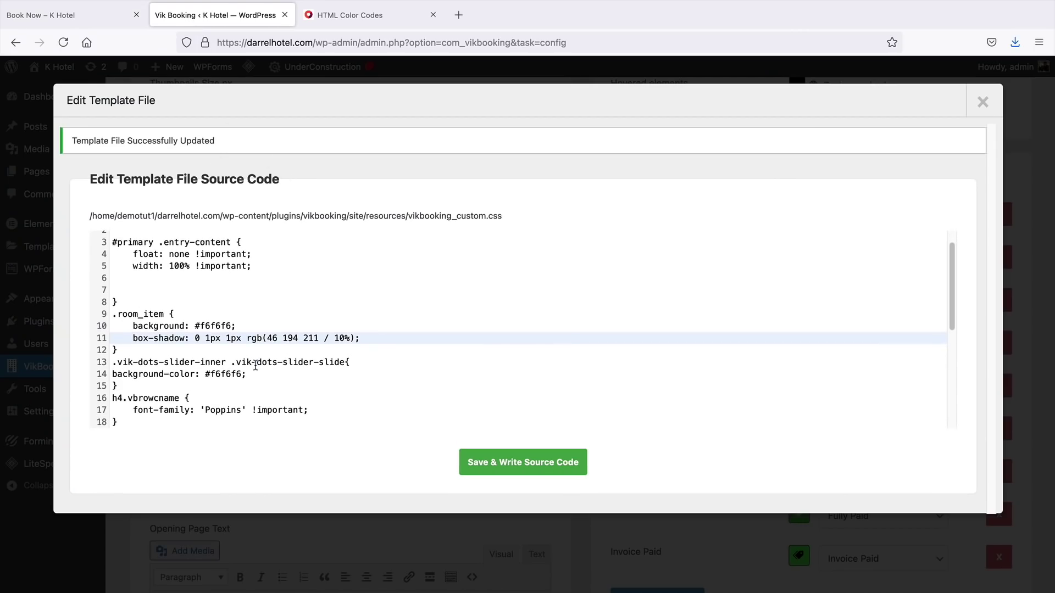
pyautogui.scroll(-3, 255, 366)
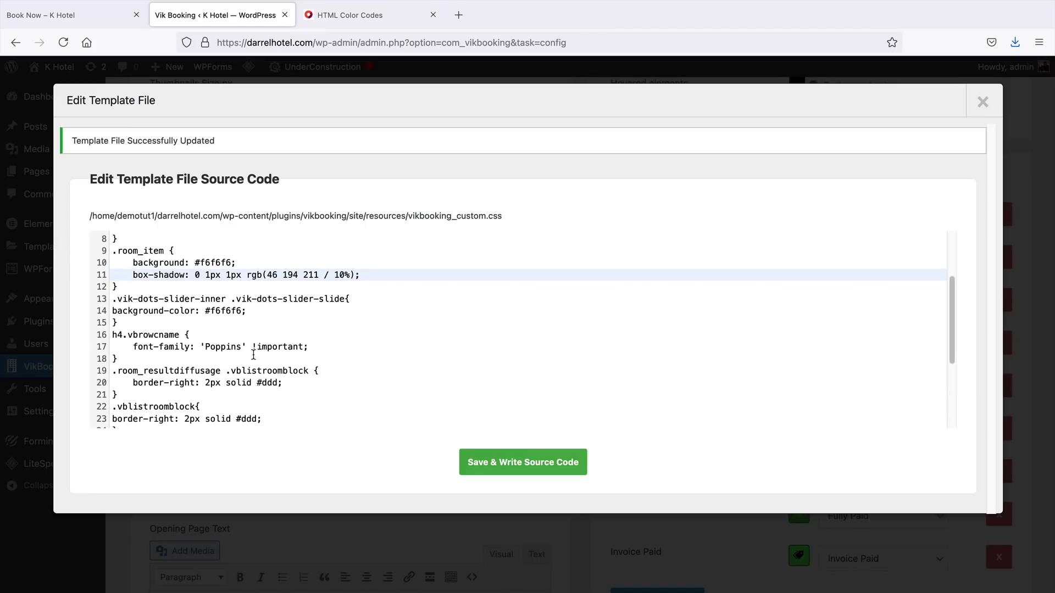
pyautogui.scroll(-1, 253, 355)
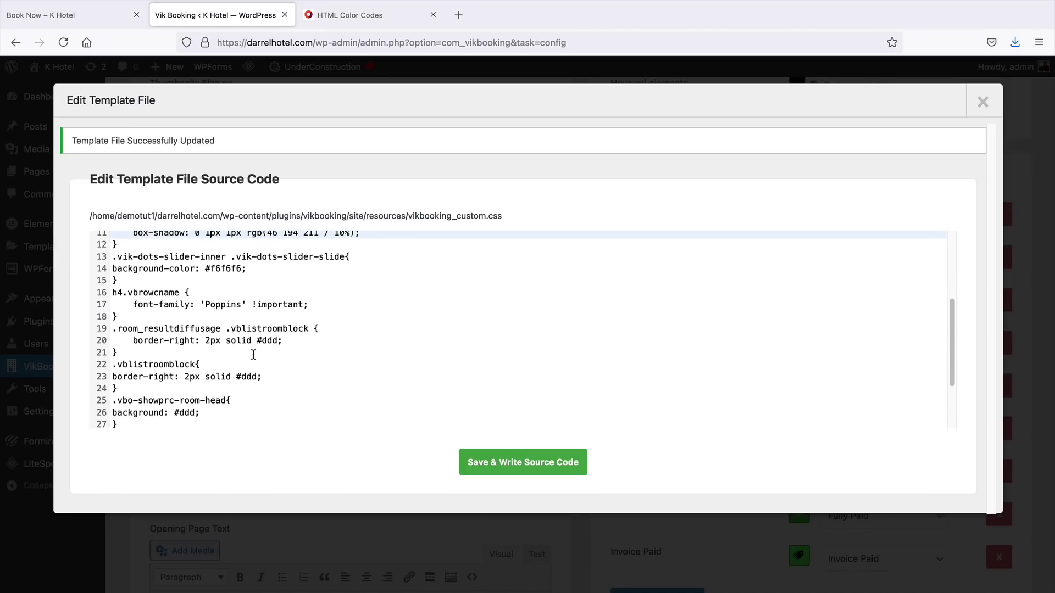
pyautogui.scroll(3, 253, 354)
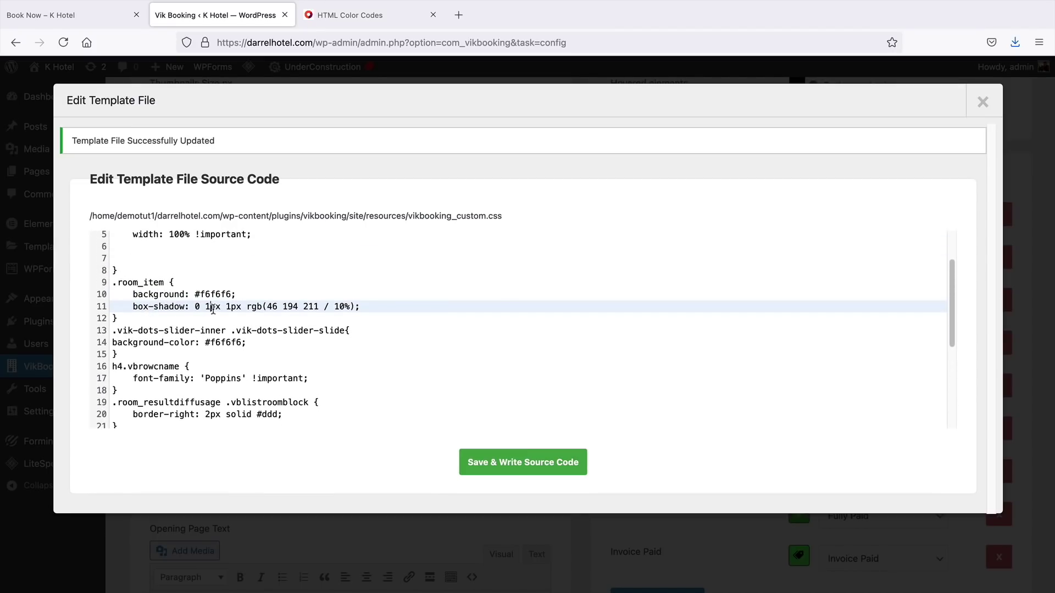
pyautogui.scroll(-2, 213, 309)
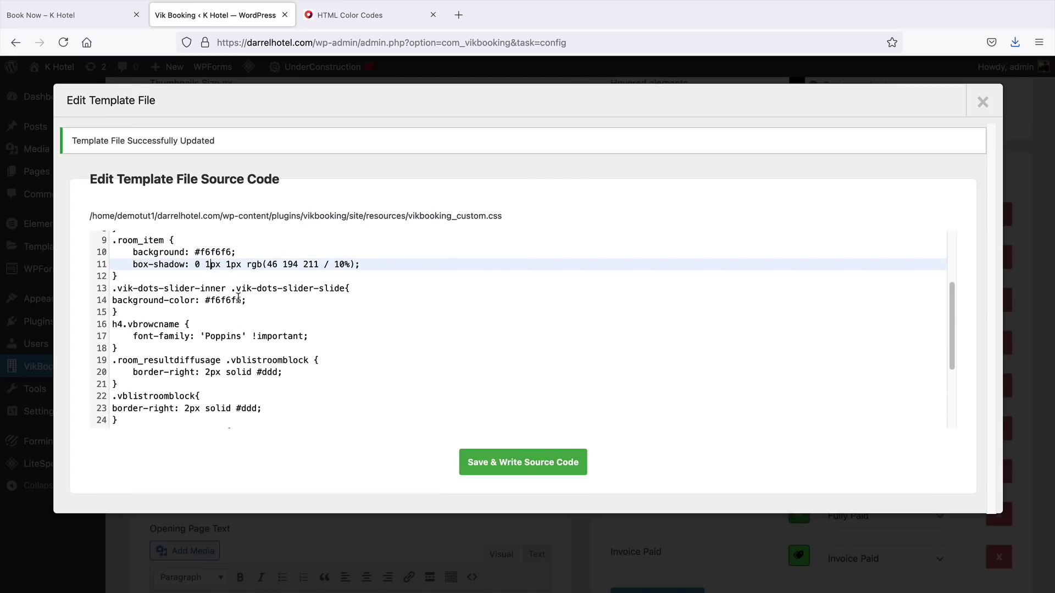
# Pick bright red #F70202 in HTML Color Codes and copy its hex code.
pyautogui.click(341, 19)
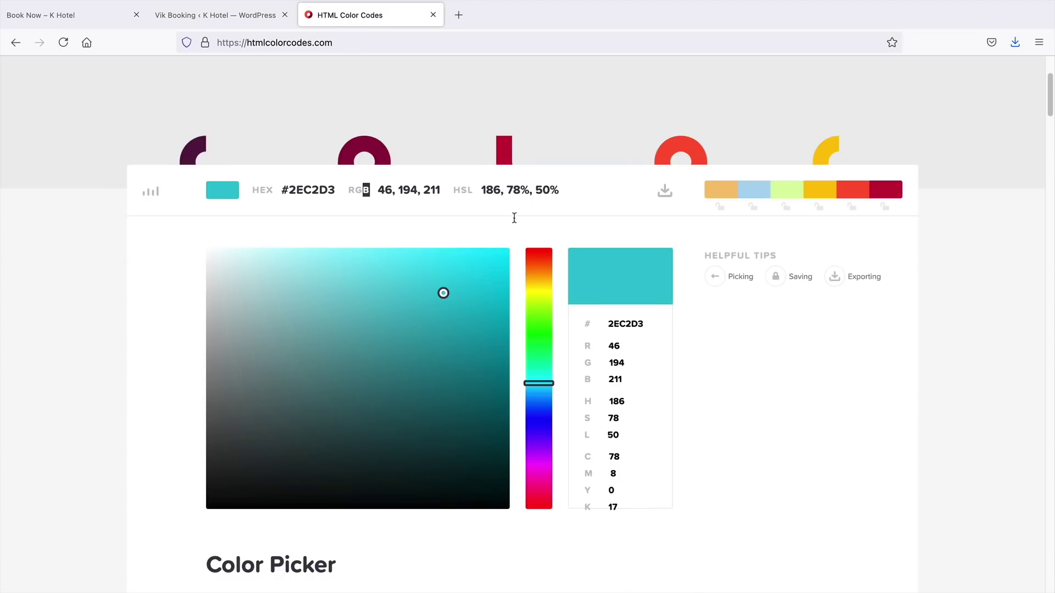
pyautogui.moveTo(536, 259); pyautogui.dragTo(507, 256)
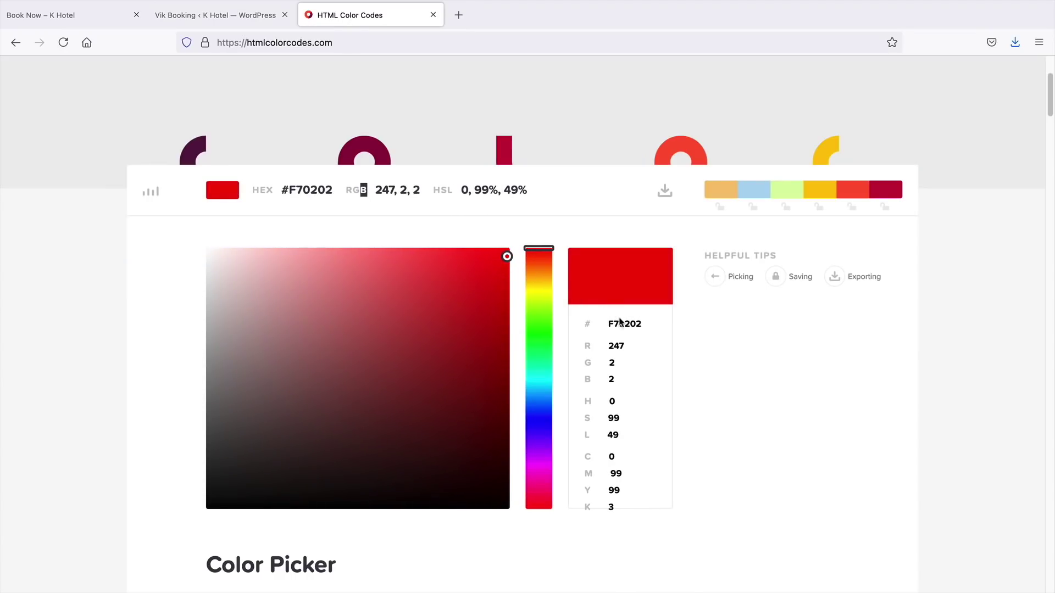
pyautogui.doubleClick(624, 324)
pyautogui.rightClick(626, 326)
pyautogui.click(643, 379)
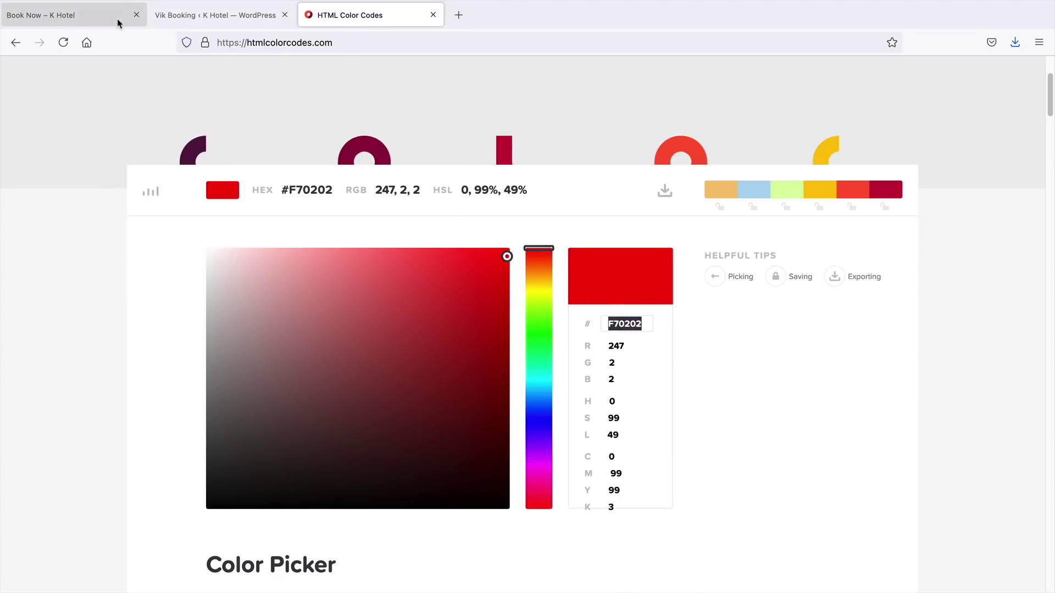
# Paste #2ec2d3 over the f6f6f6 slider background on line 14 and save the CSS.
pyautogui.click(175, 15)
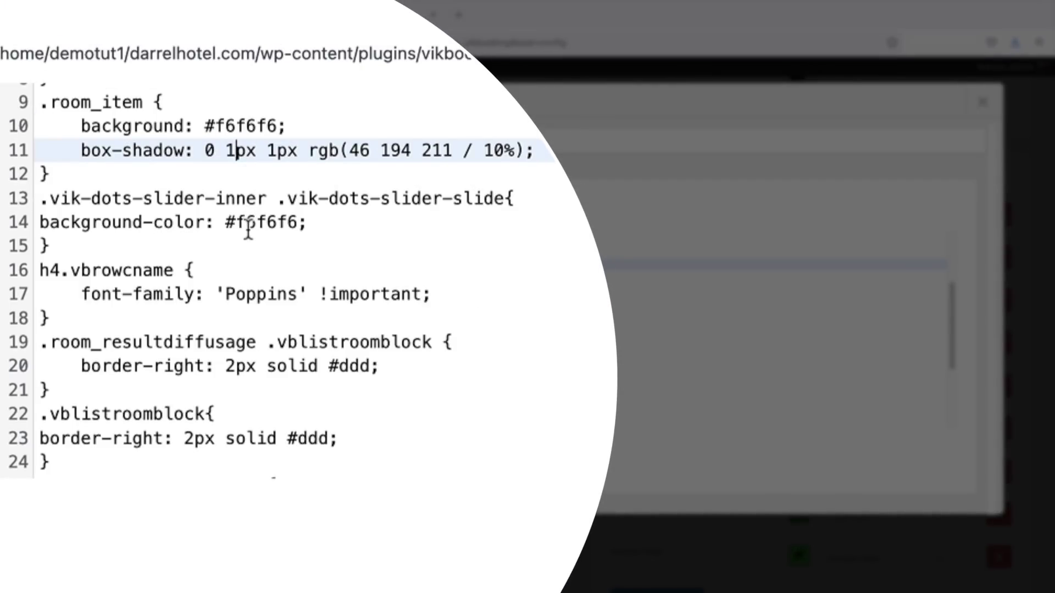
pyautogui.doubleClick(257, 222)
pyautogui.rightClick(259, 223)
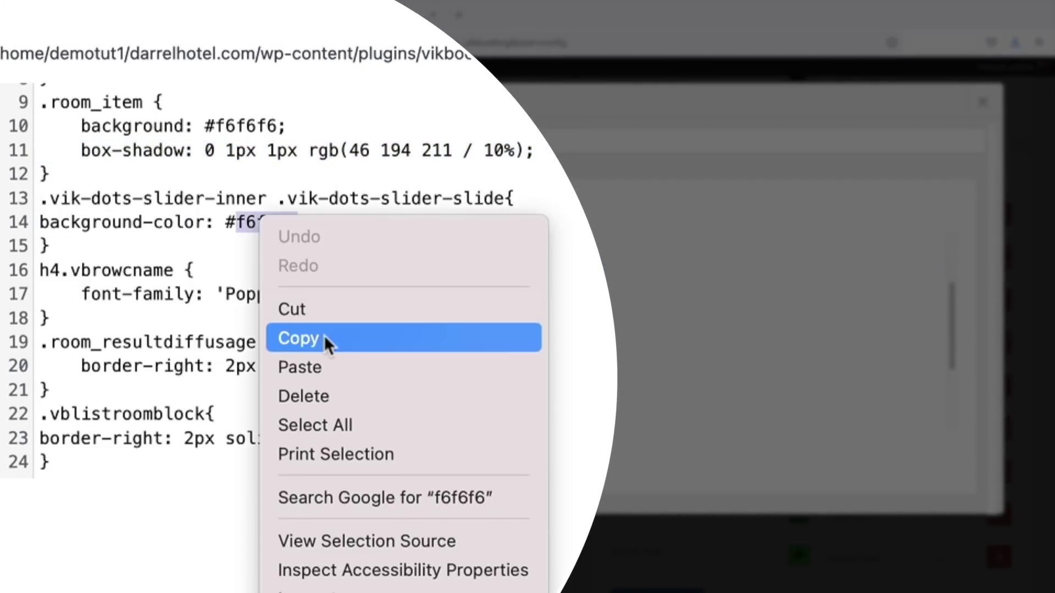
pyautogui.click(329, 367)
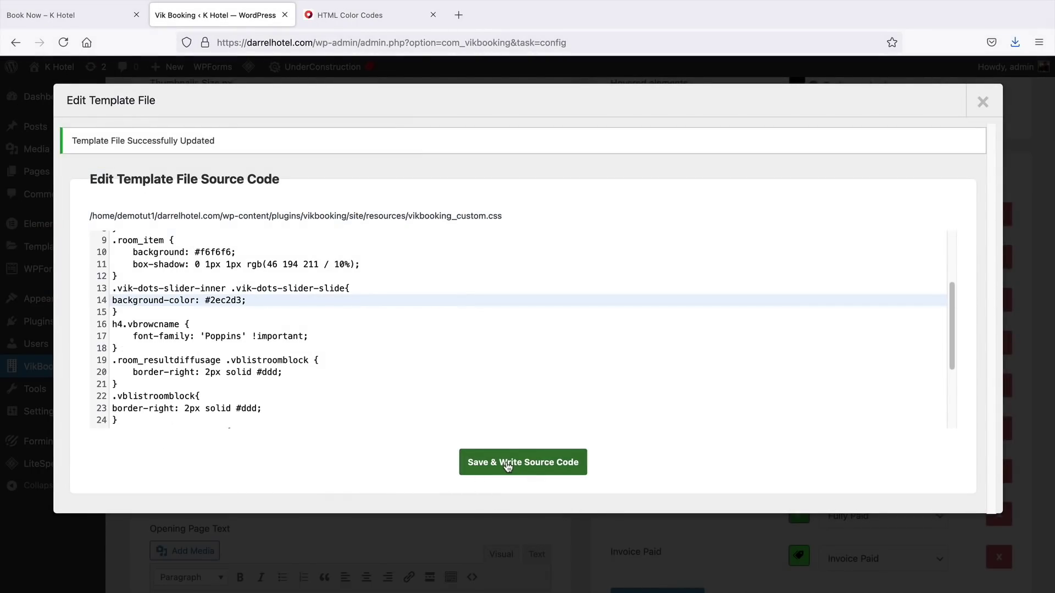
pyautogui.click(507, 466)
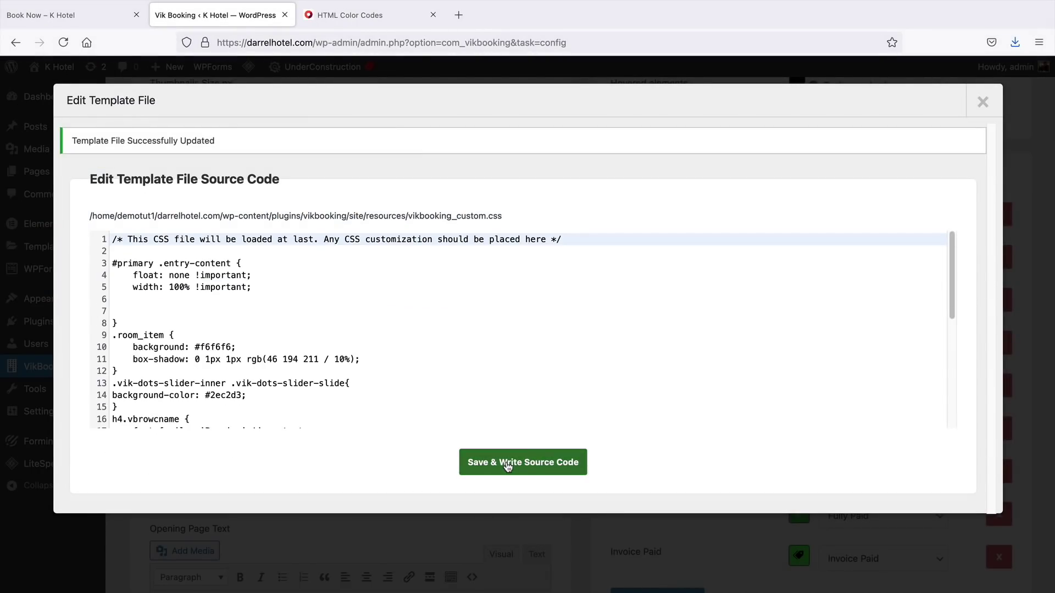
pyautogui.click(92, 22)
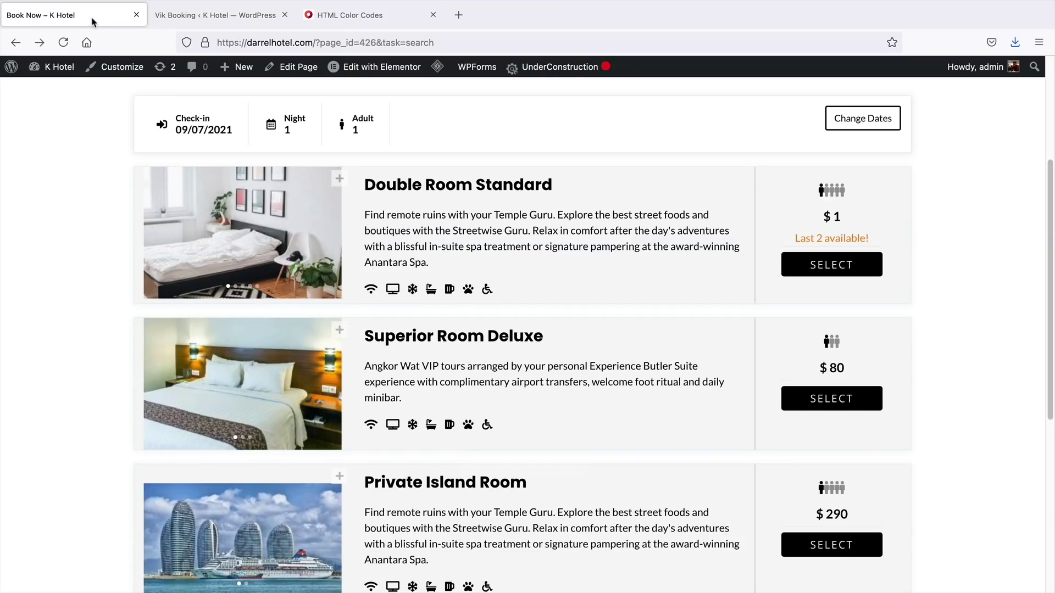
# Reload Book Now, resending the data, and scroll the room list to see the teal sliders.
pyautogui.click(64, 48)
pyautogui.click(615, 358)
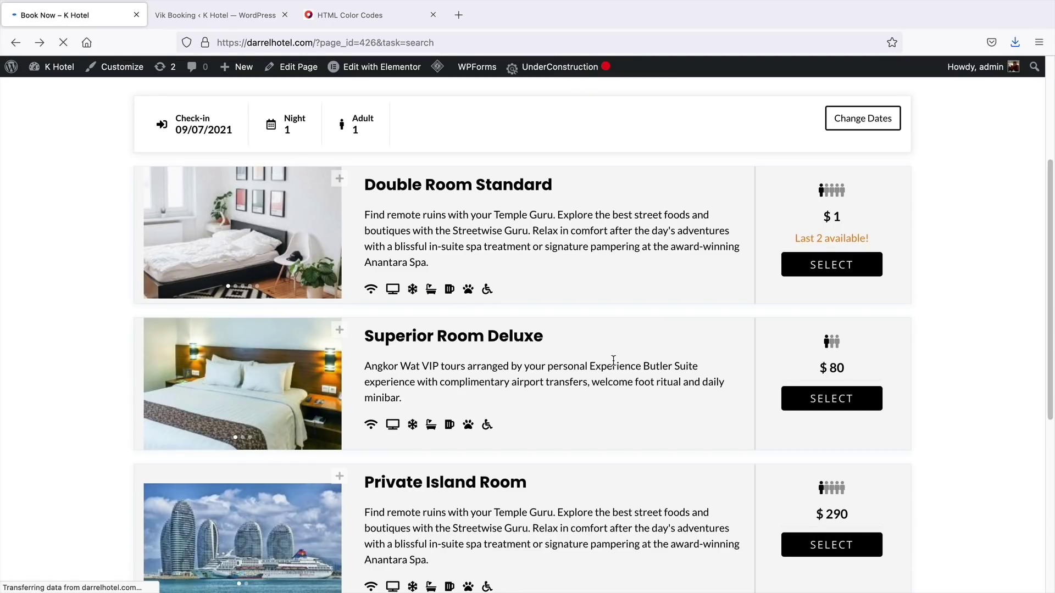
pyautogui.scroll(-3, 610, 369)
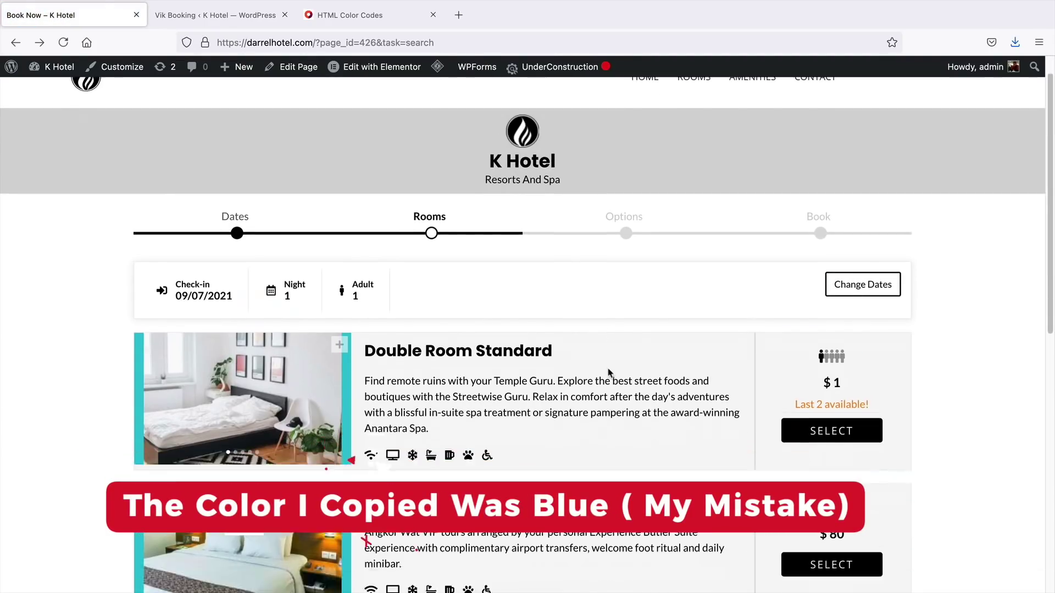
pyautogui.scroll(-2, 606, 375)
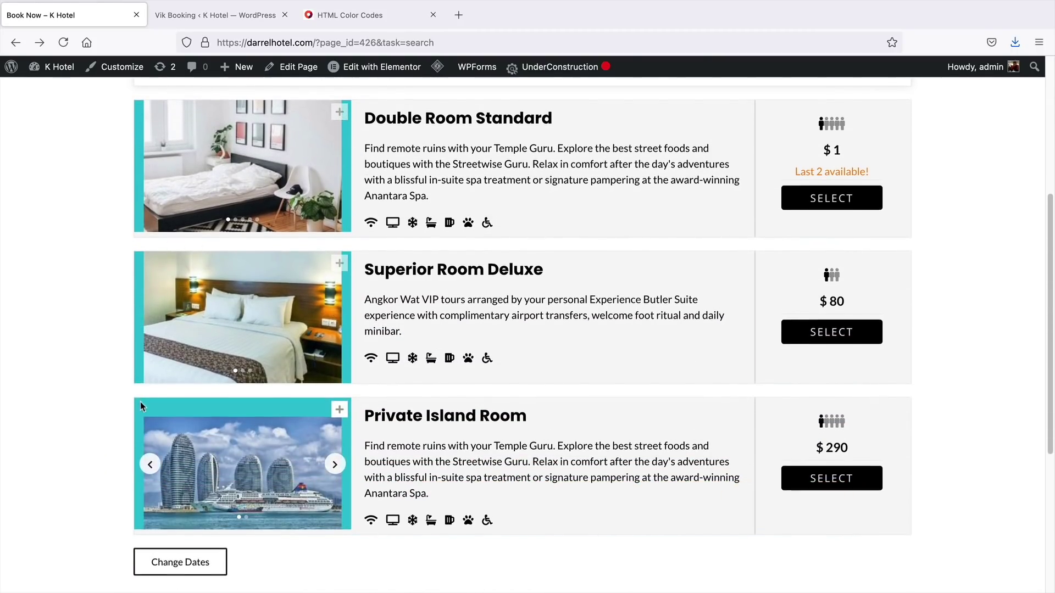
pyautogui.scroll(-3, 140, 401)
pyautogui.scroll(4, 144, 397)
pyautogui.scroll(2, 145, 398)
pyautogui.scroll(-1, 146, 396)
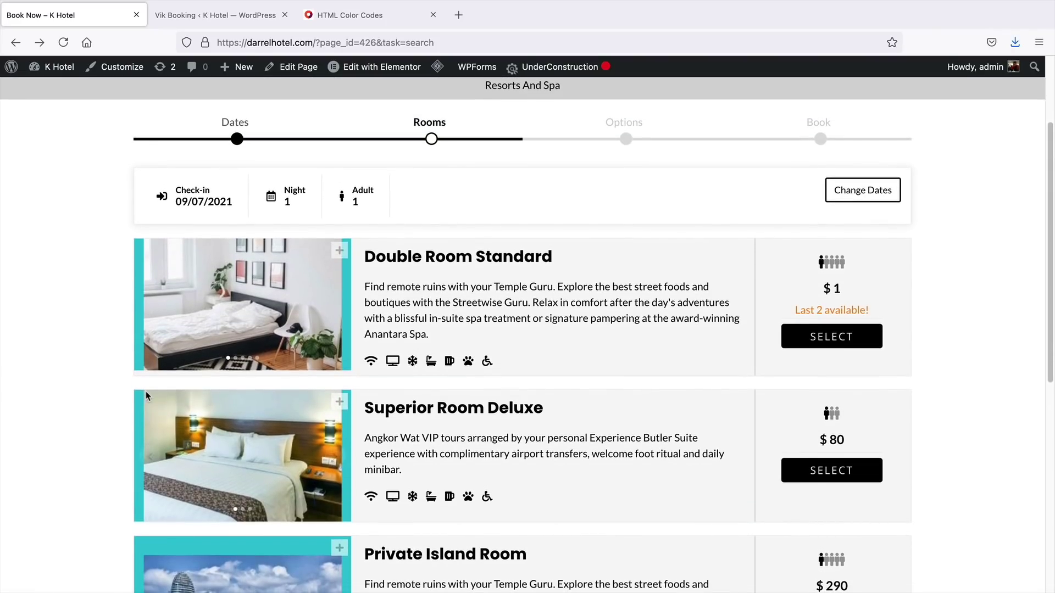
pyautogui.scroll(-1, 148, 395)
# Flip through the Double Room Standard photo carousel to check the teal background.
pyautogui.click(335, 287)
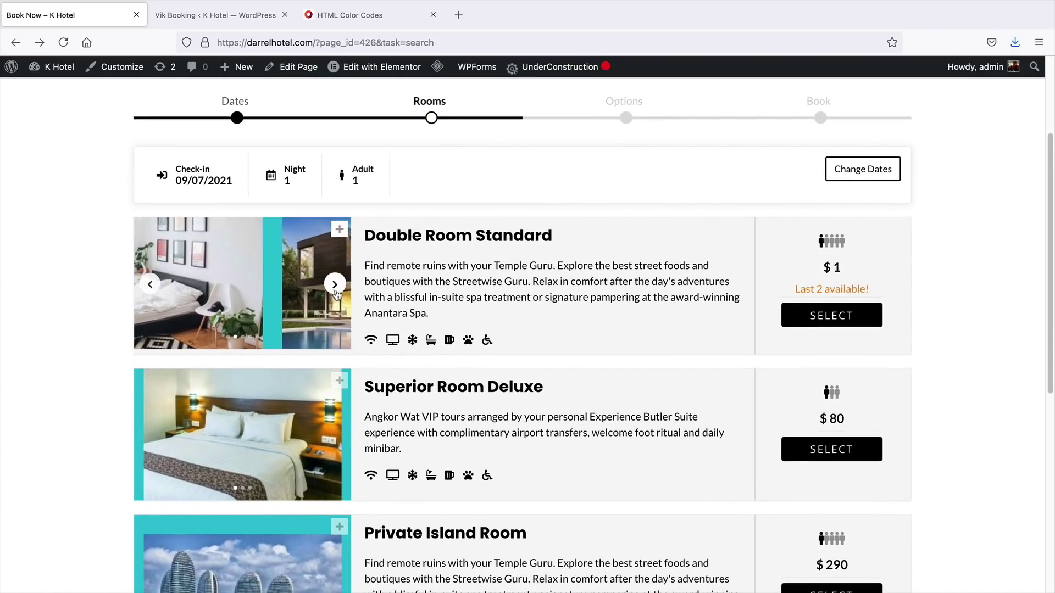
pyautogui.click(335, 287)
pyautogui.click(335, 286)
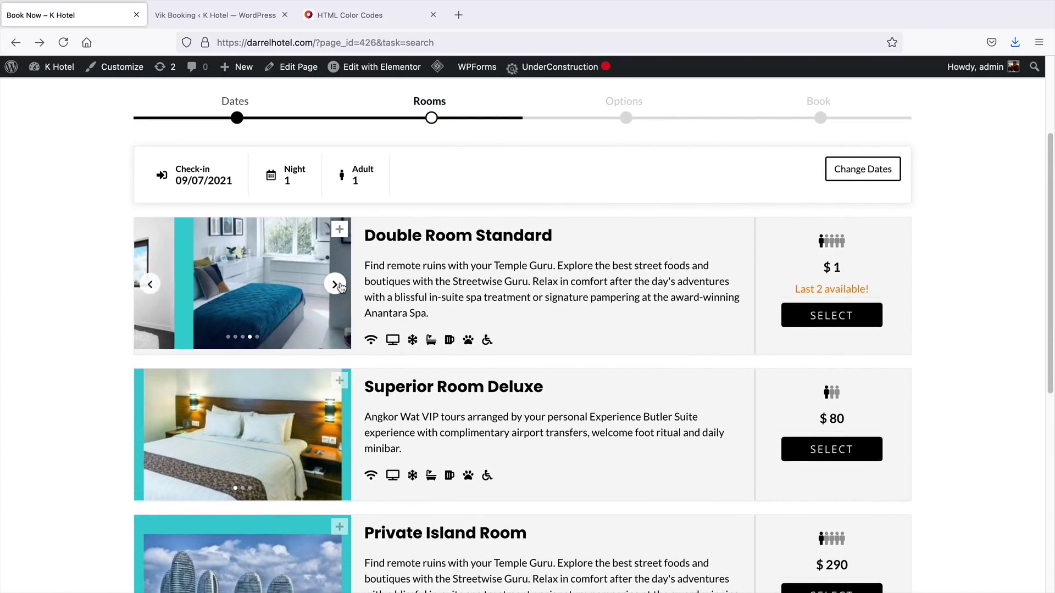
pyautogui.scroll(-2, 122, 334)
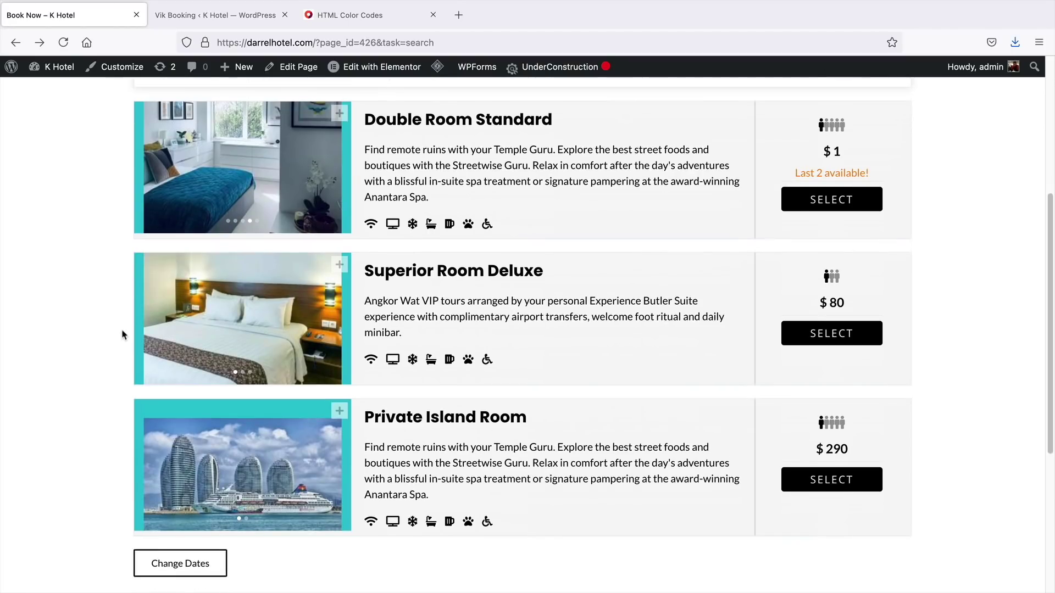
pyautogui.scroll(-1, 193, 410)
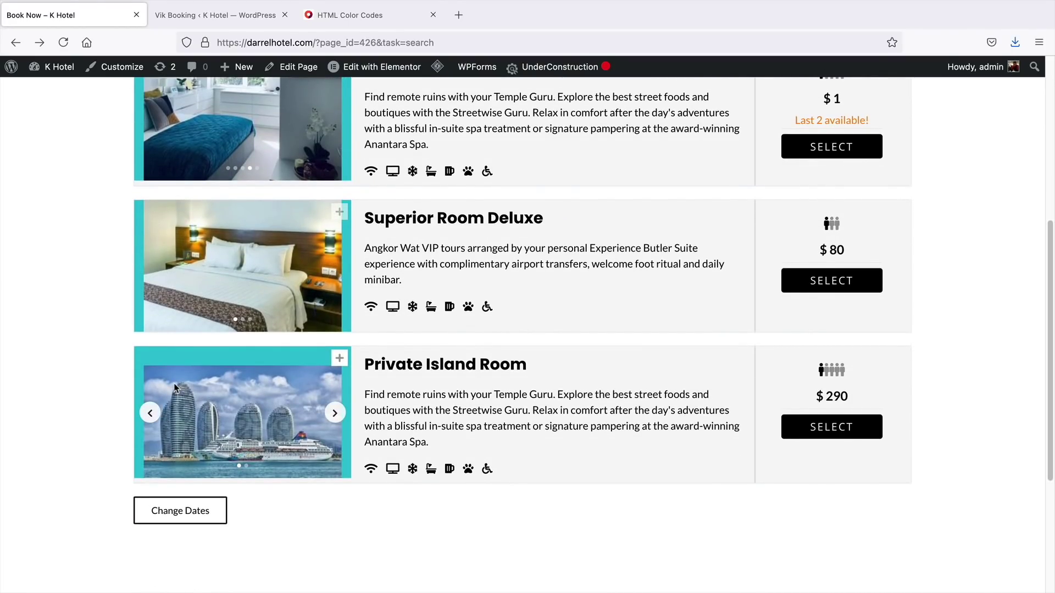
pyautogui.scroll(3, 173, 384)
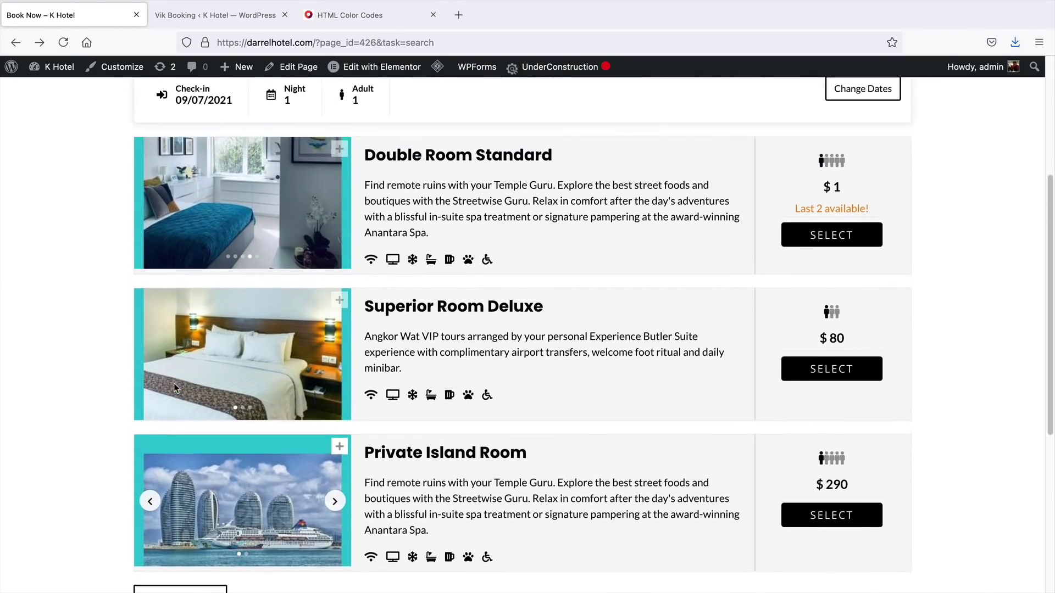
pyautogui.click(334, 277)
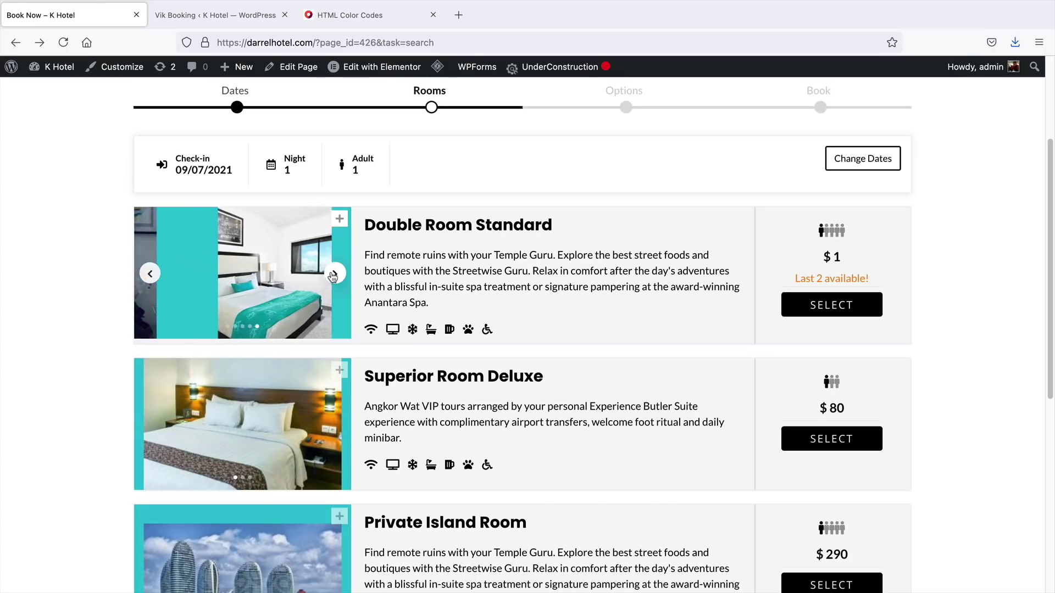
pyautogui.click(333, 276)
pyautogui.click(334, 274)
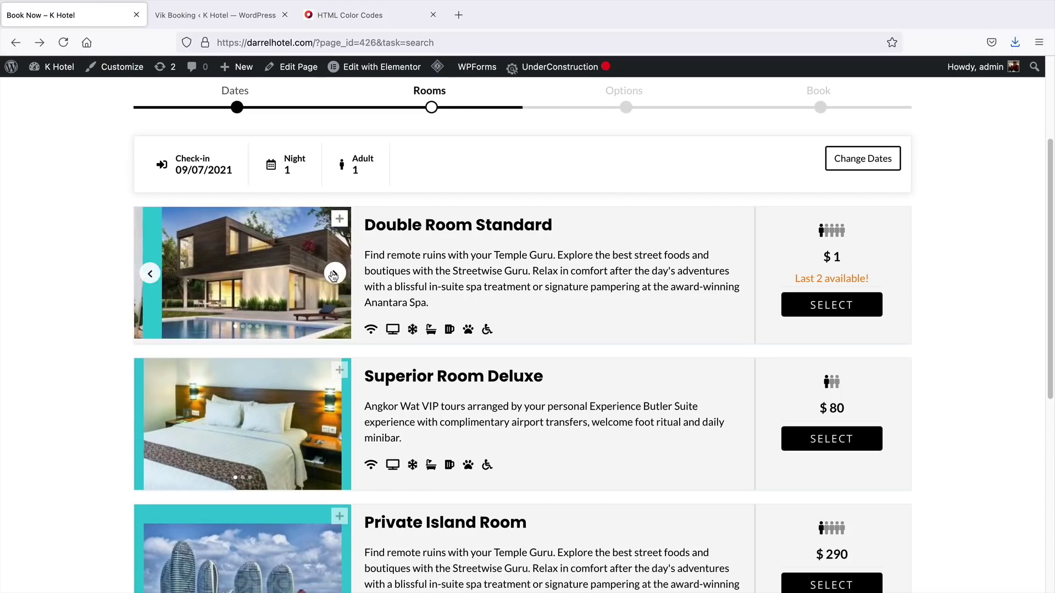
pyautogui.click(333, 274)
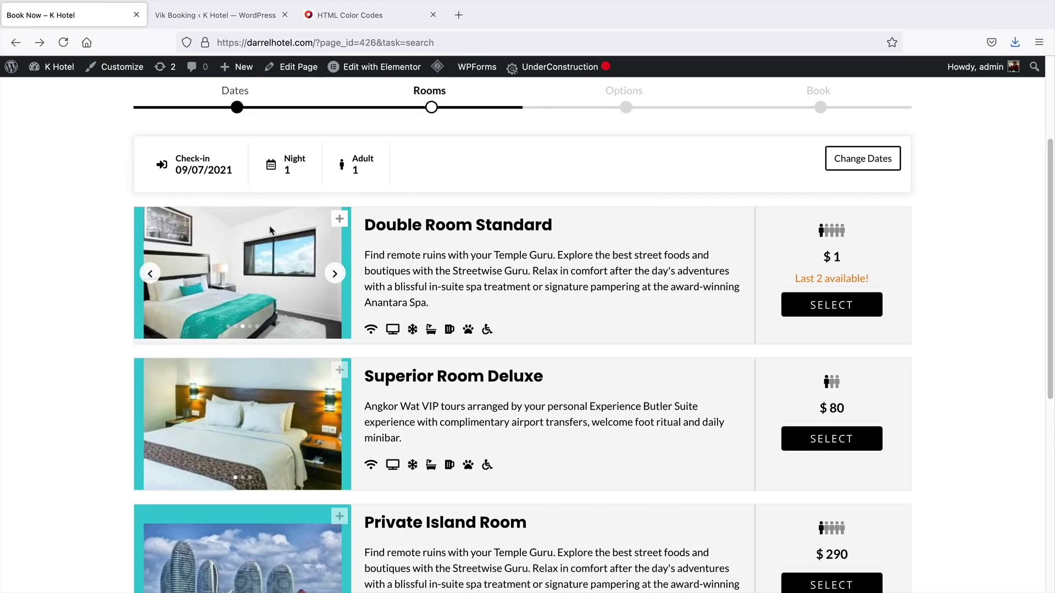
# Change the line 14 slider background from #2ec2d3 back to #f6f6f6.
pyautogui.click(173, 21)
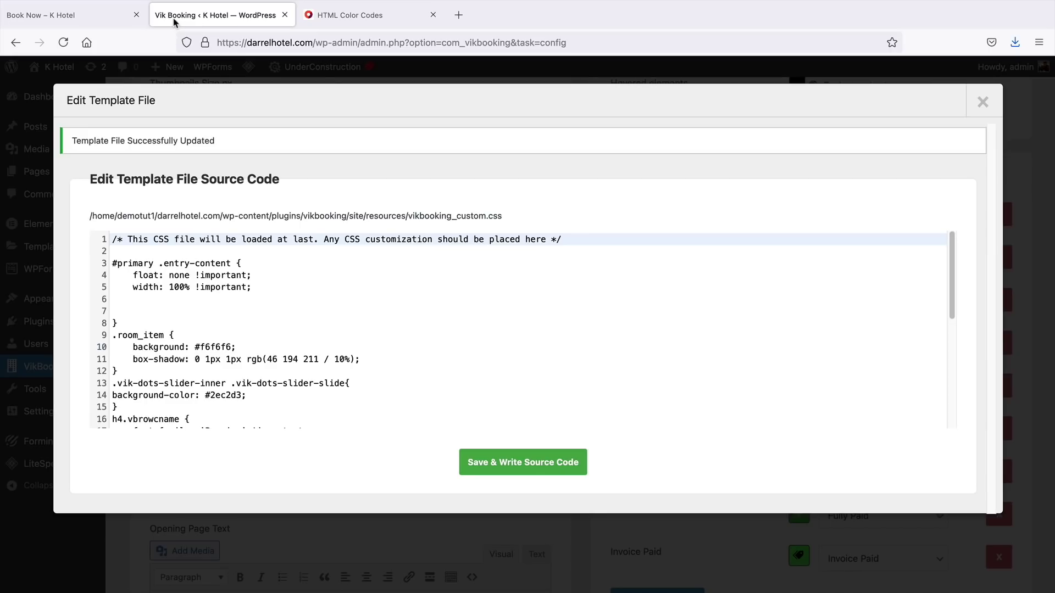
pyautogui.scroll(-3, 229, 370)
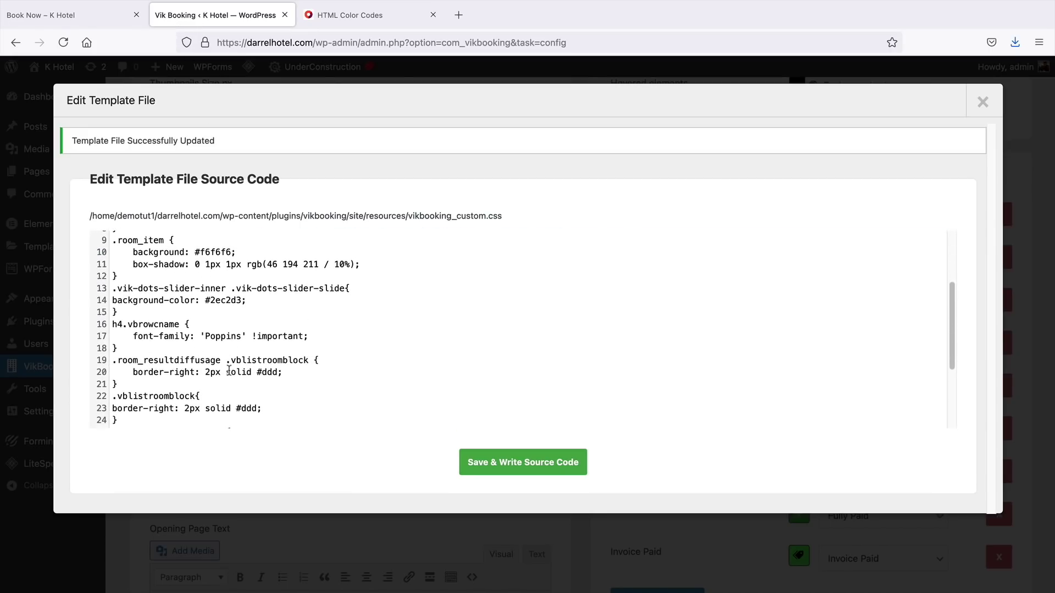
pyautogui.scroll(3, 229, 370)
pyautogui.scroll(-2, 226, 333)
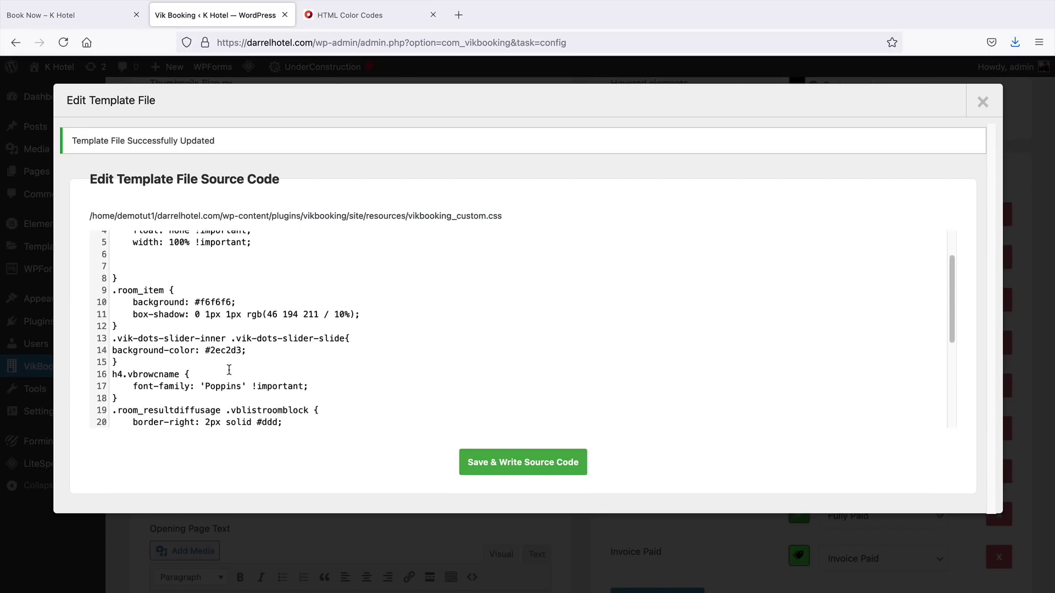
pyautogui.click(225, 332)
pyautogui.moveTo(240, 331); pyautogui.dragTo(214, 327)
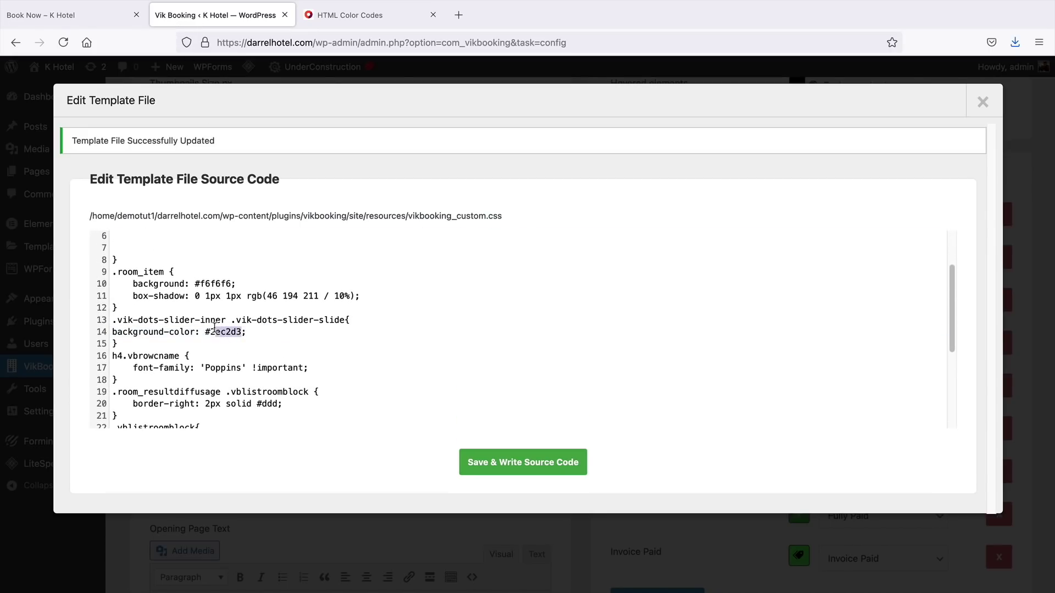
pyautogui.write('f6f6f6')
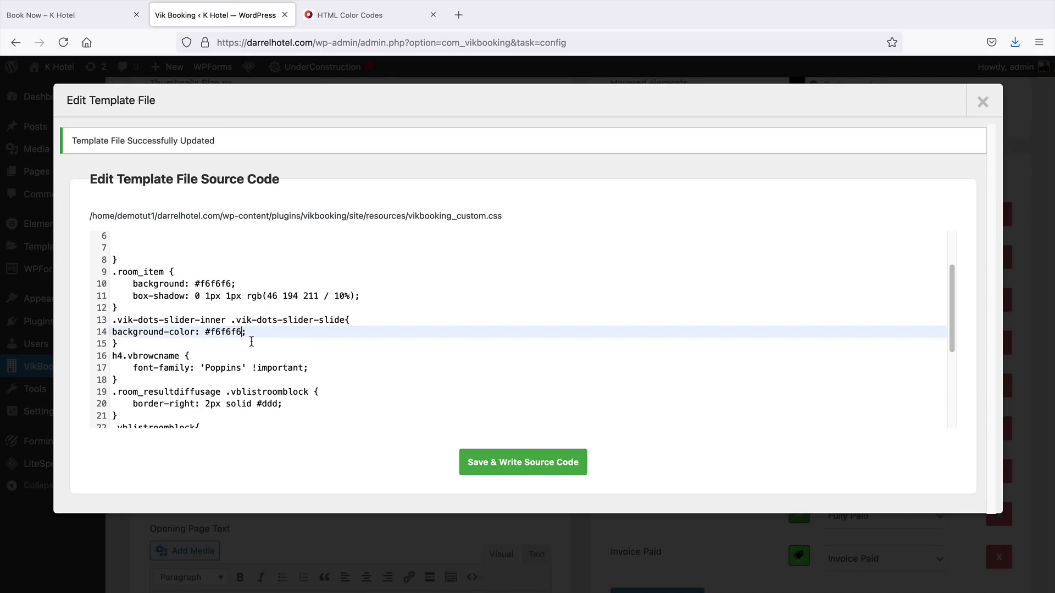
# Replace 'Poppins' with 'lato' as the room name font on line 17 and save.
pyautogui.scroll(-3, 221, 342)
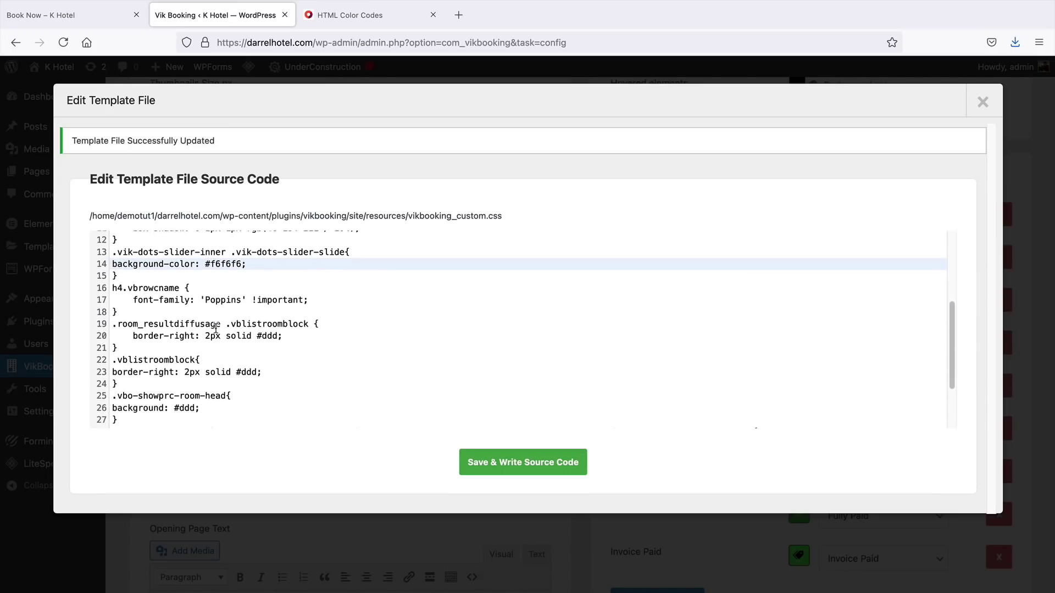
pyautogui.doubleClick(234, 295)
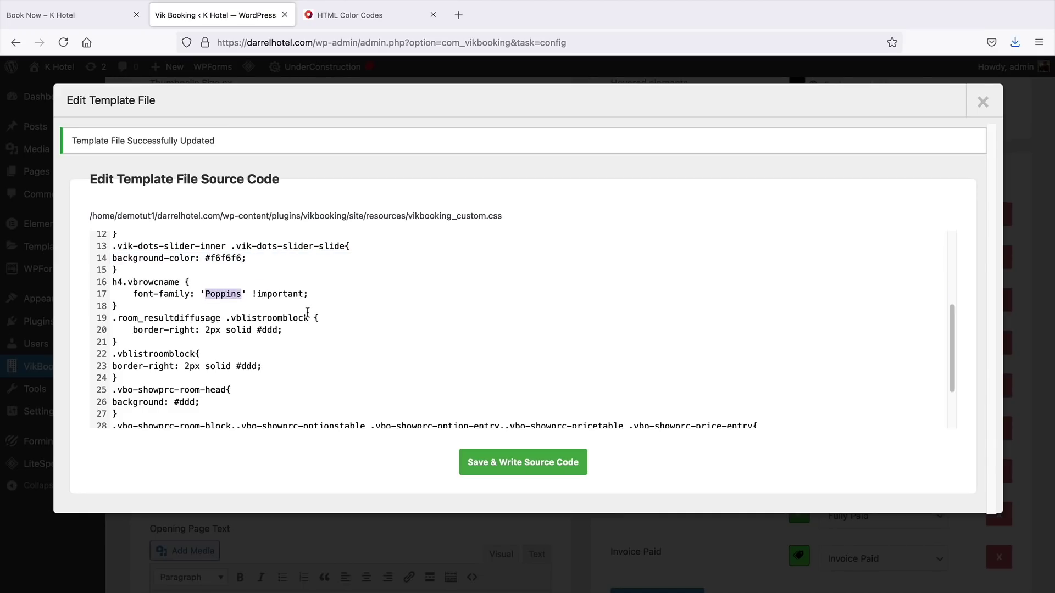
pyautogui.write('lato')
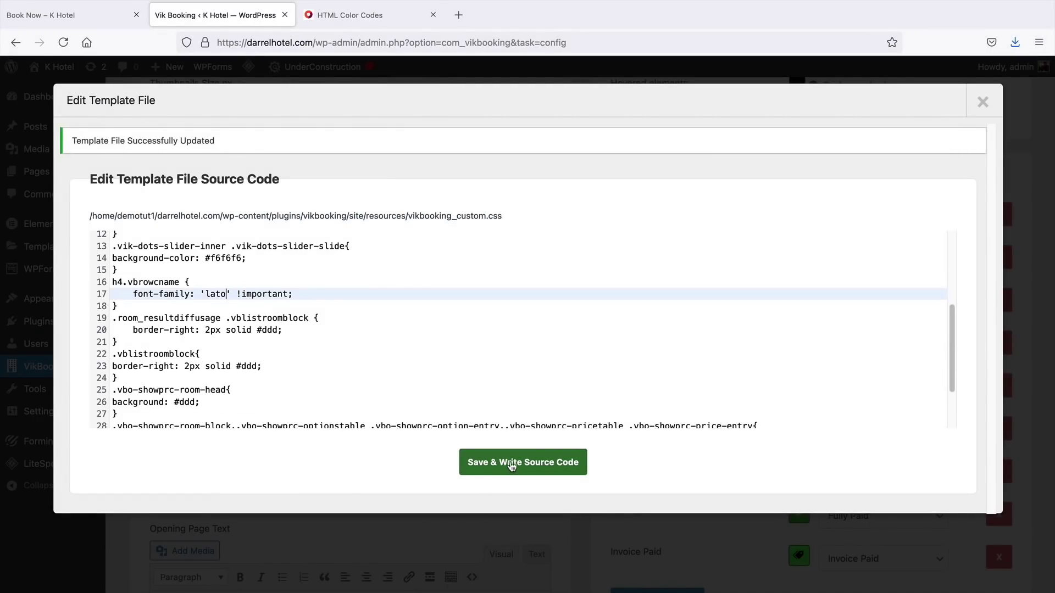
pyautogui.click(511, 466)
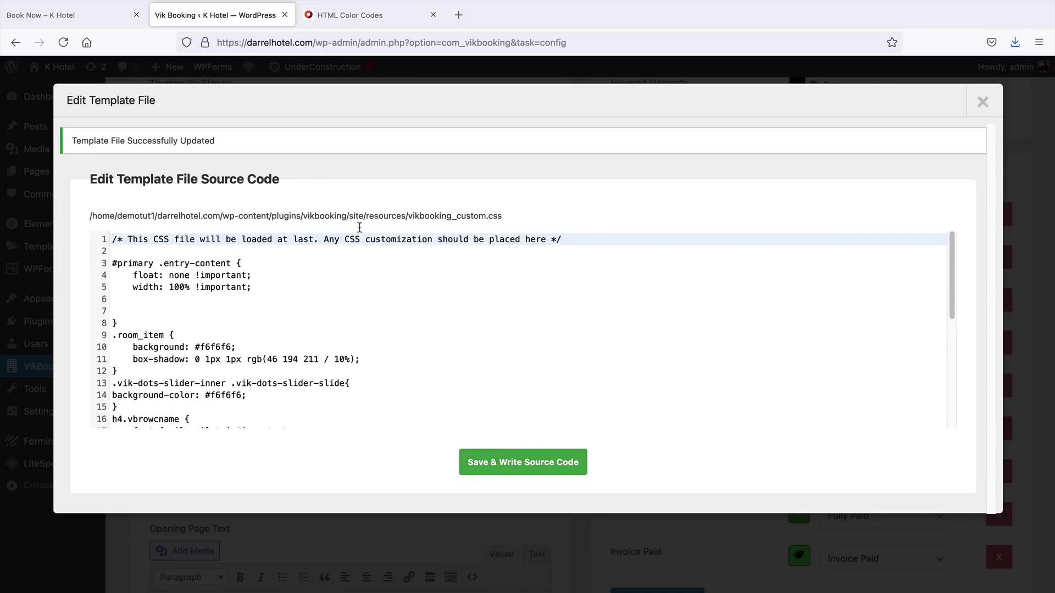
pyautogui.click(127, 12)
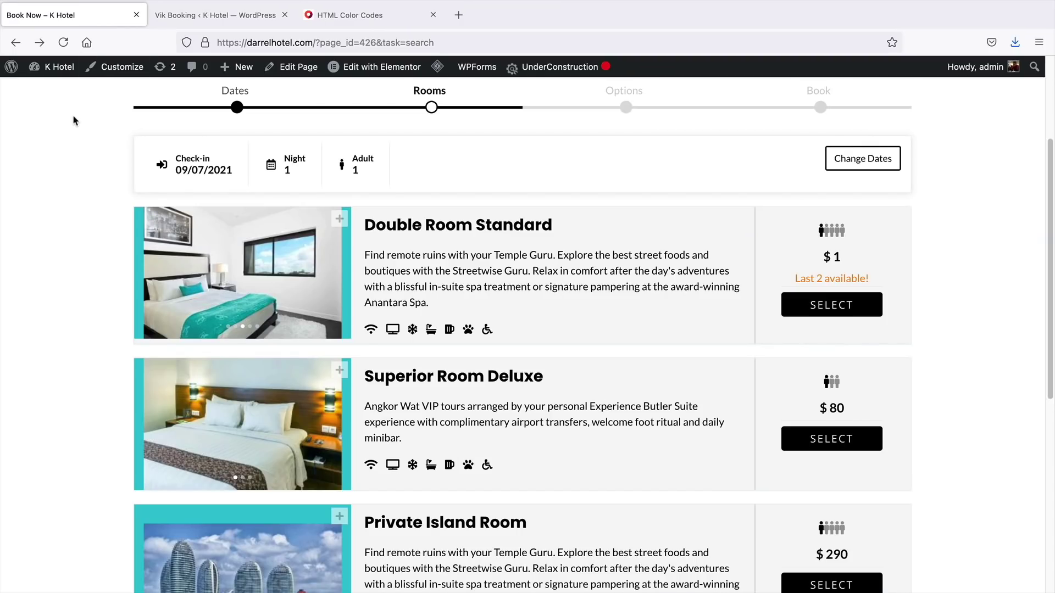
# Reload Book Now and inspect the Lato room titles on grey sliders.
pyautogui.click(64, 42)
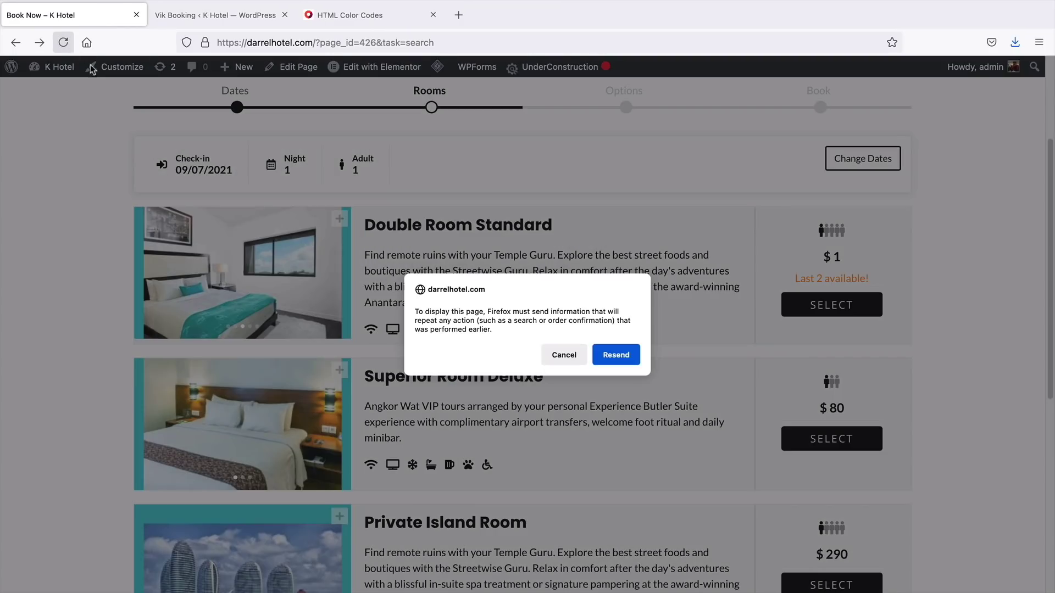
pyautogui.click(607, 357)
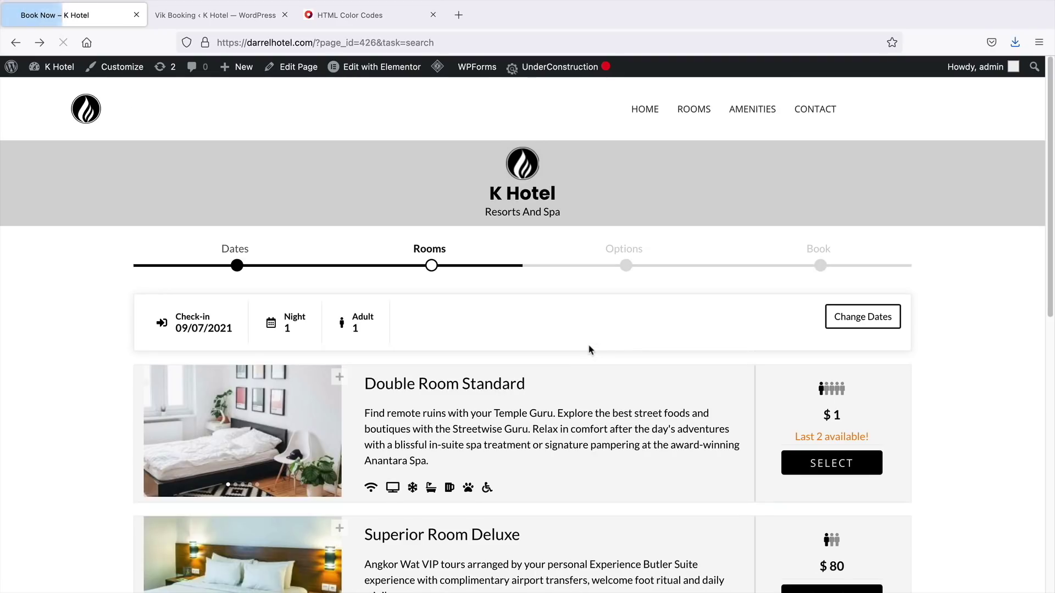
pyautogui.scroll(-4, 588, 350)
pyautogui.moveTo(547, 162); pyautogui.dragTo(365, 161)
pyautogui.click(366, 160)
pyautogui.moveTo(514, 312)
pyautogui.mouseDown()
pyautogui.moveTo(365, 314)
pyautogui.moveTo(525, 313)
pyautogui.mouseUp()
pyautogui.scroll(-2, 528, 313)
pyautogui.scroll(-5, 529, 313)
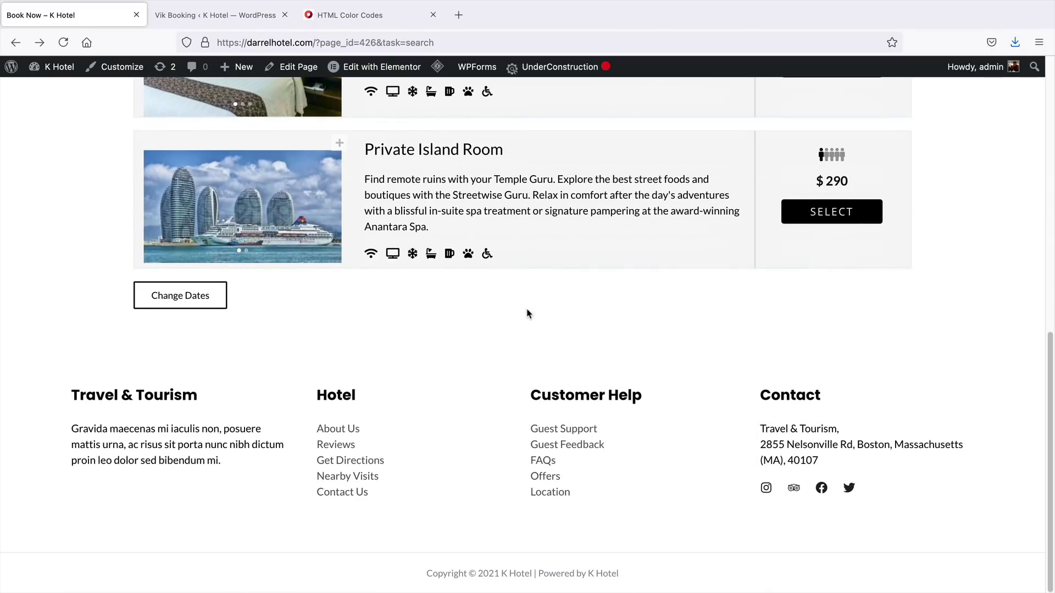
pyautogui.scroll(8, 527, 311)
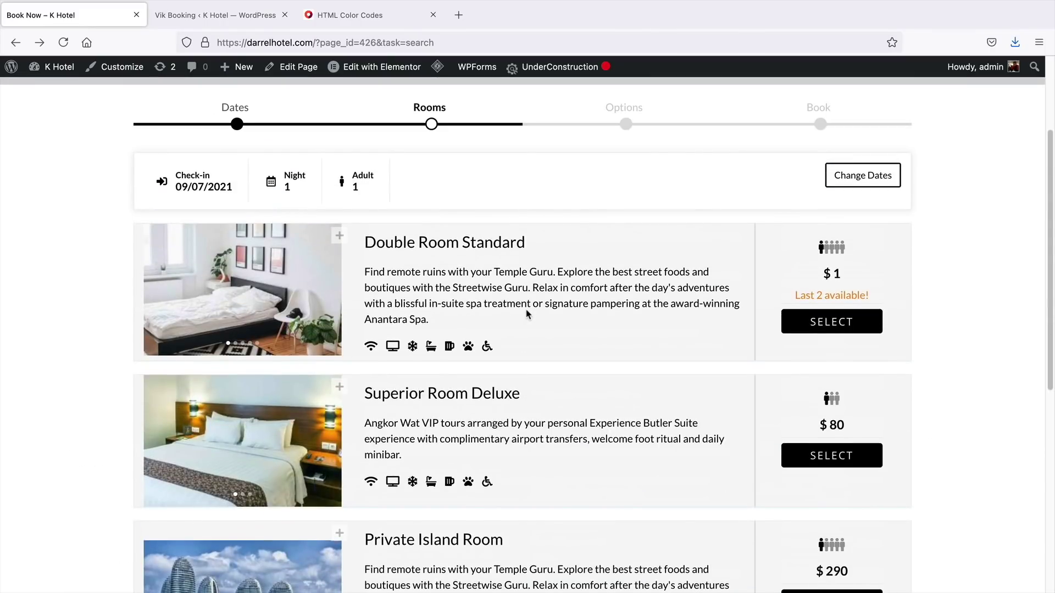
pyautogui.click(194, 18)
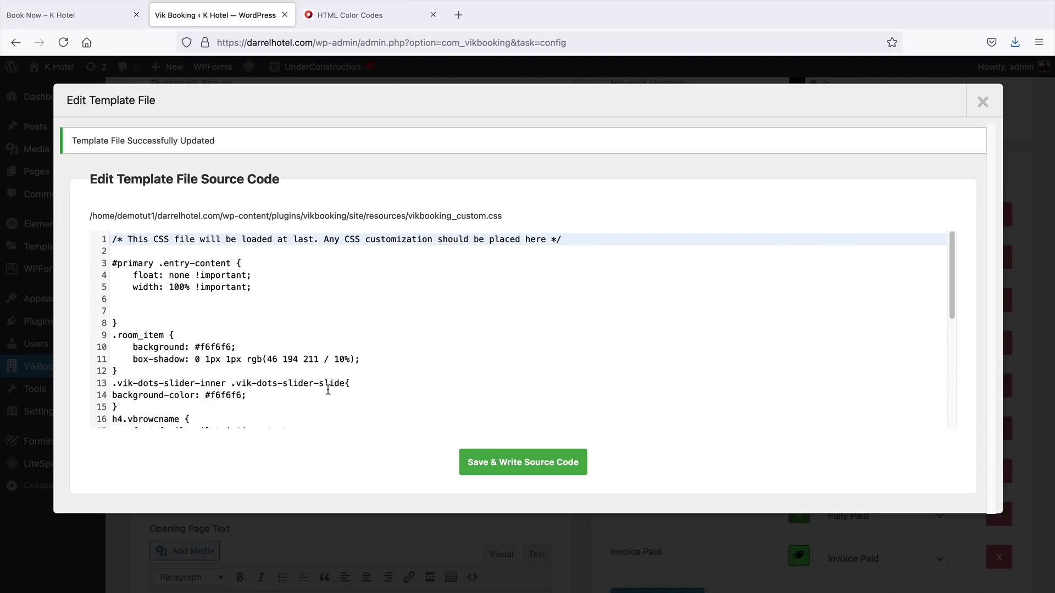
pyautogui.scroll(-3, 328, 390)
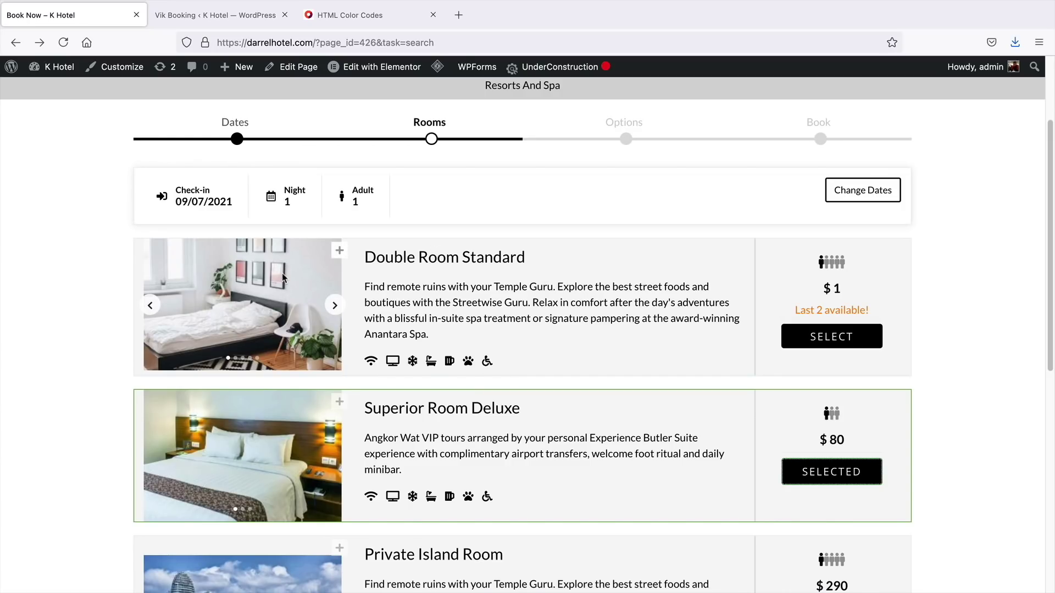
# Select Double Room Standard and scroll through its description, characteristics and prices.
pyautogui.click(828, 339)
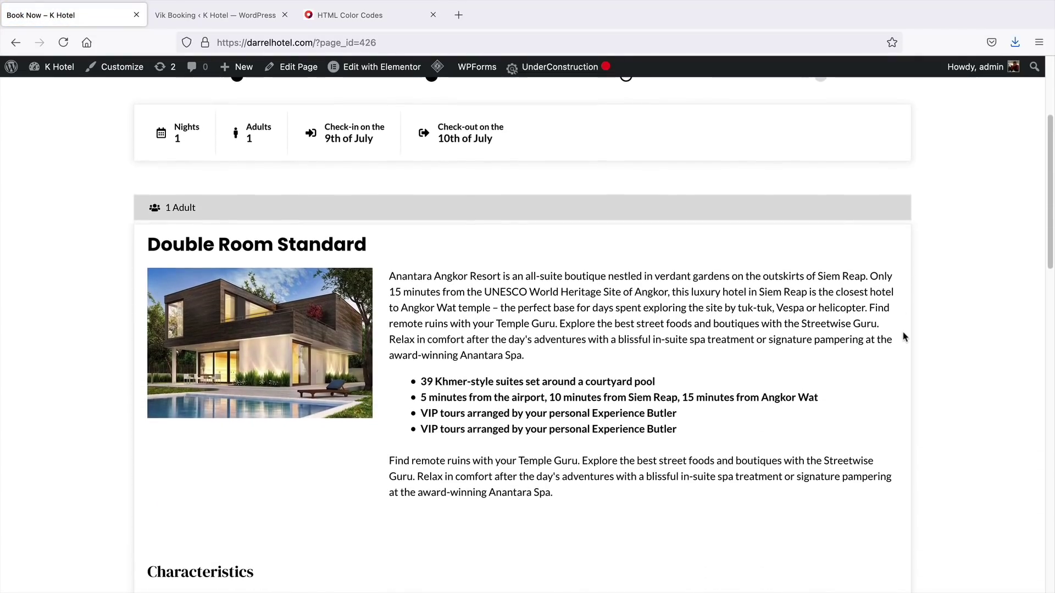
pyautogui.scroll(-3, 934, 341)
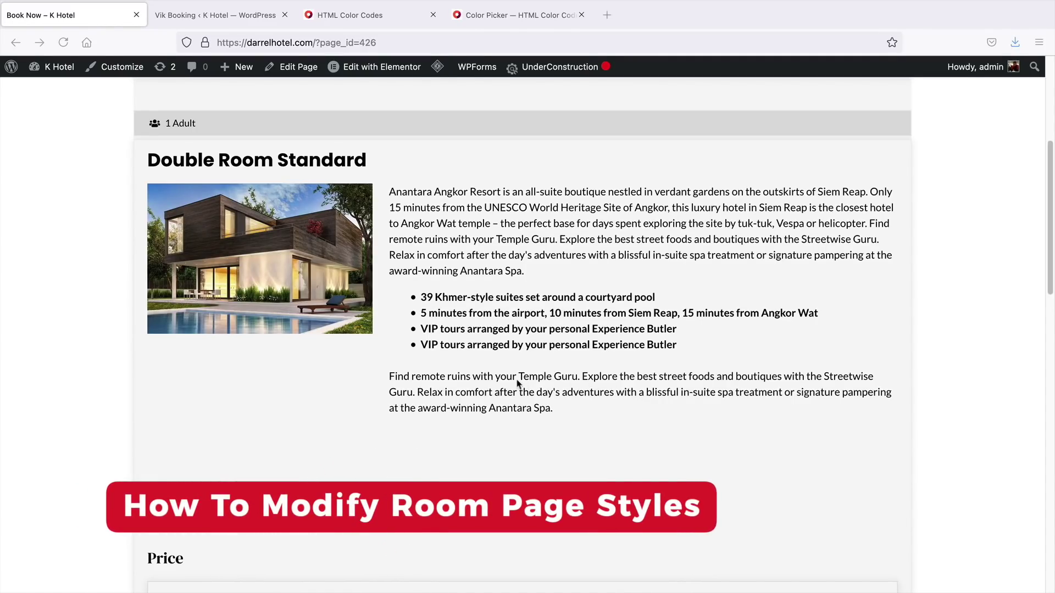
pyautogui.scroll(-3, 396, 412)
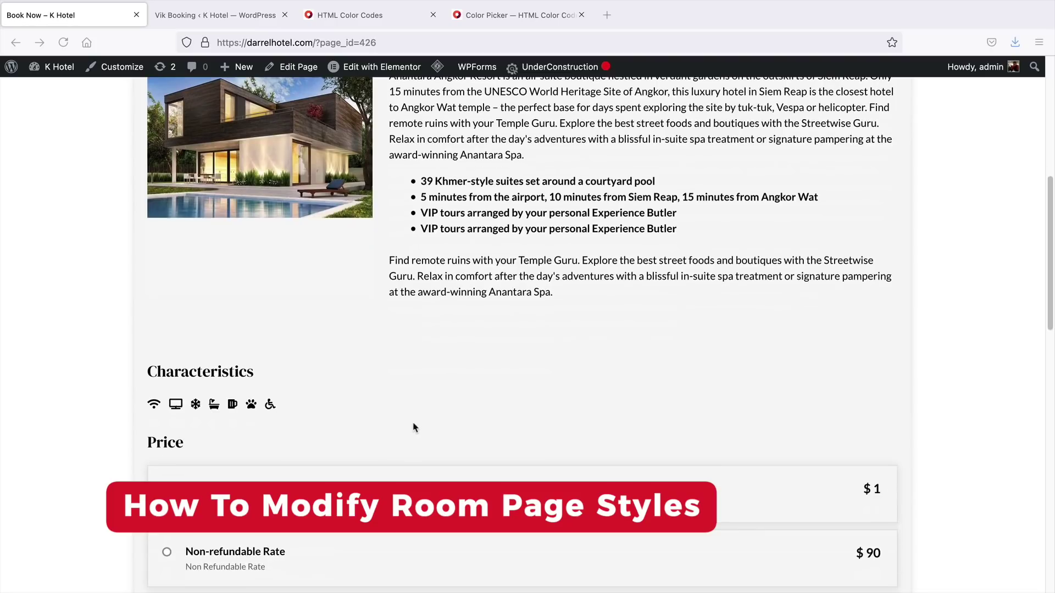
pyautogui.scroll(3, 262, 466)
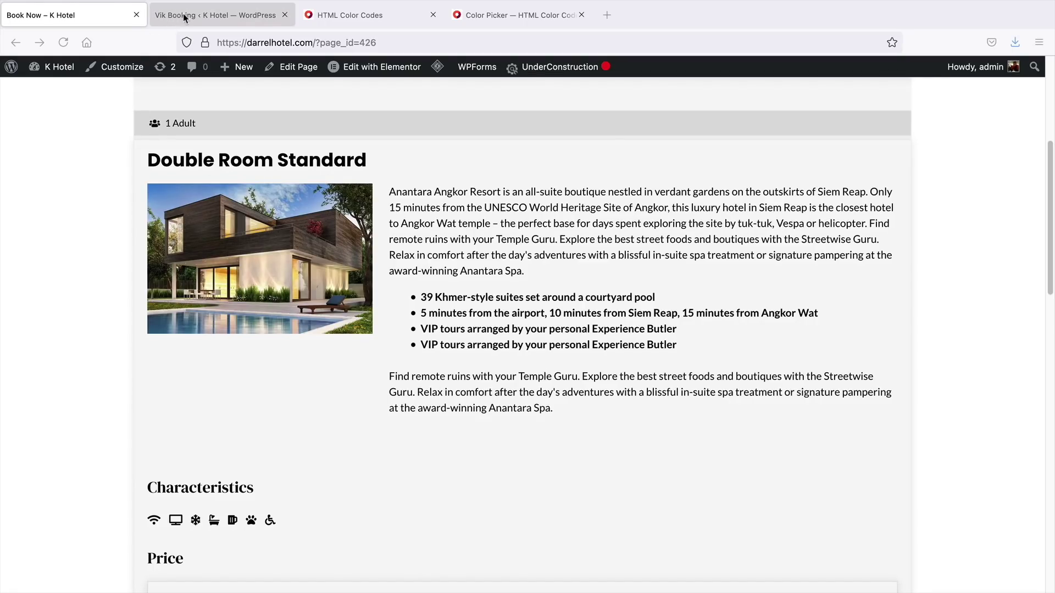
pyautogui.scroll(1, 192, 152)
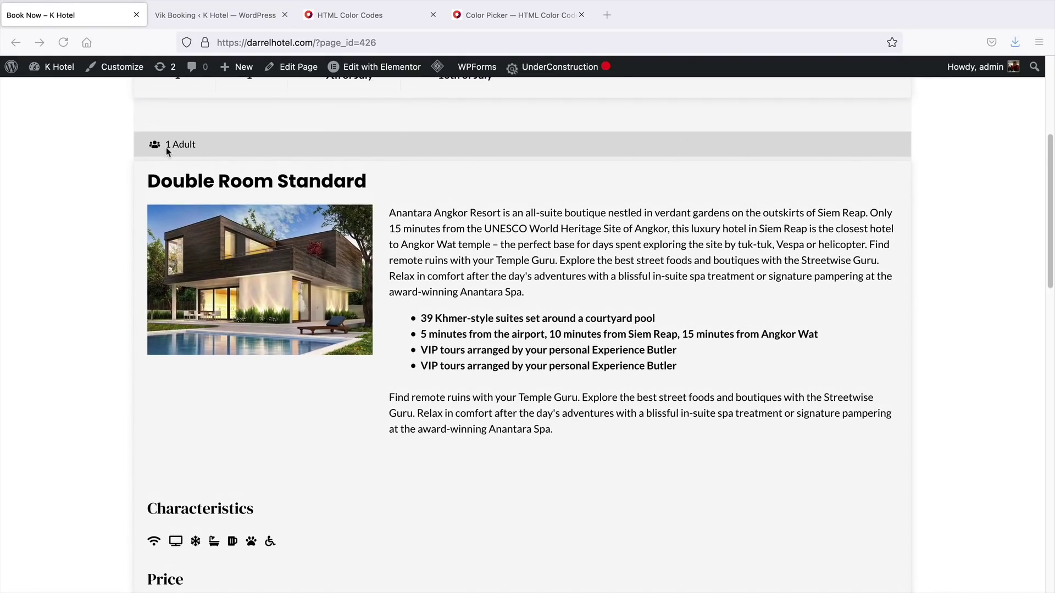
pyautogui.scroll(2, 167, 152)
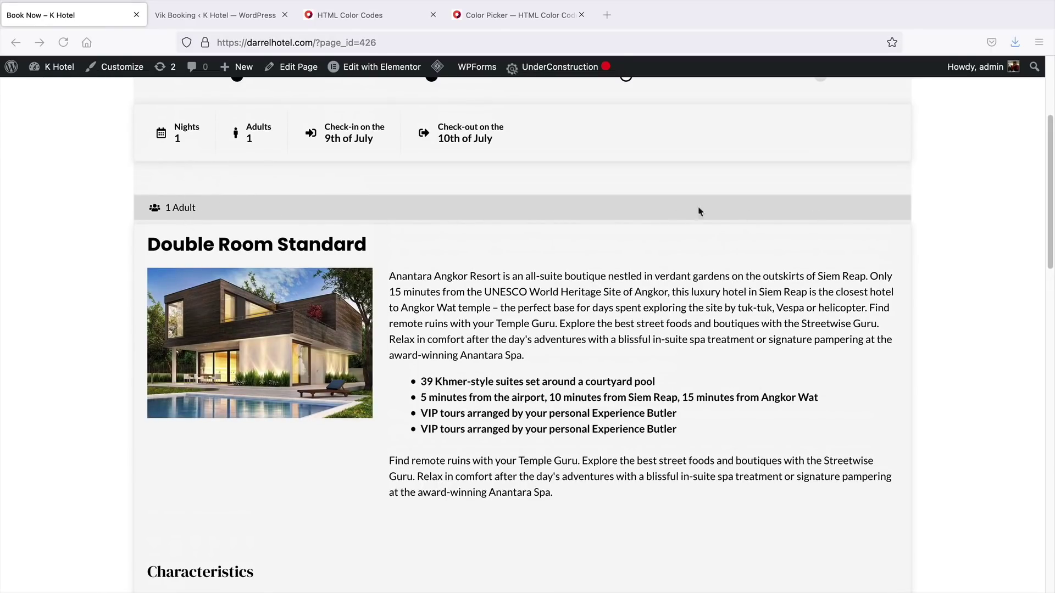
# Set the room header background on line 26 to red #eb1010, save, and reload Book Now.
pyautogui.click(203, 20)
pyautogui.scroll(-6, 317, 376)
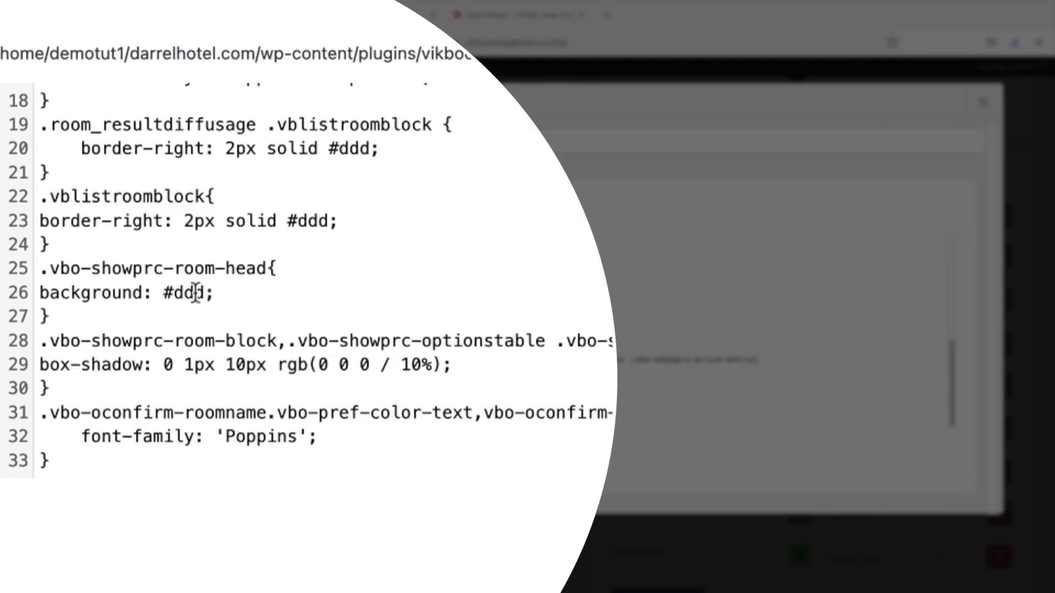
pyautogui.doubleClick(194, 293)
pyautogui.rightClick(194, 292)
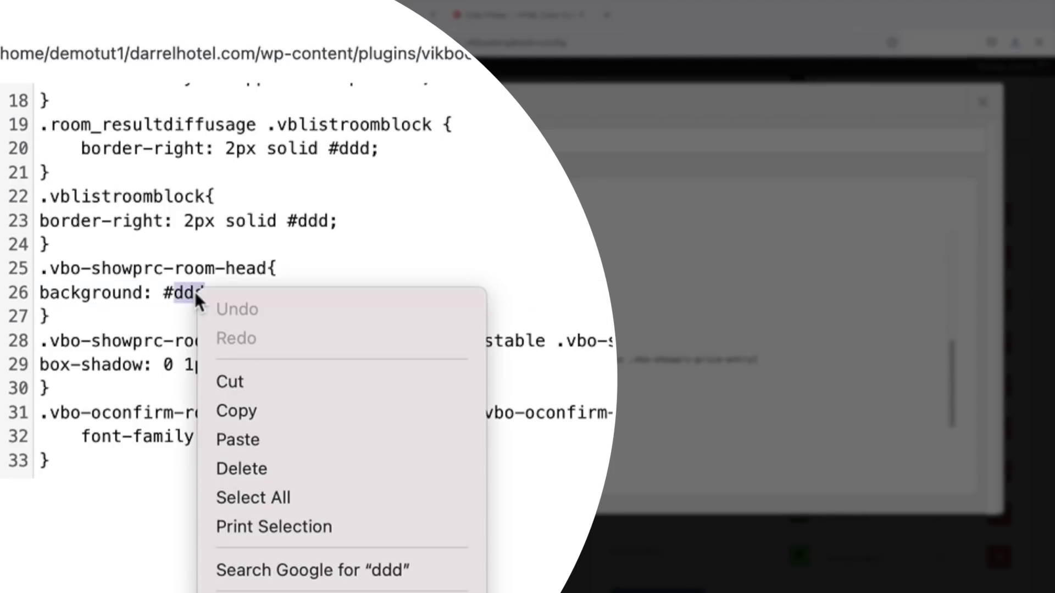
pyautogui.click(264, 439)
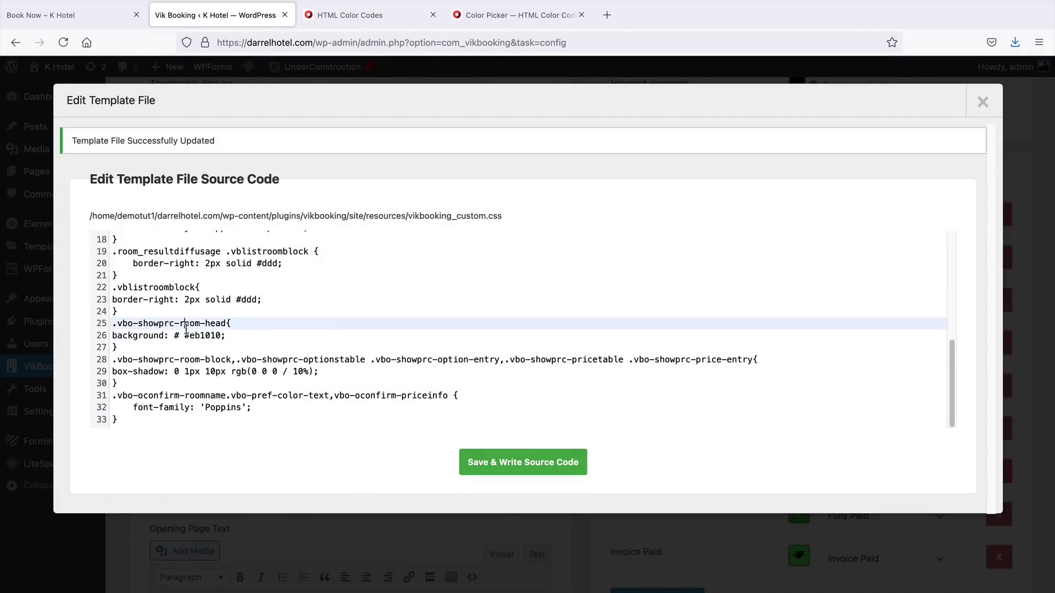
pyautogui.press('BackSpace')
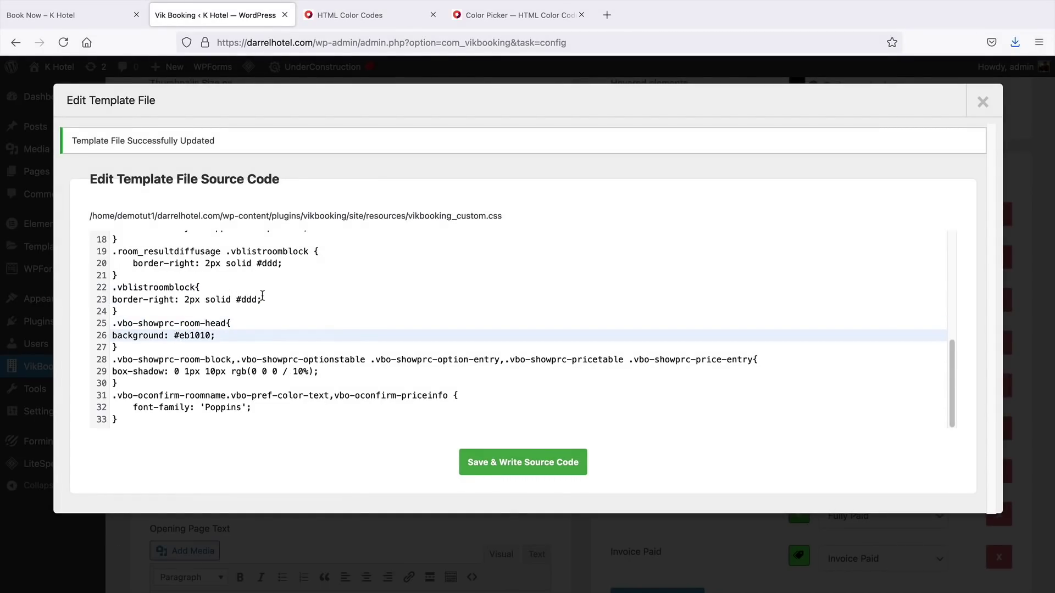
pyautogui.click(400, 15)
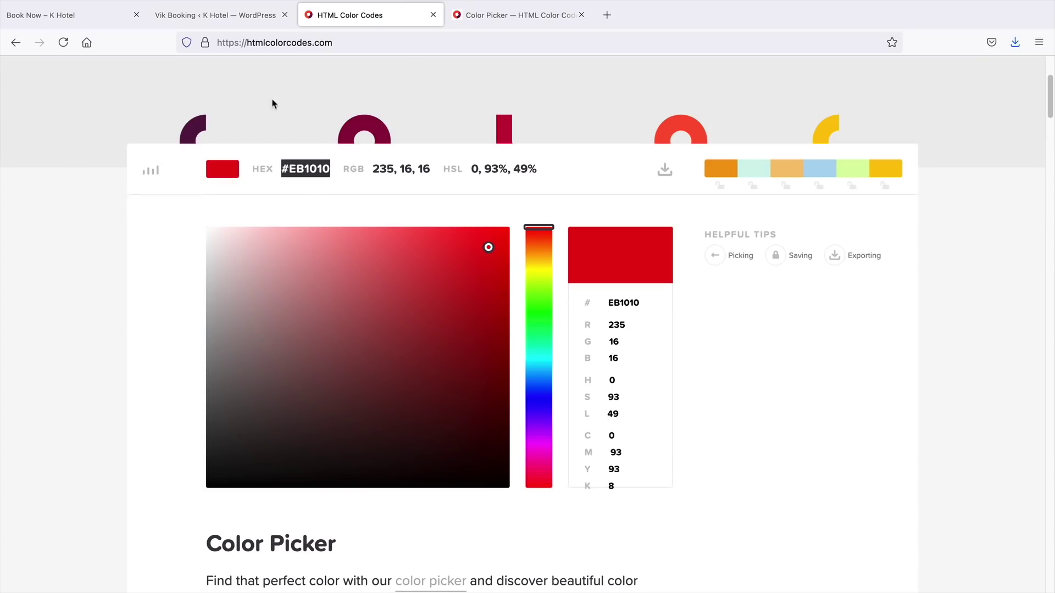
pyautogui.click(126, 19)
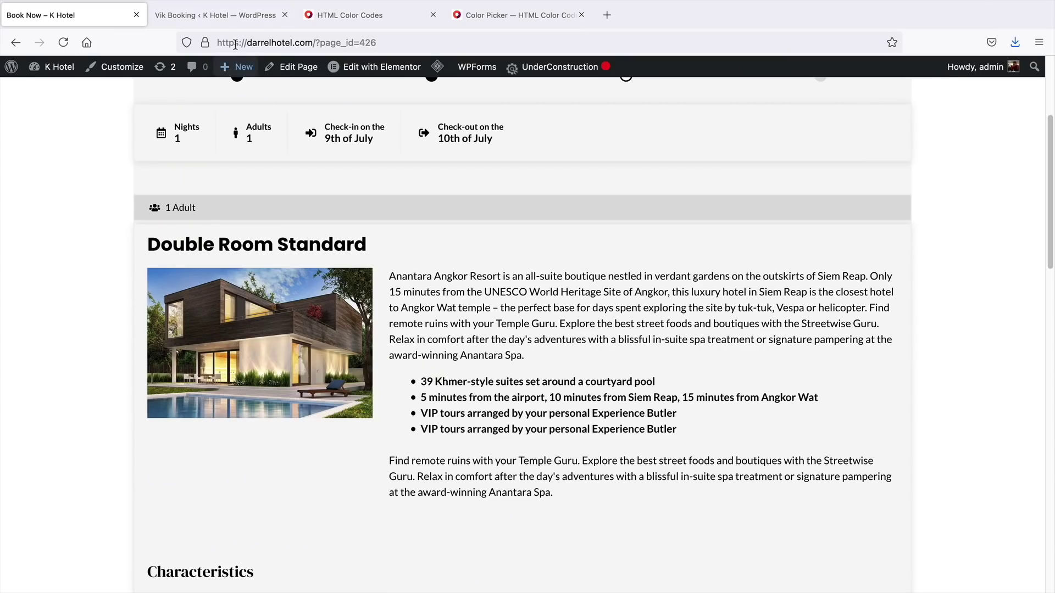
pyautogui.click(230, 16)
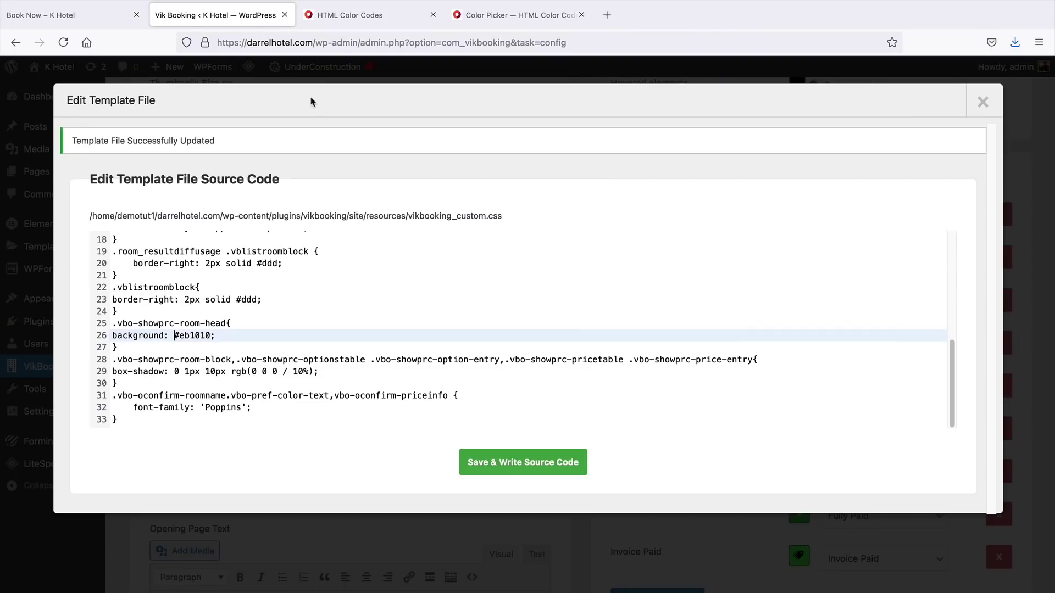
pyautogui.click(530, 471)
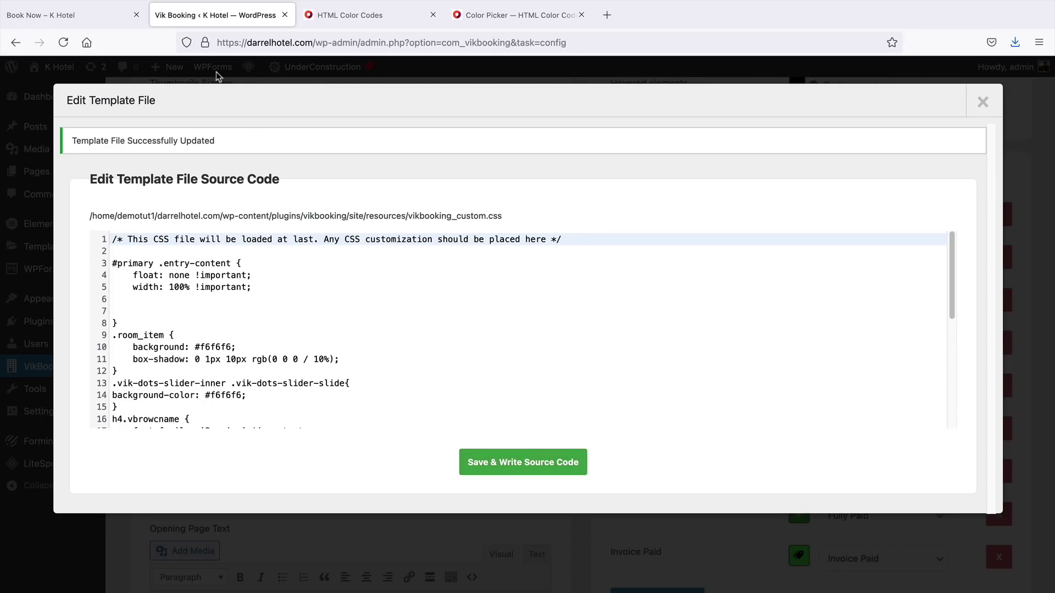
pyautogui.click(130, 14)
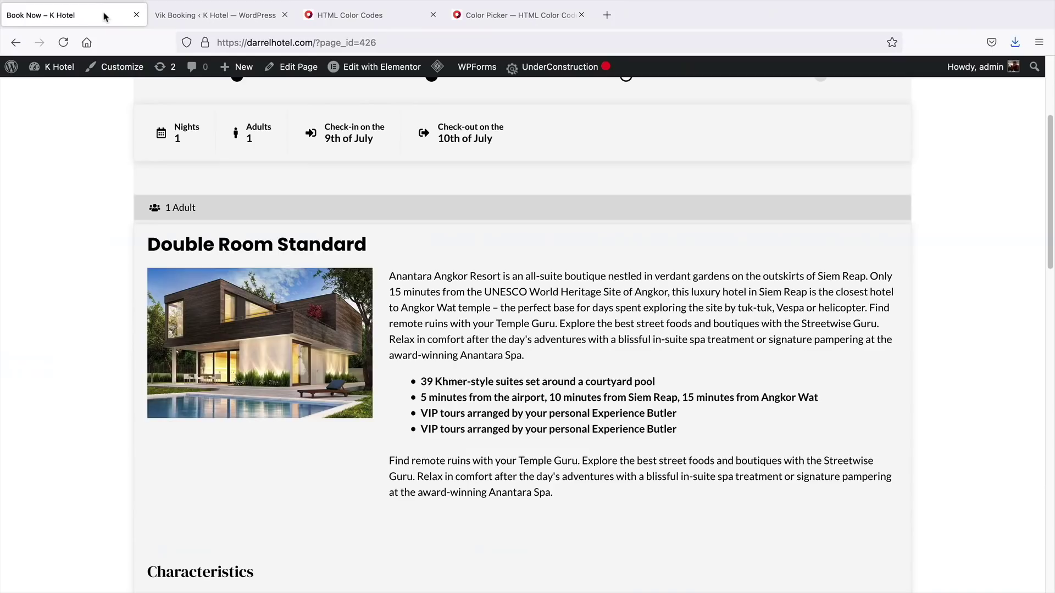
pyautogui.click(73, 45)
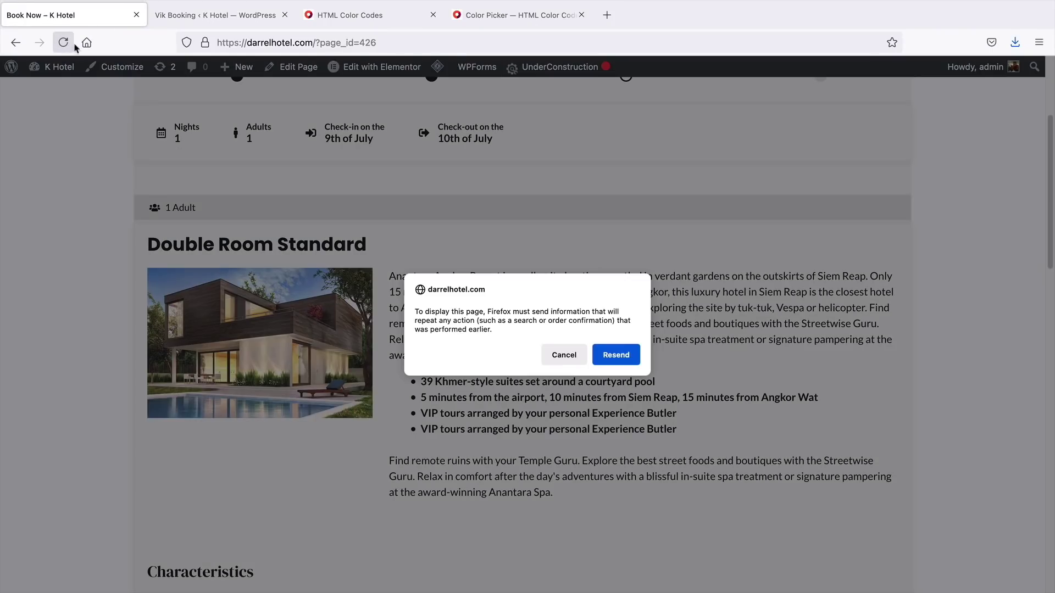
pyautogui.click(638, 357)
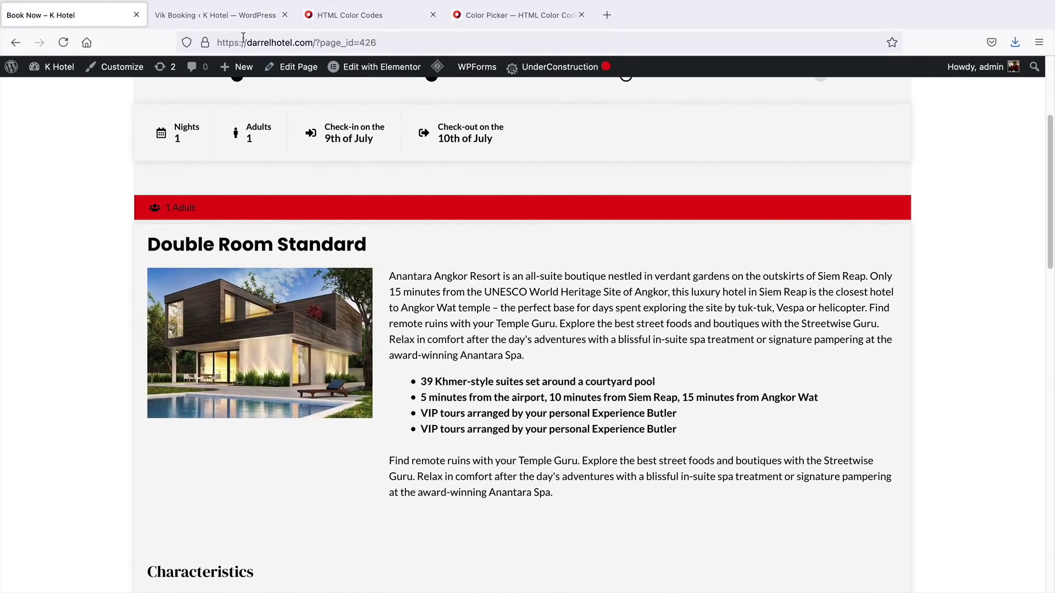
# Remove eb1010 from line 26 so the header returns to #ddd, save, and reload.
pyautogui.click(242, 16)
pyautogui.scroll(-5, 214, 308)
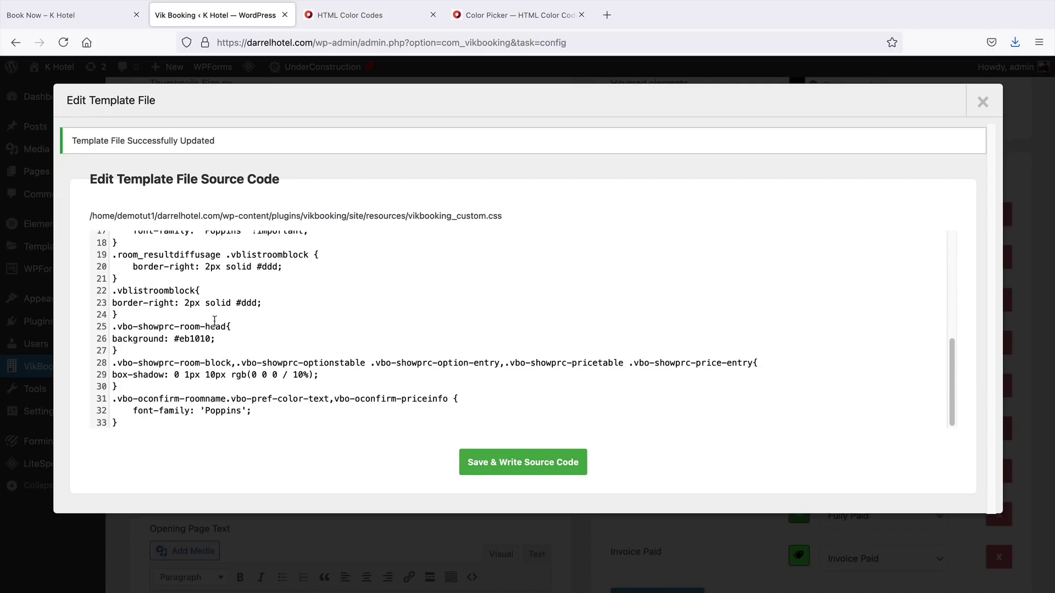
pyautogui.scroll(-1, 211, 341)
pyautogui.doubleClick(193, 337)
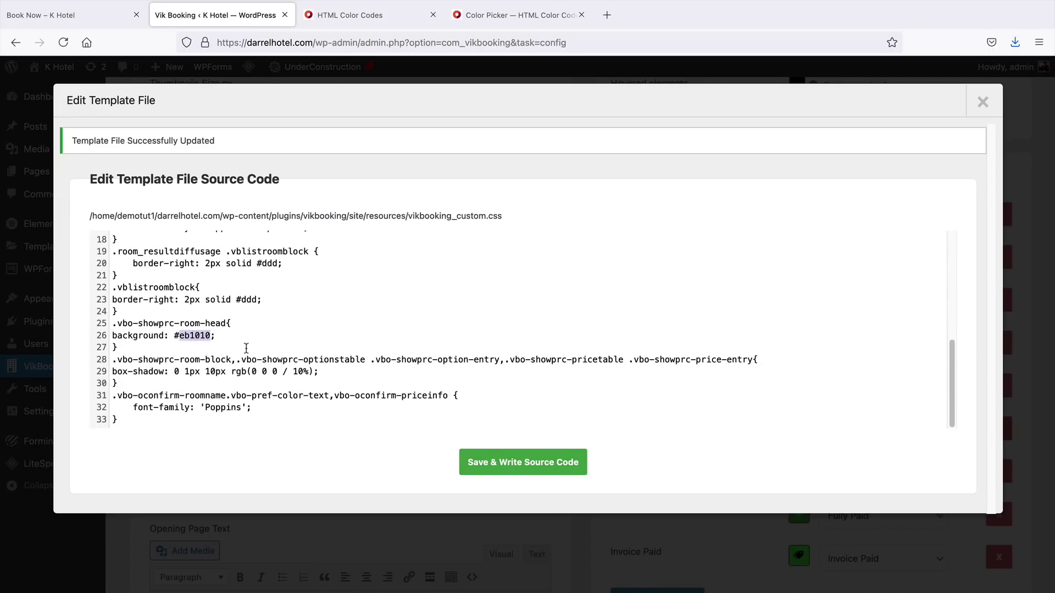
pyautogui.write('ss')
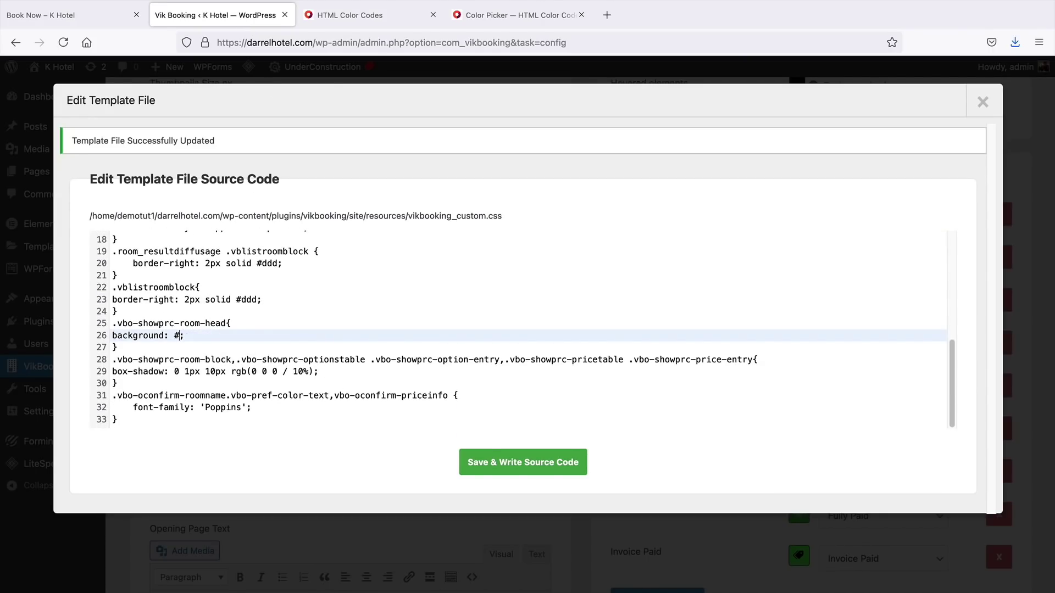
pyautogui.click(527, 468)
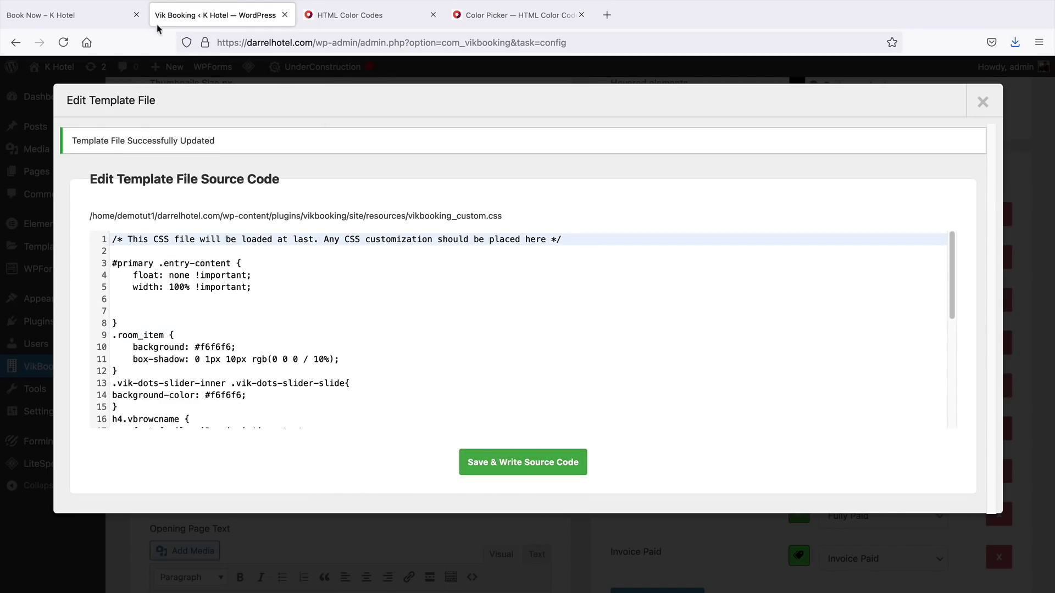
pyautogui.click(109, 16)
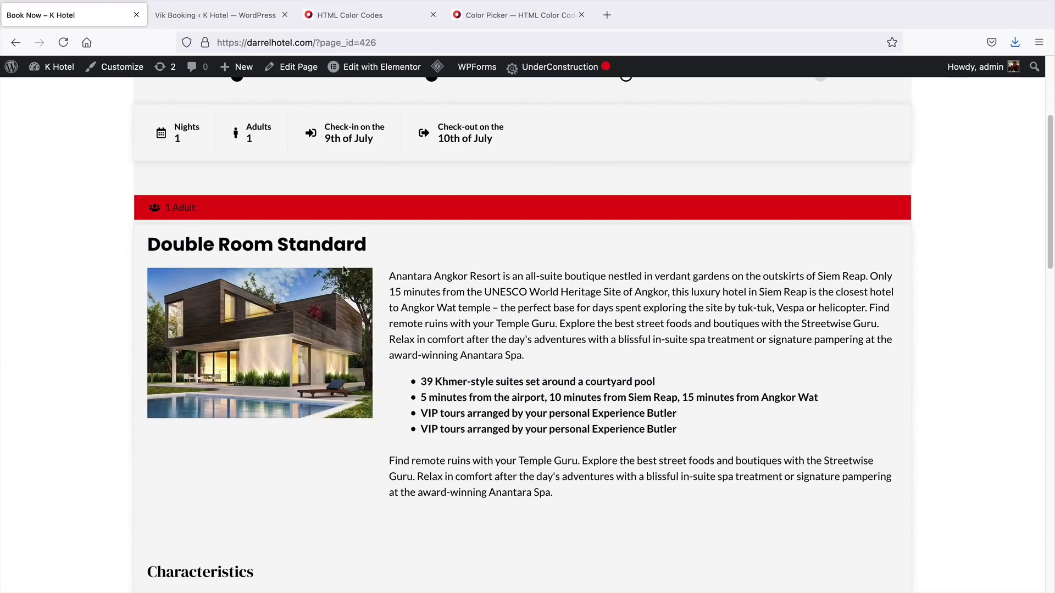
pyautogui.moveTo(365, 294)
pyautogui.click(63, 43)
# Open Book Now in Elementor and scroll to the shortcode section's Advanced background settings.
pyautogui.click(612, 358)
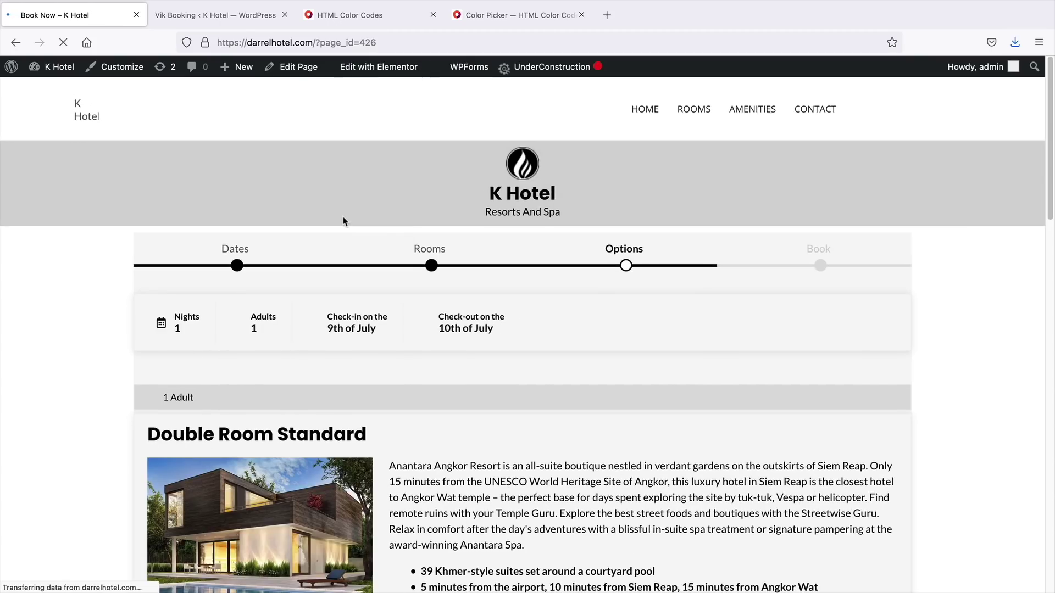
pyautogui.click(383, 68)
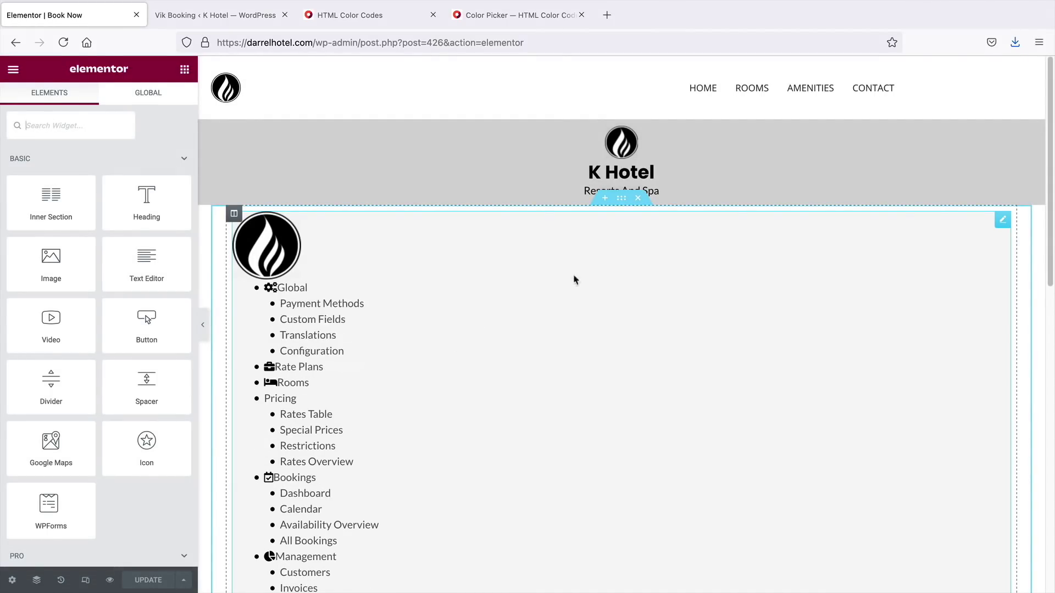
pyautogui.click(1003, 220)
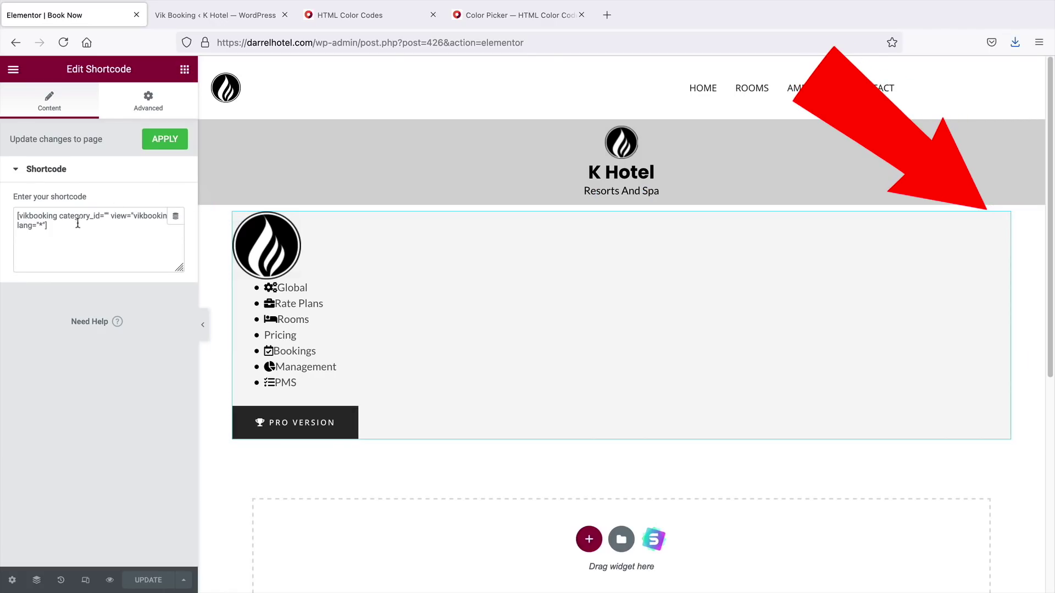
pyautogui.click(145, 106)
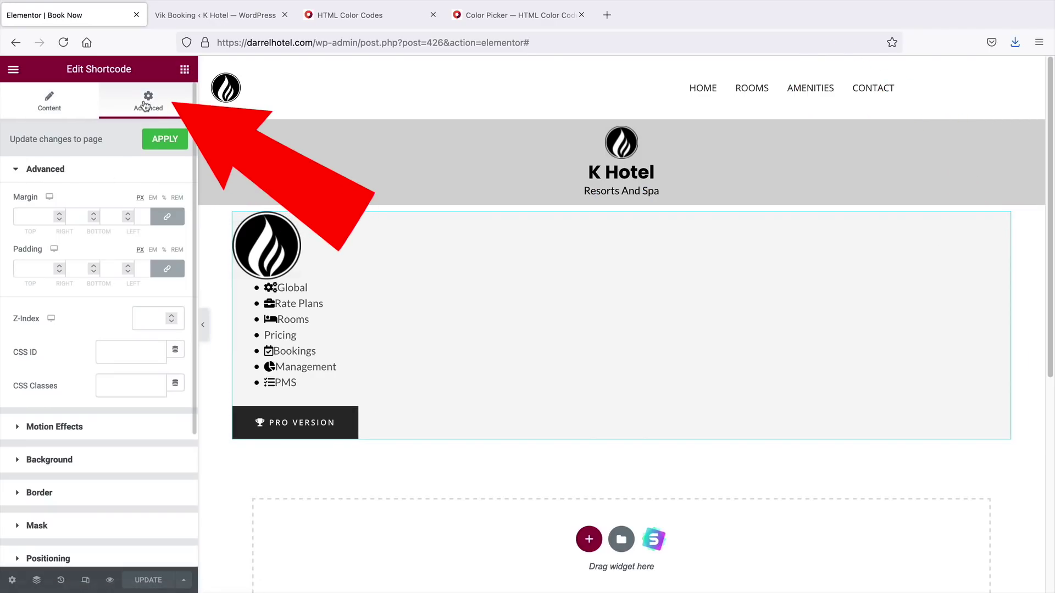
pyautogui.scroll(-2, 105, 307)
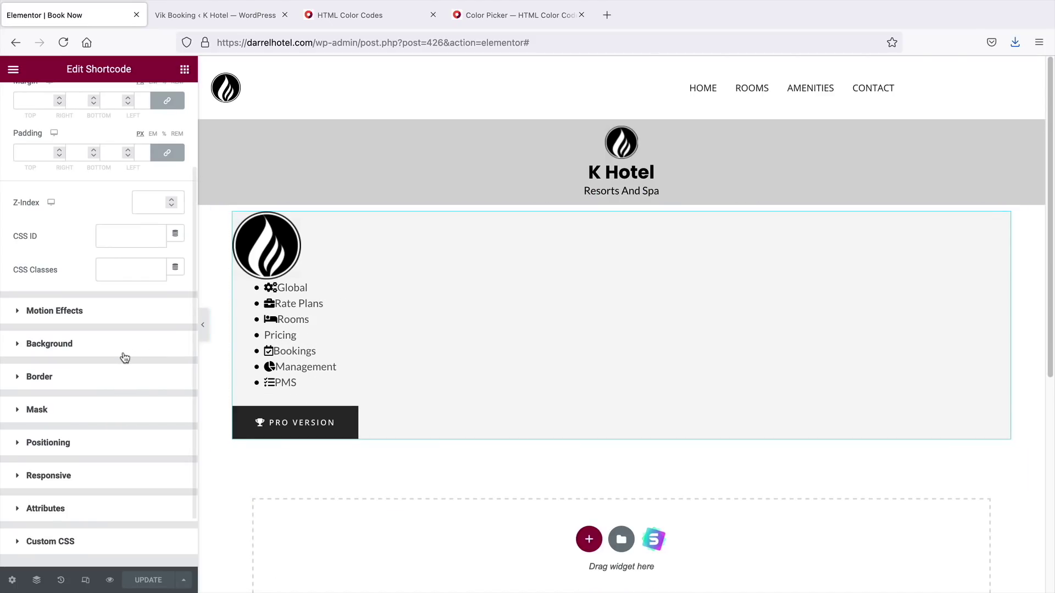
pyautogui.scroll(-1, 125, 358)
# Pick the pale pinkish-grey #EFEAEA as the shortcode section's background colour.
pyautogui.click(92, 290)
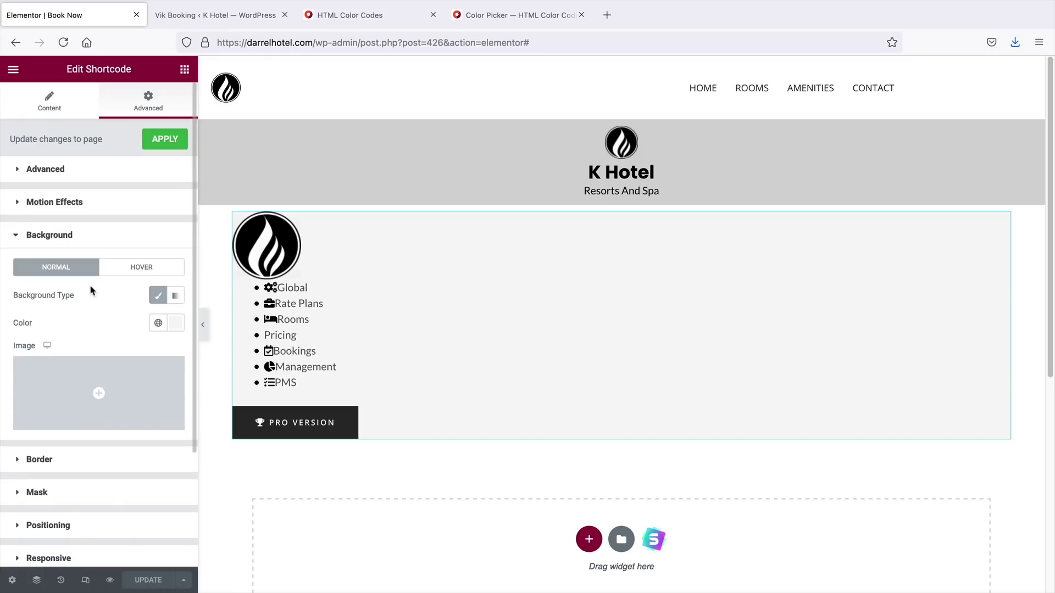
pyautogui.click(175, 323)
pyautogui.click(69, 405)
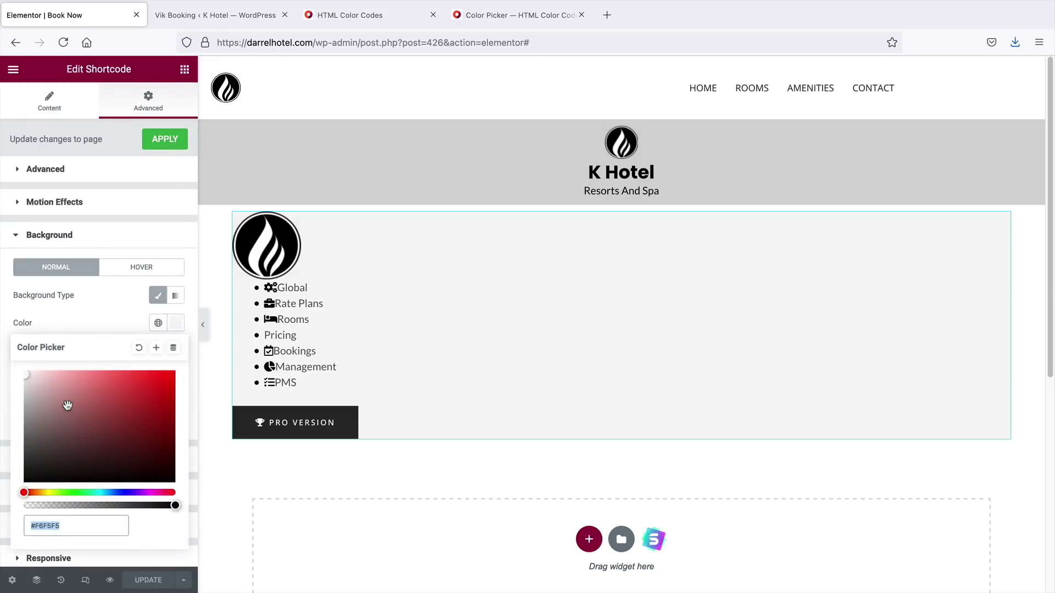
pyautogui.moveTo(69, 405); pyautogui.dragTo(25, 378)
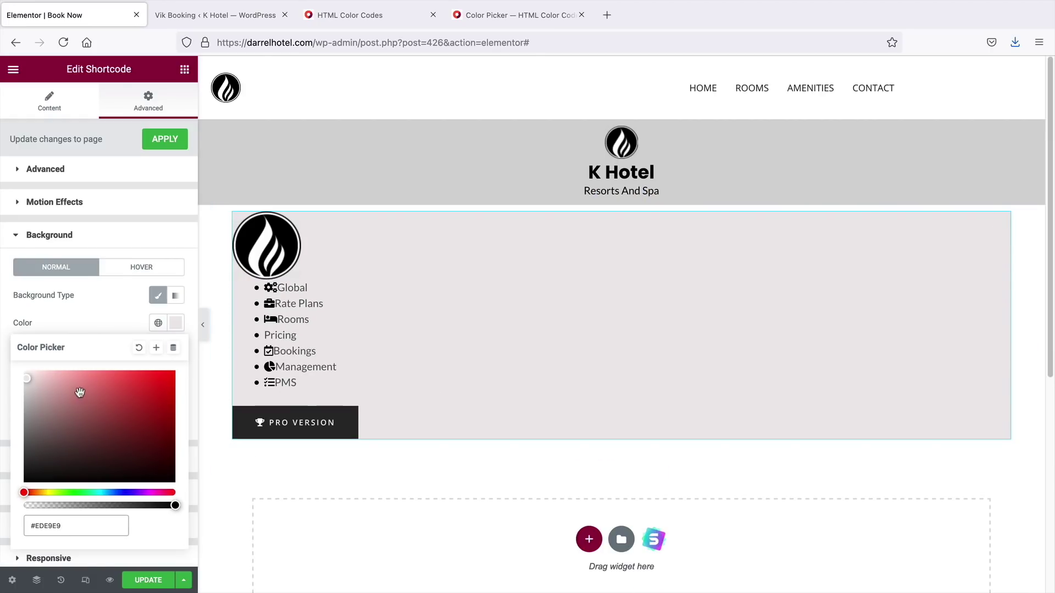
pyautogui.moveTo(26, 379); pyautogui.dragTo(25, 377)
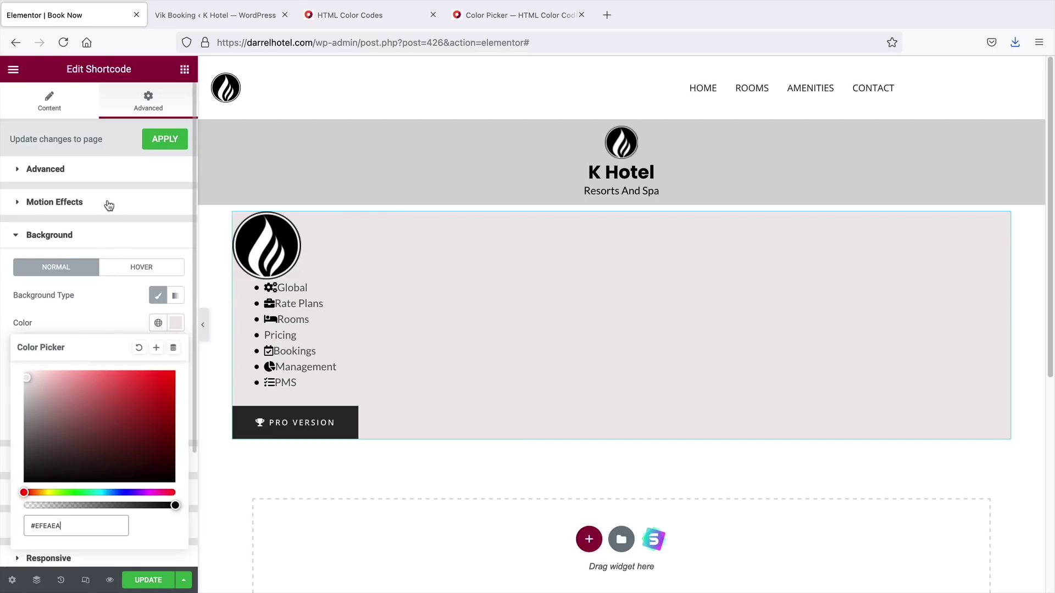
pyautogui.click(130, 329)
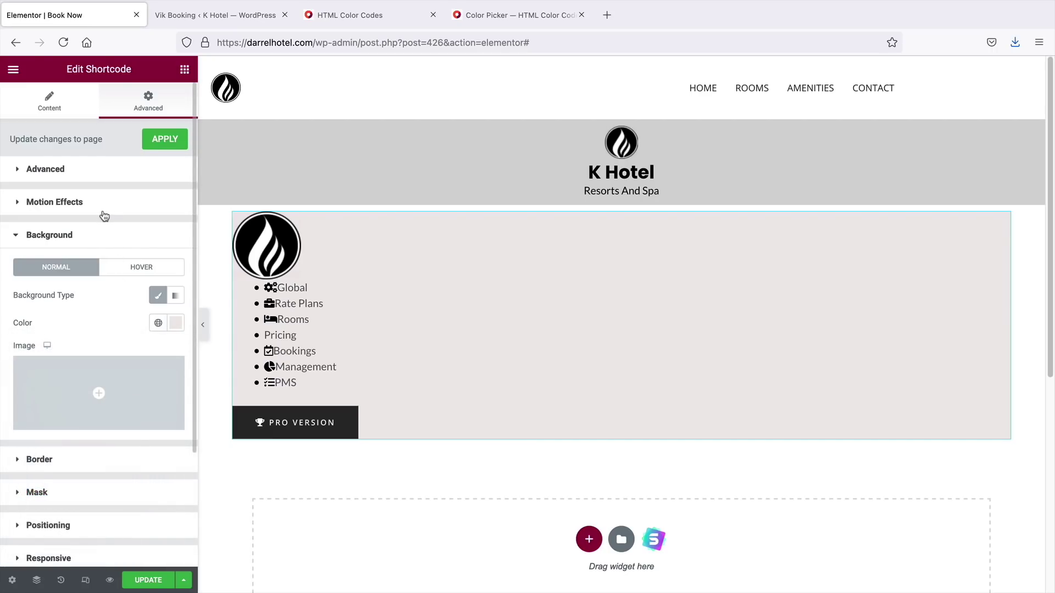
# Preview Fade In Down, Fade In Right, Zoom In Down and Slide In Down entrance animations.
pyautogui.click(105, 214)
pyautogui.click(118, 249)
pyautogui.click(122, 341)
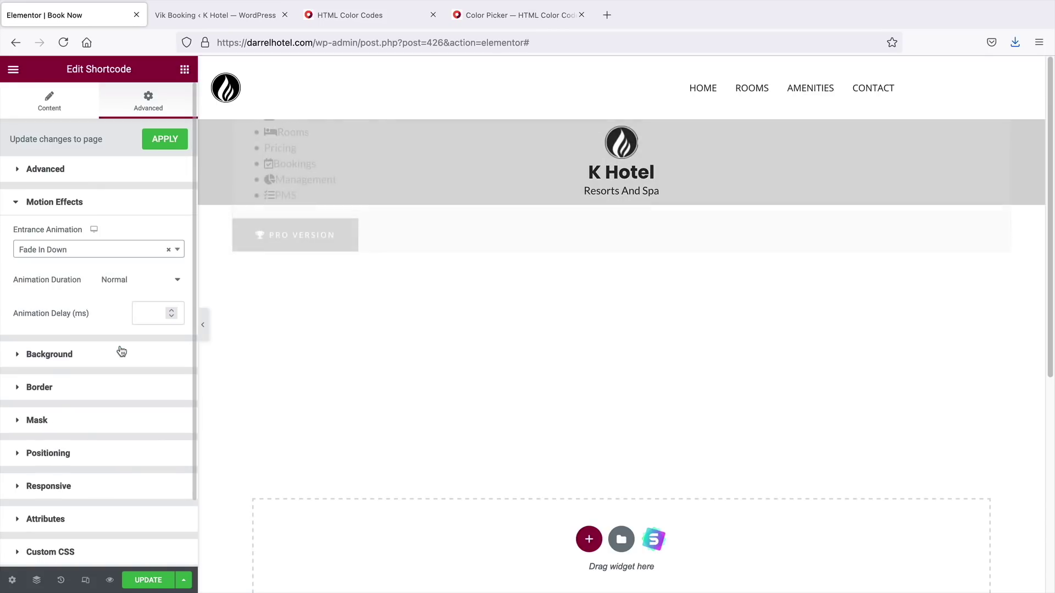
pyautogui.click(99, 249)
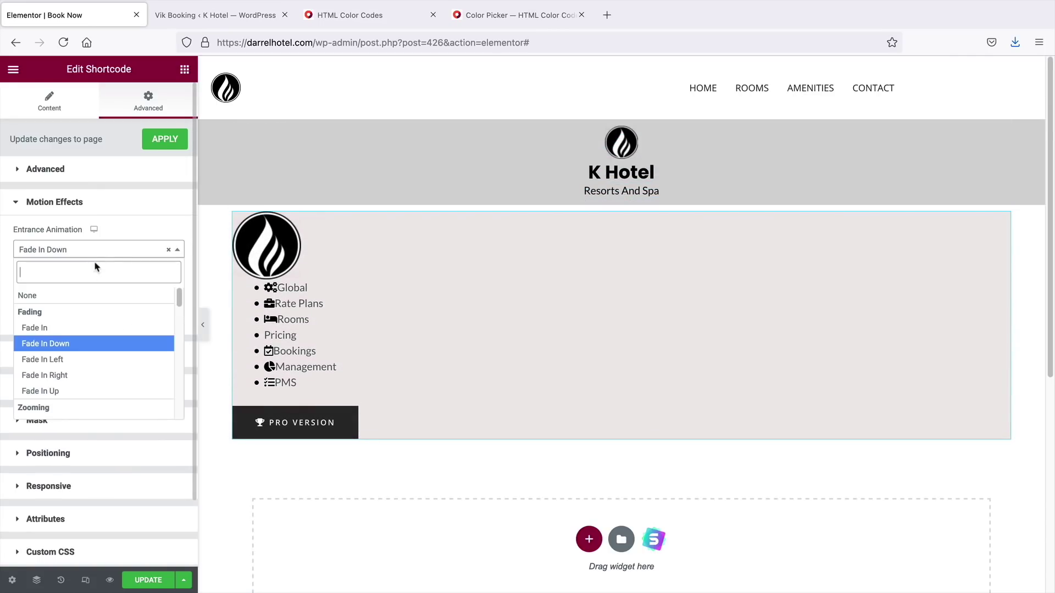
pyautogui.click(94, 375)
pyautogui.scroll(-1, 92, 352)
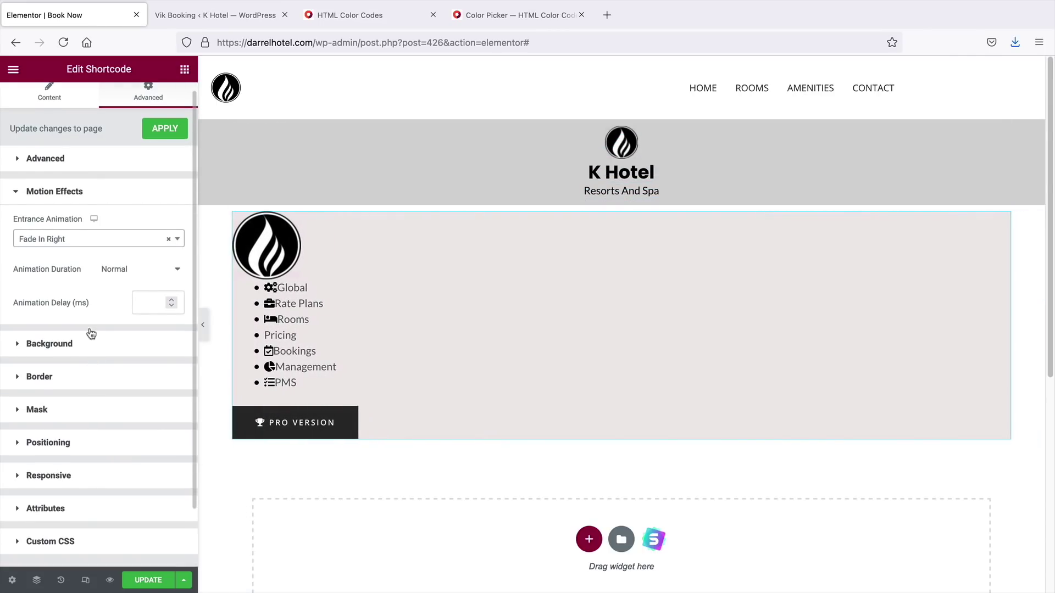
pyautogui.click(110, 243)
pyautogui.scroll(-3, 109, 335)
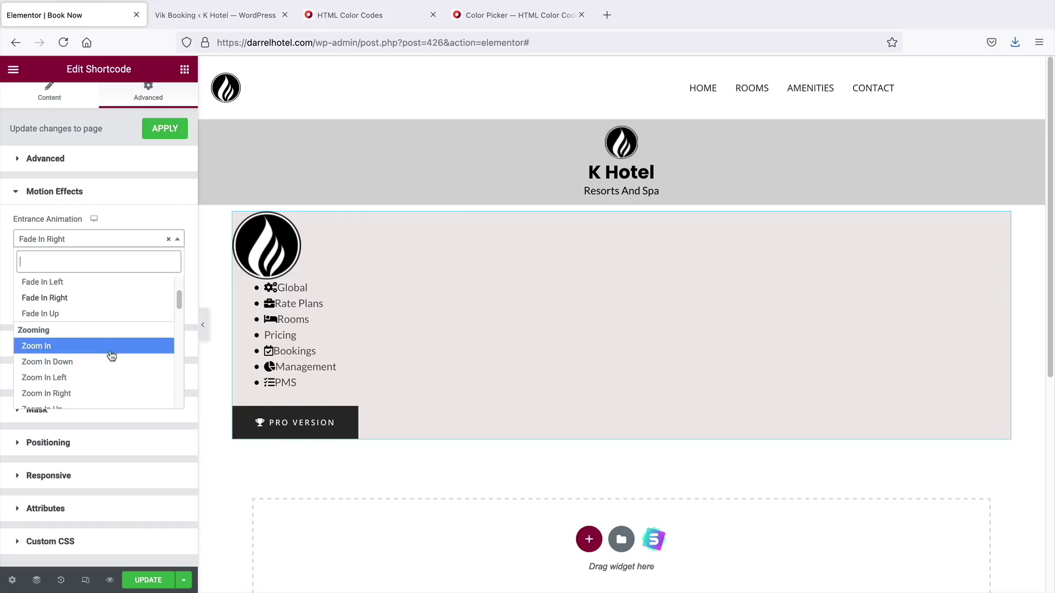
pyautogui.click(108, 362)
pyautogui.click(110, 239)
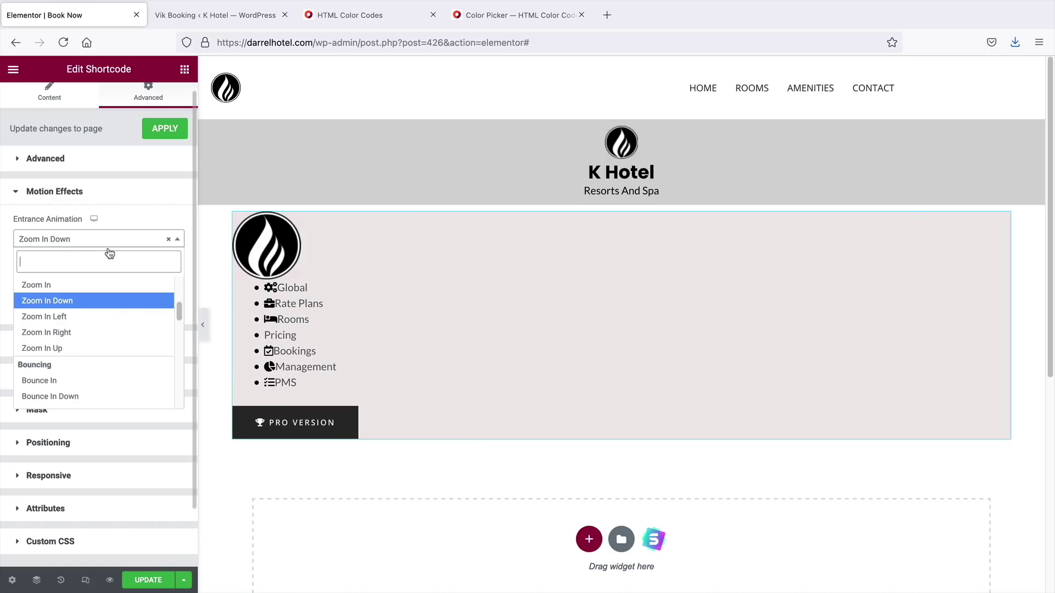
pyautogui.scroll(-2, 127, 340)
pyautogui.click(77, 361)
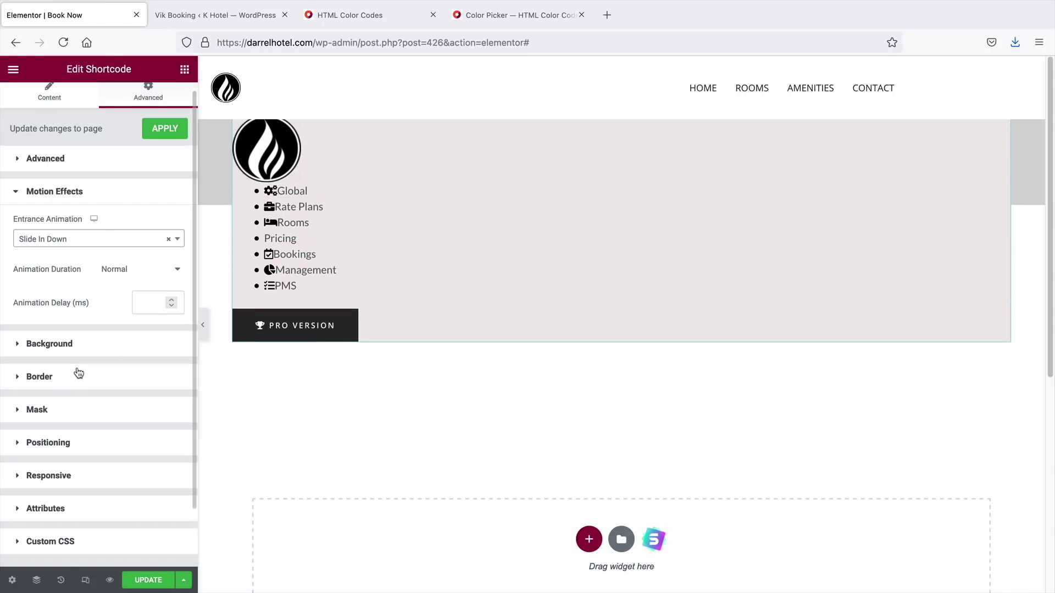
# Try Rotate In Down Left, Tada, Swing, Jello and Light Speed In, then settle on Shake.
pyautogui.click(77, 238)
pyautogui.scroll(-2, 82, 358)
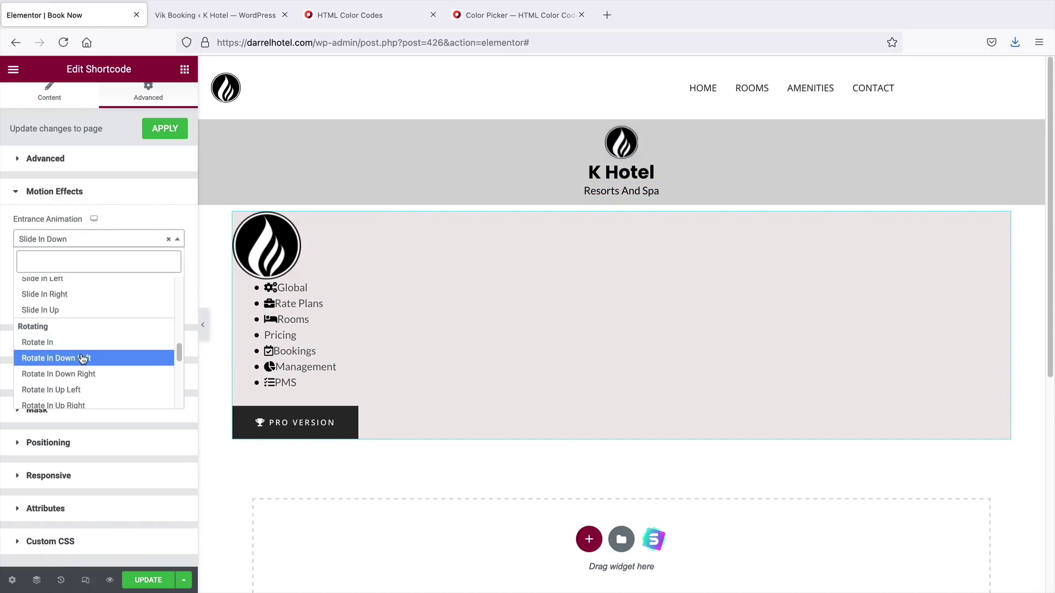
pyautogui.click(83, 357)
pyautogui.click(82, 239)
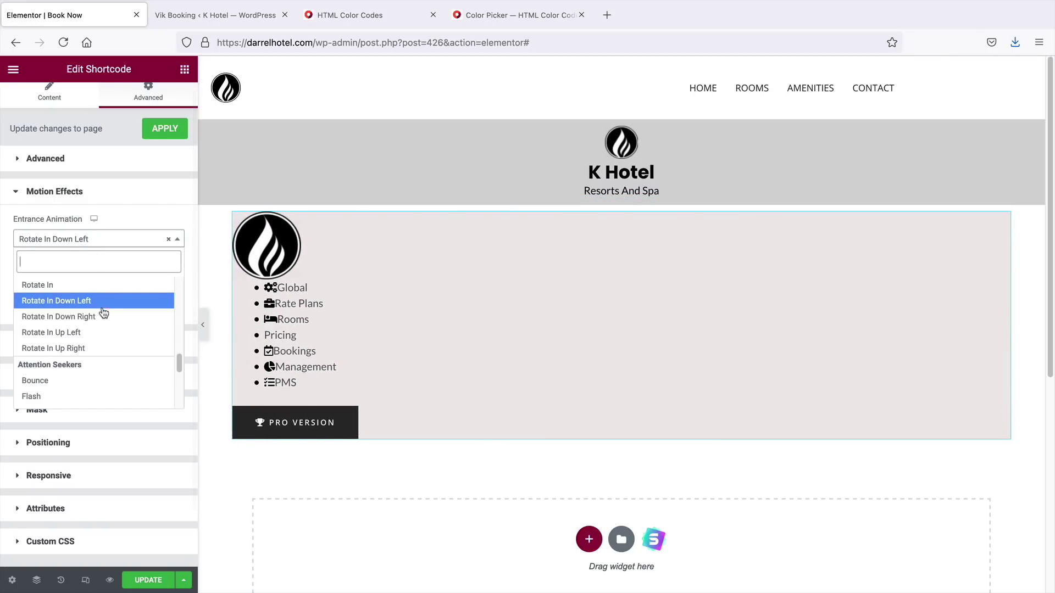
pyautogui.scroll(-3, 96, 326)
pyautogui.click(97, 325)
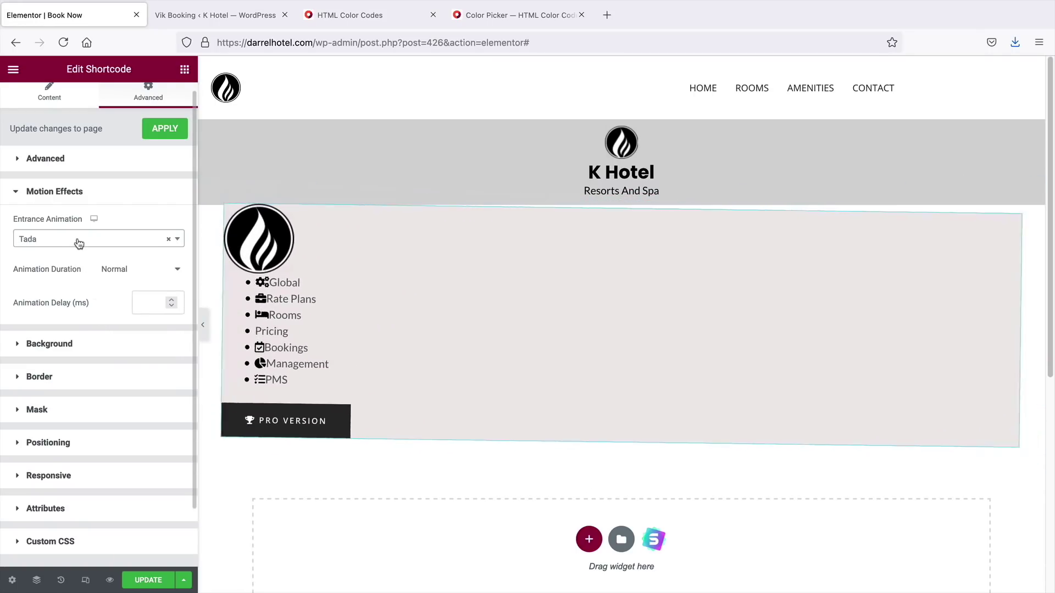
pyautogui.click(77, 238)
pyautogui.click(75, 288)
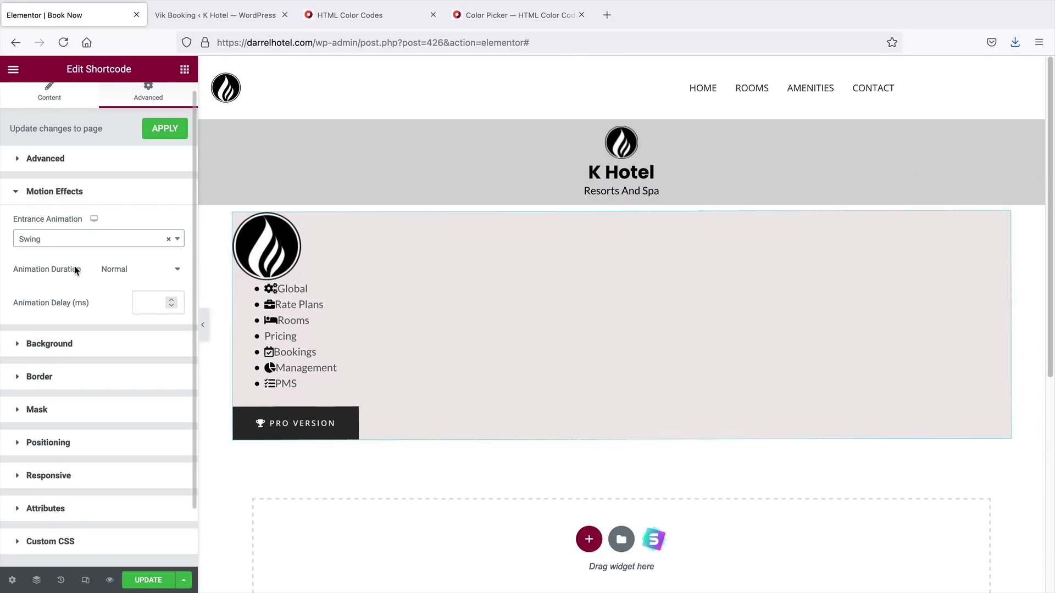
pyautogui.click(79, 240)
pyautogui.click(71, 347)
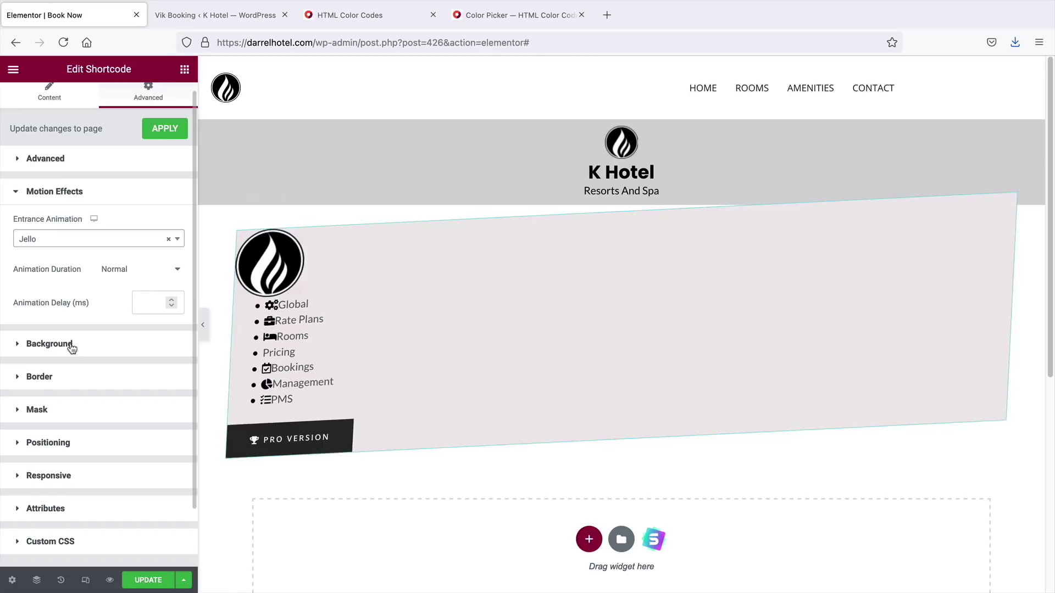
pyautogui.click(70, 242)
pyautogui.click(79, 368)
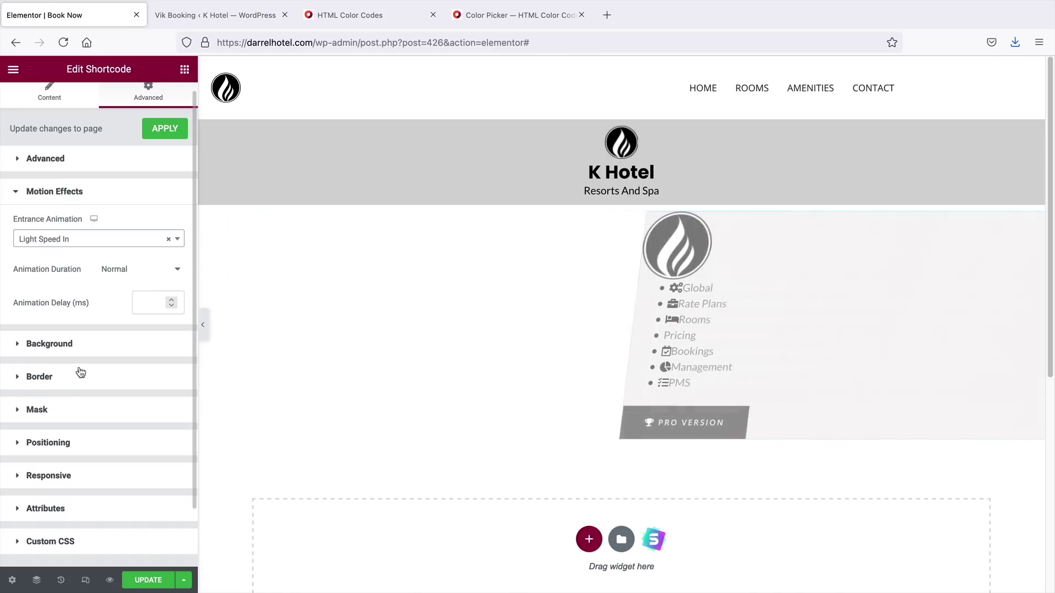
pyautogui.click(79, 239)
pyautogui.scroll(3, 101, 318)
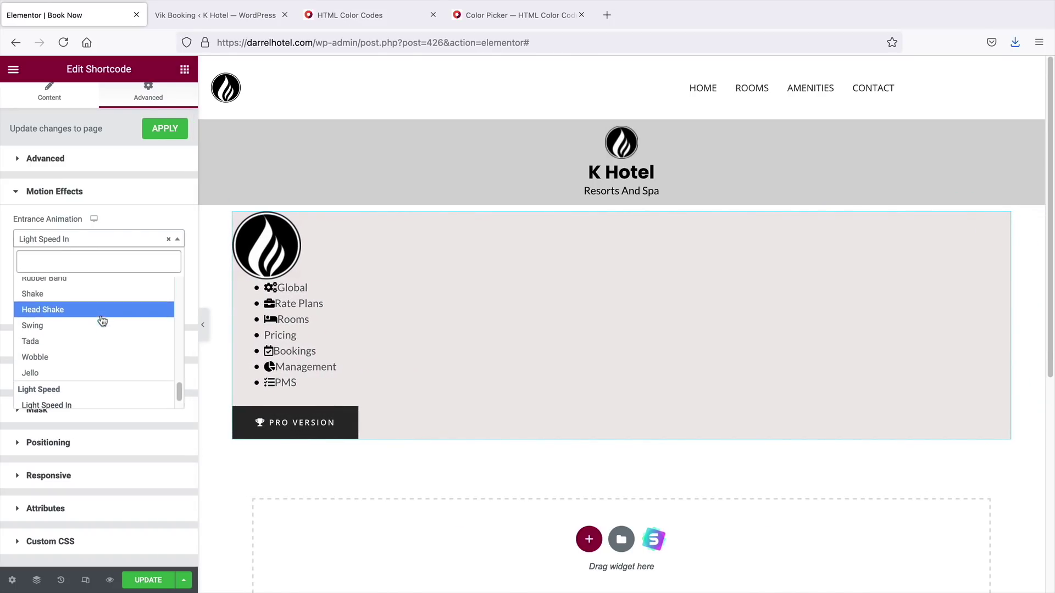
pyautogui.click(103, 303)
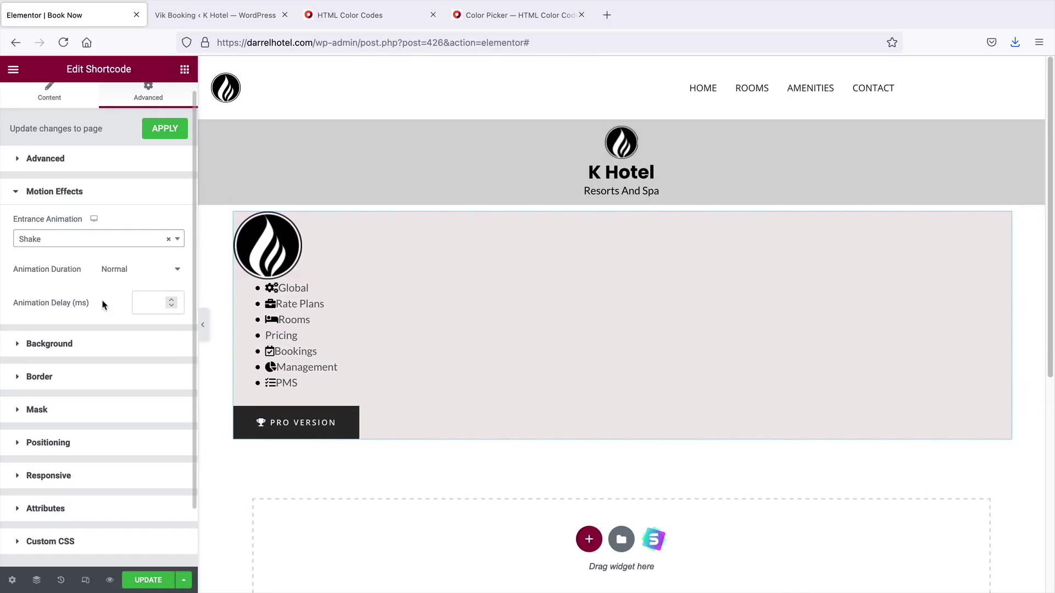
# Give the widget a semi-transparent red box shadow with Horizontal offset 100.
pyautogui.click(77, 376)
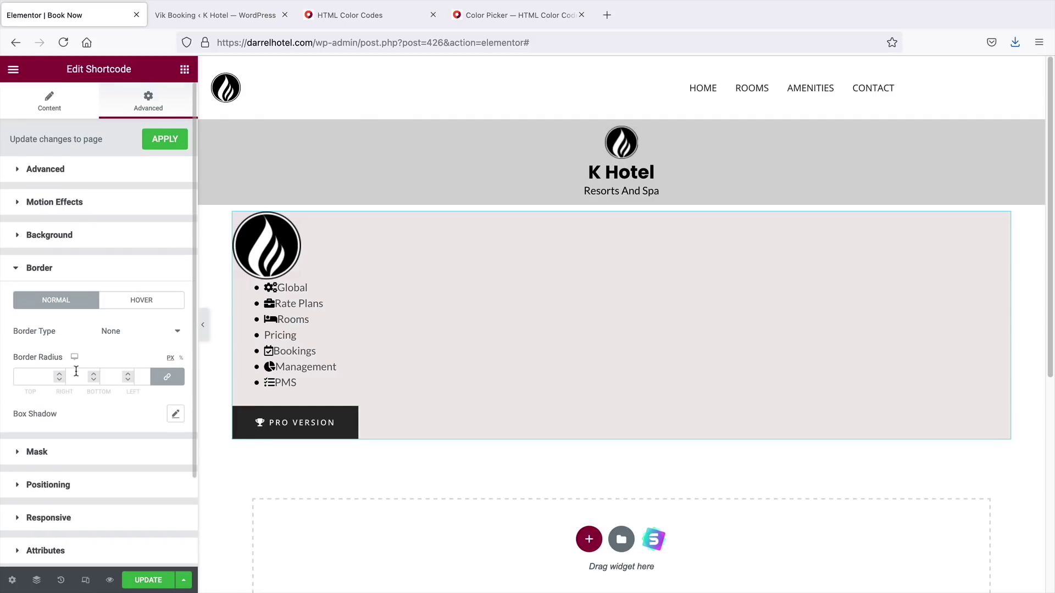
pyautogui.scroll(-2, 82, 369)
pyautogui.click(176, 373)
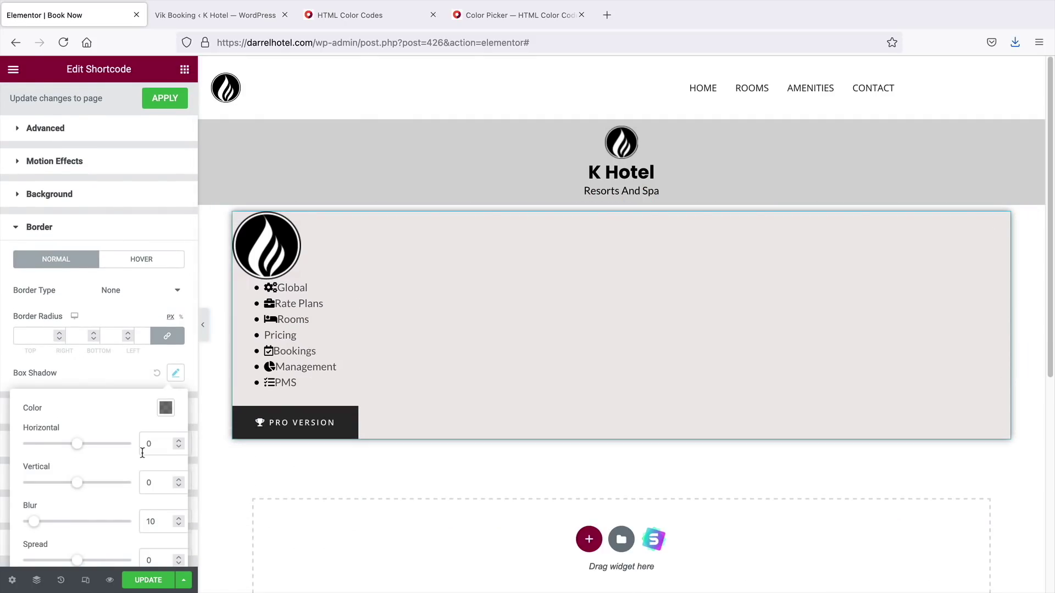
pyautogui.click(162, 412)
pyautogui.moveTo(159, 306); pyautogui.dragTo(231, 220)
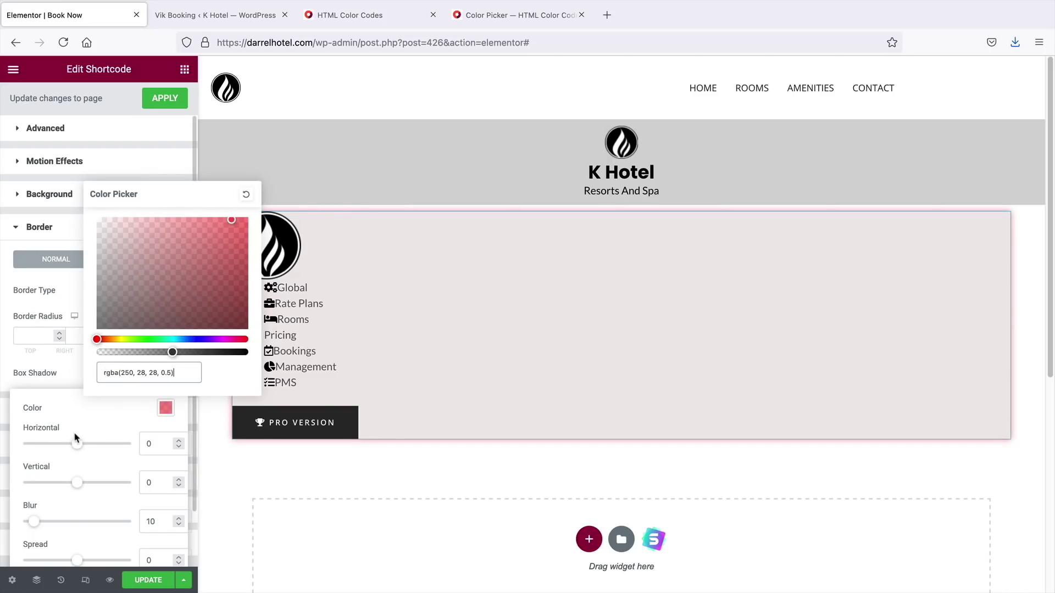
pyautogui.moveTo(77, 443); pyautogui.dragTo(117, 443)
pyautogui.click(115, 384)
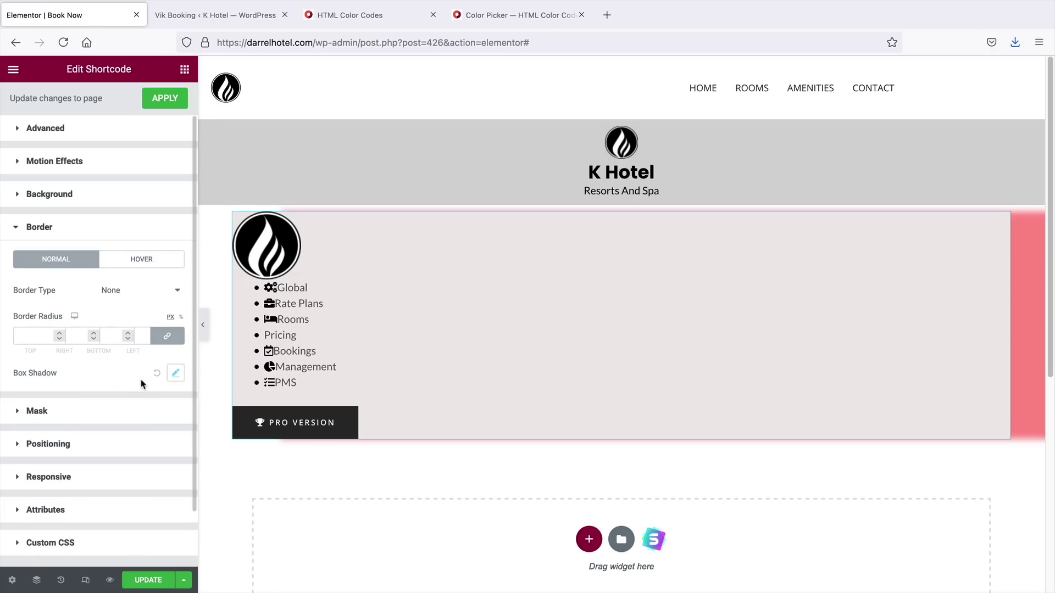
# Reset the box shadow to default and apply the changes to refresh the preview.
pyautogui.click(155, 377)
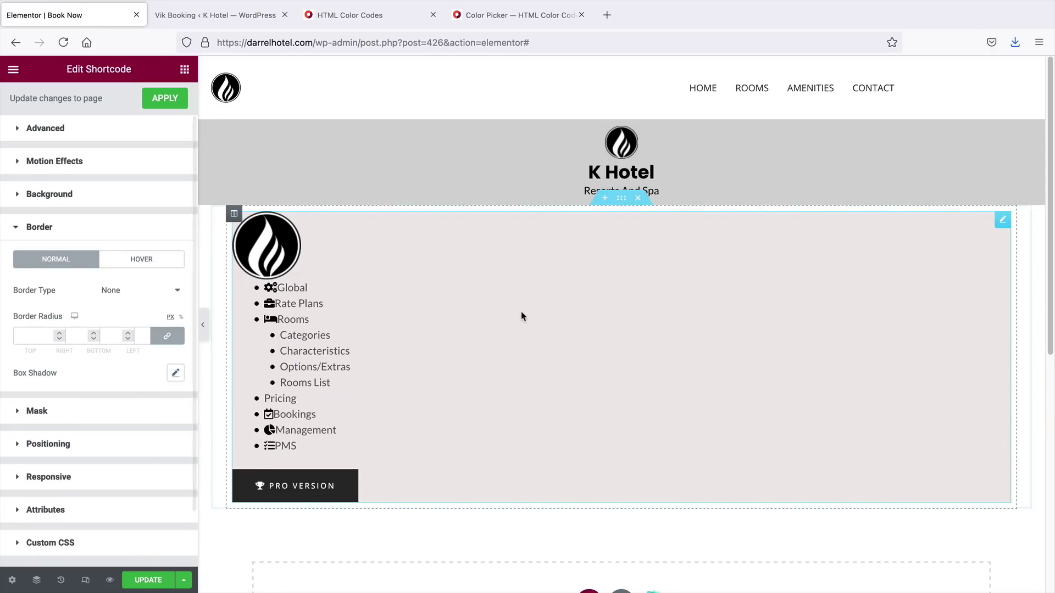
pyautogui.scroll(-2, 73, 448)
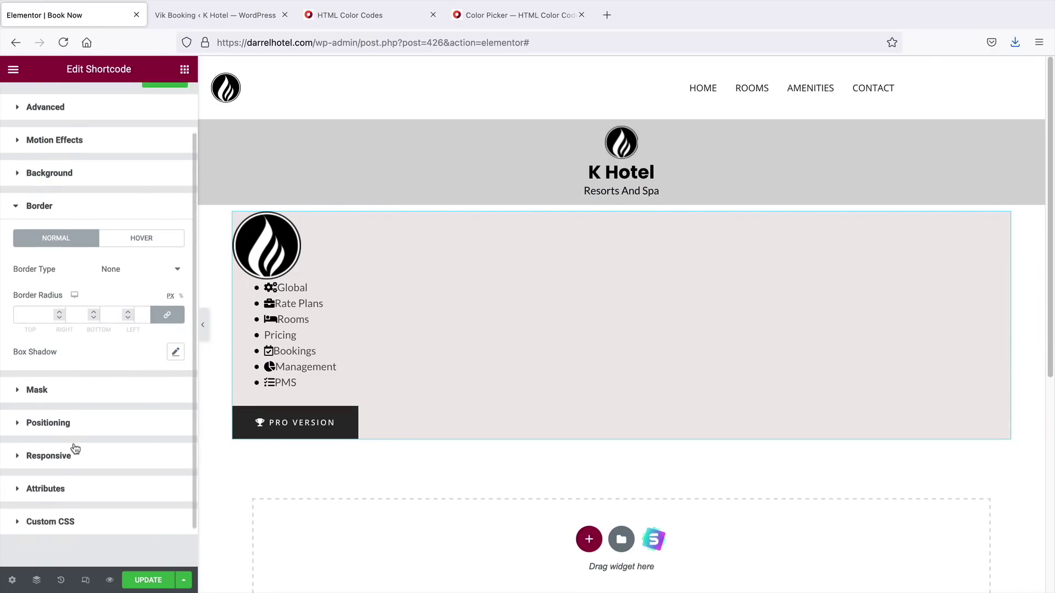
pyautogui.scroll(2, 86, 311)
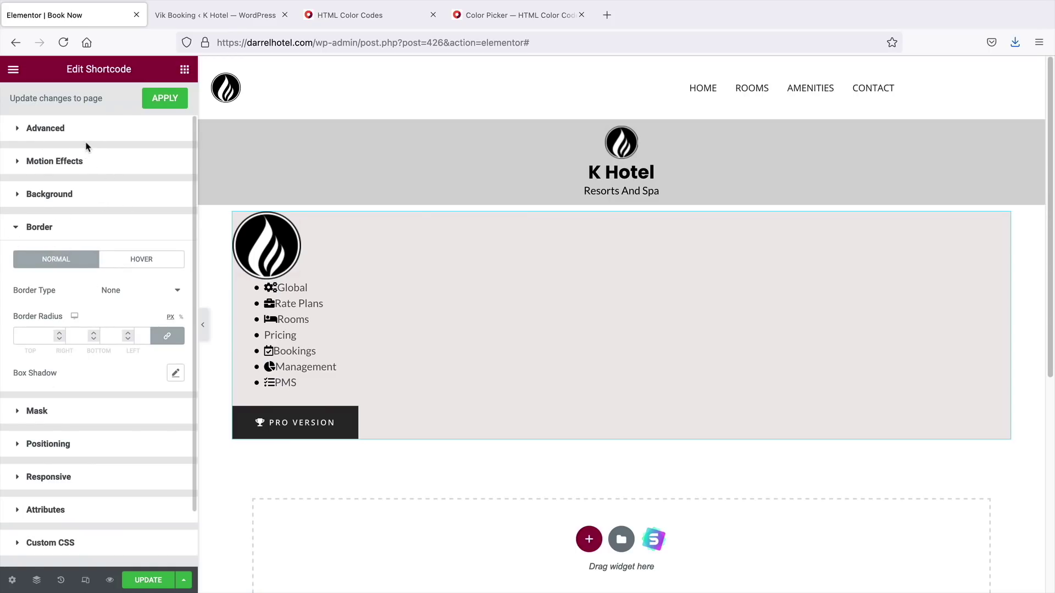
pyautogui.click(155, 103)
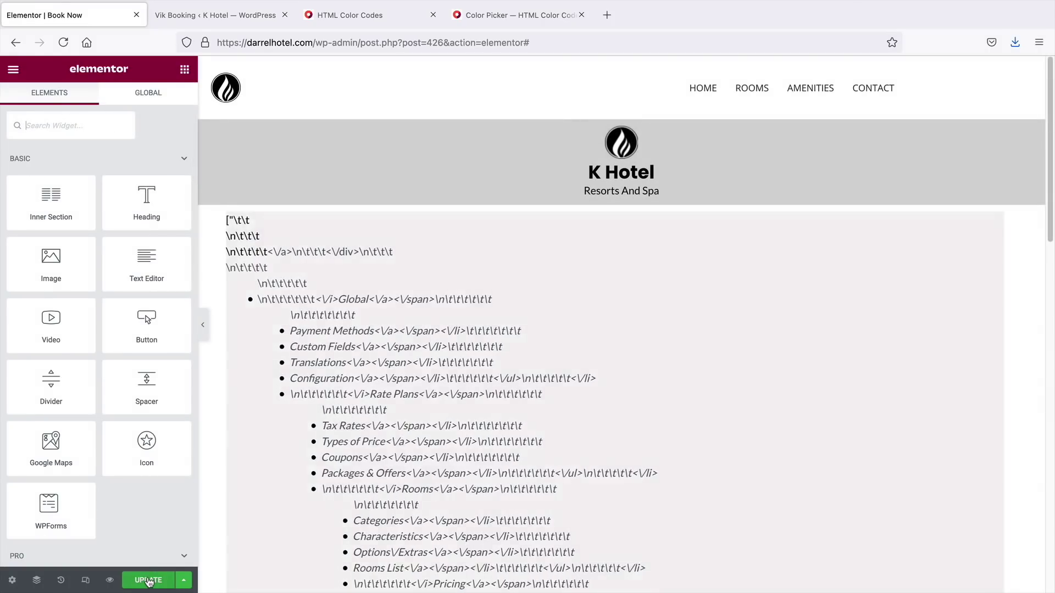
# Save the Book Now page and open it live.
pyautogui.click(149, 582)
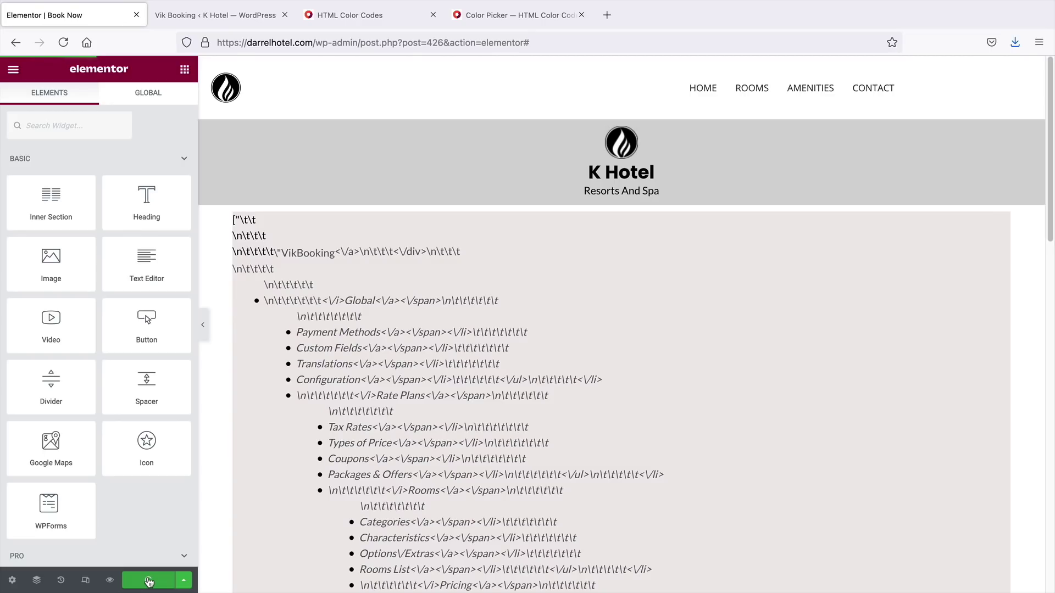
pyautogui.click(13, 69)
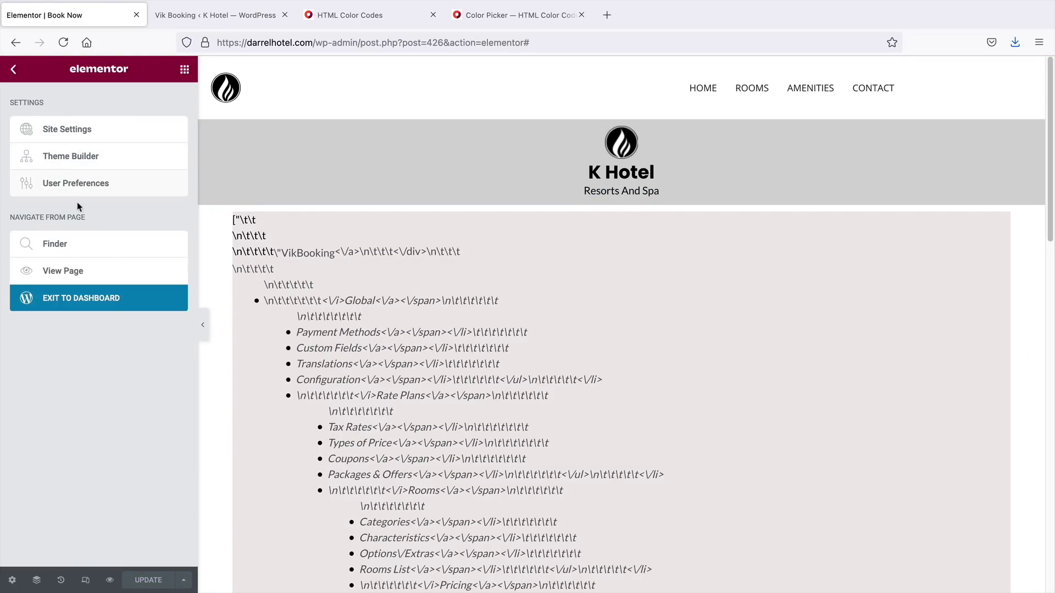
pyautogui.click(77, 272)
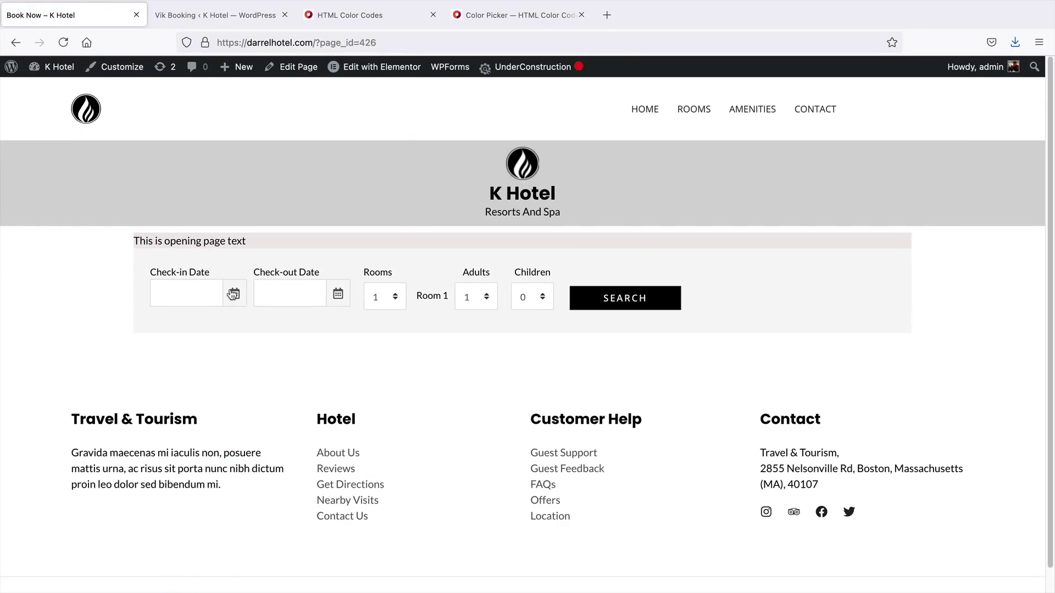
# Search room availability for a 07/07/2021 check-in.
pyautogui.click(233, 298)
pyautogui.click(247, 405)
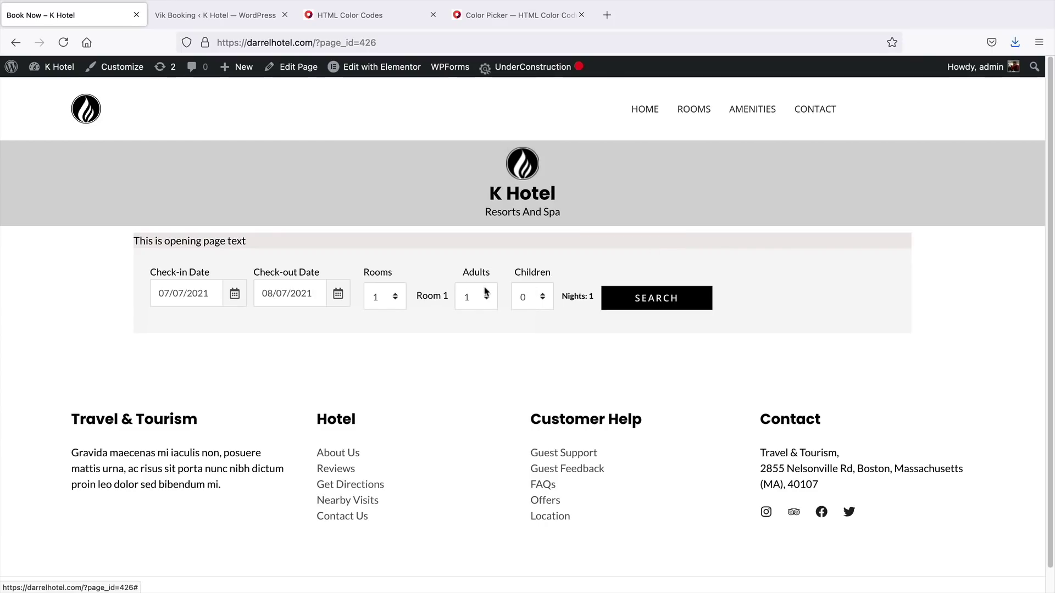
pyautogui.click(661, 304)
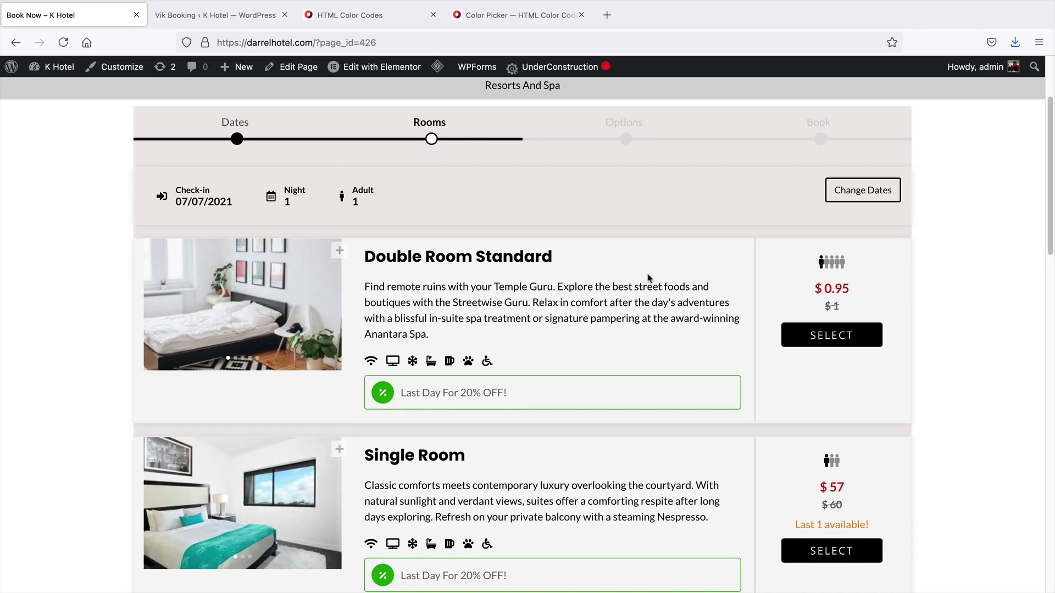
pyautogui.scroll(-3, 657, 356)
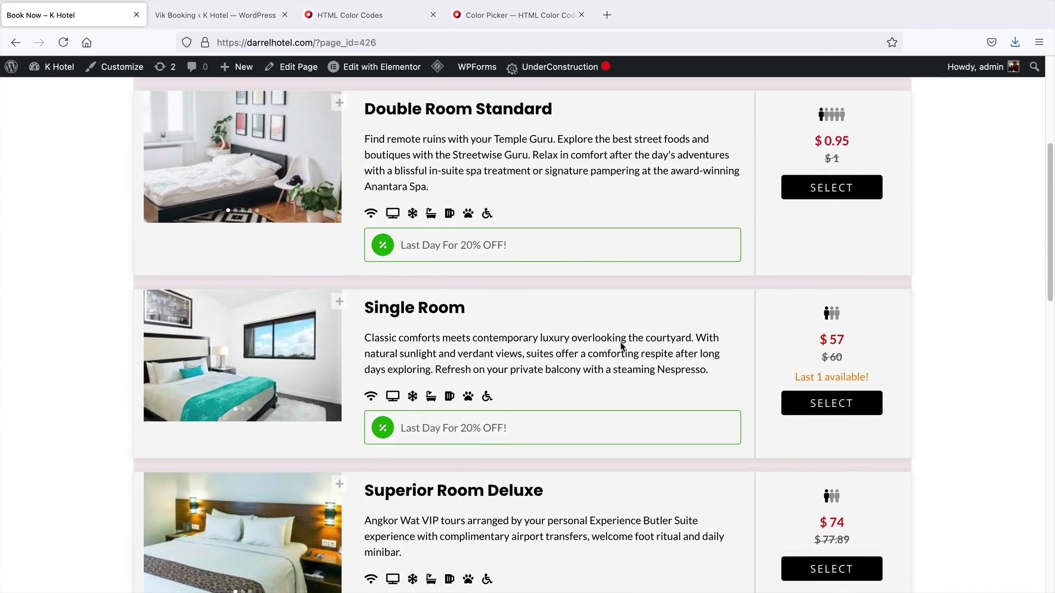
pyautogui.scroll(-10, 883, 288)
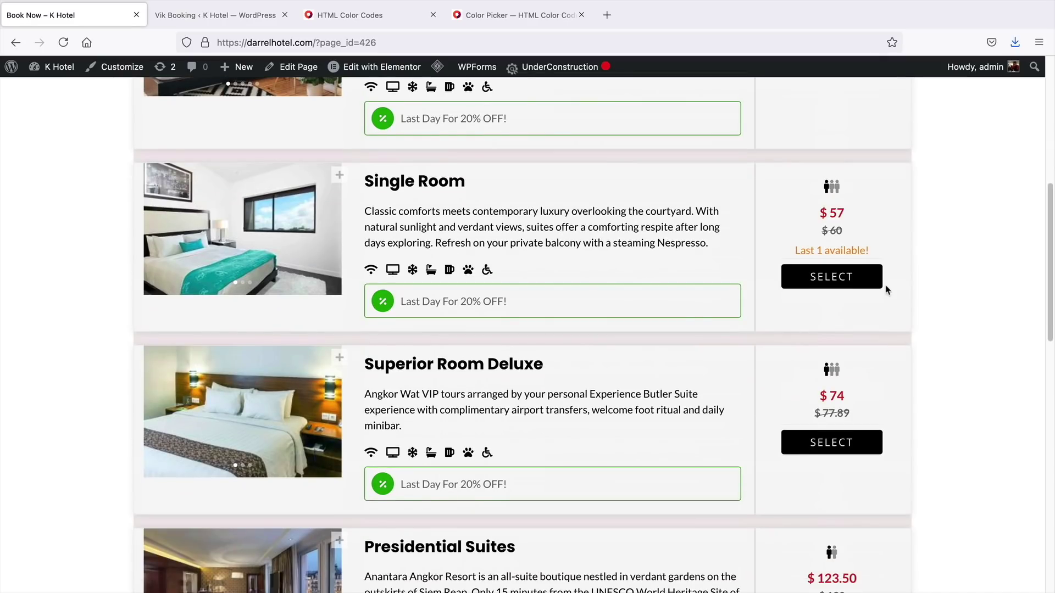
pyautogui.scroll(-5, 880, 291)
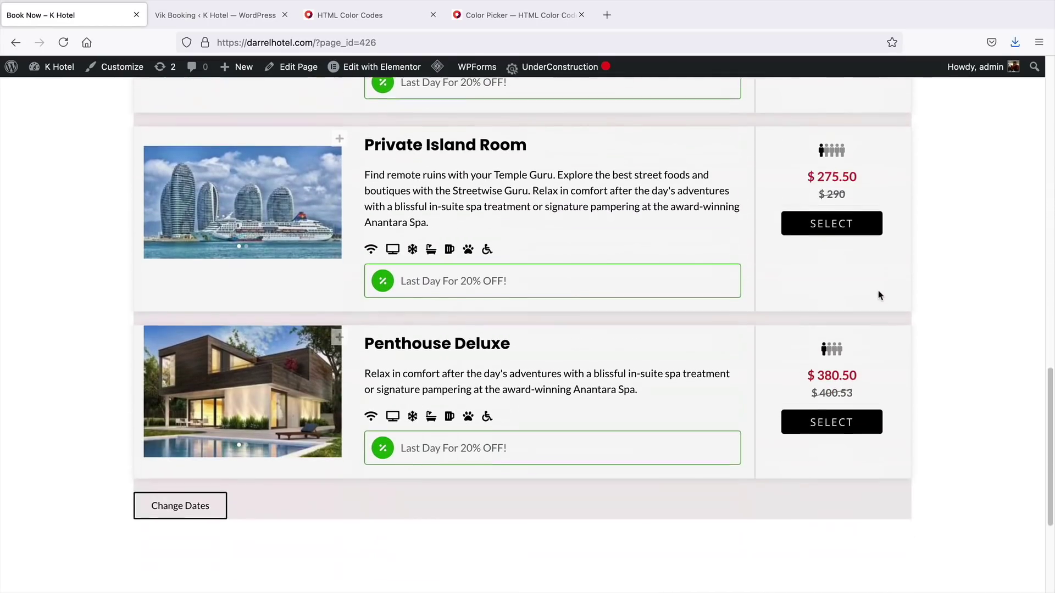
pyautogui.scroll(10, 881, 291)
pyautogui.scroll(8, 881, 294)
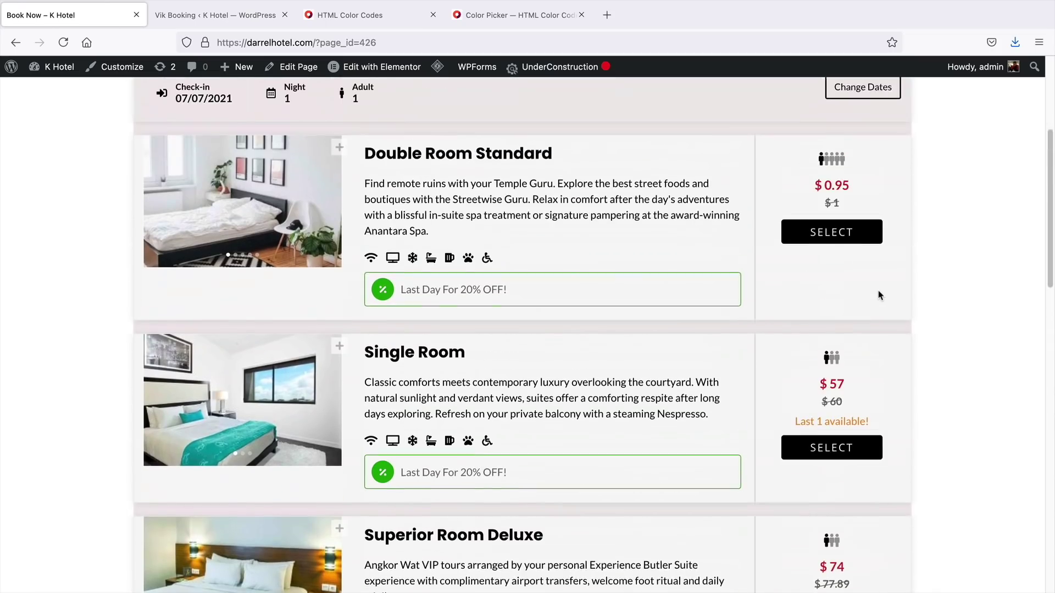
pyautogui.scroll(-3, 677, 314)
pyautogui.scroll(1, 635, 315)
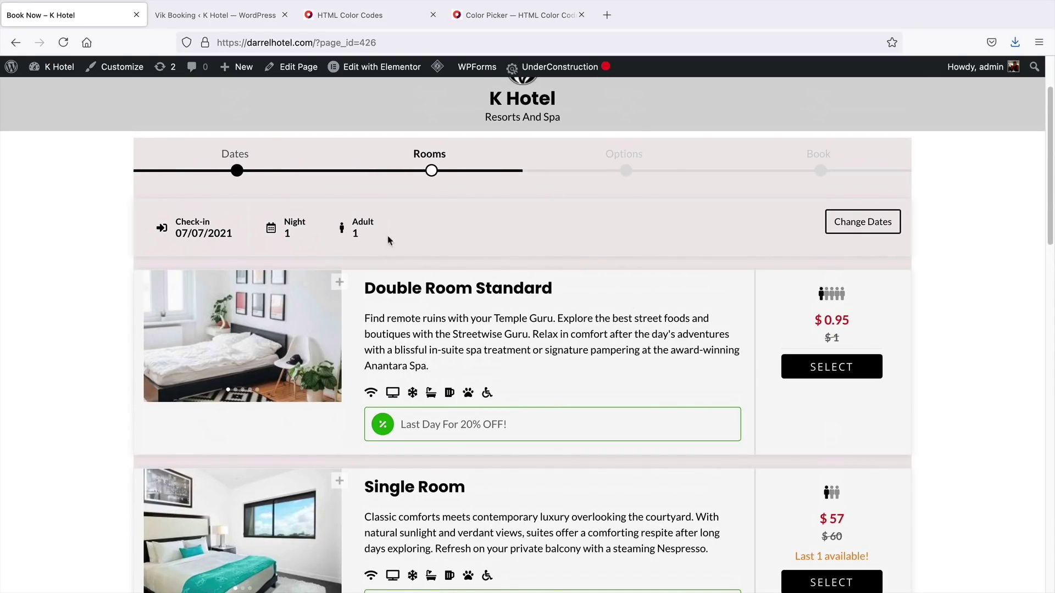
# Select Double Room Standard and review its rates and three add-ons.
pyautogui.click(820, 372)
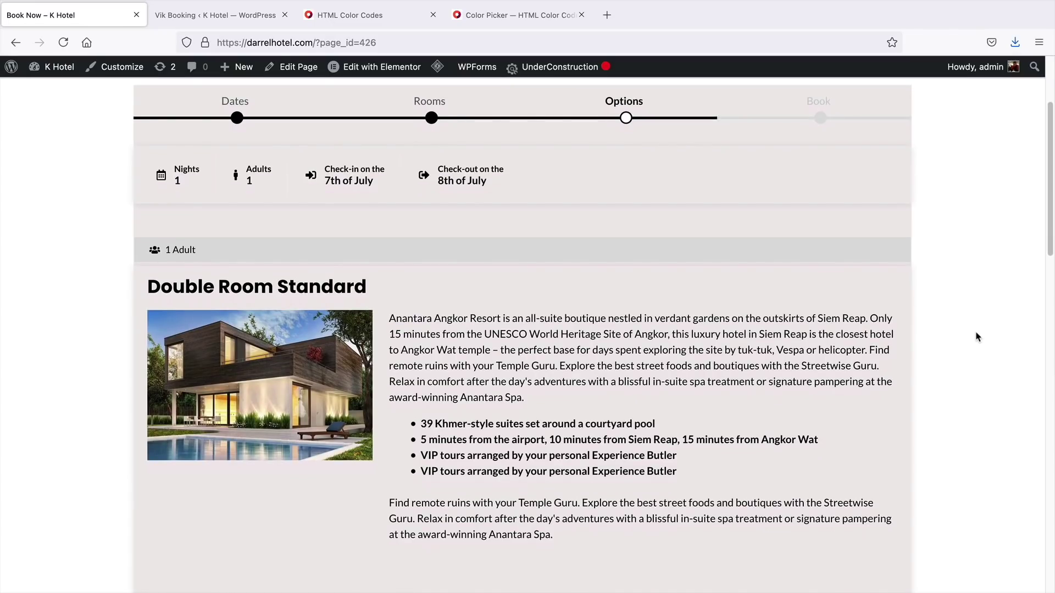
pyautogui.scroll(-4, 883, 292)
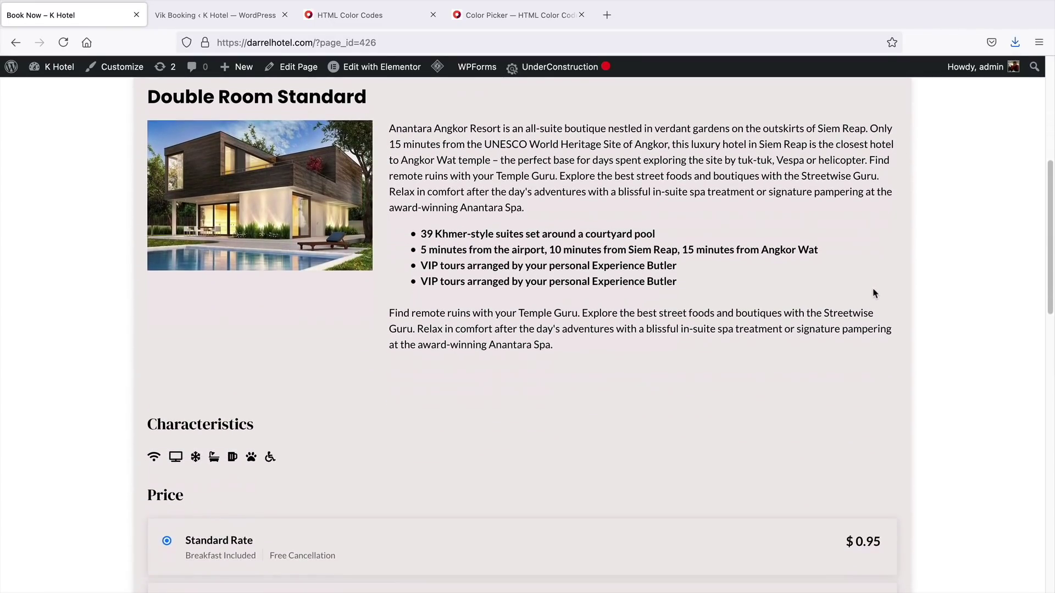
pyautogui.scroll(-8, 875, 294)
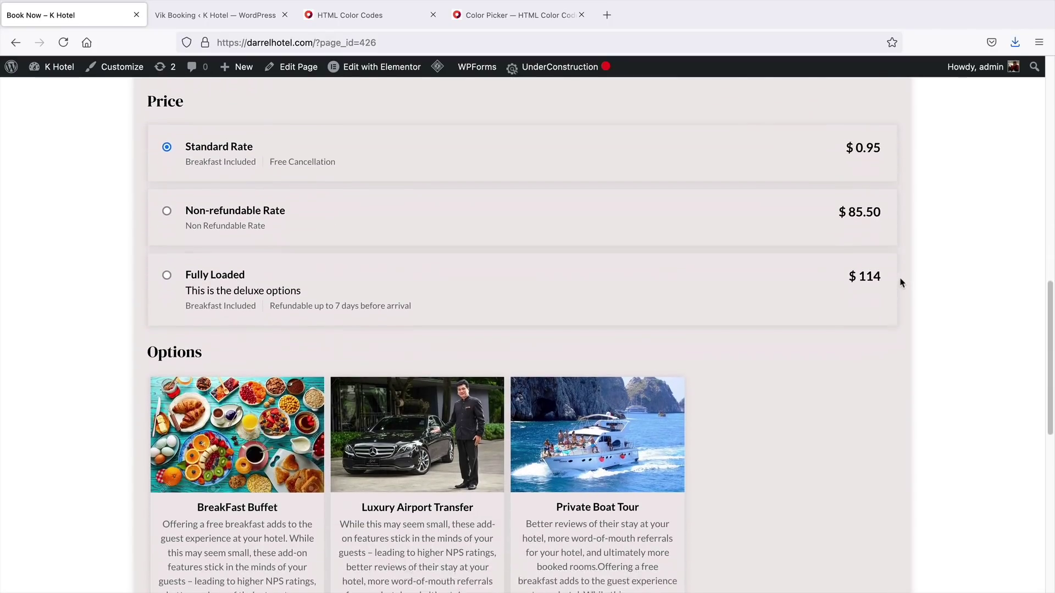
pyautogui.scroll(-5, 906, 278)
pyautogui.scroll(-3, 892, 549)
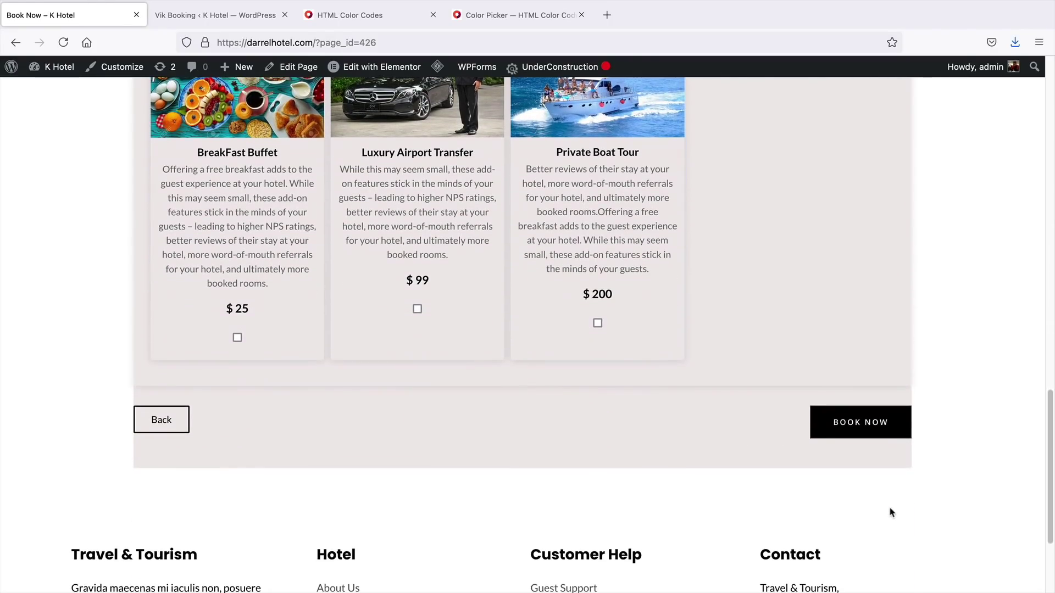
# Book Double Room Standard and review the $0.95 total, billing form and payment methods.
pyautogui.click(889, 427)
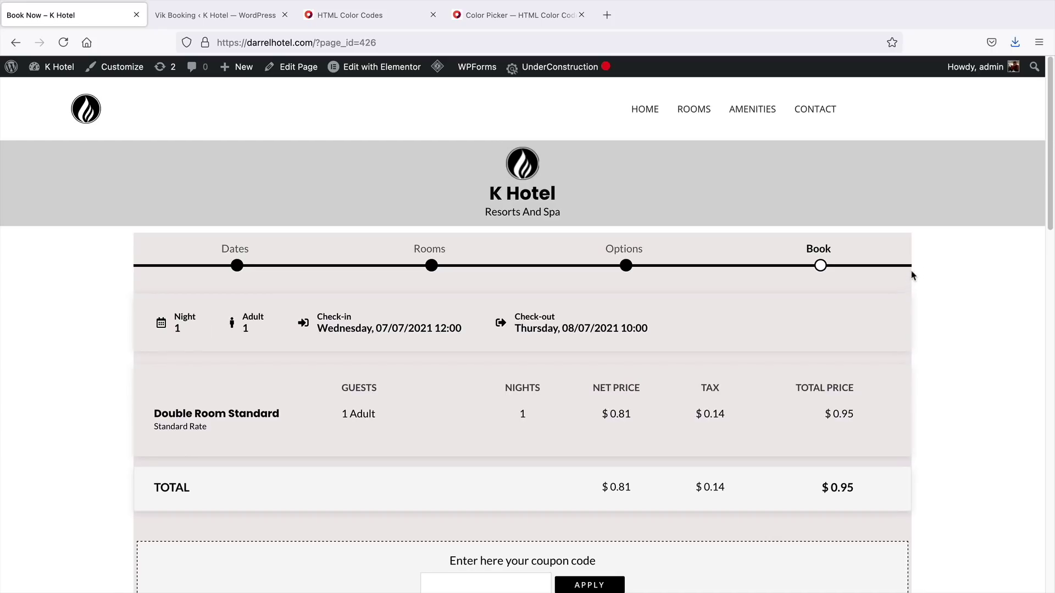
pyautogui.middleClick(938, 325)
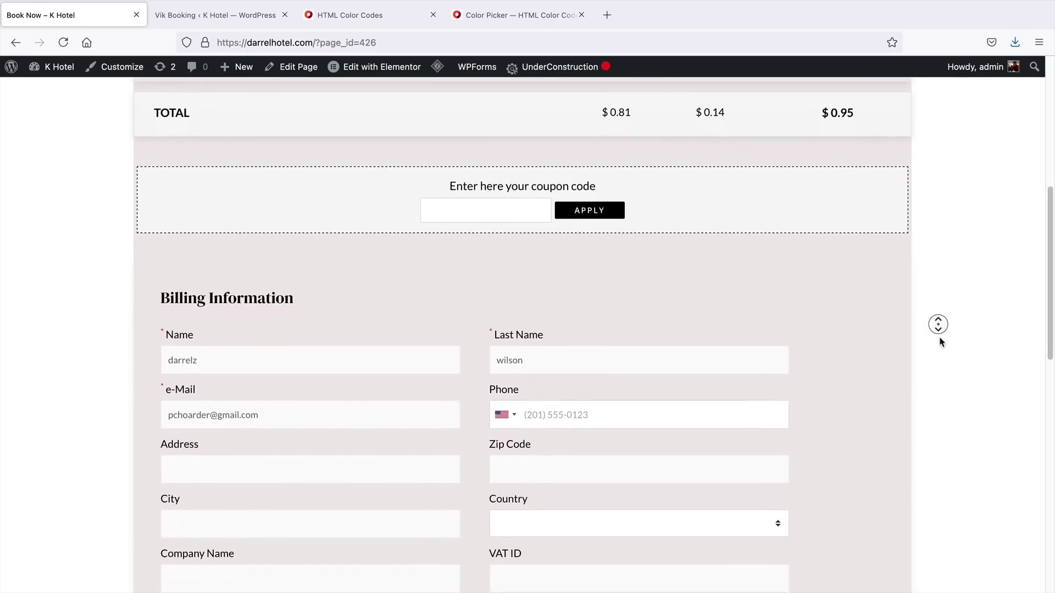
pyautogui.middleClick(939, 338)
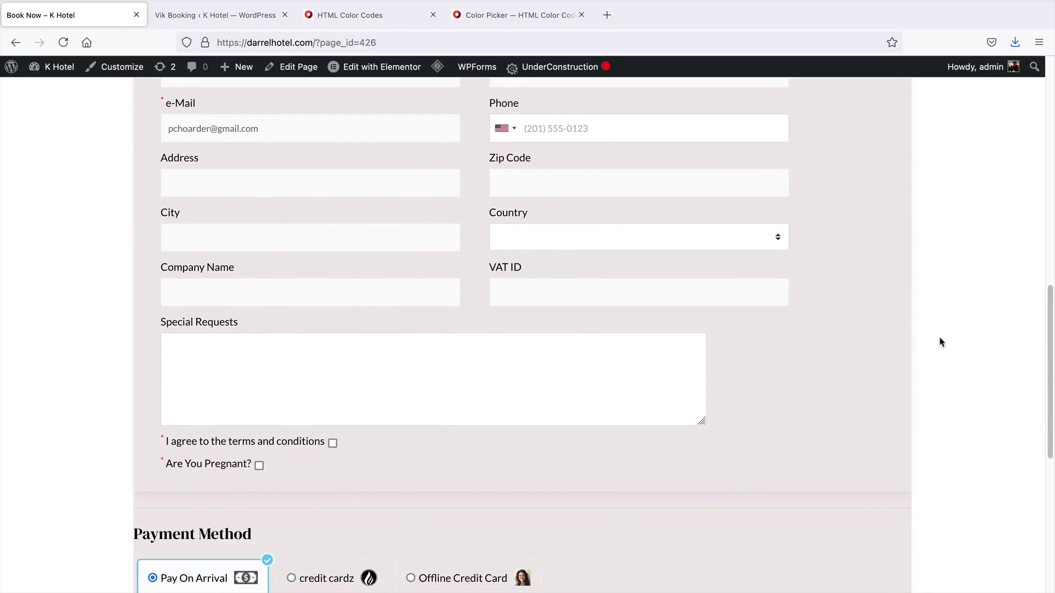
pyautogui.scroll(-3, 939, 337)
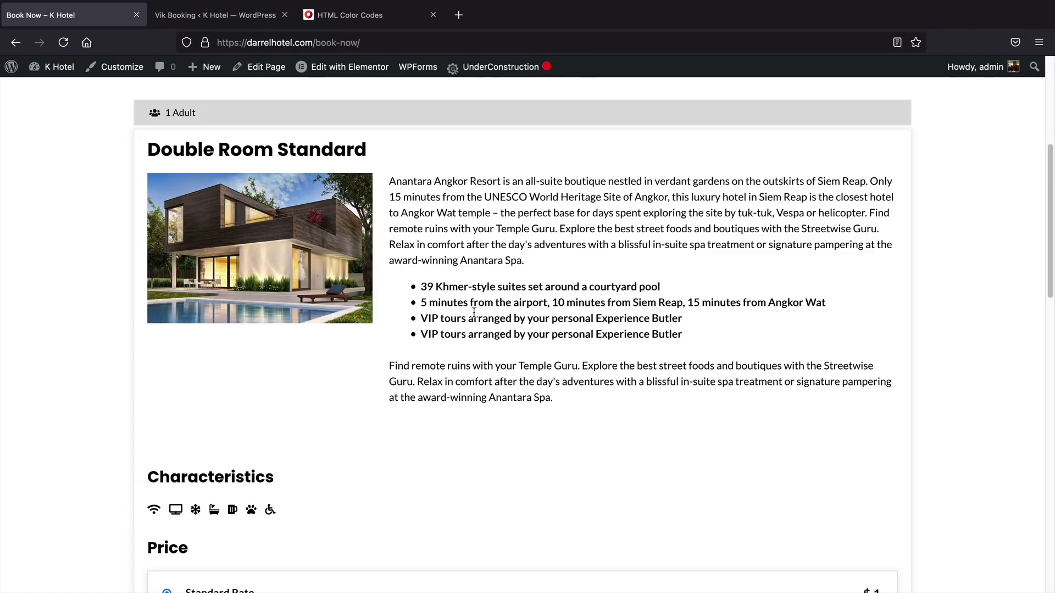
# Open the VikBooking custom CSS overrides file and locate the room-block #ddd background rule on line 36.
pyautogui.click(259, 22)
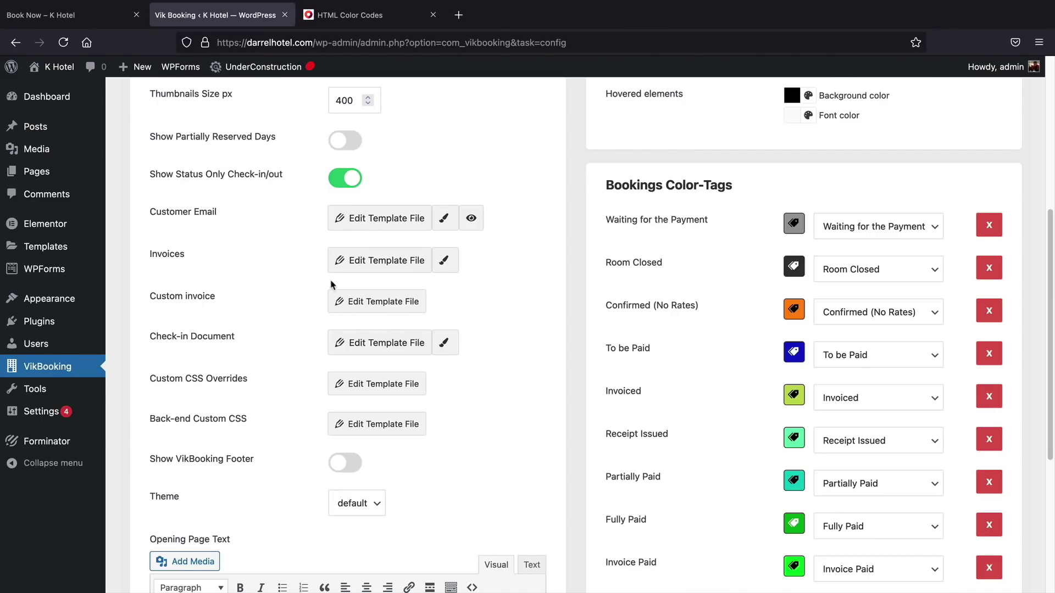
pyautogui.click(375, 382)
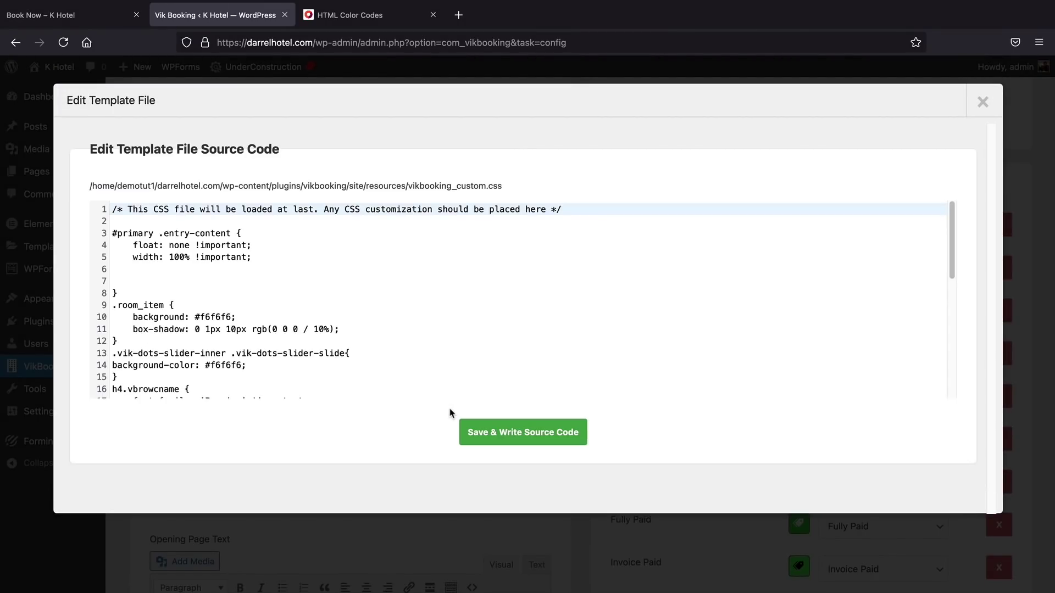
pyautogui.scroll(-6, 417, 390)
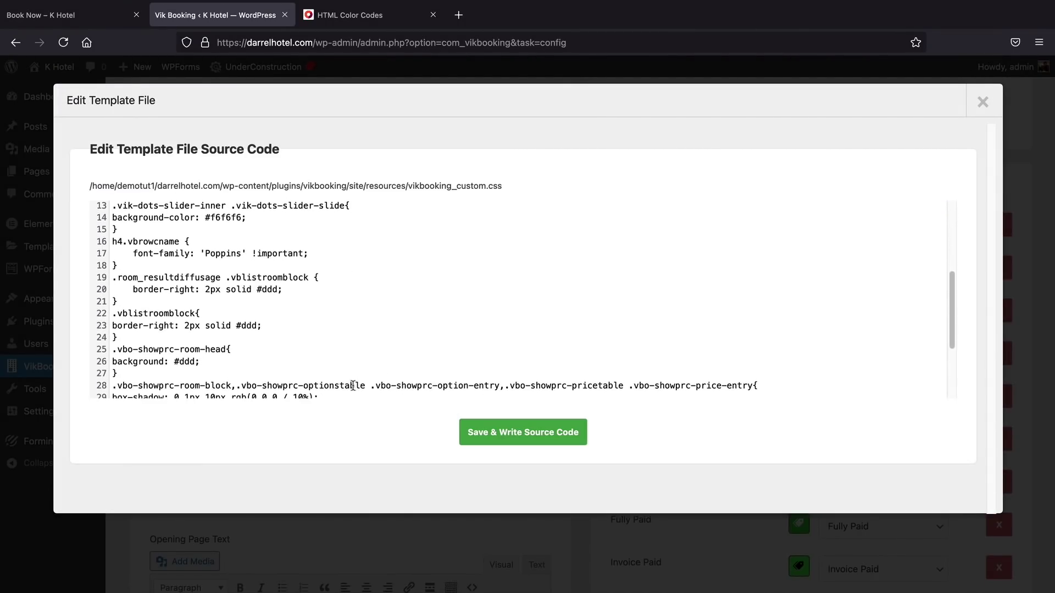
pyautogui.scroll(-2, 330, 379)
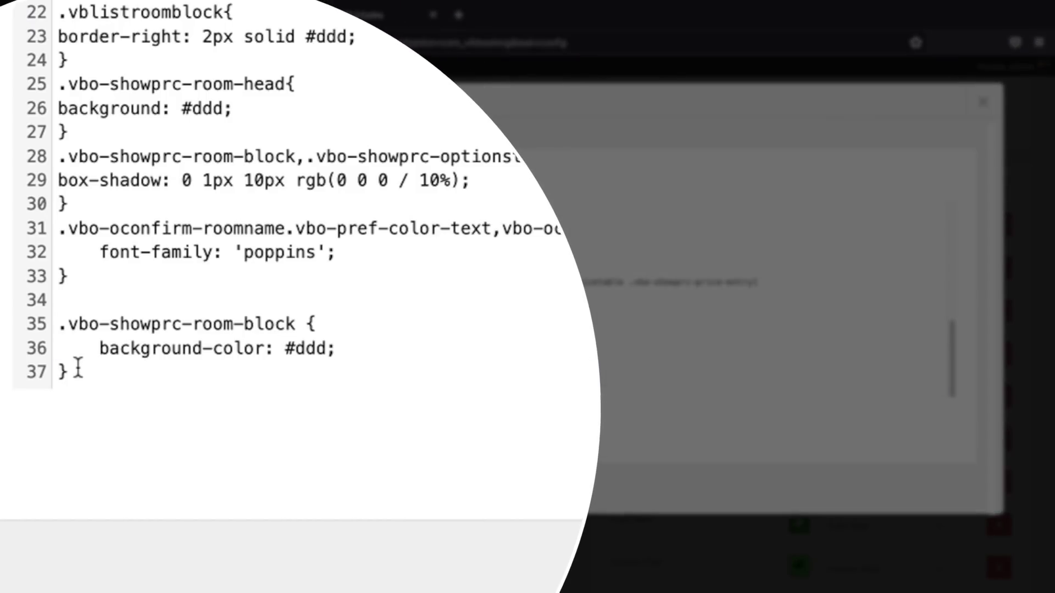
pyautogui.moveTo(122, 384); pyautogui.dragTo(103, 366)
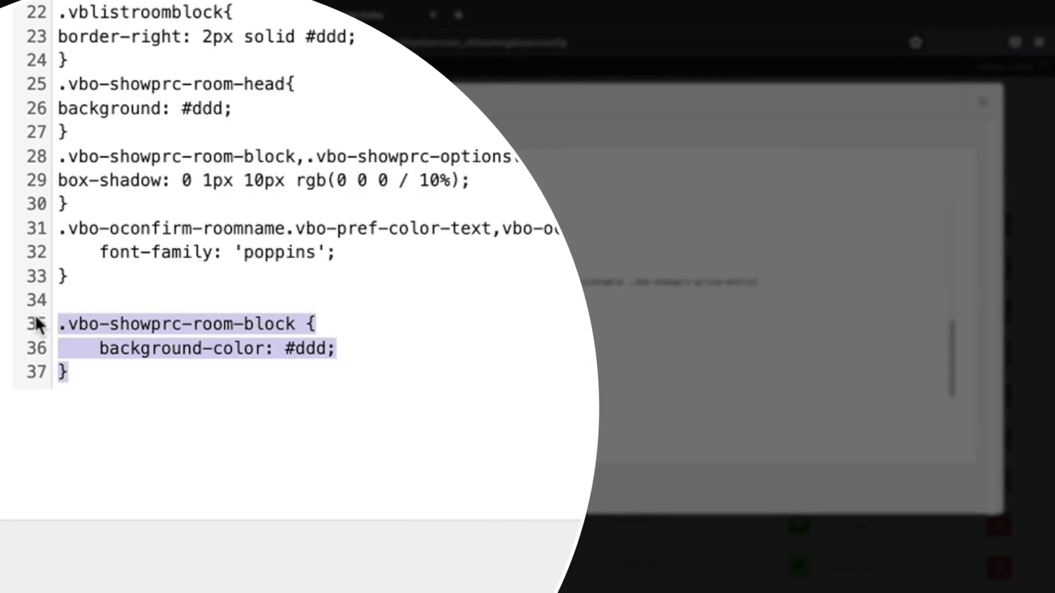
pyautogui.click(195, 364)
pyautogui.click(306, 349)
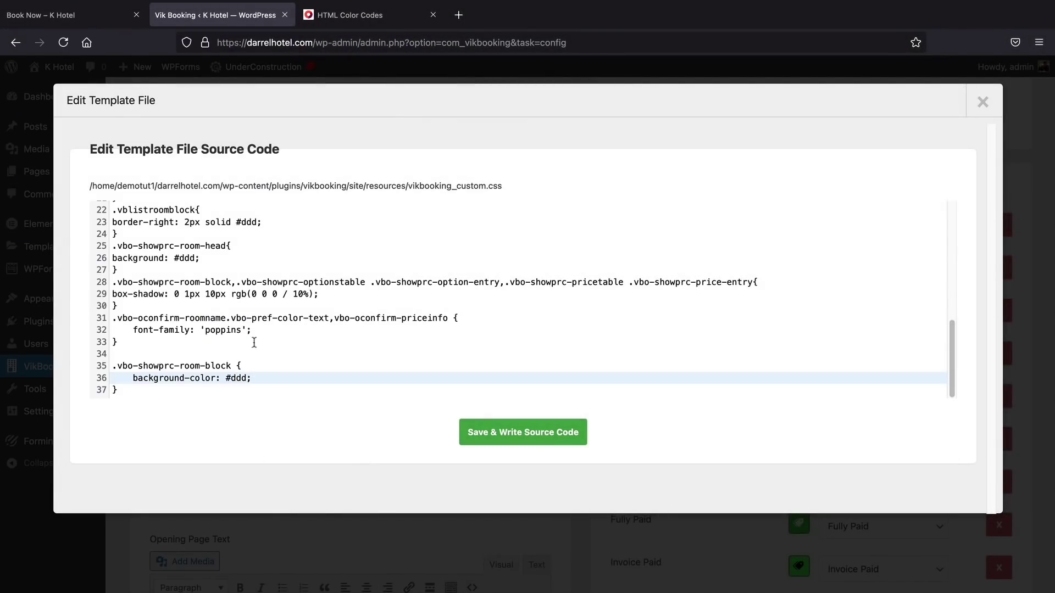
# Copy the pale teal hex code #A5DBDC from the colour picker site.
pyautogui.click(391, 17)
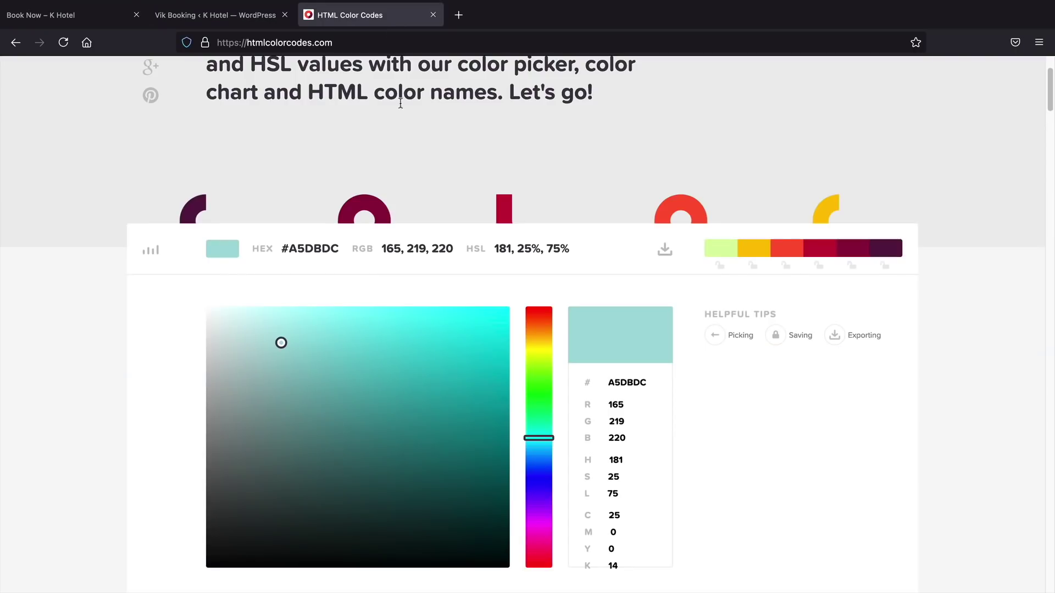
pyautogui.doubleClick(304, 245)
pyautogui.rightClick(303, 245)
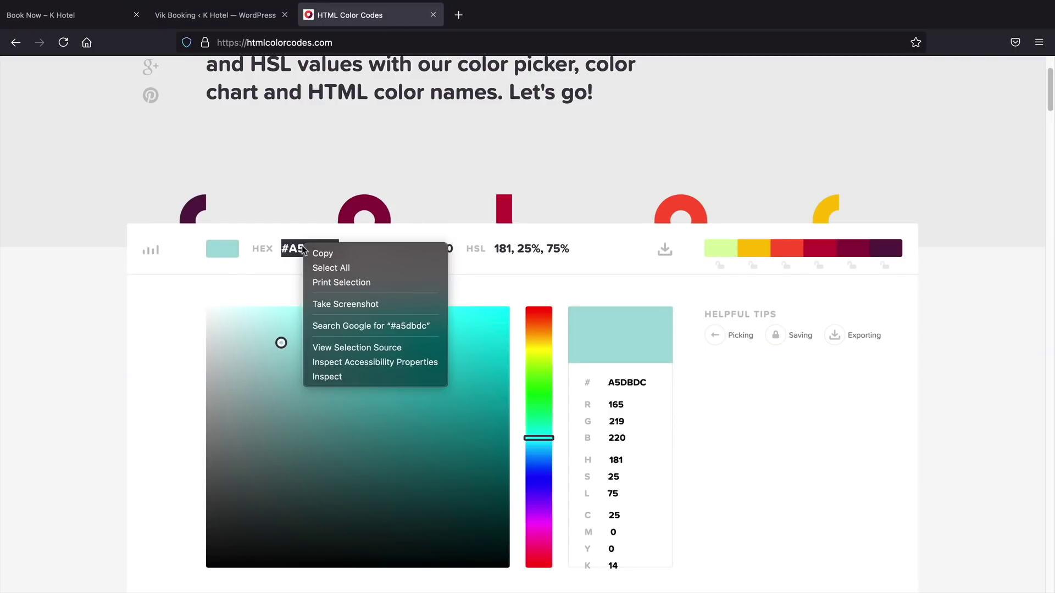
pyautogui.click(324, 254)
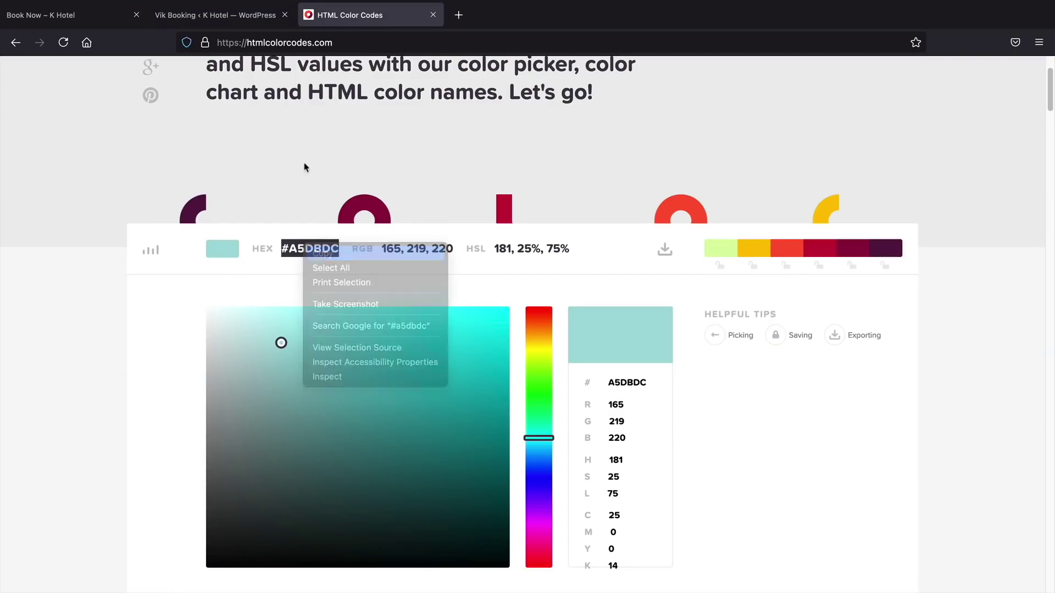
pyautogui.click(94, 18)
# Replace ddd on line 36 with a5dbdc and save the custom CSS source code.
pyautogui.click(195, 18)
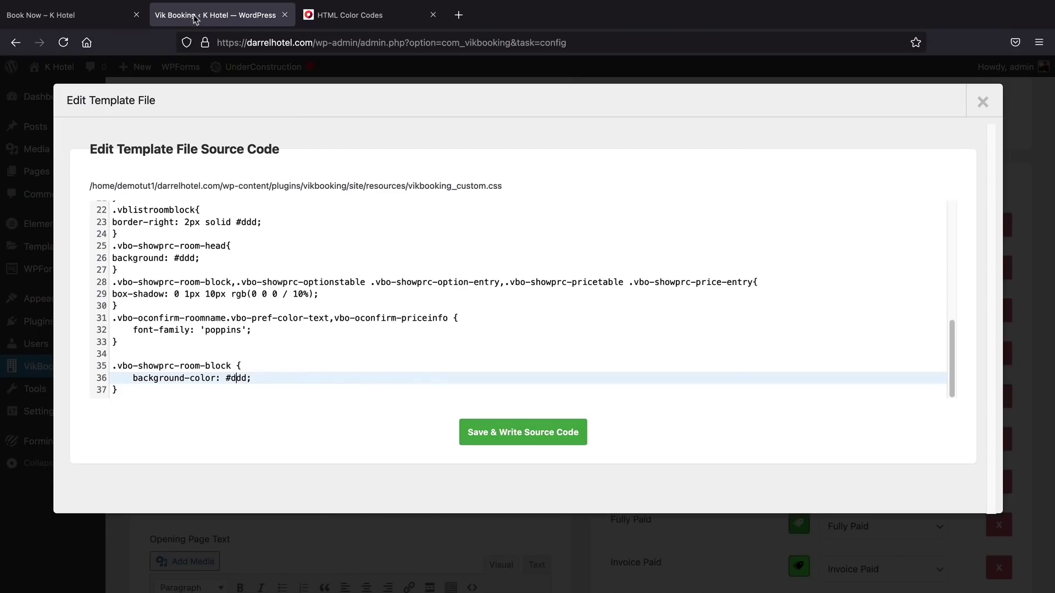
pyautogui.doubleClick(239, 378)
pyautogui.rightClick(239, 378)
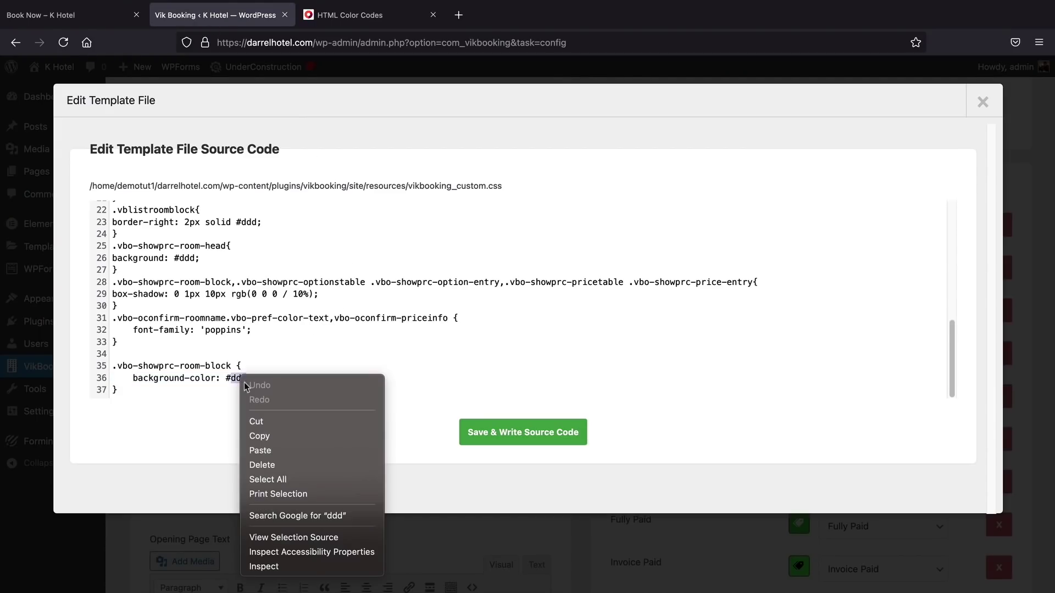
pyautogui.click(270, 453)
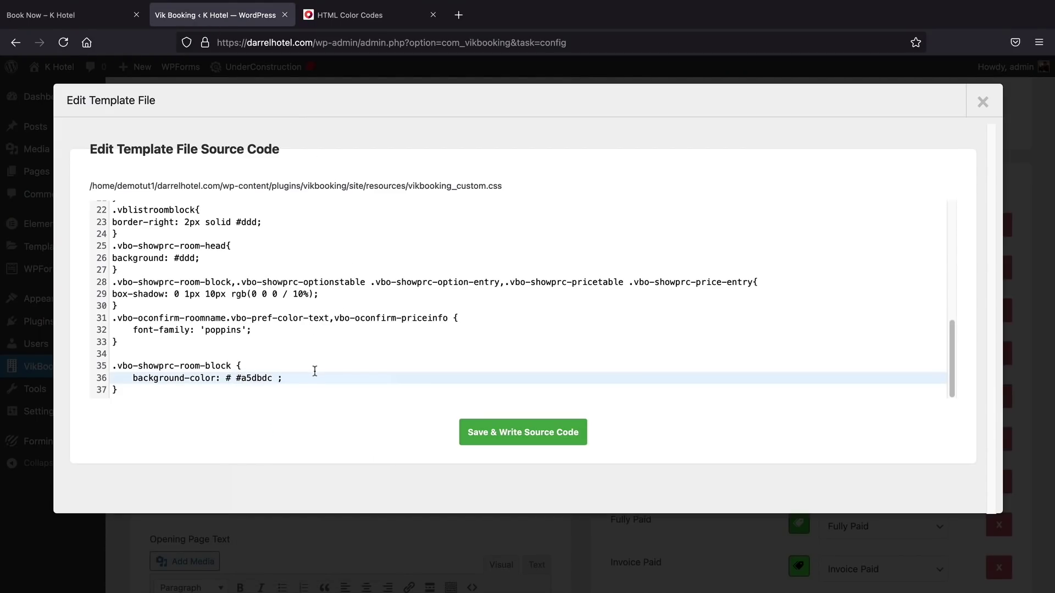
pyautogui.press('BackSpace')
pyautogui.press('BackSpace')
pyautogui.click(497, 438)
pyautogui.click(71, 15)
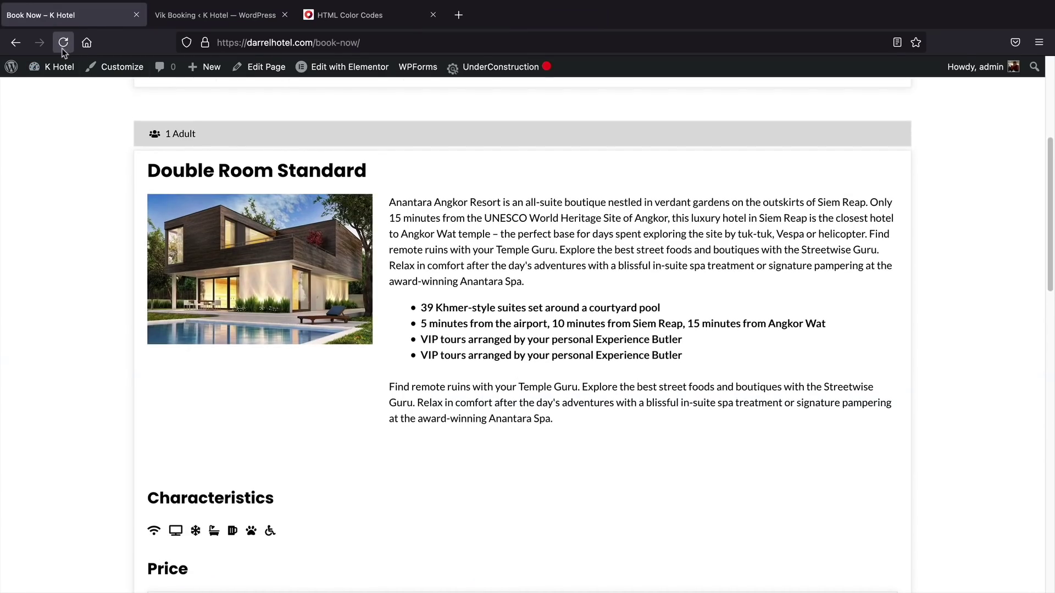
# Reload the Book Now page, resending data, and inspect the pale teal #a5dbdc room block.
pyautogui.click(62, 50)
pyautogui.click(616, 356)
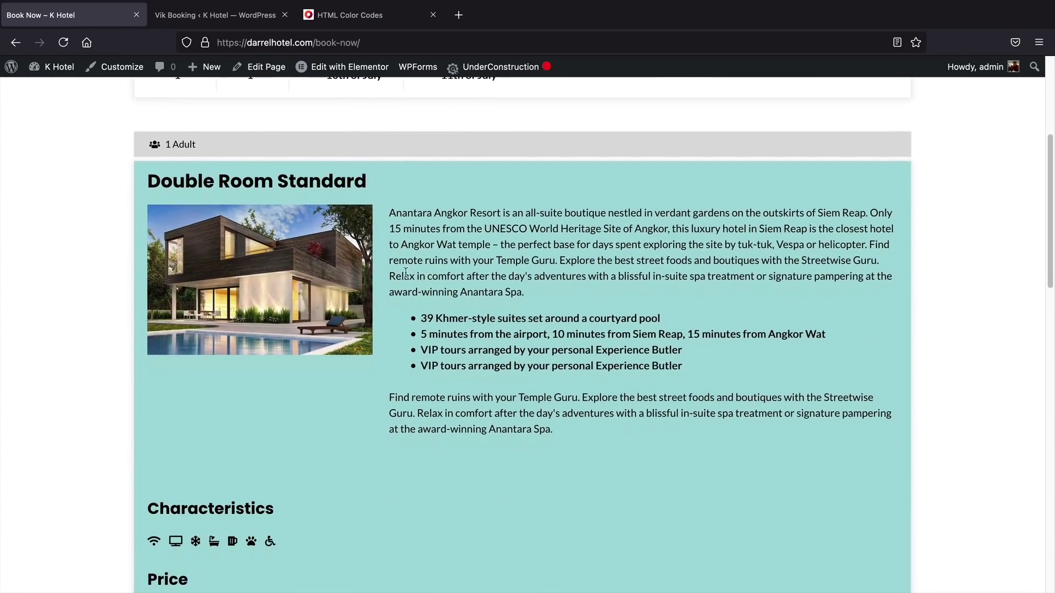
pyautogui.scroll(-5, 472, 306)
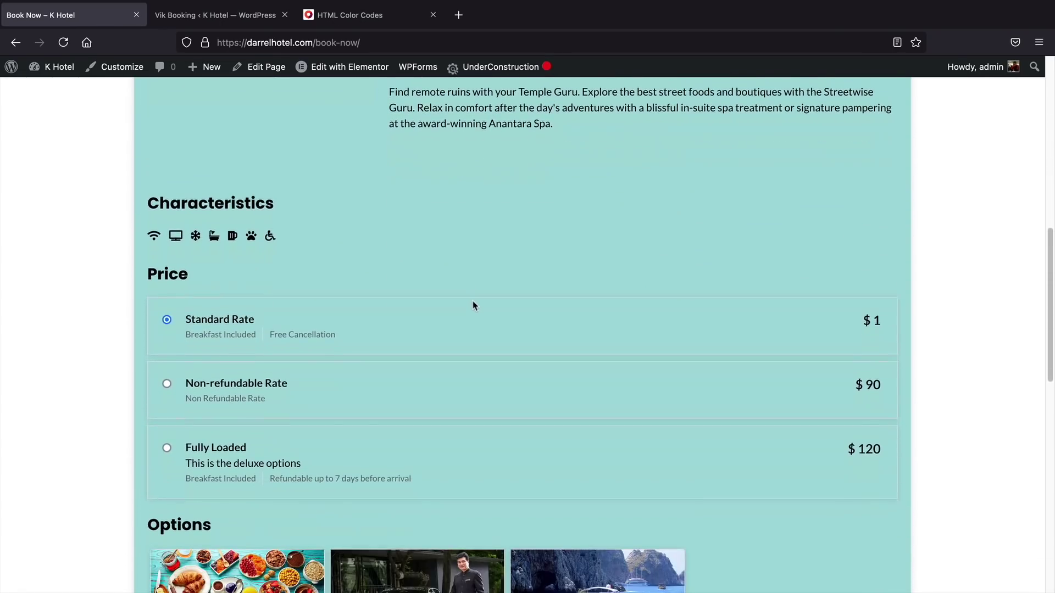
pyautogui.scroll(-5, 371, 297)
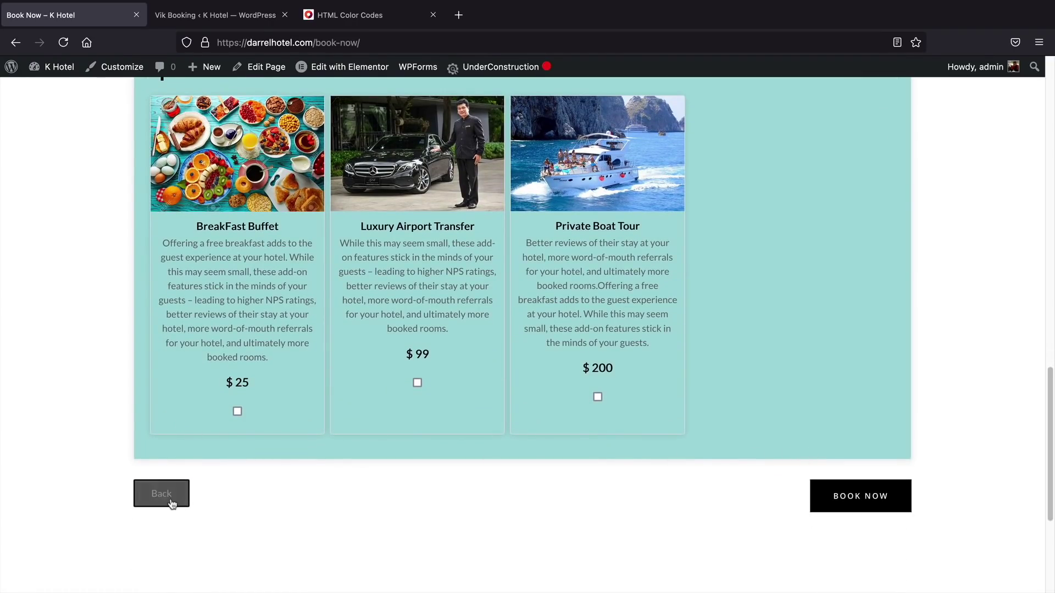
pyautogui.scroll(10, 198, 464)
pyautogui.scroll(4, 200, 464)
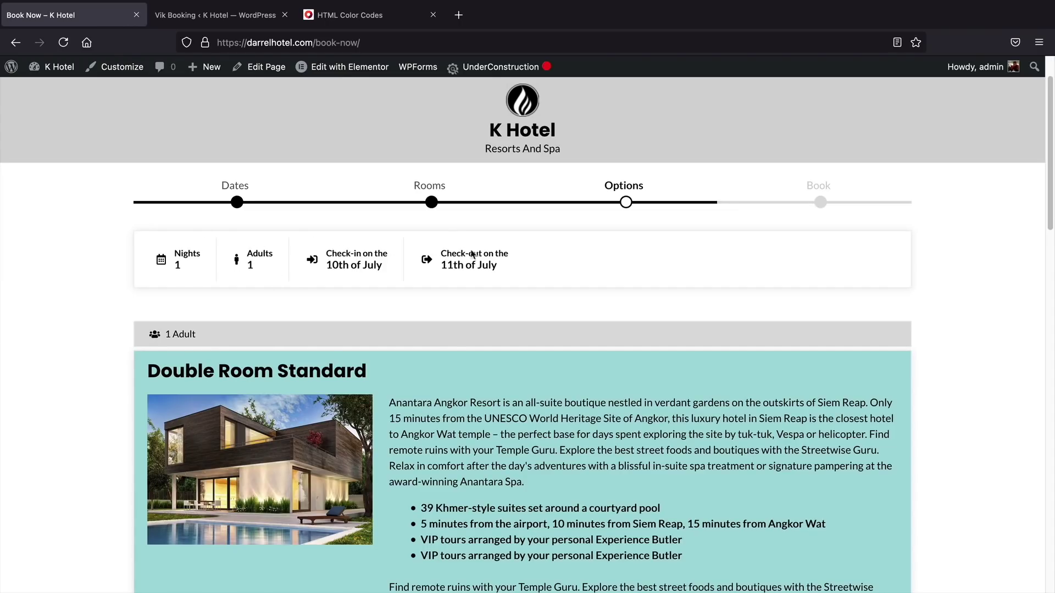
# Change line 36's room-block background from a5dbdc back to ddd.
pyautogui.click(196, 20)
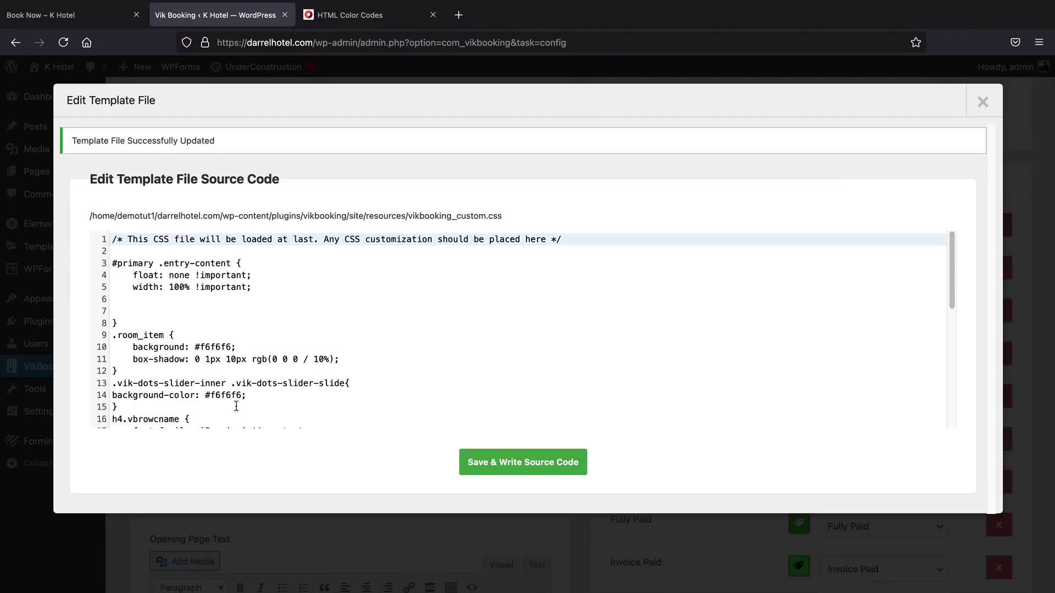
pyautogui.scroll(-5, 236, 406)
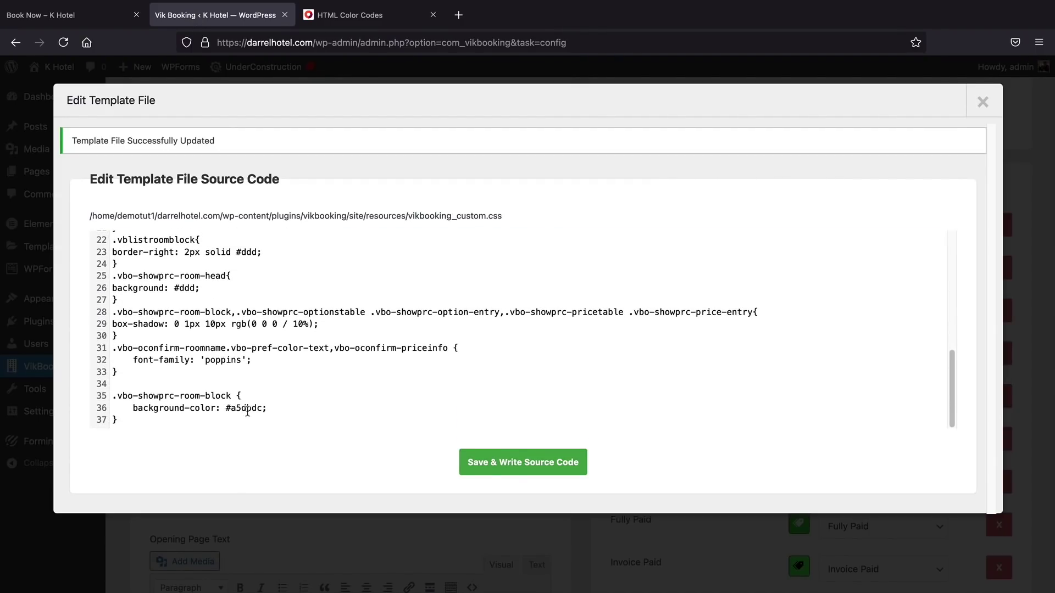
pyautogui.doubleClick(247, 409)
pyautogui.write('ddd')
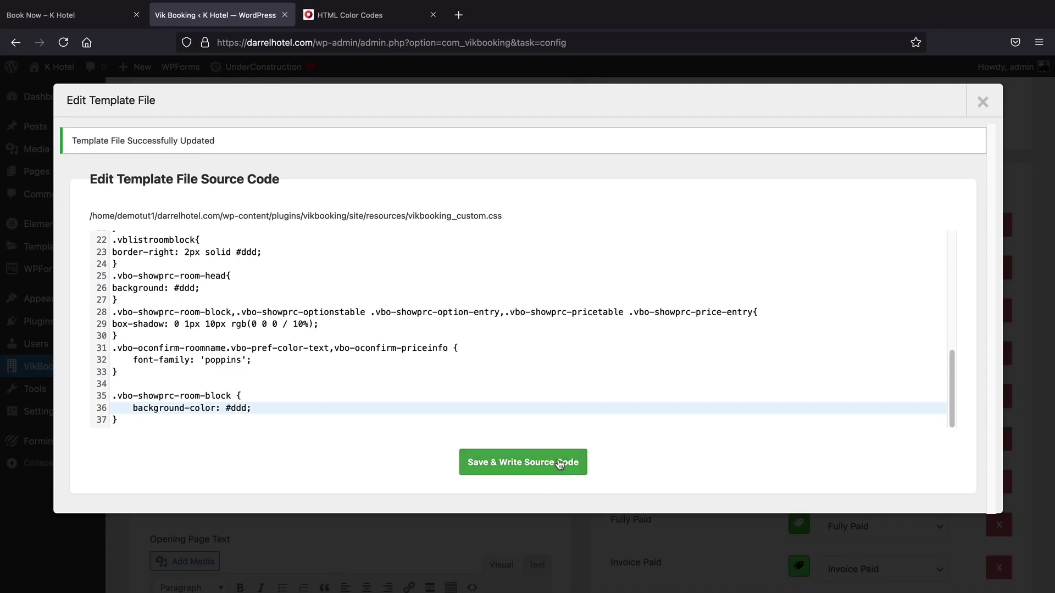
# Reload the Book Now page, resending data, to confirm the grey room block.
pyautogui.click(95, 16)
pyautogui.click(64, 44)
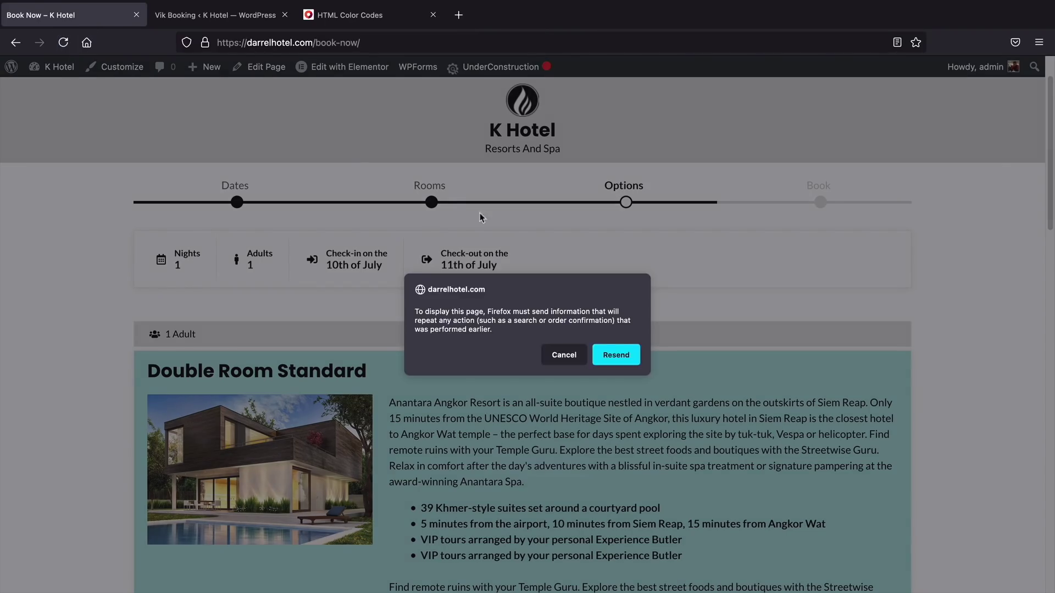
pyautogui.click(617, 355)
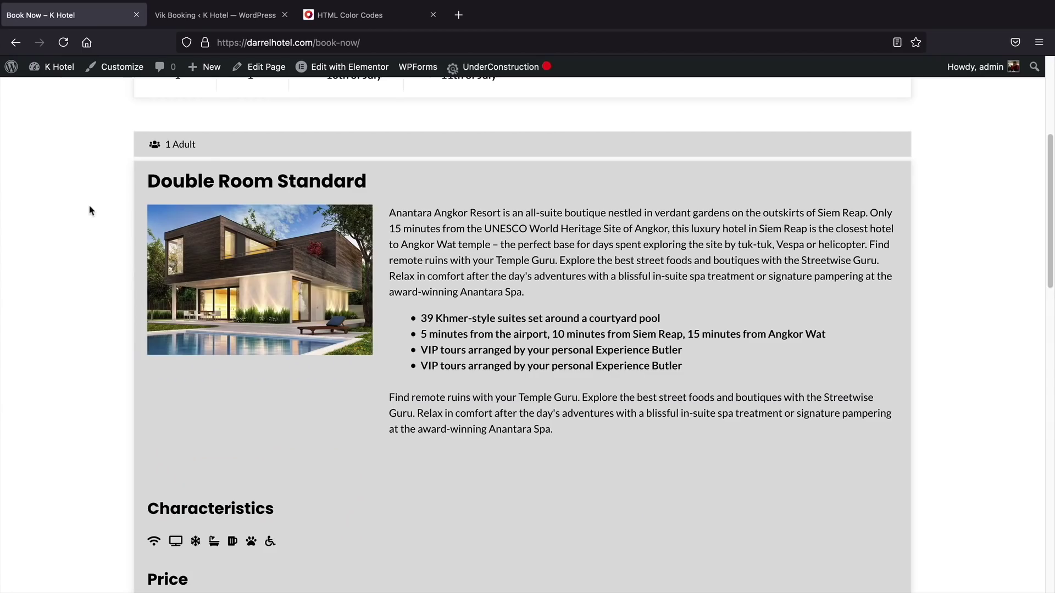
pyautogui.click(211, 24)
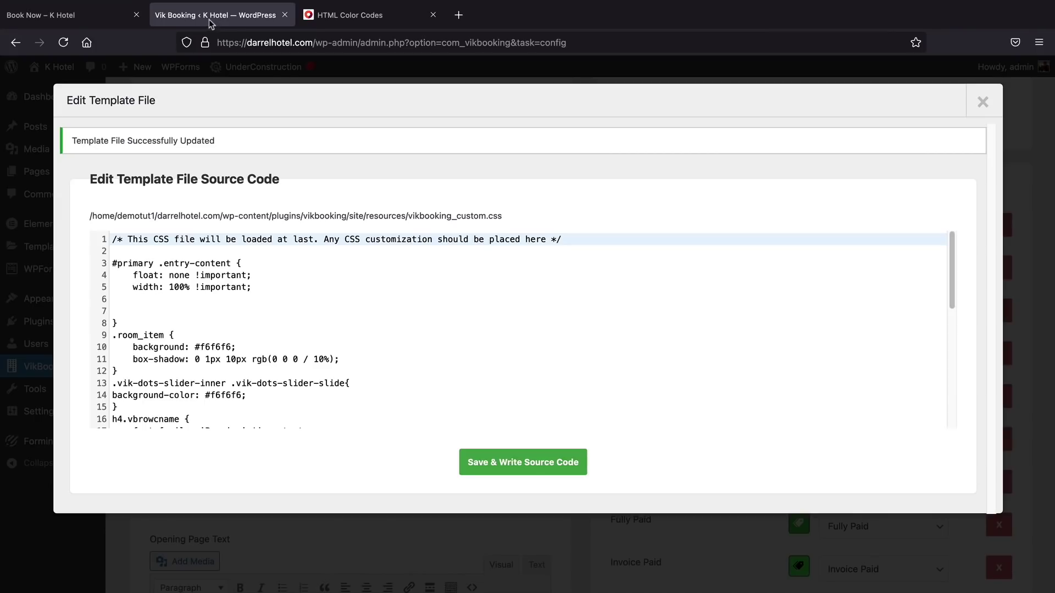
pyautogui.scroll(-5, 193, 354)
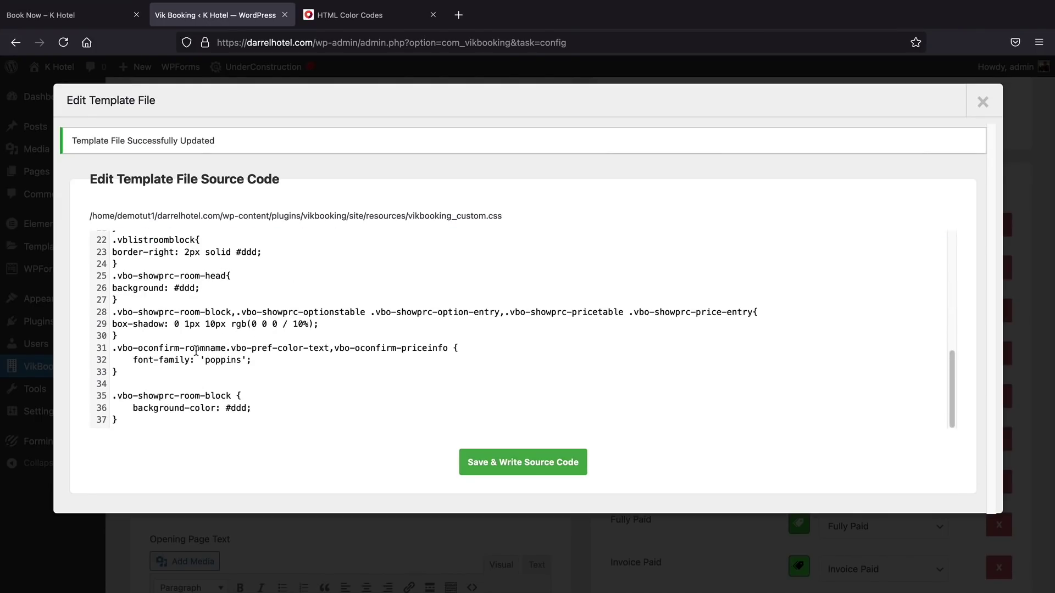
pyautogui.scroll(5, 196, 350)
pyautogui.click(88, 13)
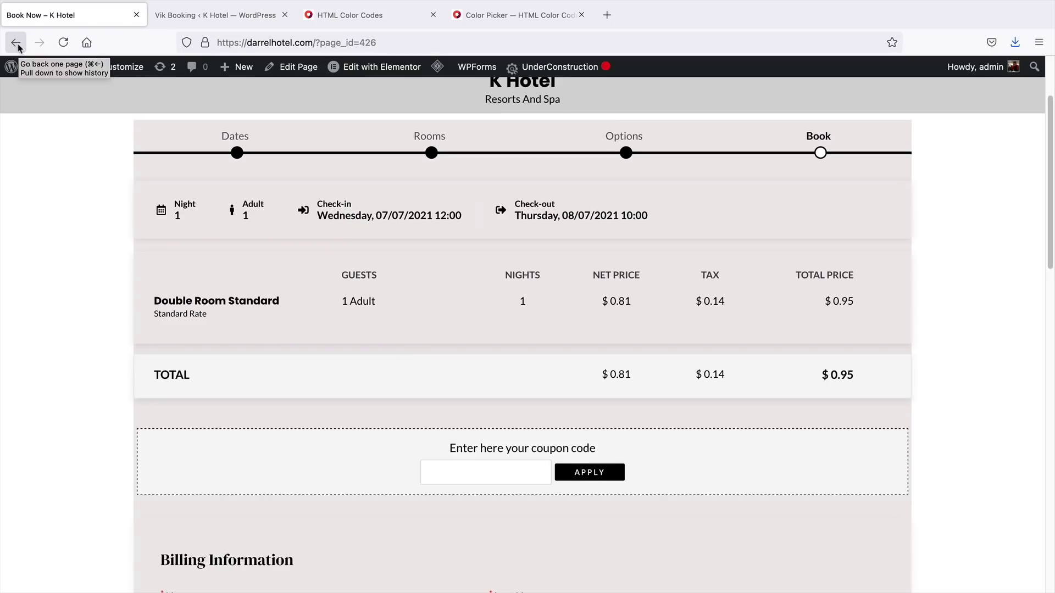
# Go back to the Options step showing Double Room Standard for the 7–8 July stay.
pyautogui.click(16, 43)
pyautogui.scroll(15, 306, 329)
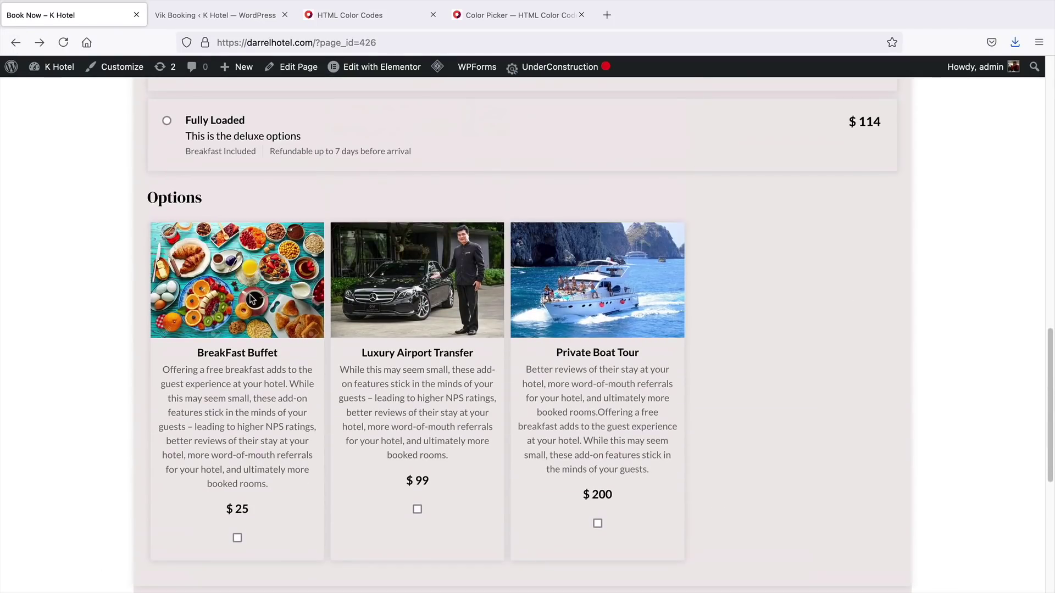
pyautogui.scroll(5, 308, 321)
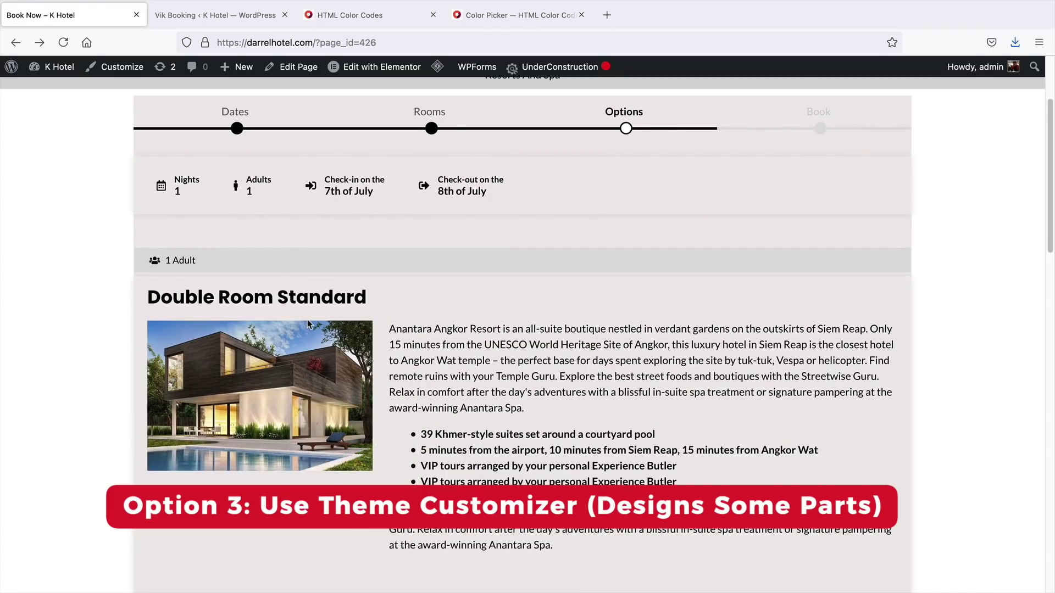
pyautogui.moveTo(345, 71)
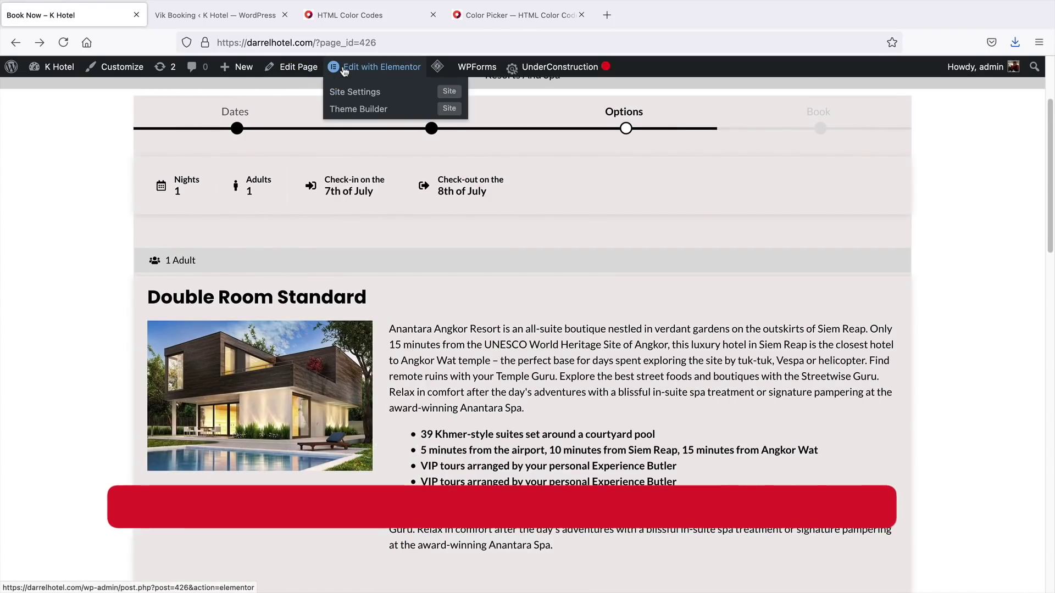
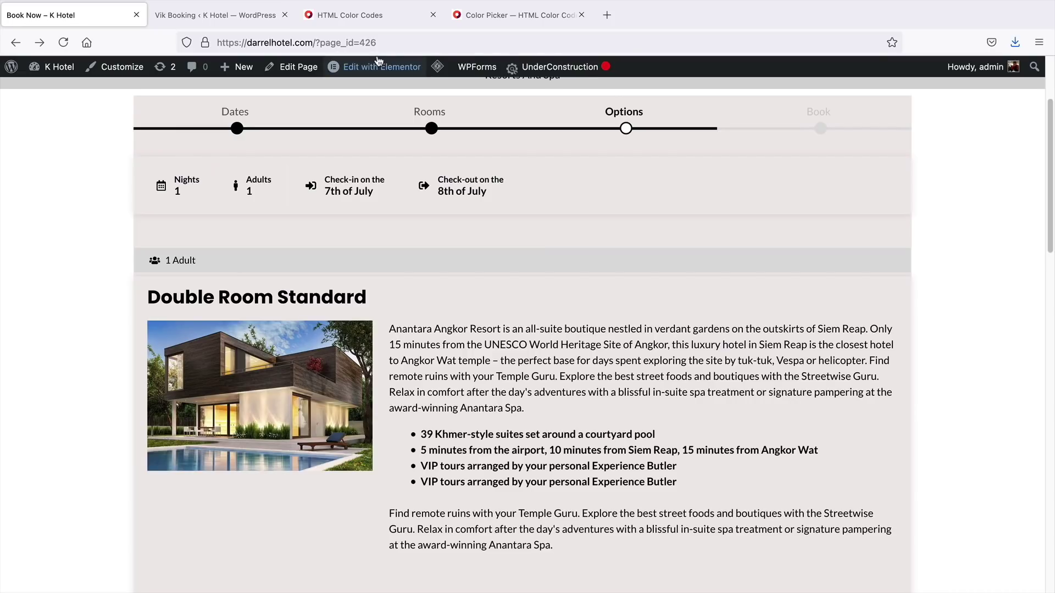
# Launch Elementor on the Book Now page via the admin bar's Edit with Elementor.
pyautogui.moveTo(378, 65)
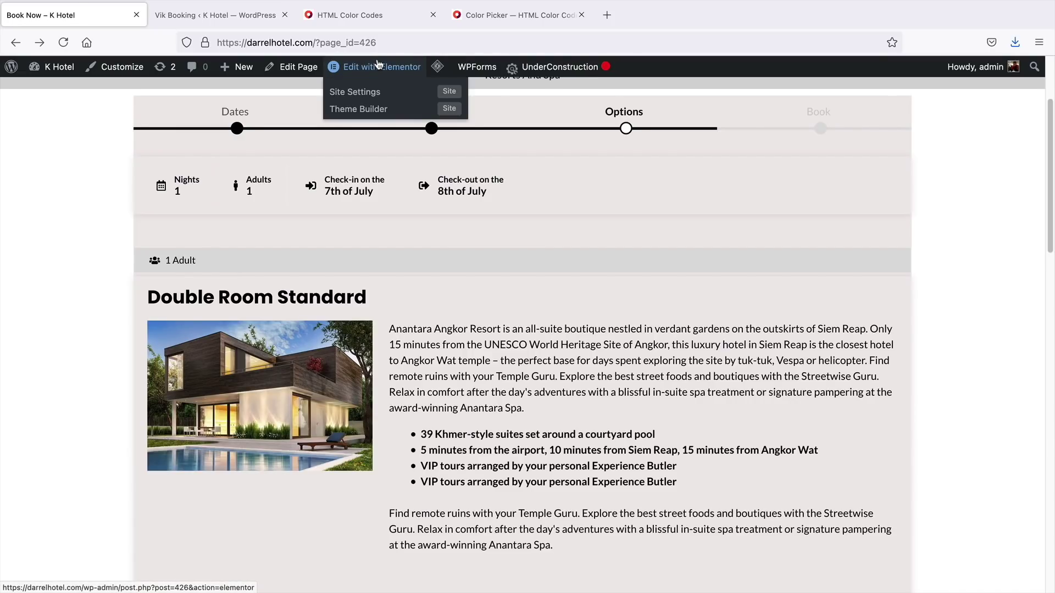
pyautogui.click(378, 67)
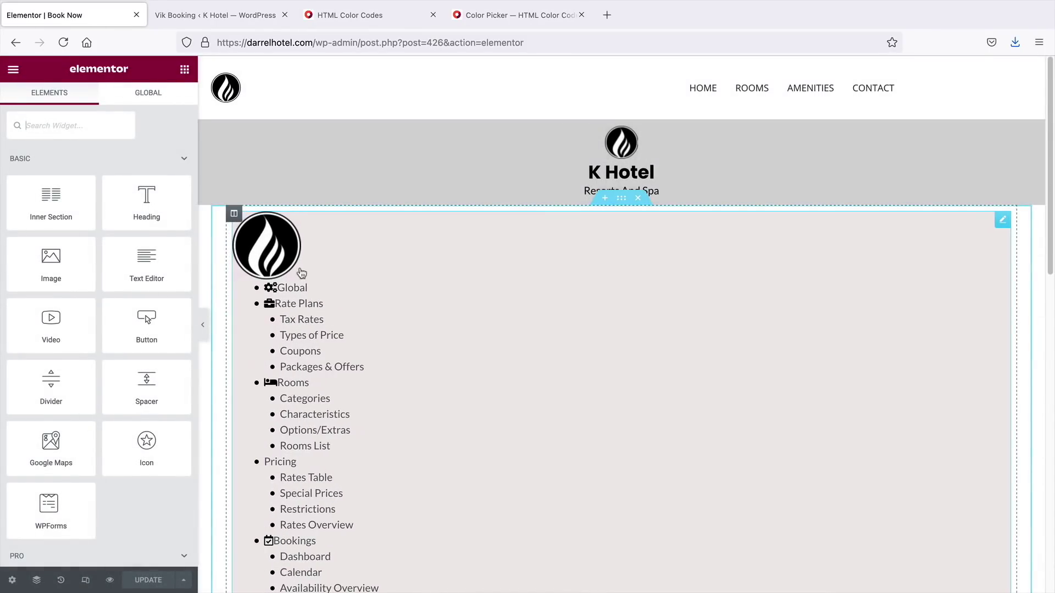
# Give the booking shortcode widget a Fade In entrance animation.
pyautogui.click(1002, 219)
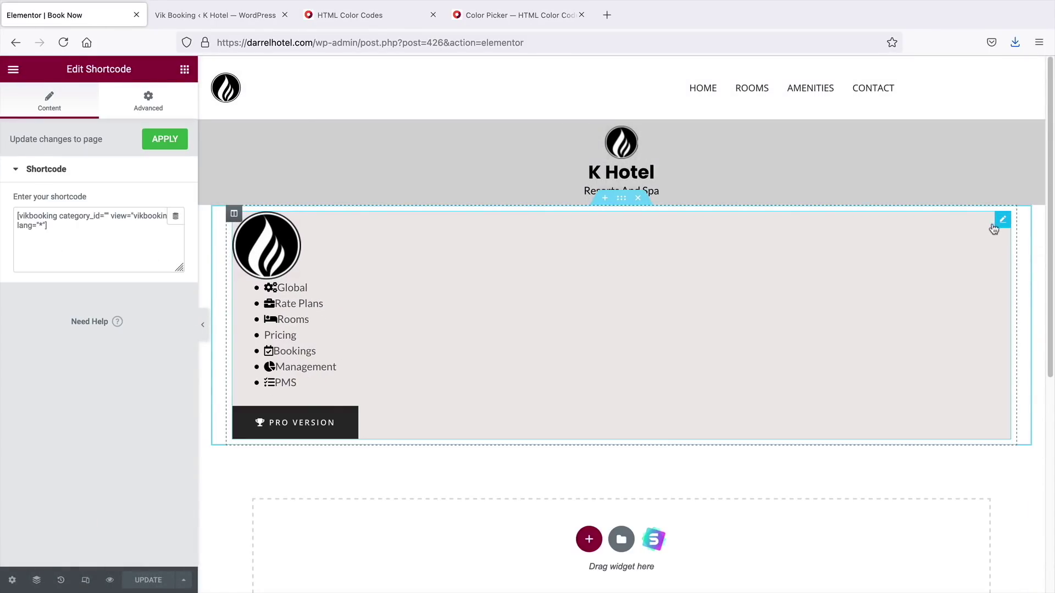
pyautogui.click(148, 100)
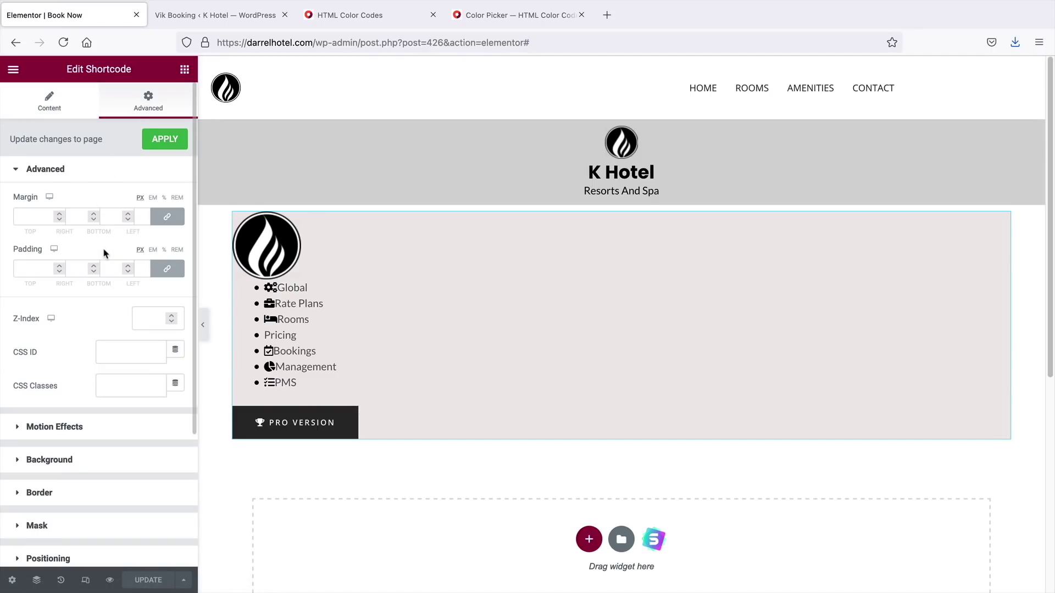
pyautogui.scroll(-3, 106, 254)
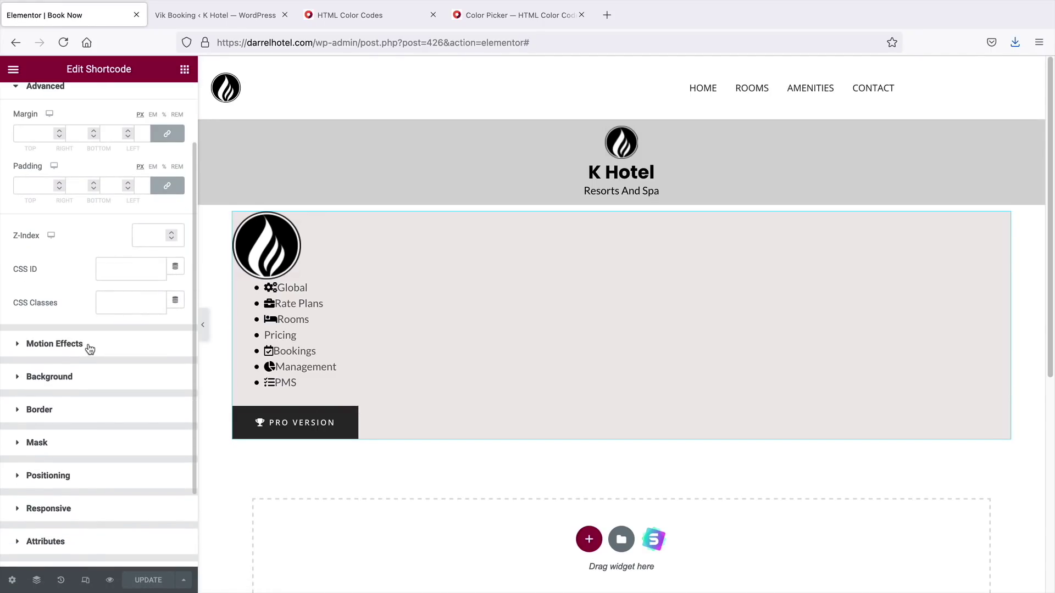
pyautogui.click(91, 345)
pyautogui.click(125, 249)
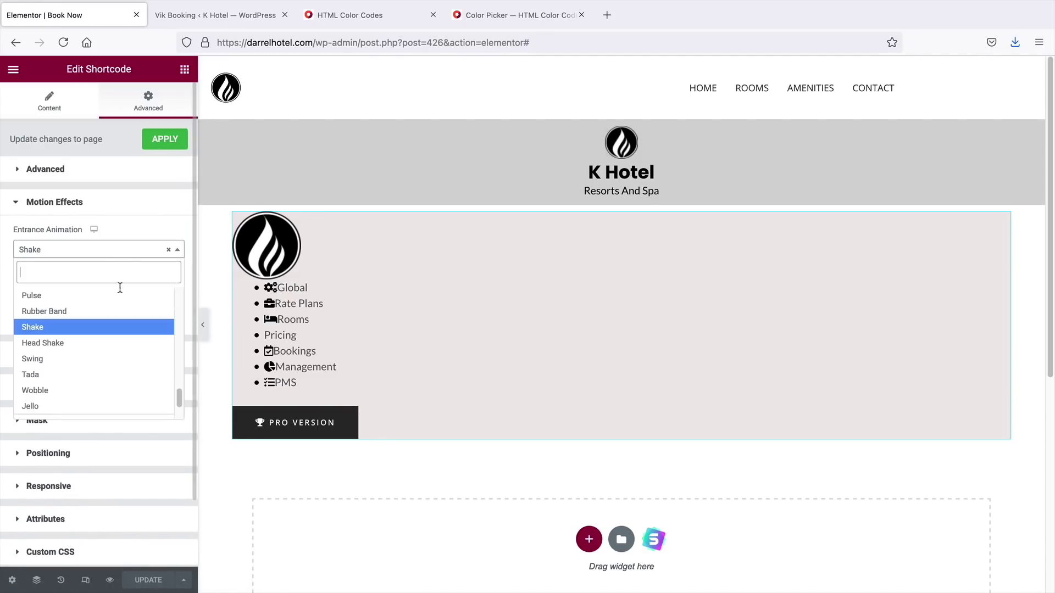
pyautogui.scroll(-5, 117, 323)
pyautogui.scroll(10, 117, 324)
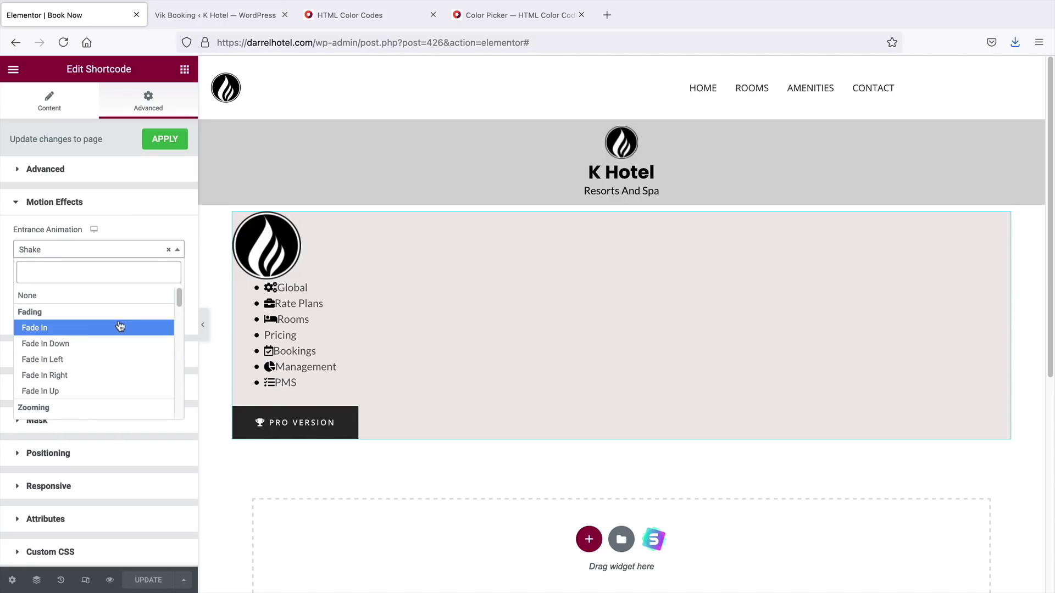
pyautogui.click(118, 324)
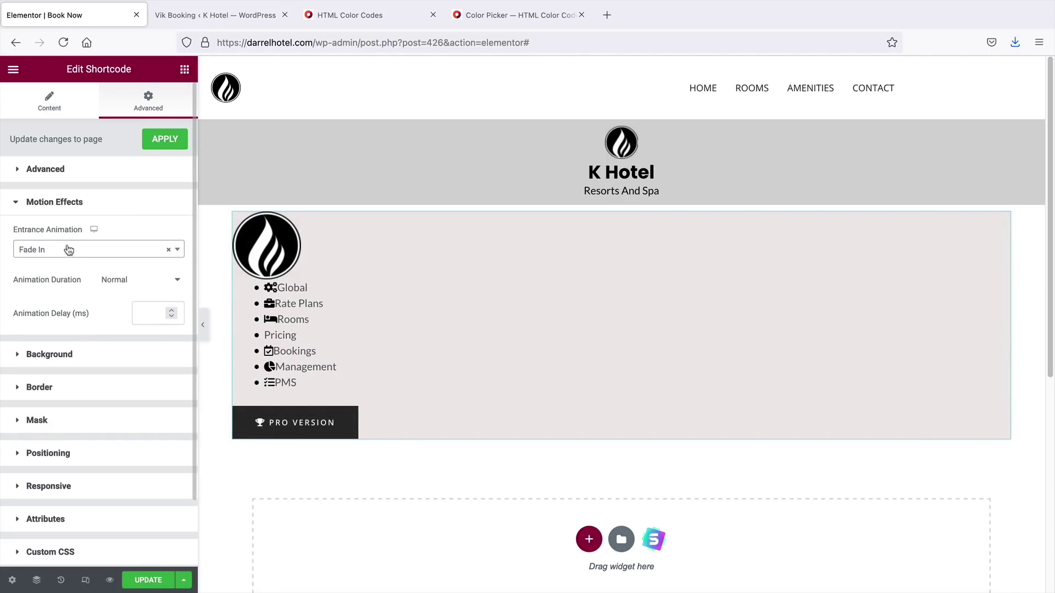
# Set the widget background to light grey #F0F0F0, update the page, and view it live.
pyautogui.click(66, 356)
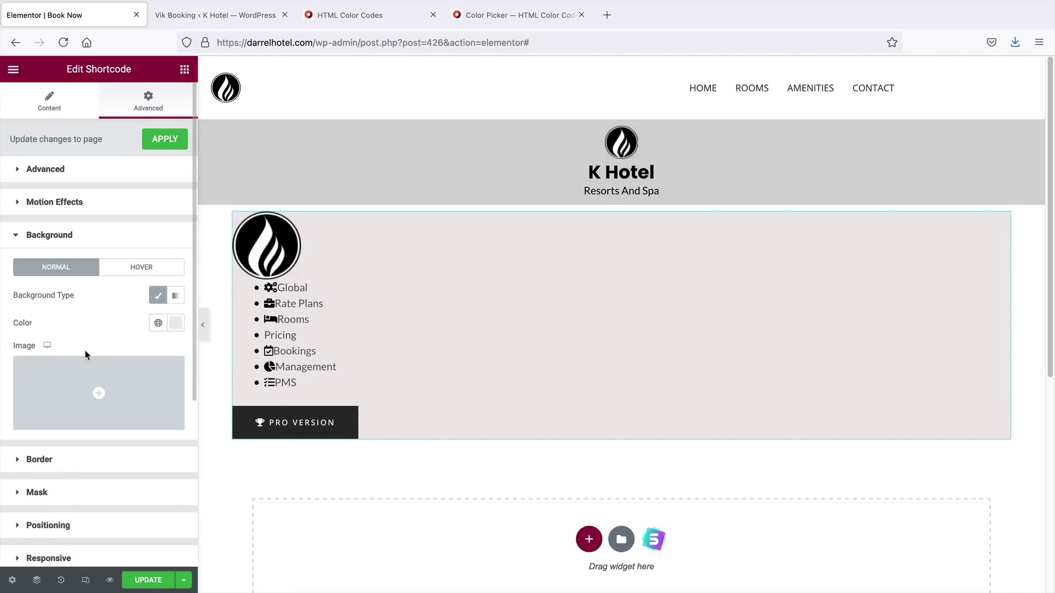
pyautogui.click(175, 323)
pyautogui.moveTo(28, 381); pyautogui.dragTo(22, 379)
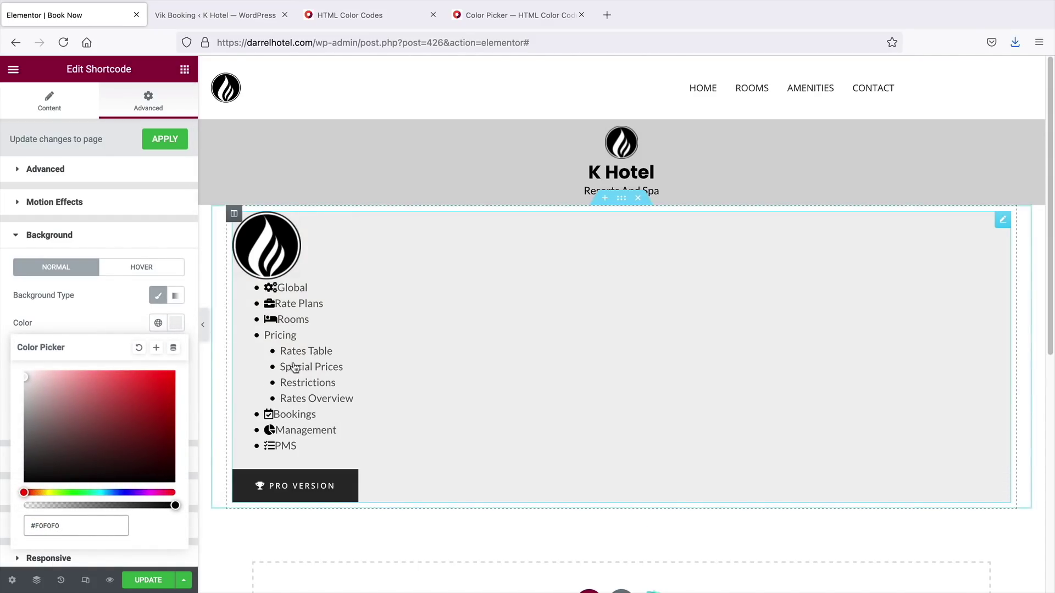
pyautogui.click(154, 581)
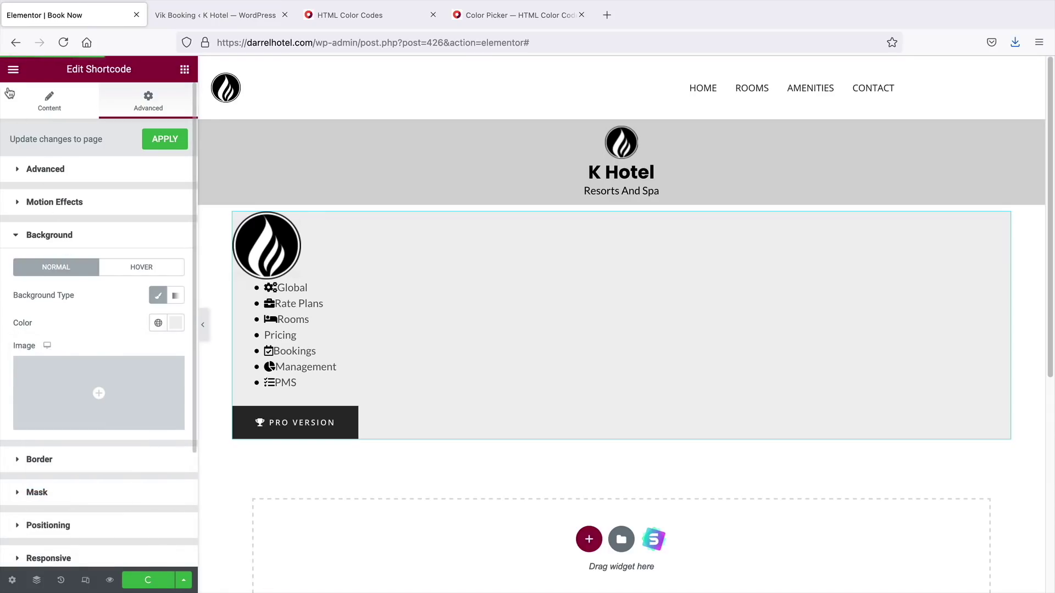
pyautogui.click(13, 69)
pyautogui.click(107, 271)
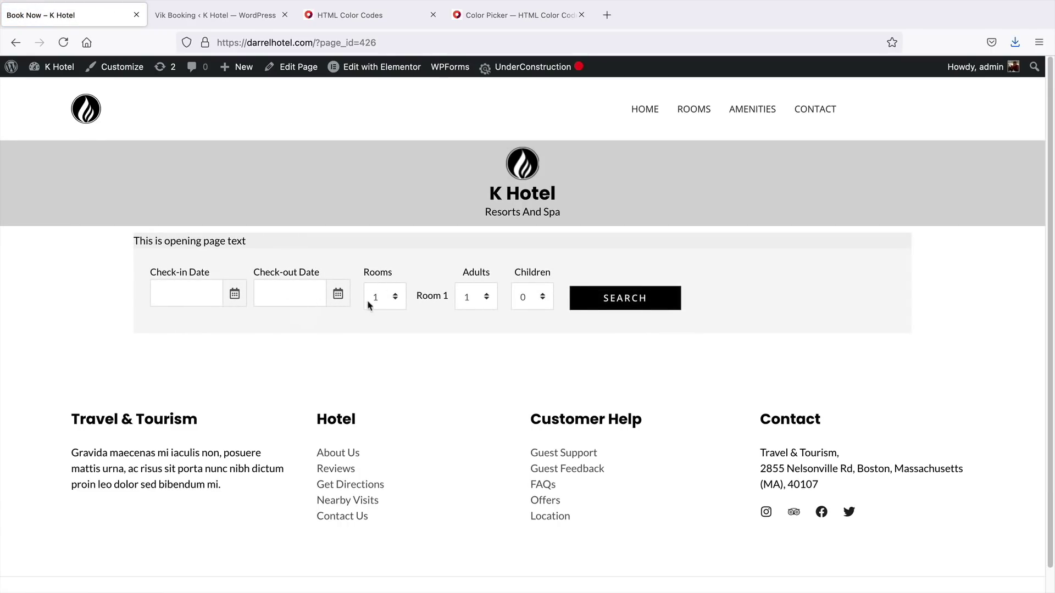
# Search rooms for an 8 July check-in and select Double Room Standard to reach its options.
pyautogui.click(278, 294)
pyautogui.click(273, 404)
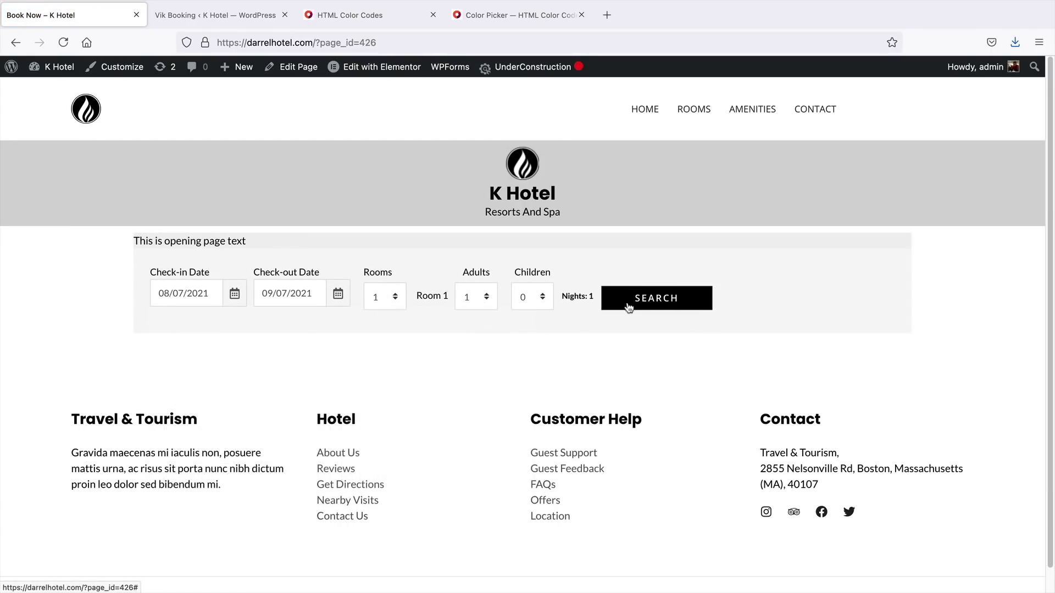
pyautogui.click(644, 297)
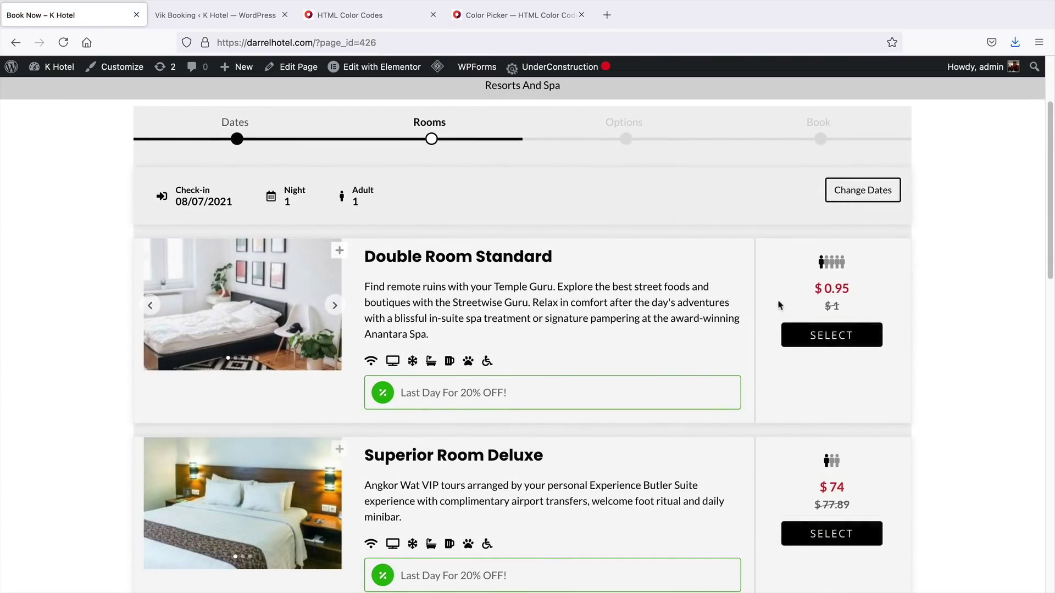
pyautogui.click(836, 333)
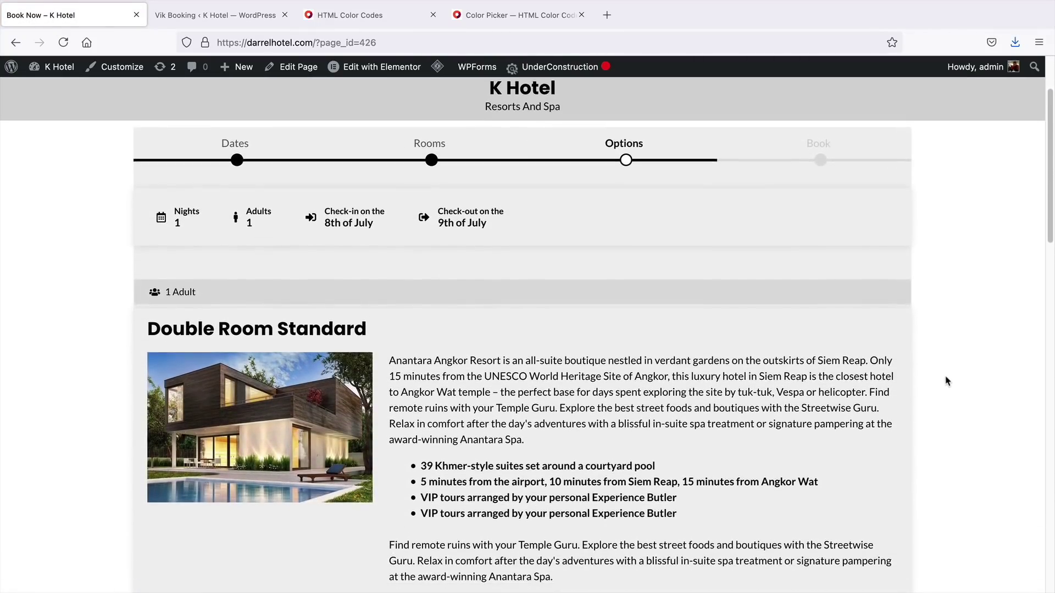
pyautogui.scroll(-5, 947, 380)
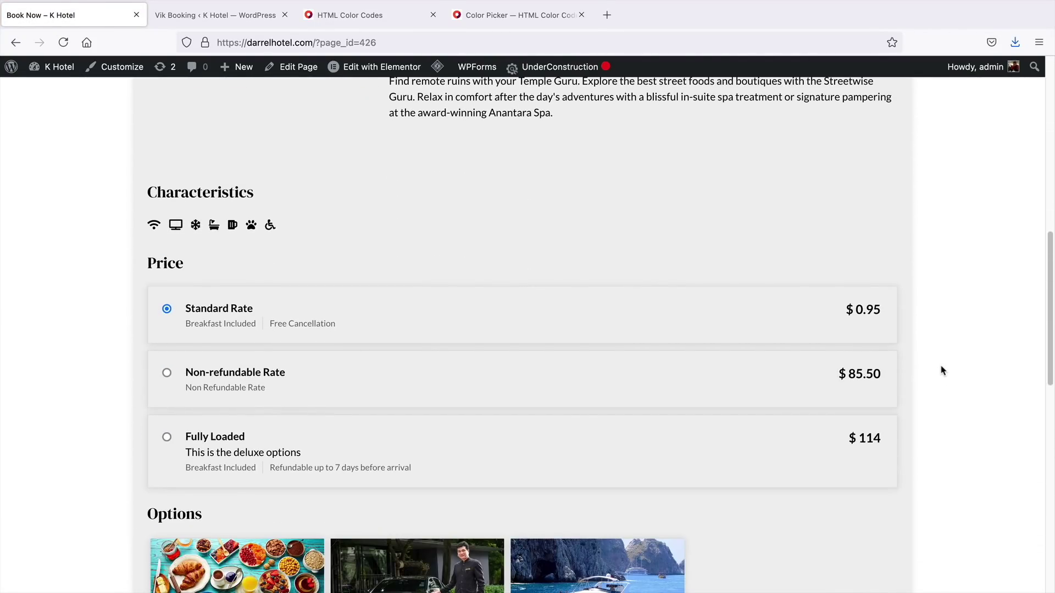
pyautogui.scroll(10, 943, 371)
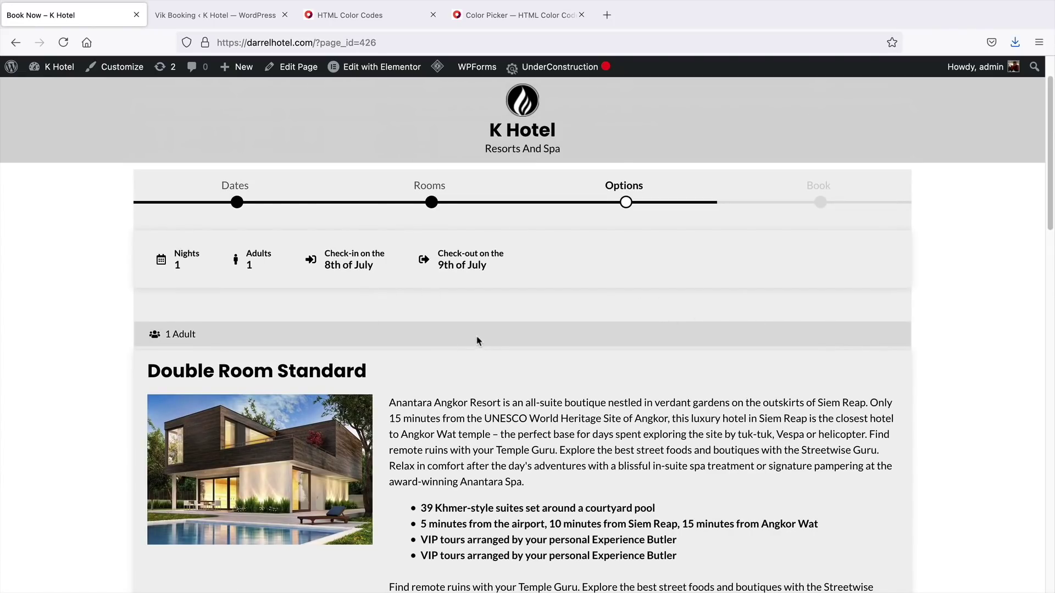
pyautogui.scroll(-2, 477, 341)
# Change line 32's font-family to lowercase 'poppins' in vikbooking_custom.css and save the file.
pyautogui.click(208, 17)
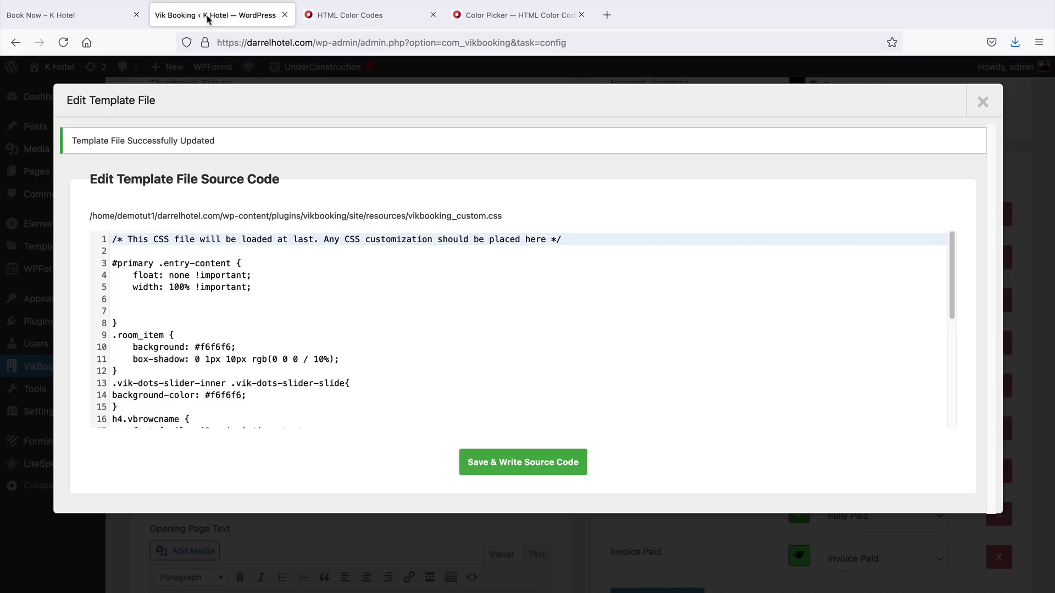
pyautogui.scroll(-5, 376, 364)
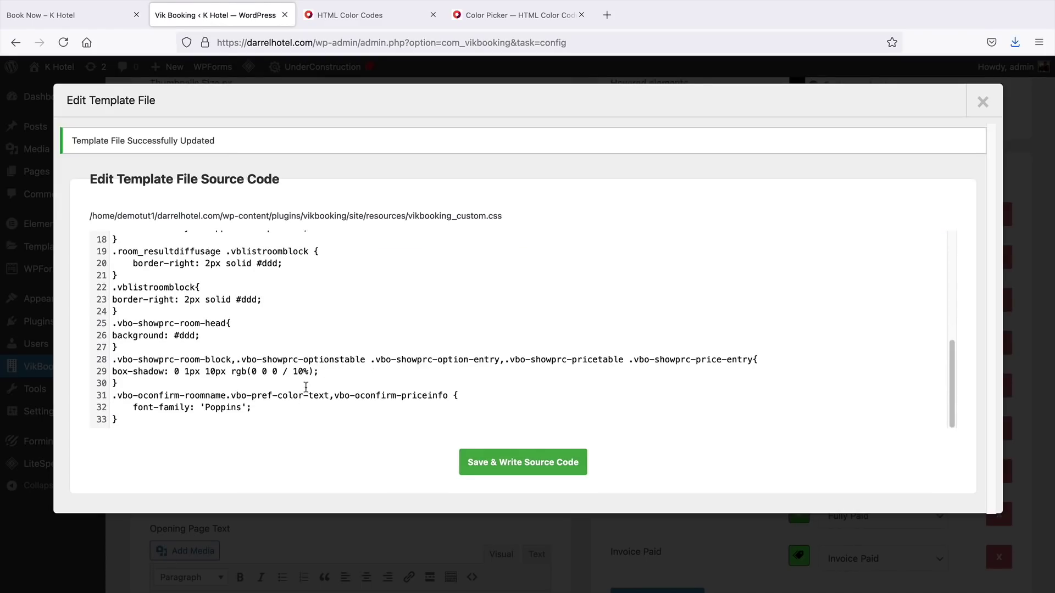
pyautogui.moveTo(242, 409); pyautogui.dragTo(212, 406)
pyautogui.click(214, 406)
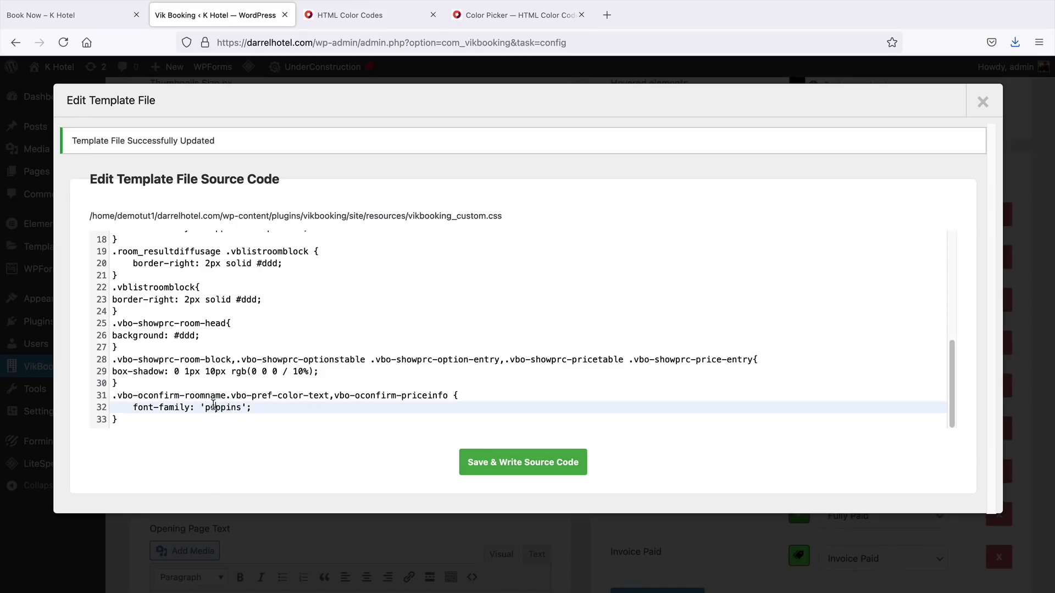
pyautogui.click(486, 463)
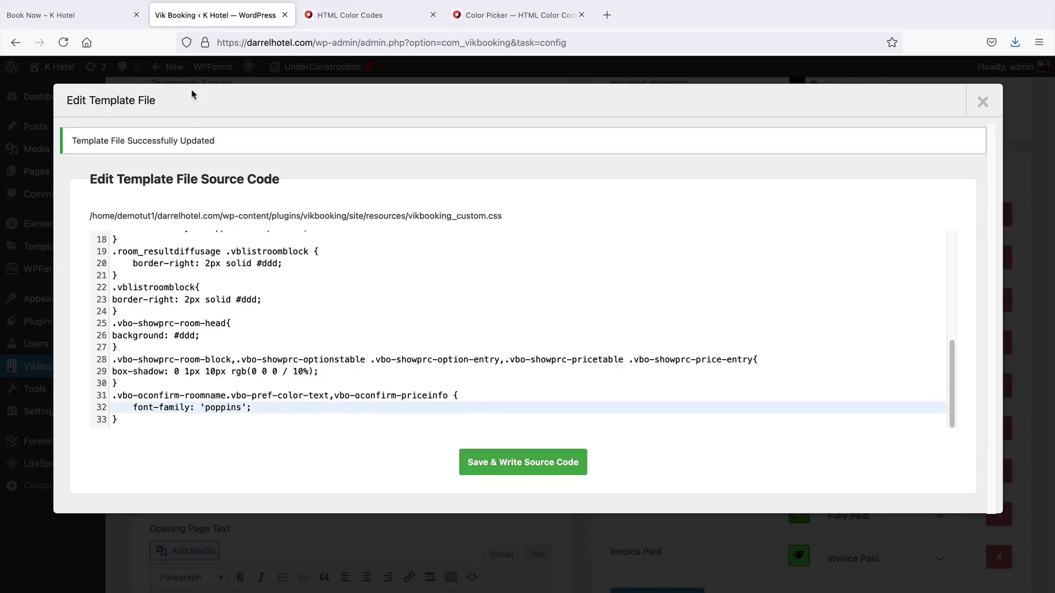
pyautogui.click(94, 19)
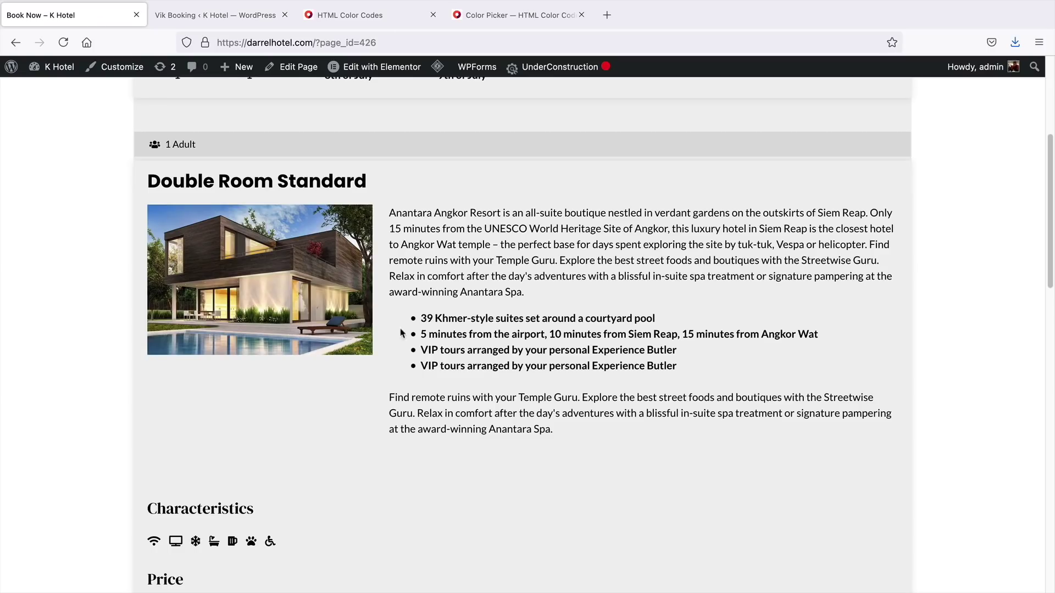
# Open the Customizer and rerun an 8 July room search in its preview.
pyautogui.click(124, 69)
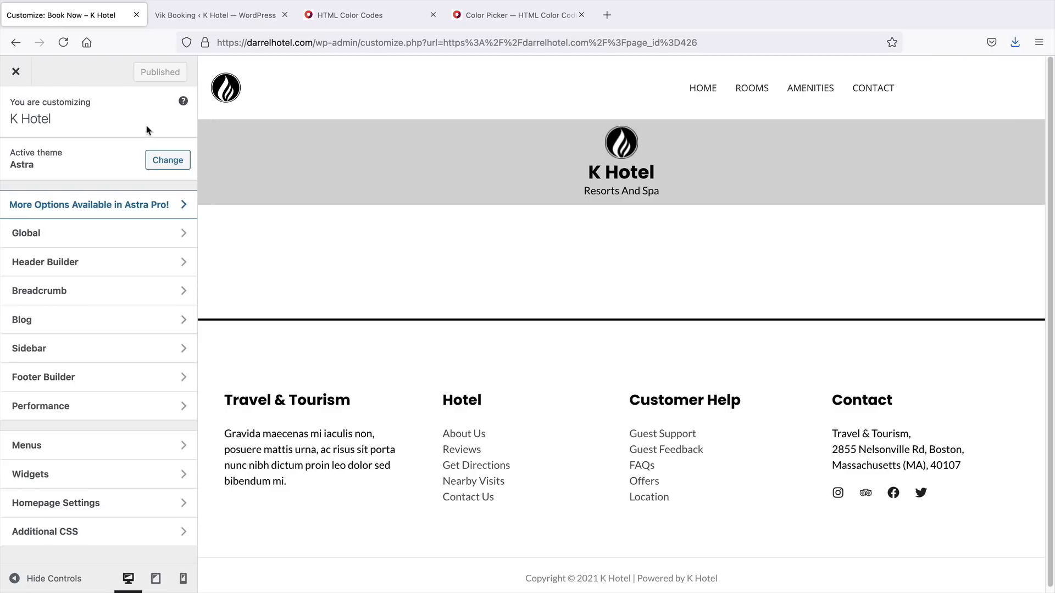
pyautogui.click(325, 271)
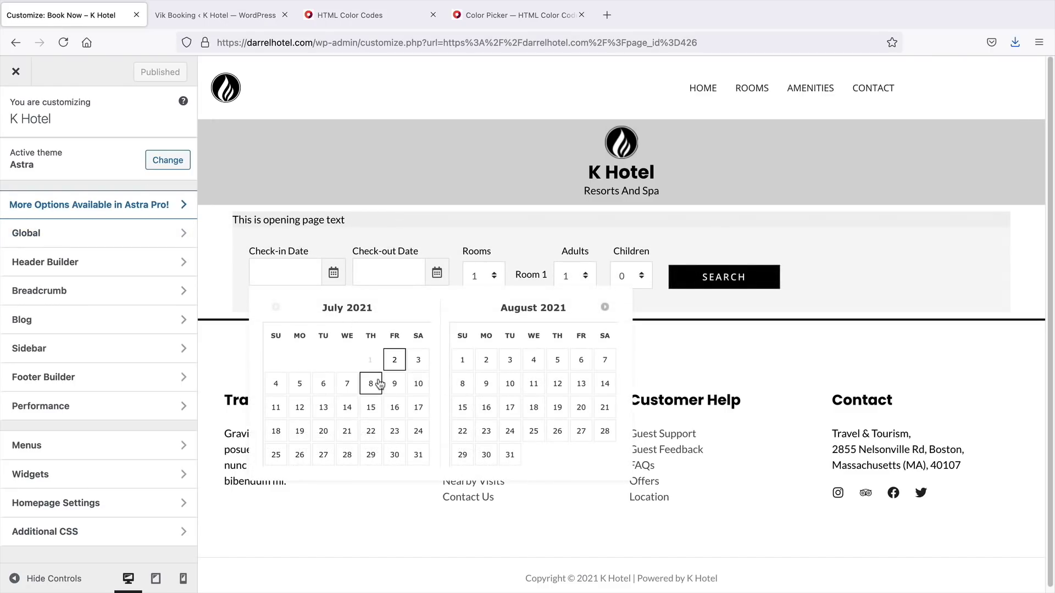
pyautogui.click(377, 384)
pyautogui.click(736, 278)
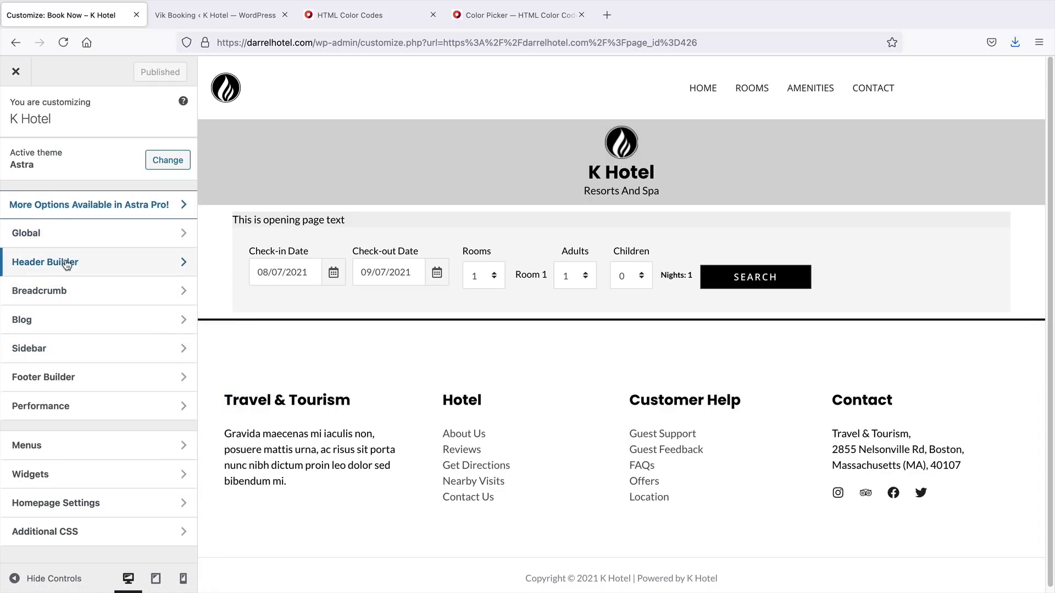
# Under Global > Typography > Headings, set the Heading 3 font family to Pontano Sans.
pyautogui.click(60, 238)
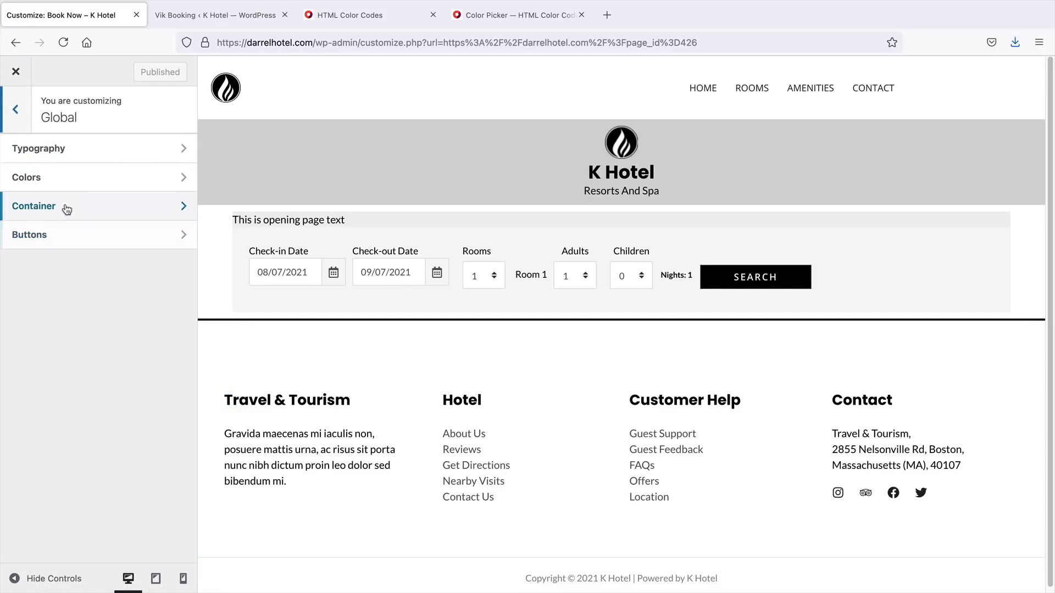
pyautogui.click(80, 159)
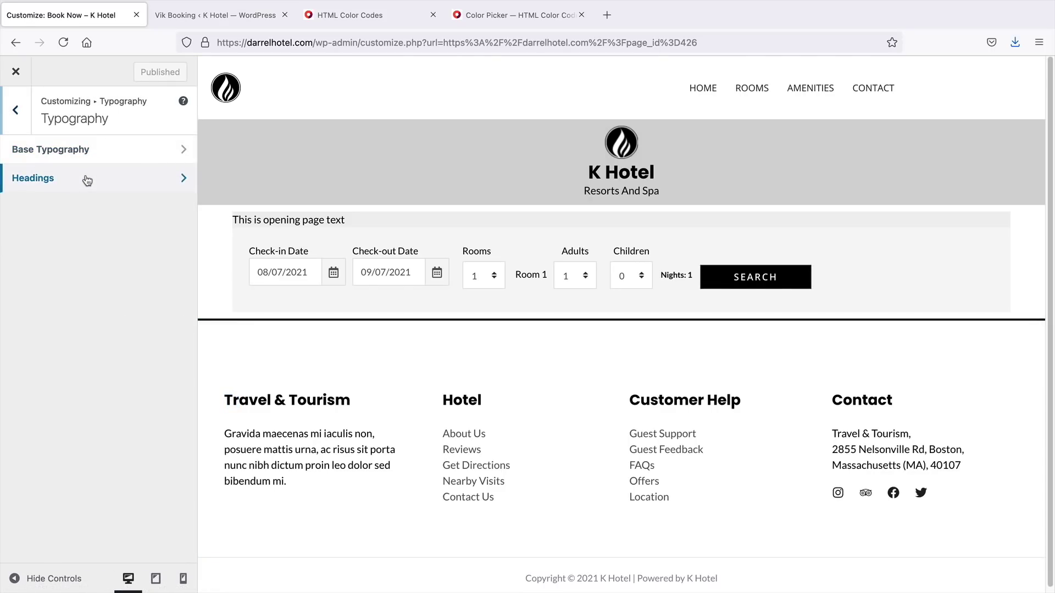
pyautogui.click(87, 181)
pyautogui.click(18, 121)
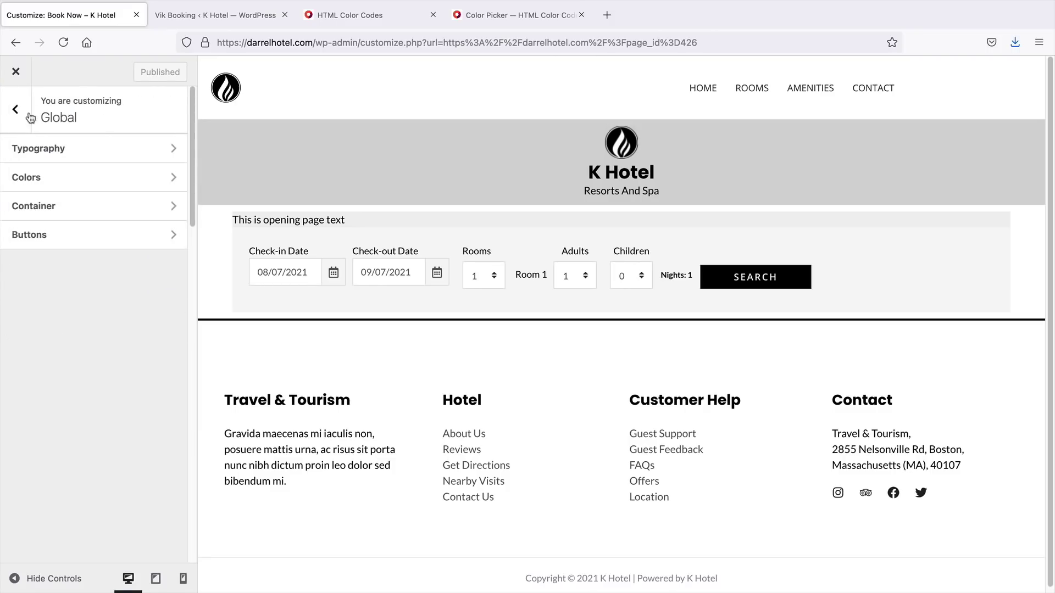
pyautogui.click(112, 152)
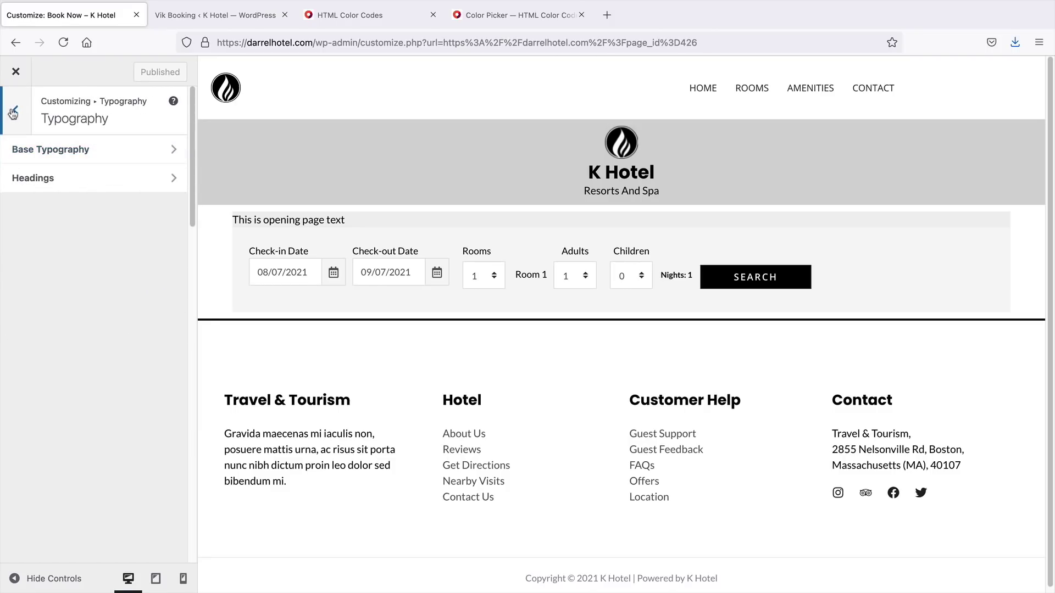
pyautogui.click(40, 178)
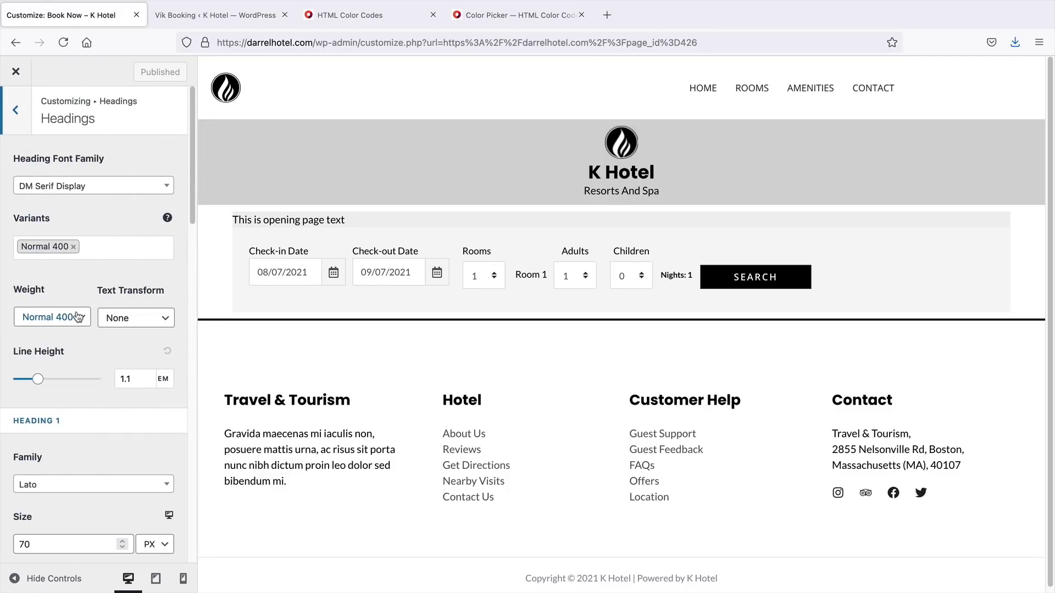
pyautogui.scroll(-3, 71, 313)
pyautogui.scroll(-3, 69, 223)
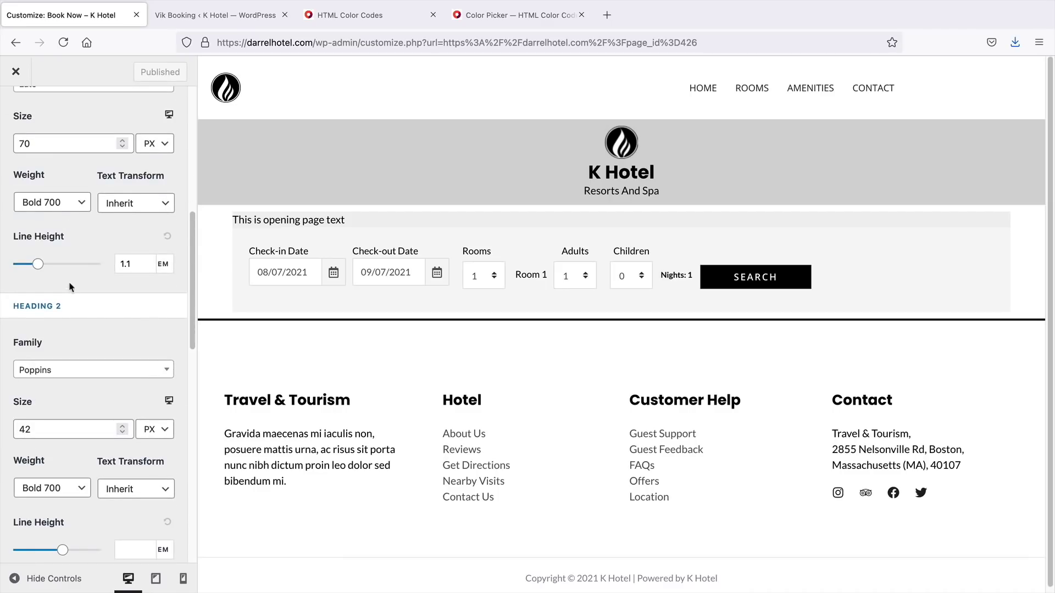
pyautogui.scroll(-8, 67, 319)
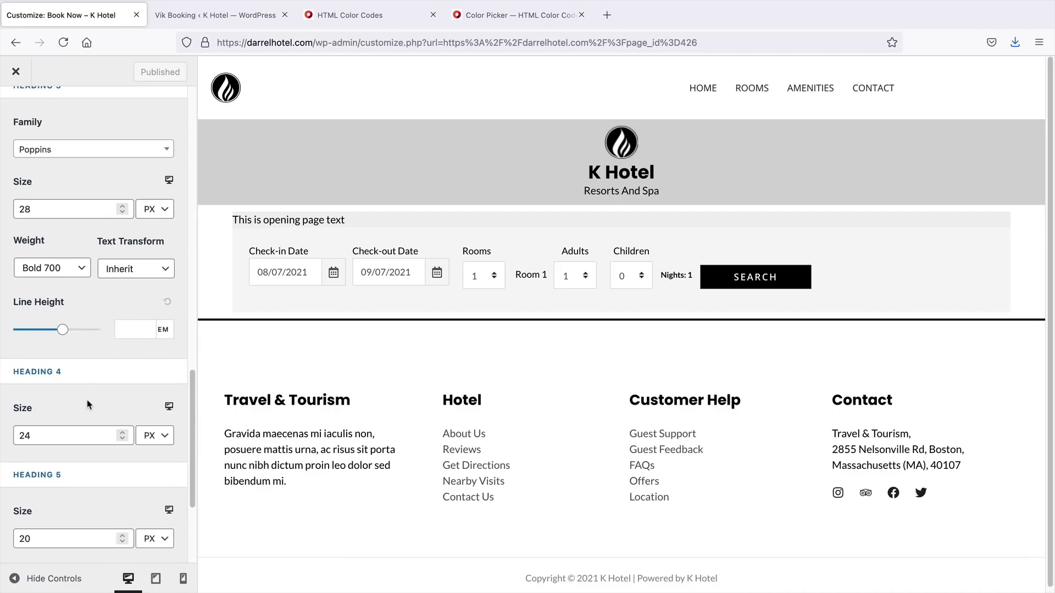
pyautogui.scroll(-1, 80, 371)
pyautogui.scroll(-2, 82, 329)
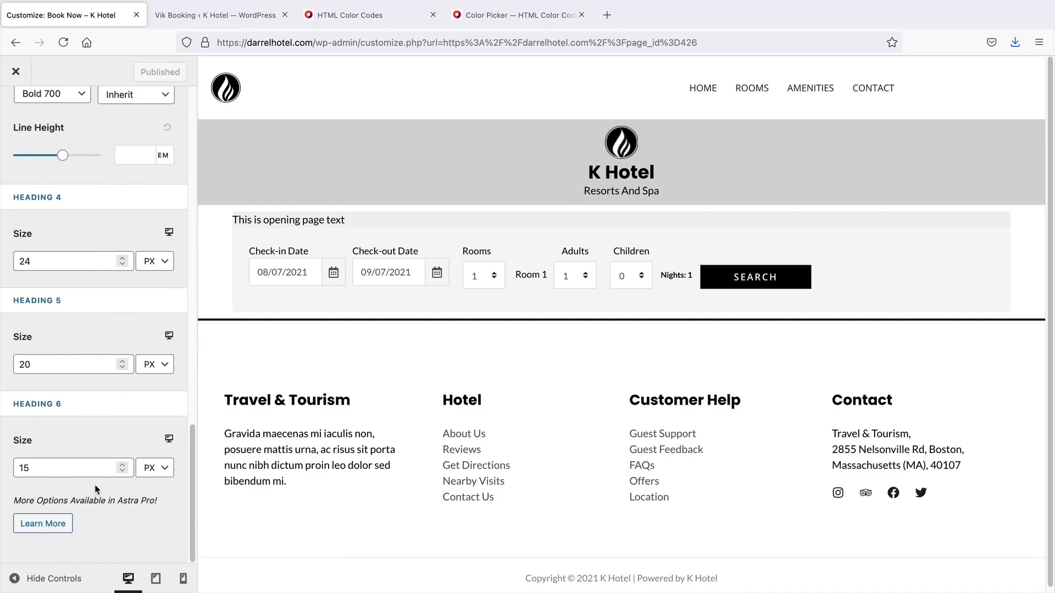
pyautogui.scroll(5, 99, 488)
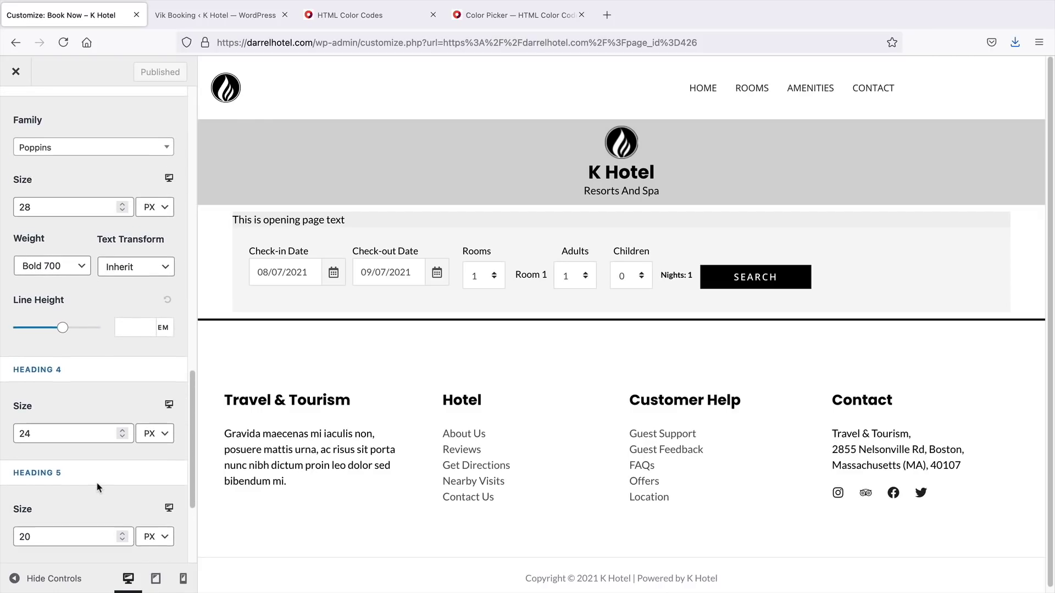
pyautogui.scroll(2, 99, 488)
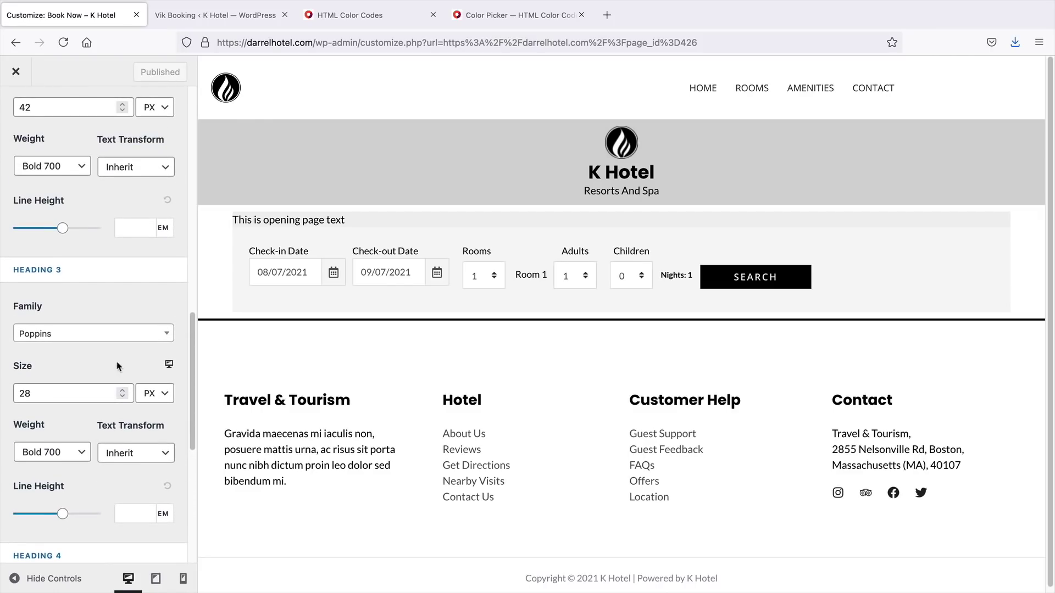
pyautogui.click(100, 328)
pyautogui.click(101, 373)
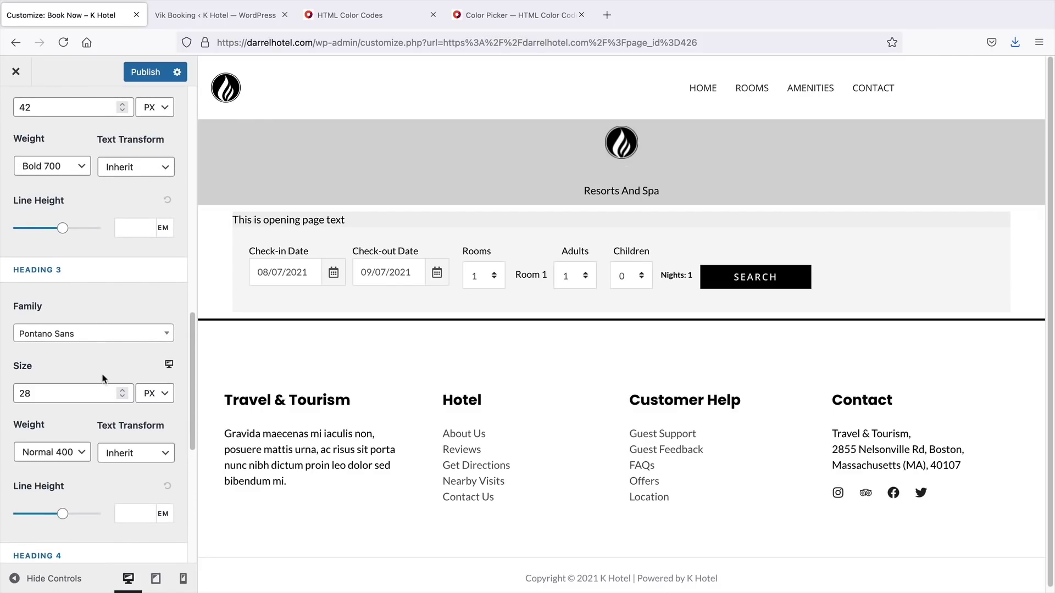
# Set Heading 2 to Pontano Sans as well and publish.
pyautogui.scroll(2, 101, 333)
pyautogui.scroll(1, 101, 332)
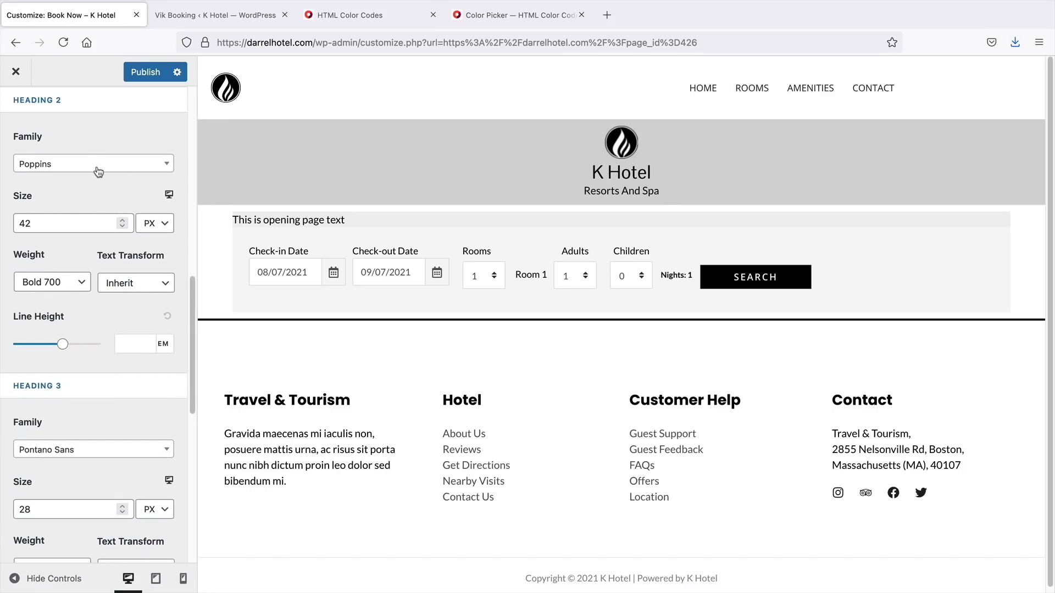
pyautogui.click(98, 171)
pyautogui.click(93, 208)
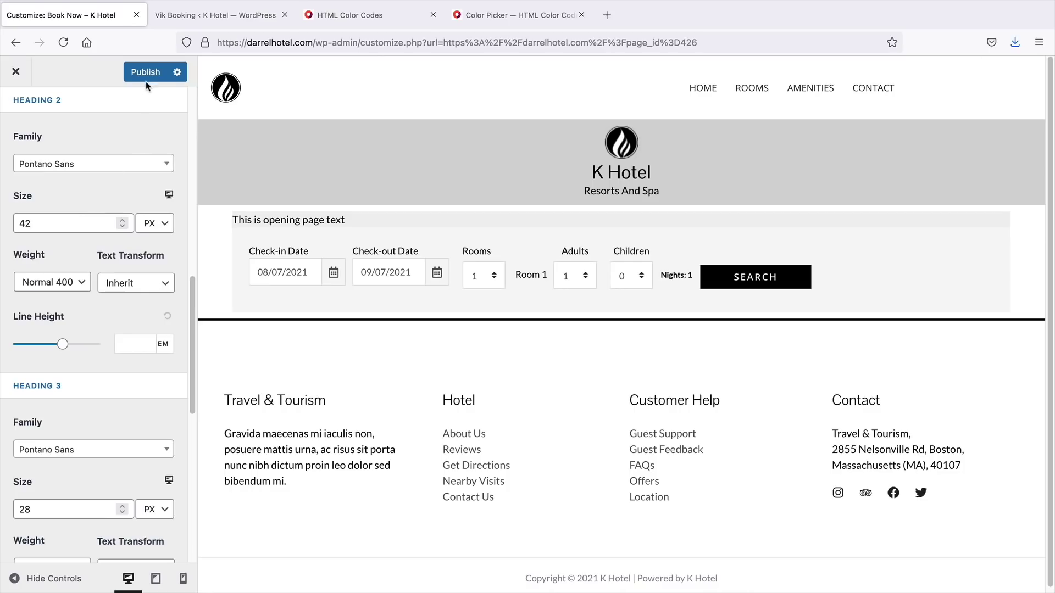
pyautogui.click(147, 78)
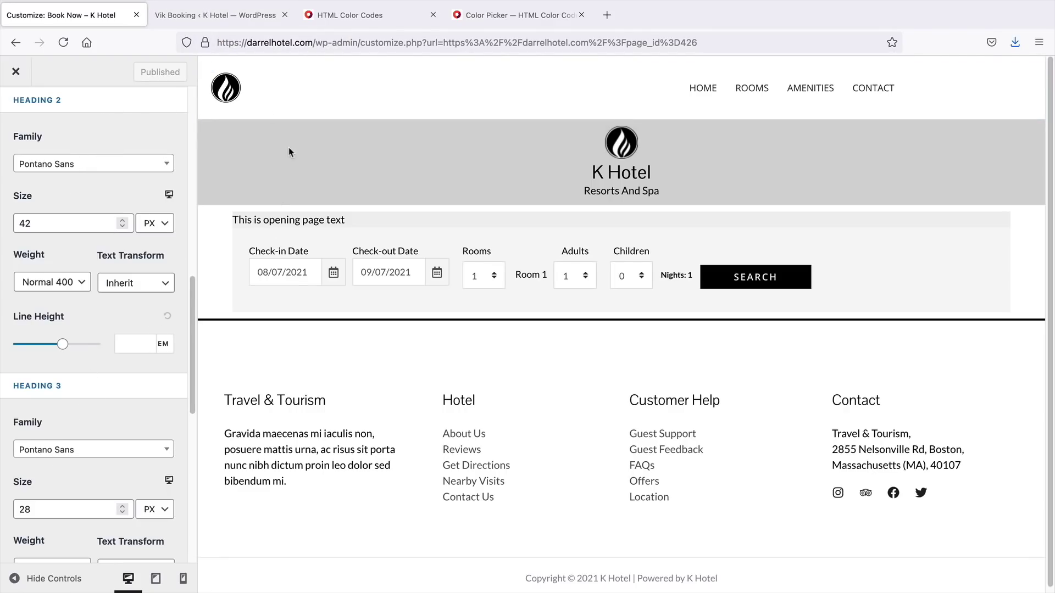
# Close the template file editor and visit the live Book Now page via K Hotel > Visit Site.
pyautogui.click(222, 18)
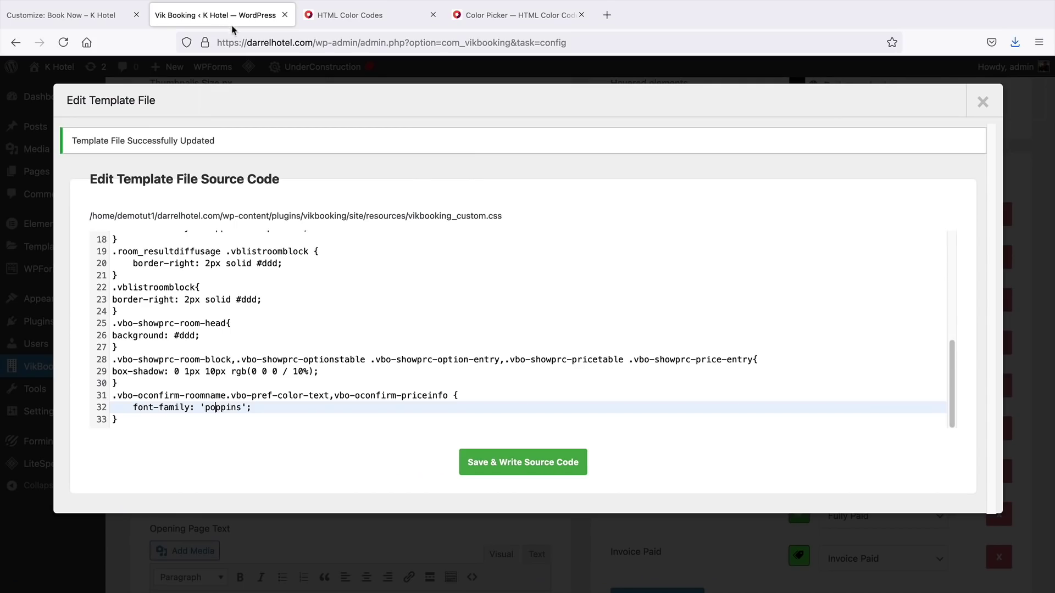
pyautogui.click(982, 103)
pyautogui.moveTo(55, 67)
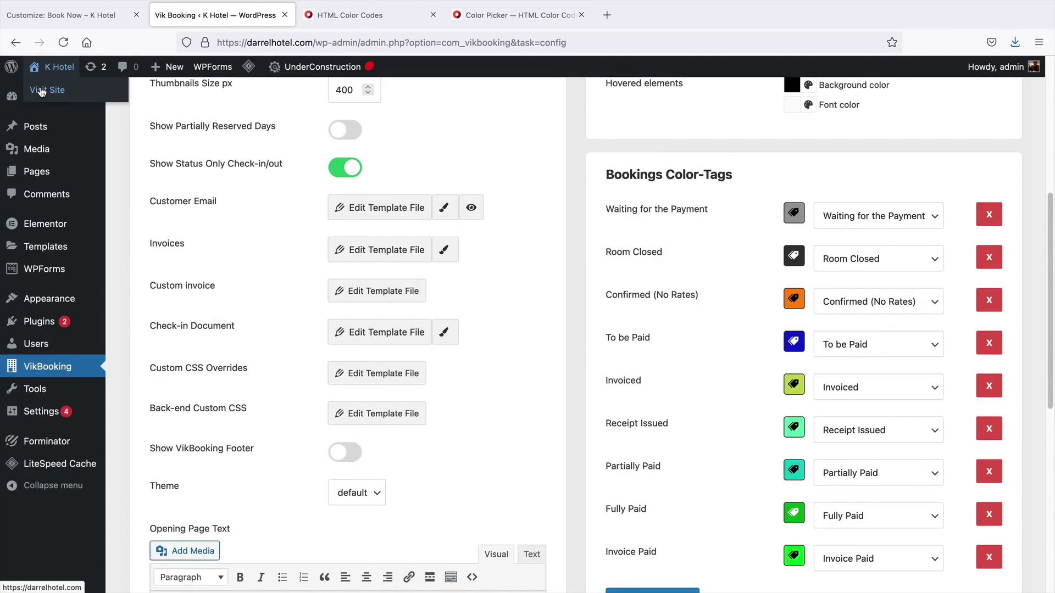
pyautogui.click(42, 90)
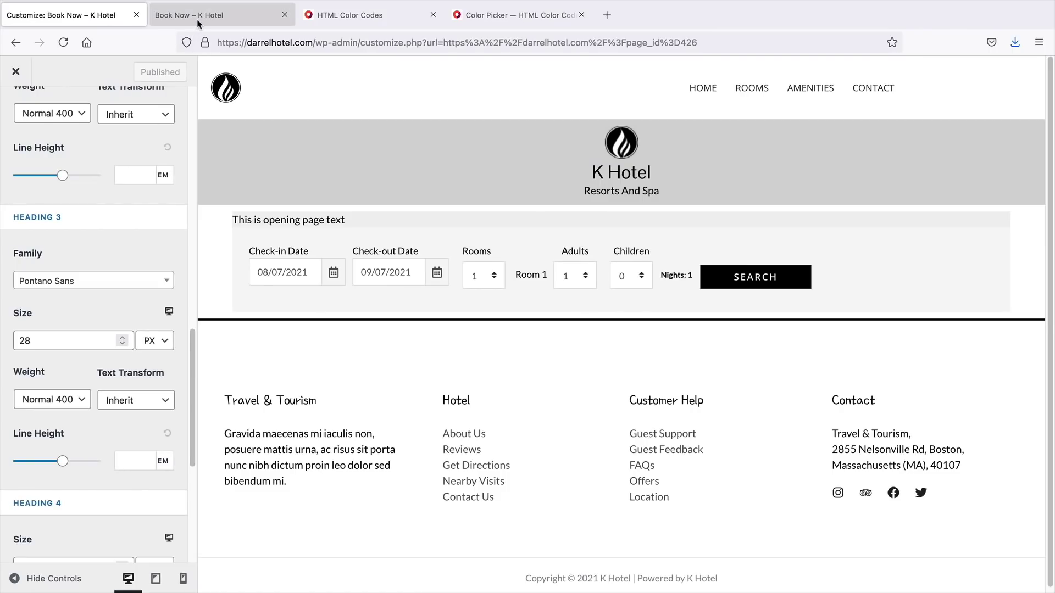
pyautogui.click(198, 21)
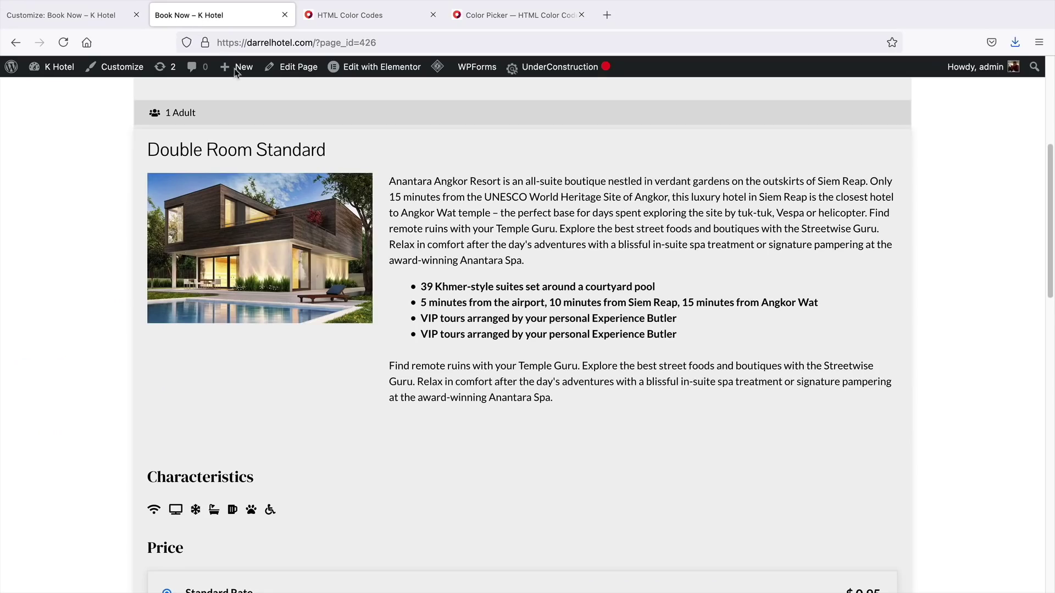
# Inspect the 'Double Room Standard' title to confirm it is an h3.
pyautogui.rightClick(281, 148)
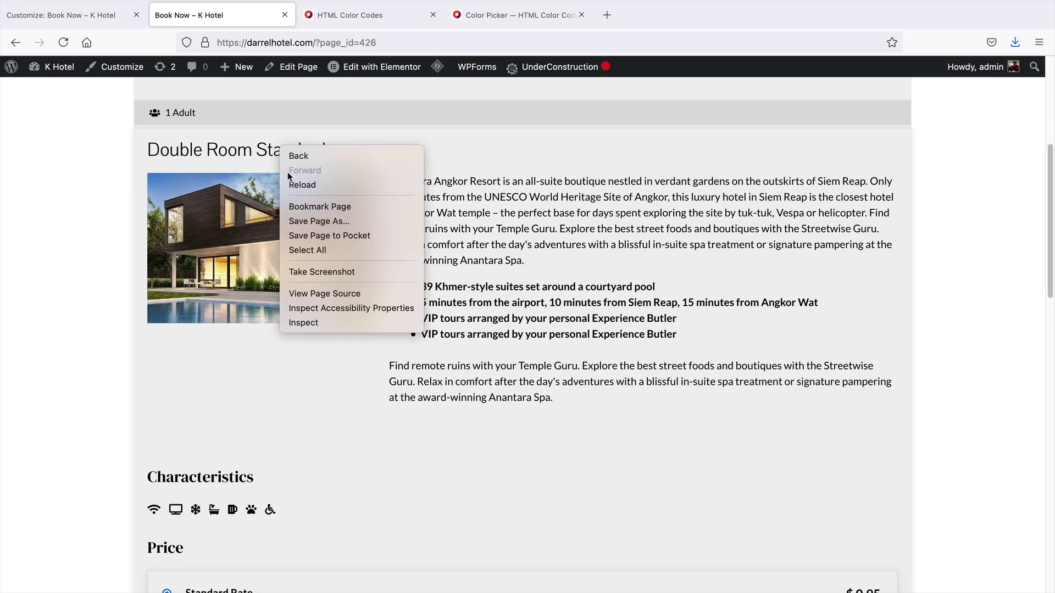
pyautogui.click(318, 325)
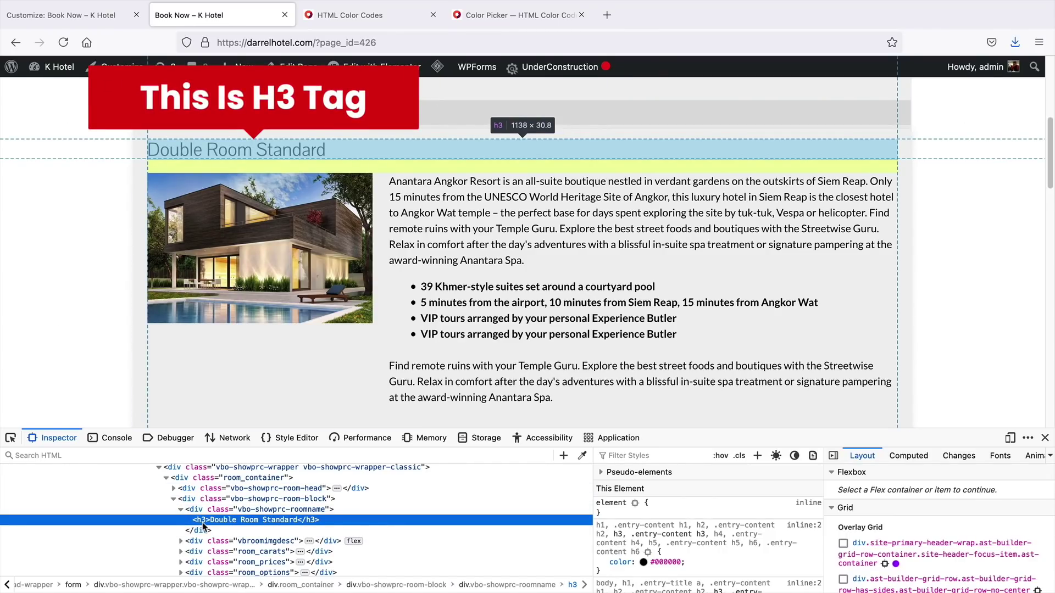
pyautogui.click(71, 16)
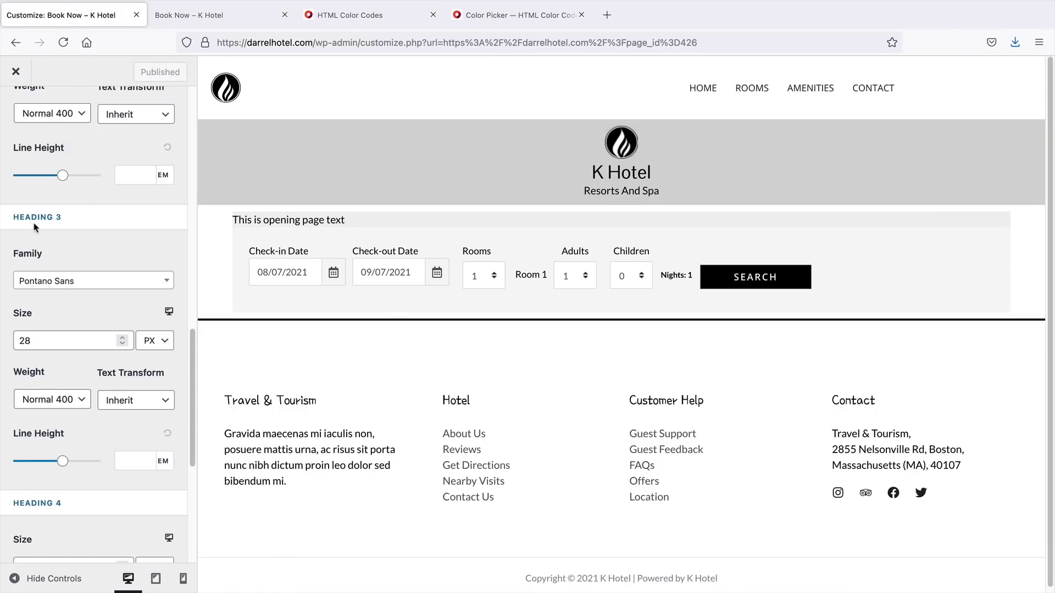
# Change the Heading 3 font family to Quantico and publish.
pyautogui.click(78, 283)
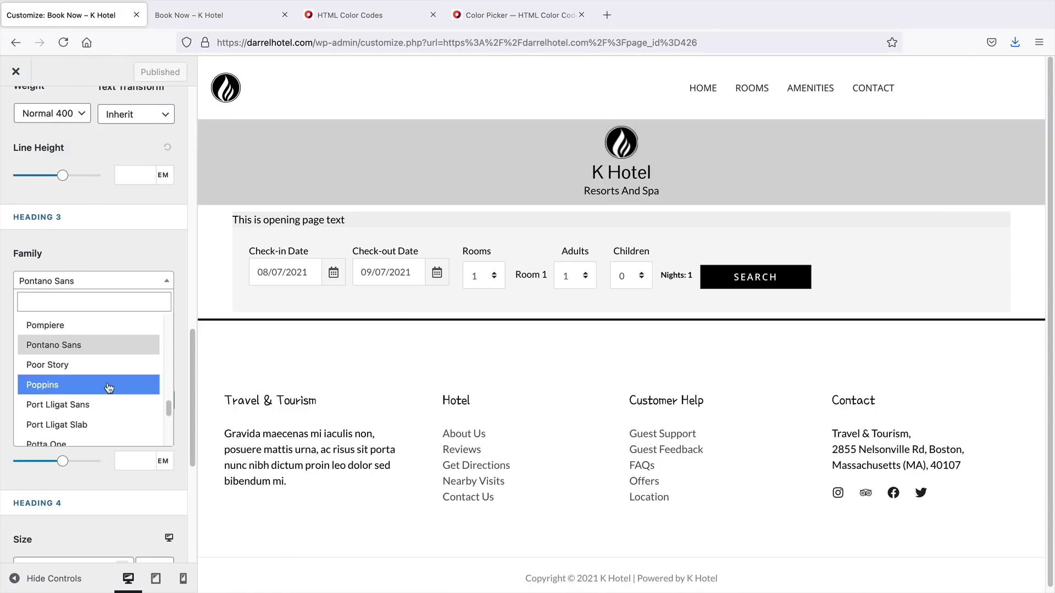
pyautogui.scroll(-8, 104, 388)
pyautogui.click(101, 375)
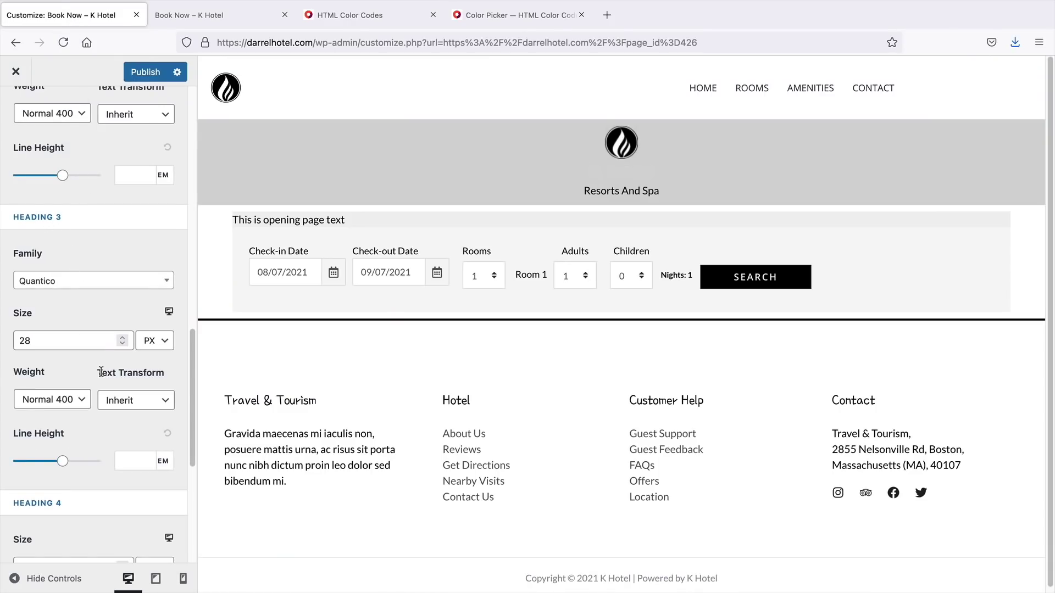
pyautogui.click(145, 72)
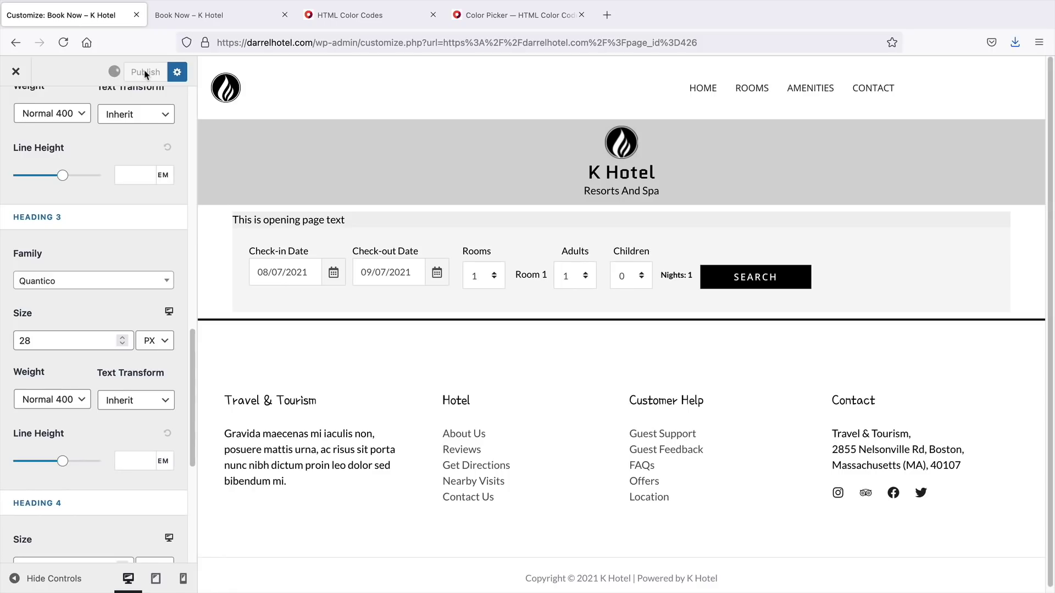
# Reload the Book Now page, resending data, to see the room title in Quantico.
pyautogui.click(209, 15)
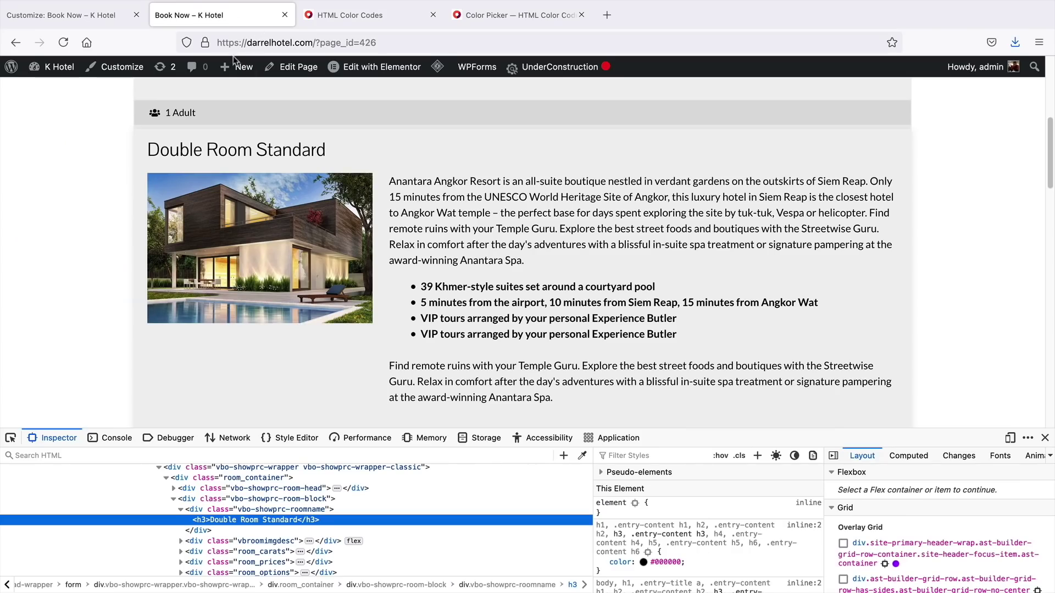
pyautogui.click(64, 42)
pyautogui.click(616, 273)
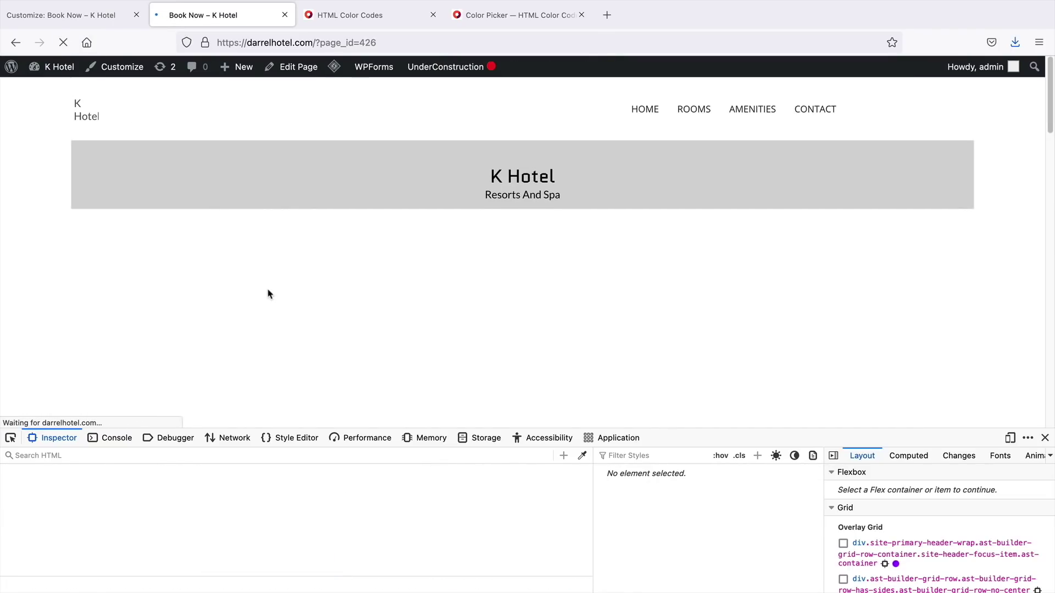
pyautogui.scroll(-5, 276, 298)
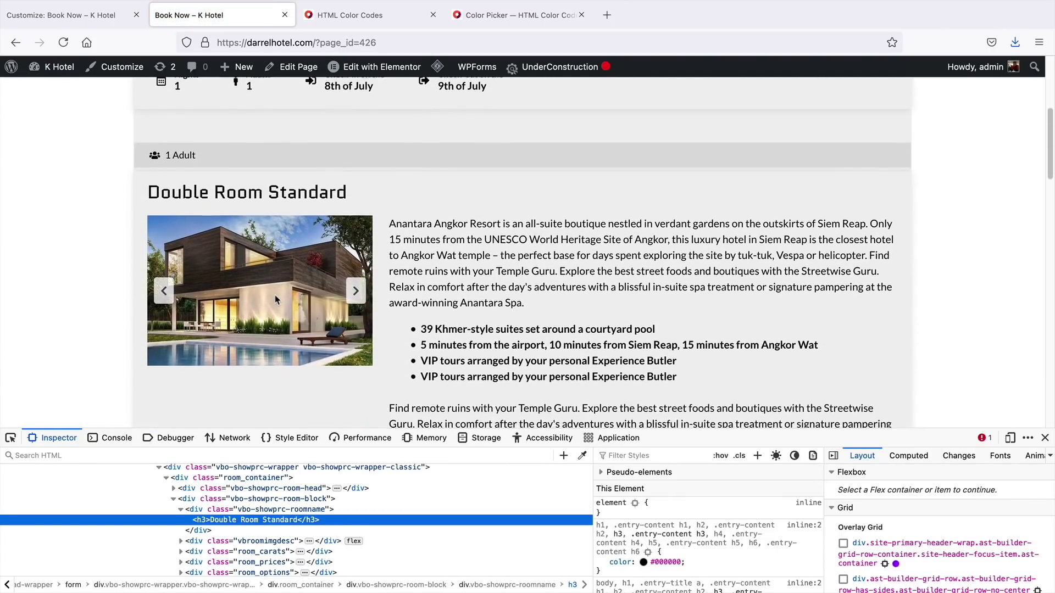
pyautogui.scroll(2, 351, 165)
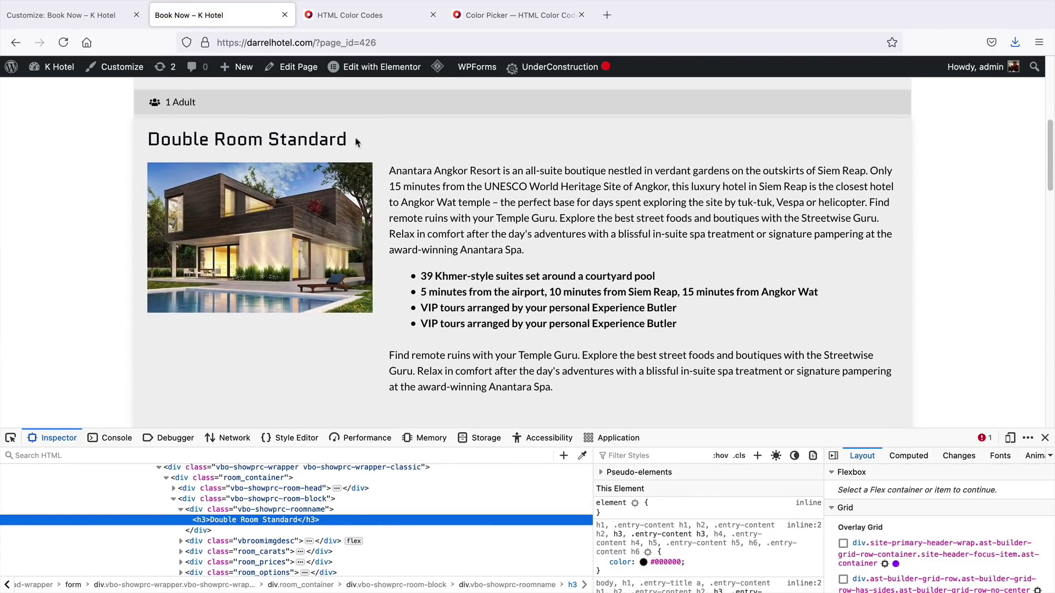
pyautogui.moveTo(352, 139); pyautogui.dragTo(145, 133)
pyautogui.click(110, 15)
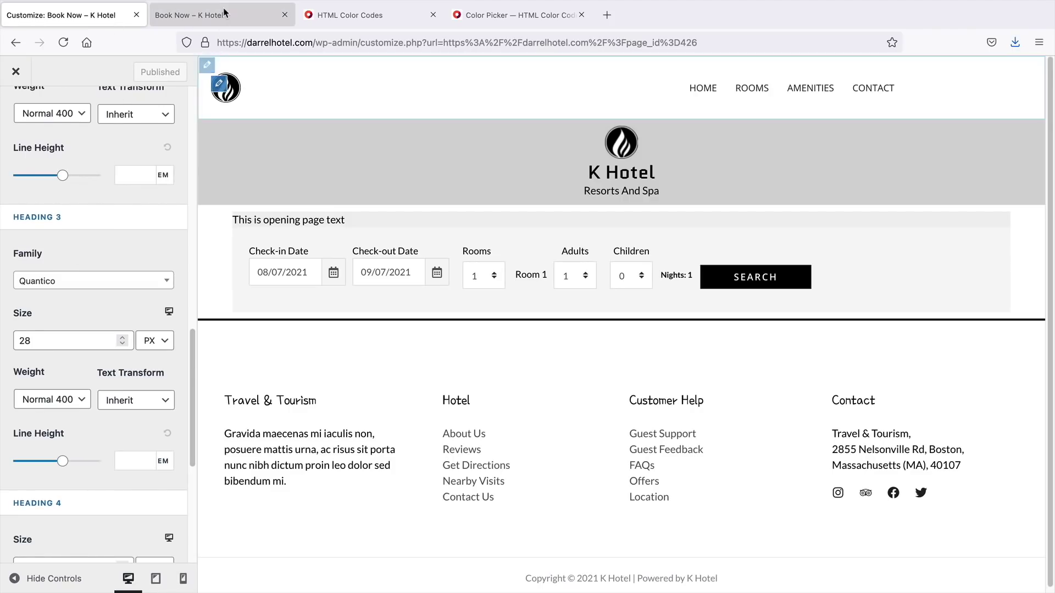
pyautogui.click(181, 15)
# Inspect the Characteristics heading, finding it is an H4, and compare the Customizer heading settings.
pyautogui.scroll(-4, 284, 218)
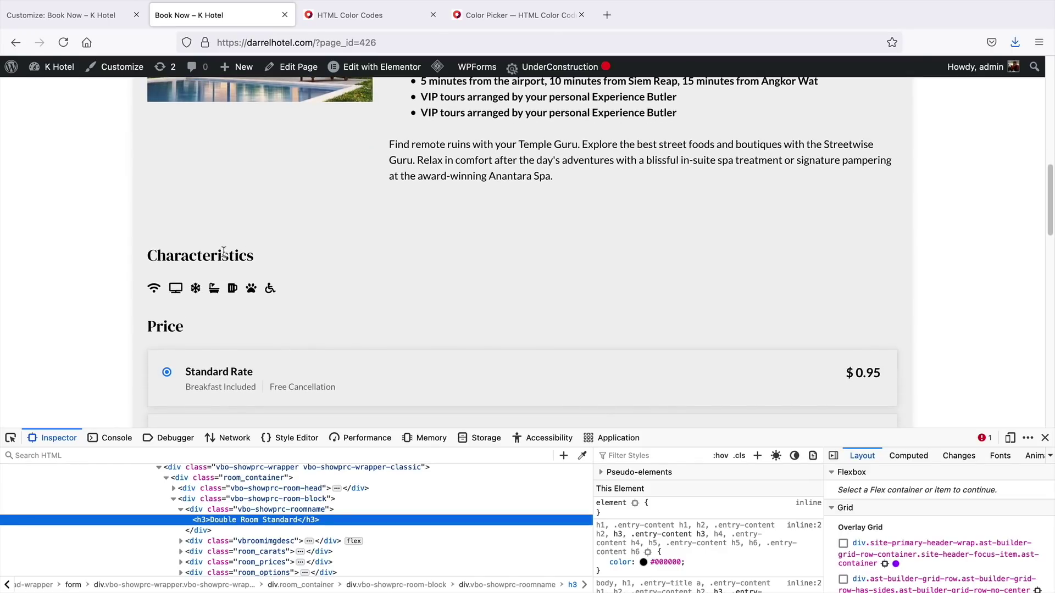
pyautogui.rightClick(218, 254)
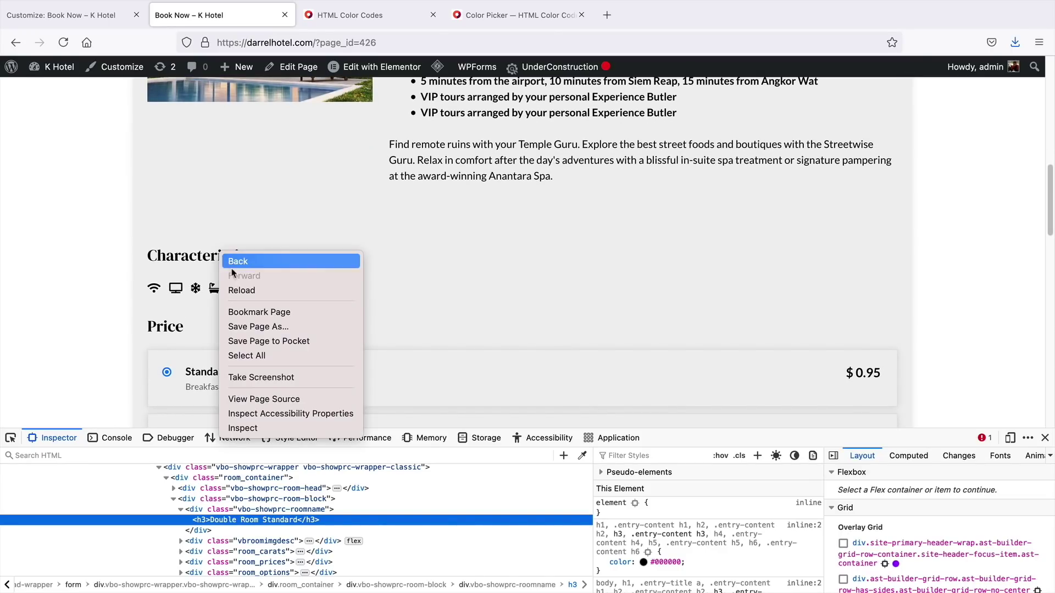
pyautogui.press('Return')
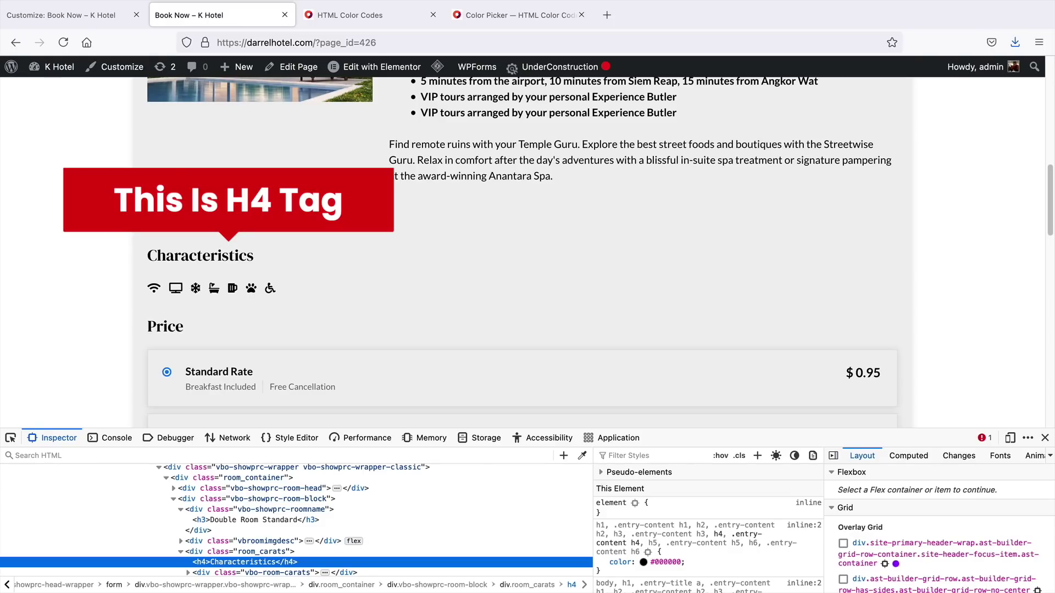
pyautogui.scroll(-1, 184, 251)
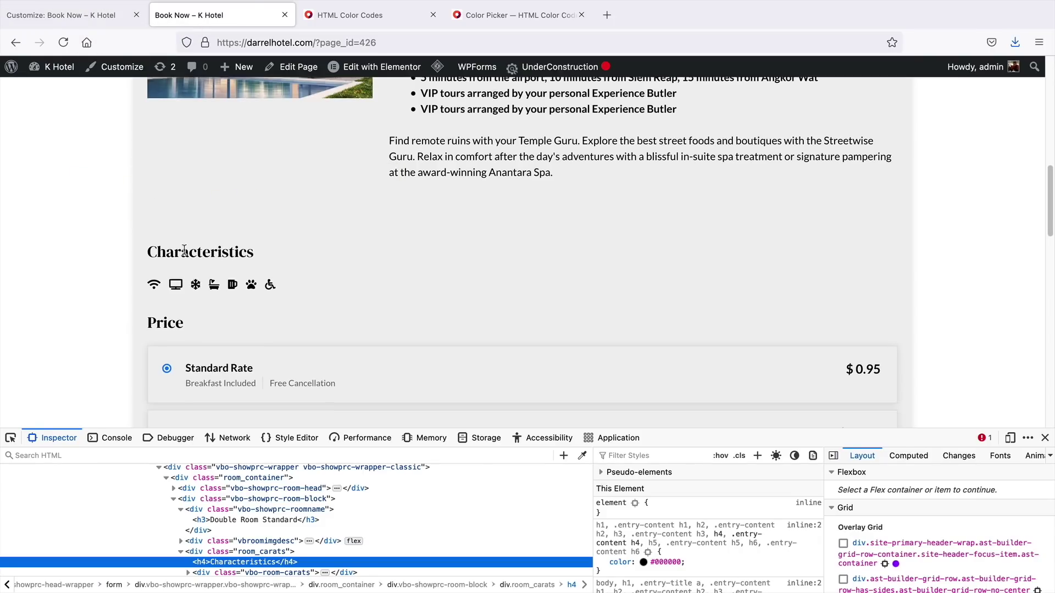
pyautogui.scroll(-2, 185, 251)
pyautogui.click(71, 15)
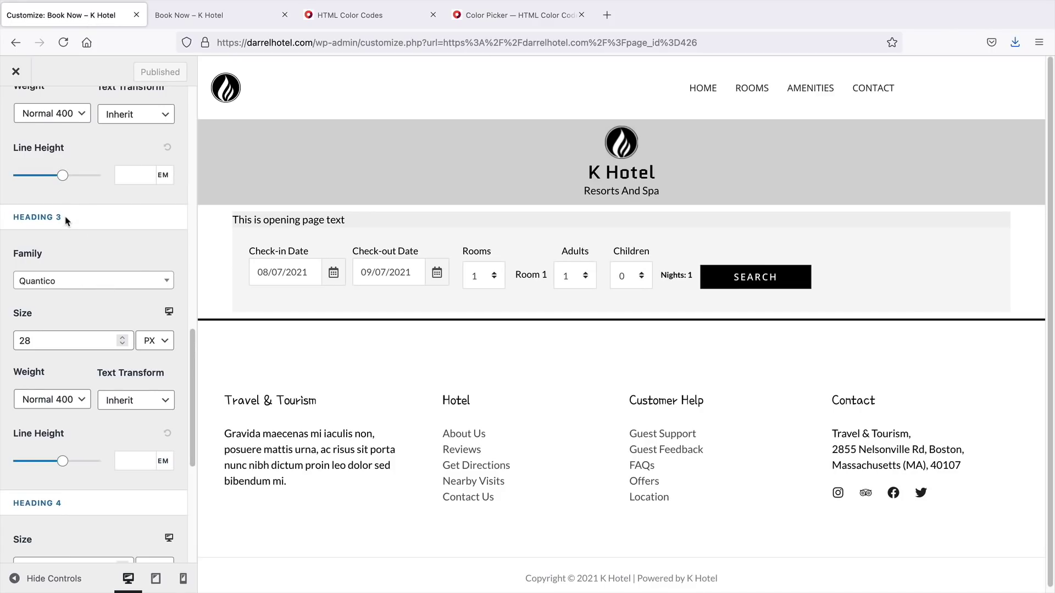
pyautogui.scroll(-4, 65, 221)
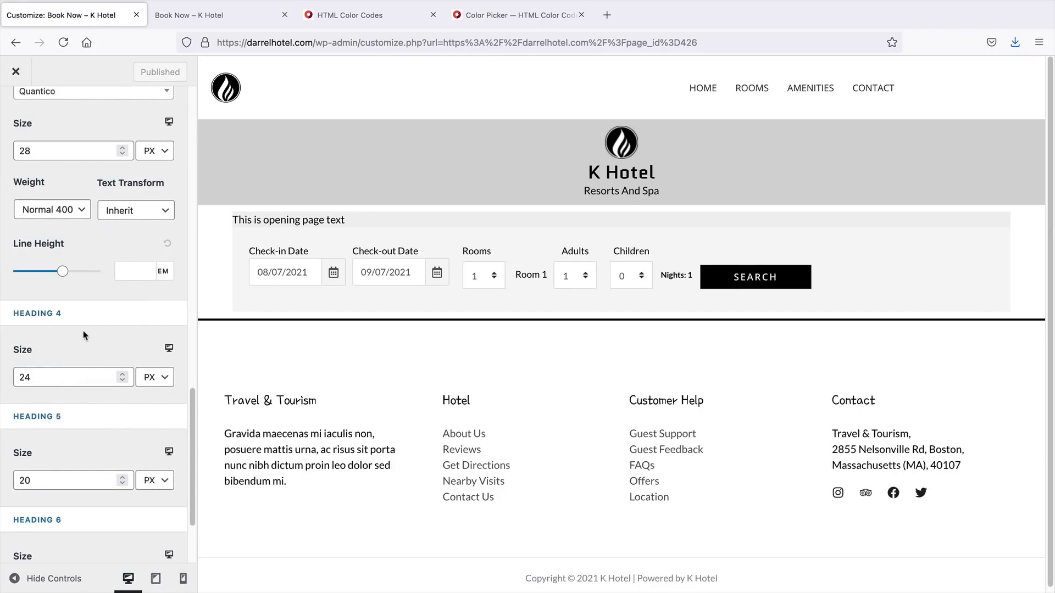
pyautogui.scroll(-1, 84, 335)
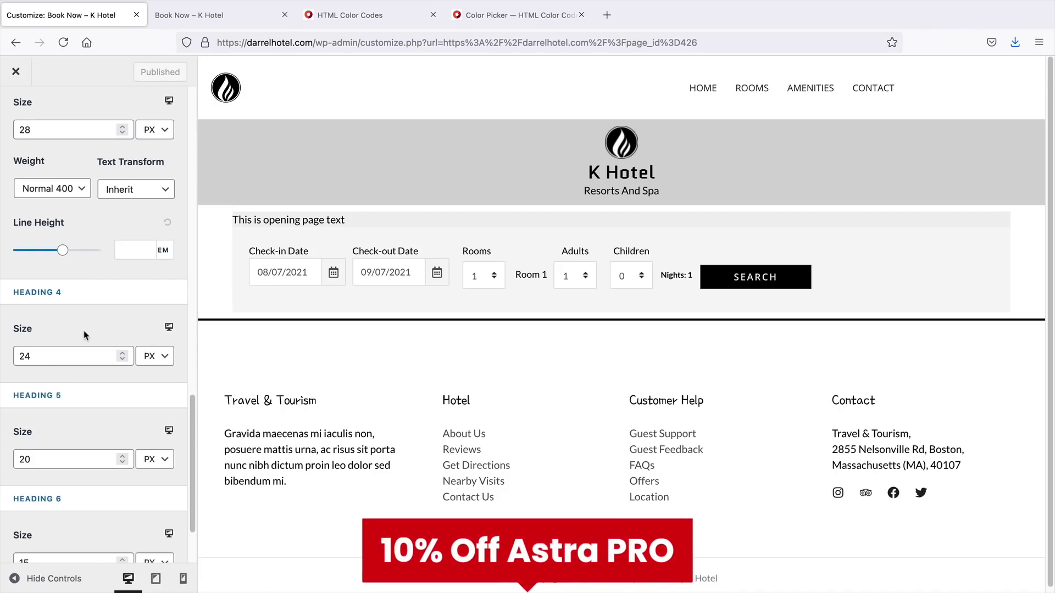
# Inspect the Price heading and the Standard Rate and Non-refundable Rate labels.
pyautogui.click(206, 16)
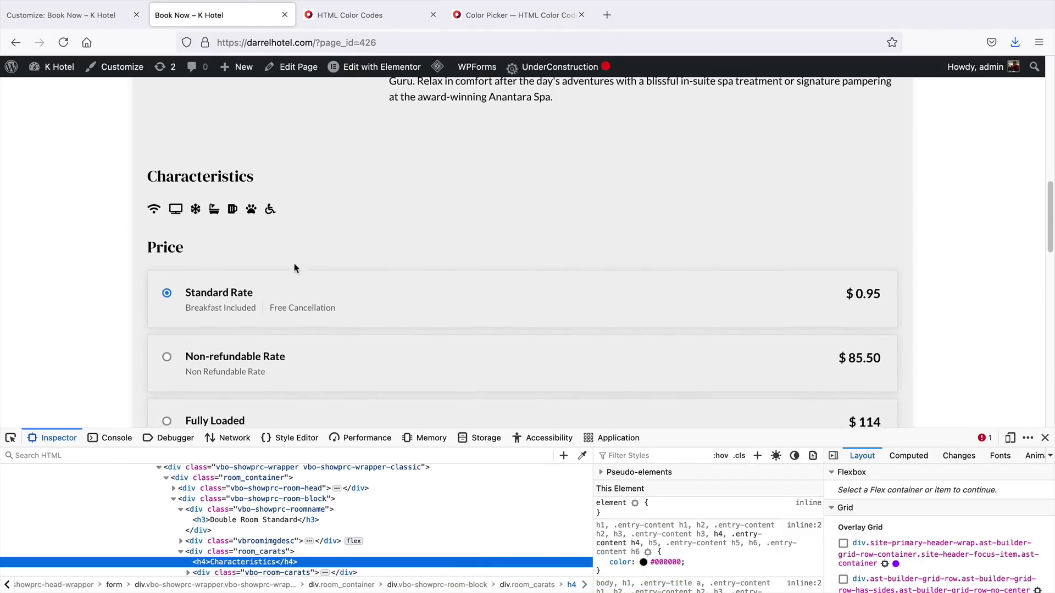
pyautogui.scroll(-1, 227, 240)
pyautogui.rightClick(159, 222)
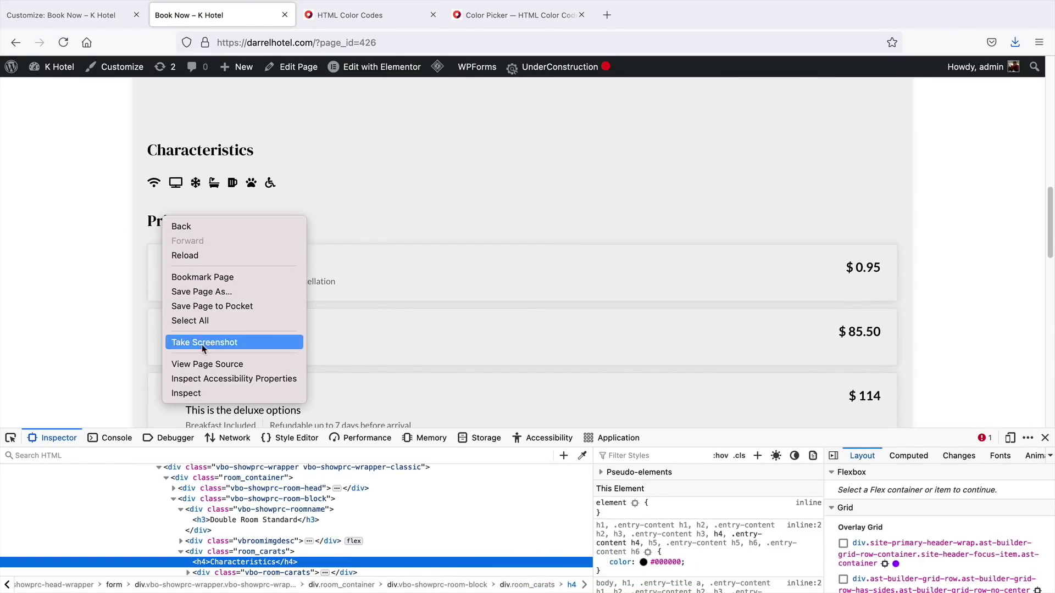
pyautogui.click(181, 394)
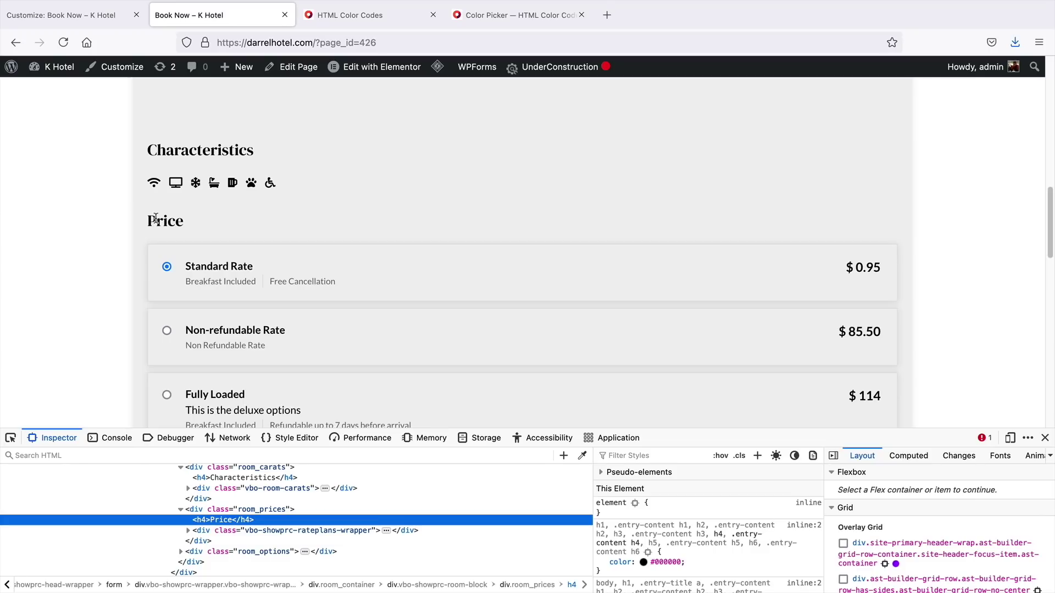
pyautogui.rightClick(209, 267)
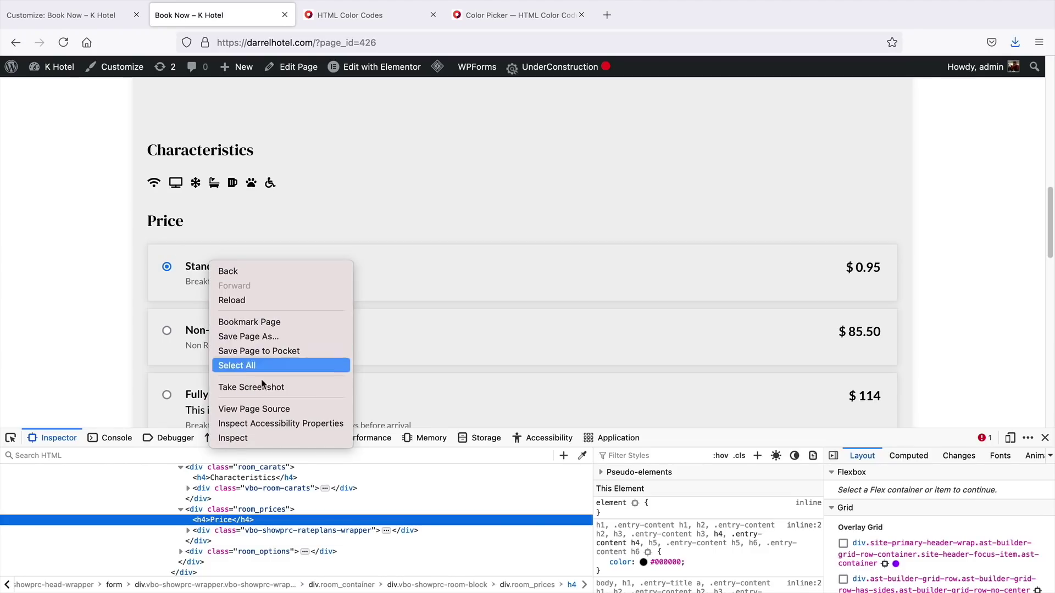
pyautogui.click(267, 439)
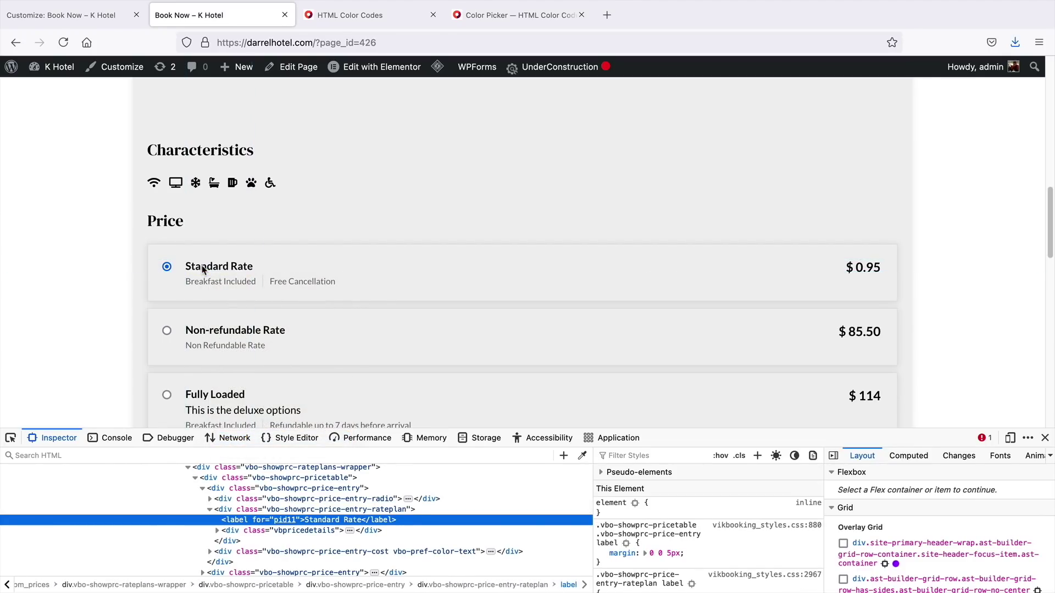
pyautogui.rightClick(214, 321)
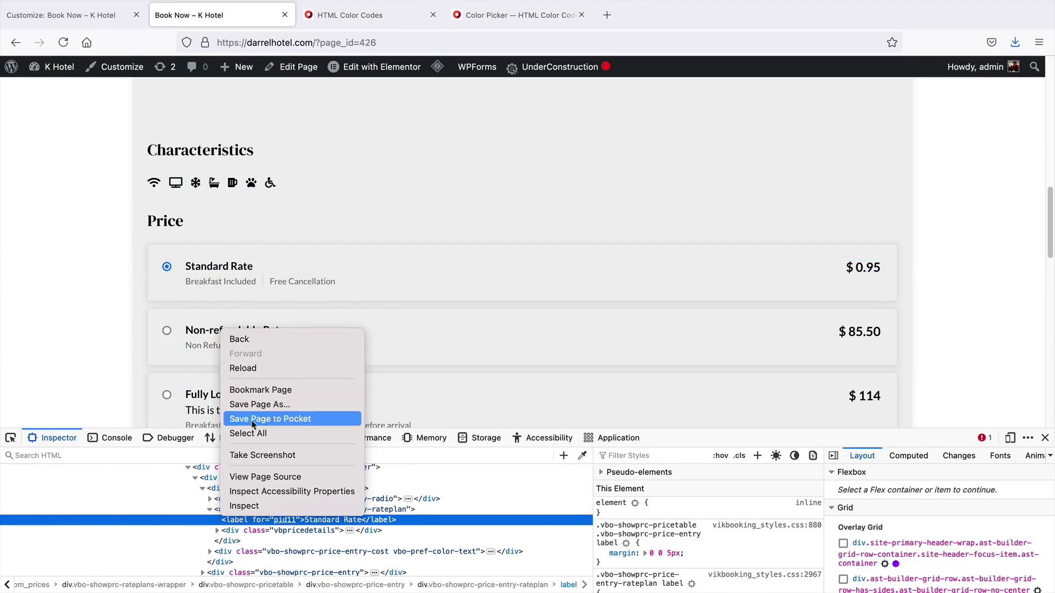
pyautogui.press('Escape')
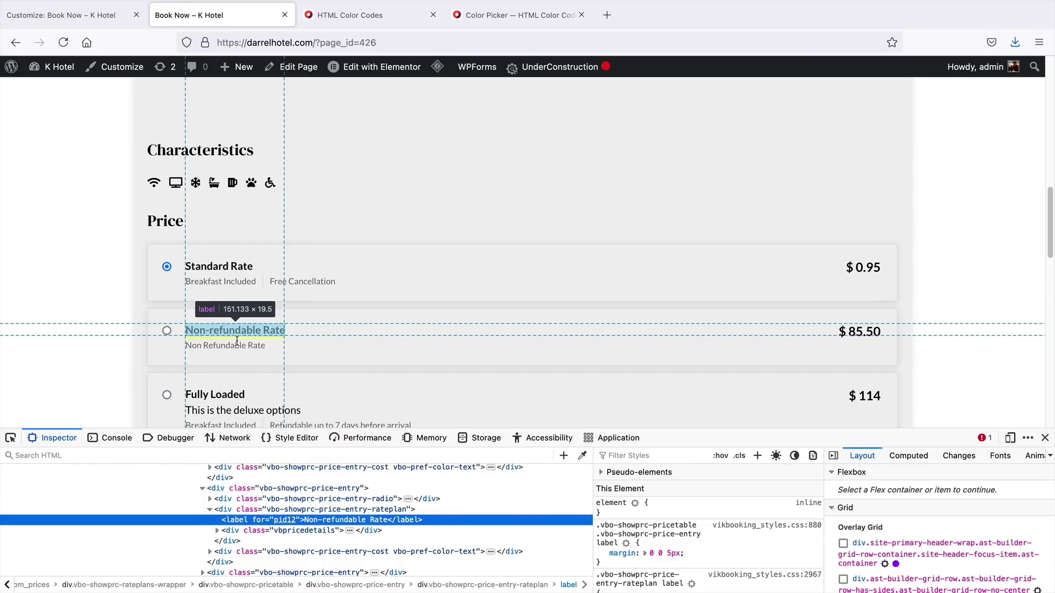
# Close the developer tools and go to the K Hotel home page via HOME.
pyautogui.scroll(1, 310, 307)
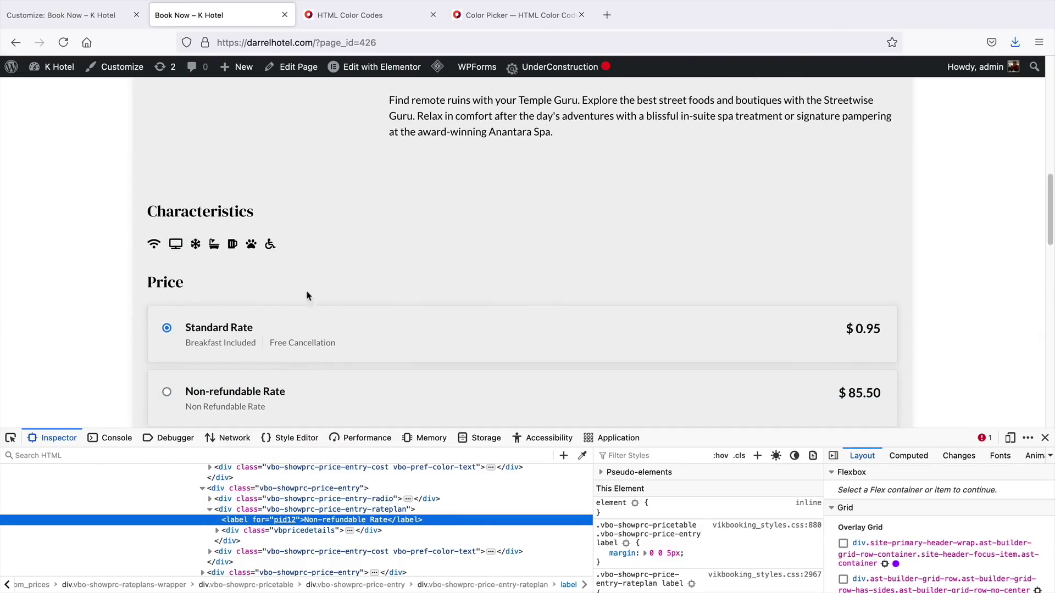
pyautogui.scroll(1, 263, 291)
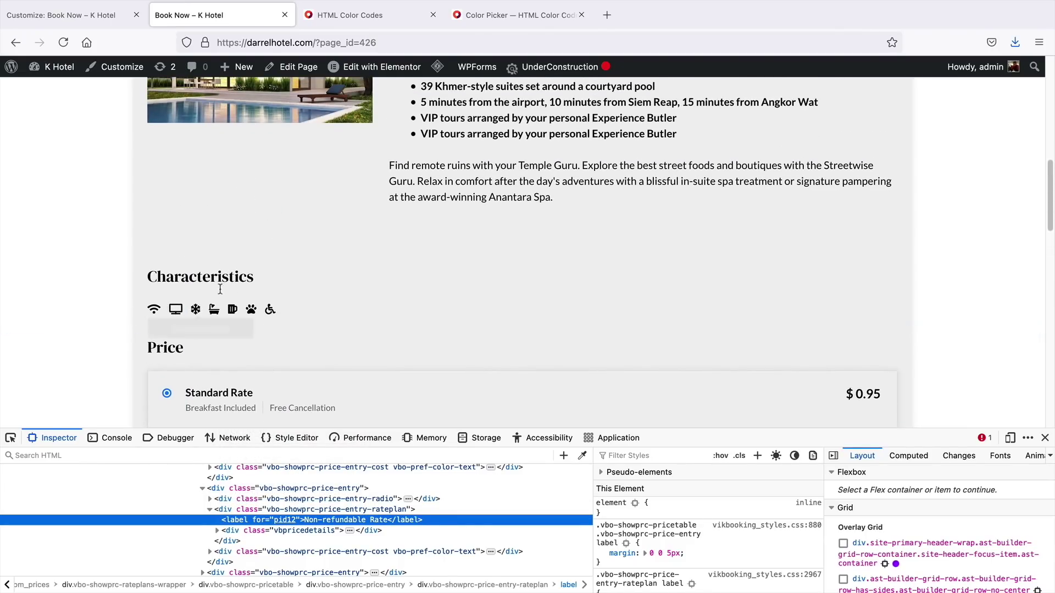
pyautogui.click(1045, 438)
pyautogui.scroll(1, 502, 355)
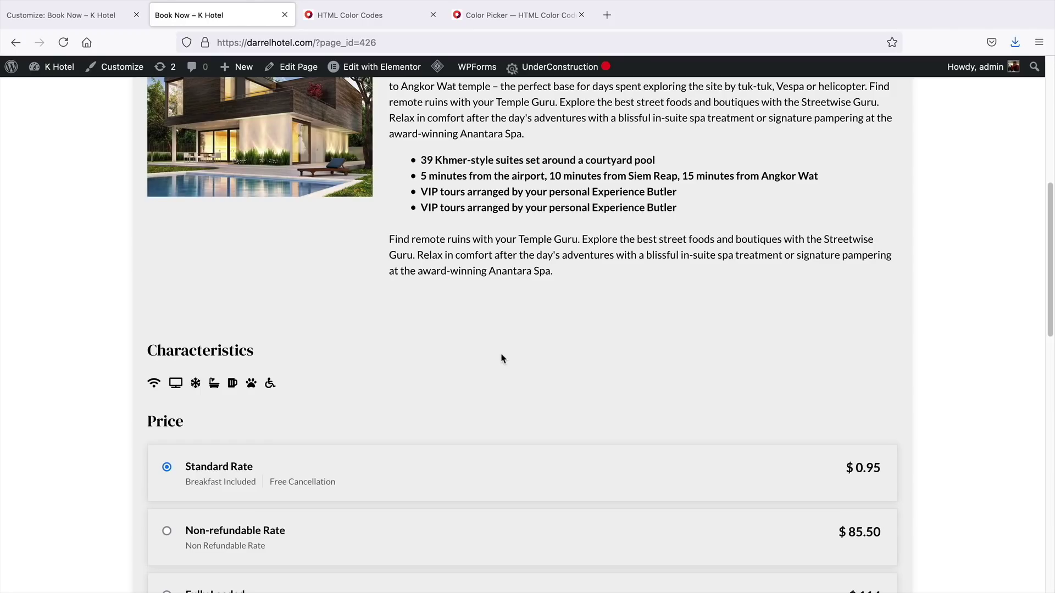
pyautogui.scroll(2, 503, 358)
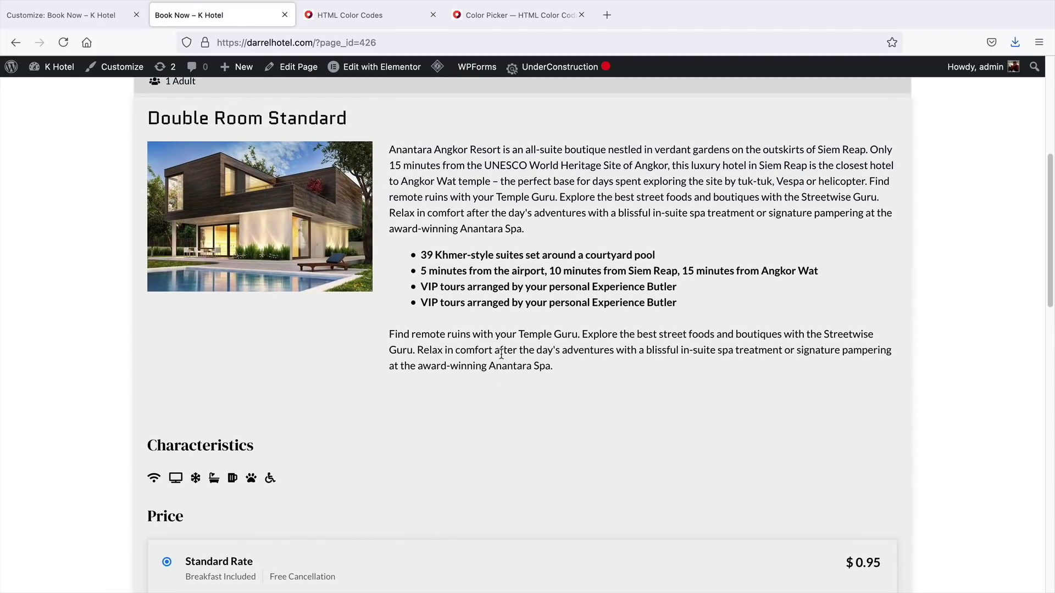
pyautogui.scroll(1, 501, 355)
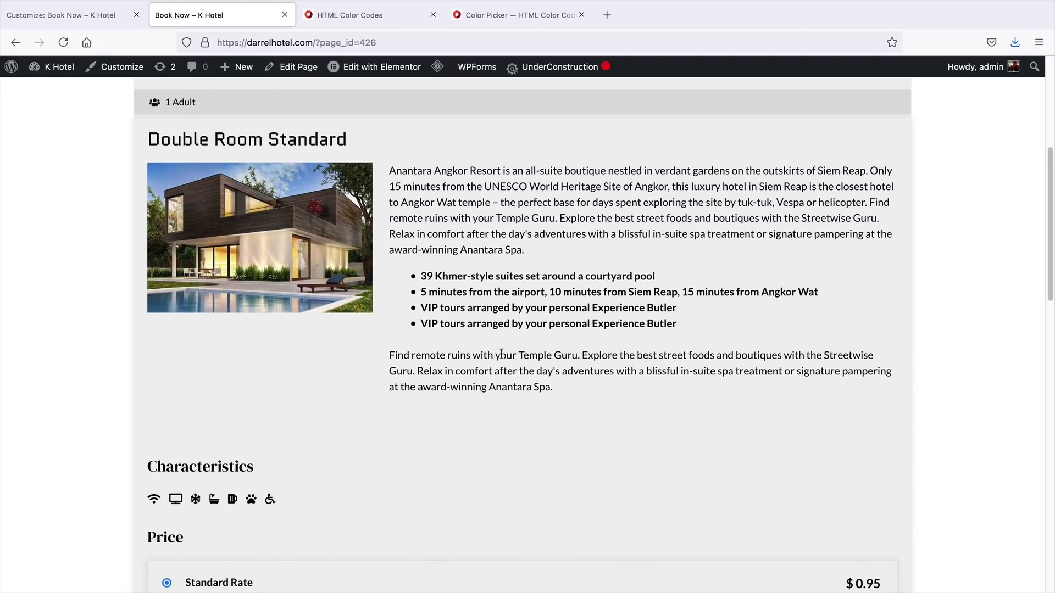
pyautogui.scroll(2, 501, 355)
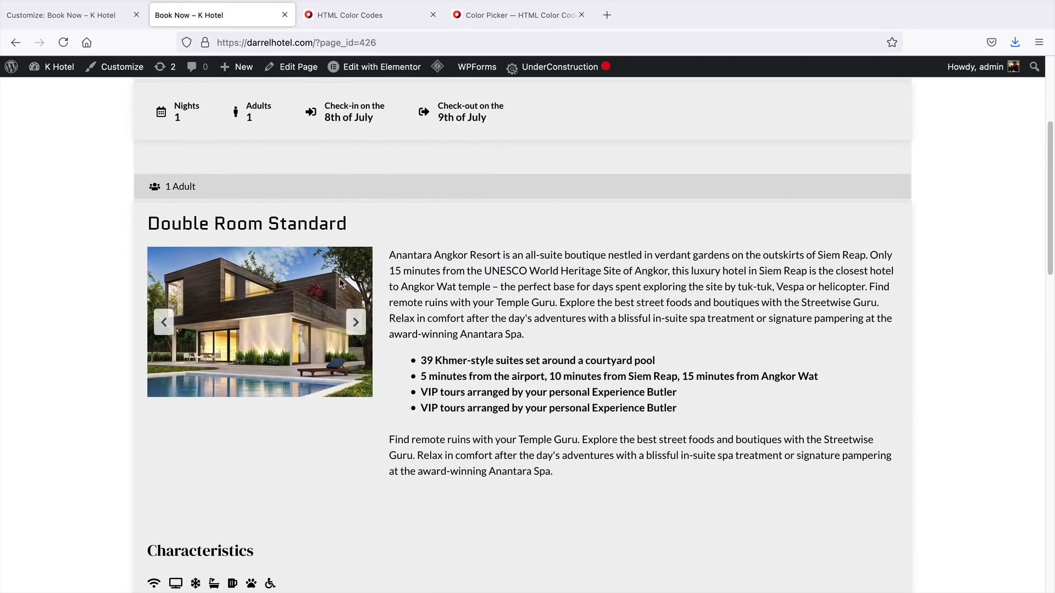
pyautogui.scroll(1, 341, 283)
pyautogui.moveTo(361, 245); pyautogui.dragTo(139, 252)
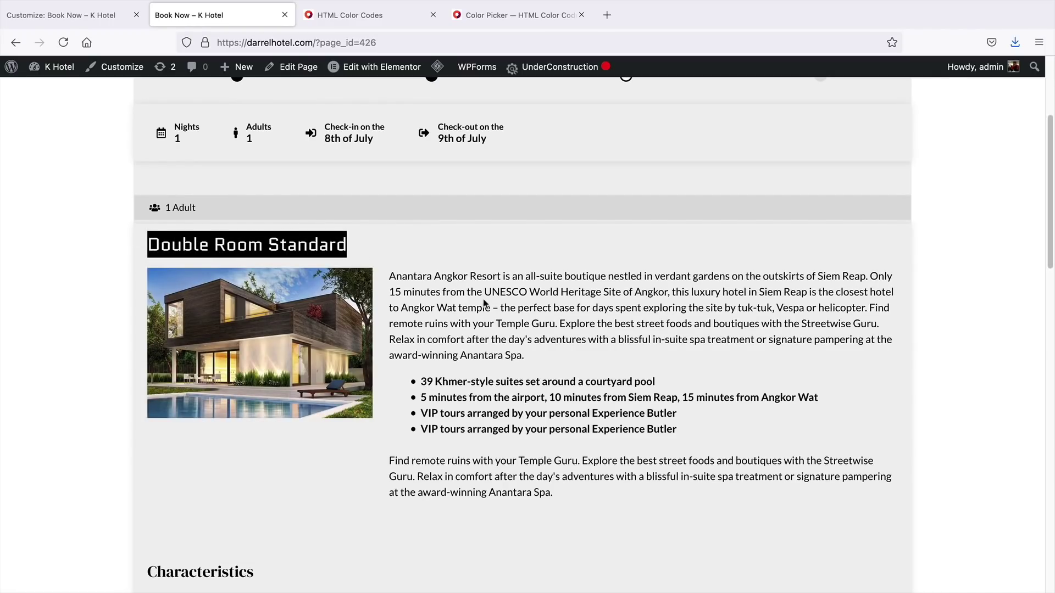
pyautogui.scroll(2, 486, 303)
pyautogui.scroll(2, 507, 384)
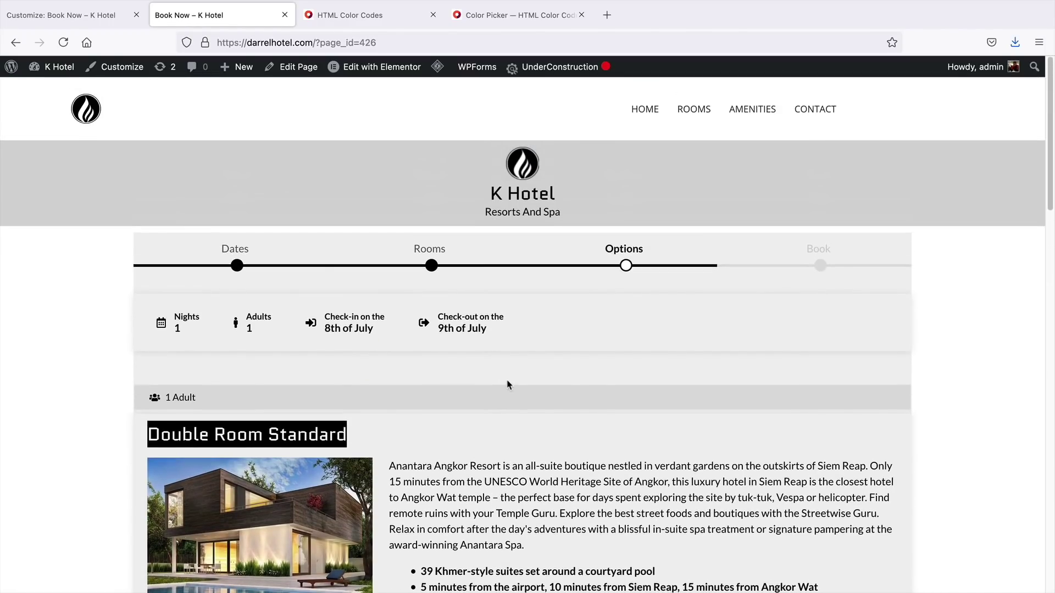
pyautogui.click(637, 110)
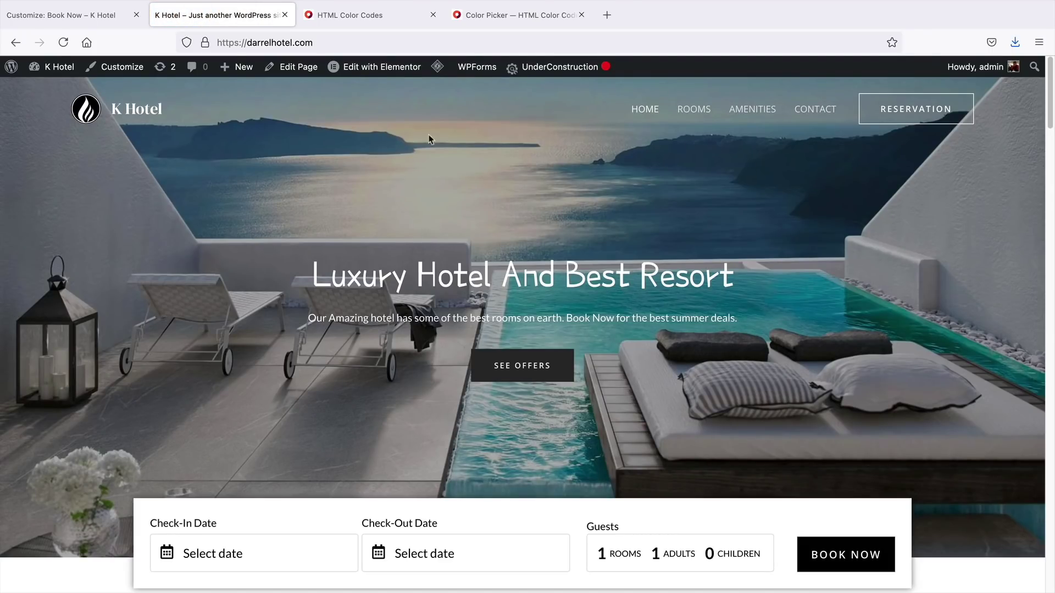
# Set the Heading 2 font to Poppins in the Customizer Headings panel.
pyautogui.click(48, 91)
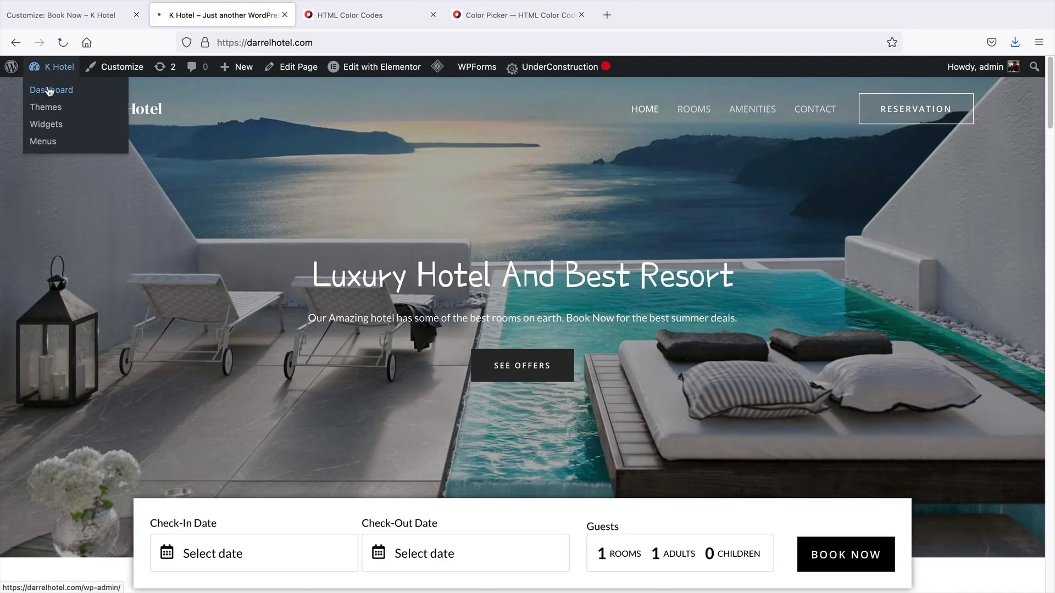
pyautogui.click(87, 16)
pyautogui.scroll(3, 135, 324)
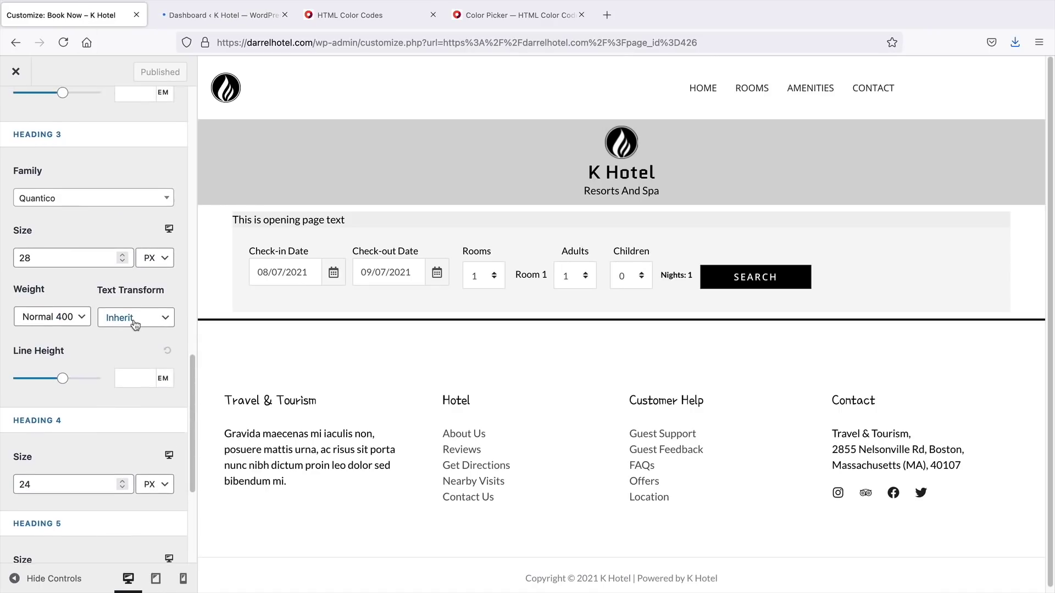
pyautogui.scroll(5, 135, 324)
pyautogui.click(96, 219)
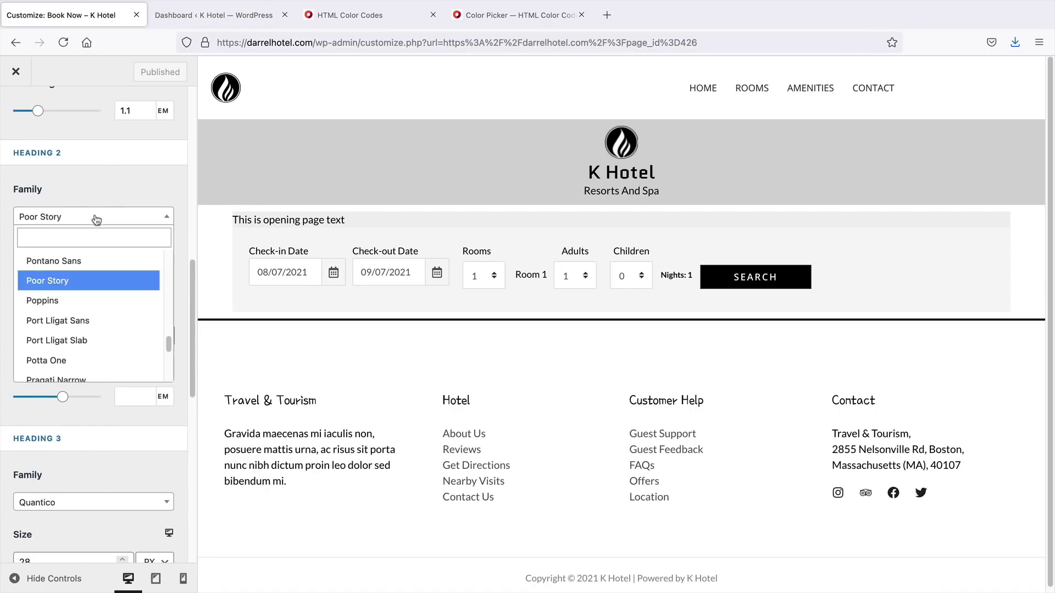
pyautogui.write('l')
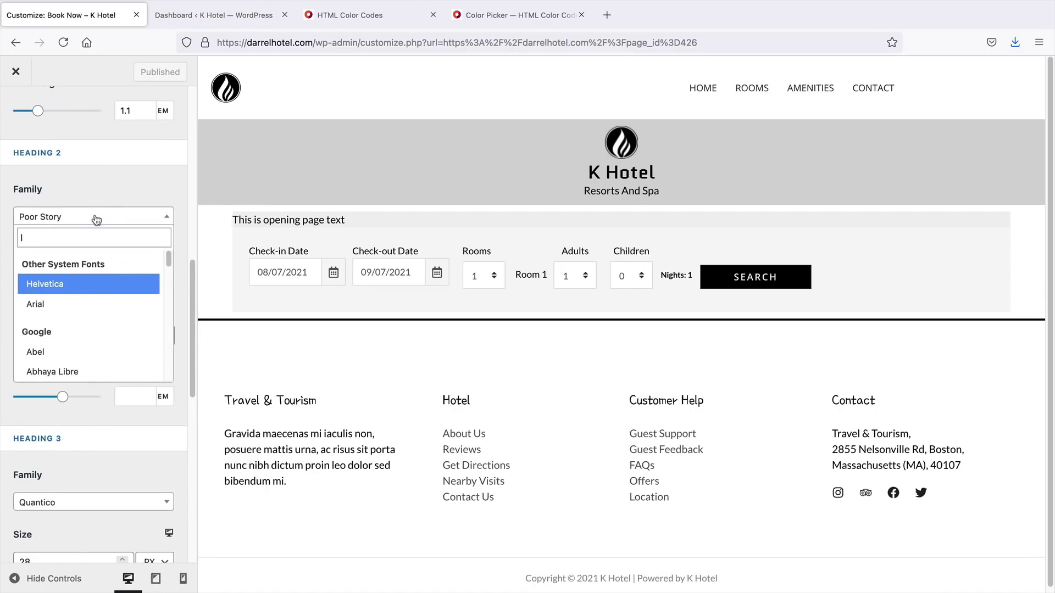
pyautogui.press('BackSpace')
pyautogui.write('popp')
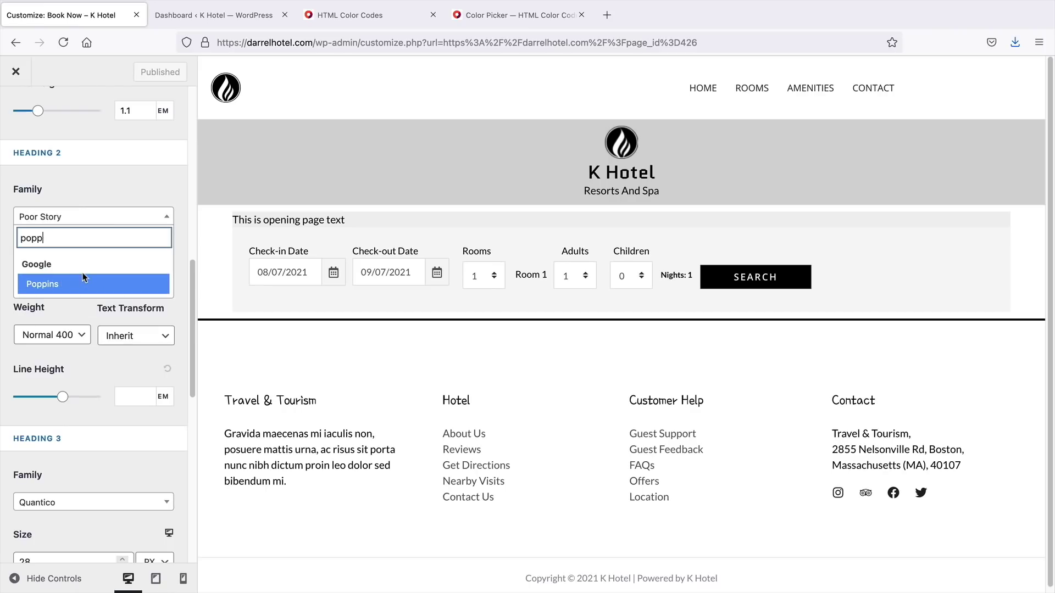
pyautogui.click(84, 284)
# Set the Heading 1 font to Poppins.
pyautogui.scroll(5, 93, 259)
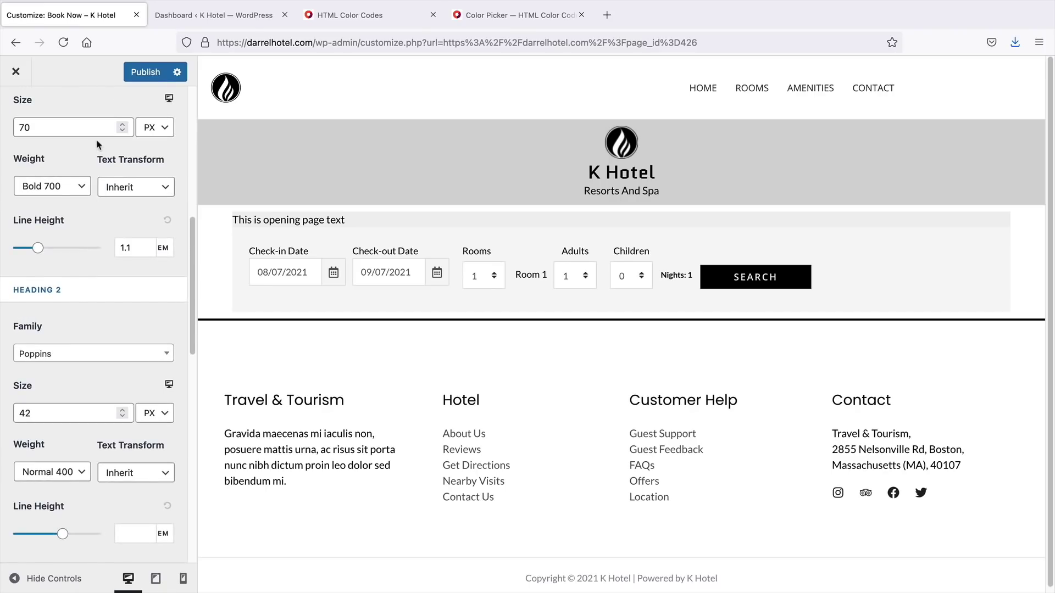
pyautogui.scroll(8, 97, 145)
pyautogui.click(81, 294)
pyautogui.write('po')
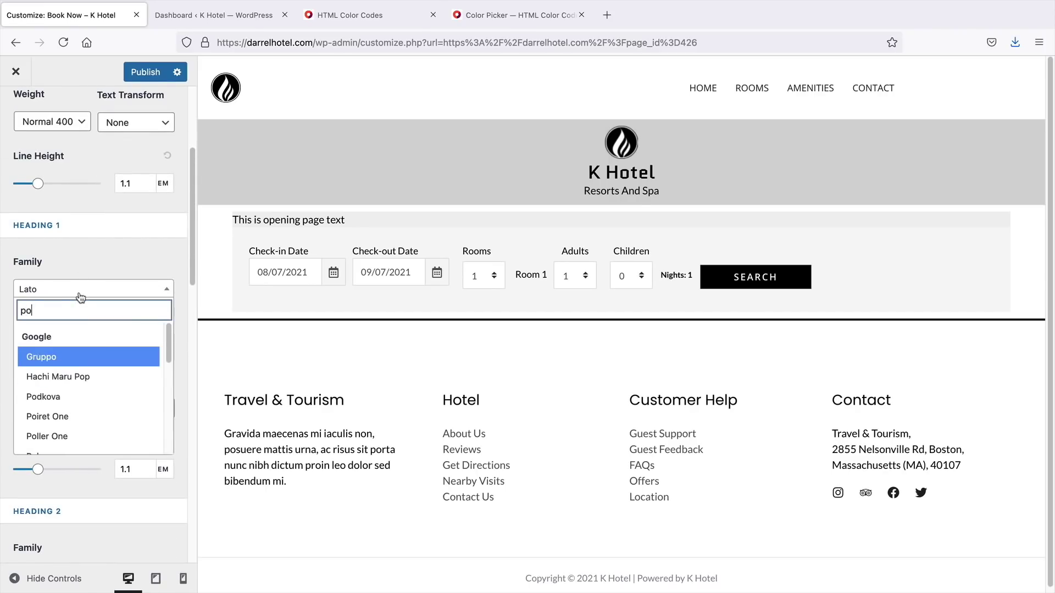
pyautogui.write('ppi')
pyautogui.click(77, 356)
# Switch the overall Heading Font Family from DM Serif Display to Poppins and publish.
pyautogui.scroll(5, 85, 331)
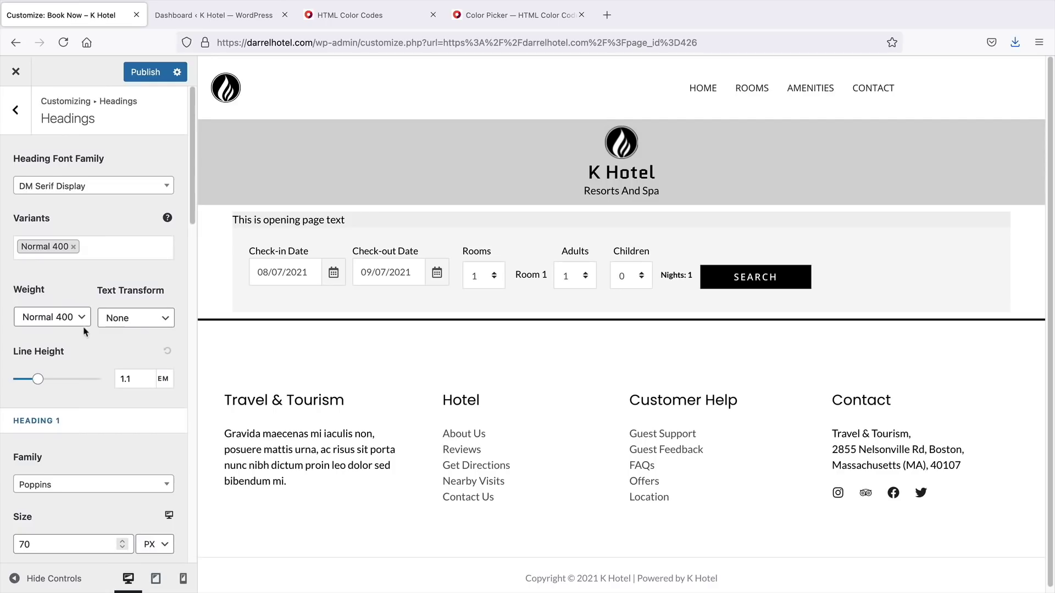
pyautogui.click(98, 192)
pyautogui.write('popp')
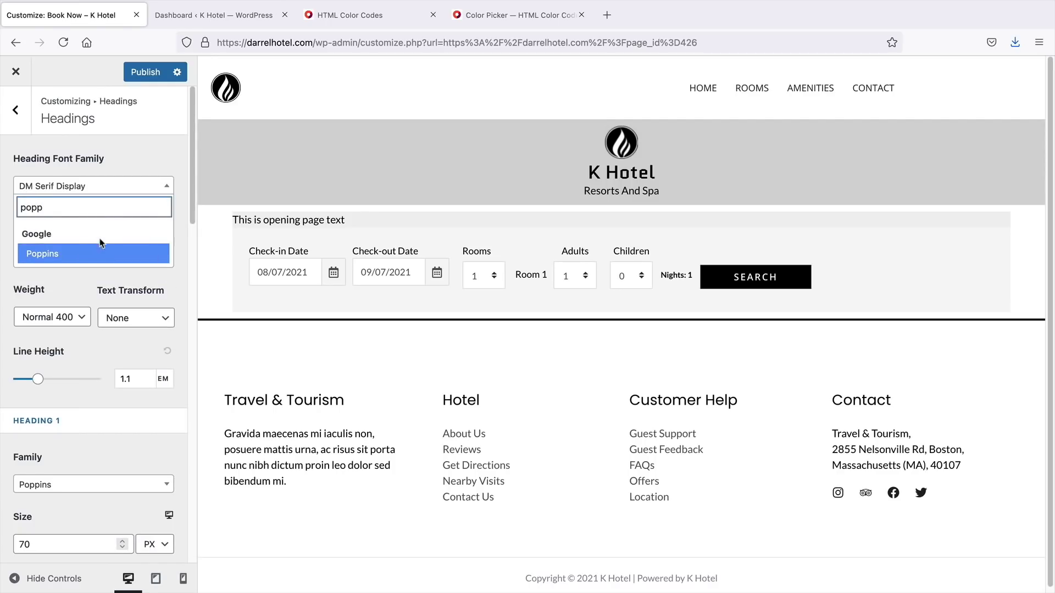
pyautogui.click(99, 253)
pyautogui.click(141, 74)
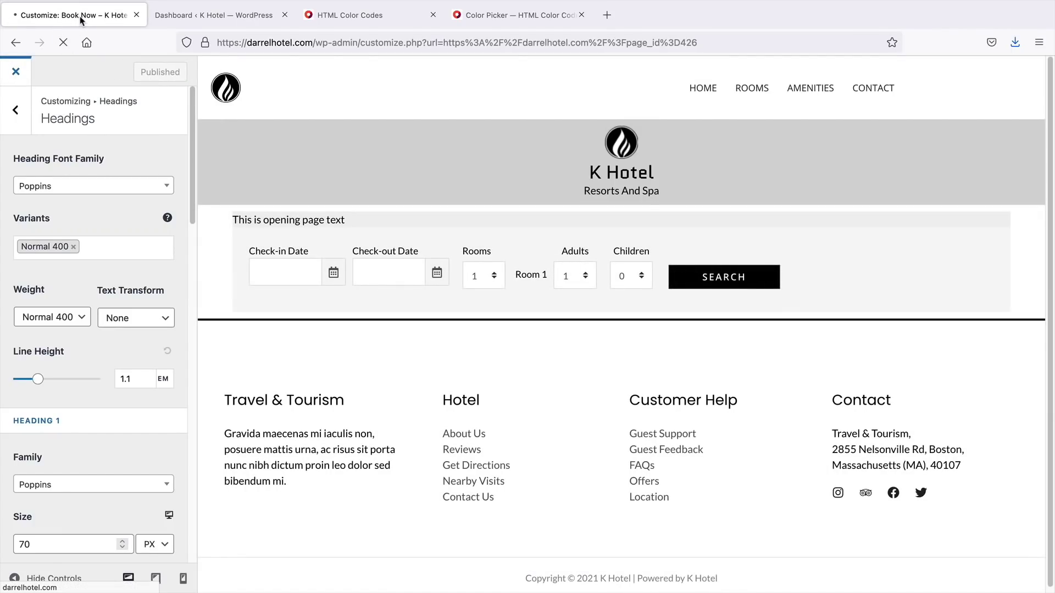
pyautogui.click(202, 22)
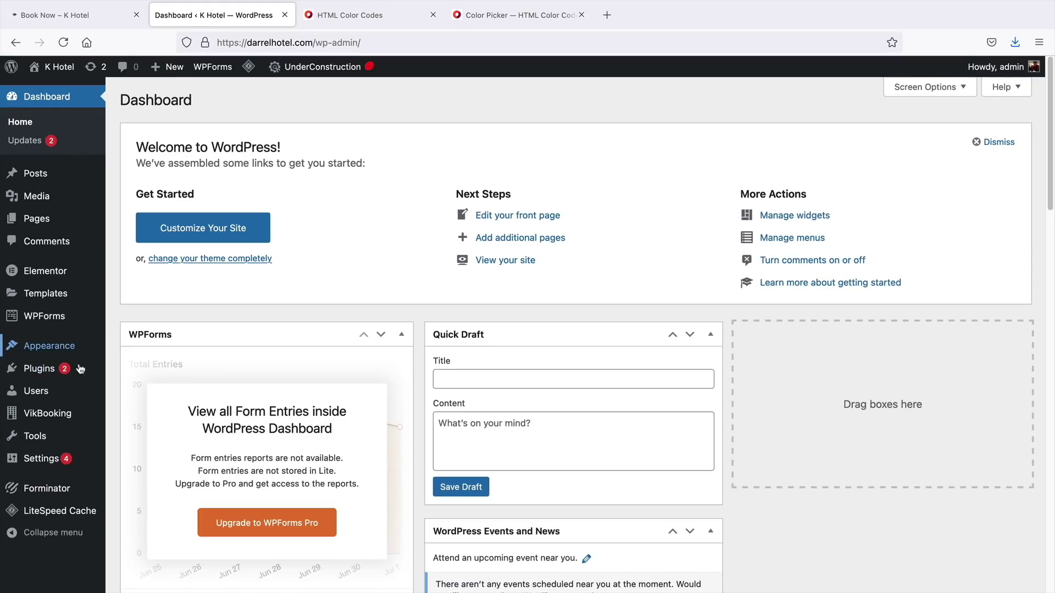
# Open VikBooking's Global > Configuration and scroll to the Appearance and Texts settings.
pyautogui.click(64, 416)
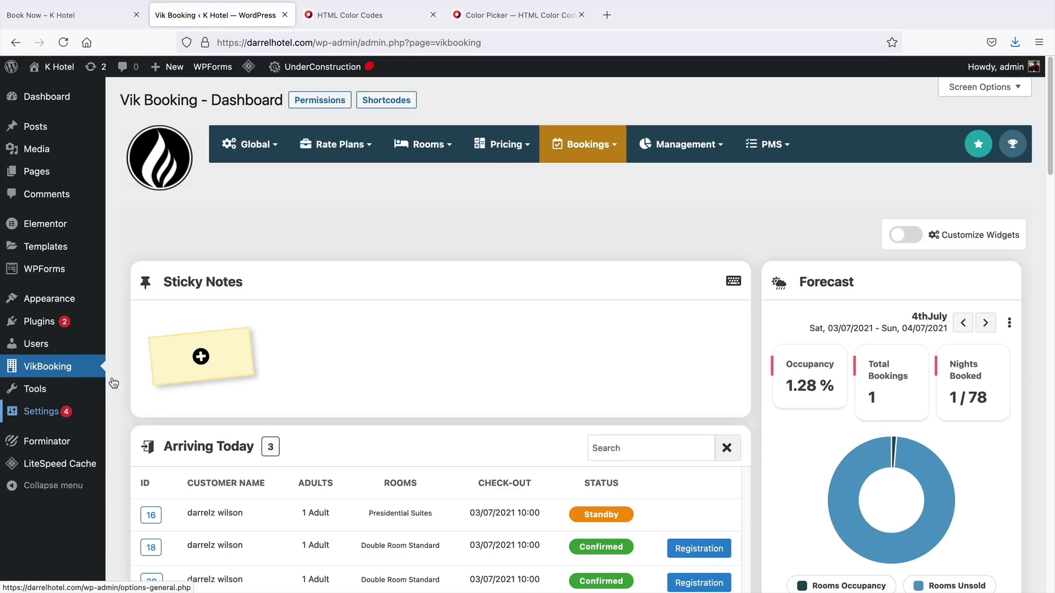
pyautogui.moveTo(264, 150)
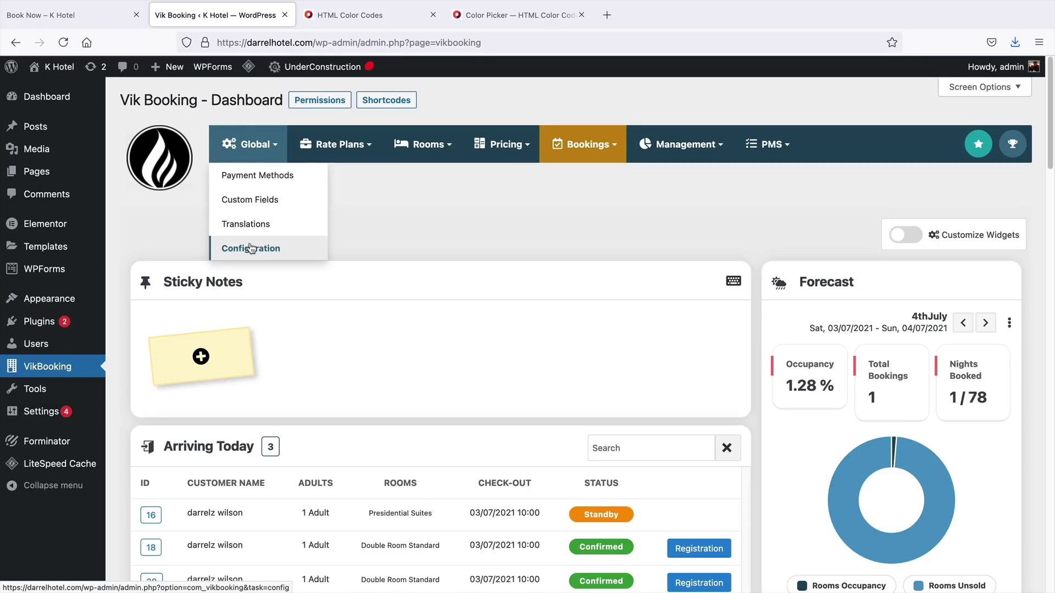
pyautogui.click(252, 253)
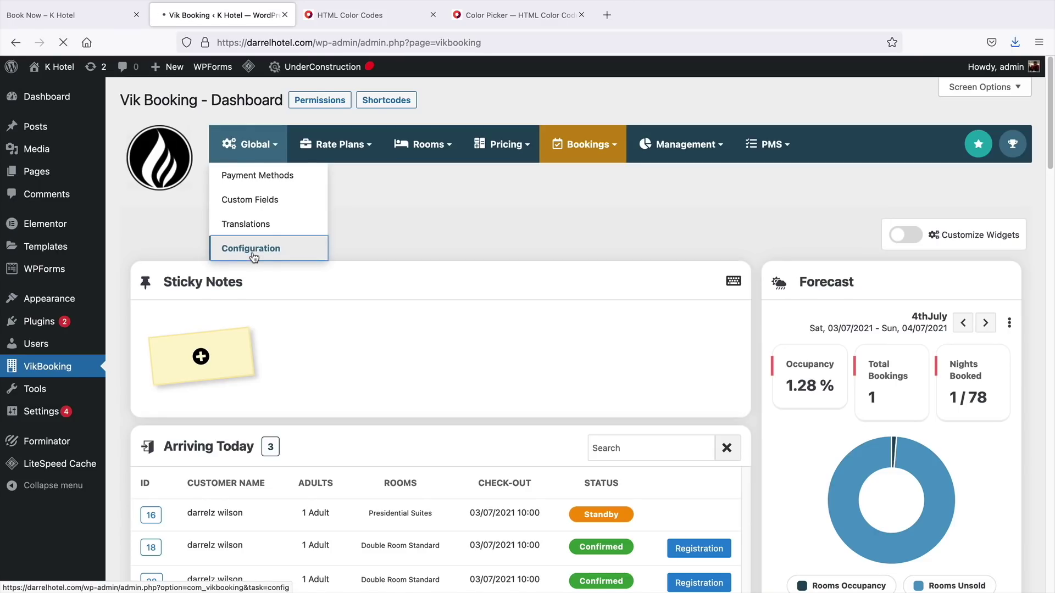
pyautogui.scroll(-5, 247, 262)
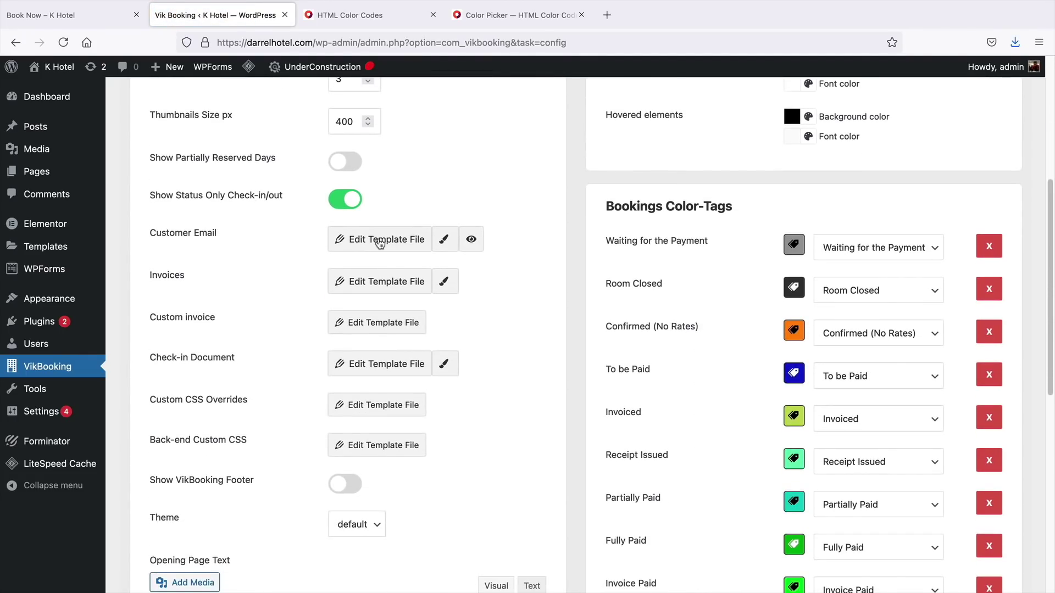
# Open the Customer Email template's email_tmpl.php source code and scroll down to its style block.
pyautogui.click(380, 240)
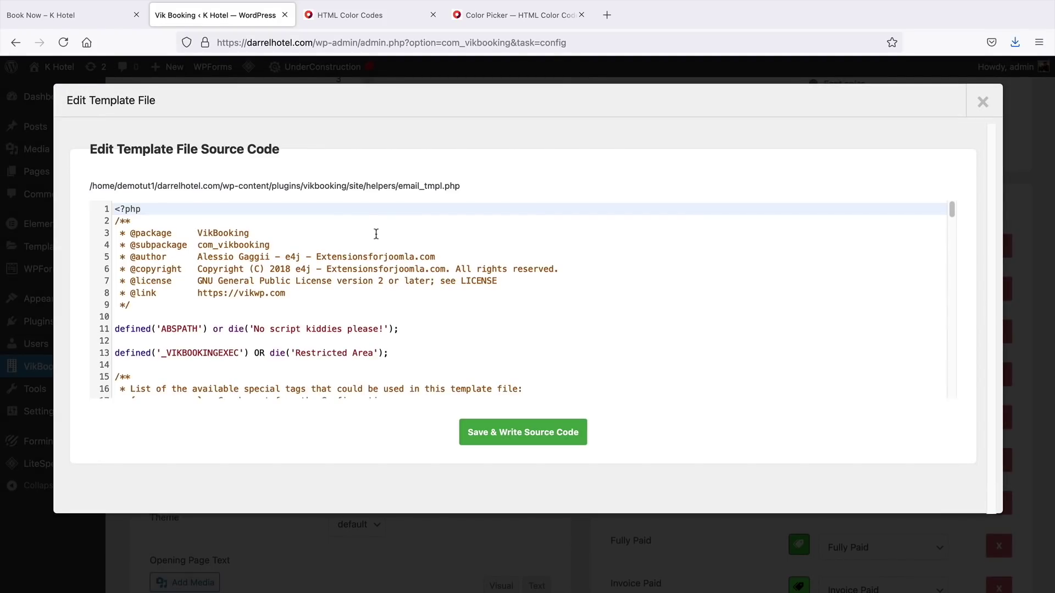
pyautogui.scroll(-10, 377, 232)
pyautogui.scroll(-5, 374, 236)
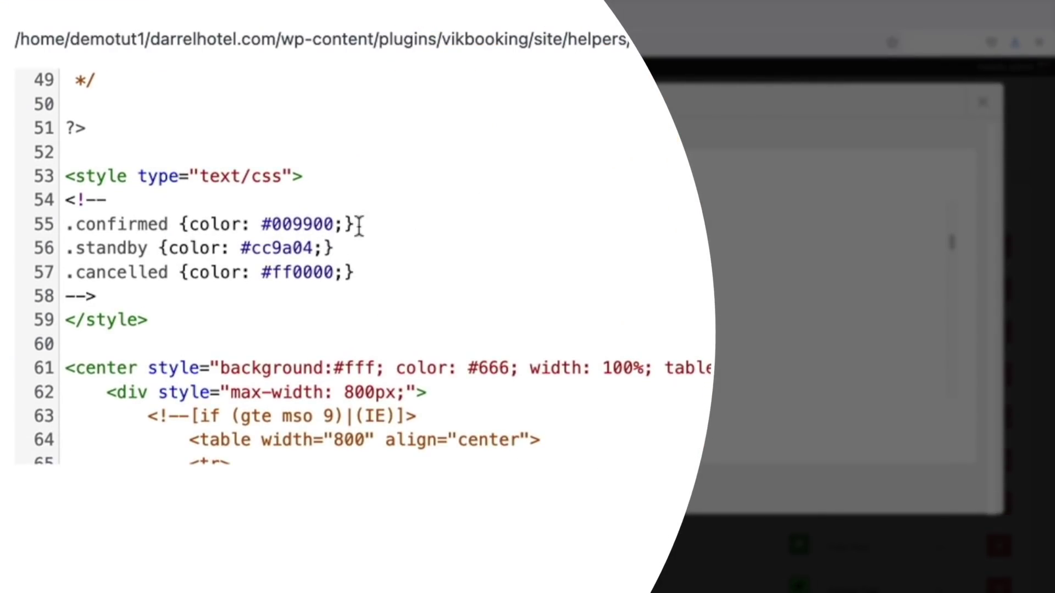
pyautogui.scroll(-1, 258, 252)
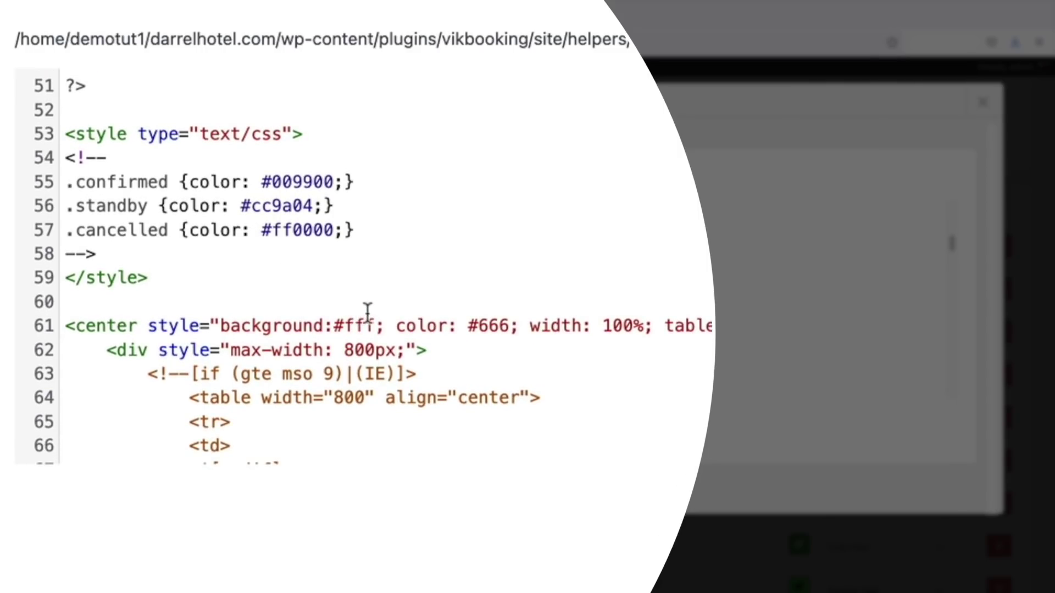
pyautogui.scroll(-3, 467, 306)
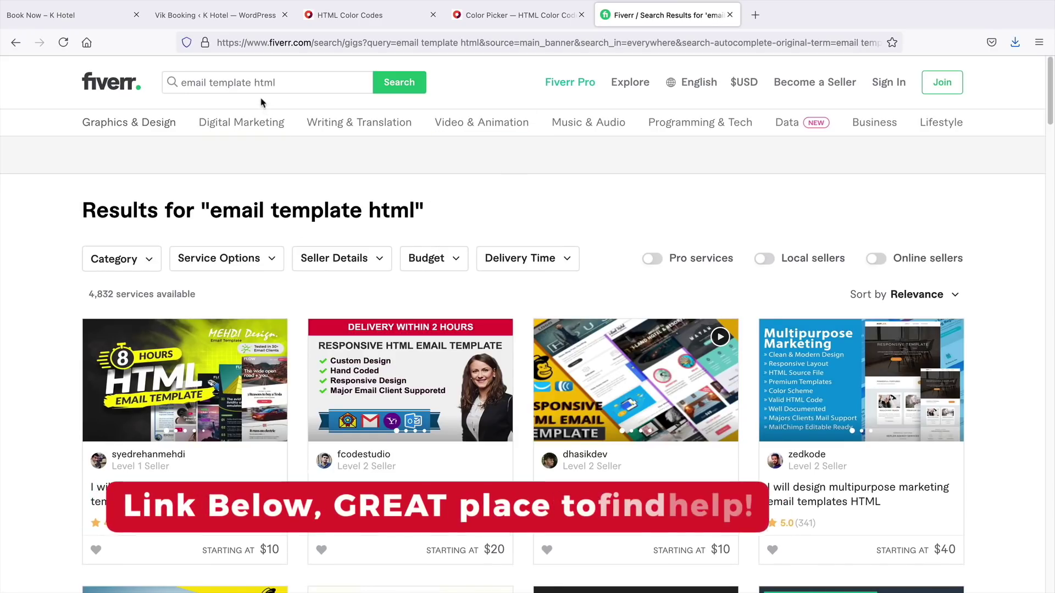
pyautogui.middleClick(41, 217)
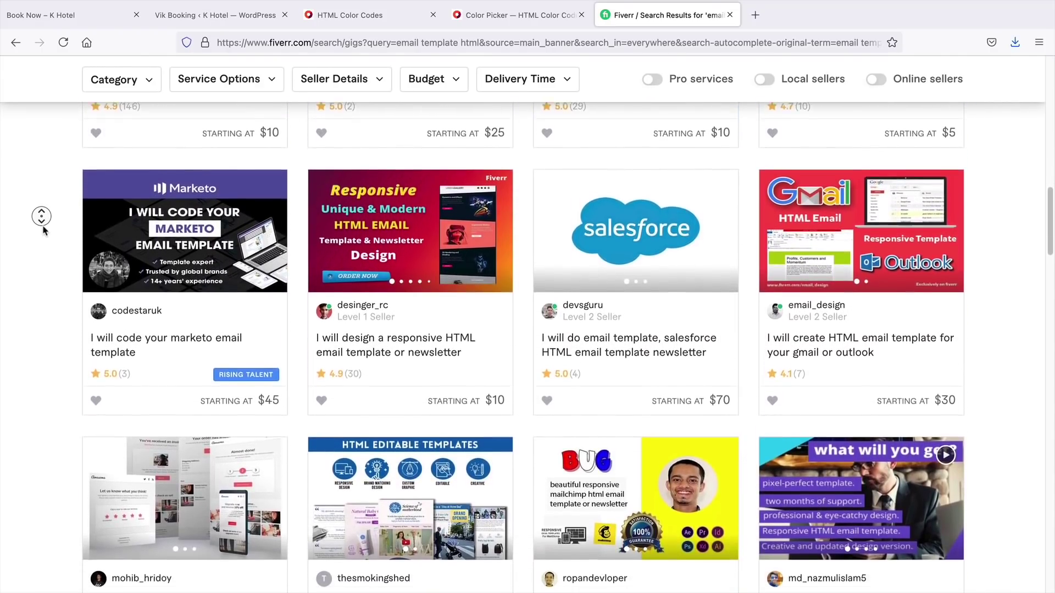
pyautogui.middleClick(44, 226)
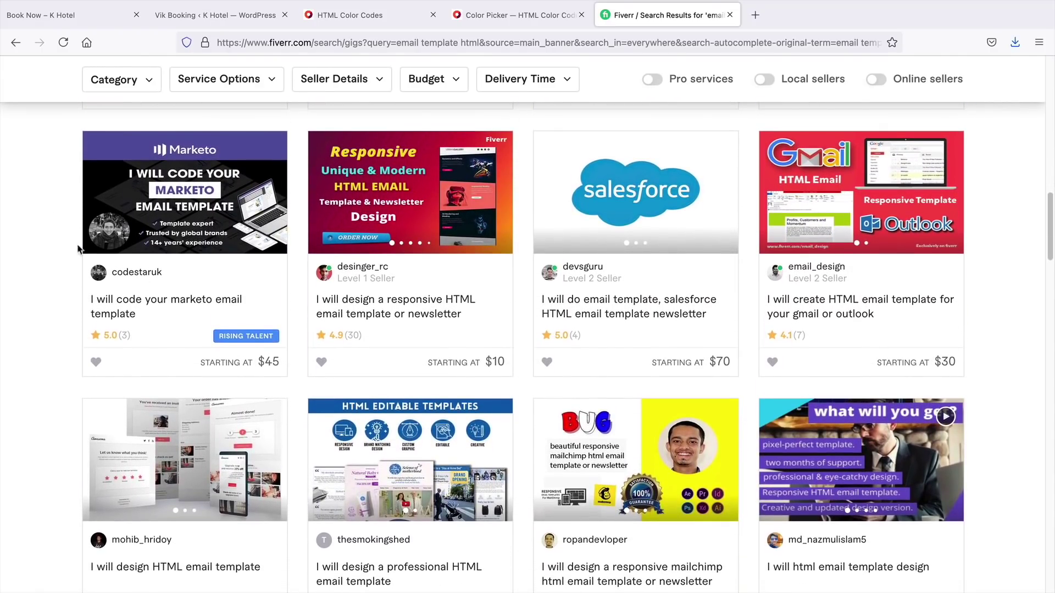
pyautogui.scroll(-2, 192, 453)
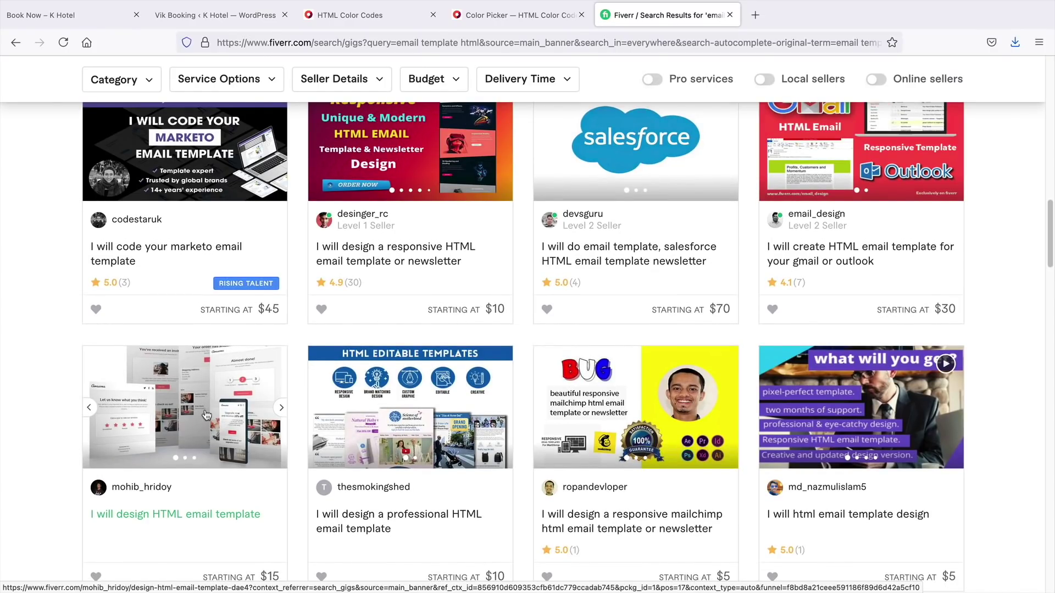
pyautogui.click(79, 22)
# Replace the Poppins font with Lato on line 68 of email_tmpl.php, save the source, and close the editor.
pyautogui.click(167, 22)
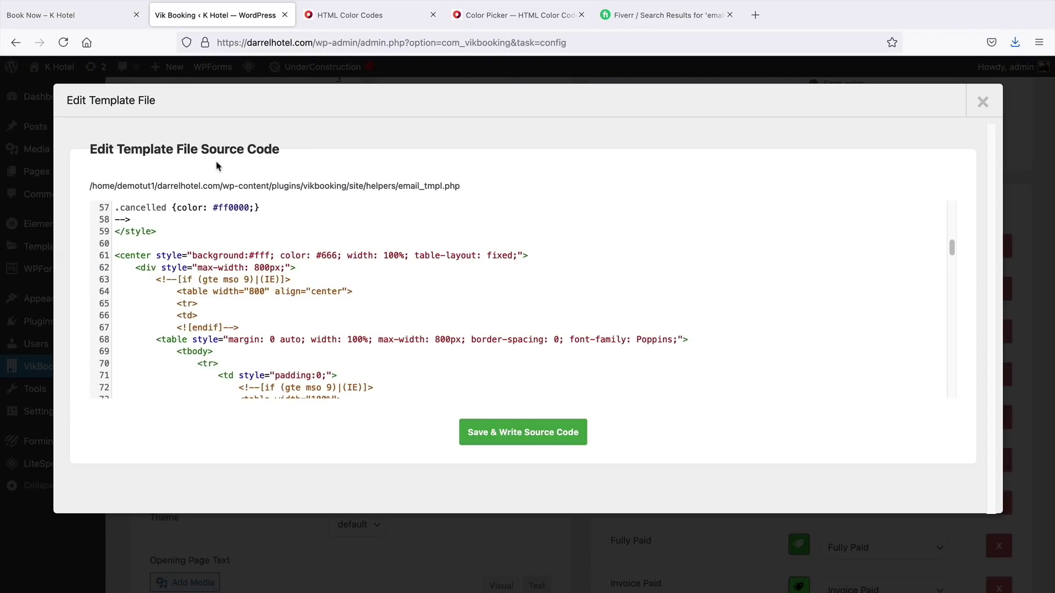
pyautogui.doubleClick(650, 341)
pyautogui.write('lat')
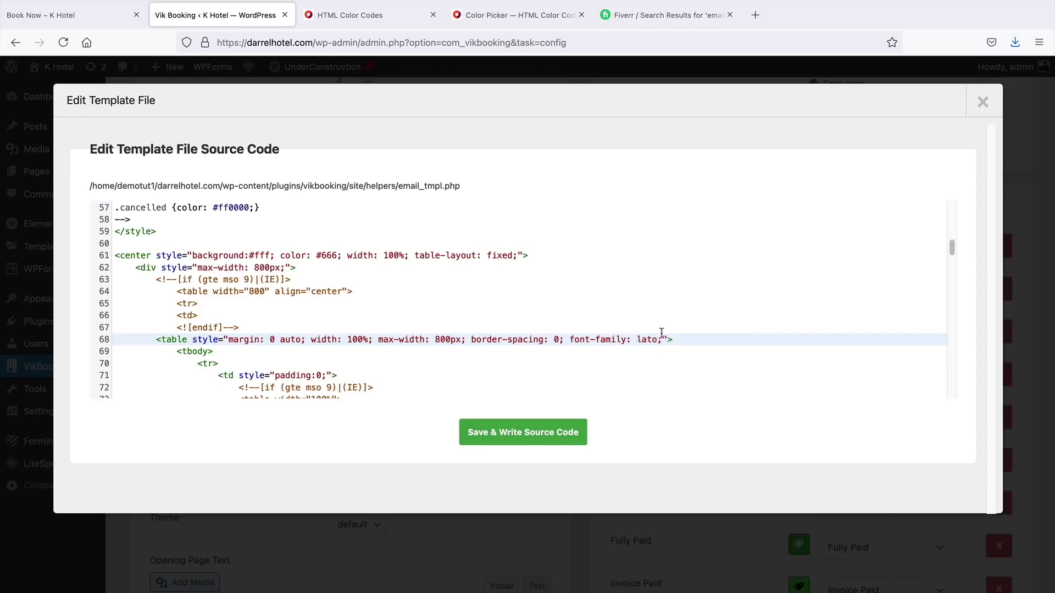
pyautogui.scroll(-10, 634, 342)
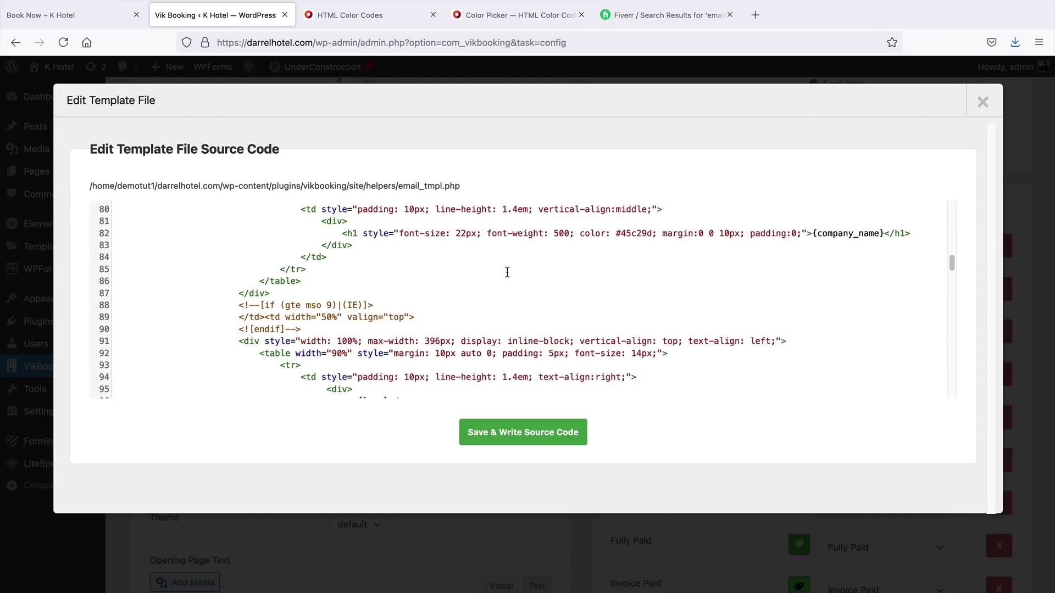
pyautogui.scroll(-15, 509, 269)
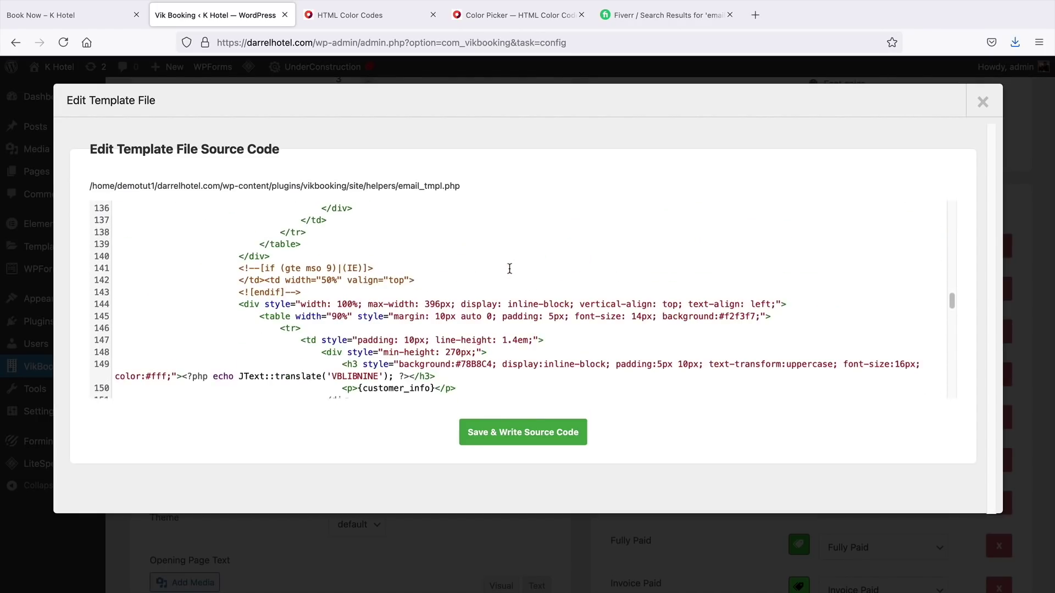
pyautogui.scroll(-12, 513, 270)
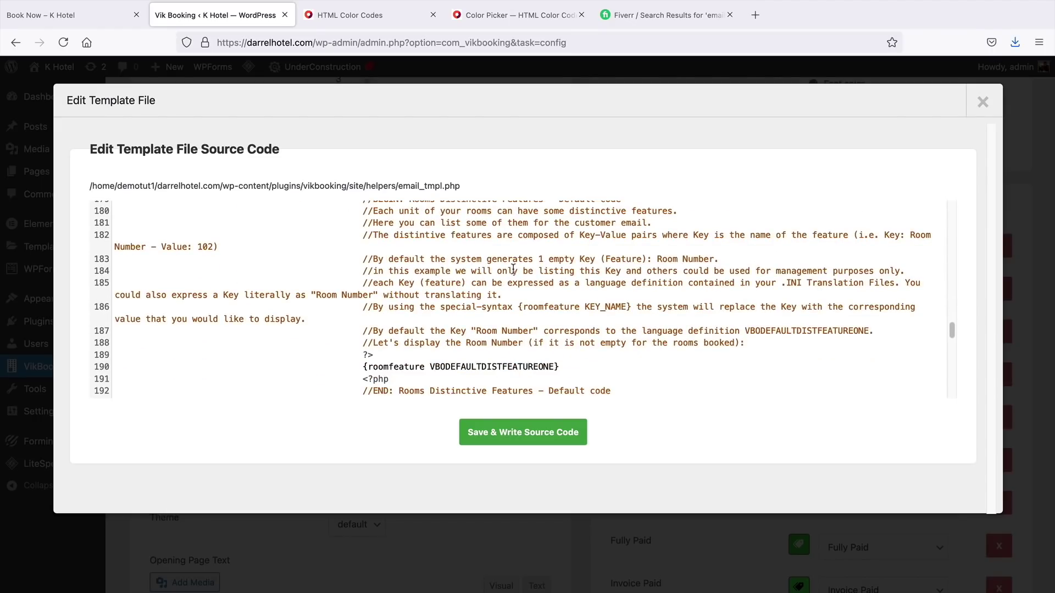
pyautogui.scroll(-6, 513, 268)
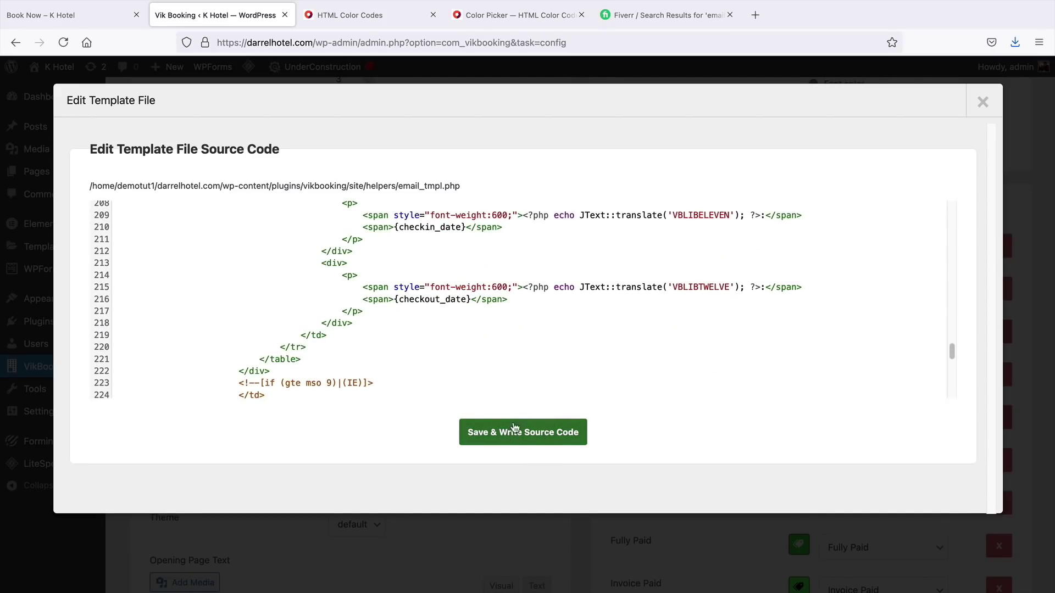
pyautogui.click(515, 428)
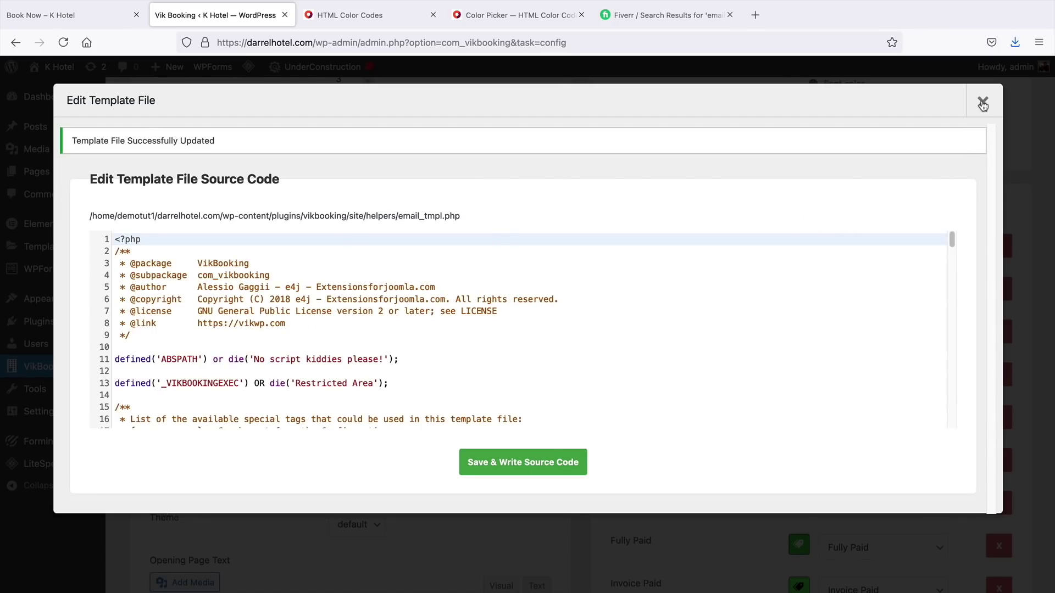
pyautogui.click(983, 103)
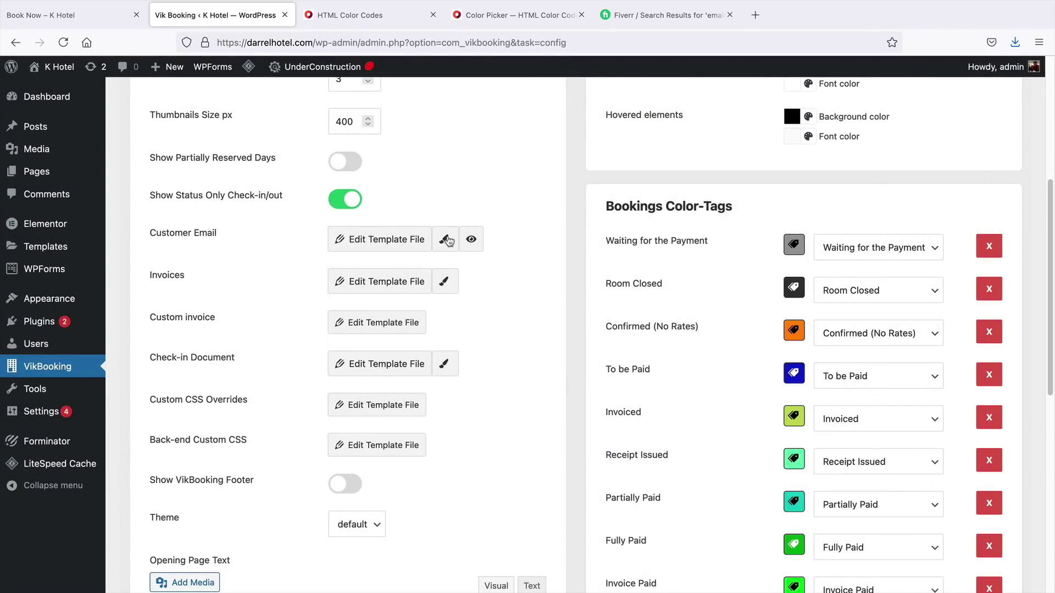
# In the Customer Email visual editor, give the YOUR BOOKING heading a black background.
pyautogui.click(446, 240)
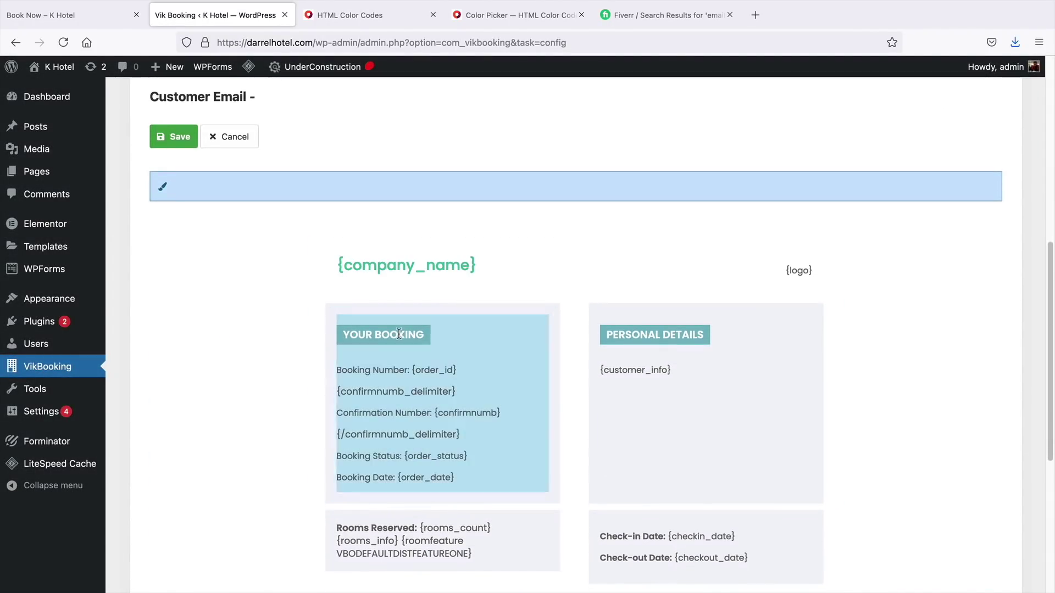
pyautogui.click(399, 334)
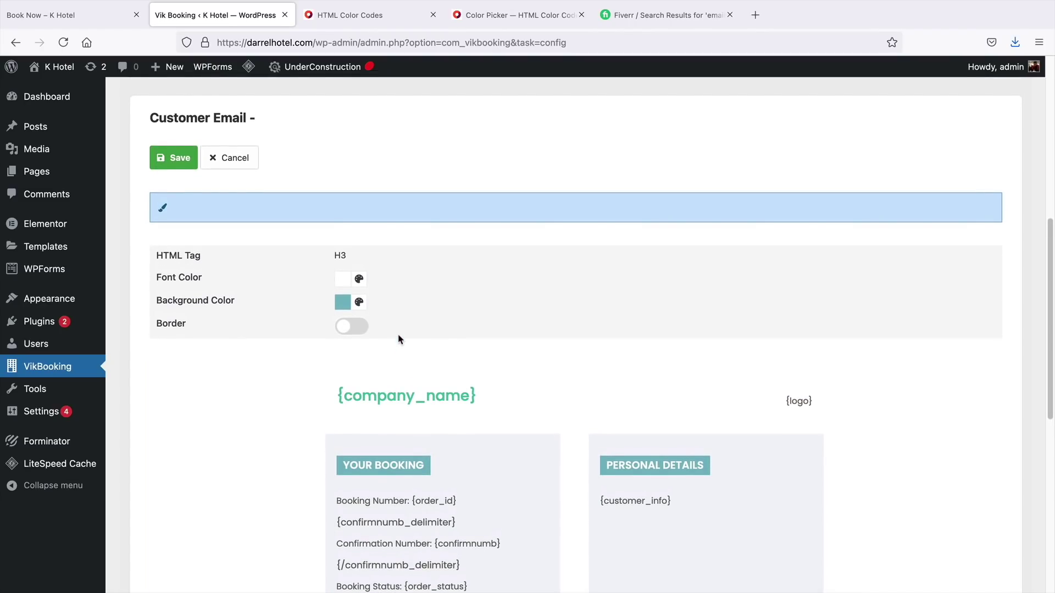
pyautogui.scroll(-3, 400, 338)
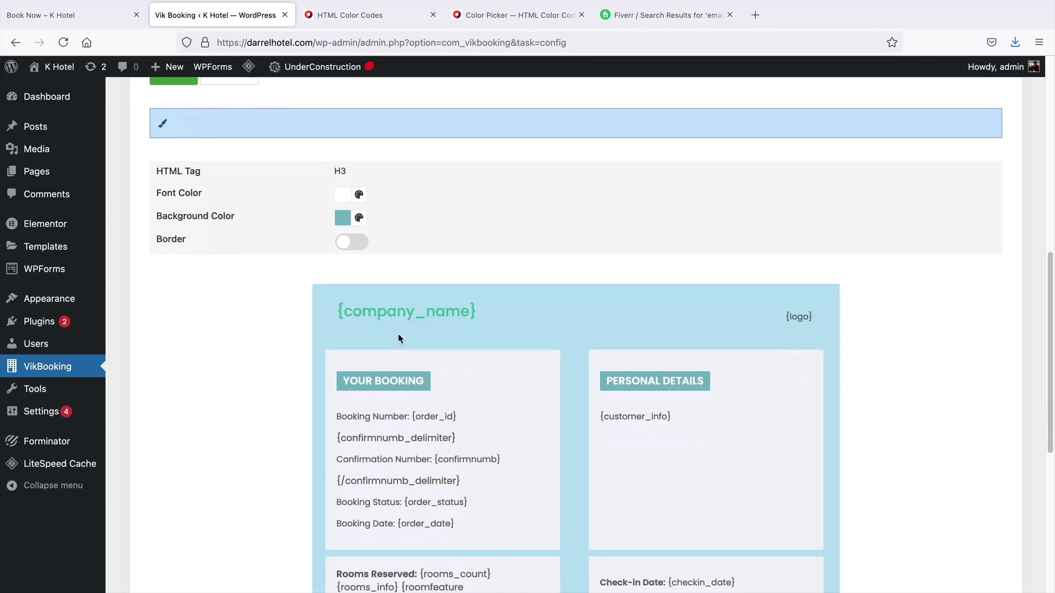
pyautogui.click(341, 195)
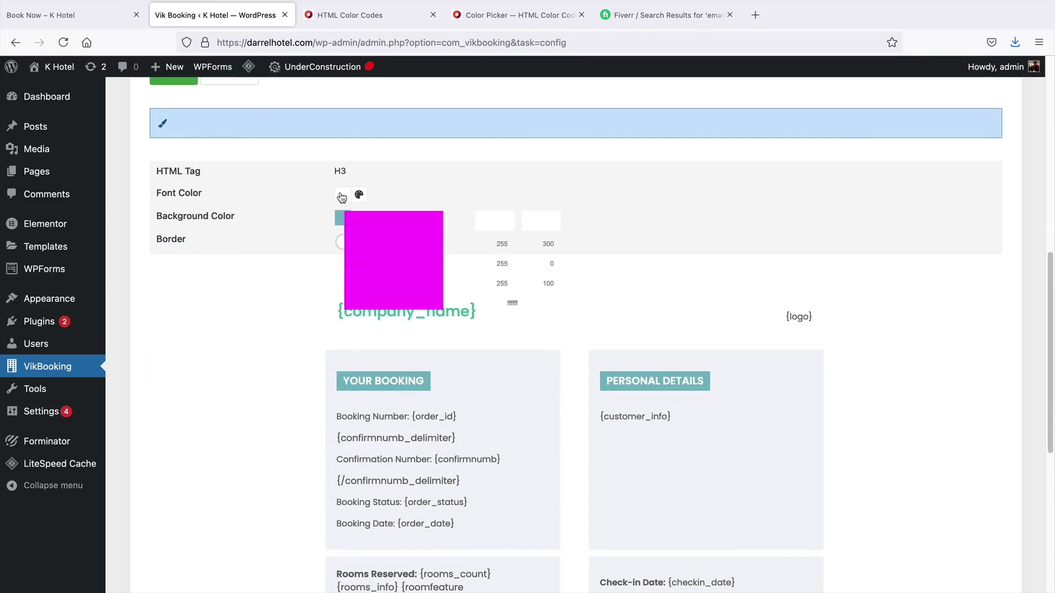
pyautogui.click(430, 187)
pyautogui.click(351, 220)
pyautogui.moveTo(379, 257); pyautogui.dragTo(416, 334)
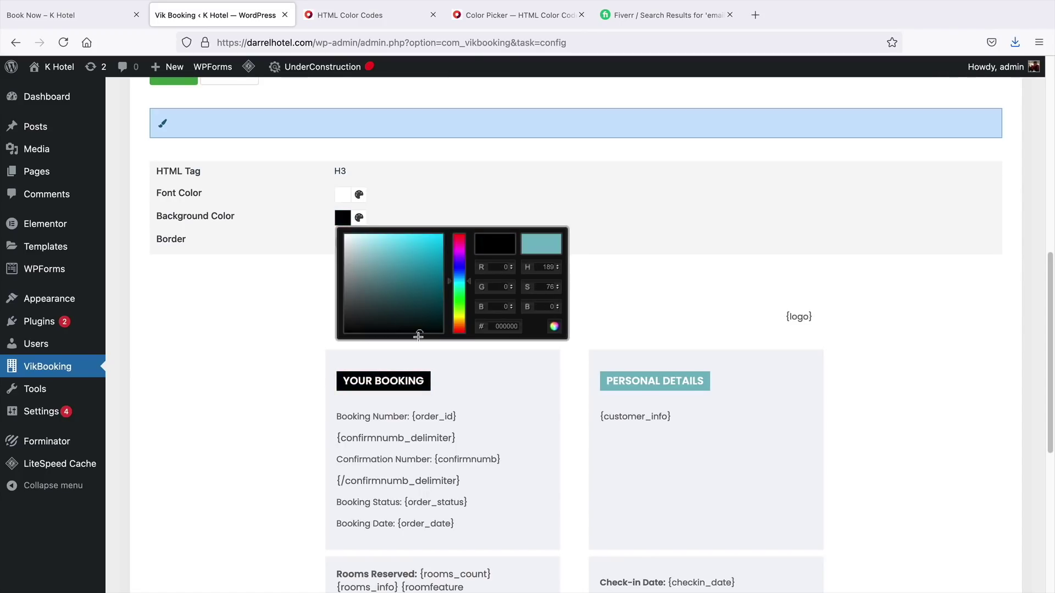
# Enable a border on the email wrapper with a width of 1 px.
pyautogui.click(211, 291)
pyautogui.scroll(3, 252, 267)
pyautogui.click(354, 328)
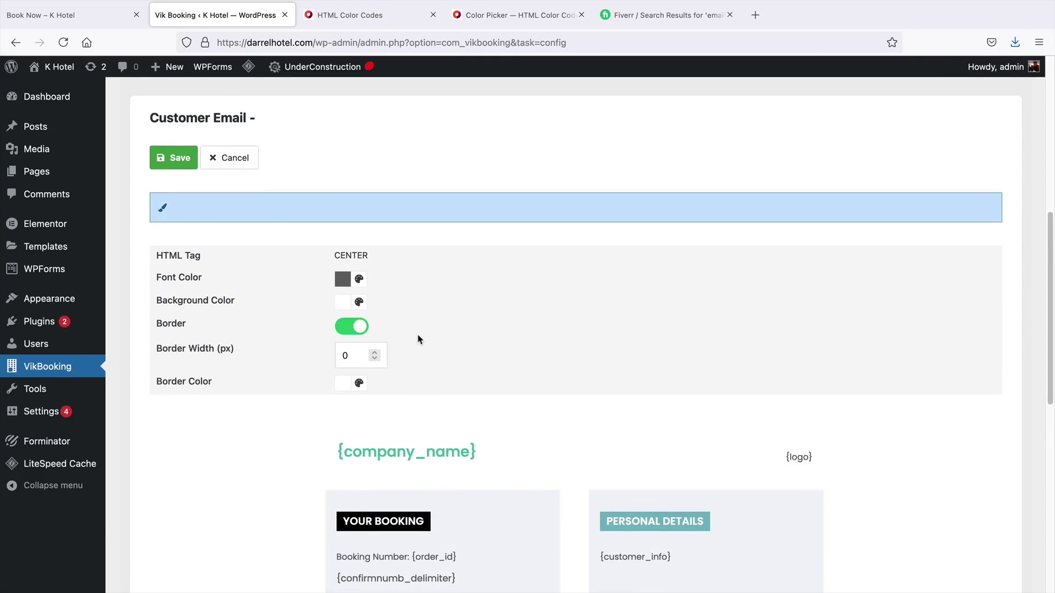
pyautogui.scroll(-3, 419, 340)
pyautogui.click(375, 236)
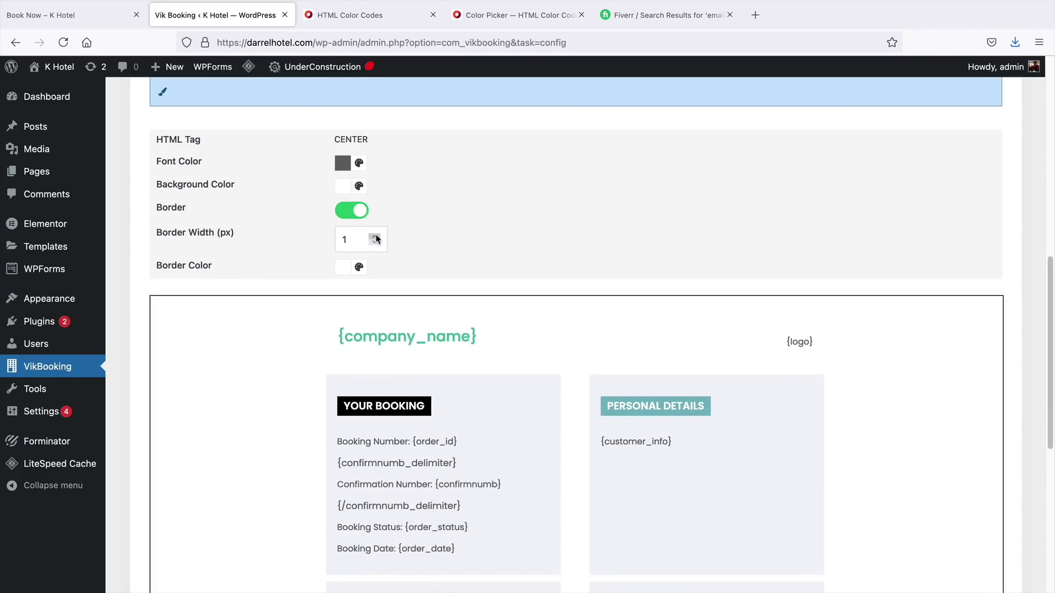
pyautogui.scroll(-3, 685, 290)
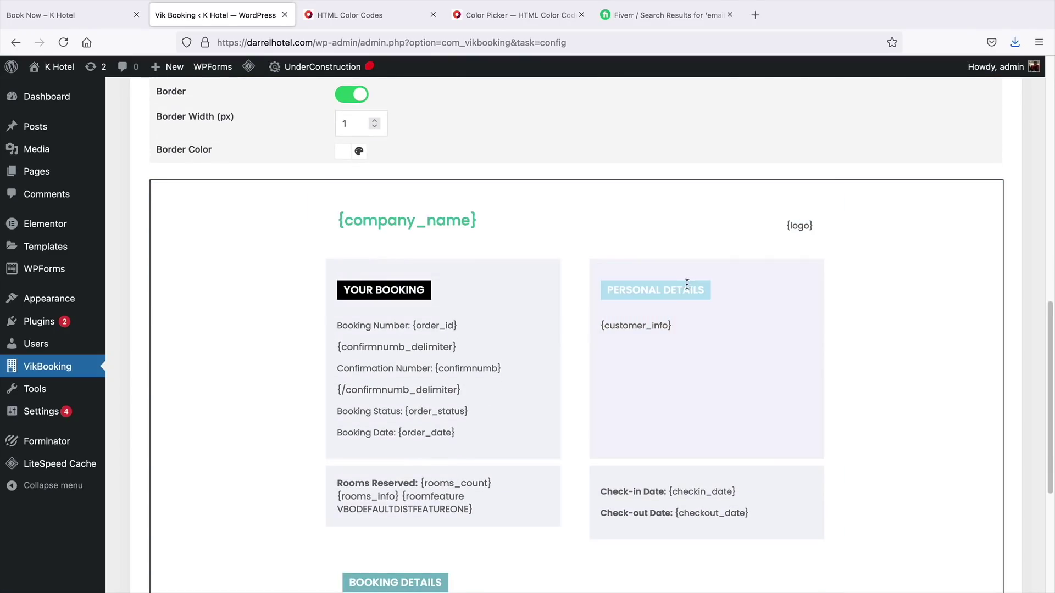
# Set black backgrounds on the PERSONAL DETAILS and BOOKING DETAILS headings.
pyautogui.click(683, 292)
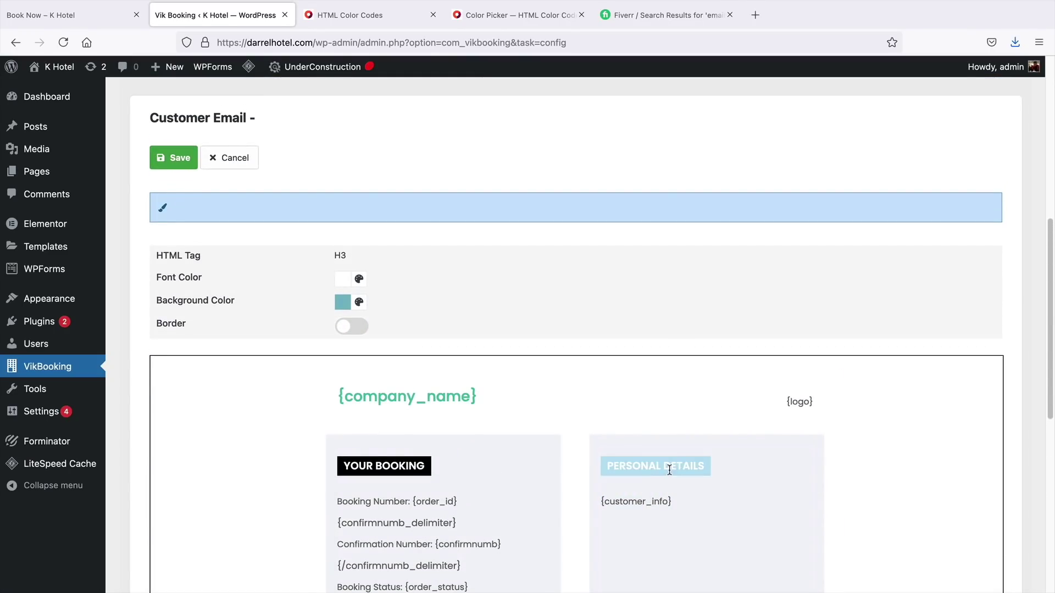
pyautogui.click(343, 302)
pyautogui.moveTo(353, 326); pyautogui.dragTo(308, 419)
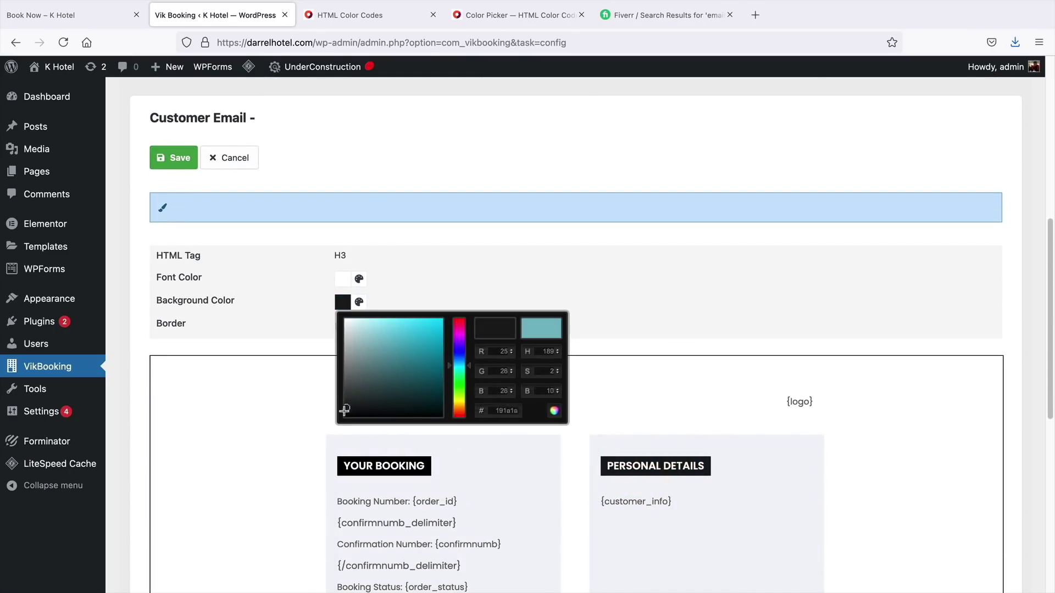
pyautogui.click(794, 335)
pyautogui.scroll(-4, 883, 374)
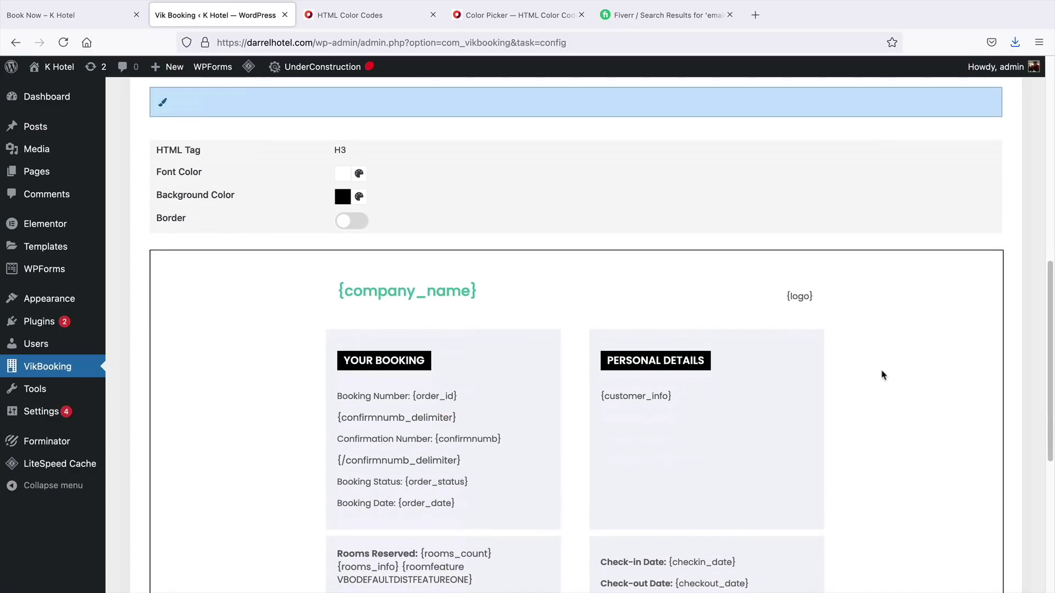
pyautogui.scroll(-2, 879, 374)
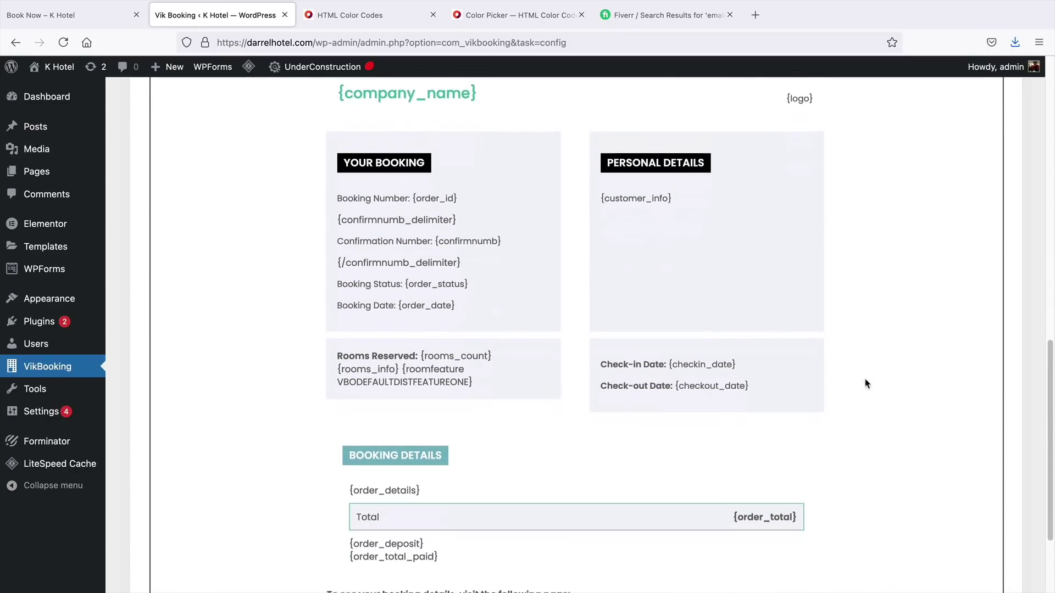
pyautogui.click(428, 424)
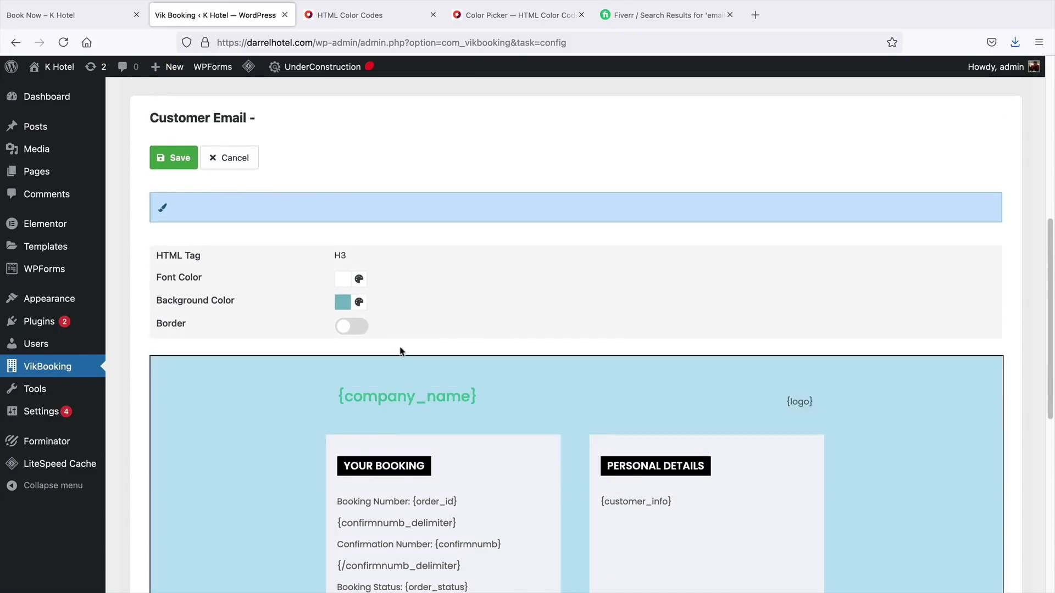
pyautogui.click(342, 302)
pyautogui.click(355, 385)
pyautogui.click(627, 278)
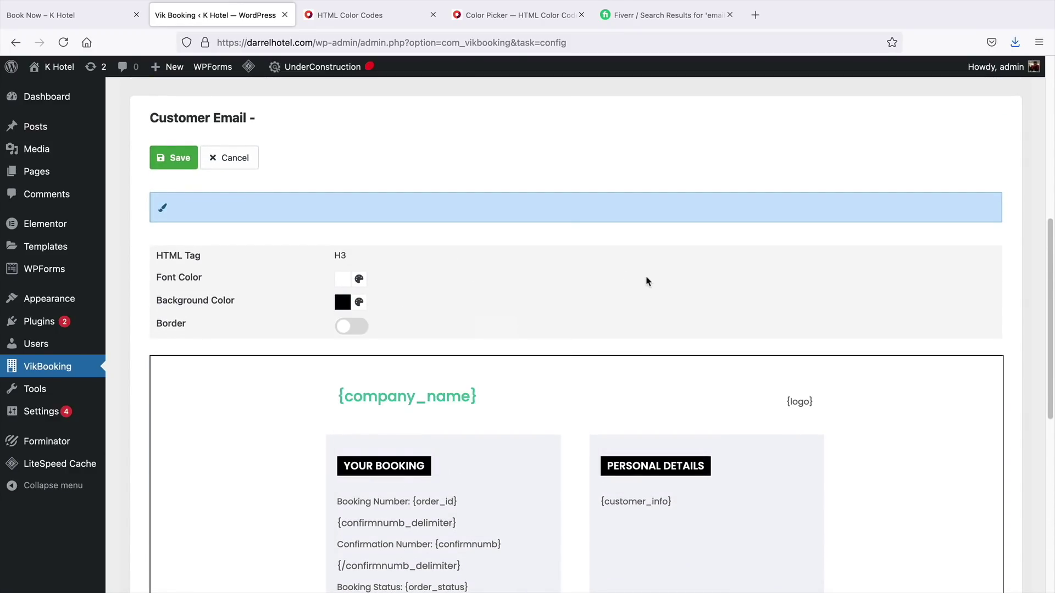
# Save the Customer Email template changes.
pyautogui.scroll(-5, 687, 324)
pyautogui.scroll(-3, 688, 326)
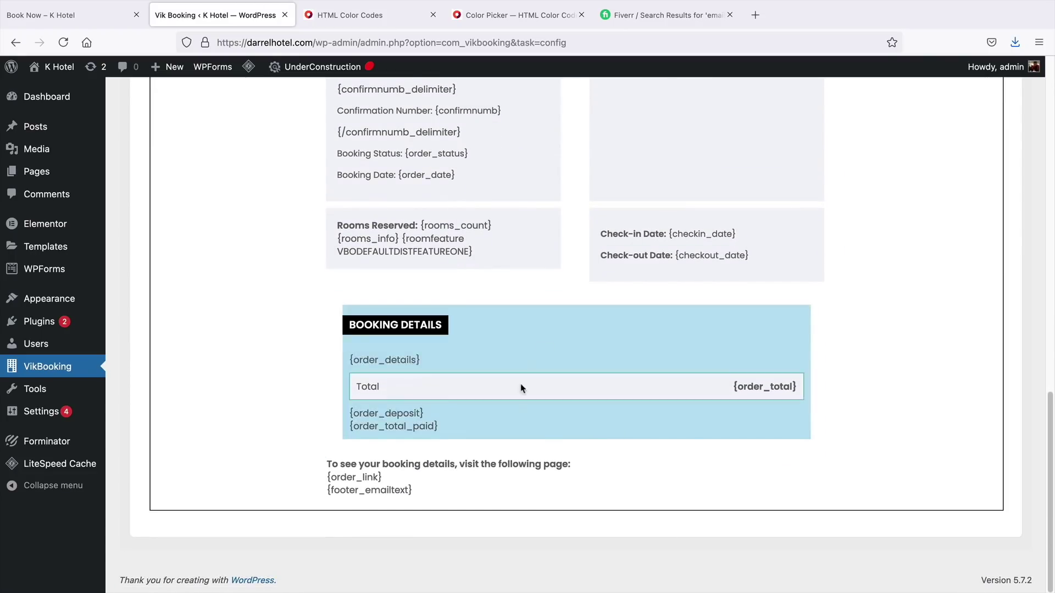
pyautogui.scroll(7, 440, 286)
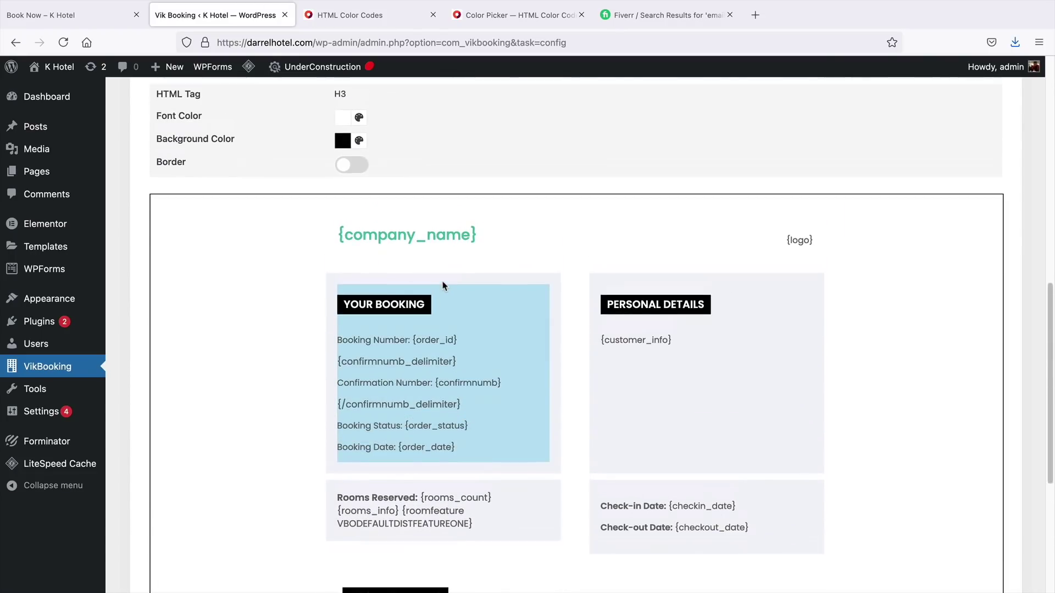
pyautogui.scroll(2, 444, 286)
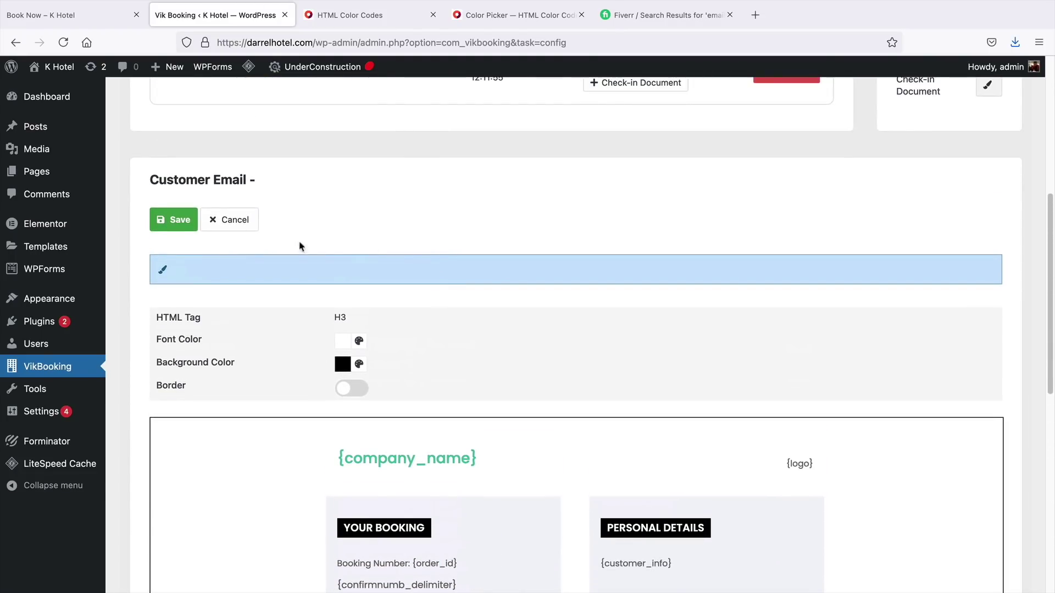
pyautogui.click(182, 223)
# Glance at the Fiverr email template results, then return to the booking configuration page.
pyautogui.scroll(3, 283, 245)
pyautogui.scroll(3, 283, 245)
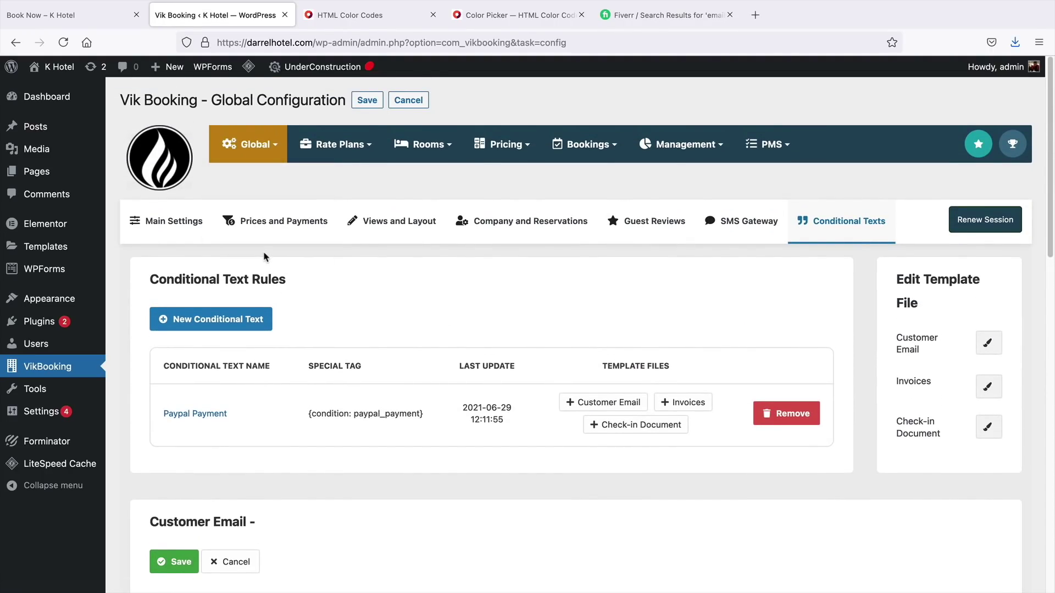
pyautogui.scroll(-10, 264, 257)
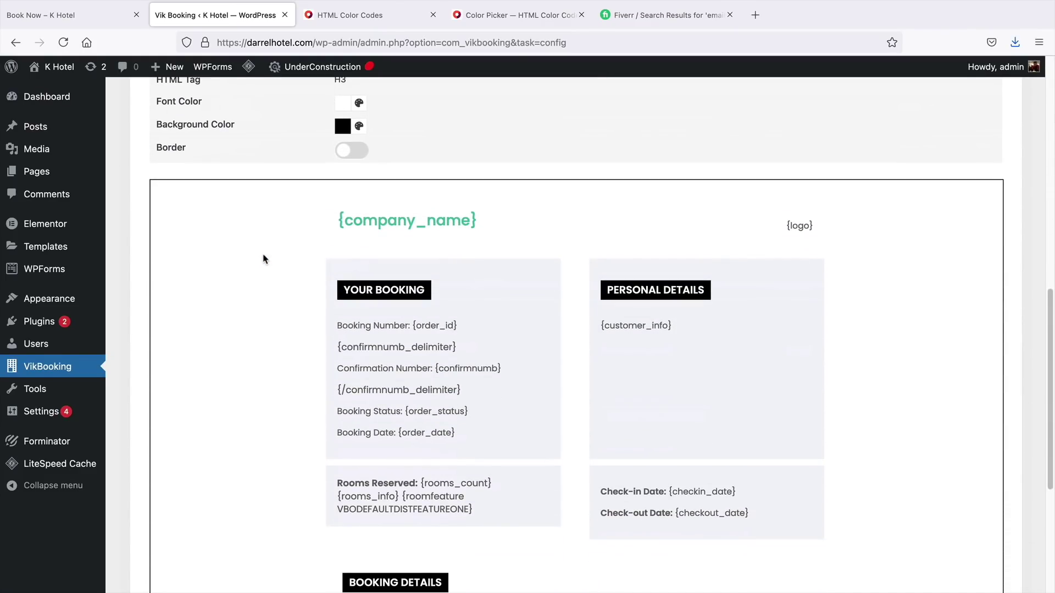
pyautogui.scroll(1, 264, 258)
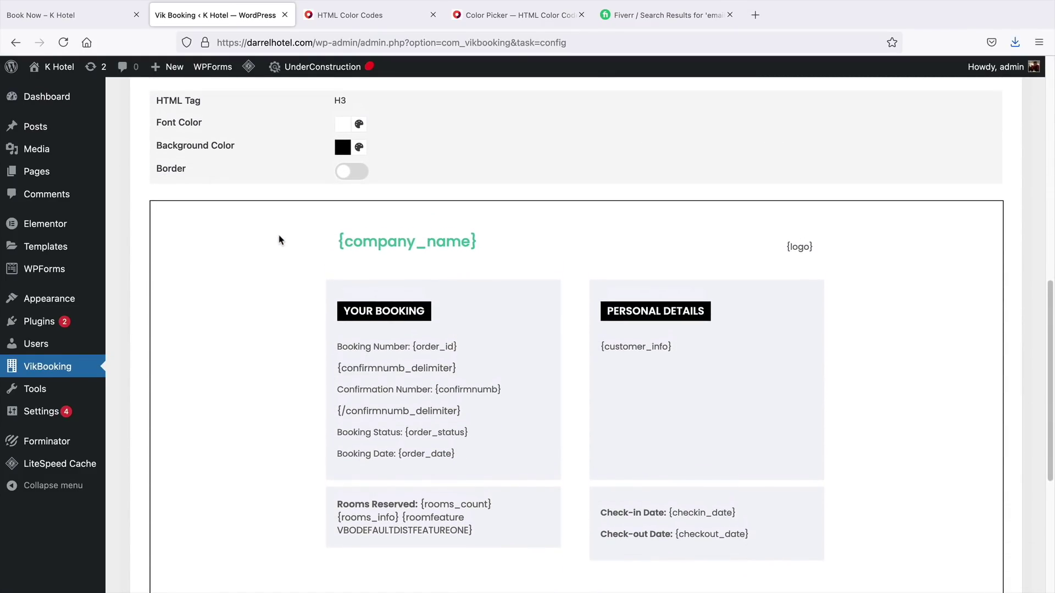
pyautogui.click(660, 15)
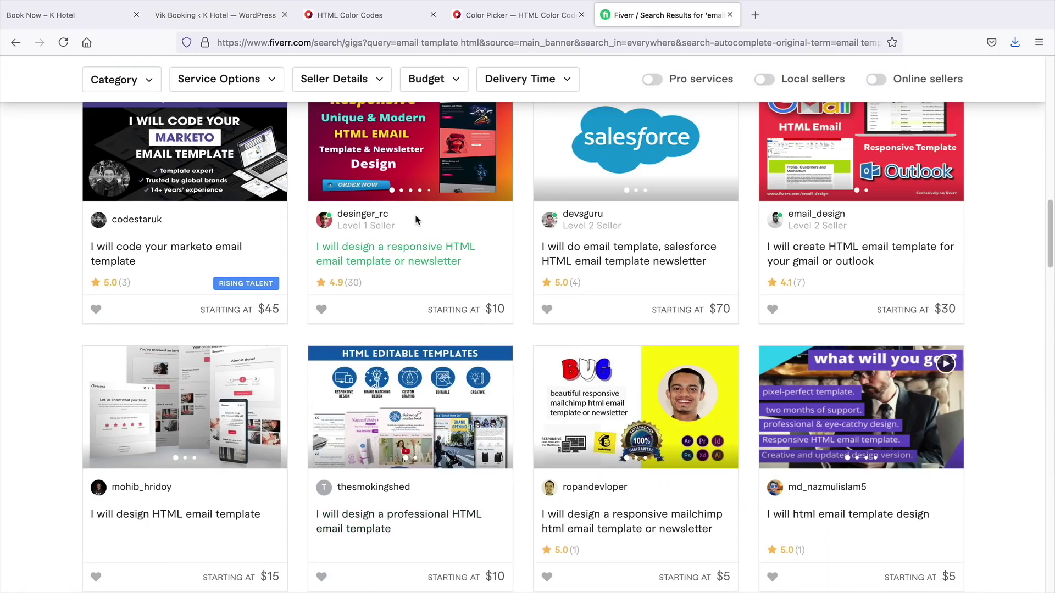
pyautogui.click(217, 15)
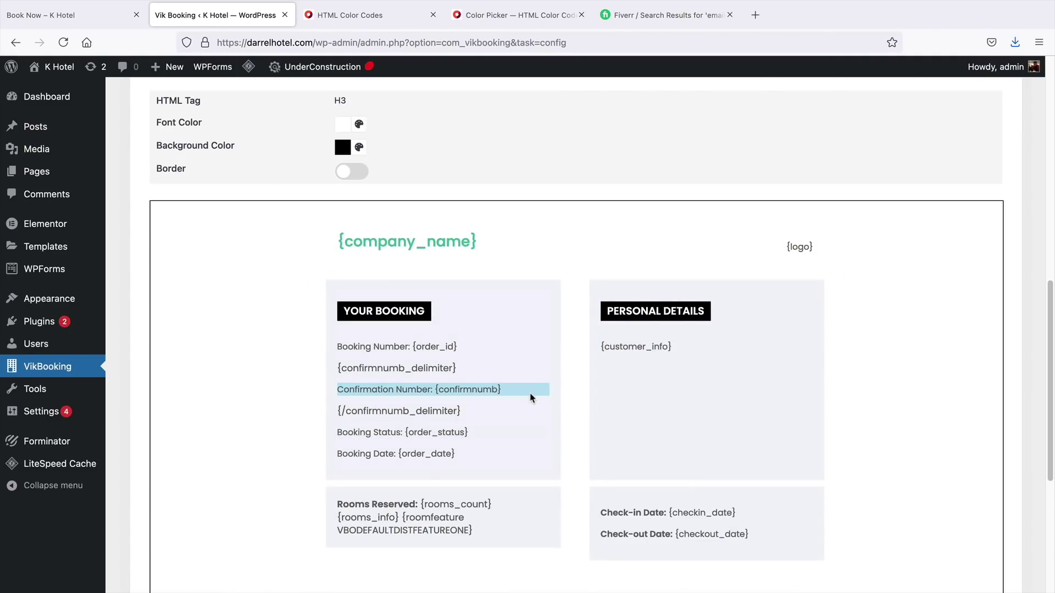
# Visit the live K Hotel homepage from the admin bar.
pyautogui.scroll(3, 535, 374)
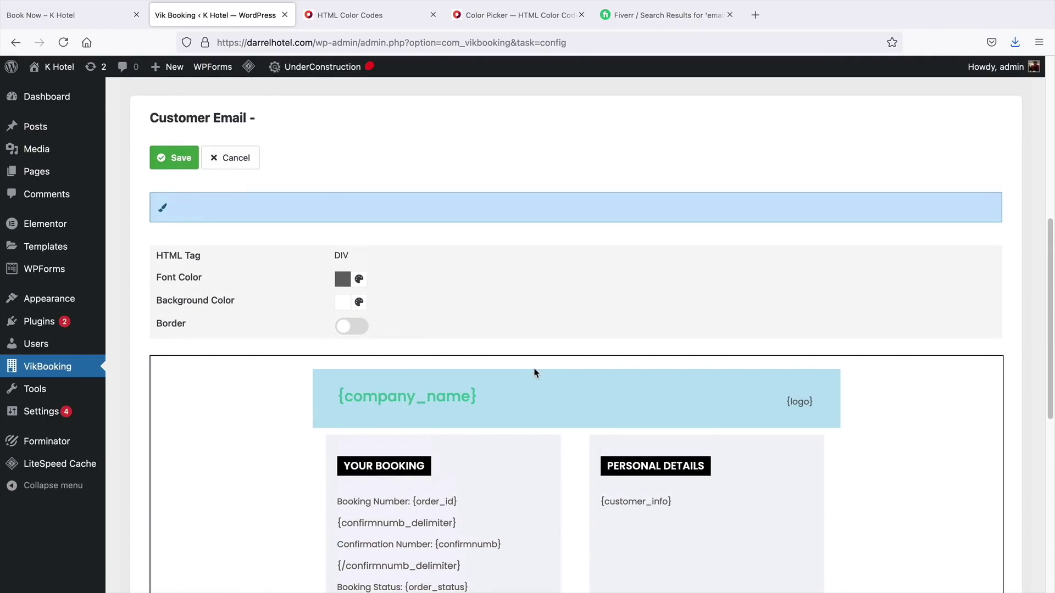
pyautogui.scroll(3, 536, 373)
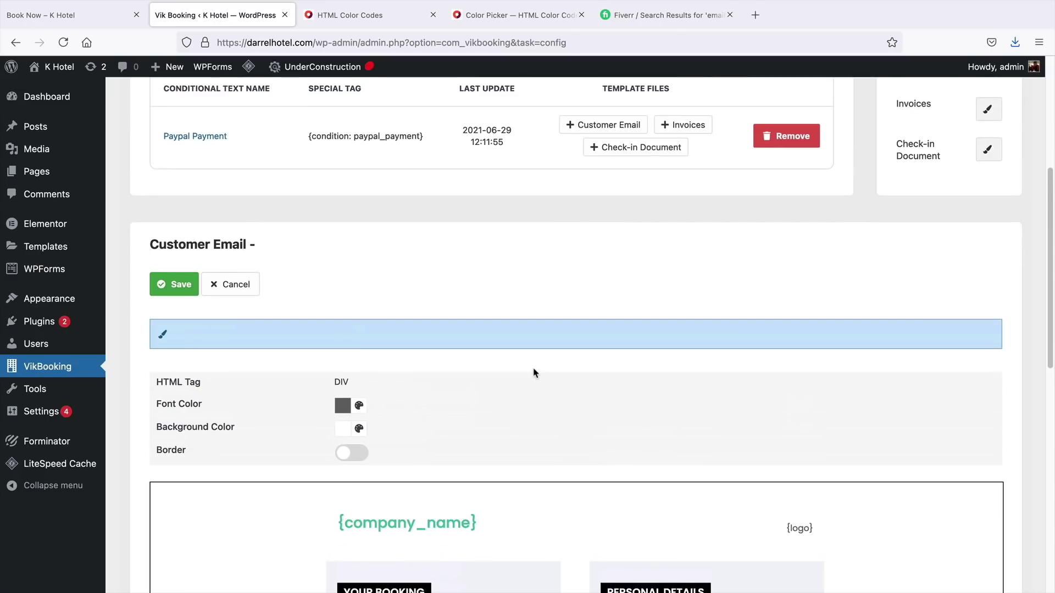
pyautogui.scroll(5, 535, 374)
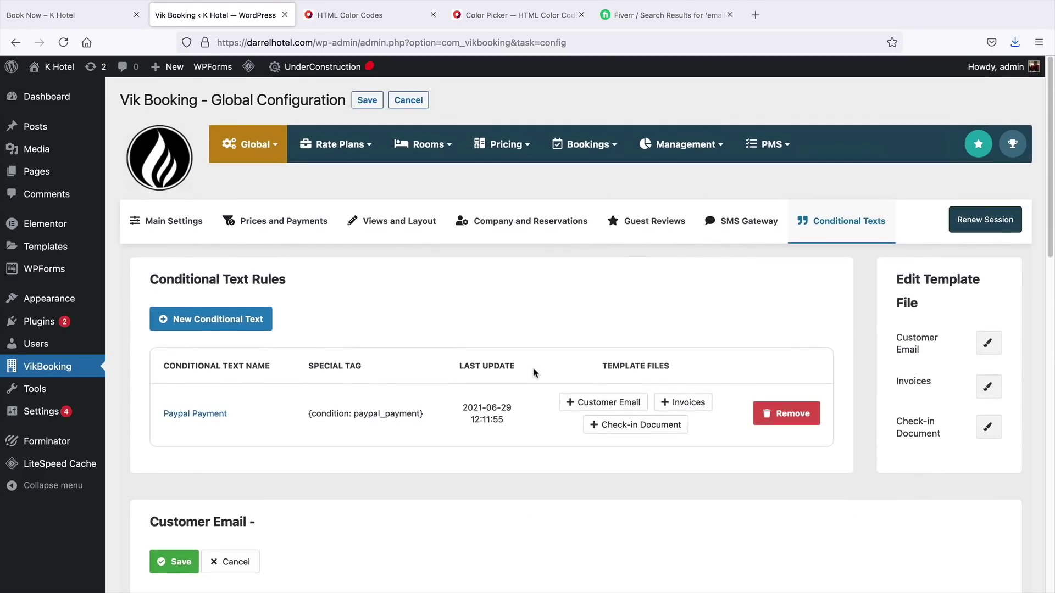
pyautogui.click(62, 92)
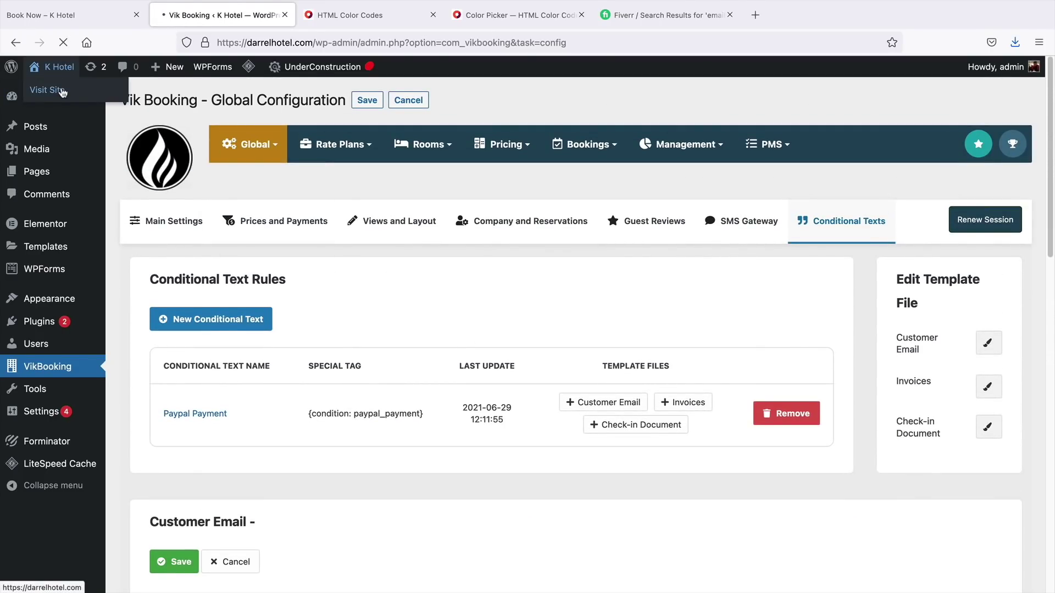